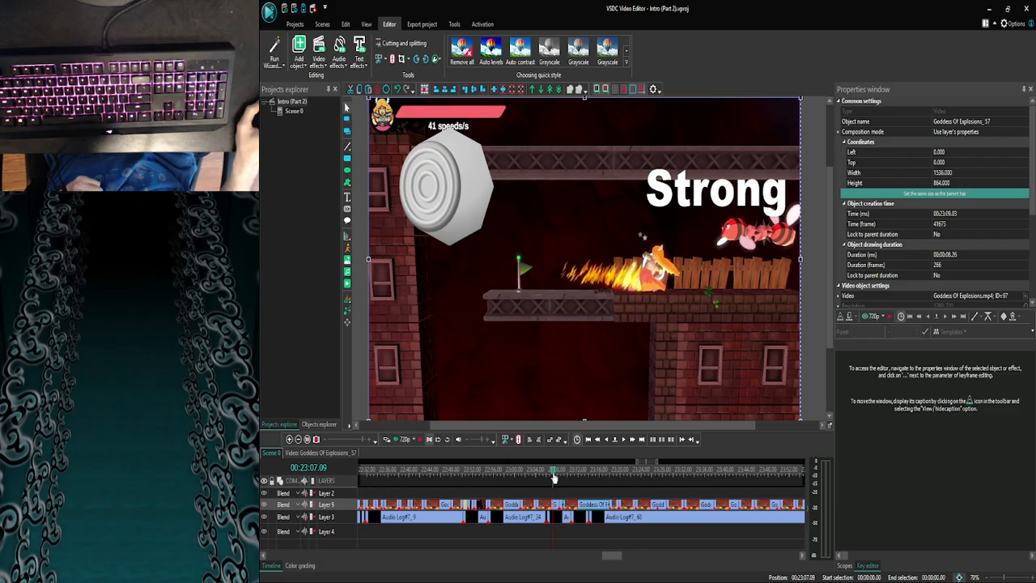
- Move the playhead back to 00:22:48.24 and watch a preview of the scene from there
drag(553, 477, 487, 473)
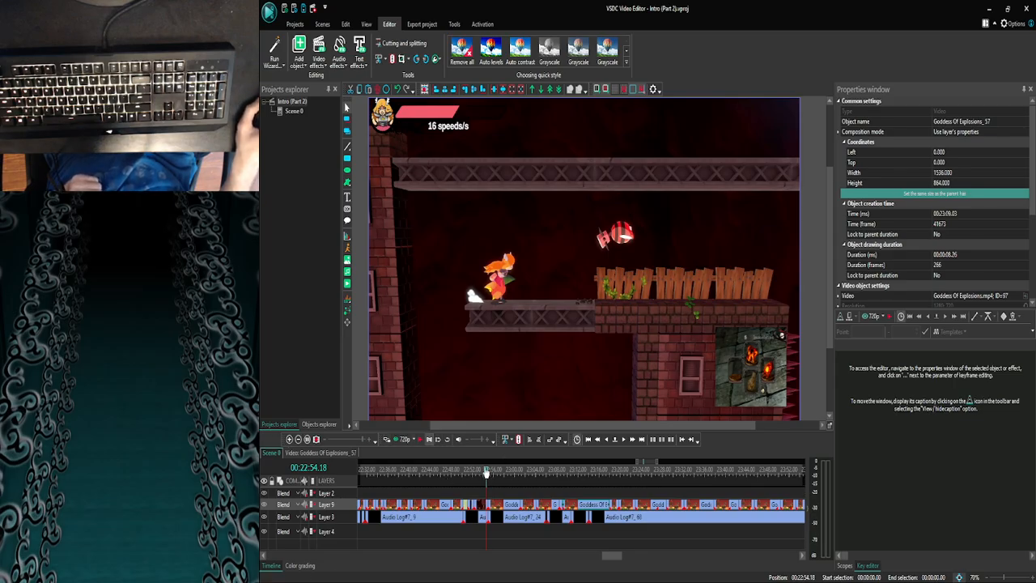
drag(485, 472, 483, 472)
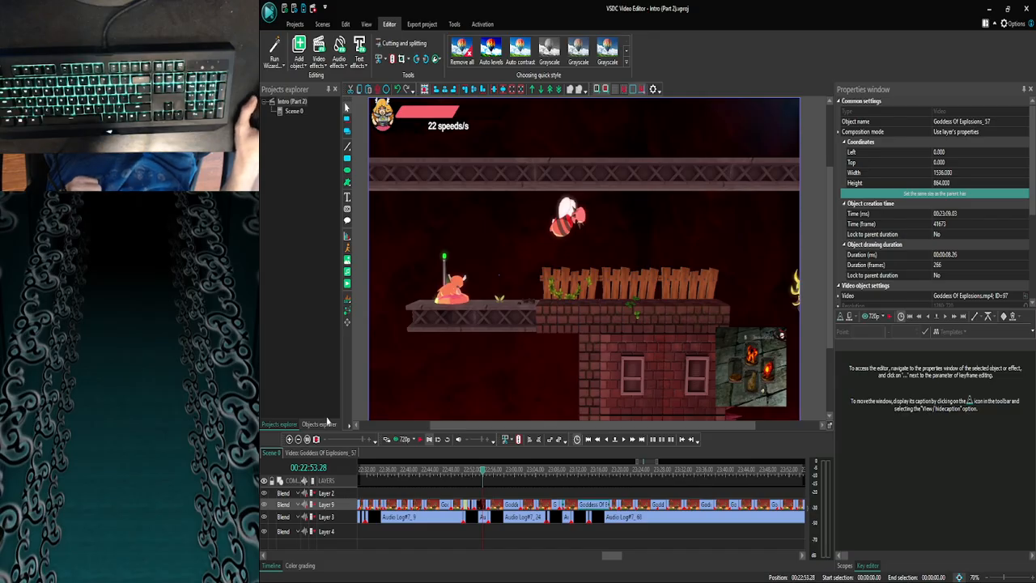
click(482, 475)
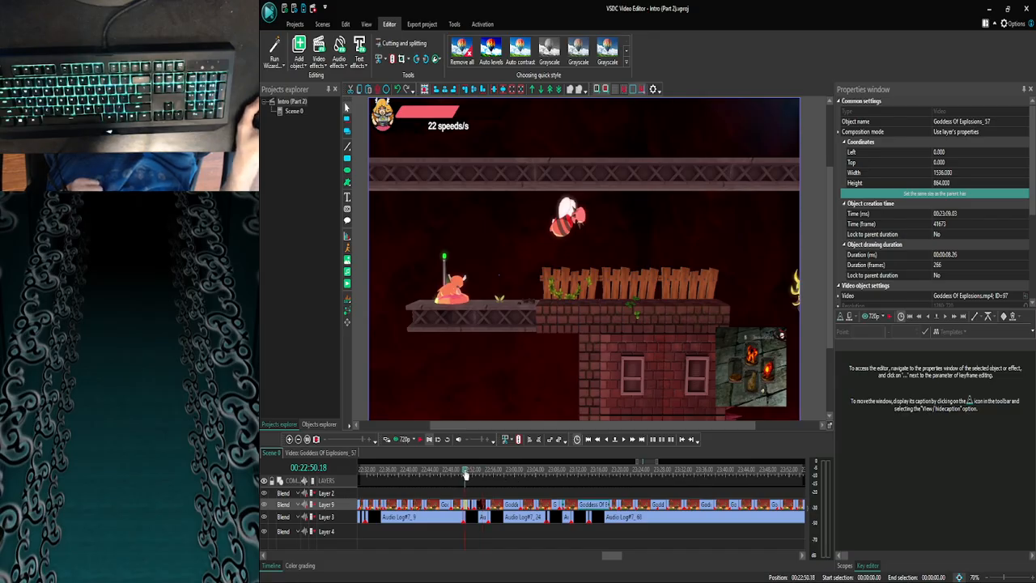
drag(465, 475, 456, 475)
click(395, 441)
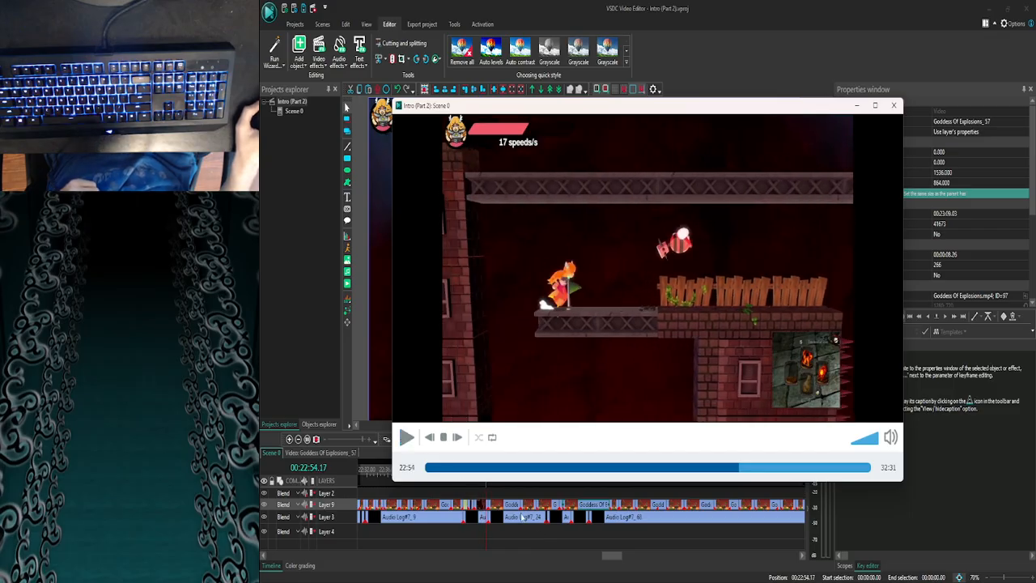
click(895, 105)
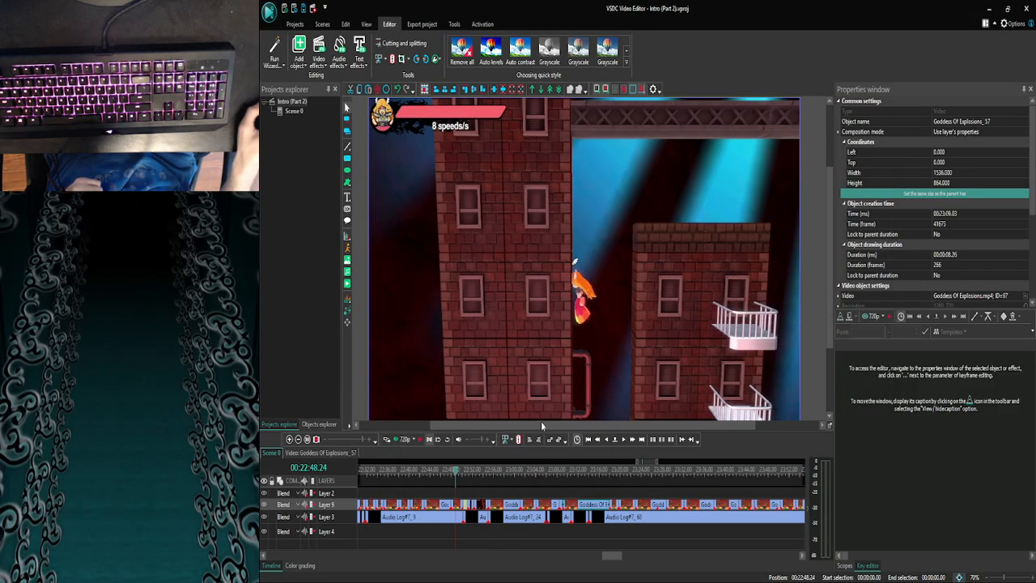
- Examine the cut between the two clips around 00:22:52.08 by stepping back and forth frame by frame
click(478, 475)
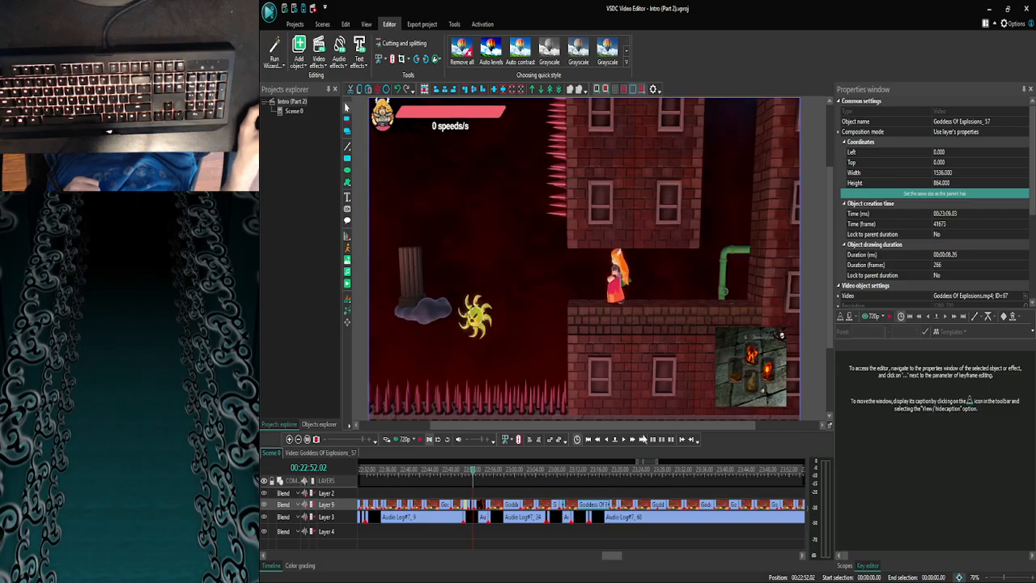
click(624, 441)
click(623, 441)
click(624, 441)
click(624, 441)
click(623, 441)
click(624, 441)
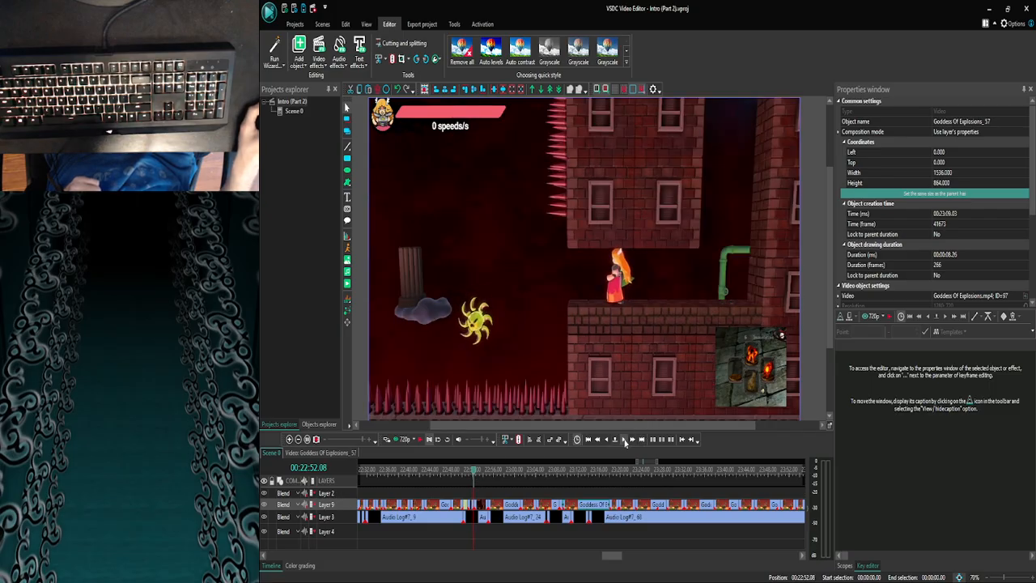
click(623, 440)
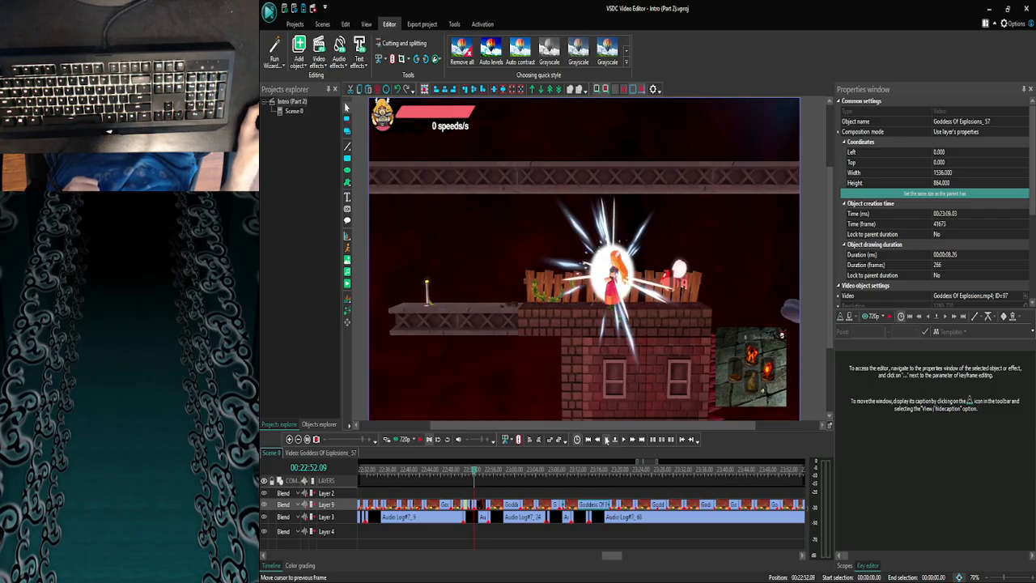
click(606, 439)
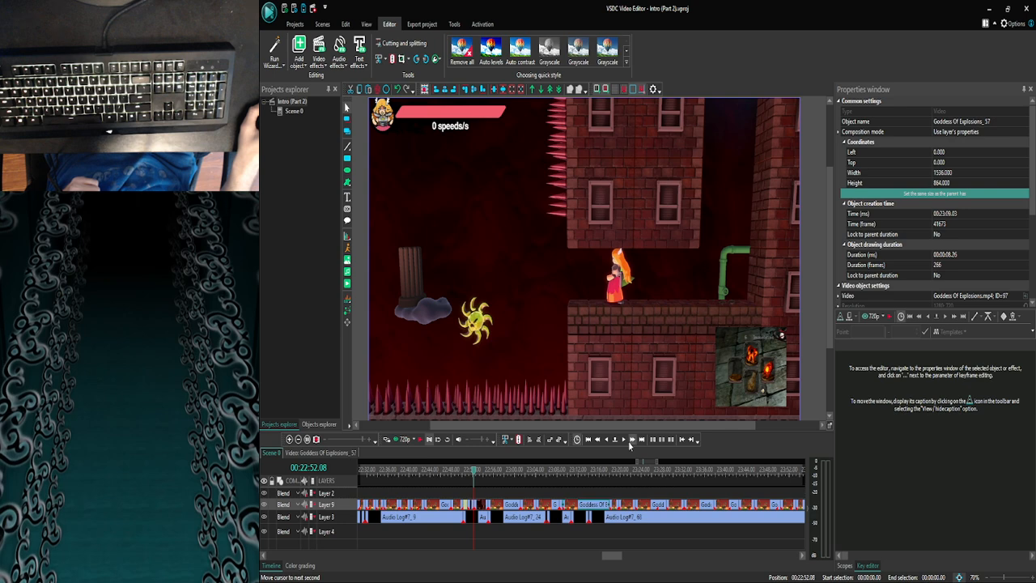
click(629, 440)
click(599, 439)
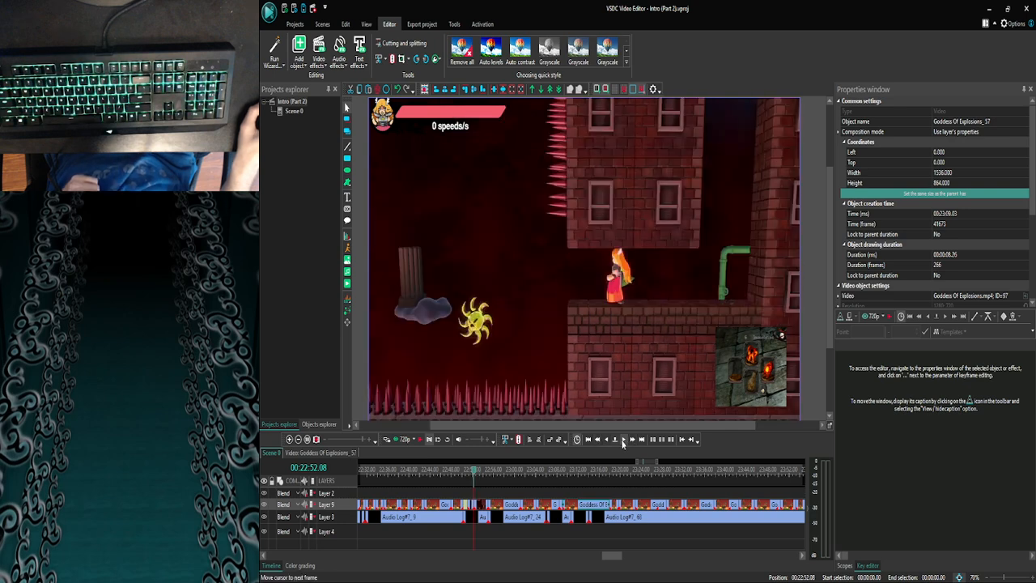
click(623, 439)
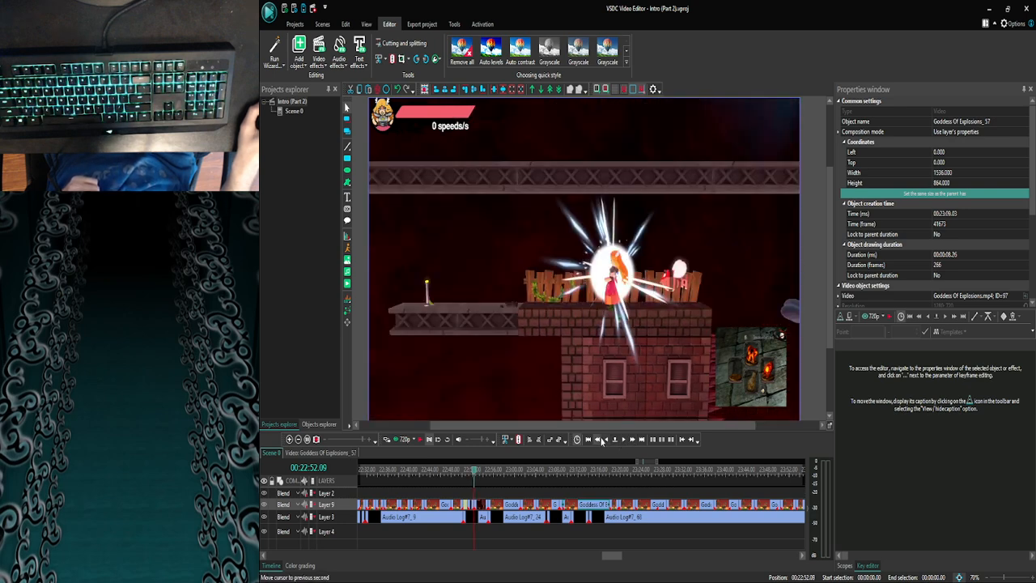
click(606, 439)
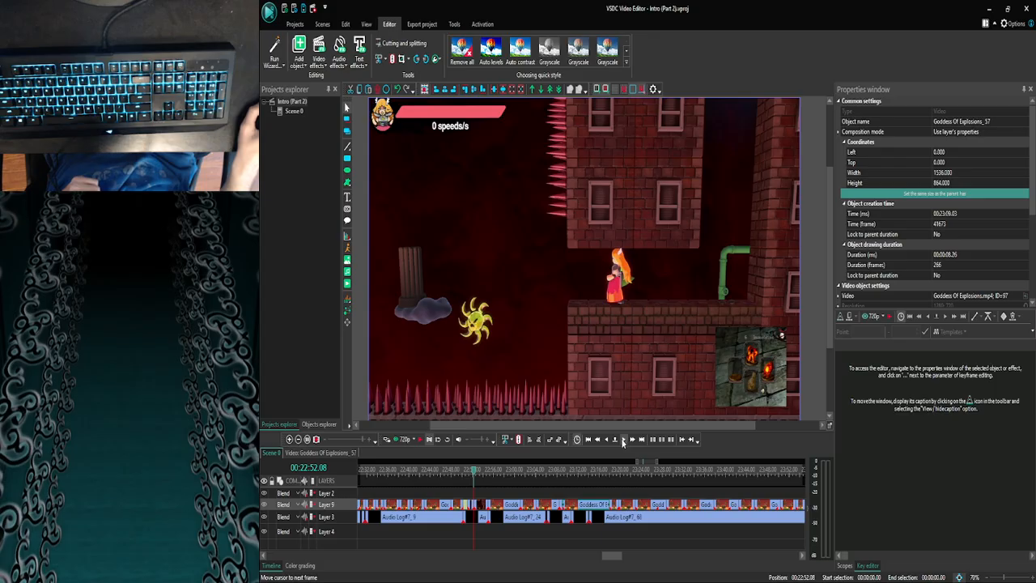
click(623, 439)
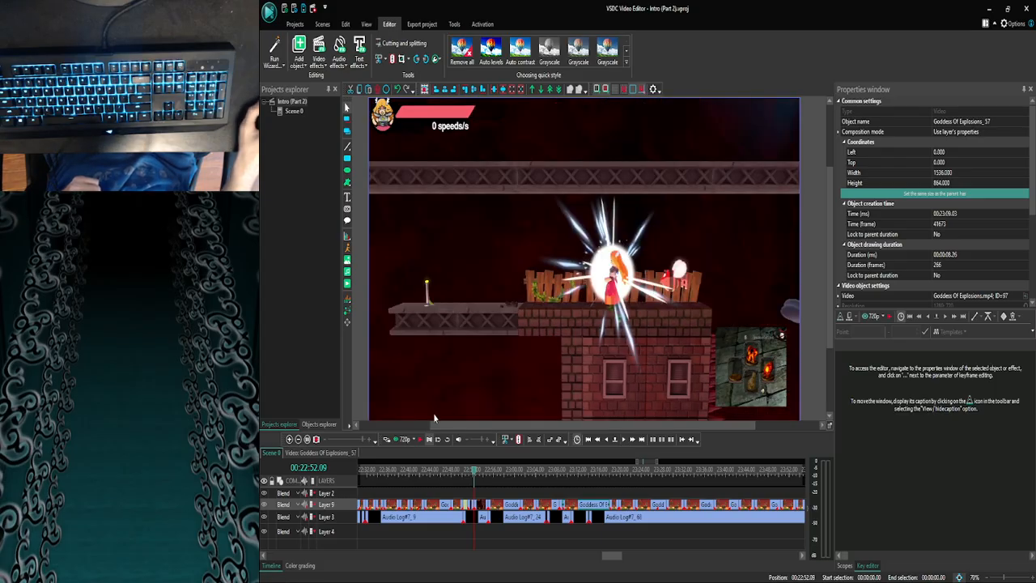
- Look inside the imalate_19 clip at its text and image layers, and return to Scene 0
double_click(485, 506)
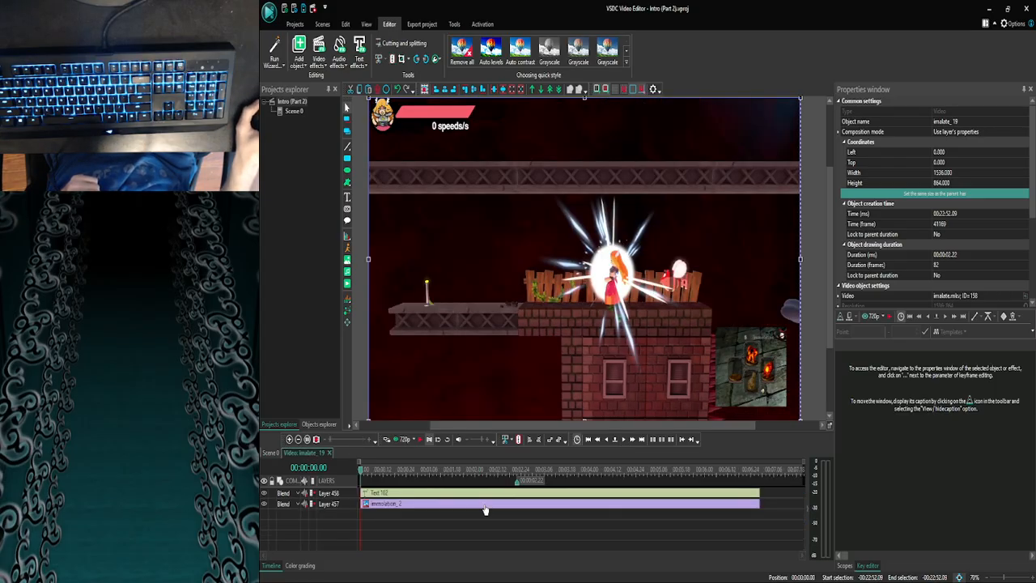
click(486, 493)
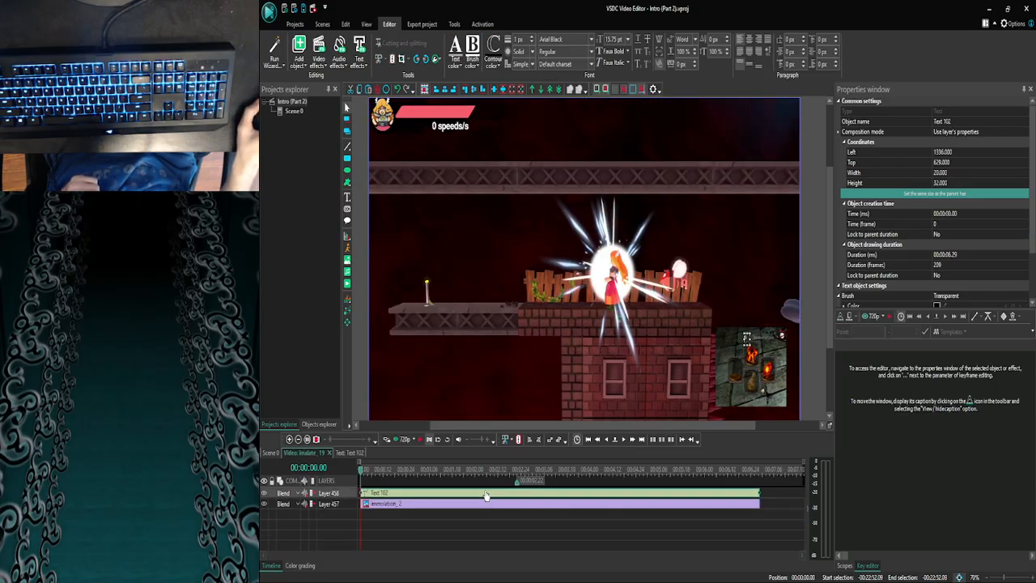
click(537, 534)
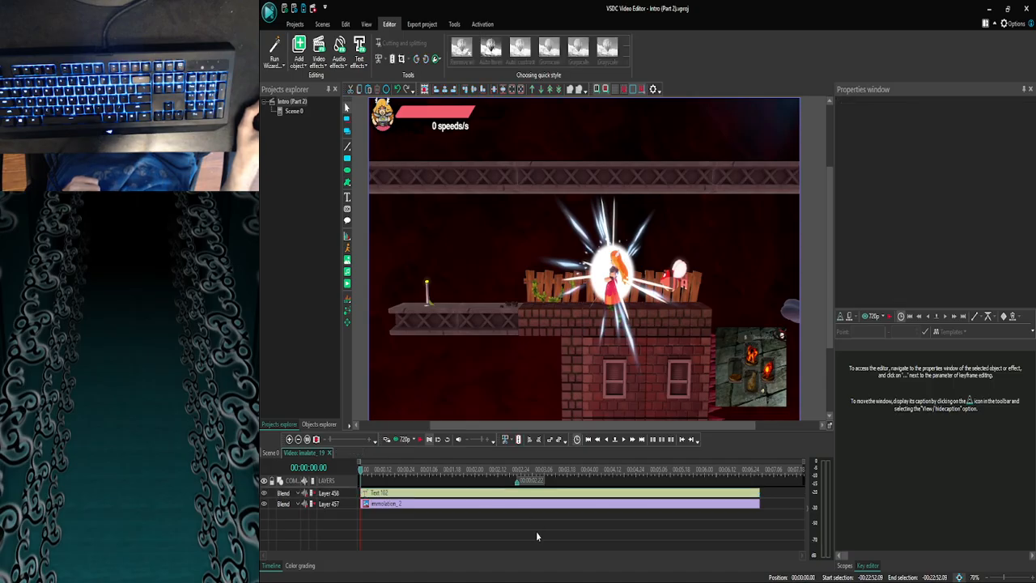
click(273, 453)
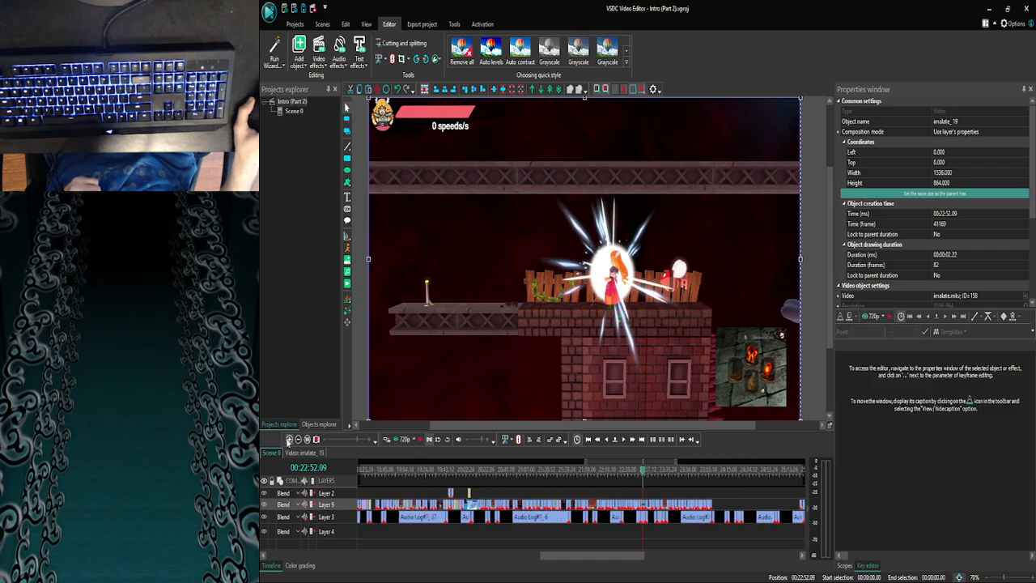
- Preview the scene from 00:22:51.05, where the first imalate clip begins after the text clip
click(288, 440)
click(288, 440)
click(288, 440)
click(289, 440)
click(288, 440)
click(288, 440)
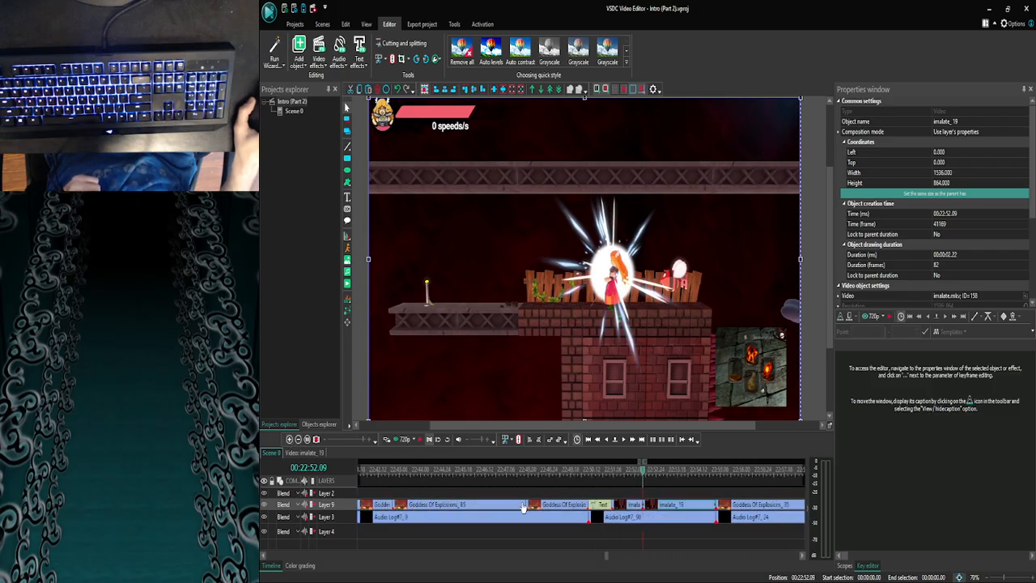
drag(644, 470, 613, 472)
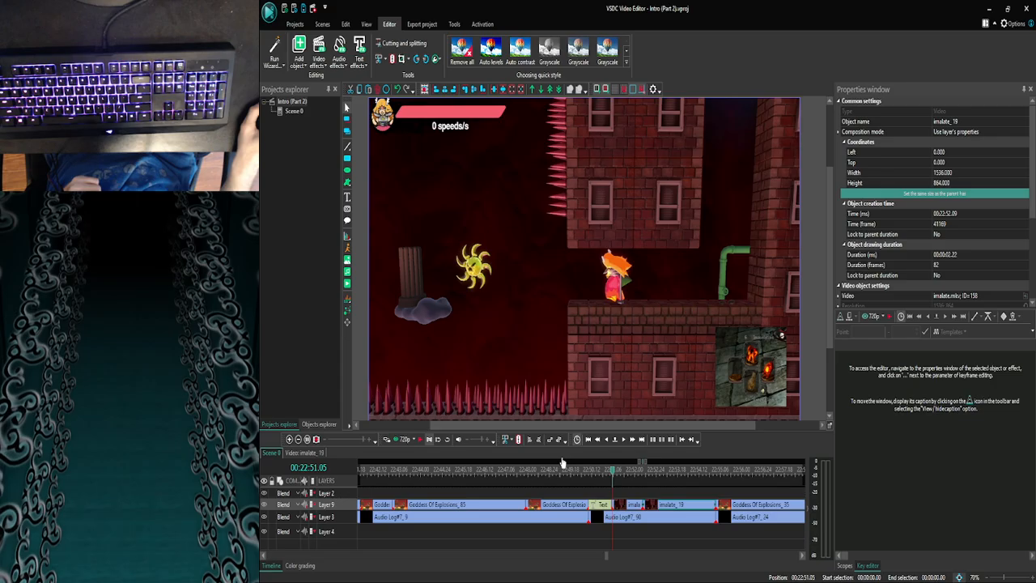
click(405, 441)
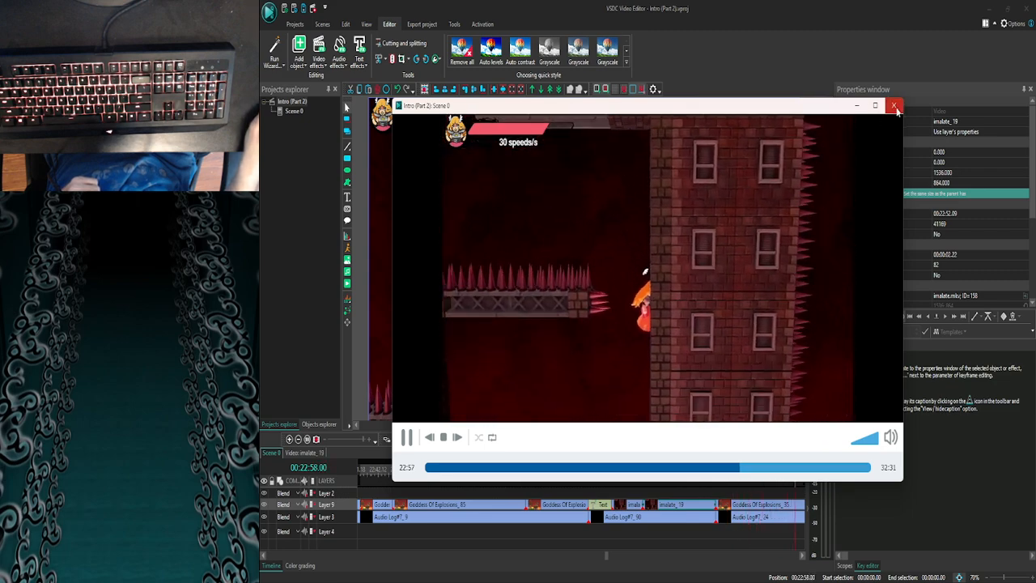
click(894, 106)
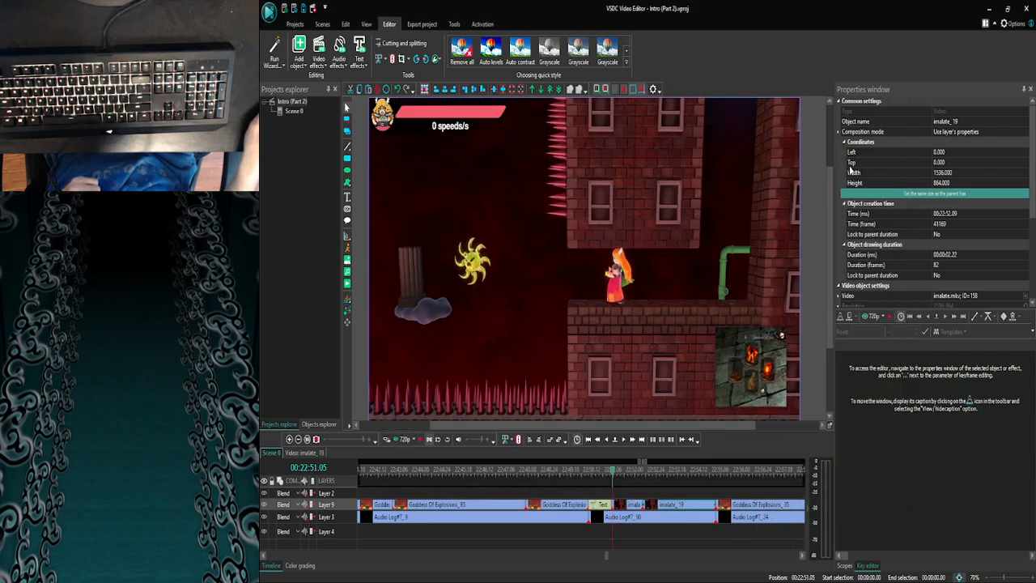
- Review the last video clips on Layer 9 by scrubbing through them and back to 00:23:06.28
click(298, 438)
click(298, 439)
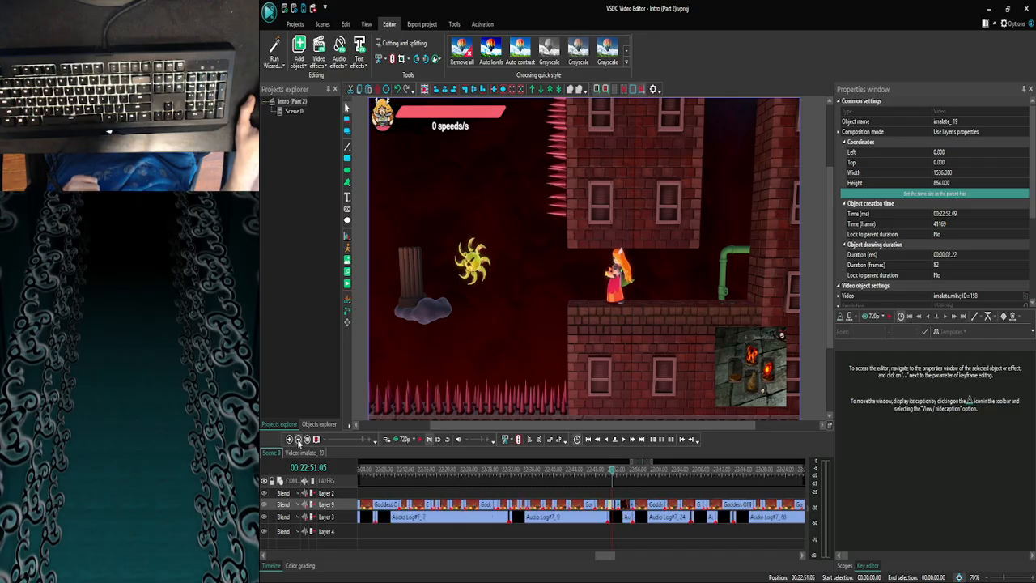
click(297, 438)
mouse_move(678, 479)
mouse_down()
mouse_move(687, 483)
mouse_move(678, 484)
mouse_up()
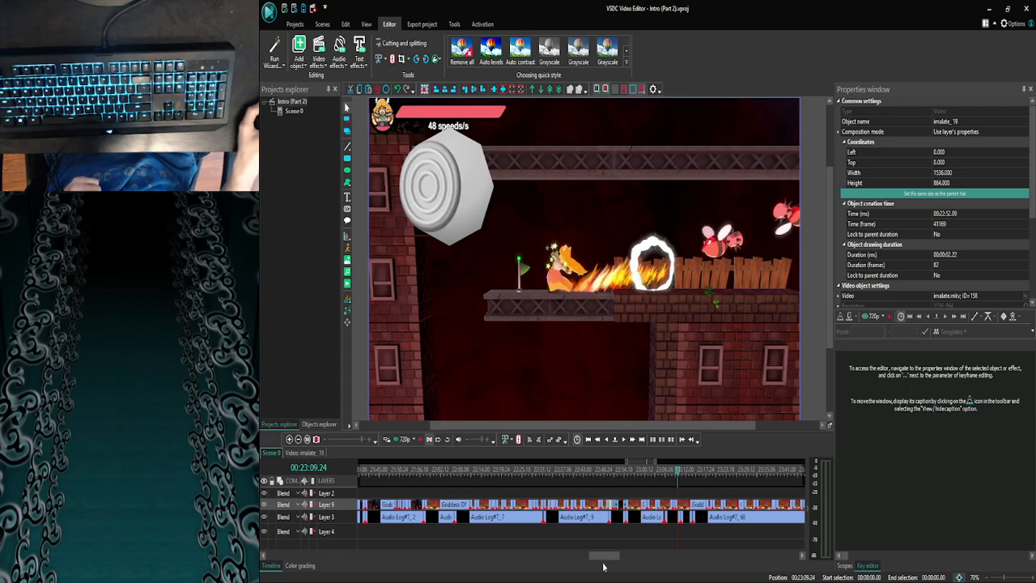
drag(603, 557, 621, 557)
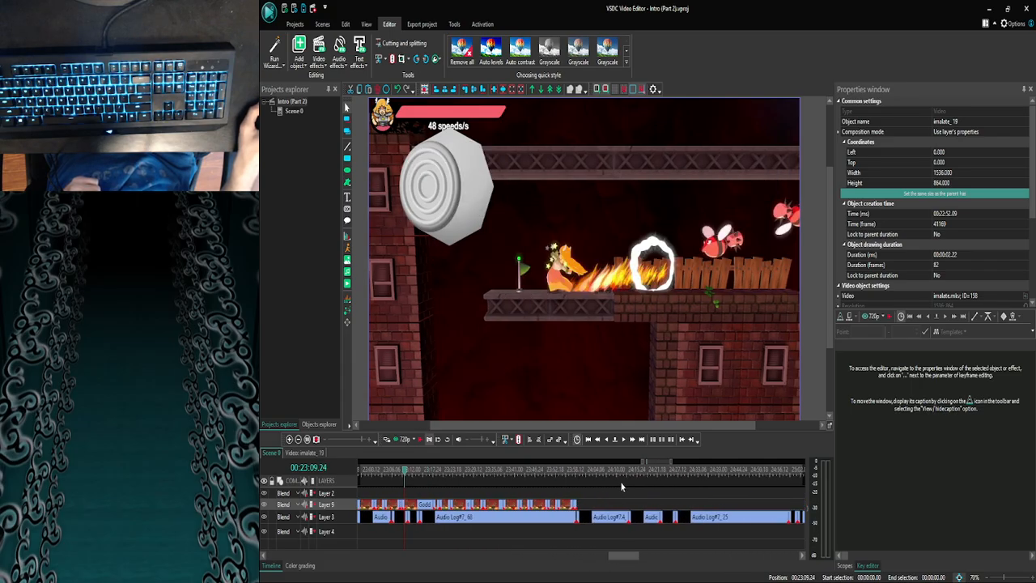
drag(602, 475, 511, 476)
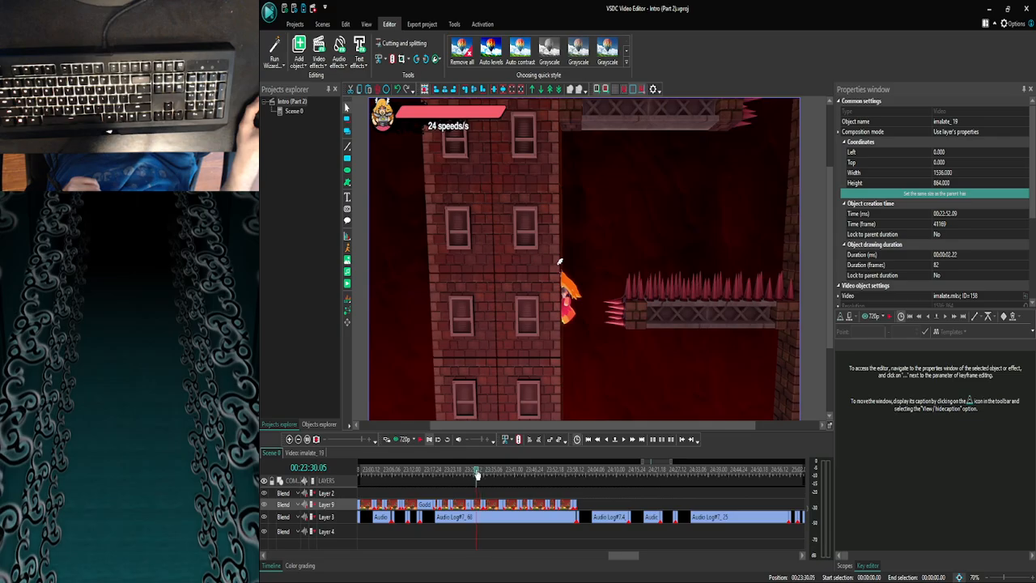
drag(477, 476, 467, 476)
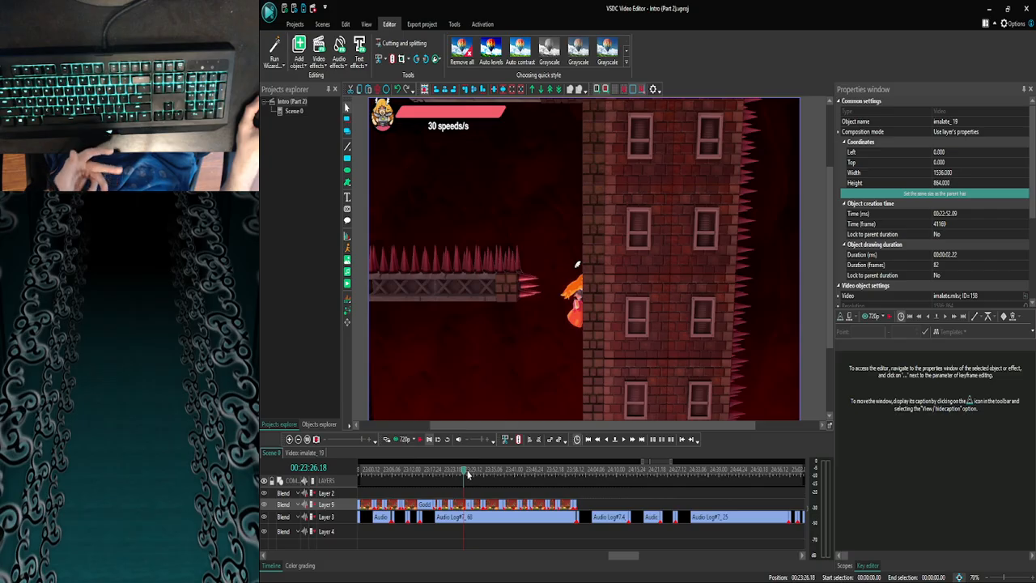
drag(463, 476, 395, 473)
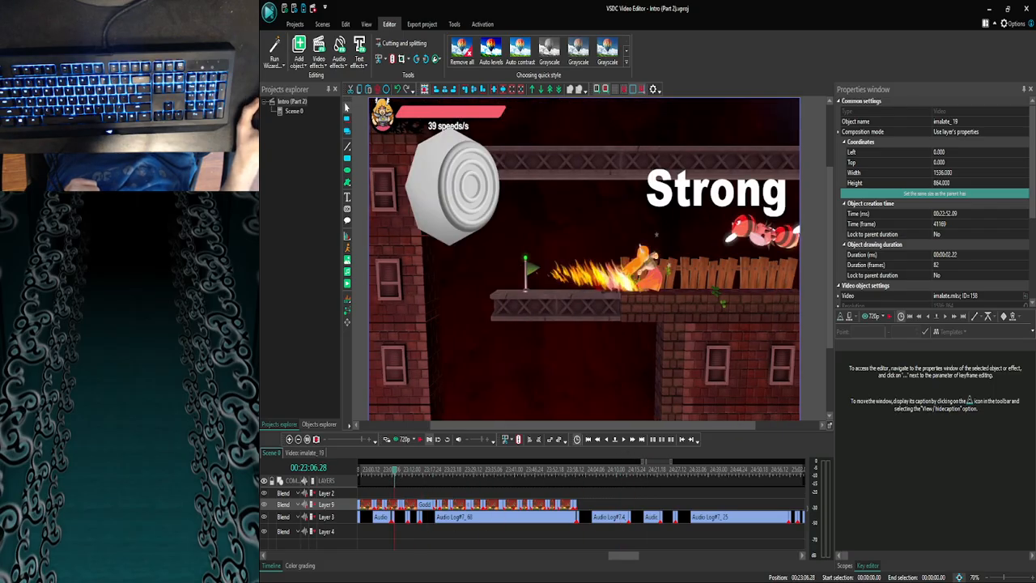
- Switch to the web browser and play the YouTube video Touhou Relaxing Music for a few seconds, then pause it
click(404, 570)
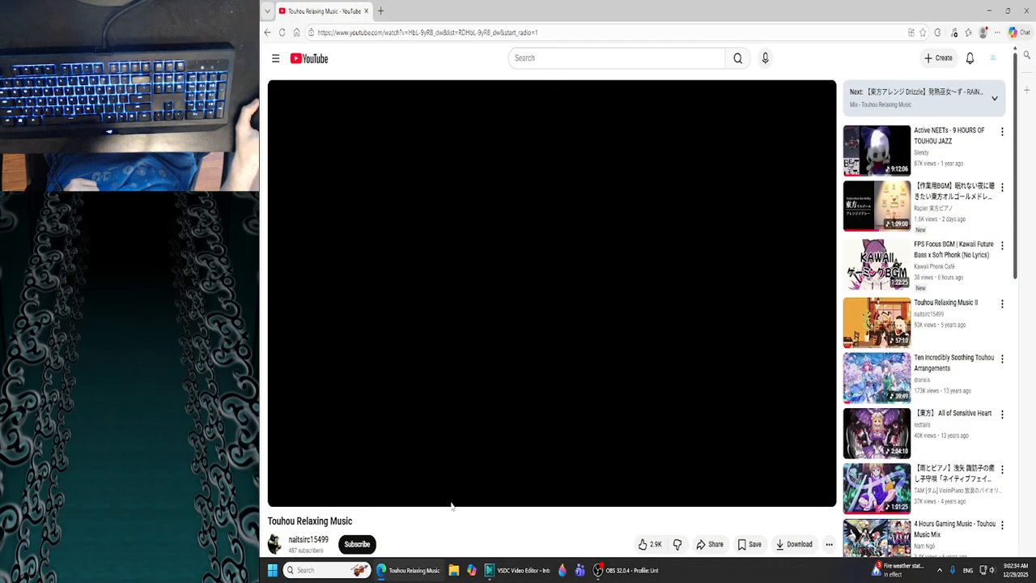
click(469, 361)
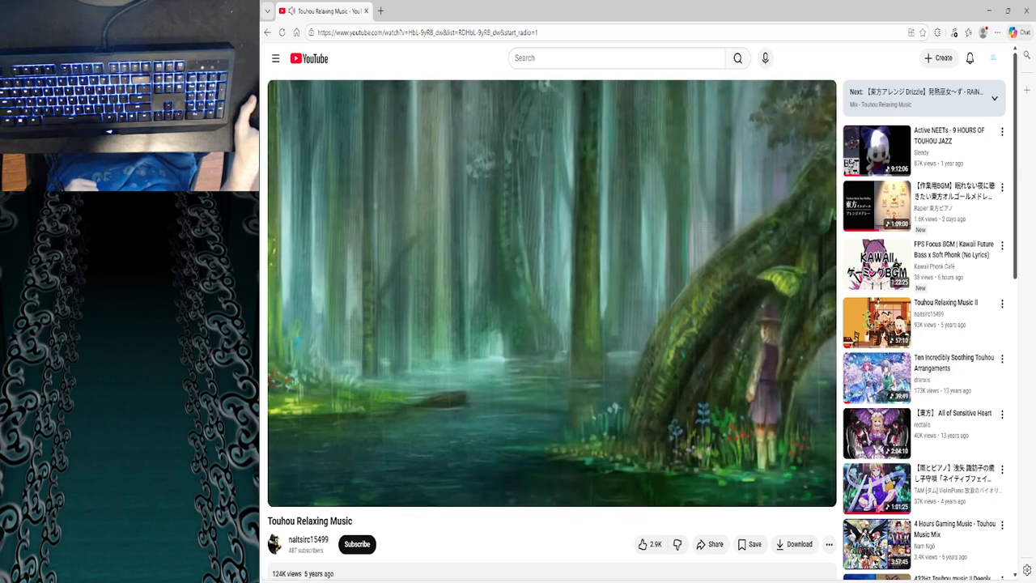
click(469, 359)
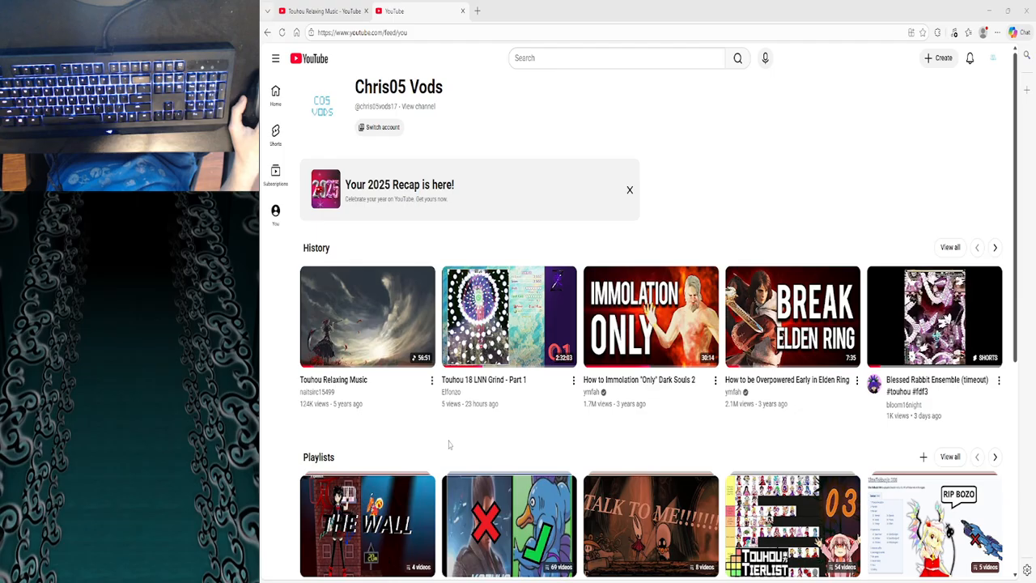
- Close the extra YouTube tab, resume Touhou Relaxing Music and return to the VSDC video project
mouse_move(486, 382)
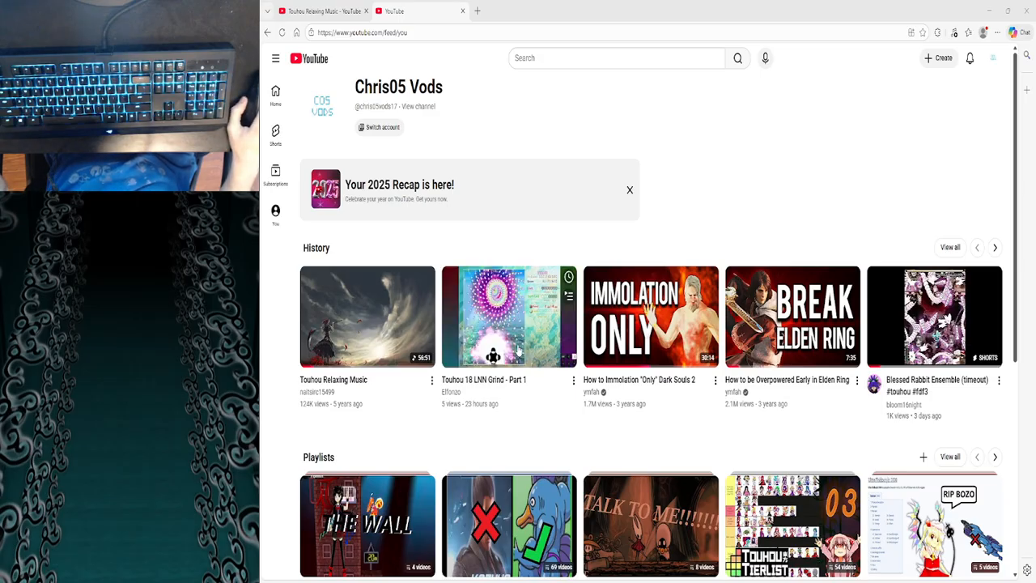
mouse_move(532, 395)
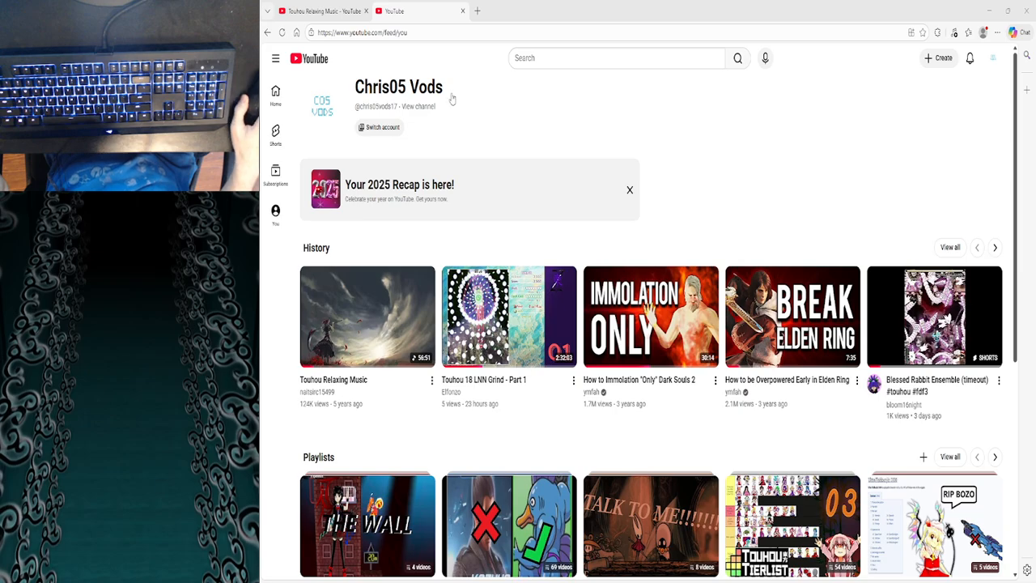
click(462, 12)
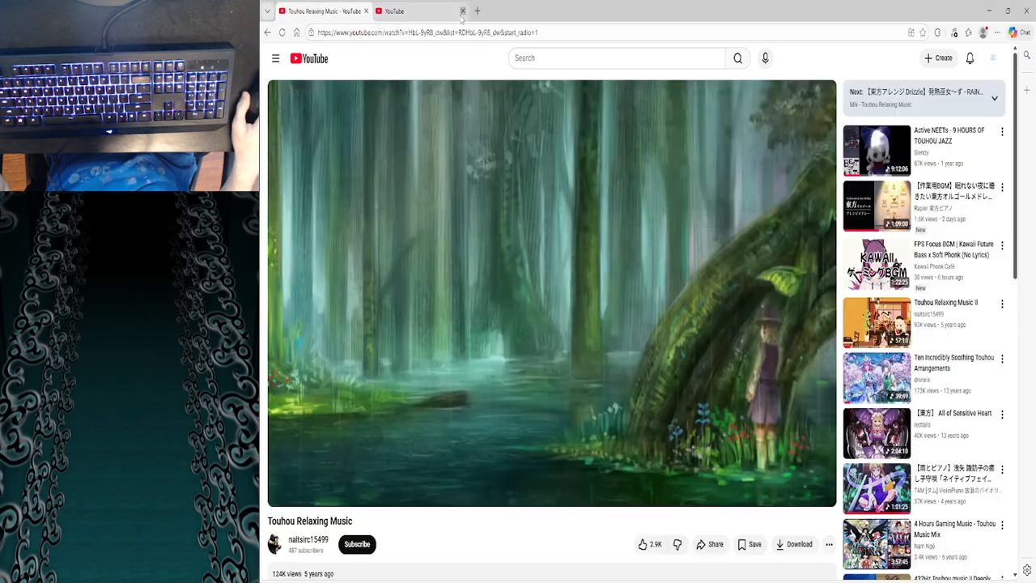
click(526, 274)
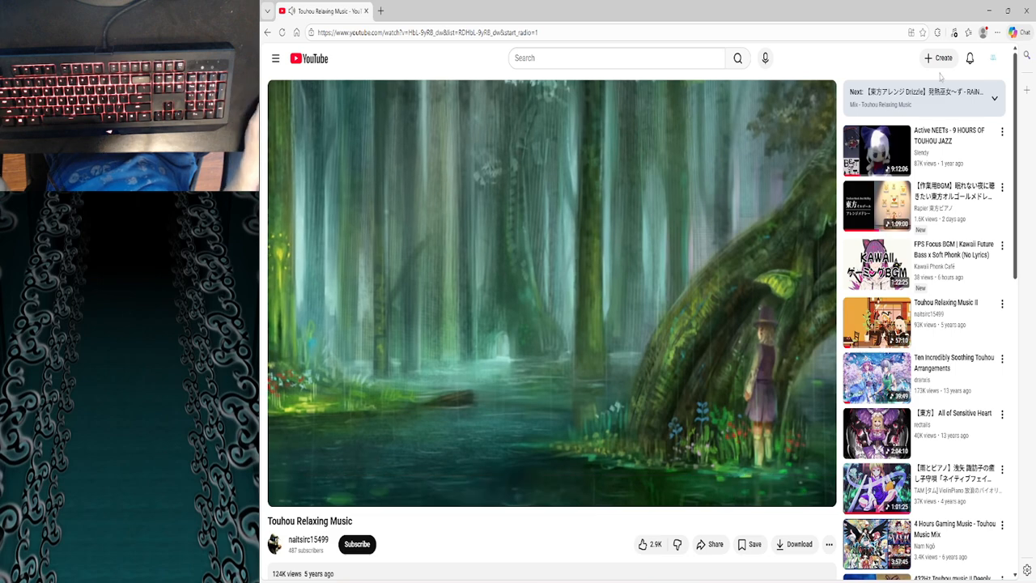
click(988, 10)
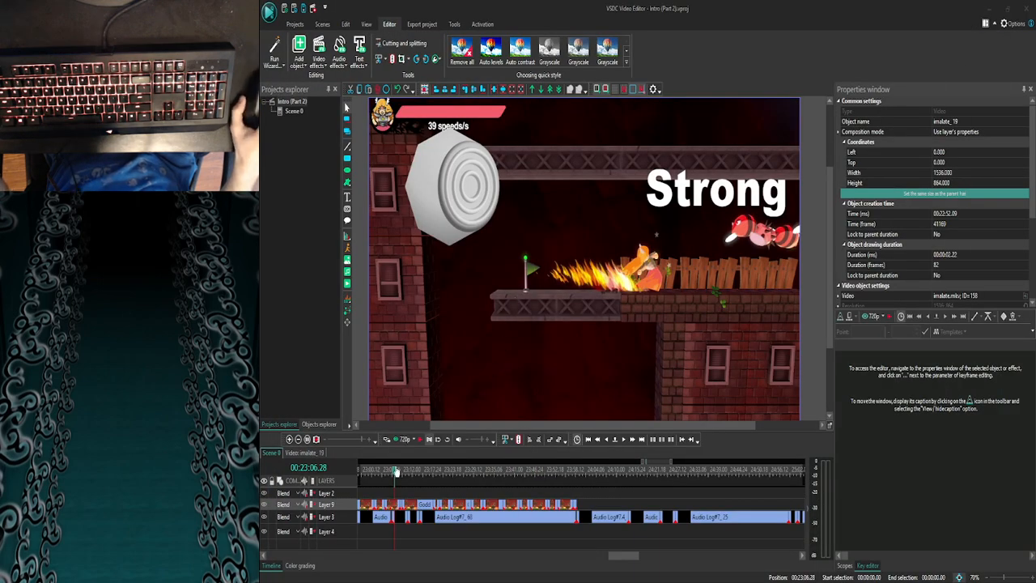
- Inspect the "Strong" and "Clutch" text objects inside the Goddess Of Explosions clip starting at 00:23:08.14, and return to Scene 0
mouse_move(395, 473)
mouse_down()
mouse_move(414, 477)
mouse_move(404, 476)
mouse_up()
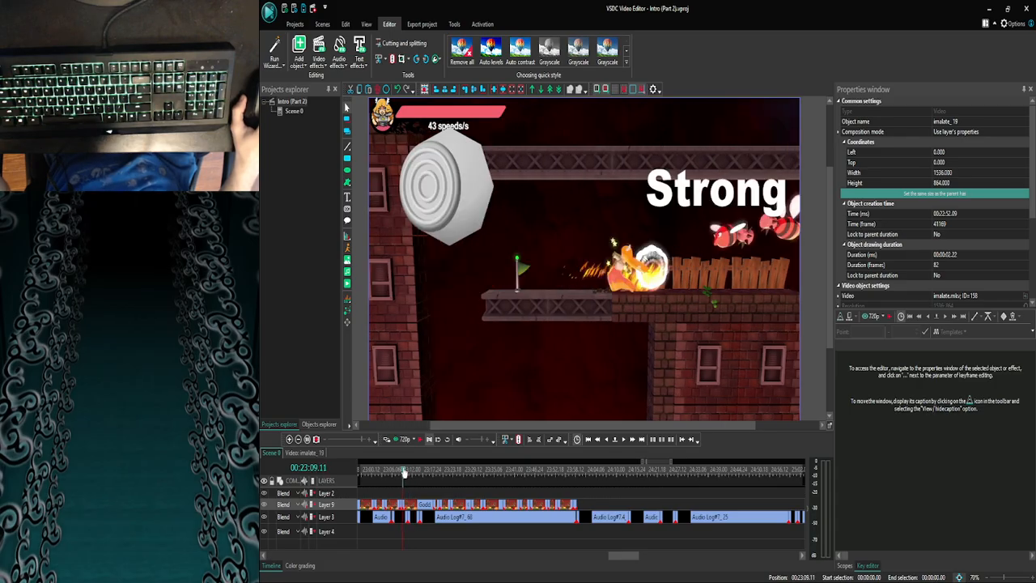
double_click(402, 503)
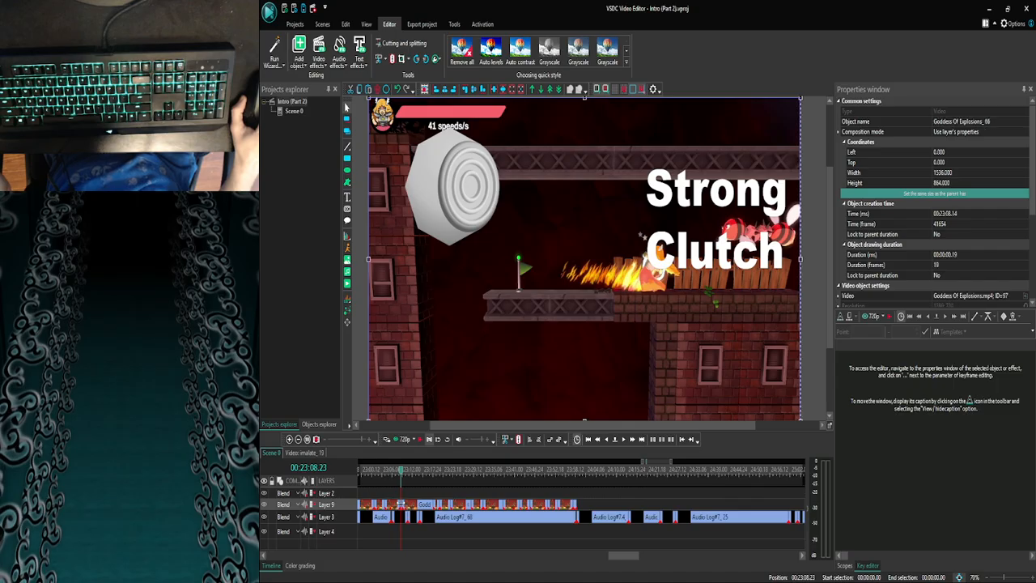
click(402, 494)
click(404, 504)
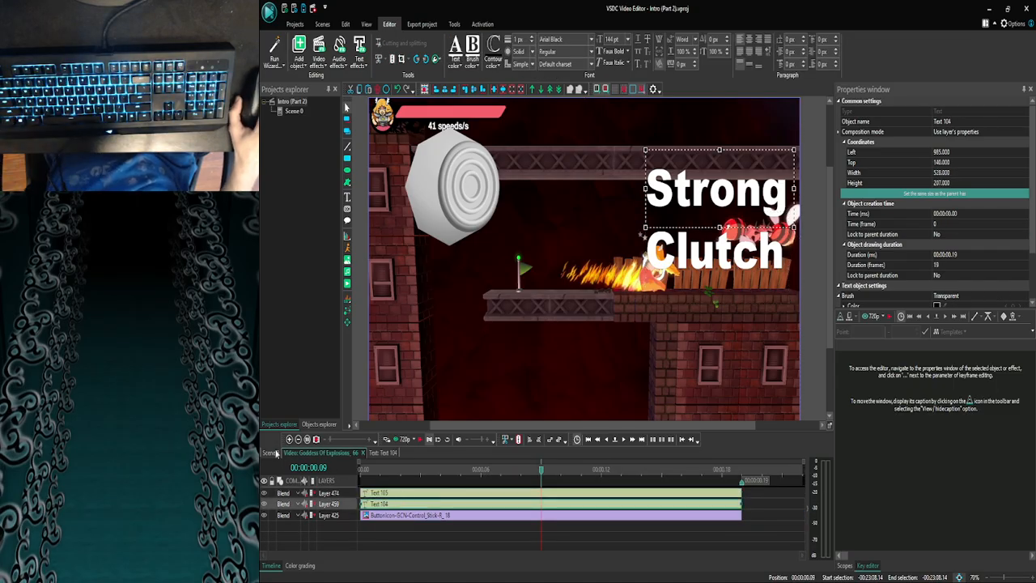
click(272, 451)
- Check the image and text objects inside the Goddess Of Explosions_57 clip on Layer 9, and return to the scene
click(289, 439)
click(289, 440)
click(289, 440)
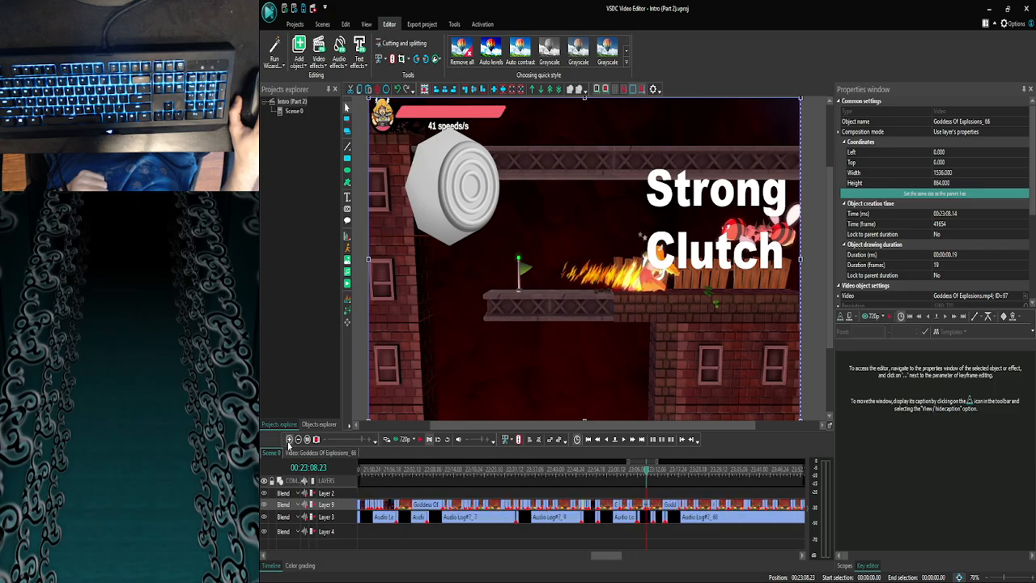
double_click(672, 506)
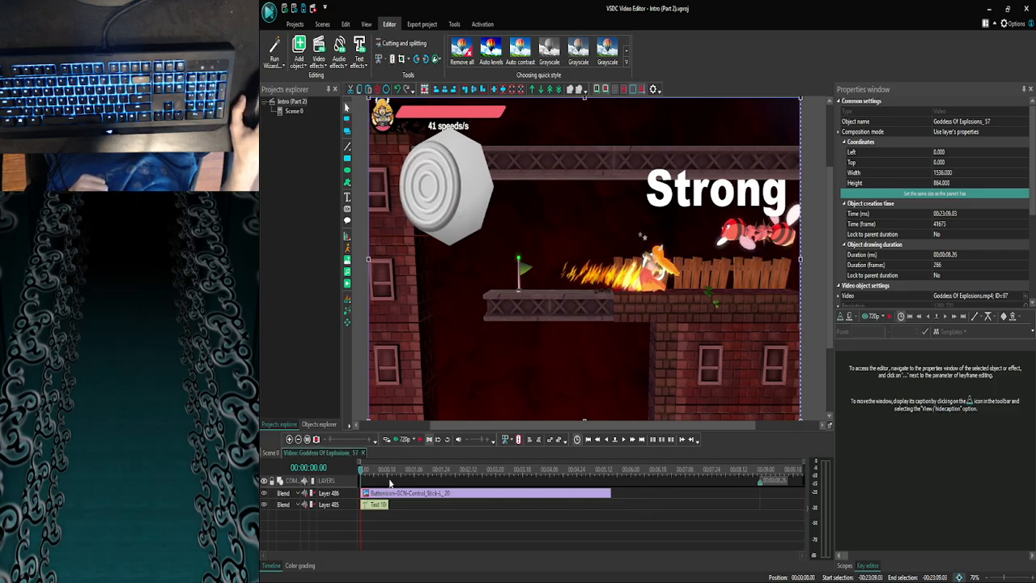
click(272, 451)
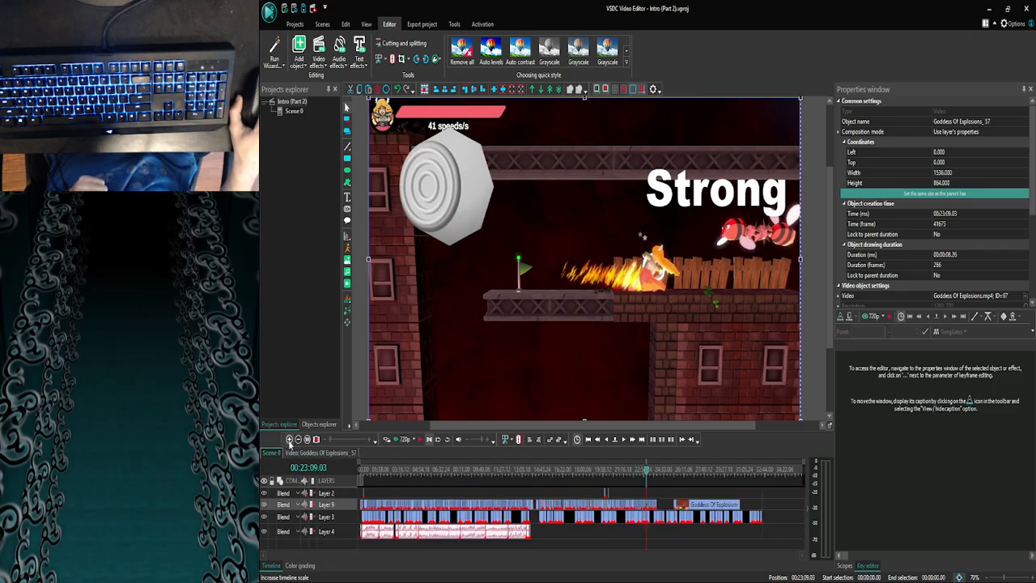
- Extend Text 106 inside the Goddess Of Explosions_57 clip so it ends at 00:00:01.00, where the playhead is placed at scene time 00:23:10.03
click(289, 439)
click(289, 440)
click(288, 439)
click(289, 439)
click(289, 439)
click(289, 440)
click(289, 440)
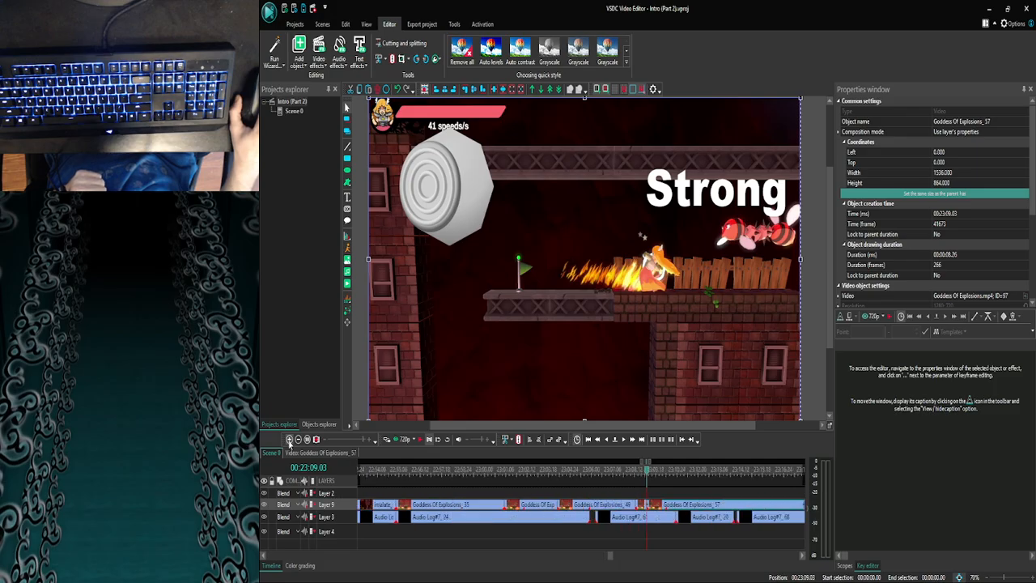
click(623, 440)
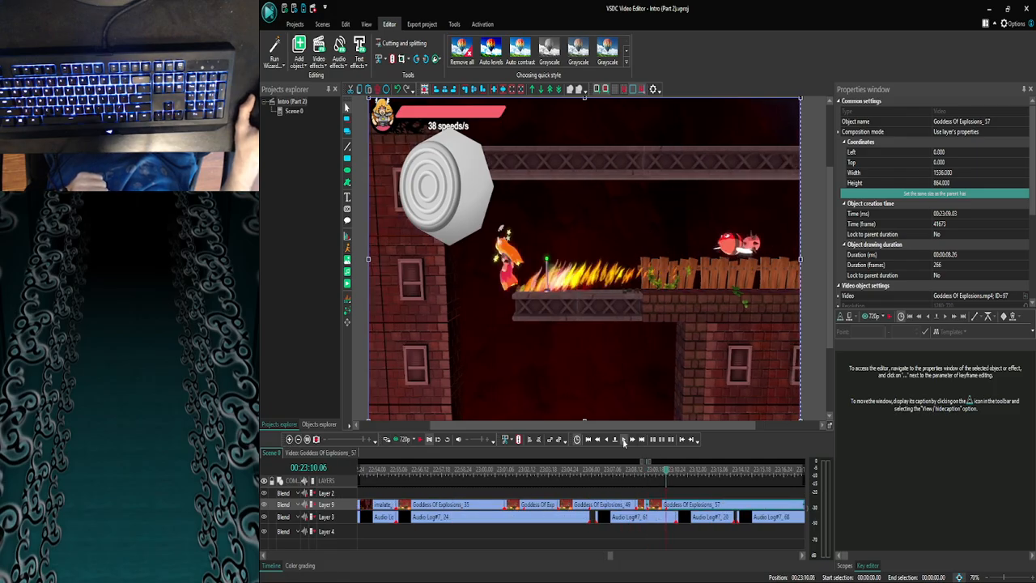
click(607, 440)
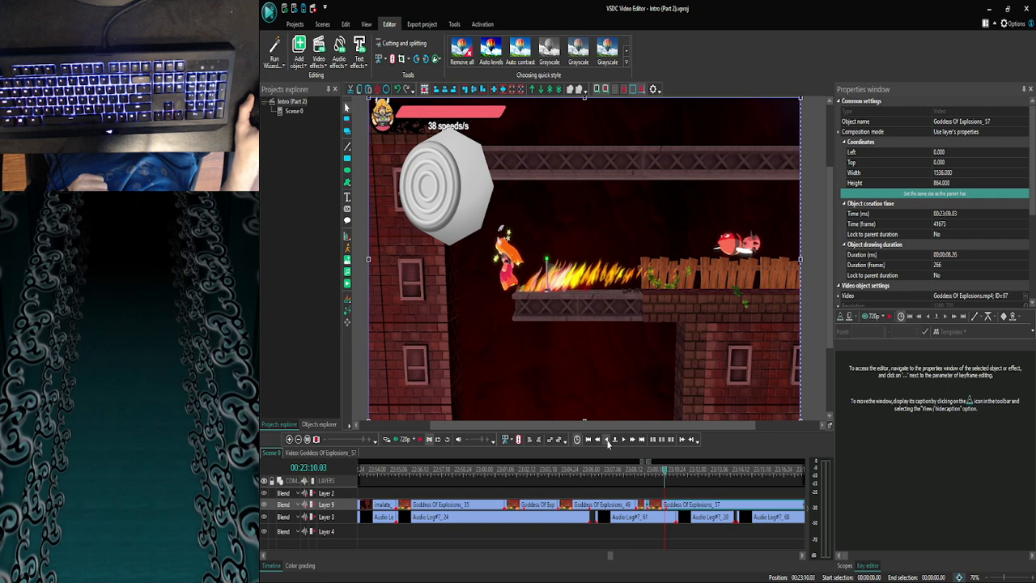
click(607, 441)
click(622, 441)
double_click(657, 507)
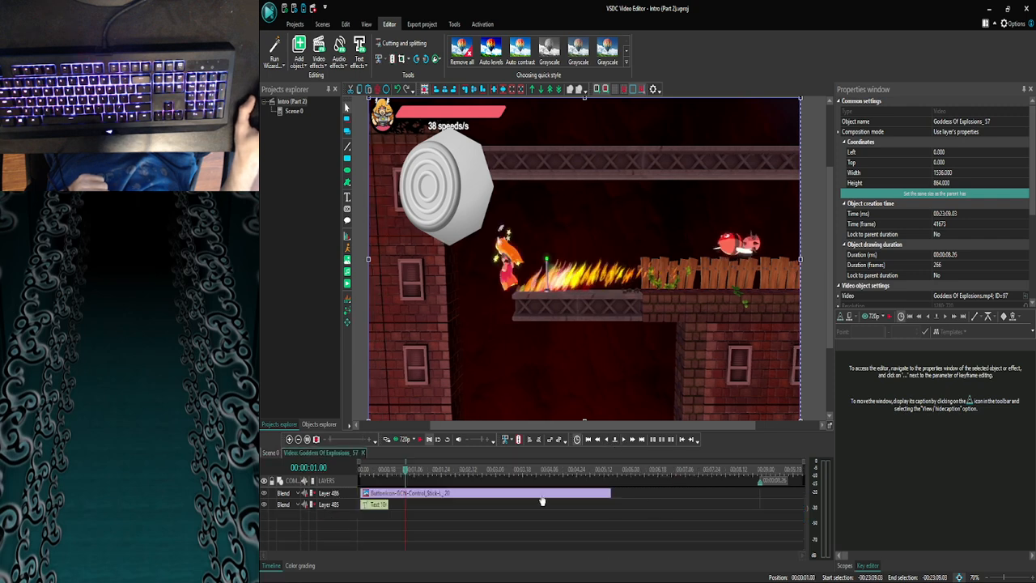
click(379, 508)
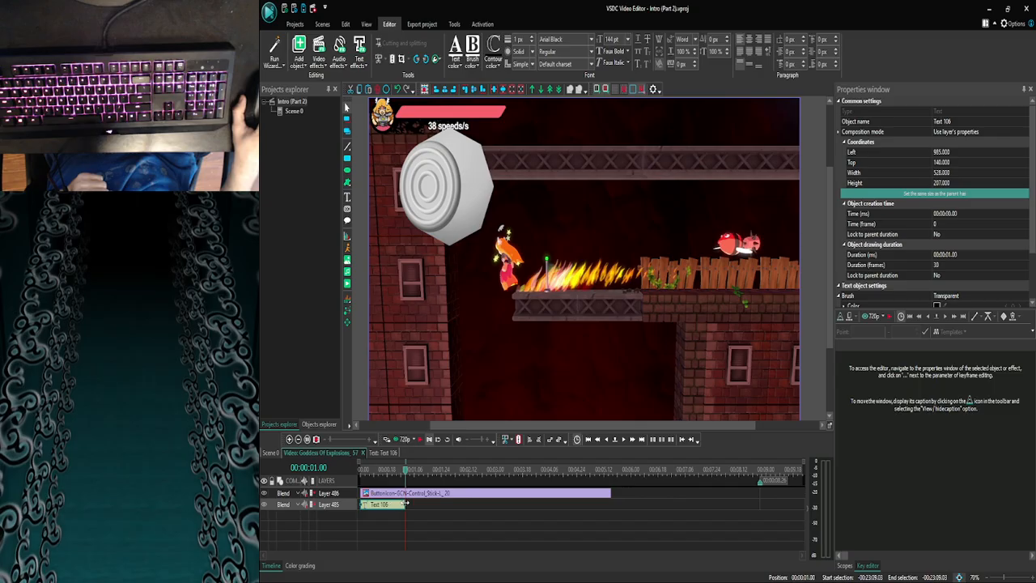
- Extend the control stick image on Layer 486 to the end of the clip, for a duration of 00:00:08.26
click(420, 495)
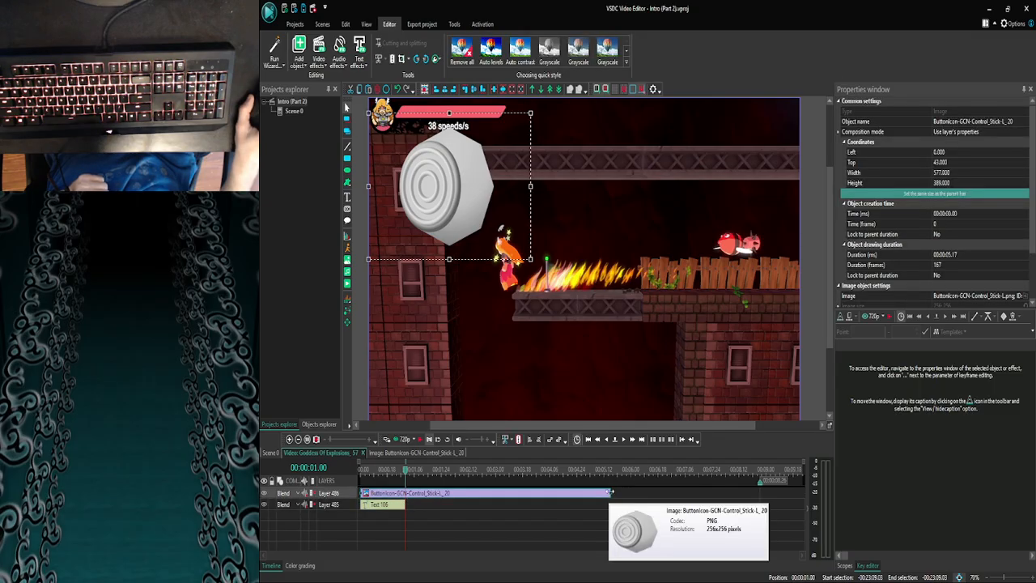
drag(611, 491, 753, 499)
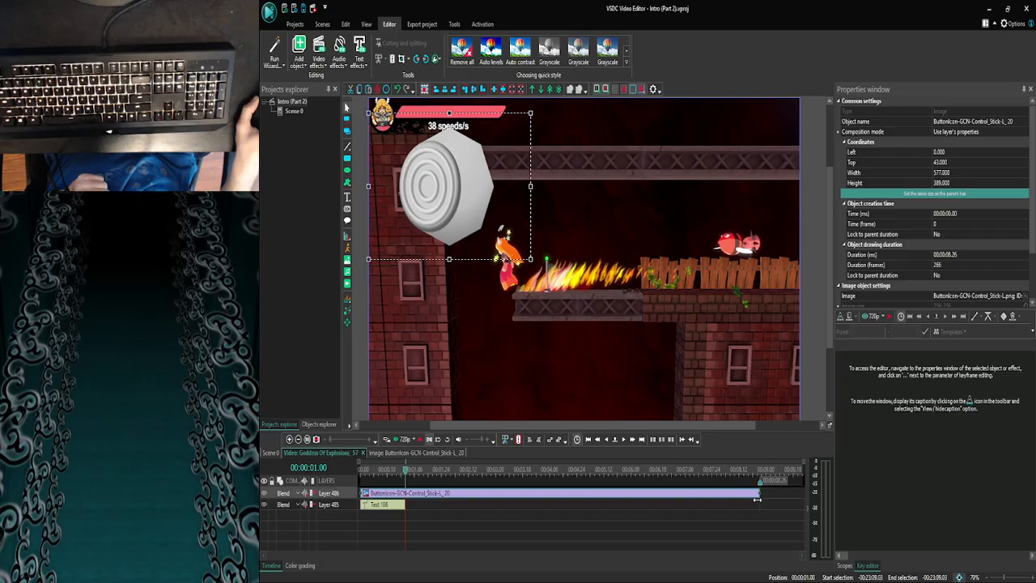
click(753, 507)
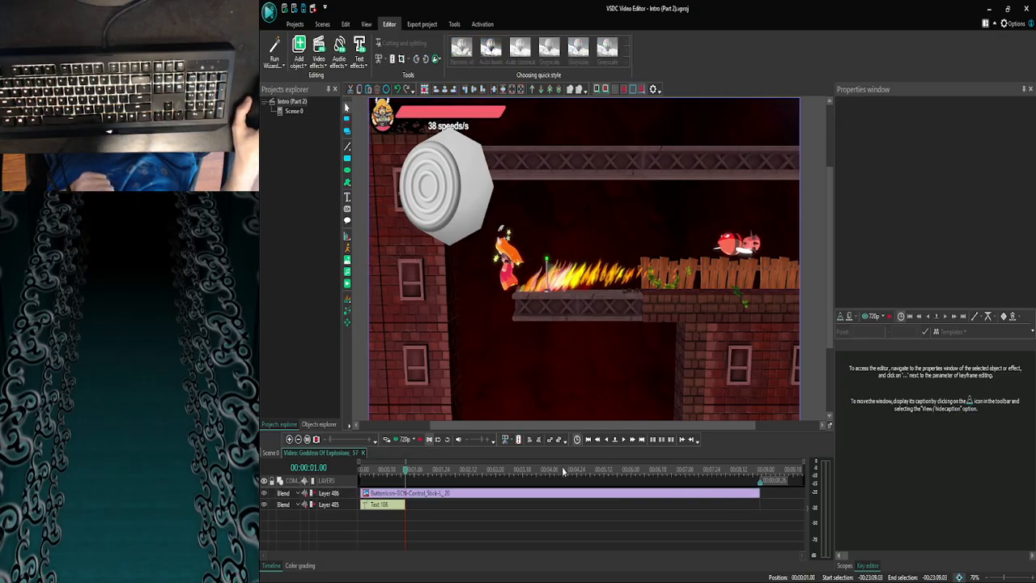
- Preview the Goddess Of Explosions_57 clip from 00:00:01.00 to find where the control stick image should end
click(391, 439)
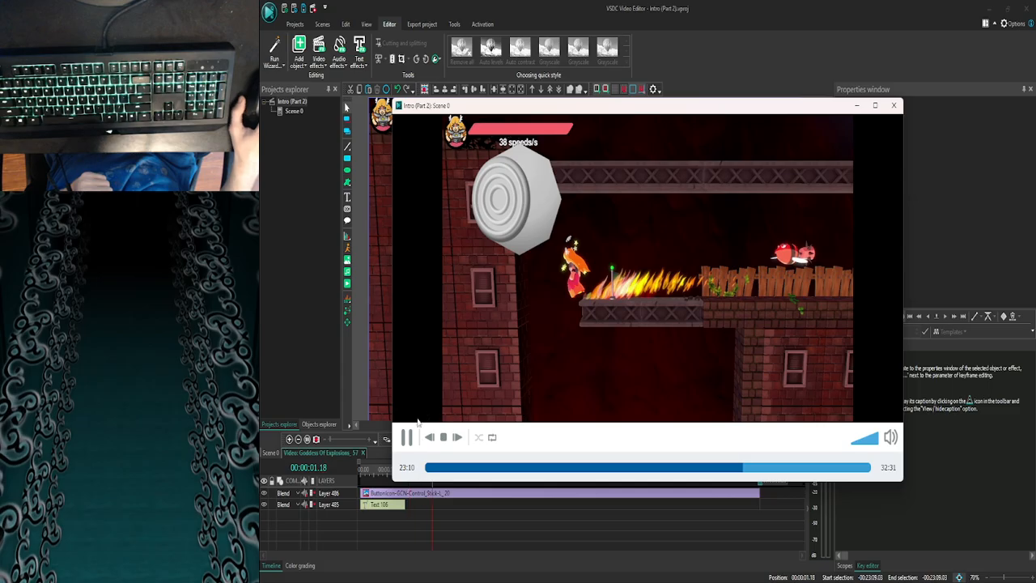
click(894, 106)
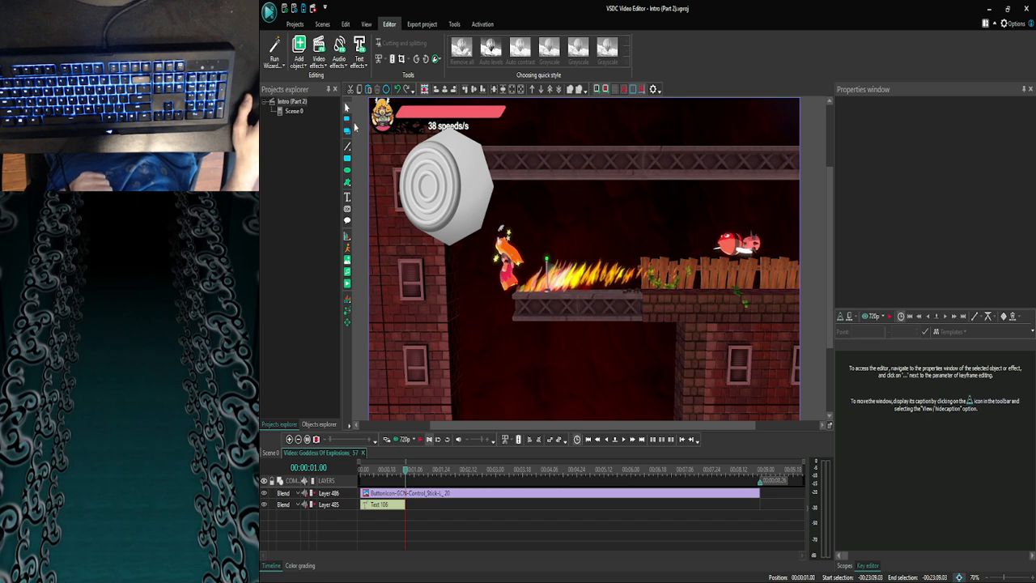
click(419, 439)
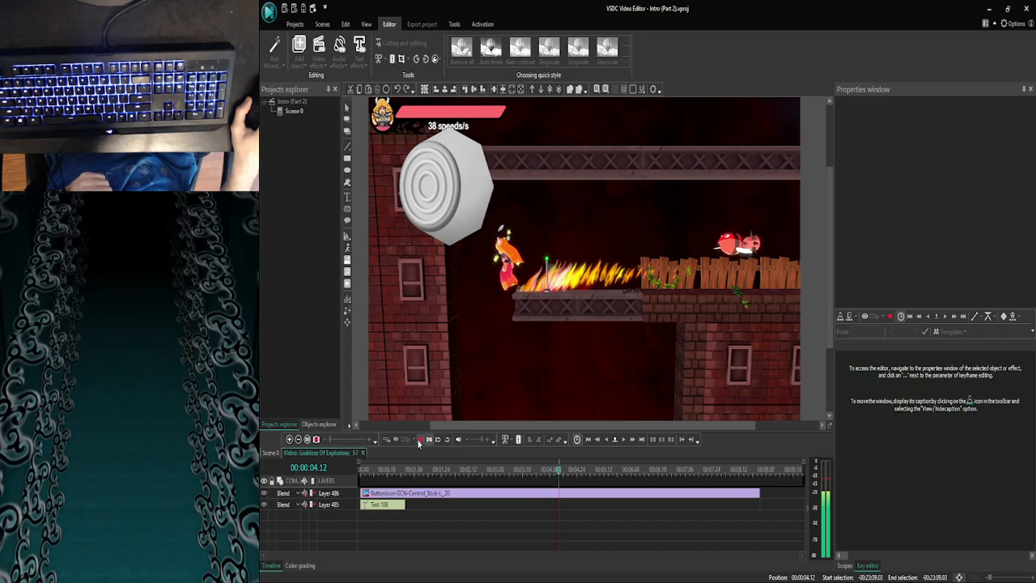
click(419, 439)
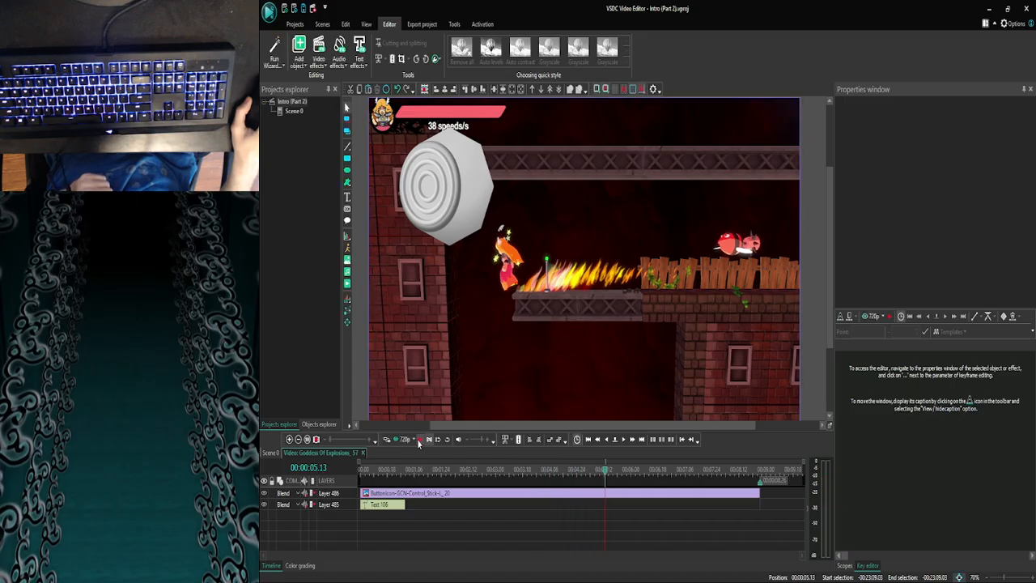
click(419, 439)
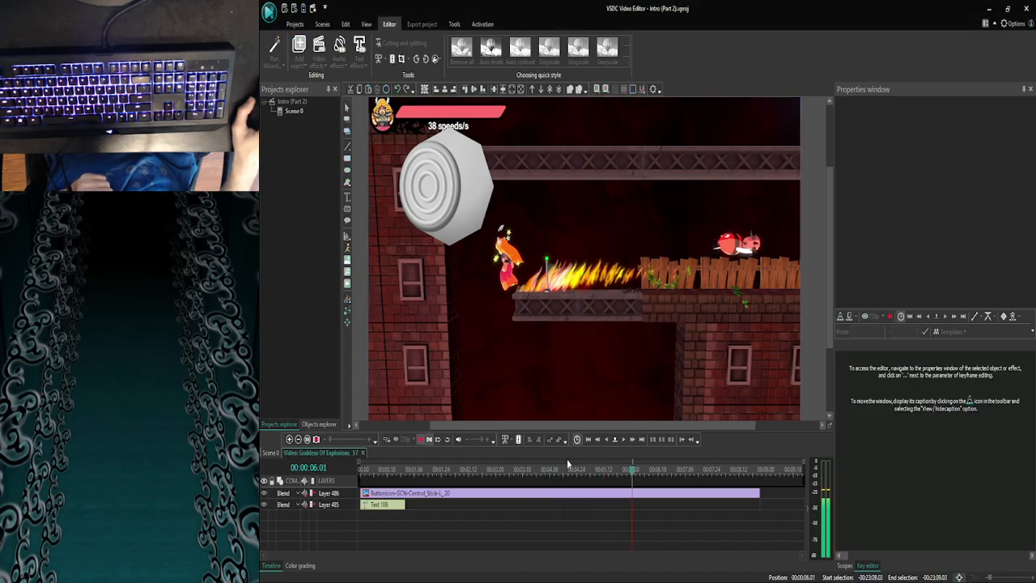
- Place the playhead at 00:00:06.00, preview from there, and shorten the control stick image to end at that point
click(605, 439)
click(605, 439)
click(605, 439)
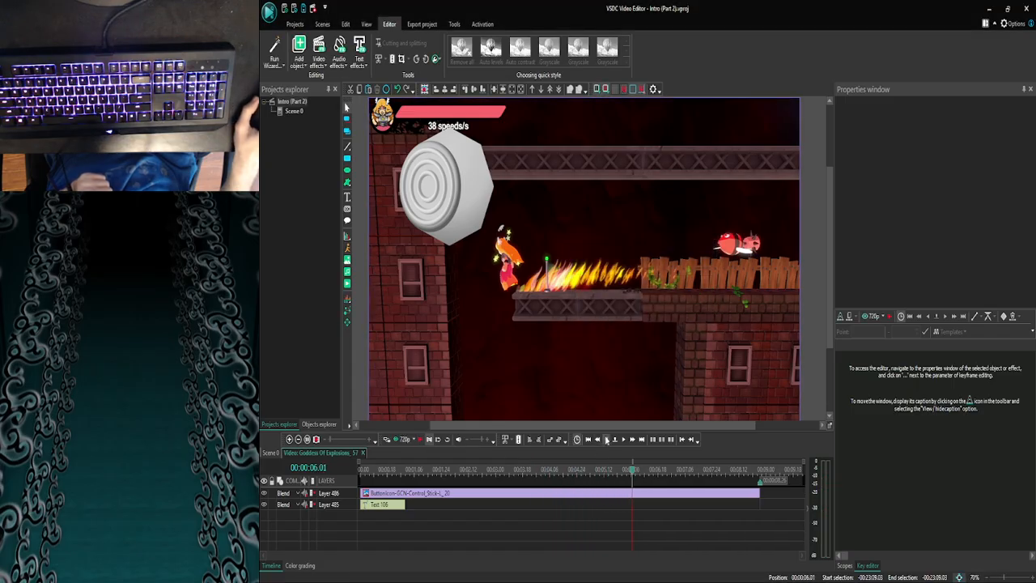
click(403, 440)
click(888, 105)
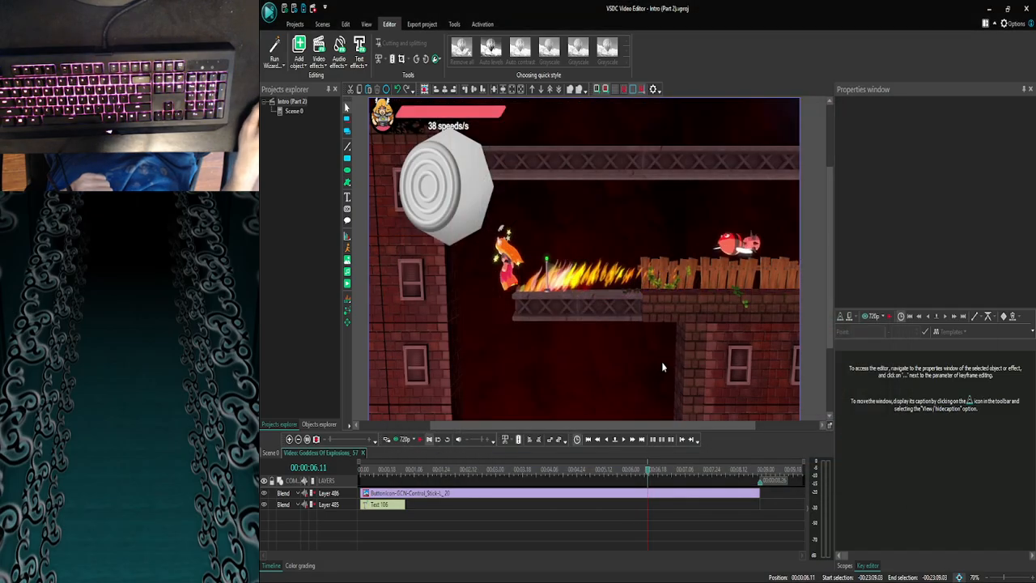
click(402, 439)
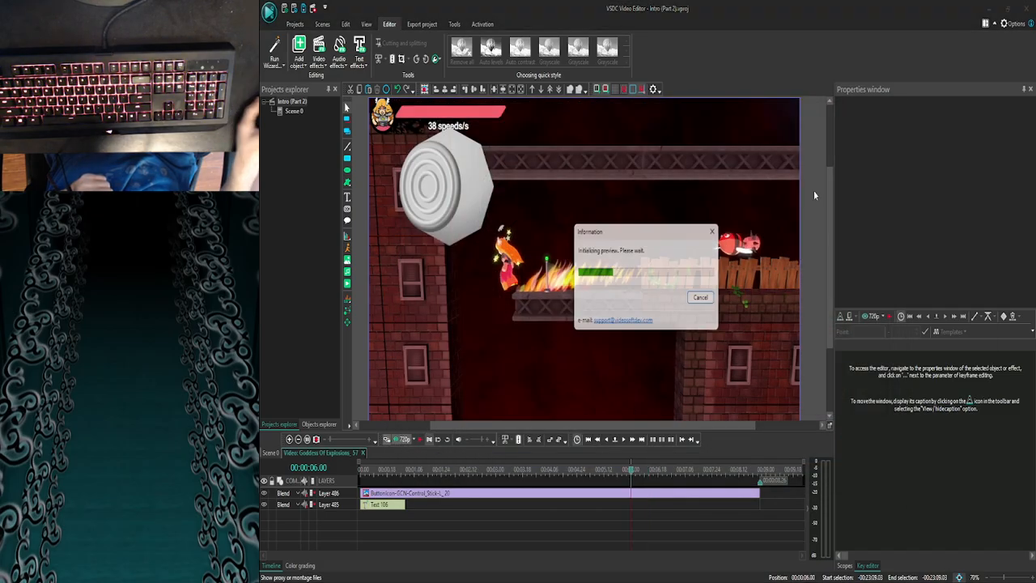
click(893, 105)
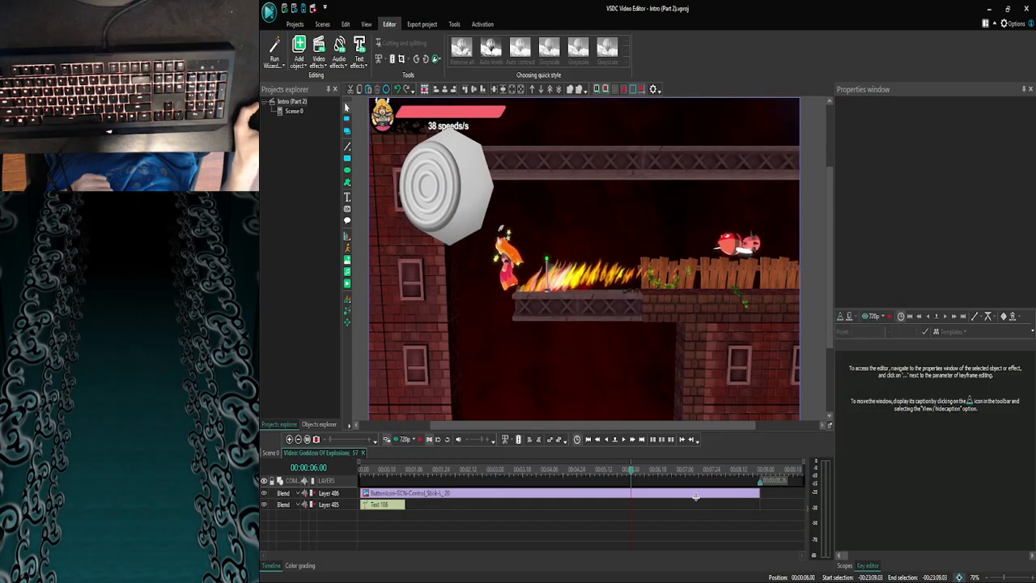
drag(759, 491, 627, 491)
click(642, 498)
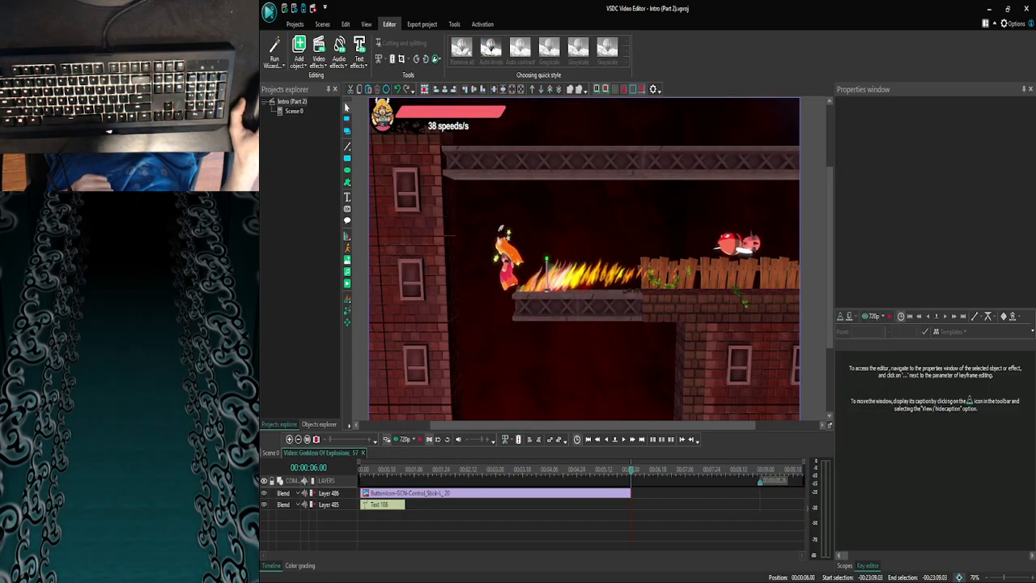
- Return to Scene 0 and examine the Layer 9 video and Layer 3 audio clips around 00:23:15.03
click(270, 453)
click(288, 439)
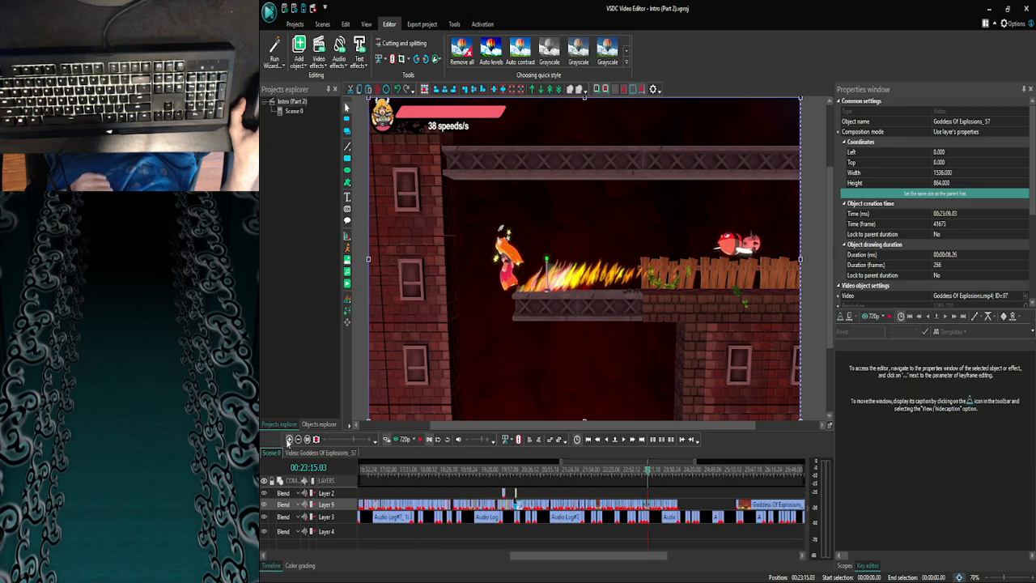
click(288, 440)
click(288, 439)
click(288, 439)
click(288, 440)
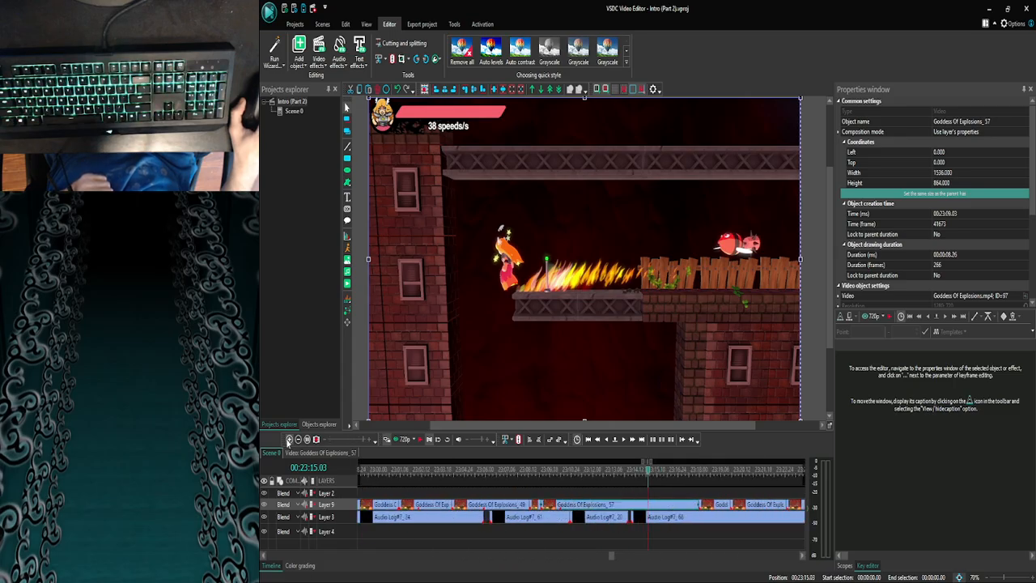
click(288, 440)
click(288, 439)
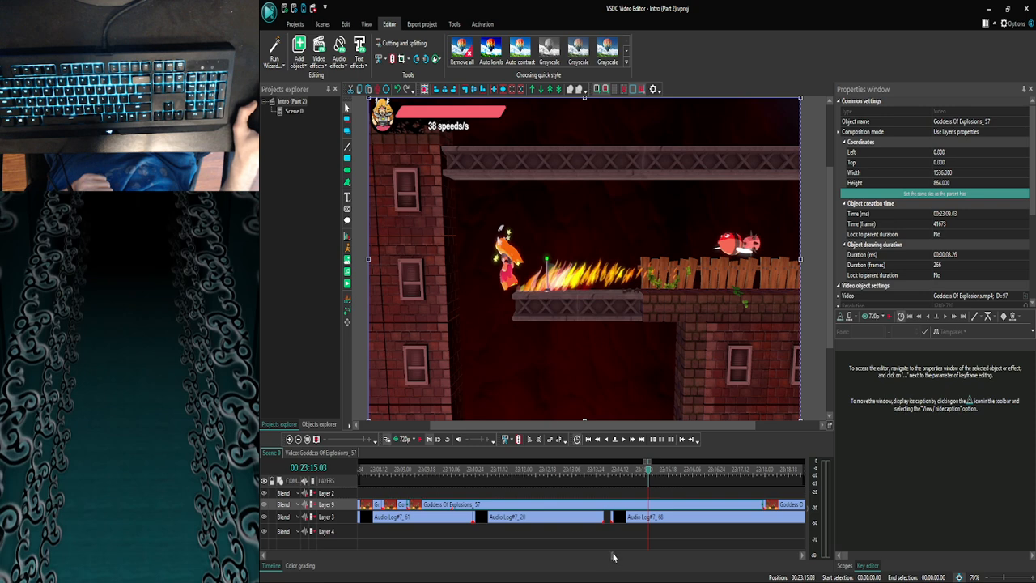
scroll(612, 559, left, 5)
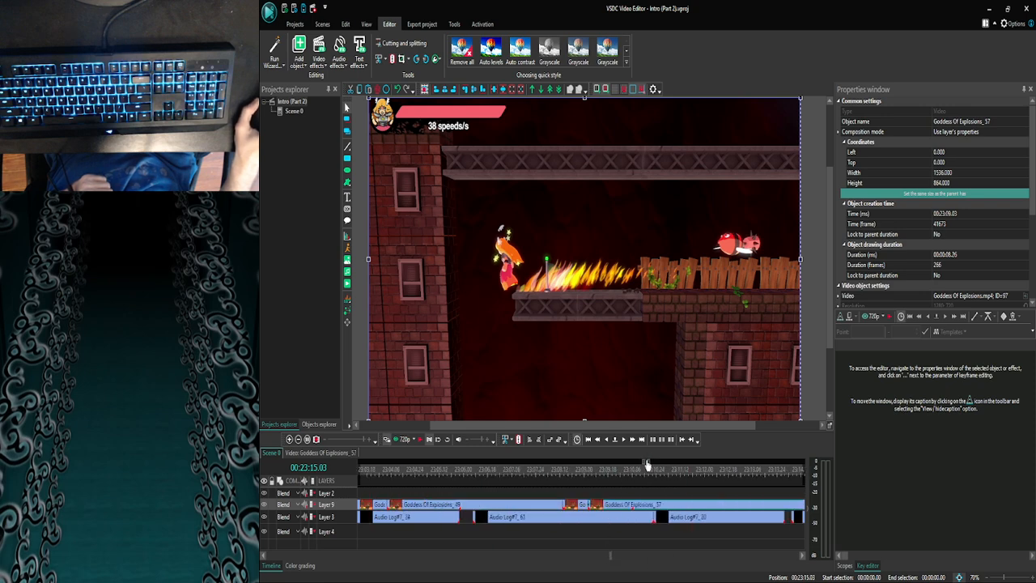
scroll(647, 464, left, 5)
scroll(647, 465, right, 6)
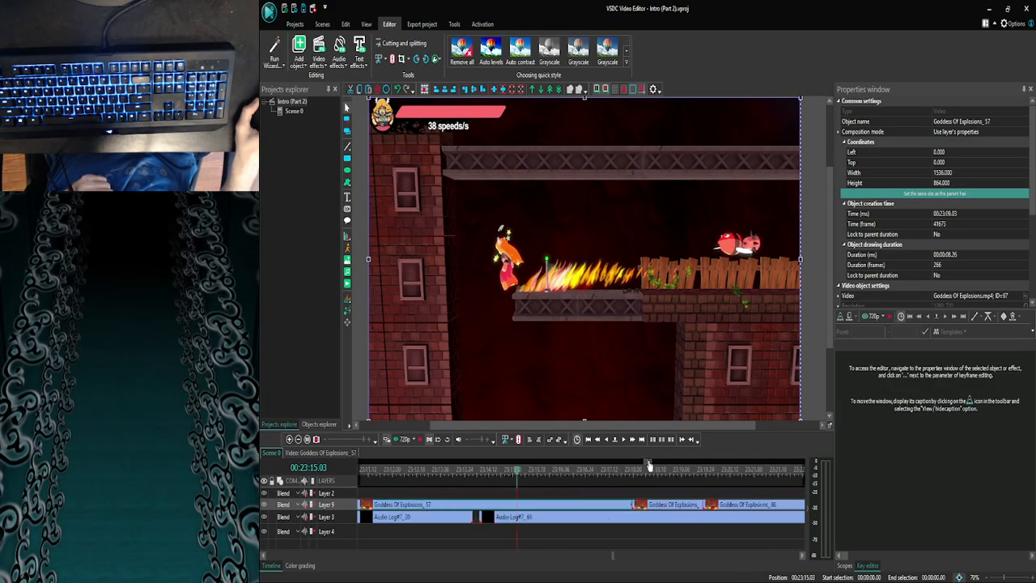
click(298, 439)
click(298, 440)
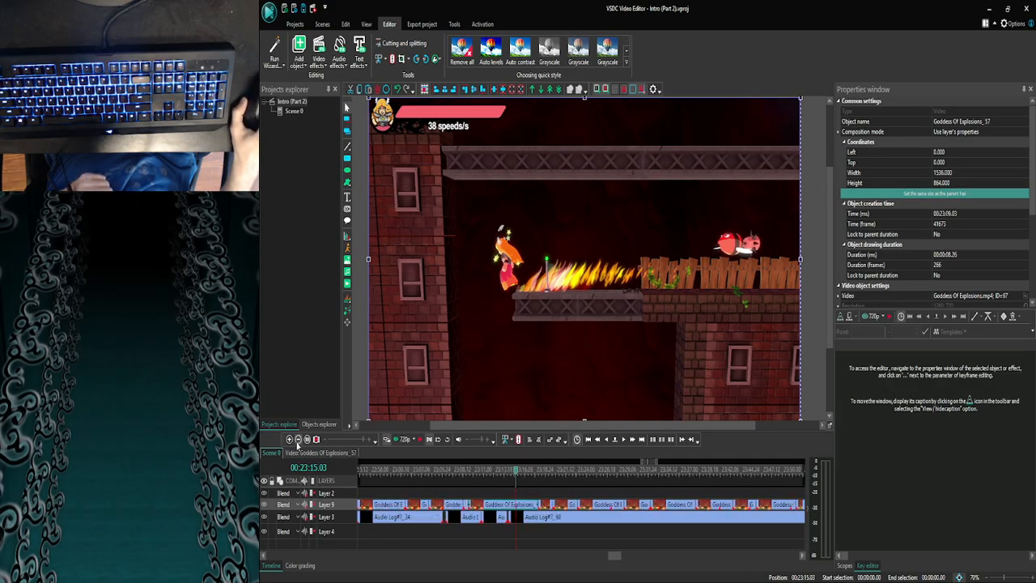
click(298, 439)
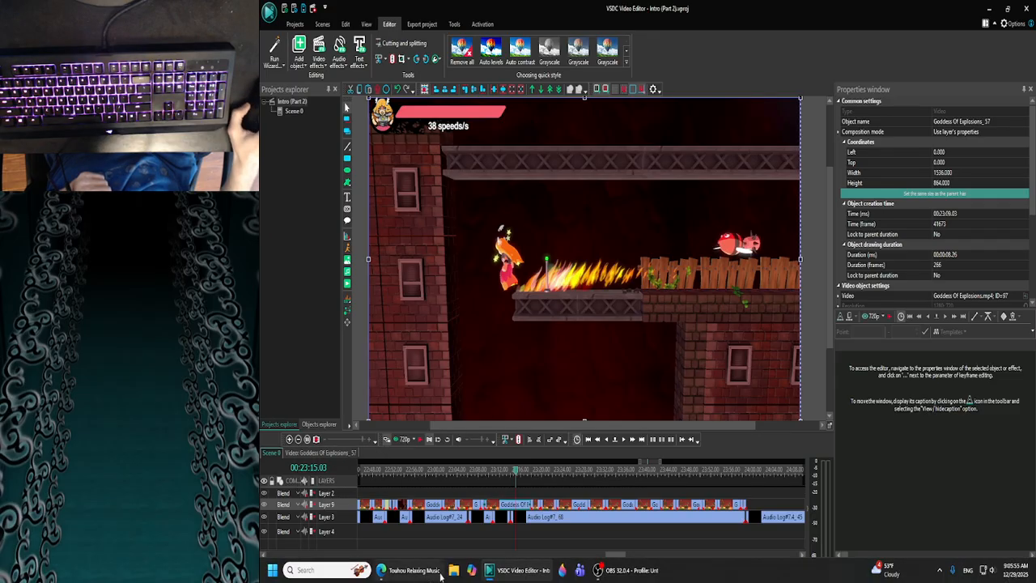
- Open the Goddess Of Explosions_57 clip and add arrow.png from the Slap city\Ittle dew\Images folder at 00:00:06.00
double_click(513, 505)
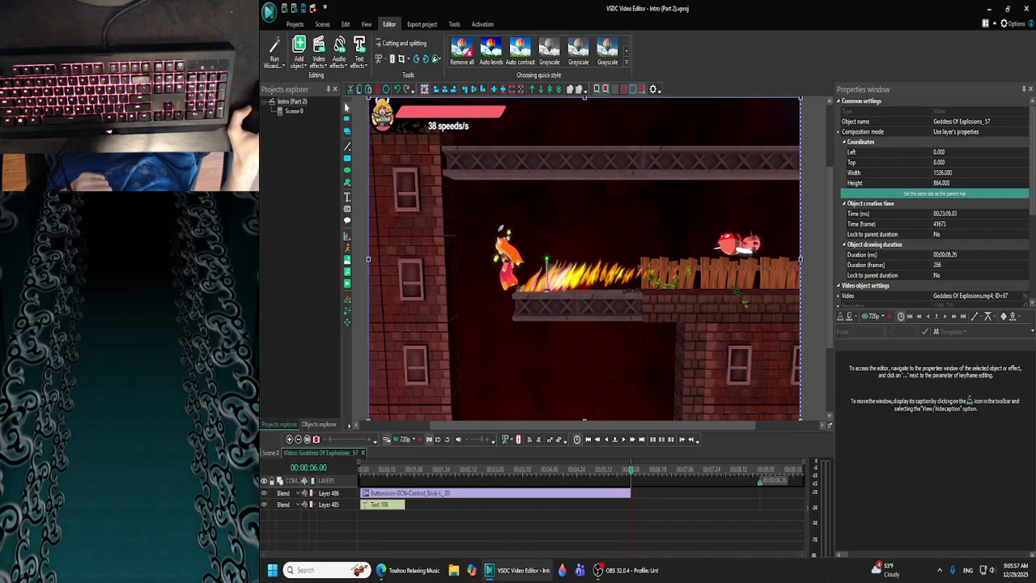
click(454, 569)
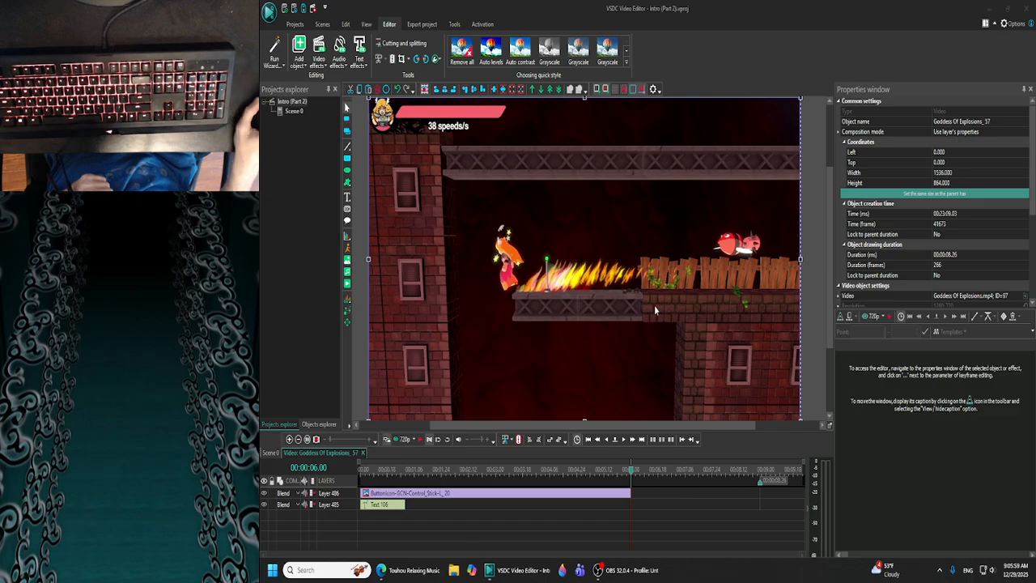
scroll(522, 349, down, 3)
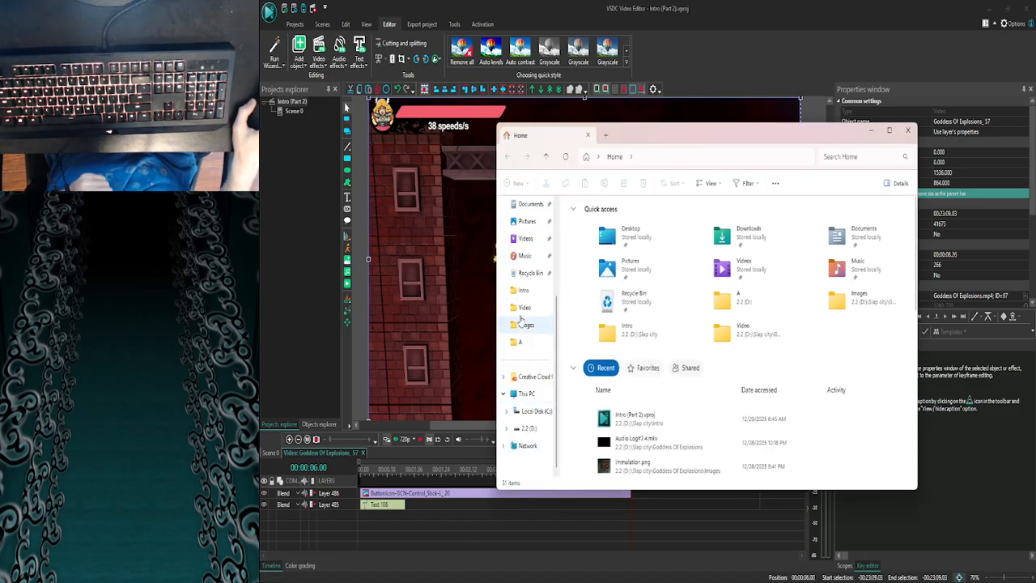
click(527, 428)
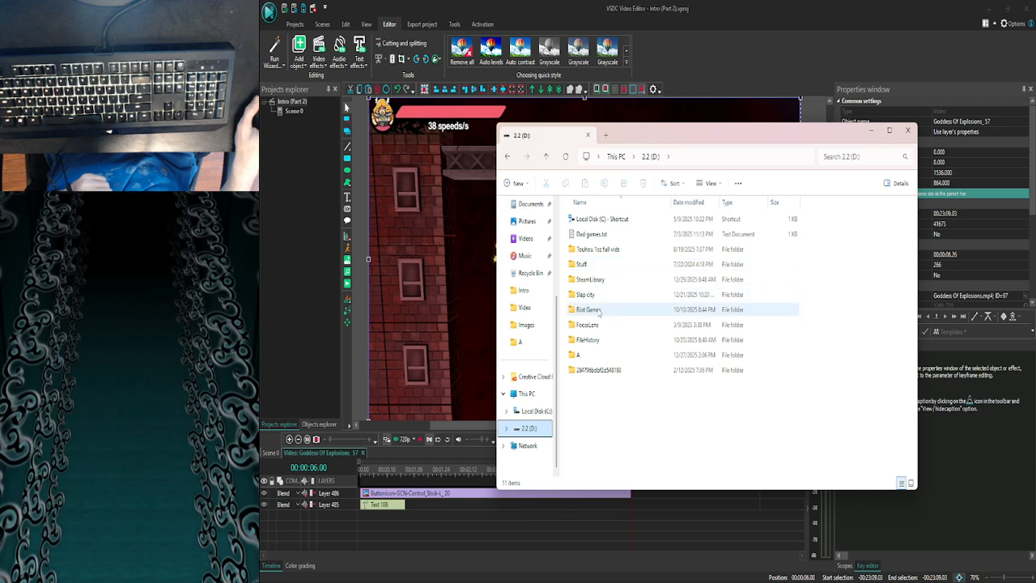
double_click(596, 295)
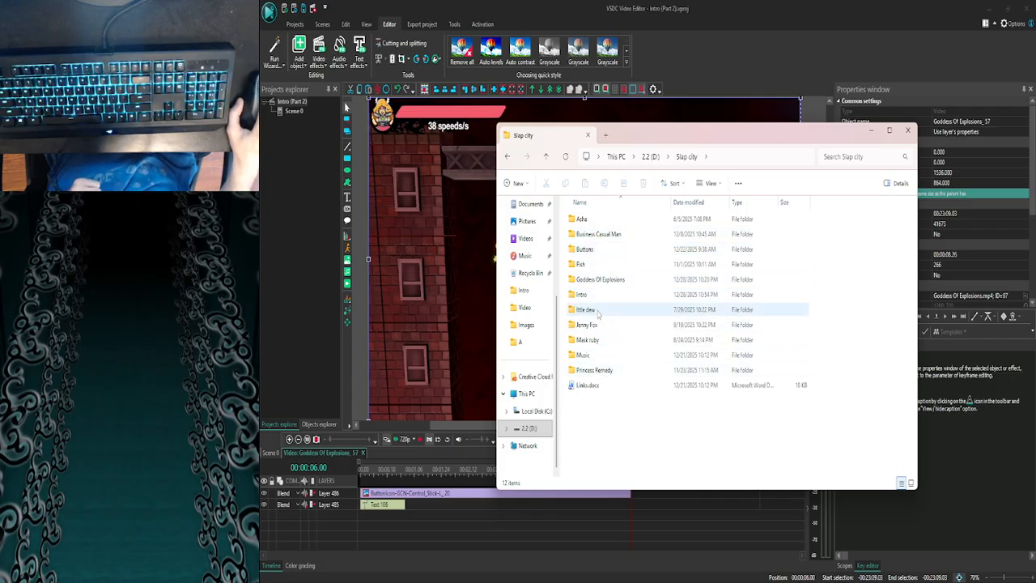
double_click(588, 310)
double_click(590, 242)
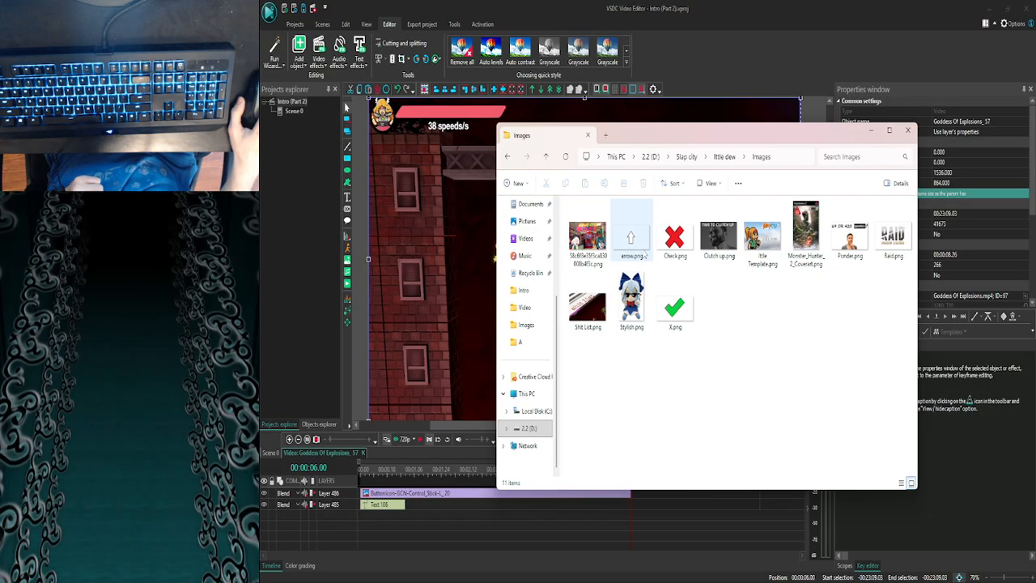
drag(643, 248, 429, 255)
click(872, 131)
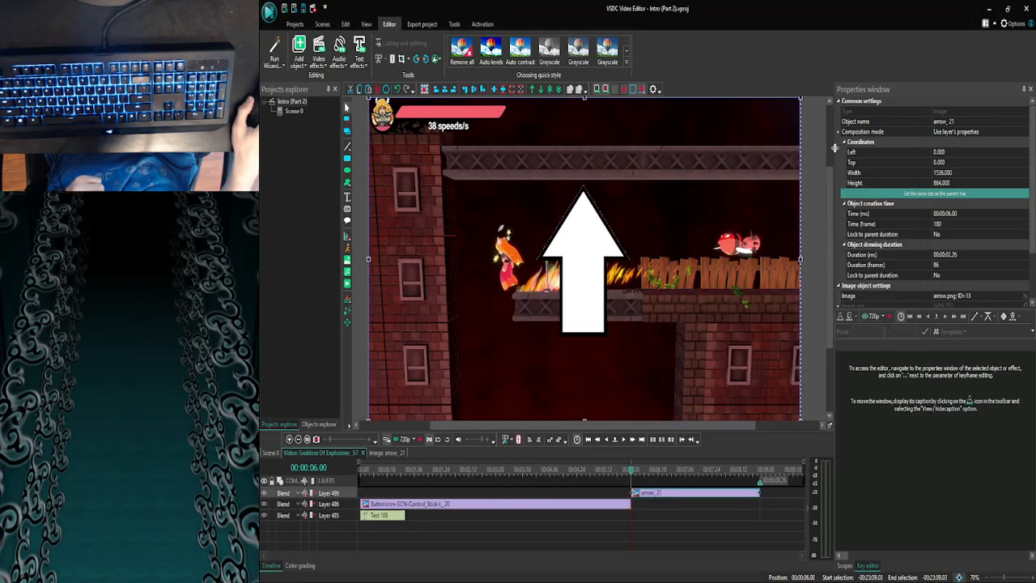
- Shrink the arrow image to about 687 by 476, tilt it, and place it just below the speeds/s readout
drag(799, 97, 561, 241)
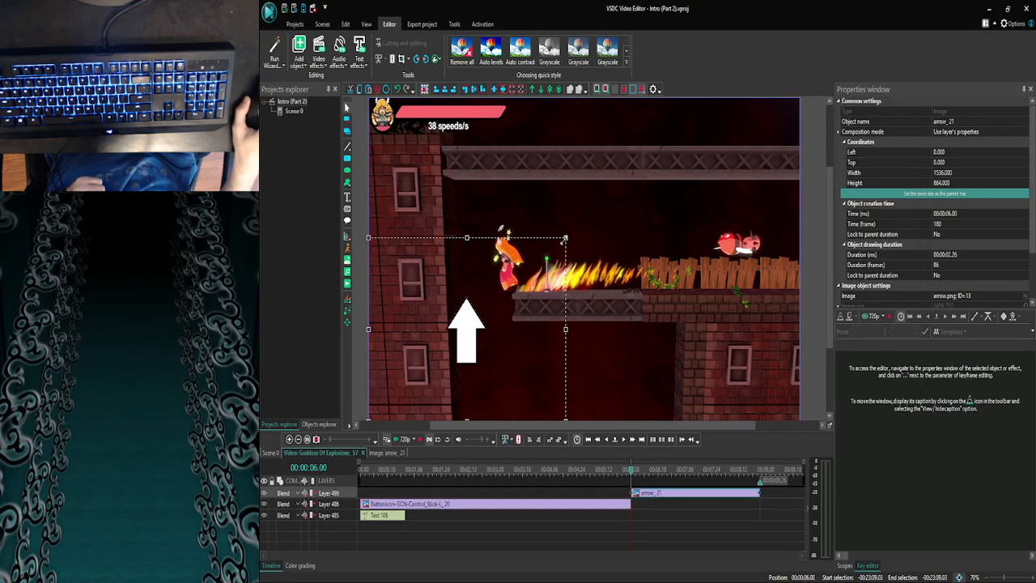
drag(513, 332, 496, 196)
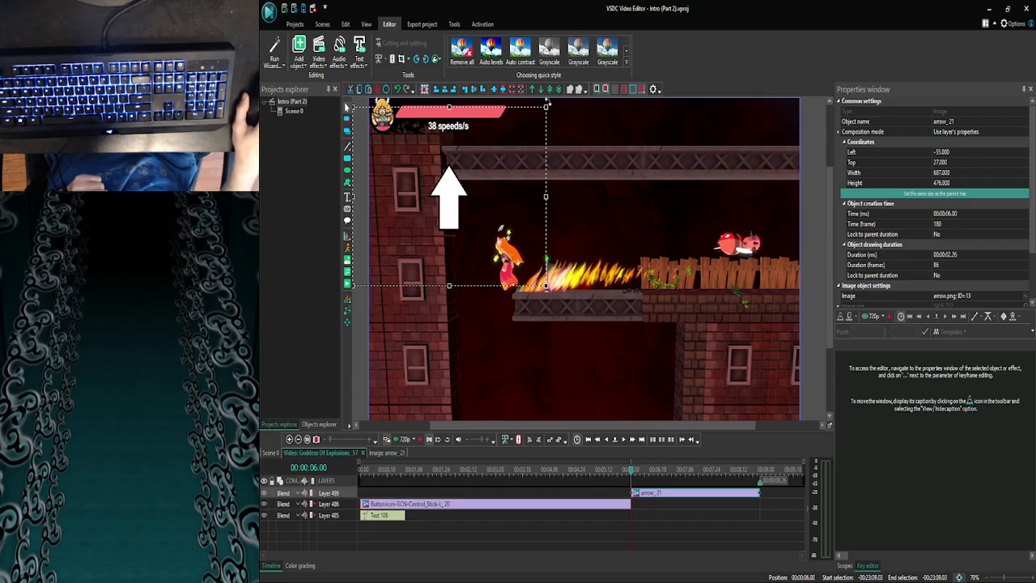
drag(547, 104, 568, 168)
drag(474, 208, 452, 177)
- Rotate the arrow image closer to upright, keeping its tip aimed at the speeds/s readout
click(483, 315)
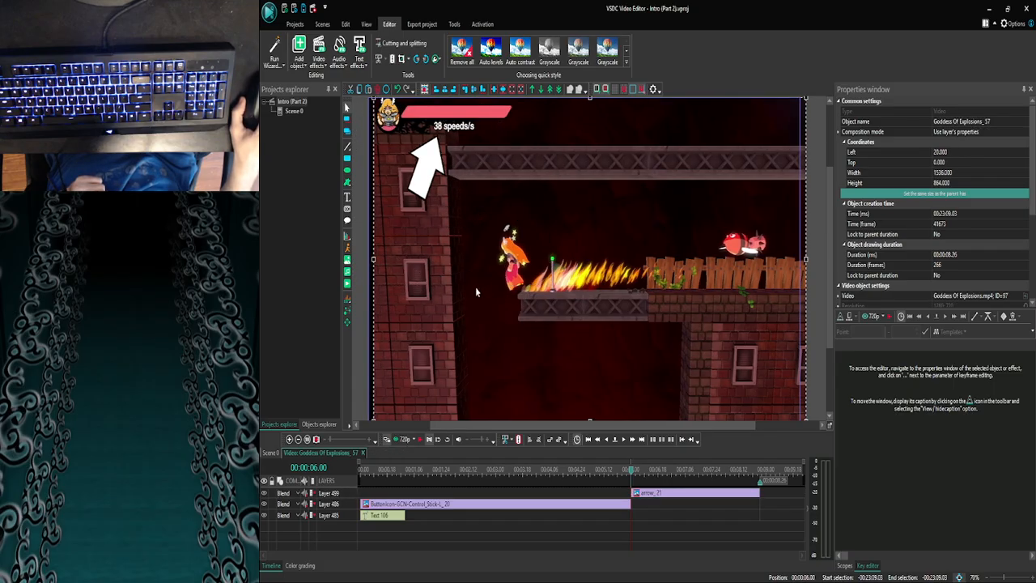
click(463, 244)
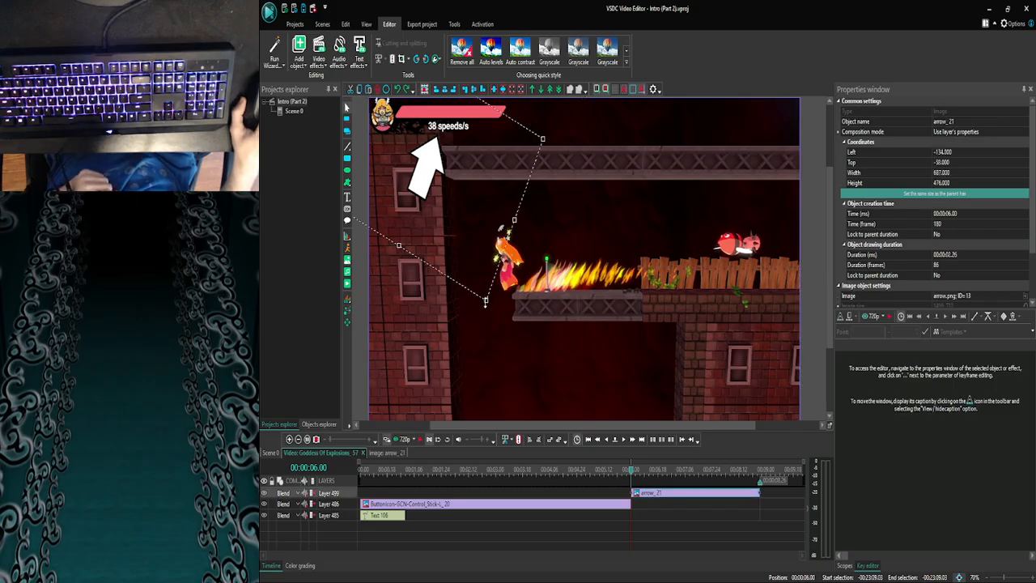
drag(485, 302, 512, 267)
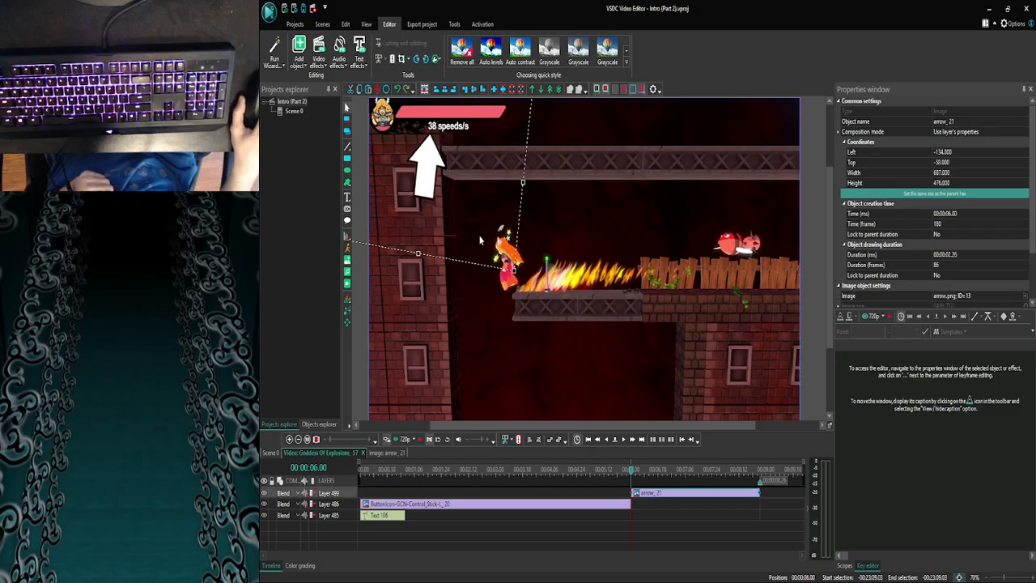
click(570, 250)
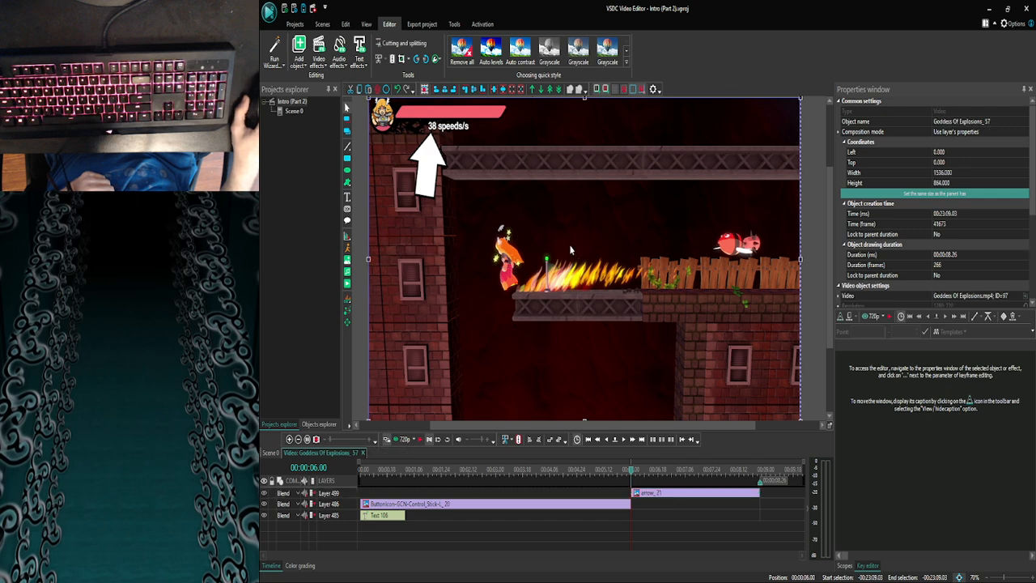
- Preview the Goddess Of Explosions_57 clip from 00:00:00.00 with its overlays and save the project
drag(633, 470, 350, 475)
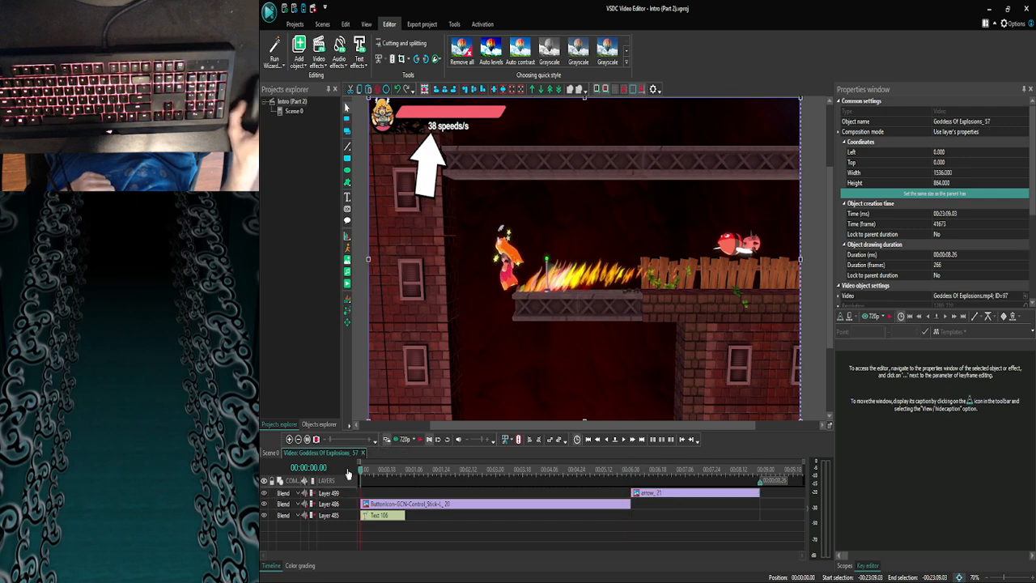
click(403, 439)
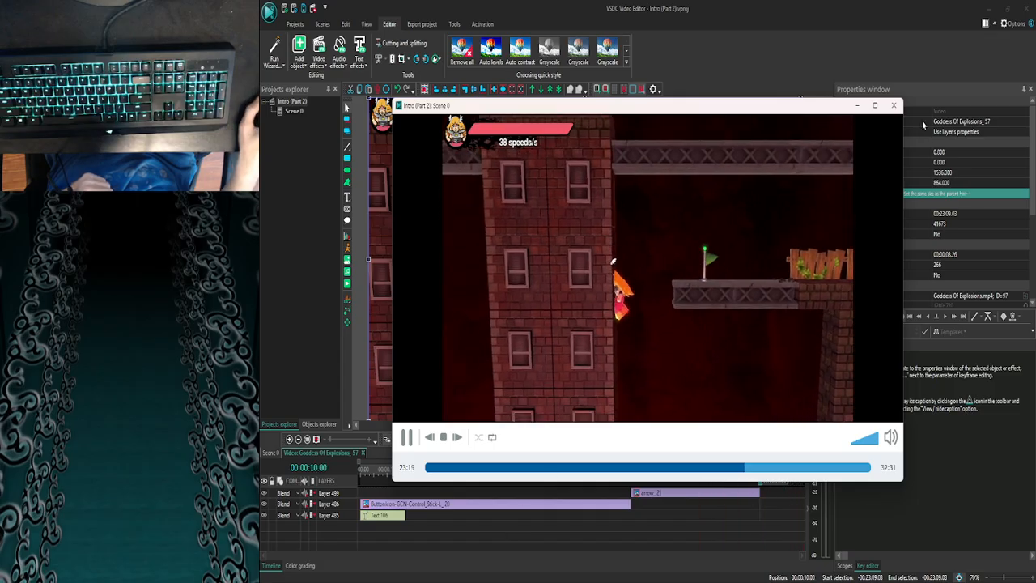
click(894, 106)
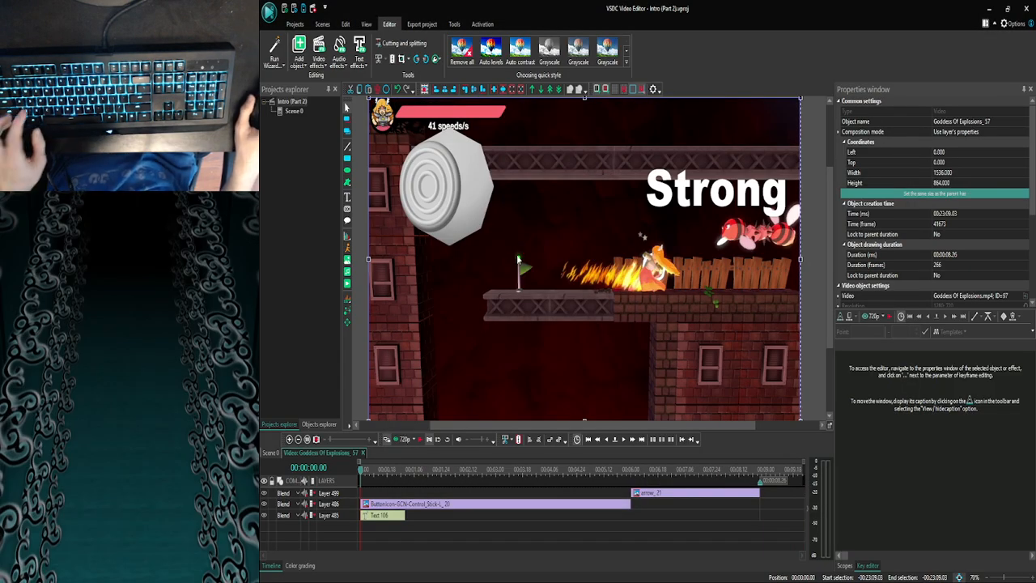
key(ctrl+s)
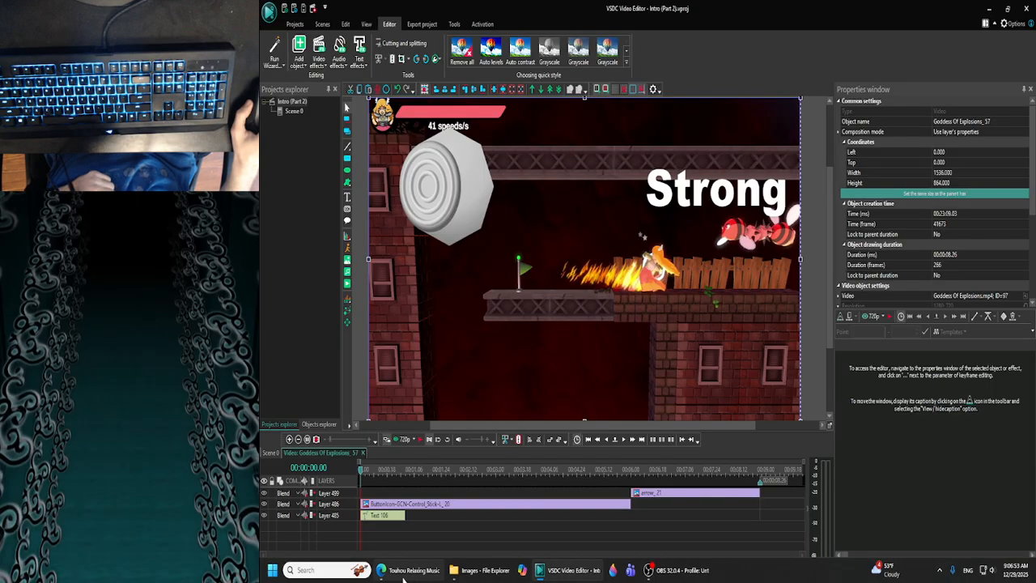
mouse_move(402, 576)
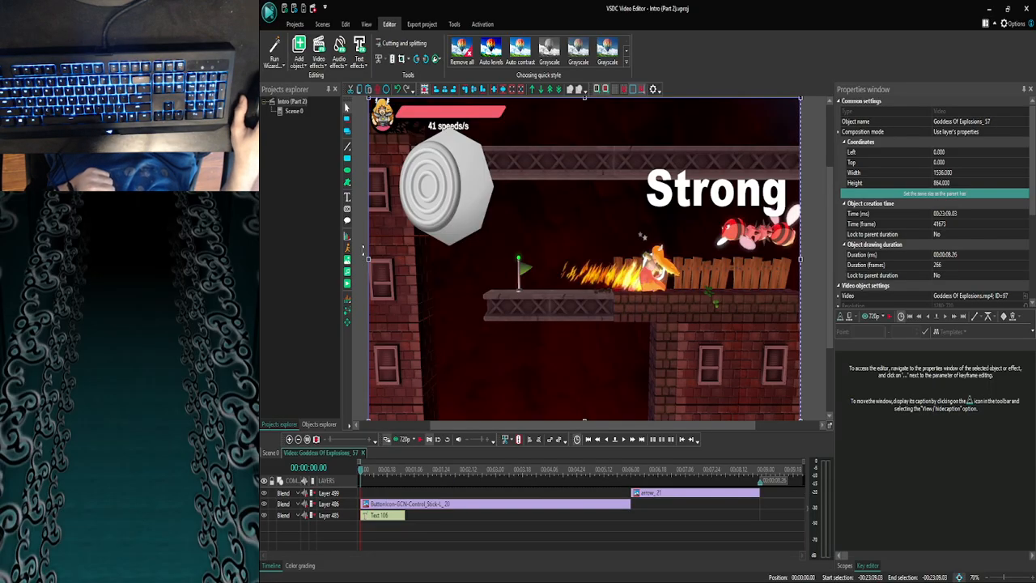
mouse_move(409, 574)
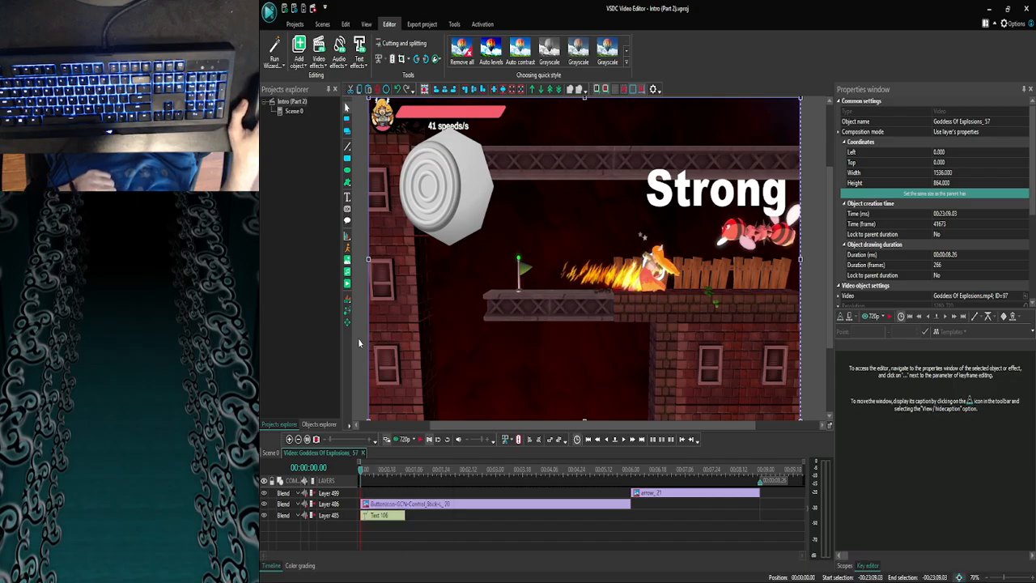
click(408, 573)
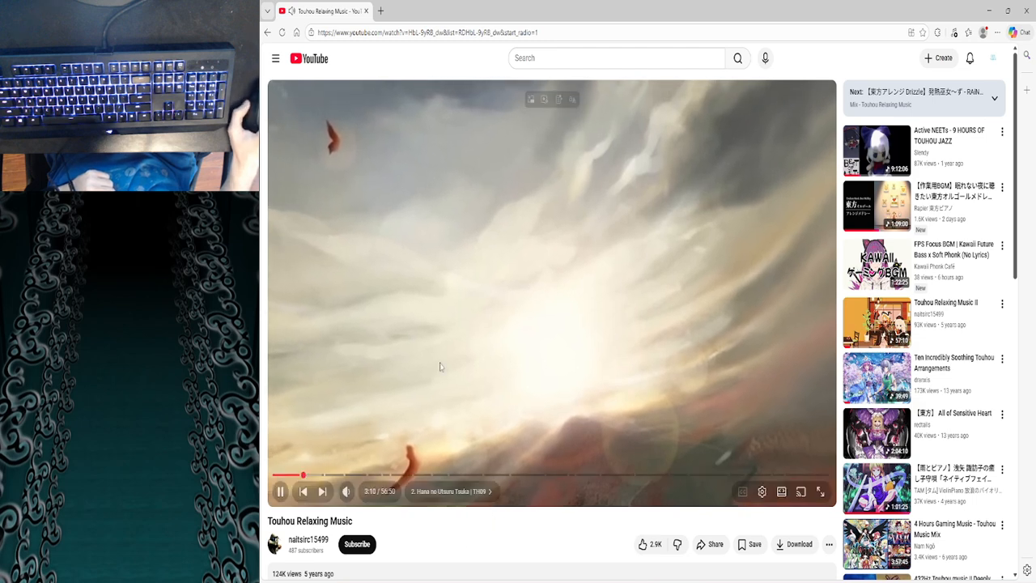
click(988, 9)
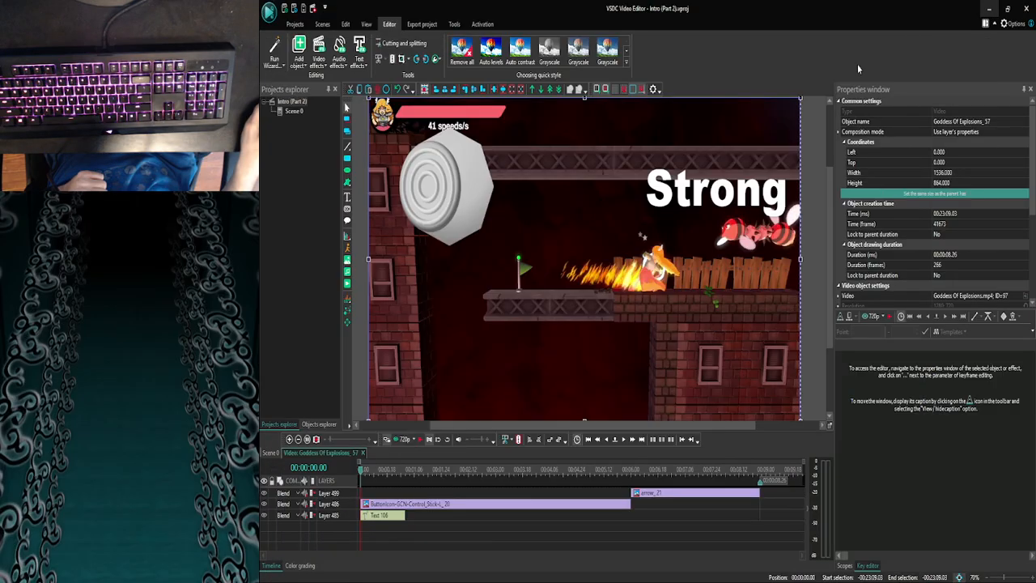
- Return to Scene 0 and examine the footage backwards from about 00:14:13 to about 00:04:11
click(269, 452)
click(292, 439)
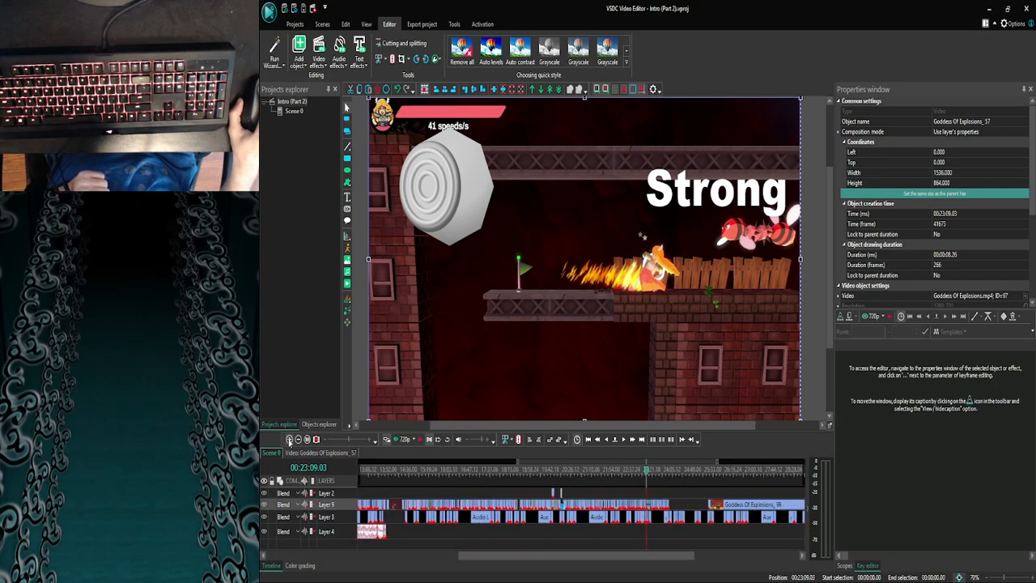
click(292, 439)
drag(601, 557, 520, 558)
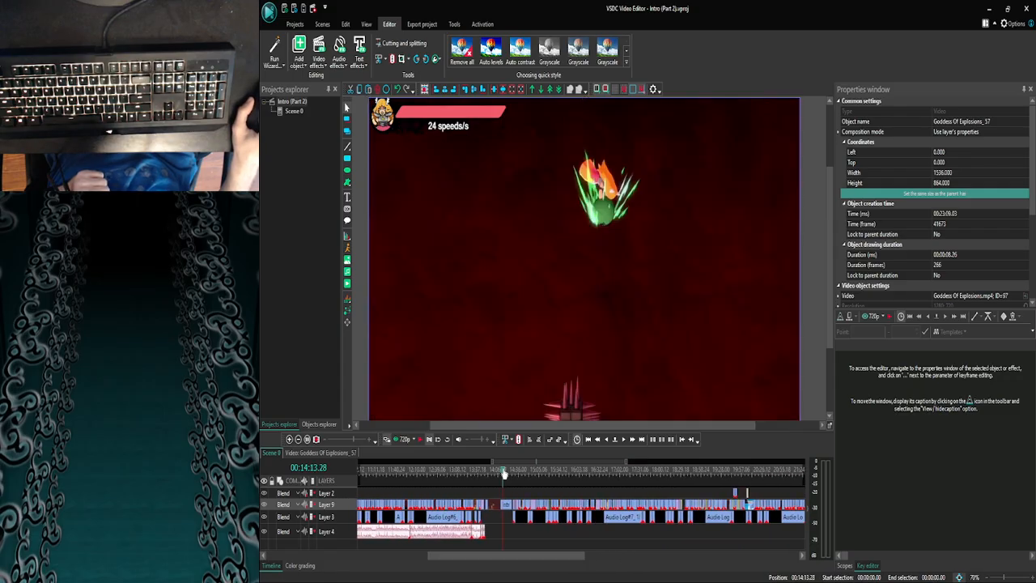
drag(518, 472, 391, 479)
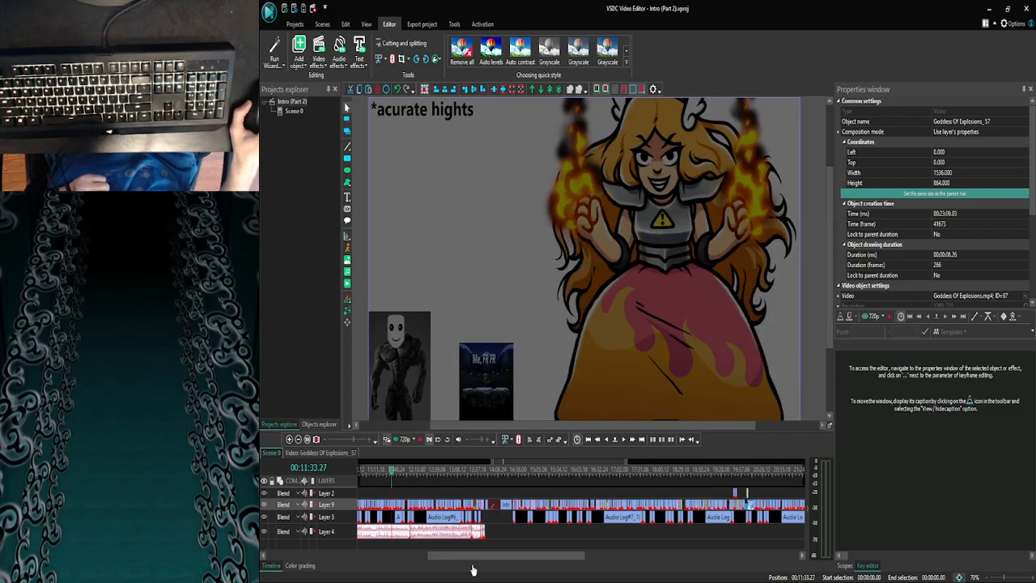
drag(468, 557, 395, 558)
click(523, 472)
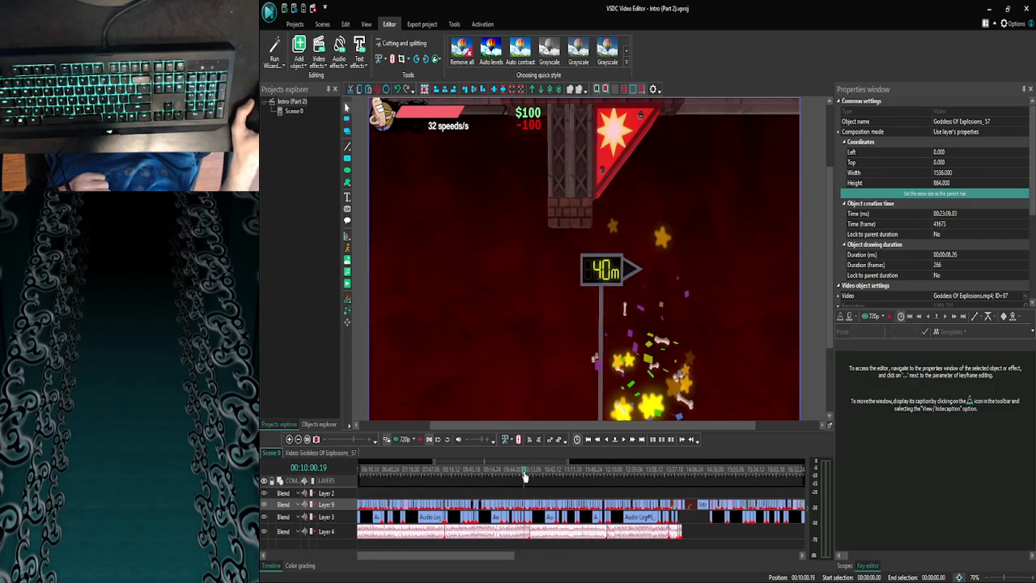
click(396, 471)
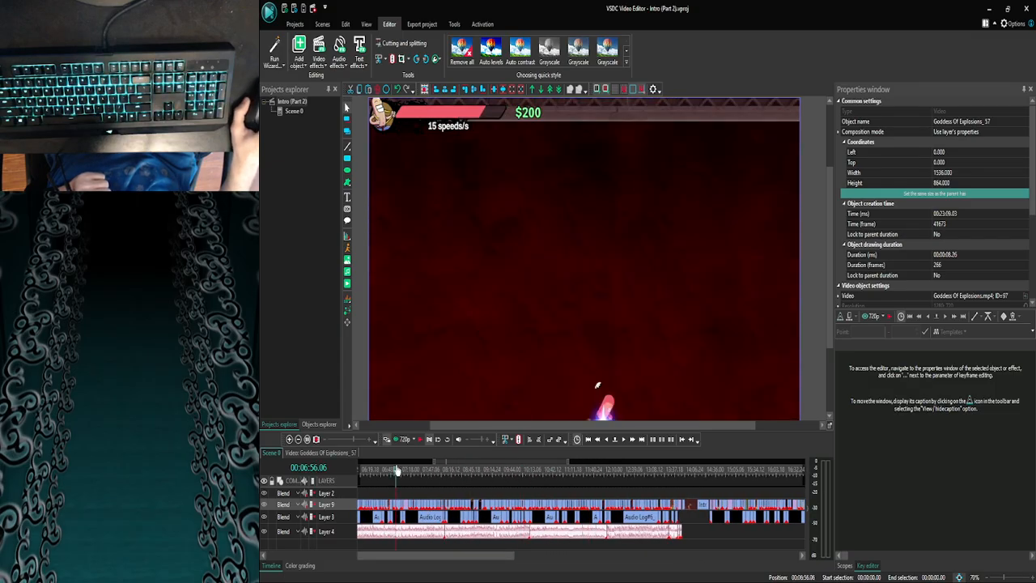
mouse_move(468, 575)
drag(450, 555, 397, 555)
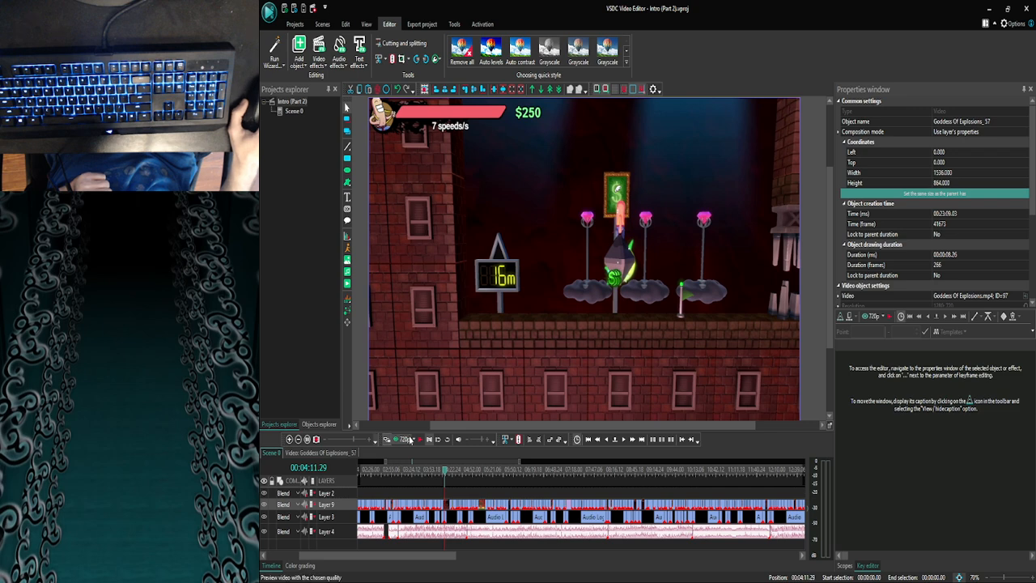
- Examine the Layer 9 clips around 00:04:50 and preview Scene 0 from 00:04:19.18
click(289, 438)
click(290, 438)
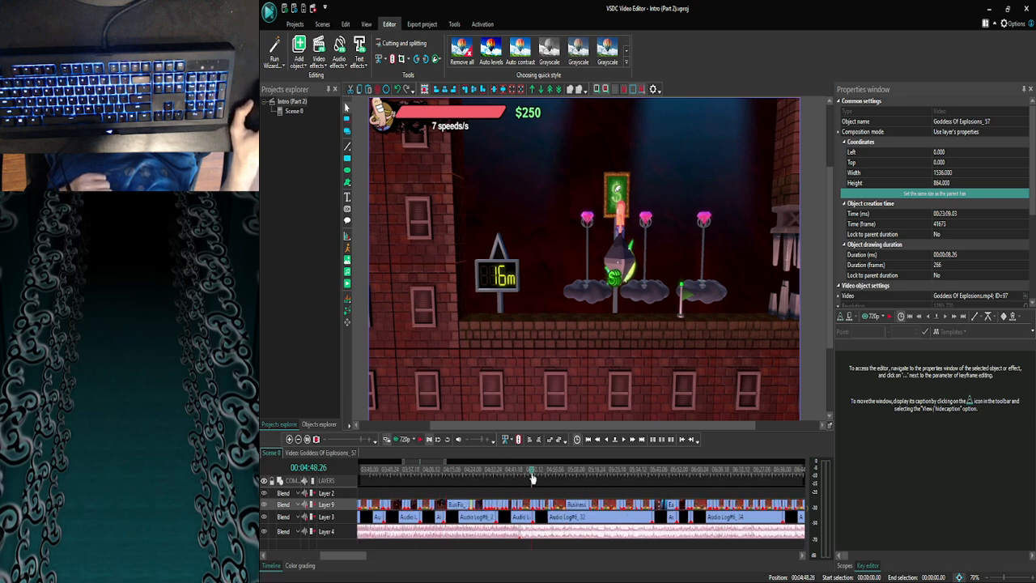
drag(352, 559, 366, 559)
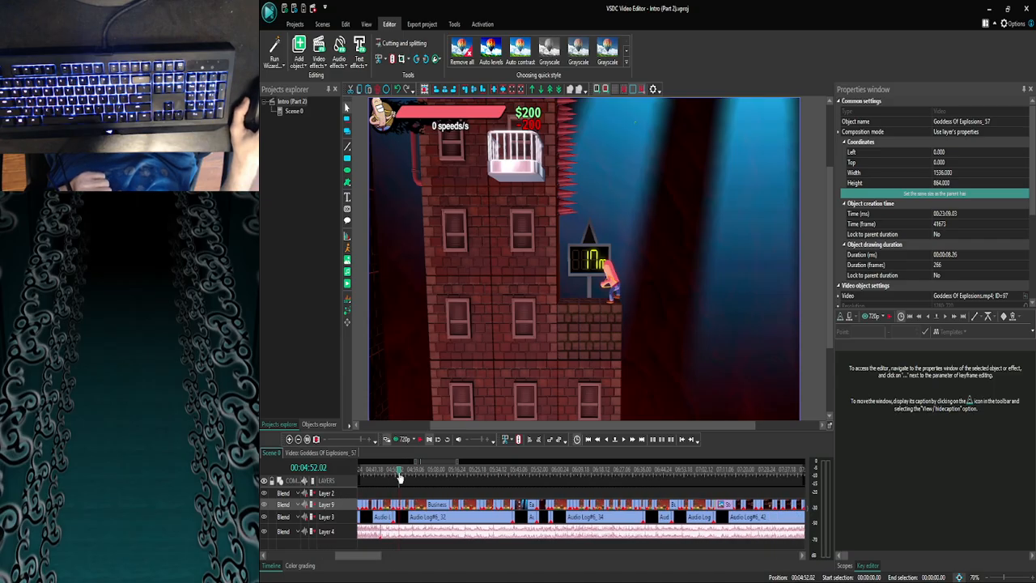
drag(405, 478, 372, 480)
drag(345, 559, 325, 558)
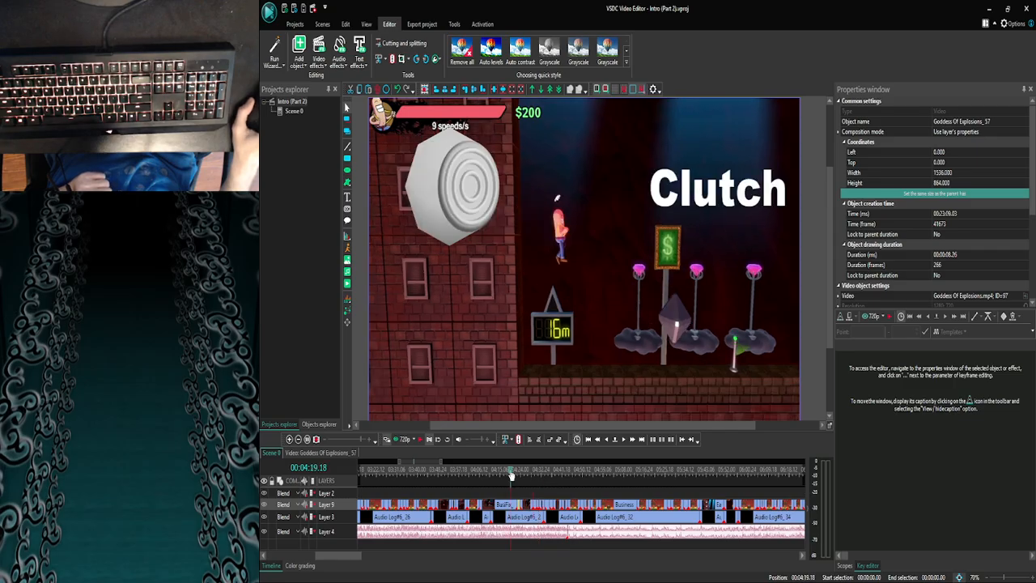
click(402, 440)
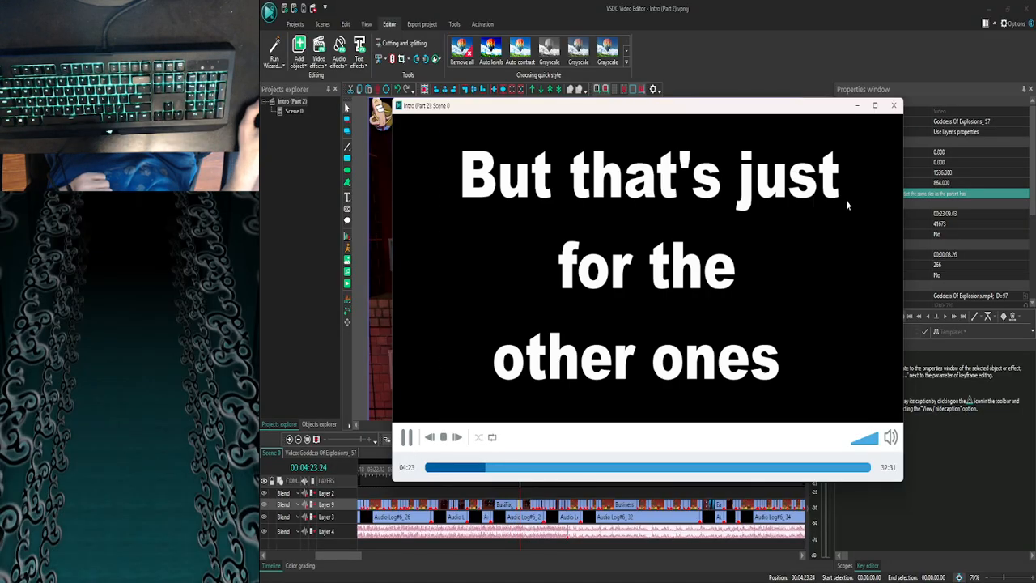
click(894, 106)
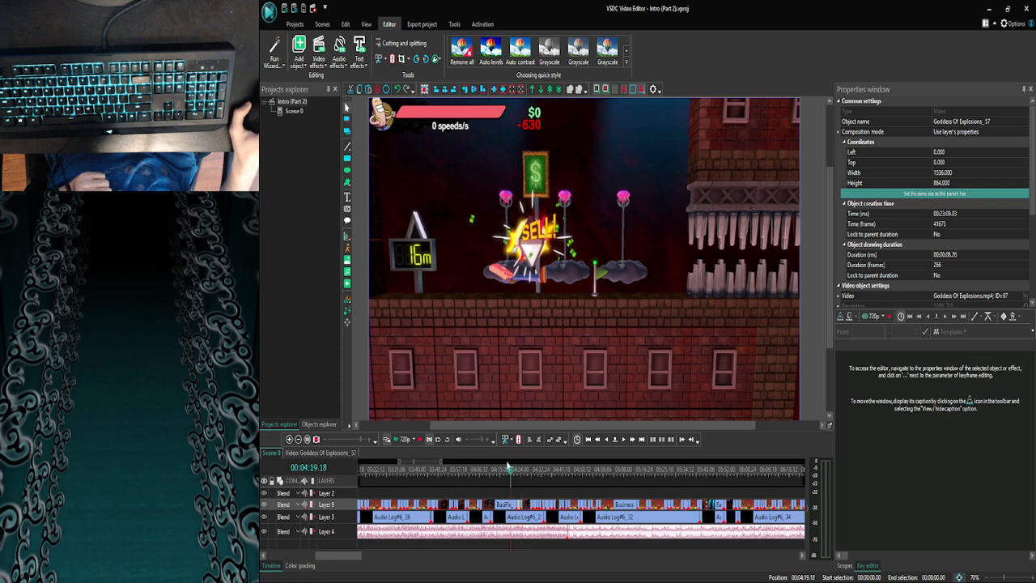
- Open the BusiFix_7 clip on Layer 9 and preview its footage from 00:00:00.00
double_click(524, 505)
click(361, 468)
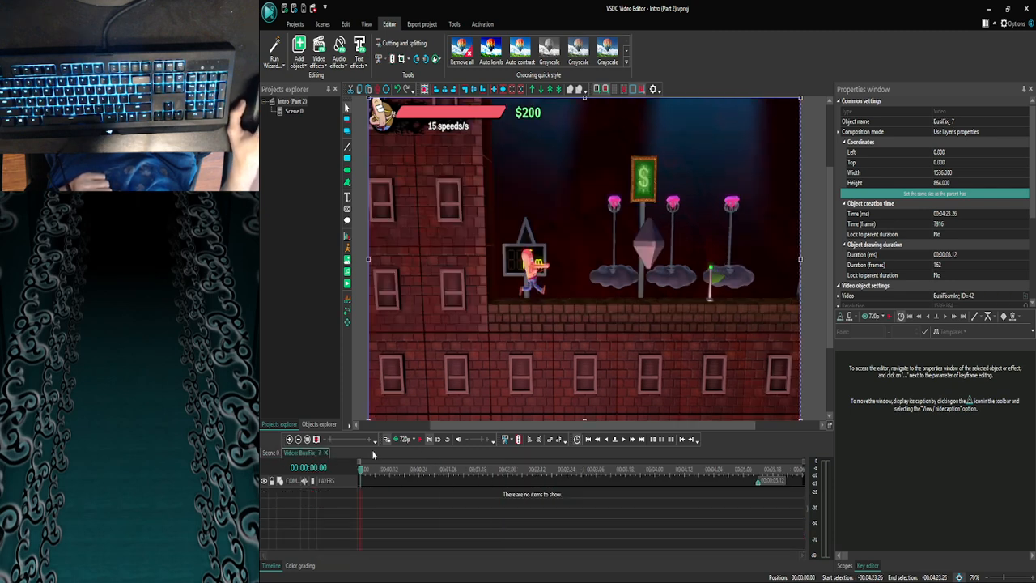
mouse_move(409, 570)
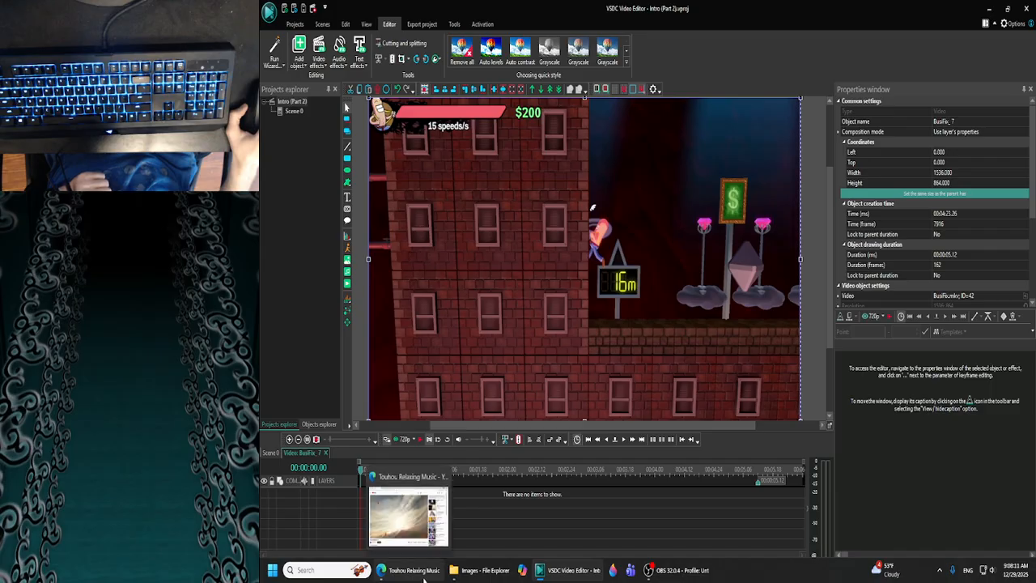
click(402, 440)
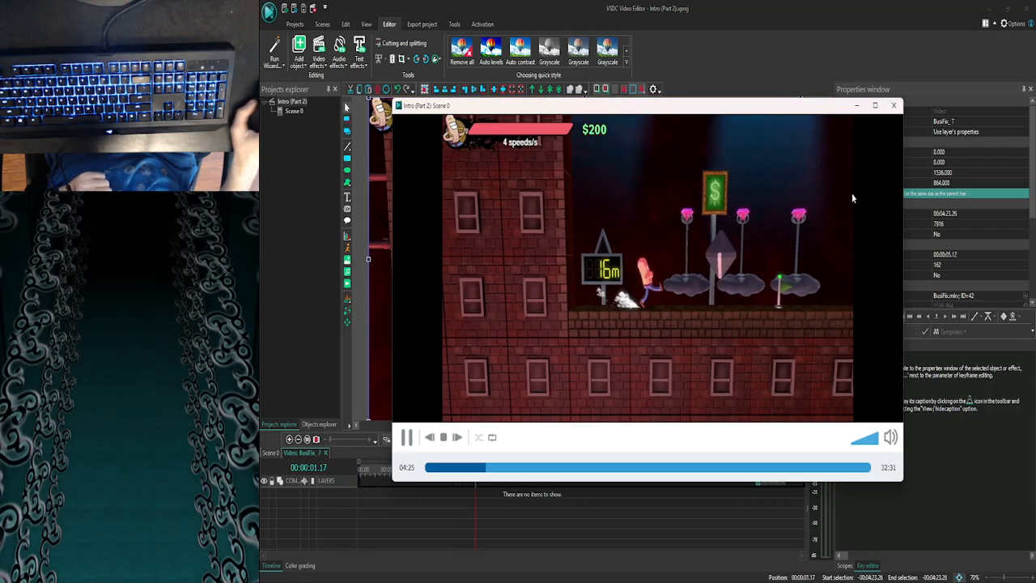
click(898, 108)
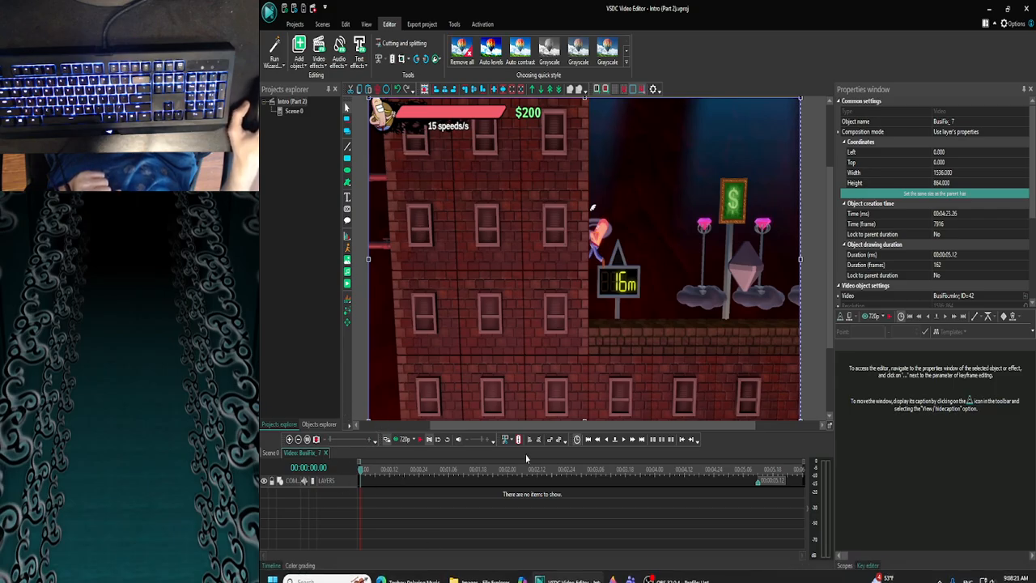
click(398, 442)
click(406, 440)
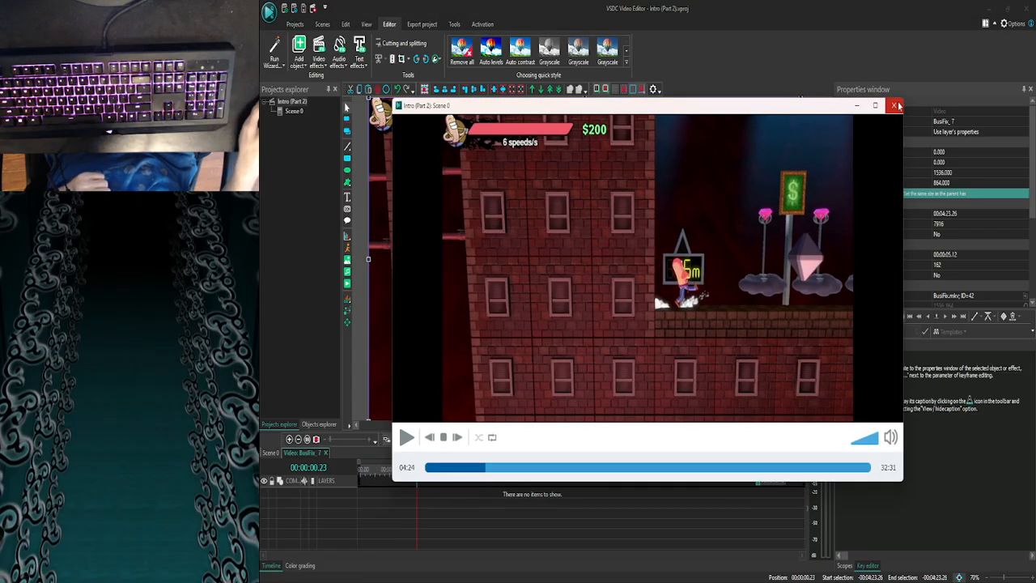
click(896, 105)
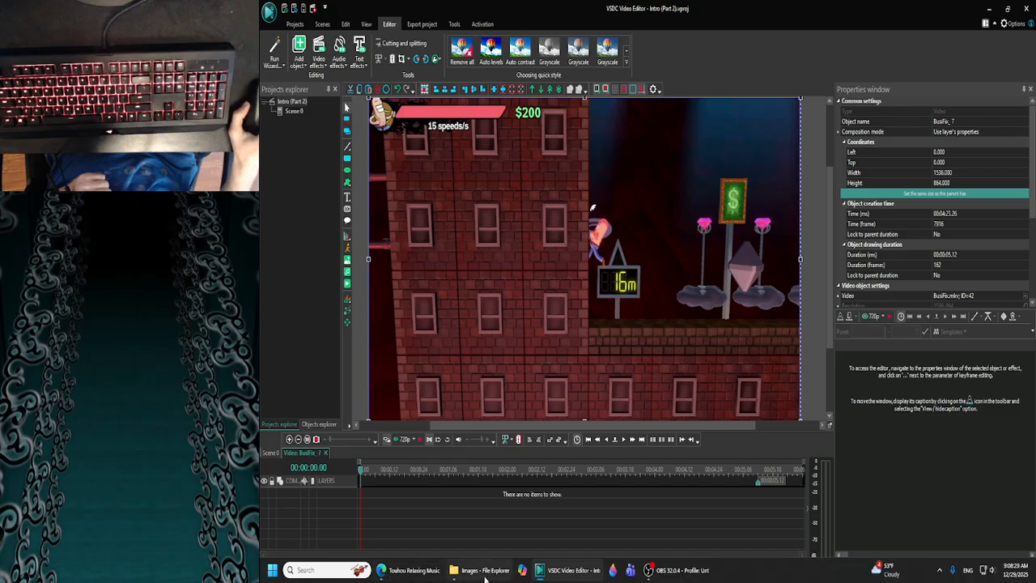
- Add Check.png from the Images folder to the BusiFix_7 clip, shrink it to about 707 × 432 and place it over the hanging platforms
click(486, 576)
drag(675, 241, 458, 243)
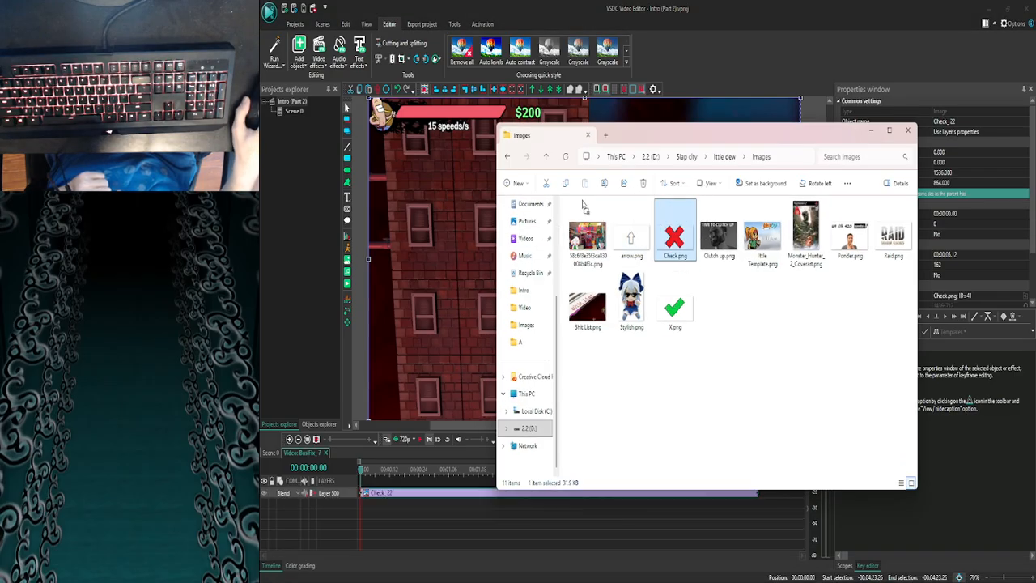
click(393, 137)
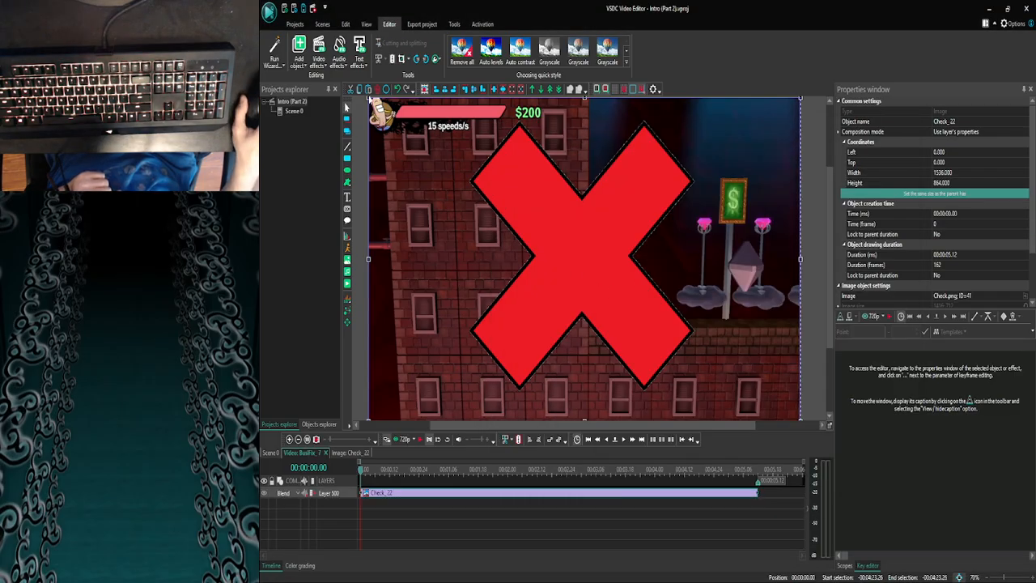
drag(368, 97, 600, 259)
drag(682, 331, 727, 266)
click(730, 386)
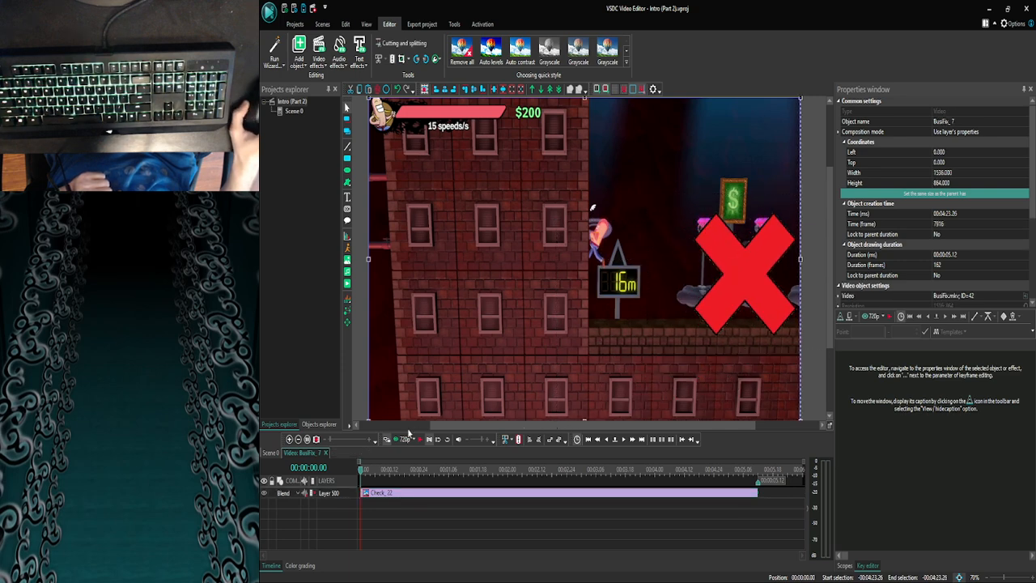
- Preview the clip with the red X, check its place among the Scene 0 clips around 00:04:23.26, and reopen BusiFix_7
click(394, 439)
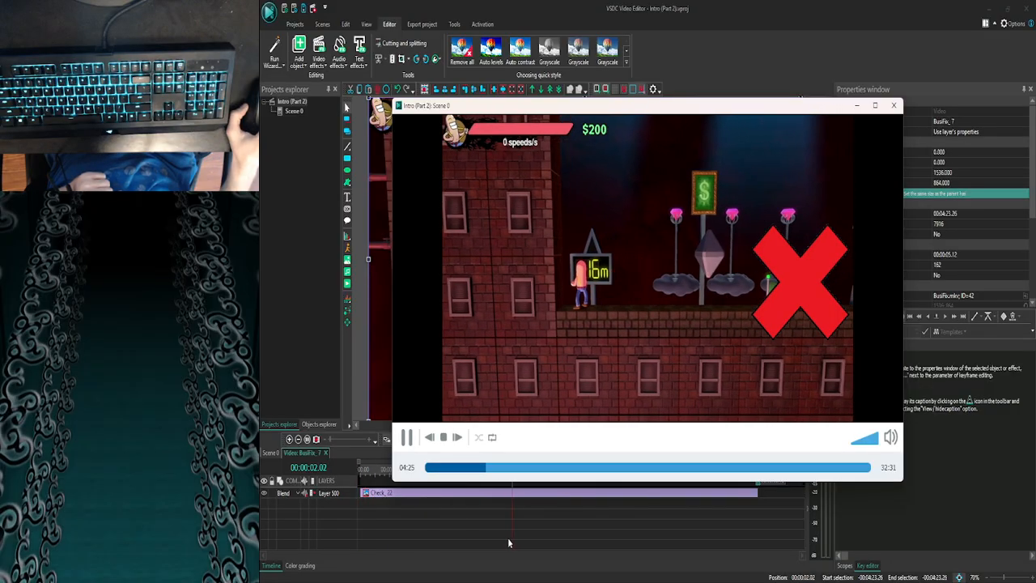
key(Escape)
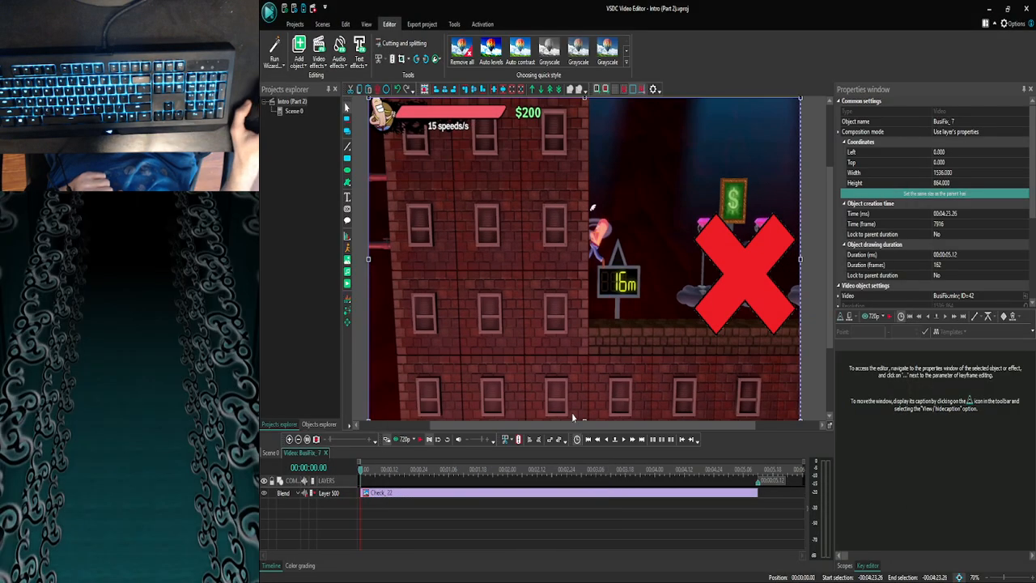
click(271, 453)
click(288, 439)
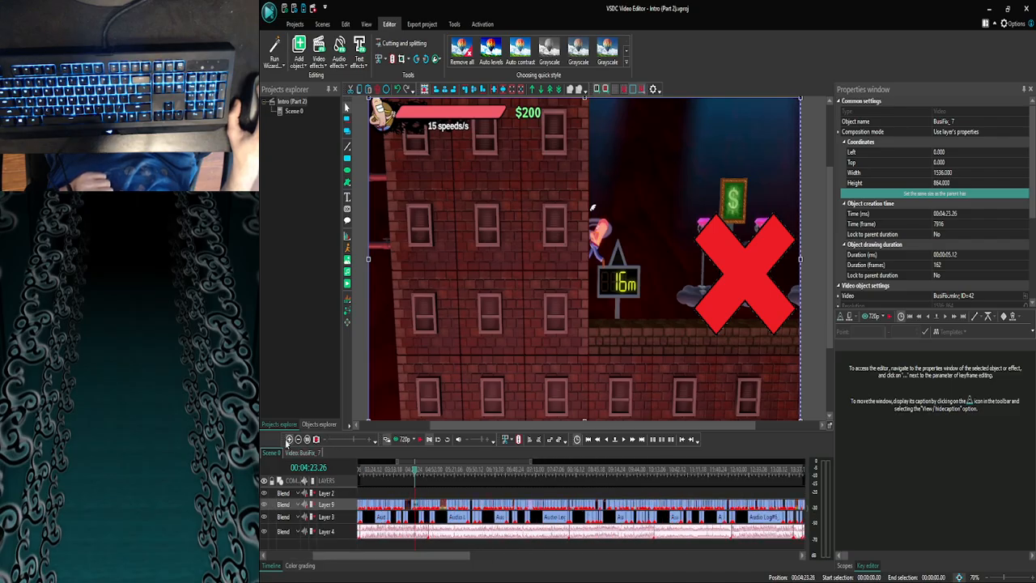
click(288, 439)
click(288, 439)
click(288, 439)
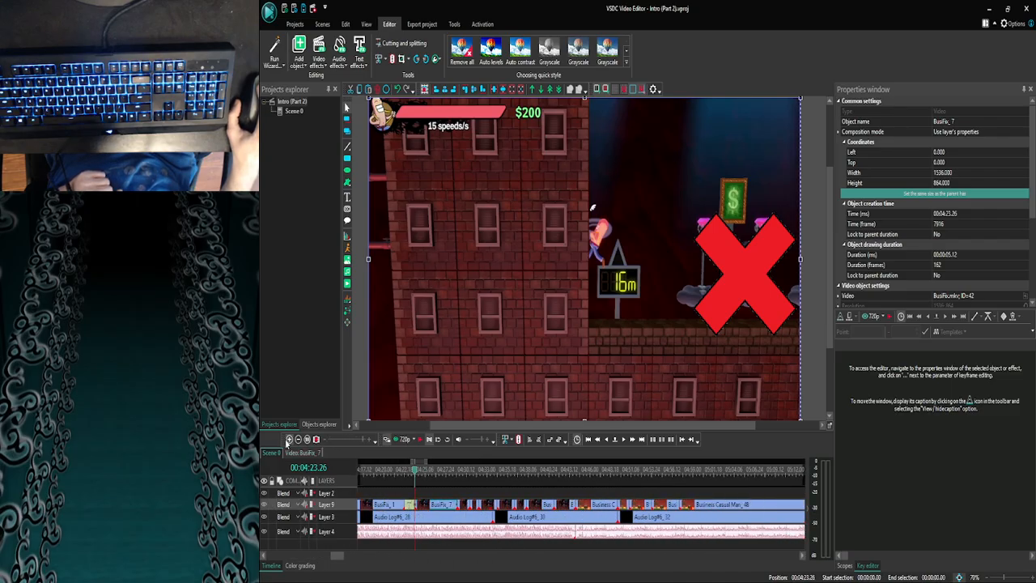
double_click(445, 506)
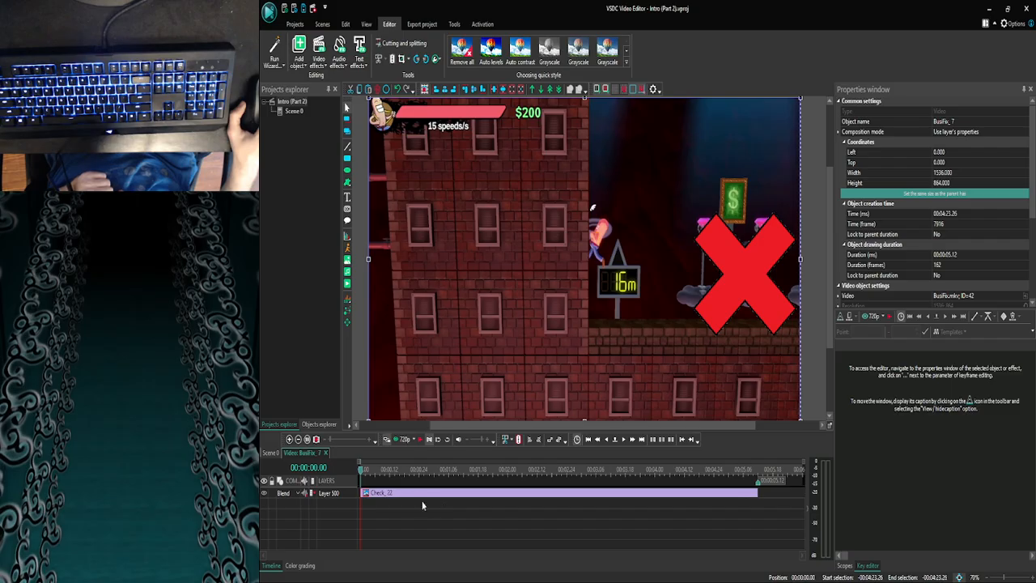
- Play and preview the BusiFix_7 clip from its start to examine how long the red X should stay on screen
click(365, 495)
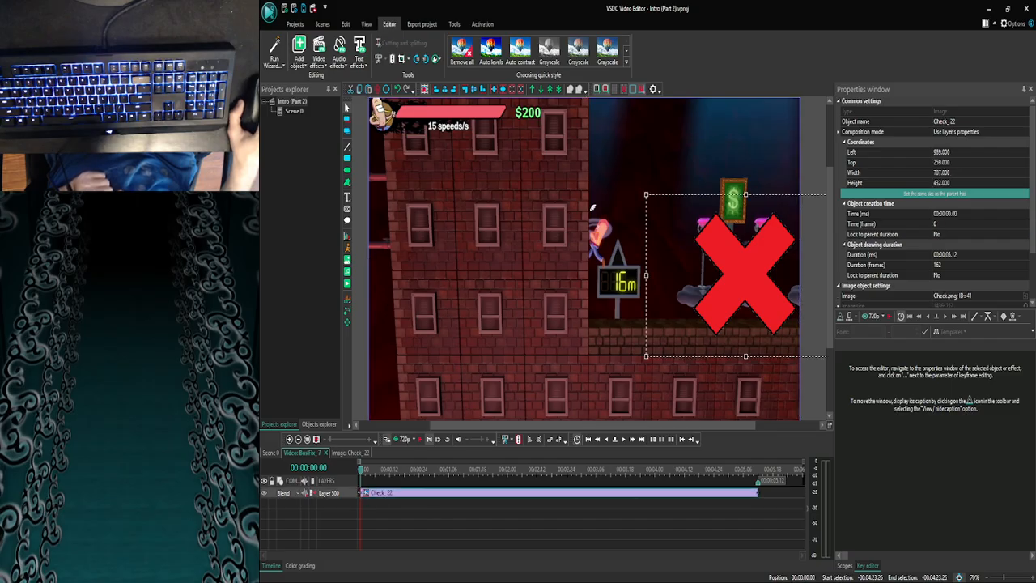
click(420, 439)
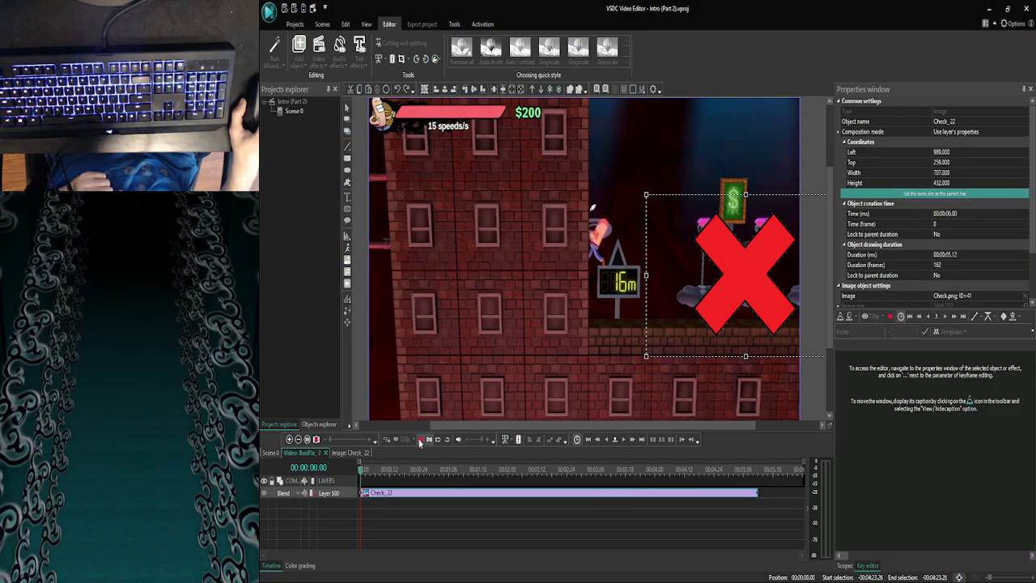
click(606, 440)
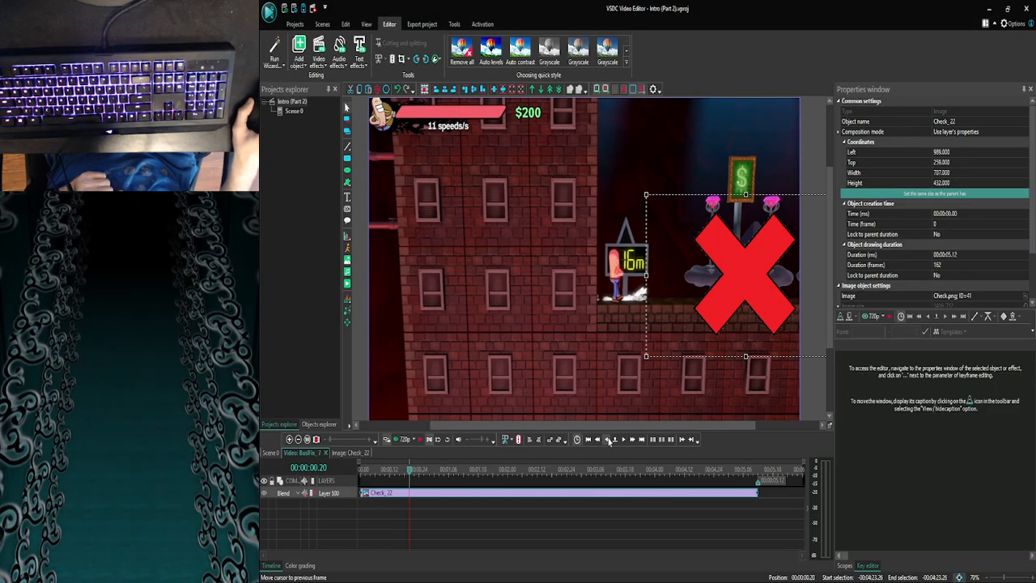
click(400, 439)
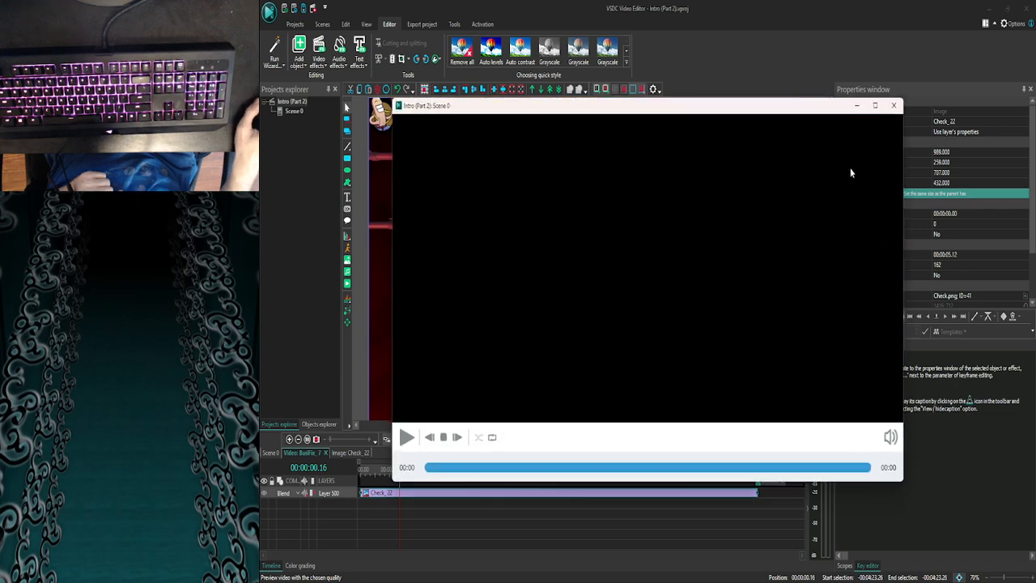
click(894, 106)
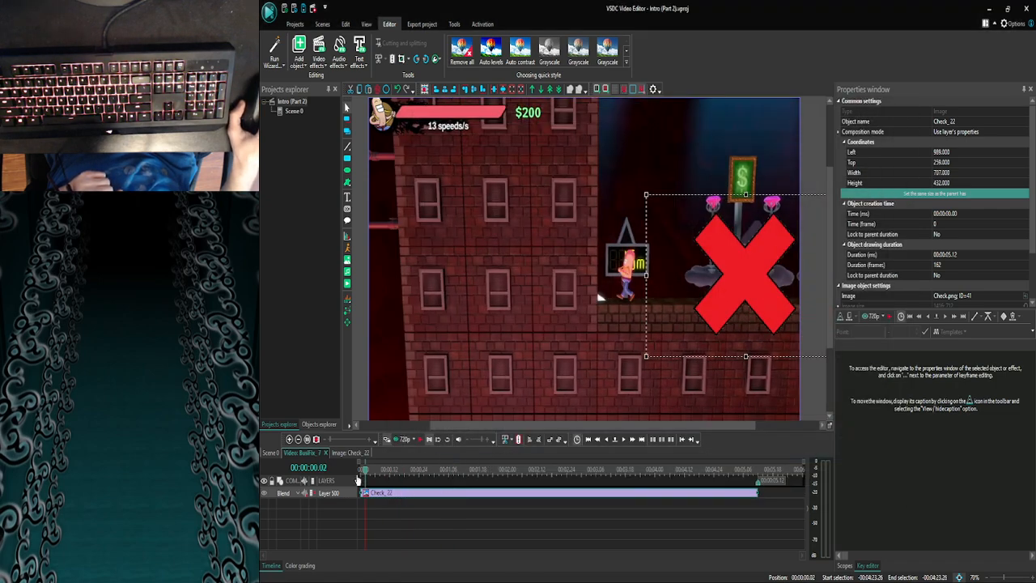
click(624, 439)
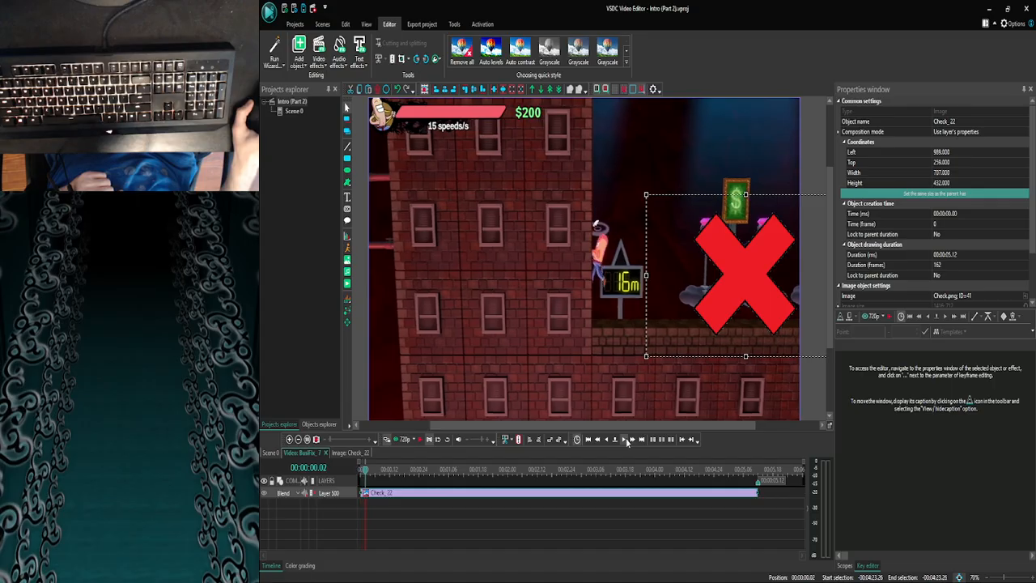
click(674, 521)
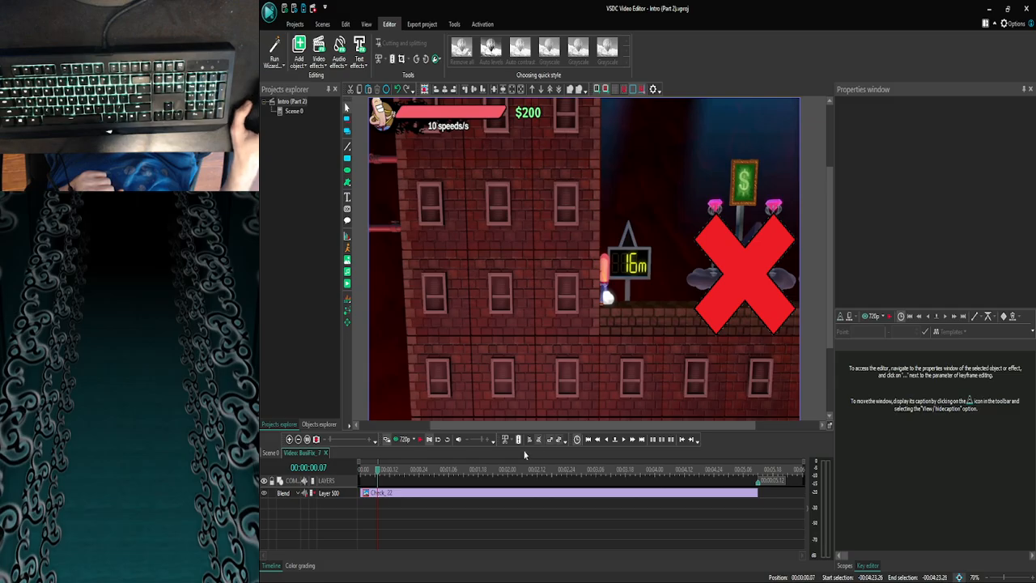
click(421, 444)
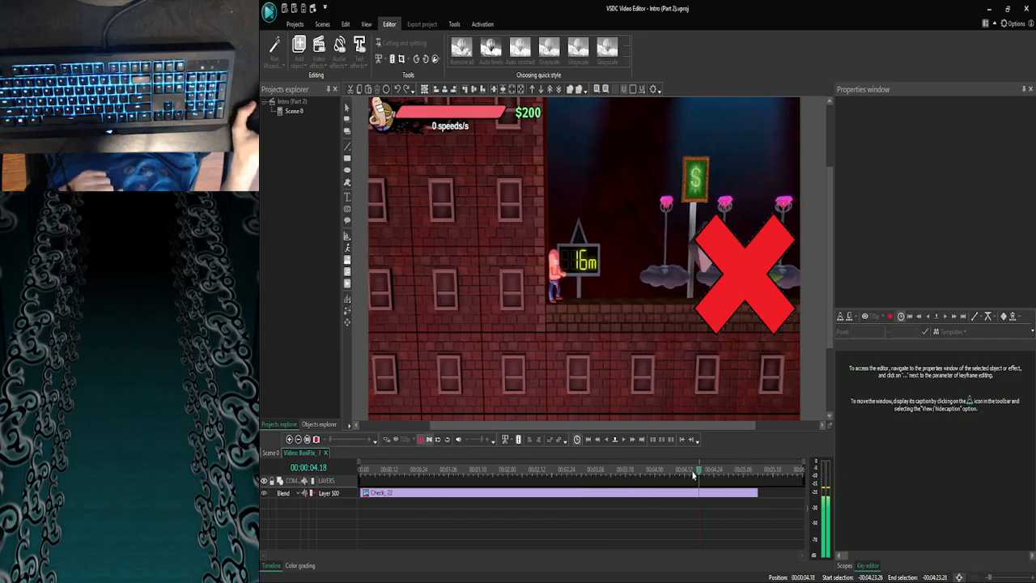
drag(698, 472, 298, 492)
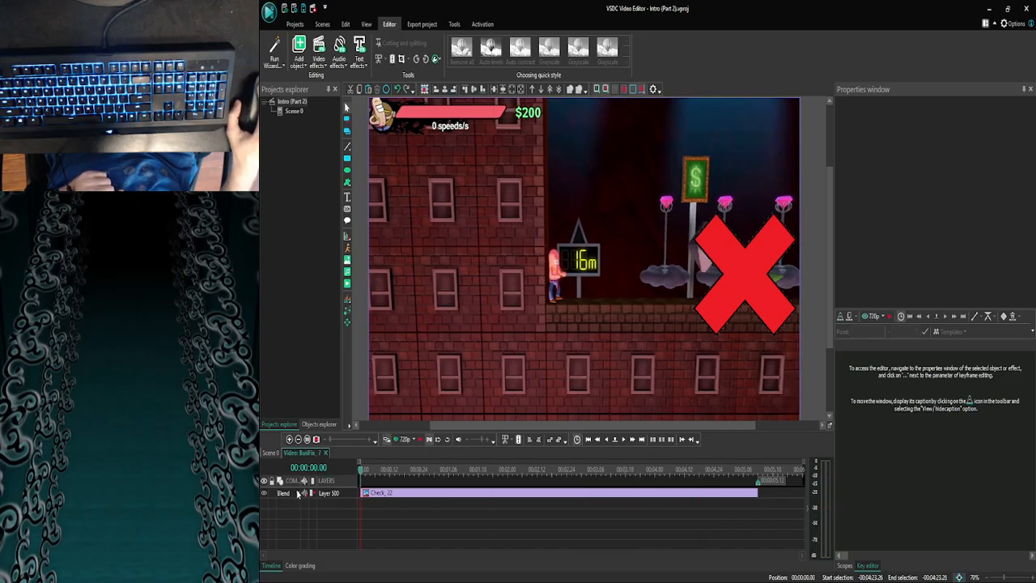
click(419, 441)
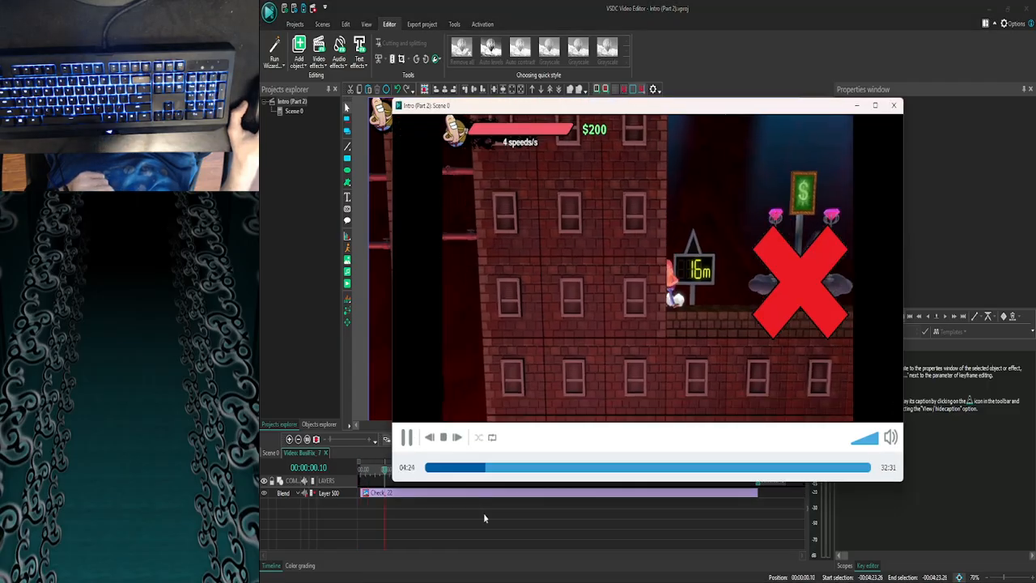
click(893, 106)
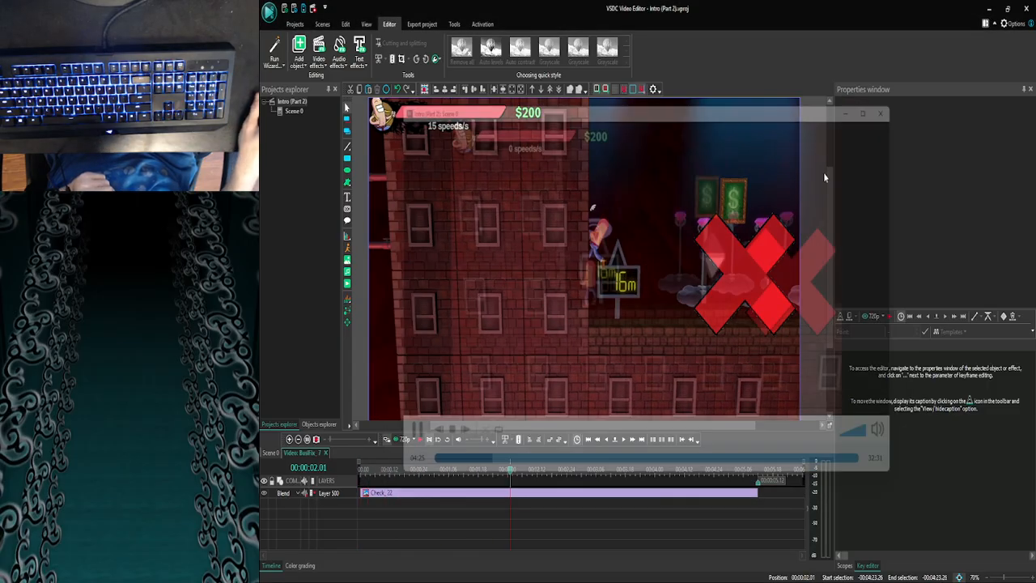
- Trim the end of the red X image to 00:00:01.04 and return to the start of the clip
click(624, 440)
click(624, 440)
click(624, 440)
click(624, 440)
click(624, 441)
click(623, 441)
click(624, 440)
click(624, 441)
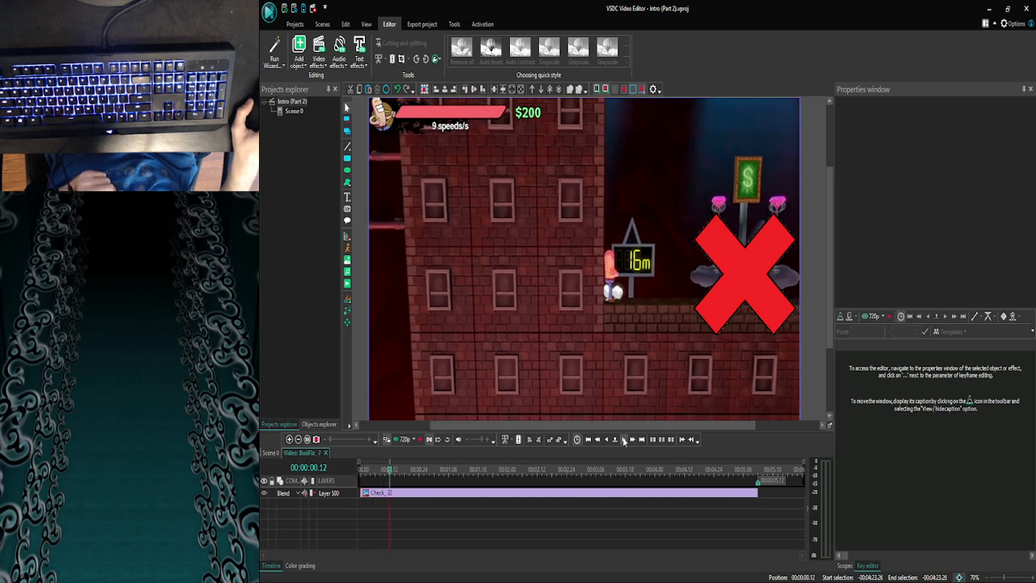
click(624, 440)
click(624, 440)
click(624, 440)
click(624, 440)
click(624, 440)
click(624, 441)
click(623, 440)
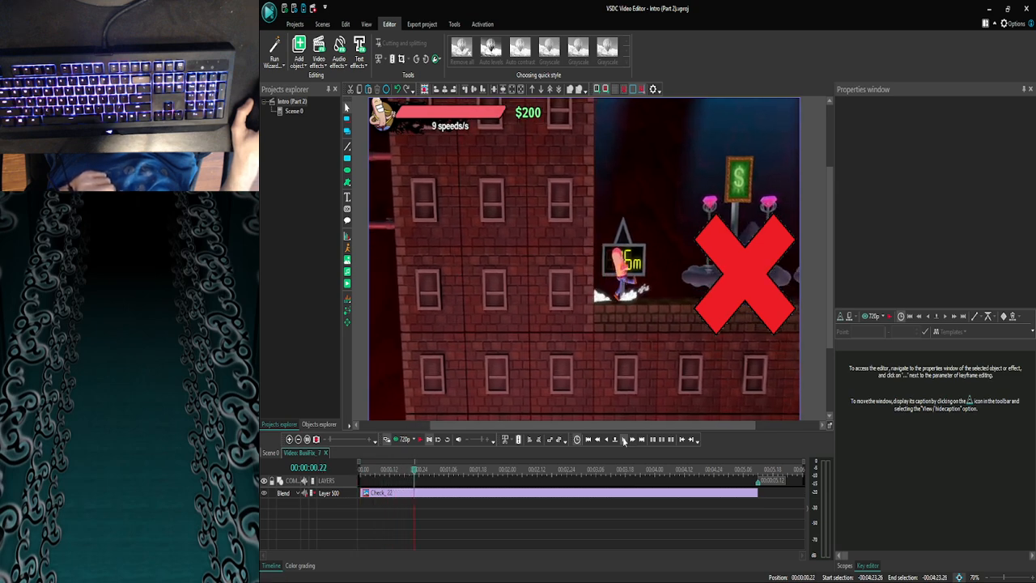
click(624, 440)
click(624, 440)
click(623, 441)
click(624, 440)
click(624, 440)
click(624, 440)
click(624, 440)
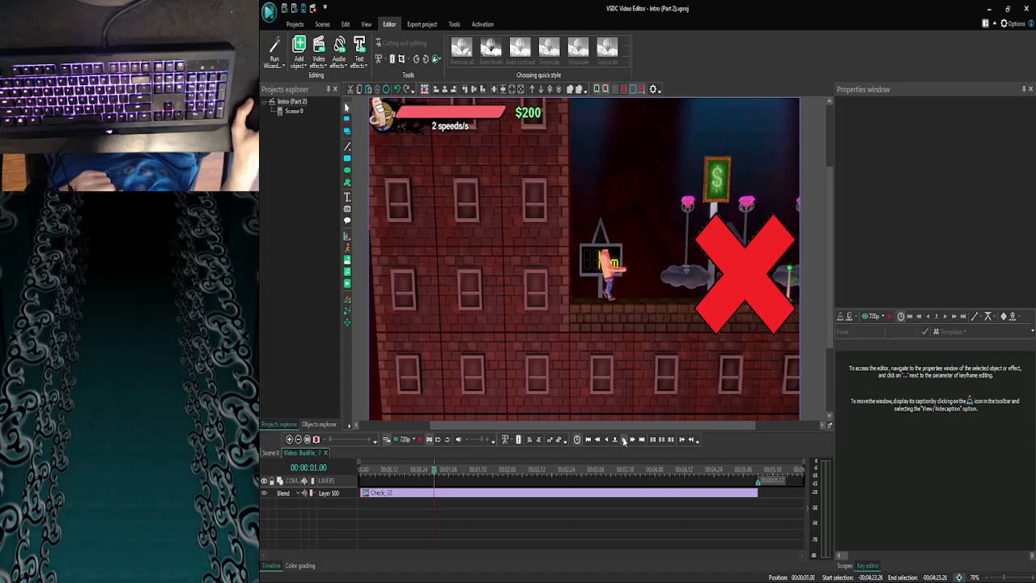
click(624, 440)
click(624, 440)
click(624, 440)
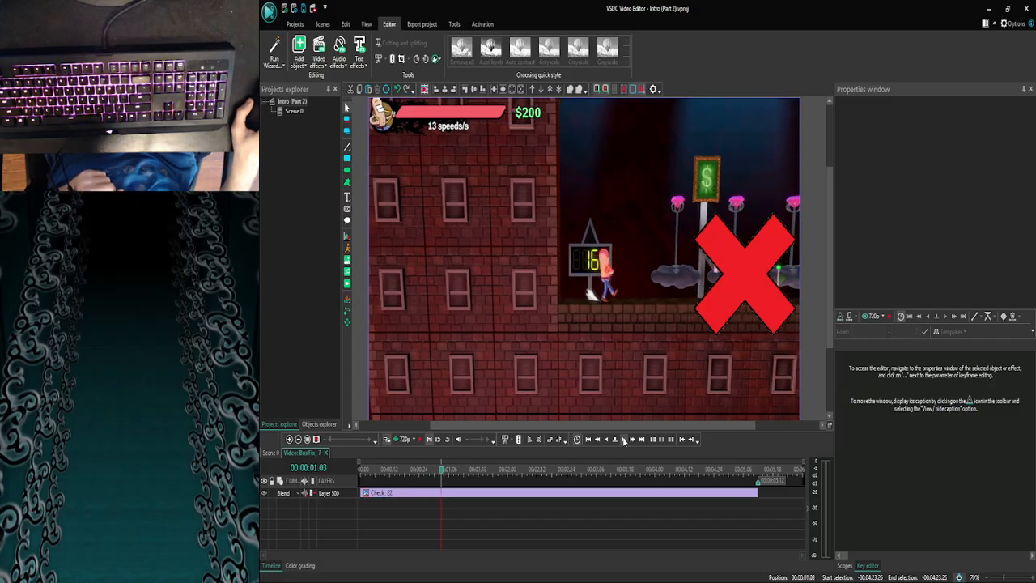
click(624, 440)
click(748, 494)
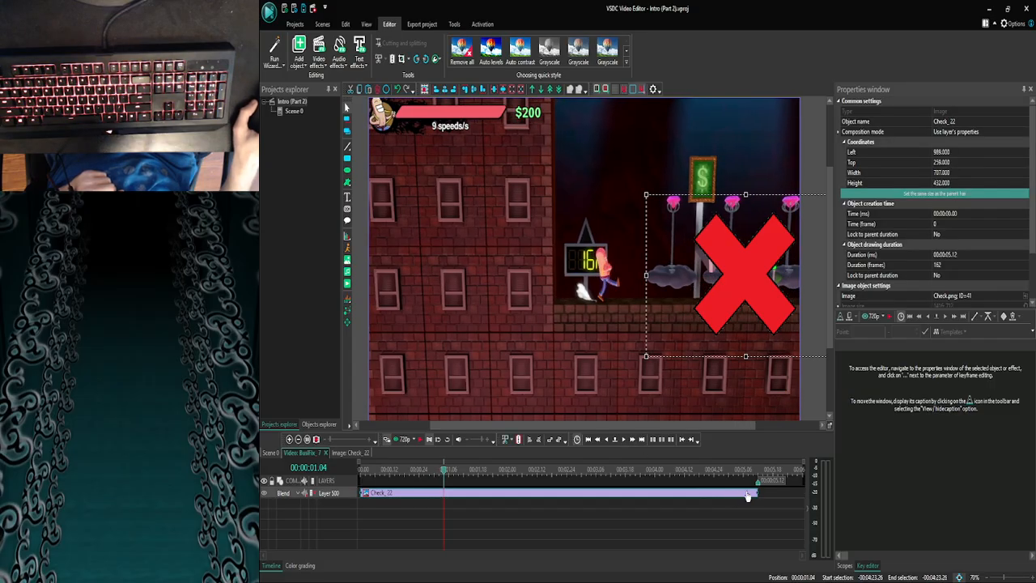
drag(759, 492, 360, 464)
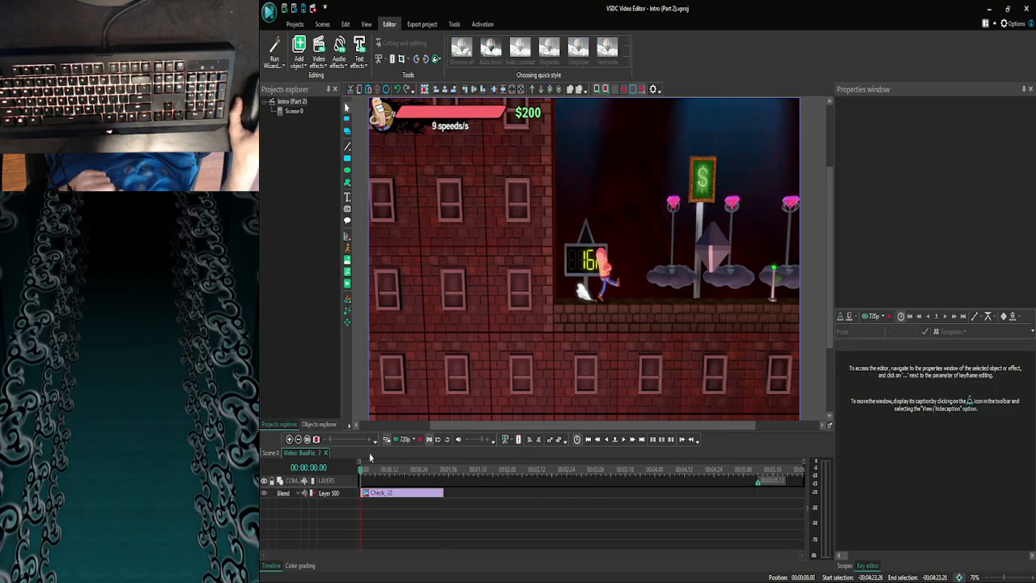
- Preview the BusiFix_7 clip from 00:00:00.00 to check the shortened red X overlay
click(395, 439)
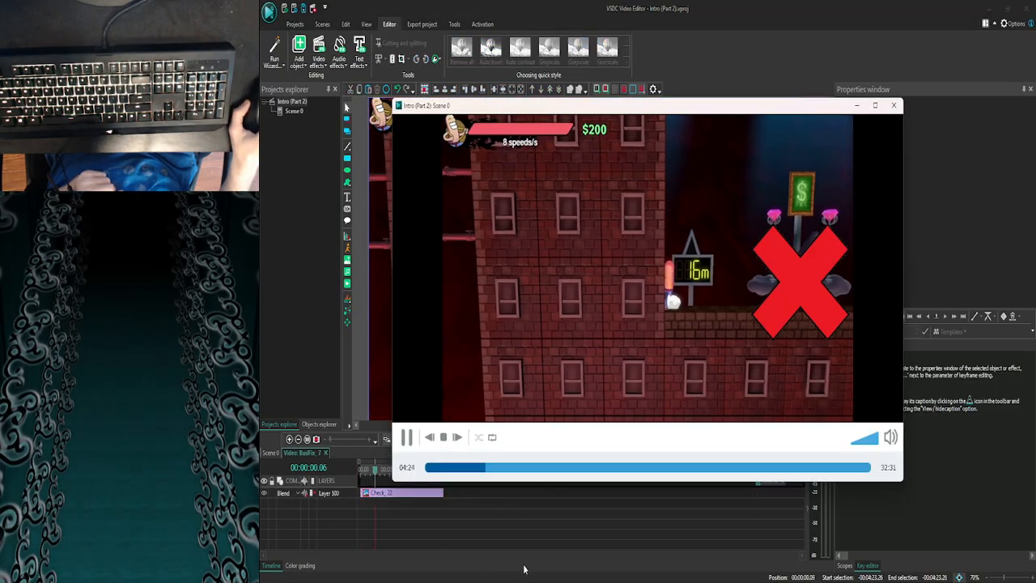
click(894, 105)
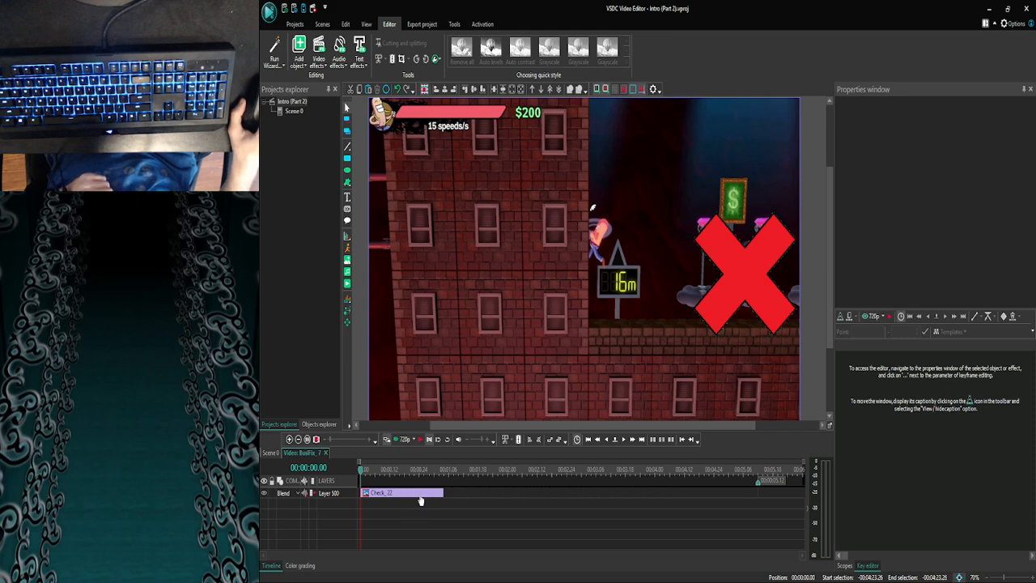
mouse_move(420, 500)
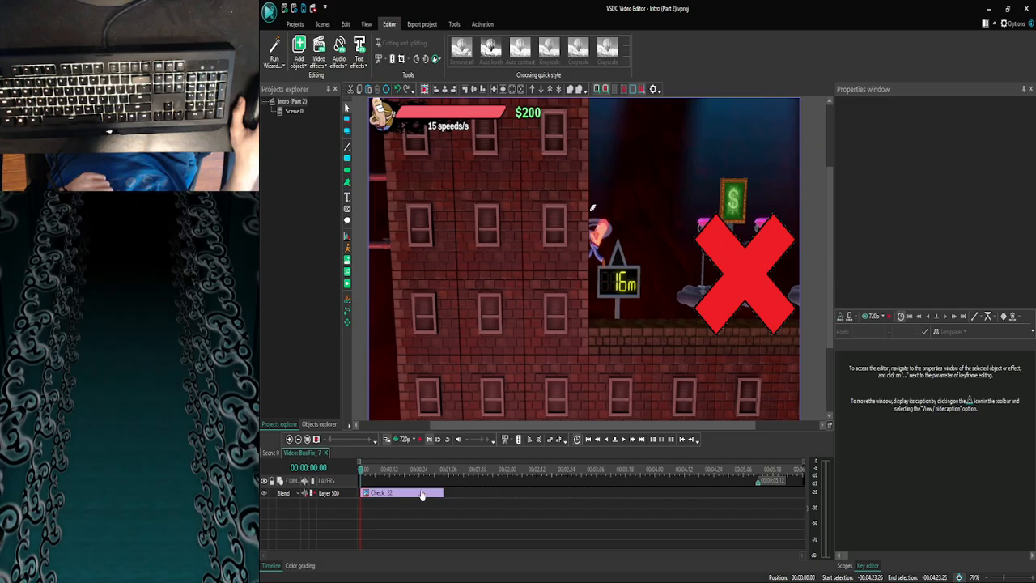
mouse_move(421, 495)
click(398, 441)
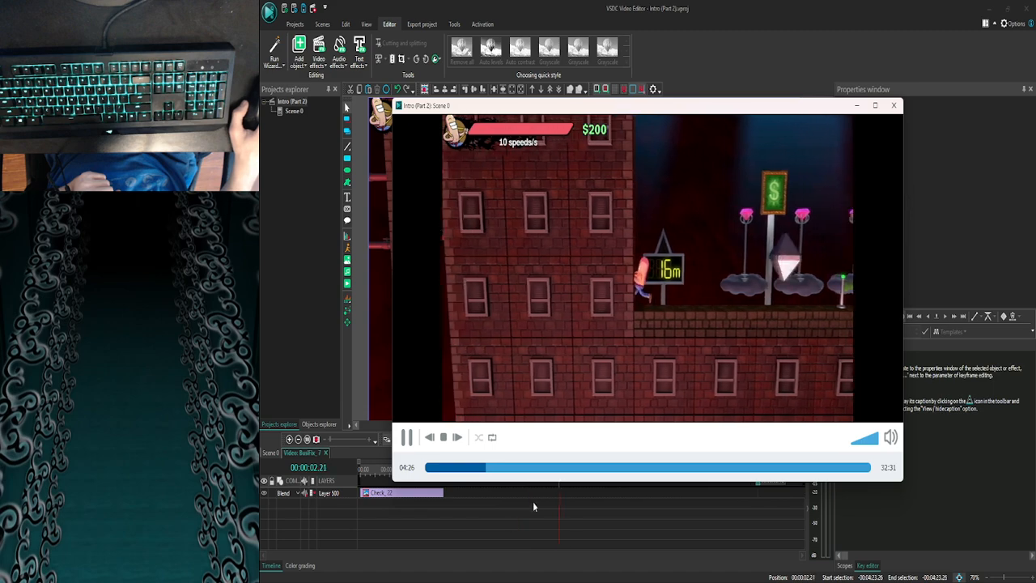
- Close the preview, return to Scene 0, move the playhead to 00:23:18.08 and save the project
click(894, 107)
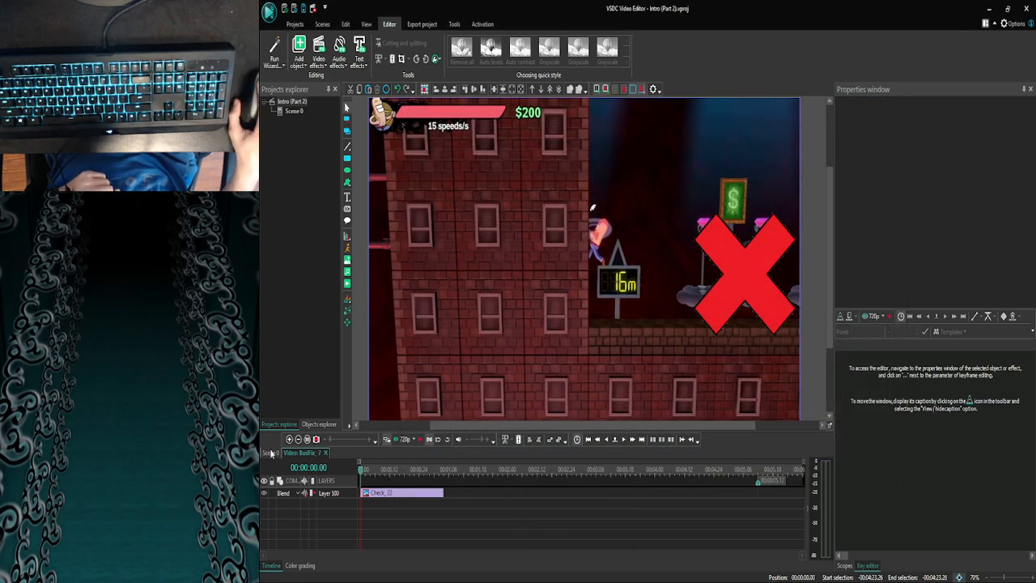
click(277, 453)
click(289, 441)
click(289, 441)
click(289, 441)
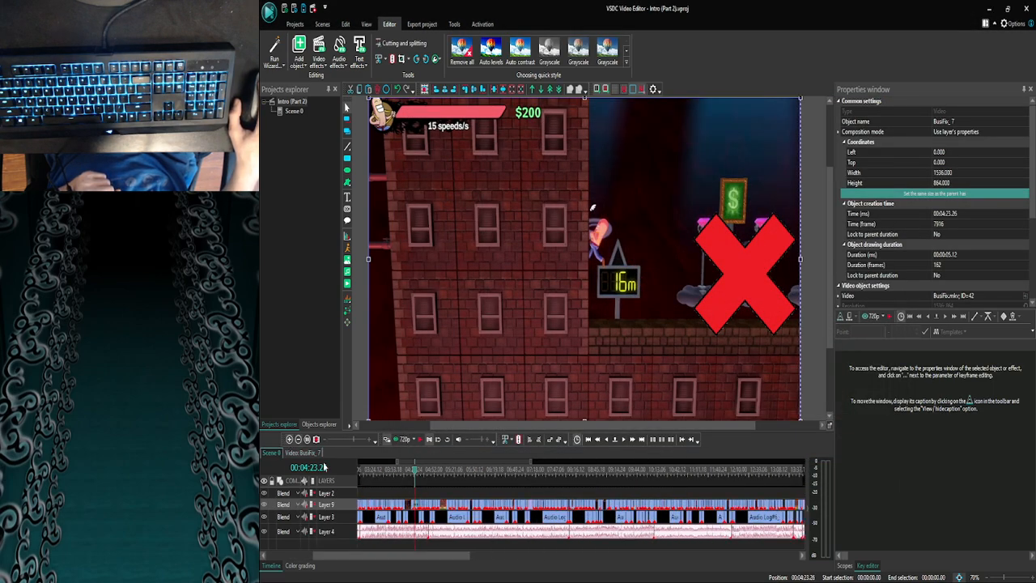
click(305, 442)
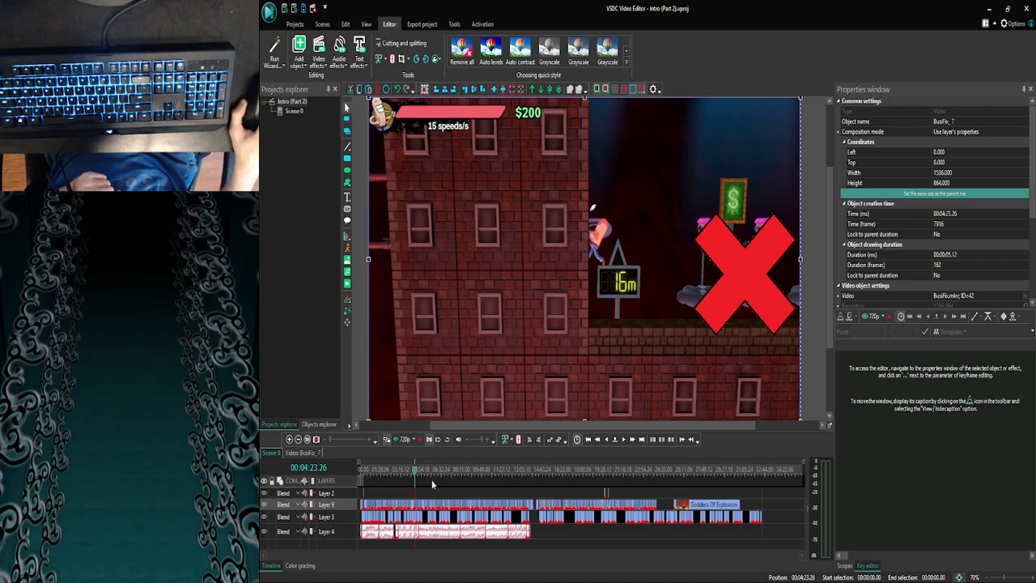
drag(416, 476, 648, 470)
click(289, 439)
click(289, 438)
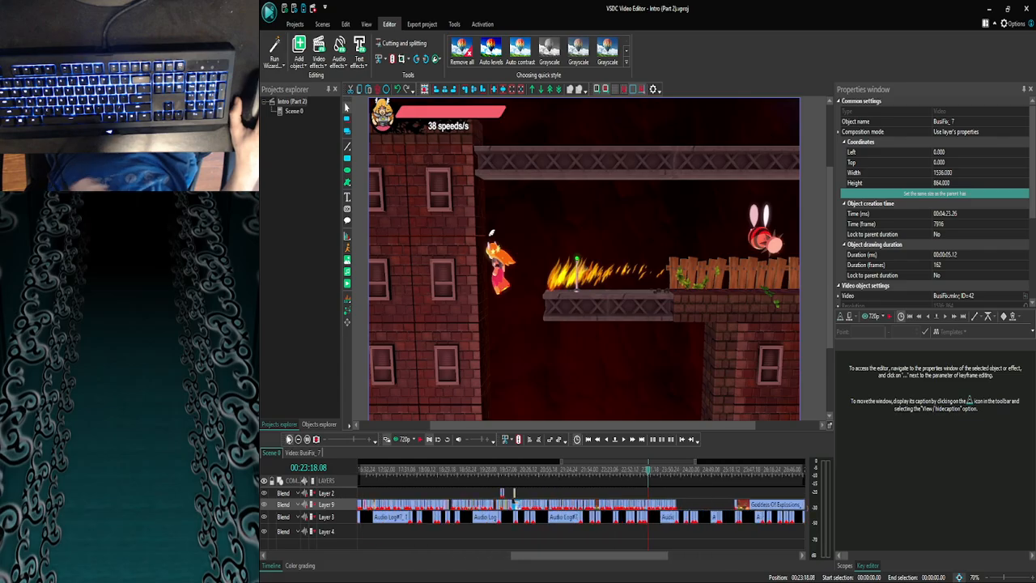
key(ctrl+s)
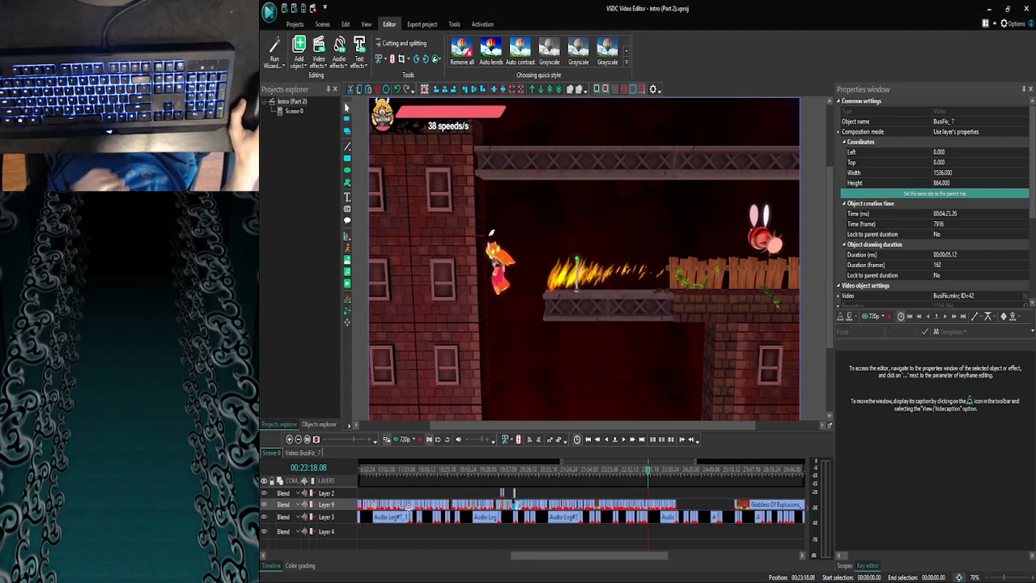
- Scrub through the Scene 0 clips between 00:23:55.01 and 00:23:11.16 to find the section with the control stick overlay
scroll(578, 484, right, 3)
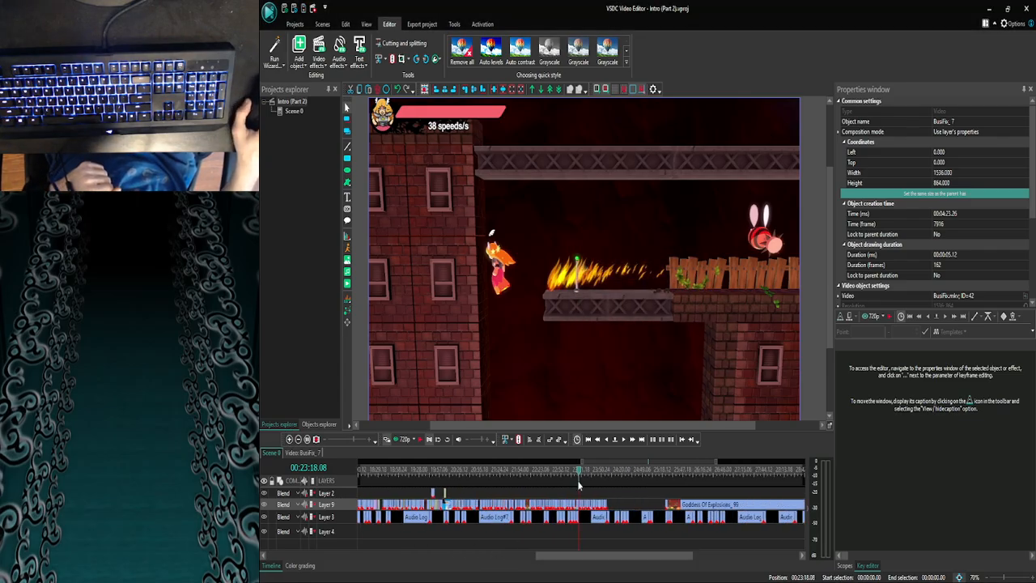
drag(578, 477, 604, 475)
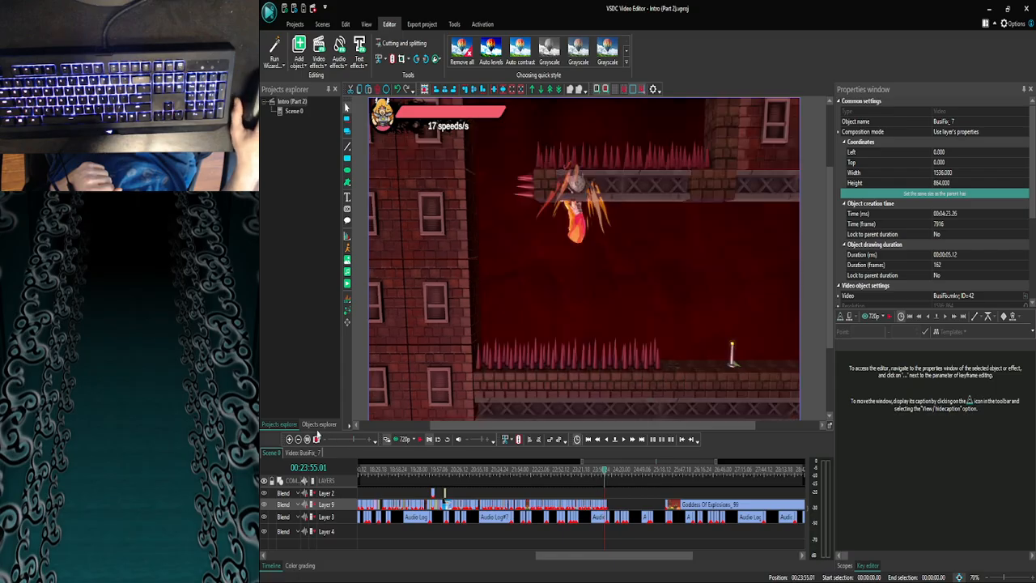
click(290, 438)
click(290, 439)
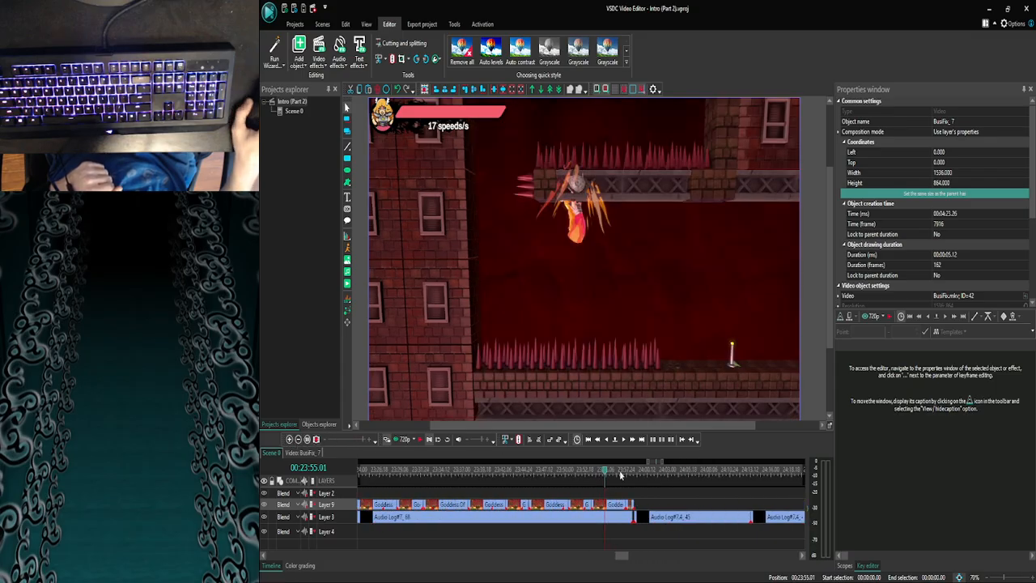
click(298, 438)
click(299, 439)
click(299, 439)
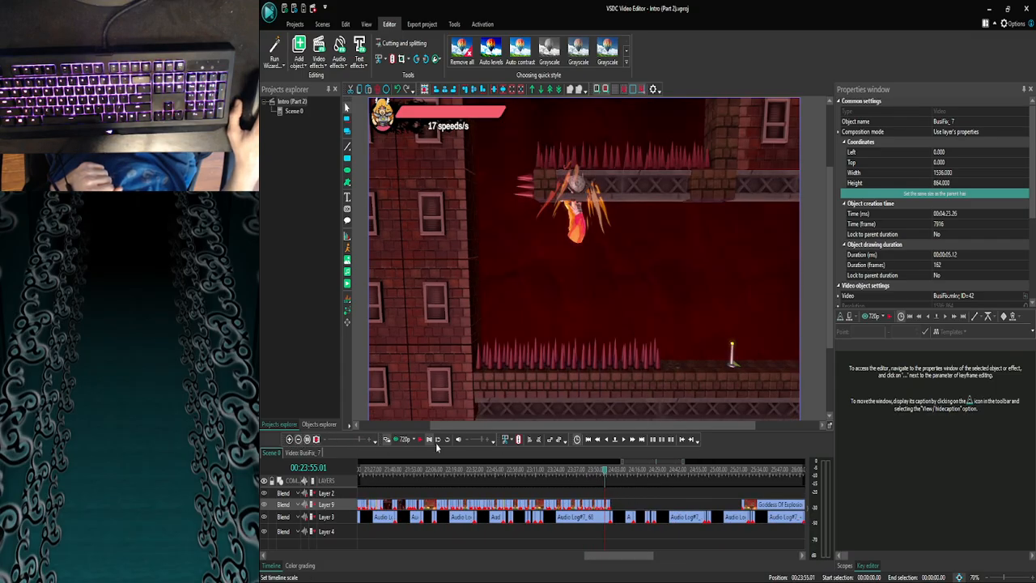
click(601, 472)
drag(601, 472, 536, 470)
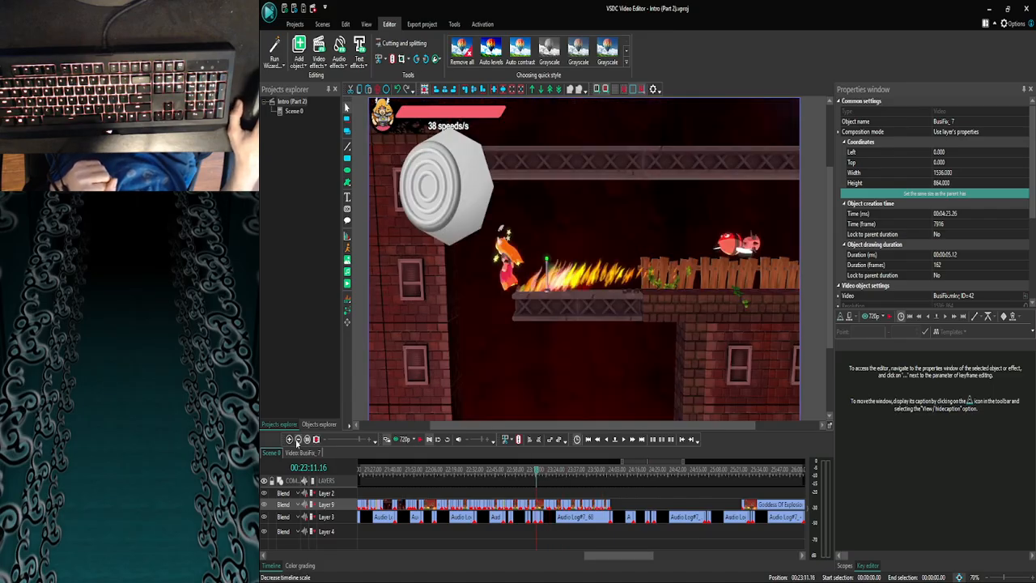
- Open the Goddess Of Explosions_57 clip near 00:23:16.20 and copy its control stick image
click(289, 440)
click(289, 440)
click(290, 440)
click(289, 440)
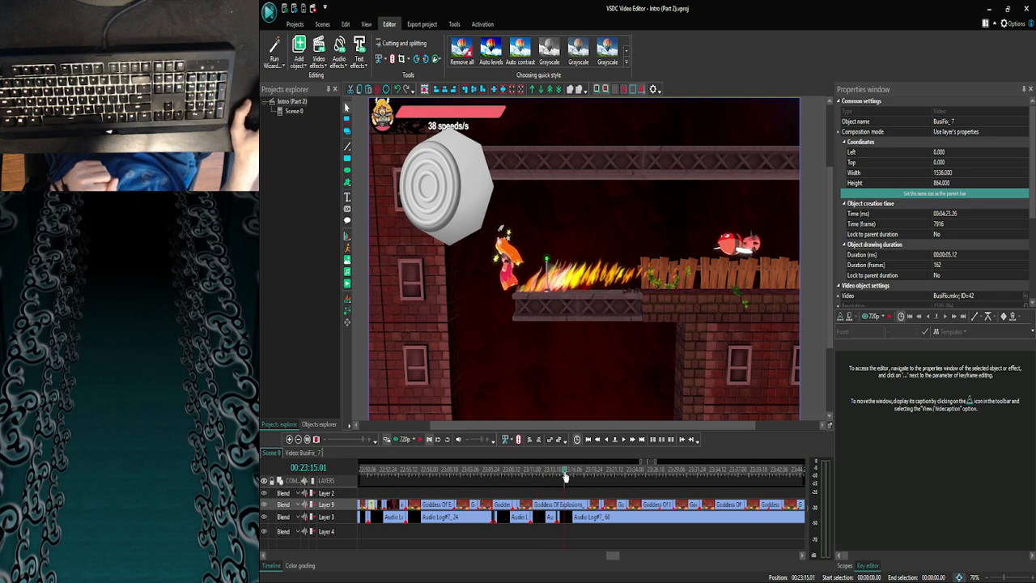
drag(580, 476, 584, 476)
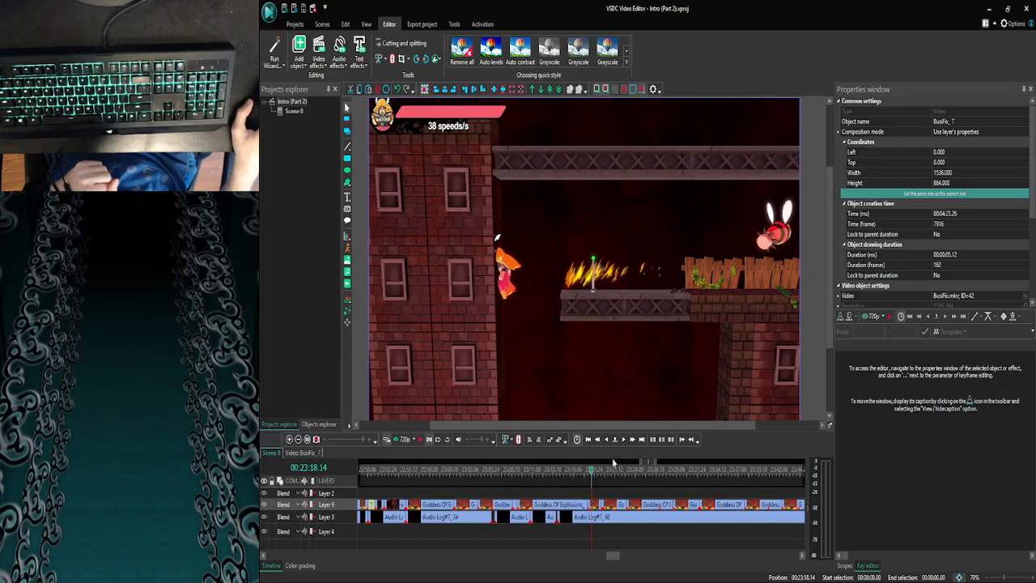
click(606, 441)
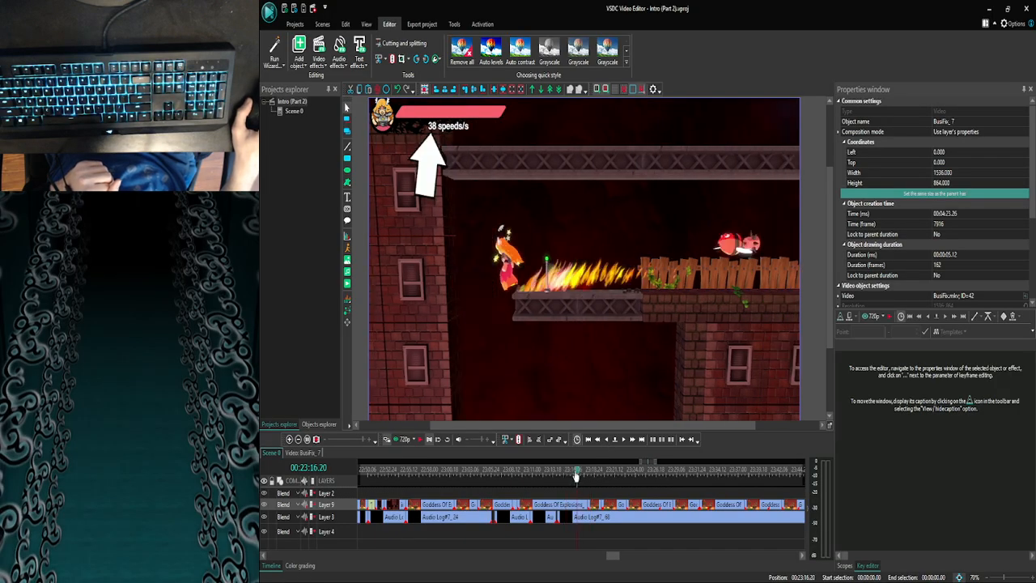
double_click(567, 504)
click(564, 505)
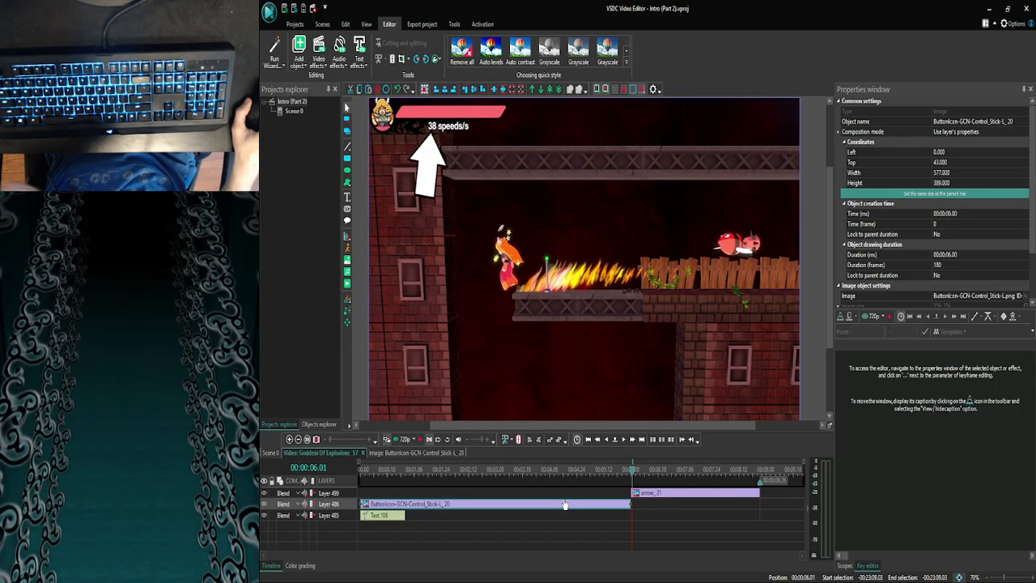
- Paste the control stick image into the Goddess Of Explosions_77 clip and trim it to the clip's end at 00:00:01.23
click(270, 452)
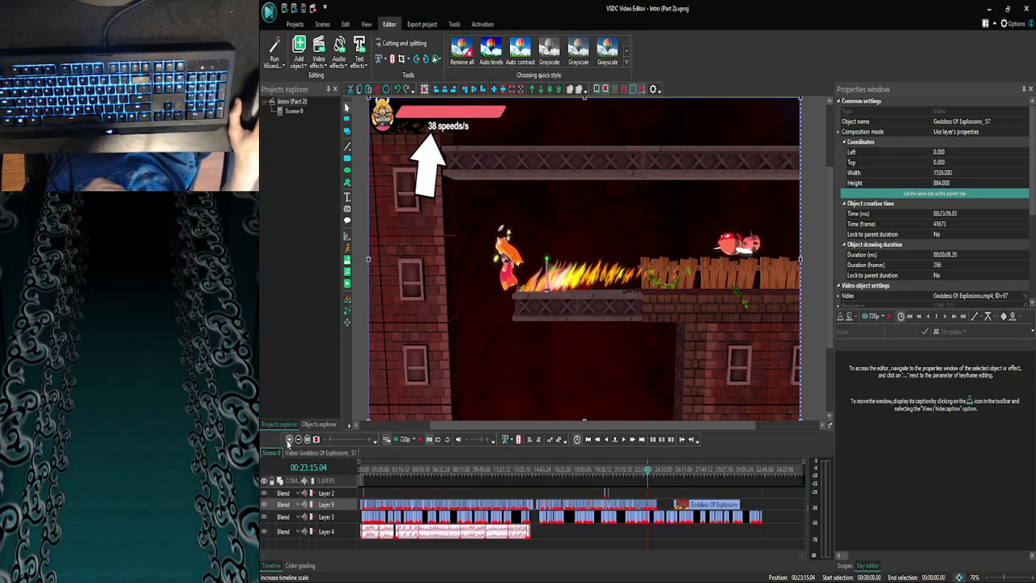
click(289, 439)
click(288, 438)
click(289, 438)
click(289, 439)
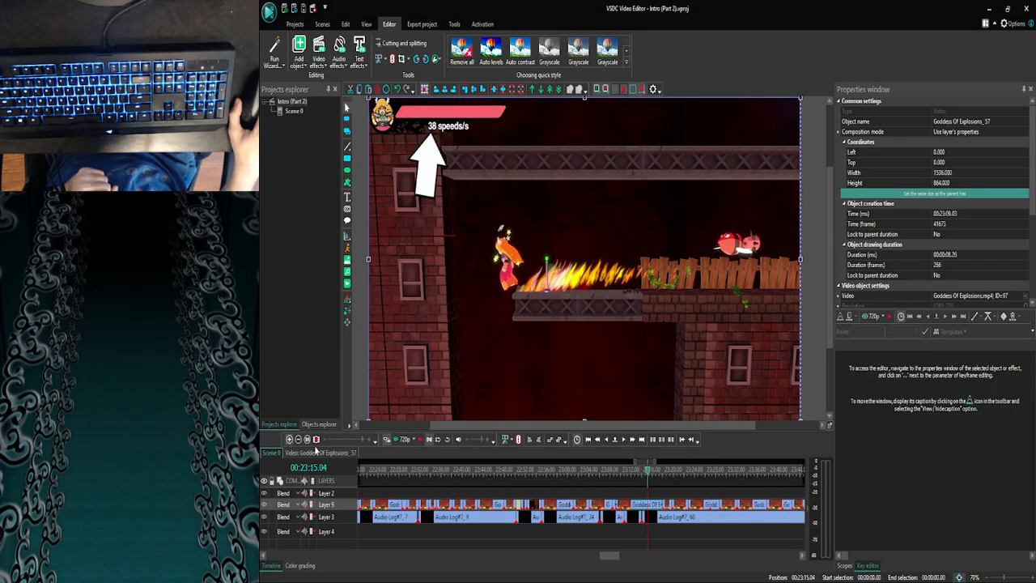
double_click(666, 504)
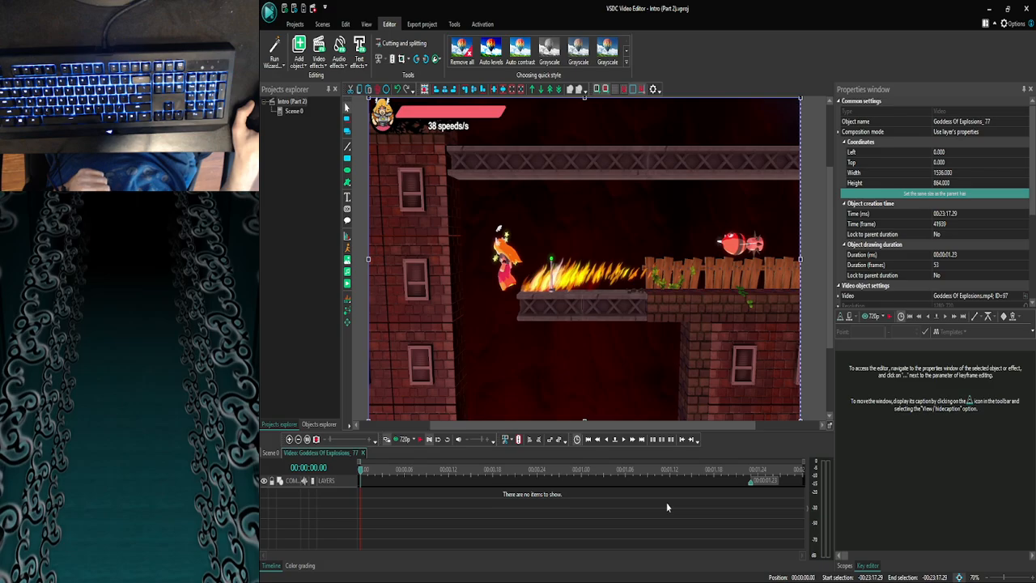
key(ctrl+v)
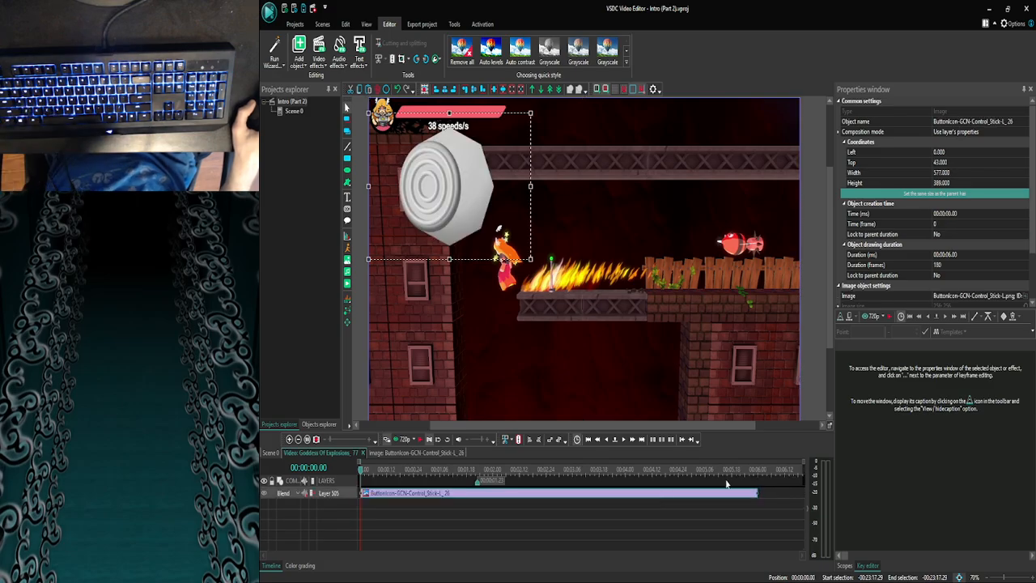
drag(756, 493, 479, 502)
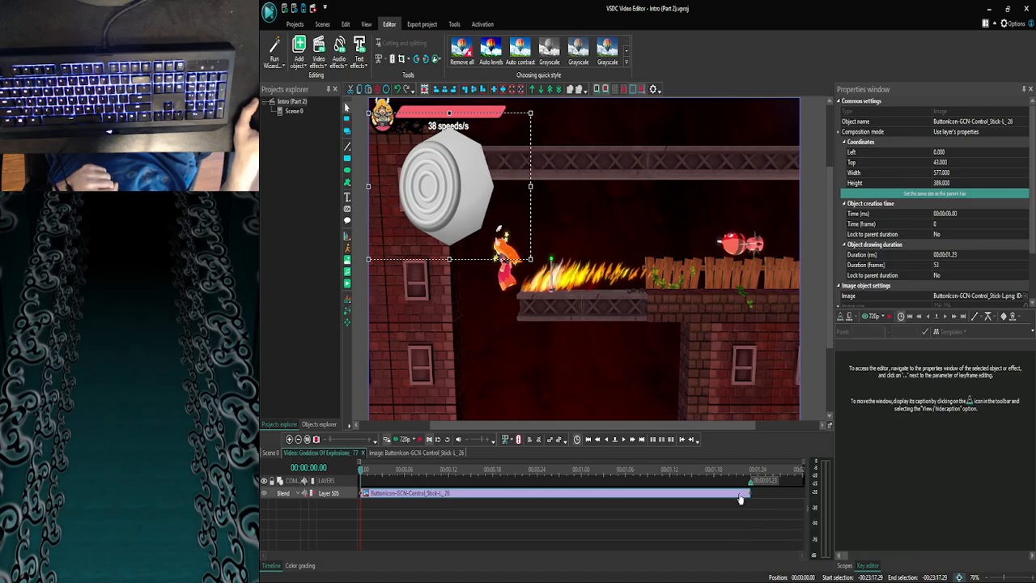
click(738, 500)
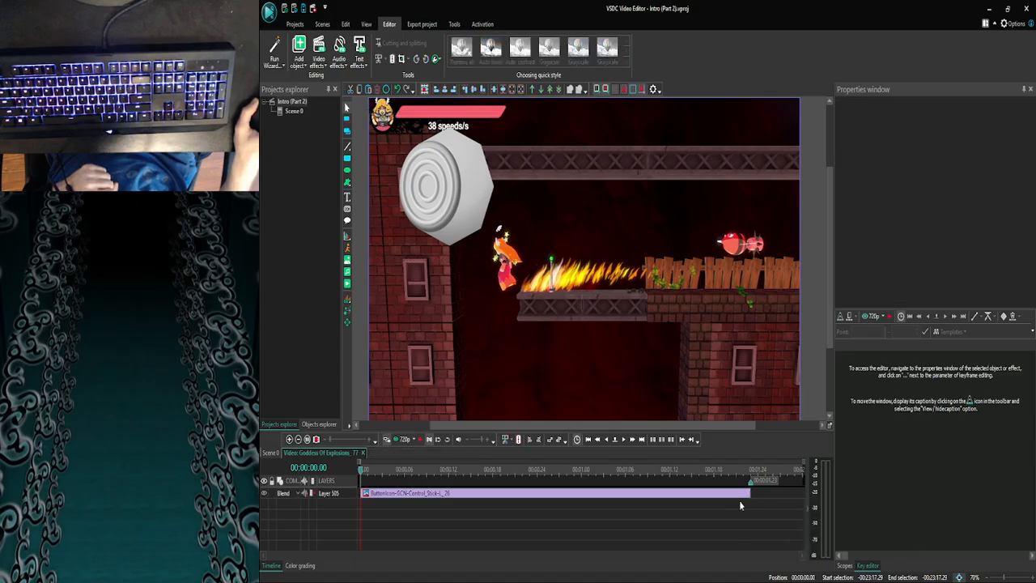
- Step back and forth through the first frames of Goddess Of Explosions_77, up to 00:00:00.12, to examine the character's movement
click(622, 443)
click(620, 439)
click(620, 439)
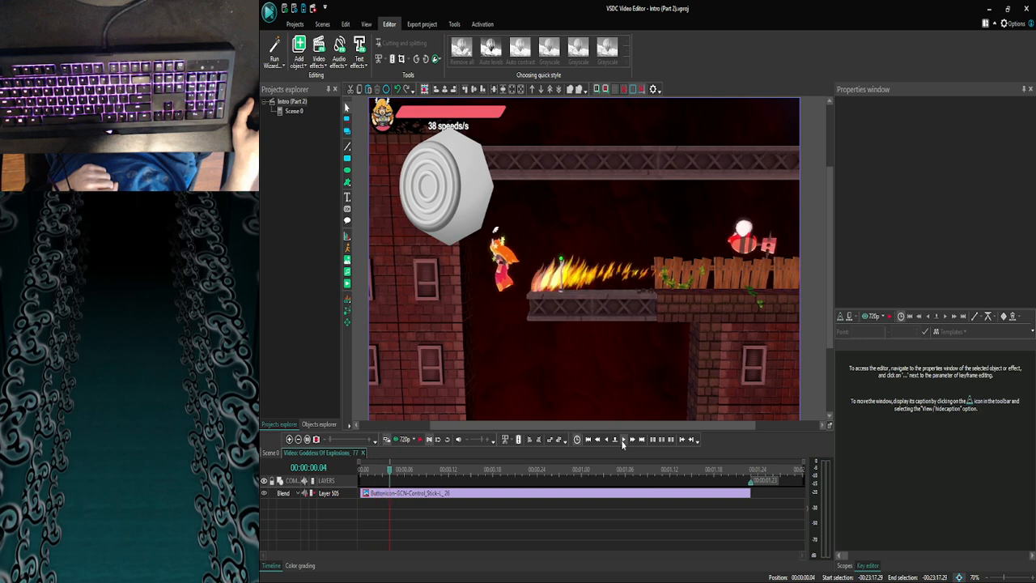
click(620, 440)
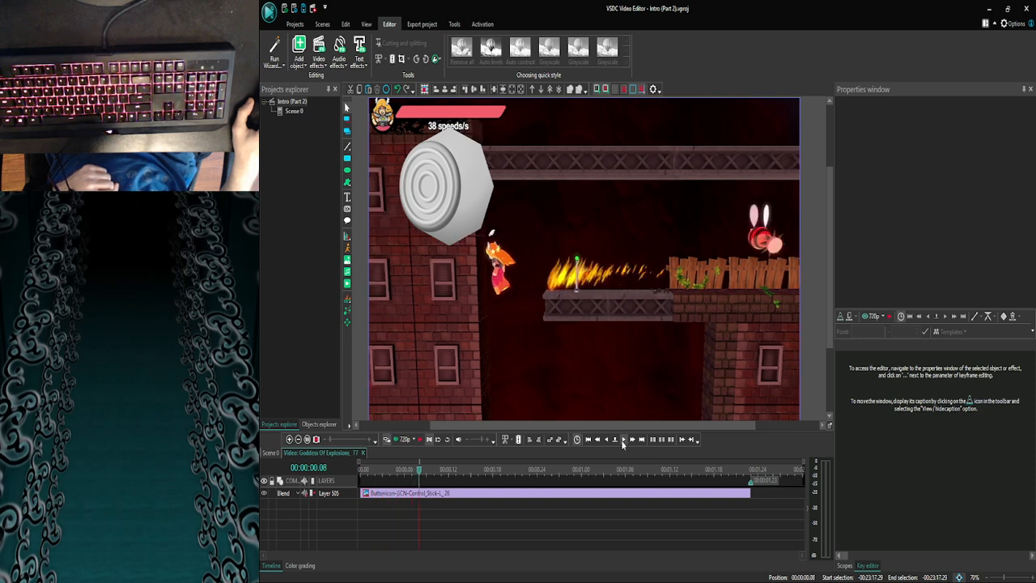
click(620, 439)
click(620, 439)
click(620, 440)
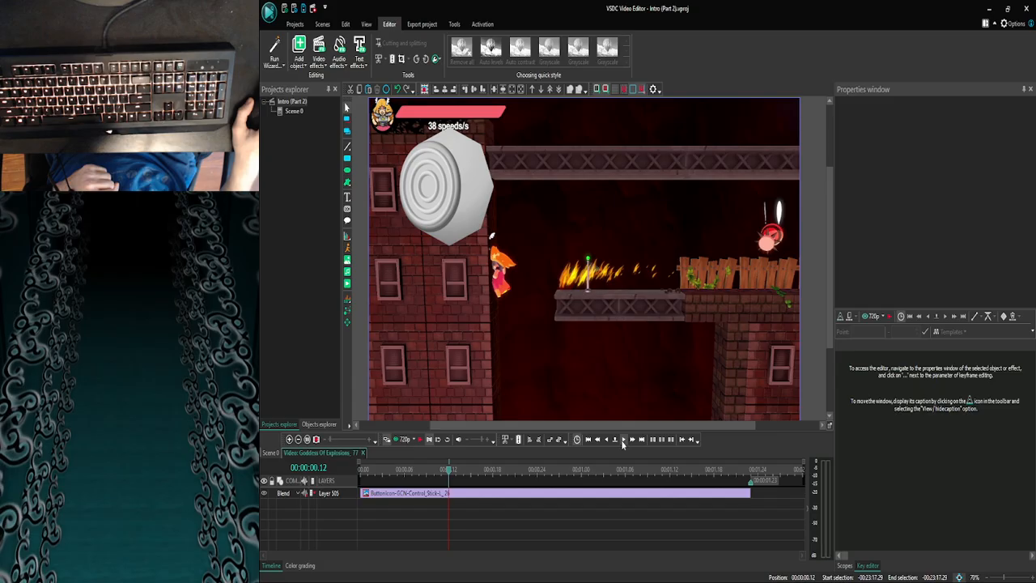
click(608, 439)
click(608, 439)
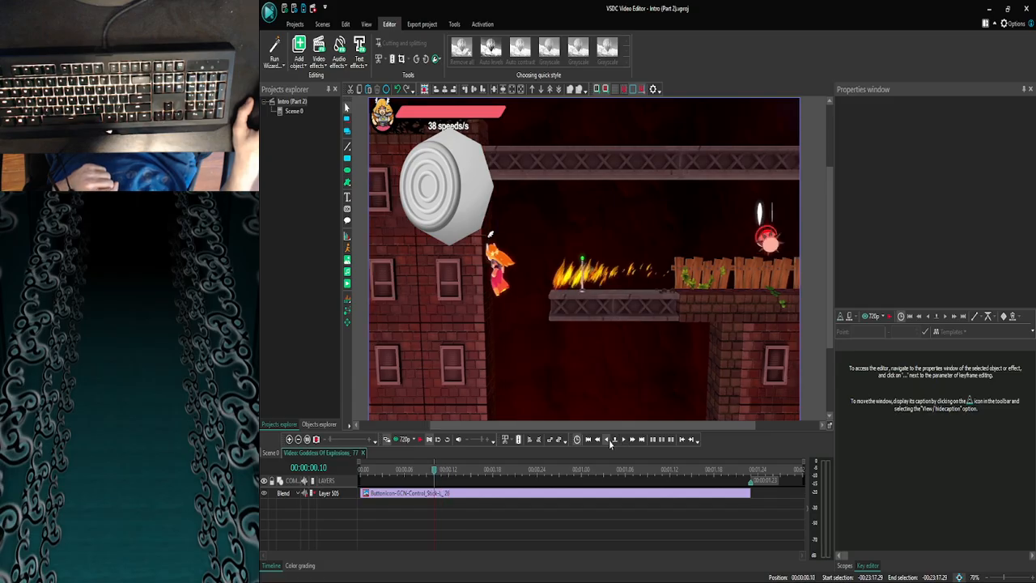
click(620, 440)
click(606, 439)
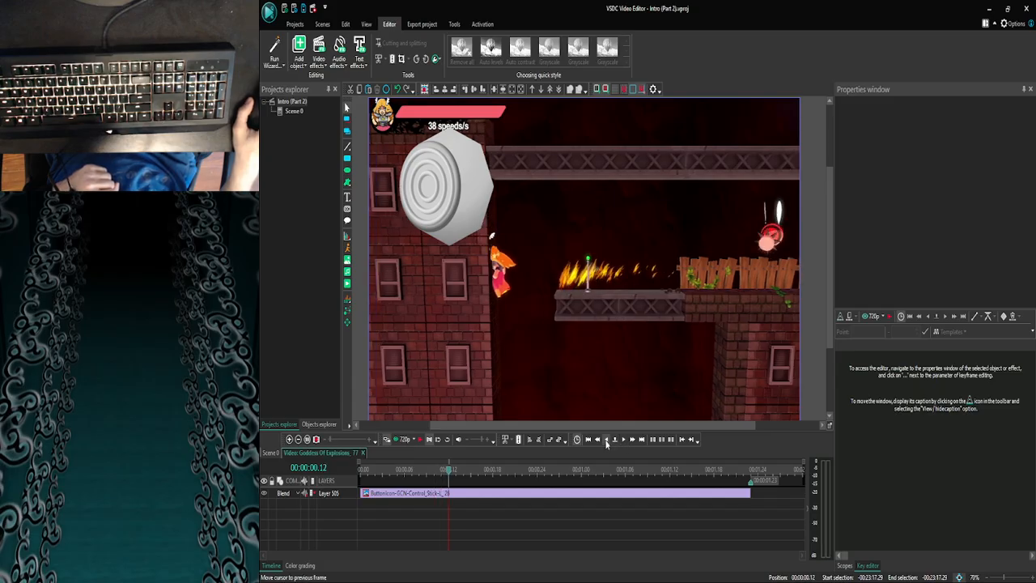
click(606, 441)
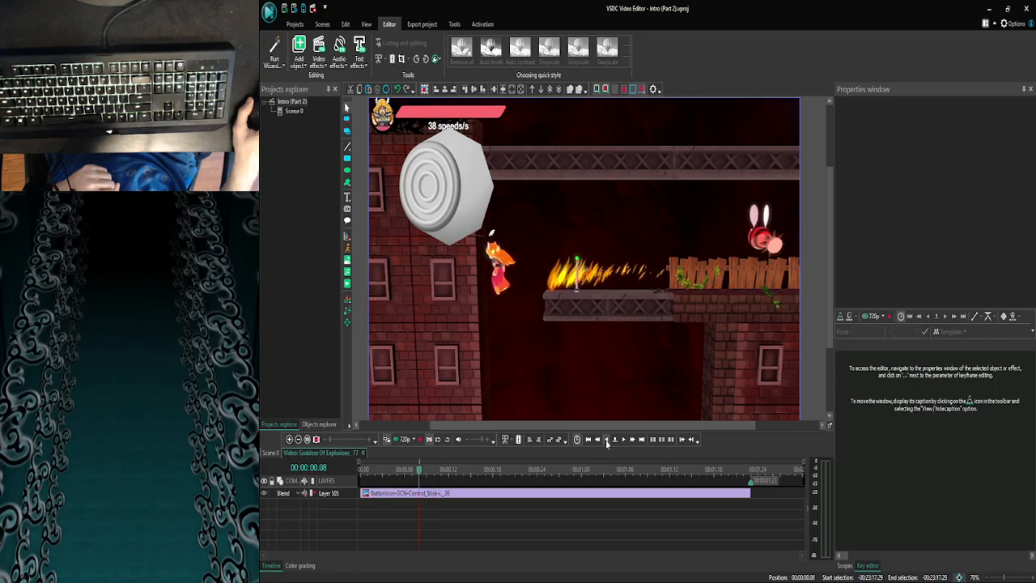
click(607, 441)
click(607, 441)
click(606, 441)
click(607, 441)
- Switch to YouTube, look through the chapters and description of Touhou Relaxing Music, and return to VSDC Video Editor
click(406, 571)
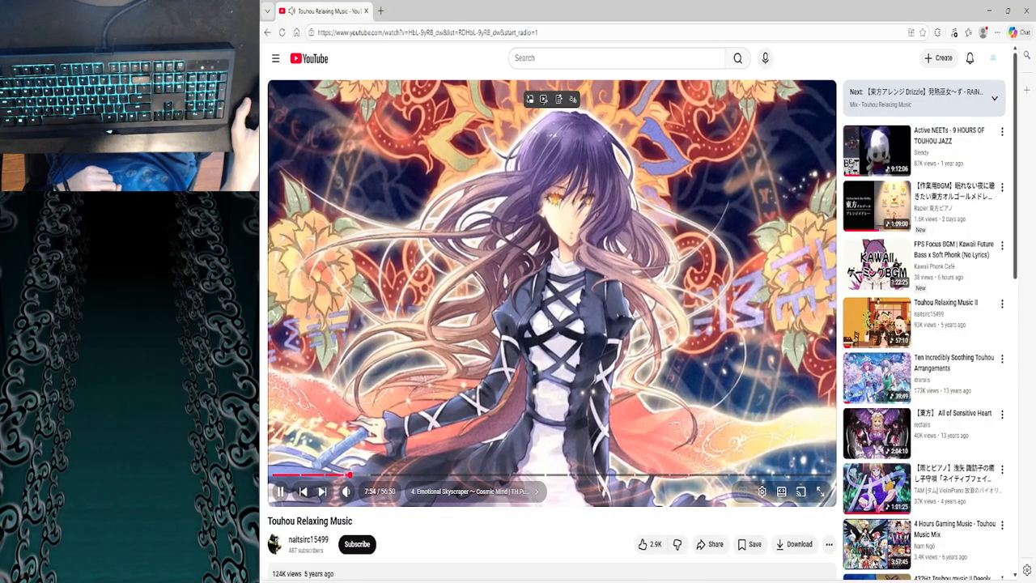
click(535, 497)
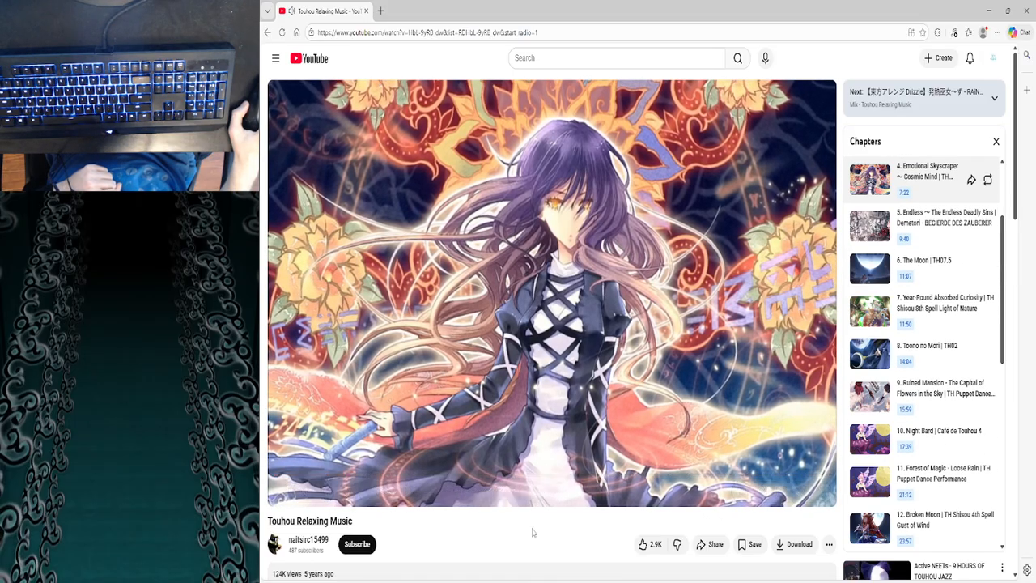
scroll(485, 517, down, 2)
click(379, 486)
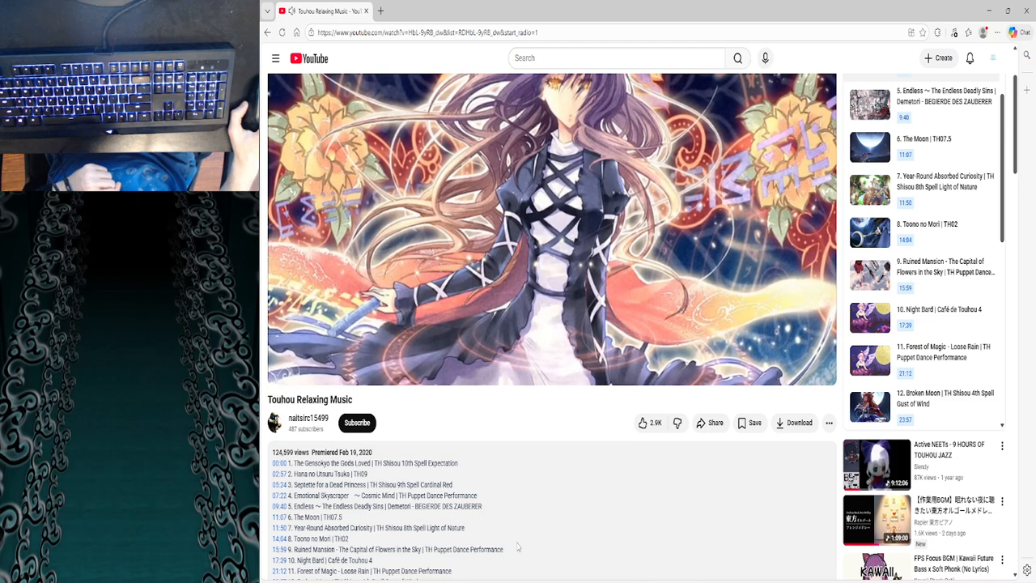
scroll(518, 547, up, 2)
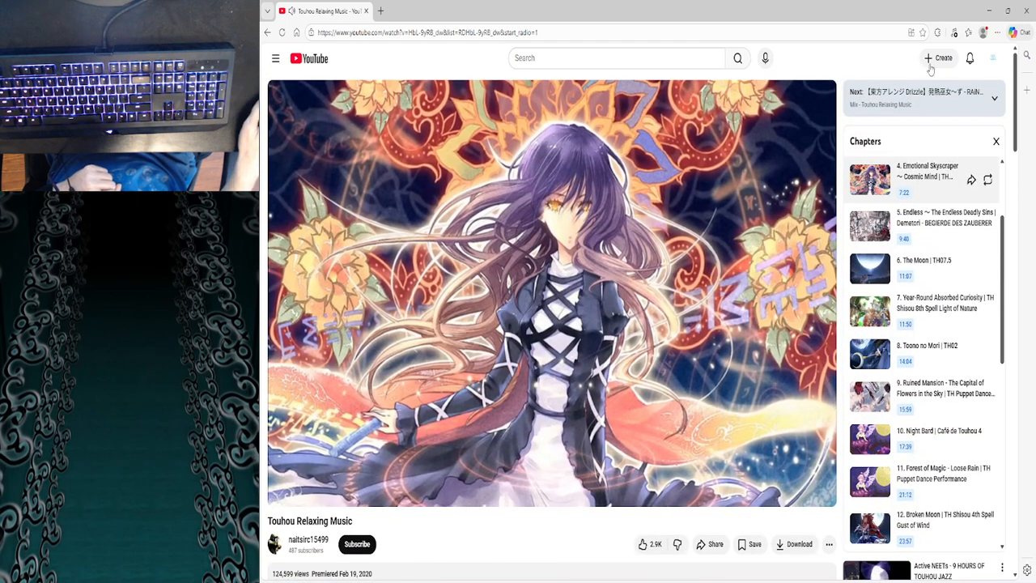
click(988, 10)
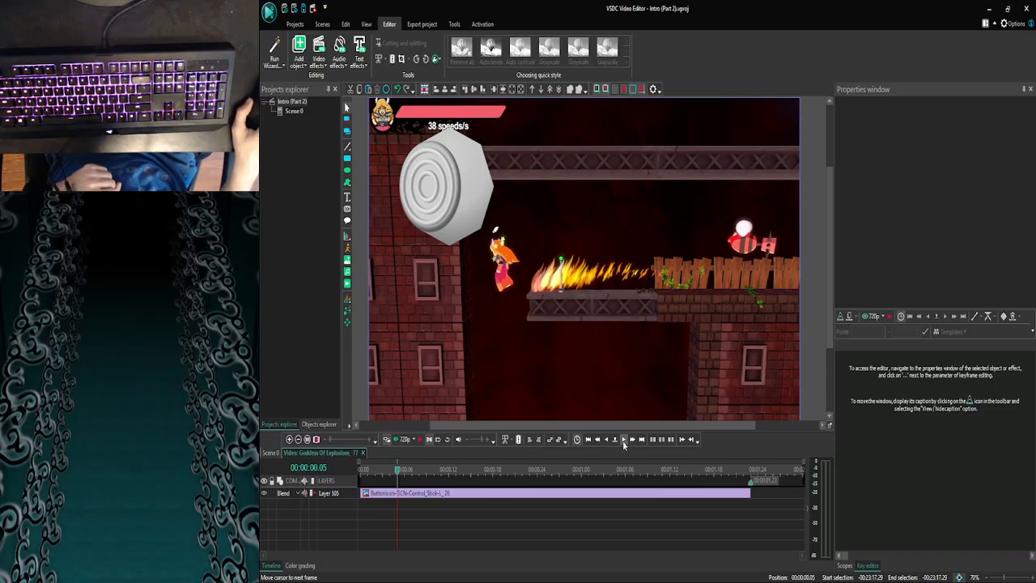
- Step forward through Goddess Of Explosions_77 to 00:00:00.19 to examine the motion against the control stick image
click(624, 440)
click(624, 440)
click(624, 440)
click(624, 441)
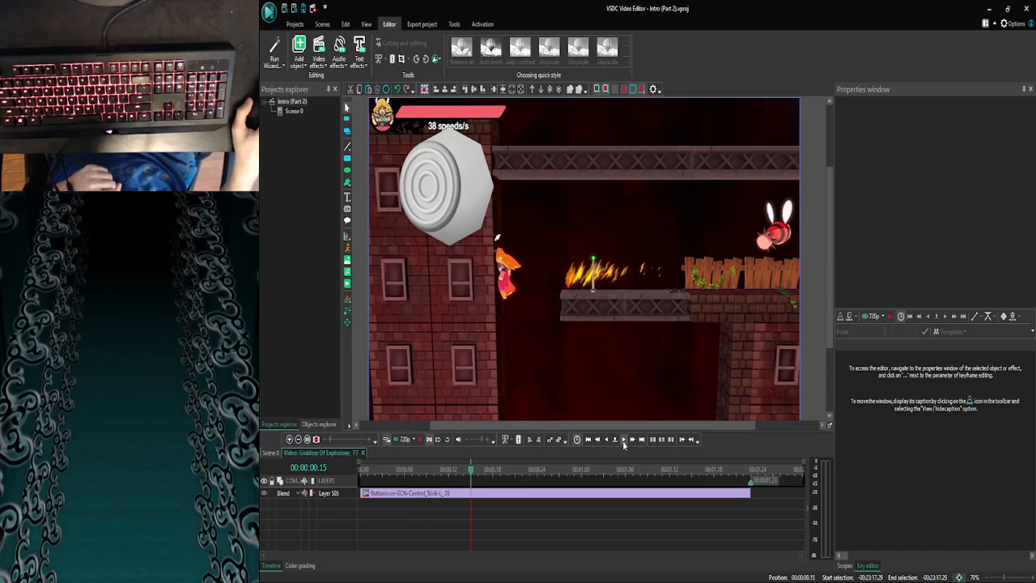
click(624, 440)
click(624, 440)
click(624, 440)
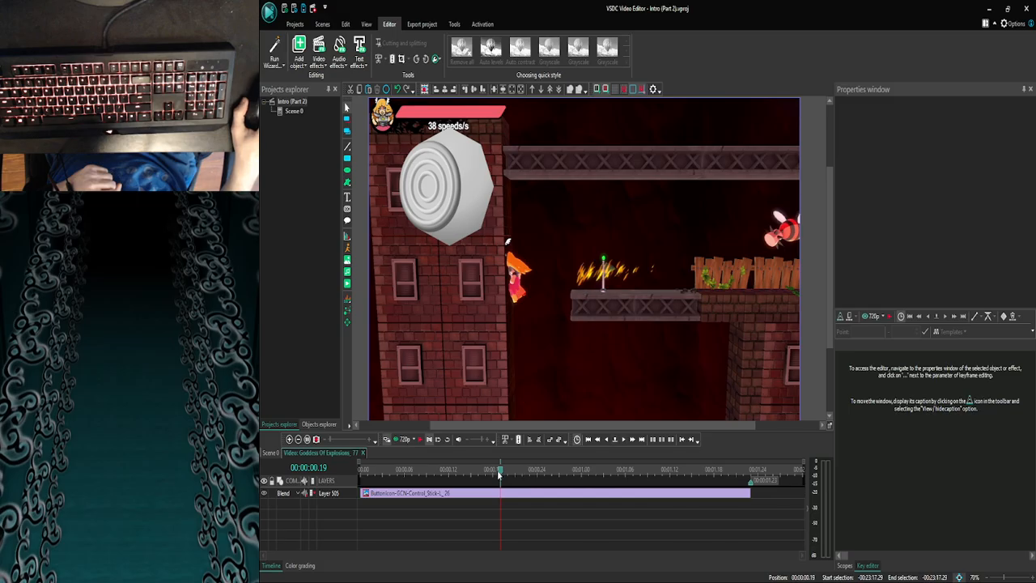
- Return to Scene 0, zoom in around 00:23:17, and reopen the Goddess Of Explosions_77 clip to check its control stick overlay
click(276, 453)
click(289, 439)
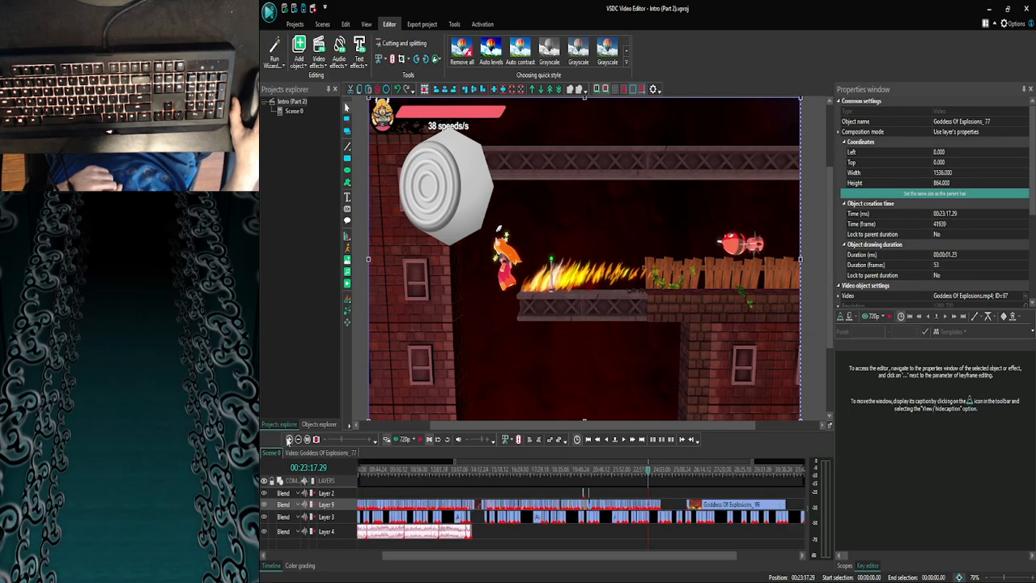
click(289, 439)
click(289, 440)
click(289, 440)
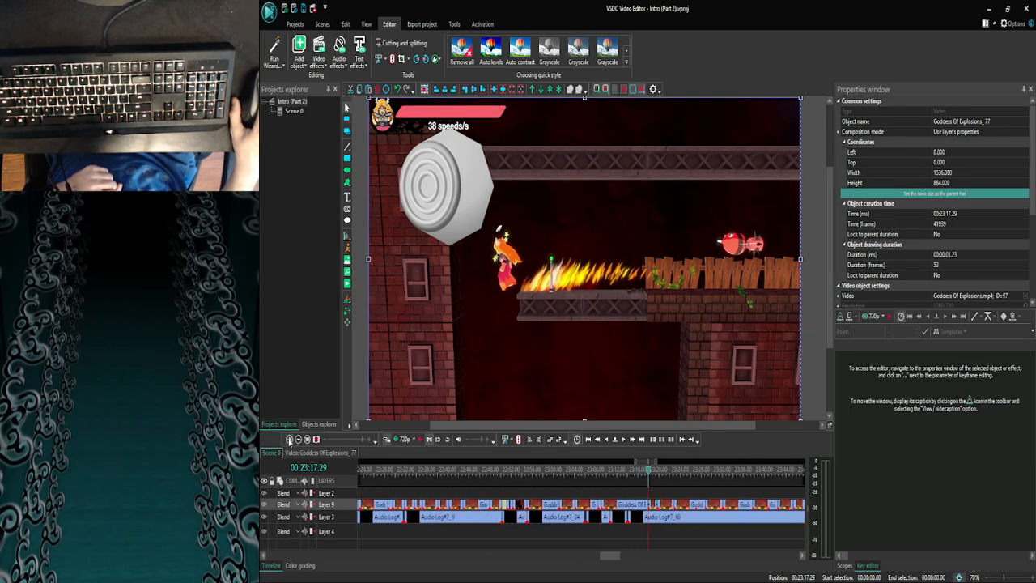
drag(649, 471, 625, 474)
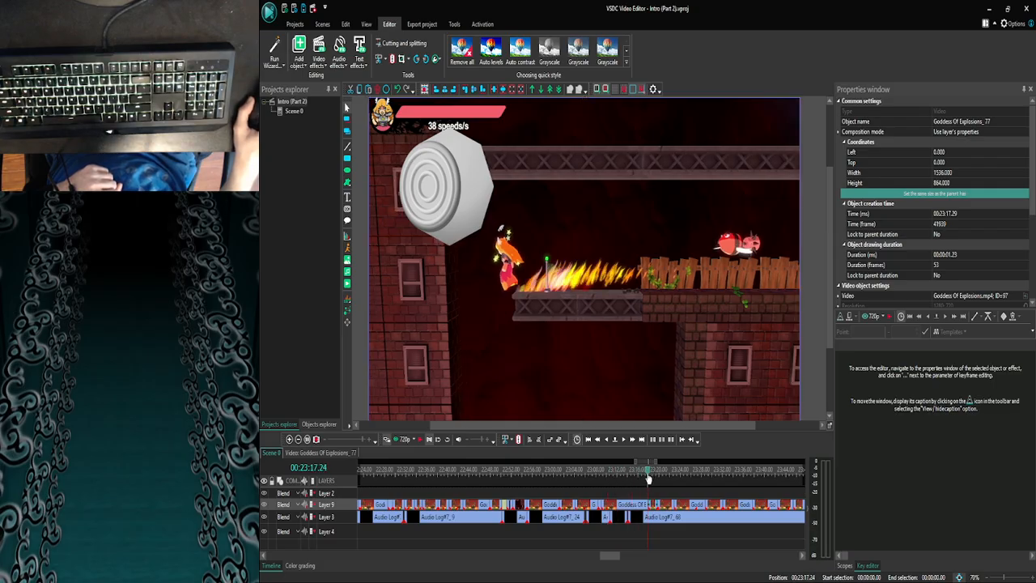
double_click(652, 503)
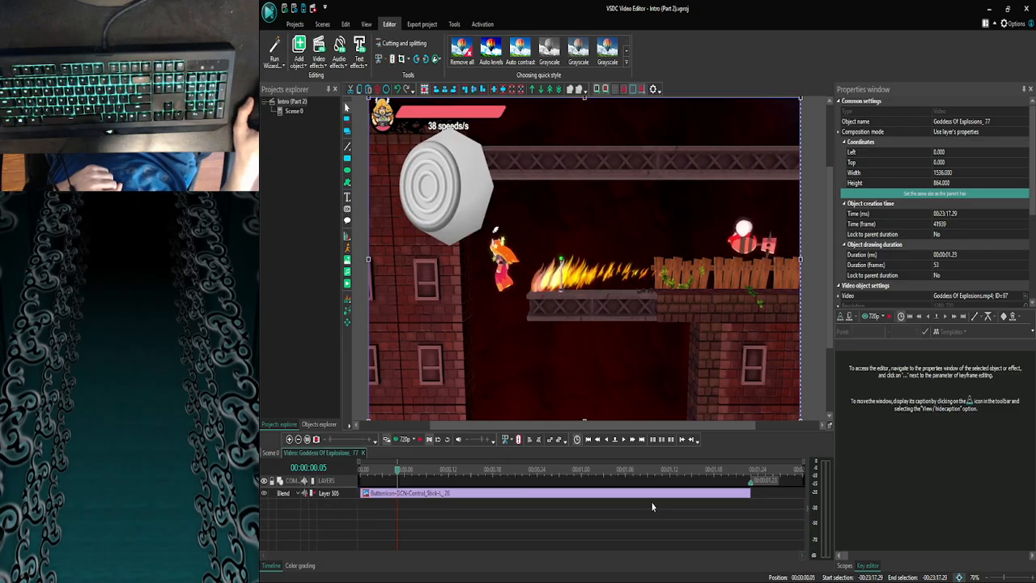
- In Scene 0, examine the frames around the cut between Goddess Of Explosions_77 and the following clip, up to 00:23:19.22
click(274, 454)
click(289, 442)
click(290, 443)
click(290, 443)
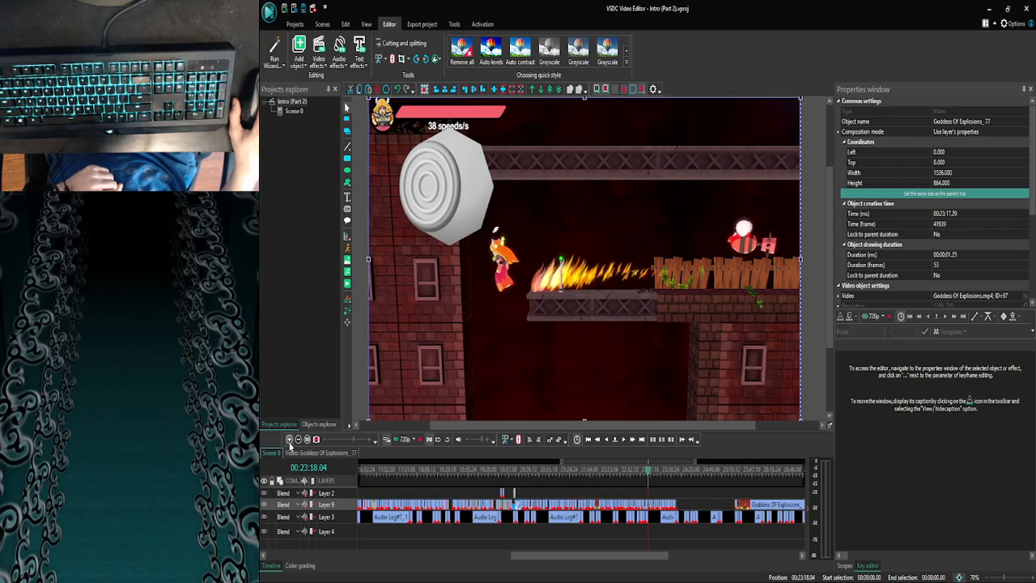
click(289, 442)
click(289, 443)
click(290, 443)
click(290, 443)
click(290, 442)
click(289, 443)
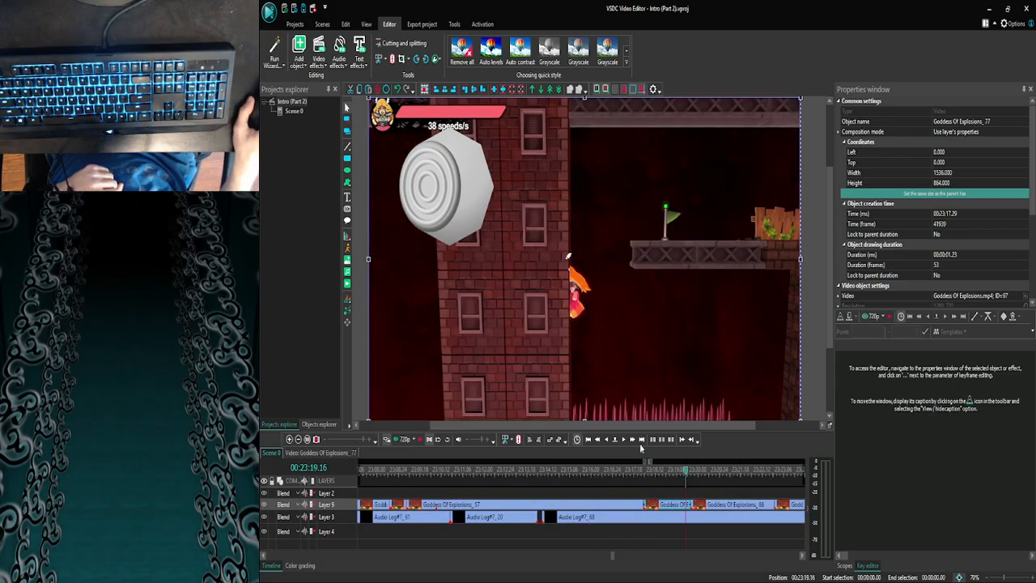
click(624, 441)
click(624, 440)
click(624, 441)
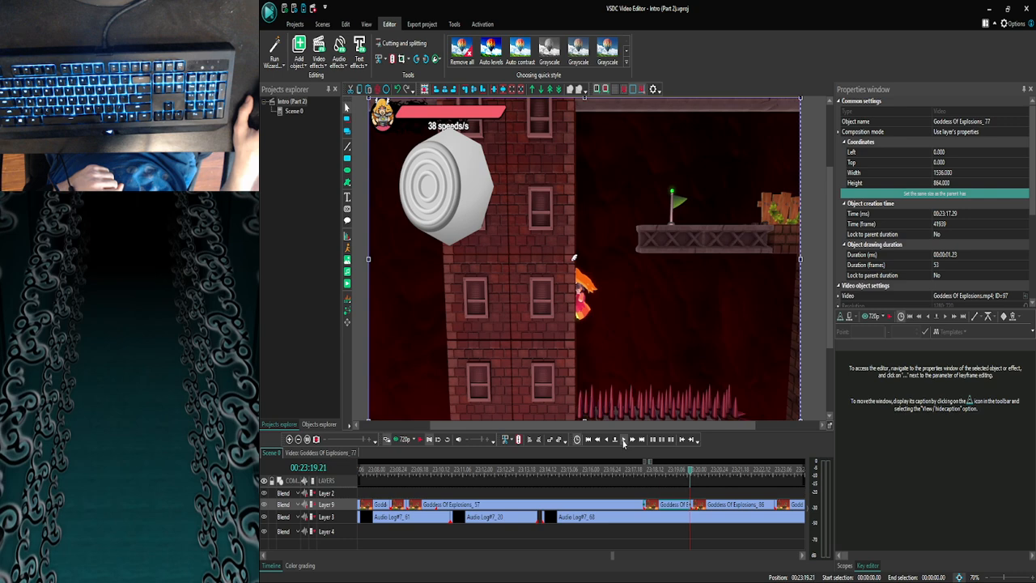
click(624, 441)
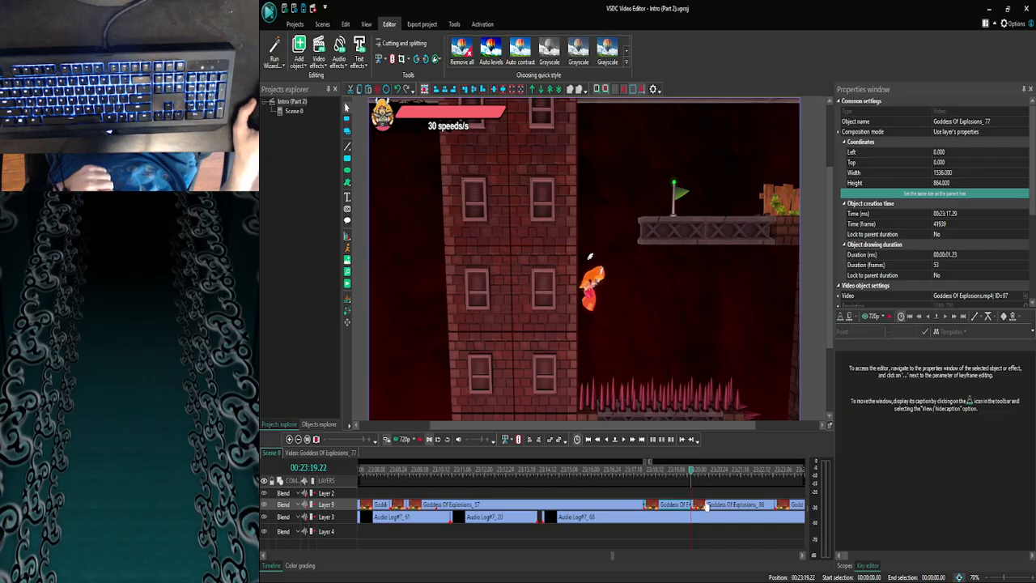
- Copy the control stick image and the Clutch text from inside the short clip starting at 00:23:08.14
mouse_move(707, 504)
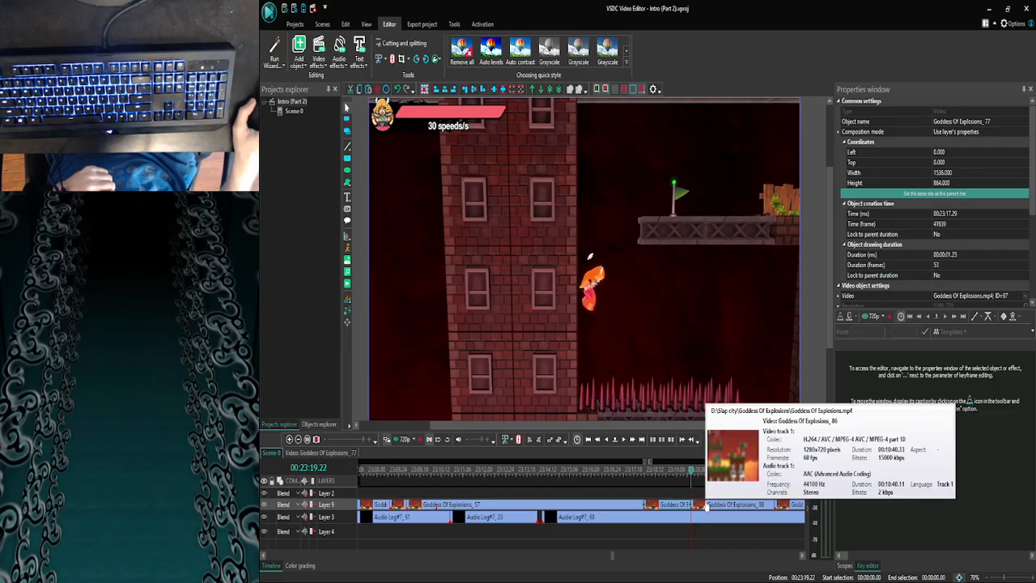
click(634, 505)
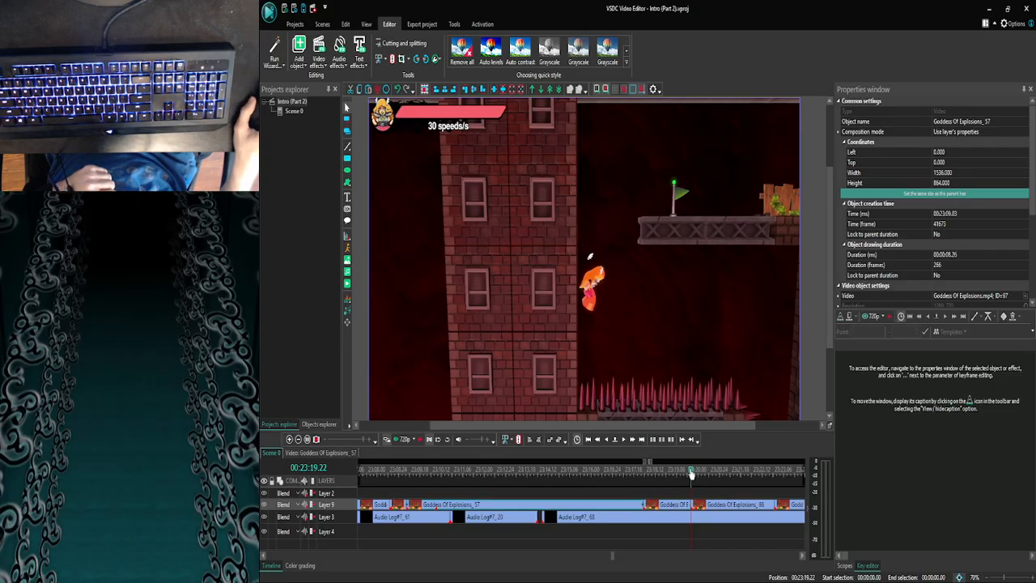
click(560, 473)
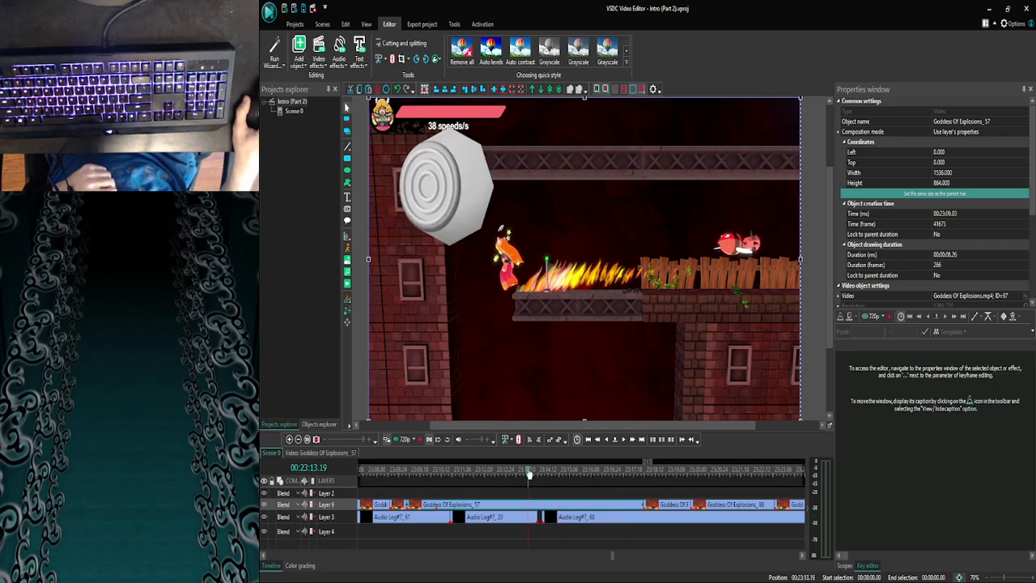
drag(529, 473, 415, 490)
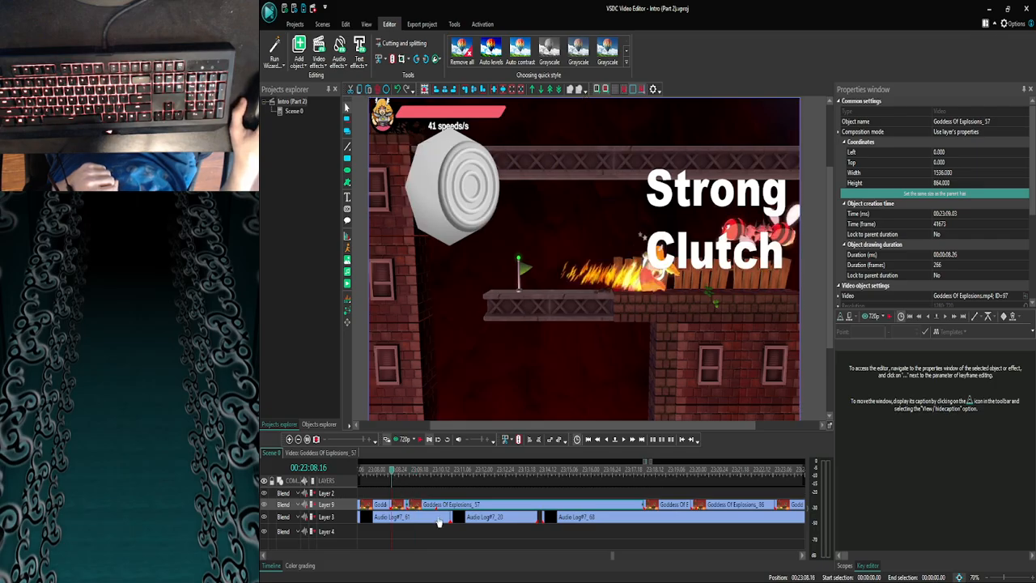
double_click(403, 504)
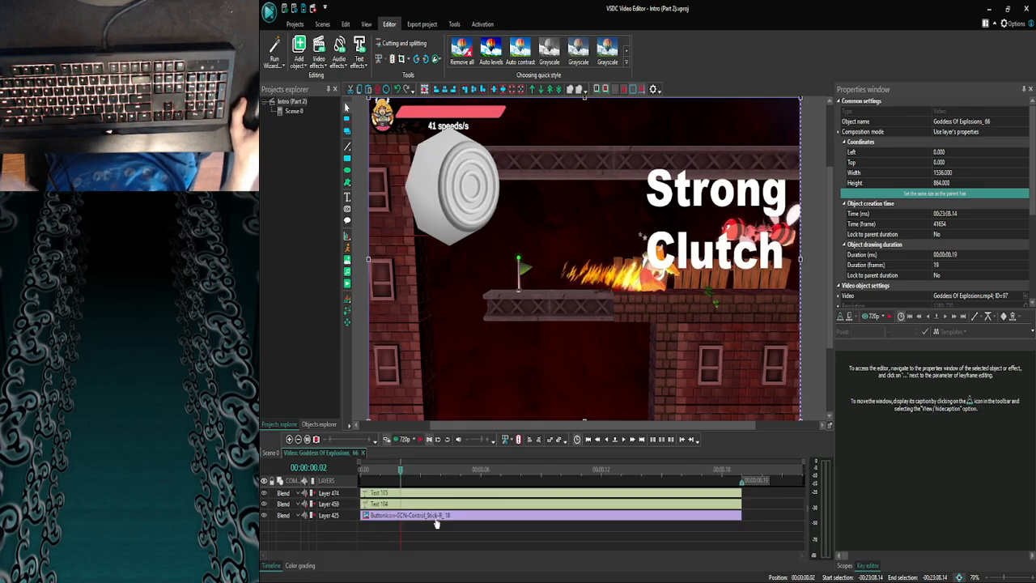
click(436, 516)
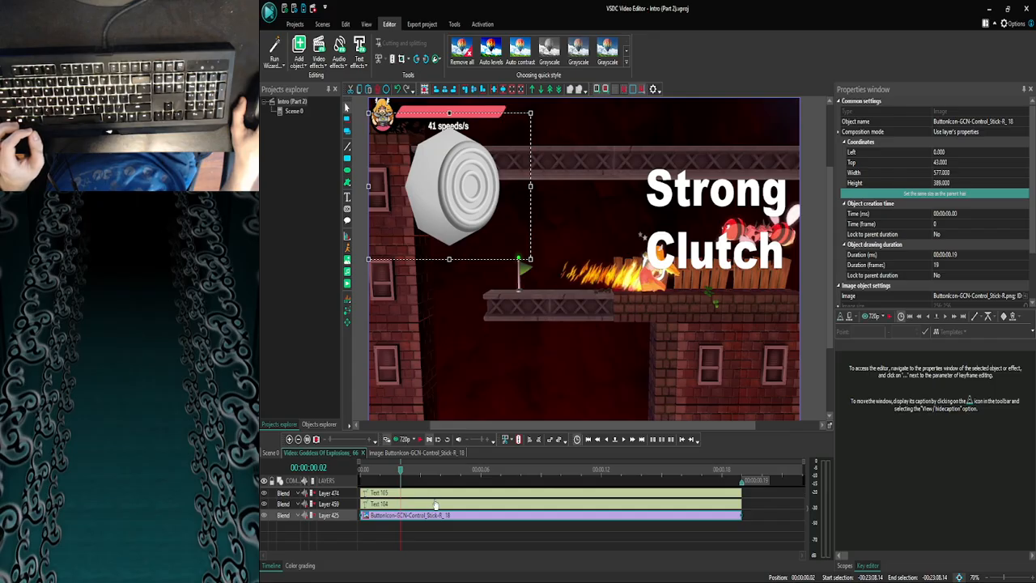
ctrl+click(436, 496)
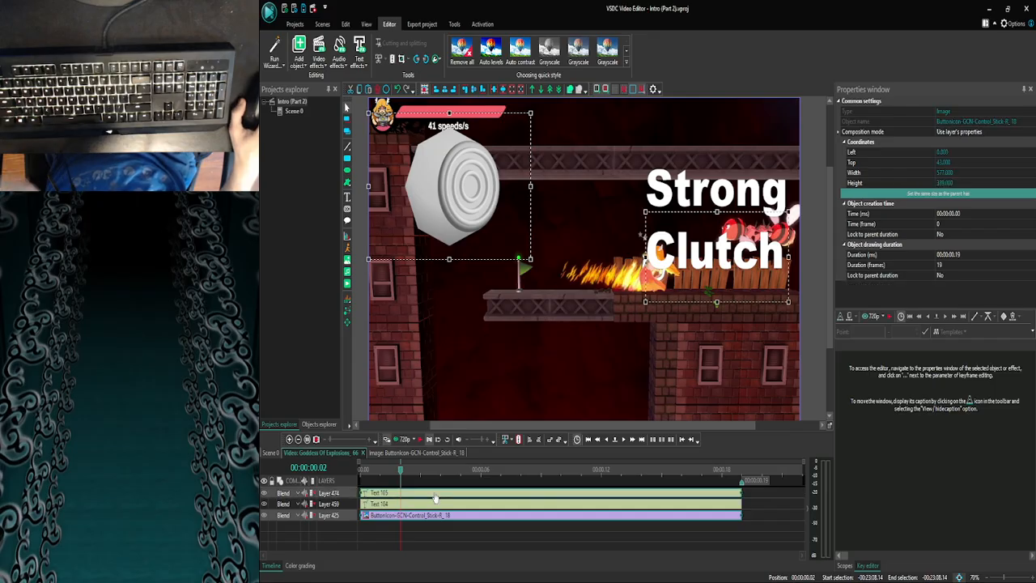
click(437, 536)
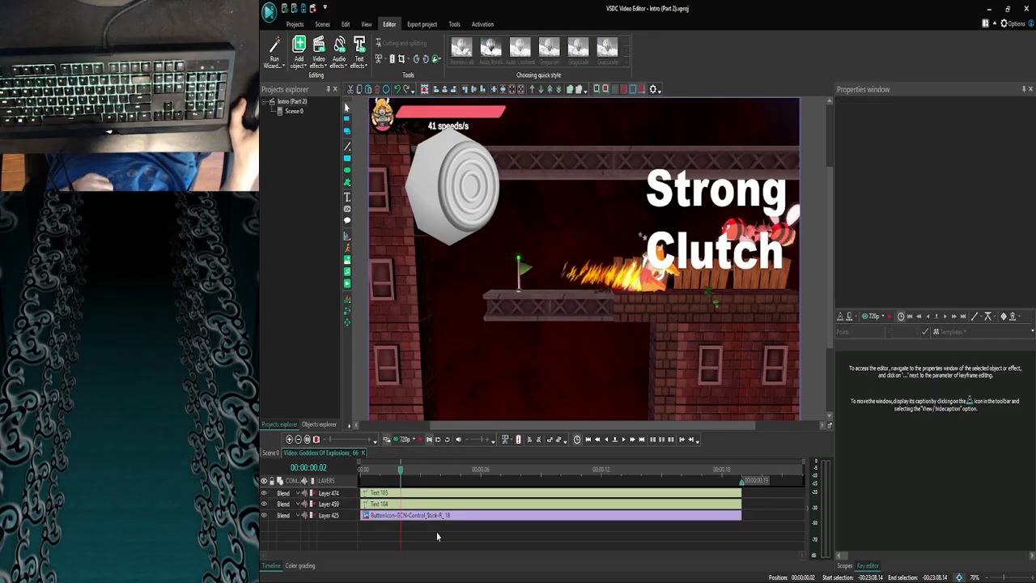
- Go back to Scene 0, open Goddess Of Explosions_77 at 00:00:01.04 to check its contents, and return to the scene
click(273, 454)
click(288, 440)
click(289, 440)
click(289, 441)
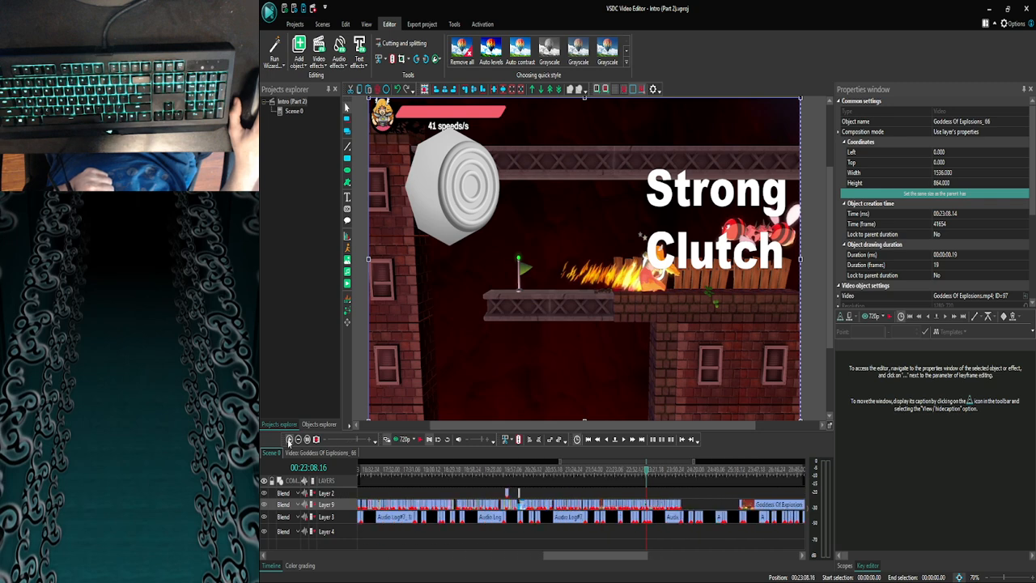
click(289, 441)
click(289, 440)
click(289, 441)
drag(615, 556, 620, 556)
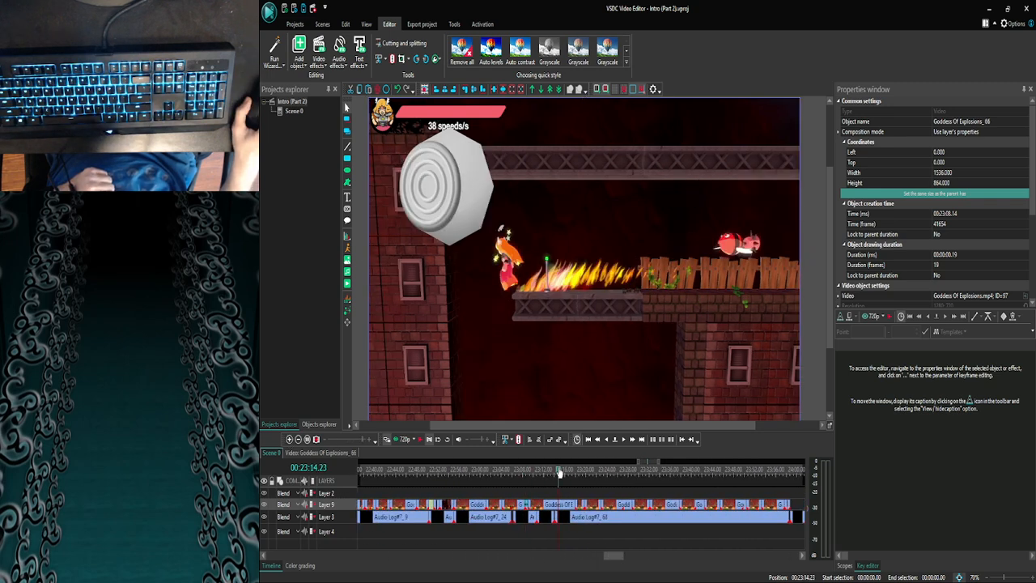
double_click(580, 503)
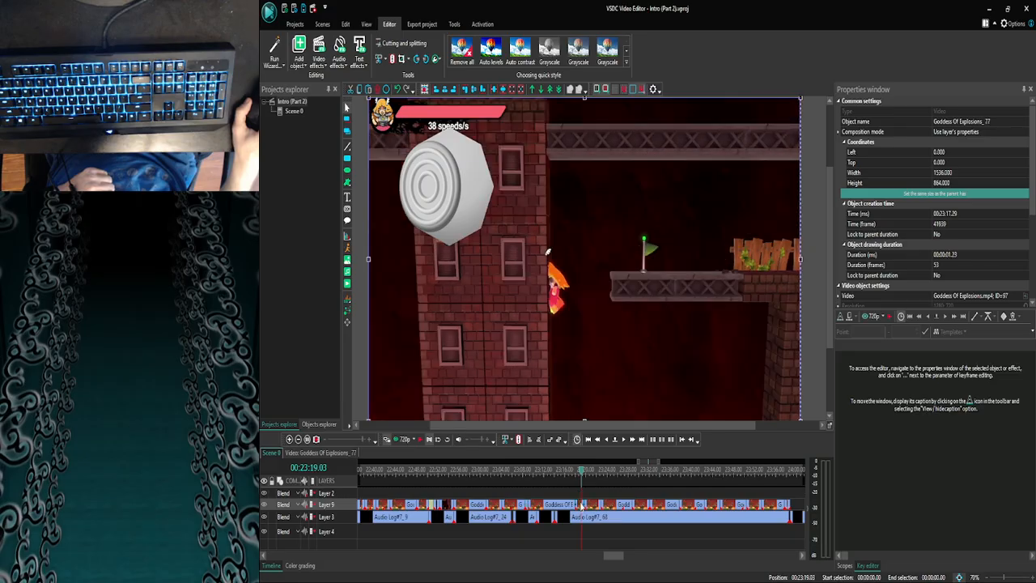
click(269, 453)
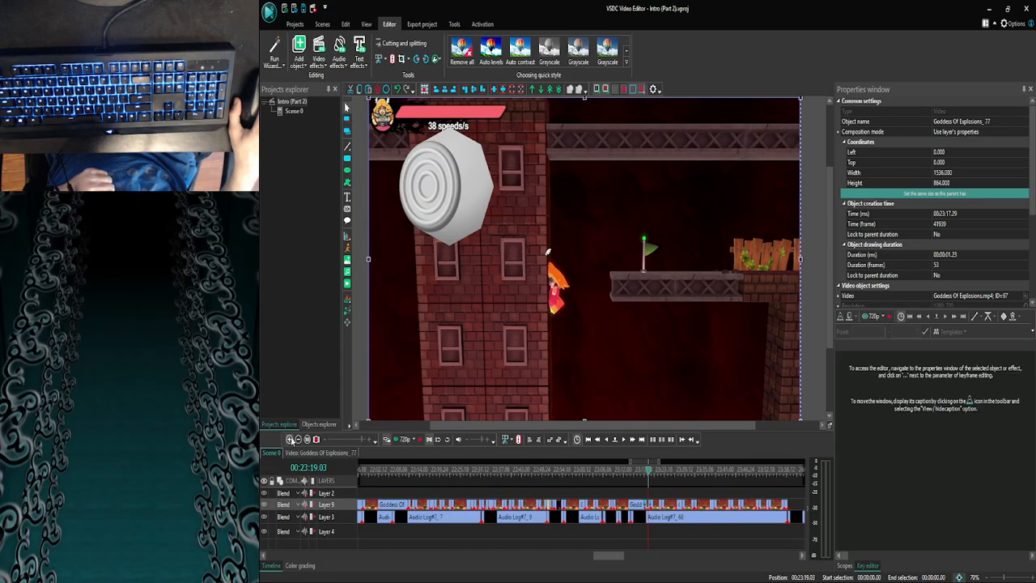
- Open the Goddess Of Explosions_86 clip at 00:23:19.22 and paste the copied control stick image and Clutch text at its start
click(289, 439)
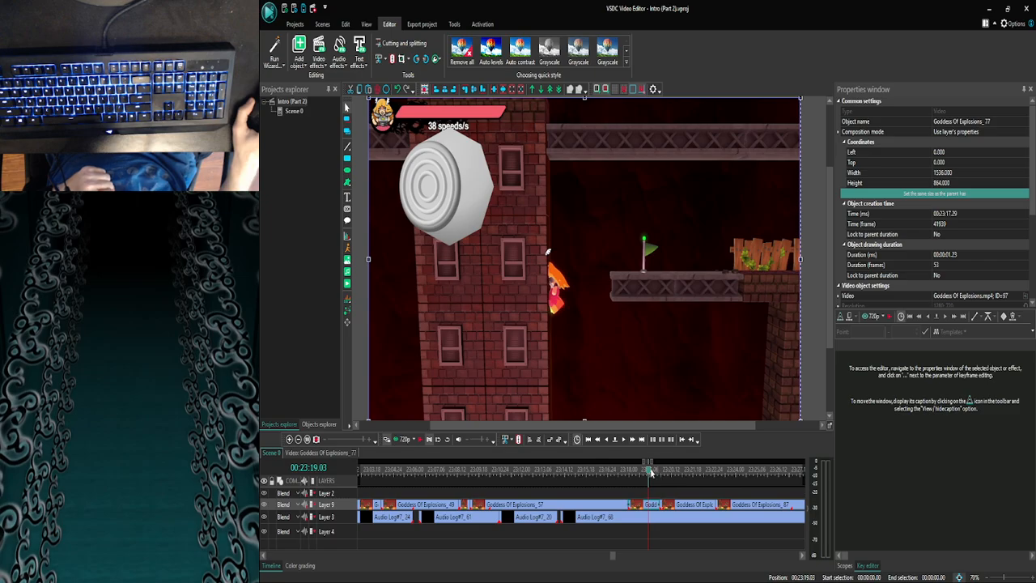
double_click(672, 506)
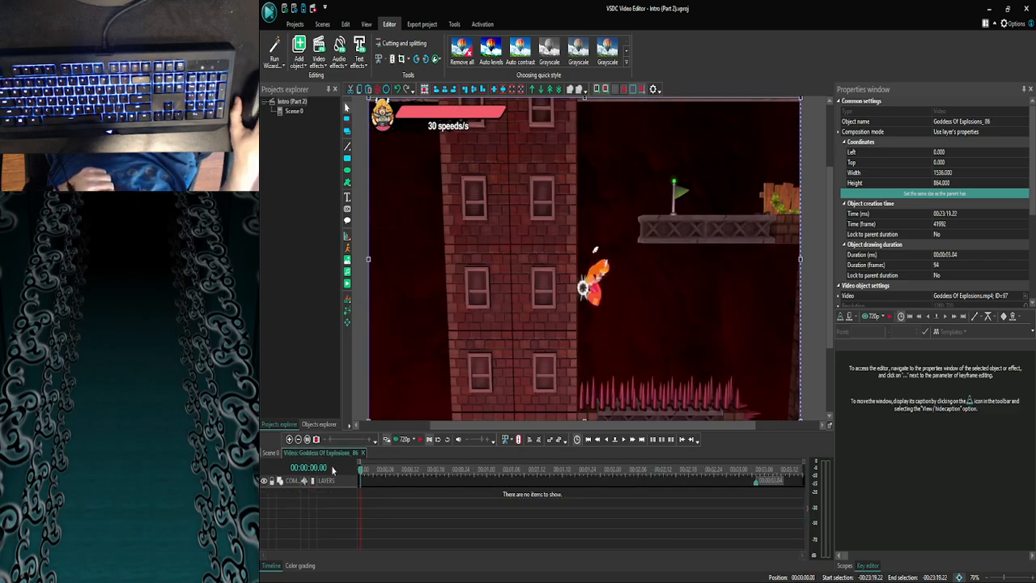
click(274, 452)
click(290, 440)
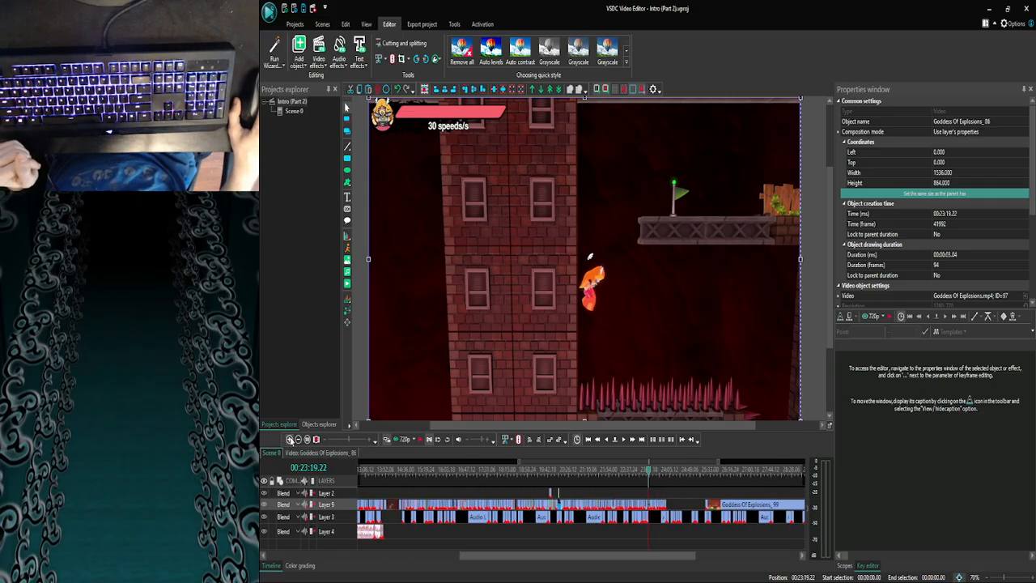
click(289, 439)
click(289, 440)
click(289, 439)
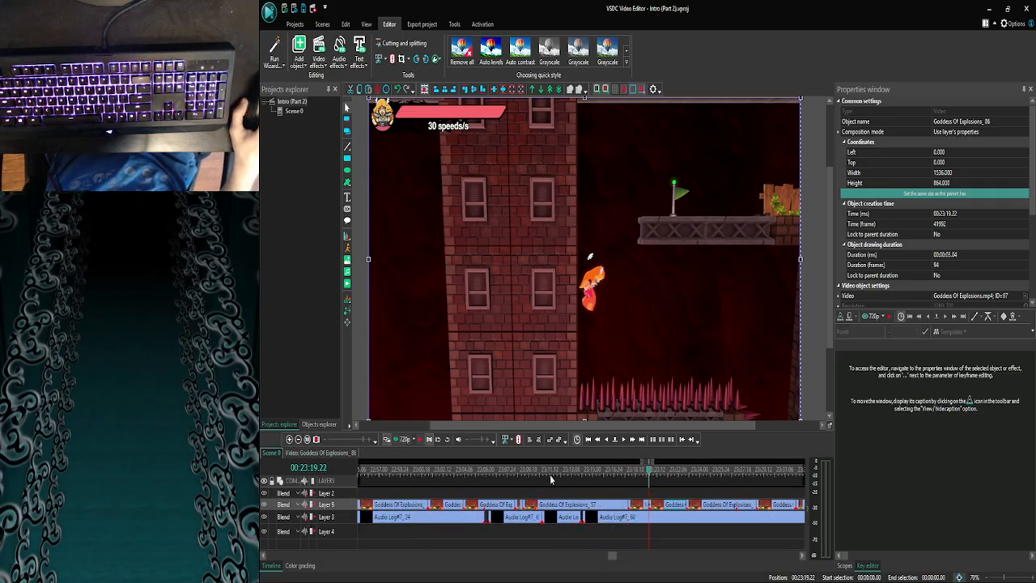
click(607, 440)
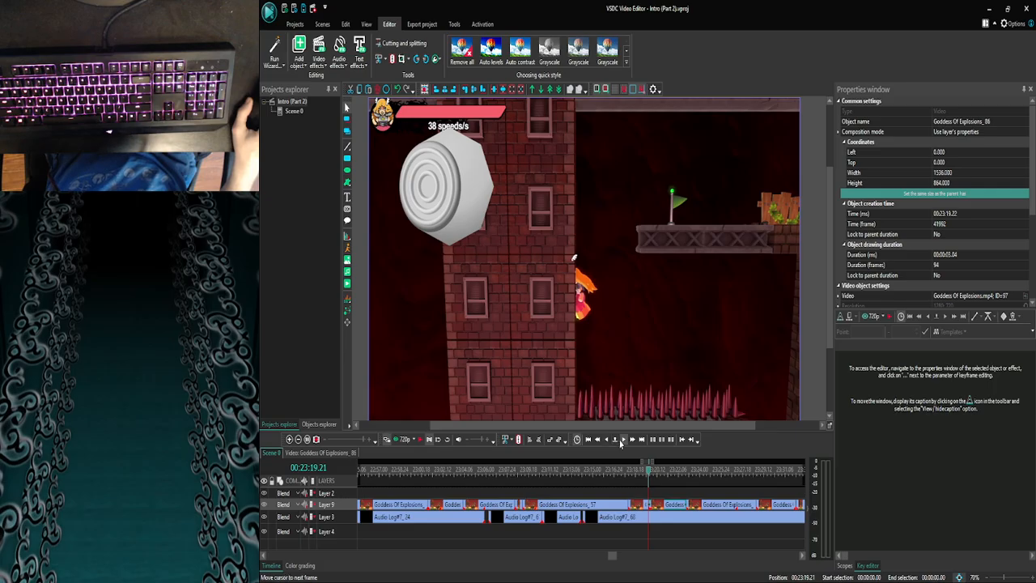
click(621, 440)
double_click(659, 508)
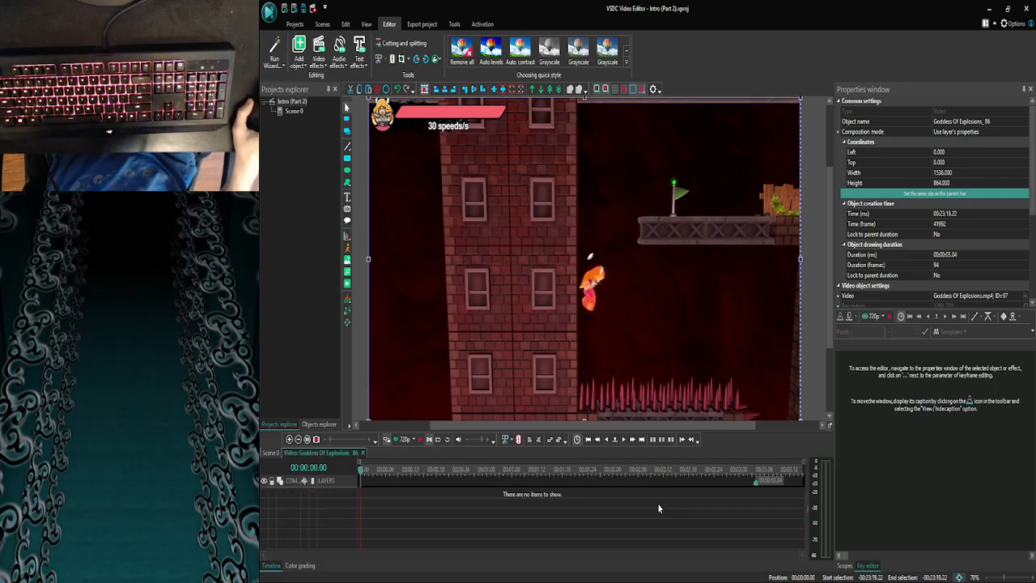
key(ctrl+v)
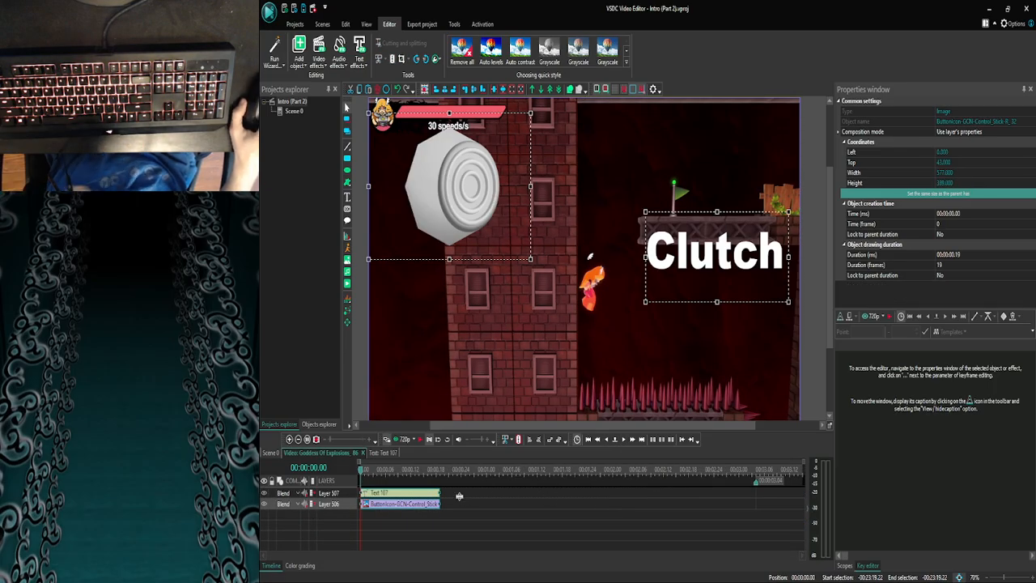
click(454, 507)
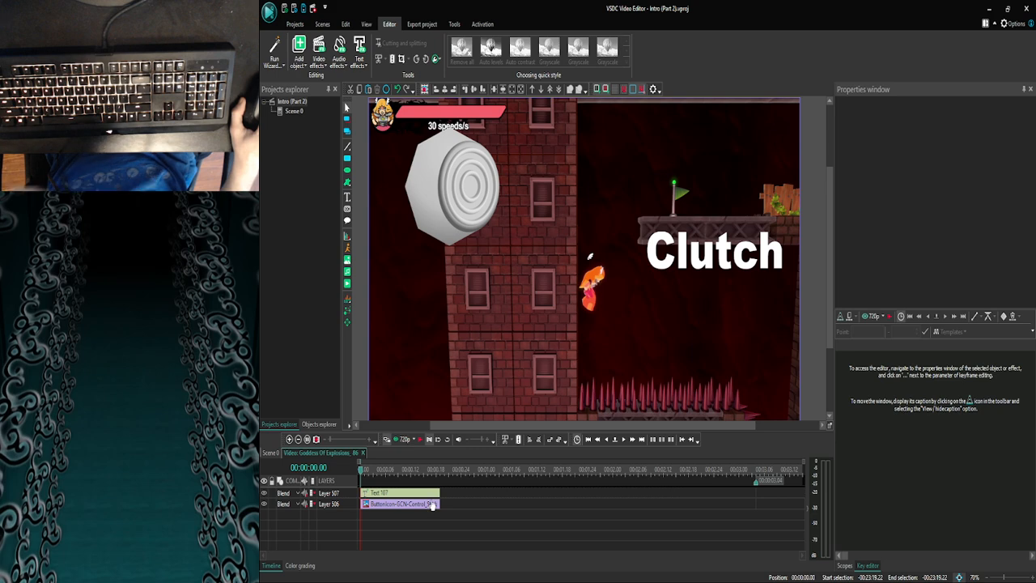
- Extend the control stick image and Clutch text to the clip's end at 00:00:03.04, and review the opening frames
click(433, 504)
drag(437, 493, 755, 491)
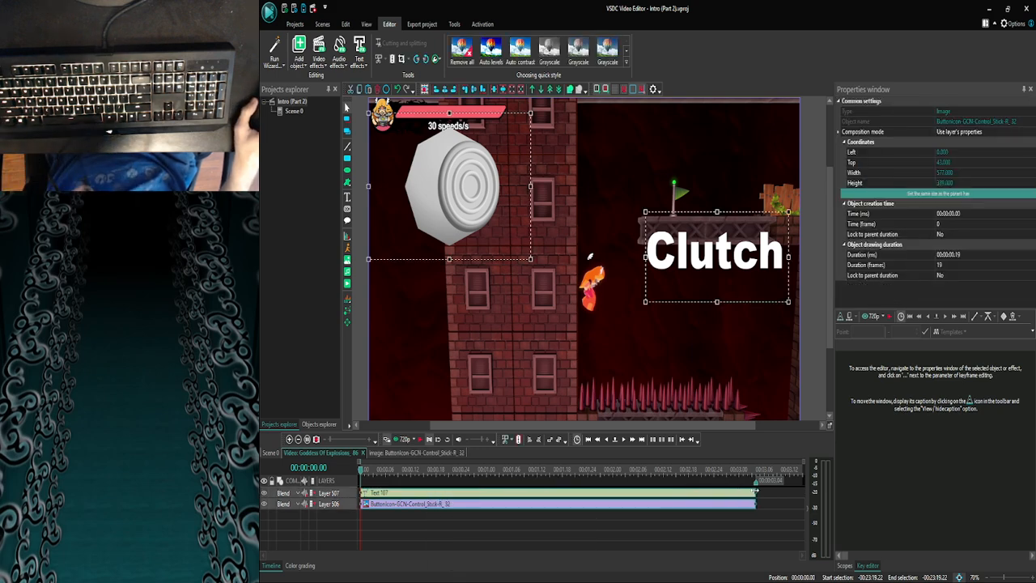
click(734, 524)
click(623, 440)
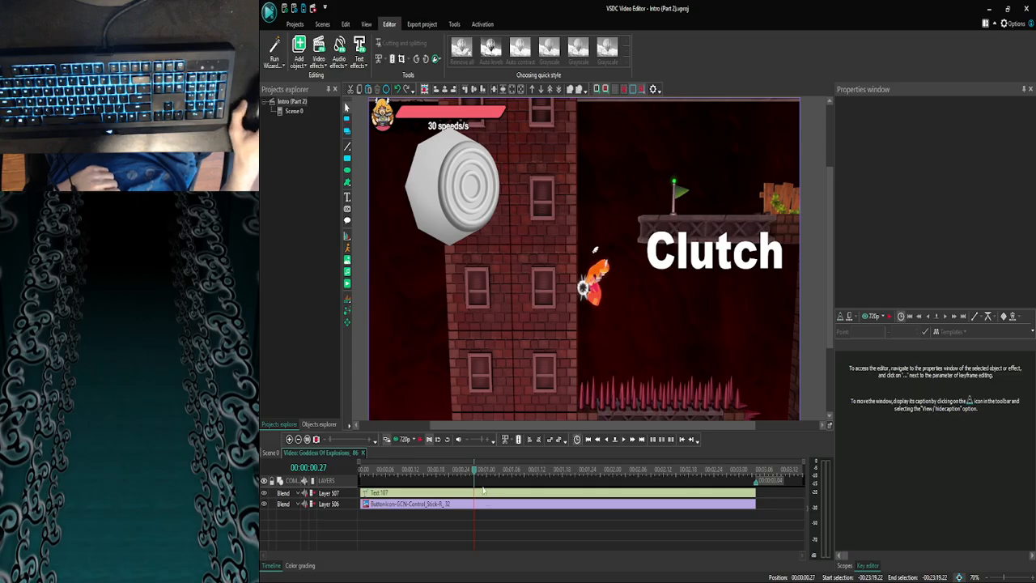
drag(473, 472, 304, 480)
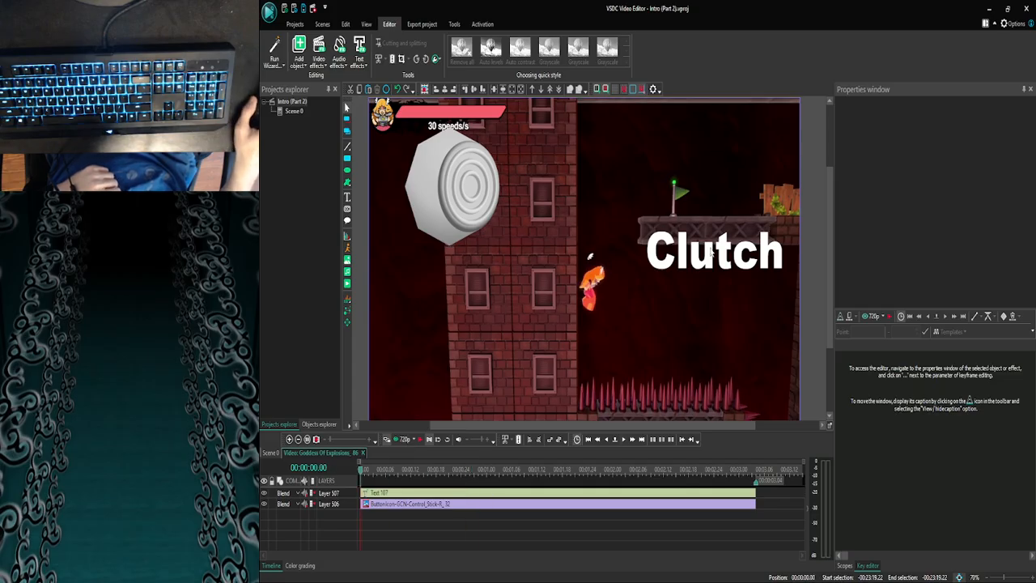
- Move the Clutch text up over the flag platform and reduce its box height to about 192
drag(711, 253, 713, 183)
click(719, 307)
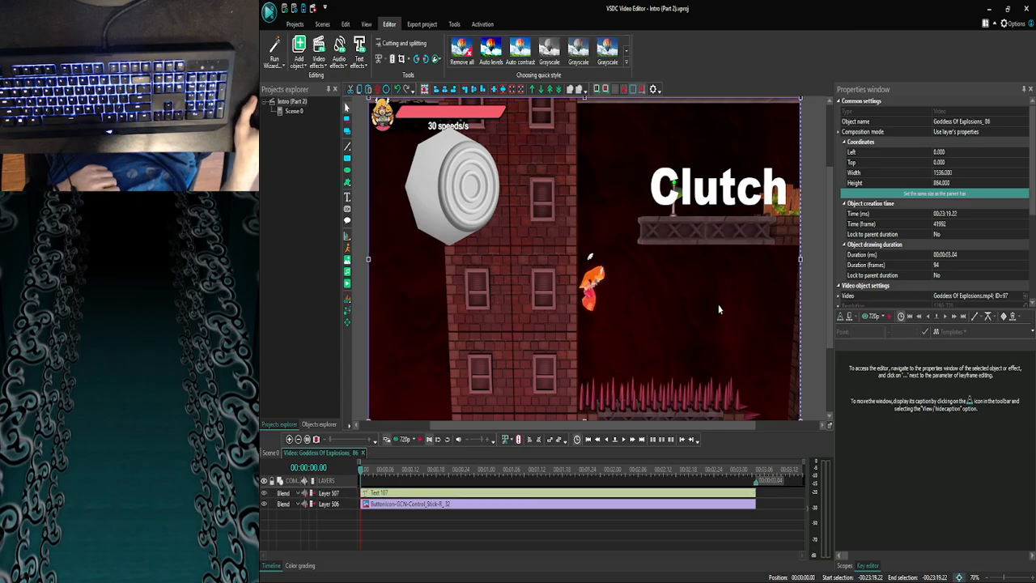
click(720, 194)
drag(721, 198, 721, 203)
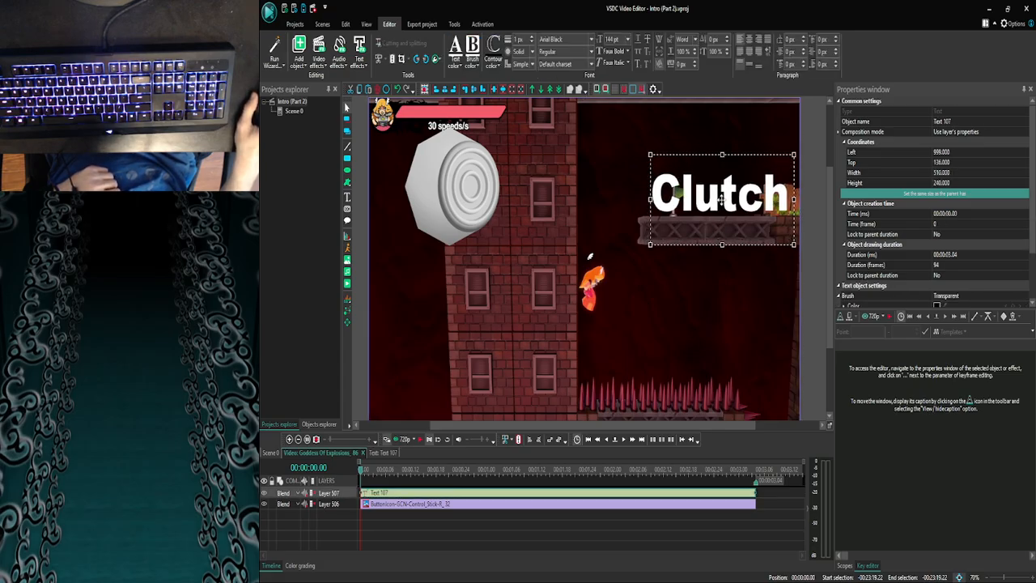
drag(721, 243, 719, 195)
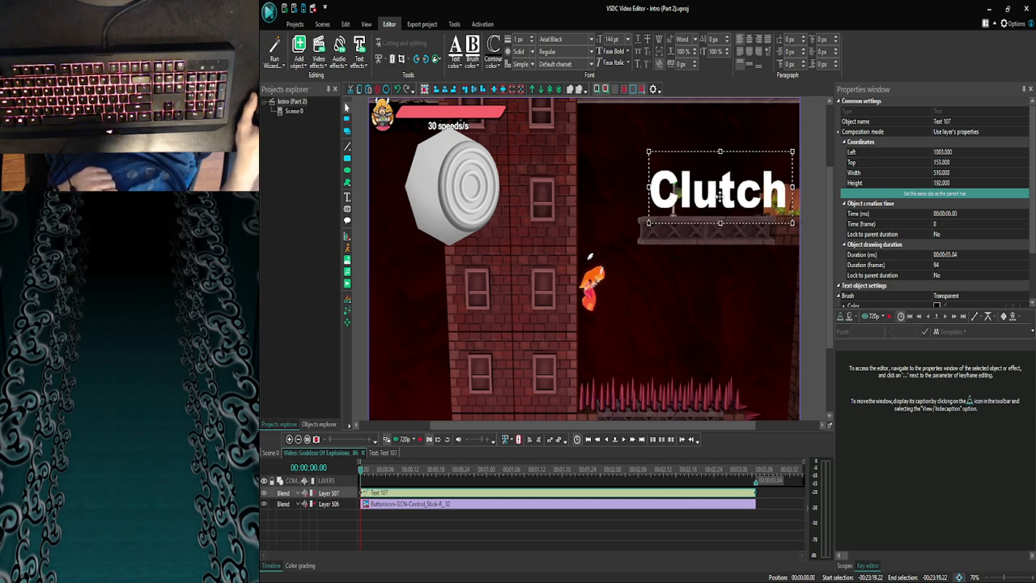
click(720, 296)
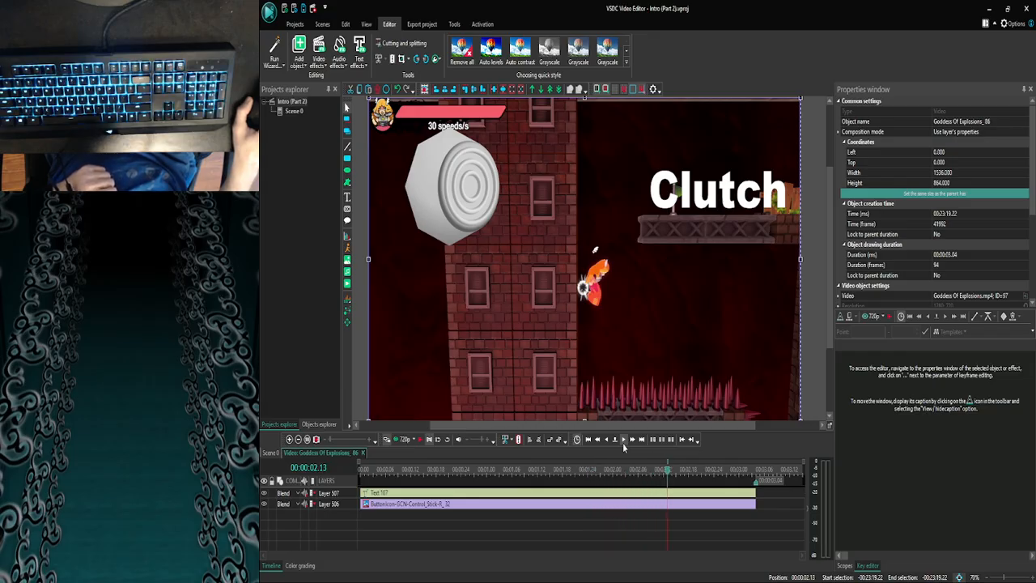
- Lower the Clutch text slightly so its top is at 166, and check the clip's remaining frames up to 00:00:03.04
drag(707, 181, 707, 189)
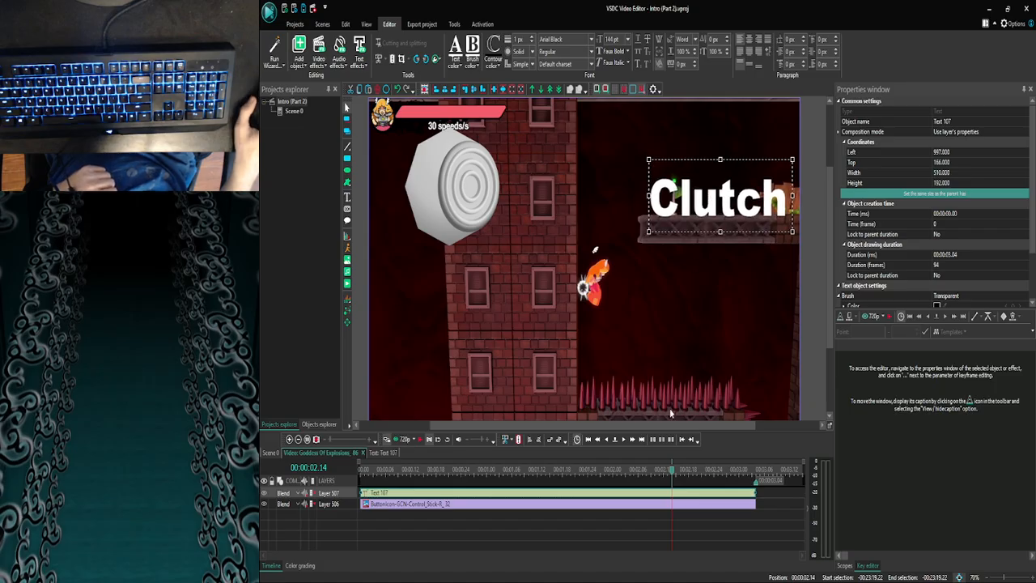
click(621, 444)
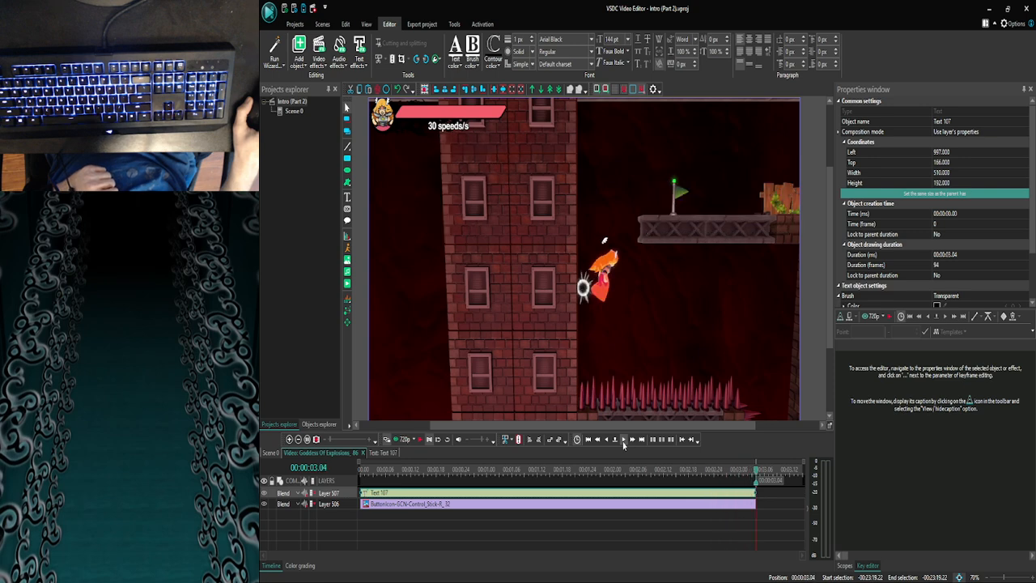
click(633, 517)
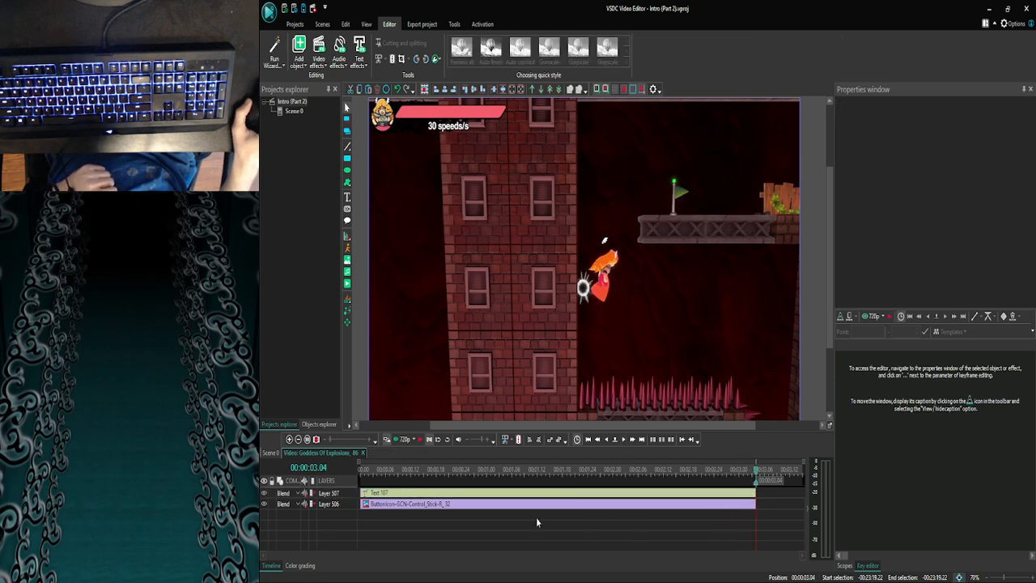
- Return to Scene 0, open Goddess Of Explosions_87 at 00:23:22.26 to check its opening frames, and go back to the scene
click(271, 452)
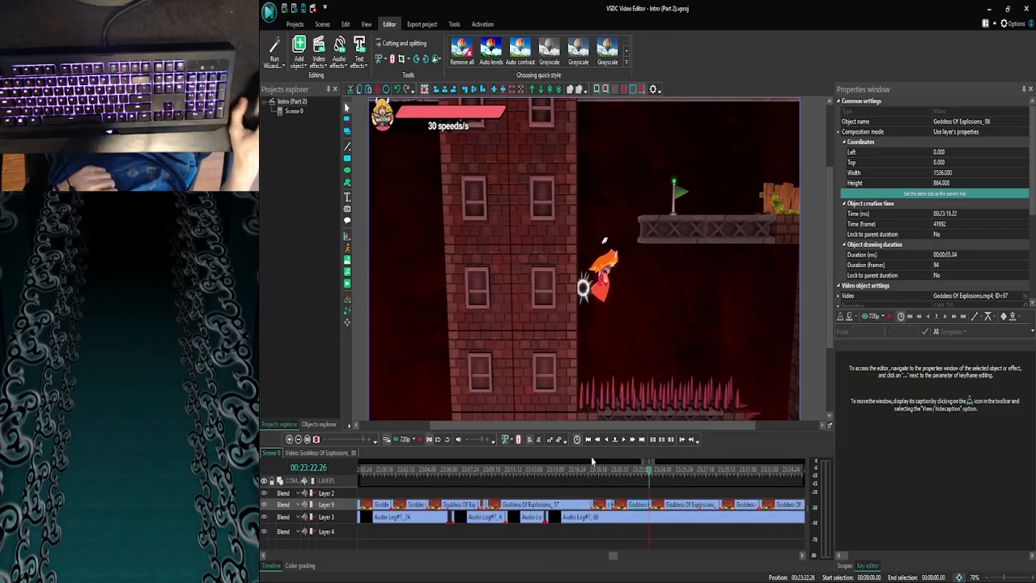
double_click(662, 507)
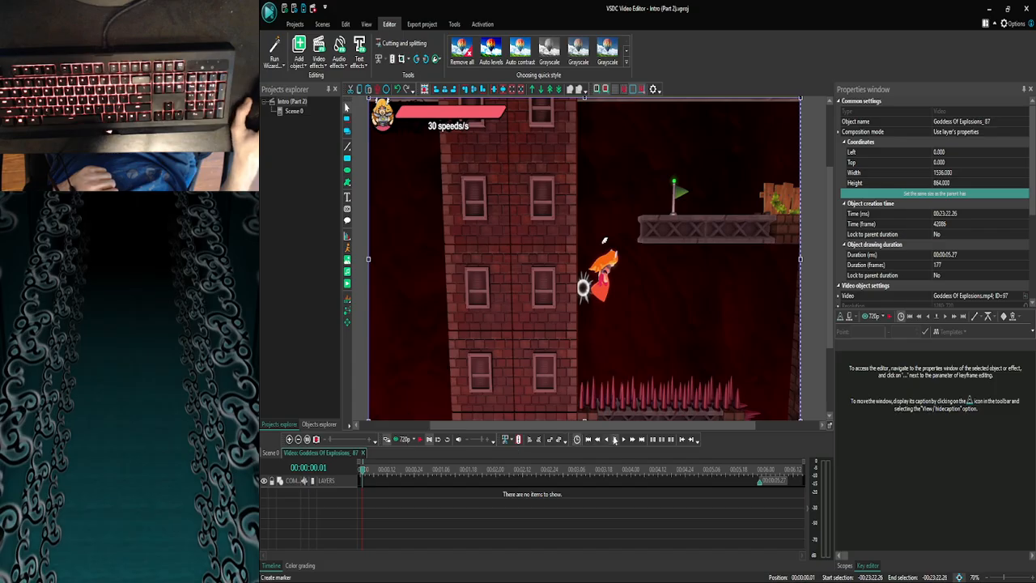
click(271, 452)
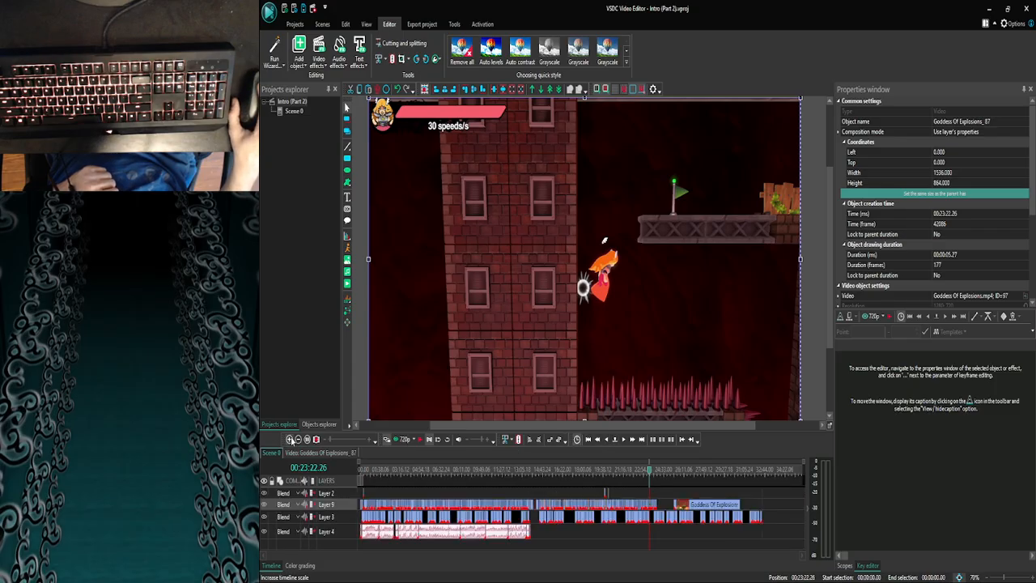
- Reopen the Goddess Of Explosions_86 clip and preview its overlays from the clip's start in the 720p preview
click(290, 440)
click(290, 439)
click(290, 440)
click(290, 439)
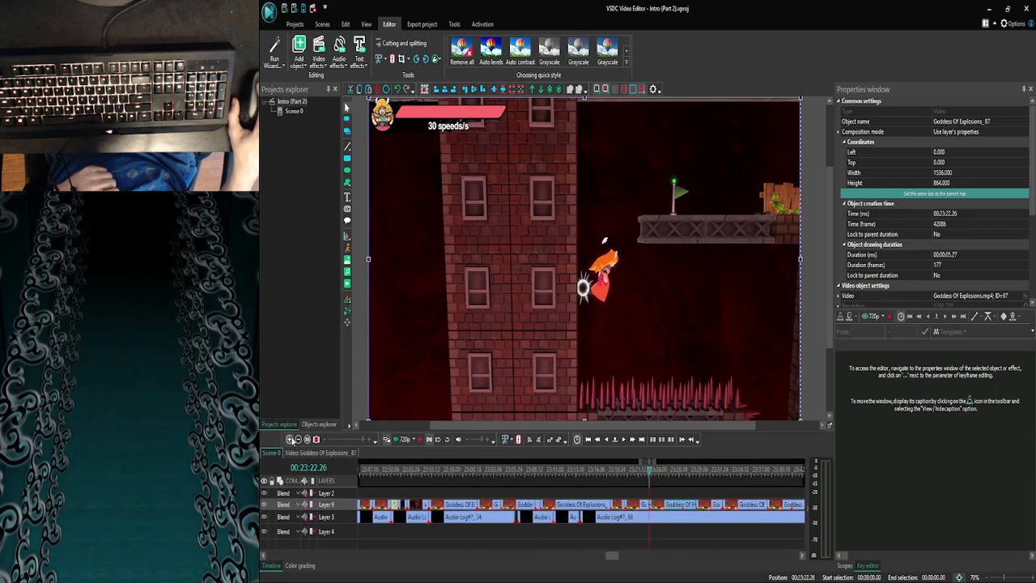
double_click(647, 503)
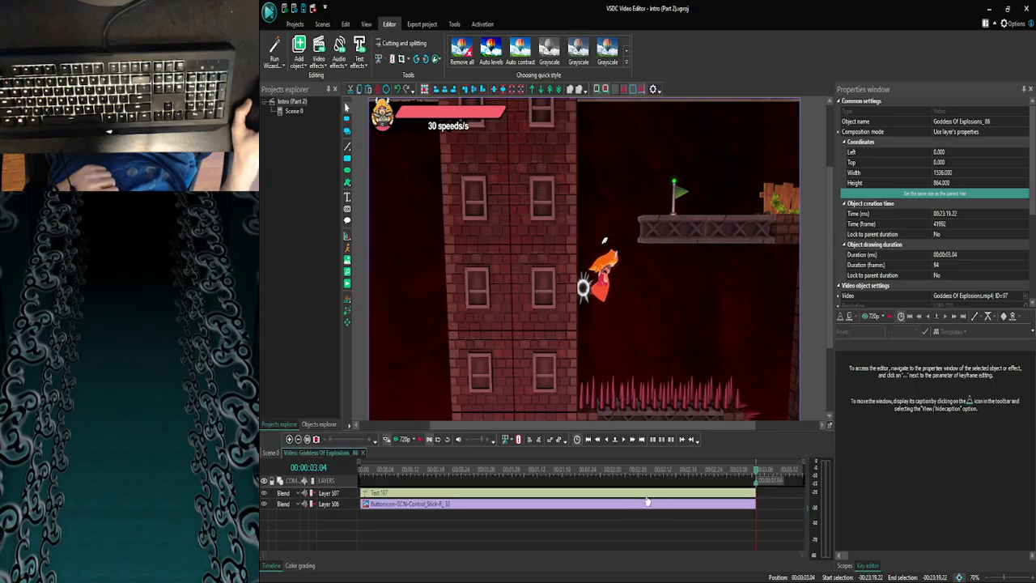
drag(756, 471, 317, 479)
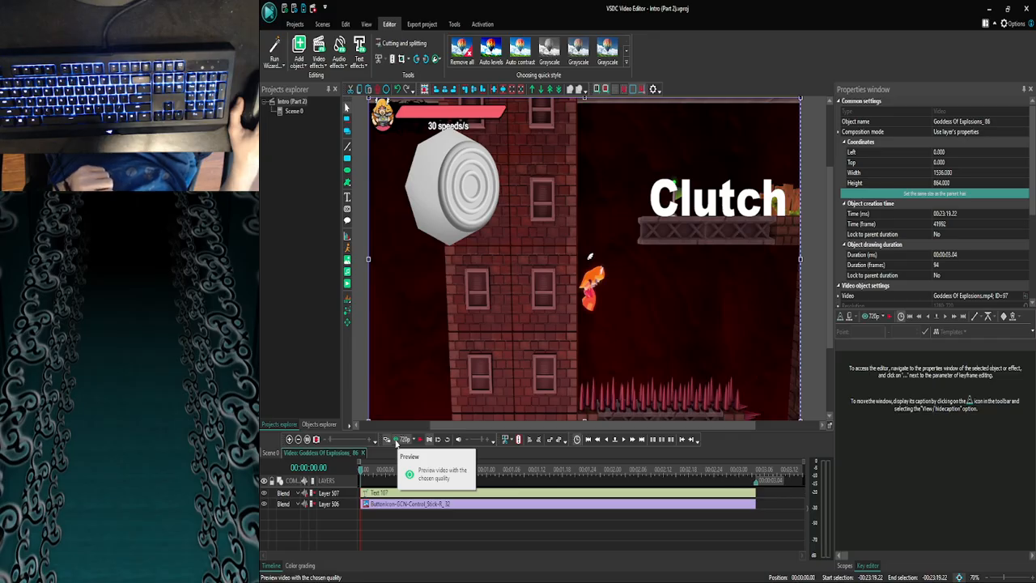
click(396, 439)
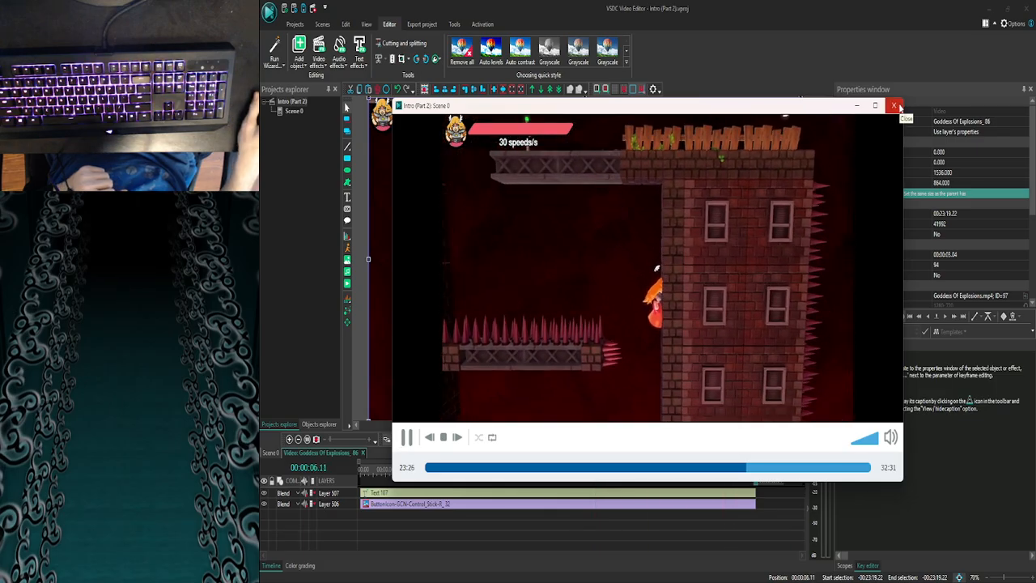
click(897, 106)
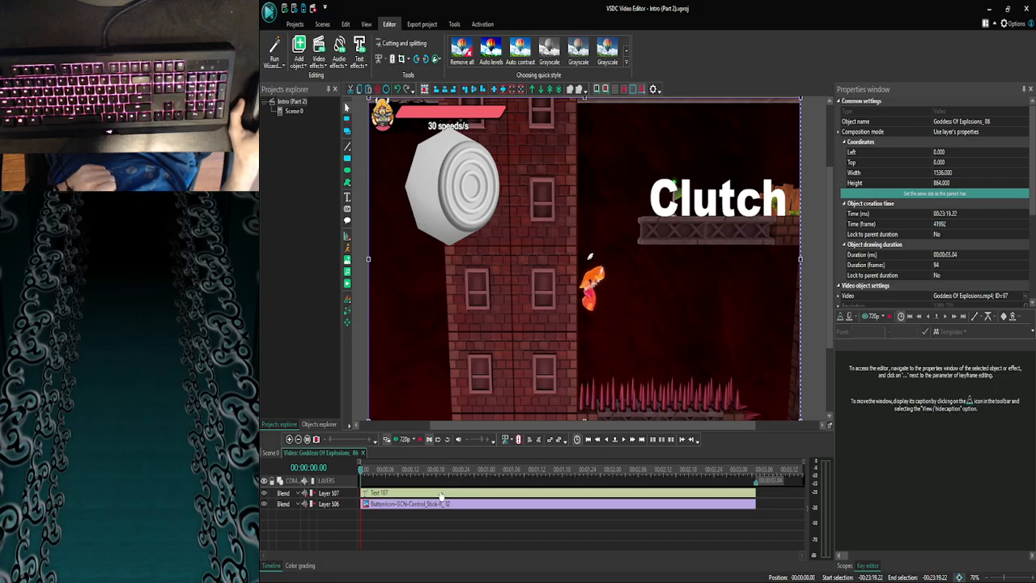
click(274, 453)
click(290, 439)
click(290, 439)
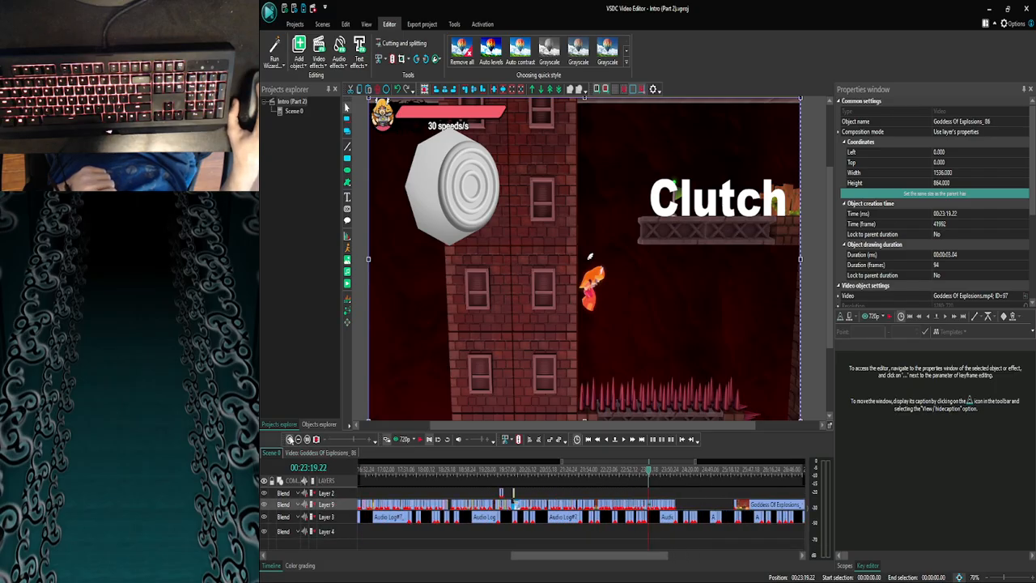
click(290, 439)
click(289, 439)
click(289, 440)
click(290, 439)
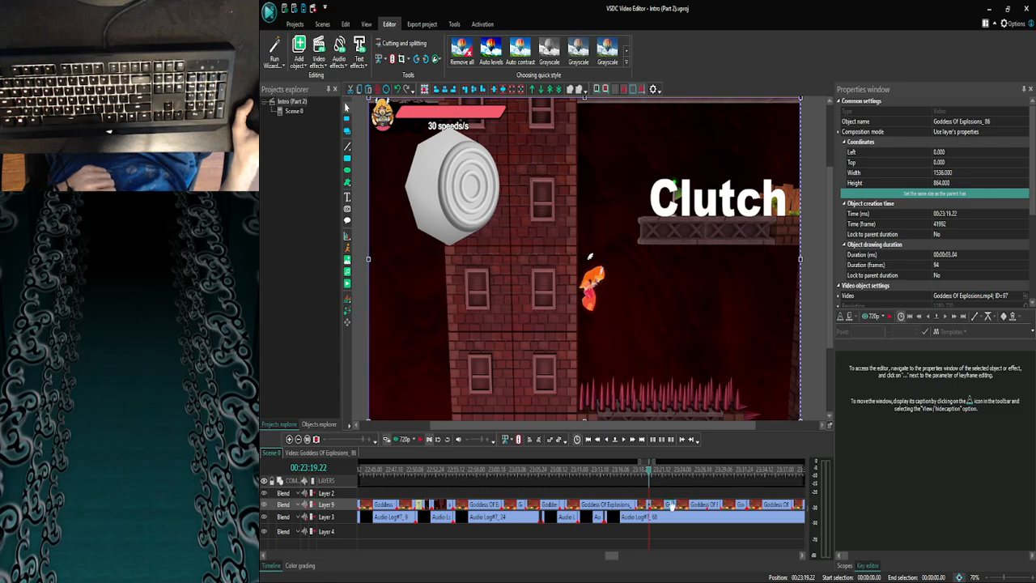
double_click(638, 508)
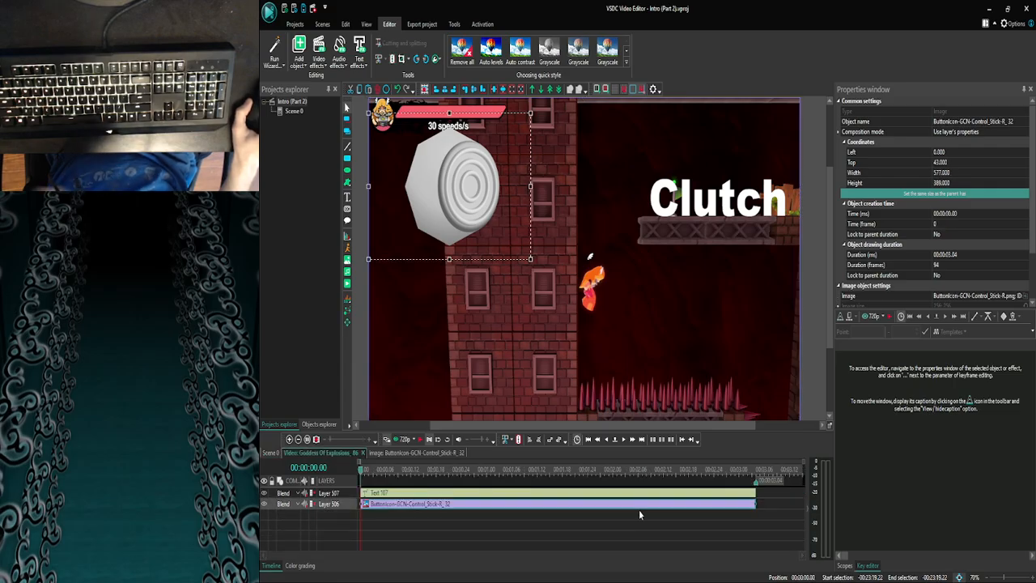
click(323, 452)
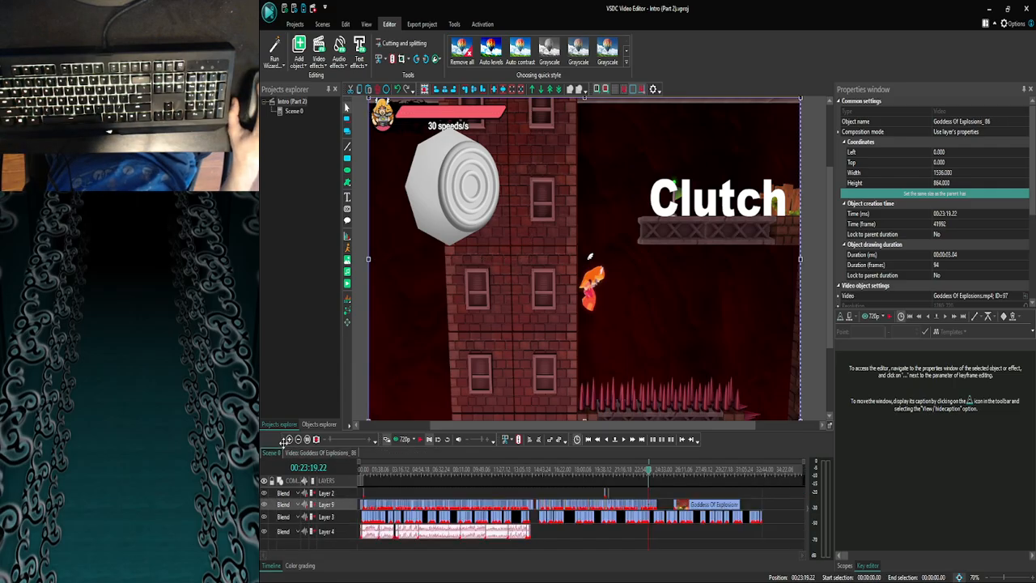
- Open Goddess Of Explosions_87 at 00:23:22.26, paste the control stick image at its start, and extend it to the clip's end at 00:00:05.27
click(289, 439)
click(289, 439)
click(289, 439)
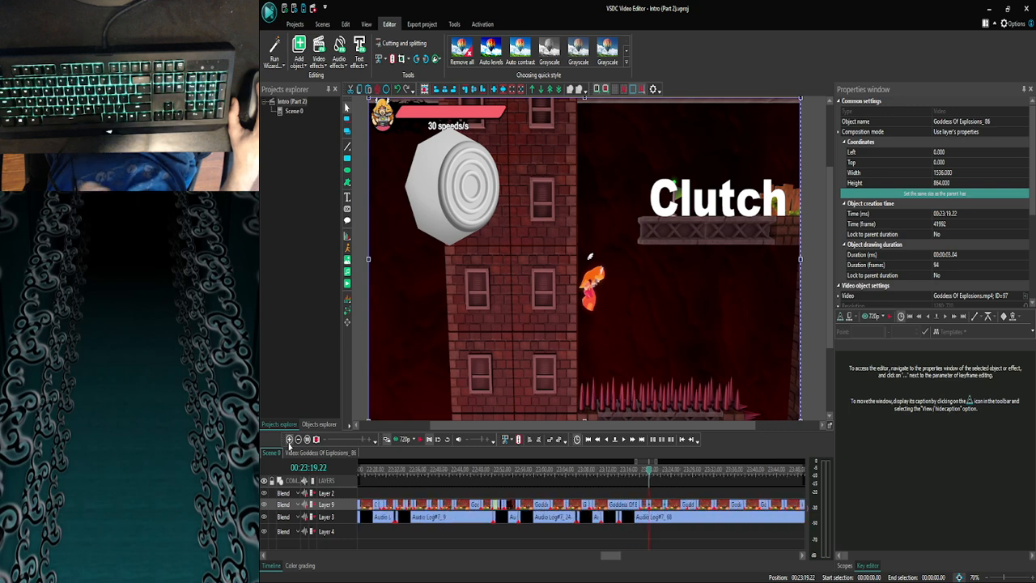
double_click(676, 504)
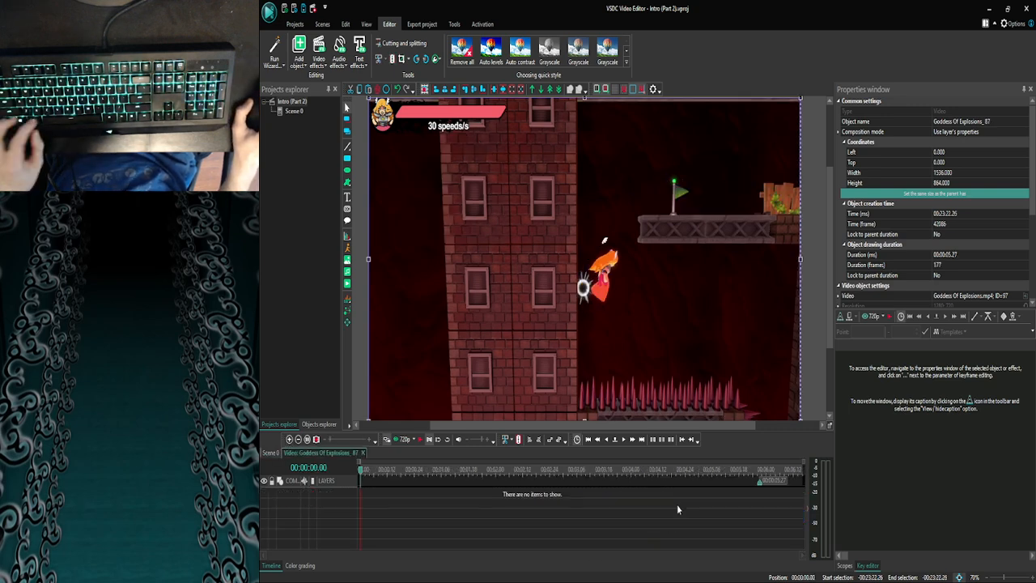
drag(571, 493, 759, 493)
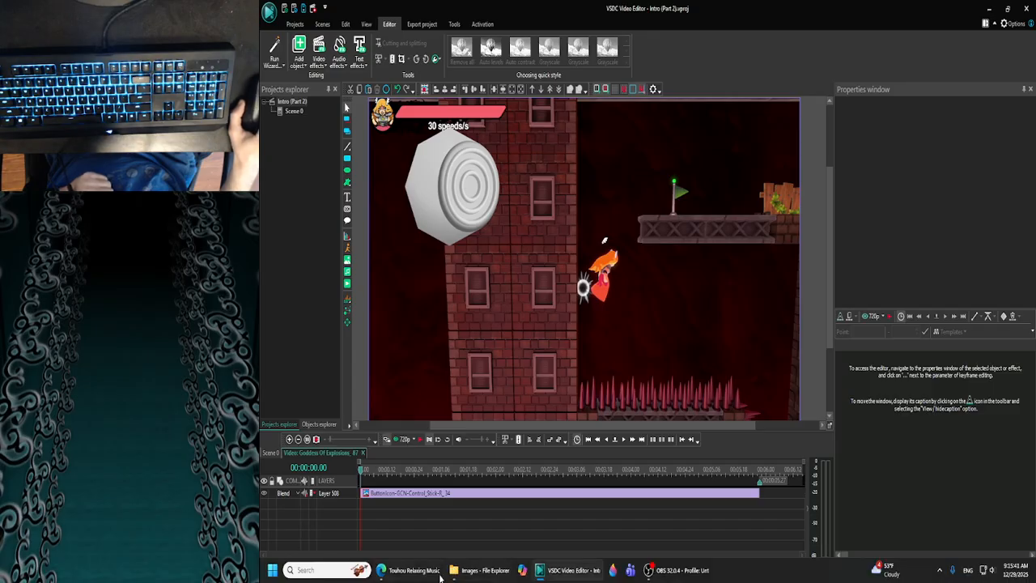
- Switch to File Explorer, go back from the Images folder to the Slap city folder to look through it, and close the window
click(479, 570)
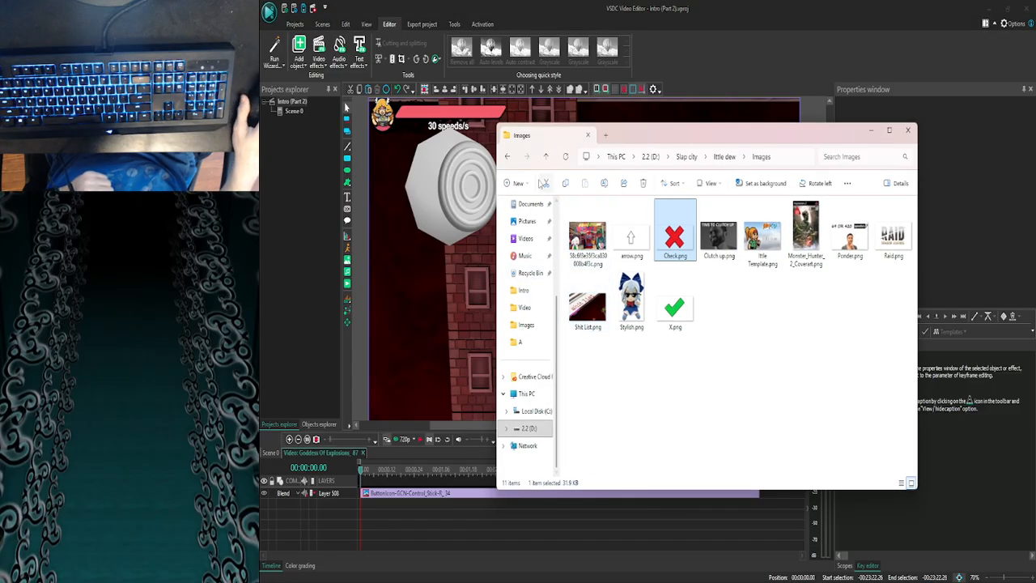
click(506, 156)
click(506, 156)
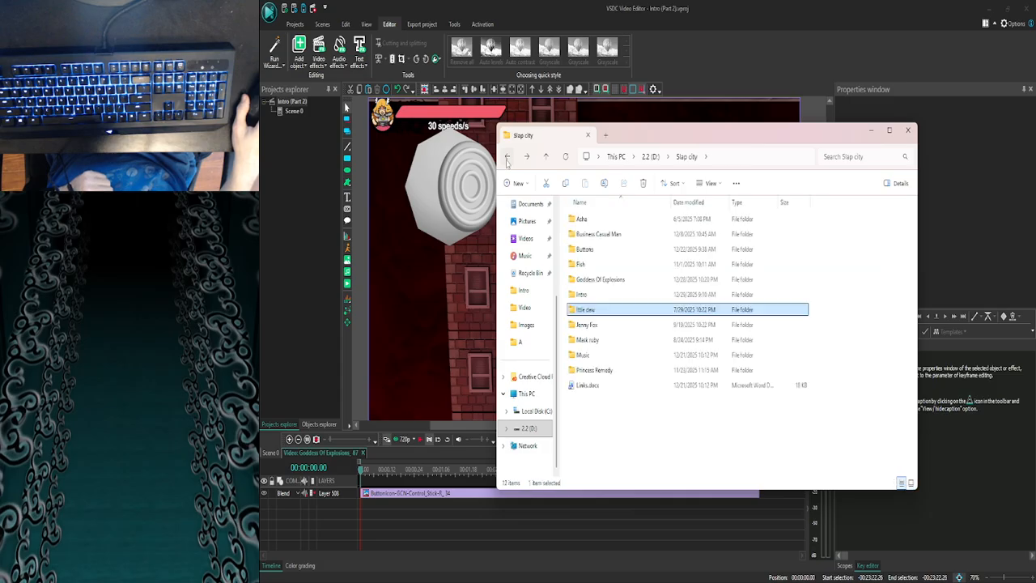
click(910, 130)
- Return to Scene 0 and move the playhead back to 00:23:05.29 to review the earlier clip with the Strong text overlay
click(277, 452)
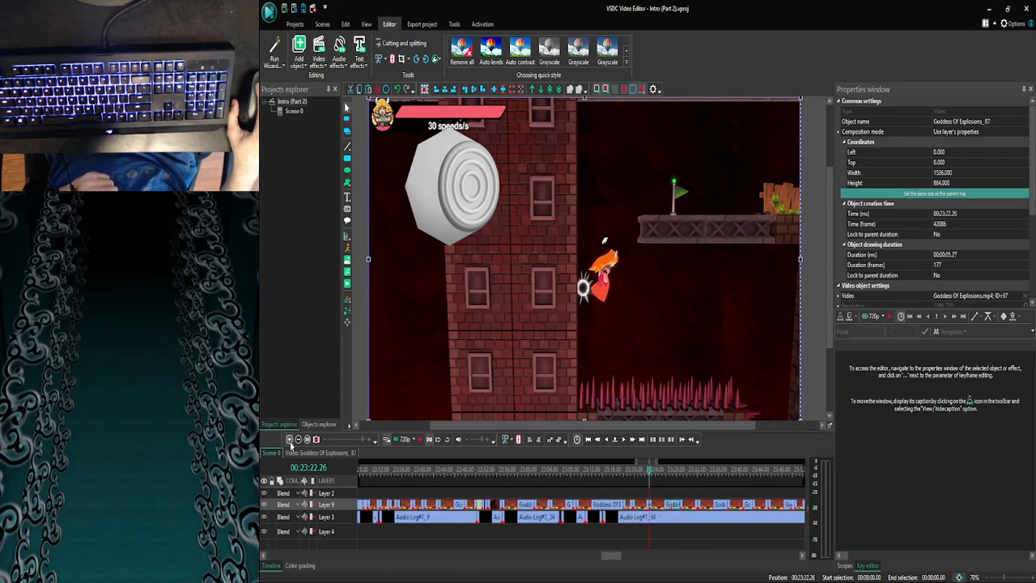
click(290, 440)
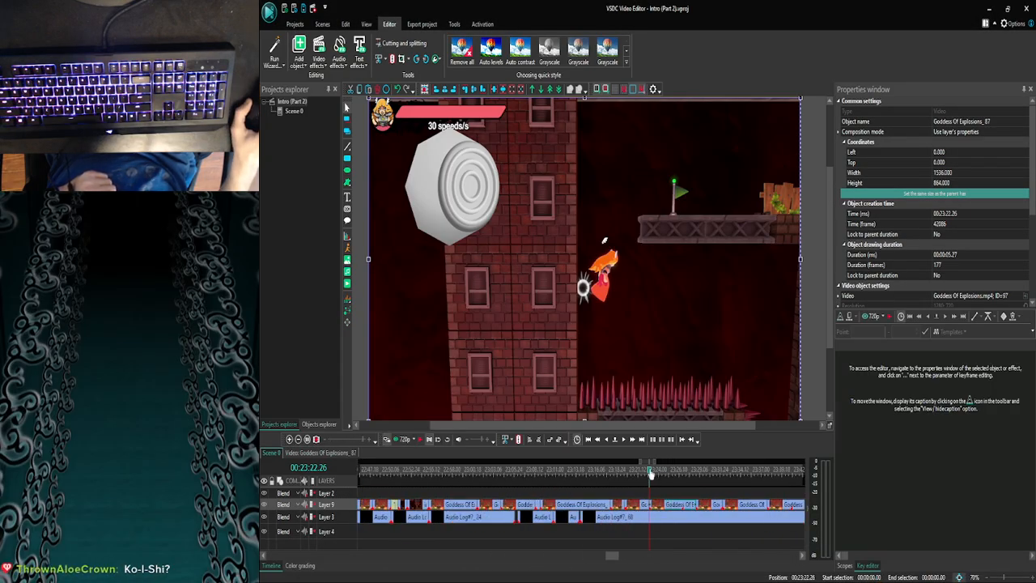
drag(651, 475, 515, 472)
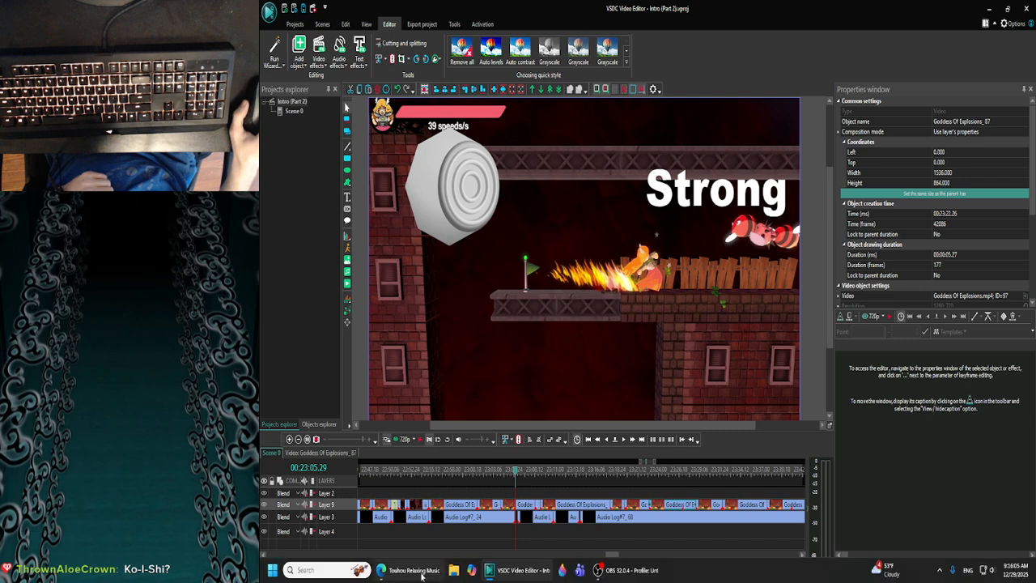
mouse_move(434, 572)
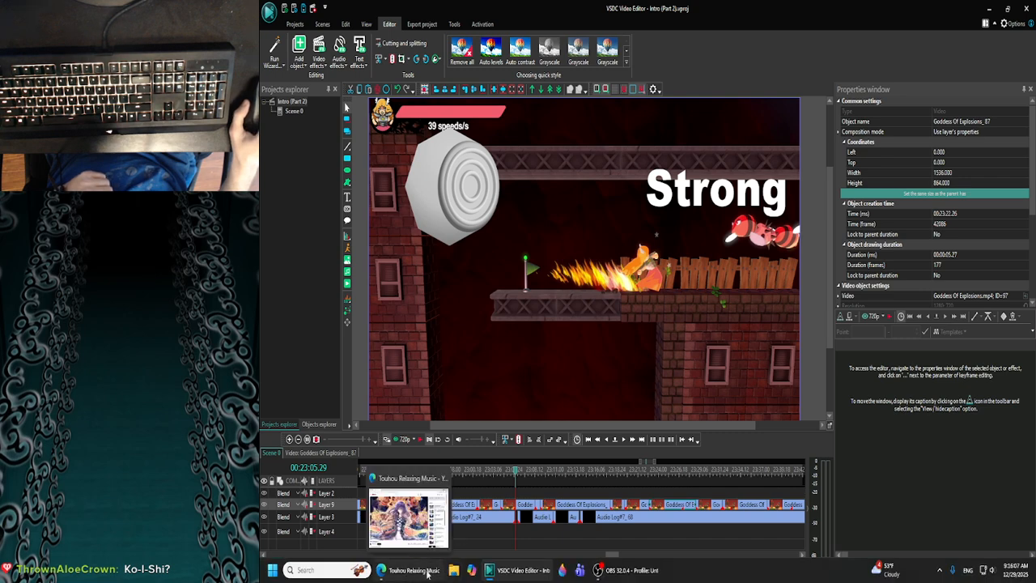
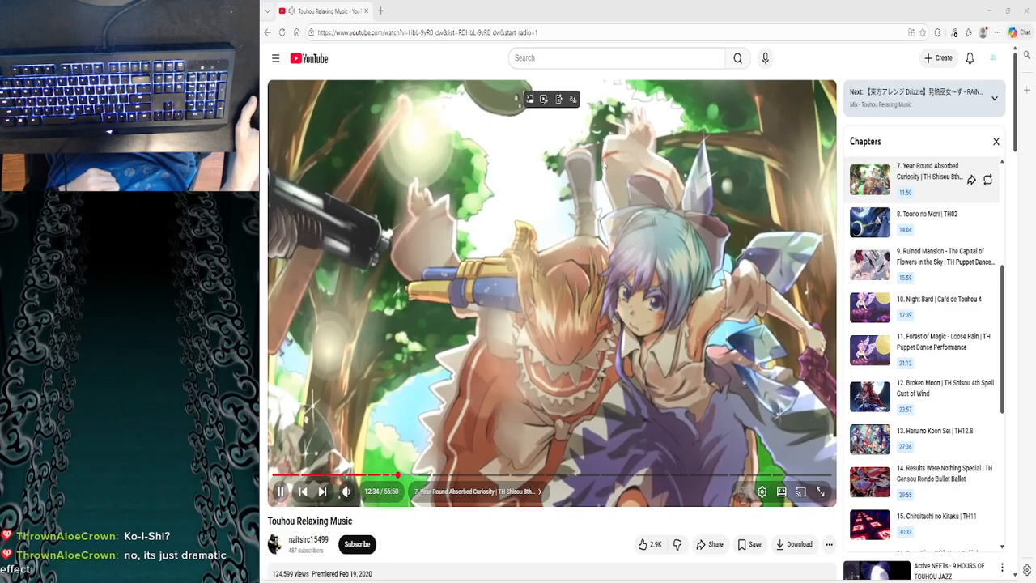
- Switch from the browser back to the video editor and review the Strong Clutch, control stick and arrow overlays from 00:23:08.17 to 00:23:15.15
click(989, 10)
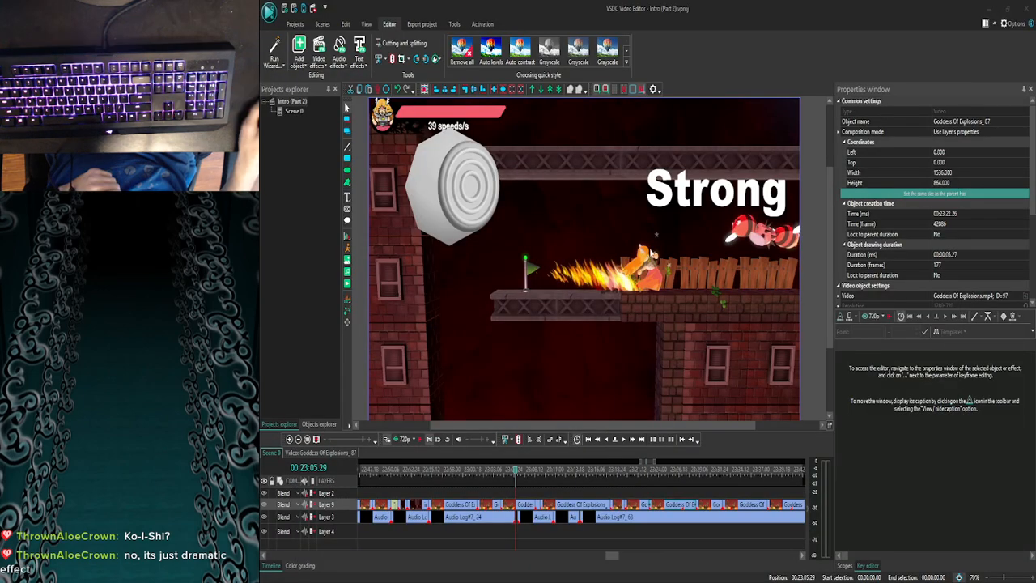
drag(519, 474, 532, 477)
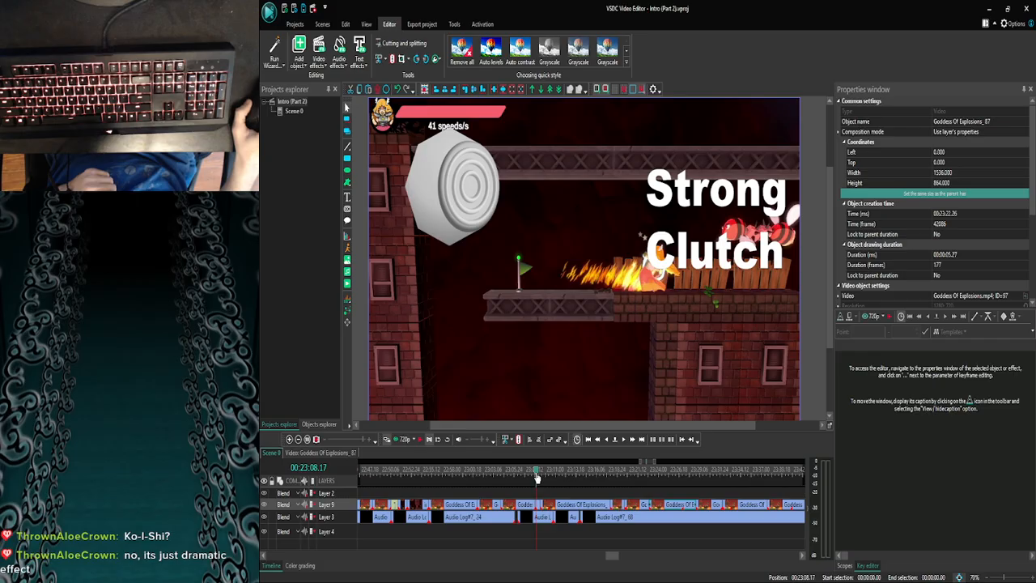
click(299, 440)
click(299, 439)
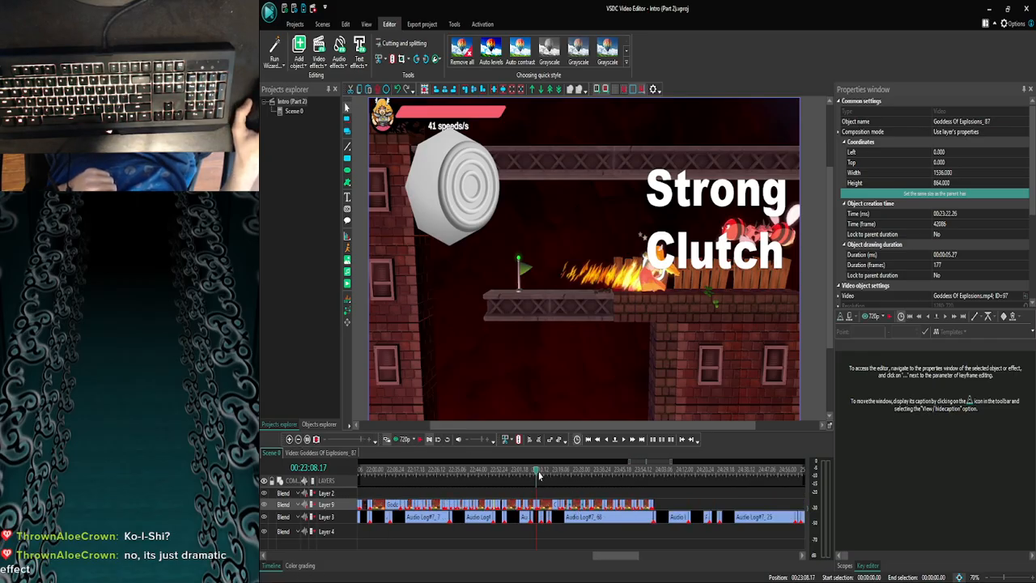
click(540, 475)
click(546, 475)
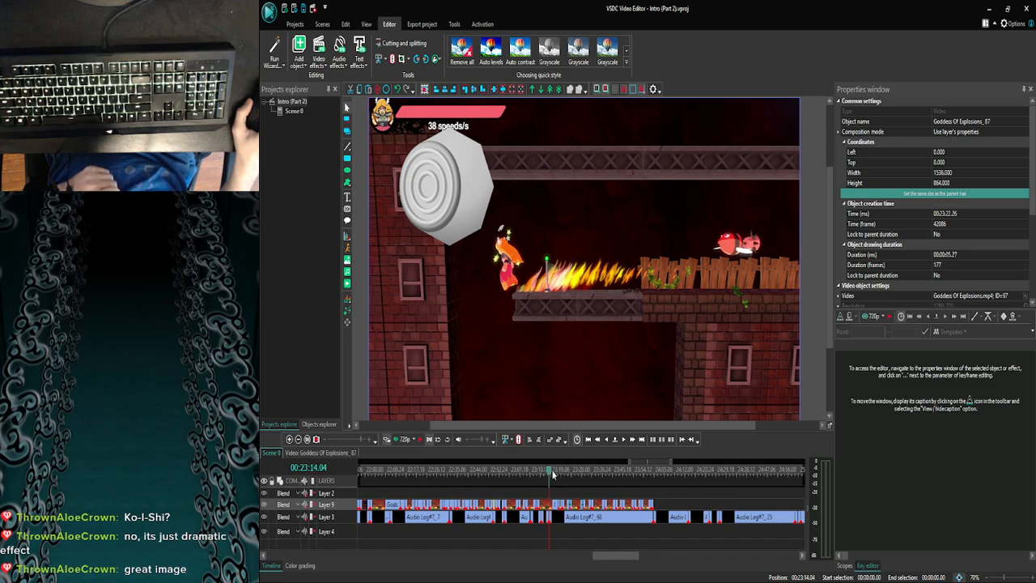
click(553, 475)
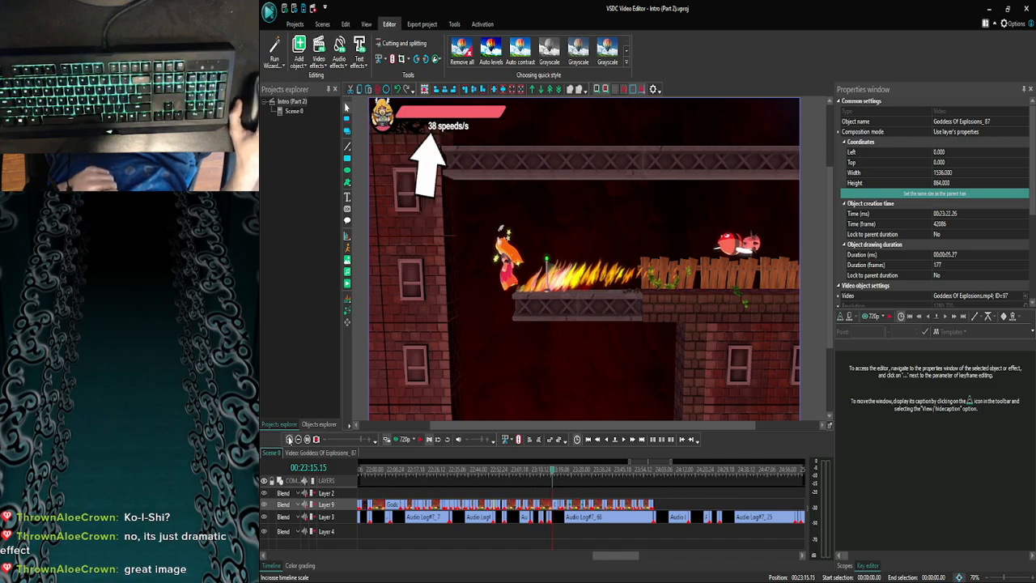
- Review the gameplay overlays from 00:23:18.08 through the control stick at 00:23:19.19 to the Clutch text at 00:23:21.05
click(290, 440)
click(290, 440)
click(290, 440)
click(575, 475)
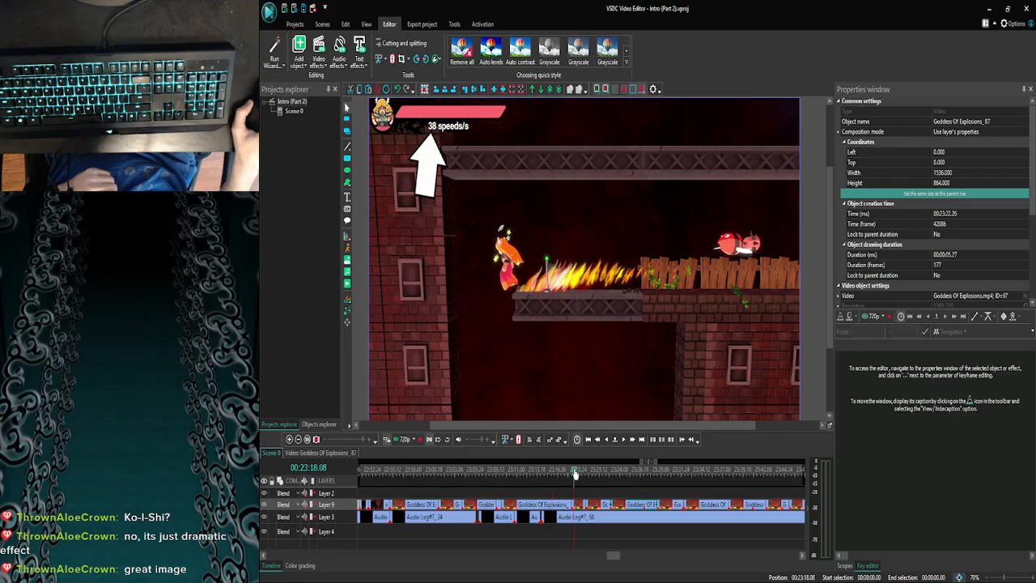
drag(577, 475, 585, 475)
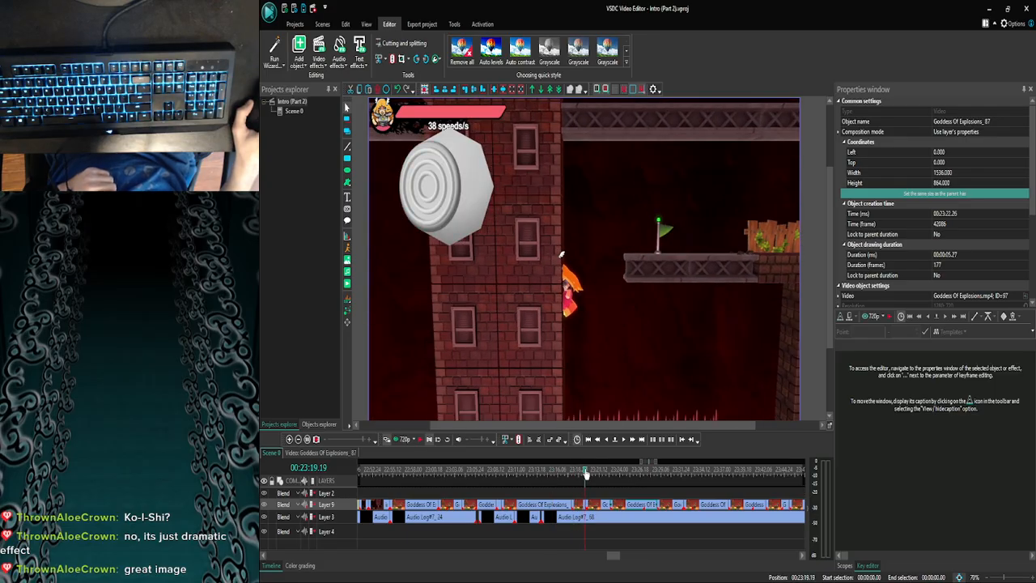
drag(586, 475, 598, 475)
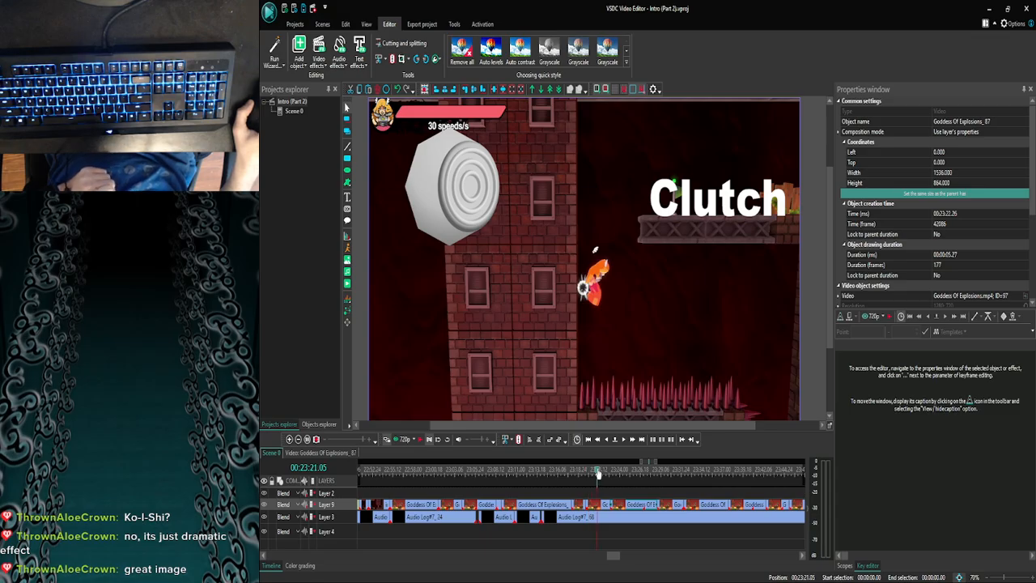
- Deselect the clip and step frame by frame from 00:23:22.21 to 00:23:23.03 to check where the control stick overlay starts
click(616, 492)
click(610, 475)
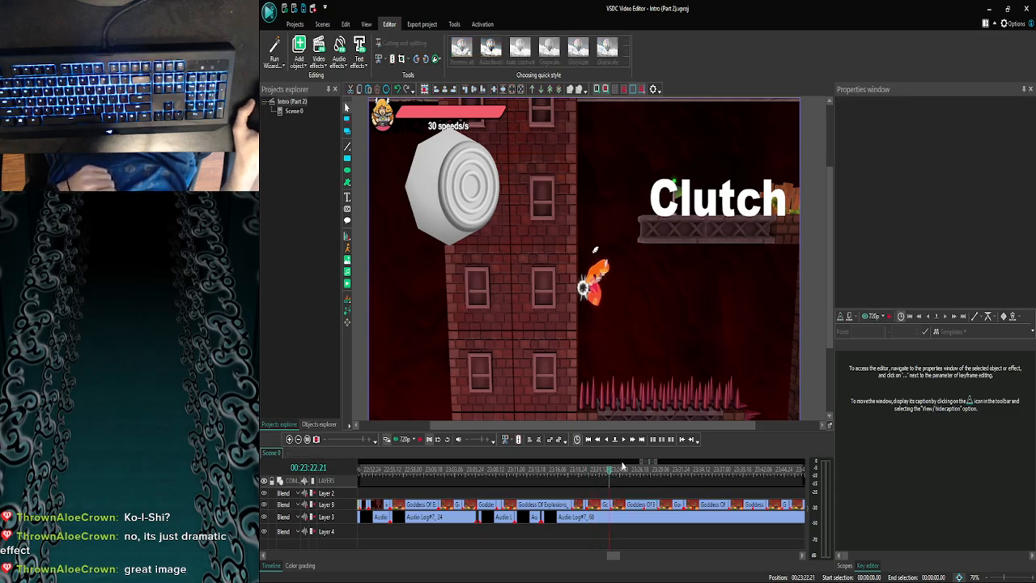
click(623, 442)
click(623, 441)
click(623, 442)
click(623, 442)
click(623, 441)
click(623, 441)
click(623, 442)
click(623, 442)
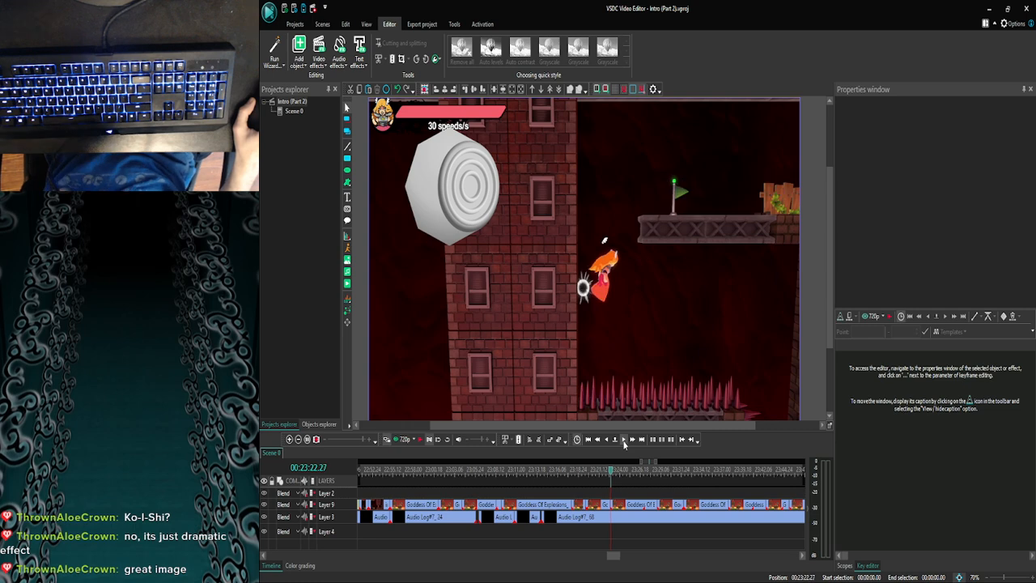
click(624, 443)
click(624, 443)
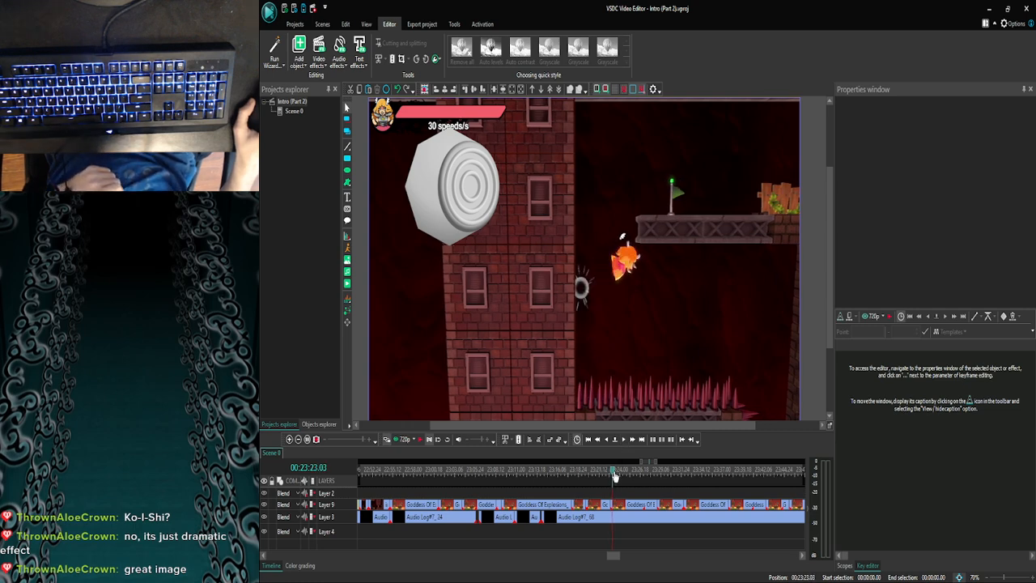
- Go back along the timeline to 00:22:54.20 and on to 00:22:43.11 to look at the overlays in earlier clips
drag(613, 476, 386, 476)
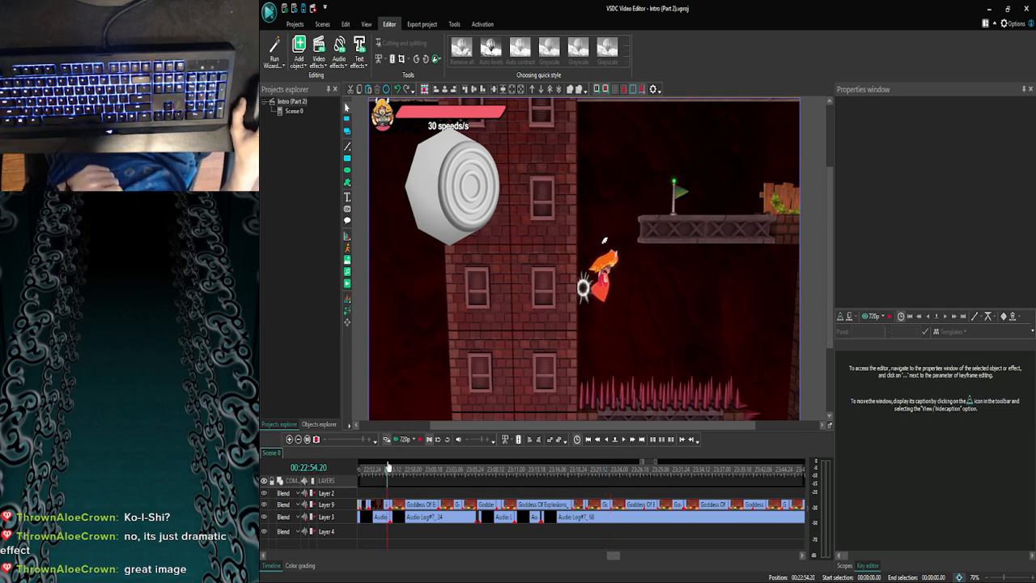
click(297, 440)
click(296, 441)
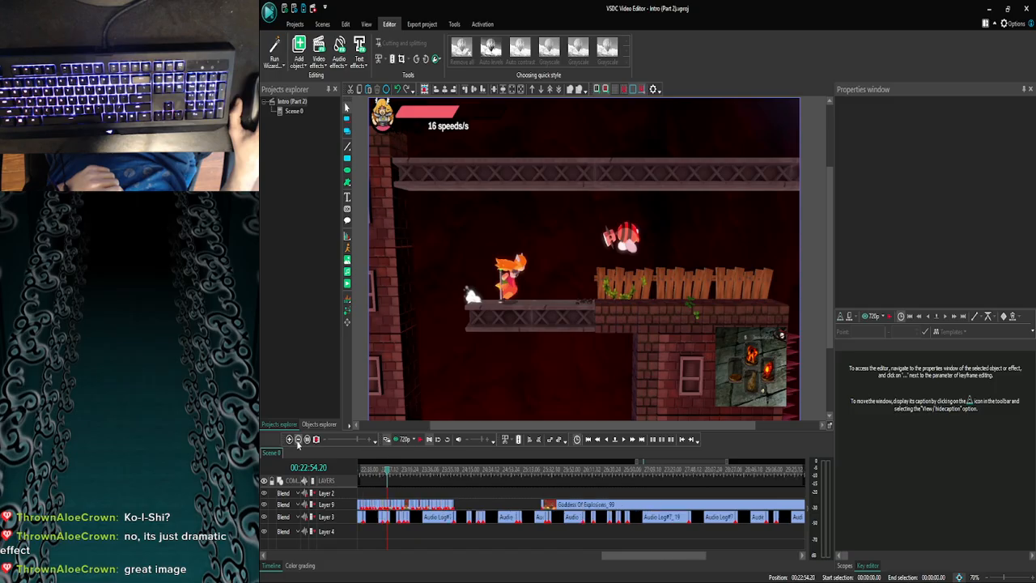
click(297, 440)
drag(638, 560, 589, 559)
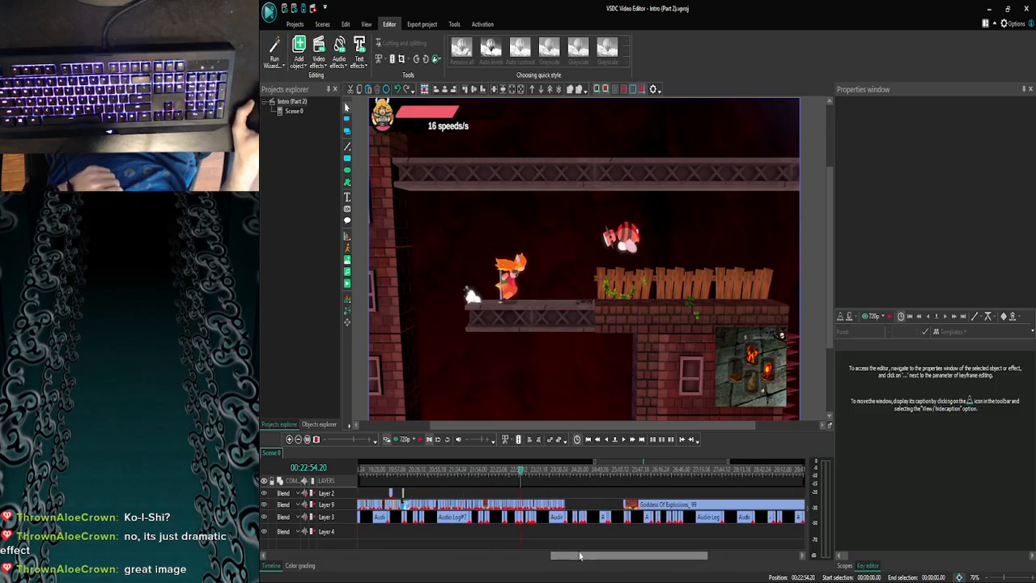
click(511, 473)
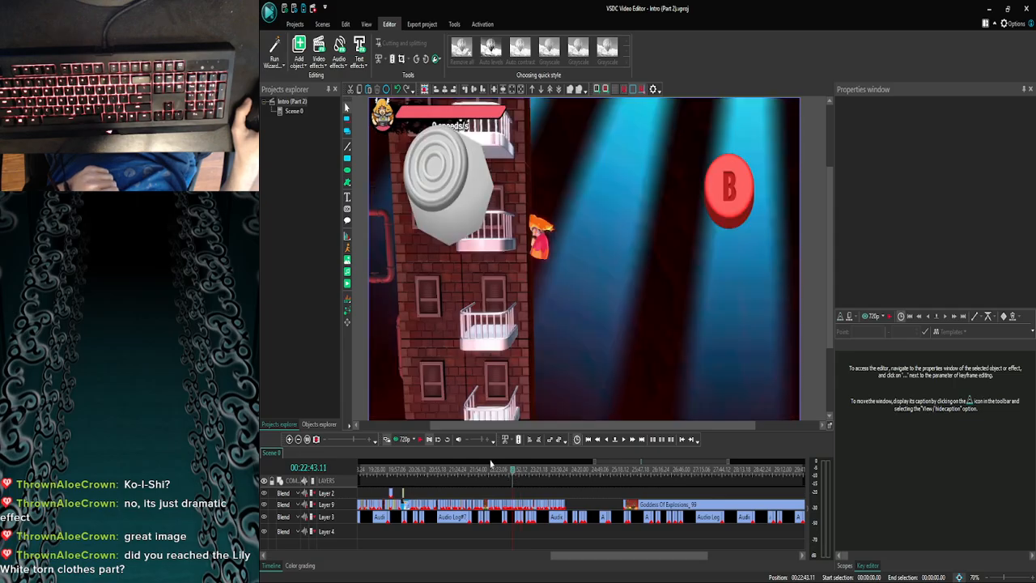
- Examine the control stick, Clutch text and C button overlays backwards from 00:22:38.25 to 00:22:34.22
click(290, 440)
click(289, 441)
click(289, 440)
click(290, 441)
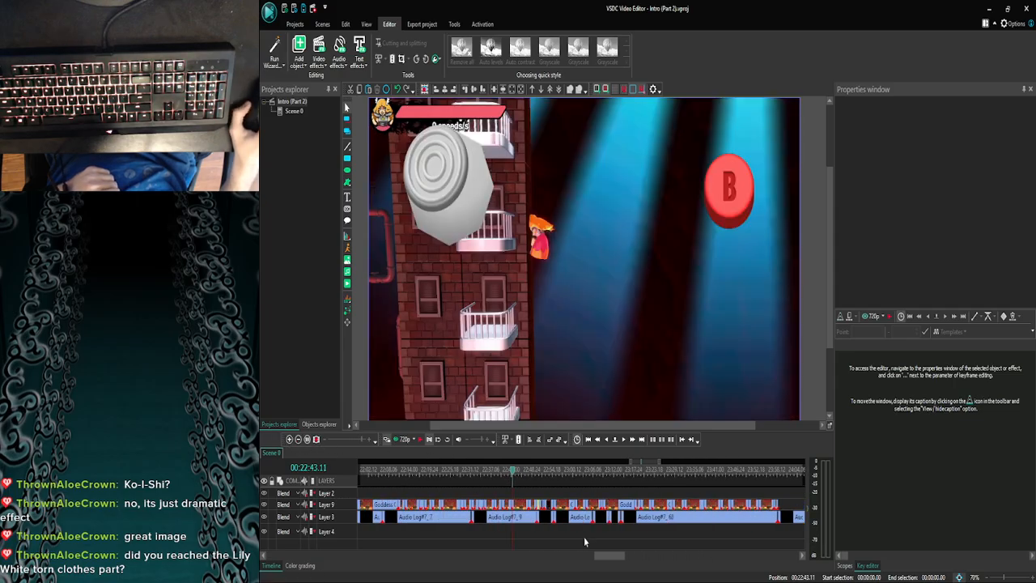
drag(611, 555, 602, 555)
click(623, 477)
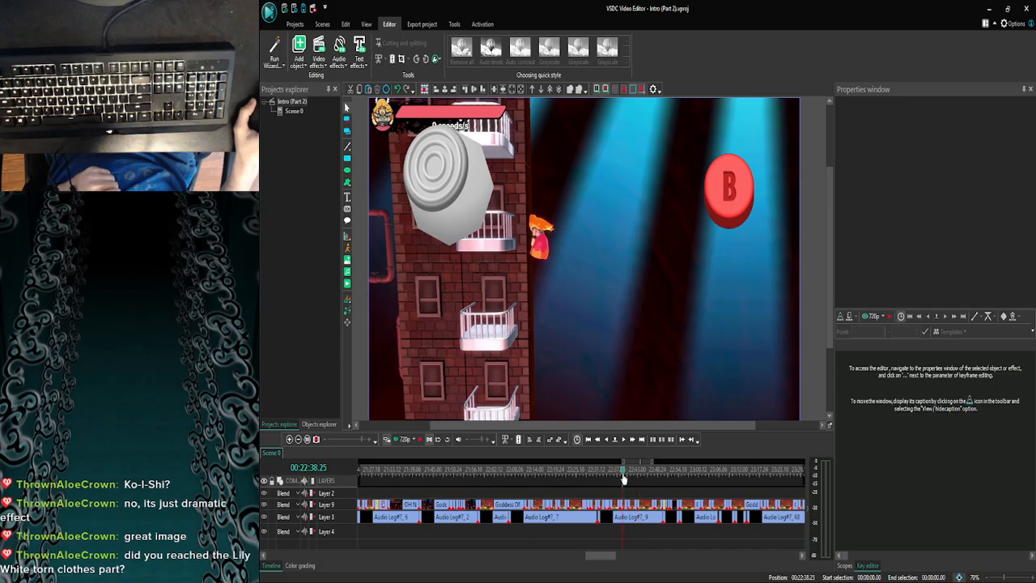
click(621, 476)
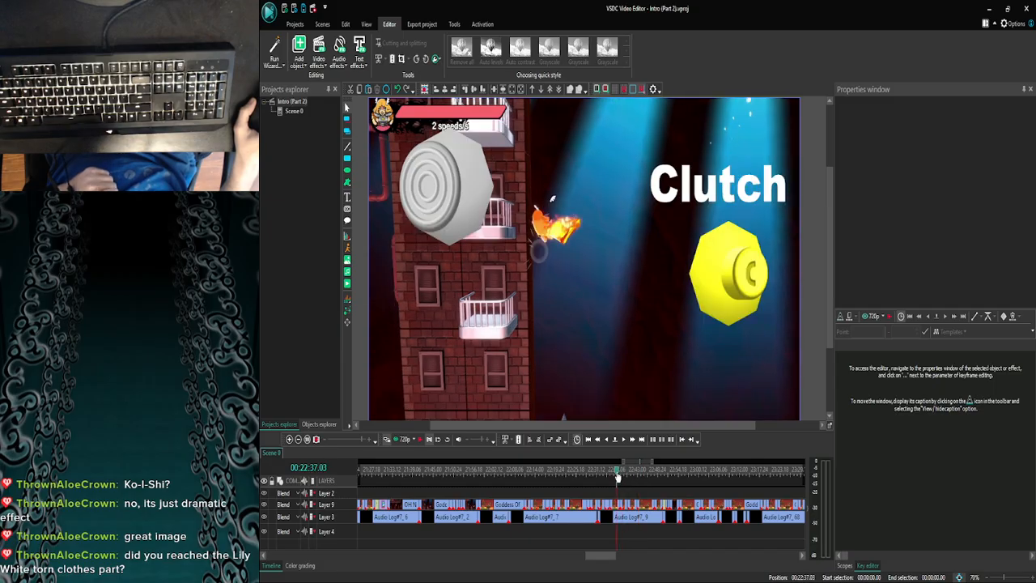
click(609, 477)
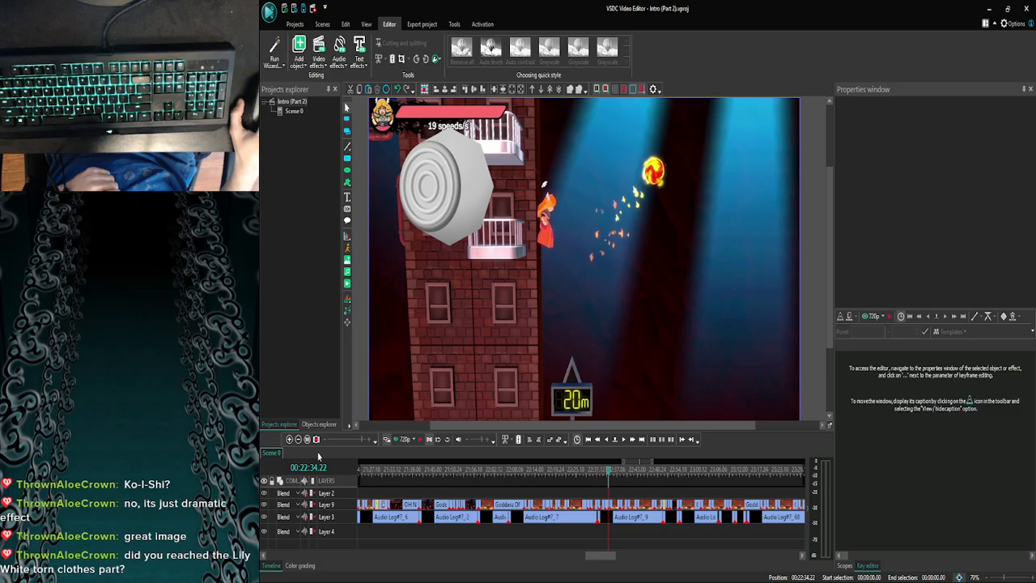
- Select the Goddess Of Explosions_81 clip and compare the control stick directions between 00:22:32.26 and 00:22:36.06
click(605, 476)
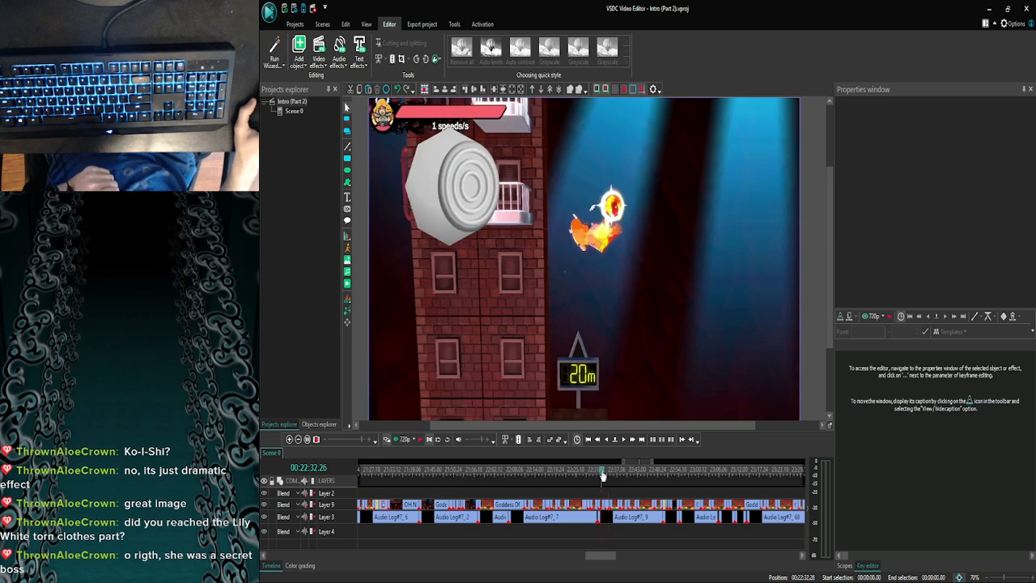
click(609, 476)
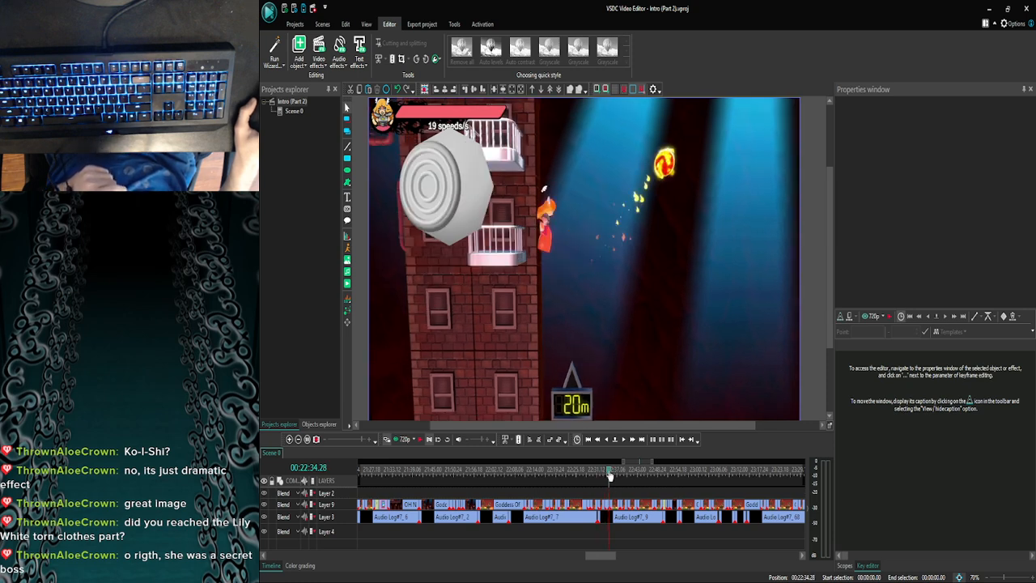
click(607, 503)
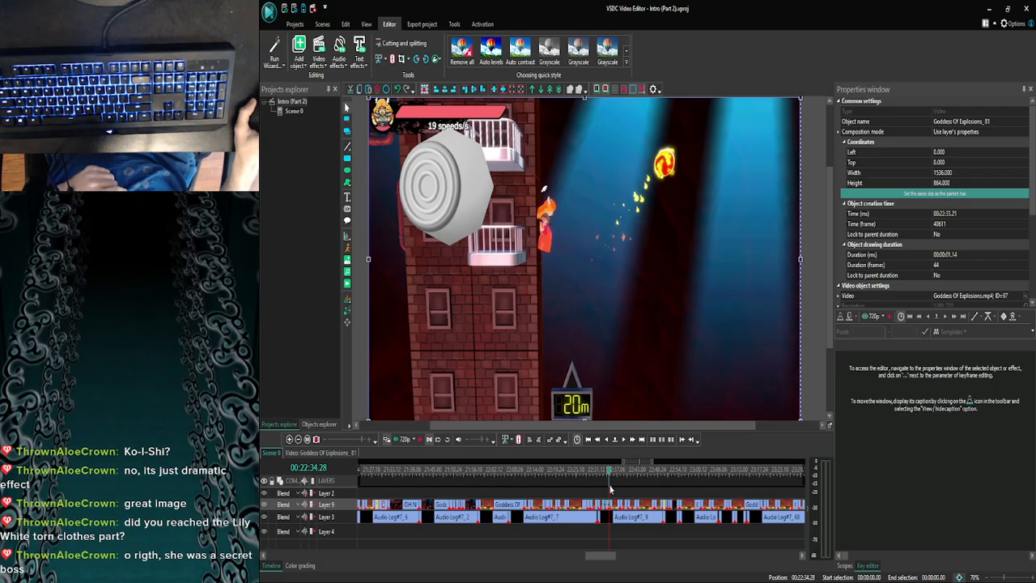
click(612, 478)
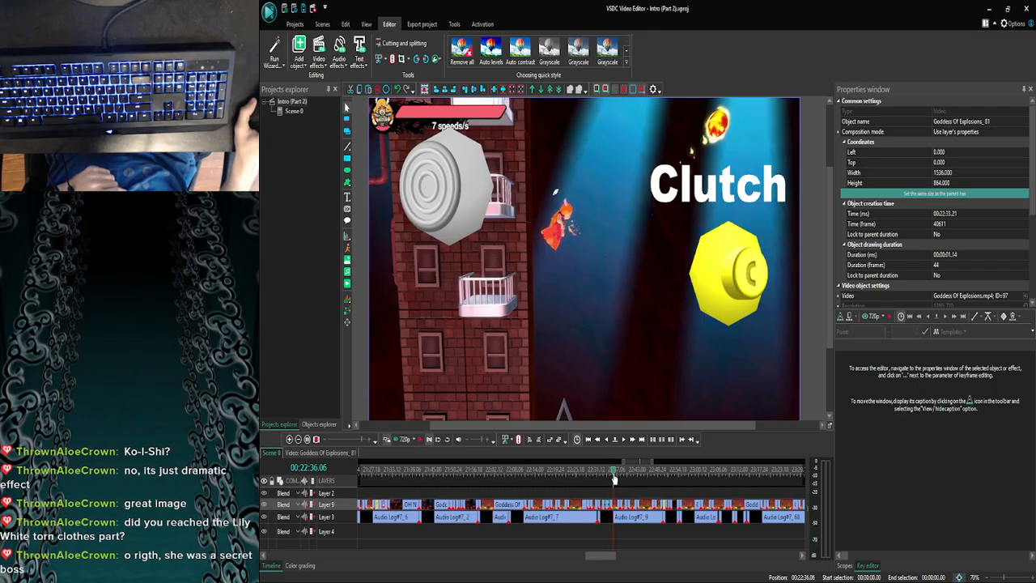
- Go back to 00:22:16.03 and inspect the control stick overlay at the end of the Goddess Of Explosions_67 clip, up to 00:22:16.28
drag(613, 472, 544, 472)
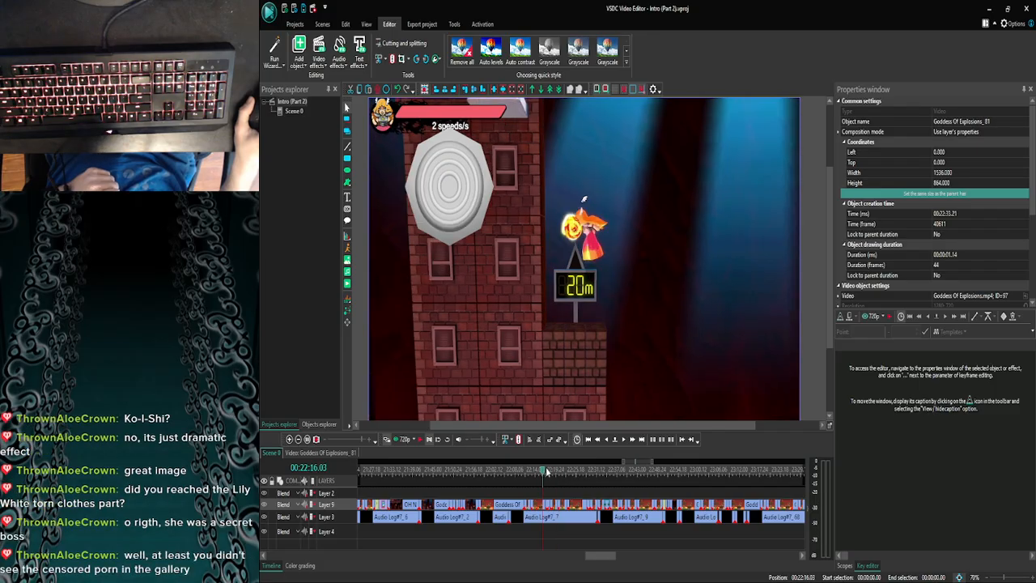
click(549, 472)
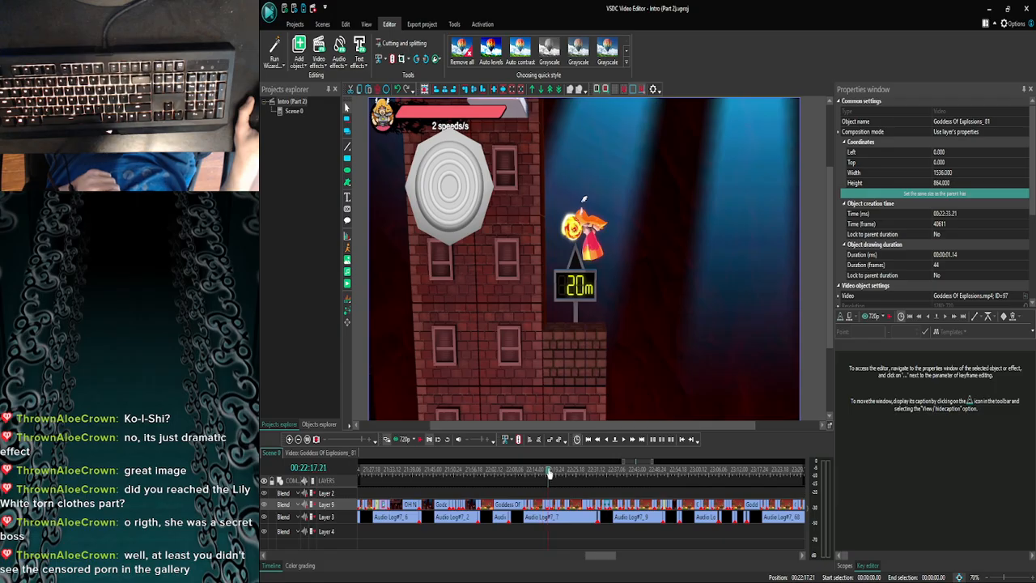
scroll(557, 471, up, 4)
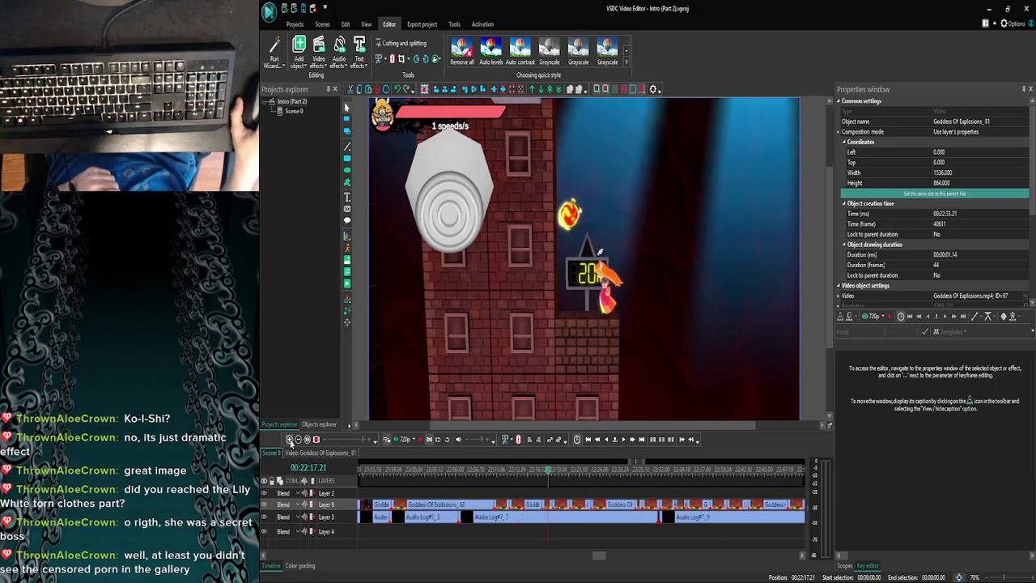
drag(557, 471, 534, 473)
scroll(534, 471, up, 4)
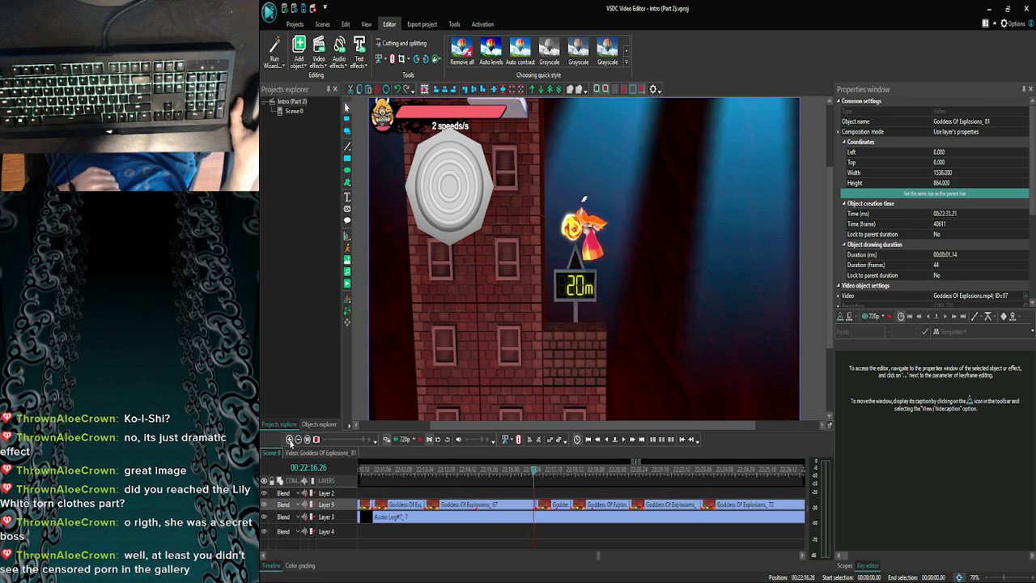
click(547, 474)
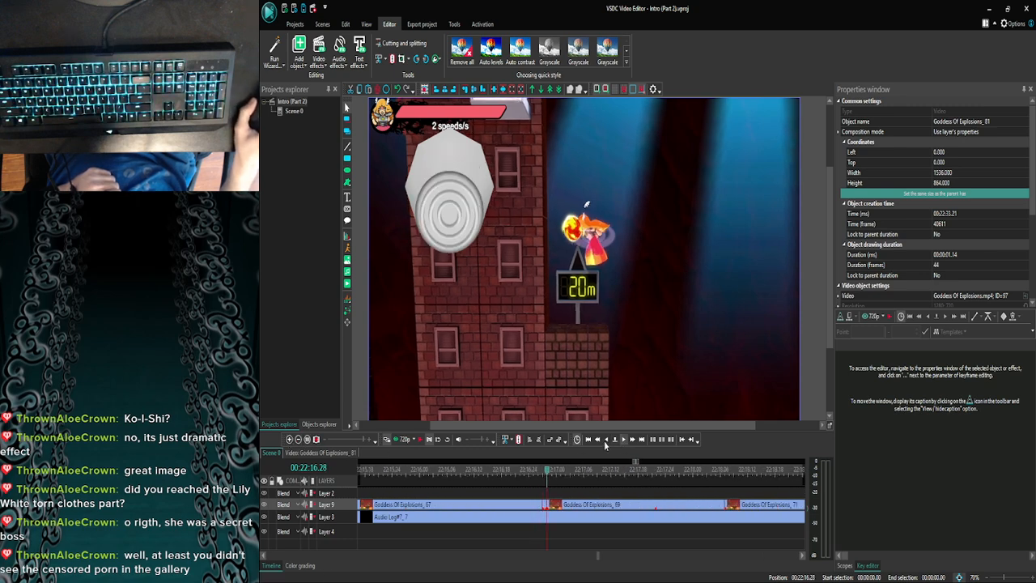
- Review how the control stick overlay changes across the short clips from 00:22:15.21 to 00:22:21.17
click(297, 439)
click(297, 439)
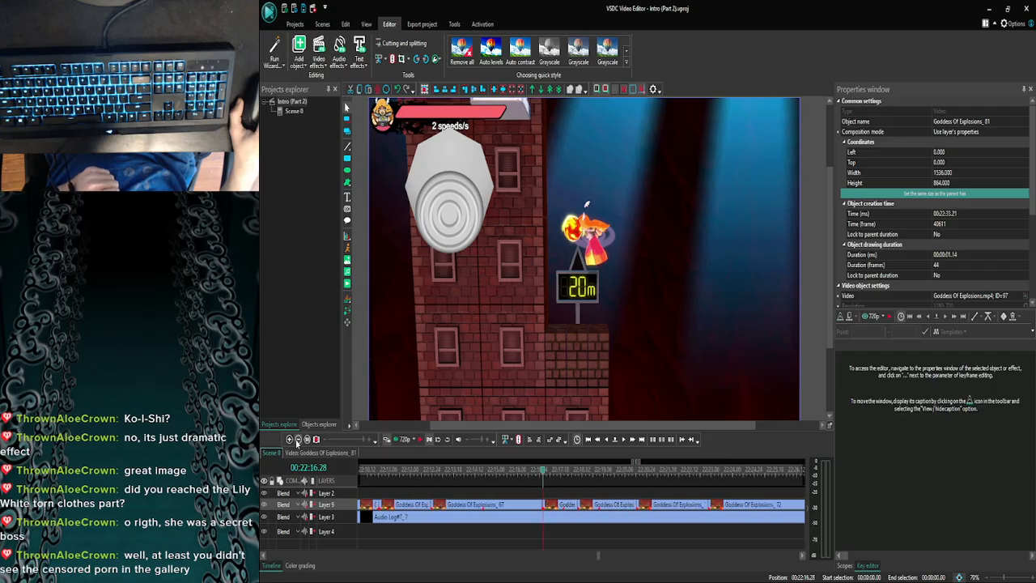
click(297, 440)
click(297, 439)
click(533, 474)
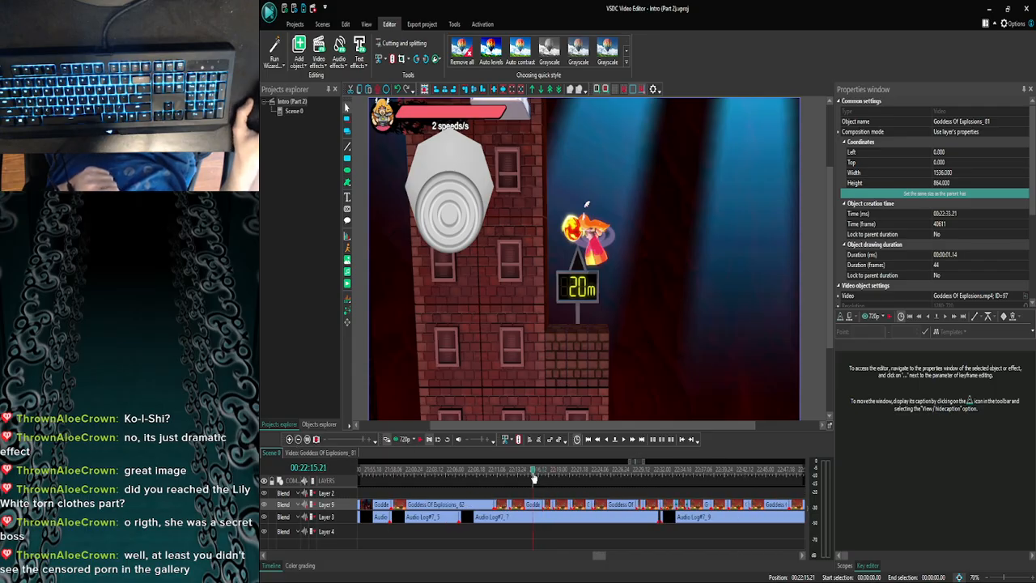
drag(534, 476, 580, 476)
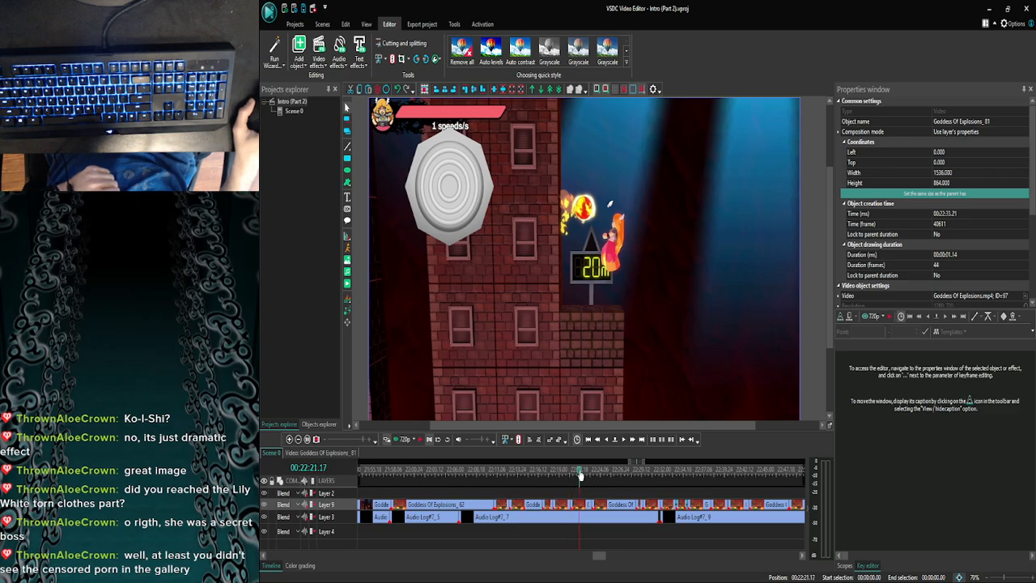
- Move ahead to 00:22:41.05 and review the Y button and B button overlays through 00:22:43.28
click(298, 440)
click(298, 439)
click(297, 439)
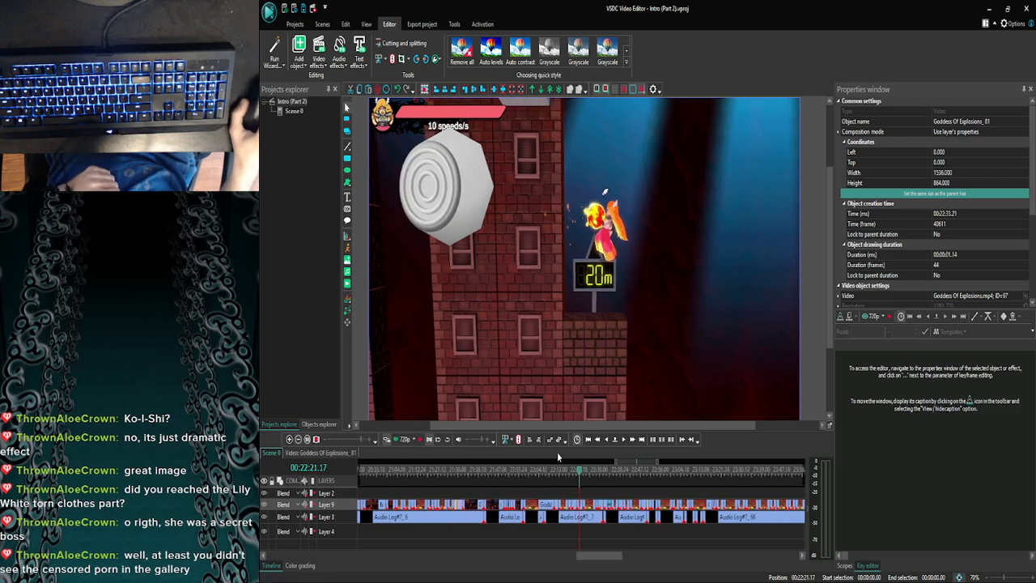
drag(581, 475, 625, 476)
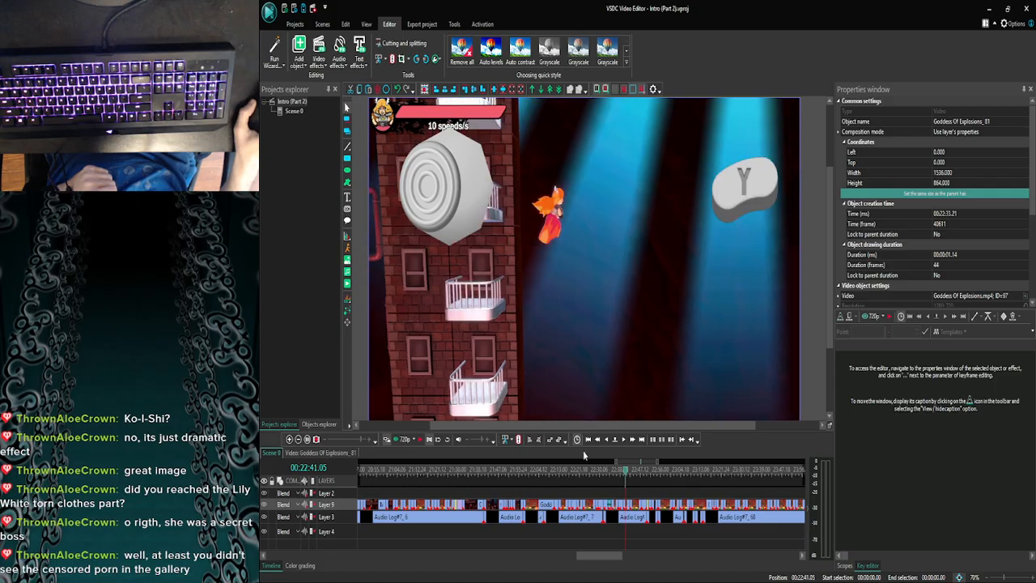
click(289, 439)
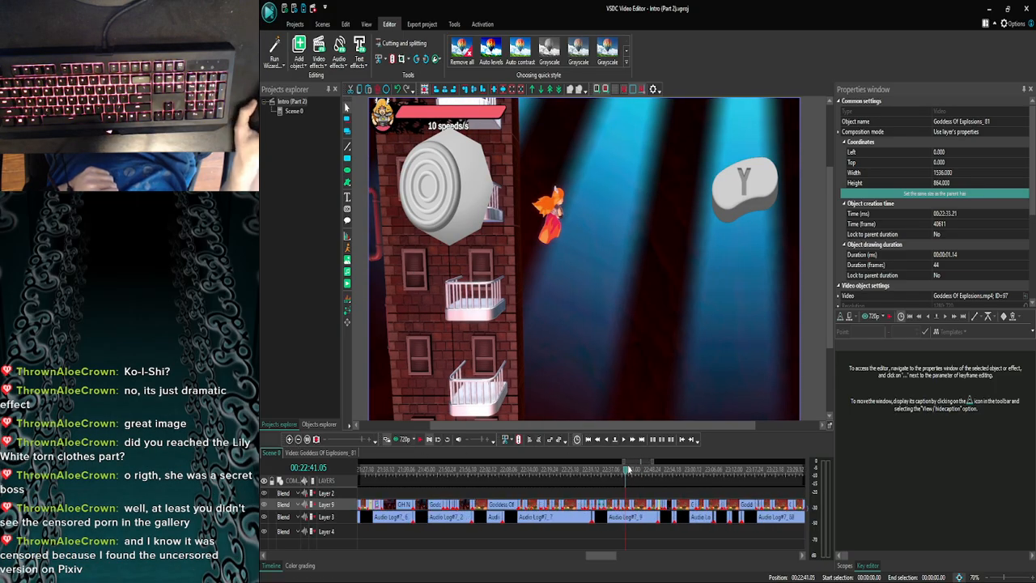
drag(627, 475, 635, 474)
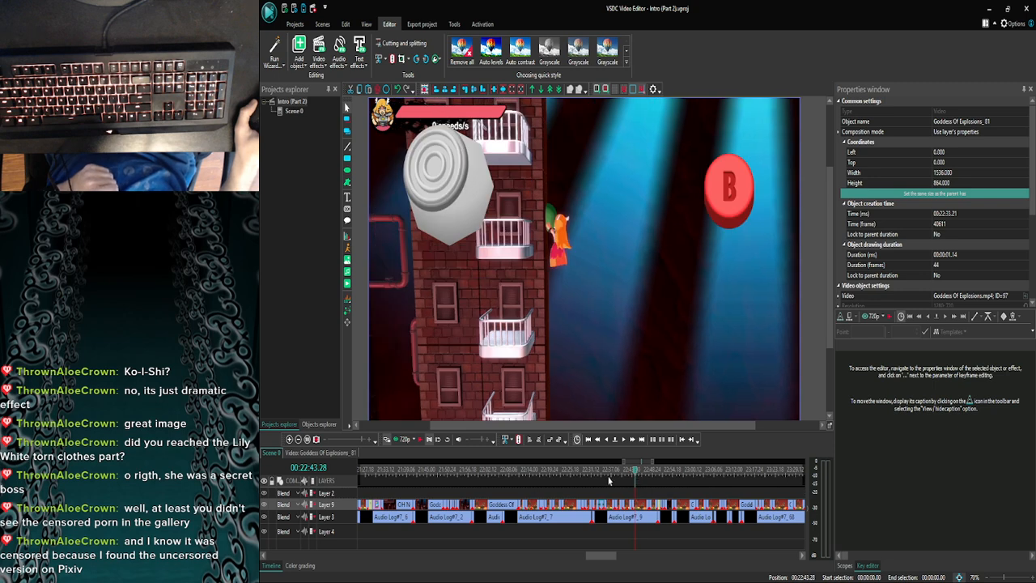
- Advance to 00:22:44.15 and inspect the control stick and B button overlays there
click(298, 440)
click(298, 440)
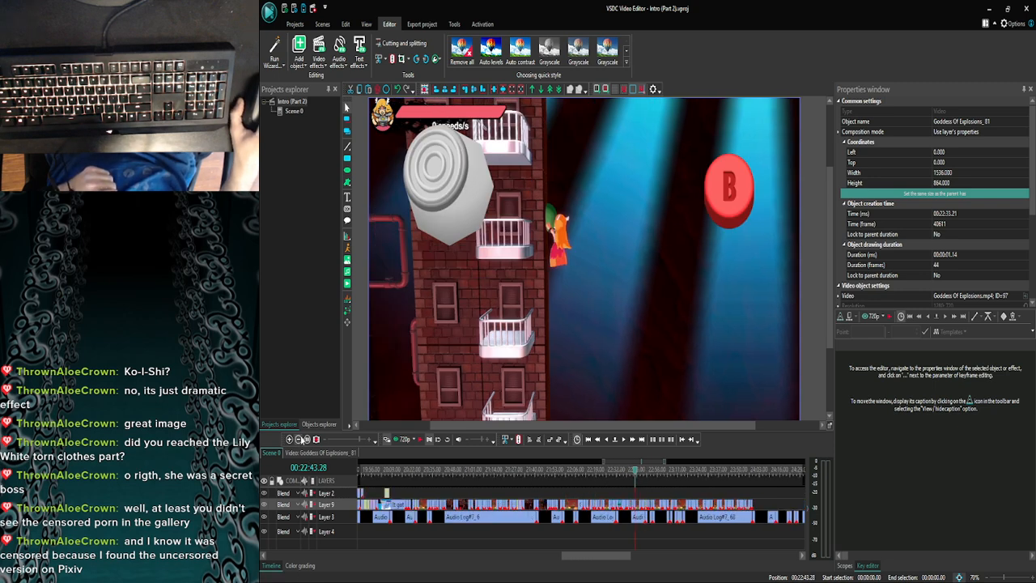
drag(636, 474, 639, 472)
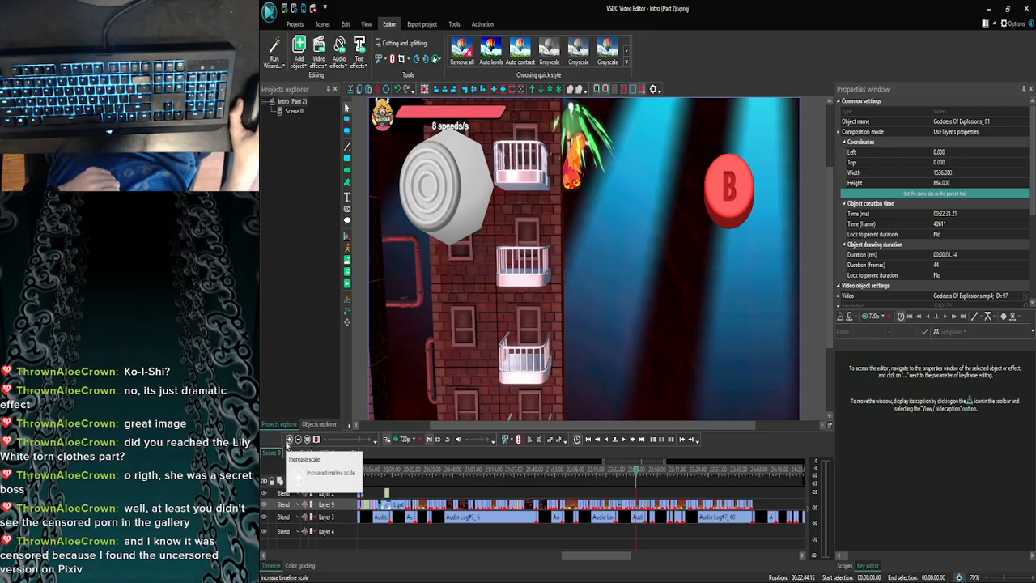
click(288, 439)
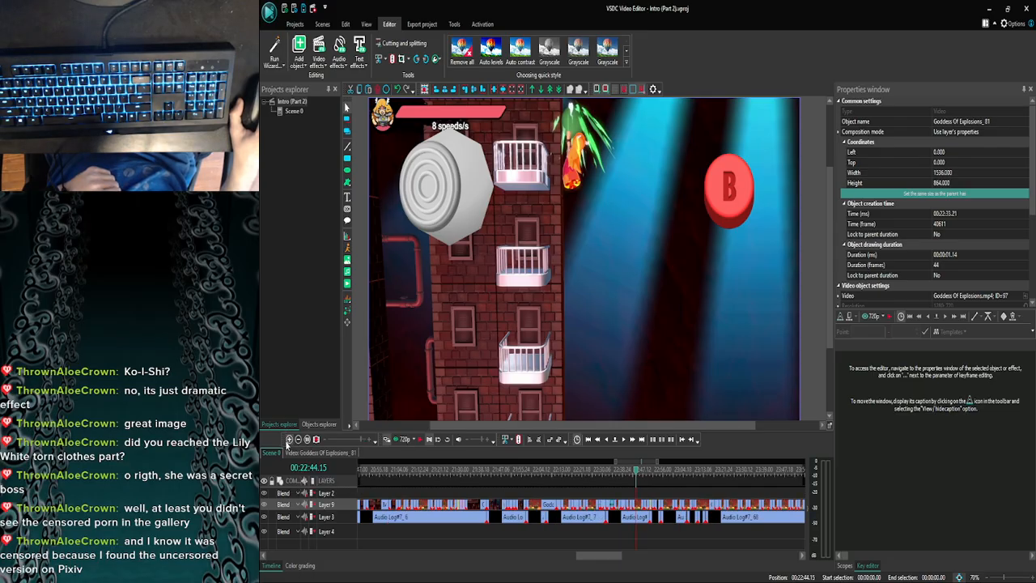
click(289, 440)
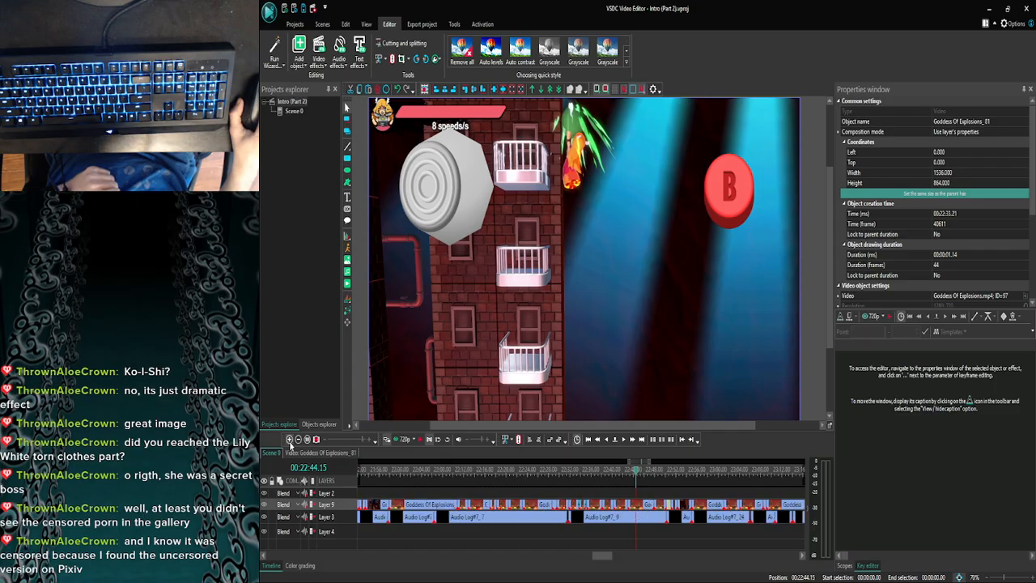
click(289, 439)
click(298, 439)
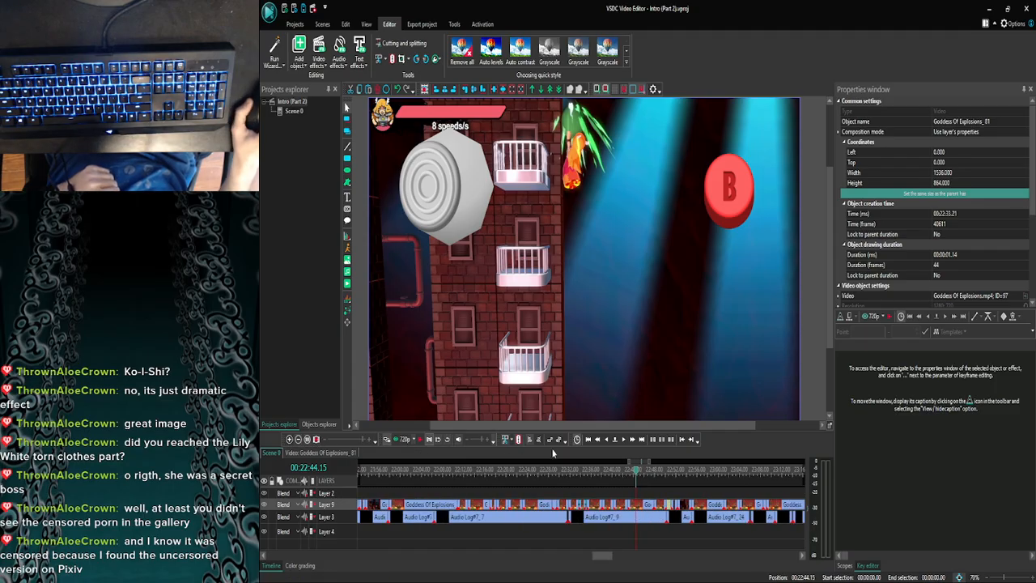
- Go back to 00:22:07.24 and 00:21:53.28 and check the control stick and B button overlays in those clips
drag(635, 476, 443, 476)
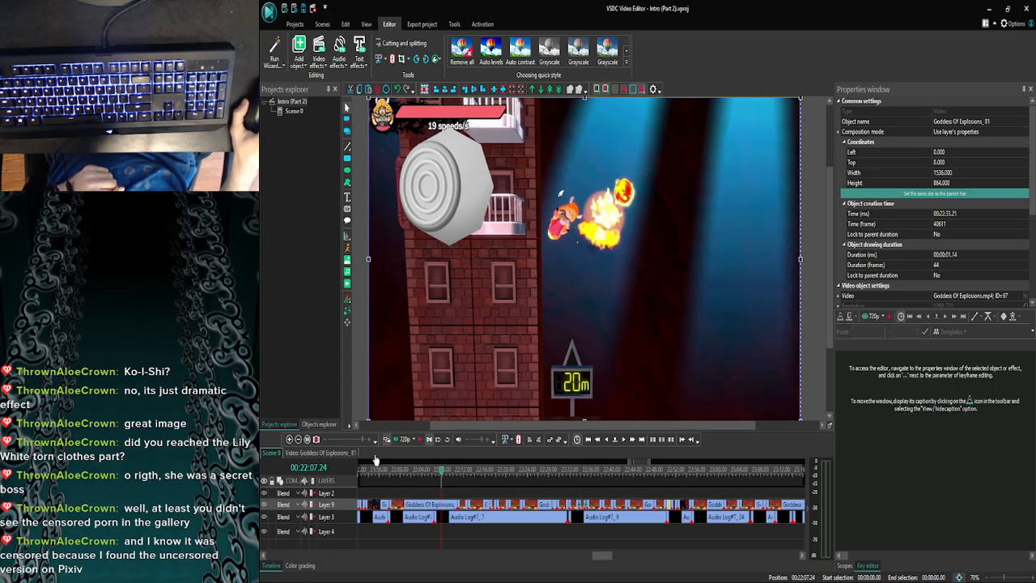
click(297, 439)
click(298, 440)
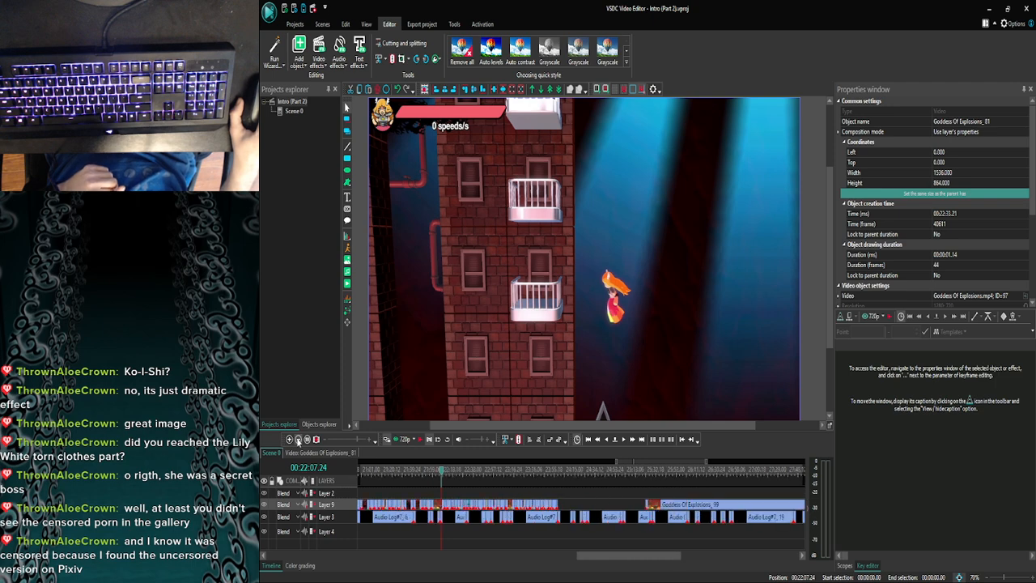
click(298, 439)
click(432, 471)
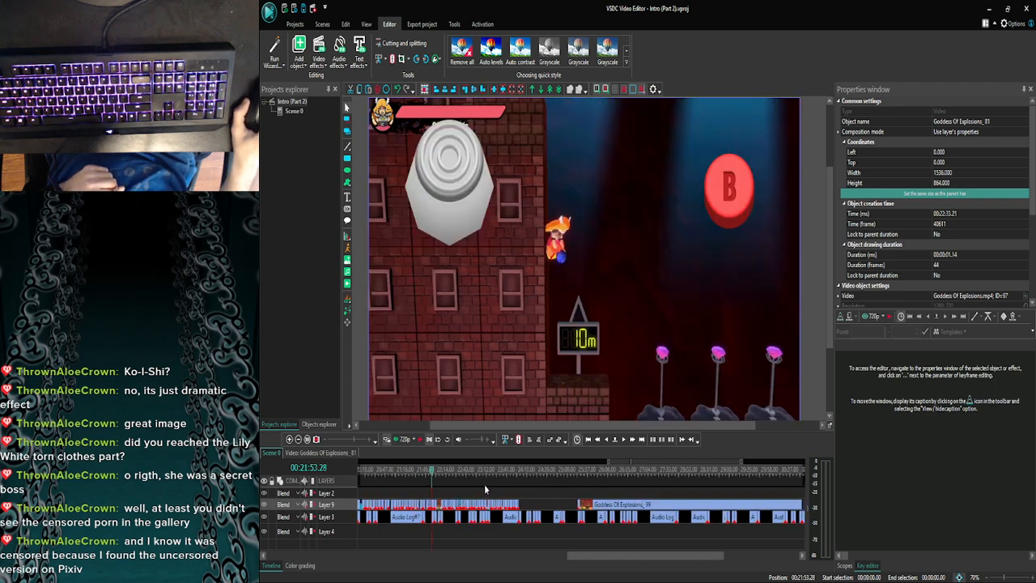
scroll(518, 486, left, 5)
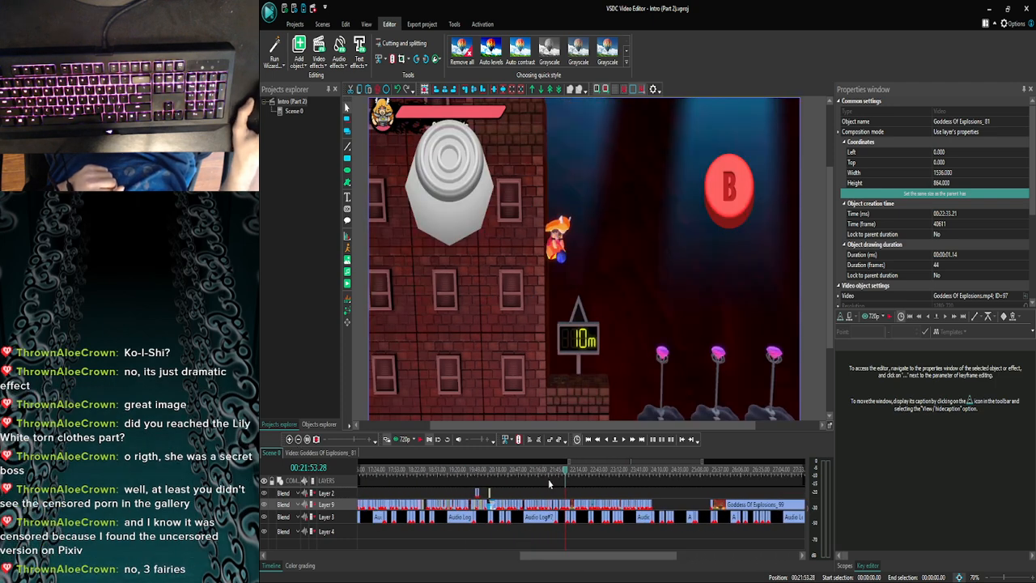
- Review the clips around the 10m sign section between 00:21:38.23 and 00:21:47.28
drag(571, 474, 560, 476)
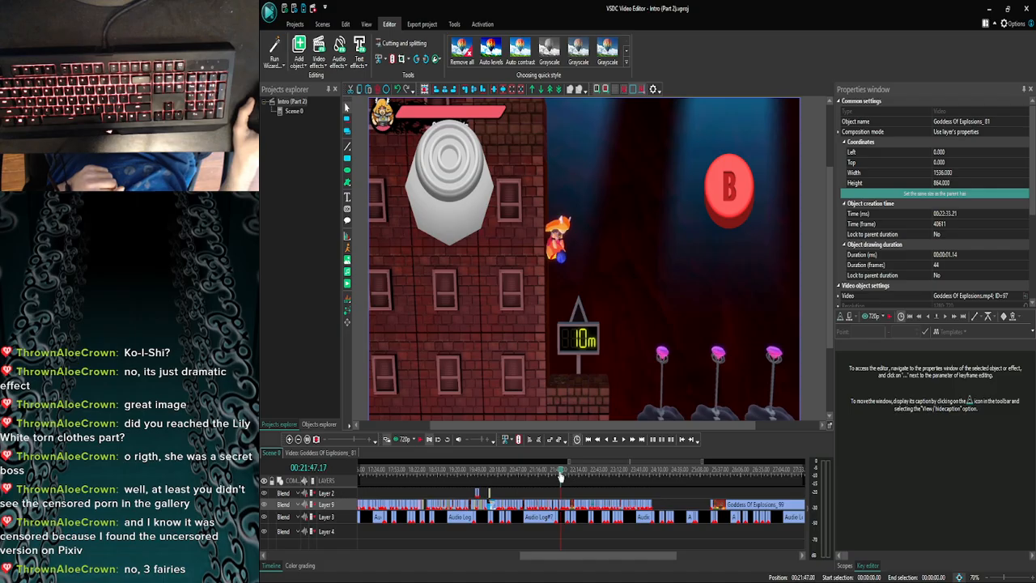
click(289, 439)
click(289, 439)
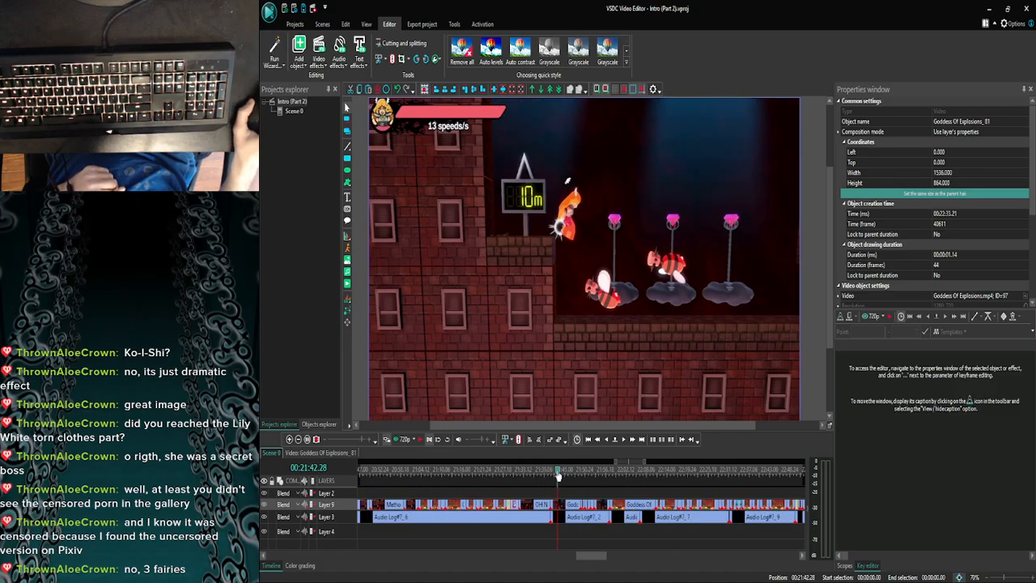
drag(557, 475, 576, 478)
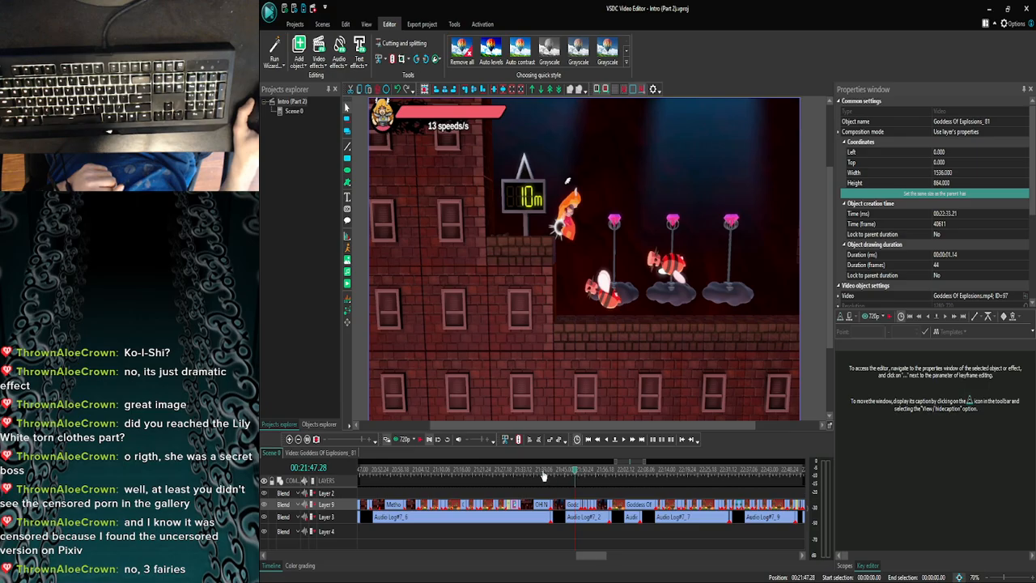
click(544, 475)
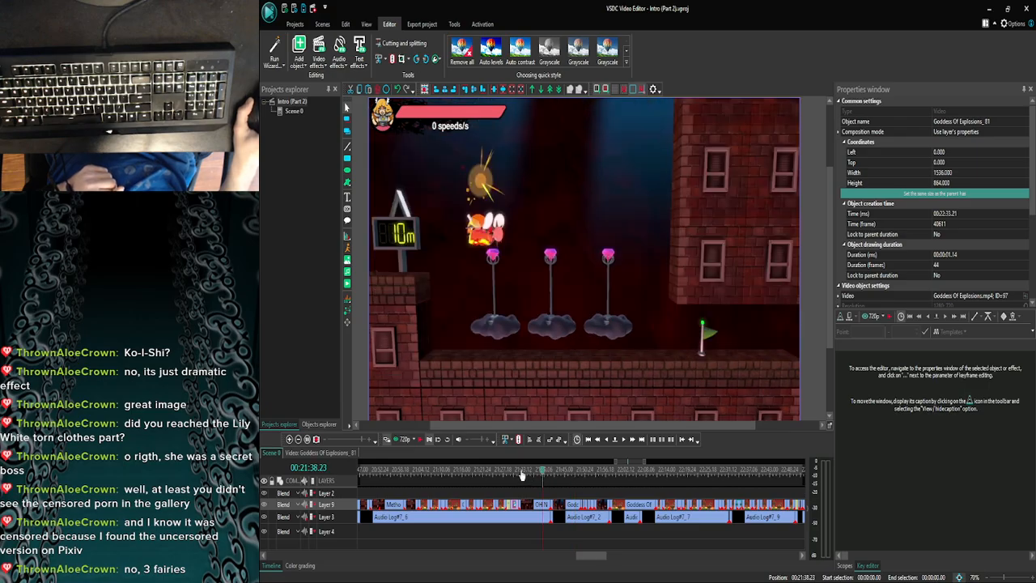
click(522, 476)
click(559, 471)
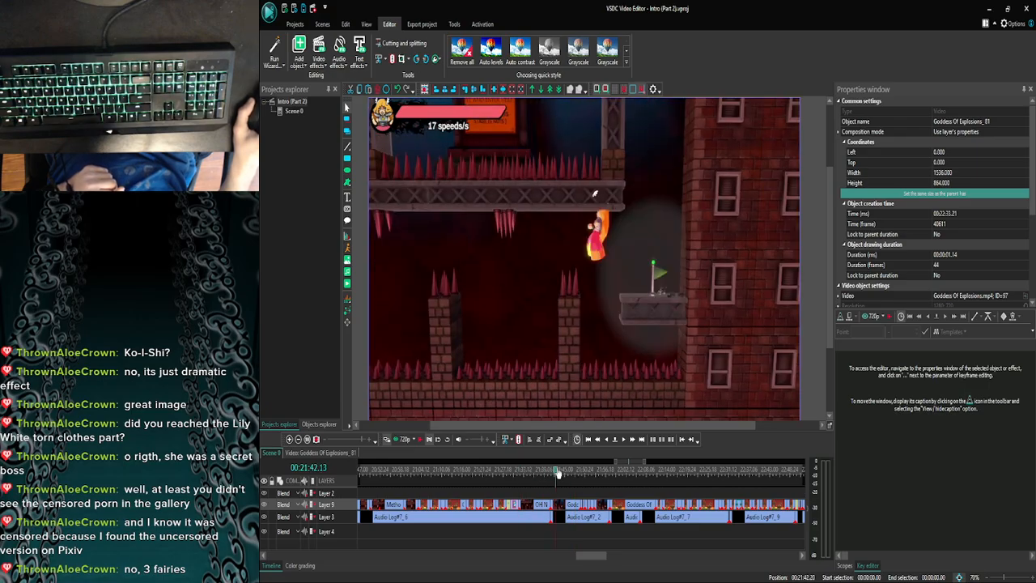
- Go back to 00:21:15.11 and inspect the control stick overlay above the spike pit
click(298, 440)
click(298, 439)
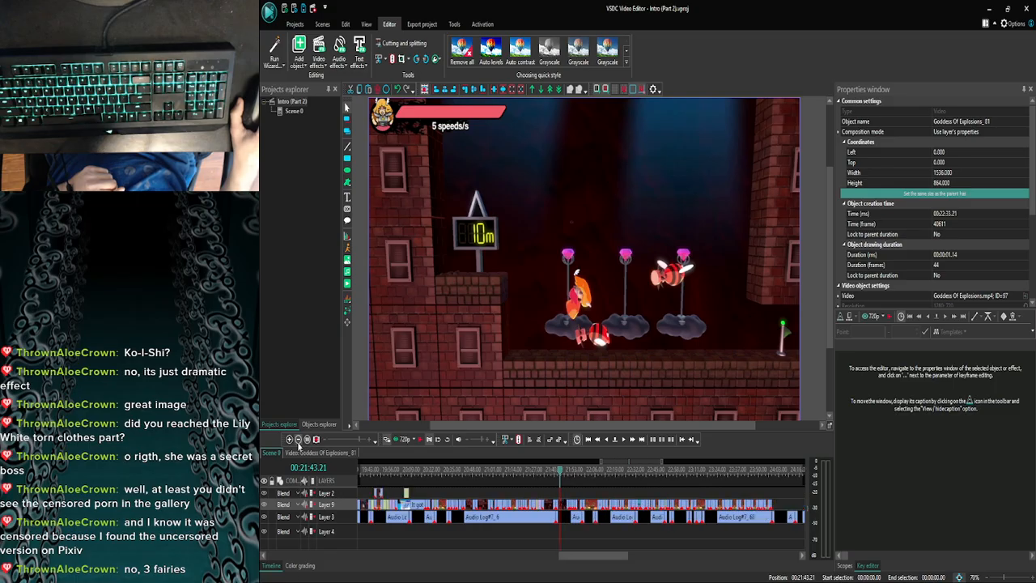
click(298, 439)
click(299, 440)
drag(568, 472, 540, 473)
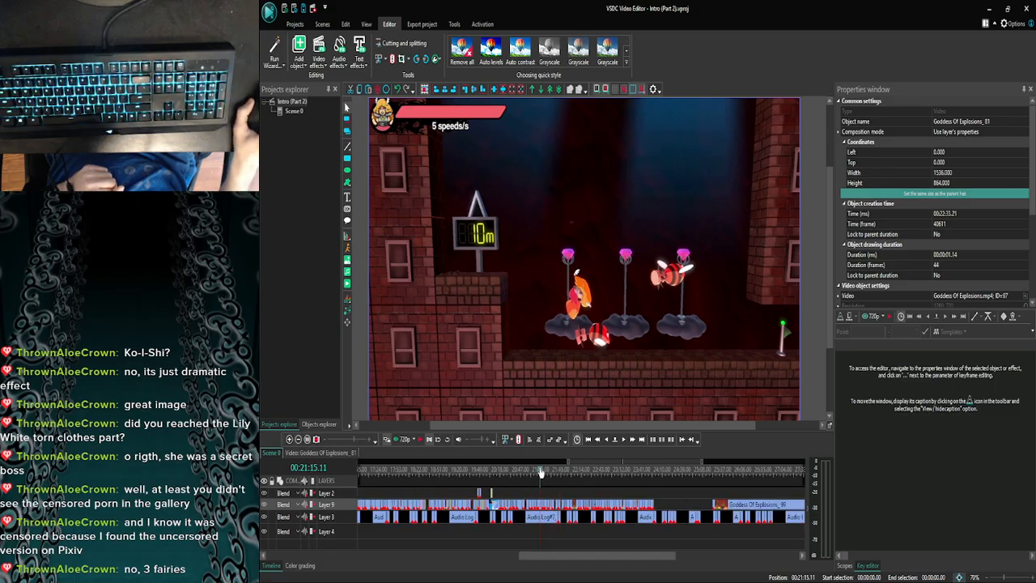
click(289, 439)
click(289, 440)
click(289, 439)
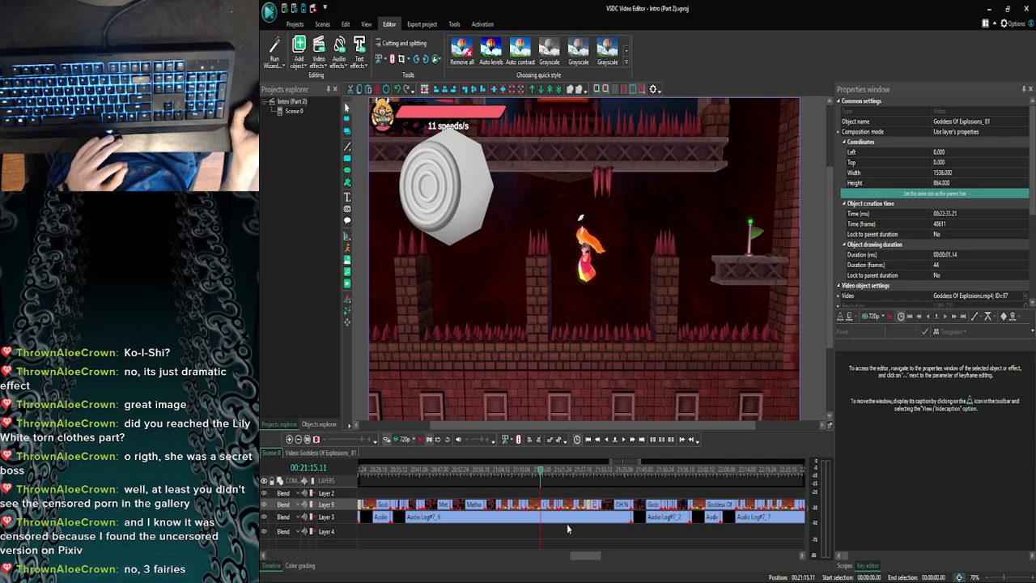
drag(585, 556, 583, 558)
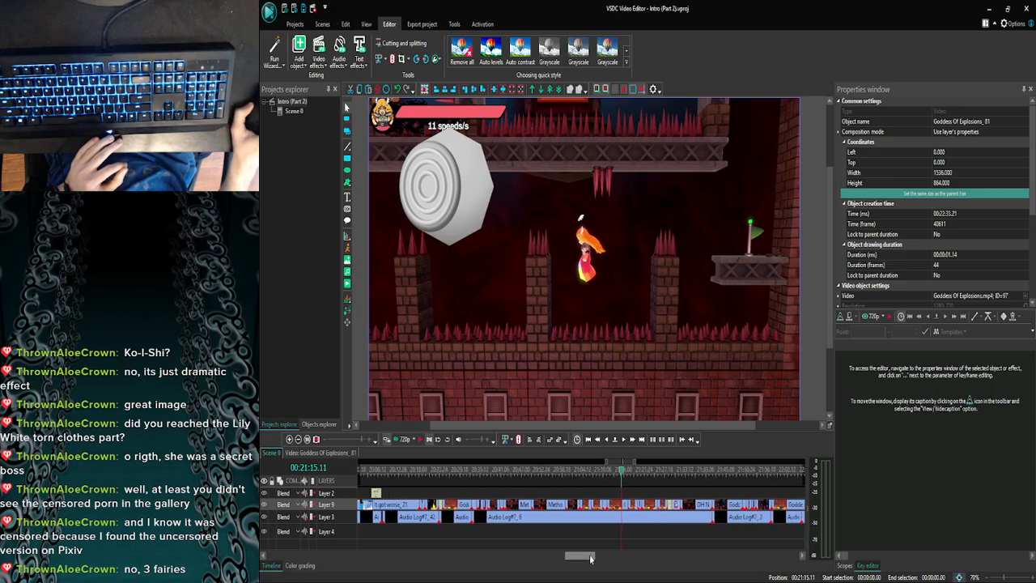
- Review the control stick, Y button and caption overlays backwards from 00:21:11.03 to 00:21:02.13
click(604, 476)
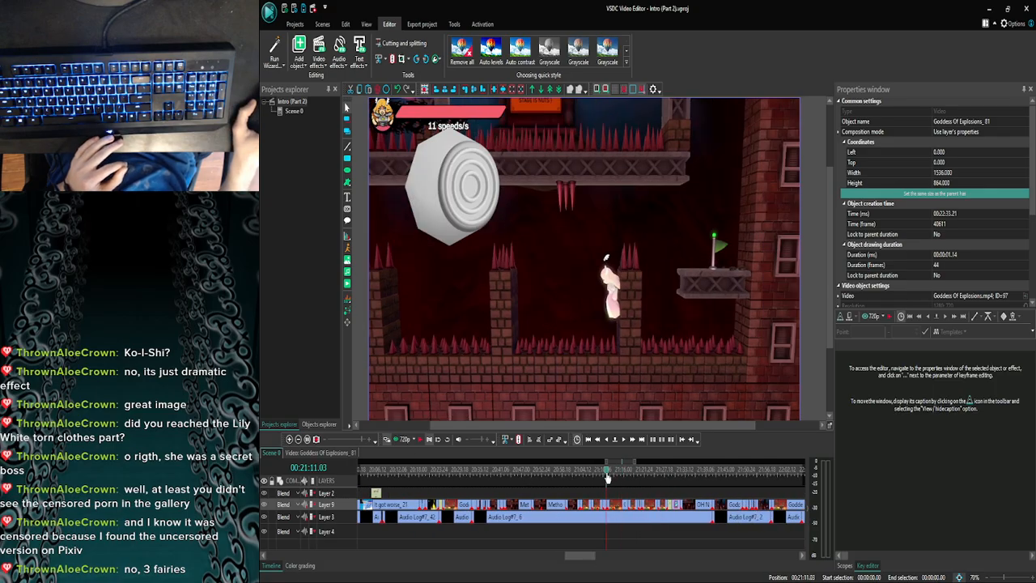
click(599, 476)
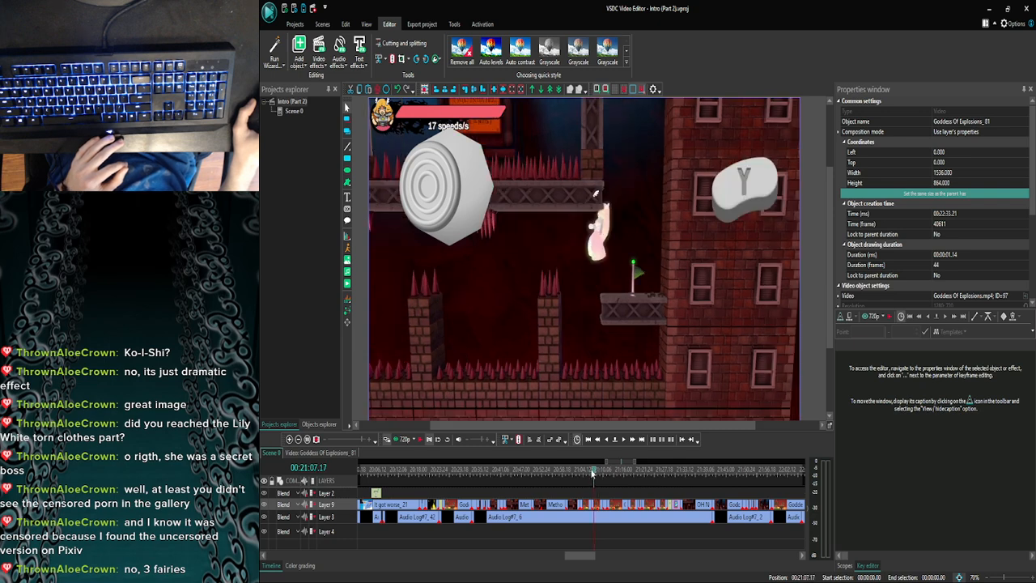
click(588, 476)
click(580, 476)
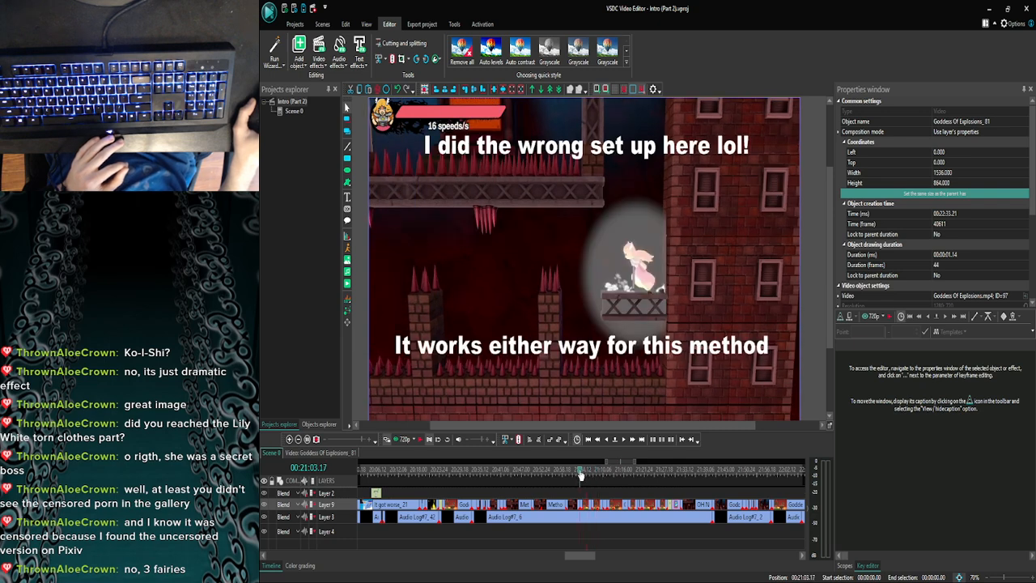
click(579, 476)
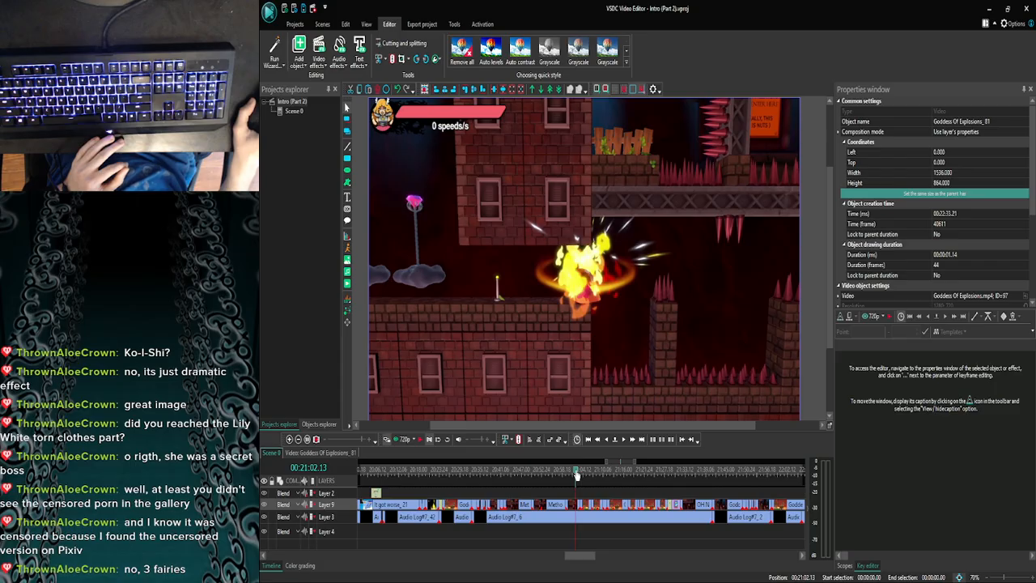
- Look through the earlier spike pit clips from 00:20:33.10 back to 00:20:22.11
click(557, 471)
click(501, 470)
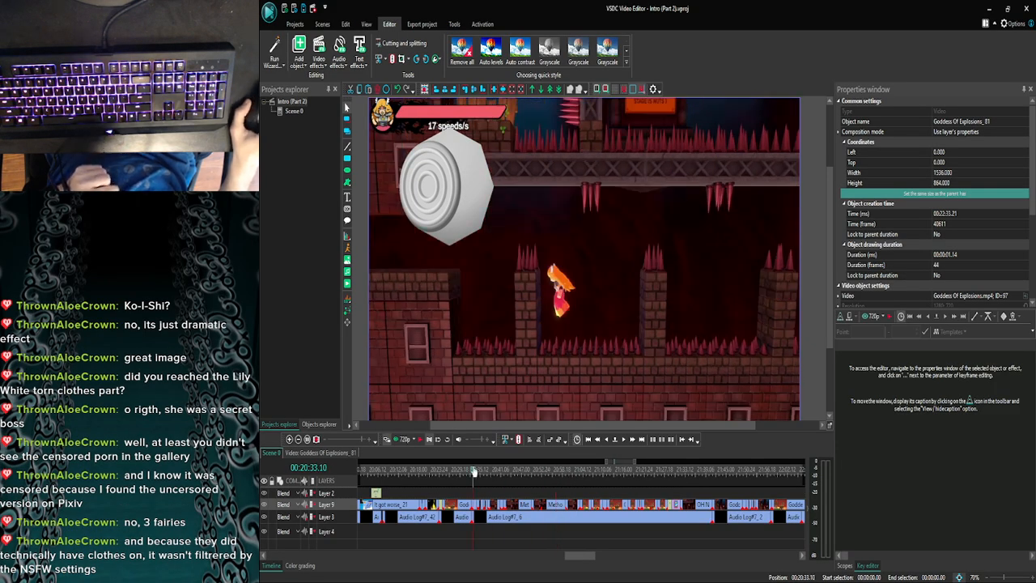
click(463, 471)
click(462, 471)
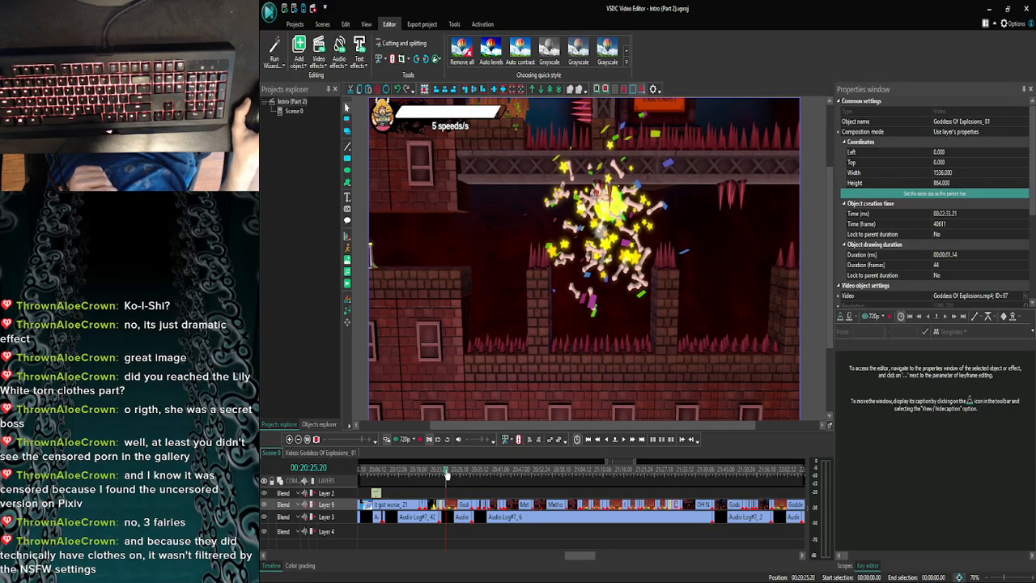
click(436, 473)
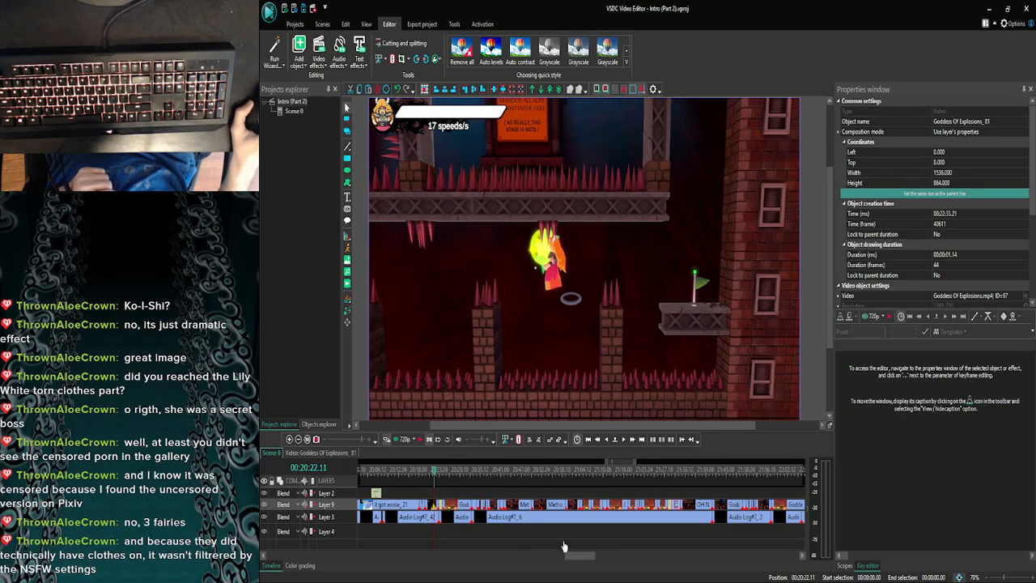
- Review the earlier clips and text screens from 00:20:22.11 back to 00:19:23.26
drag(576, 556, 568, 554)
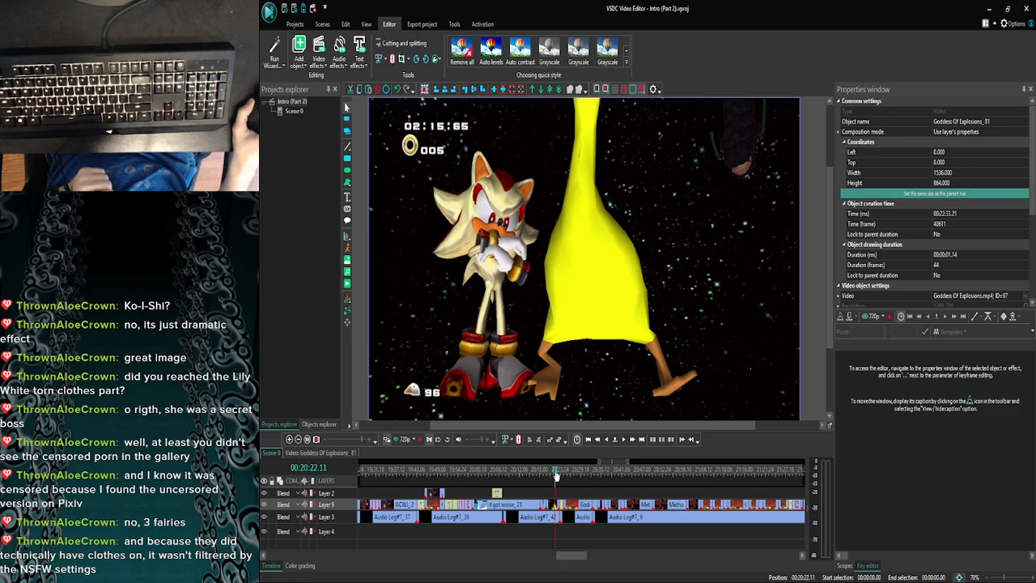
drag(557, 475, 530, 476)
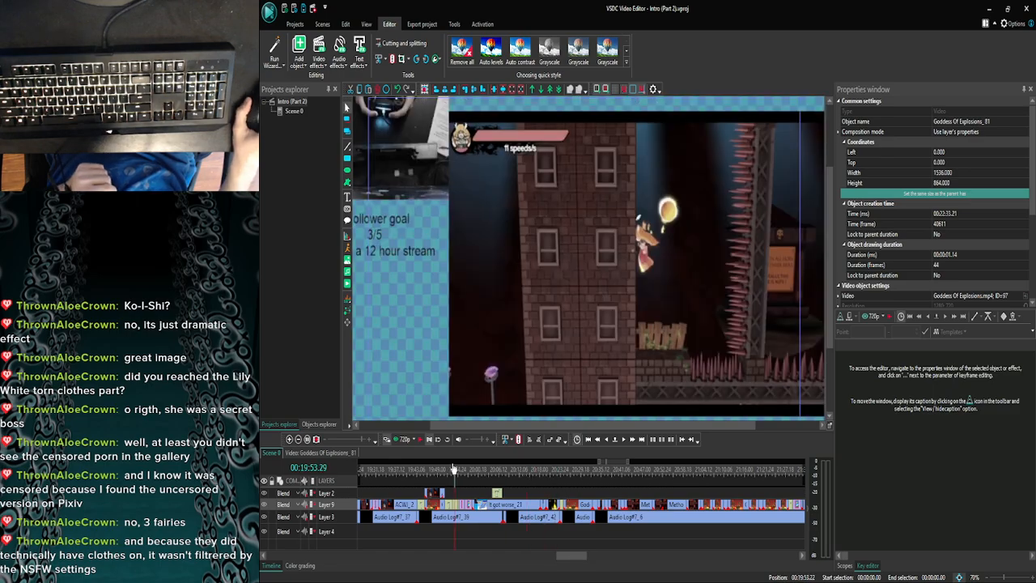
click(451, 472)
click(296, 438)
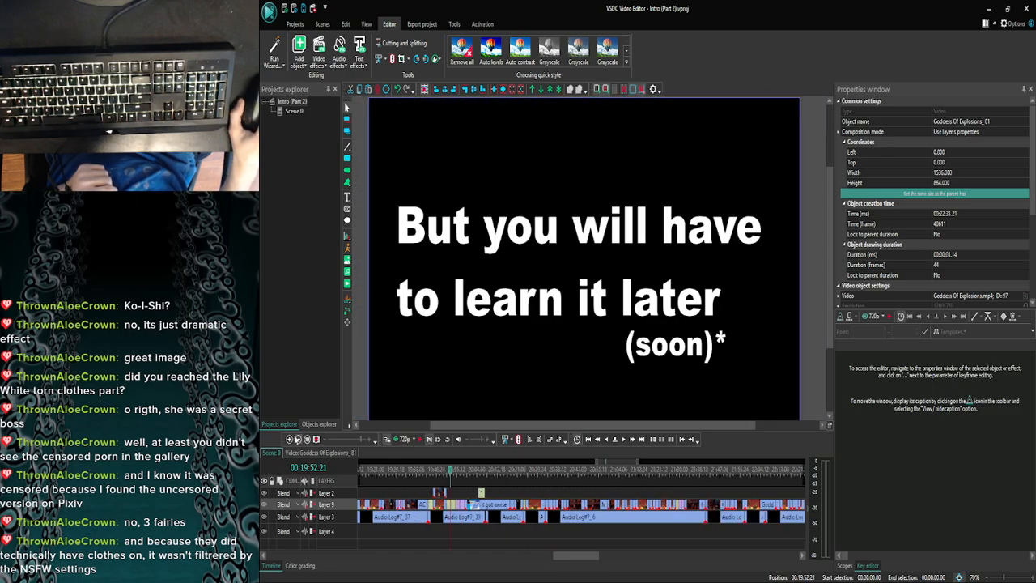
click(296, 438)
click(296, 439)
click(435, 476)
click(422, 475)
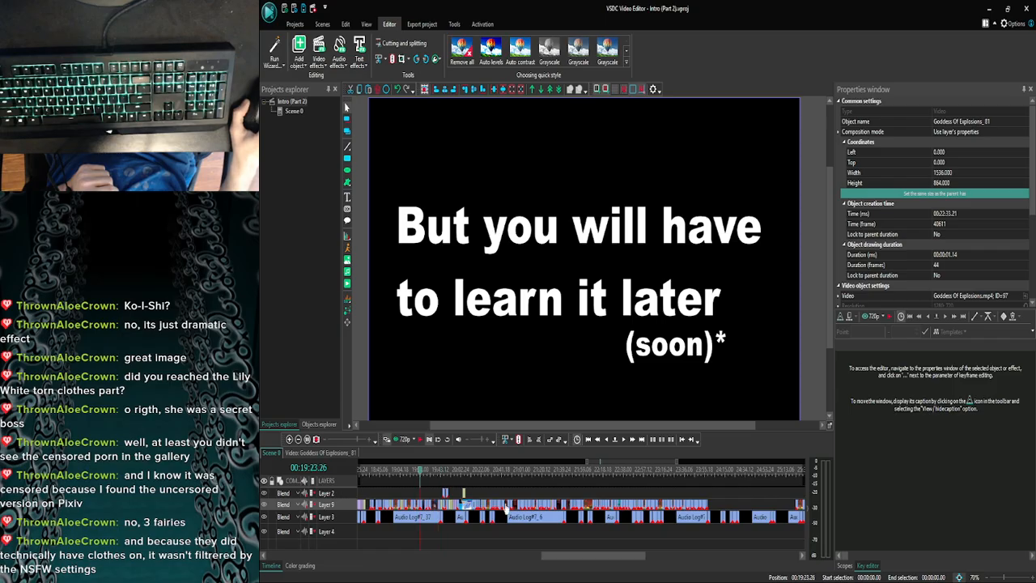
- Move much further back in the video to 00:17:01.12 and check the clip there
drag(609, 557, 578, 560)
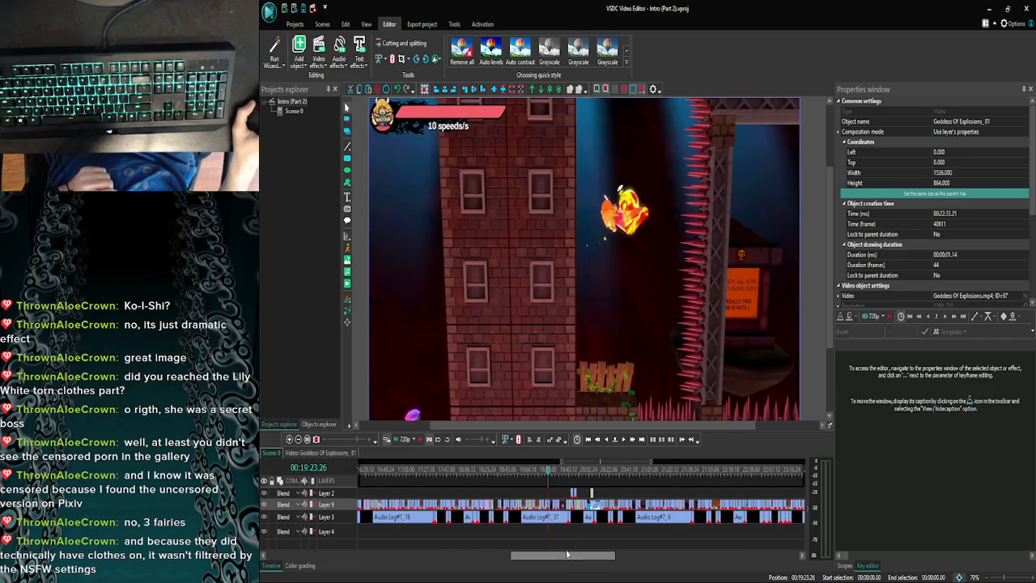
click(466, 469)
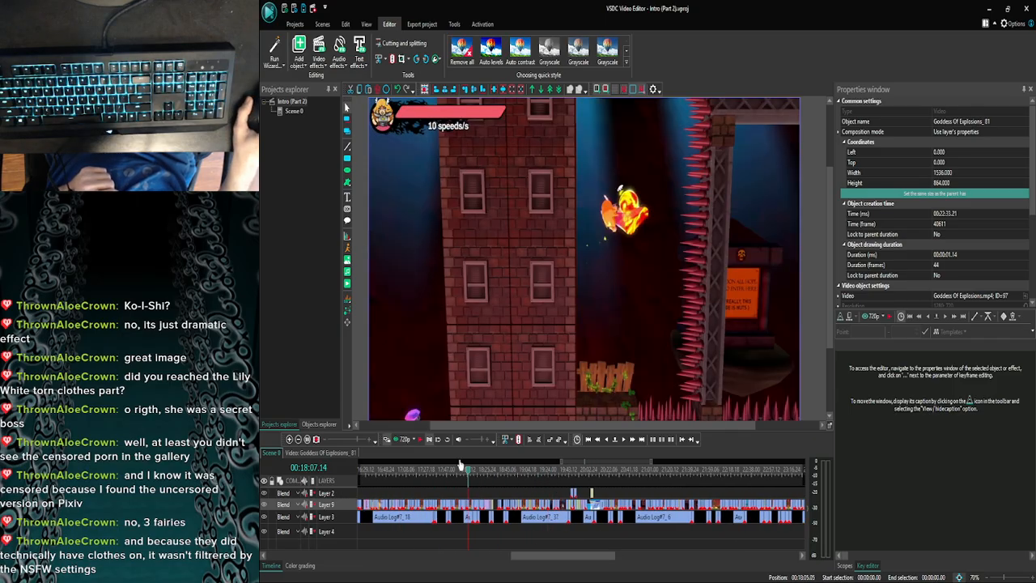
click(399, 469)
drag(583, 560, 532, 561)
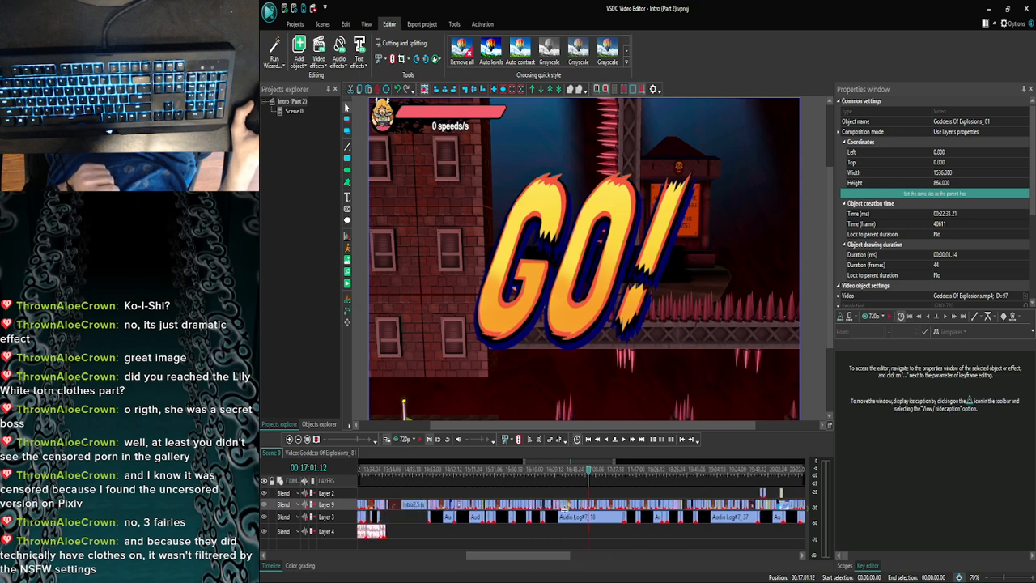
- Examine the "Drifting right*" caption and the control stick overlay between 00:15:52.06 and 00:16:09.05
click(516, 466)
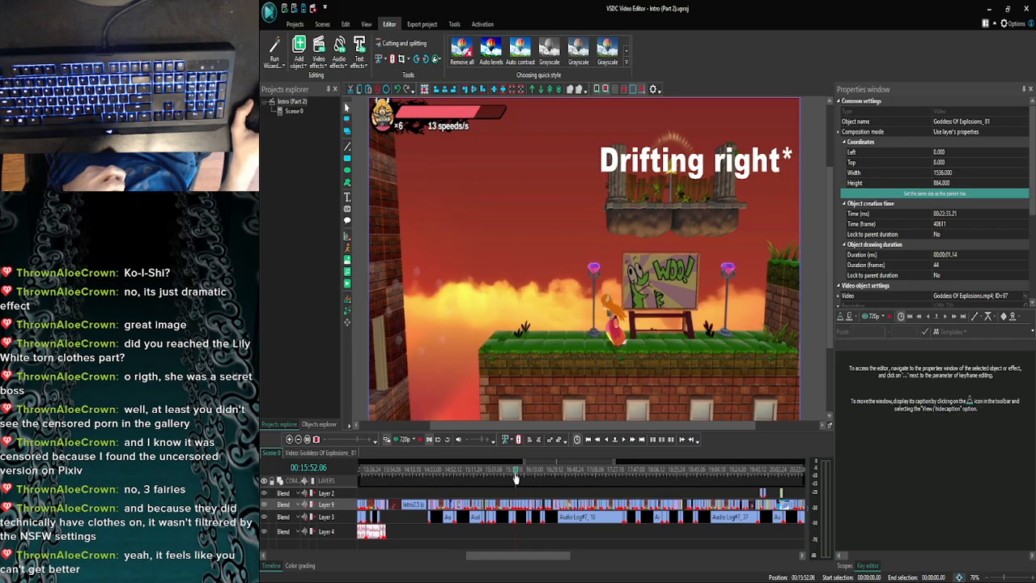
drag(518, 477, 522, 479)
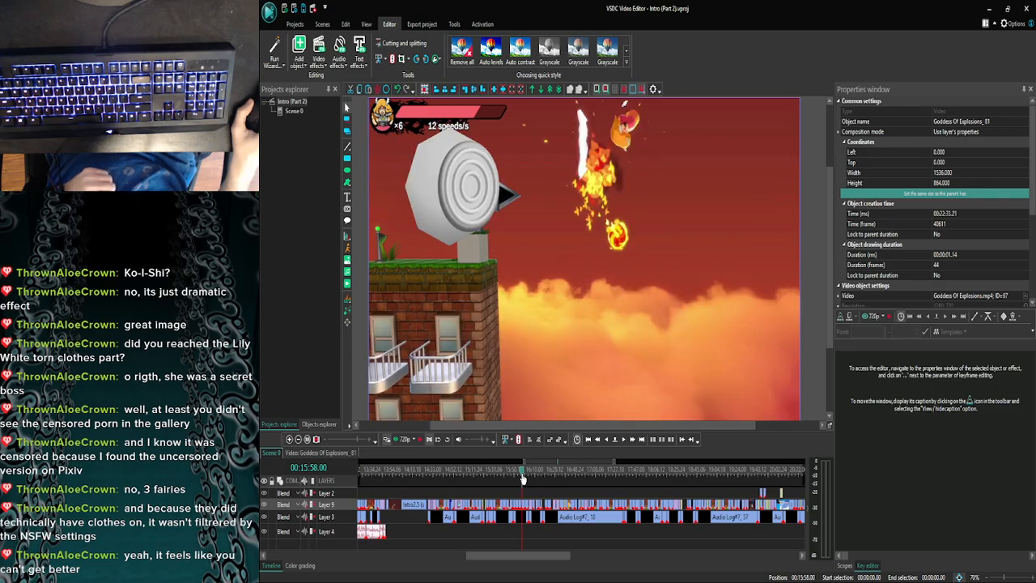
drag(522, 474, 534, 475)
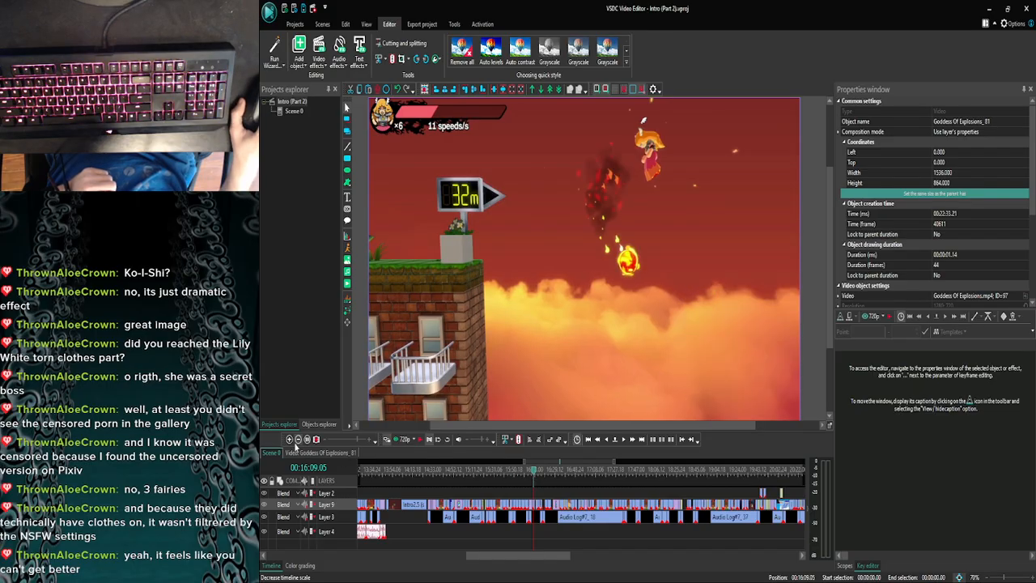
- Look forward through the clips from 00:16:09.05 to 00:16:52.20 for reference overlays
click(296, 442)
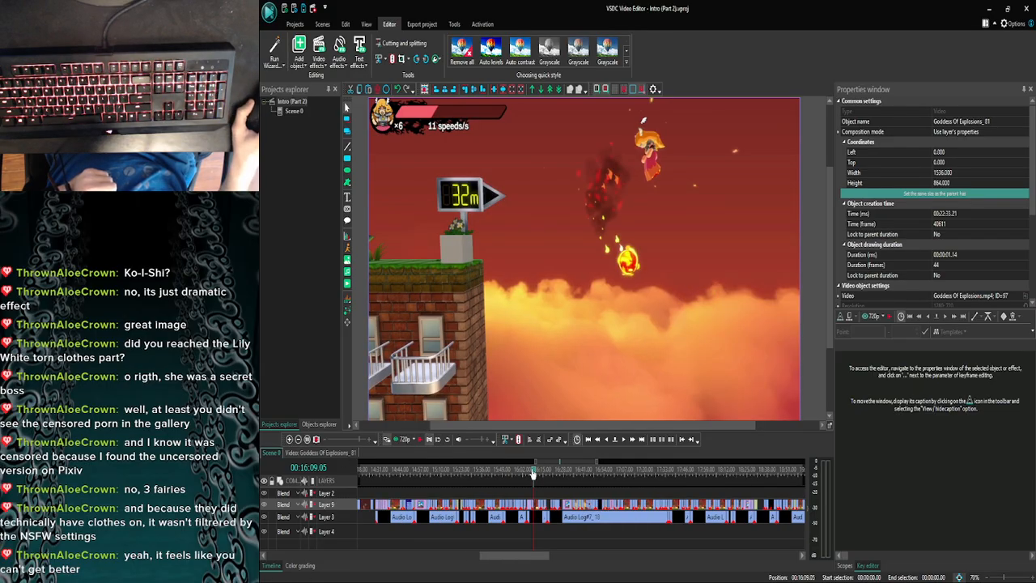
drag(532, 475, 577, 471)
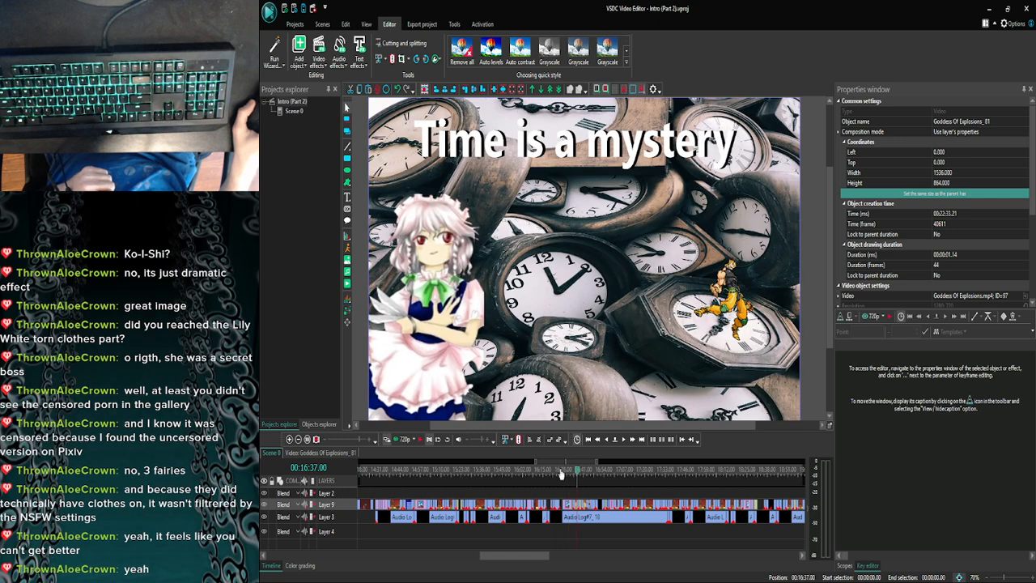
click(289, 439)
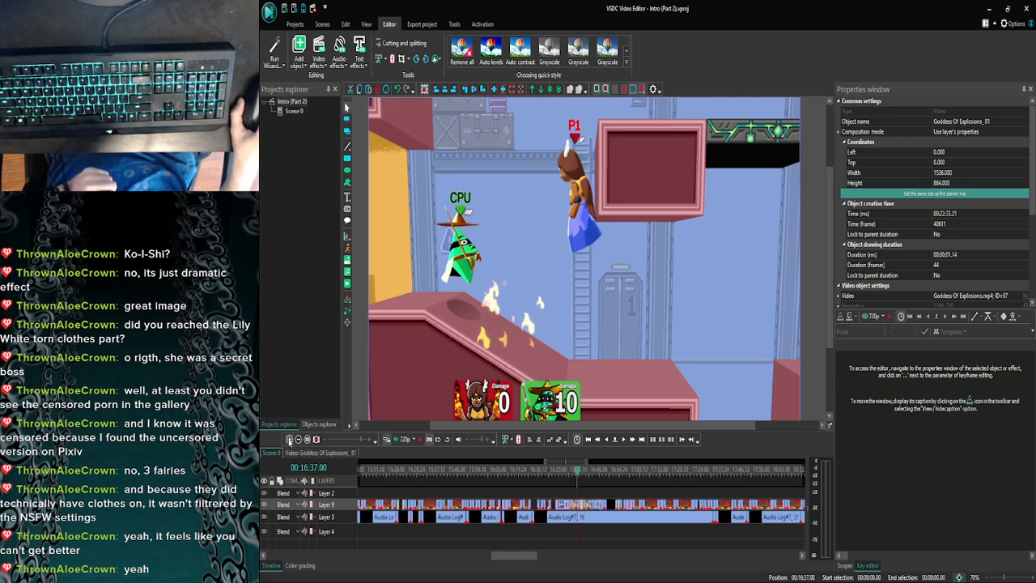
click(297, 440)
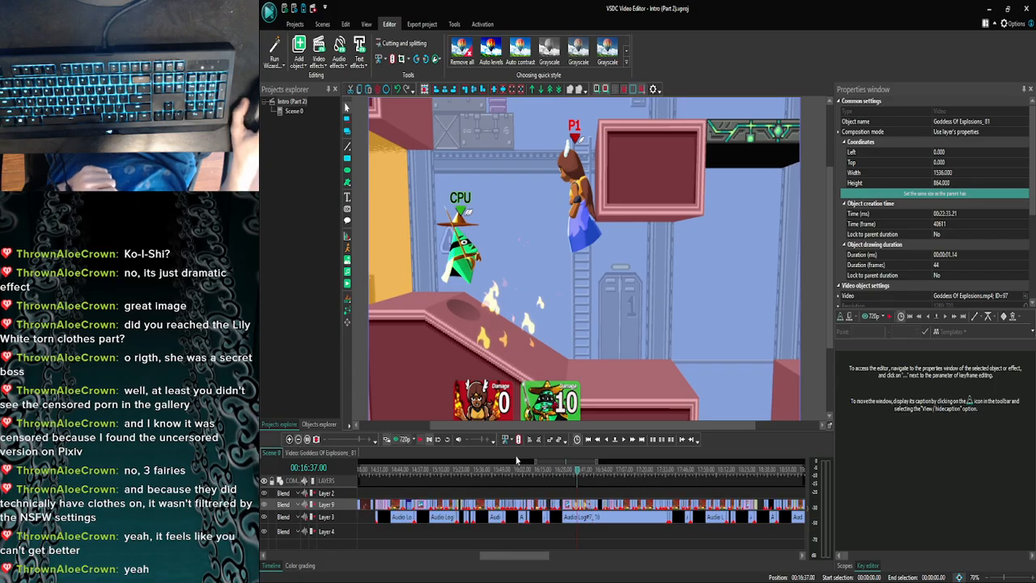
click(602, 473)
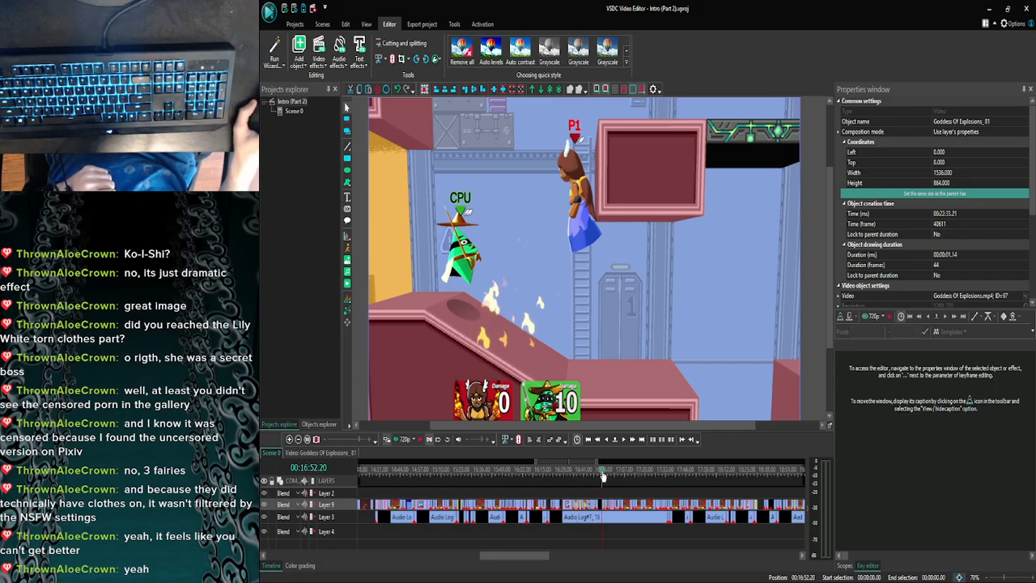
- Check the spike stage clips and their stick and button overlays from 00:16:55.24 to 00:17:15.10
click(607, 476)
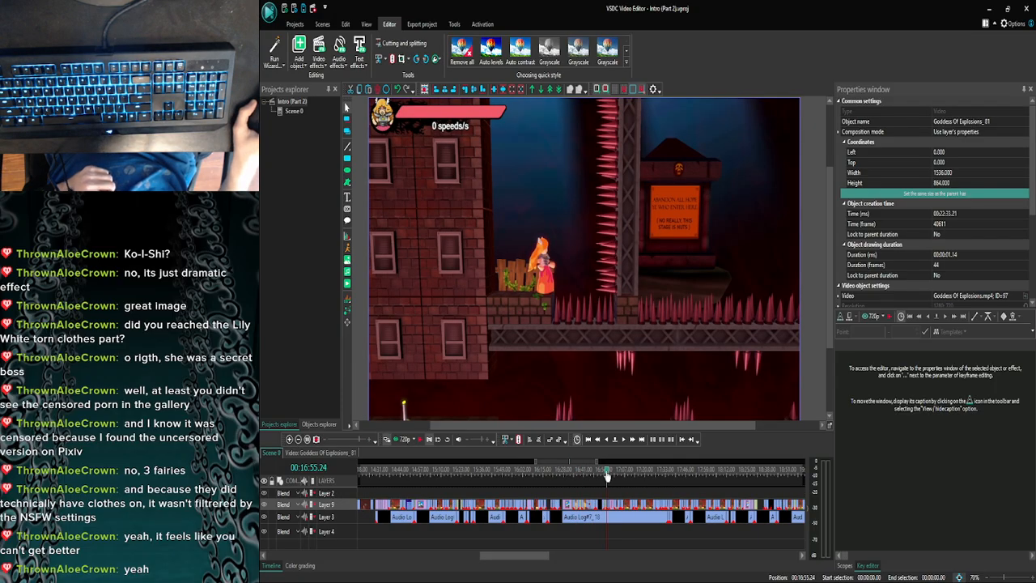
click(611, 476)
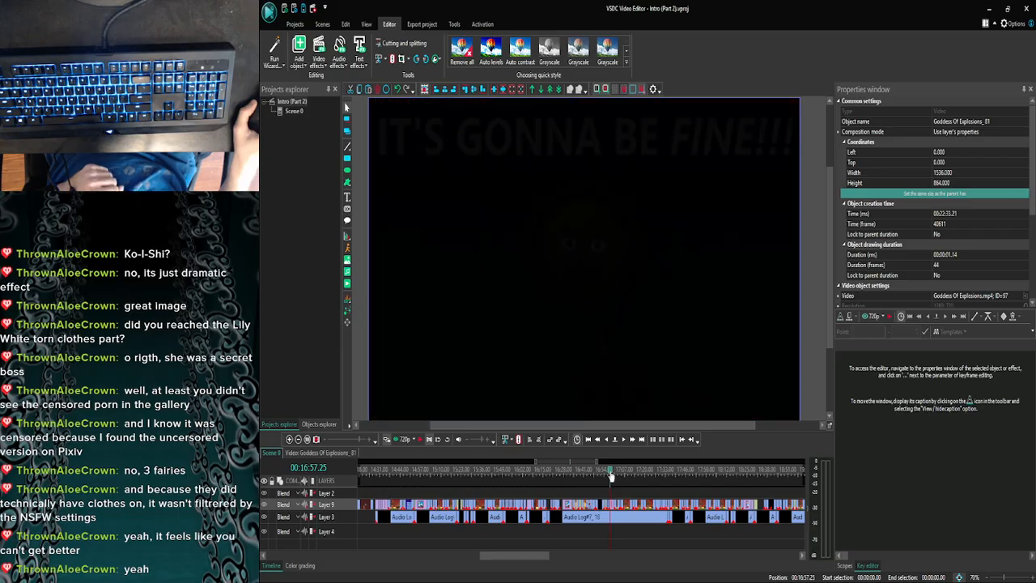
click(615, 476)
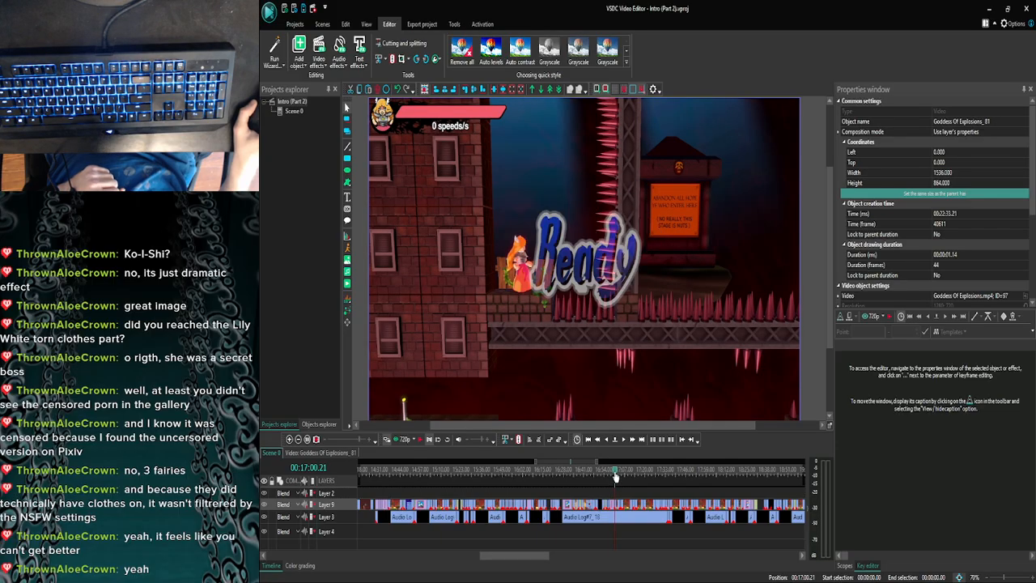
click(618, 476)
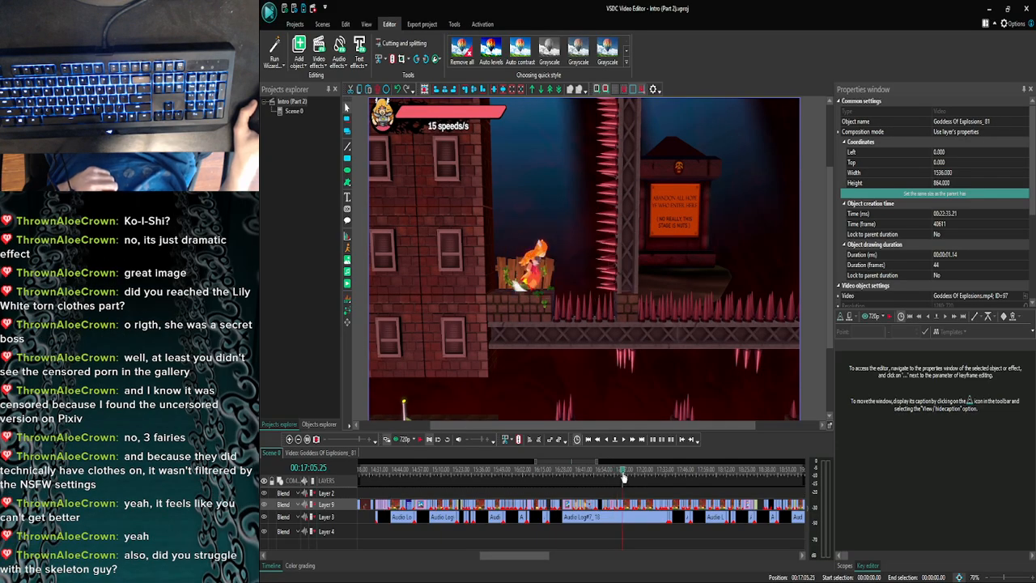
click(623, 477)
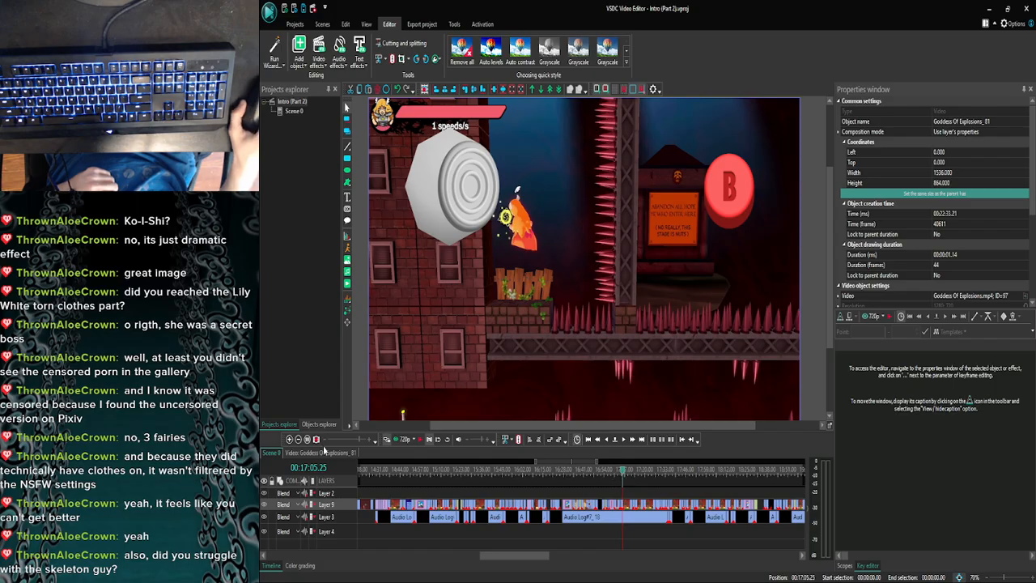
click(632, 475)
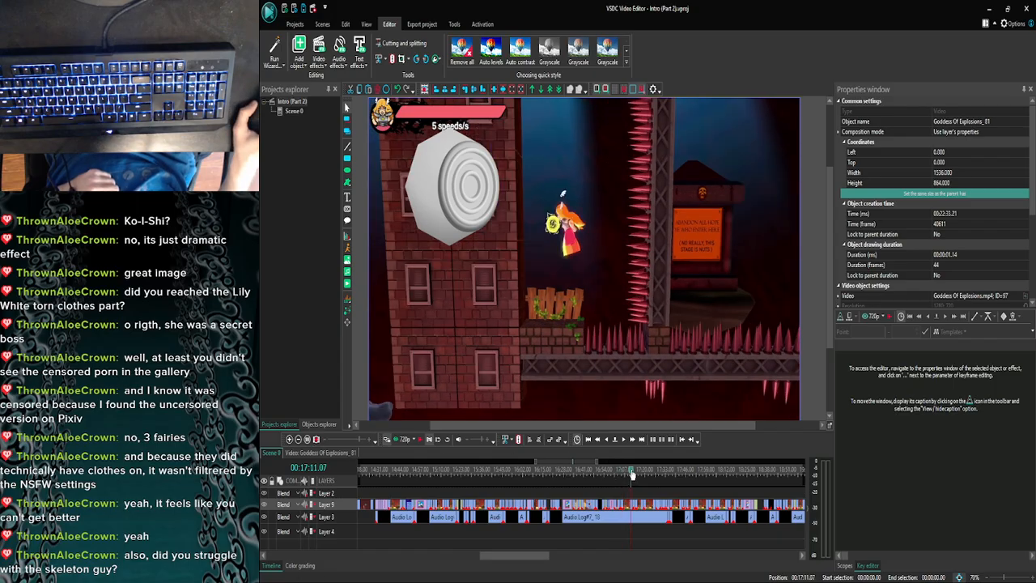
click(638, 475)
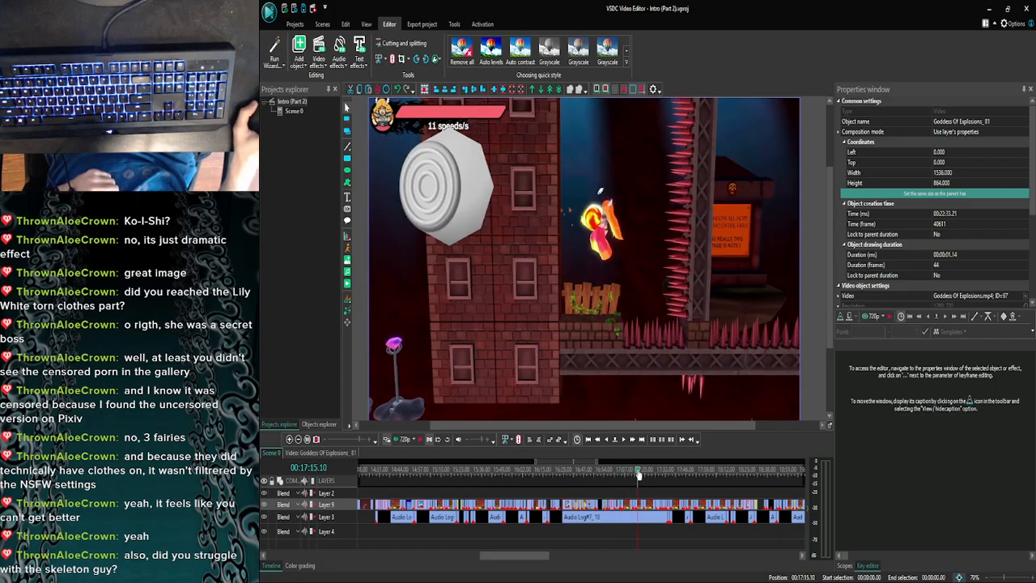
- Copy the yellow C-stick image from the Goddess Of Explosions_27 clip near 00:17:19 and return to the main scene
click(289, 439)
click(289, 440)
click(289, 439)
click(660, 476)
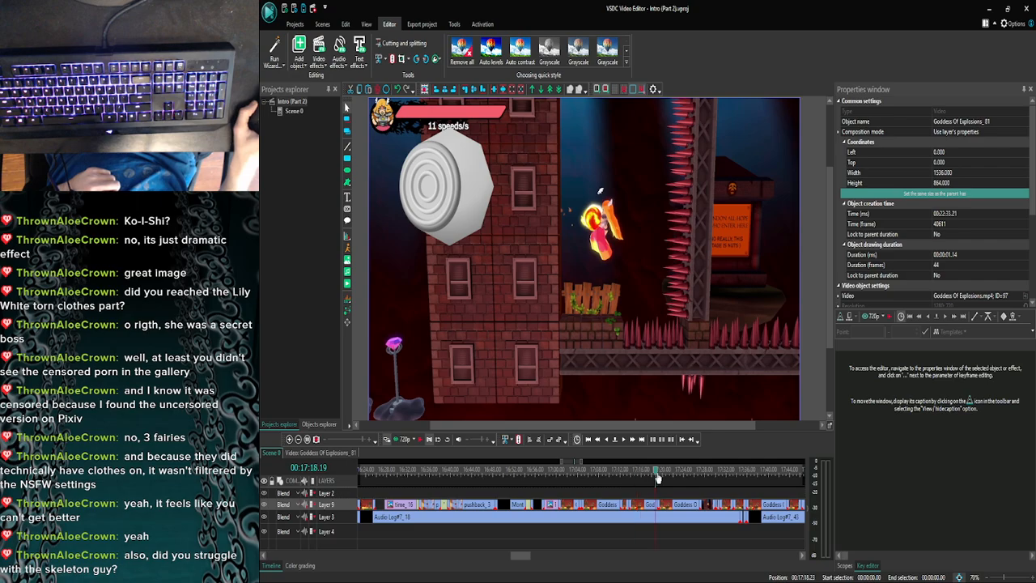
double_click(668, 507)
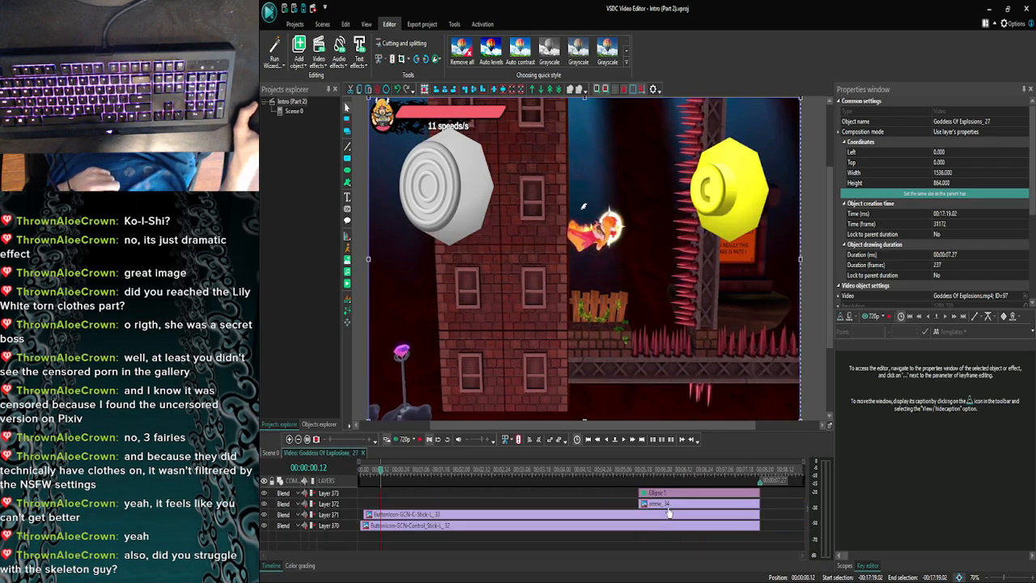
click(539, 526)
click(534, 516)
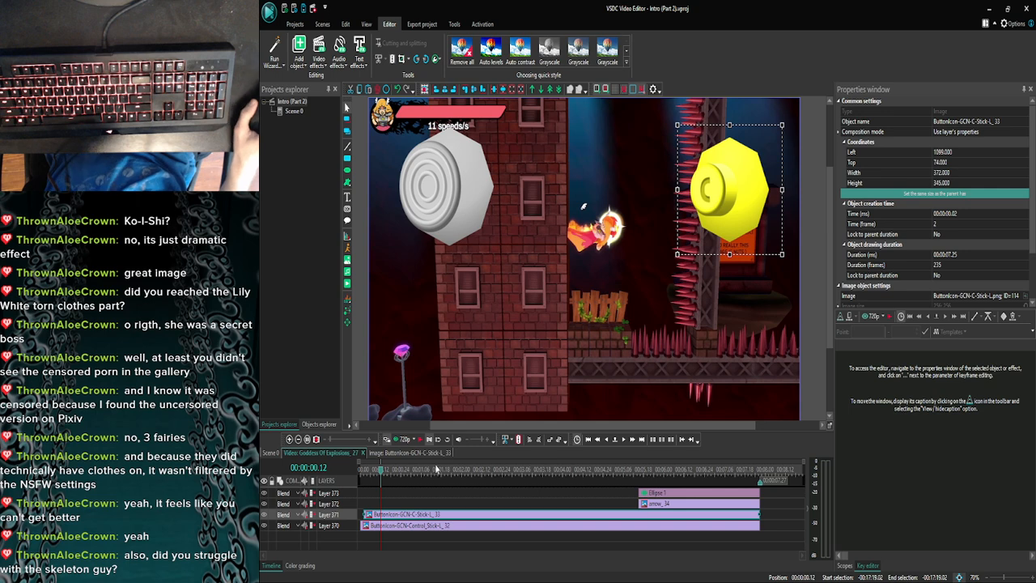
click(269, 453)
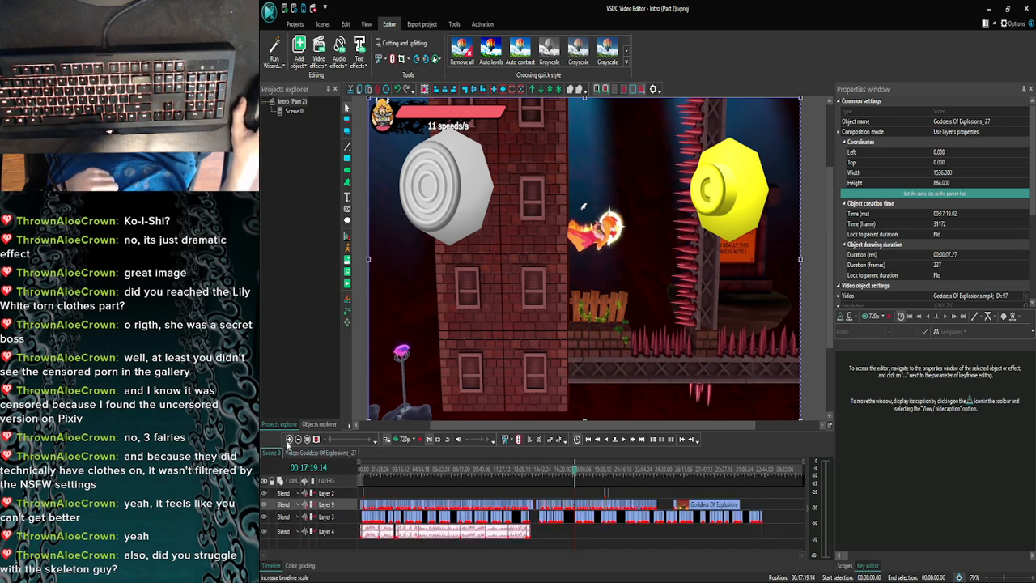
- Move ahead in the main scene to the spike pit clip at 00:23:54.18
click(289, 439)
click(289, 439)
click(289, 439)
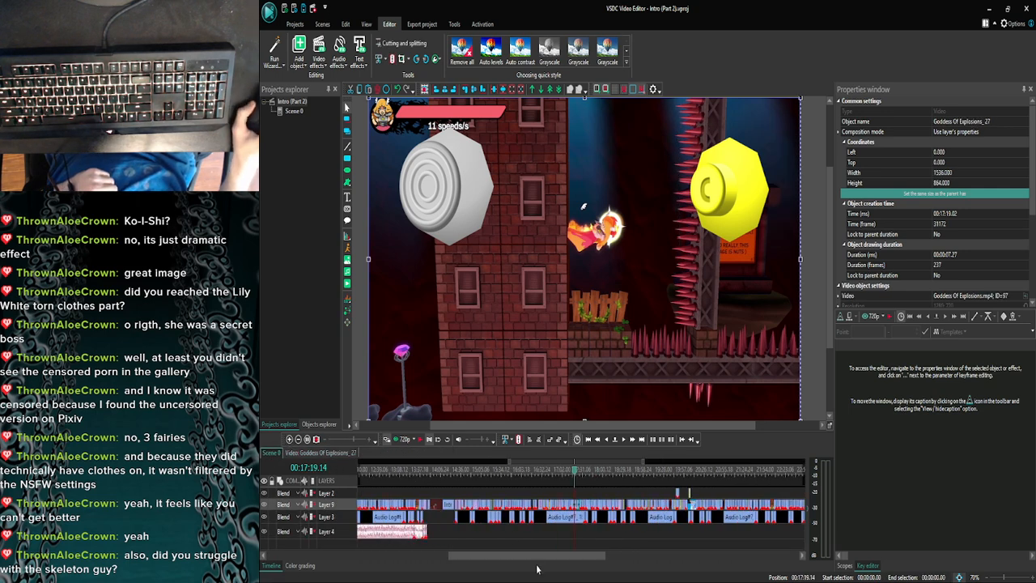
drag(531, 558, 614, 558)
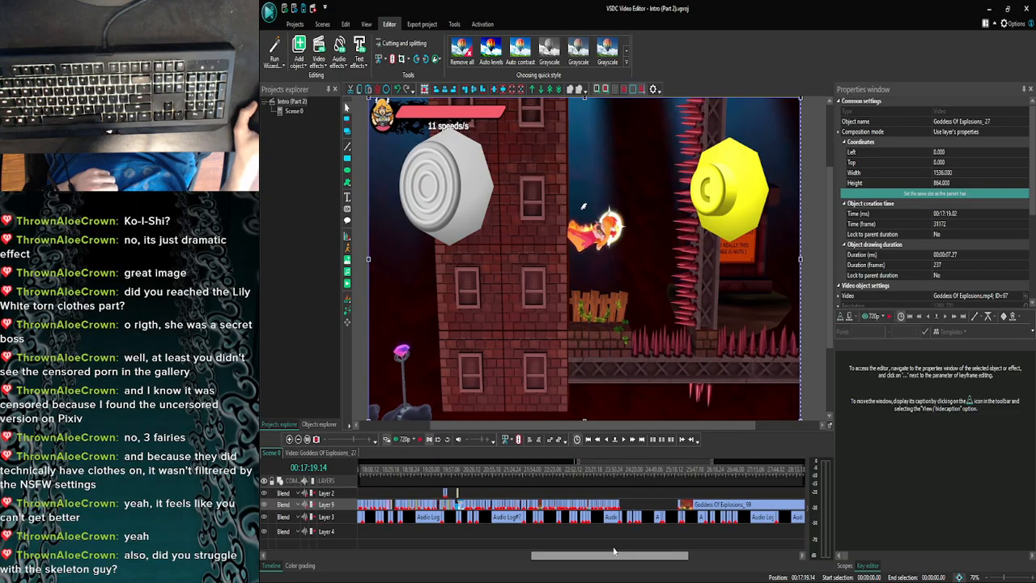
click(617, 477)
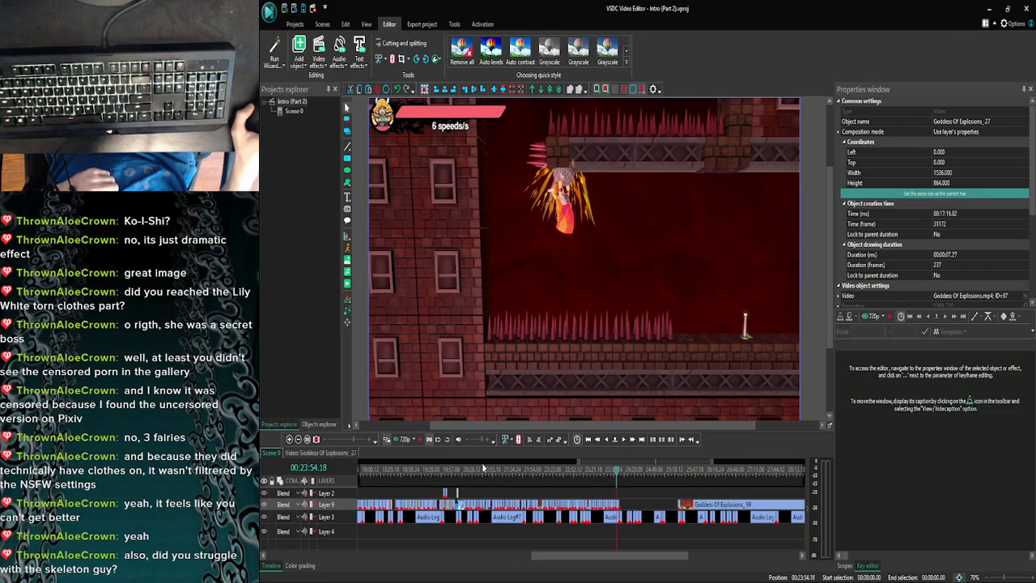
click(298, 439)
click(298, 439)
click(298, 439)
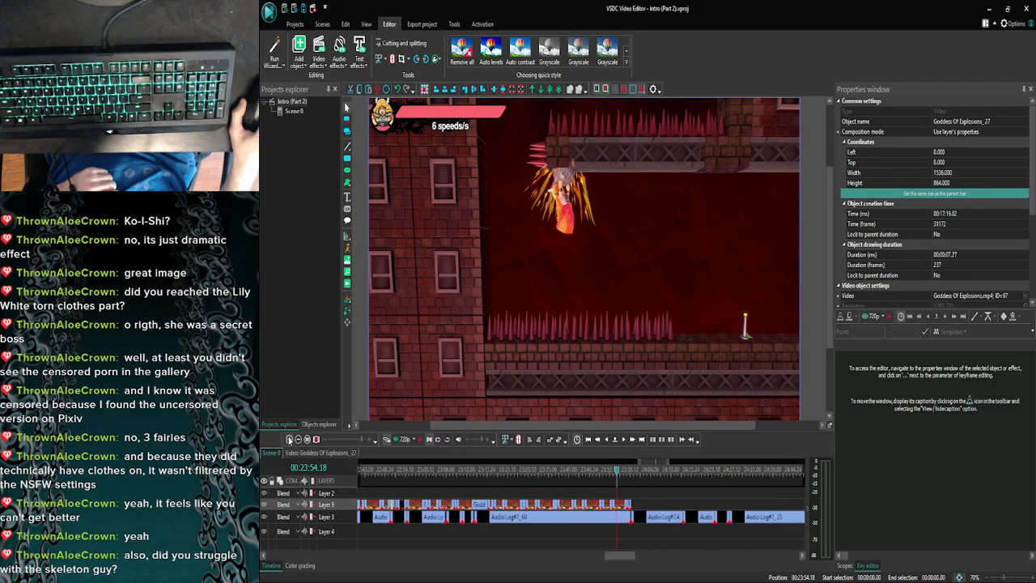
- Review the spike pit clips from 00:23:56.17 back to 00:23:30.03
drag(617, 472, 623, 475)
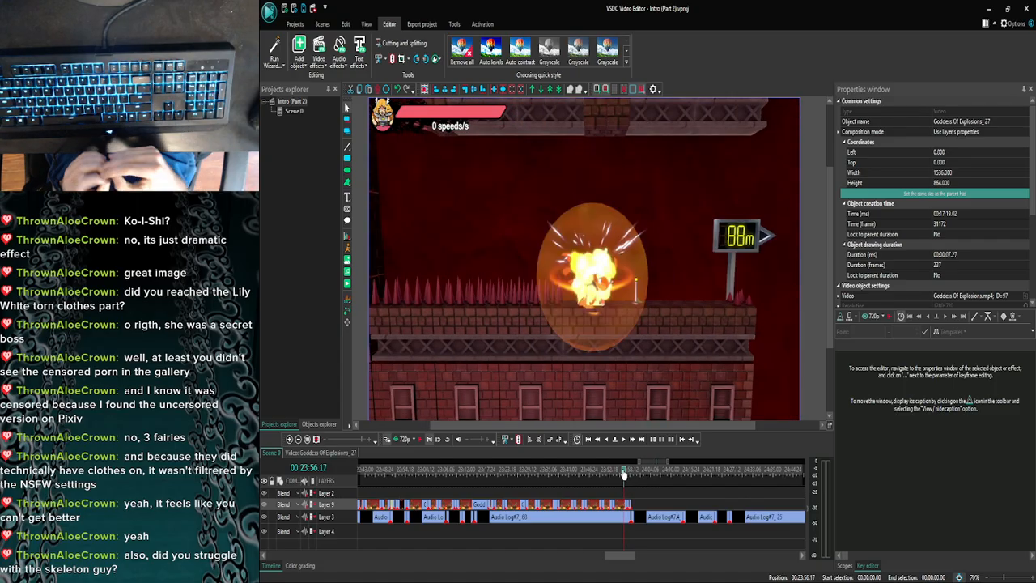
drag(623, 475, 578, 477)
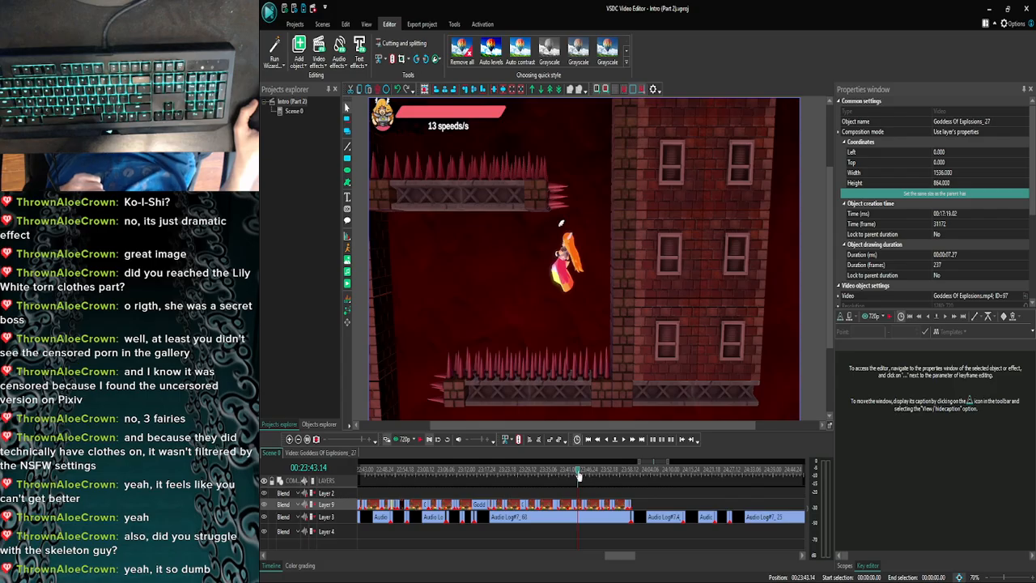
drag(579, 478, 531, 478)
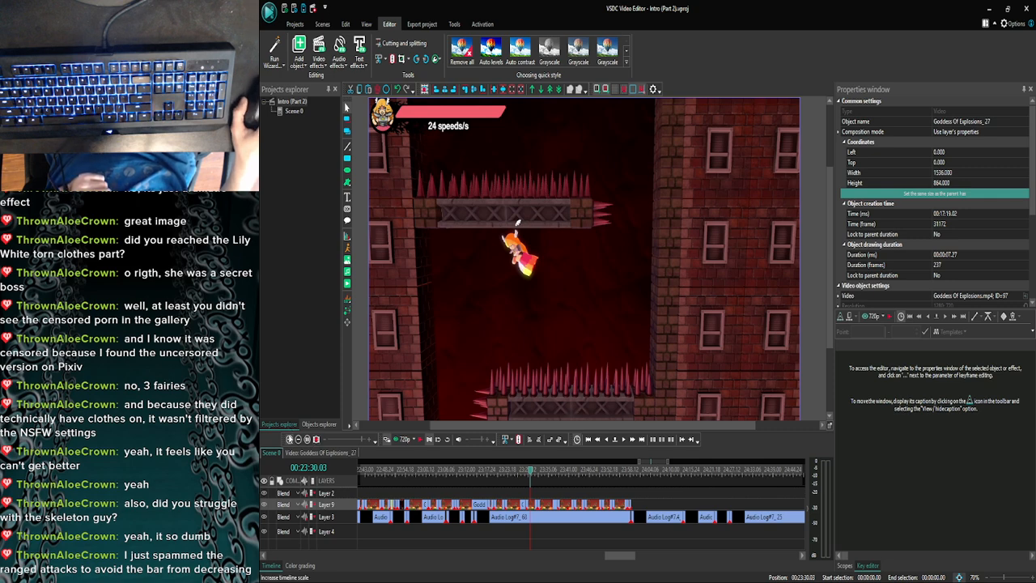
- Examine the wall jump and its control stick overlay closely between 00:23:27.09 and 00:23:30.03
scroll(531, 483, up, 4)
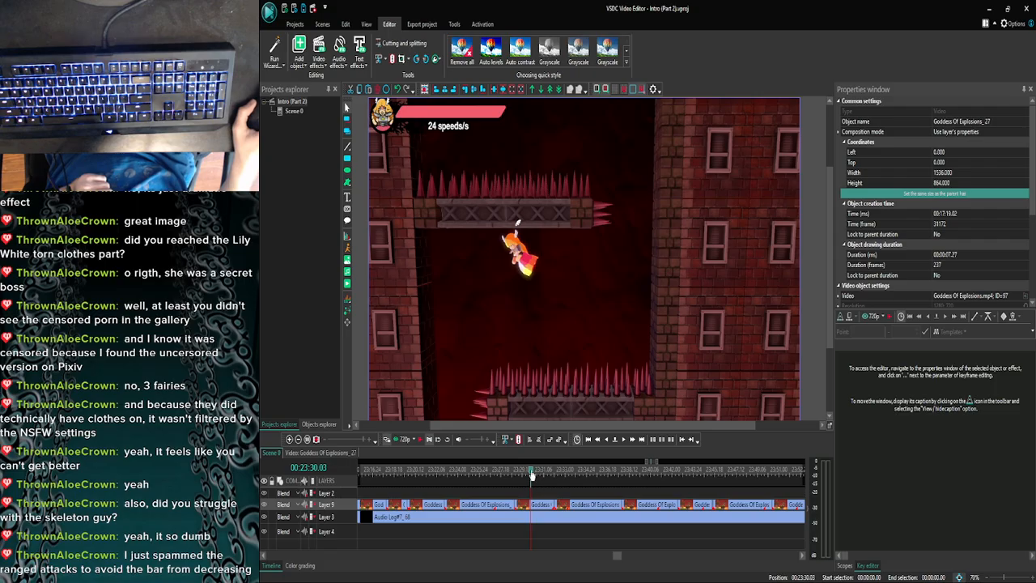
drag(532, 473, 511, 478)
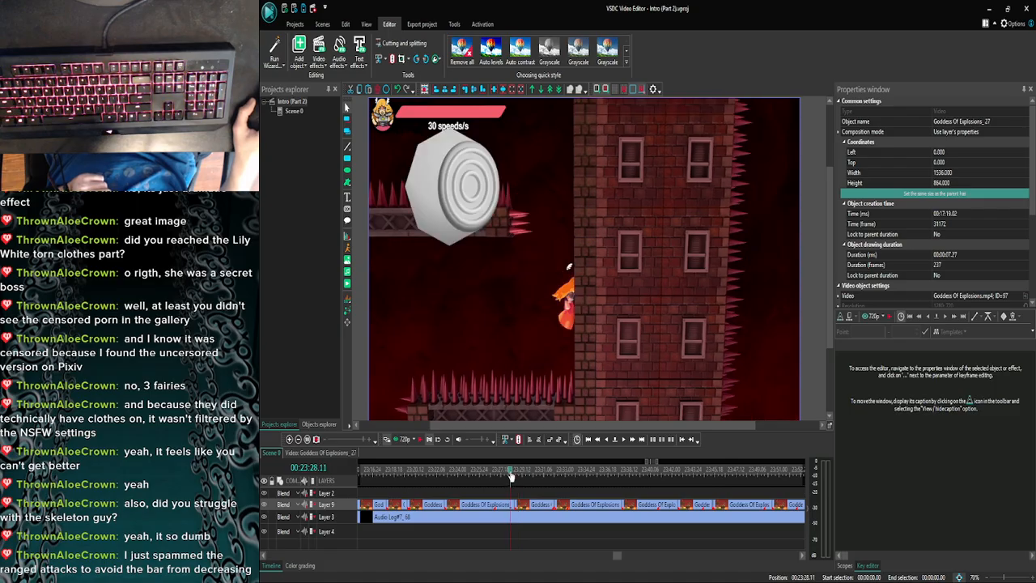
drag(510, 477, 514, 478)
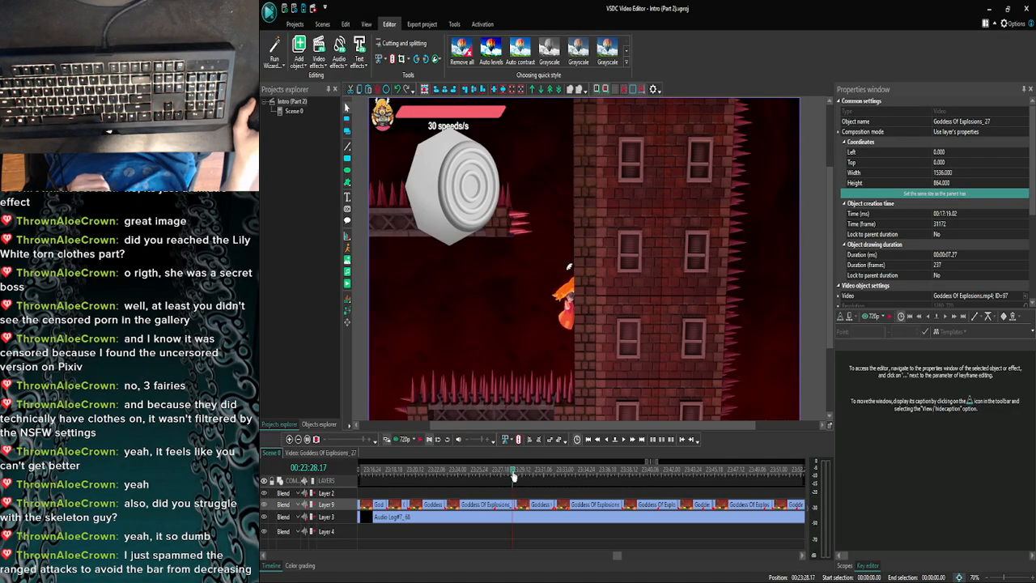
drag(514, 477, 520, 478)
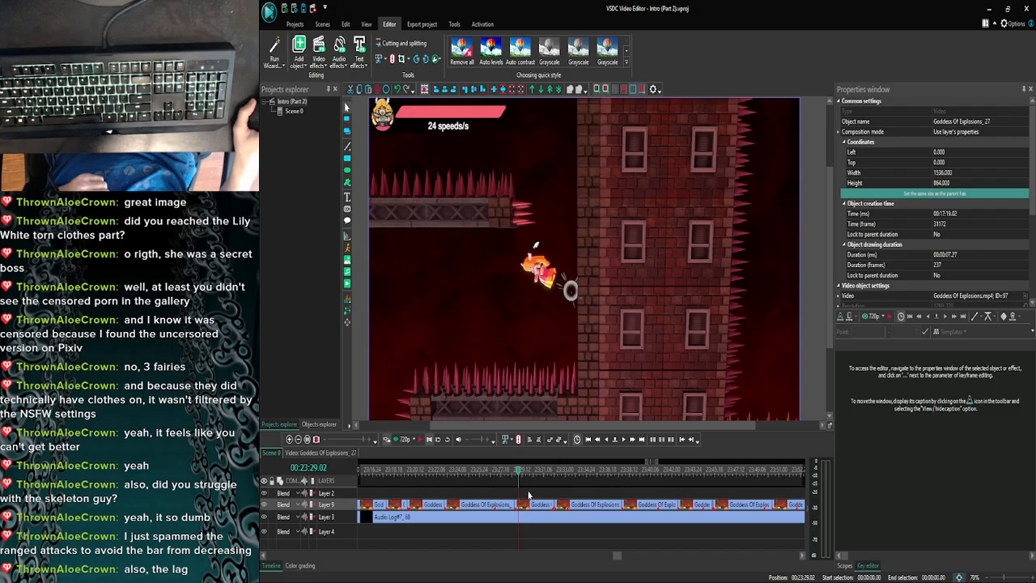
drag(519, 477, 524, 477)
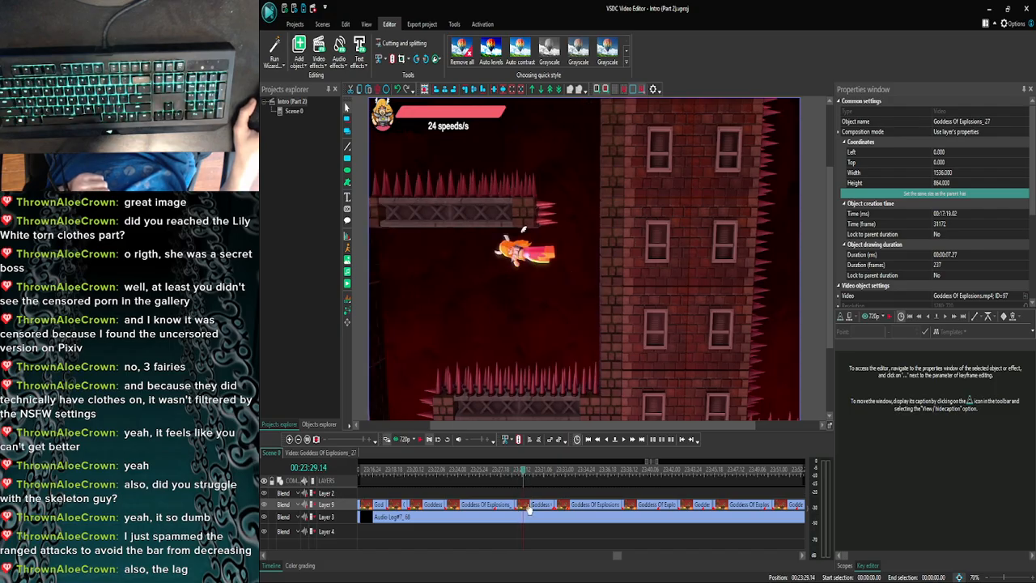
click(501, 474)
click(518, 476)
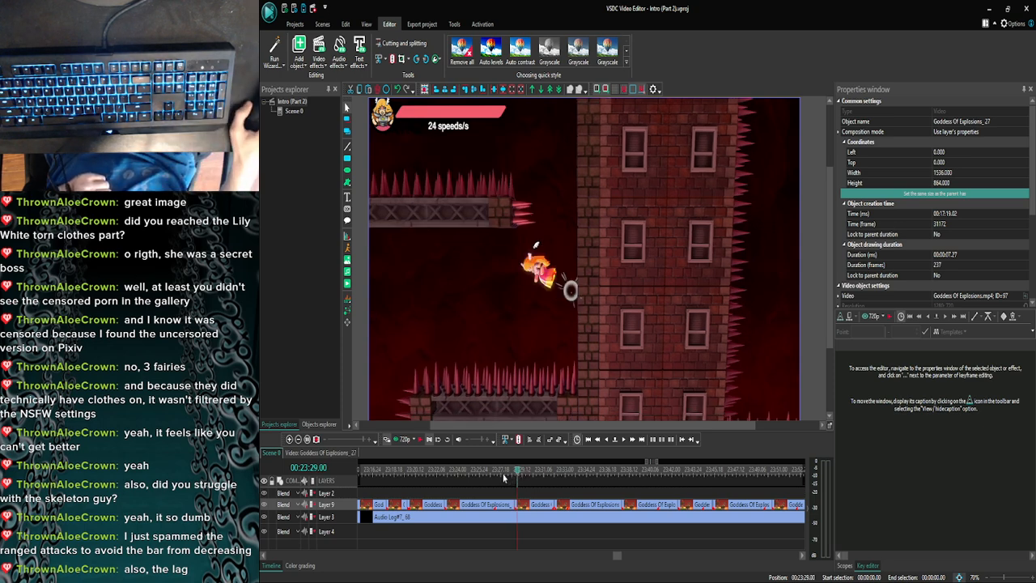
click(497, 476)
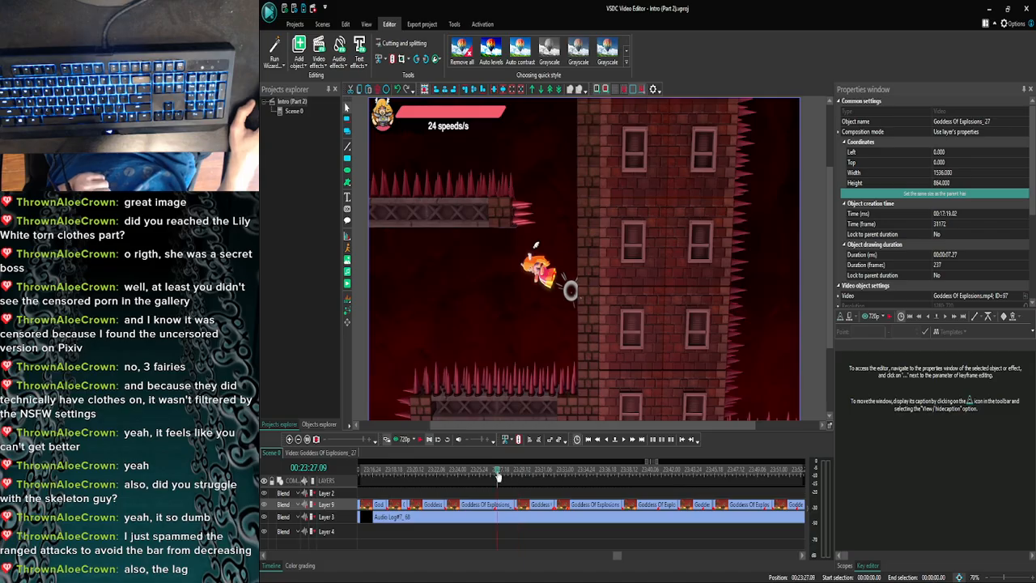
- Paste the yellow C-stick overlay at the start of the Goddess Of Explosions_87 clip and shorten its duration to 00:00:05.24
click(469, 477)
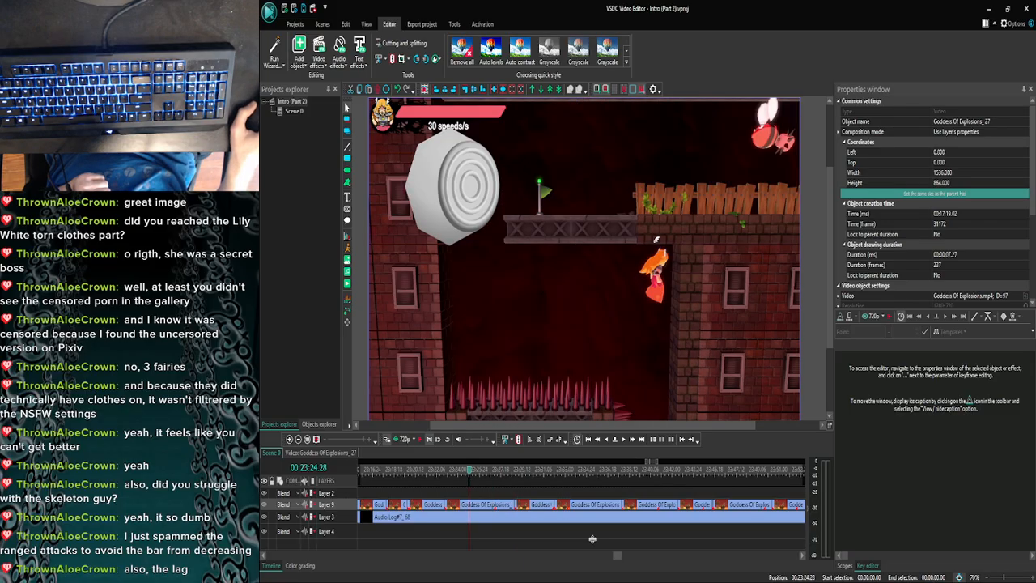
double_click(468, 503)
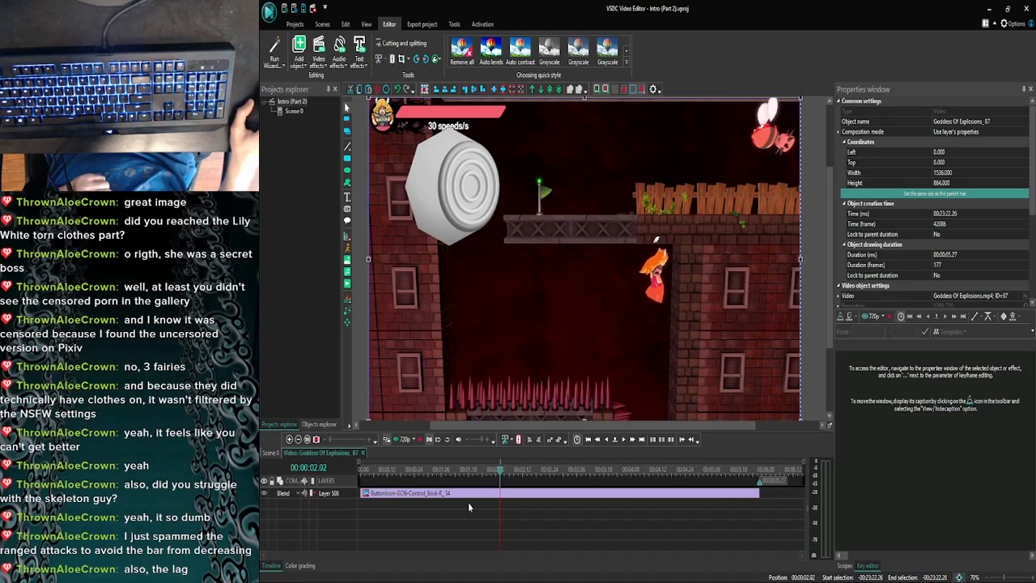
key(Home)
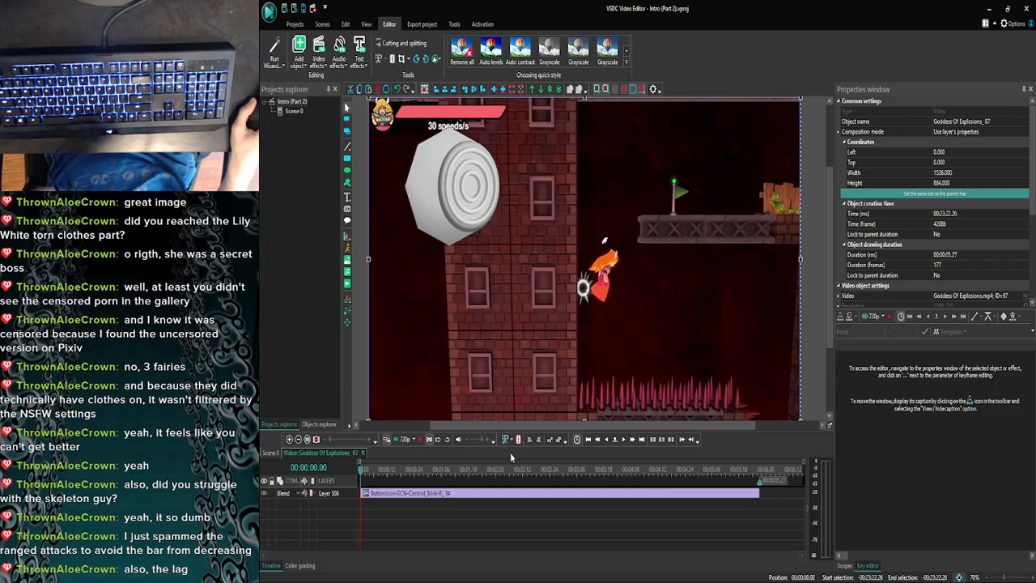
key(ctrl+v)
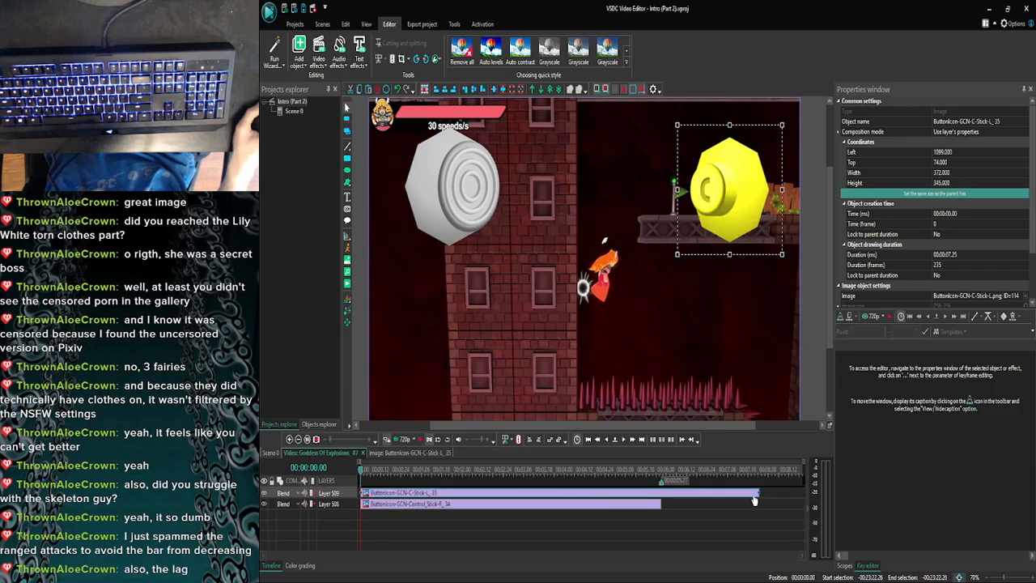
drag(758, 490, 655, 491)
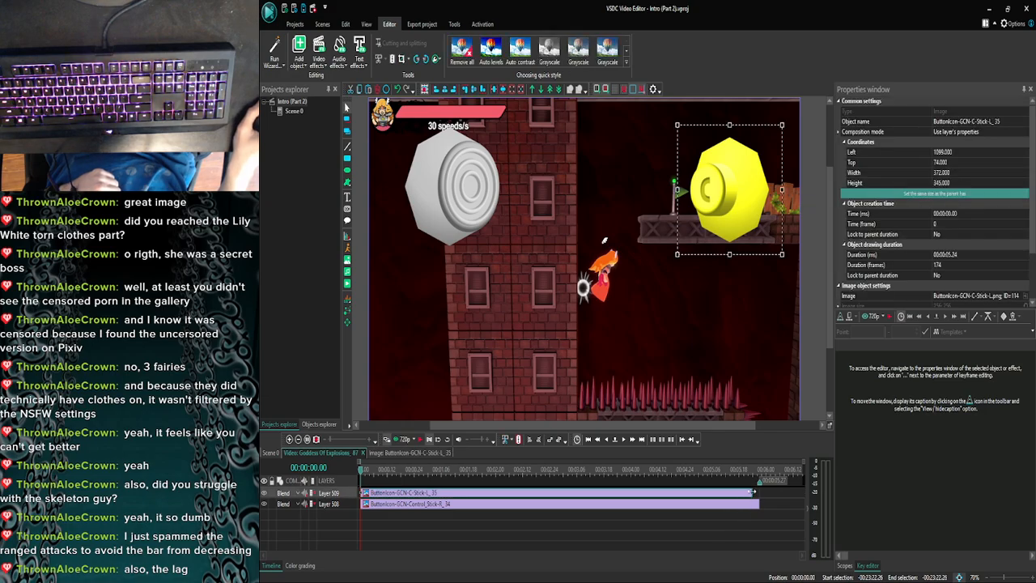
- Trim the yellow C-stick overlay so that it ends at 00:00:01.22 in the Goddess Of Explosions_87 clip
click(761, 494)
click(625, 440)
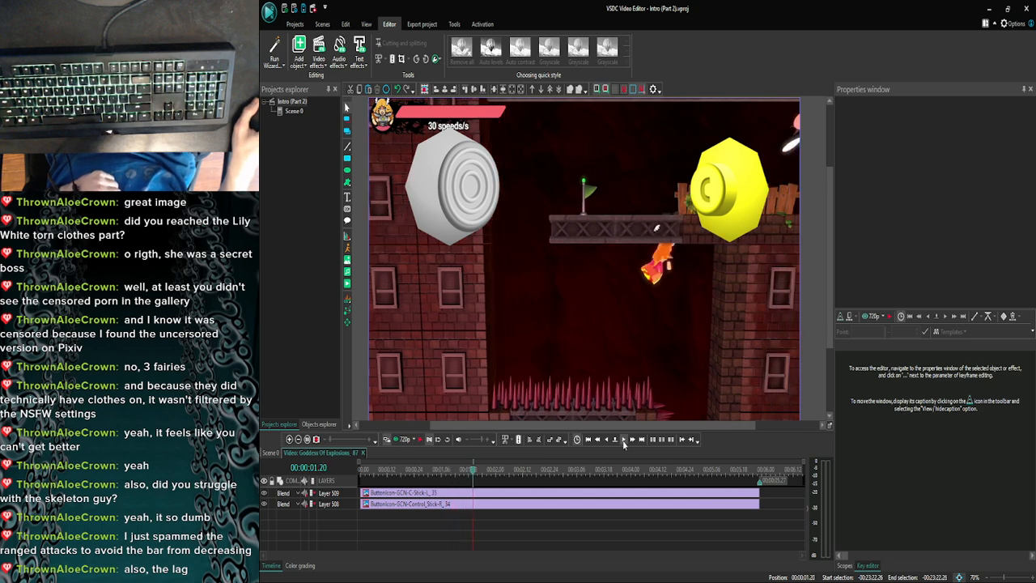
click(647, 493)
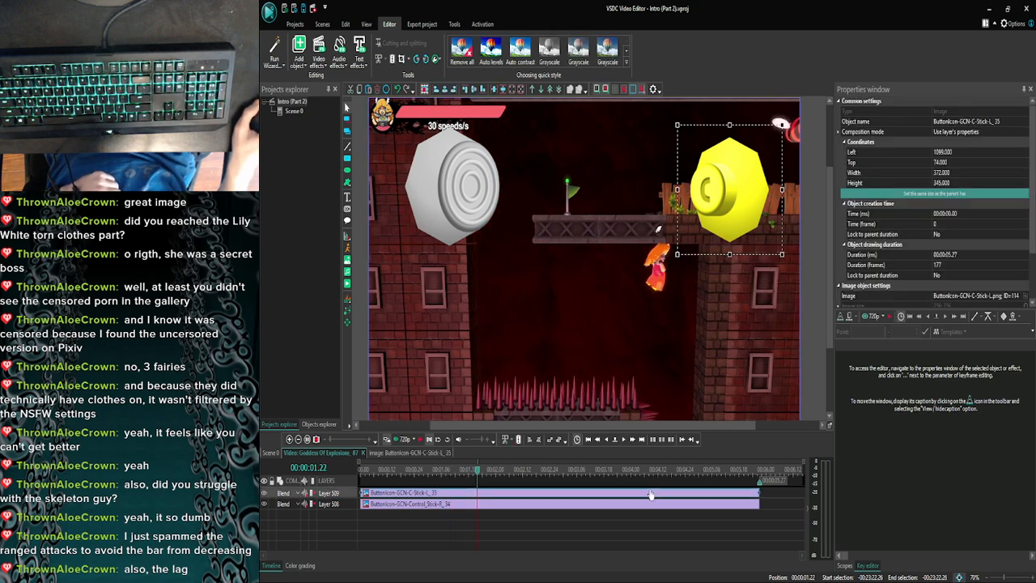
drag(758, 491, 472, 490)
click(558, 490)
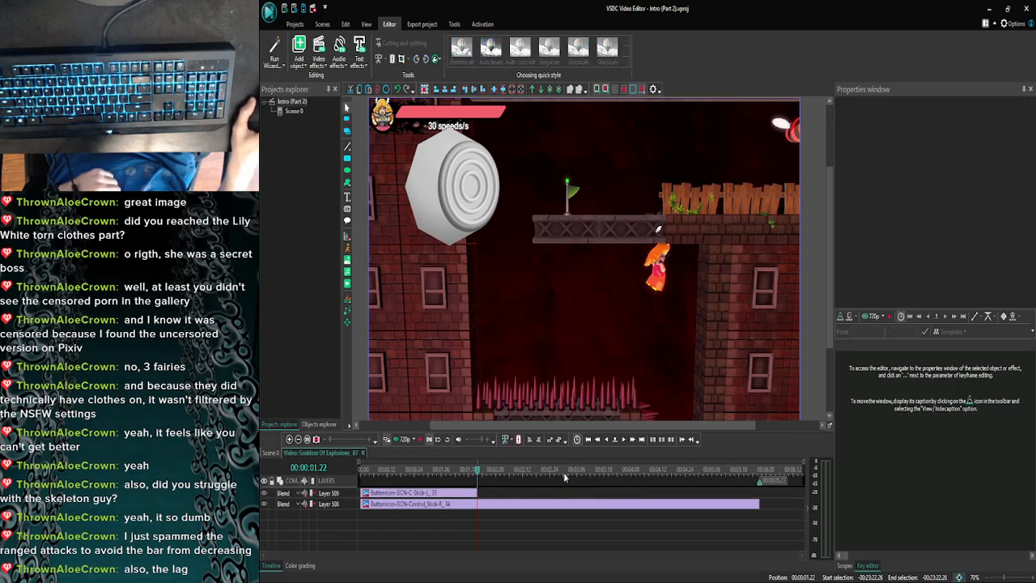
- Examine the character's slide down the brick wall frame by frame from 00:00:01.22 to 00:00:04.05
click(623, 440)
click(622, 441)
click(622, 440)
click(622, 442)
click(623, 442)
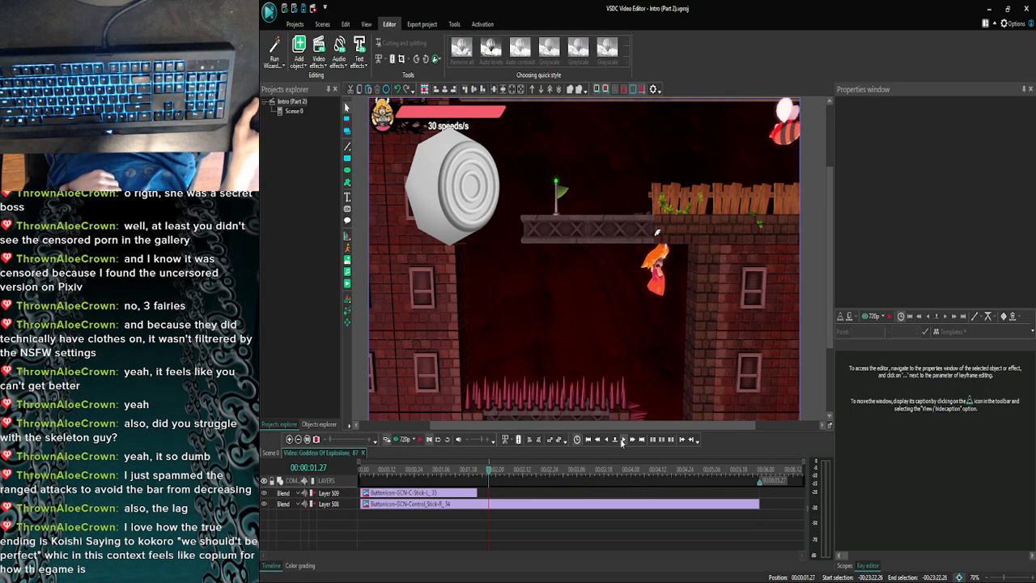
click(622, 442)
click(622, 442)
click(622, 442)
click(622, 441)
click(622, 442)
click(622, 442)
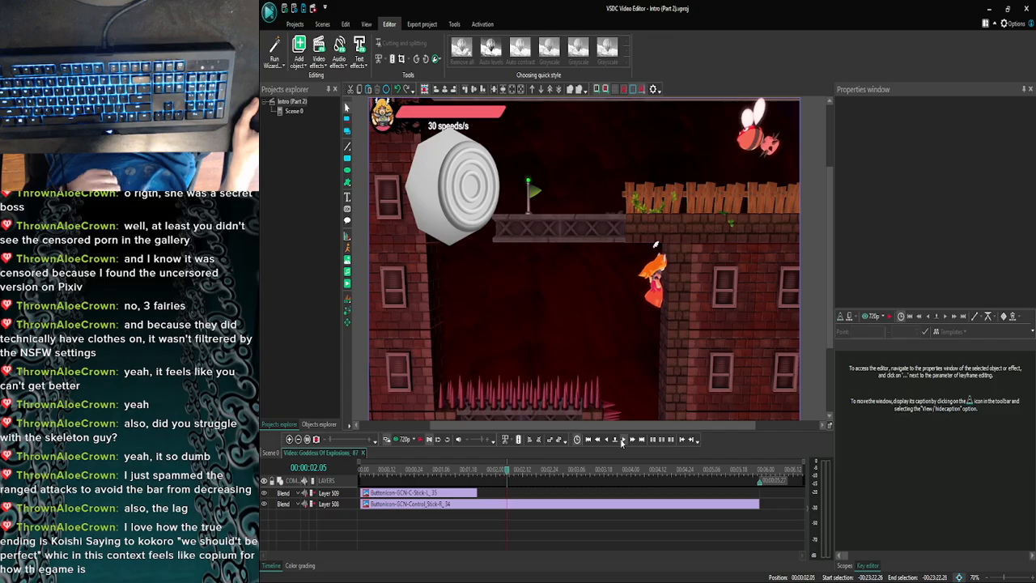
click(623, 442)
click(622, 442)
click(622, 442)
click(622, 442)
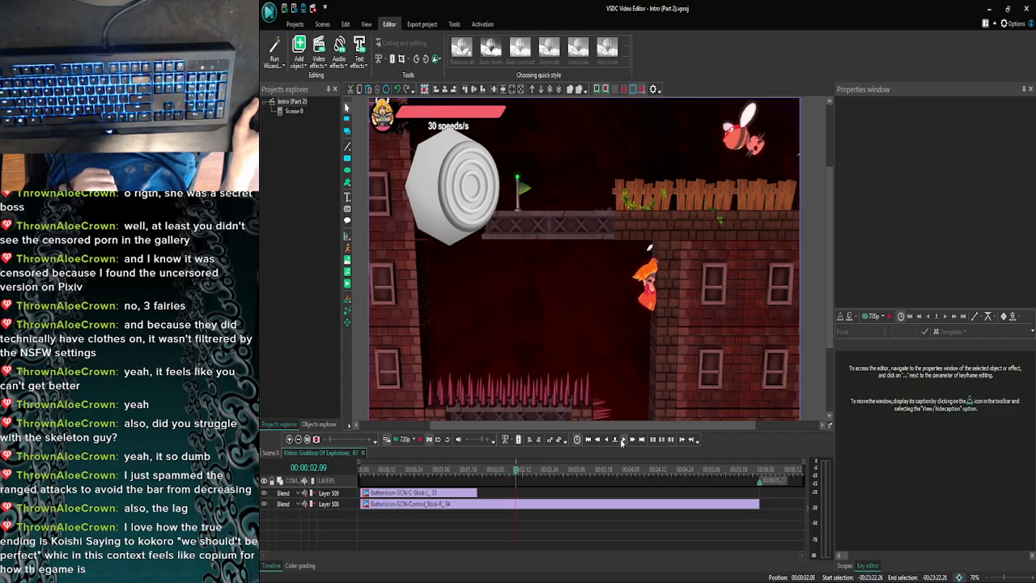
click(632, 441)
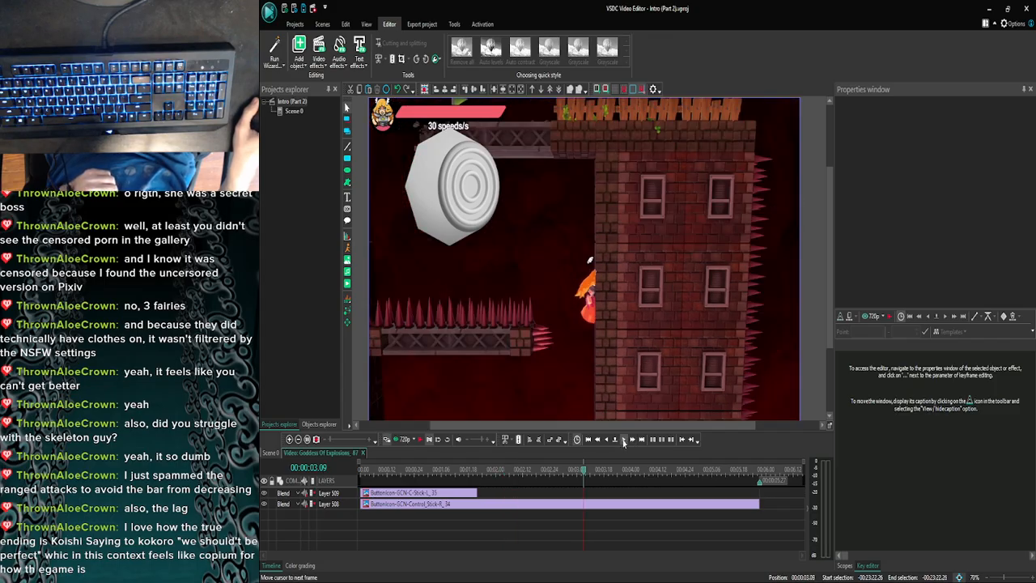
click(622, 442)
click(622, 442)
click(622, 442)
click(622, 442)
click(622, 442)
click(622, 442)
click(622, 442)
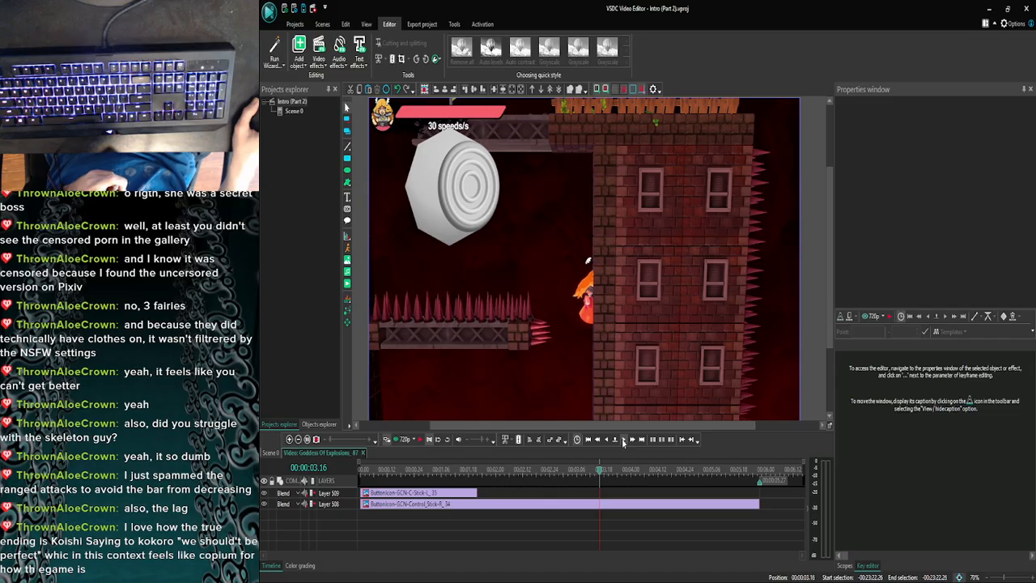
click(623, 442)
click(622, 442)
click(622, 442)
click(622, 442)
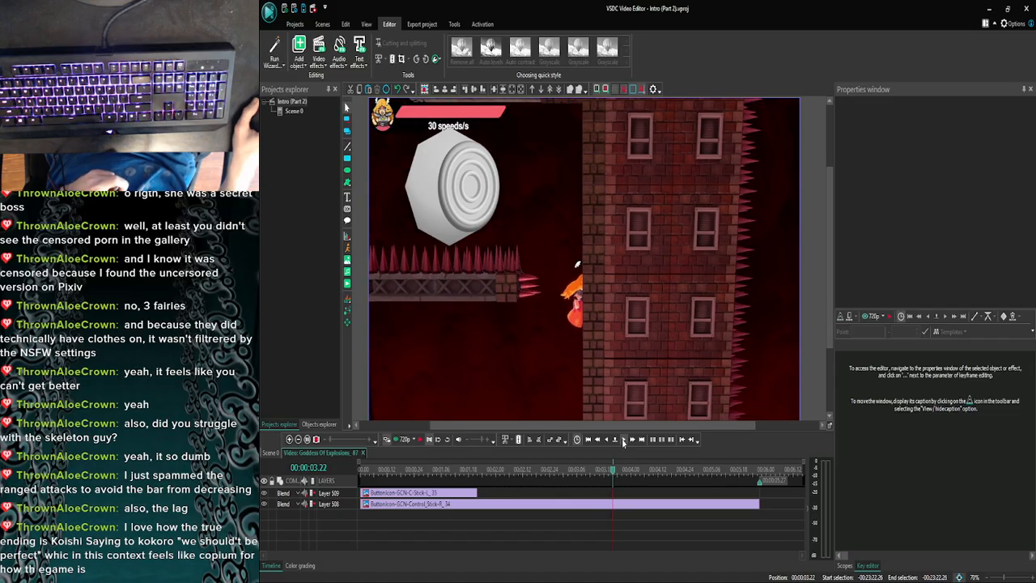
click(622, 441)
click(622, 442)
click(622, 442)
click(622, 442)
click(623, 441)
click(623, 442)
click(622, 442)
click(622, 442)
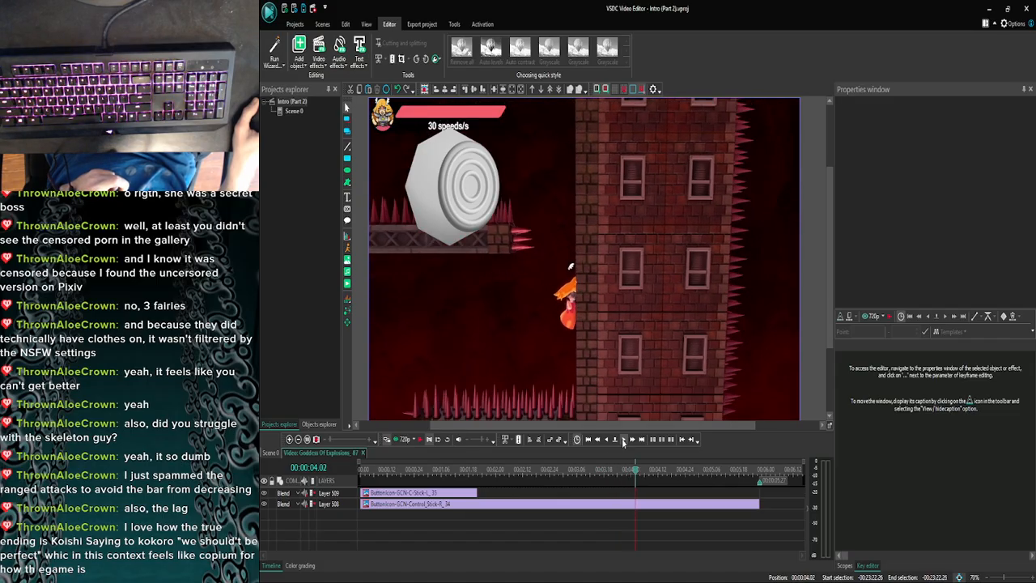
click(622, 442)
click(622, 442)
click(615, 441)
key(Escape)
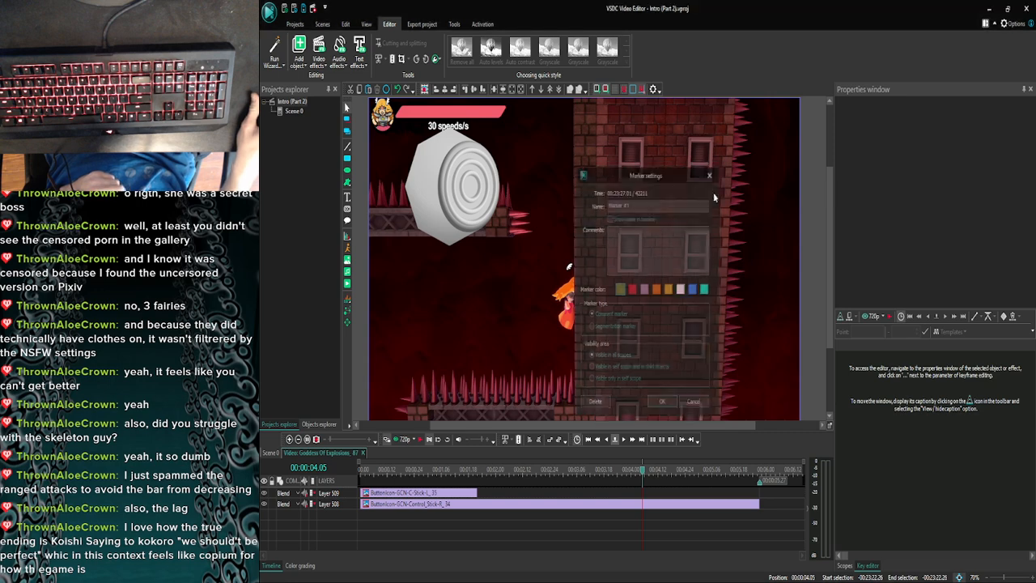
- Check the final frames of the Goddess Of Explosions_87 clip between 00:00:05.04 and 00:00:05.27
click(622, 442)
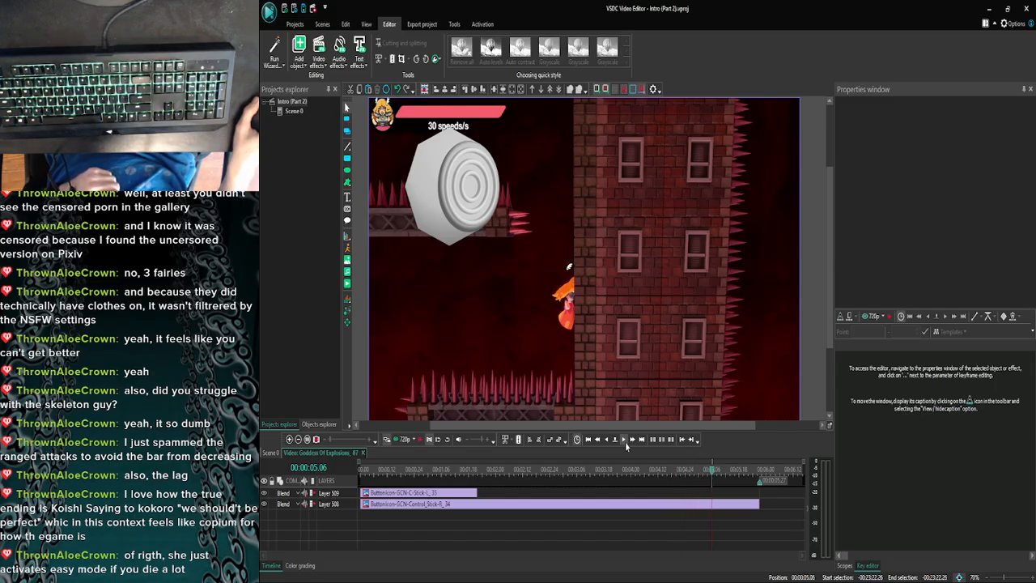
click(625, 443)
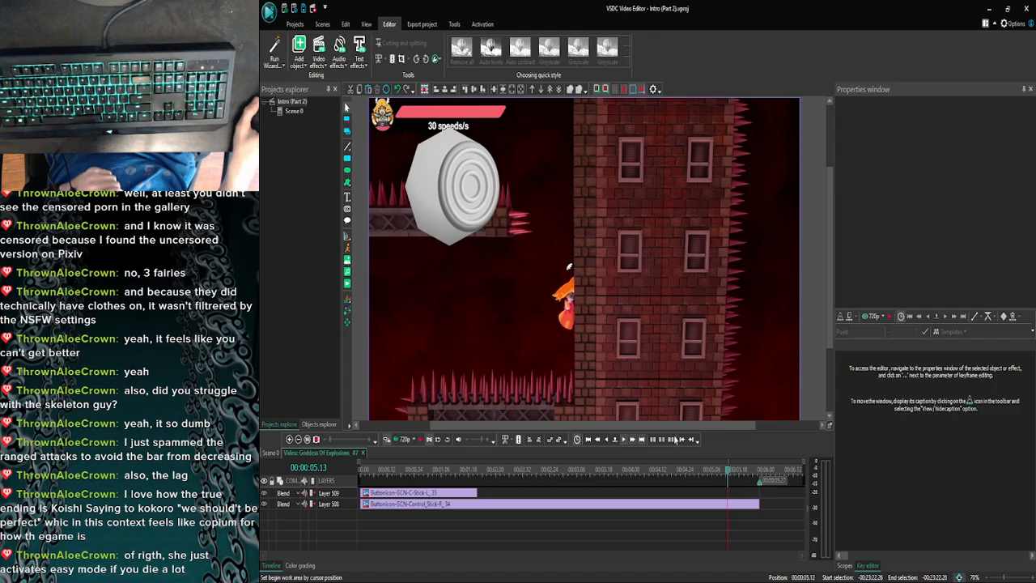
click(705, 472)
click(623, 442)
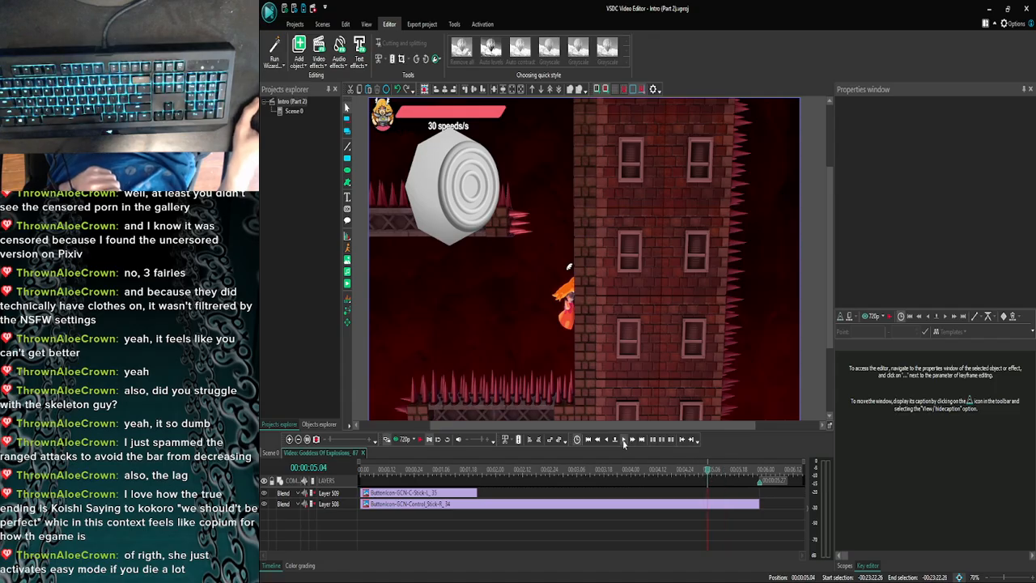
click(624, 441)
click(624, 442)
click(624, 442)
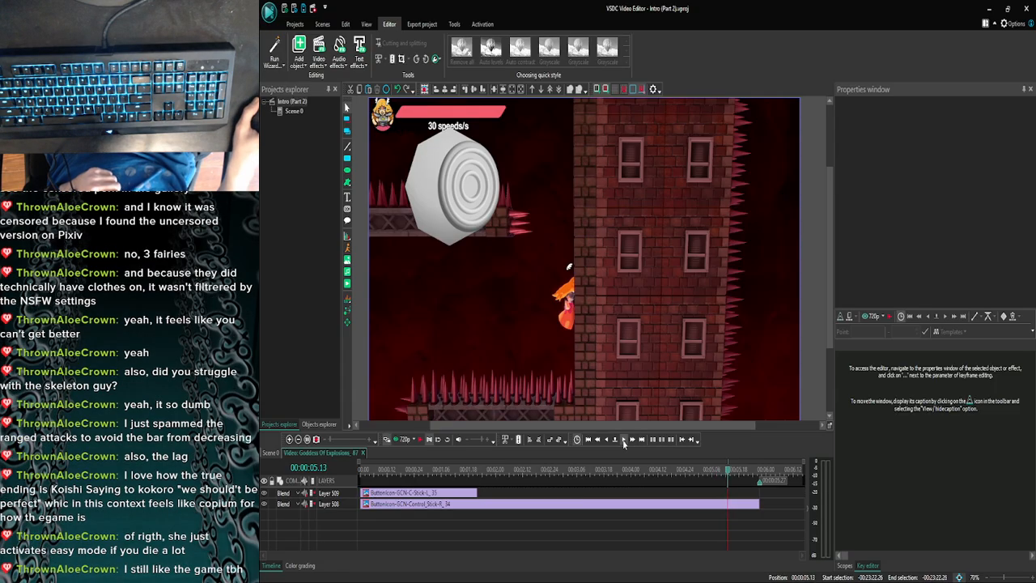
click(624, 442)
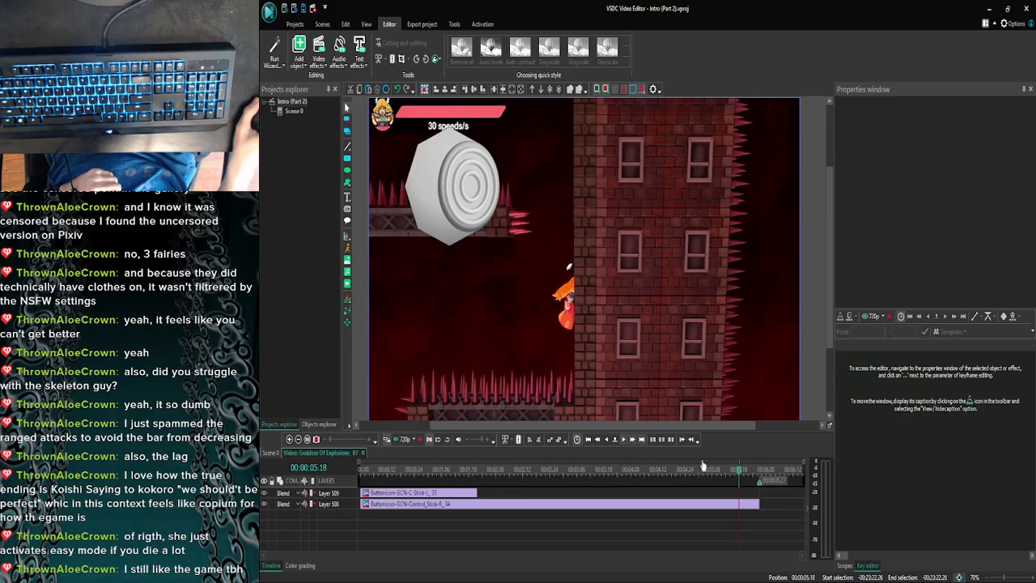
click(622, 442)
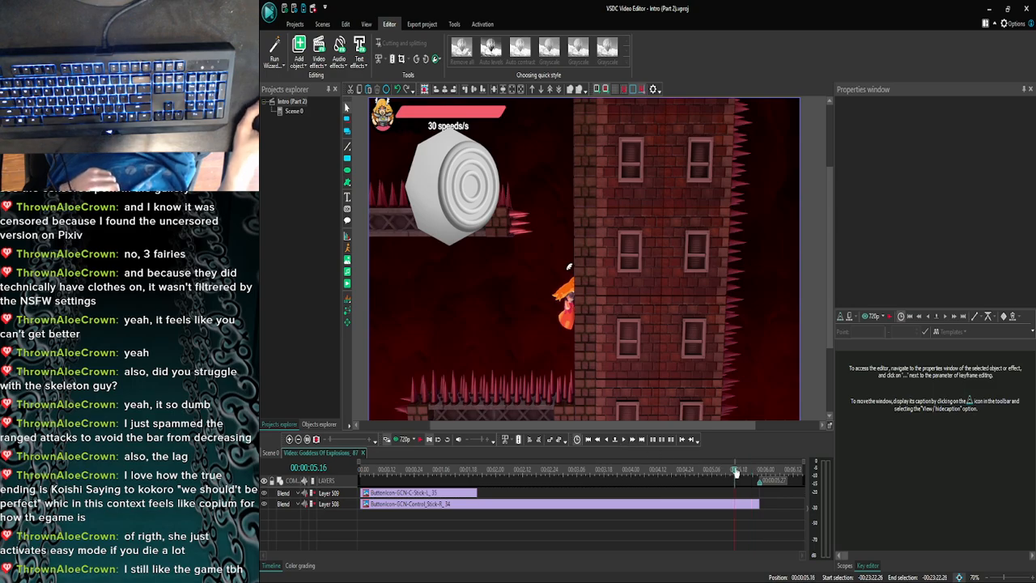
drag(736, 473, 750, 478)
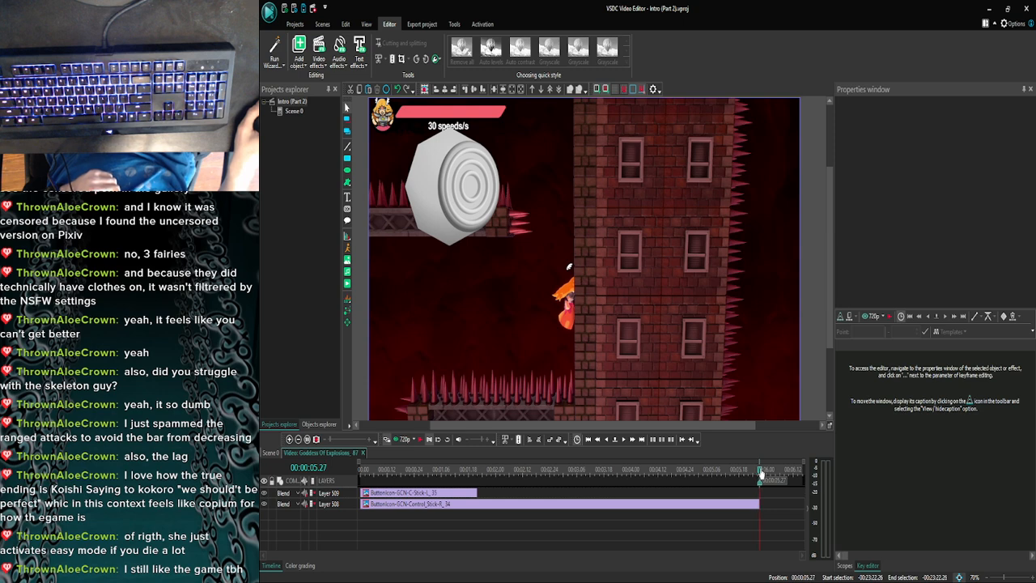
- Return to the main scene, open the Goddess Of Explosions_77 clip near 00:23:18.17 and copy its left-tilted control stick overlay
click(270, 453)
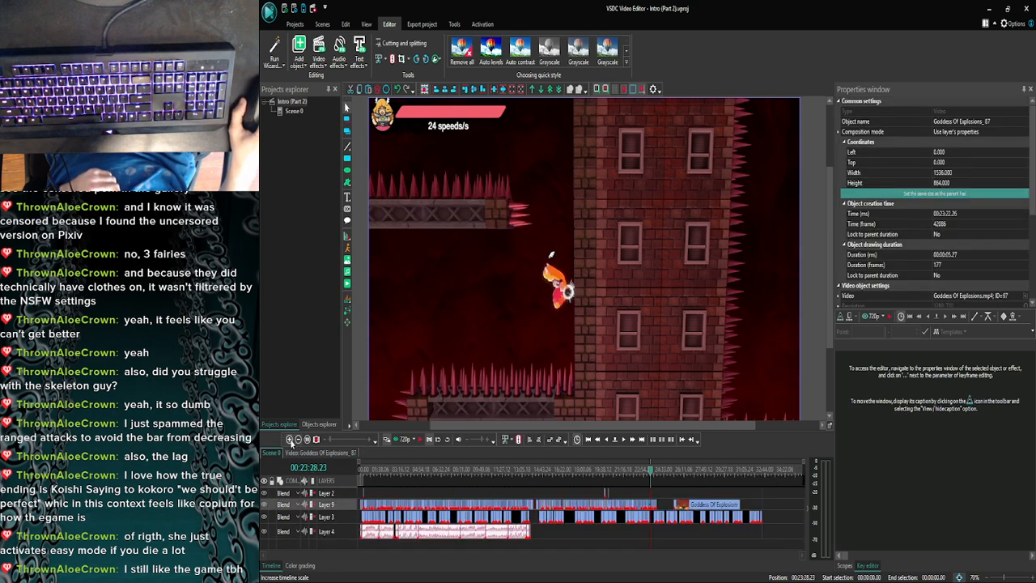
click(290, 439)
click(289, 439)
click(289, 439)
click(289, 439)
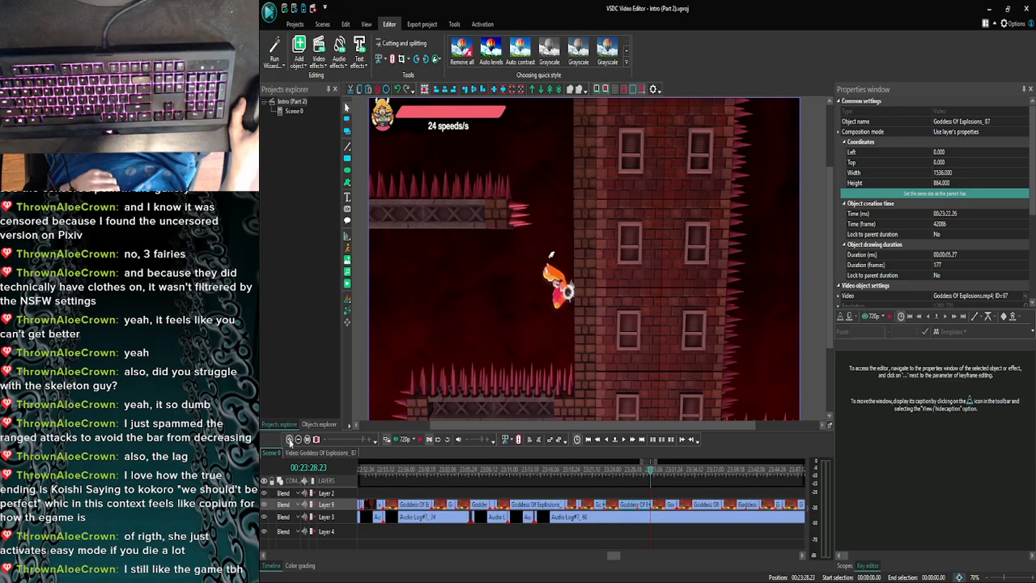
click(290, 439)
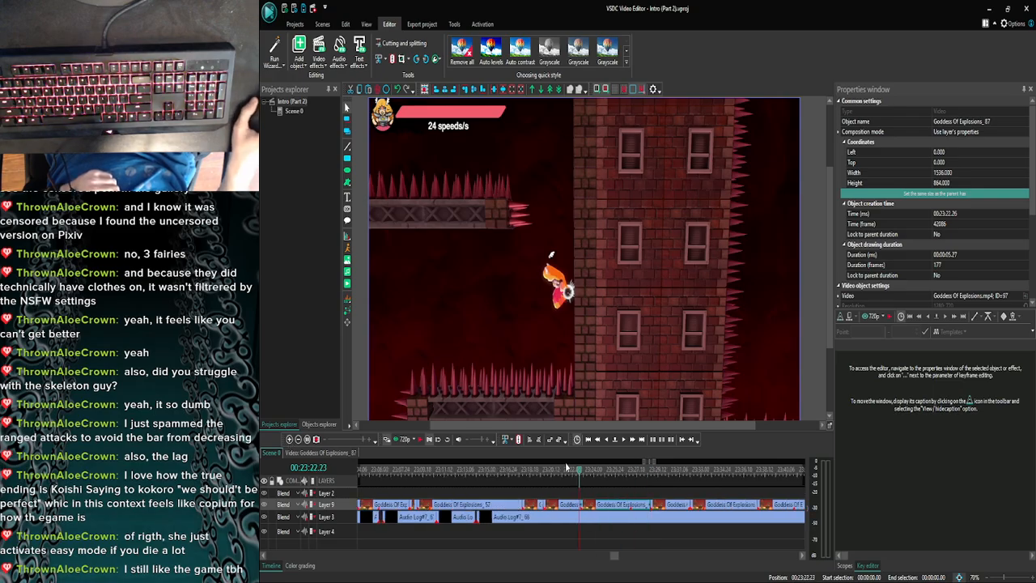
click(579, 477)
drag(568, 476, 529, 477)
double_click(526, 504)
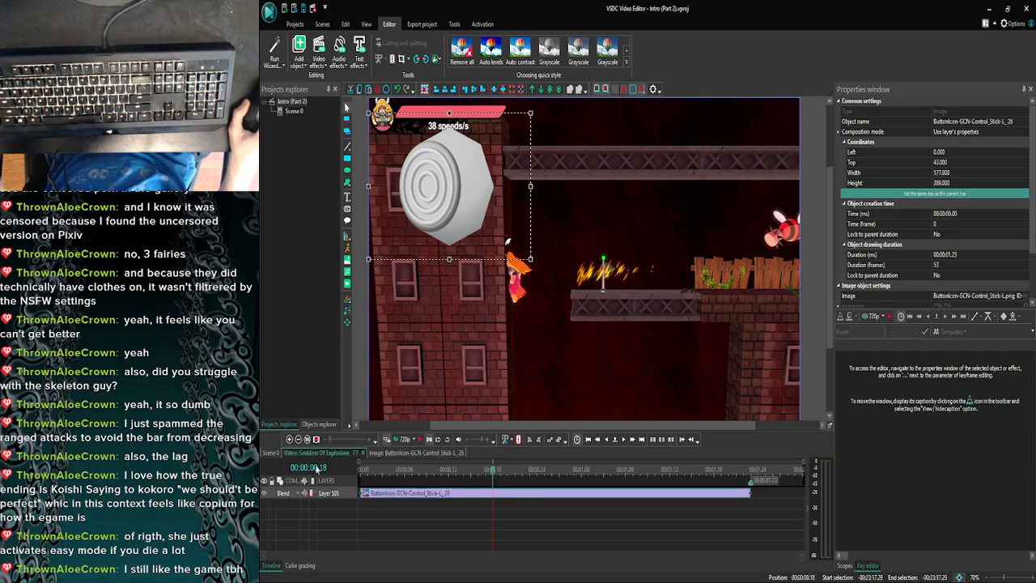
- Go back to the main scene, move to 00:23:29.13 and open the Goddess Of Explosions_88 clip
click(289, 440)
click(288, 440)
click(288, 440)
click(288, 440)
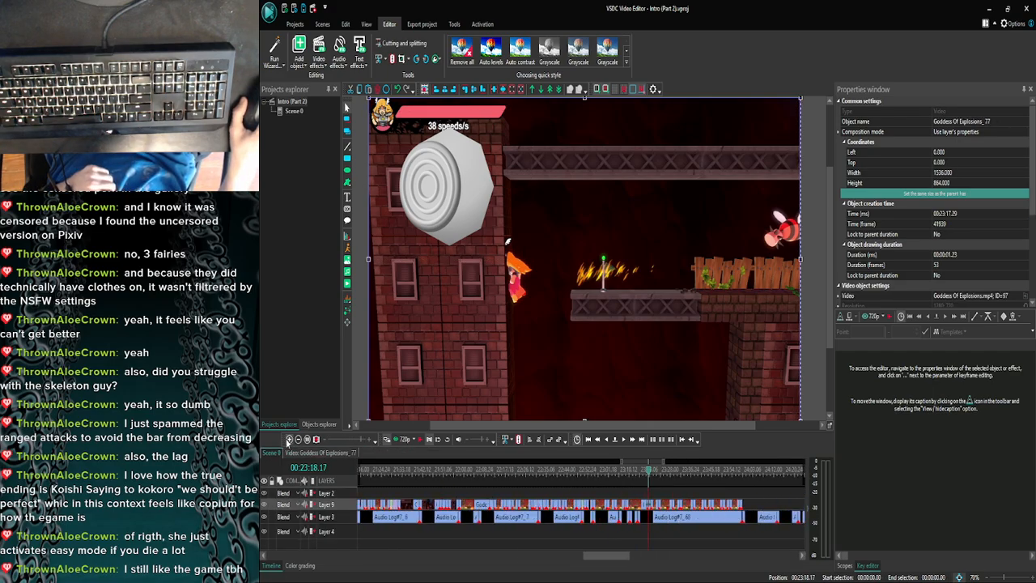
click(289, 440)
click(288, 440)
drag(615, 557, 619, 556)
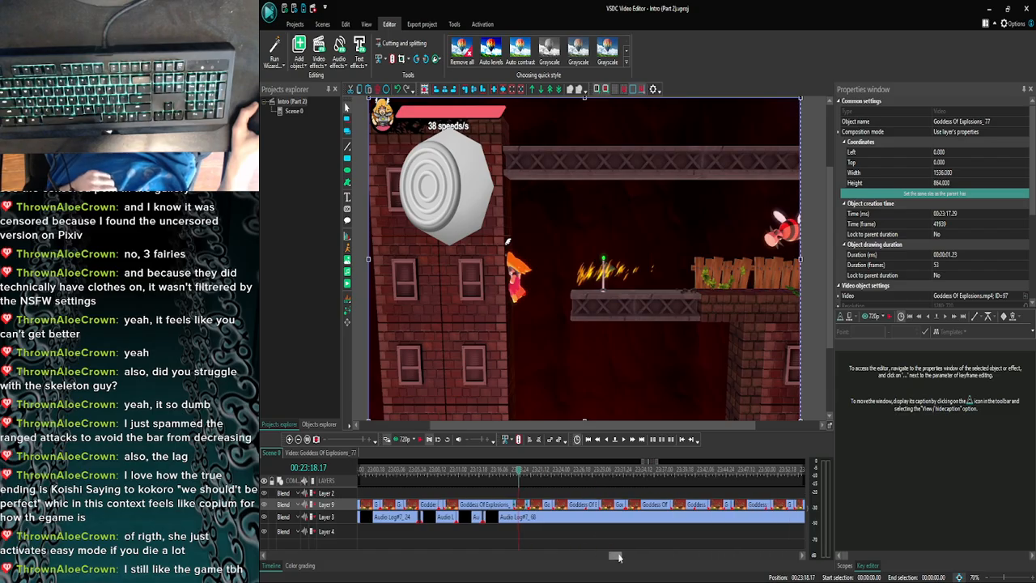
click(571, 476)
drag(571, 476, 605, 476)
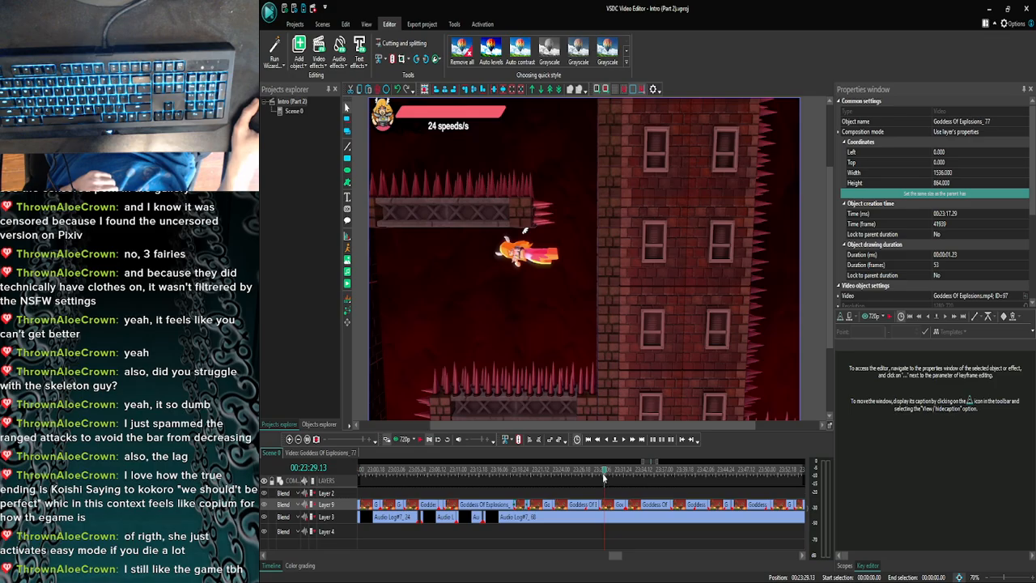
double_click(609, 504)
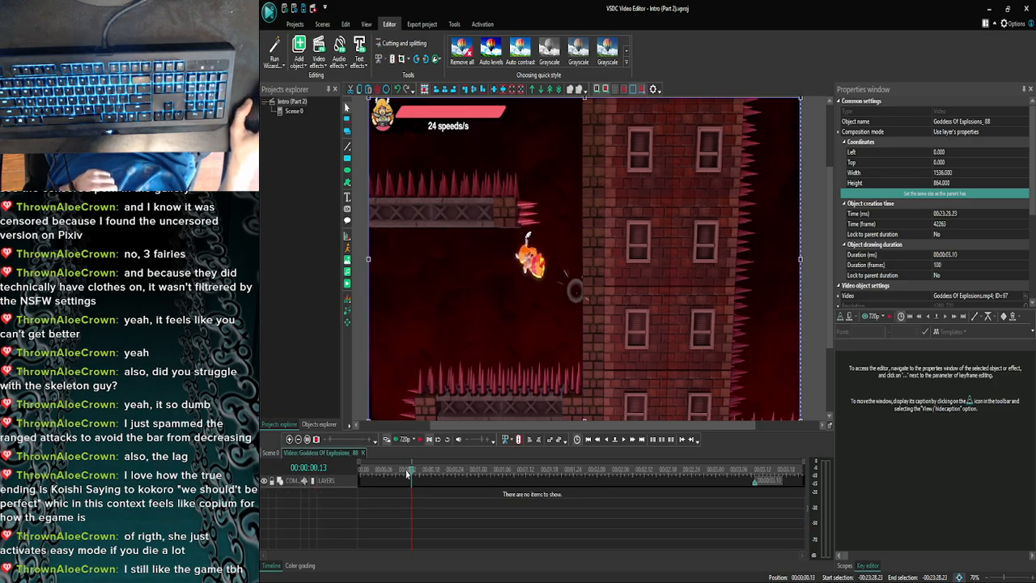
- Paste the left-tilted control stick overlay at 00:00:00.00, extend it to the clip's end at 00:00:03.10 and check the opening frames
drag(411, 477, 323, 482)
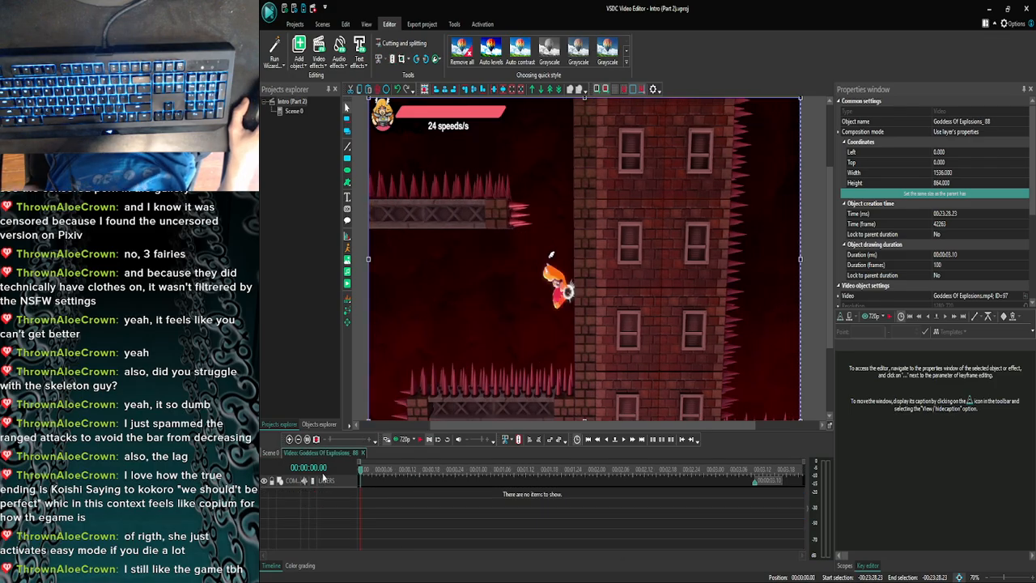
key(ctrl+v)
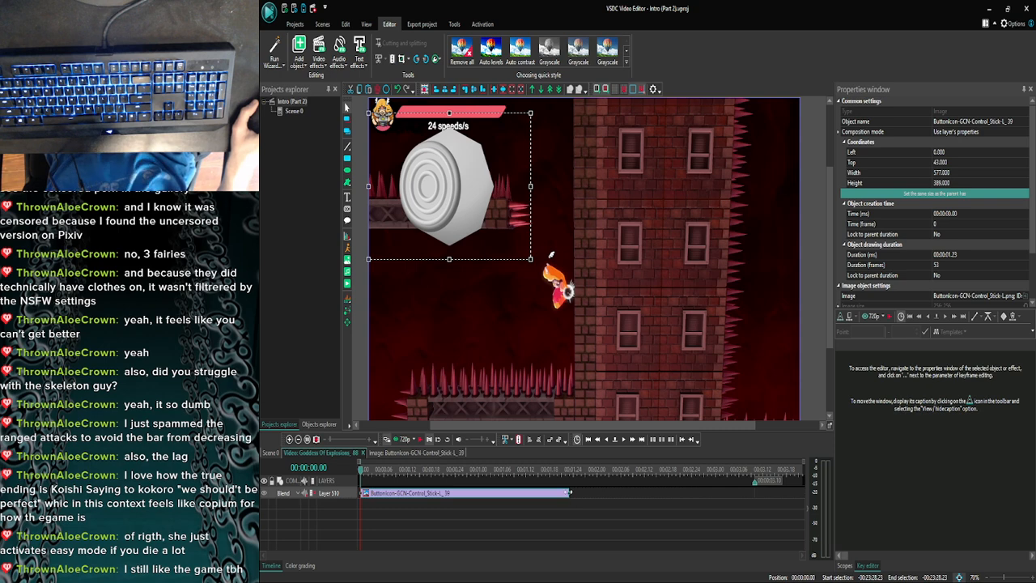
drag(570, 492, 748, 498)
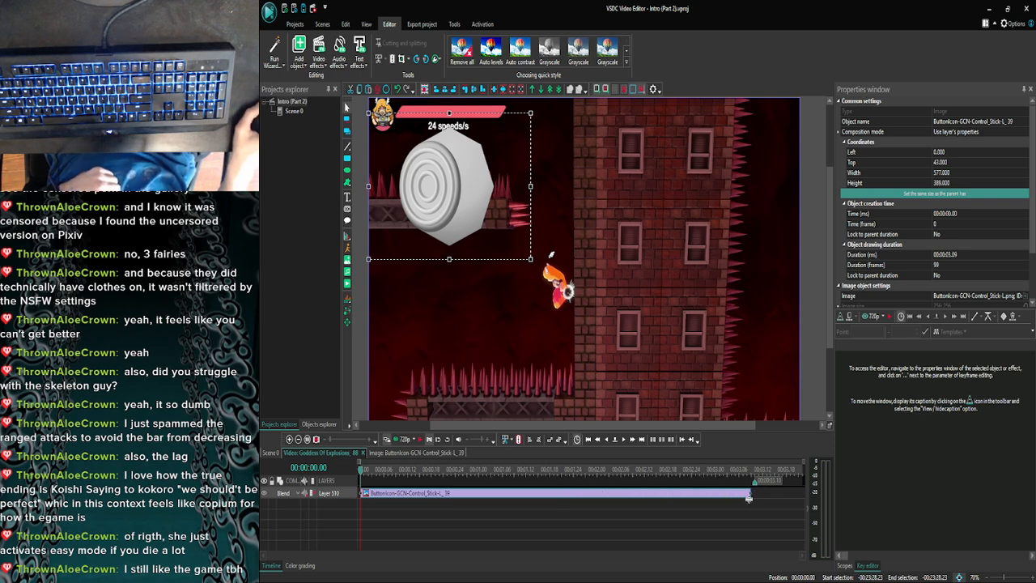
click(753, 505)
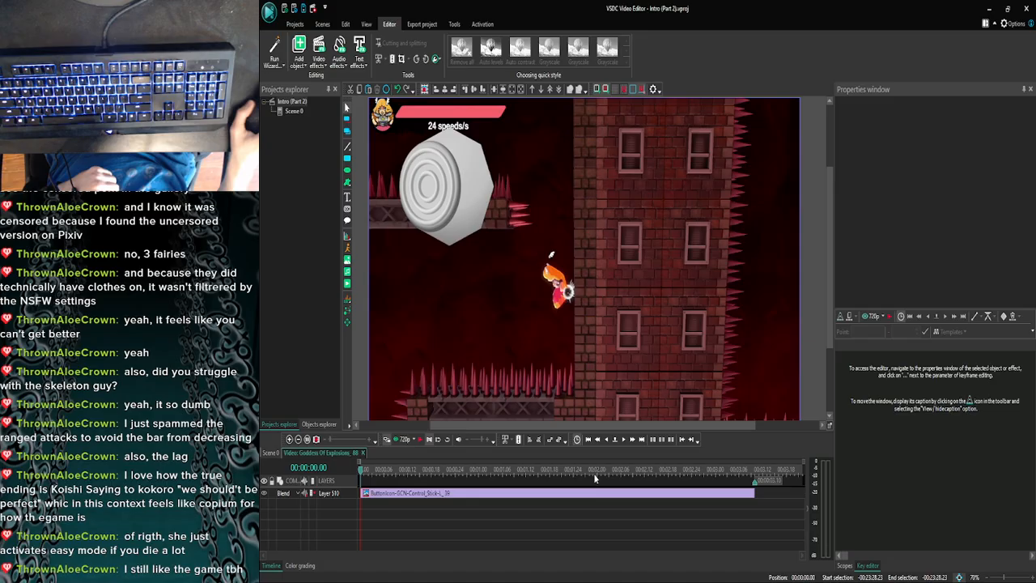
click(623, 439)
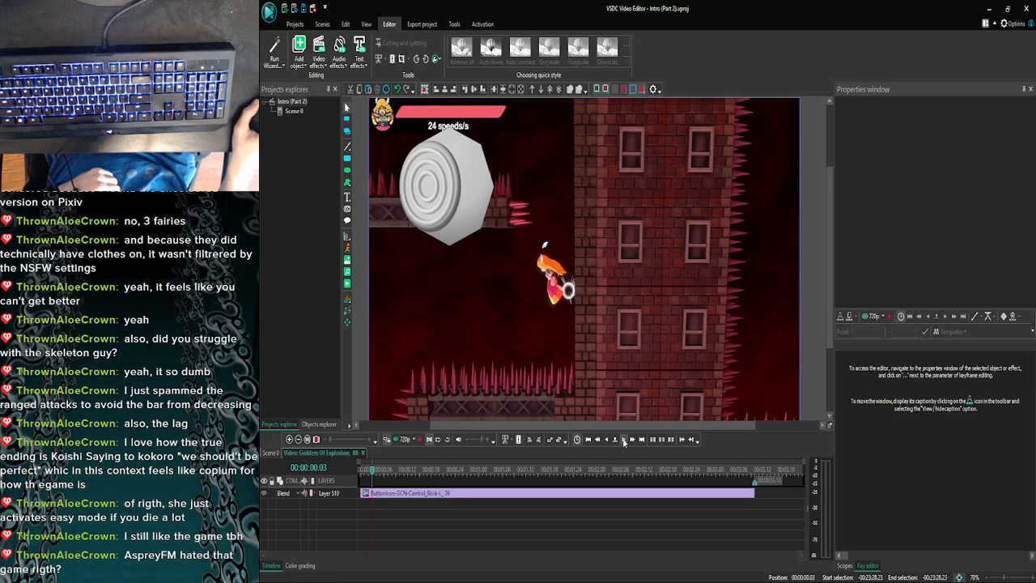
click(623, 439)
click(608, 440)
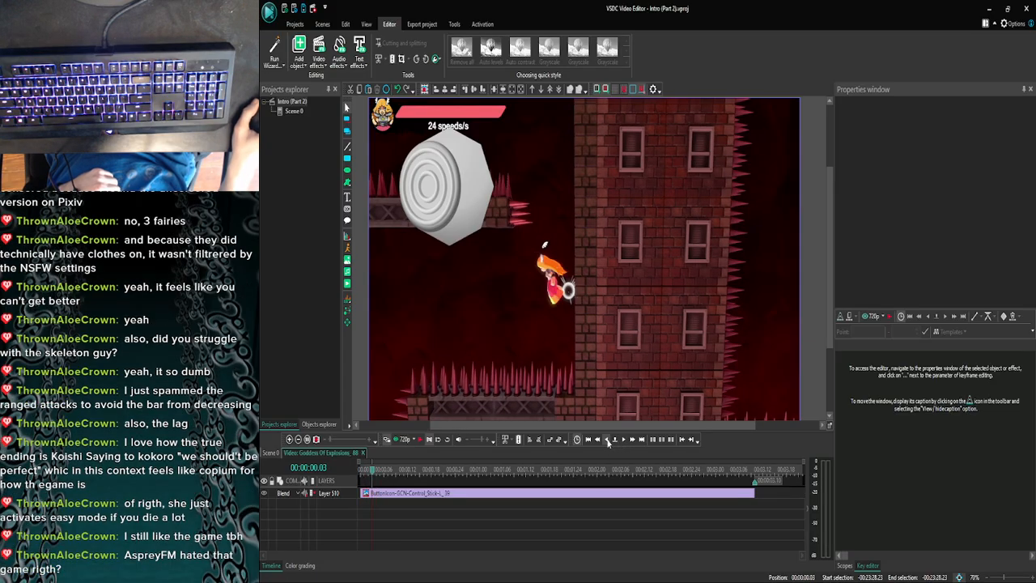
- Return to the main scene and move back to 00:22:37.01, where the right-tilted C-stick overlay is in use
click(289, 439)
click(289, 439)
click(289, 440)
click(289, 439)
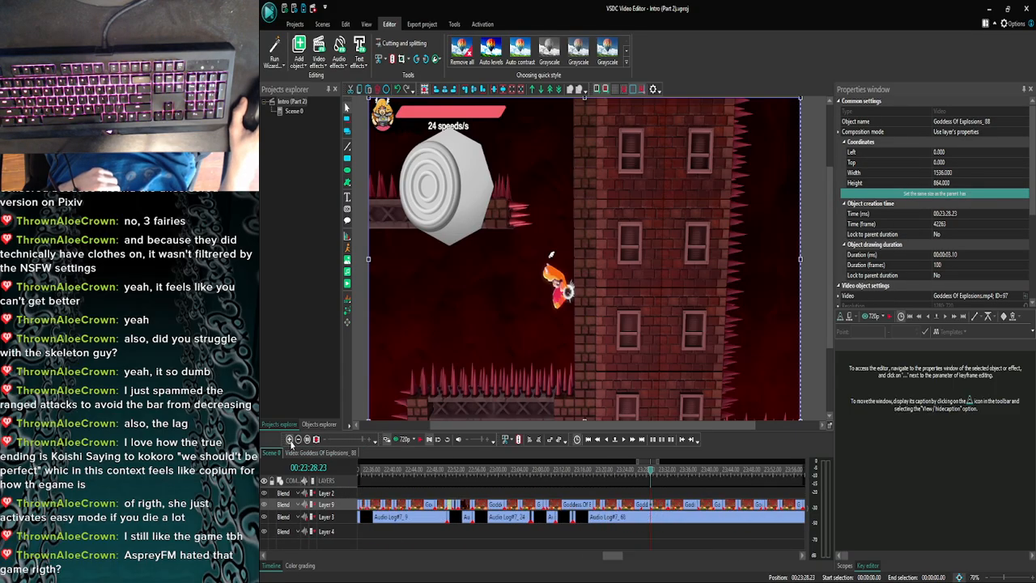
click(643, 475)
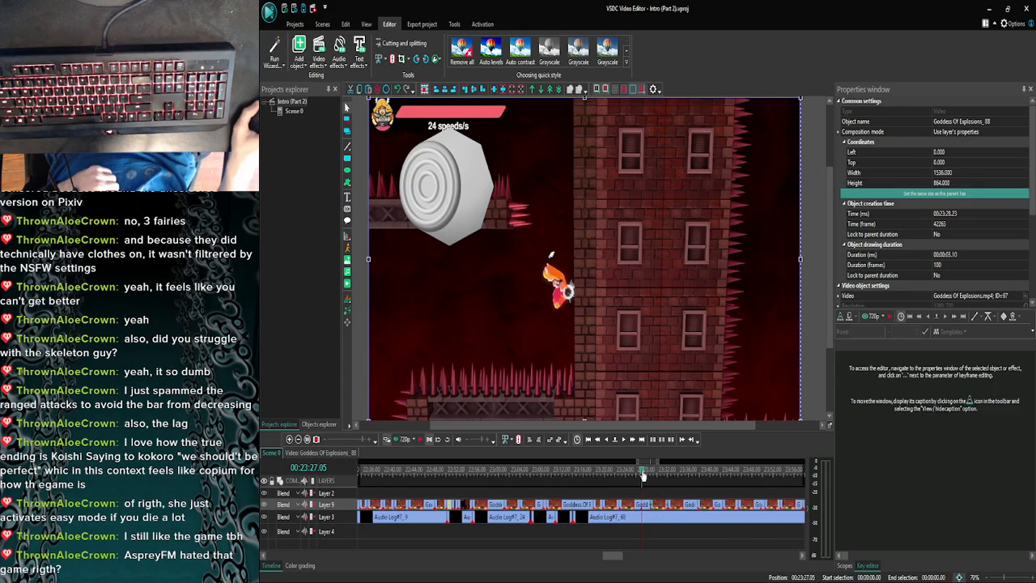
drag(642, 475, 529, 476)
click(298, 439)
click(298, 439)
click(298, 440)
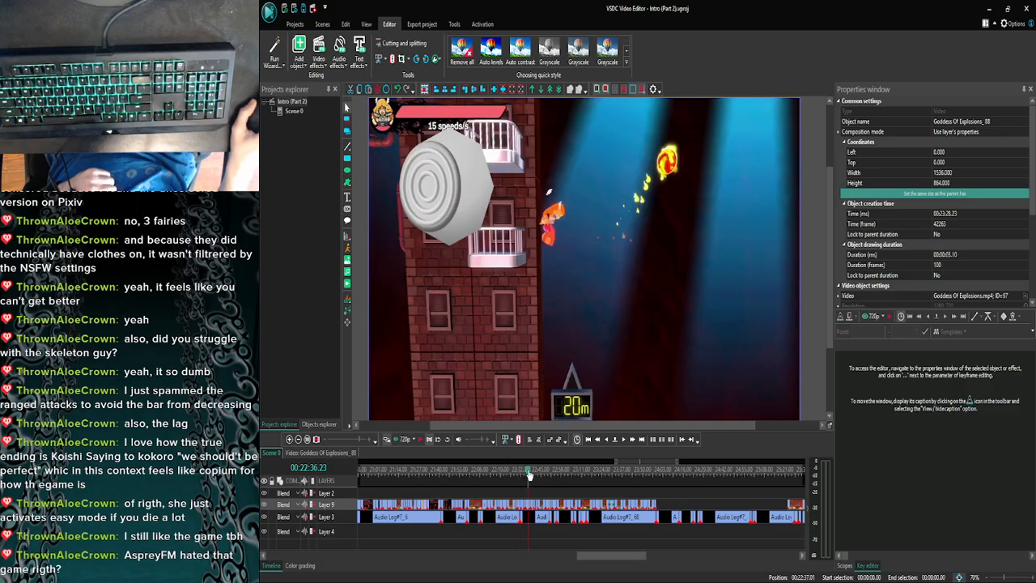
- Open the Goddess Of Explosions_79 clip and copy its second right-tilted C-stick overlay
click(289, 440)
double_click(527, 504)
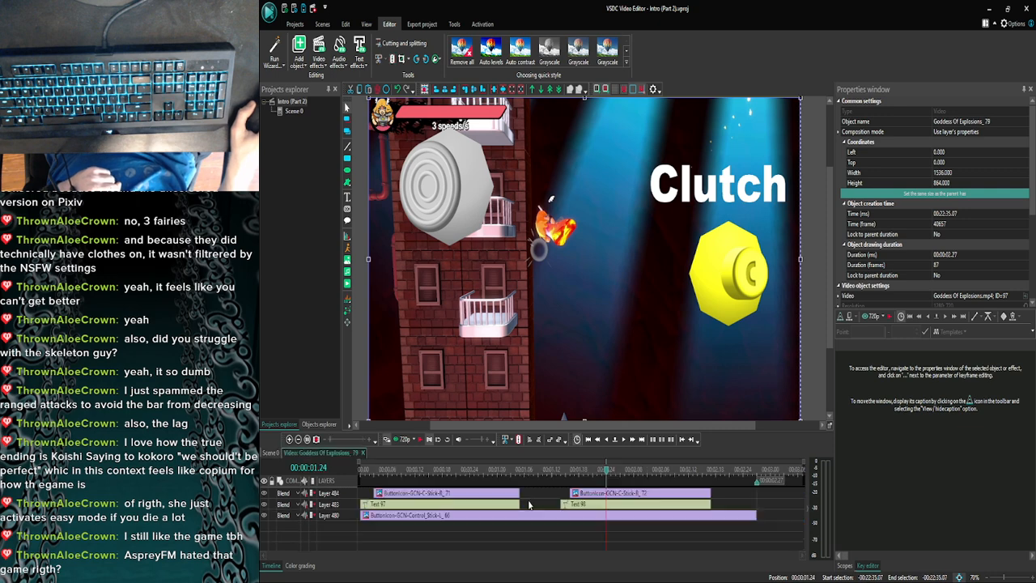
click(604, 496)
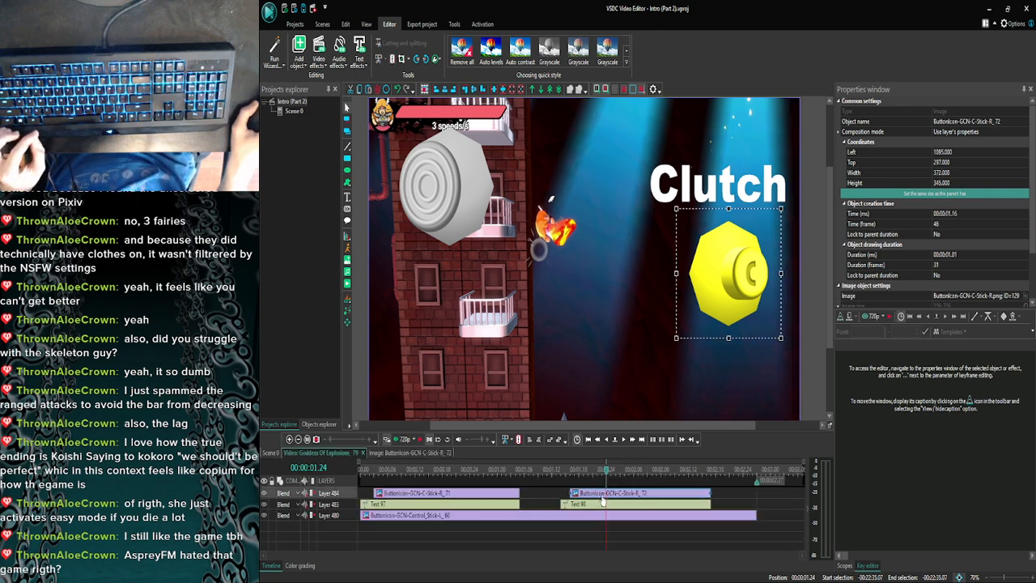
- Play the Goddess Of Explosions_79 clip from its start to review the timing of its C-stick and Clutch overlays
drag(606, 470, 520, 473)
double_click(628, 441)
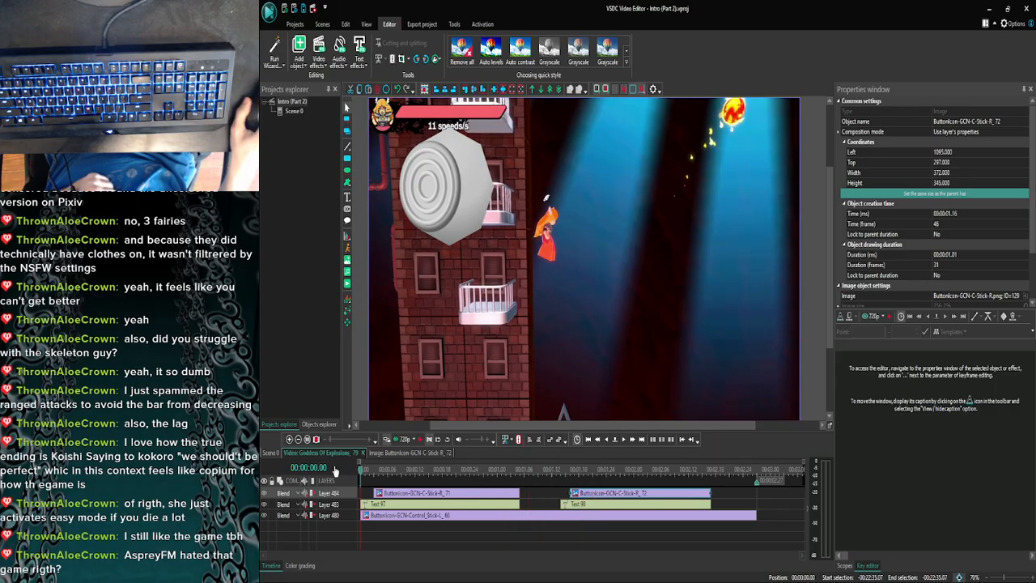
click(404, 438)
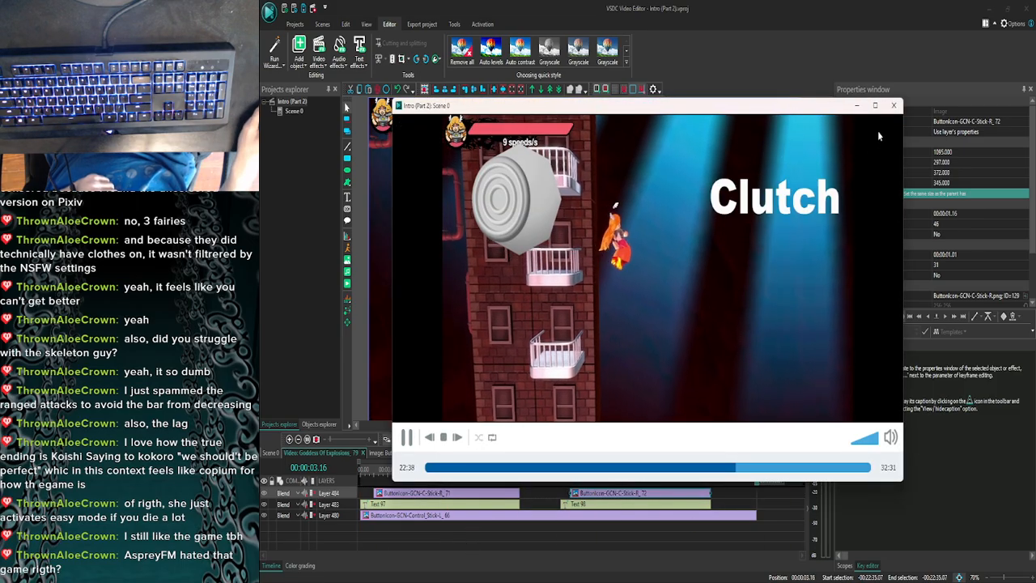
click(893, 105)
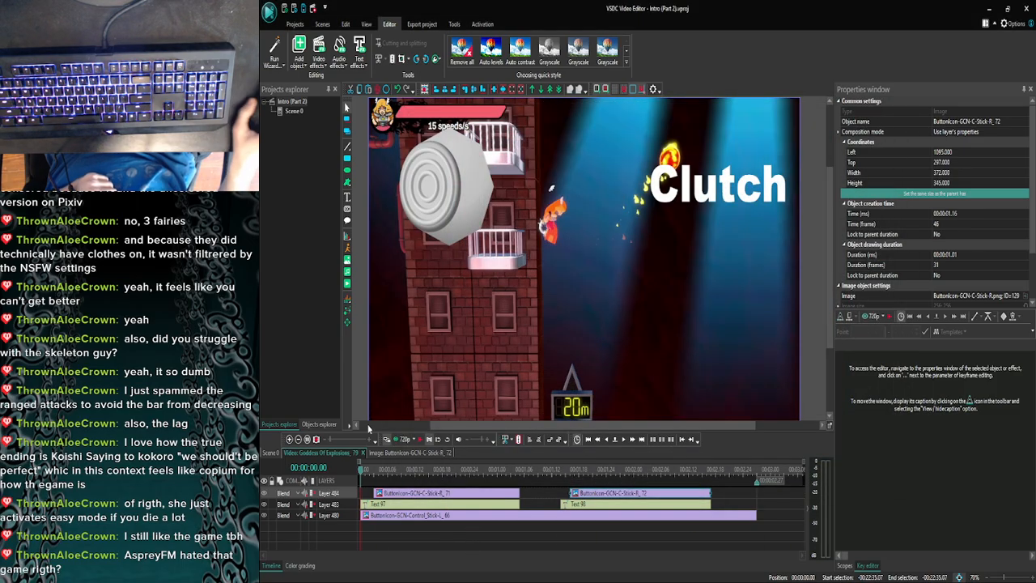
- Return to the main scene and move to 00:23:28.05, near the end of the Goddess Of Explosions_87 clip
click(280, 453)
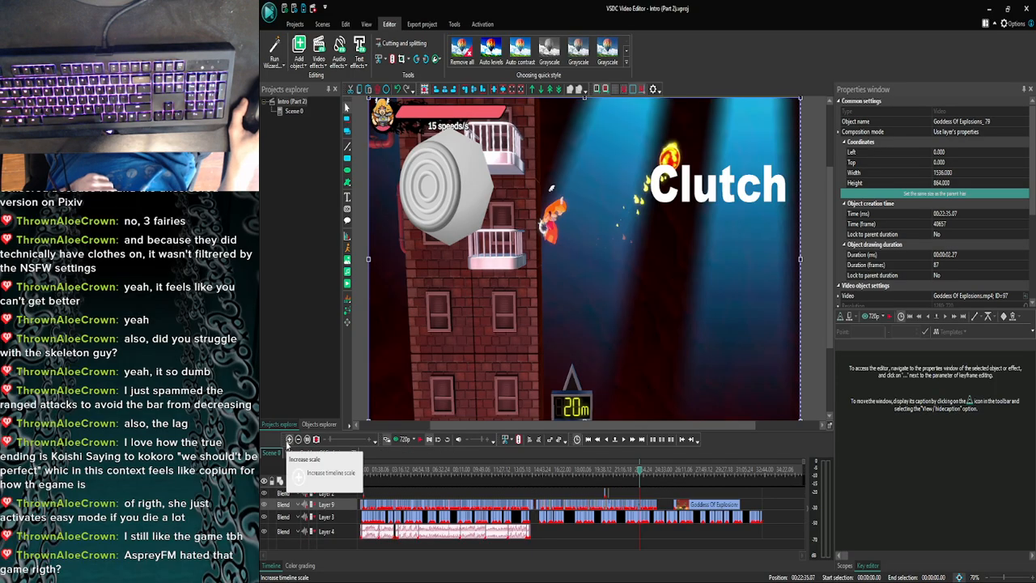
click(289, 440)
click(289, 439)
click(288, 440)
click(289, 440)
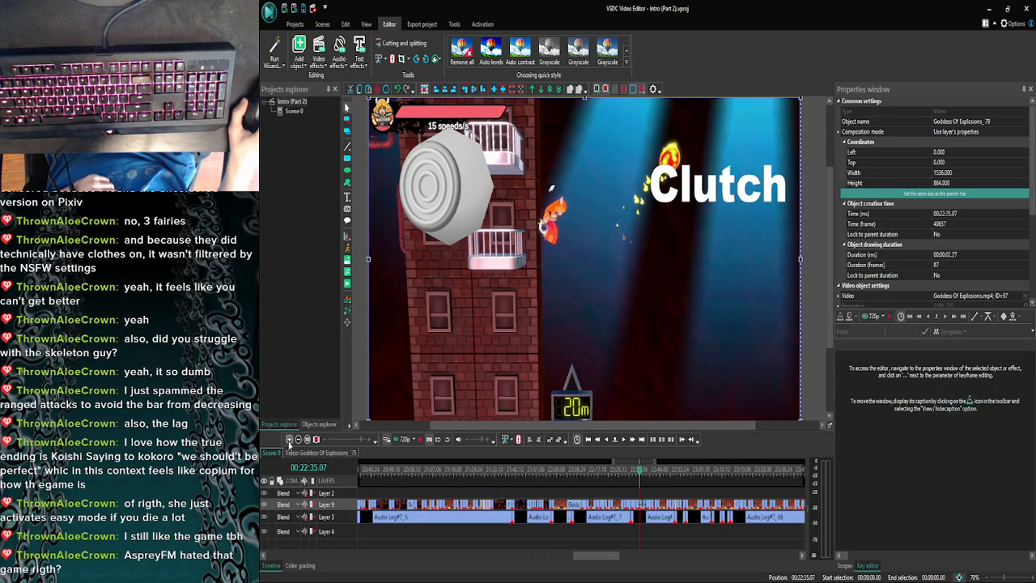
drag(599, 555, 617, 558)
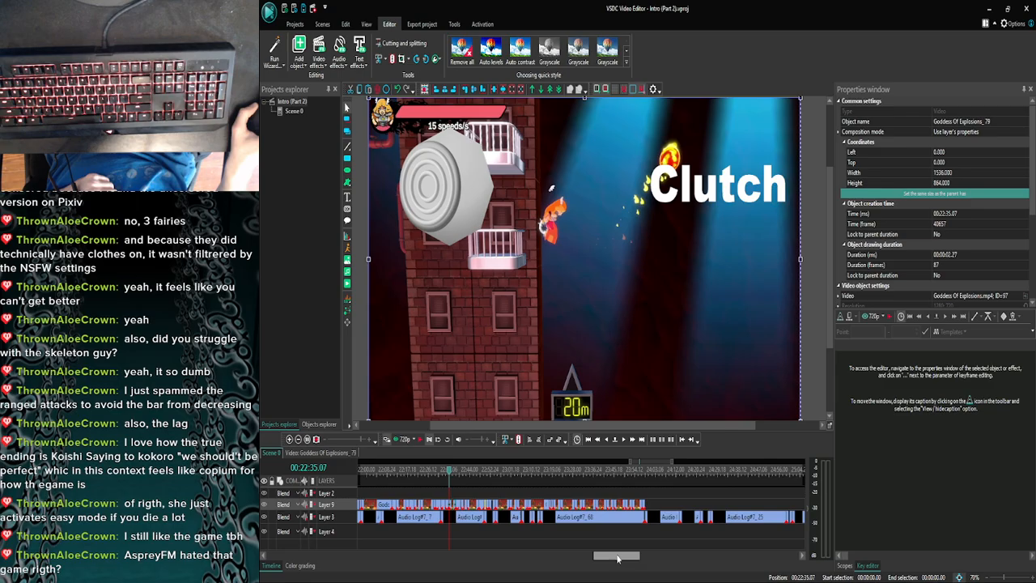
click(611, 472)
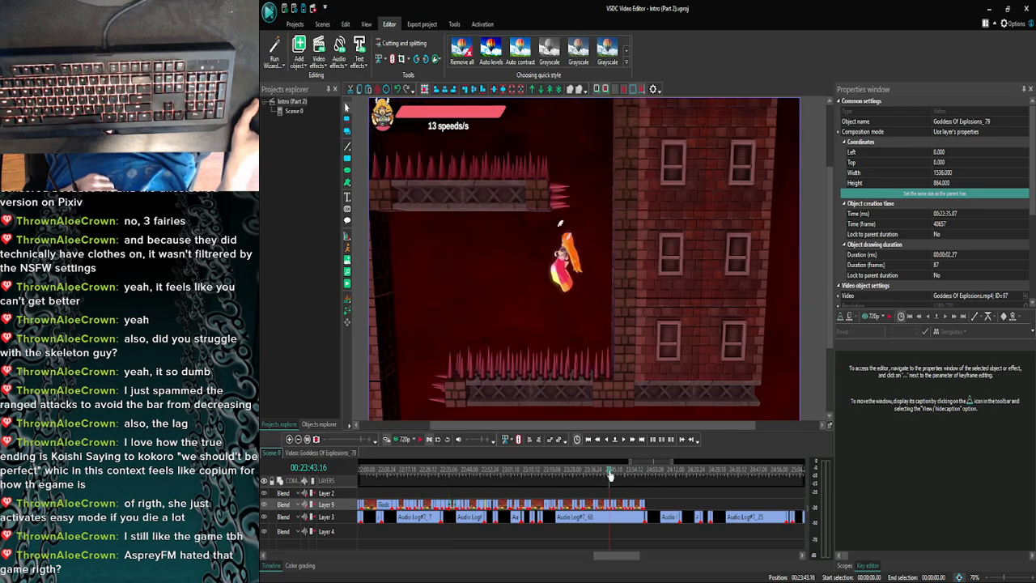
click(615, 472)
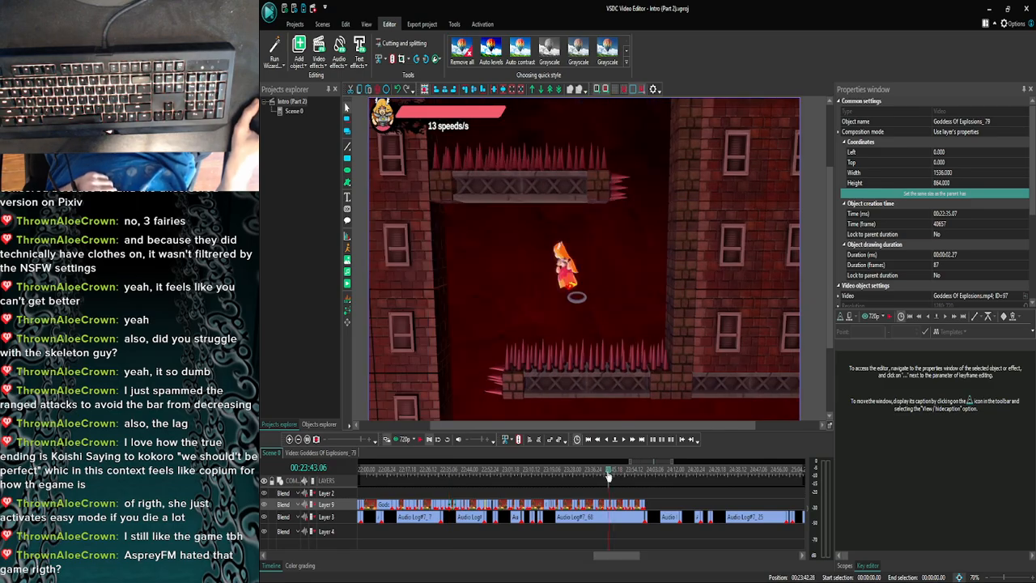
click(588, 477)
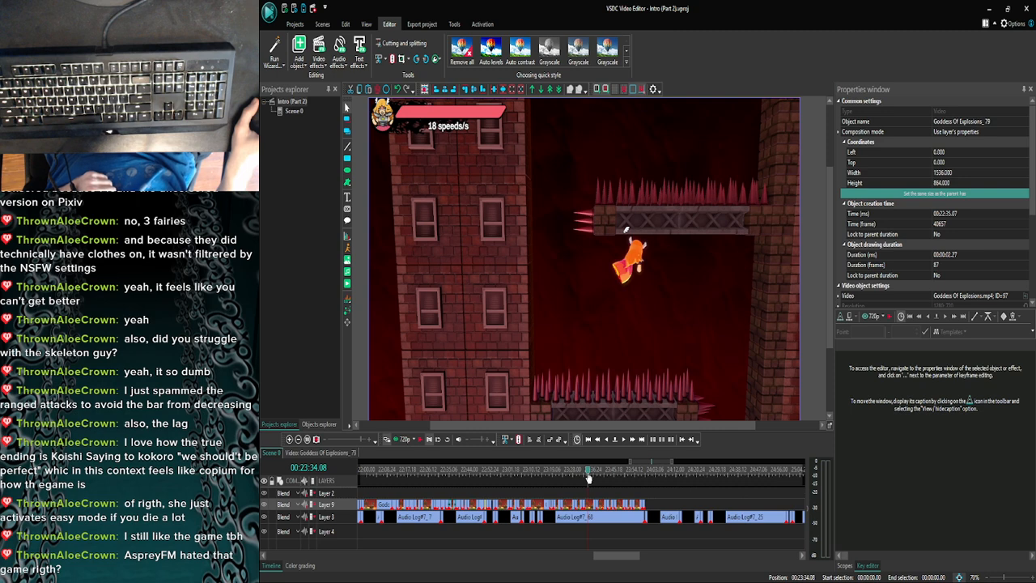
click(584, 476)
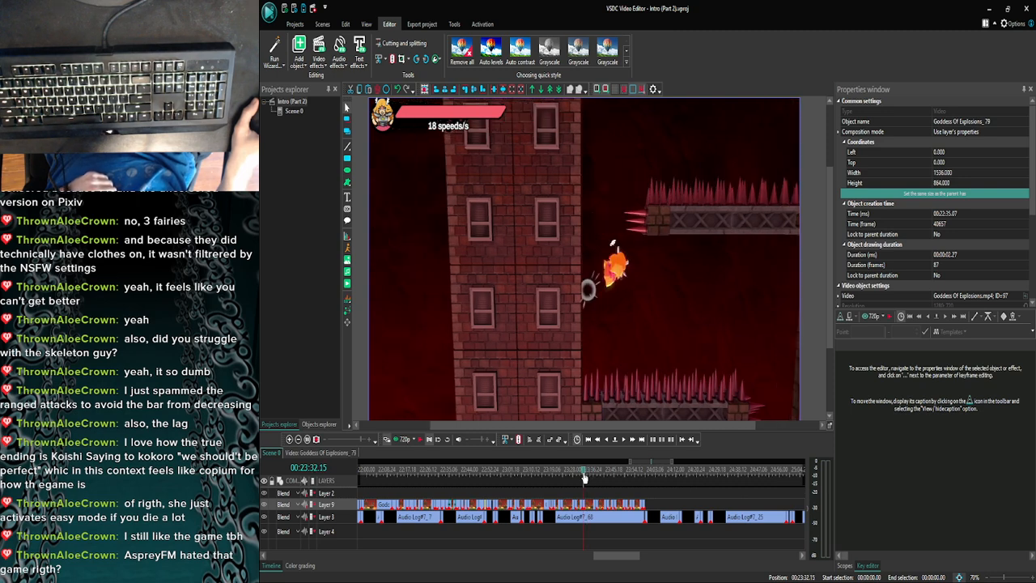
click(574, 477)
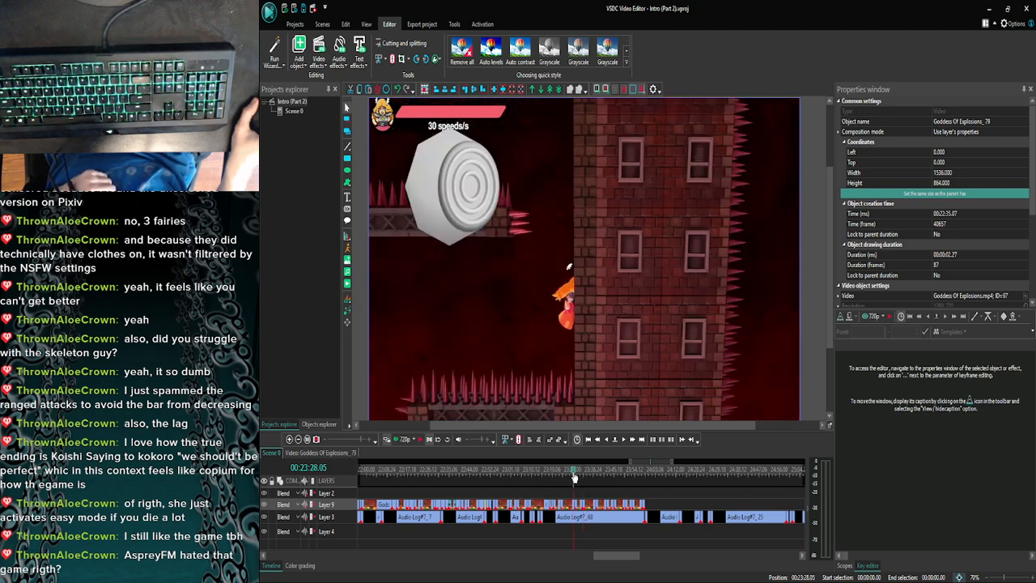
- Move to 00:23:28.16 and open the Goddess Of Explosions_88 clip that follows
click(289, 439)
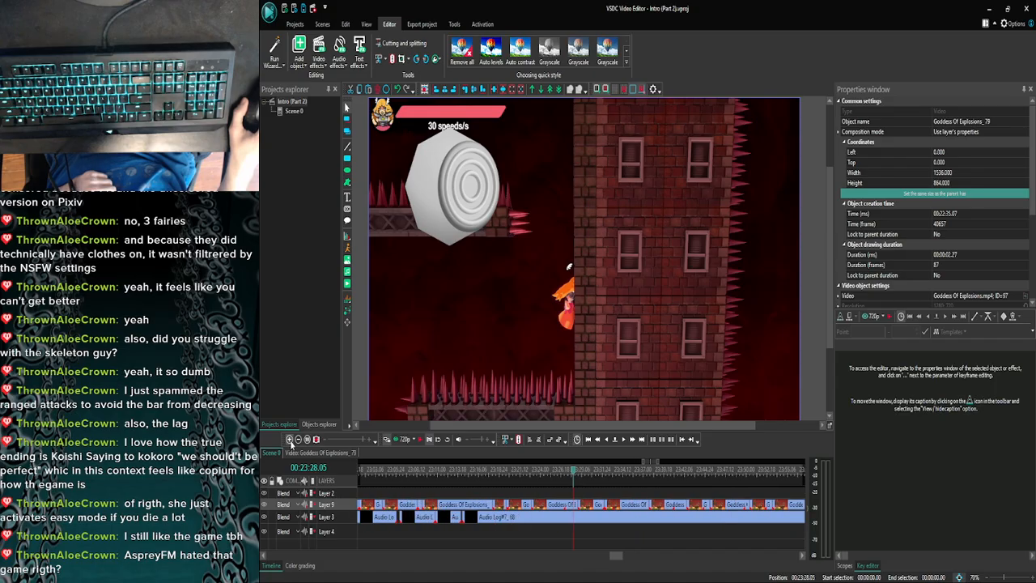
click(290, 438)
drag(574, 476, 585, 475)
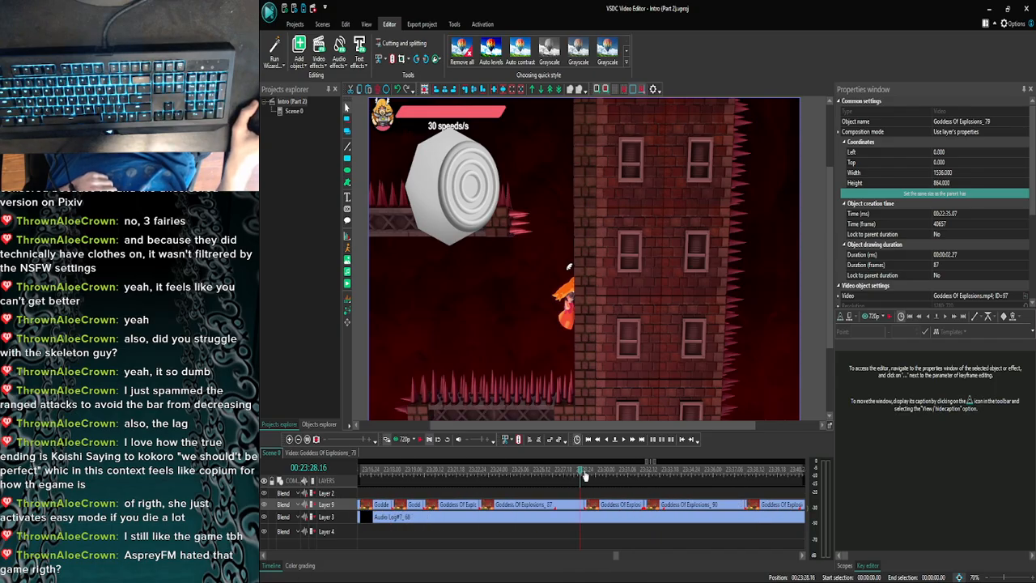
double_click(597, 504)
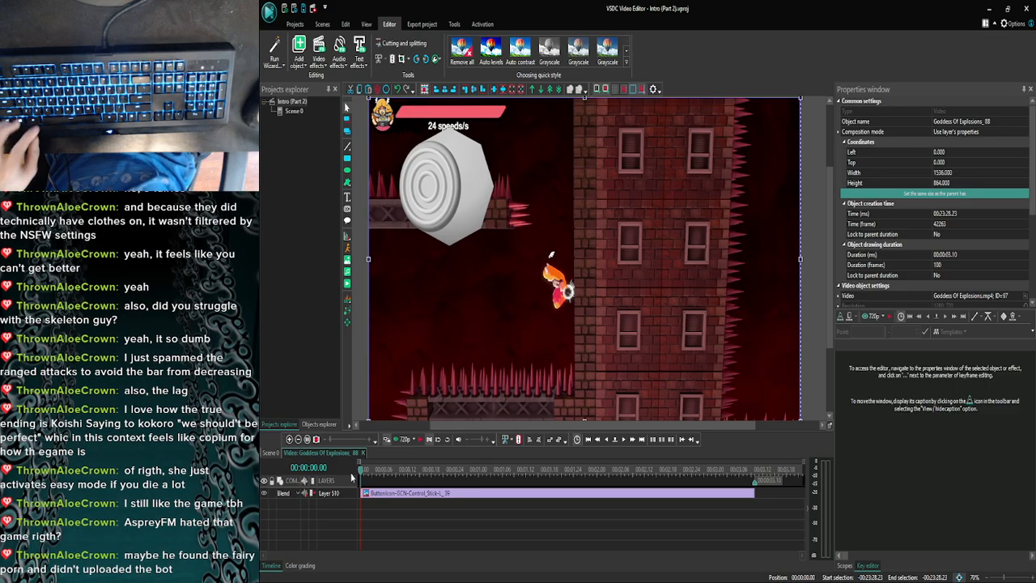
- Paste the right-tilted C-stick overlay at 00:00:00.00 on its own layer and extend it to about two seconds
key(ctrl+v)
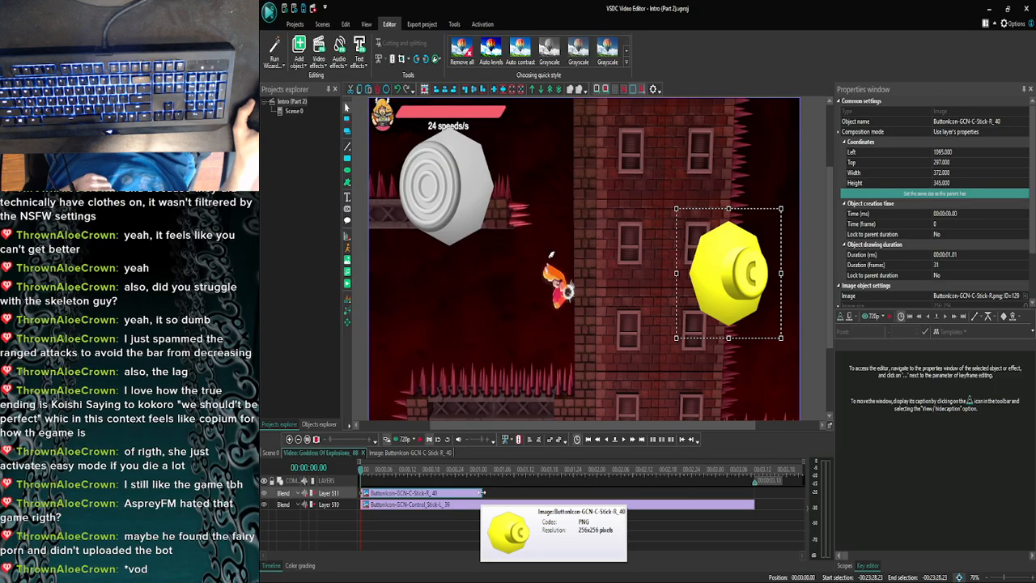
drag(481, 496, 539, 496)
click(548, 513)
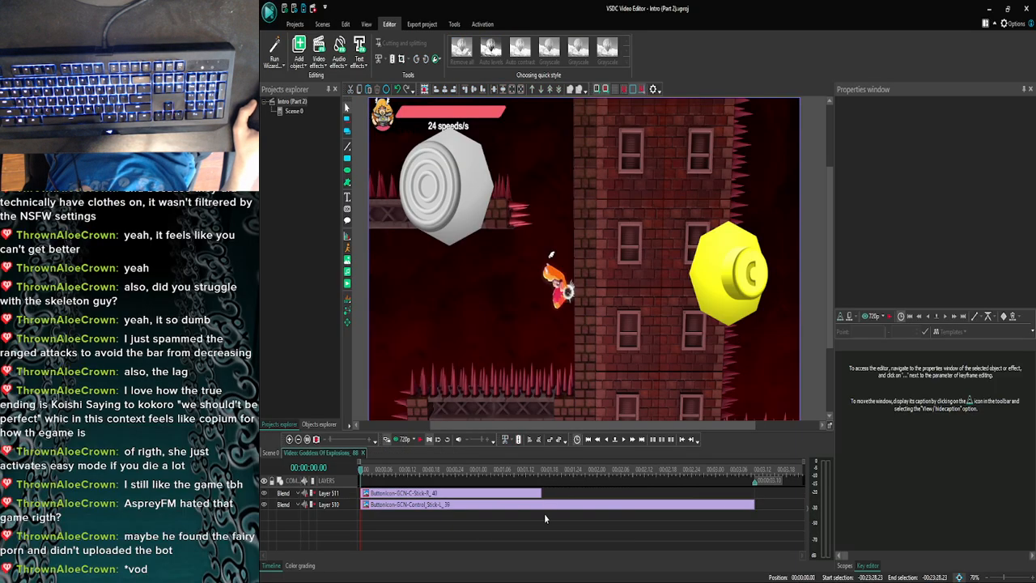
click(534, 498)
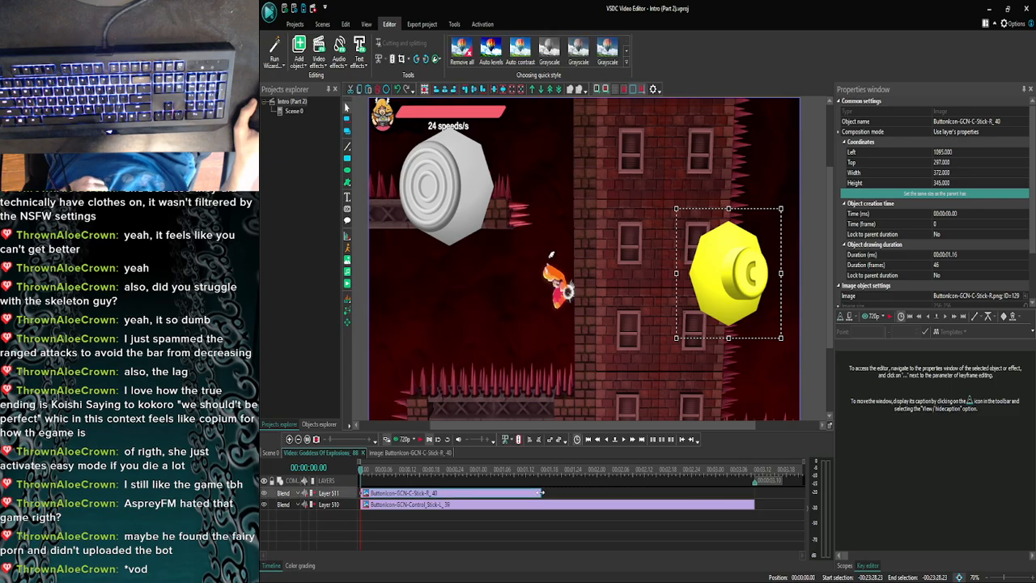
click(530, 523)
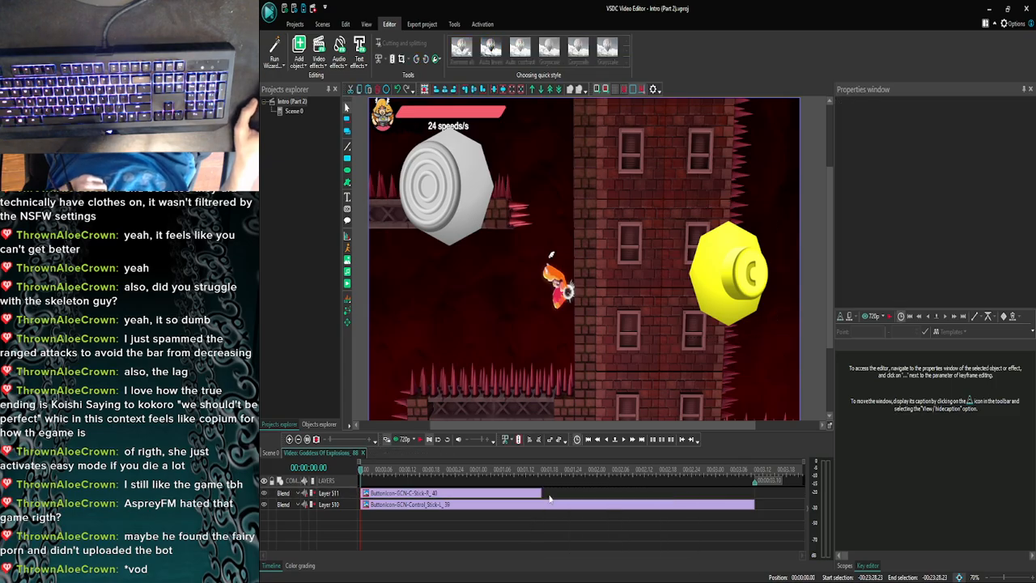
click(537, 493)
drag(547, 492, 605, 493)
click(610, 522)
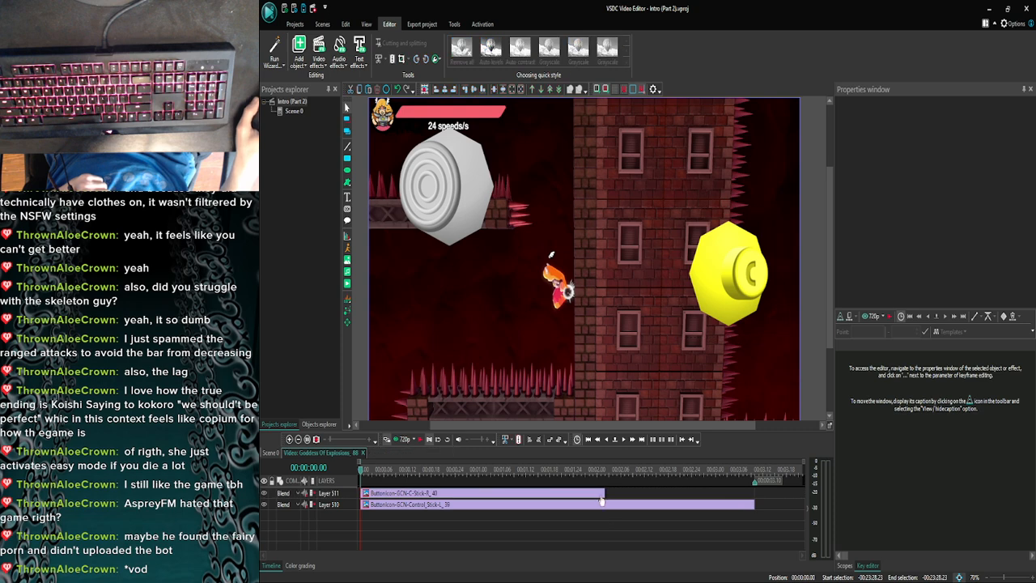
- Step through the frames to 00:00:01.15 and shorten the C-stick overlay to end there
click(623, 439)
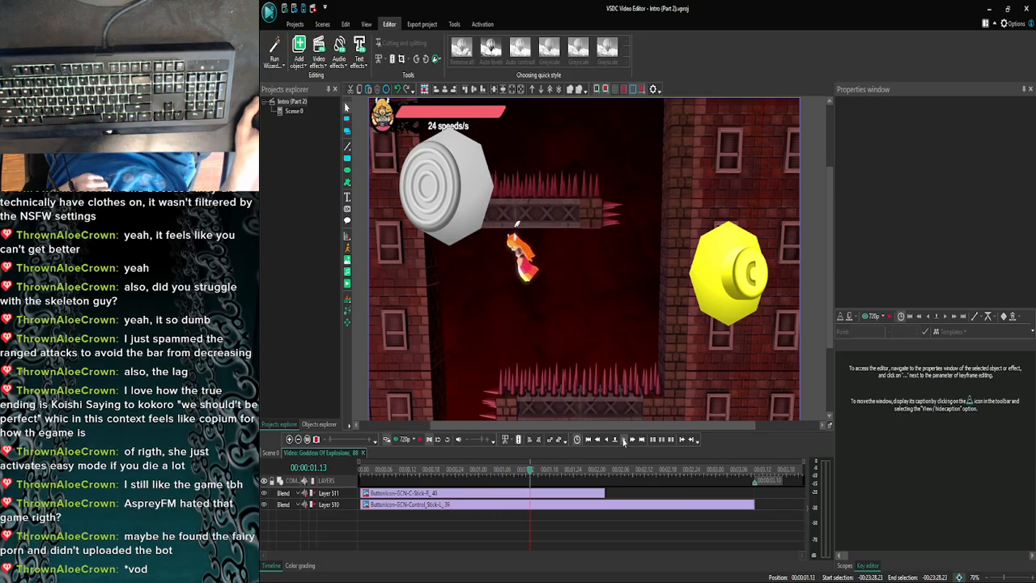
click(605, 440)
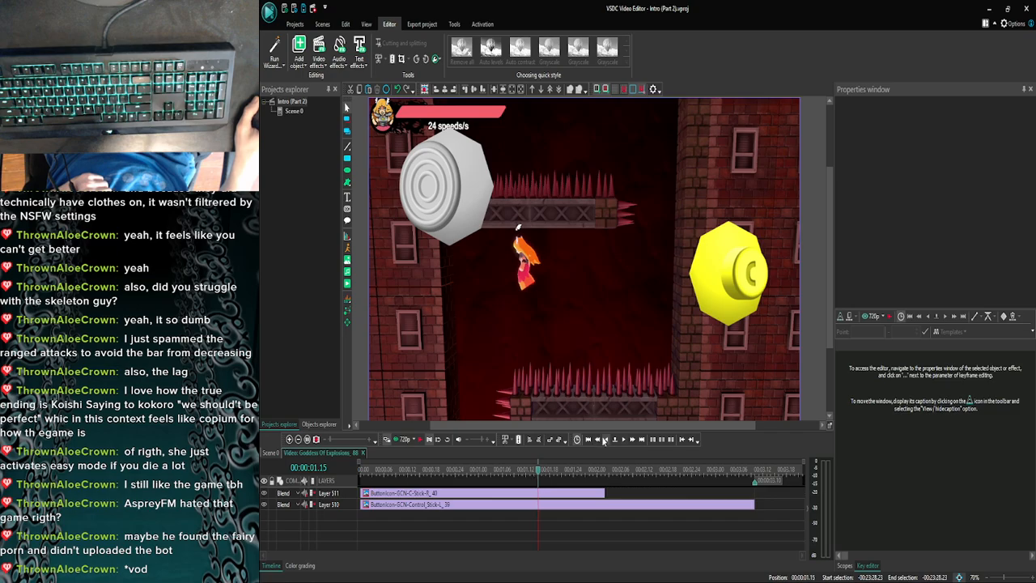
click(604, 441)
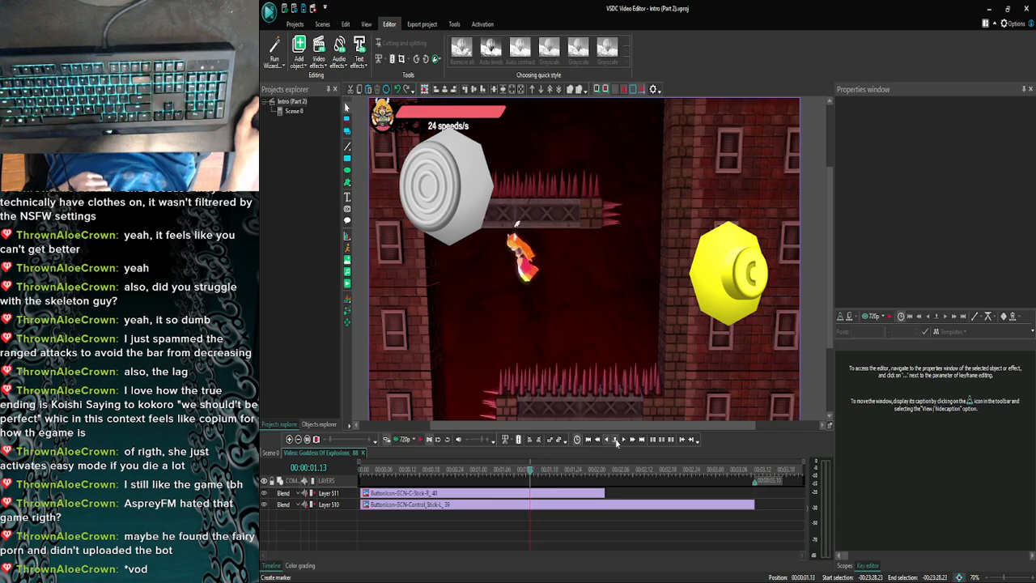
click(624, 441)
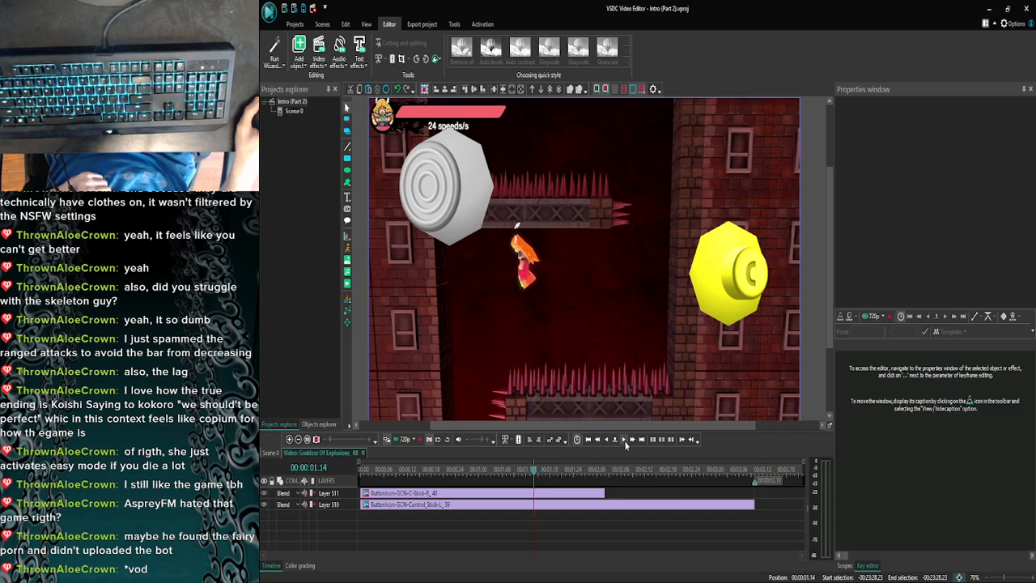
click(586, 493)
drag(604, 492, 536, 493)
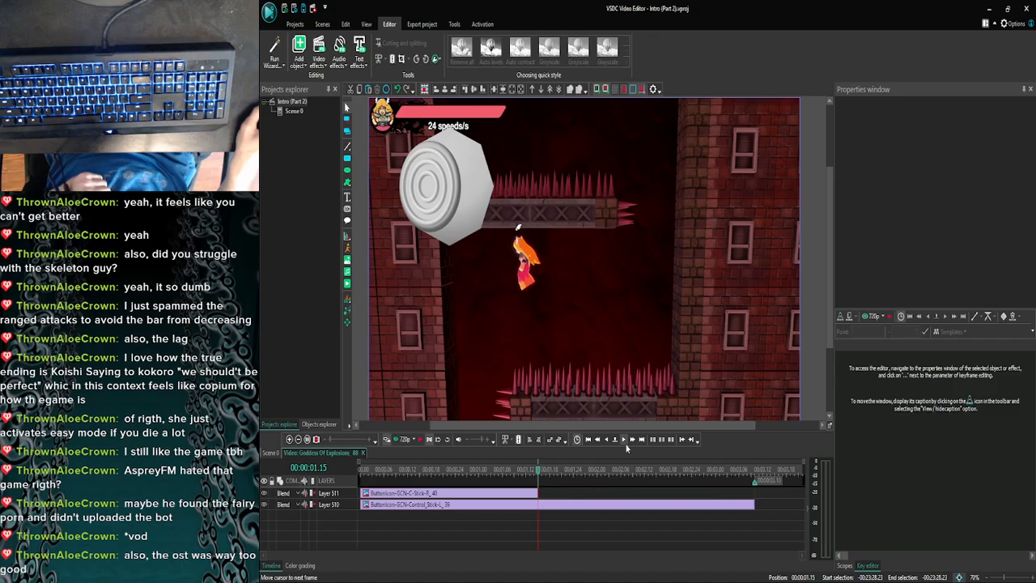
- Check the remaining frames of the Goddess Of Explosions_88 clip up to 00:00:03.09
click(623, 440)
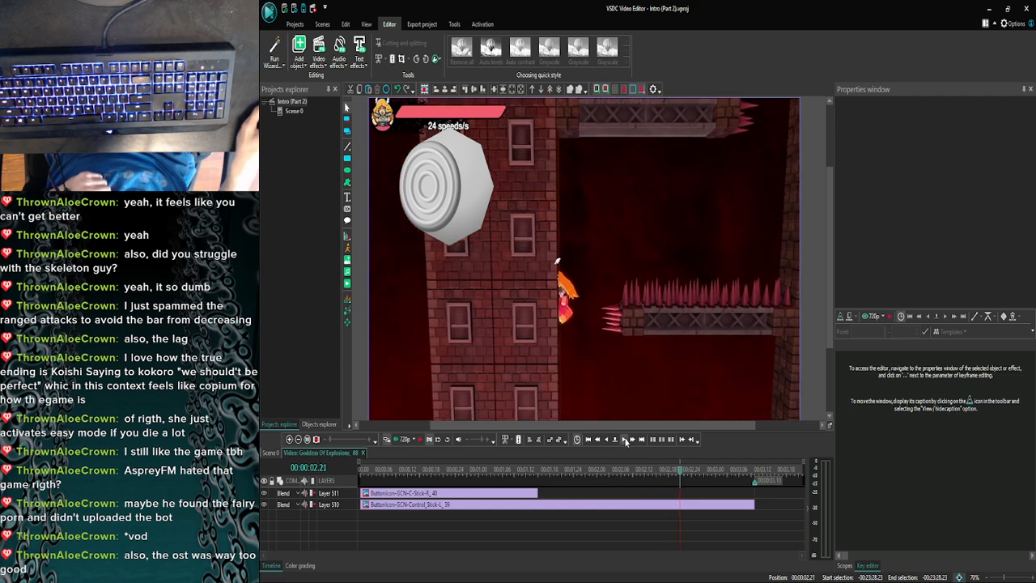
click(625, 441)
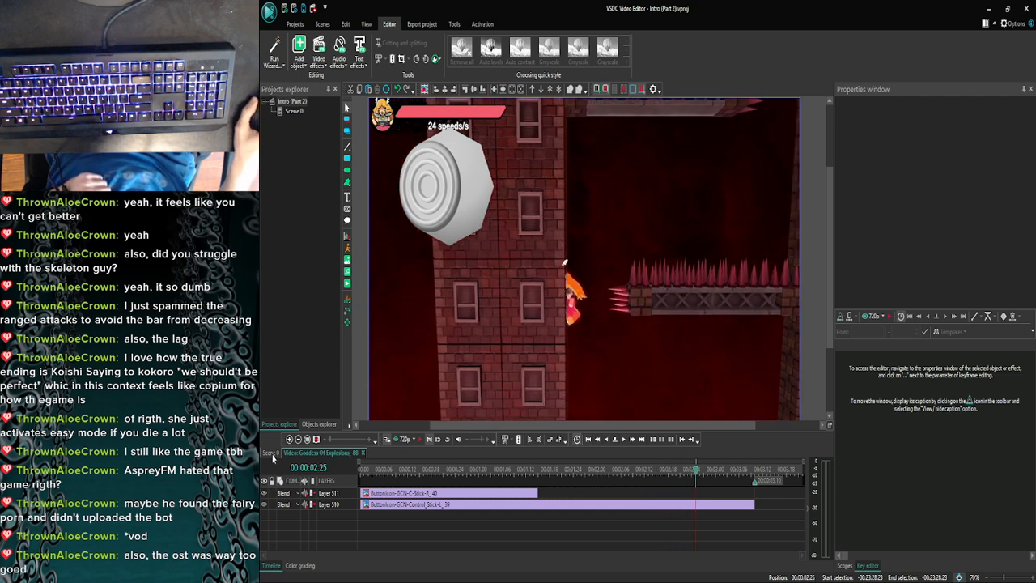
click(733, 468)
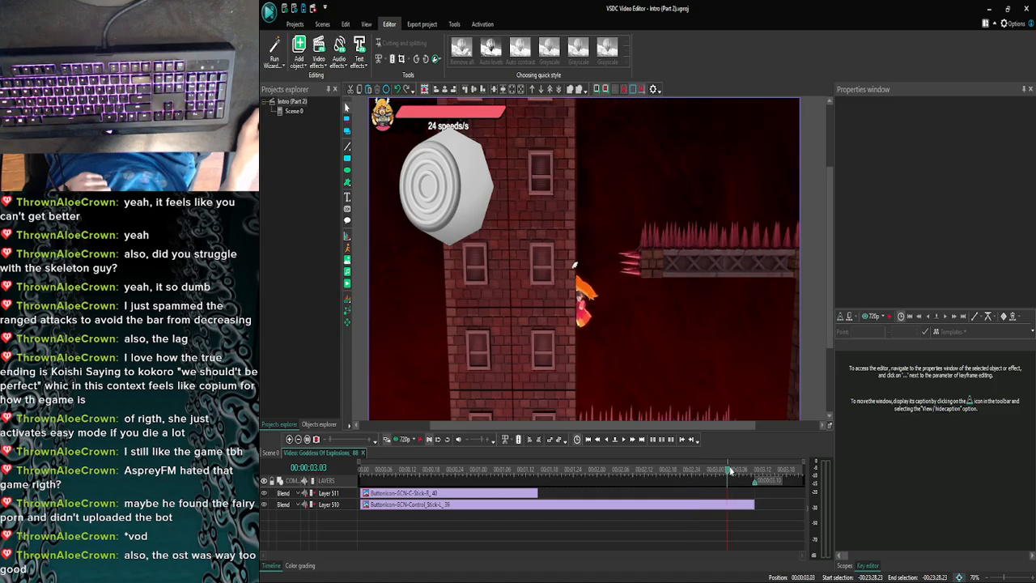
click(621, 440)
click(621, 439)
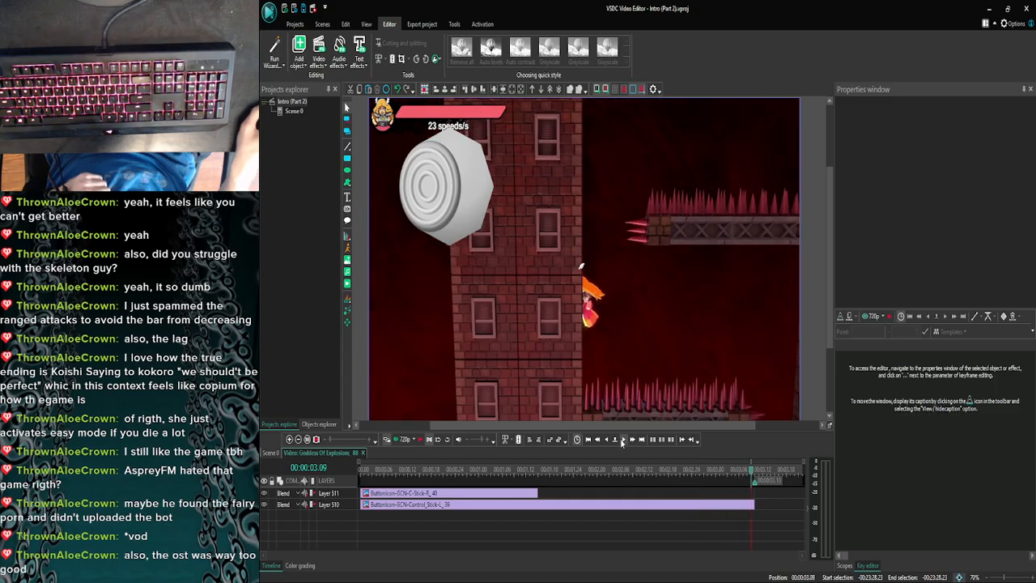
- Return to the main scene, move to 00:23:19.22 and open the Goddess Of Explosions_86 clip that starts there
click(281, 453)
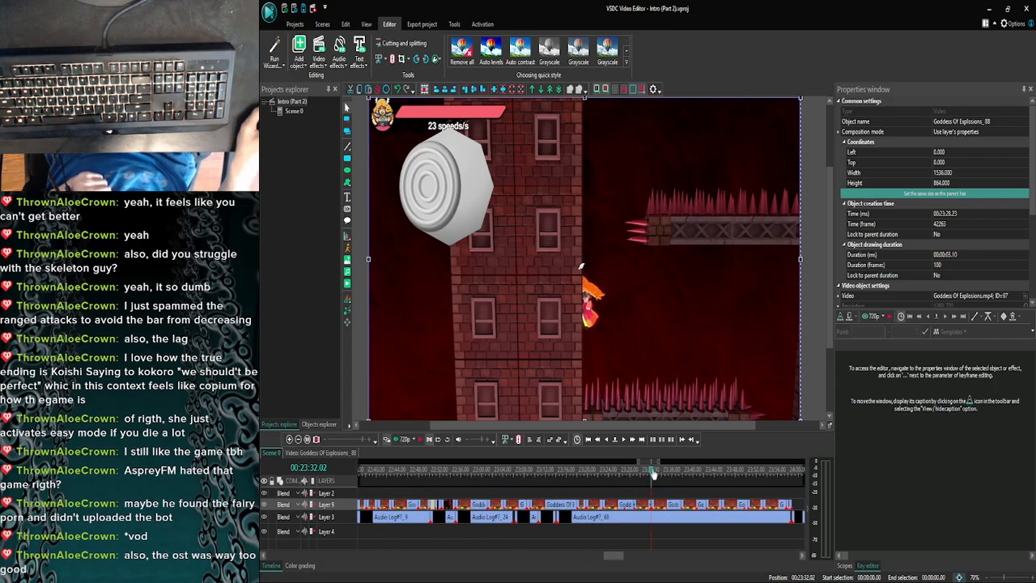
drag(654, 473, 586, 474)
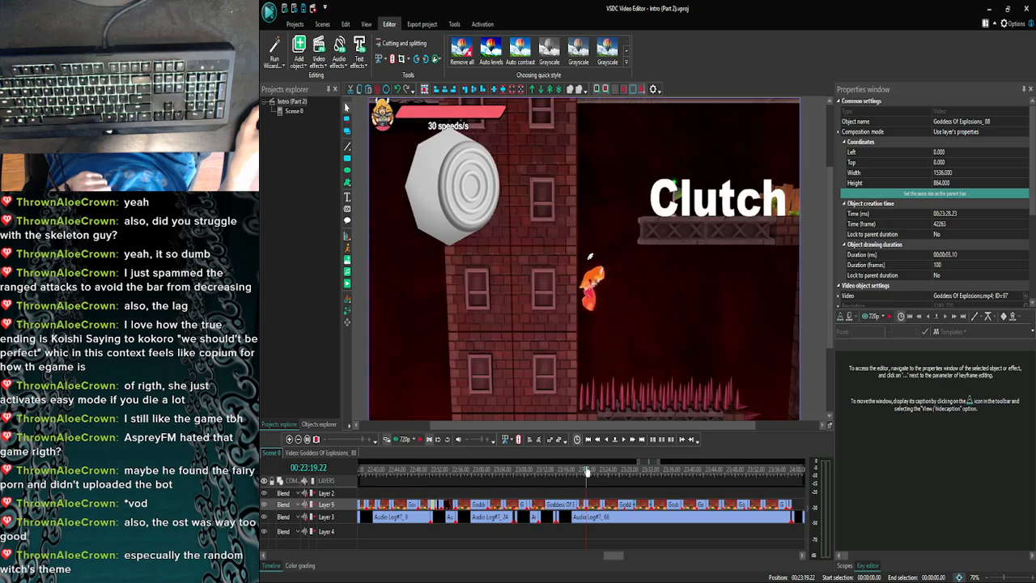
double_click(581, 505)
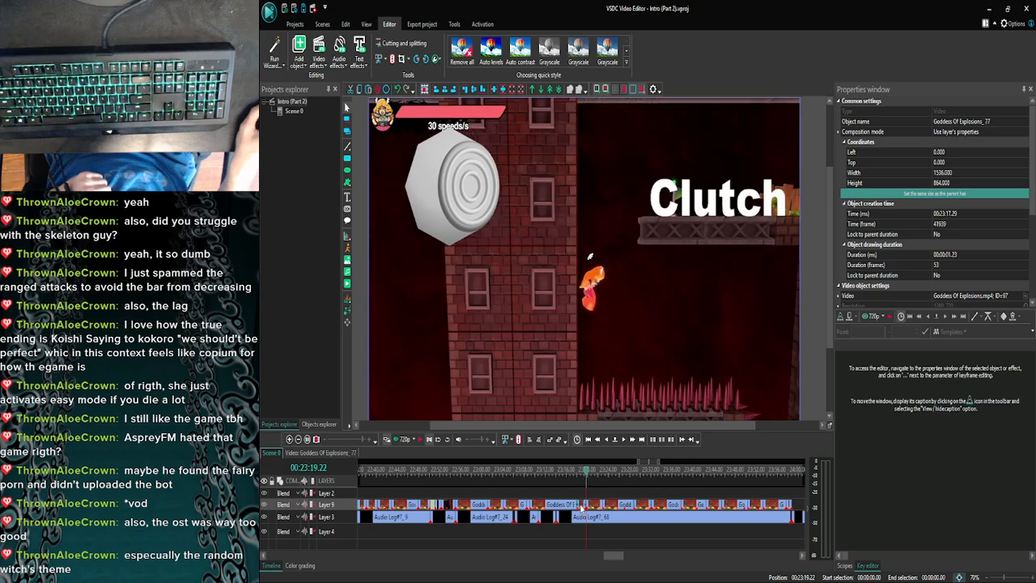
click(289, 438)
click(289, 439)
click(289, 439)
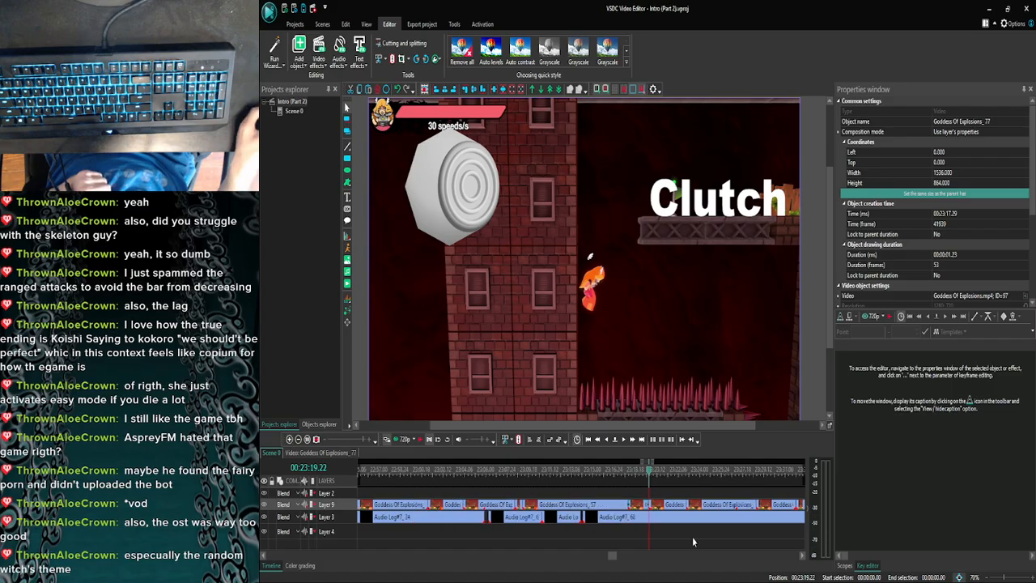
double_click(674, 505)
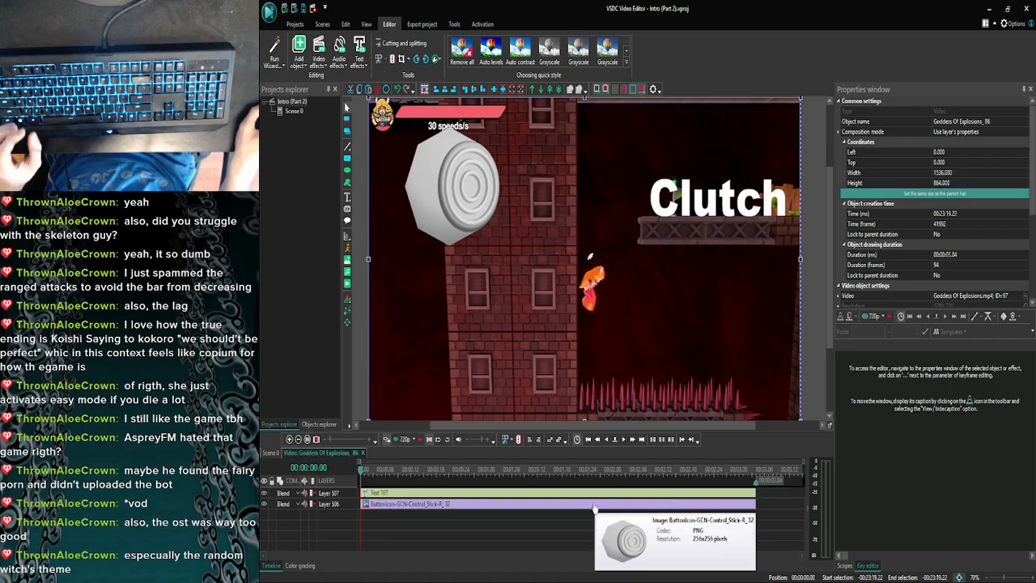
- Select the right-tilted control stick and "Clutch" text overlays together, then return to the main scene
click(594, 505)
ctrl+click(563, 492)
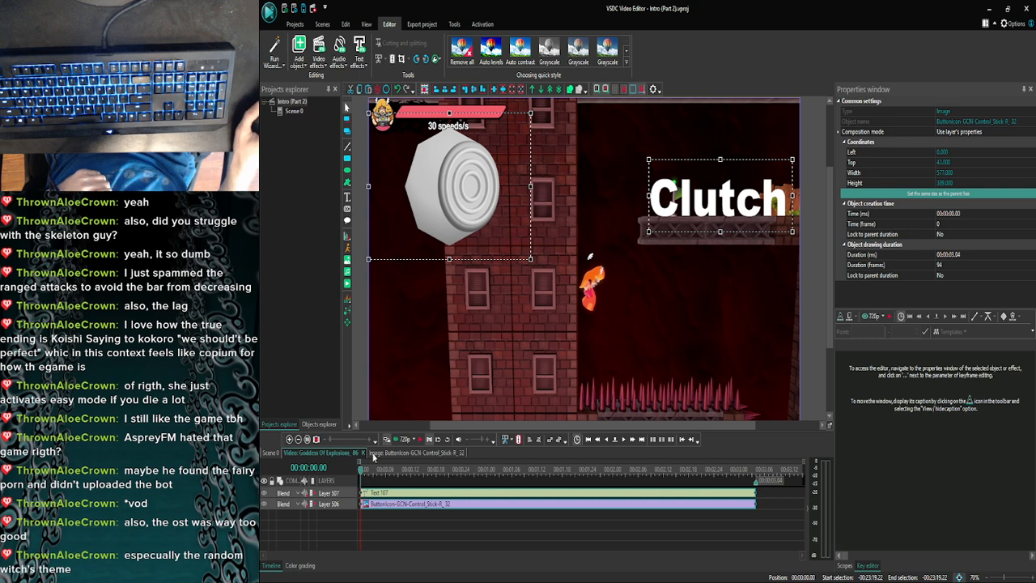
click(268, 453)
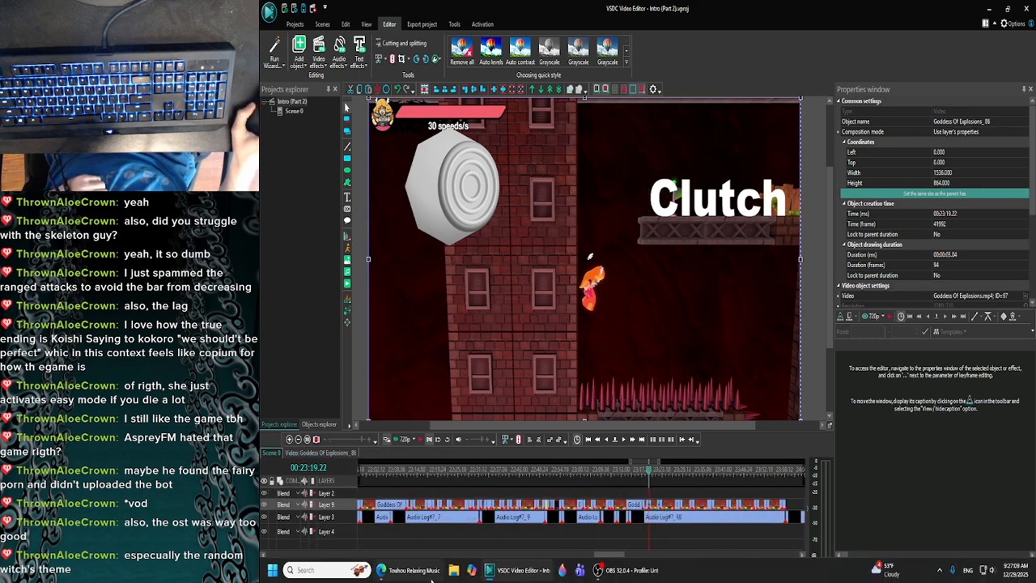
- Switch to the browser window playing Touhou Relaxing Music and open YouTube in a new tab
click(424, 571)
click(458, 383)
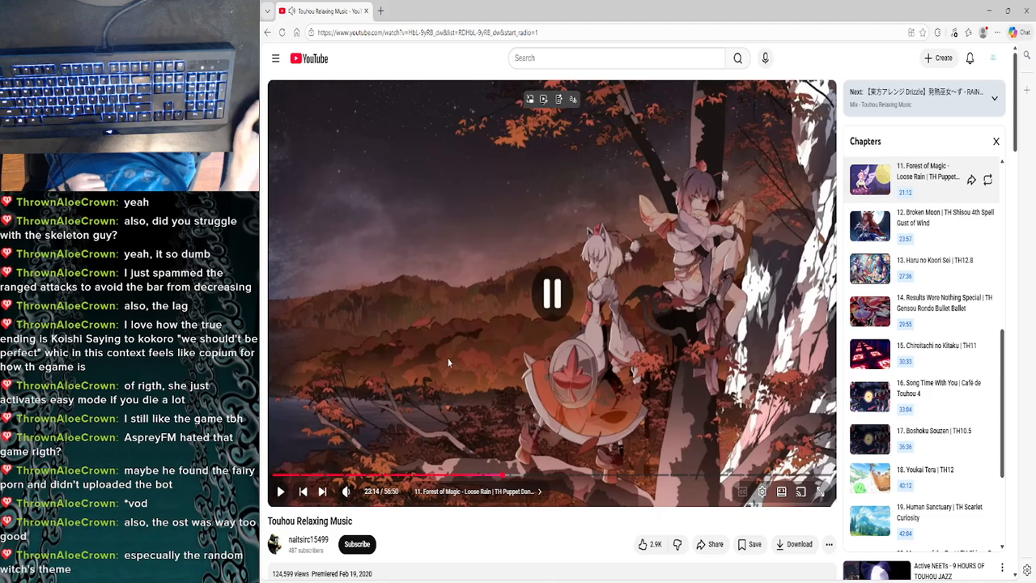
click(381, 11)
text(google.com)
key(Return)
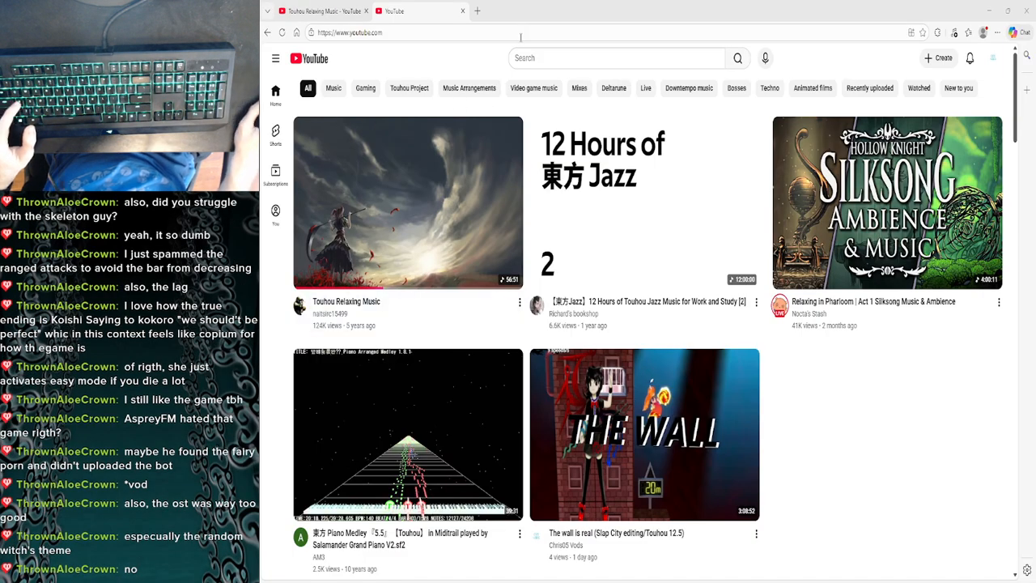
- Search YouTube for "aspryfm koishi"
click(525, 59)
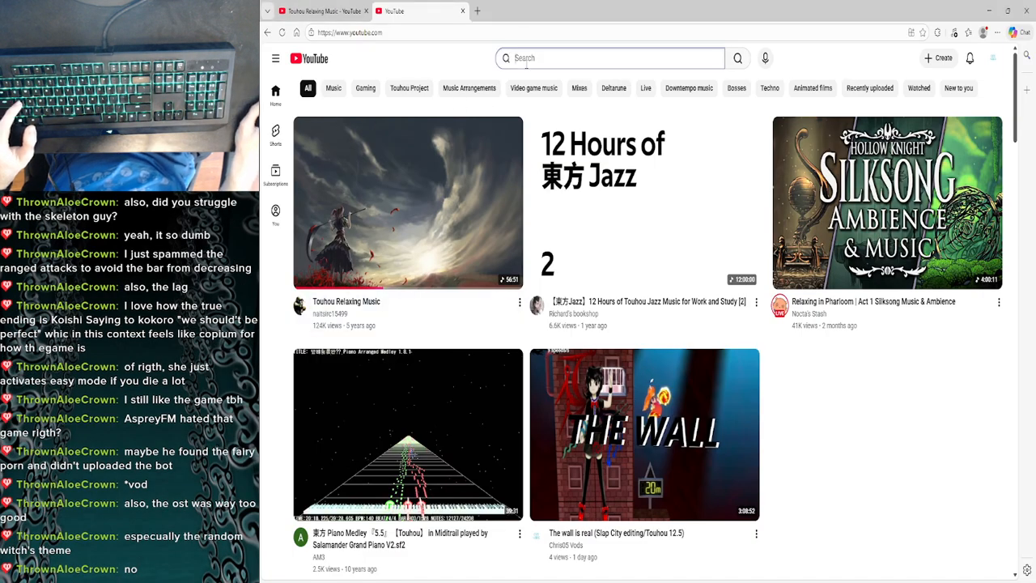
text(aspry)
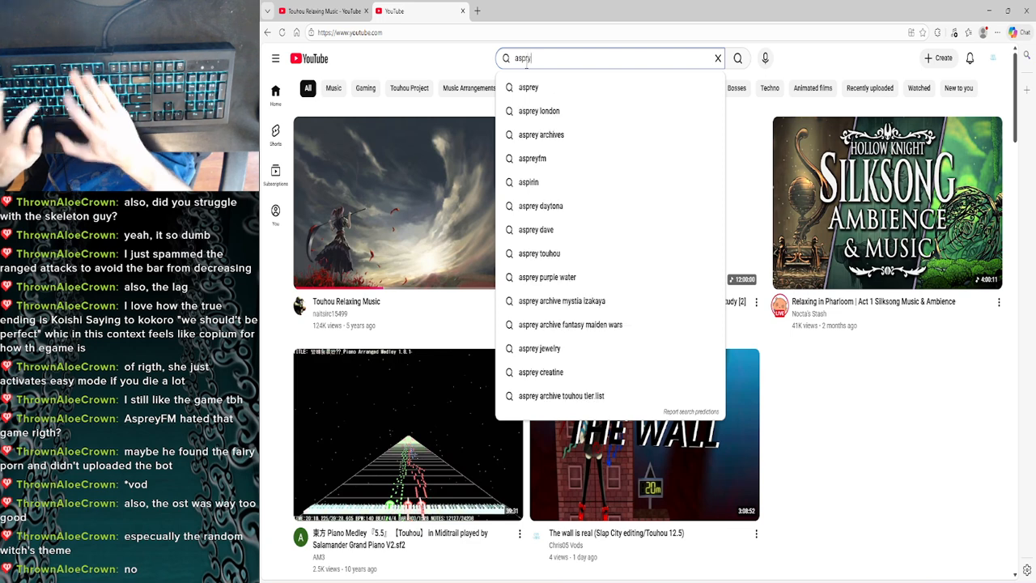
text(fm k)
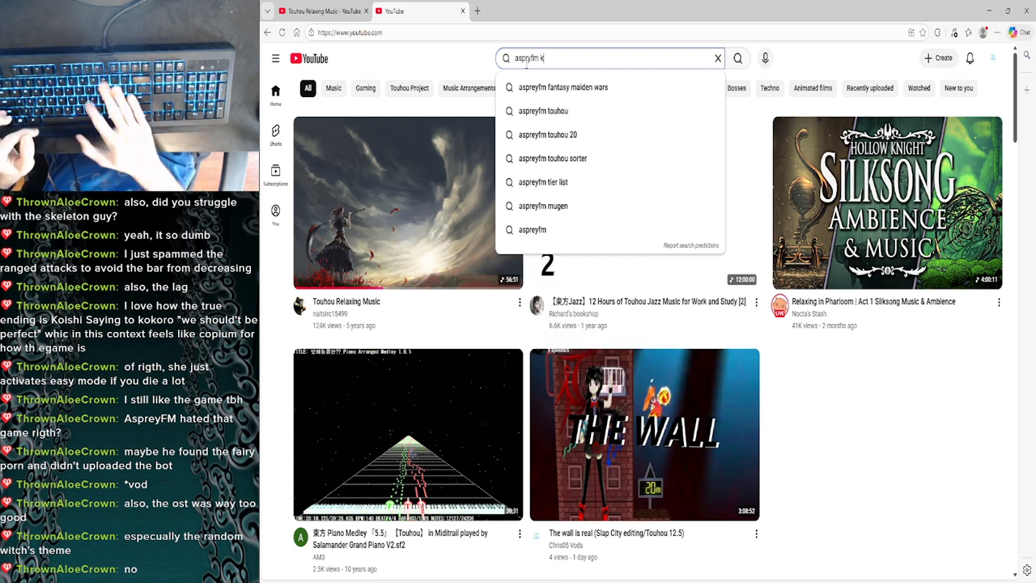
text(oishi)
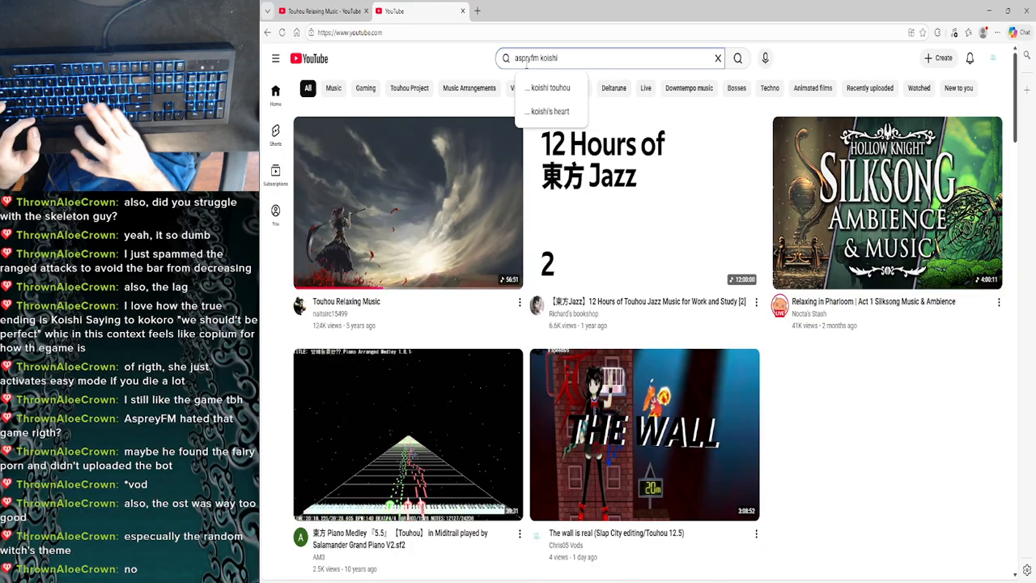
key(Return)
- Look through the Koishi search results for an AspreyFM video of the game
scroll(342, 407, down, 5)
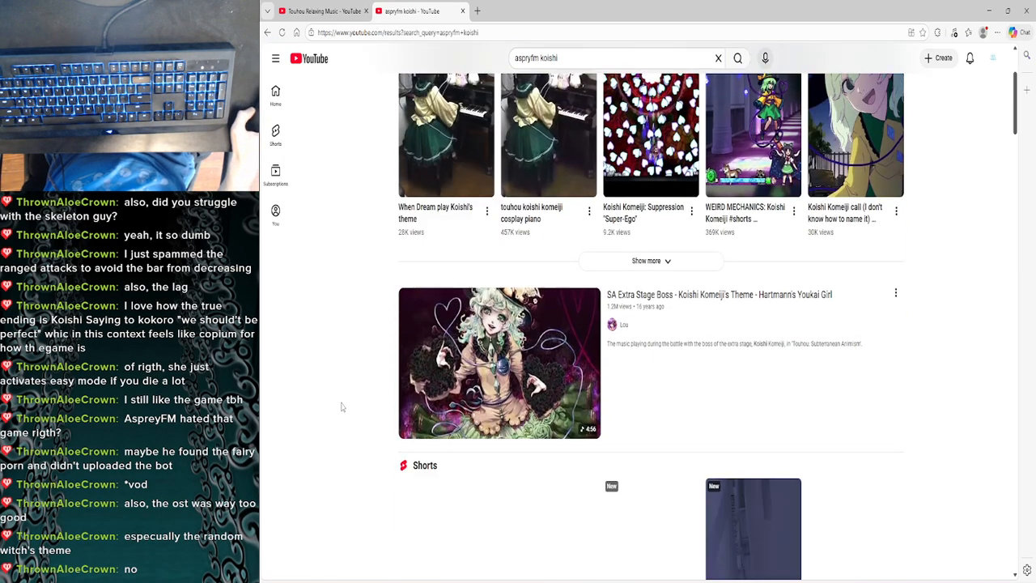
scroll(342, 407, down, 15)
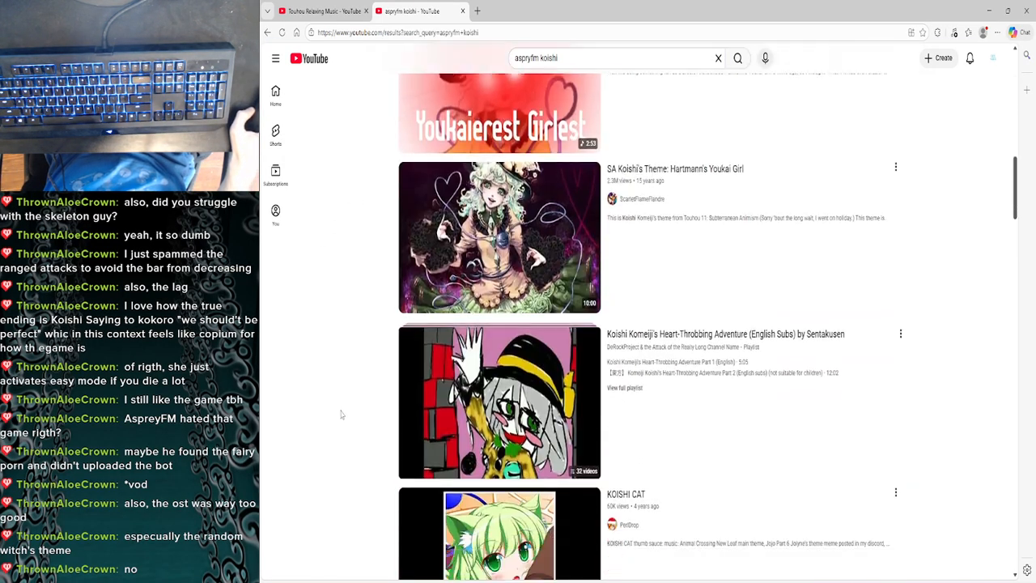
scroll(341, 415, down, 1)
scroll(341, 416, up, 3)
scroll(342, 416, down, 7)
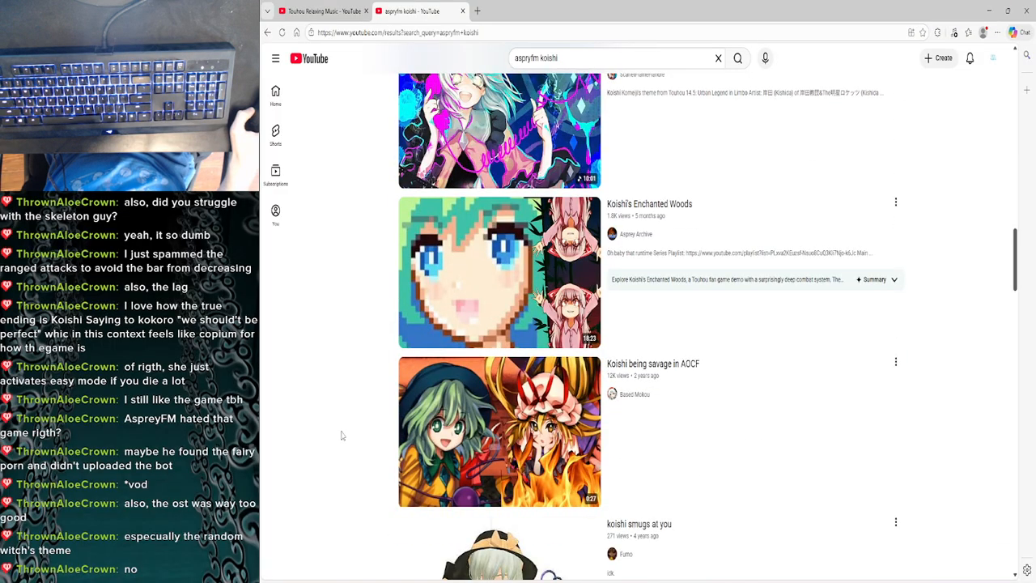
scroll(341, 436, down, 2)
scroll(341, 437, up, 5)
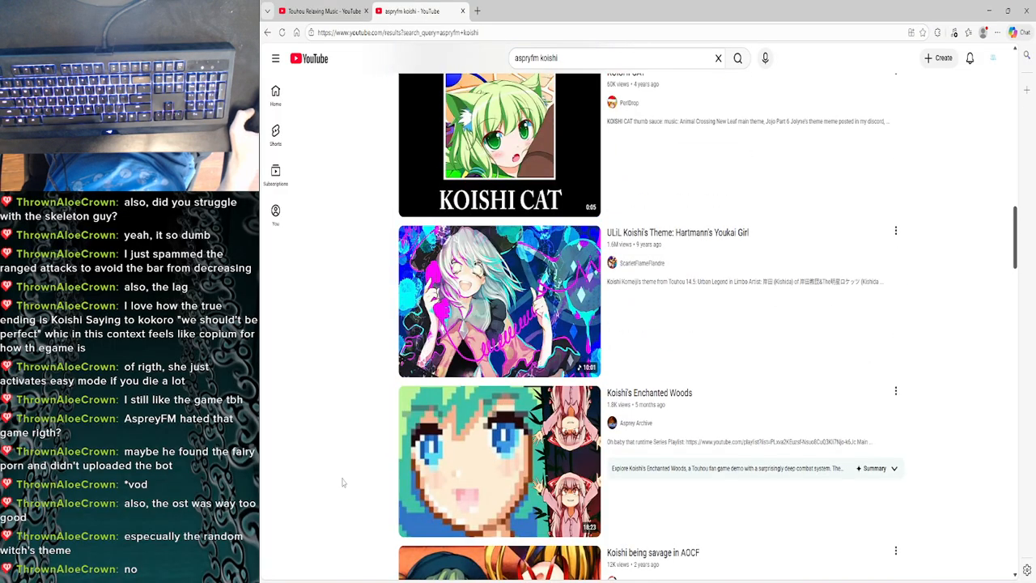
scroll(351, 530, up, 10)
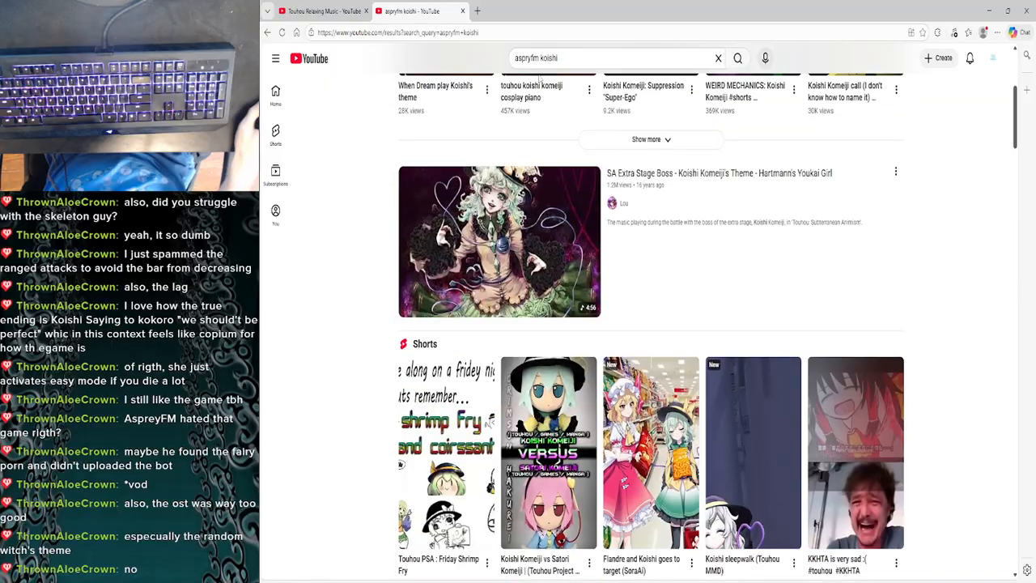
- Change the YouTube search to "aspryfm Halluci sabbat of koishi" and run it
click(572, 60)
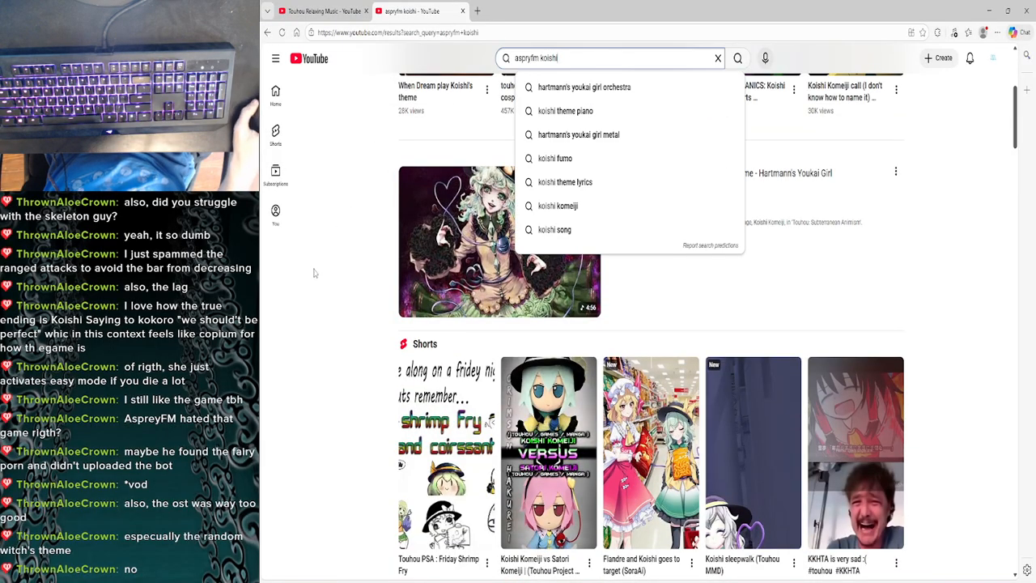
scroll(335, 501, up, 4)
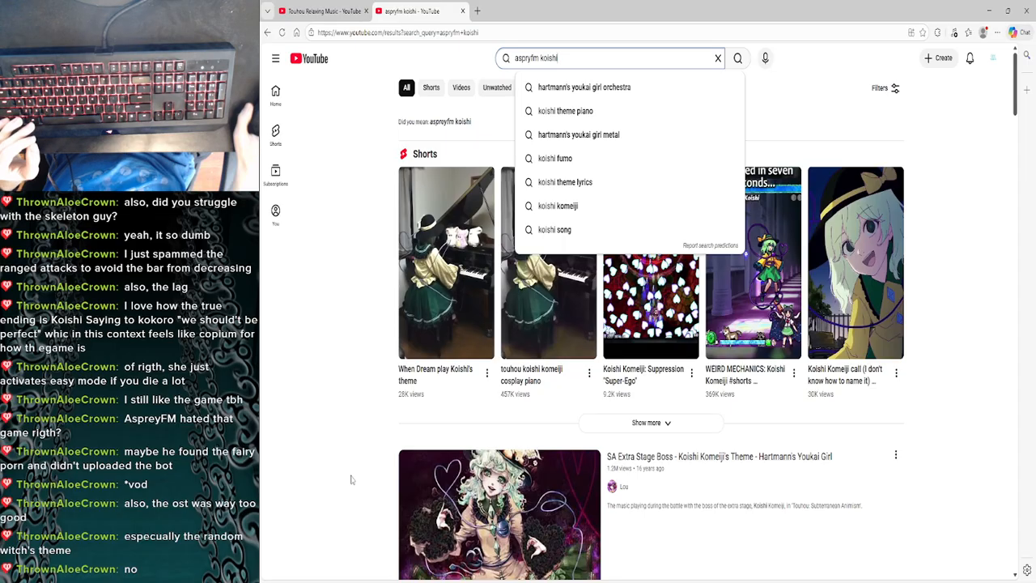
key(ctrl+a)
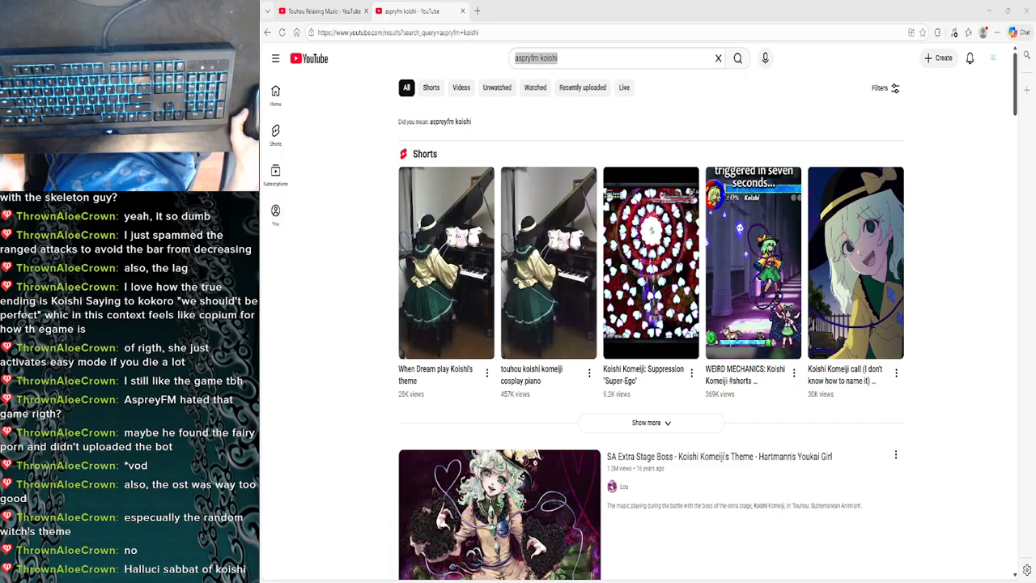
click(572, 57)
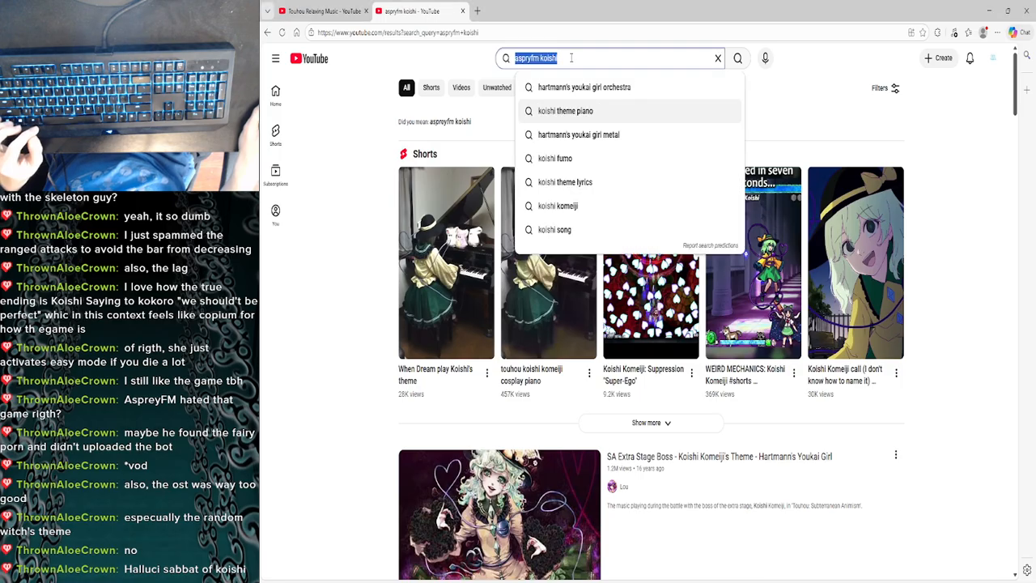
double_click(567, 58)
text(Halluci sabbat of koishi)
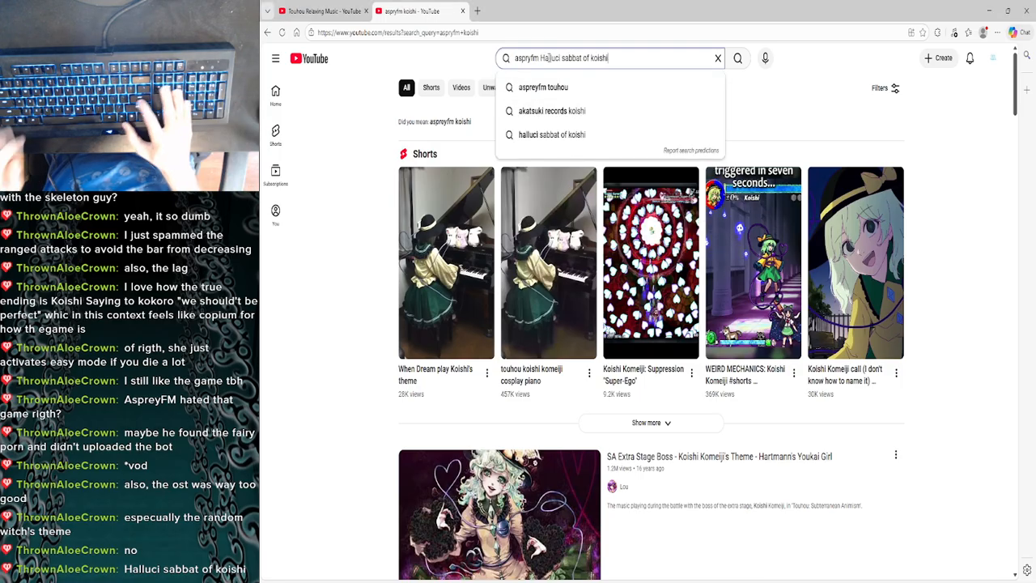
key(Return)
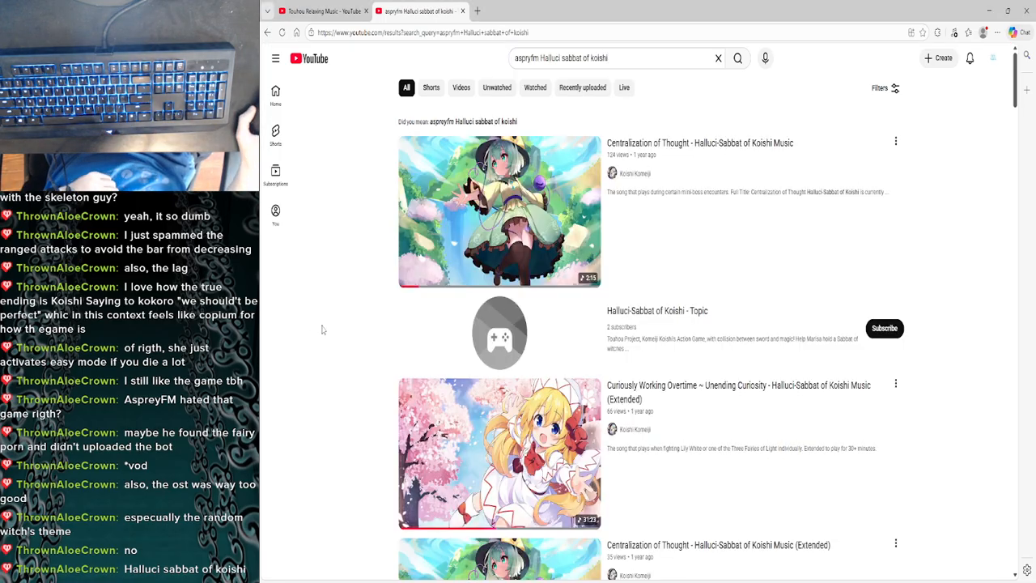
- Look through the Halluci-Sabbat of Koishi results and the related videos for an AspreyFM upload
scroll(321, 329, down, 10)
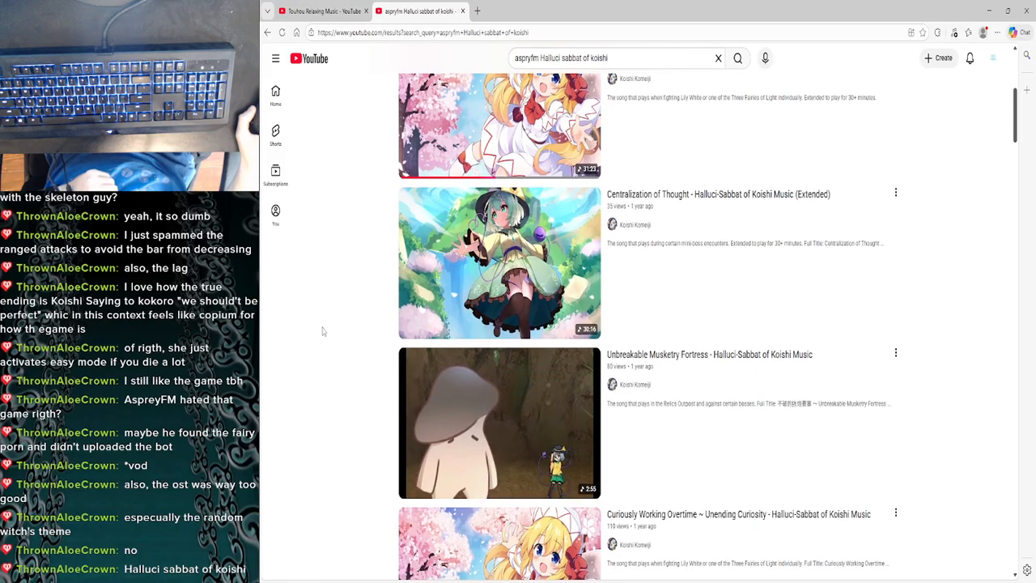
scroll(321, 332, down, 3)
scroll(321, 332, up, 3)
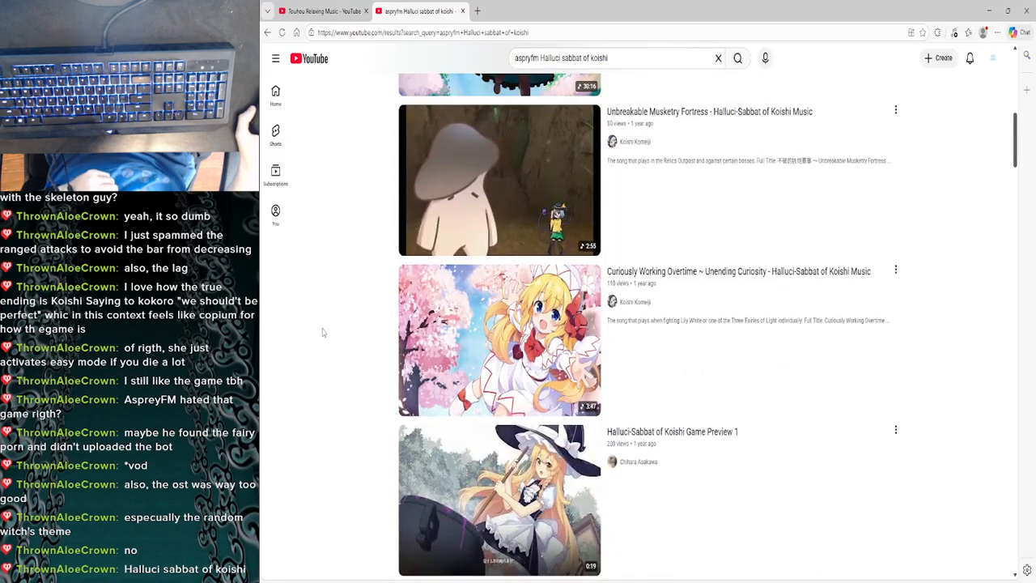
scroll(322, 332, down, 4)
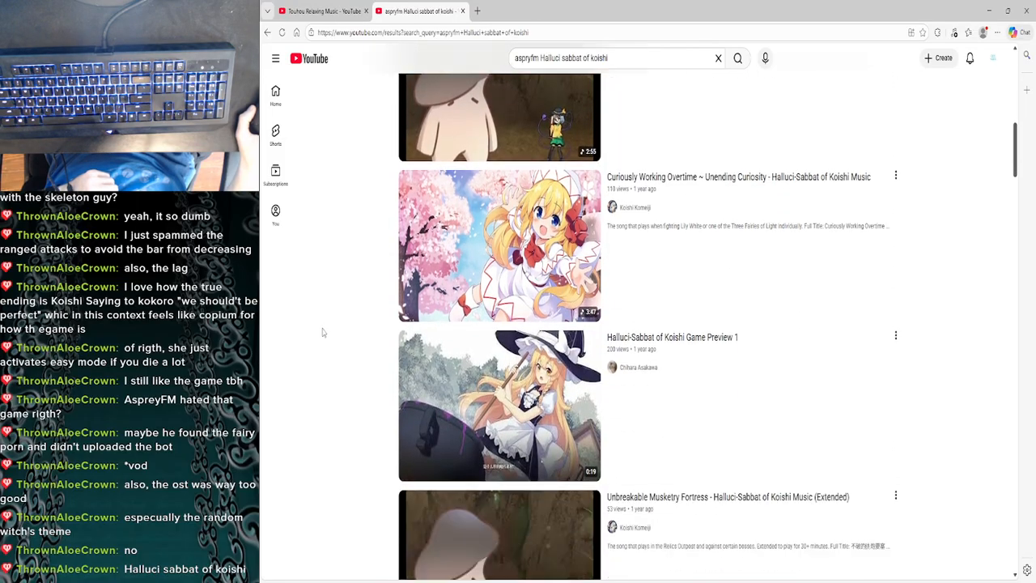
scroll(340, 427, up, 3)
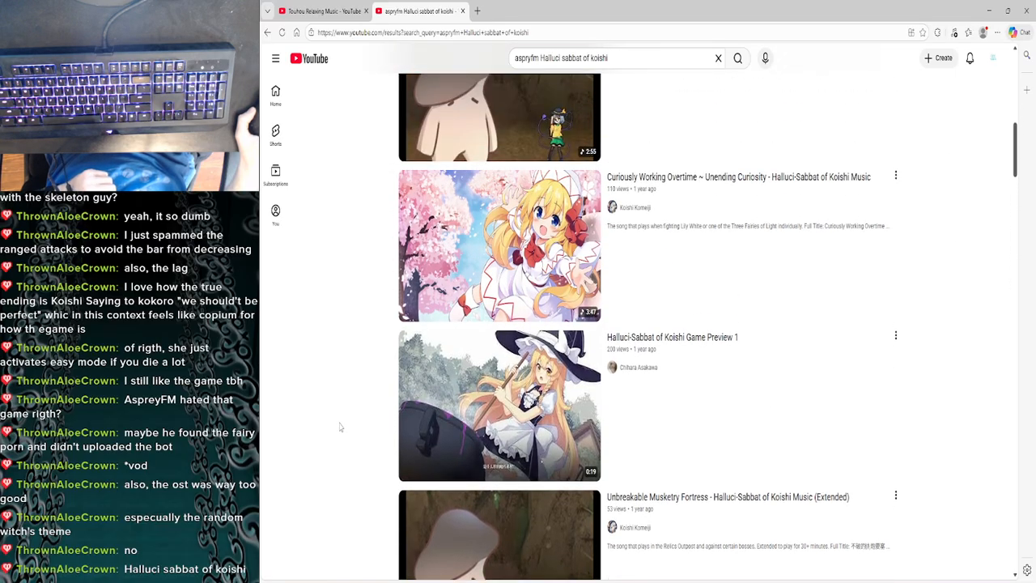
scroll(340, 427, up, 3)
scroll(336, 427, down, 3)
scroll(332, 427, up, 3)
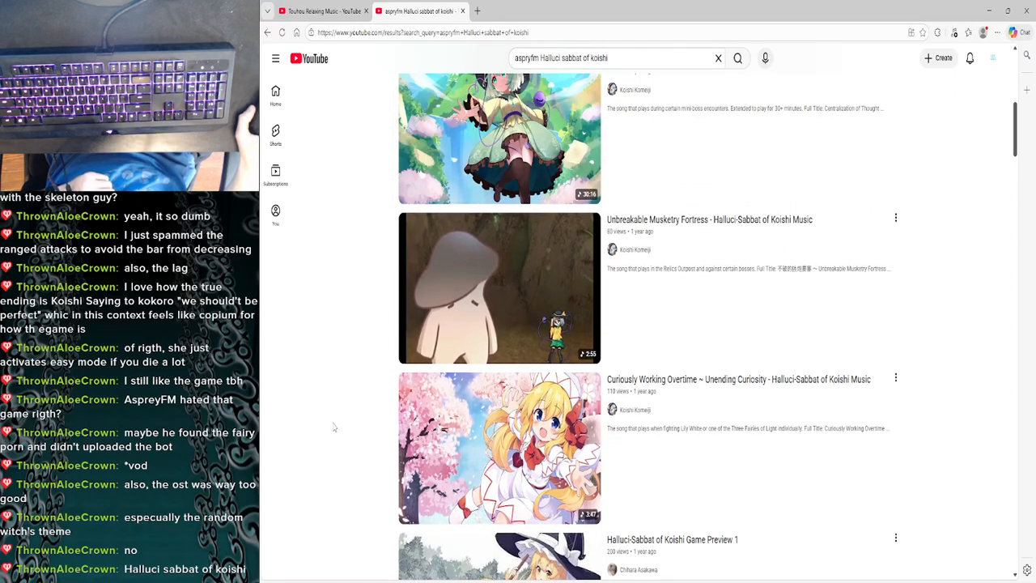
scroll(333, 427, up, 5)
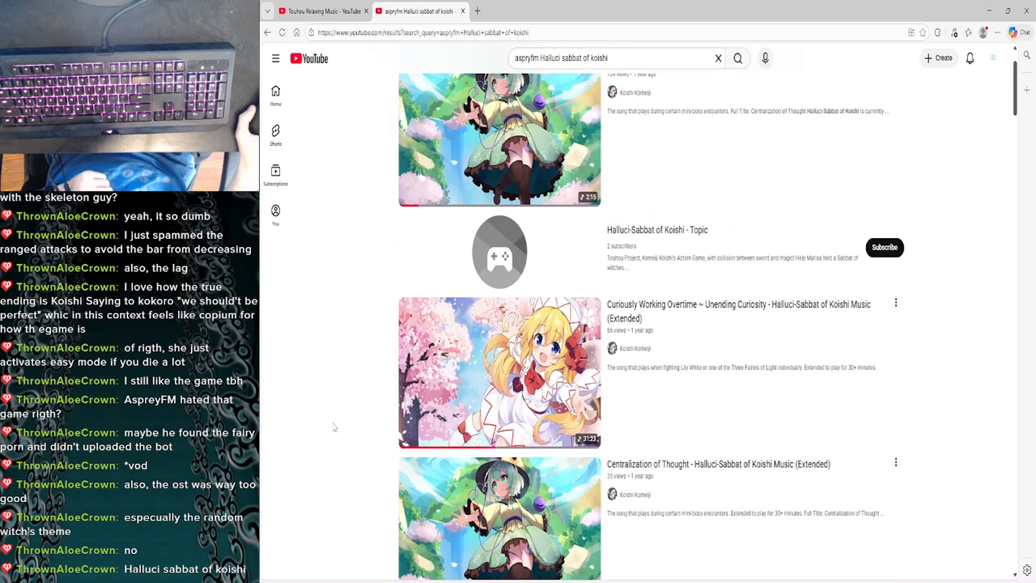
scroll(333, 427, up, 1)
scroll(332, 427, down, 10)
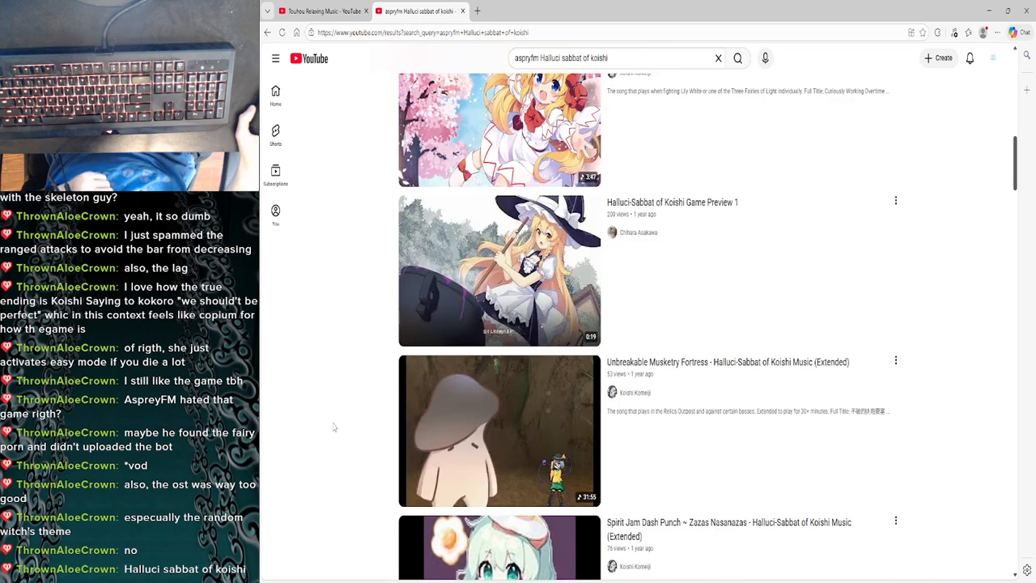
scroll(333, 427, down, 5)
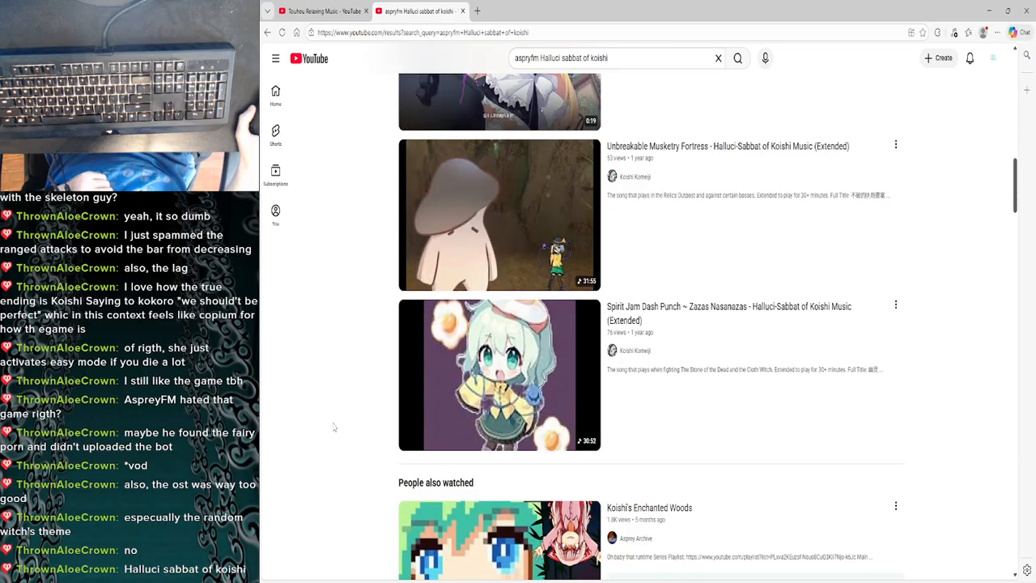
scroll(331, 429, down, 3)
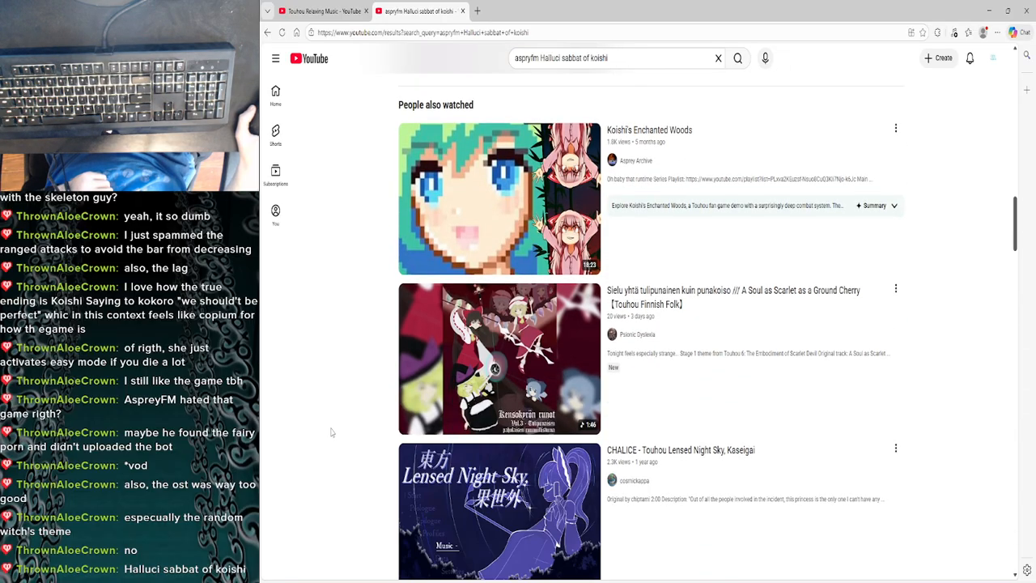
scroll(331, 432, up, 5)
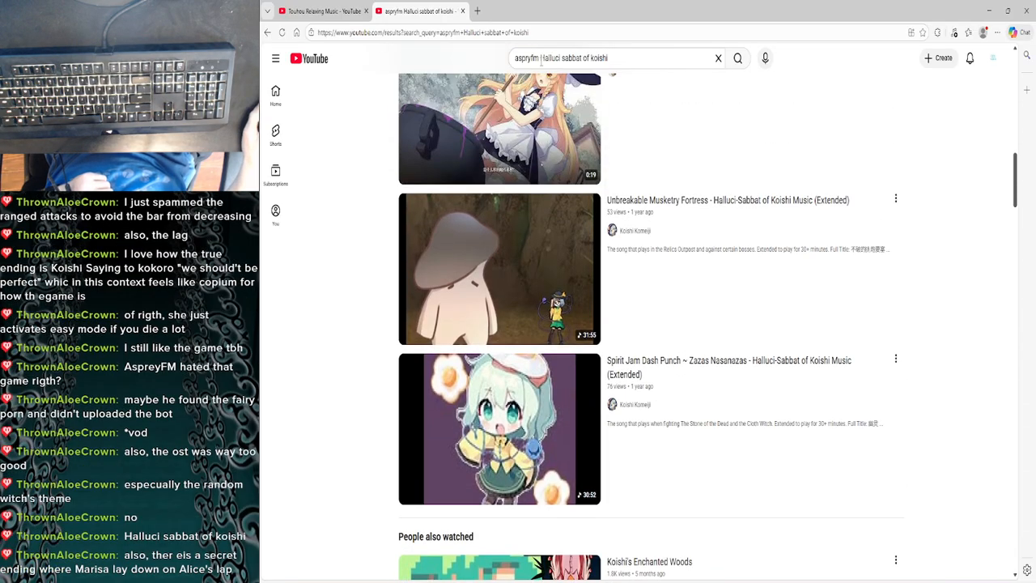
- Change the YouTube search to "Halluci sabbat of koishi whiches theme" and run it
drag(541, 59, 499, 65)
key(BackSpace)
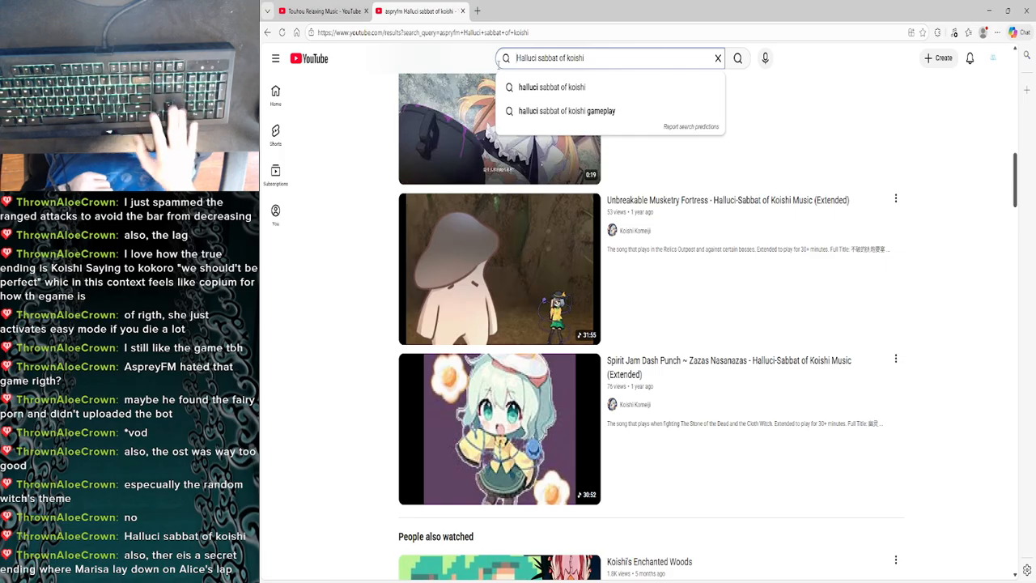
key(BackSpace)
key(Right)
key(Right)
key(Right)
key(Right)
key(Right)
key(Right)
key(Right)
key(Right)
key(Right)
key(Right)
key(Right)
key(Right)
key(Right)
key(Right)
key(Right)
key(Right)
key(Right)
key(Right)
key(Right)
key(Right)
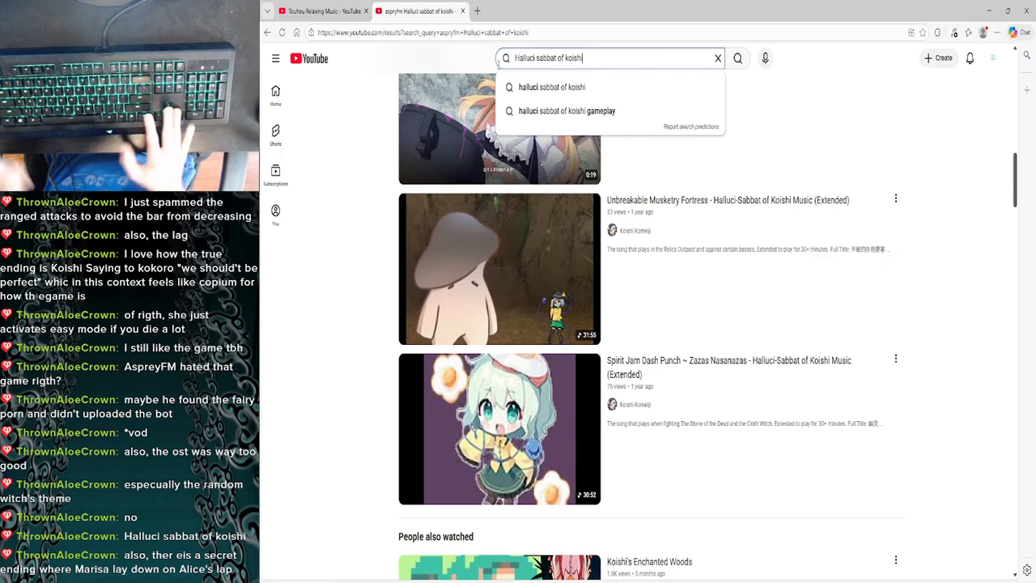
text(whiche)
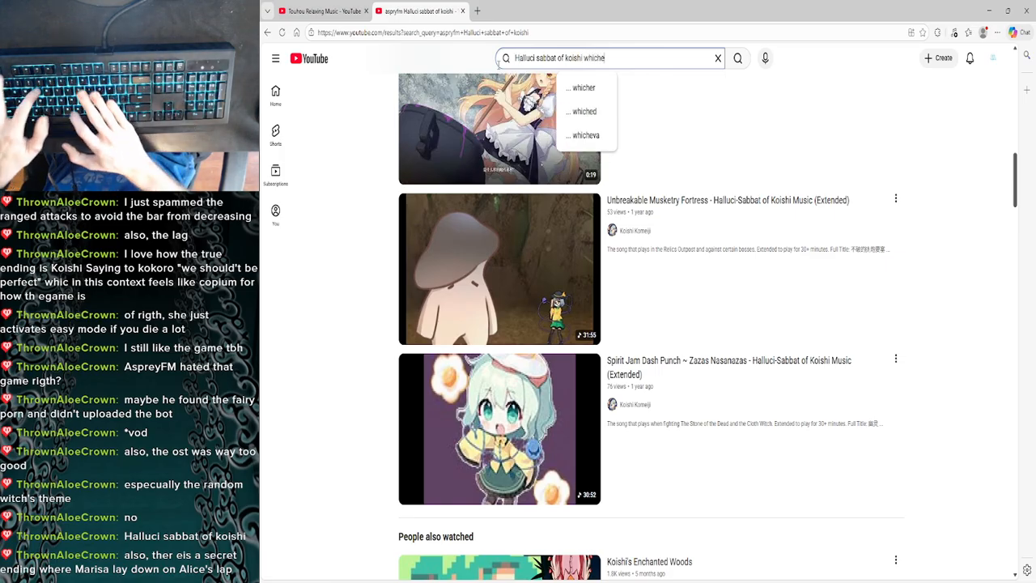
text(s theme)
key(Return)
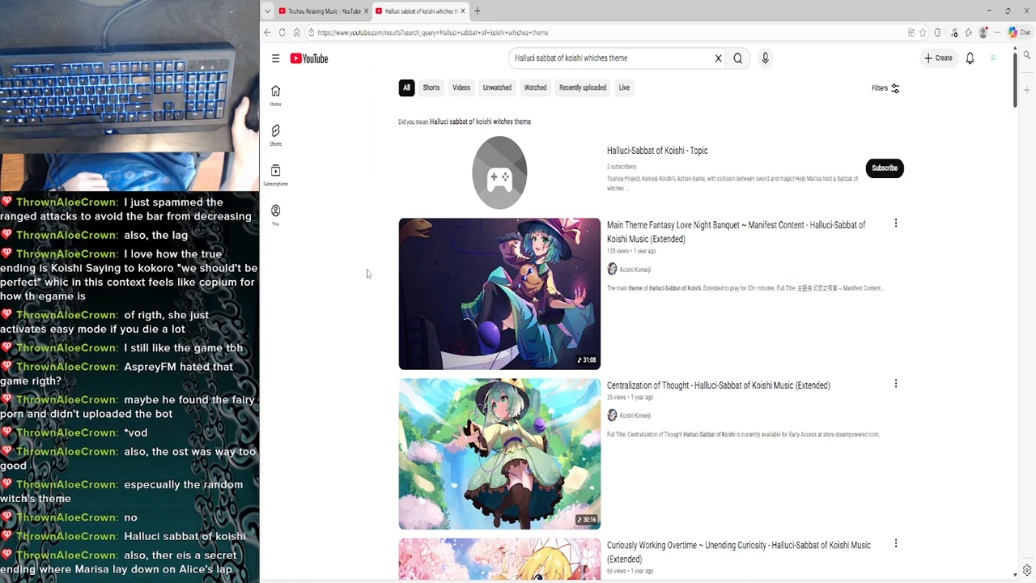
- Play the Main Theme Fantasy Love Night Banquet video, go back to the Touhou Relaxing Music page and return to VSDC Video Editor
click(415, 280)
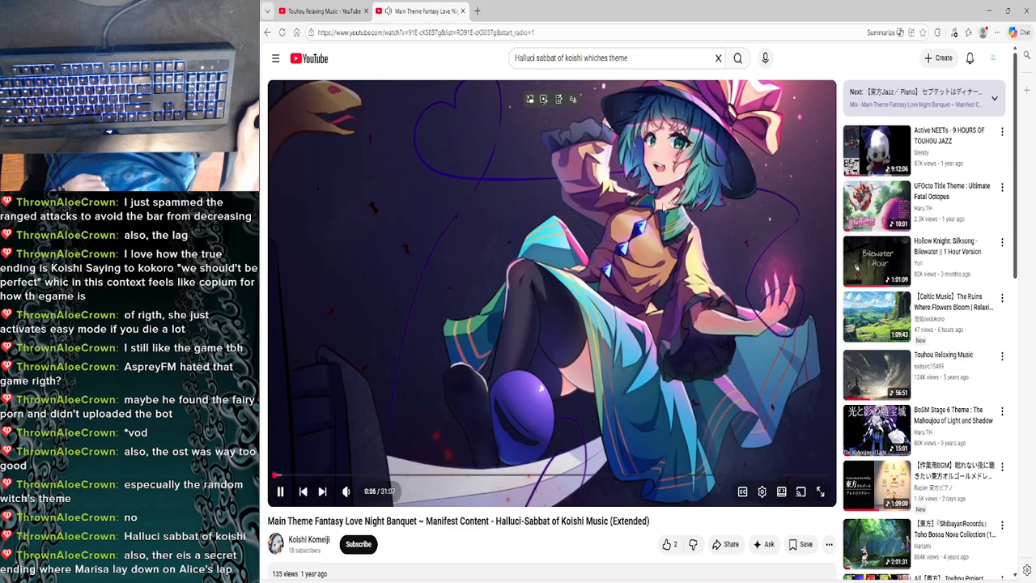
key(ctrl+shift+Tab)
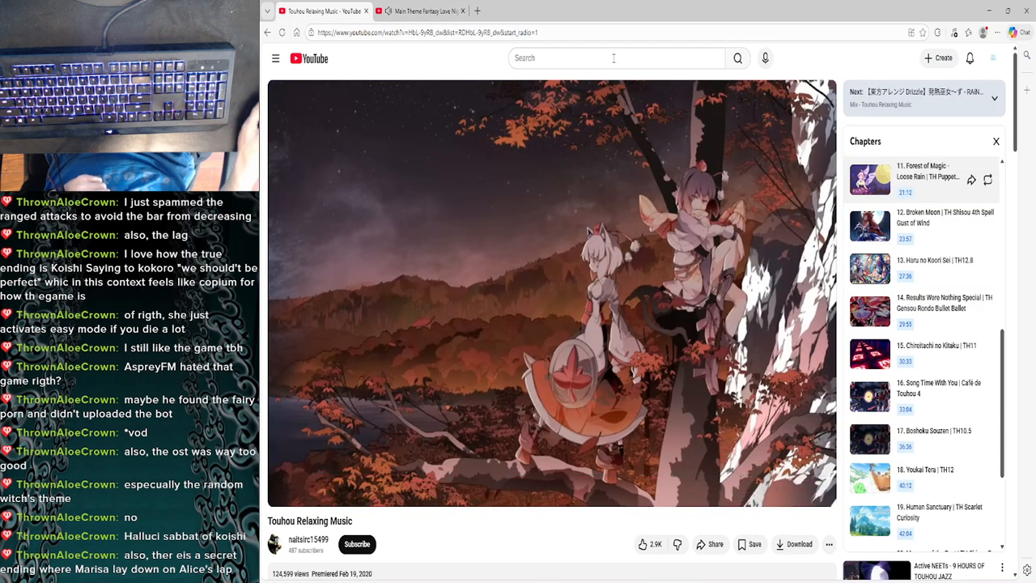
click(996, 4)
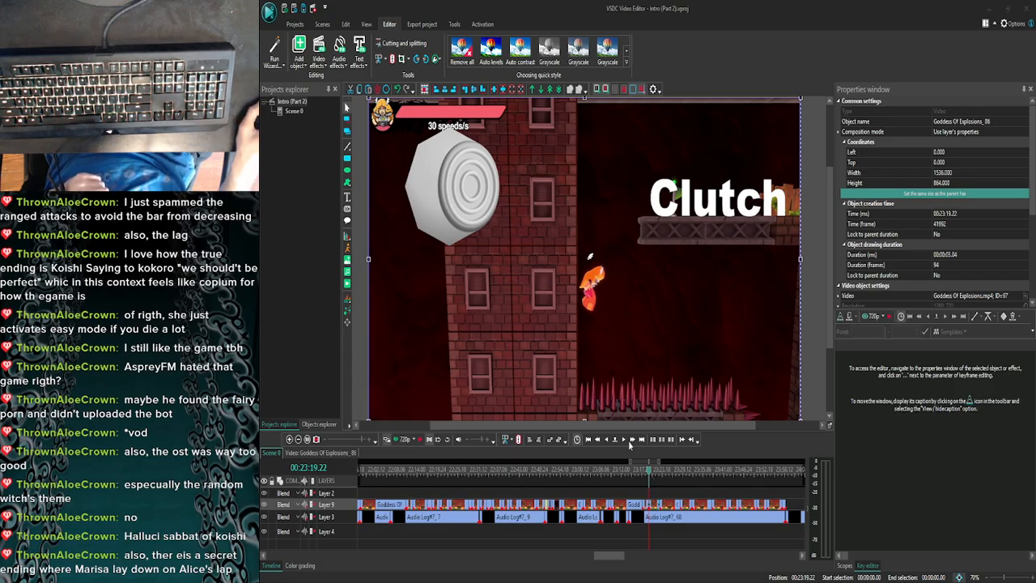
- Examine the Clutch clip from 00:23:19.22 and its changeover to the C-stick clip frame by frame
click(623, 440)
click(624, 439)
click(623, 439)
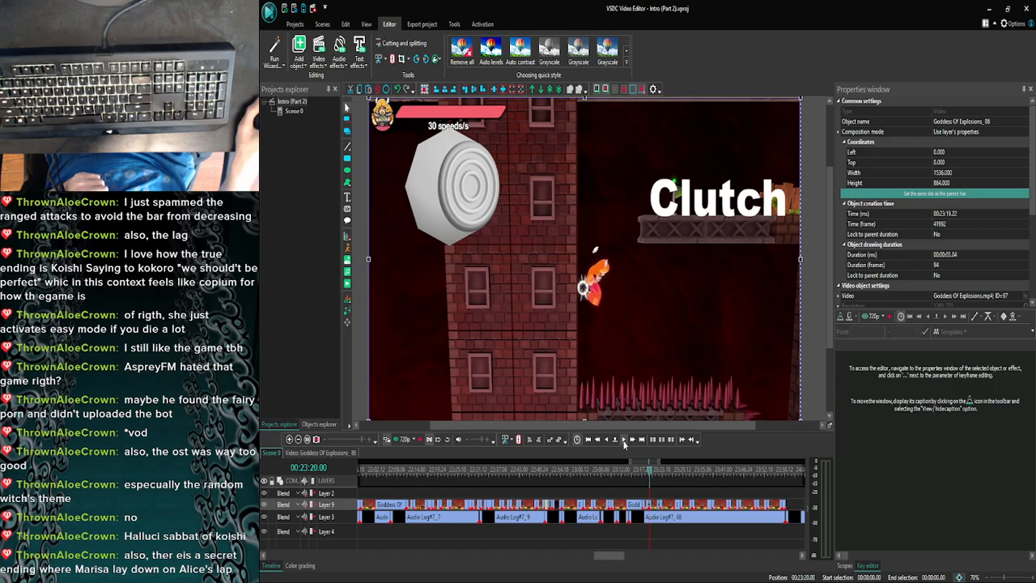
click(624, 439)
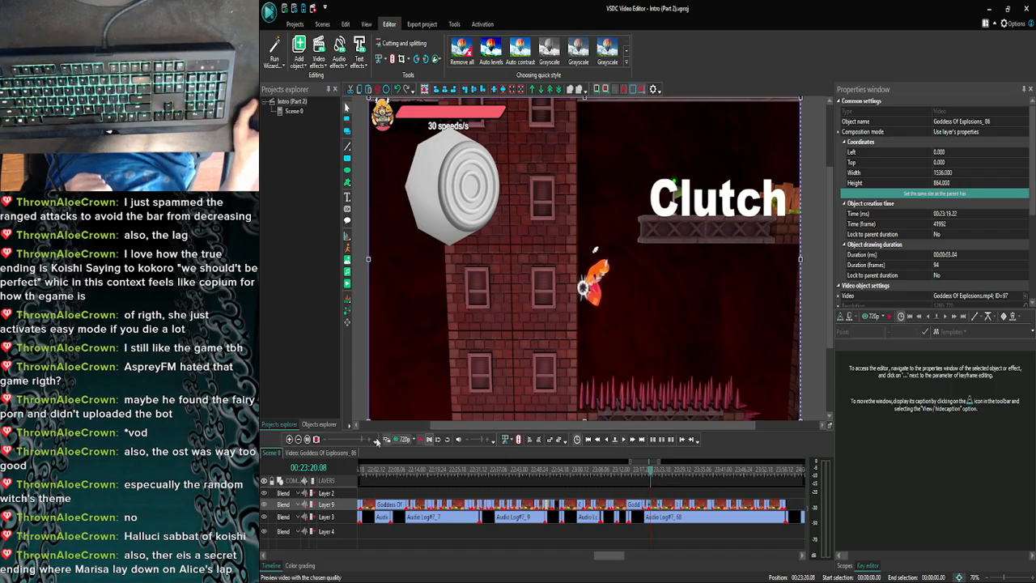
click(290, 439)
click(290, 439)
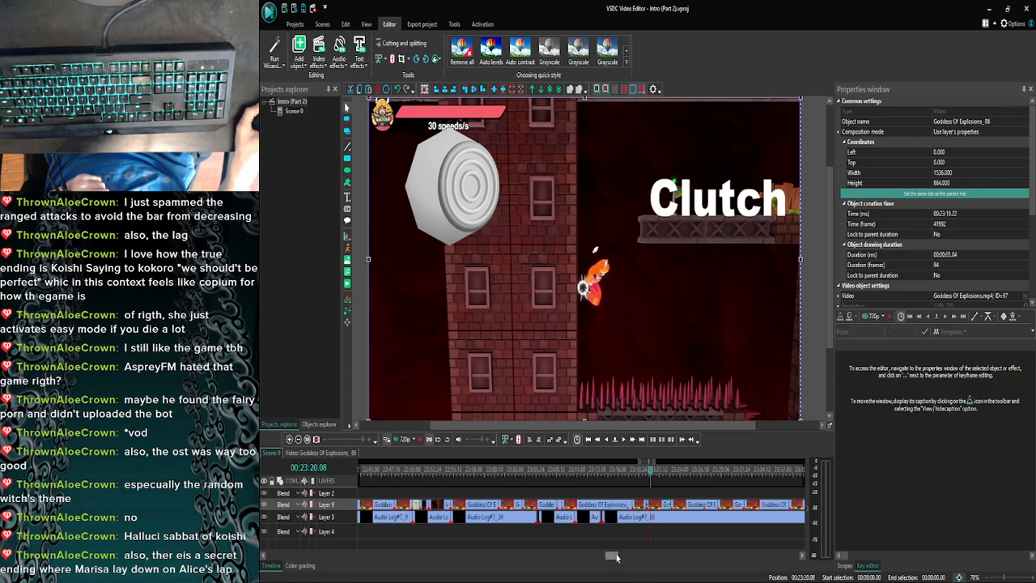
drag(615, 556, 619, 557)
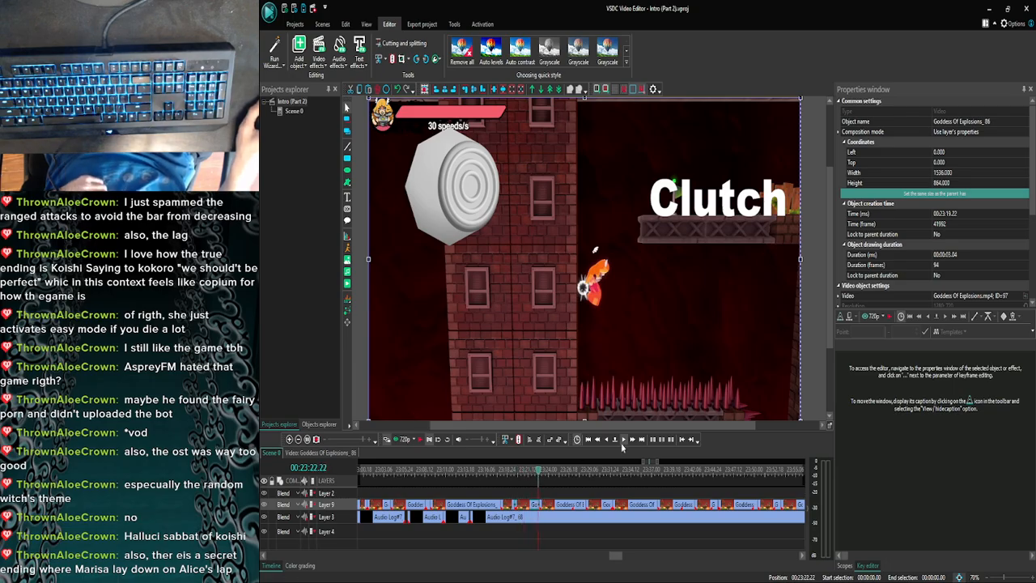
click(622, 445)
click(622, 444)
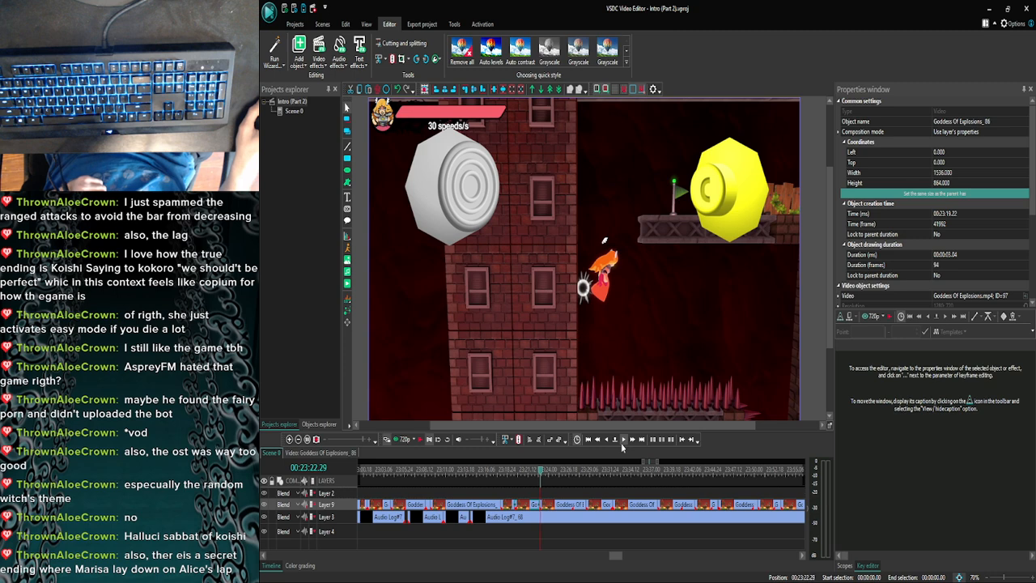
click(622, 444)
click(622, 444)
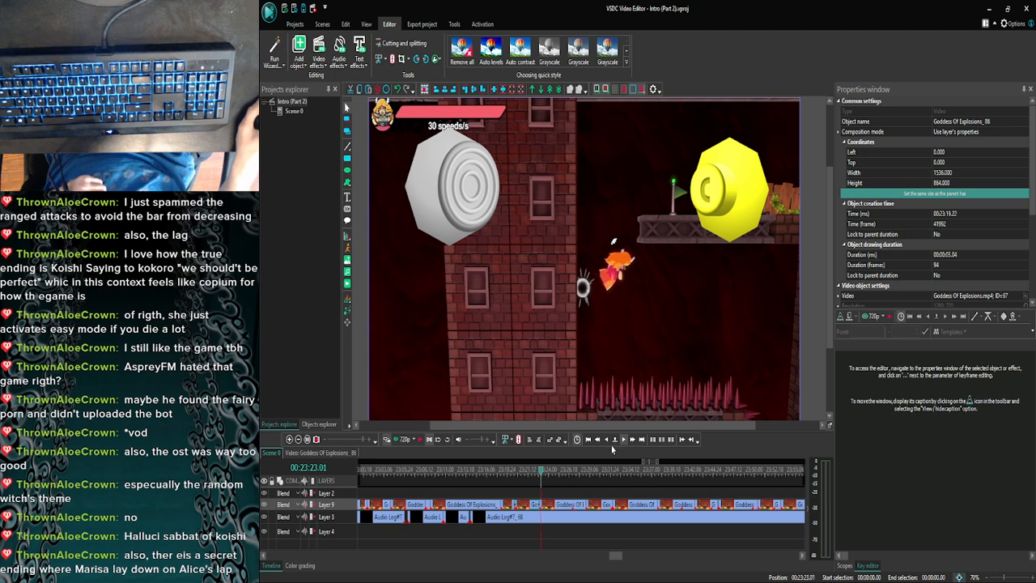
- Open the contents of the Goddess Of Explosions_88 clip and copy its control stick image and Clutch text
double_click(531, 505)
click(530, 505)
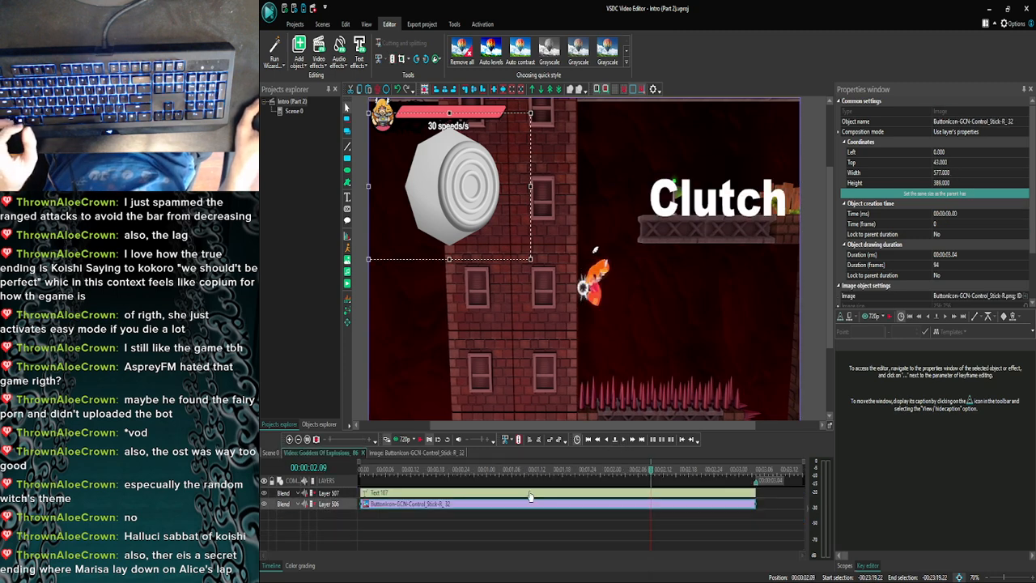
ctrl+click(529, 494)
- Paste the copied control stick image and Clutch text at the start of the Goddess Of Explosions_90 clip in Scene 0
click(289, 439)
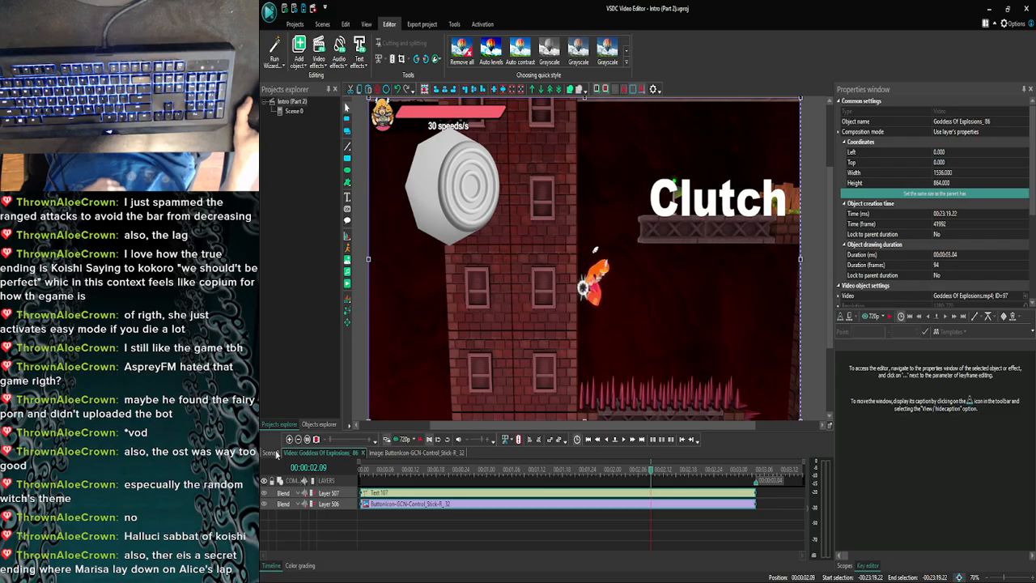
click(288, 441)
click(289, 441)
click(289, 441)
click(289, 441)
click(289, 441)
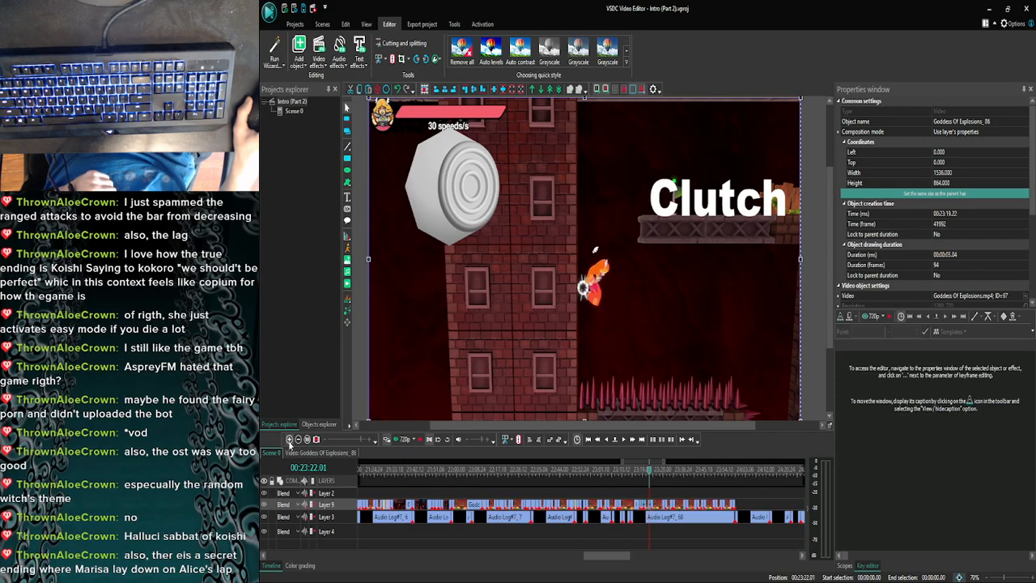
click(289, 441)
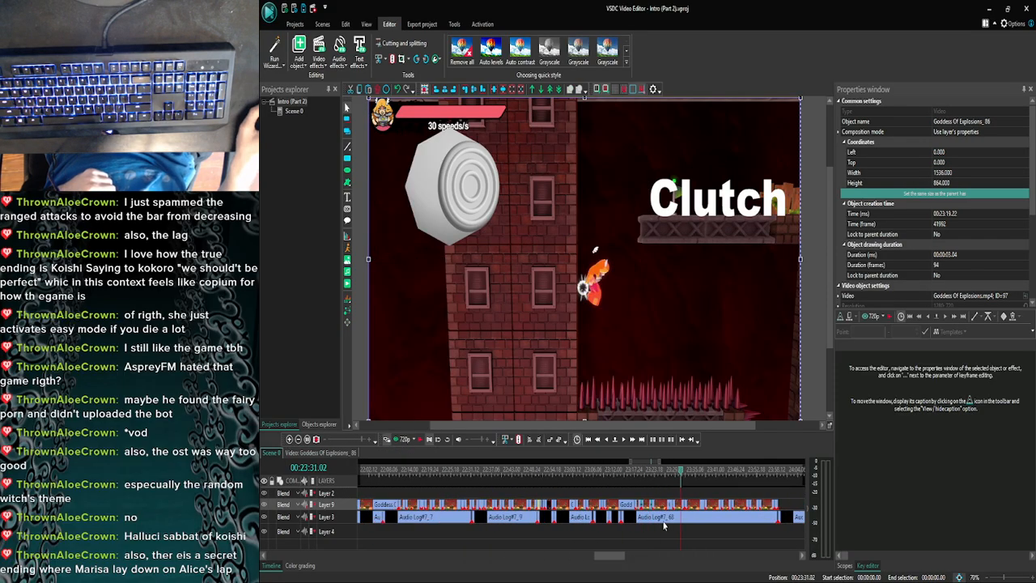
drag(603, 555, 614, 555)
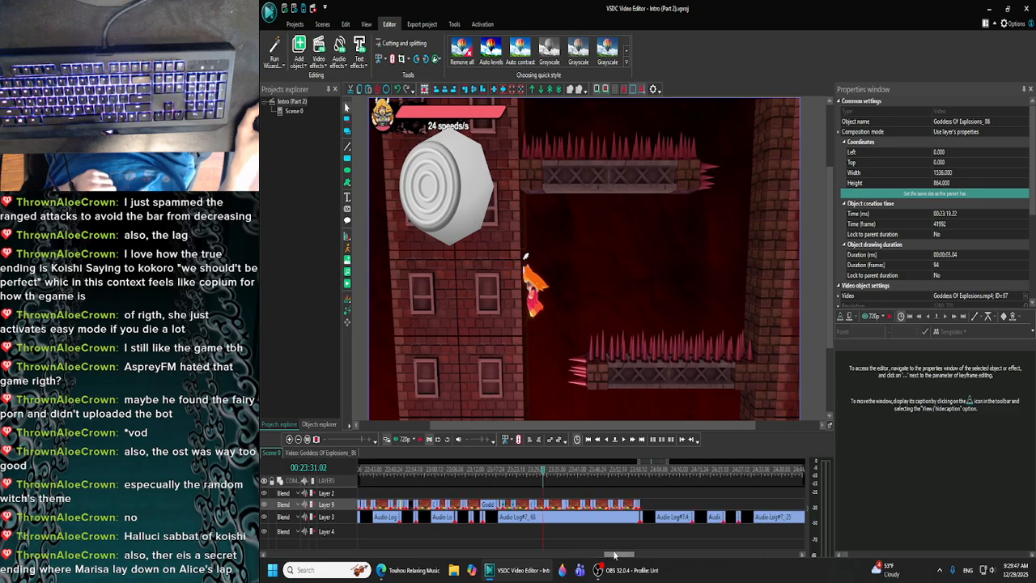
double_click(554, 505)
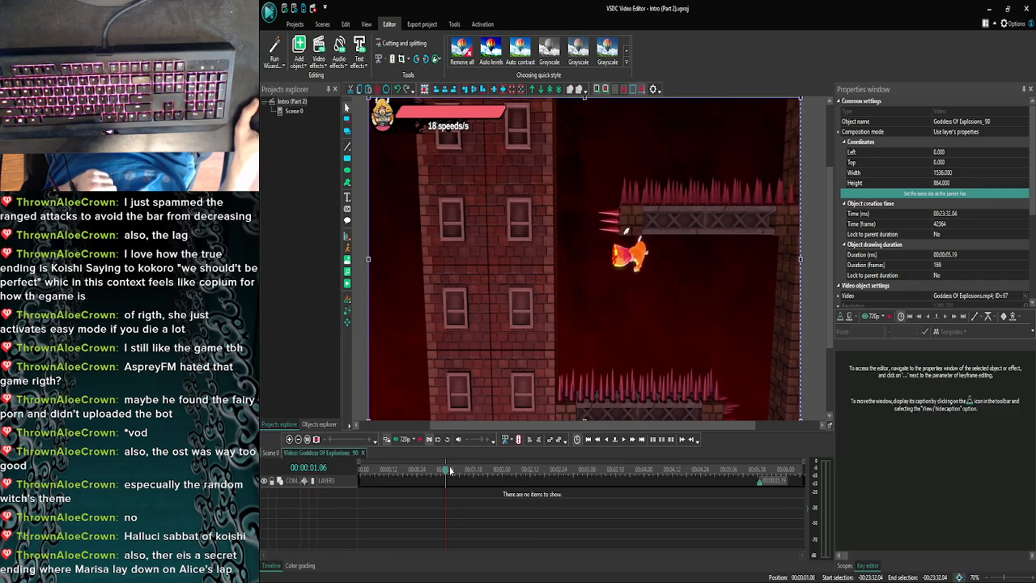
drag(450, 471, 280, 483)
key(ctrl+v)
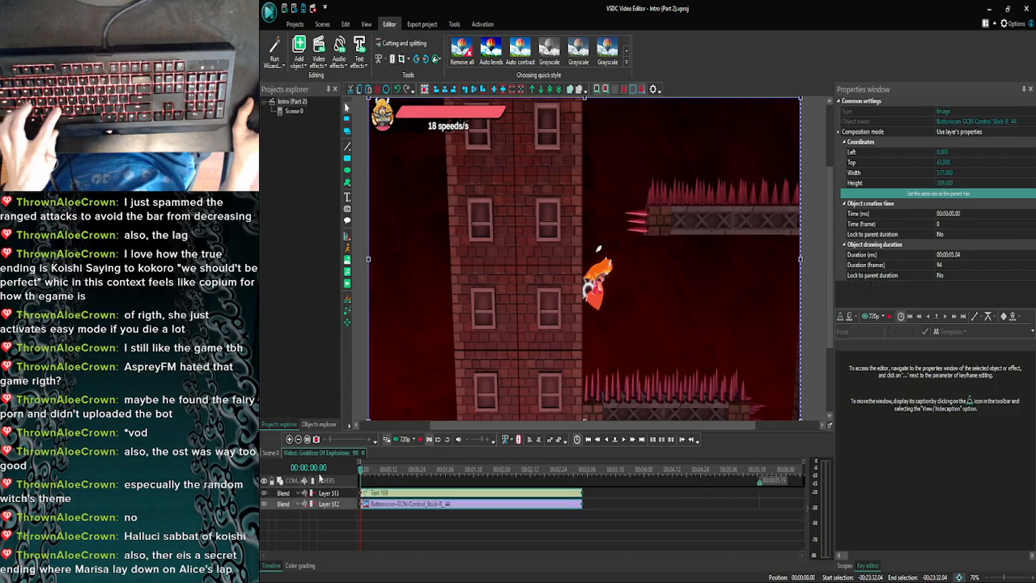
- Extend the control stick image to the clip's end at 00:00:05.19 and trim the Clutch text to about 3 seconds
drag(581, 493, 759, 487)
click(744, 520)
click(746, 495)
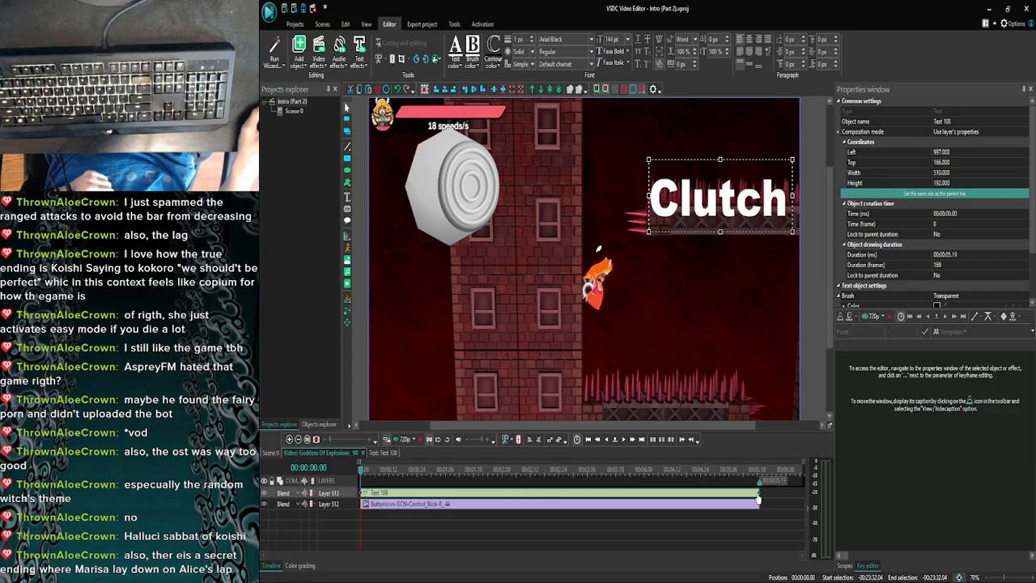
click(749, 521)
click(740, 493)
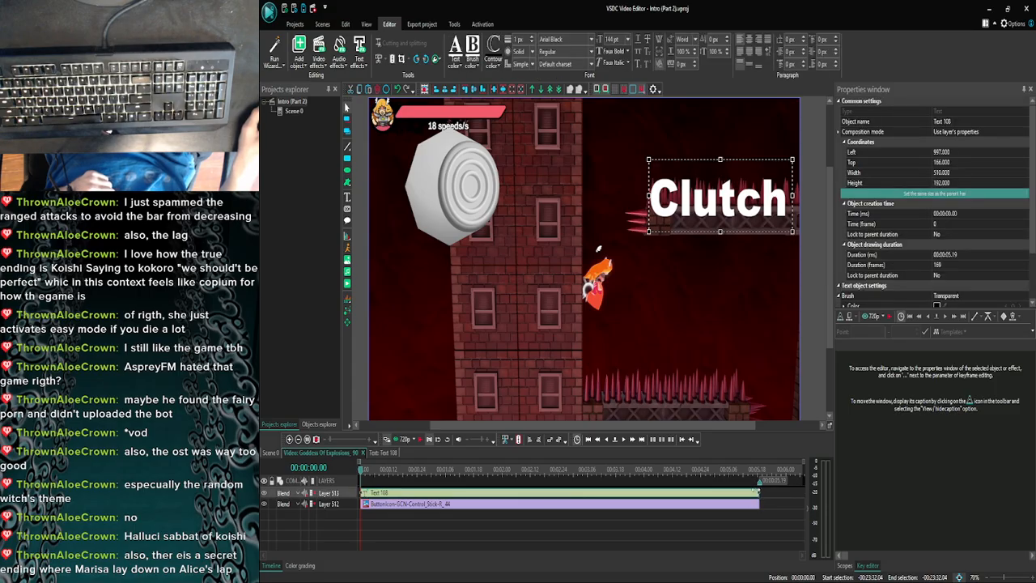
drag(756, 492, 591, 492)
click(578, 530)
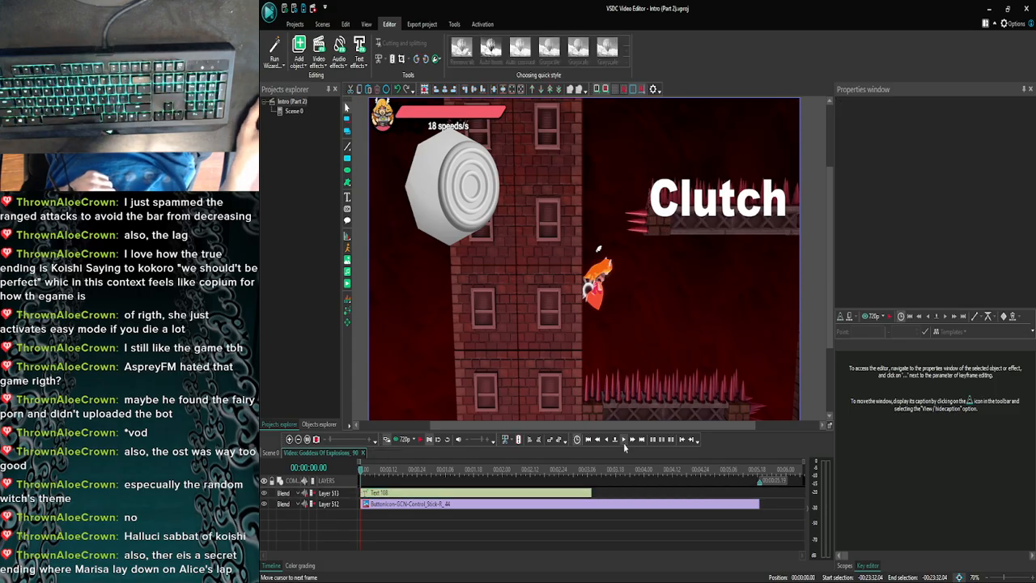
- Examine the first second of the Goddess Of Explosions_90 clip frame by frame, then return to its start
click(623, 441)
click(623, 441)
click(623, 441)
click(623, 441)
click(623, 441)
click(623, 441)
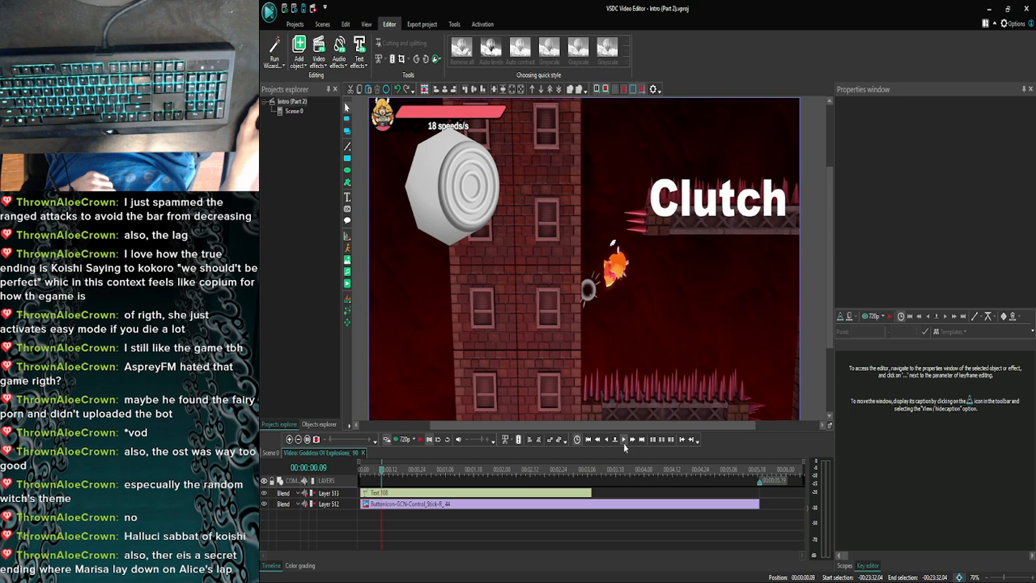
click(623, 441)
click(623, 441)
click(623, 441)
click(623, 441)
click(623, 441)
click(623, 441)
click(623, 441)
click(623, 441)
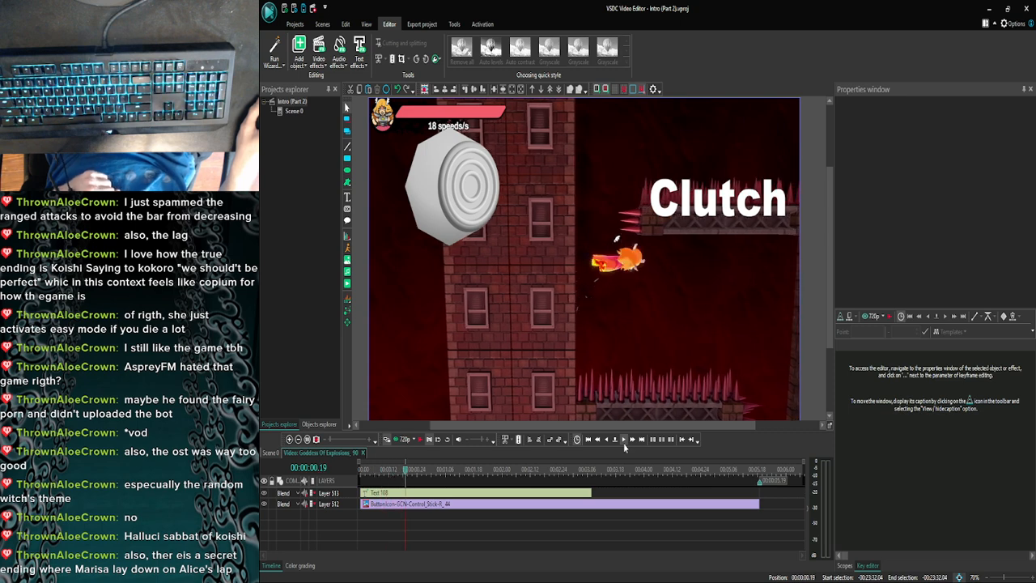
click(623, 441)
click(623, 441)
click(623, 441)
click(623, 441)
click(623, 441)
click(623, 441)
click(623, 441)
click(623, 441)
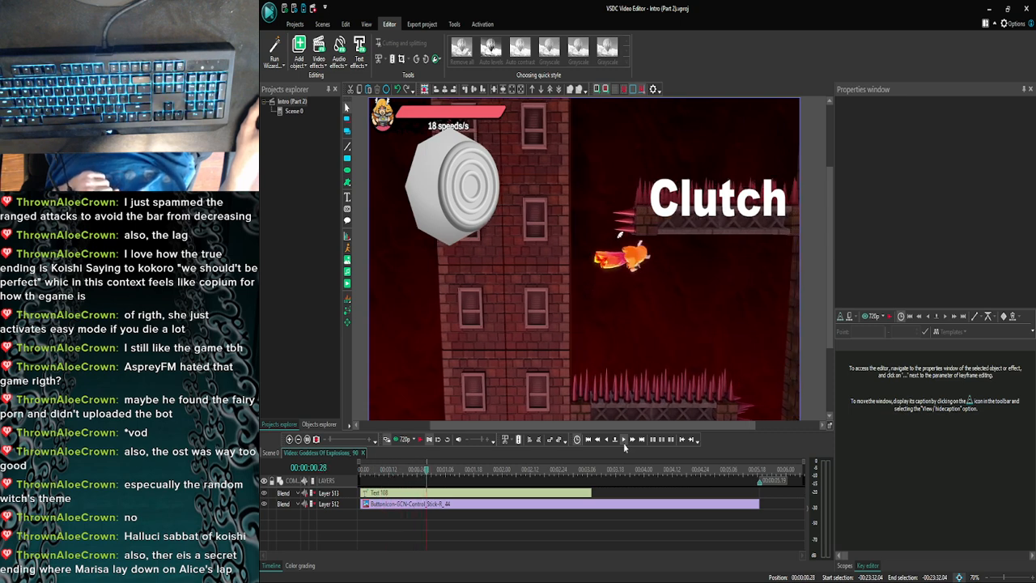
click(623, 441)
click(623, 441)
click(623, 441)
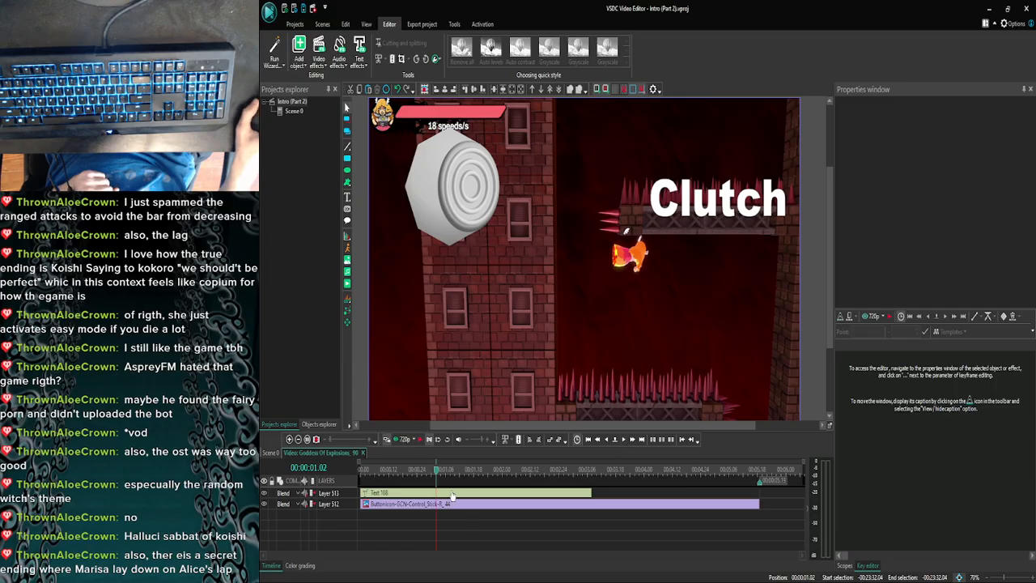
key(Home)
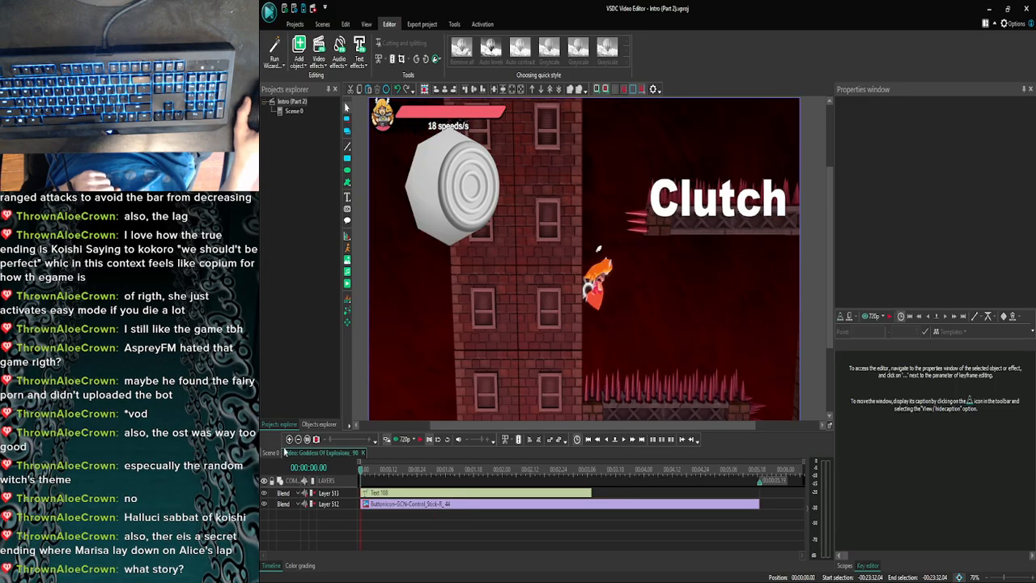
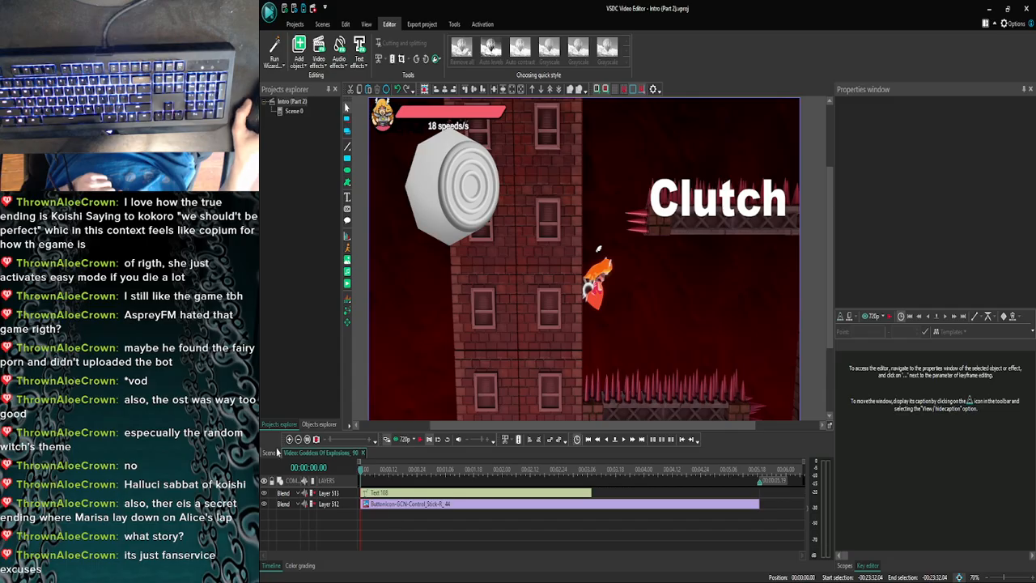
- Return to Scene 0 and open the contents of the one-frame Goddess Of Explosions_91 clip at 00:23:32.03
click(269, 453)
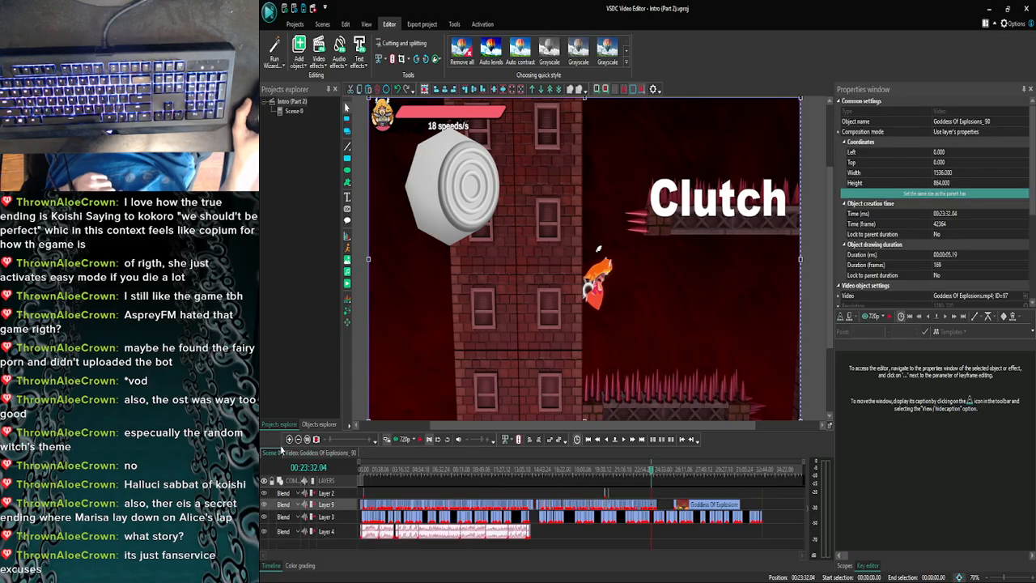
click(289, 440)
click(289, 440)
click(289, 440)
click(289, 440)
click(289, 440)
click(288, 440)
click(289, 440)
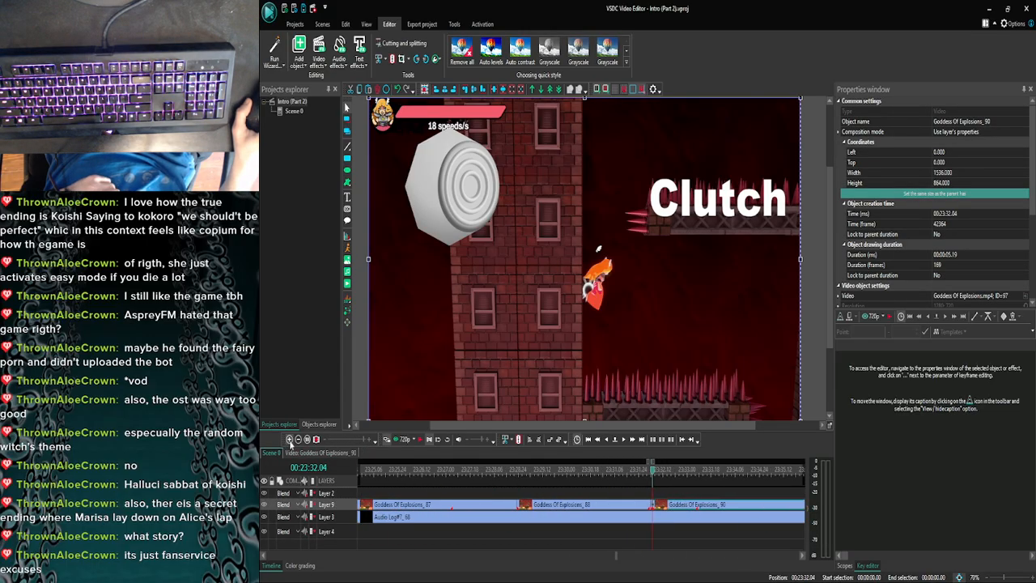
click(607, 439)
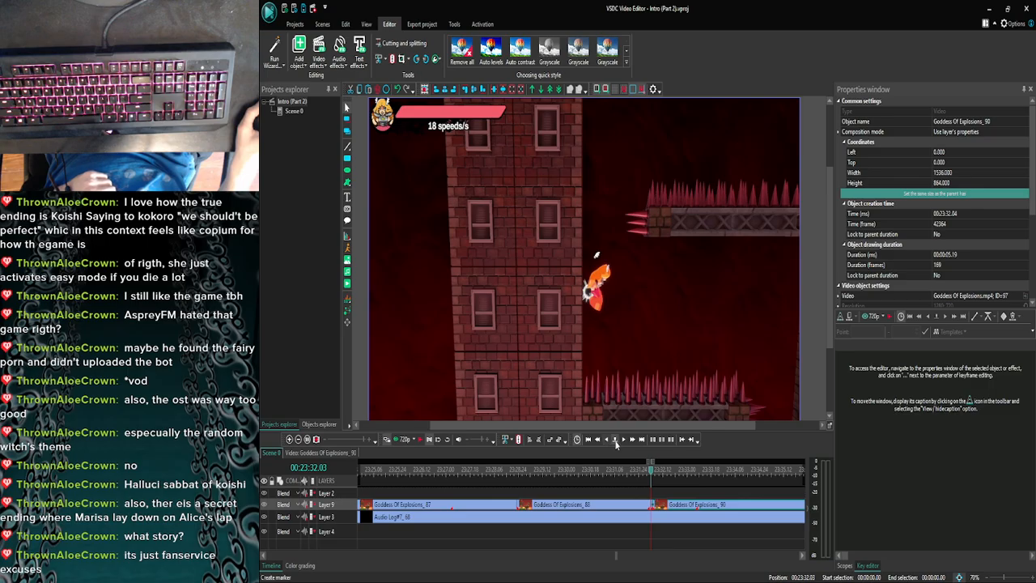
click(607, 439)
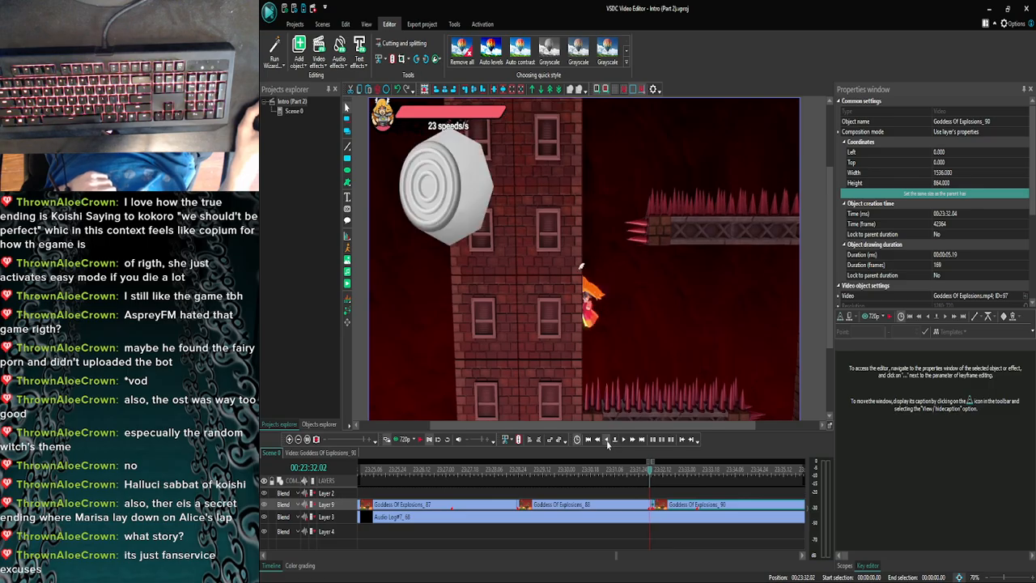
click(623, 439)
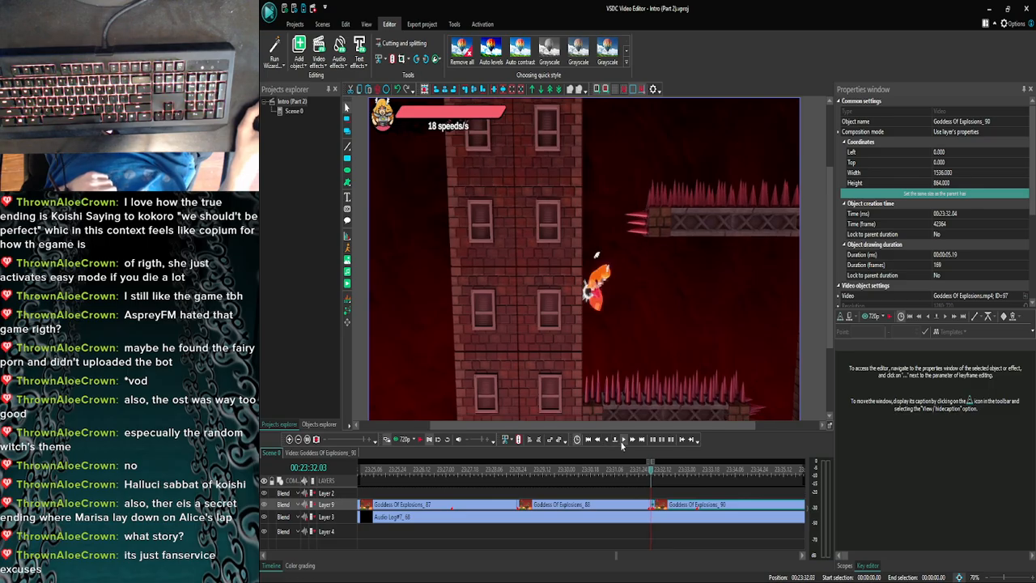
scroll(453, 482, up, 3)
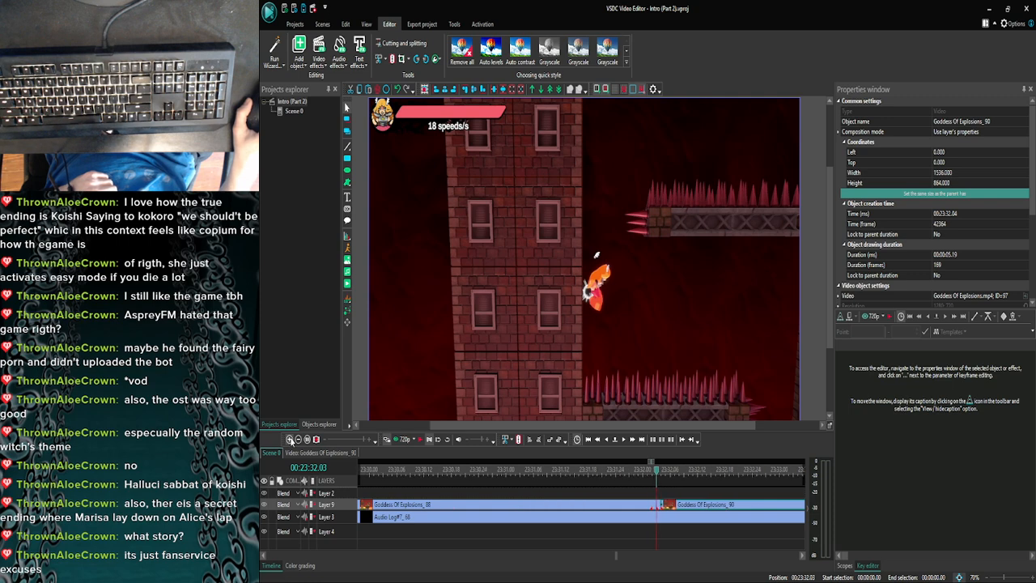
double_click(671, 504)
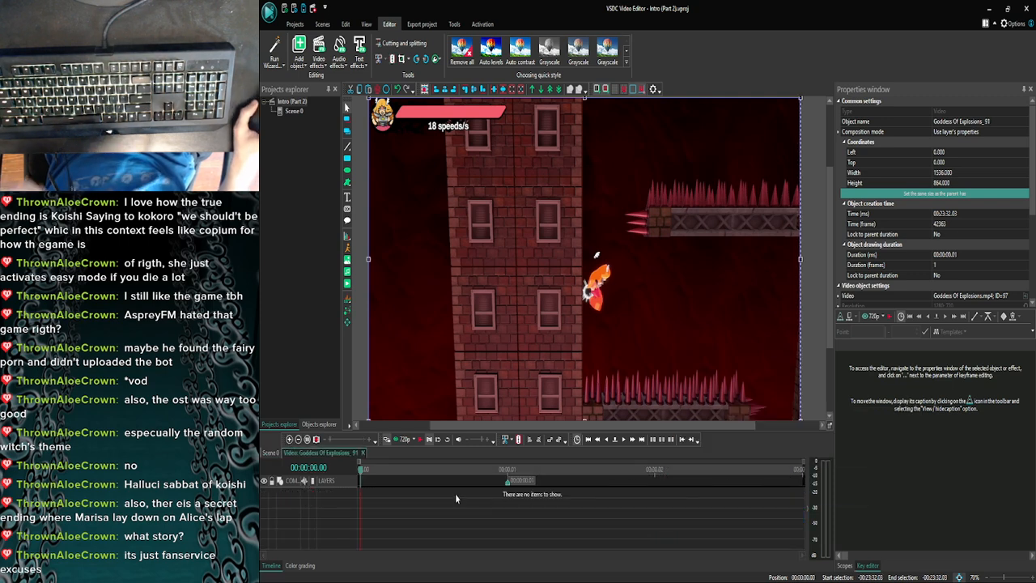
- Paste the control stick image and Clutch text into the Goddess Of Explosions_91 clip and trim both to its end at 00:00:00.01
click(555, 531)
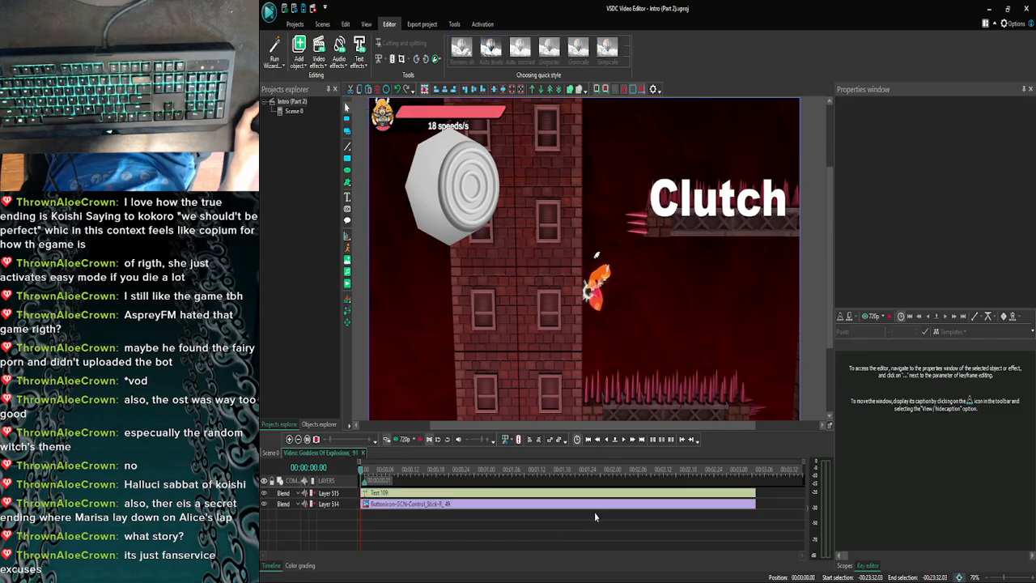
click(646, 505)
ctrl+click(649, 494)
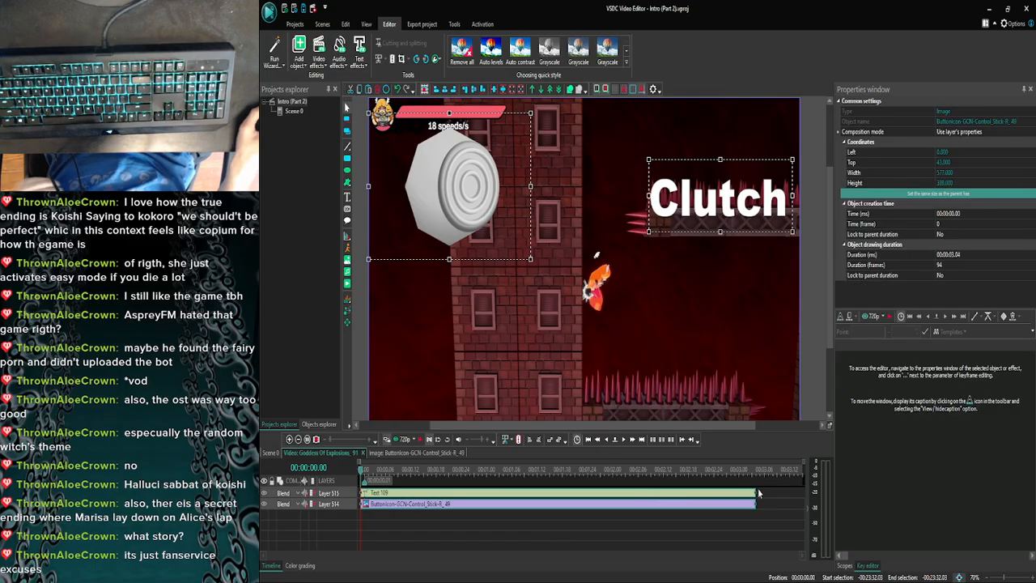
drag(754, 490, 508, 492)
click(555, 489)
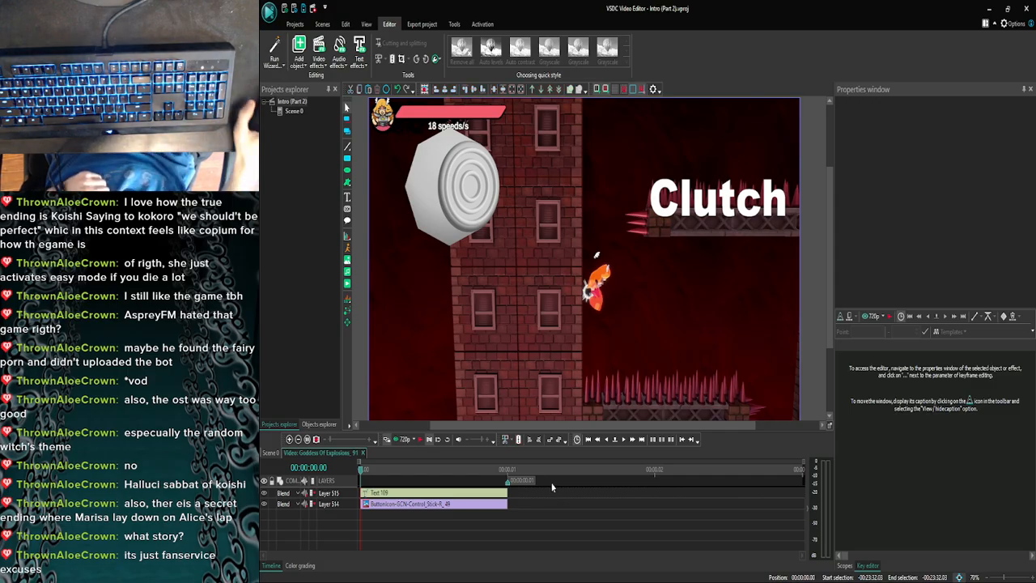
- Reopen the Goddess Of Explosions_90 clip from Scene 0 and examine its first second frame by frame, ending back at its start
click(272, 452)
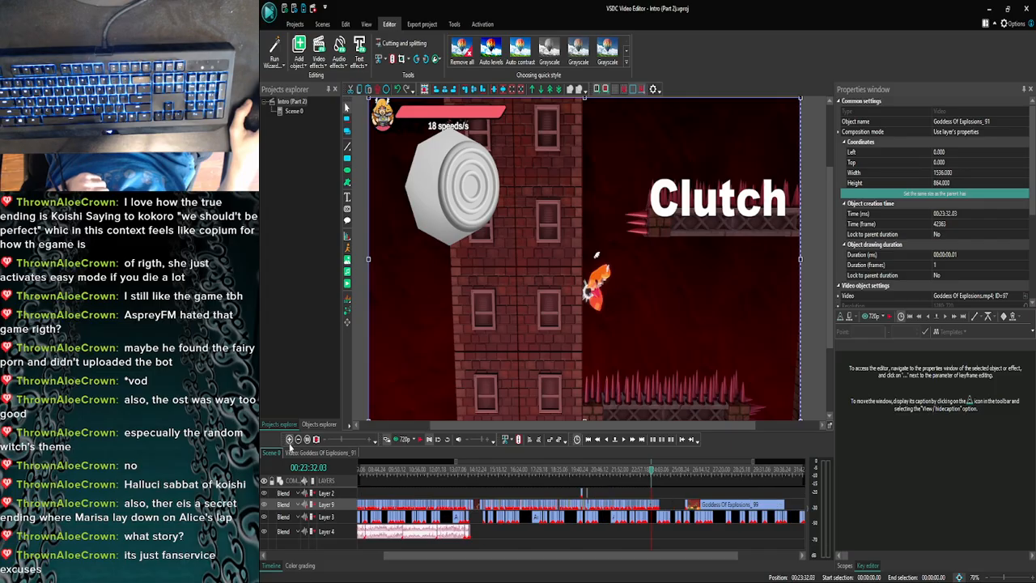
click(290, 441)
click(290, 442)
click(290, 442)
click(290, 442)
click(289, 442)
click(289, 442)
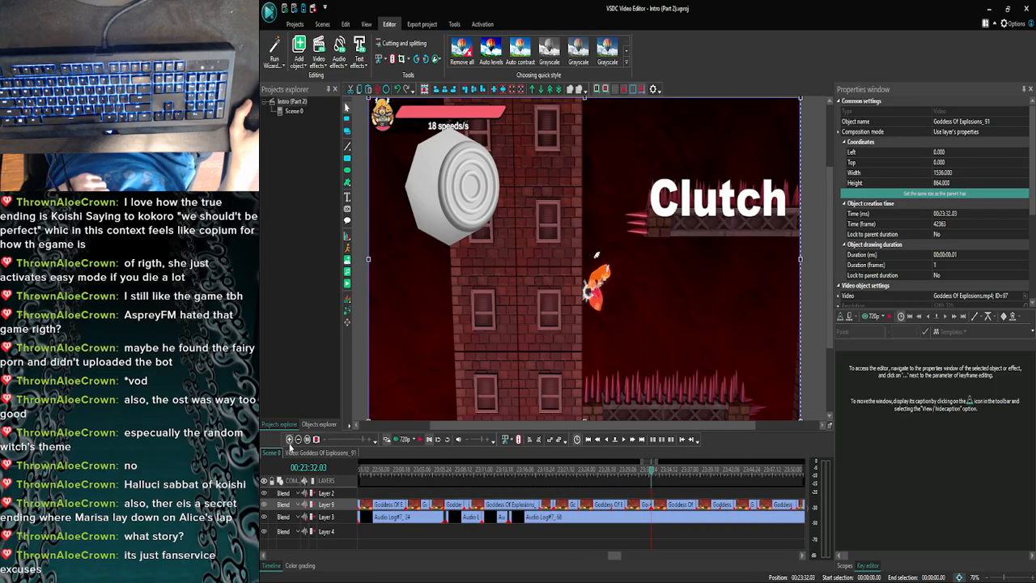
drag(614, 557, 621, 557)
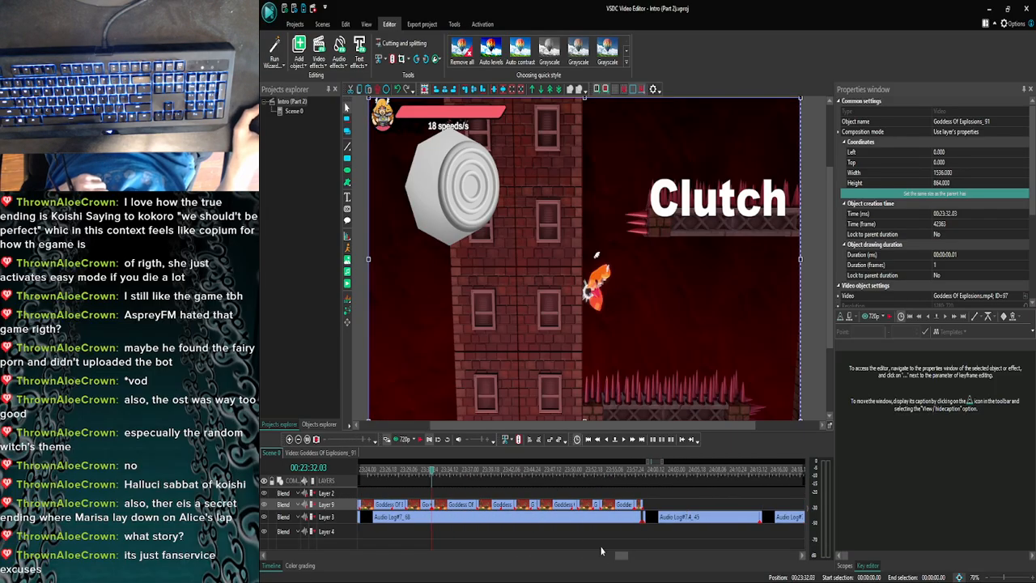
double_click(439, 508)
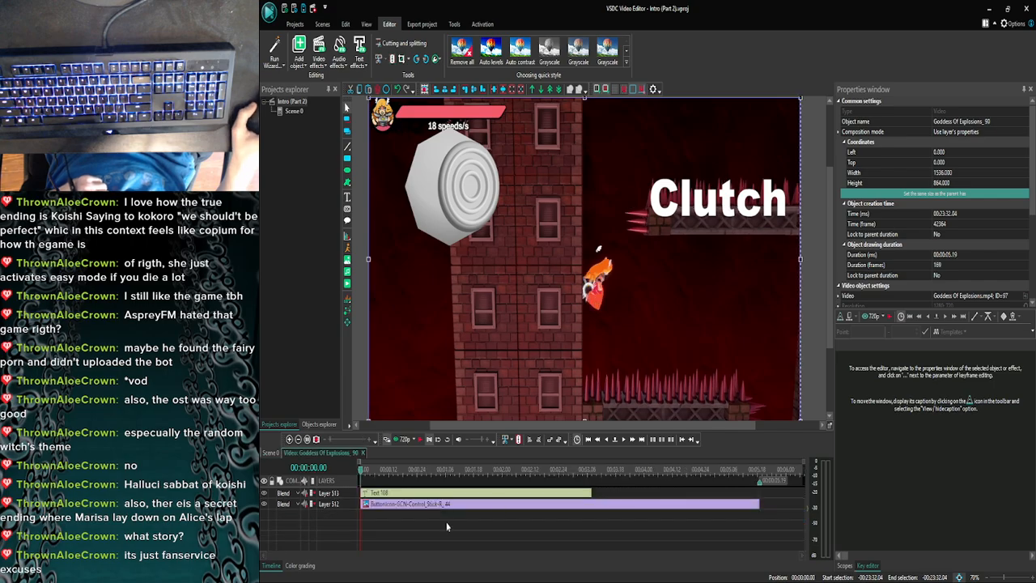
click(623, 440)
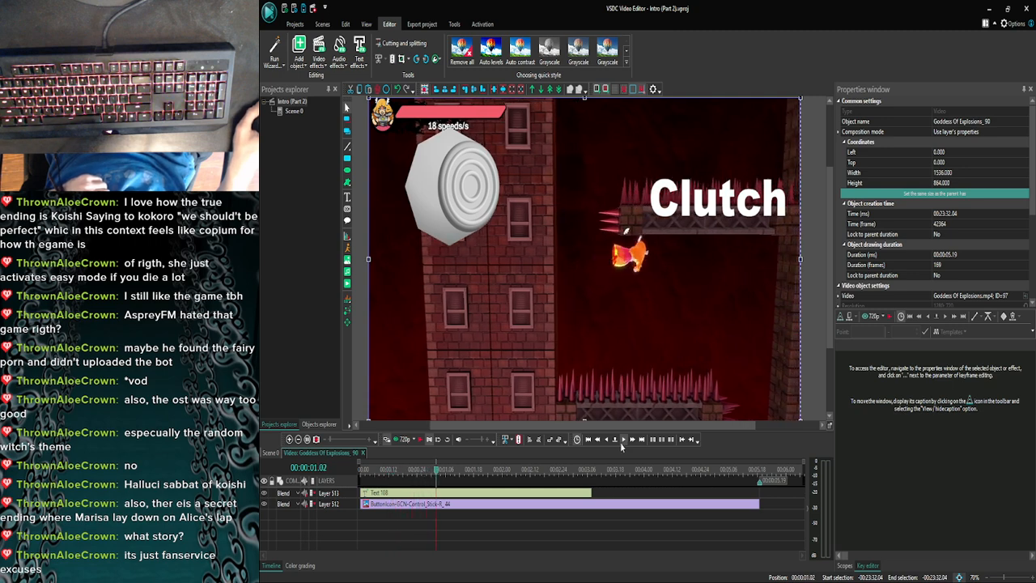
click(588, 443)
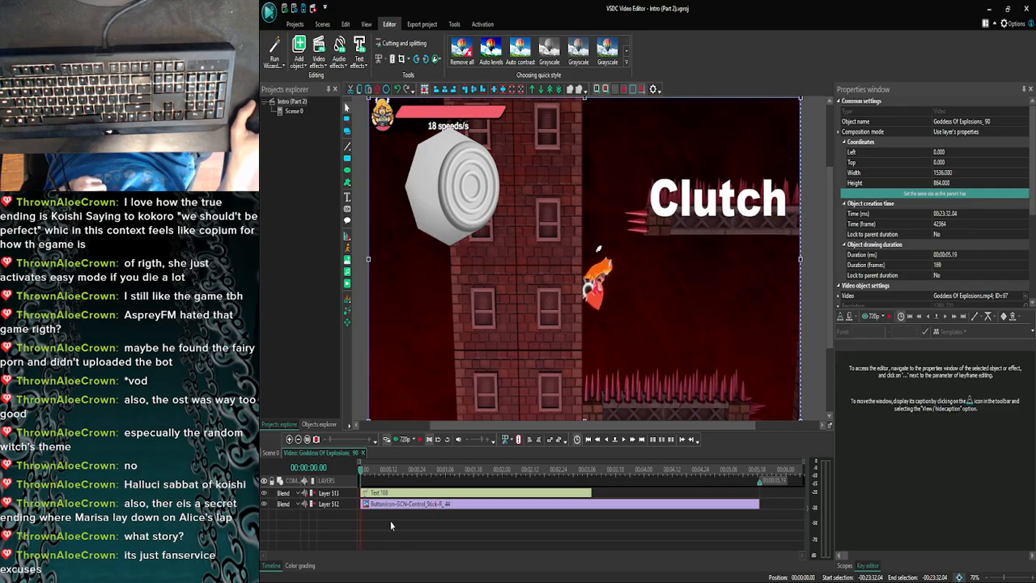
- Preview Scene 0 from 00:23:32.04 to check the overlays in motion, closing the preview after the Clutch text ends
click(269, 454)
click(289, 439)
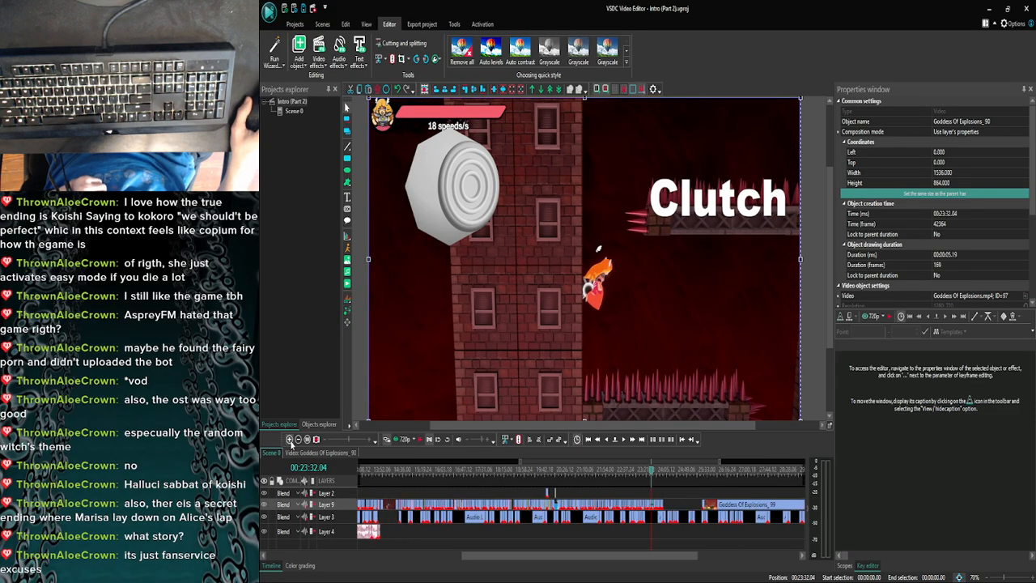
click(289, 438)
click(288, 439)
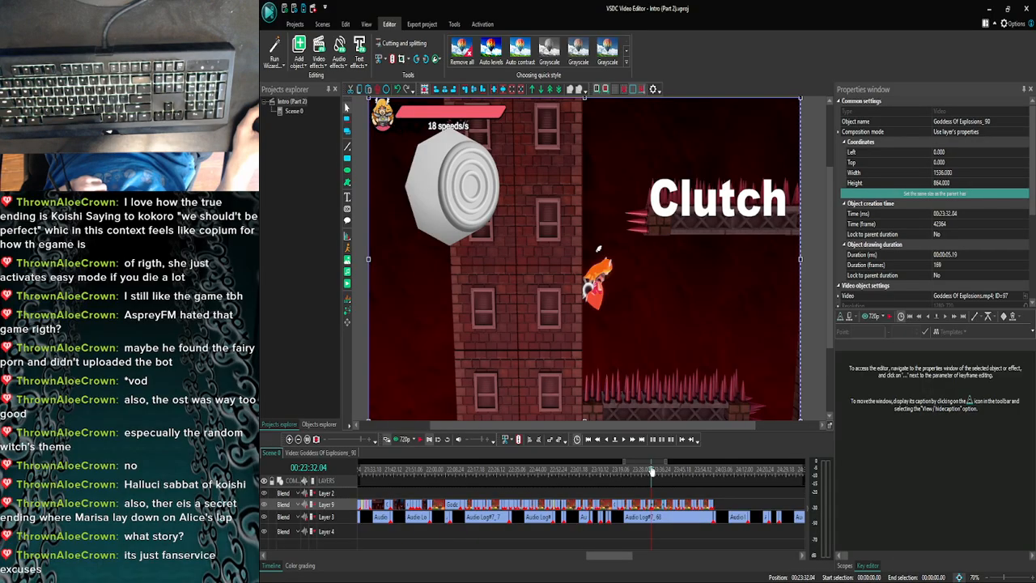
click(404, 439)
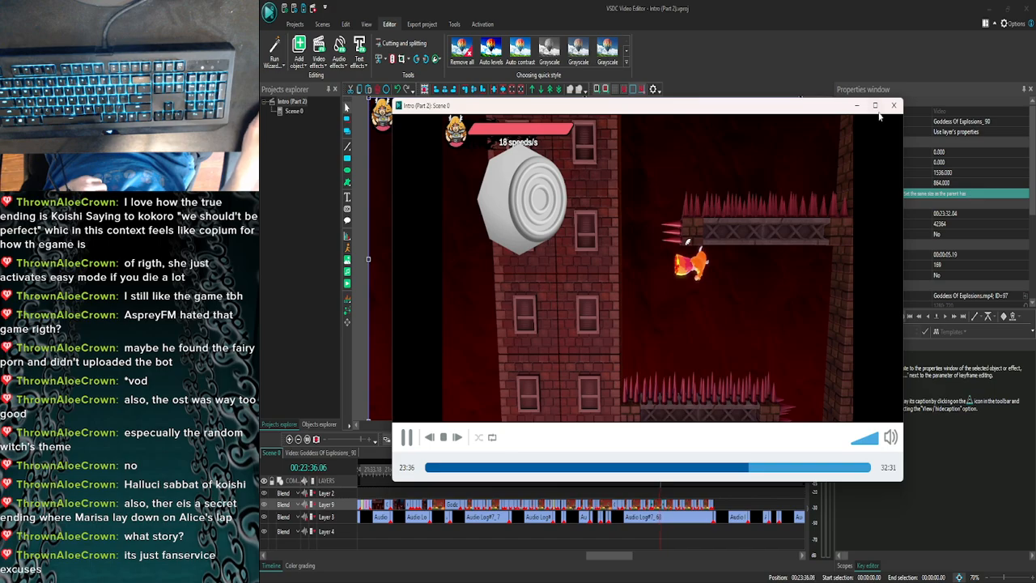
click(887, 111)
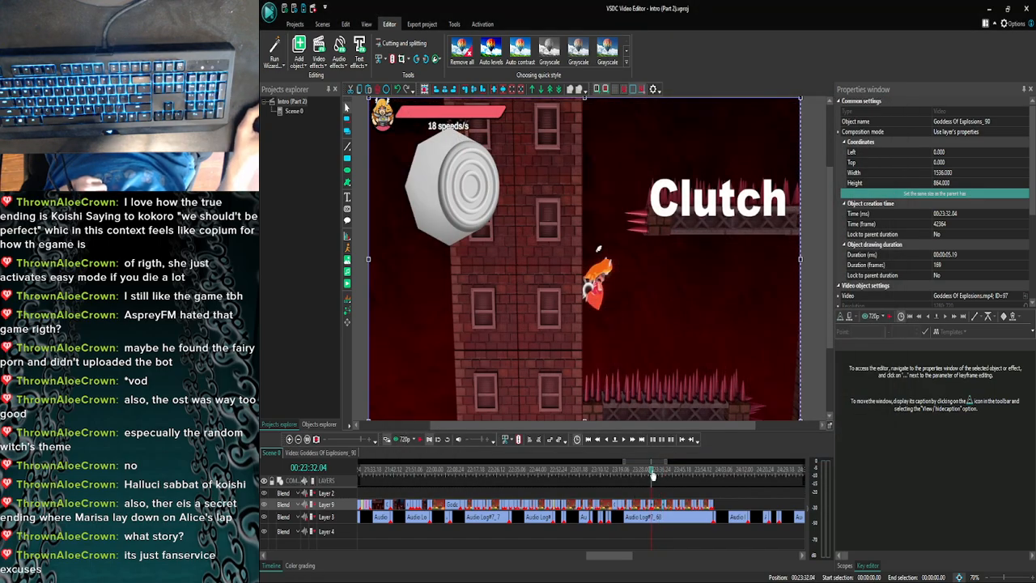
- Review the overlays in Scene 0 from 00:22:35.02 up to 00:23:32.23 and open the Goddess Of Explosions_90 clip's contents
click(550, 473)
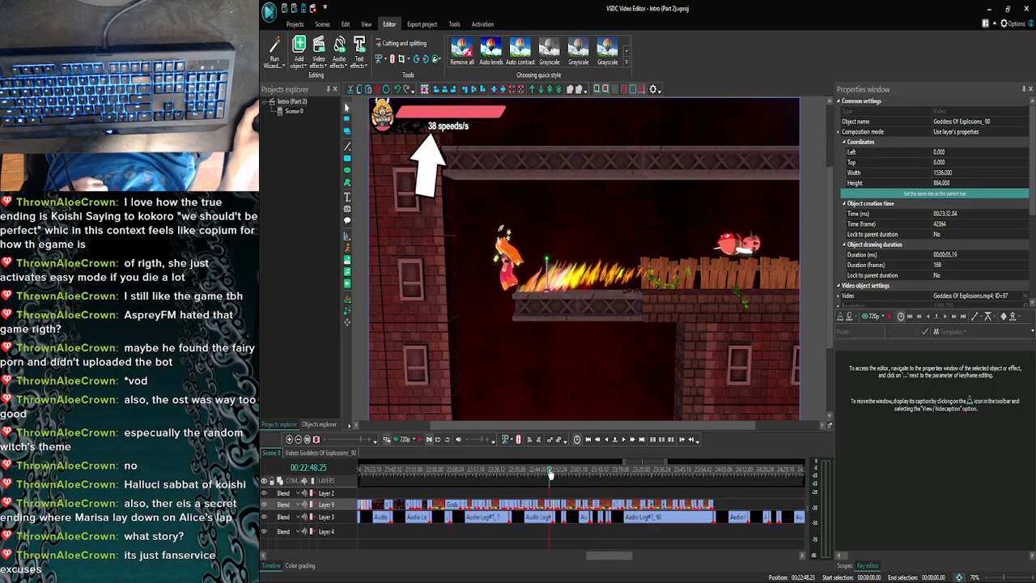
click(517, 474)
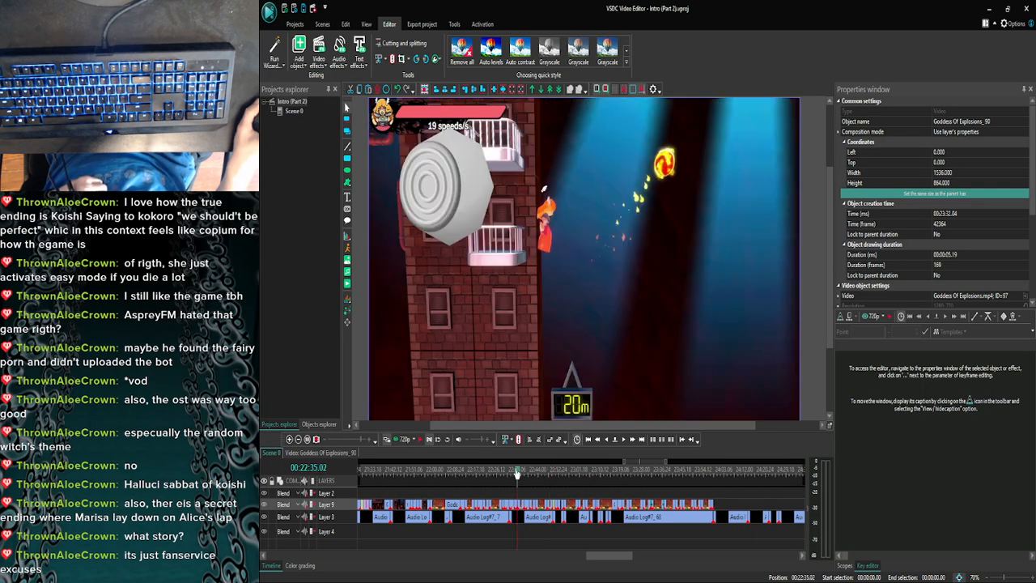
drag(520, 475, 647, 476)
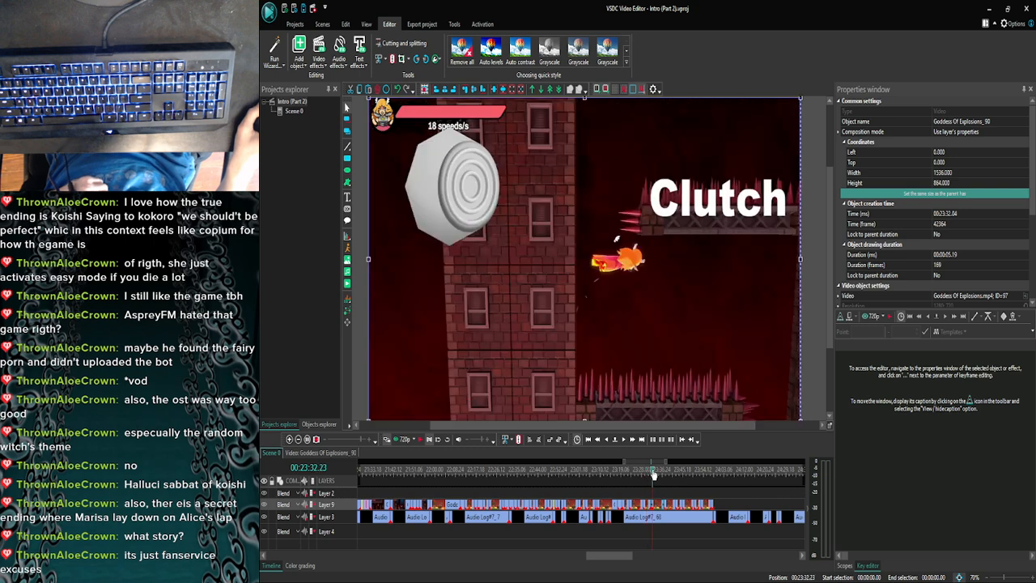
double_click(655, 508)
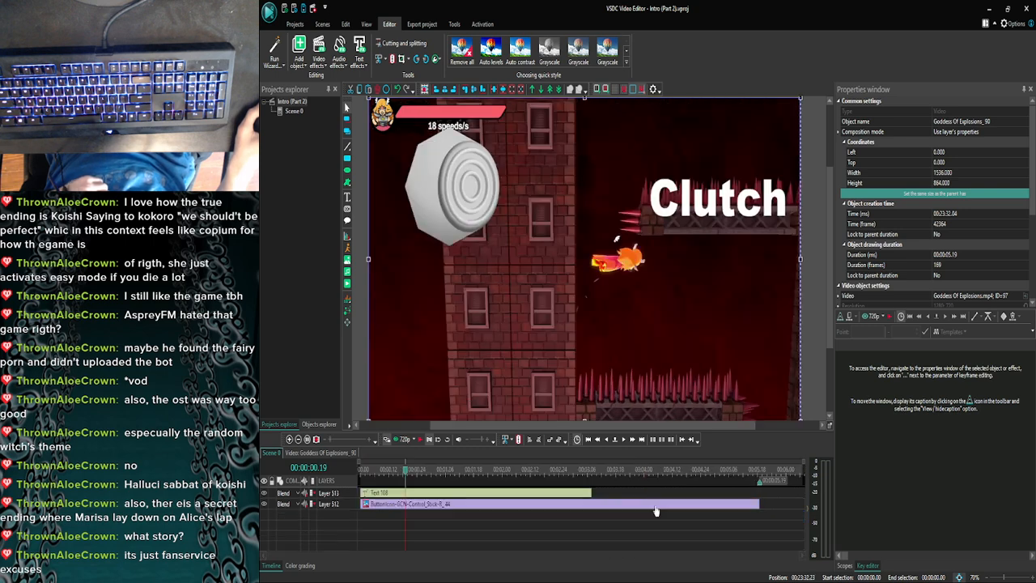
- Open the Goddess Of Explosions_87 clip near 00:23:21 from Scene 0, select its C-stick image, and return to Scene 0
click(273, 455)
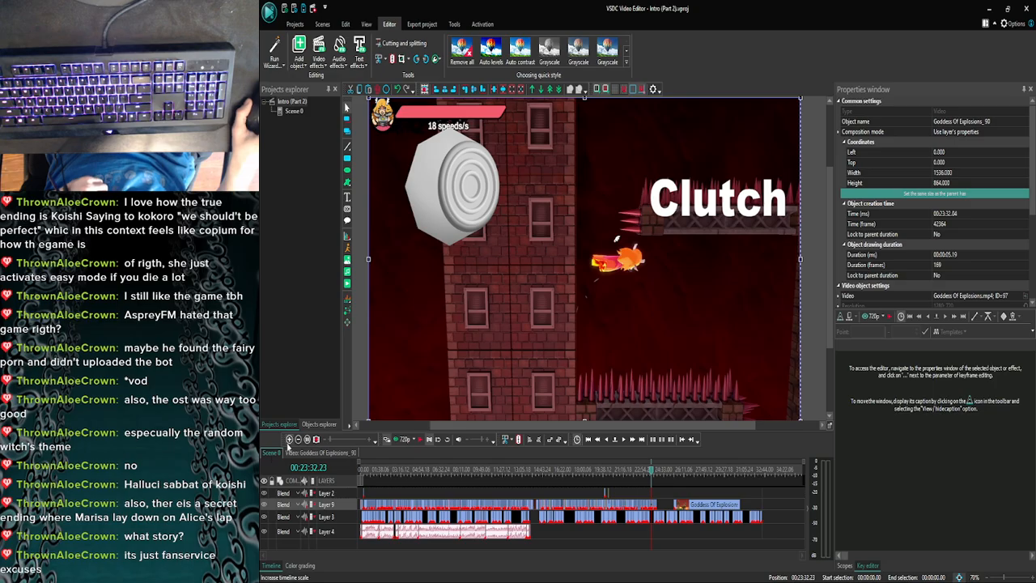
click(289, 439)
click(289, 440)
click(288, 439)
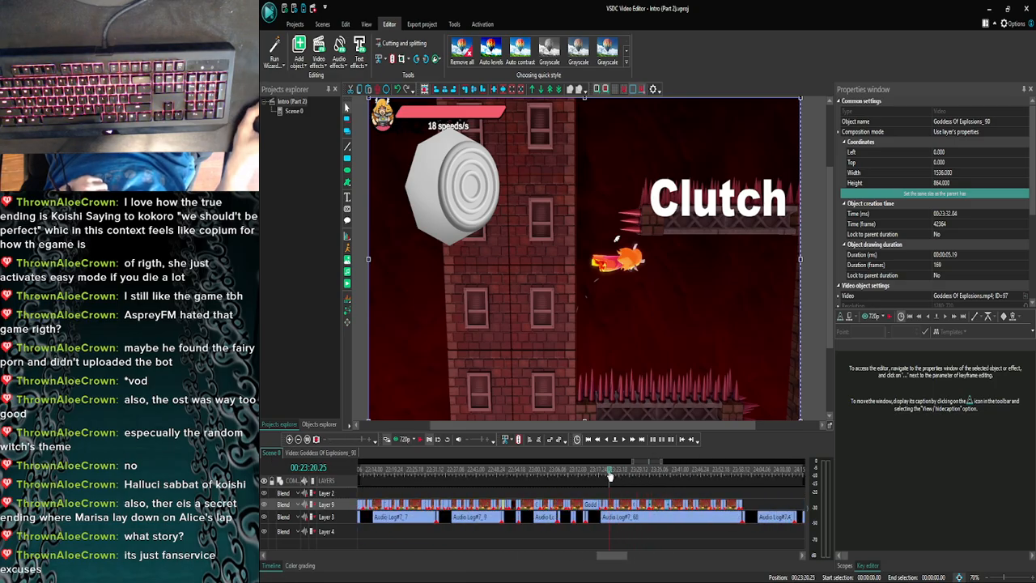
drag(610, 476, 611, 476)
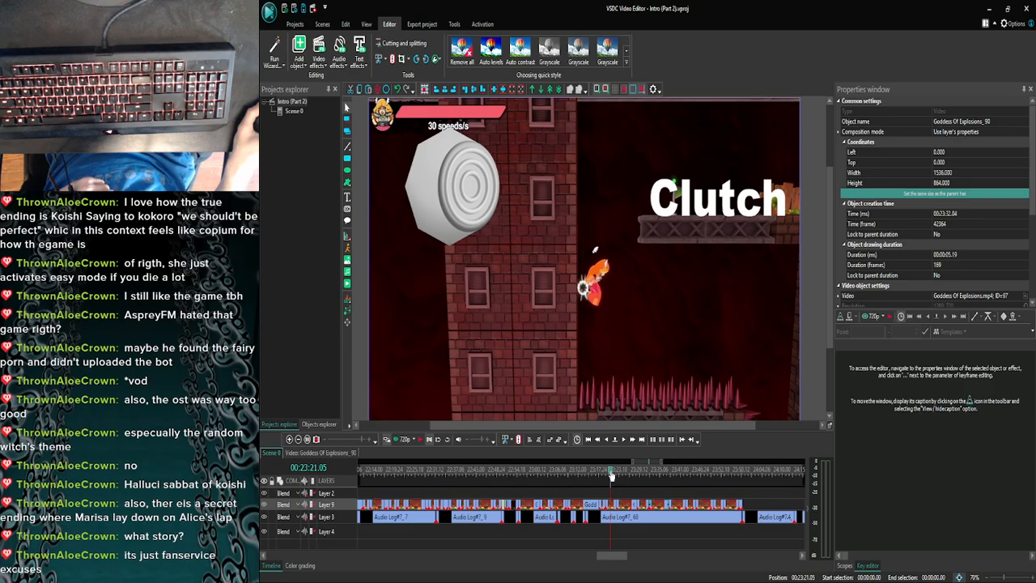
double_click(620, 507)
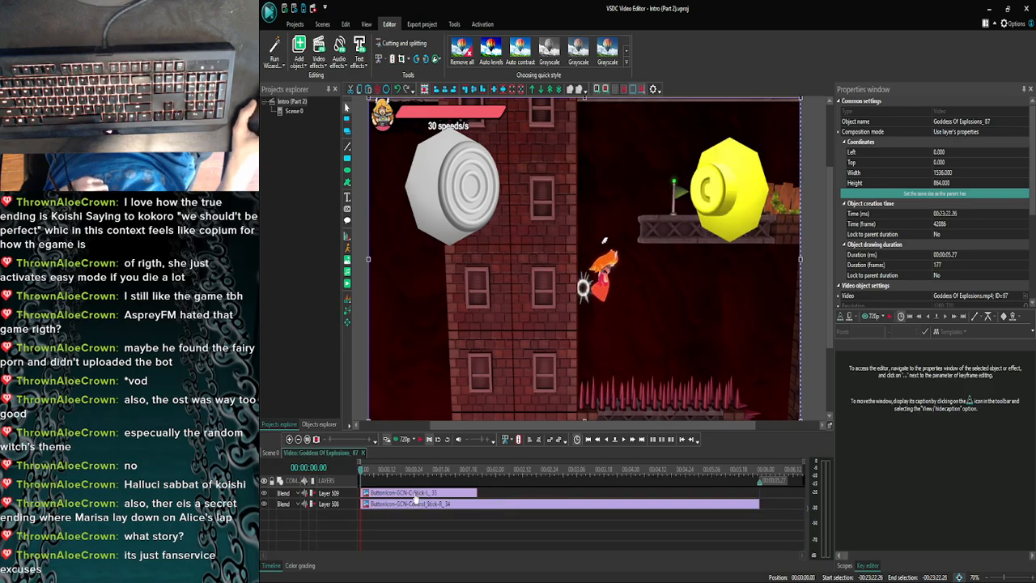
click(415, 492)
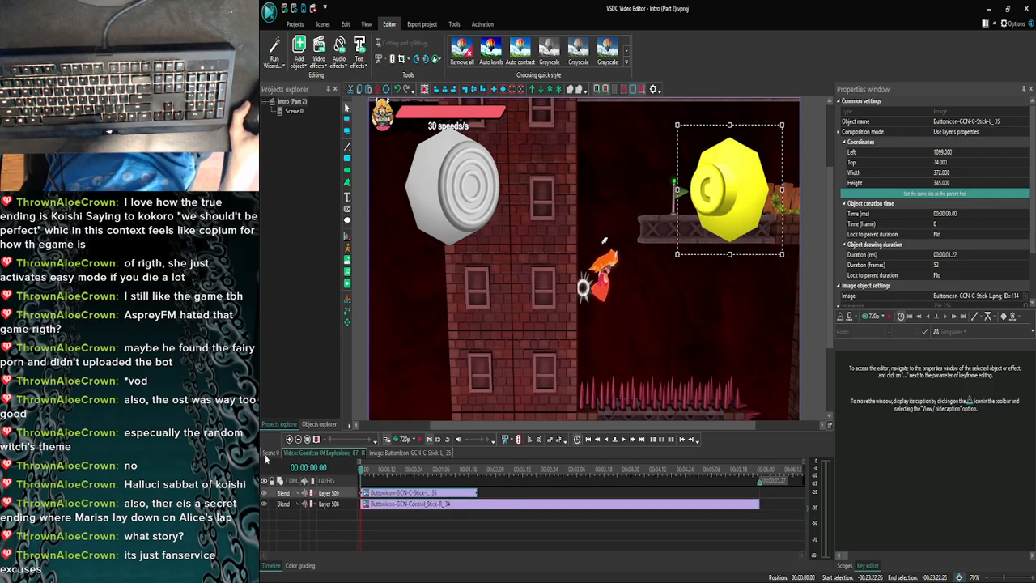
click(271, 452)
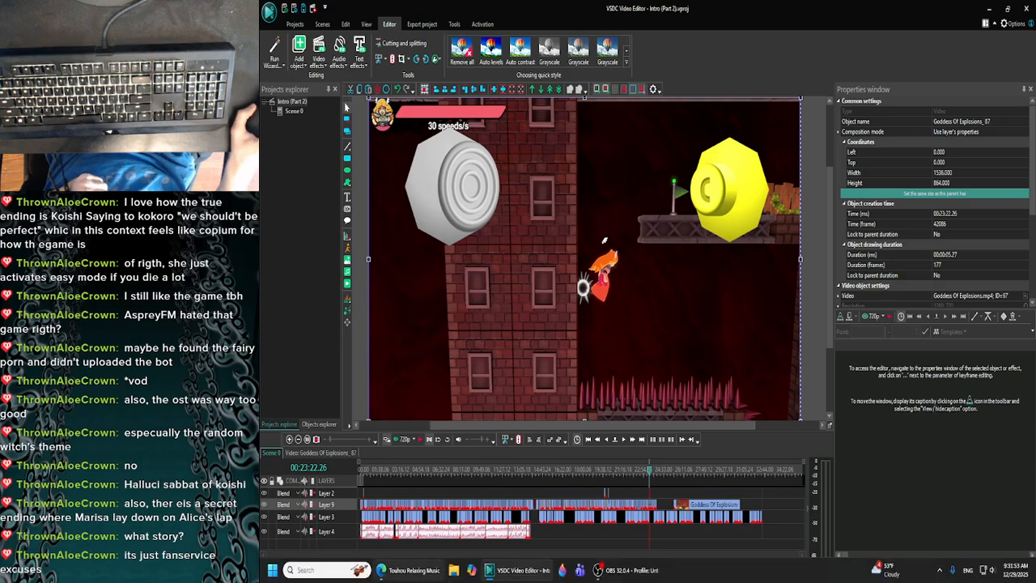
- Switch to the browser to check the YouTube tab with the Halluci-Sabbat of Koishi music, and return to the video editor
click(402, 571)
click(434, 4)
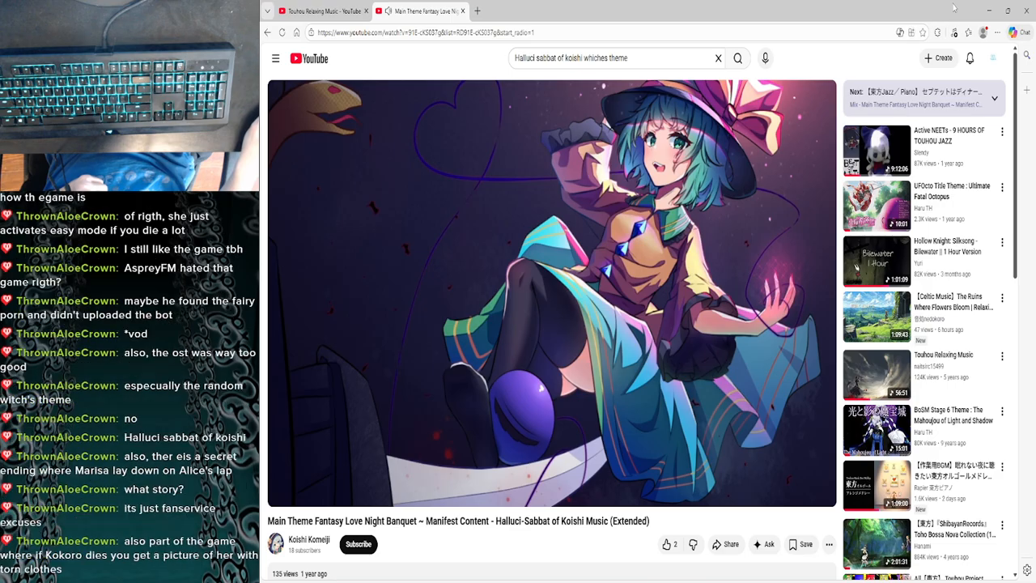
click(993, 8)
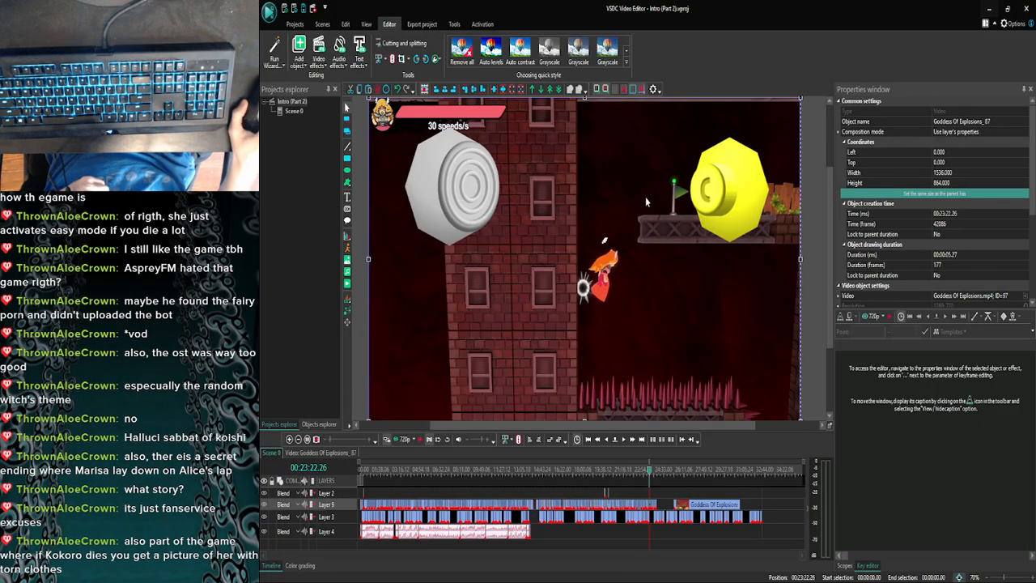
- Review the overlays in Scene 0 from 00:23:22.26 up to 00:23:28.04
click(289, 438)
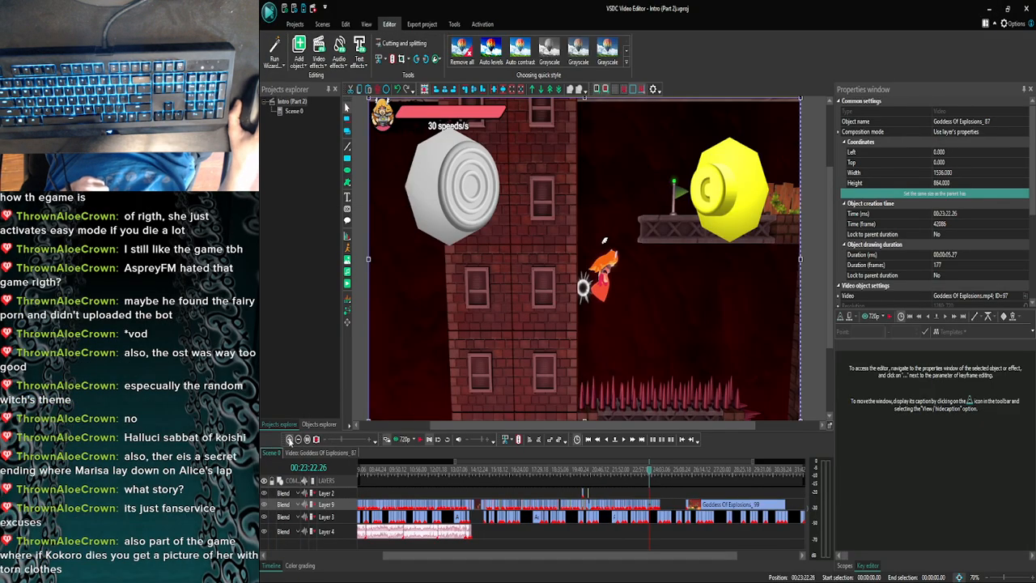
click(290, 438)
click(289, 438)
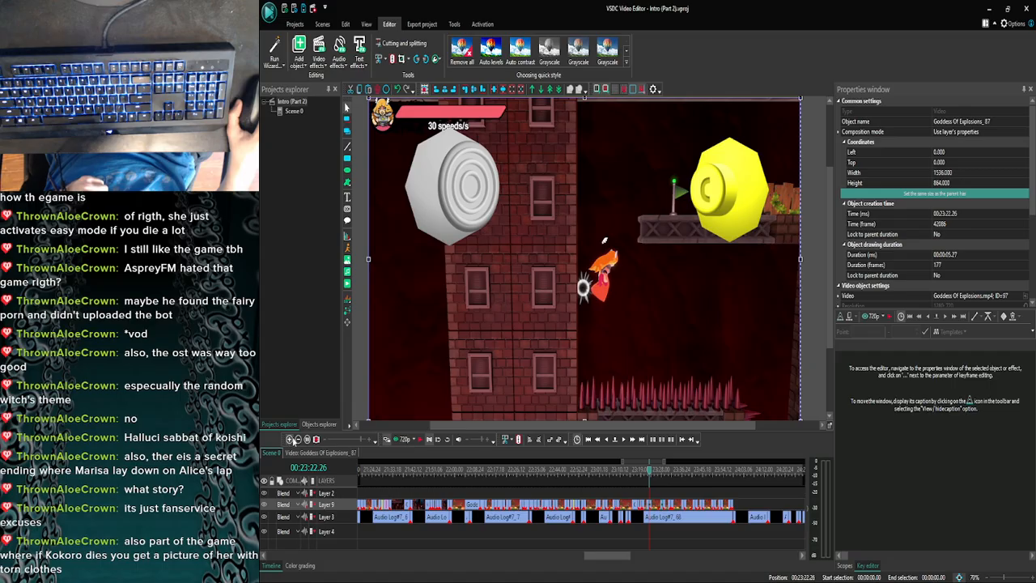
click(651, 474)
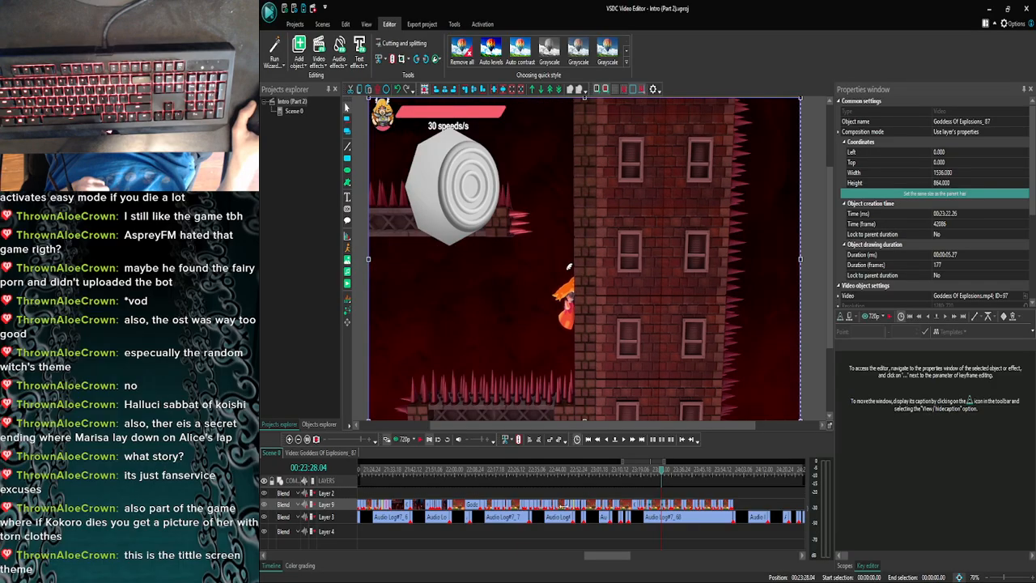
- Switch to the browser, read the expanded description of the Halluci-Sabbat of Koishi music video, and return to the video editor
click(411, 577)
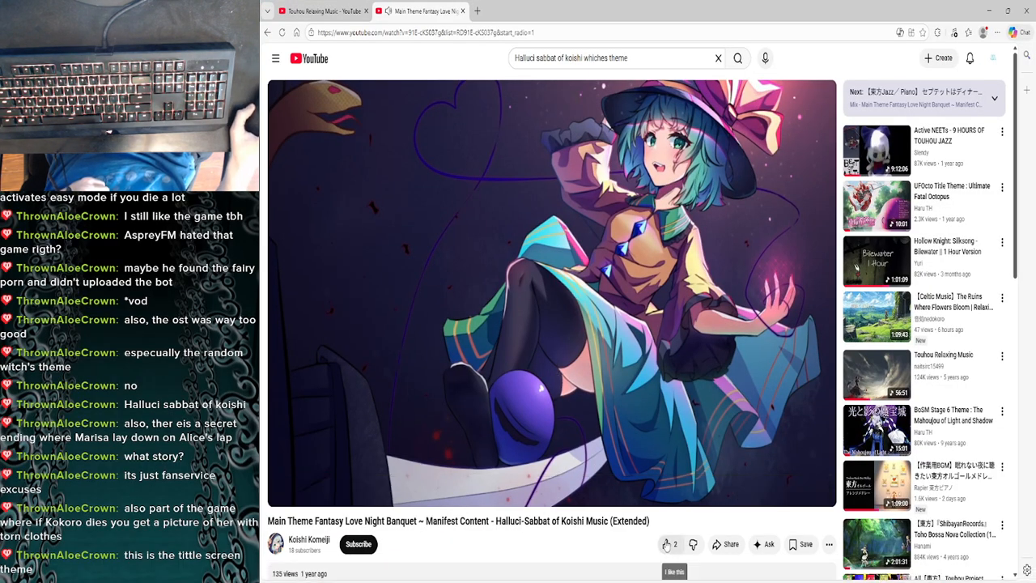
scroll(589, 525, down, 2)
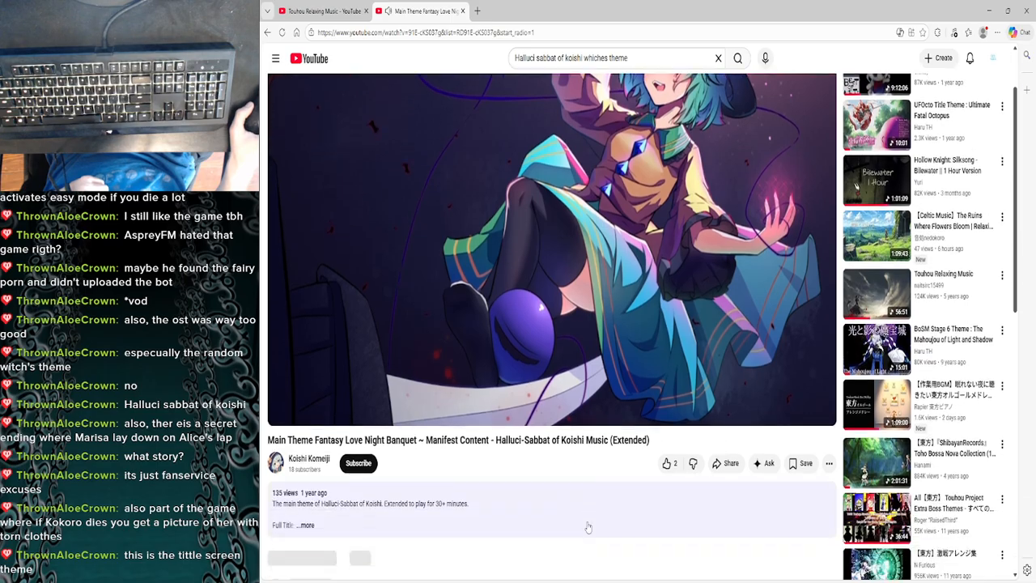
scroll(589, 527, up, 2)
scroll(588, 528, down, 3)
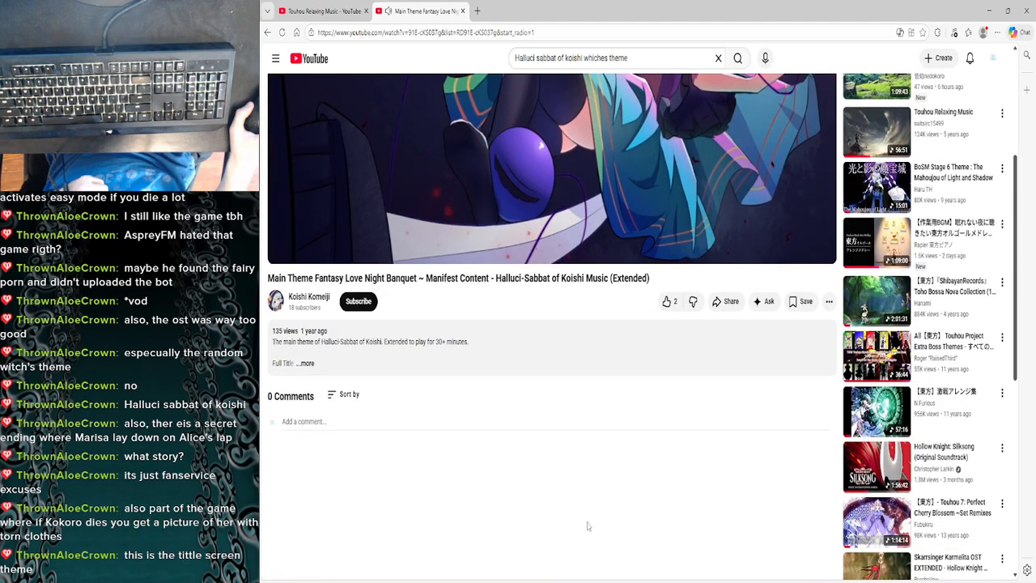
click(306, 363)
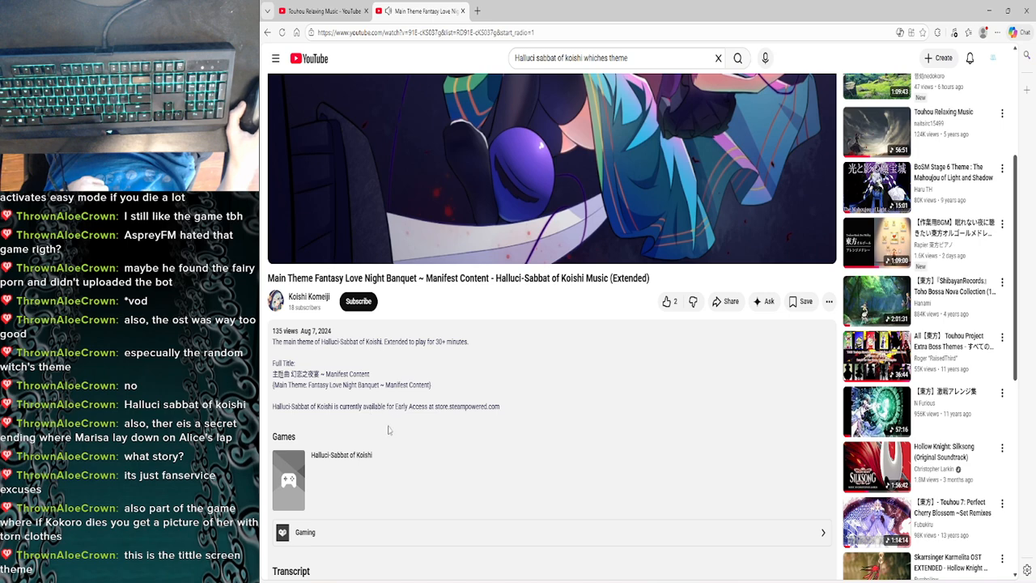
scroll(387, 429, down, 6)
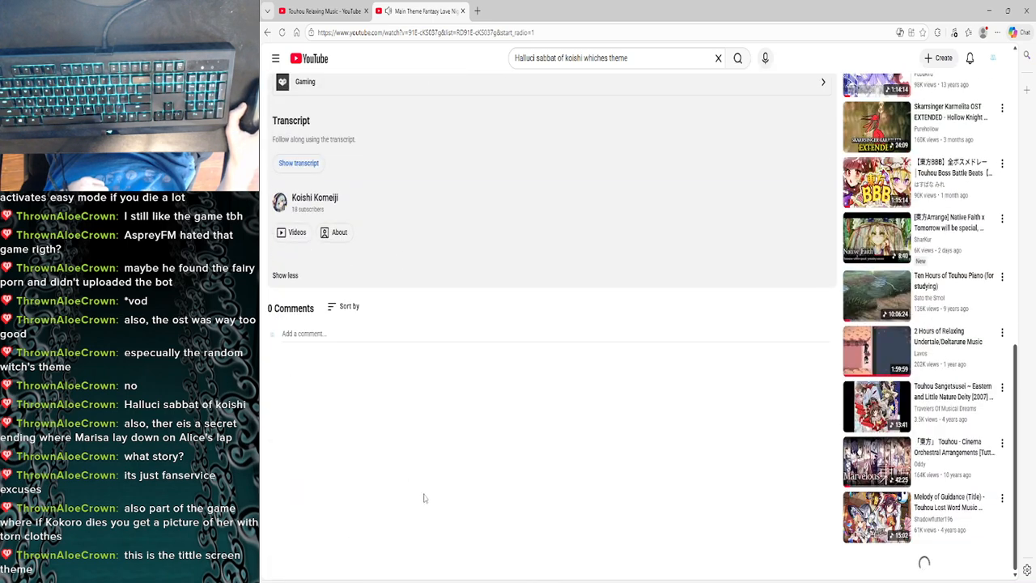
scroll(423, 497, up, 10)
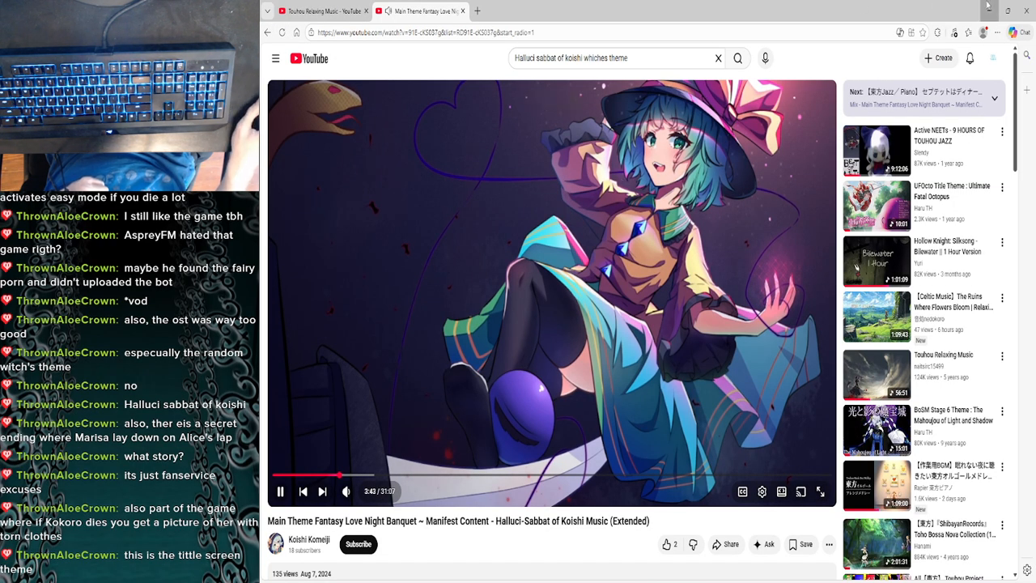
click(988, 9)
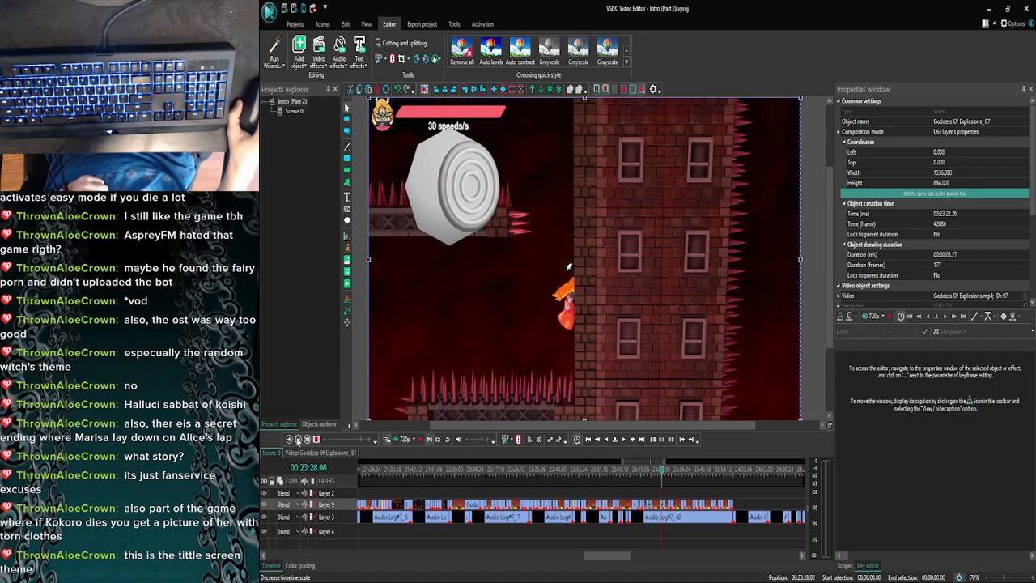
- Open the Goddess Of Explosions_87 clip at 00:23:26.14 to check its control stick and C-stick images, and return to Scene 0
click(290, 439)
click(290, 439)
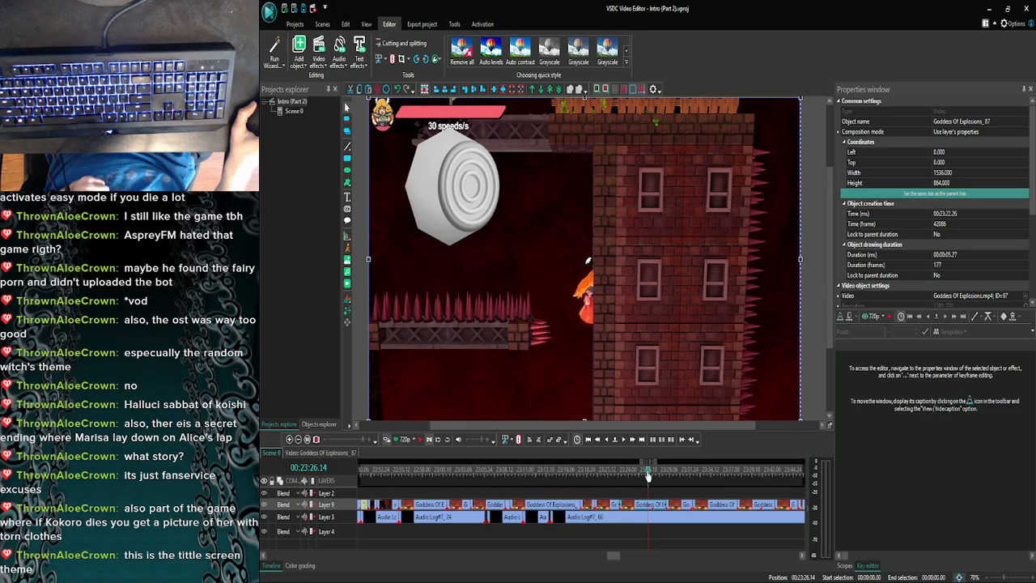
double_click(648, 505)
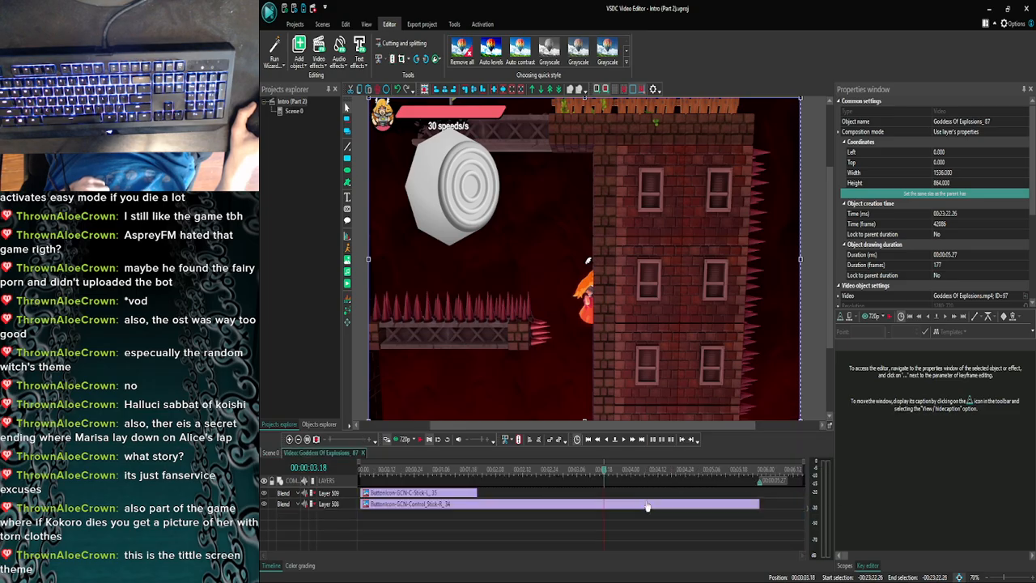
click(439, 493)
click(272, 454)
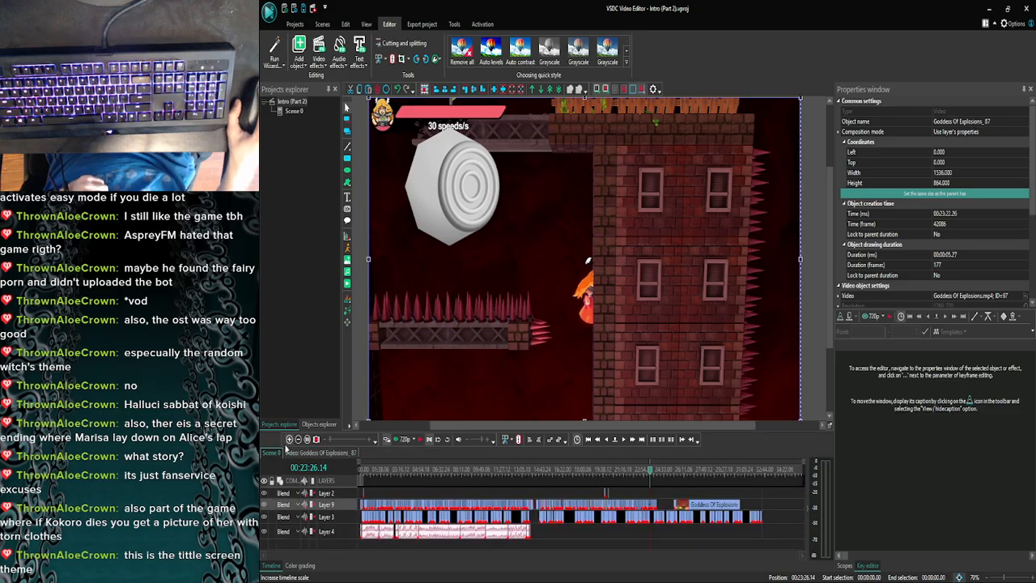
- Move to 00:23:21.02 in Scene 0, open the clip there to check its contents, and return to Scene 0
scroll(648, 475, up, 2)
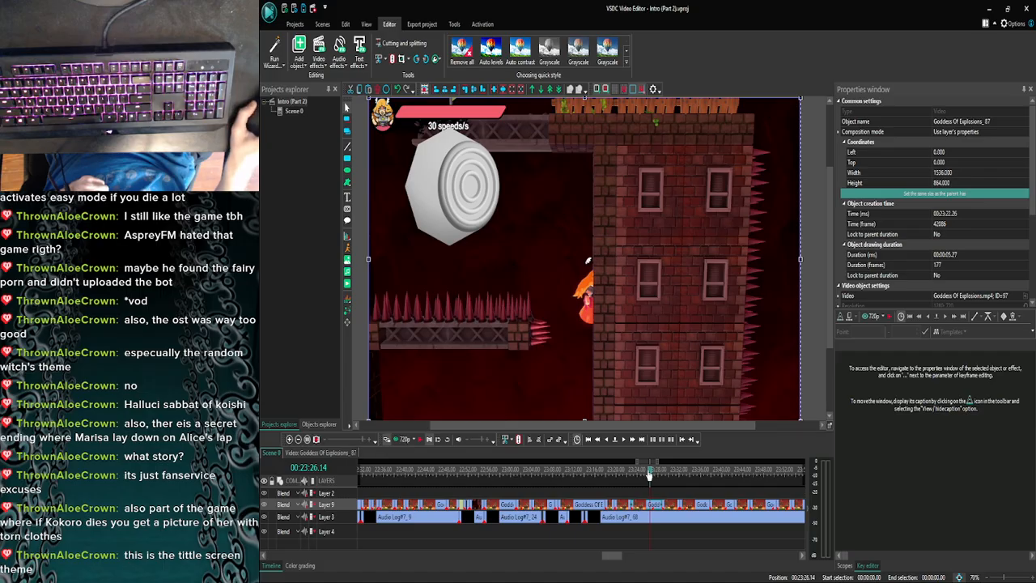
double_click(623, 509)
click(273, 453)
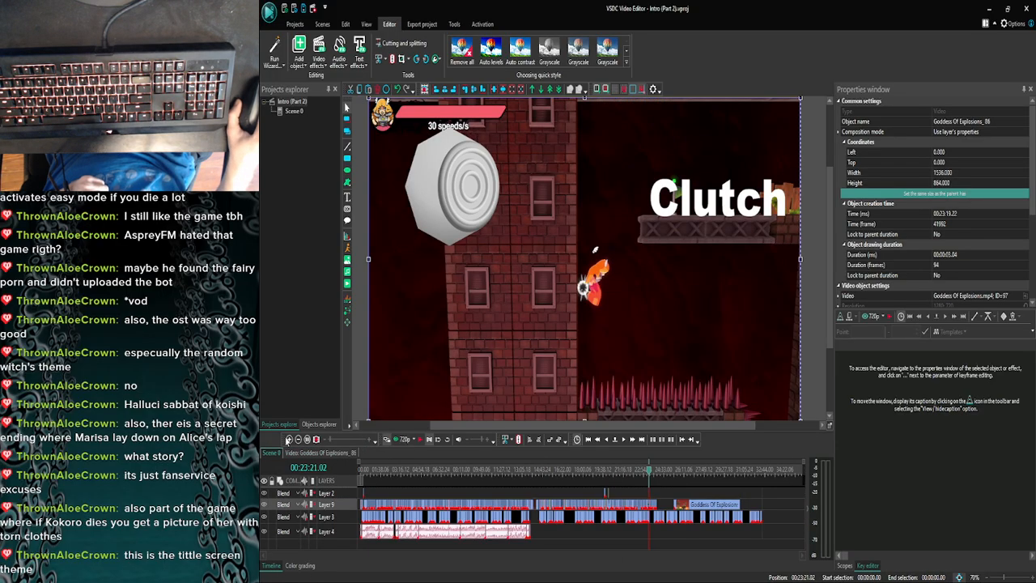
- Open the Goddess Of Explosions_87 clip and copy its C-stick image
scroll(660, 501, up, 5)
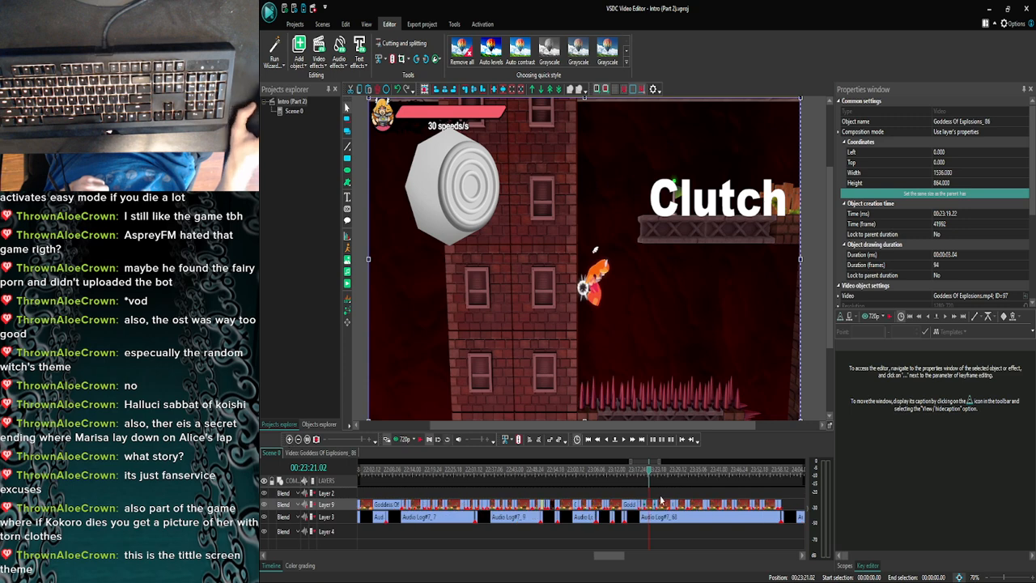
double_click(661, 506)
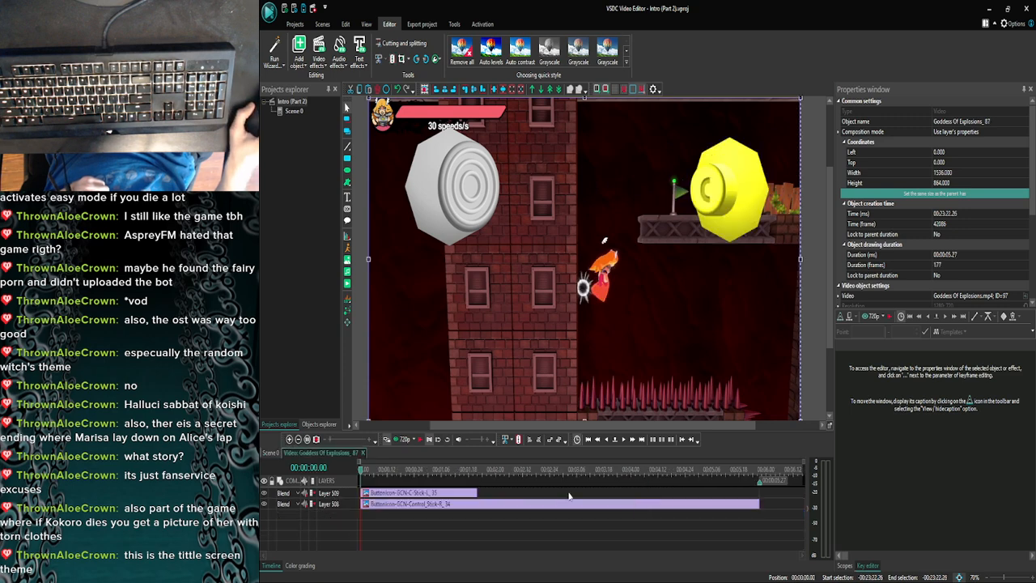
click(433, 495)
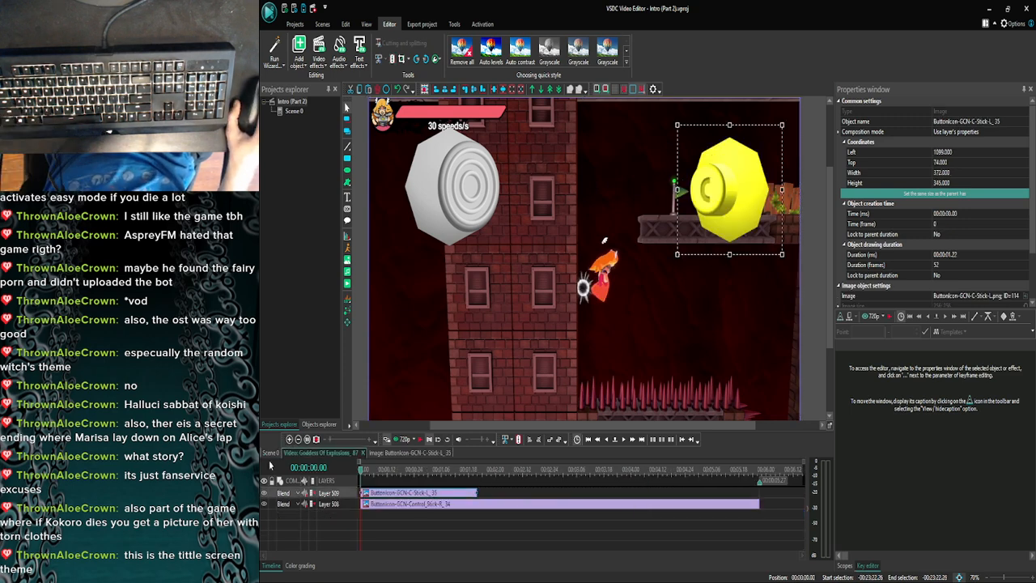
- Locate the Goddess Of Explosions_90 clip starting at 00:23:32.04 in Scene 0 and open its contents
click(289, 439)
click(288, 439)
click(289, 439)
click(289, 439)
click(289, 439)
click(288, 439)
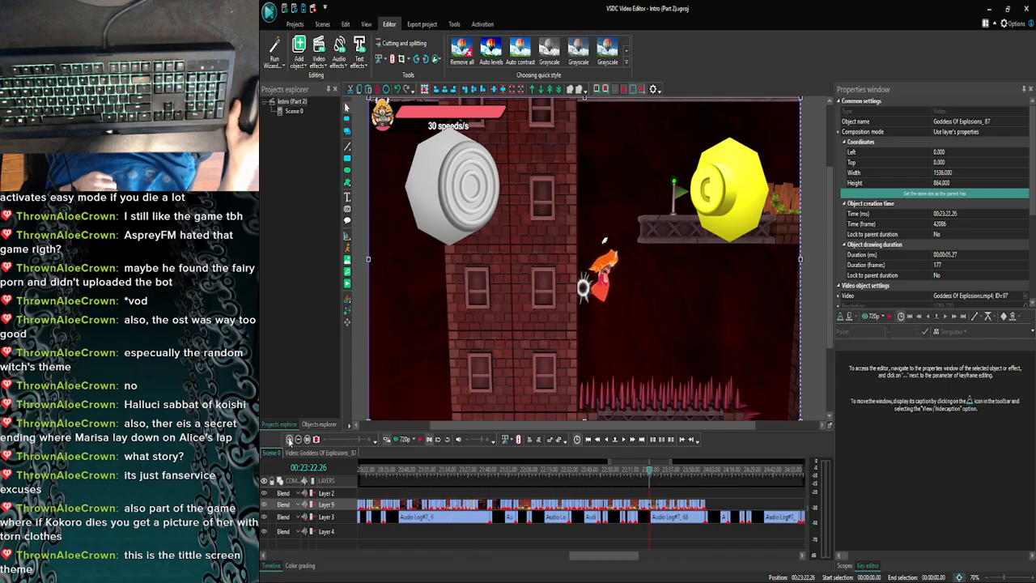
click(289, 440)
click(290, 440)
click(289, 439)
drag(605, 555, 611, 555)
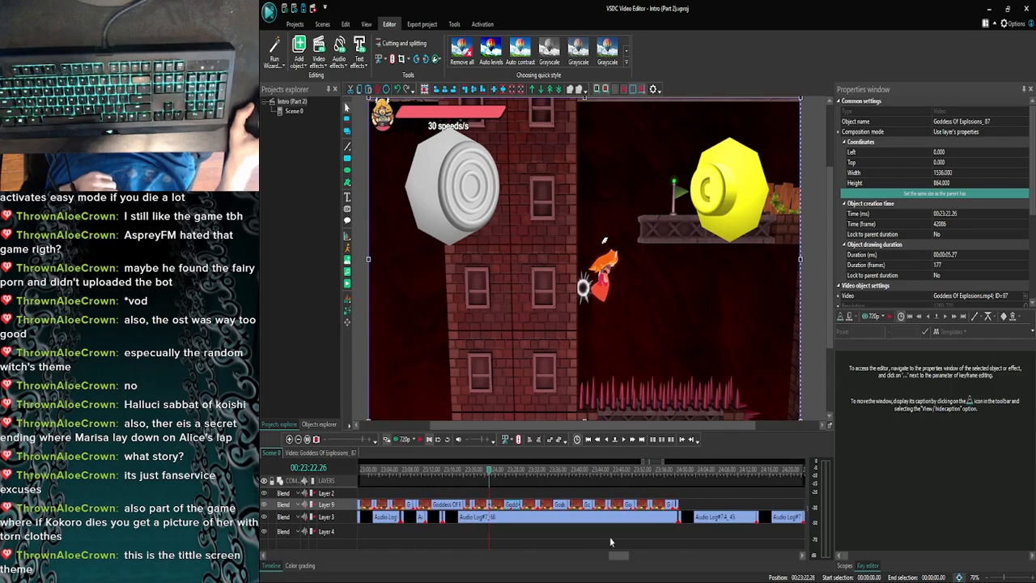
click(554, 471)
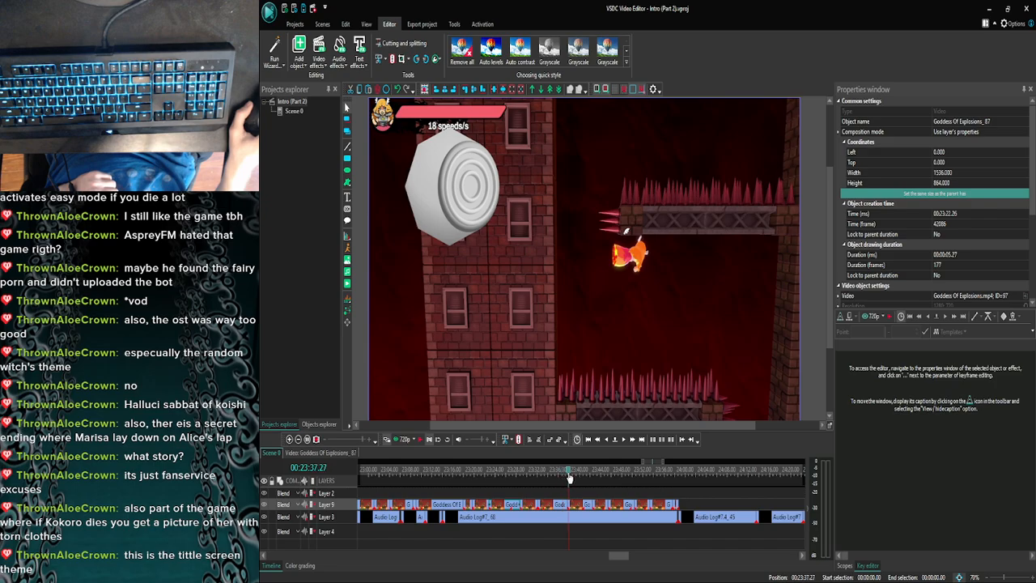
drag(569, 478, 554, 479)
double_click(542, 502)
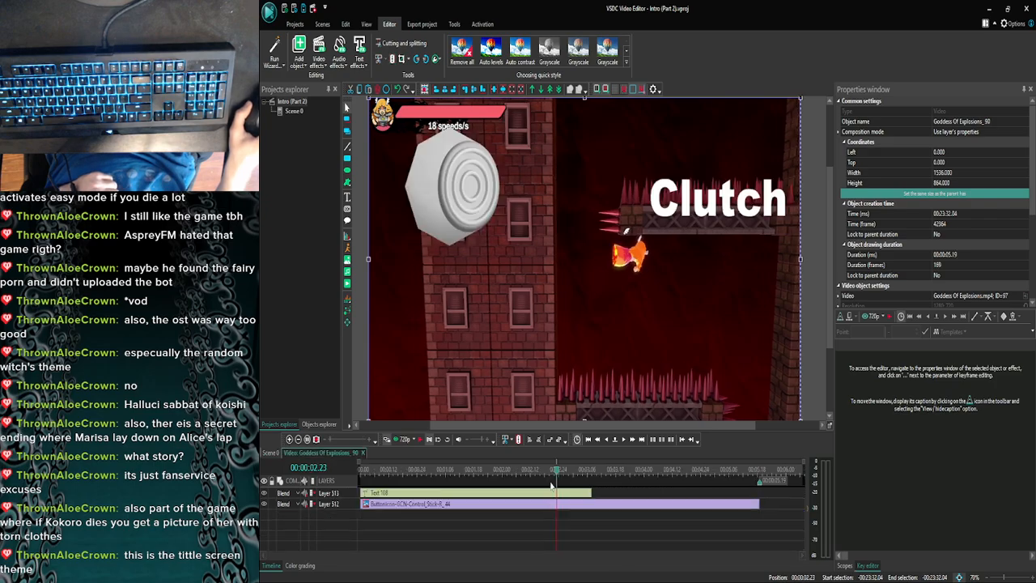
- Paste the C-stick image into the Goddess Of Explosions_90 clip at 00:00:00.04 and place it below the Clutch text
click(624, 441)
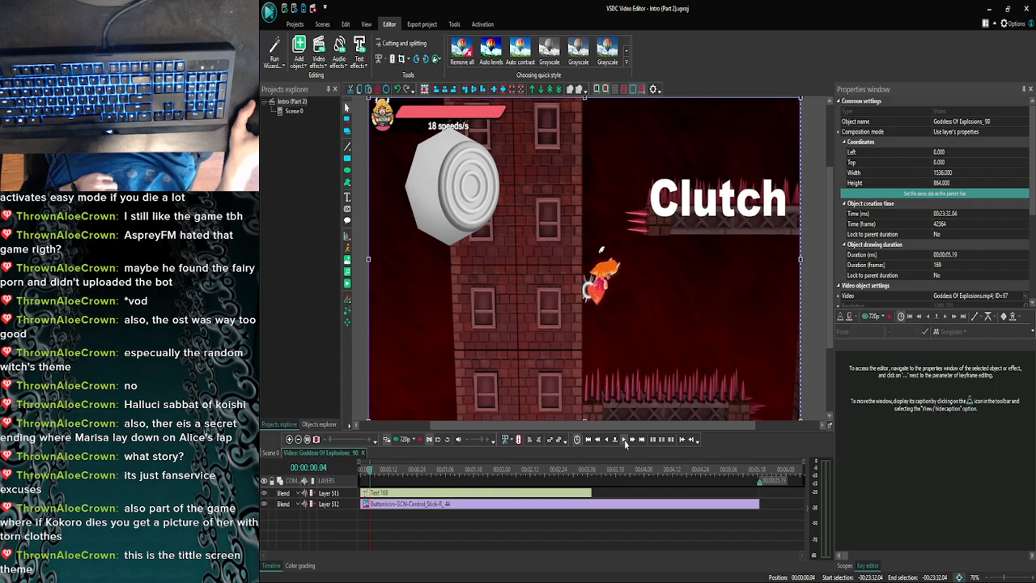
click(607, 441)
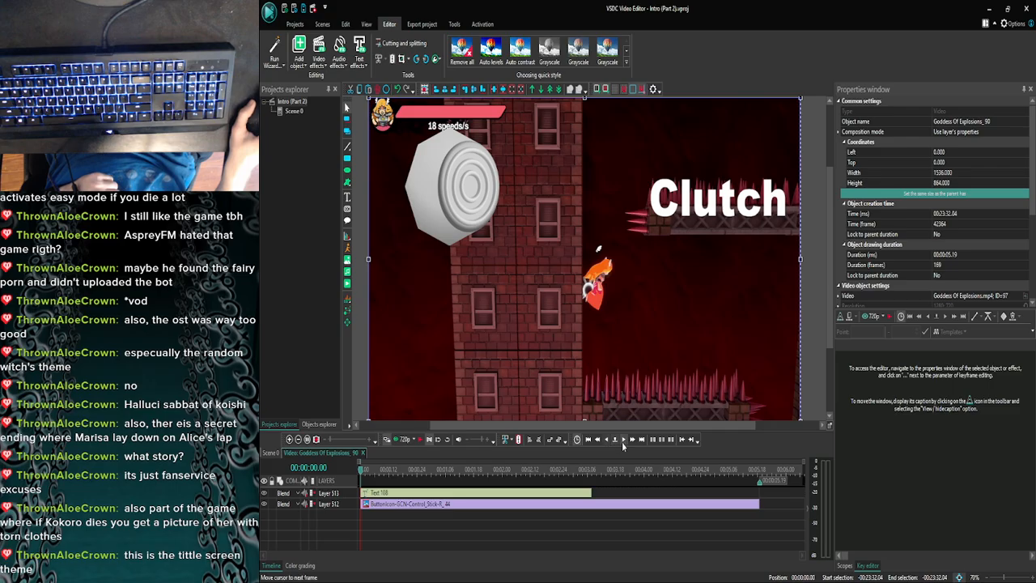
click(623, 443)
click(623, 445)
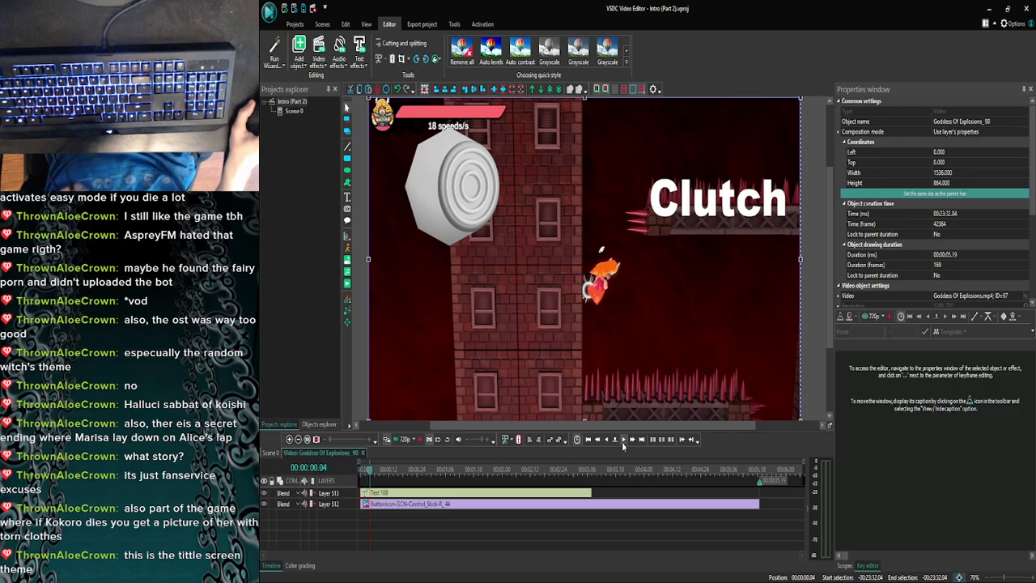
key(ctrl+v)
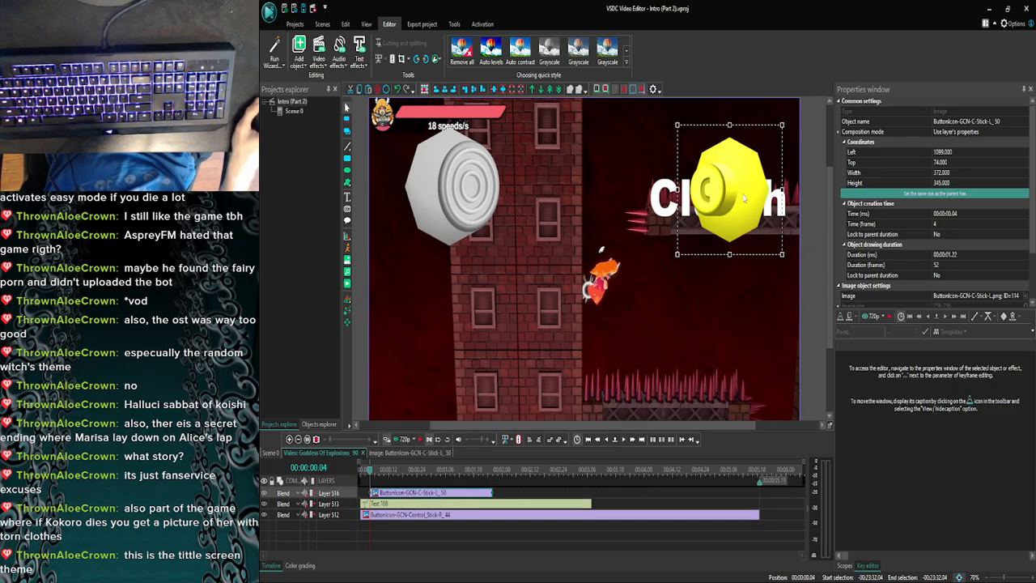
drag(735, 194, 737, 288)
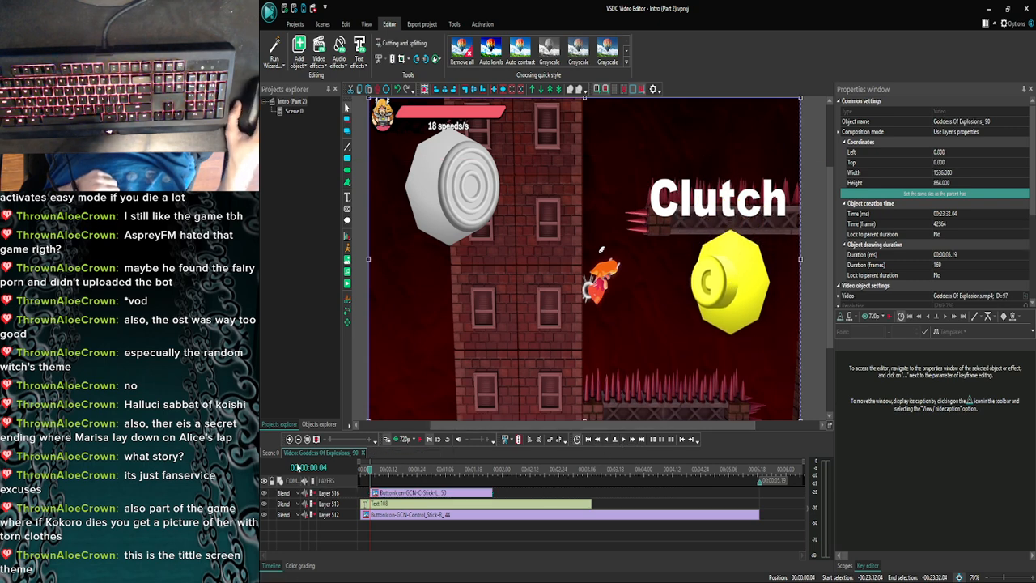
- Find the frame at 00:23:33.06 in Scene 0 where the character leaves the wall, and reopen the Goddess Of Explosions_90 clip there
click(270, 452)
click(290, 440)
click(289, 440)
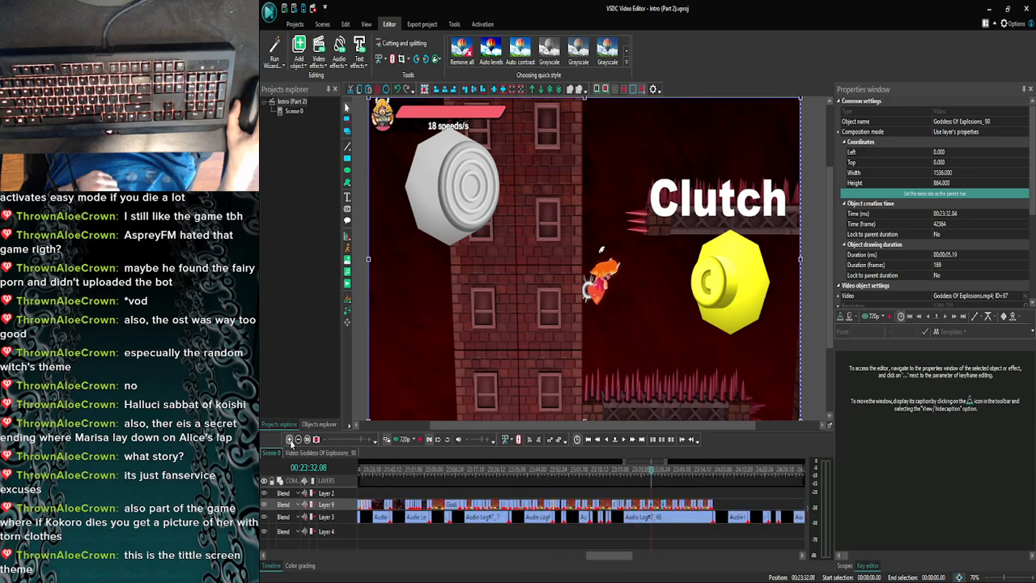
click(290, 439)
click(289, 440)
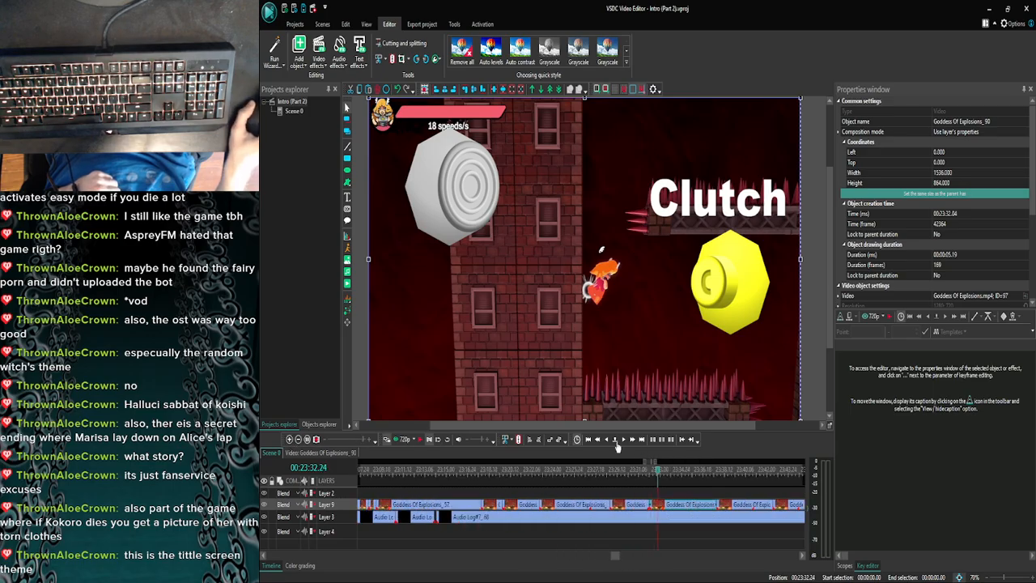
click(616, 444)
click(619, 444)
click(622, 444)
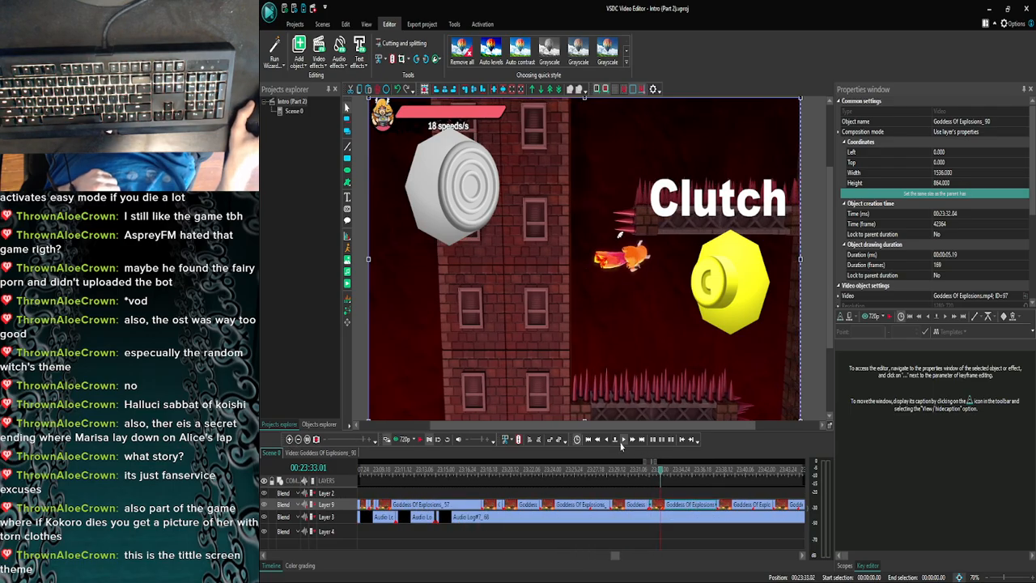
click(621, 445)
click(622, 444)
click(621, 444)
click(621, 444)
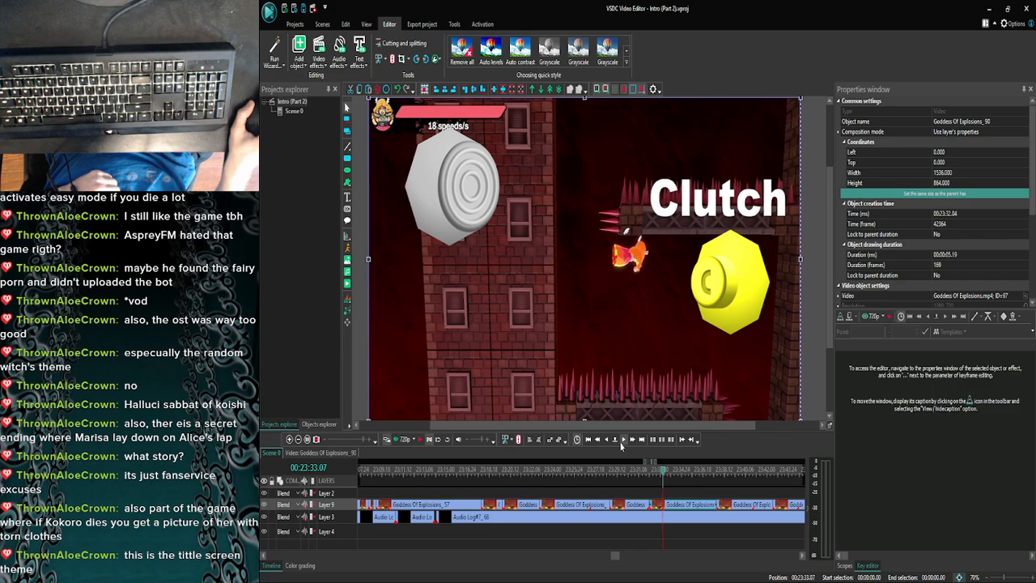
click(606, 443)
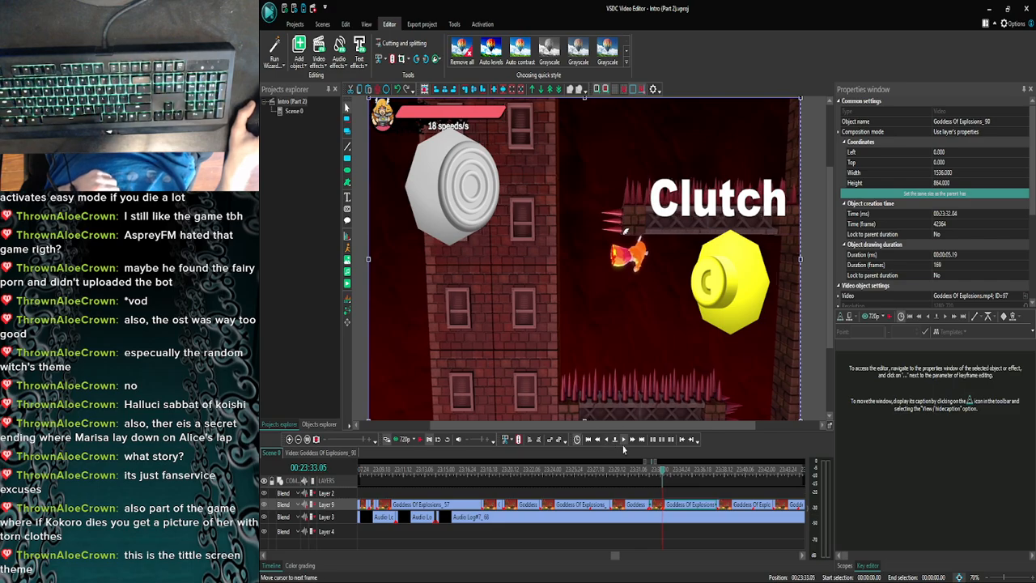
click(623, 446)
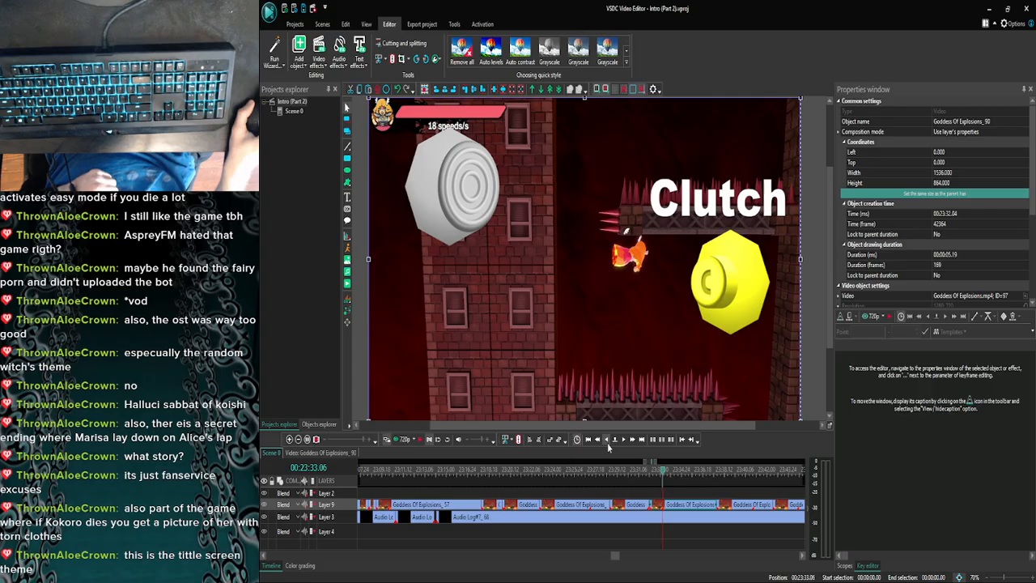
click(609, 446)
click(624, 446)
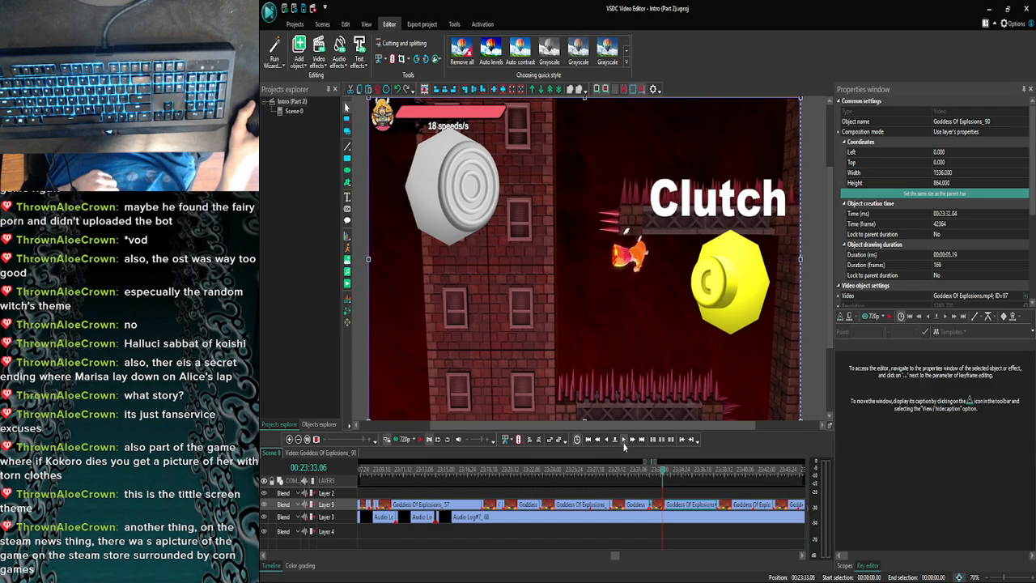
double_click(666, 505)
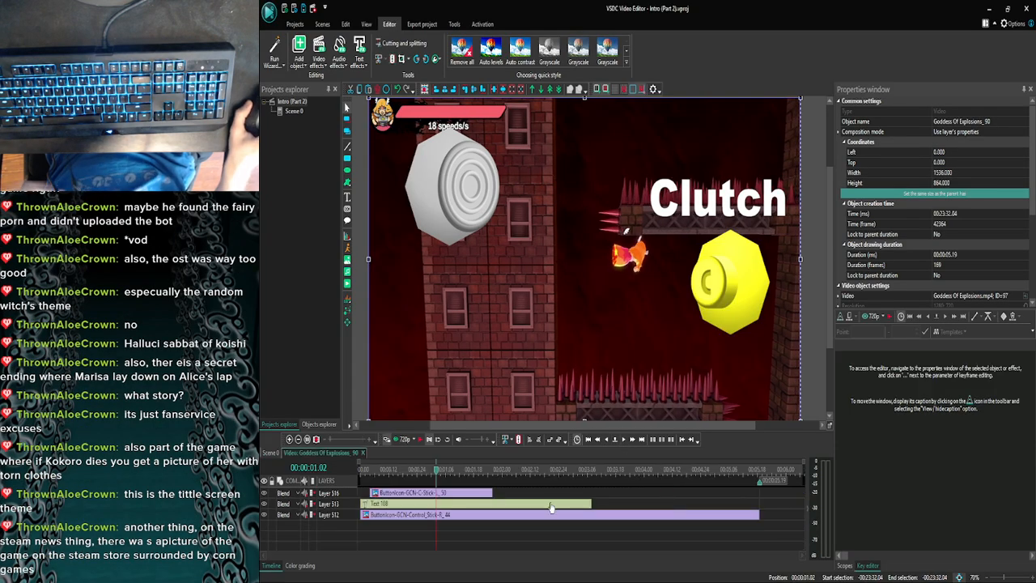
- Shorten the Clutch text and the C-stick image in the Goddess Of Explosions_90 clip so both end at 00:00:01.02
click(587, 505)
drag(587, 509, 433, 503)
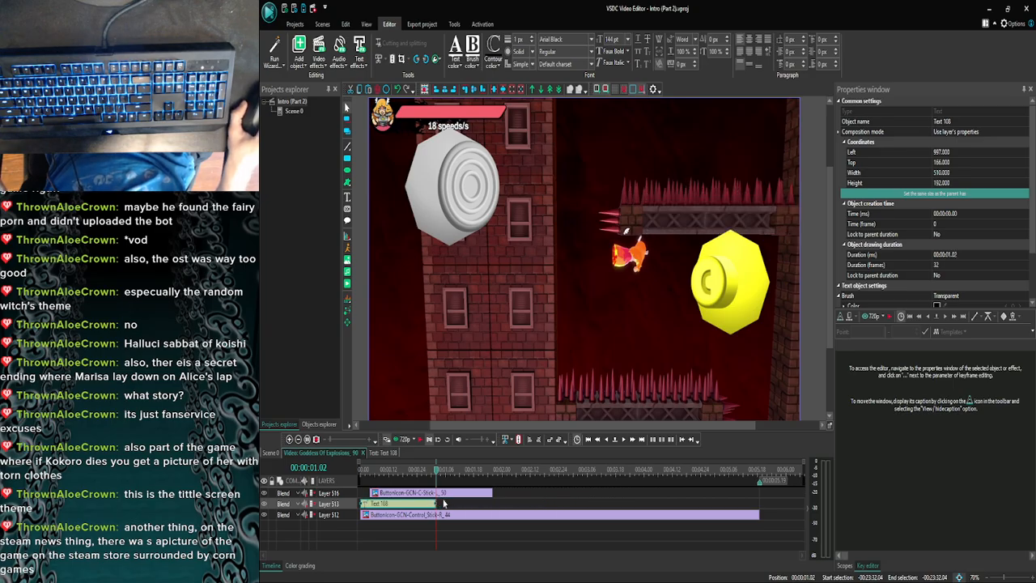
click(474, 494)
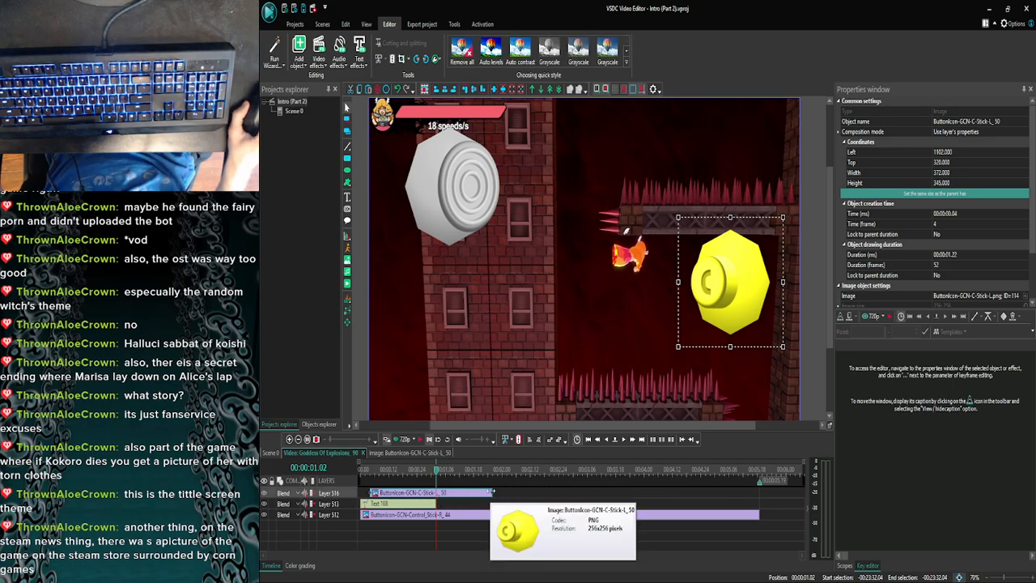
drag(490, 495, 437, 496)
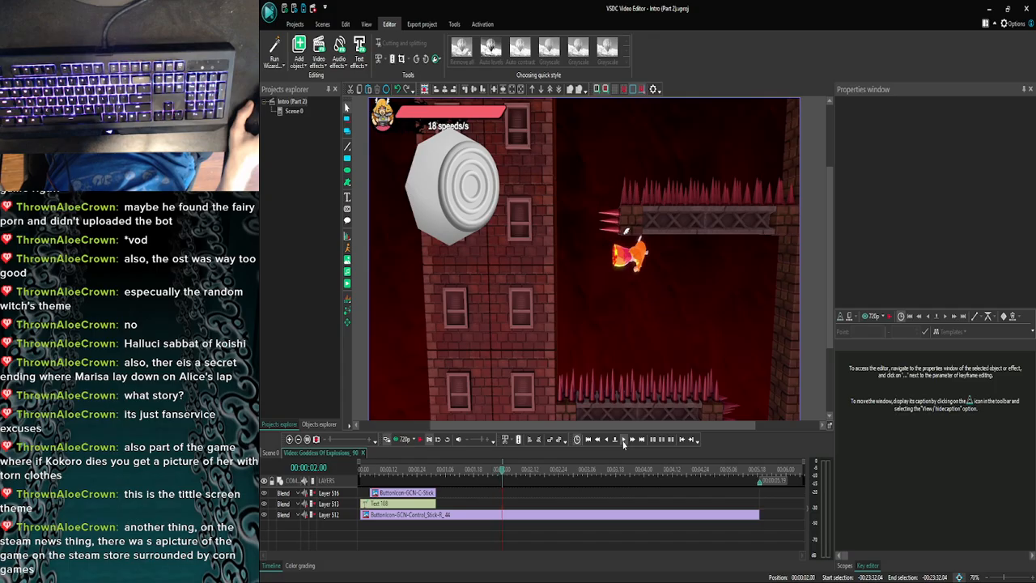
- Step through the Goddess Of Explosions_90 clip to 00:00:02.13 and check that moment against its position in Scene 0
click(623, 441)
click(623, 441)
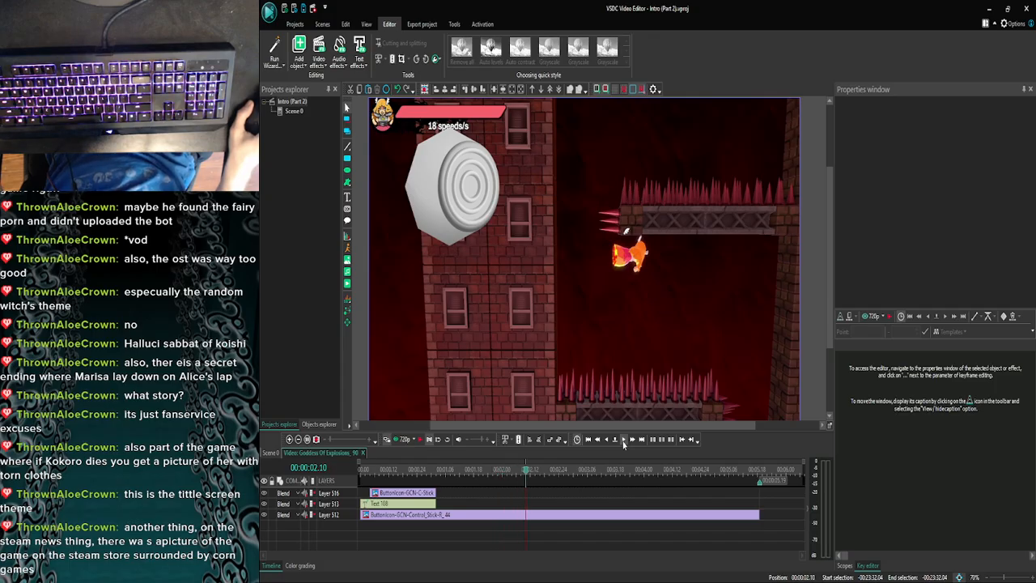
click(290, 439)
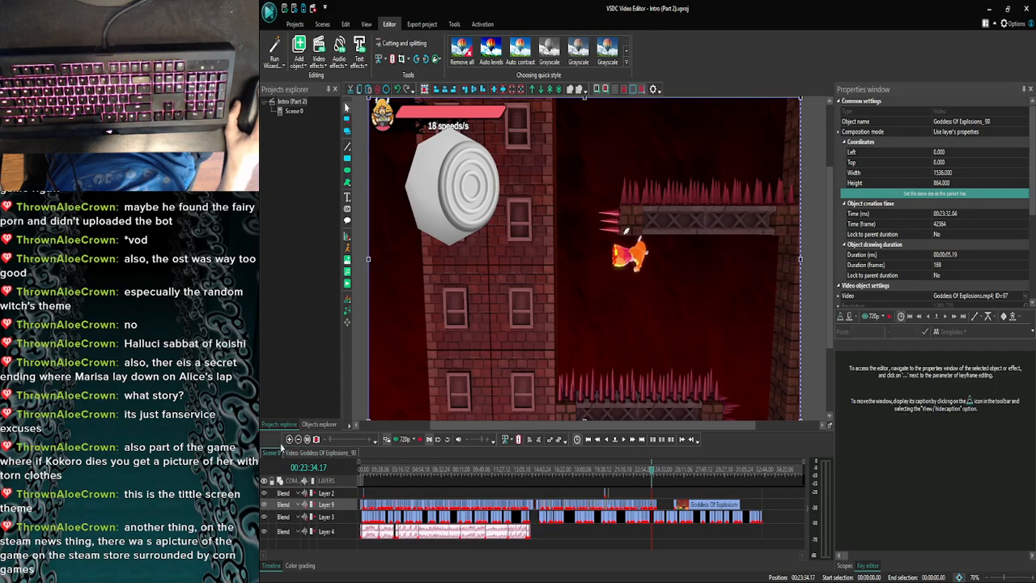
click(290, 439)
click(289, 439)
click(290, 439)
click(289, 440)
click(290, 440)
click(289, 440)
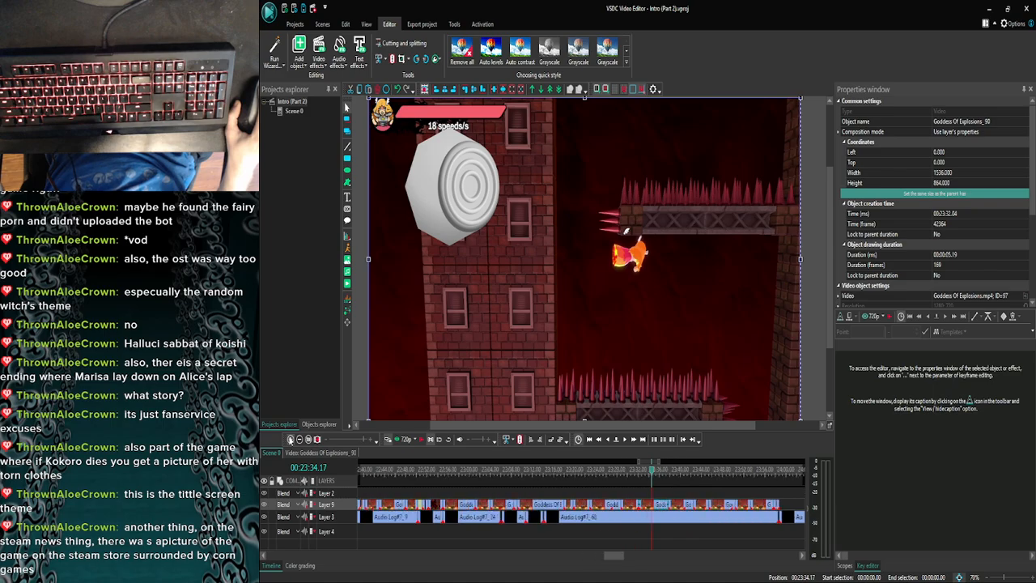
click(290, 439)
click(290, 439)
click(289, 439)
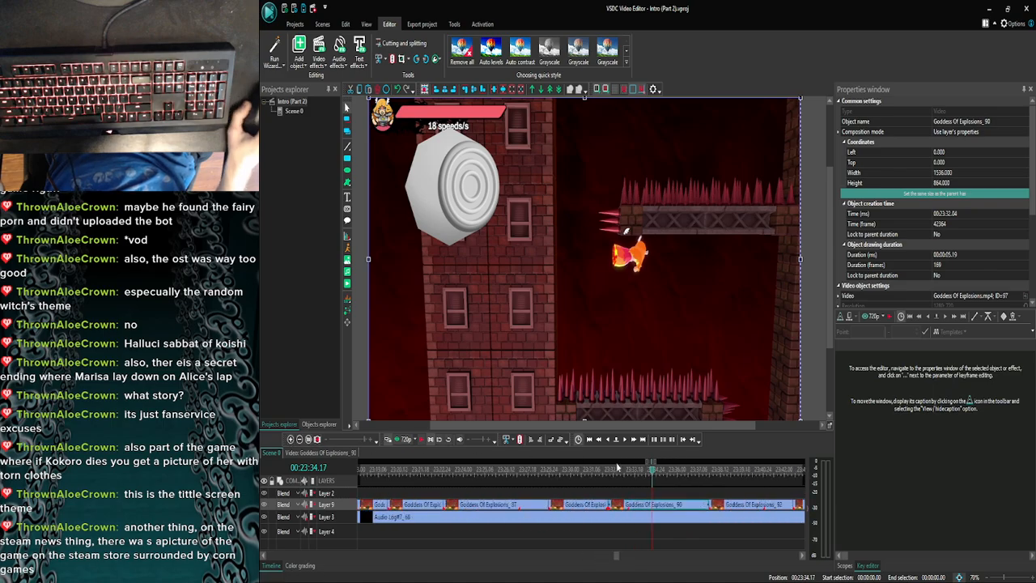
double_click(666, 506)
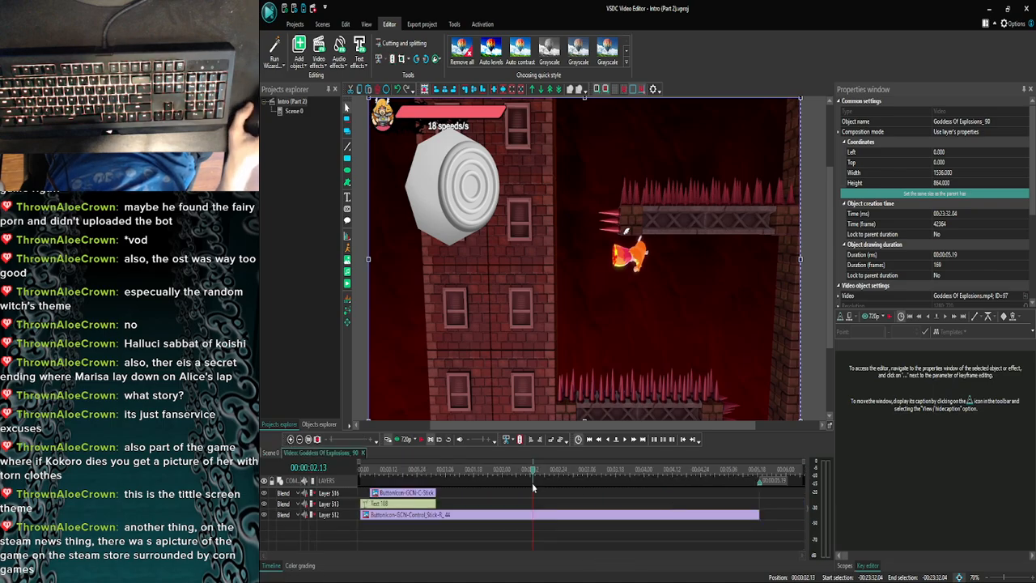
click(423, 495)
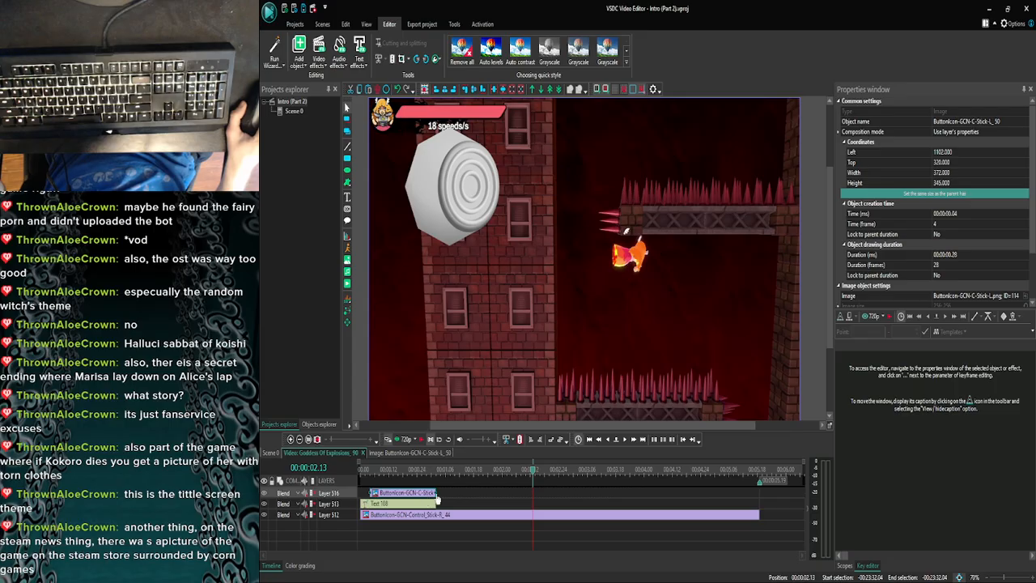
click(467, 492)
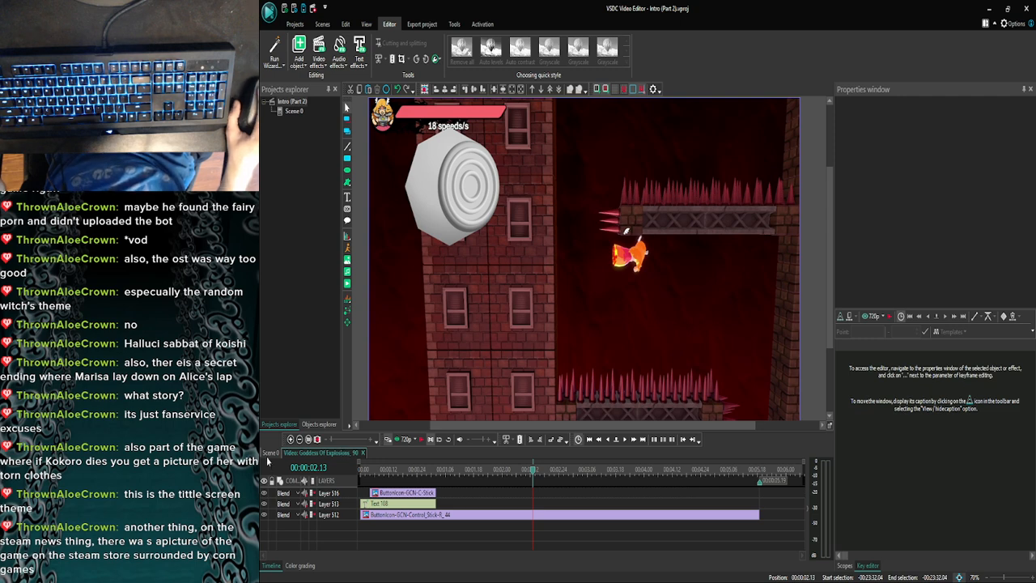
- Advance Scene 0 to the end of the Goddess Of Explosions_90 clip at 00:23:37.23, reopen the clip and copy its control stick image
click(271, 453)
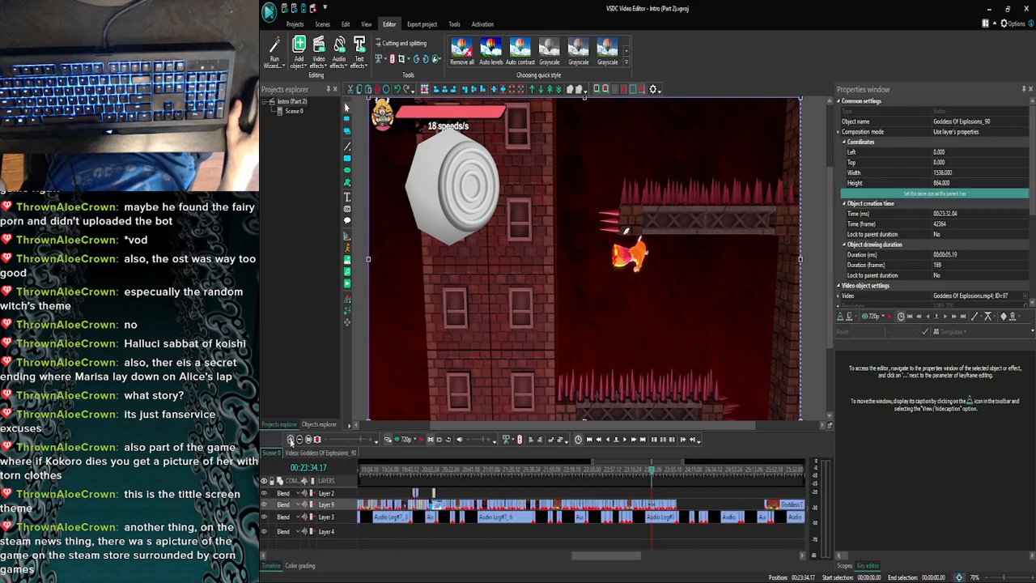
click(291, 439)
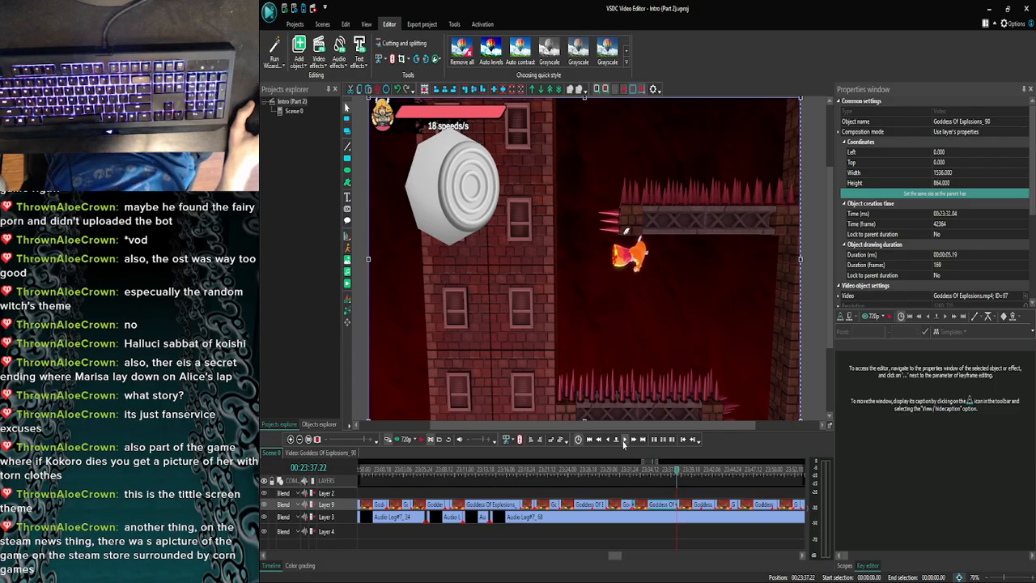
click(623, 441)
double_click(669, 510)
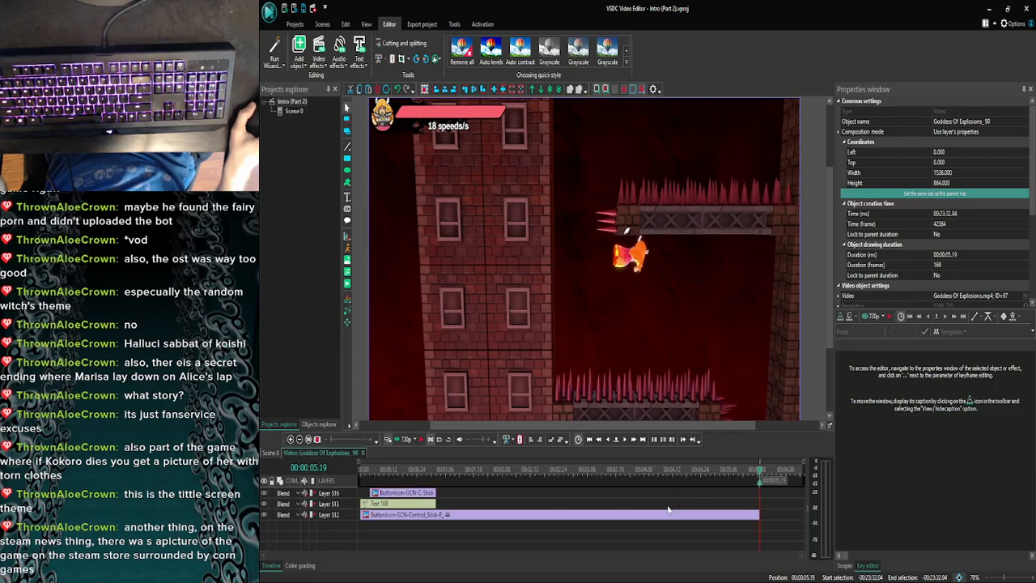
- Paste the control stick image at the start of the Goddess Of Explosions_92 clip and shorten it to the clip's end at 00:00:04.22
click(291, 439)
click(291, 441)
click(291, 441)
click(291, 440)
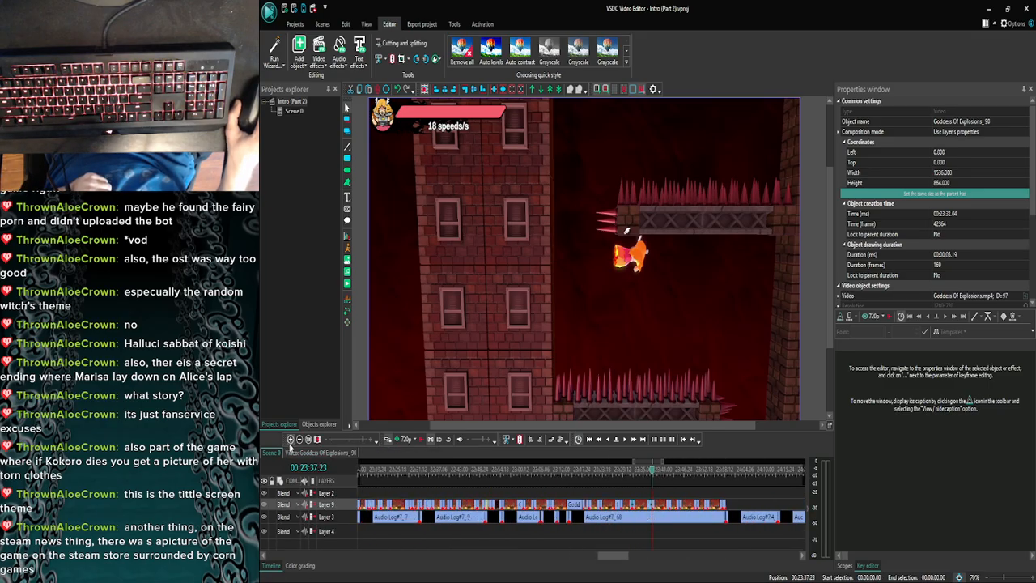
click(291, 441)
click(290, 441)
double_click(669, 505)
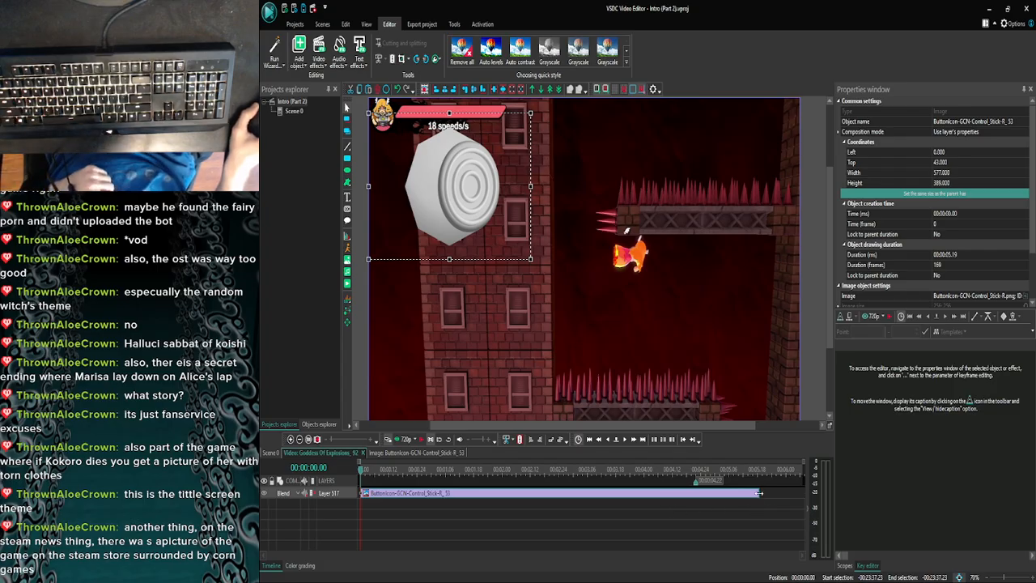
drag(759, 493, 694, 493)
click(707, 516)
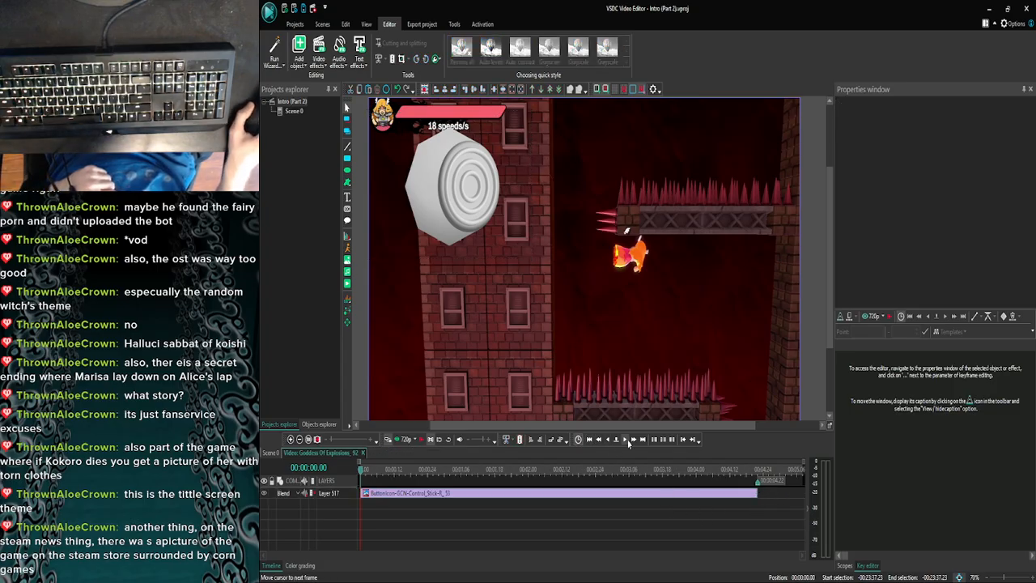
- Step through the Goddess Of Explosions_92 clip's frames to 00:00:01.18, preview it from its start and return to Scene 0
click(626, 440)
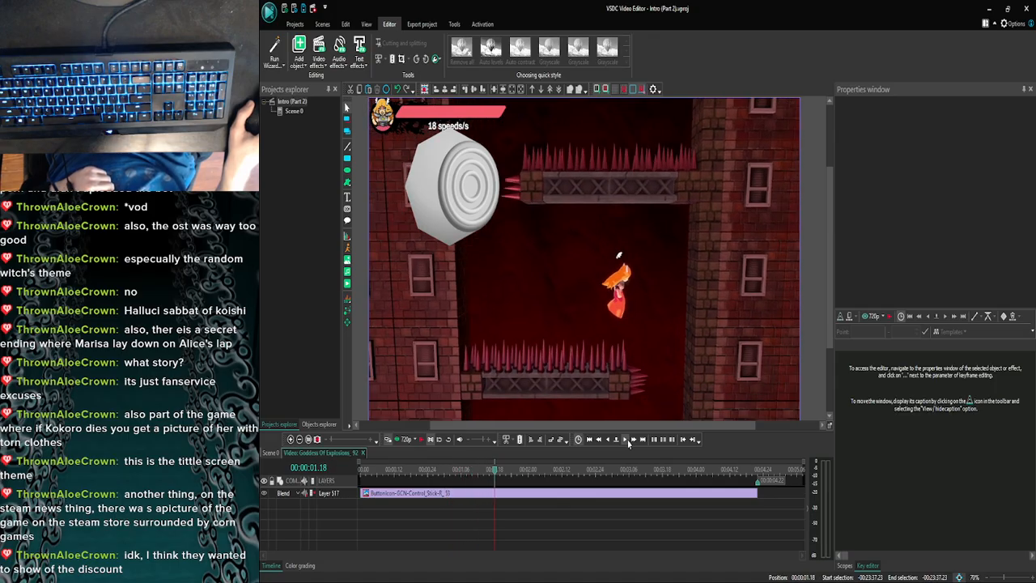
drag(446, 473, 345, 461)
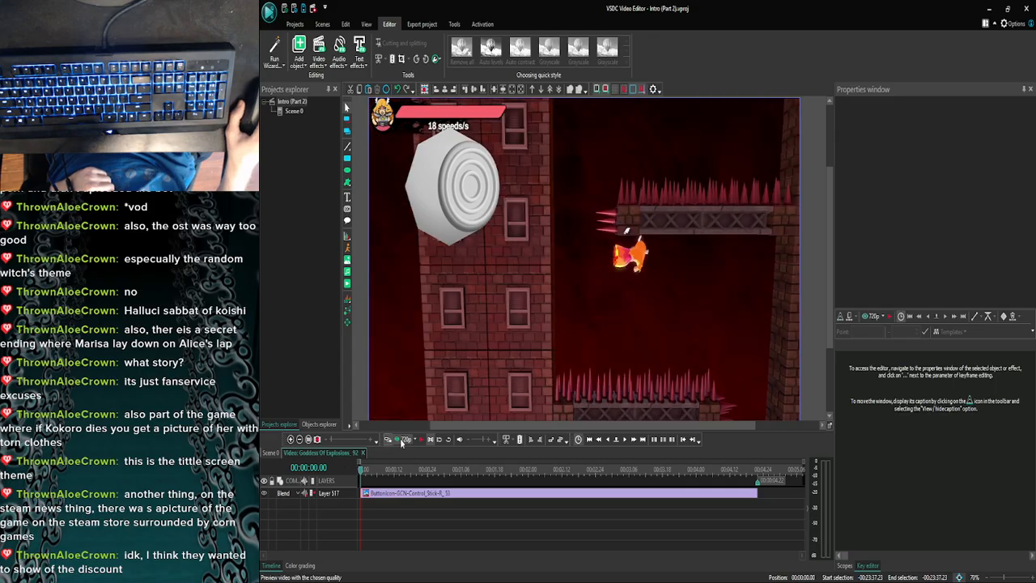
click(401, 442)
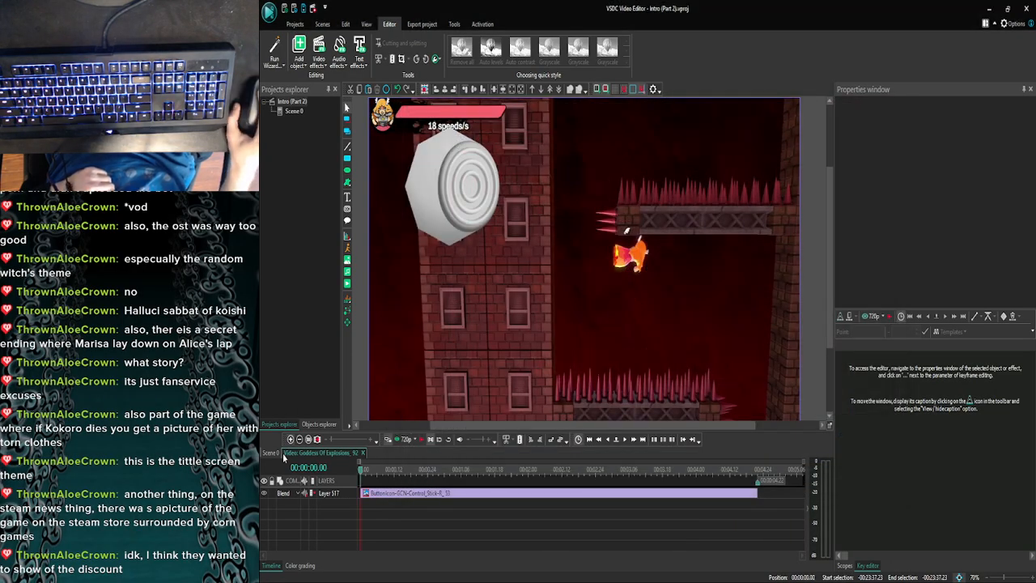
click(275, 453)
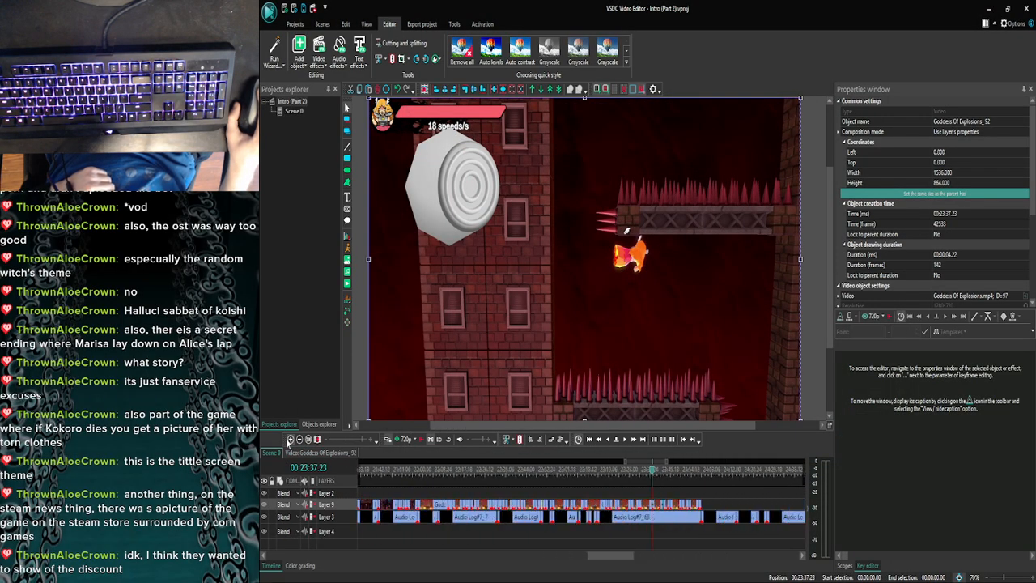
- Switch to YouTube in Microsoft Edge, return to the Halluci-Sabbat of Koishi search results and close the mini player
click(412, 574)
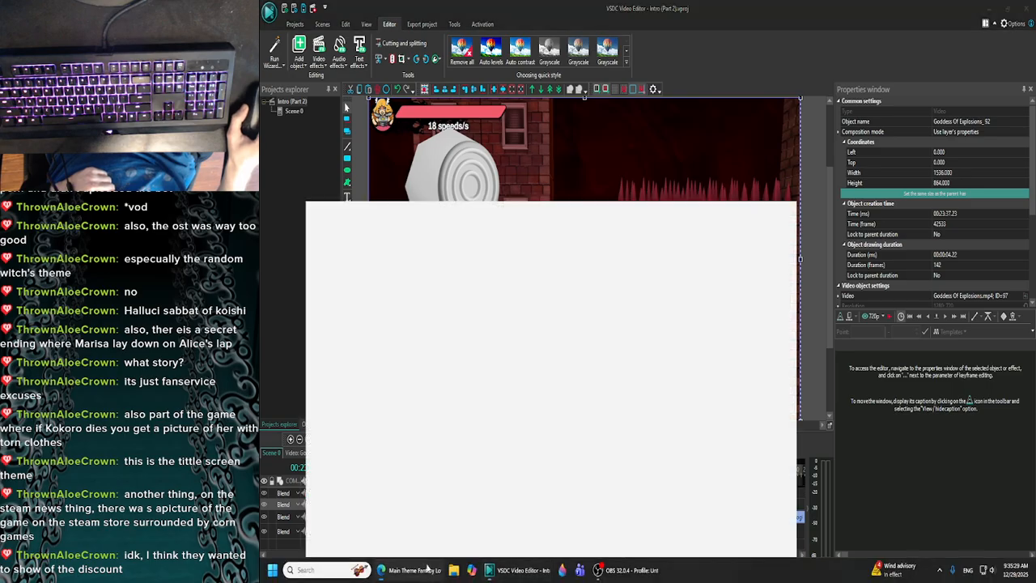
click(517, 319)
scroll(517, 324, down, 4)
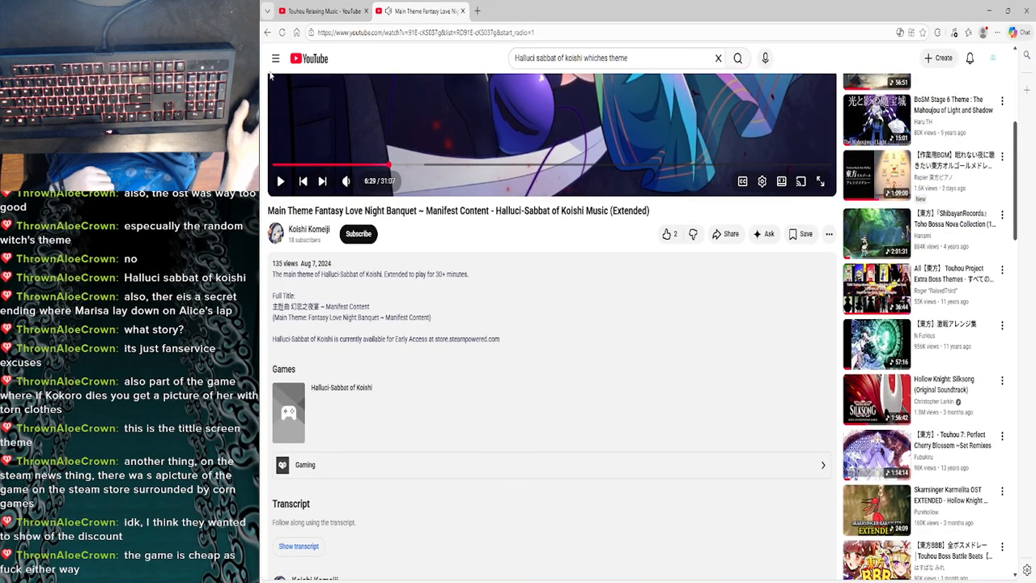
click(266, 33)
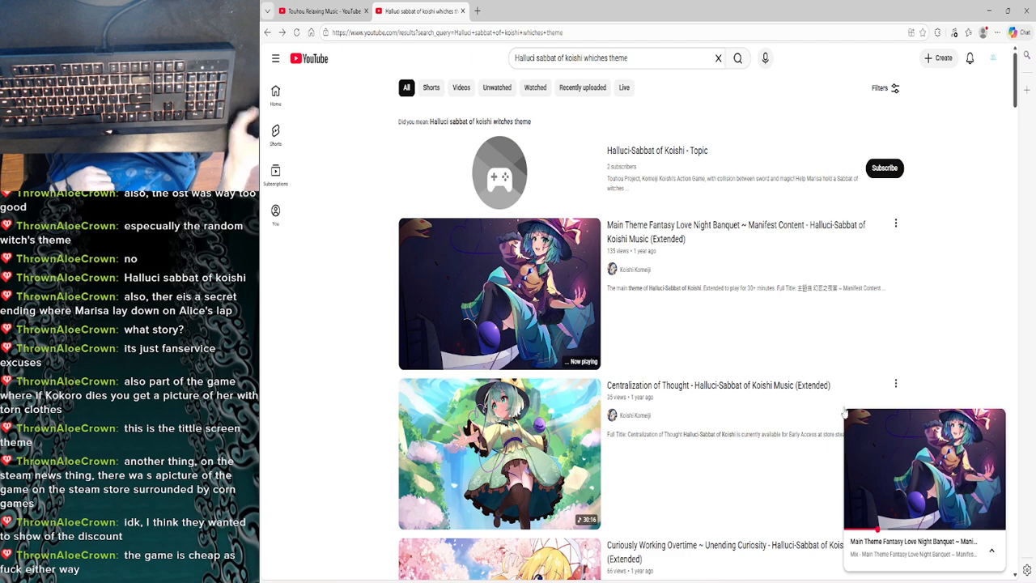
click(997, 419)
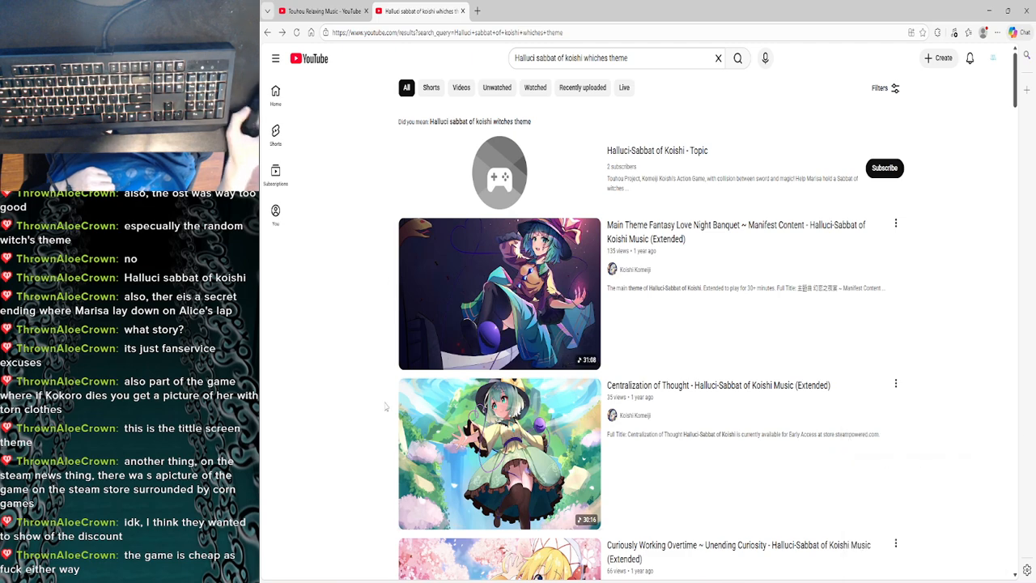
- Browse the search results for the witch's theme and play "Kirisame Magic Shop - Halluci-Sabbat of Koishi Music (Extended)"
scroll(341, 420, down, 3)
scroll(342, 420, down, 3)
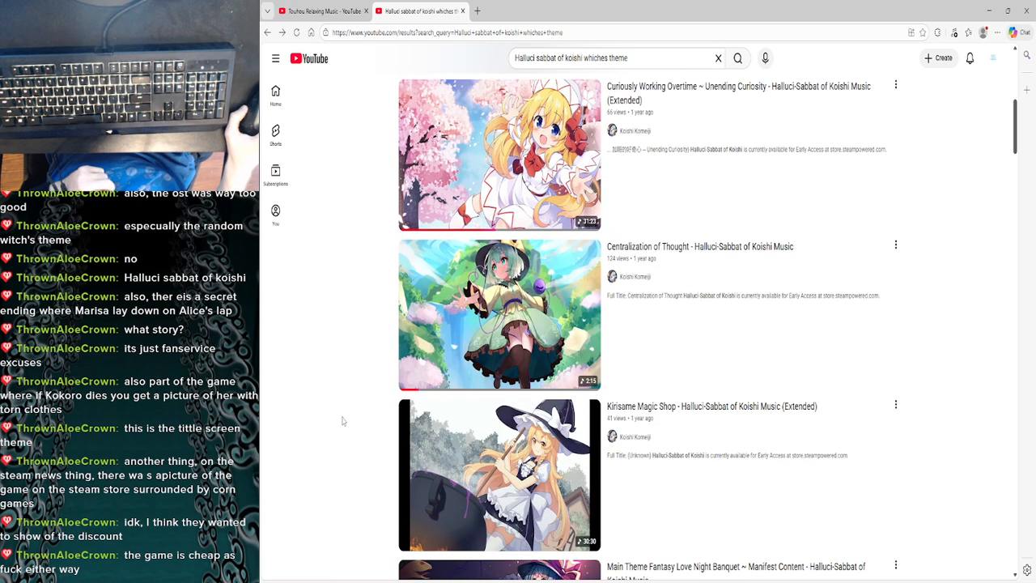
scroll(342, 420, up, 1)
scroll(341, 419, down, 5)
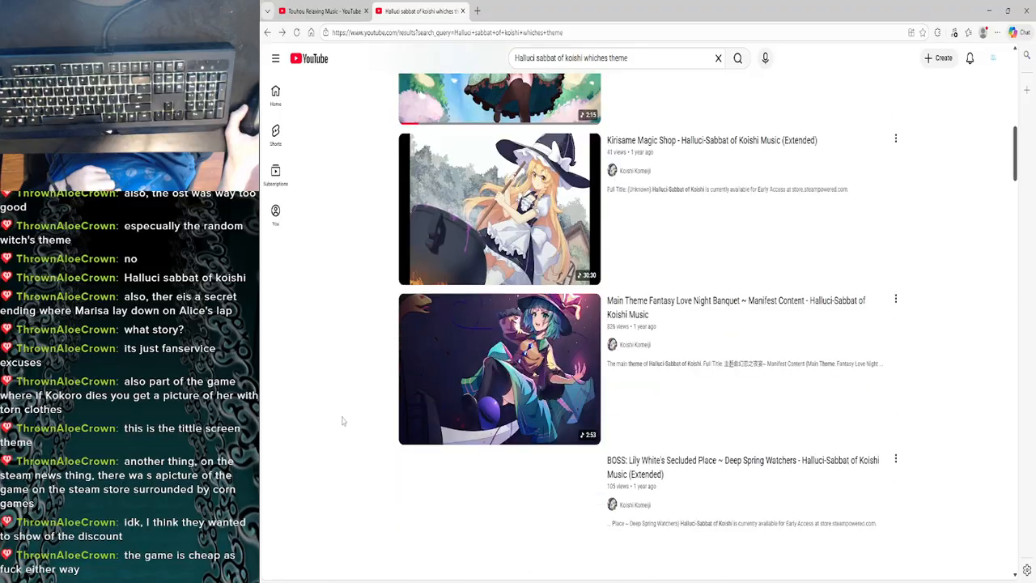
scroll(341, 420, up, 2)
scroll(342, 420, up, 4)
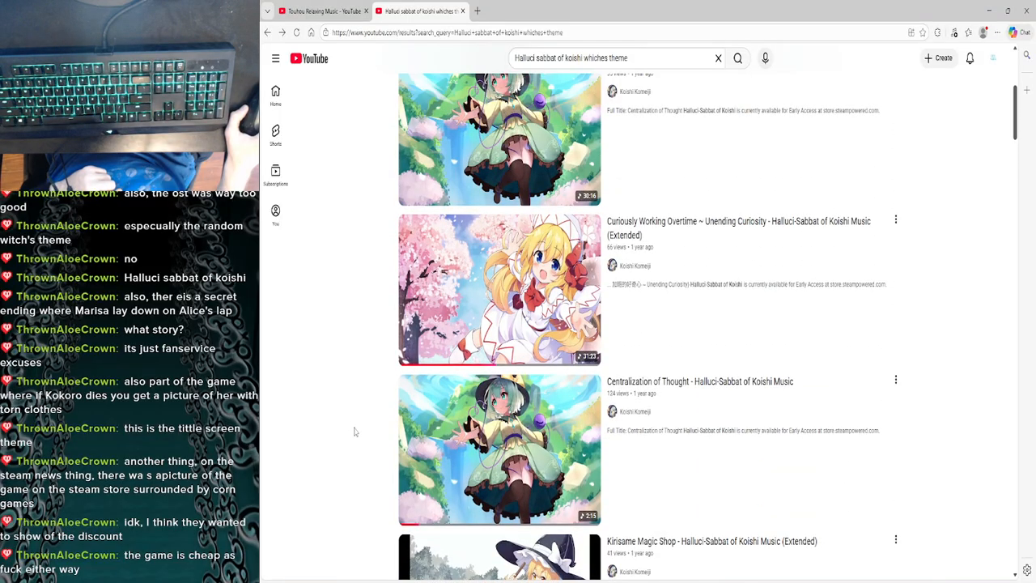
scroll(354, 433, up, 2)
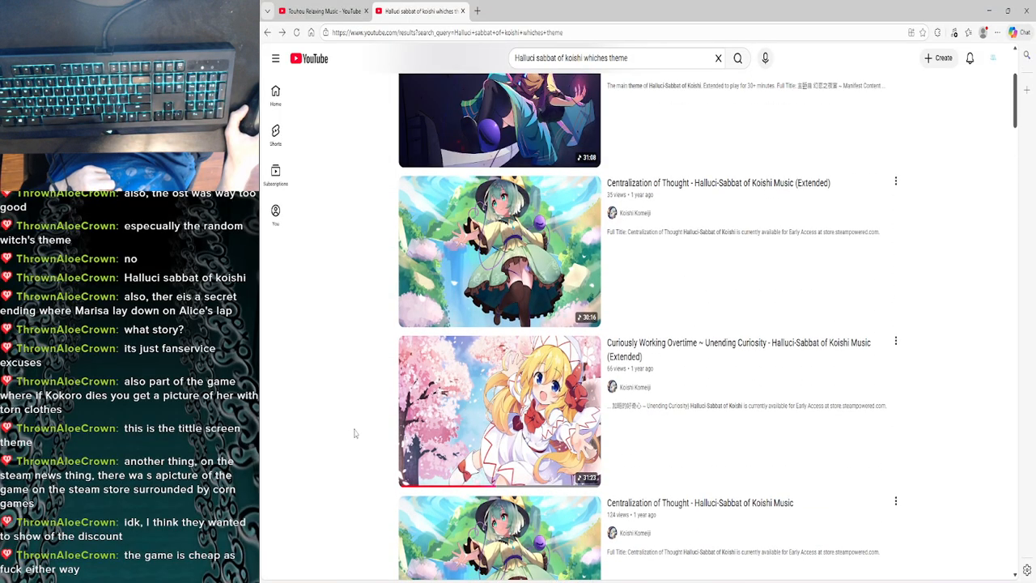
scroll(354, 433, down, 1)
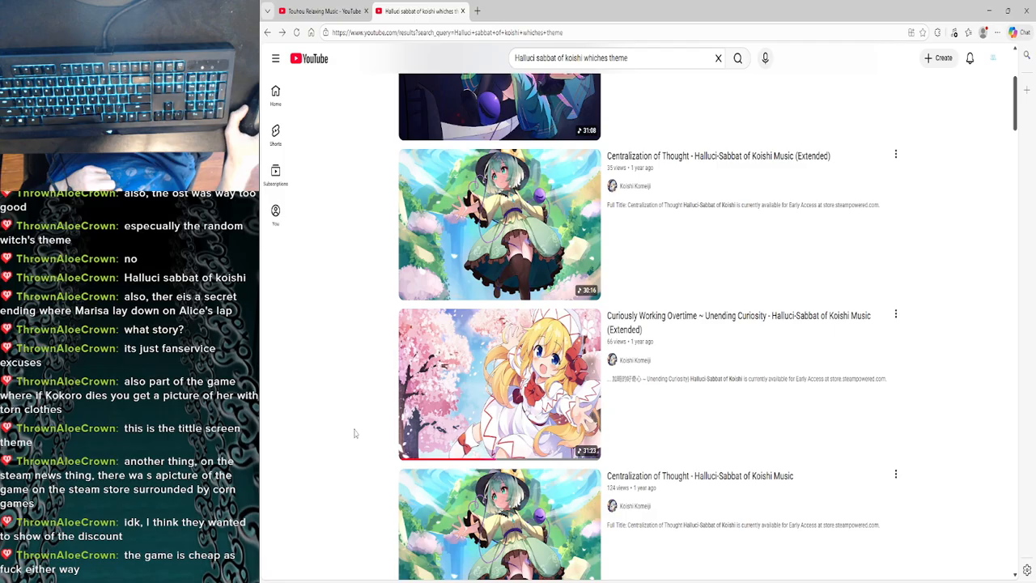
scroll(354, 433, down, 6)
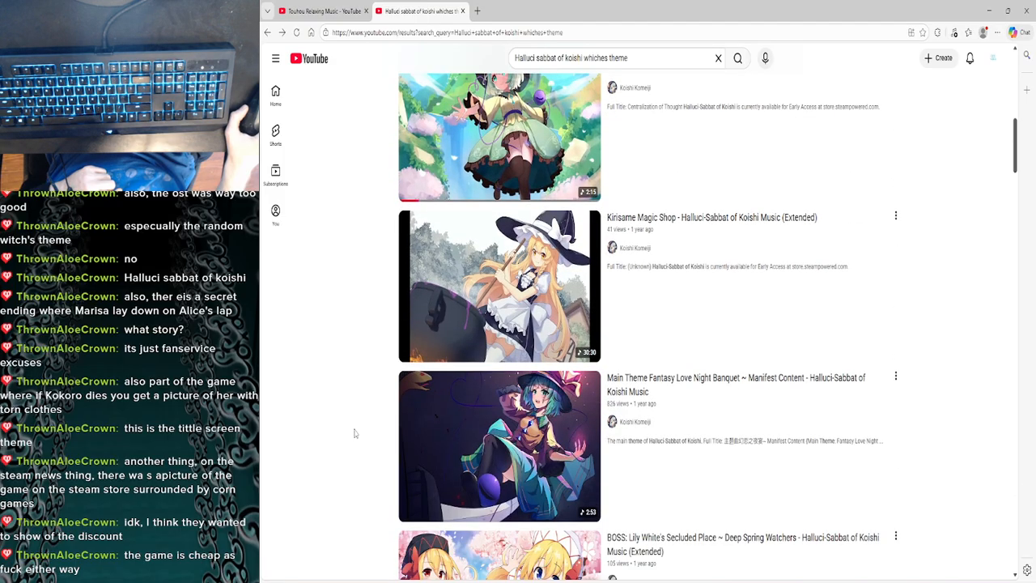
click(442, 310)
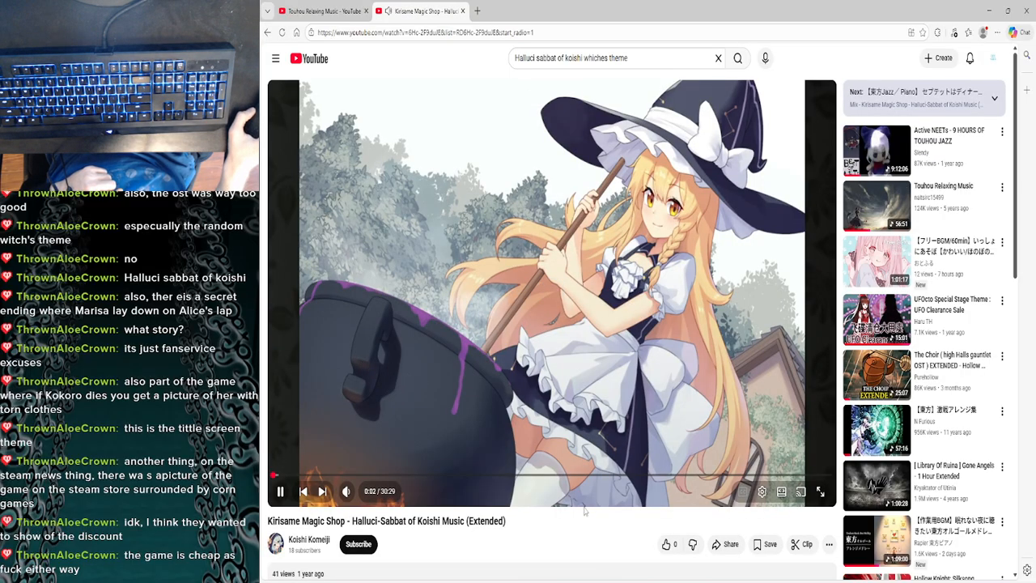
mouse_move(349, 492)
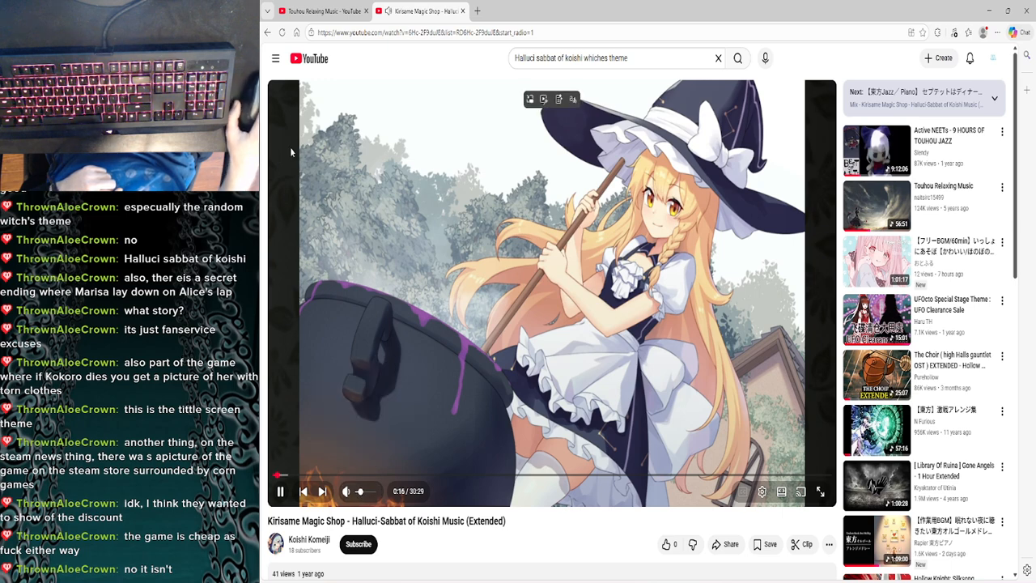
- Return to the search results, close the Kirisame Magic Shop mini player and look through more Halluci-Sabbat of Koishi tracks
click(267, 32)
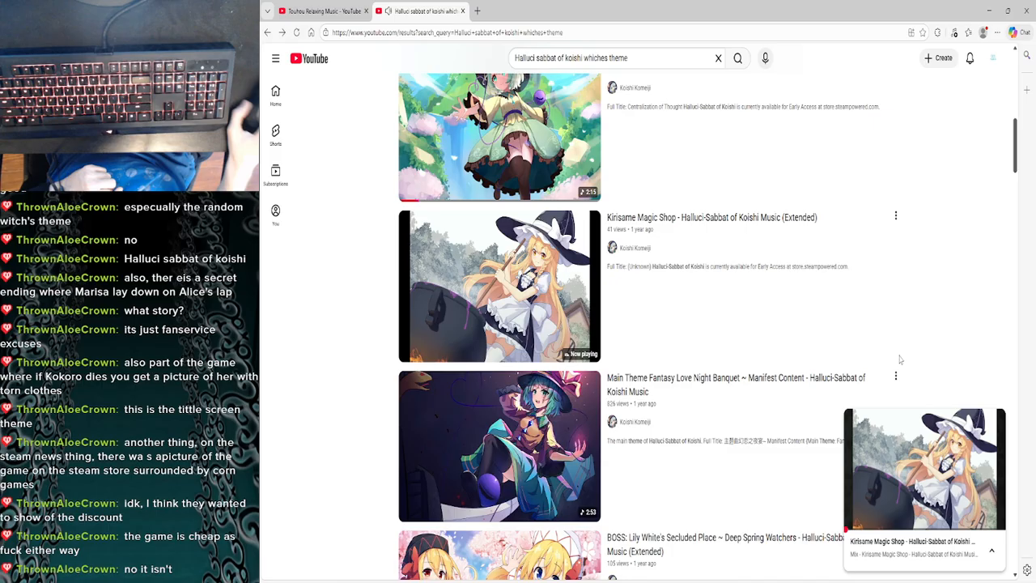
click(994, 418)
scroll(380, 419, down, 3)
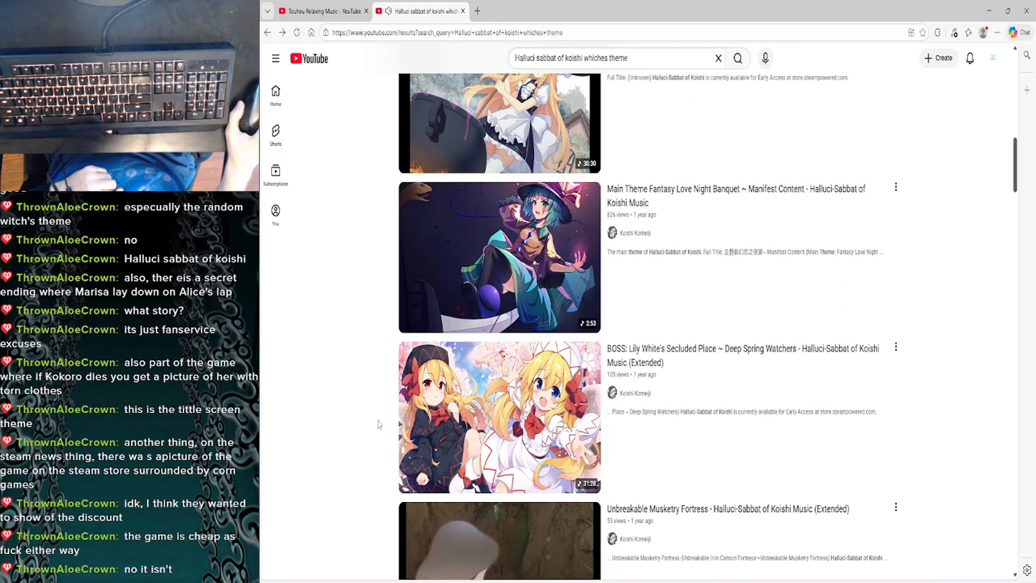
scroll(377, 423, down, 1)
scroll(378, 424, down, 1)
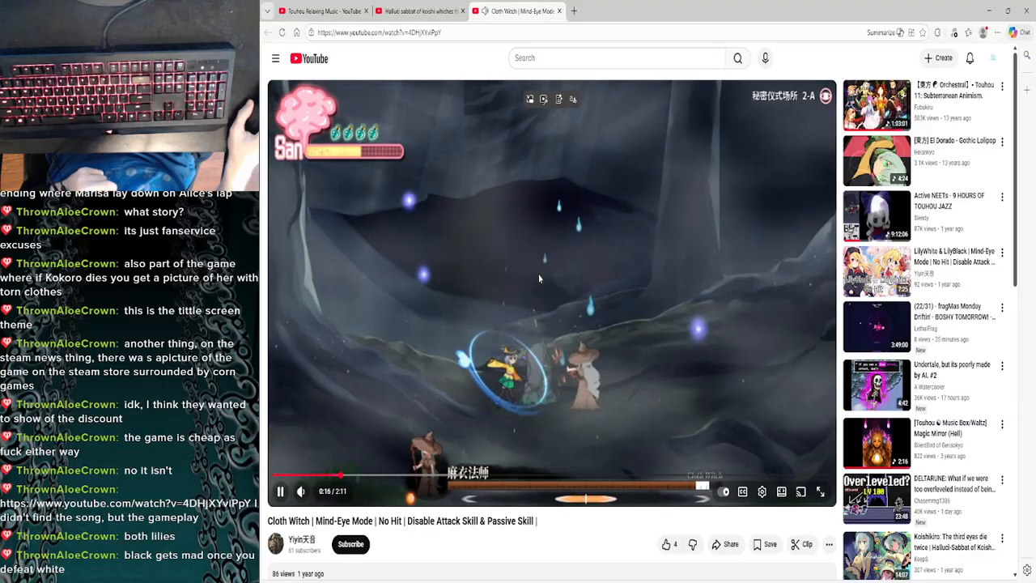
- Watch the "Cloth Witch | Mind-Eye Mode" gameplay video, pausing and resuming it up to 2:09
click(539, 283)
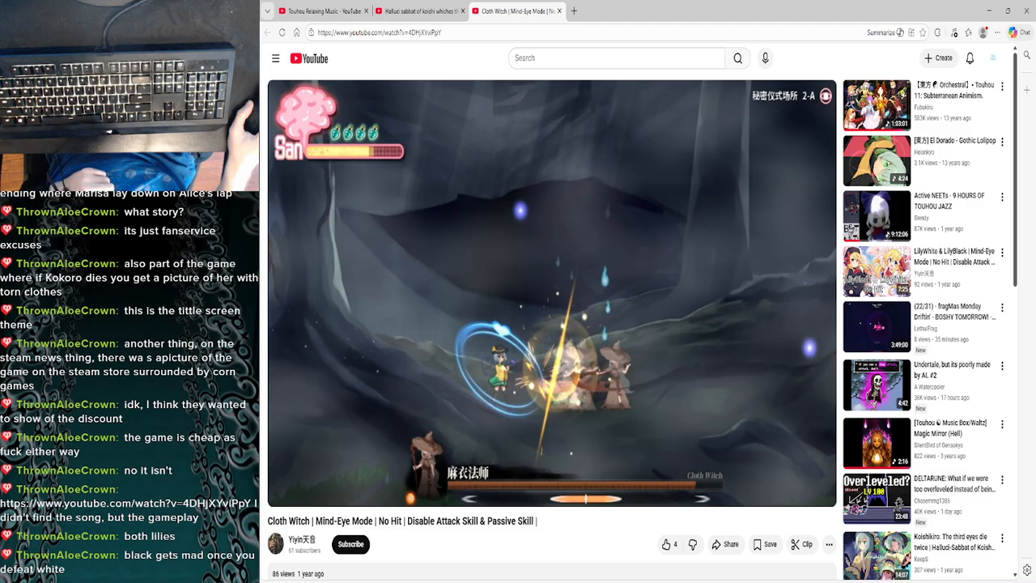
mouse_move(523, 325)
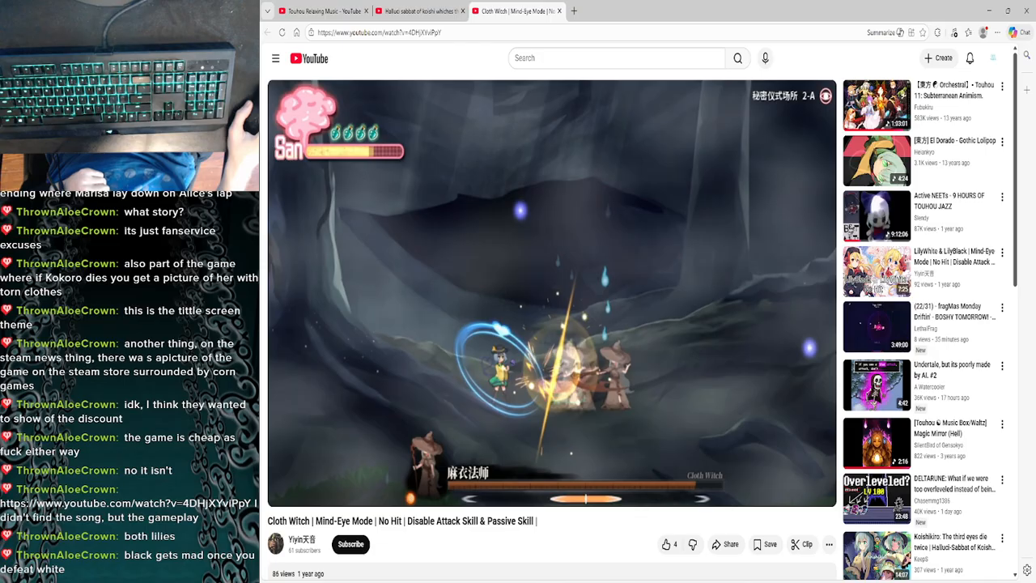
click(522, 320)
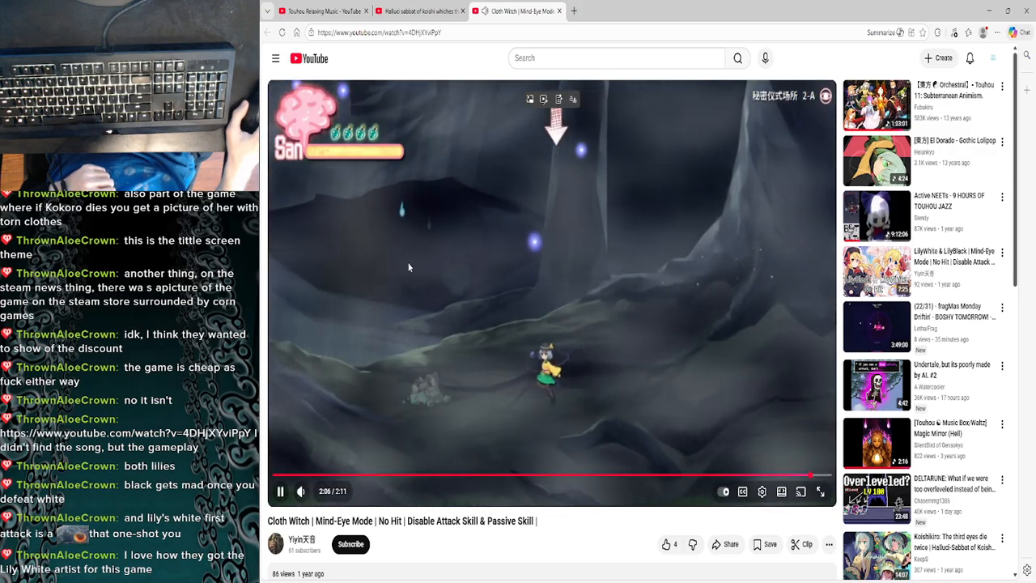
click(409, 267)
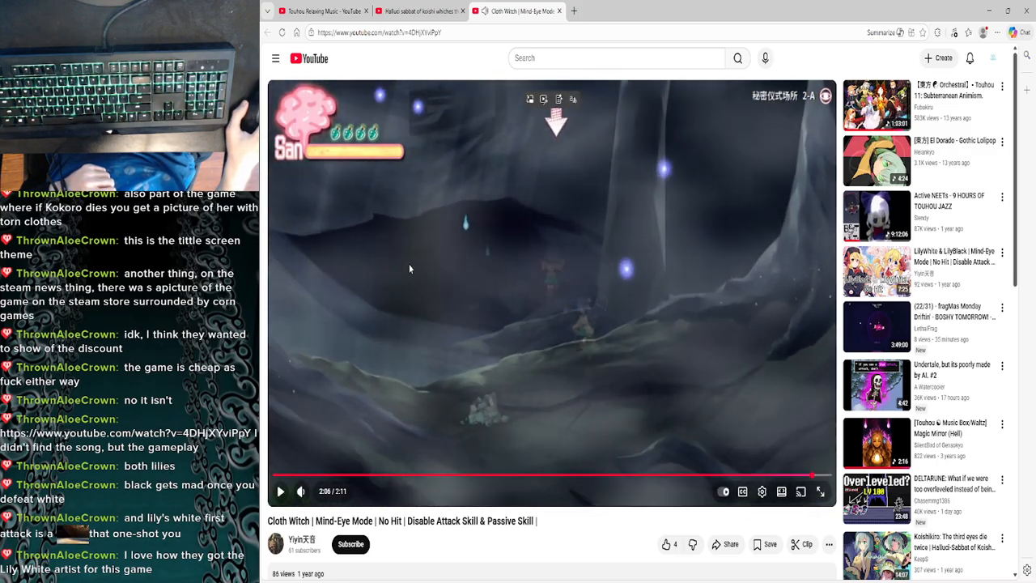
click(408, 267)
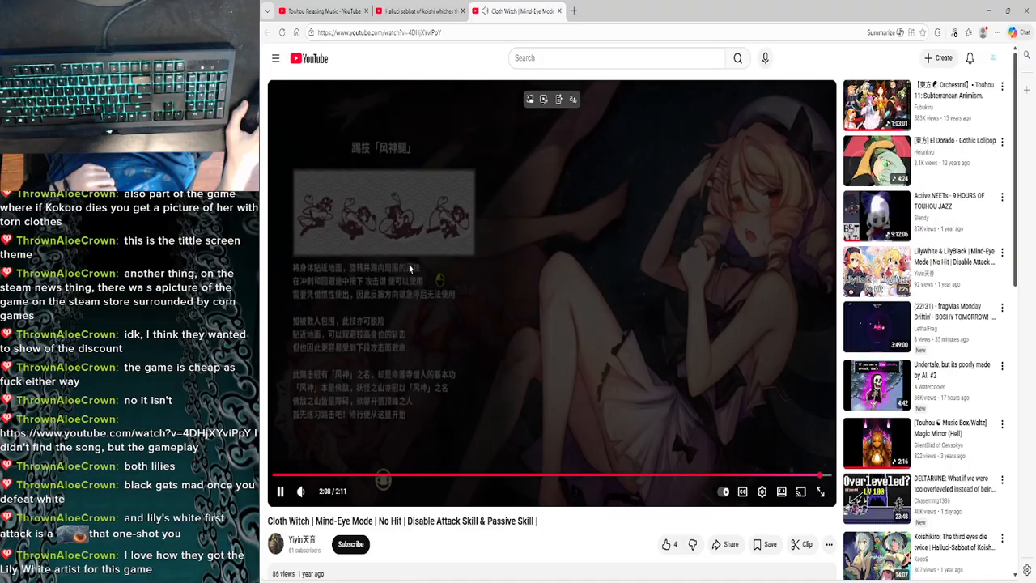
click(408, 267)
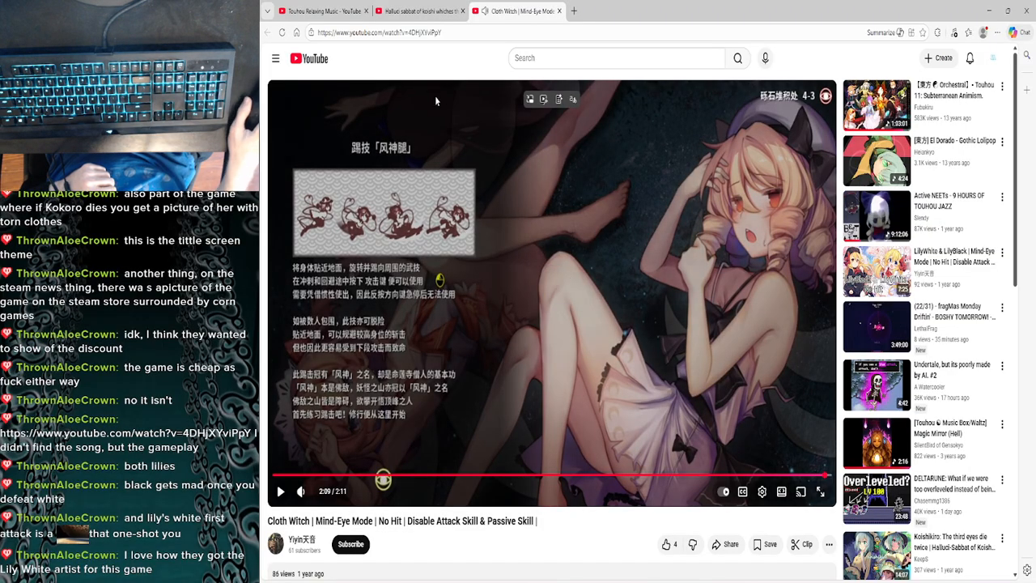
- Close the Cloth Witch video and the Halluci-Sabbat search results, then switch back to VSDC Video Editor
click(559, 10)
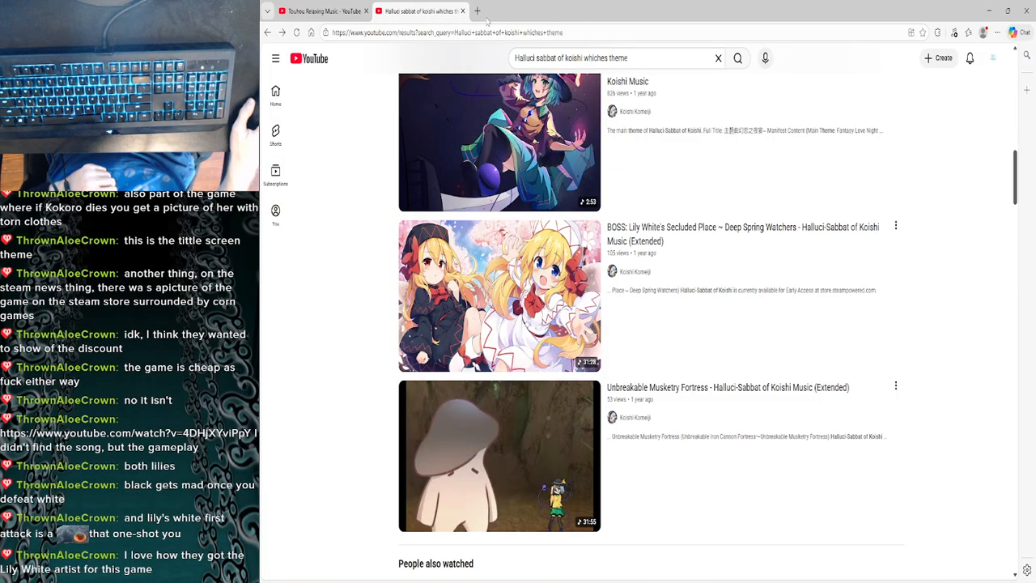
click(462, 12)
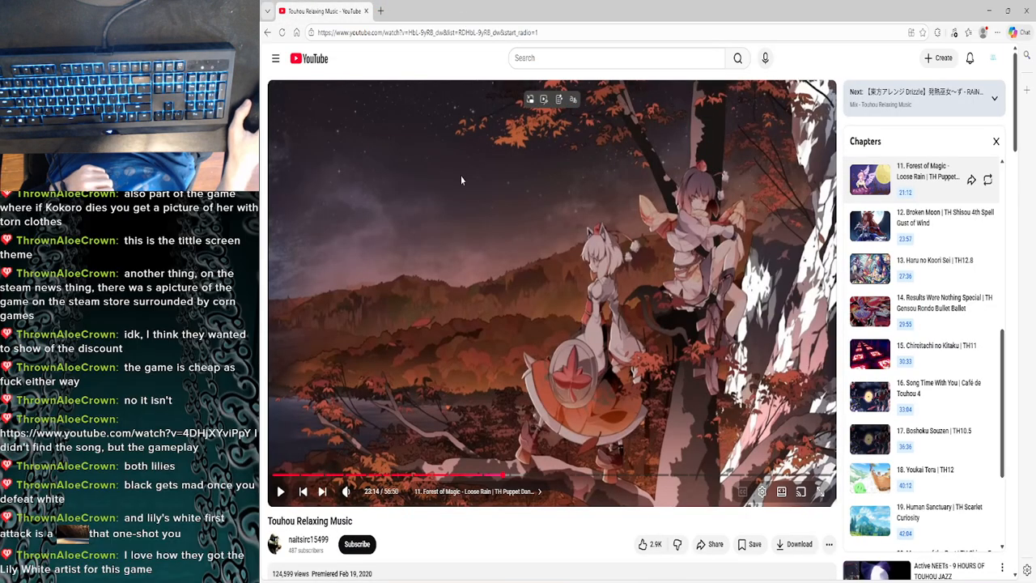
click(991, 7)
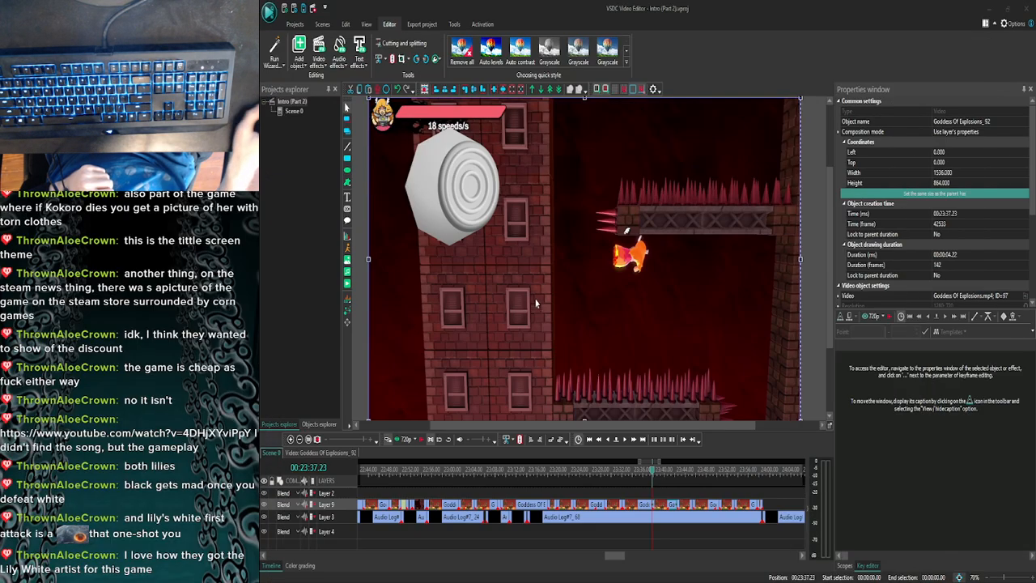
- Step through Scene 0's frames from 00:23:37.23 and check the stick overlays of nearby clips, ending at 00:23:30.12
click(623, 441)
click(624, 441)
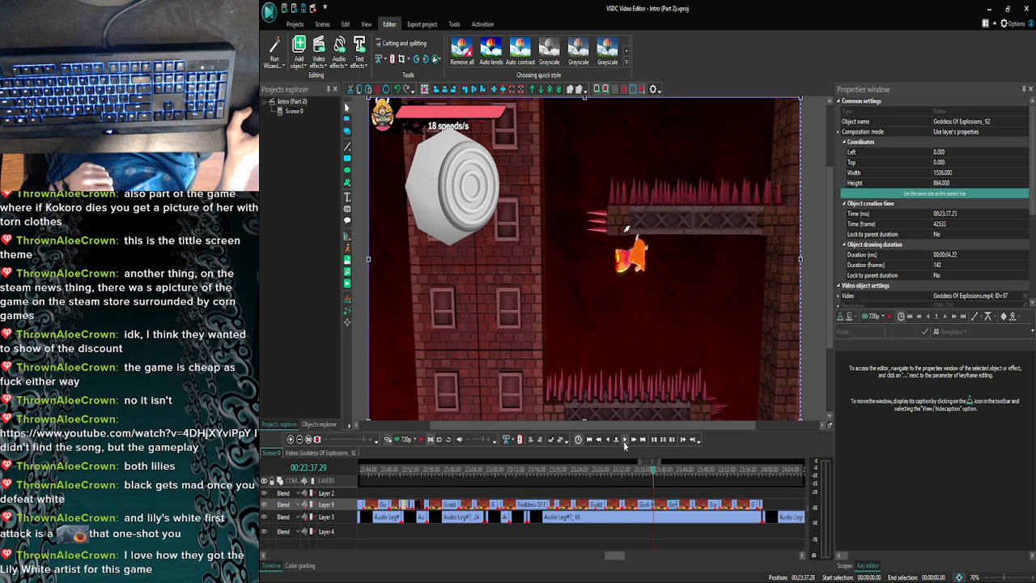
click(624, 441)
click(624, 441)
click(624, 440)
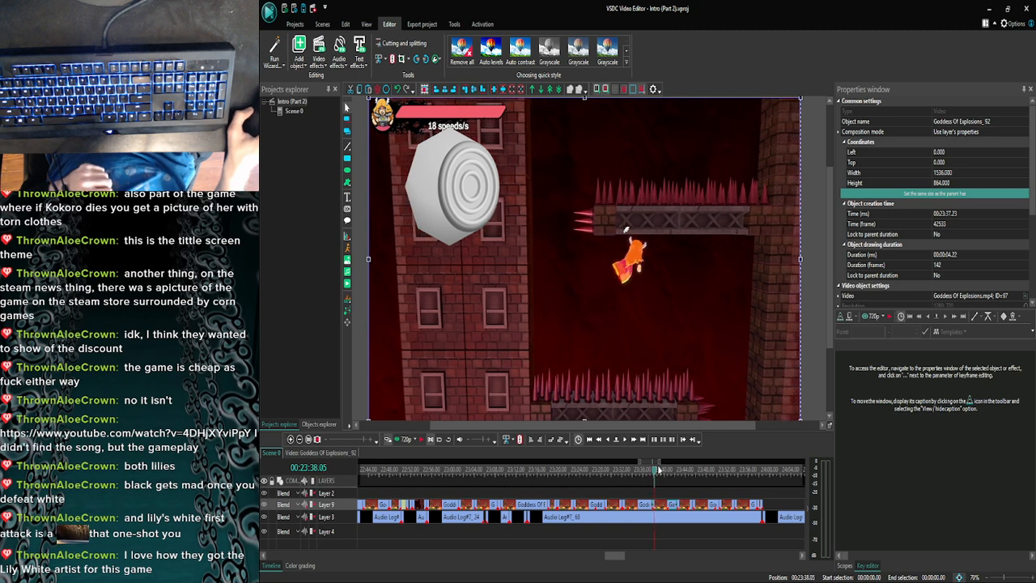
click(510, 470)
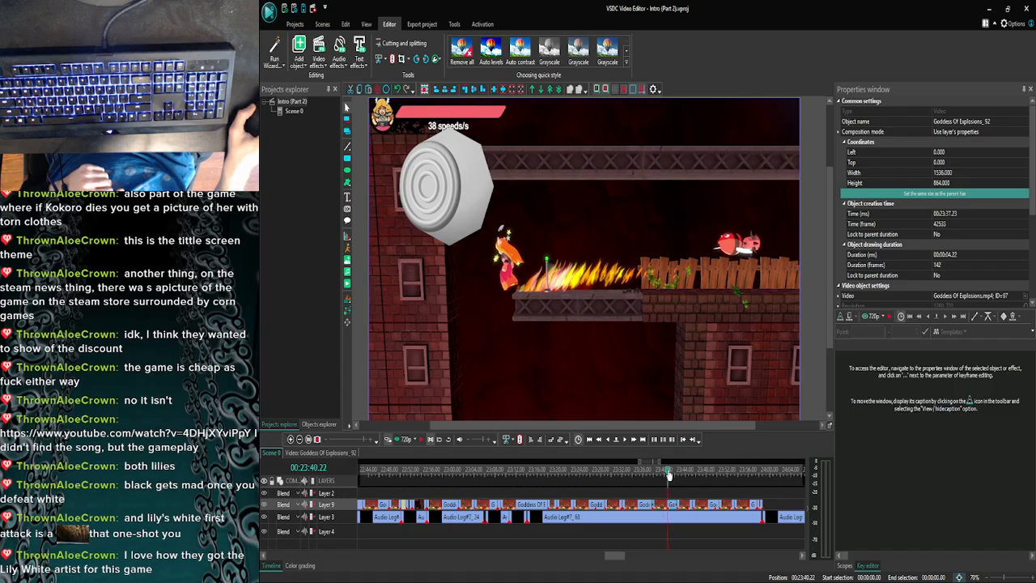
click(623, 441)
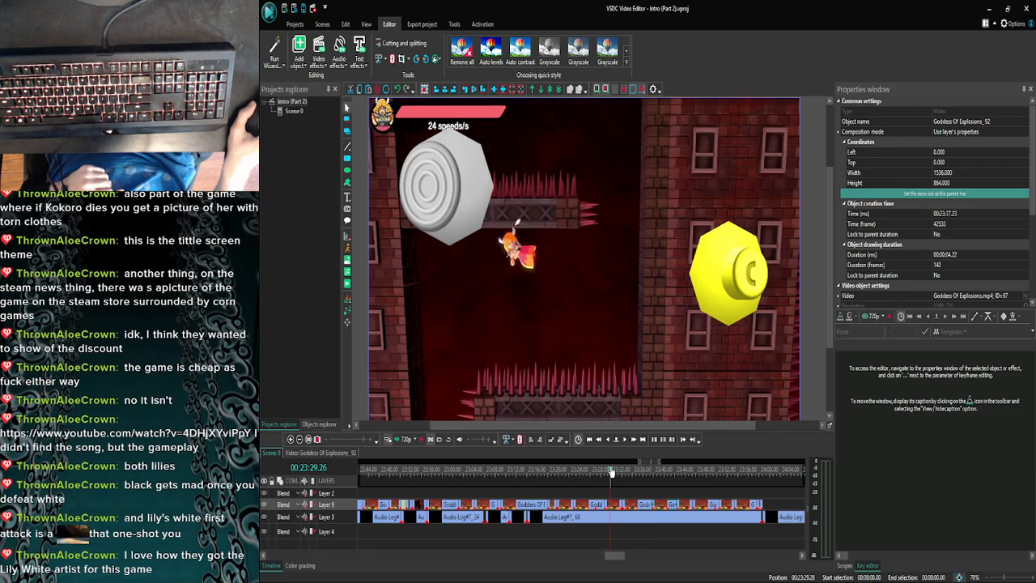
click(613, 472)
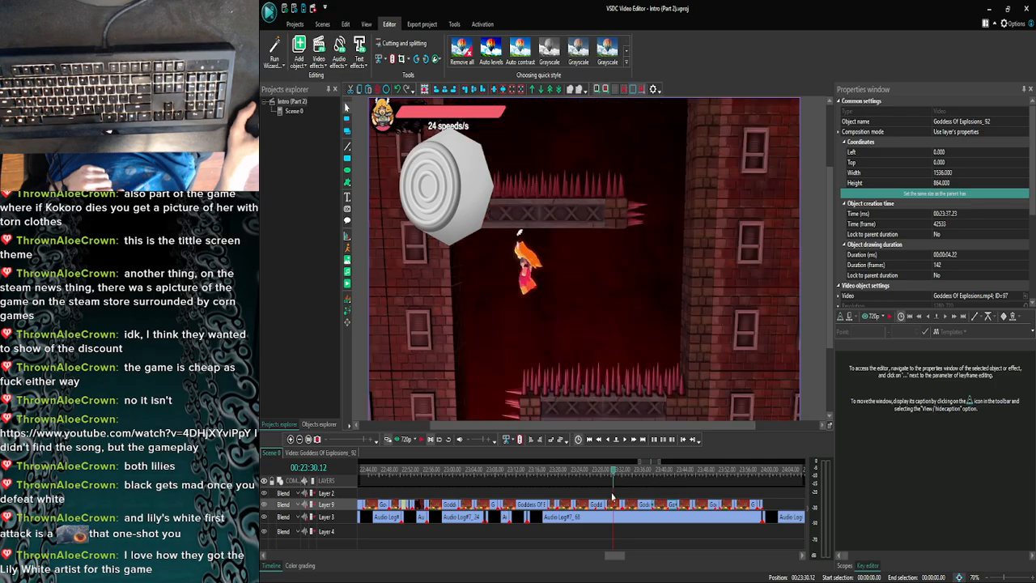
- Inspect the overlay layers inside the Goddess Of Explosions_88 and Goddess Of Explosions_87 clips and return to Scene 0
double_click(612, 505)
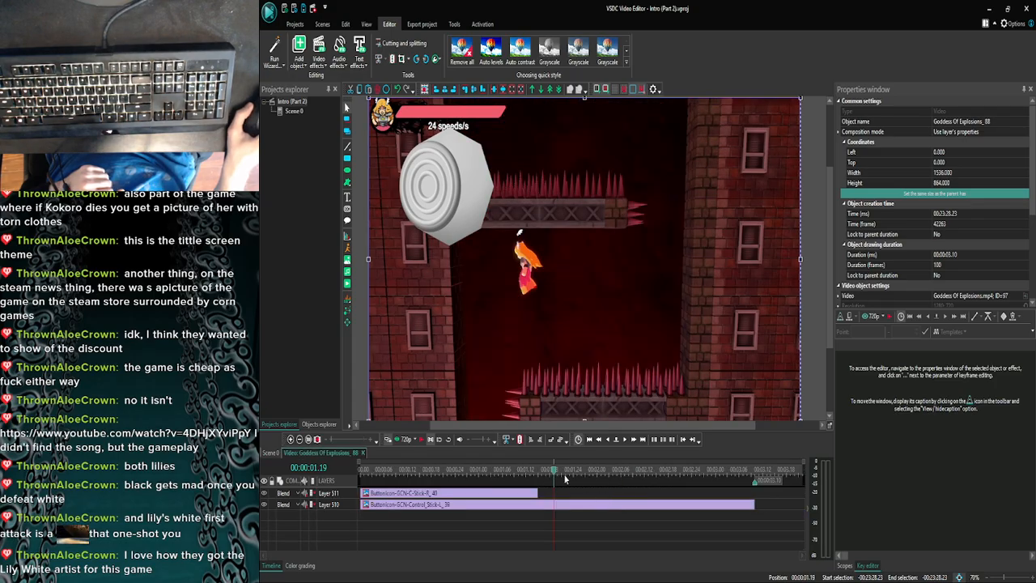
click(270, 452)
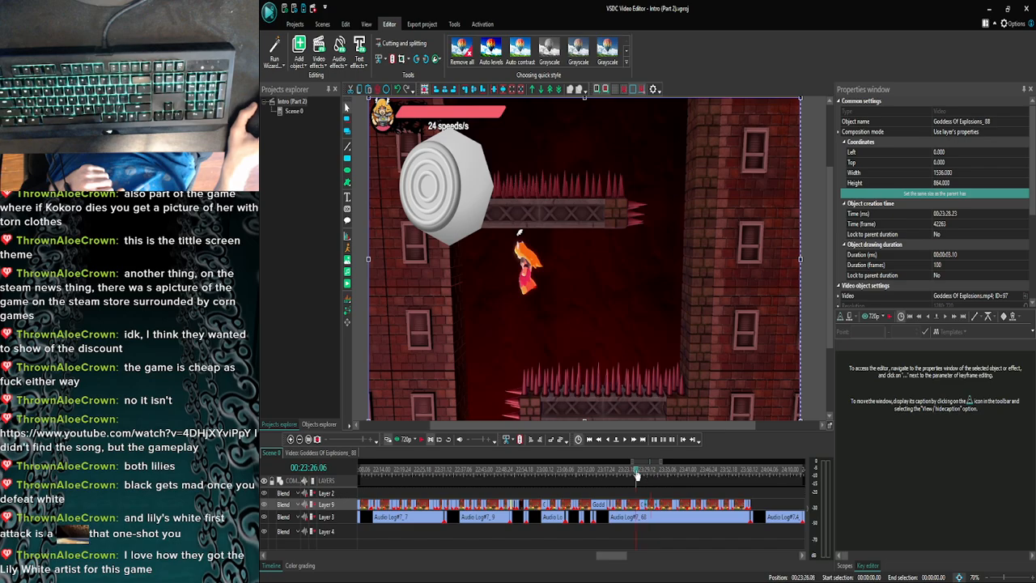
double_click(640, 504)
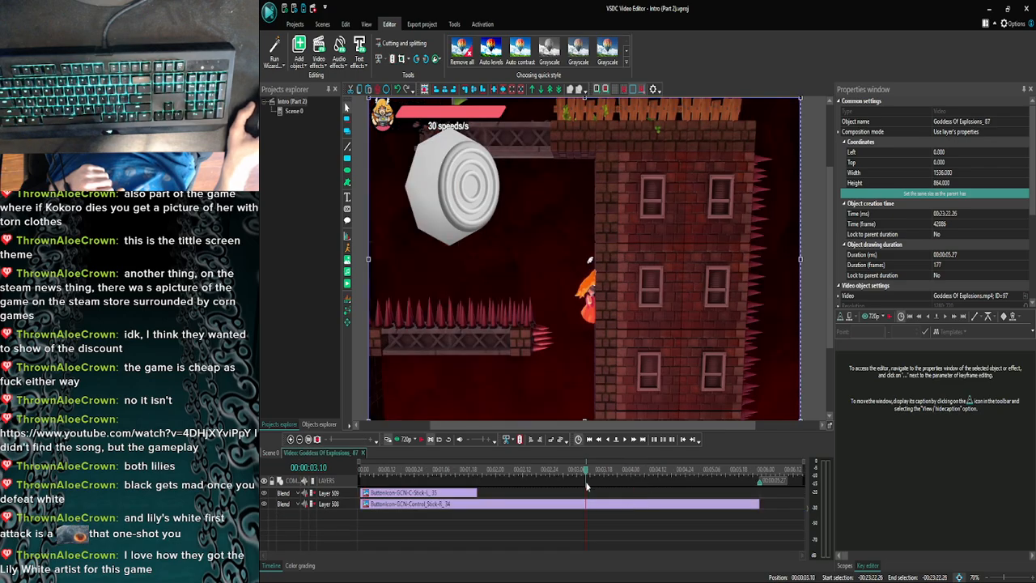
click(274, 453)
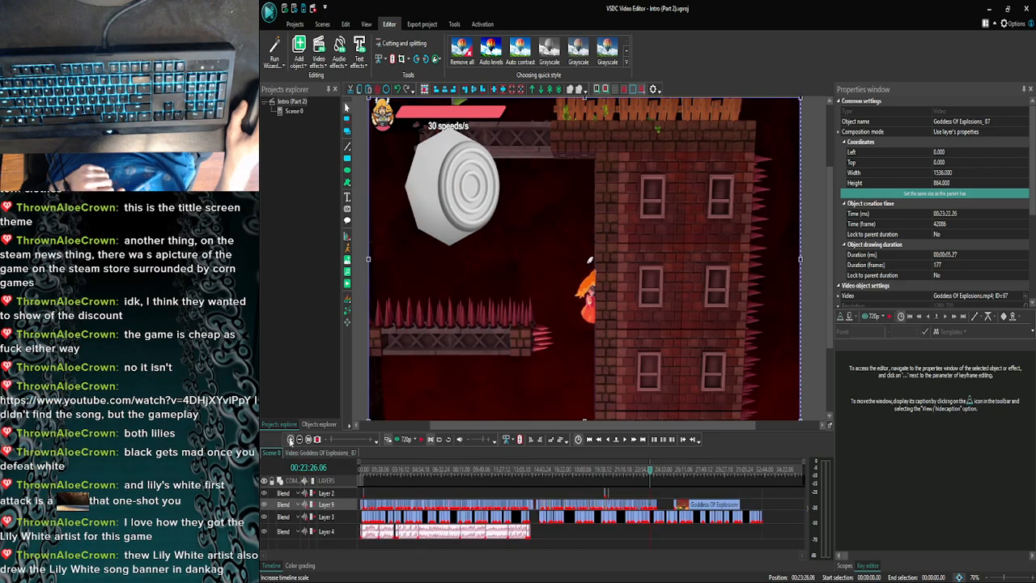
- Preview Scene 0 from 00:23:26.06, check the right C-stick overlay inside Goddess Of Explosions_88 and return to Scene 0
click(401, 440)
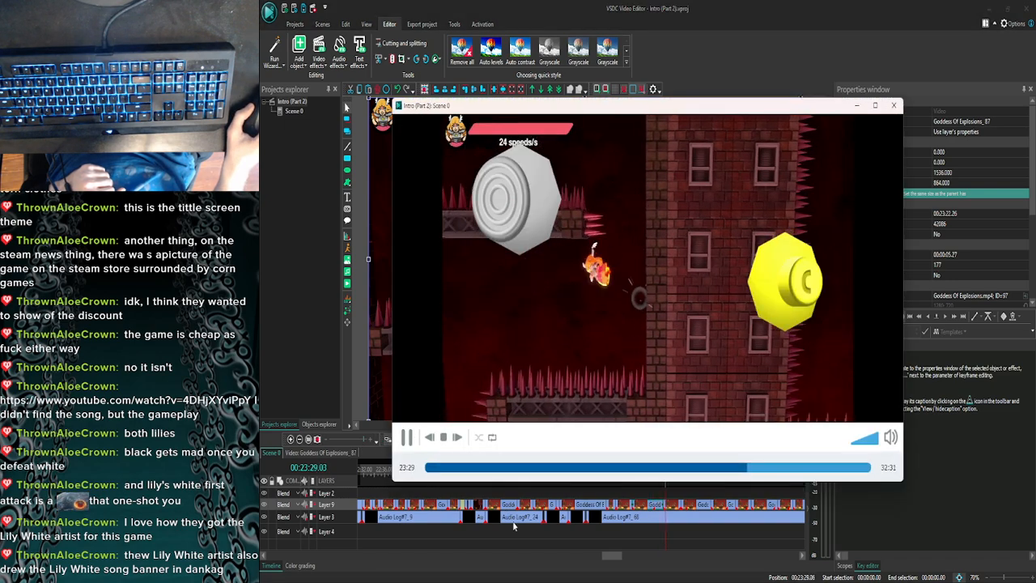
click(894, 105)
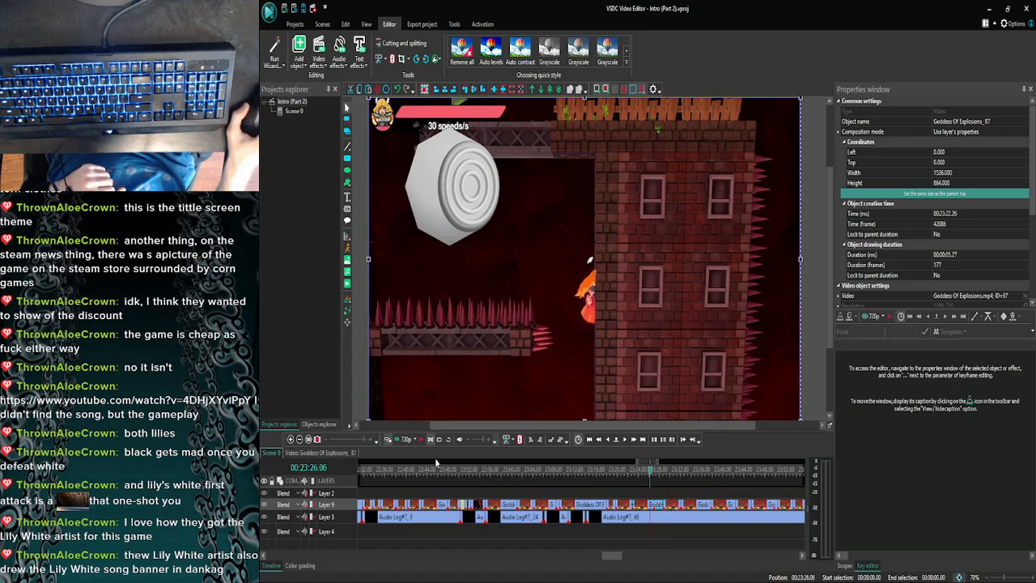
double_click(668, 503)
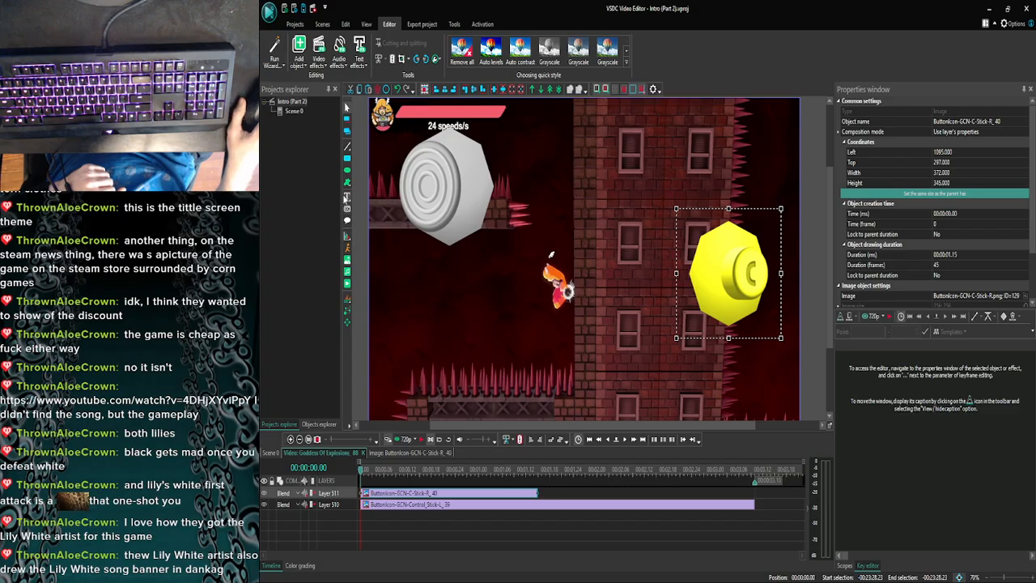
click(269, 451)
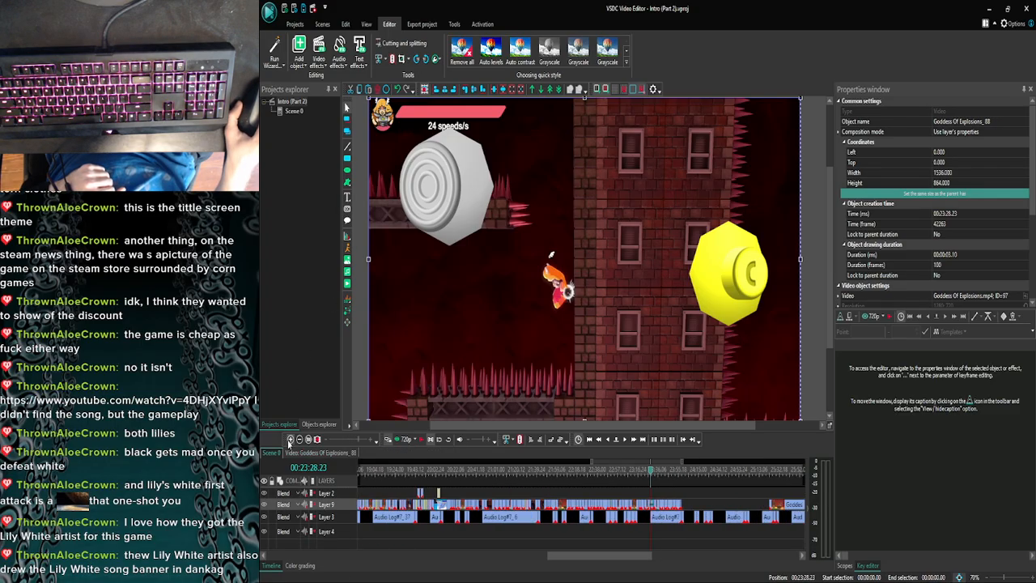
- Copy the Clutch text from the Goddess Of Explosions_90 clip and return to Scene 0
click(290, 439)
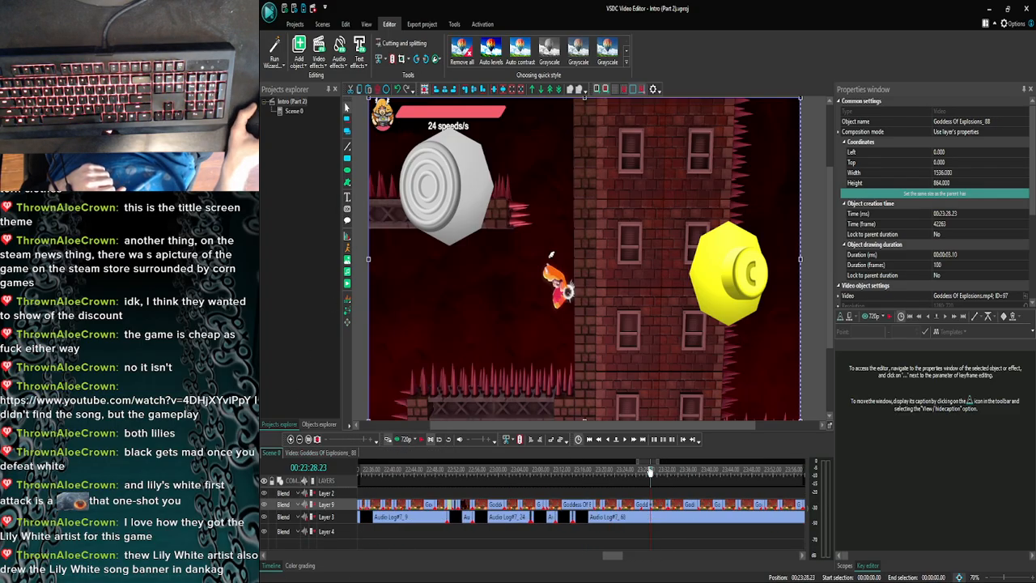
double_click(679, 507)
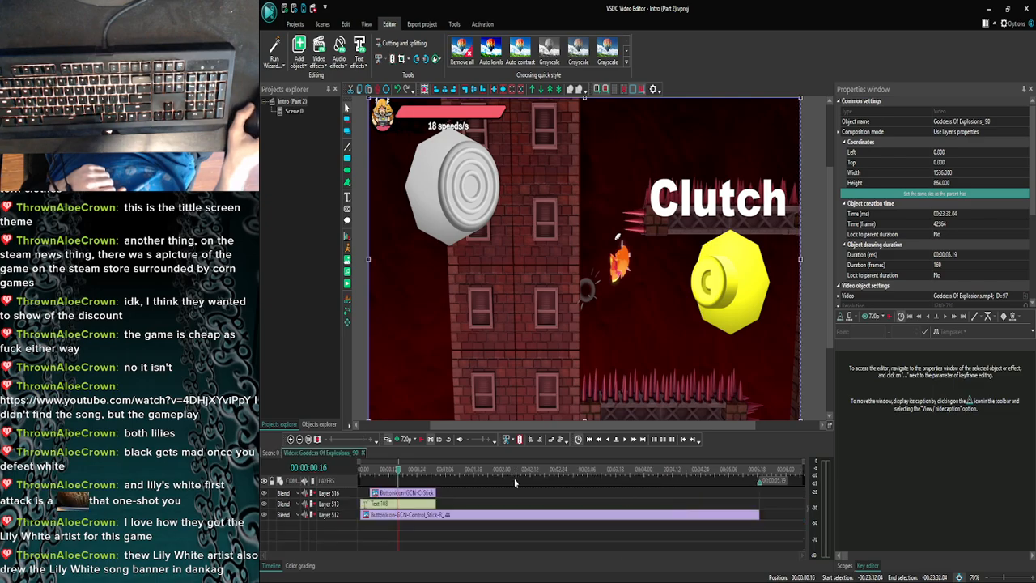
click(432, 504)
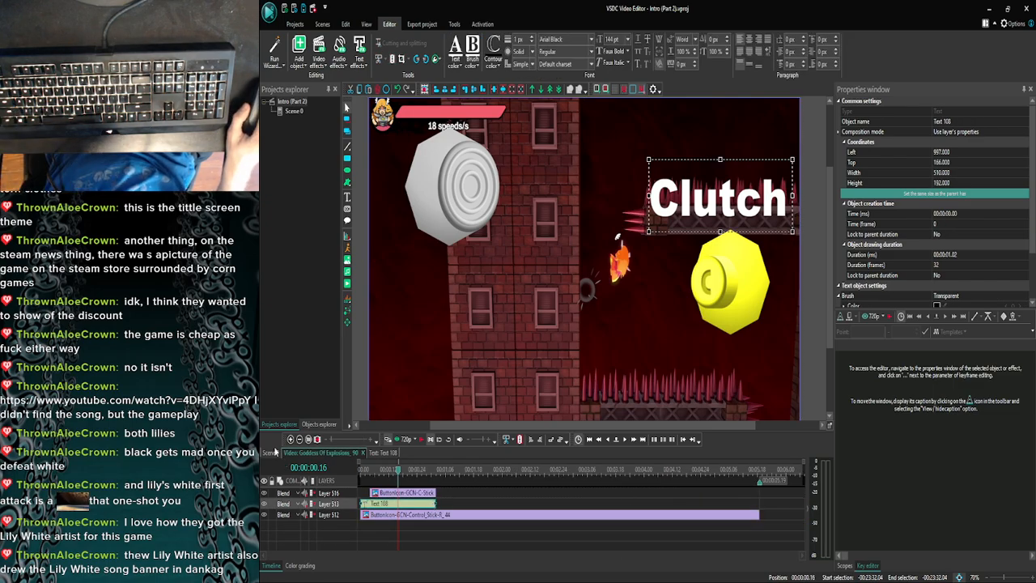
click(273, 452)
- Paste the Clutch text at the start of the Goddess Of Explosions_88 clip and extend its duration to 00:00:01.15, matching the C-stick overlay
click(290, 439)
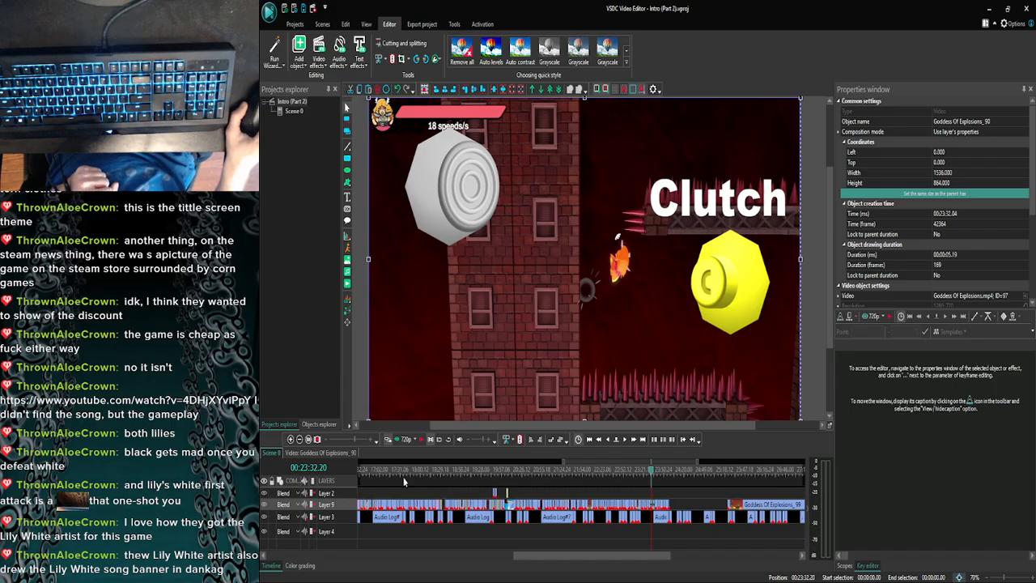
click(289, 439)
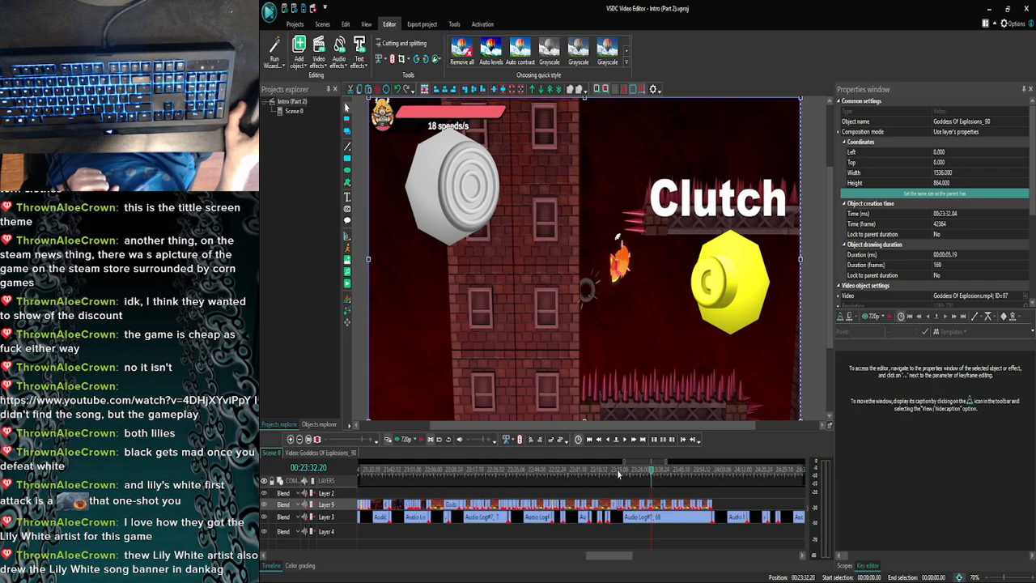
drag(643, 473, 642, 473)
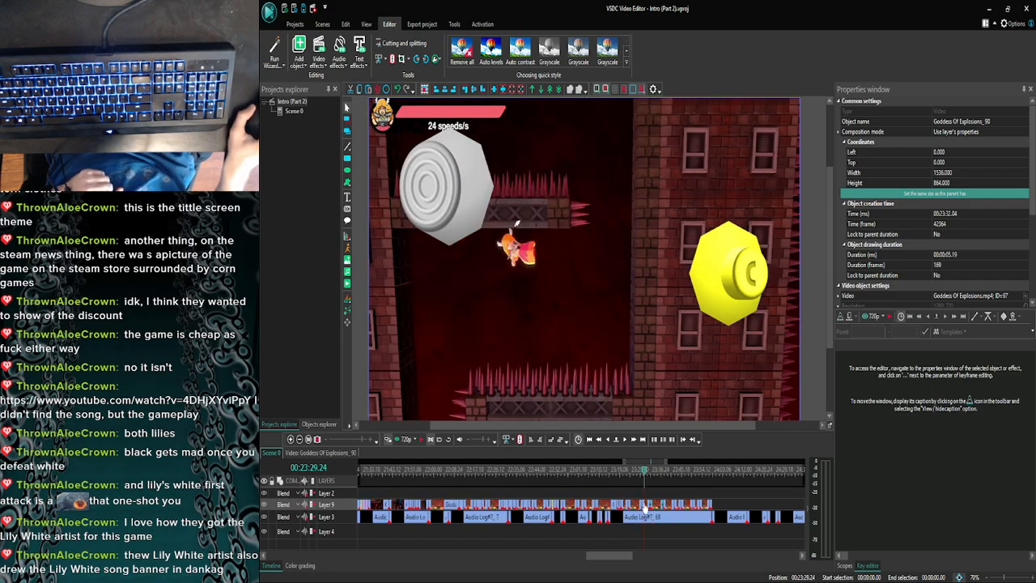
double_click(643, 505)
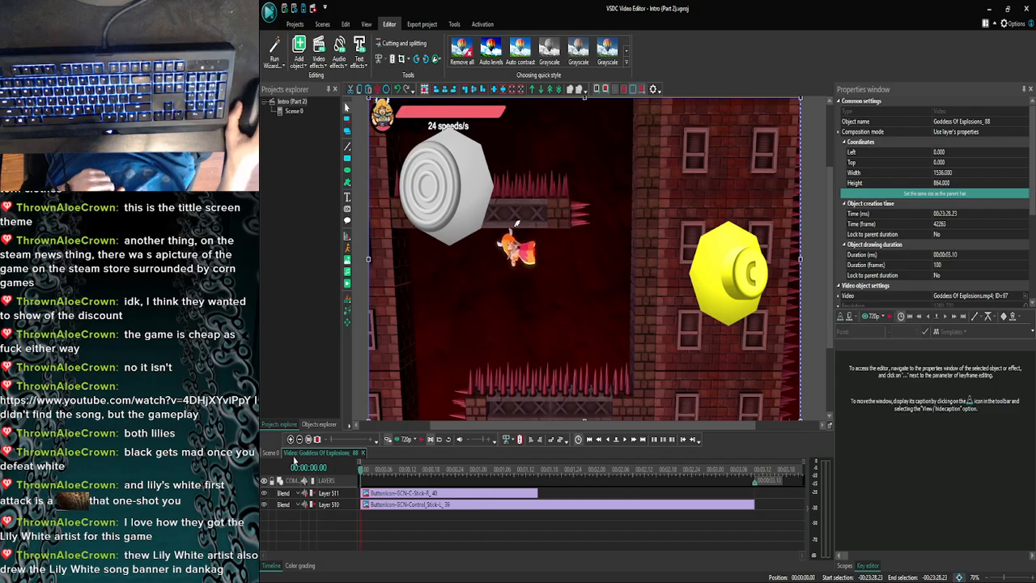
key(ctrl+v)
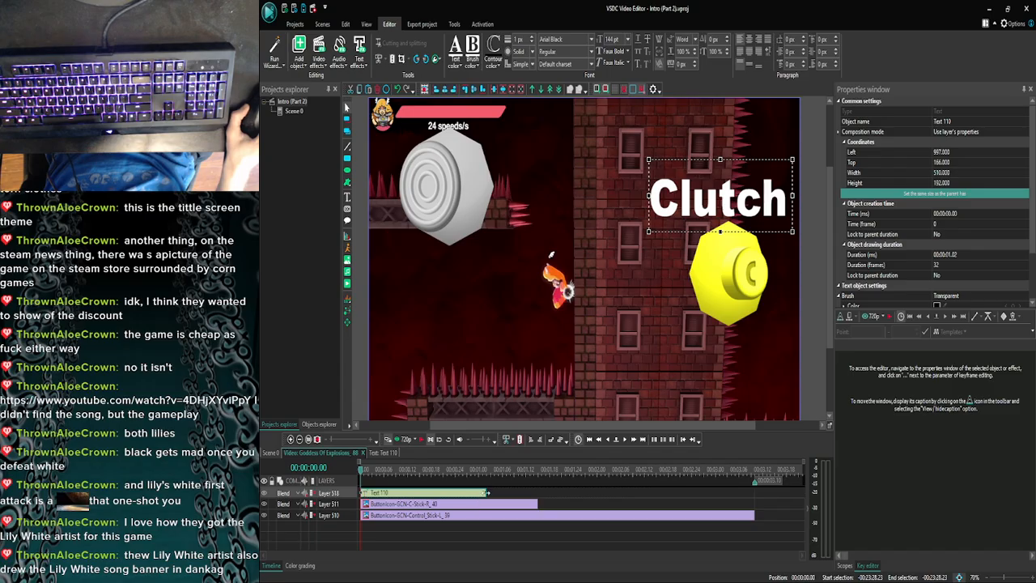
drag(491, 492, 517, 471)
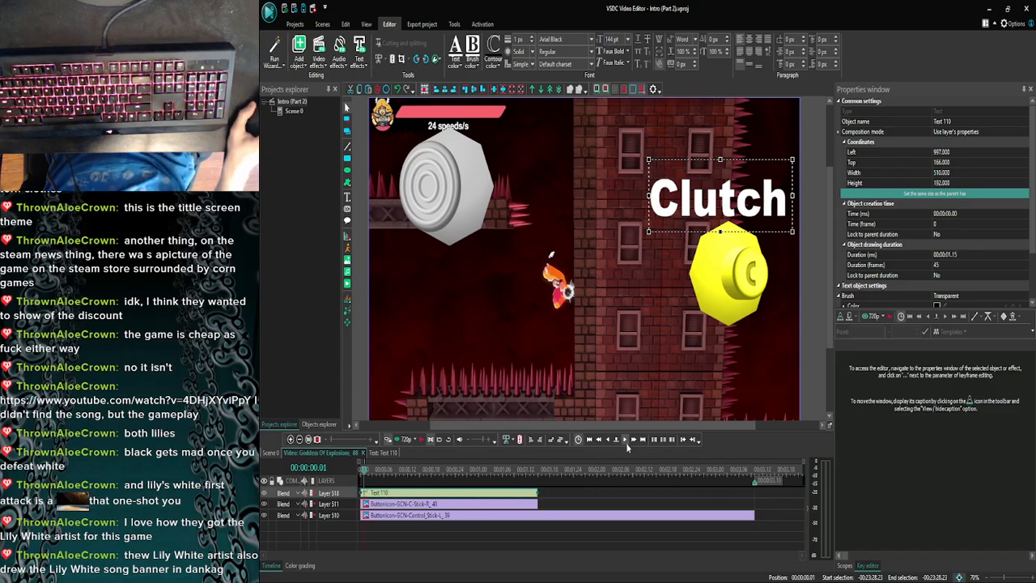
- Step through the Goddess Of Explosions_88 clip's frames to 00:00:01.15 to check the Clutch text's timing against the C-stick overlay
click(627, 443)
click(626, 442)
click(626, 442)
click(627, 442)
click(627, 443)
click(627, 442)
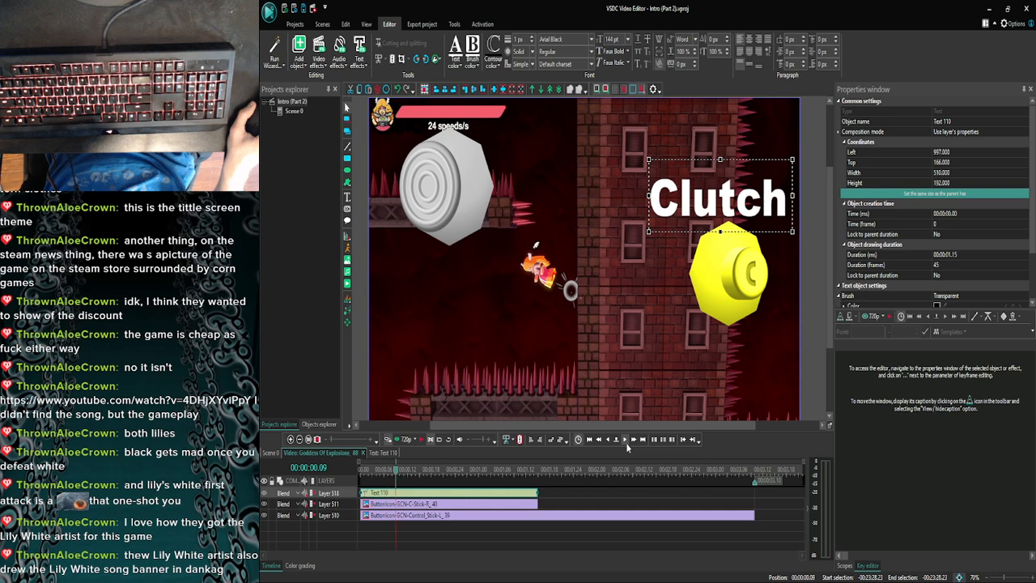
click(626, 442)
click(626, 443)
click(627, 442)
click(626, 442)
click(626, 443)
click(626, 442)
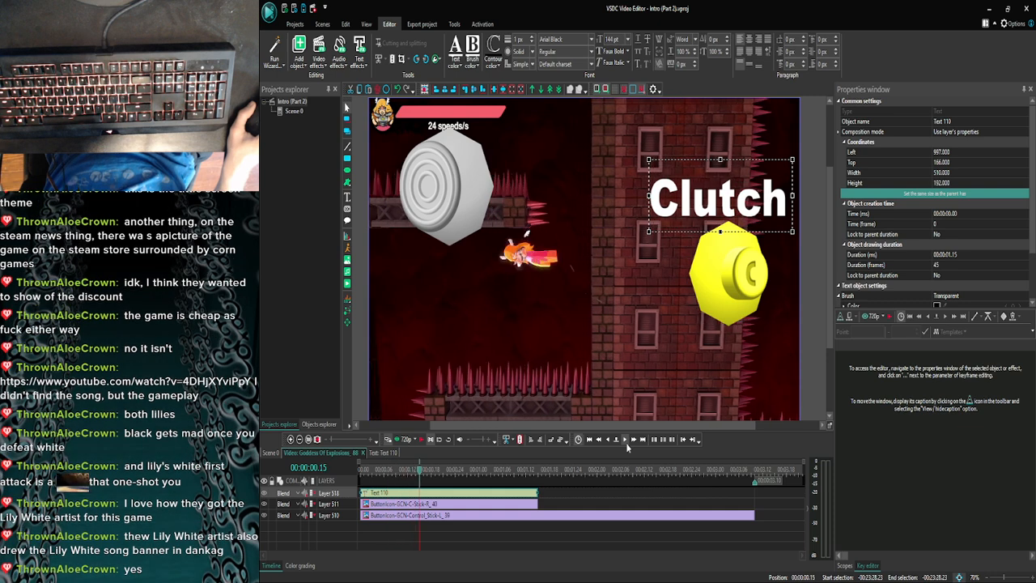
click(626, 442)
drag(487, 471, 522, 472)
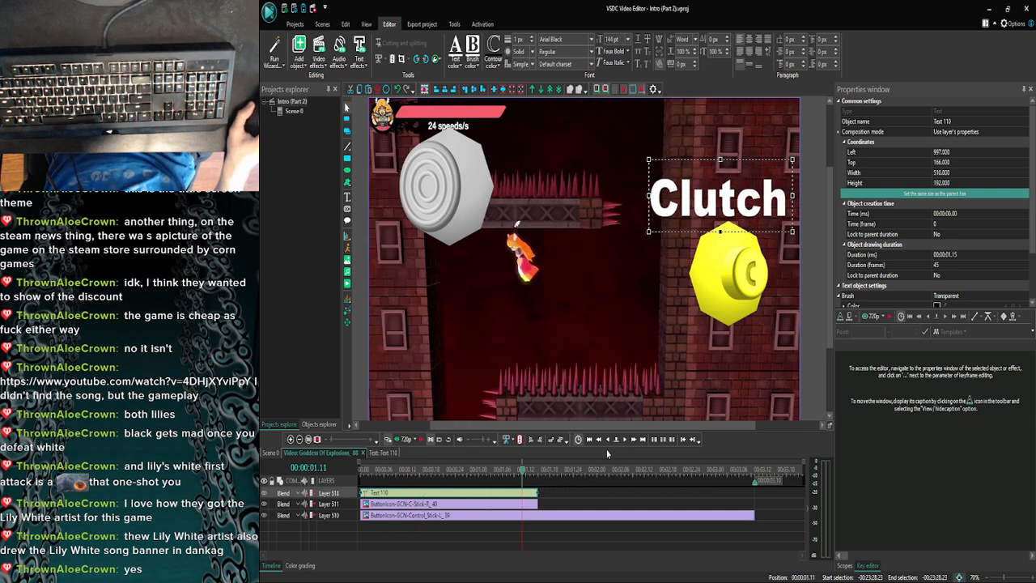
click(625, 441)
click(624, 441)
click(624, 441)
click(625, 441)
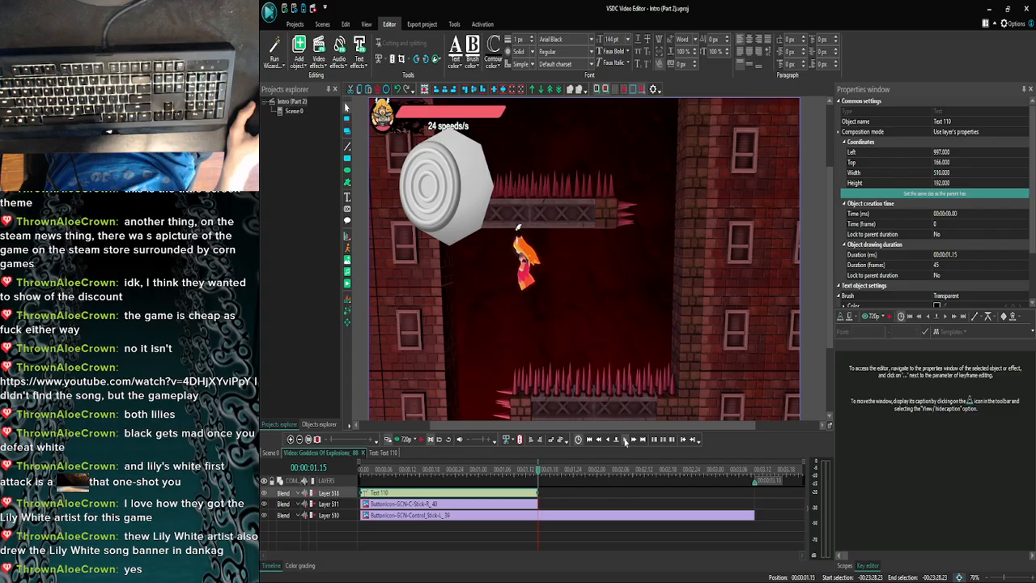
- Return to Scene 0 and scrub its Goddess Of Explosions clips from 00:23:30.08 to 00:23:43.07 to check which ones have overlays
click(582, 488)
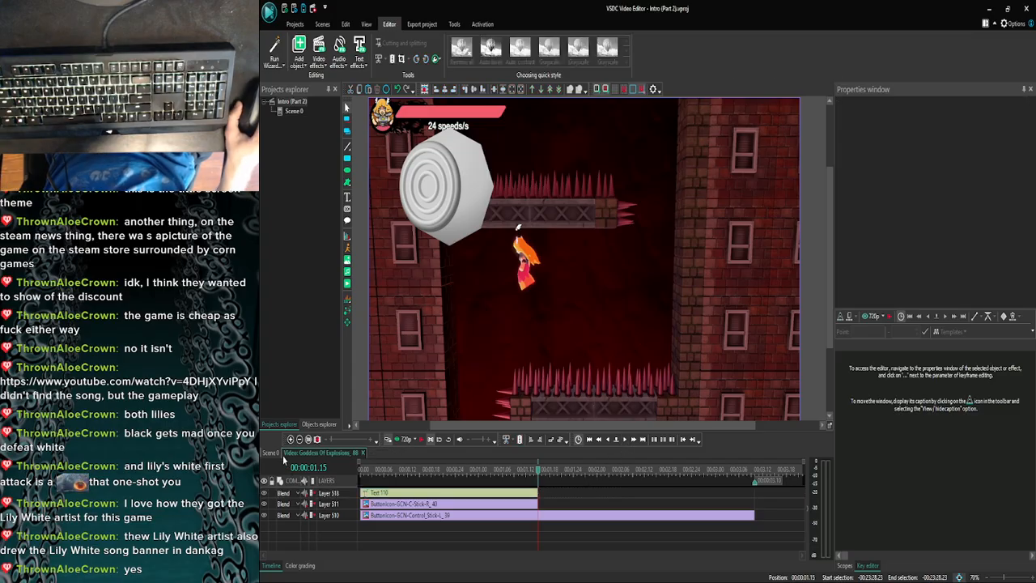
click(271, 452)
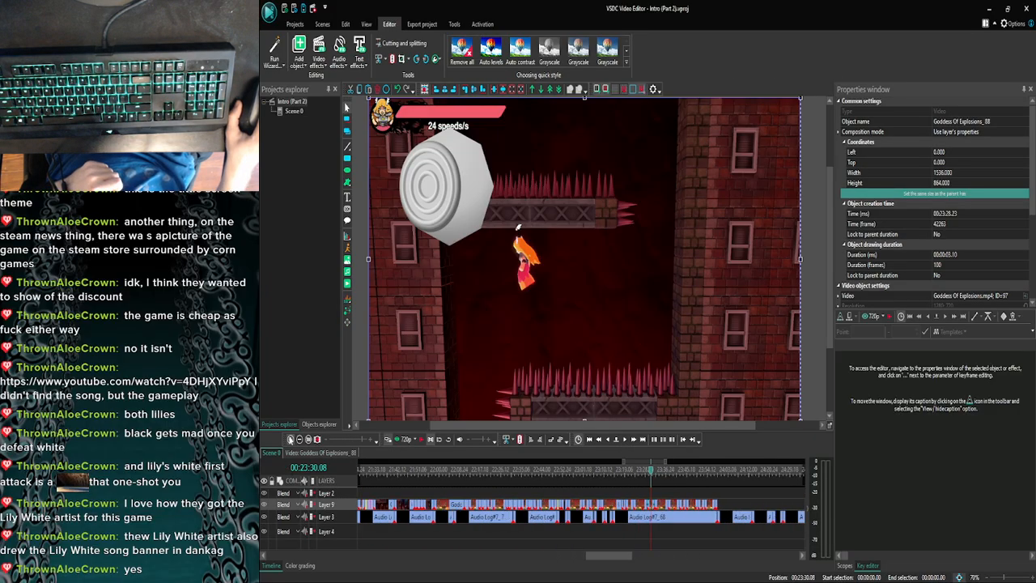
click(290, 439)
click(291, 439)
click(291, 439)
click(291, 439)
click(299, 441)
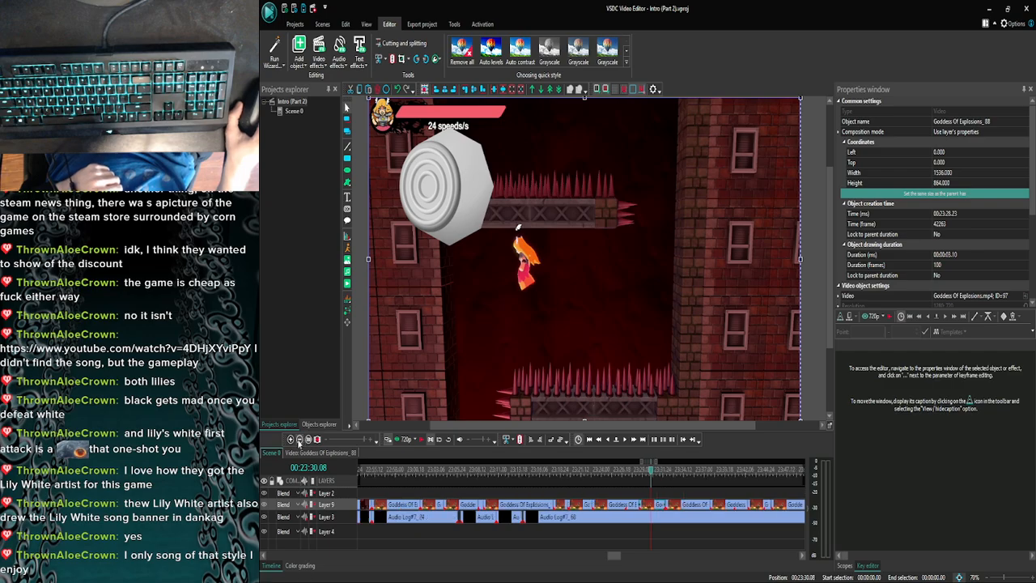
click(300, 441)
drag(651, 475, 670, 475)
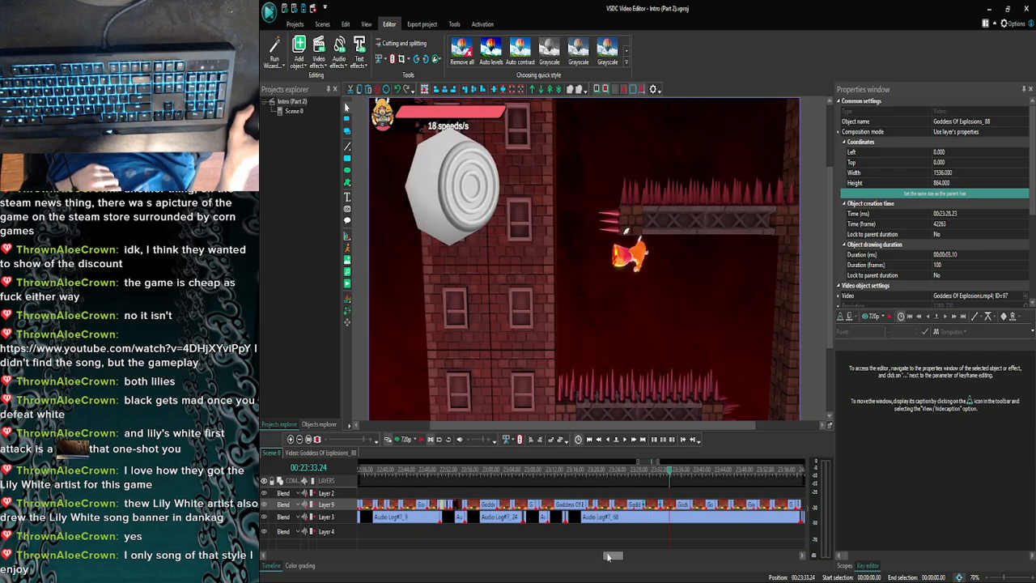
drag(608, 556, 615, 556)
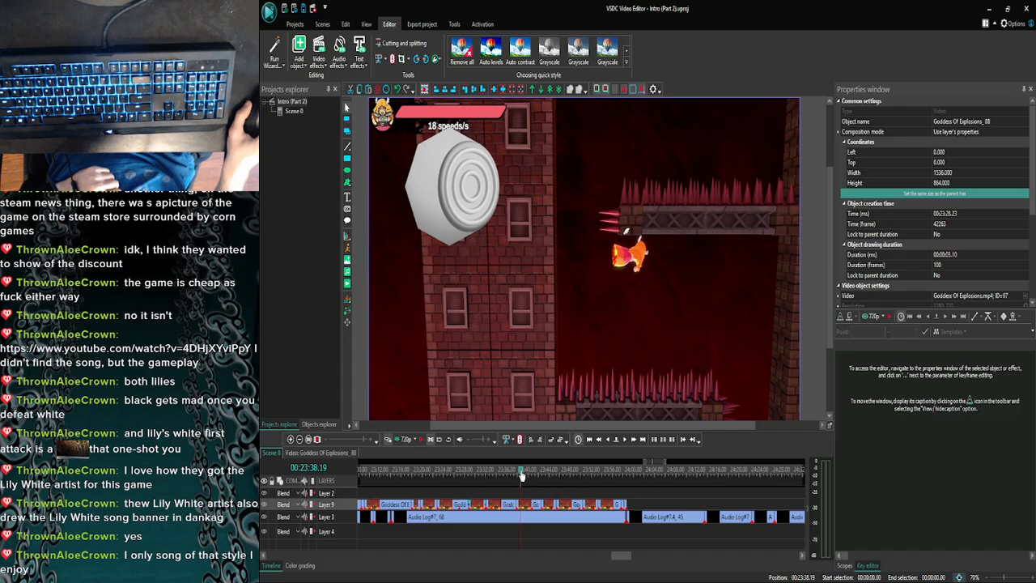
drag(522, 476, 529, 476)
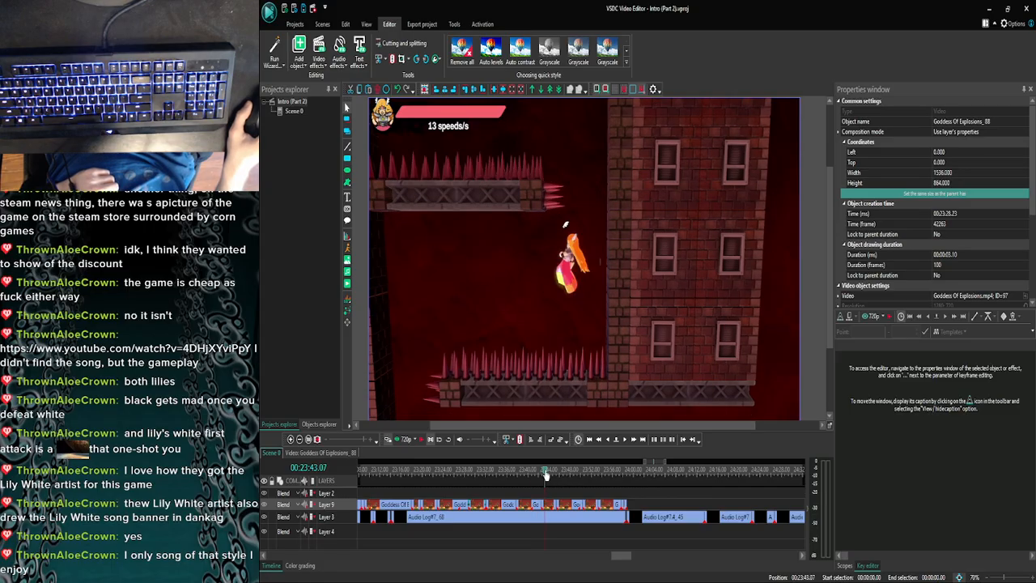
- Scrub Scene 0 from 00:23:18.17 to 00:23:29.19 to check the control stick, Clutch and C-stick overlays
drag(546, 476, 415, 475)
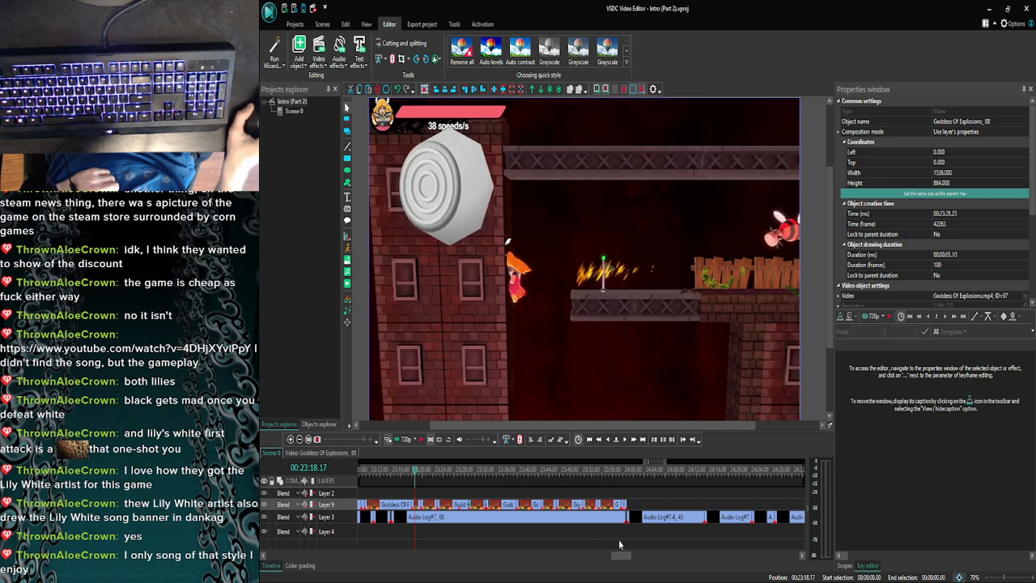
drag(620, 557, 611, 557)
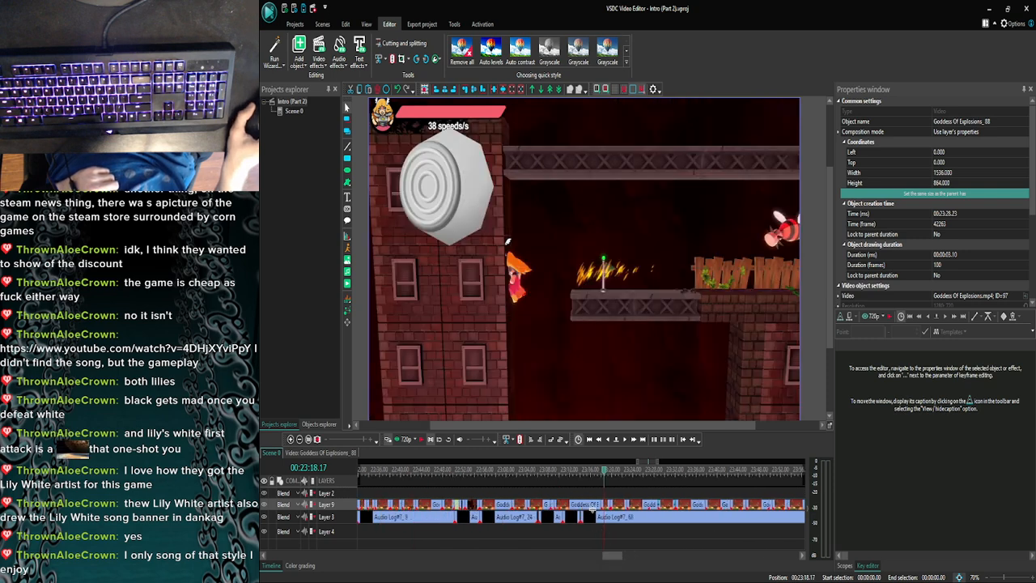
click(619, 476)
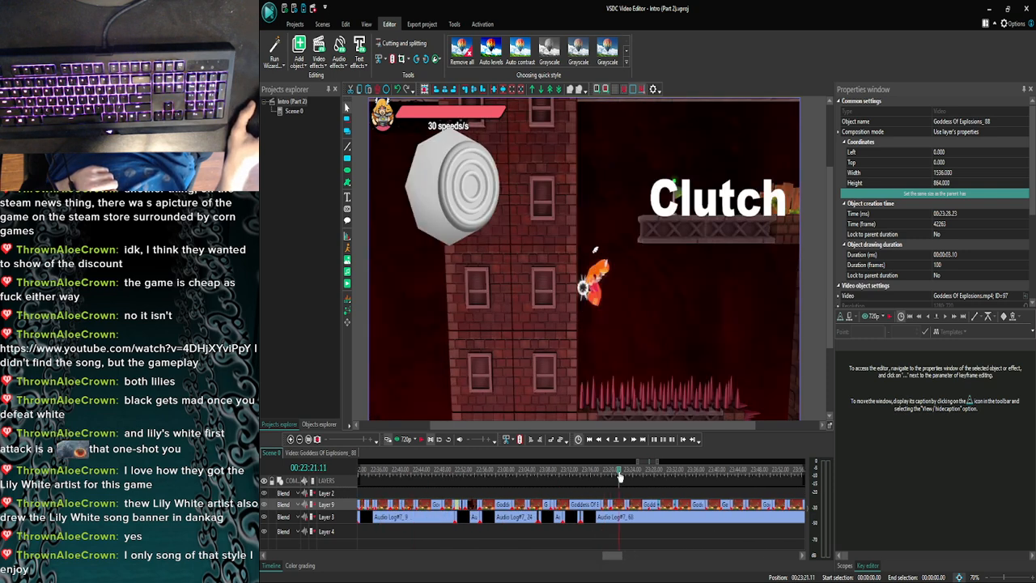
click(640, 472)
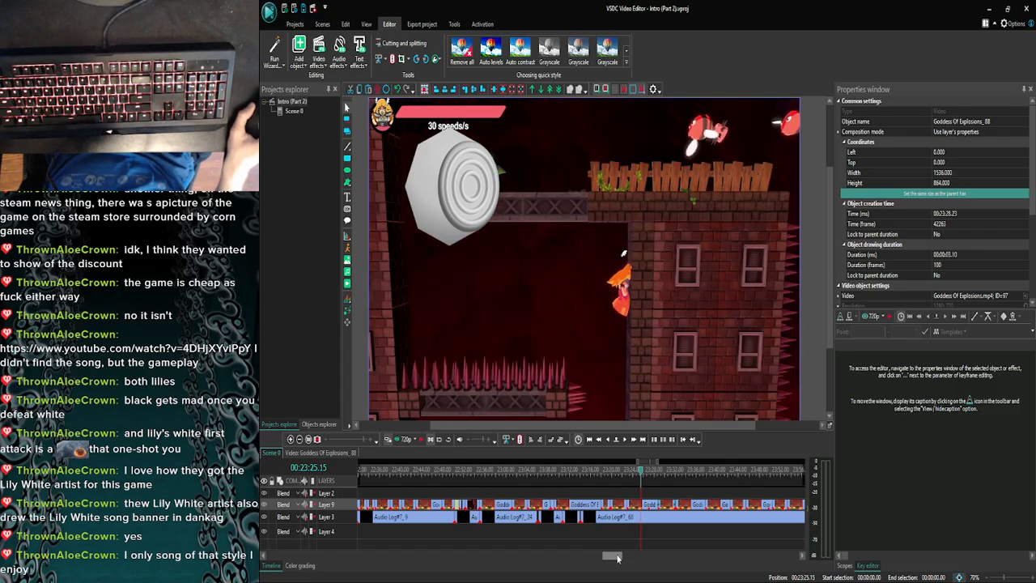
drag(618, 559, 618, 558)
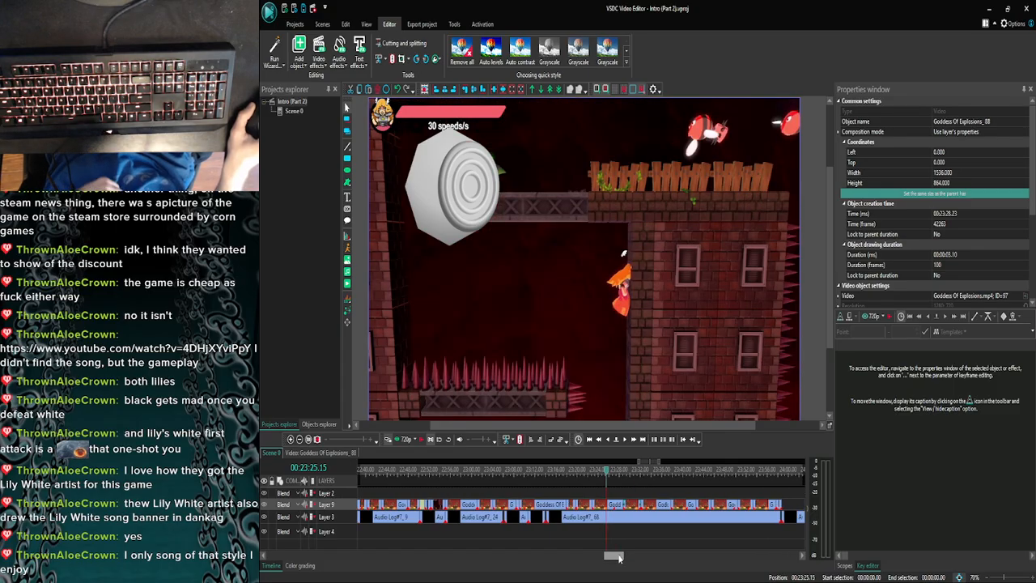
click(608, 474)
click(614, 473)
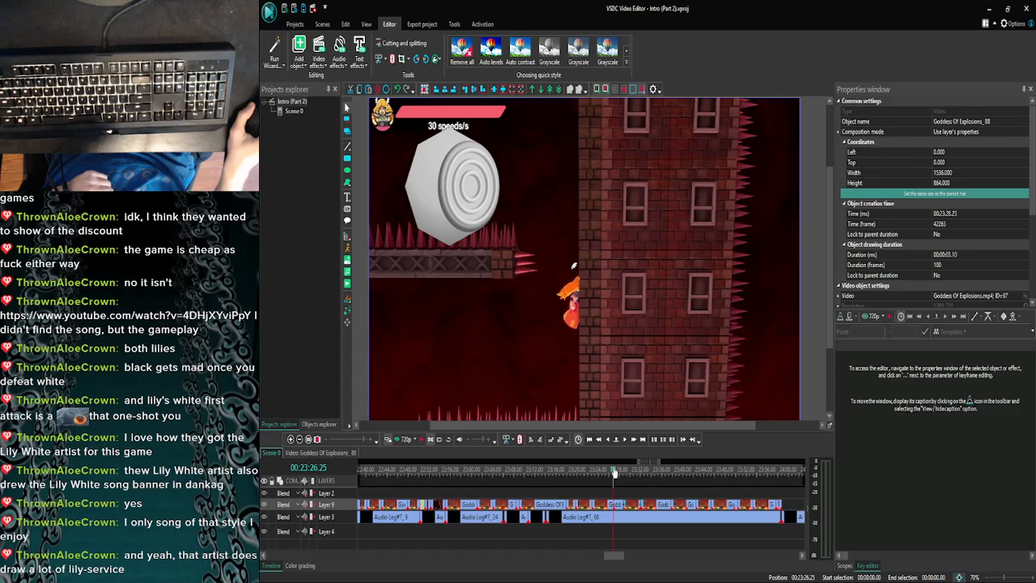
drag(614, 473, 627, 470)
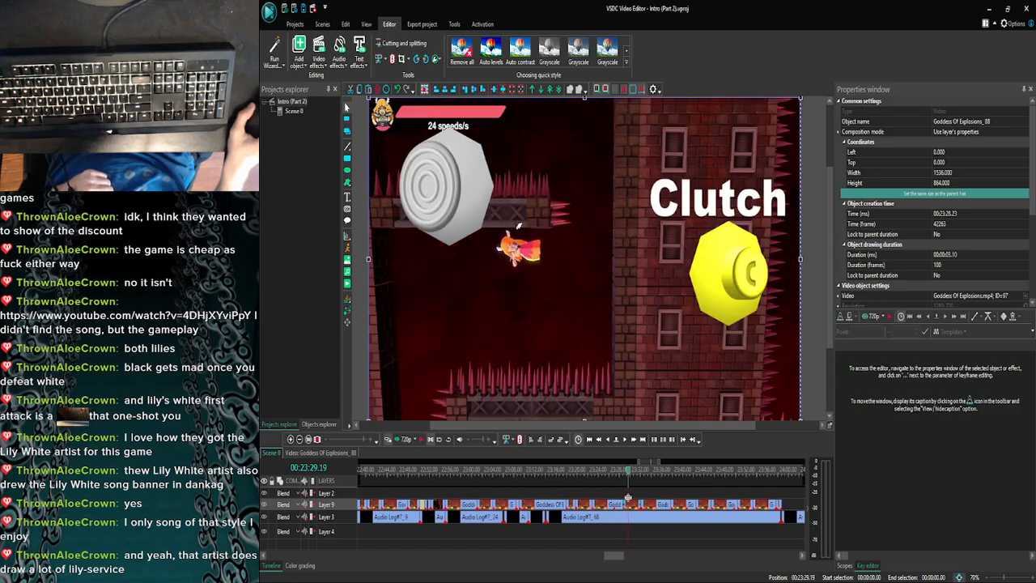
- Copy the Clutch text and left control stick overlay from the Goddess Of Explosions_88 clip and return to Scene 0
double_click(630, 508)
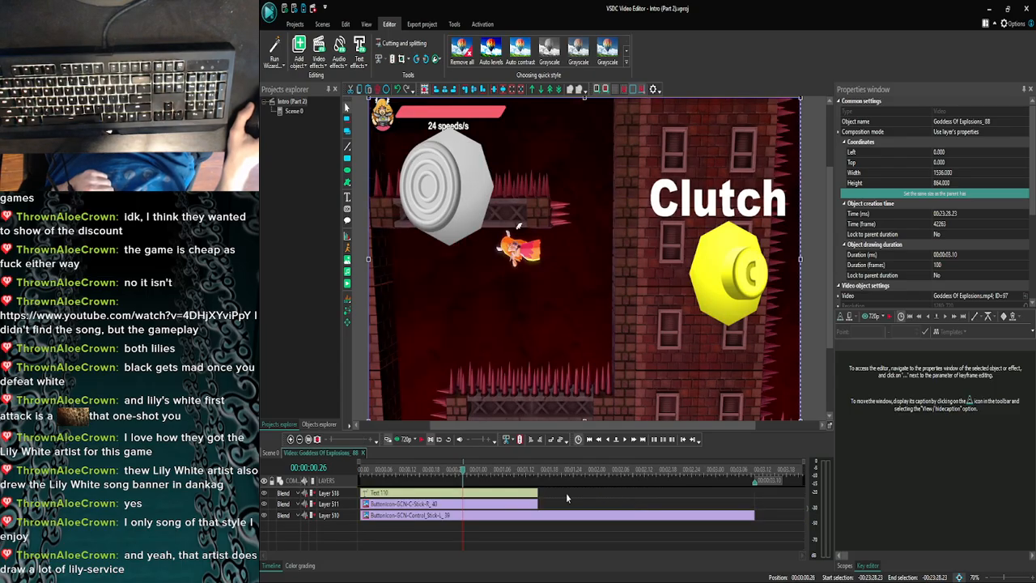
click(519, 494)
ctrl+click(522, 517)
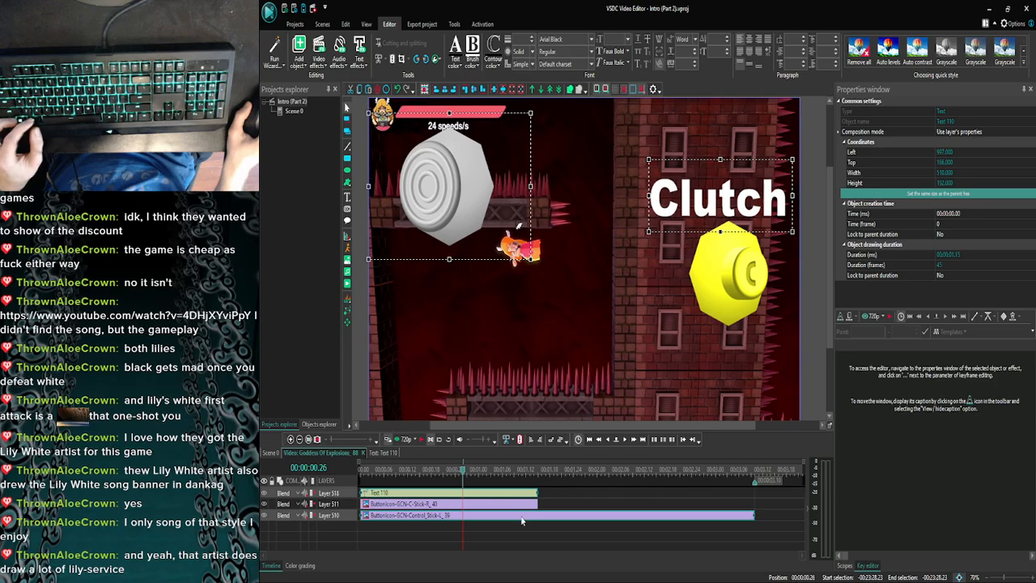
click(271, 451)
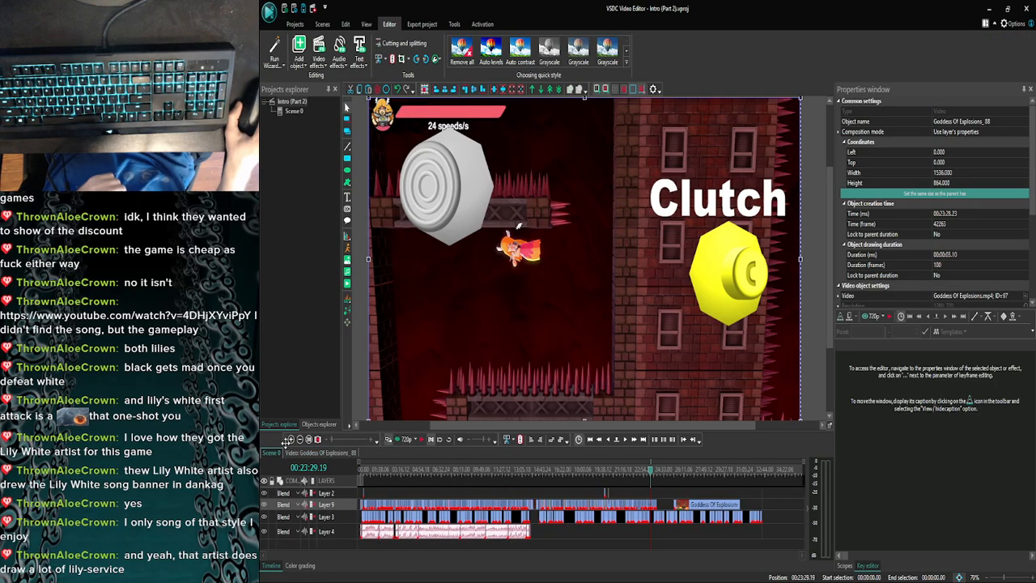
- Paste the Clutch text and left control stick overlay at the start of the Goddess Of Explosions_93 clip
click(291, 441)
click(291, 441)
click(290, 441)
click(291, 441)
click(290, 441)
click(290, 441)
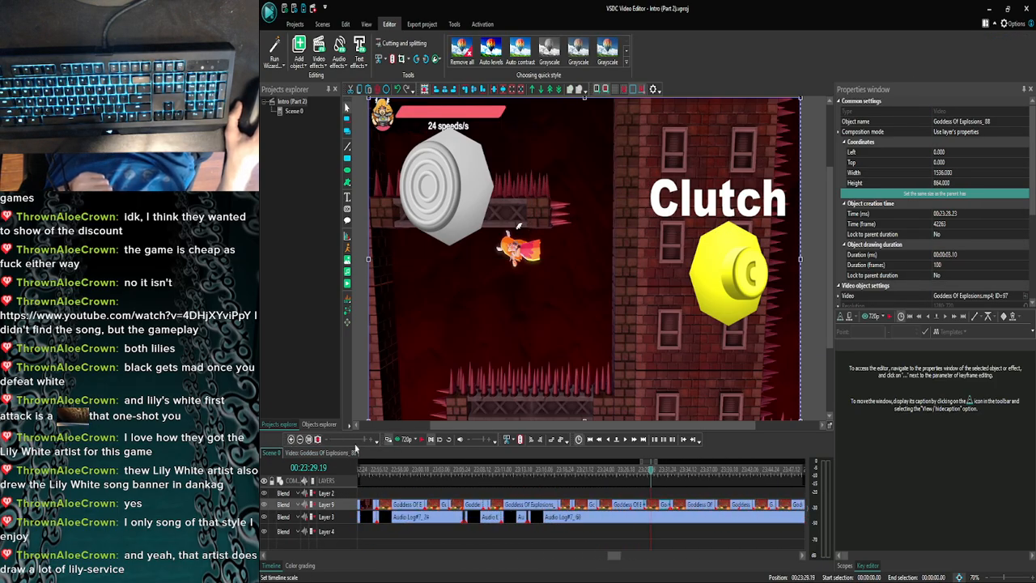
drag(608, 554, 618, 555)
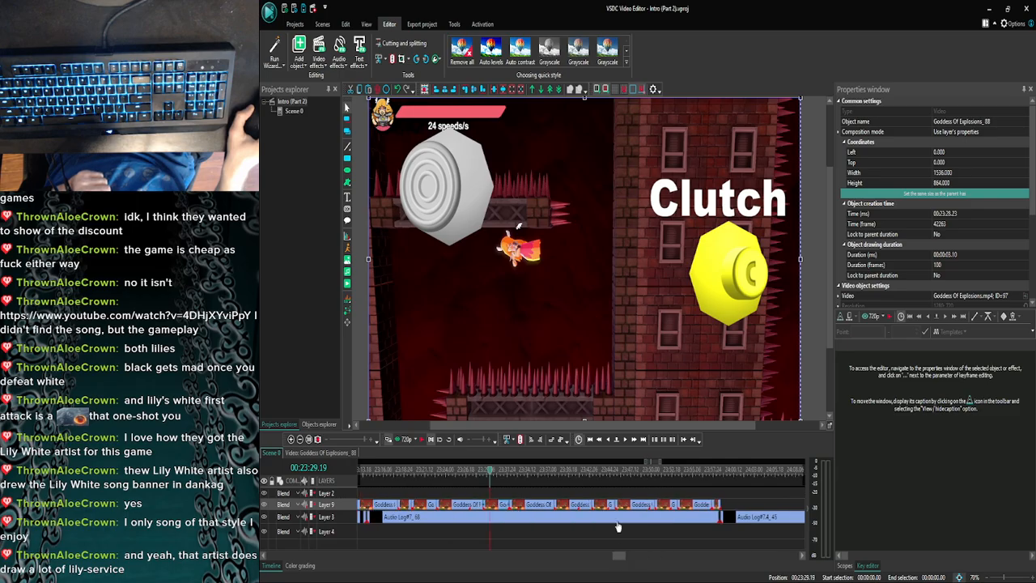
click(570, 475)
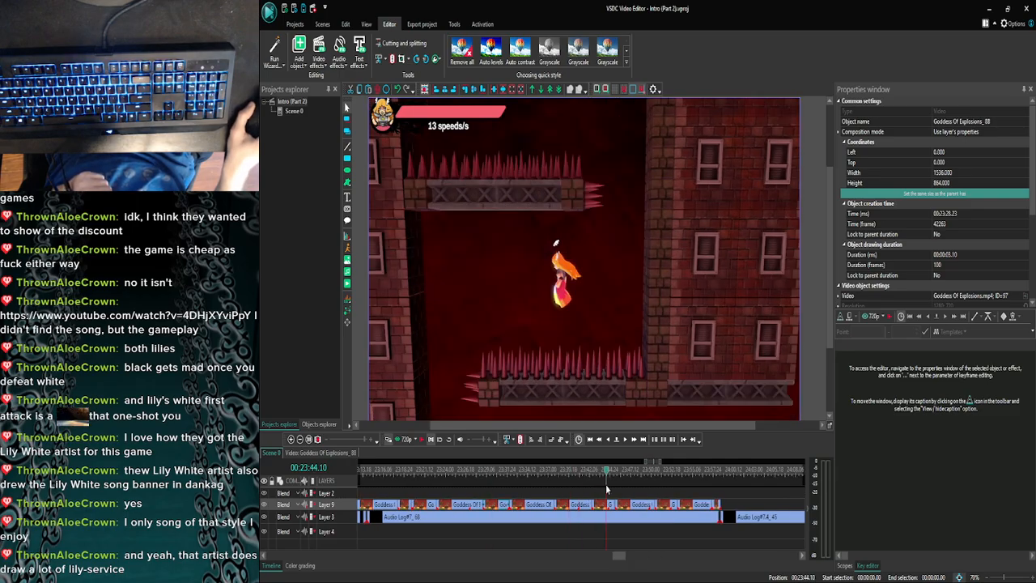
double_click(604, 506)
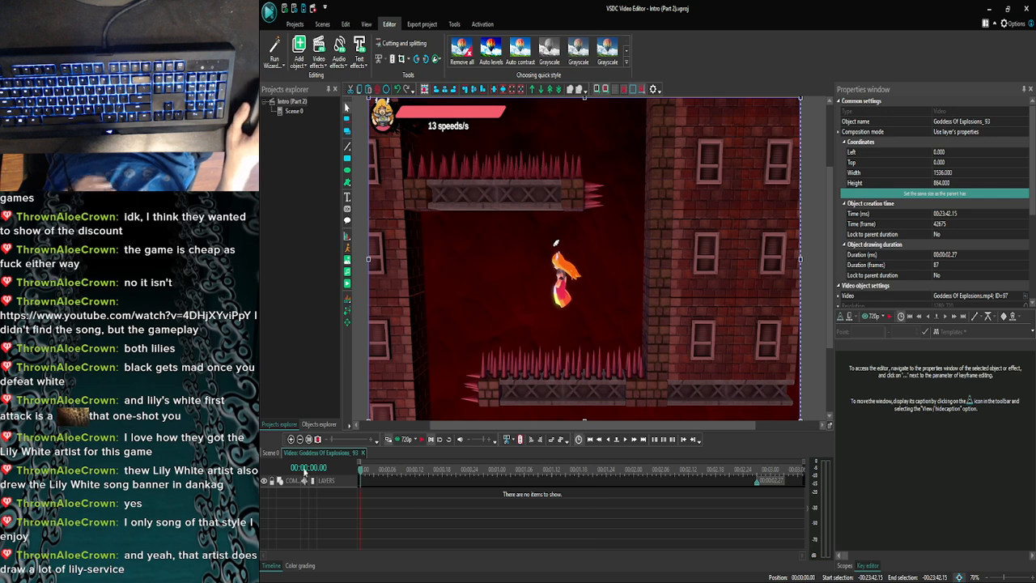
click(361, 472)
key(ctrl+v)
- Trim the left control stick overlay's duration to 00:00:02.27, matching the end of the Goddess Of Explosions_93 clip
click(740, 503)
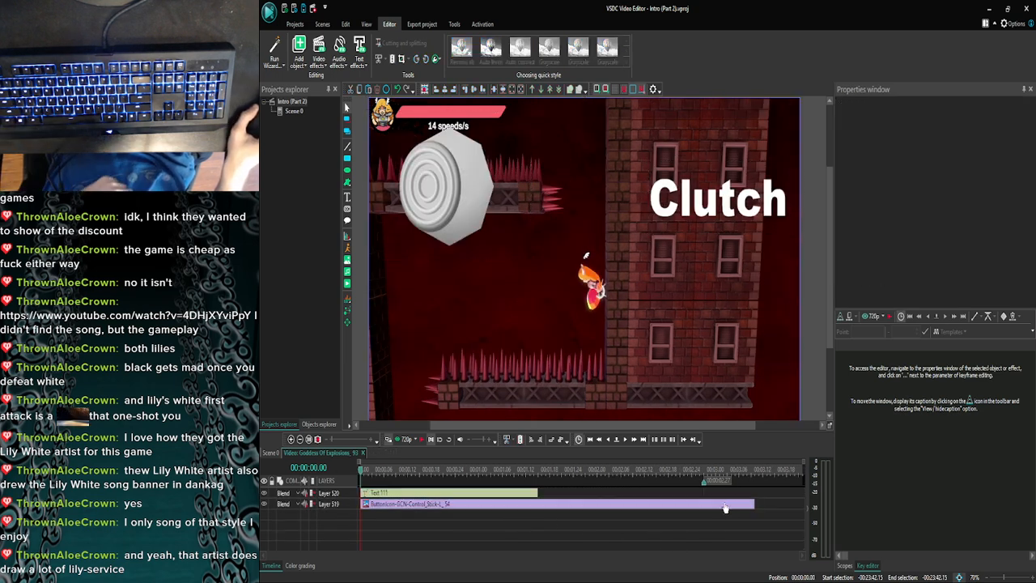
drag(721, 503, 703, 504)
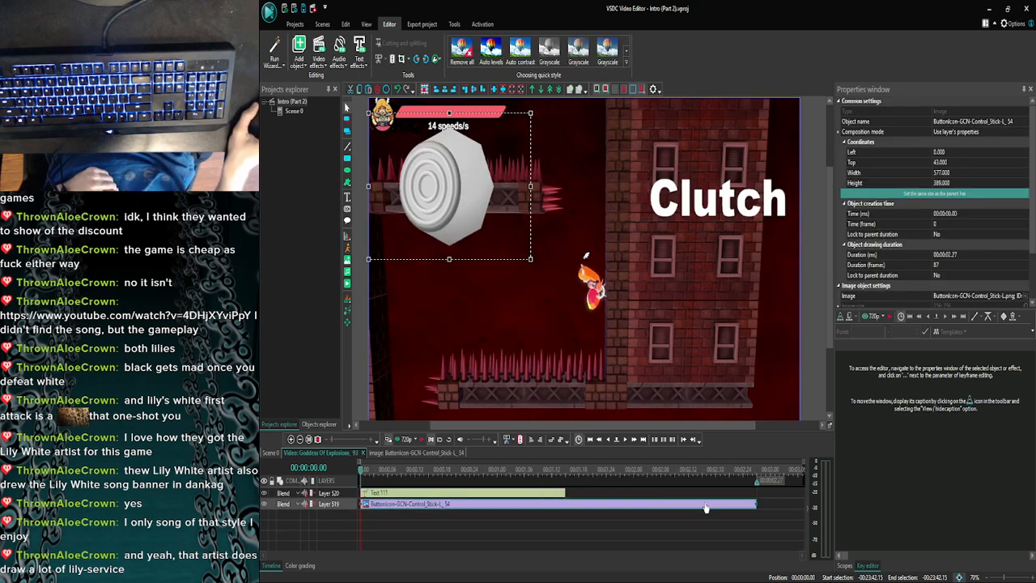
click(690, 522)
- Step through the Goddess Of Explosions_93 clip to 00:00:00.14 and preview it twice to check the overlay timing
click(623, 442)
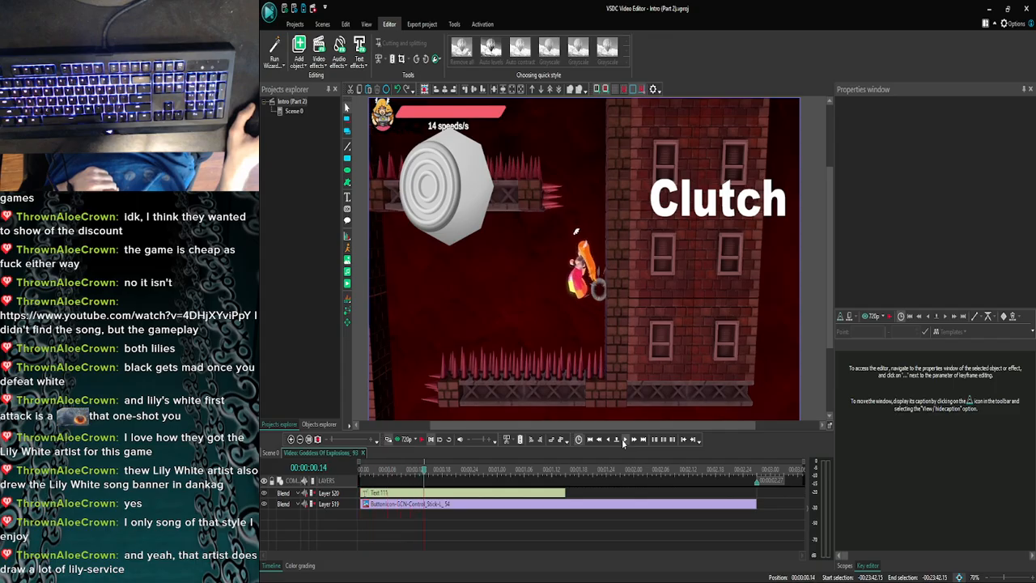
click(398, 441)
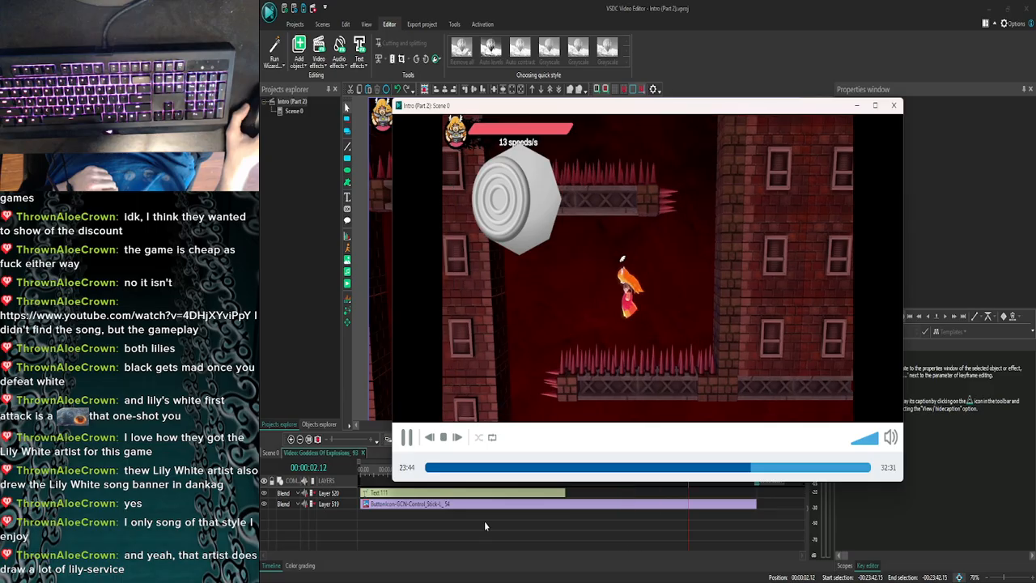
click(893, 106)
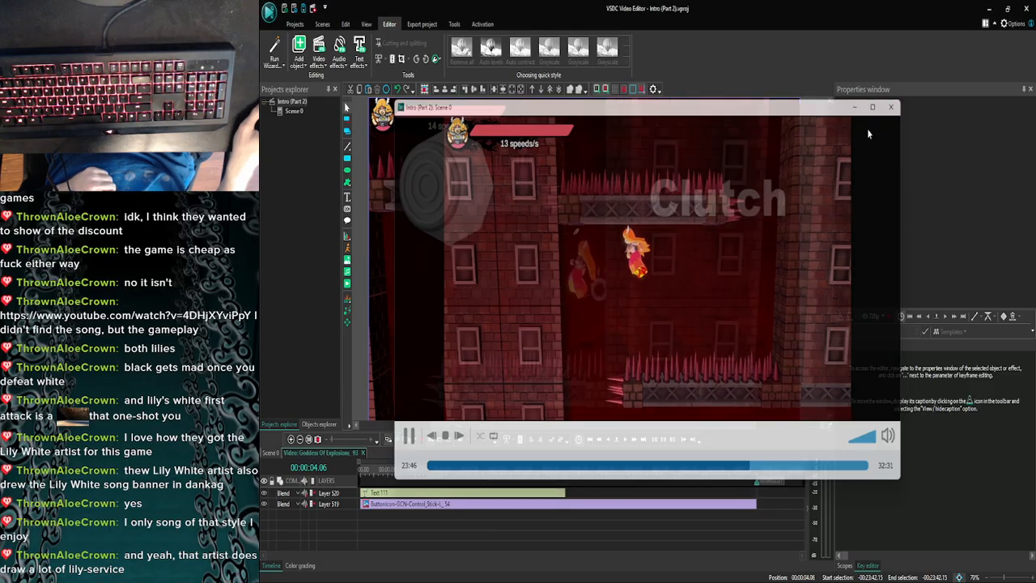
click(405, 441)
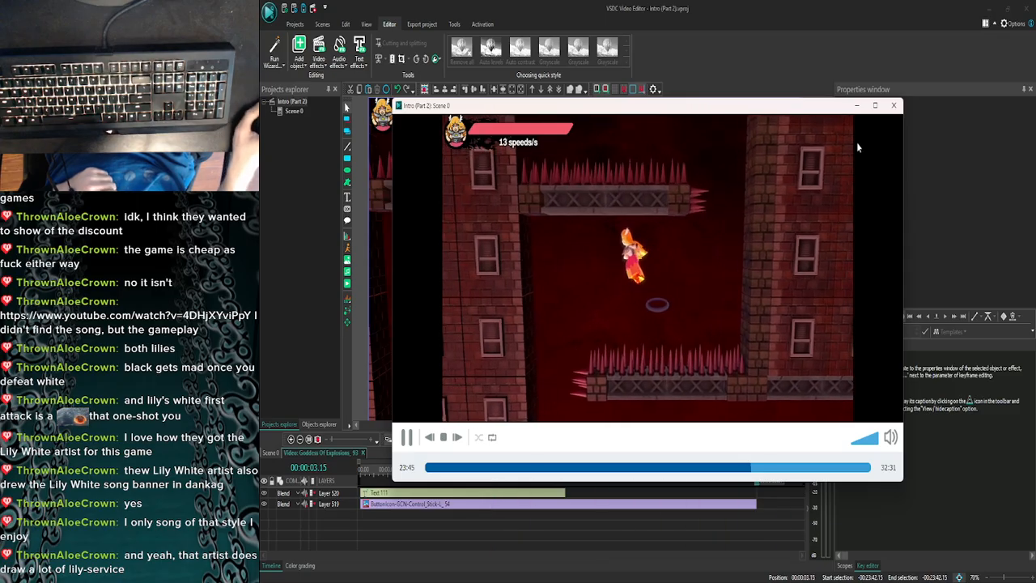
click(894, 106)
- Copy the left control stick overlay from Goddess Of Explosions_93 to the start of Goddess Of Explosions_94 and extend it to 00:00:04.29
click(535, 505)
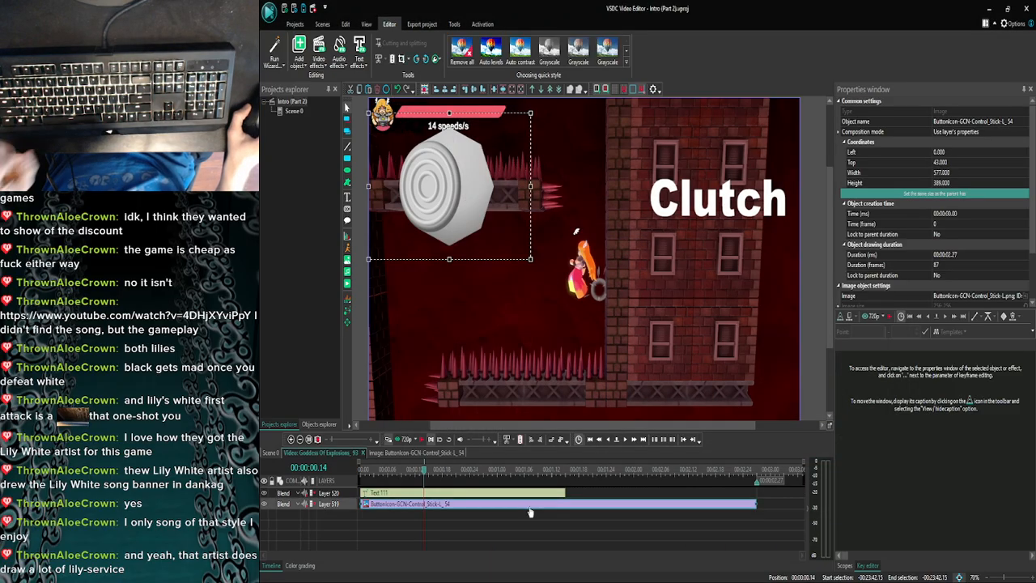
click(288, 453)
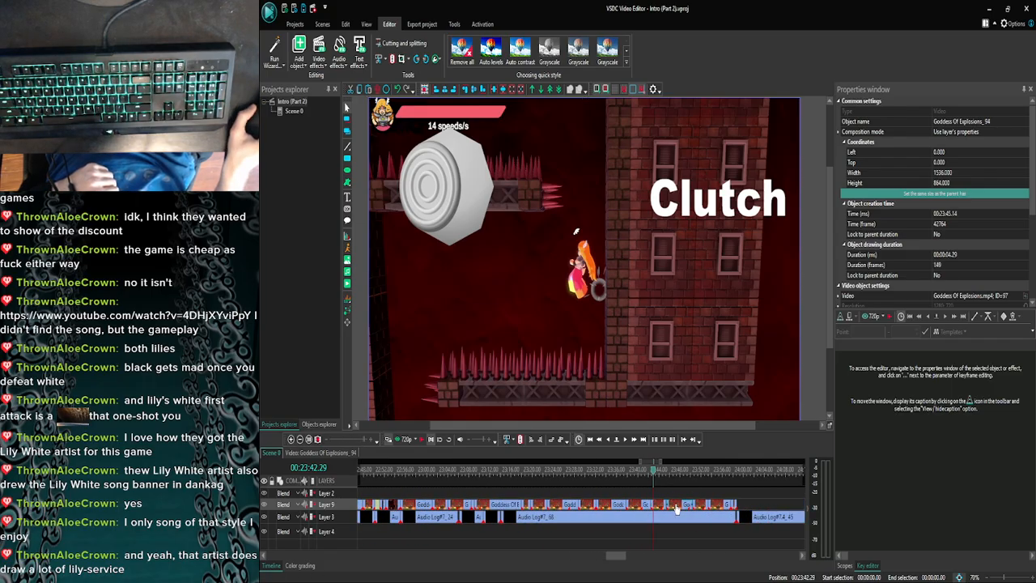
double_click(675, 503)
key(ctrl+v)
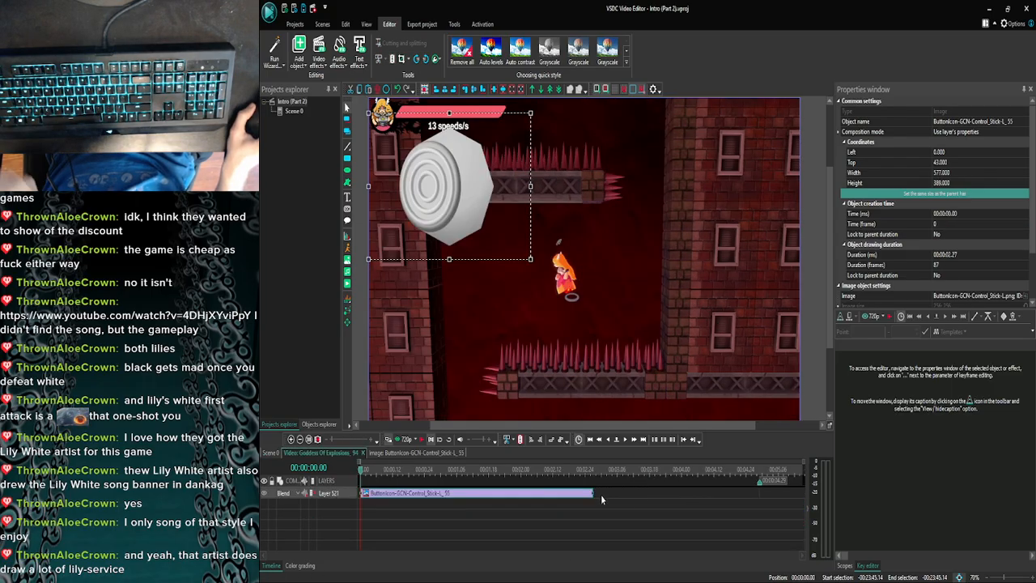
drag(591, 495, 755, 484)
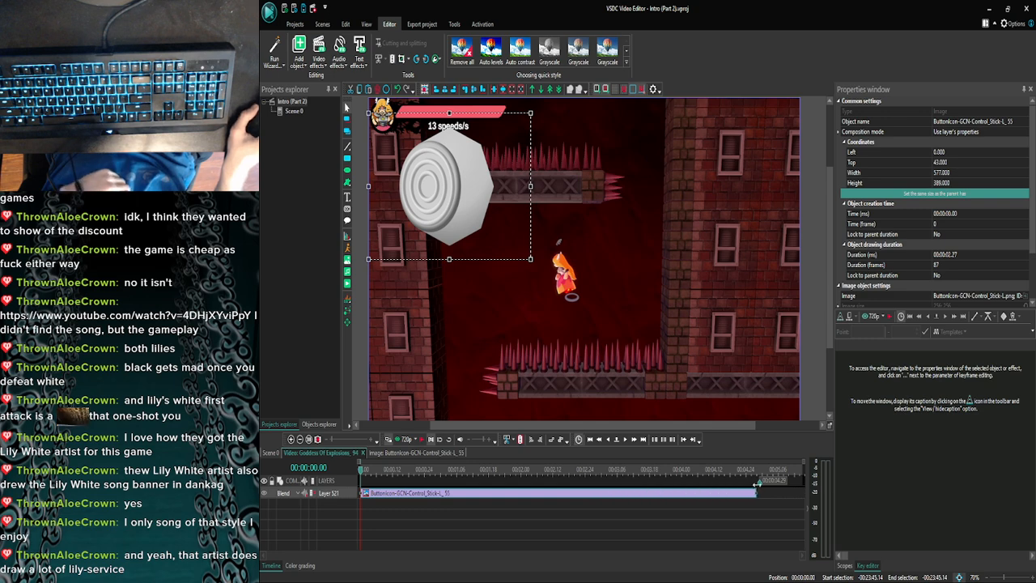
click(758, 507)
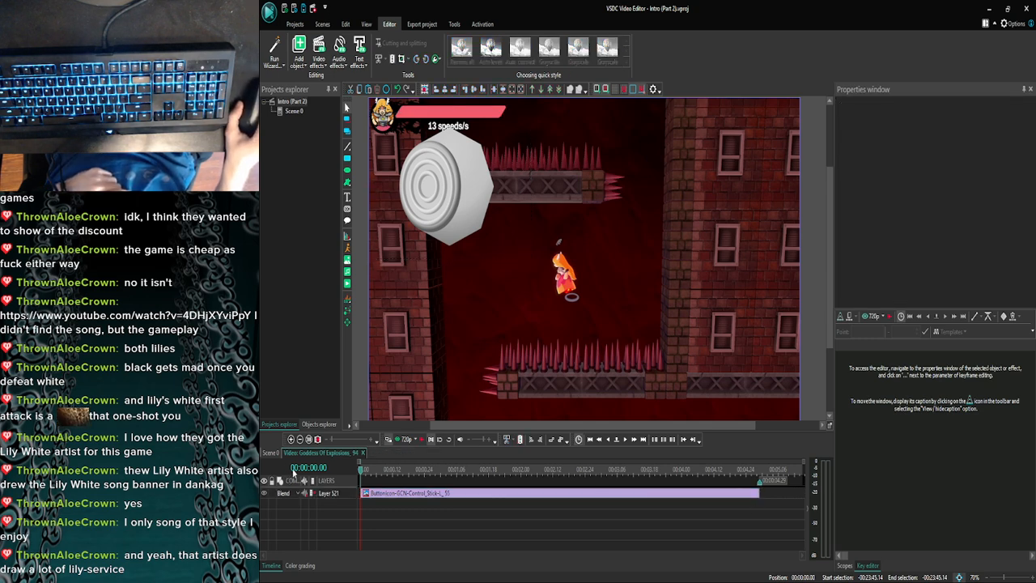
- Return to Scene 0 and scrub back through the Goddess Of Explosions clips to 00:23:15.29 to review their overlays
click(274, 453)
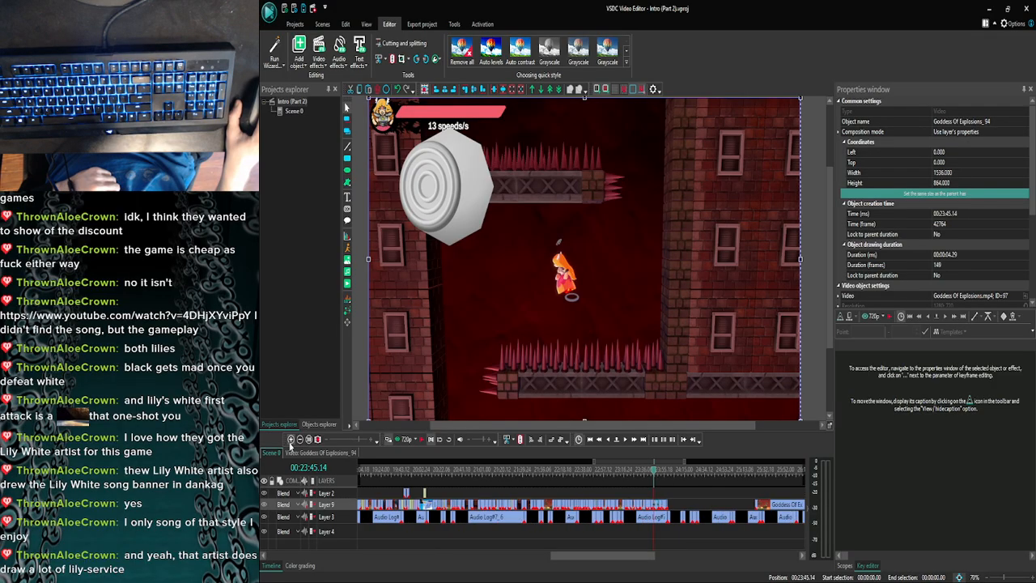
click(290, 439)
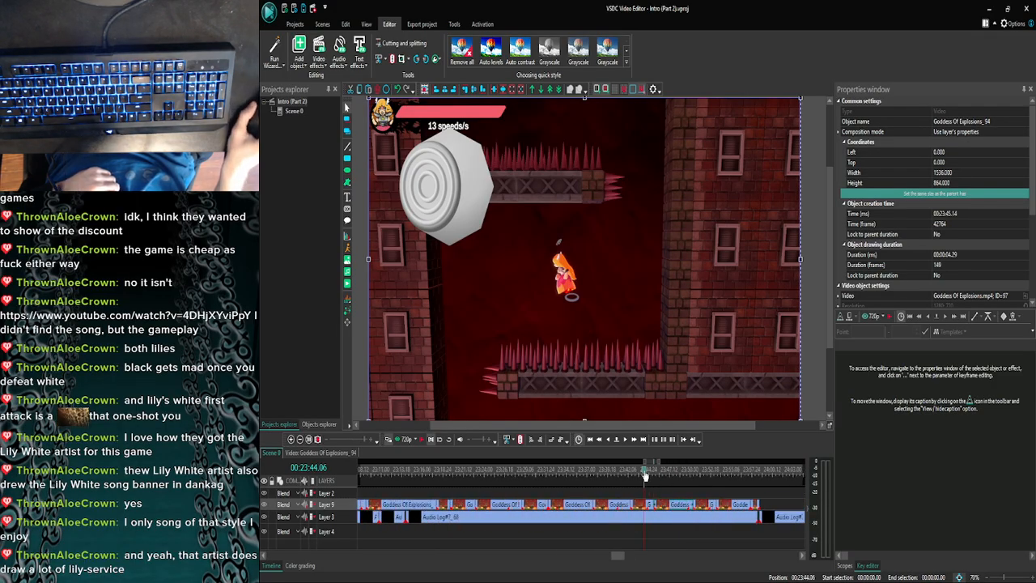
click(645, 474)
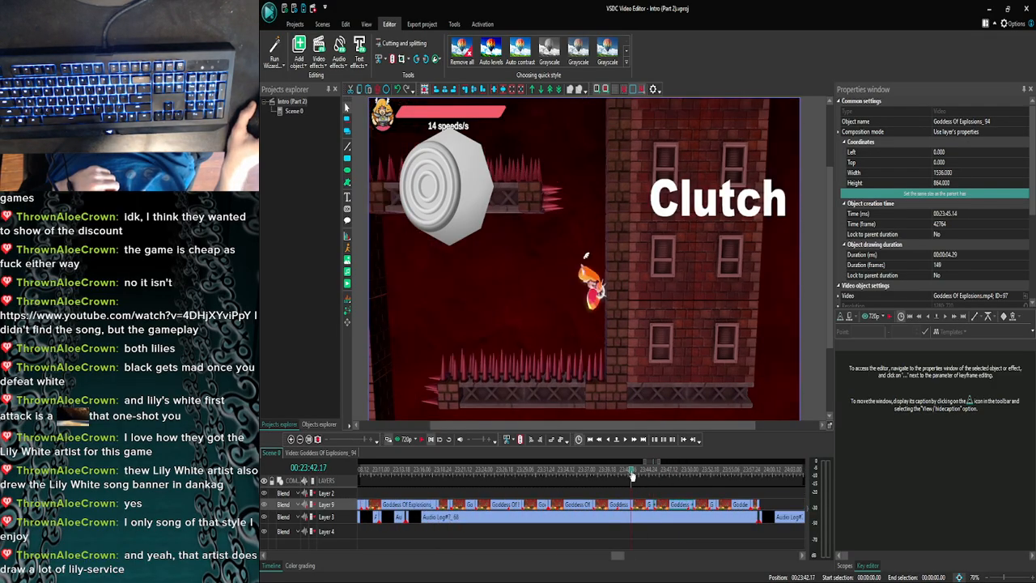
click(614, 475)
drag(614, 475, 420, 472)
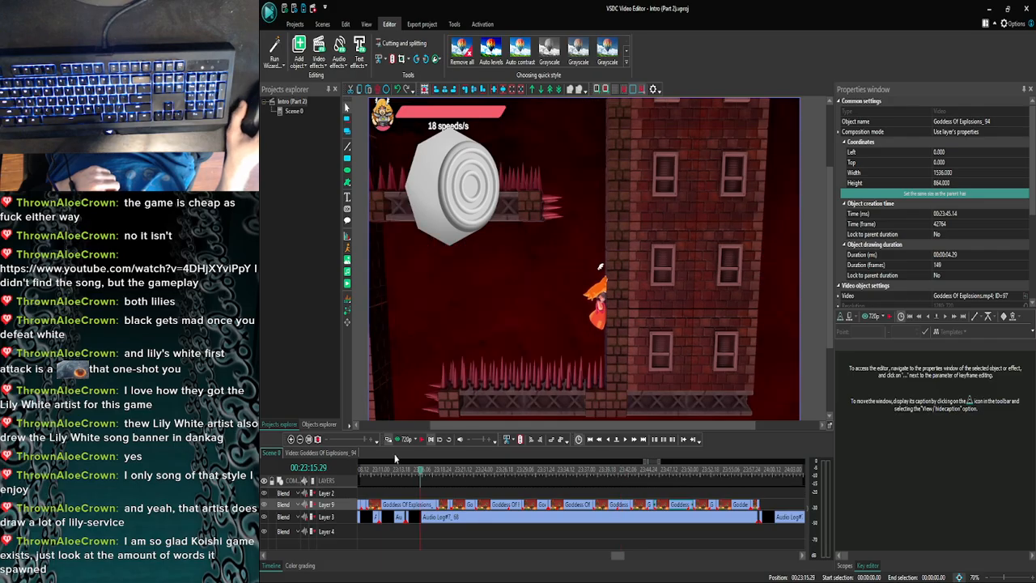
- Copy the Y button overlay from the Goddess Of Explosions_71 clip and return to Scene 0
click(301, 439)
click(300, 439)
click(301, 440)
click(300, 439)
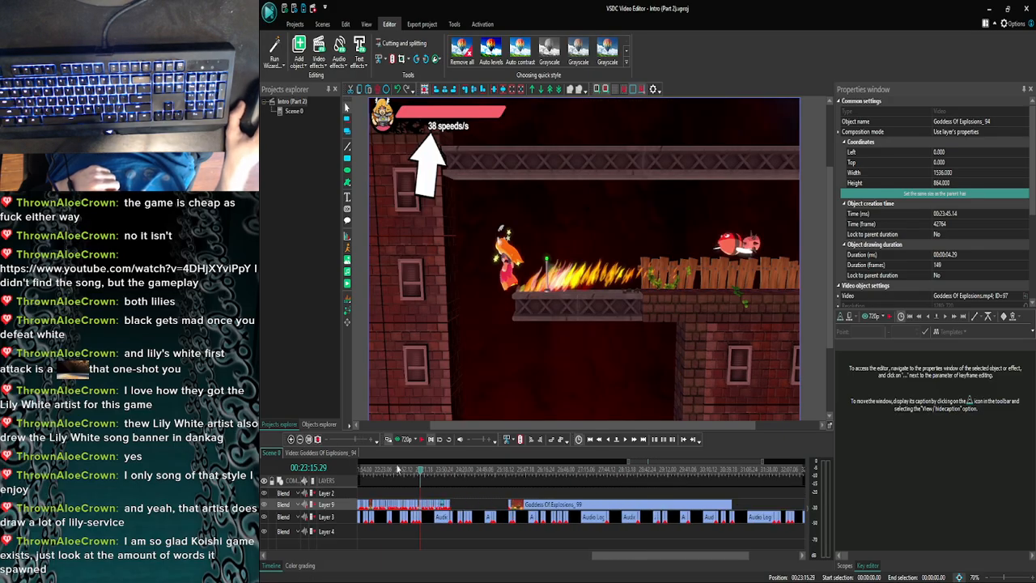
drag(617, 556, 565, 532)
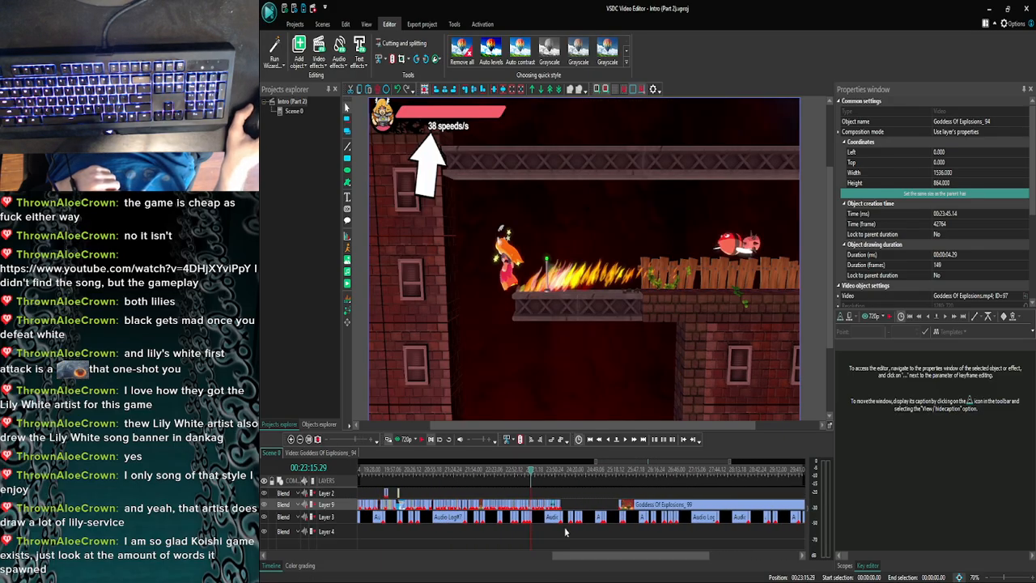
click(504, 468)
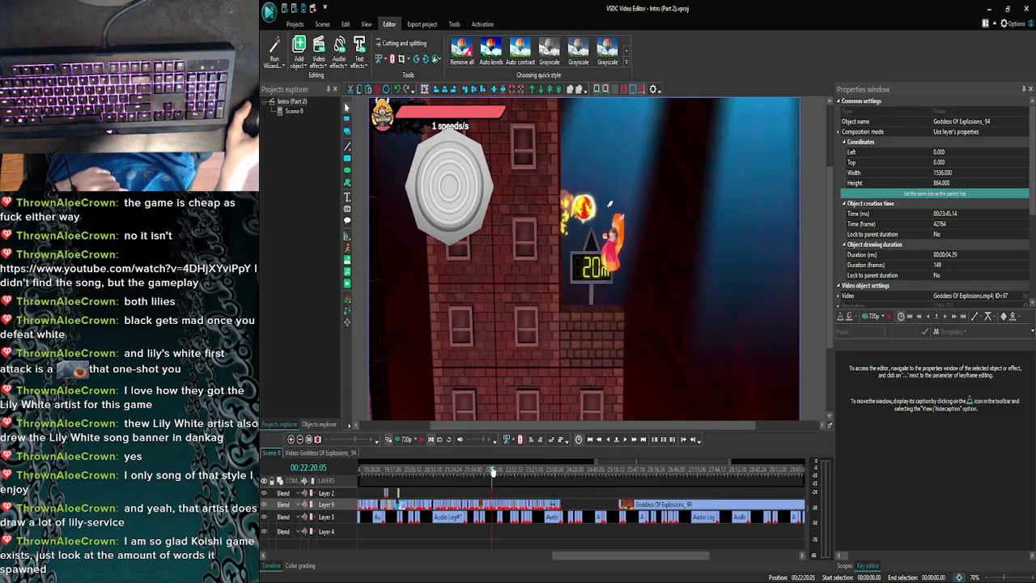
scroll(493, 475, up, 5)
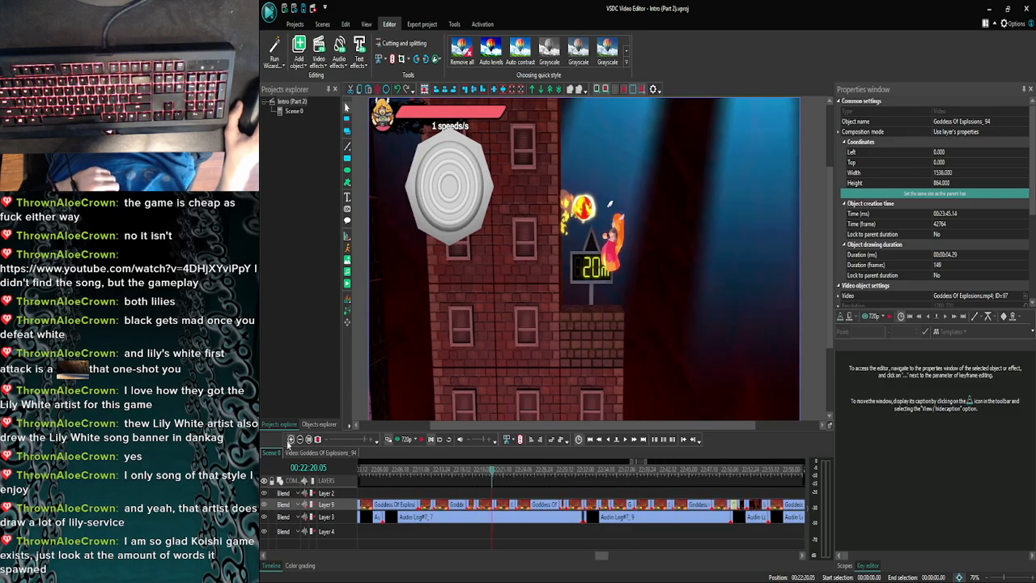
double_click(484, 505)
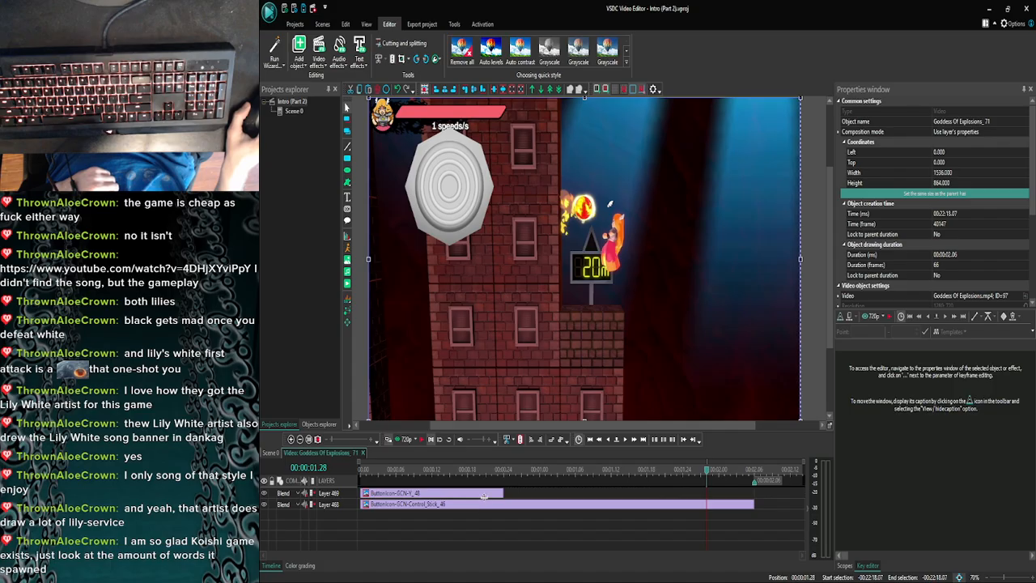
click(483, 494)
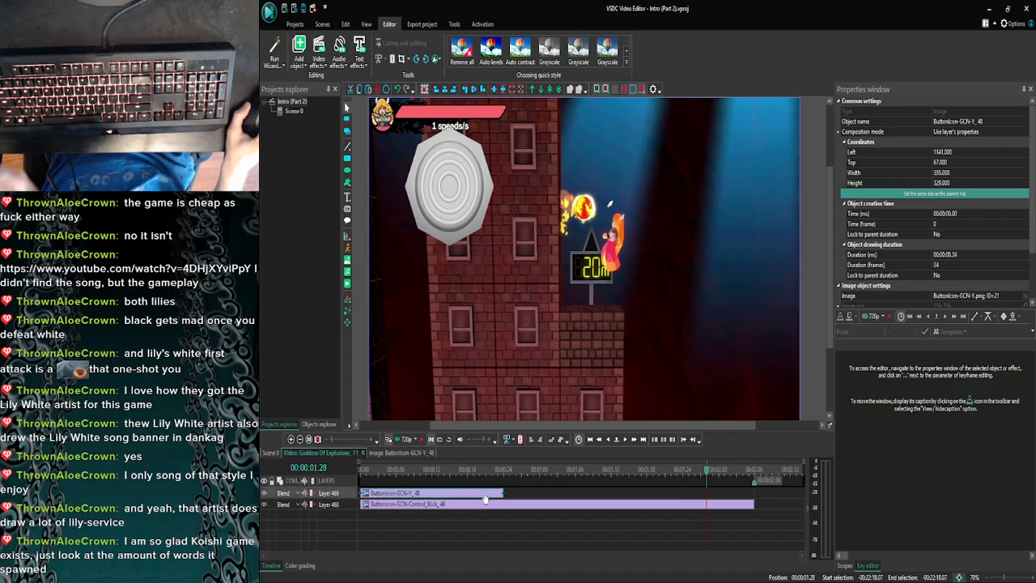
click(272, 453)
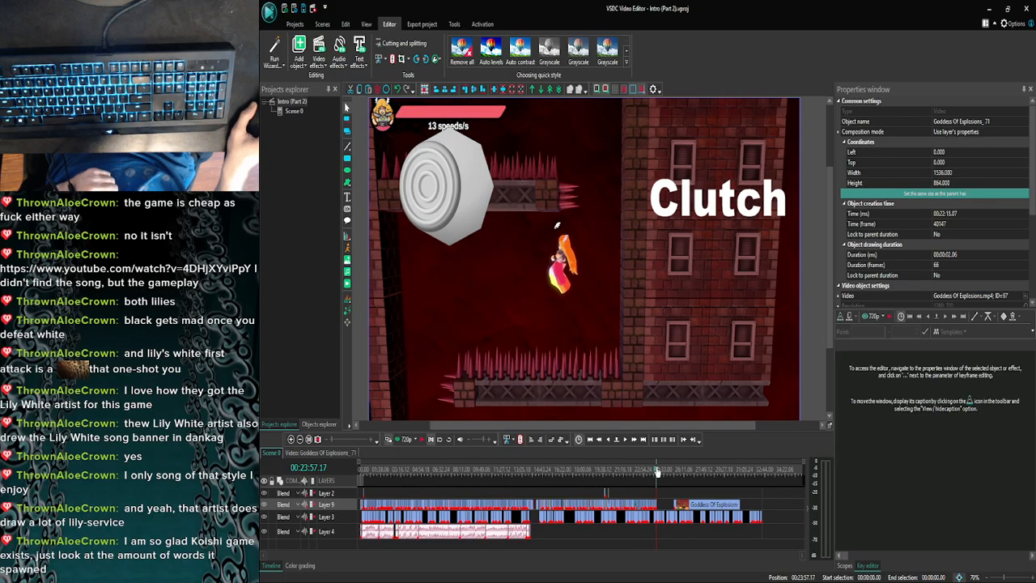
- Paste the Y button overlay at the start of the Goddess Of Explosions_94 clip and extend its duration to 00:00:04.29
click(293, 439)
click(293, 438)
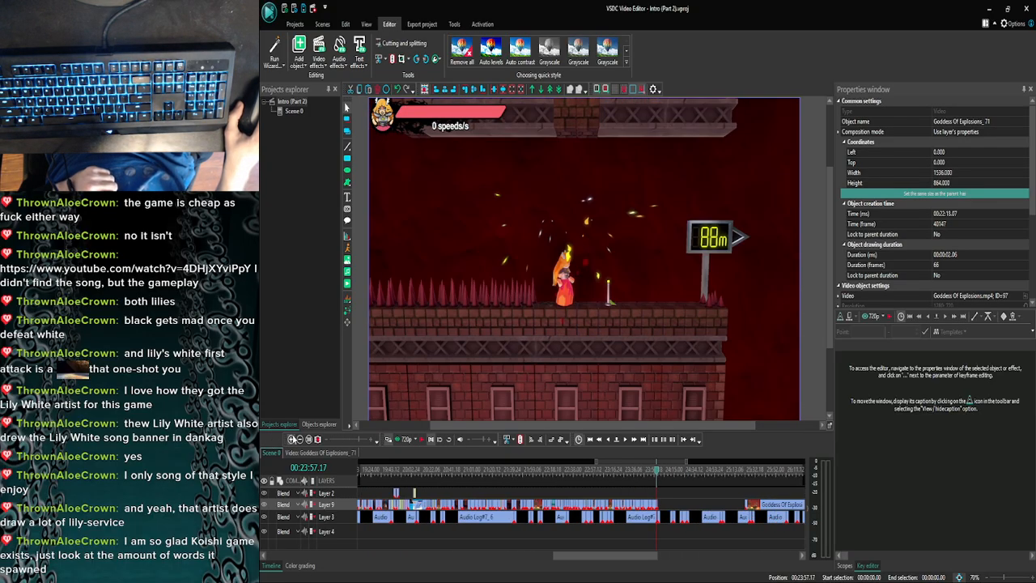
click(293, 438)
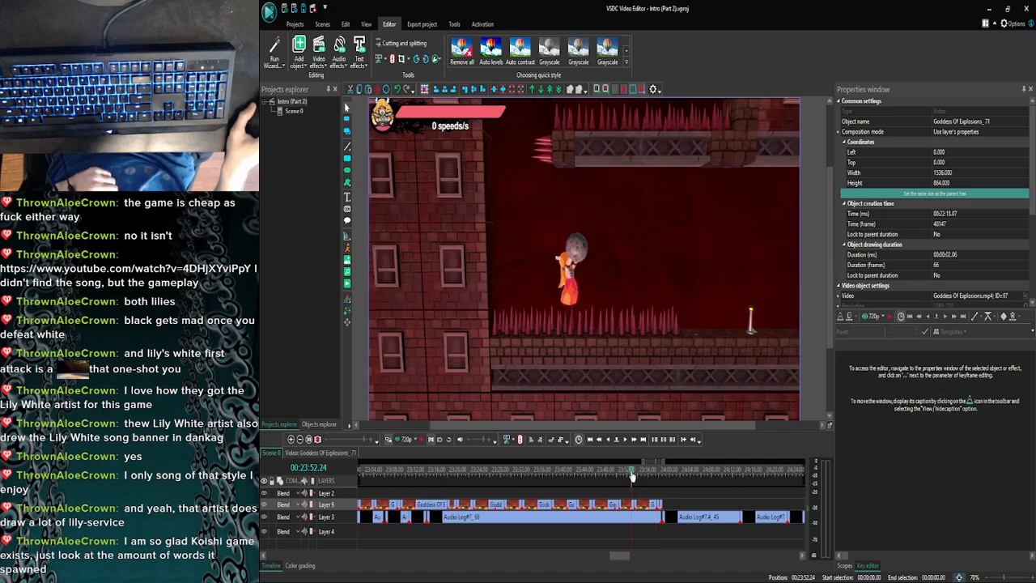
drag(632, 475, 621, 476)
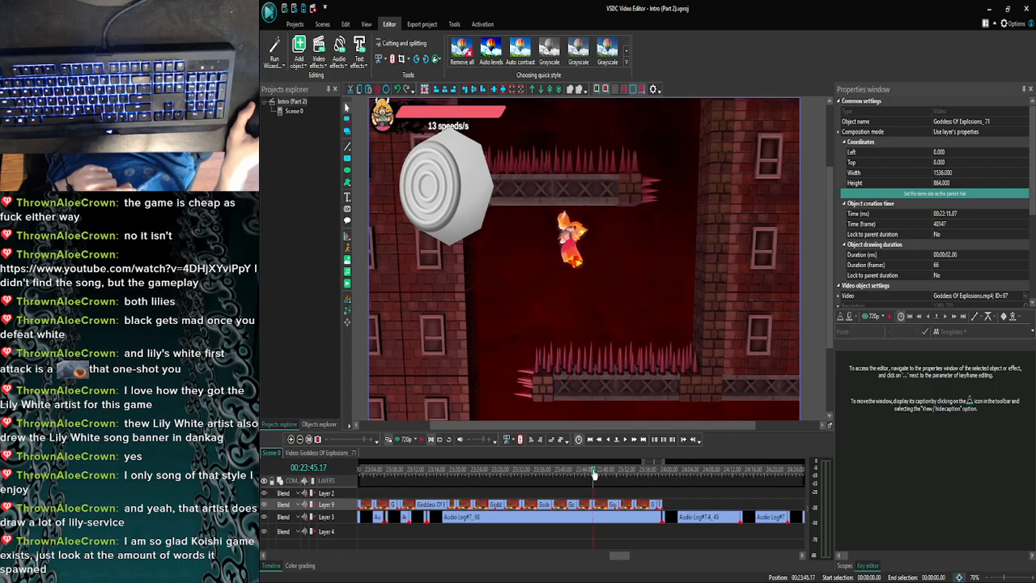
click(291, 438)
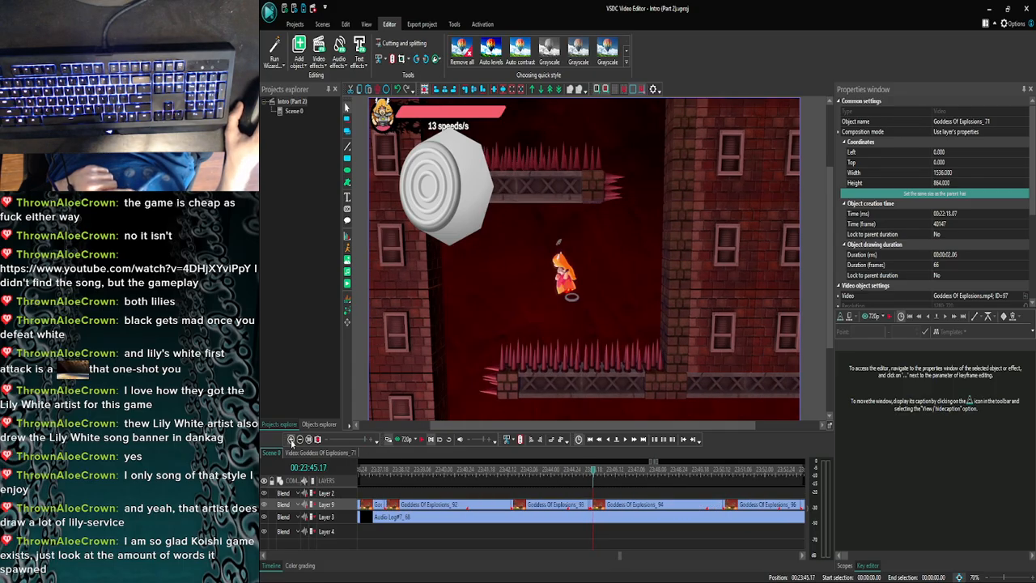
double_click(605, 504)
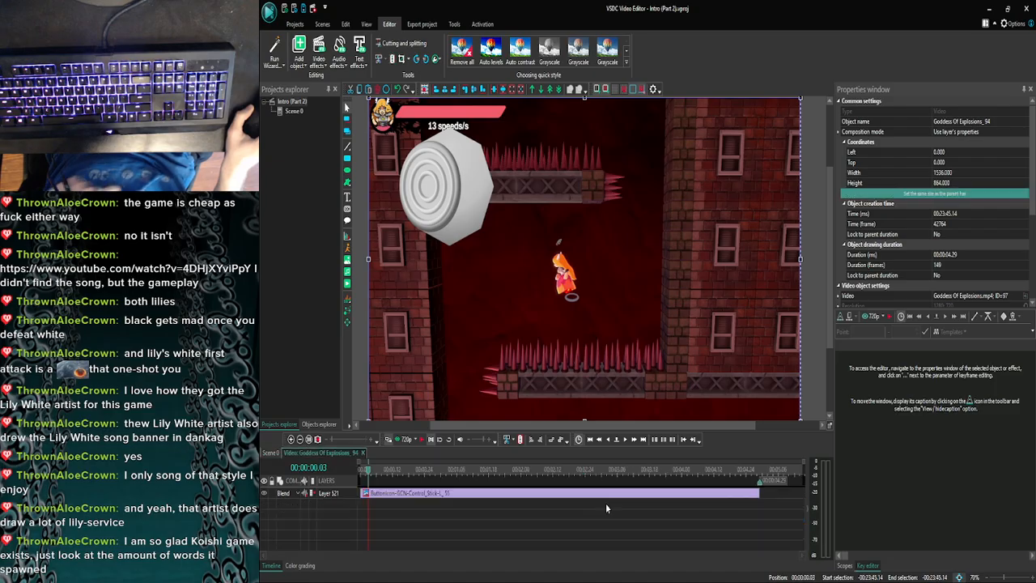
drag(367, 473, 351, 470)
key(ctrl+v)
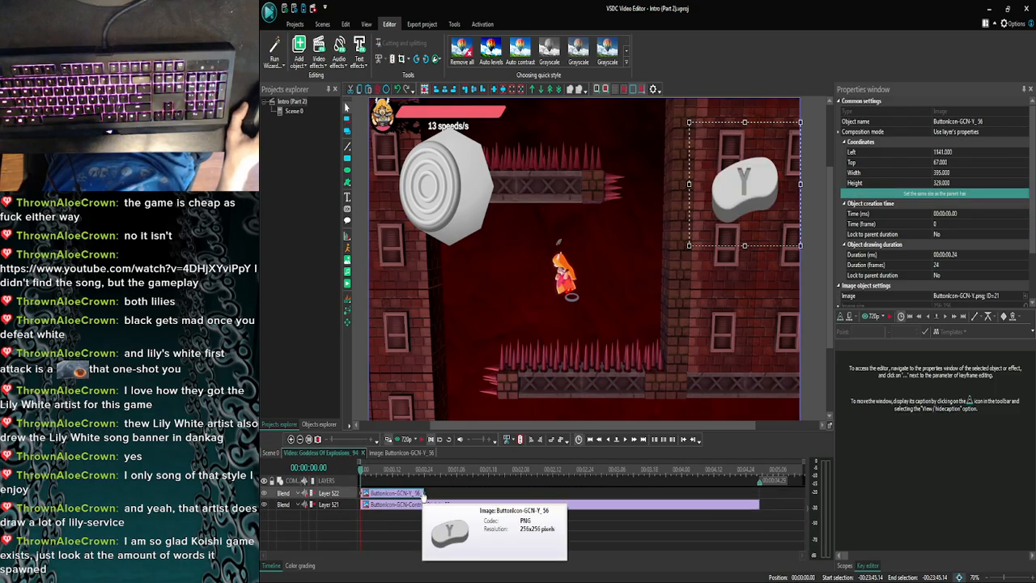
drag(424, 492, 756, 493)
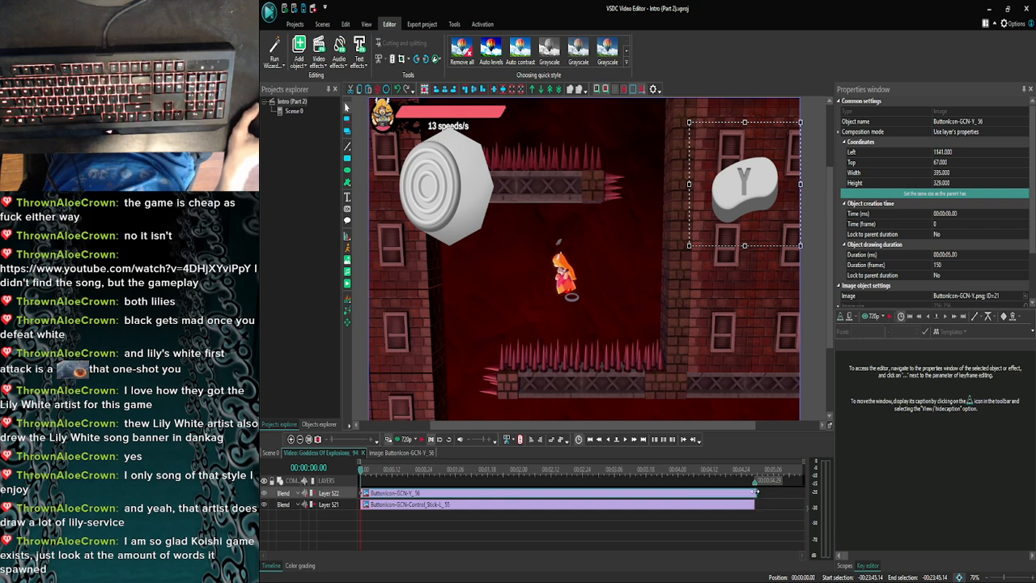
click(743, 514)
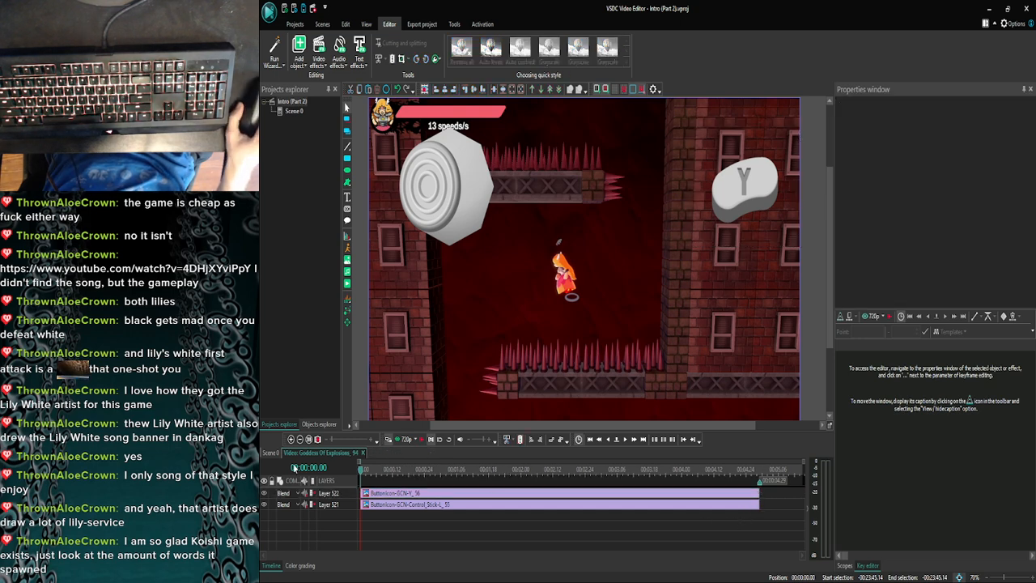
click(291, 439)
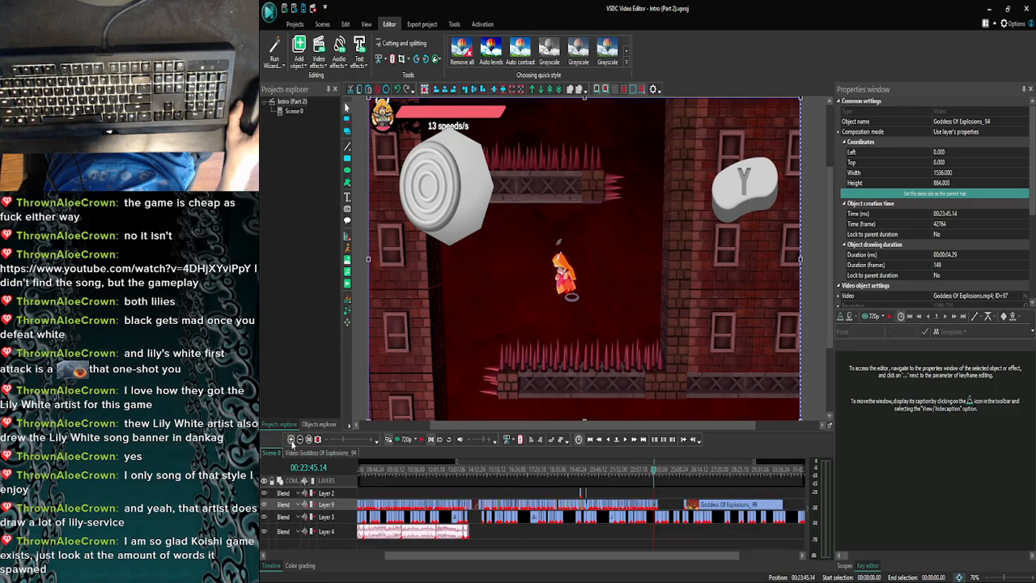
click(292, 440)
click(291, 439)
click(291, 439)
click(291, 439)
click(291, 440)
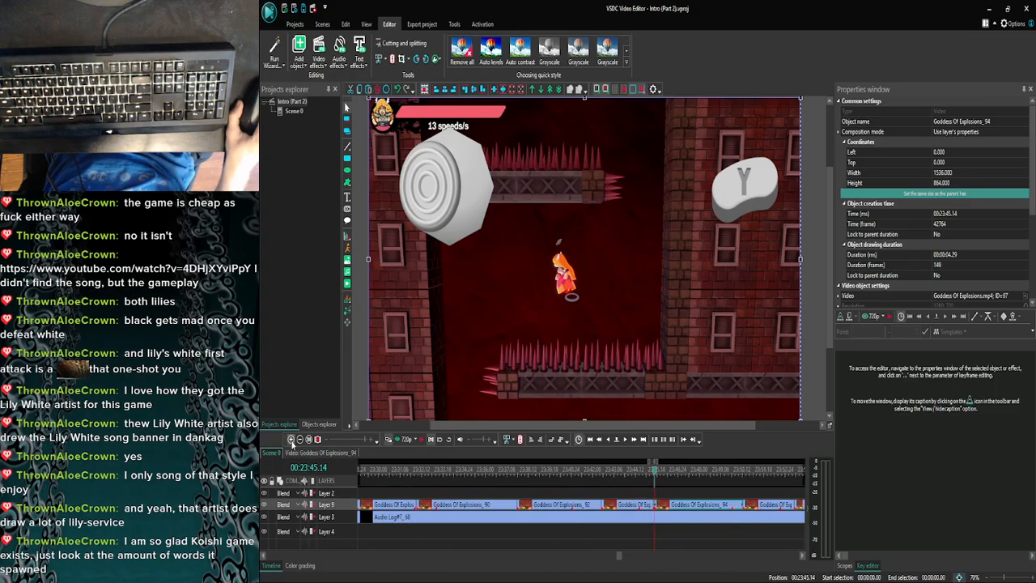
click(291, 439)
click(291, 439)
click(291, 440)
double_click(655, 505)
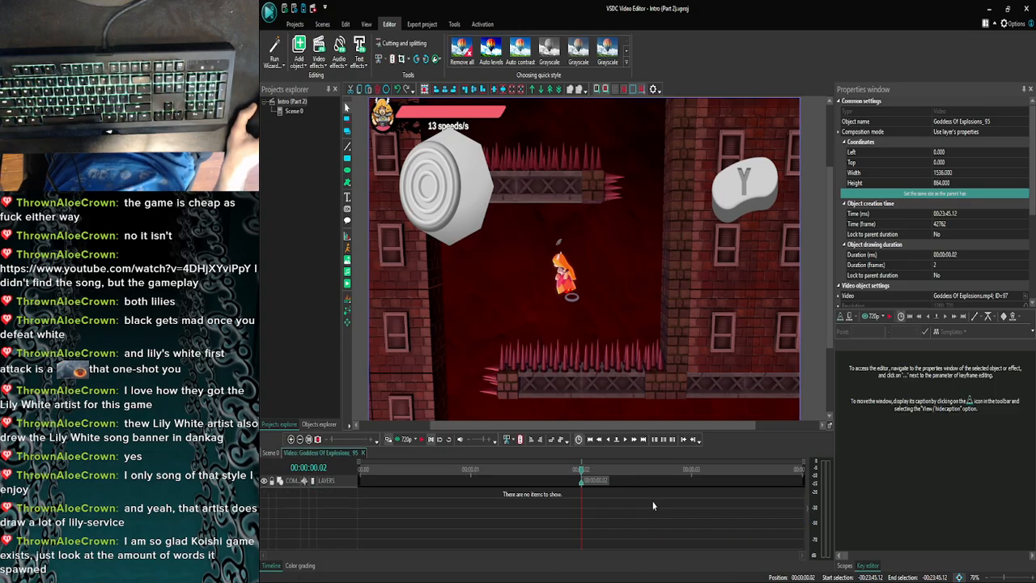
click(272, 452)
- Paste the Y button overlay at the start of the two-frame clip just before Goddess Of Explosions_94 and trim it to 00:00:00.02
click(291, 440)
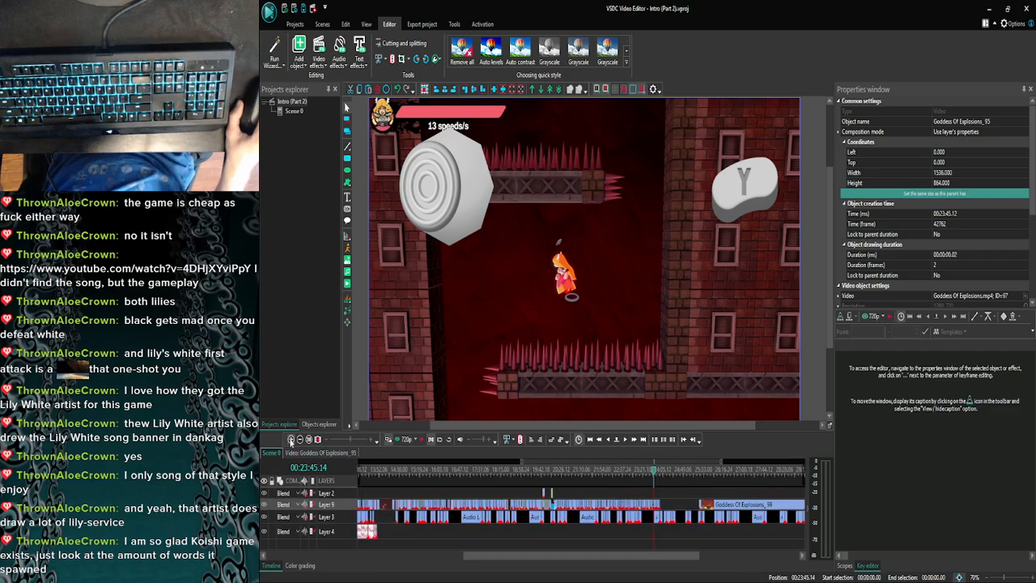
click(291, 439)
click(291, 439)
click(292, 439)
click(291, 440)
click(292, 440)
click(291, 440)
click(292, 439)
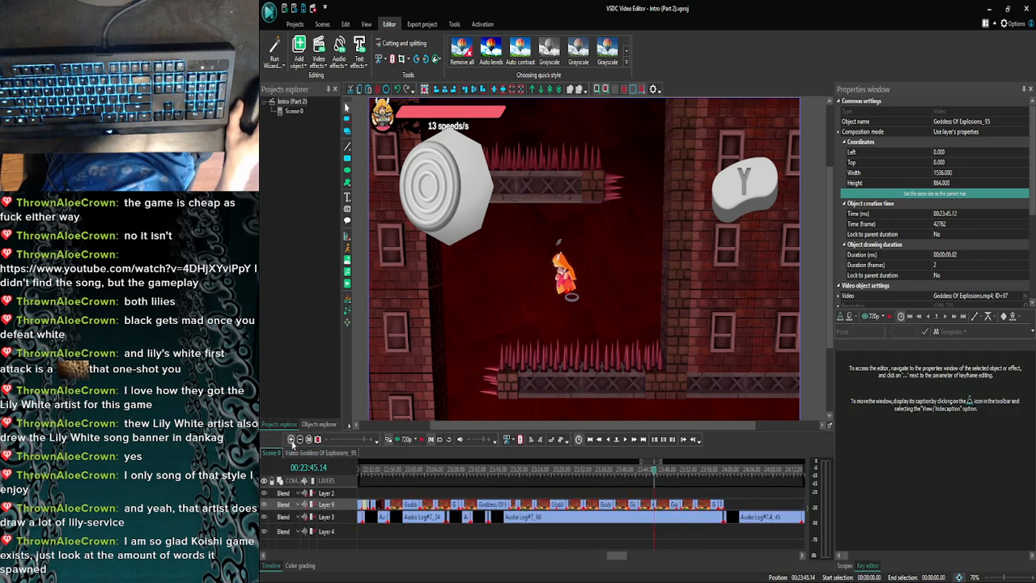
click(291, 439)
click(291, 440)
click(292, 439)
click(291, 439)
click(291, 439)
click(291, 439)
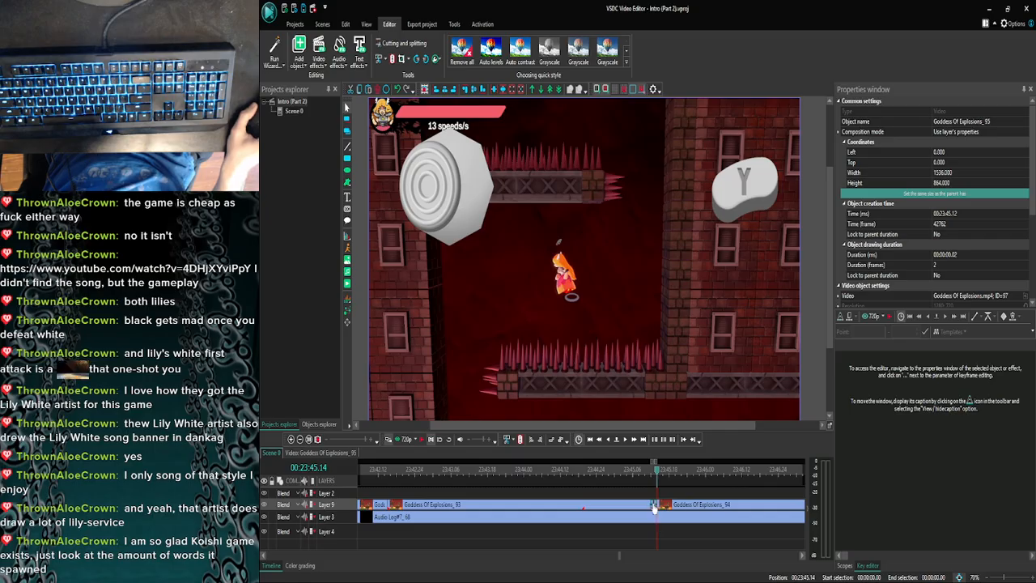
double_click(654, 506)
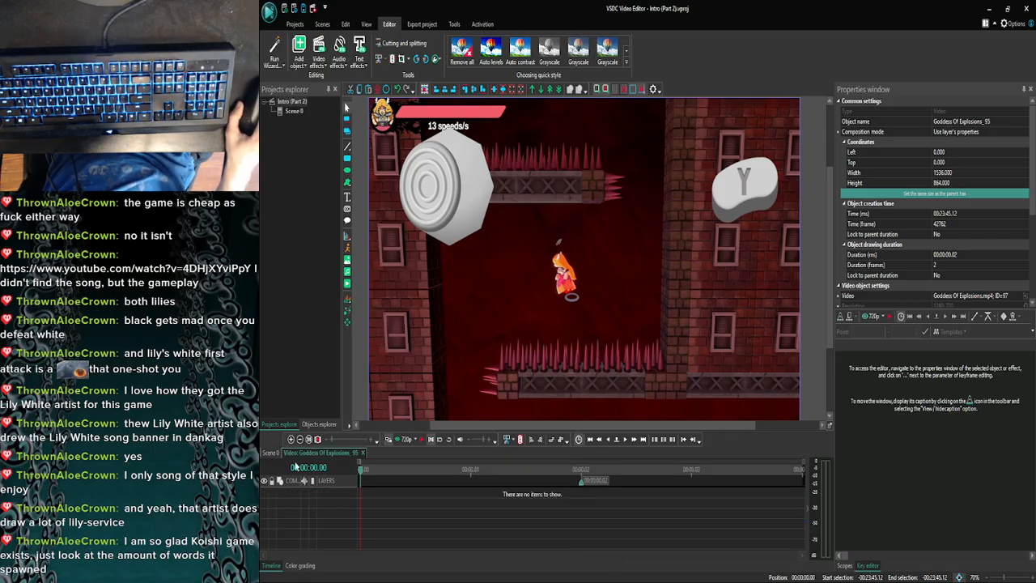
click(361, 468)
key(ctrl+v)
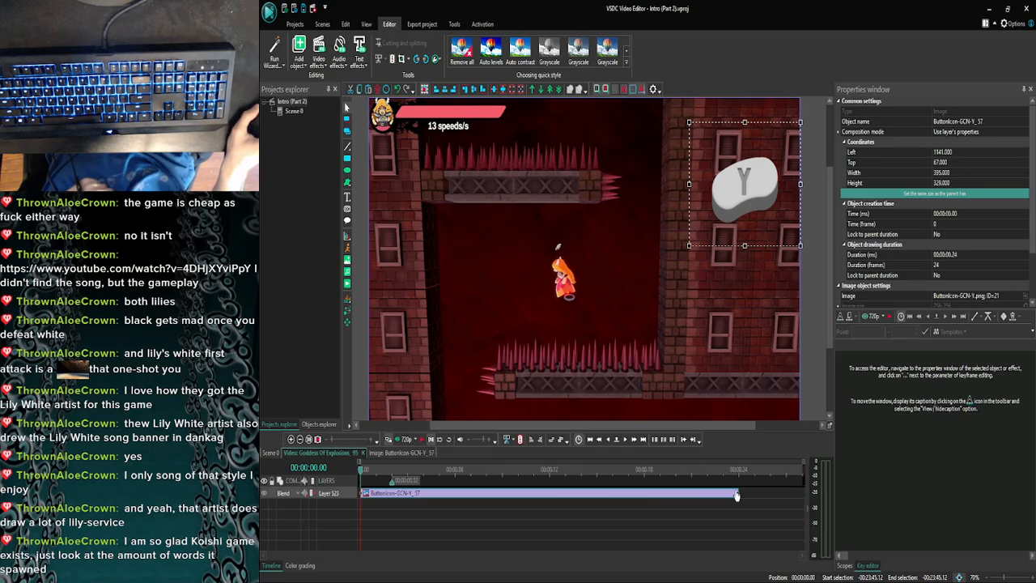
drag(738, 493, 407, 493)
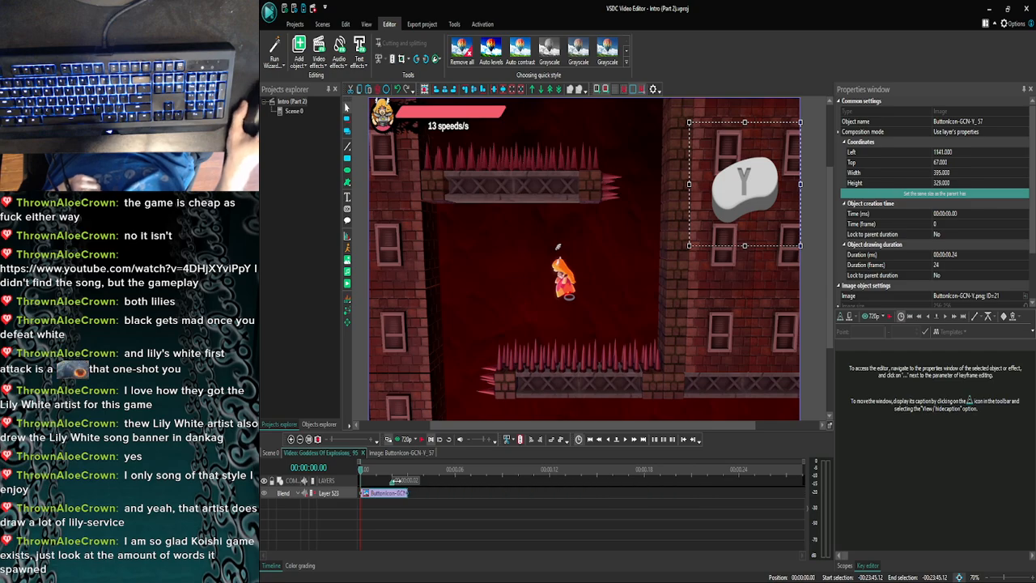
click(440, 529)
- Return to Scene 0 and copy the left control stick overlay from the Goddess Of Explosions_94 clip
click(291, 439)
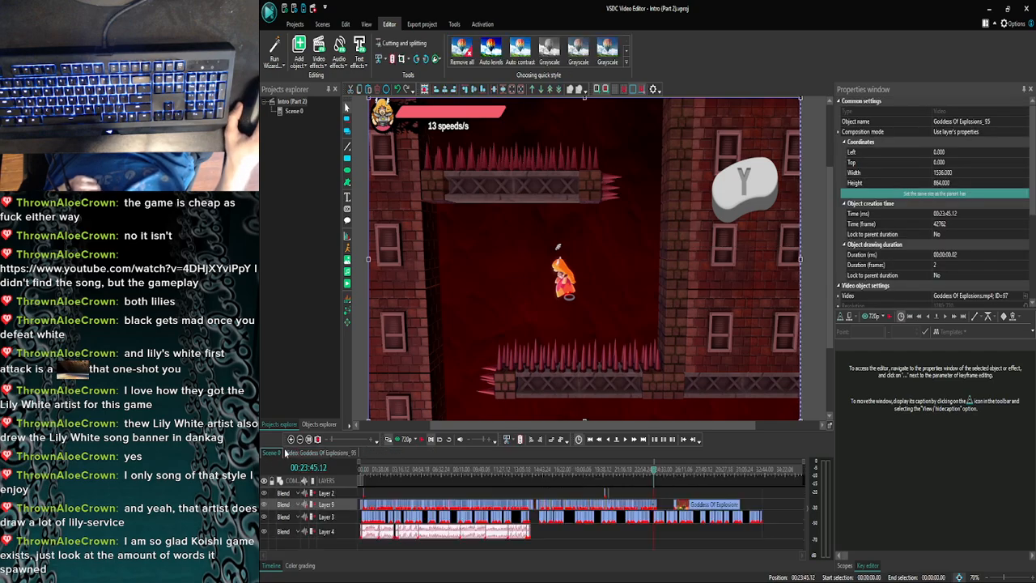
click(291, 441)
click(292, 440)
click(291, 440)
click(291, 440)
click(291, 440)
click(291, 441)
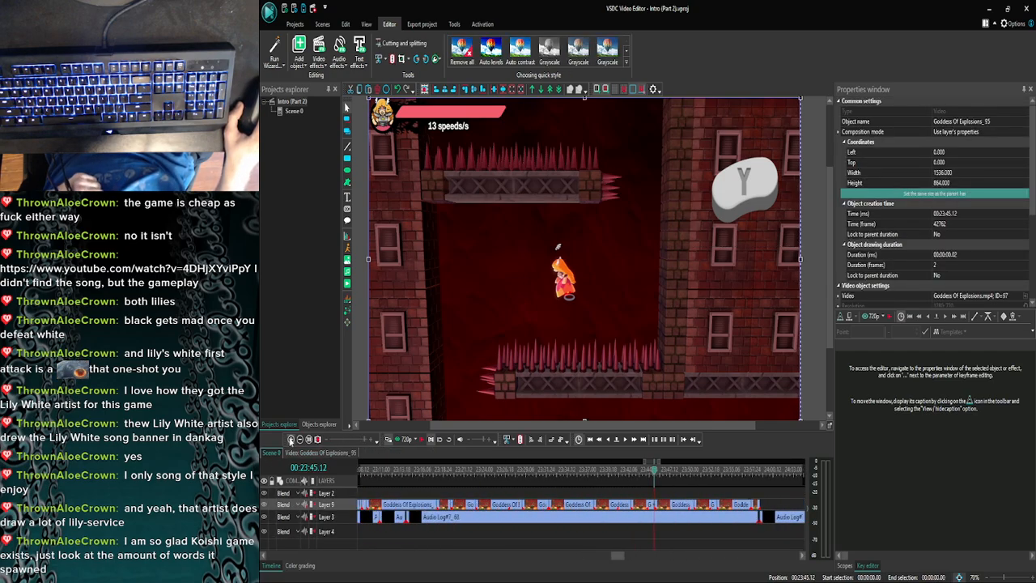
click(292, 440)
click(291, 440)
click(291, 440)
click(291, 441)
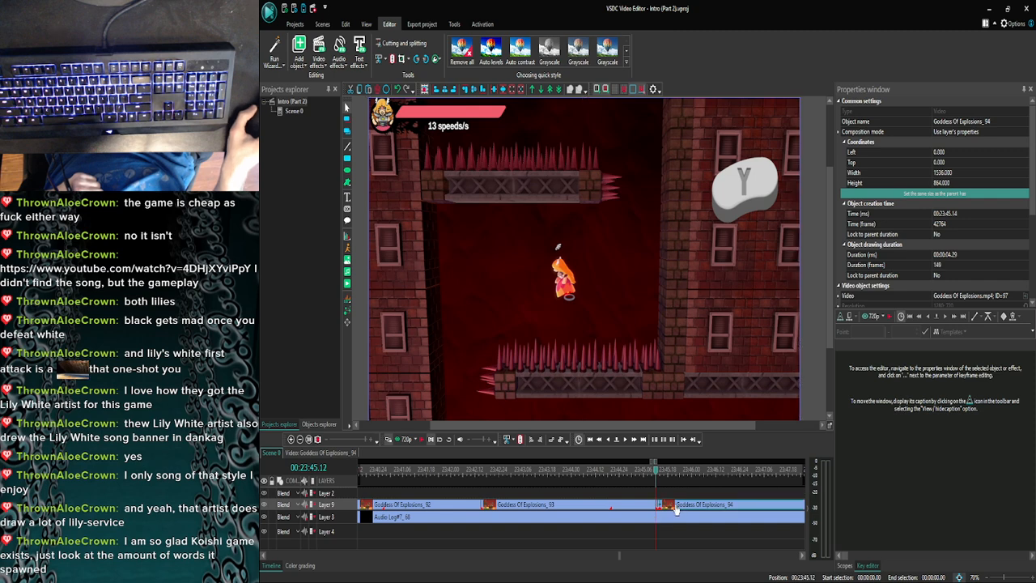
double_click(676, 507)
click(593, 496)
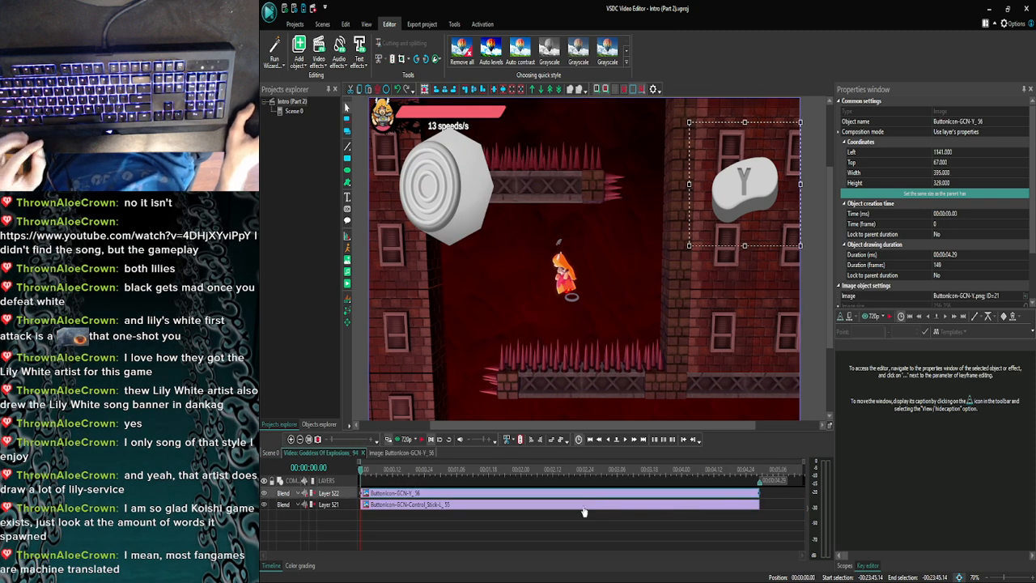
click(581, 504)
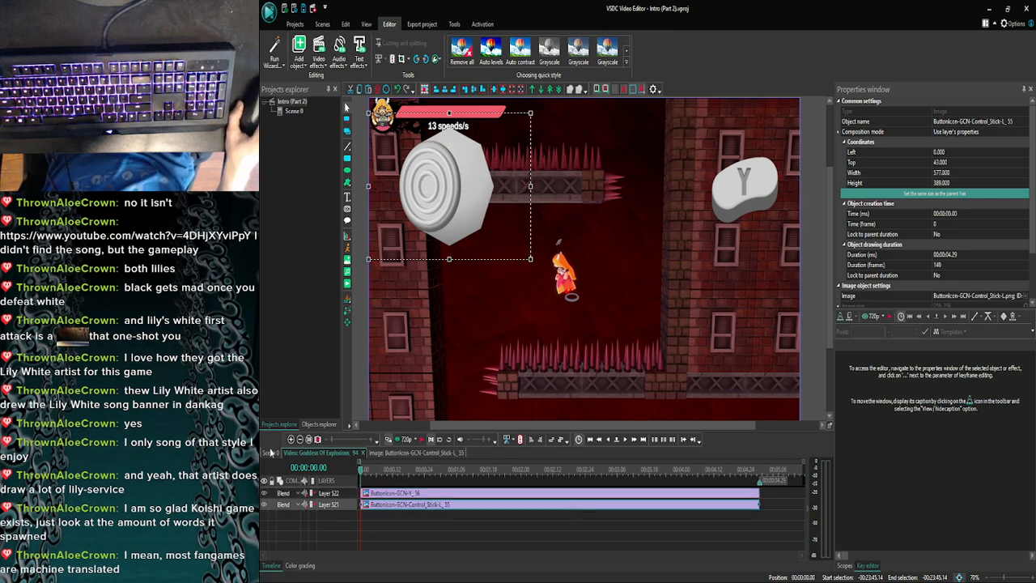
- Paste the left control stick overlay at the start of the two-frame clip before Goddess Of Explosions_94 and trim it to 00:00:00.02
click(291, 438)
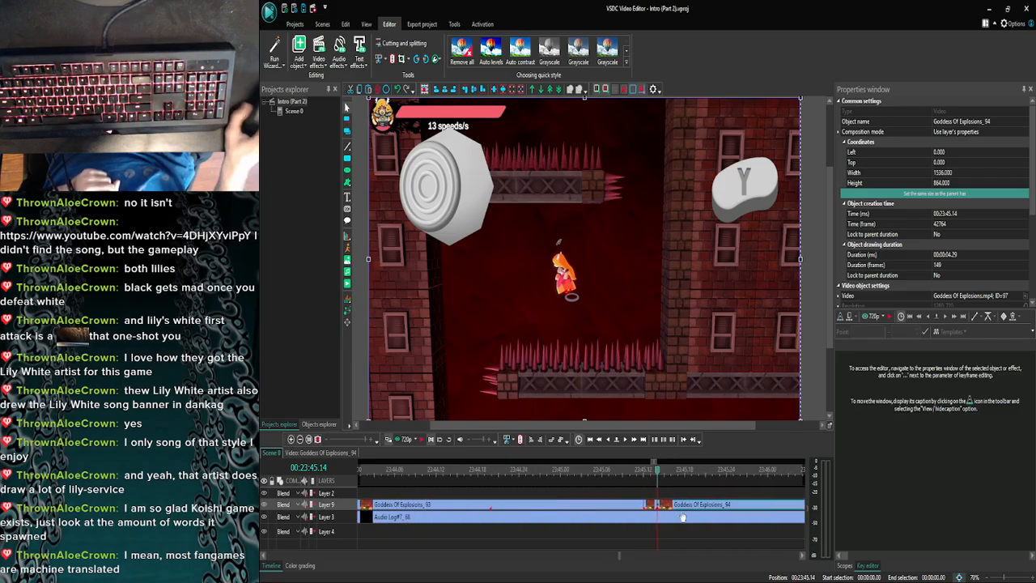
double_click(648, 505)
drag(585, 474, 297, 467)
key(ctrl+v)
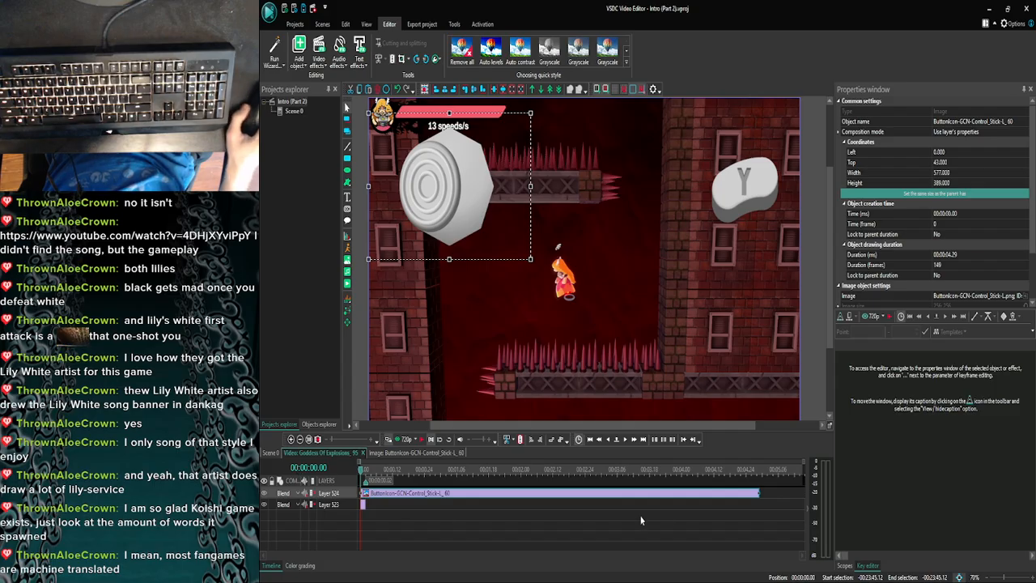
drag(757, 493, 366, 493)
click(467, 524)
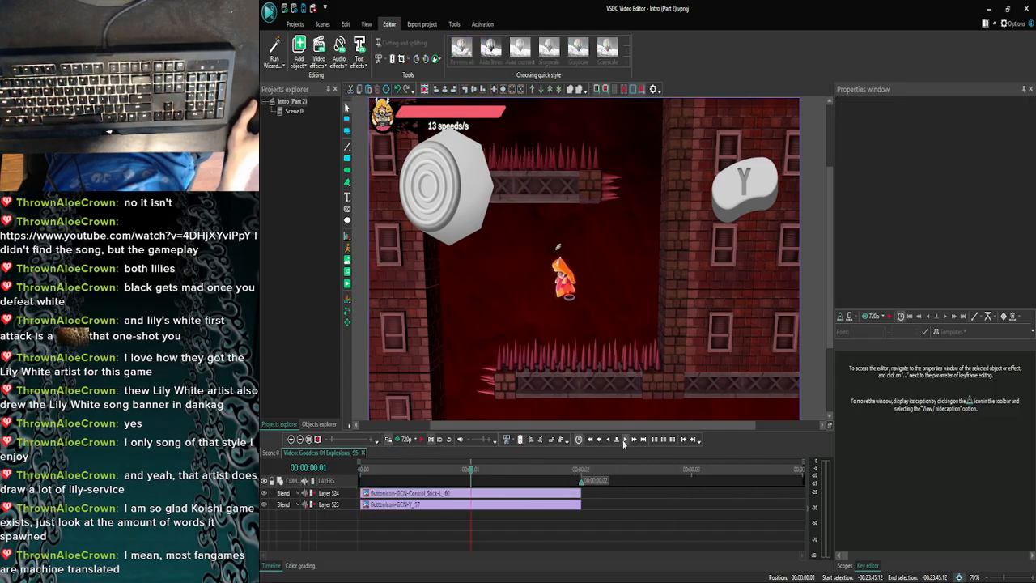
- Step through the two-frame clip to check the control stick and Y button overlays, and return to Scene 0
click(624, 439)
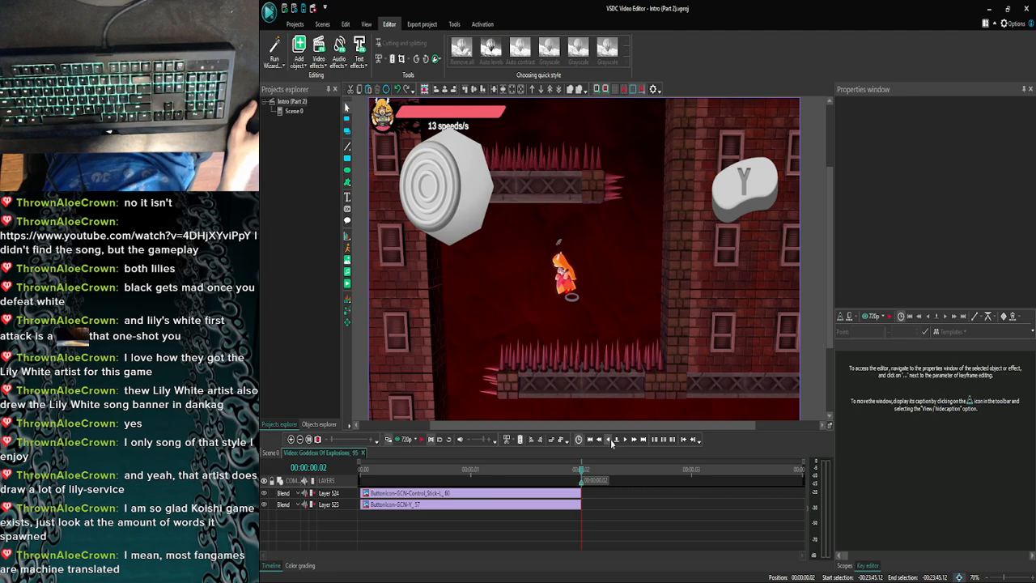
click(610, 440)
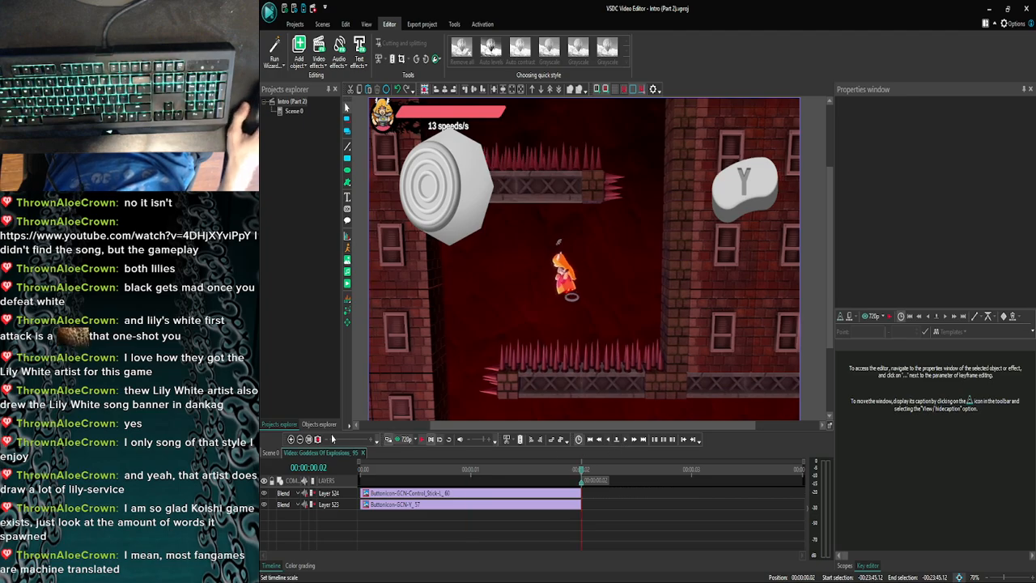
click(270, 452)
click(291, 440)
click(290, 439)
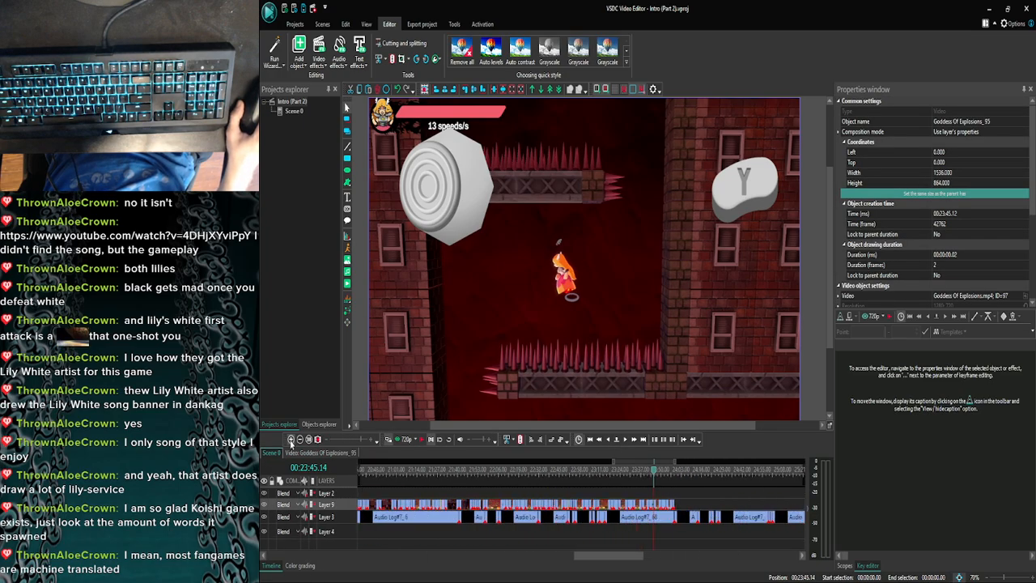
- Open the Goddess Of Explosions_94 clip and trim its Y button overlay to 00:00:01.15
click(290, 439)
click(290, 439)
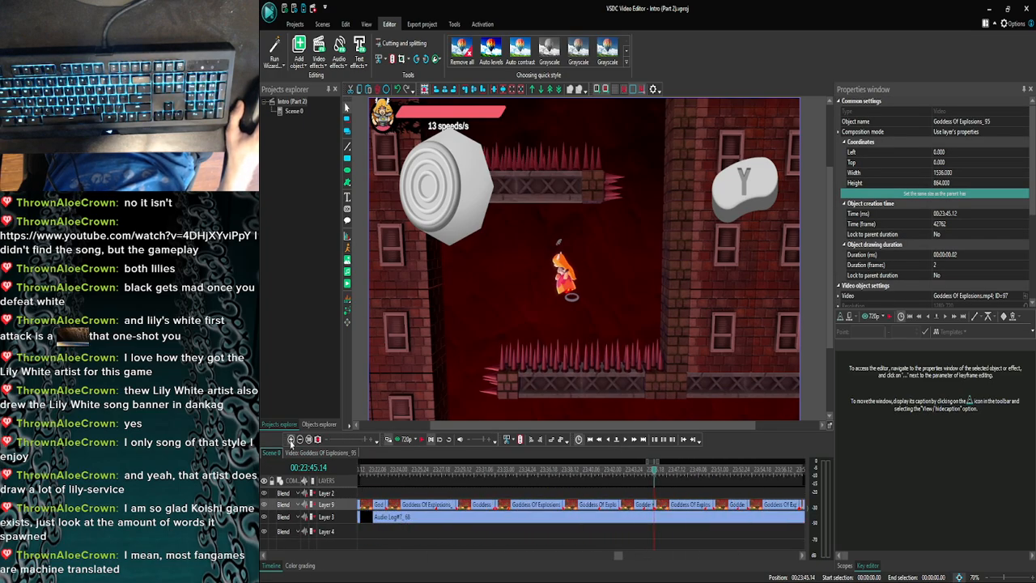
double_click(665, 505)
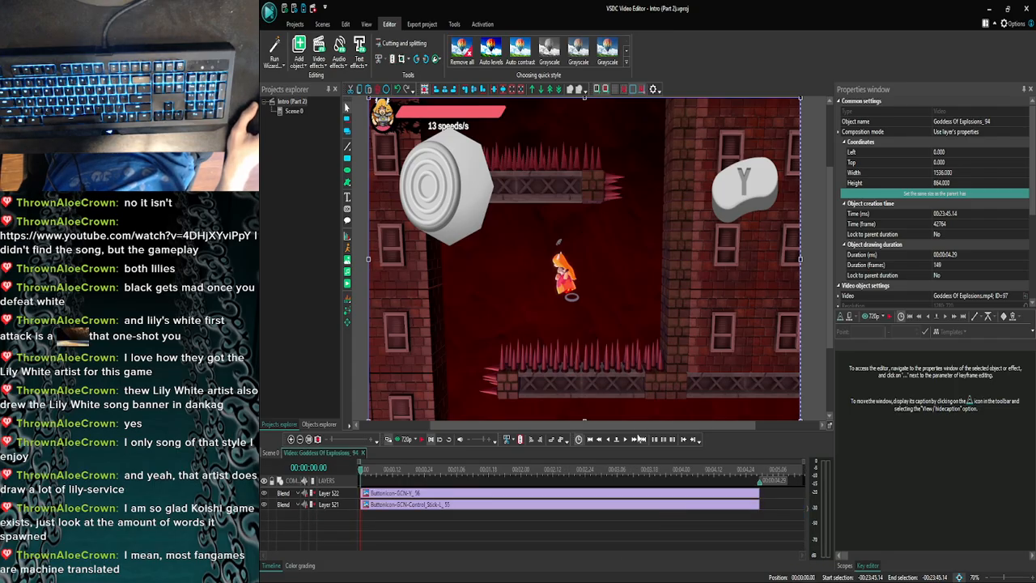
click(625, 439)
click(625, 439)
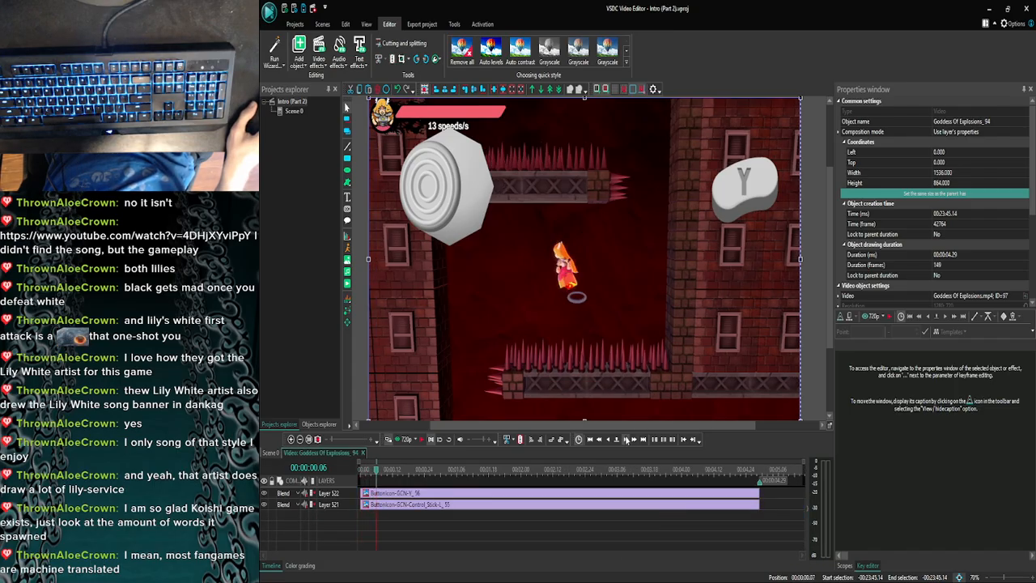
click(626, 440)
click(625, 440)
click(625, 440)
click(625, 439)
click(626, 440)
click(625, 439)
click(626, 439)
click(626, 439)
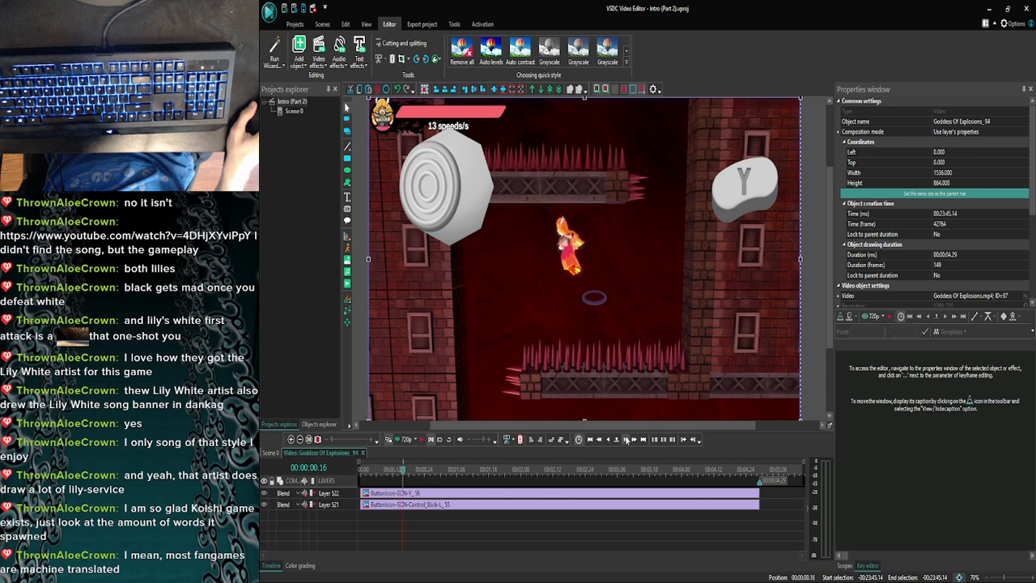
click(625, 439)
click(625, 440)
click(625, 439)
click(626, 439)
click(625, 439)
click(626, 439)
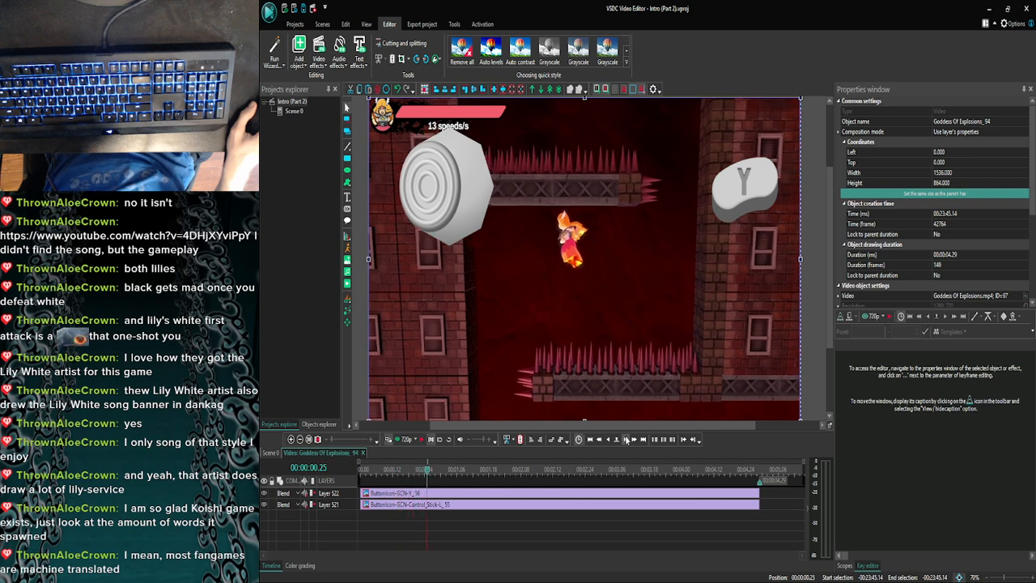
click(625, 440)
click(625, 440)
click(625, 439)
click(626, 439)
click(625, 440)
click(626, 439)
click(625, 439)
click(625, 439)
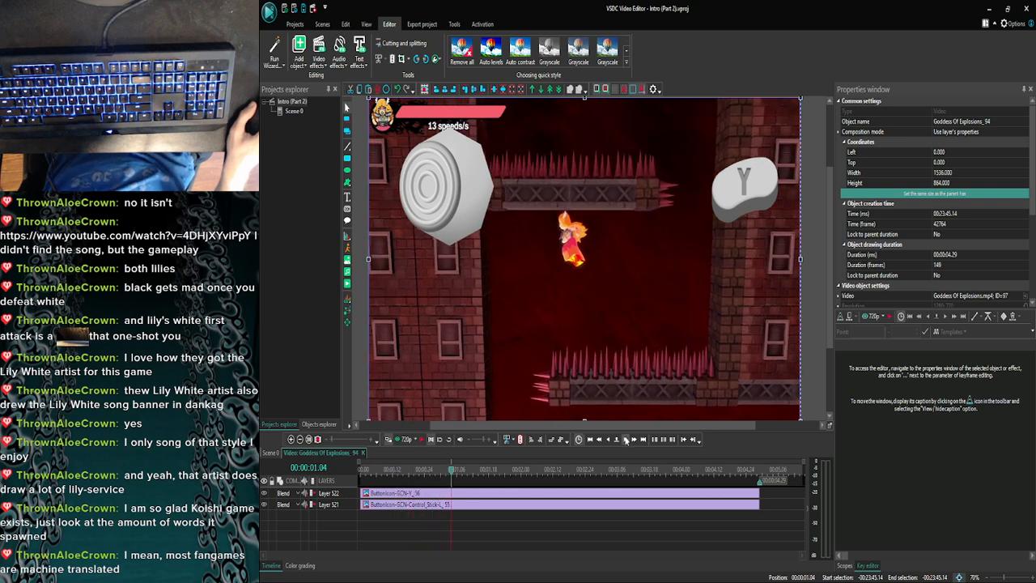
click(626, 439)
click(626, 440)
click(625, 440)
click(625, 440)
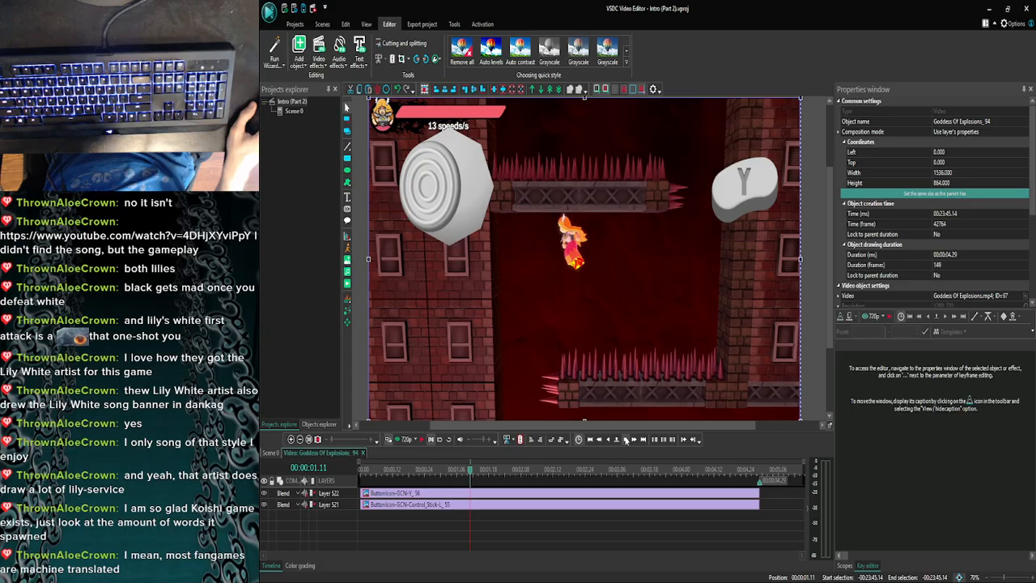
click(625, 439)
click(626, 440)
click(626, 440)
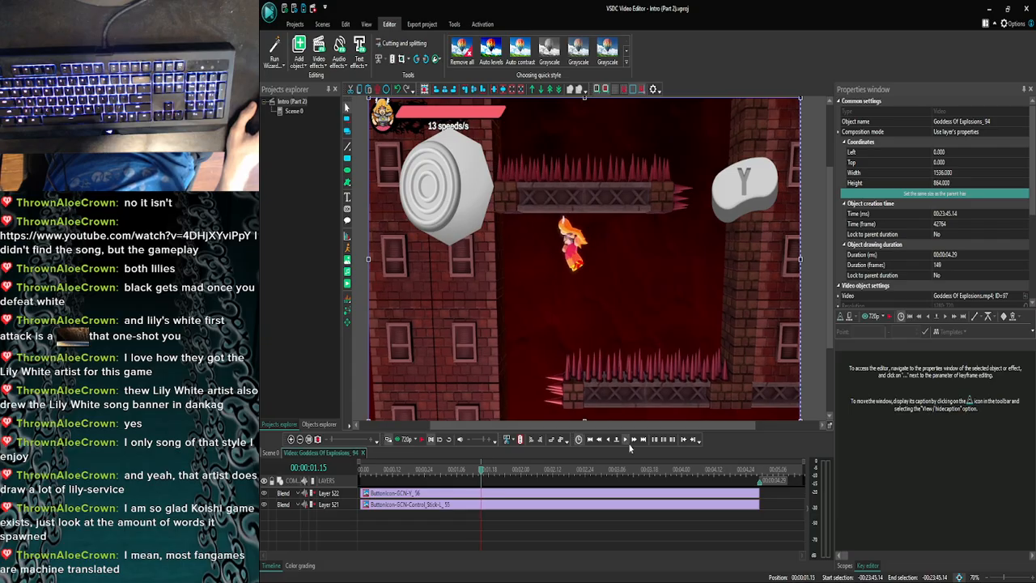
click(694, 495)
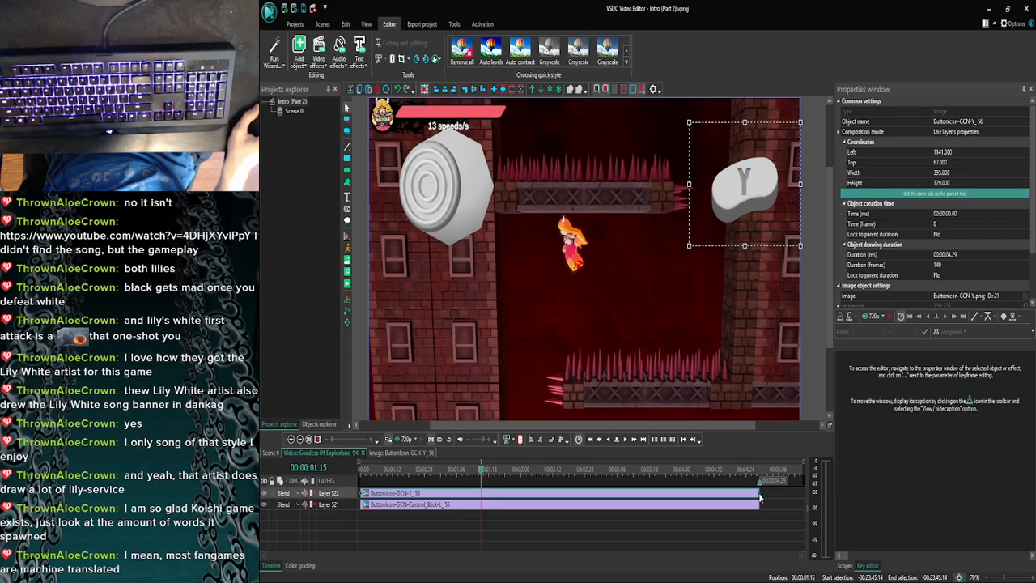
drag(758, 493, 480, 479)
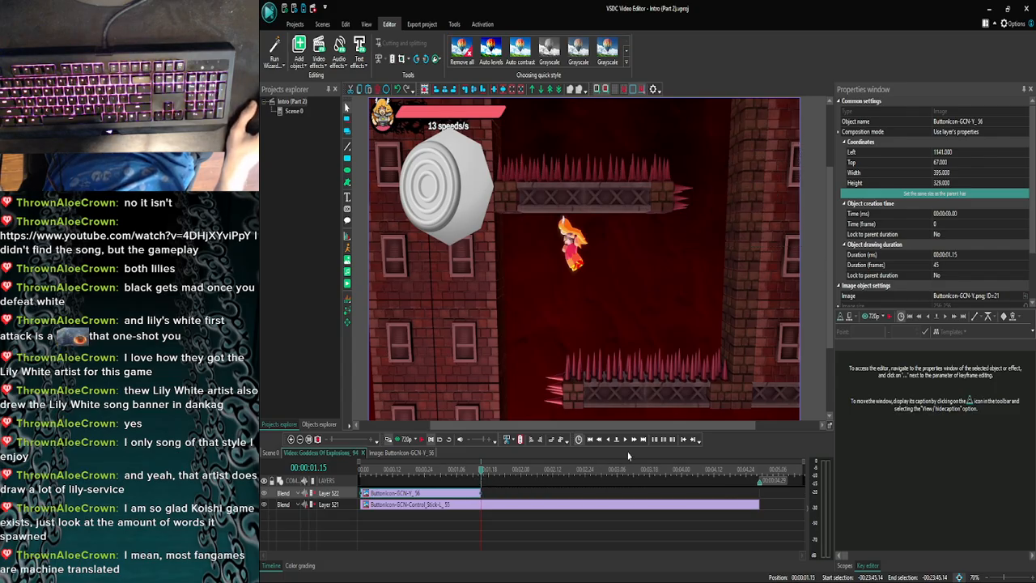
- Preview Goddess Of Explosions_94 from its start to check the overlay timing, and save the project
click(628, 439)
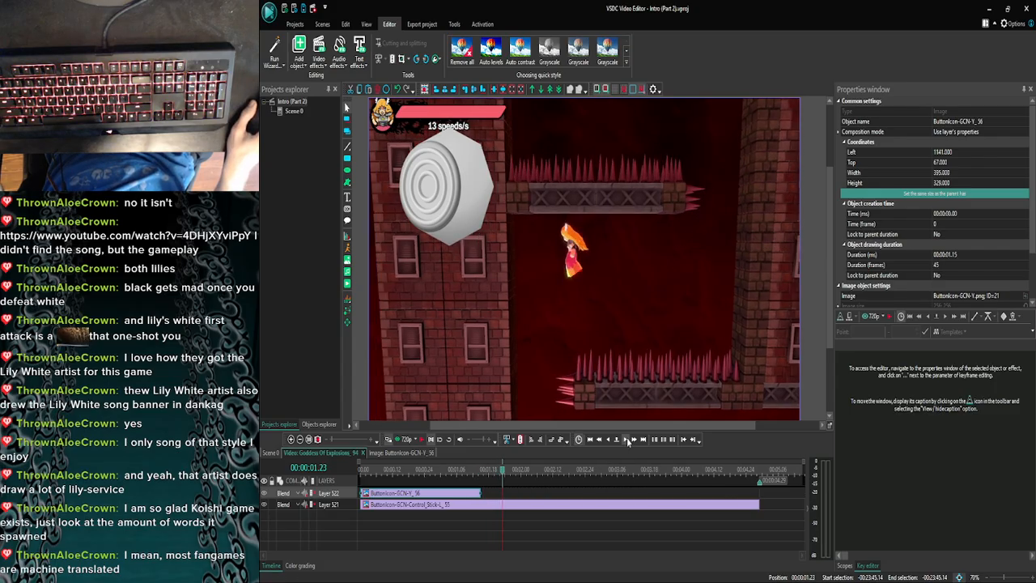
click(394, 473)
drag(394, 475, 365, 474)
click(403, 439)
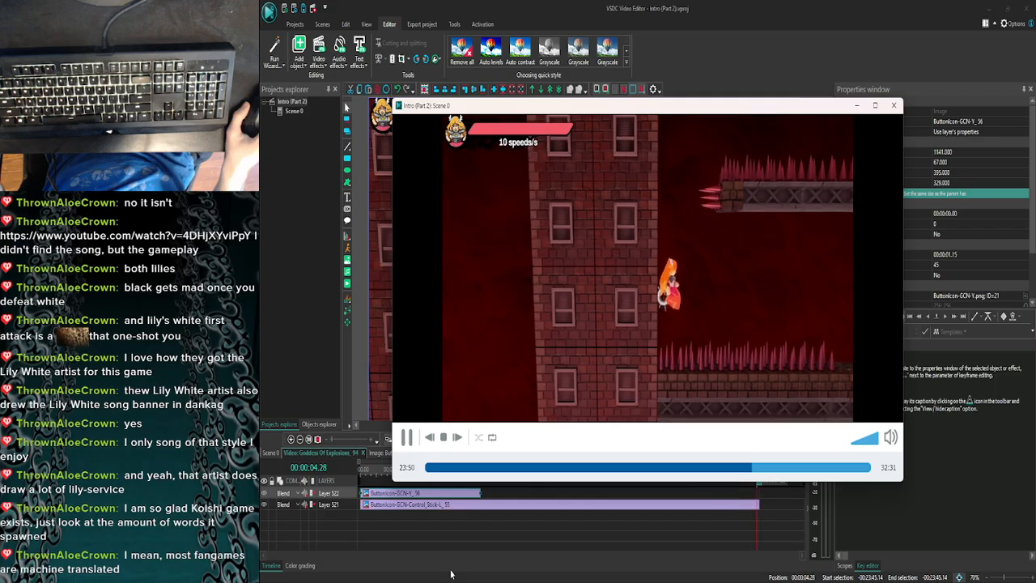
click(893, 105)
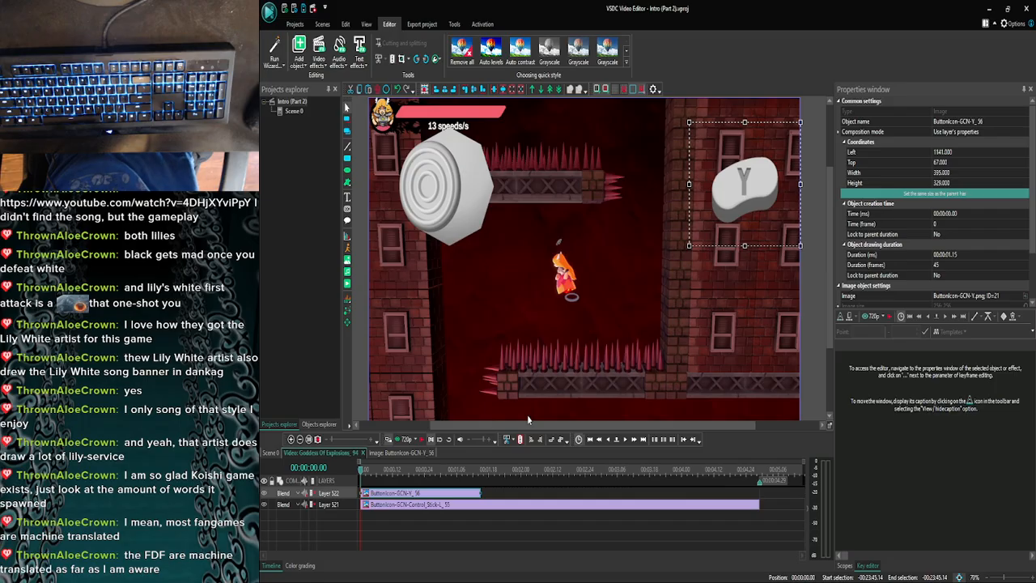
key(ctrl+s)
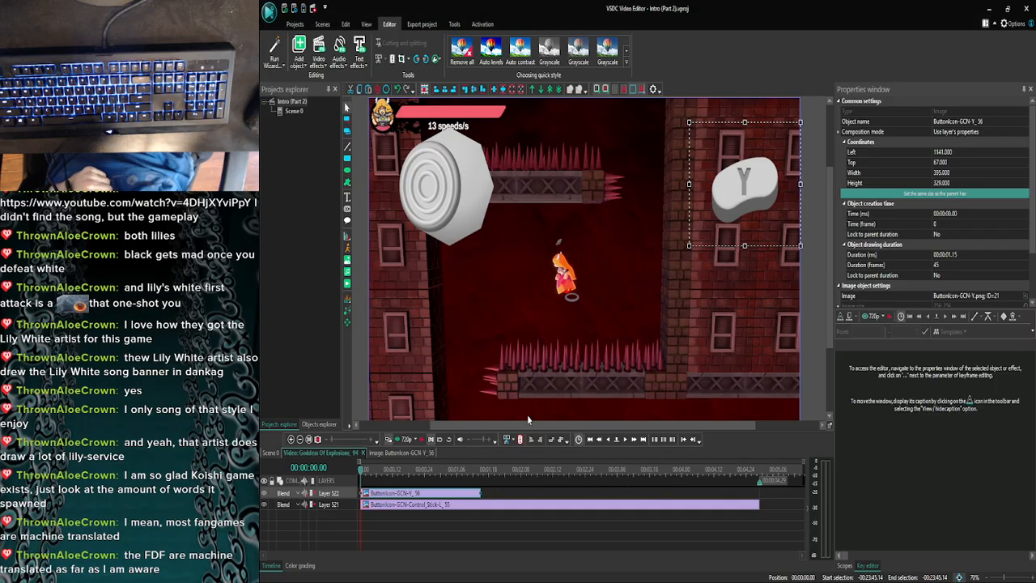
- Return to Scene 0, open the Goddess Of Explosions_92 clip and copy its right control stick overlay
click(272, 454)
click(290, 439)
click(289, 439)
click(290, 440)
click(289, 440)
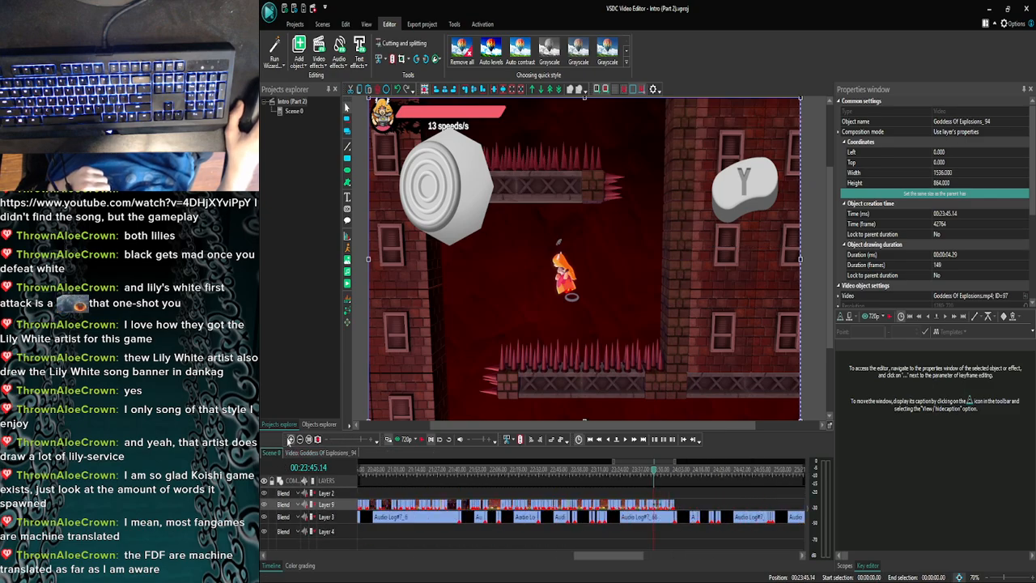
click(290, 439)
click(289, 440)
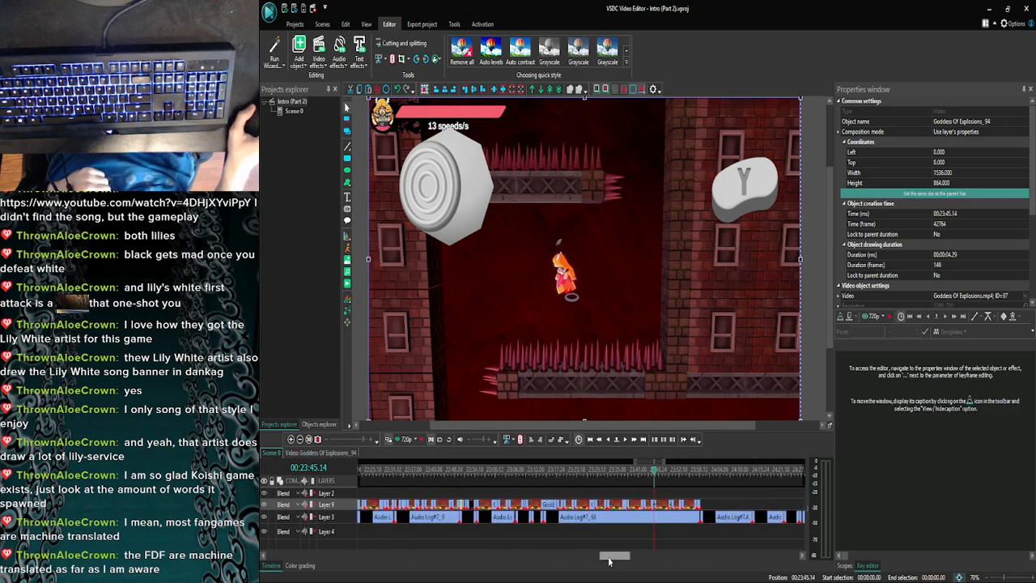
drag(609, 558, 614, 553)
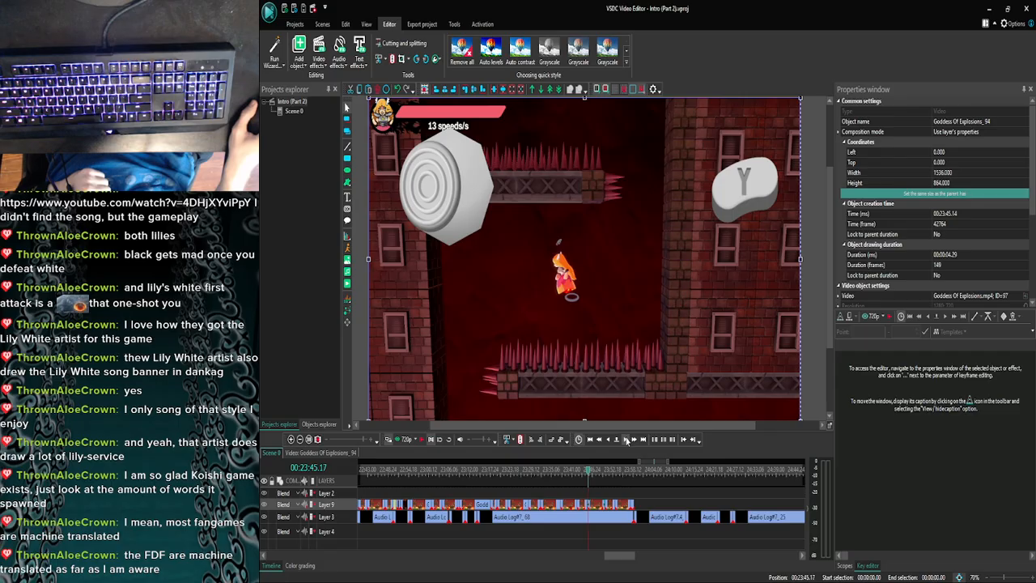
click(626, 440)
click(626, 439)
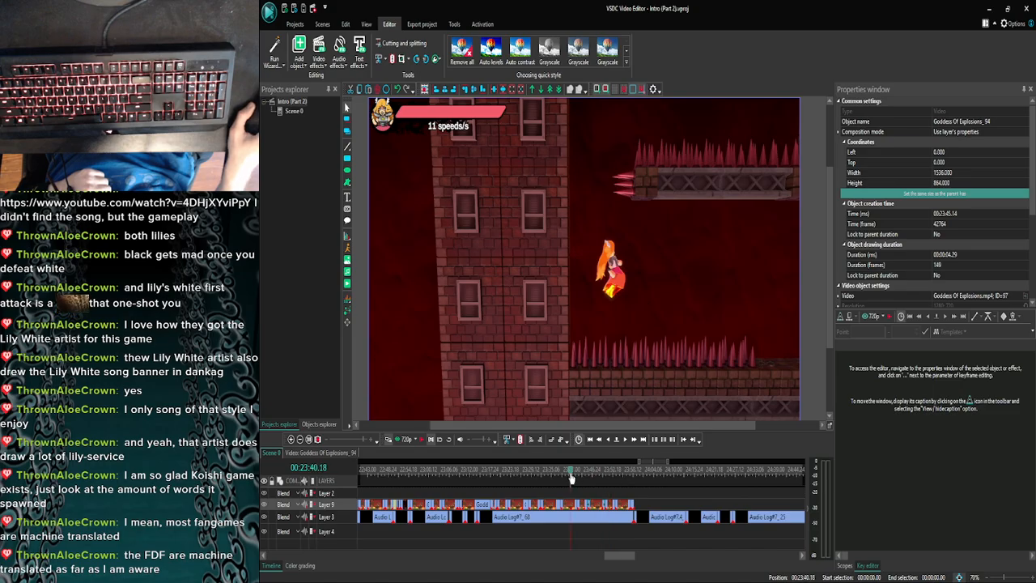
drag(579, 478, 567, 478)
double_click(568, 507)
click(420, 496)
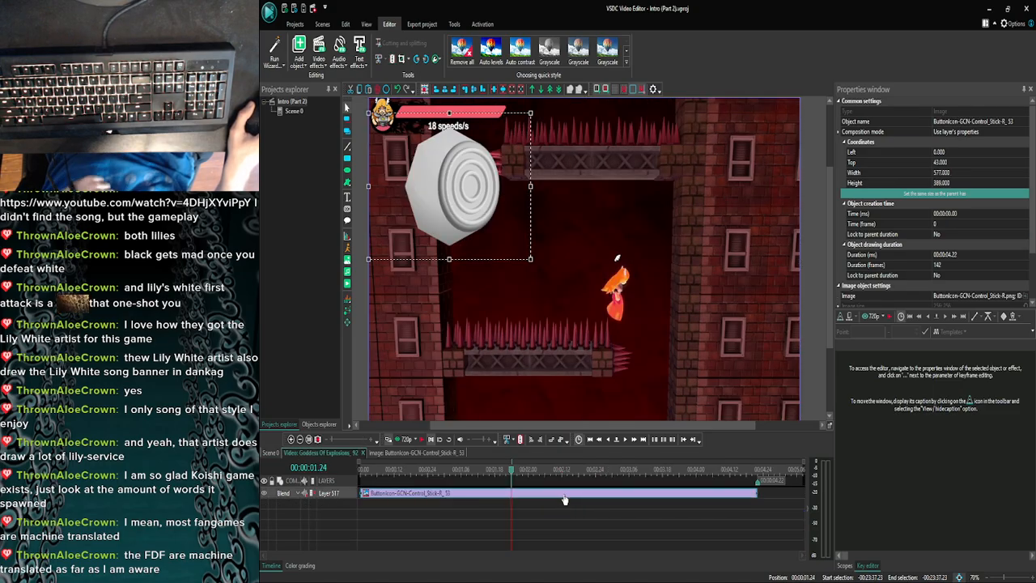
- Return to Scene 0 and examine the overlays around the start of Goddess Of Explosions_94
click(271, 454)
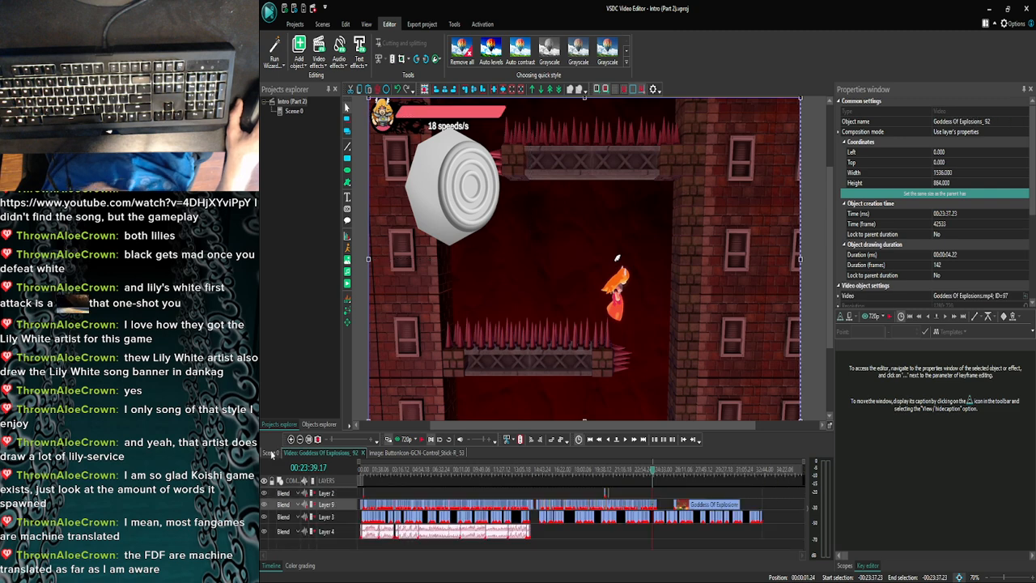
click(291, 439)
click(291, 439)
click(291, 440)
click(291, 439)
click(291, 439)
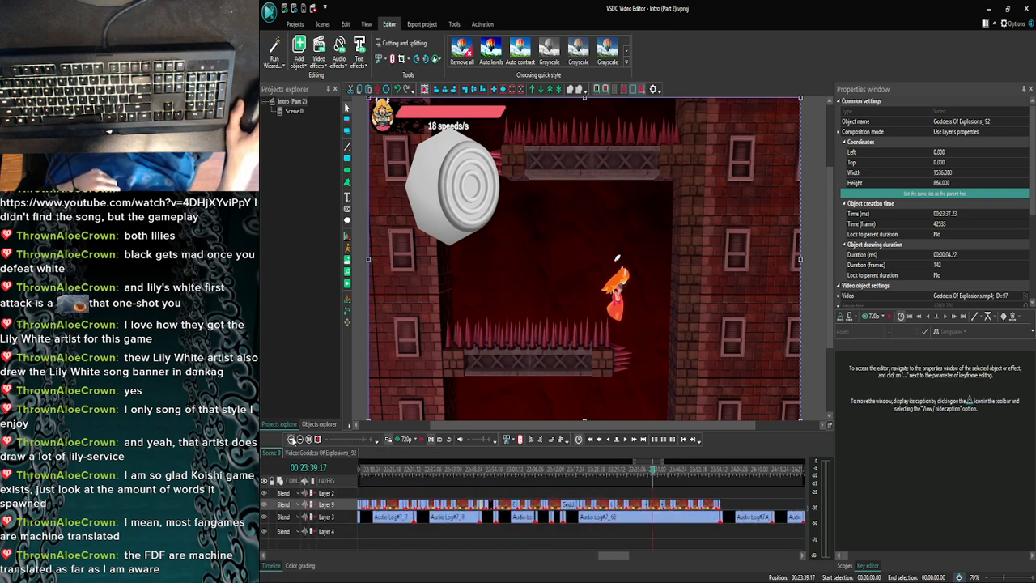
click(292, 440)
drag(613, 557, 617, 557)
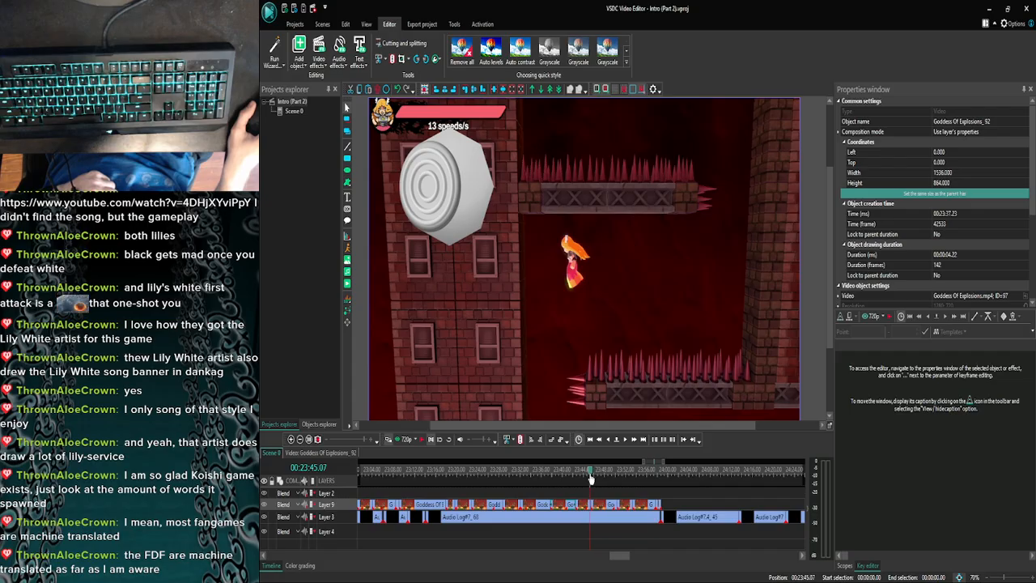
click(291, 439)
click(291, 439)
click(292, 440)
click(292, 439)
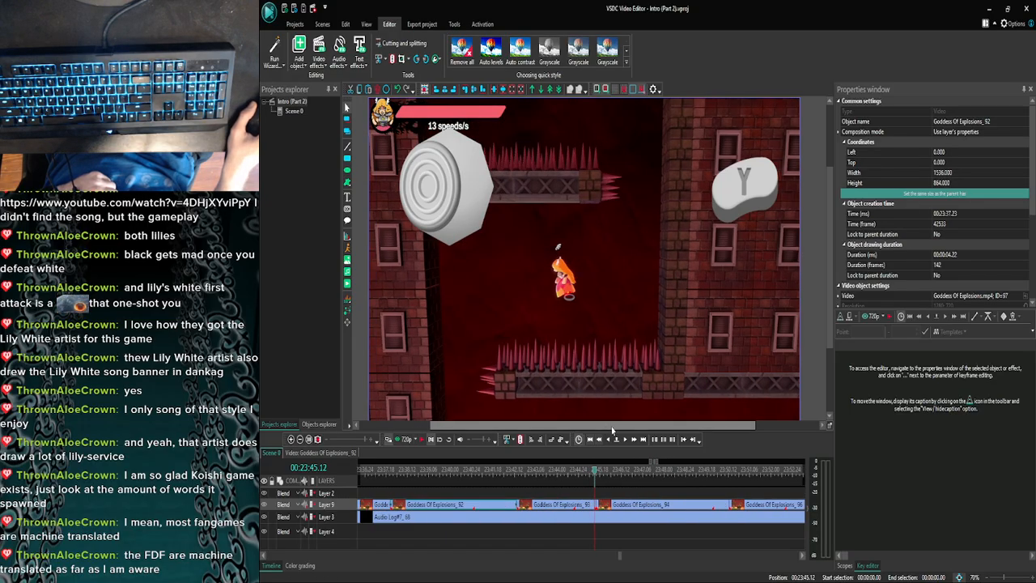
click(624, 440)
click(625, 440)
click(625, 440)
click(624, 440)
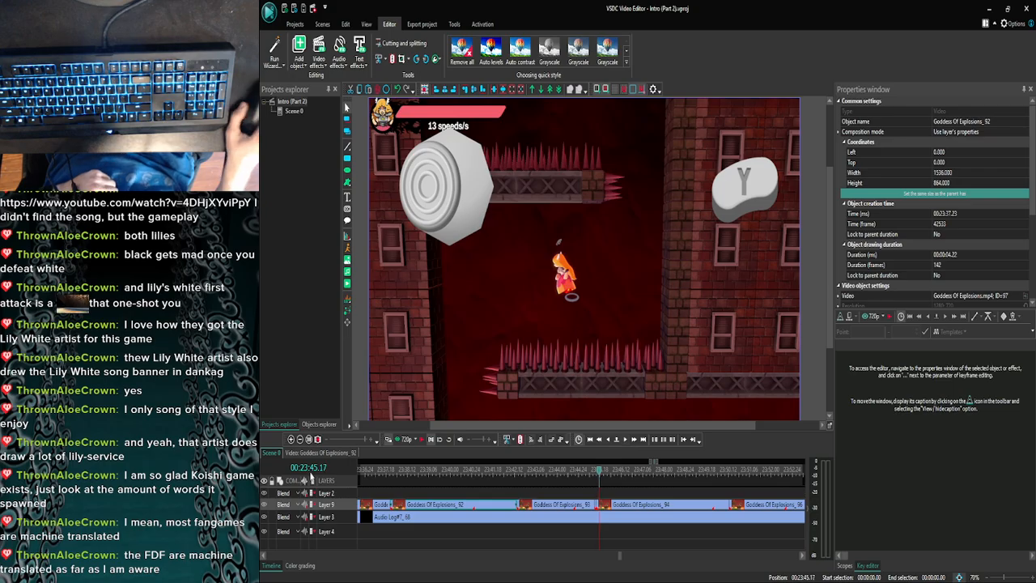
click(301, 440)
click(301, 441)
click(301, 440)
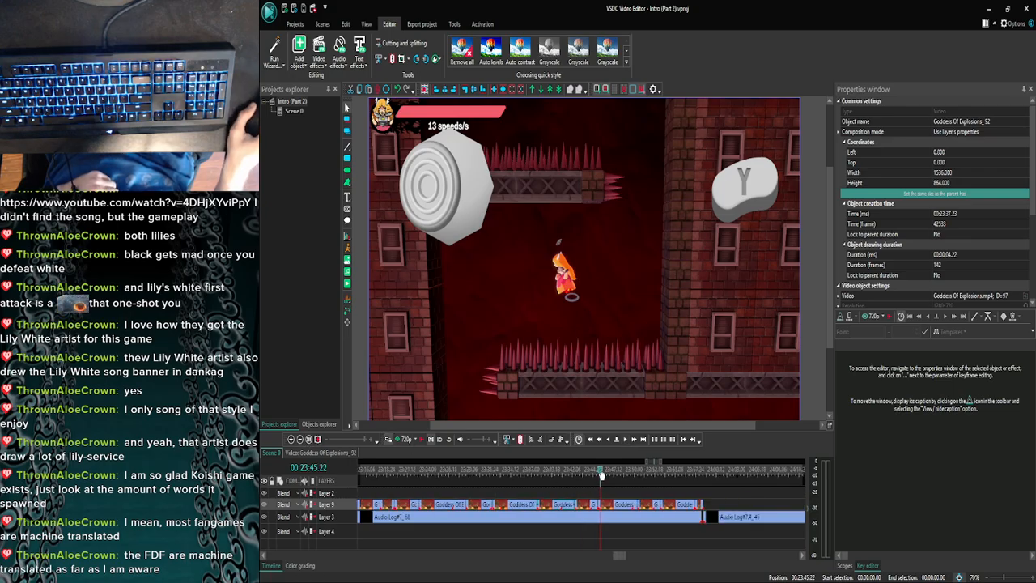
- Paste the right control stick overlay at the start of the clip right after Goddess Of Explosions_94 and trim it to 00:00:02.27
double_click(650, 501)
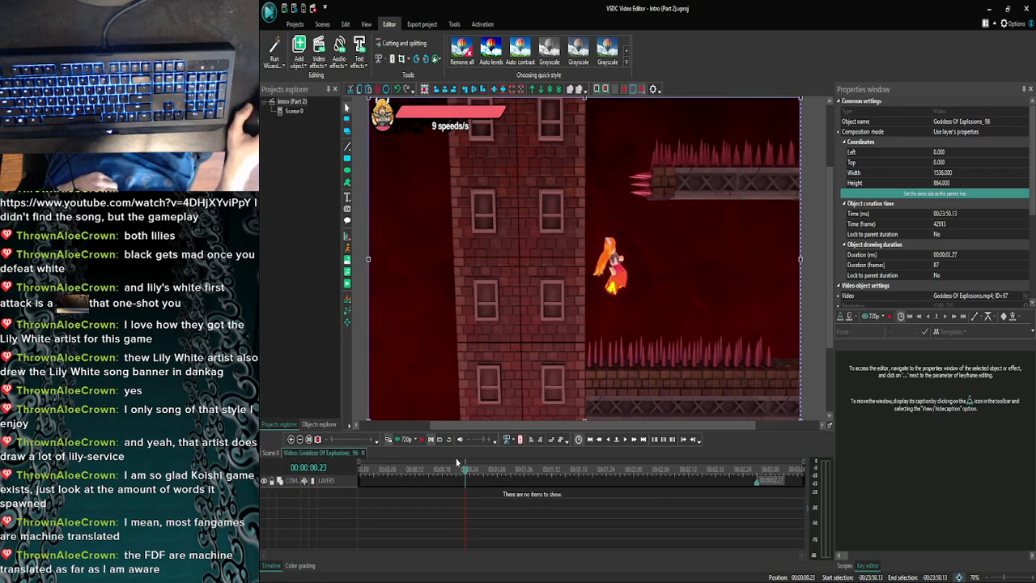
drag(401, 478, 339, 474)
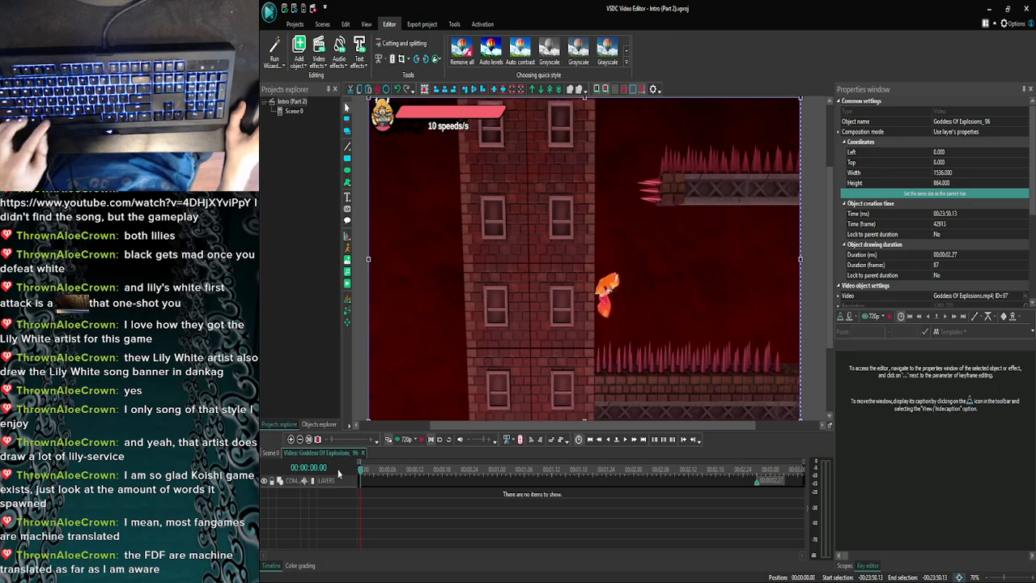
key(ctrl+v)
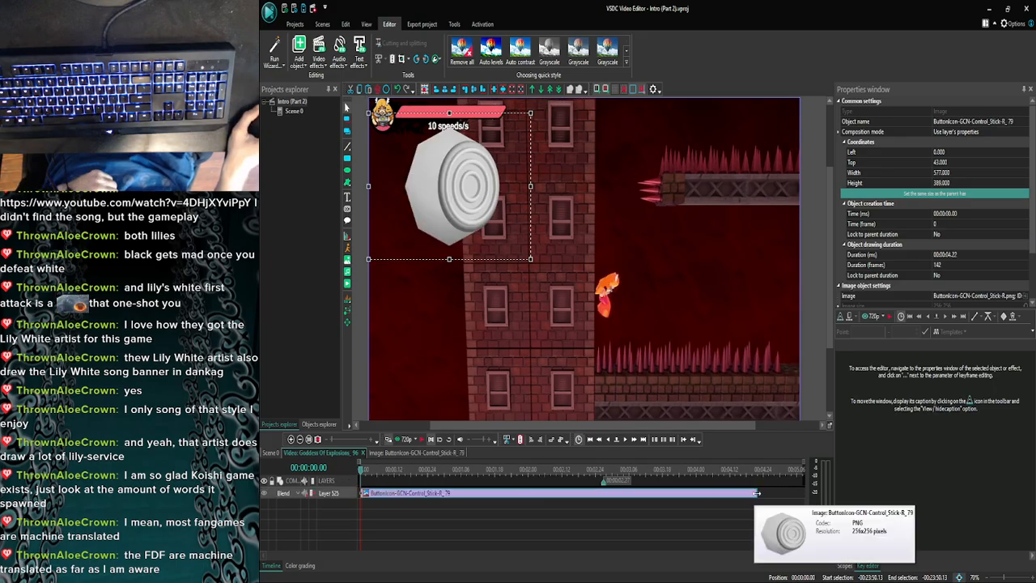
mouse_move(759, 492)
mouse_down()
mouse_move(598, 479)
mouse_move(804, 491)
mouse_move(742, 500)
mouse_move(757, 492)
mouse_up()
click(695, 503)
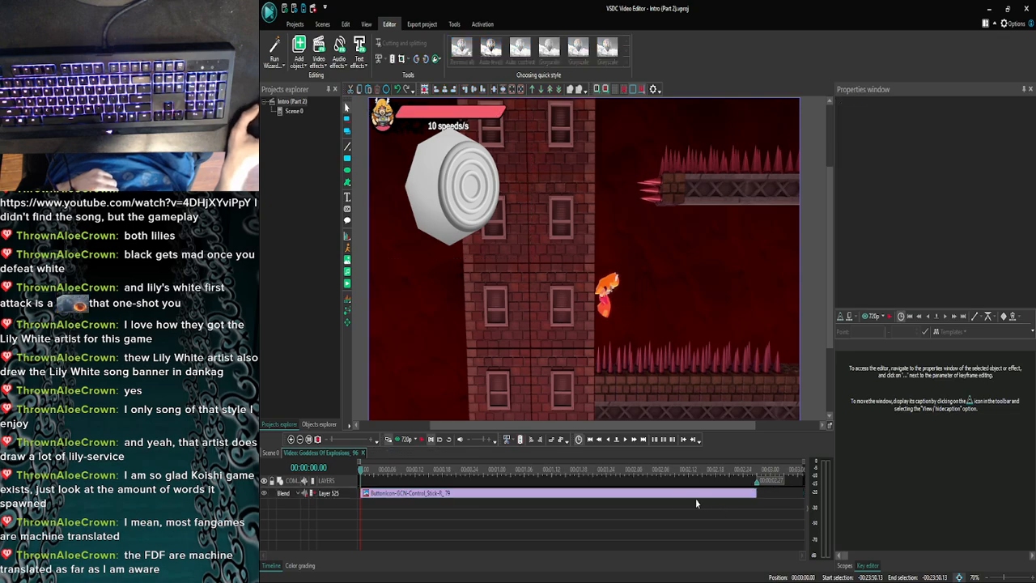
- Add a "Clutch" text overlay about 535 by 306 pixels at the start of the clip, around the falling character
click(624, 442)
click(623, 442)
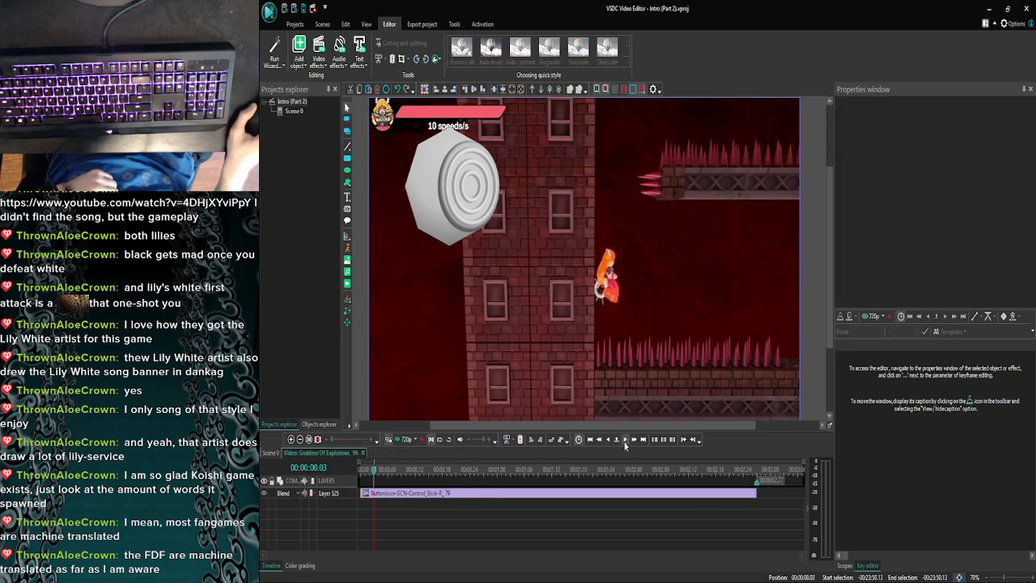
click(624, 442)
click(624, 441)
click(623, 442)
click(623, 442)
click(624, 442)
click(624, 442)
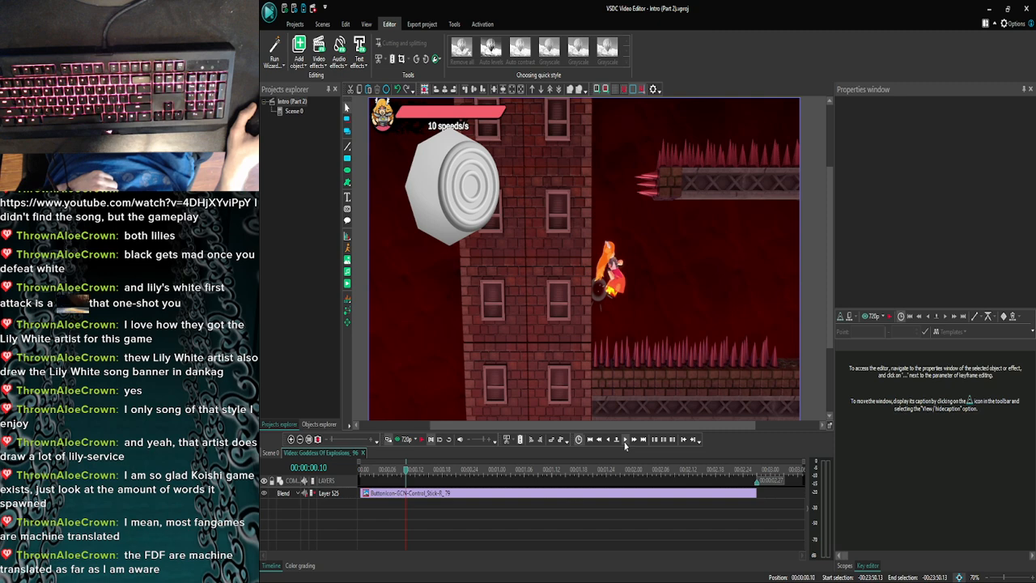
drag(386, 476, 295, 473)
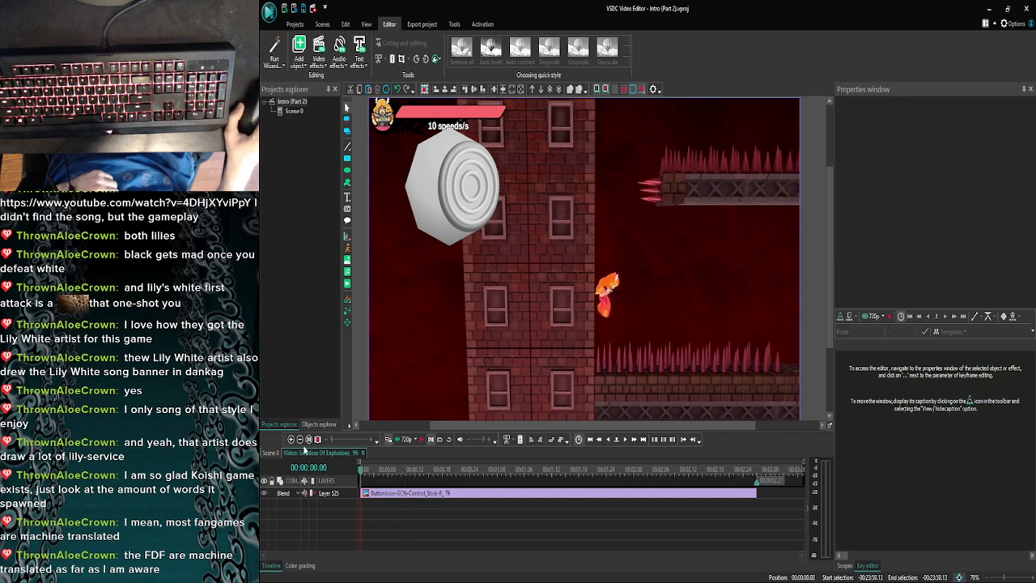
click(347, 197)
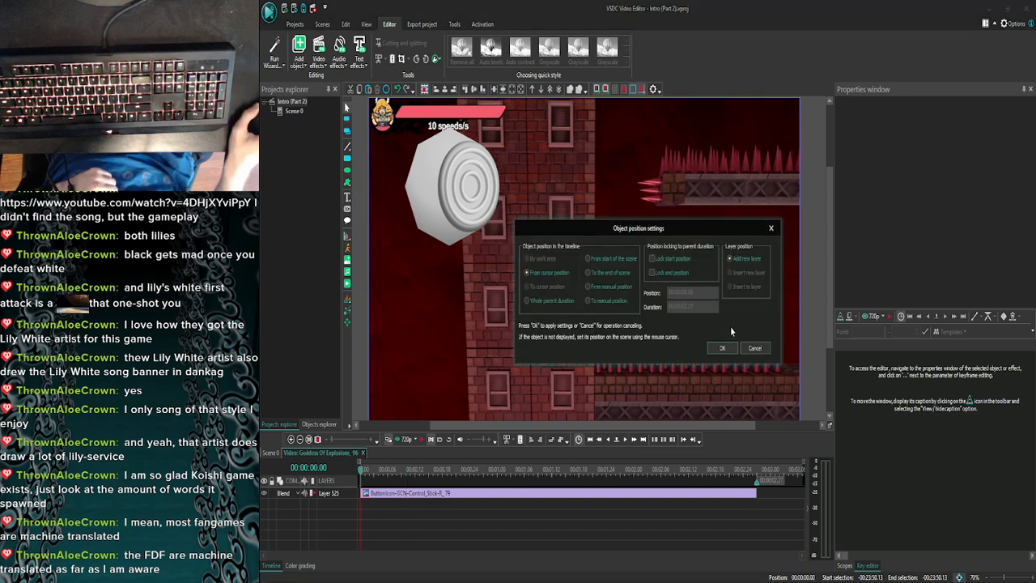
click(723, 348)
drag(506, 220, 653, 334)
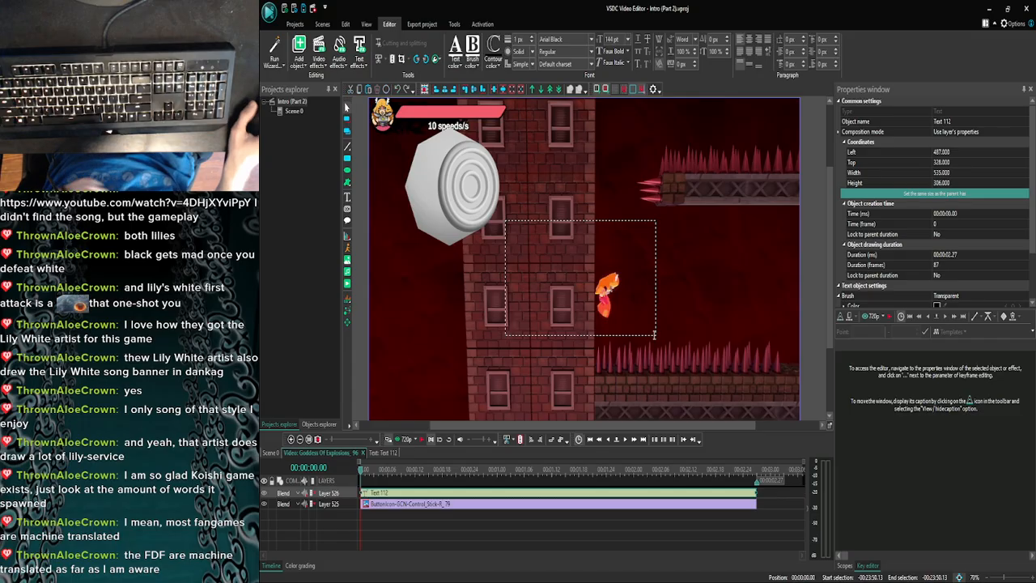
text(Clutch)
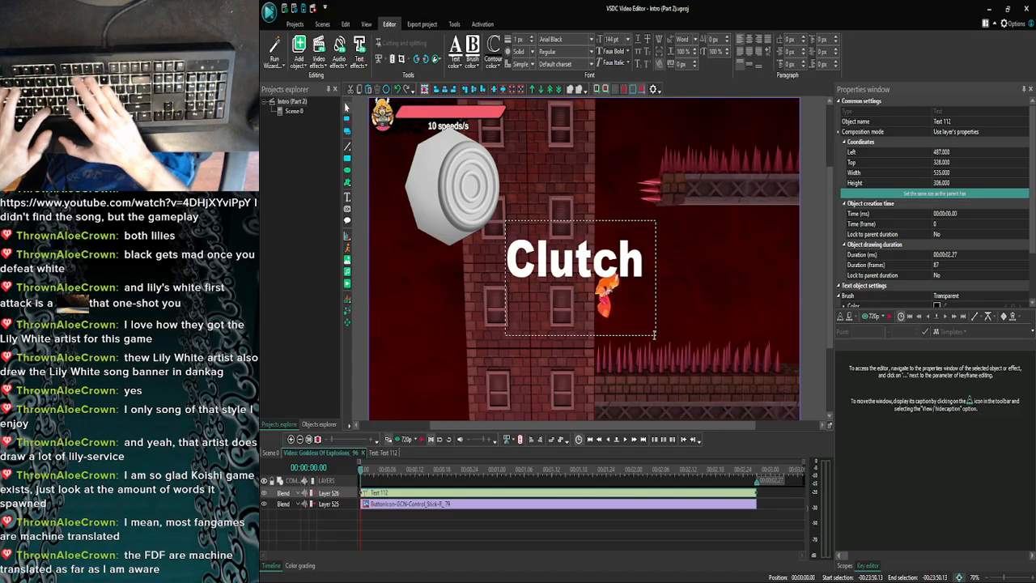
- Shrink the Clutch text overlay's box to about 516 by 197 pixels and move it over the upper spiked ledge, around 992, 138
click(710, 308)
click(642, 309)
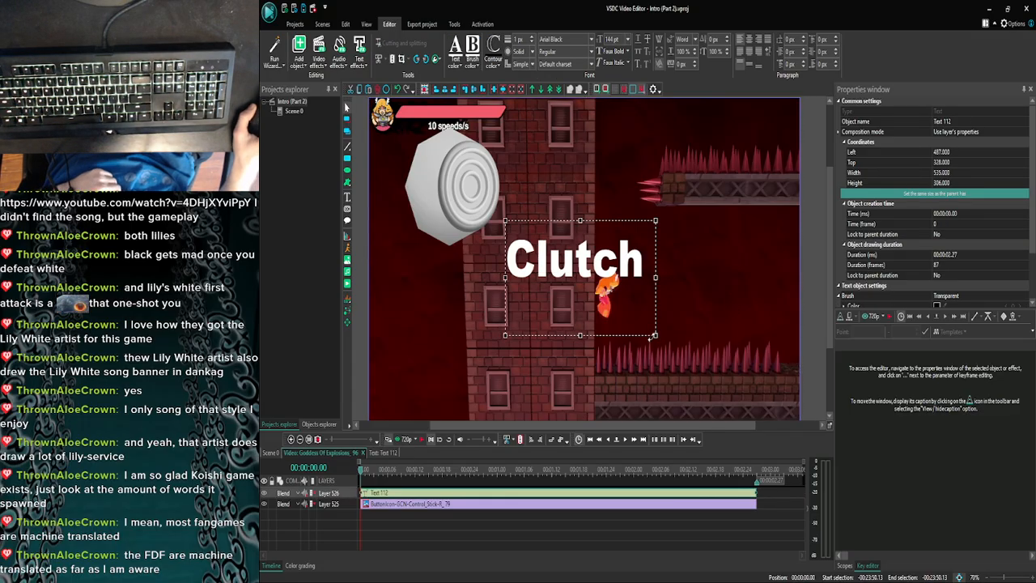
drag(654, 334, 650, 294)
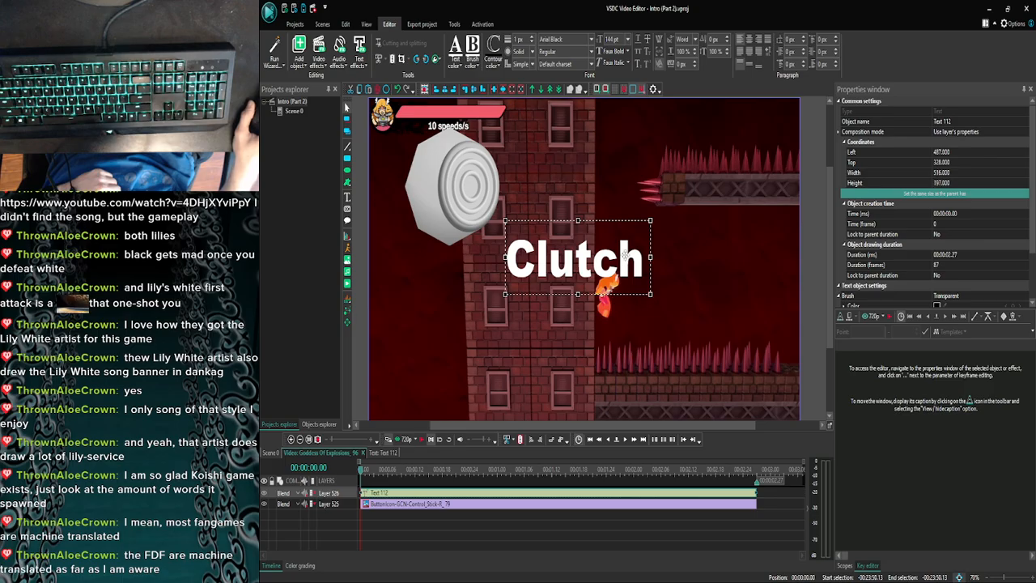
drag(625, 252, 761, 190)
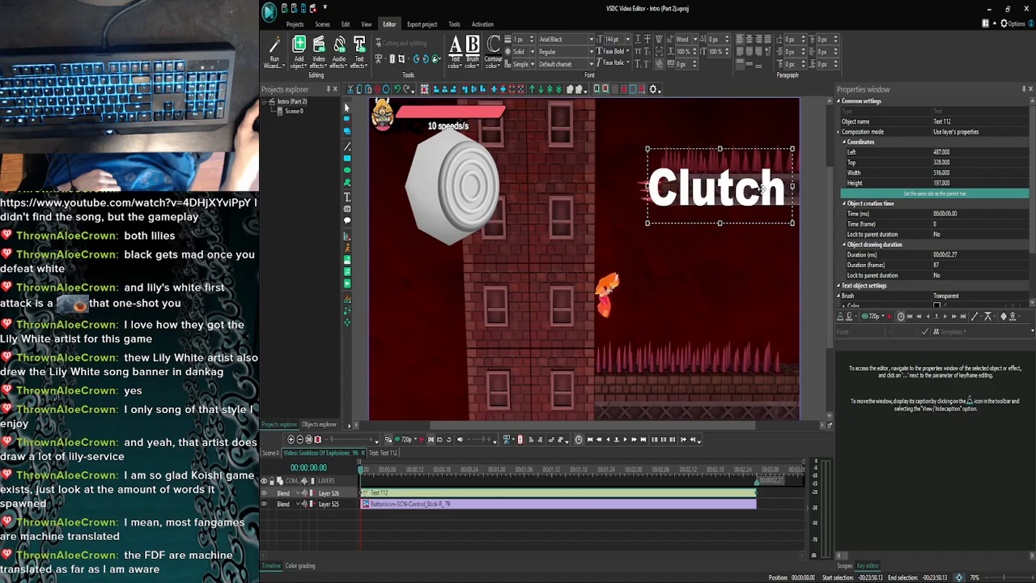
click(737, 279)
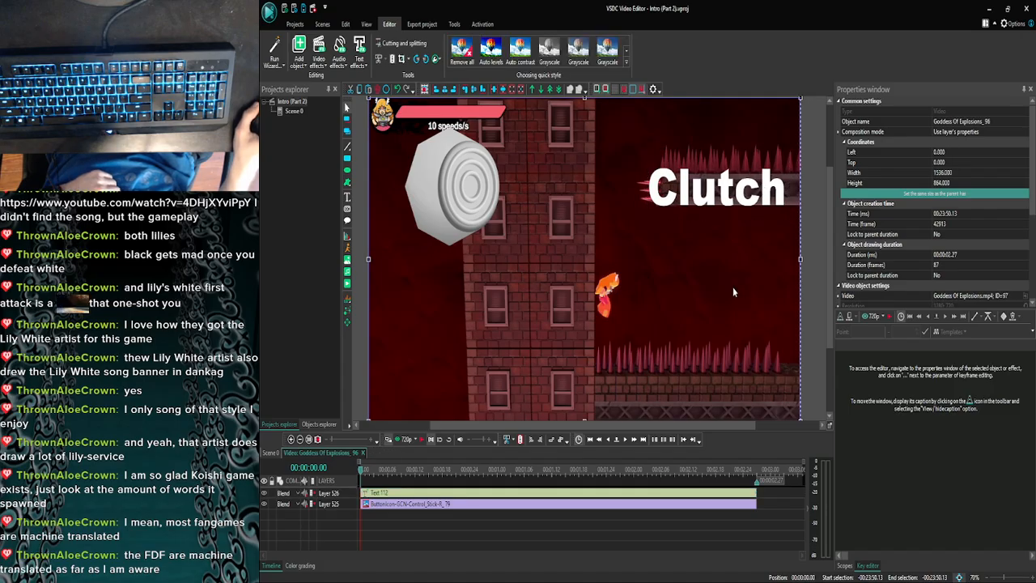
- Step through the opening frames of the clip with the Clutch overlay and locate the matching moment in Scene 0
click(623, 441)
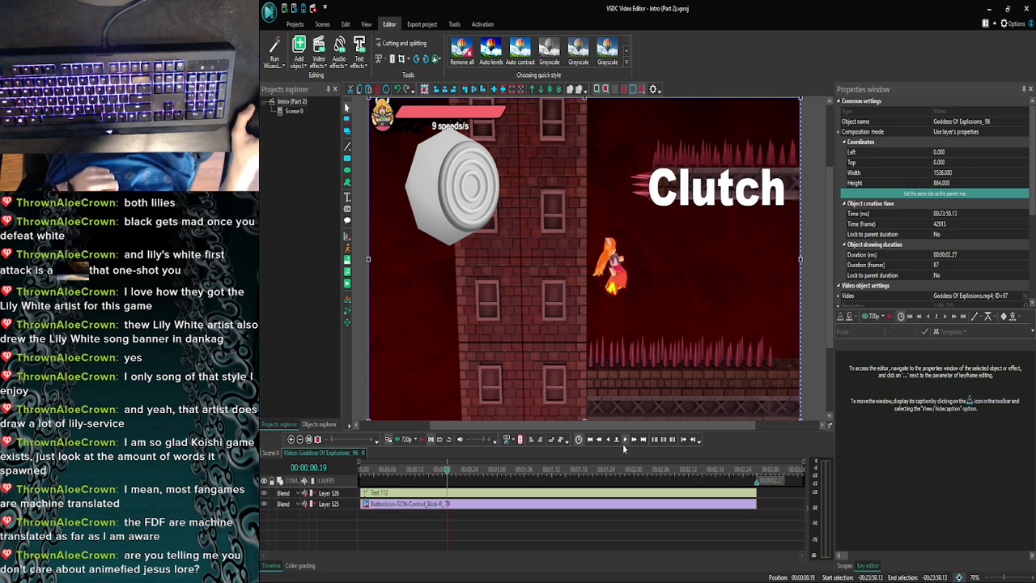
click(623, 442)
click(623, 444)
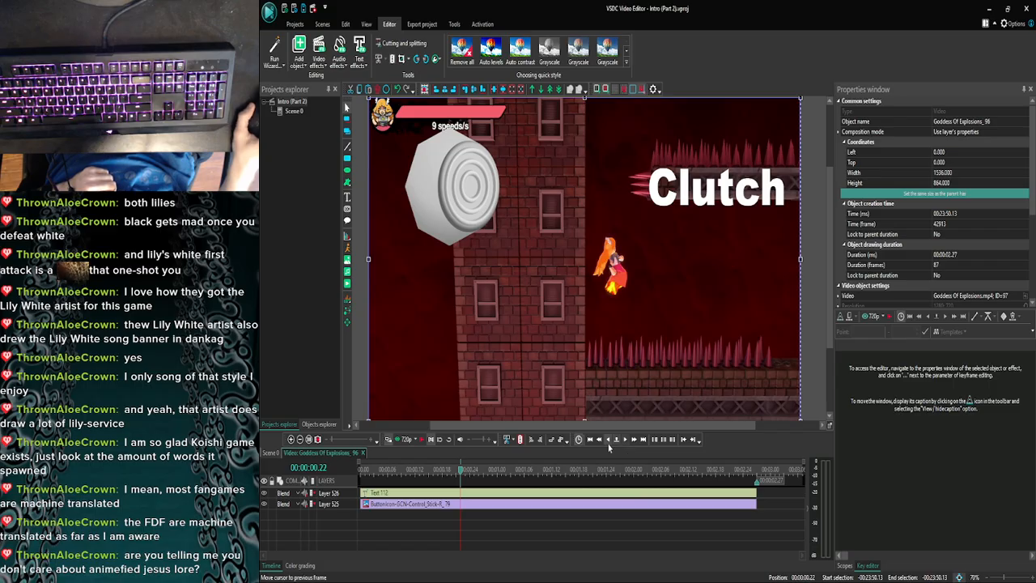
click(607, 442)
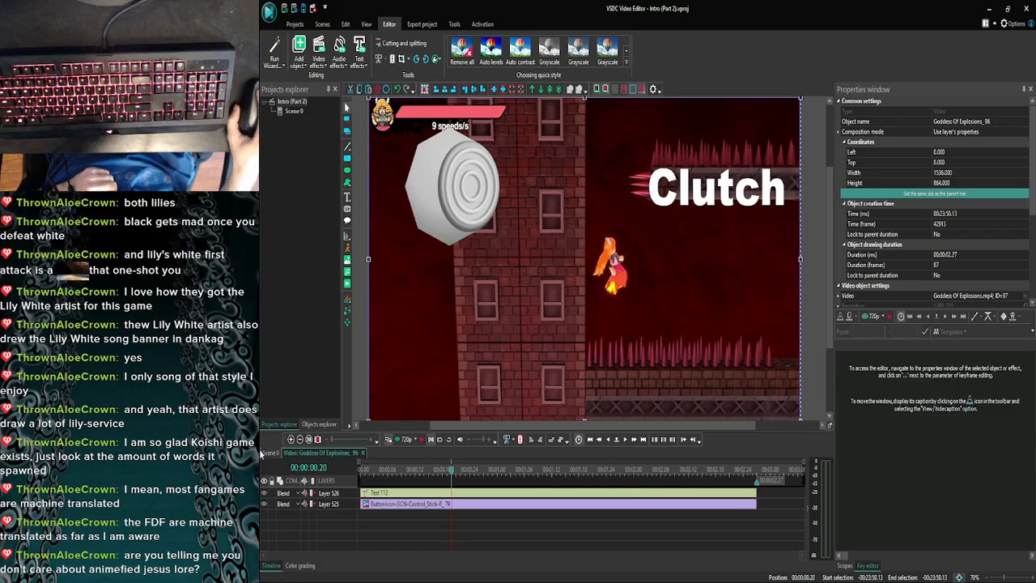
click(291, 439)
click(291, 439)
click(291, 439)
click(291, 439)
click(291, 439)
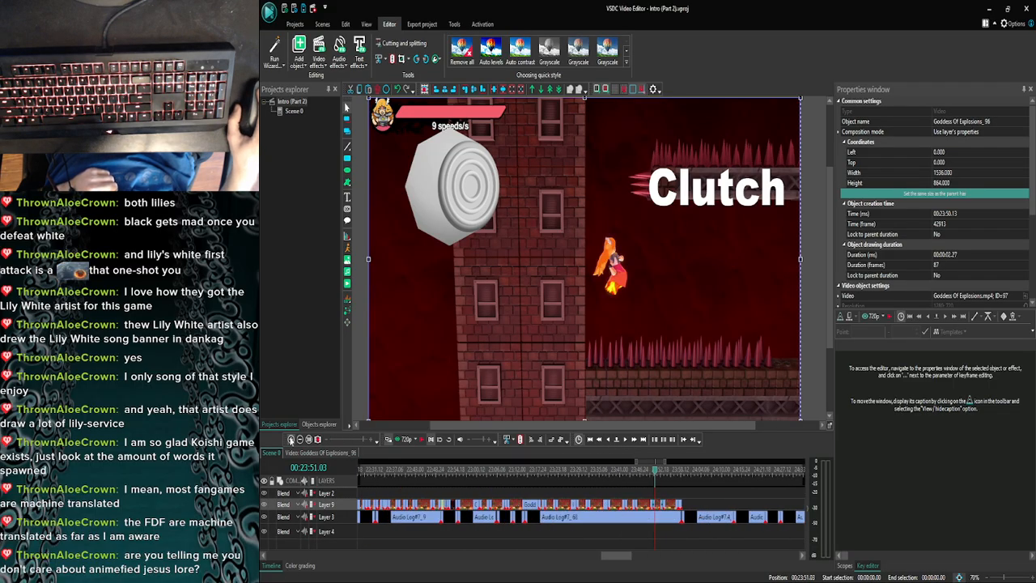
click(291, 439)
click(291, 439)
click(291, 439)
click(291, 439)
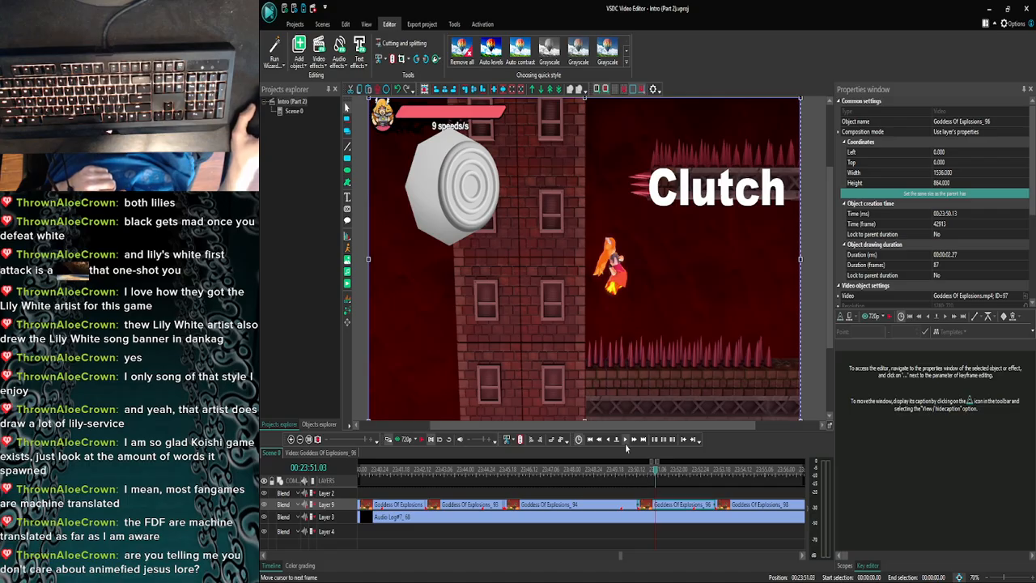
- Find the frame at 00:23:51.09 in Scene 0, reopen the clip and trim the Clutch text to end at 00:00:00.26
click(624, 441)
click(625, 441)
click(624, 441)
click(624, 441)
click(625, 441)
click(625, 441)
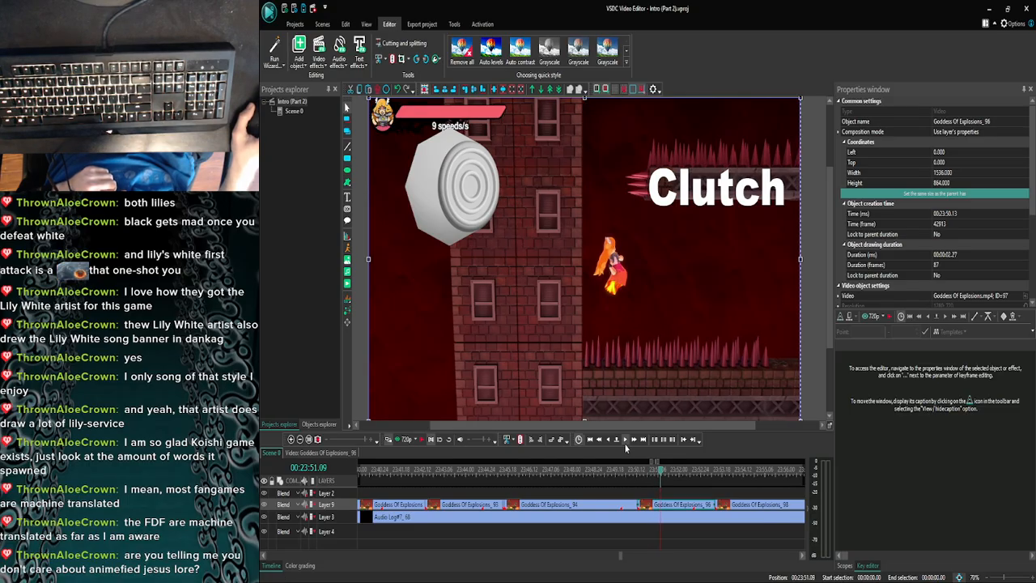
double_click(682, 503)
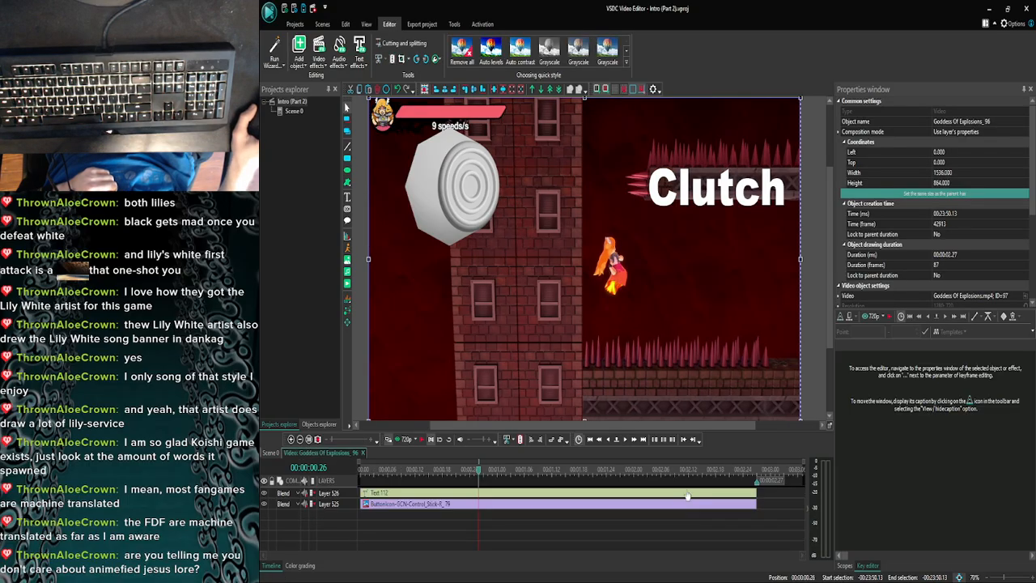
click(690, 496)
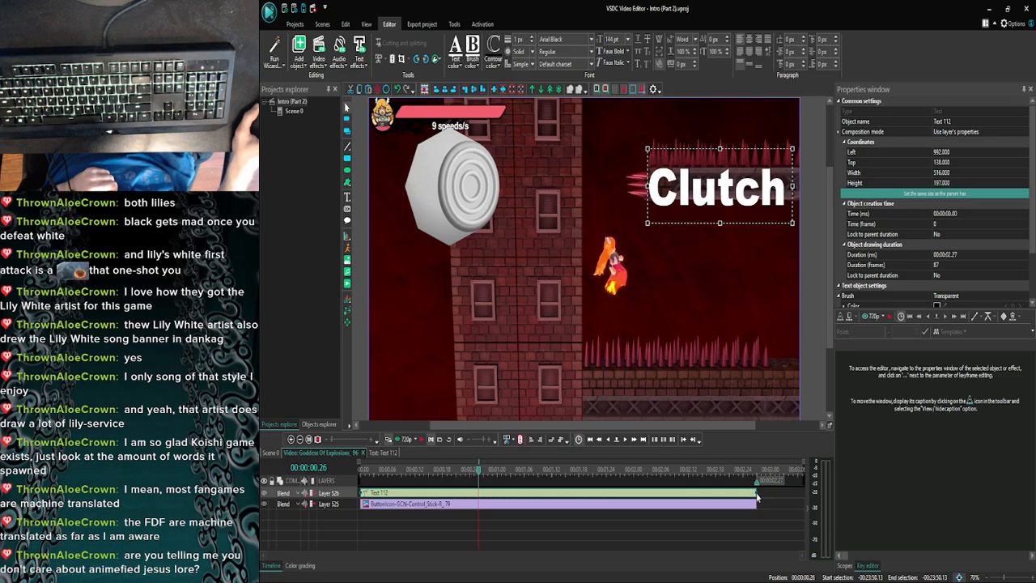
drag(757, 492, 510, 492)
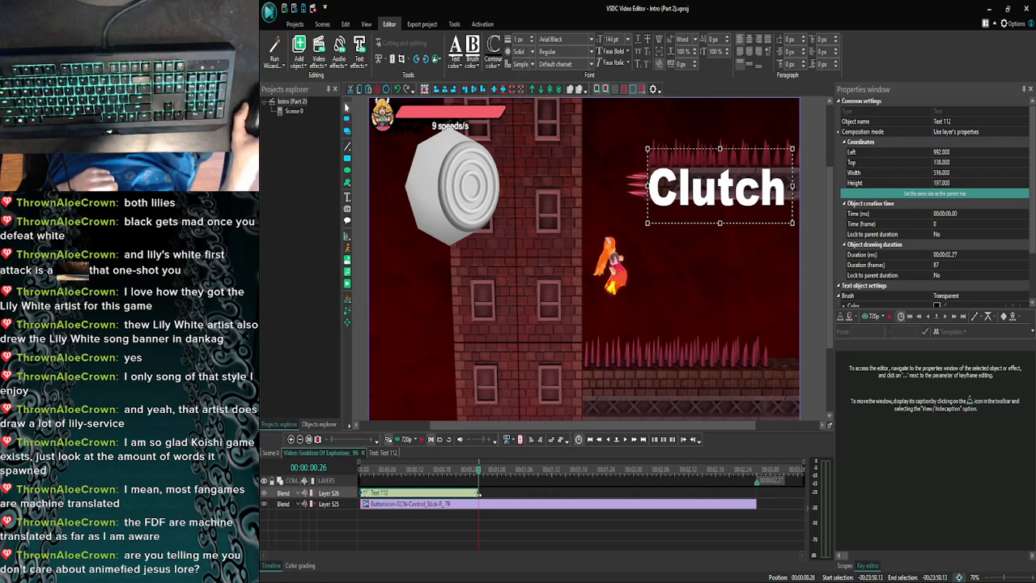
- Examine the remaining frames of the clip, its video settings and its end around 00:23:53.13 in Scene 0
click(622, 439)
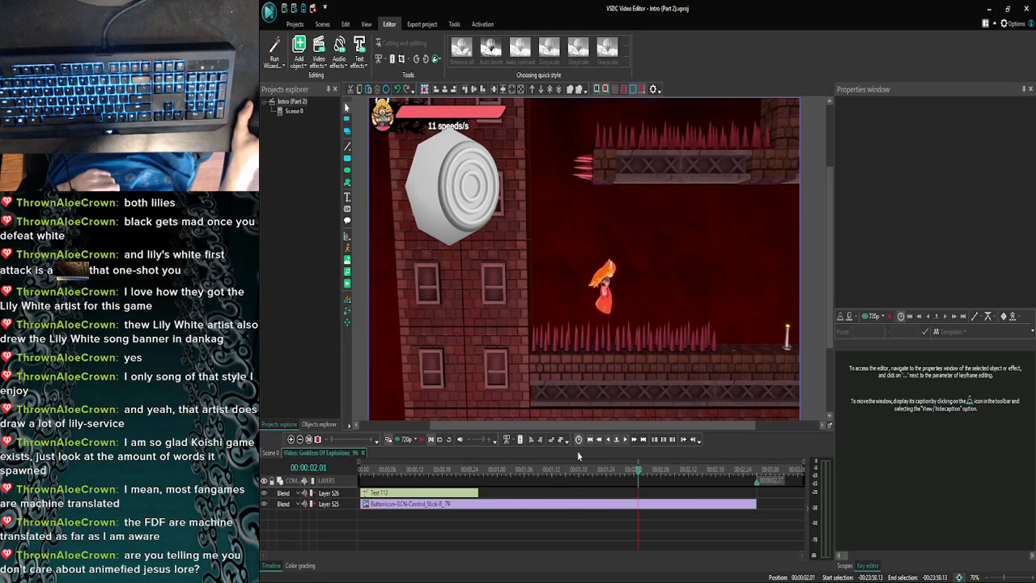
click(271, 453)
click(290, 440)
click(291, 441)
click(290, 440)
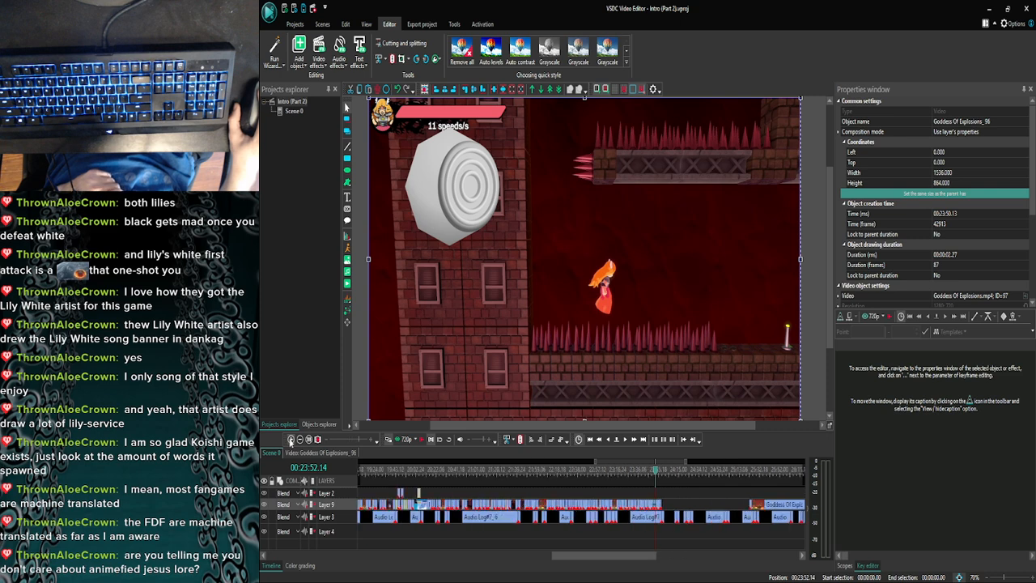
click(290, 440)
click(290, 440)
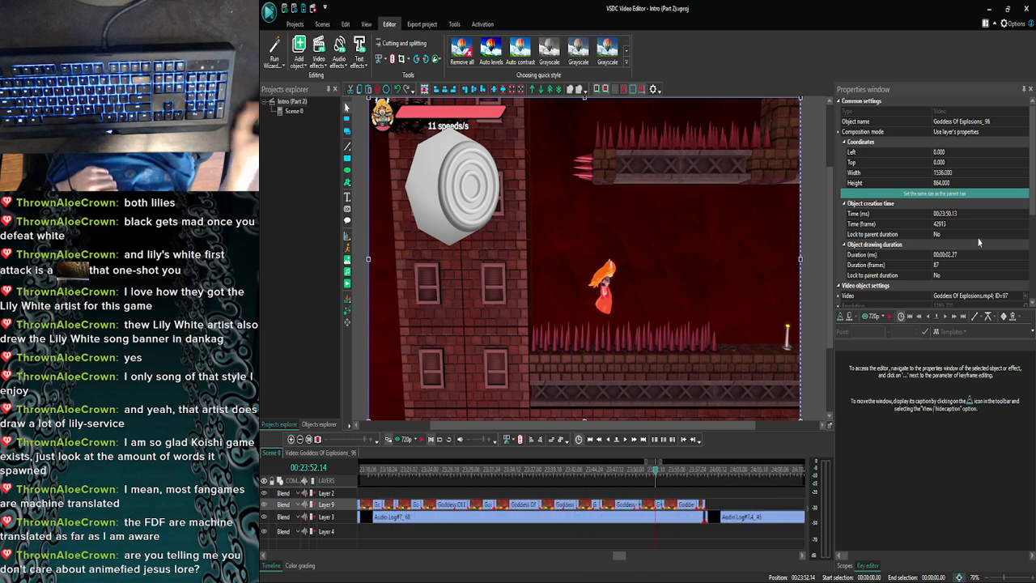
scroll(931, 203, down, 3)
scroll(930, 203, down, 1)
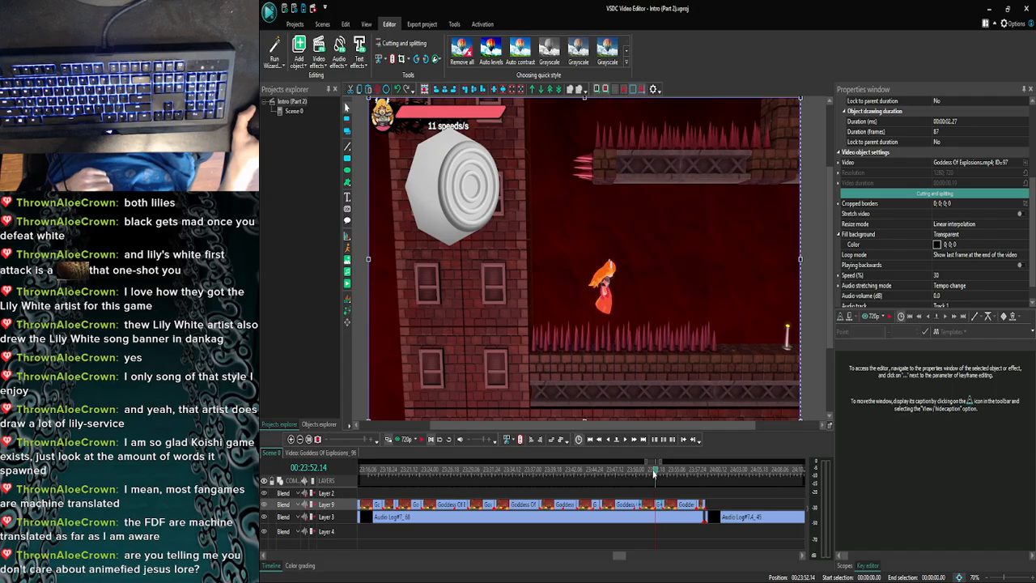
click(624, 441)
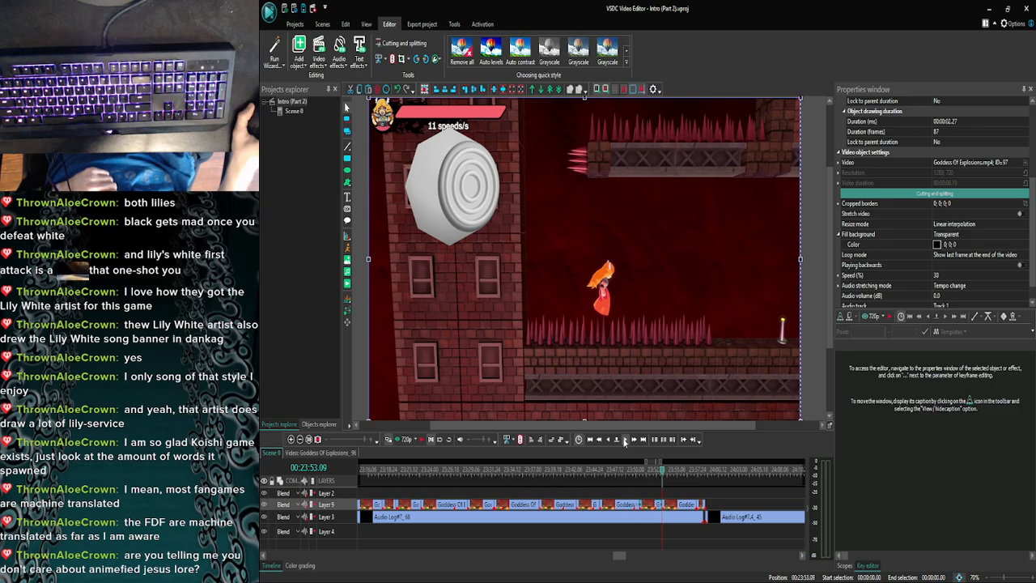
click(624, 440)
click(624, 440)
click(624, 441)
click(623, 440)
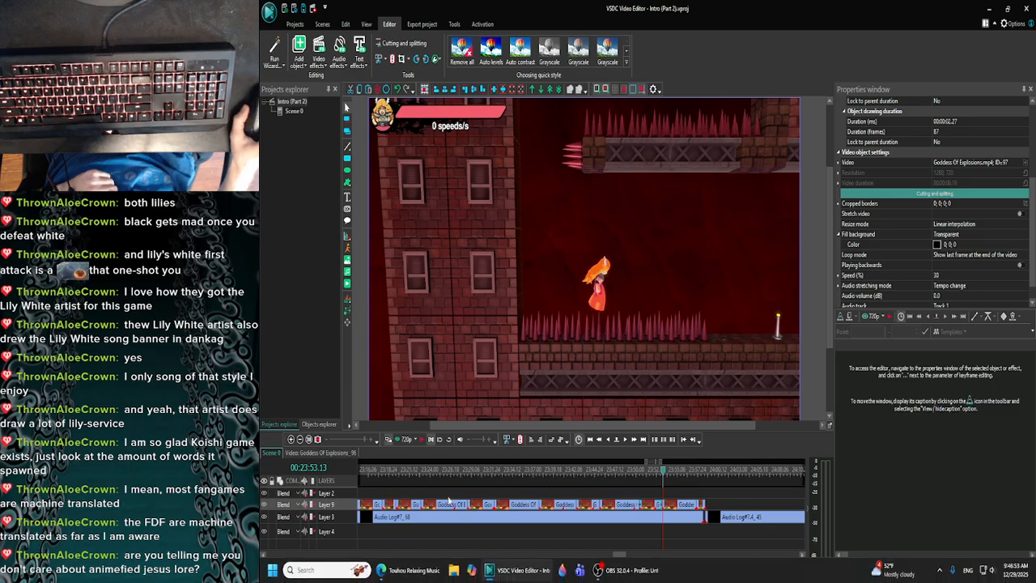
- Scrub back through Scene 0 to the earlier clips around 00:19:59
click(301, 440)
click(301, 440)
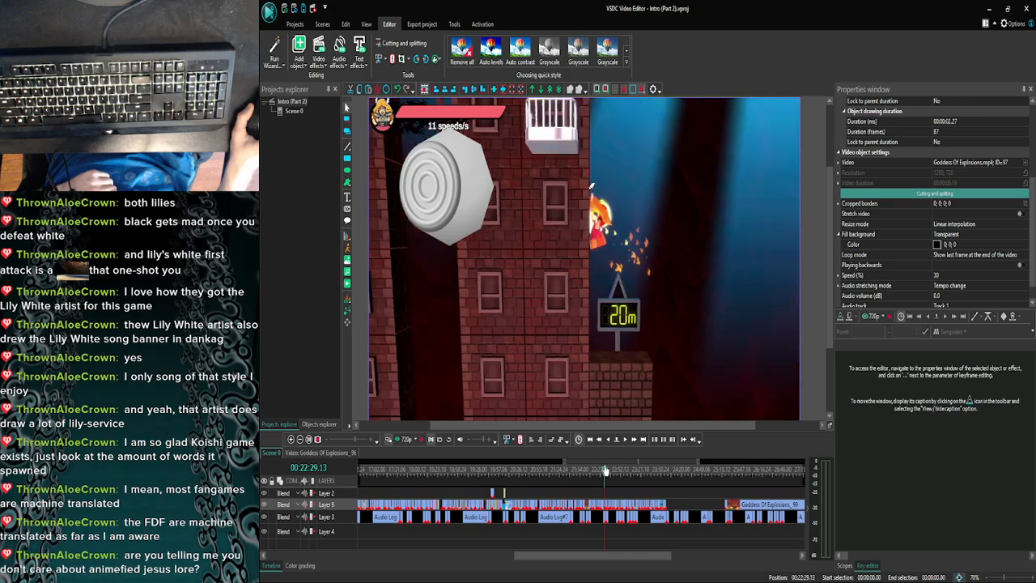
drag(573, 470, 485, 471)
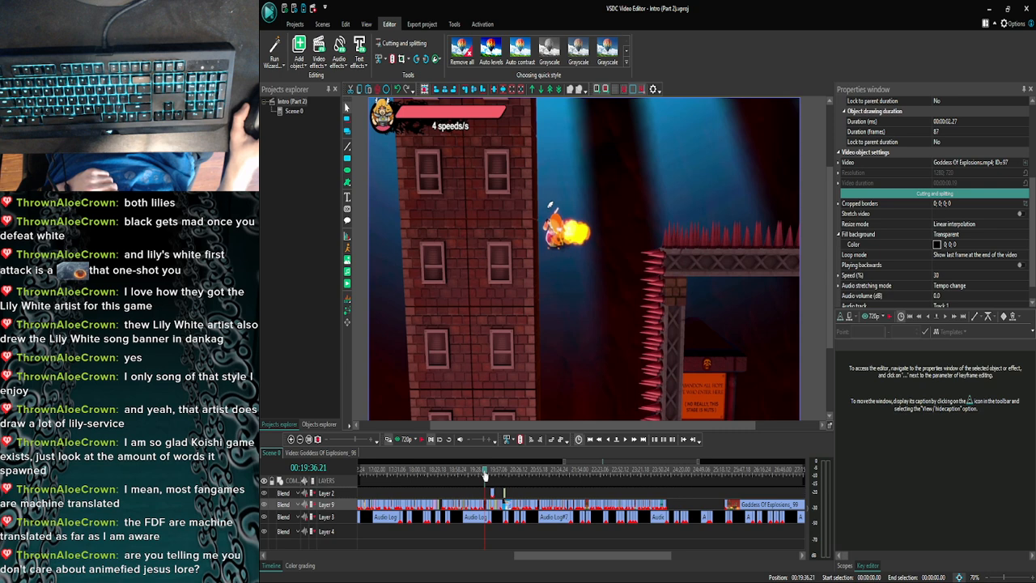
drag(479, 475, 476, 476)
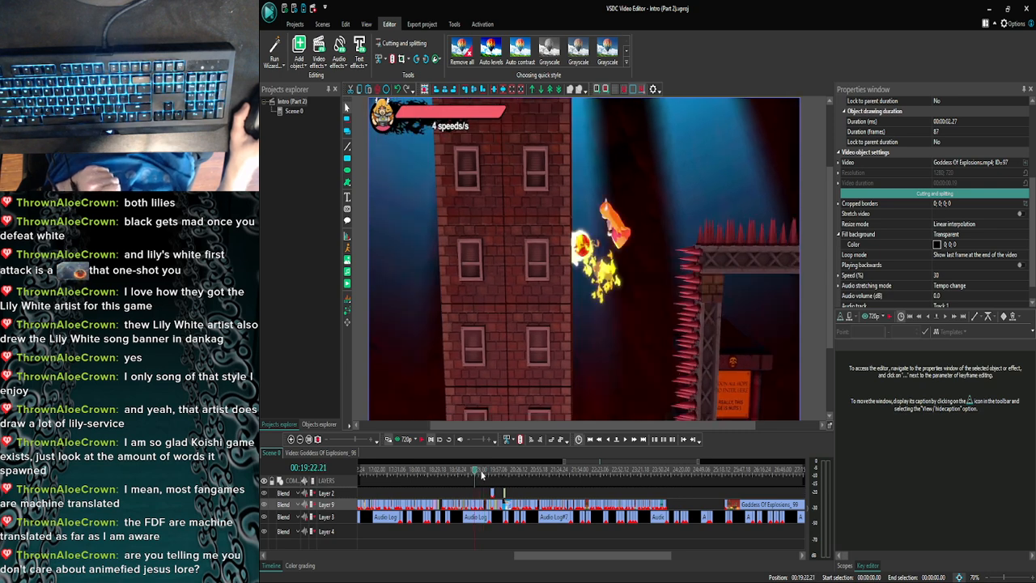
click(476, 476)
drag(498, 475, 503, 475)
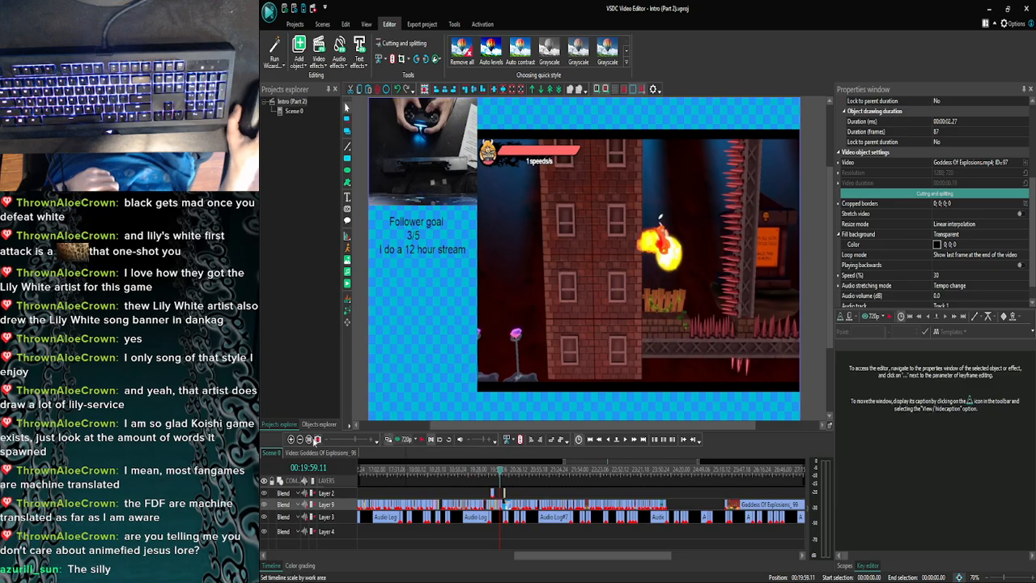
- Preview Scene 0 at 720p from 00:19:57.08, at the "Last thing, I swear!" clip
click(290, 439)
click(290, 440)
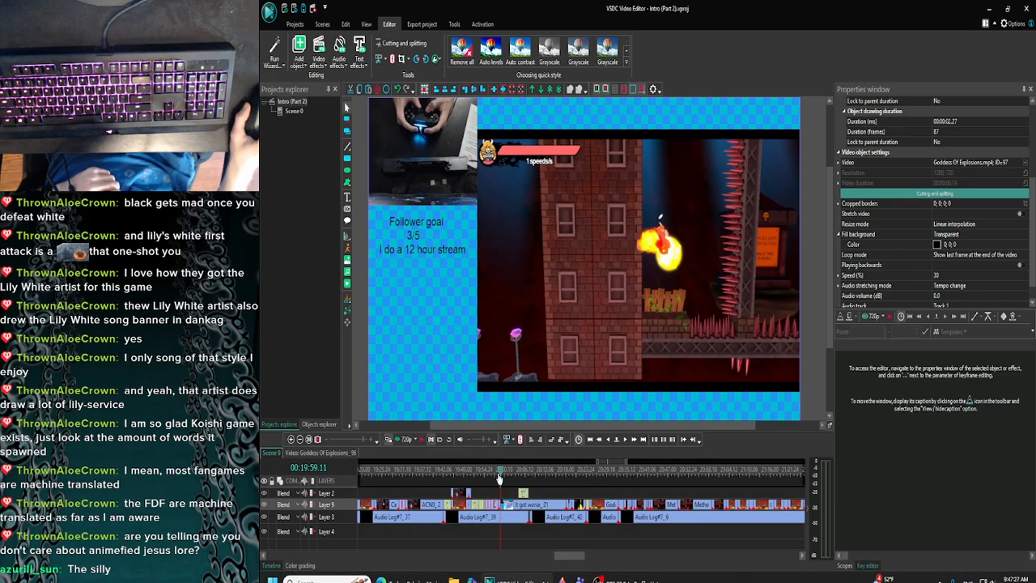
drag(499, 475, 492, 475)
click(389, 438)
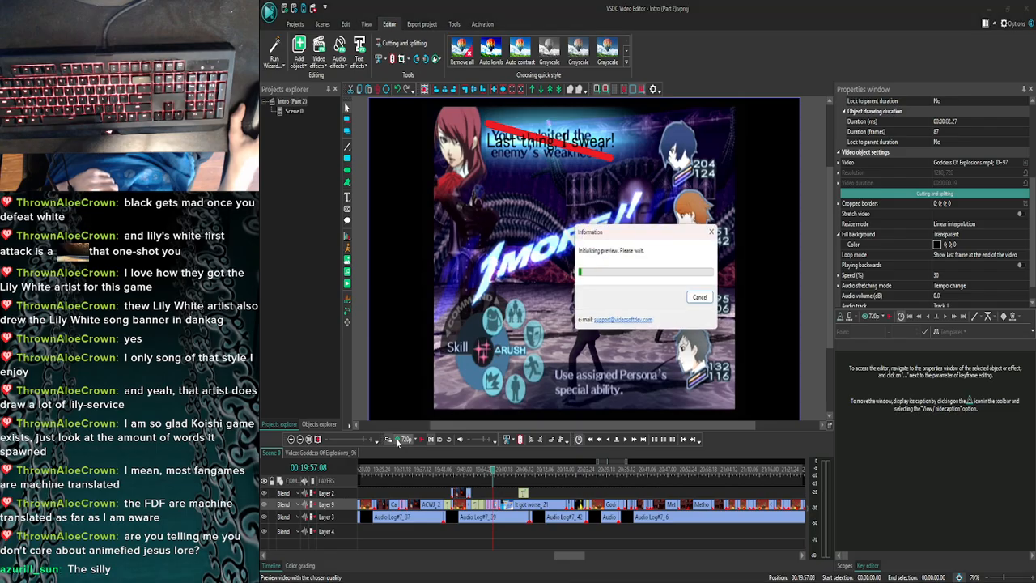
click(879, 106)
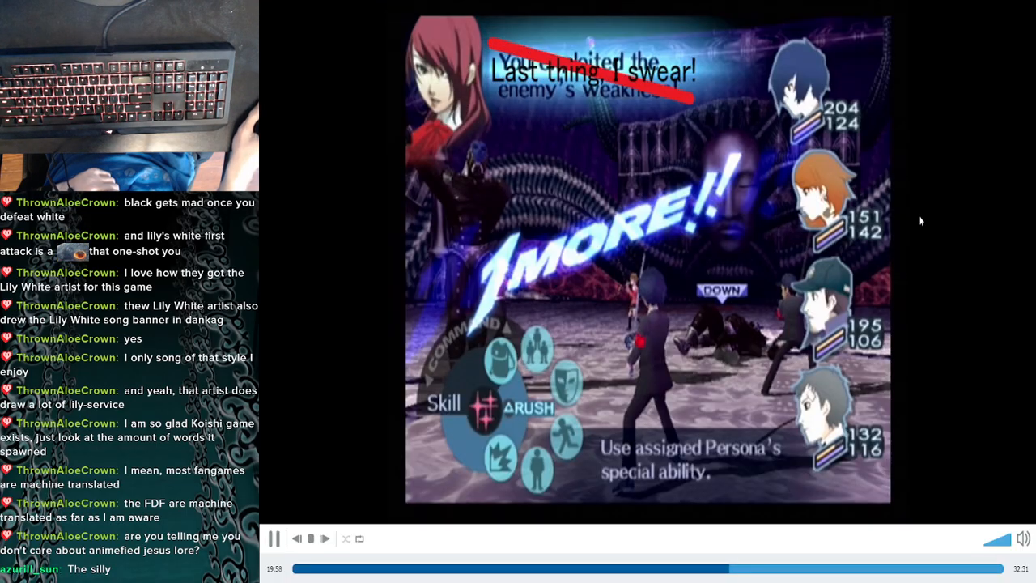
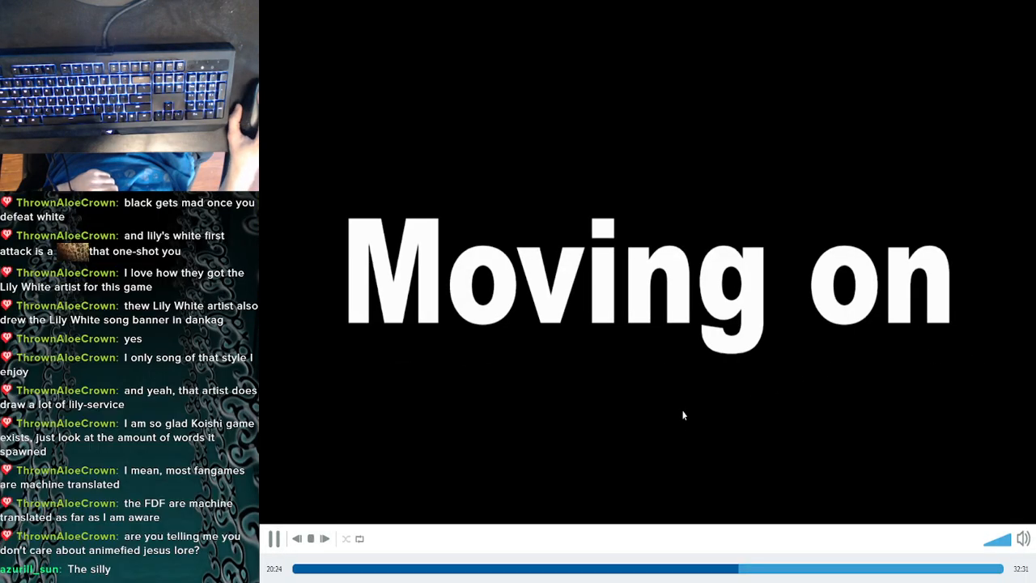
- Close the preview and find the earlier Goddess Of Explosions clip with control stick and B button overlays near 00:18:19 in Scene 0
key(Escape)
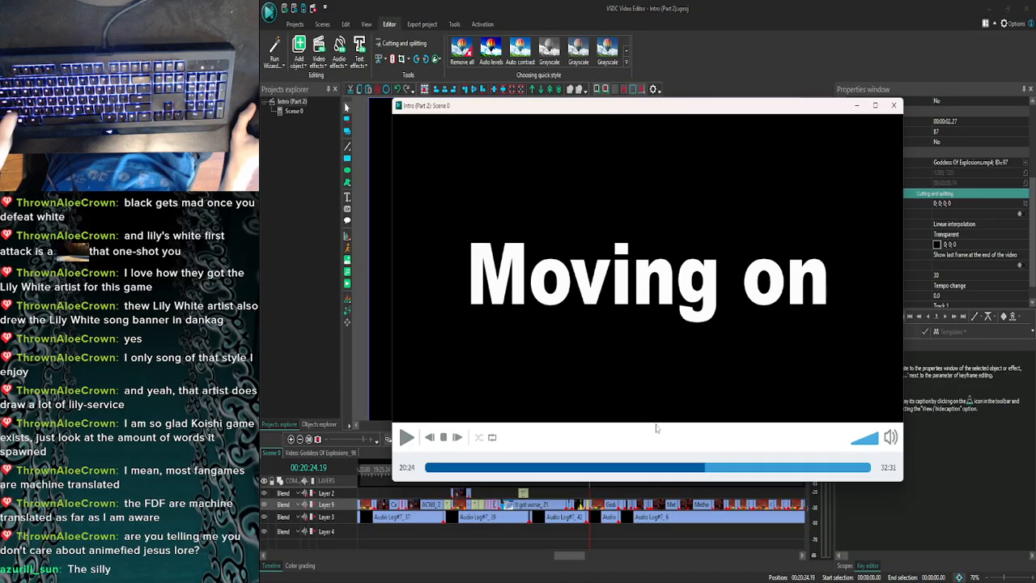
click(893, 105)
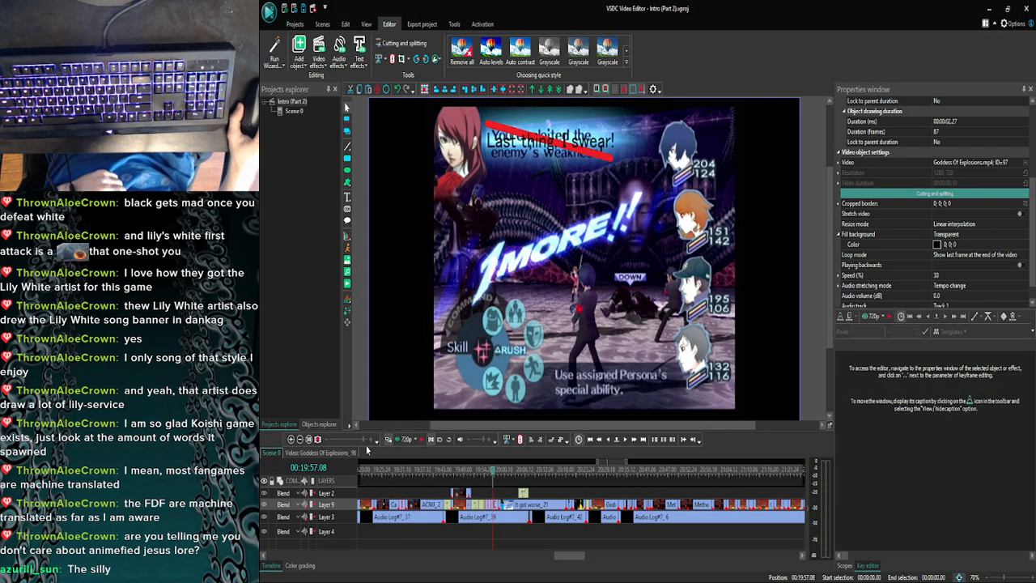
click(301, 438)
click(300, 438)
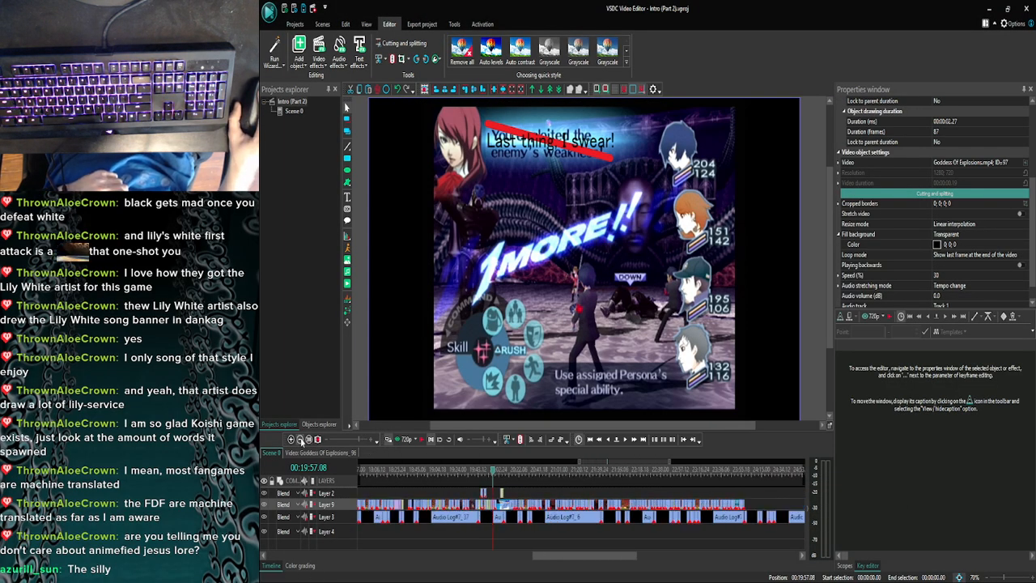
click(300, 438)
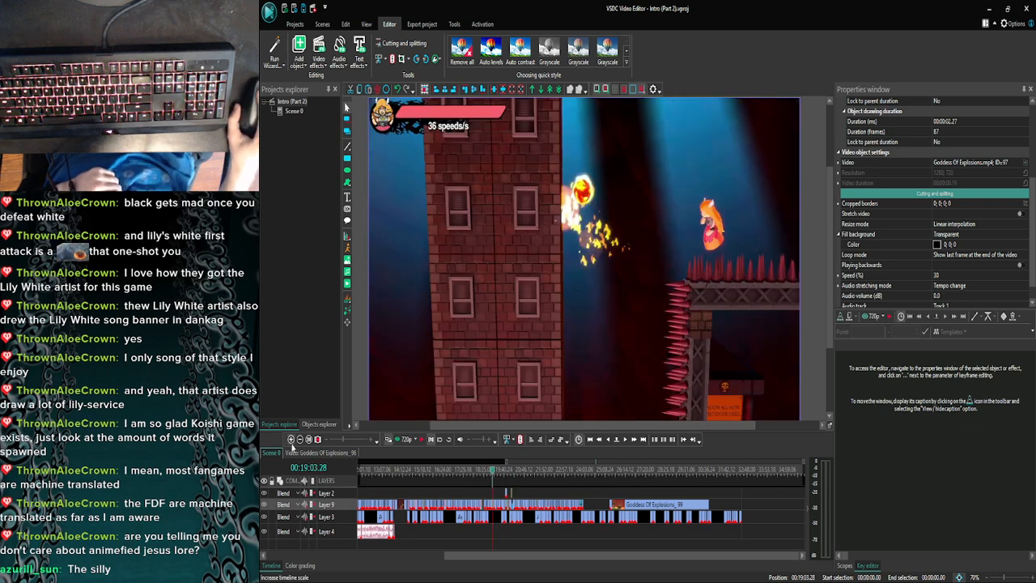
click(291, 439)
click(291, 439)
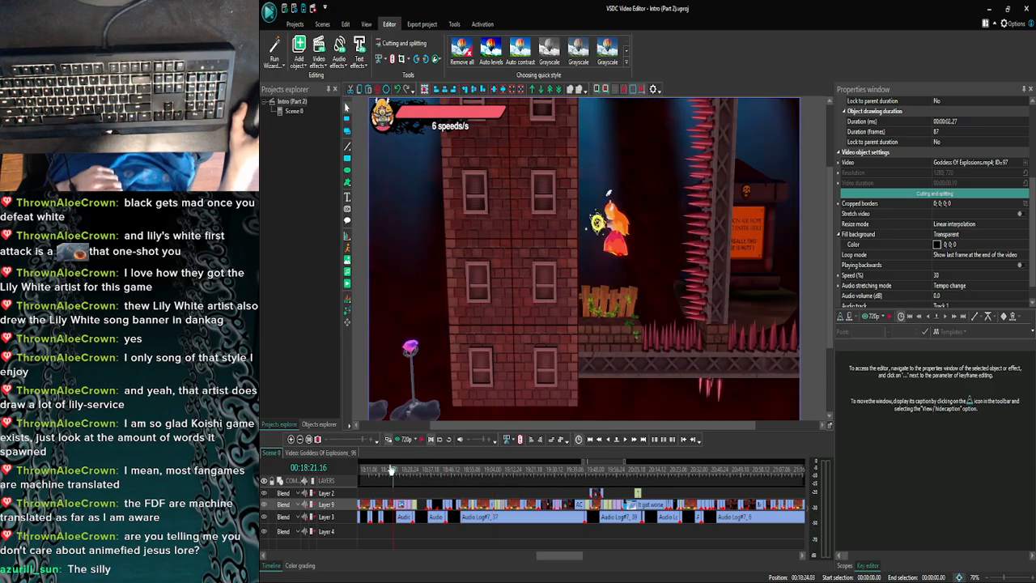
click(369, 474)
drag(560, 557, 550, 566)
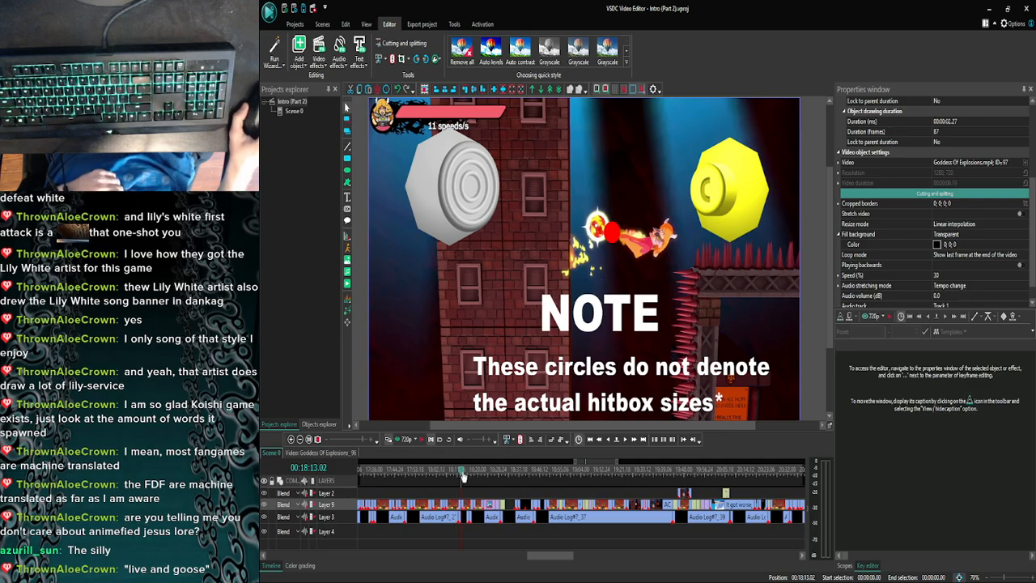
drag(463, 476, 471, 474)
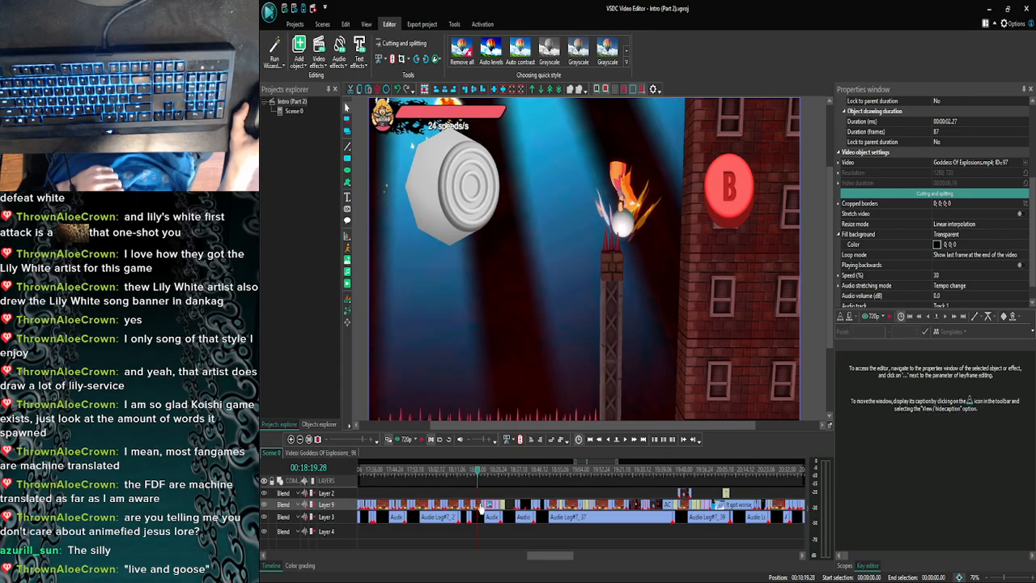
- Open that clip and copy its up-right control stick image together with the B button image
double_click(480, 507)
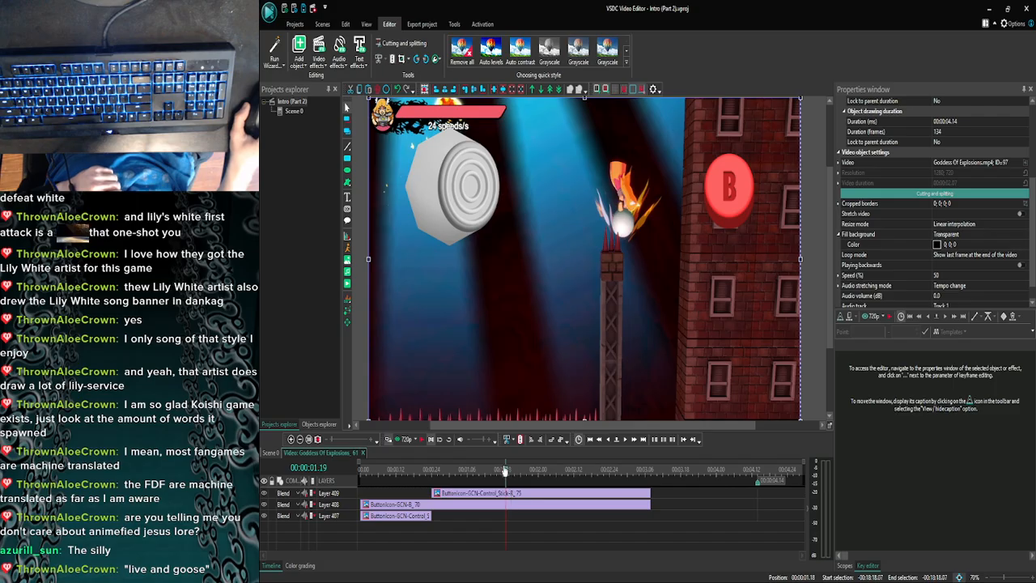
click(422, 515)
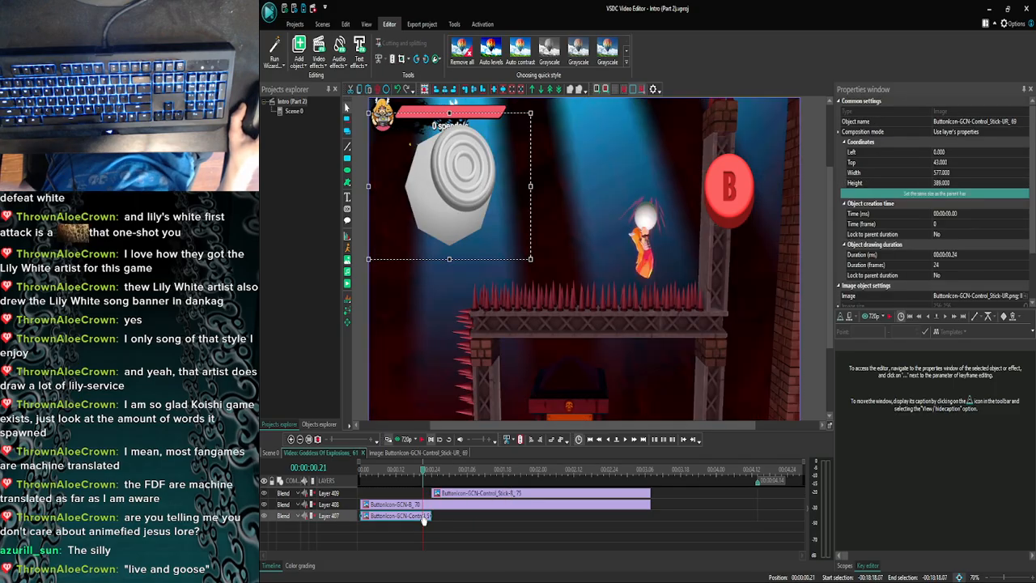
ctrl+click(429, 505)
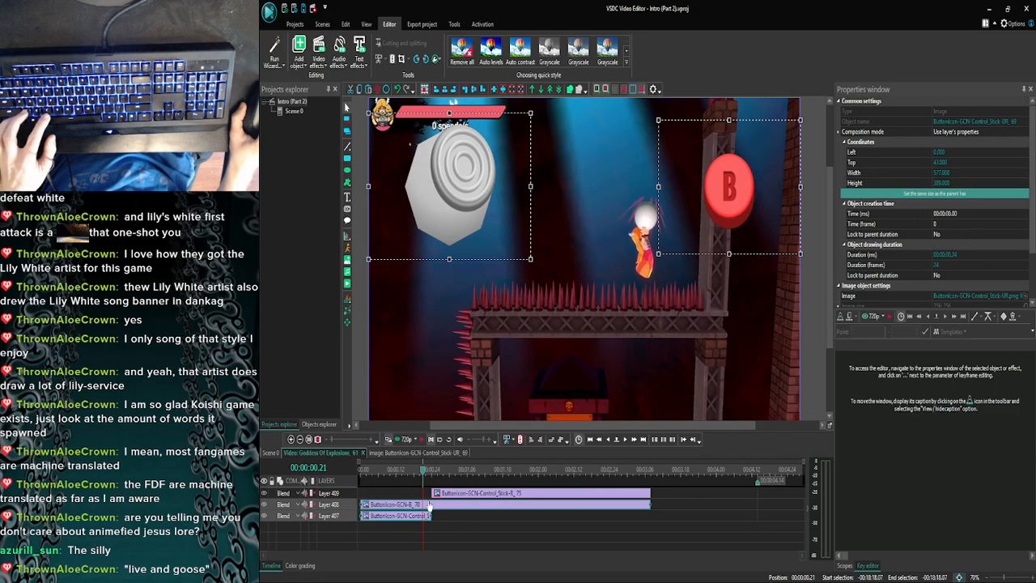
- Open the Goddess Of Explosions clip starting at 00:23:53.10 in Scene 0 and paste both copied overlays at its beginning
click(268, 452)
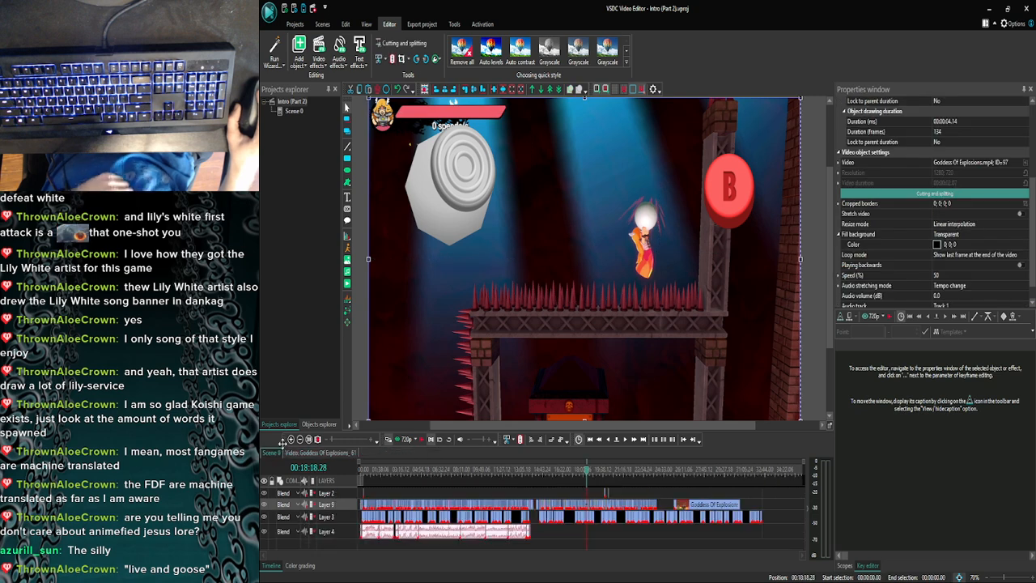
click(290, 439)
click(290, 439)
click(290, 440)
click(290, 439)
click(289, 439)
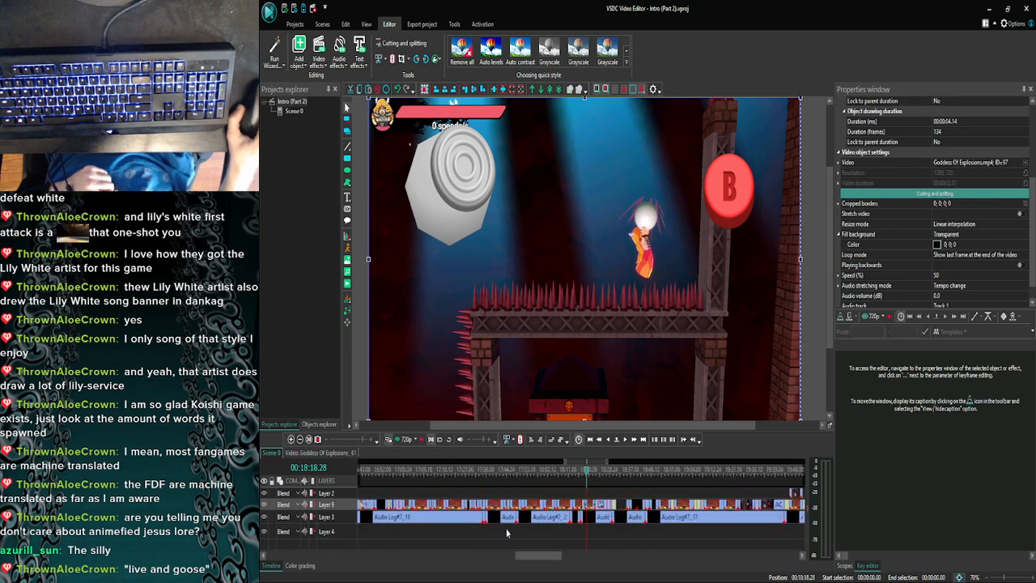
scroll(541, 559, right, 5)
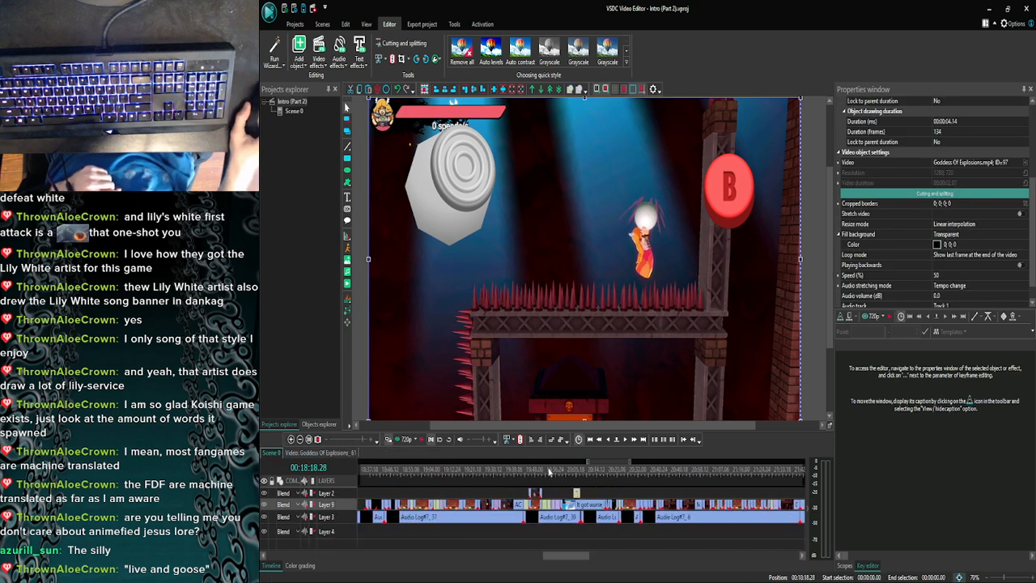
click(548, 471)
drag(562, 558, 616, 553)
click(602, 473)
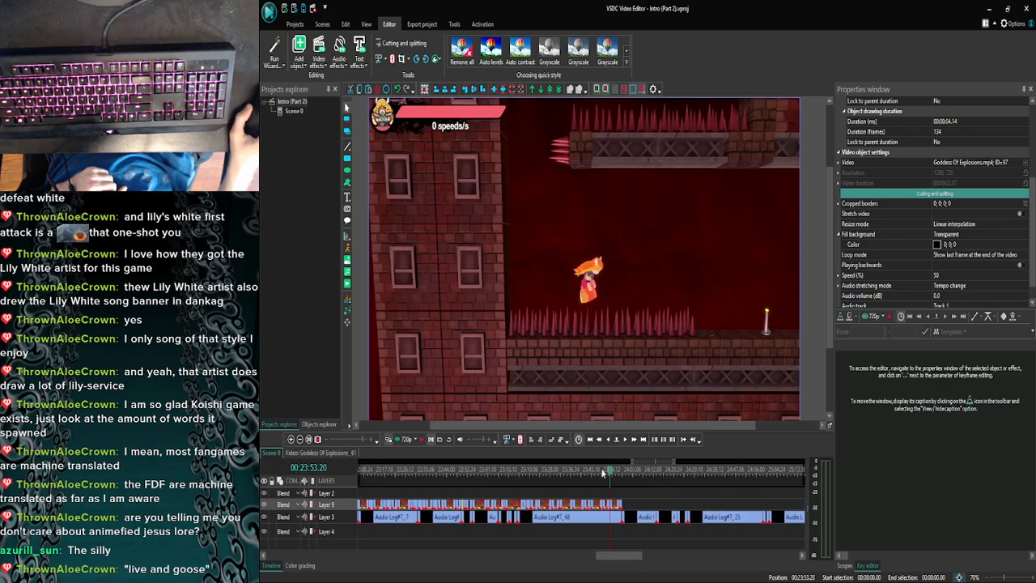
click(291, 438)
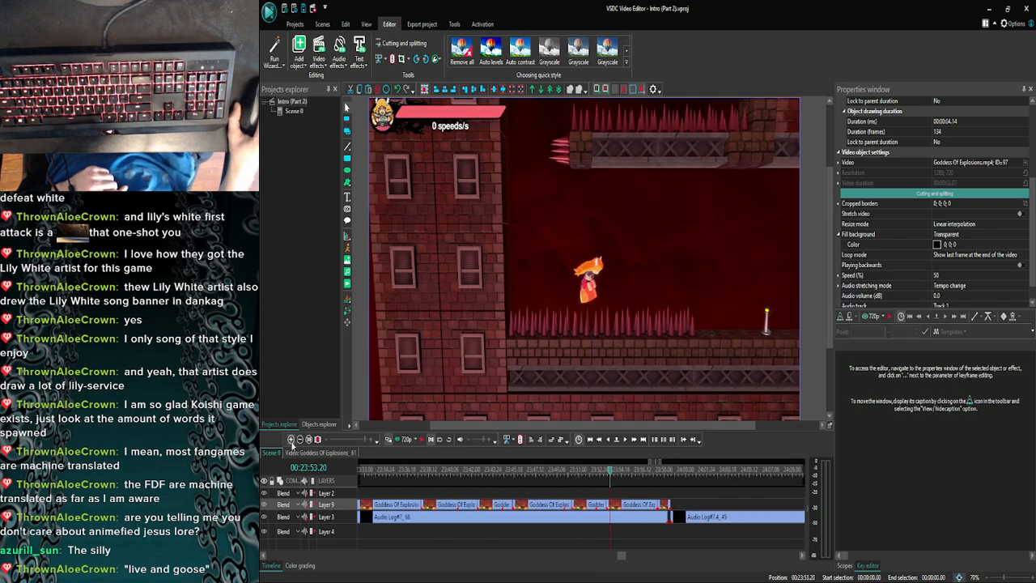
double_click(612, 504)
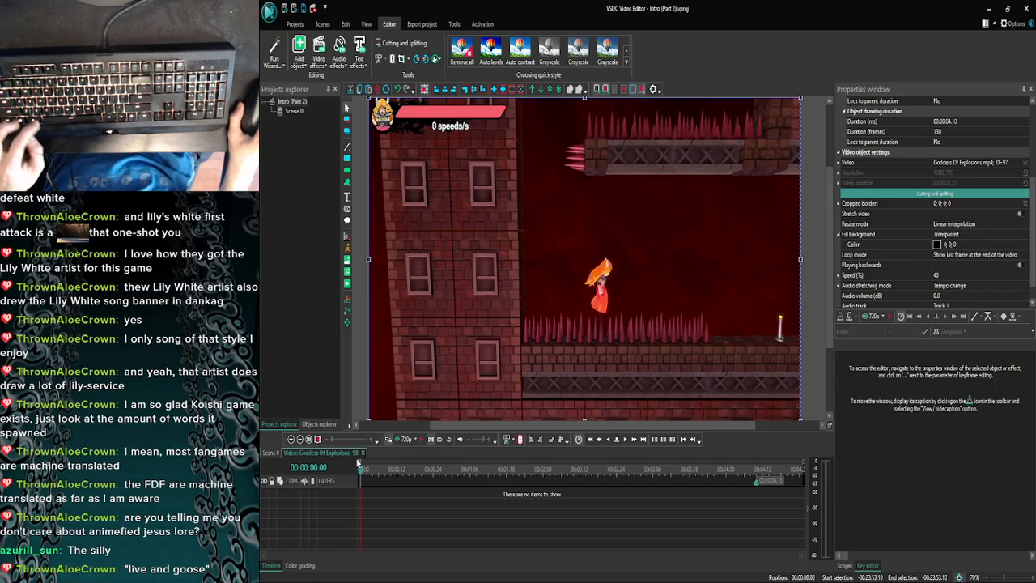
key(ctrl+v)
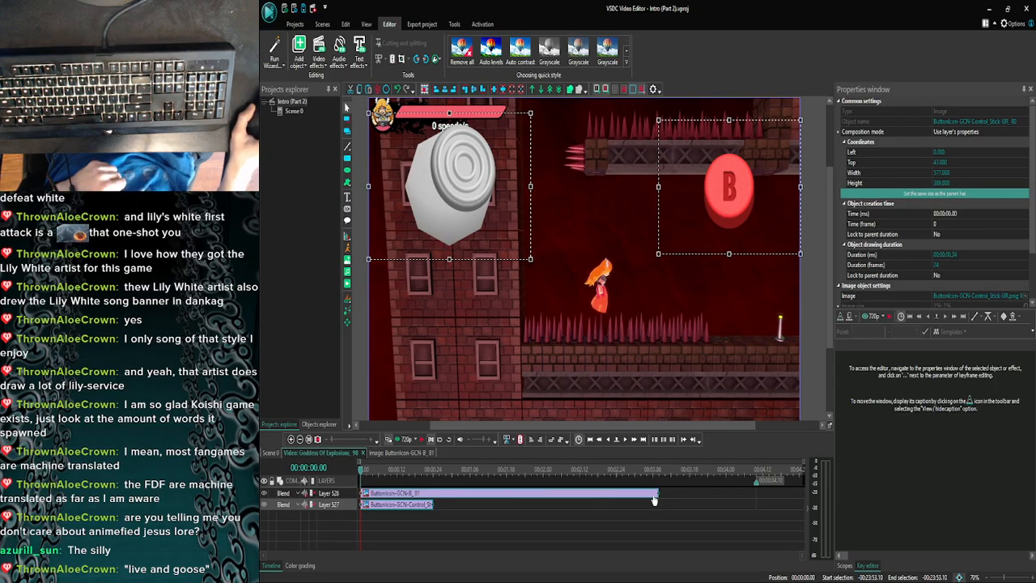
- Shorten the B button overlay to 00:00:02.29 and stretch the up-right control stick overlay to 00:00:03.07
drag(657, 492, 622, 486)
click(580, 505)
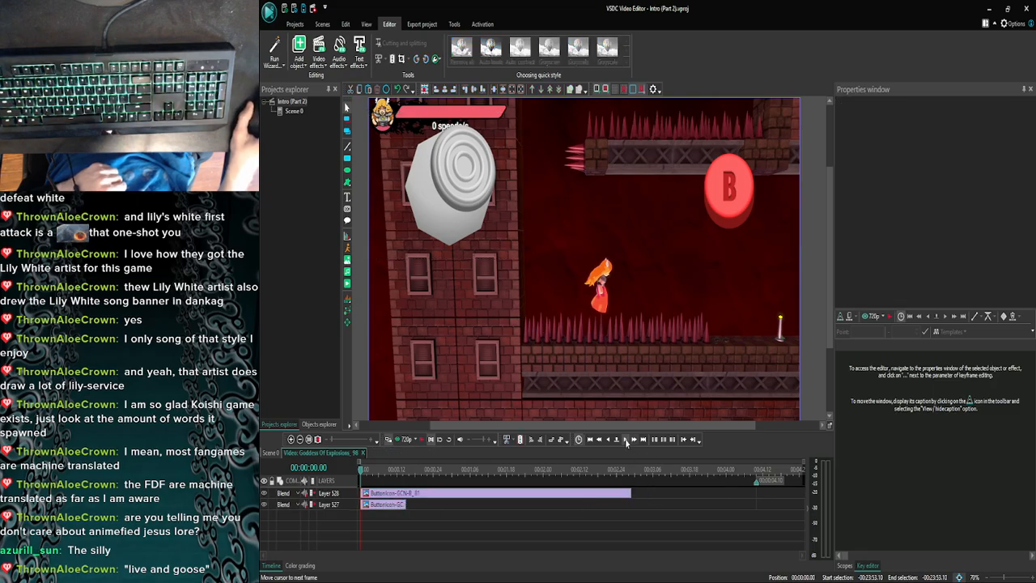
click(399, 505)
drag(406, 504, 649, 505)
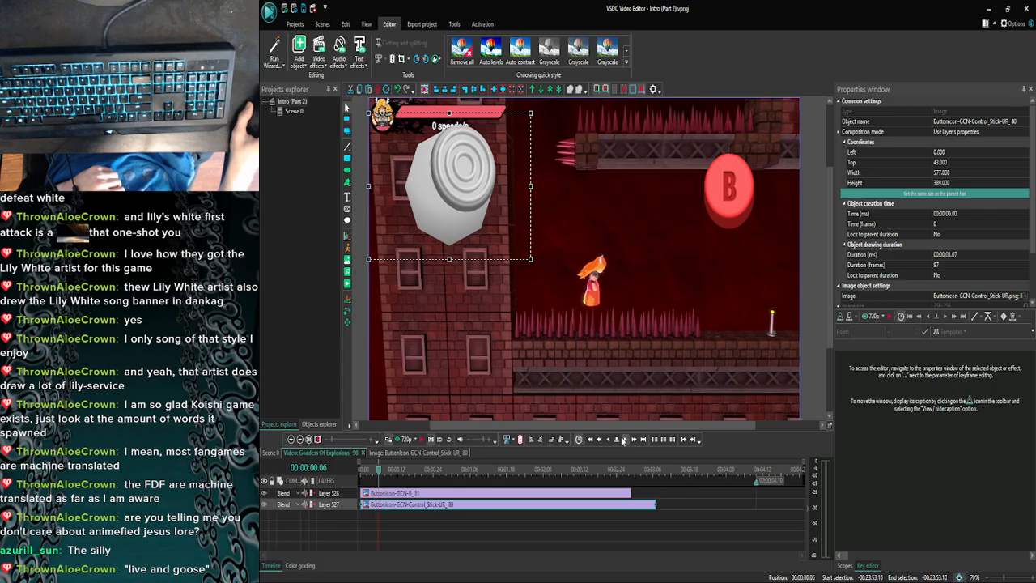
- Preview the clip with its overlays and find the stick's direction-change frame at 00:00:01.10
click(407, 440)
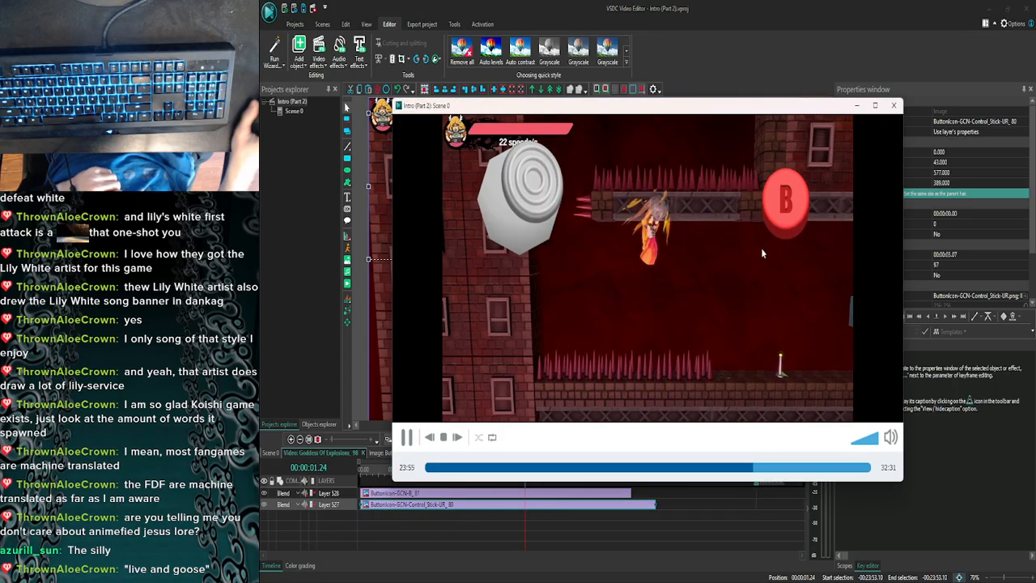
click(893, 106)
click(420, 442)
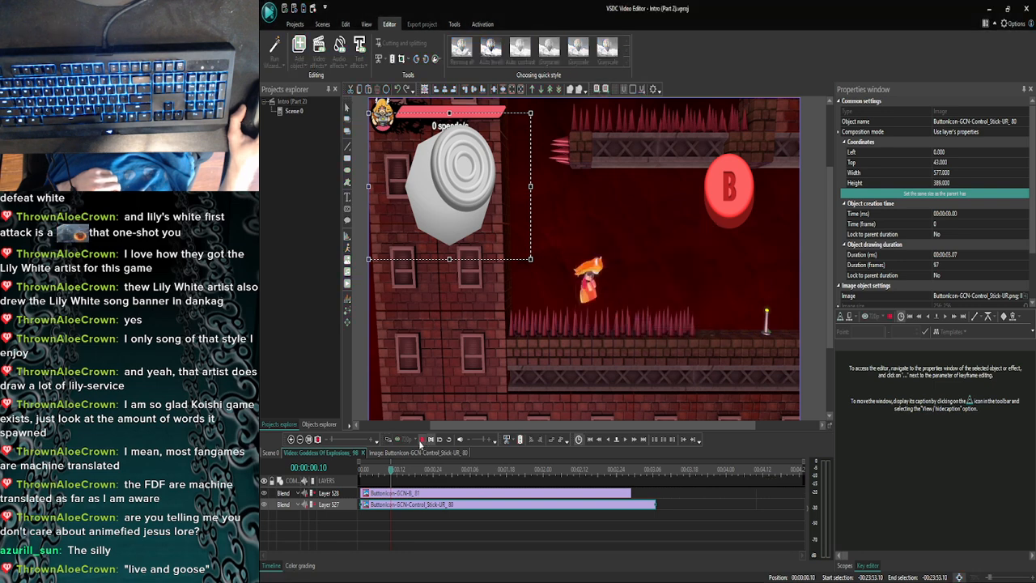
click(421, 442)
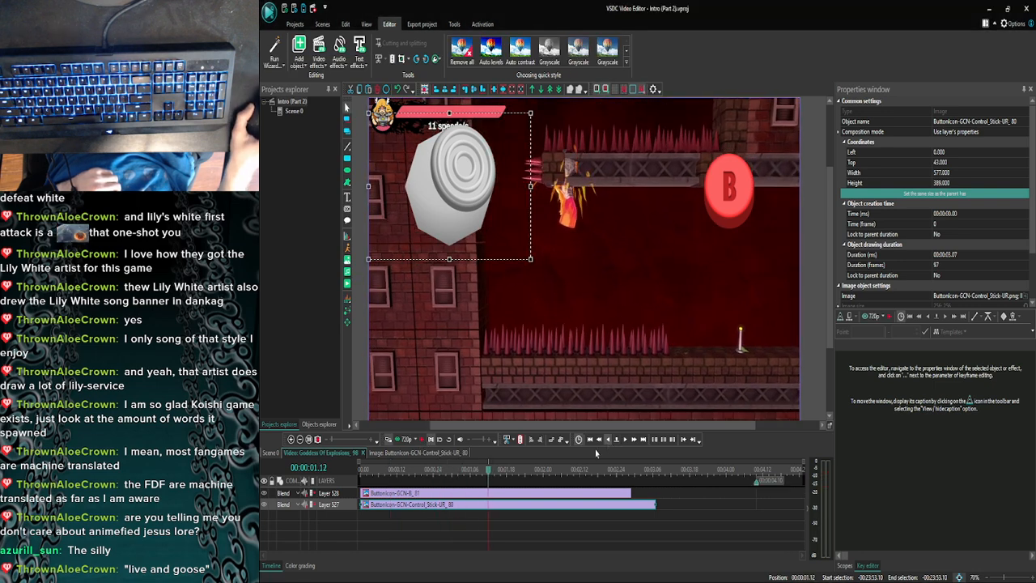
click(421, 441)
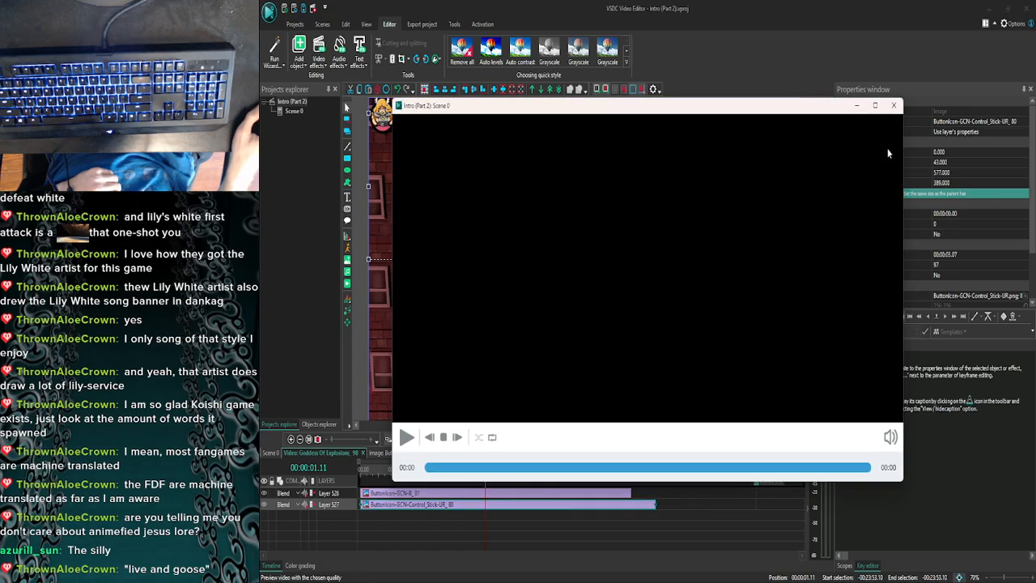
click(897, 105)
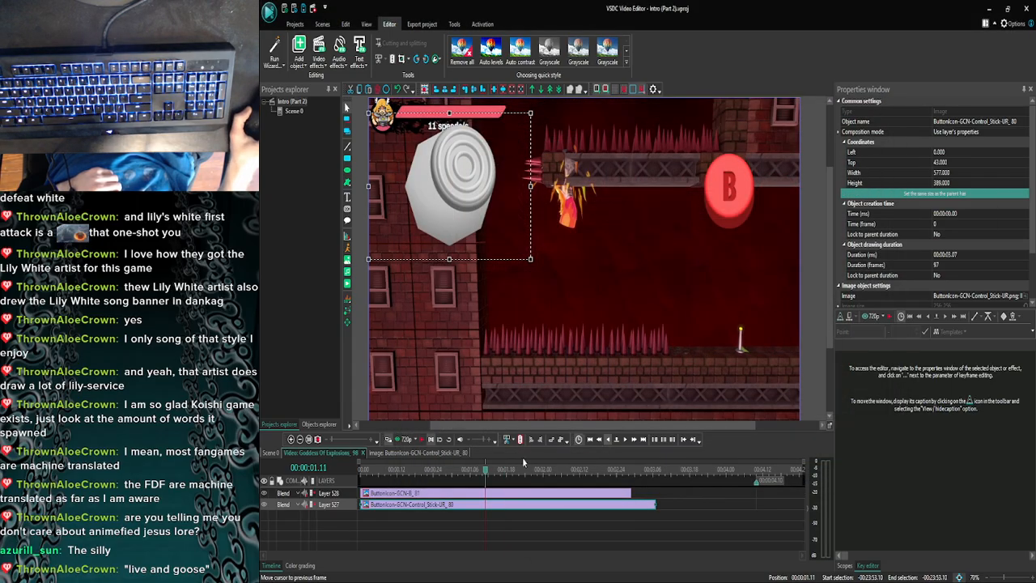
click(398, 440)
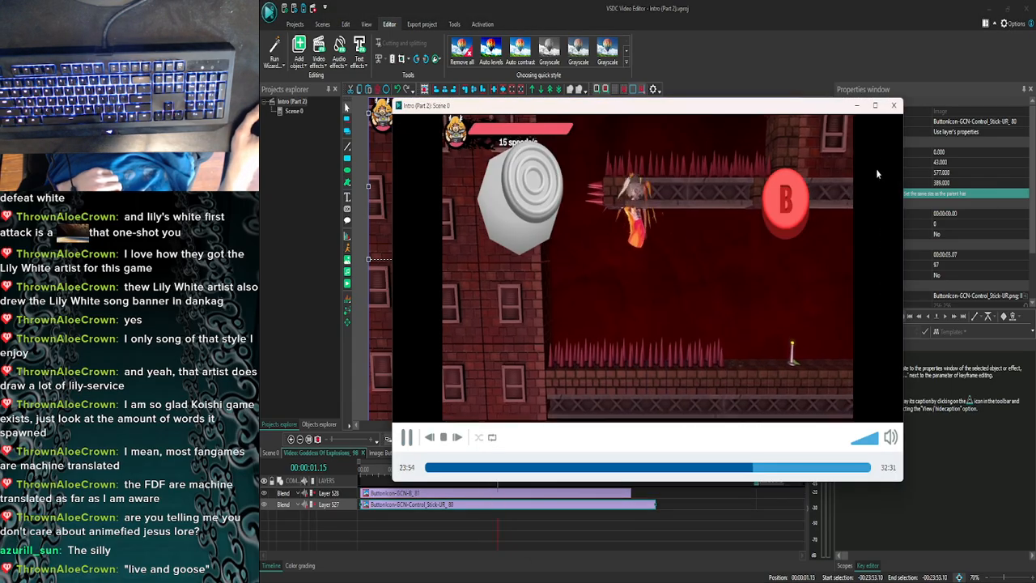
click(894, 106)
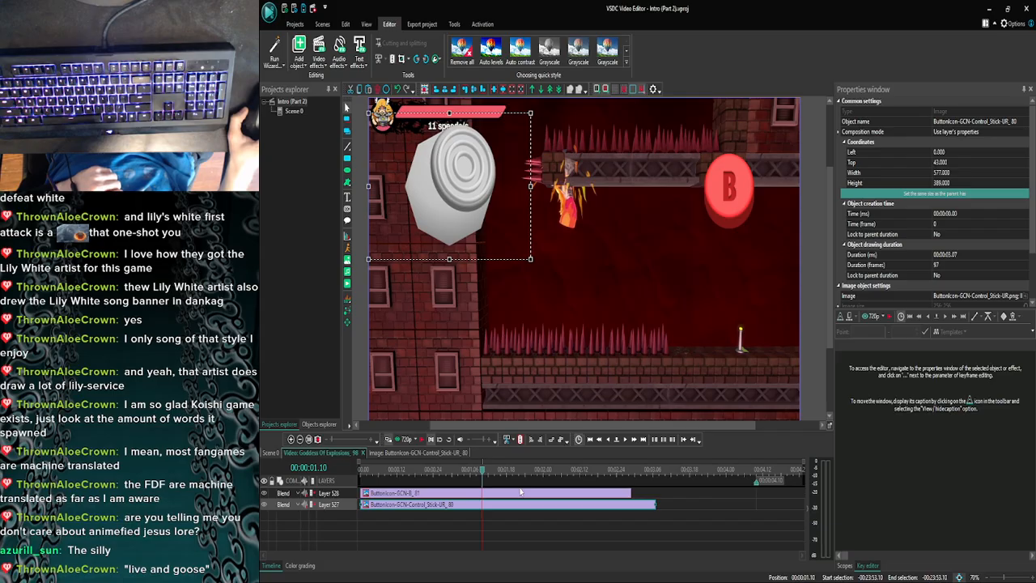
- Trim the up-right control stick overlay to end at 00:00:01.10, leaving the B button overlay in place
click(562, 495)
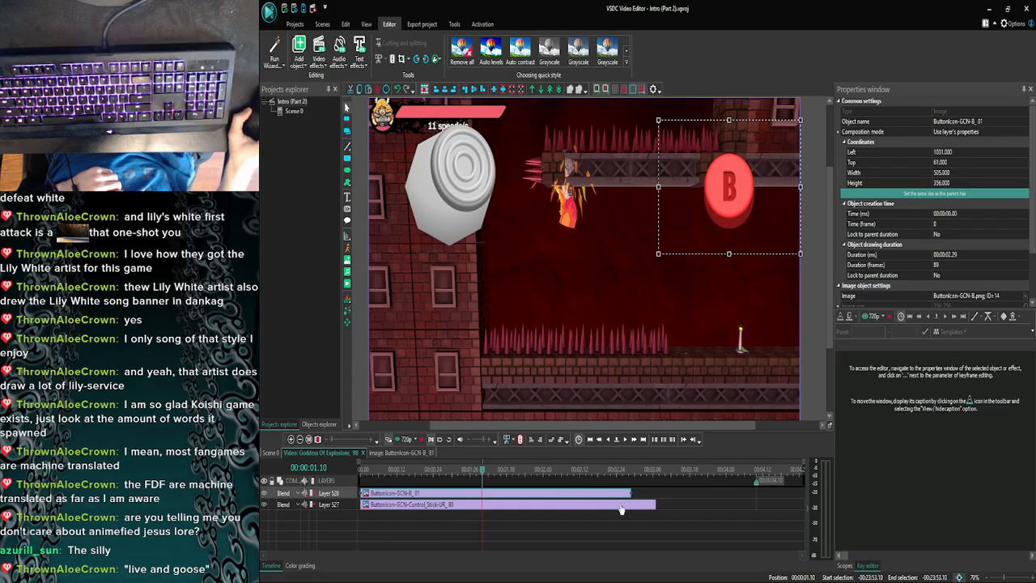
click(620, 507)
drag(656, 504, 504, 504)
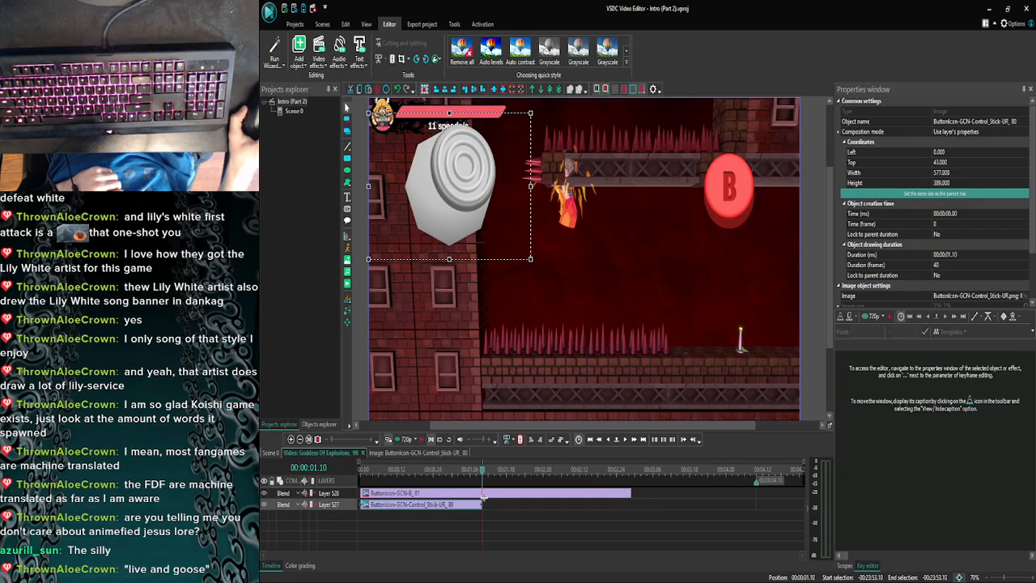
click(492, 510)
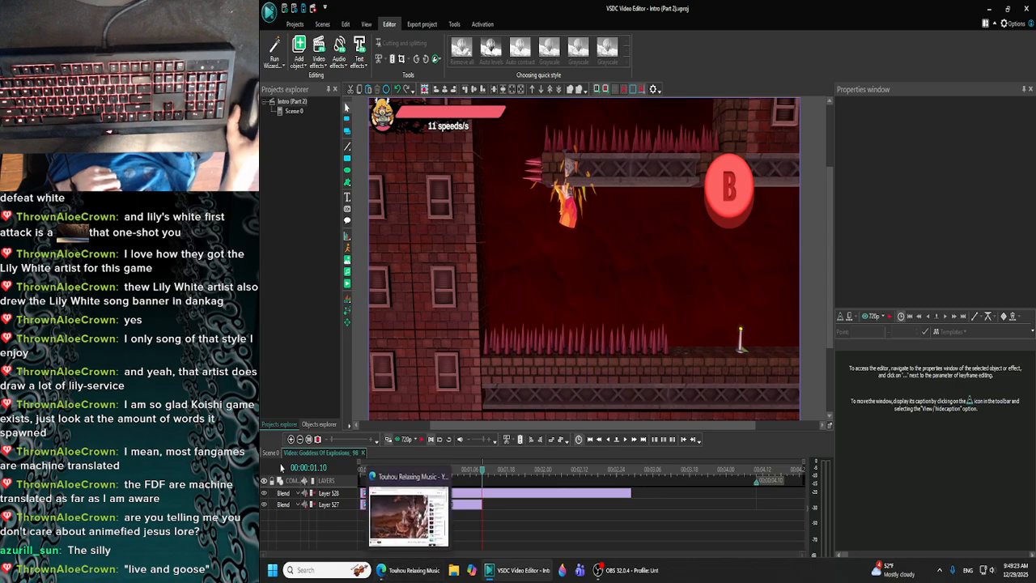
- Open the preceding Goddess Of Explosions clip at 00:23:52.10 in Scene 0 and select its right-pointing control stick overlay for copying
click(271, 453)
click(291, 441)
click(290, 442)
click(291, 443)
click(290, 443)
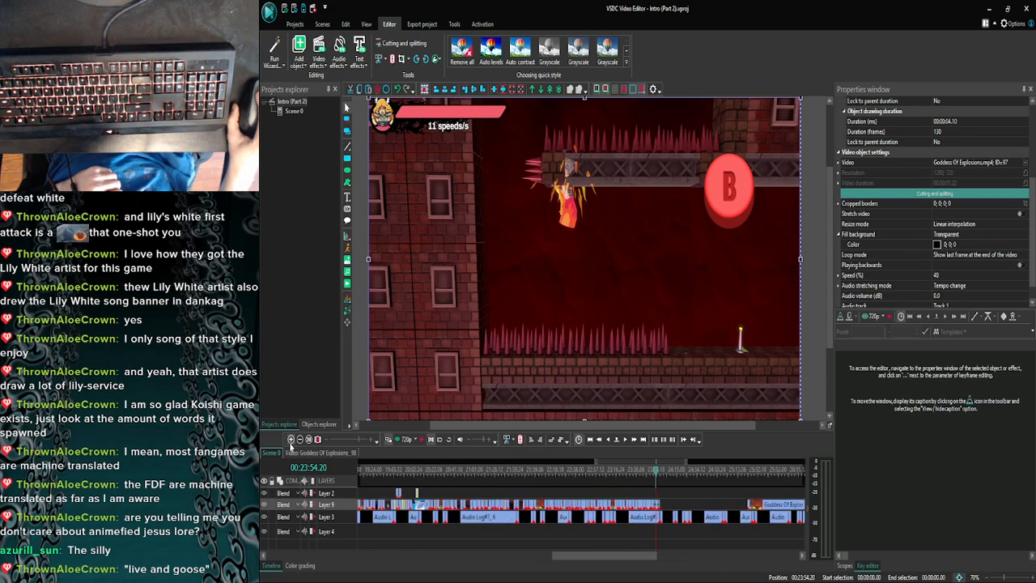
click(290, 443)
click(291, 442)
click(290, 442)
click(290, 443)
click(291, 443)
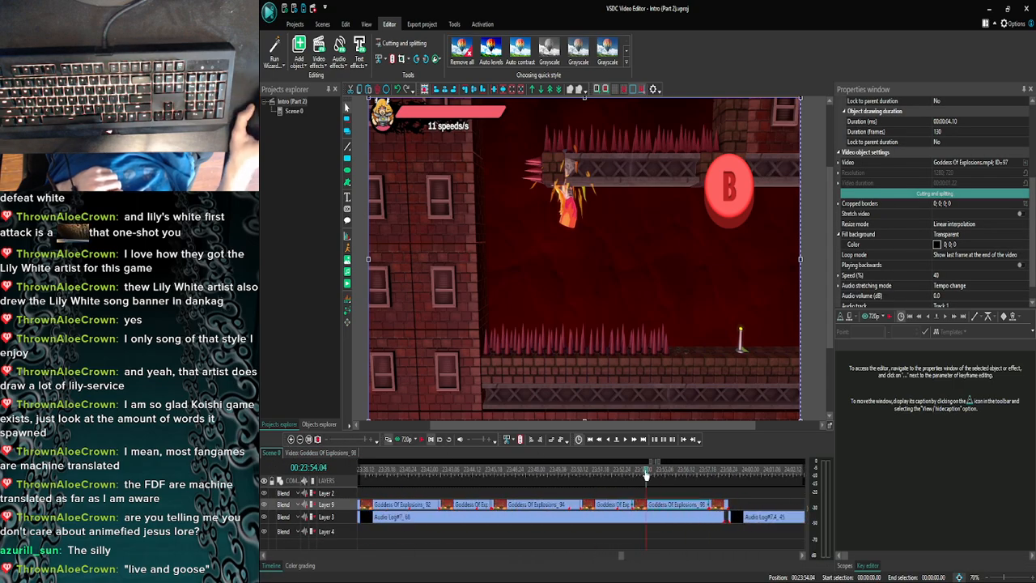
click(613, 470)
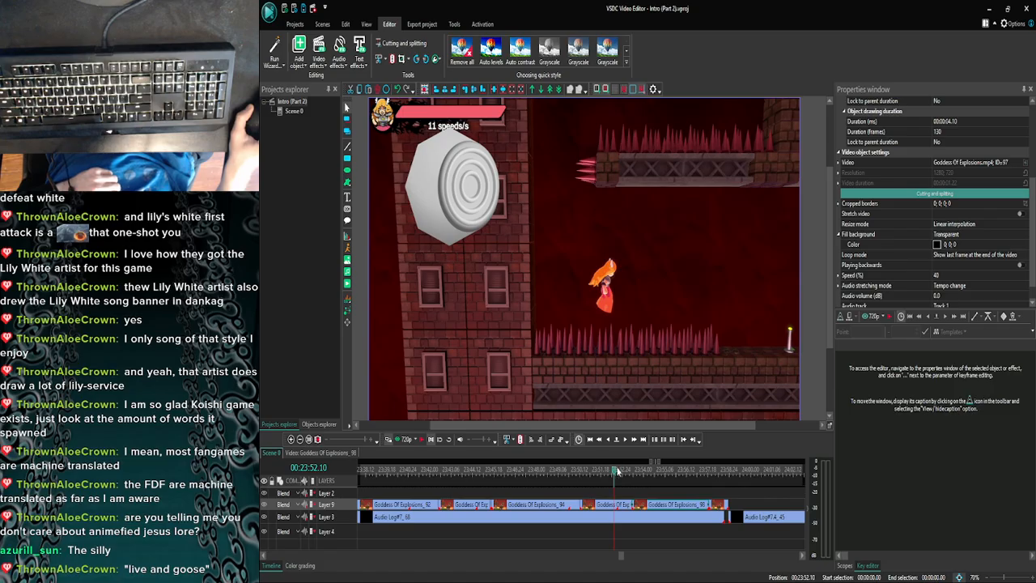
double_click(607, 506)
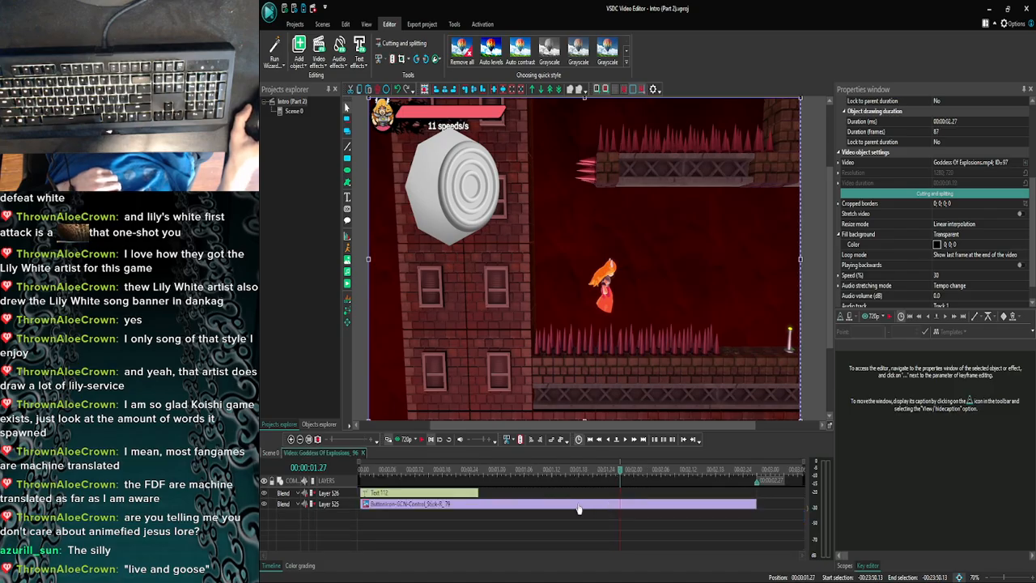
click(578, 504)
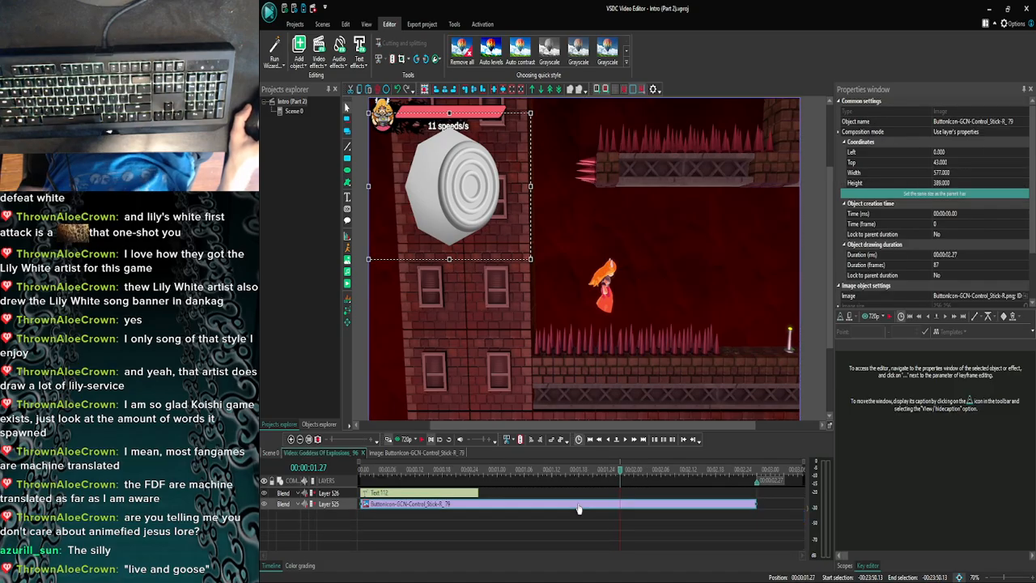
- In the following Goddess Of Explosions clip at 00:23:54.06 in Scene 0, paste the right-pointing control stick overlay at 00:00:01.10 with a 00:00:01.19 duration
click(271, 454)
click(292, 442)
click(292, 441)
click(292, 441)
click(292, 441)
click(292, 441)
click(292, 441)
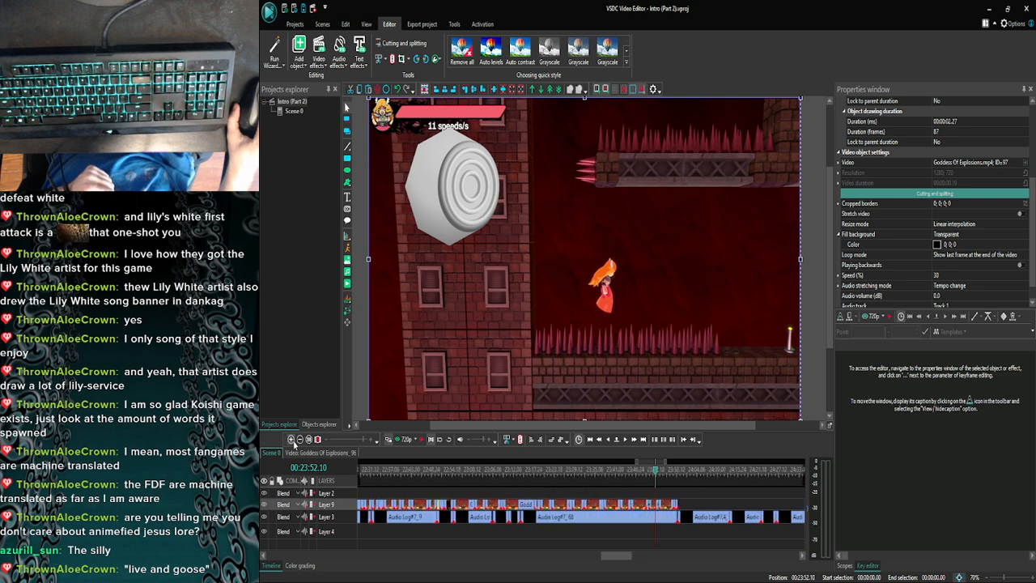
click(292, 441)
click(292, 441)
click(292, 441)
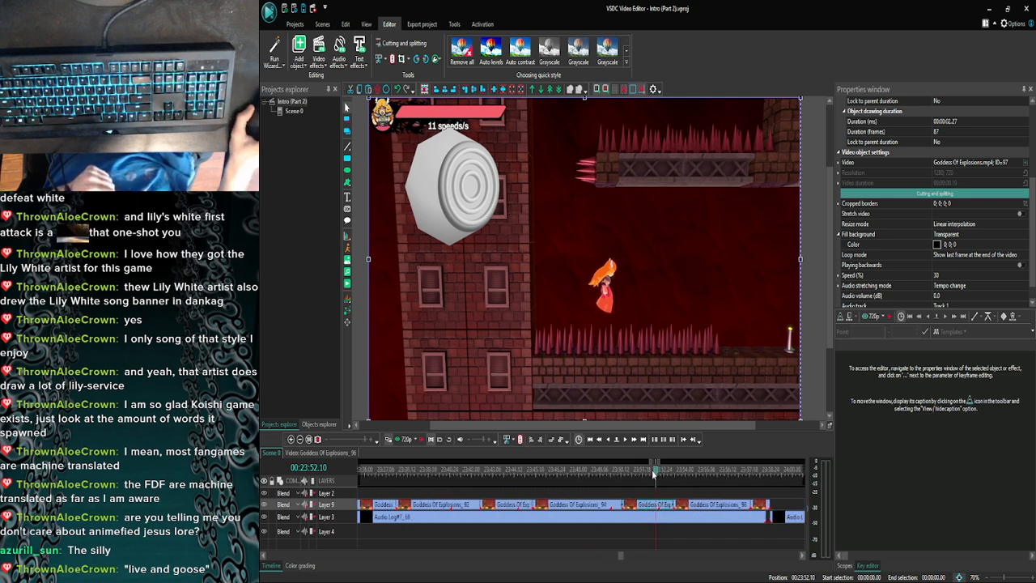
click(699, 510)
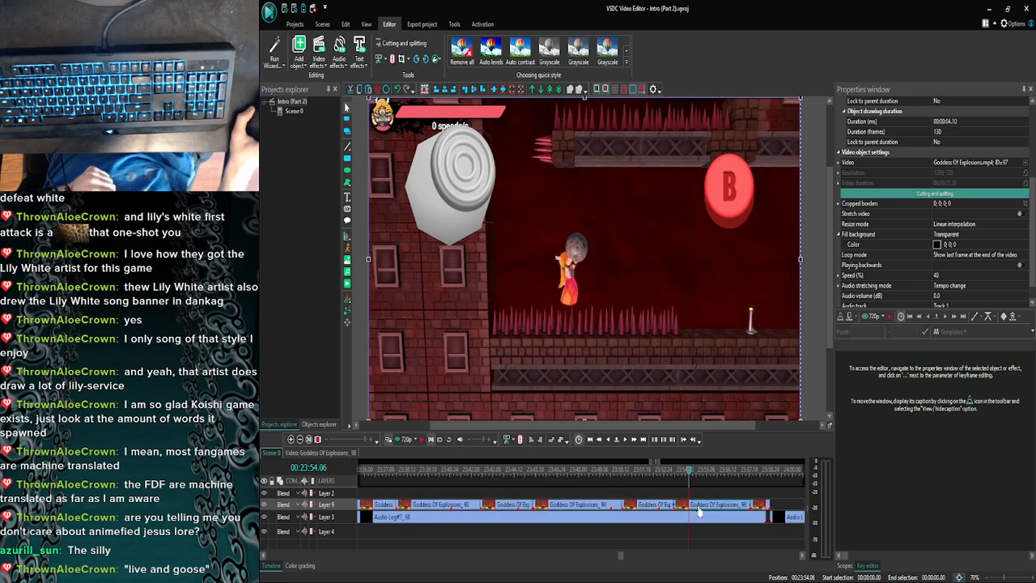
double_click(699, 509)
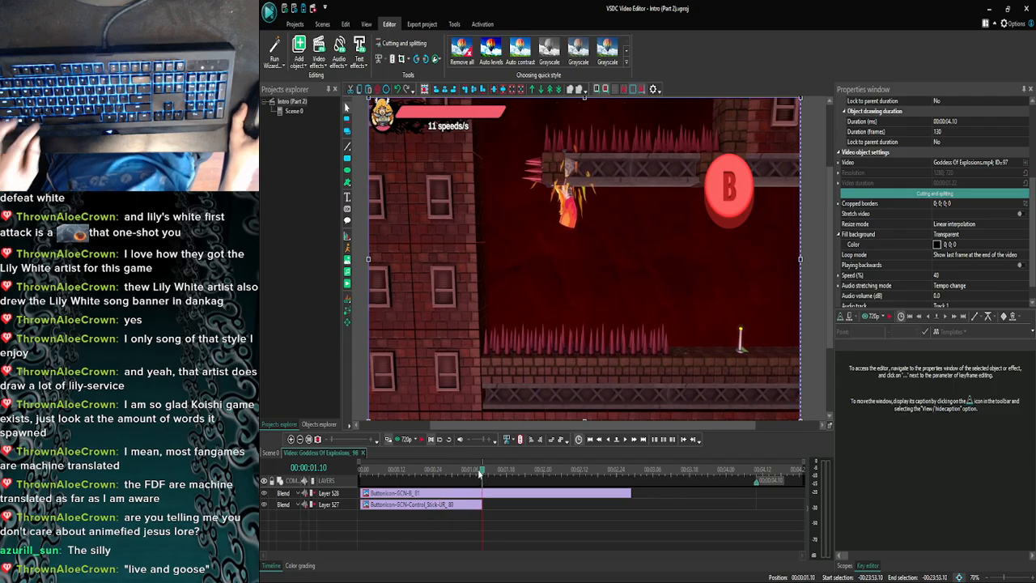
key(ctrl+v)
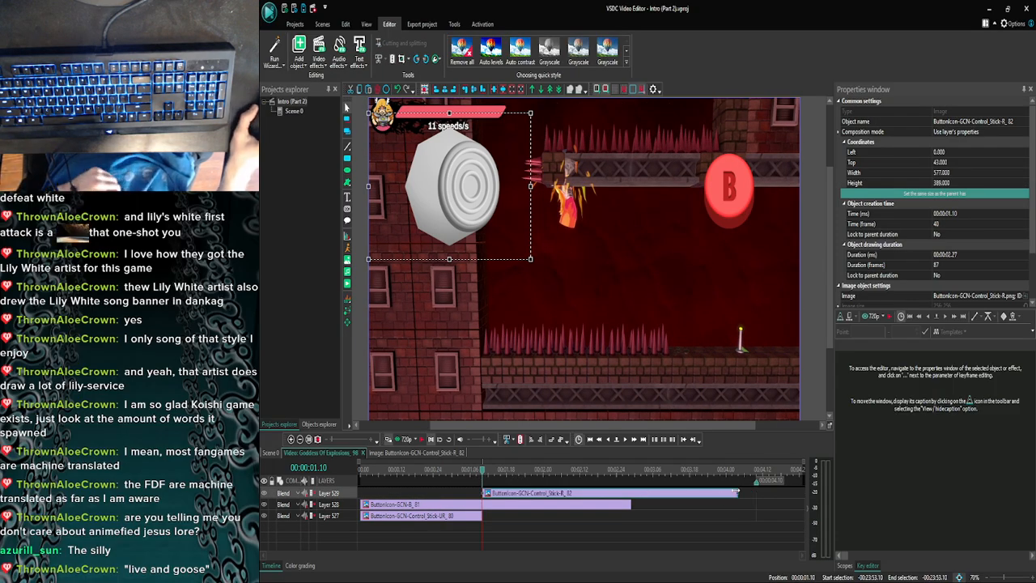
drag(736, 491, 634, 482)
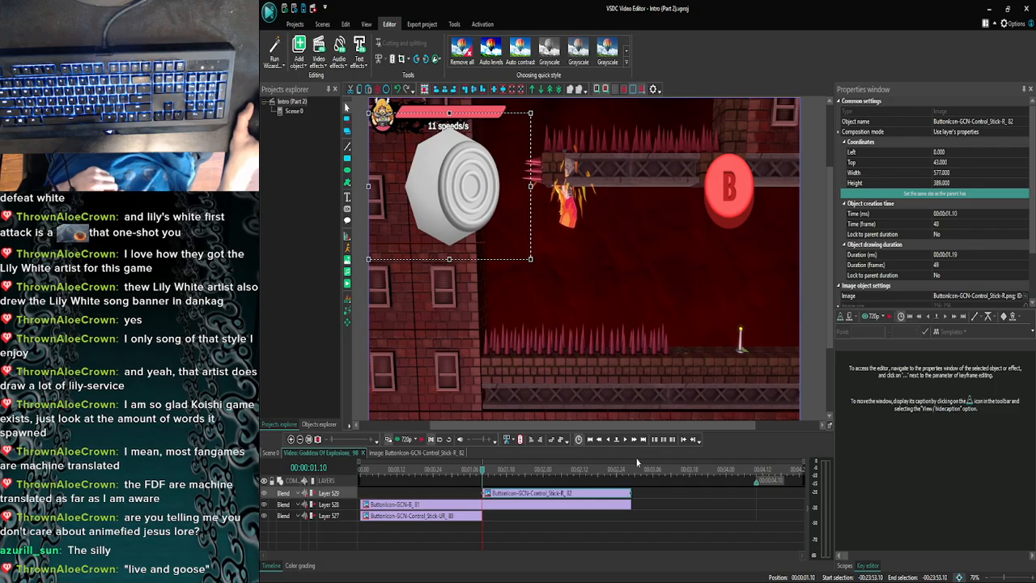
- Move the playhead to the frame where the explosion starts, at 00:00:02.24 in the clip
click(635, 439)
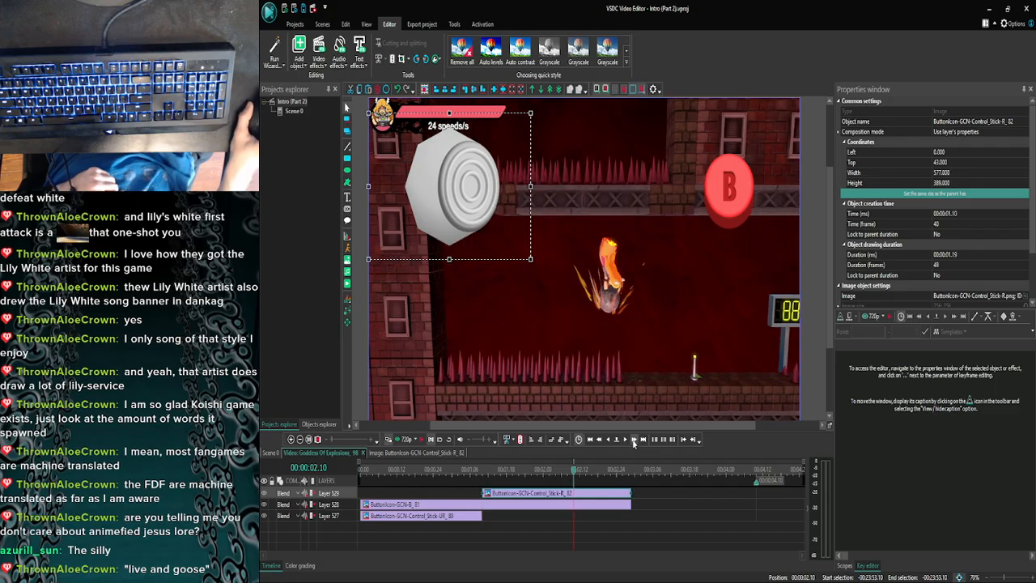
click(634, 439)
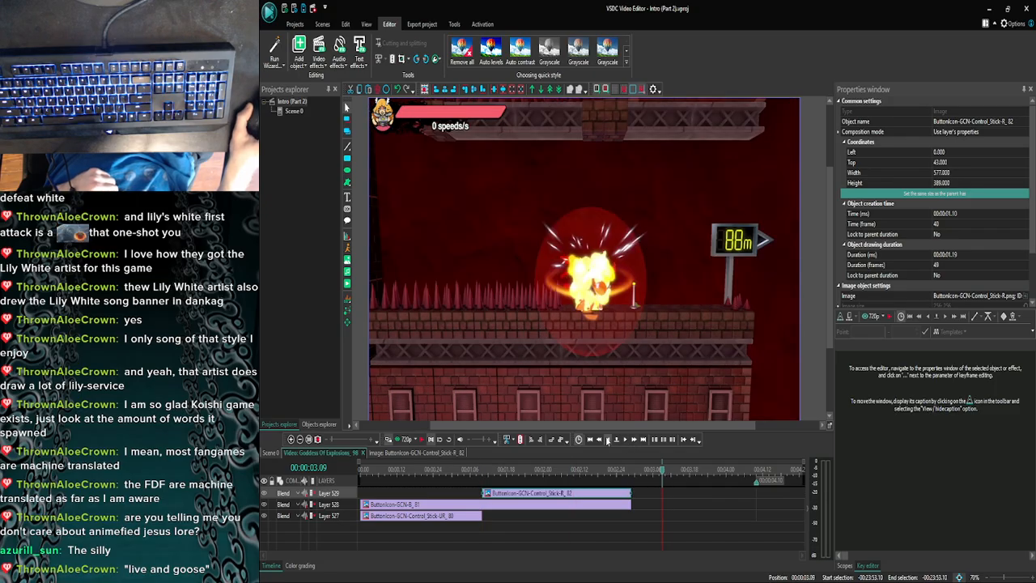
click(607, 440)
click(608, 440)
click(608, 440)
click(608, 440)
click(608, 441)
click(607, 440)
click(608, 440)
click(608, 440)
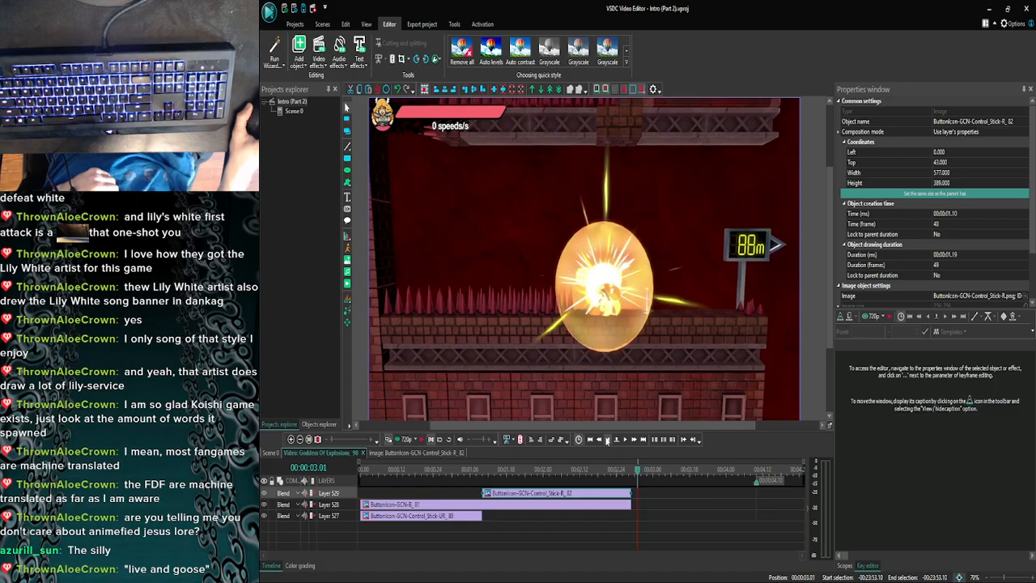
click(608, 440)
click(608, 440)
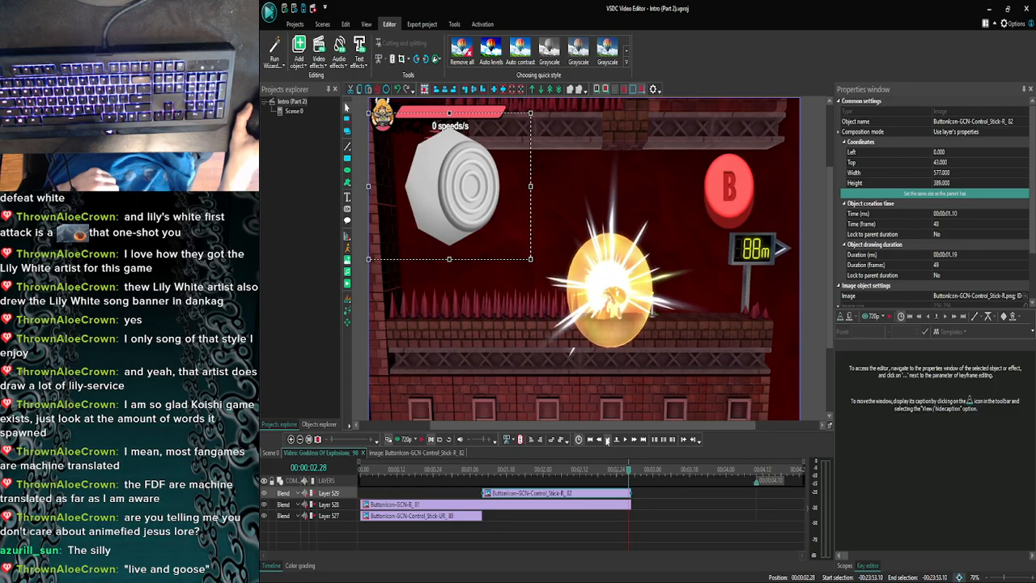
click(608, 439)
click(608, 439)
click(607, 439)
click(607, 439)
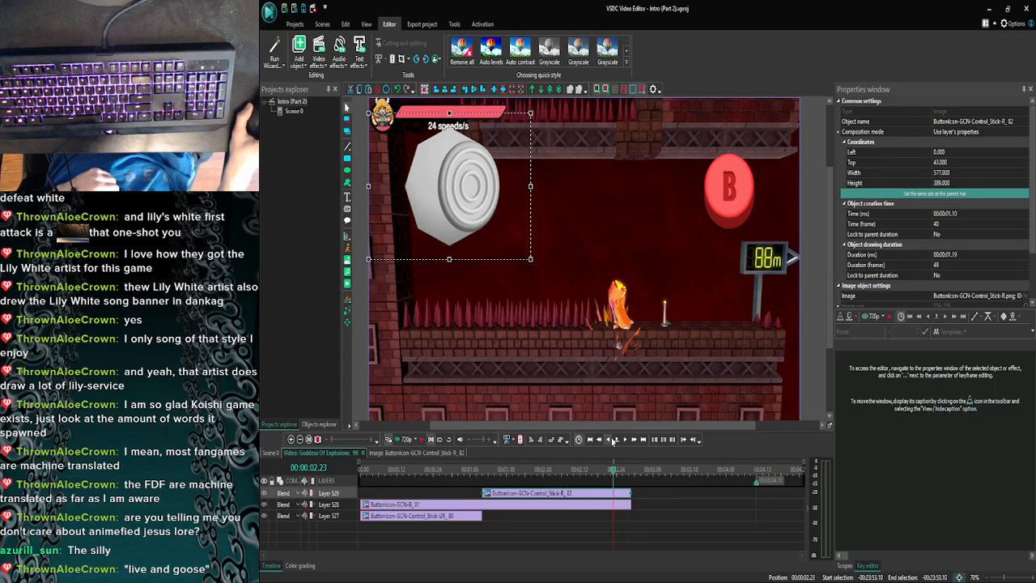
click(619, 439)
click(713, 174)
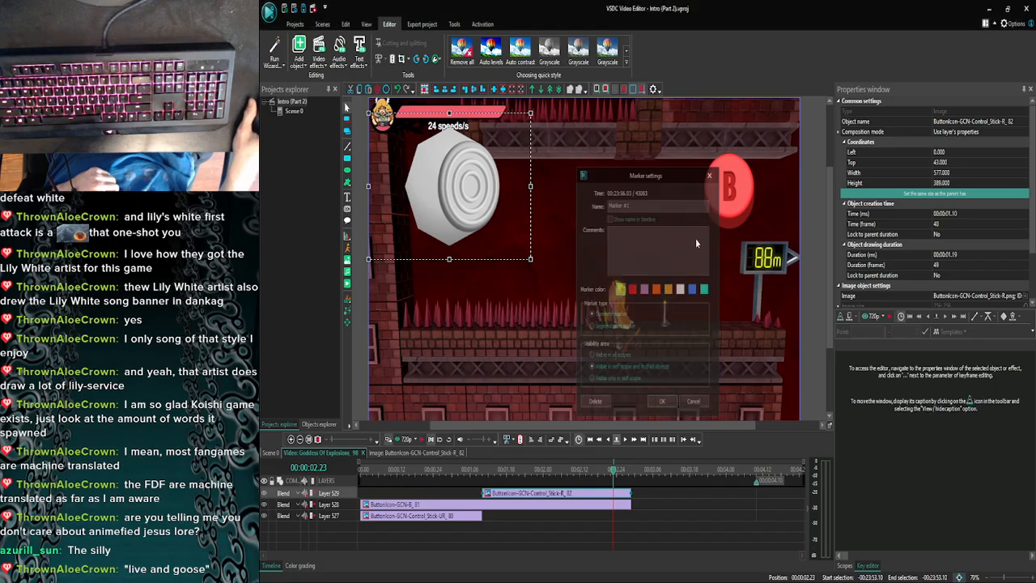
click(623, 439)
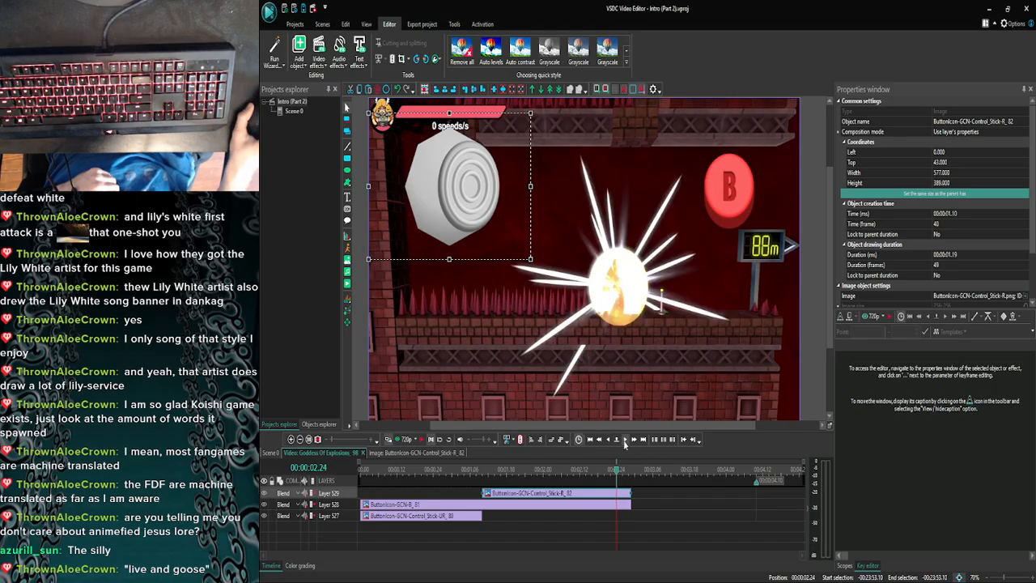
- Trim the B button and right-pointing control stick overlays to end at 00:00:02.24 and save the project
click(628, 503)
drag(620, 504, 615, 503)
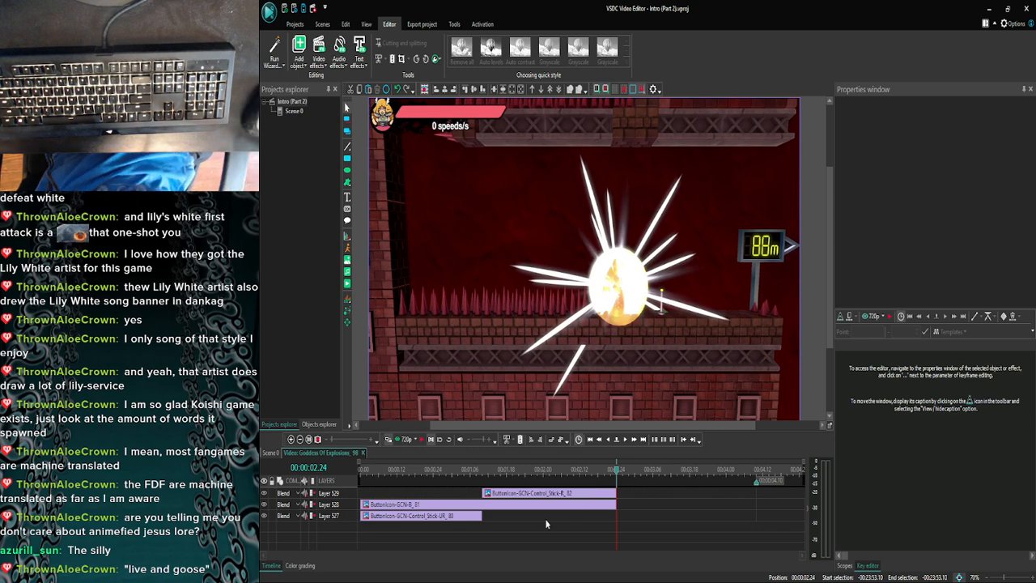
key(ctrl+s)
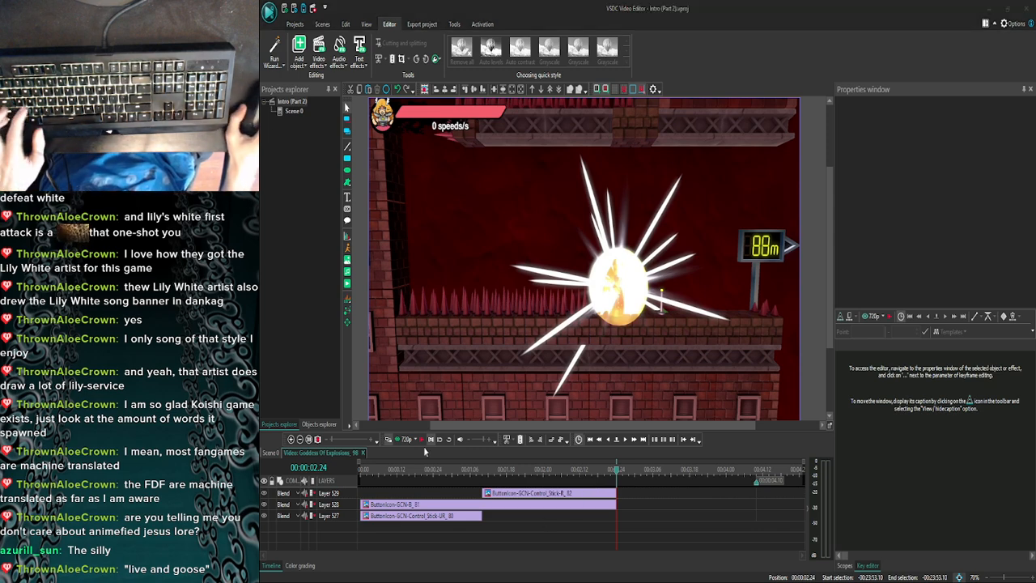
- Return to Scene 0 and briefly preview the edited section from 00:23:06.25
click(319, 452)
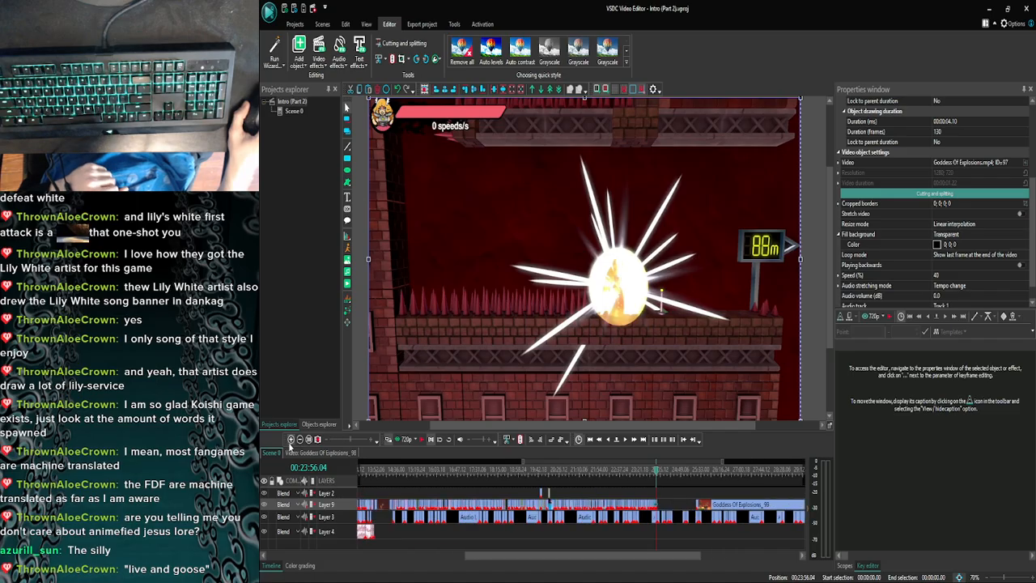
click(290, 439)
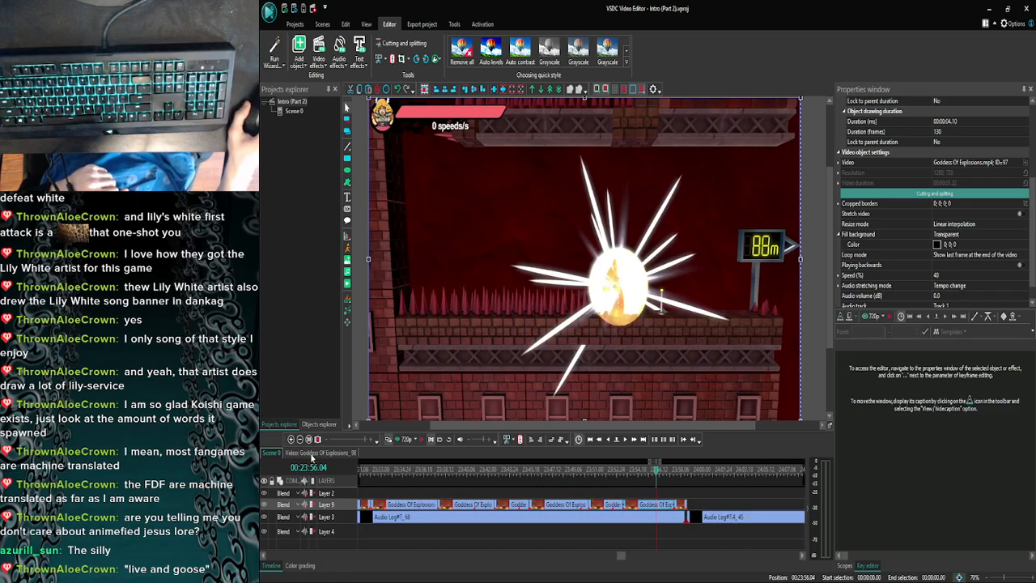
click(299, 438)
click(299, 438)
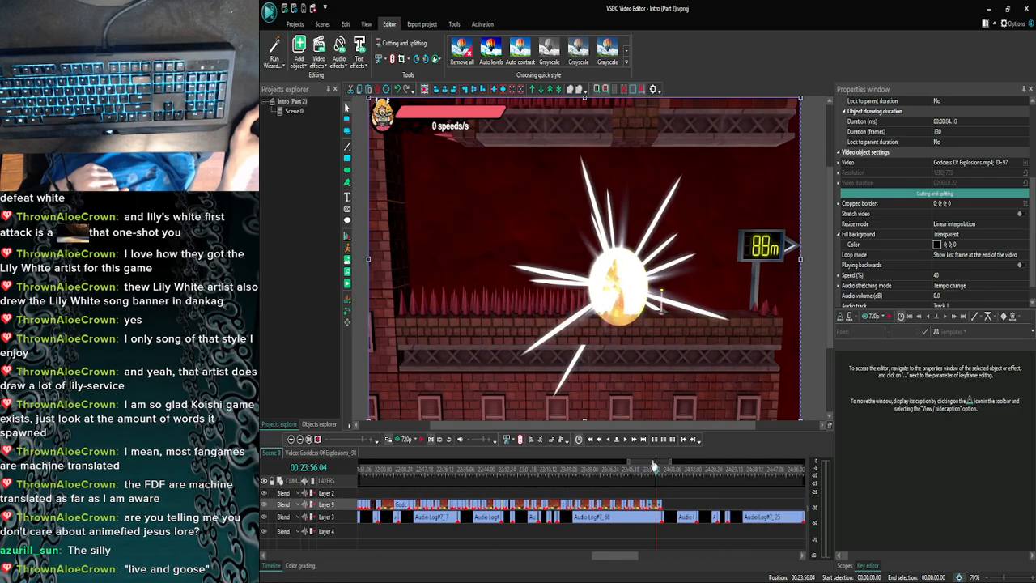
scroll(558, 475, up, 5)
scroll(606, 475, right, 5)
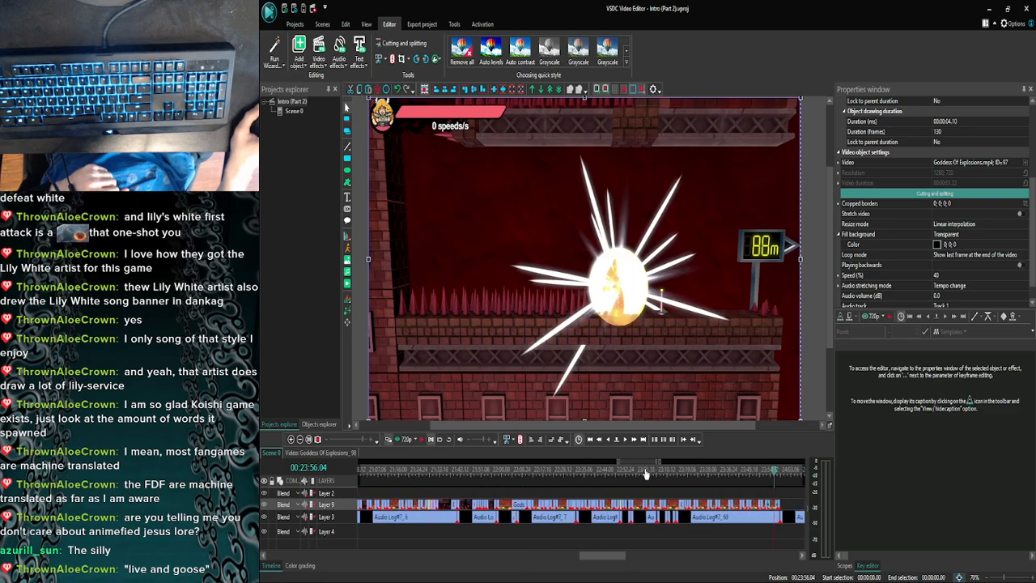
drag(711, 477, 607, 476)
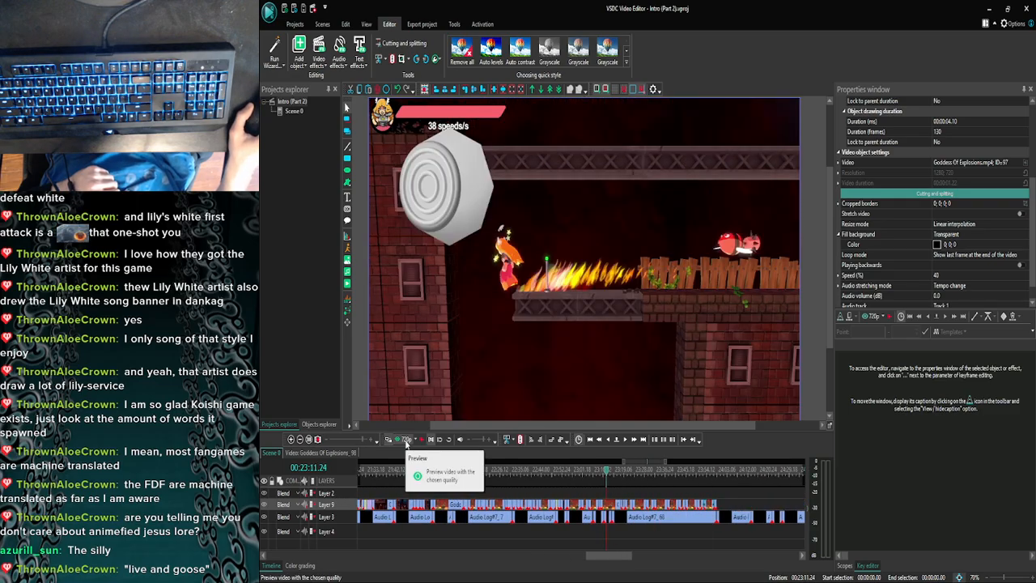
click(596, 475)
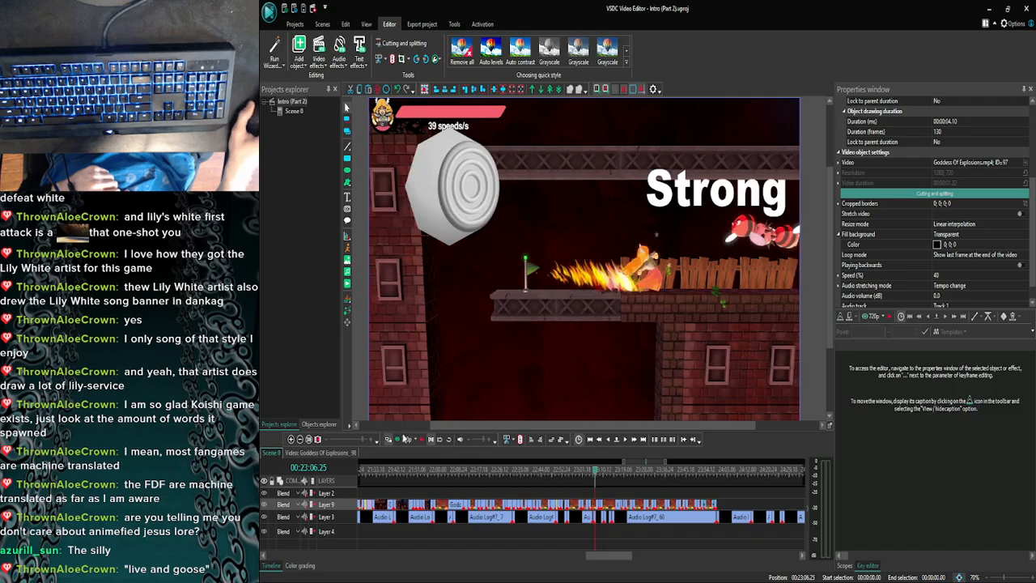
click(405, 439)
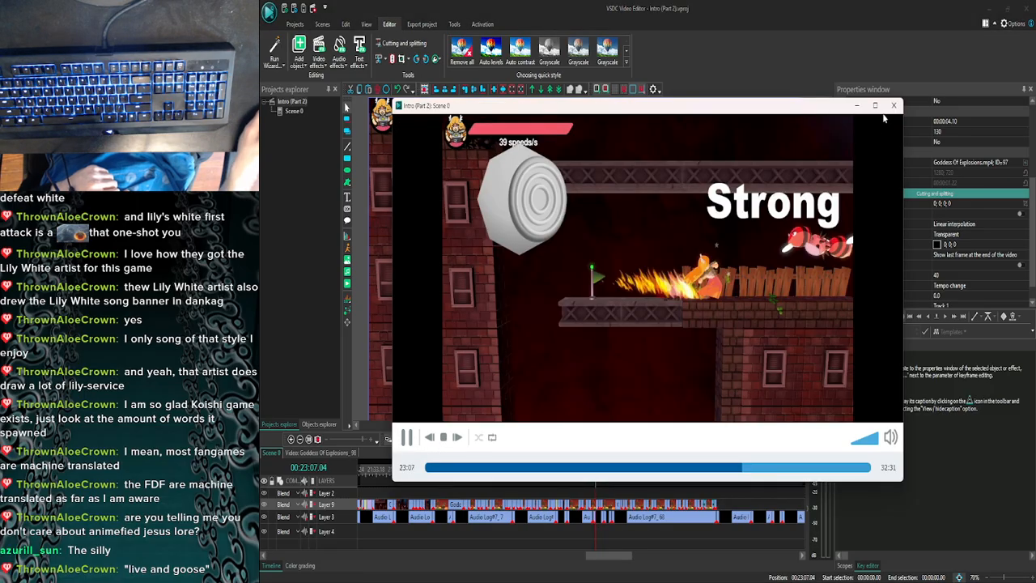
click(879, 112)
- Preview Scene 0 from 00:23:01.09 in full screen and check the overlays, closing the preview around 23:18
drag(598, 475, 583, 476)
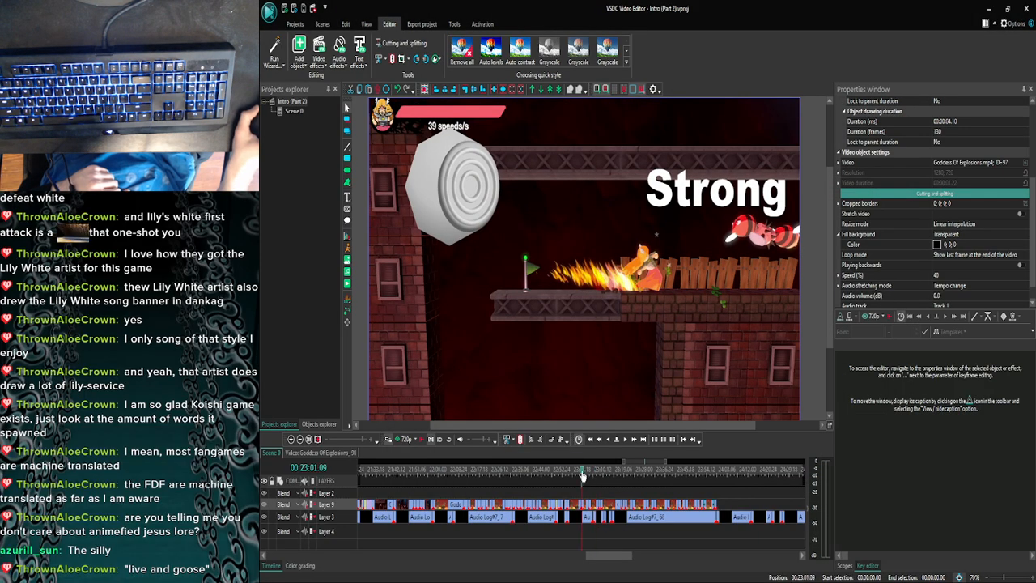
click(404, 439)
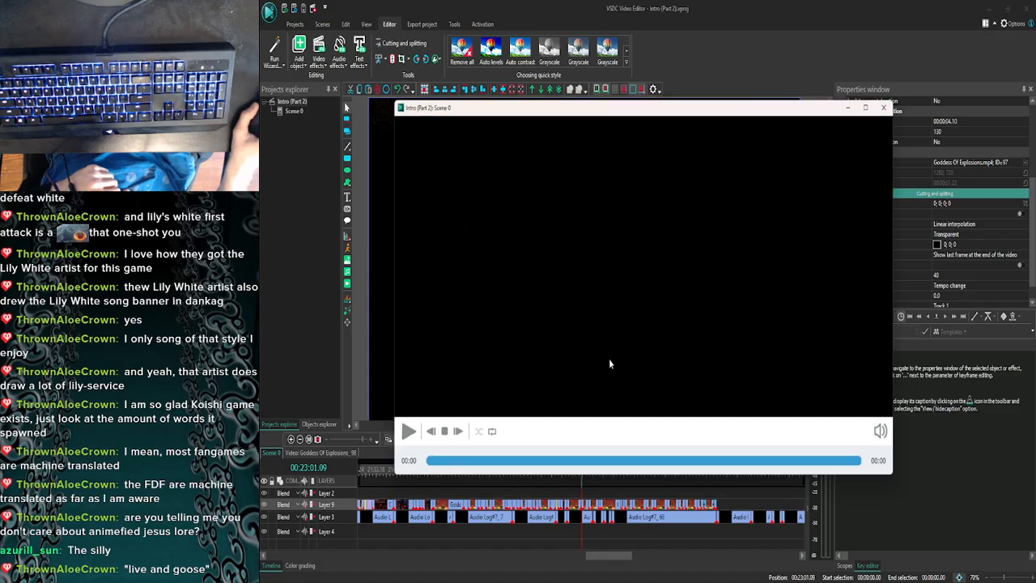
click(875, 106)
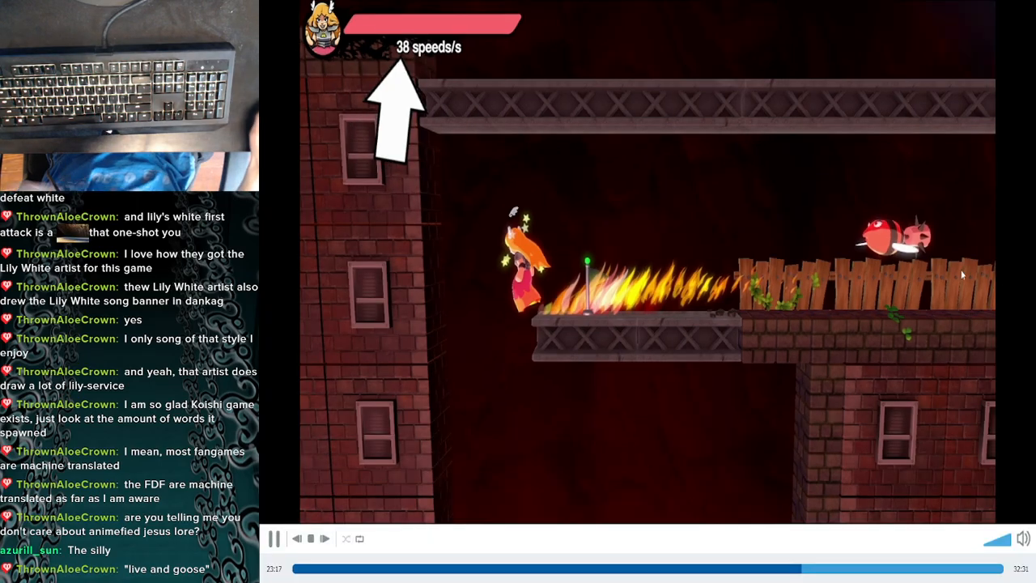
double_click(961, 271)
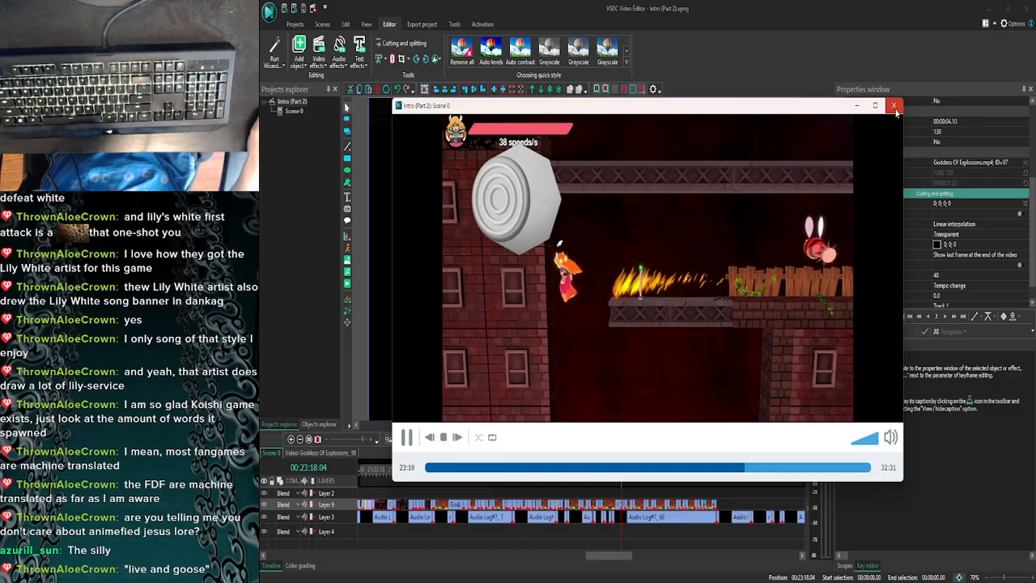
click(894, 105)
- Preview Scene 0 from 00:23:05.01 through the last Goddess Of Explosions clips to 23:59 and check all overlays
click(291, 440)
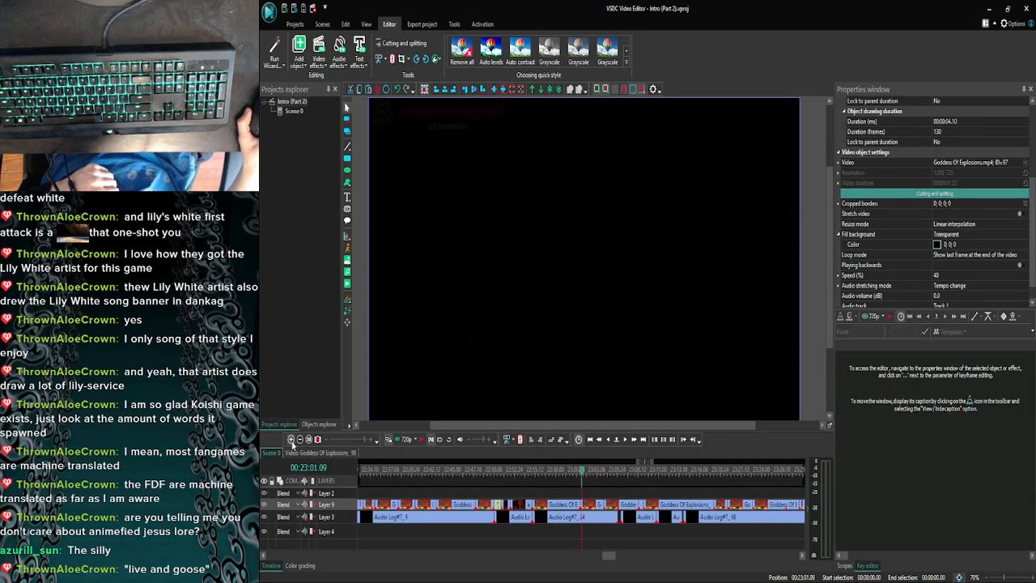
click(291, 440)
click(621, 473)
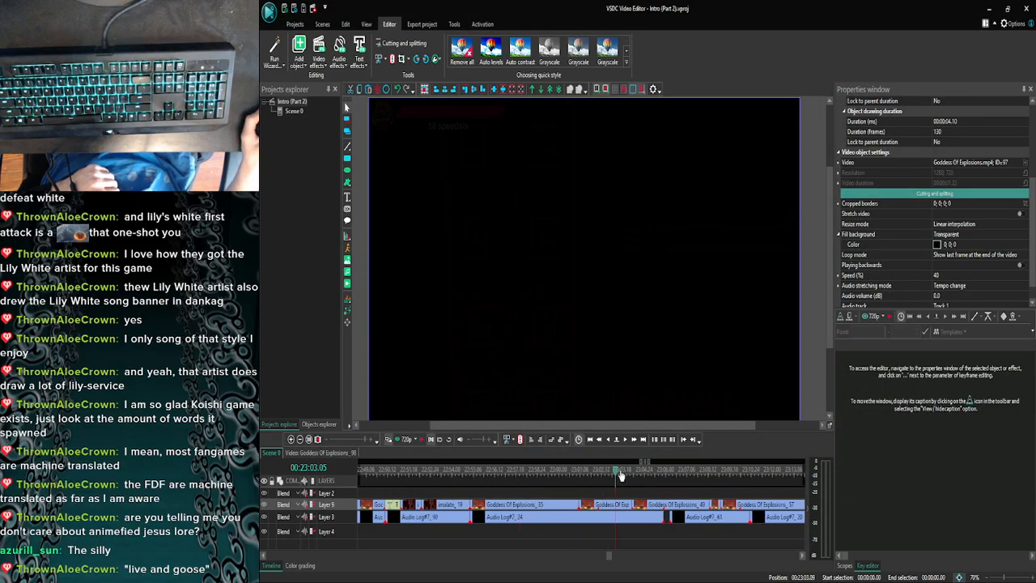
click(649, 476)
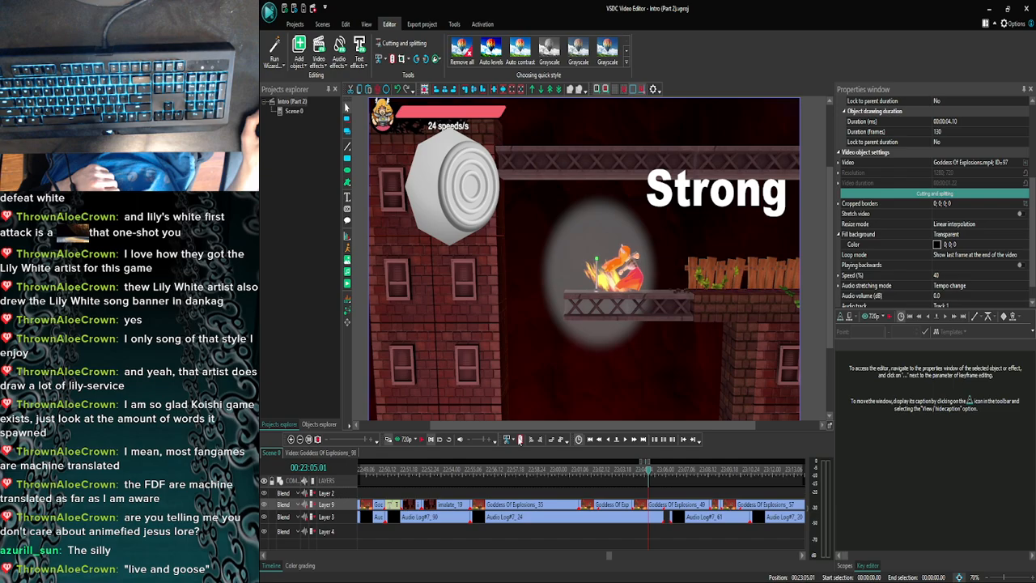
click(401, 439)
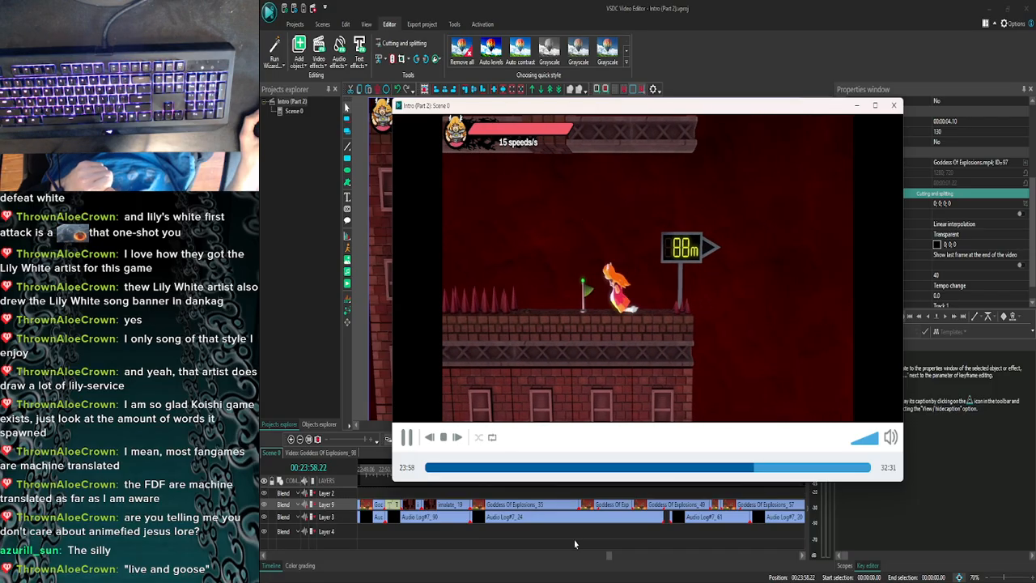
click(894, 105)
- Move the Scene 0 playhead to the end of the edited Goddess Of Explosions clips, at 00:23:58.17
click(299, 438)
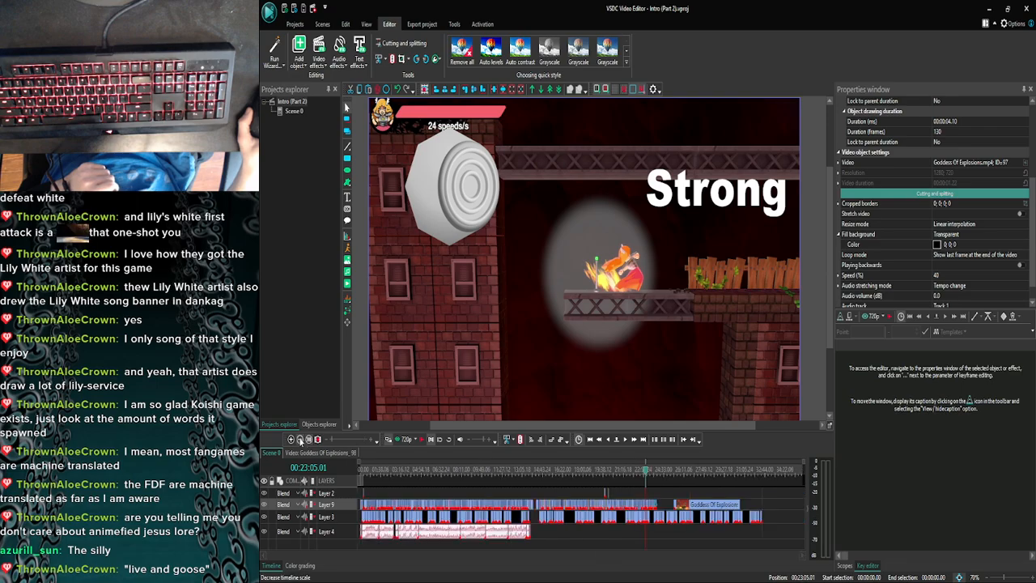
drag(644, 476, 658, 474)
click(291, 439)
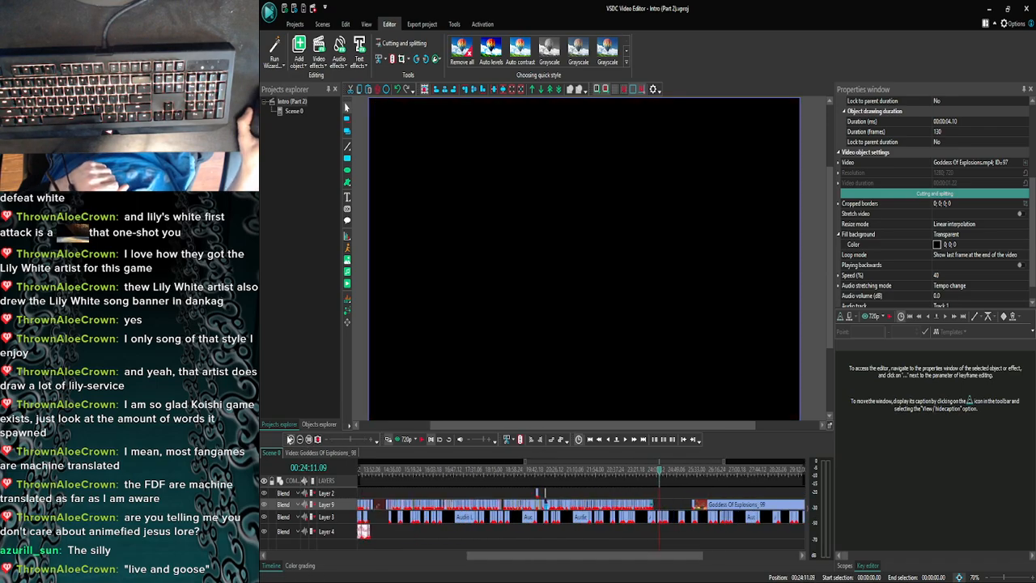
click(291, 439)
click(291, 439)
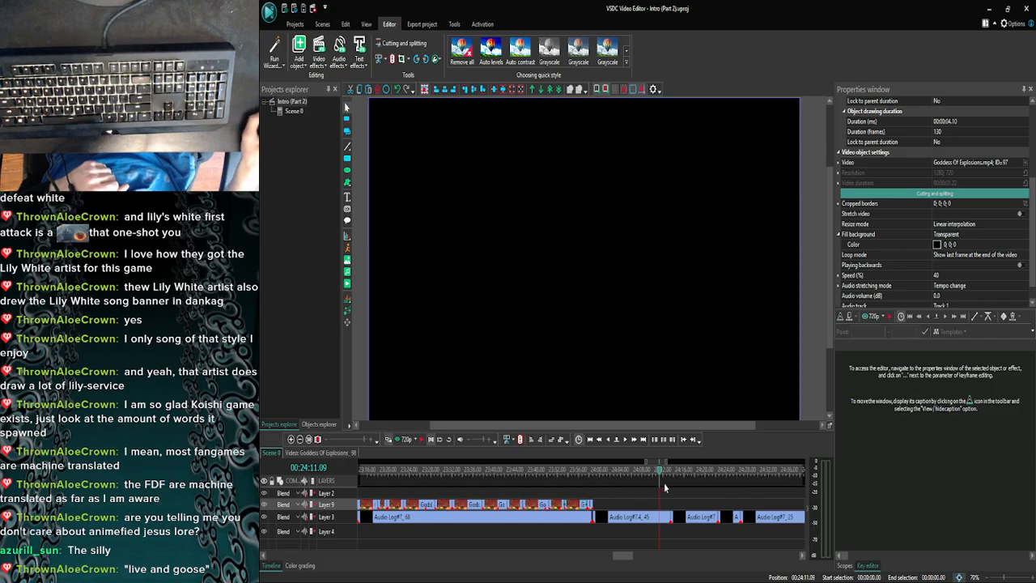
drag(660, 471, 592, 473)
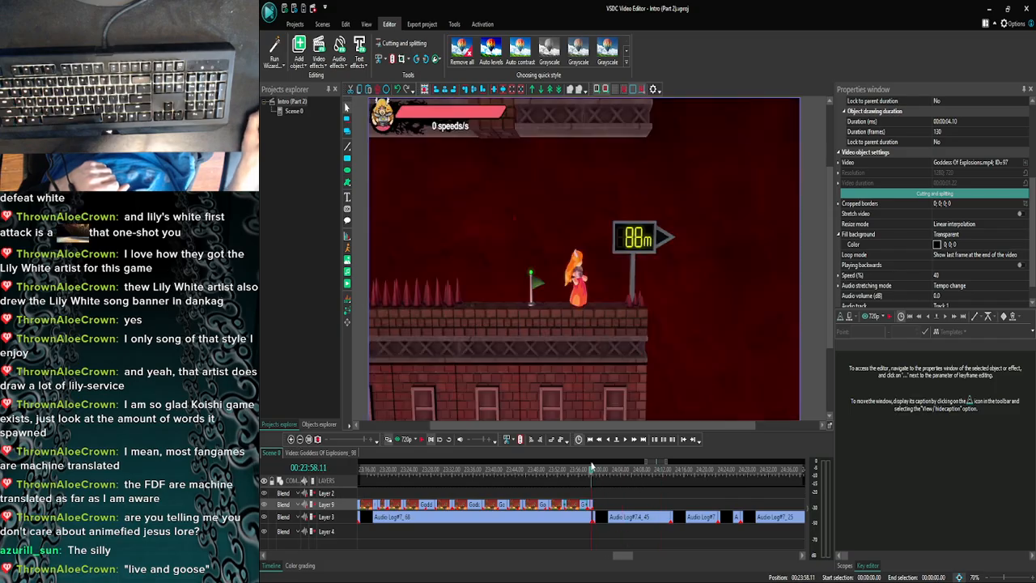
click(625, 441)
click(624, 440)
click(625, 440)
- Advance the Scene 0 playhead frame by frame to 00:23:58.23, just past the last Goddess Of Explosions clip
click(625, 440)
click(624, 440)
click(625, 440)
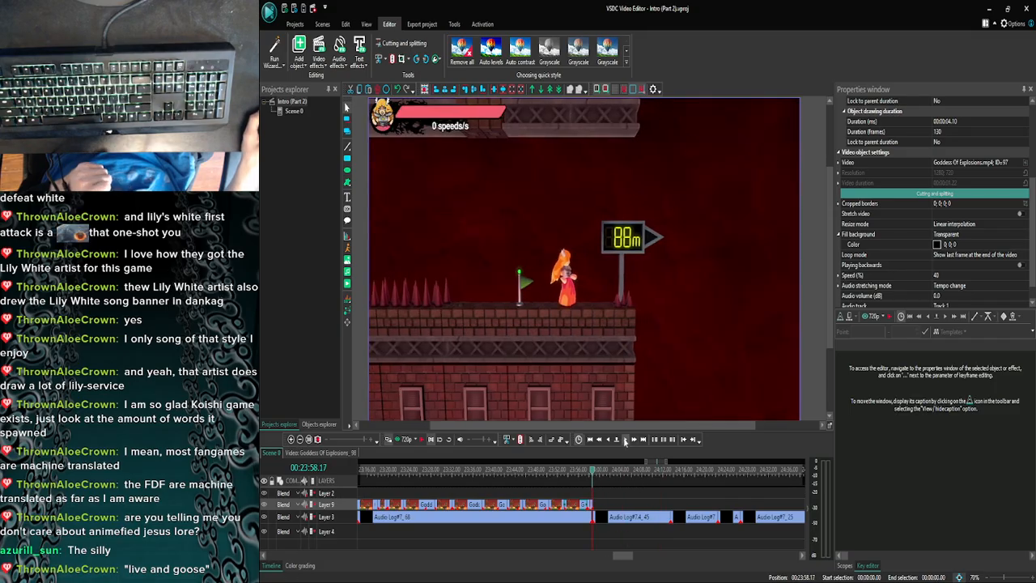
click(624, 440)
click(625, 440)
click(625, 441)
click(291, 439)
click(290, 439)
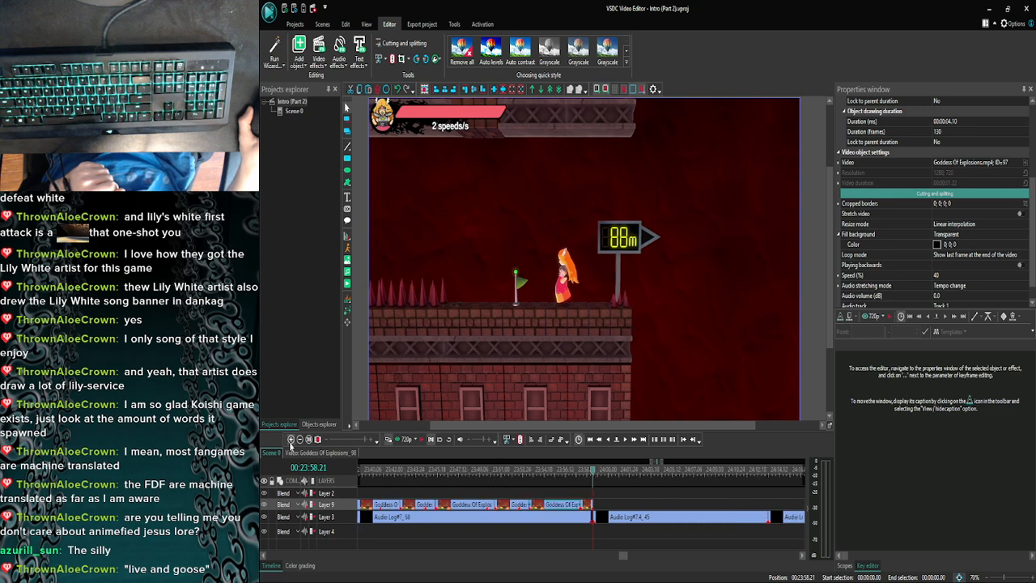
click(290, 439)
click(291, 438)
click(624, 440)
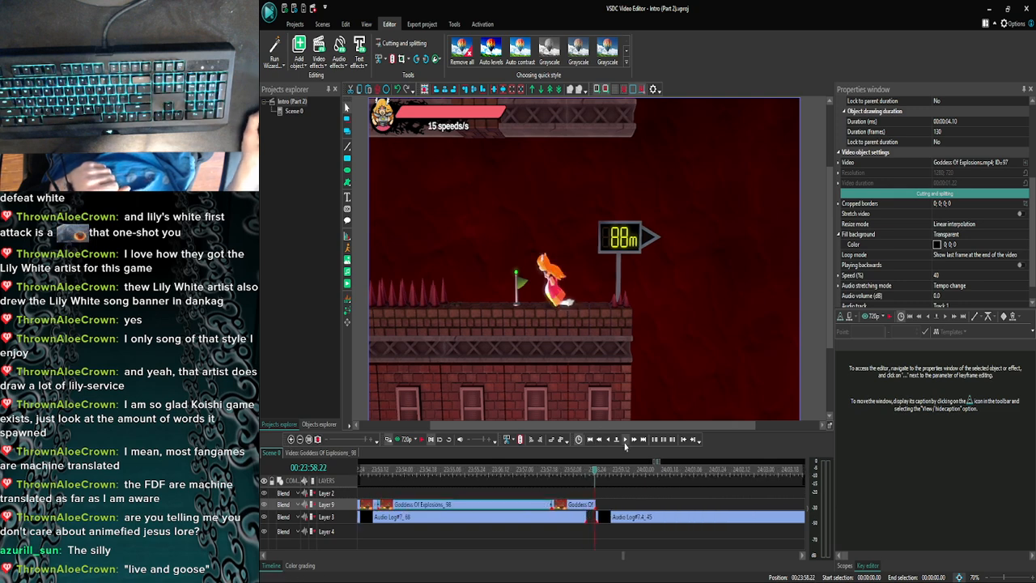
click(624, 443)
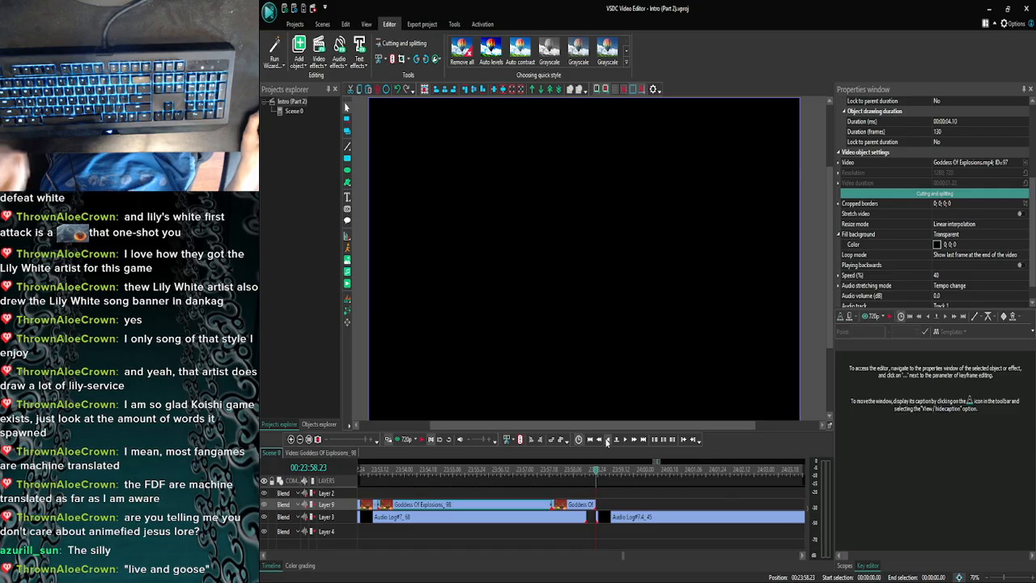
click(299, 439)
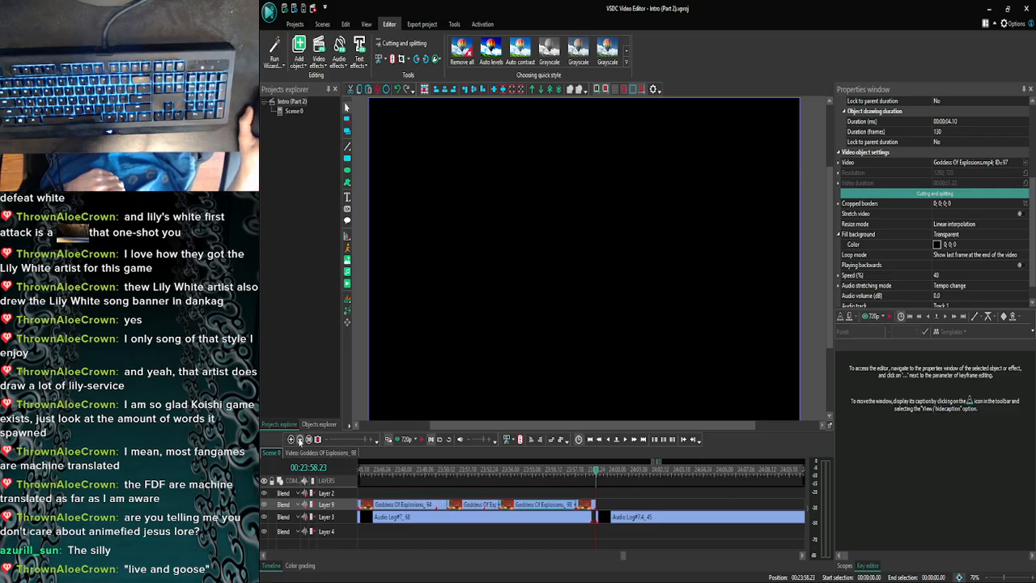
click(299, 439)
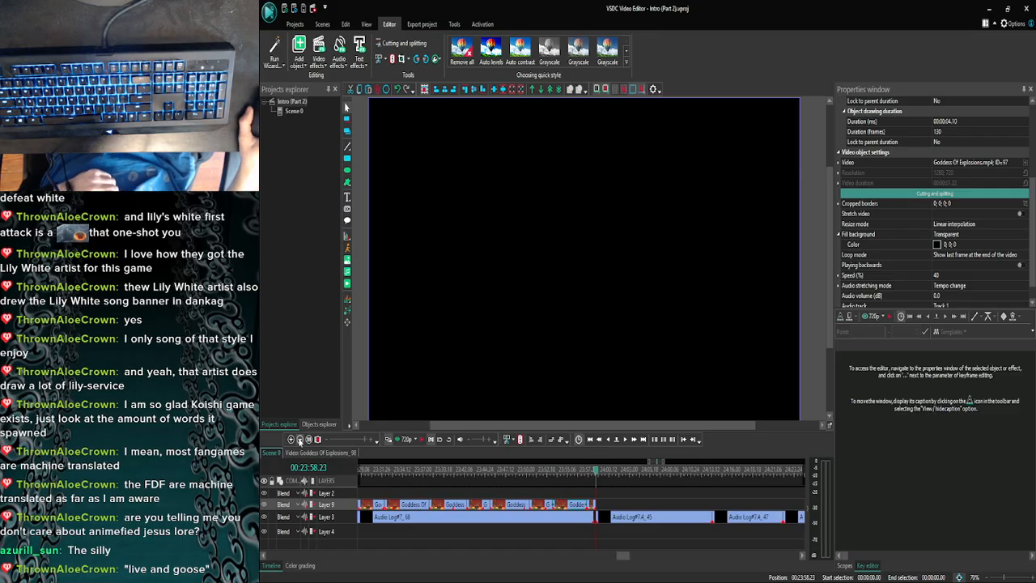
- Switch to the browser and save the first Pngtree image from the jar.png results as a PNG in the Pictures folder
mouse_move(409, 569)
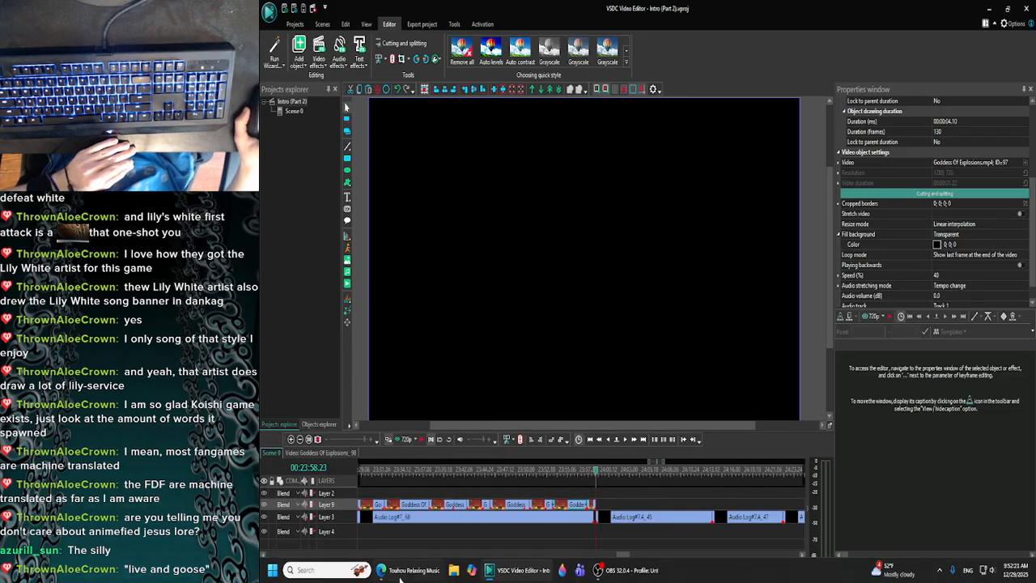
click(409, 573)
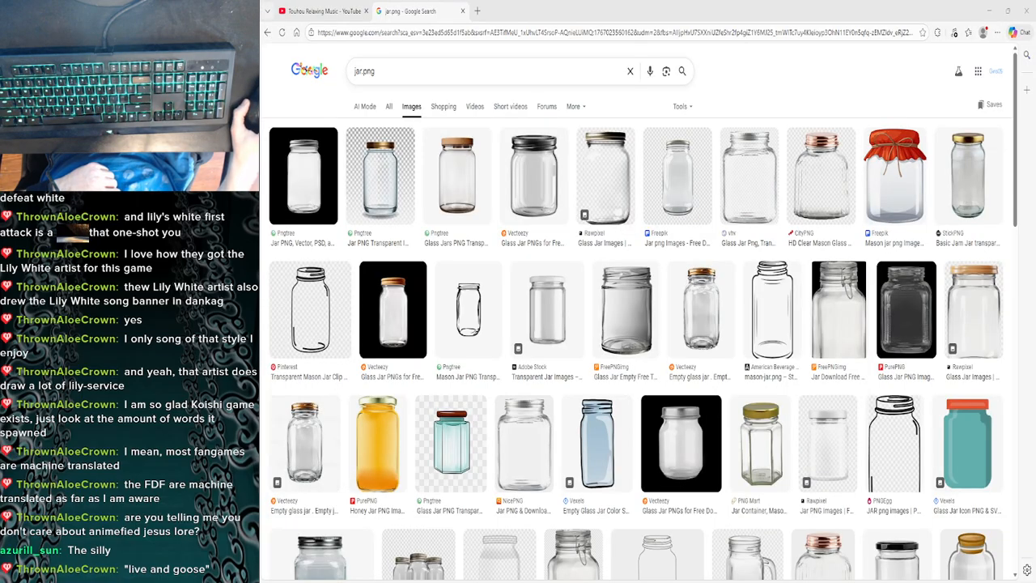
click(332, 174)
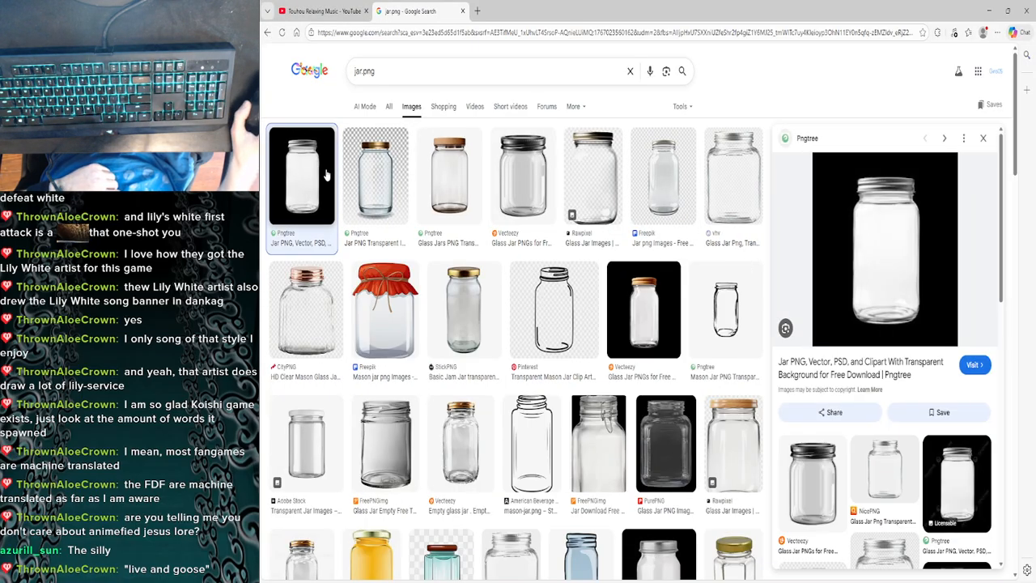
right_click(889, 226)
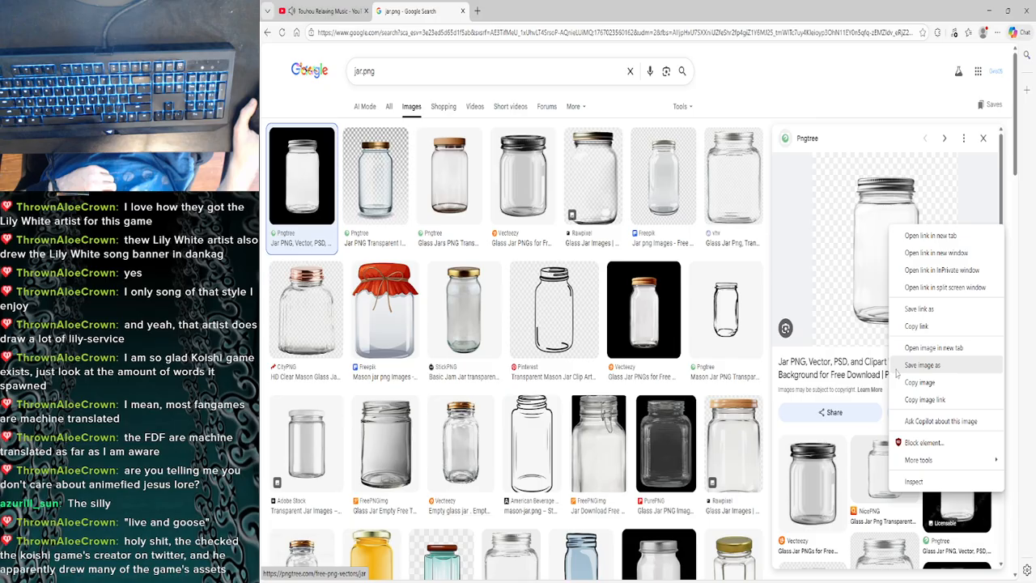
click(936, 379)
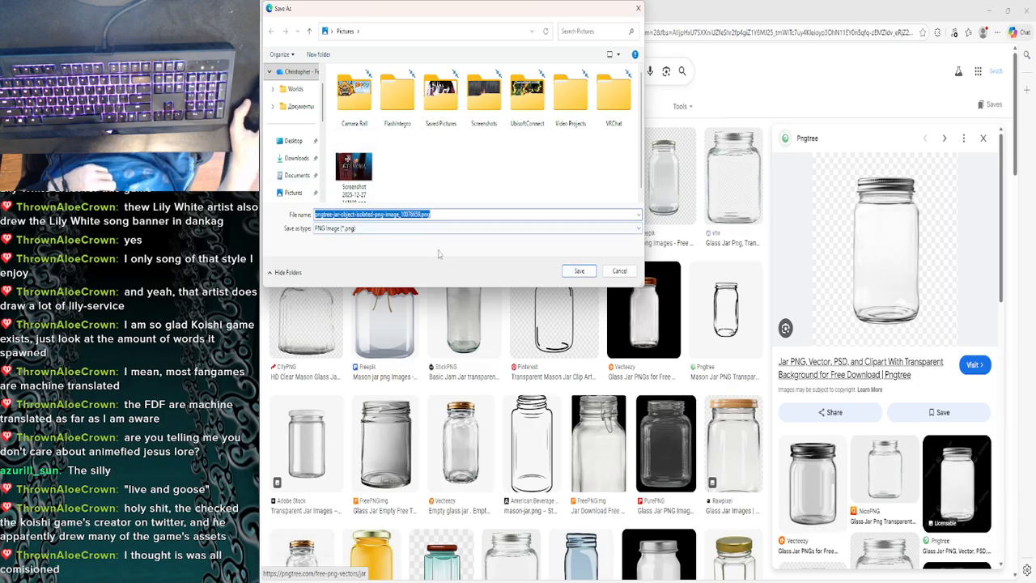
scroll(298, 176, down, 2)
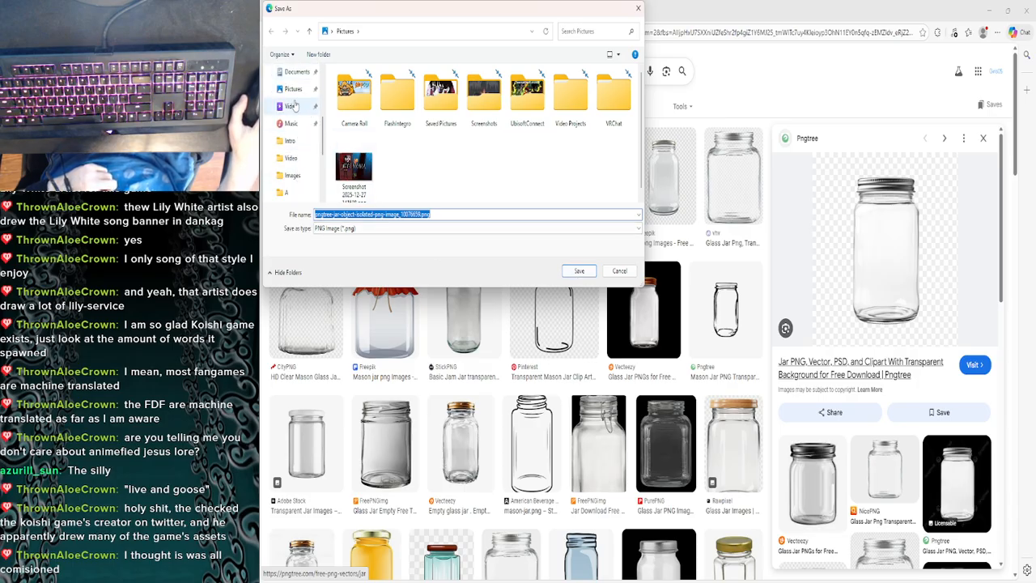
click(293, 94)
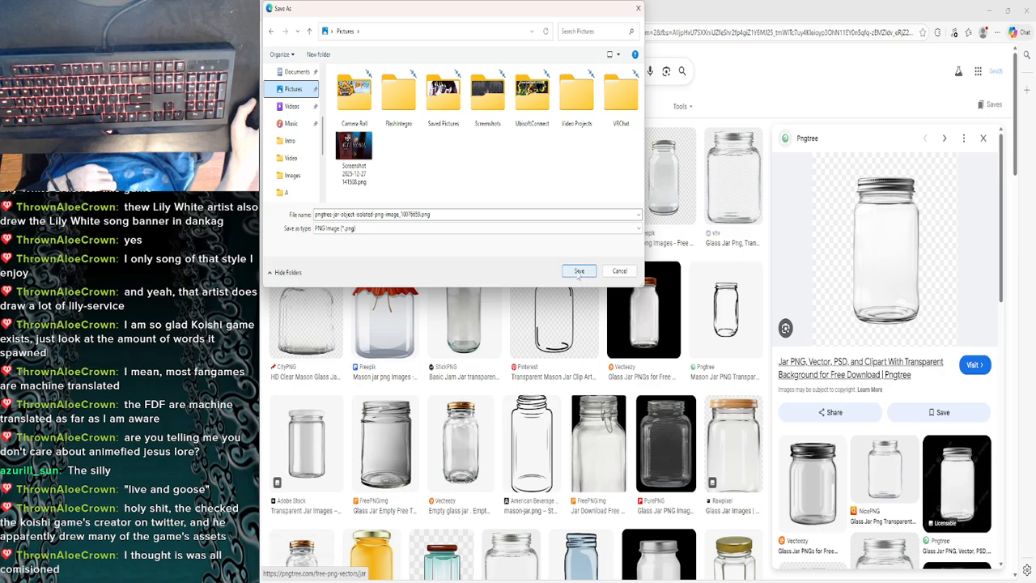
click(577, 271)
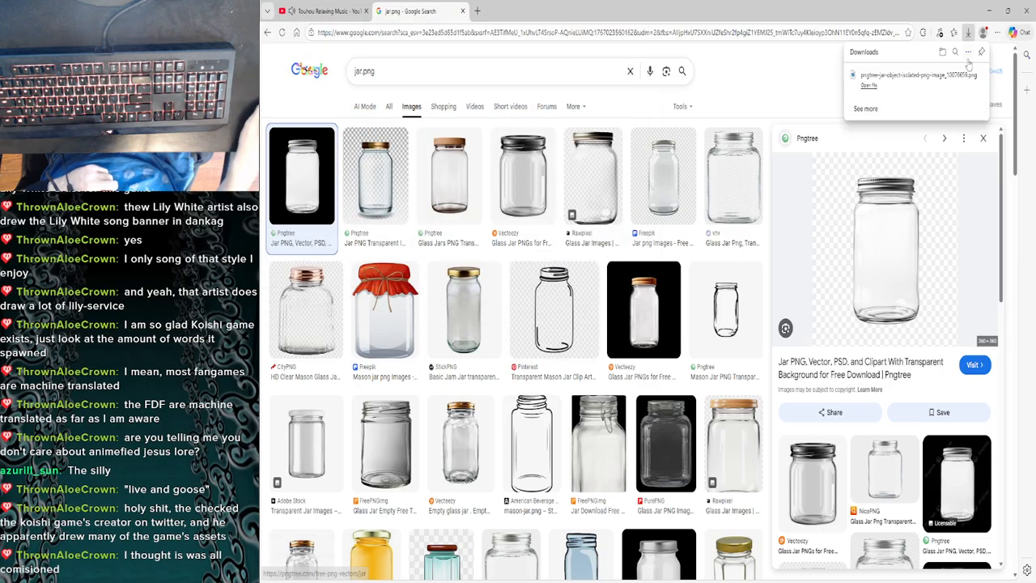
- Close the jar.png search page, minimize the browser and return to the VSDC project
key(alt+Tab)
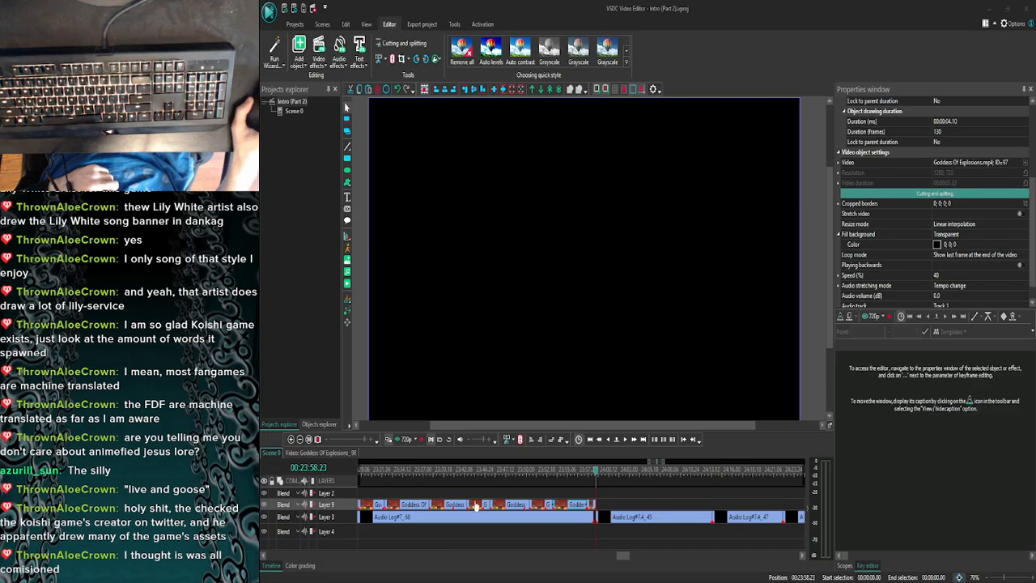
click(381, 569)
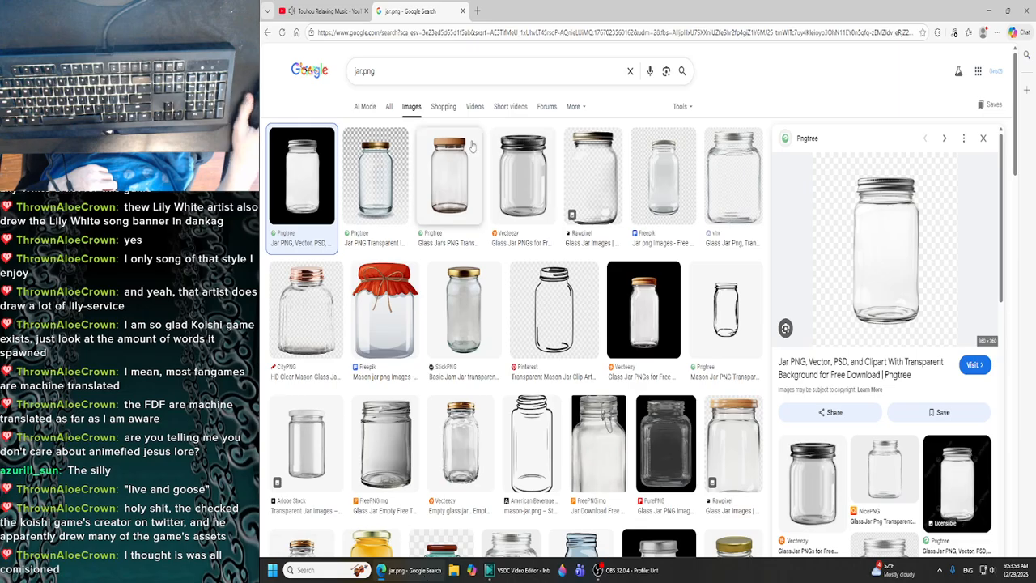
click(462, 11)
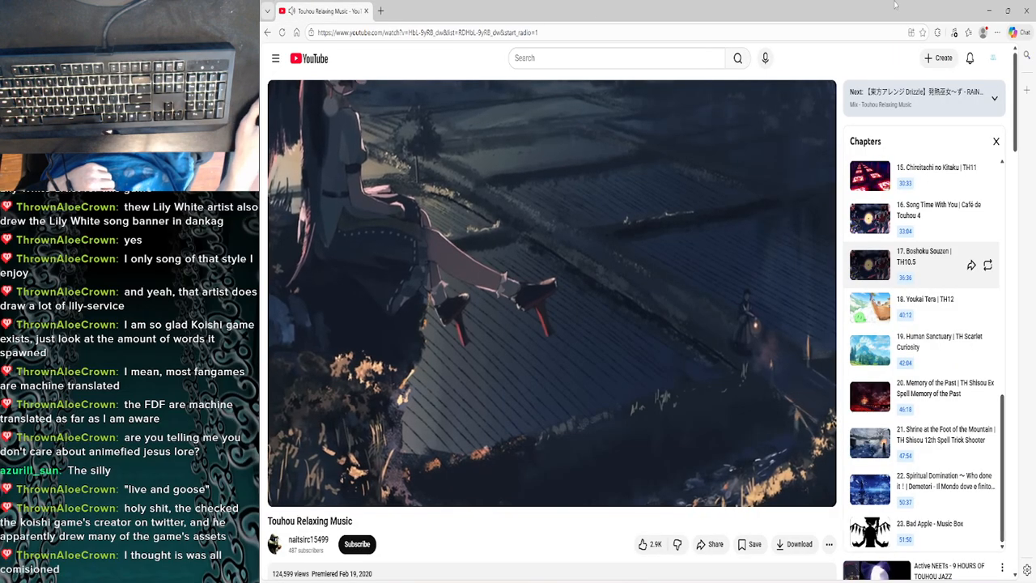
click(989, 10)
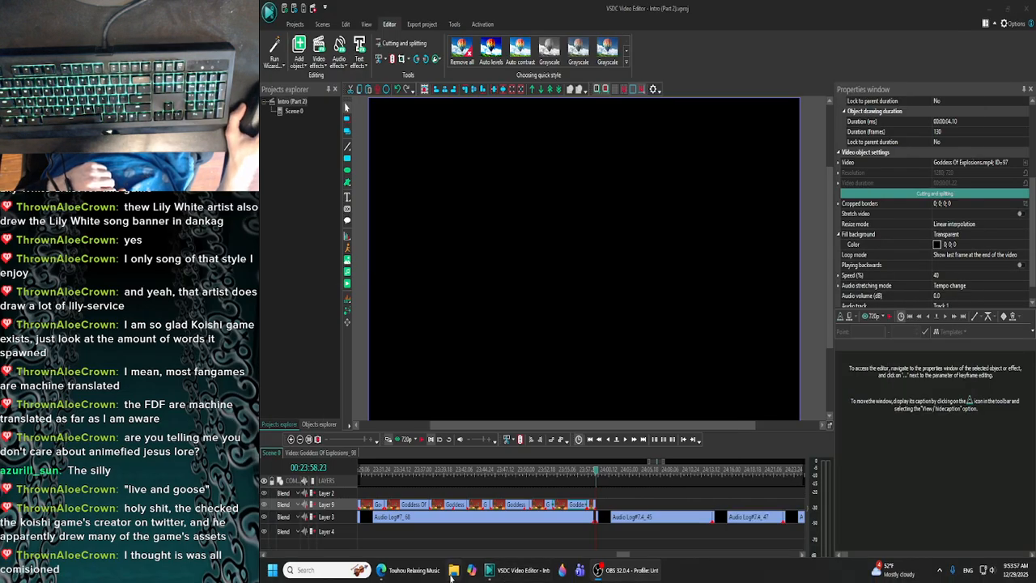
- Switch to File Explorer, open the Pictures folder and select the downloaded jar image
click(451, 573)
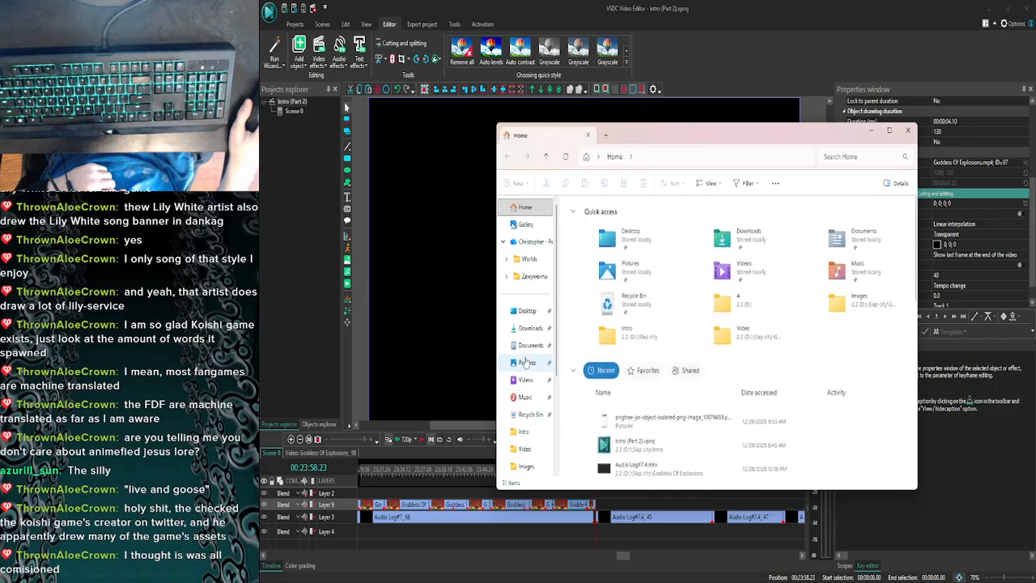
click(525, 361)
click(893, 241)
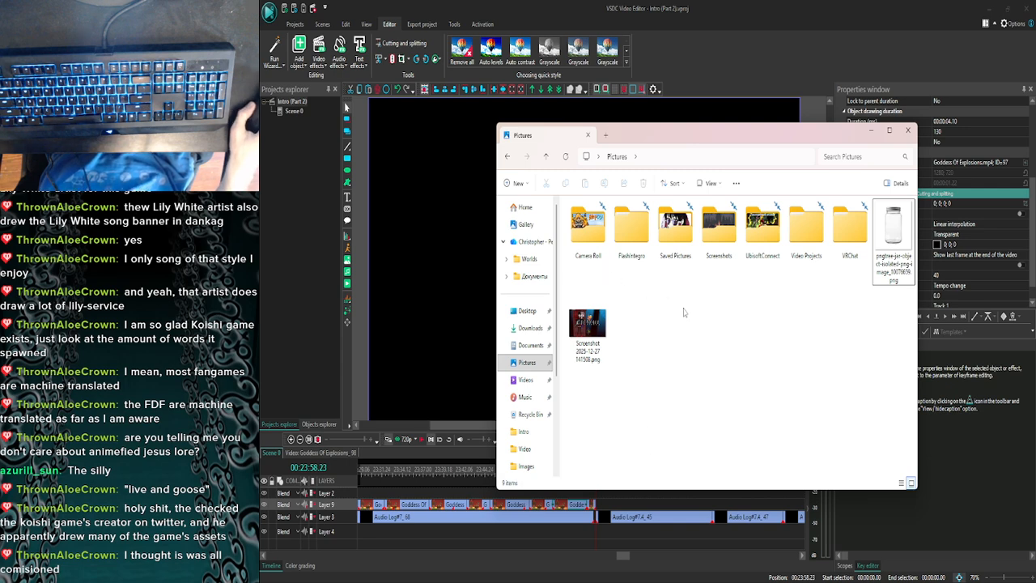
- Open the Slap city folder on drive 2.2 (D:) in a second File Explorer tab
click(606, 135)
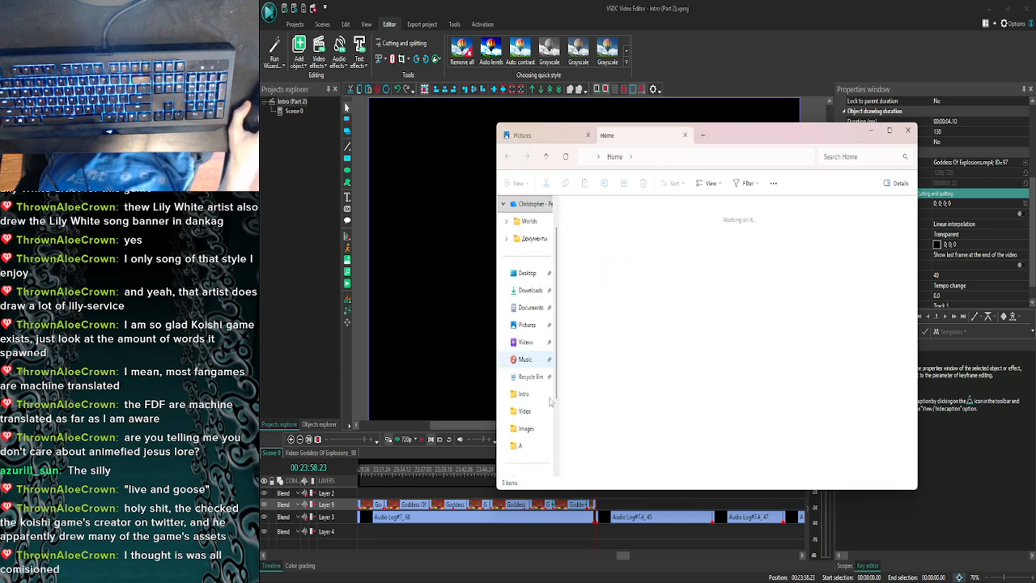
scroll(542, 401, down, 2)
click(527, 428)
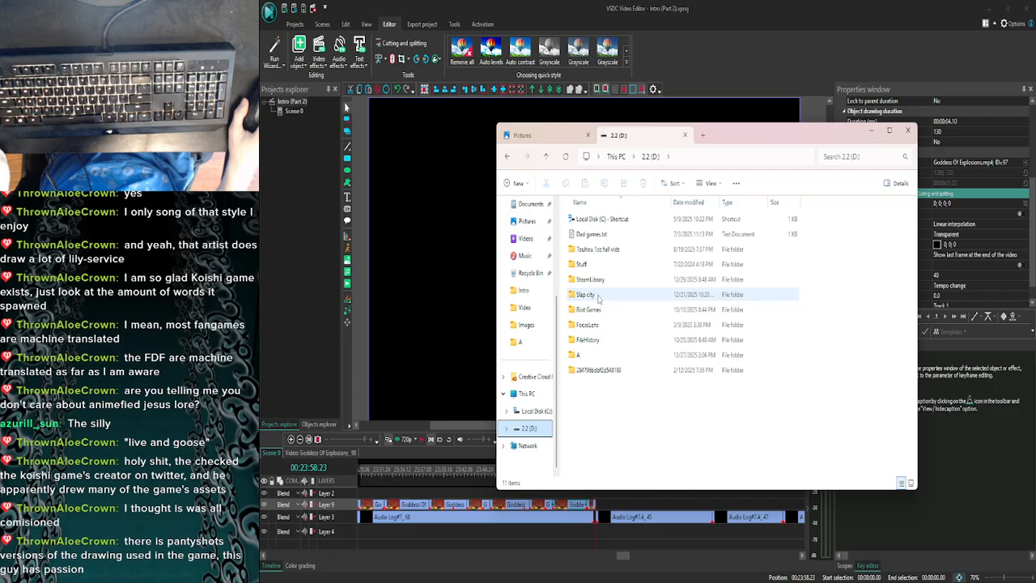
click(598, 297)
double_click(598, 296)
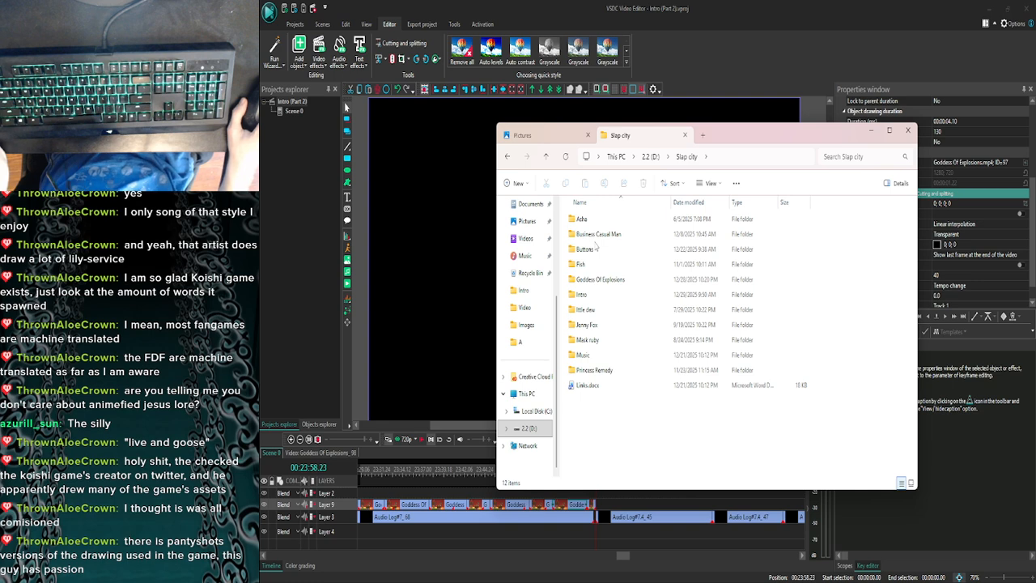
click(594, 249)
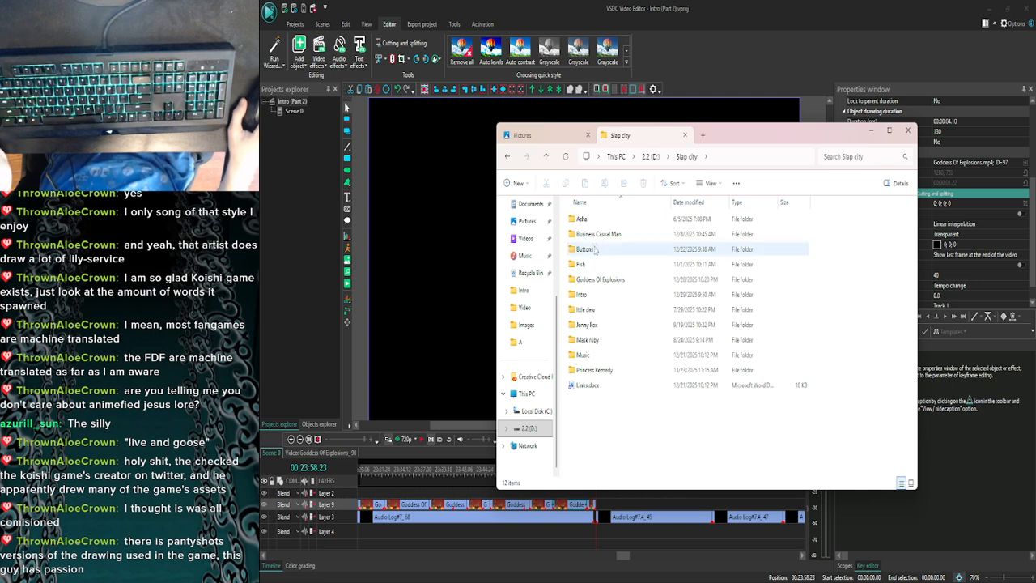
click(611, 237)
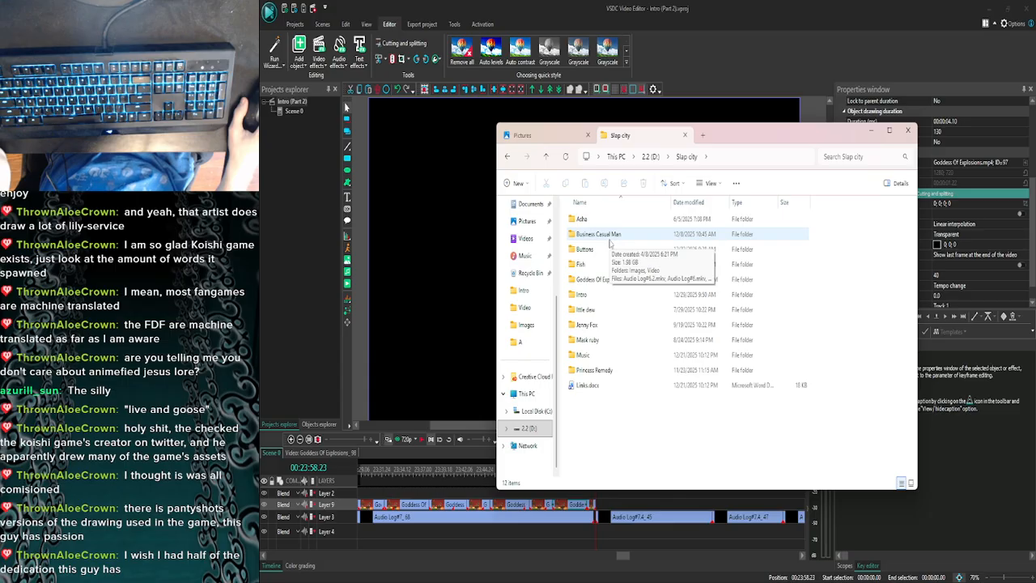
click(614, 238)
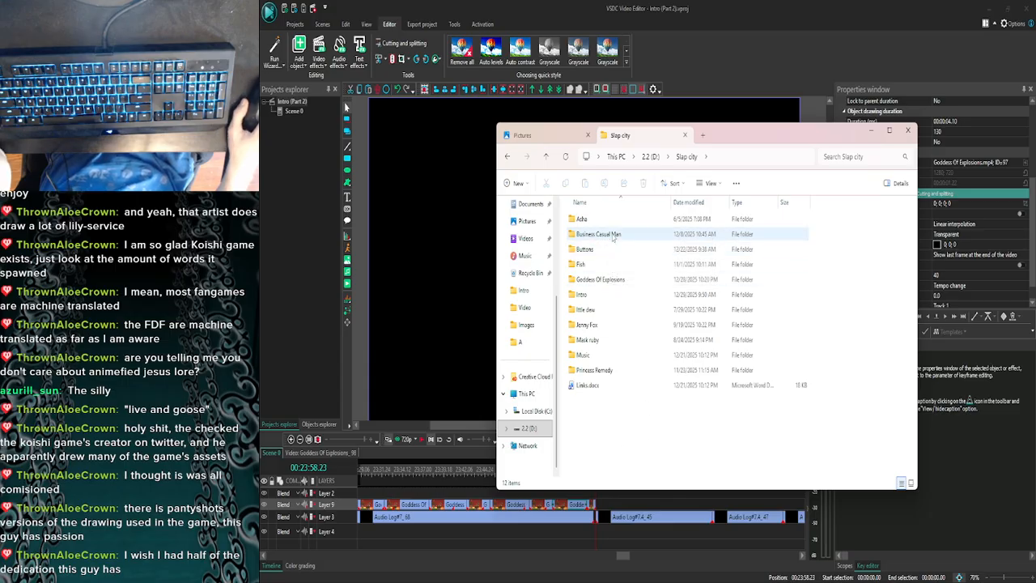
click(606, 262)
click(607, 279)
click(606, 265)
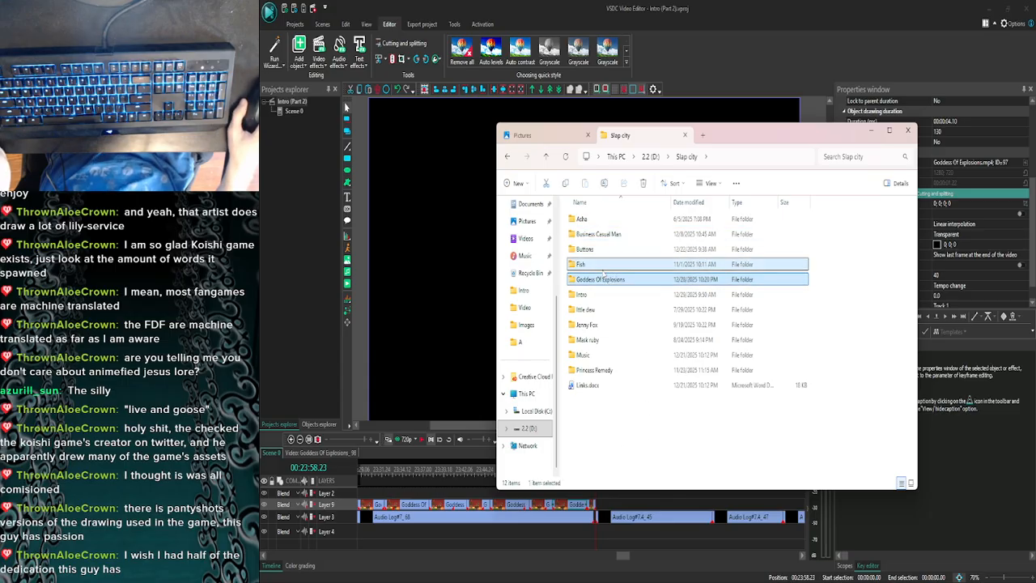
click(604, 253)
click(605, 265)
click(607, 277)
click(619, 263)
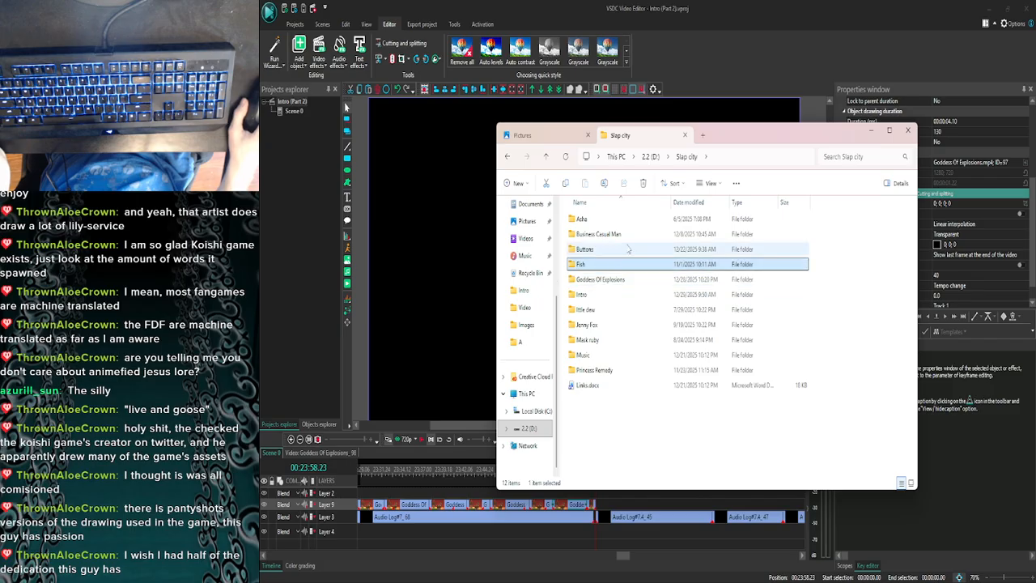
click(626, 249)
click(627, 233)
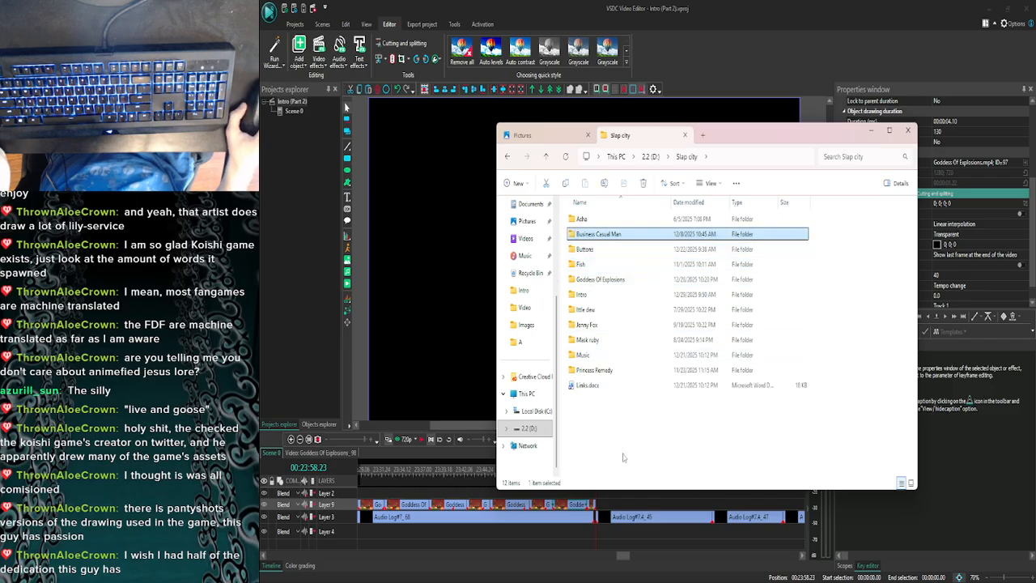
click(623, 457)
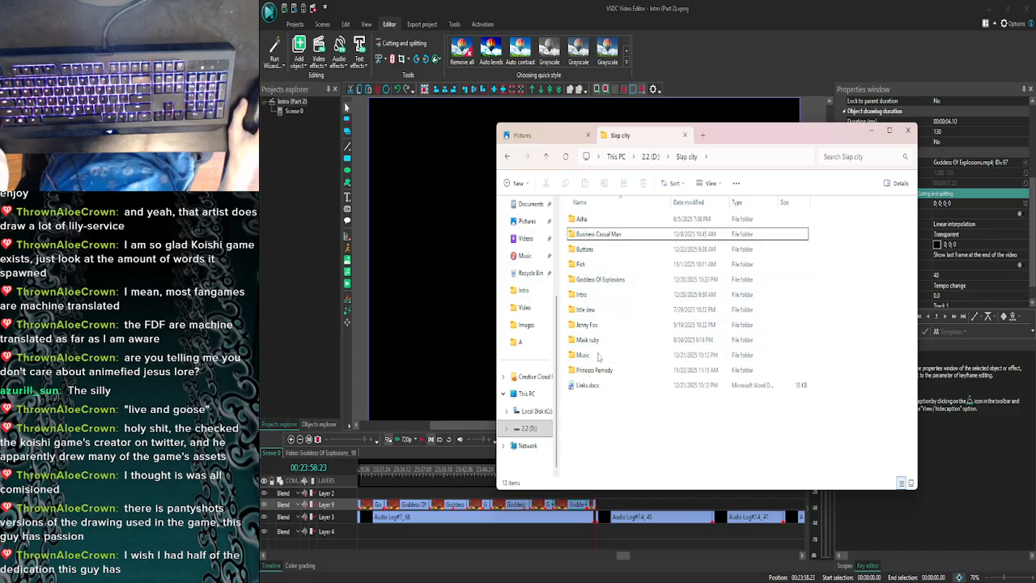
- Look through the Images folder of the Ittle dew project and return to the Slap city folder
double_click(586, 309)
double_click(576, 255)
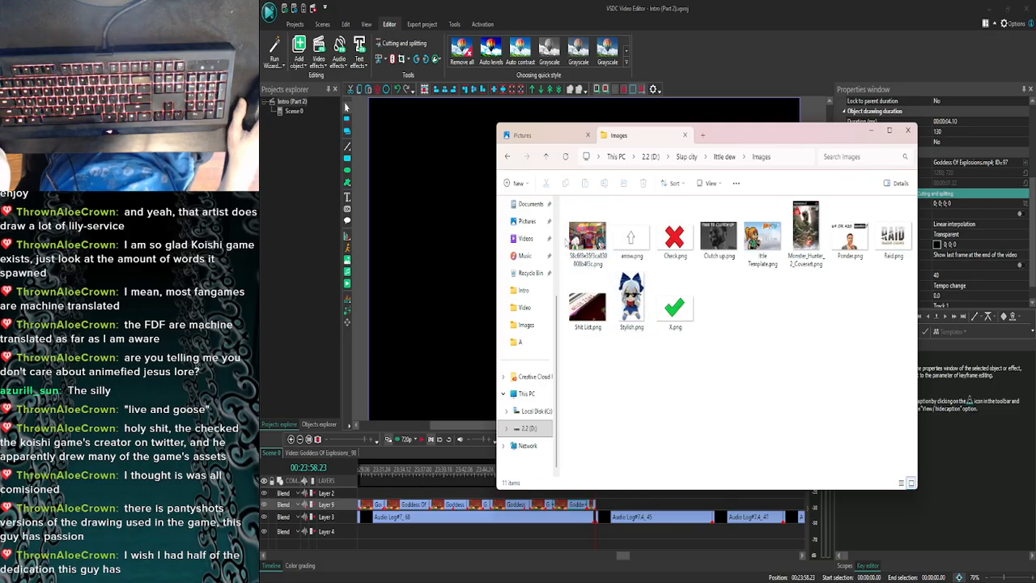
click(507, 156)
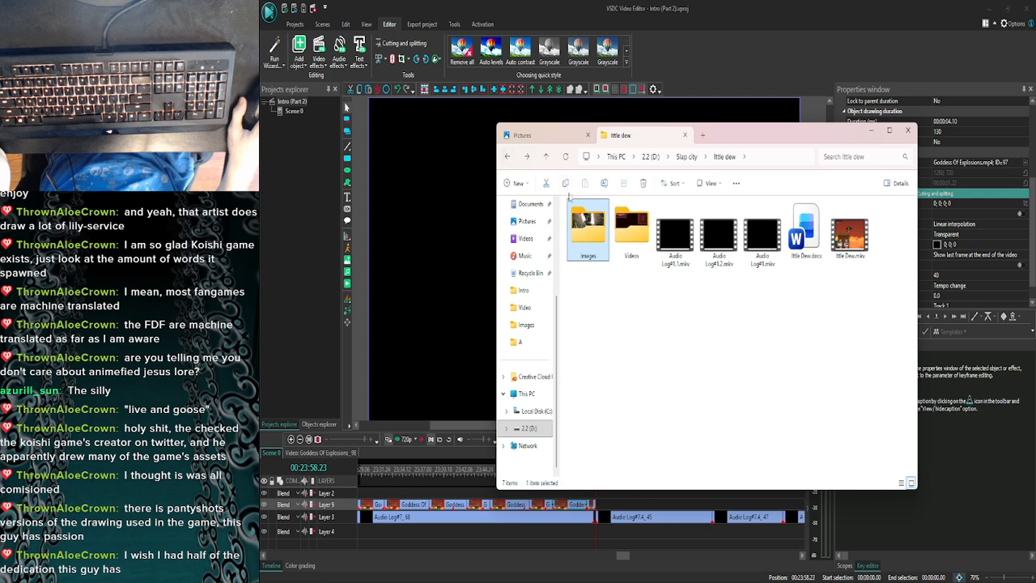
click(508, 157)
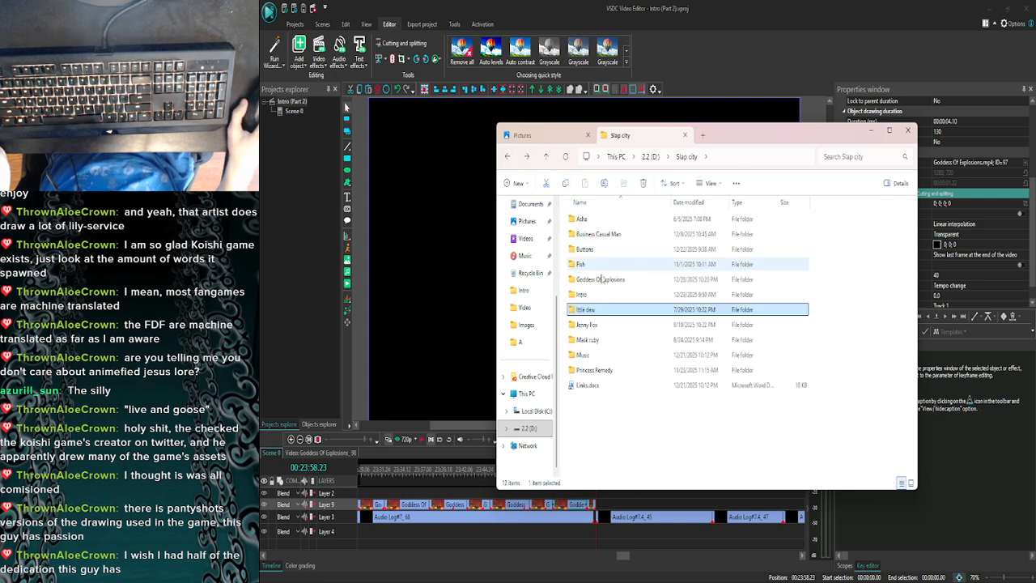
- Copy Death_Note.png from the Images folder of the Mask ruby project into the Pictures folder
double_click(587, 340)
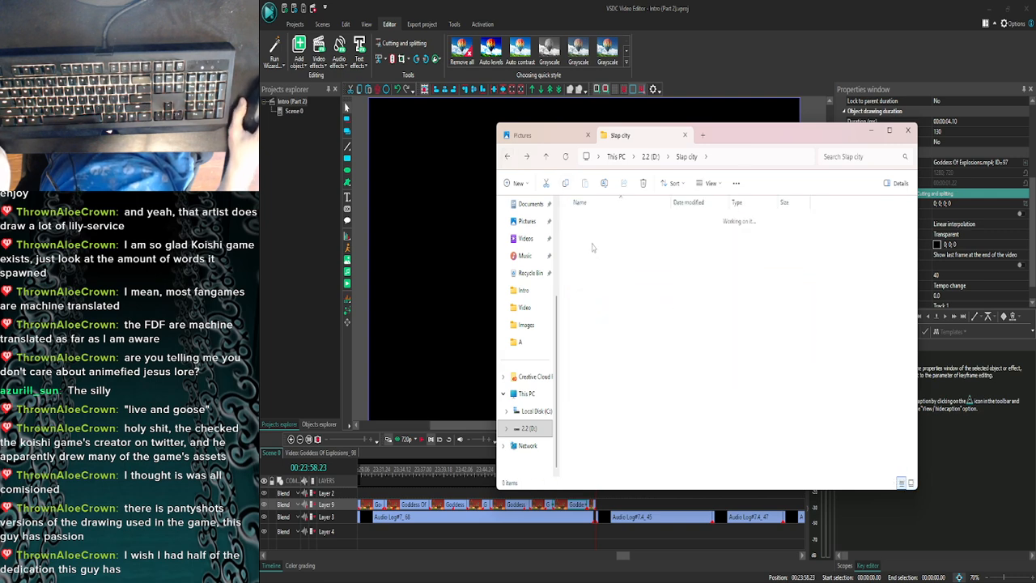
click(585, 235)
double_click(585, 235)
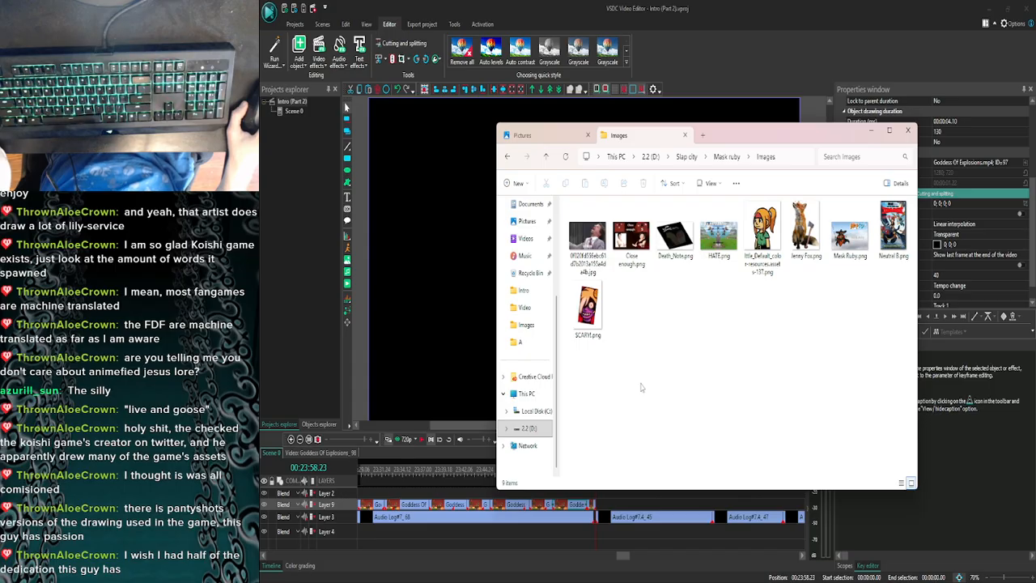
click(675, 236)
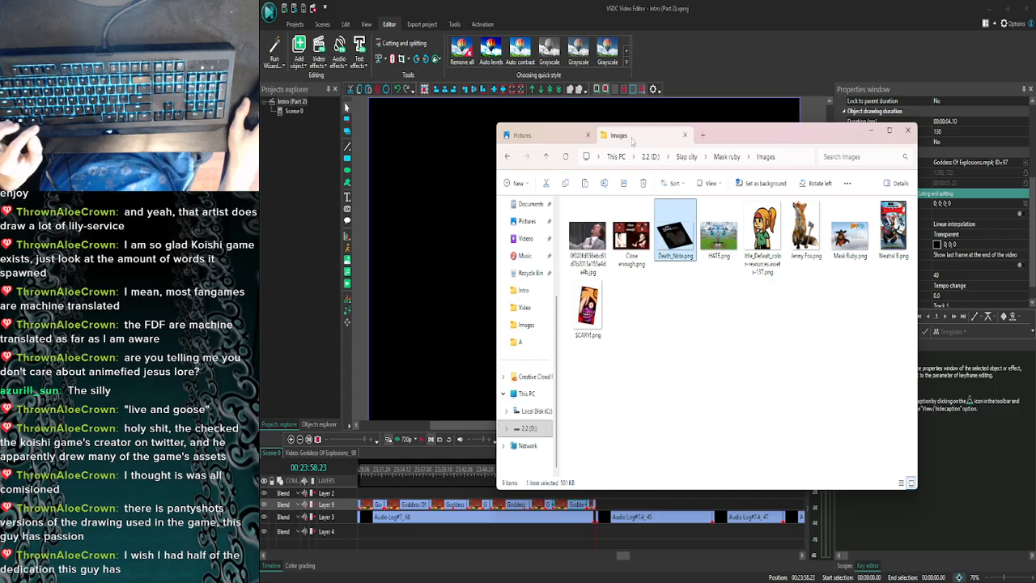
key(ctrl+Tab)
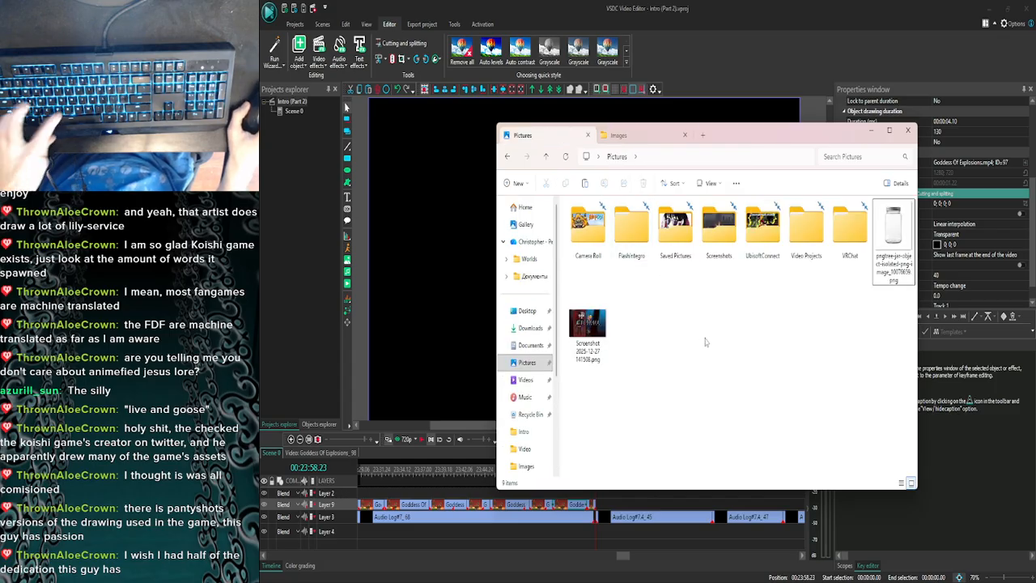
key(ctrl+v)
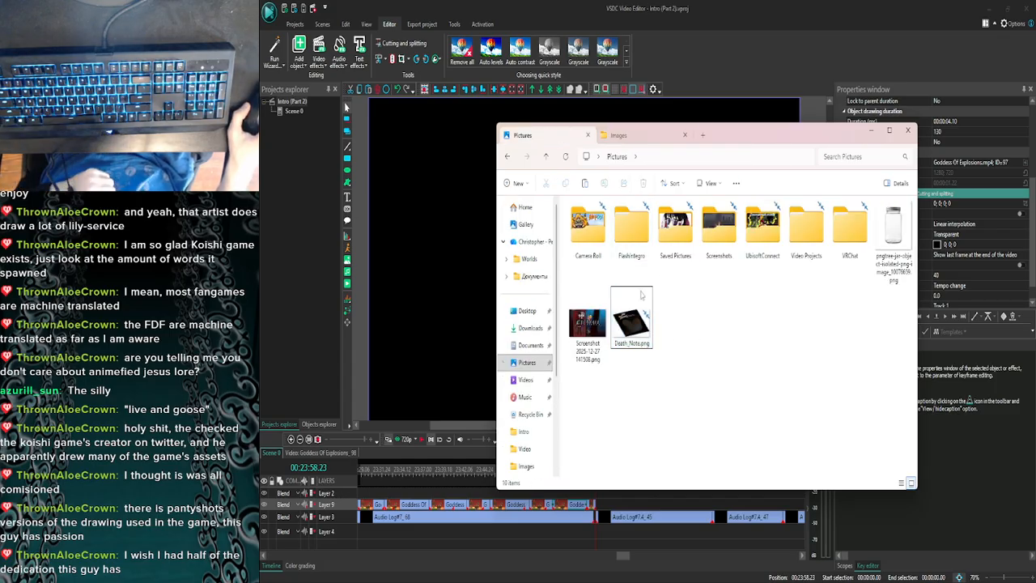
- Look through the Images folder of the Jenny Fox project and return to the Slap city folder
click(636, 136)
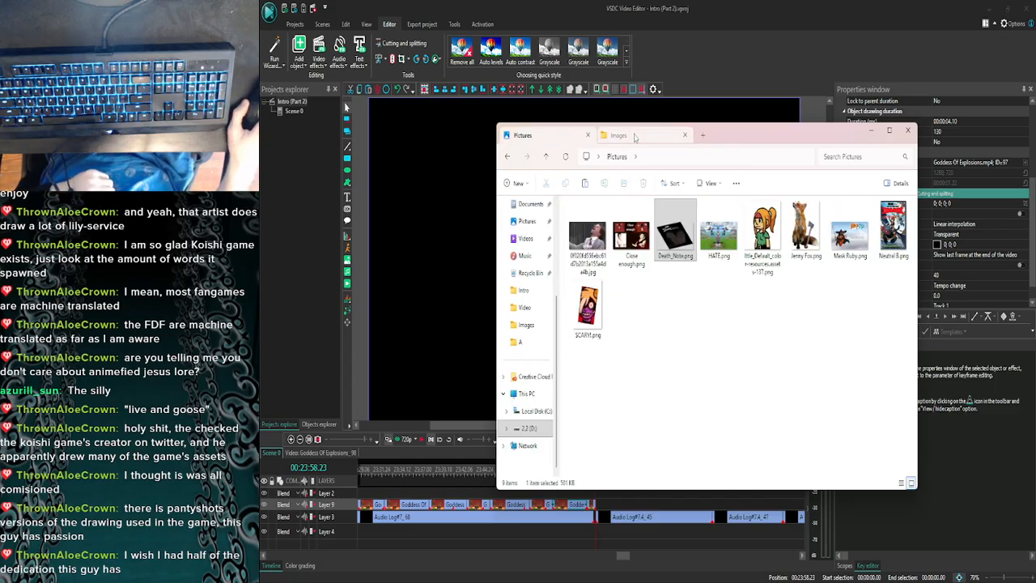
click(506, 158)
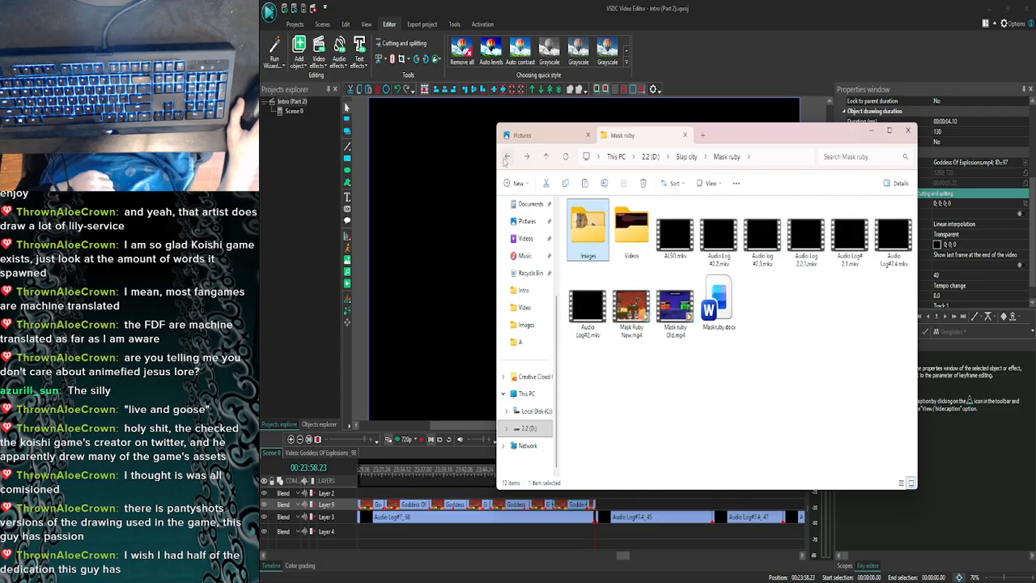
click(505, 158)
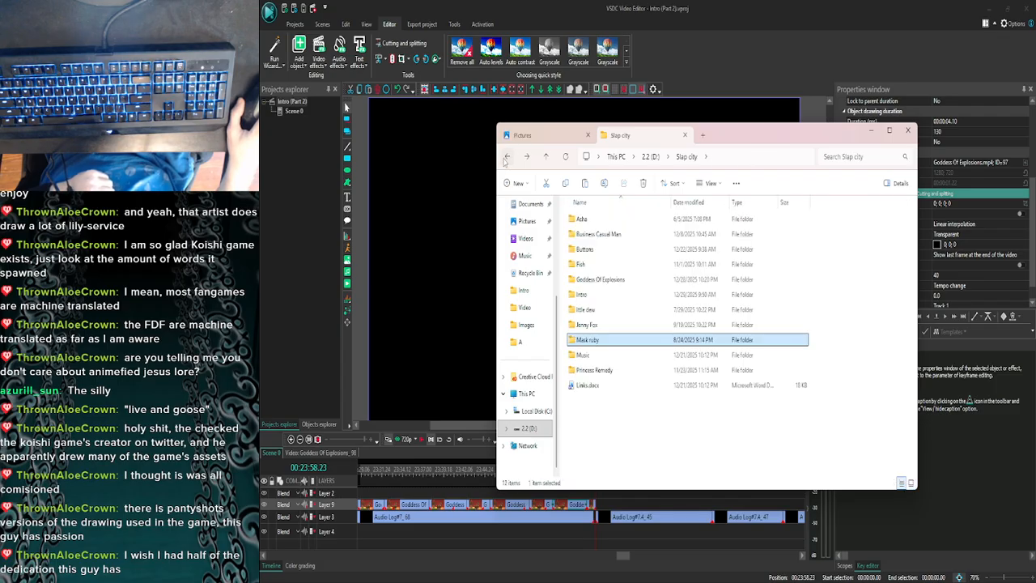
double_click(615, 325)
double_click(594, 232)
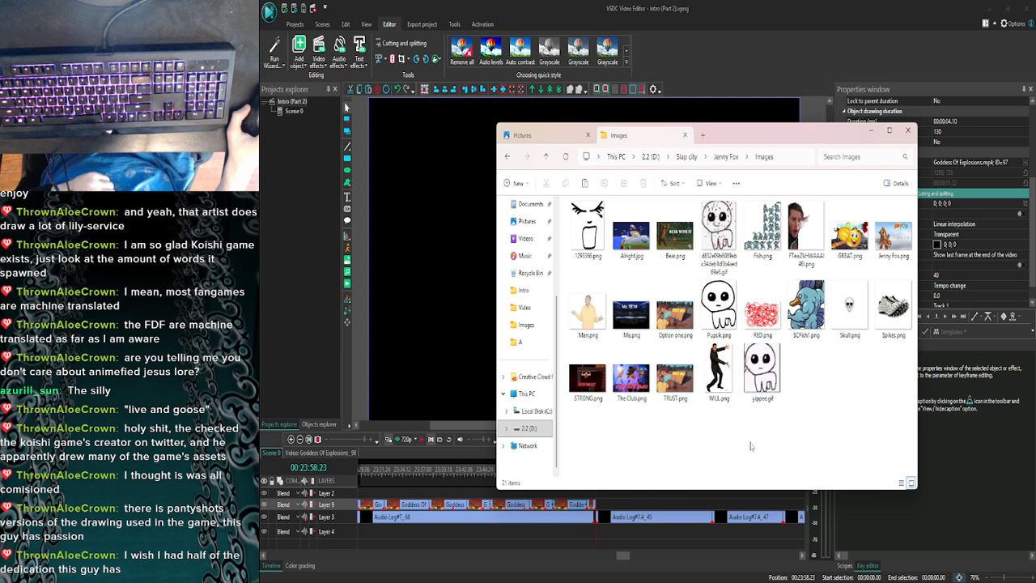
click(508, 158)
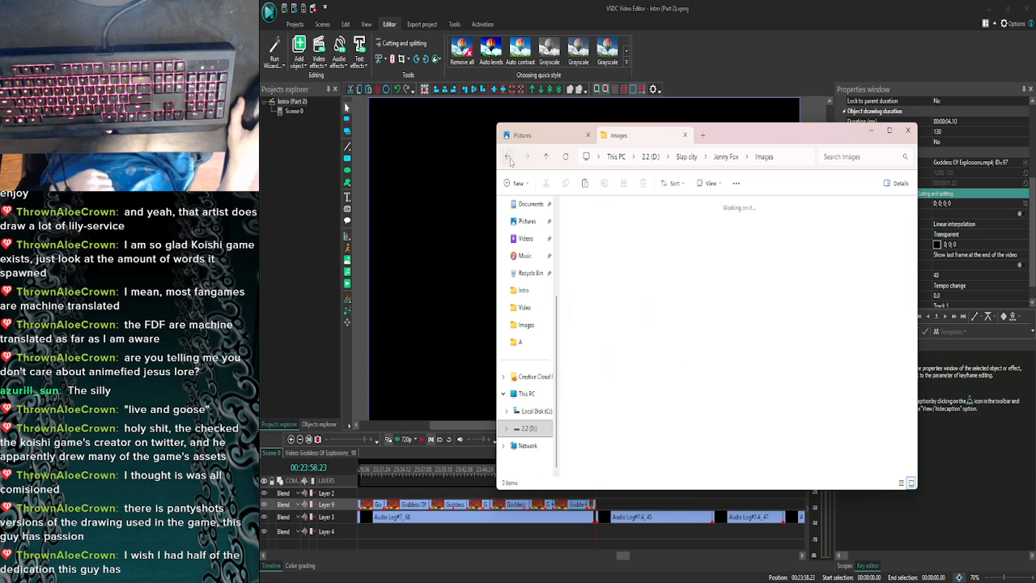
click(508, 158)
click(508, 157)
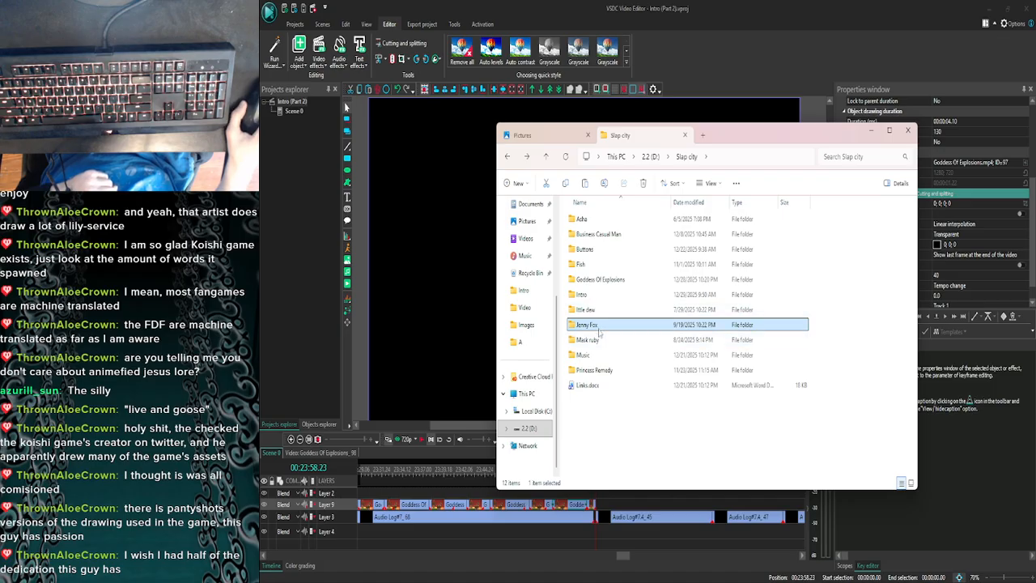
- Copy Noteworthy.png from the Images folder of the Fish project into the Pictures folder
double_click(598, 264)
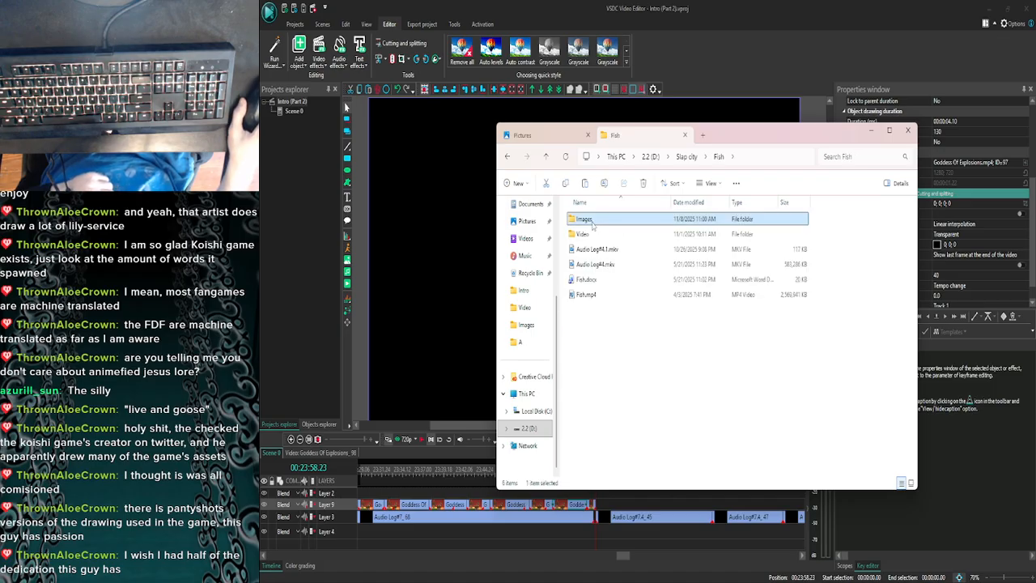
double_click(582, 220)
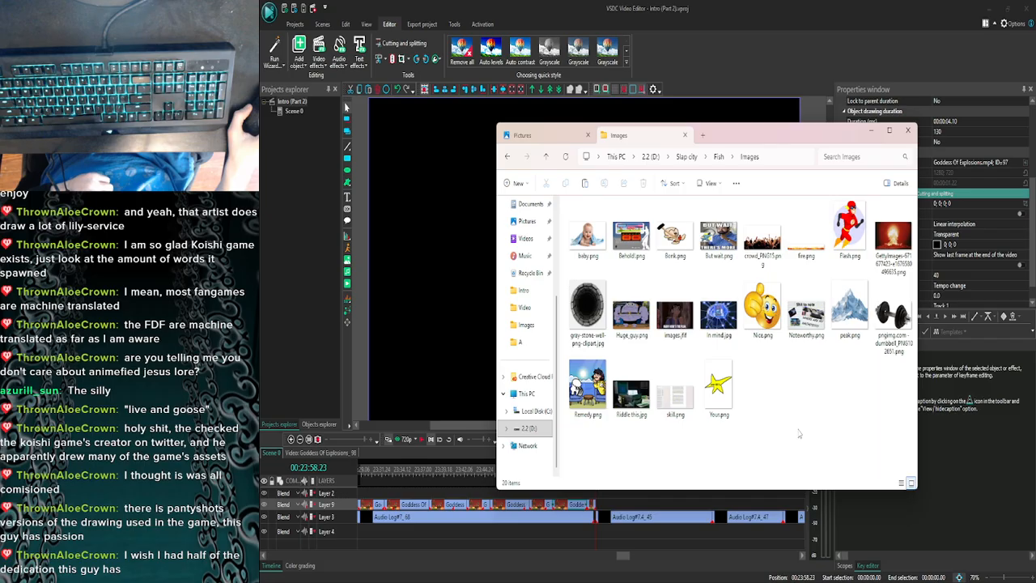
click(806, 320)
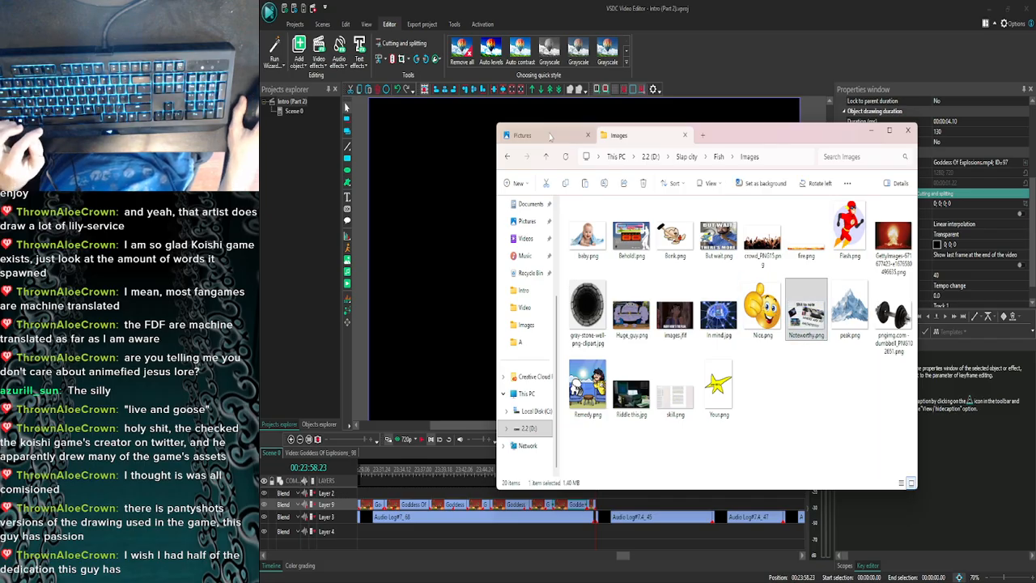
key(ctrl+Tab)
key(ctrl+v)
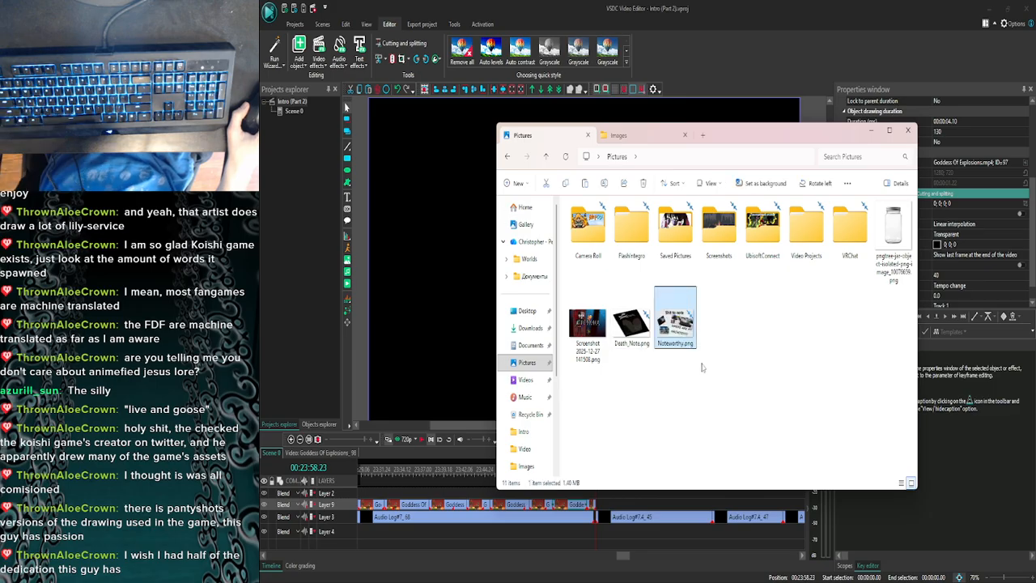
- Copy NOTE.png from the Images folder of the Princess Remedy project into the Pictures folder
key(ctrl+Tab)
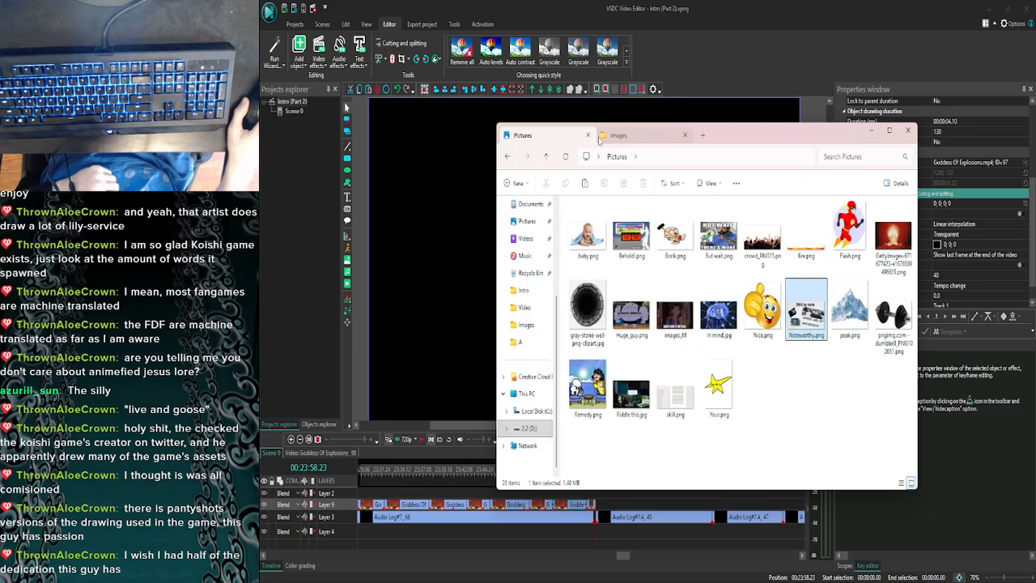
click(508, 157)
click(507, 157)
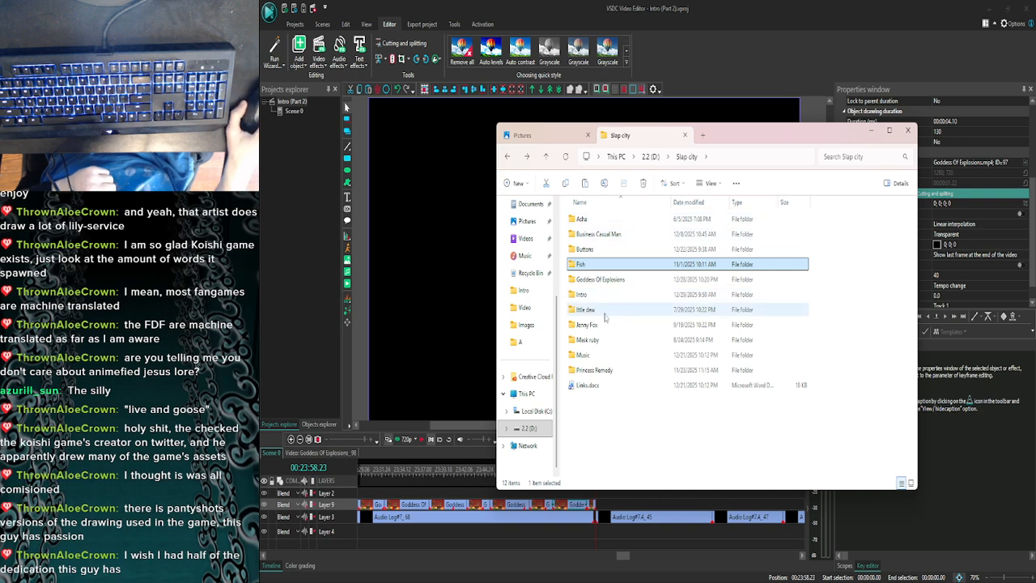
double_click(595, 370)
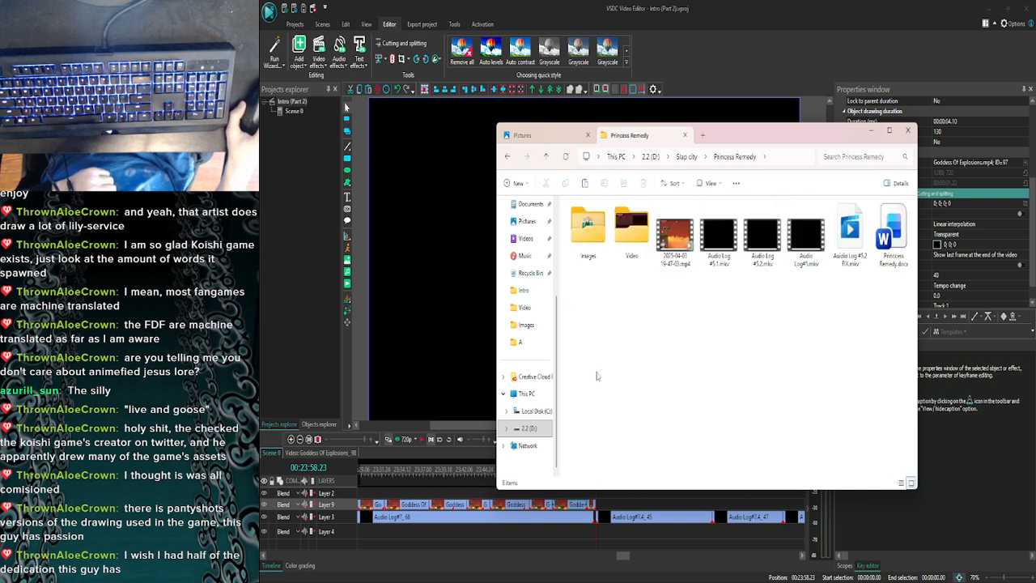
double_click(603, 236)
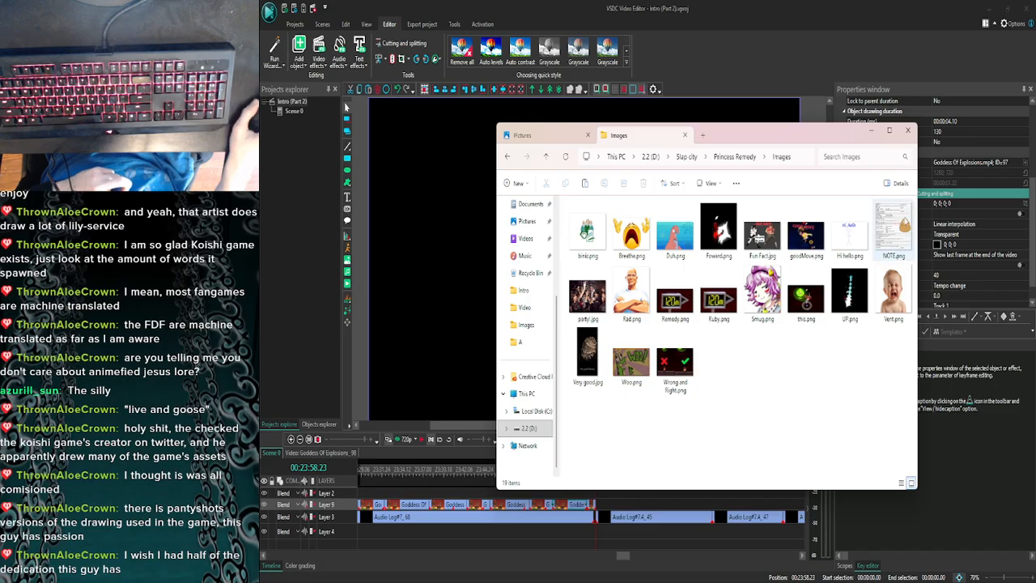
click(893, 230)
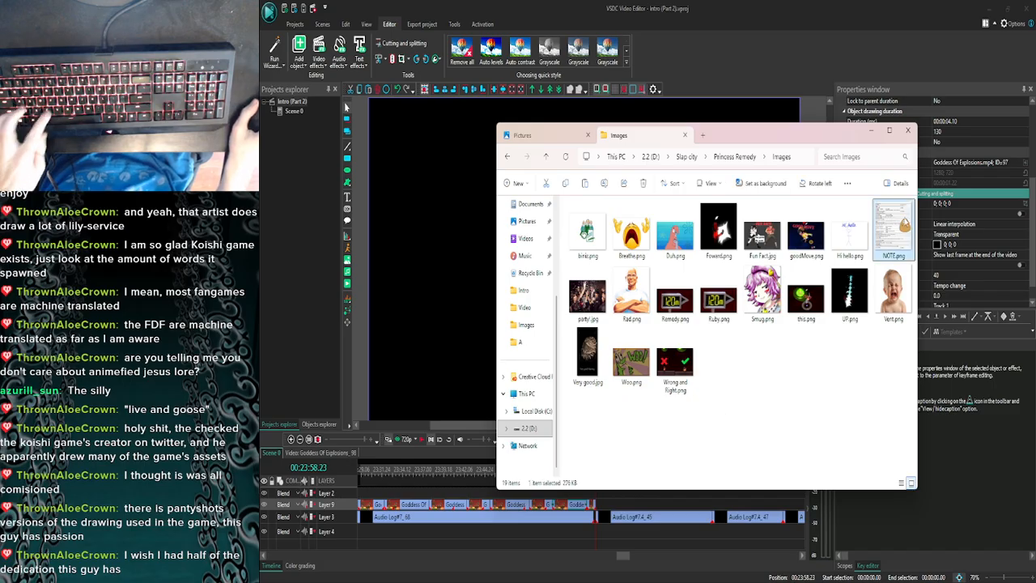
click(814, 406)
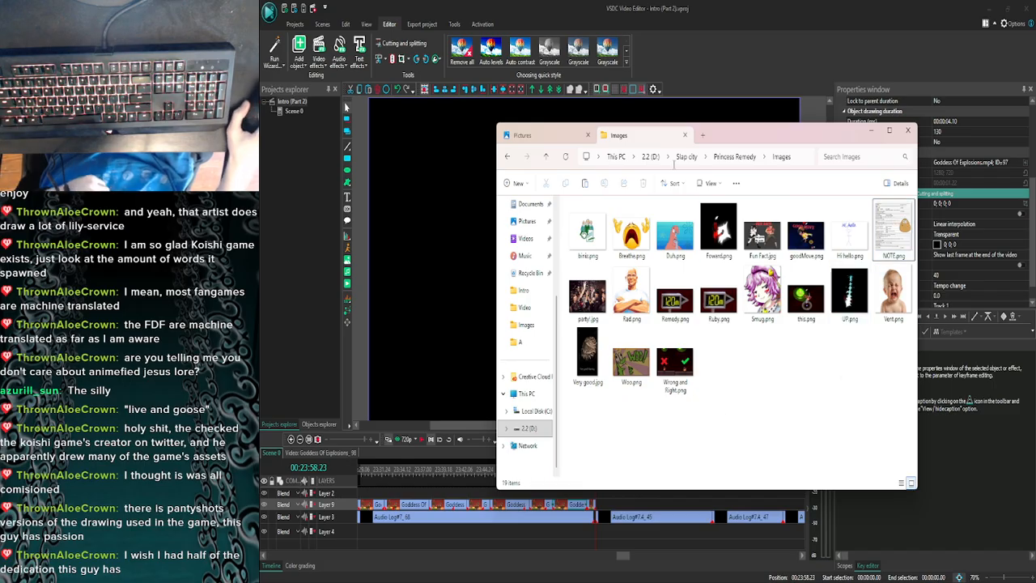
click(566, 135)
key(ctrl+v)
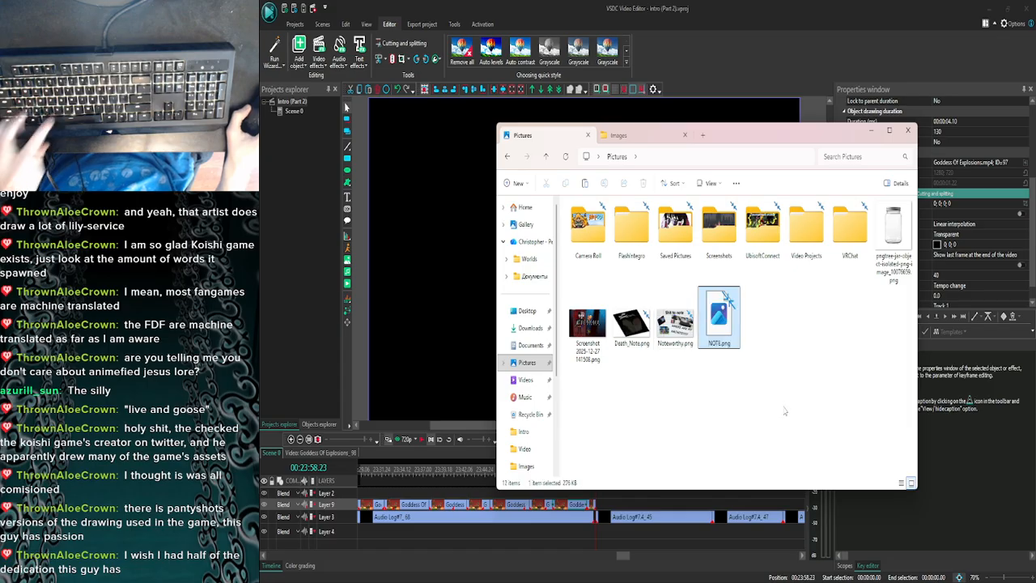
- Copy Couple.png from the Images folder of the Business Casual Man project into the Pictures folder
click(634, 141)
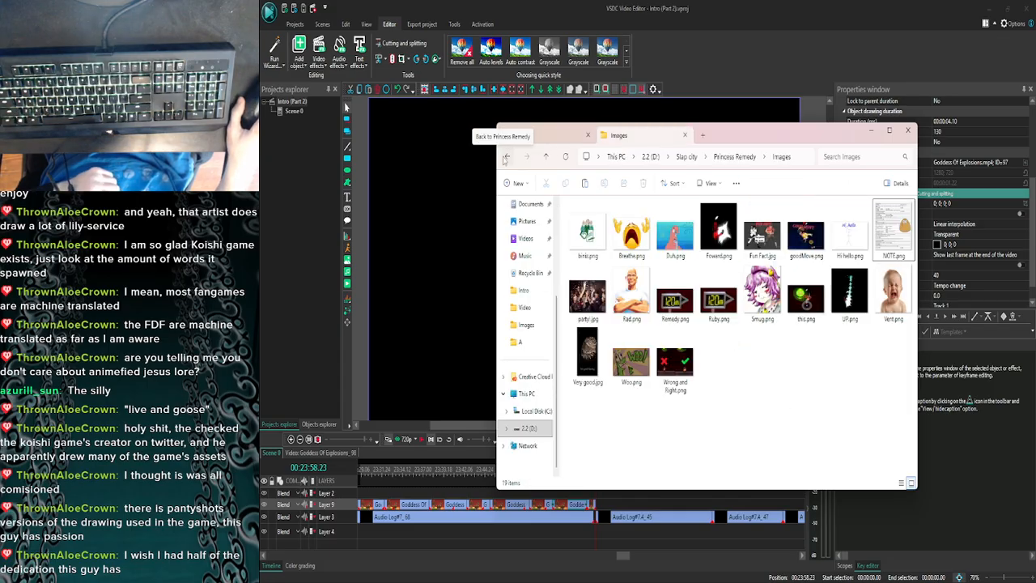
click(505, 158)
click(505, 158)
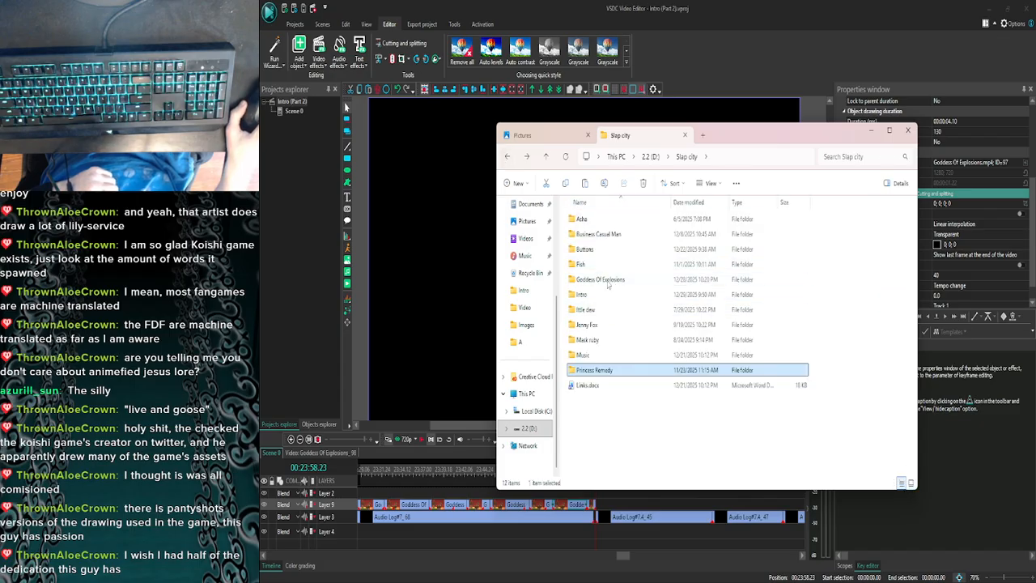
double_click(602, 235)
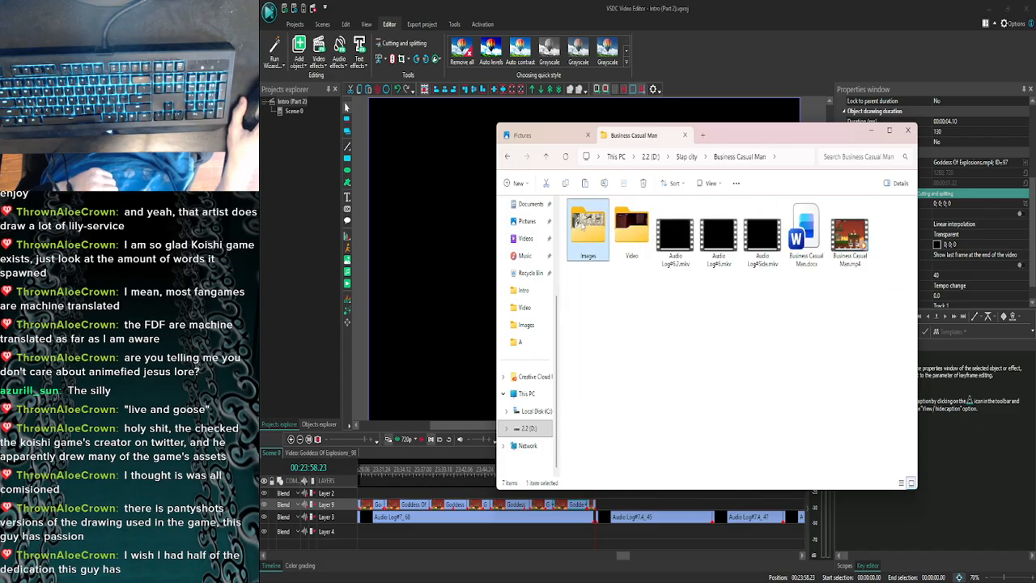
double_click(587, 235)
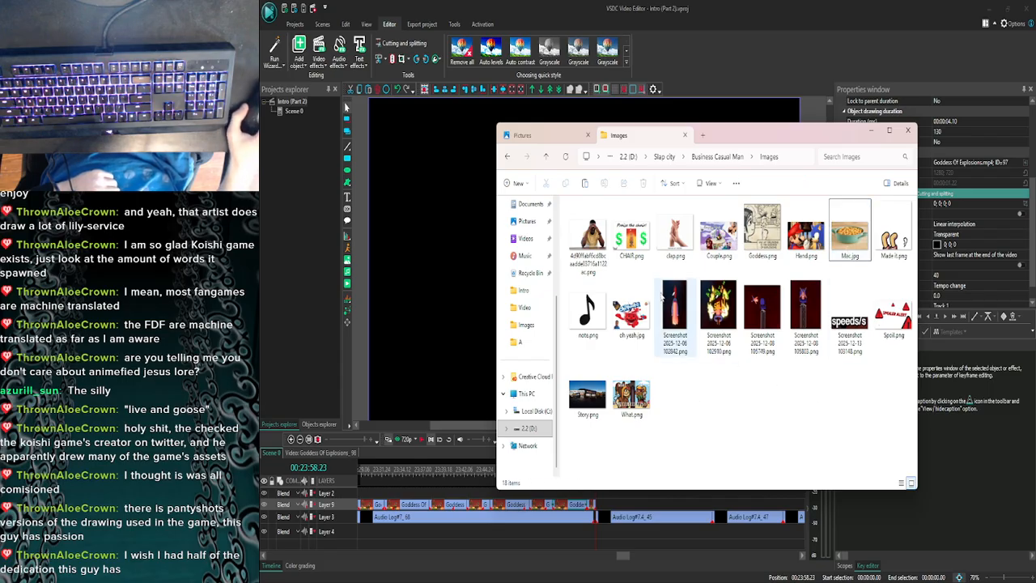
click(718, 233)
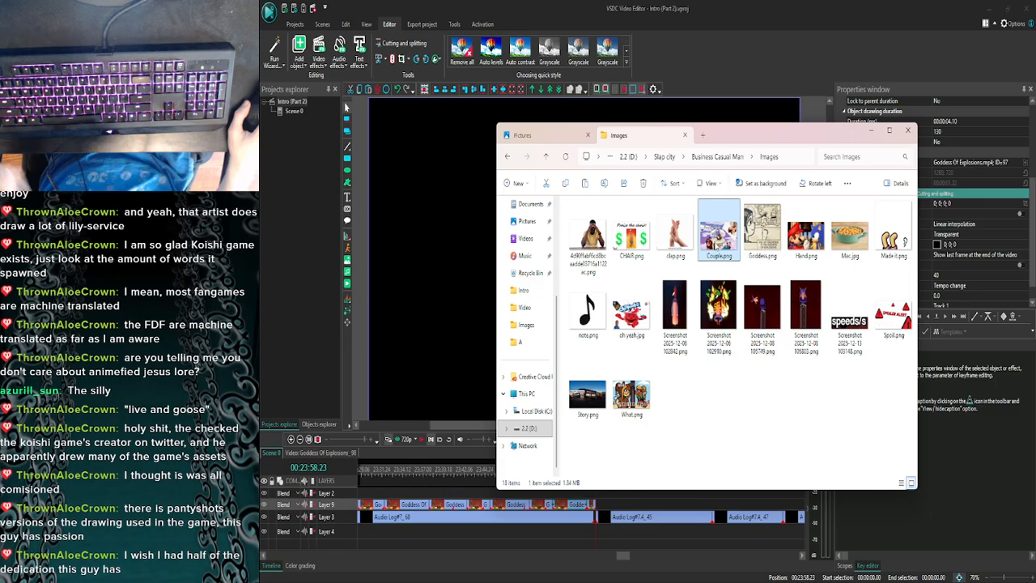
key(ctrl+c)
click(553, 136)
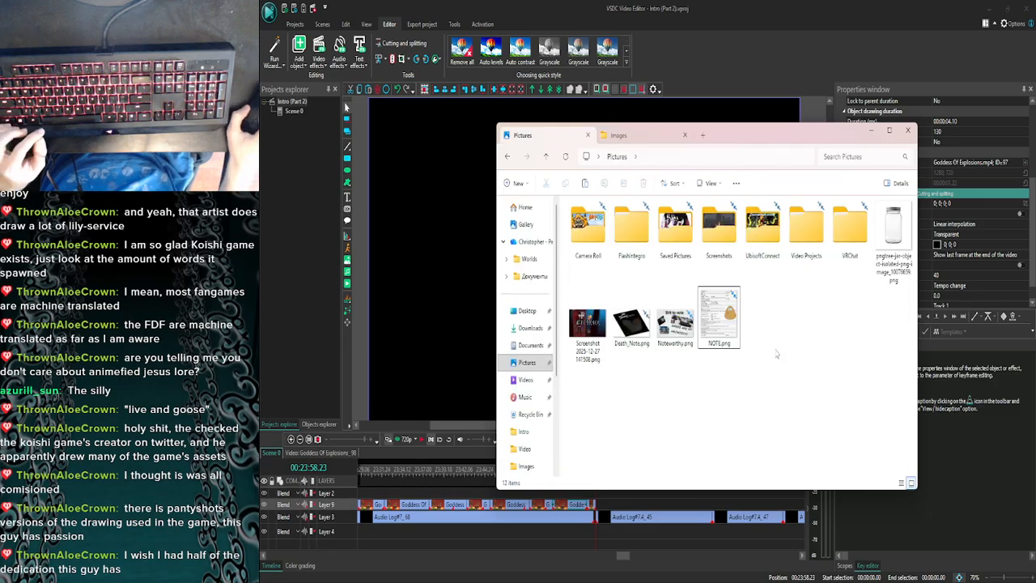
key(ctrl+v)
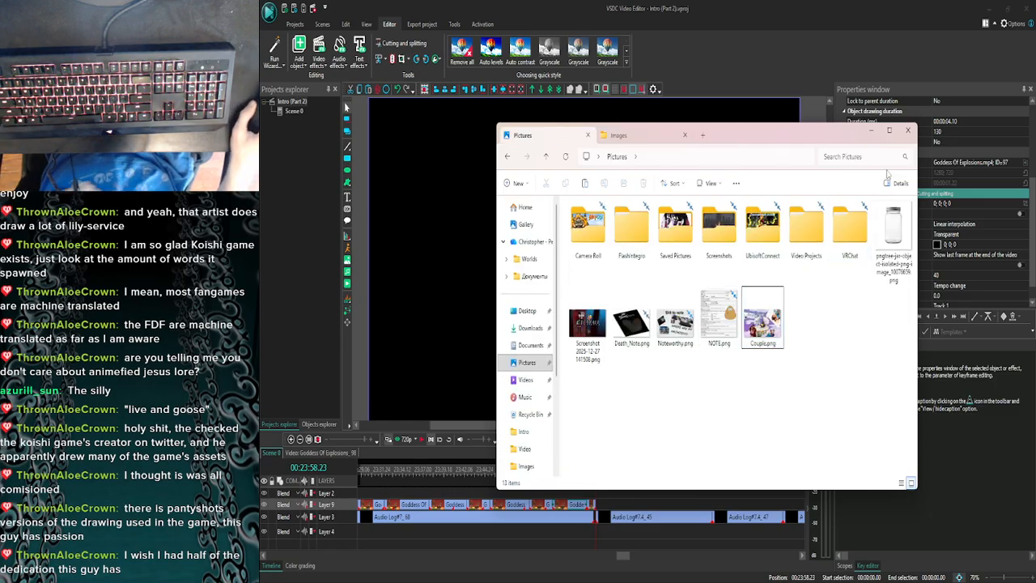
- Minimize VSDC, bring up the browser with the Touhou Relaxing Music video, and minimize it to switch to GIMP
click(995, 12)
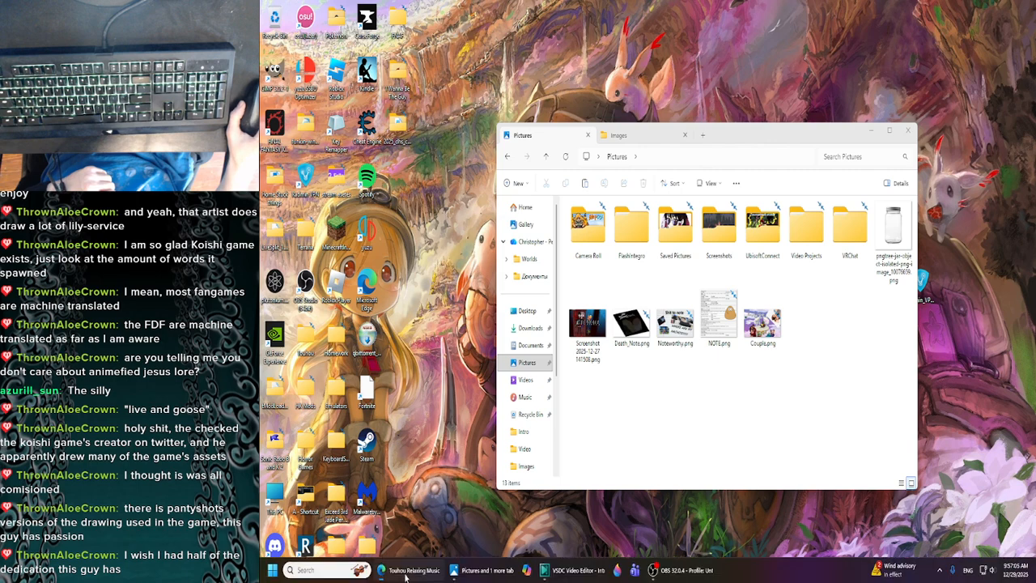
click(405, 571)
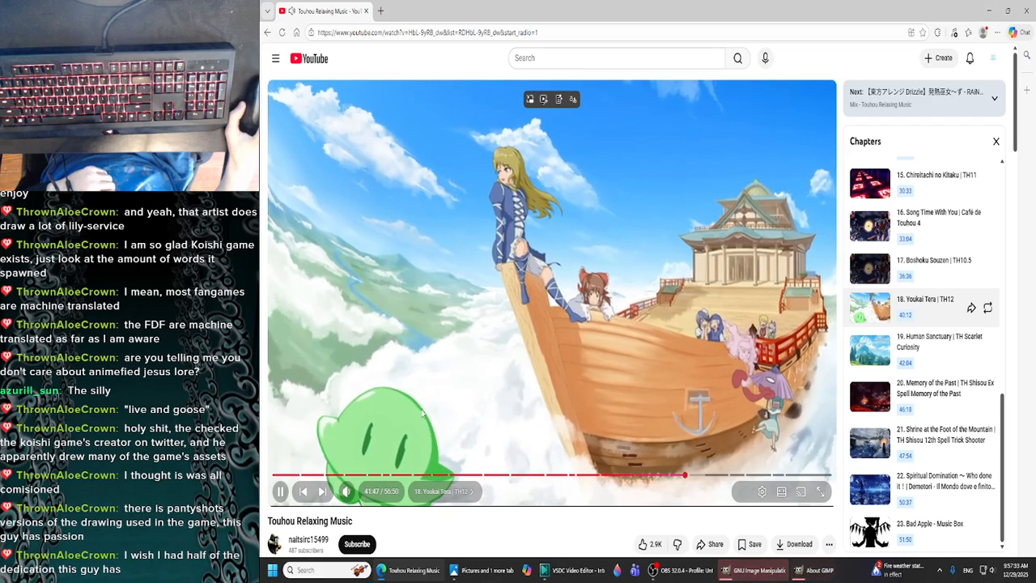
click(988, 10)
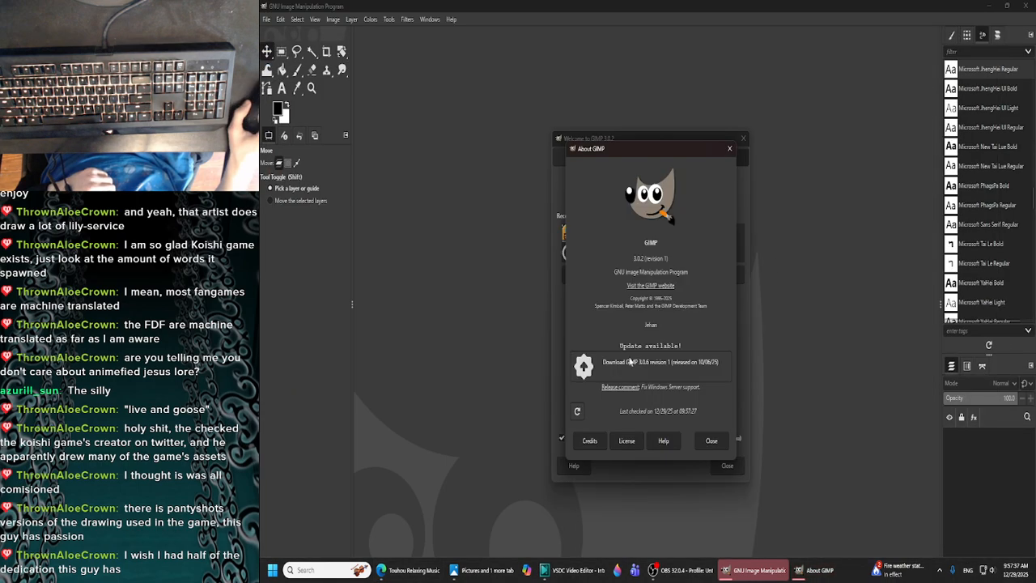
- Dismiss the About GIMP dialog and open pngtree-jar-object-isolated-png-image_10076659.png from the Pictures folder
click(729, 148)
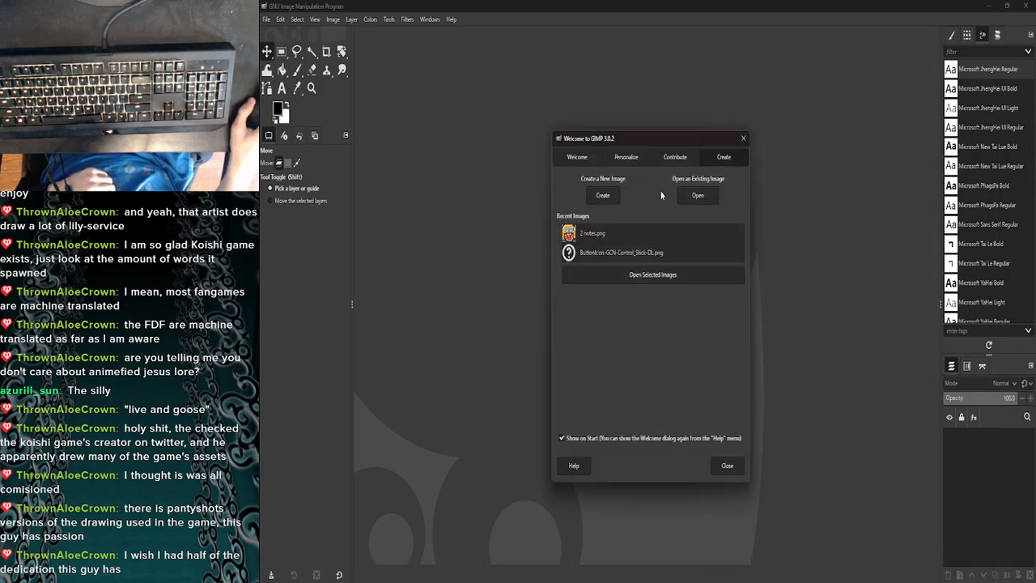
click(697, 195)
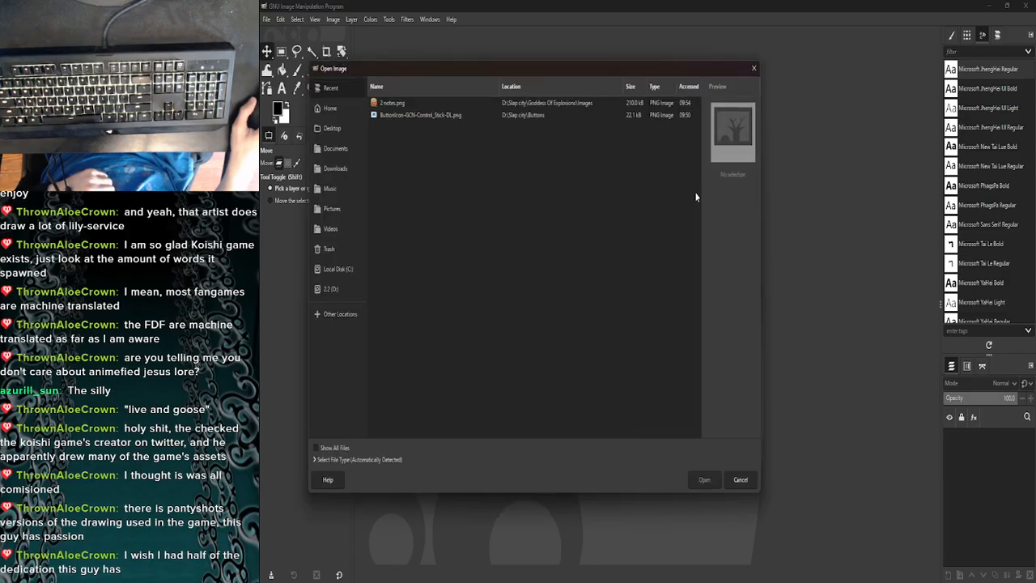
click(327, 208)
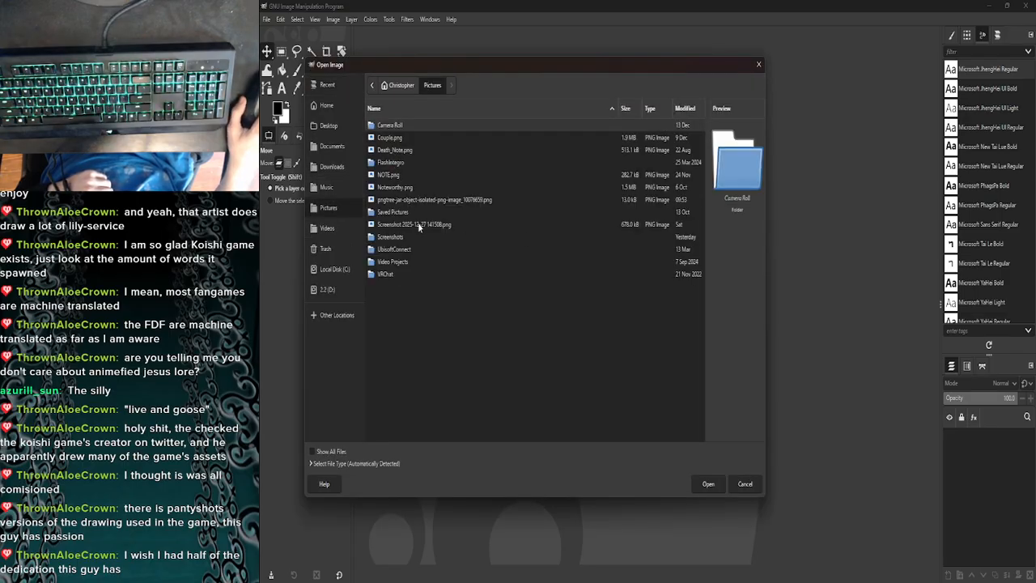
double_click(414, 201)
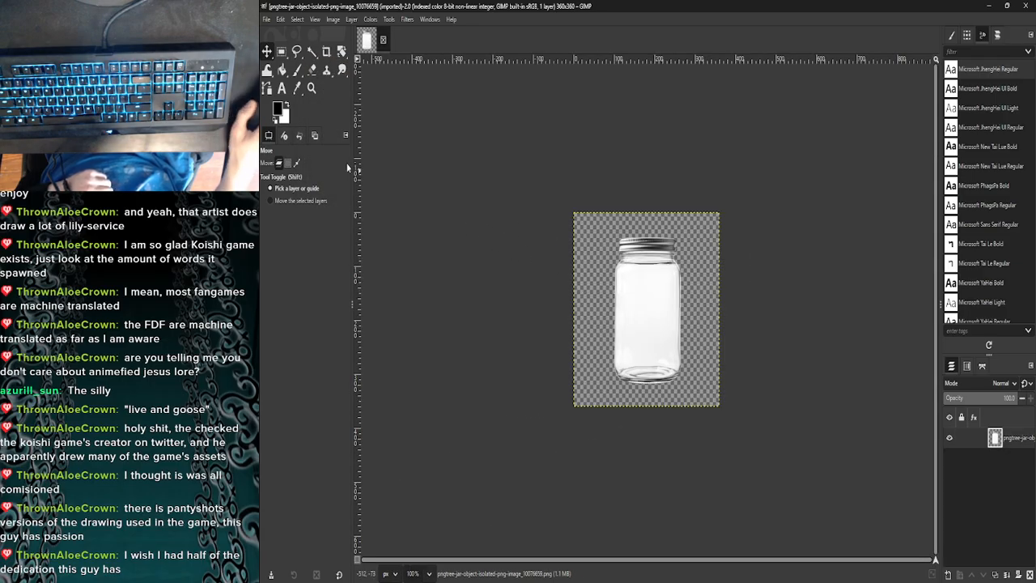
- Add Death_Note.png from the Pictures folder to the jar image as a new layer
click(265, 18)
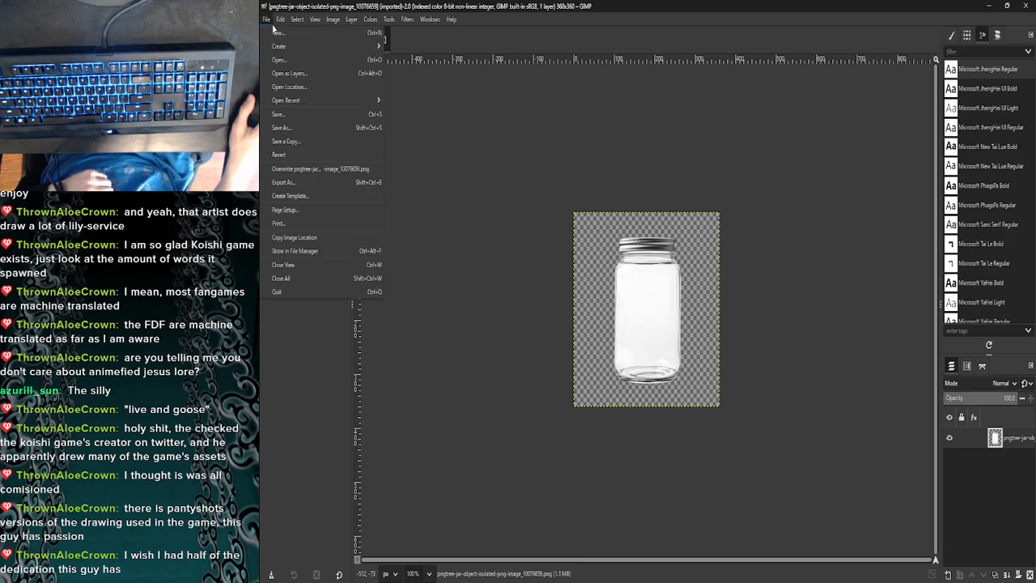
click(289, 72)
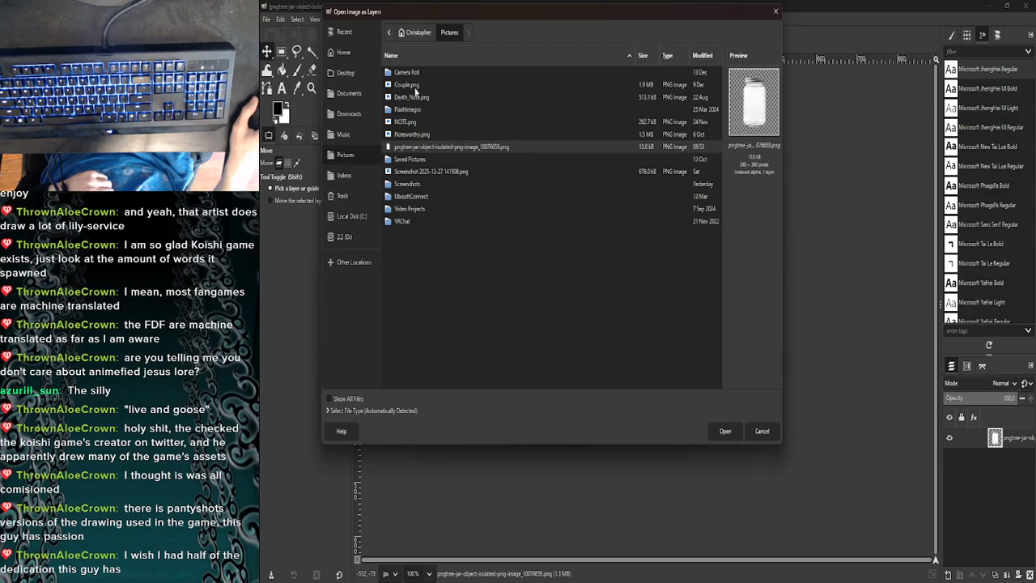
click(413, 85)
double_click(419, 96)
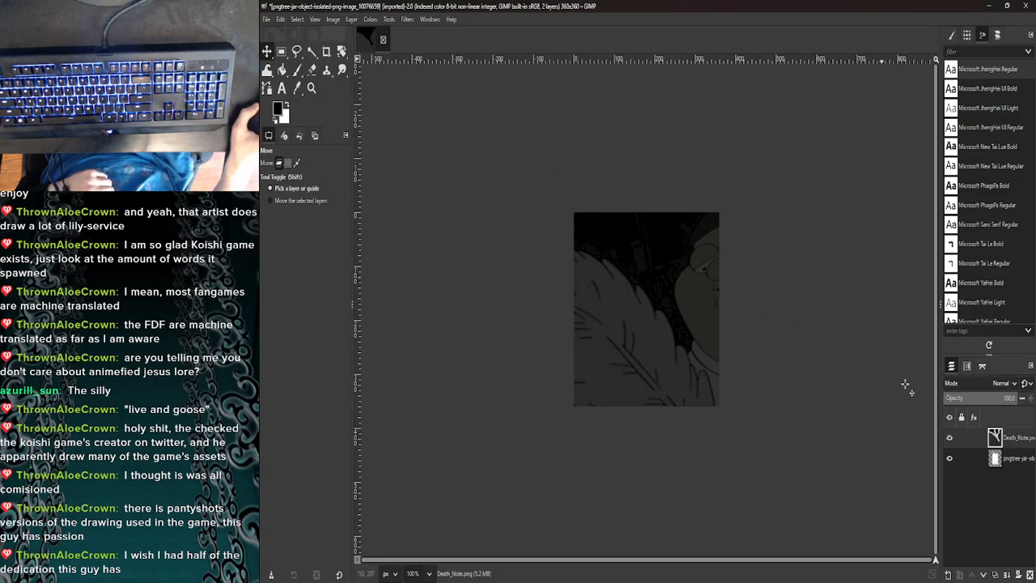
- Place the Death_Note layer beneath the jar layer and try repositioning it on the canvas, undoing the accidental jar move
drag(986, 446, 987, 491)
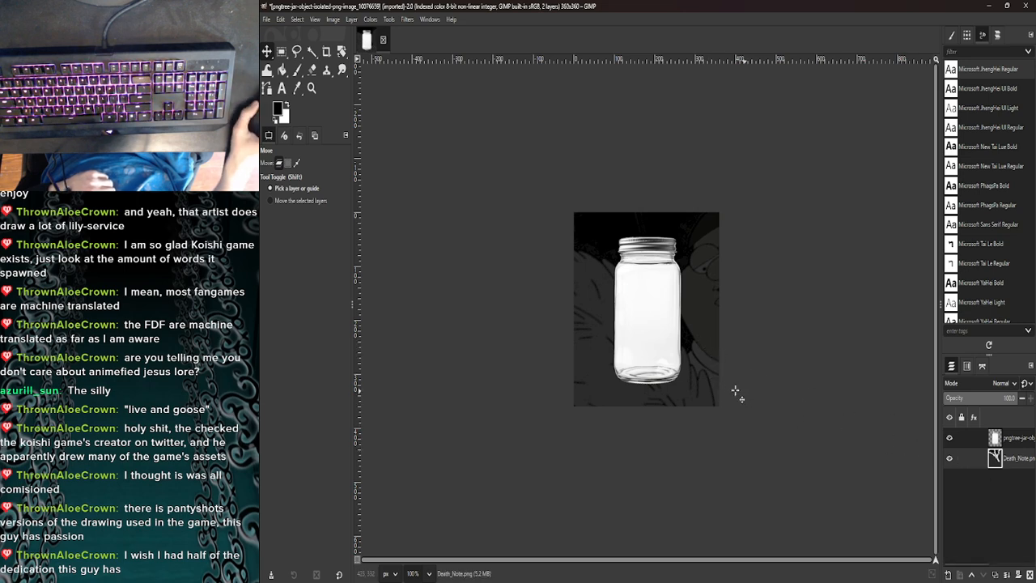
drag(735, 391, 797, 279)
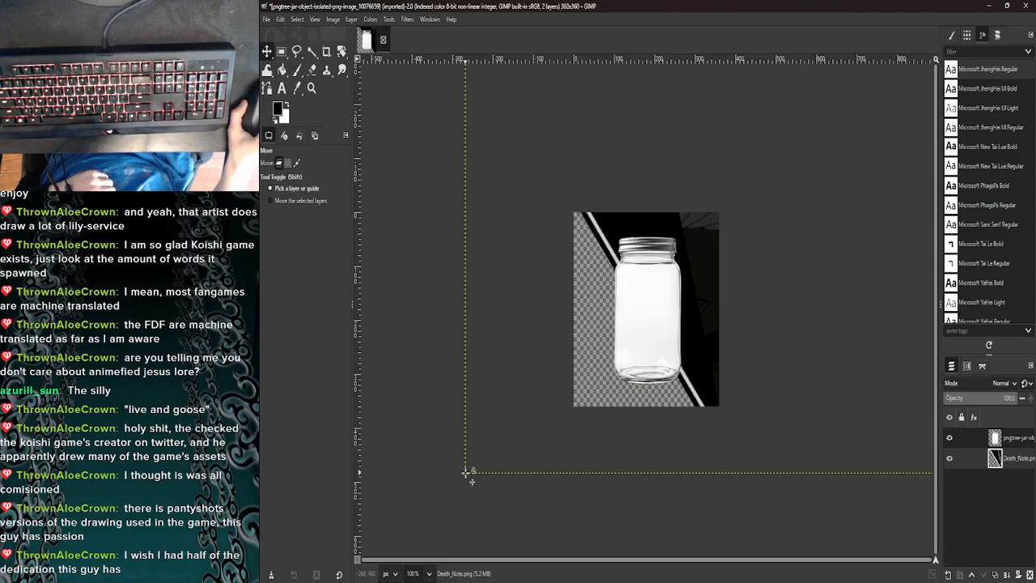
drag(672, 313, 598, 345)
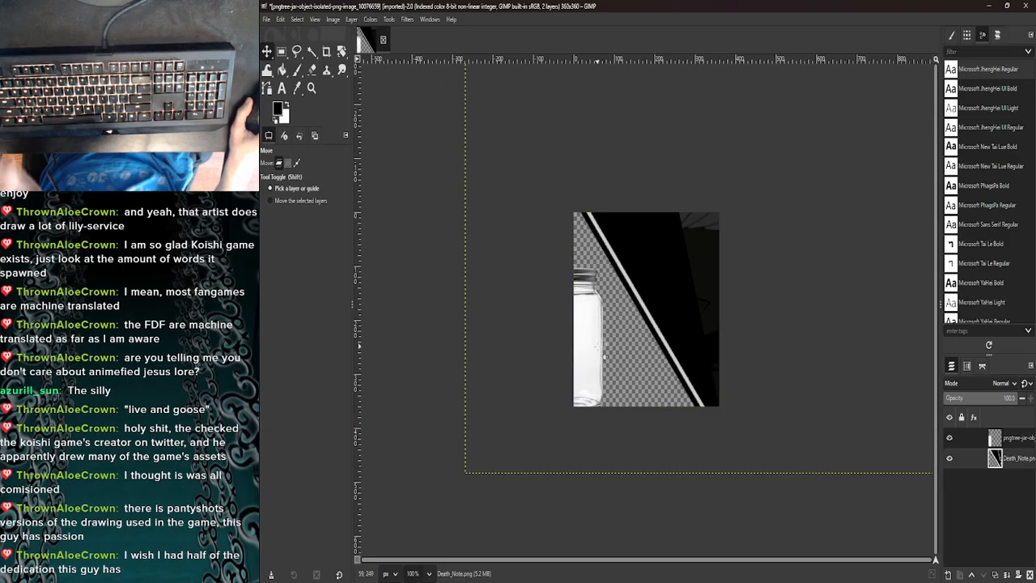
key(ctrl+z)
drag(712, 240, 514, 285)
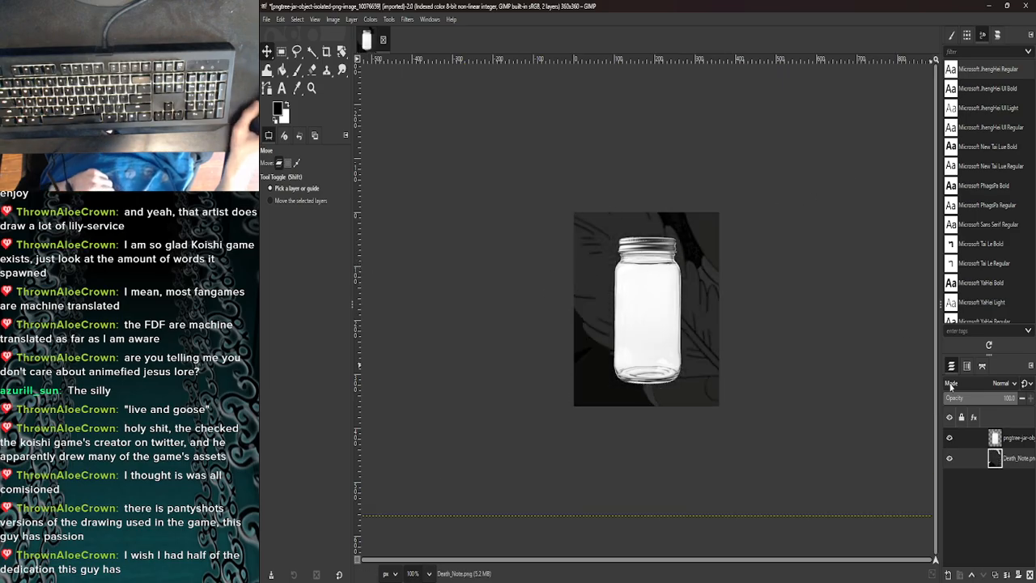
- Scale the Death_Note layer to 300 px wide, keeping its proportions
right_click(986, 461)
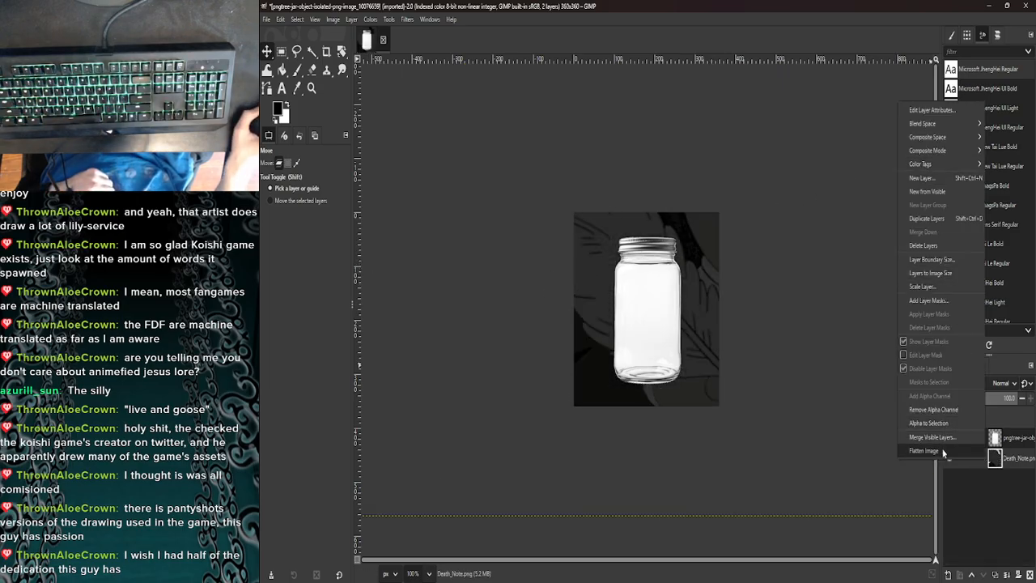
click(939, 288)
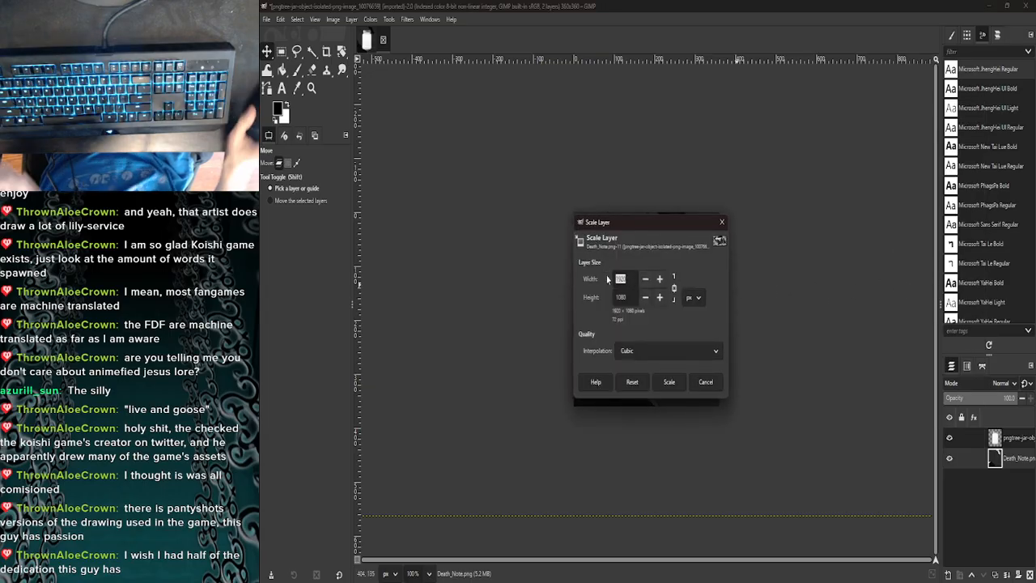
text(300)
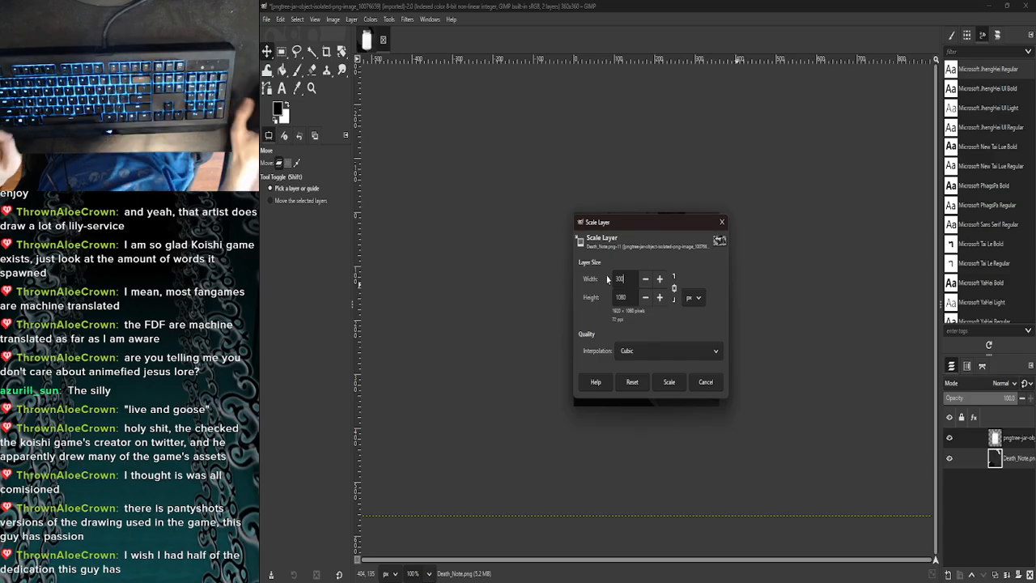
key(Tab)
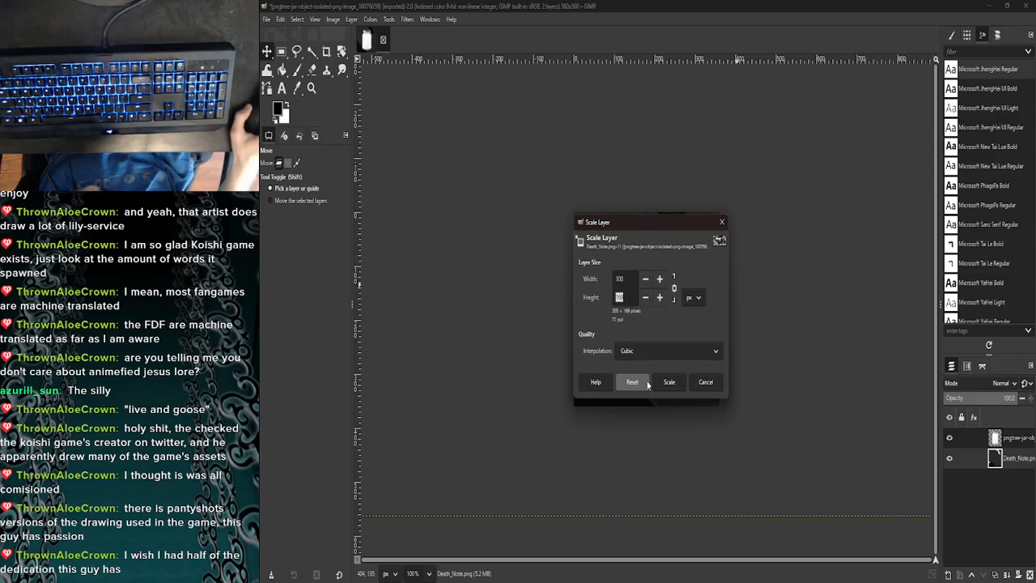
click(668, 381)
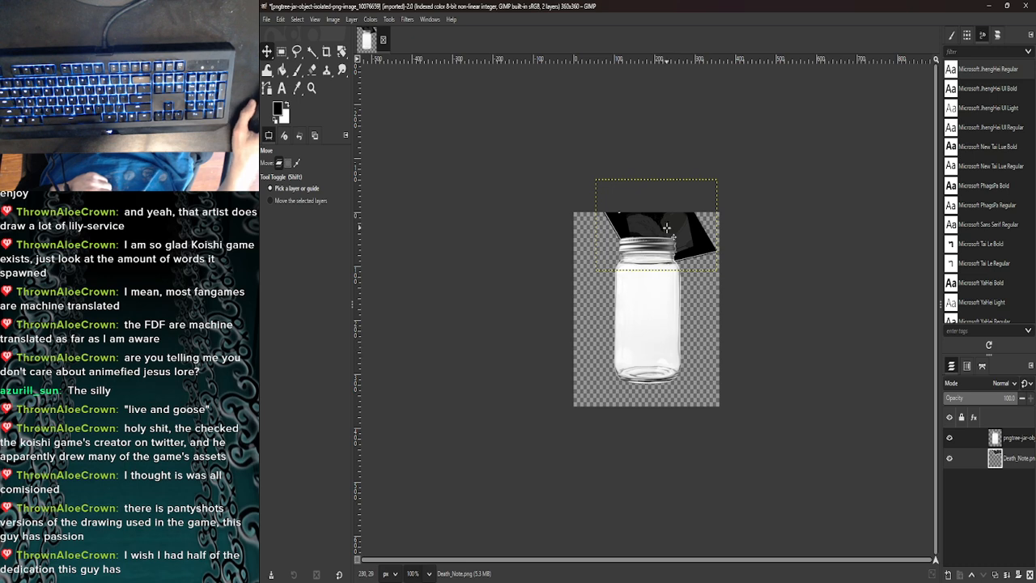
- Move the Death_Note picture down to the jar's middle and raise its layer above the jar layer
drag(666, 228, 665, 310)
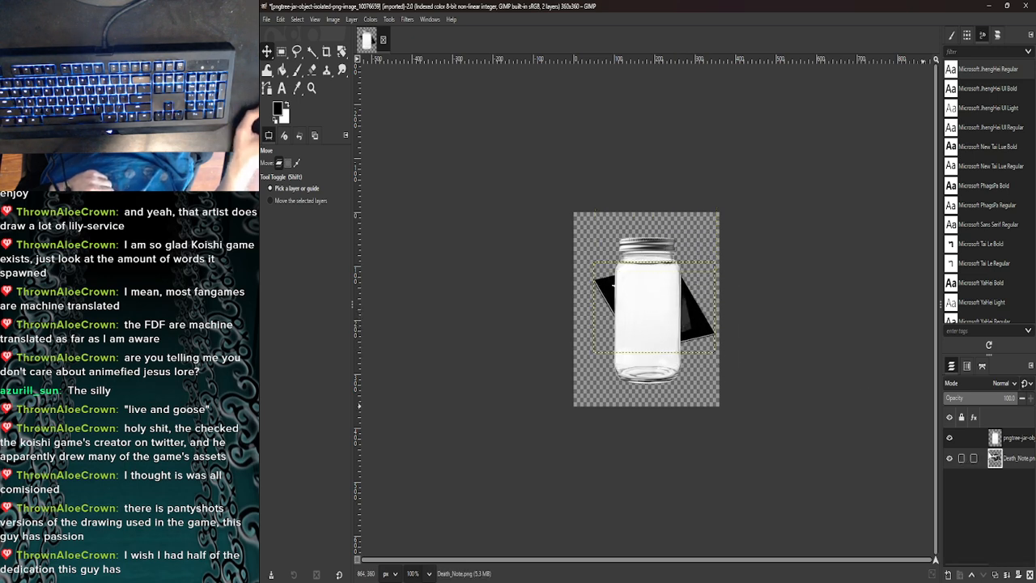
drag(985, 463, 982, 437)
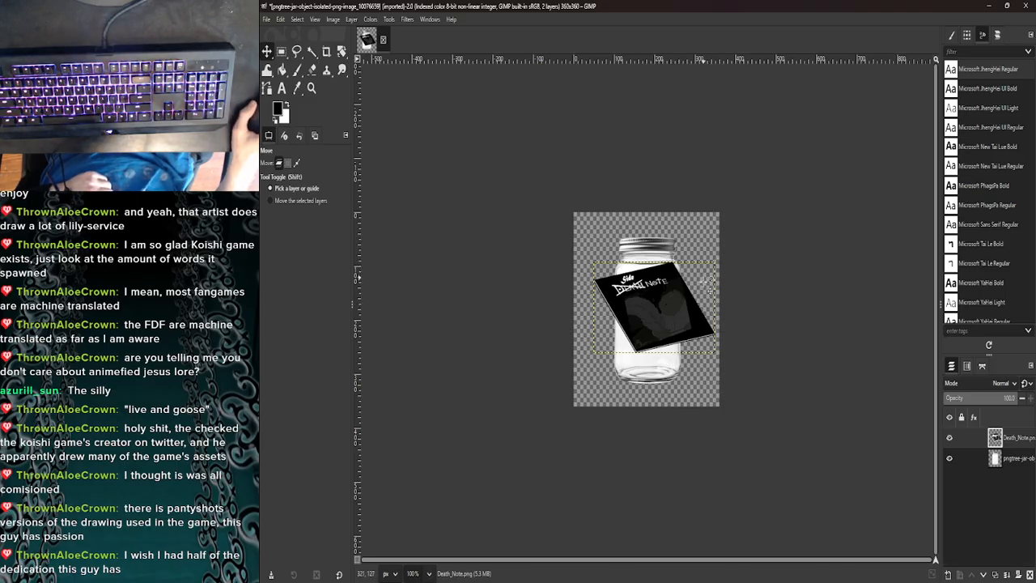
right_click(666, 297)
key(Escape)
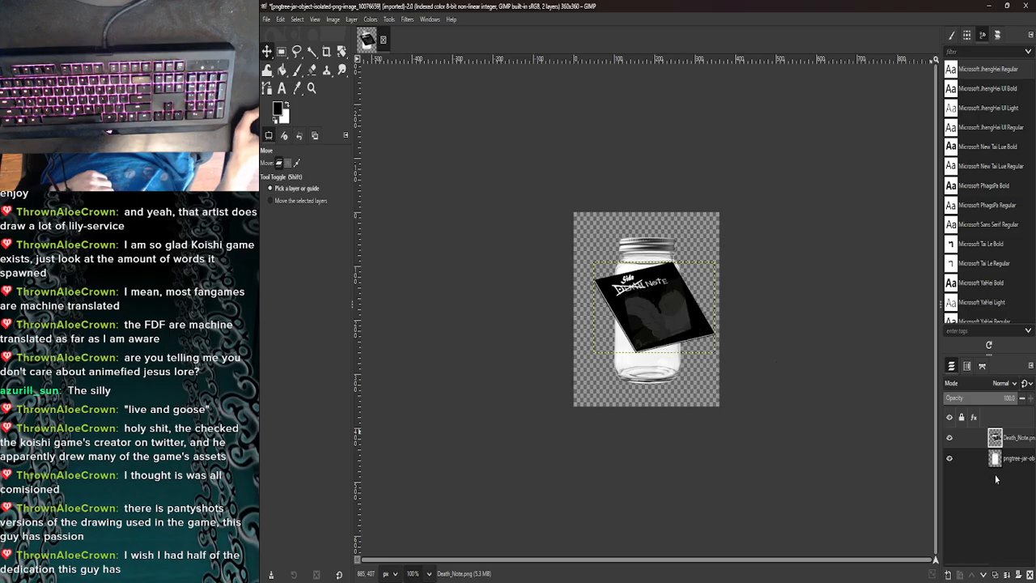
- Scale the Death_Note layer to 150 px wide and place it at the bottom inside the jar
right_click(982, 445)
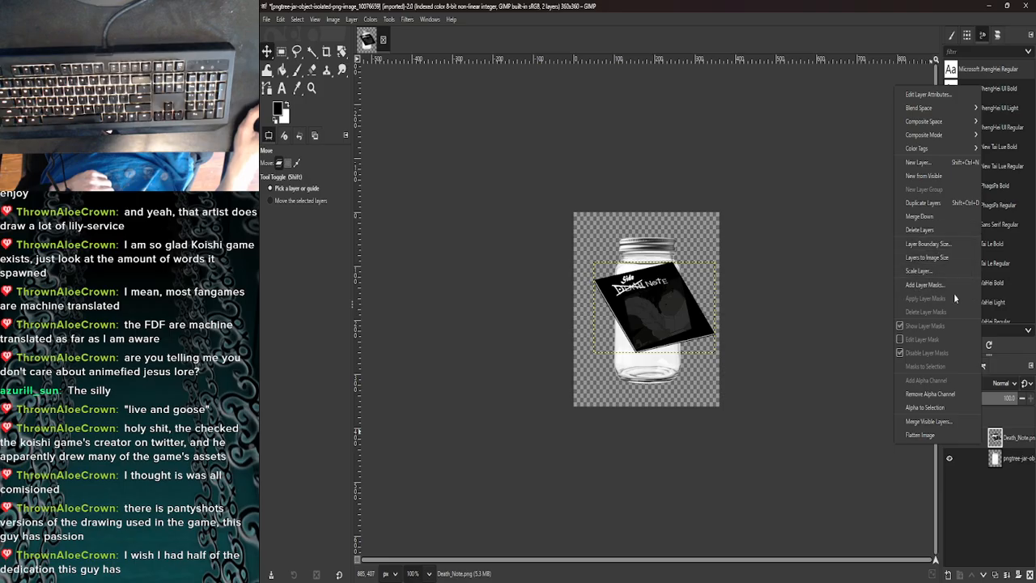
click(943, 271)
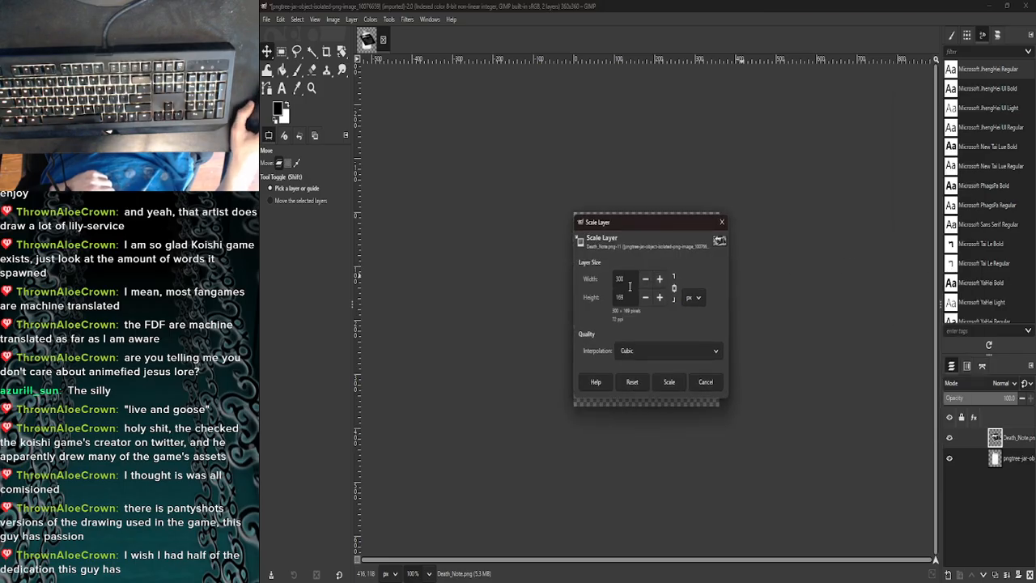
text(1)
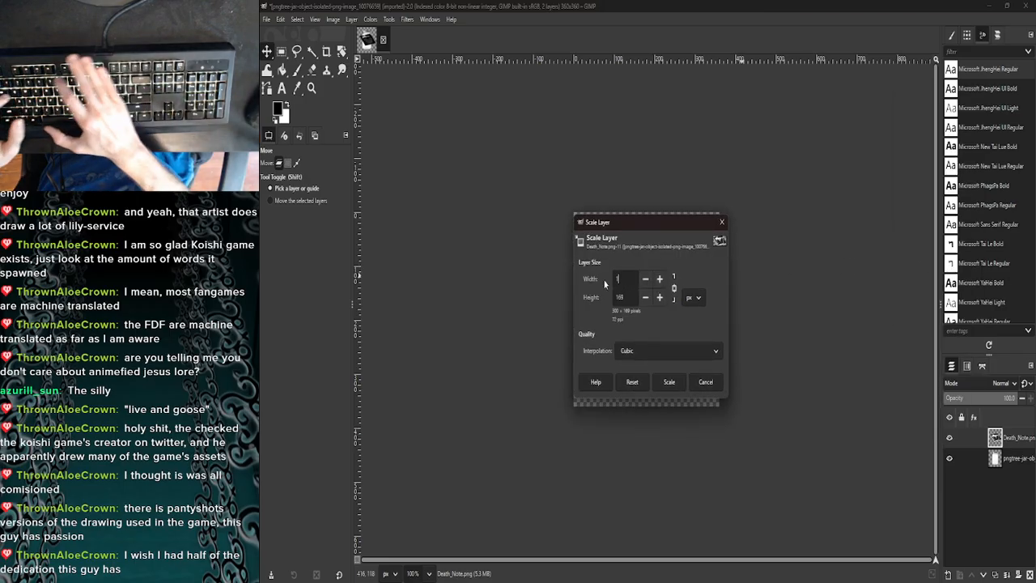
text(50)
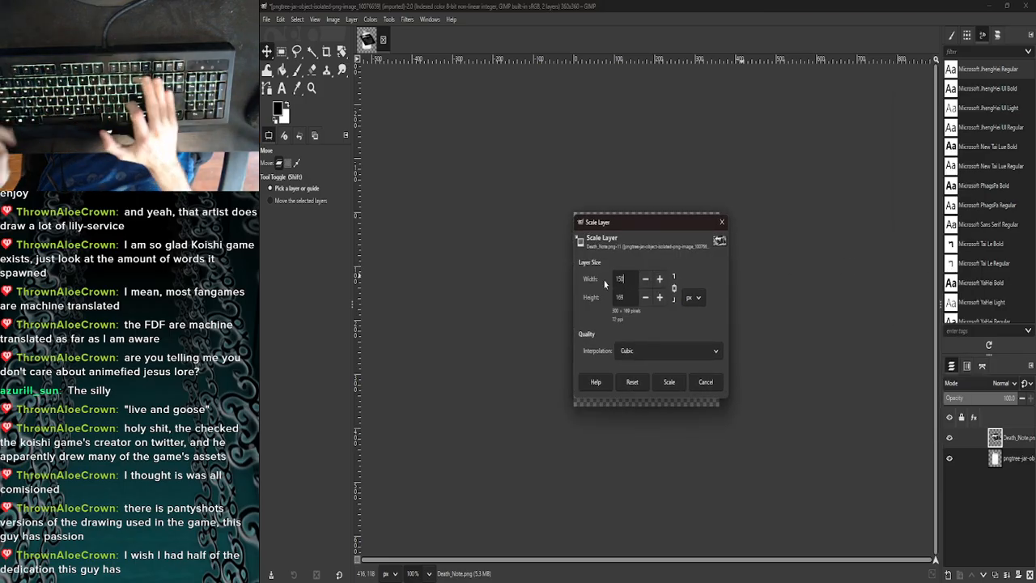
click(670, 384)
drag(665, 303, 659, 345)
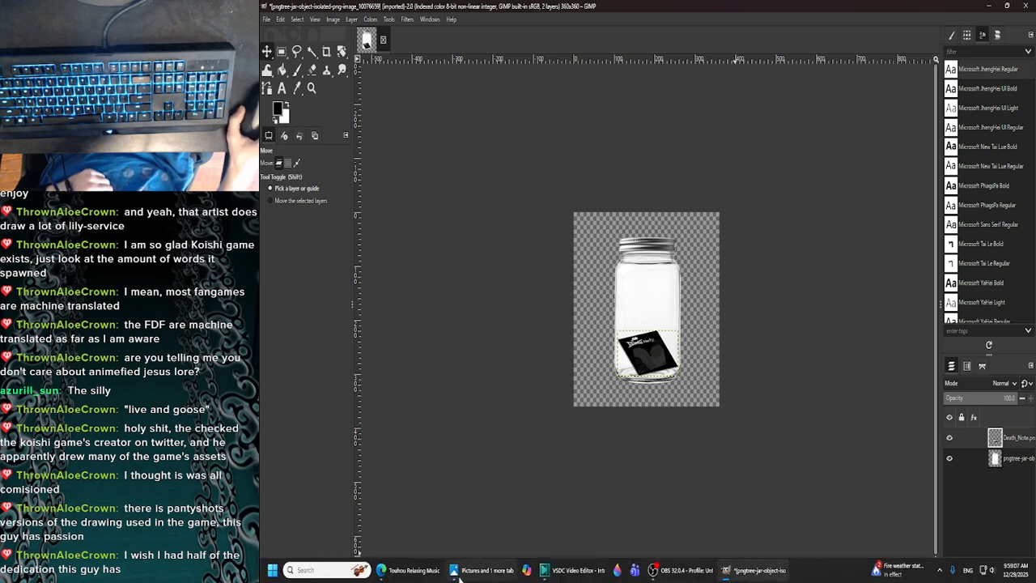
- Add NOTE.png from the Pictures folder to the jar image as a new layer
mouse_move(454, 569)
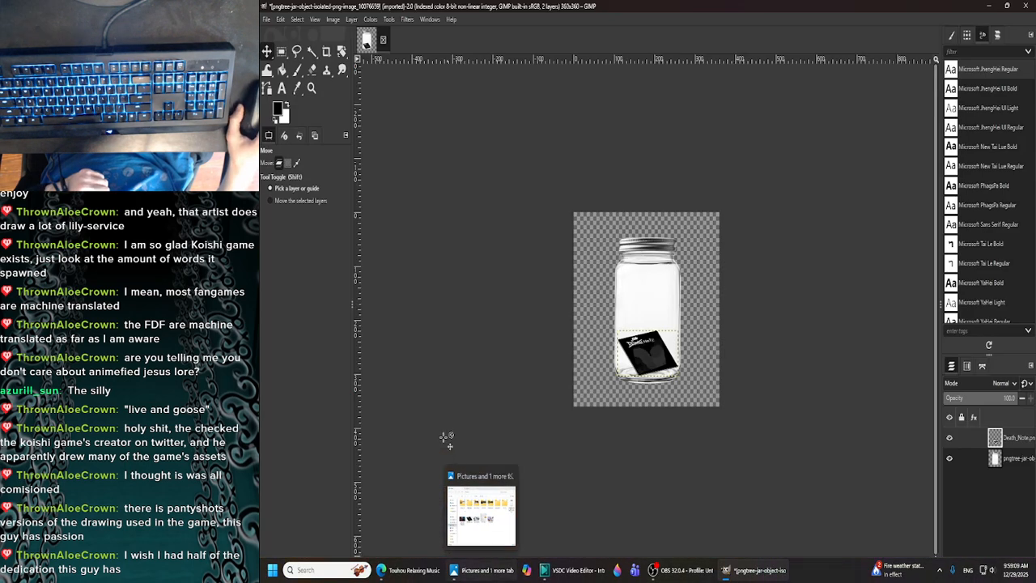
click(265, 19)
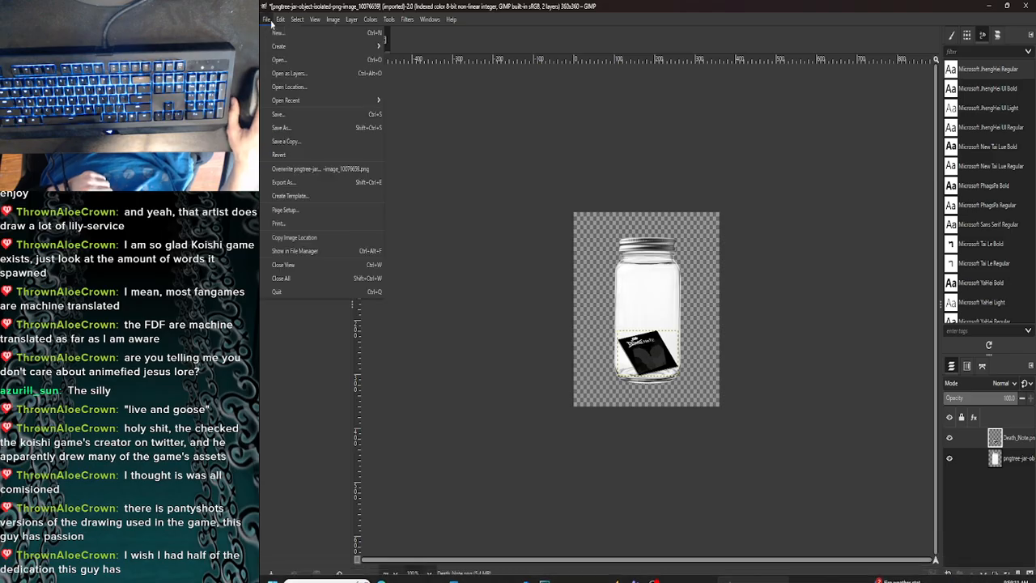
click(288, 72)
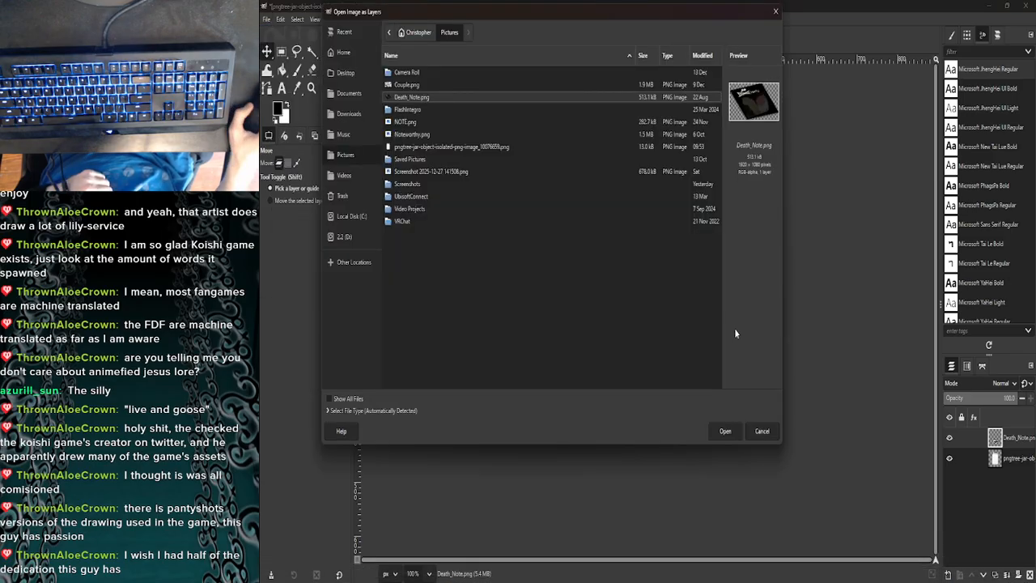
double_click(413, 123)
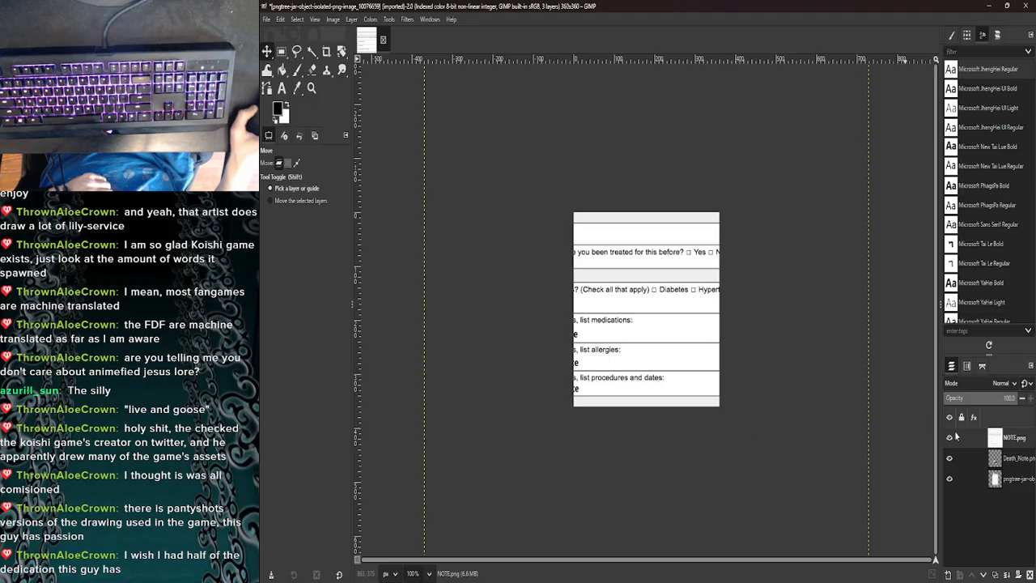
- Scale the NOTE.png layer to 150 px wide, keeping its proportions
right_click(988, 438)
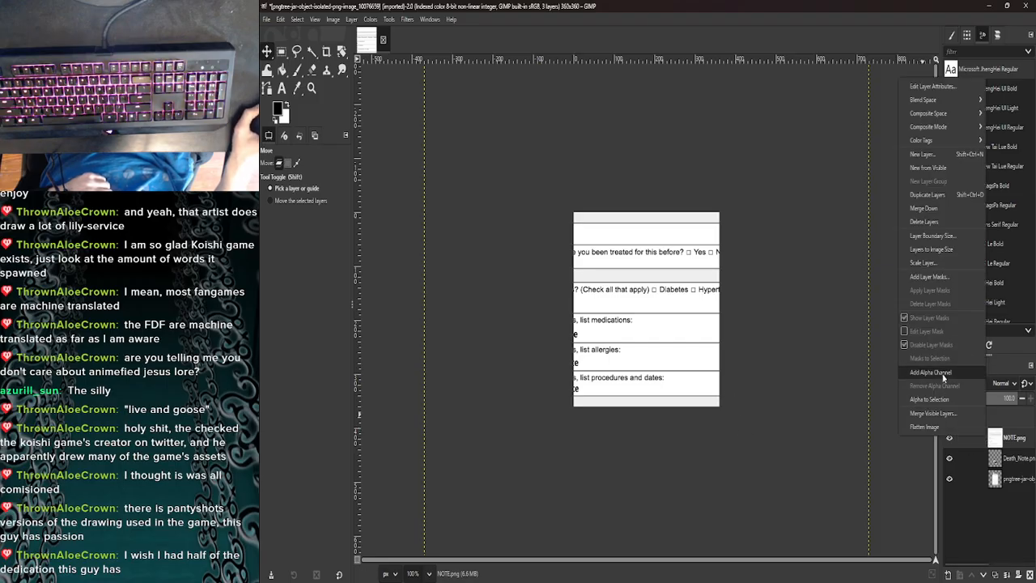
click(922, 263)
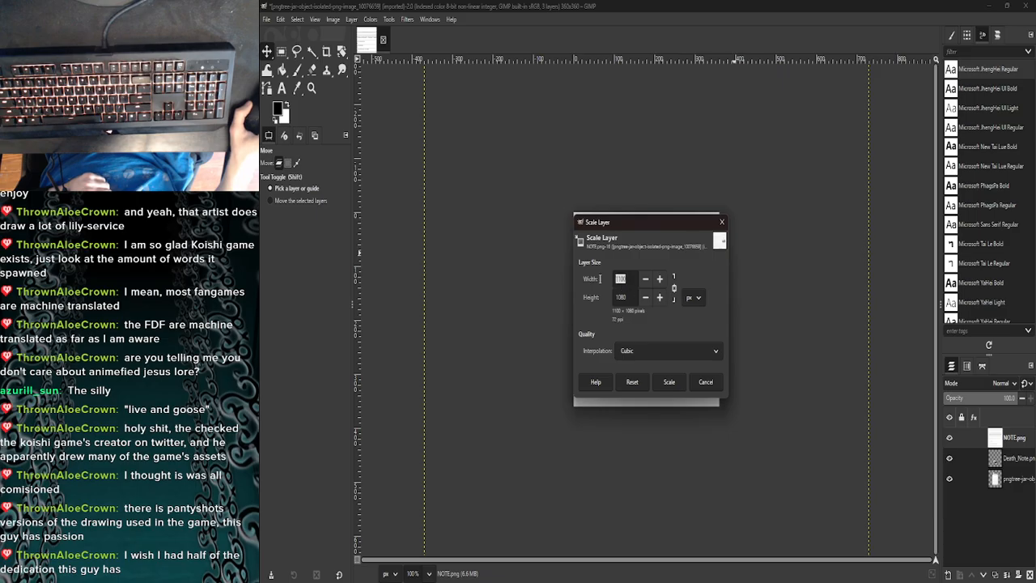
text(150)
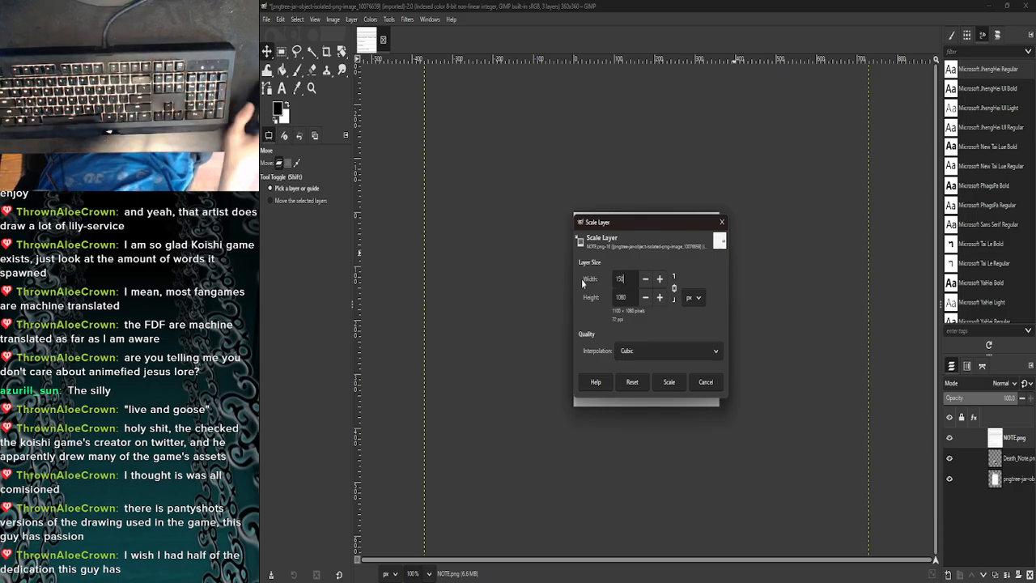
click(674, 383)
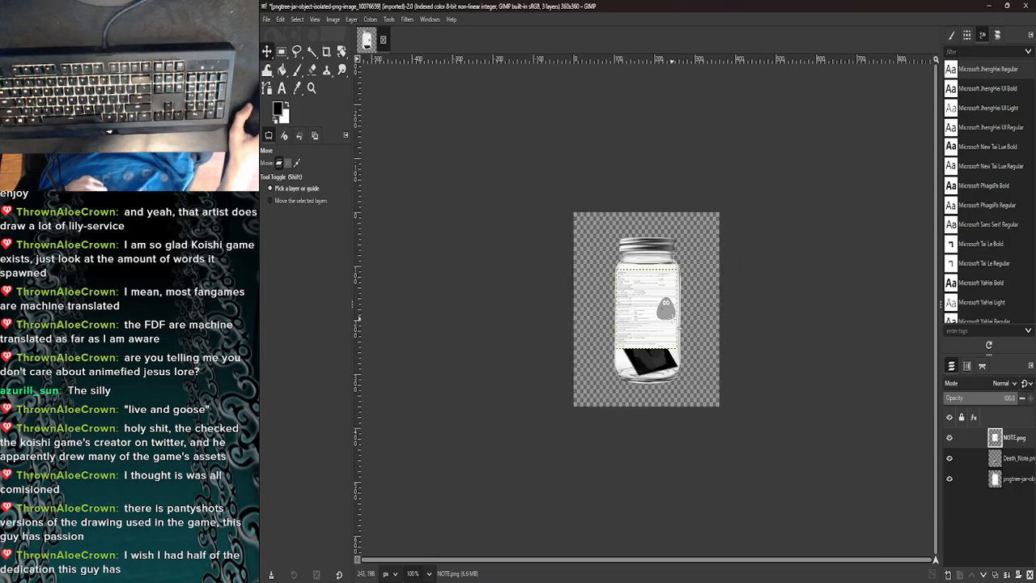
- Scale the NOTE.png layer to 100 px wide and move it lower inside the jar, beside its right wall
right_click(986, 441)
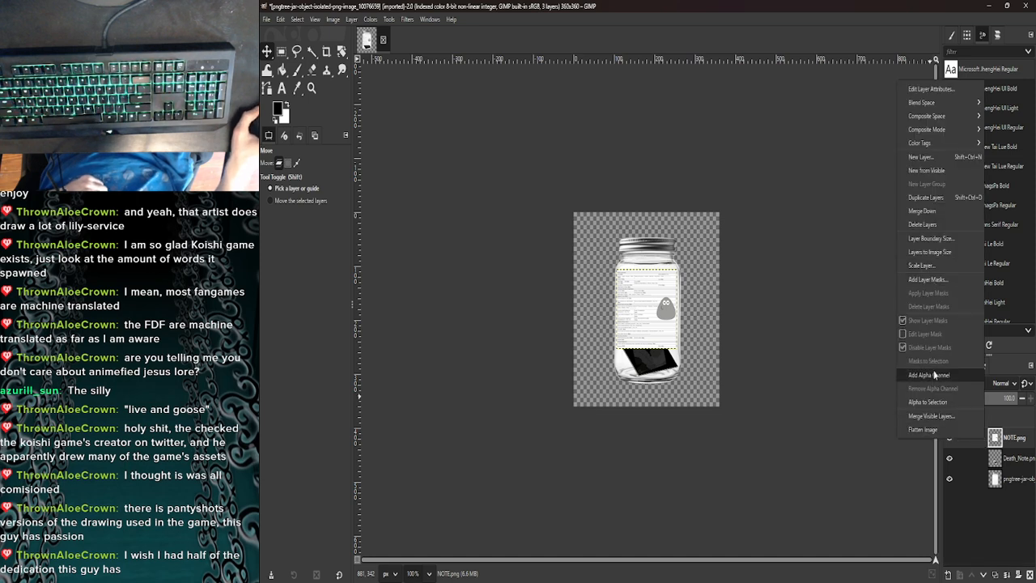
click(922, 266)
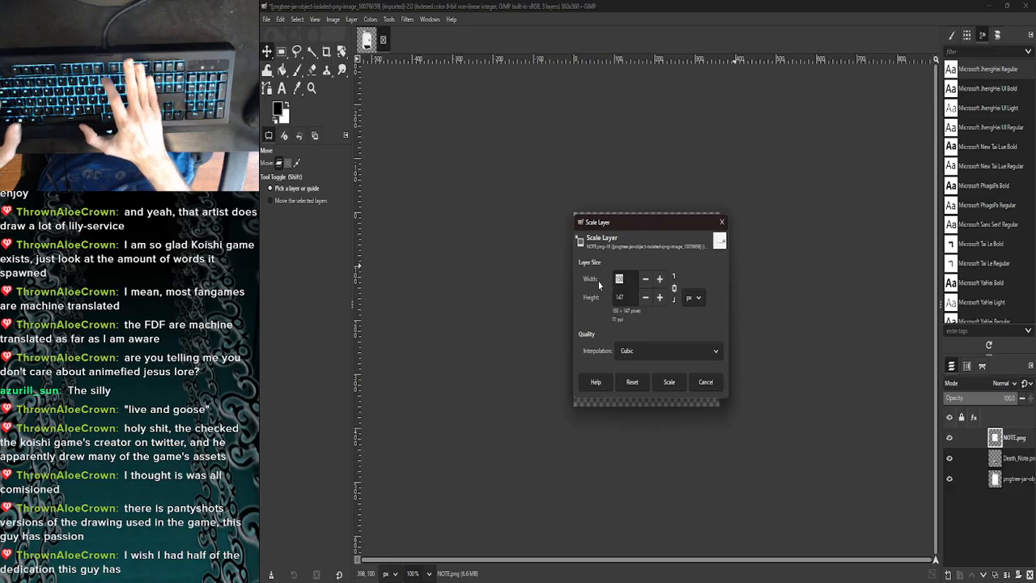
text(100)
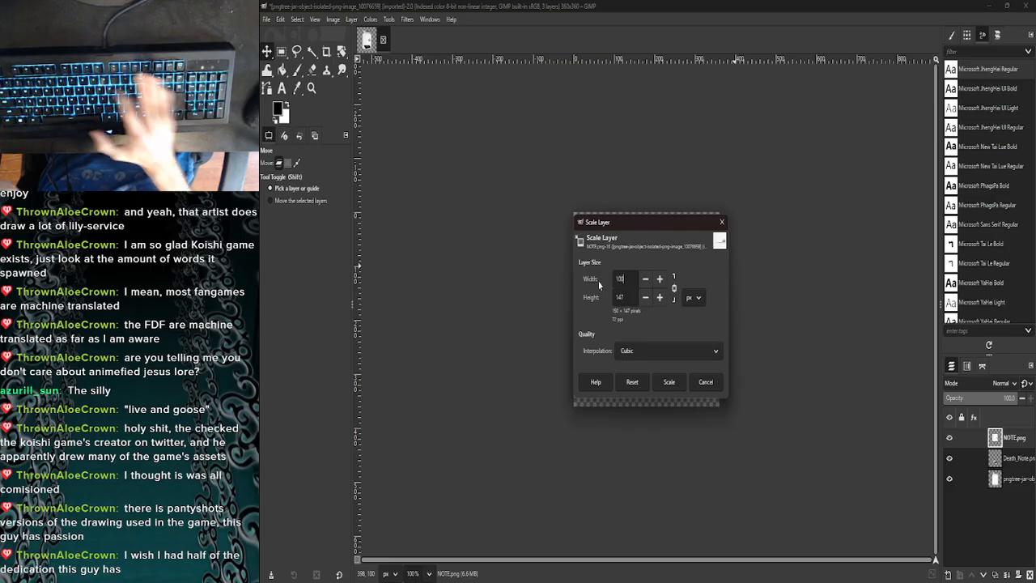
click(657, 387)
mouse_move(639, 302)
mouse_down()
mouse_move(656, 293)
mouse_move(656, 313)
mouse_up()
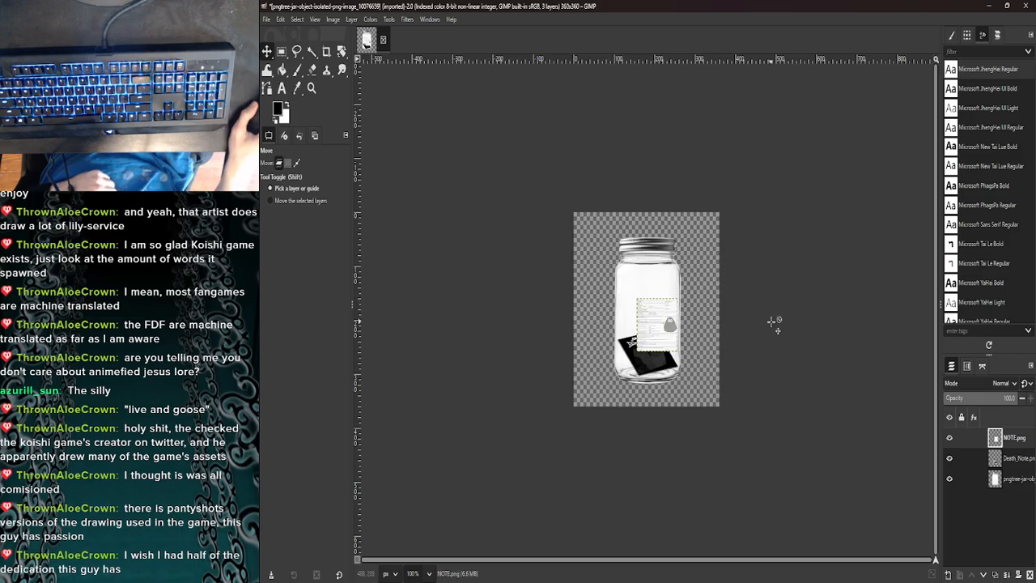
- Add Noteworthy.png from the Pictures folder to the jar image as a new layer
click(485, 570)
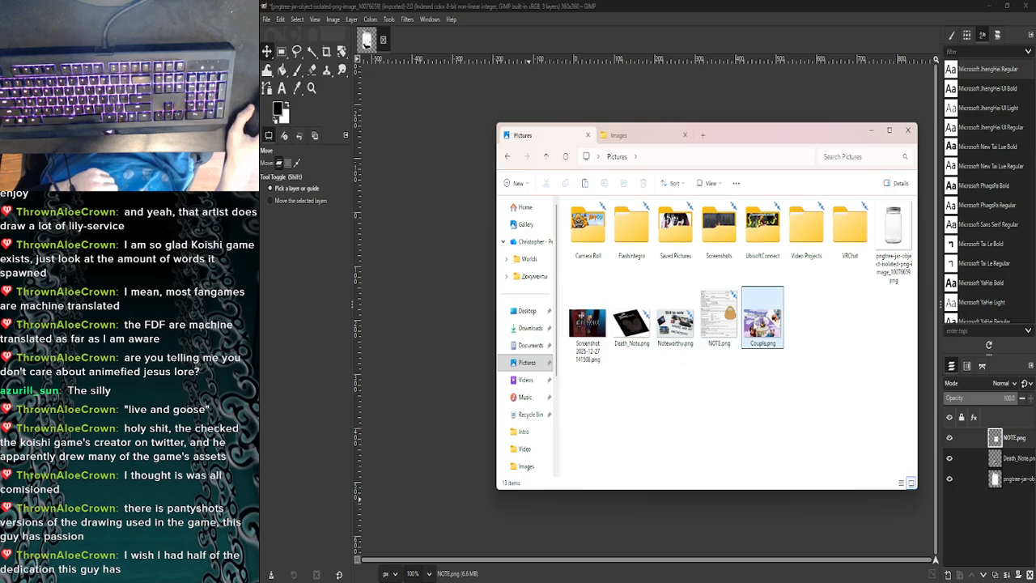
drag(674, 324, 457, 311)
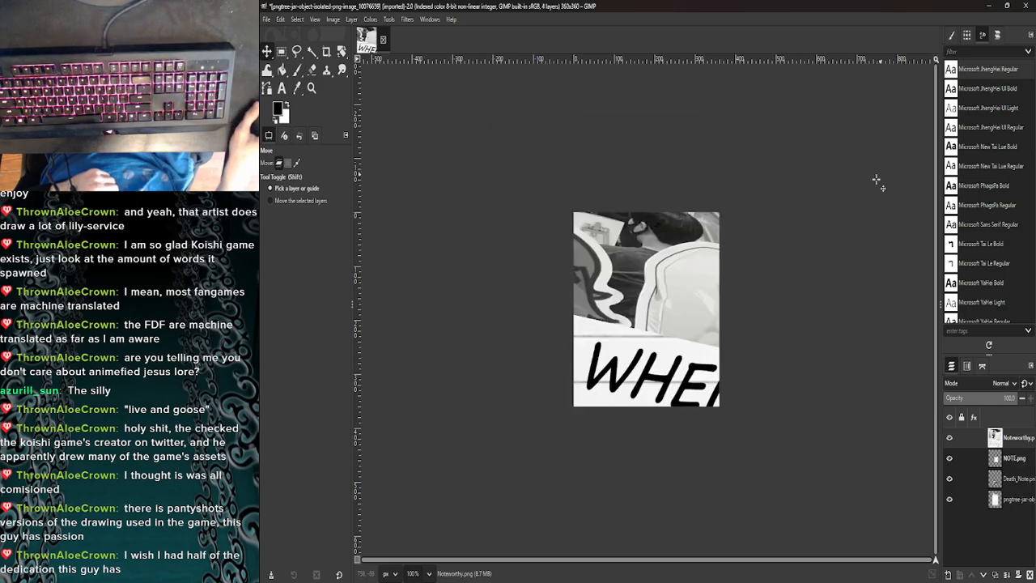
- Scale the Noteworthy.png layer to 100 px wide and place it against the jar's left wall, above the Death_Note picture
right_click(986, 438)
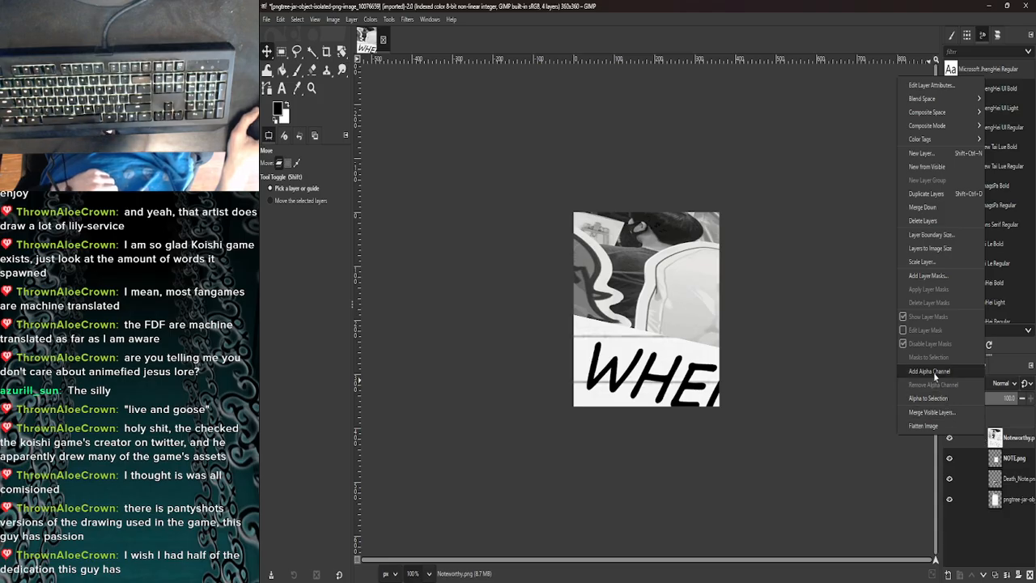
click(919, 262)
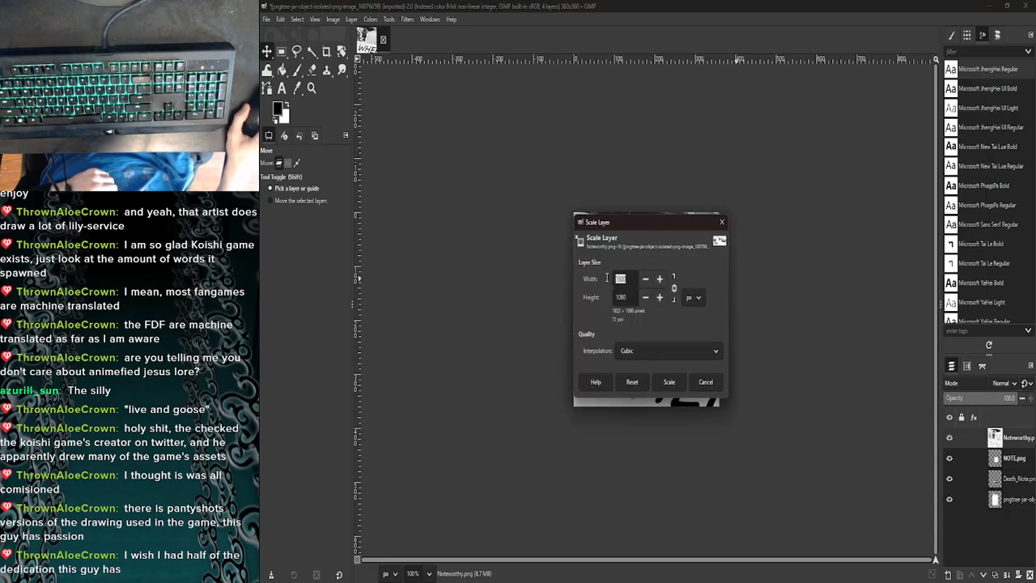
text(1)
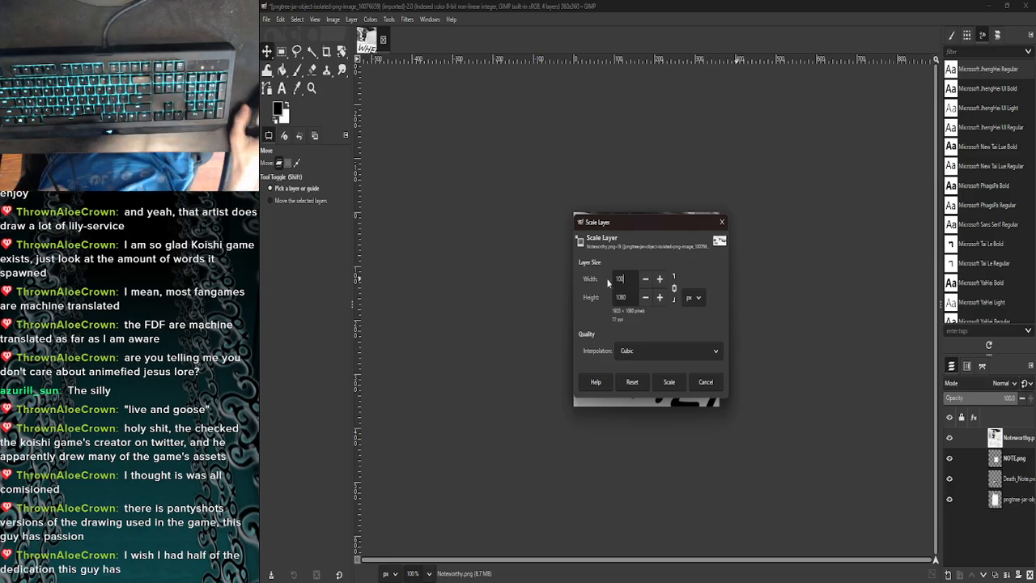
click(669, 381)
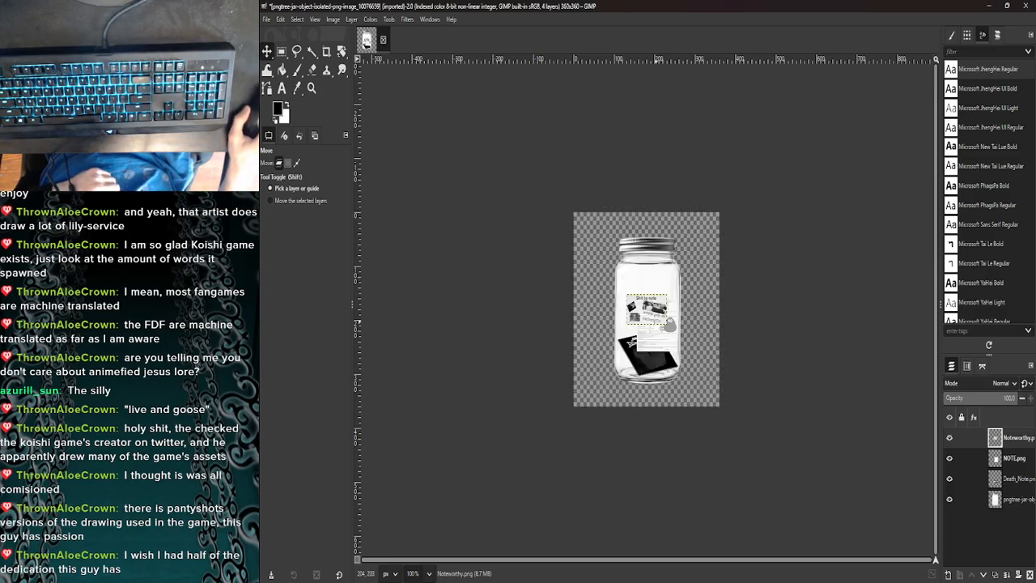
mouse_move(647, 308)
mouse_down()
mouse_move(638, 313)
mouse_move(651, 309)
mouse_up()
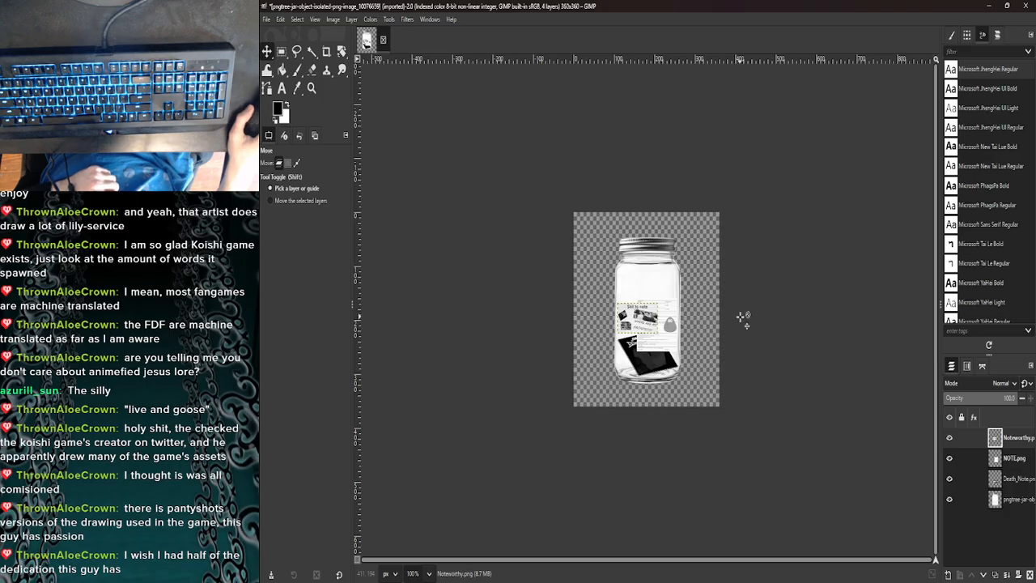
- Look through the layer and image commands for a way to rotate the Noteworthy.png layer
right_click(984, 440)
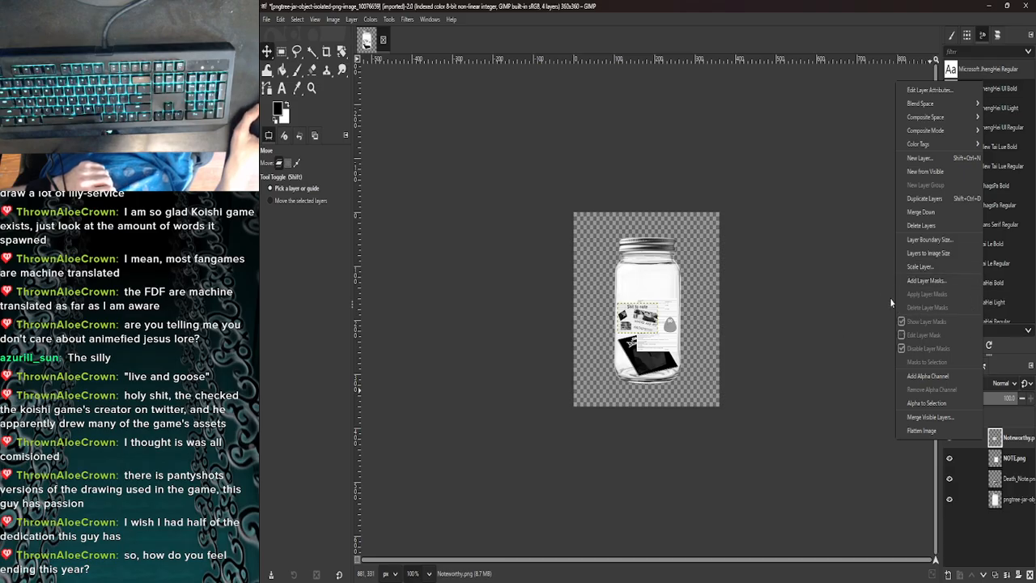
click(812, 317)
right_click(630, 327)
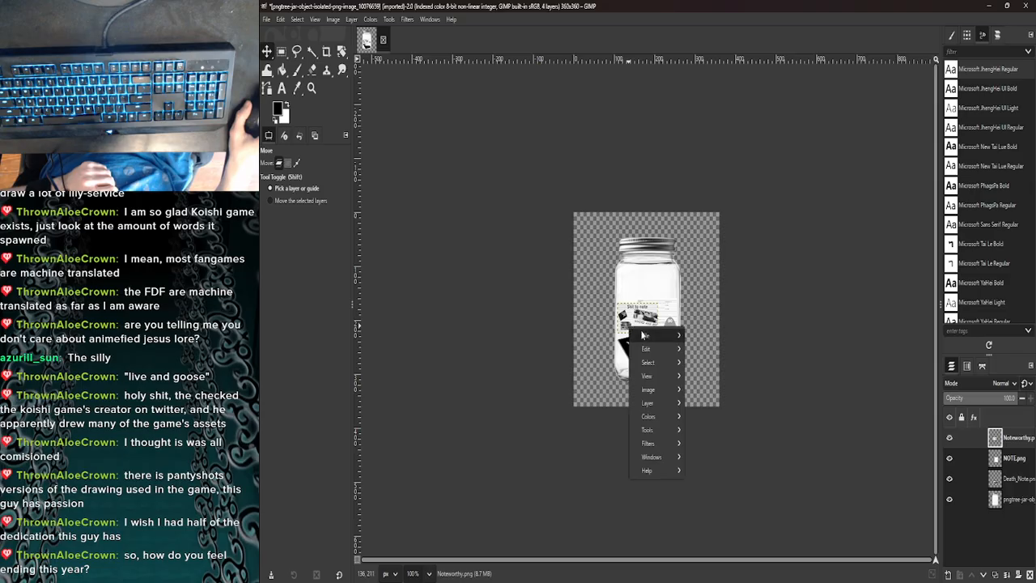
mouse_move(654, 337)
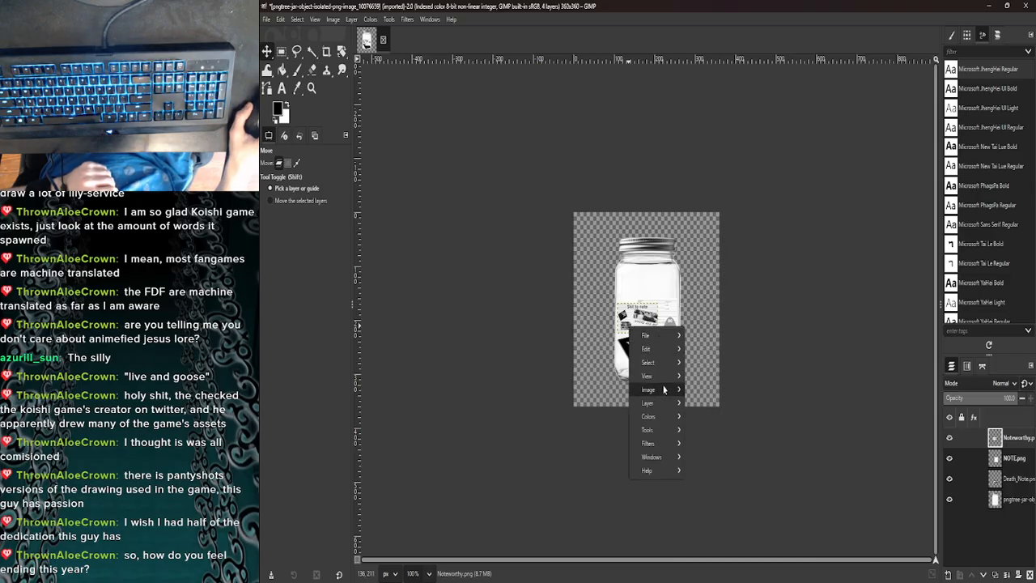
mouse_move(663, 393)
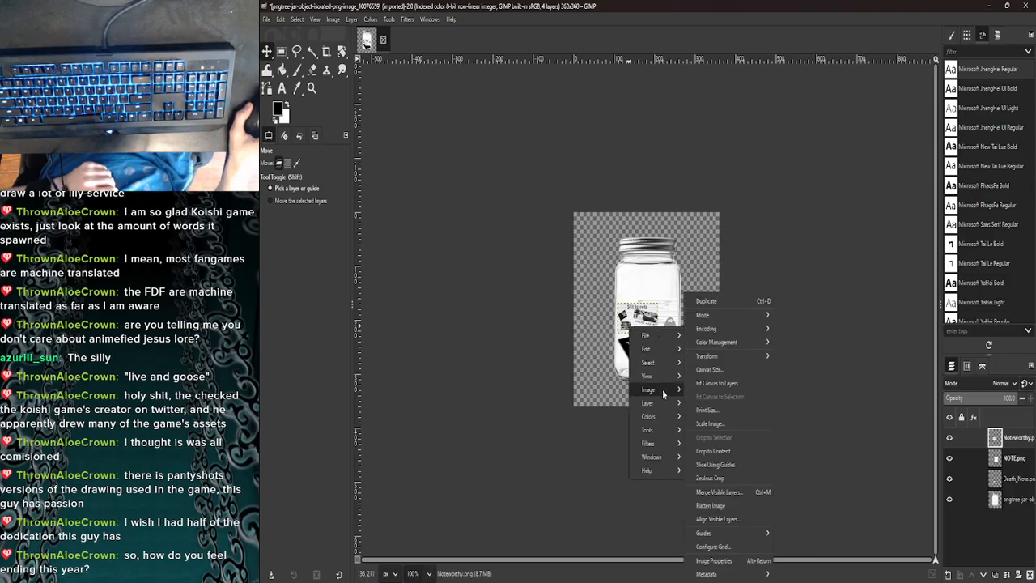
click(847, 365)
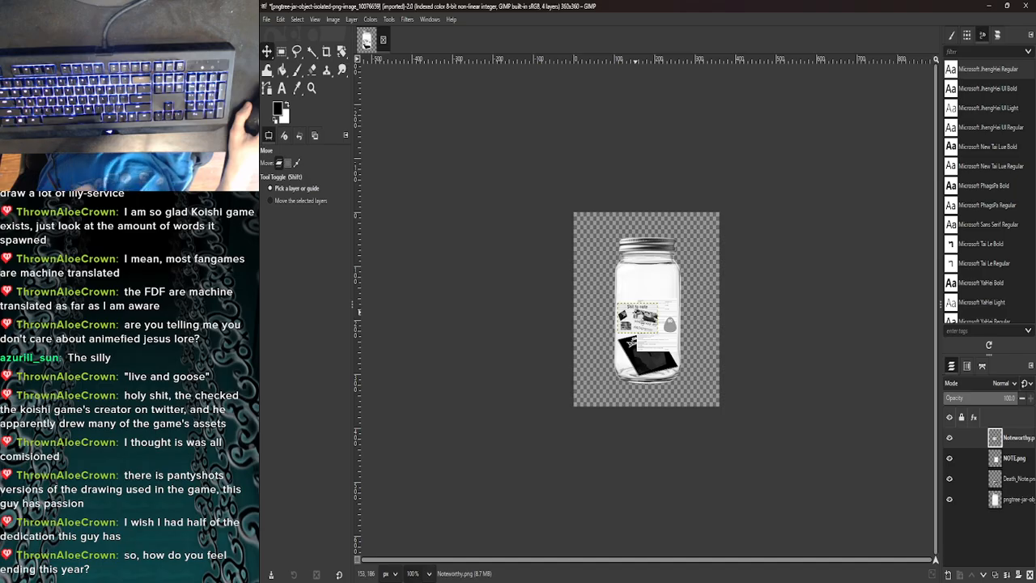
key(ctrl)
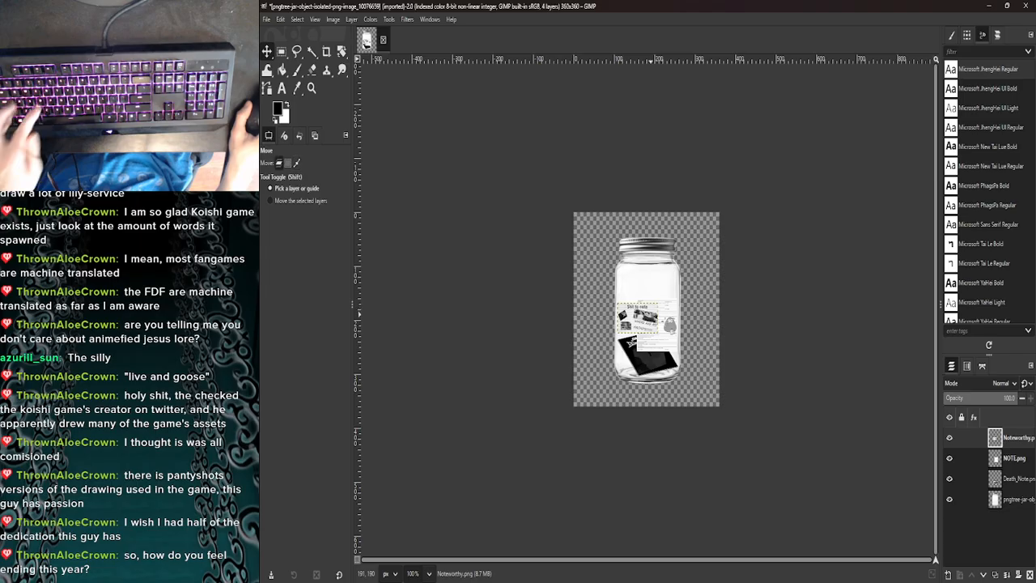
right_click(978, 442)
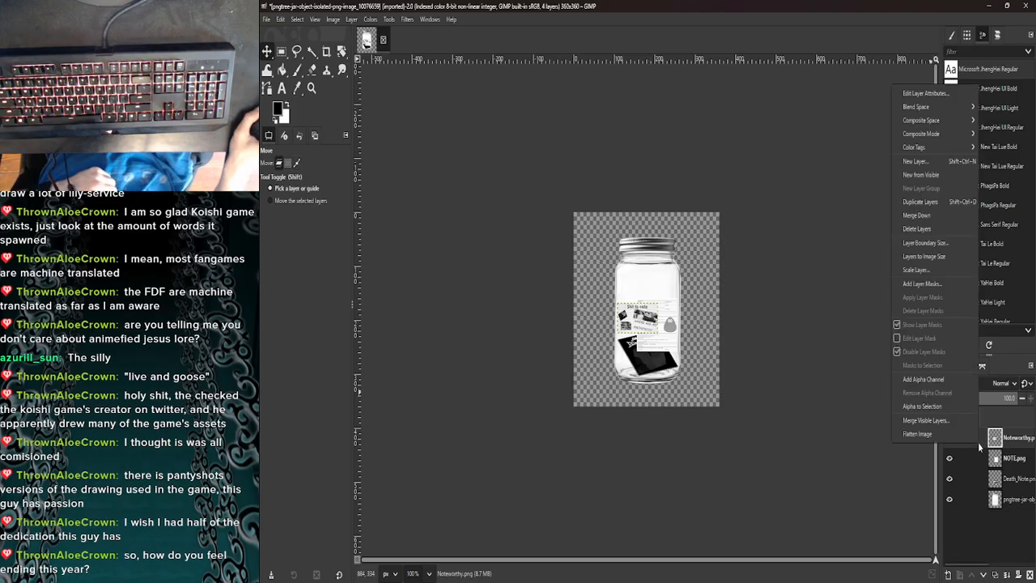
click(879, 469)
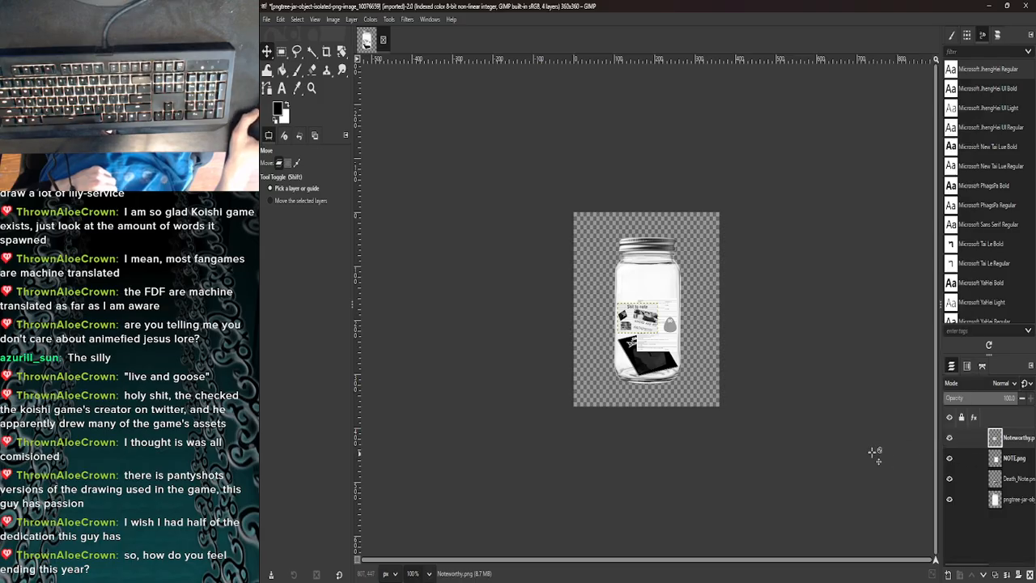
click(986, 463)
click(984, 443)
click(986, 457)
click(987, 436)
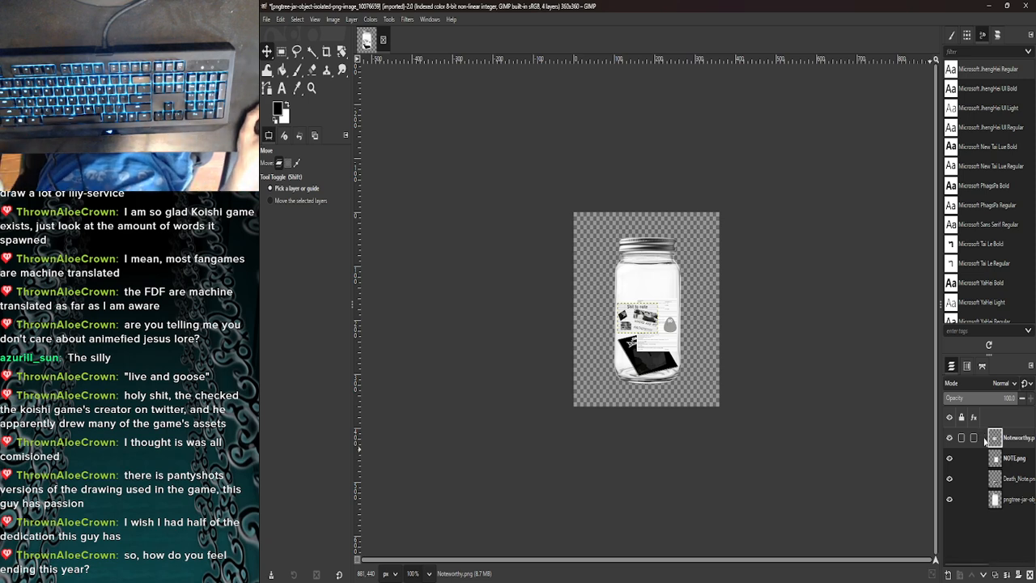
right_click(984, 440)
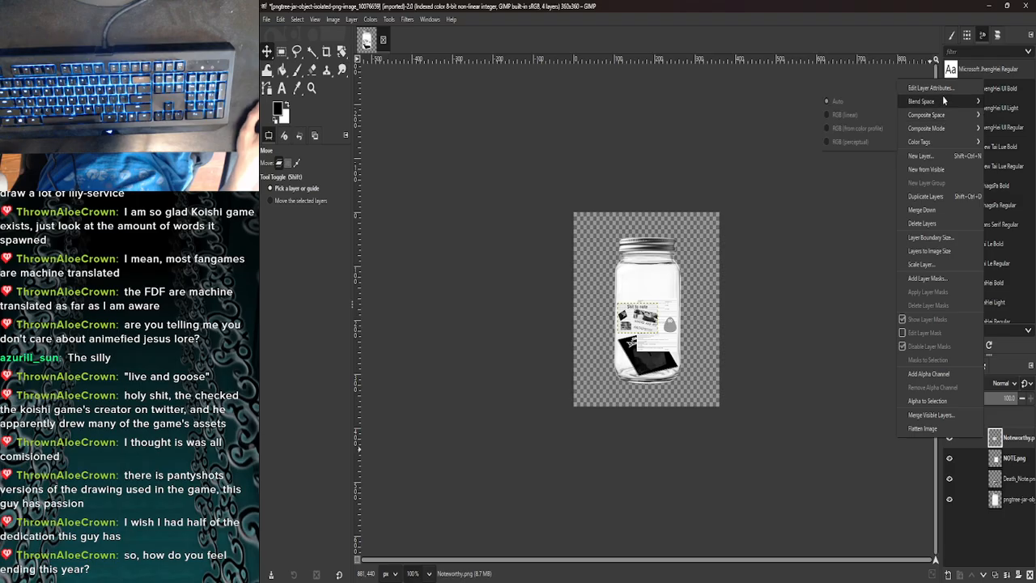
mouse_move(943, 117)
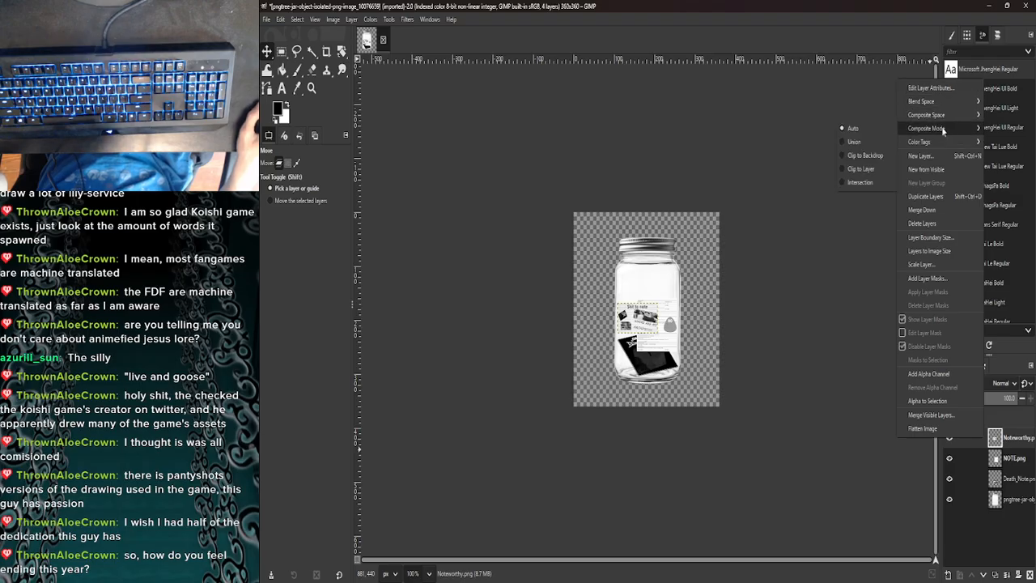
mouse_move(942, 143)
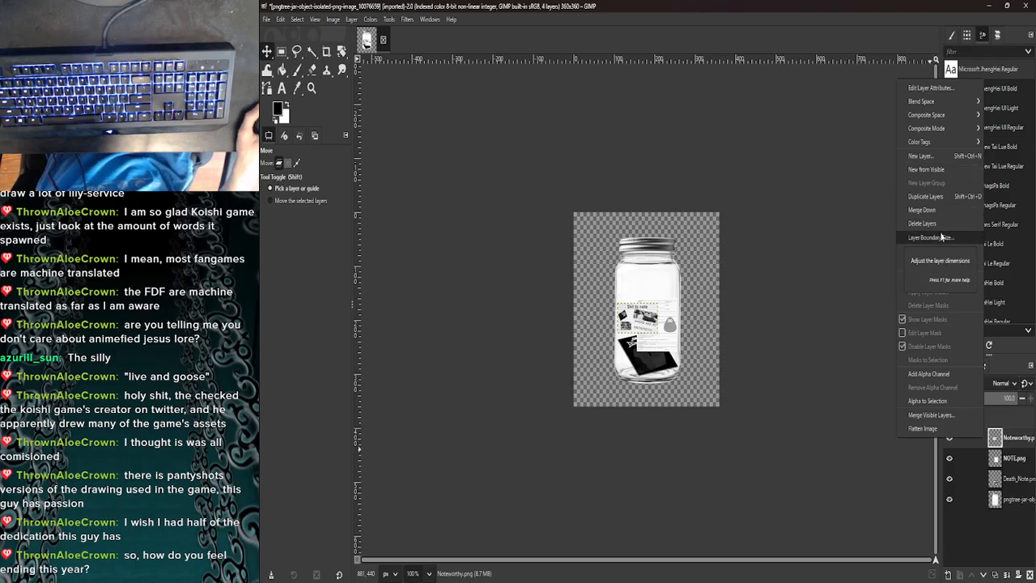
click(852, 309)
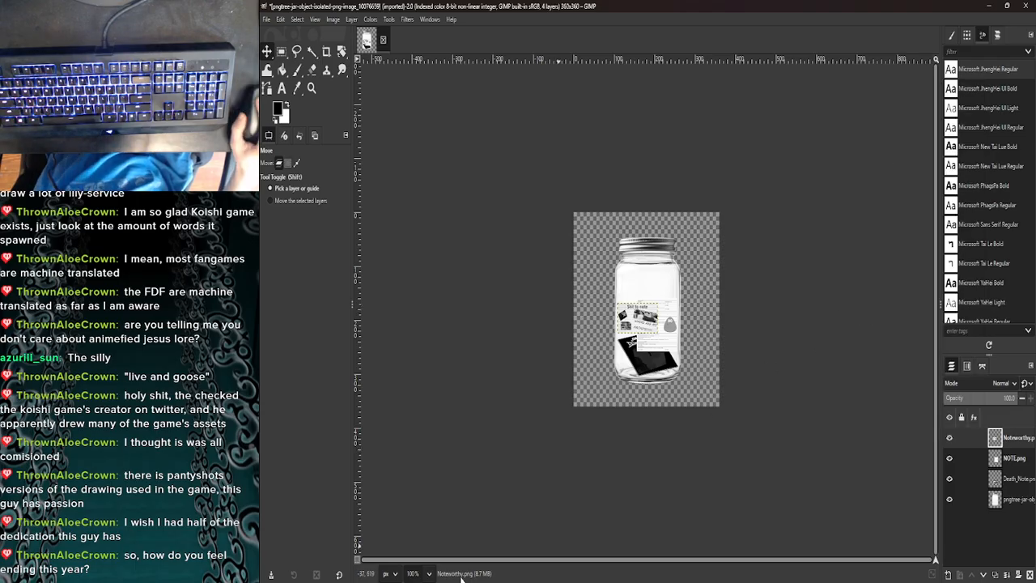
- Switch to the browser and search the web for "gimp how to rotate an image"
click(427, 574)
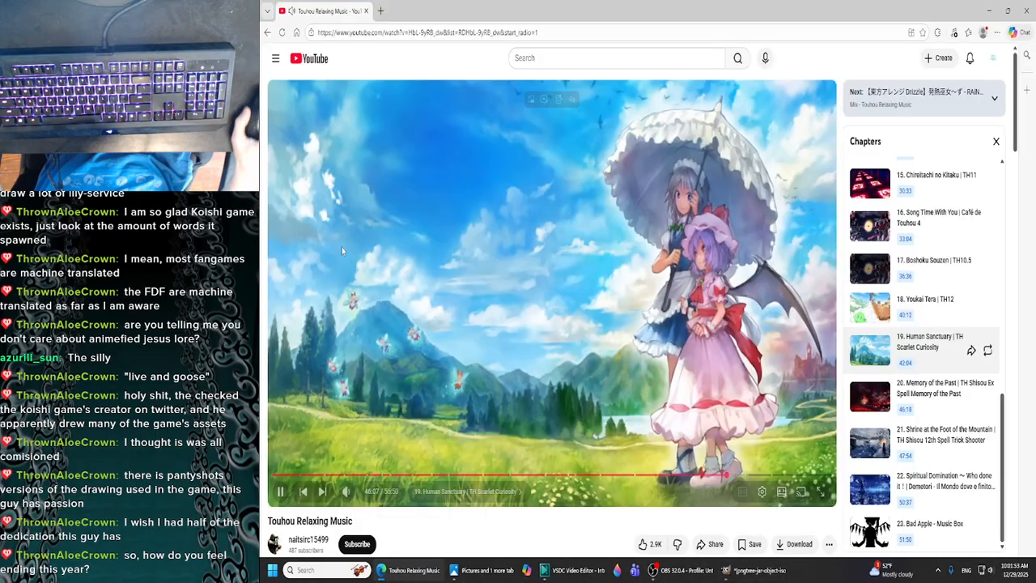
click(418, 240)
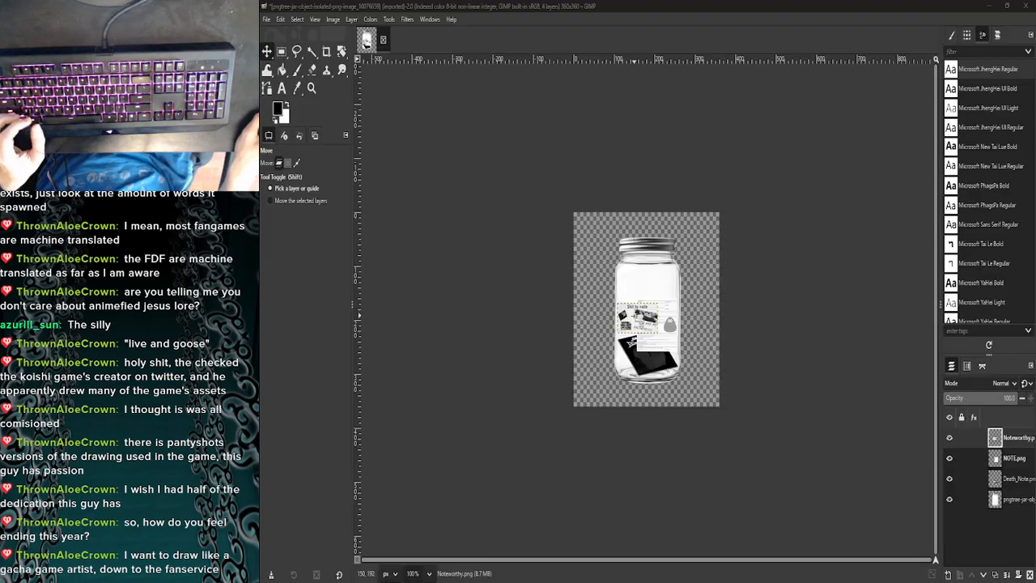
- Start the Rotate tool on the Noteworthy.png layer, close the rotation search page in the browser and return to GIMP
key(shift+r)
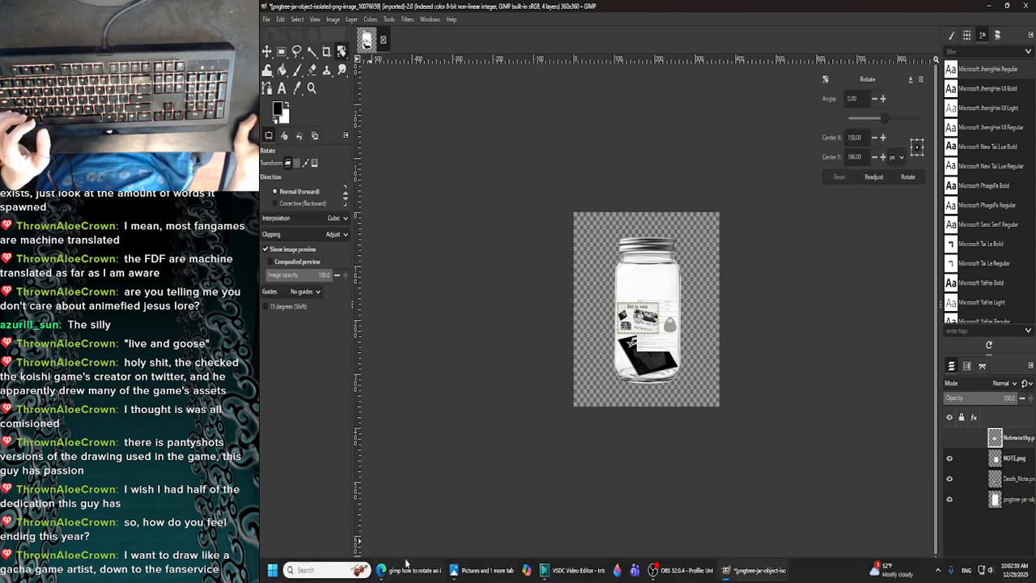
click(408, 571)
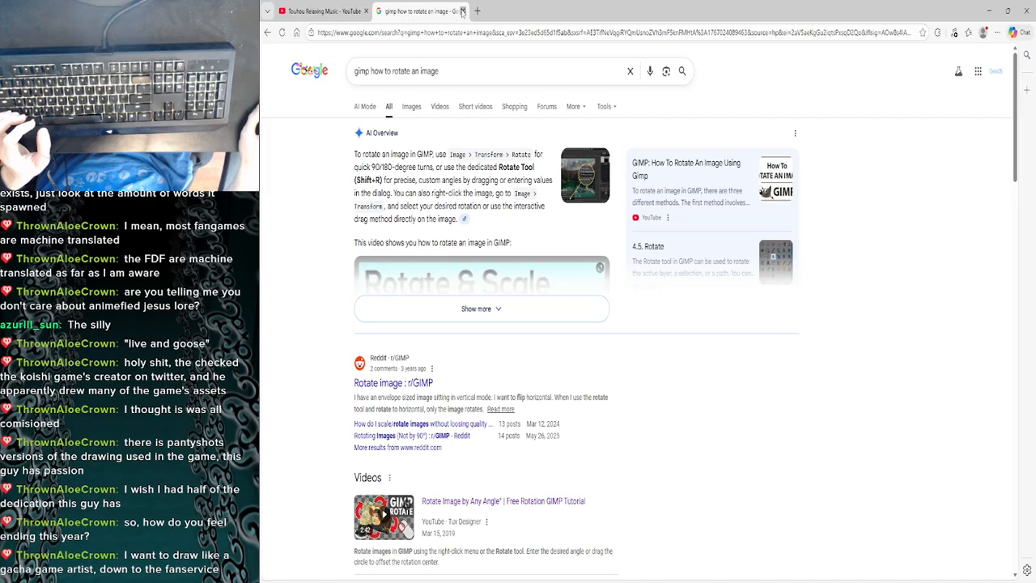
click(462, 10)
click(1008, 11)
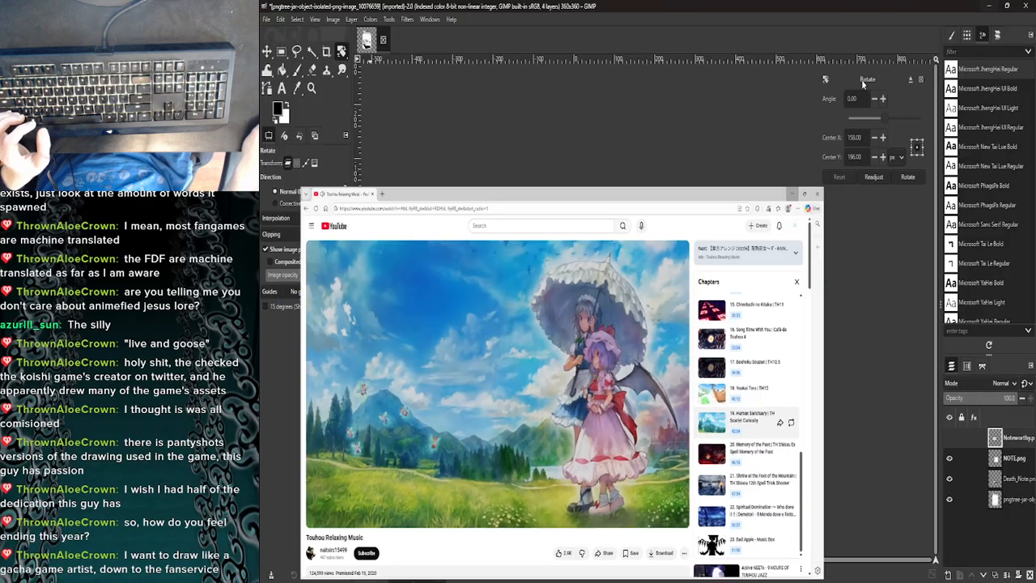
click(861, 79)
- Try rotating the Noteworthy.png layer by -76.55 degrees around a centre at 151, 197 px, and undo the rotation
drag(885, 121, 869, 120)
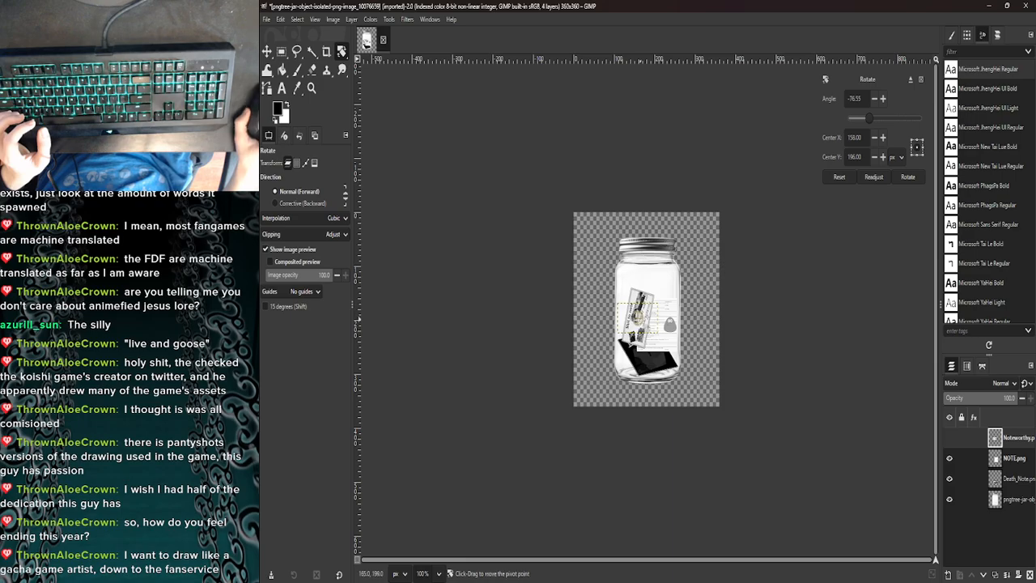
drag(639, 292, 636, 289)
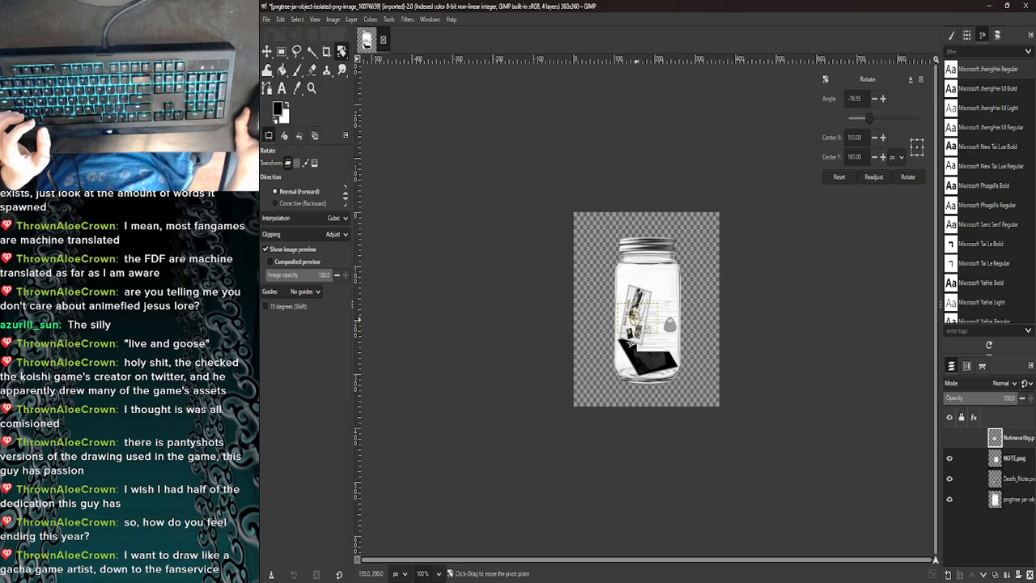
click(899, 183)
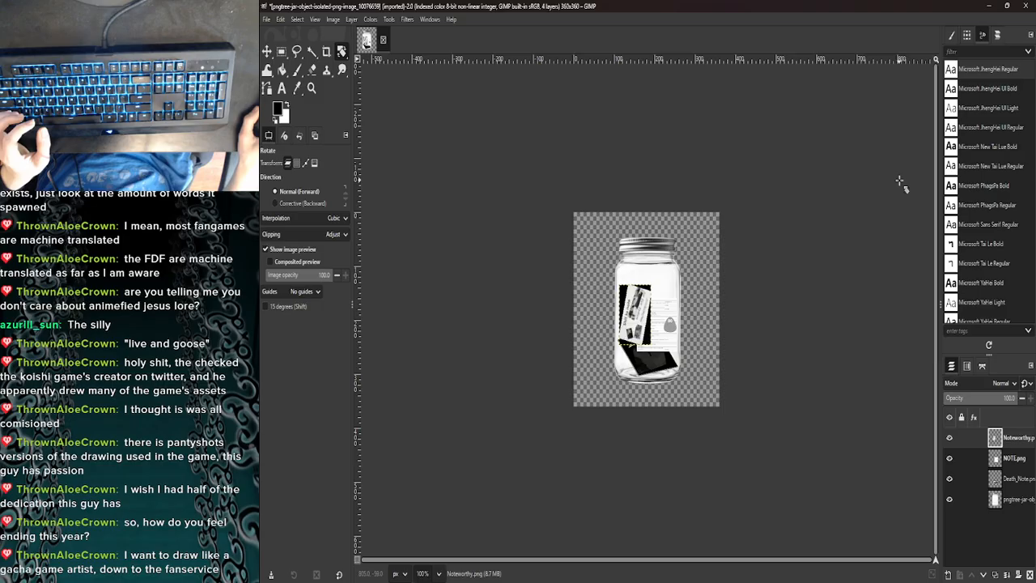
drag(653, 292, 661, 283)
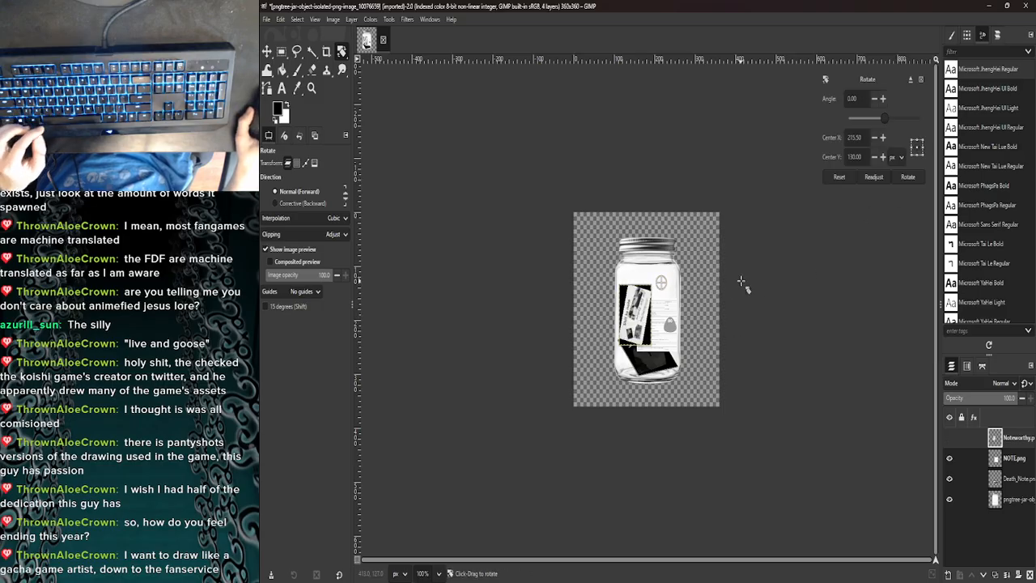
key(ctrl+z)
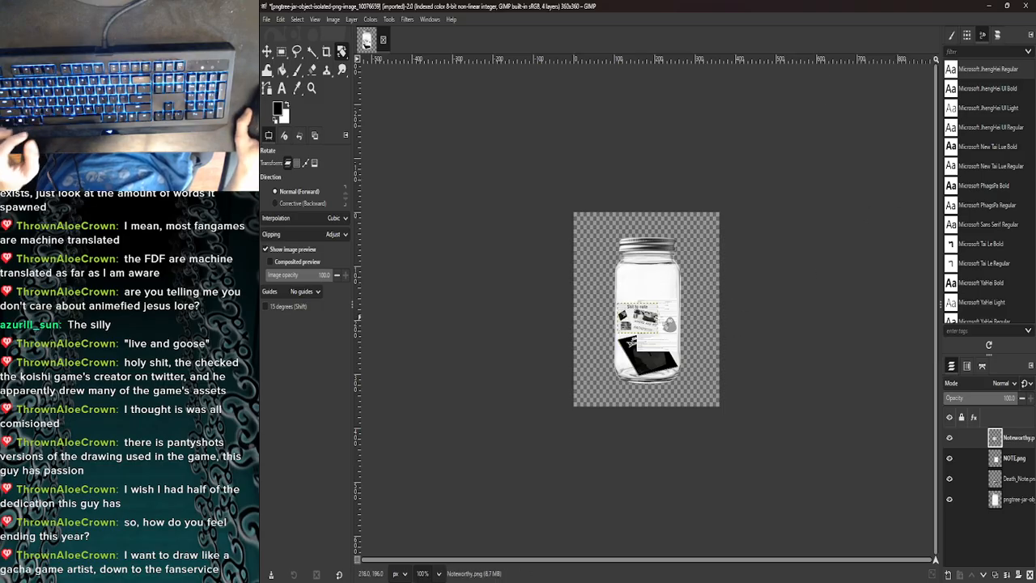
right_click(644, 312)
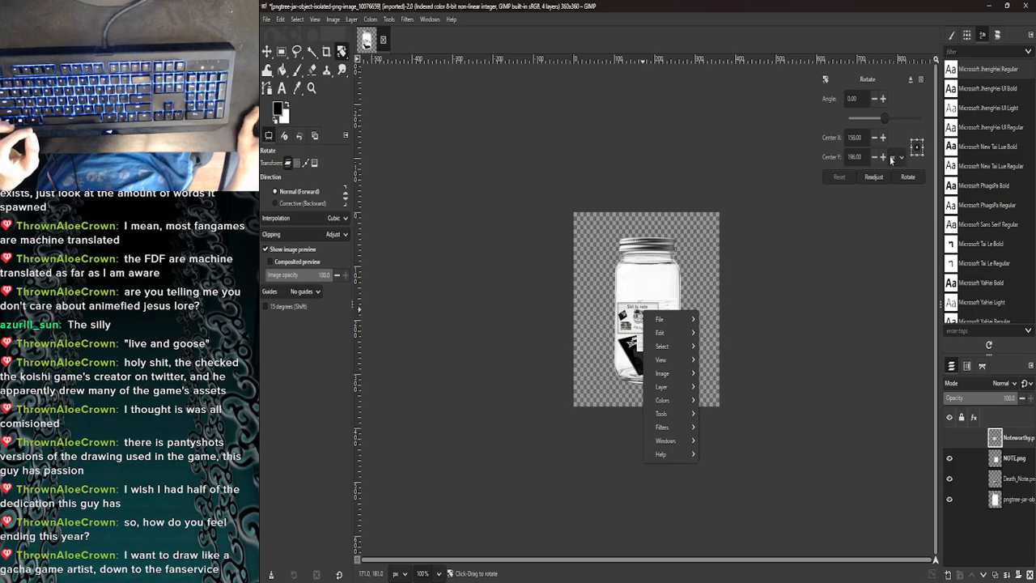
click(885, 122)
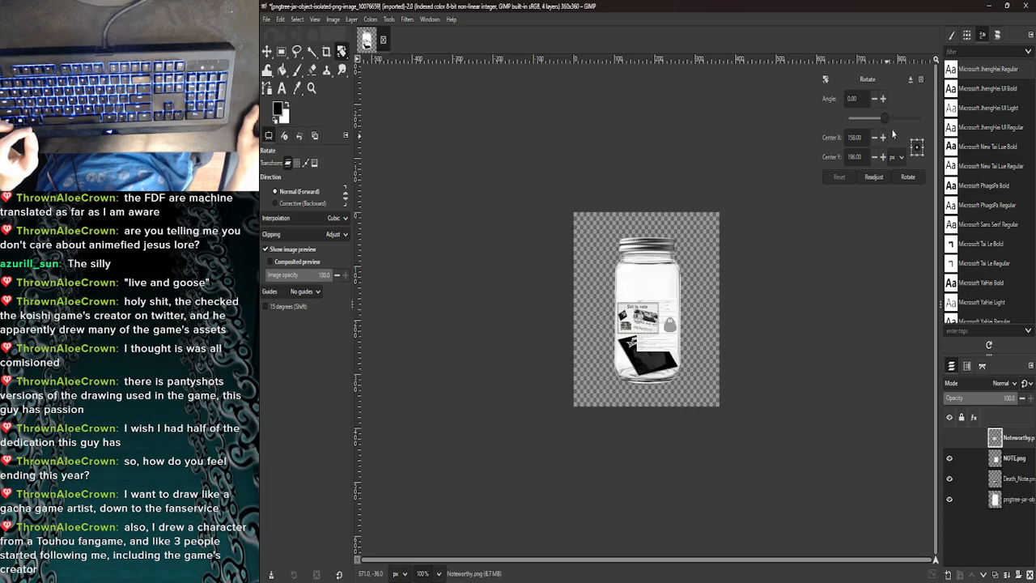
drag(885, 118, 872, 113)
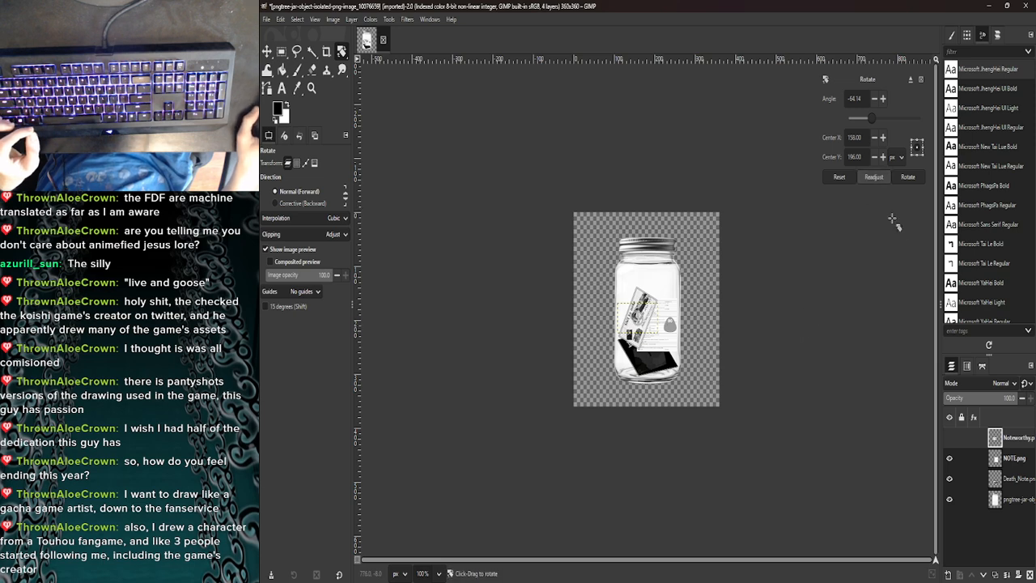
click(921, 81)
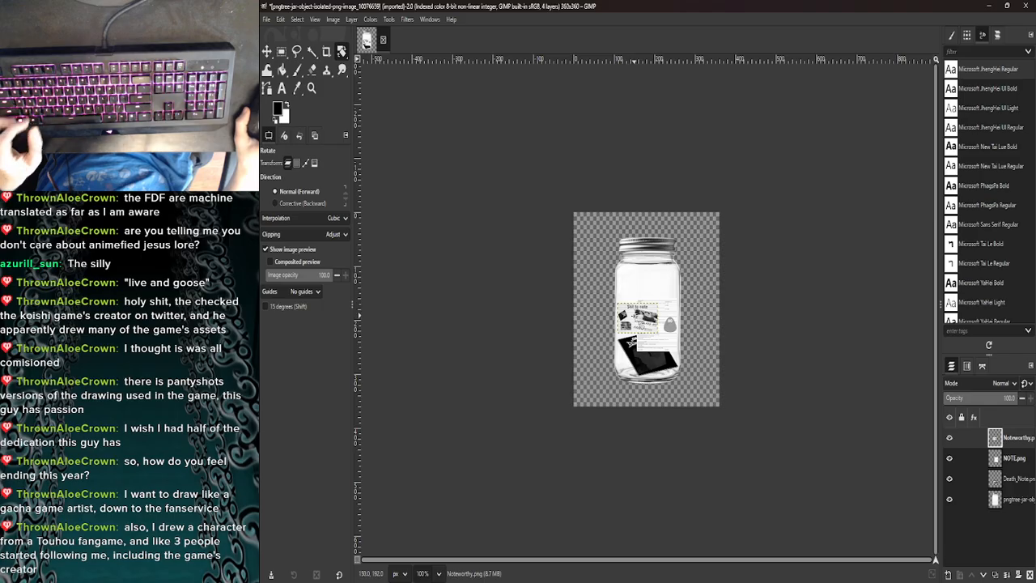
- Try rotating the Noteworthy.png layer by -61.77 degrees around a centre at 158, 196 px, and undo the rotation
drag(635, 316, 653, 307)
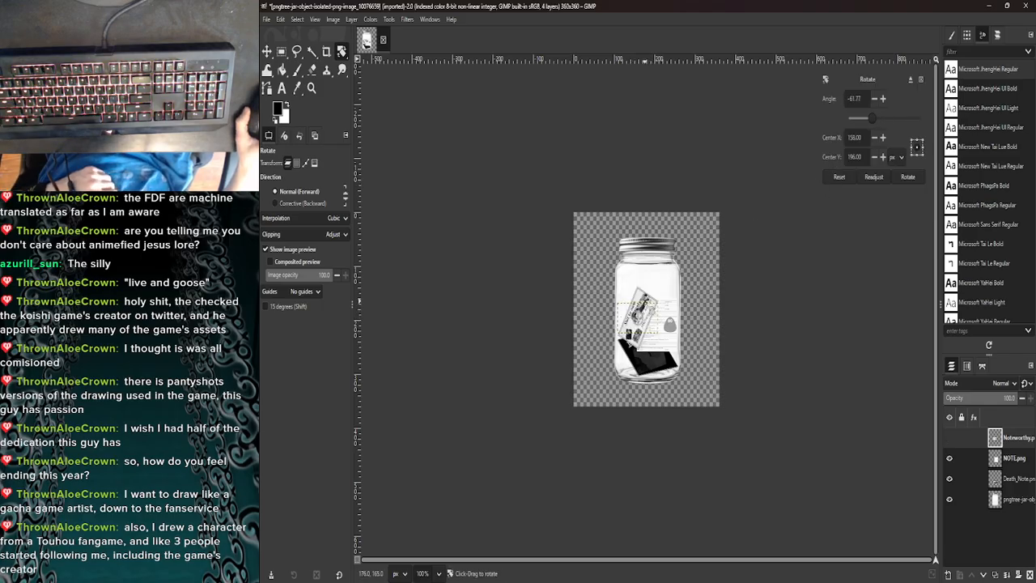
click(907, 176)
click(661, 297)
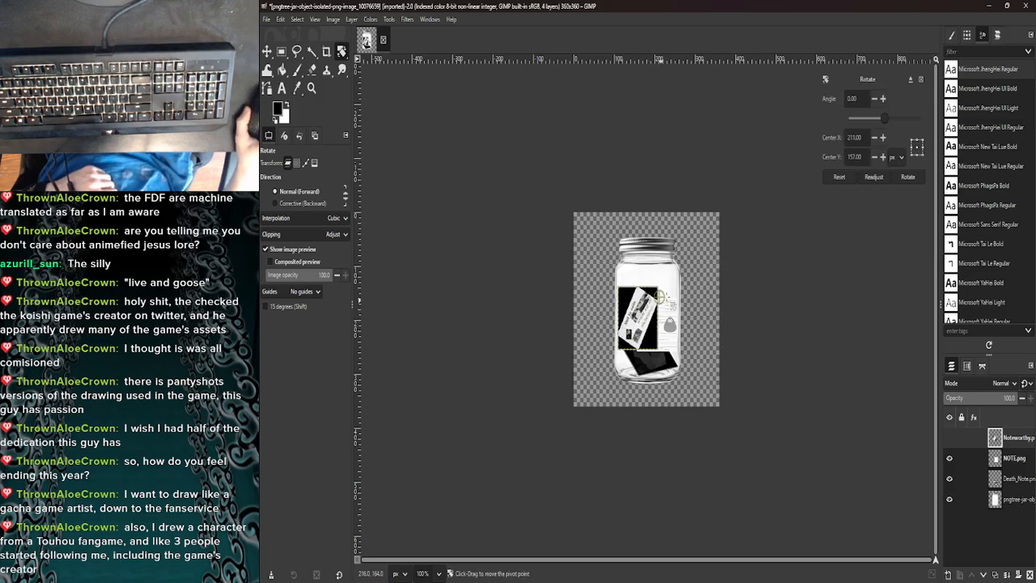
drag(661, 298, 671, 286)
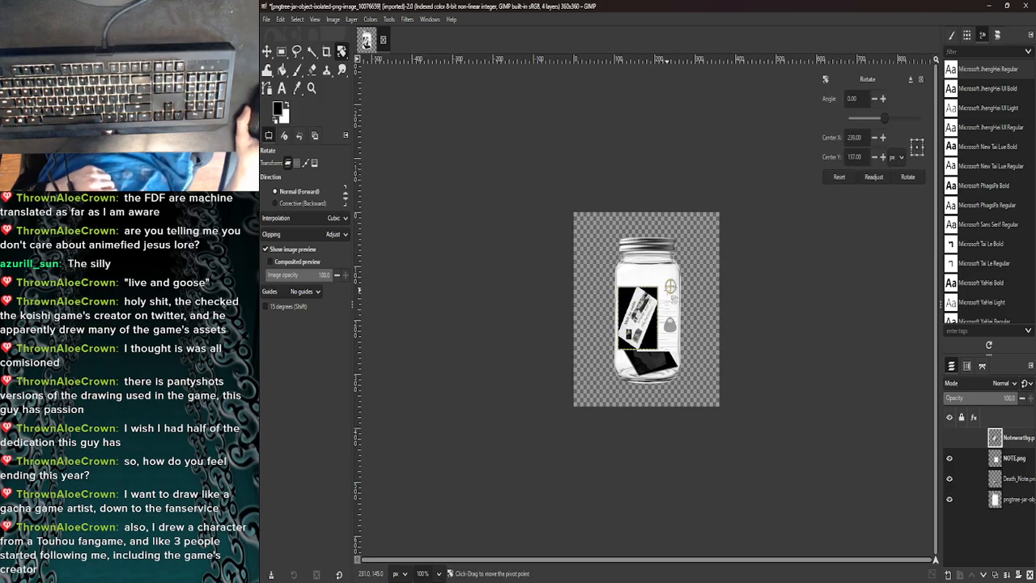
click(907, 177)
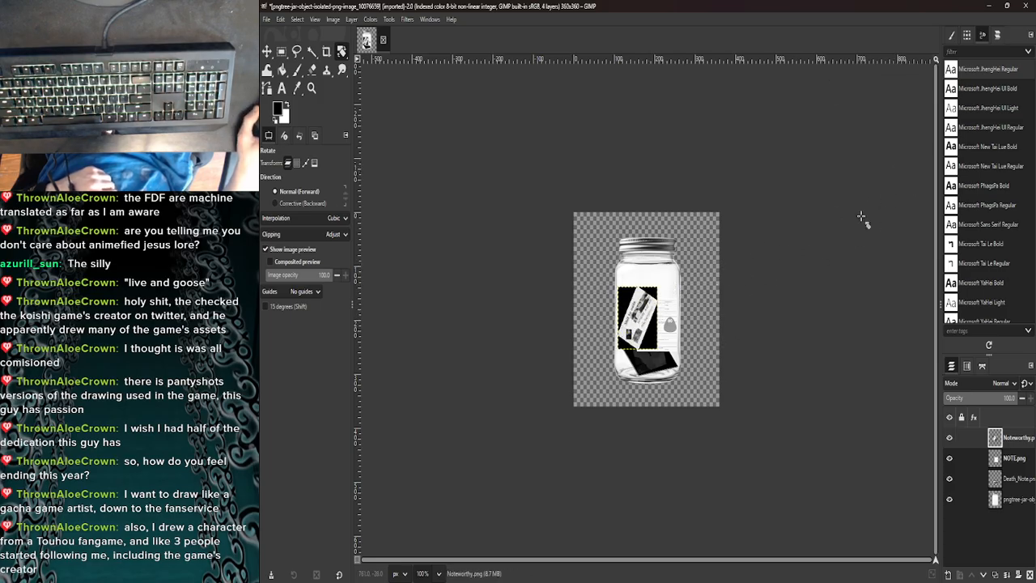
click(827, 397)
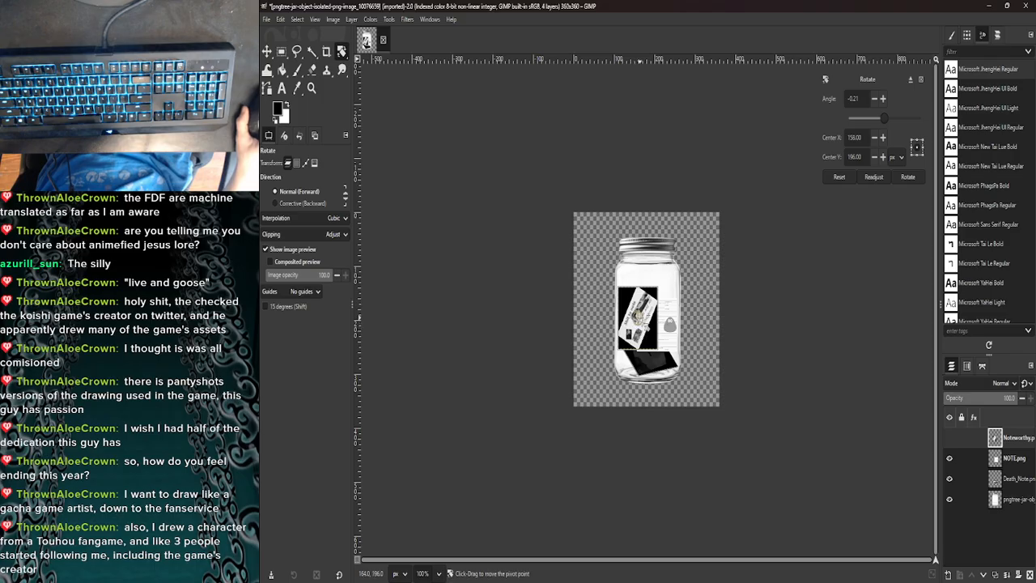
drag(638, 318, 599, 369)
key(ctrl+z)
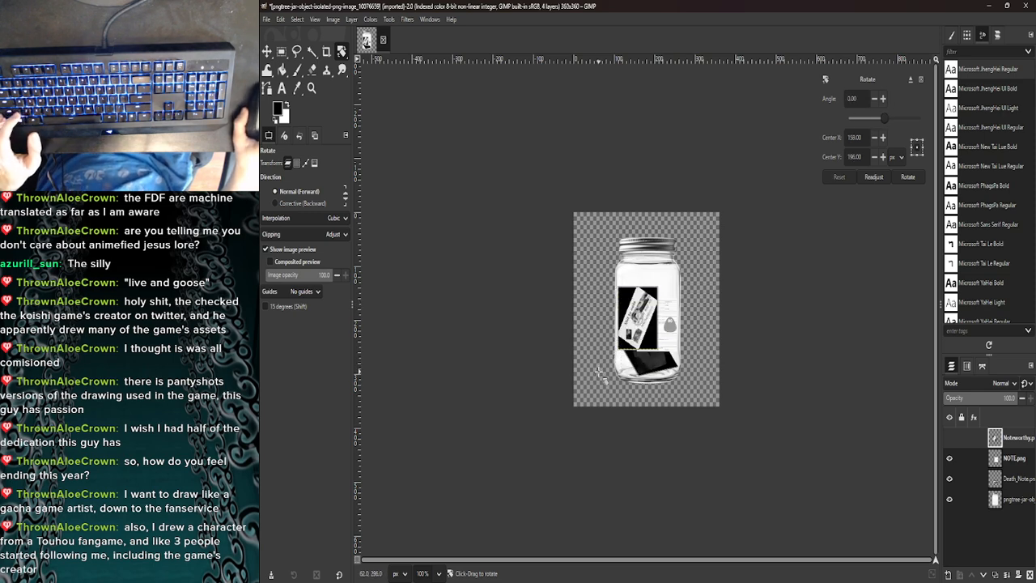
key(ctrl+z)
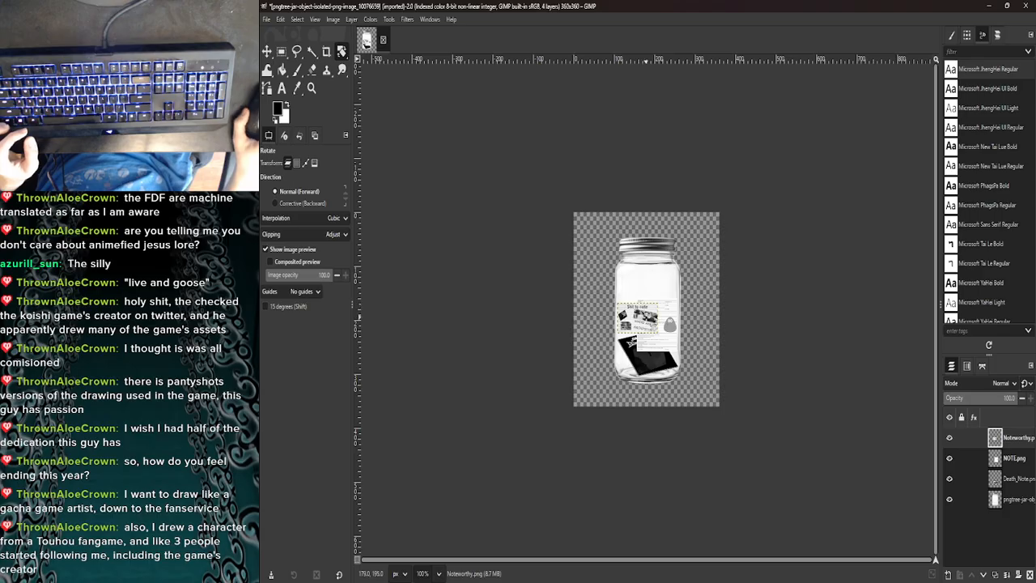
- Try rotating the Noteworthy.png layer by -30.33 degrees around a centre at 158, 196 px, and undo the rotation
click(833, 377)
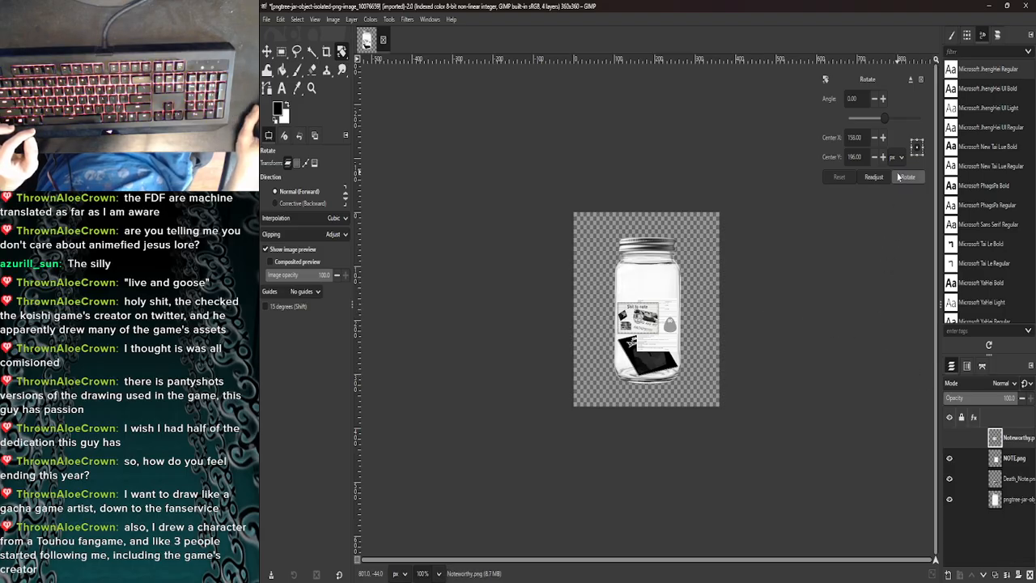
drag(645, 328, 662, 285)
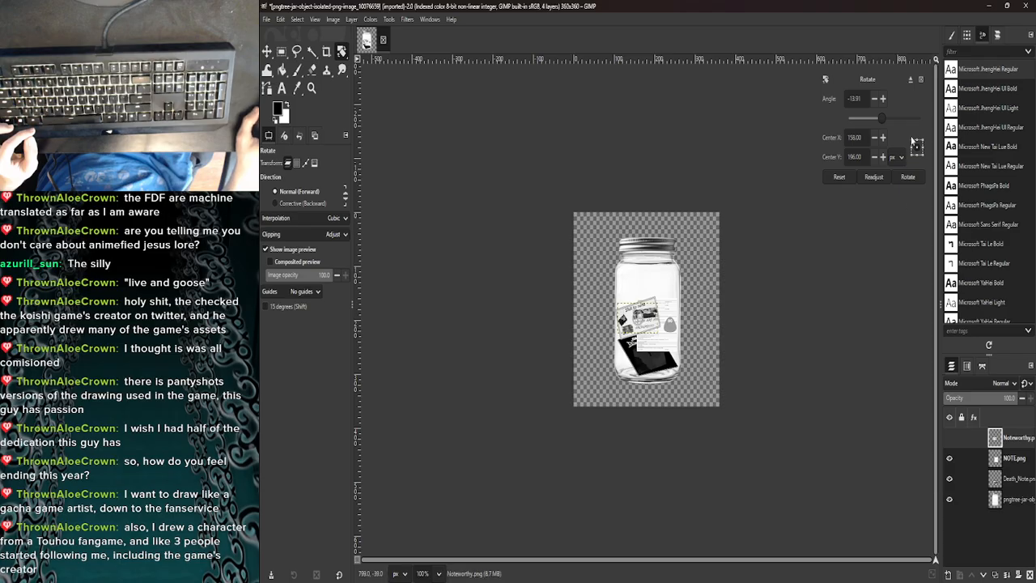
click(910, 79)
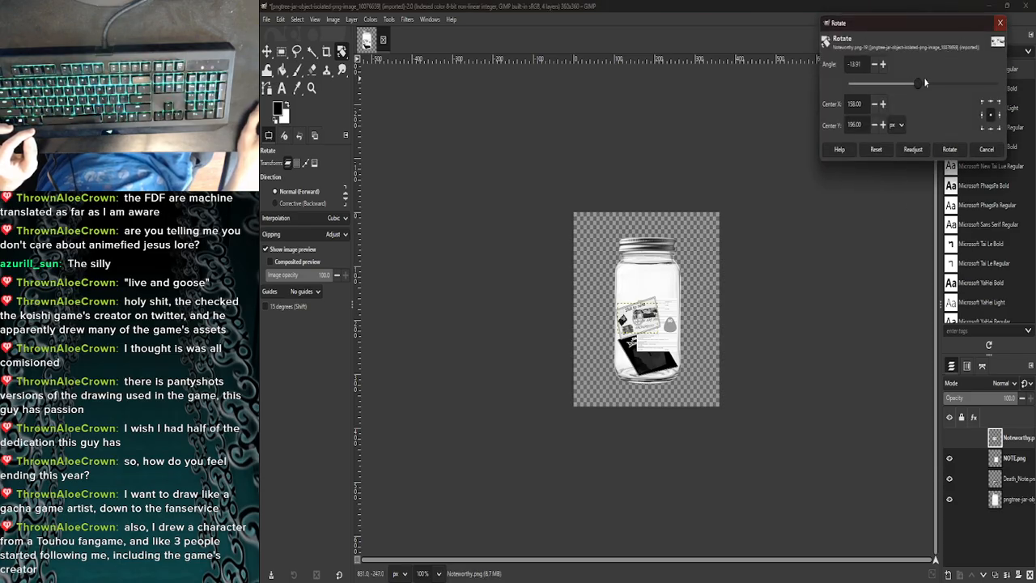
drag(925, 81, 914, 80)
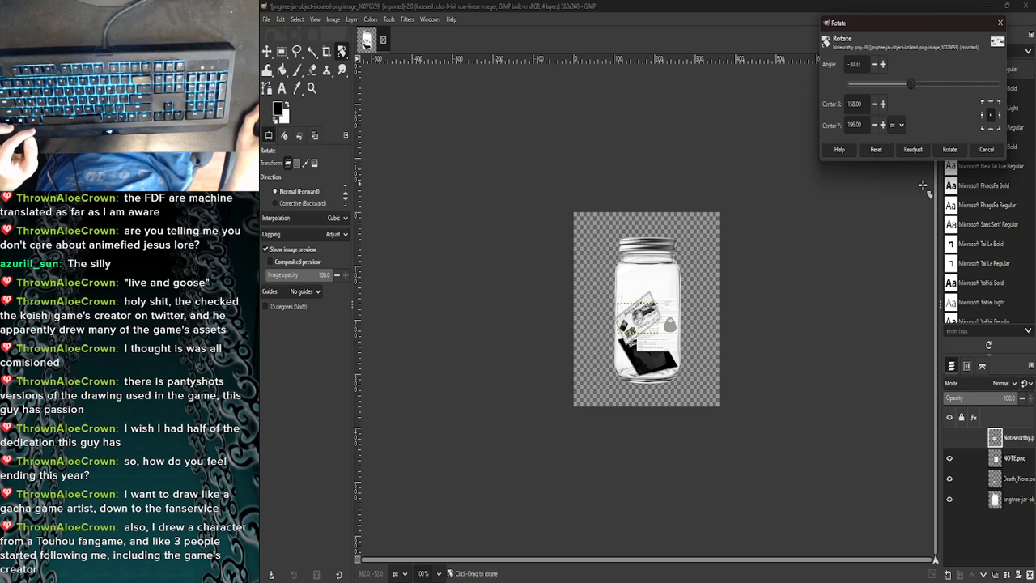
click(949, 149)
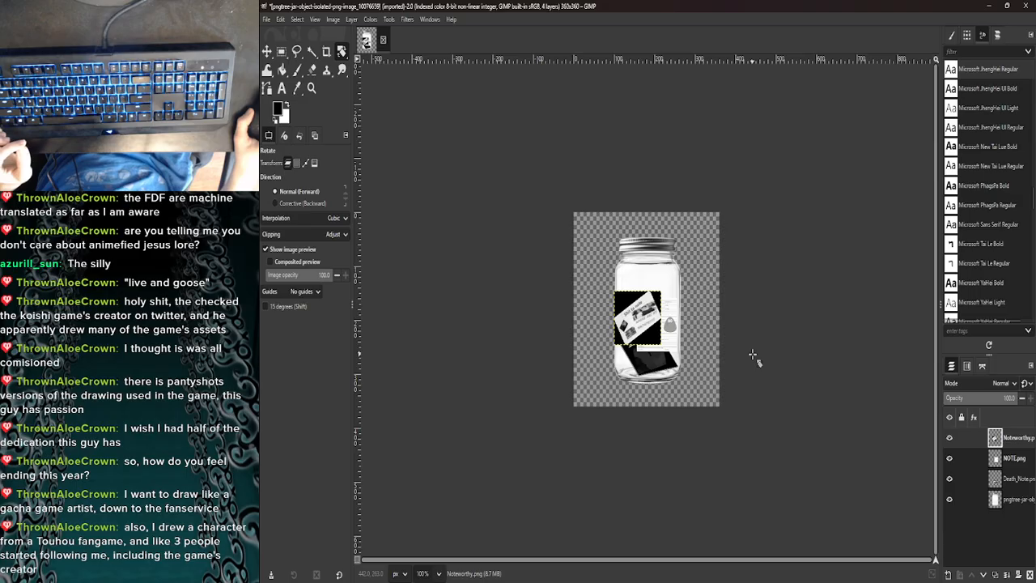
key(ctrl+z)
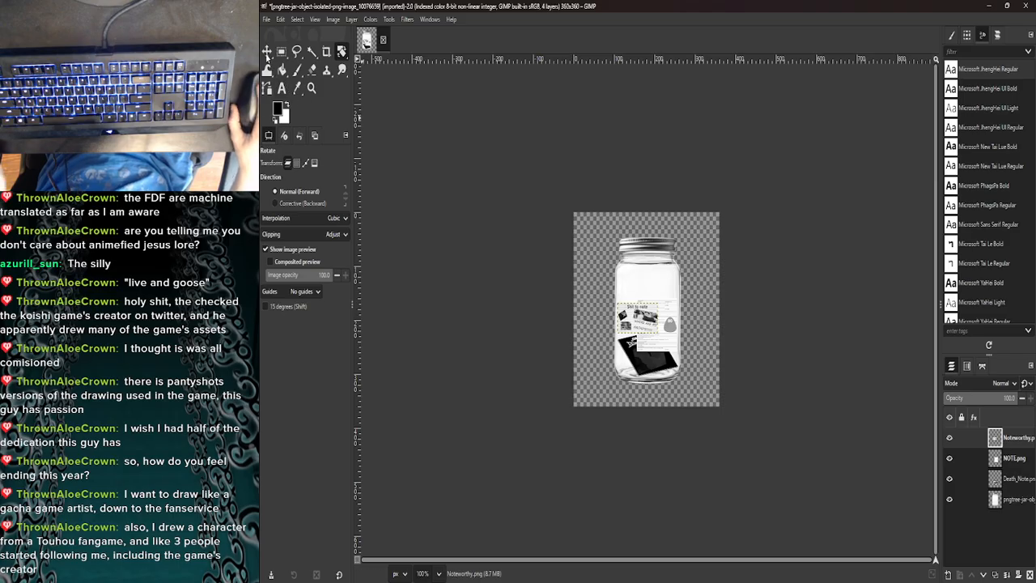
- Nudge the Noteworthy.png image slightly inside the jar and place its layer directly below NOTE.png in the layer stack
click(266, 52)
mouse_move(641, 288)
mouse_down()
mouse_move(643, 262)
mouse_move(643, 318)
mouse_move(639, 290)
mouse_up()
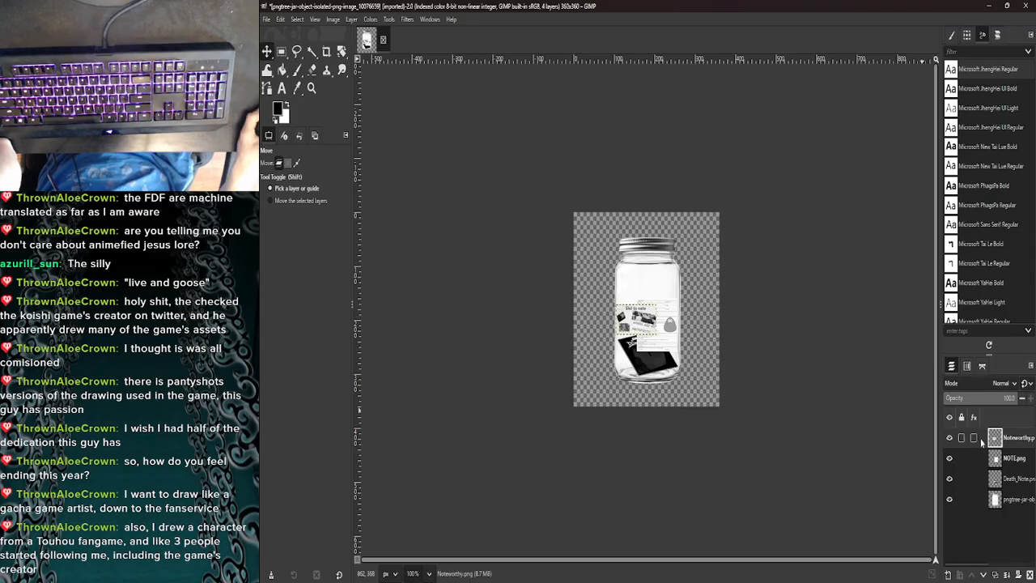
drag(981, 440, 995, 469)
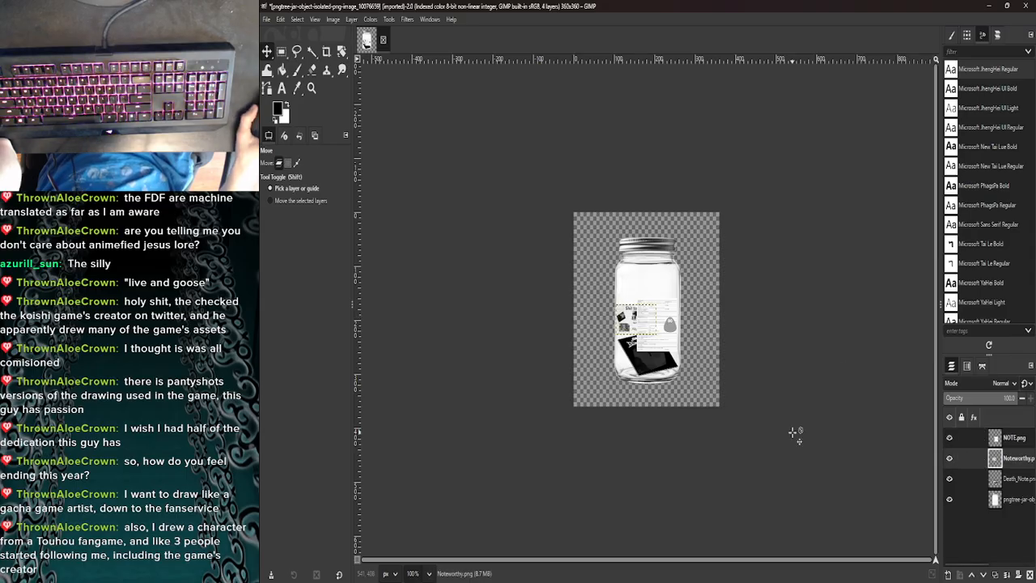
- Add Couple.png from the Pictures folder to the jar image as a new layer
click(483, 569)
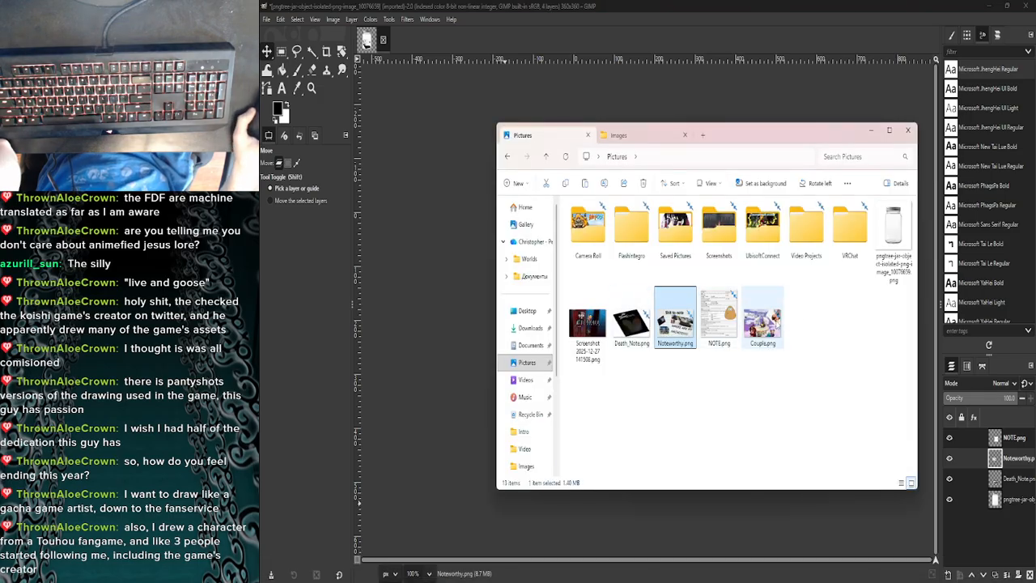
drag(775, 327, 441, 312)
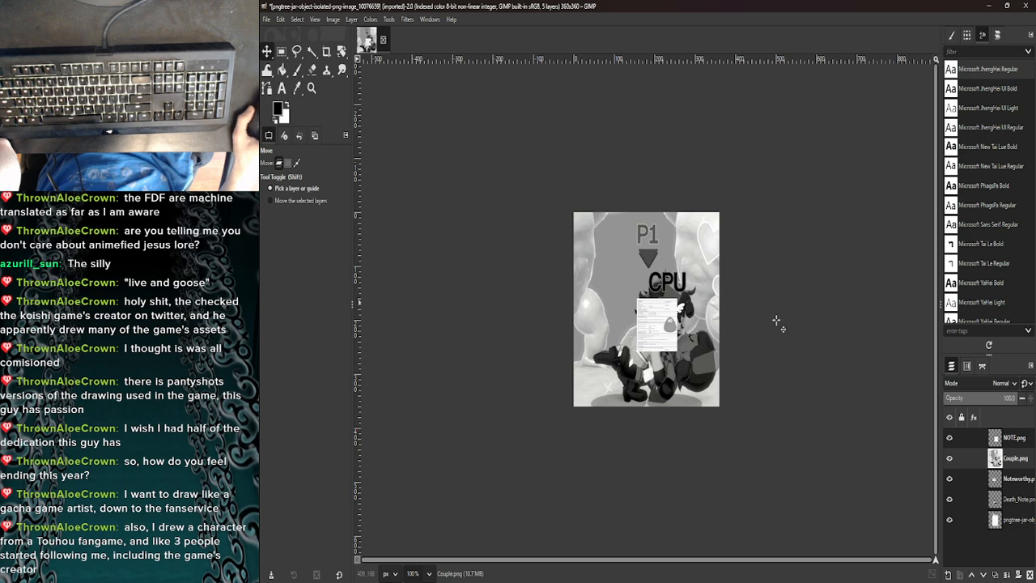
- Scale the Couple.png layer to a width of 100 px and place it inside the upper part of the jar
right_click(992, 459)
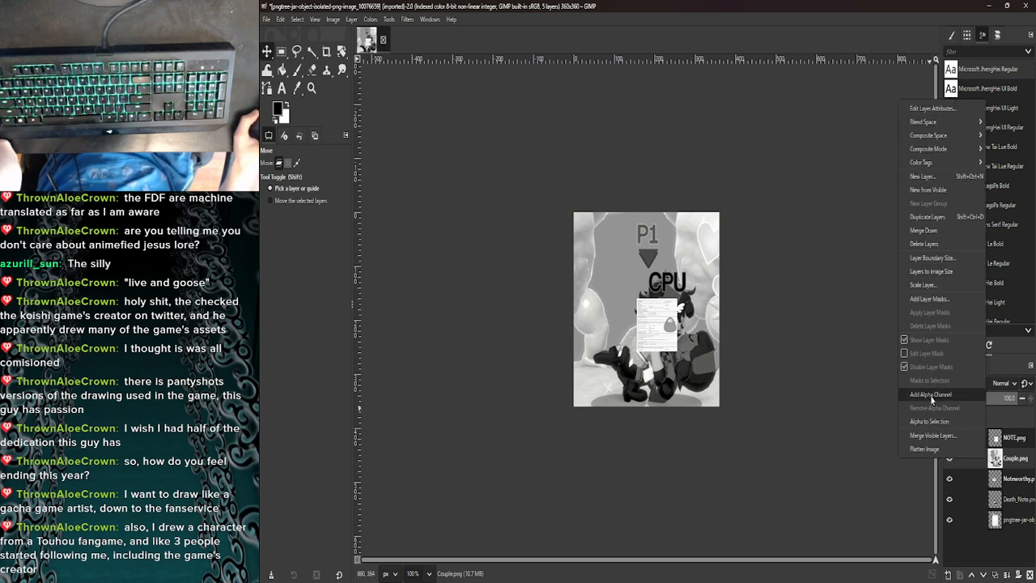
click(937, 283)
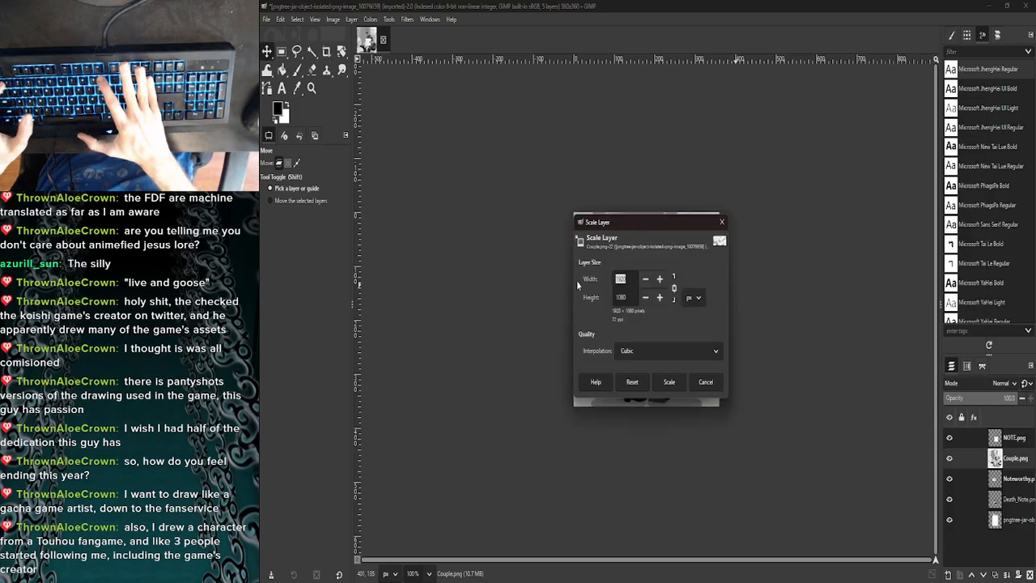
text(100)
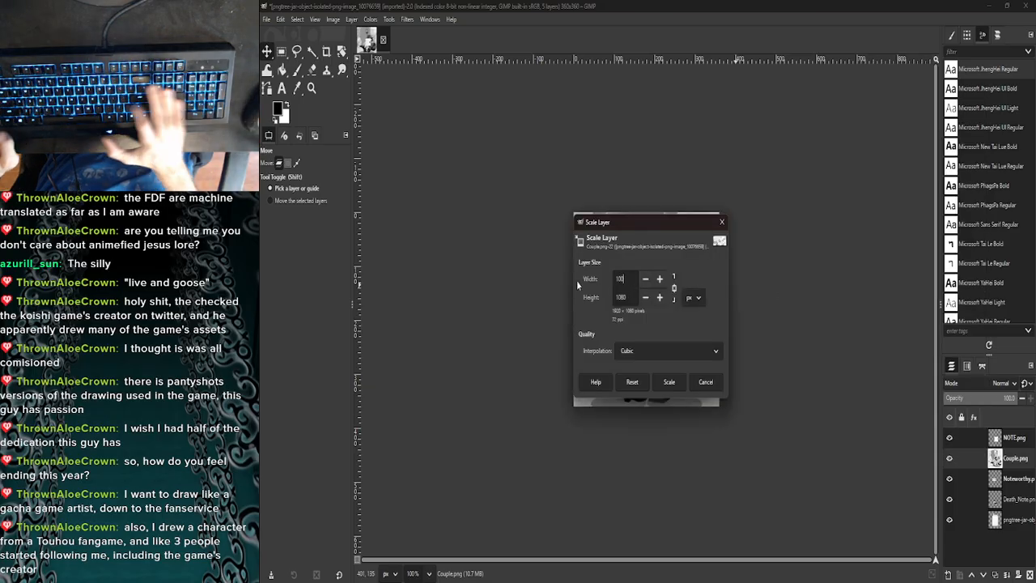
click(669, 383)
drag(651, 285, 633, 274)
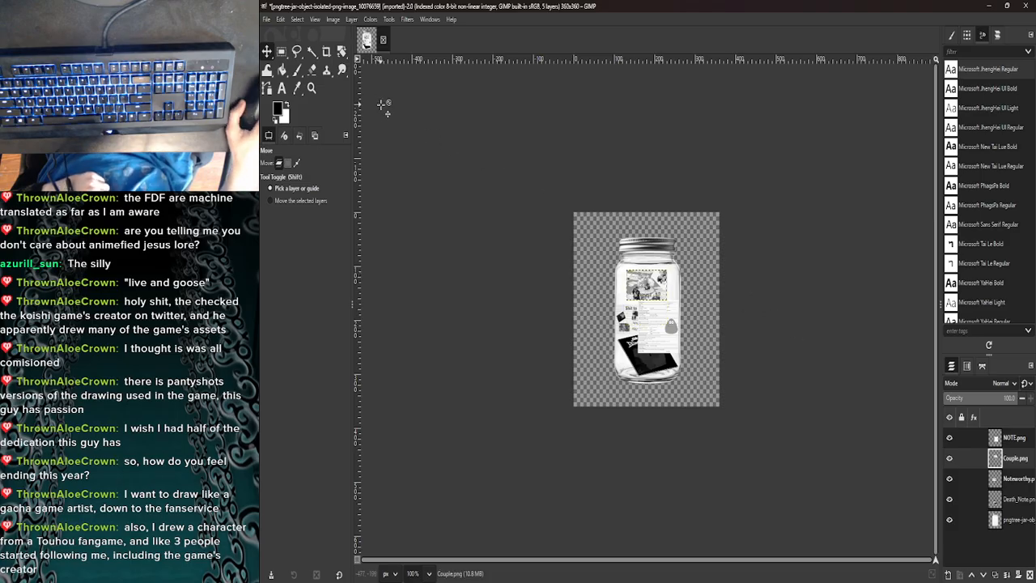
- Export the finished jar composition to the Pictures folder as JAR.png
click(265, 21)
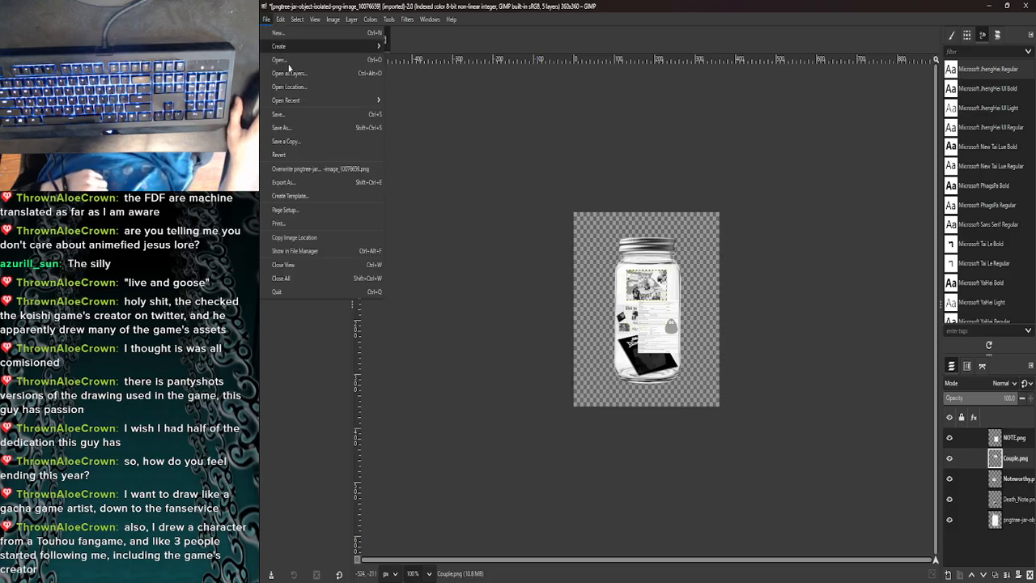
click(296, 191)
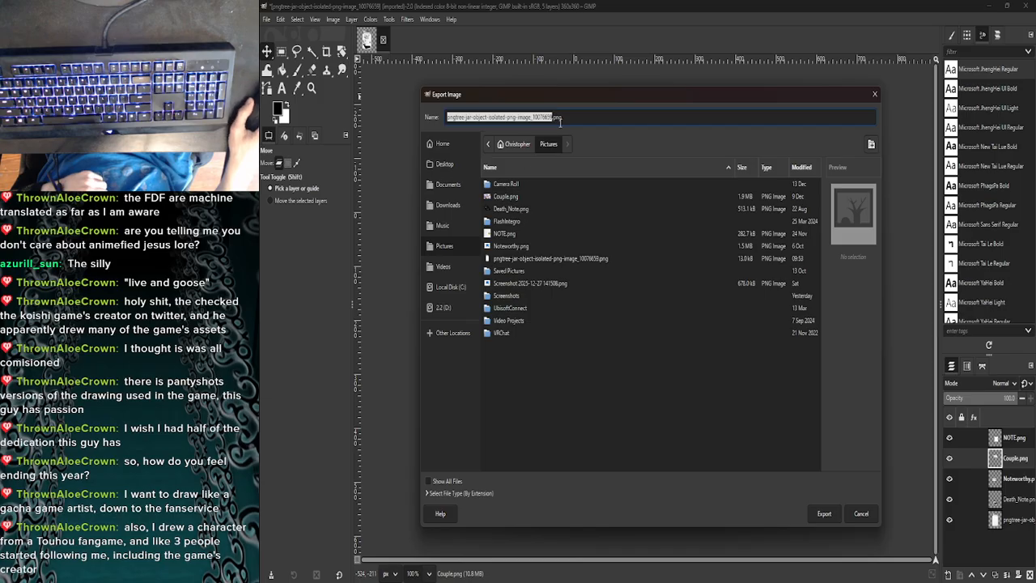
text(JAR)
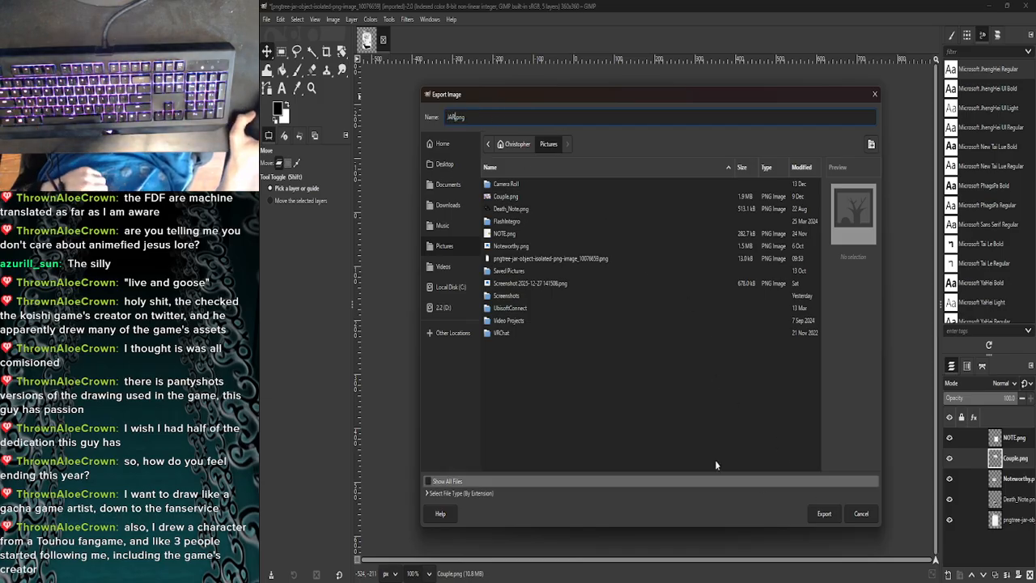
click(825, 513)
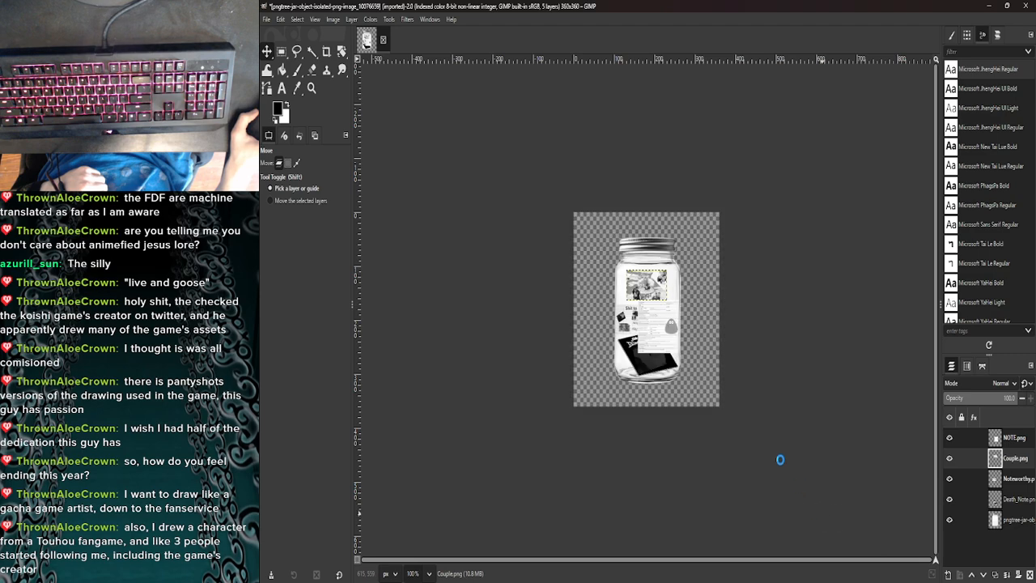
click(373, 287)
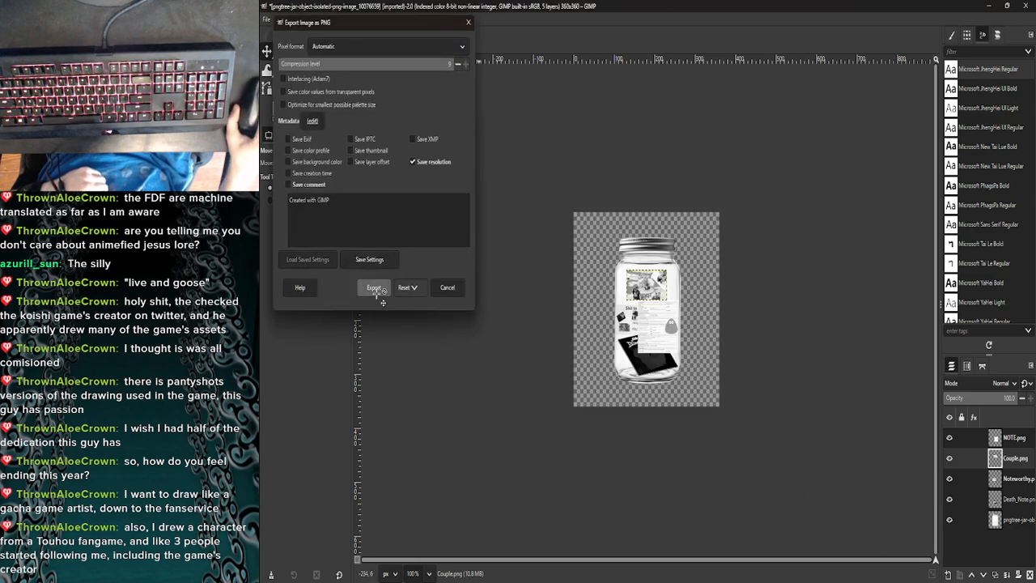
- Minimize GIMP, open JAR.png from the Pictures folder to check the exported image, and close the viewer
click(989, 6)
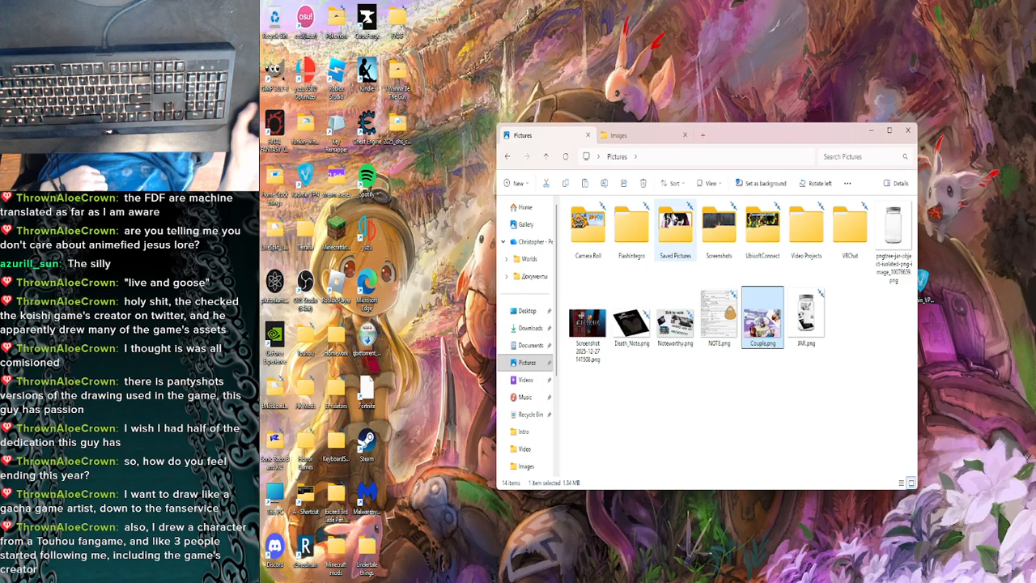
click(809, 327)
double_click(809, 328)
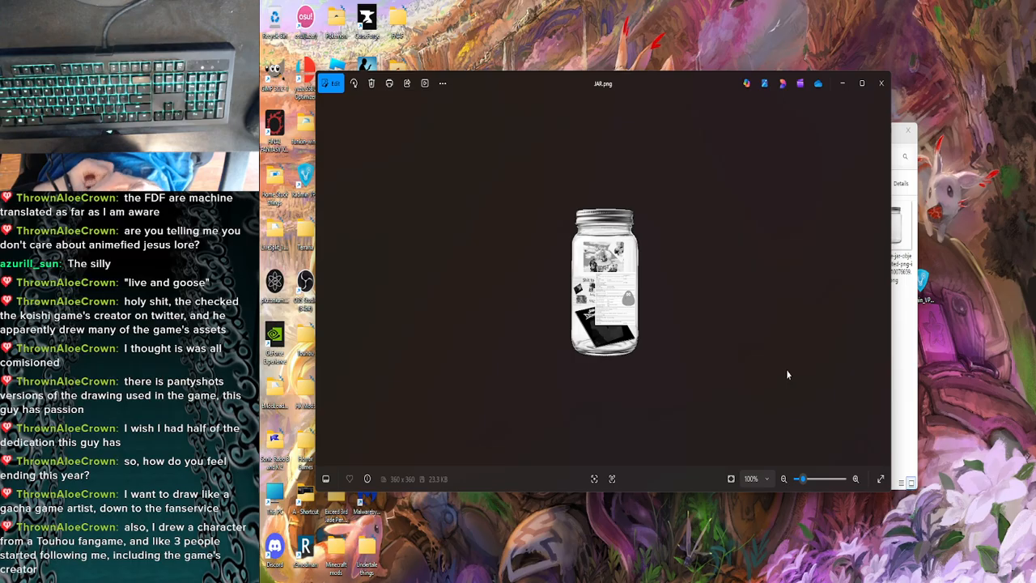
click(882, 83)
click(769, 445)
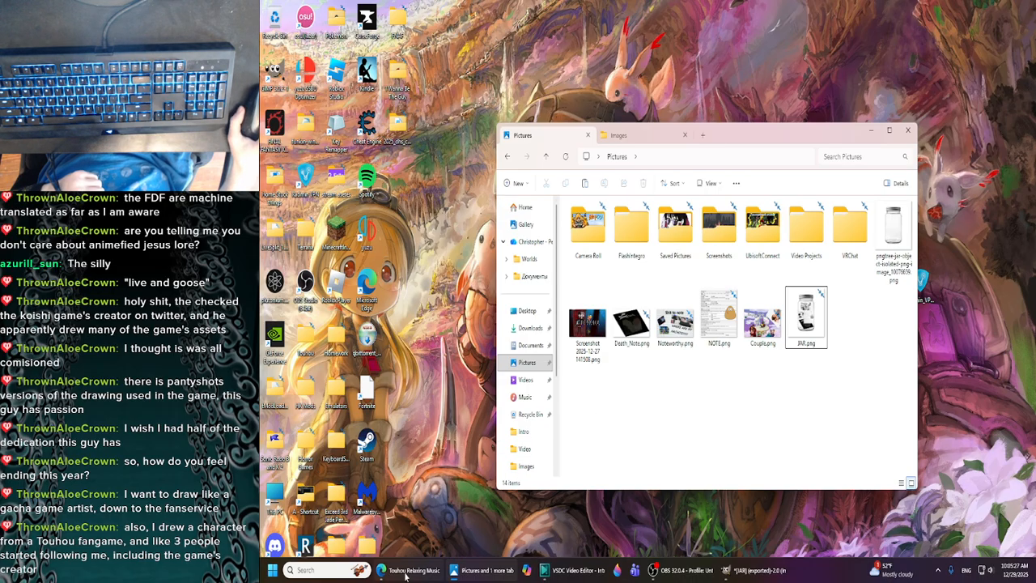
- Switch to the browser and pause the Touhou Relaxing Music video on YouTube
click(405, 571)
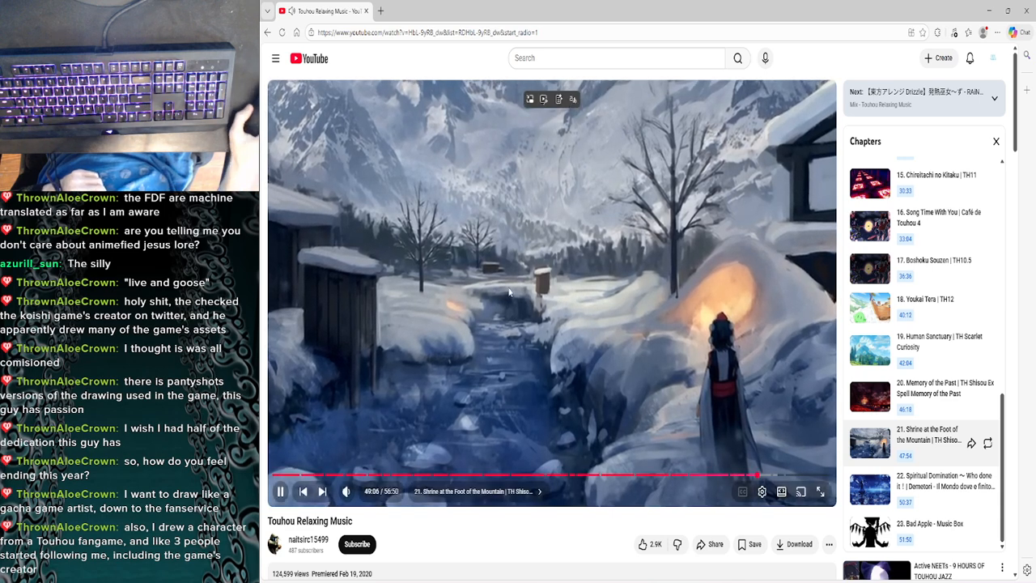
click(472, 265)
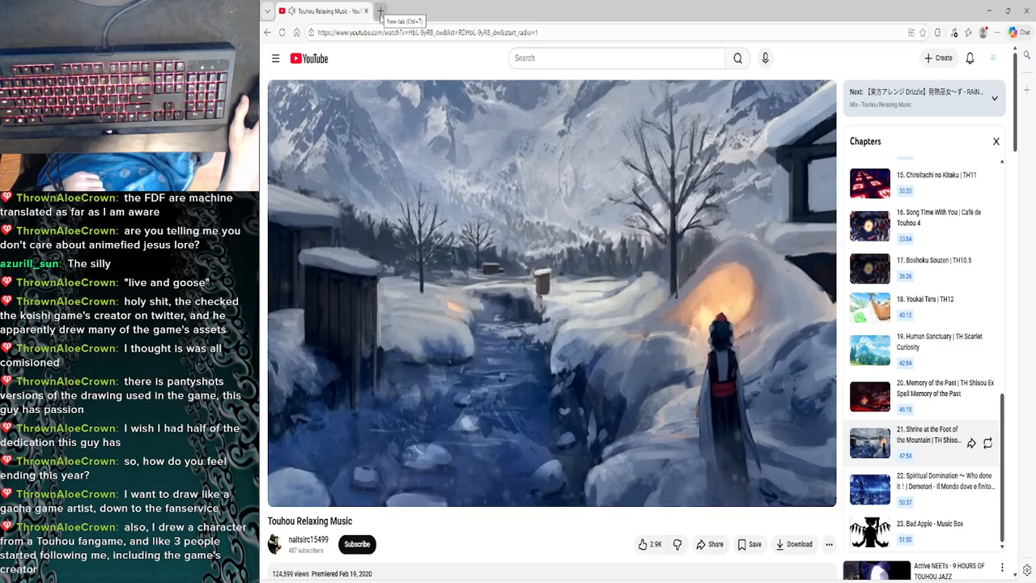
click(380, 239)
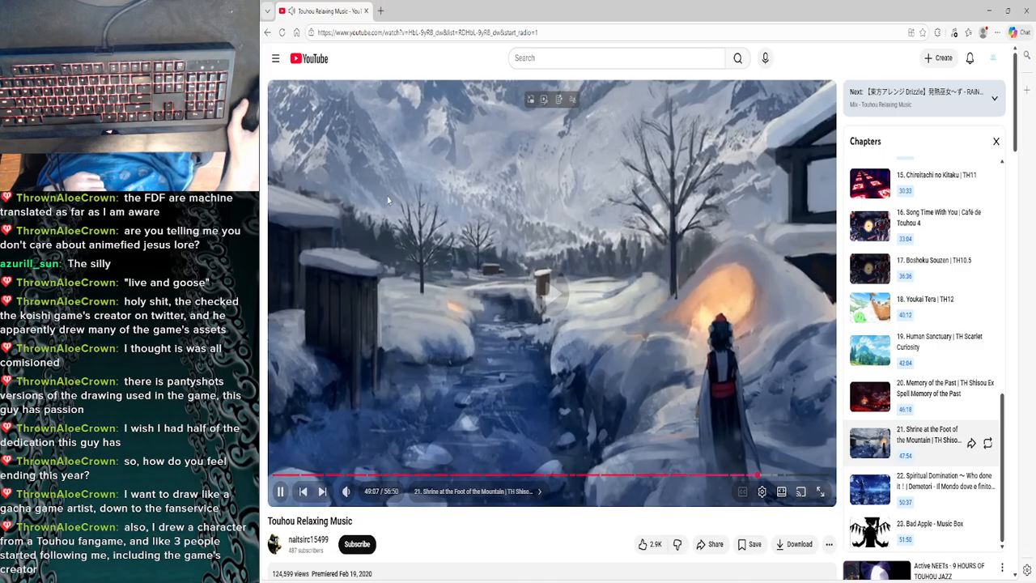
click(388, 203)
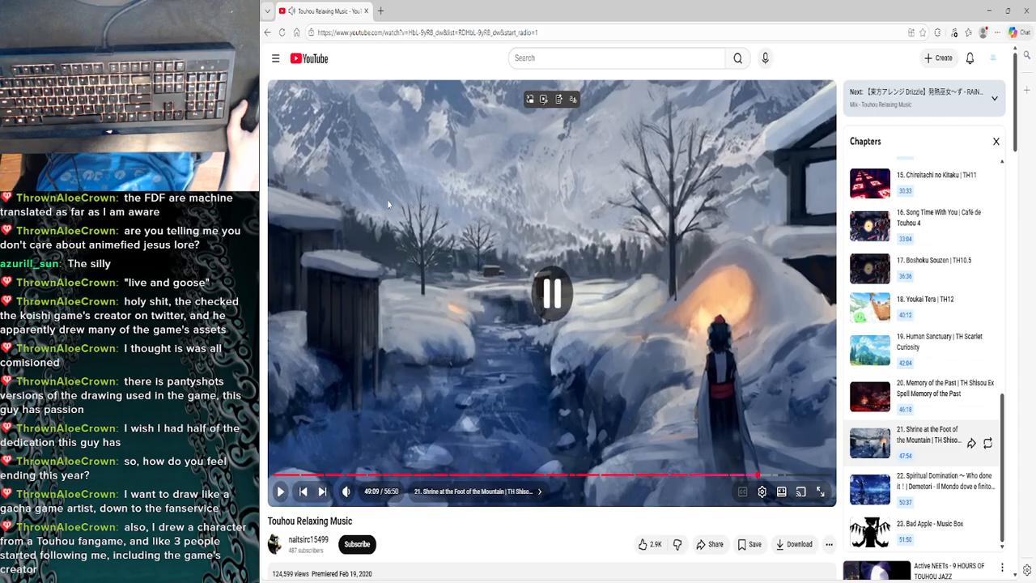
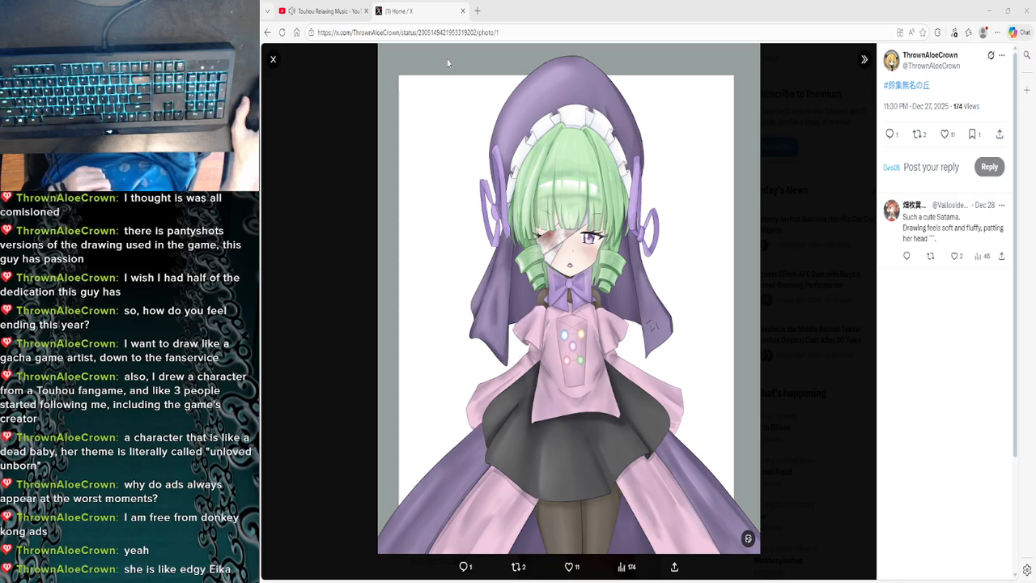
- Close the browser tab with the X post and minimize the browser to reach the Pictures folder
click(463, 11)
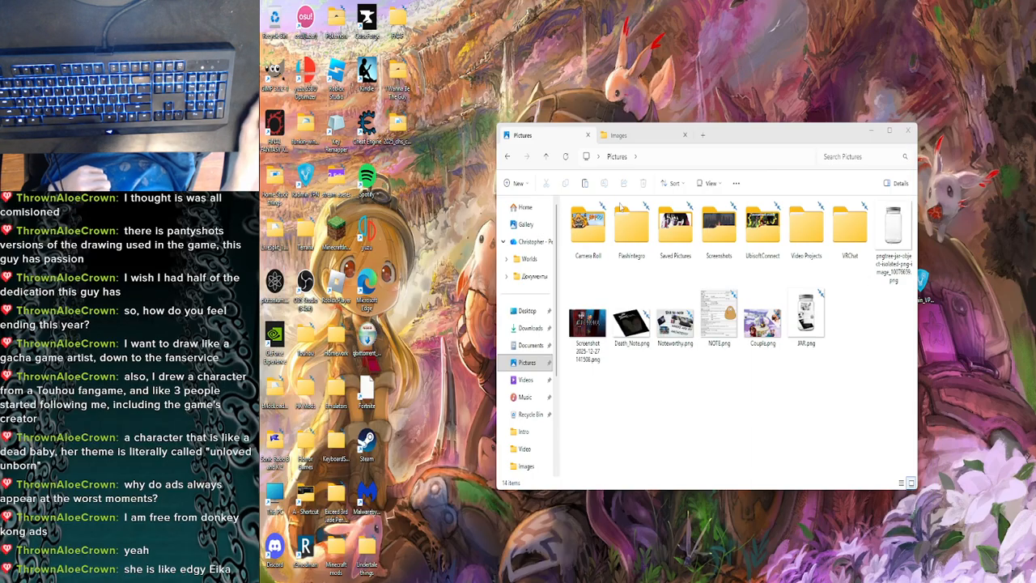
click(988, 11)
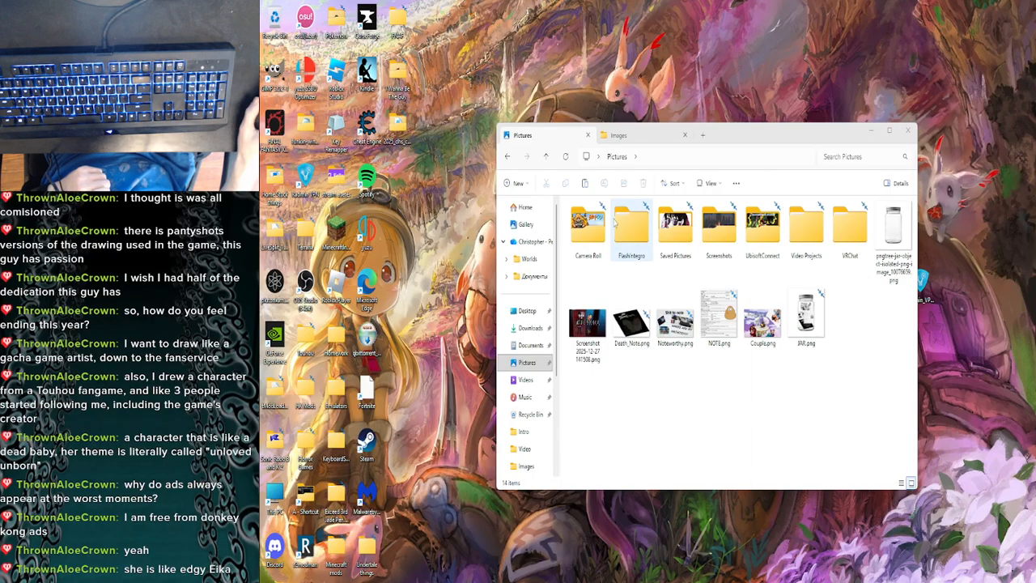
click(654, 392)
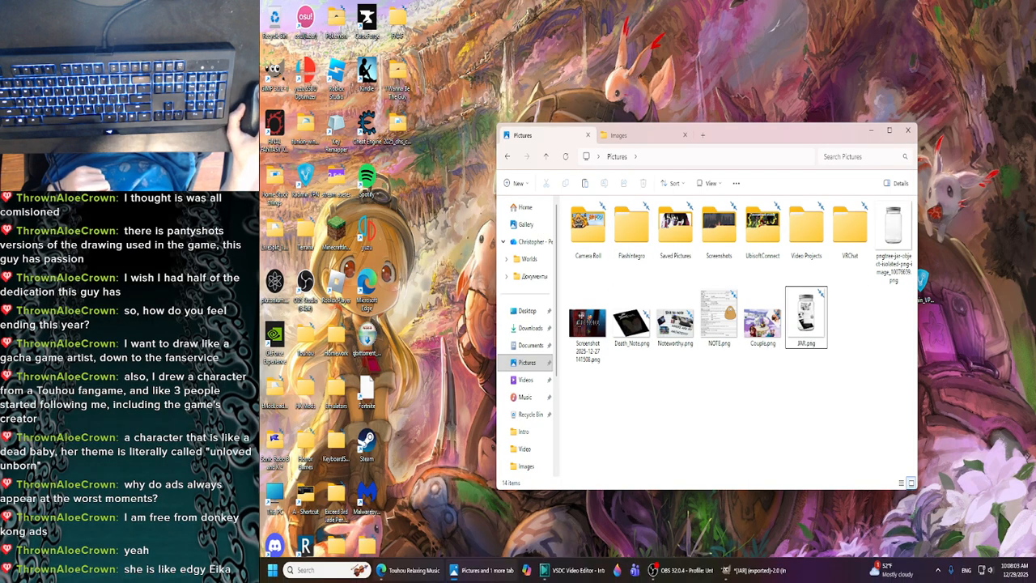
- From the "another one meme" image results in the browser, save the black-background Meme Creator picture to Pictures and show it in its folder
click(415, 577)
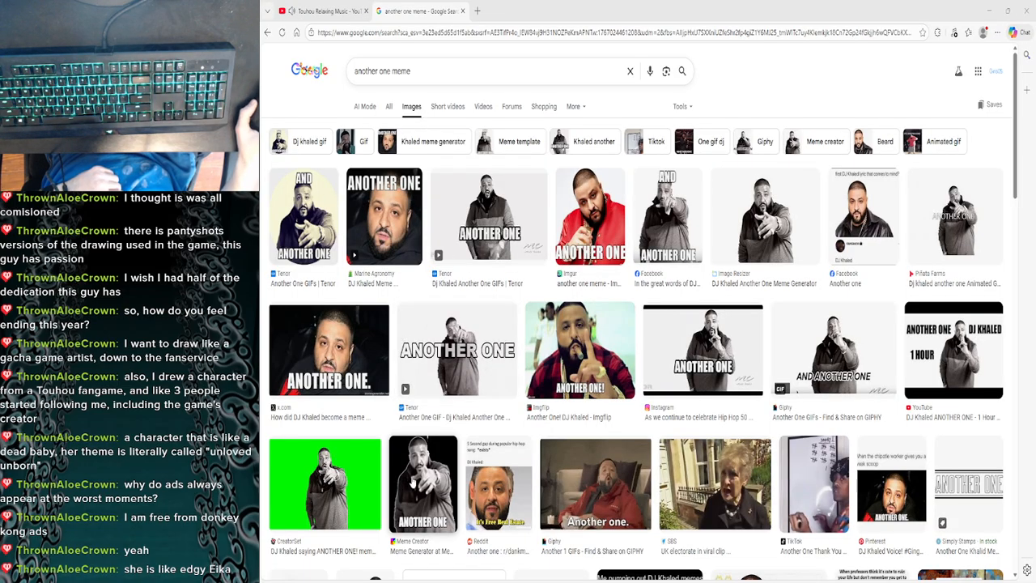
click(412, 484)
scroll(518, 364, down, 3)
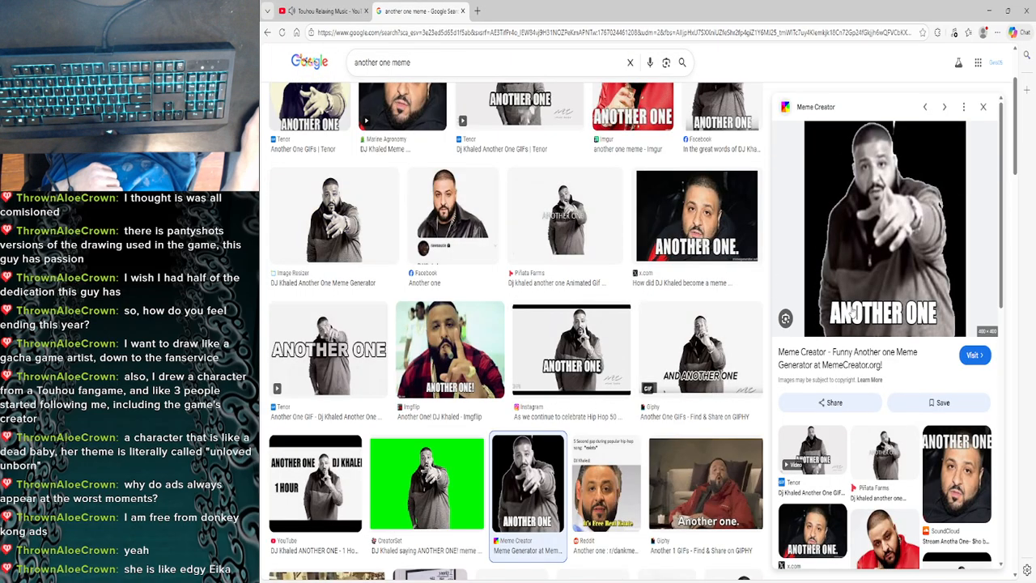
right_click(863, 263)
click(880, 398)
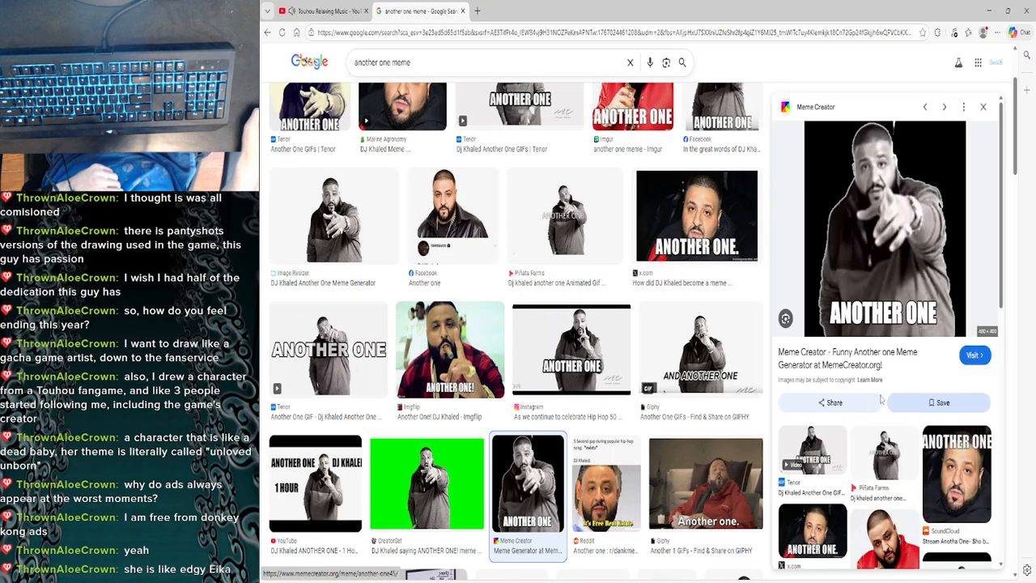
click(579, 270)
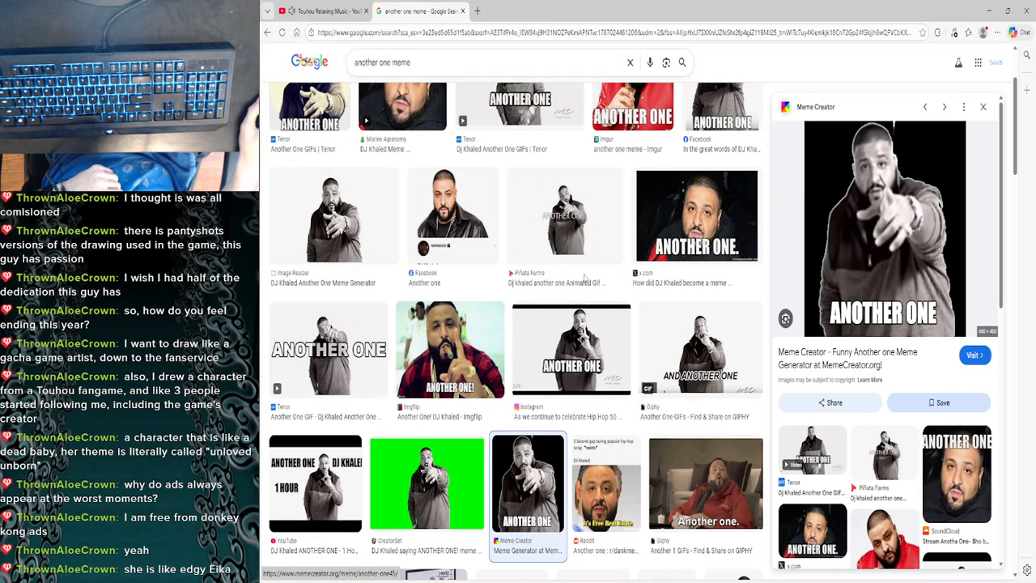
click(967, 75)
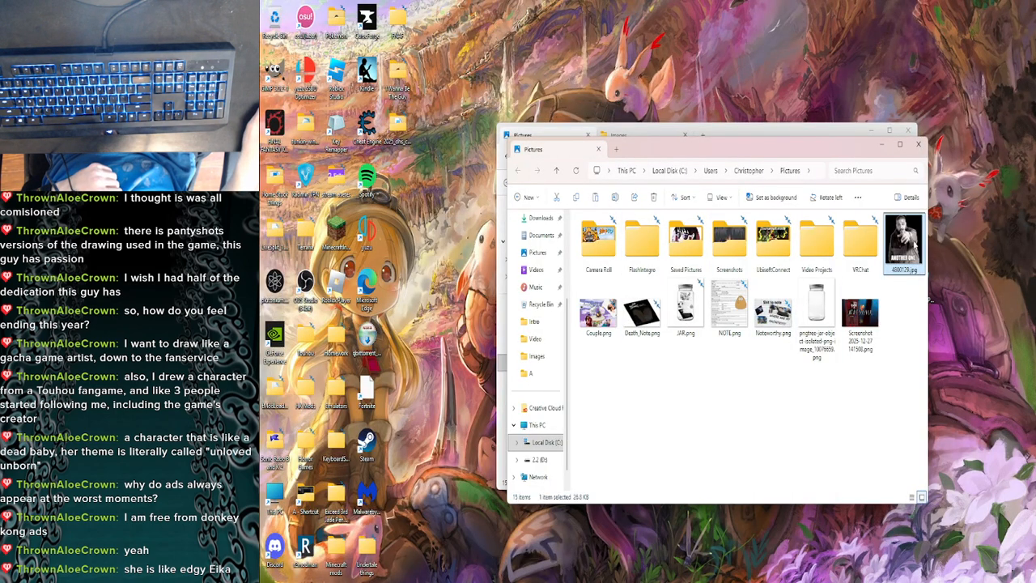
- Delete Death_Note.png, NOTE.png, Noteworthy.png and the pngtree jar image from the Pictures folder
click(882, 401)
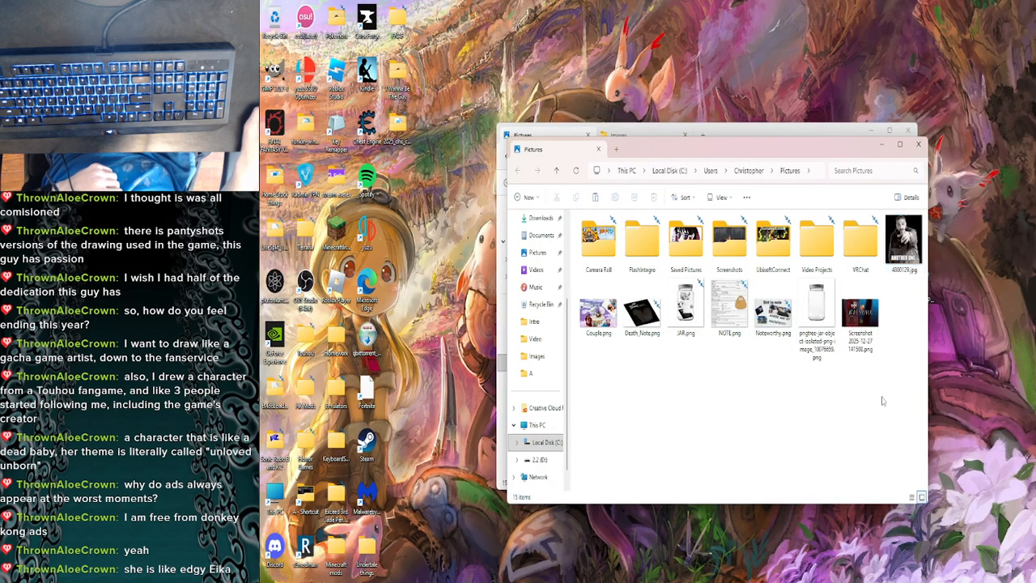
click(640, 332)
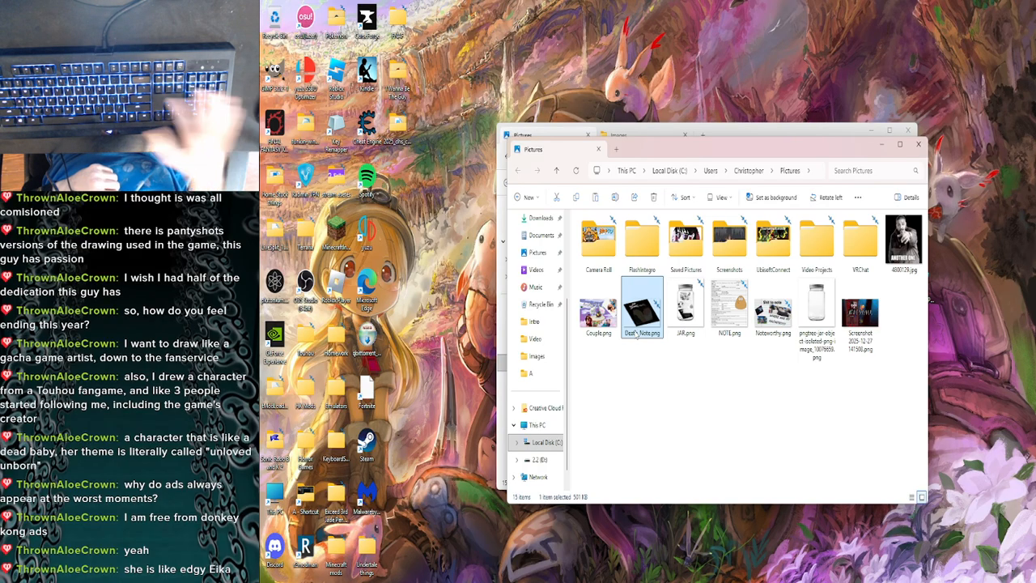
key(Delete)
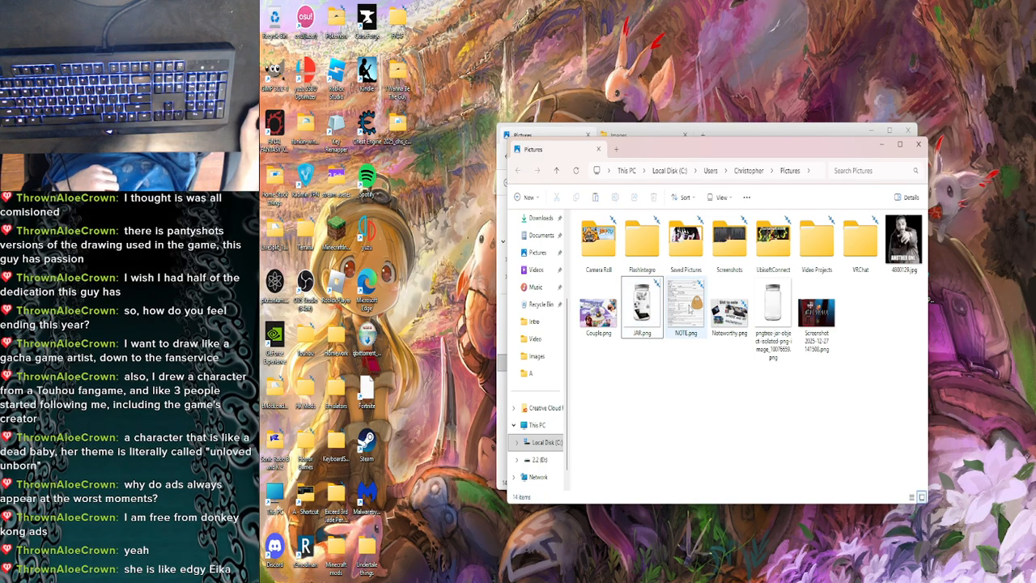
drag(702, 377, 717, 339)
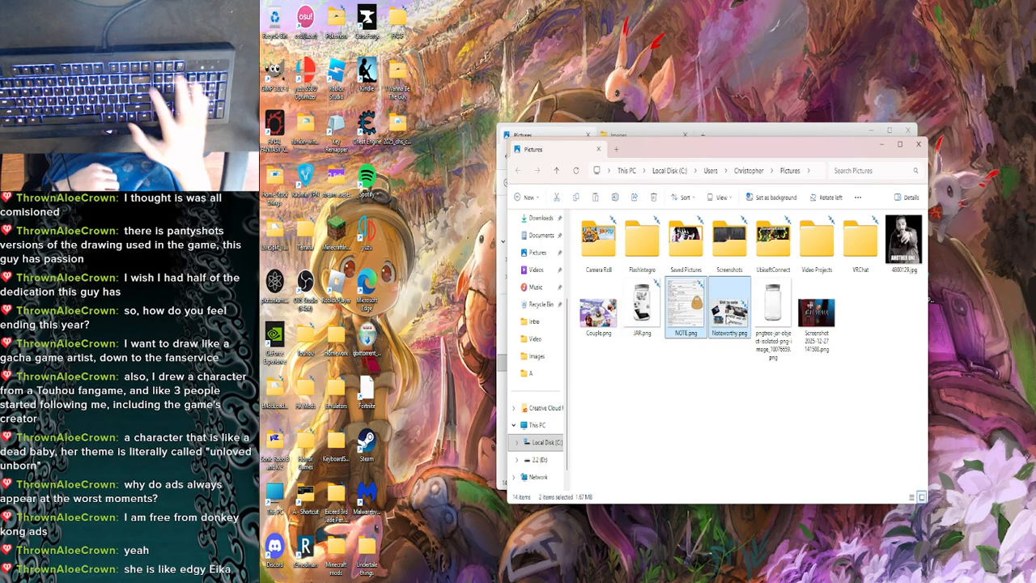
key(Delete)
click(686, 317)
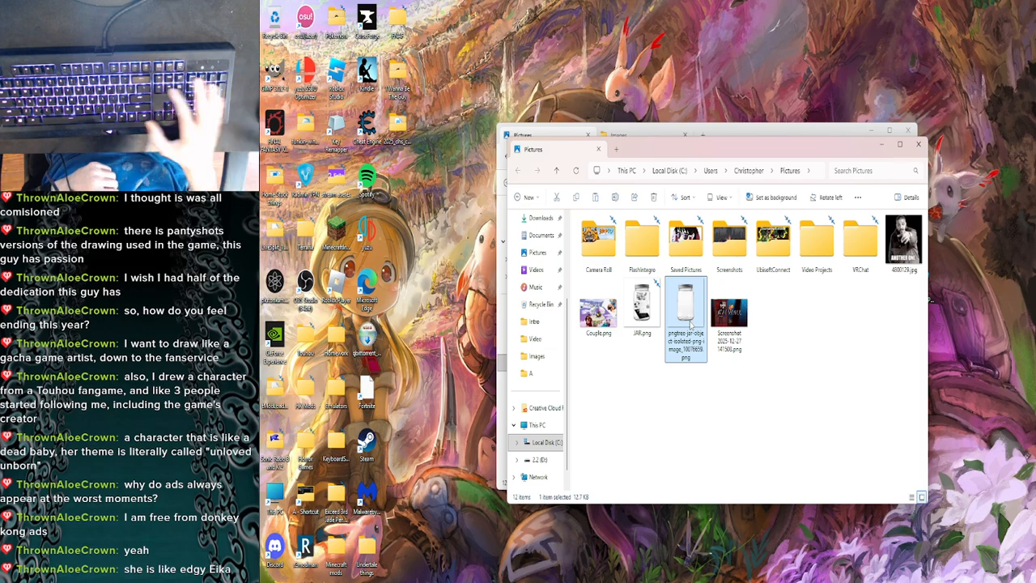
key(Delete)
- Switch to Paint 3D and open 4800129.jpg from the Pictures folder
click(903, 241)
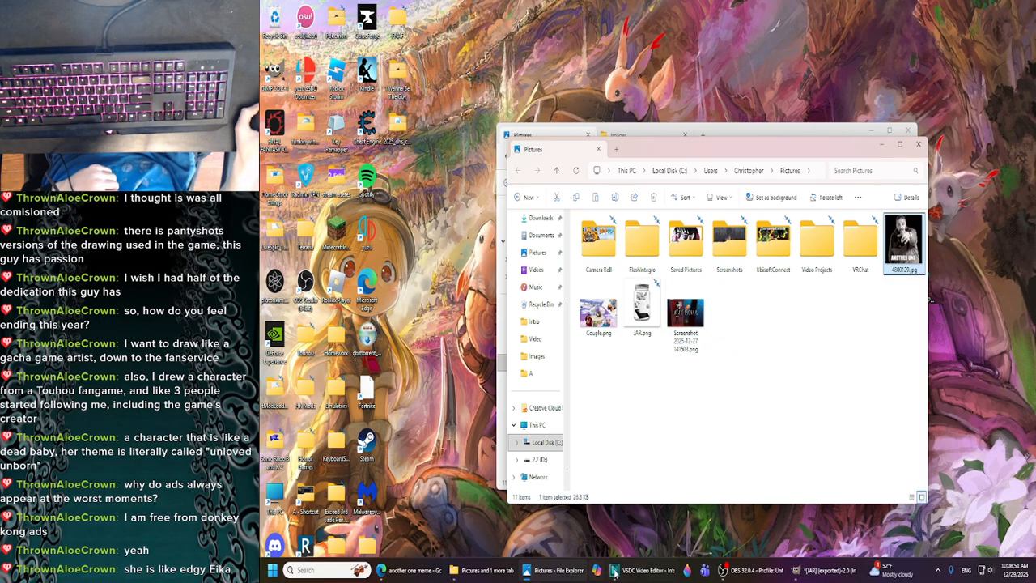
click(689, 573)
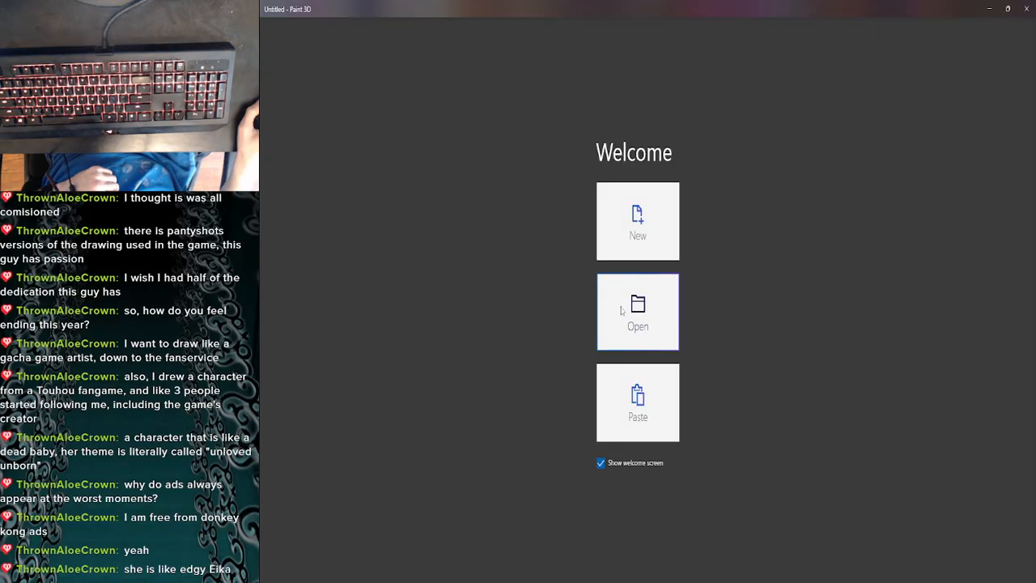
click(622, 310)
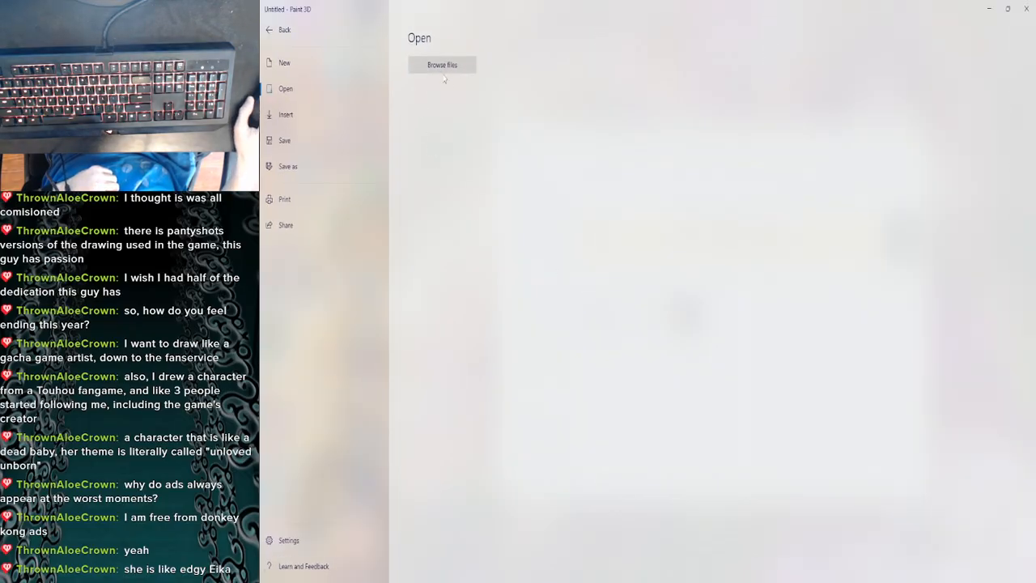
click(442, 67)
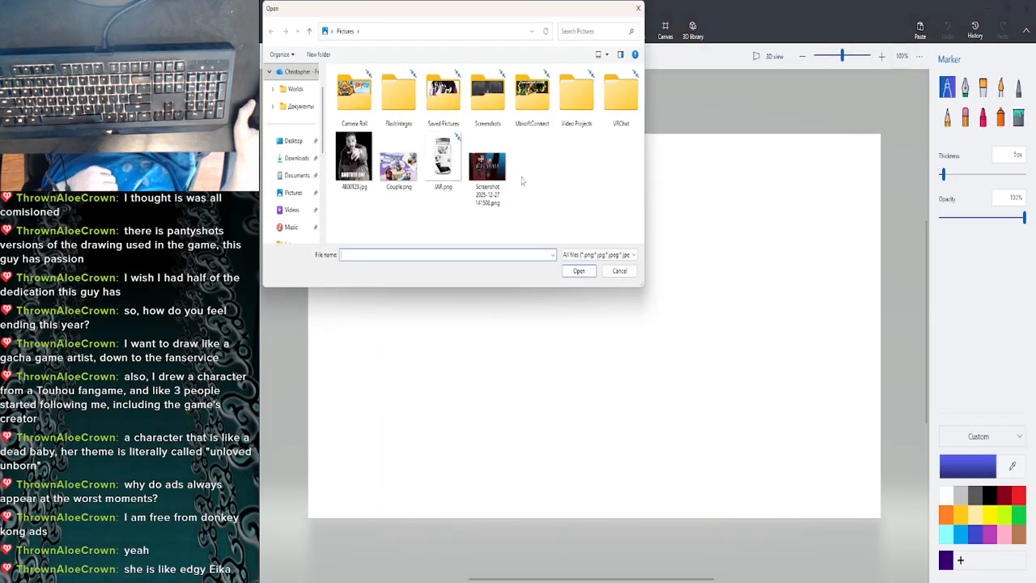
double_click(356, 166)
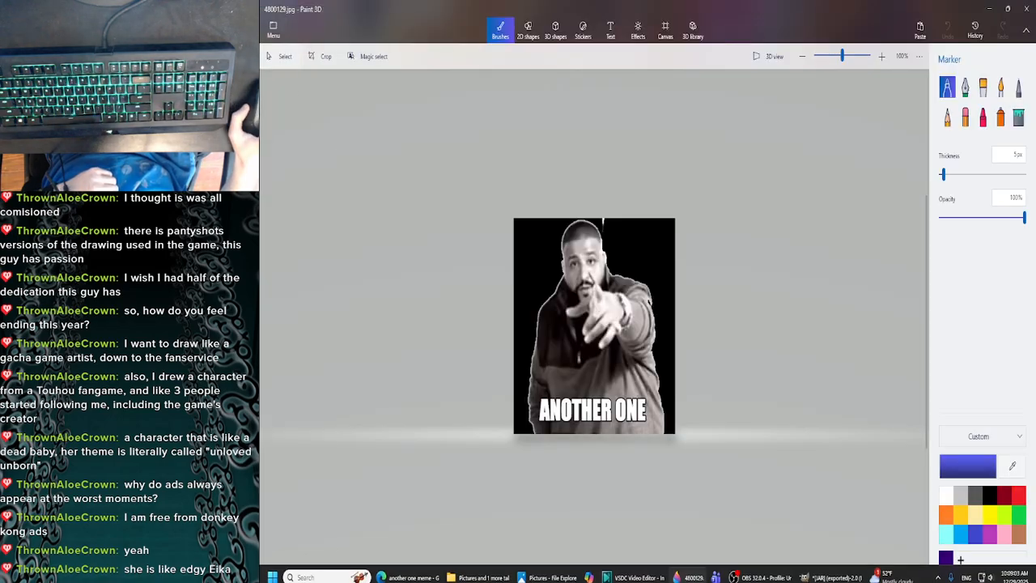
- Check the Touhou Relaxing Music video in the browser and return to the image in Paint 3D
click(396, 571)
click(320, 10)
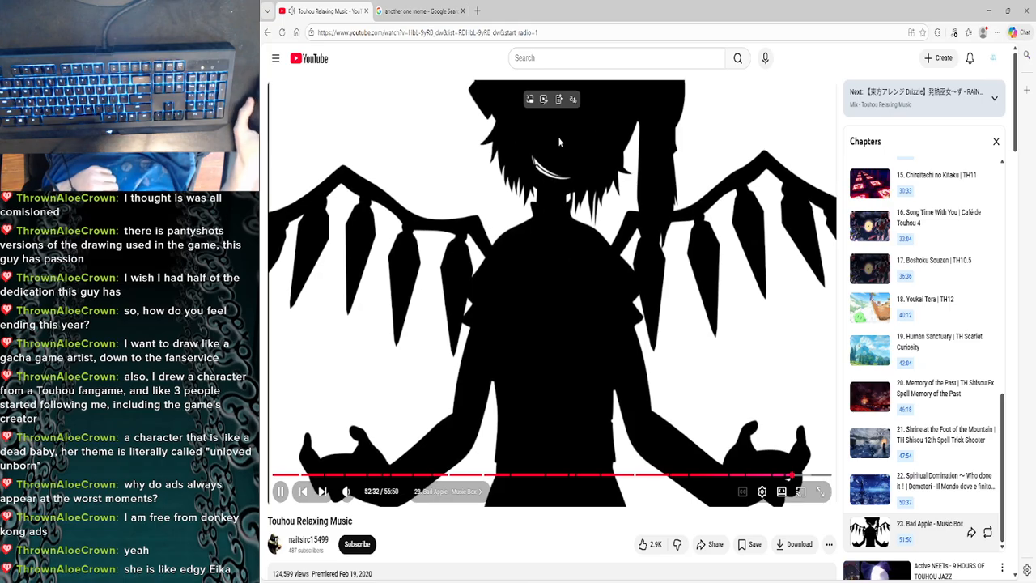
click(988, 10)
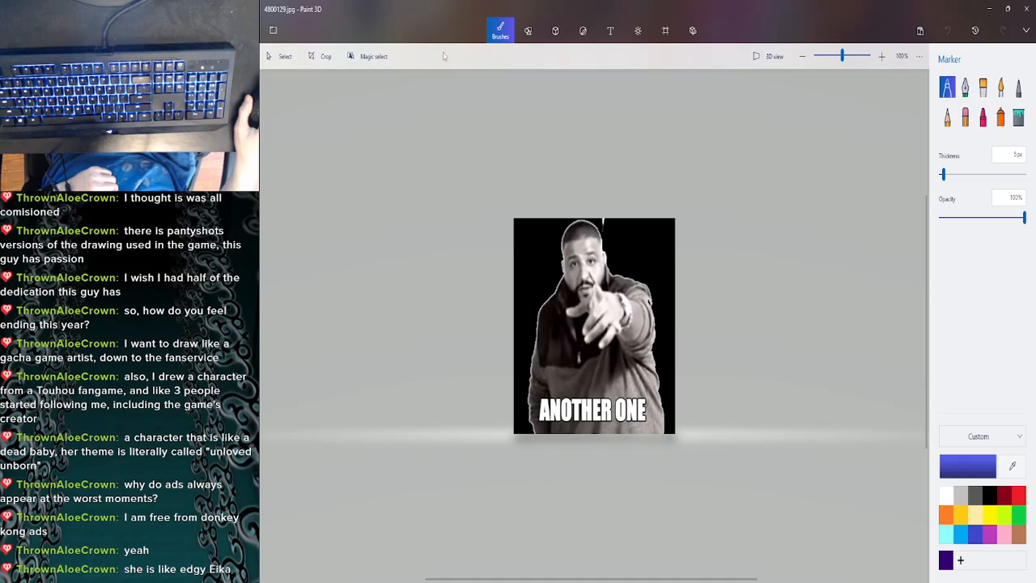
- Set the 2D text size to 94
click(610, 31)
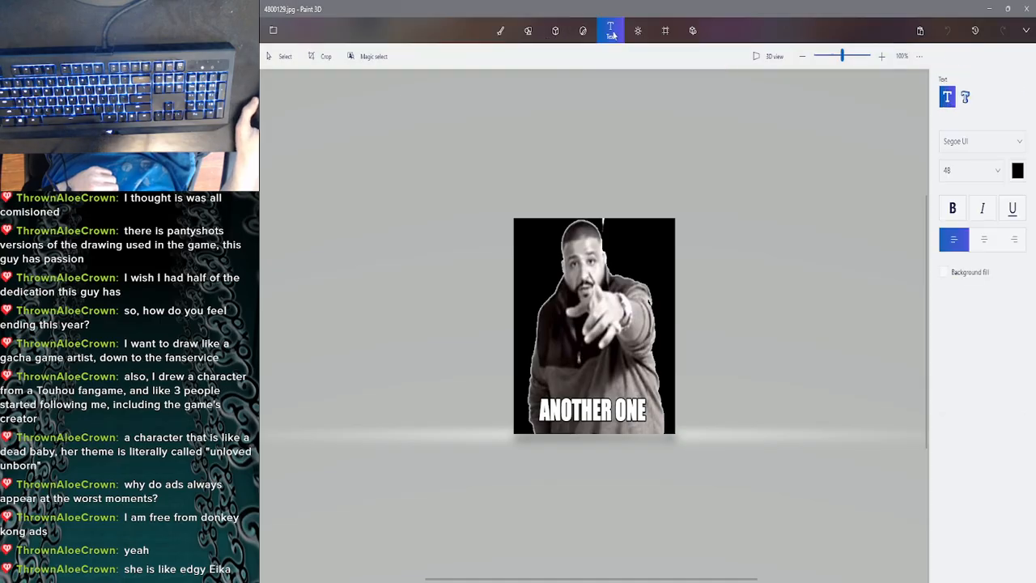
click(962, 178)
click(959, 269)
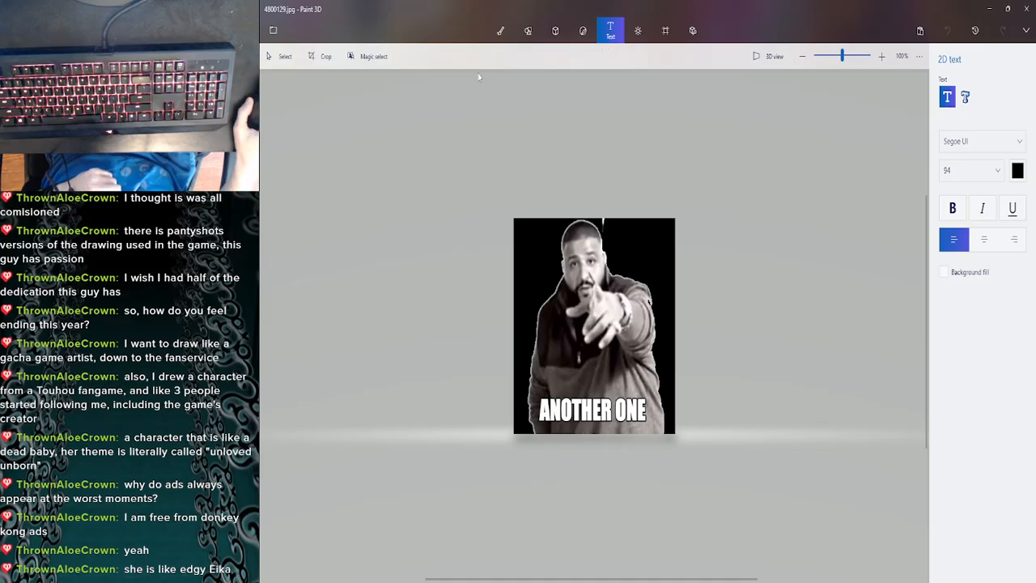
- Draw a black 10 px diagonal line across the word "ONE" in the caption and commit it
click(528, 30)
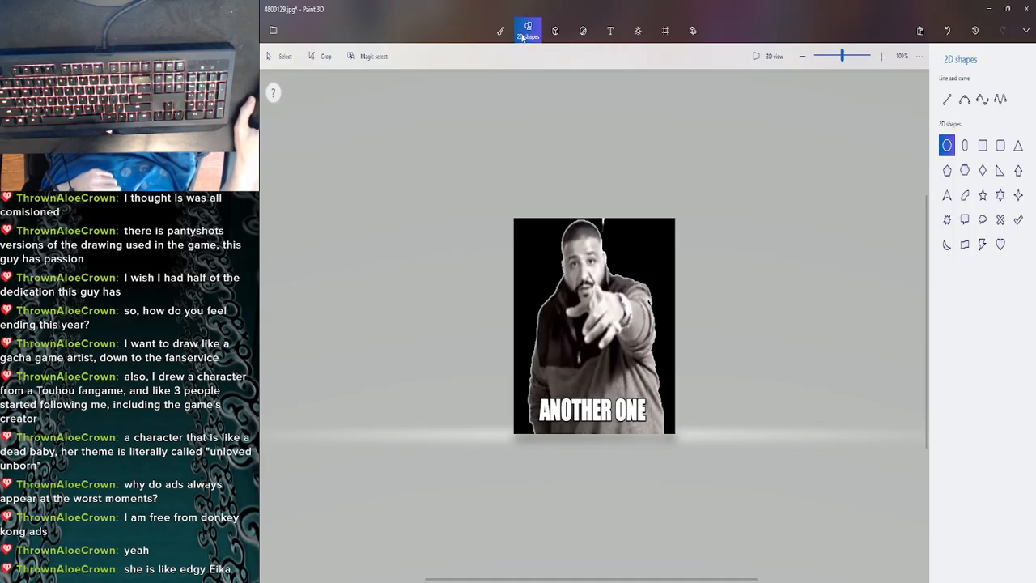
click(947, 99)
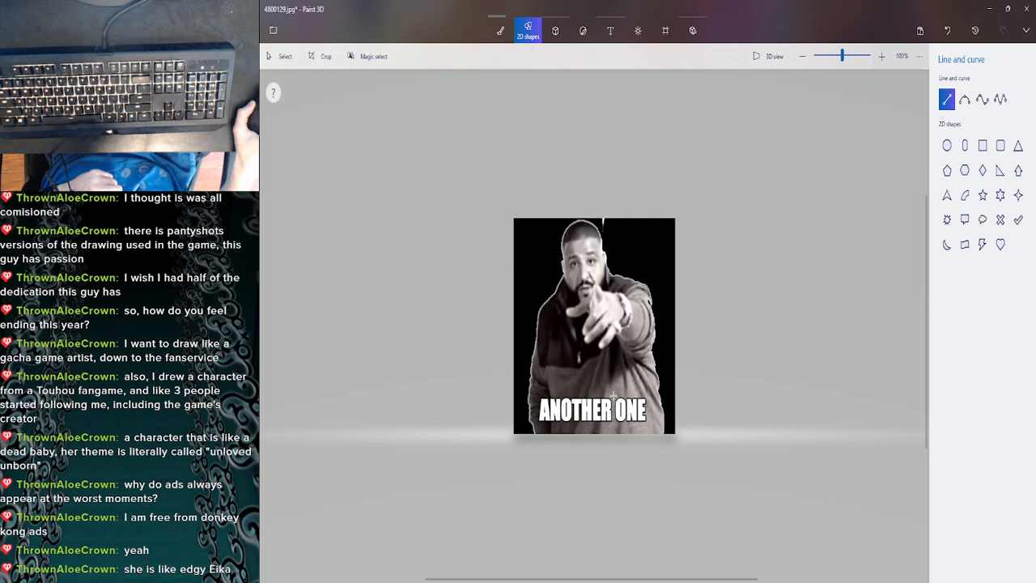
drag(613, 395, 628, 404)
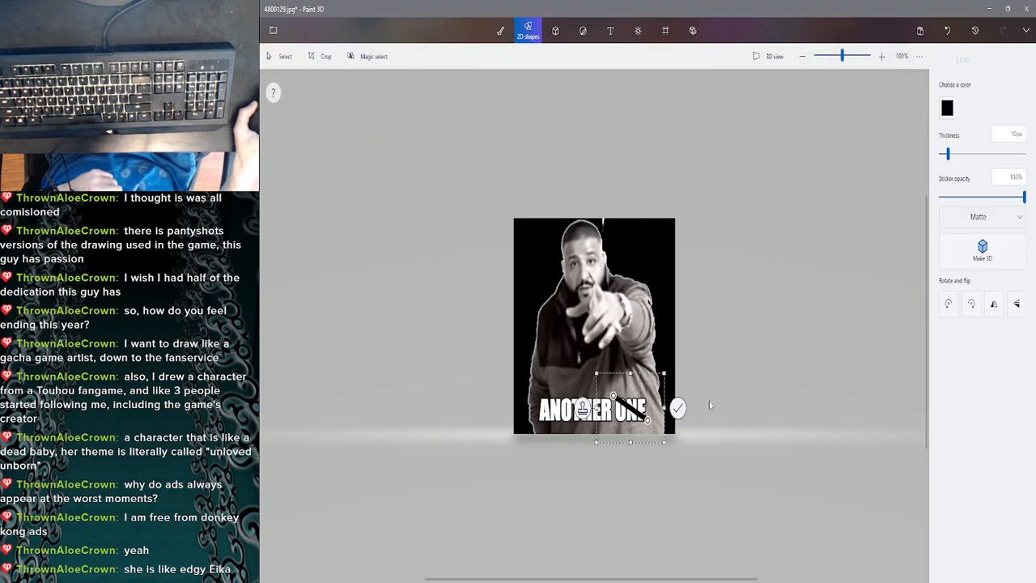
click(679, 408)
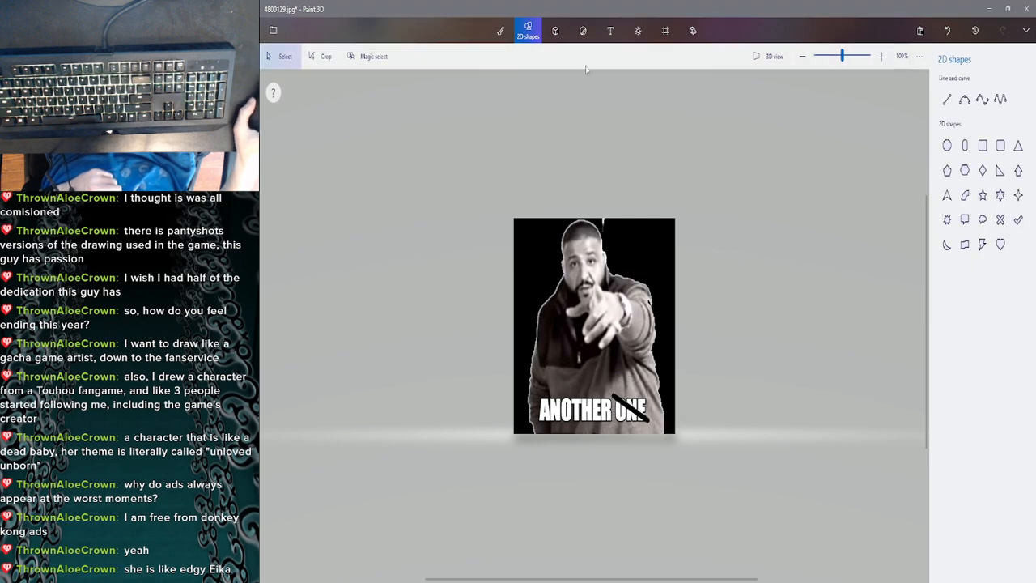
- Set the 2D text to size 72, bold and white
click(610, 32)
click(966, 174)
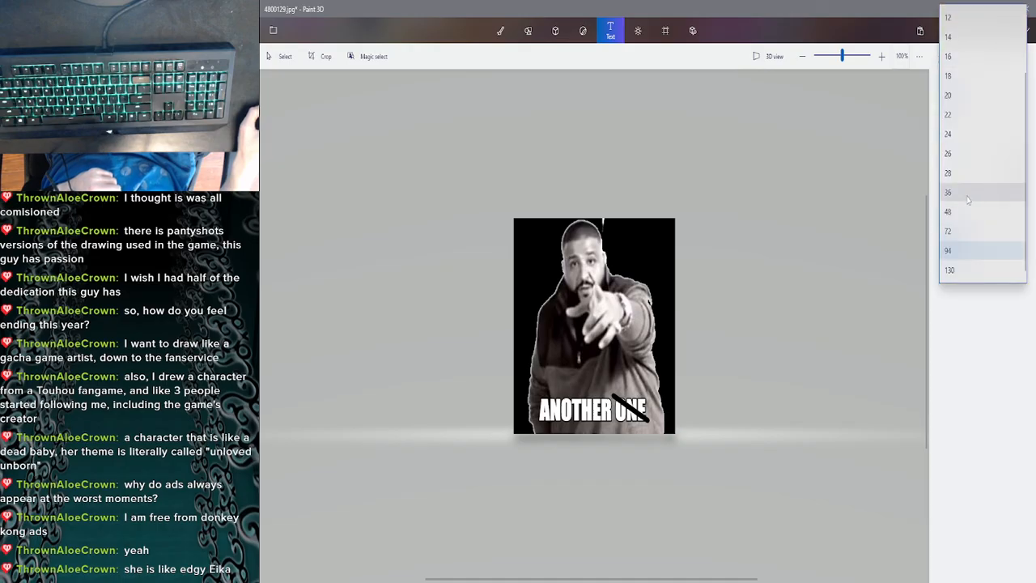
click(971, 236)
click(1016, 171)
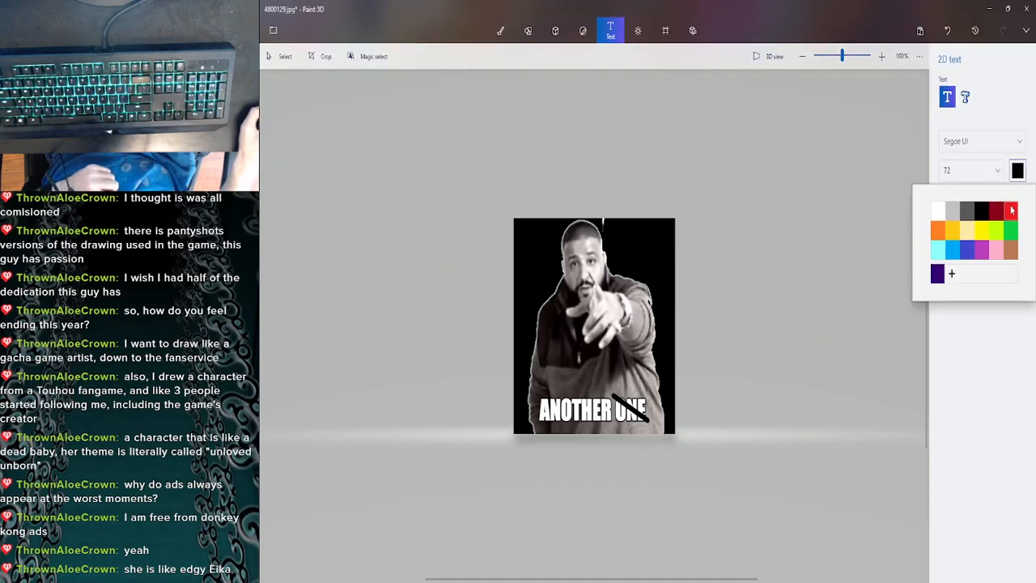
click(1011, 210)
click(953, 208)
click(982, 208)
click(980, 210)
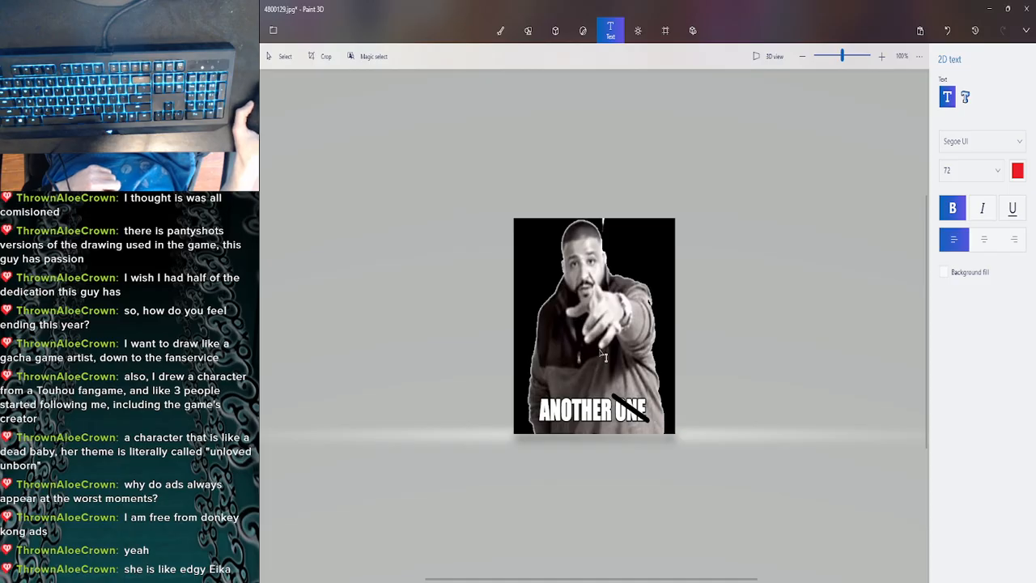
click(1018, 171)
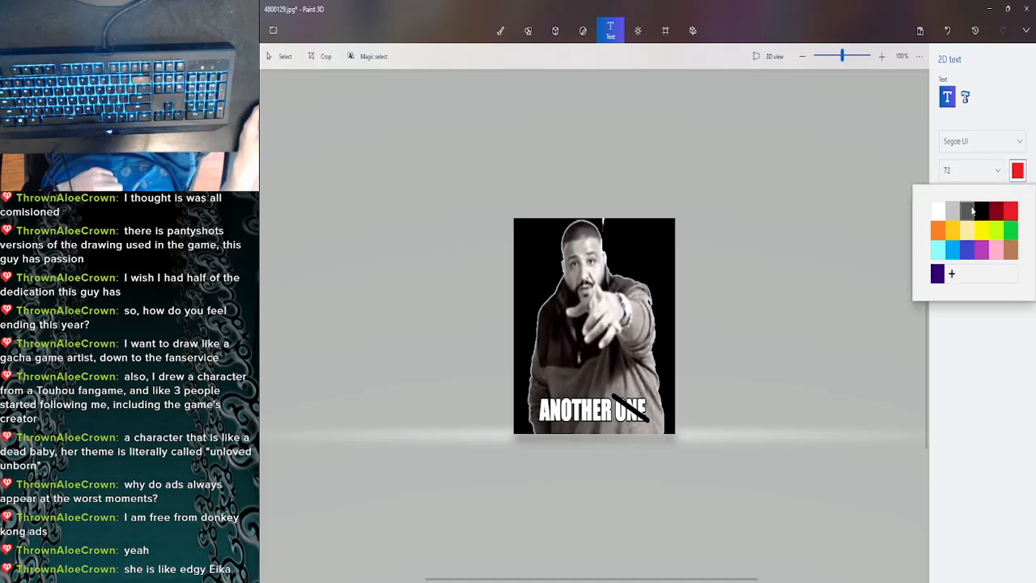
click(947, 209)
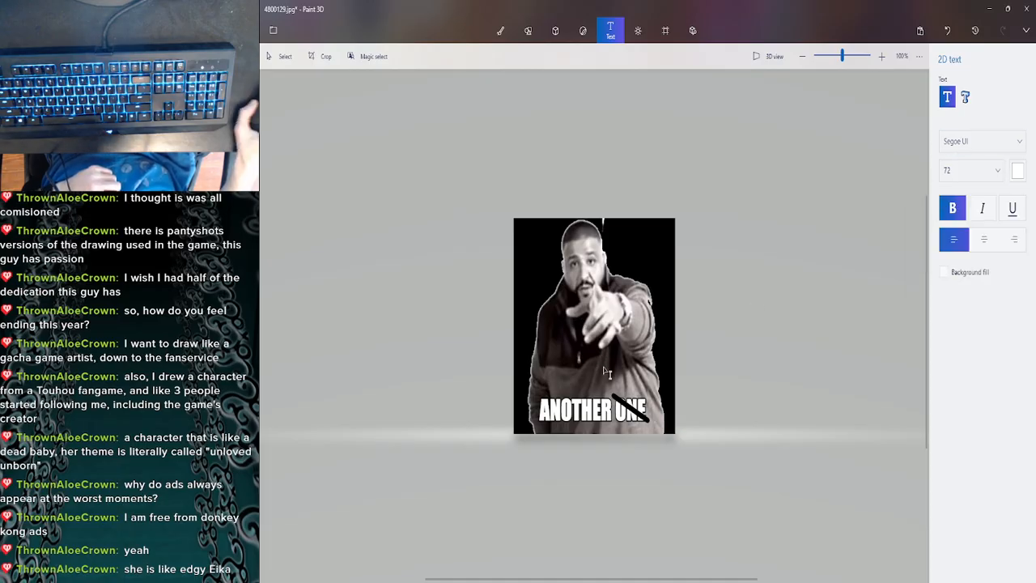
- Start a 2D text box above the crossed-out word "ONE" and set the text size to 48
drag(606, 361, 687, 404)
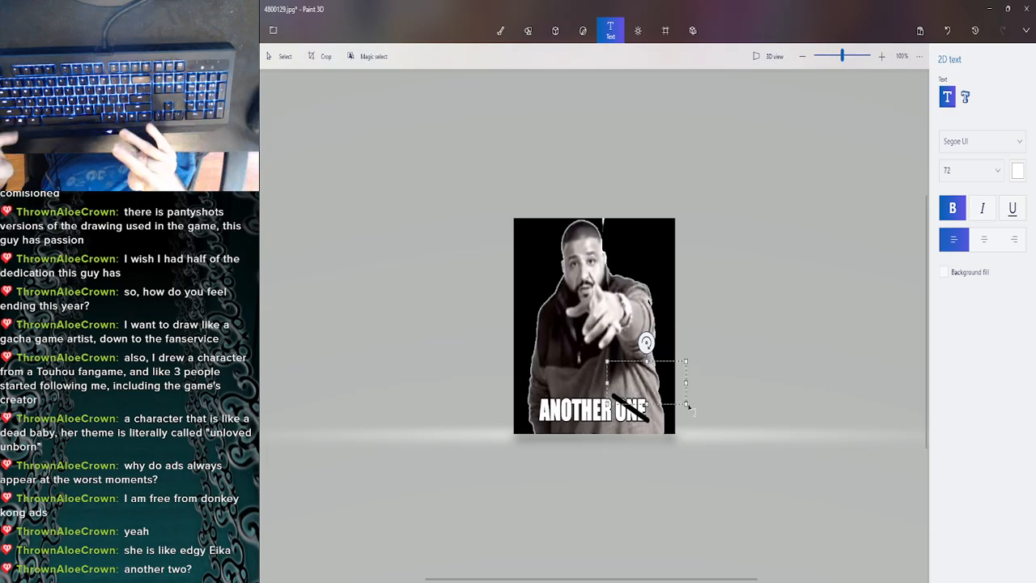
text(N)
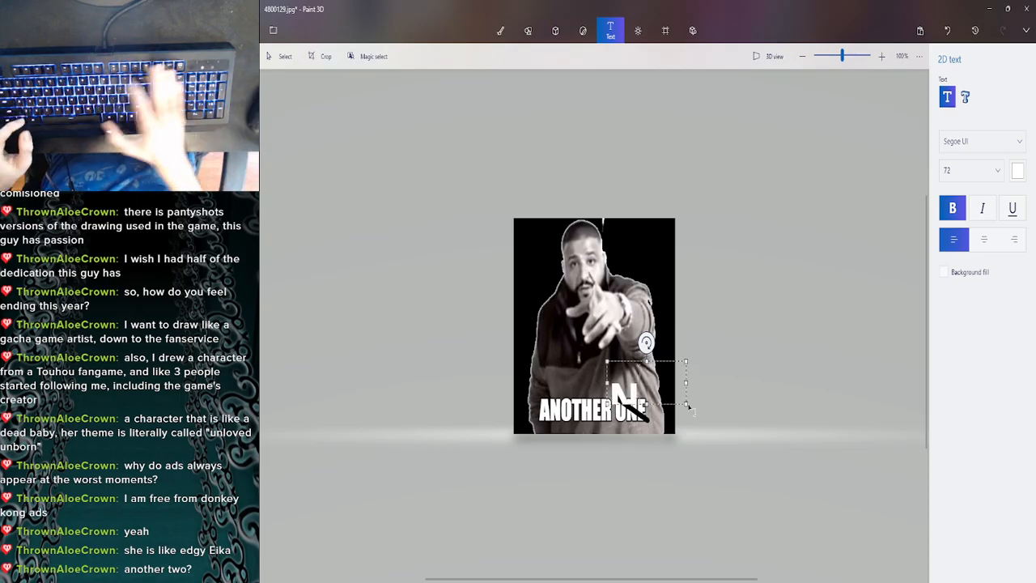
key(BackSpace)
click(979, 173)
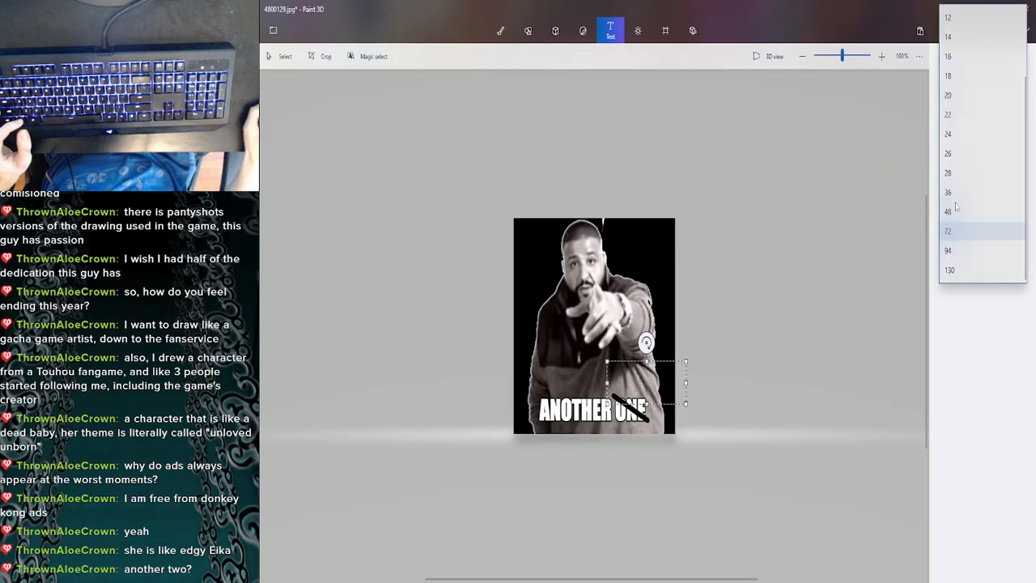
click(954, 208)
- Try to add the uppercase text "NOTE" just above the crossed-out word and commit it
text(No)
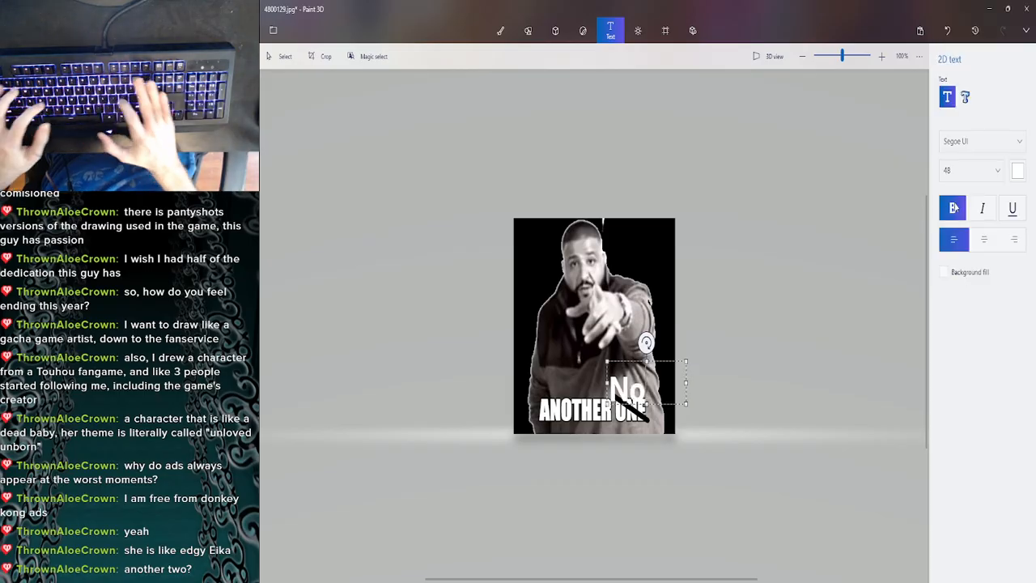
text(te)
key(BackSpace)
key(BackSpace)
key(BackSpace)
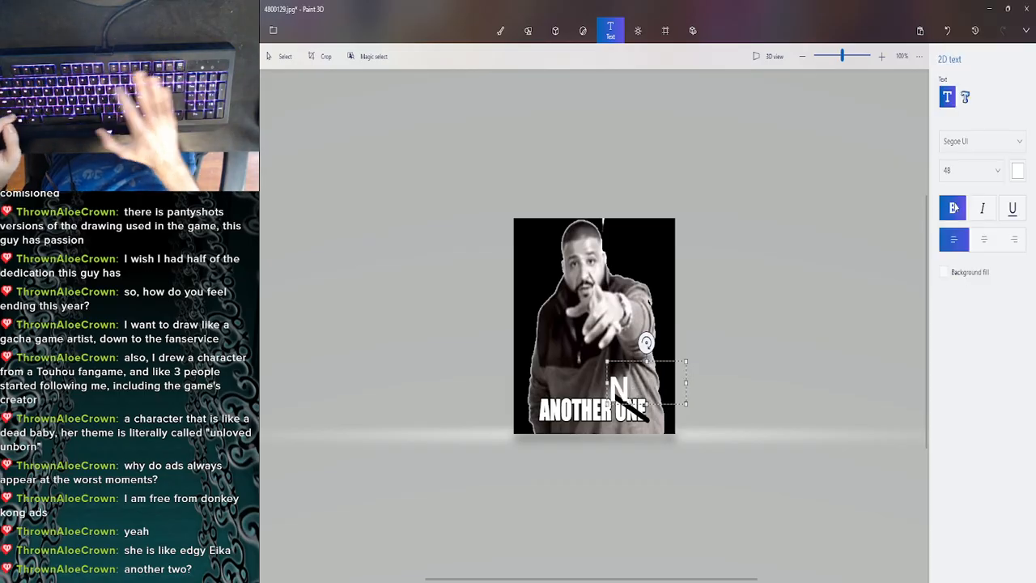
text(OTE)
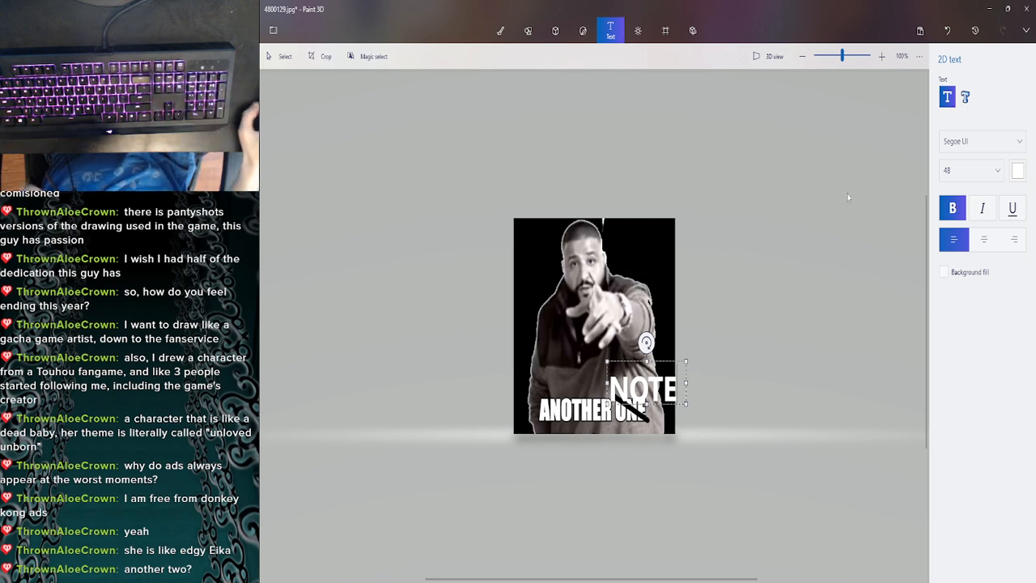
click(721, 354)
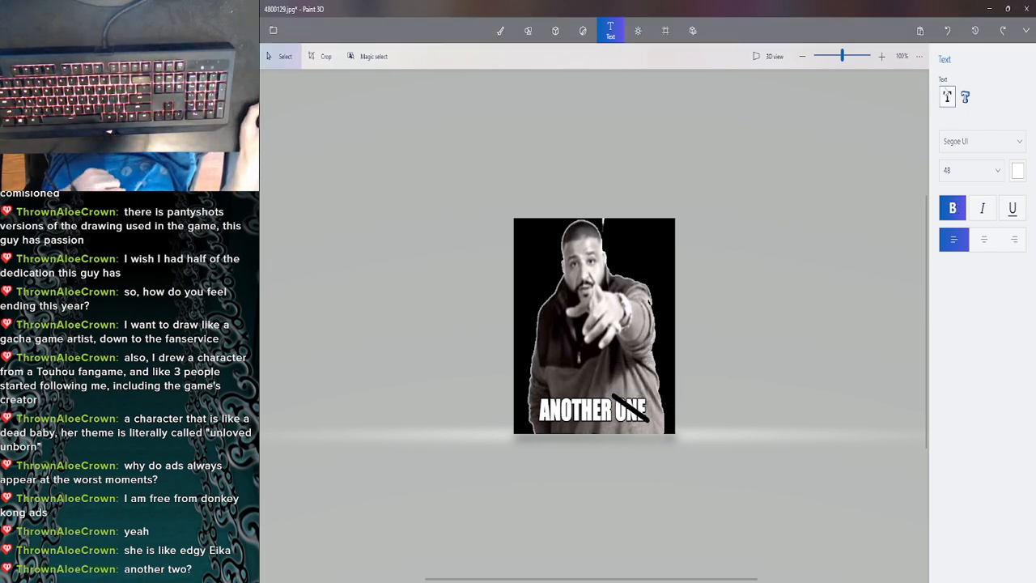
- Add the 2D text "NOTE" in a new text box, position it just above the crossed-out "ONE" and commit it
click(947, 96)
drag(583, 308, 691, 377)
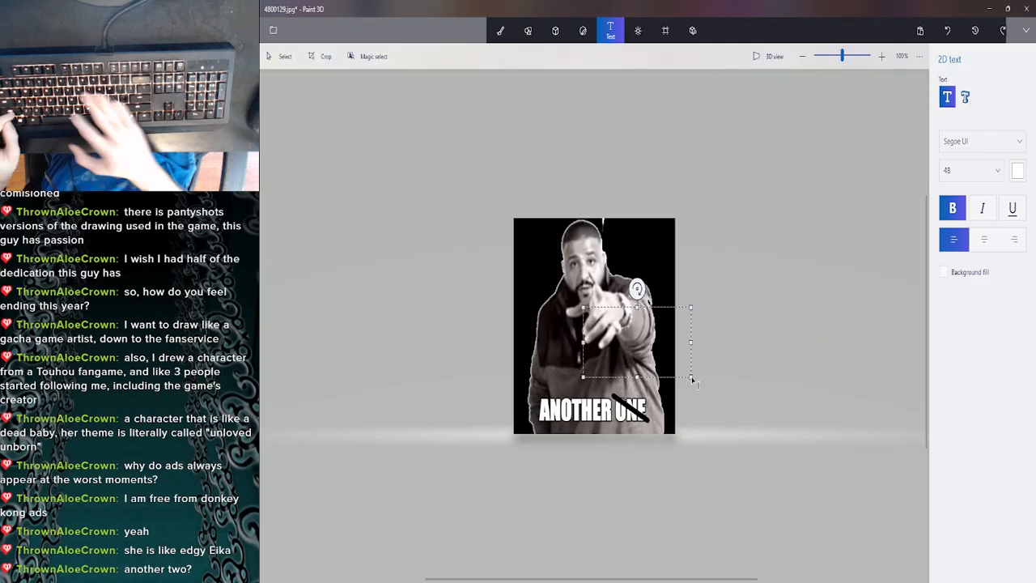
text(NOTE)
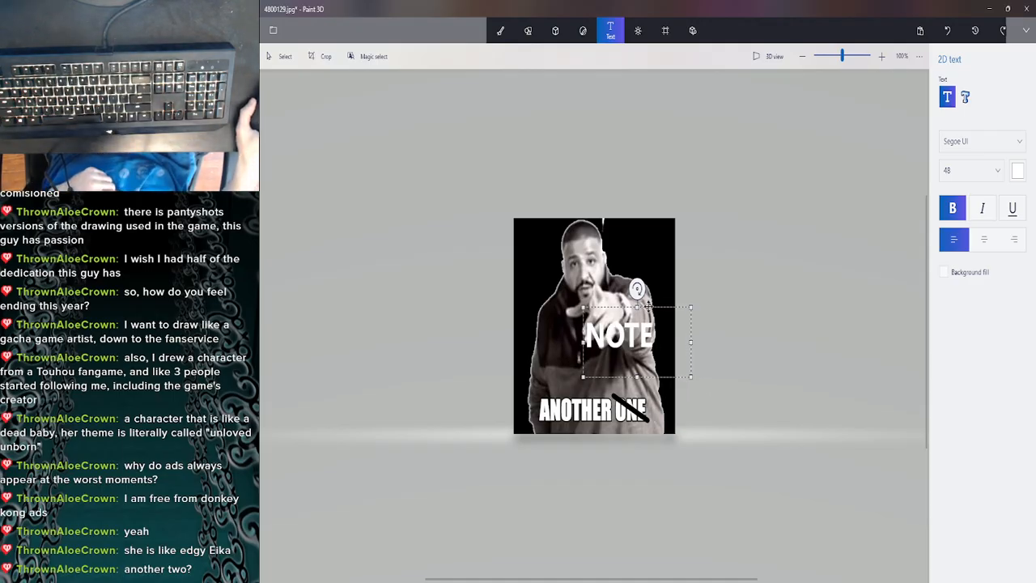
drag(648, 307, 663, 350)
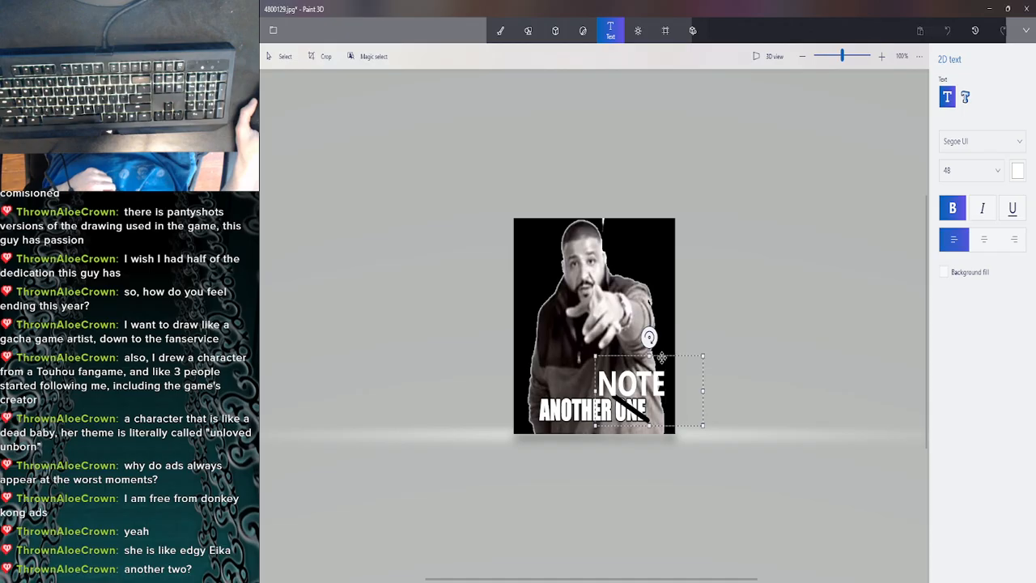
drag(661, 357, 659, 354)
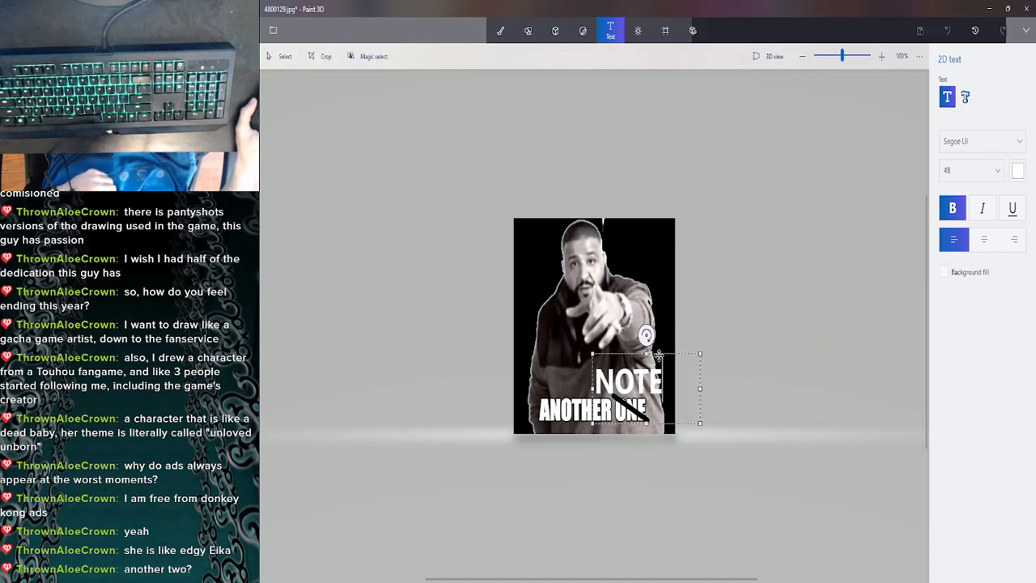
click(705, 331)
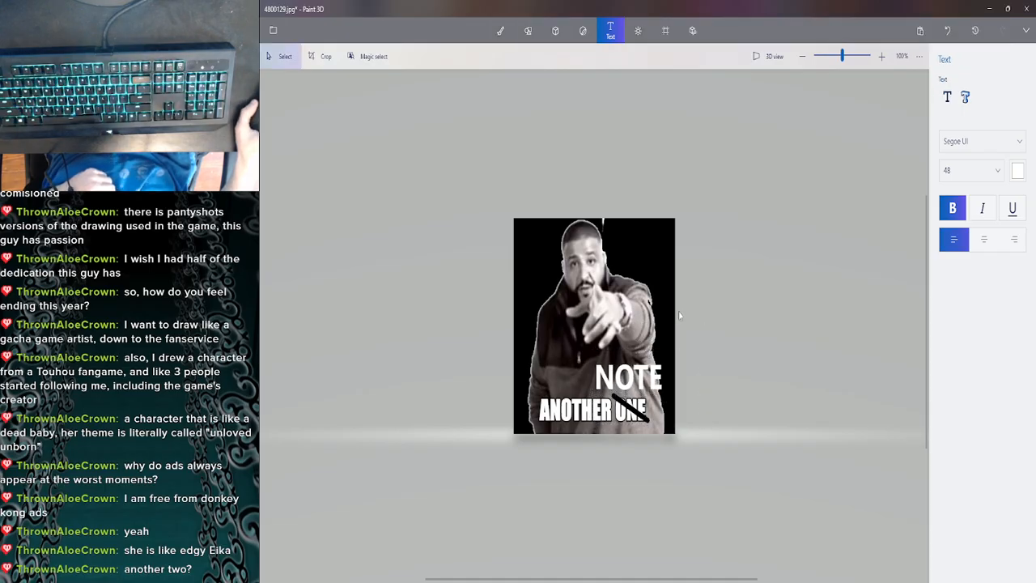
- Save the edited meme image and close Paint 3D
click(273, 30)
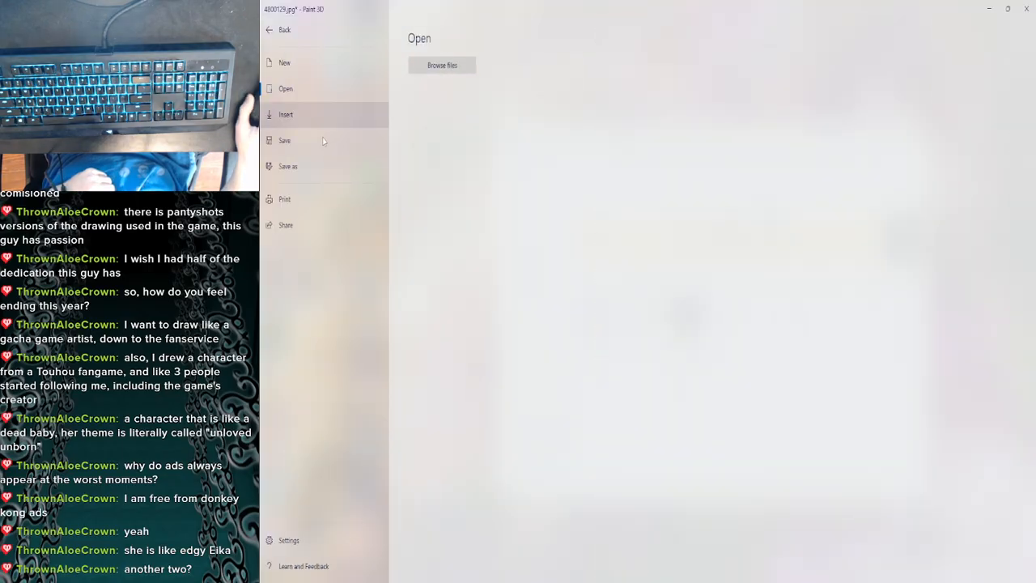
click(306, 146)
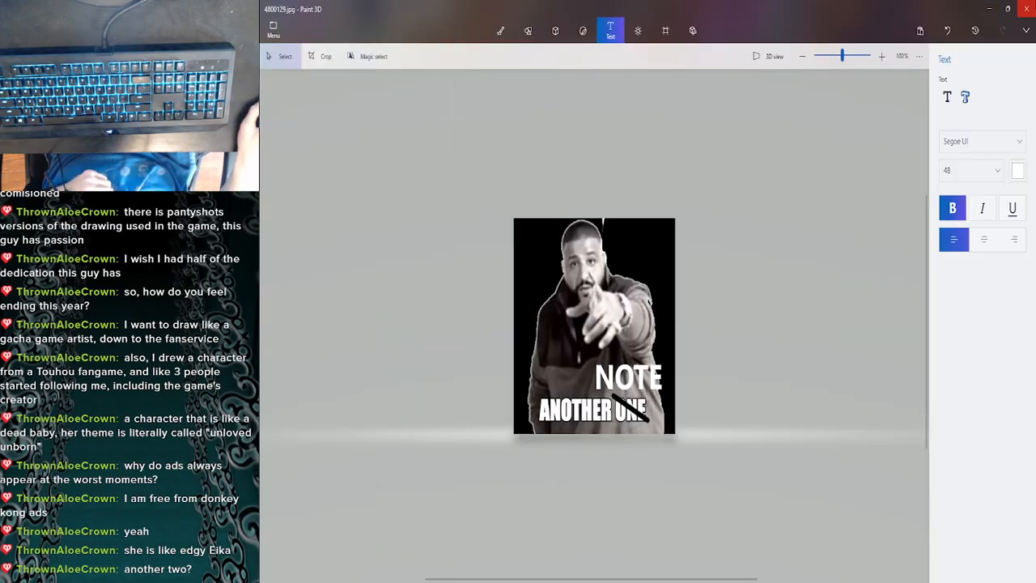
click(1028, 6)
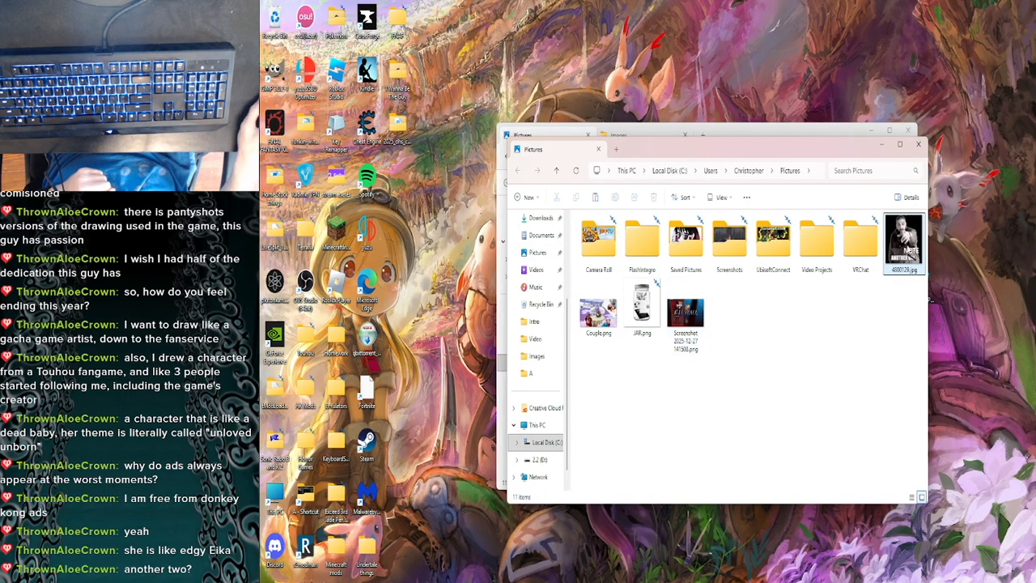
- Switch to the Intro (Part 2) project in VSDC Video Editor
mouse_move(520, 572)
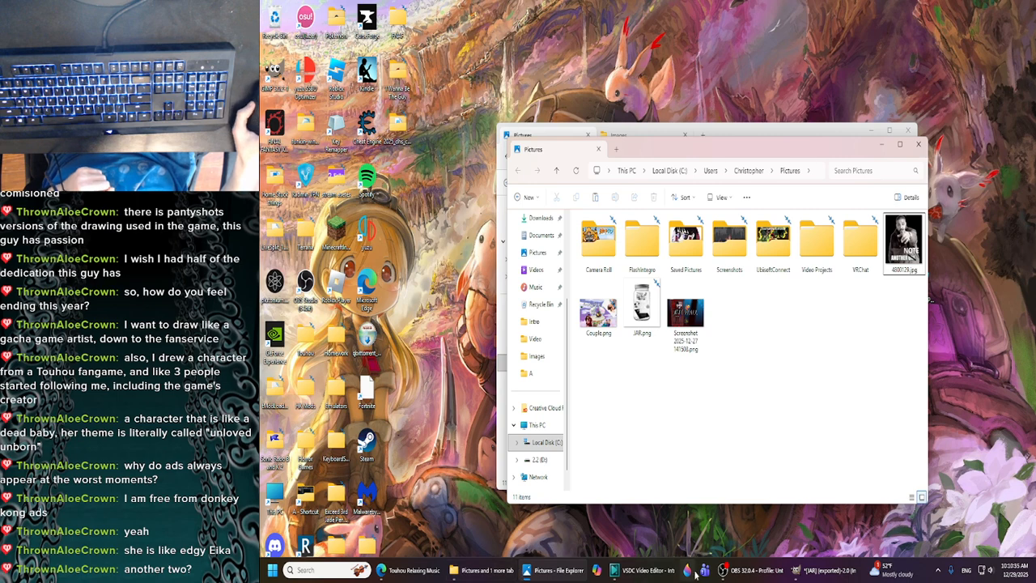
click(643, 569)
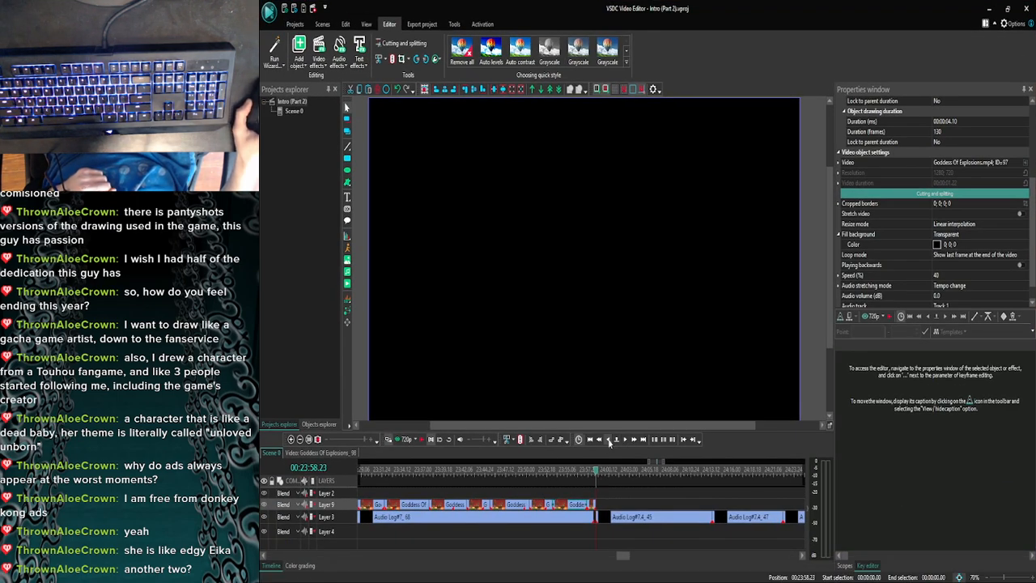
click(291, 439)
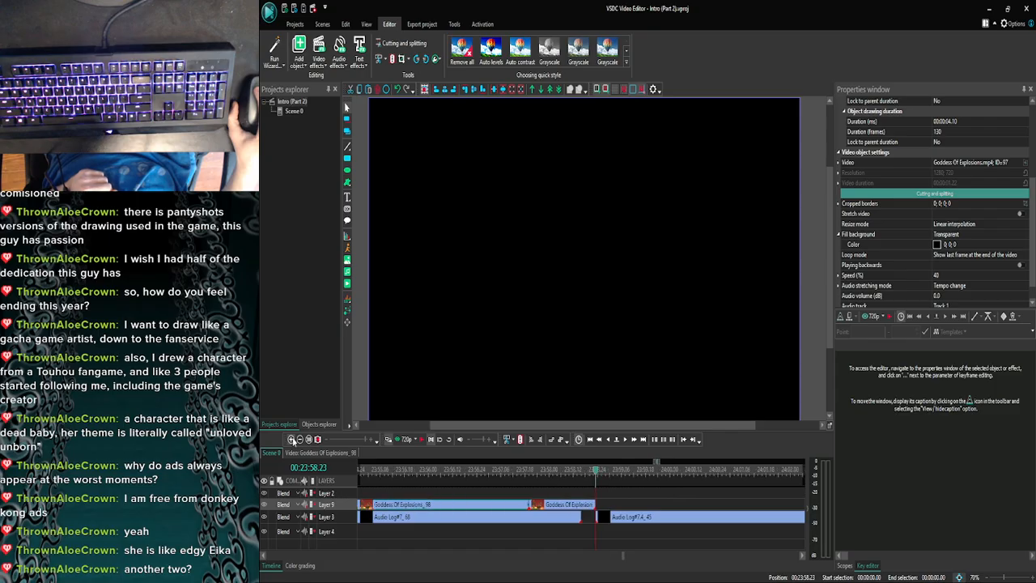
- Switch to File Explorer and rename the meme image in the Pictures folder as ANOTHER.jpg
click(497, 569)
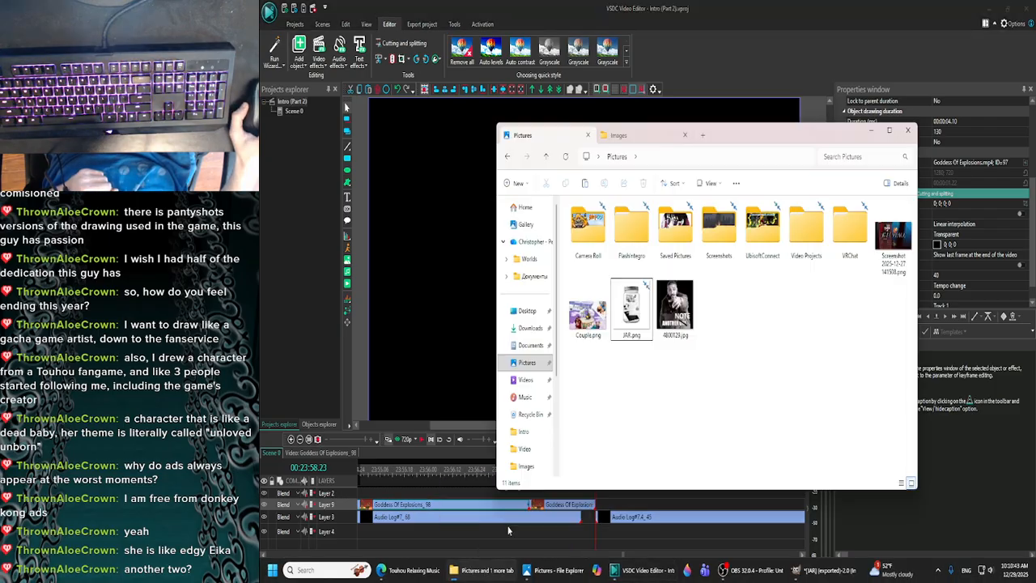
click(672, 314)
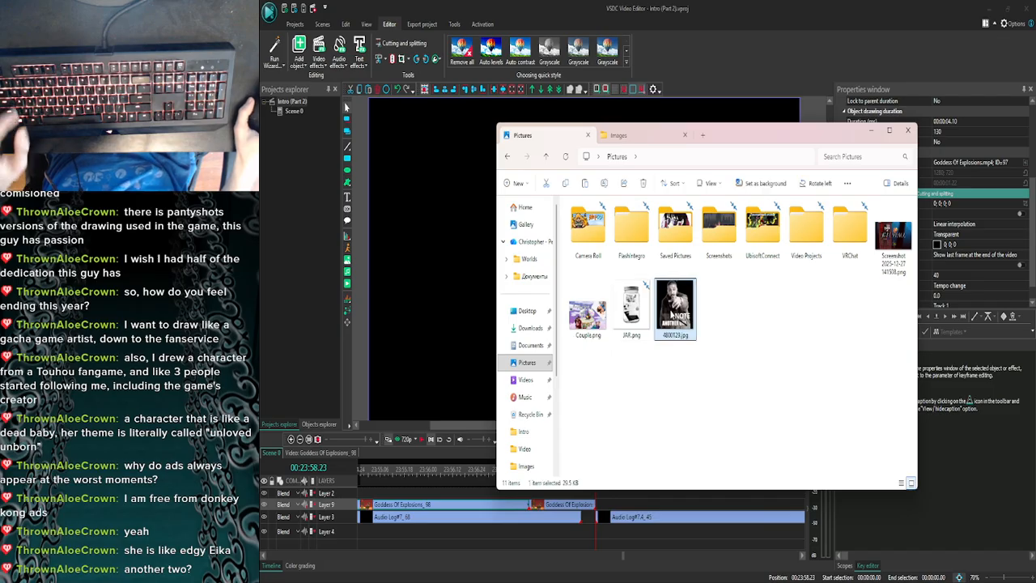
key(F2)
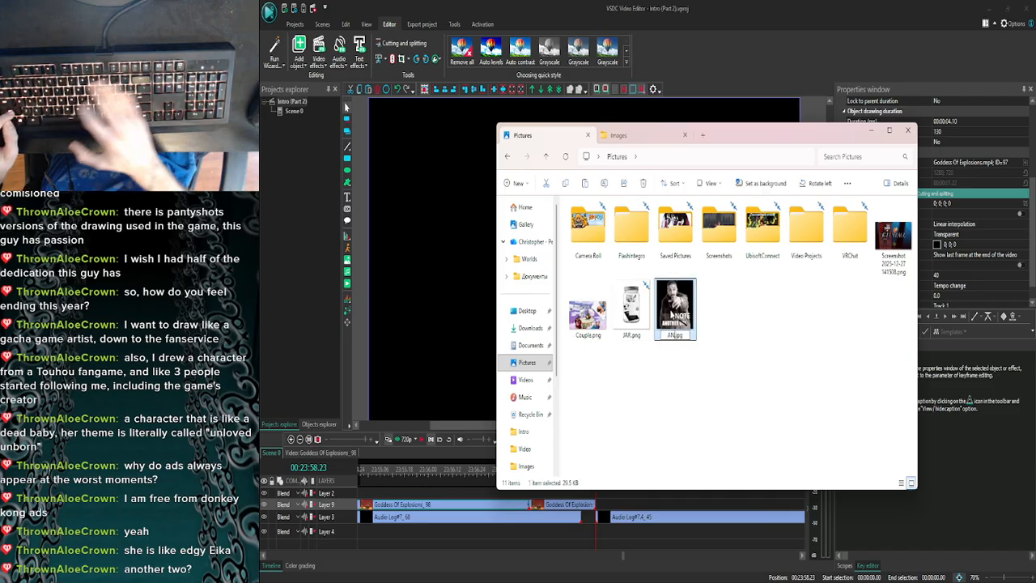
text(ANOTHER)
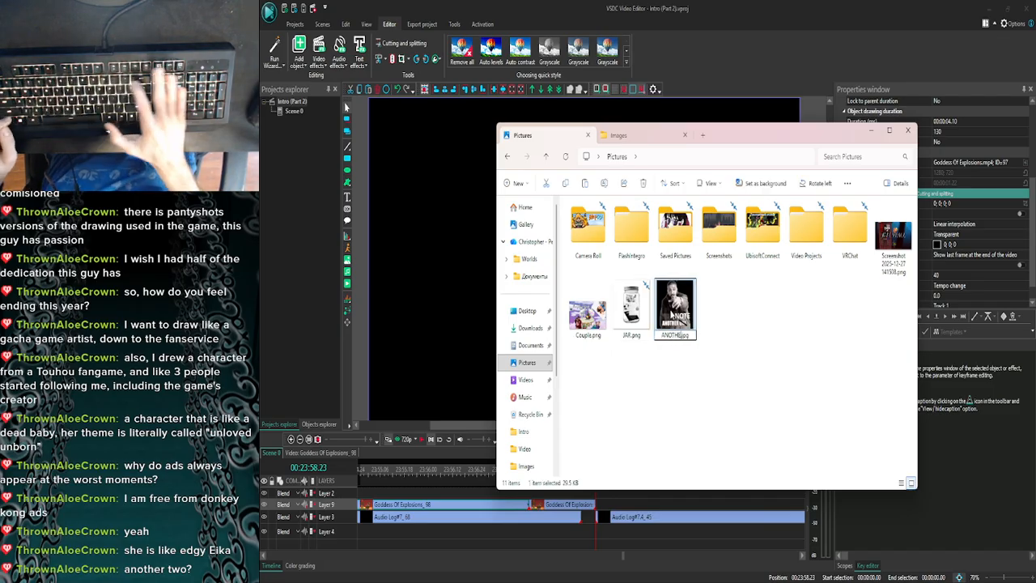
key(Return)
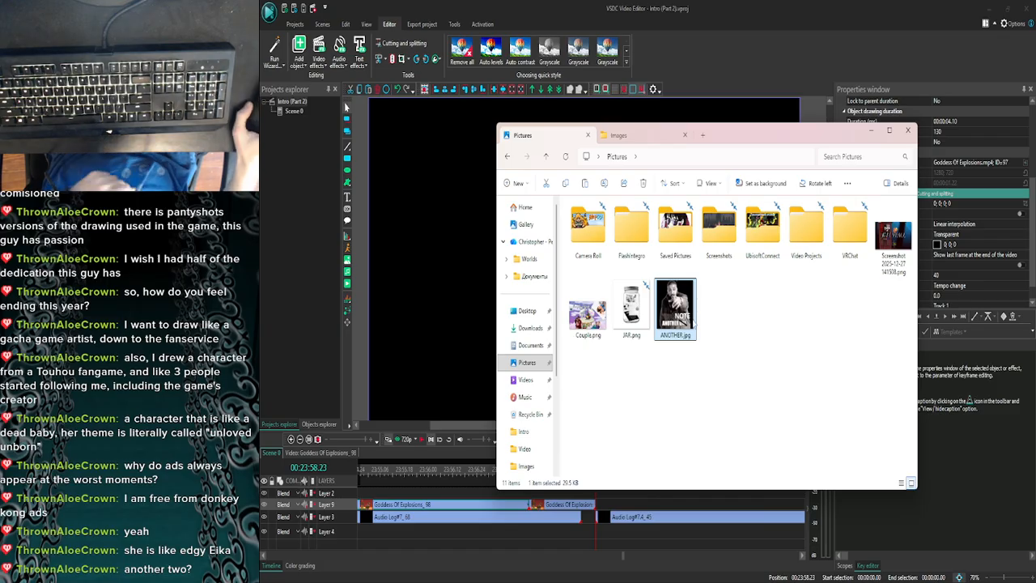
- Open the Images folder of Goddess Of Explosions inside the Slap city folder
click(623, 135)
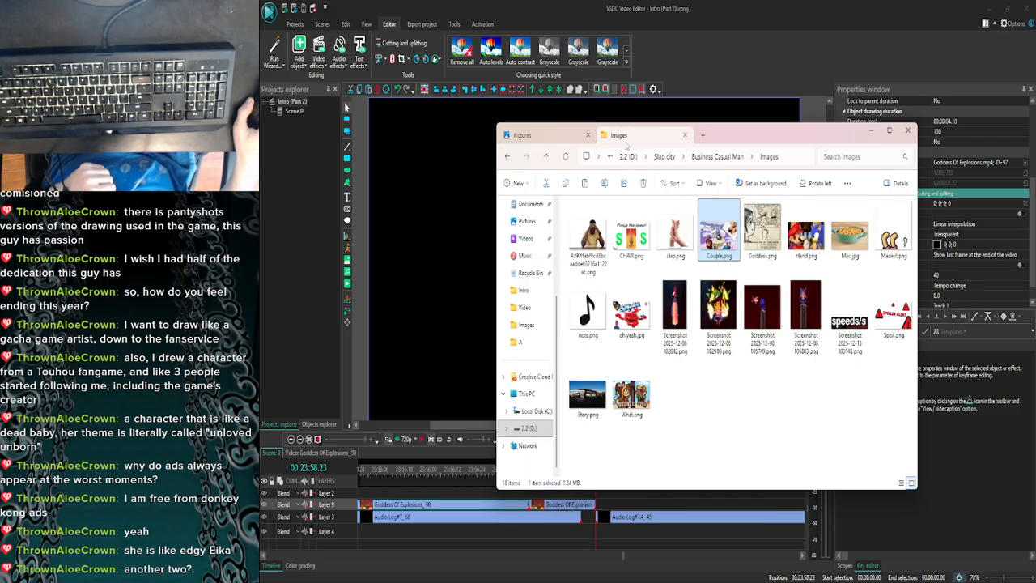
click(663, 156)
click(597, 279)
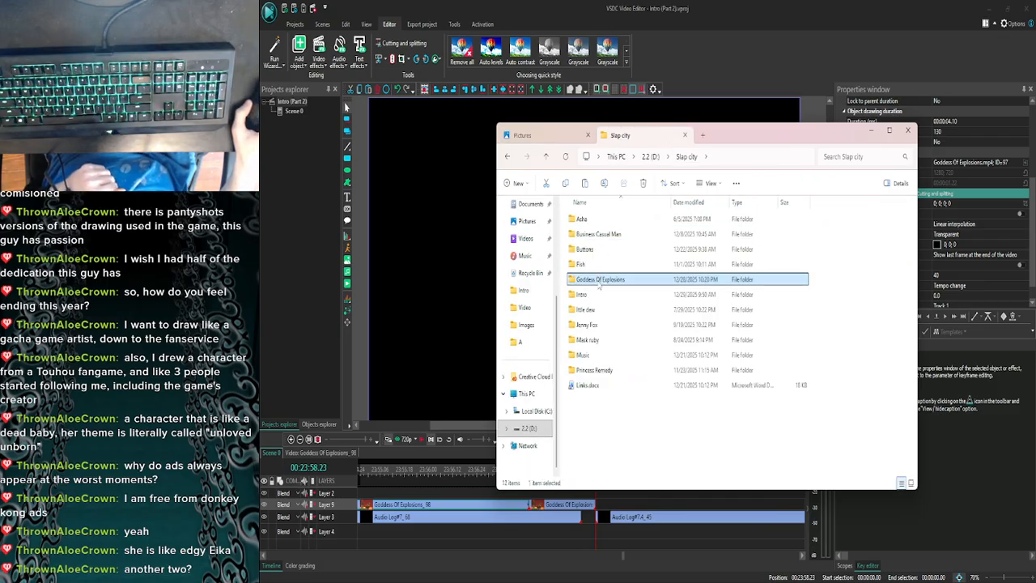
double_click(599, 279)
double_click(589, 229)
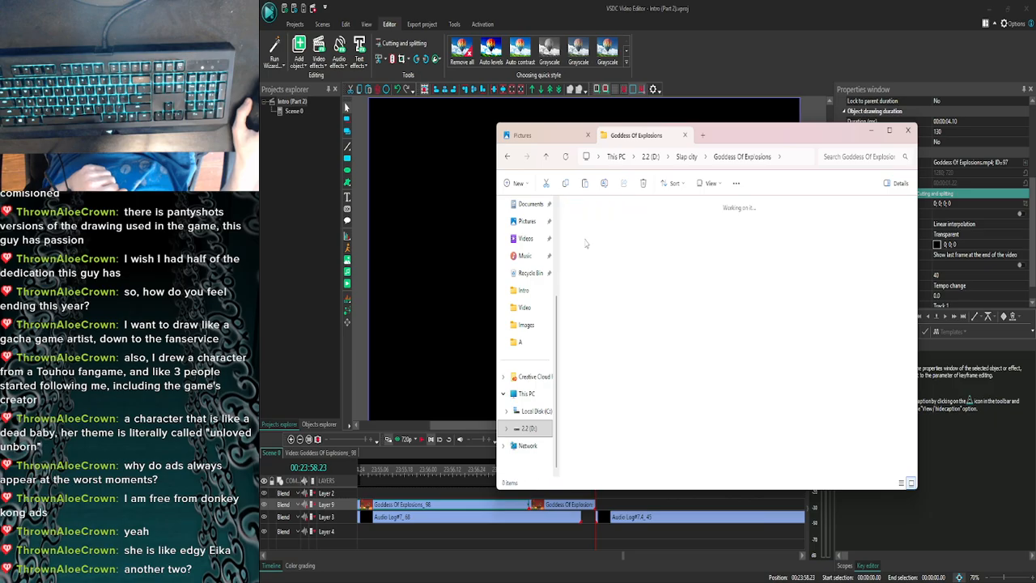
- Copy JAR.png and ANOTHER.jpg from the Pictures folder into the Goddess Of Explosions Images folder
click(534, 135)
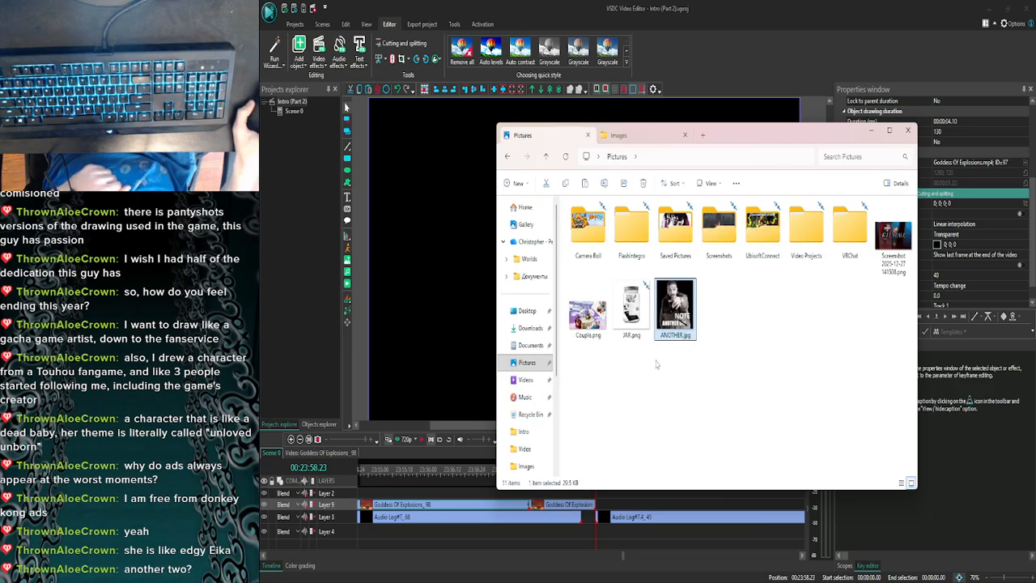
ctrl+click(631, 307)
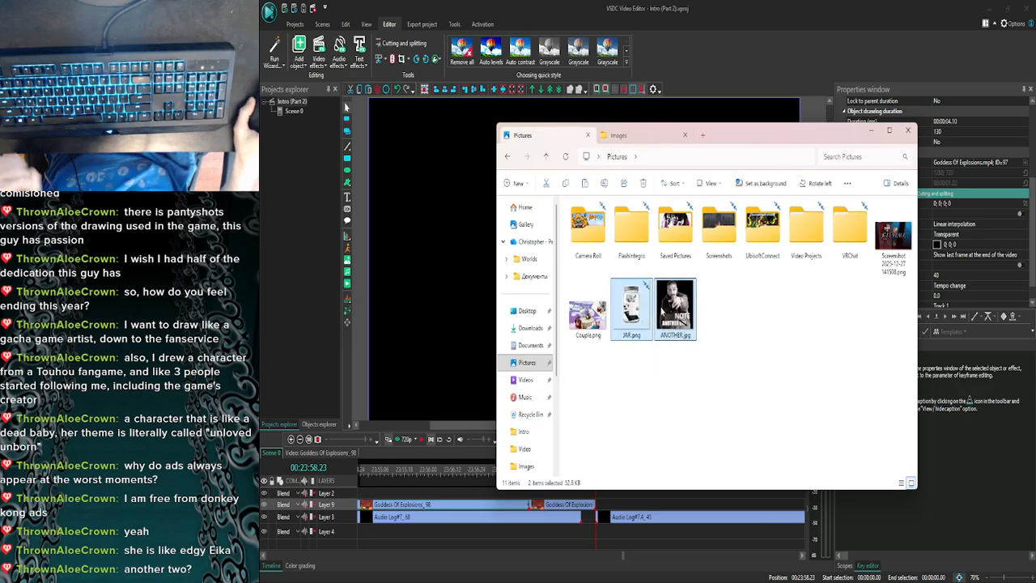
drag(662, 312, 781, 435)
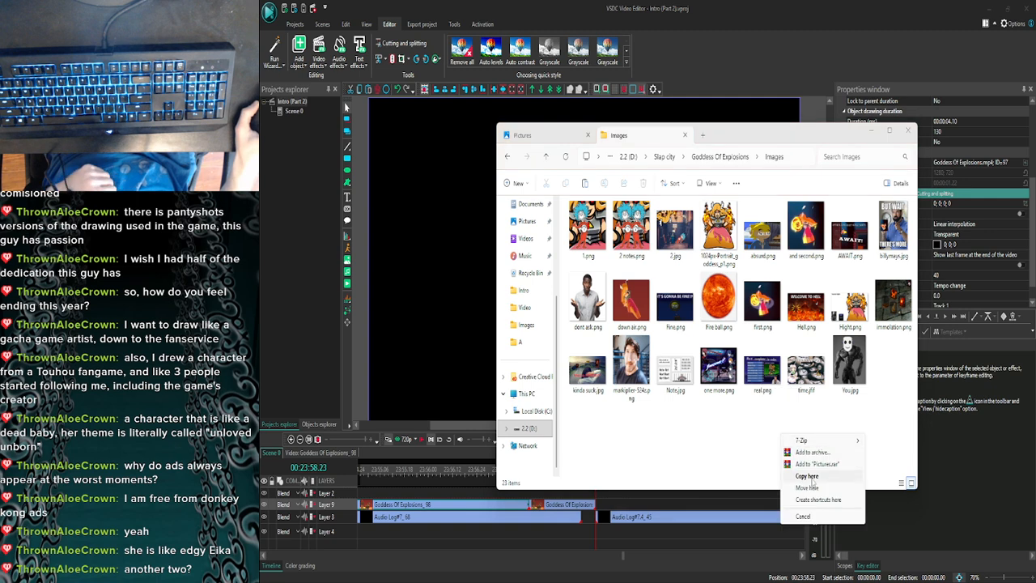
click(808, 476)
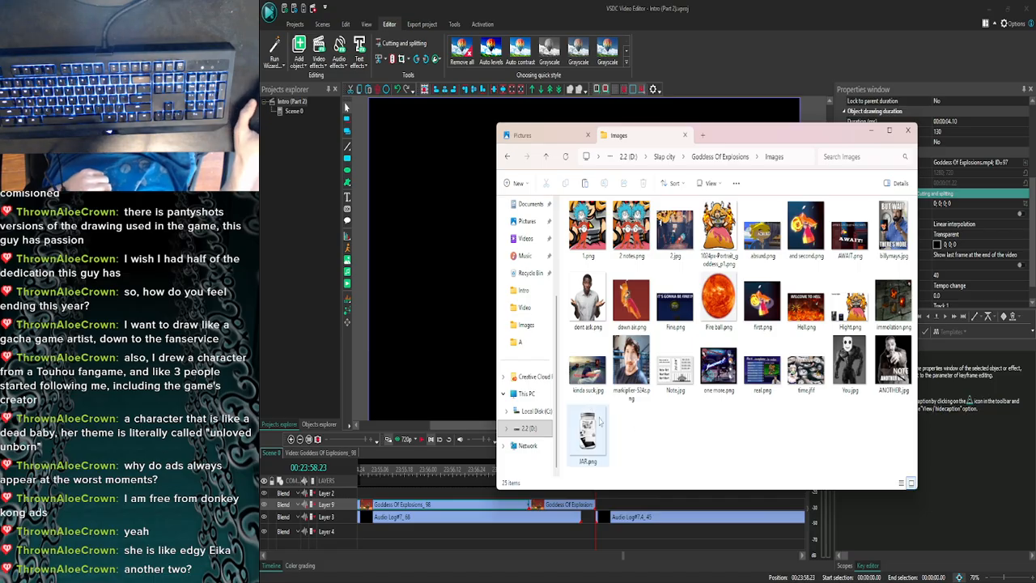
- Add JAR.png to the main scene in VSDC Video Editor and delete it again
drag(597, 439, 446, 328)
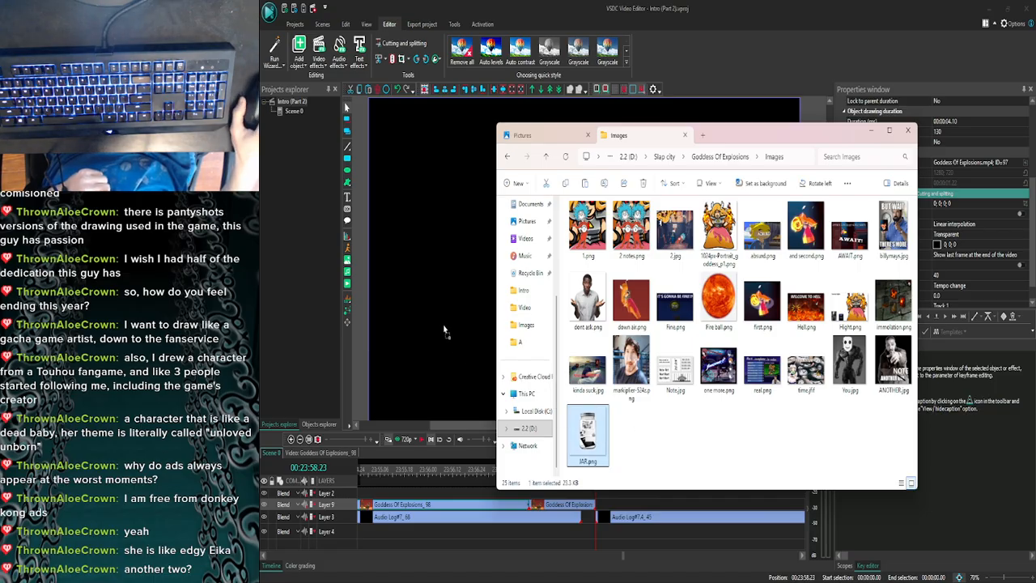
click(873, 131)
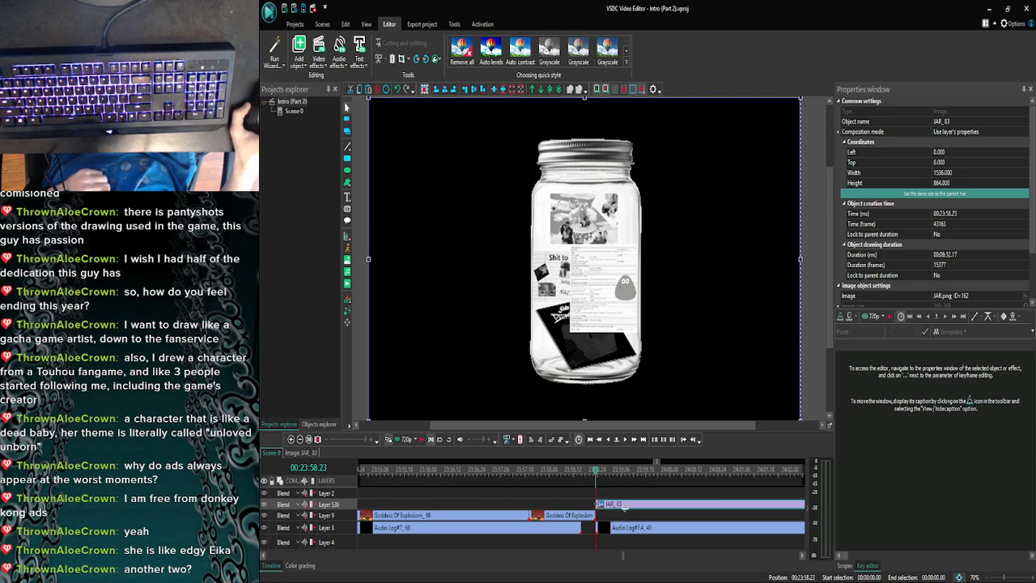
mouse_move(626, 508)
mouse_down()
mouse_move(625, 521)
mouse_move(624, 509)
mouse_up()
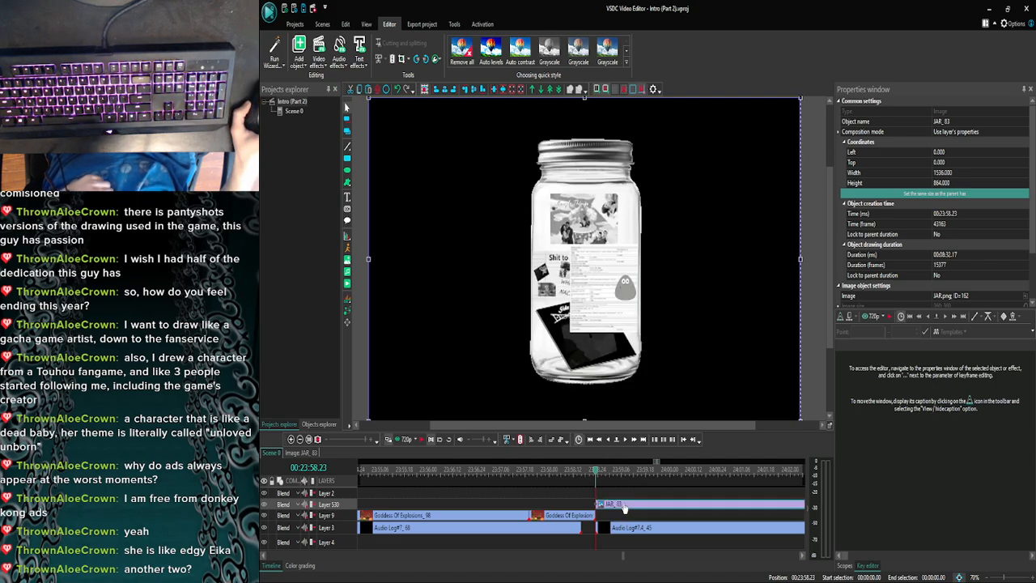
key(Delete)
- Open the Audio Log#7.4_45 clip's contents, add JAR.png there and shrink the image's height to about 546 px
double_click(621, 519)
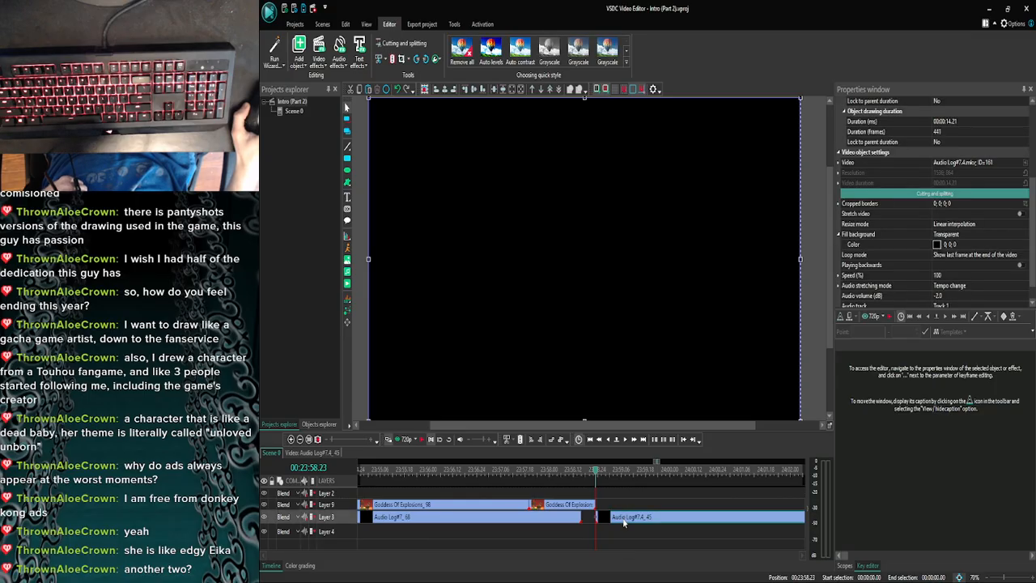
click(482, 573)
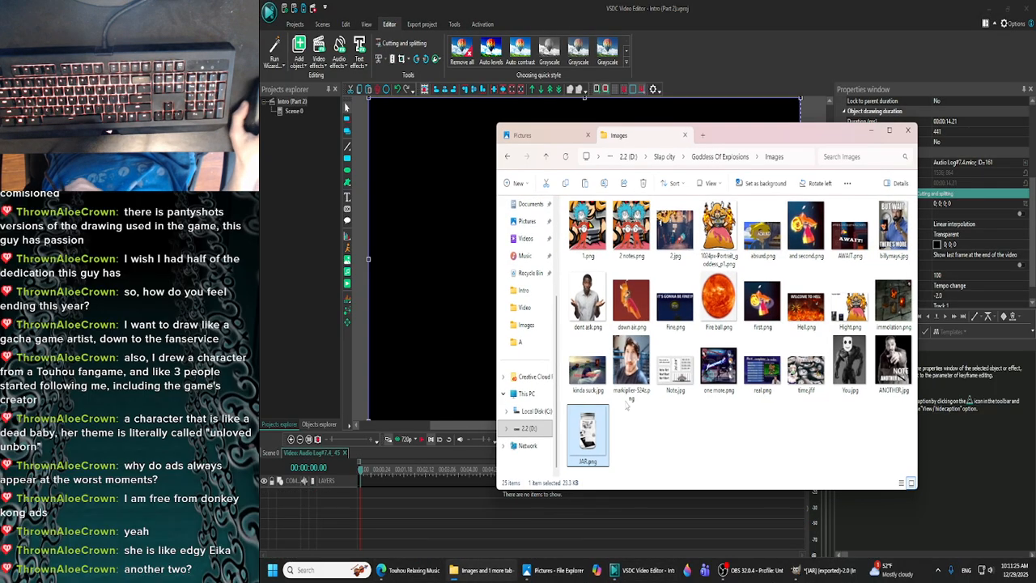
drag(587, 435, 462, 333)
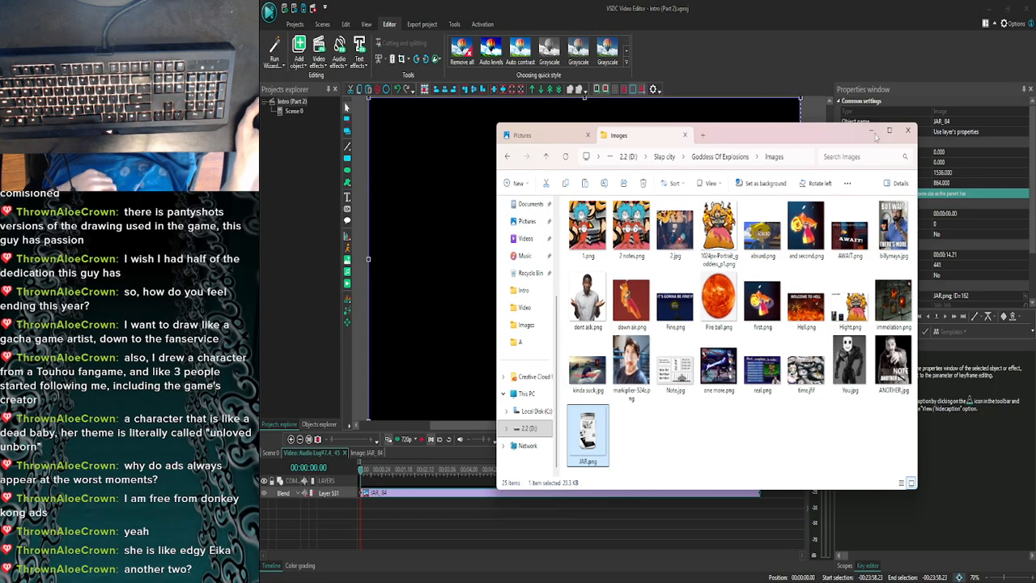
click(871, 132)
drag(800, 97, 800, 216)
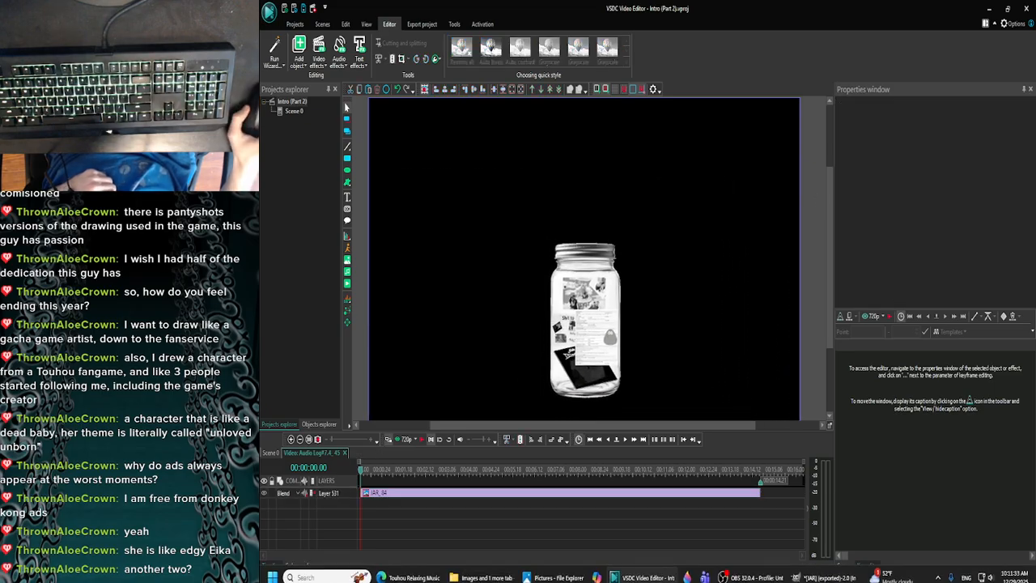
click(559, 569)
click(887, 263)
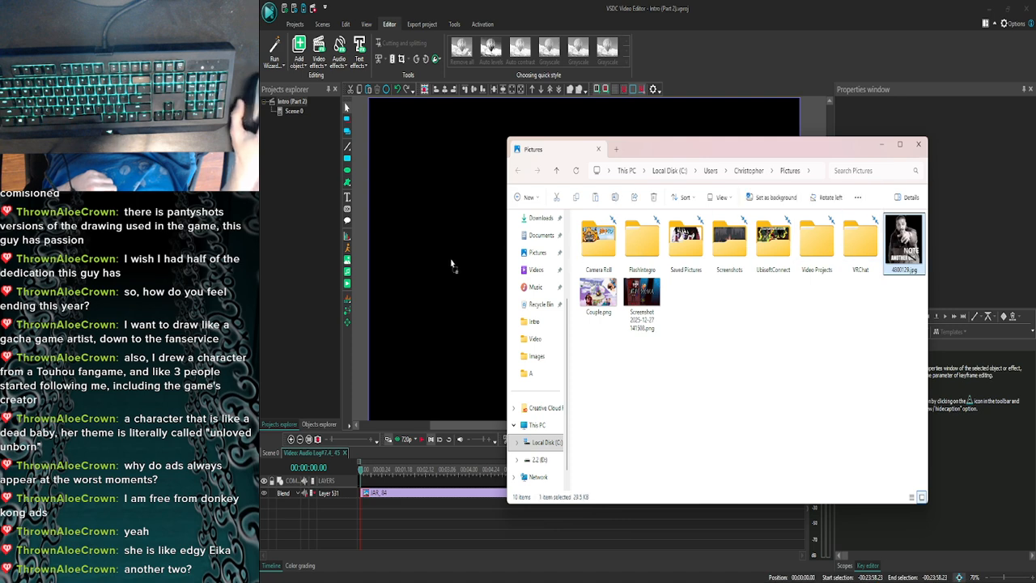
click(884, 150)
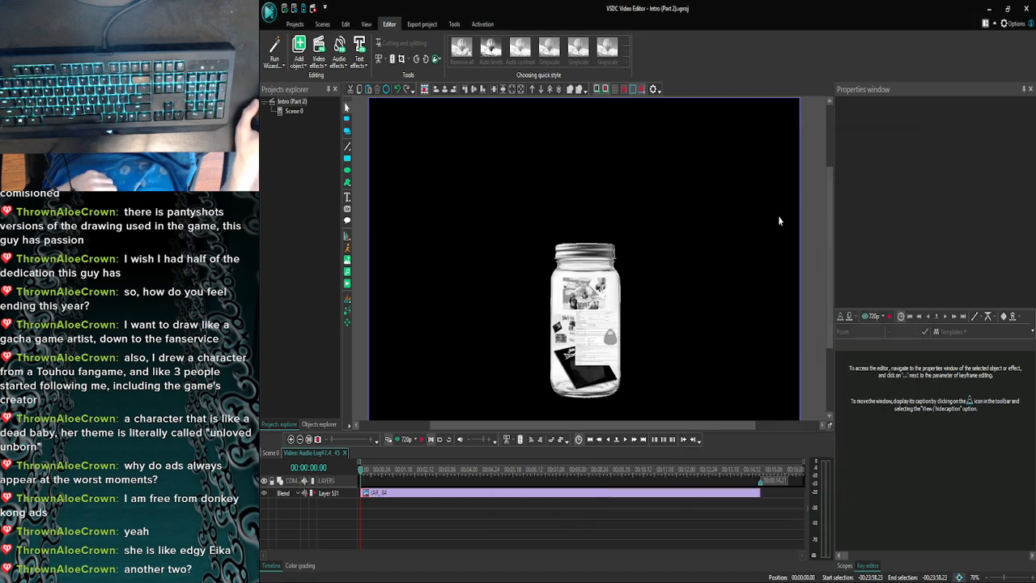
click(567, 576)
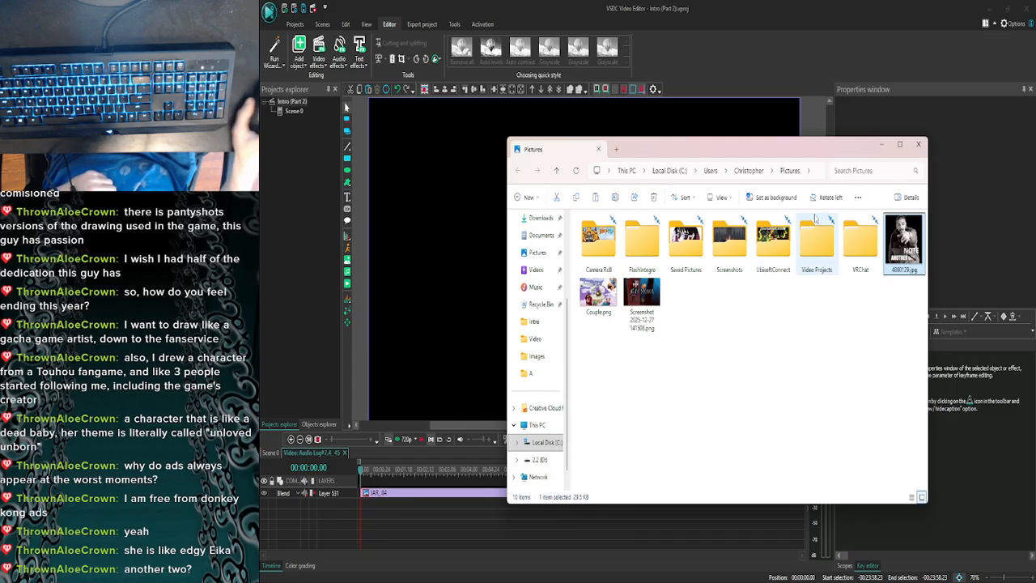
click(881, 144)
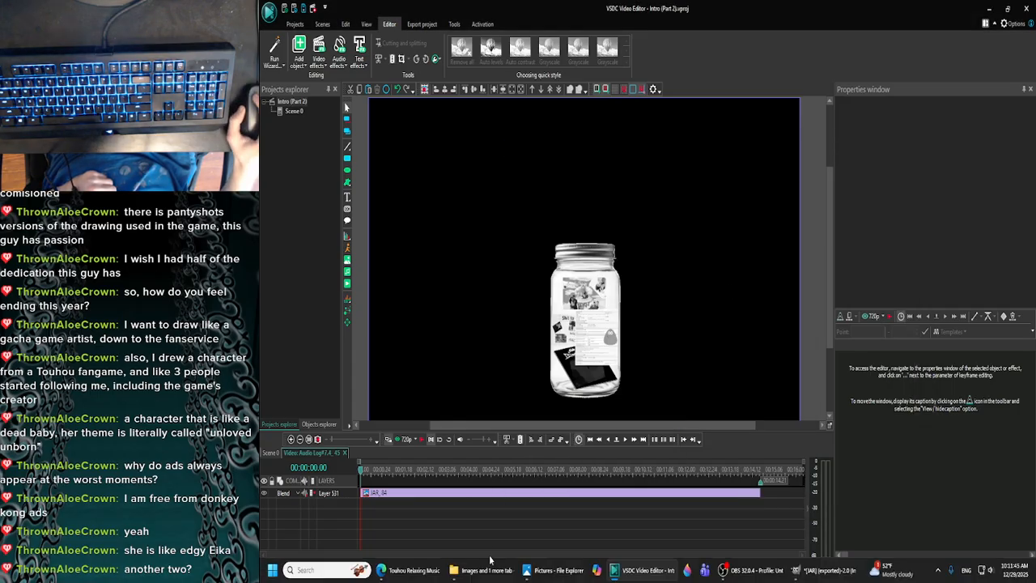
- Add ANOTHER.jpg from the Images folder to the clip, scale it to about 448 × 345 px and place it above the jar
click(567, 576)
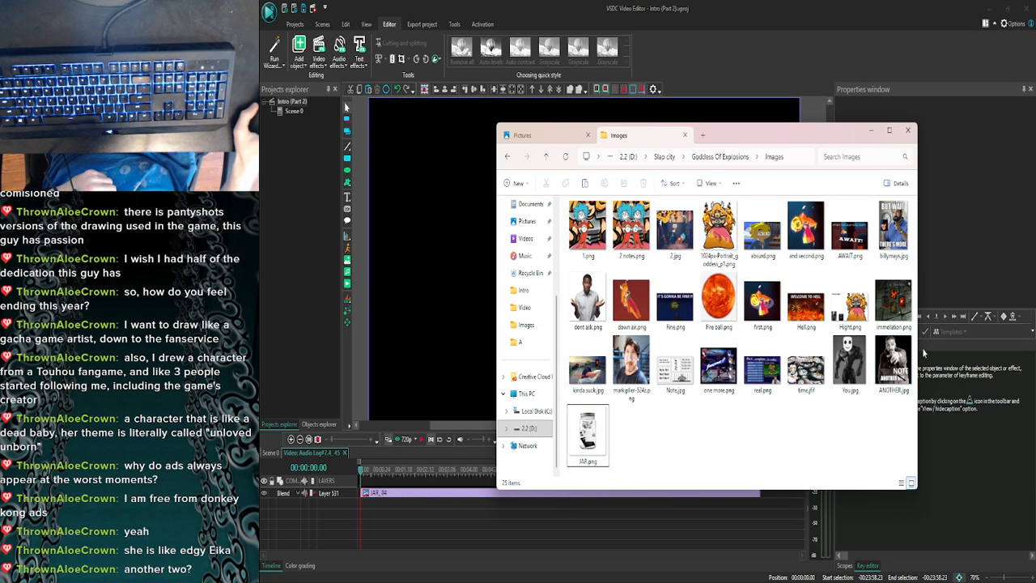
drag(892, 360, 452, 240)
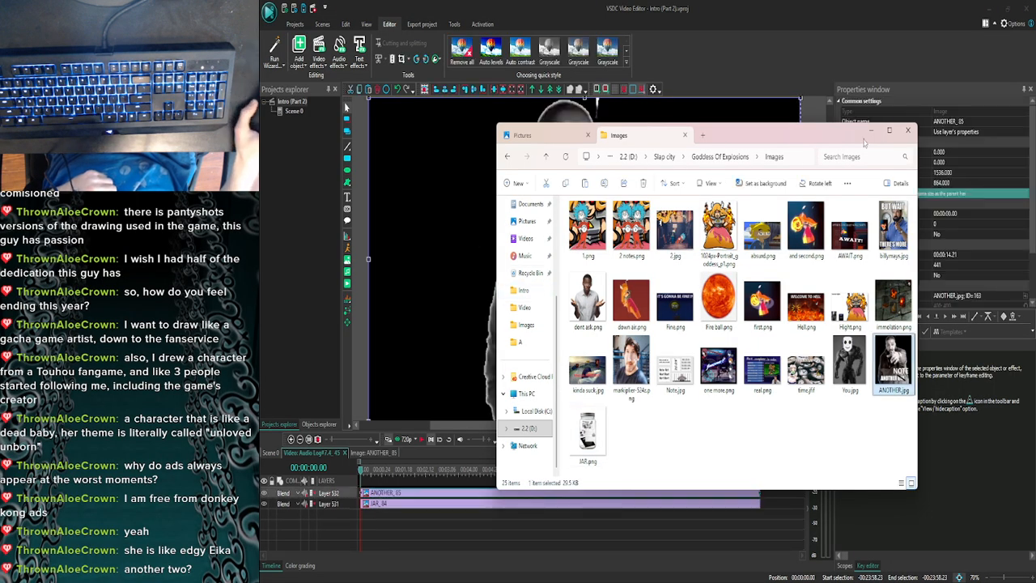
click(870, 130)
drag(368, 98, 674, 293)
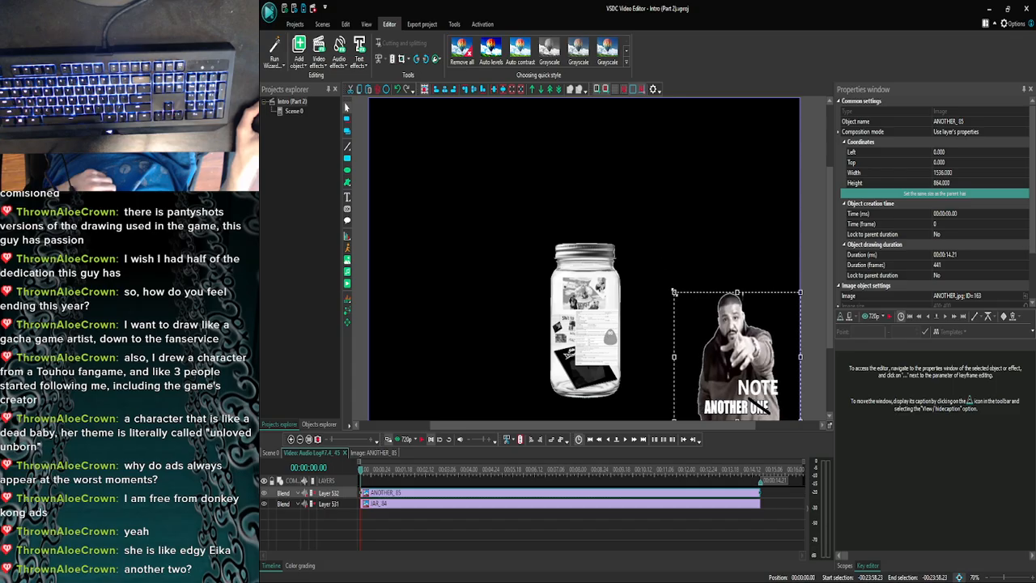
drag(740, 331, 674, 169)
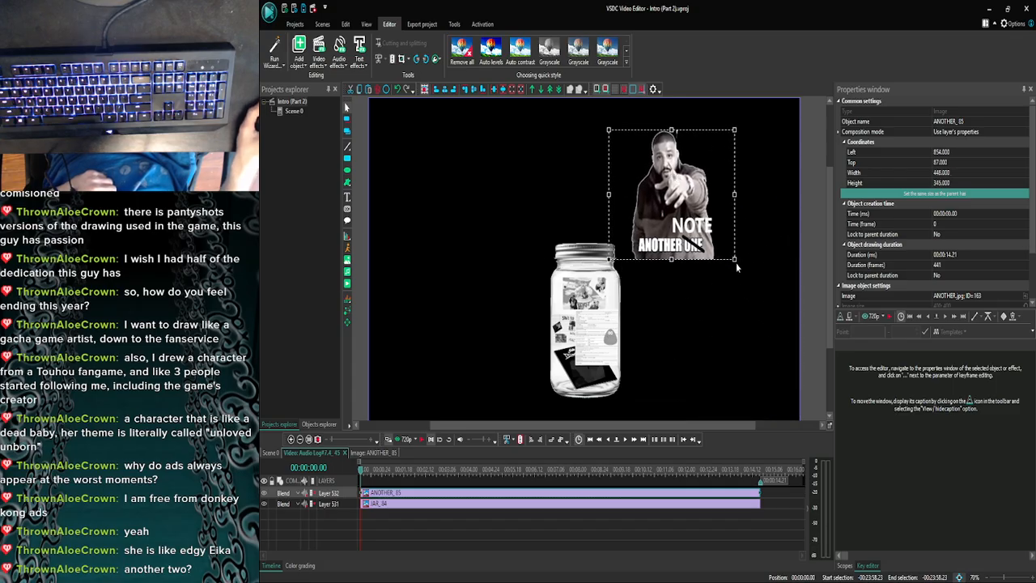
- Tilt the ANOTHER image, shrink it to about 310 × 180 px and move it over the jar's lid
drag(734, 263, 640, 164)
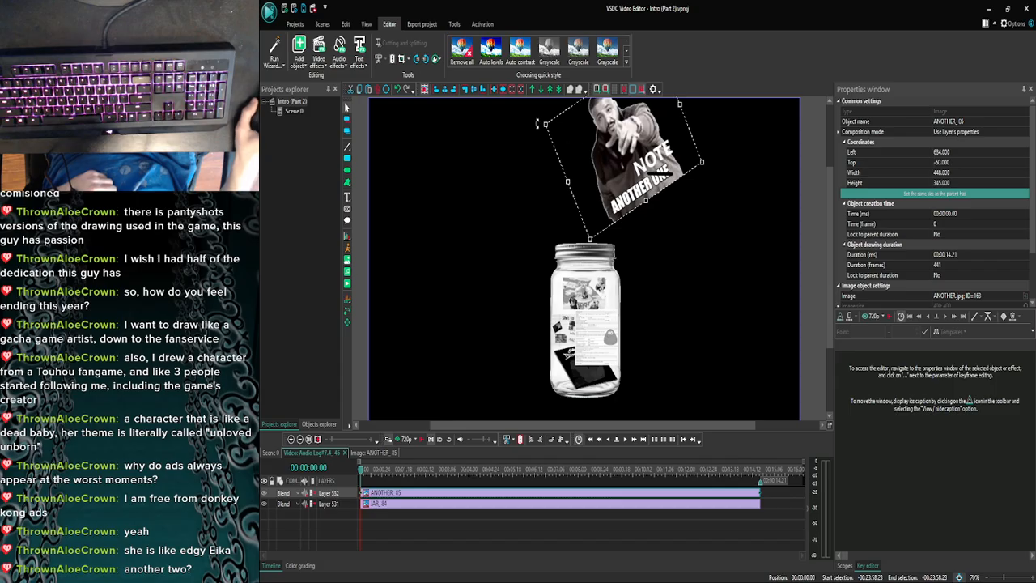
drag(544, 123, 626, 157)
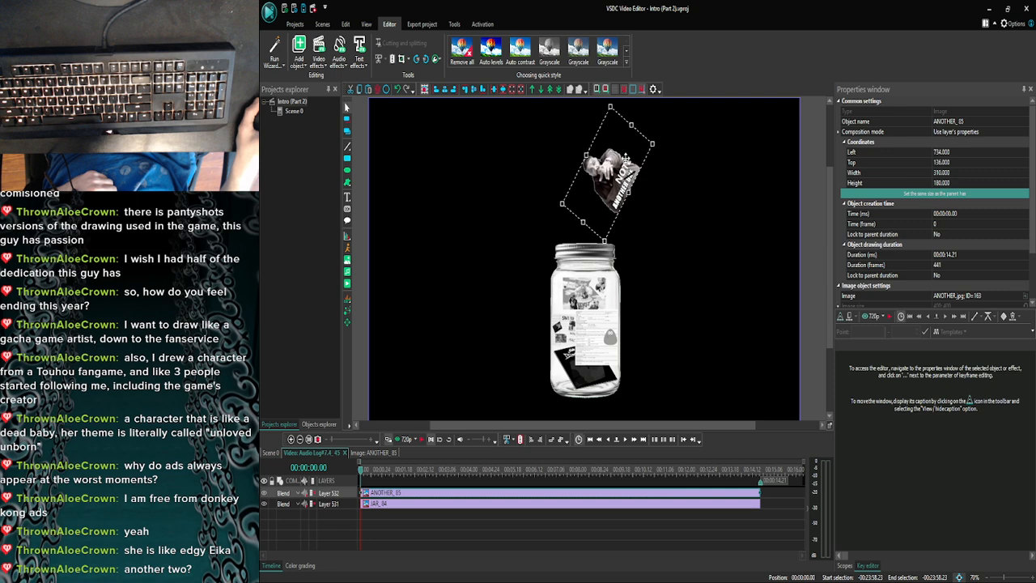
click(675, 180)
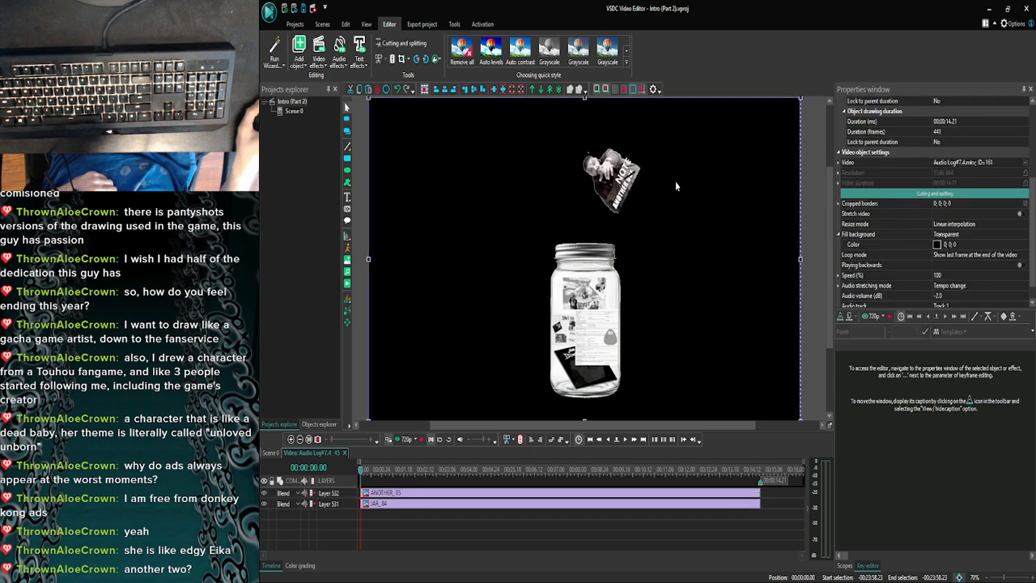
click(628, 157)
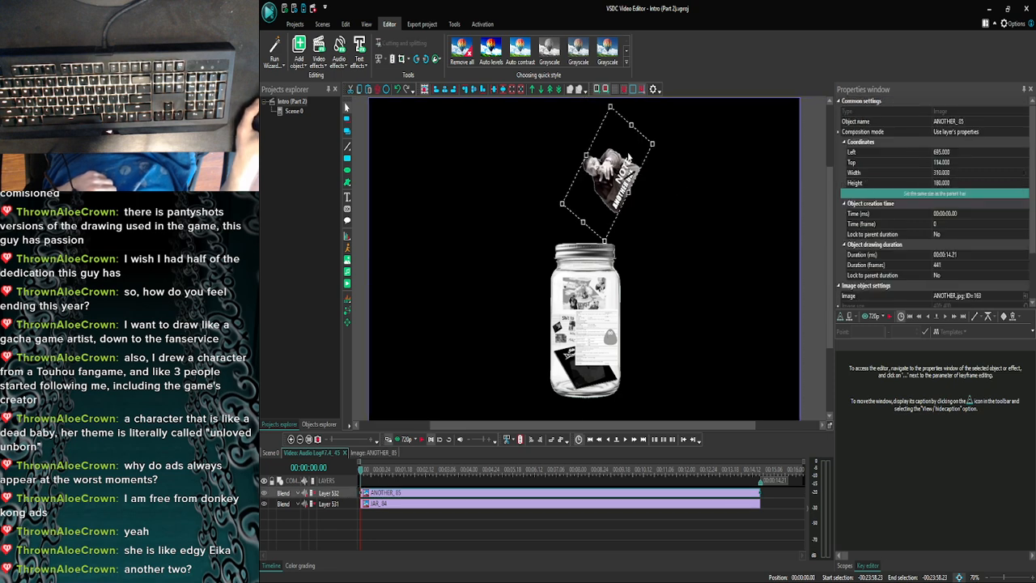
drag(628, 153, 615, 172)
click(671, 203)
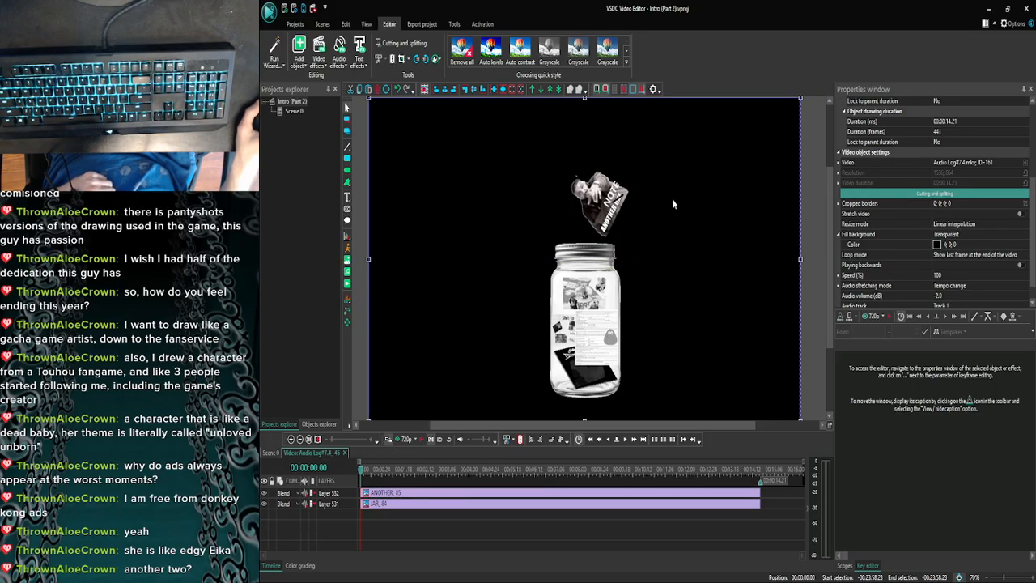
- Reduce the tilted ANOTHER image to about 278 × 152 px and nudge it to about left 656, top 198
click(622, 188)
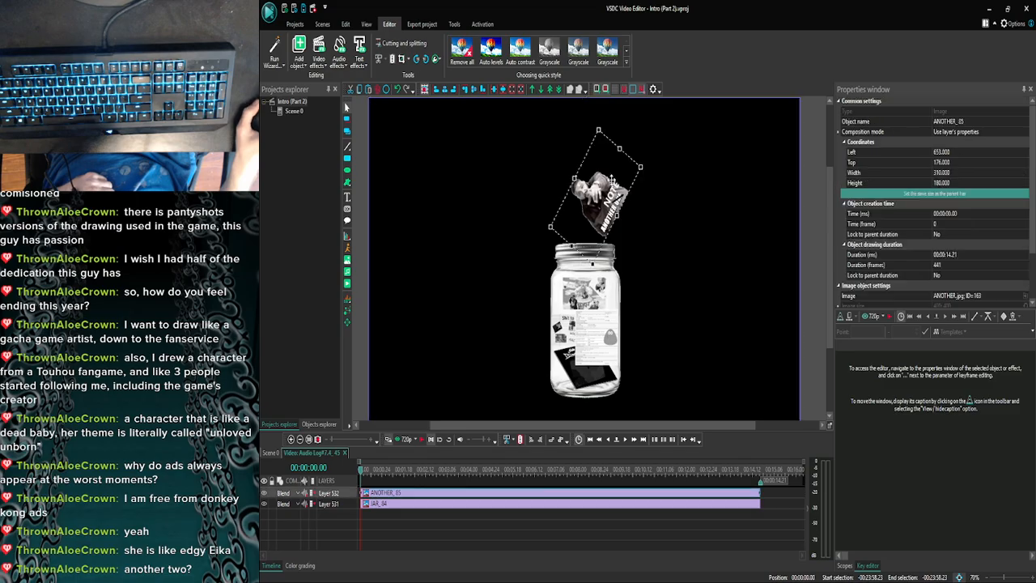
drag(599, 129, 599, 146)
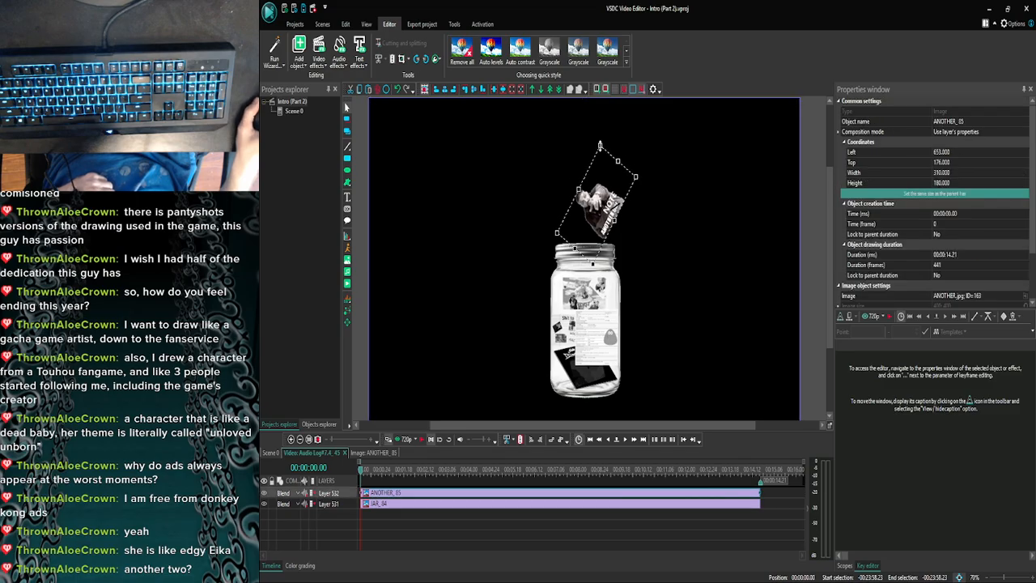
click(653, 217)
click(610, 207)
drag(609, 208, 604, 204)
click(662, 241)
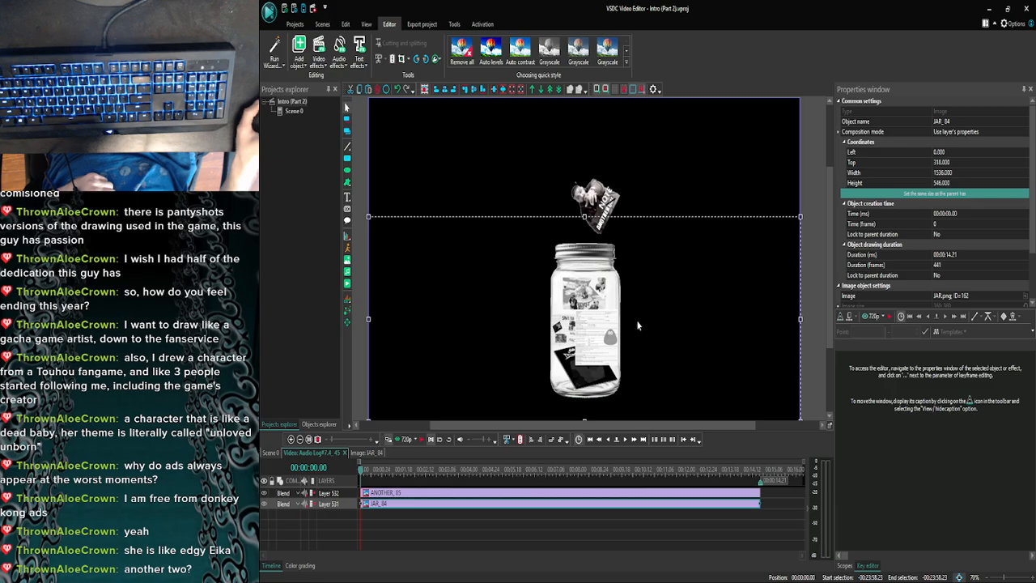
click(682, 191)
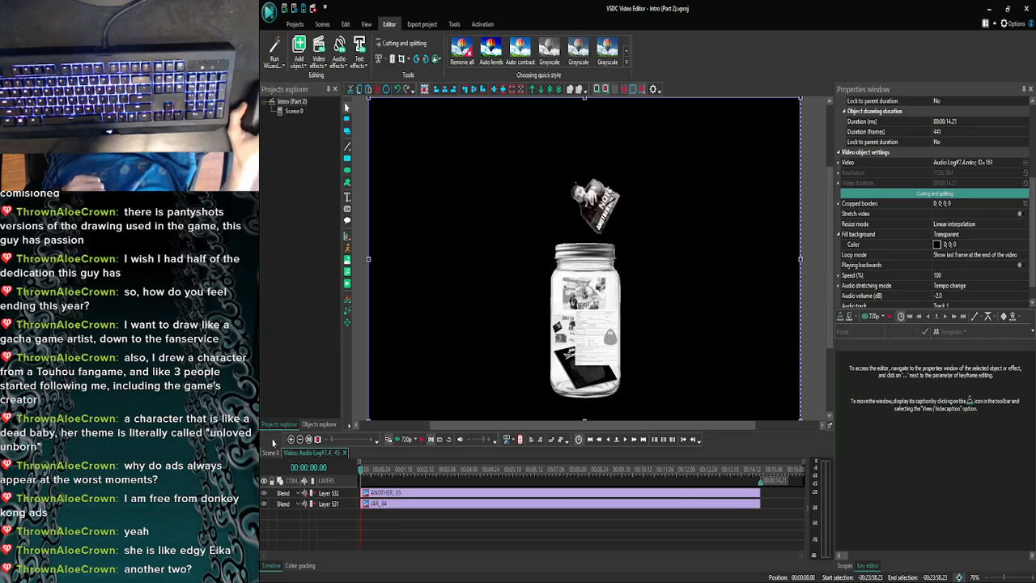
- Return to Scene 0 and play from the start of the jar clip, stopping at about 00:24:01.05
click(272, 452)
click(291, 441)
click(291, 441)
click(292, 441)
click(291, 441)
click(291, 441)
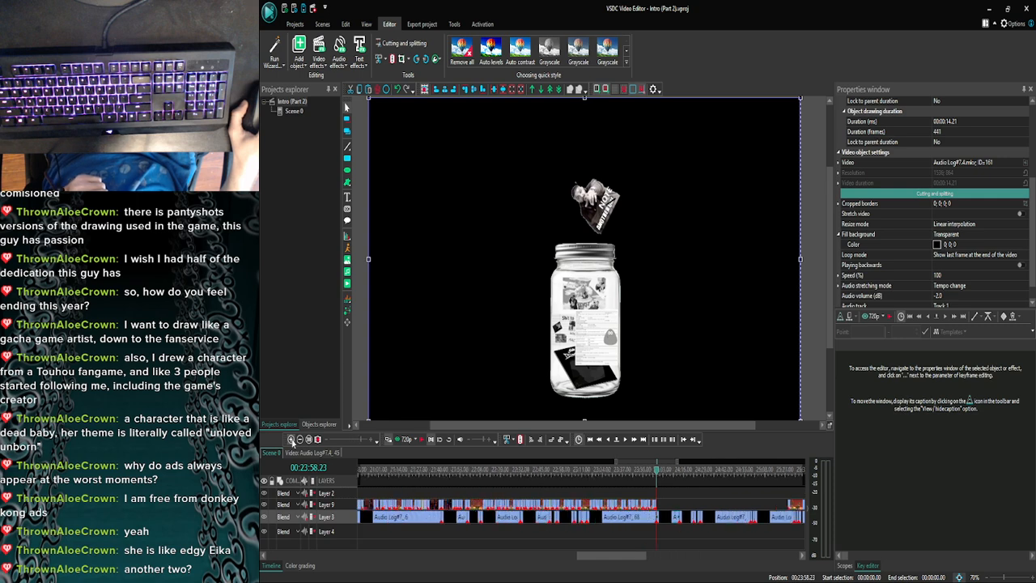
click(291, 441)
click(291, 441)
click(292, 441)
click(292, 441)
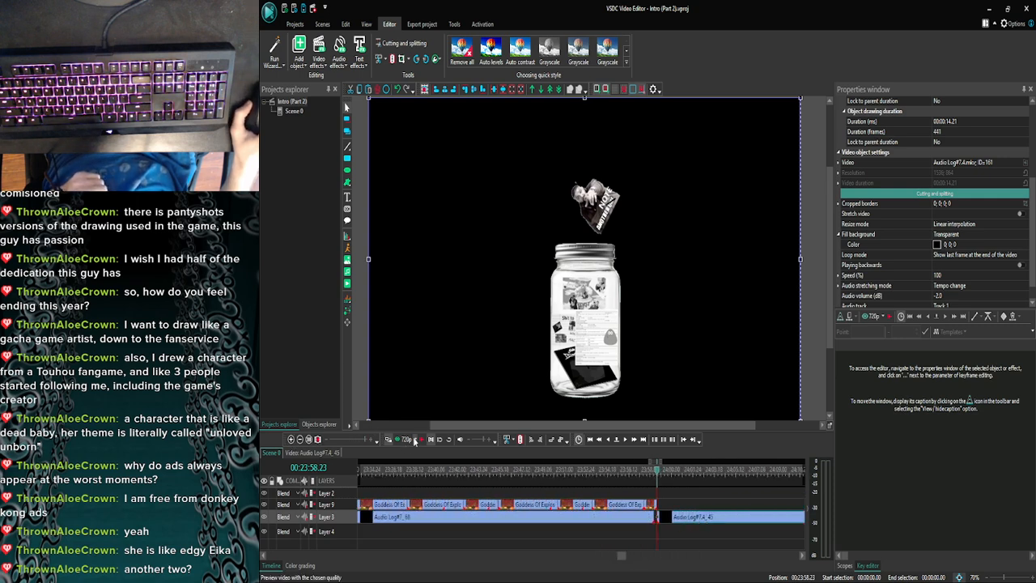
click(422, 439)
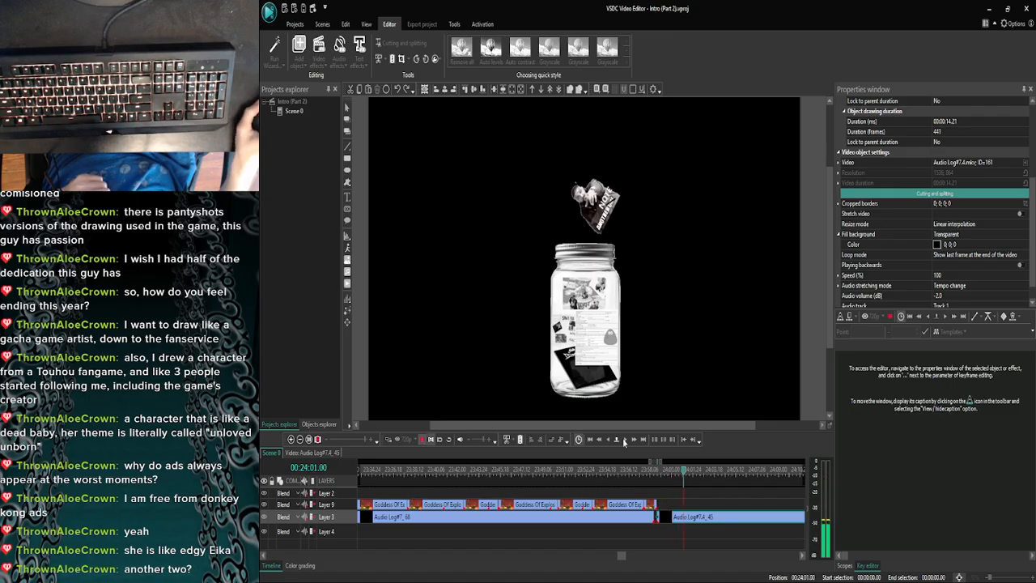
click(624, 441)
- Preview Scene 0 in the separate player window from the playback cursor and close the player
click(401, 440)
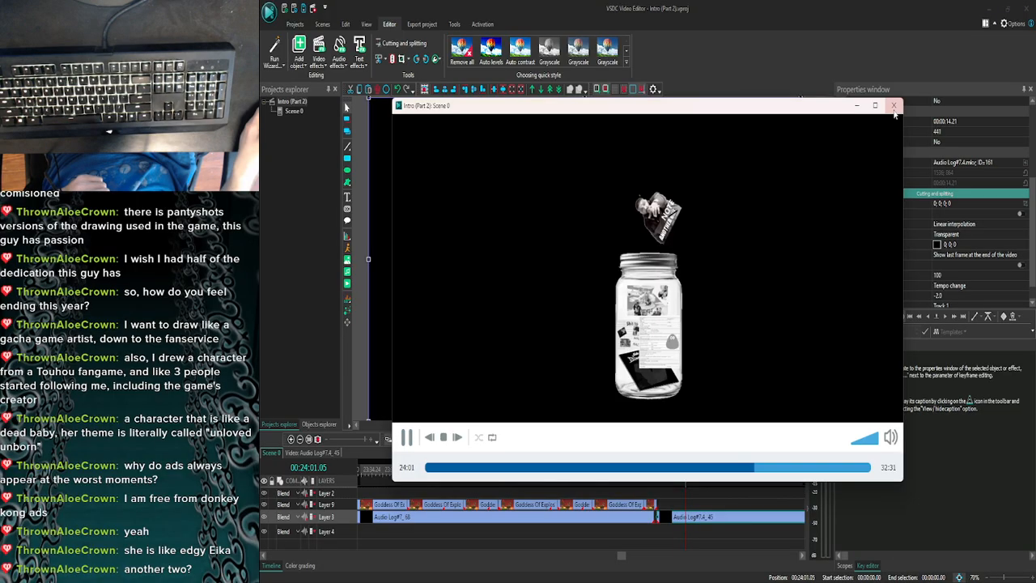
click(893, 106)
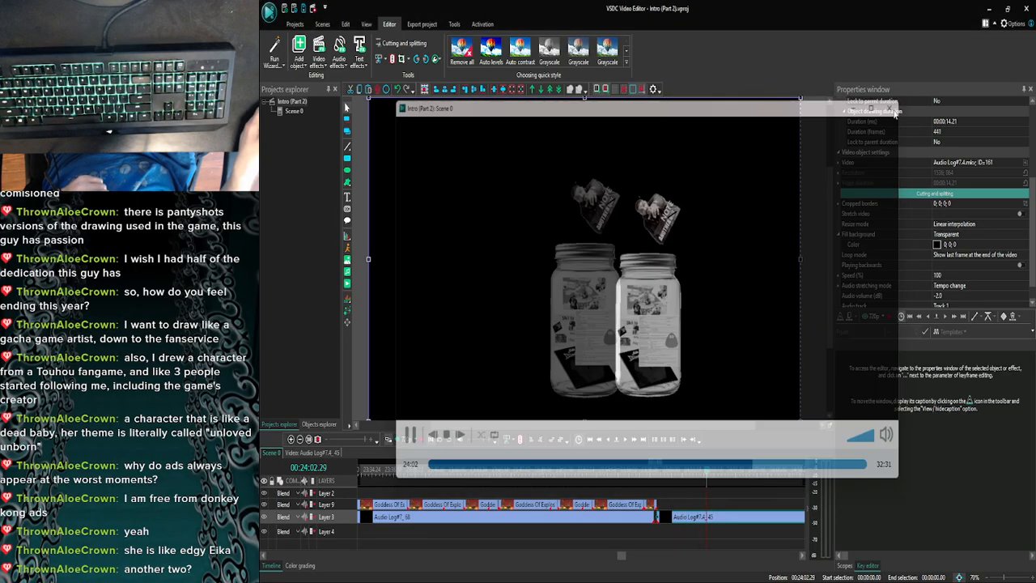
click(403, 439)
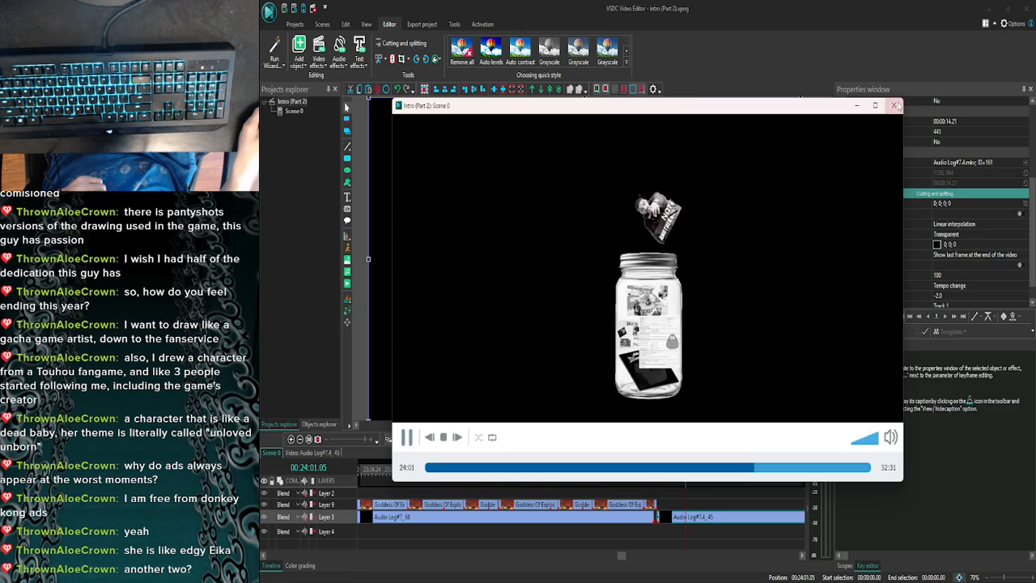
click(894, 106)
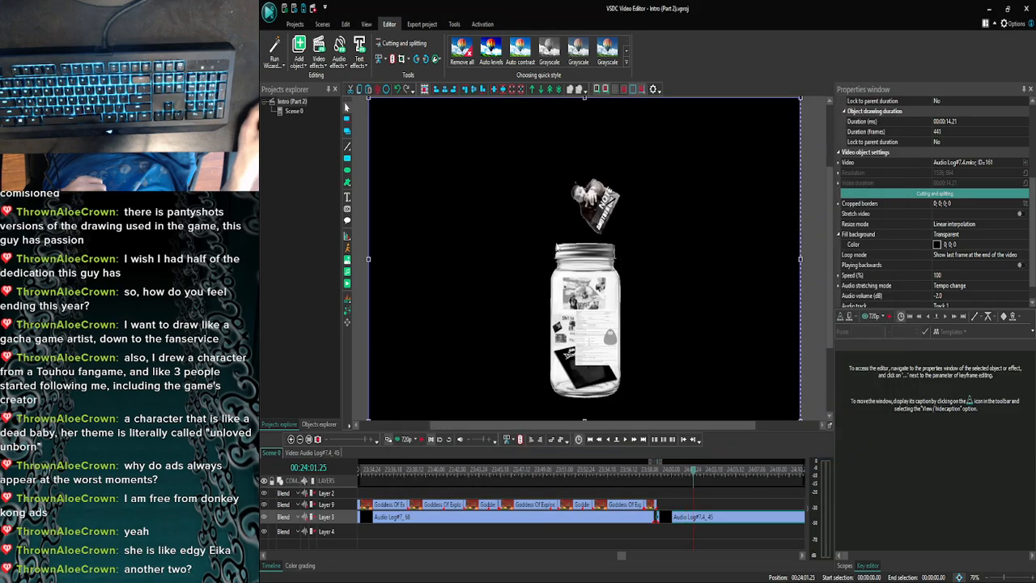
- Reopen the Audio Log#7.4_45 clip's contents and trim both the ANOTHER and JAR images to end at 00:00:02.12
click(307, 439)
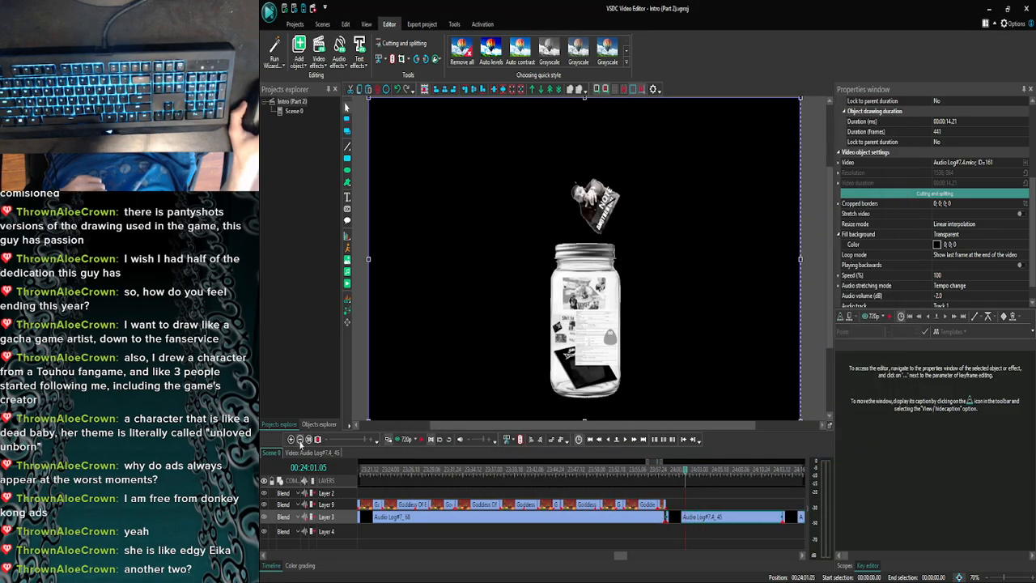
double_click(697, 518)
click(672, 494)
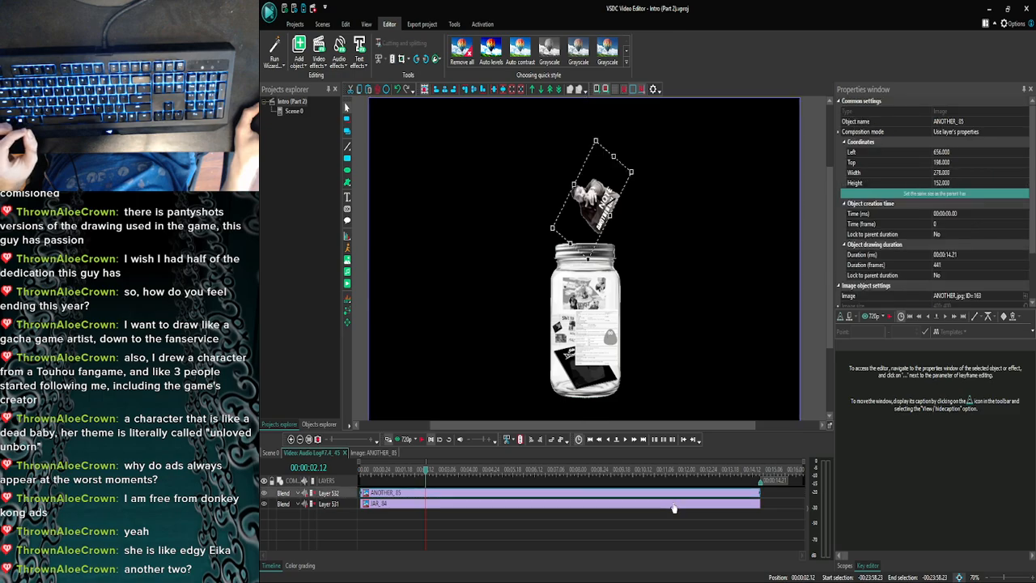
ctrl+click(674, 505)
click(762, 496)
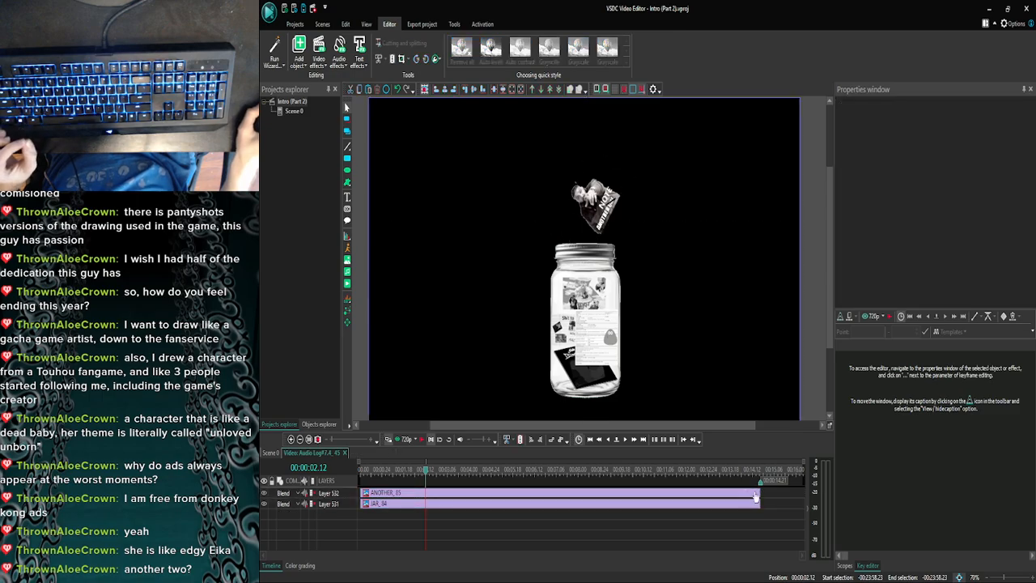
click(757, 496)
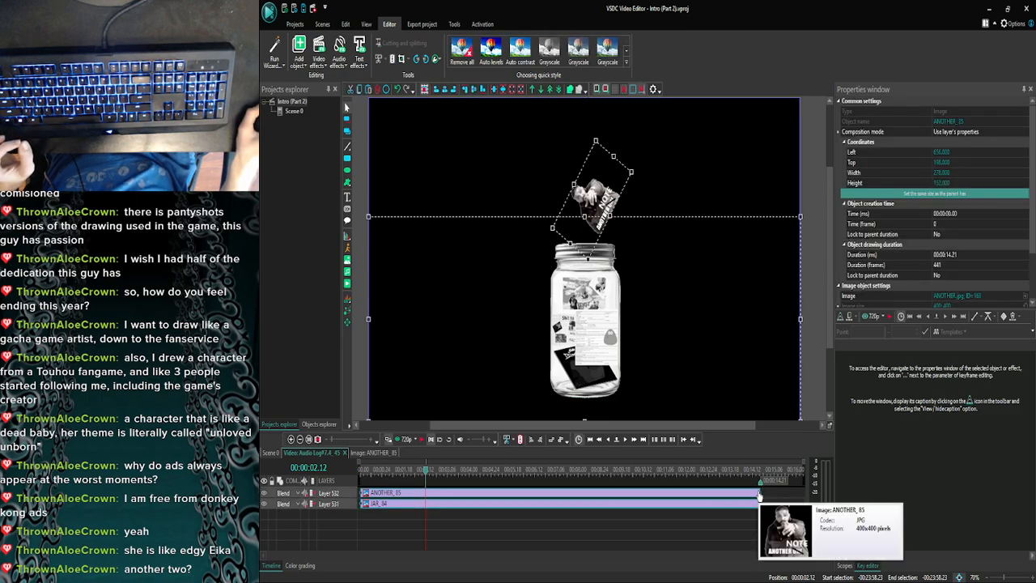
drag(759, 496, 432, 491)
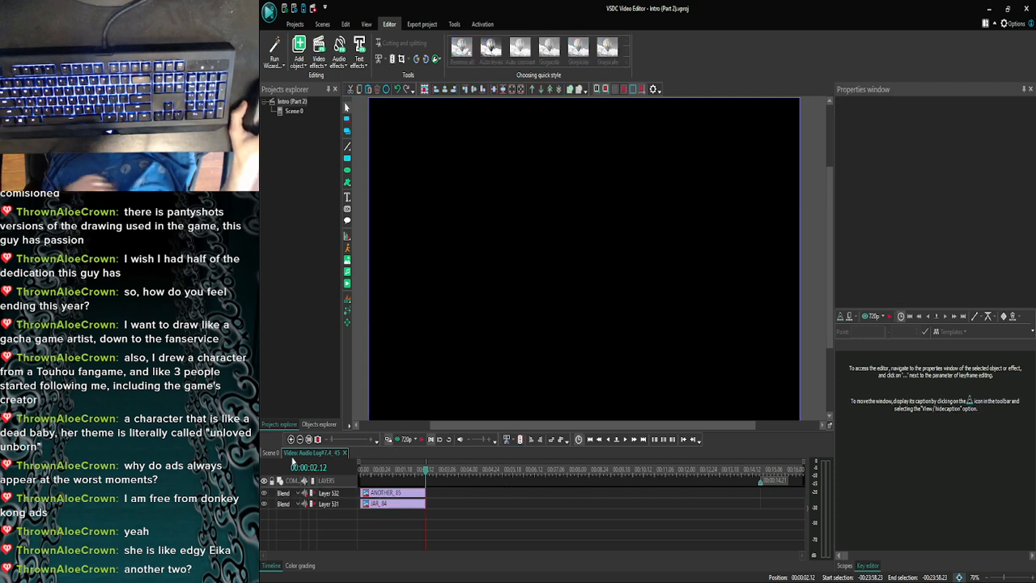
- Add any arial.mkv from the Goddess Of Explosions Video folder to Scene 0 at 00:24:01.05 and move it onto Layer 9
click(275, 453)
click(291, 439)
click(290, 439)
click(291, 440)
click(290, 439)
click(291, 439)
click(291, 440)
click(291, 439)
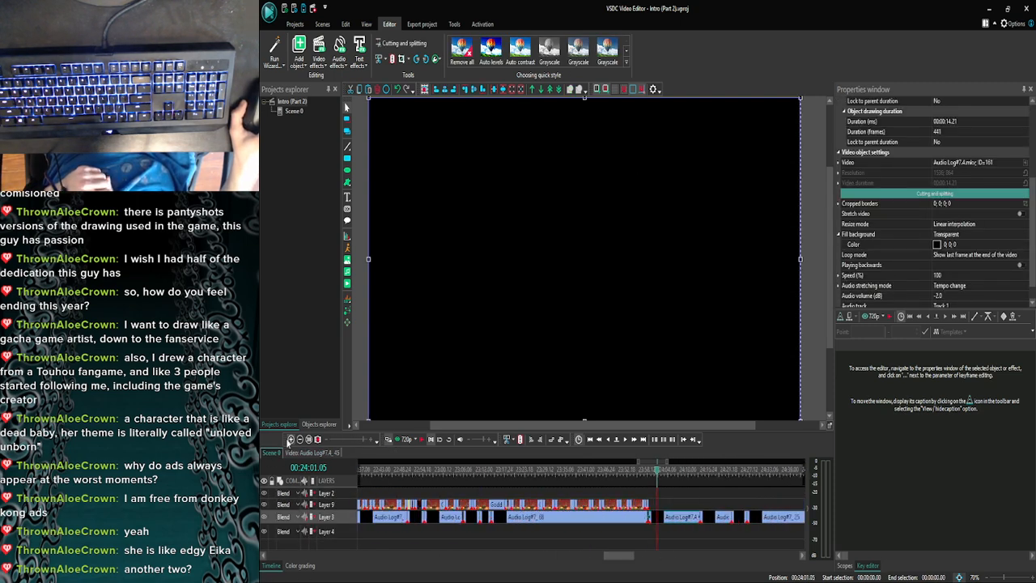
click(482, 577)
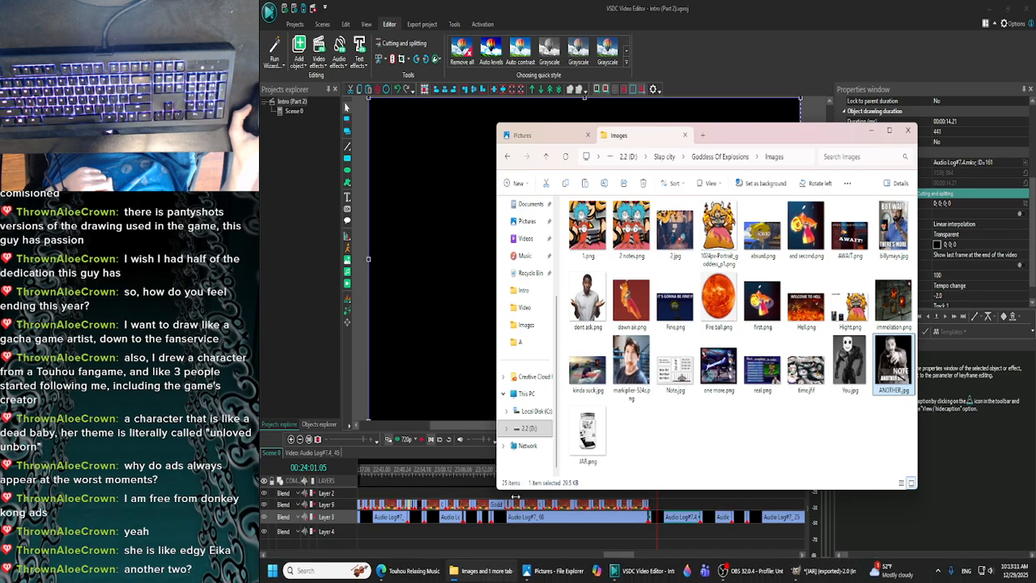
click(508, 156)
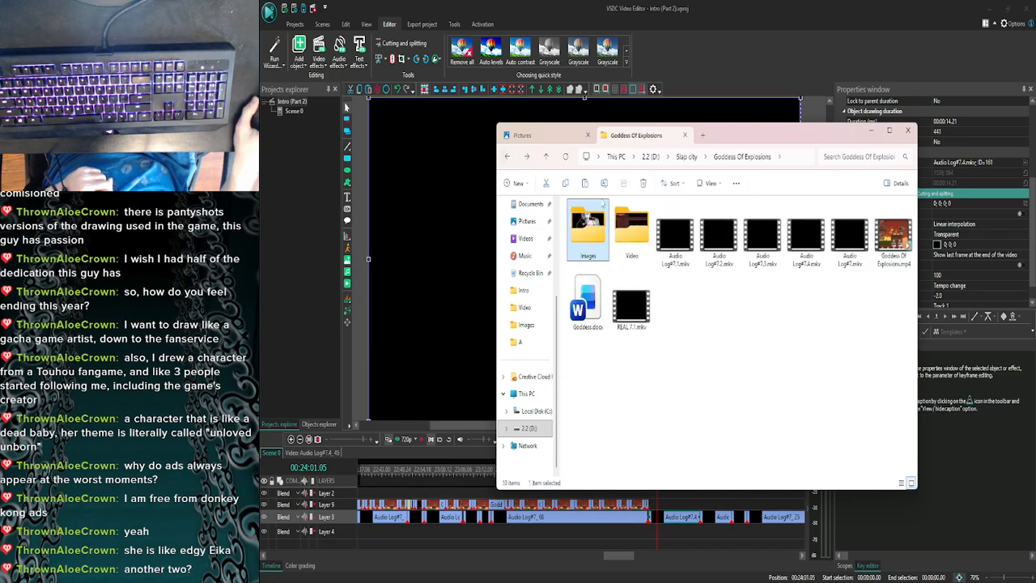
double_click(632, 233)
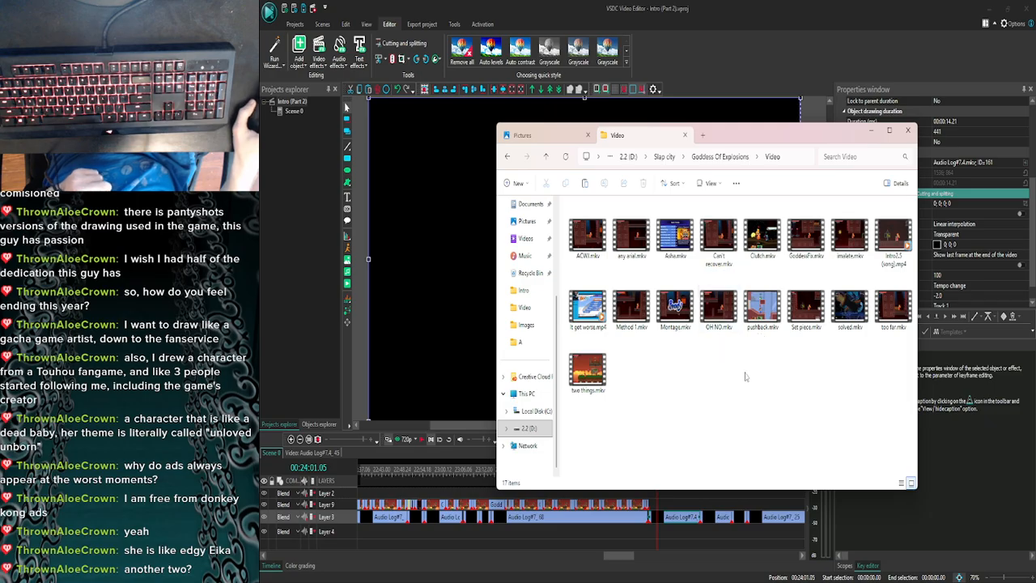
click(632, 235)
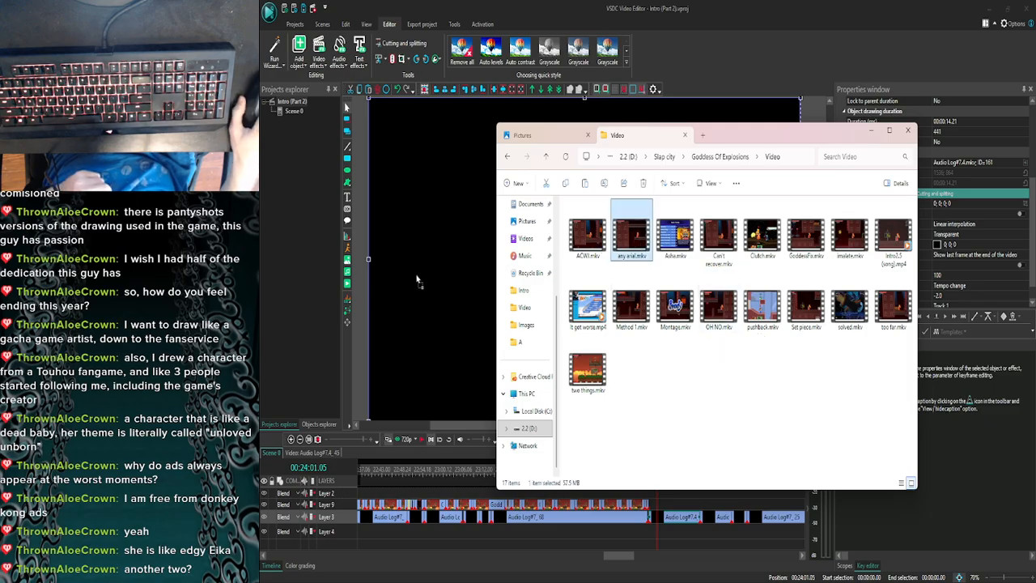
drag(497, 264, 496, 265)
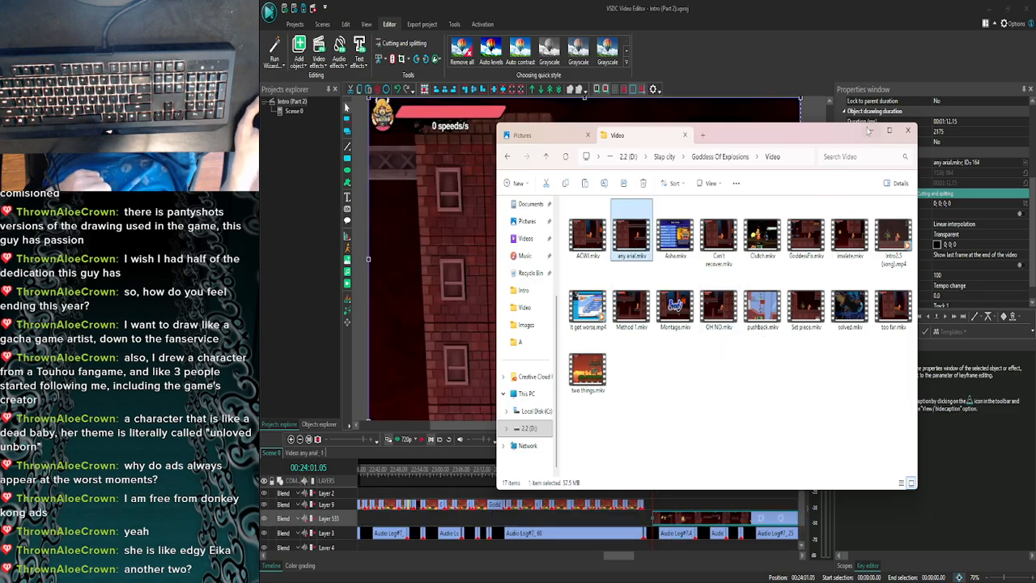
click(867, 130)
drag(693, 516, 694, 511)
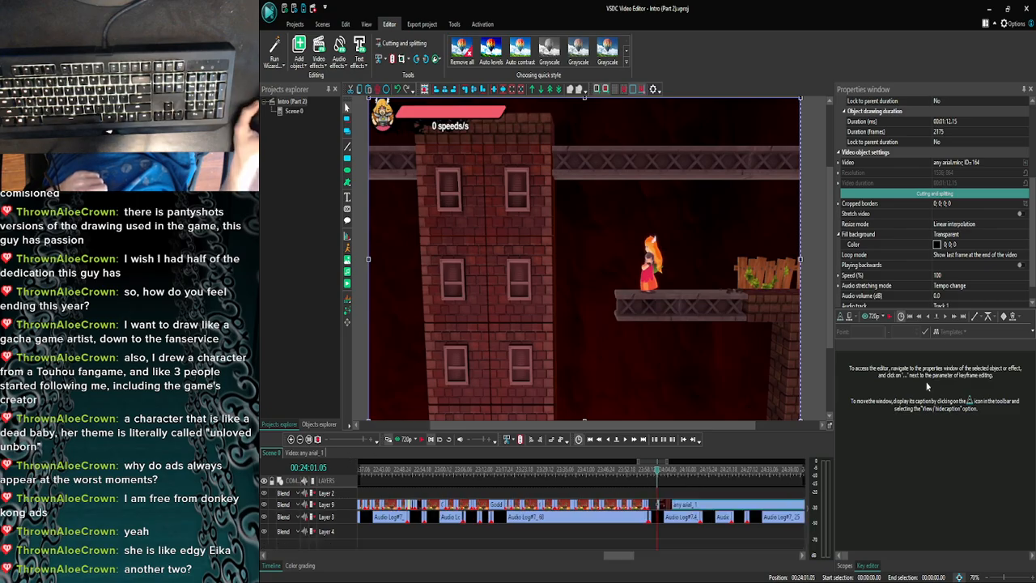
scroll(930, 243, down, 1)
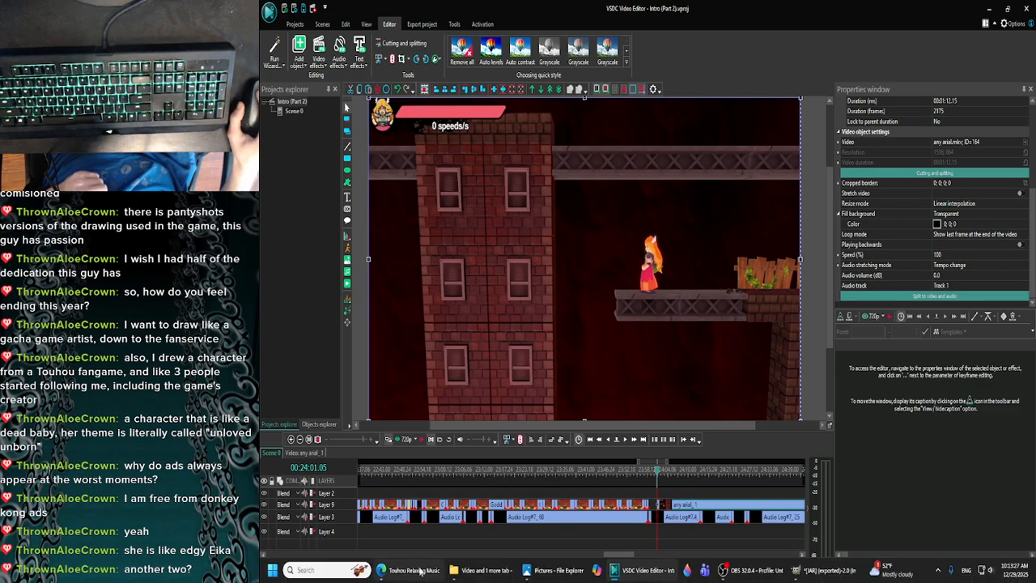
- Switch to the browser, return to the YouTube home page, close the mini player and browse the recommended videos
click(420, 572)
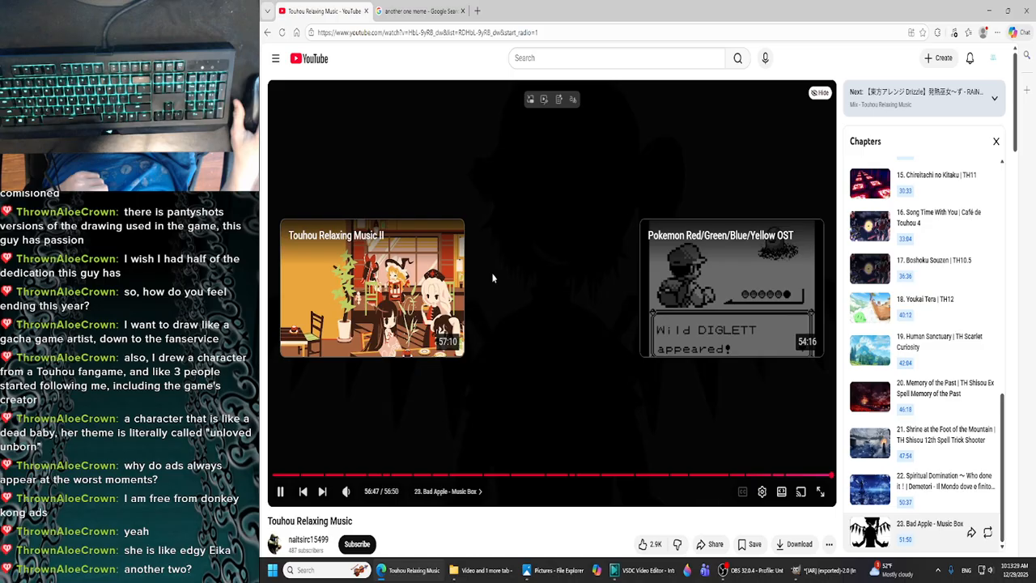
click(490, 273)
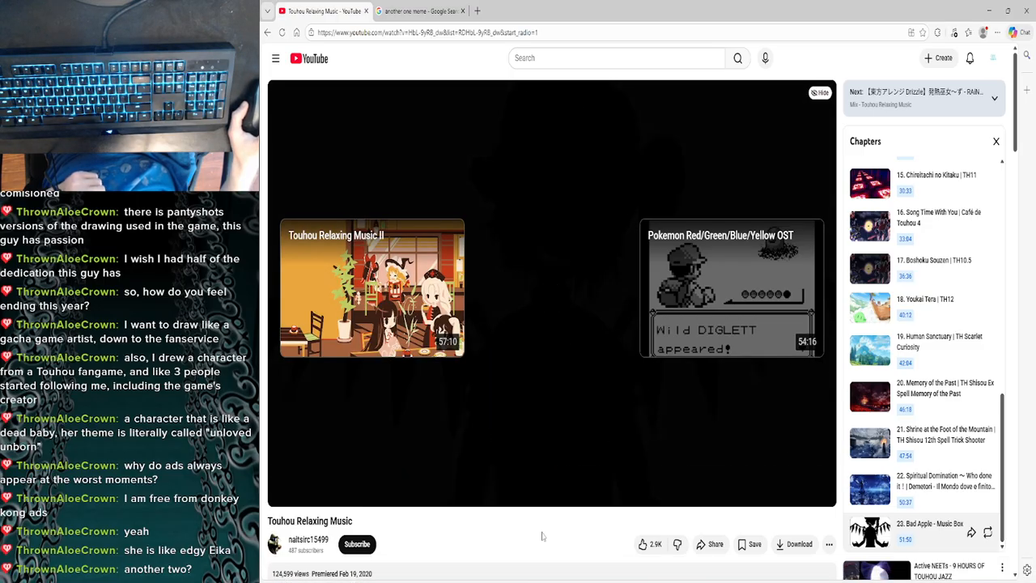
scroll(579, 522, down, 3)
scroll(582, 530, up, 3)
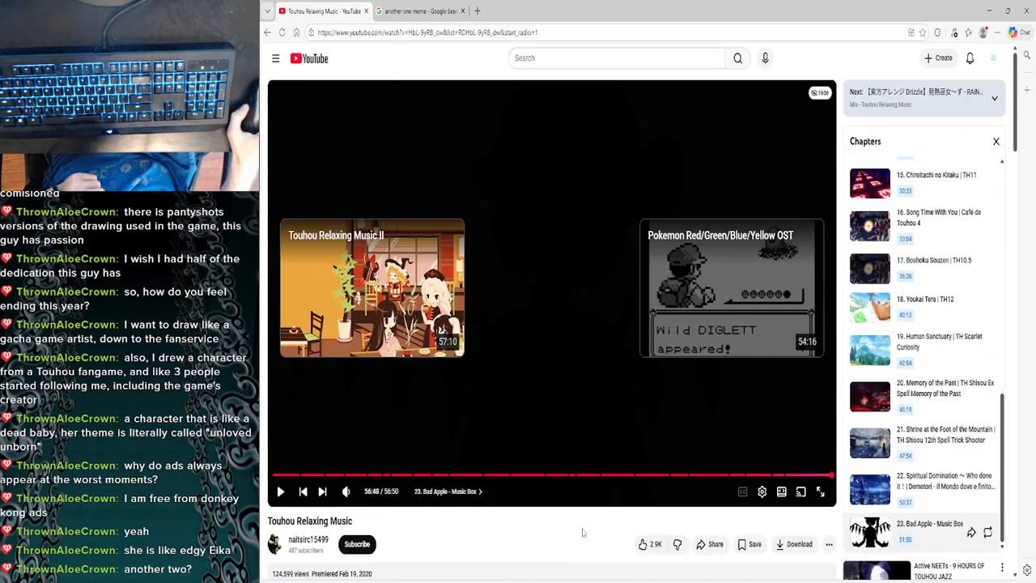
click(317, 59)
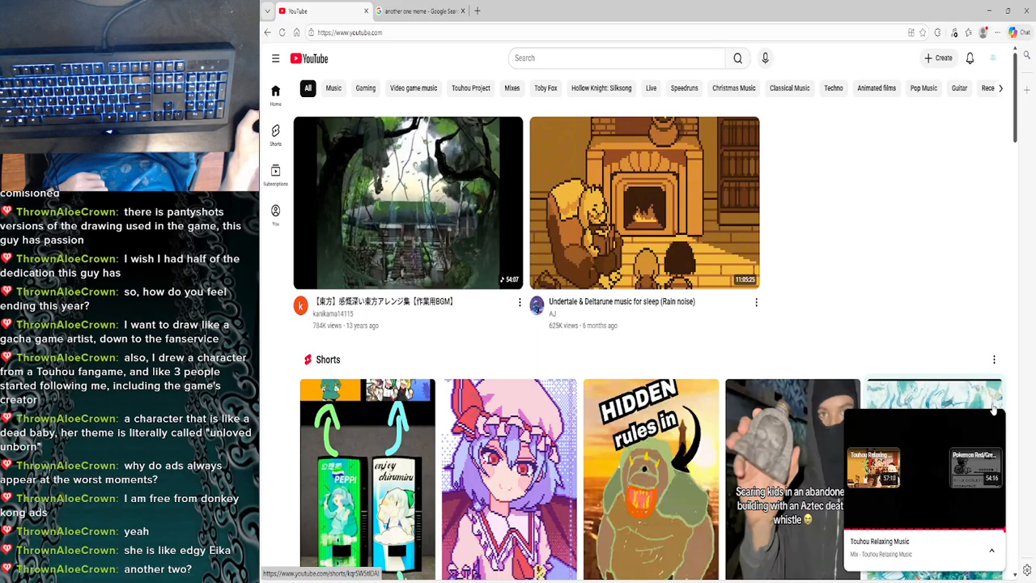
click(995, 418)
scroll(595, 350, down, 3)
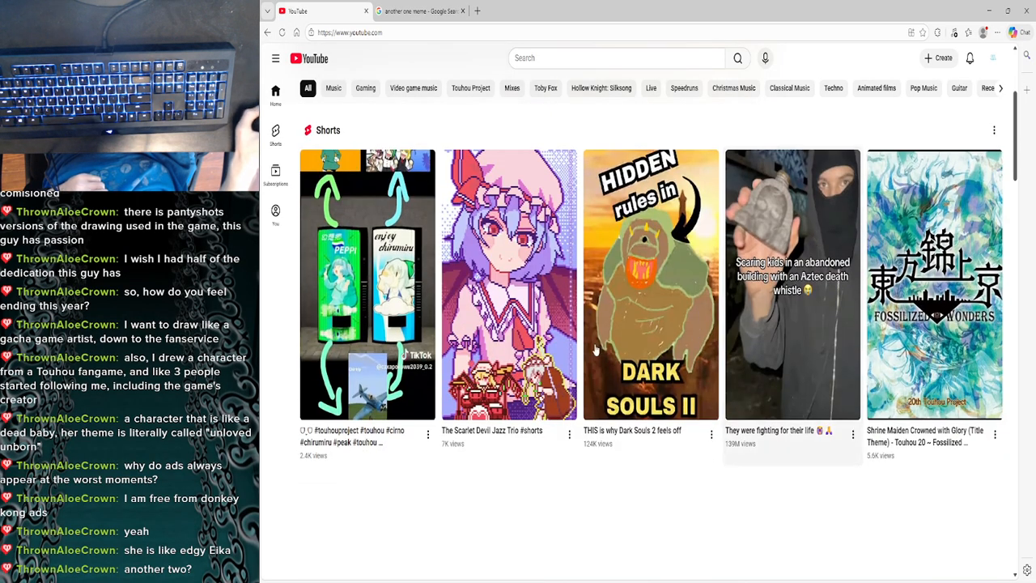
scroll(595, 350, down, 2)
scroll(293, 378, down, 3)
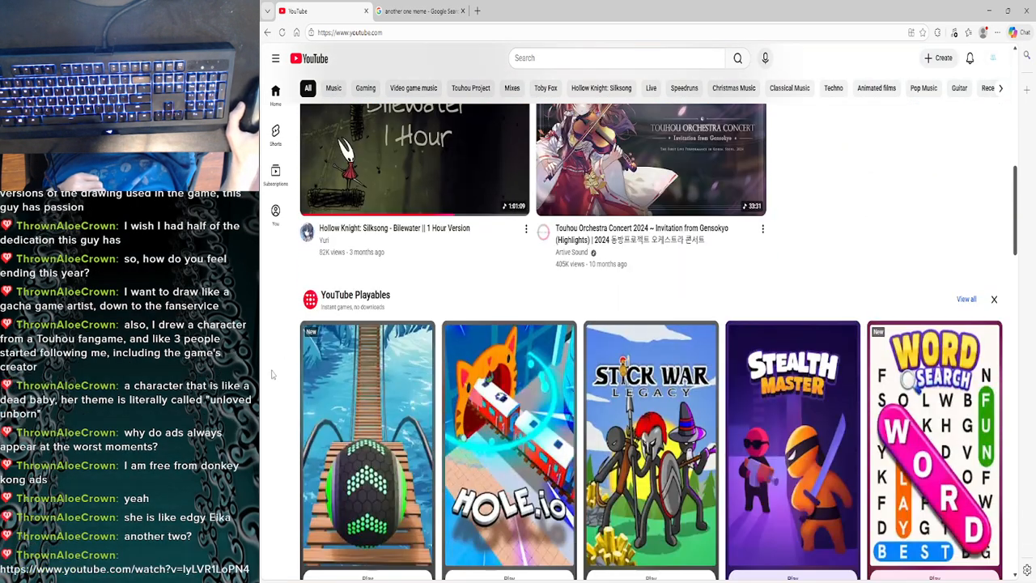
- Play the Unloved Unborn video linked in the chat, check its volume control and minimise the browser
click(124, 569)
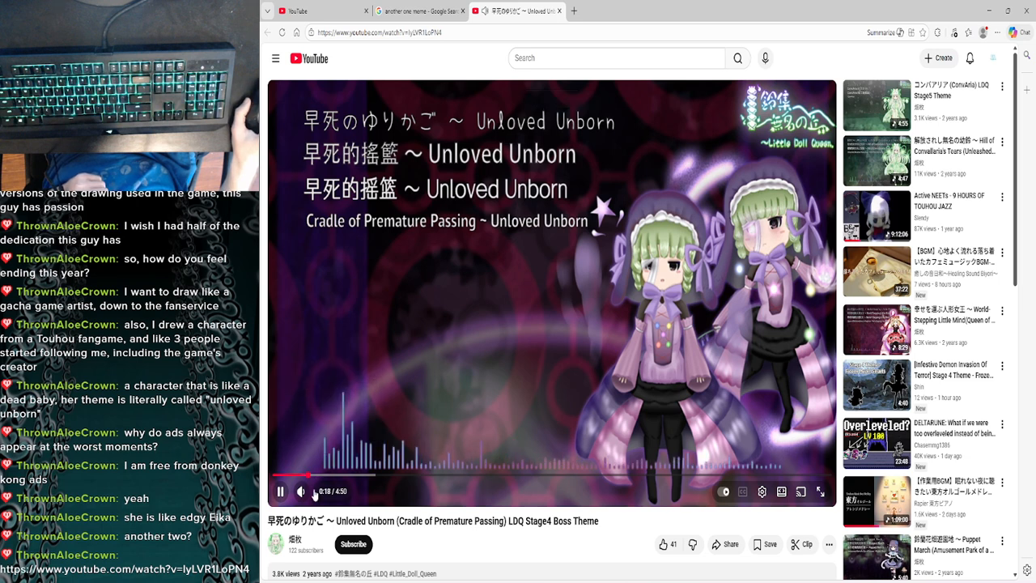
mouse_move(302, 495)
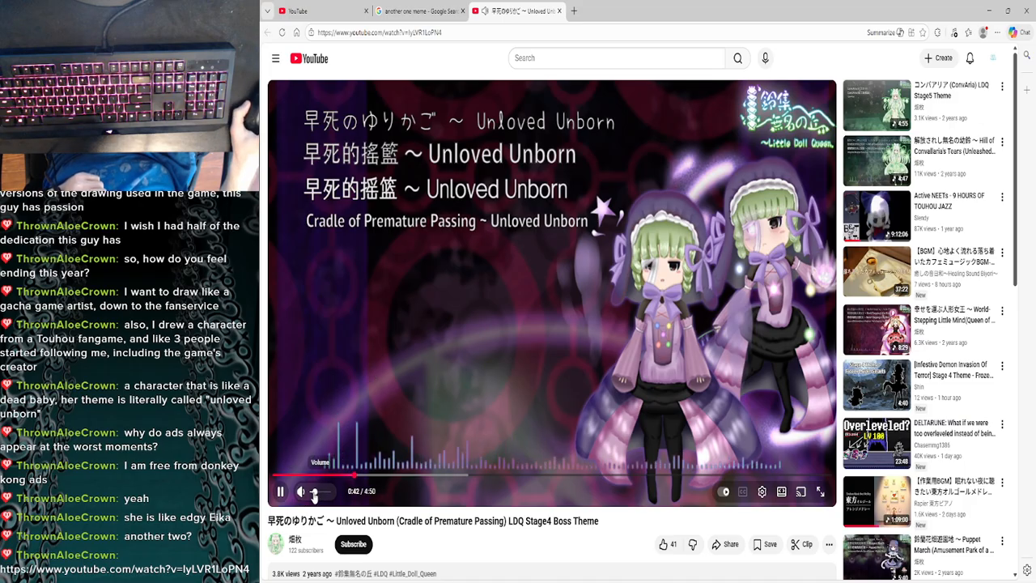
click(987, 11)
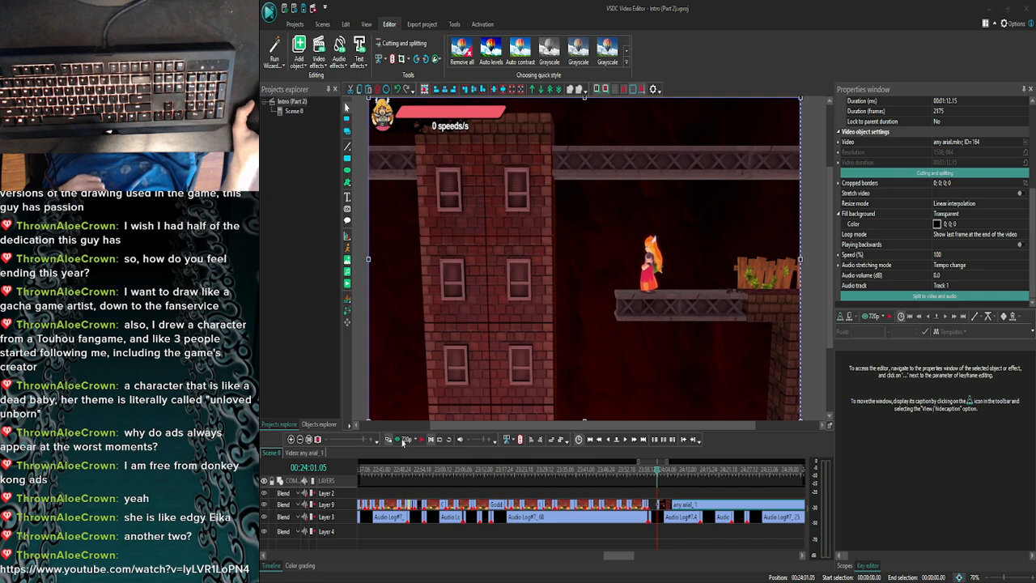
- Preview Scene 0 from 00:23:58.15 and strip the any arial clip's audio by splitting it off and deleting it
drag(660, 479, 654, 476)
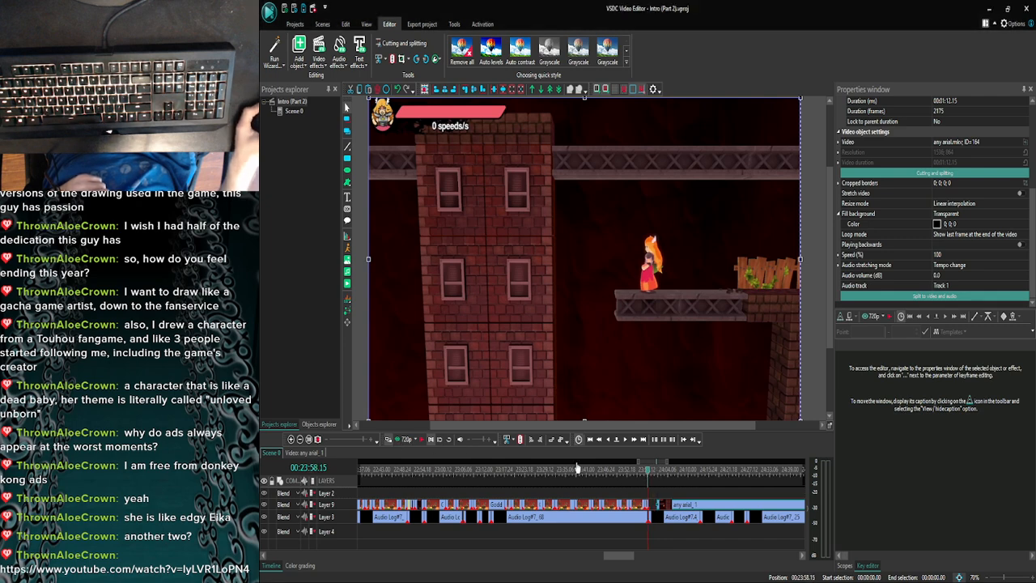
click(402, 439)
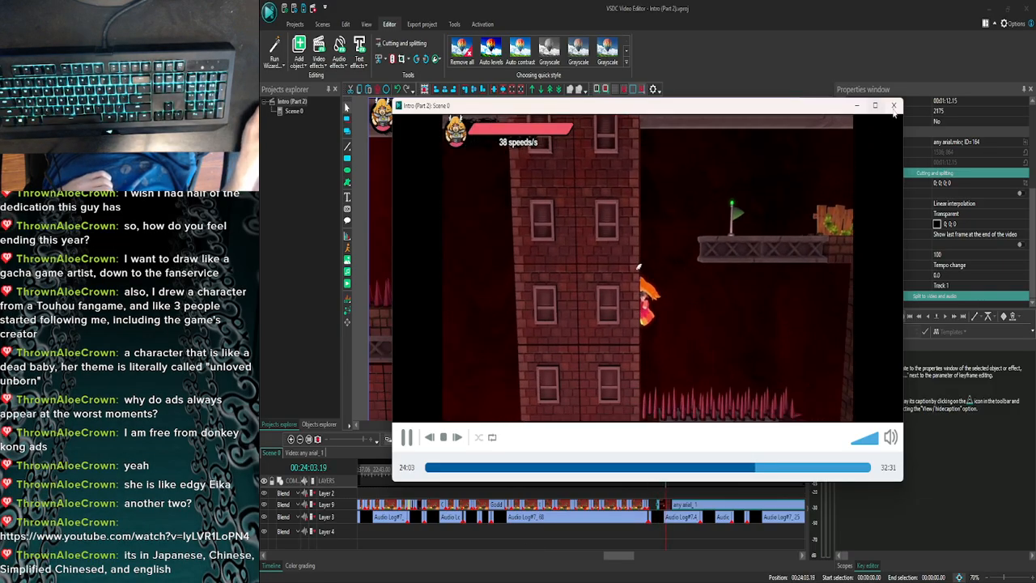
click(893, 106)
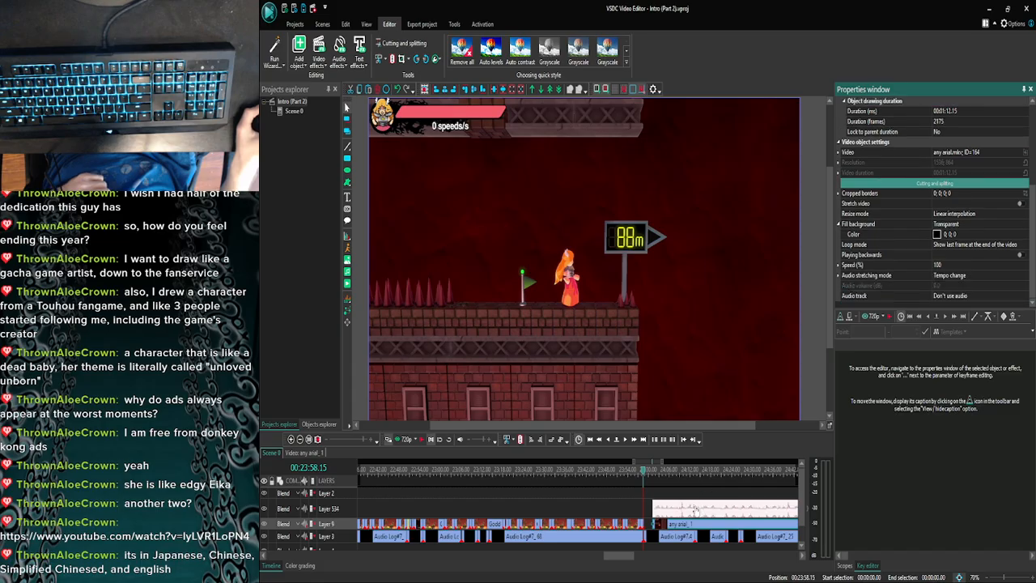
key(ctrl+z)
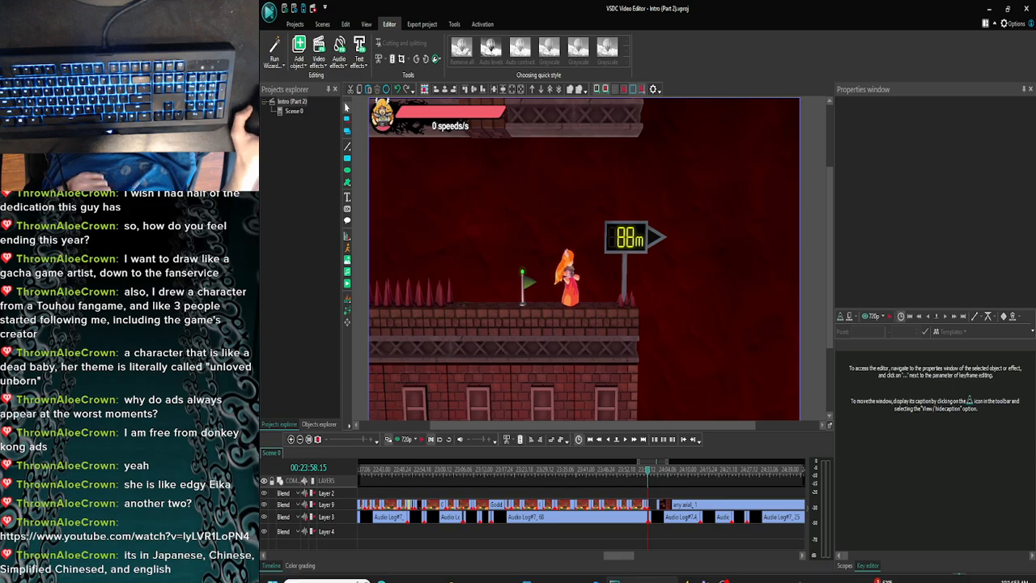
click(415, 572)
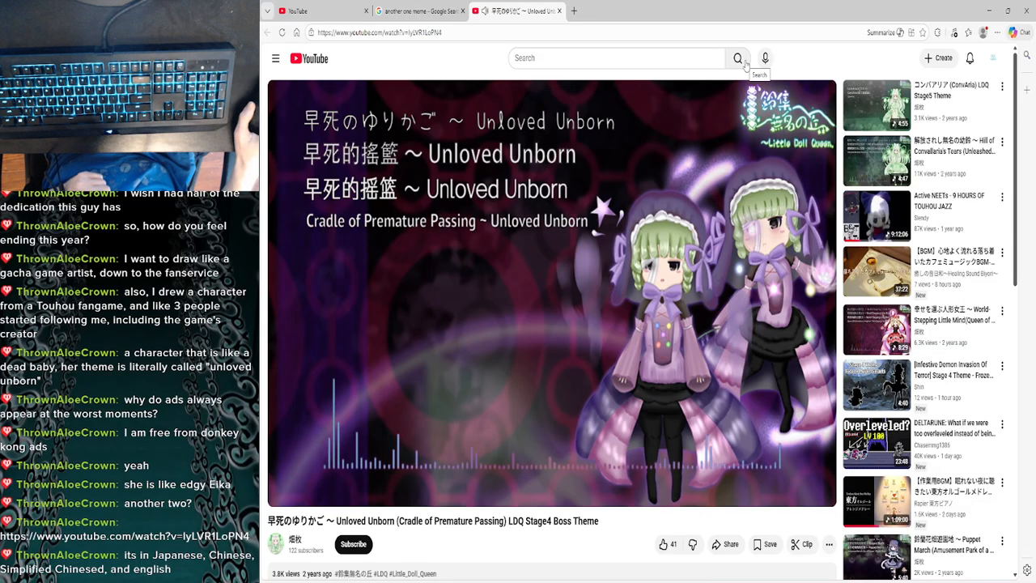
click(988, 10)
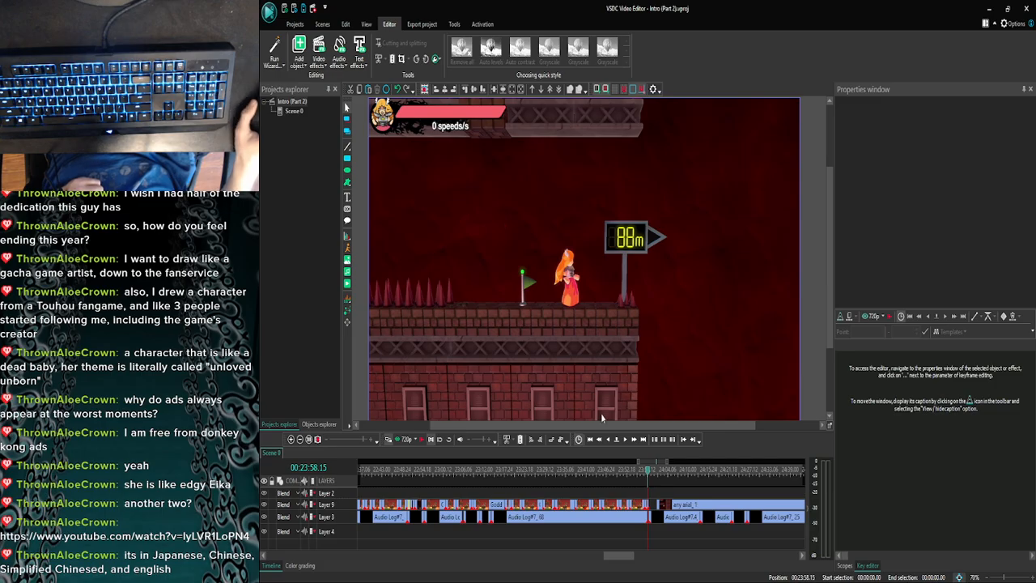
- Preview the start of the any arial clip in Scene 0 and set the playback cursor to 00:24:06.14
click(411, 439)
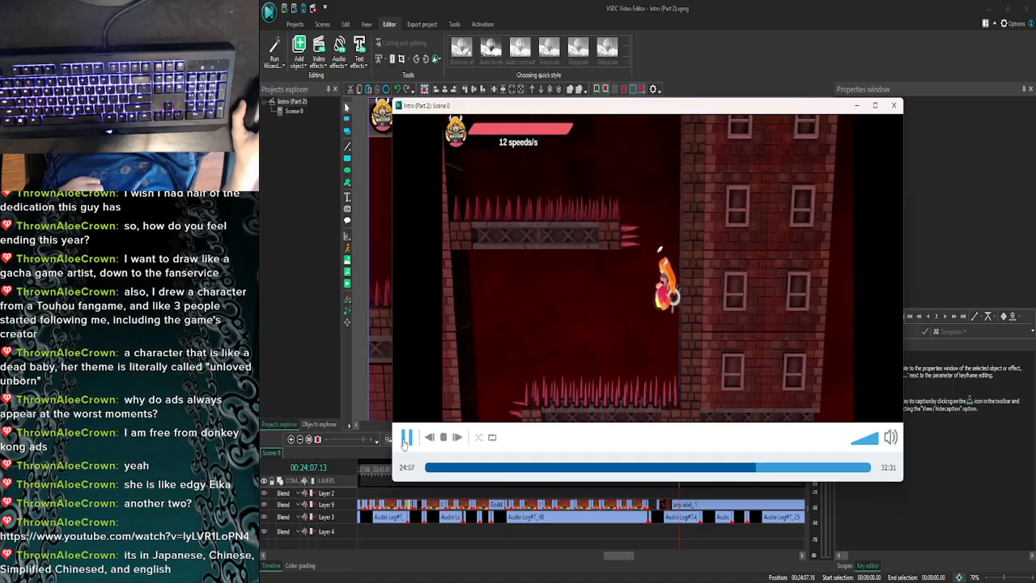
click(893, 106)
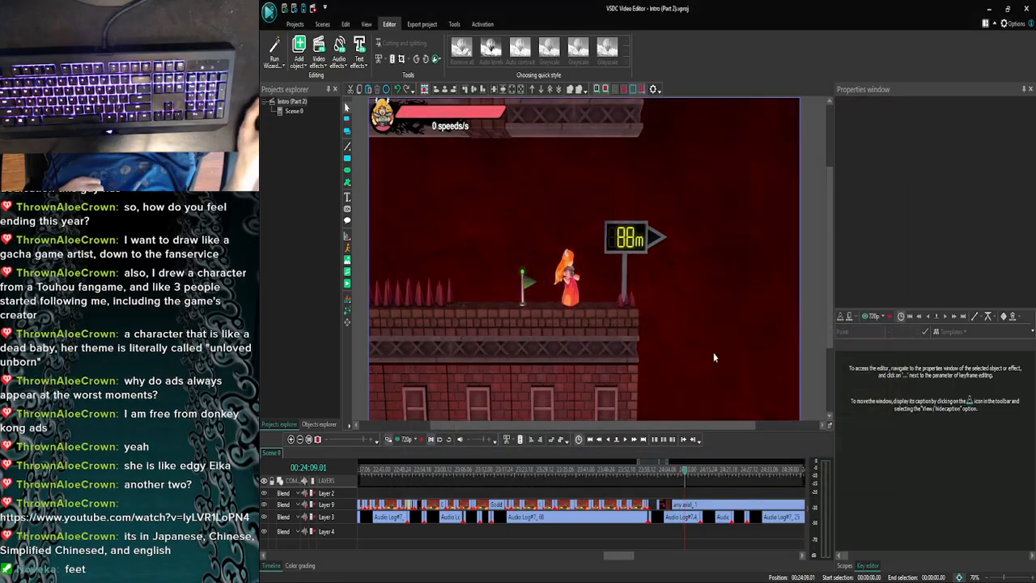
click(624, 441)
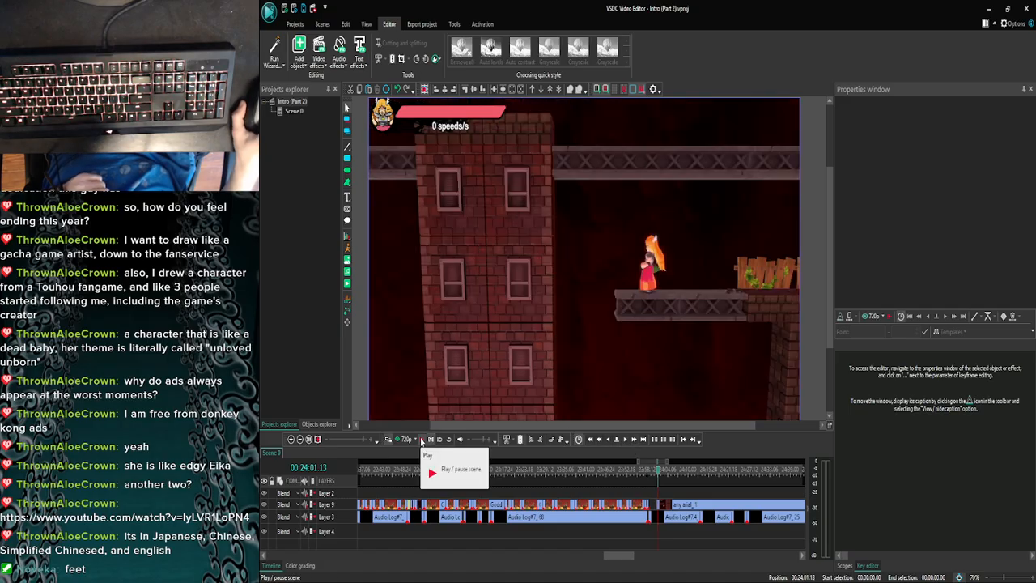
click(420, 440)
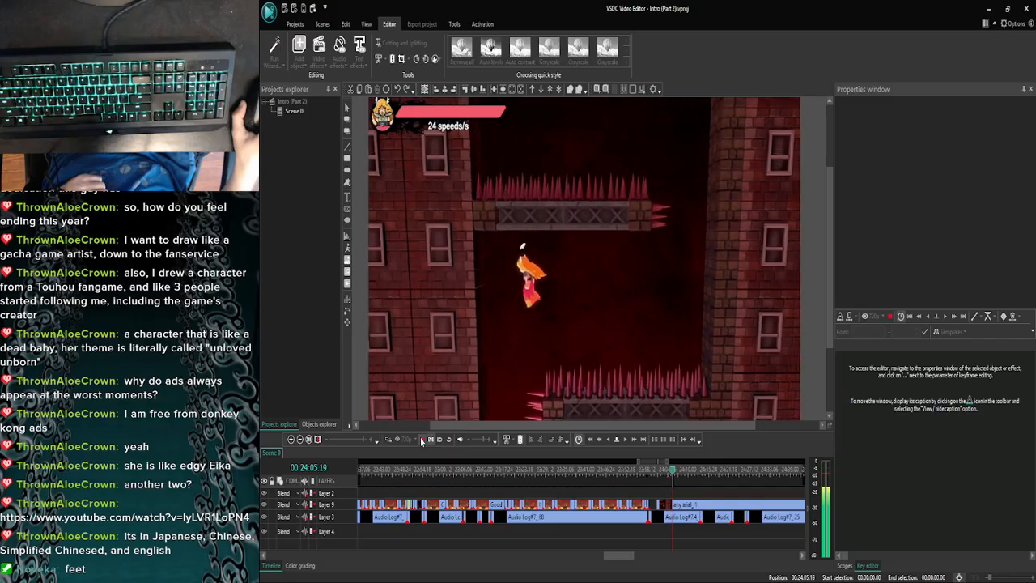
click(421, 440)
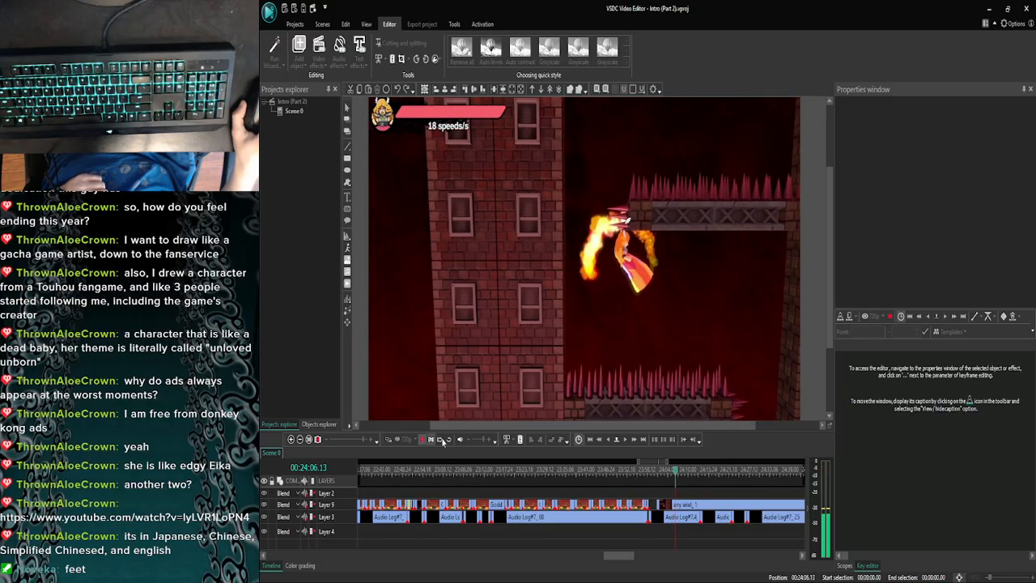
click(609, 439)
click(608, 439)
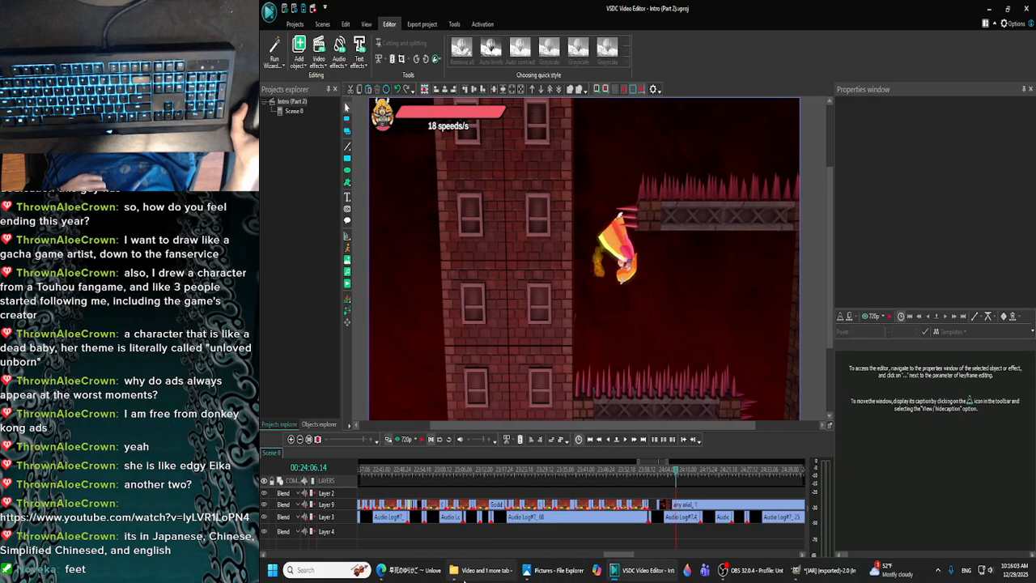
- Switch the file window to the Goddess Of Explosions Images folder and look over the available images
click(463, 579)
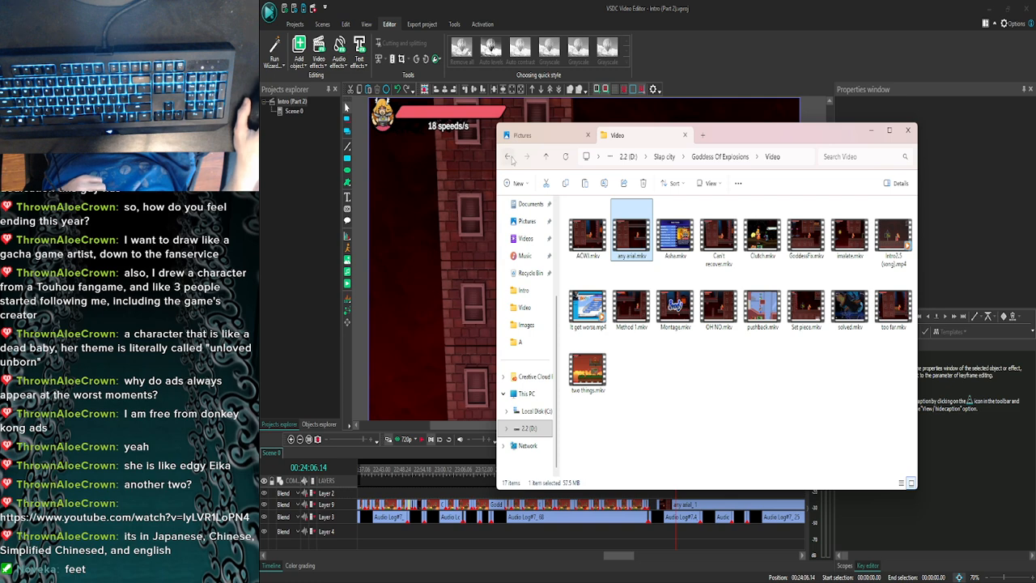
click(509, 157)
double_click(587, 230)
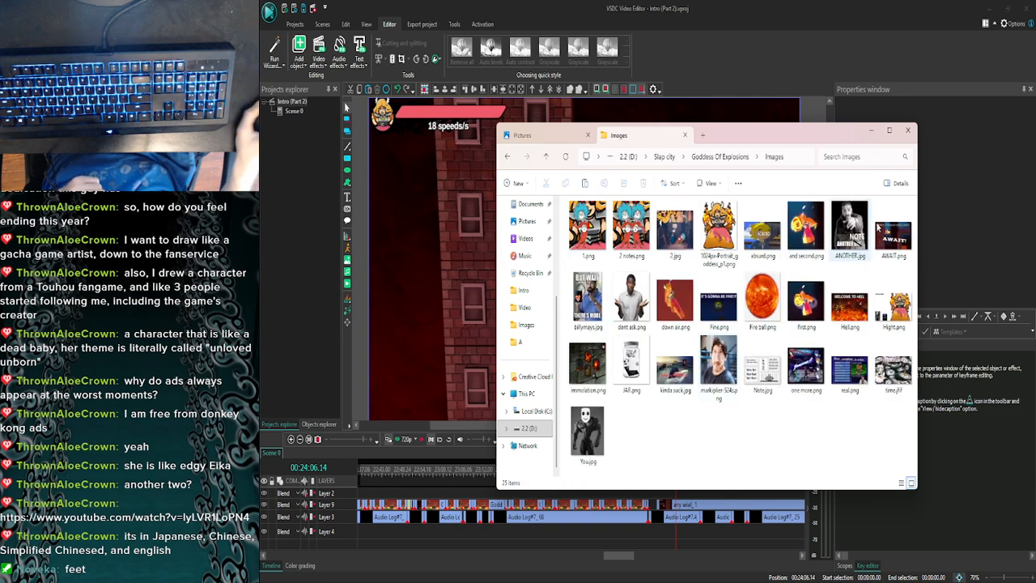
click(870, 131)
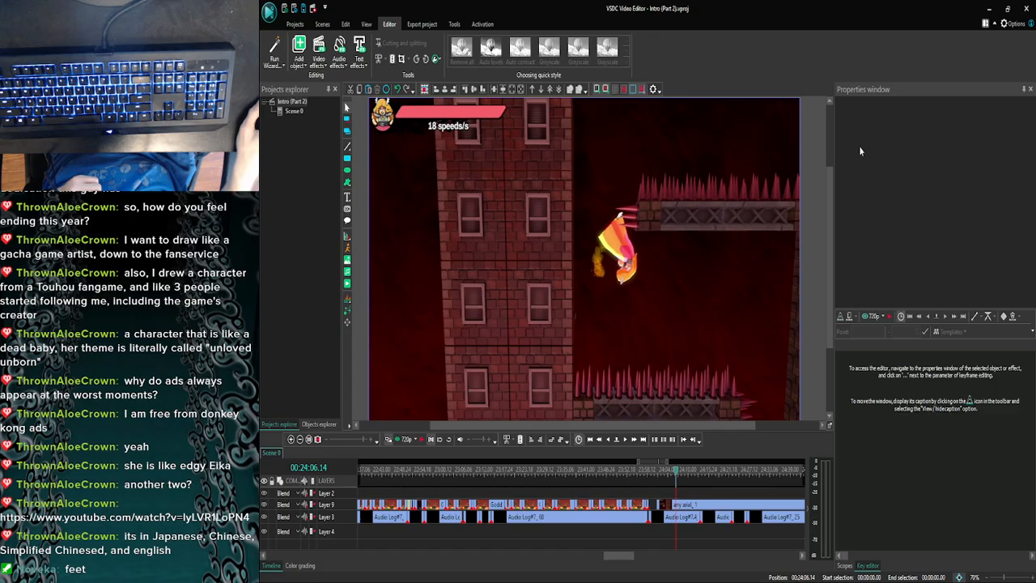
- Open the any arial clip's contents and add down air.png from the Images folder at 00:00:05.09
double_click(684, 504)
click(398, 439)
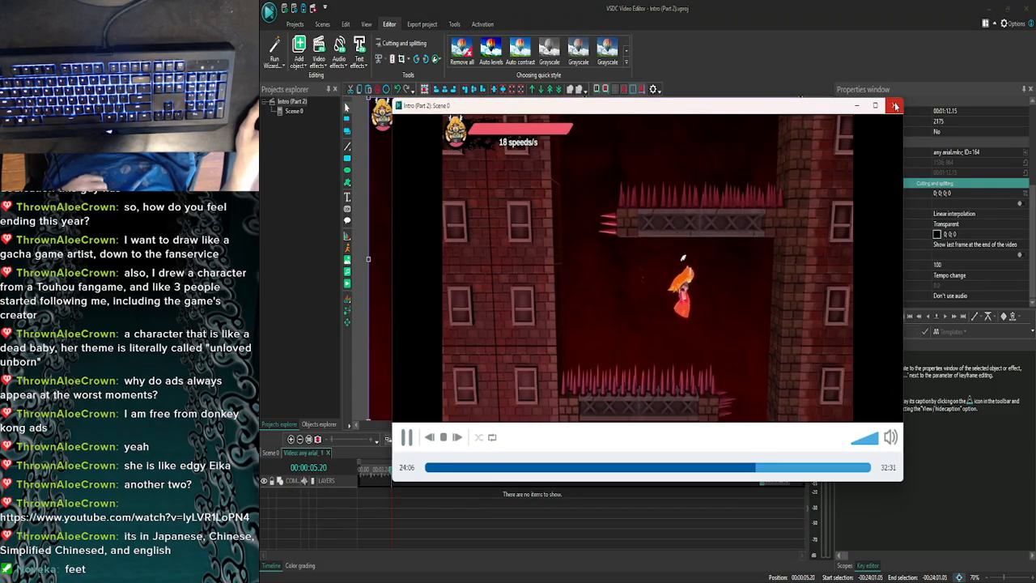
click(894, 105)
click(642, 569)
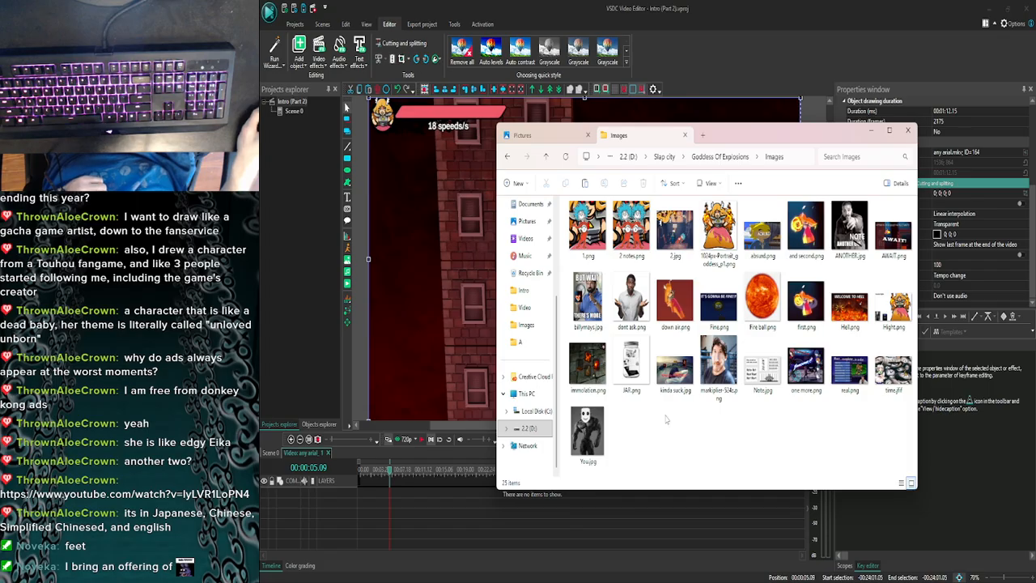
drag(675, 299, 436, 263)
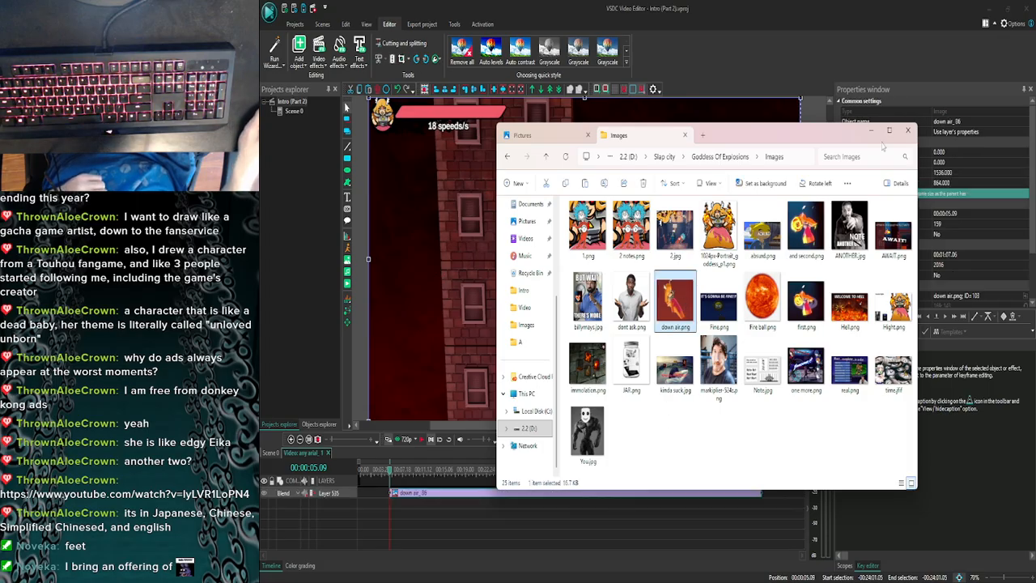
click(871, 130)
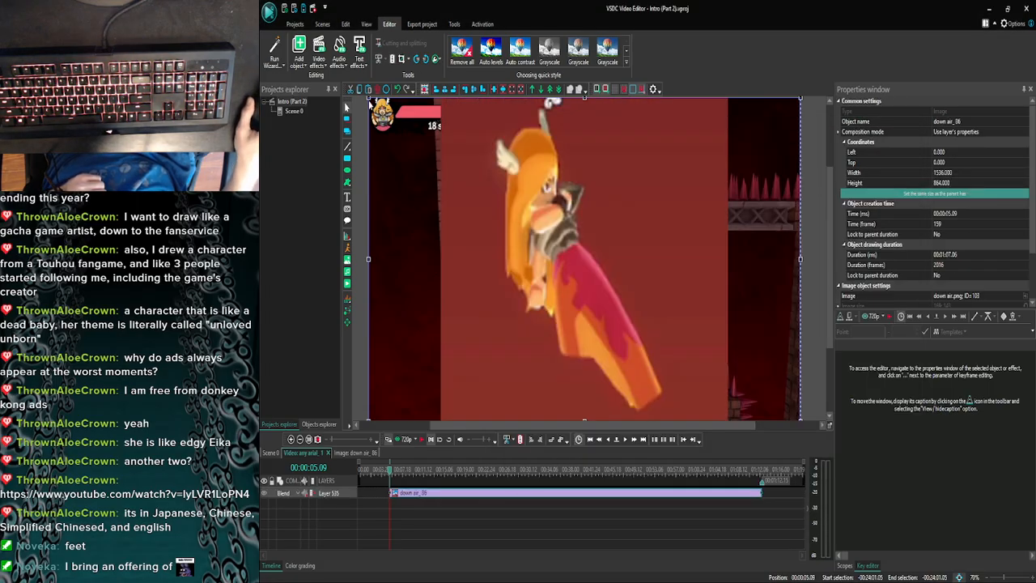
- Scale the down air image to about 362 × 312 at Left 325, Top 252, and play the any arial clip with it
drag(369, 98, 468, 208)
mouse_move(505, 259)
mouse_down()
mouse_move(488, 237)
mouse_move(498, 241)
mouse_up()
click(665, 338)
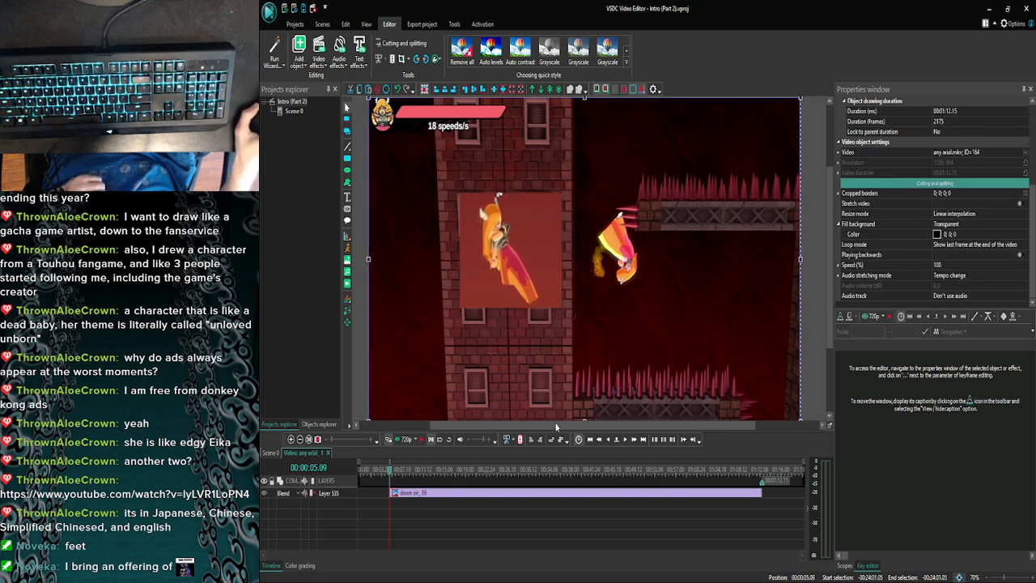
click(421, 439)
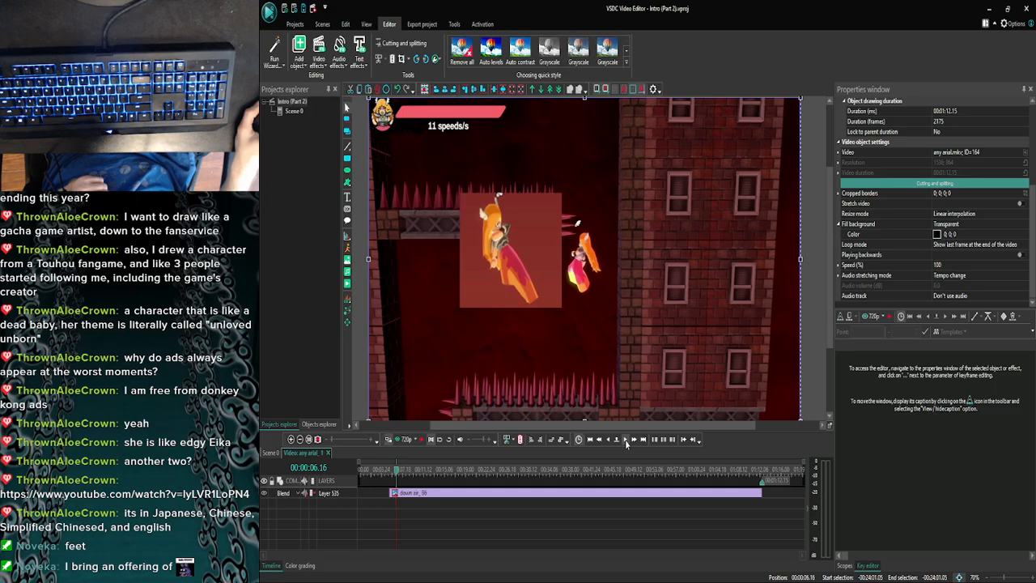
click(409, 440)
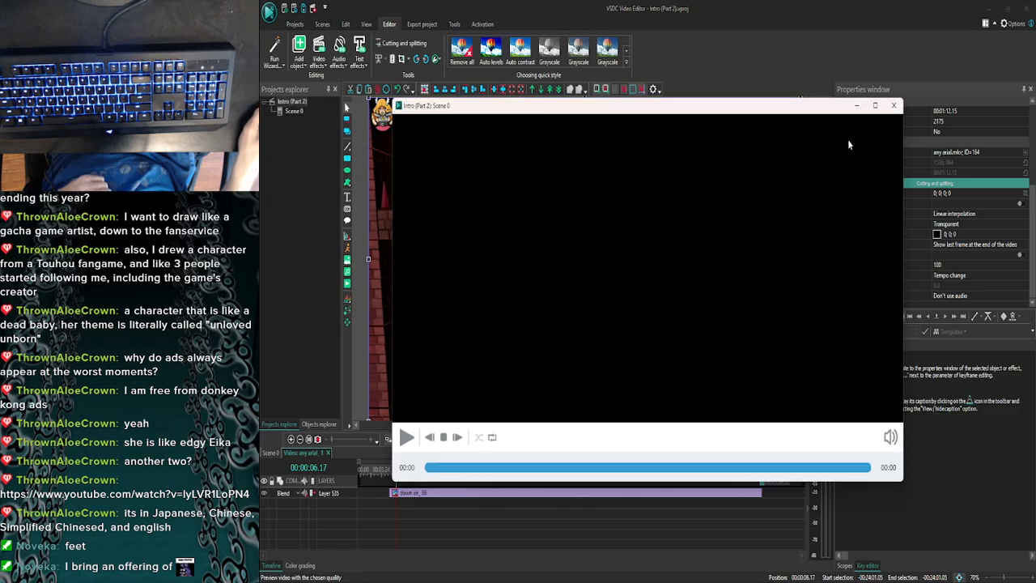
click(893, 106)
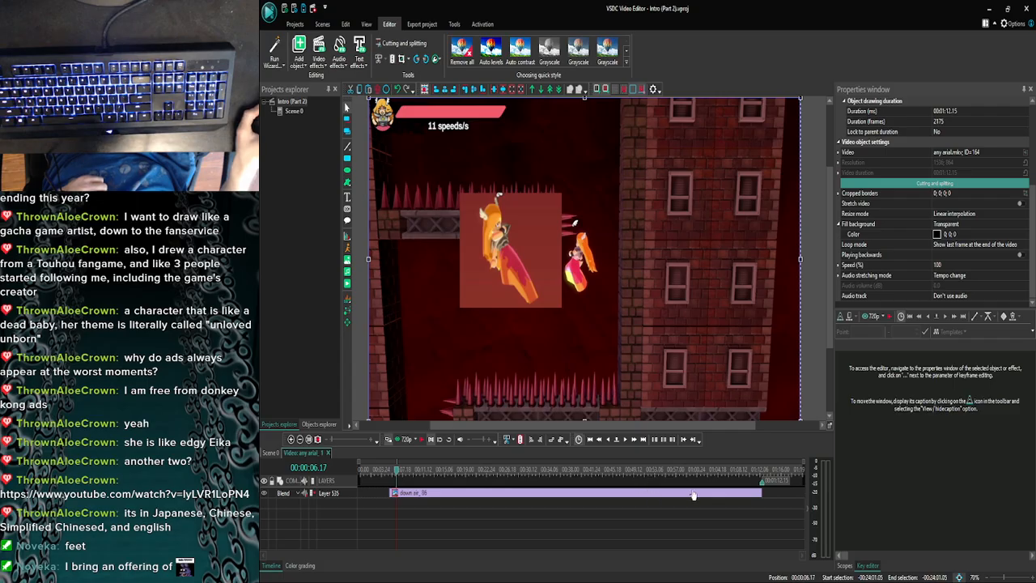
- Shorten the down air image's drawing duration to 00:00:01.08 inside the any arial clip and preview the result
click(750, 495)
click(761, 496)
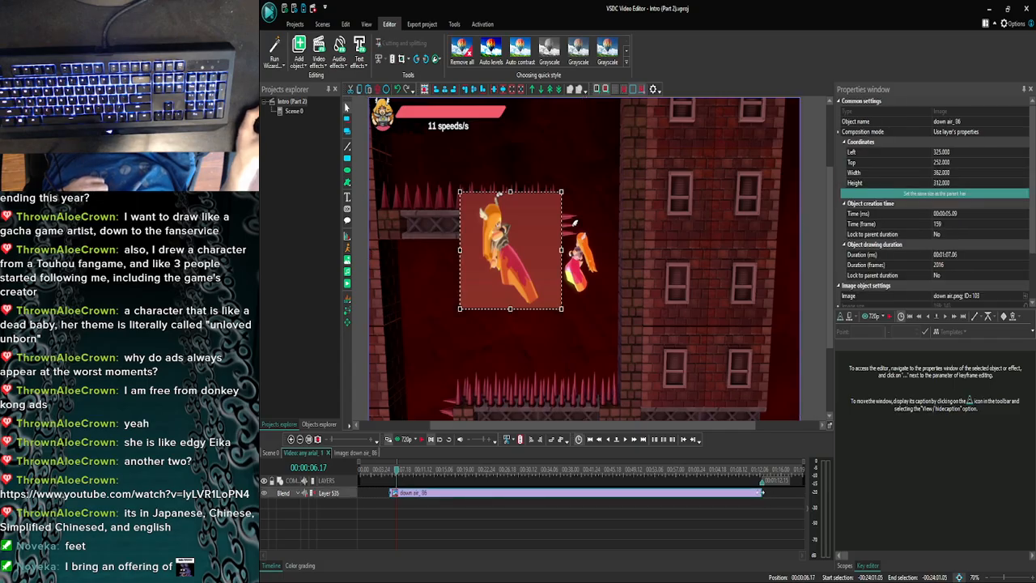
drag(762, 492, 569, 492)
drag(402, 490, 394, 490)
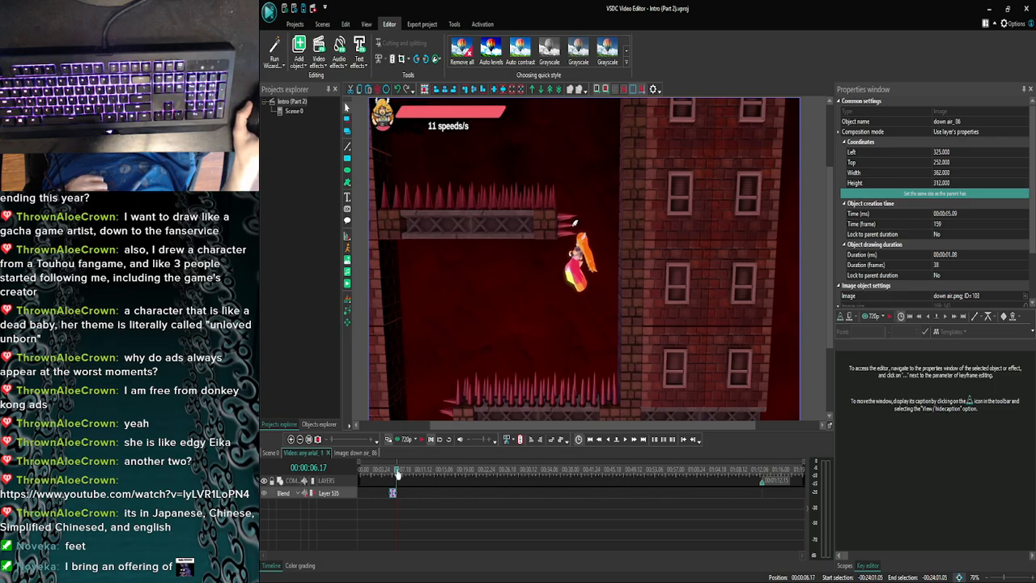
click(398, 439)
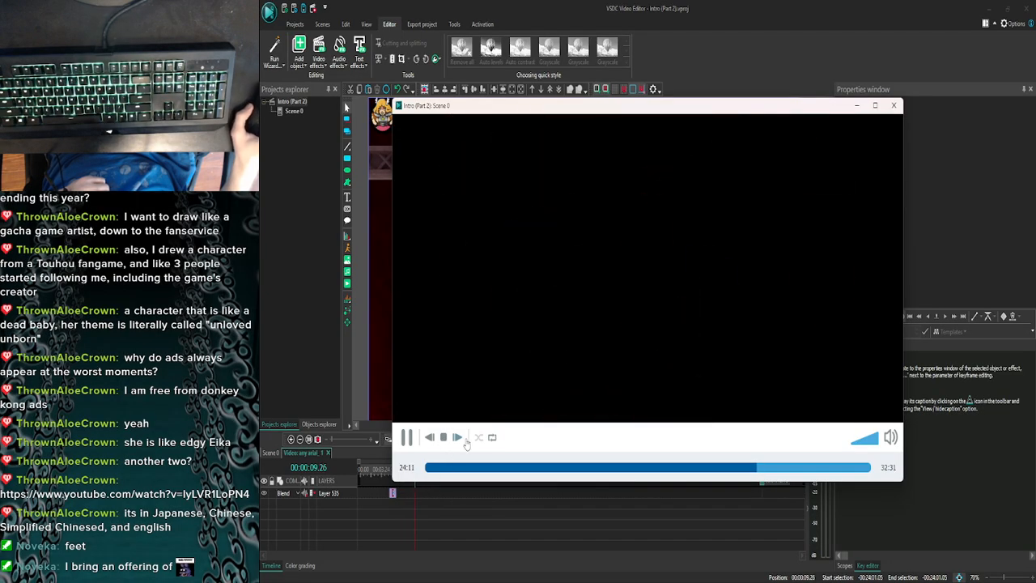
click(894, 106)
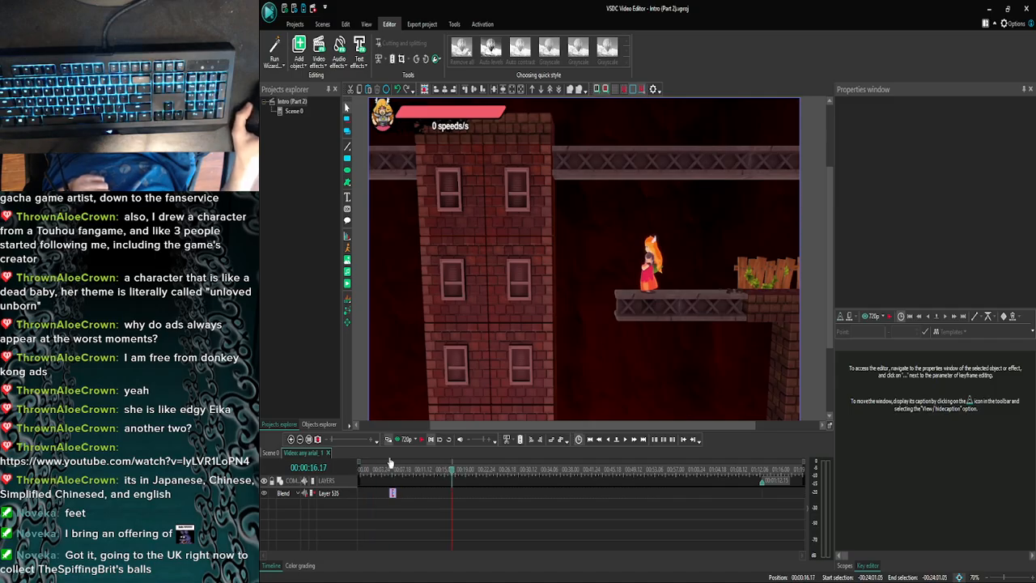
- Return to Scene 0, play the any arial clip from 00:24:05.24, and split it at 00:24:11.02
click(271, 452)
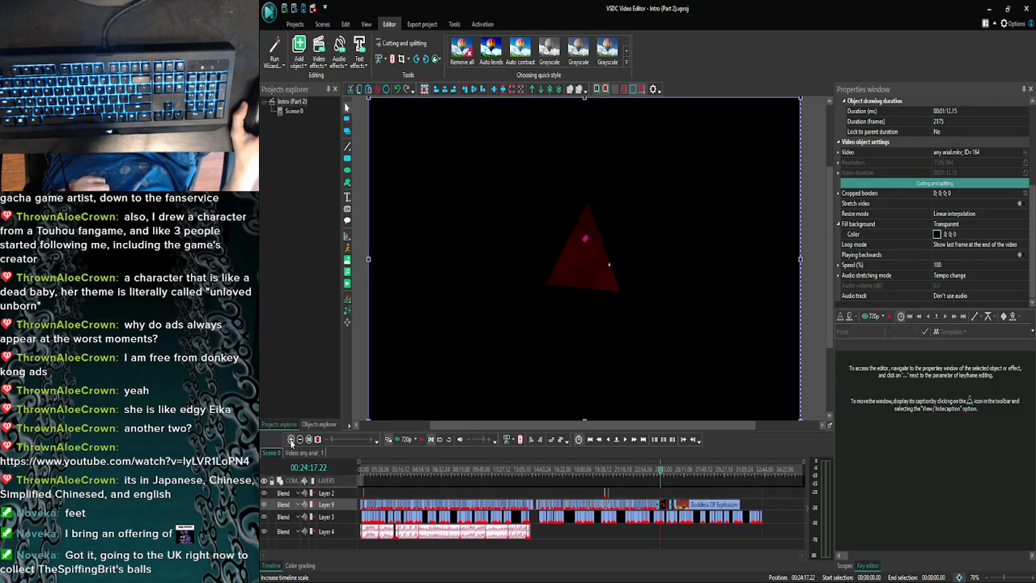
click(291, 439)
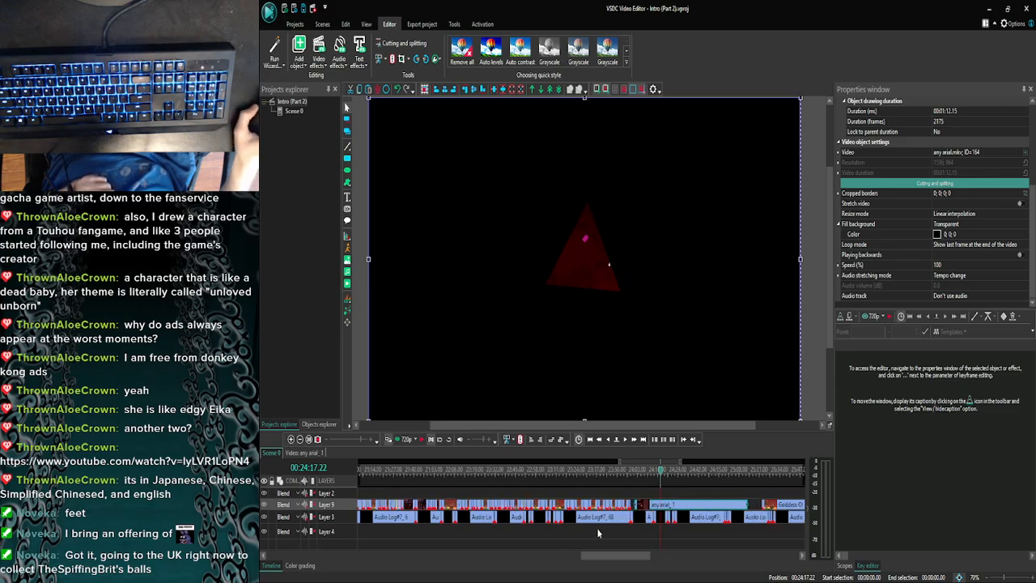
drag(620, 558, 639, 558)
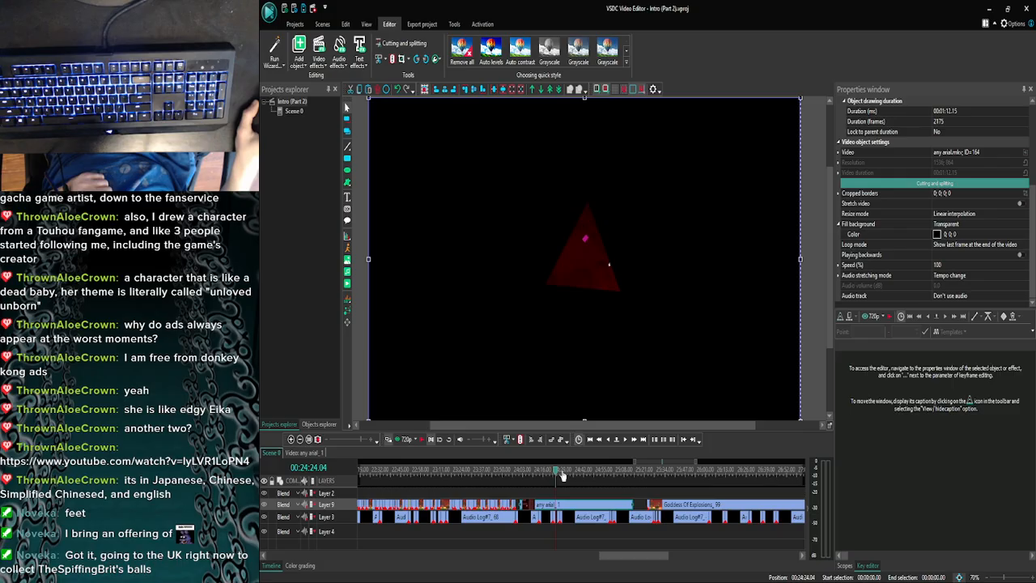
click(563, 475)
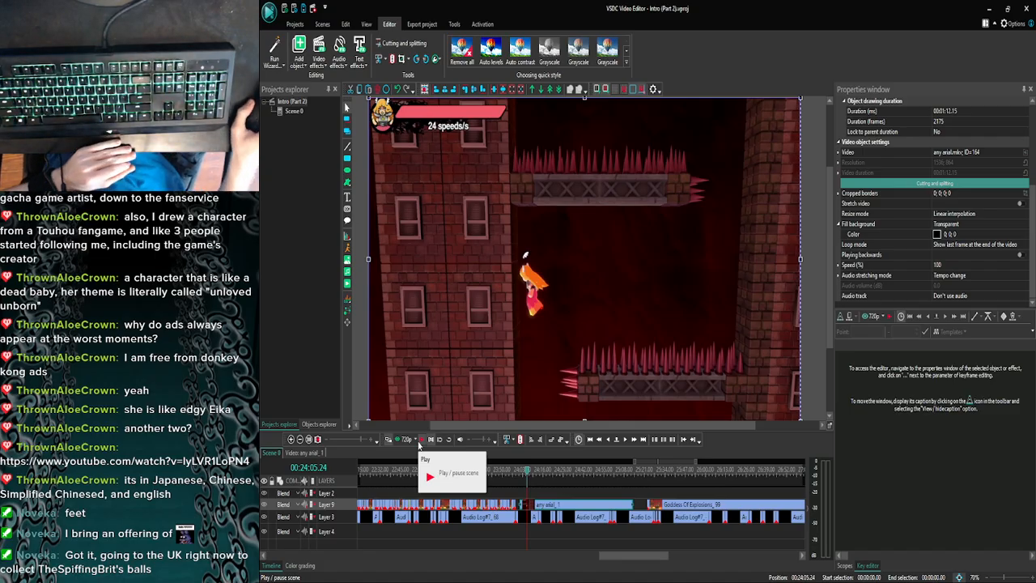
click(418, 444)
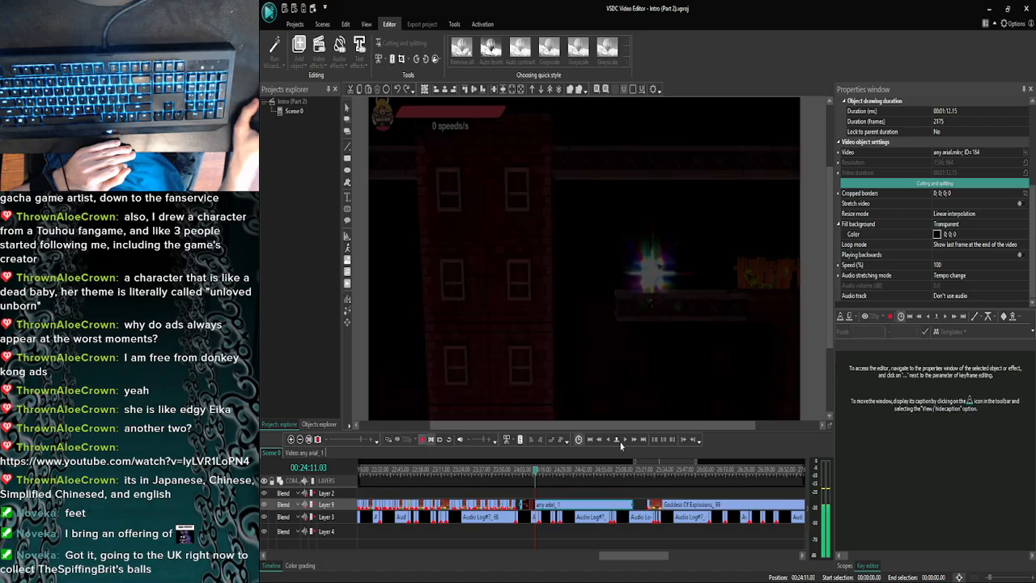
click(608, 441)
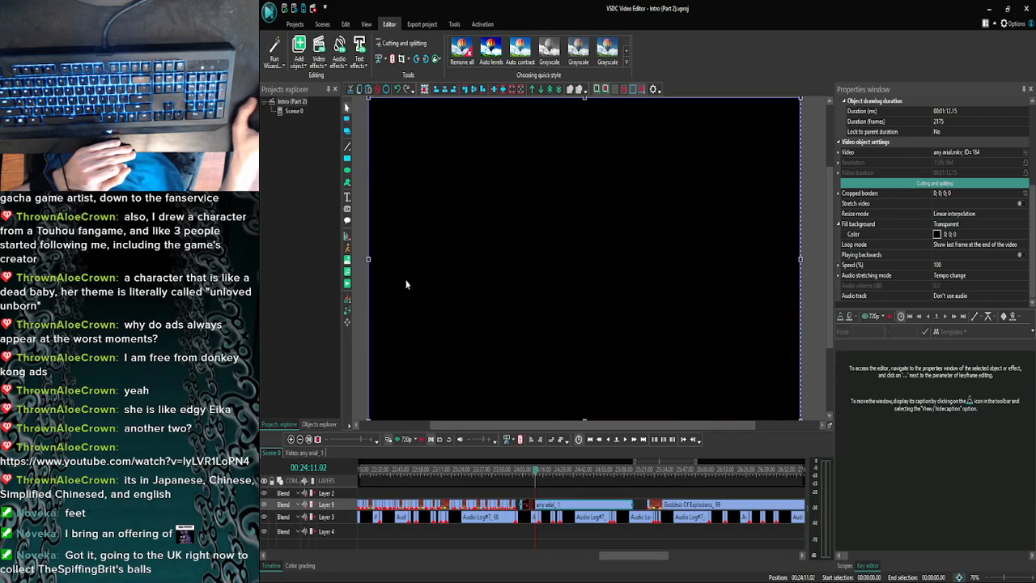
click(291, 440)
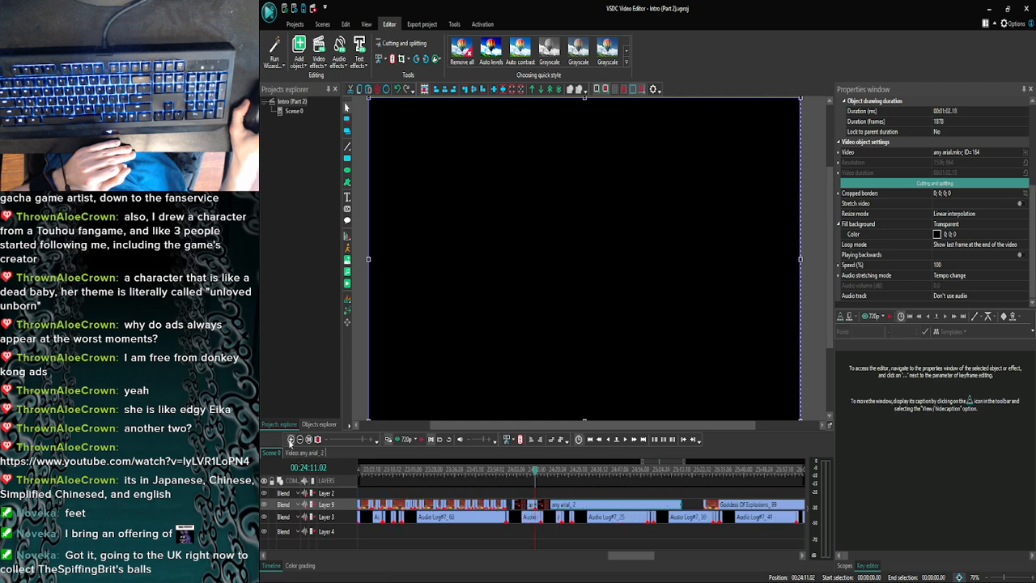
- Play and step frame by frame through any arial_2 to find the jump's cut point, and split the clip at 00:24:13.26
click(291, 440)
click(291, 440)
click(291, 440)
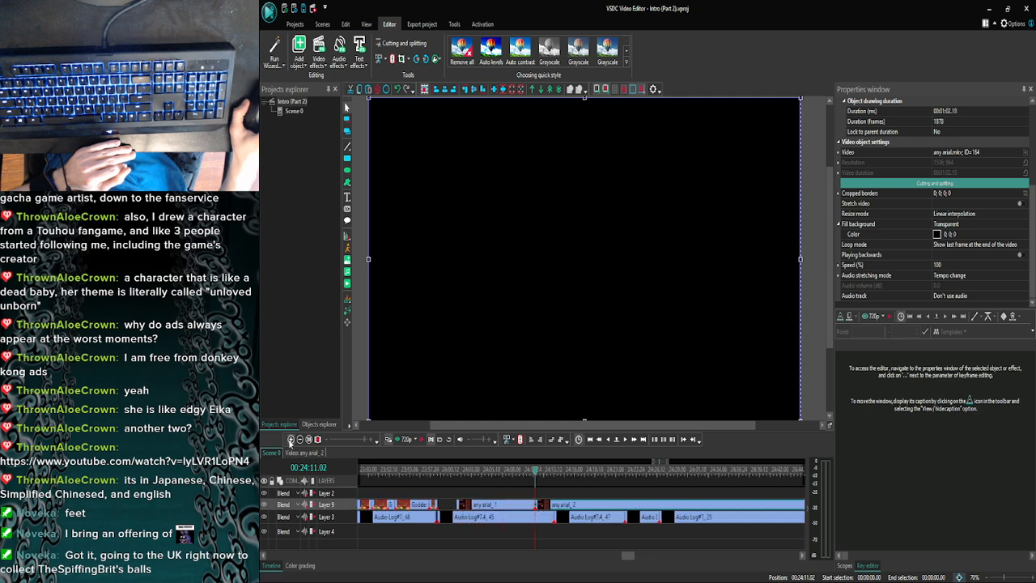
click(634, 441)
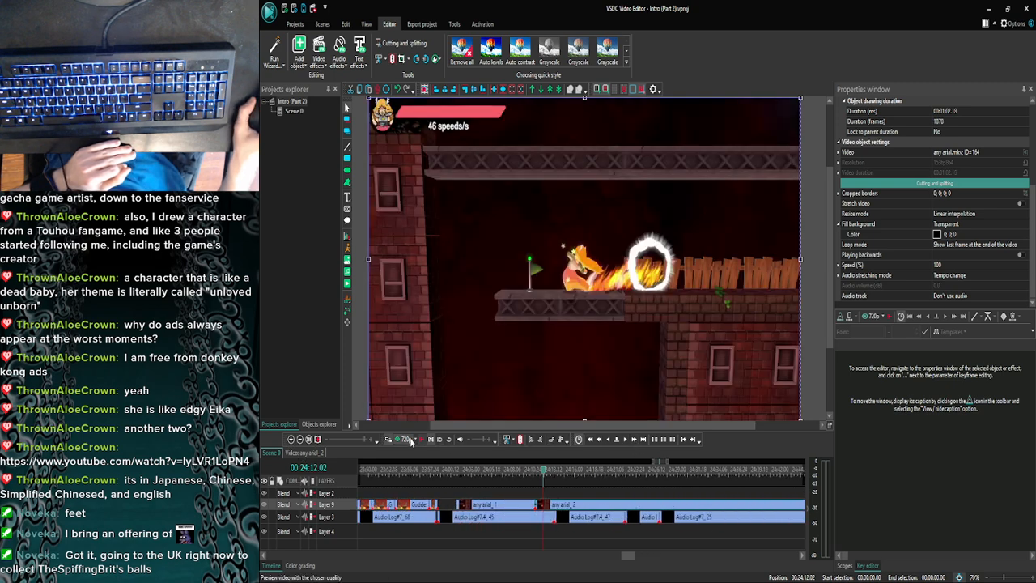
click(422, 439)
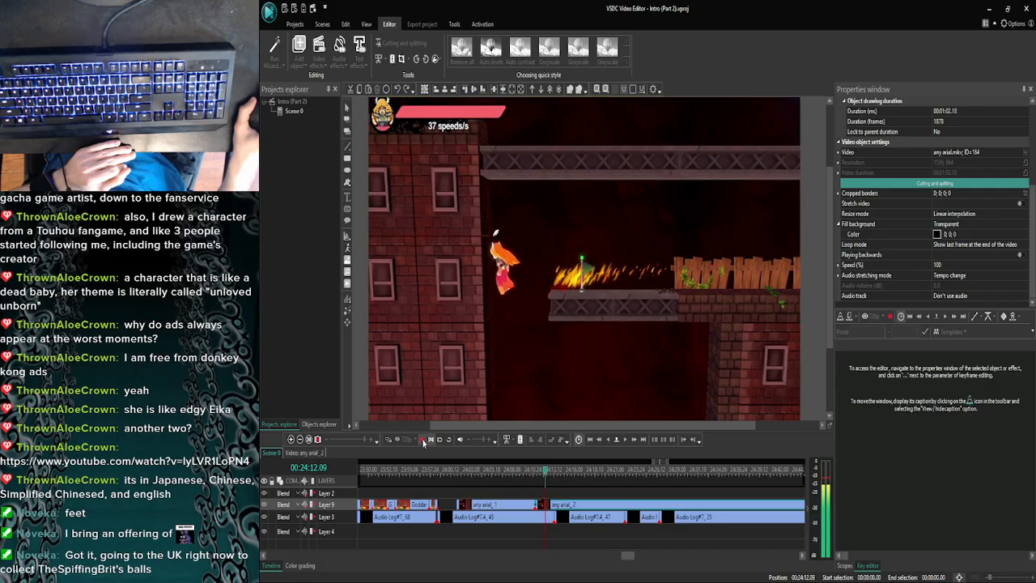
click(599, 439)
click(624, 440)
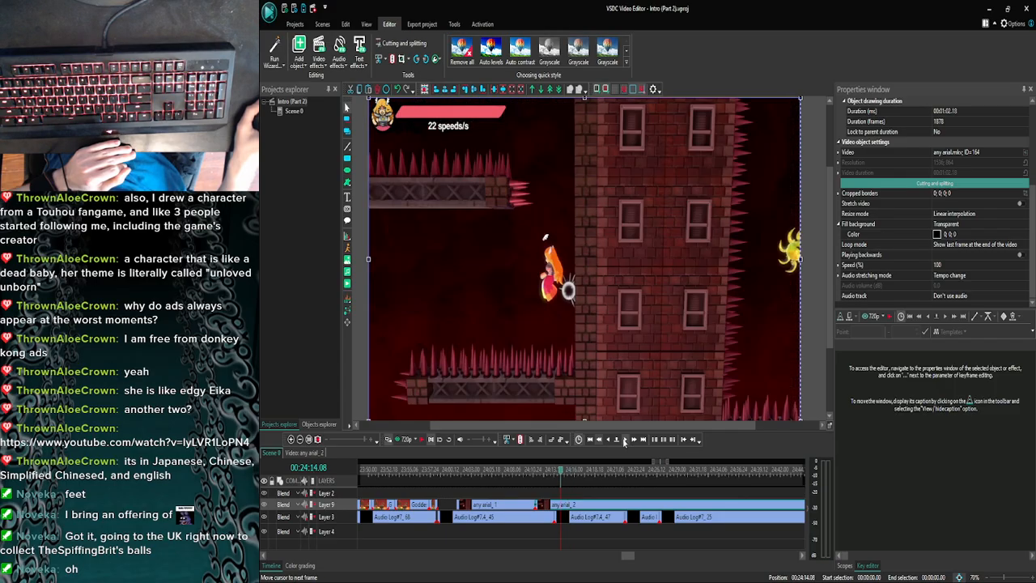
click(623, 441)
click(623, 440)
click(624, 440)
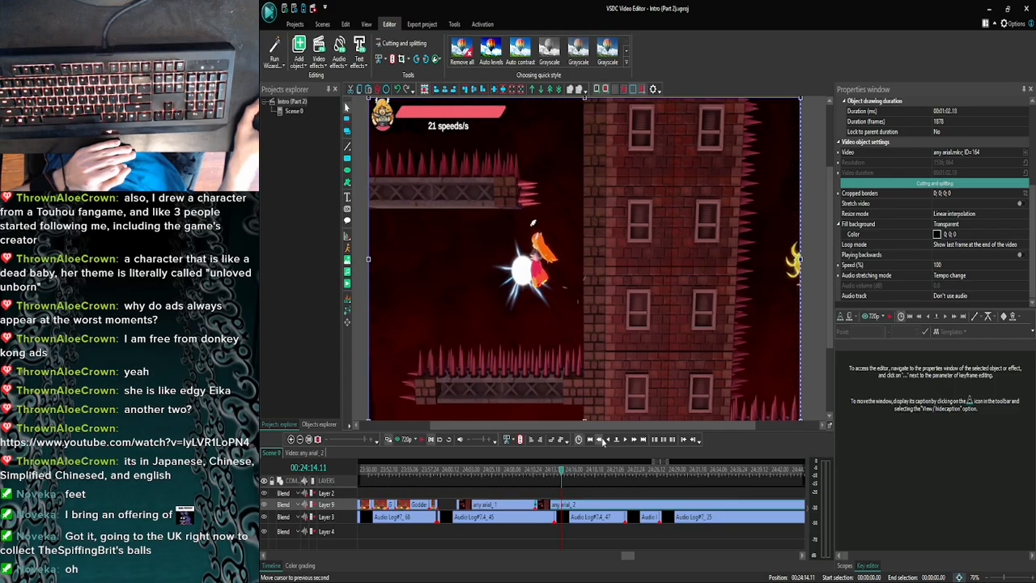
click(602, 441)
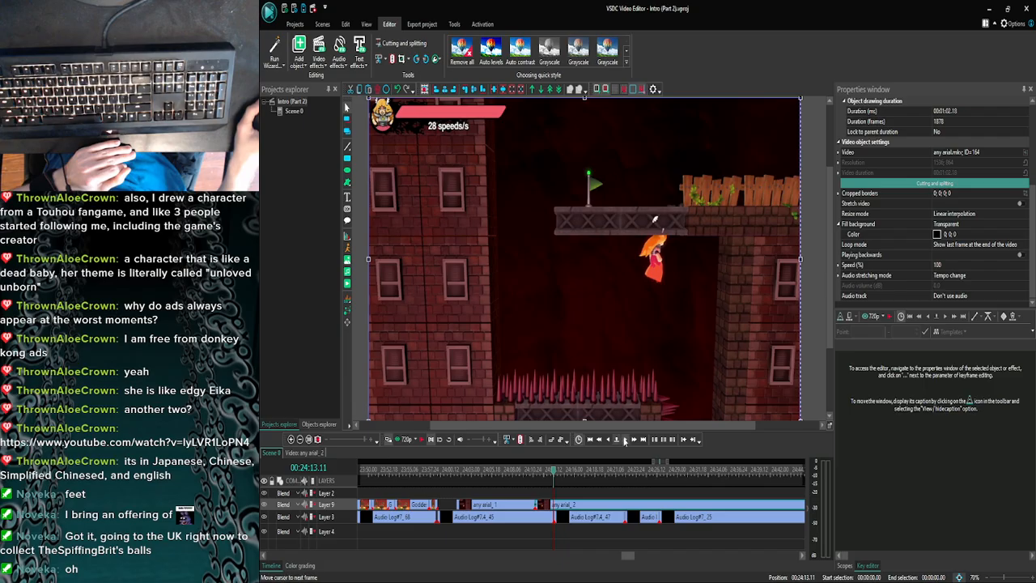
click(624, 440)
click(624, 441)
click(623, 441)
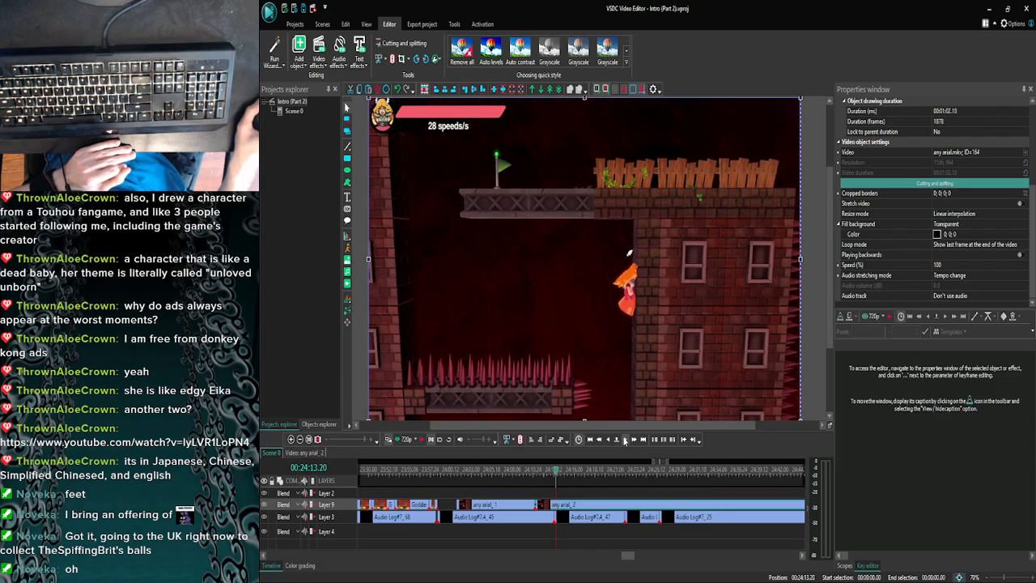
click(624, 440)
click(624, 440)
click(623, 441)
click(624, 440)
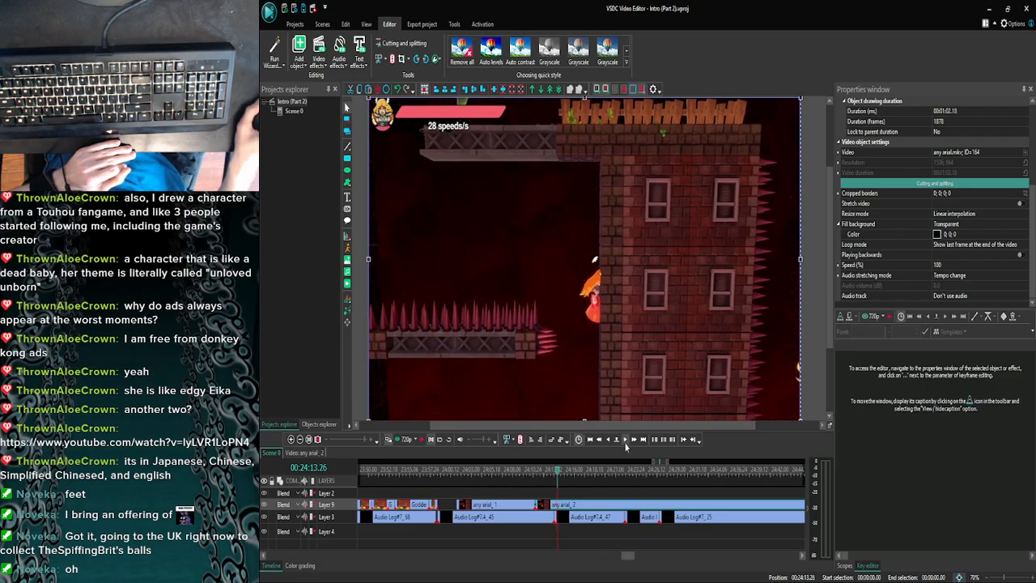
click(393, 59)
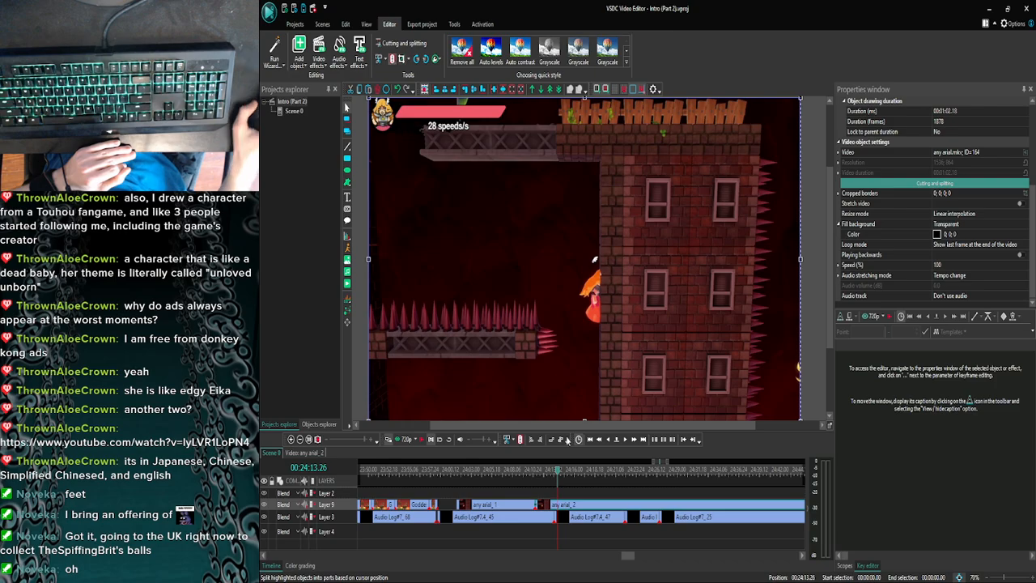
- Delete the middle any arial piece and move any arial_3 earlier to close the gap after any arial_1
click(550, 505)
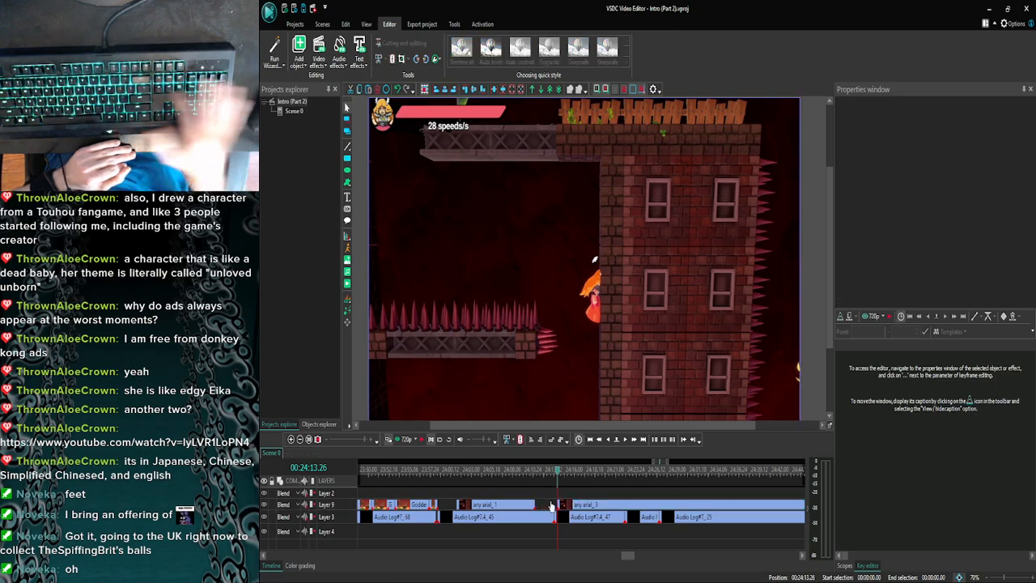
click(565, 508)
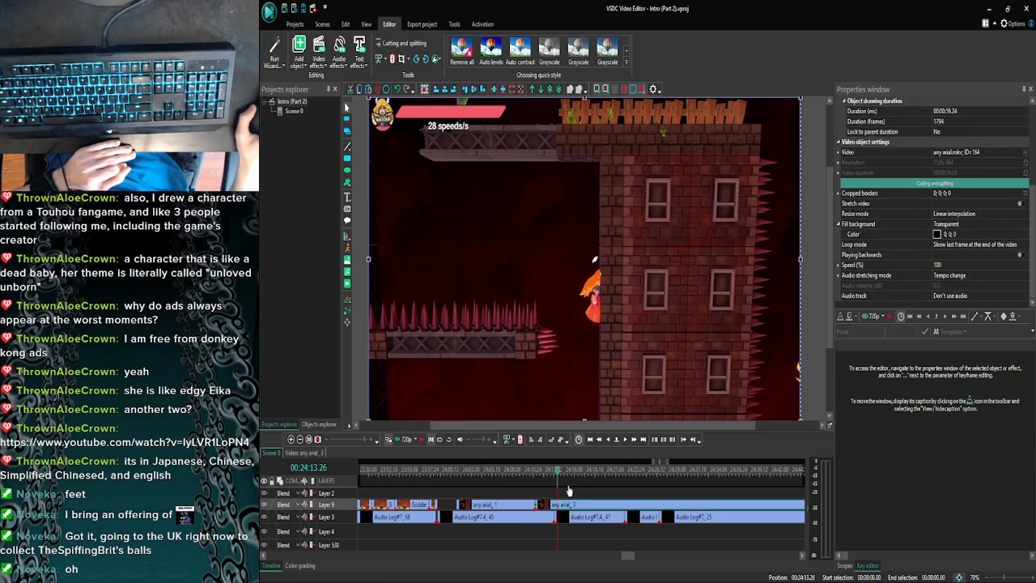
click(564, 494)
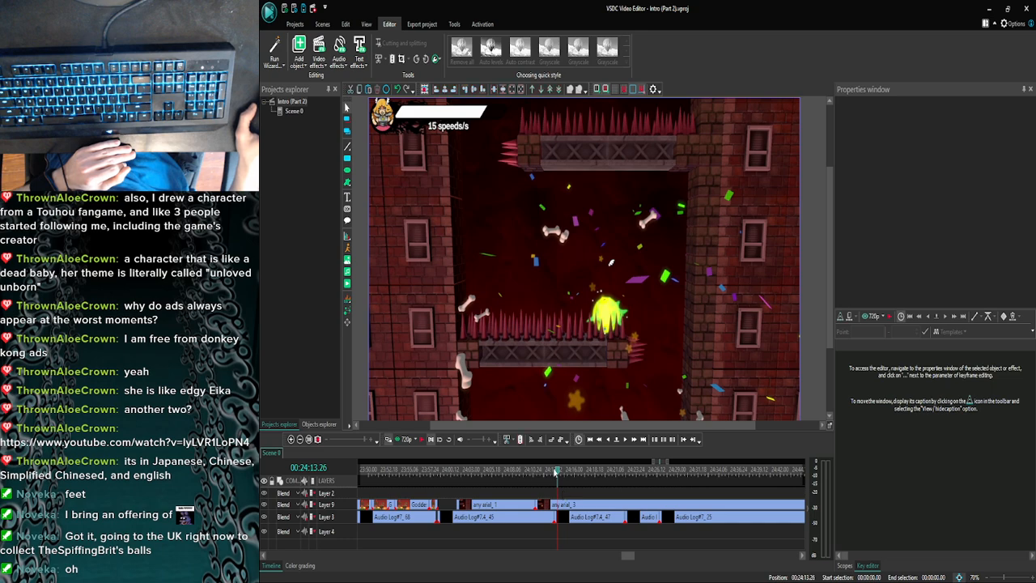
- Preview the joined any arial clips and delete the leftover down air image from inside any arial_3
click(398, 440)
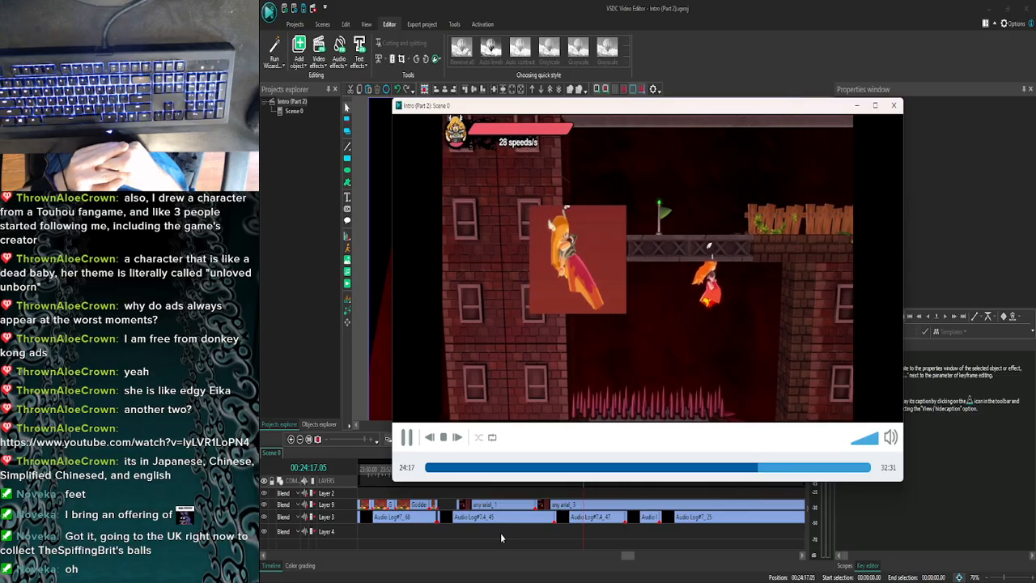
key(Escape)
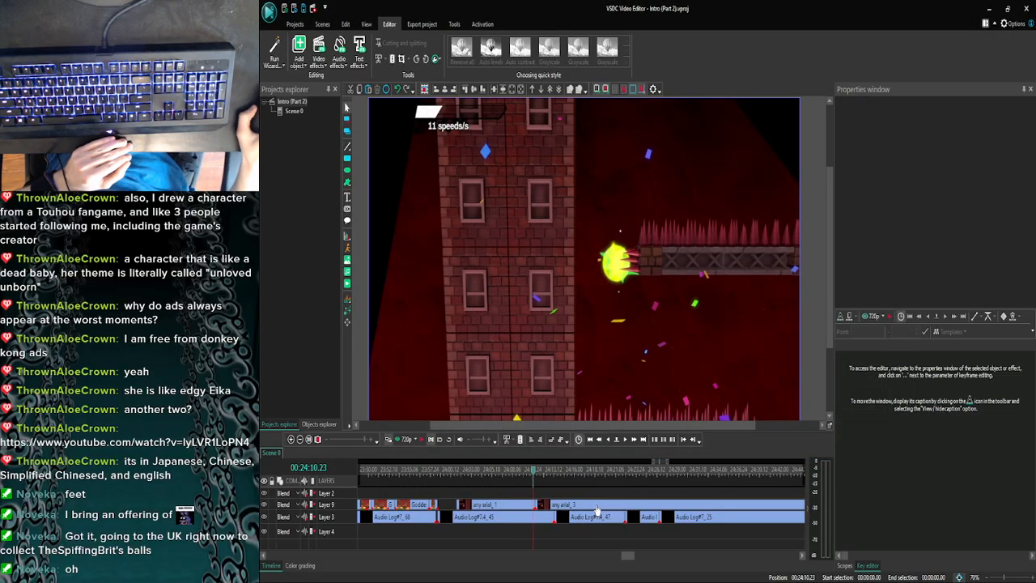
click(596, 505)
double_click(596, 506)
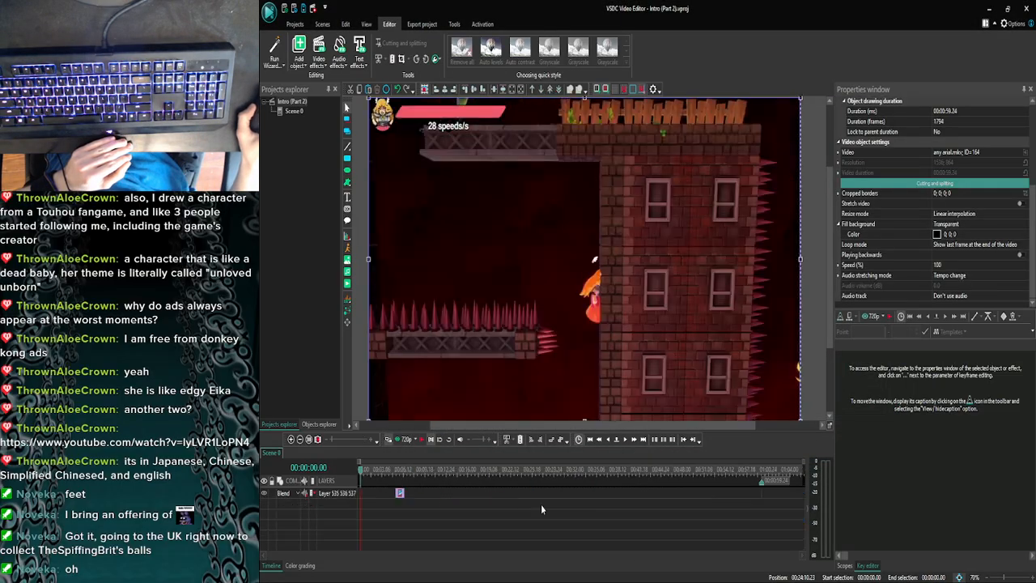
click(397, 493)
key(Delete)
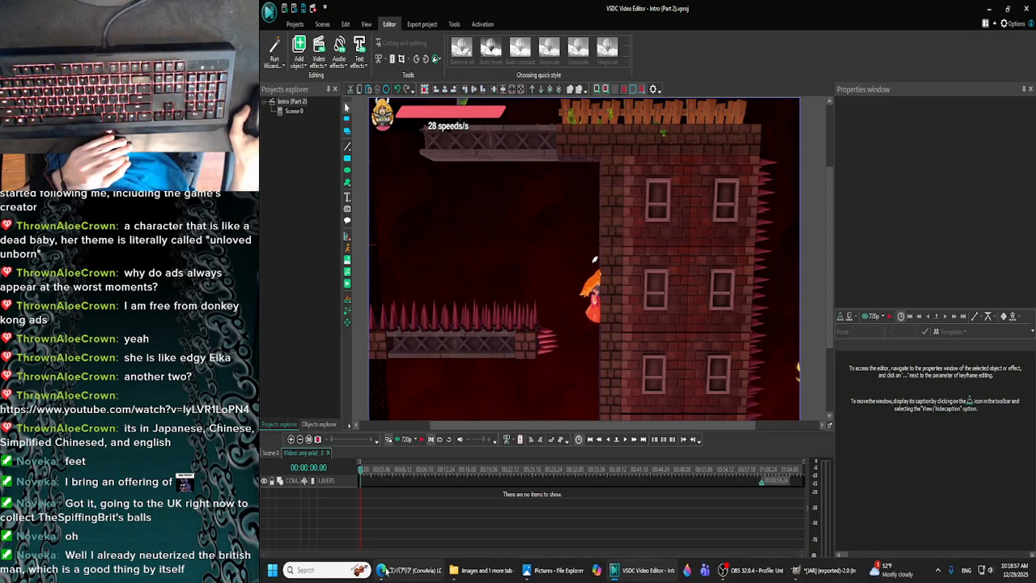
- Switch to the browser and pause, then resume, the ConvAria song on YouTube
click(410, 570)
click(530, 261)
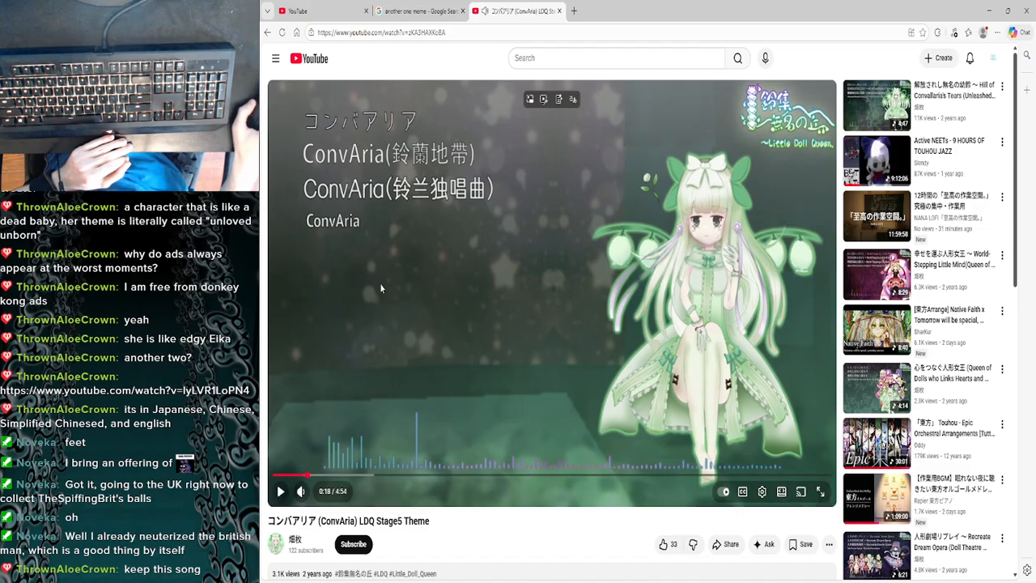
click(399, 263)
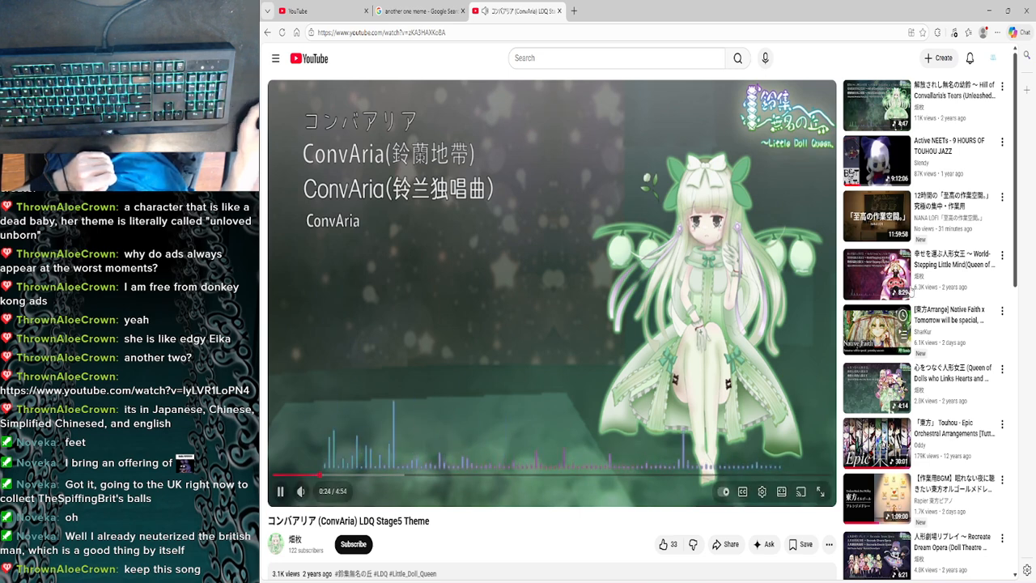
- Switch back to VSDC and preview the start of any arial_3 from its own video timeline
click(988, 6)
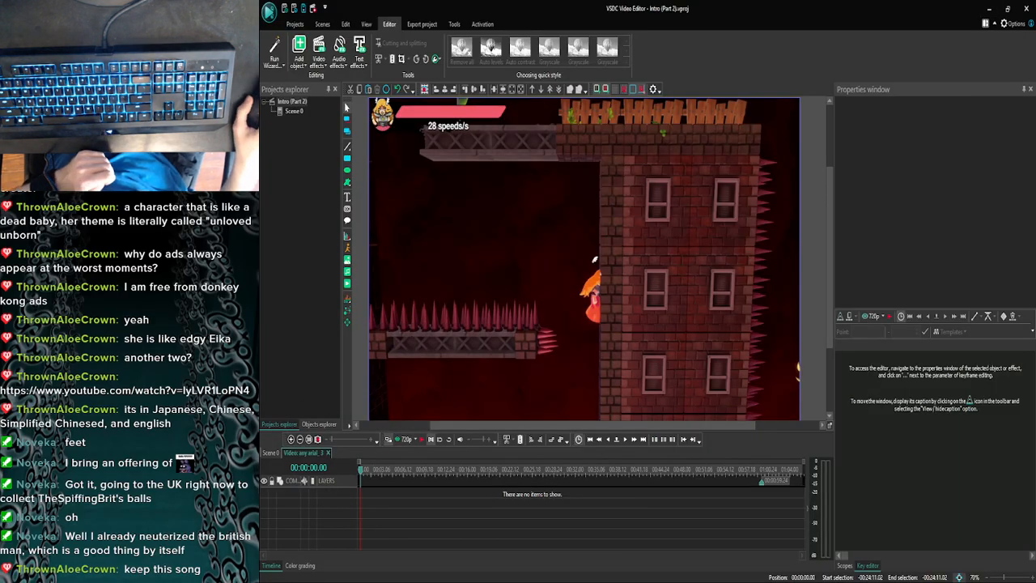
click(403, 439)
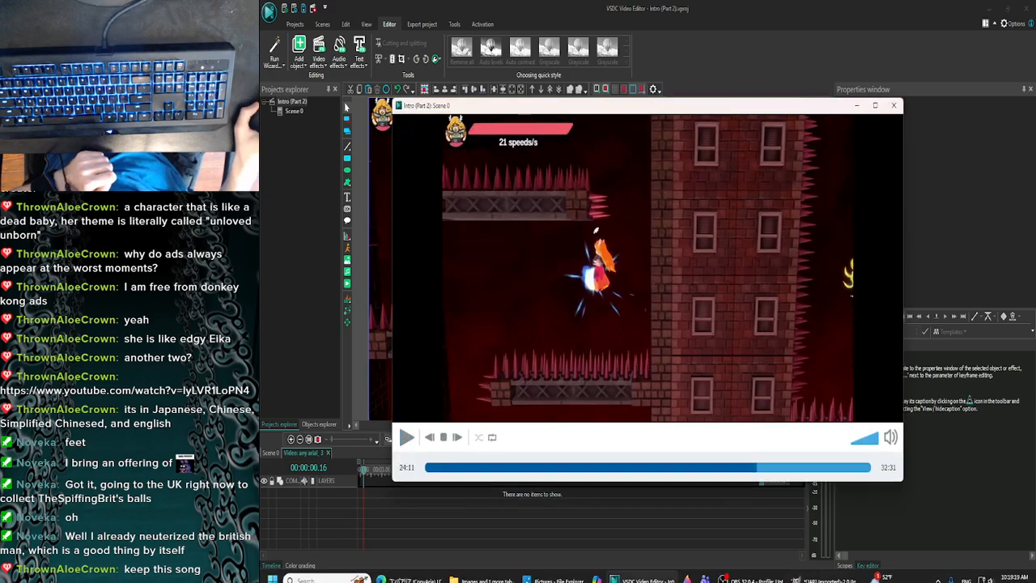
click(409, 565)
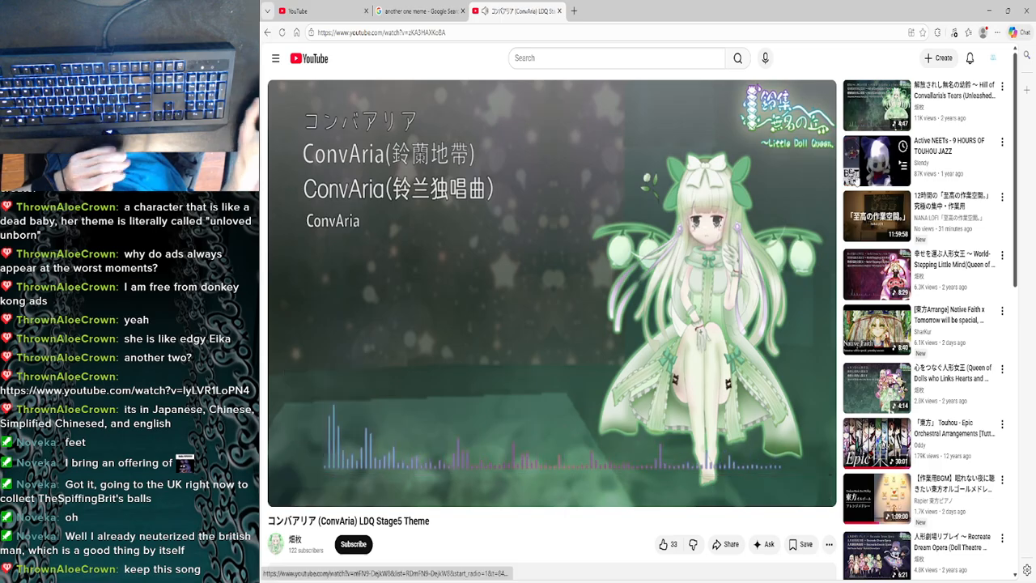
click(989, 10)
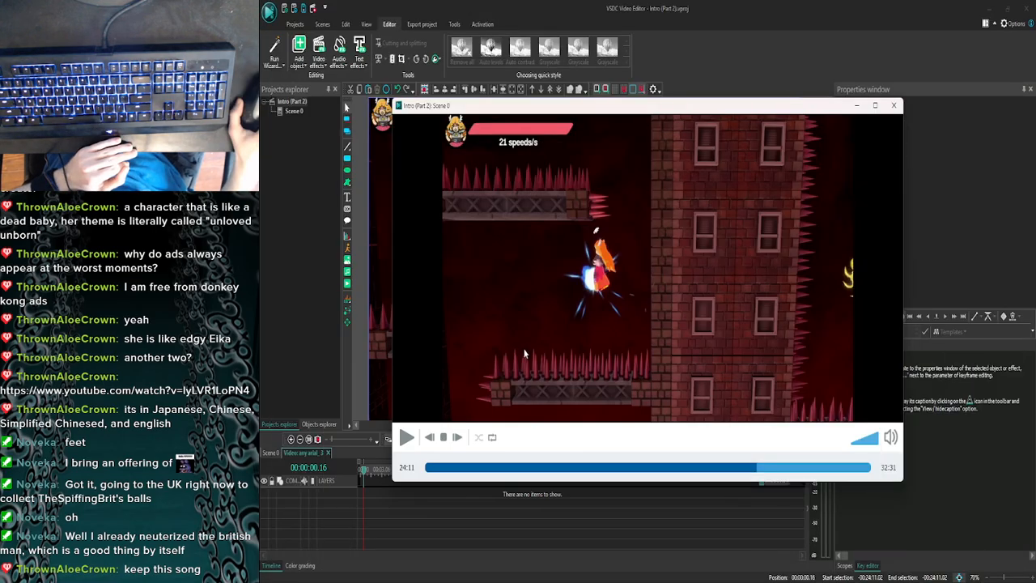
click(893, 105)
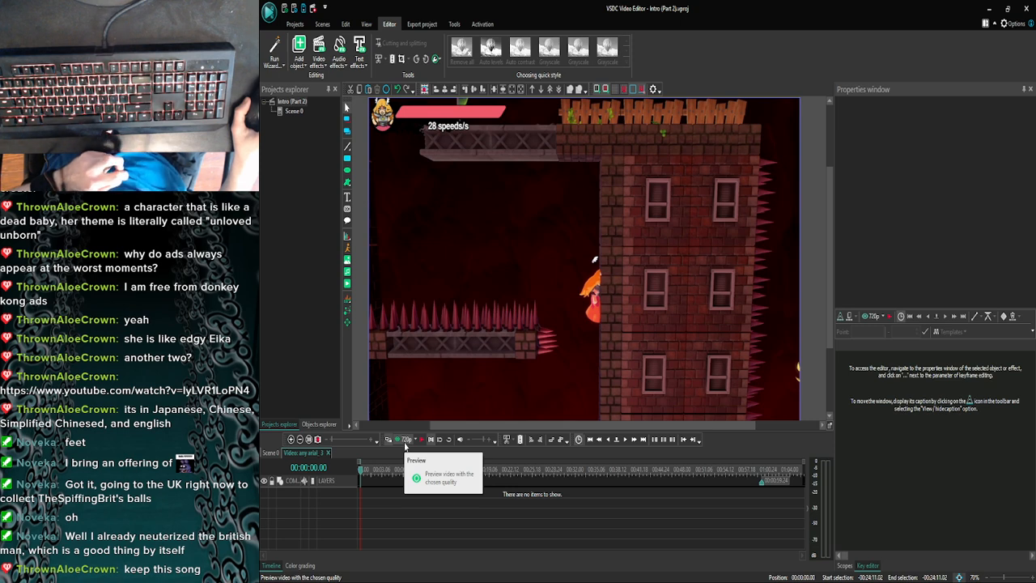
click(406, 444)
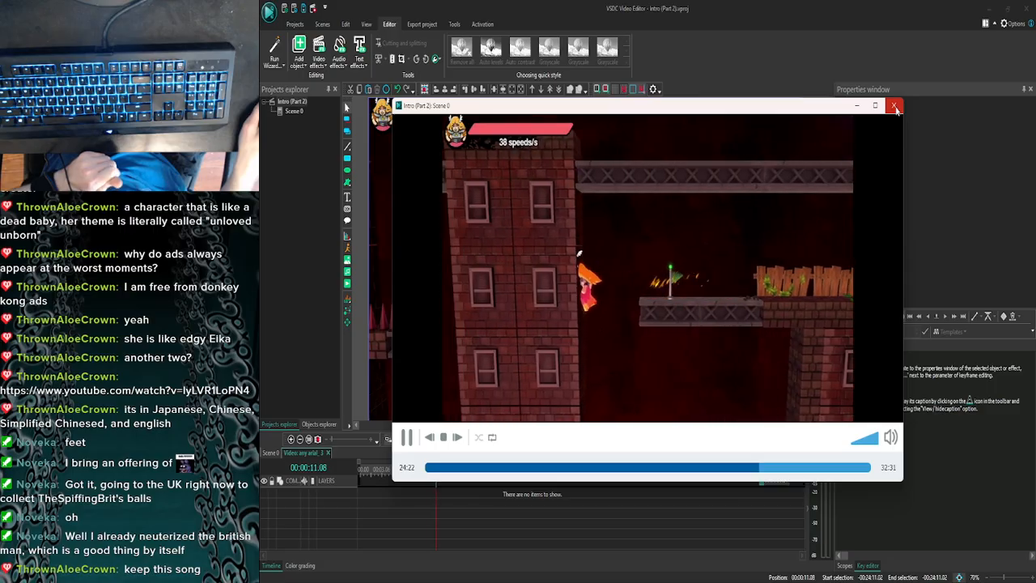
click(894, 107)
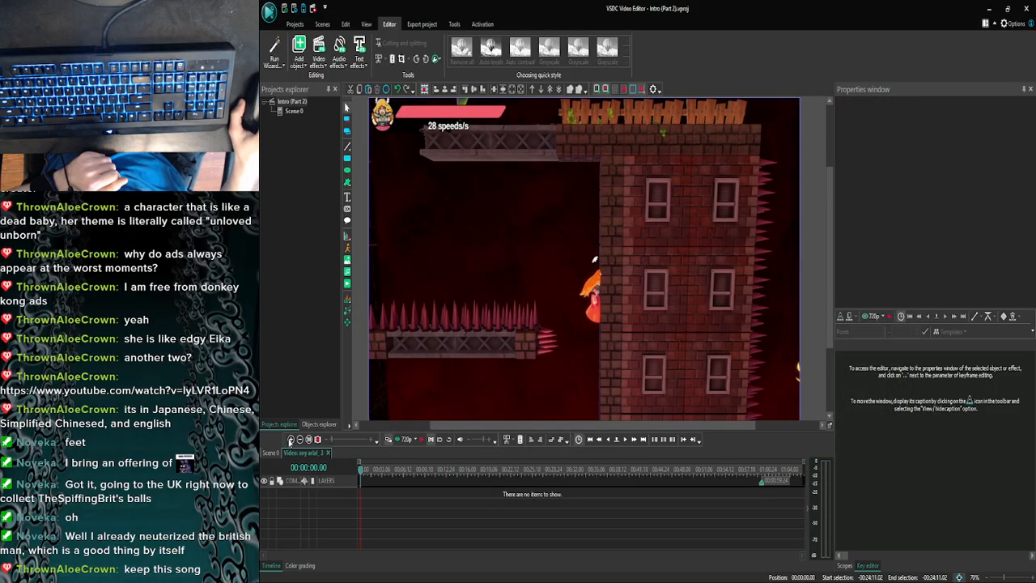
- Return to Scene 0 and preview any arial_3 with the sound muted through to near the clip's end
click(271, 452)
drag(328, 439, 373, 447)
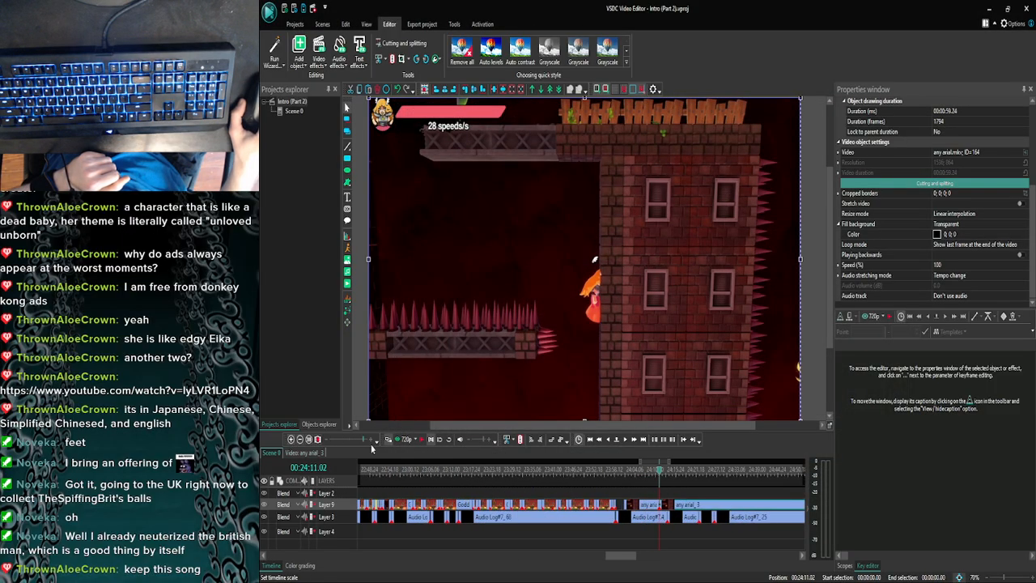
drag(634, 557, 643, 558)
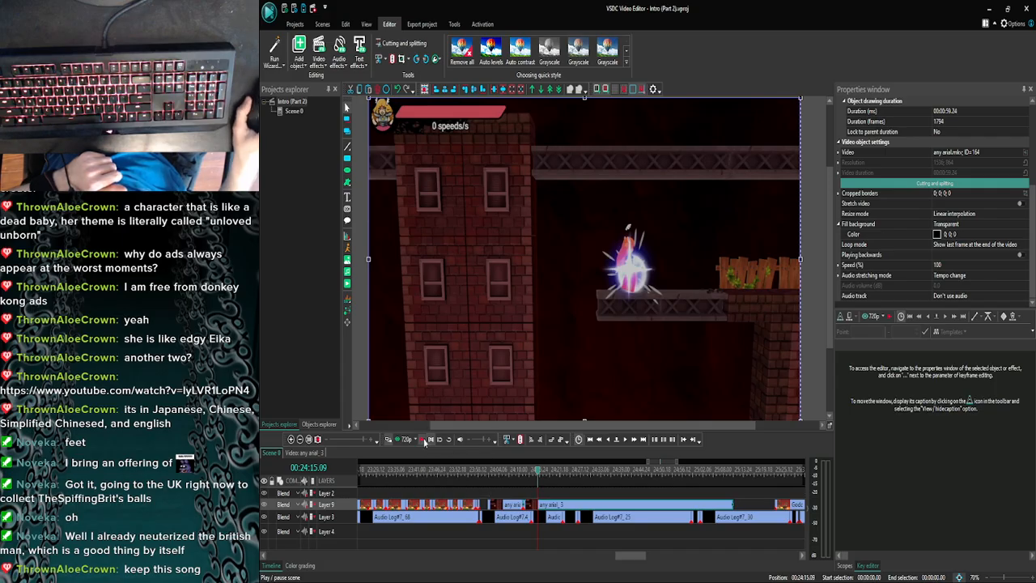
click(423, 441)
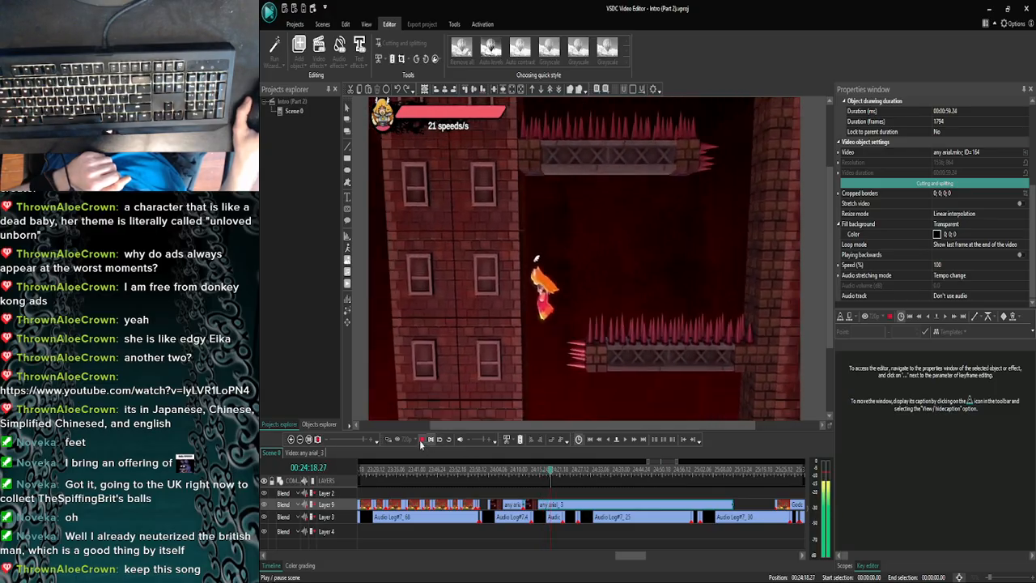
click(430, 439)
click(401, 441)
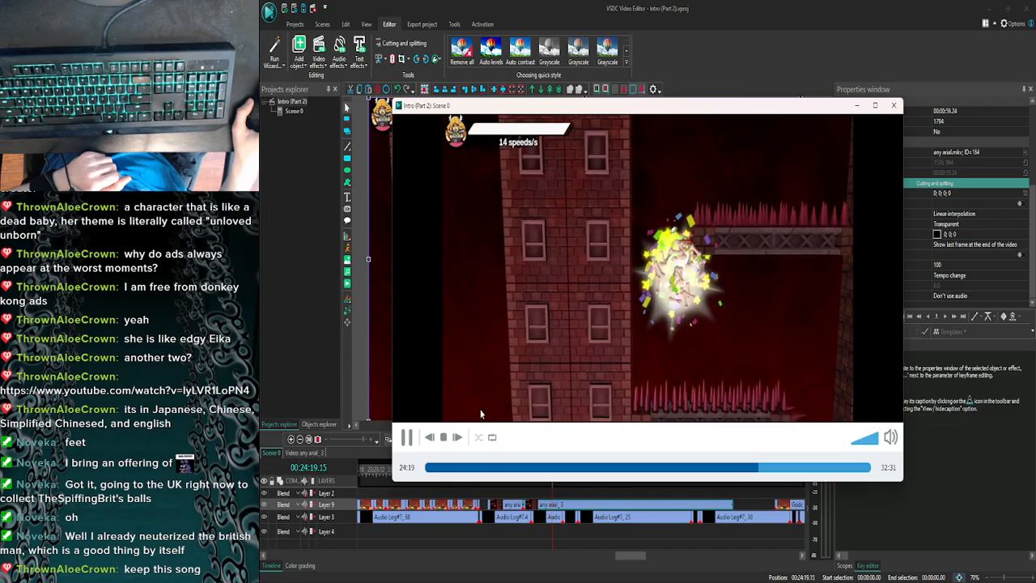
click(890, 437)
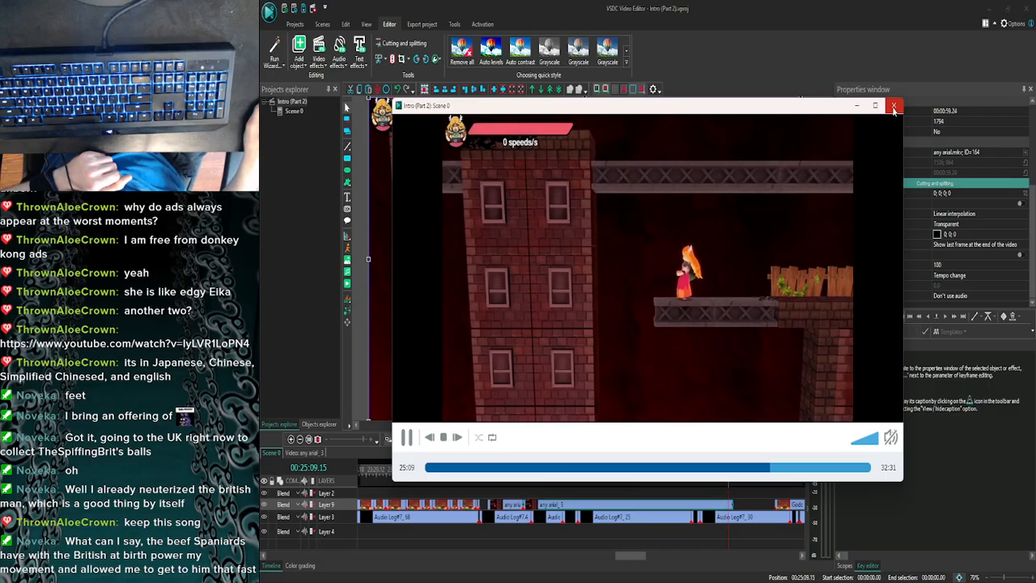
click(893, 108)
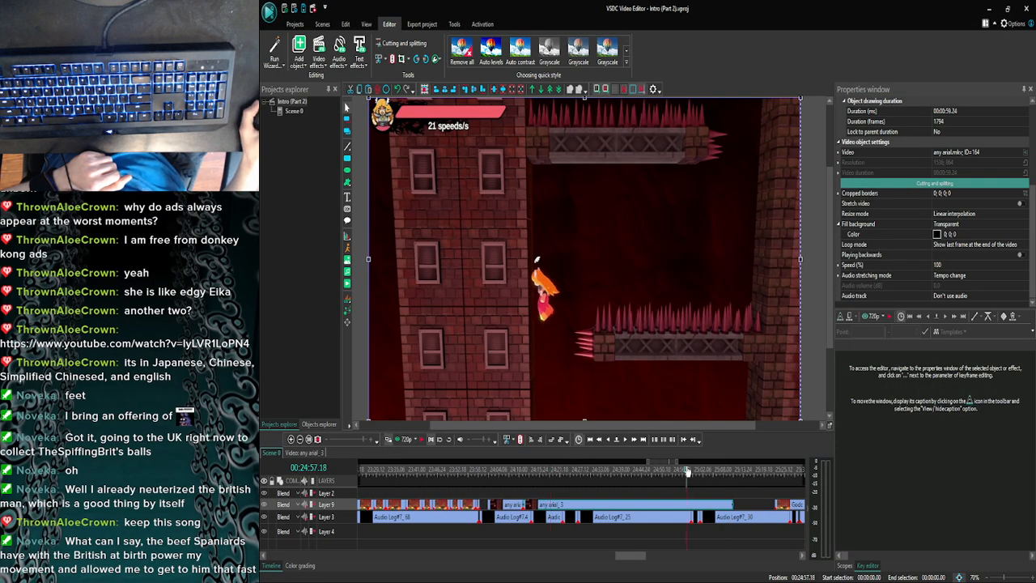
- Move the playhead to 00:24:51.18 and preview the jump attempt in any arial_3 from there
click(633, 442)
click(608, 441)
click(607, 441)
click(600, 442)
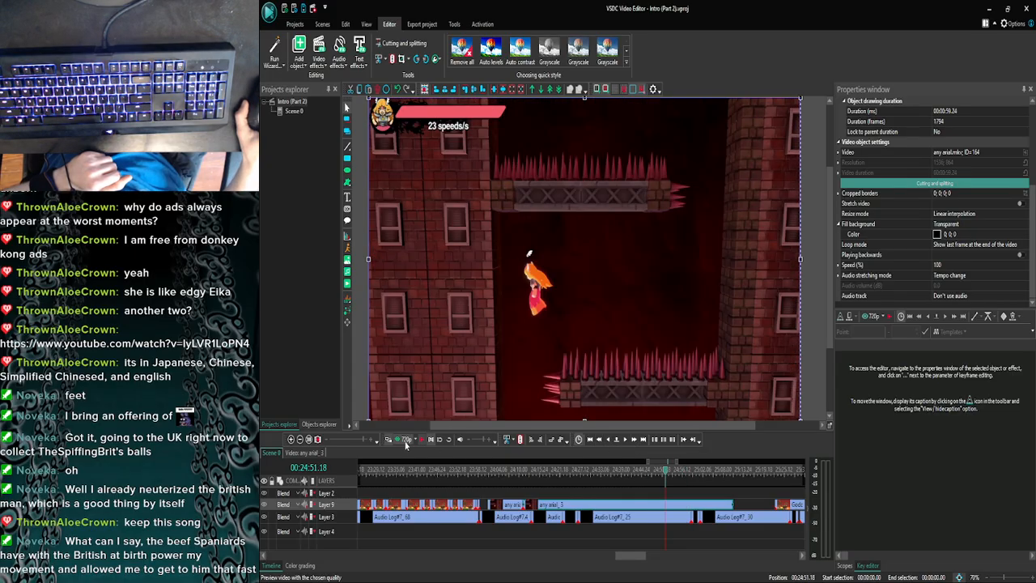
click(401, 439)
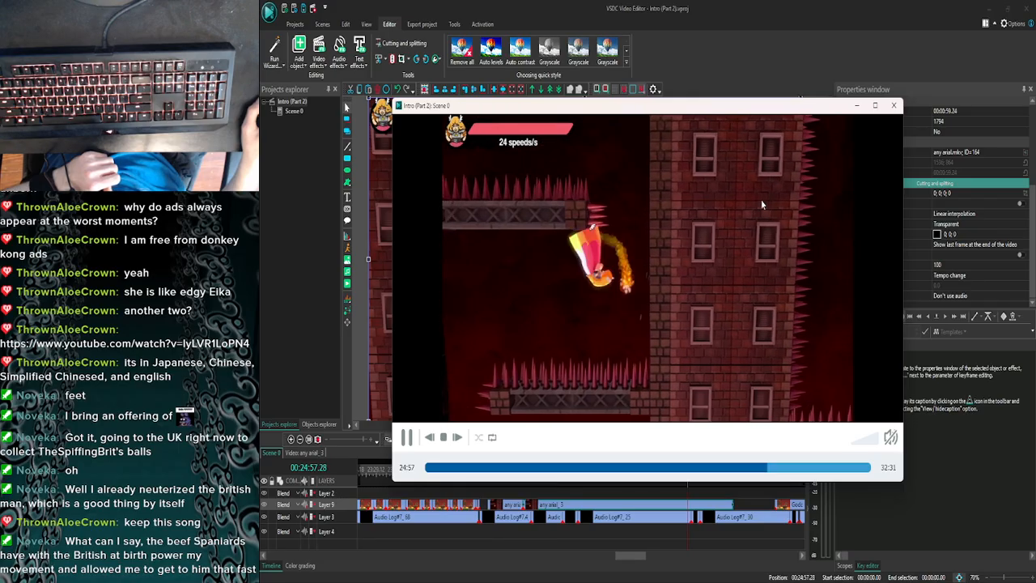
click(891, 106)
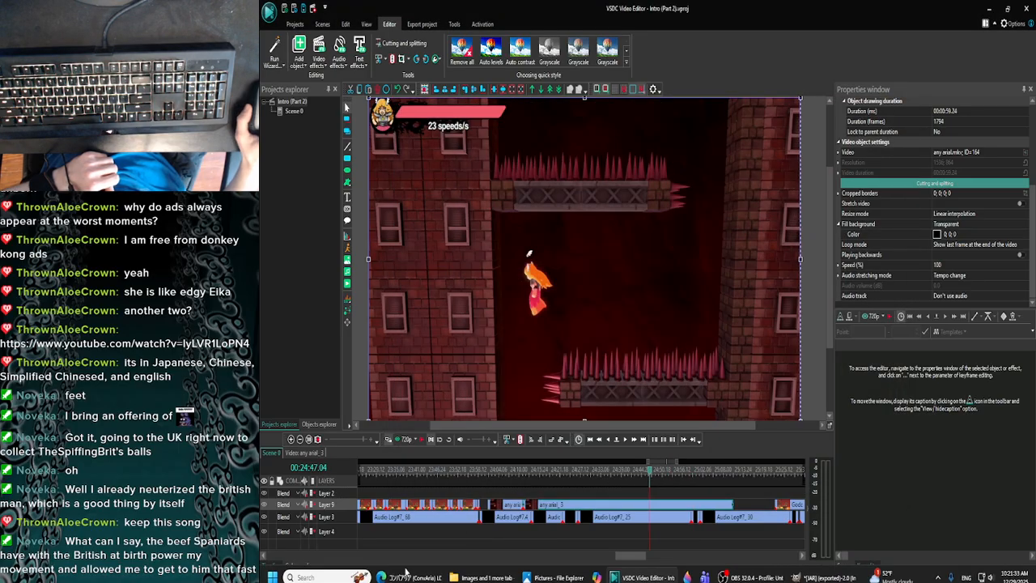
- Check the ConvAria song in the browser, and preview any arial_3 in VSDC from 00:24:46.16 and 00:24:44.11
click(408, 573)
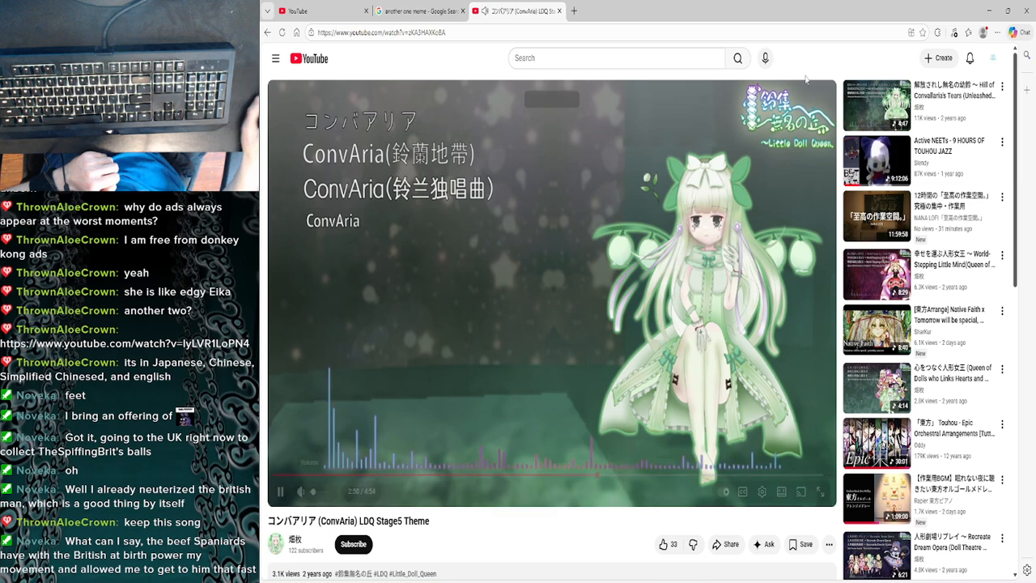
click(987, 11)
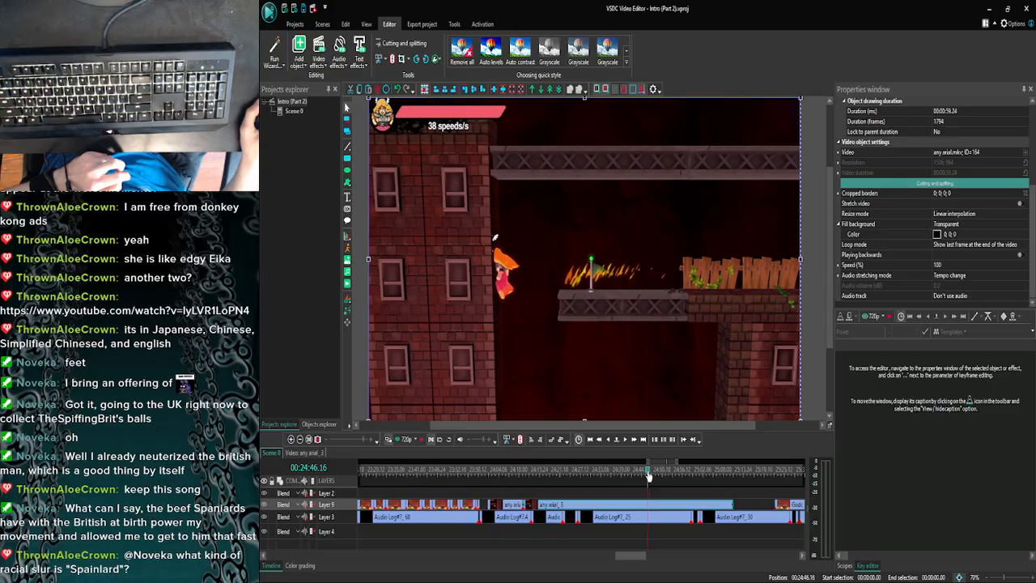
click(413, 441)
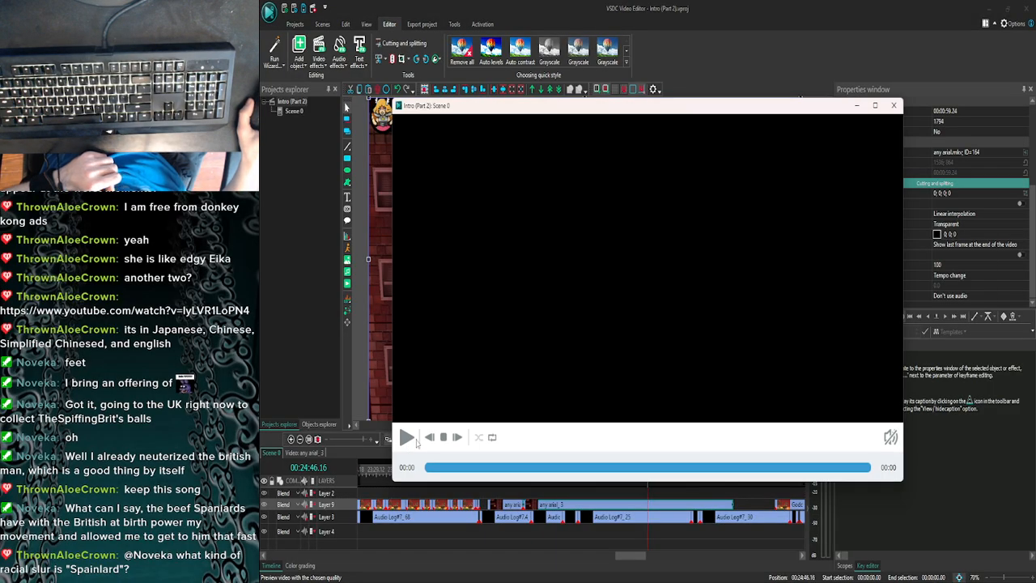
click(414, 439)
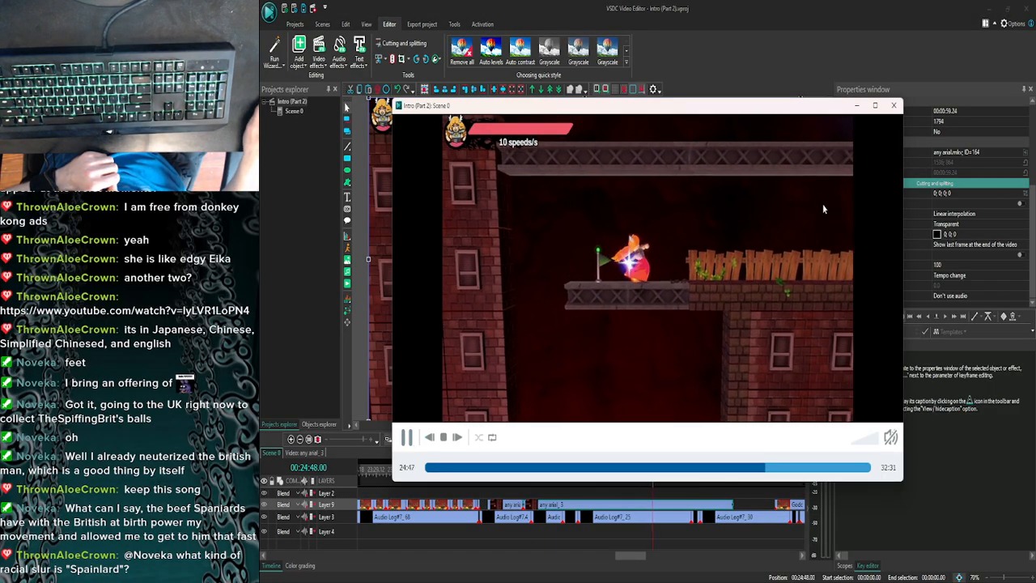
click(893, 105)
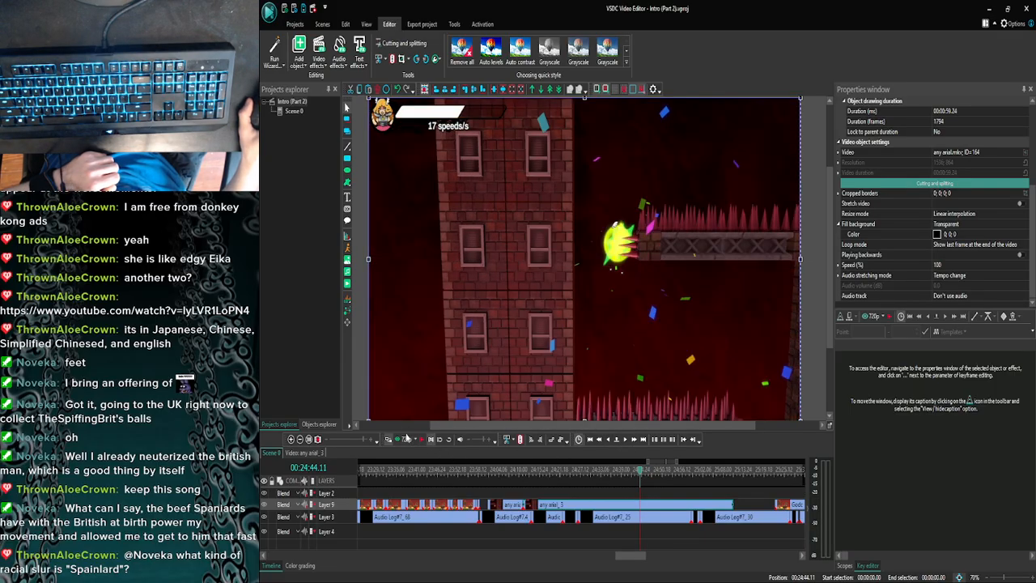
click(407, 439)
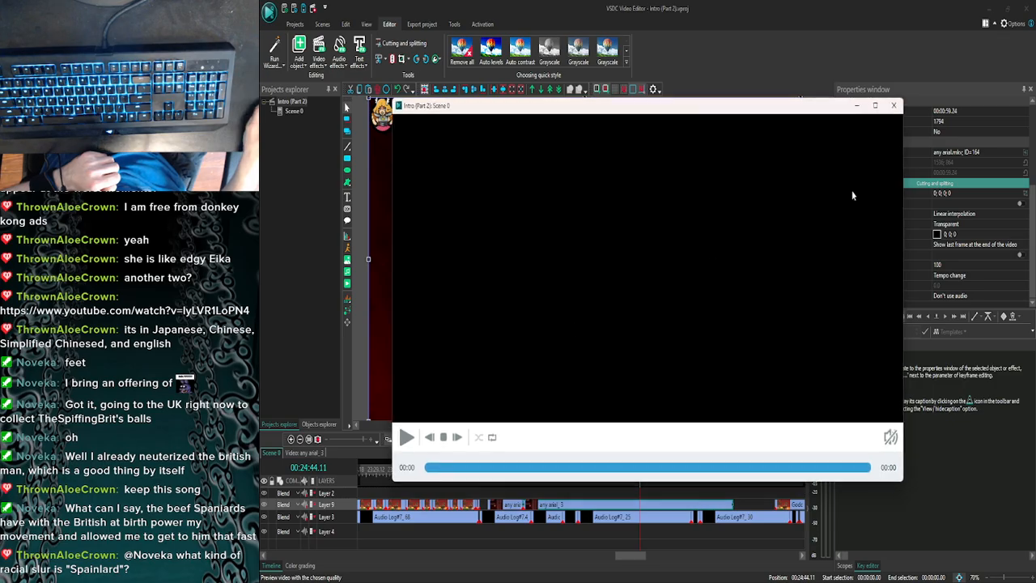
click(893, 106)
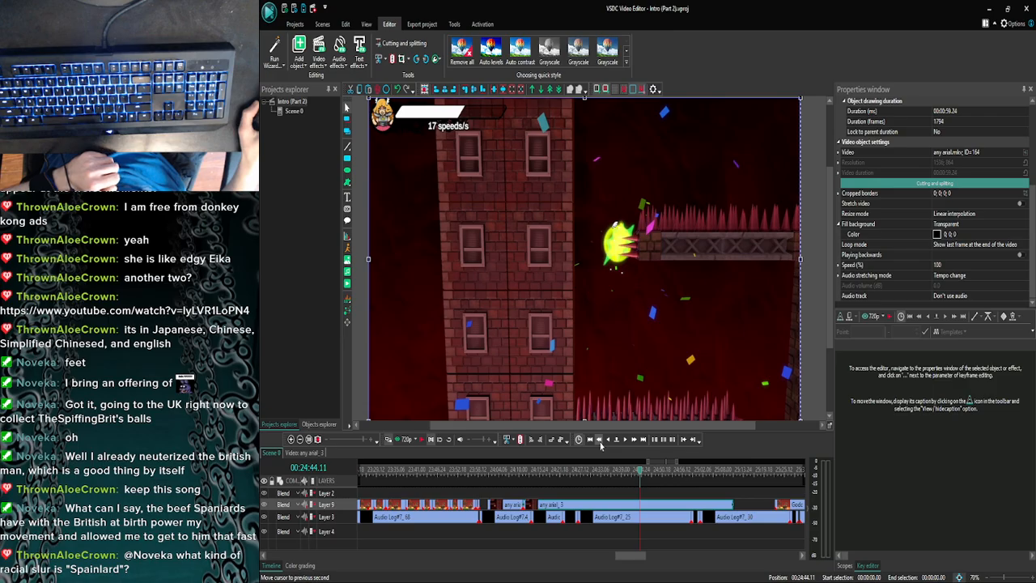
- Step the playhead back by seconds to 00:24:40.11 and preview that attempt in any arial_3
click(599, 443)
click(599, 443)
click(600, 442)
click(599, 442)
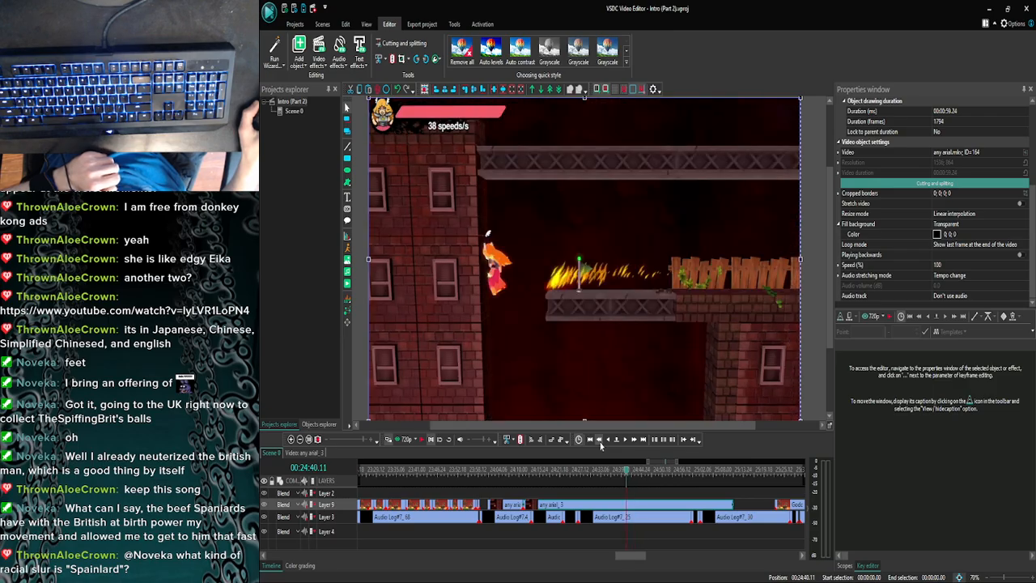
click(404, 439)
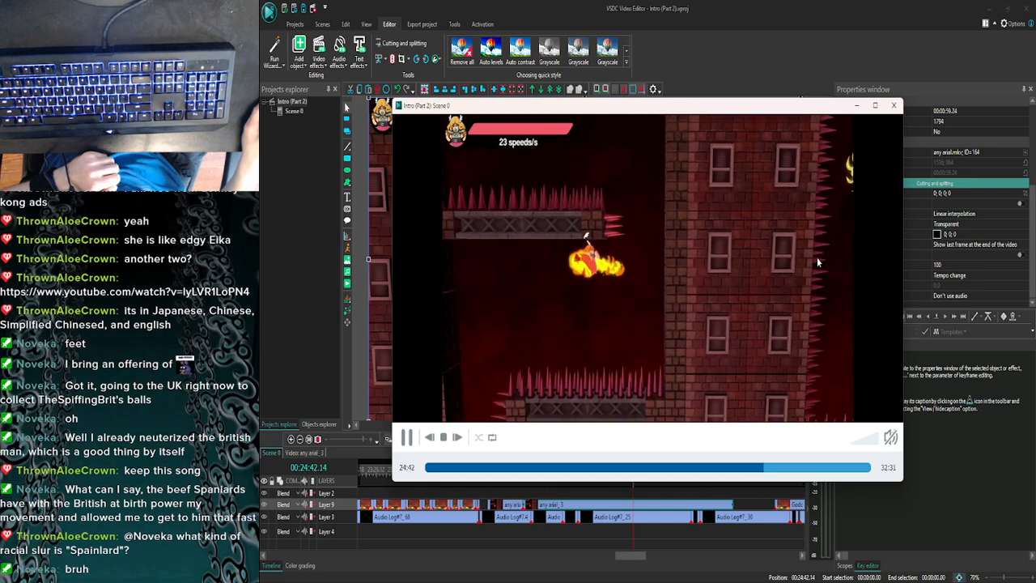
key(Escape)
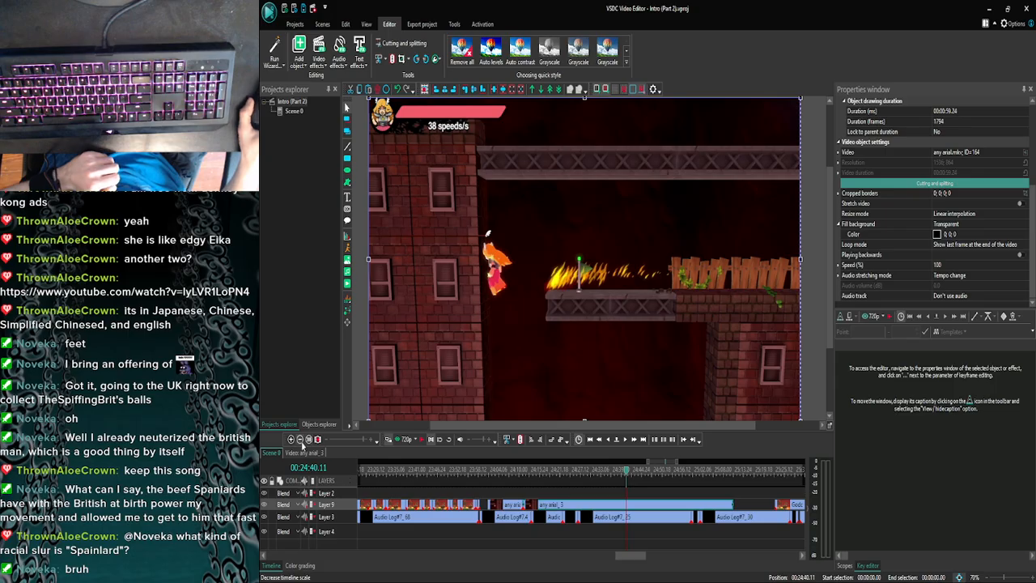
- Step the playhead back frame by frame through any arial_3 to the character's respawn flash at 00:24:39.09
click(300, 440)
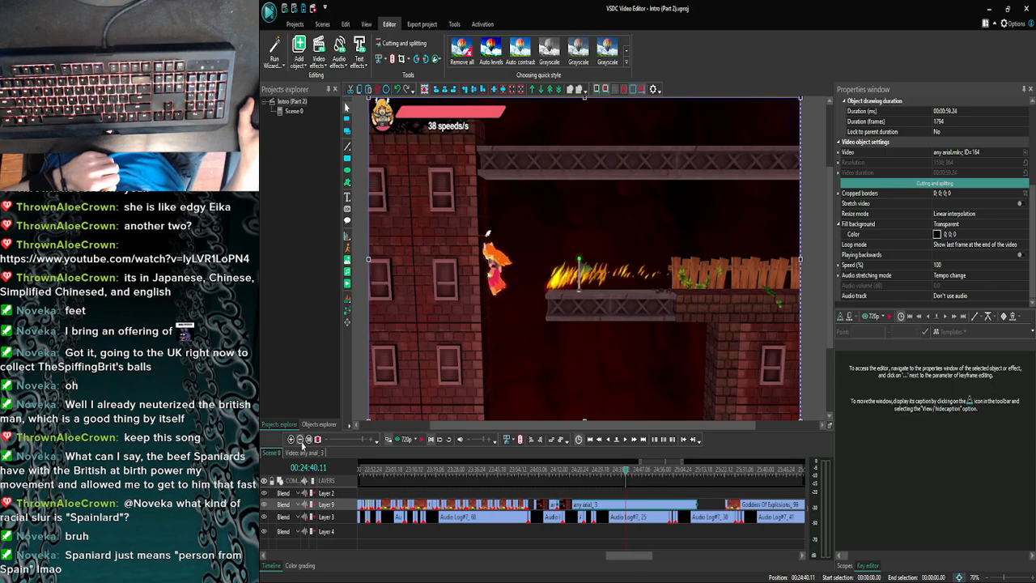
click(292, 441)
click(293, 441)
click(292, 441)
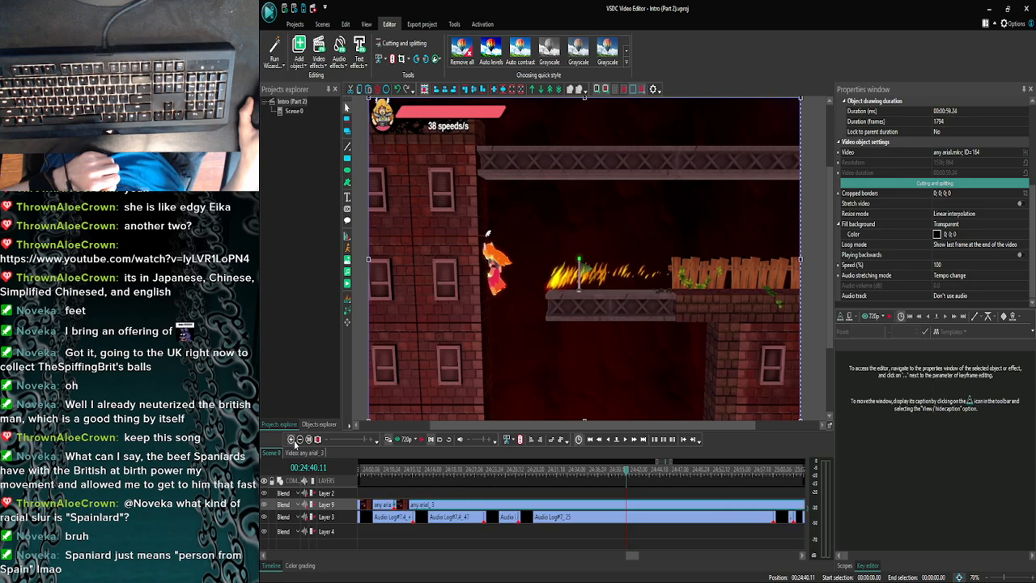
click(300, 440)
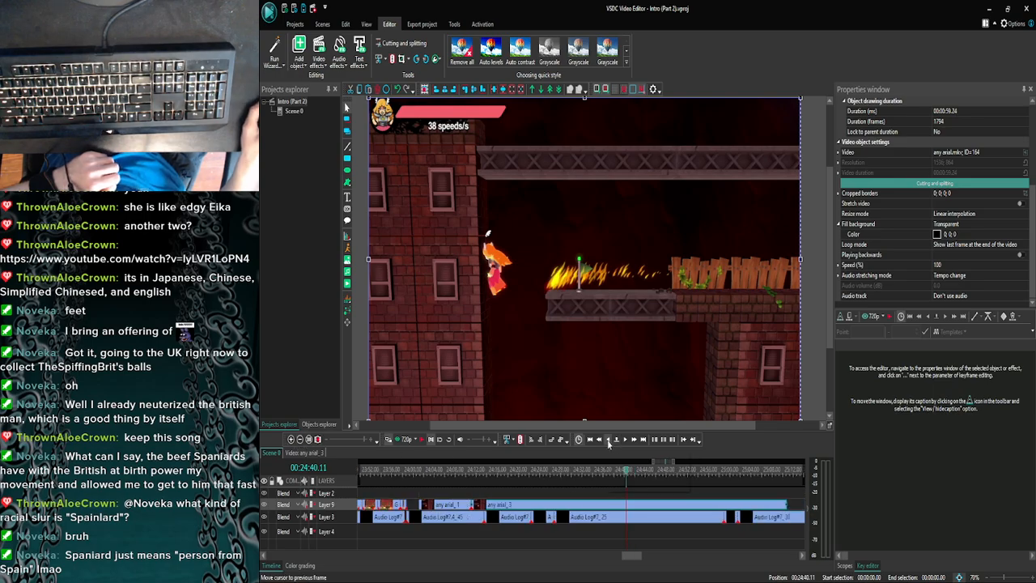
click(608, 440)
click(608, 439)
click(609, 439)
click(609, 439)
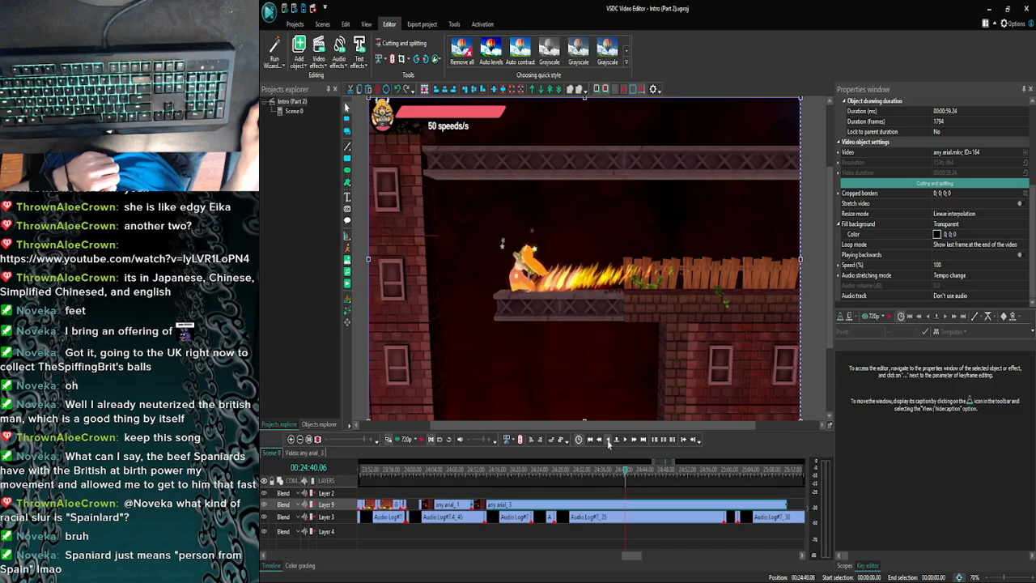
click(609, 440)
click(609, 439)
click(609, 440)
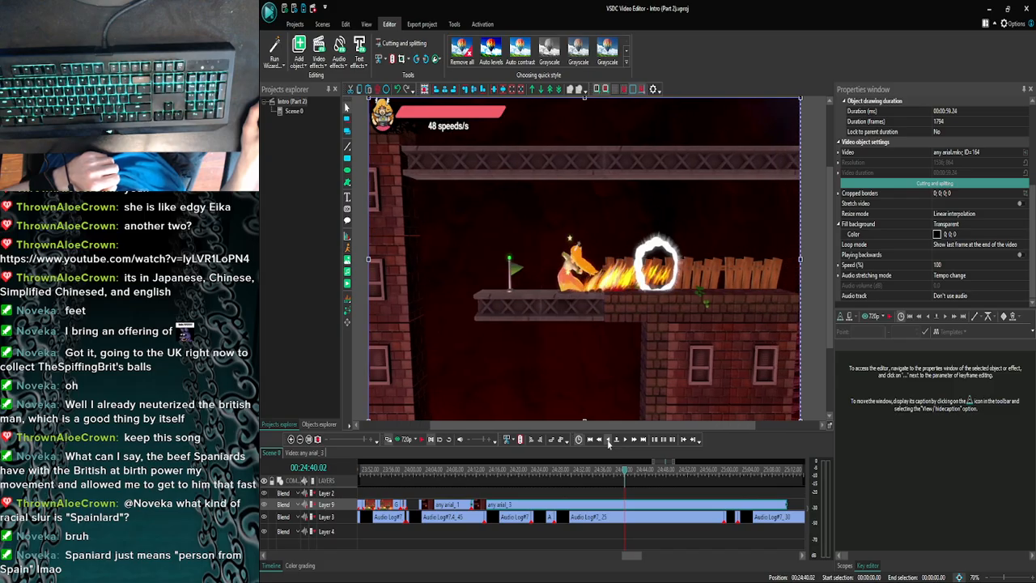
click(608, 439)
click(608, 440)
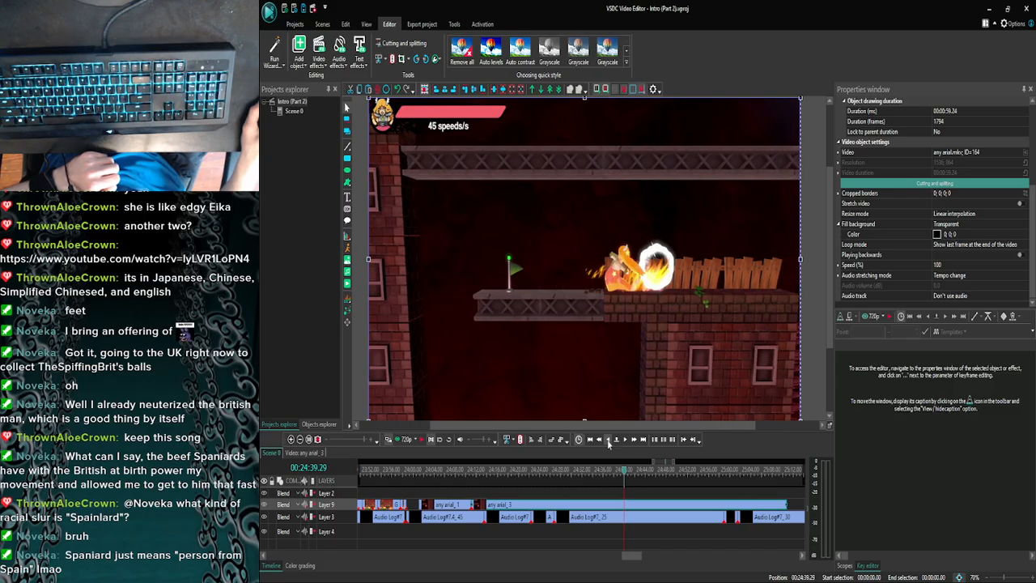
click(608, 439)
click(608, 440)
click(608, 439)
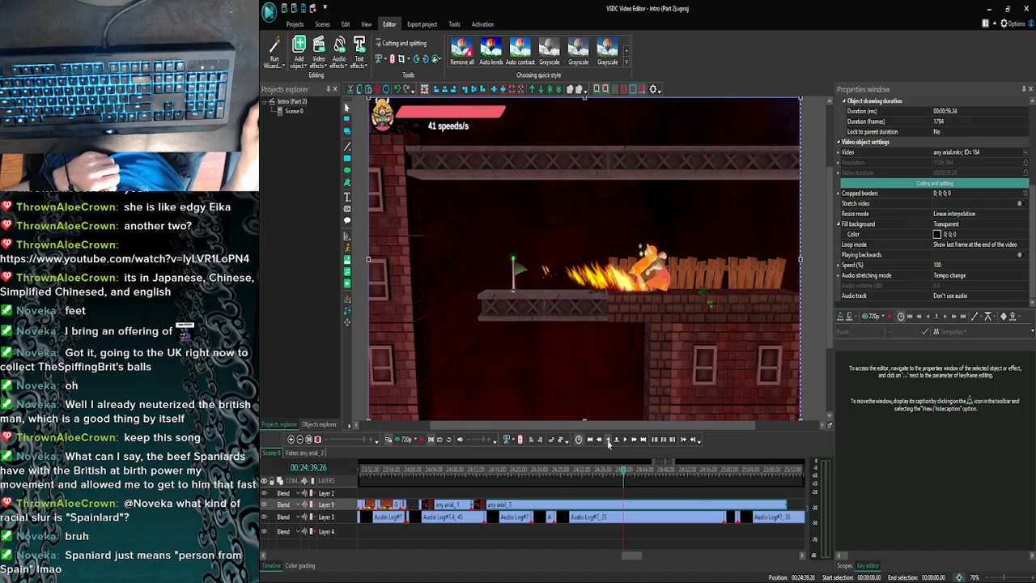
click(609, 440)
click(609, 439)
click(609, 440)
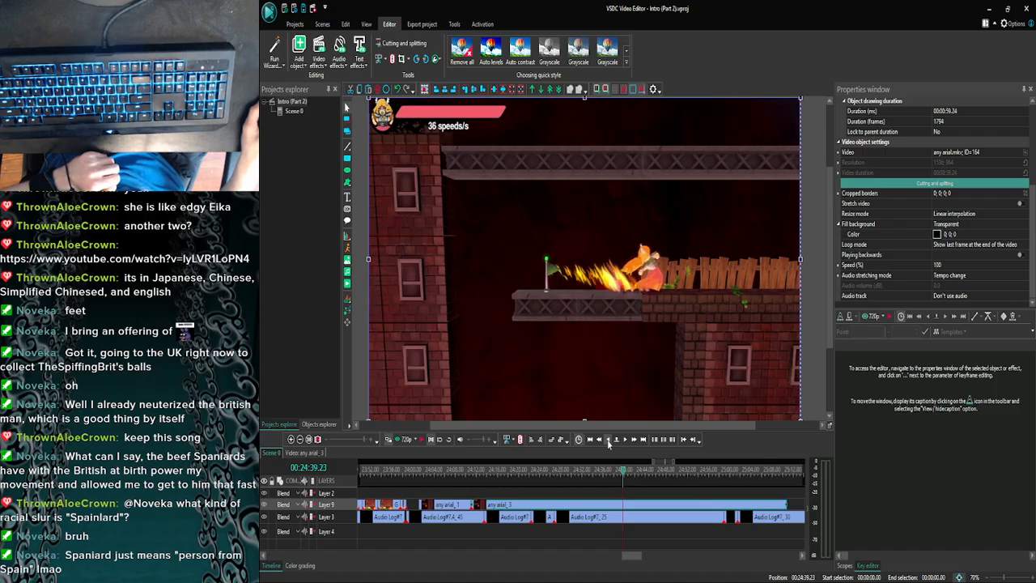
click(609, 440)
click(608, 440)
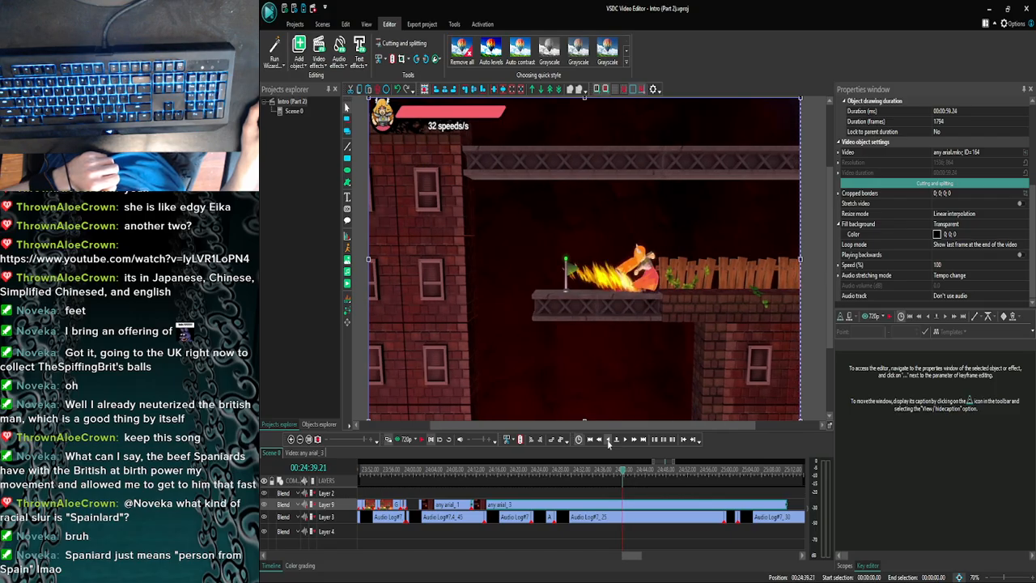
click(608, 440)
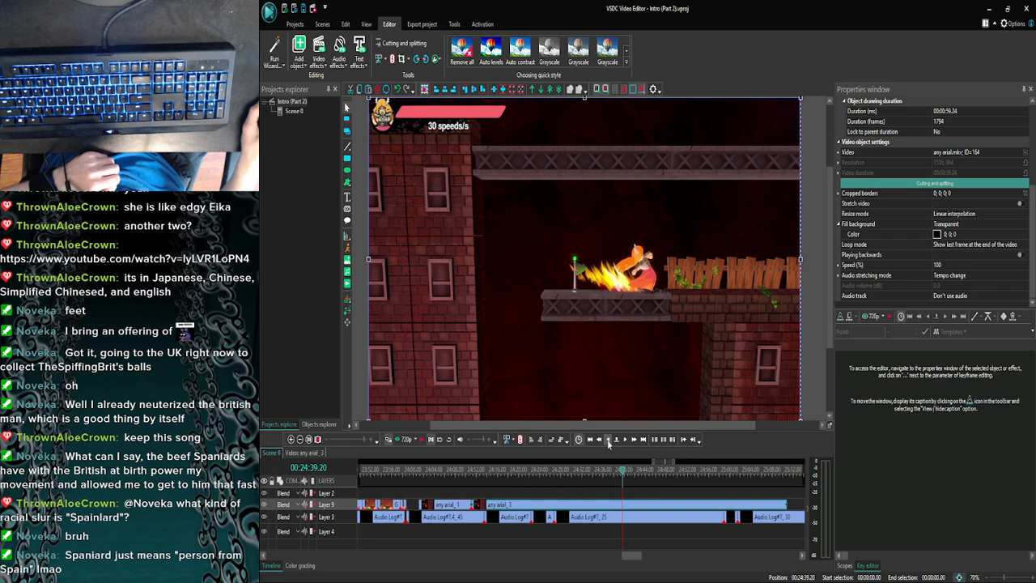
click(608, 439)
click(608, 439)
click(609, 439)
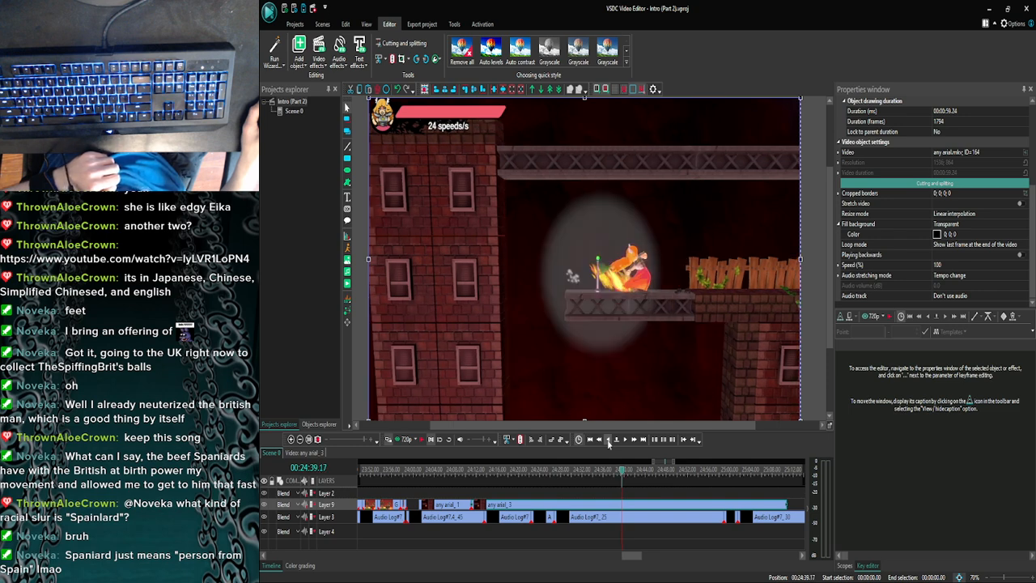
click(608, 440)
click(608, 439)
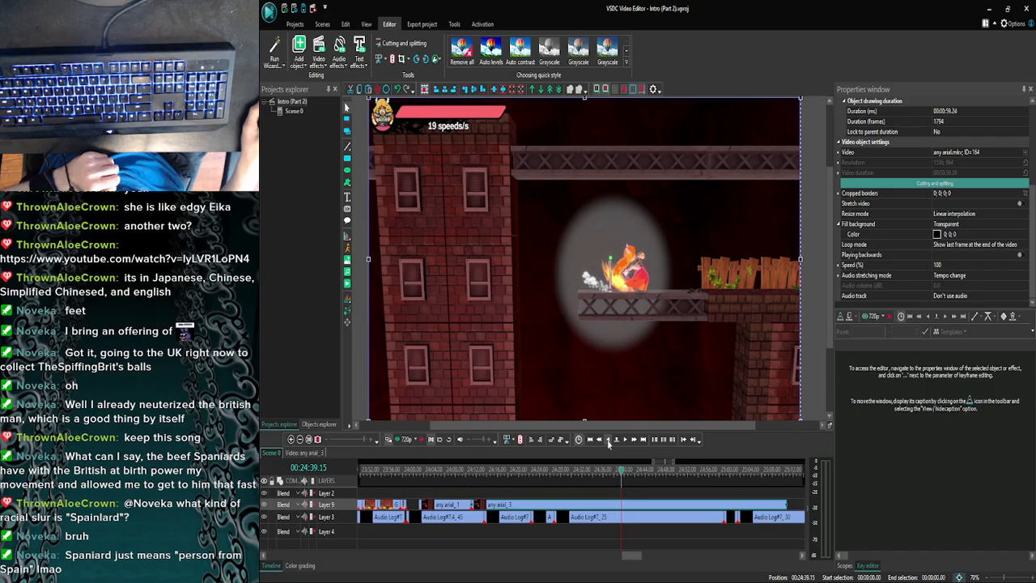
click(608, 440)
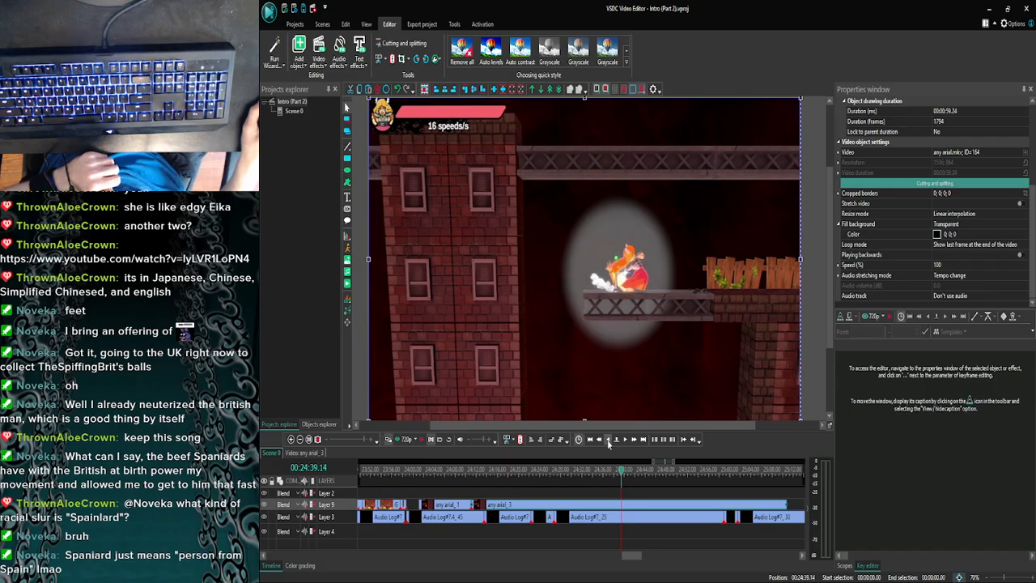
click(608, 439)
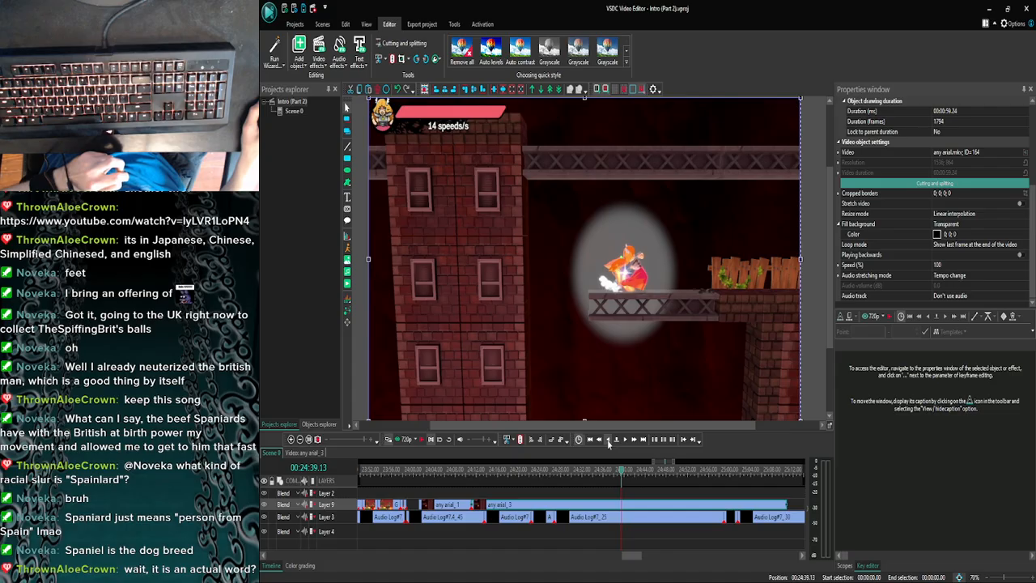
click(608, 441)
click(607, 440)
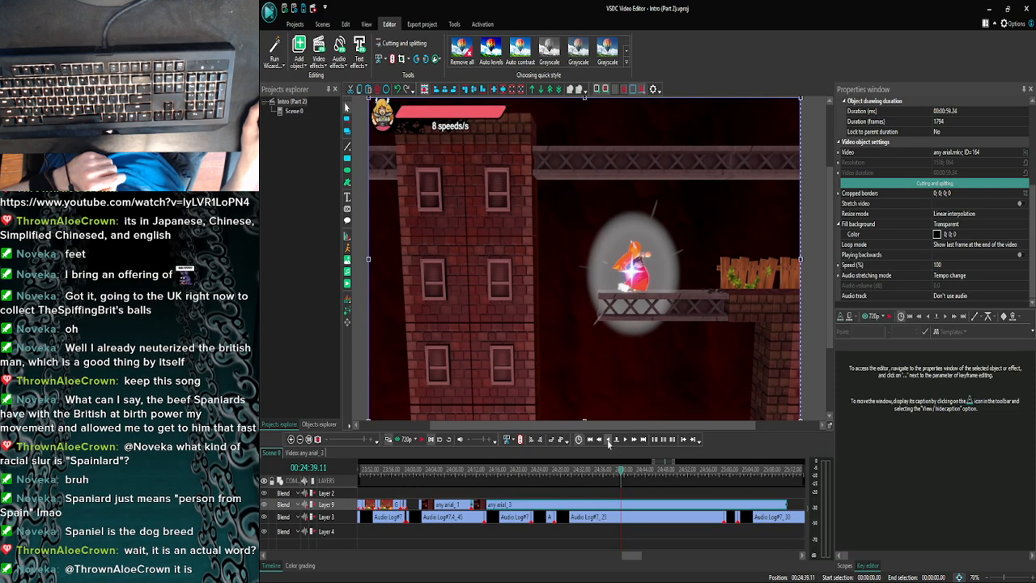
click(608, 440)
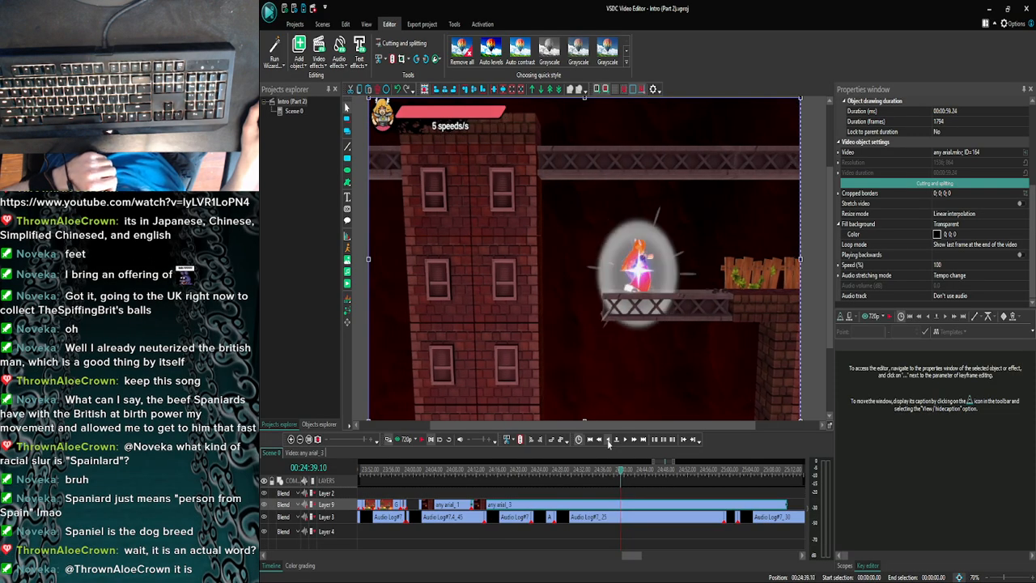
click(607, 440)
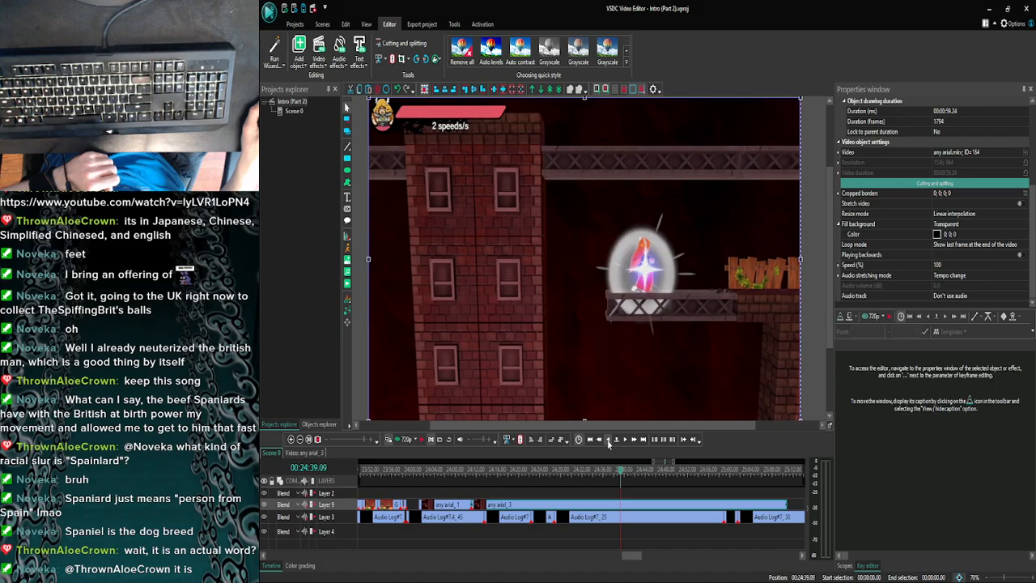
click(608, 440)
- Step the playhead forward frame by frame to 00:24:39.27 to examine the dash after the respawn in any arial_3
click(628, 439)
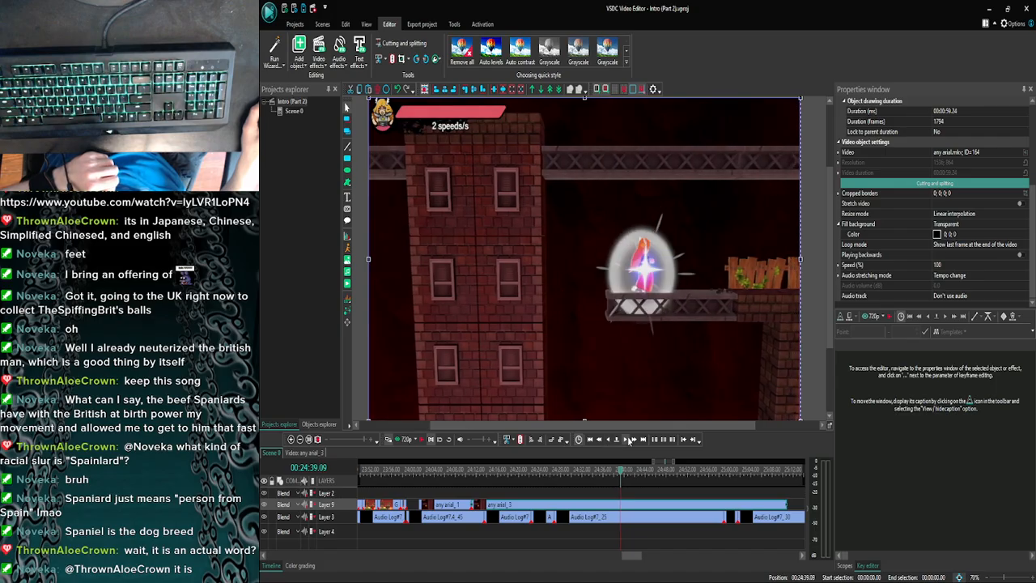
click(628, 440)
click(628, 439)
click(628, 439)
click(627, 439)
click(628, 439)
click(628, 439)
click(628, 439)
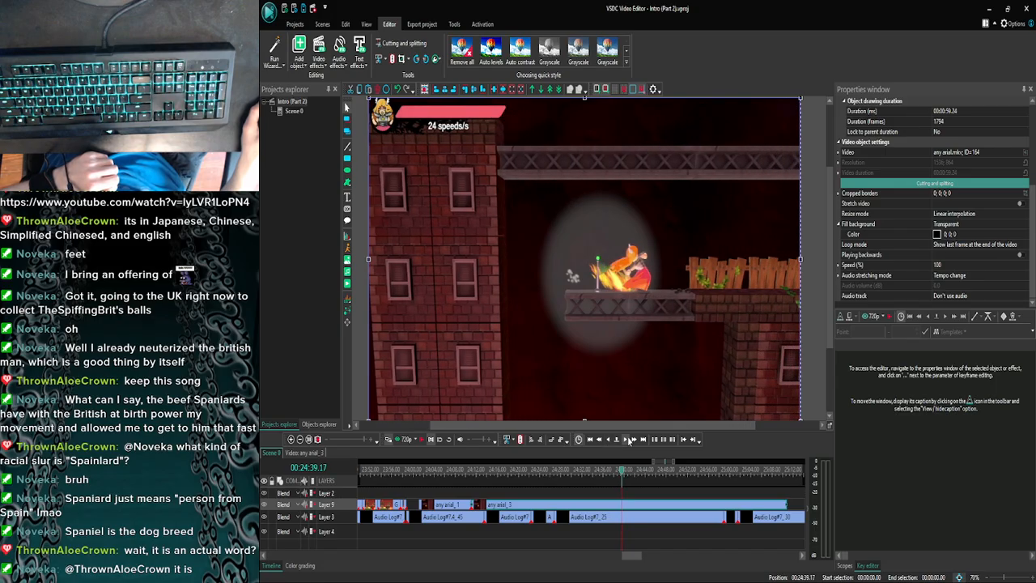
click(628, 439)
click(628, 440)
click(628, 439)
click(628, 440)
click(628, 440)
click(628, 439)
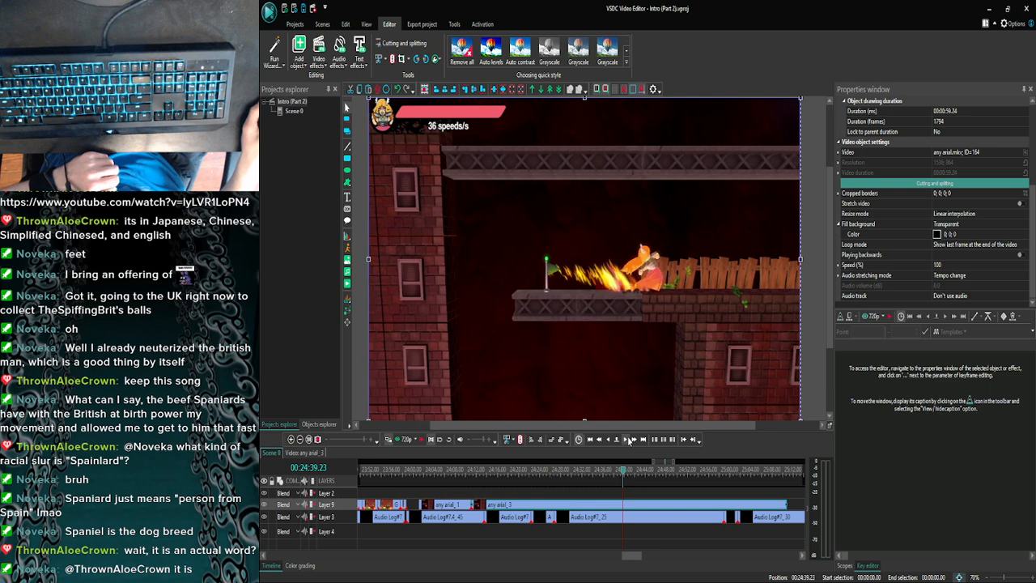
click(628, 439)
click(627, 439)
click(628, 439)
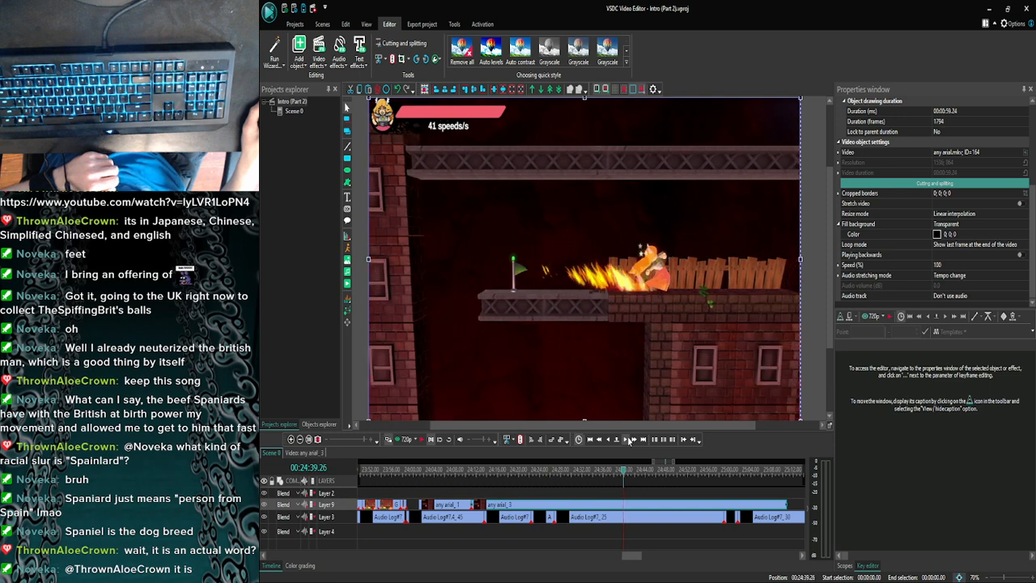
click(628, 440)
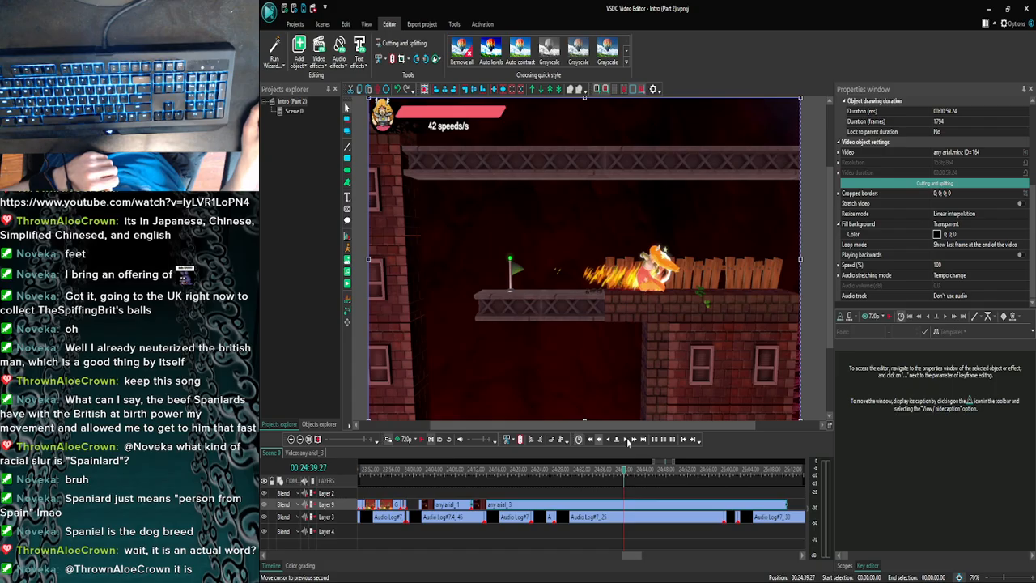
- Move the playhead back to 00:24:39.03 and preview any arial_3 from there twice, unmuting the sound for the second playback
click(627, 440)
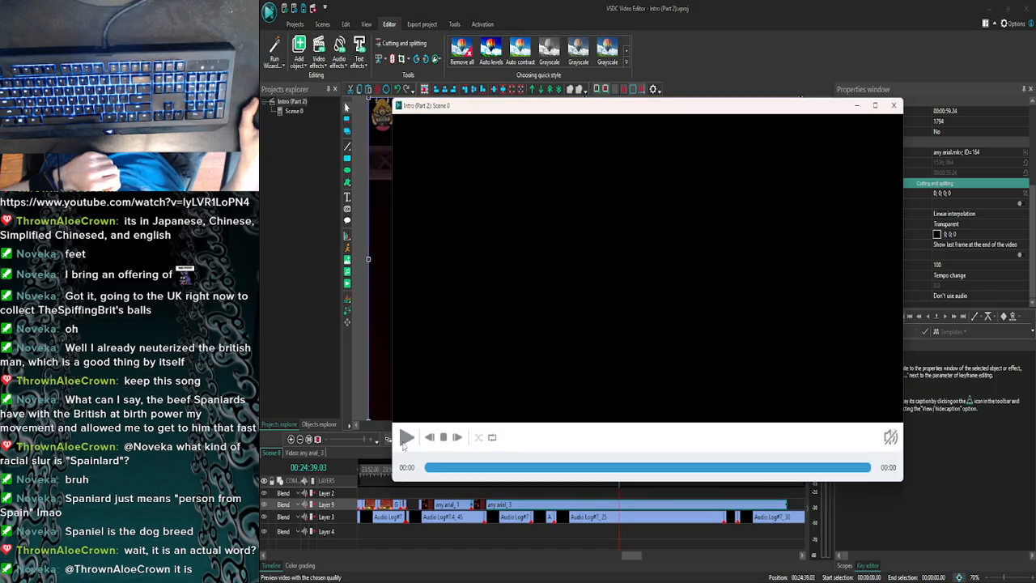
click(404, 441)
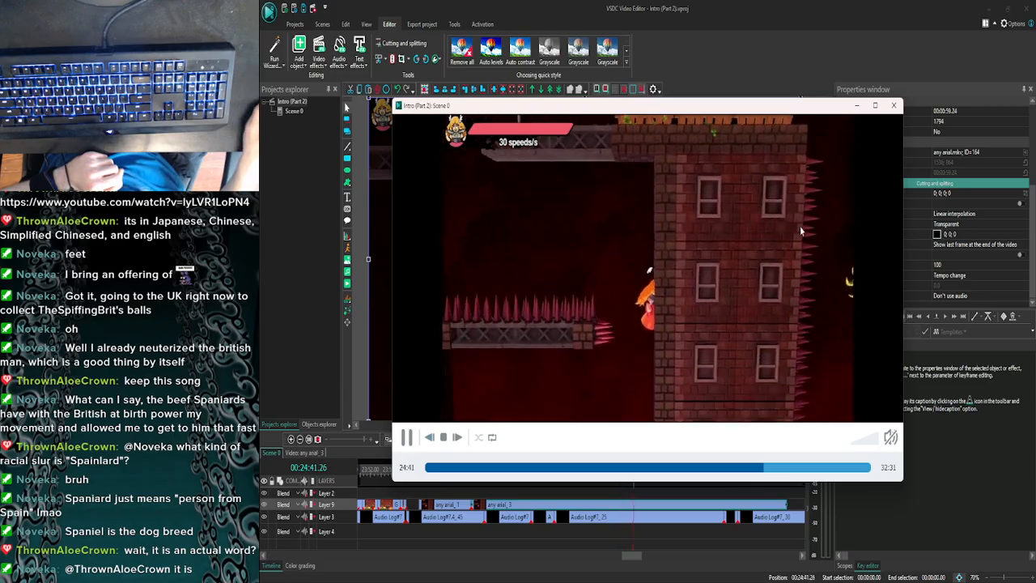
click(893, 105)
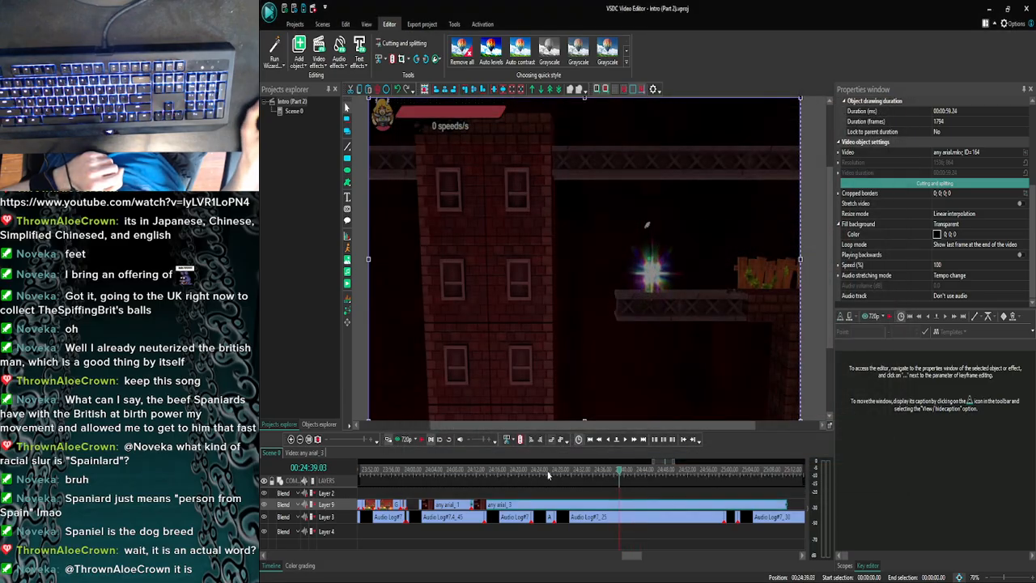
click(404, 439)
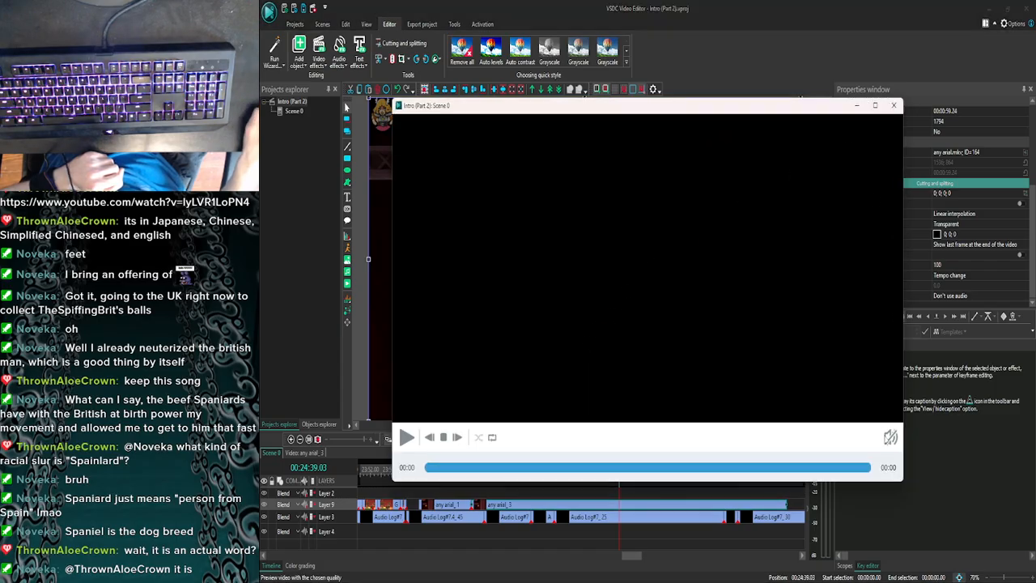
click(892, 439)
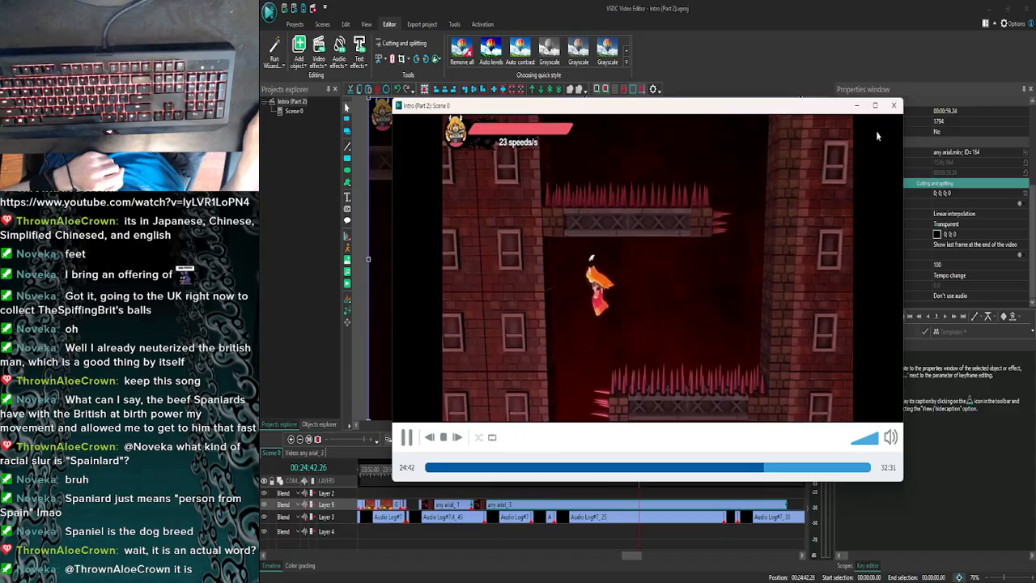
click(895, 105)
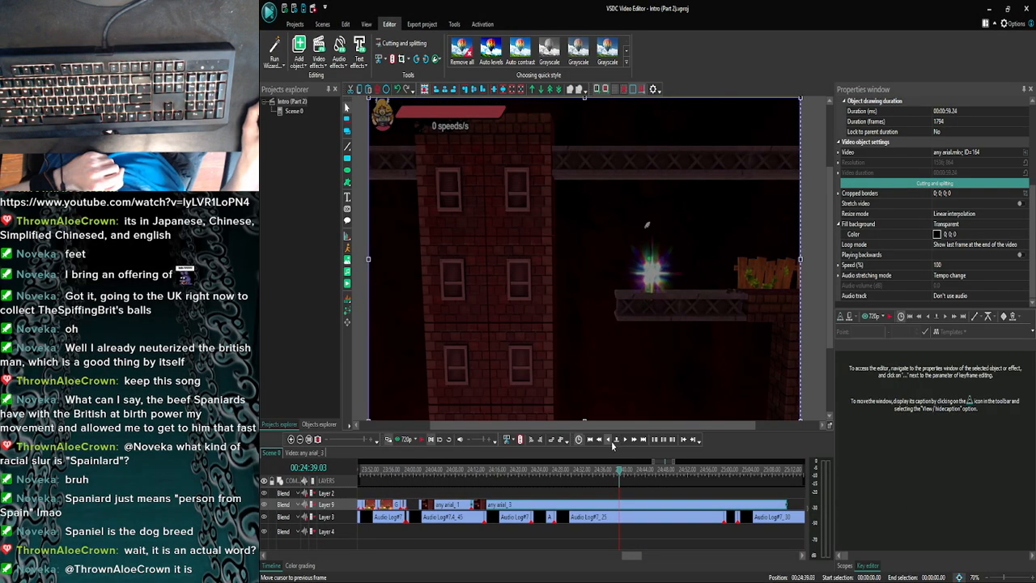
- Step the playhead frame by frame to 00:24:38.29, where the picture starts to fade in from black in any arial_3
click(627, 443)
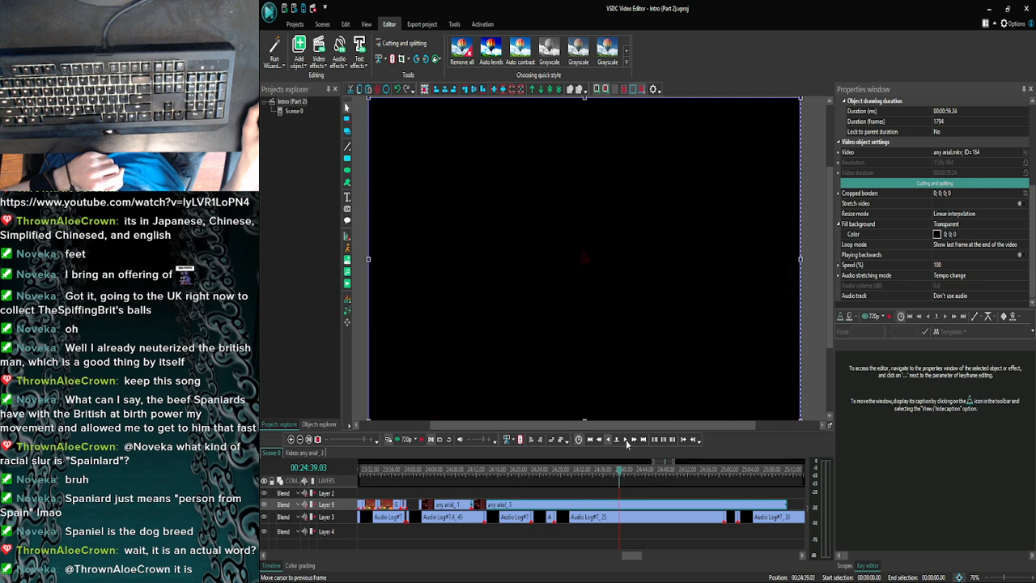
click(610, 442)
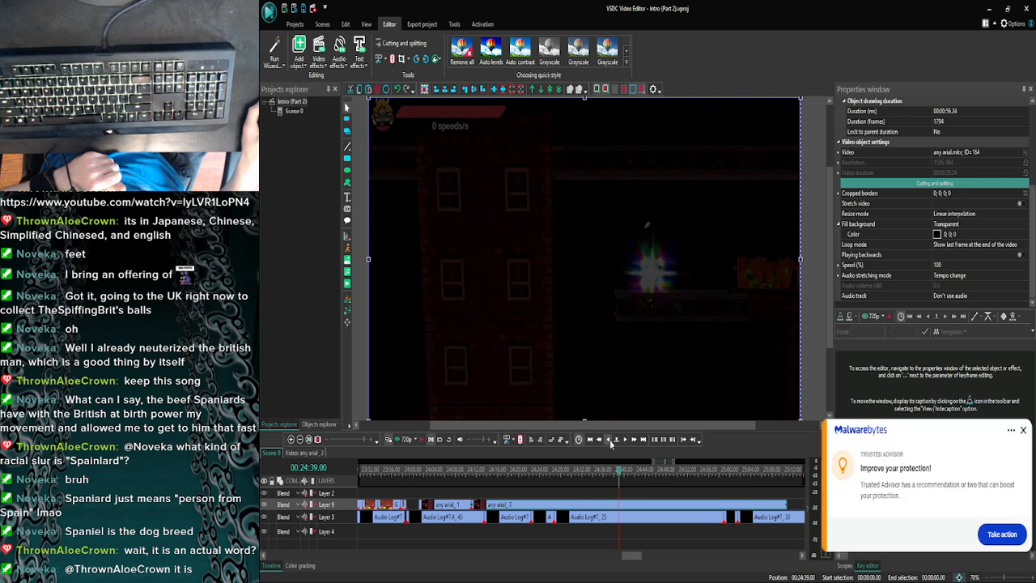
click(610, 442)
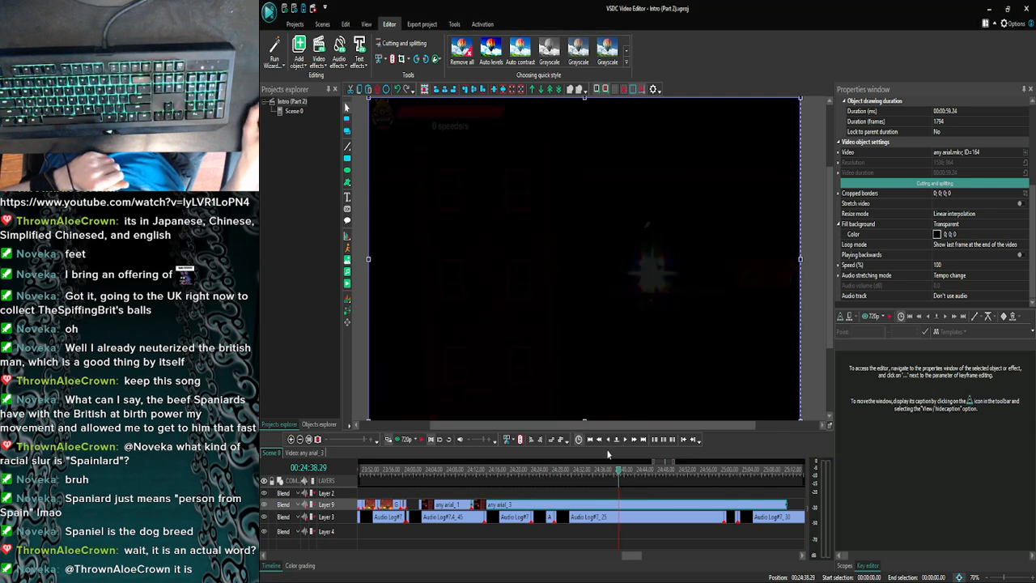
click(606, 439)
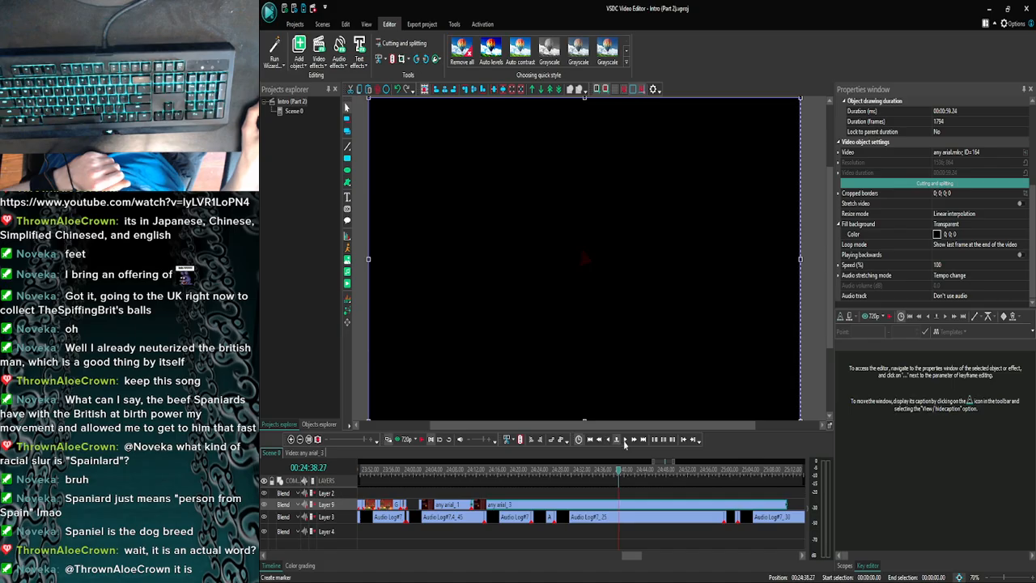
click(624, 442)
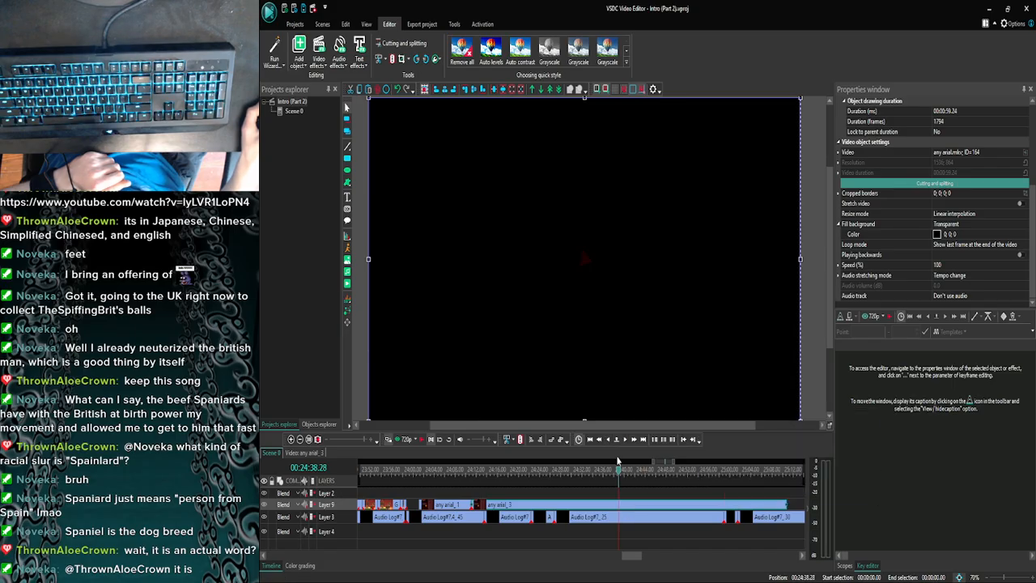
click(624, 442)
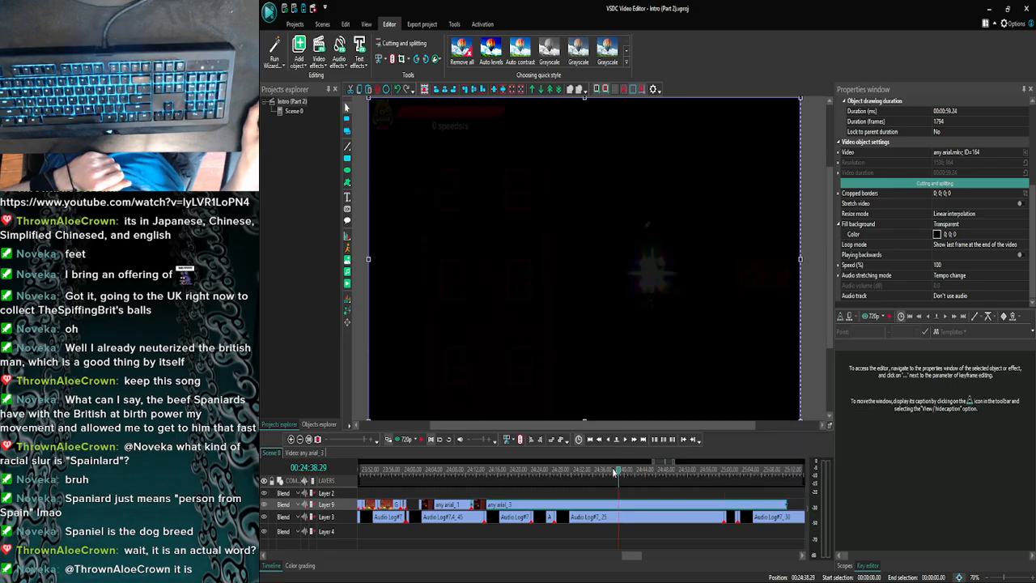
click(606, 439)
click(624, 442)
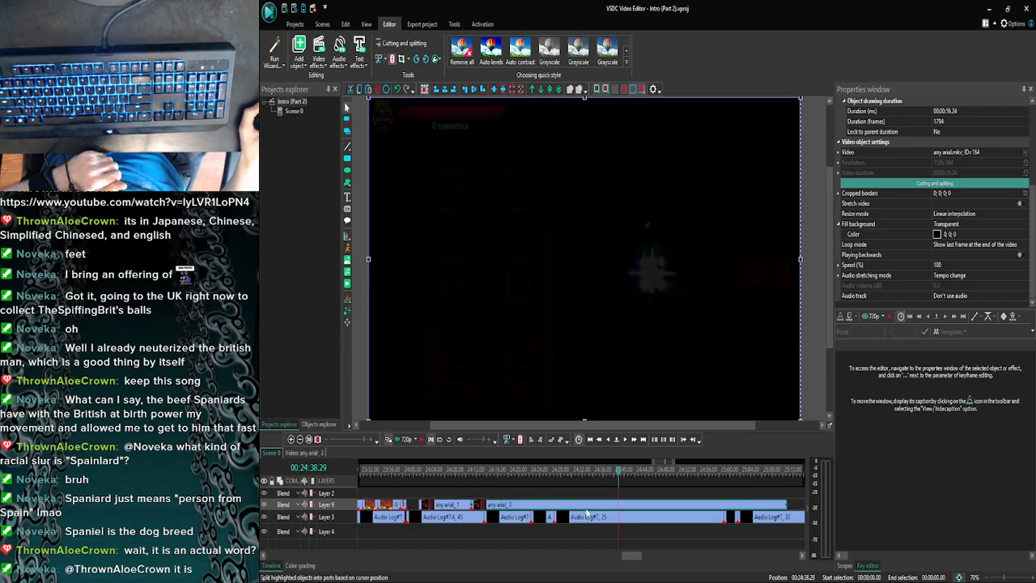
- Split any arial_3 at 00:24:38.29 and preview the timeline from 00:24:10.08
key(ctrl+k)
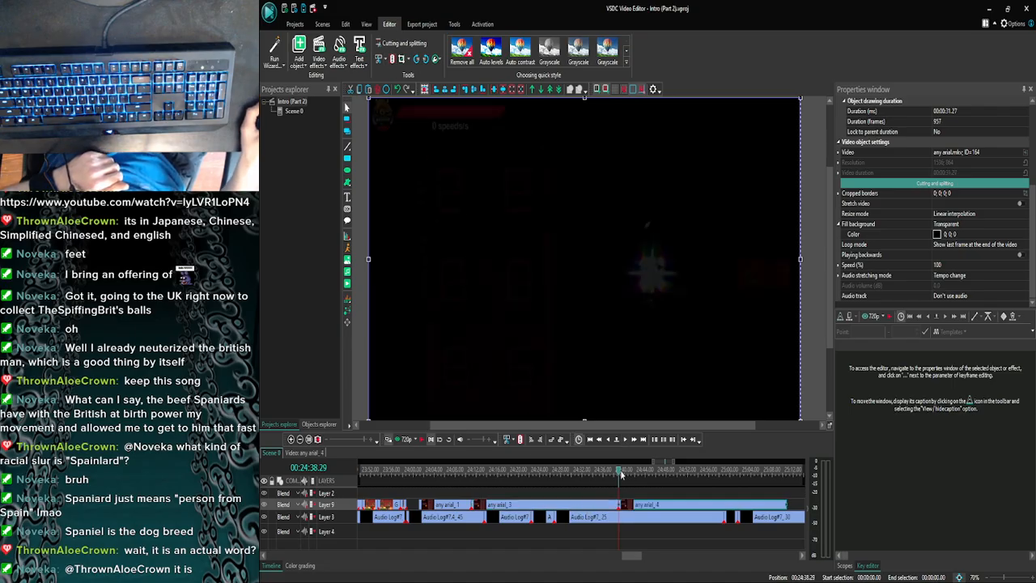
drag(620, 475, 484, 482)
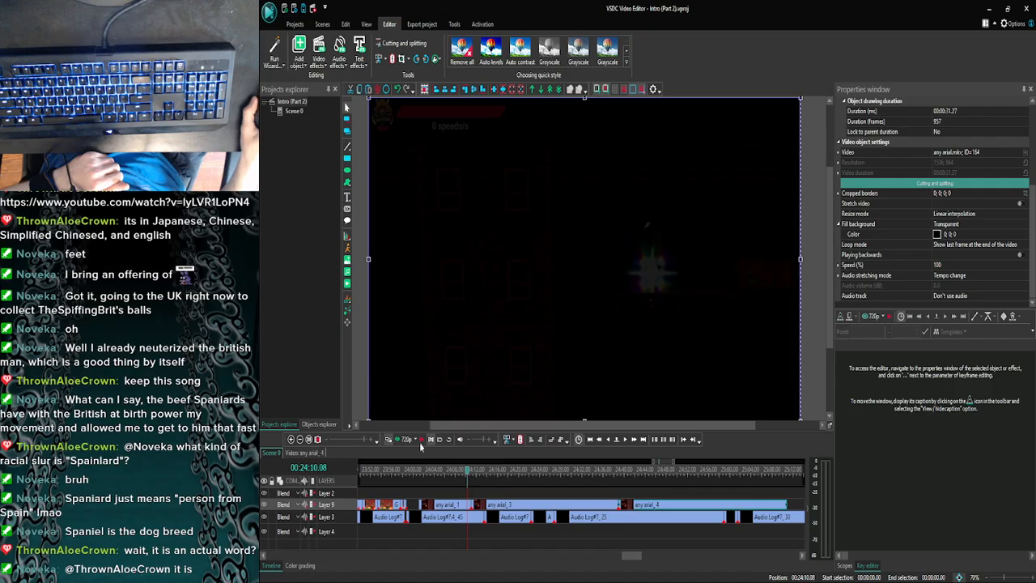
click(422, 441)
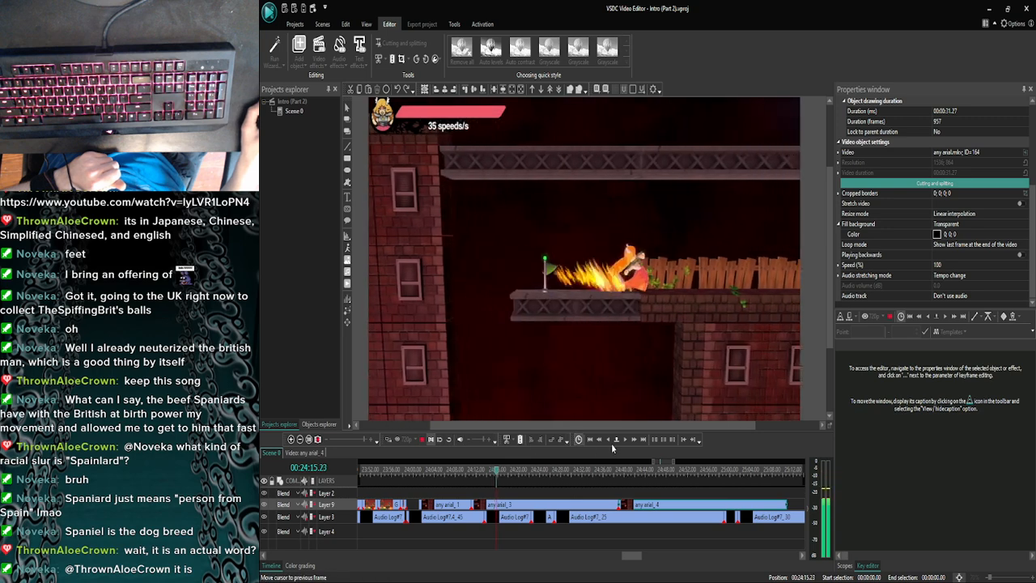
click(422, 439)
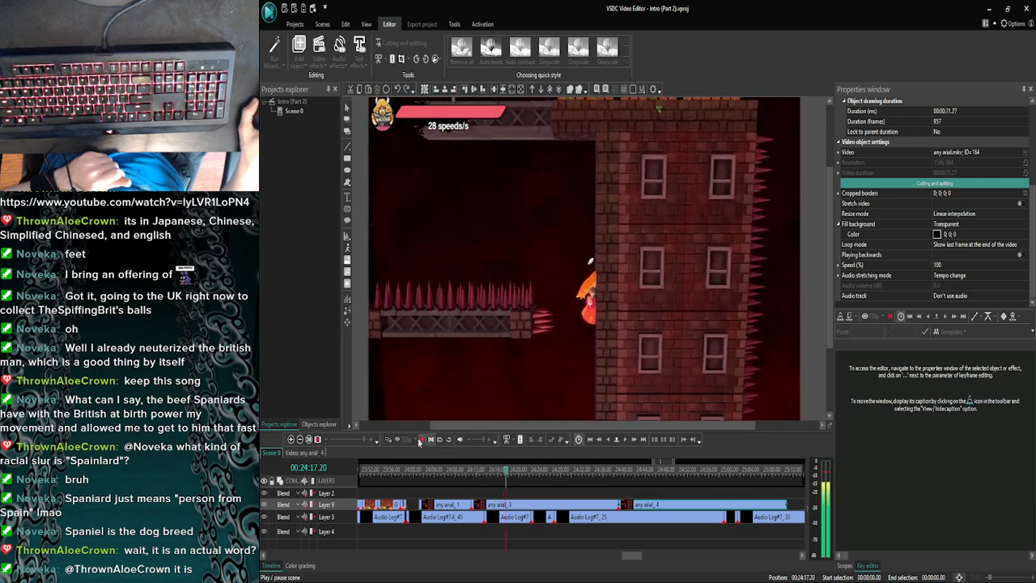
- Split the earlier any arial_3 clip at 00:24:13.14, in line with the end of Audio Log#7.4_45
click(490, 471)
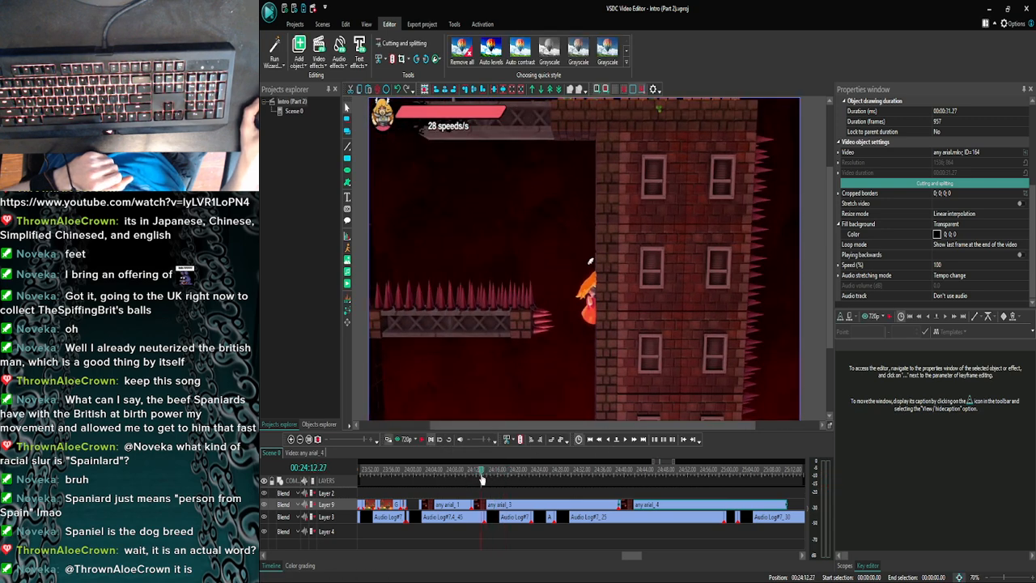
click(625, 439)
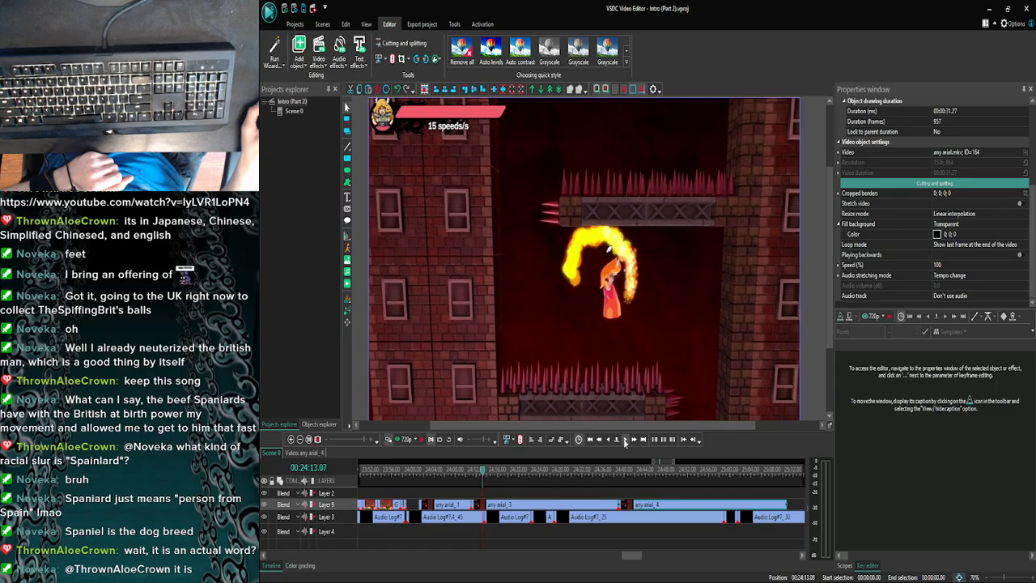
click(289, 439)
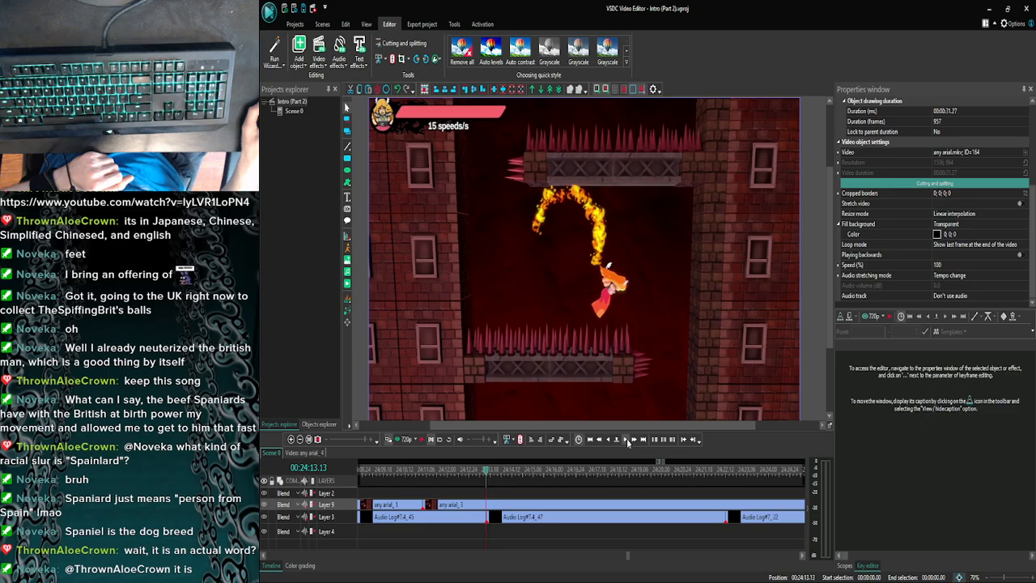
click(627, 441)
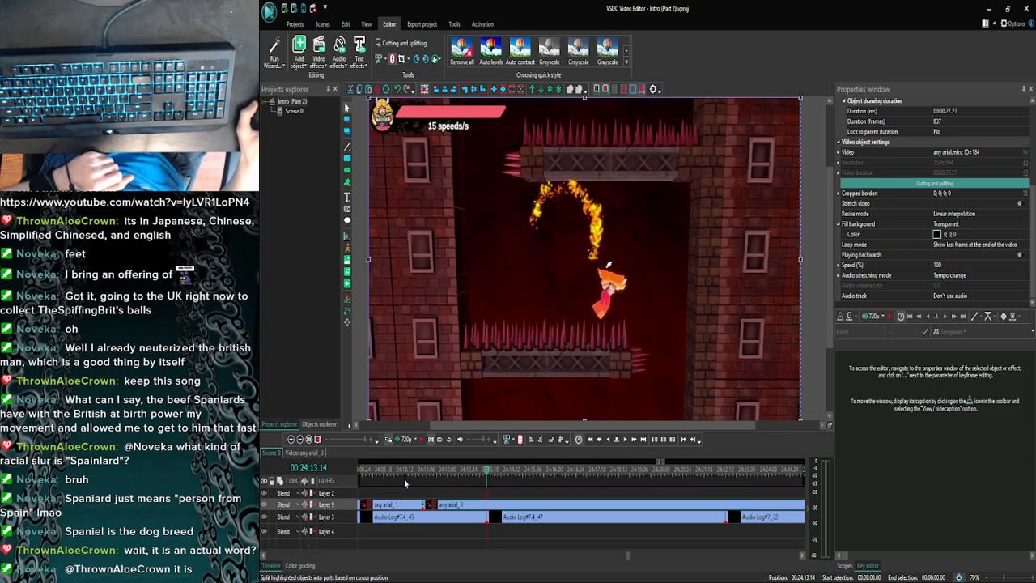
- Delete the middle section any arial_5 and move any arial_4 back to start at the 00:24:13.14 cut
click(302, 440)
click(301, 441)
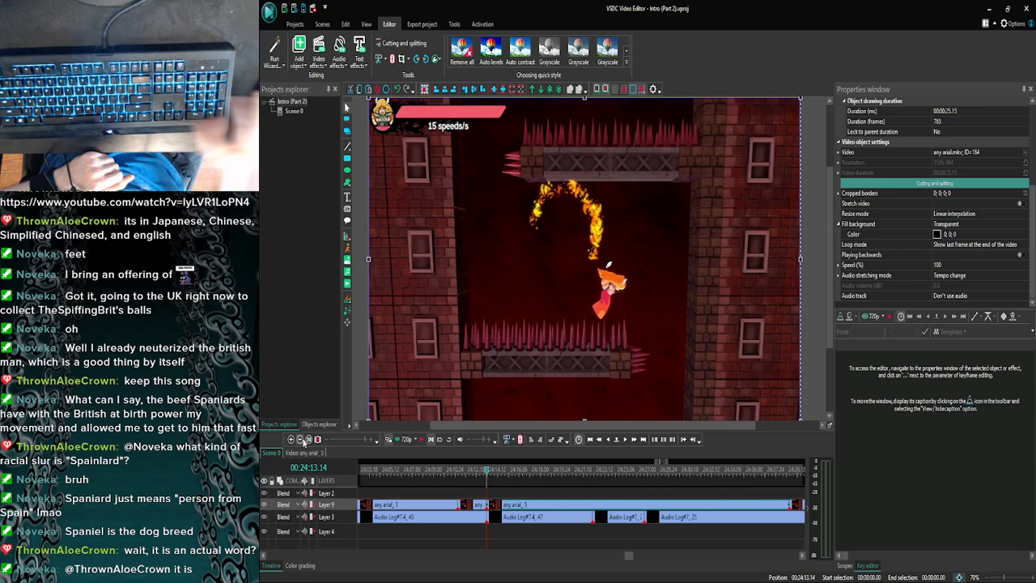
key(Delete)
drag(791, 504, 495, 504)
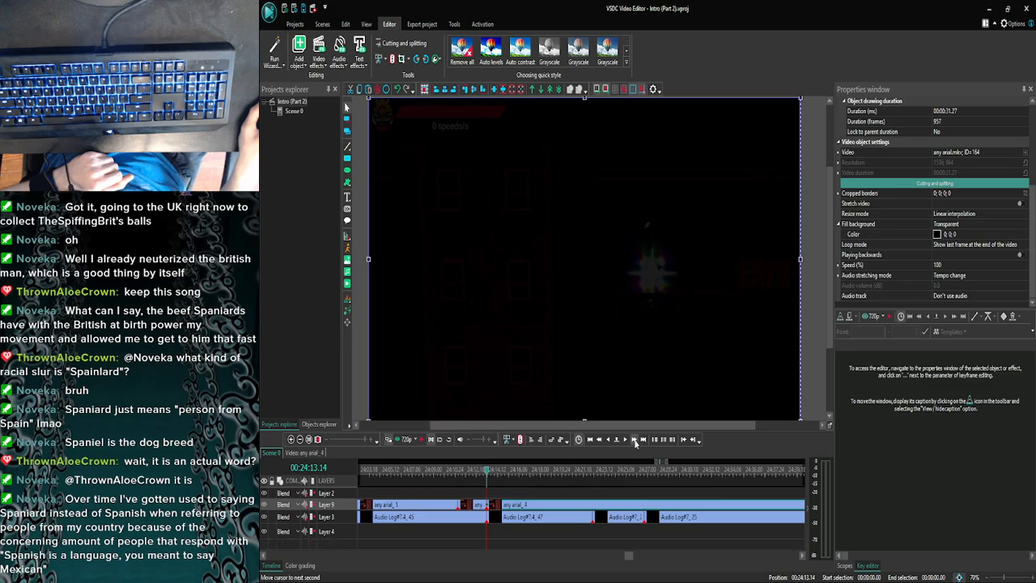
- Split any arial_4 at 00:24:16.02, where the character clings to the wall below the flag platform
click(623, 441)
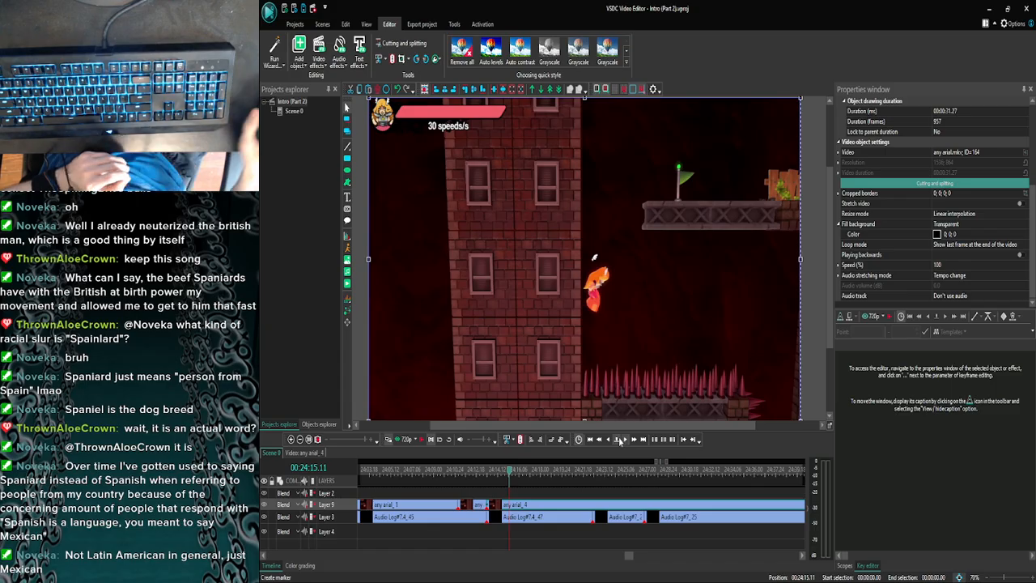
click(628, 439)
click(628, 439)
click(628, 440)
click(628, 439)
click(628, 440)
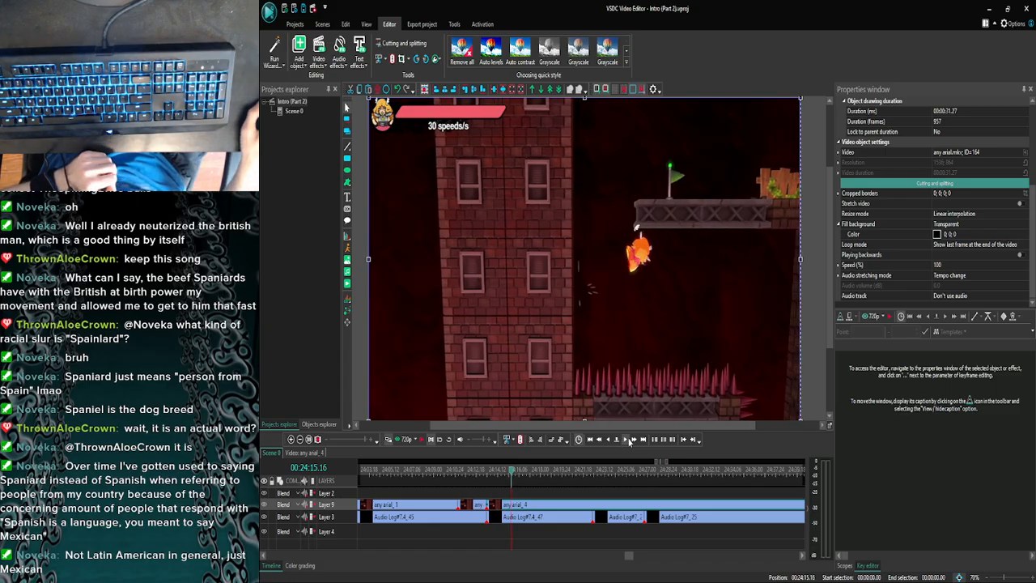
click(628, 440)
click(628, 440)
click(628, 440)
click(628, 439)
click(628, 439)
click(628, 440)
click(628, 439)
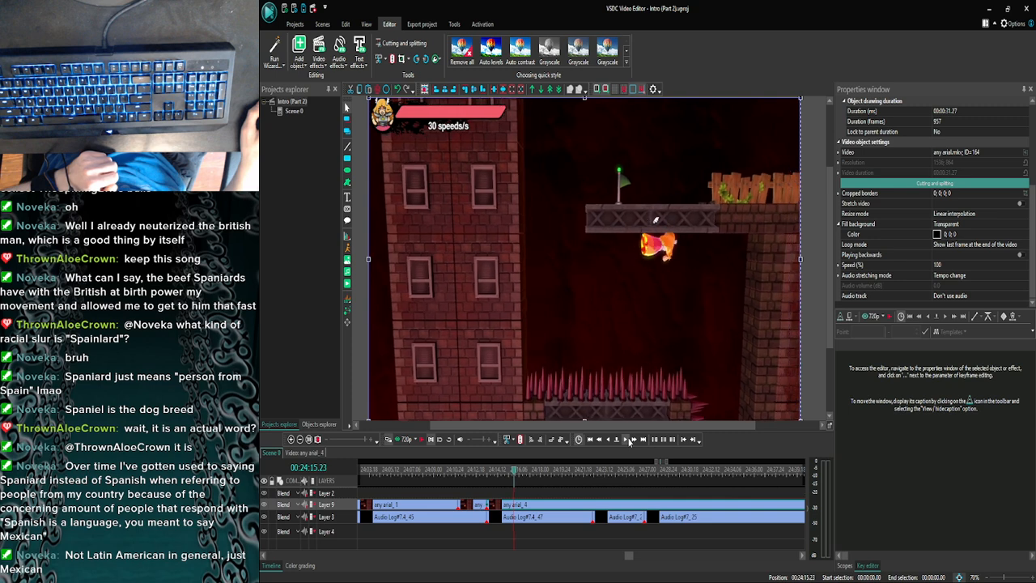
click(627, 439)
click(628, 439)
click(628, 440)
click(628, 439)
click(628, 439)
click(628, 440)
click(628, 439)
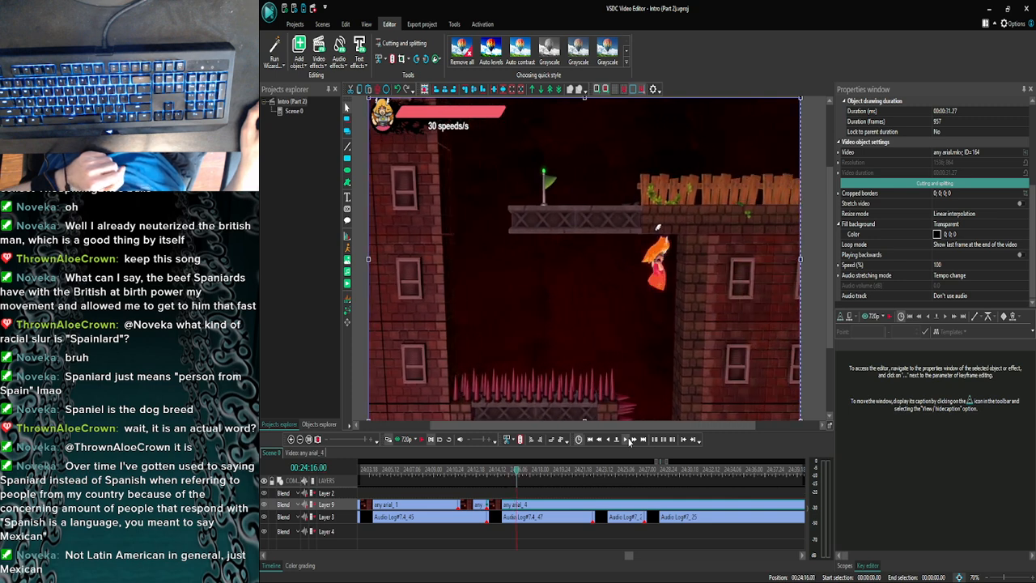
click(628, 439)
click(628, 439)
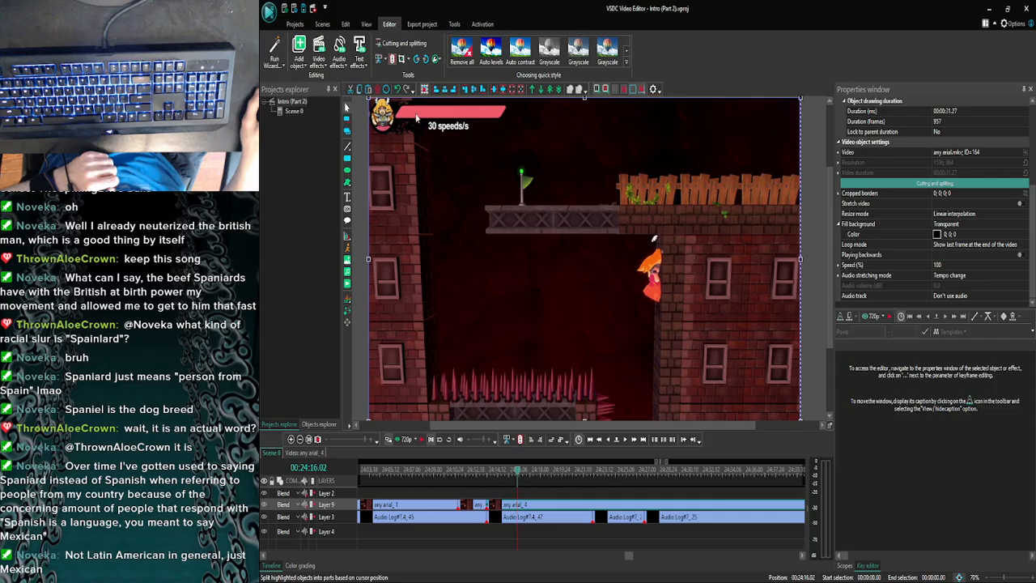
click(392, 59)
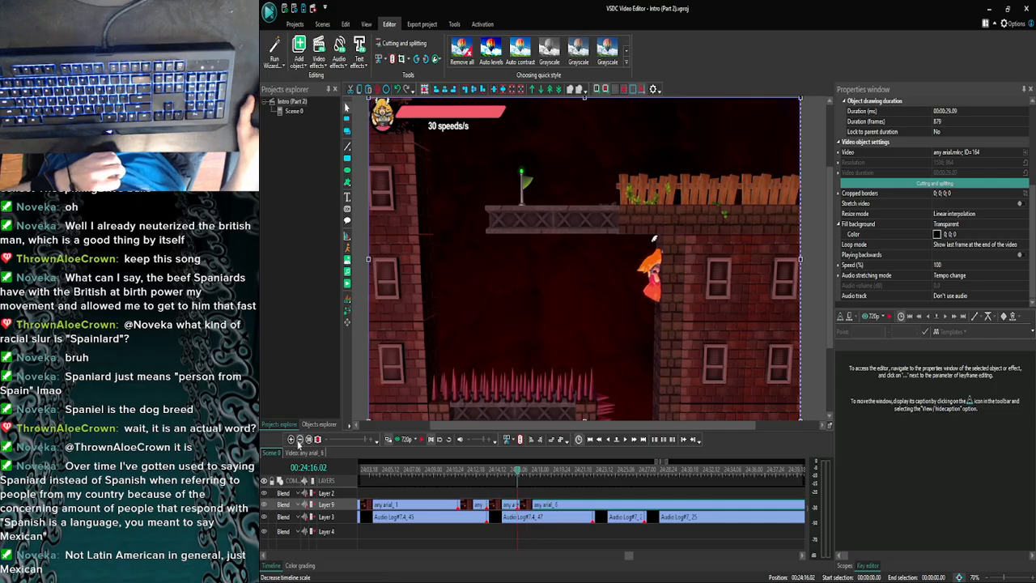
- Delete the part of the any arial clip that follows the 00:24:16.02 cut
click(299, 439)
click(299, 438)
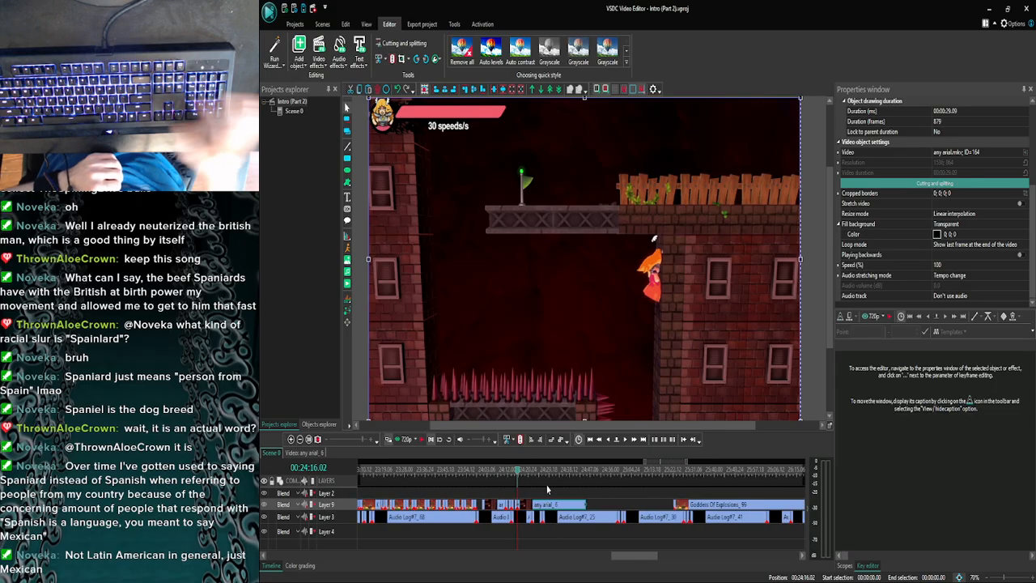
key(Delete)
- Set the playback speed of the remaining any arial_4 clip to 30%
click(508, 504)
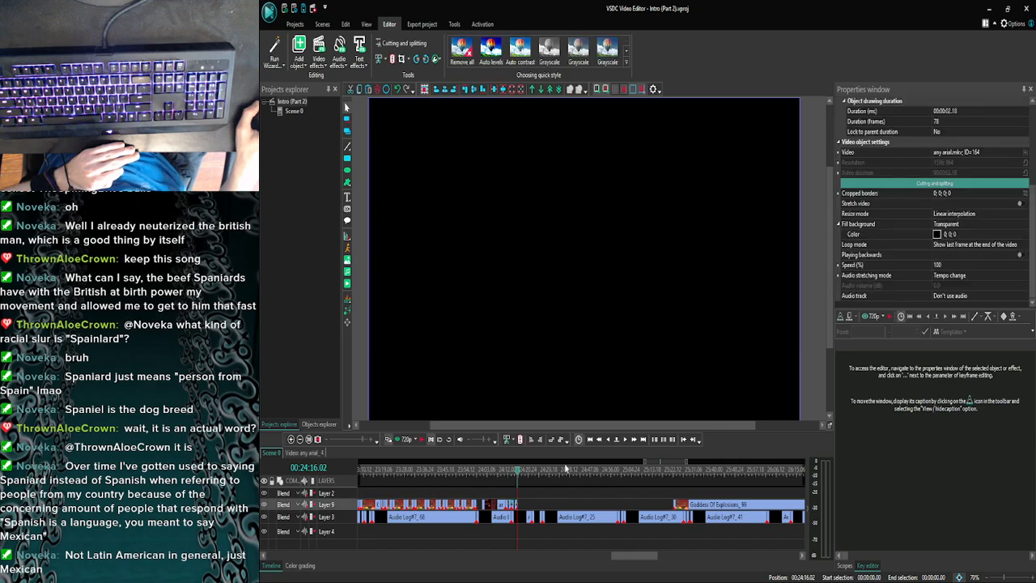
click(943, 265)
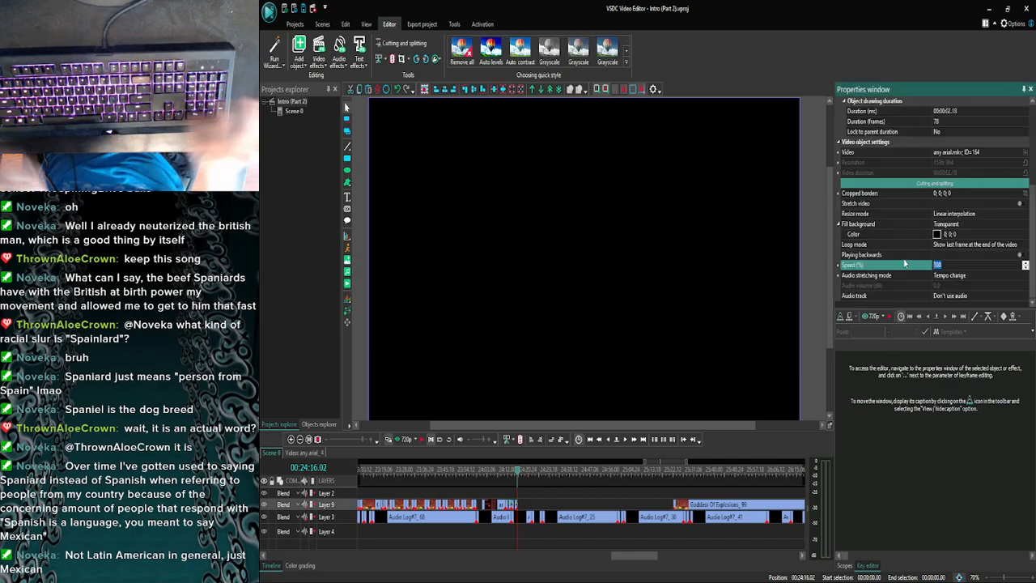
text(30)
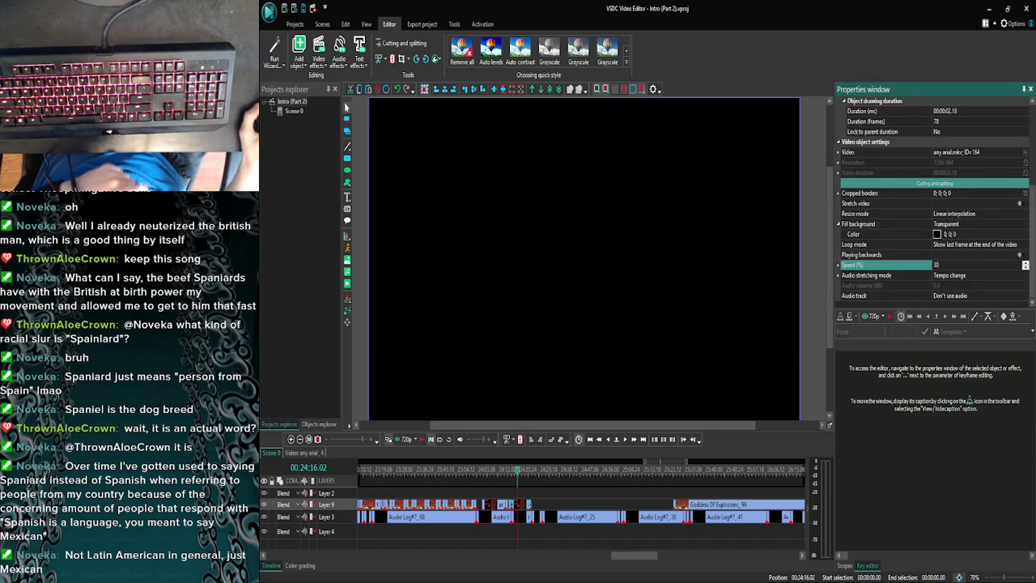
key(Return)
- Move the playhead back through the slowed any arial_4 to 00:24:13.15 to examine its start against Audio Log#7.4_47
click(518, 476)
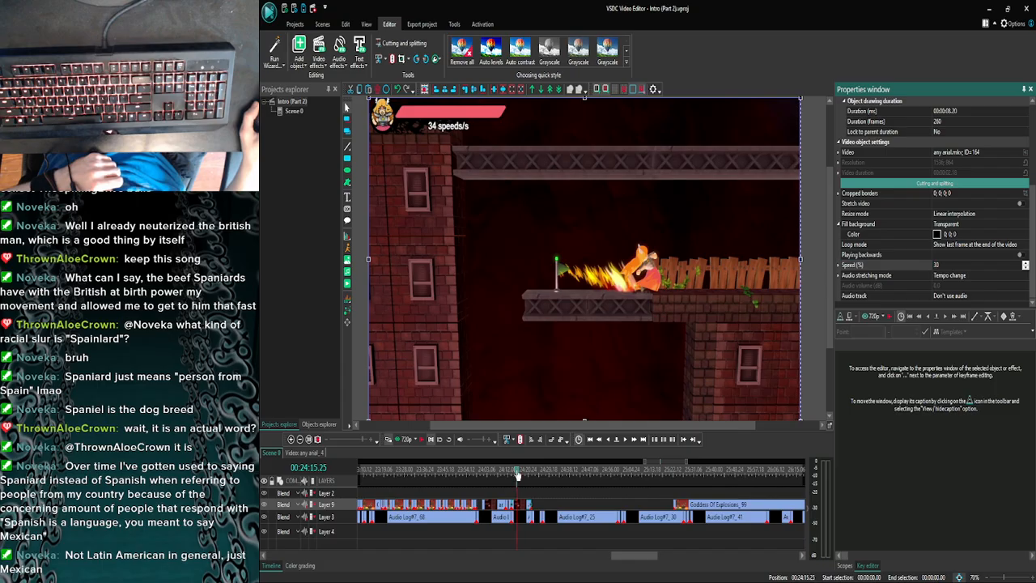
click(512, 476)
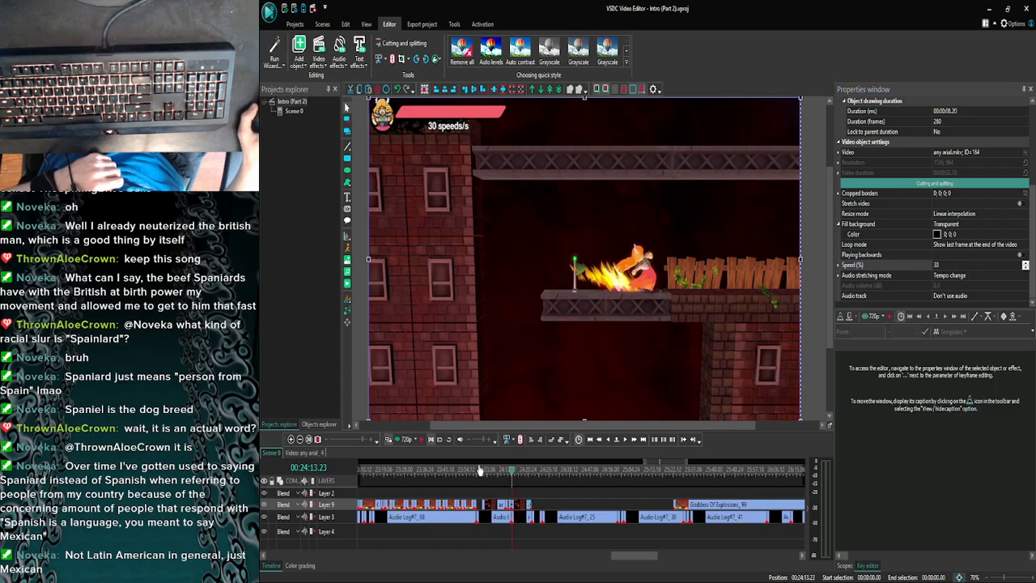
click(290, 440)
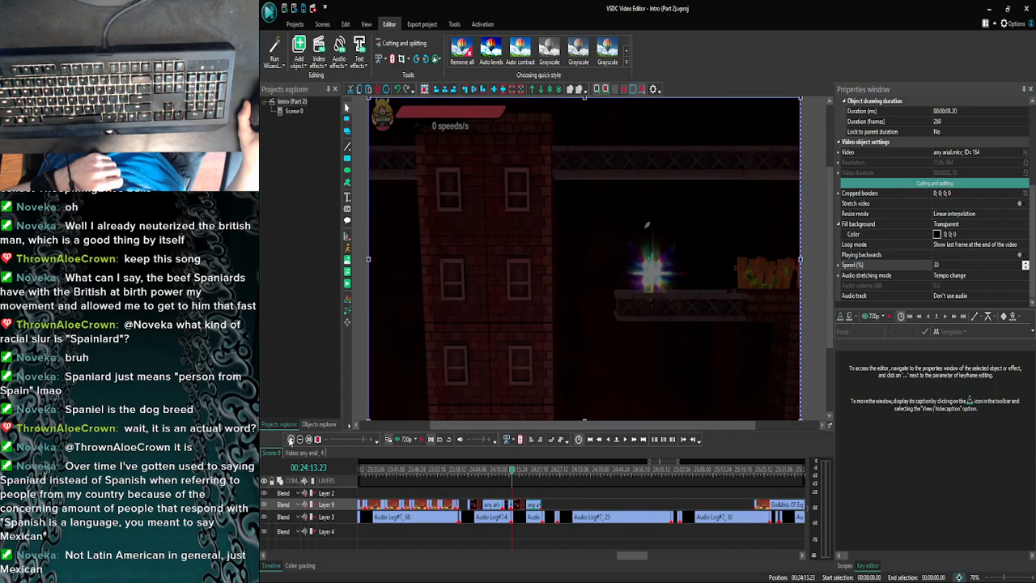
click(291, 441)
click(290, 440)
click(291, 440)
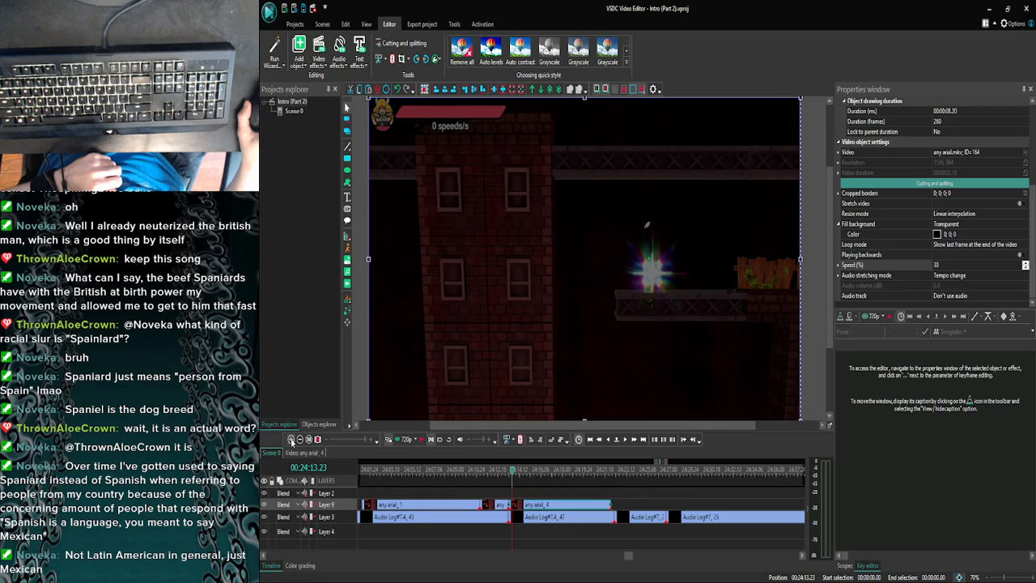
click(299, 440)
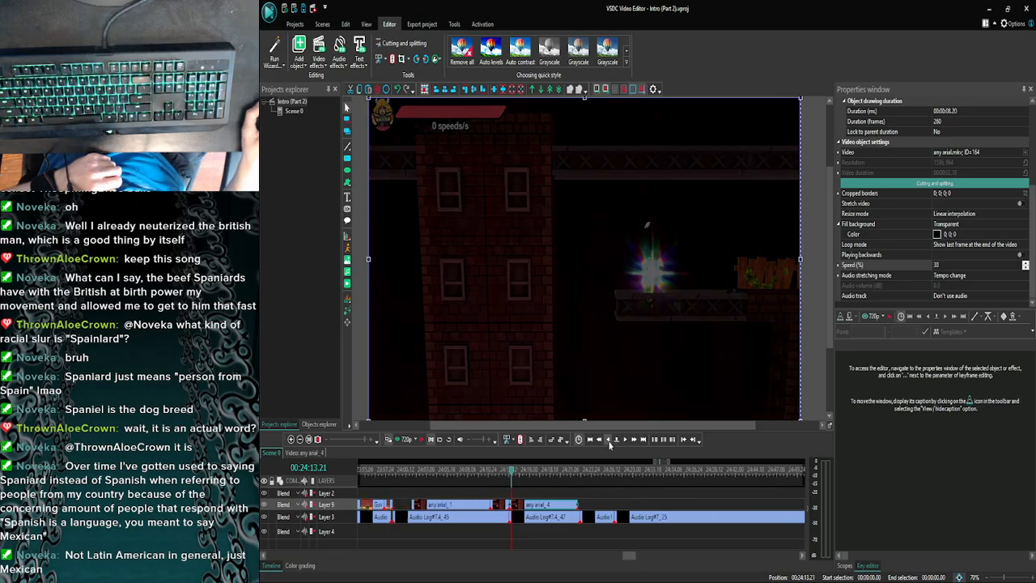
click(609, 441)
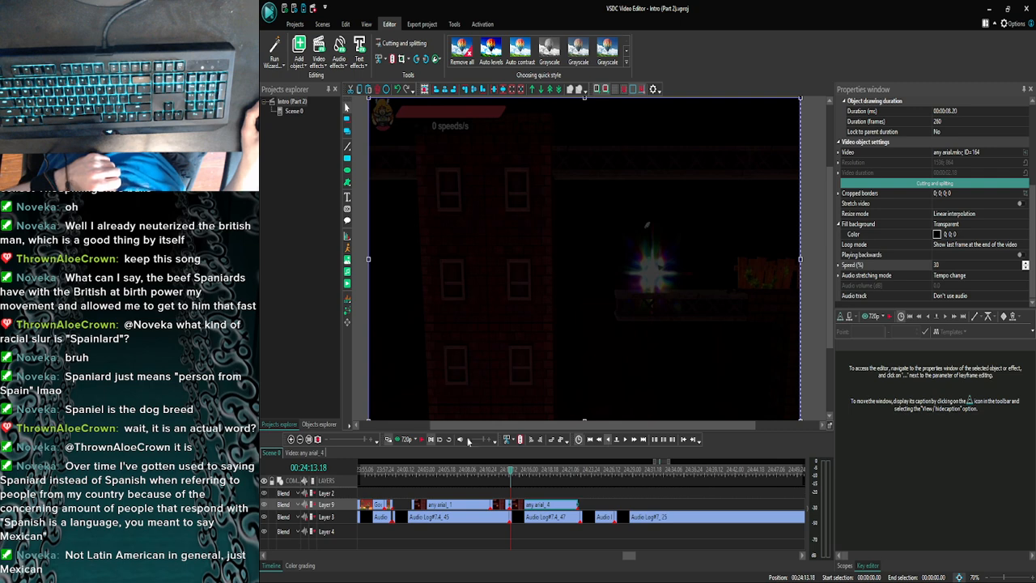
click(290, 441)
click(290, 442)
click(289, 441)
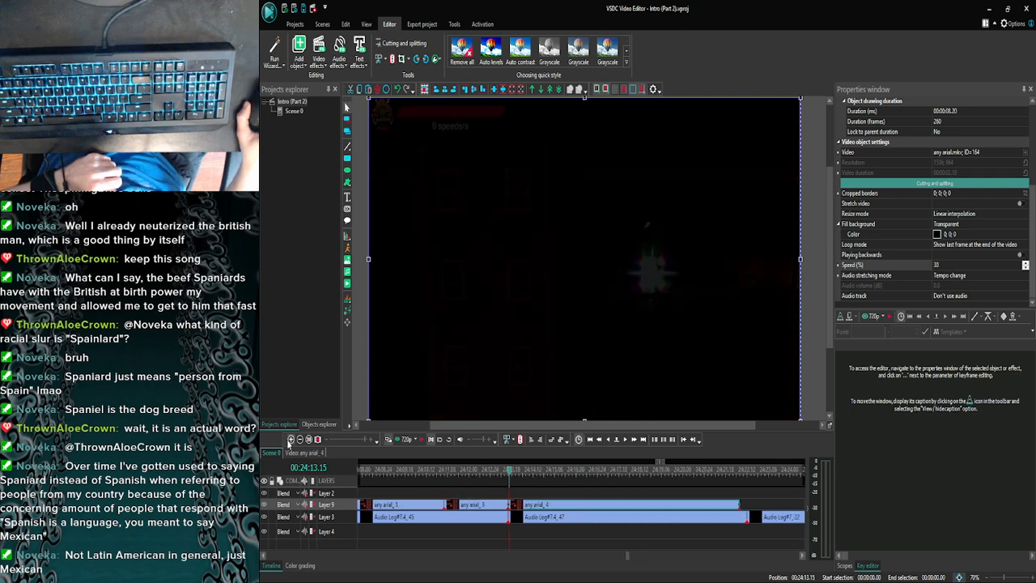
click(290, 442)
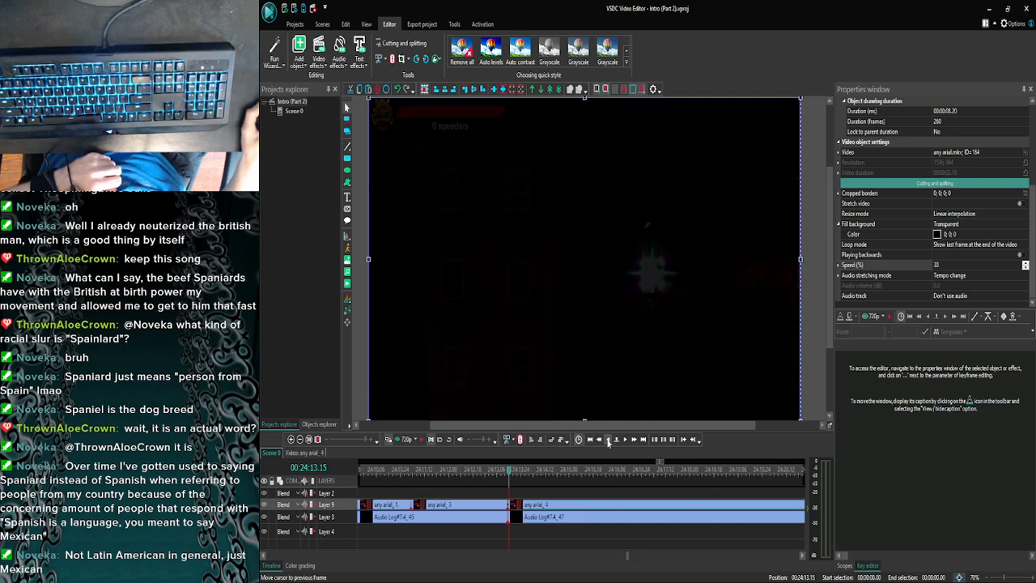
- Step the playhead to the first frame of any arial_4 at 00:24:13.14 and preview the slowed clip in the player window
click(608, 441)
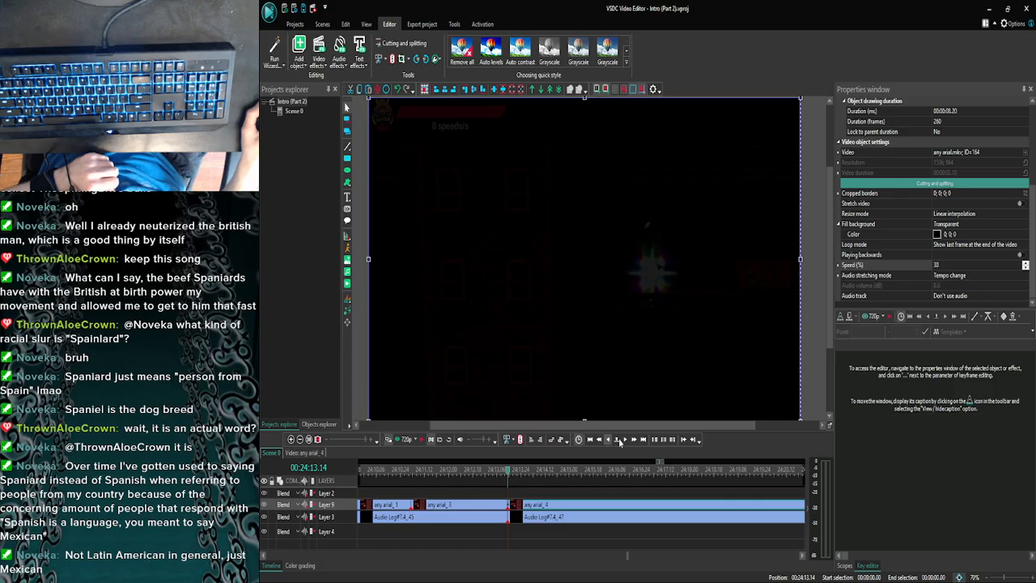
click(619, 441)
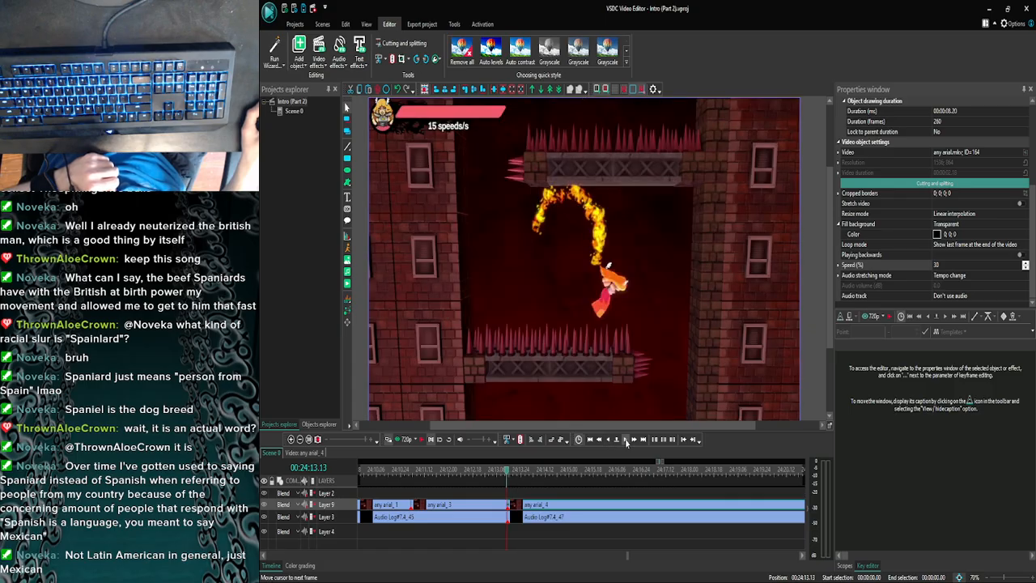
click(625, 441)
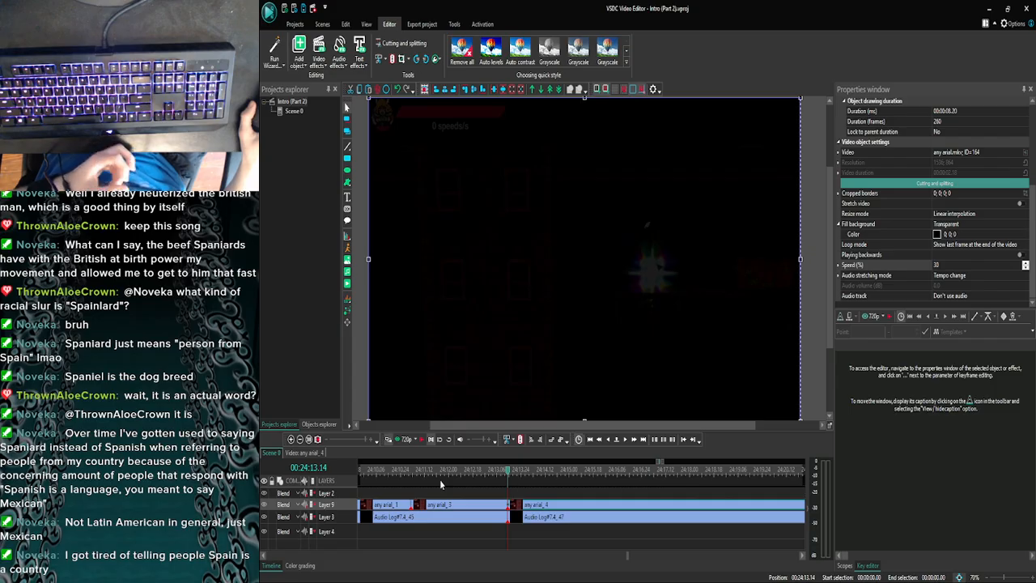
click(401, 439)
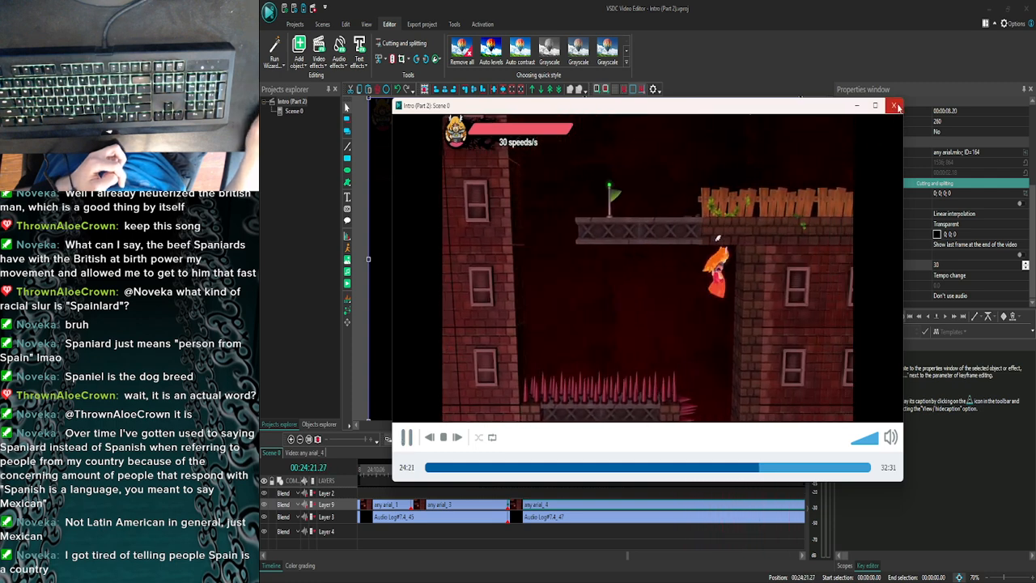
click(894, 106)
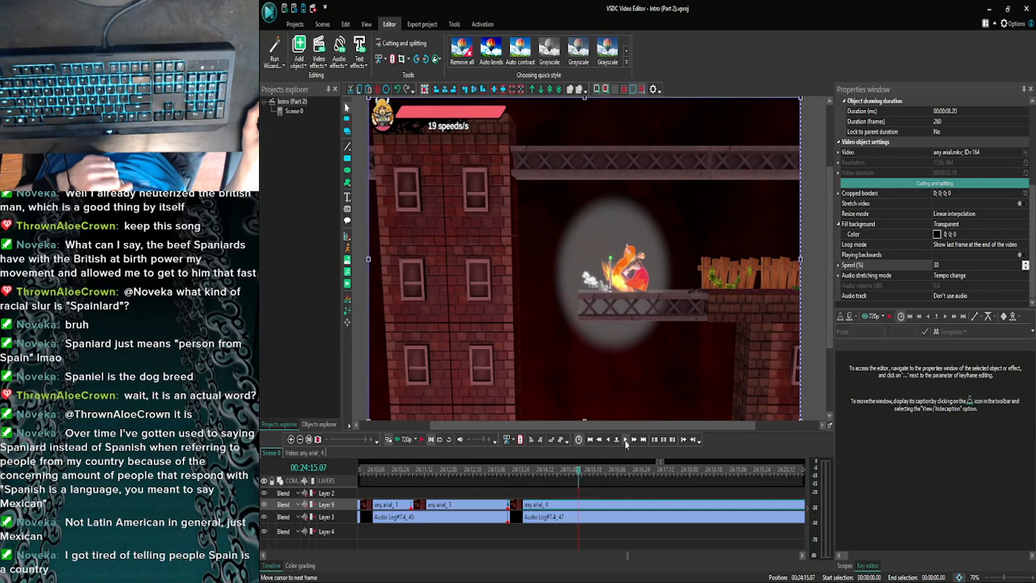
- Step the playhead through the slowed any arial_4 clip to 00:24:20.20 and split the clip there
click(624, 441)
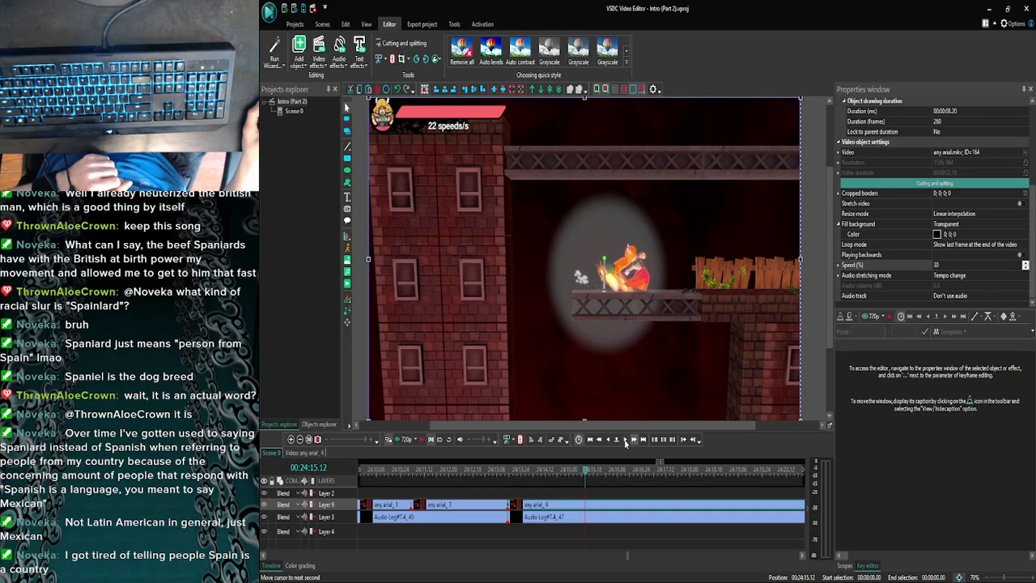
click(624, 440)
click(633, 440)
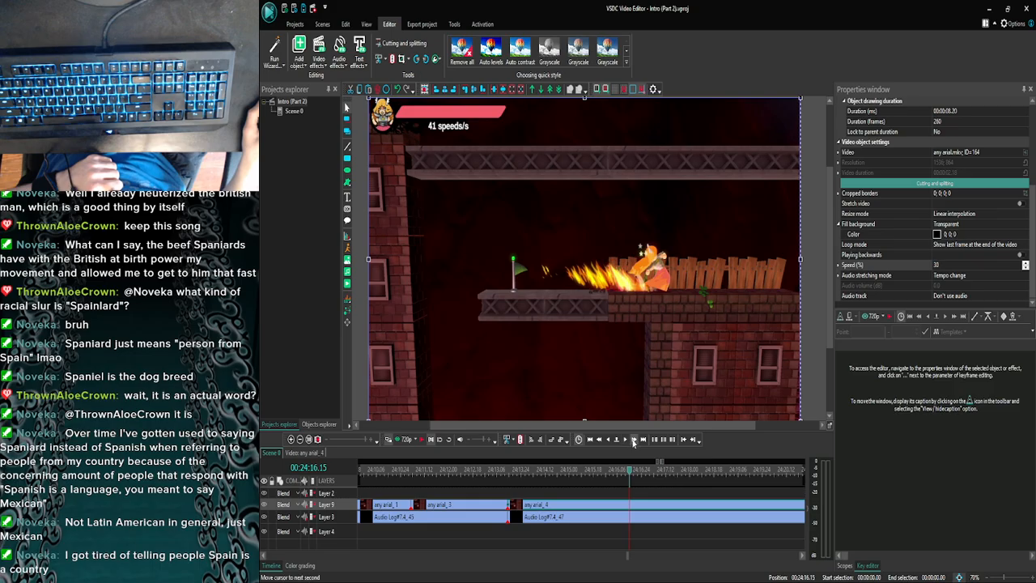
click(633, 440)
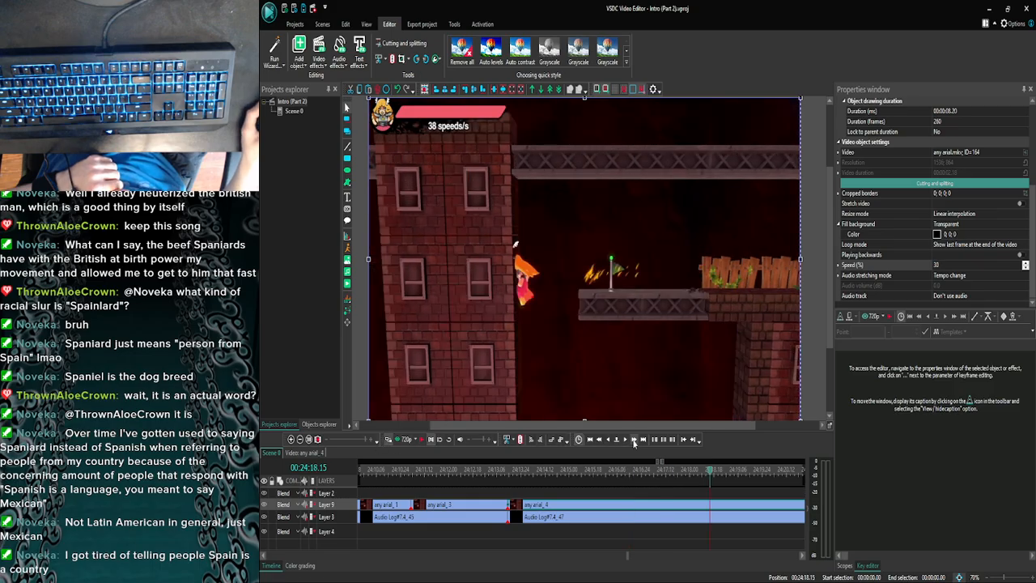
click(633, 440)
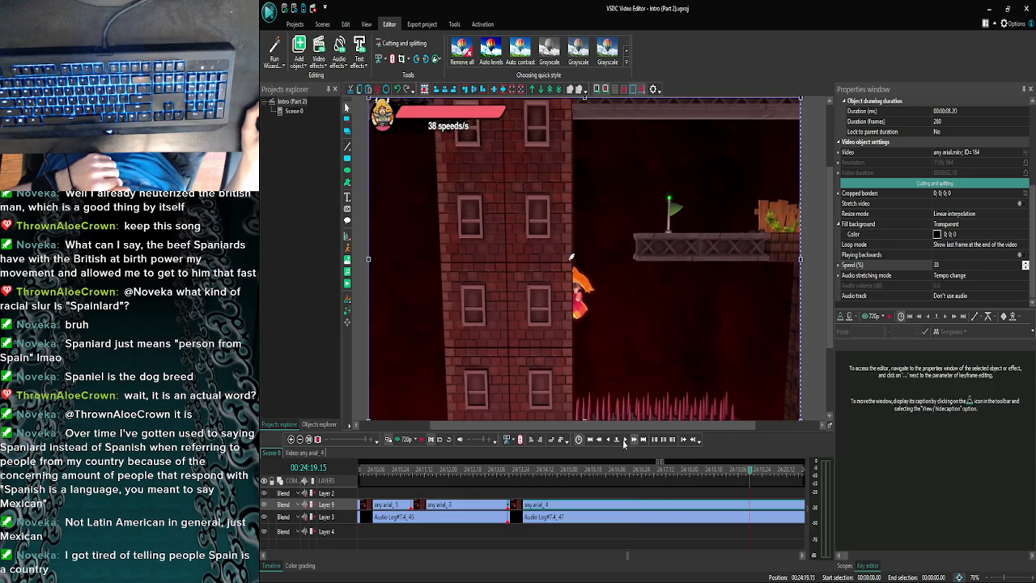
click(623, 440)
click(622, 439)
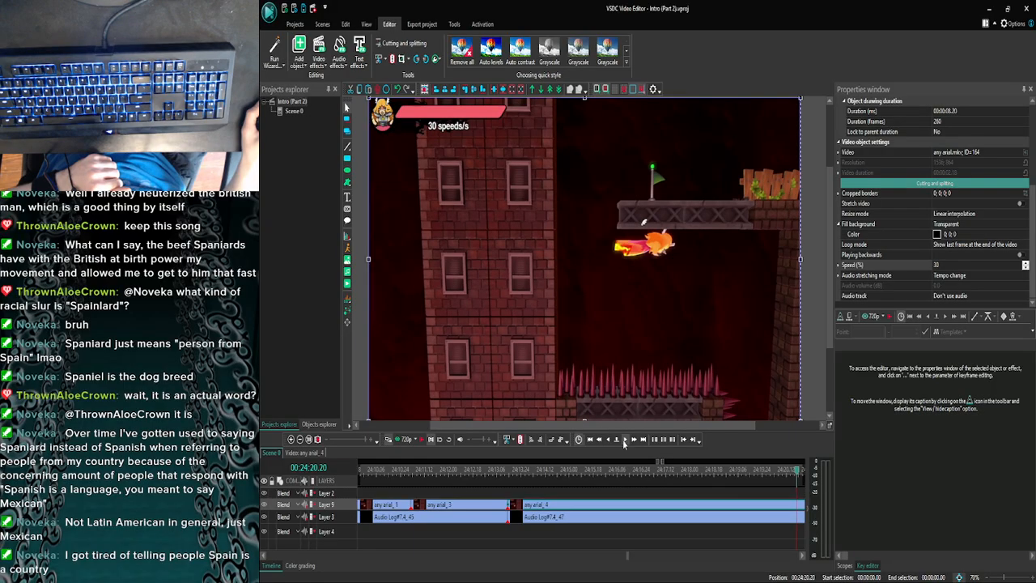
click(623, 440)
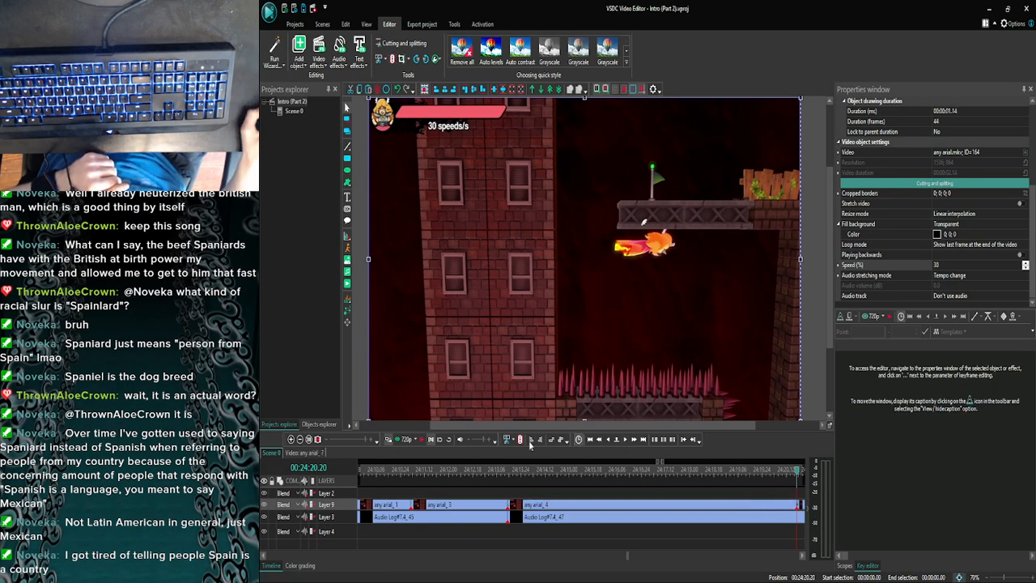
- Delete the any arial part after the 00:24:20.20 cut and extend any arial_4 almost to the end of Audio Log#7.4_47
click(300, 438)
click(300, 438)
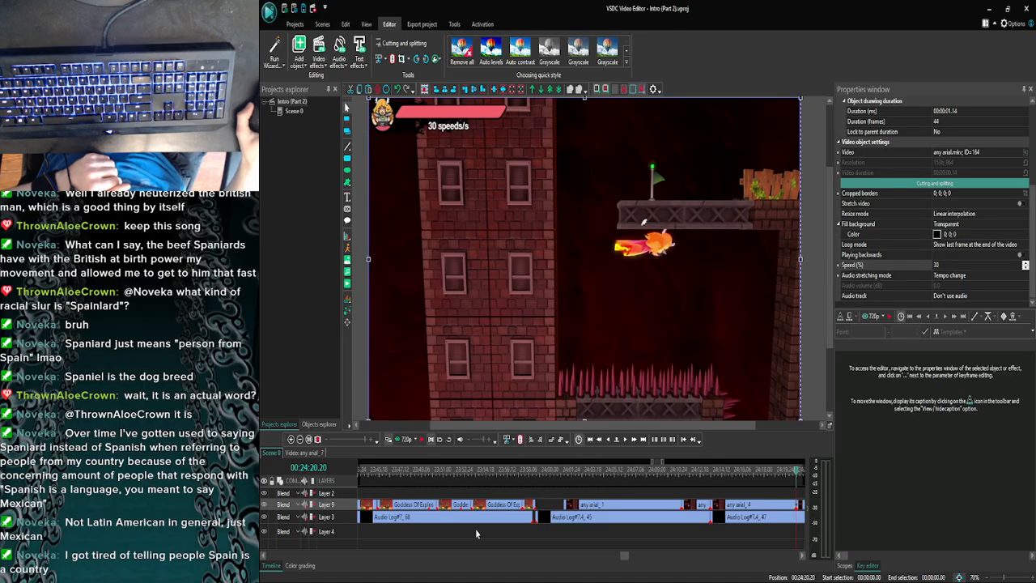
drag(625, 557, 630, 558)
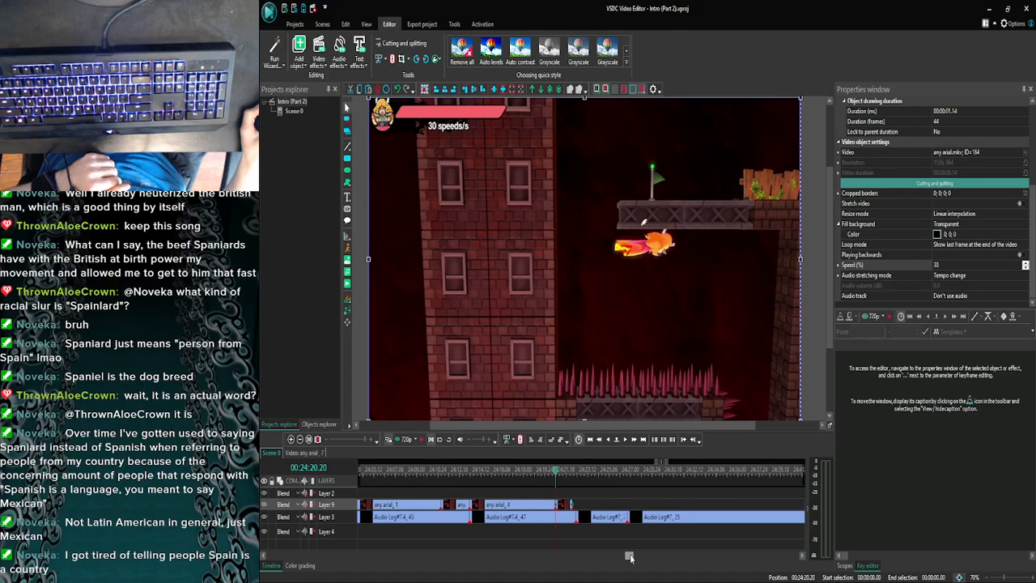
key(Delete)
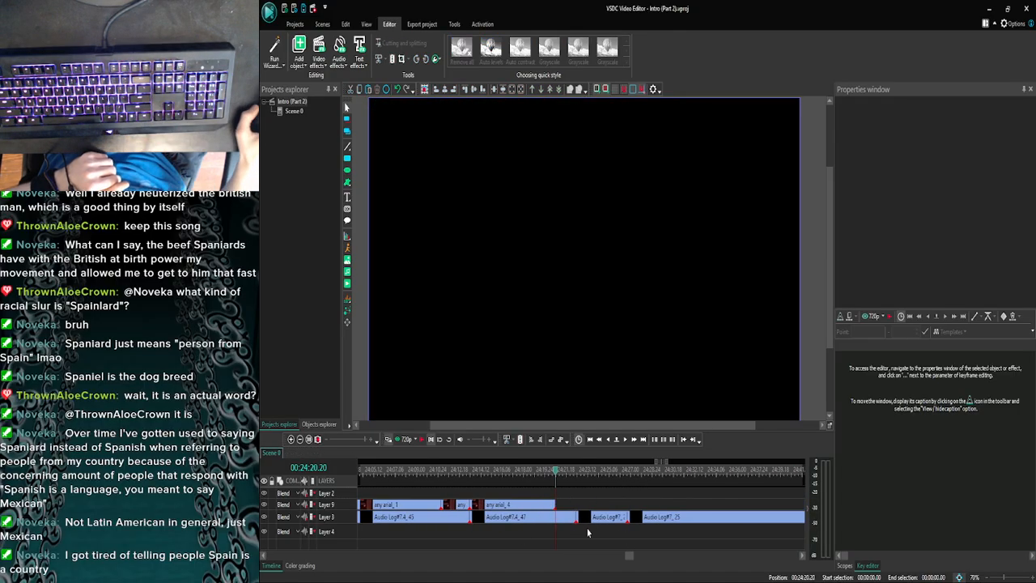
click(552, 508)
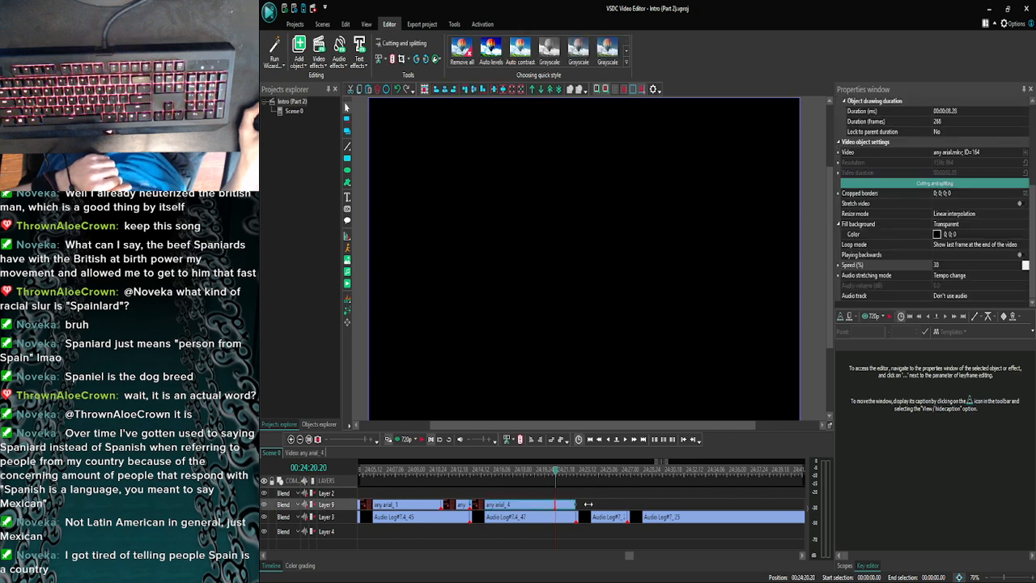
- Switch to the web browser showing the YouTube video Hill of Convallaria's Tears
click(409, 578)
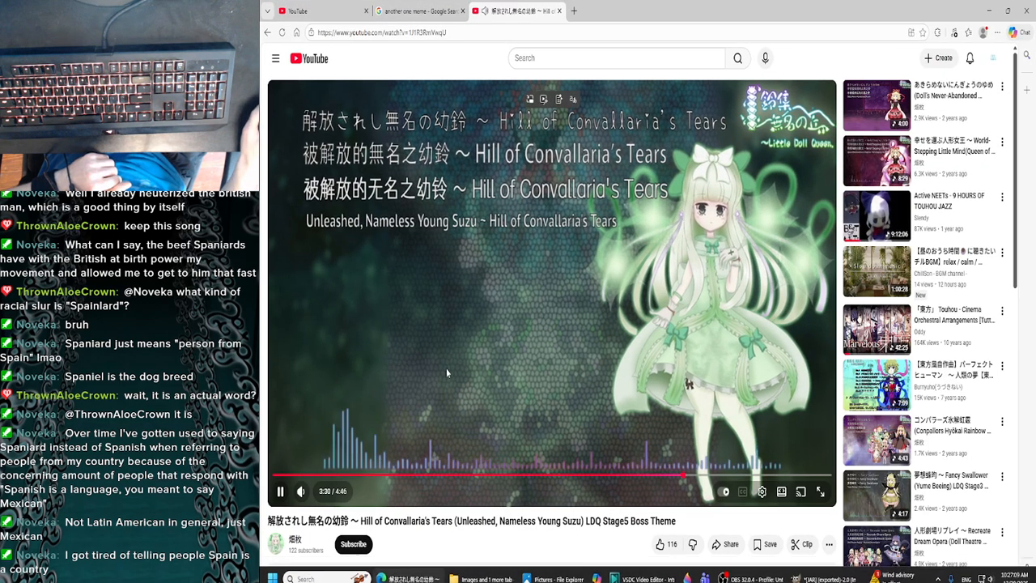
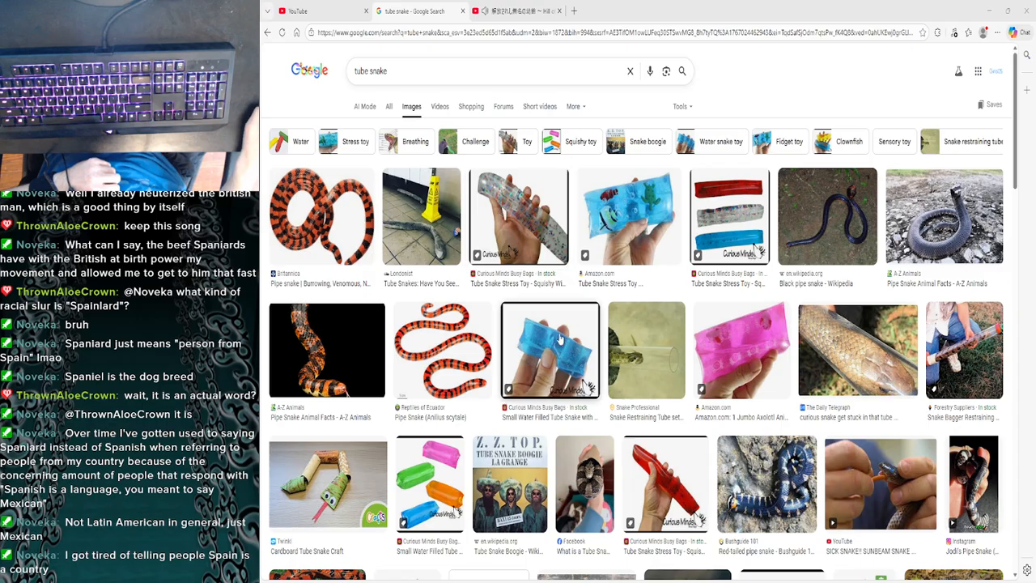
- Look through the tube snake image results, previewing the glitter-filled stress toy and the coiled snake from the plastic spork blog
click(501, 211)
scroll(823, 409, down, 5)
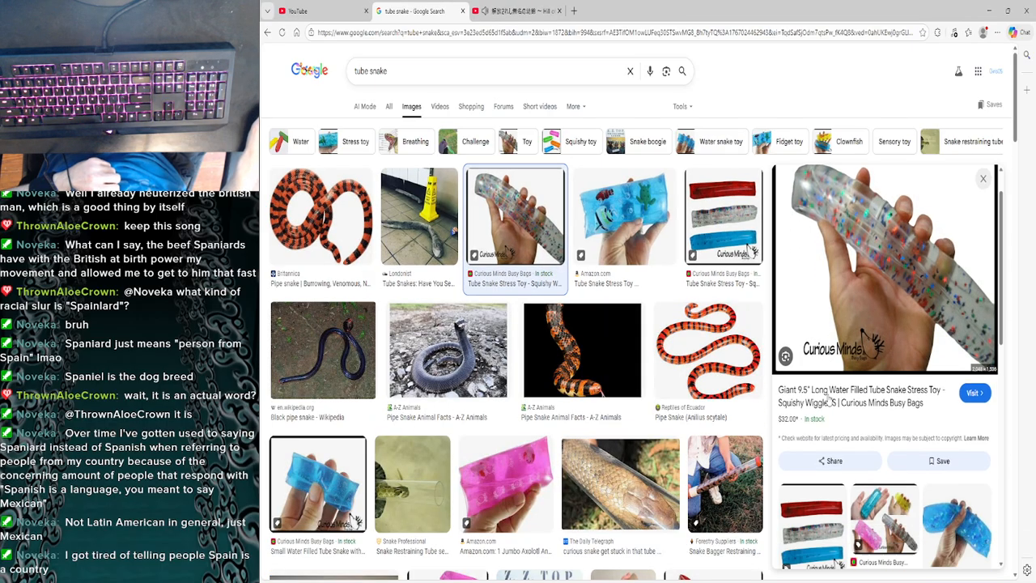
scroll(823, 409, up, 3)
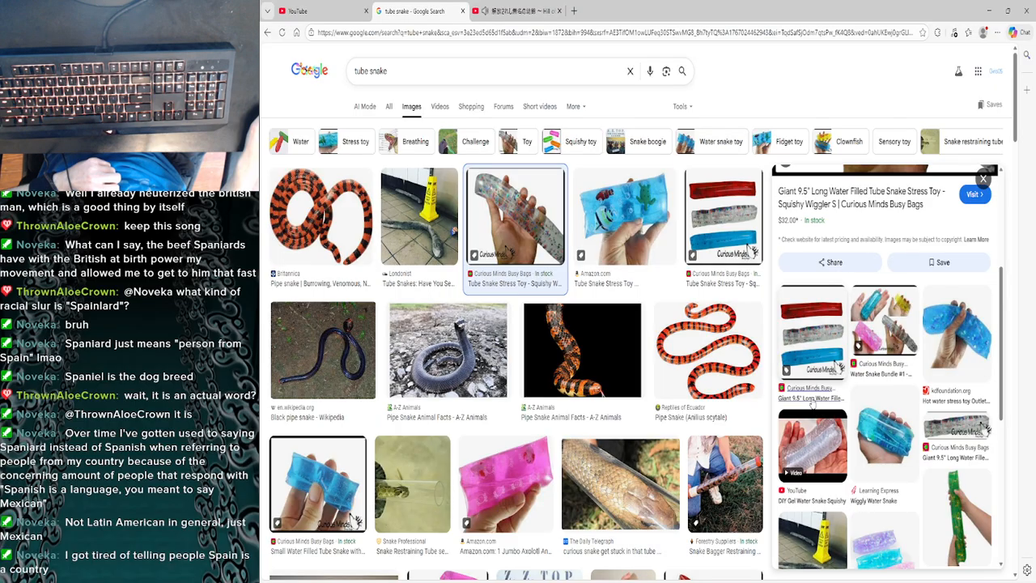
scroll(579, 349, down, 2)
scroll(425, 378, down, 2)
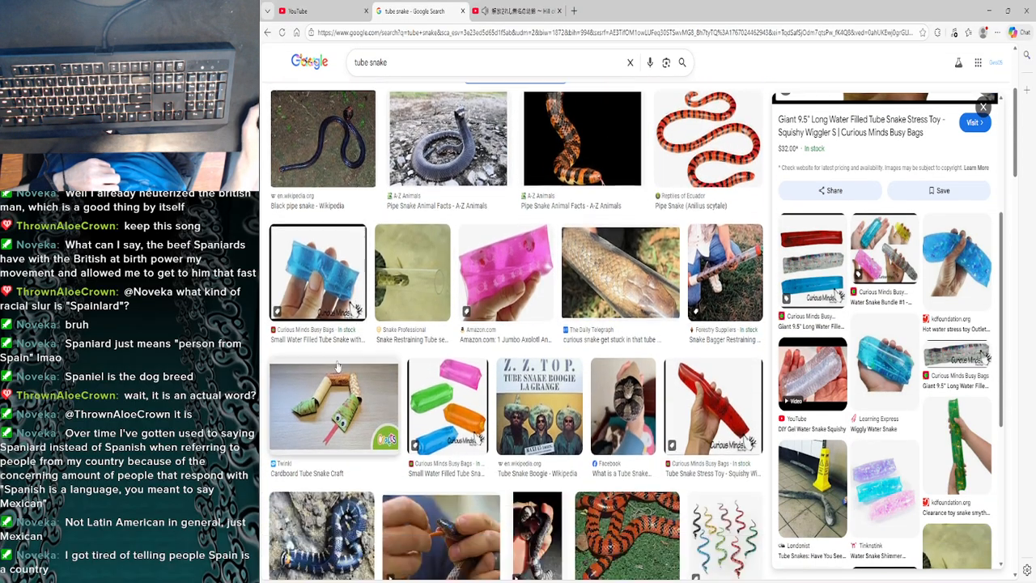
scroll(330, 317, down, 2)
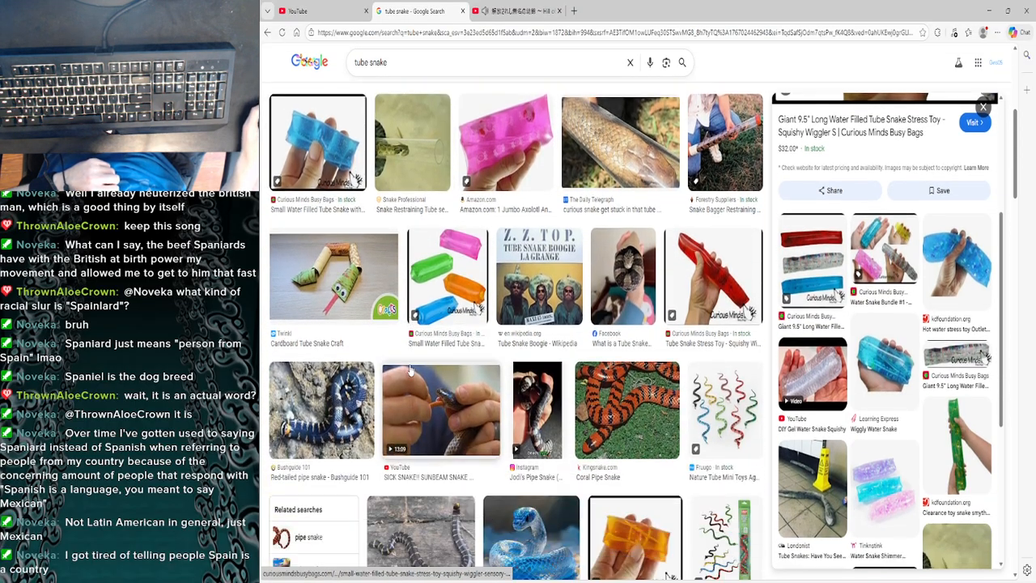
scroll(364, 340, up, 2)
scroll(439, 380, down, 3)
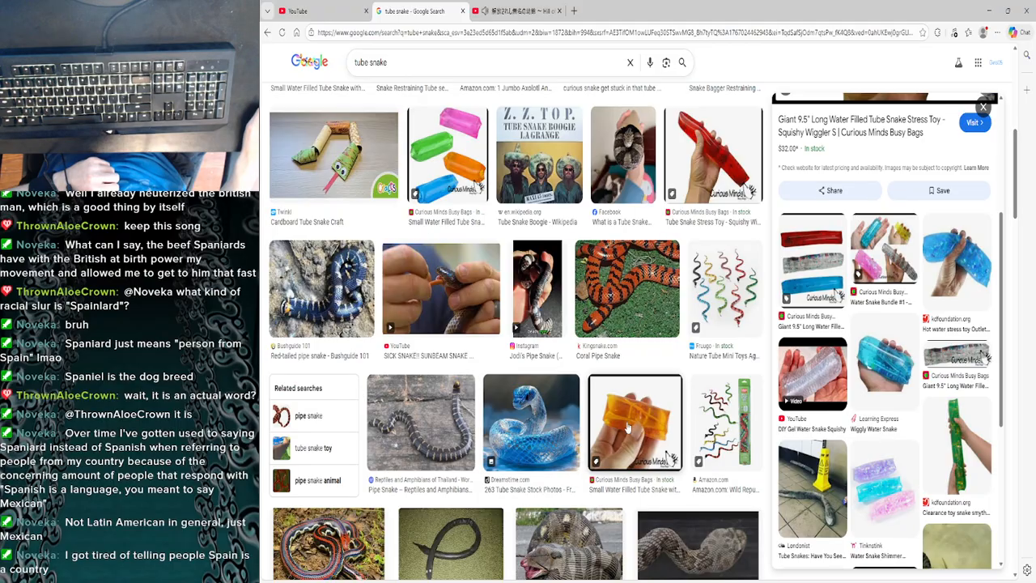
scroll(631, 427, down, 3)
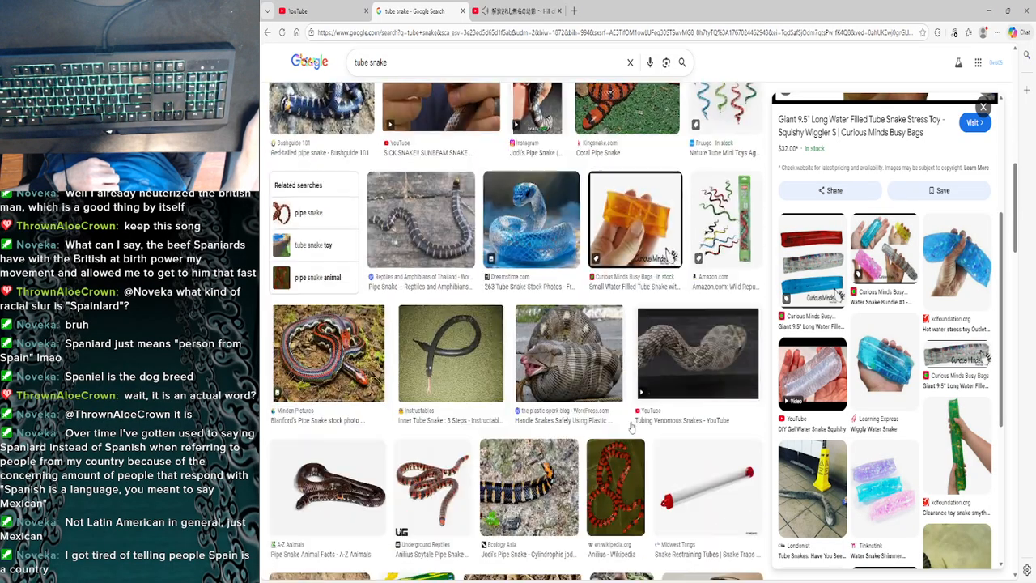
click(562, 345)
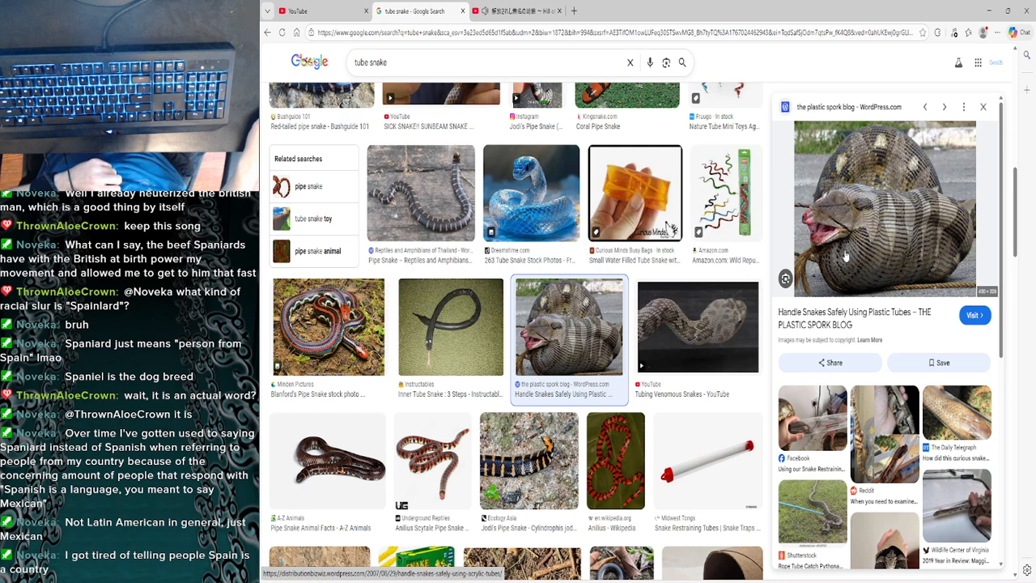
scroll(567, 365, up, 8)
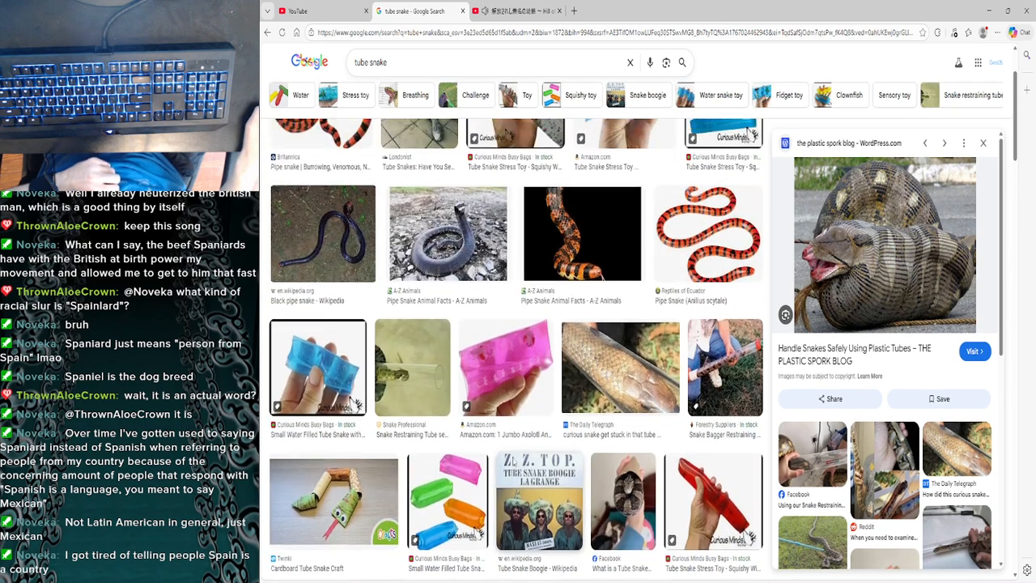
scroll(512, 460, up, 2)
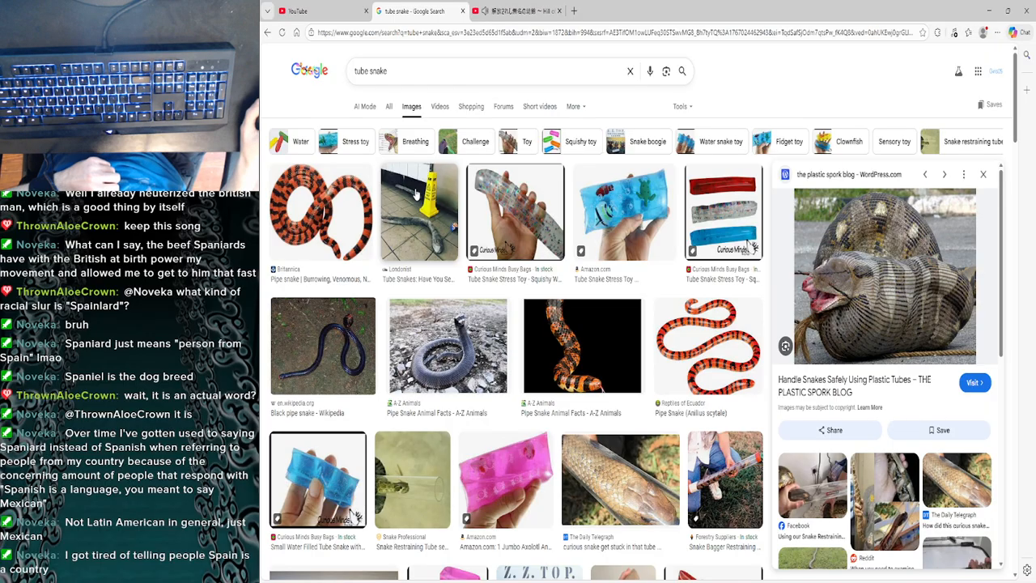
- Find the Amazon picture of the blue sea-life water tube snake toy and save it to the Pictures folder
click(451, 209)
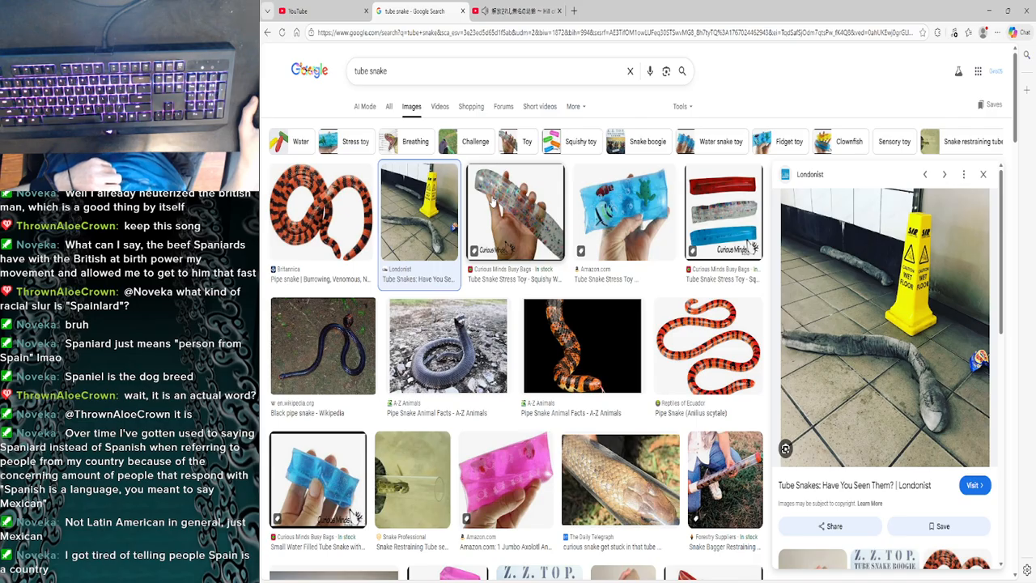
click(505, 245)
click(623, 214)
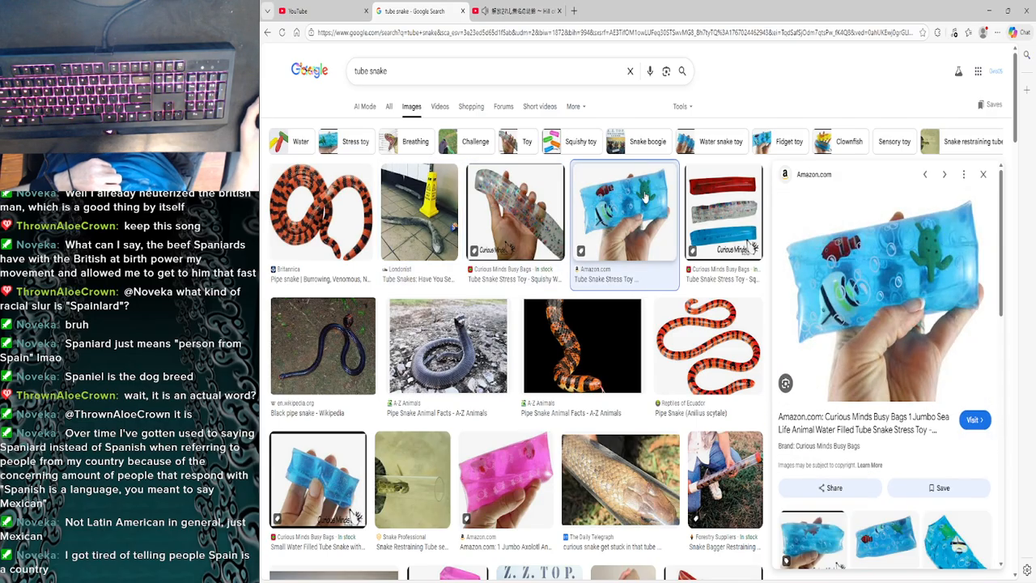
right_click(877, 234)
click(910, 369)
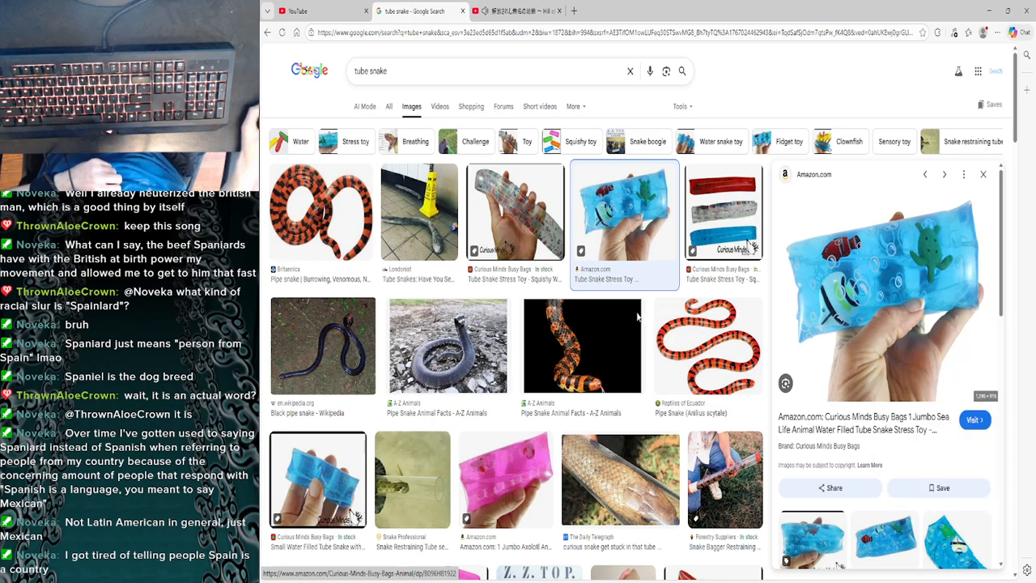
click(579, 272)
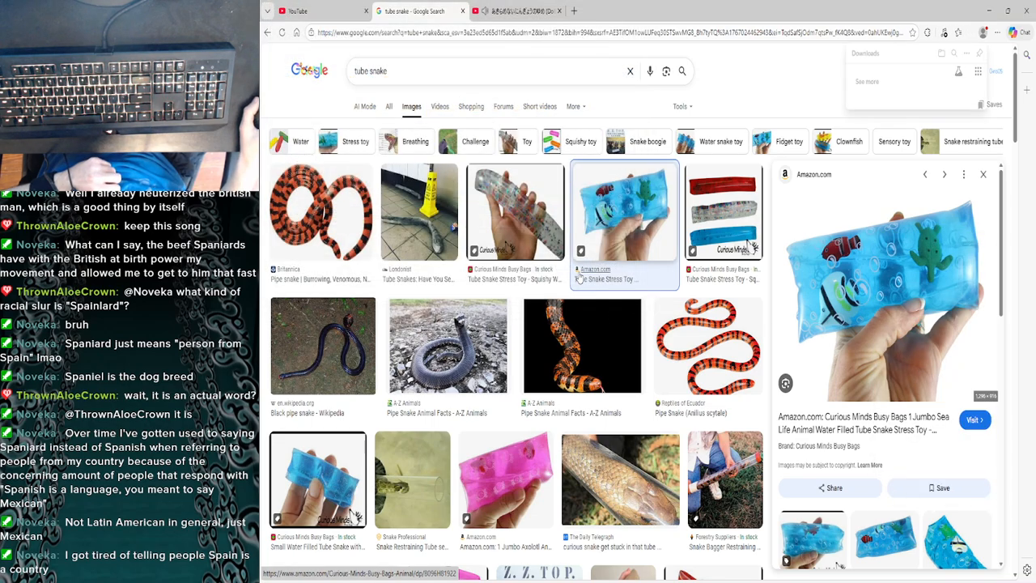
- Show the downloaded toy picture in its folder and rename the file to SNAKE
click(969, 76)
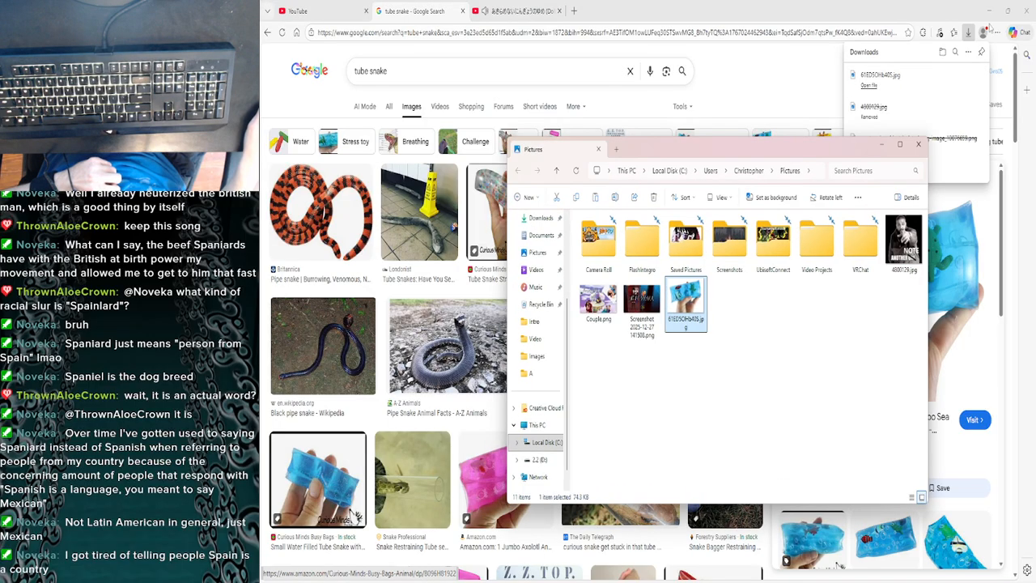
click(988, 11)
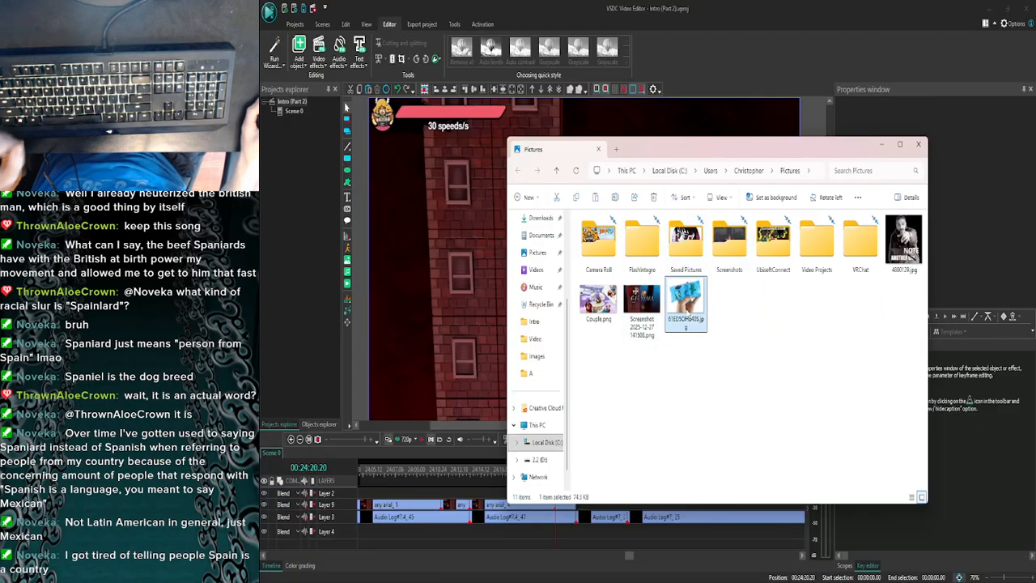
key(F2)
text(SNAKE)
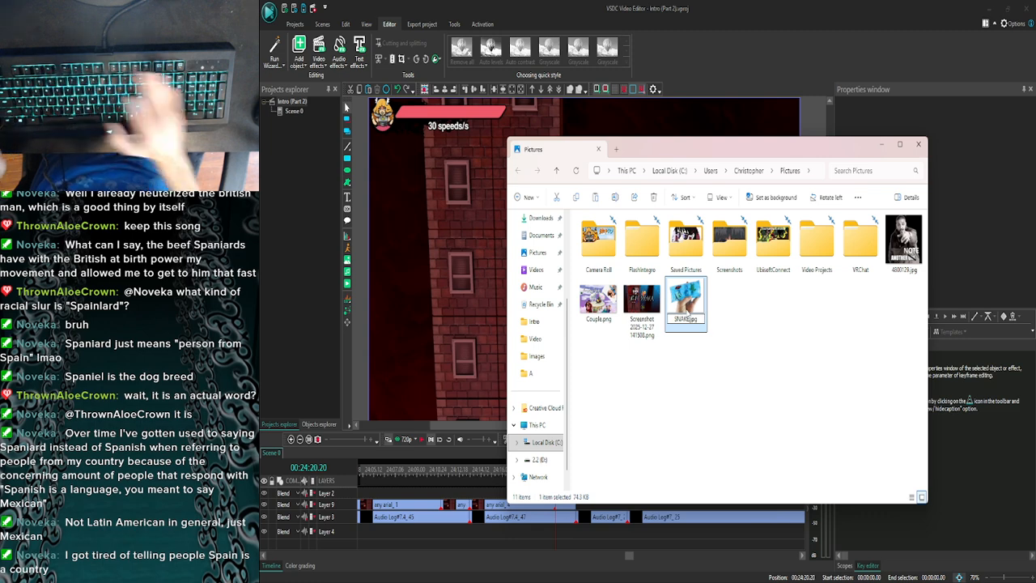
key(Return)
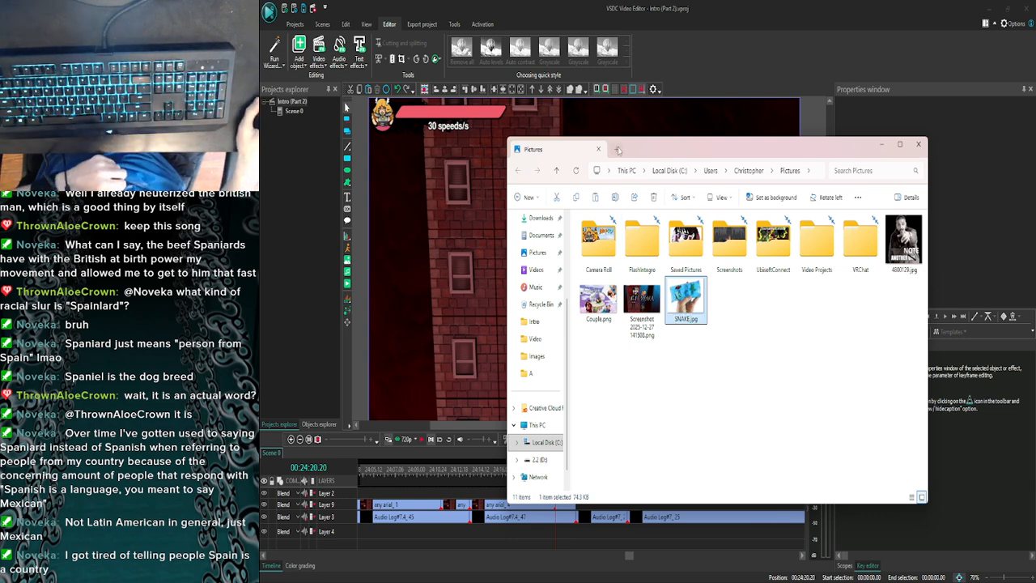
- Bring up the Goddess Of Explosions Images folder and close the separate Pictures window
click(518, 532)
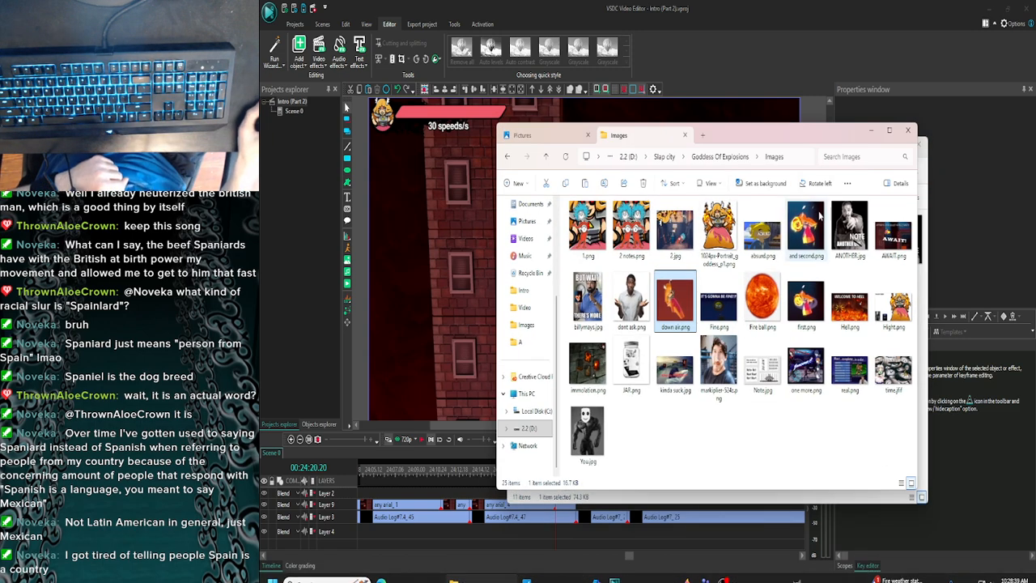
drag(848, 136, 715, 235)
click(838, 343)
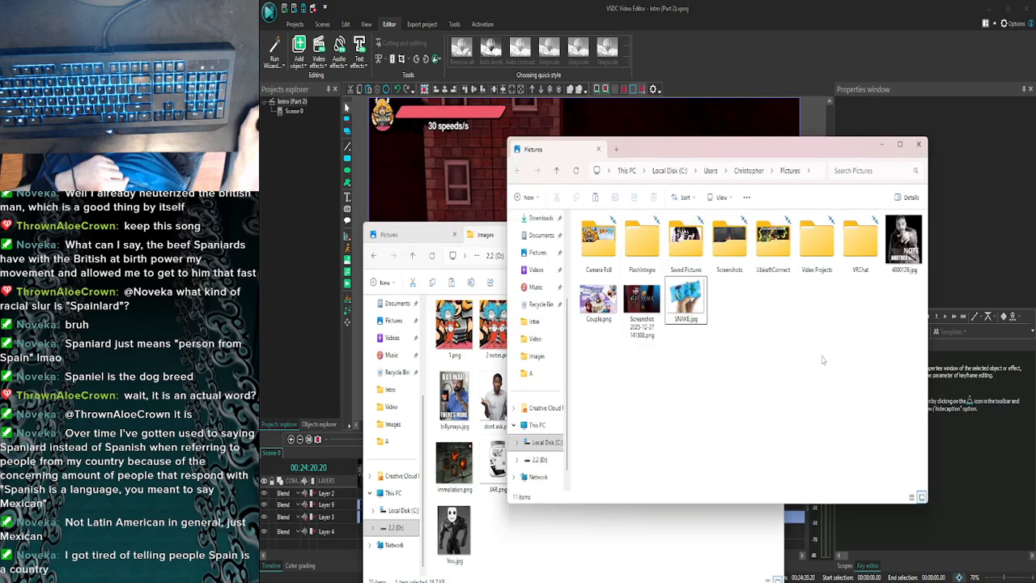
click(923, 144)
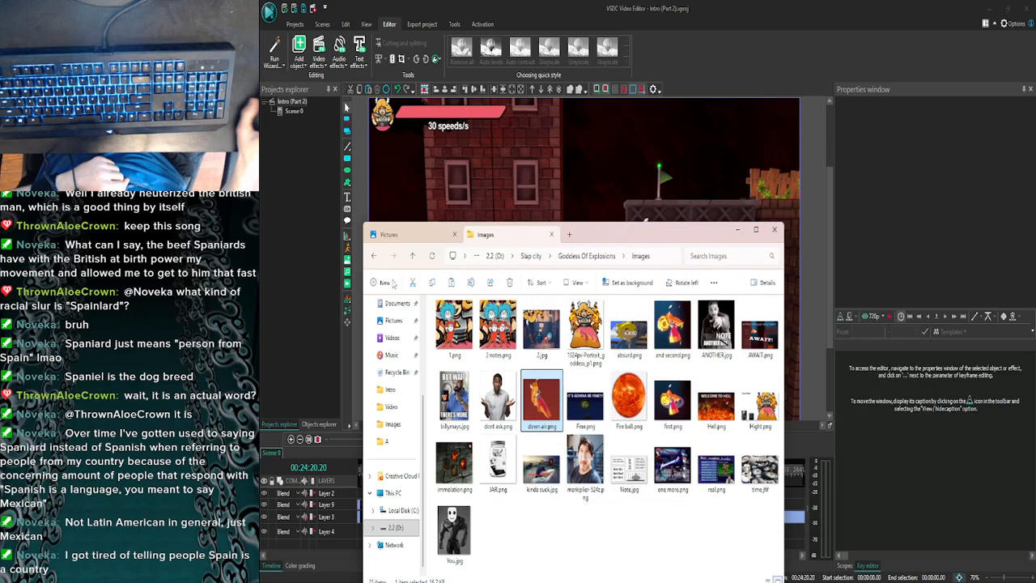
- Move SNAKE.jpg from Pictures into the Goddess Of Explosions Images folder
click(414, 235)
drag(516, 404, 648, 518)
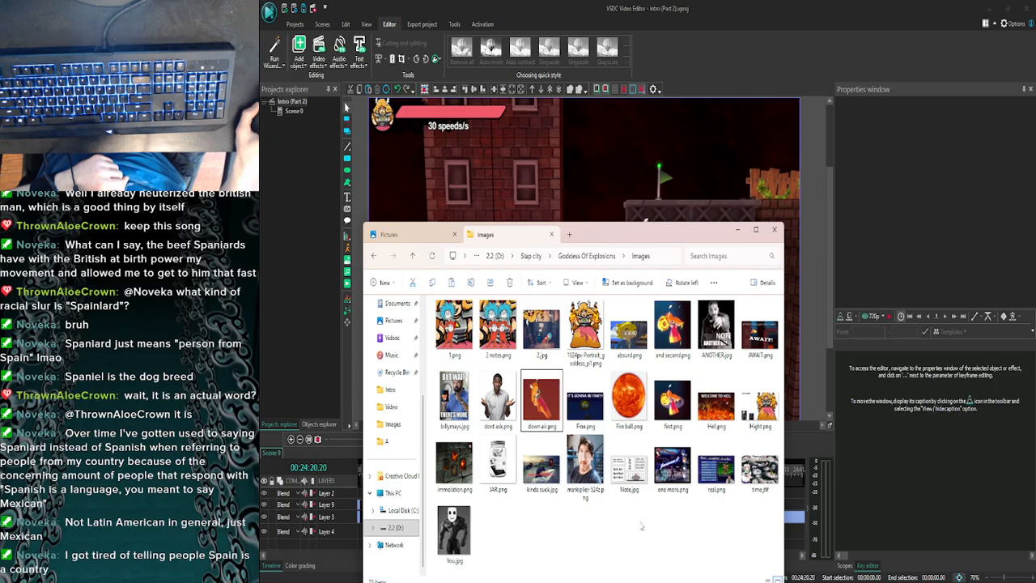
right_click(641, 526)
click(589, 520)
click(445, 235)
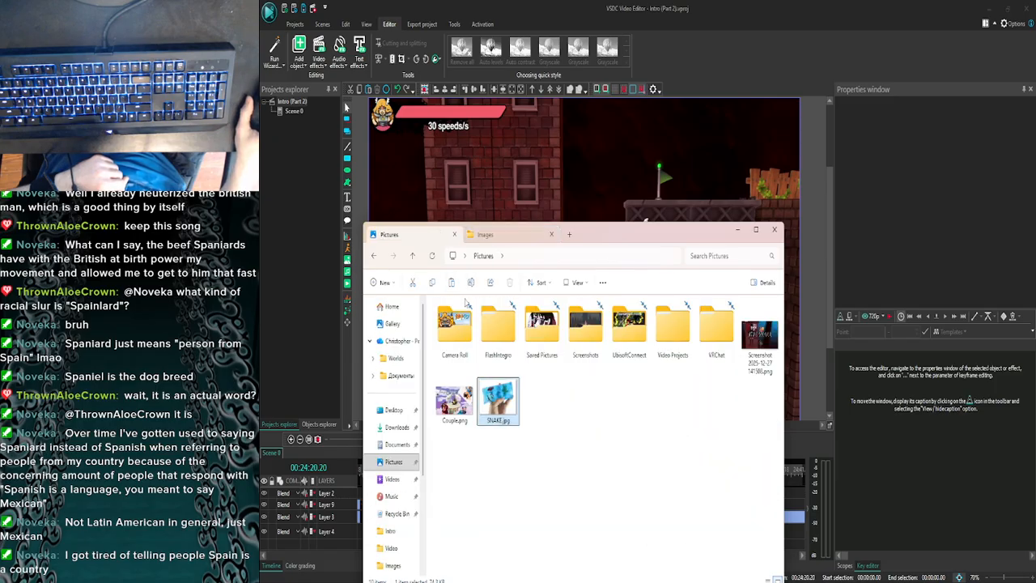
drag(497, 399, 566, 453)
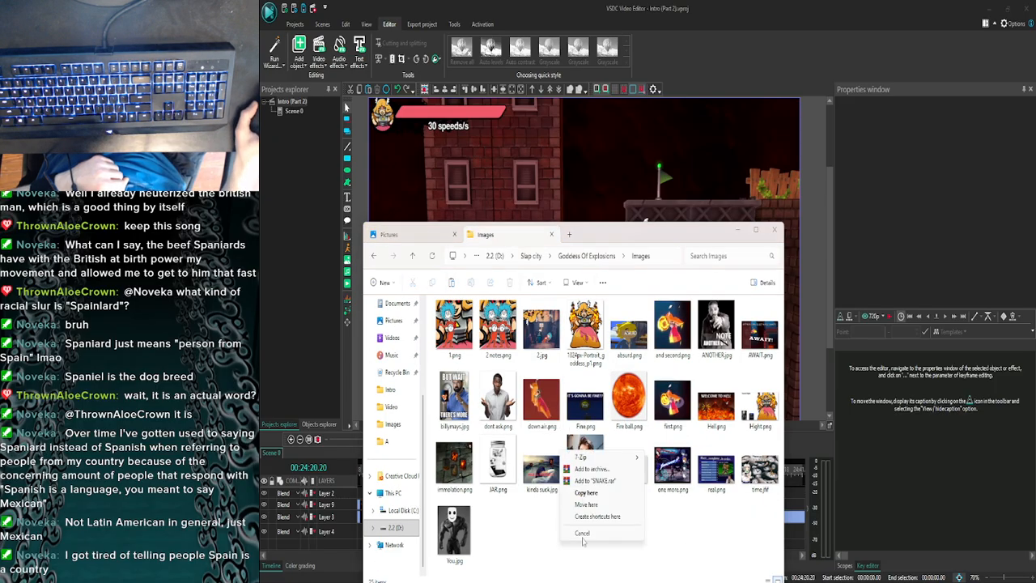
click(597, 504)
drag(609, 233, 670, 108)
click(642, 435)
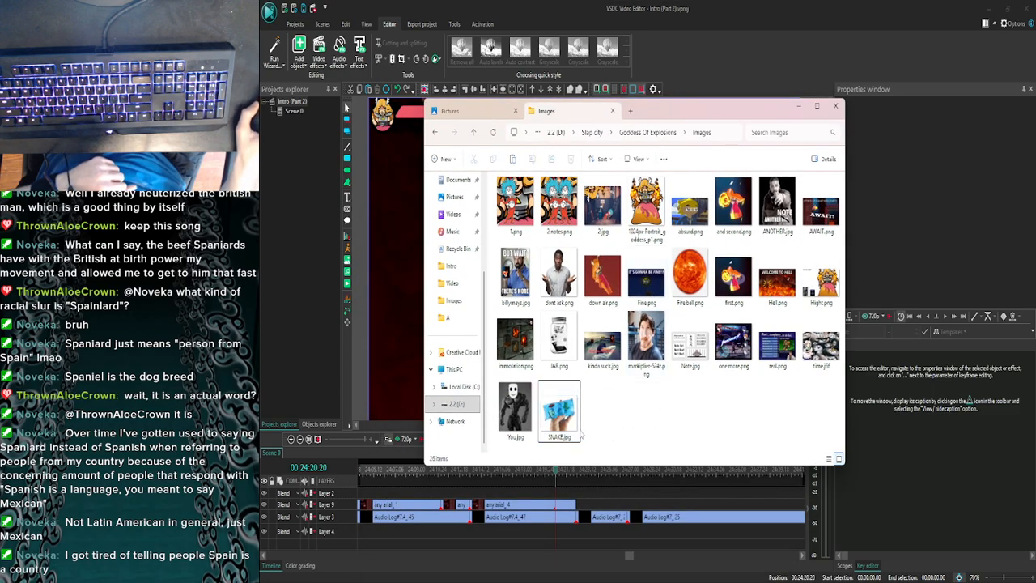
- Open the any arial_4 clip for inner editing and add SNAKE.jpg inside it at 00:00:07.03
click(569, 431)
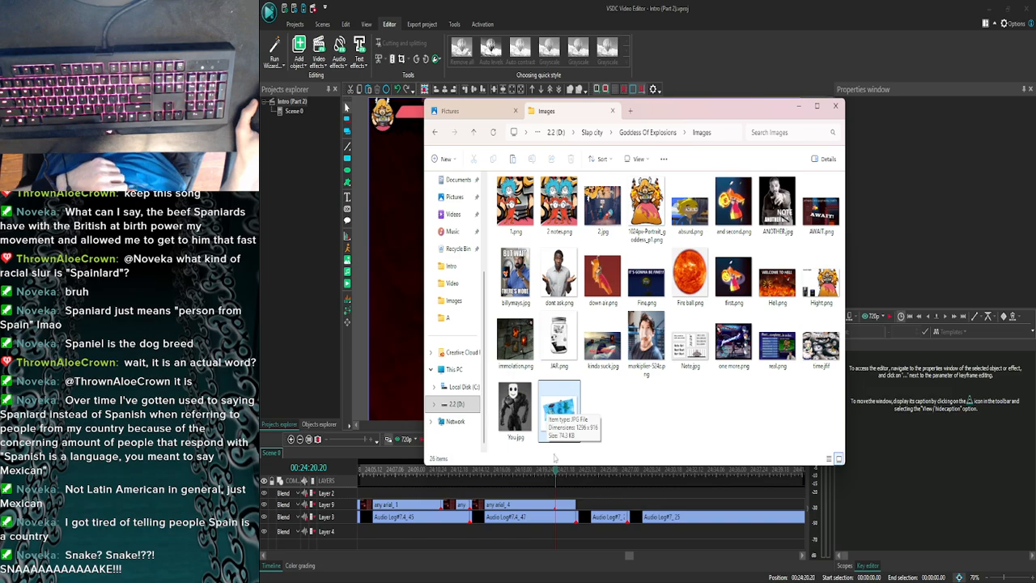
double_click(550, 505)
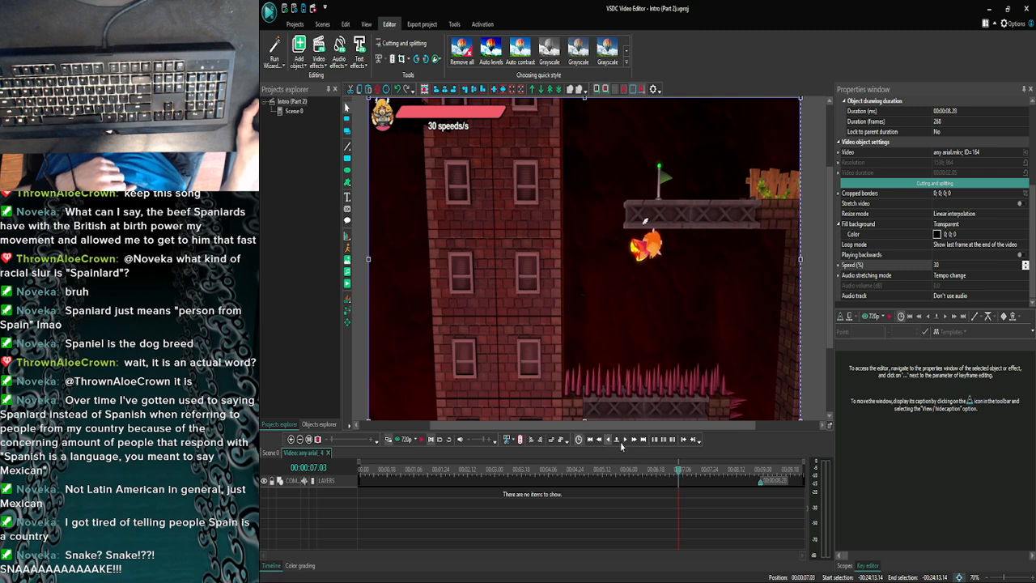
click(620, 444)
click(625, 442)
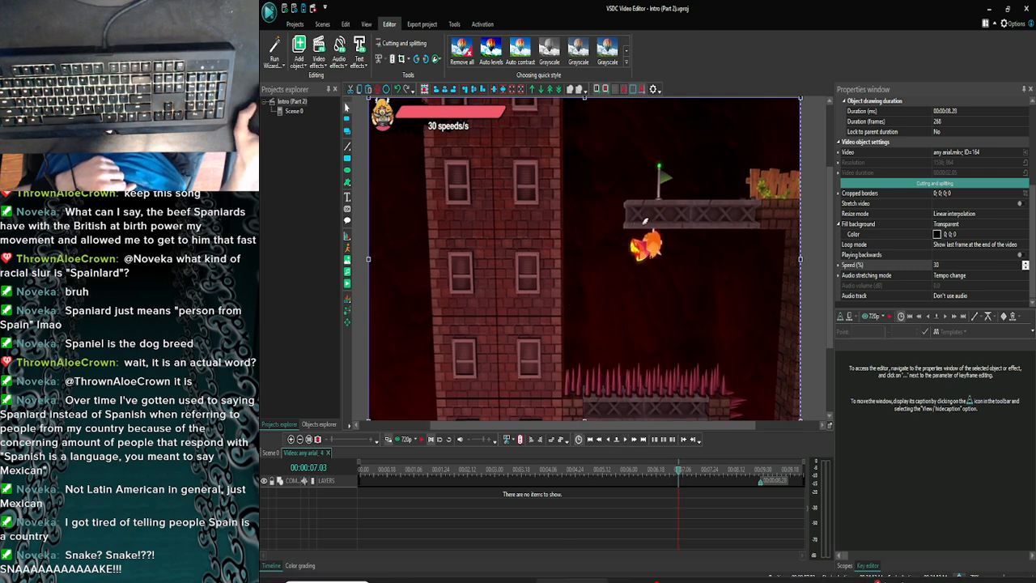
click(481, 571)
drag(558, 411, 399, 301)
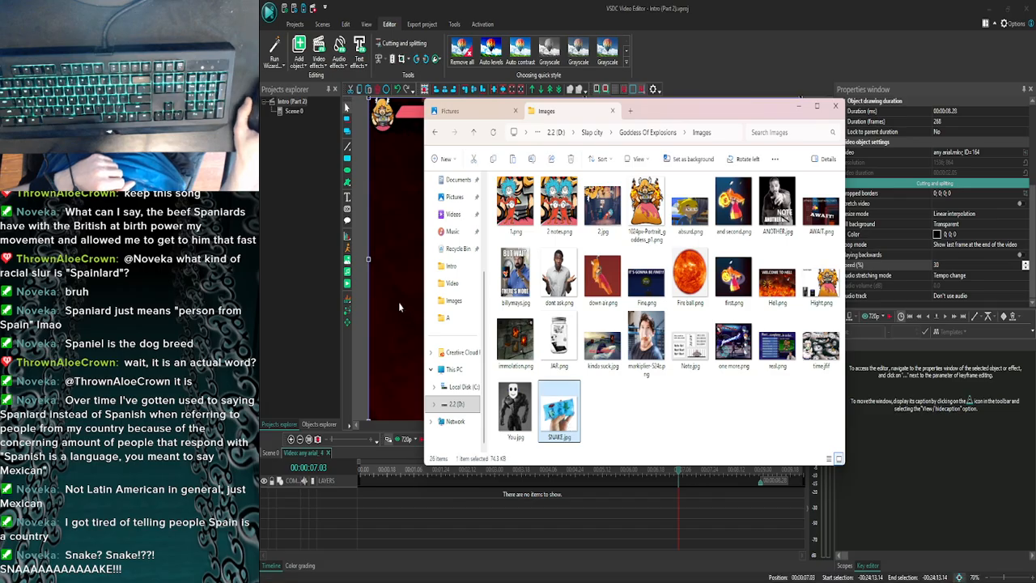
click(804, 106)
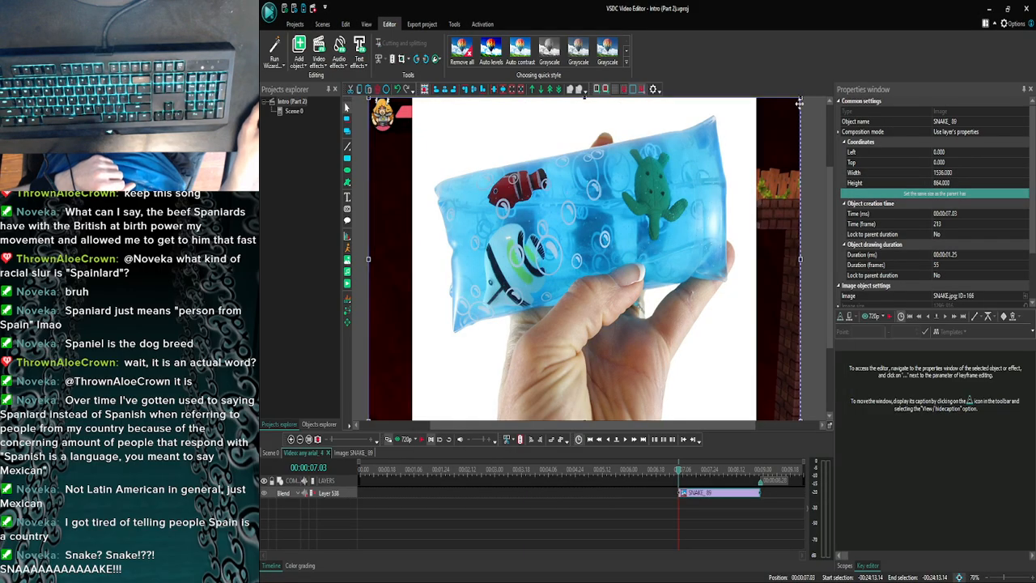
- Shrink the SNAKE image to about 329 by 231 and place it between the fiery character and the spikes
drag(801, 98, 663, 287)
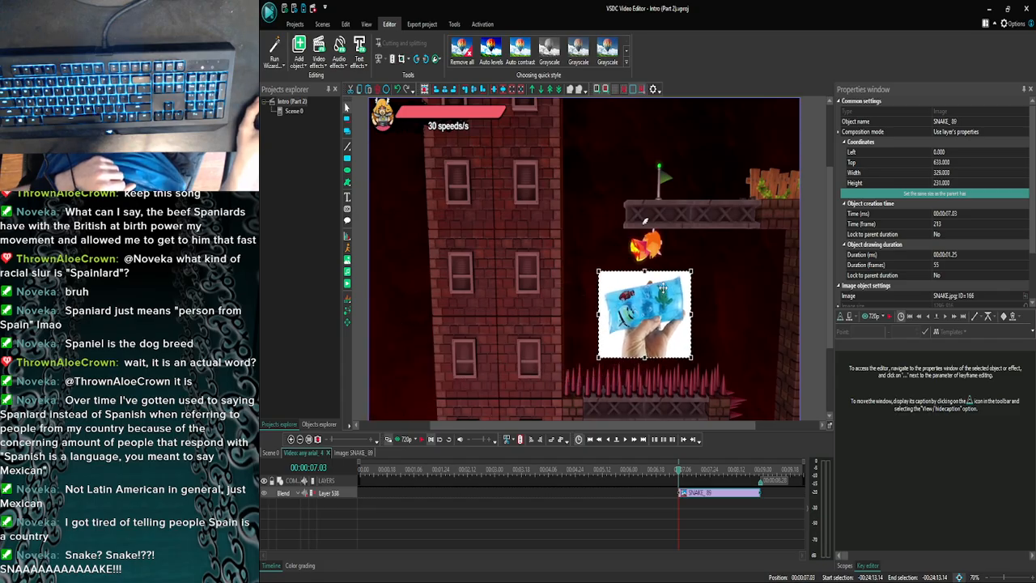
click(724, 310)
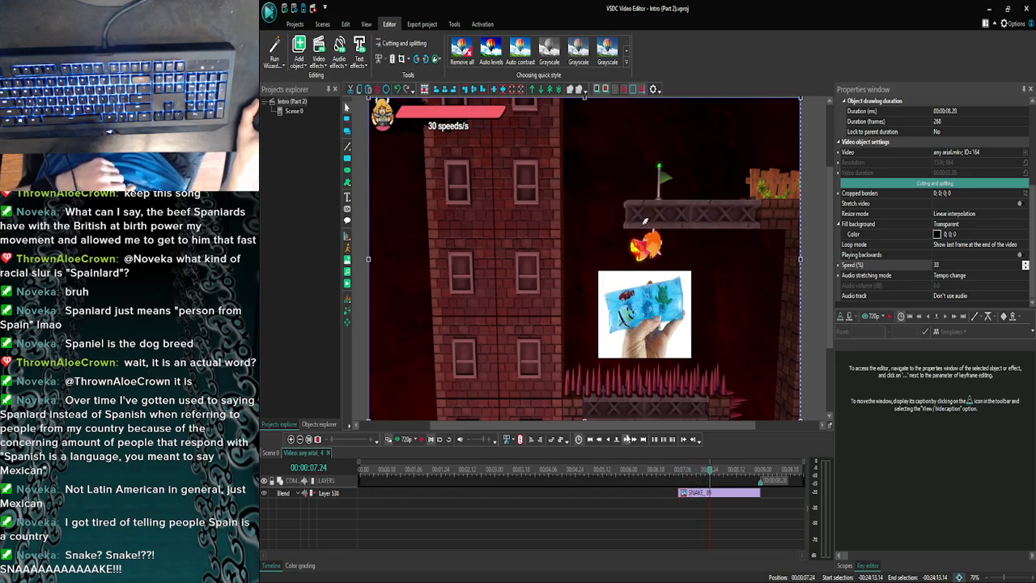
click(620, 438)
click(712, 178)
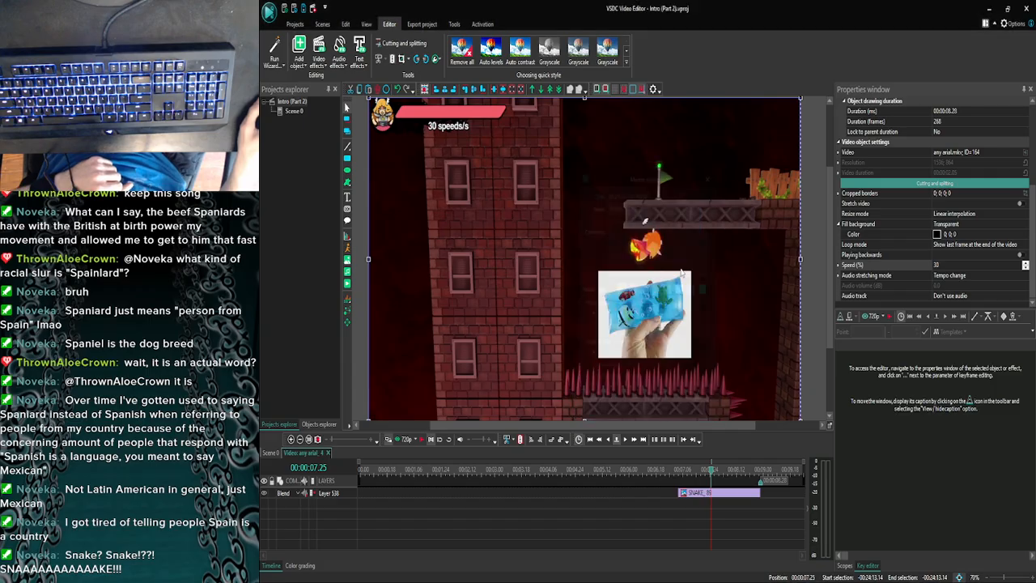
- Return the playhead to the start of any arial_4 and preview the clip with the snake picture in the player window
click(362, 470)
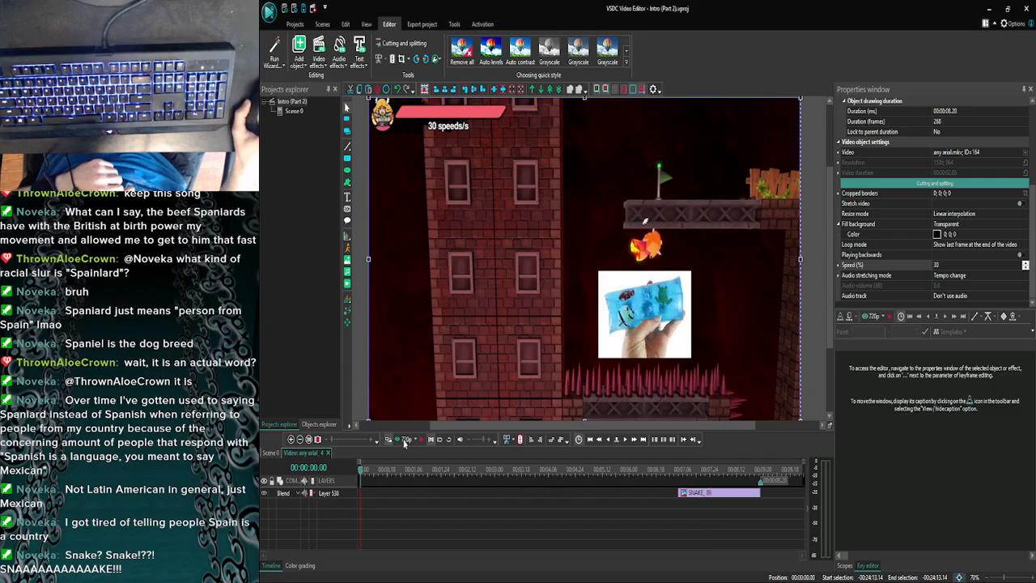
click(405, 440)
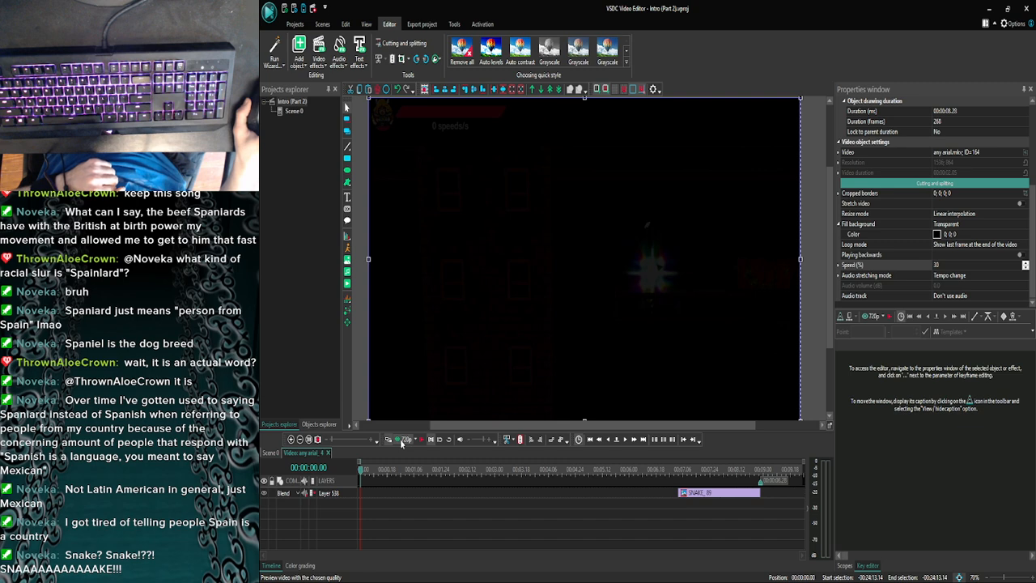
click(402, 441)
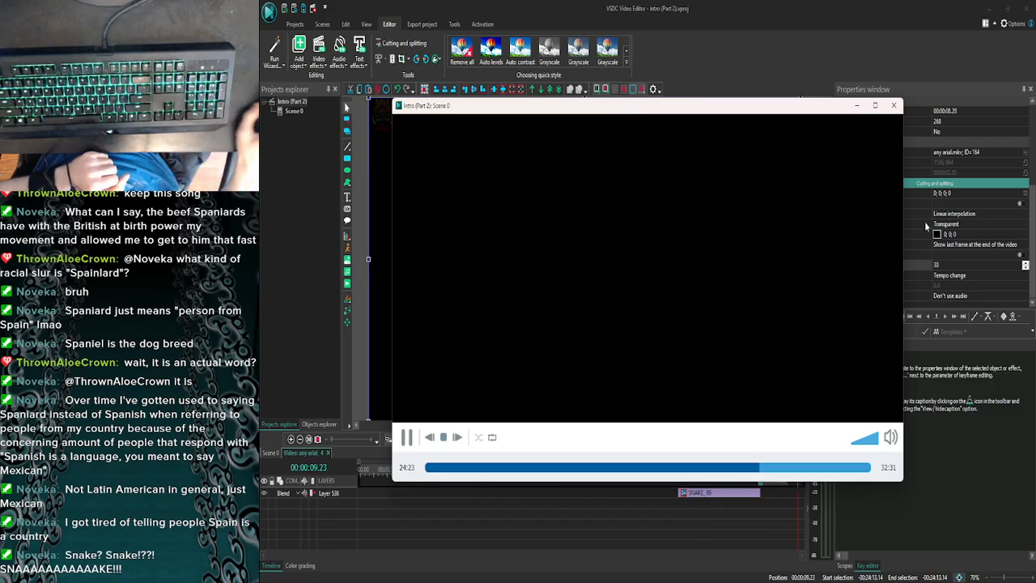
- Close the preview and check any arial_4 and the clips around it on the Scene 0 timeline
click(894, 106)
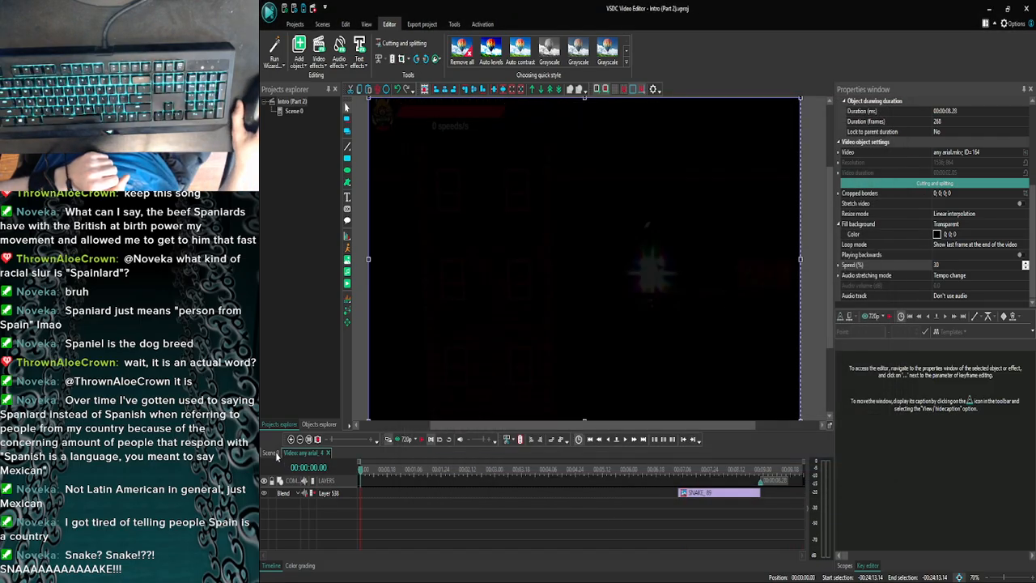
click(272, 452)
click(291, 441)
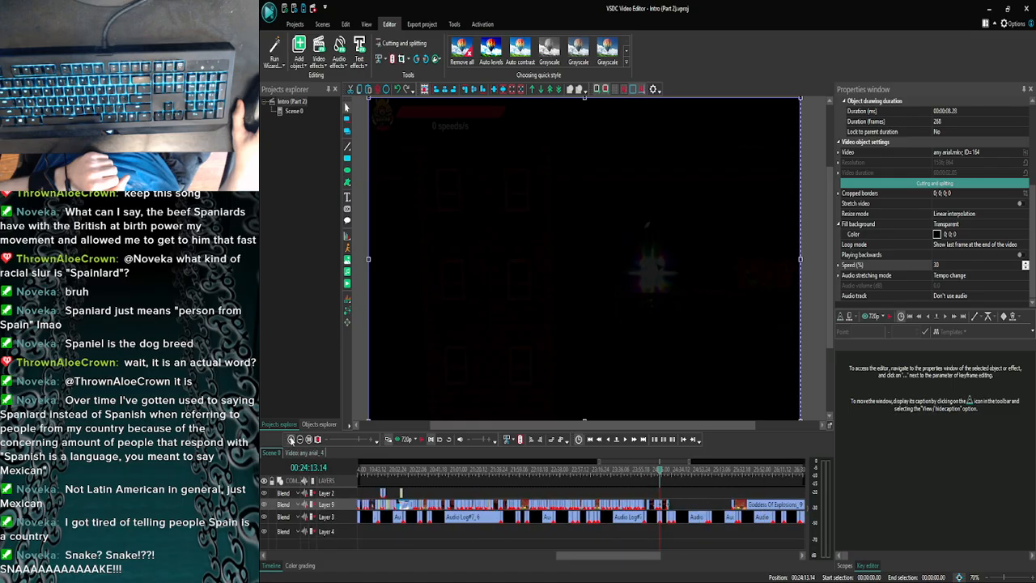
click(290, 441)
click(290, 441)
click(291, 441)
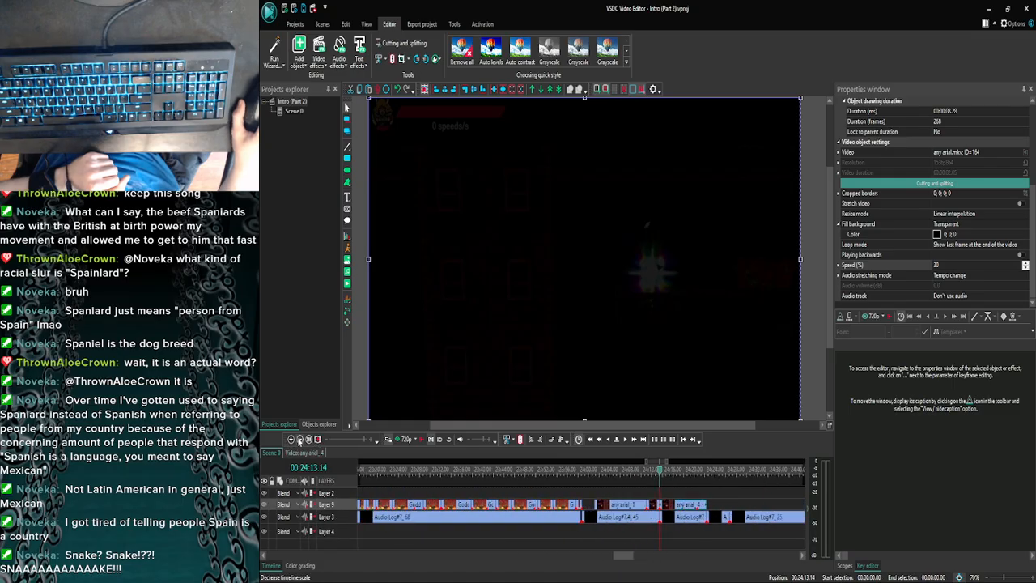
click(299, 440)
click(299, 439)
click(304, 452)
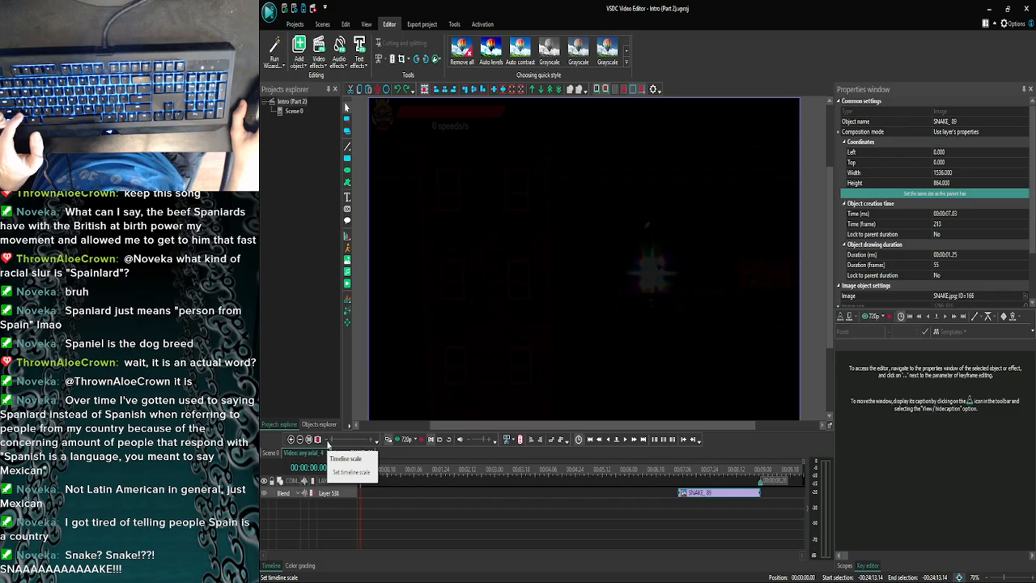
- Undo the snake picture, the slowdown and the split of any arial_4, back to the uncut clip
key(ctrl+z)
key(ctrl+z)
key(ctrl+z)
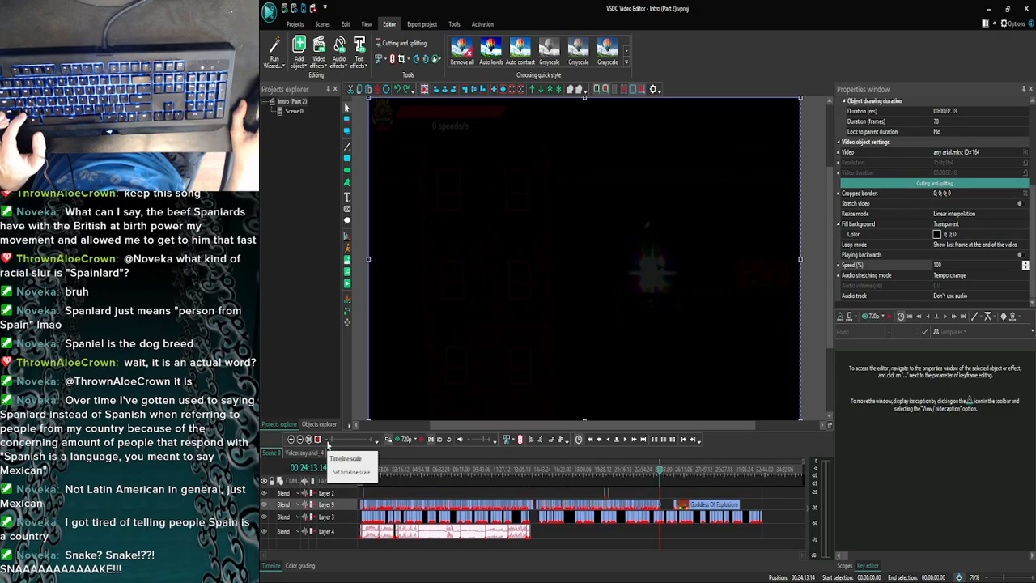
key(ctrl+z)
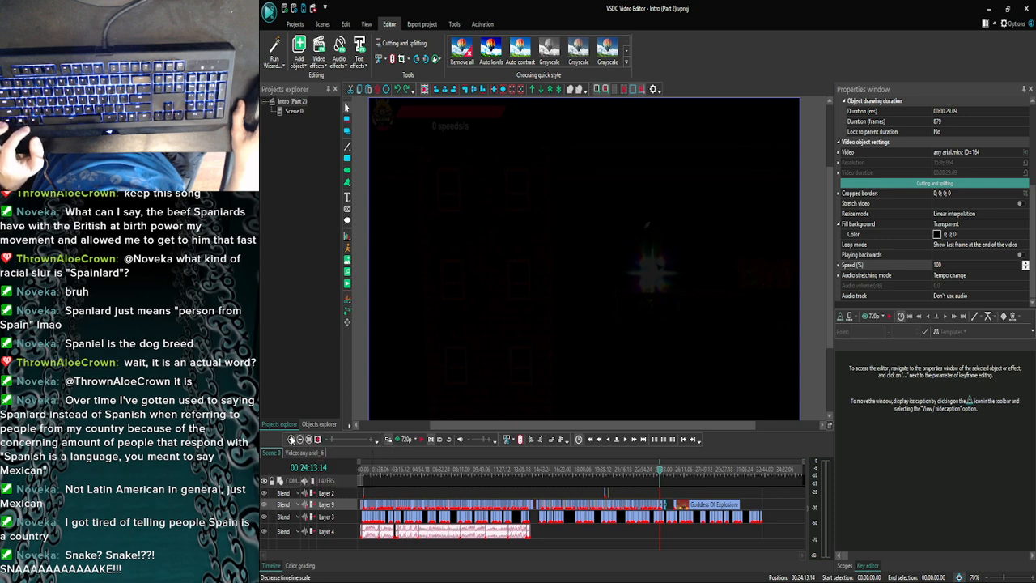
click(291, 439)
click(291, 439)
click(291, 439)
click(291, 440)
click(291, 439)
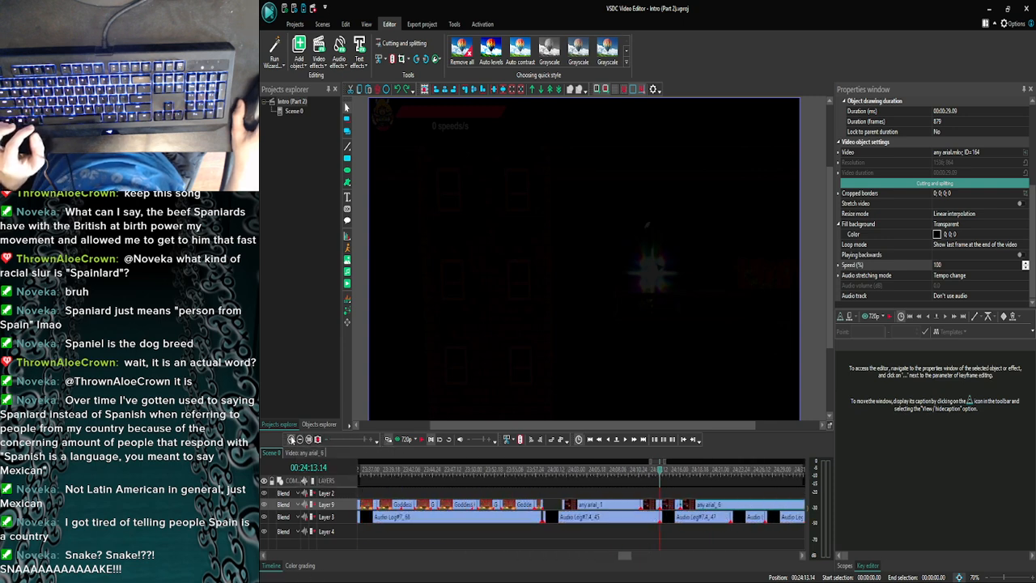
key(ctrl+z)
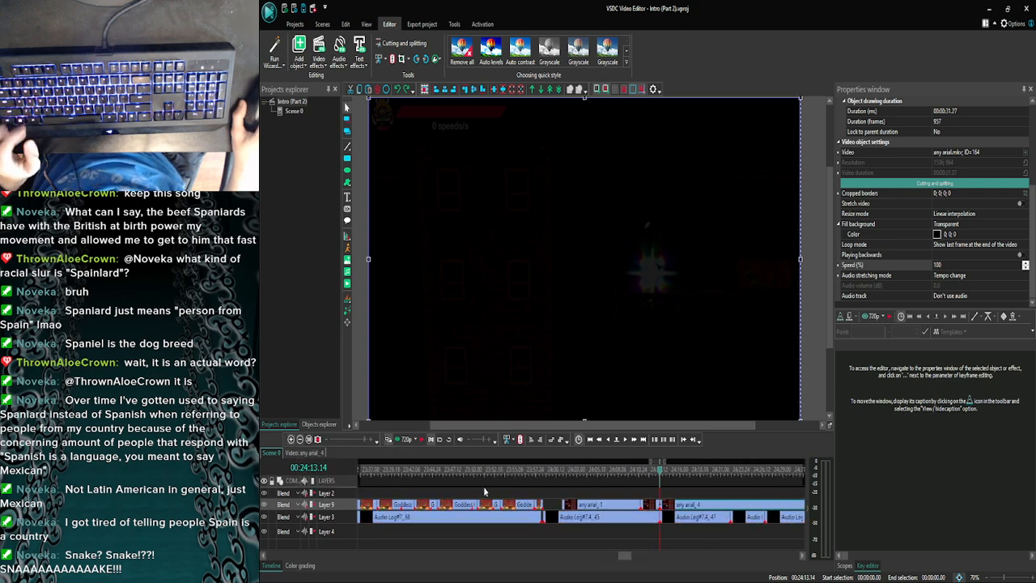
- Split any arial_4 at 00:24:15.20, where the fiery character flies under the platform, and delete the part after the cut
click(672, 470)
click(635, 440)
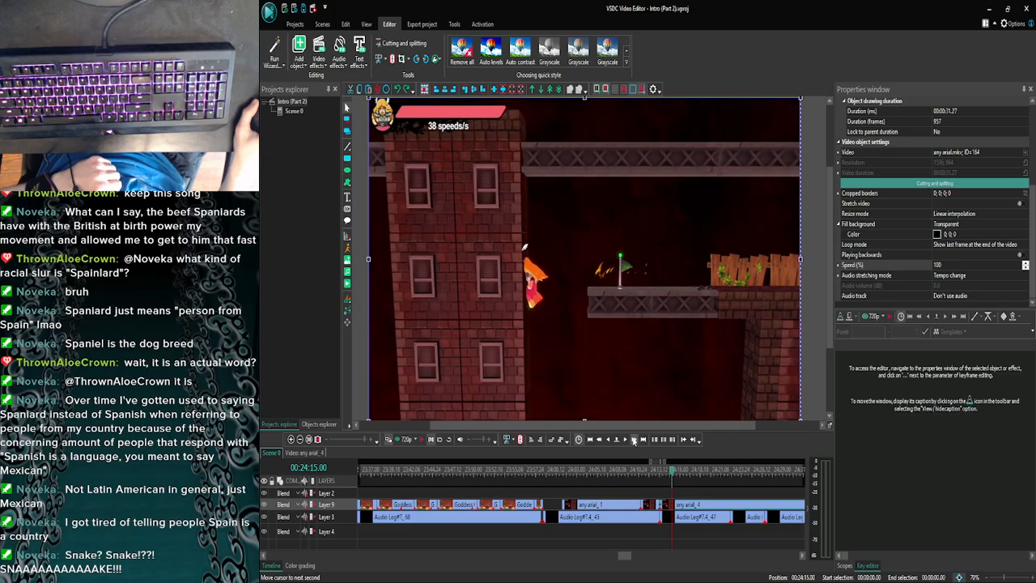
click(635, 440)
click(635, 440)
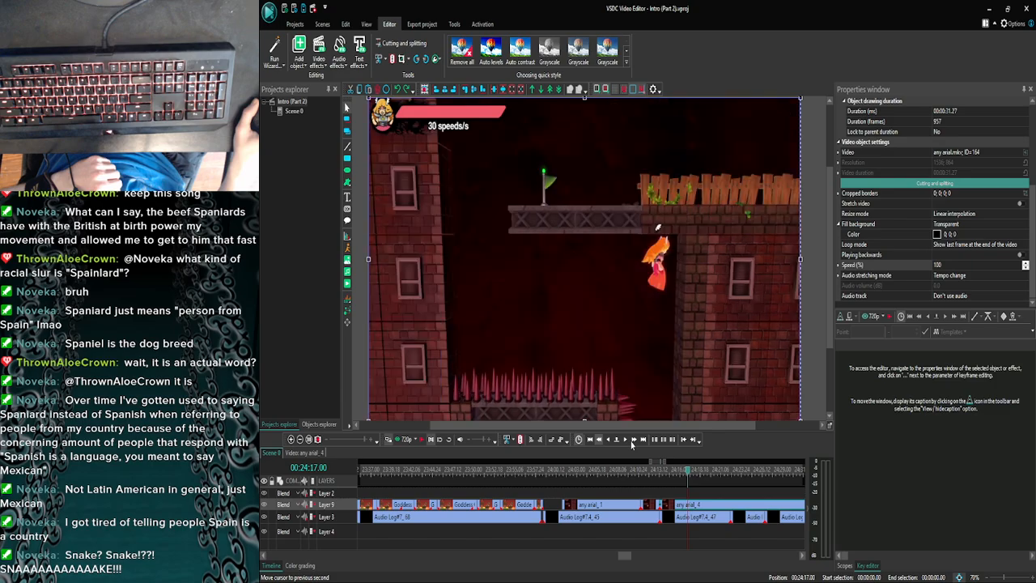
double_click(616, 442)
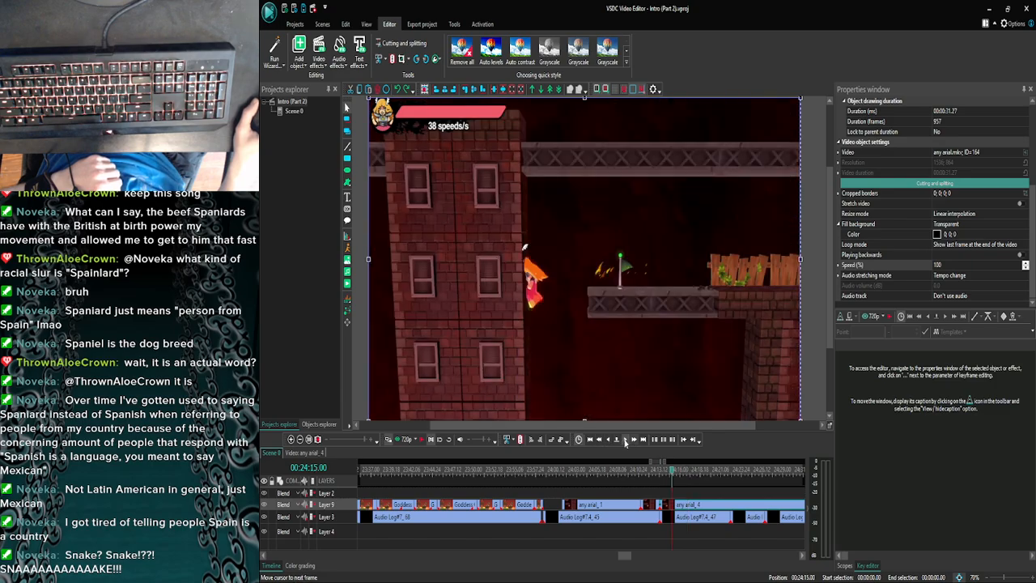
click(625, 441)
click(625, 442)
click(624, 441)
click(625, 442)
click(625, 442)
click(624, 442)
click(624, 442)
click(625, 441)
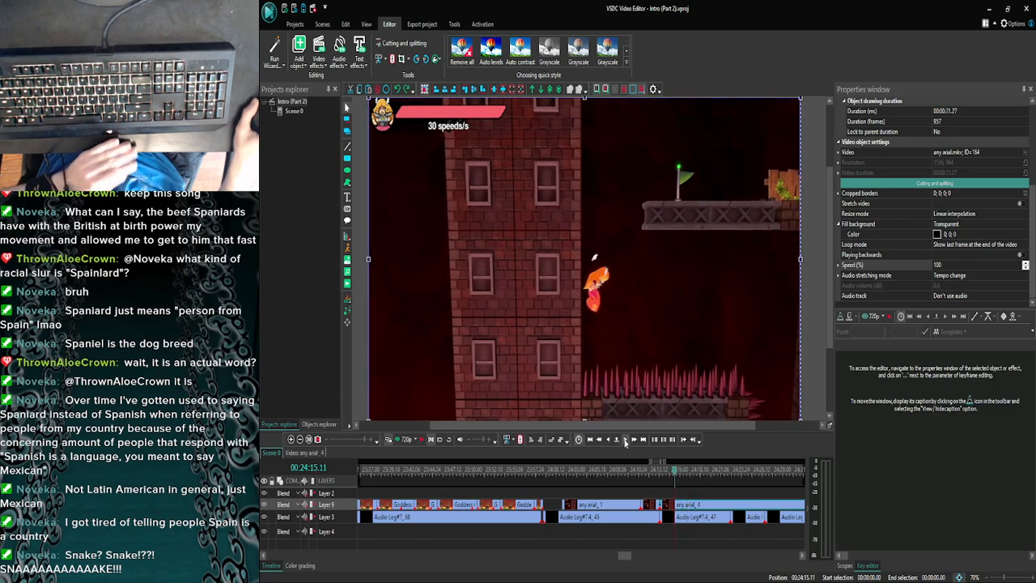
click(624, 442)
click(625, 442)
click(625, 441)
click(625, 442)
click(624, 442)
click(625, 442)
click(625, 441)
click(625, 442)
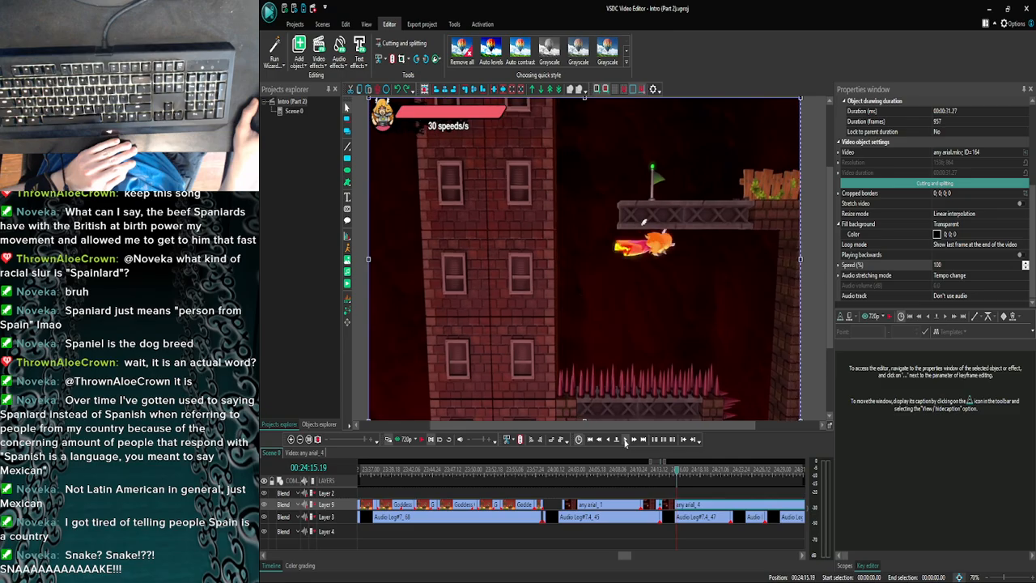
click(625, 442)
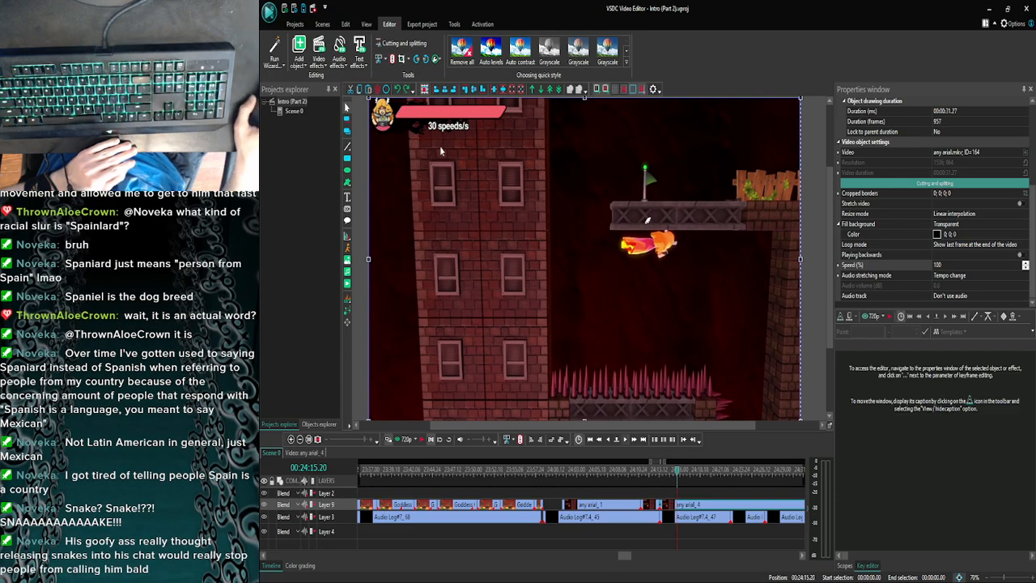
click(391, 62)
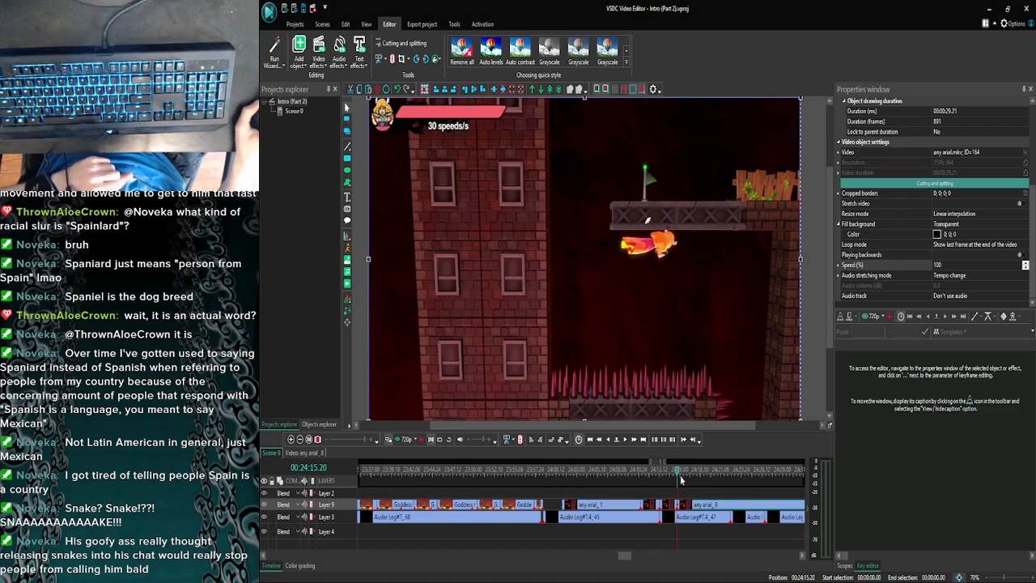
key(Delete)
click(672, 504)
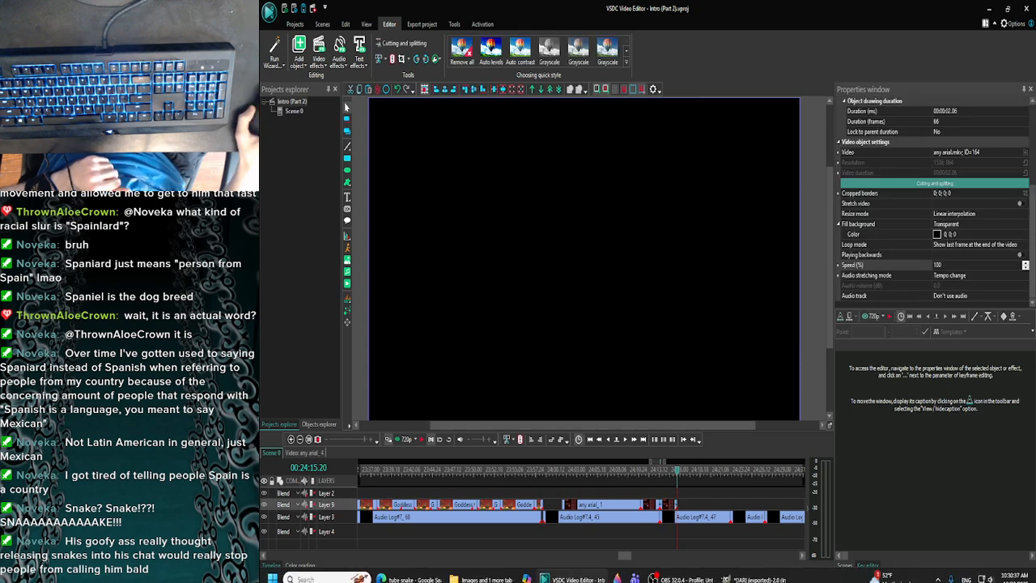
mouse_move(483, 576)
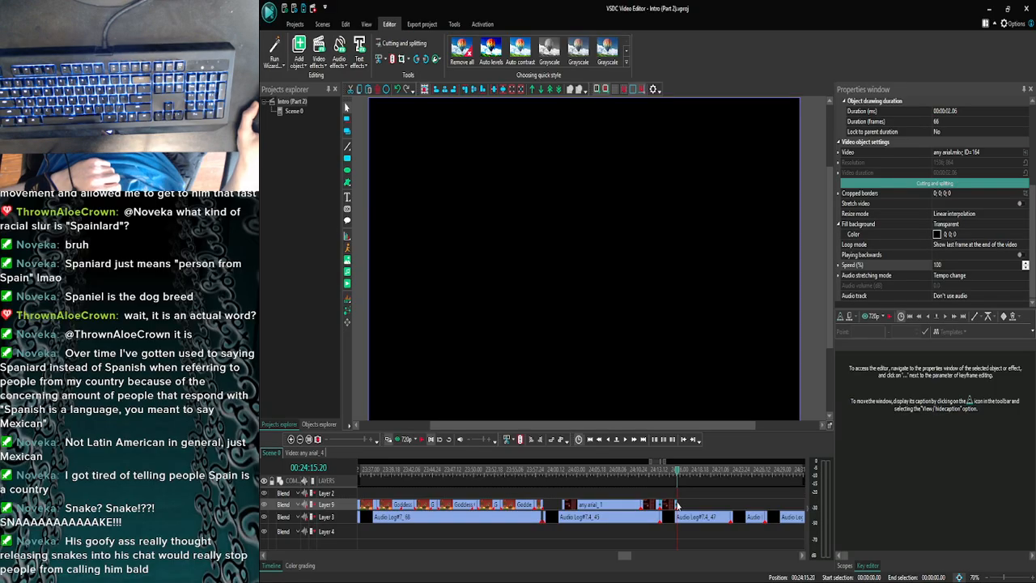
mouse_move(675, 504)
drag(674, 504, 735, 494)
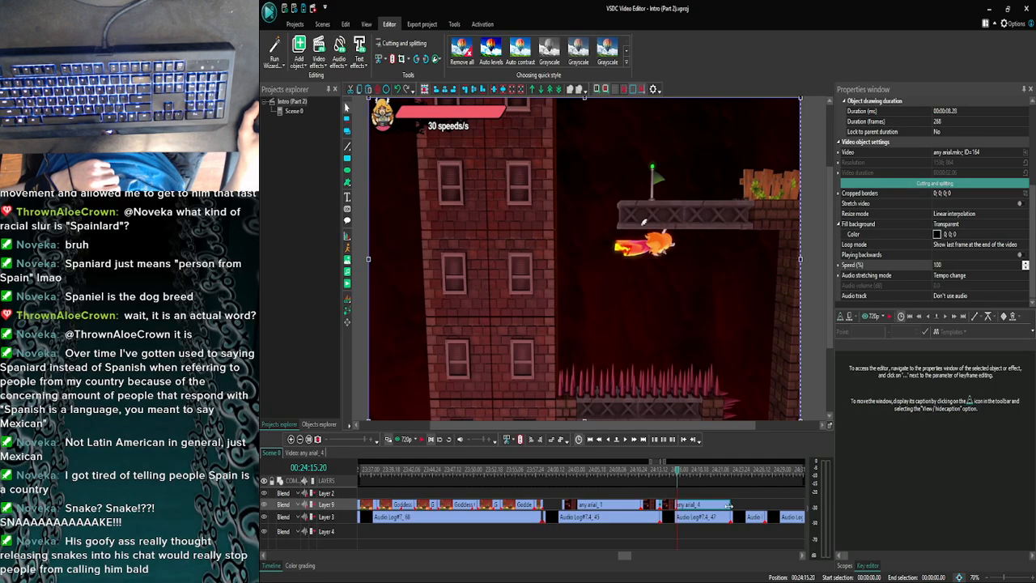
key(ctrl+z)
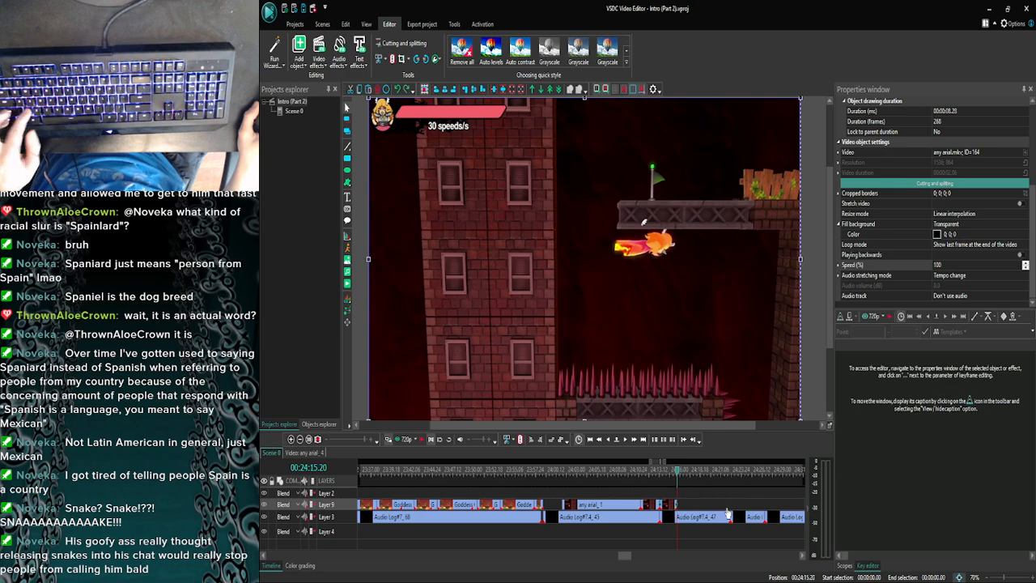
- Set the speed of the remaining any arial_4 piece to 30%
click(939, 264)
text(3)
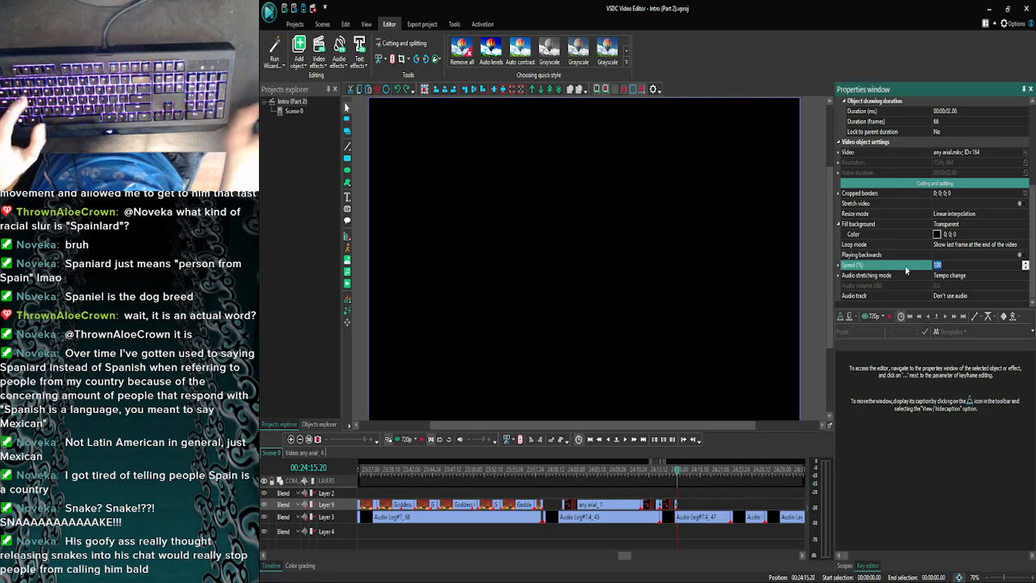
text(0)
key(Return)
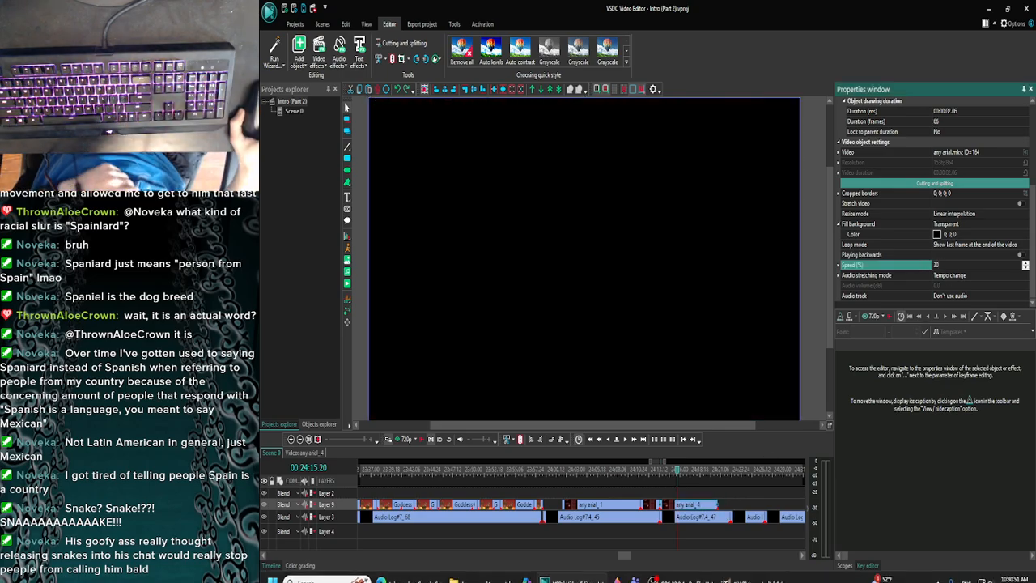
- Switch to the browser, pause and resume the Doll's Never-Abandoned Dream video on YouTube, and return to VSDC
click(421, 573)
click(335, 8)
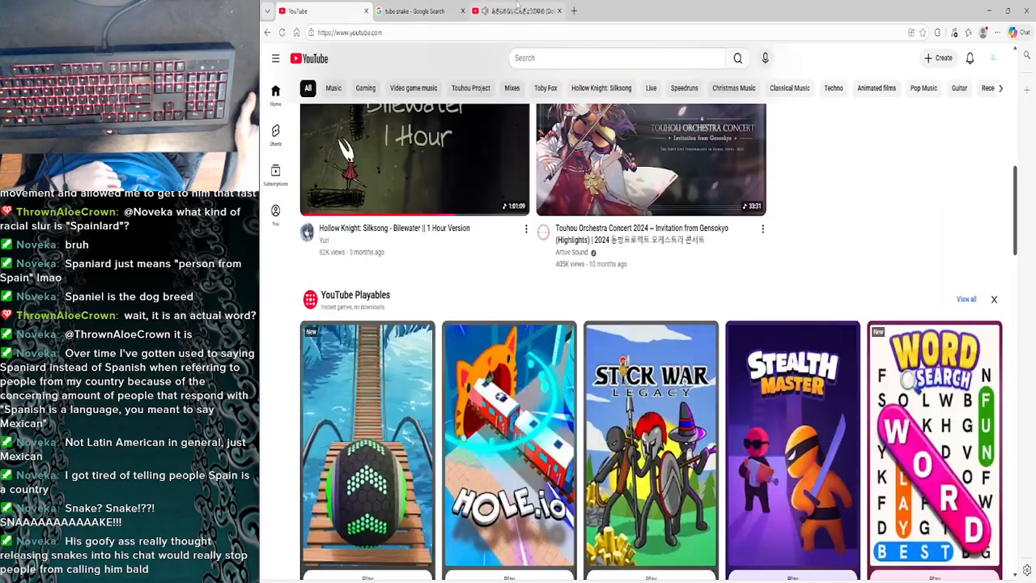
click(520, 9)
click(527, 234)
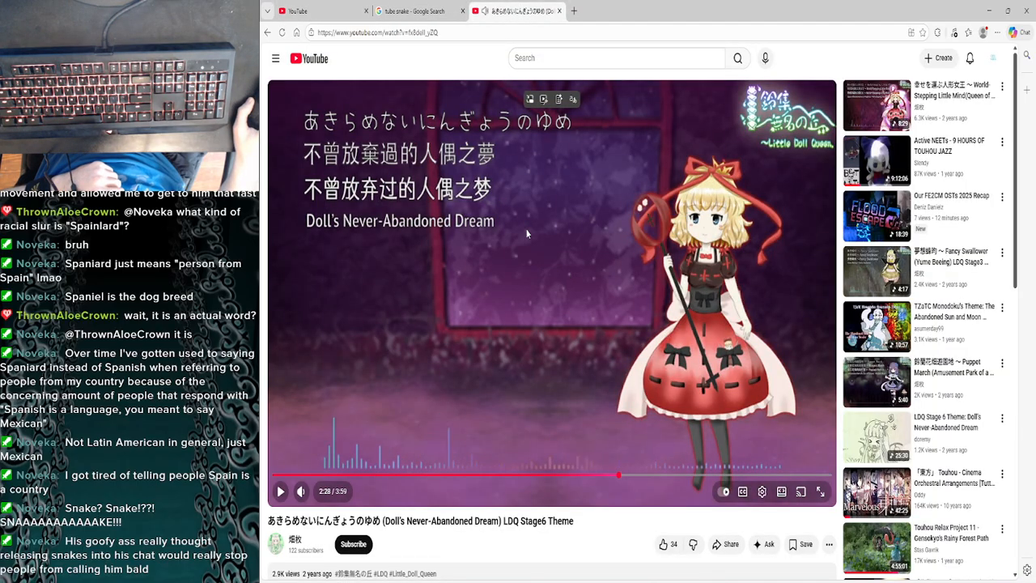
click(528, 236)
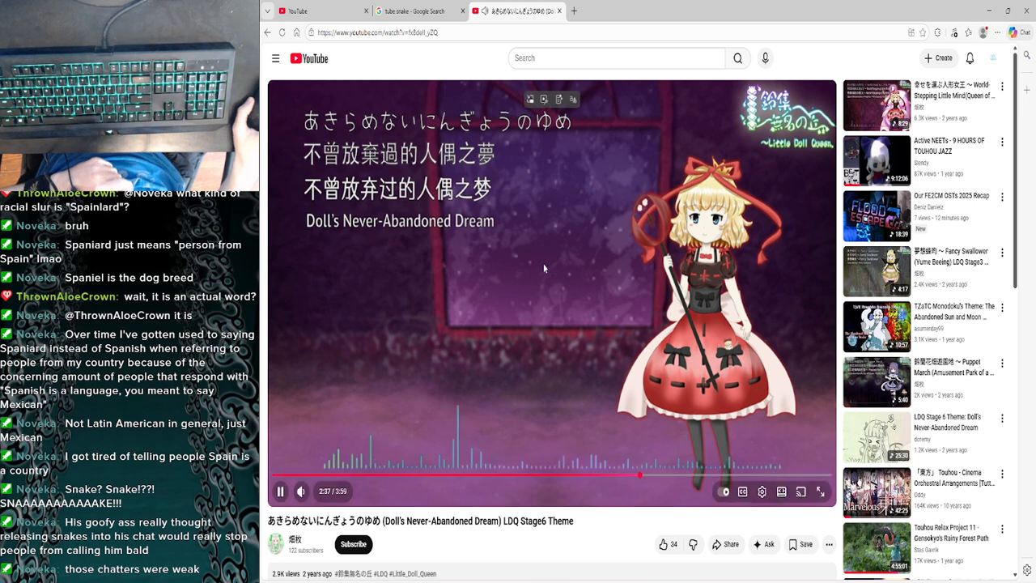
click(992, 8)
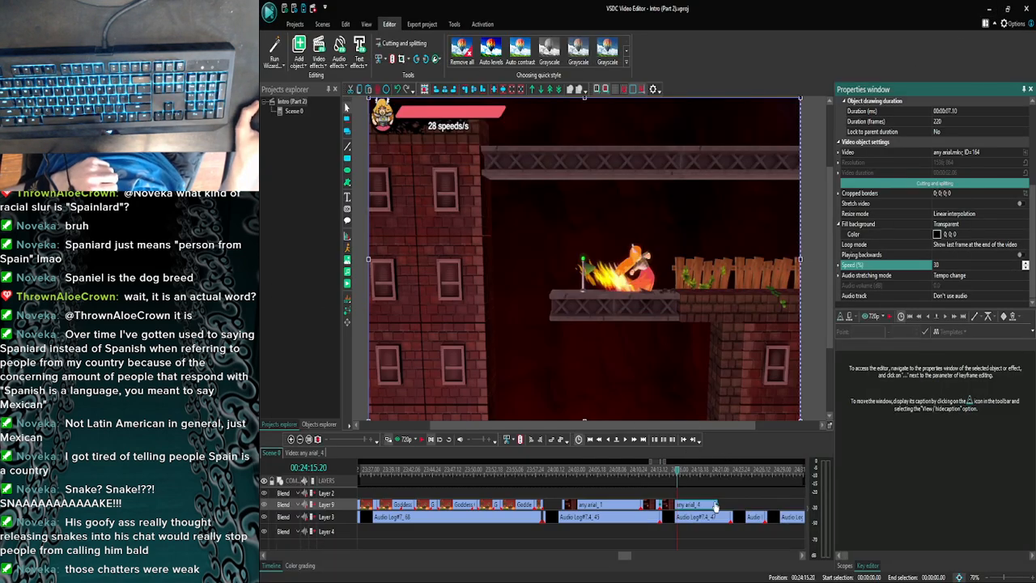
- Extend any arial_4 to a duration of 00:00:08.28 and place the playhead on the frame where its moving footage ends
click(717, 504)
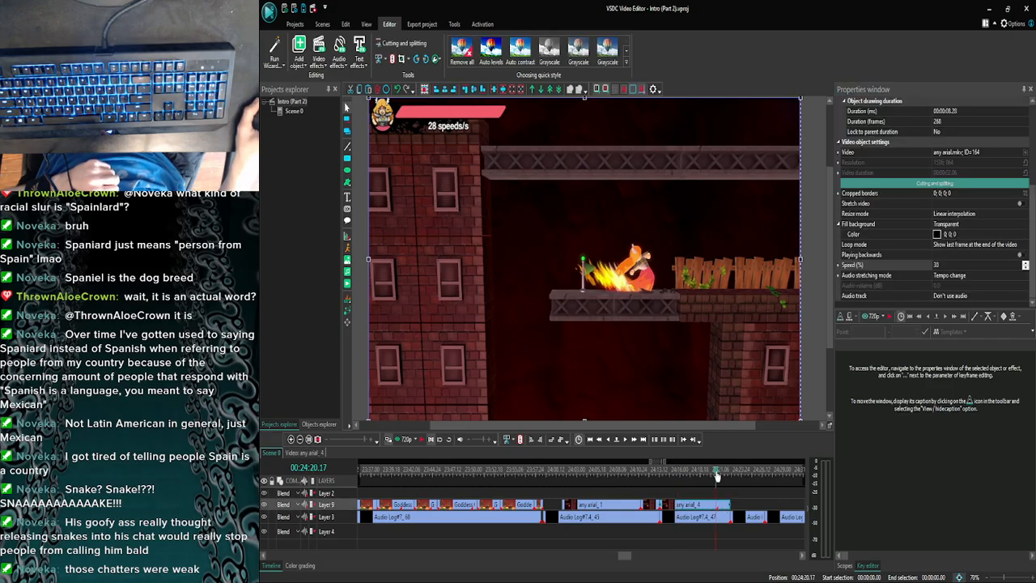
click(609, 439)
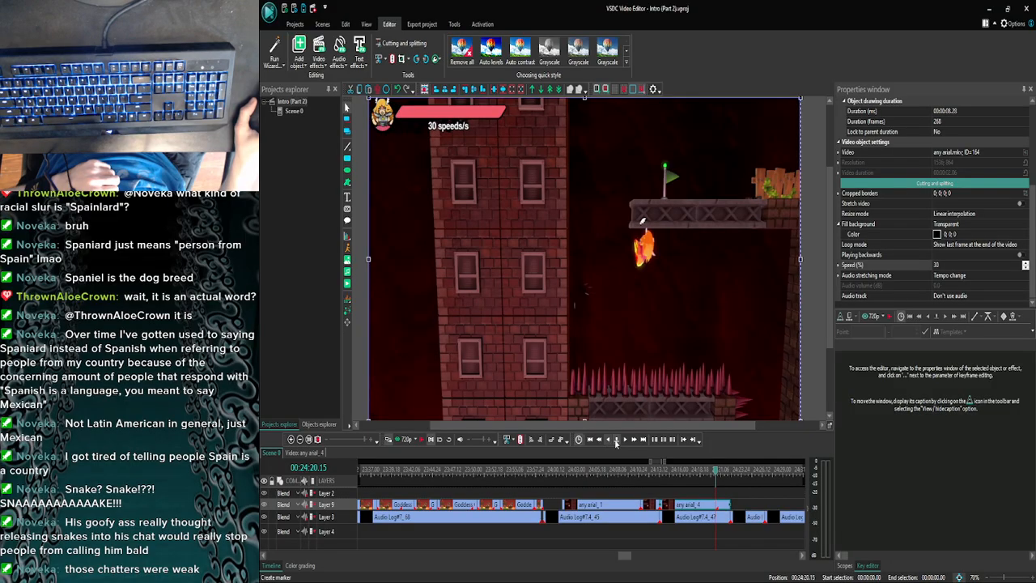
click(624, 441)
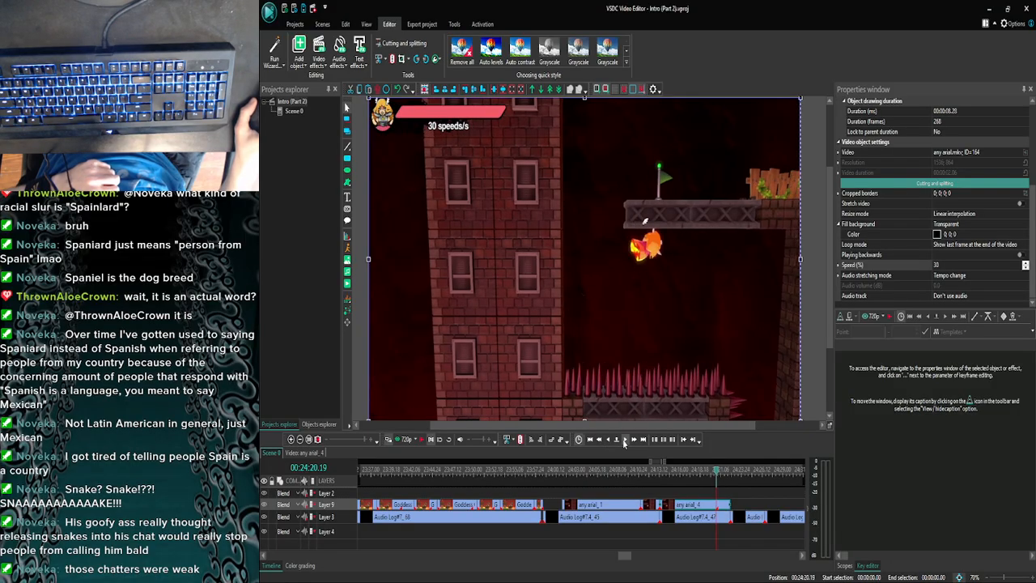
click(624, 440)
- Open any arial_4 for inner editing and add SNAKE.jpg from the Images folder at 00:00:07.06
double_click(718, 506)
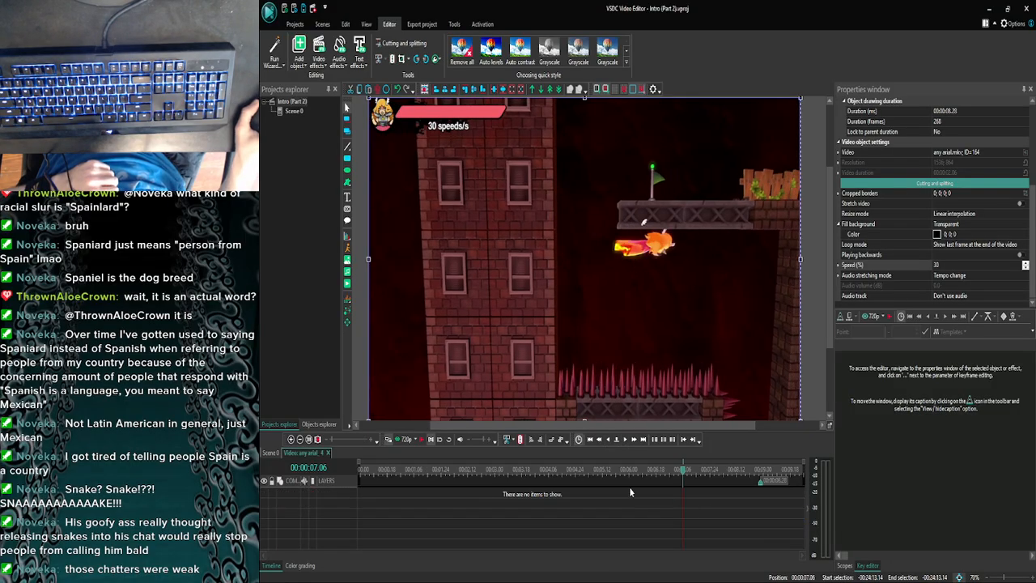
click(483, 577)
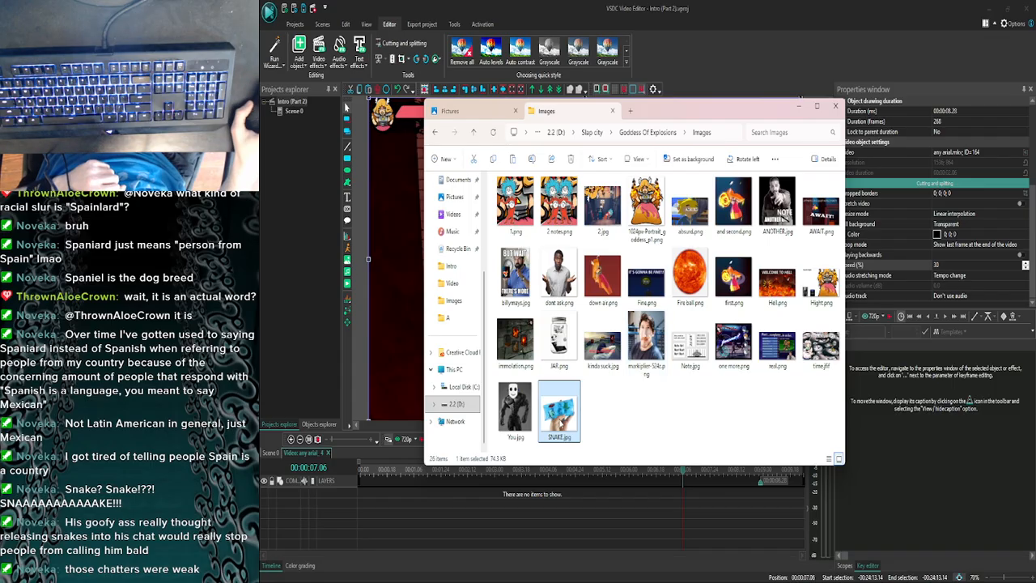
drag(400, 291, 401, 290)
click(798, 108)
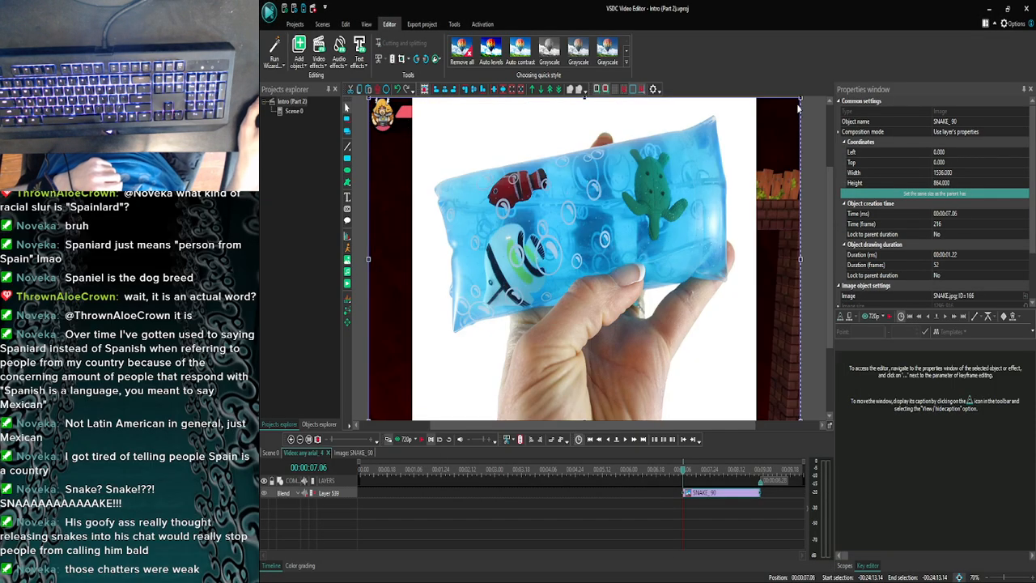
- Shrink the SNAKE picture to a width of about 408 and fit it between the fiery character and the spikes
drag(801, 99, 492, 301)
drag(460, 344, 671, 296)
click(733, 312)
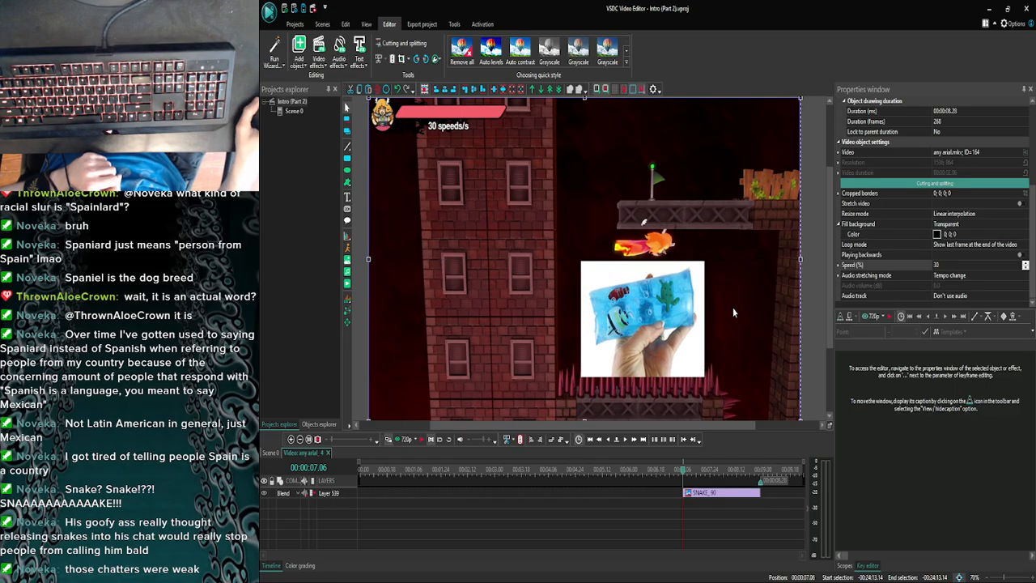
click(593, 332)
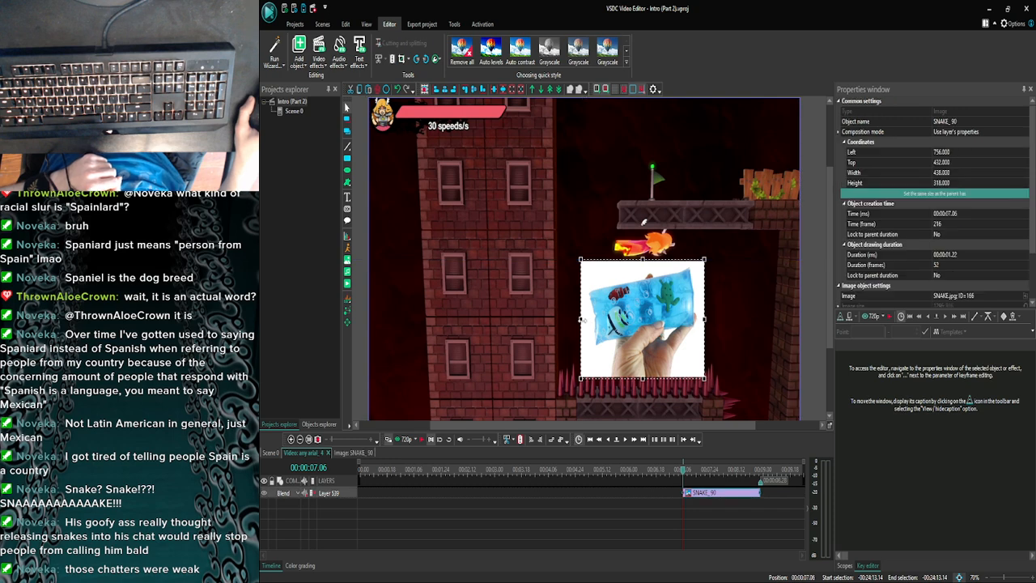
drag(580, 319, 588, 319)
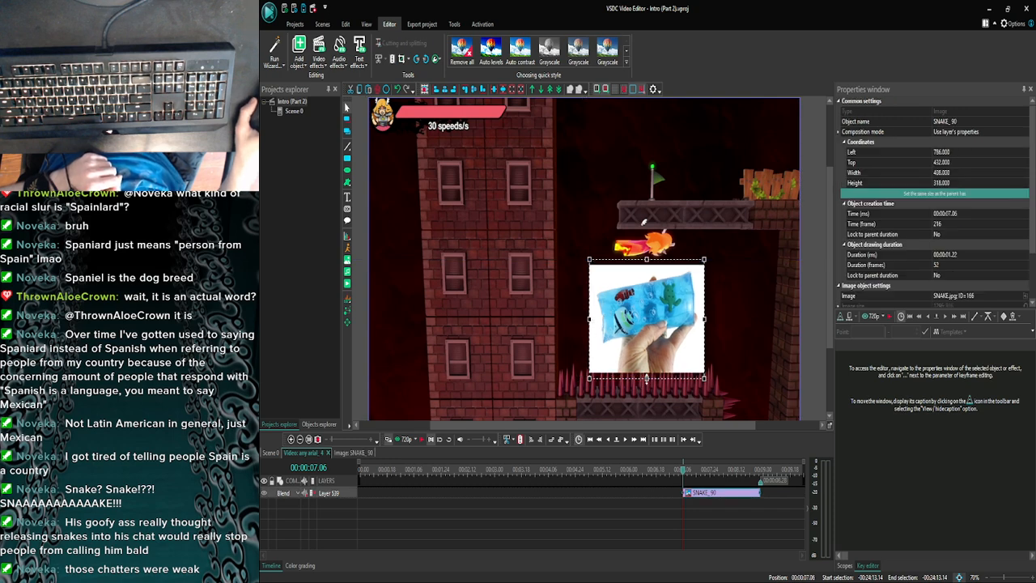
drag(646, 377, 647, 368)
click(706, 338)
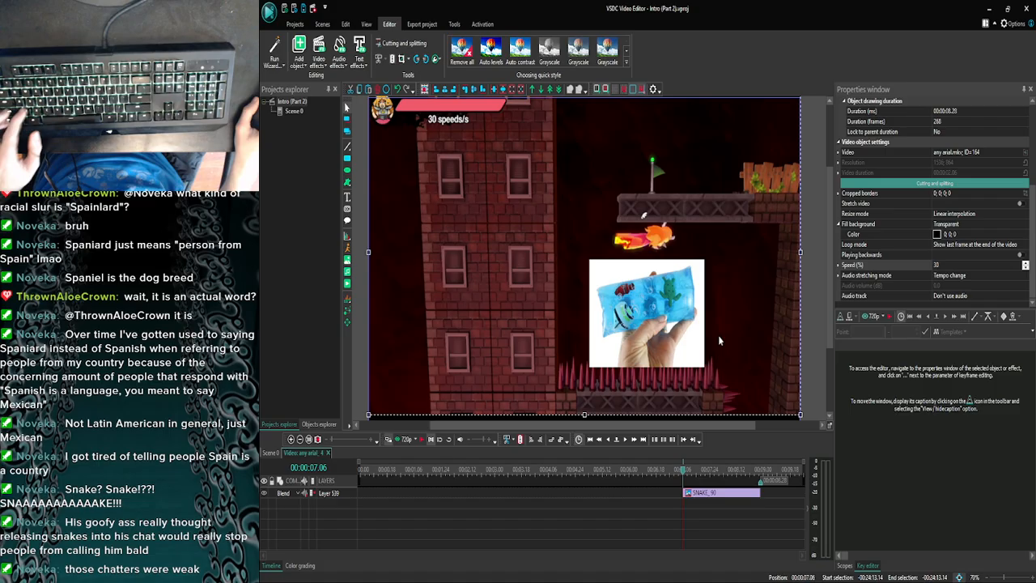
- Undo the last accidental change to the any arial_4 frame, and preview its inner timeline from 00:00:00.00
key(ctrl+z)
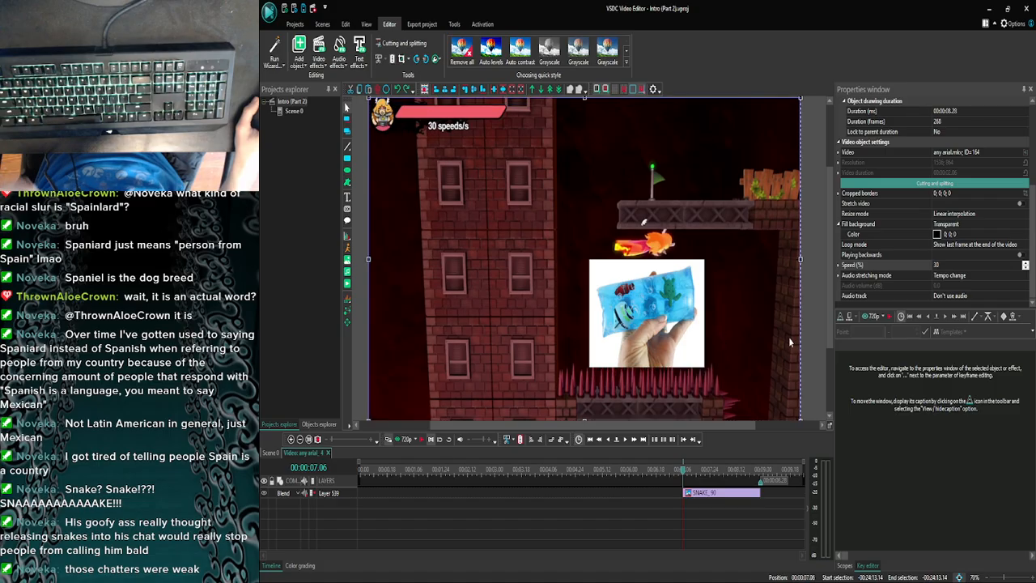
click(820, 307)
drag(683, 472, 325, 505)
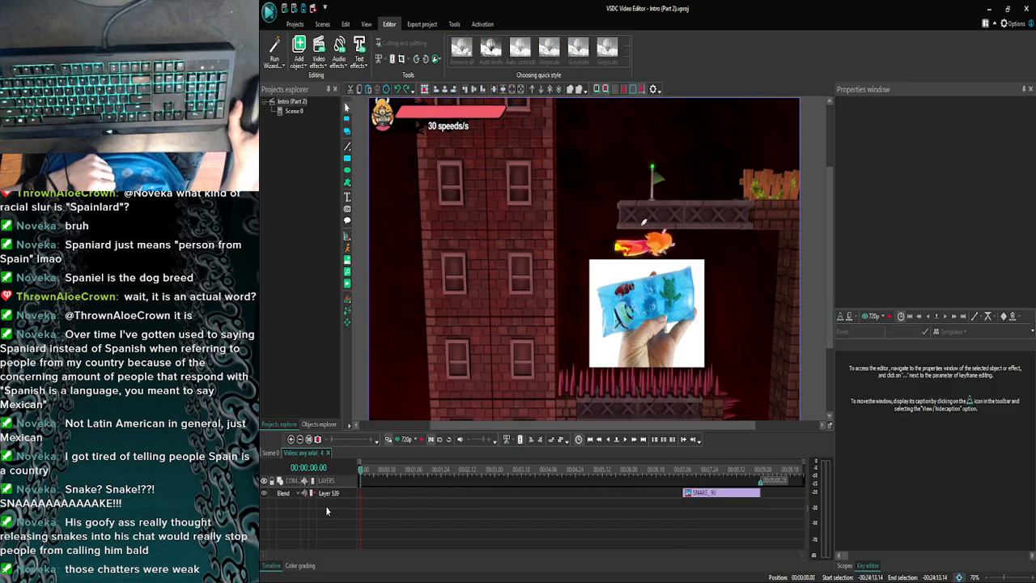
click(402, 442)
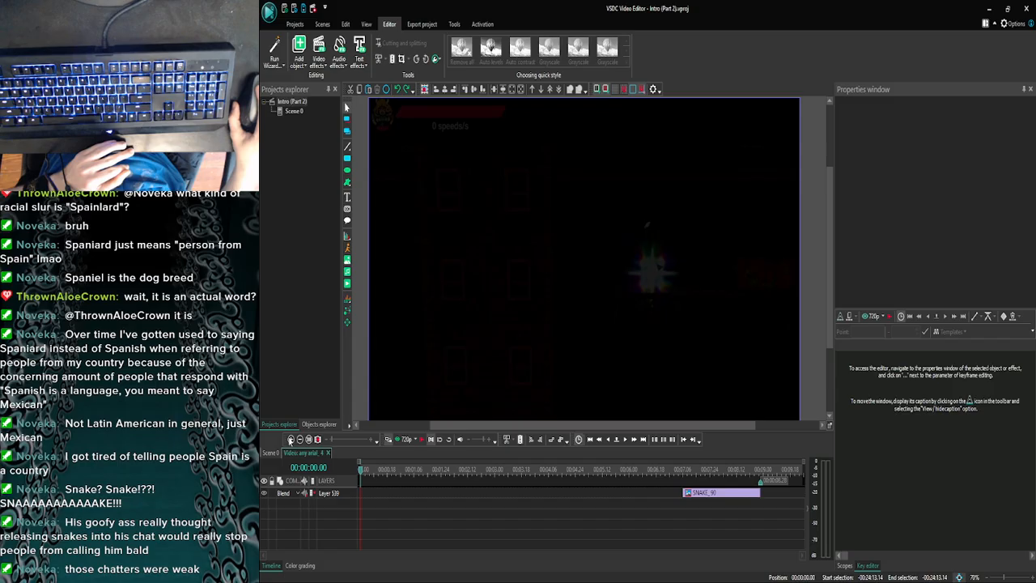
- Return to Scene 0 and check frame by frame, up to 00:24:20.23, where the snake picture comes in within any arial_4
click(274, 453)
click(291, 440)
click(292, 439)
click(291, 440)
click(291, 440)
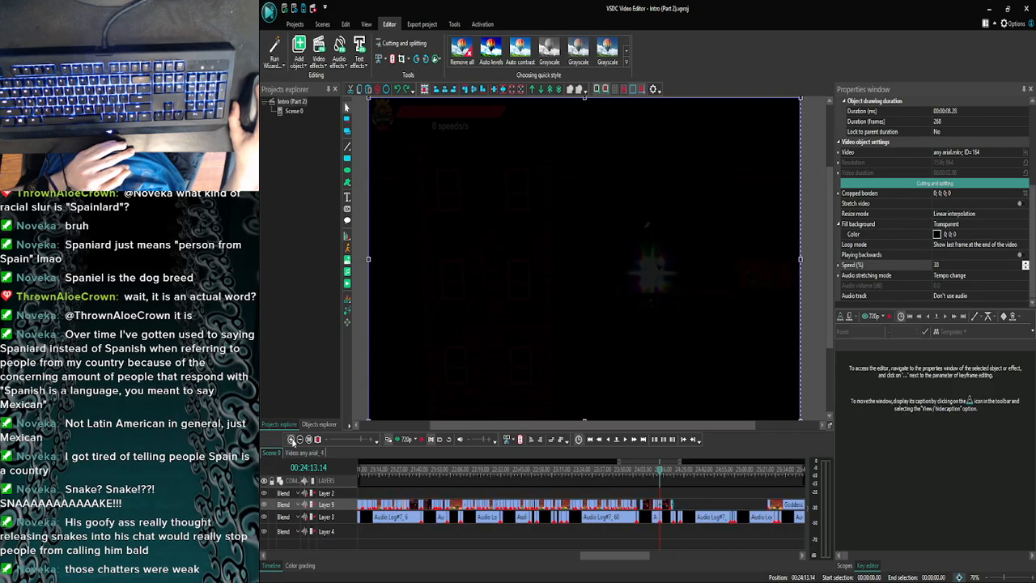
click(291, 440)
click(291, 439)
click(291, 439)
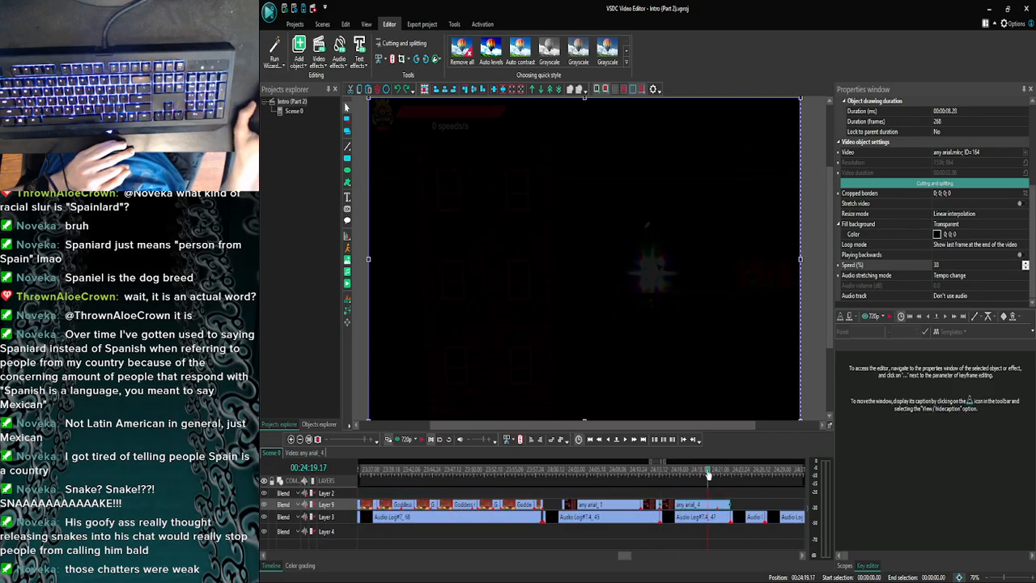
click(627, 441)
click(627, 441)
click(627, 441)
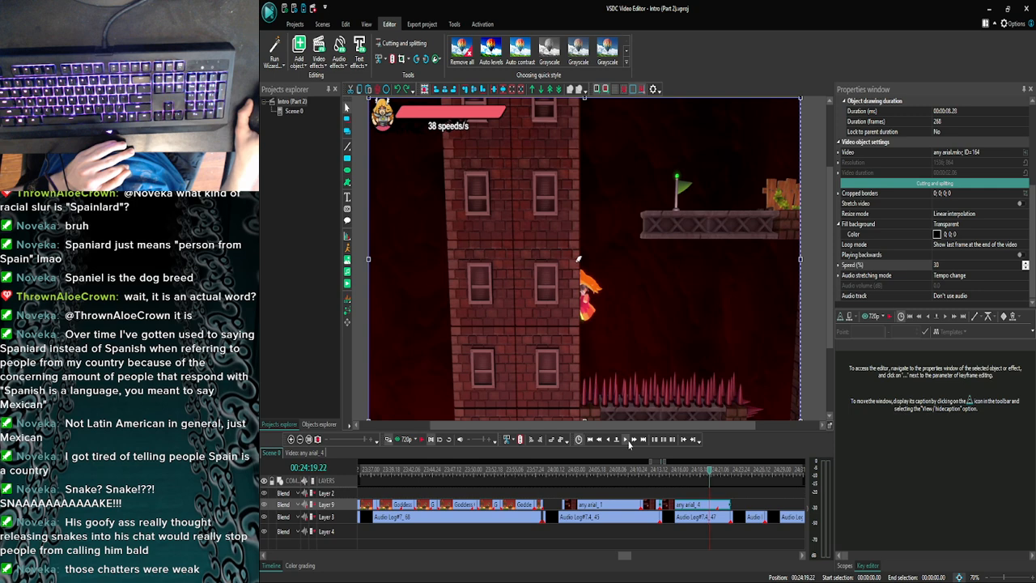
click(627, 441)
click(627, 441)
click(627, 441)
click(627, 441)
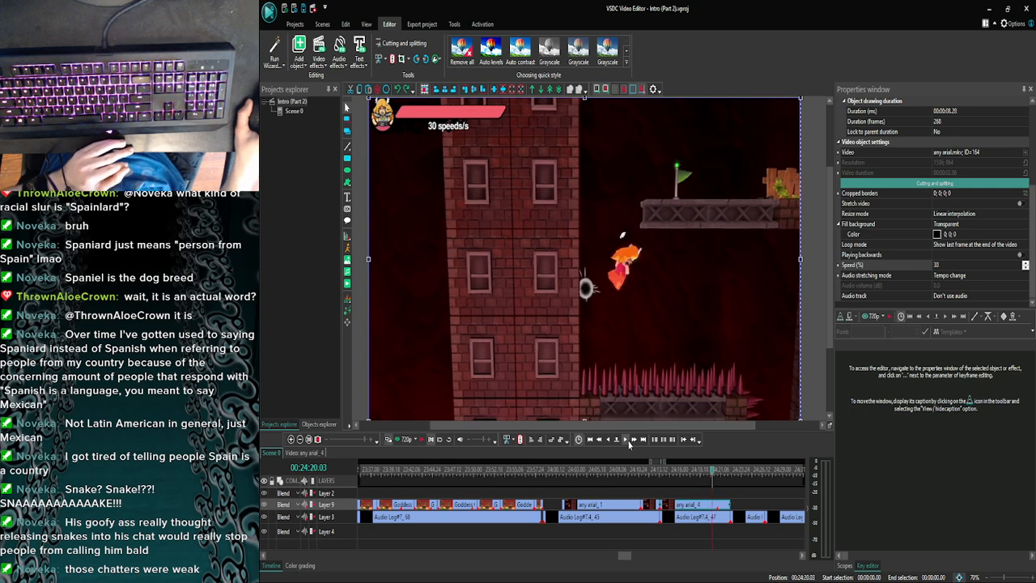
click(627, 439)
click(627, 439)
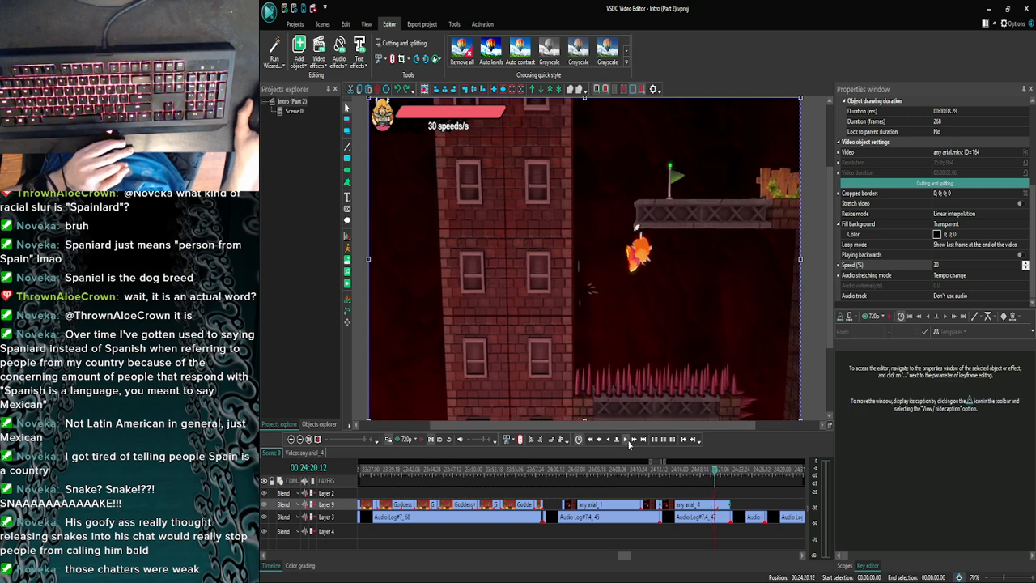
click(627, 439)
click(627, 439)
click(627, 439)
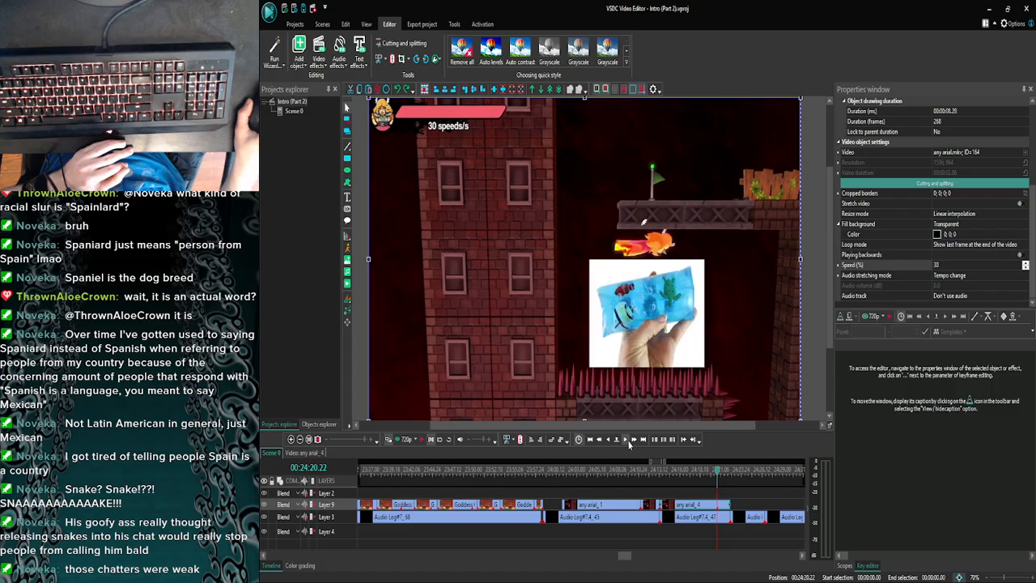
click(627, 440)
click(609, 441)
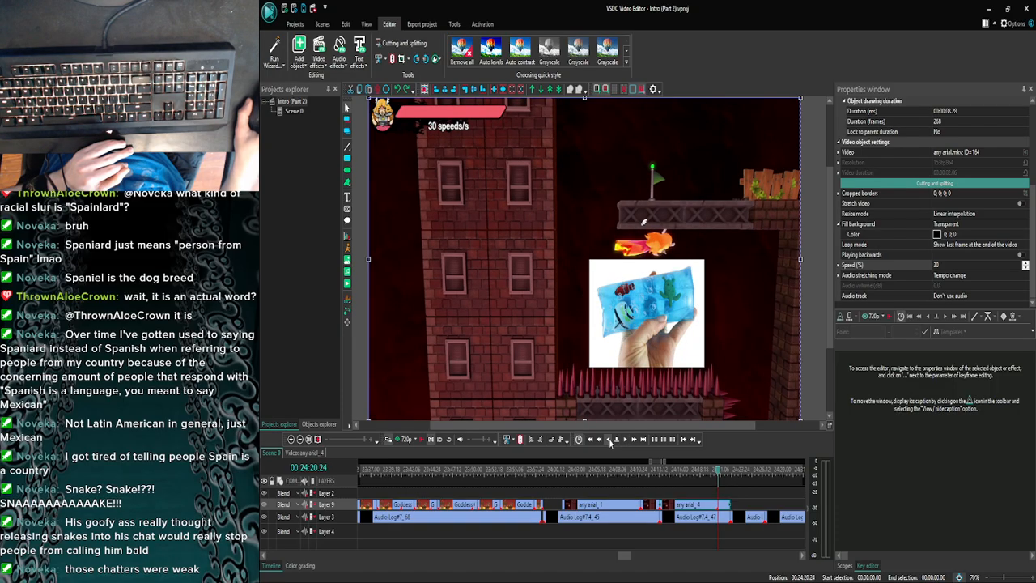
click(609, 441)
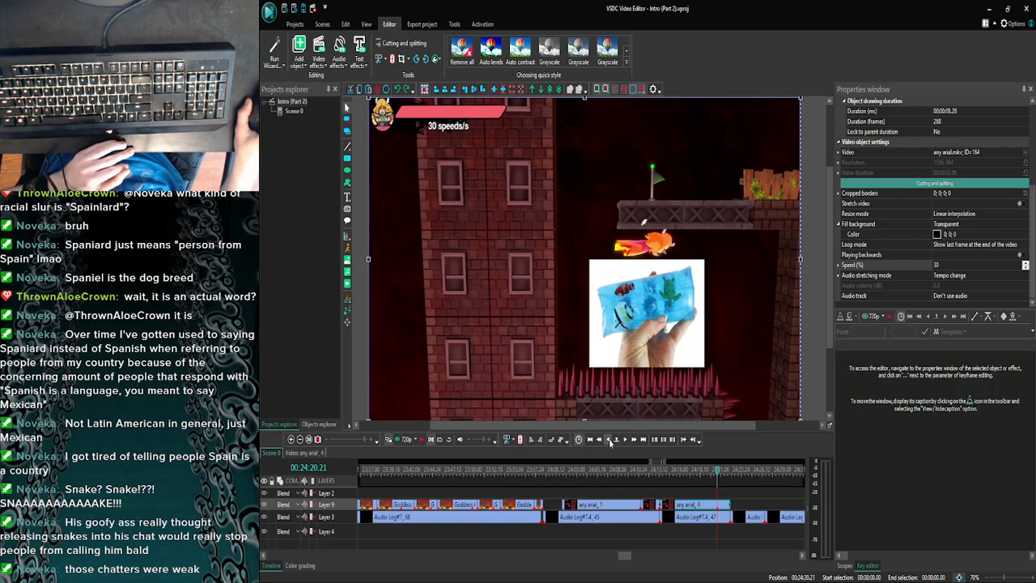
click(609, 441)
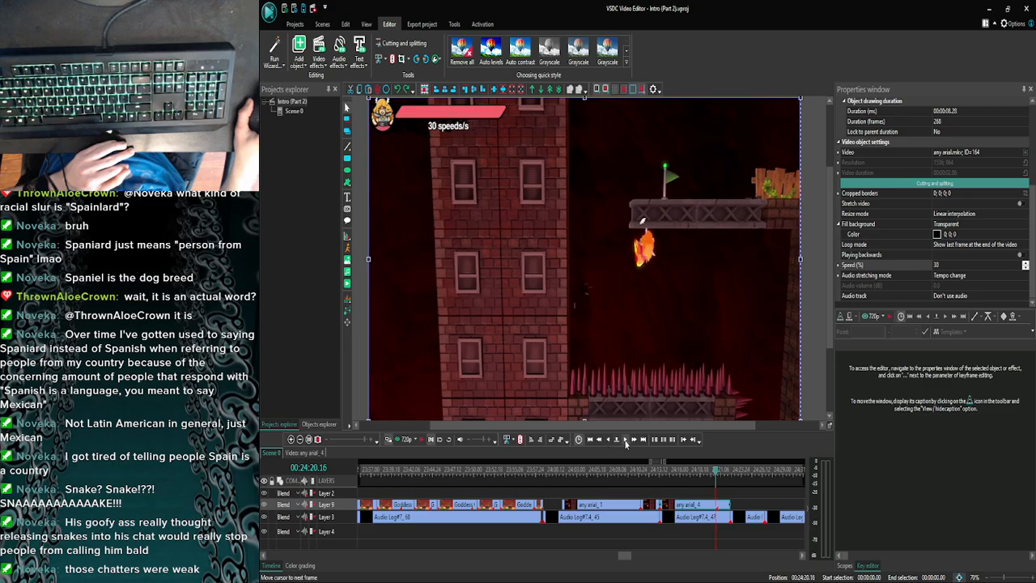
click(626, 442)
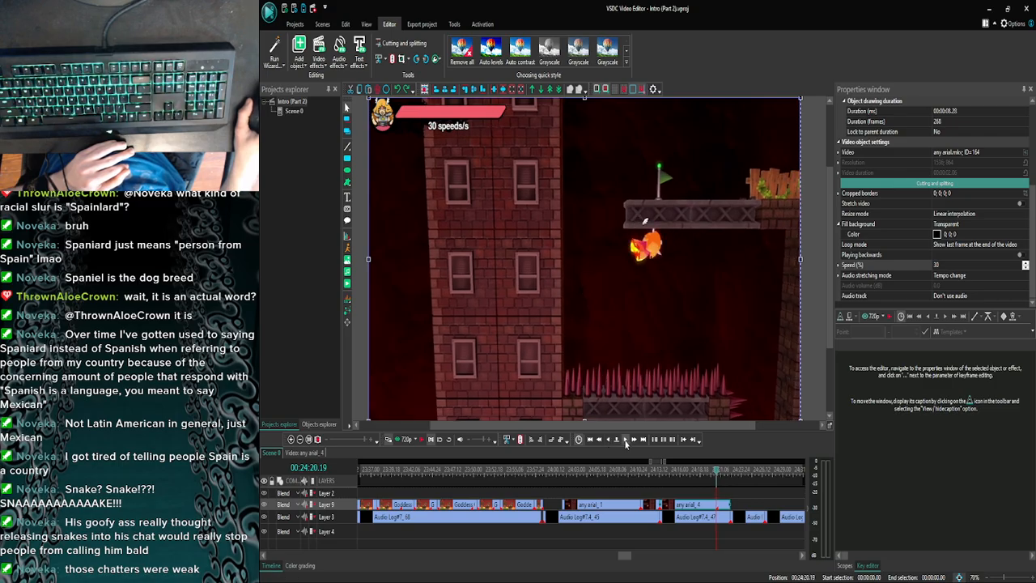
click(625, 442)
click(626, 441)
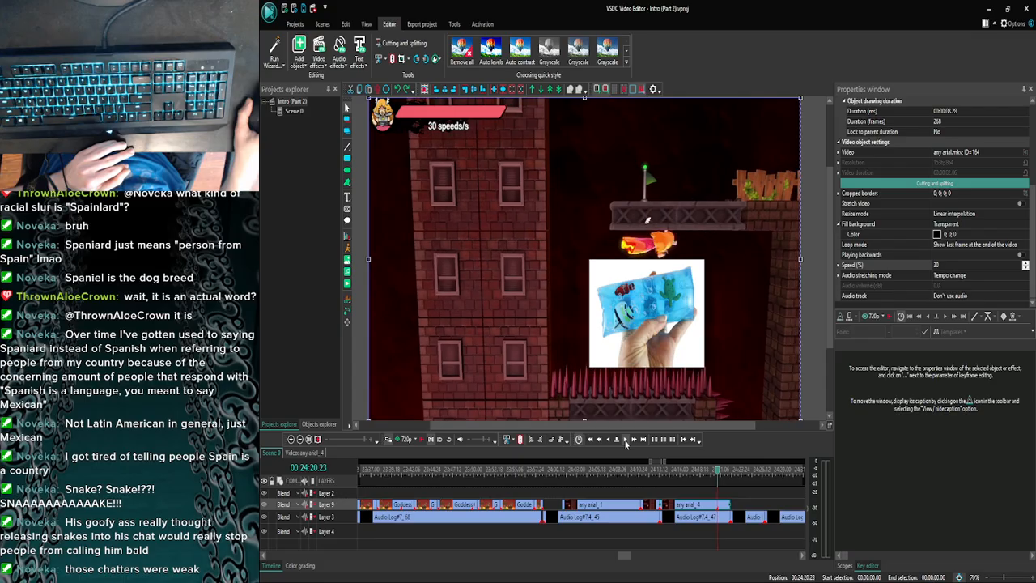
click(609, 441)
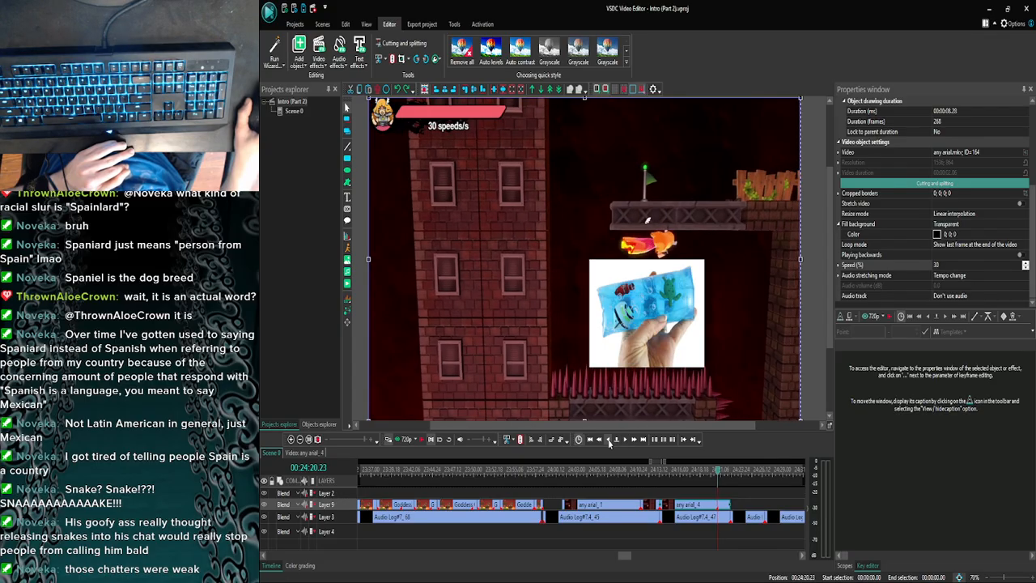
- Try to split any arial_4 at 00:24:20.23
click(393, 62)
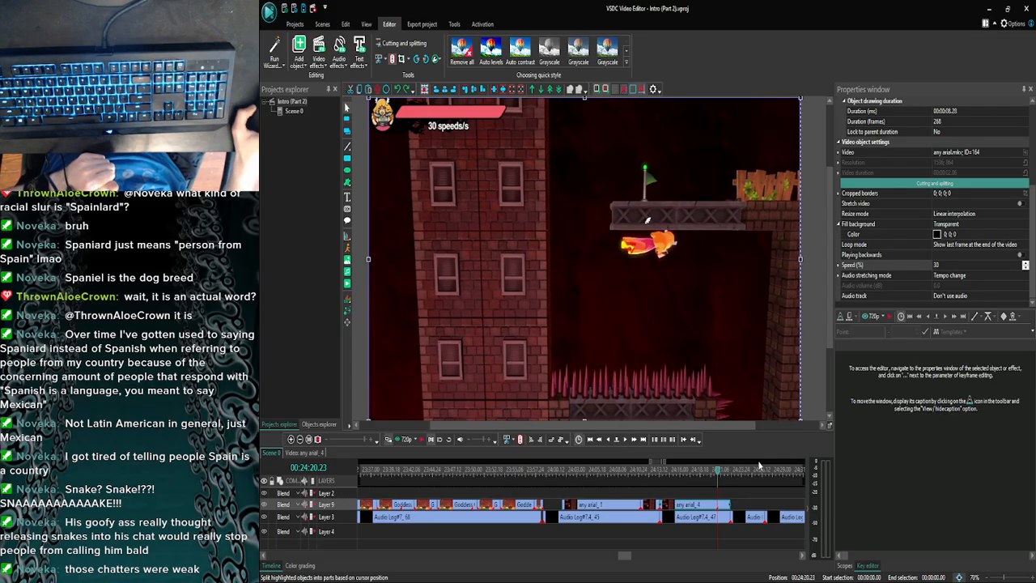
key(Delete)
click(716, 505)
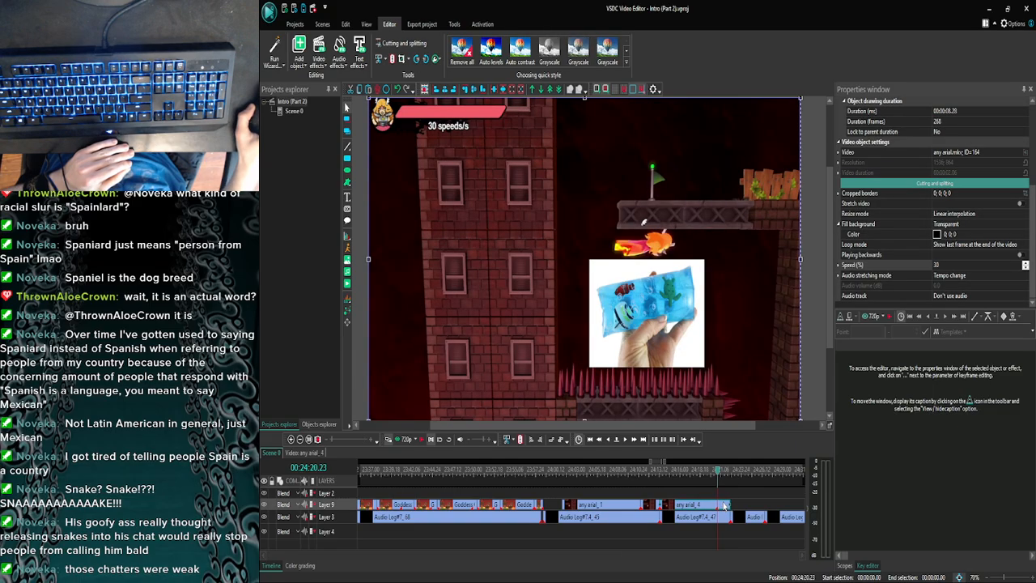
- Open any arial_4 for inner editing and preview it from the start and again from 00:00:06.12
double_click(726, 506)
drag(646, 473, 360, 471)
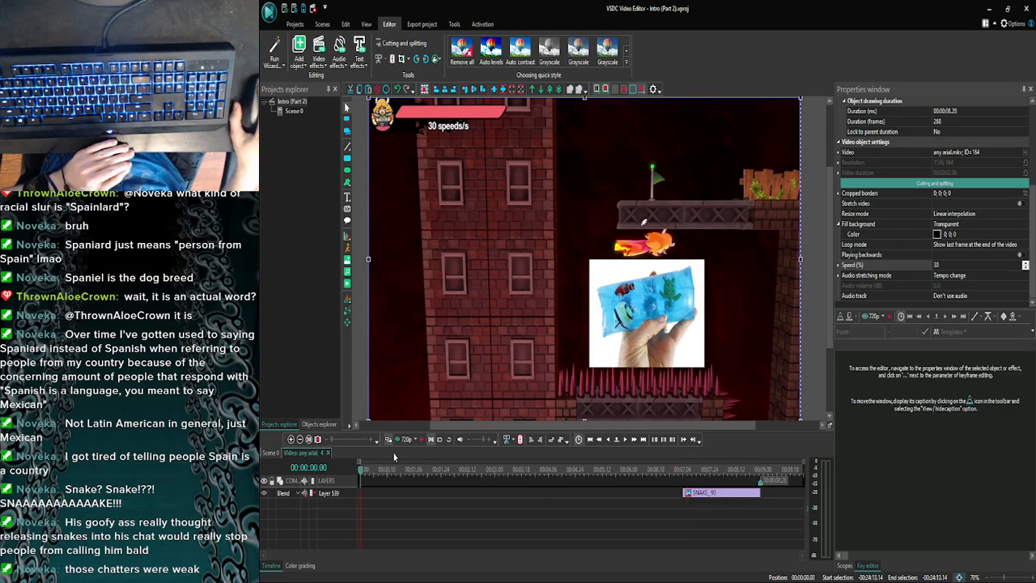
click(403, 439)
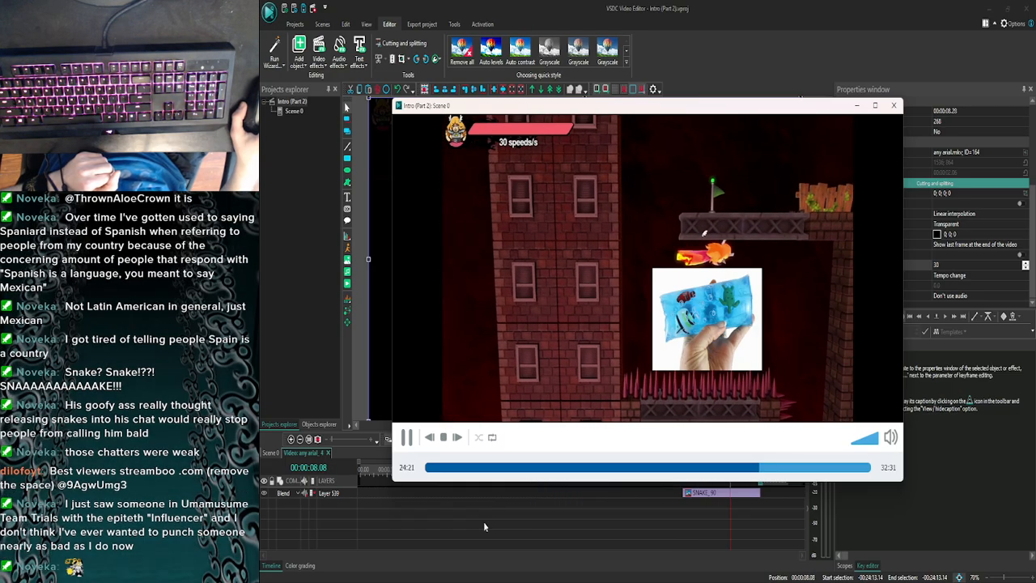
click(894, 106)
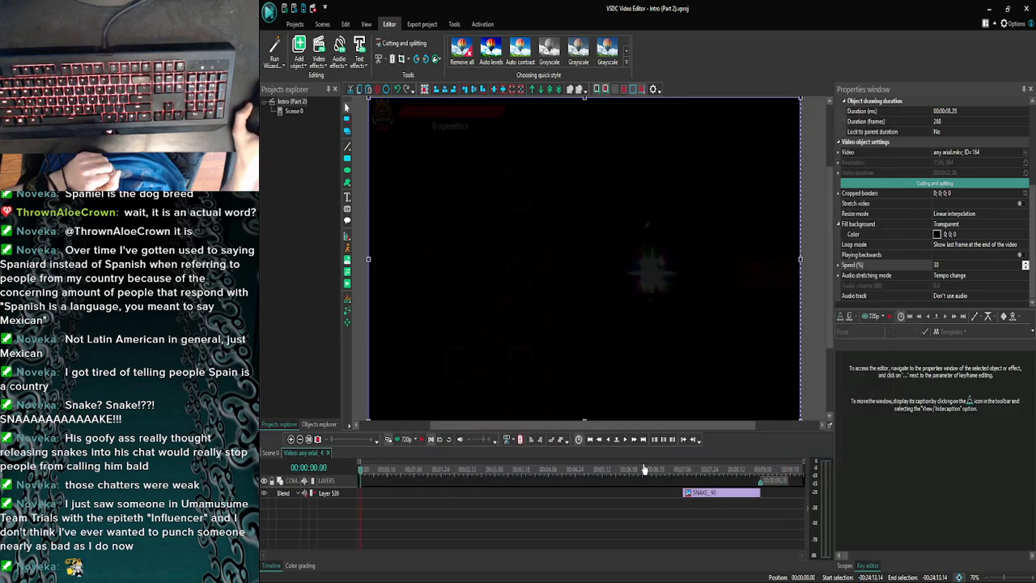
click(648, 472)
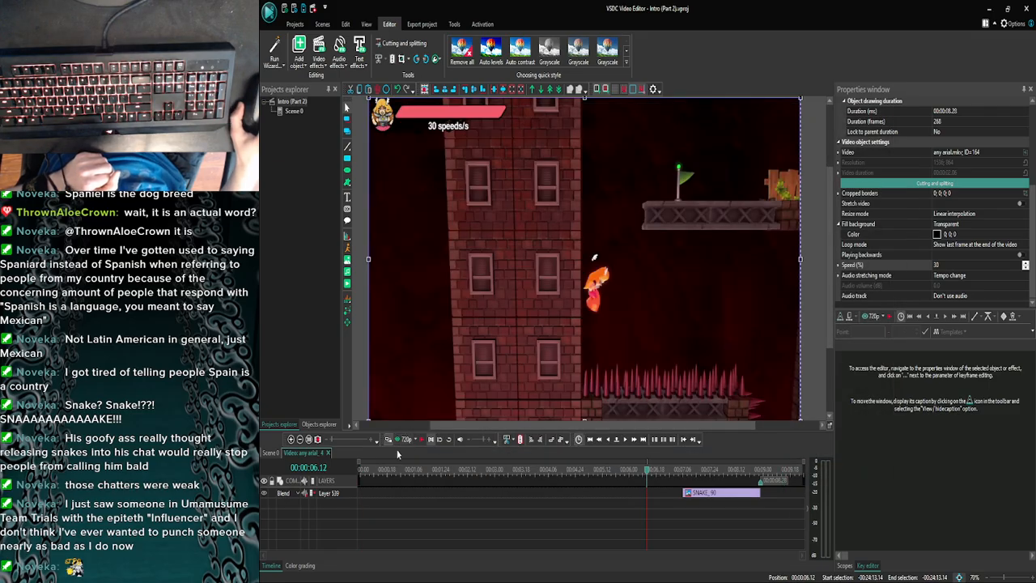
click(400, 442)
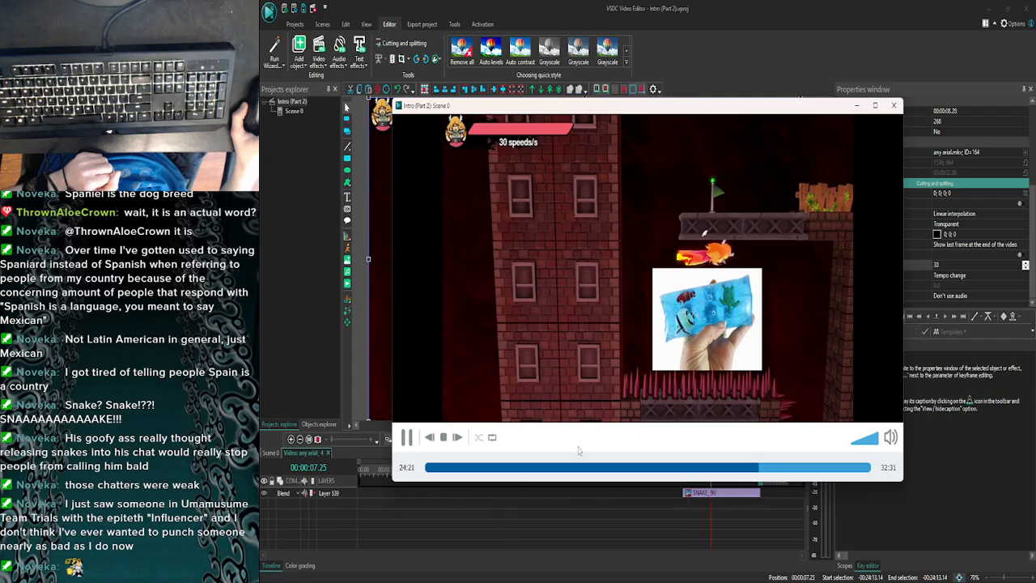
click(894, 106)
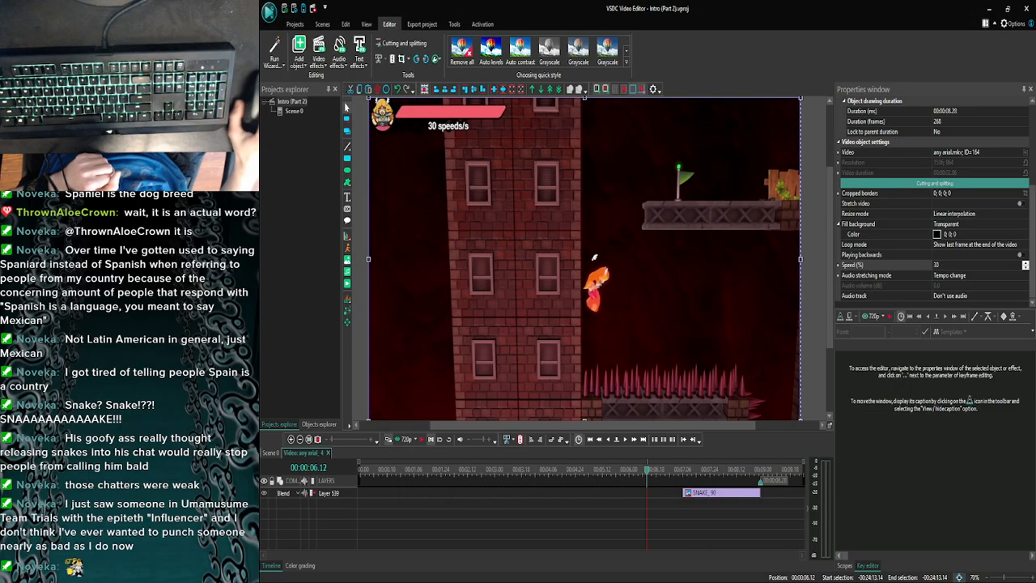
- Return to Scene 0 and select all the Layer 3 narration clips that follow Audio Log#7.4_47
click(271, 453)
click(291, 440)
click(291, 440)
click(291, 440)
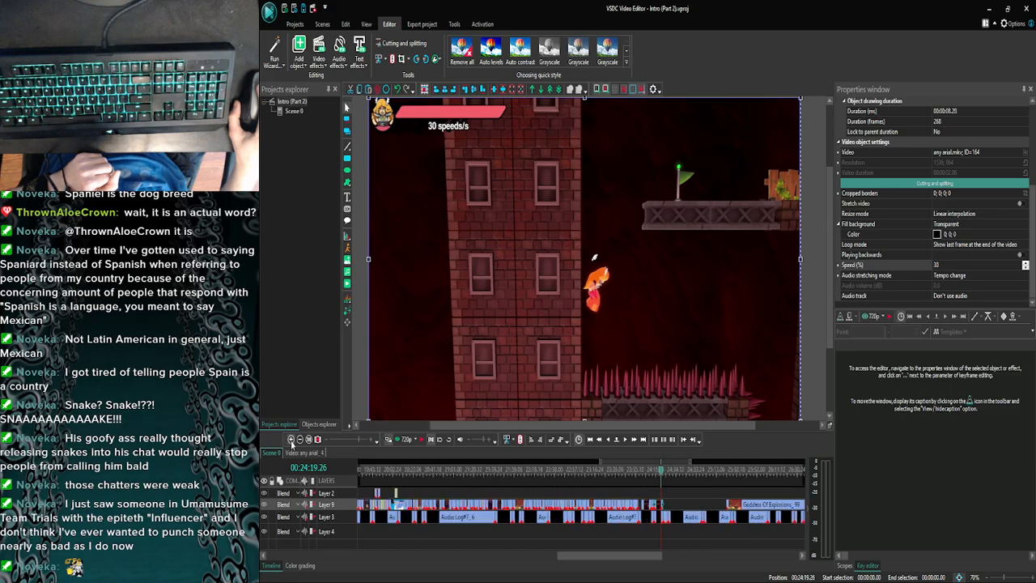
click(291, 440)
click(291, 440)
click(292, 440)
drag(625, 555, 632, 556)
click(292, 440)
click(292, 440)
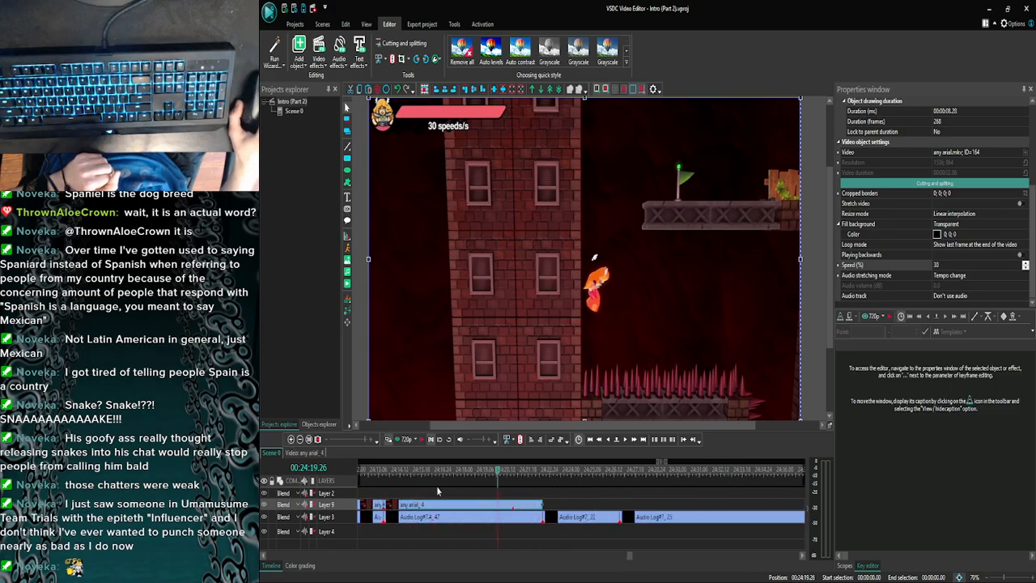
click(298, 438)
click(299, 438)
click(298, 438)
click(298, 438)
click(299, 438)
click(298, 438)
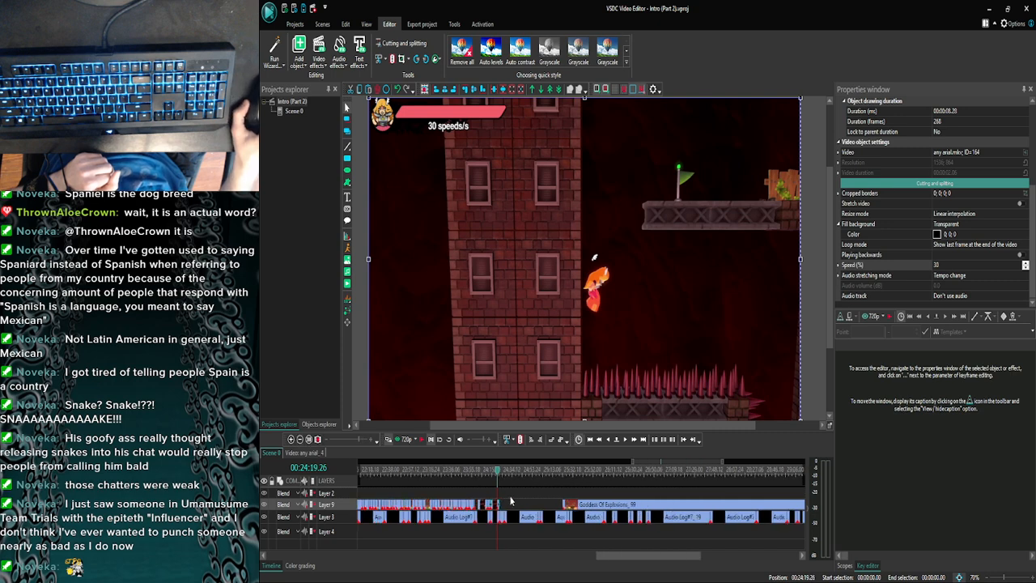
click(299, 439)
click(299, 440)
click(503, 518)
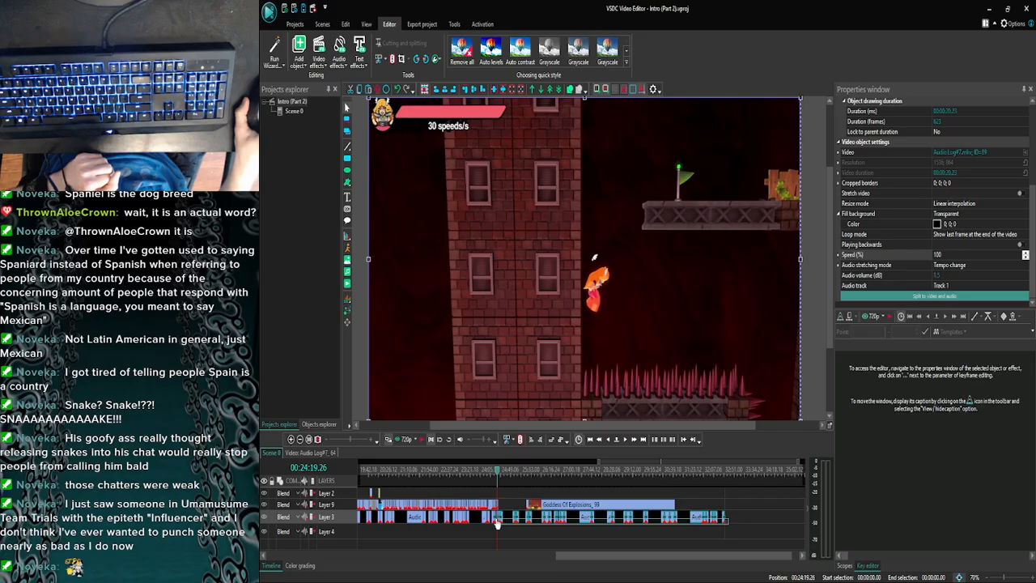
- Switch to the browser to check the YouTube video that is playing, and return to VSDC
click(395, 576)
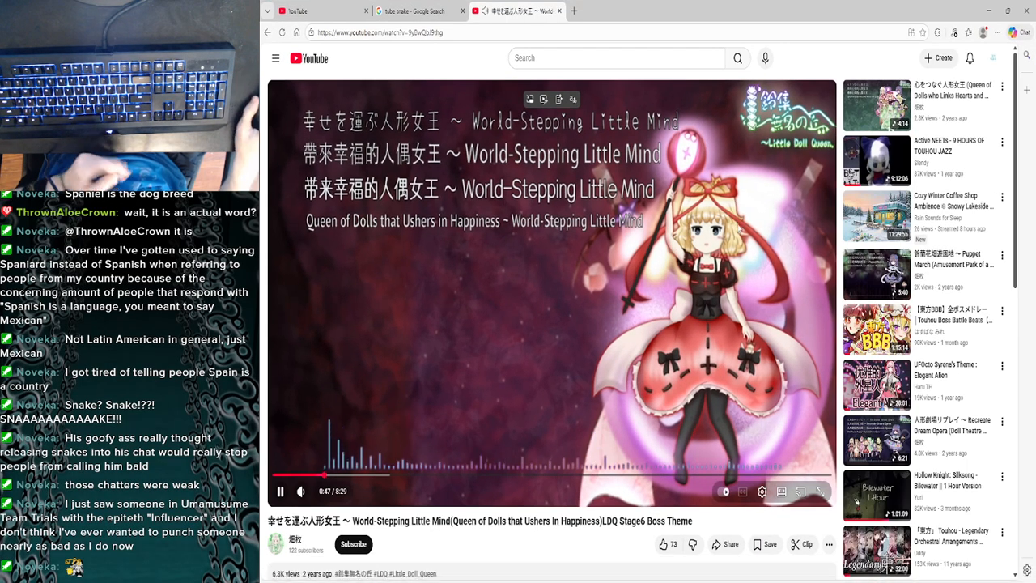
click(987, 9)
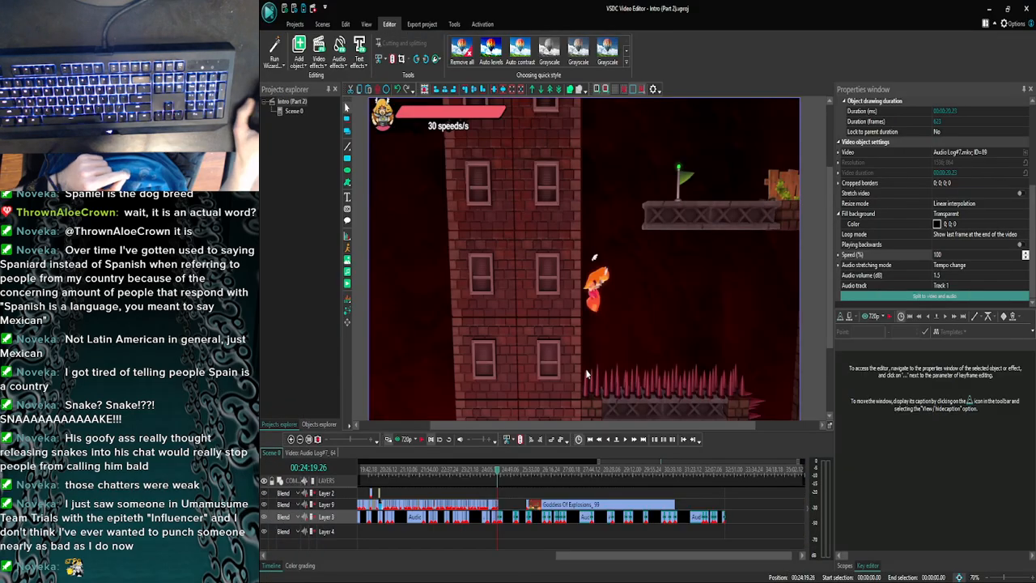
- Shift the selected Layer 3 narration clips slightly later, leaving a short pause after Audio Log#7.4_47
click(290, 442)
click(291, 442)
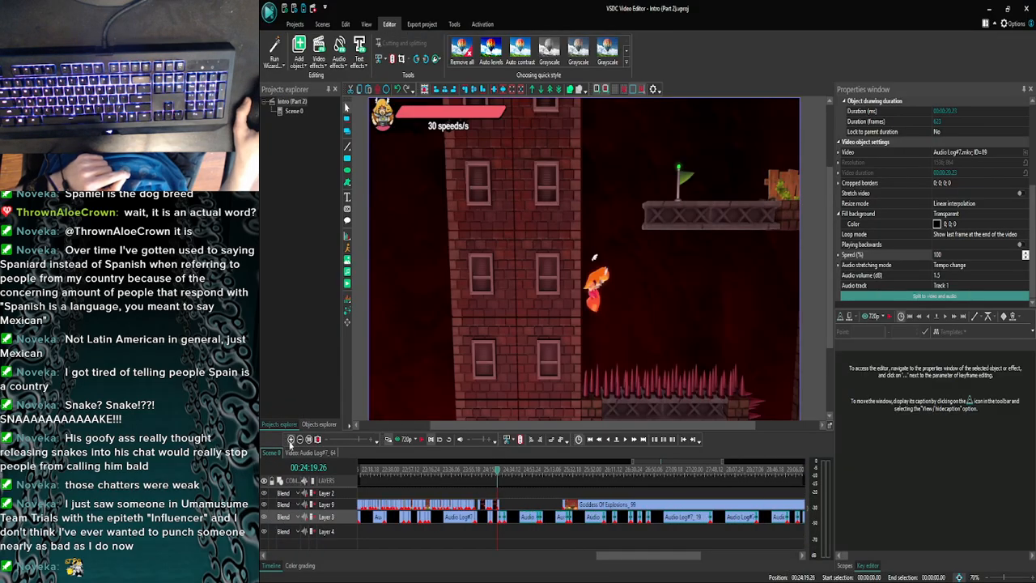
click(291, 441)
click(291, 442)
click(290, 442)
click(291, 442)
click(290, 442)
click(291, 442)
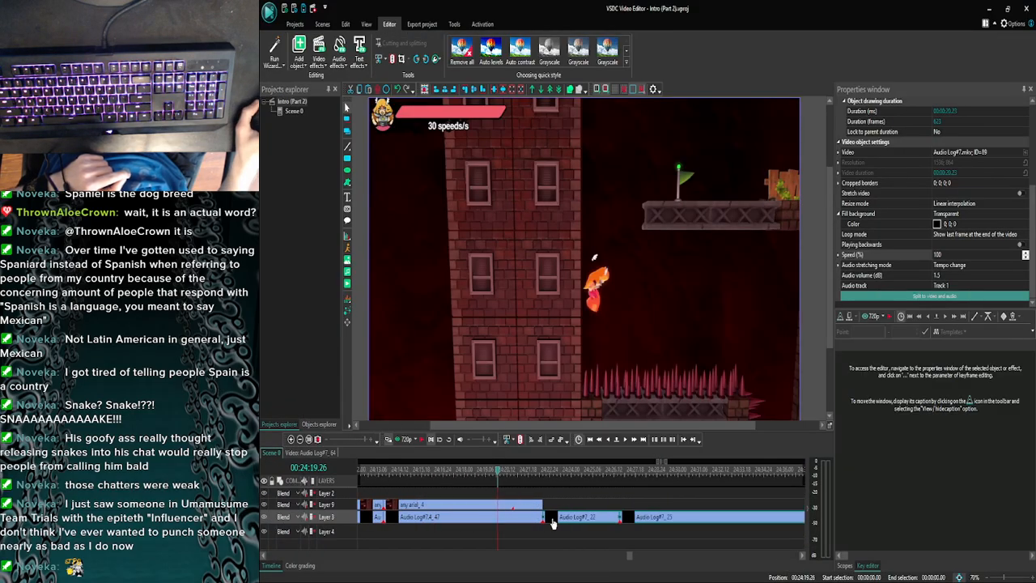
drag(553, 523, 557, 522)
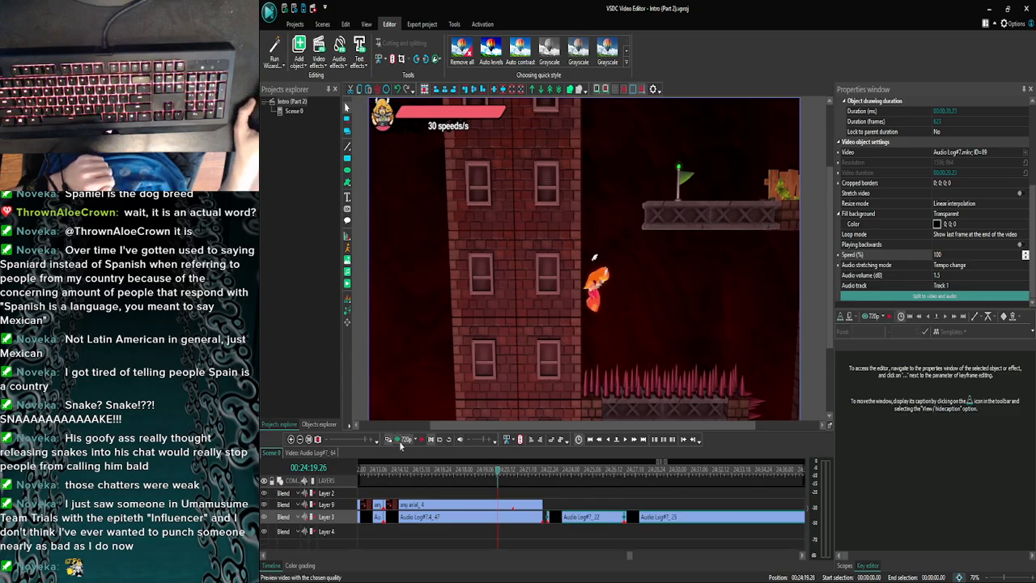
- Preview the new pause from 00:24:19.26, and extend the end of any arial_4 to the start of Audio Log#7_22
click(399, 443)
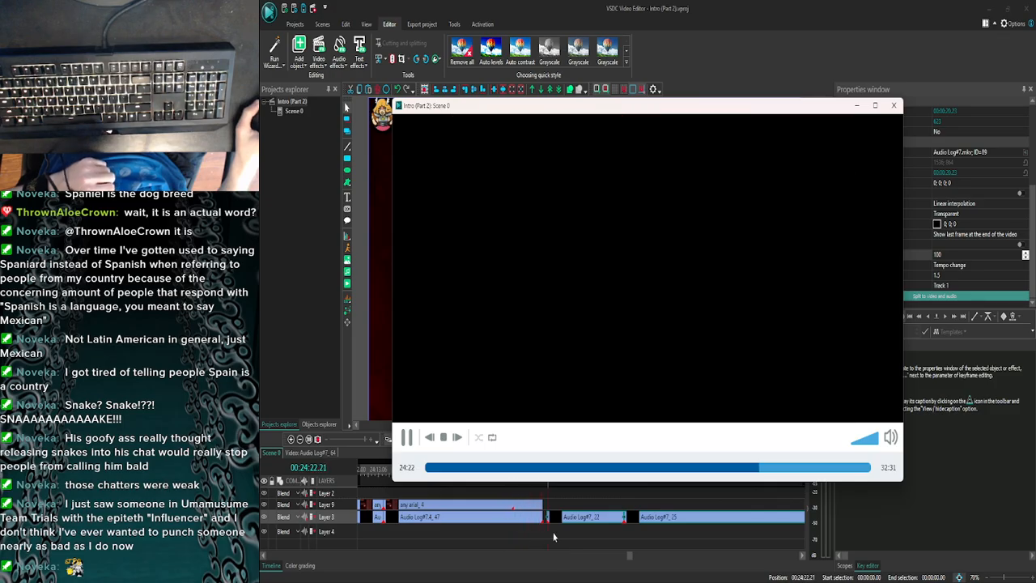
click(894, 106)
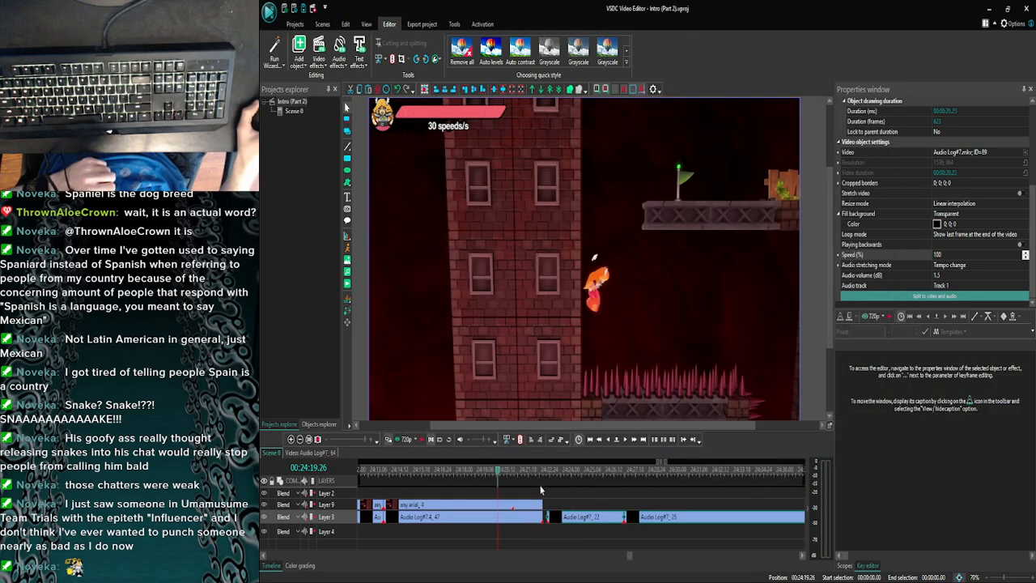
click(535, 508)
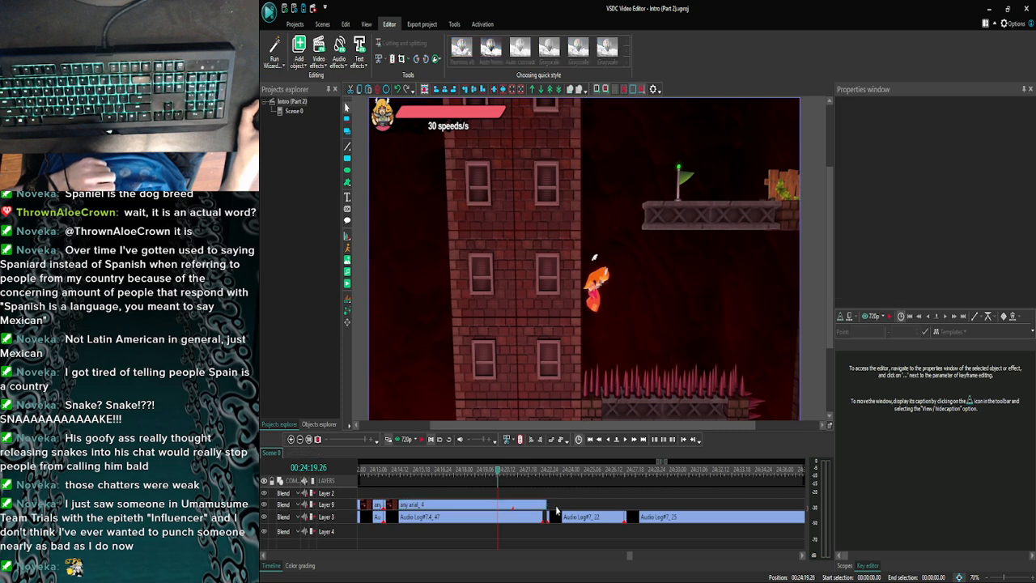
- Preview the pause from 00:24:19.26, and extend SNAKE_90 inside any arial_4 to a duration of 62 frames
click(404, 439)
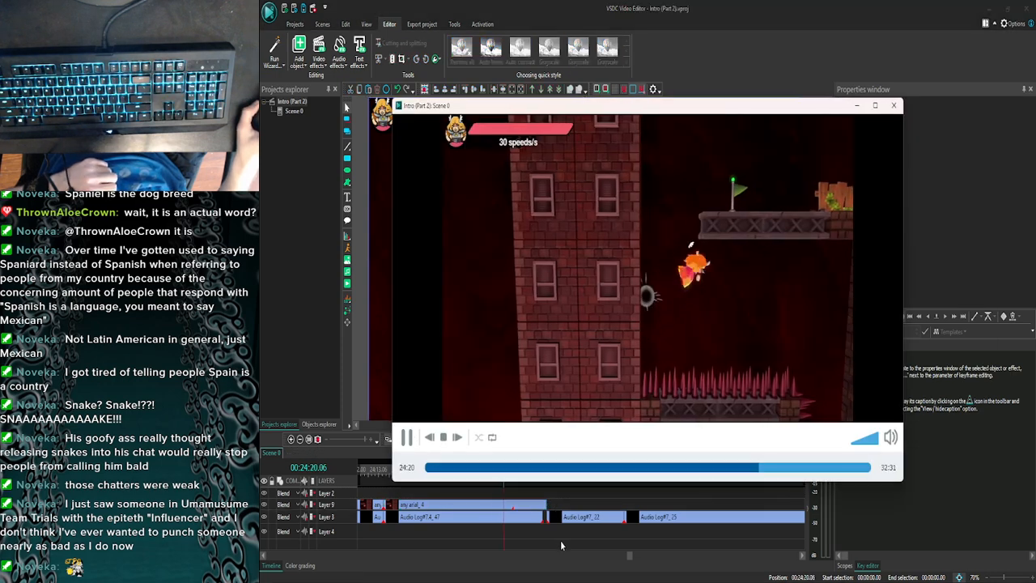
click(893, 107)
click(529, 508)
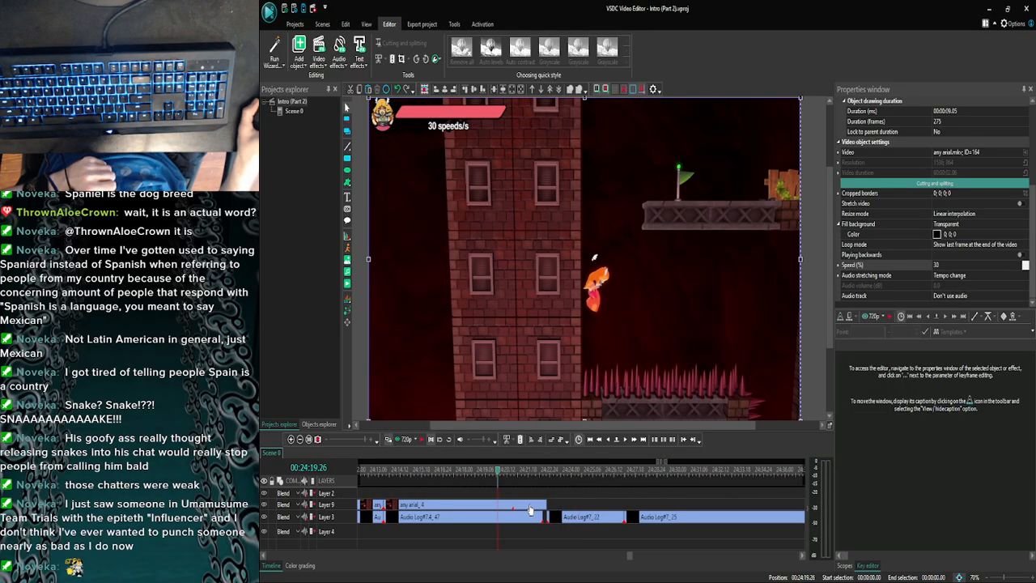
double_click(529, 508)
click(727, 497)
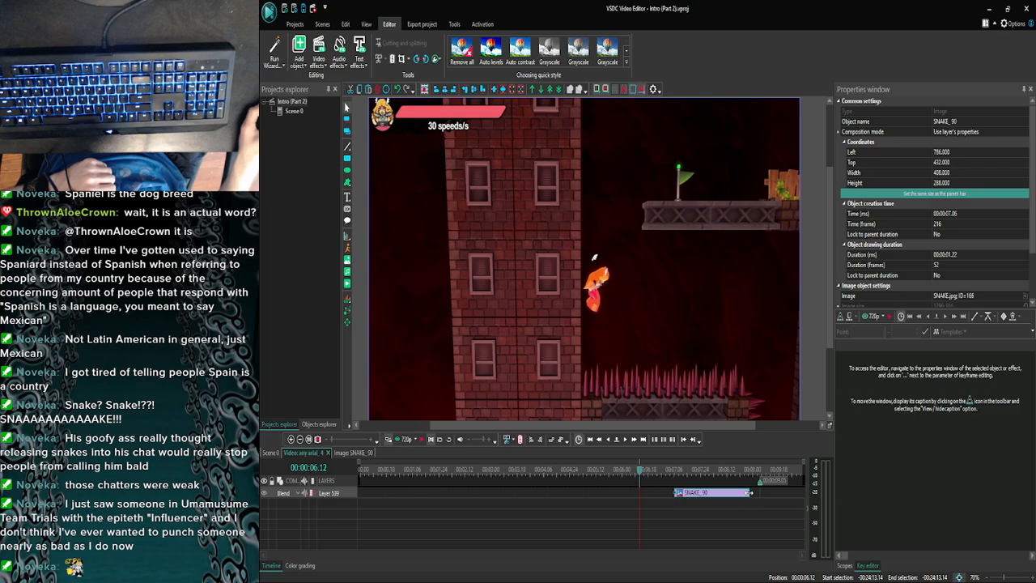
drag(759, 492, 766, 493)
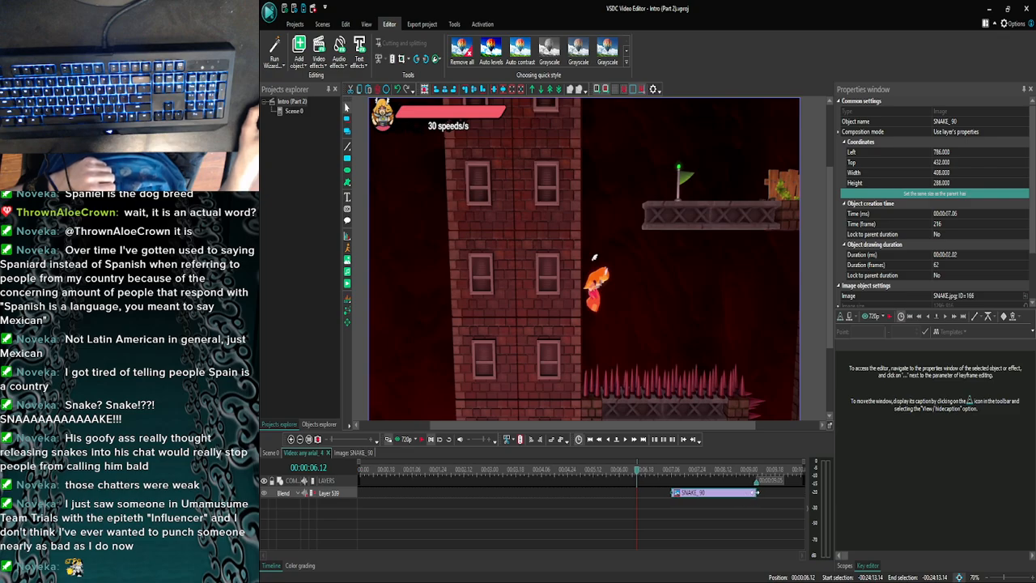
- Preview the extended snake picture, and save the project after returning to Scene 0
click(388, 438)
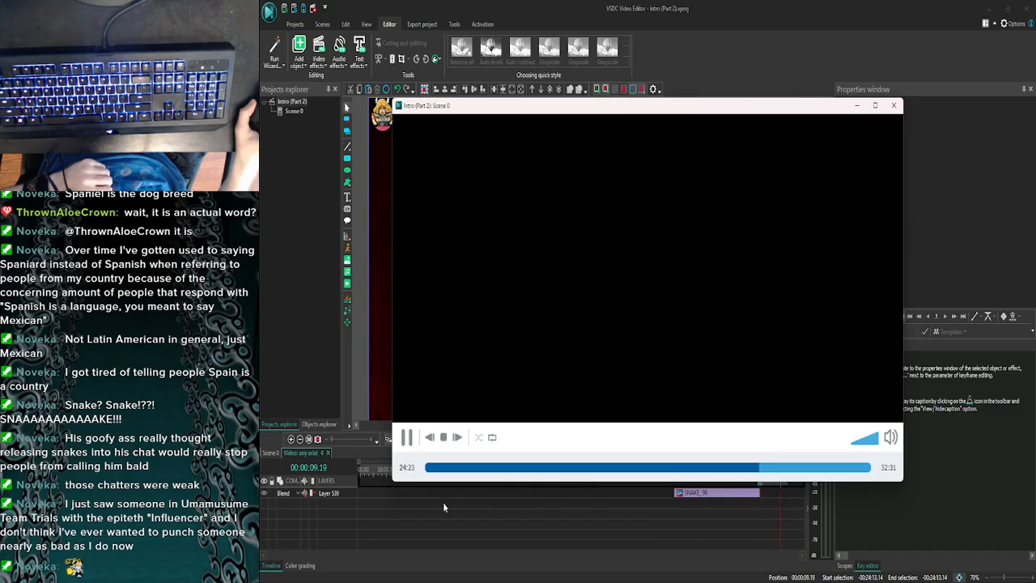
click(893, 105)
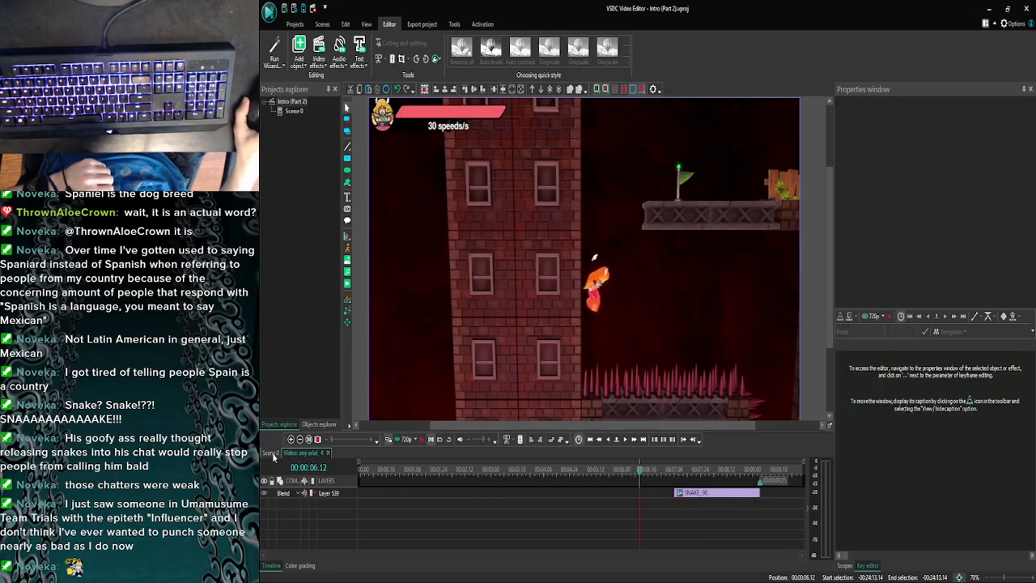
click(293, 441)
click(293, 441)
click(293, 441)
click(293, 441)
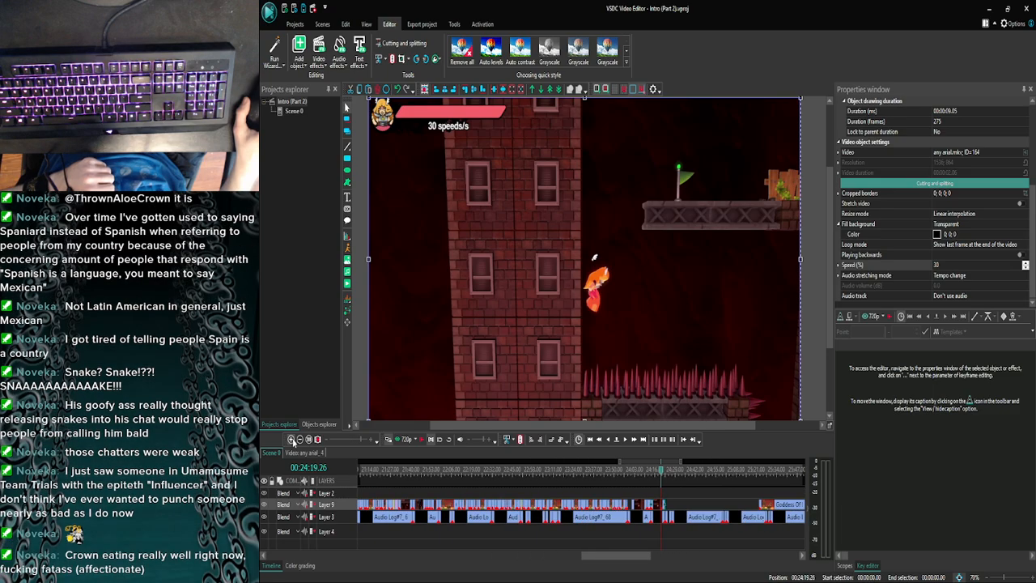
click(293, 441)
click(293, 441)
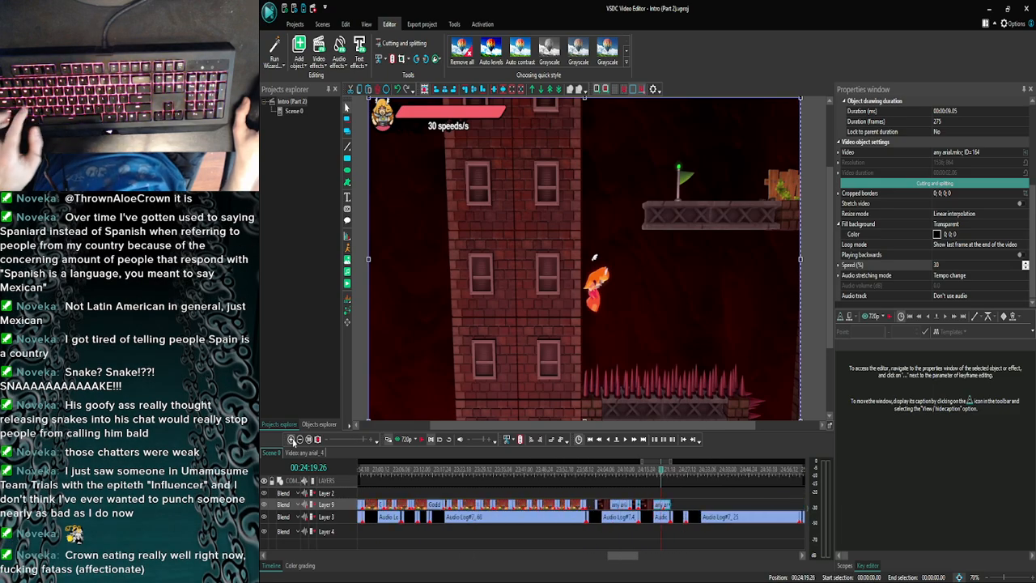
key(ctrl+s)
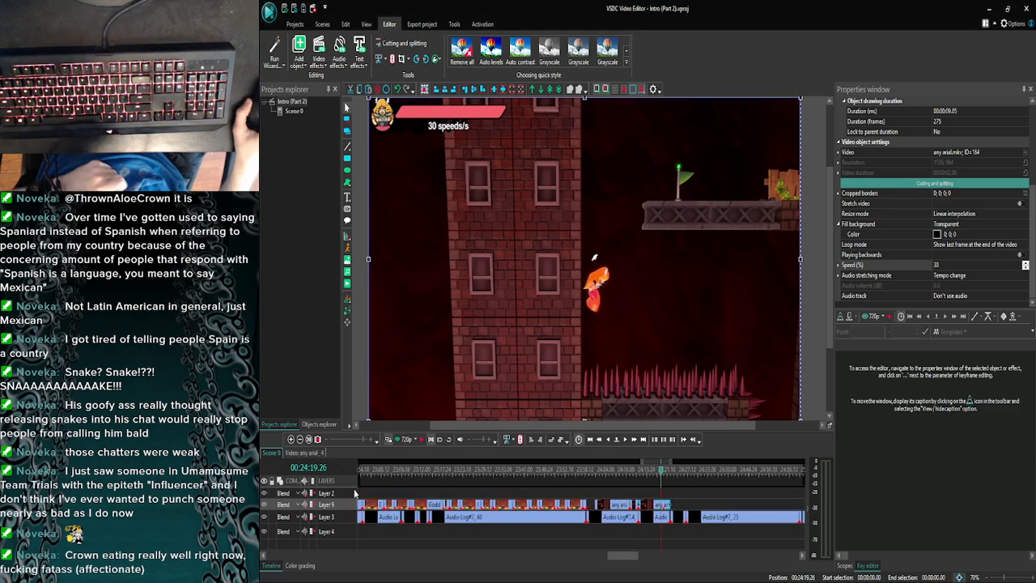
- Move Goddess Of Explosions_99 earlier on Layer 9 so it starts directly after any arial_4
click(301, 440)
click(300, 439)
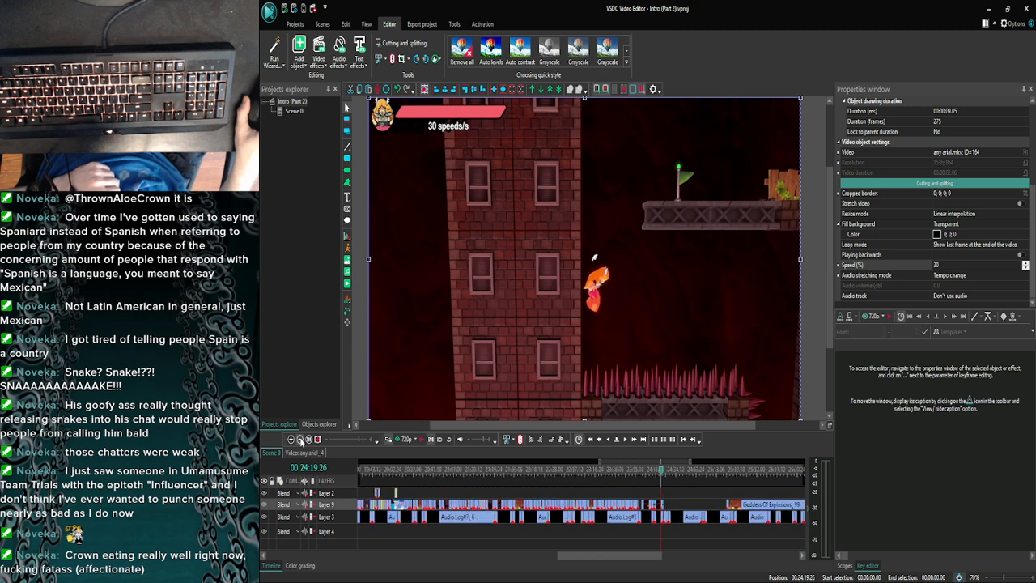
drag(641, 557, 682, 556)
drag(618, 508, 551, 509)
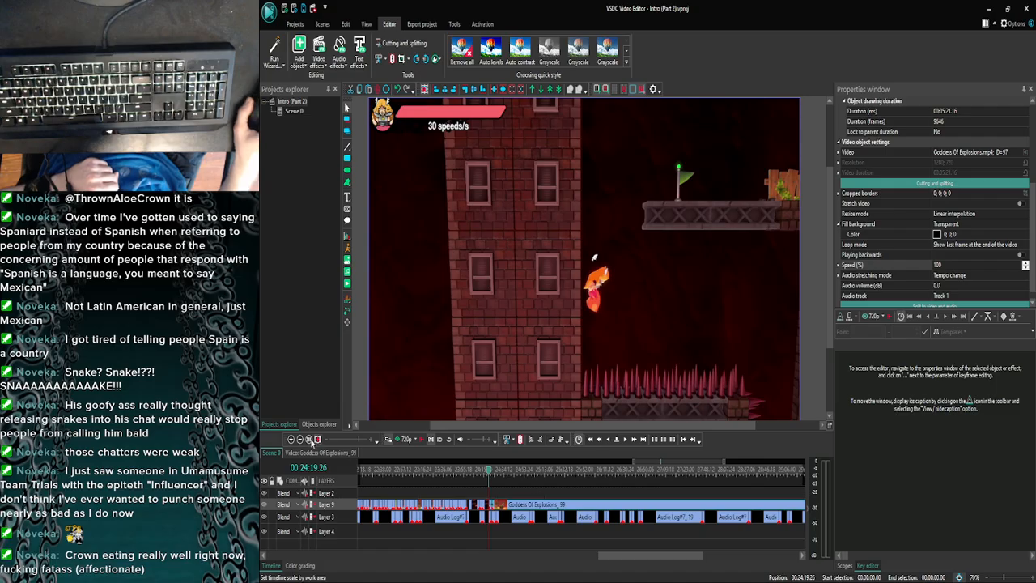
click(291, 438)
click(291, 438)
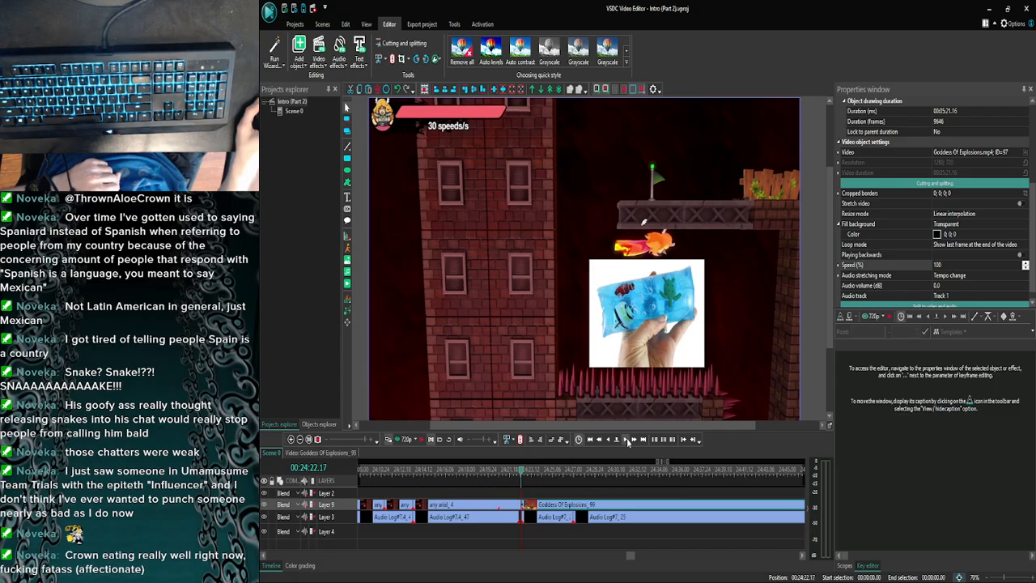
- Check the frames around the join between any arial_4 and Goddess Of Explosions_99, and preview the transition from 00:24:21.14
click(627, 439)
click(628, 440)
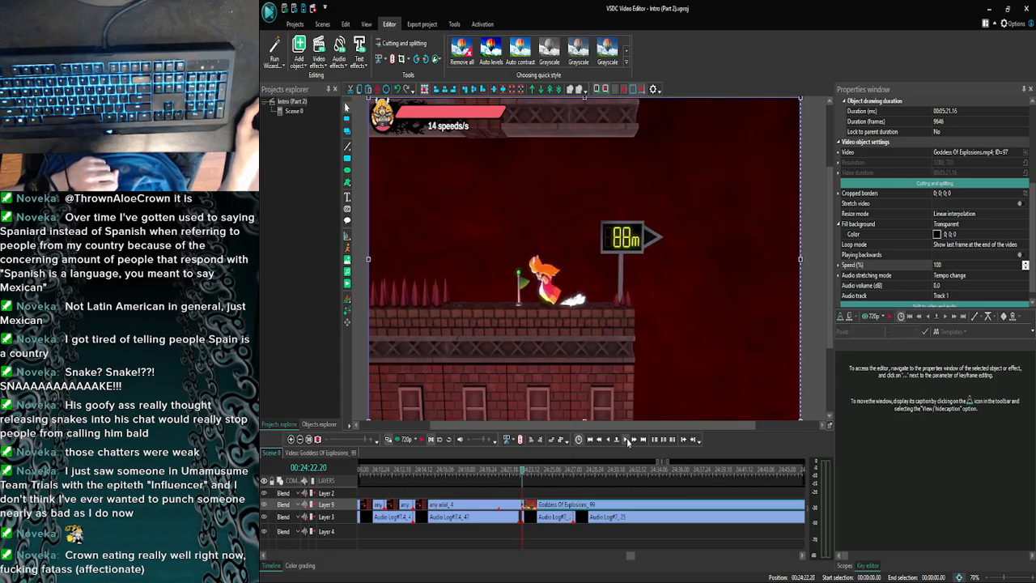
click(627, 439)
click(627, 440)
click(609, 441)
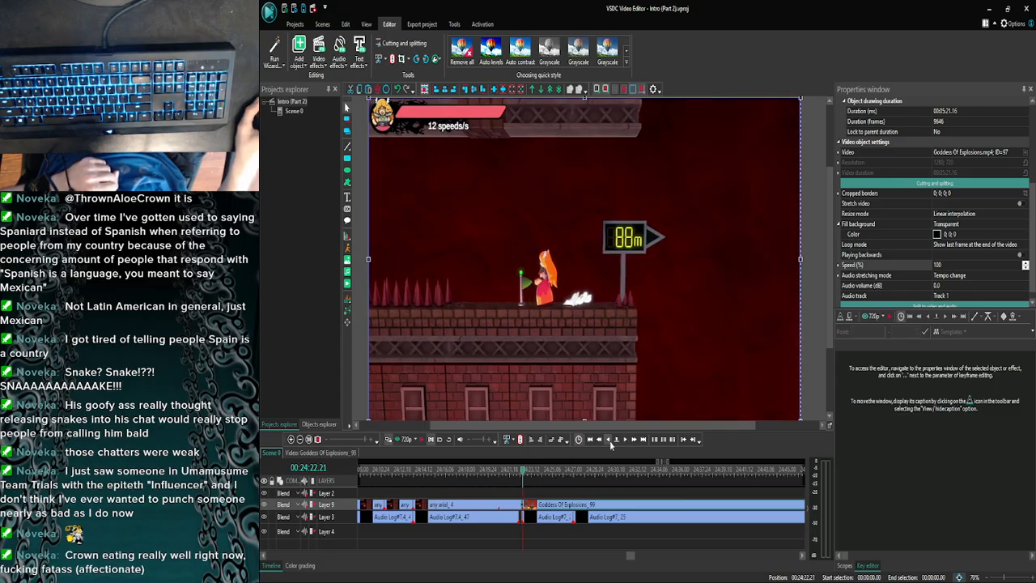
click(610, 441)
click(609, 441)
click(610, 441)
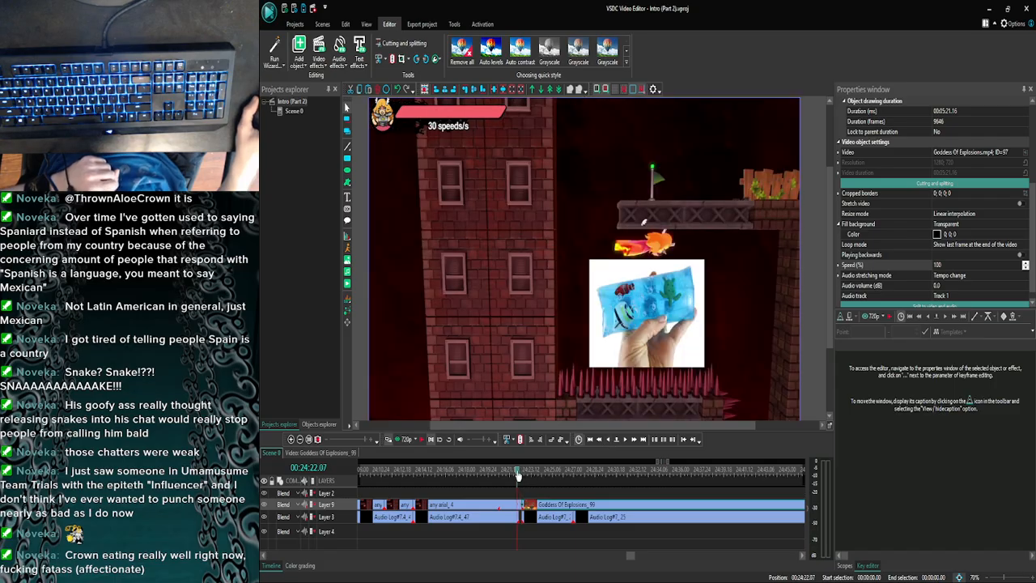
click(527, 492)
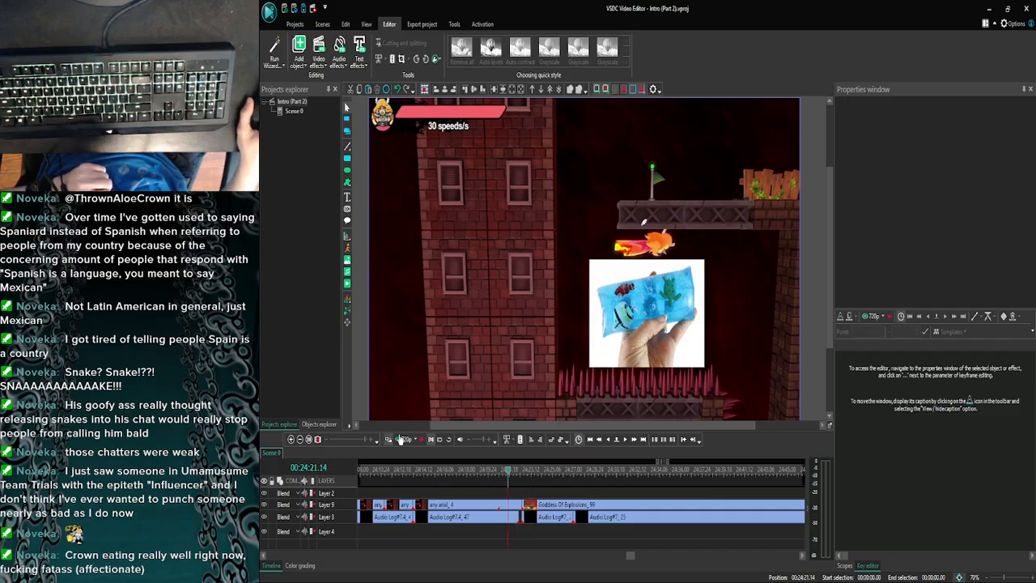
click(401, 439)
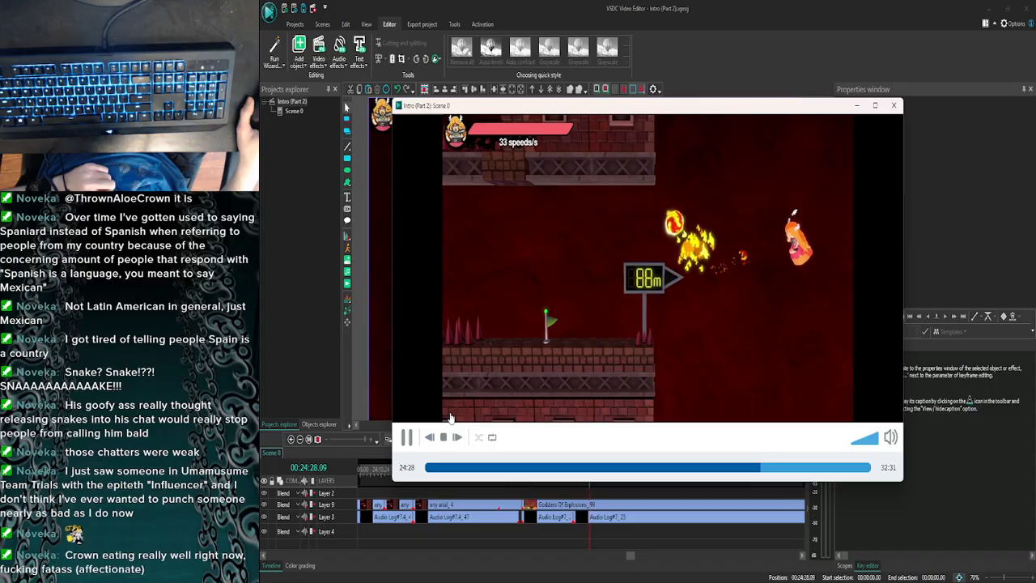
click(894, 106)
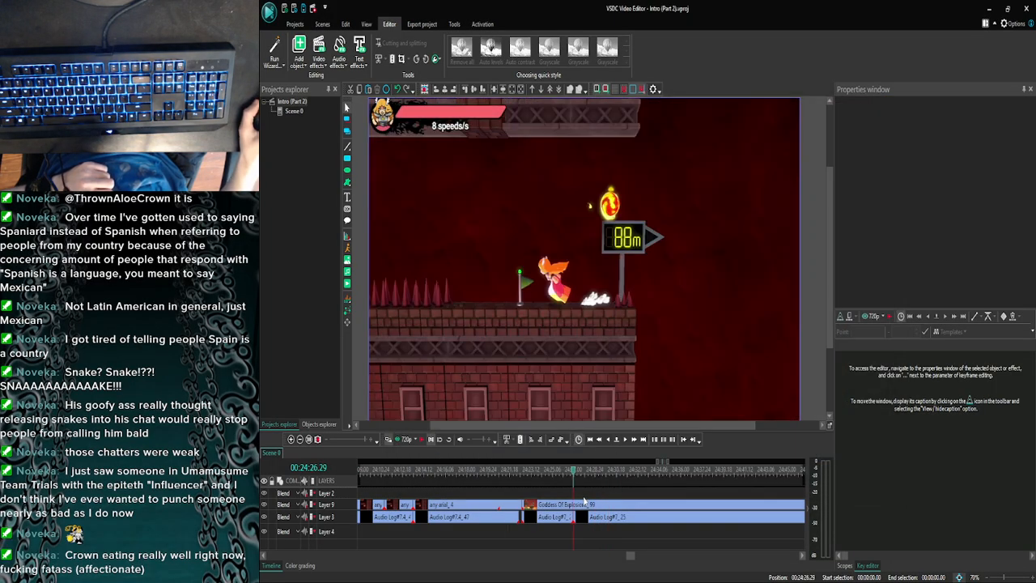
- Split Goddess Of Explosions_99 at 00:24:26.29 and shift the second part later, leaving a gap above the start of Audio Log#7_25
click(578, 506)
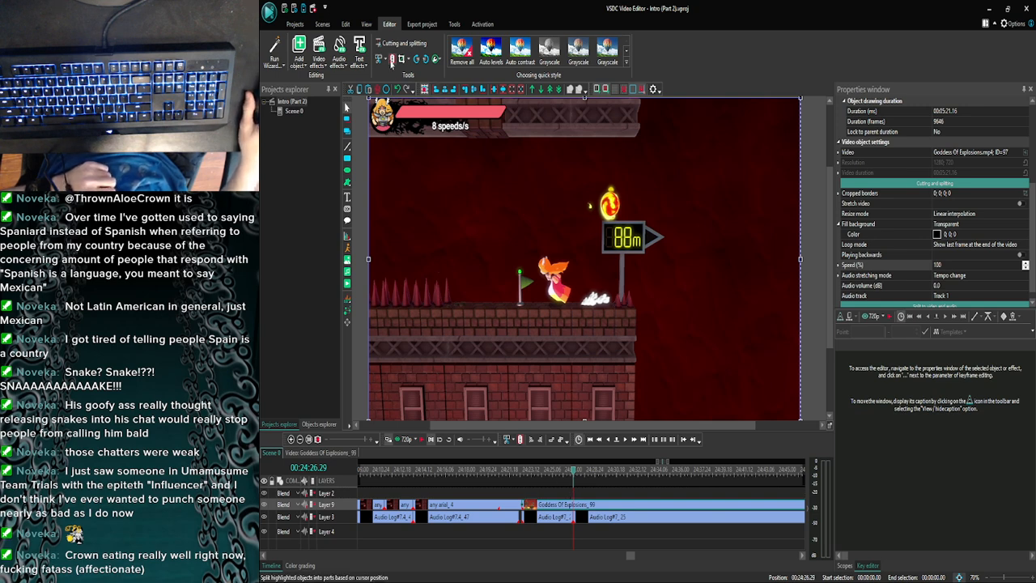
key(ctrl+k)
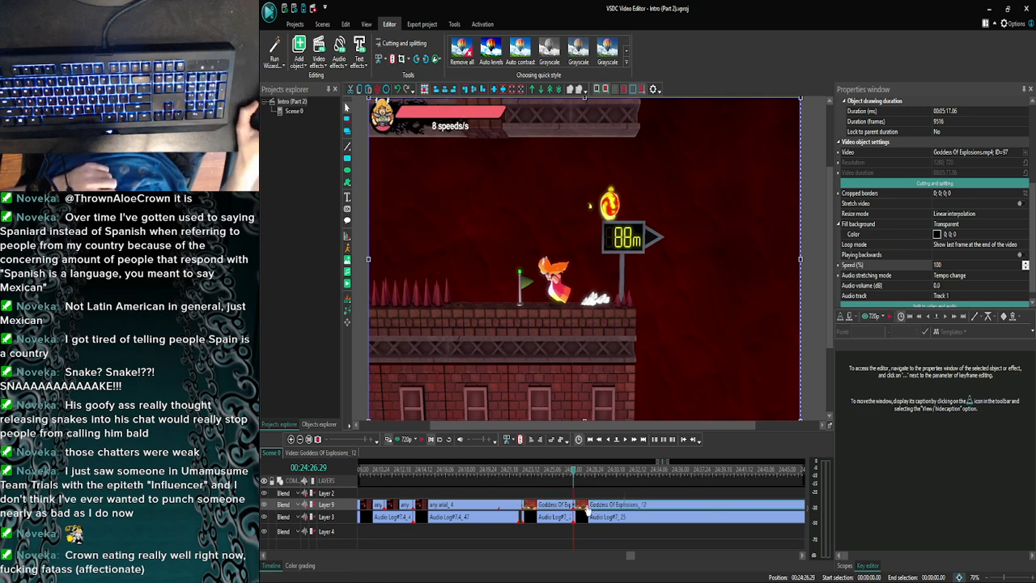
drag(581, 512, 640, 509)
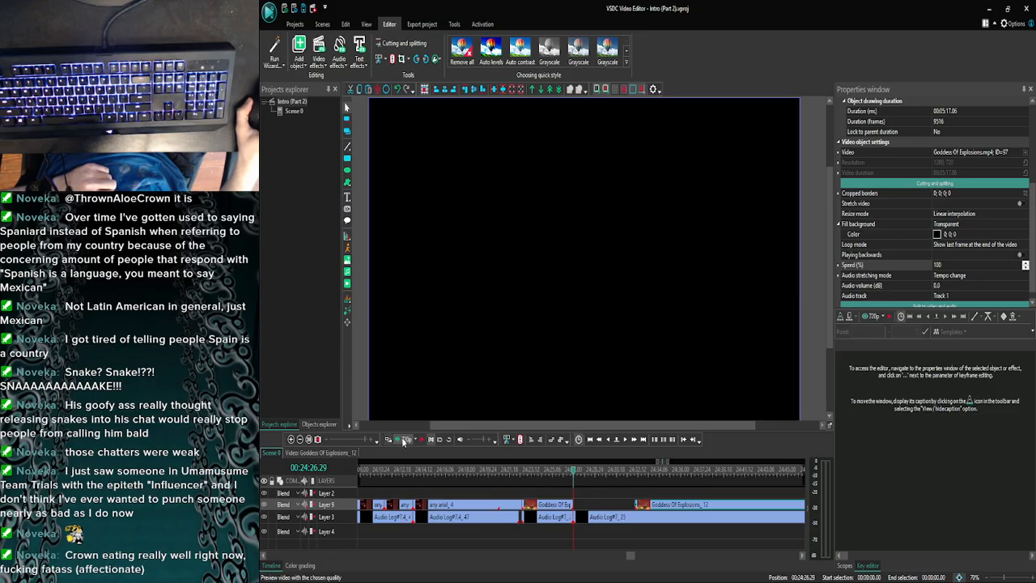
- Preview the narration over the new Layer 9 gap from 00:24:26.29, and save the project
click(403, 441)
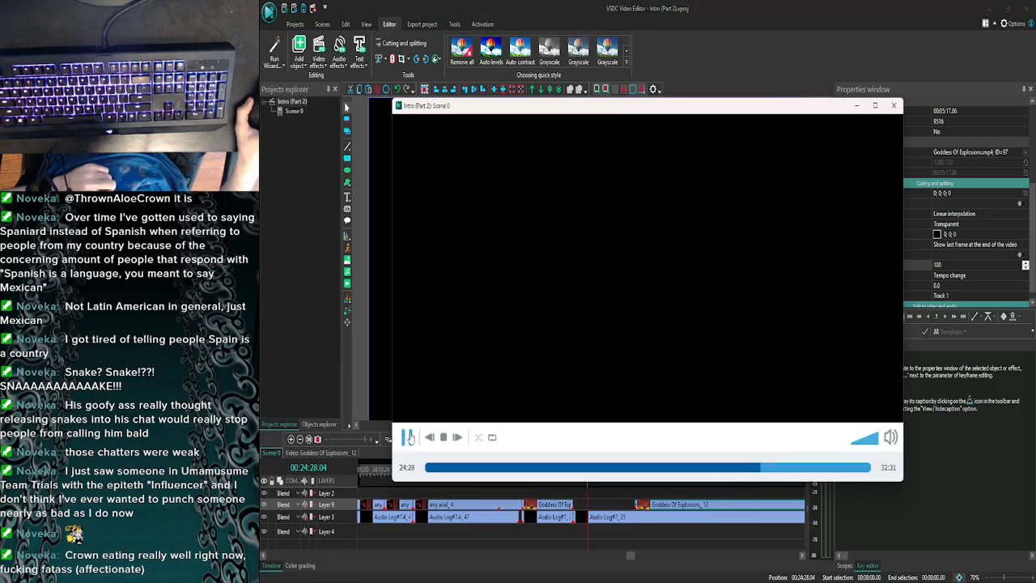
click(893, 106)
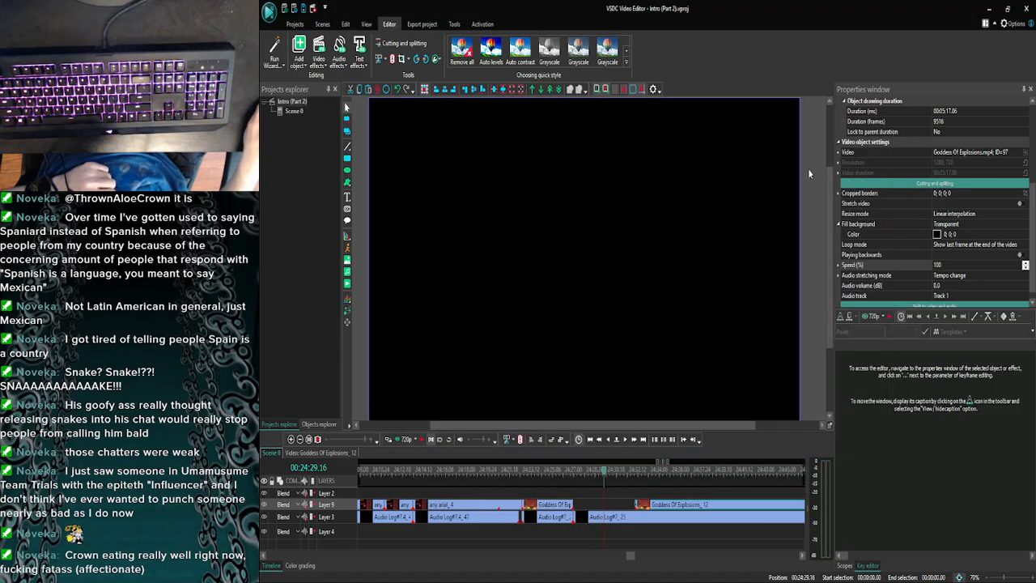
key(ctrl+s)
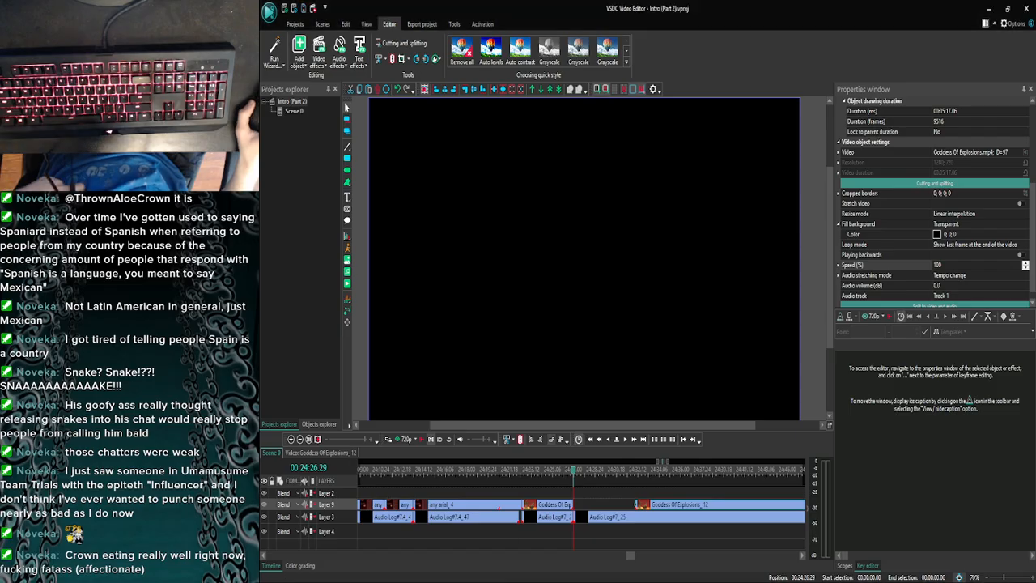
- Switch to the browser and search YouTube for "slap city omega oblivion of obliteration goddess"
click(440, 576)
click(590, 309)
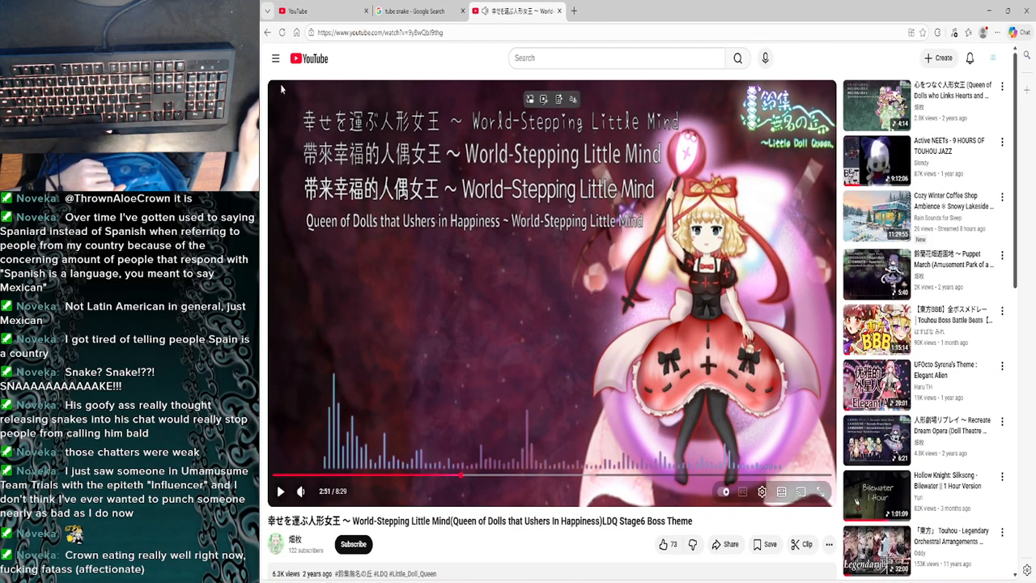
click(328, 9)
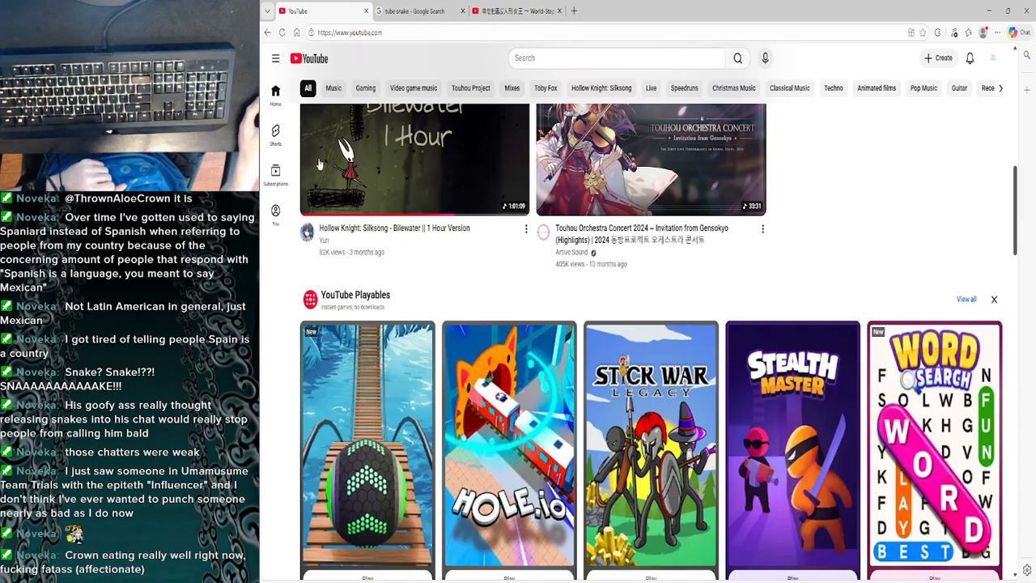
click(574, 57)
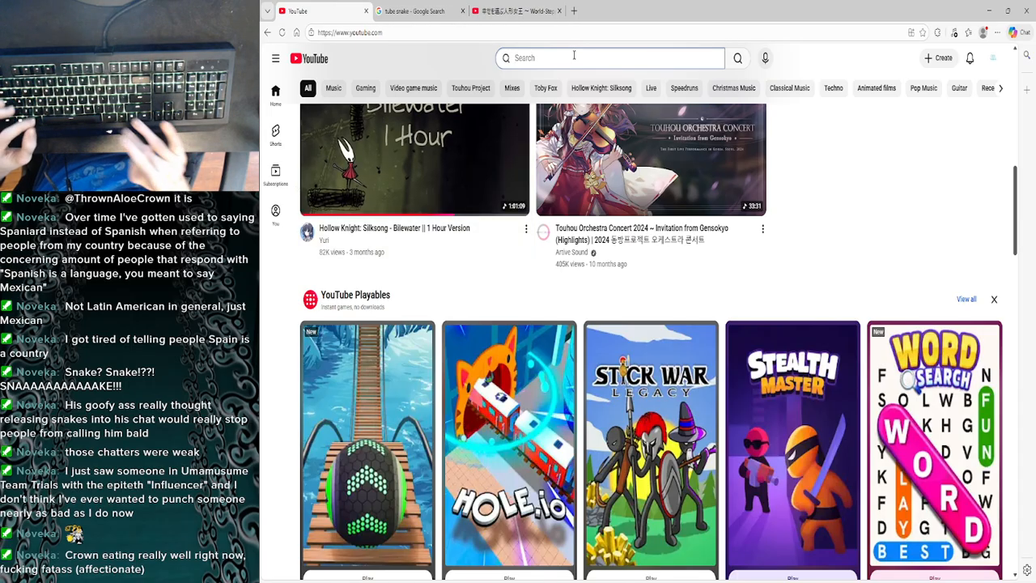
text(slap c)
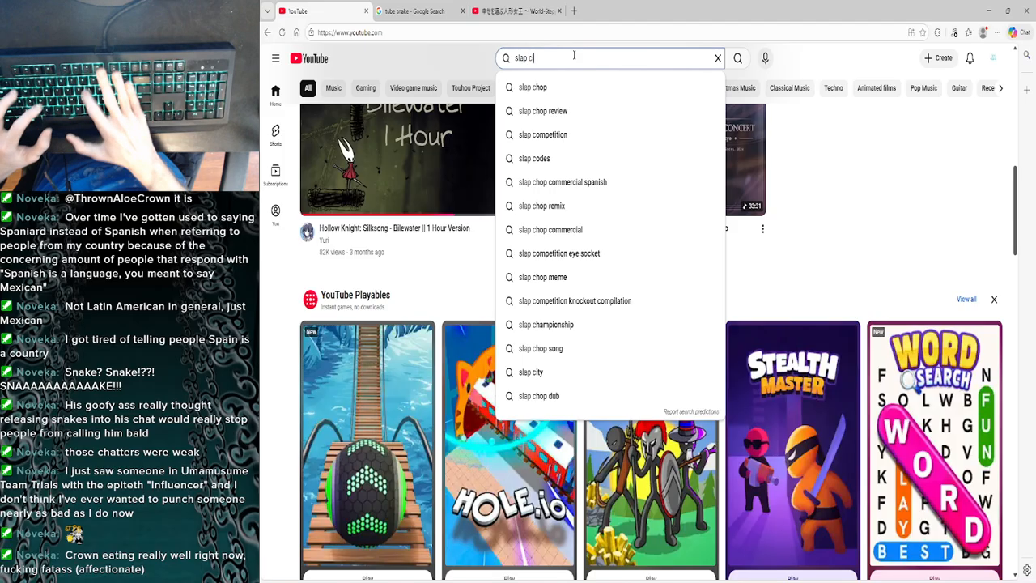
text(ity o)
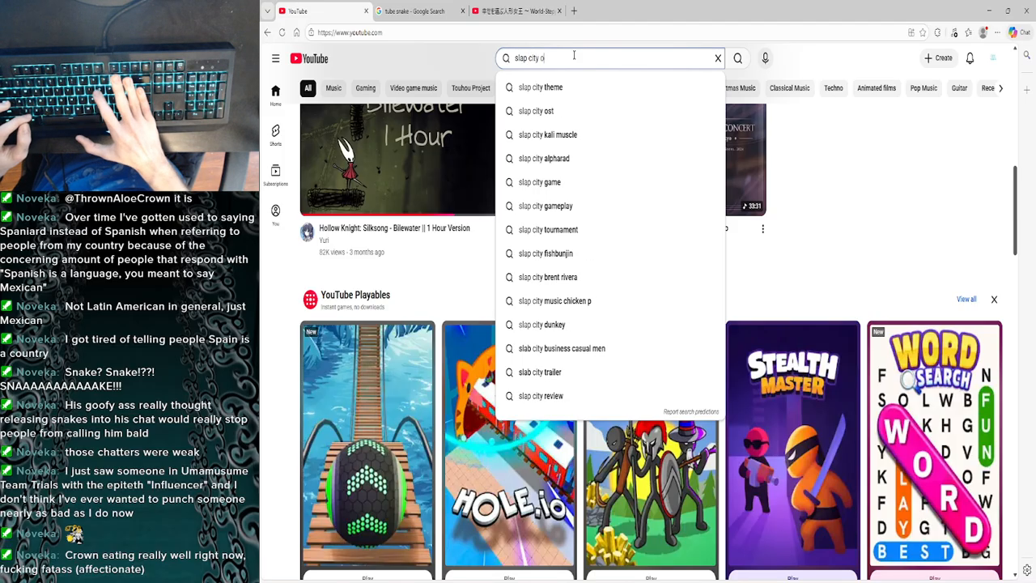
text(me)
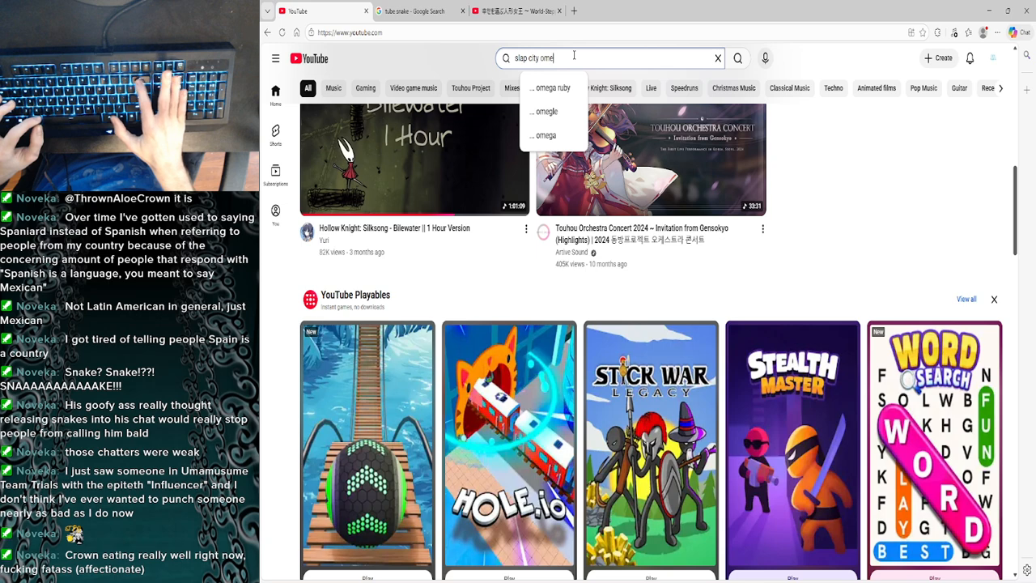
text(ga)
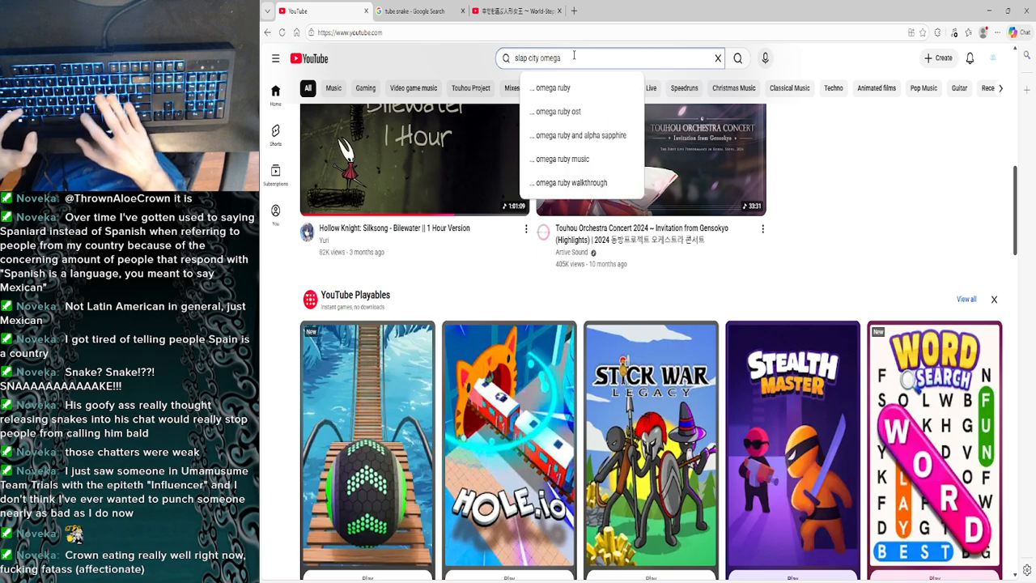
text( obl)
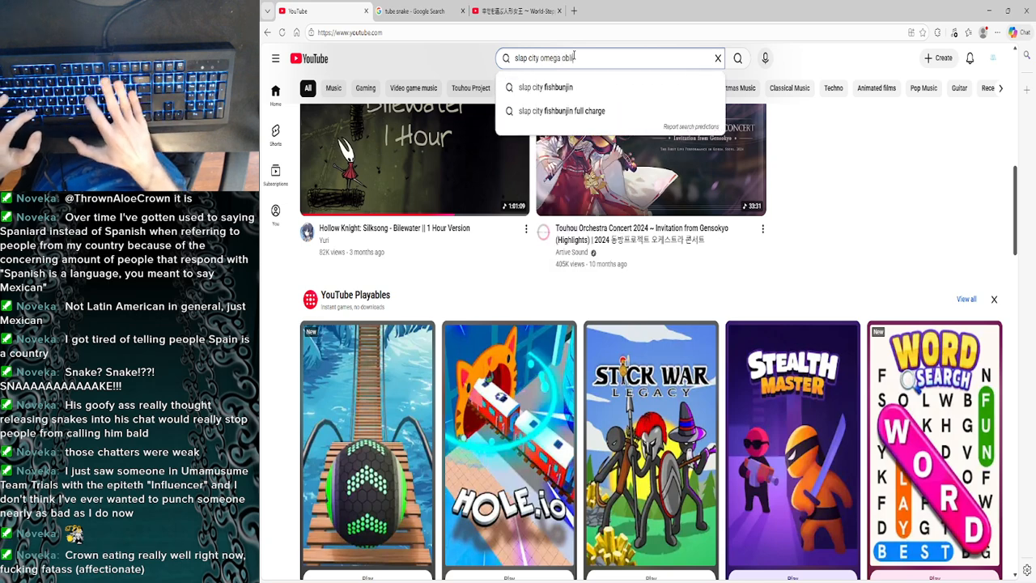
text(ivion op)
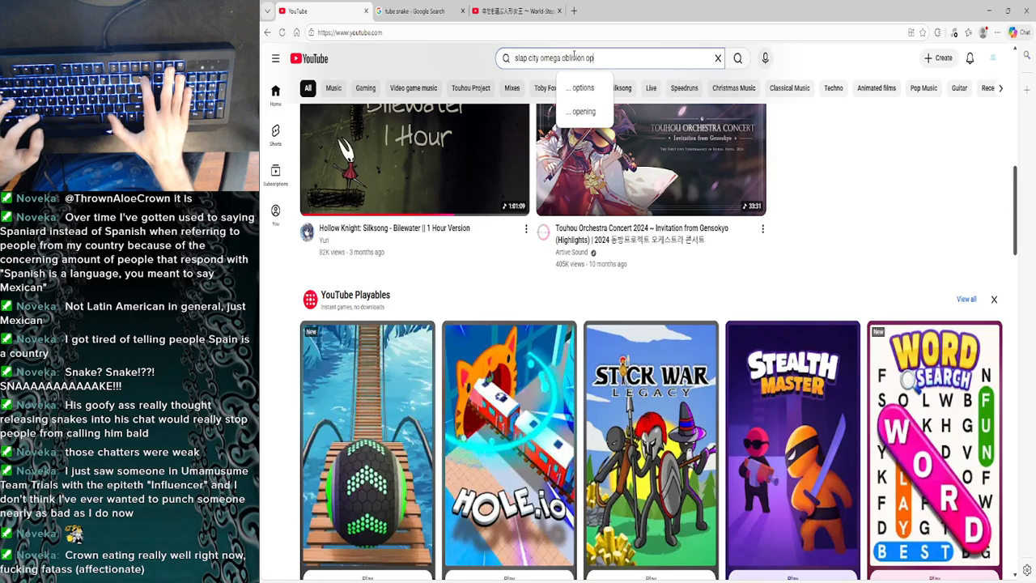
key(BackSpace)
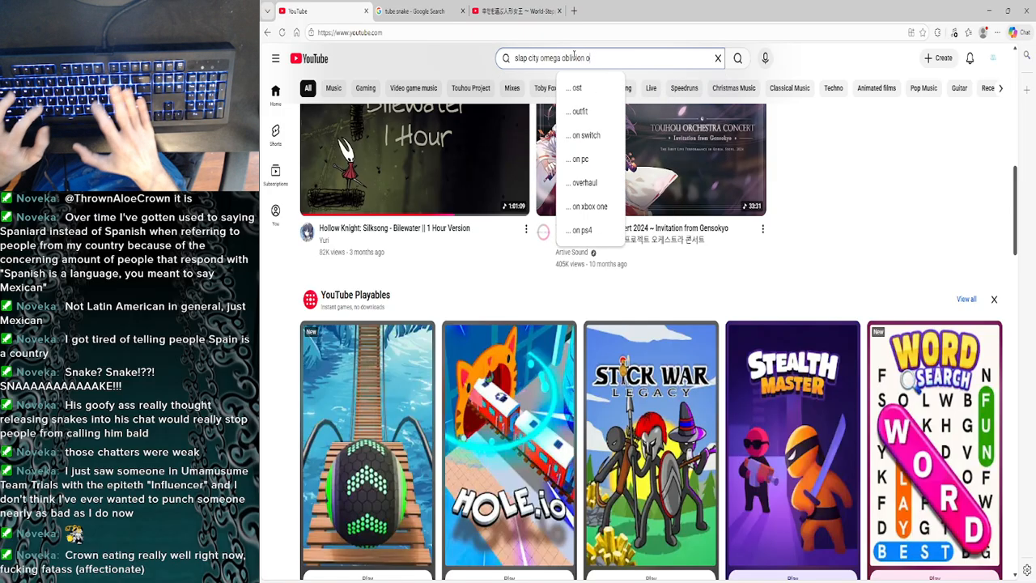
text(f obli)
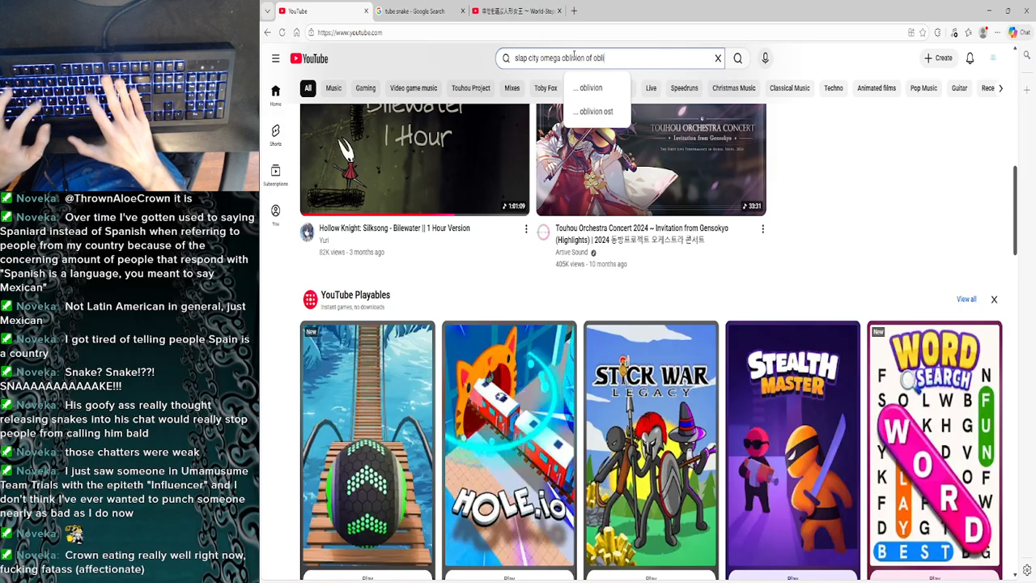
text(teration )
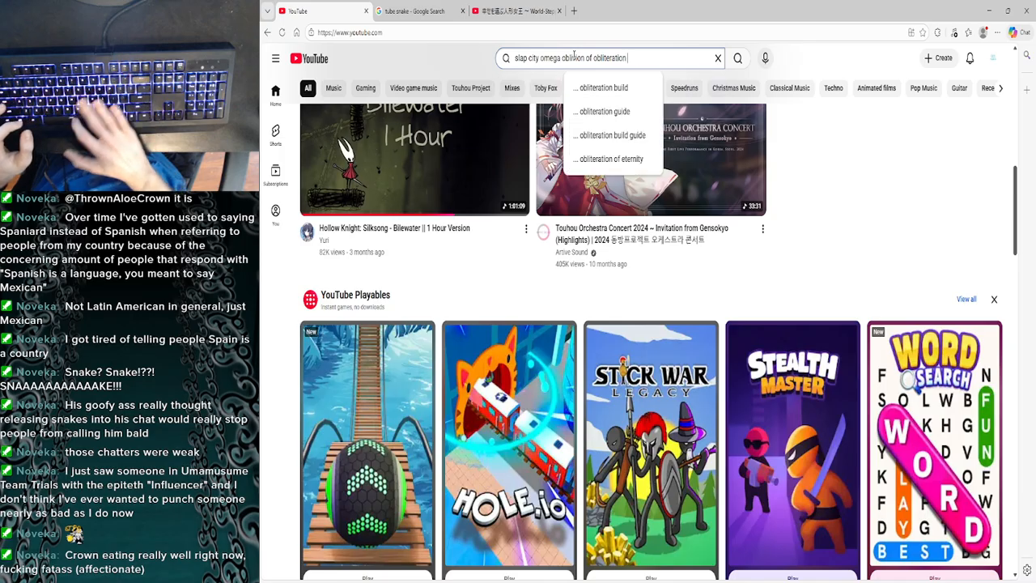
text(goddess)
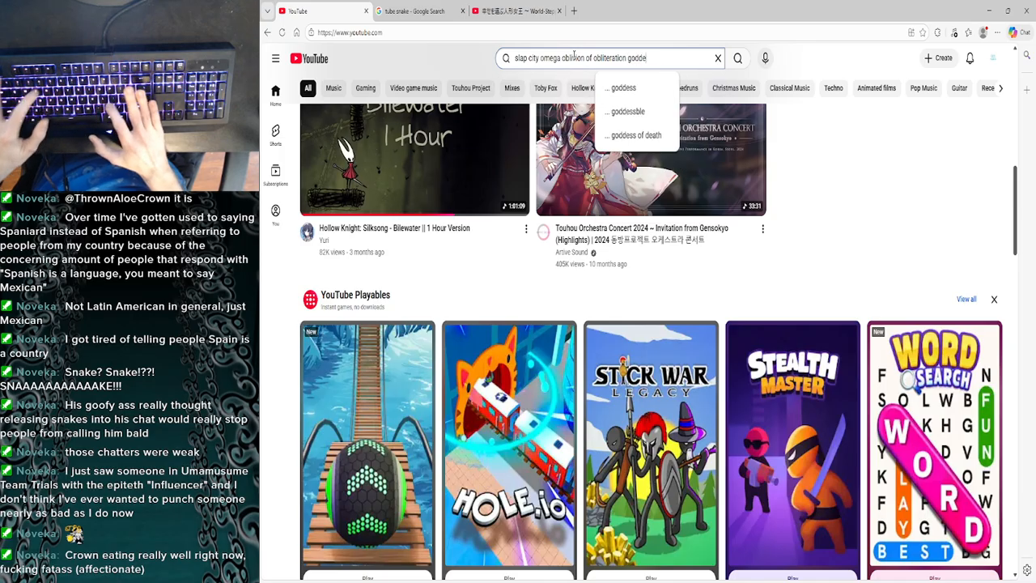
key(Return)
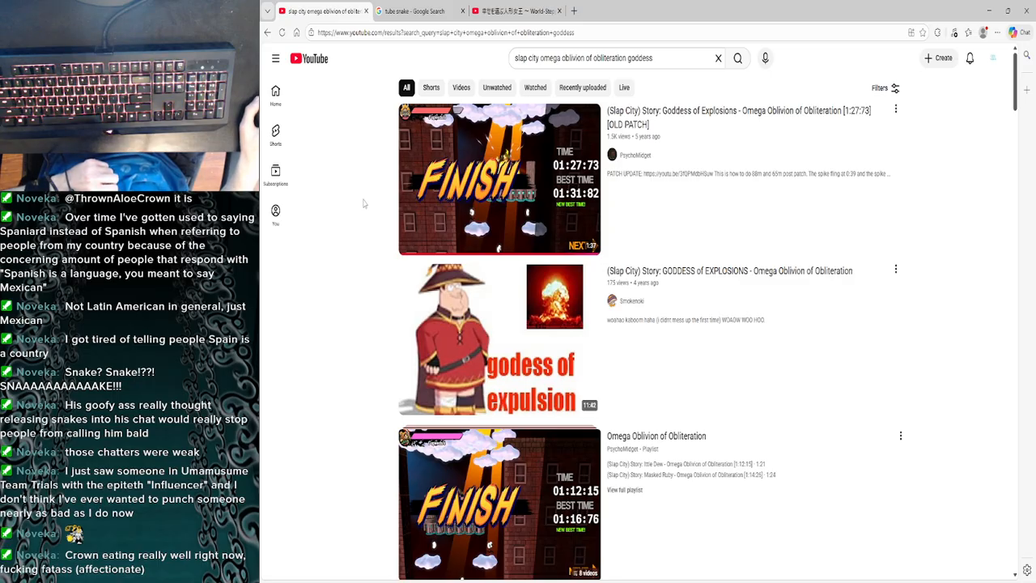
- Look over the search results and open the video "(Slap City) Story: GODDESS of EXPLOSIONS - Omega Oblivion of Obliteration"
scroll(365, 210, down, 1)
scroll(371, 239, up, 1)
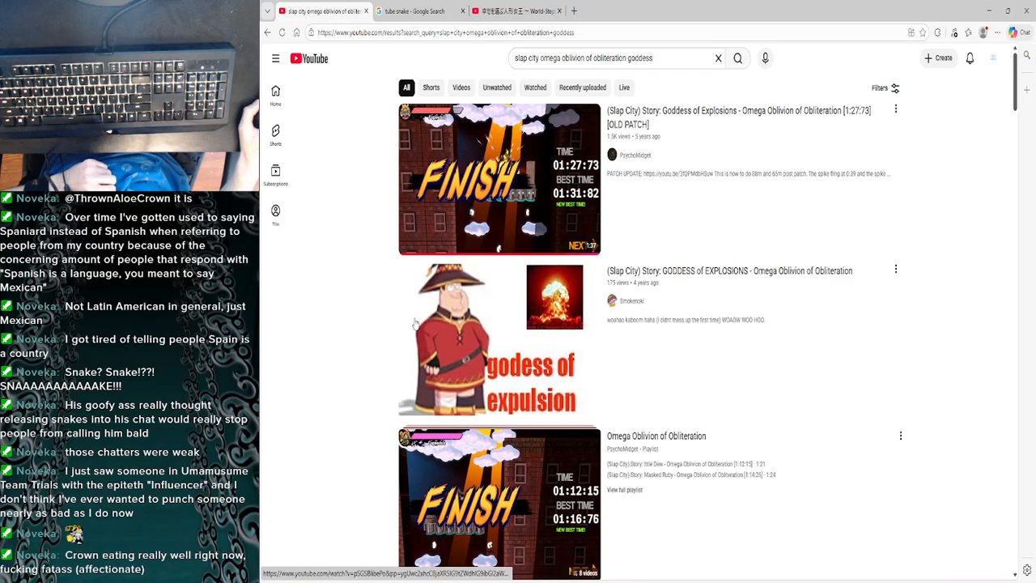
mouse_move(429, 322)
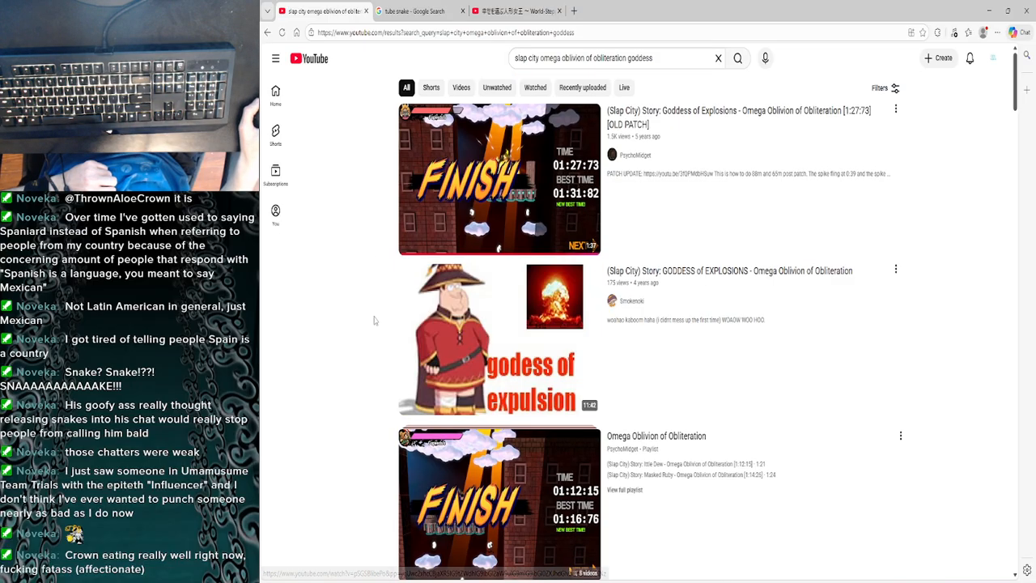
scroll(377, 330, down, 1)
click(471, 243)
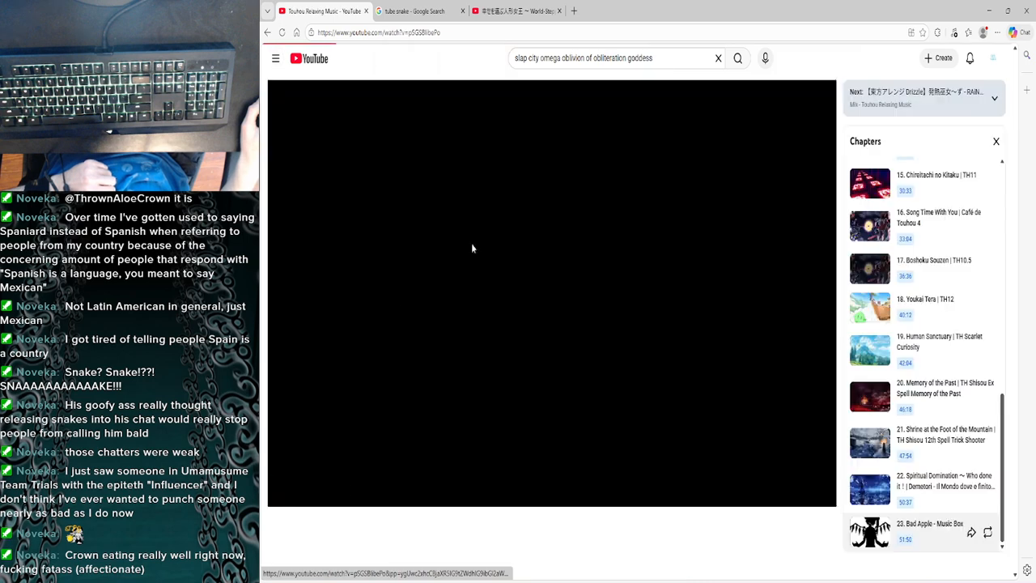
scroll(353, 390, down, 1)
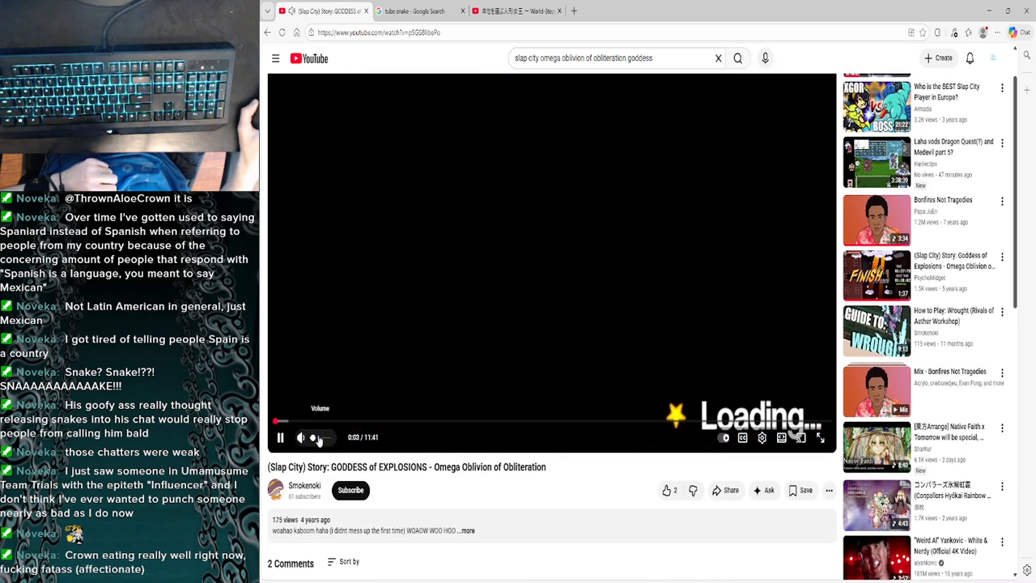
- Skim the Goddess of Explosions video for usable gameplay from around 4:45 to 8:06
click(495, 423)
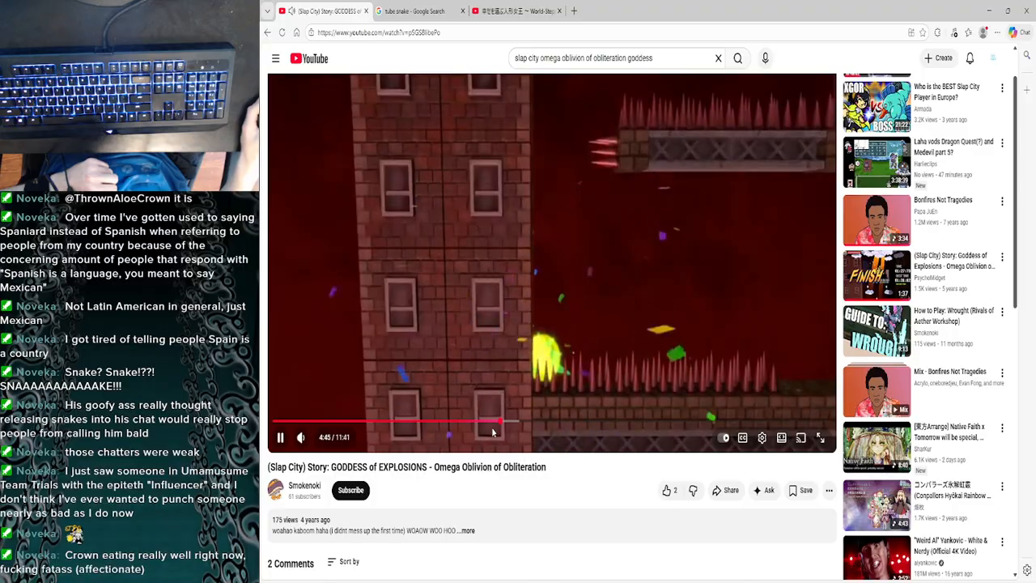
drag(513, 420, 541, 427)
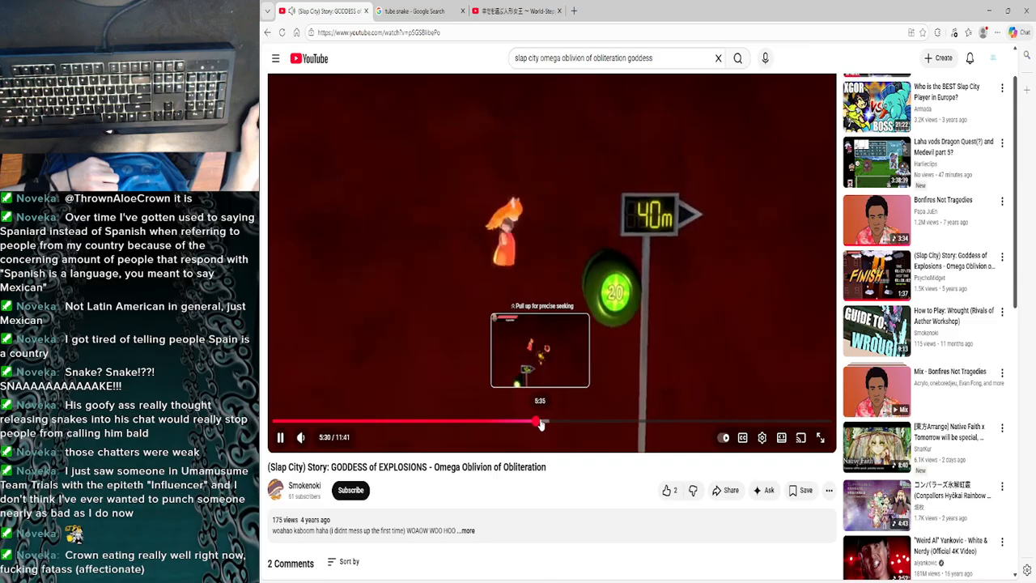
click(555, 422)
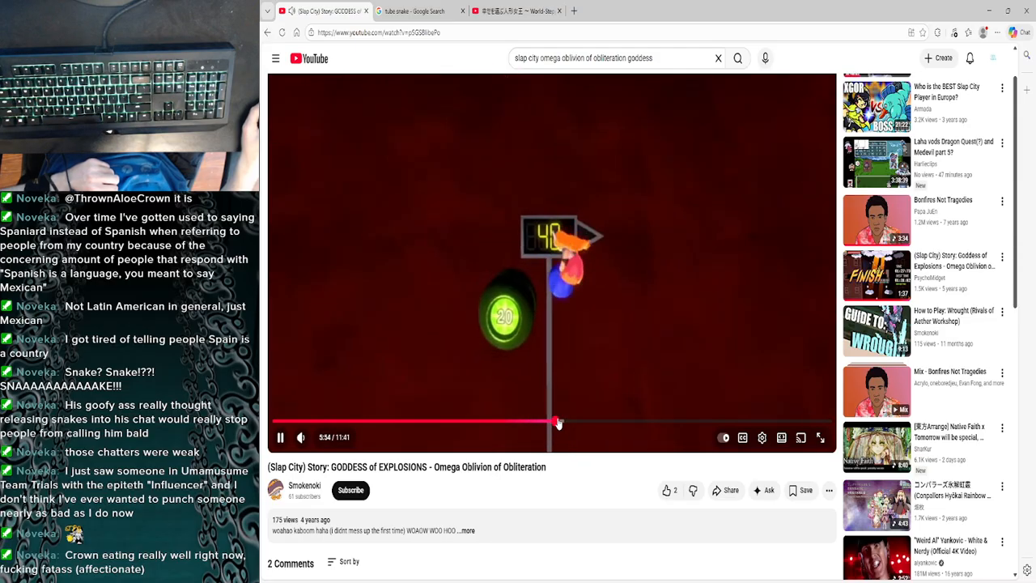
drag(558, 422, 599, 421)
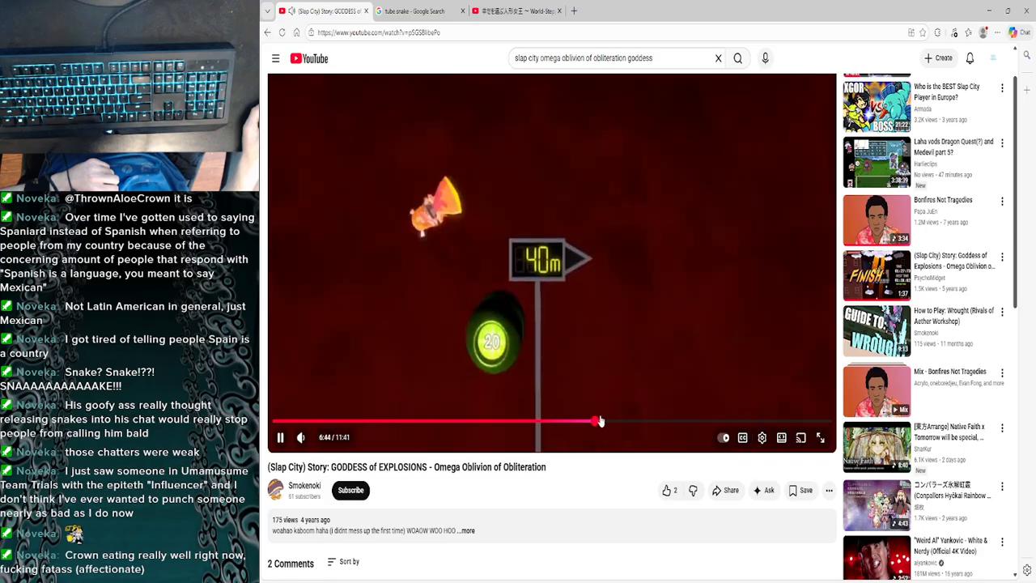
click(612, 421)
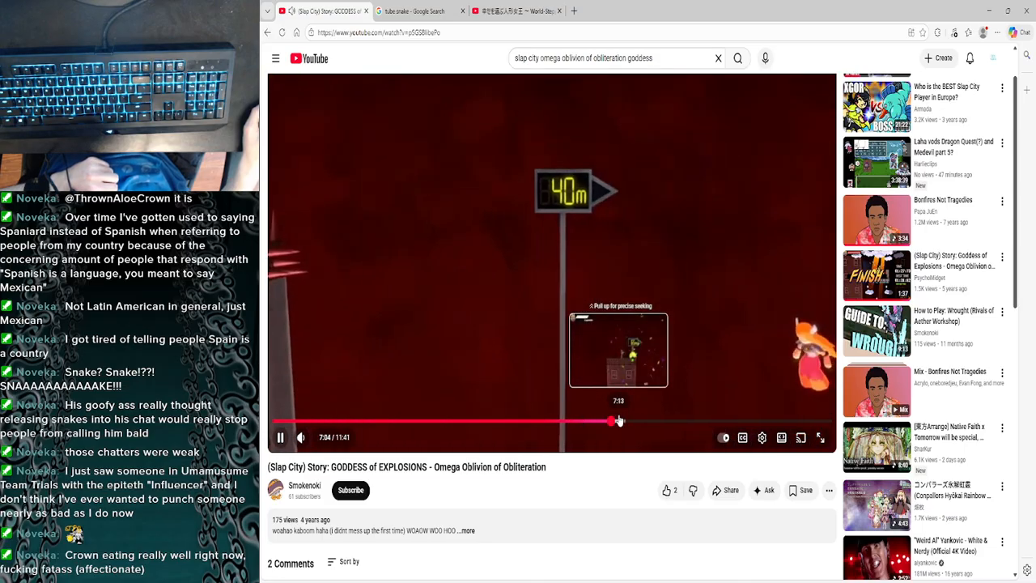
click(631, 421)
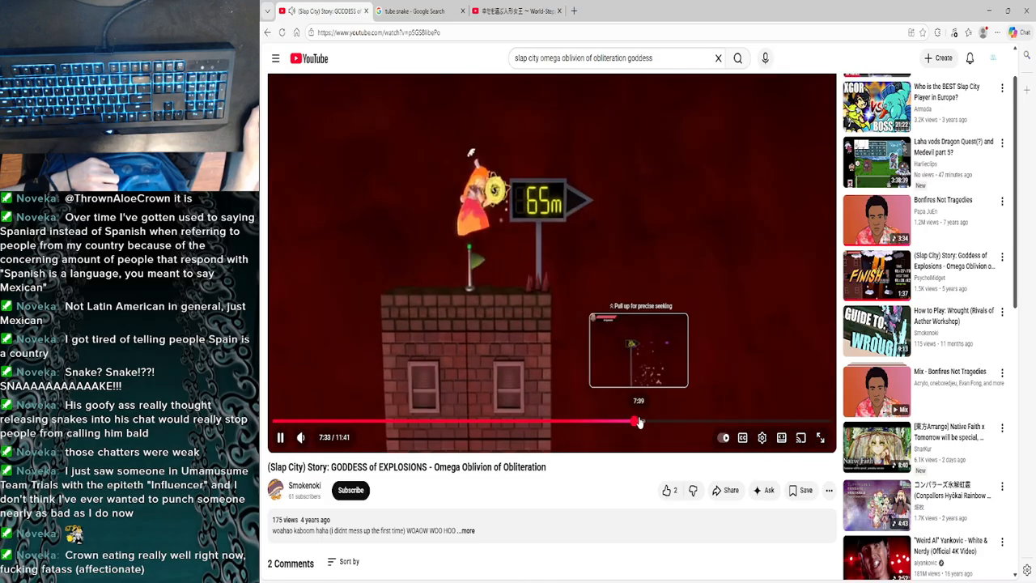
click(640, 421)
click(648, 423)
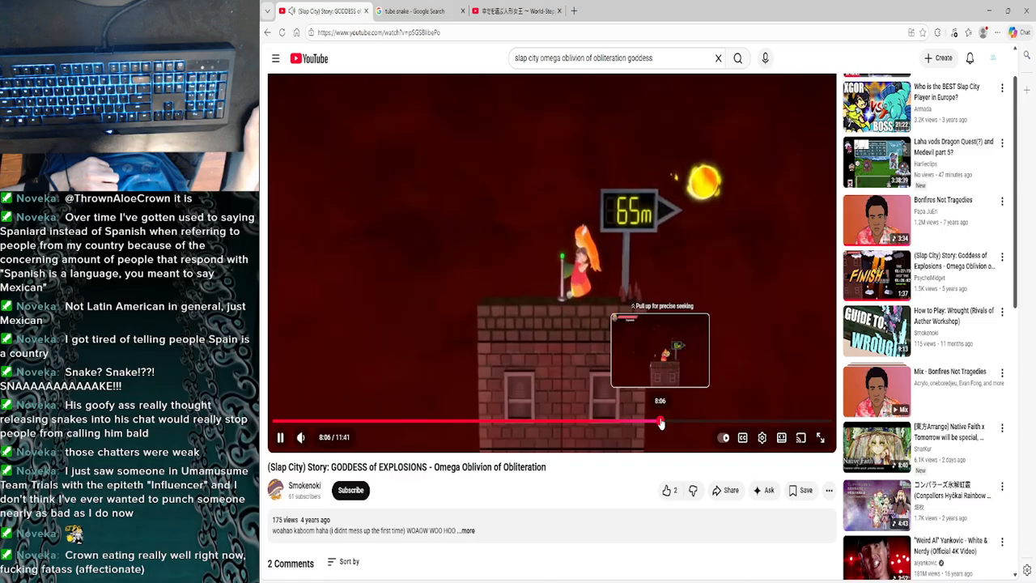
click(660, 422)
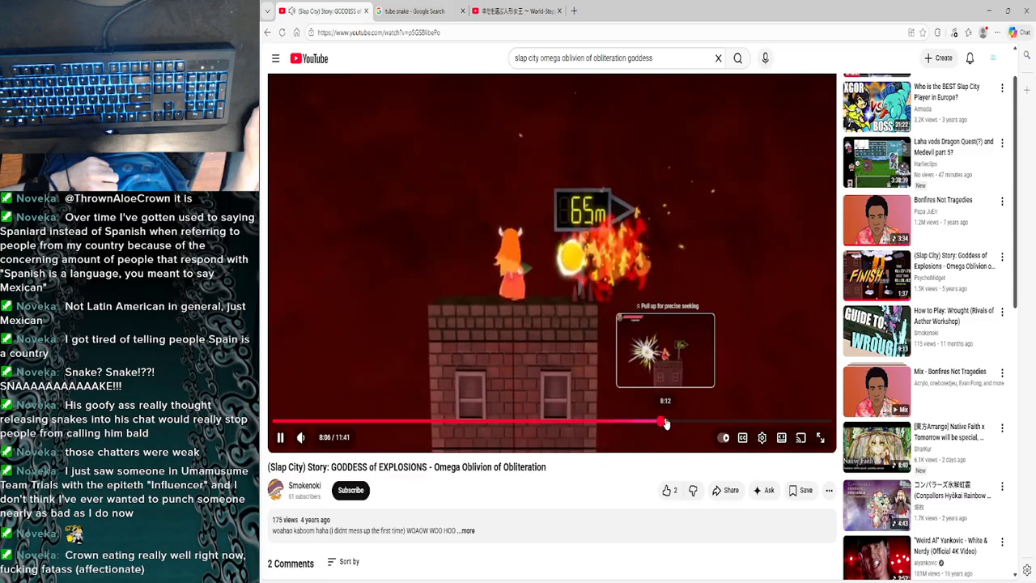
- Check the 65 m checkpoint attempts in the same video between about 8:12 and 9:46
click(666, 422)
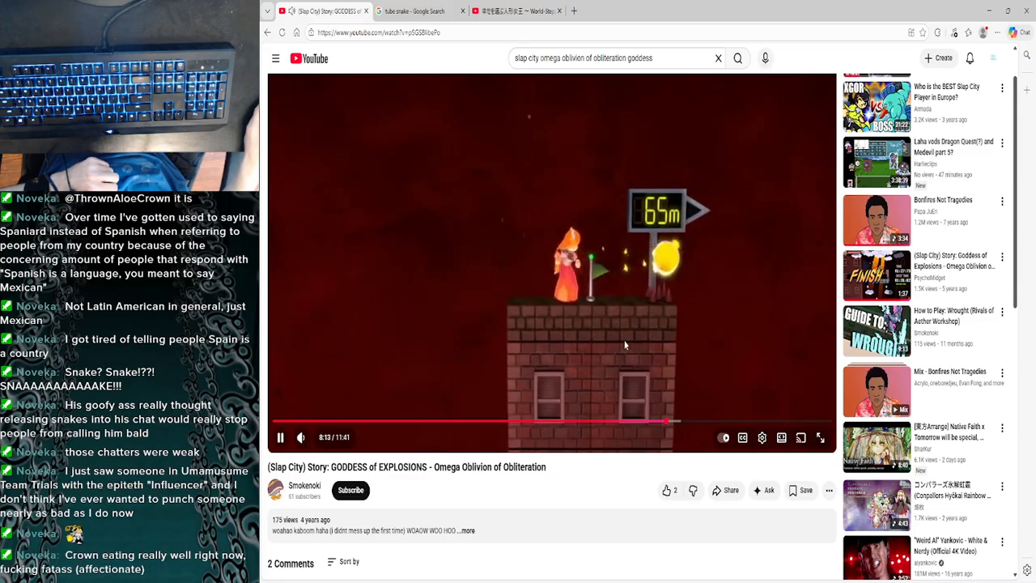
click(668, 395)
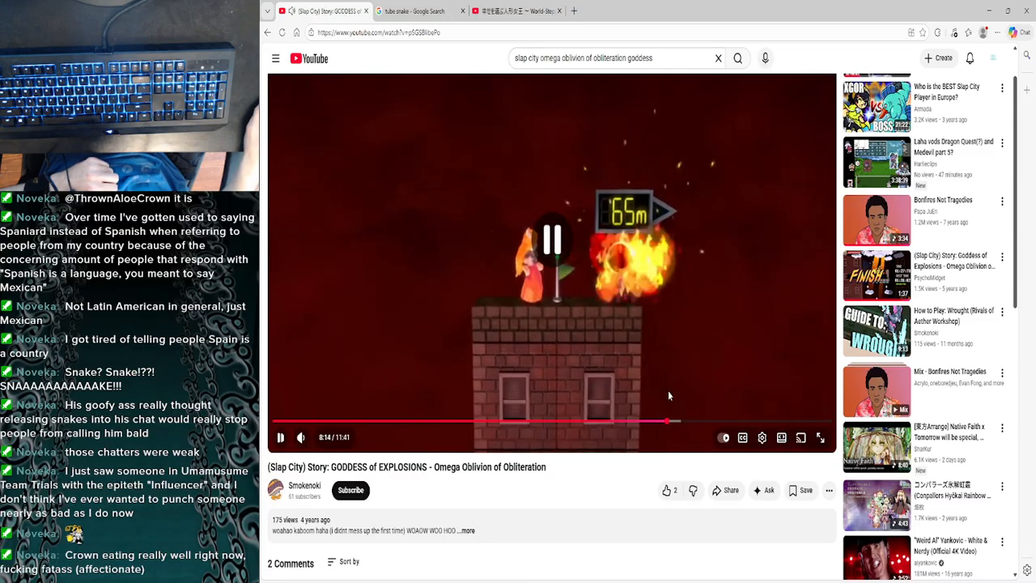
click(689, 422)
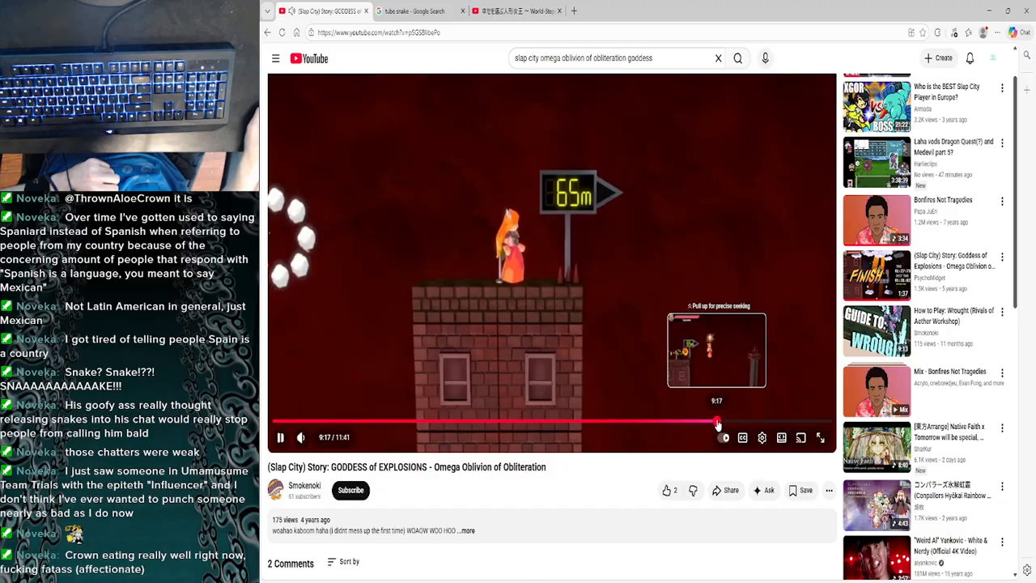
click(716, 422)
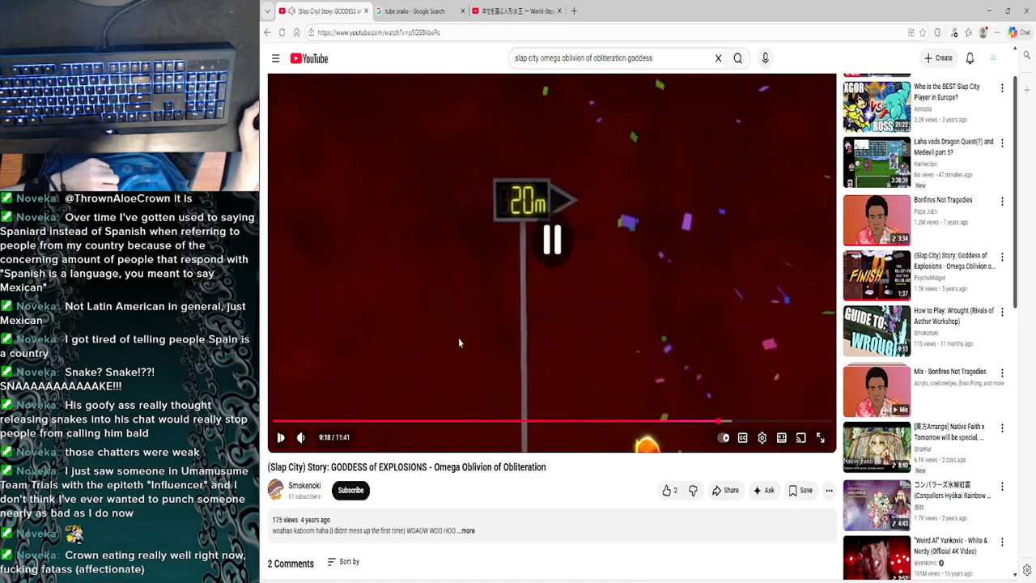
click(547, 286)
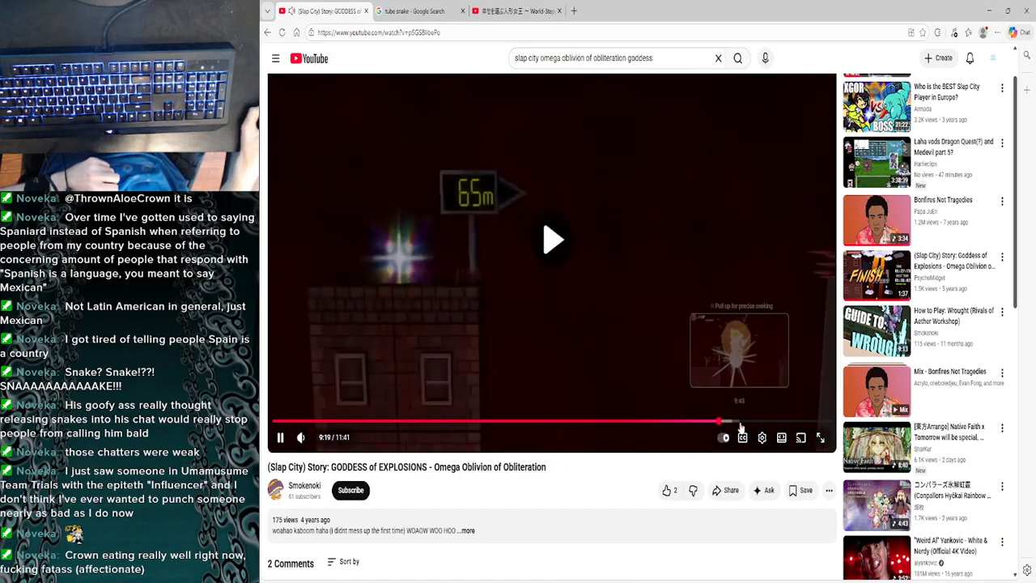
click(733, 424)
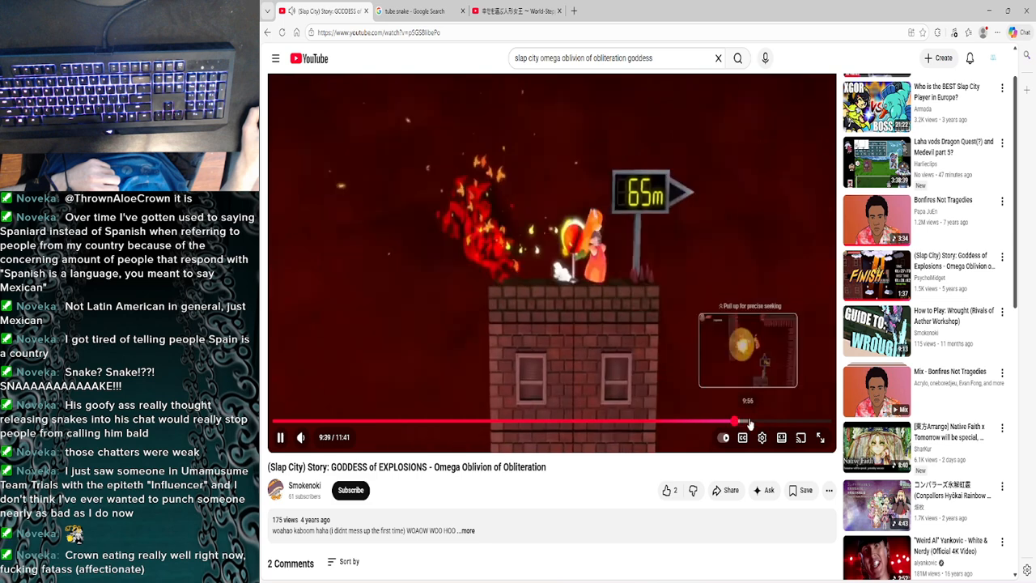
click(734, 423)
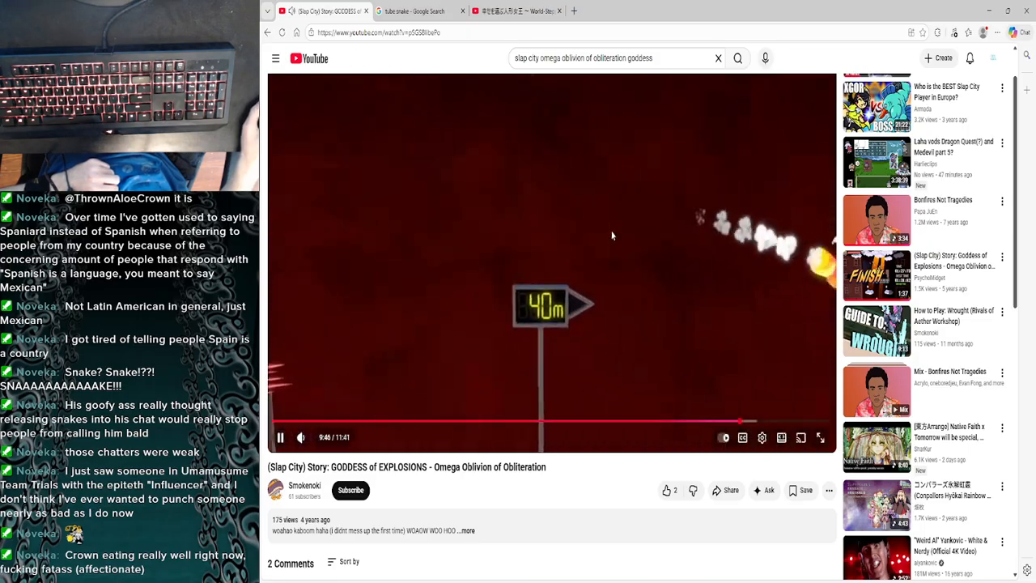
click(418, 151)
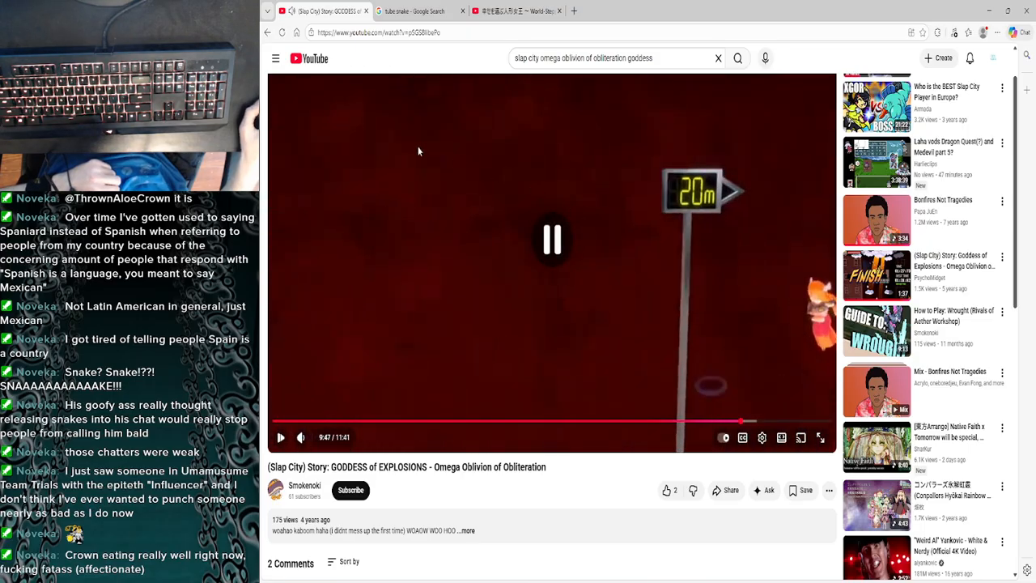
- Return to the search results, open the "Goddess of Explosions - Omega Oblivion of Obliteration [1:27:73] [OLD PATCH]" video and pause it near its start
click(267, 33)
scroll(348, 458, up, 1)
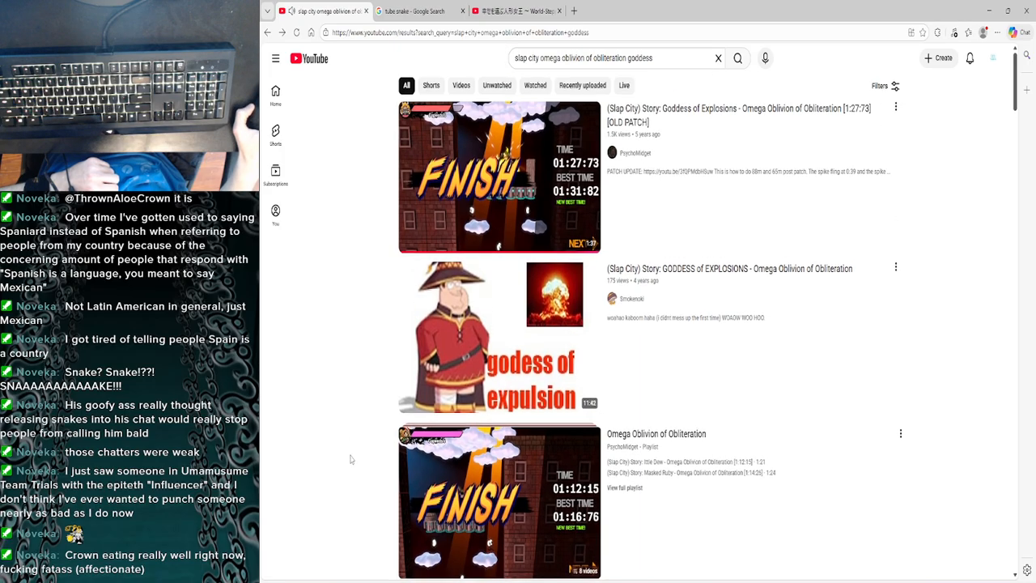
click(420, 173)
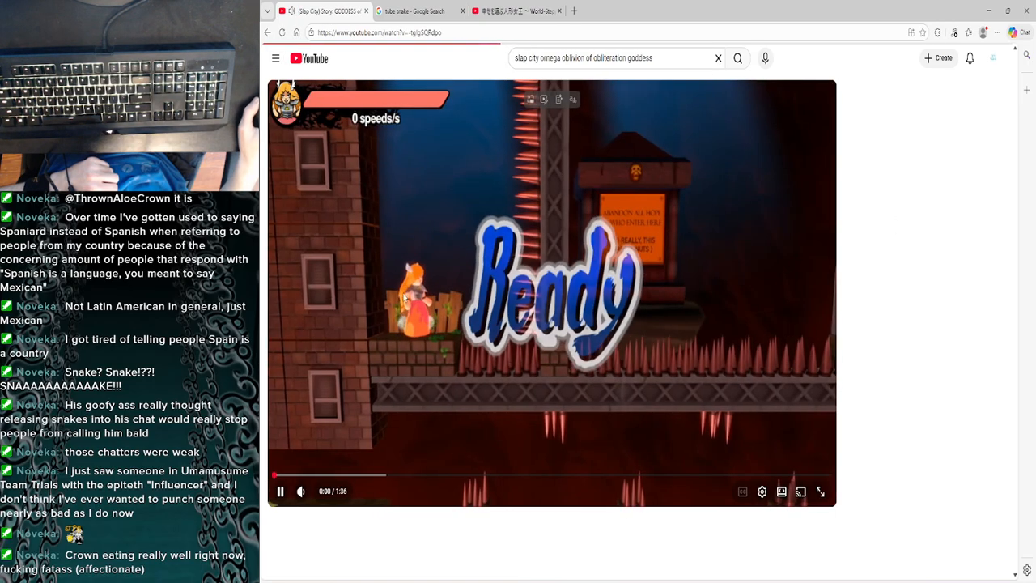
scroll(421, 340, down, 1)
click(479, 367)
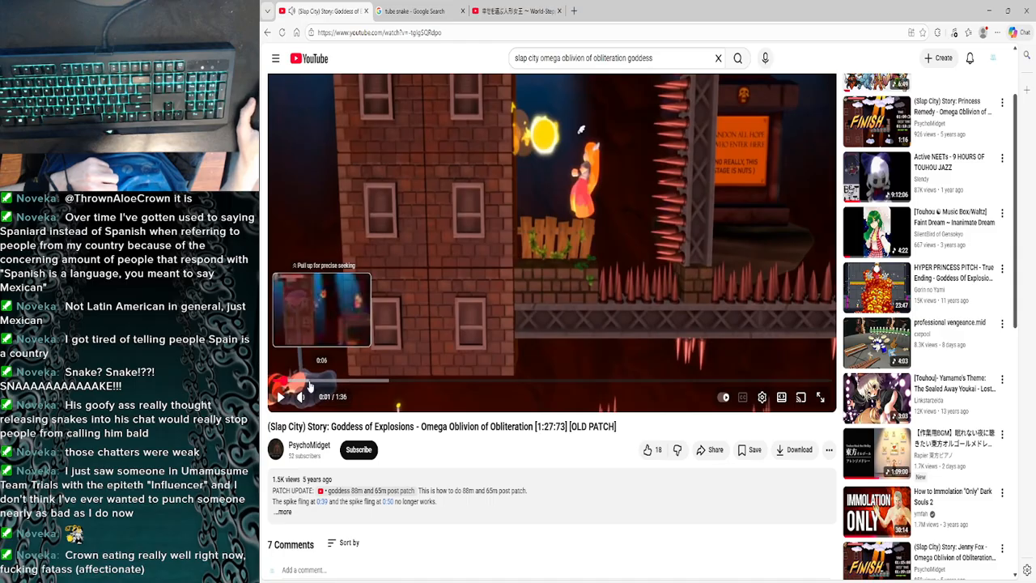
- Watch the Goddess of Explosions [OLD PATCH] run in full screen up to the 88 m jump, rewinding to about 0:42
scroll(337, 392, up, 1)
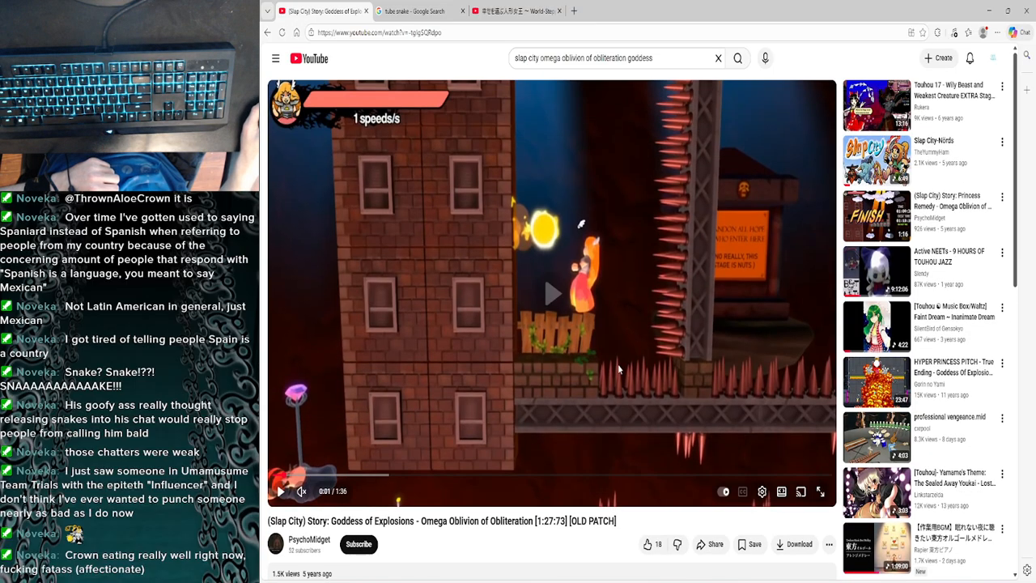
click(718, 422)
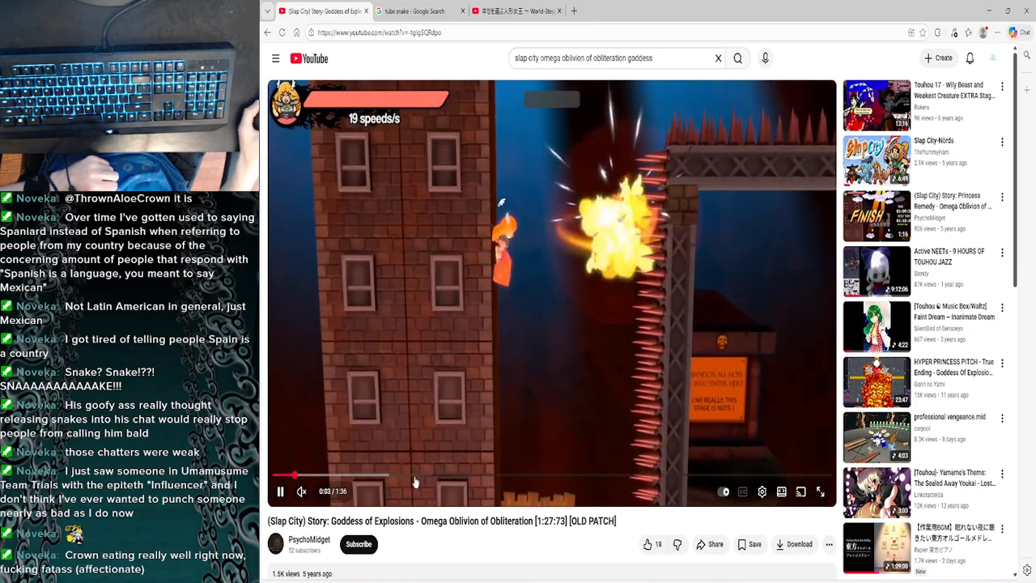
click(820, 492)
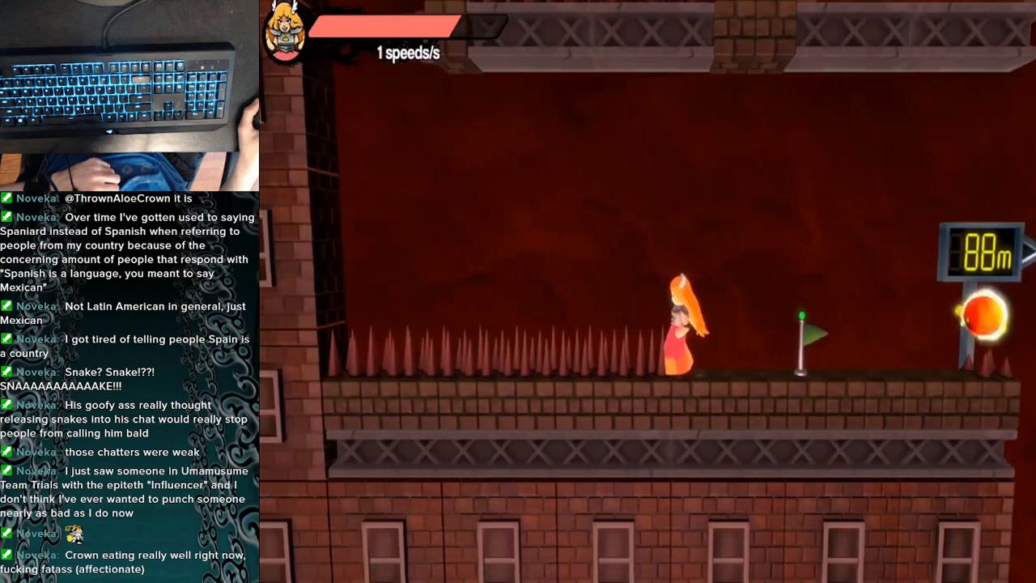
click(682, 381)
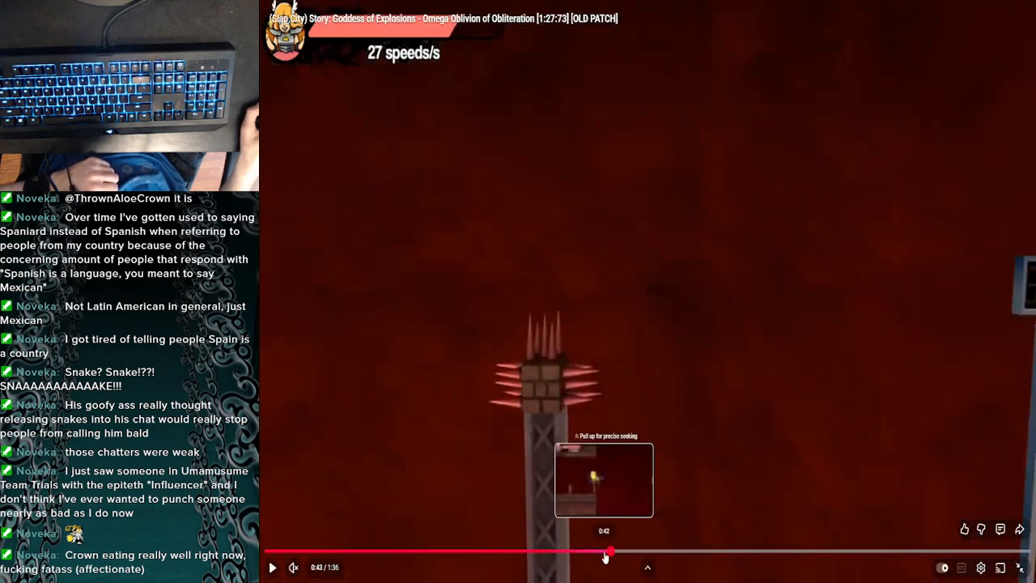
drag(607, 557, 605, 556)
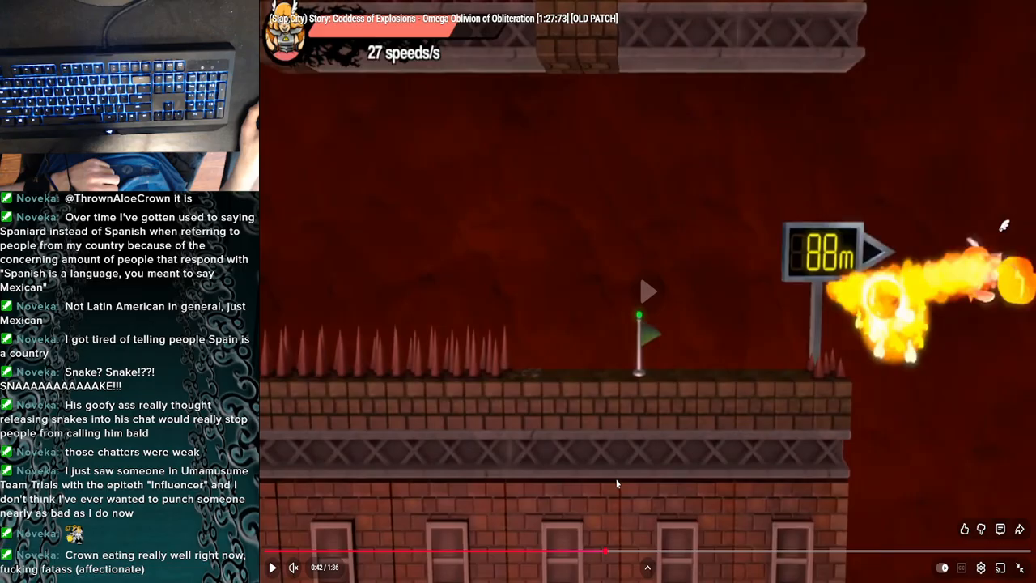
click(616, 483)
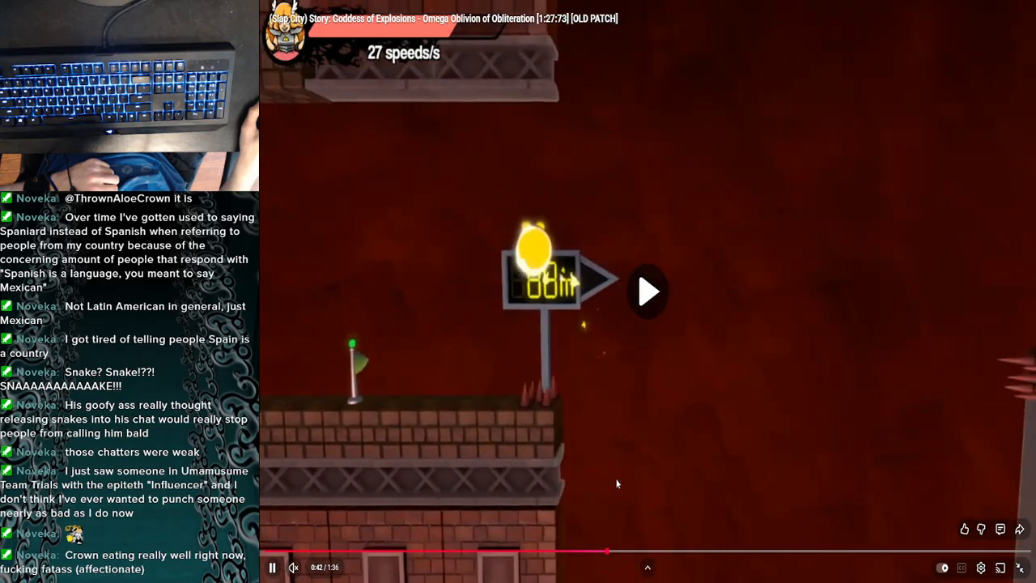
- Replay the 88 m checkpoint jump in short bursts from about 0:38 to 0:42
key(Left)
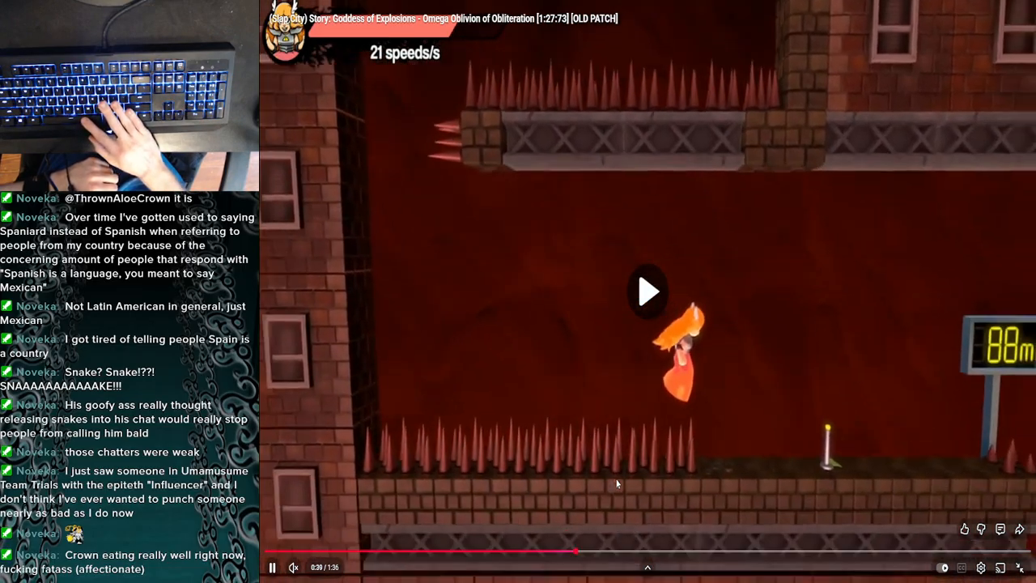
click(616, 483)
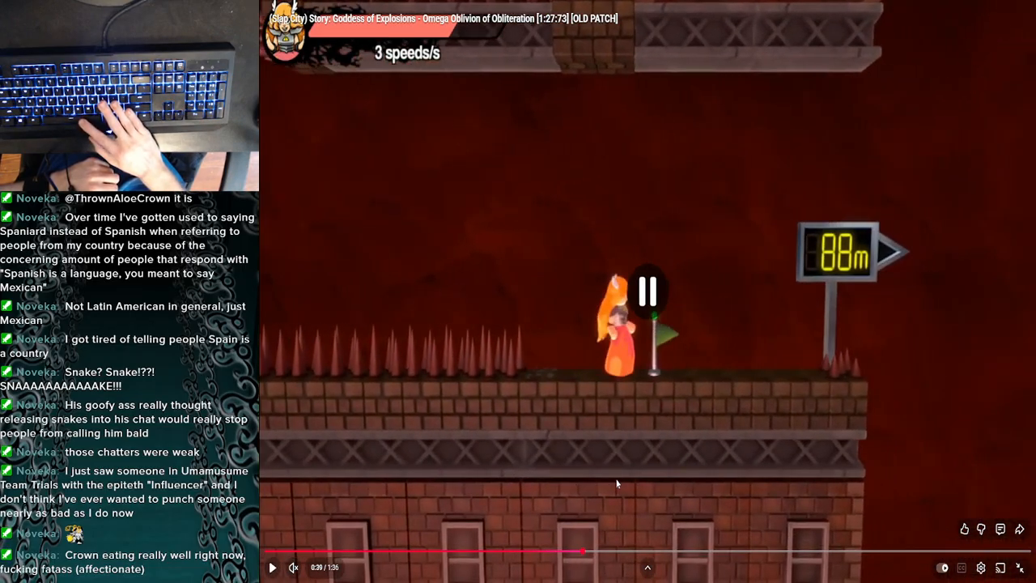
click(617, 483)
click(617, 483)
click(617, 483)
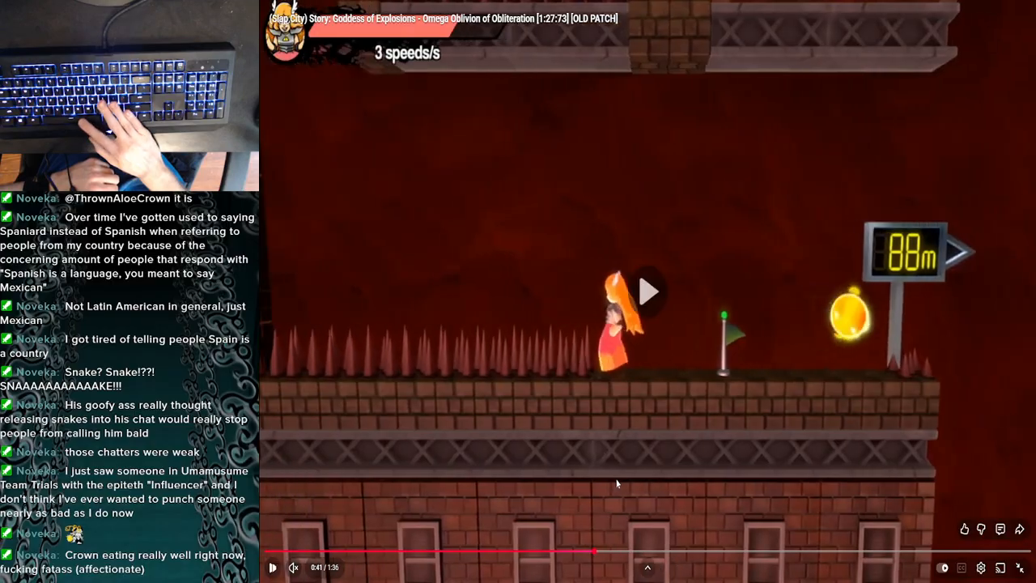
click(616, 483)
click(616, 483)
click(616, 483)
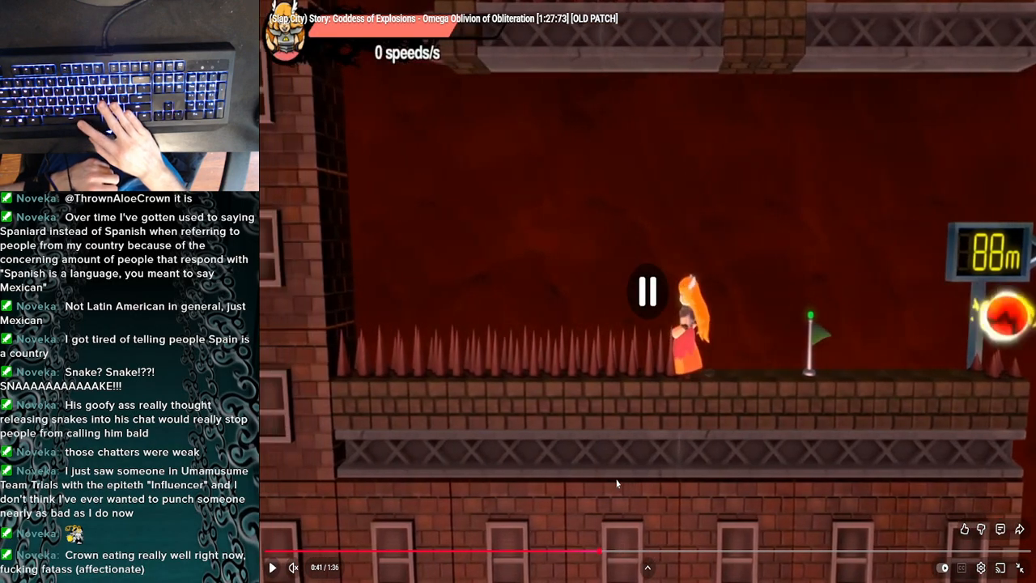
key(space)
key(space)
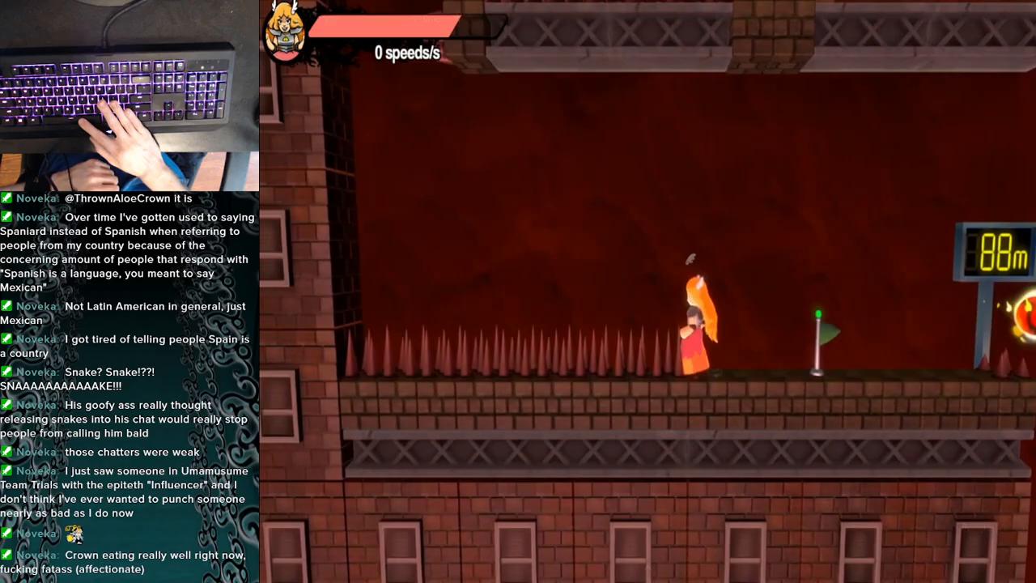
click(617, 483)
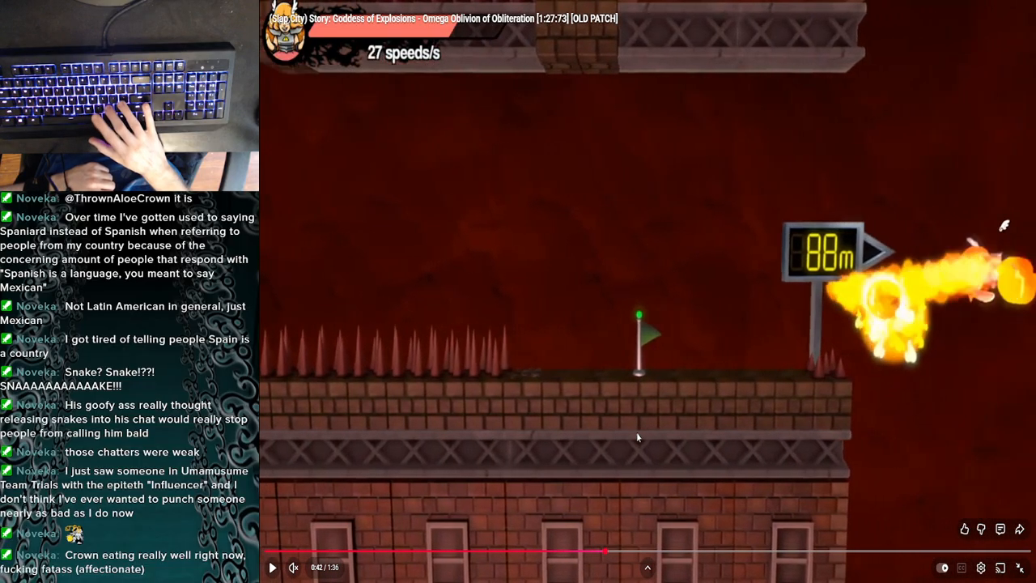
- Advance frame by frame through the 88 m launch at 0:42, and continue watching up to the 65 m checkpoint
key(period)
key(period)
key(period)
key(period)
key(period)
key(space)
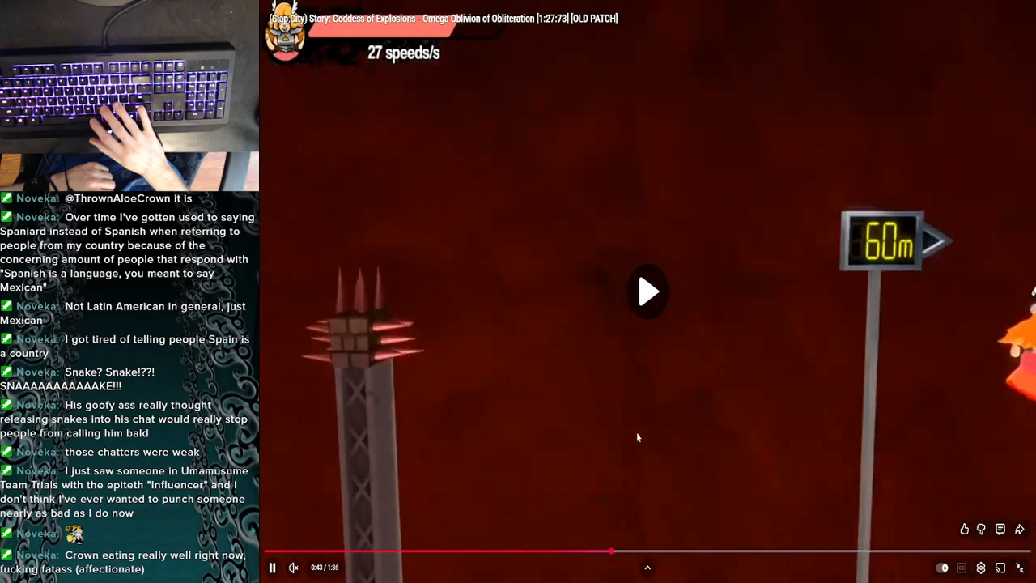
key(space)
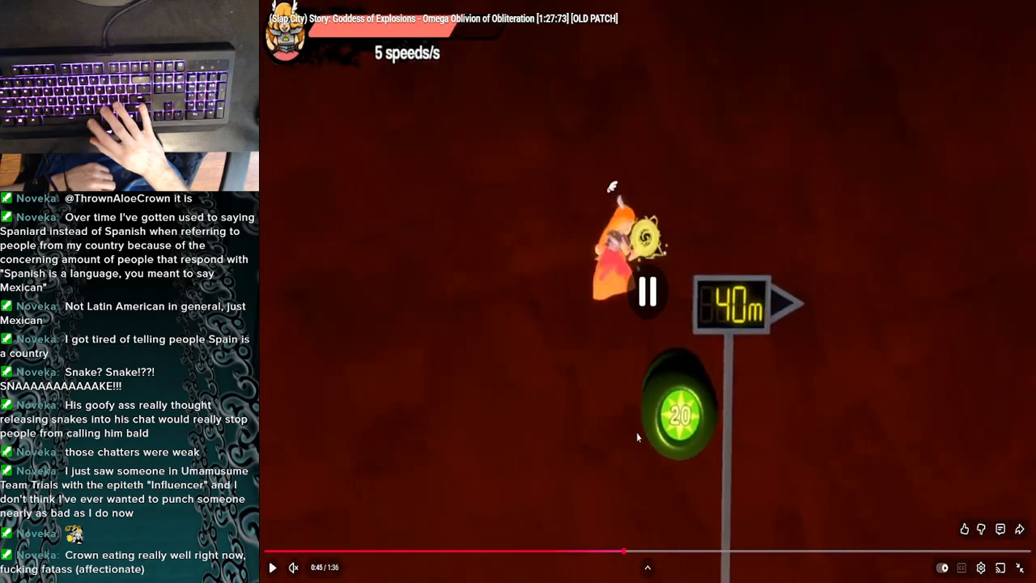
key(space)
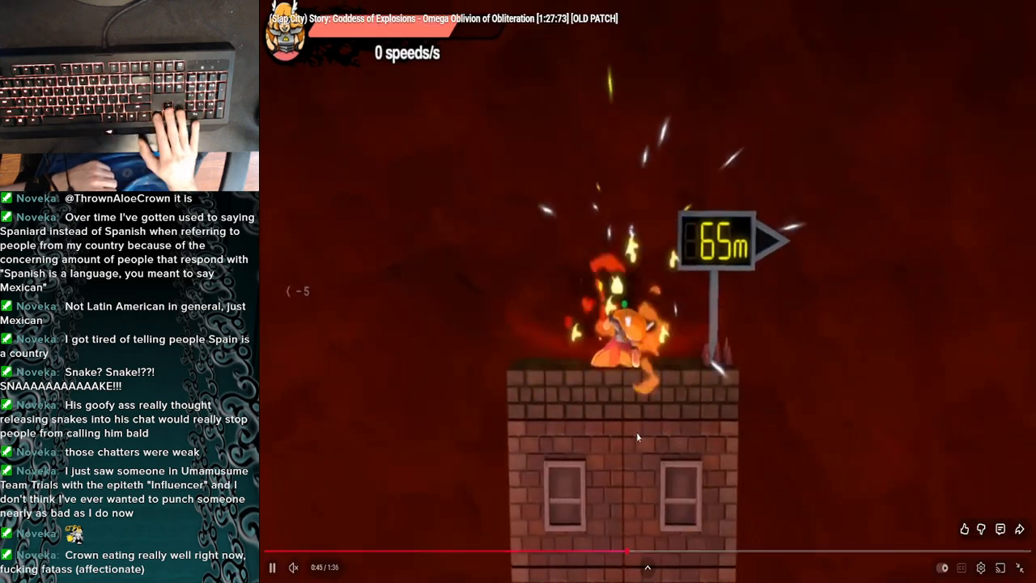
key(Left)
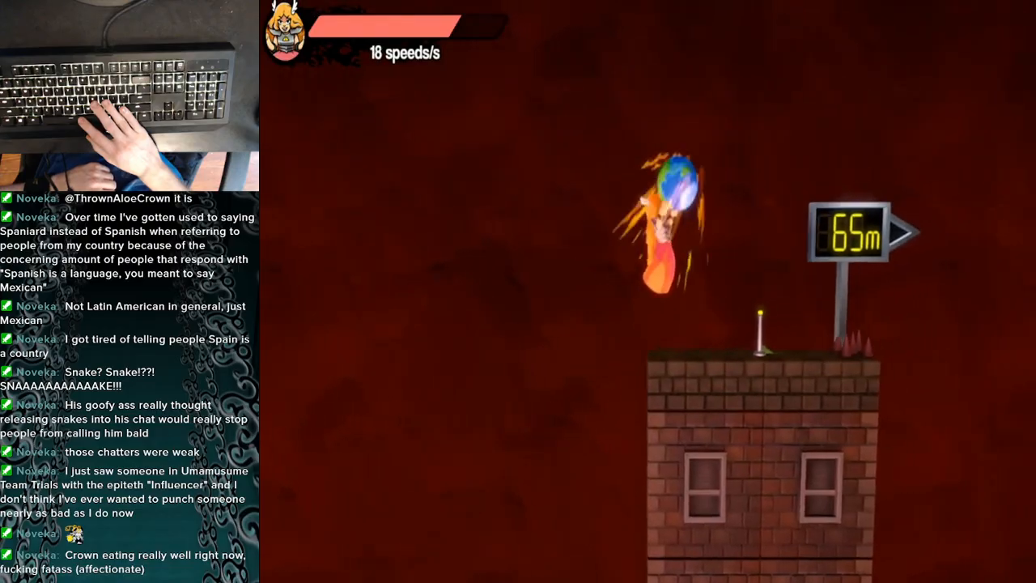
- Replay the 65 m checkpoint jump between about 0:50 and 0:53, pausing at 0:51 before the launch
mouse_move(637, 437)
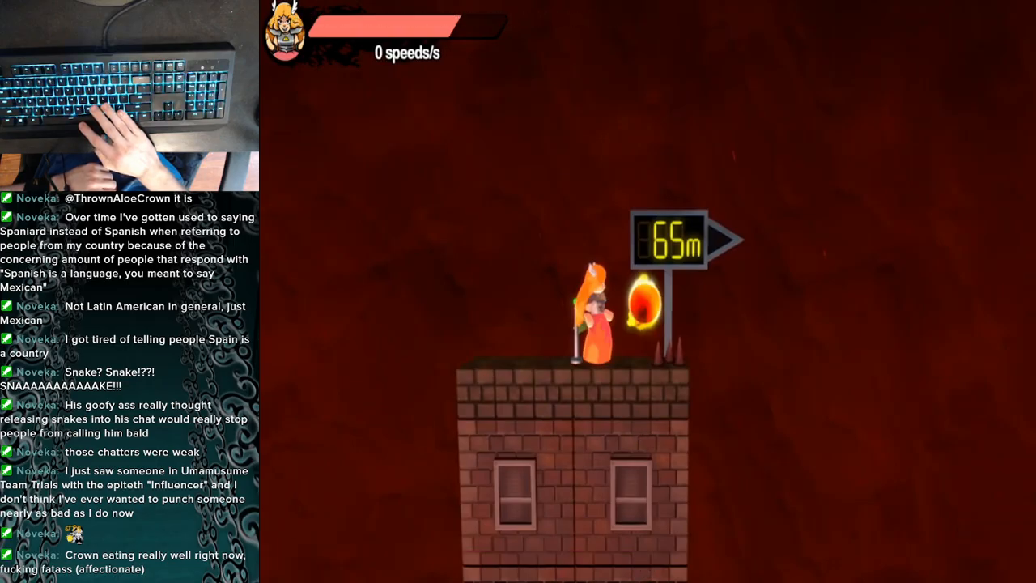
click(637, 437)
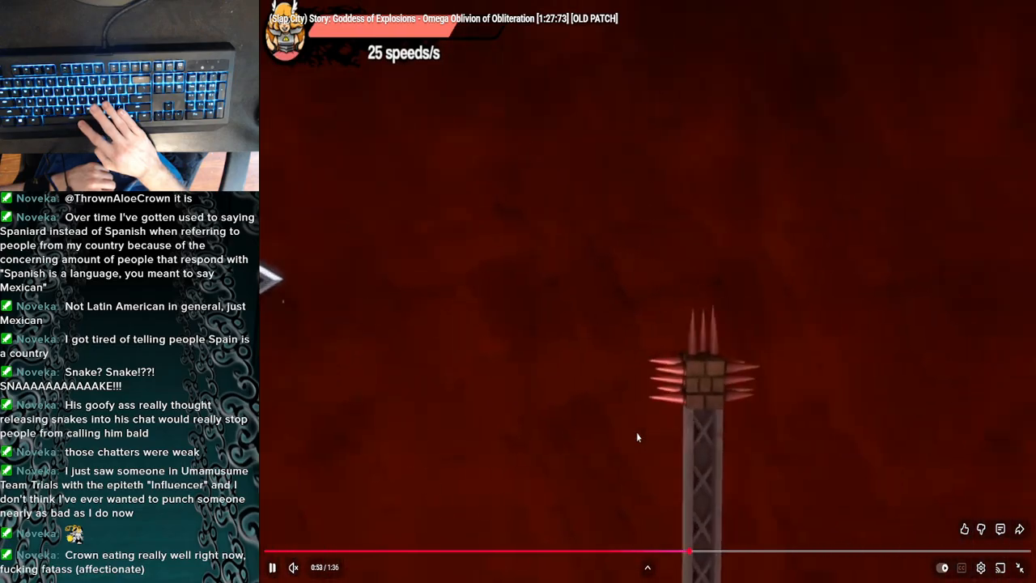
key(space)
key(Left)
key(space)
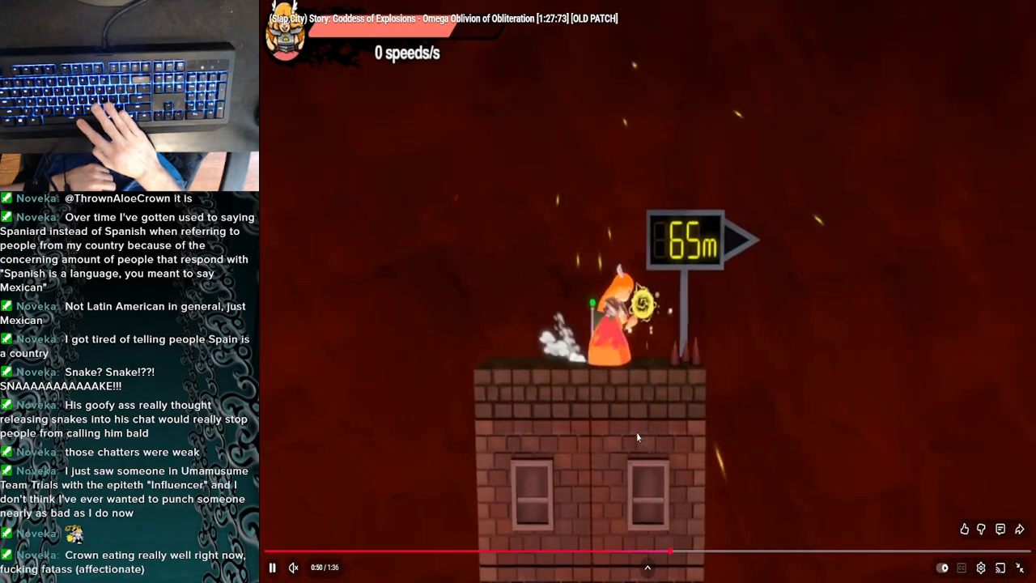
key(space)
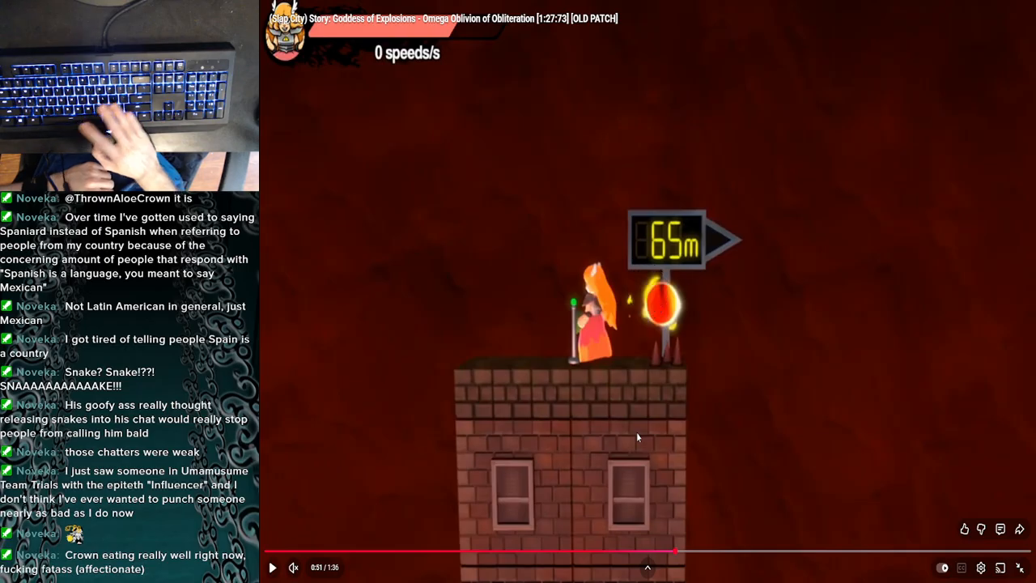
- Examine the 65 m spike jump frame by frame from 0:51 to 0:52
key(space)
key(space)
key(period)
key(period)
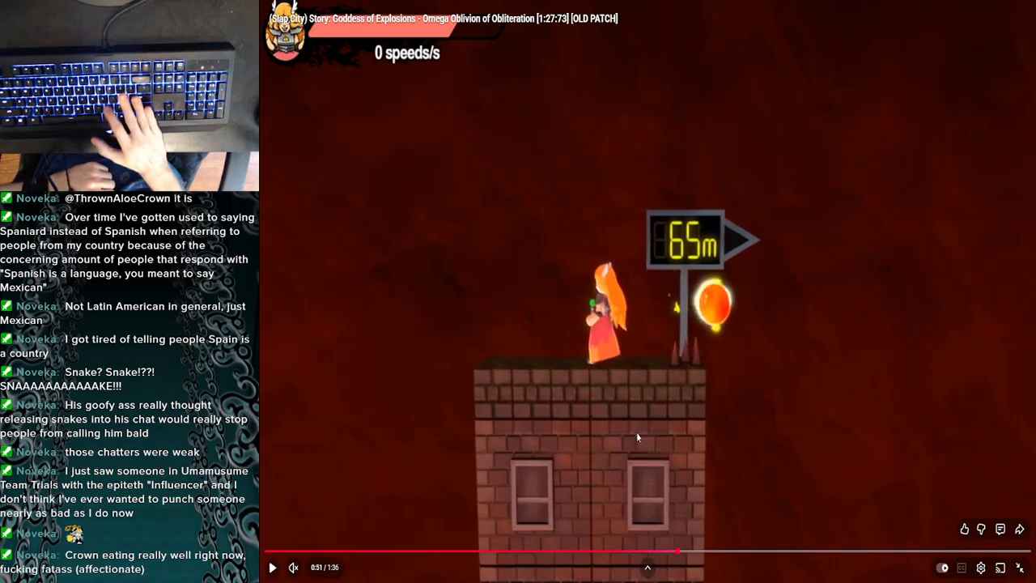
key(period)
key(period)
key(period)
key(period)
key(period)
key(period)
key(period)
key(period)
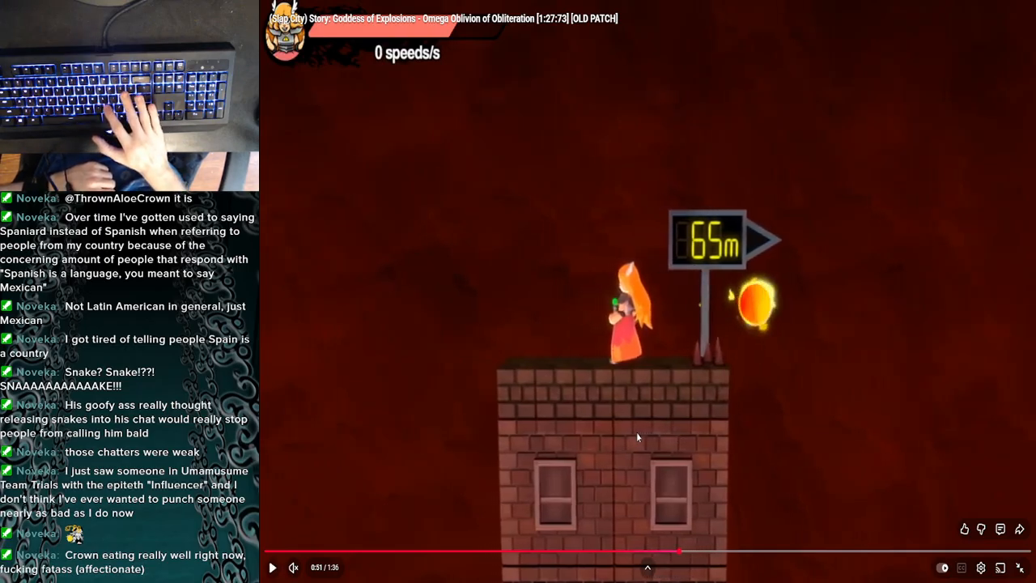
key(period)
key(period)
key(period)
key(period)
key(period)
key(period)
key(period)
key(period)
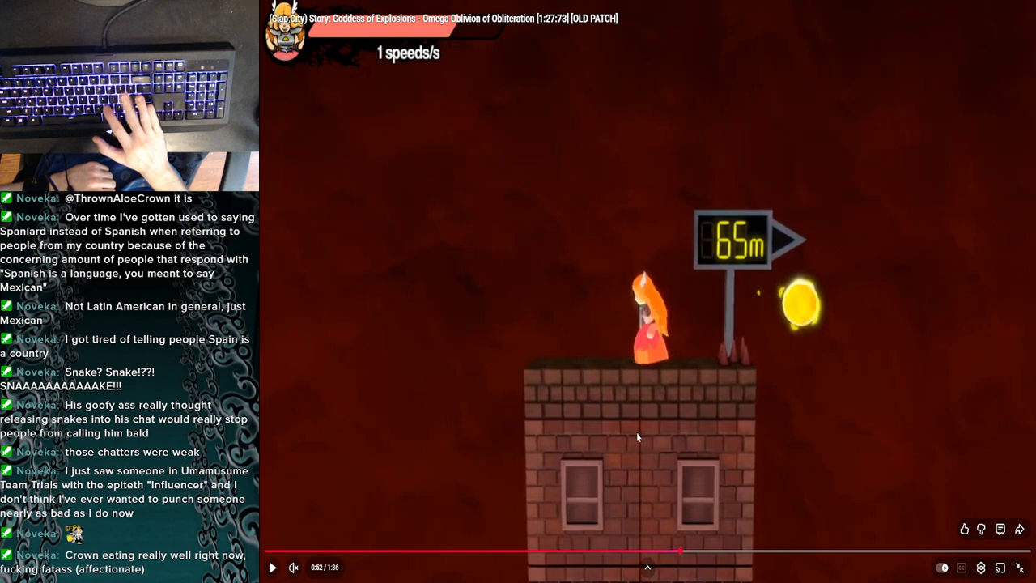
key(period)
key(period)
key(period)
key(period)
key(period)
key(period)
key(period)
key(period)
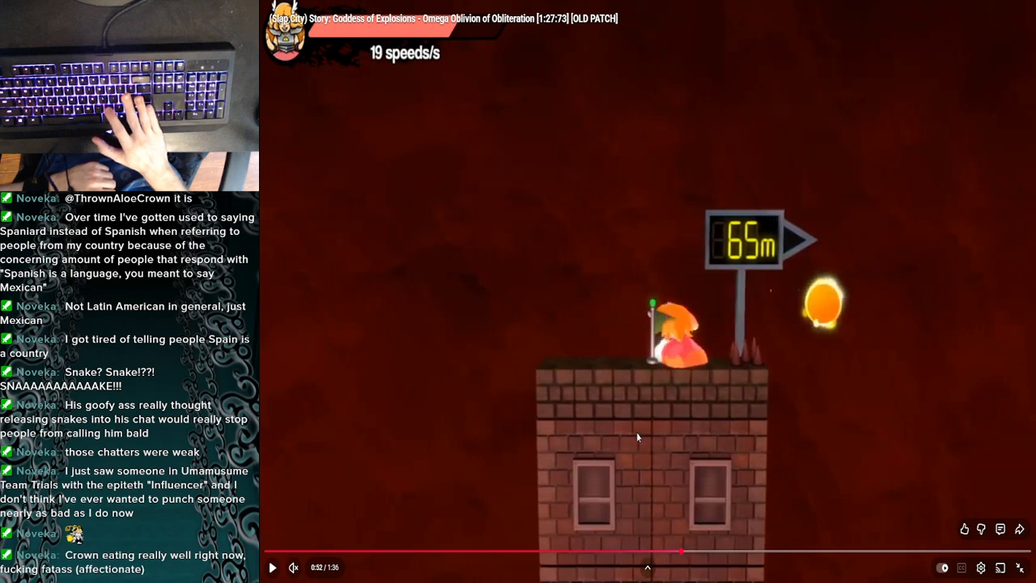
key(period)
key(period)
key(period)
key(period)
key(period)
key(period)
key(period)
key(period)
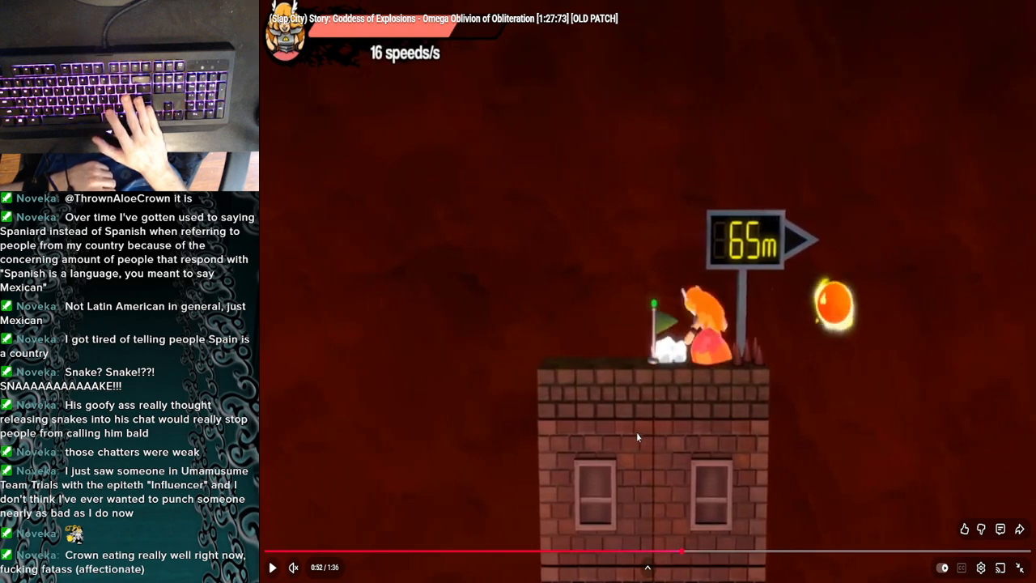
key(period)
key(period)
key(period)
key(period)
key(period)
key(period)
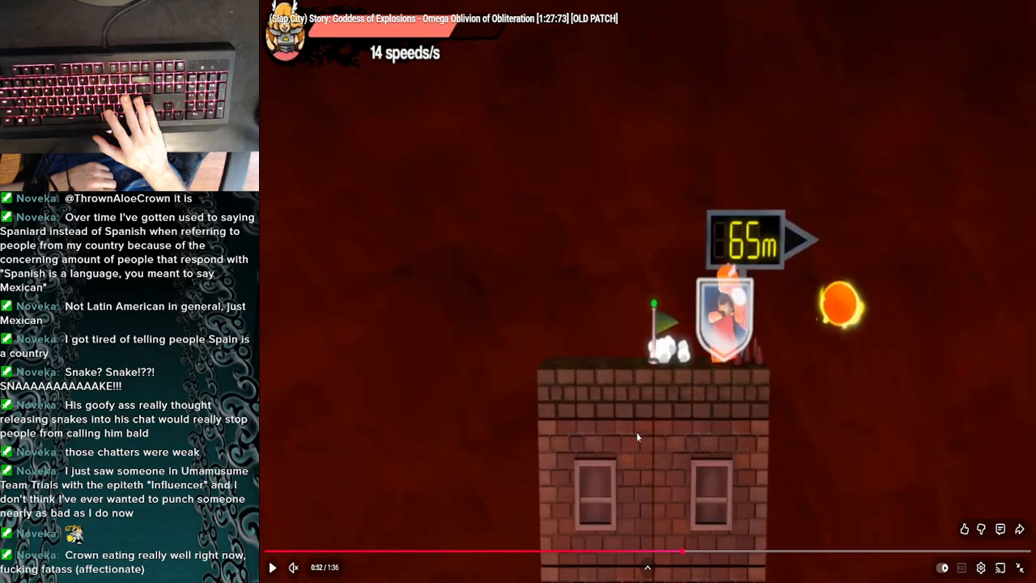
key(period)
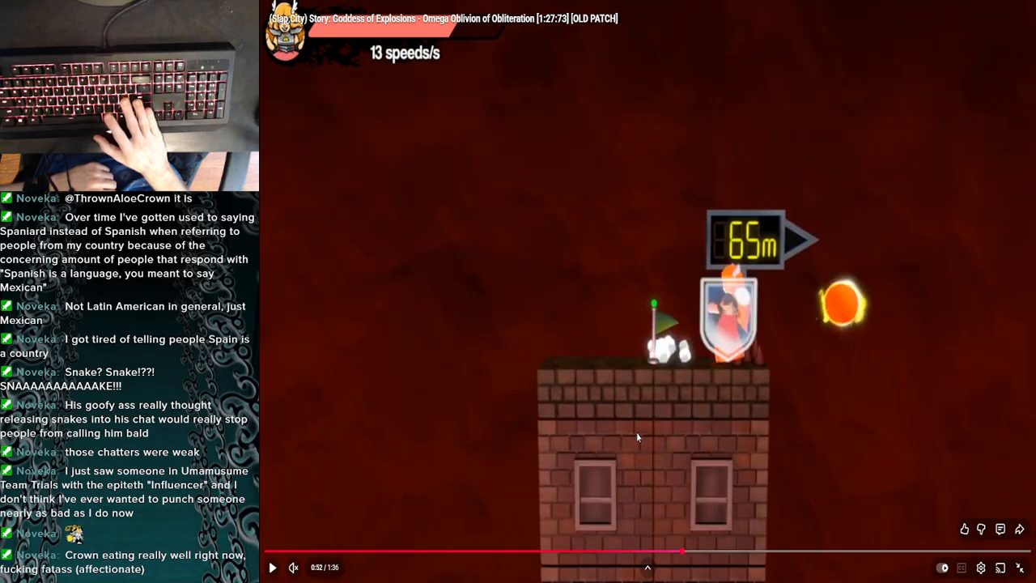
key(period)
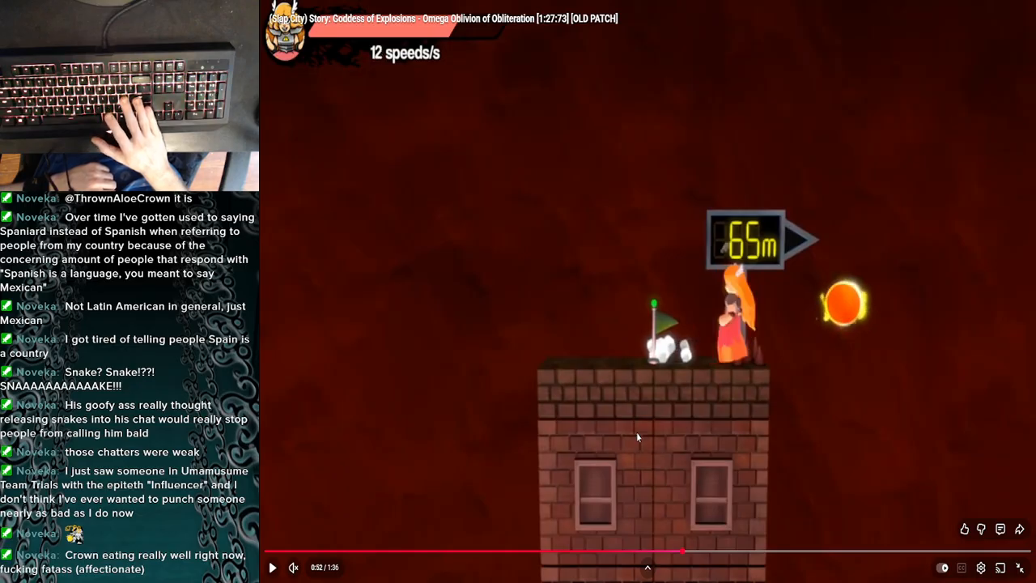
key(period)
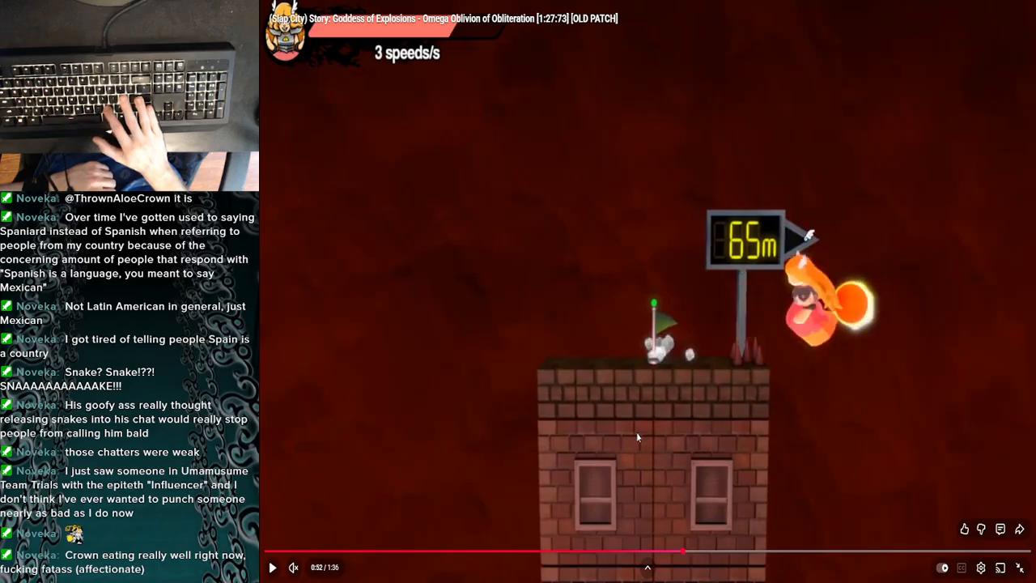
key(period)
key(period)
key(period)
key(period)
key(period)
key(period)
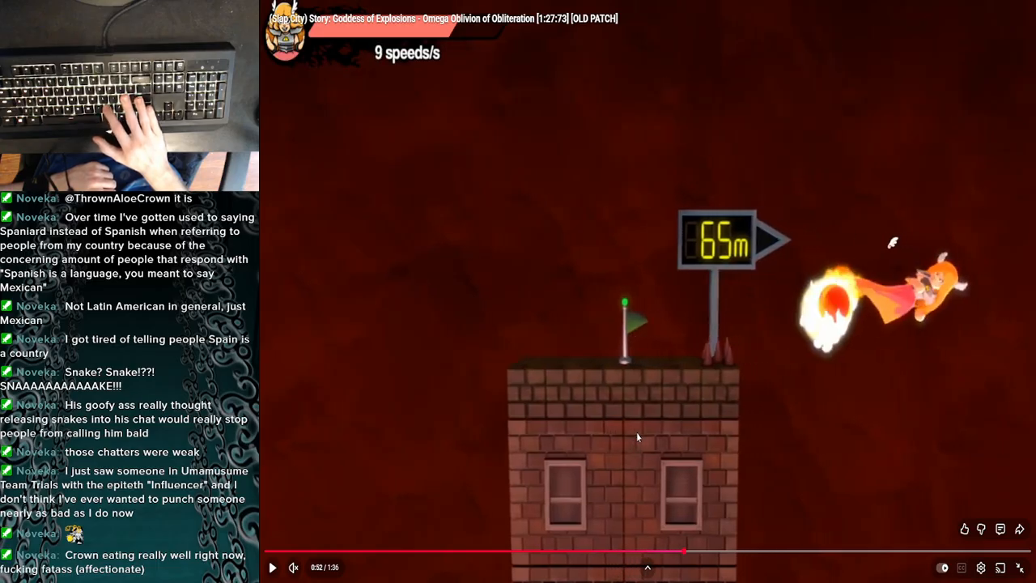
- Watch the rest of the 65 m jump to the 14 m tower, pause at 0:55 and leave full screen
key(k)
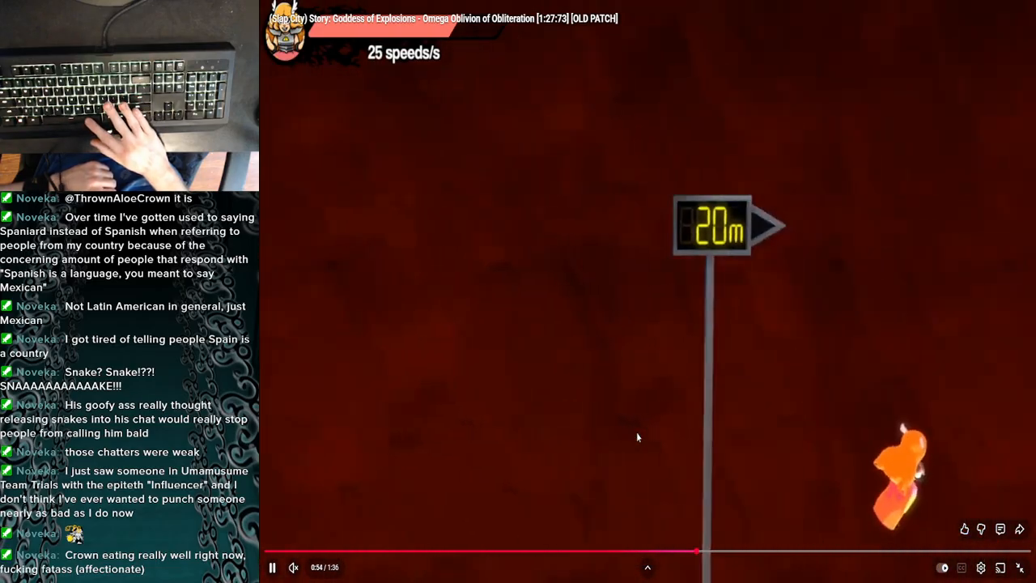
key(k)
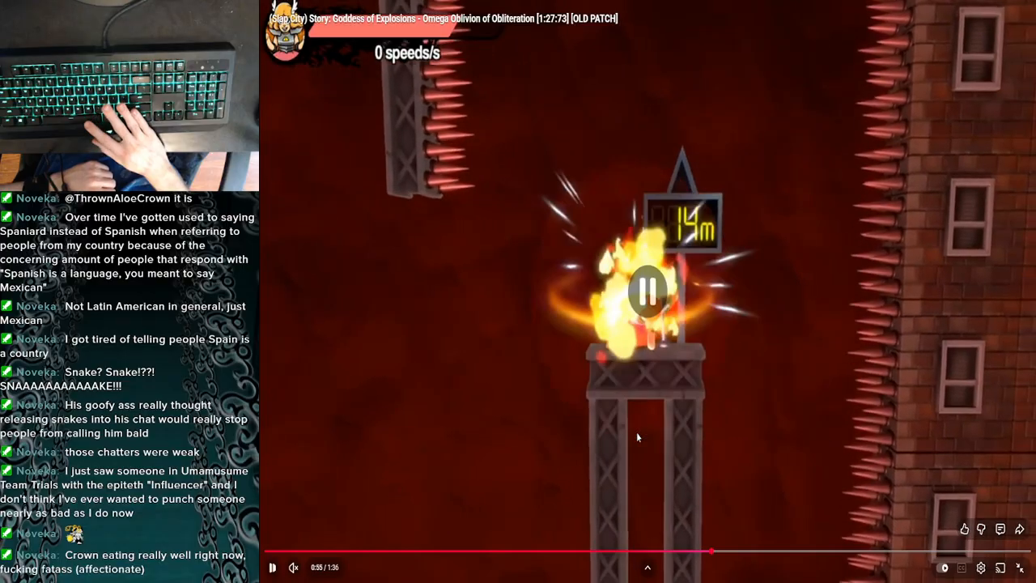
key(f)
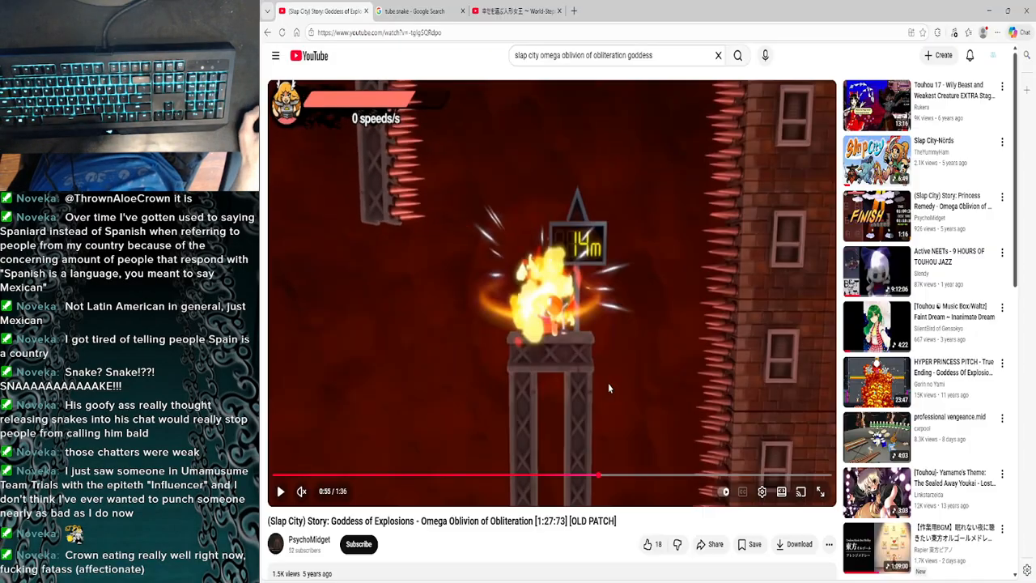
- Look over the video's description and comments about the 88 m and 65 m jumps
scroll(608, 382, down, 2)
scroll(415, 440, up, 2)
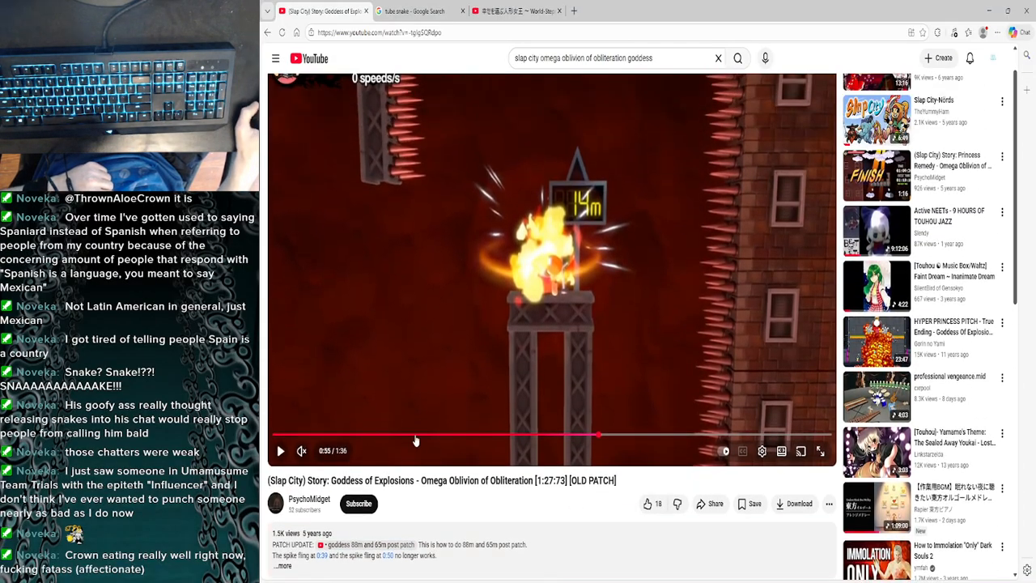
scroll(490, 501, up, 1)
scroll(421, 454, down, 3)
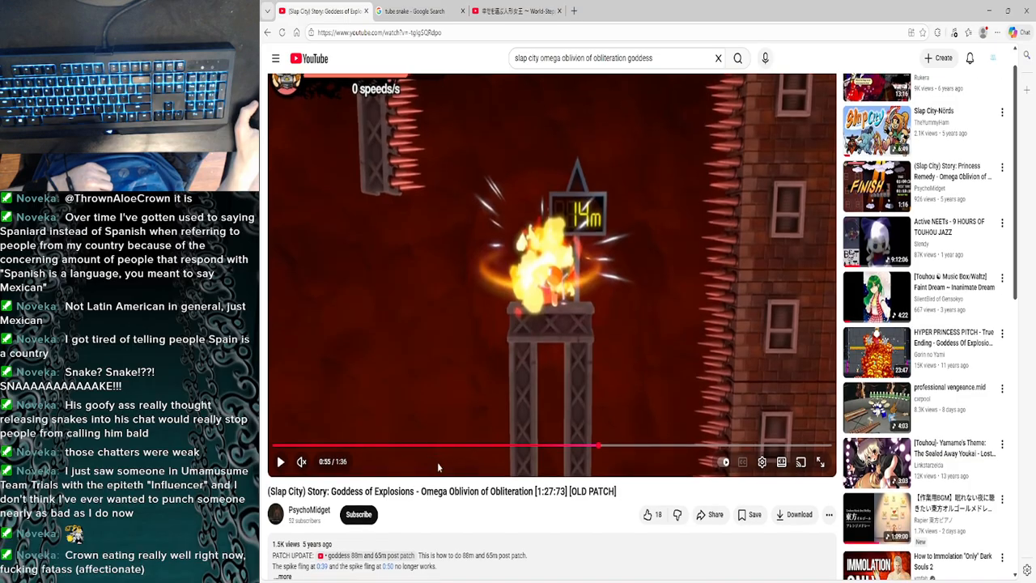
scroll(478, 484, down, 2)
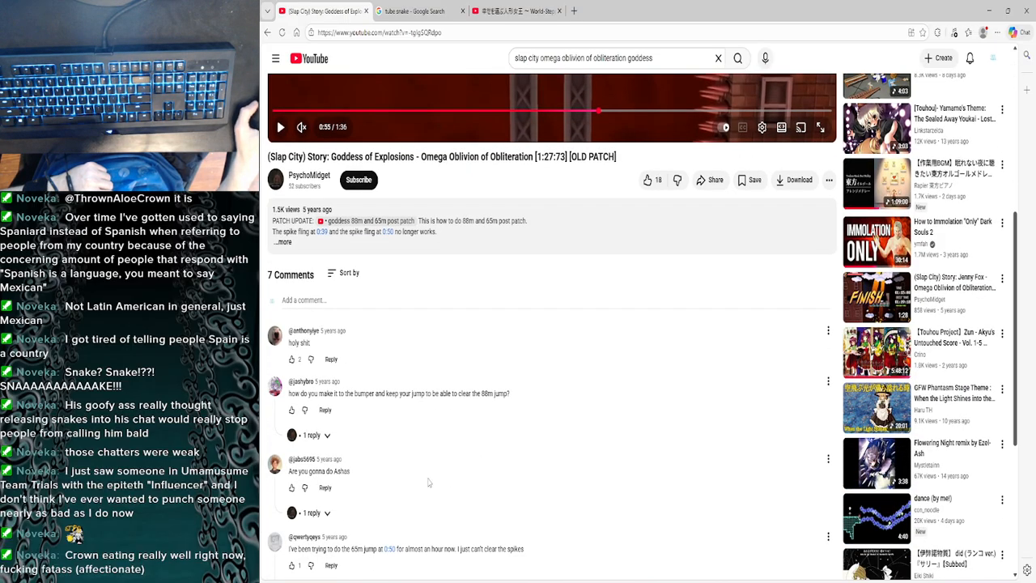
- Read the uploader's replies to the comments about clearing the 88 m and 65 m jumps
scroll(396, 473, down, 1)
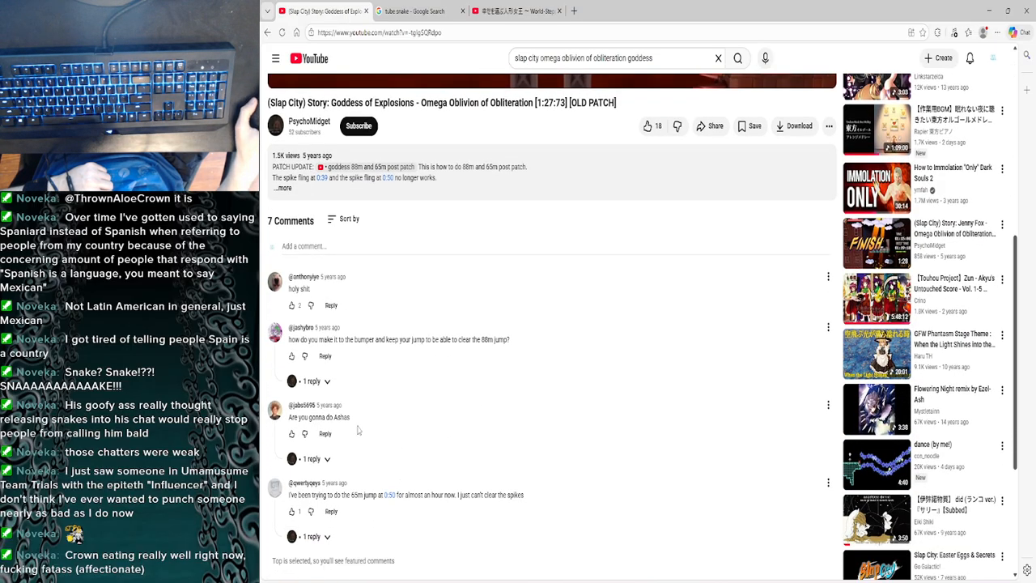
click(311, 381)
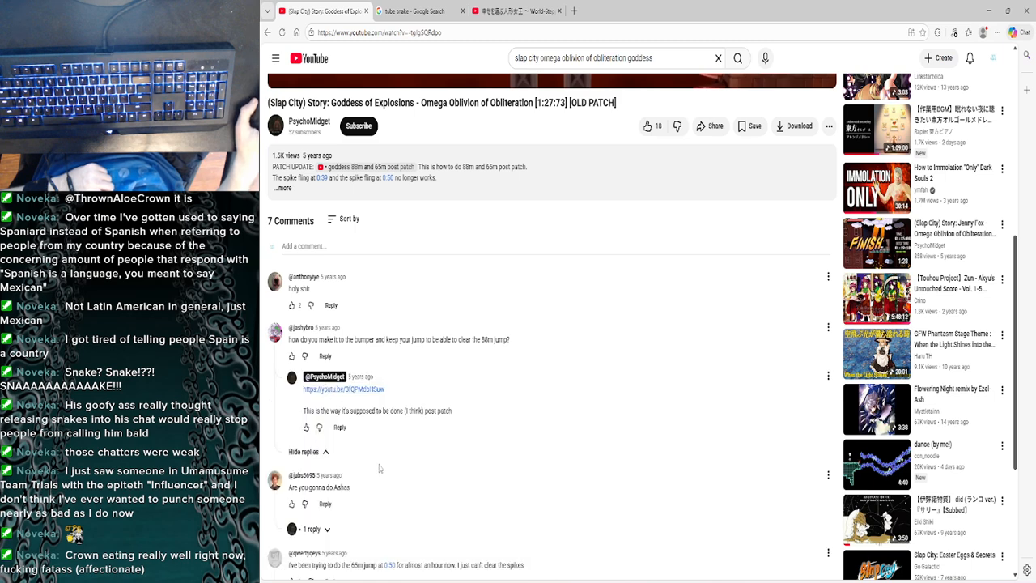
scroll(379, 468, down, 2)
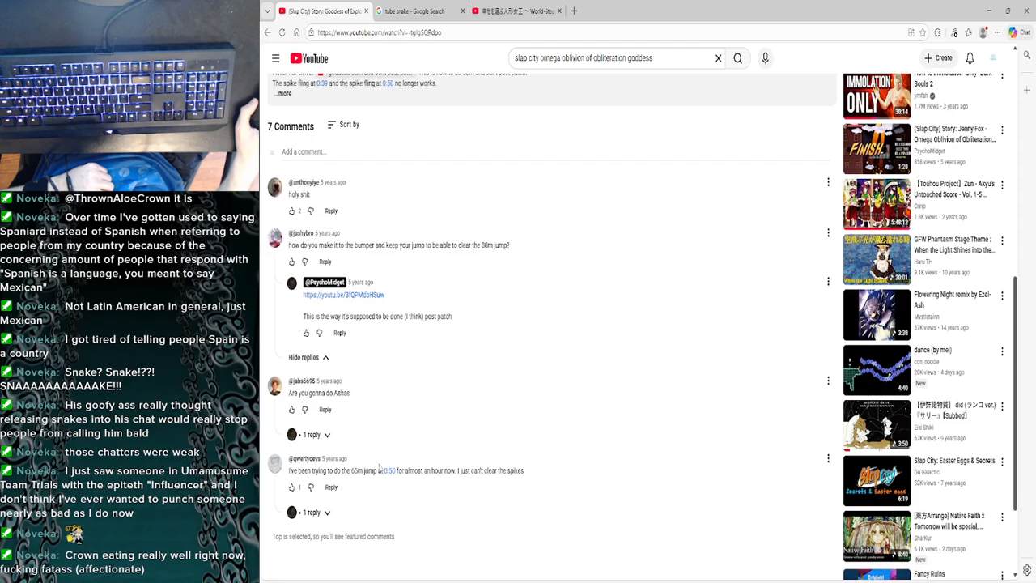
click(317, 515)
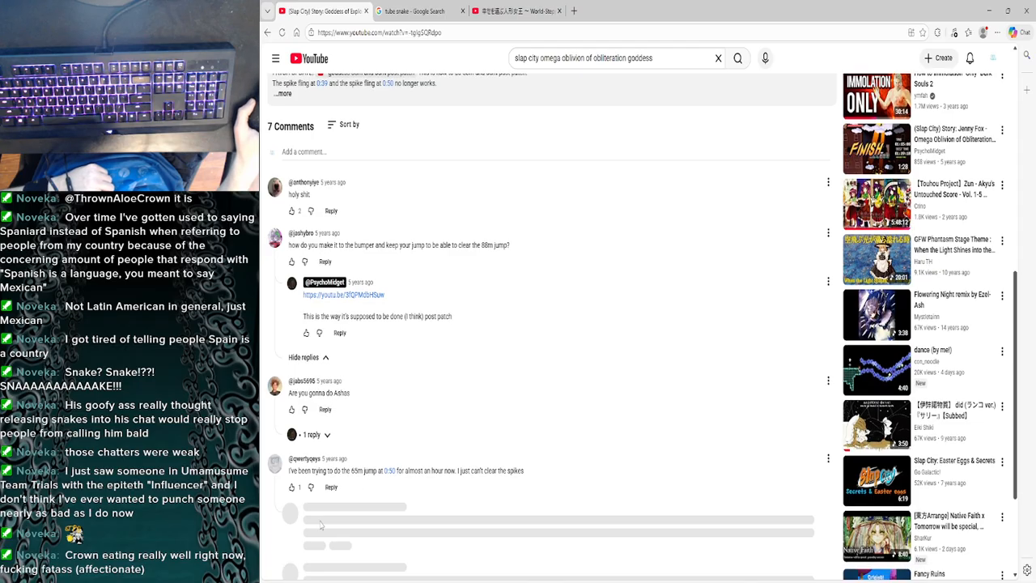
scroll(453, 558, down, 1)
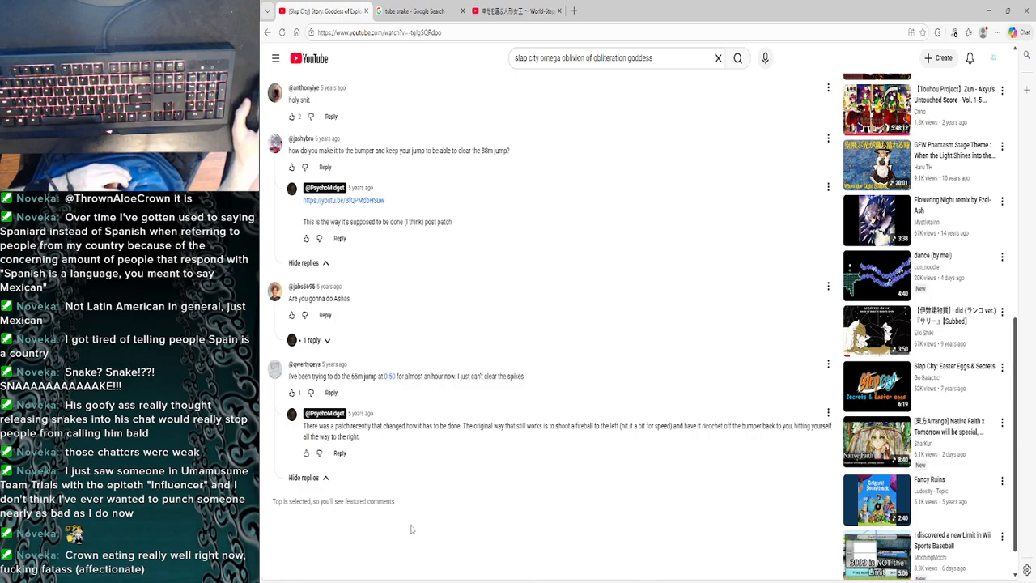
scroll(420, 543, up, 2)
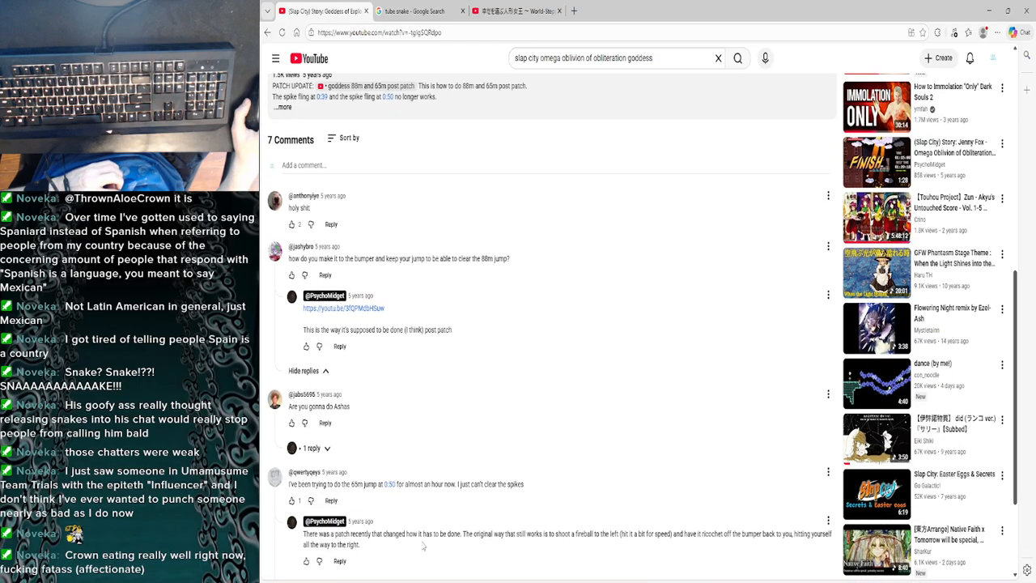
- Open the linked "goddess 88m and 65m post patch" video, unmute it and pause at the 65 m checkpoint at 0:22
click(352, 309)
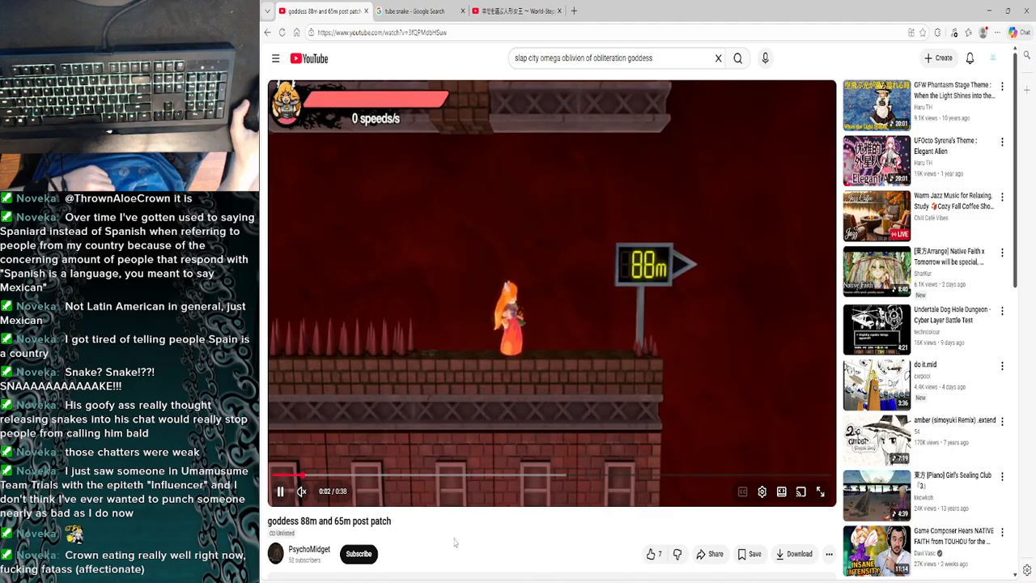
click(318, 492)
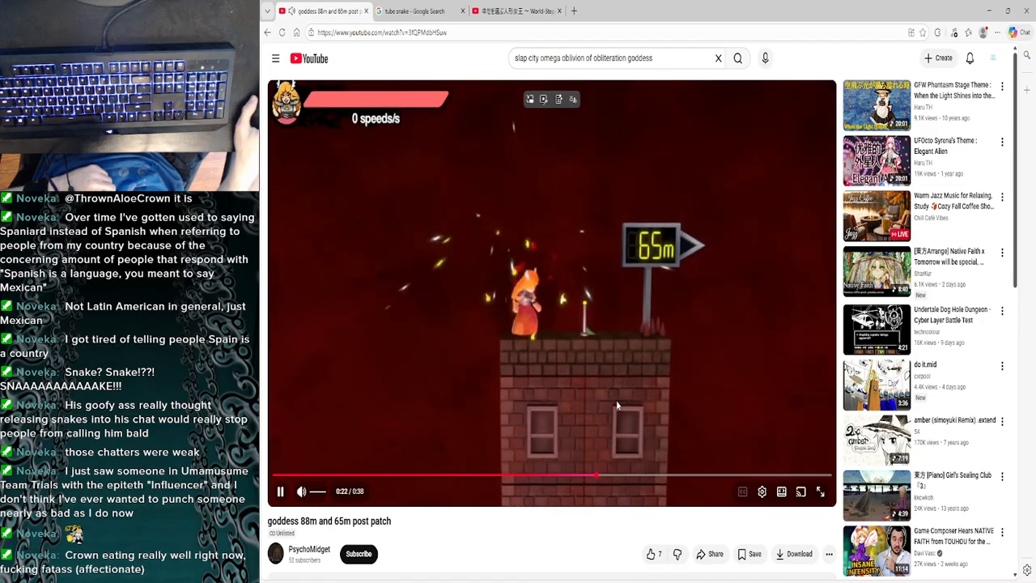
click(616, 405)
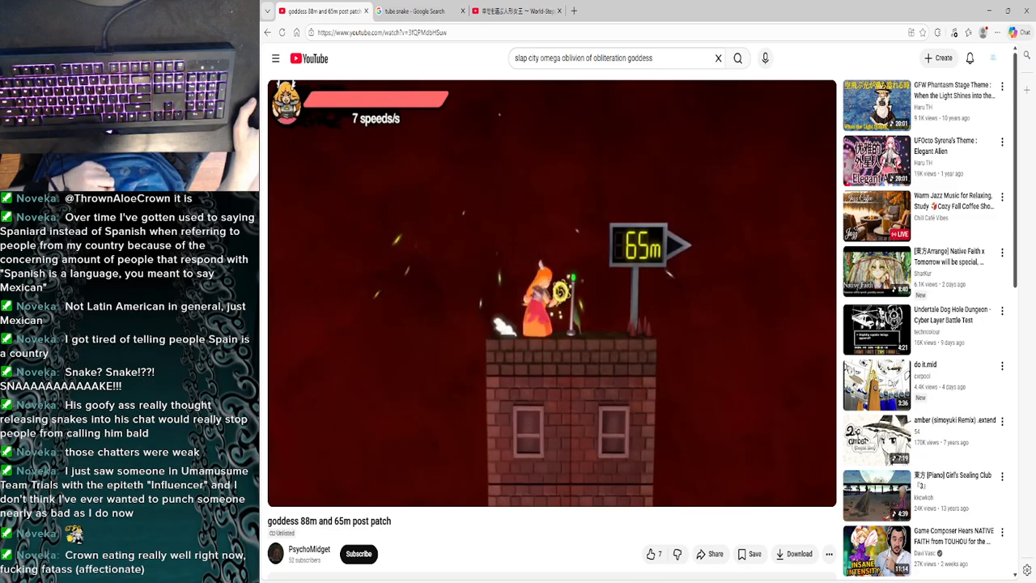
- Watch the post-patch 65 m jump through to the 14 m tower, pausing during the fireball setup
mouse_move(597, 395)
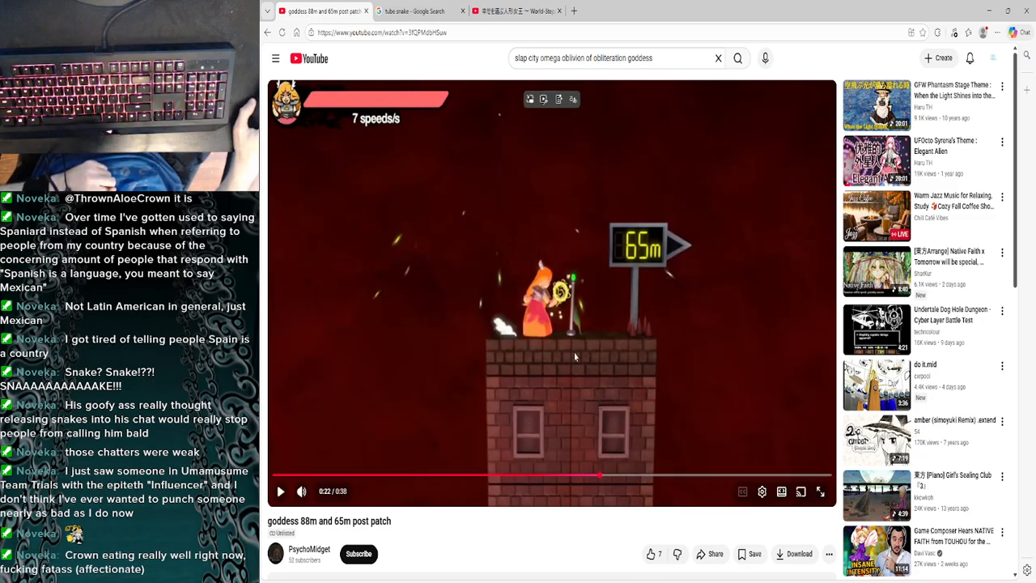
click(491, 227)
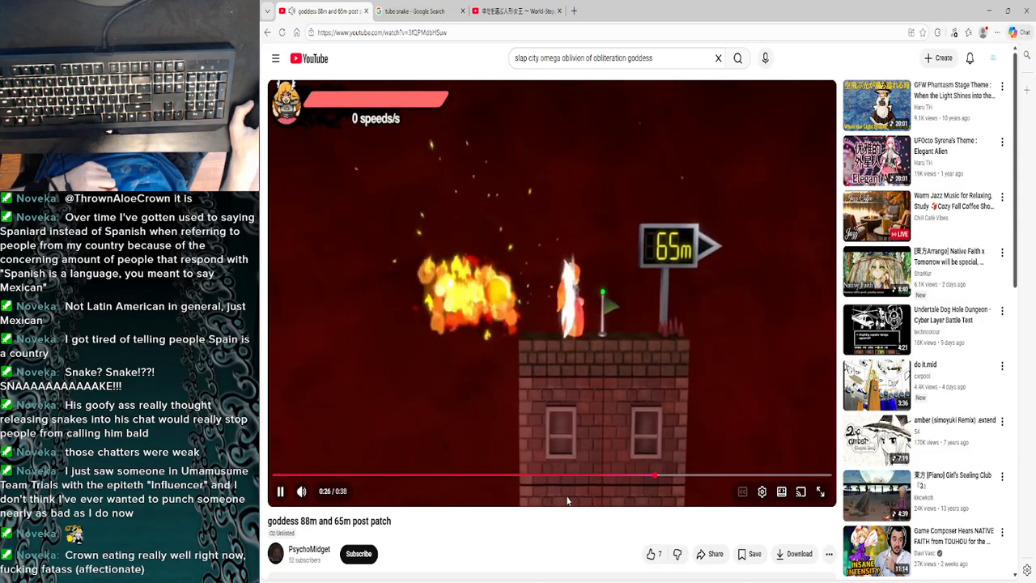
click(520, 304)
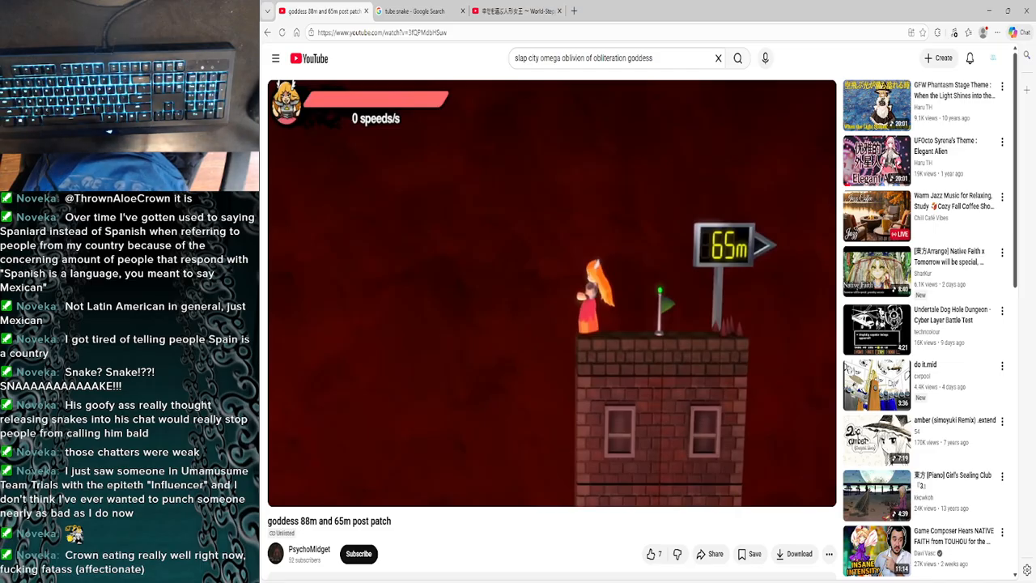
click(644, 289)
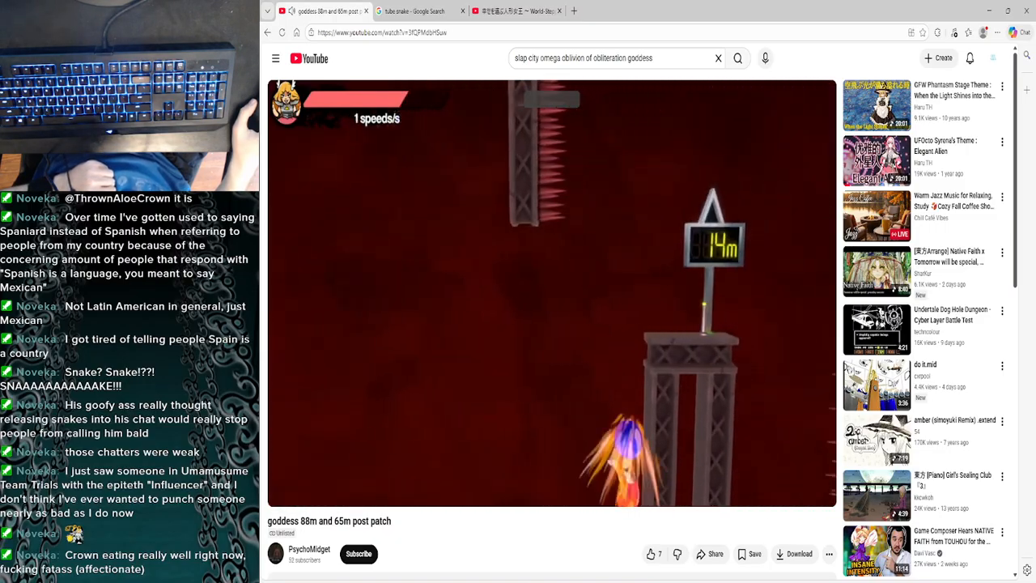
click(634, 307)
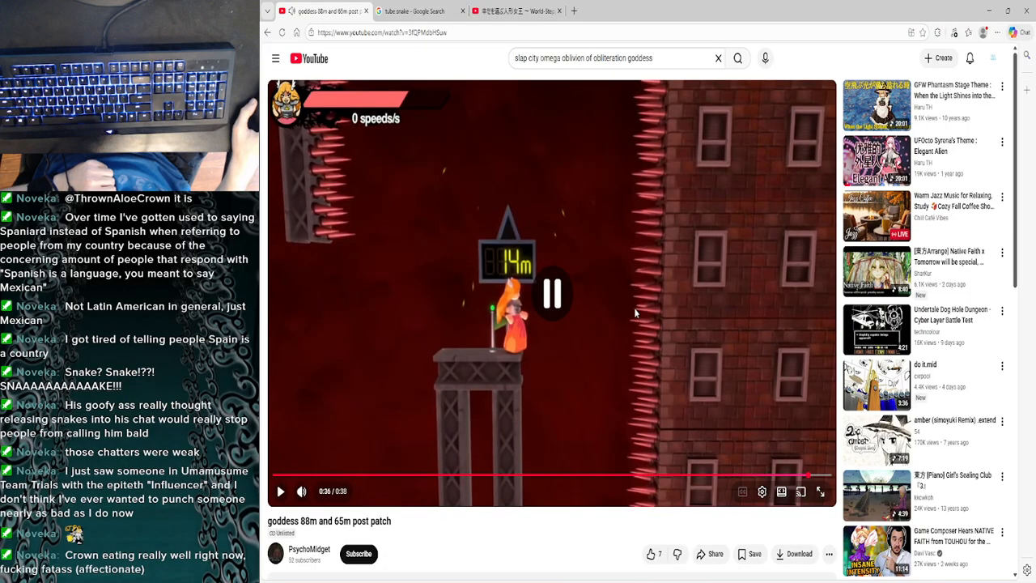
- Return to the old-patch Goddess of Explosions run and view its opening in full screen, pausing at 0:03
click(267, 34)
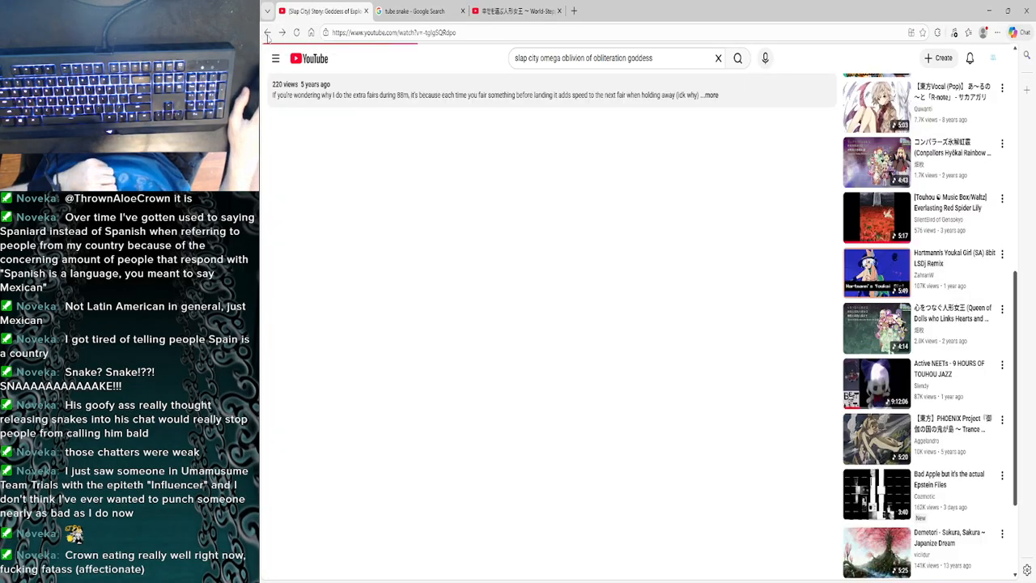
scroll(462, 150, up, 3)
scroll(462, 191, up, 6)
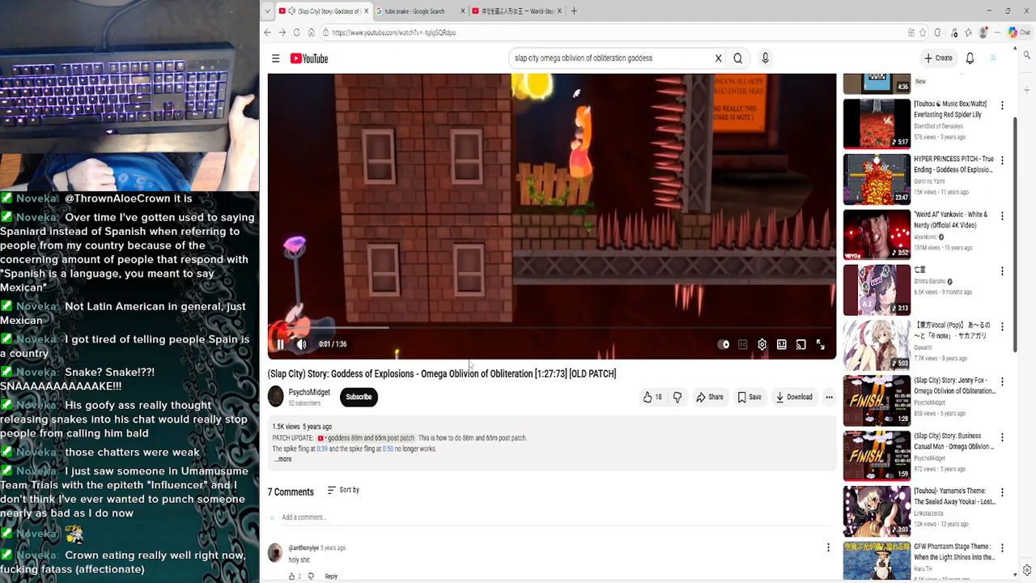
double_click(472, 250)
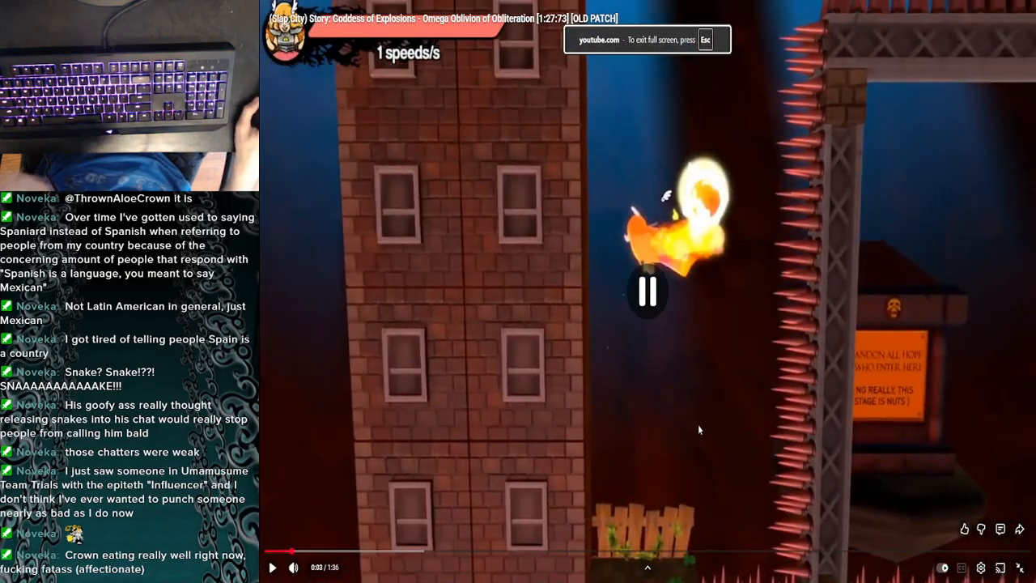
double_click(693, 423)
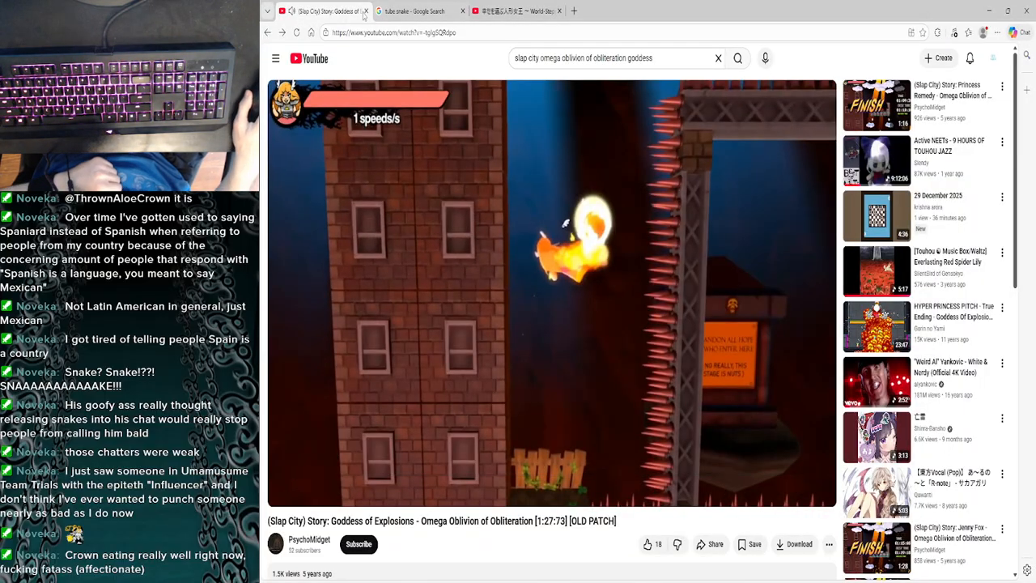
- Close the Slap City video, play the World-Stepping Little Mind music video, and return to VSDC Video Editor
click(365, 10)
click(416, 10)
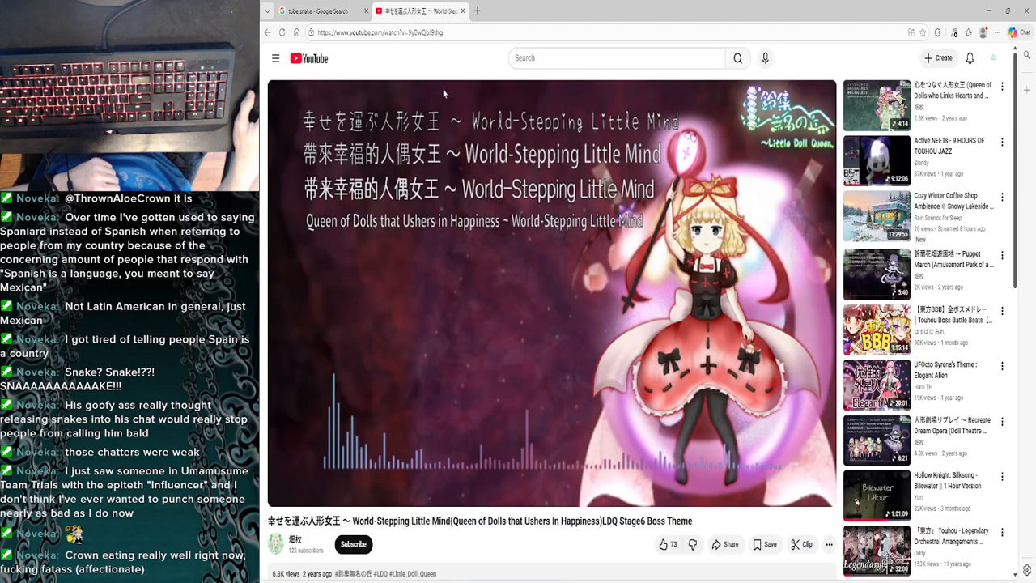
click(524, 311)
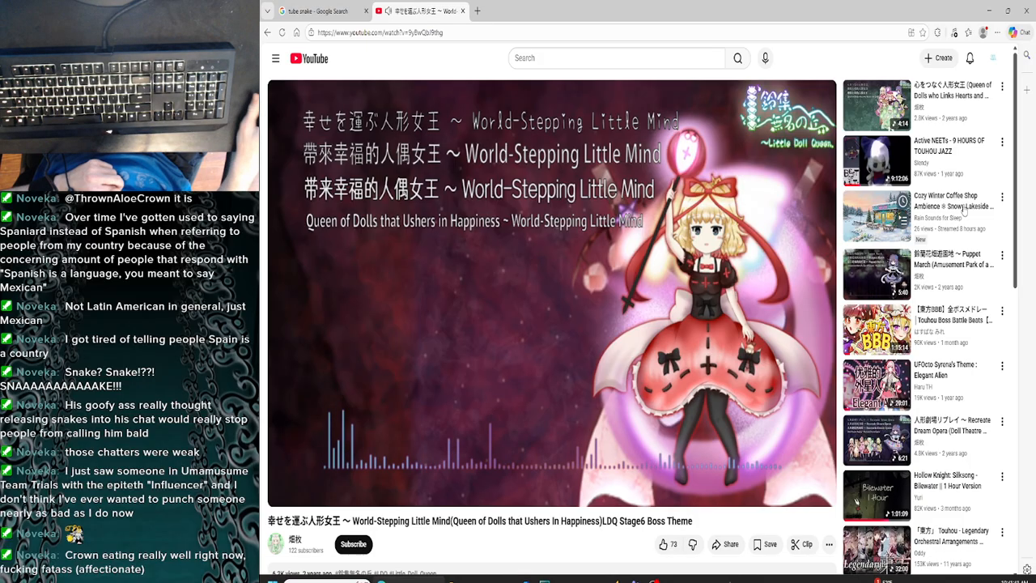
click(987, 10)
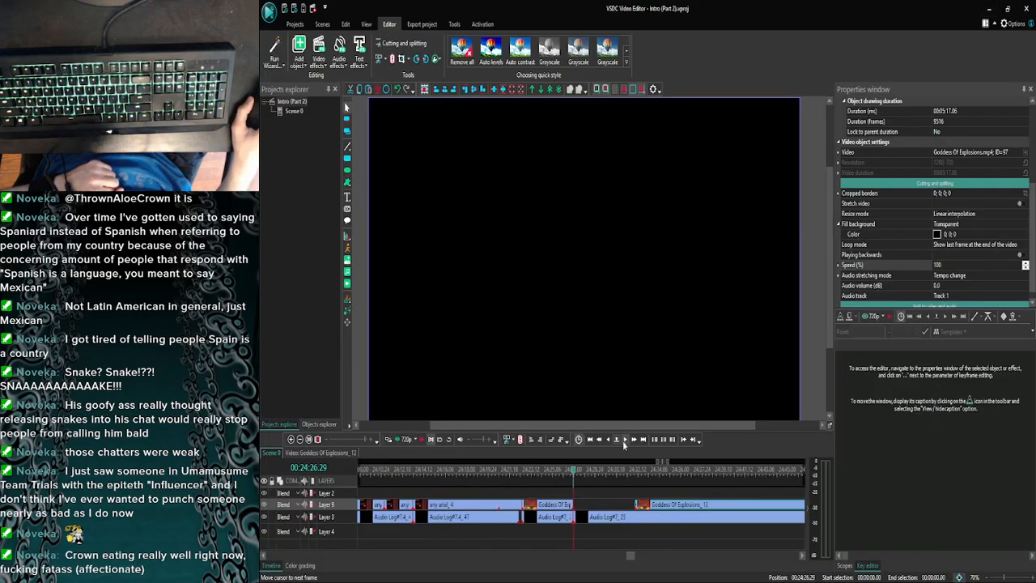
click(553, 571)
click(556, 278)
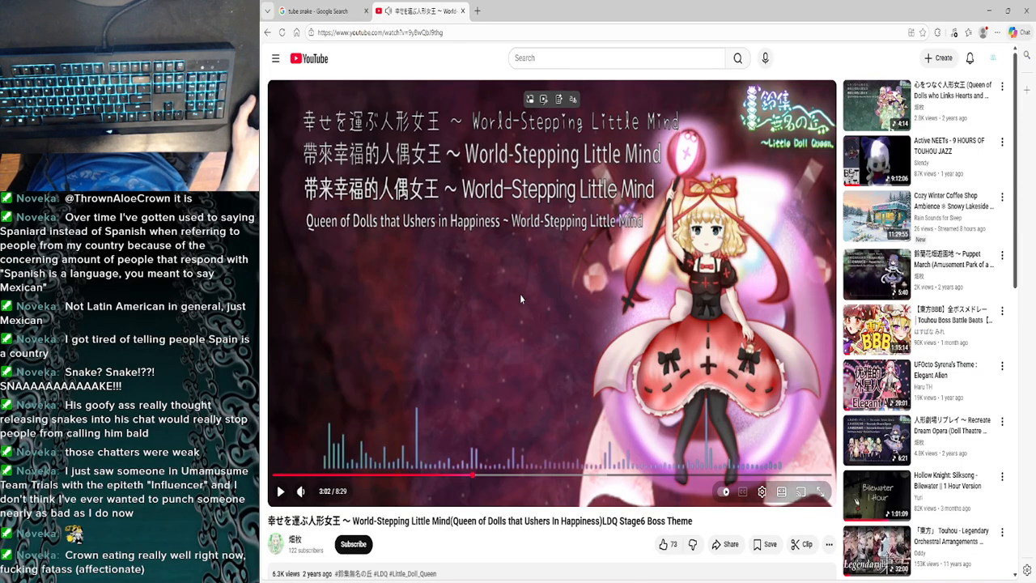
click(988, 11)
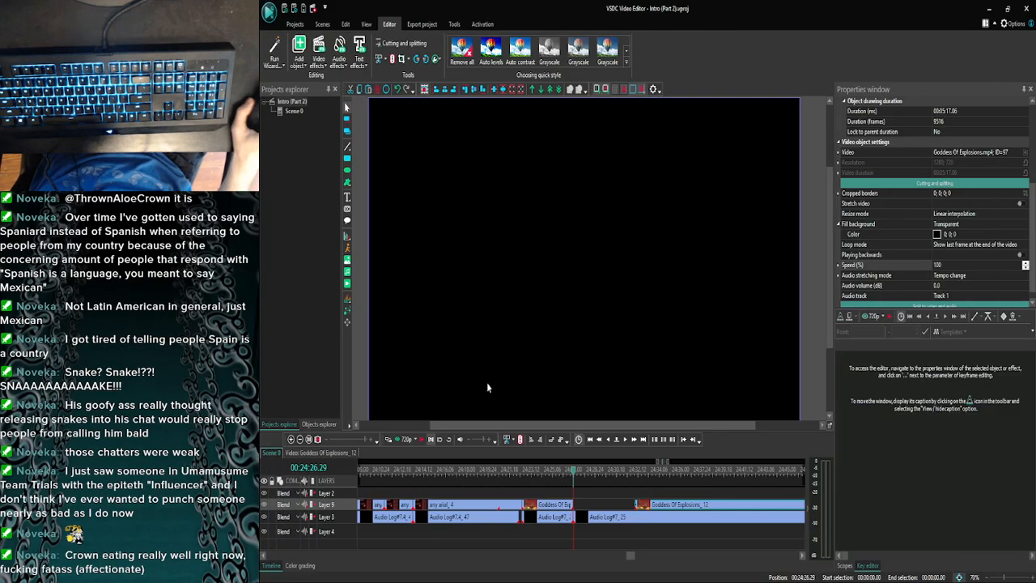
- Preview the narration and gameplay from 00:24:26.29 to about 00:24:45
click(407, 439)
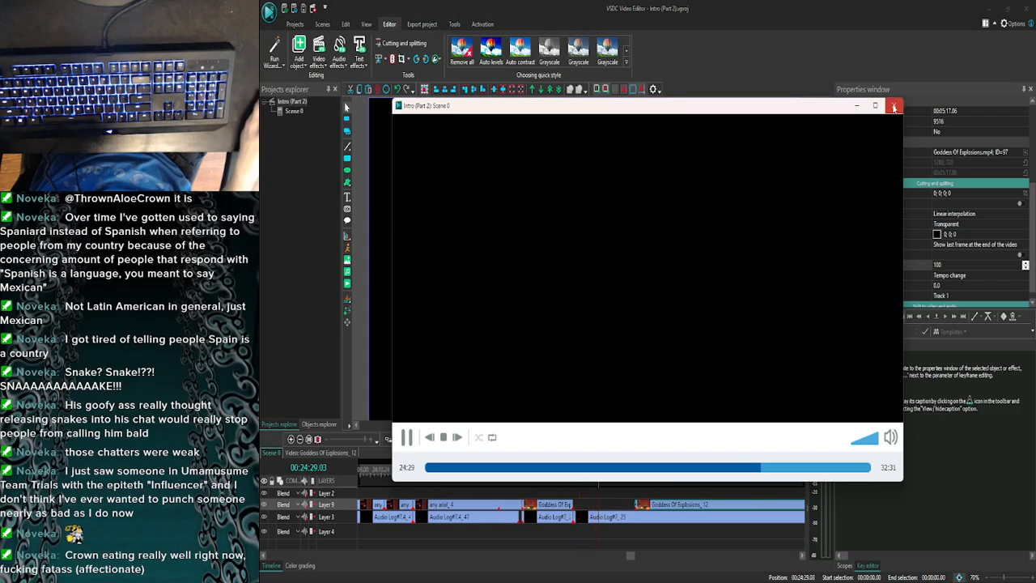
click(893, 106)
click(425, 438)
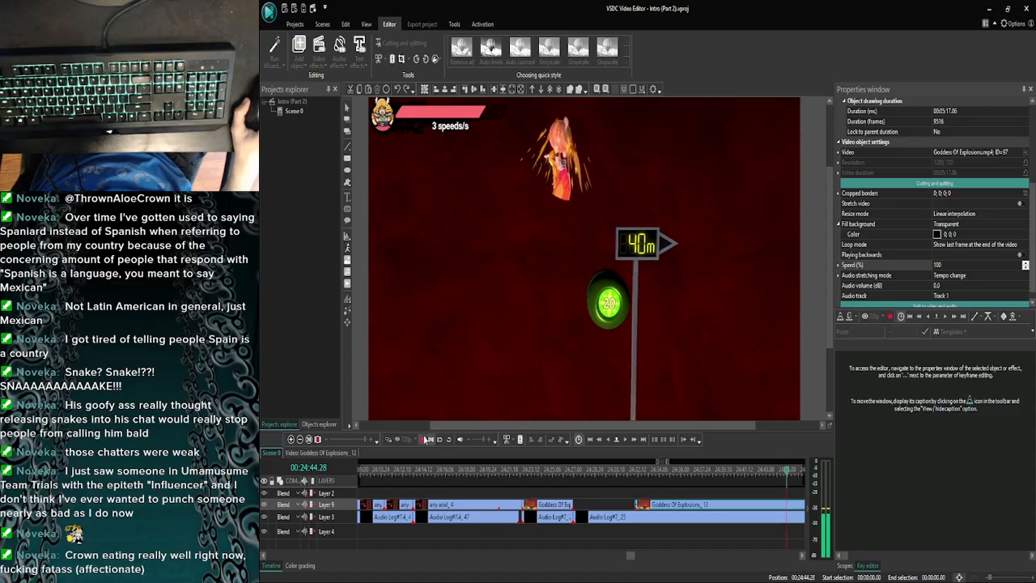
- Cut the Goddess Of Explosions clip on Layer 9 at 00:24:45.10, during the 40 m jump, and delete the footage before it
click(613, 441)
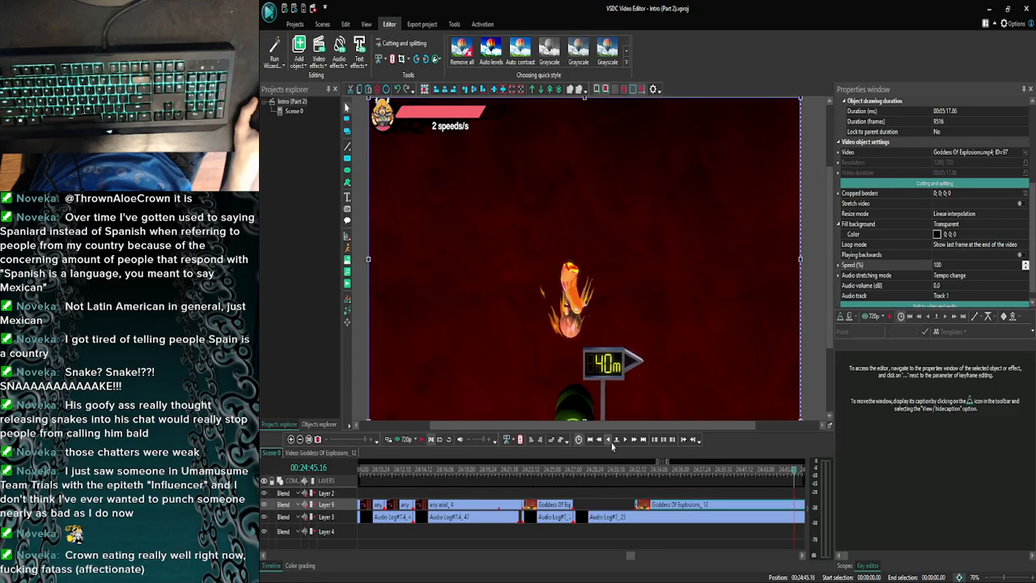
click(612, 445)
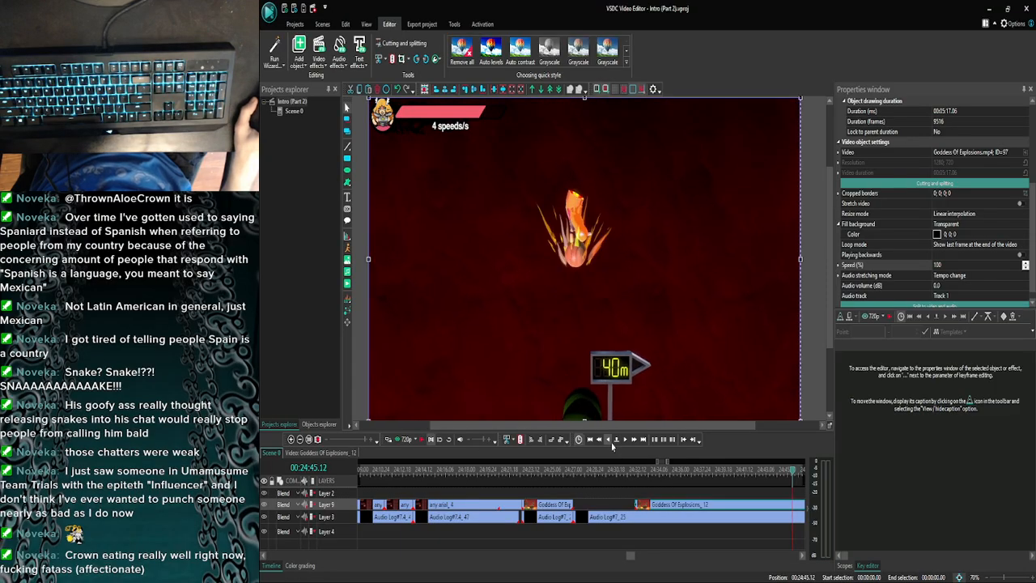
click(612, 444)
click(404, 440)
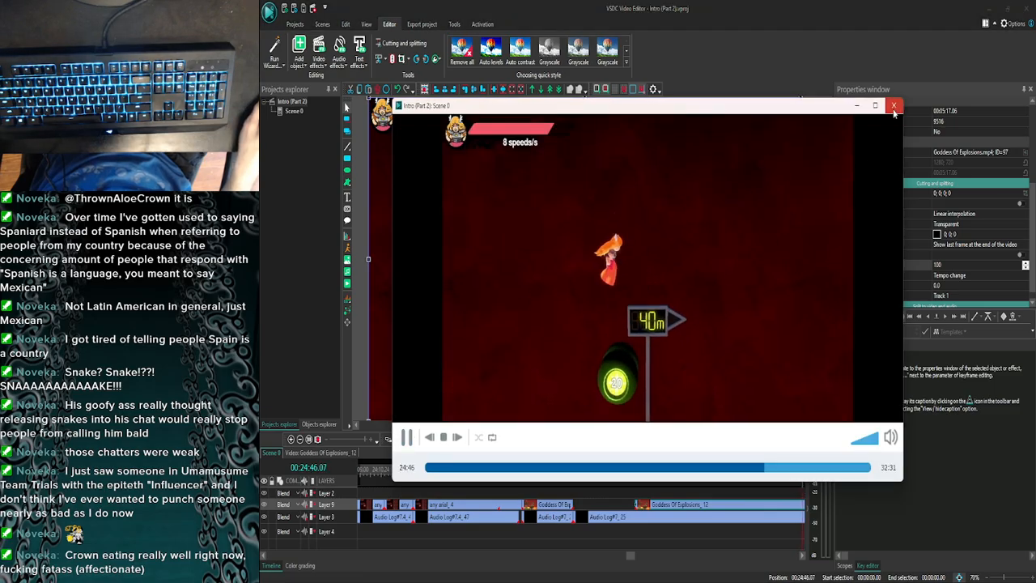
click(893, 108)
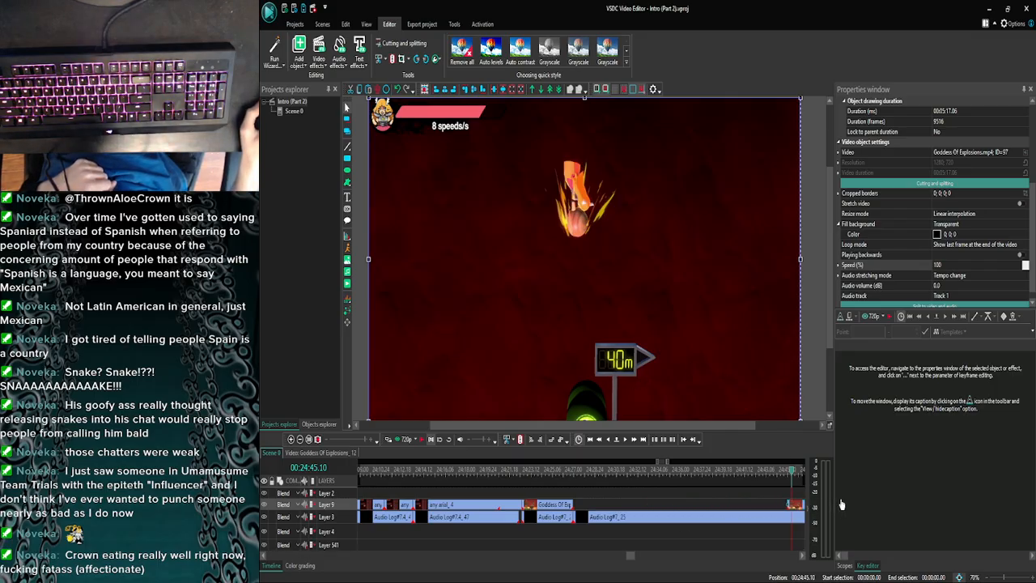
key(Delete)
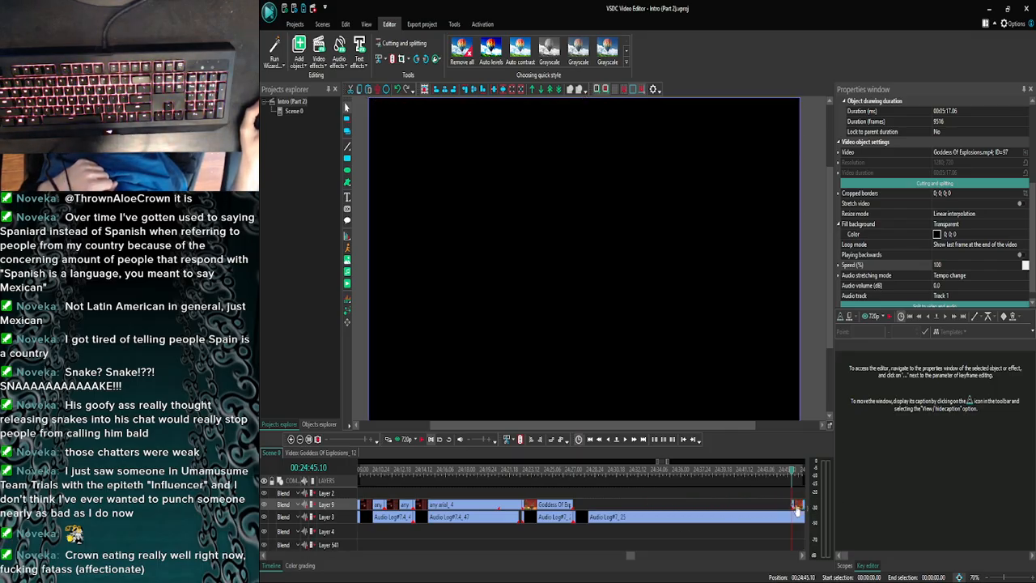
drag(797, 509, 796, 508)
click(737, 507)
- Switch to Steam and launch Slap City from the library's recent games
click(989, 8)
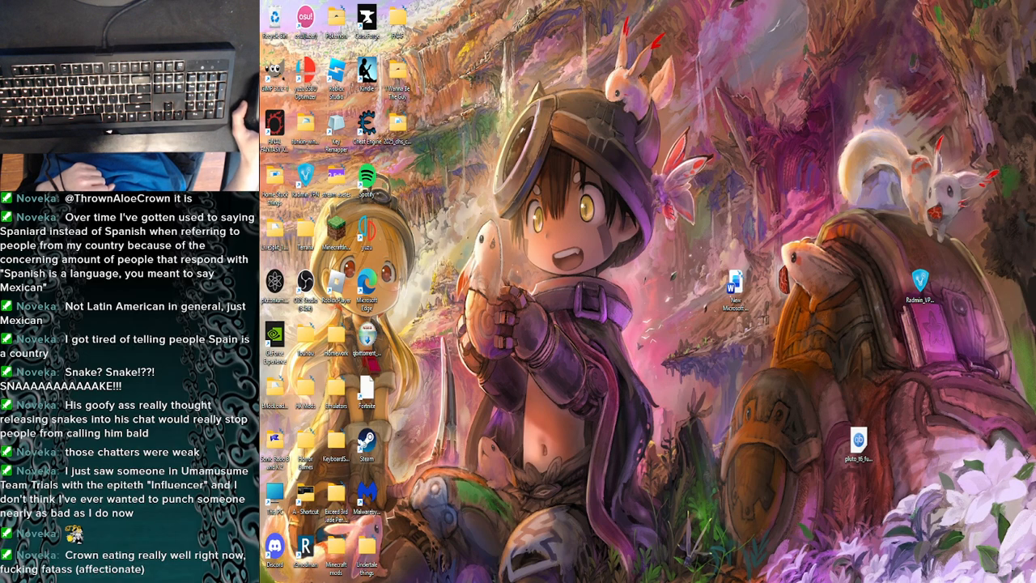
mouse_move(573, 574)
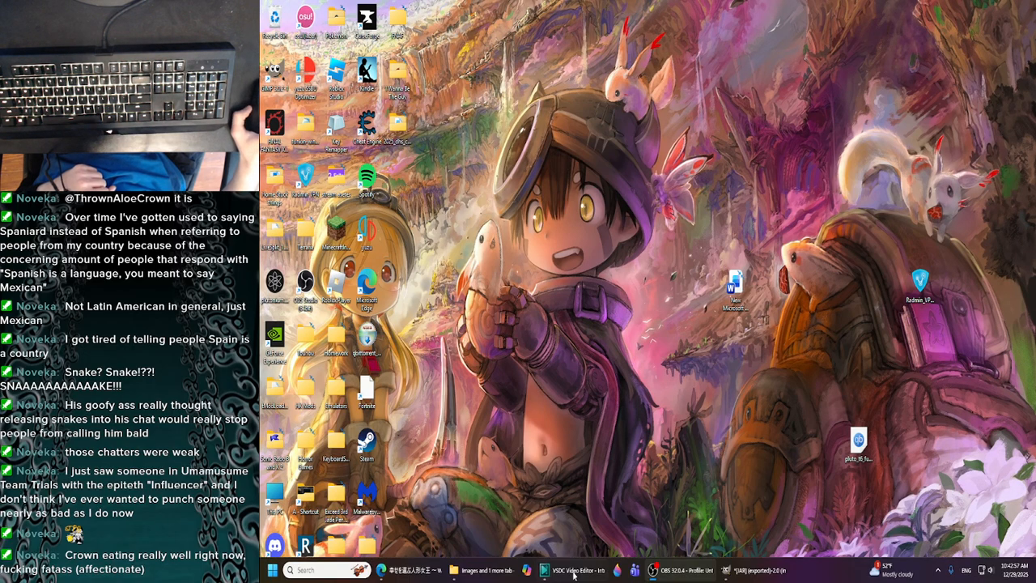
double_click(371, 447)
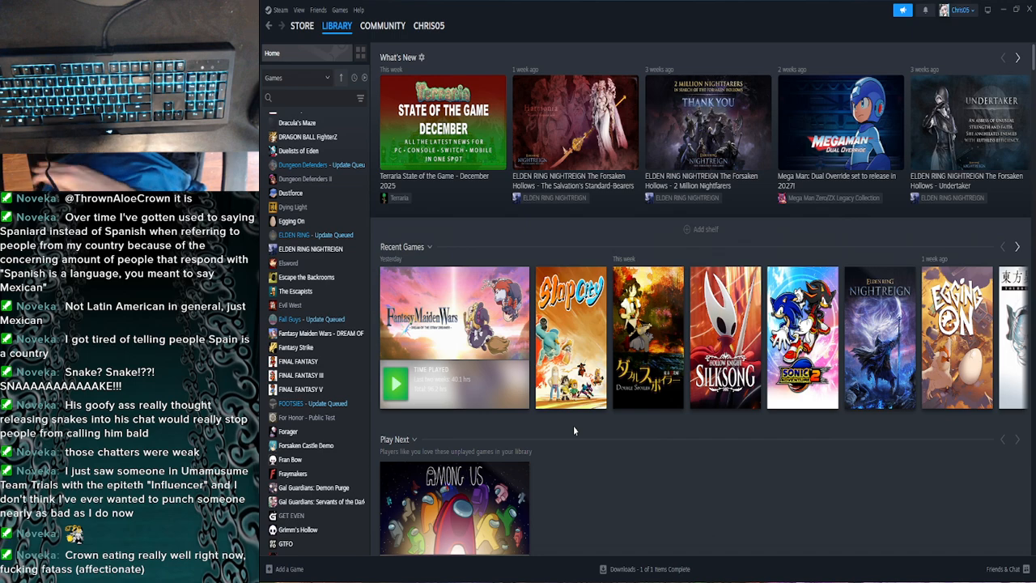
click(569, 348)
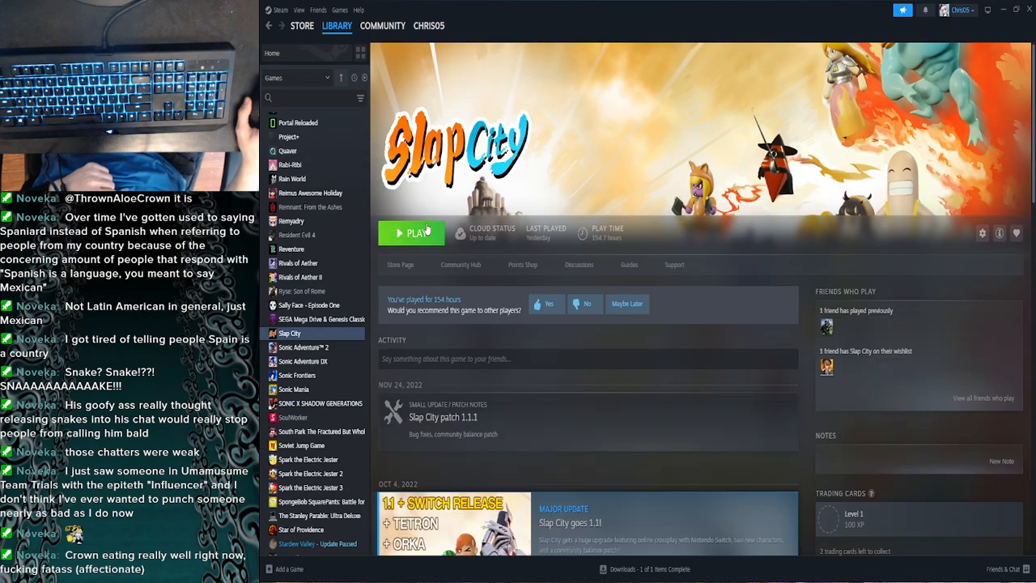
click(437, 232)
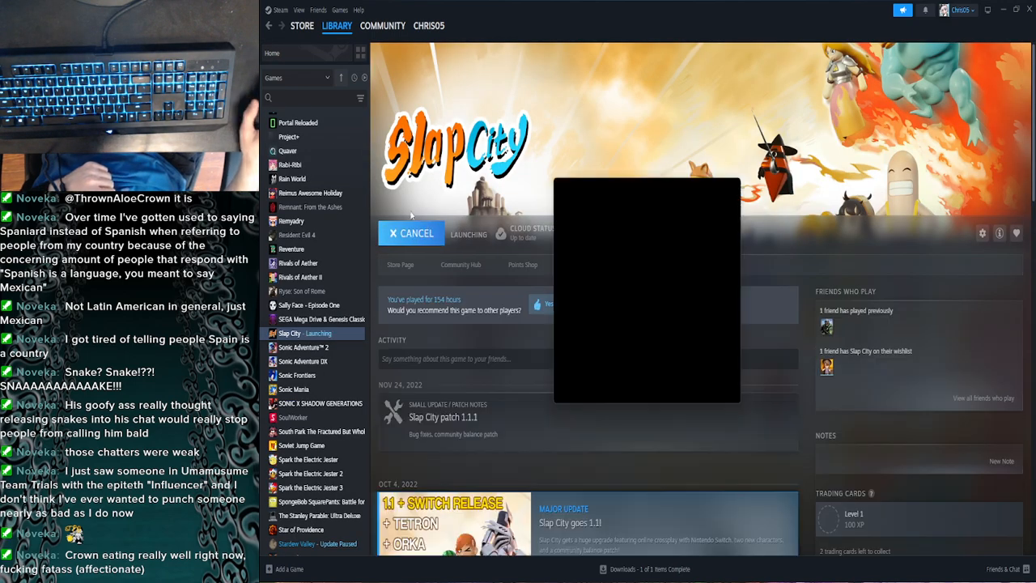
- Dismiss the runtime error dialog and open the single-player Story mode in Slap City
click(665, 389)
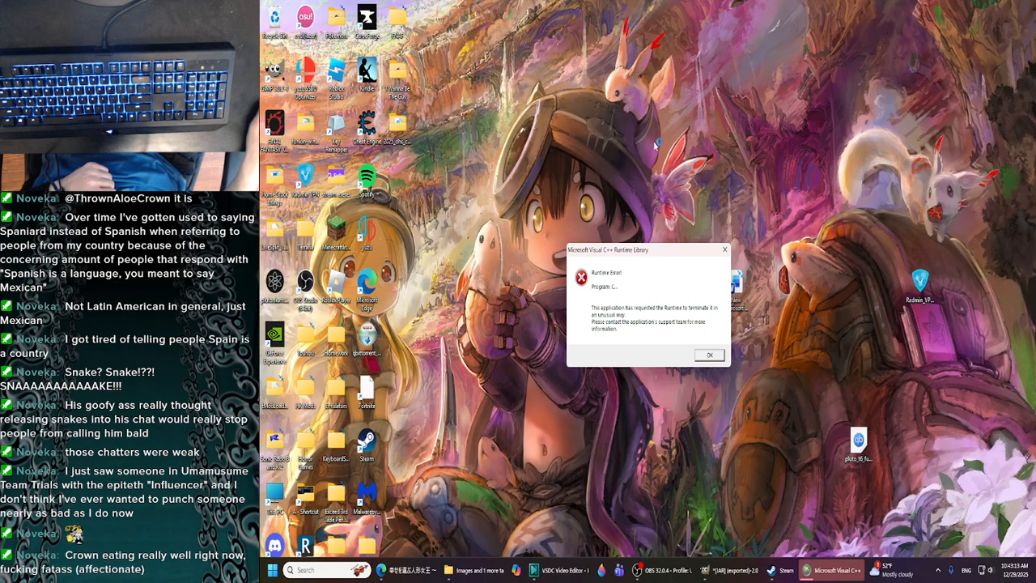
click(718, 354)
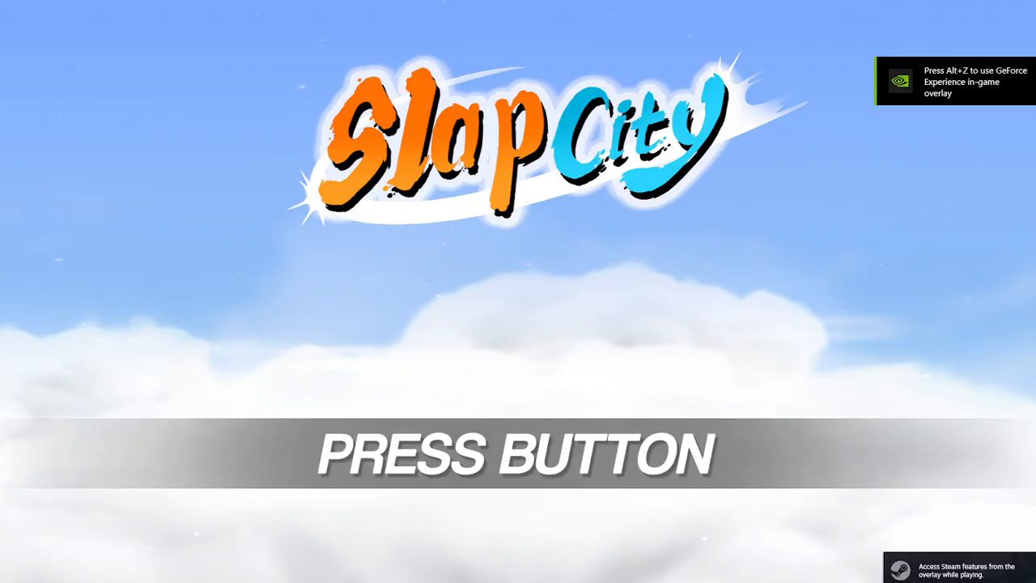
key(Return)
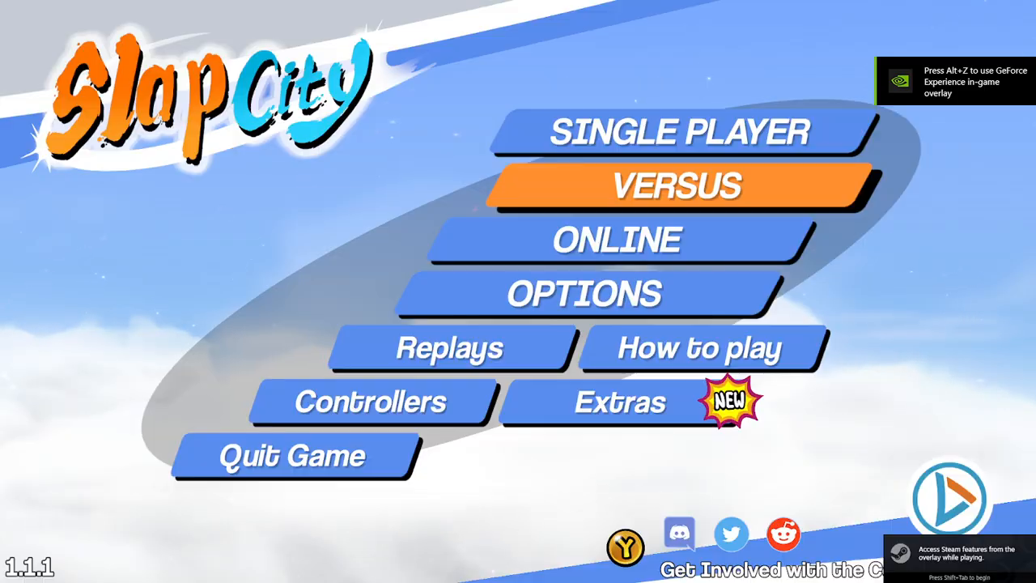
key(Up)
key(Return)
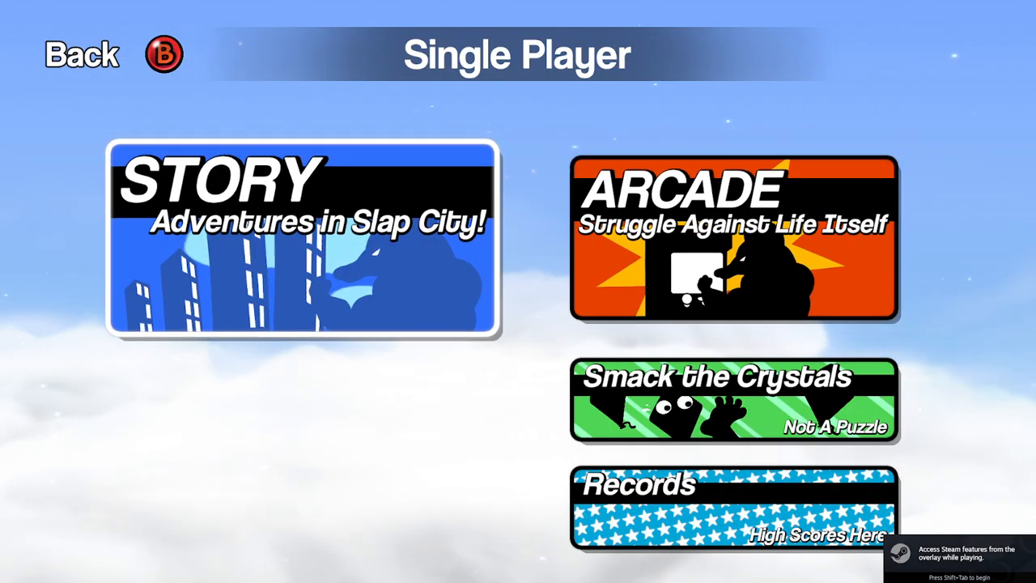
key(Return)
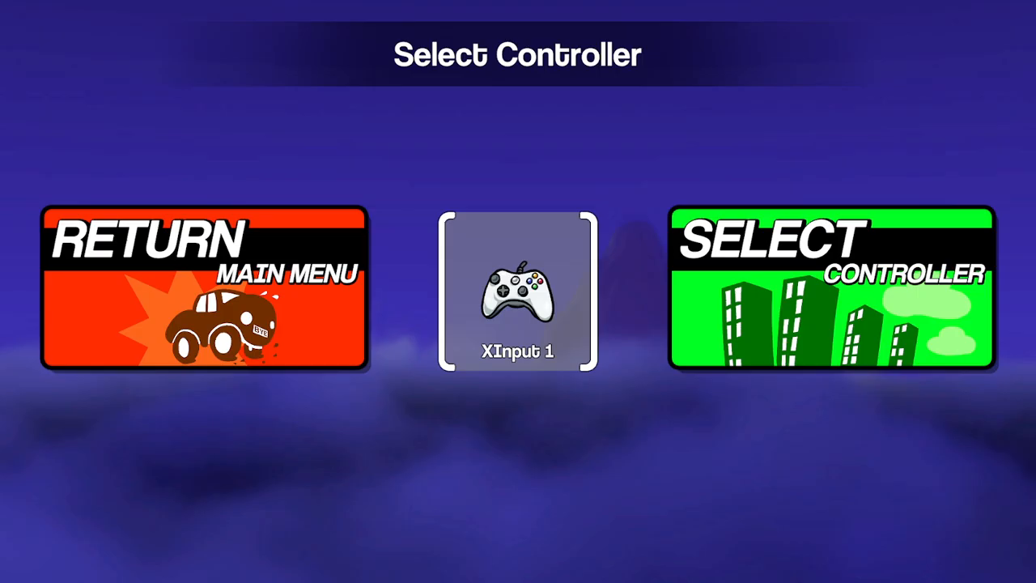
- Choose the XInput 1 controller and load the Goddess of Explosions timeline
key(Right)
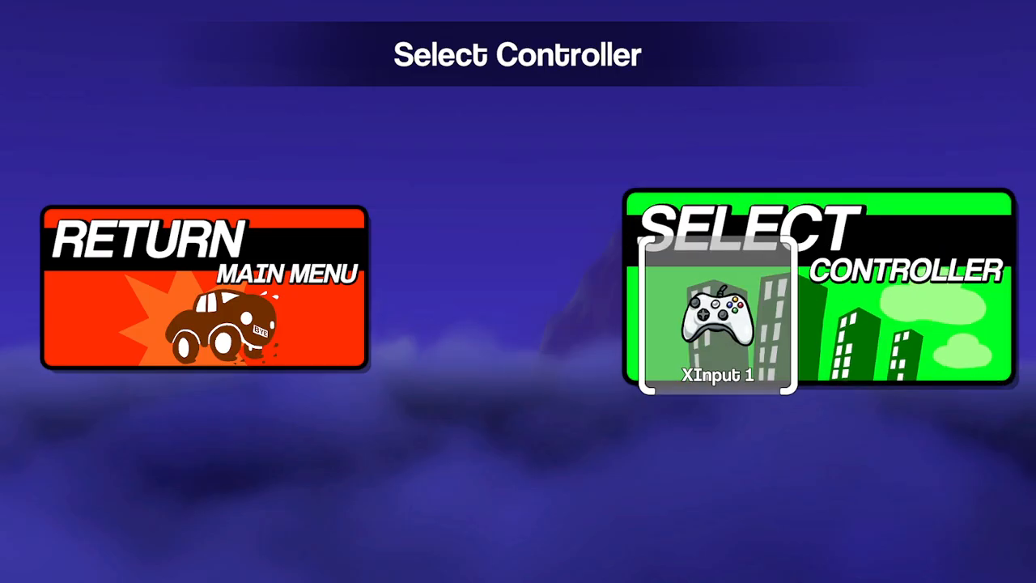
key(Return)
key(Return)
key(Down)
key(Down)
key(Down)
key(Down)
key(Down)
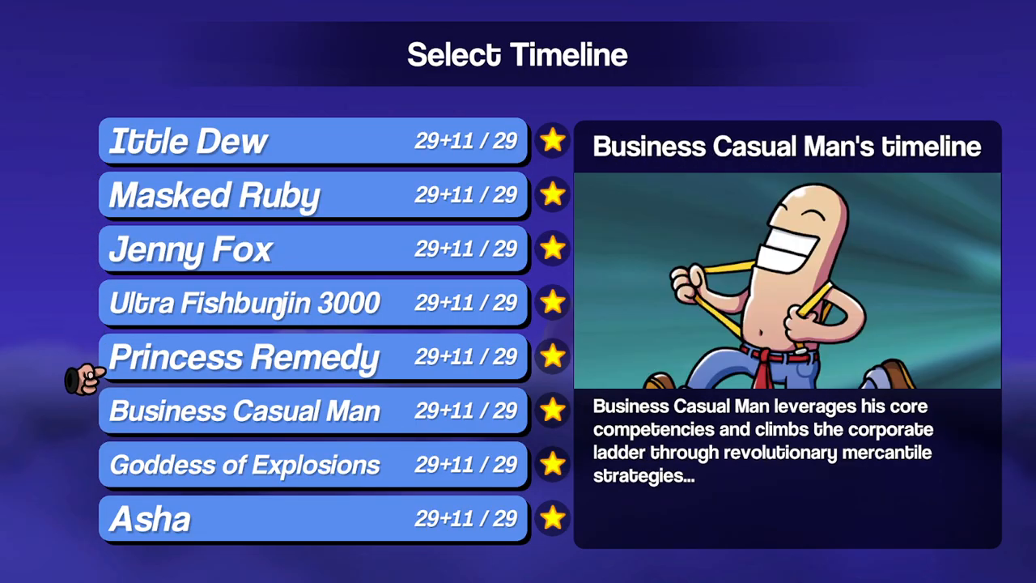
key(Down)
key(Return)
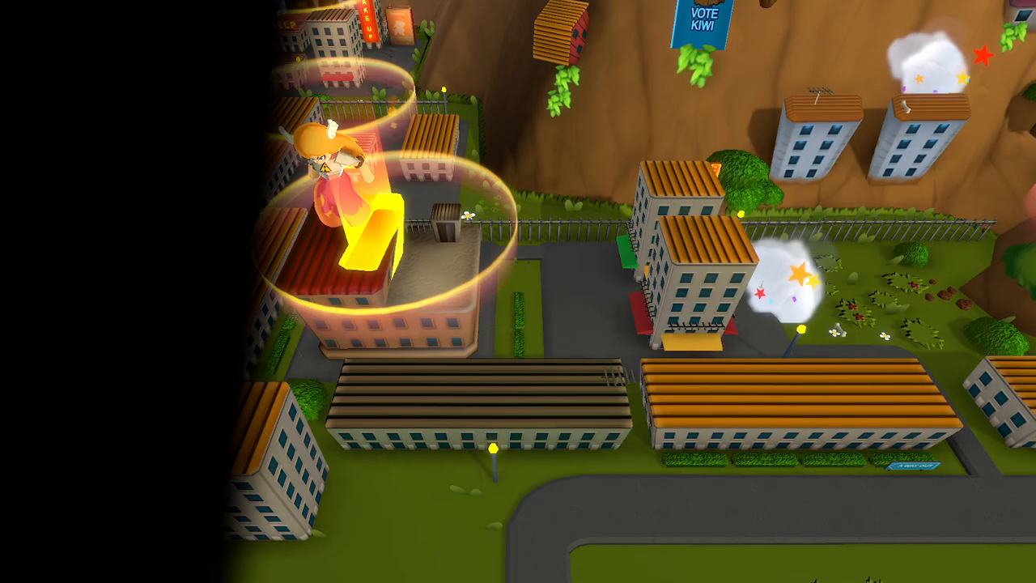
- Go to the Omega Oblivion of Obliteration stage on the city map and start it
key(Up)
key(Up)
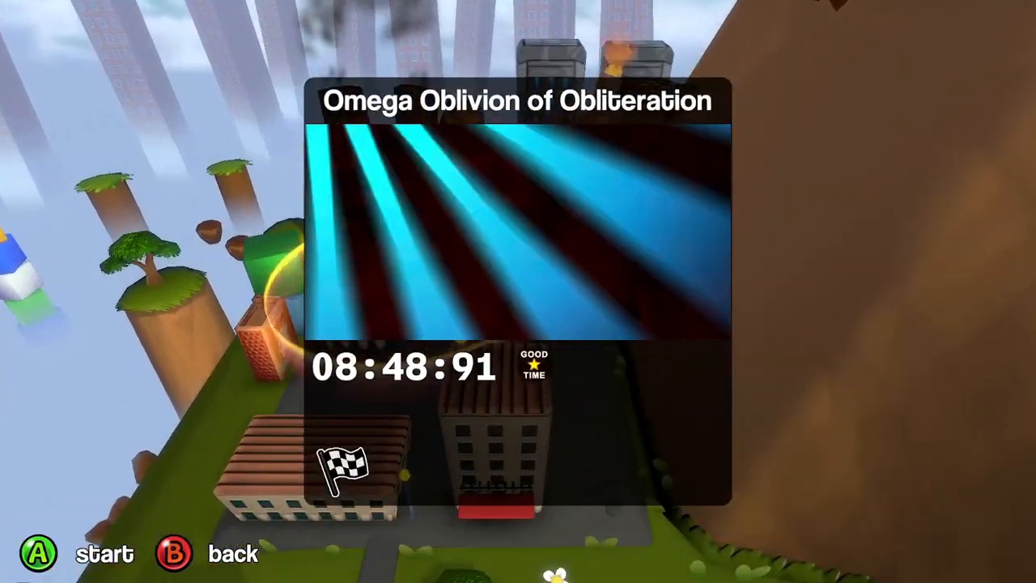
key(Return)
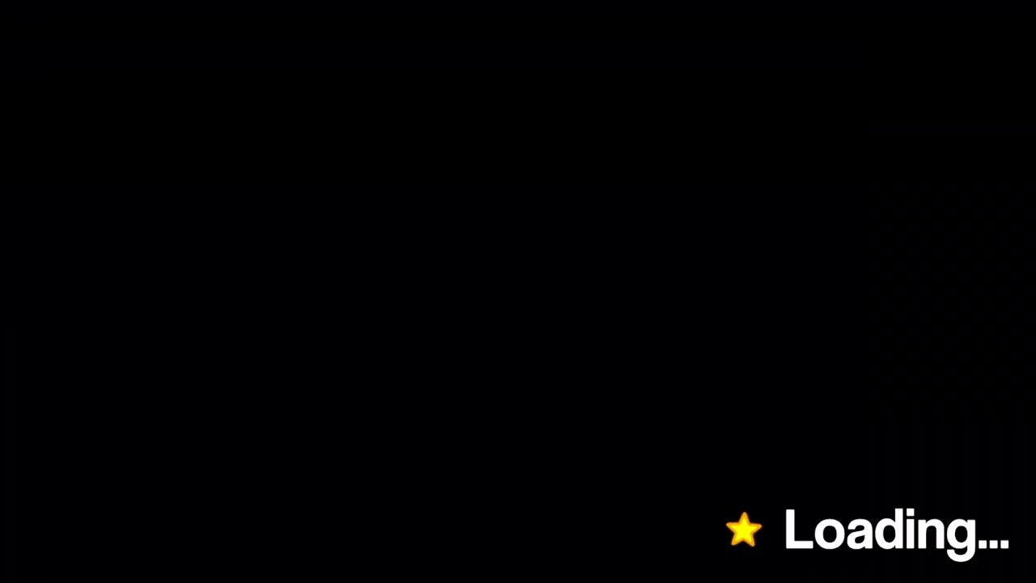
key(space)
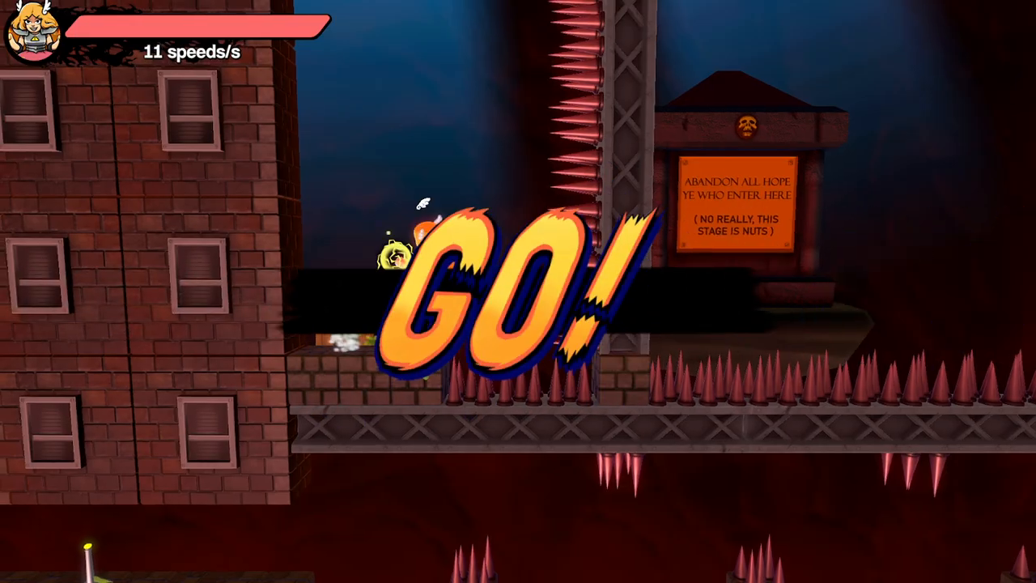
- Try to gain height with repeated explosion jumps between the brick building and the spiked girder
key(space)
key(space)
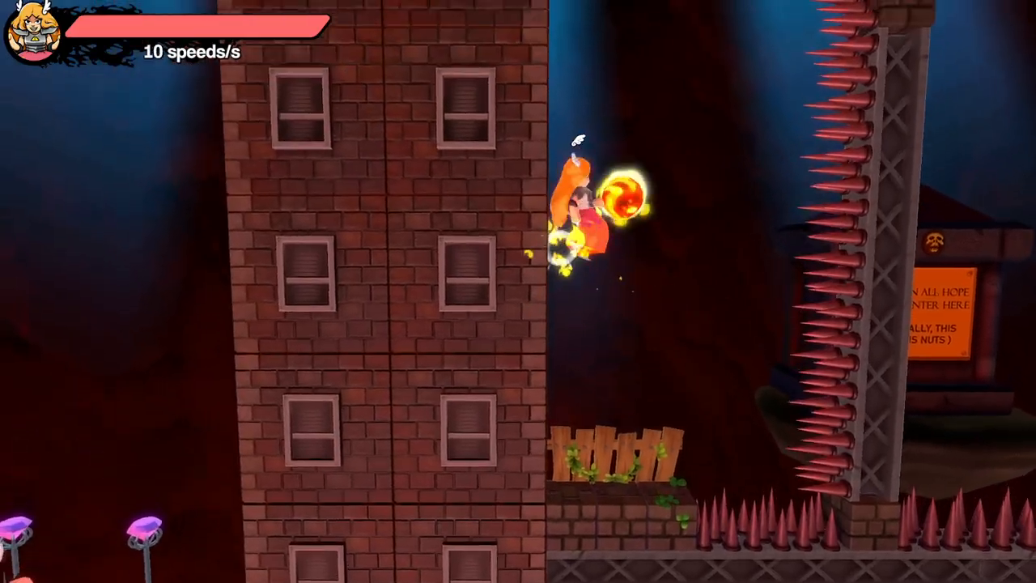
key(space)
key(space)
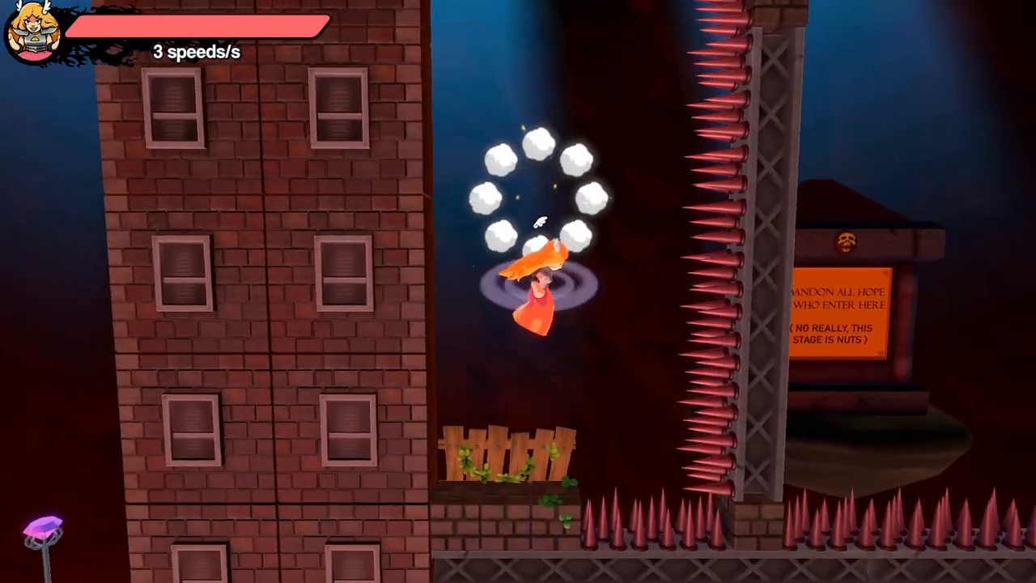
key(space)
key(space)
key(space)
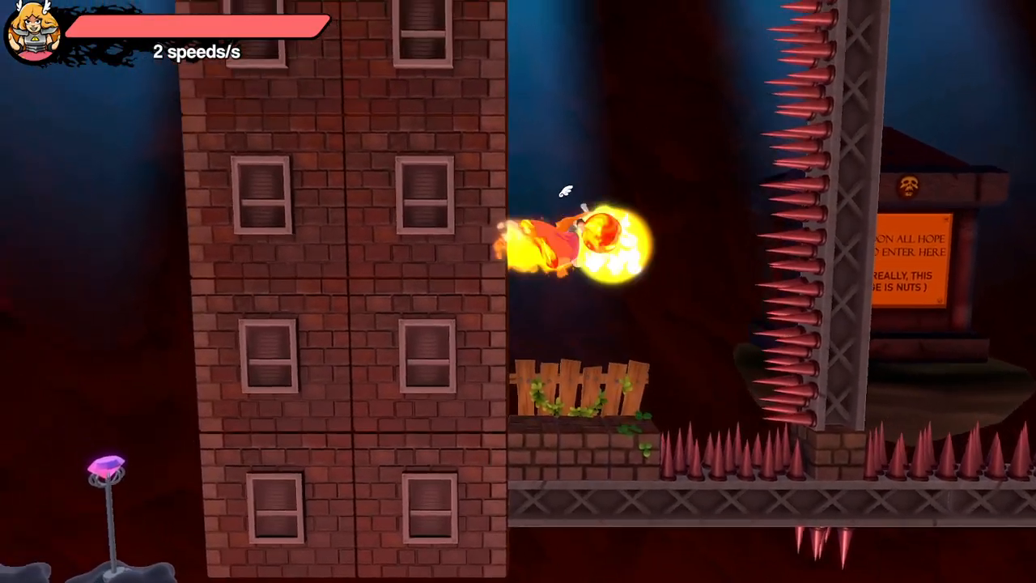
key(space)
key(space)
key(space)
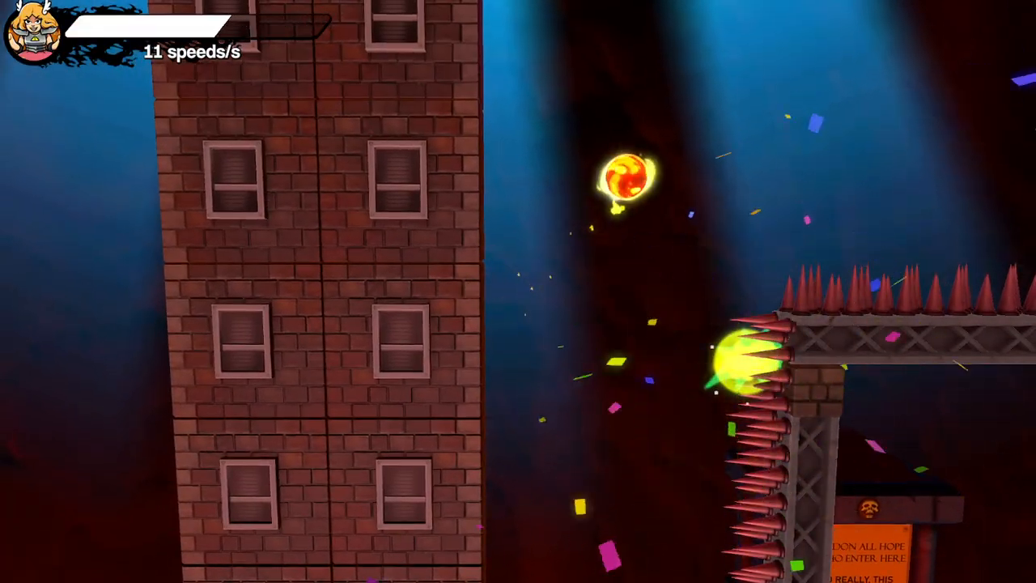
- Retry the fireball-boosted jumps from the starting ledge beside the brick building
key(space)
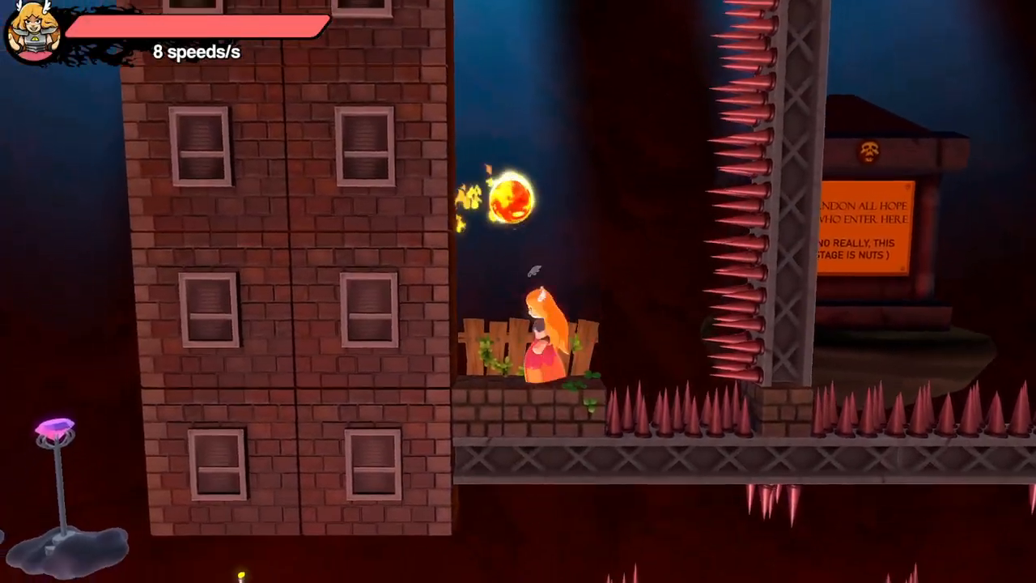
key(space)
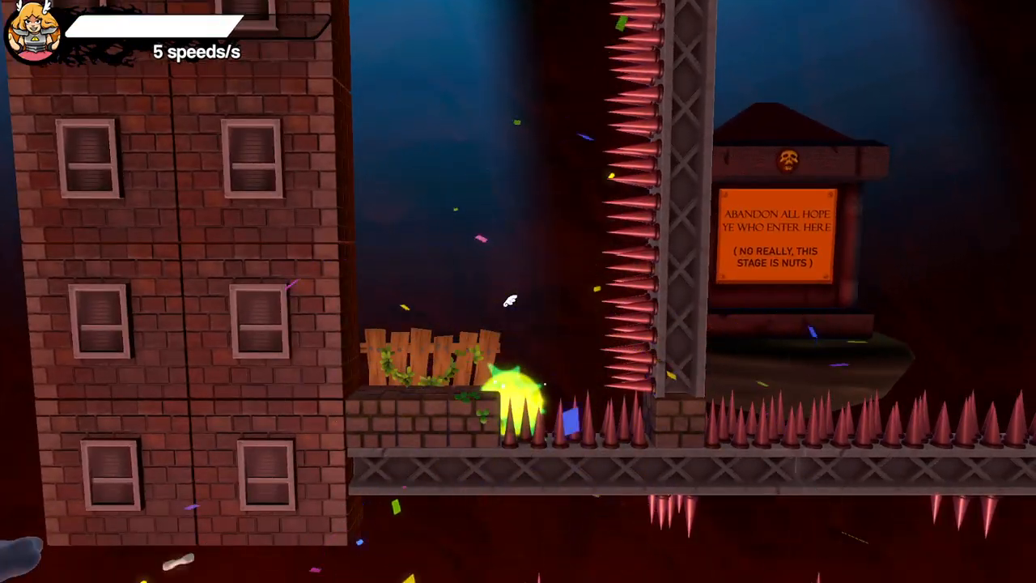
key(space)
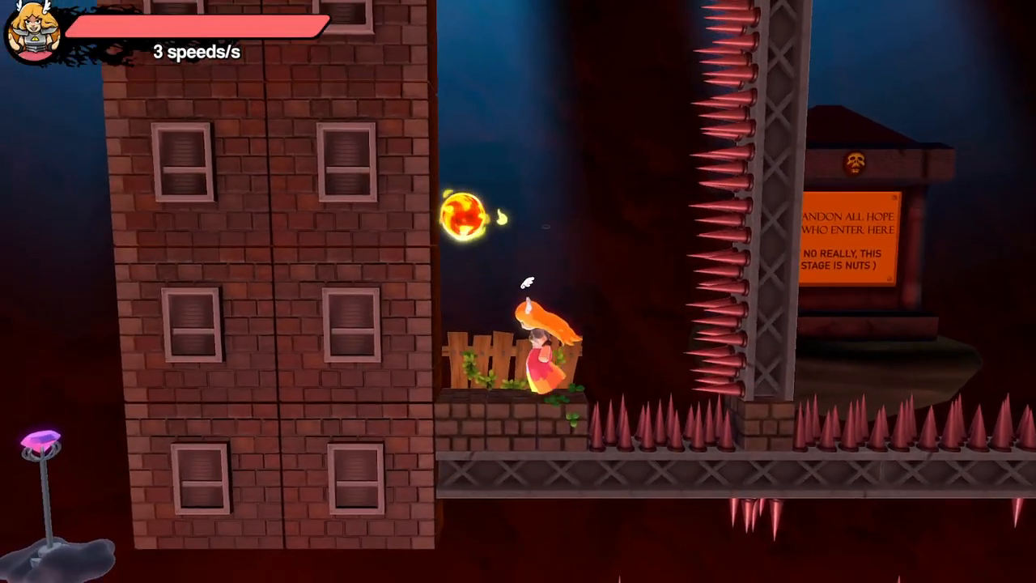
key(space)
key(space)
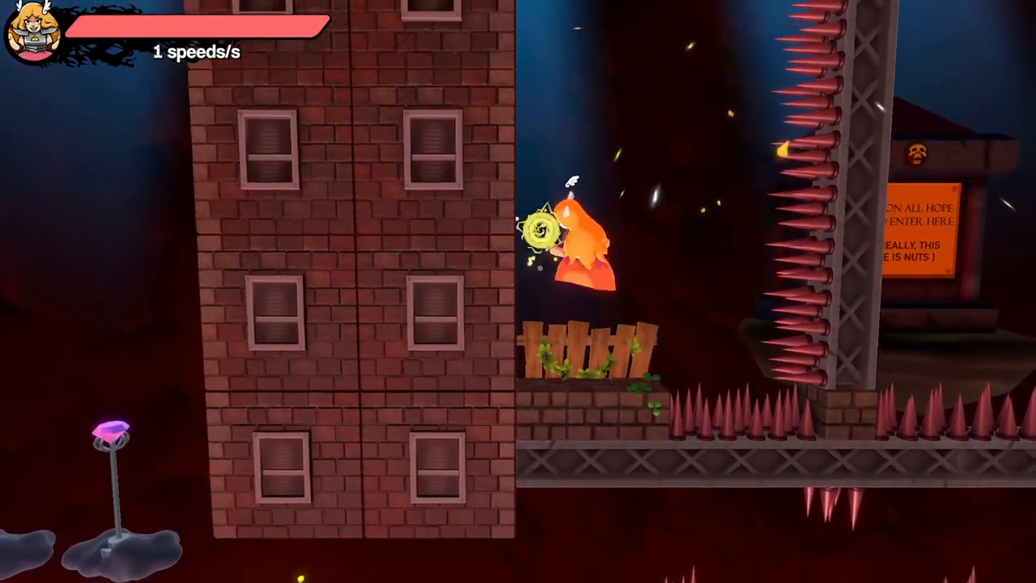
key(space)
key(space)
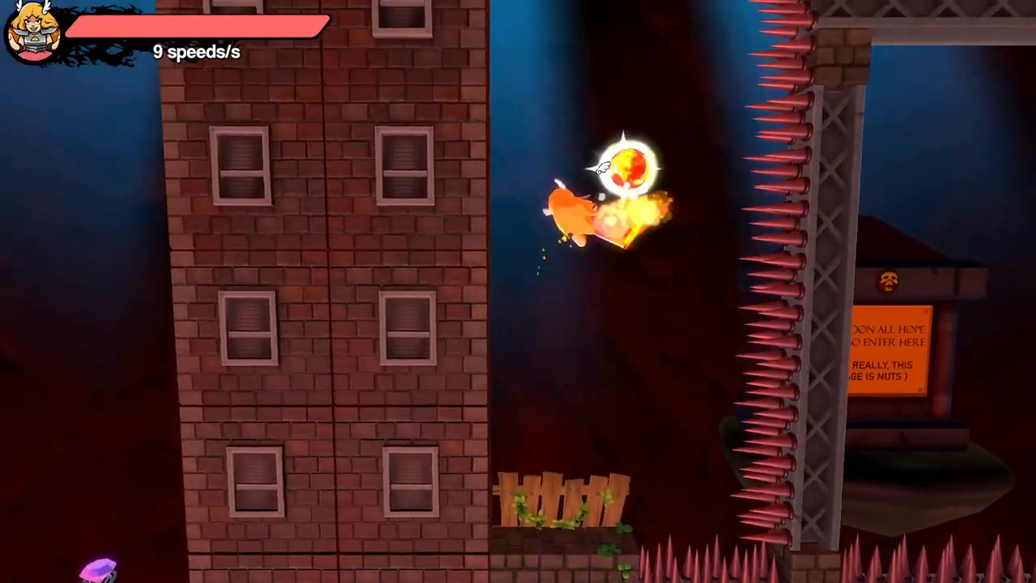
key(space)
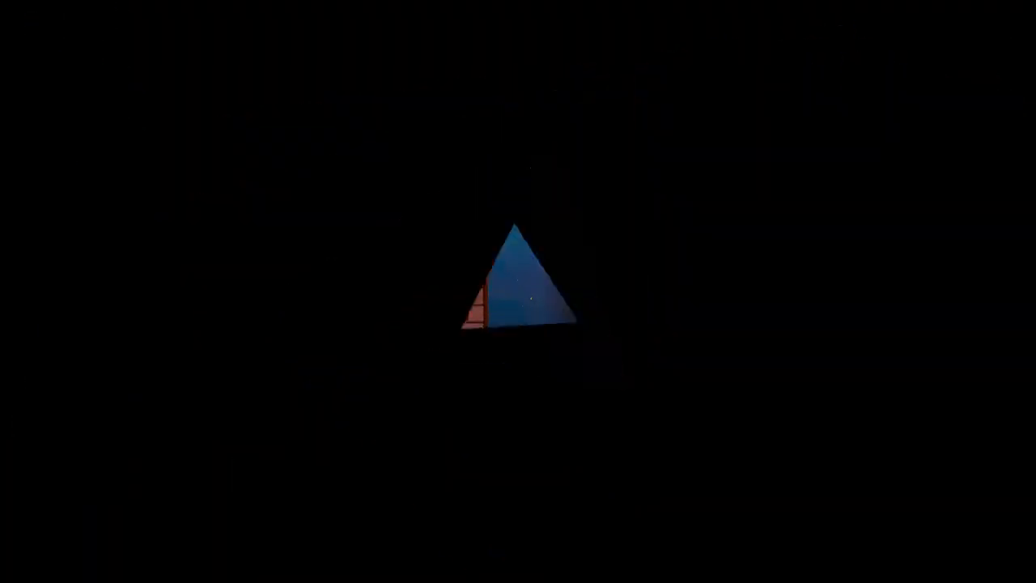
- Attempt another explosion jump from the respawn ledge, up the shaft next to the spiked girder
key(space)
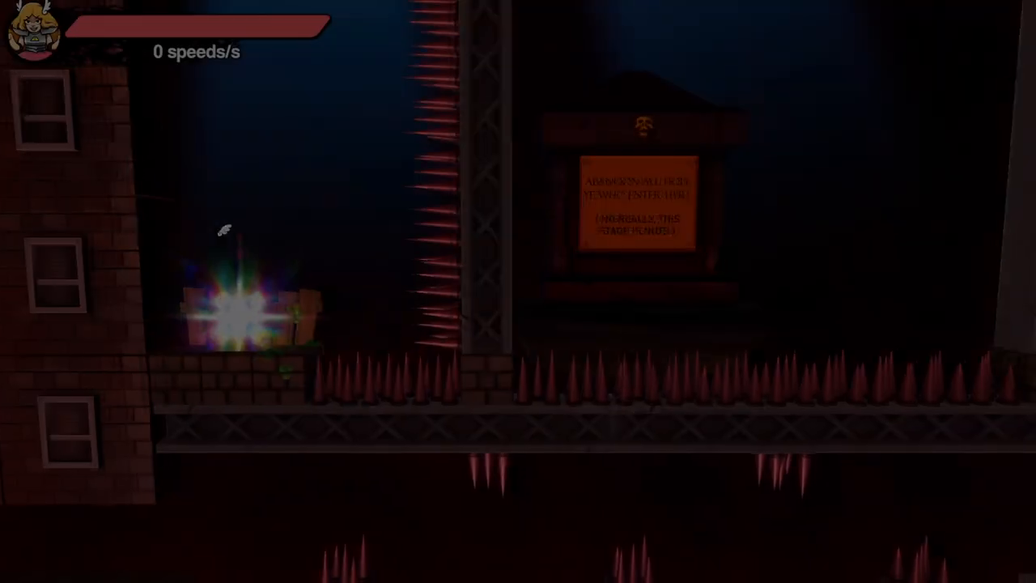
key(space)
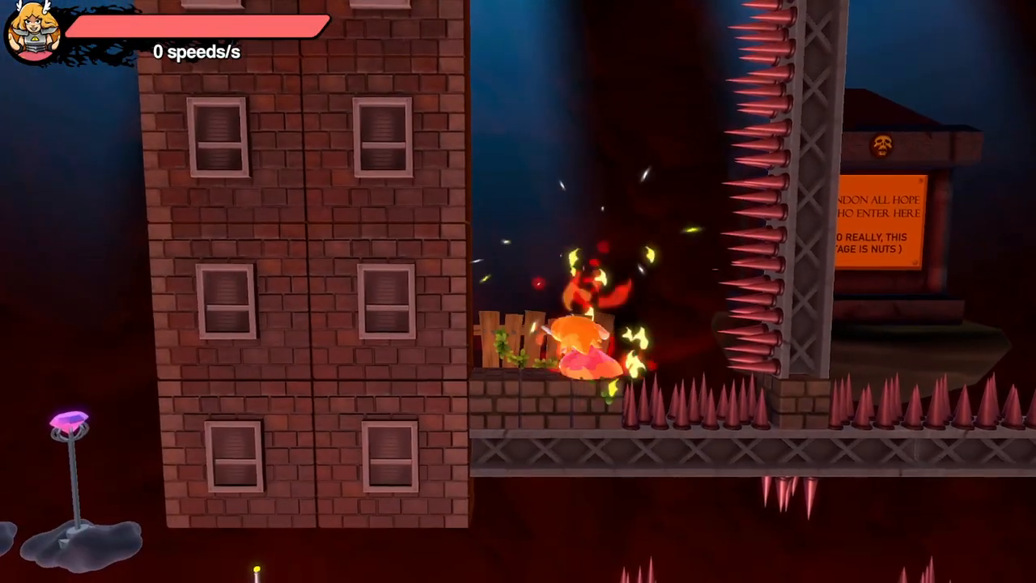
key(space)
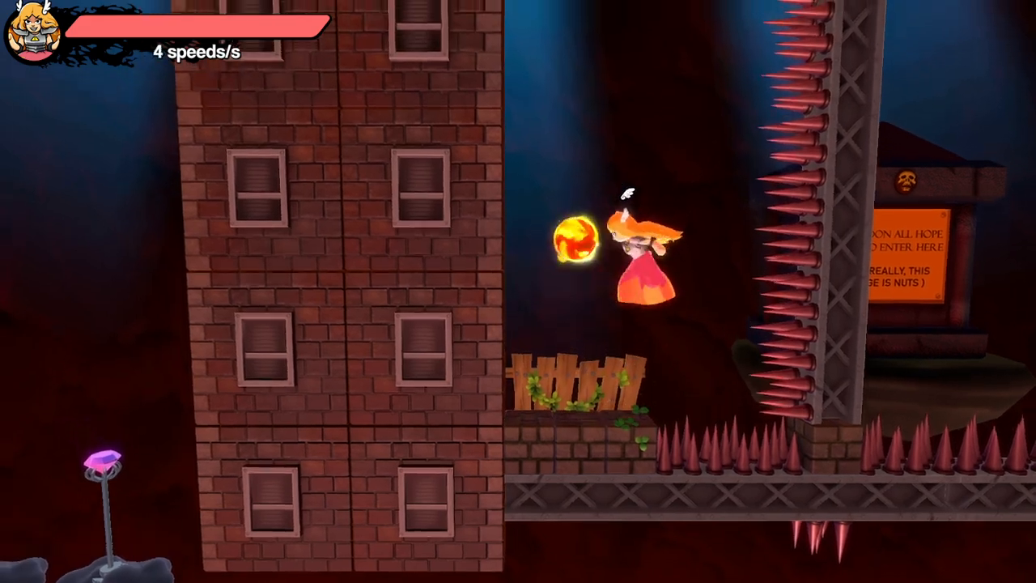
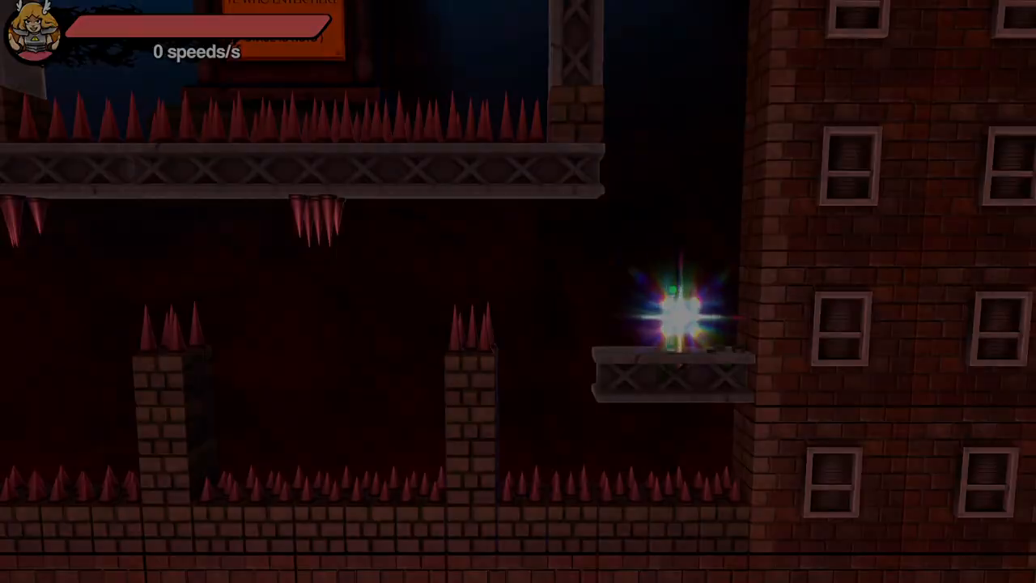
- Leap over the spiked brick pillars and run through the low passage past the checkpoint towards the clouds with pink gems
key(Left)
key(Left)
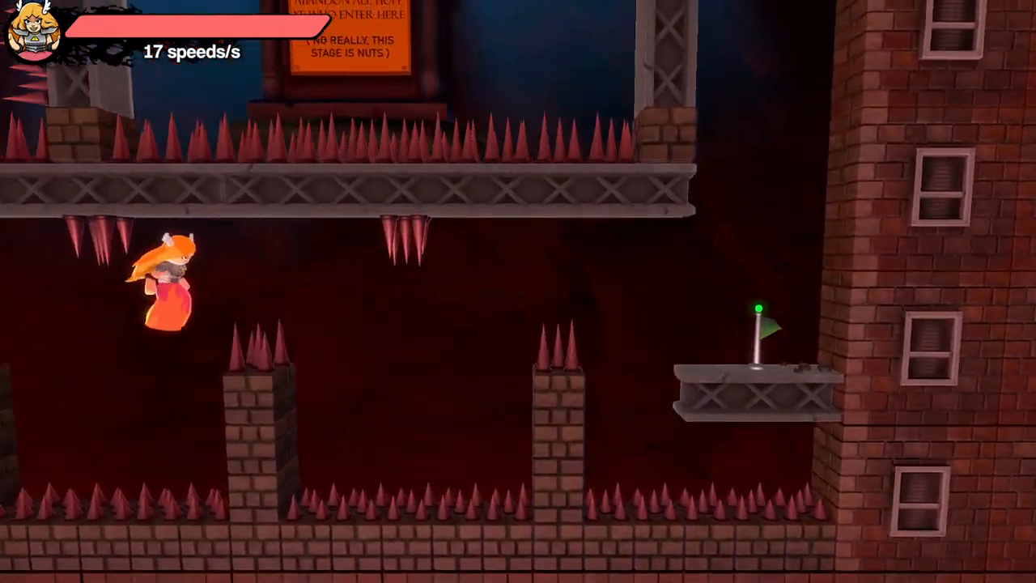
key(space)
key(Left)
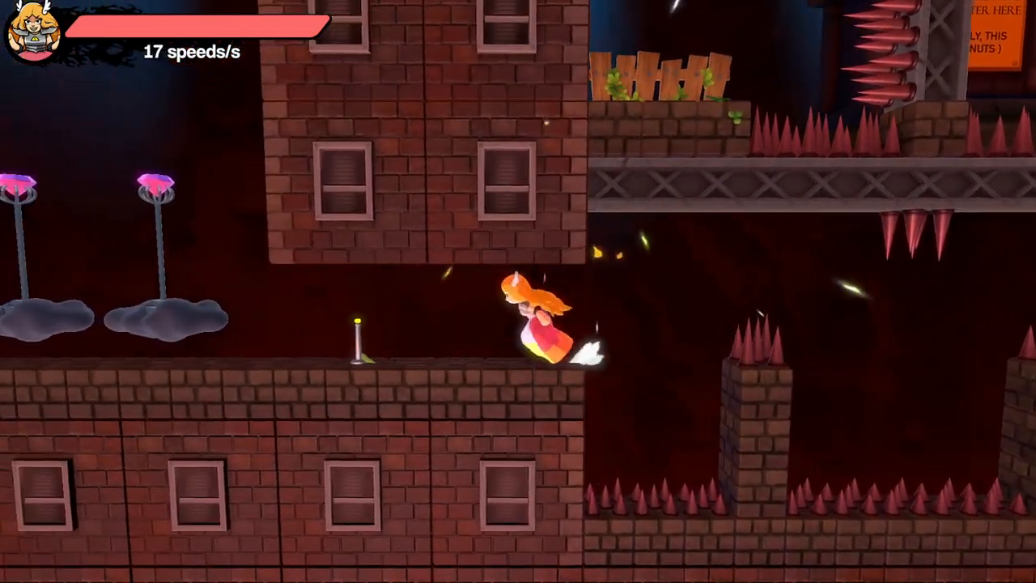
key(space)
- Climb the brick building's outer wall past the 10 m and 20 m signs and the balconies onto its roof
key(space)
key(Left)
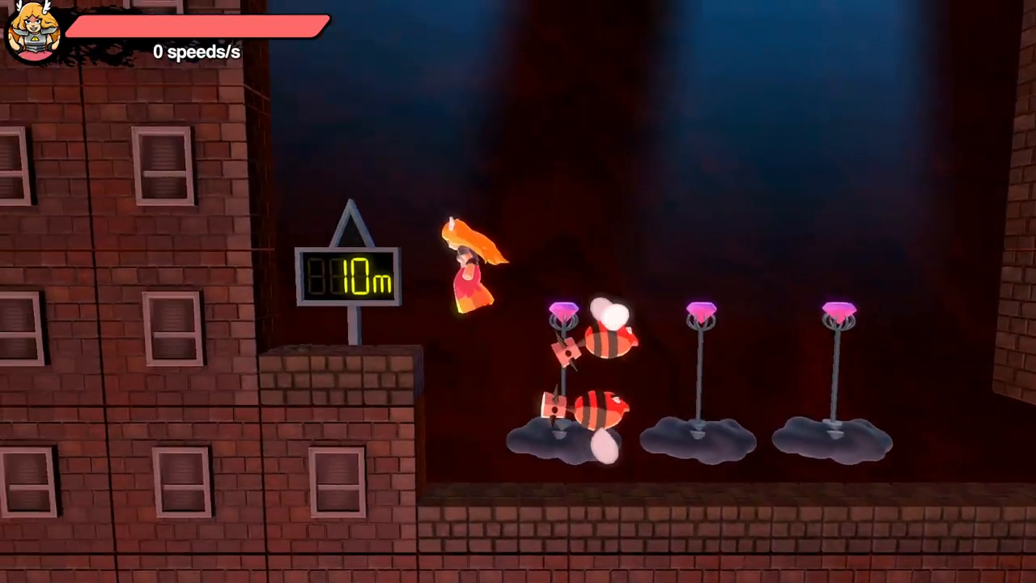
key(space)
key(Left)
key(space)
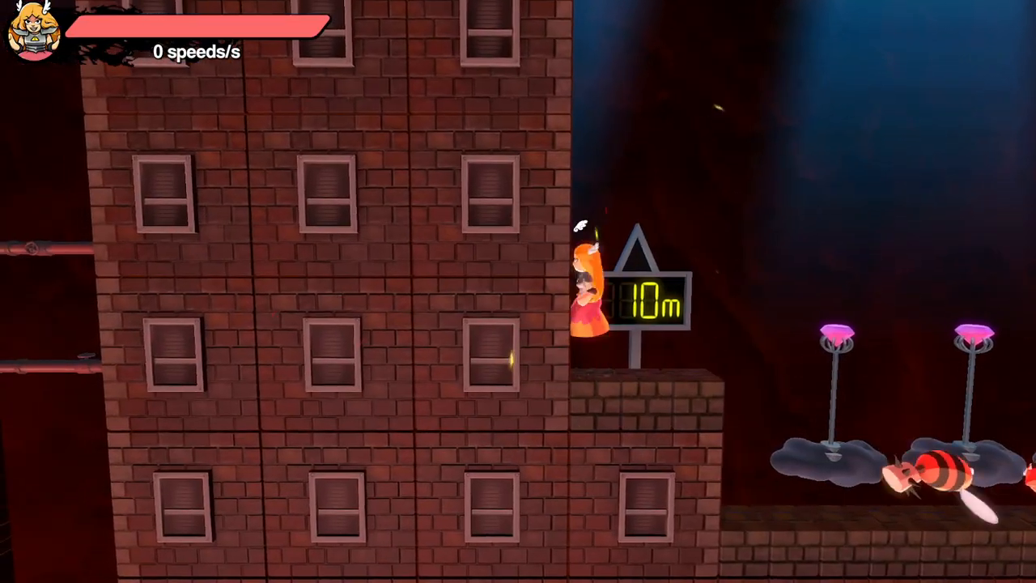
key(space)
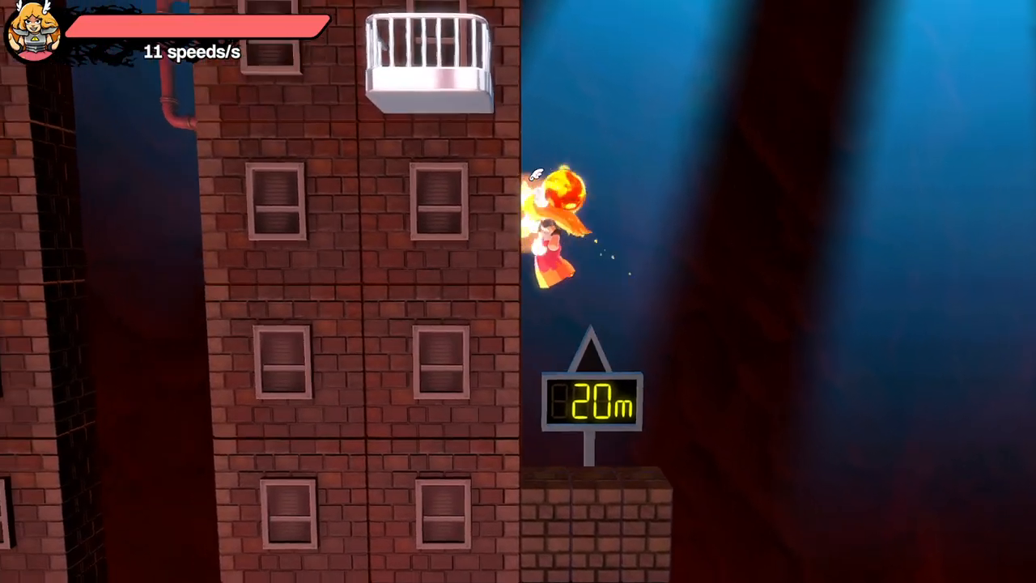
key(space)
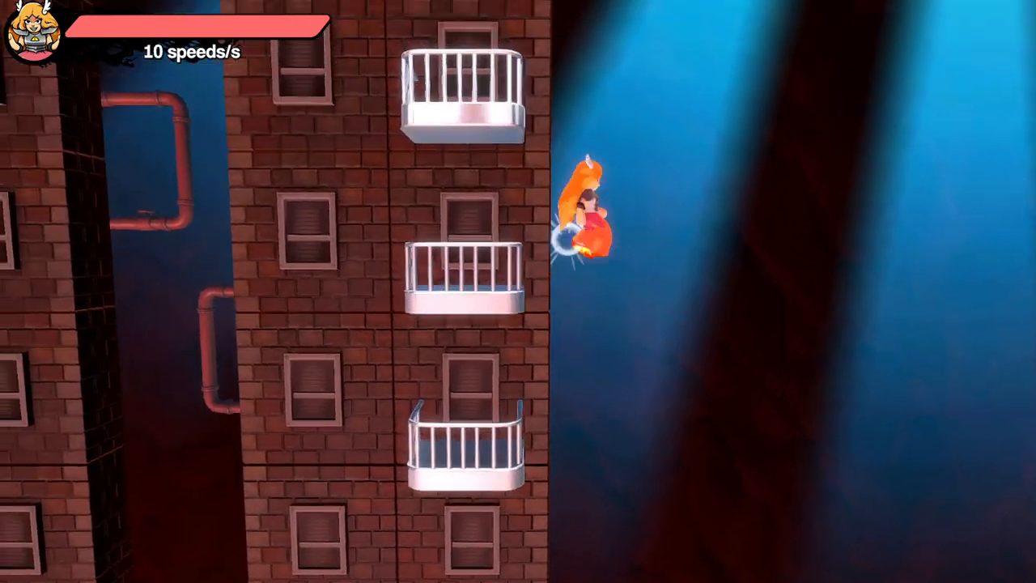
key(Left)
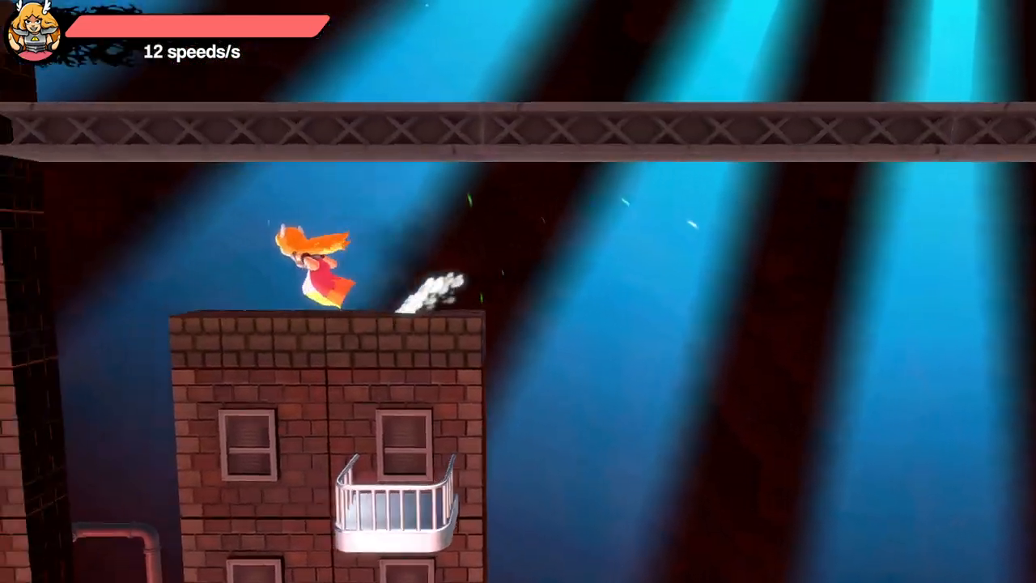
- Drop from the roof down the shaft between the buildings and leap past the checkpoint towards the column cloud
key(space)
key(Down)
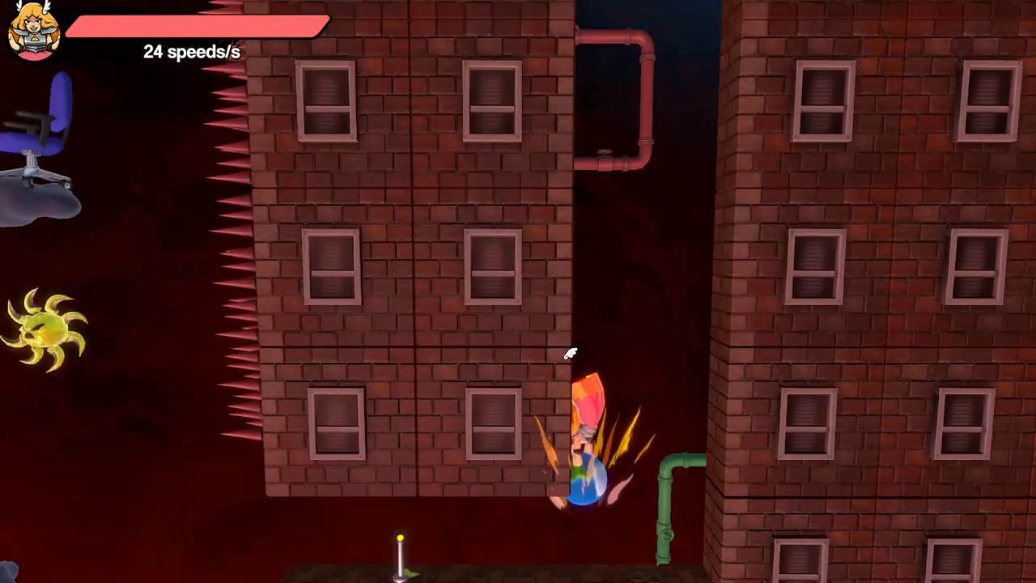
key(Left)
key(space)
key(Left)
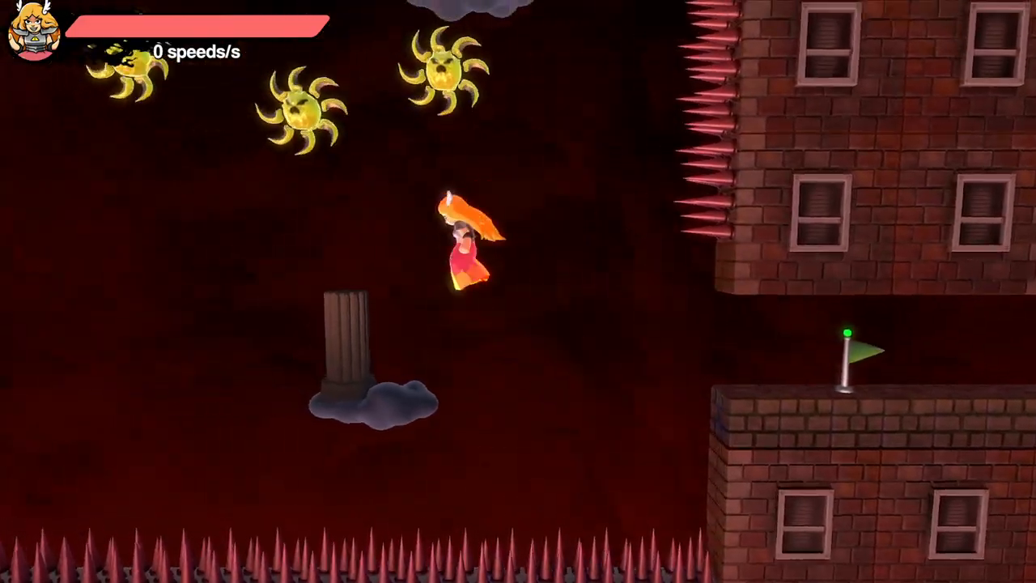
- Climb between the spinning suns and clouds to the checkpoint on the girder beyond the wooden fence
key(space)
key(Down)
key(space)
key(Left)
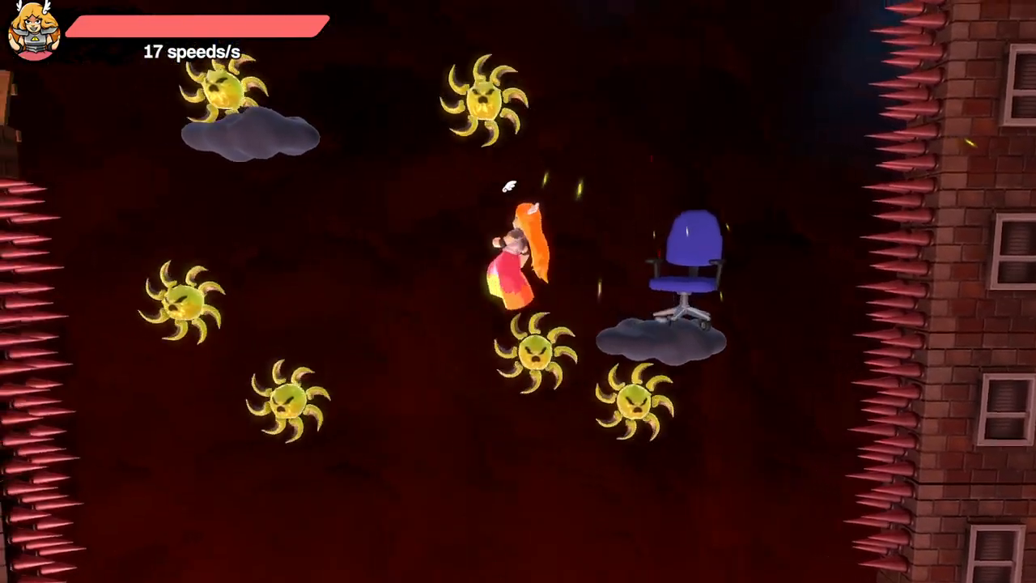
key(space)
key(Left)
key(Down)
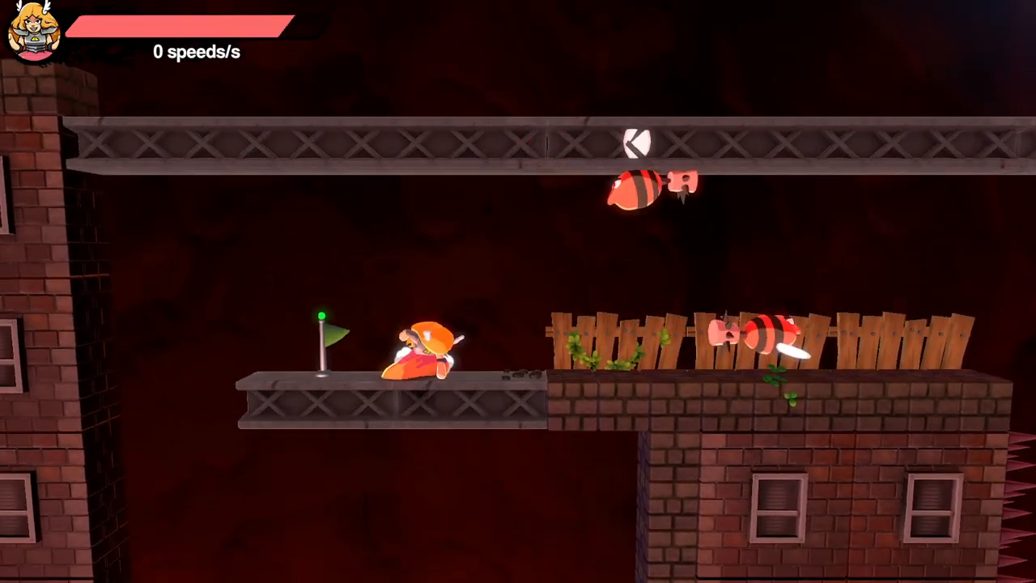
- Try to drop off the girder checkpoint and weave around the spiked ledges in the shaft below
key(Left)
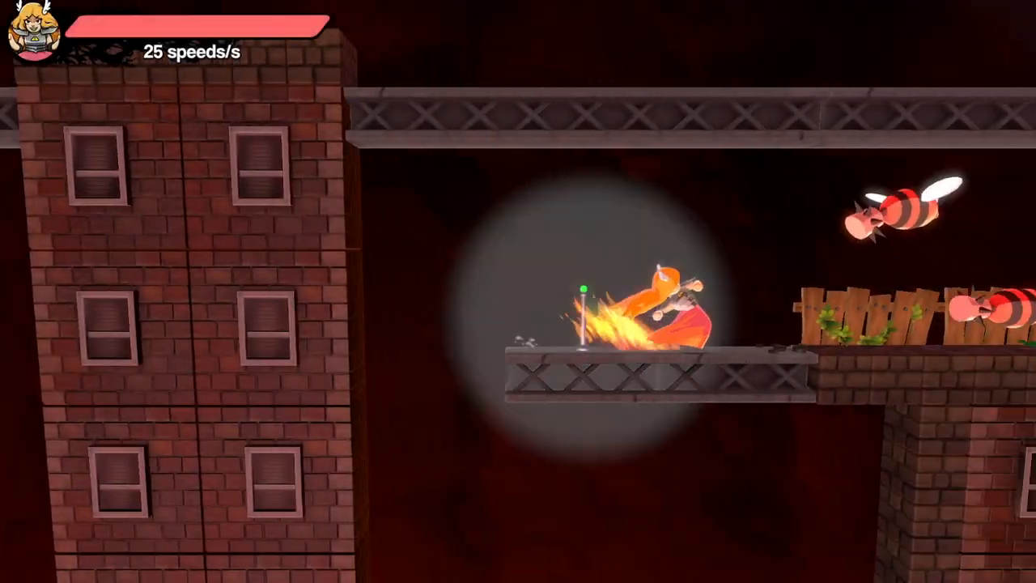
key(space)
key(Right)
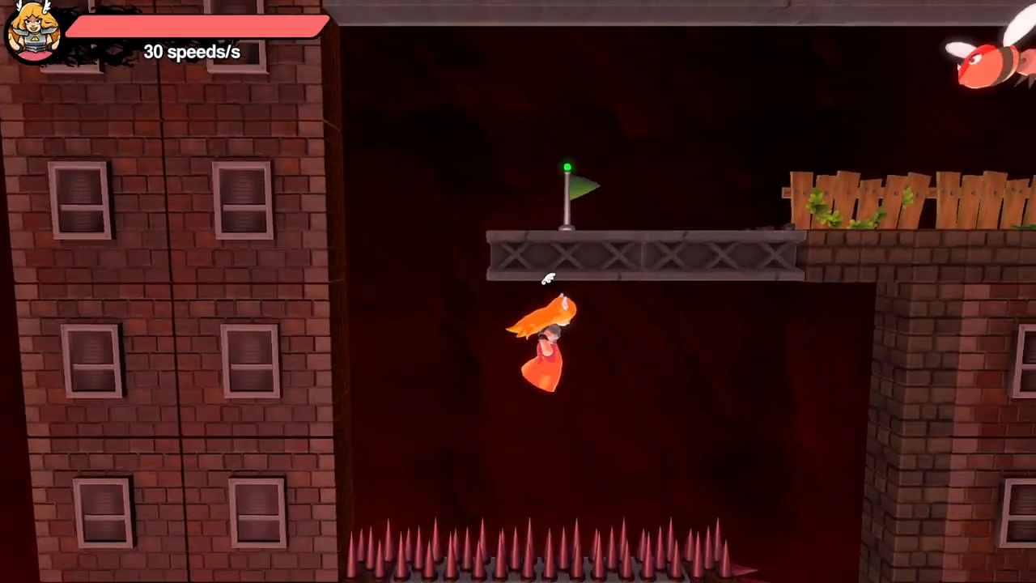
key(space)
key(Left)
key(Right)
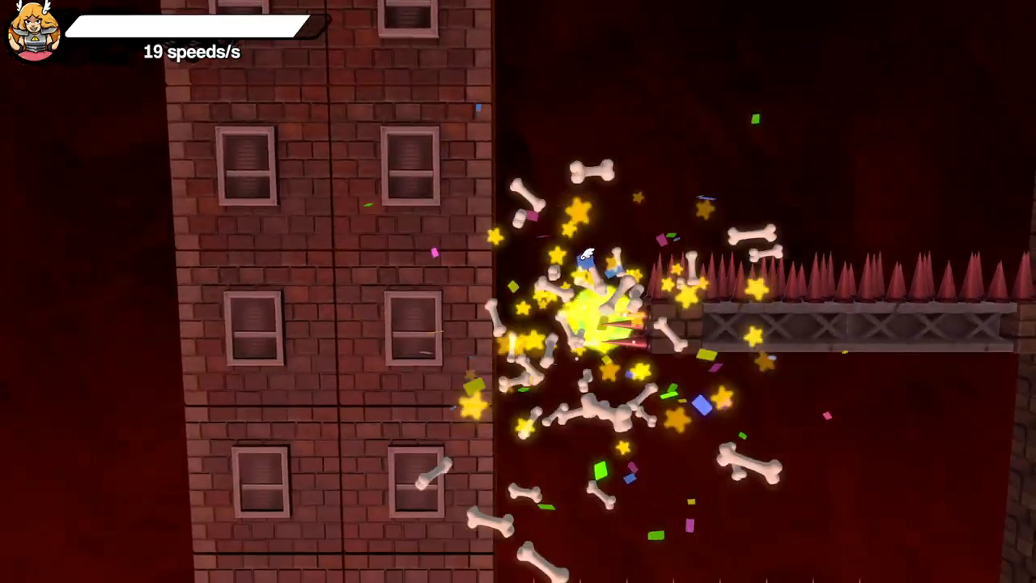
- Retry the descent from the girder checkpoint, swinging under it to the brick wall and back around the spiked ledge
key(Right)
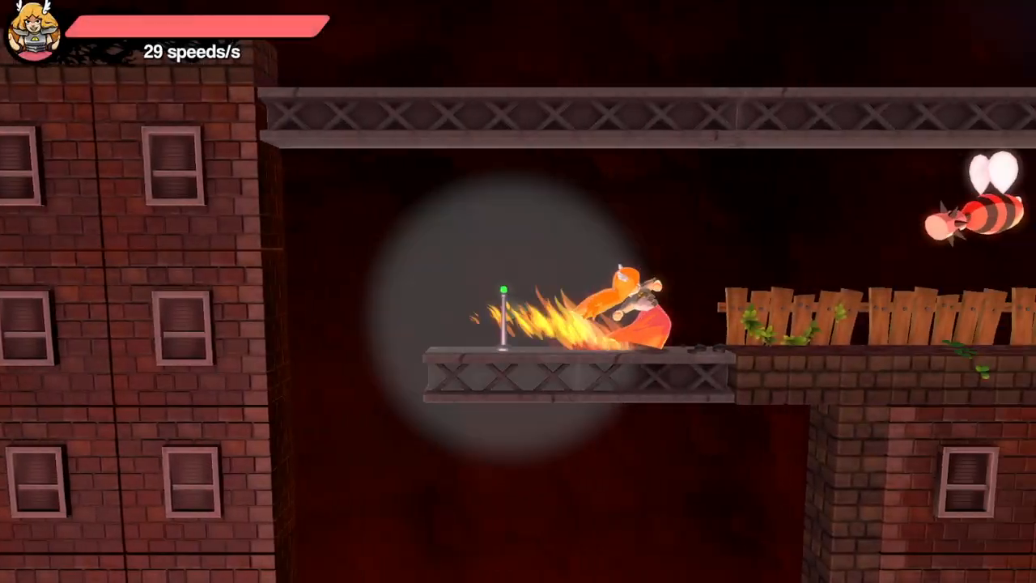
key(space)
key(Right)
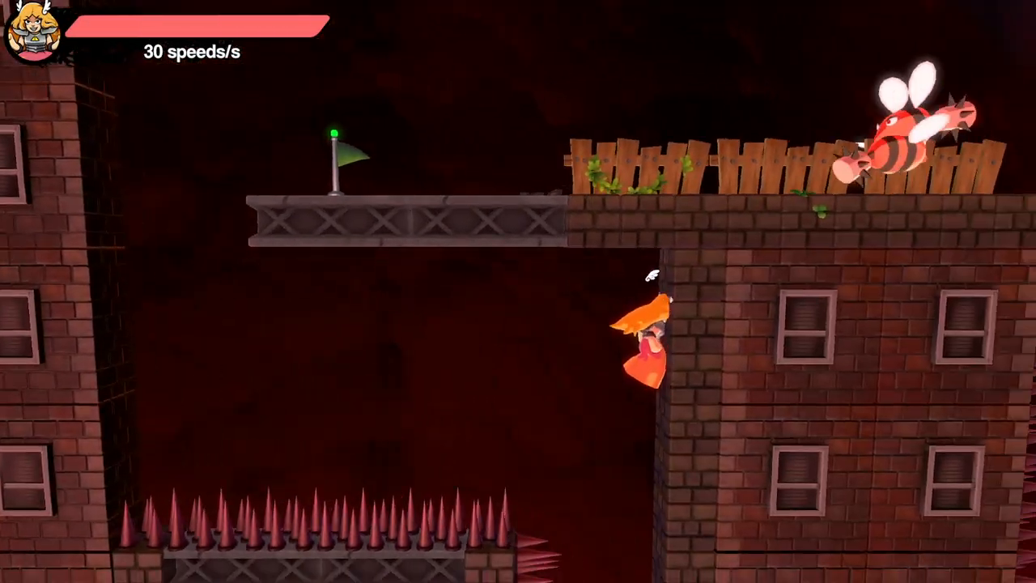
key(space)
key(Left)
key(space)
key(Right)
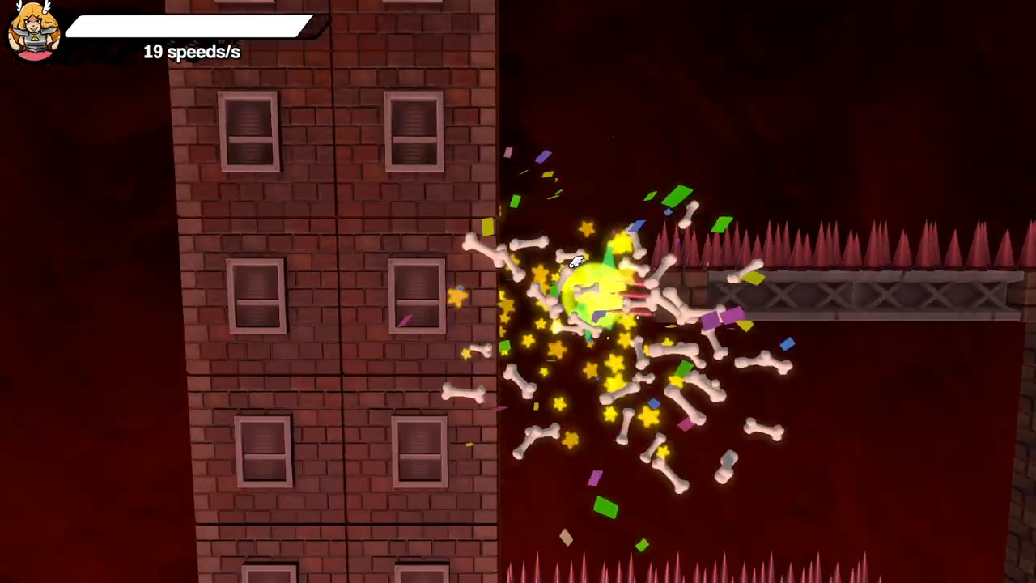
- Dash off the girder checkpoint and descend into the shaft, bouncing off the brick wall beneath the first spiked ledges
key(Right)
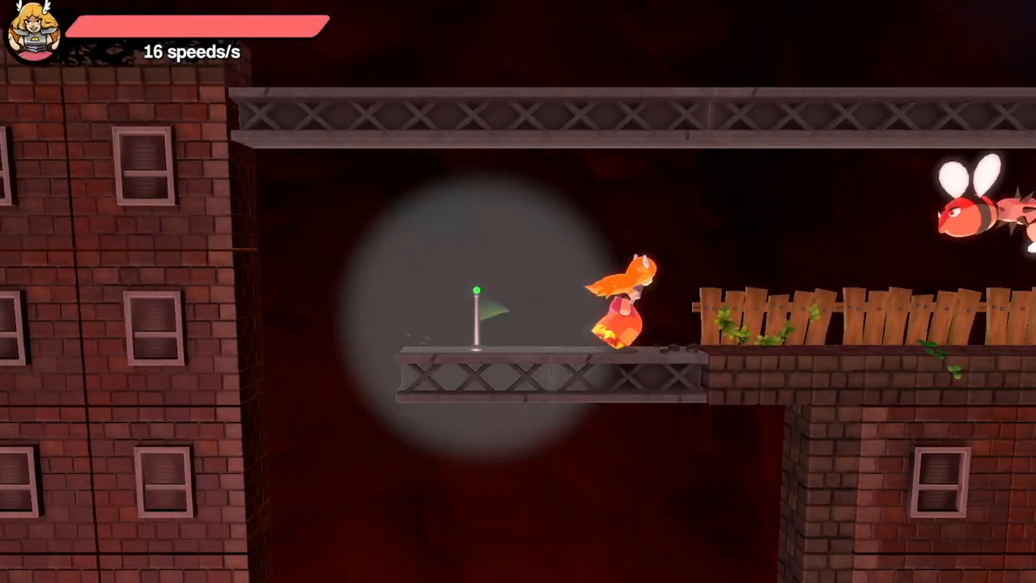
key(Left)
key(Left)
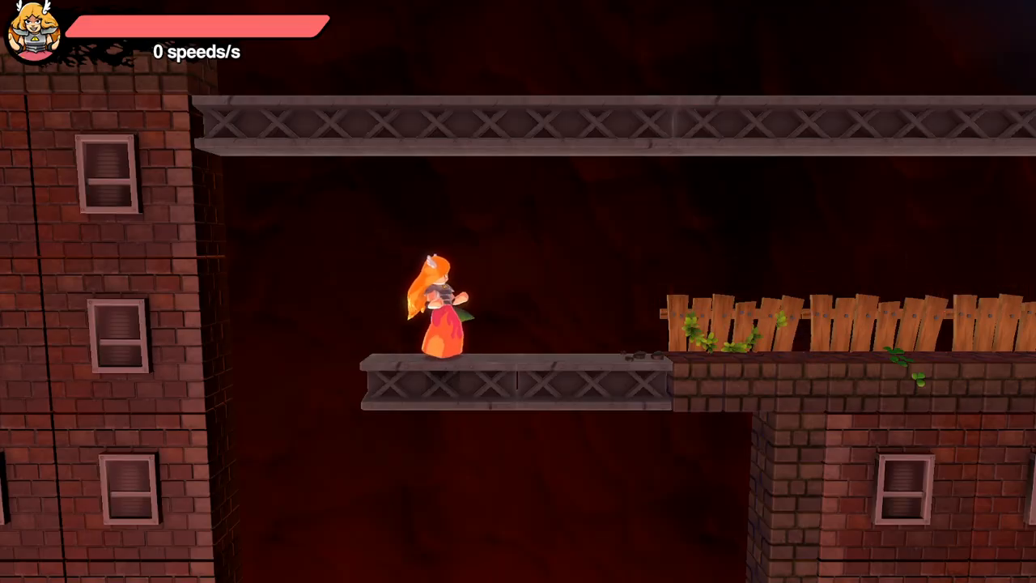
key(Right)
key(Left)
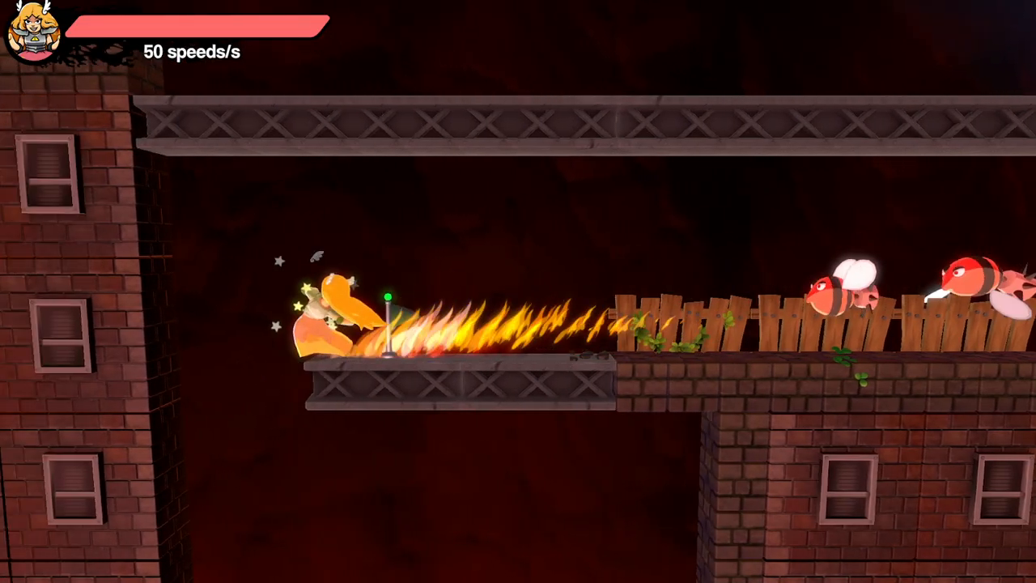
key(space)
key(Right)
key(space)
key(Left)
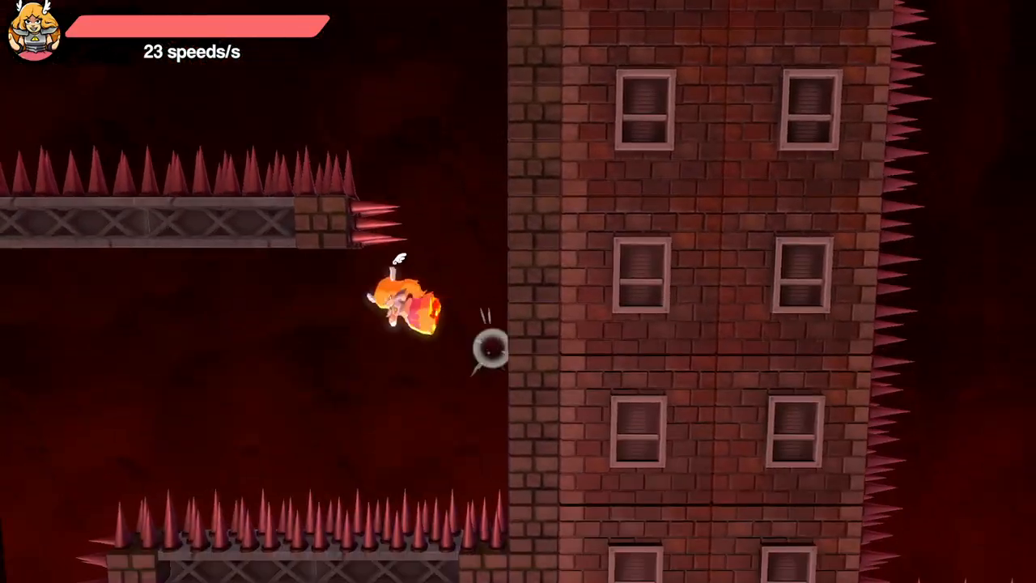
- Weave down between the remaining spiked ledges and land at the checkpoint beside the 88 m sign
key(space)
key(Right)
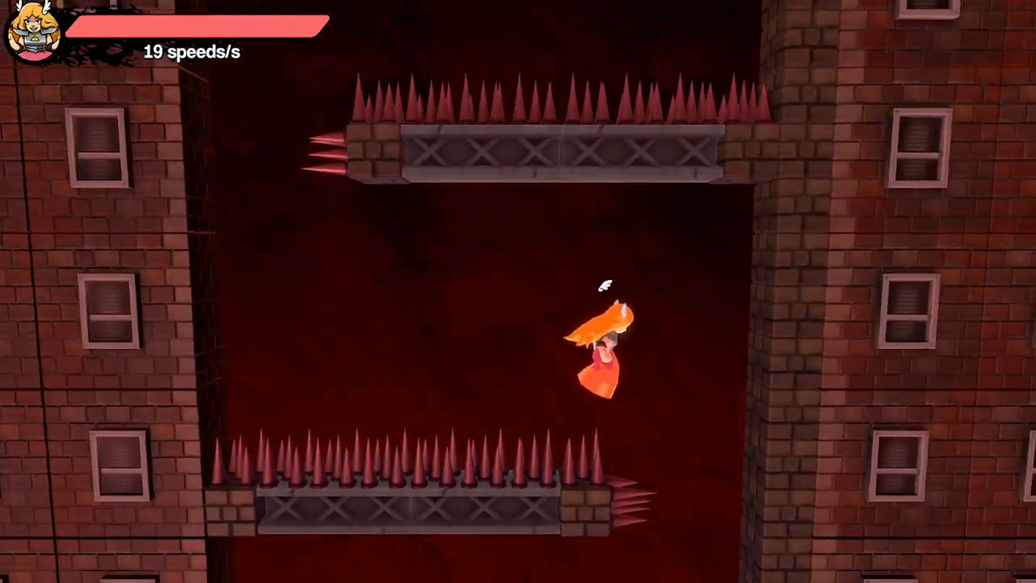
key(space)
key(Left)
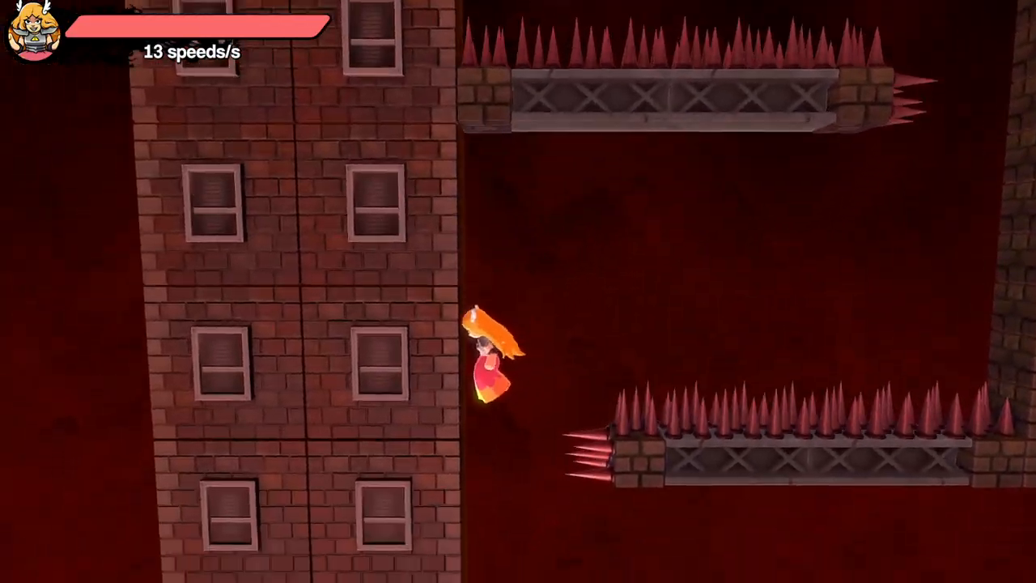
key(space)
key(Right)
key(space)
key(Right)
key(Down)
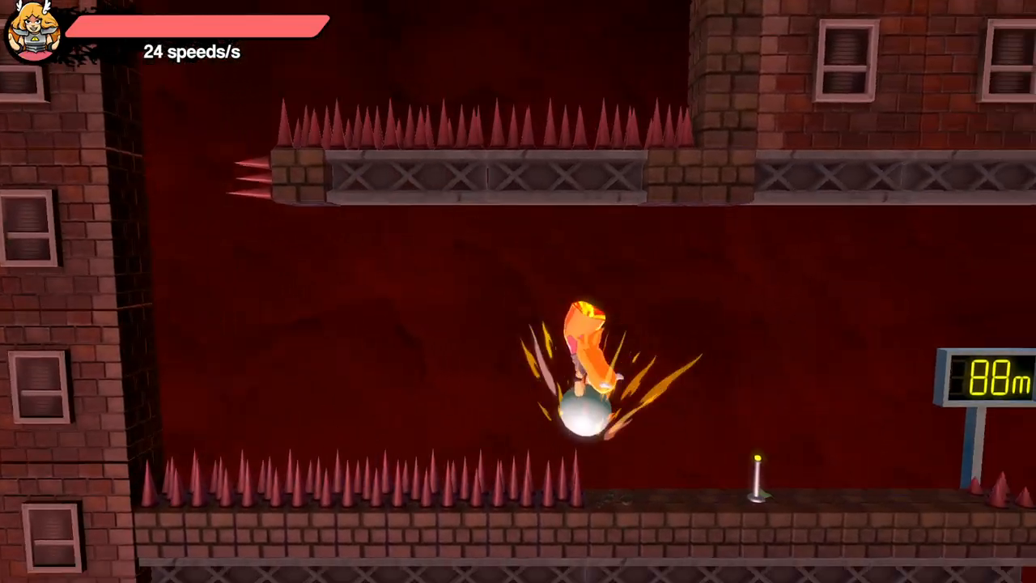
key(Right)
- Take a run-up from the floor spikes and try to cross the gap beyond the 88 m sign to the spiked pillar
key(Left)
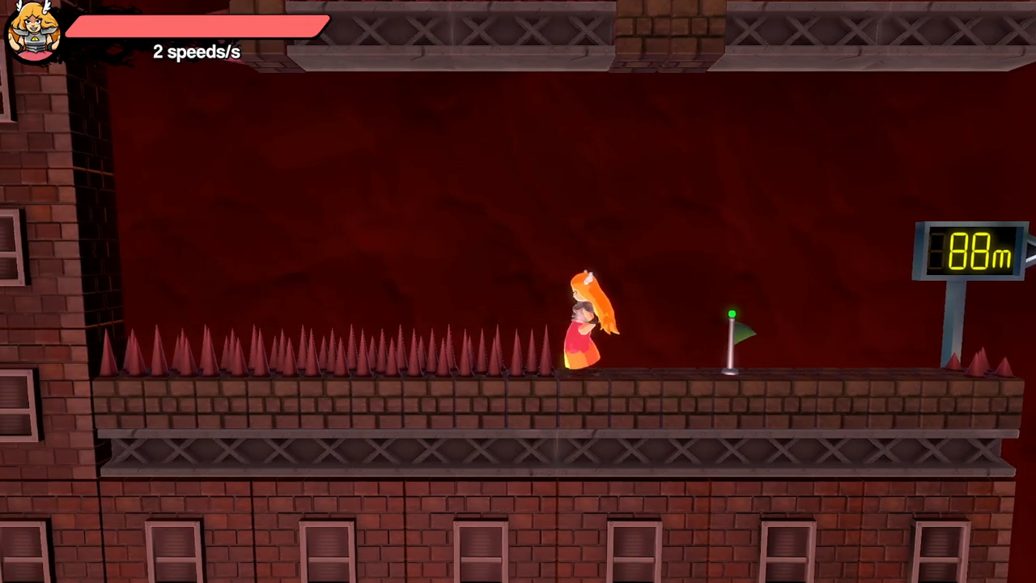
key(shift)
key(Right)
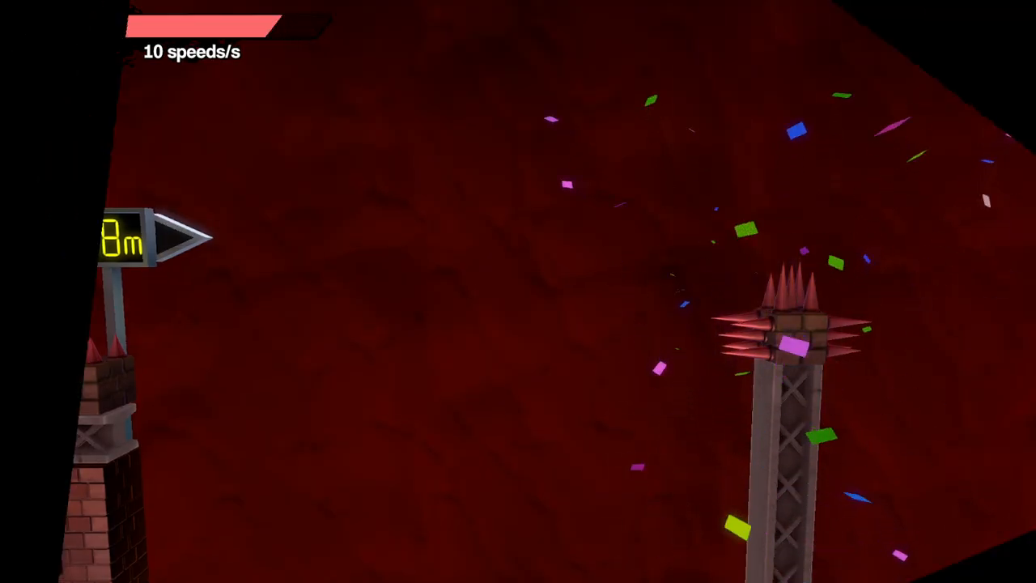
key(Left)
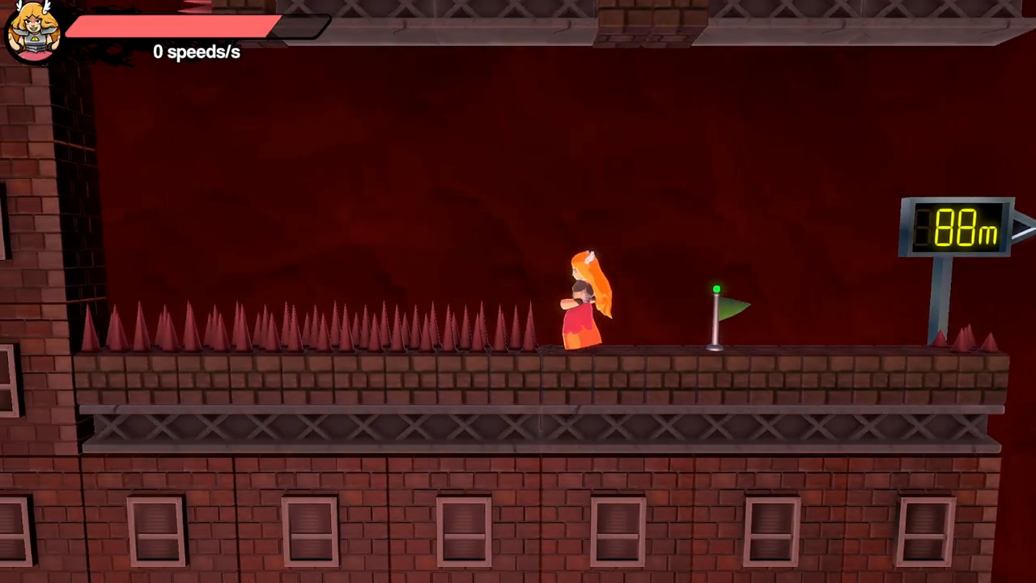
key(Right)
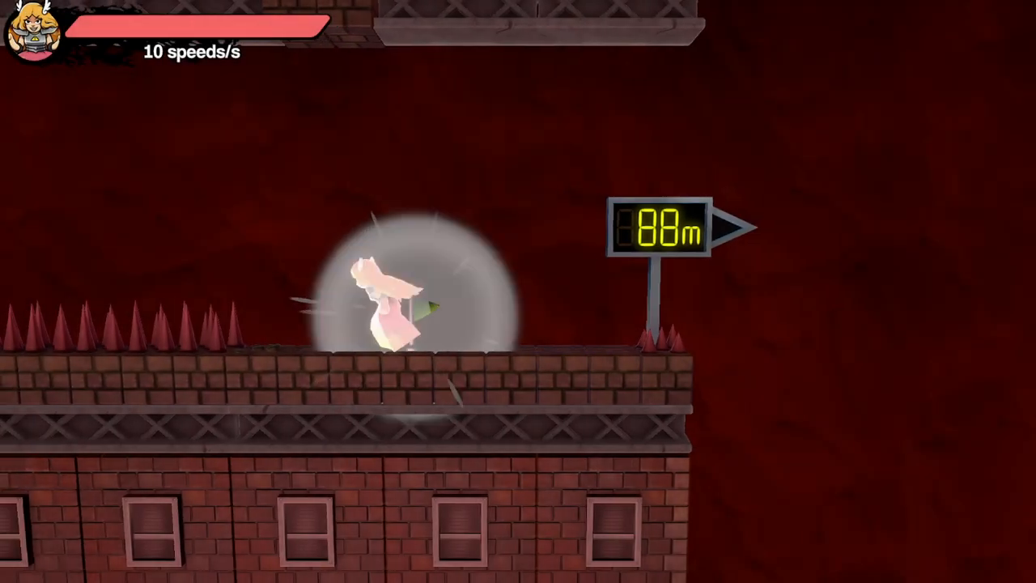
- Practise a jump, shield and fireball near the checkpoint, and try the gap towards the spiked pillar with a fireball
key(Left)
key(space)
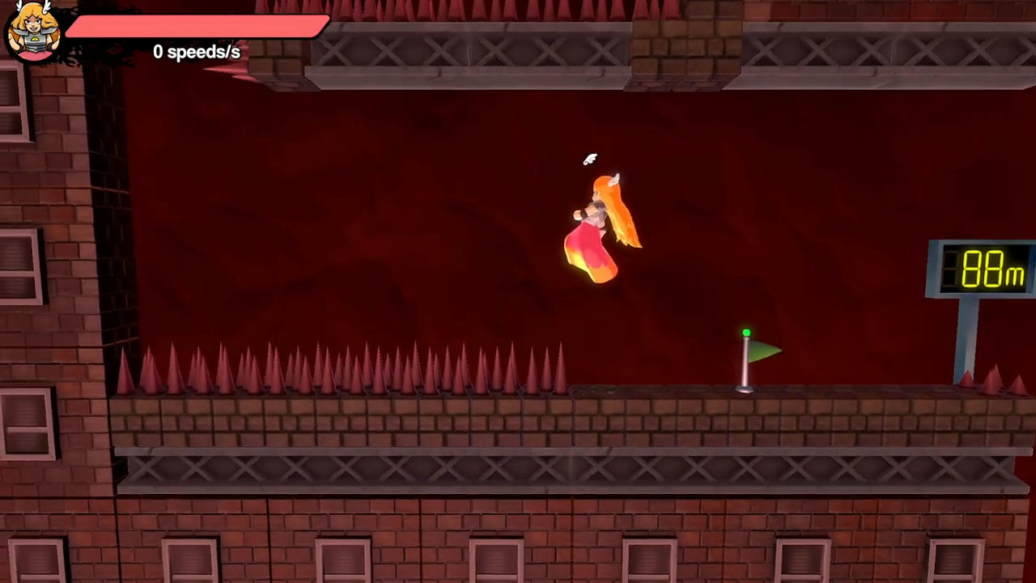
key(shift)
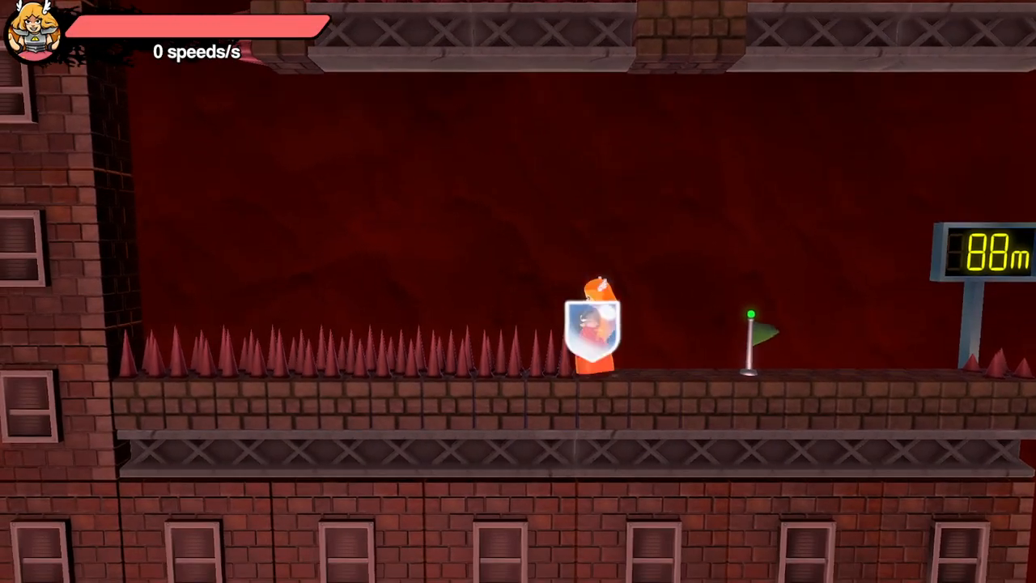
key(Right)
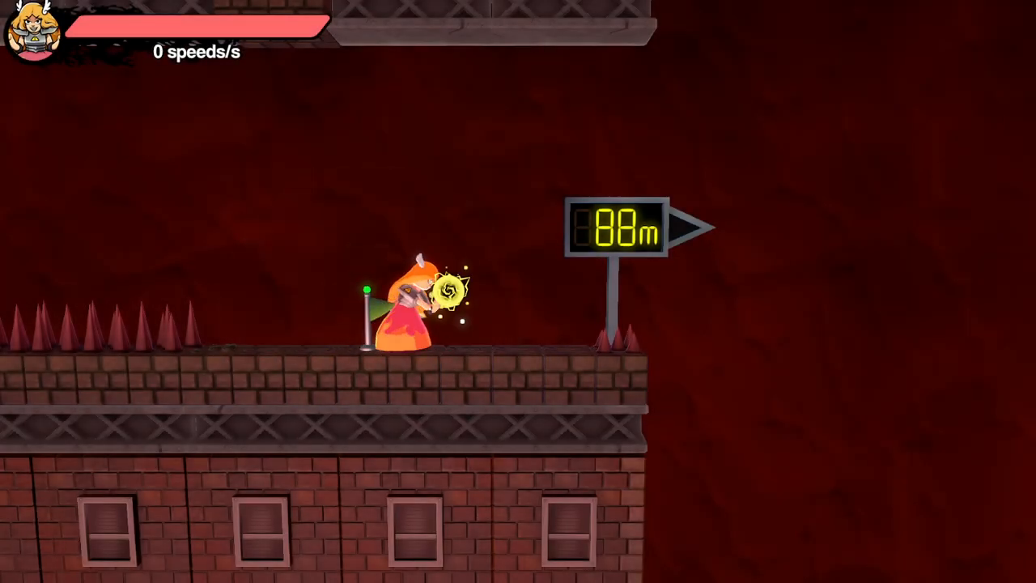
key(Left)
key(shift)
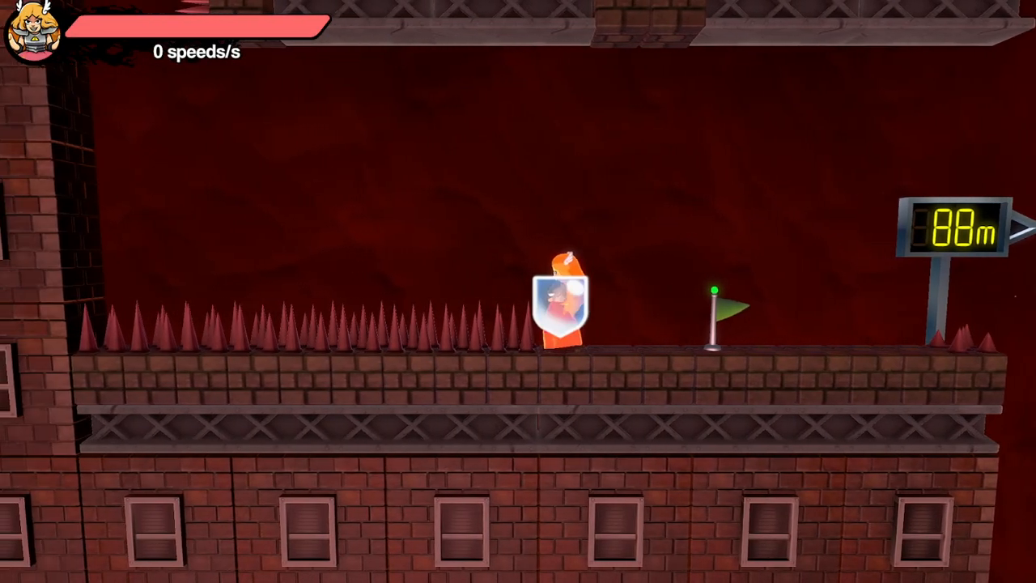
key(Right)
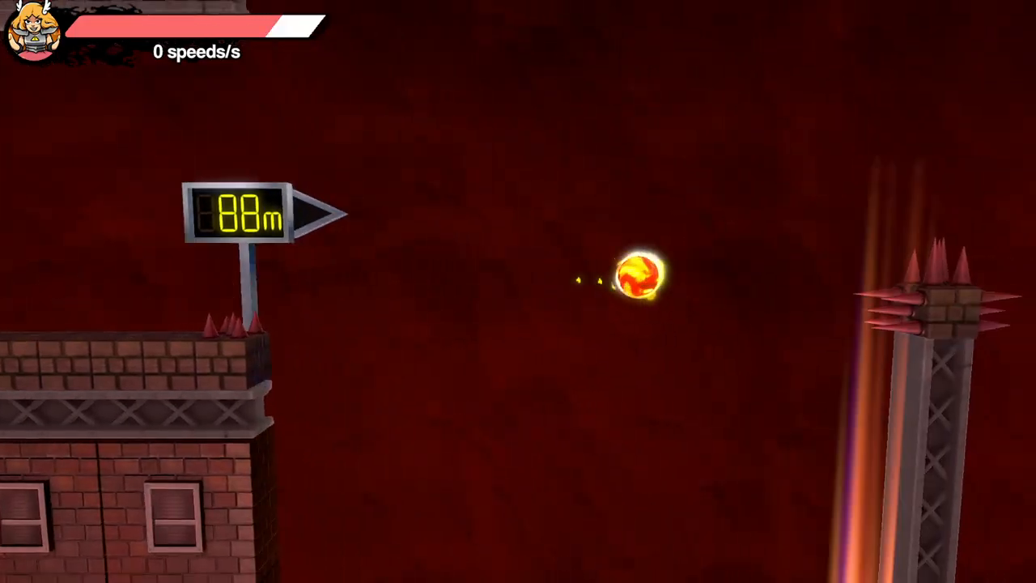
- Go back to the floor spikes for another run-up and attempt the gap beyond the 88 m sign once more
key(Left)
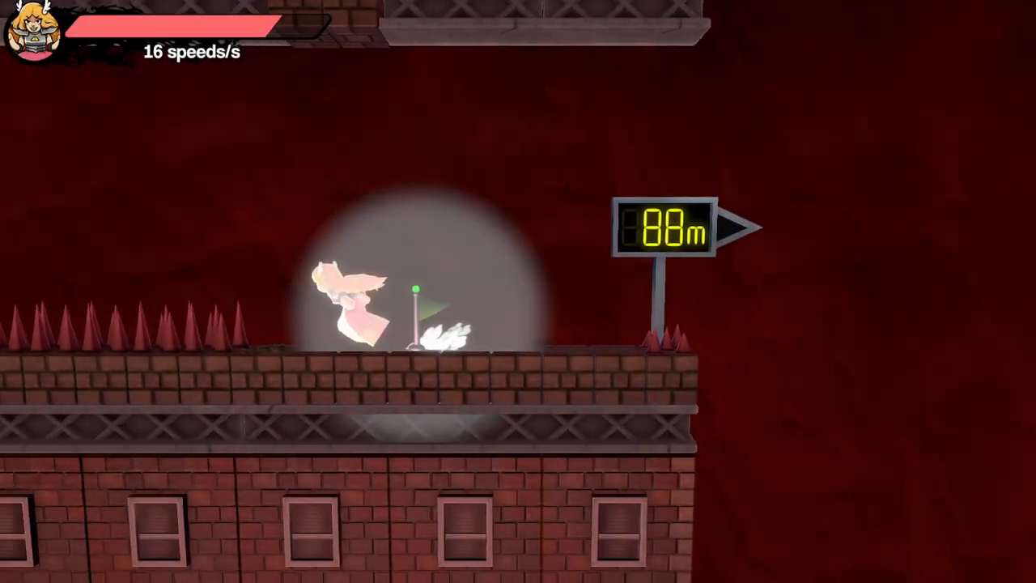
key(shift)
key(Right)
key(Left)
key(shift)
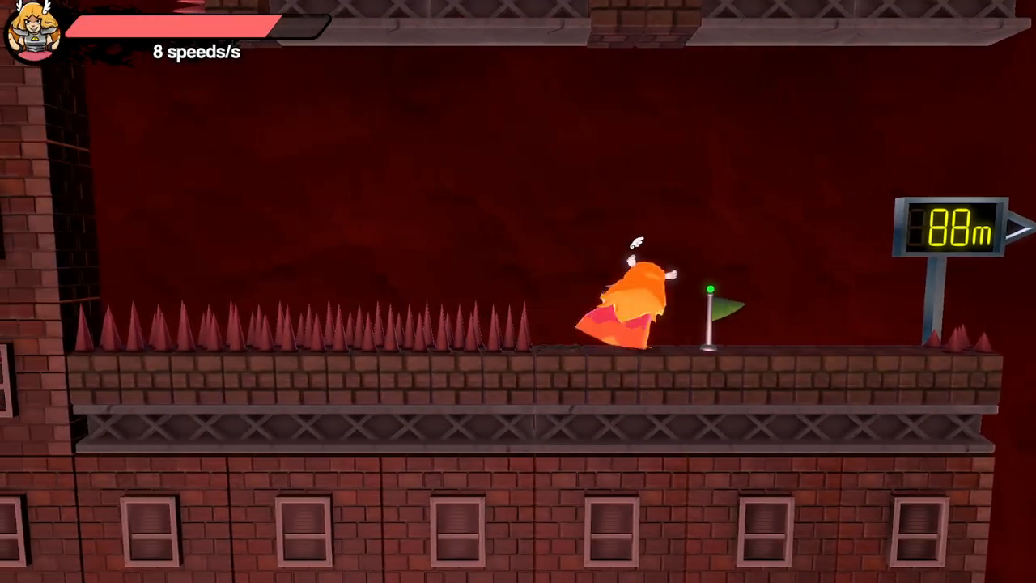
key(Right)
key(Left)
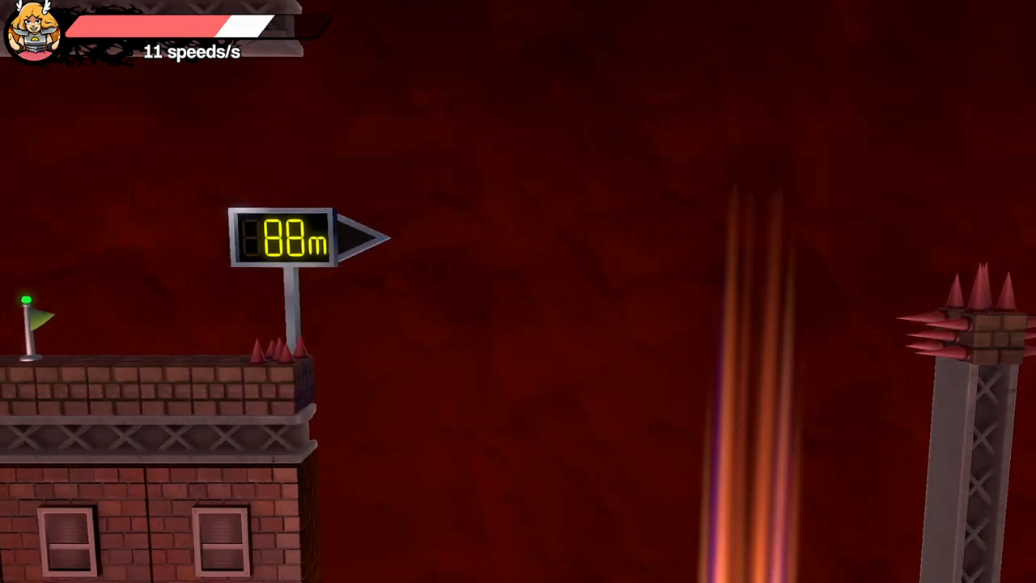
- Practise dashes and quick turns between the checkpoint and the floor spikes before the 88 m sign
key(Left)
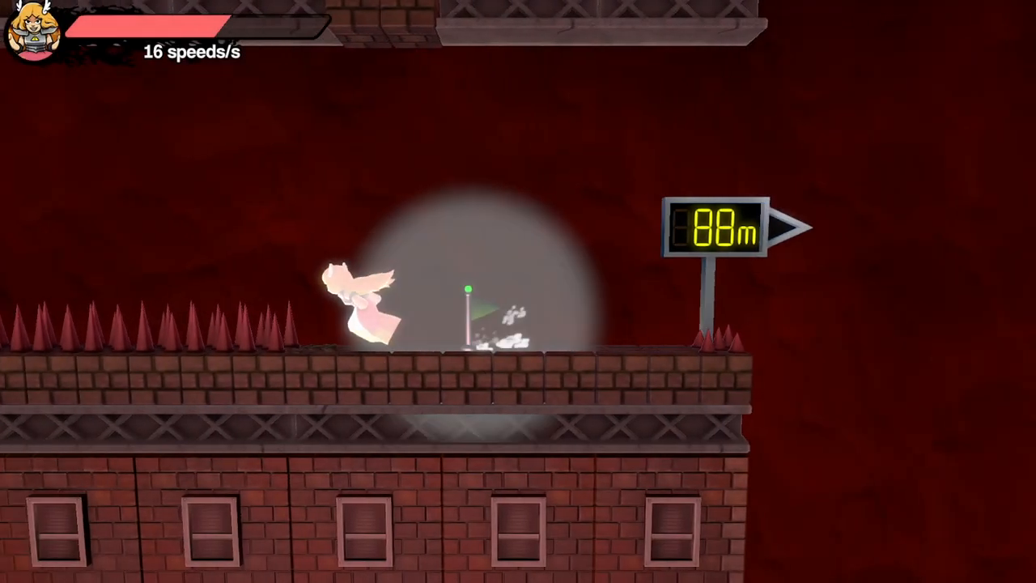
key(shift)
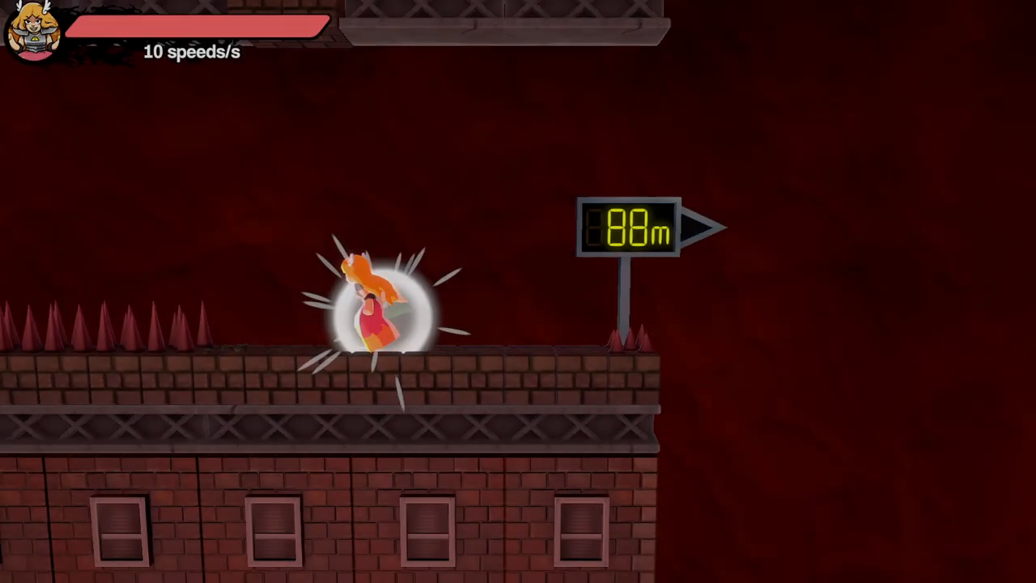
key(Right)
key(Left)
key(shift)
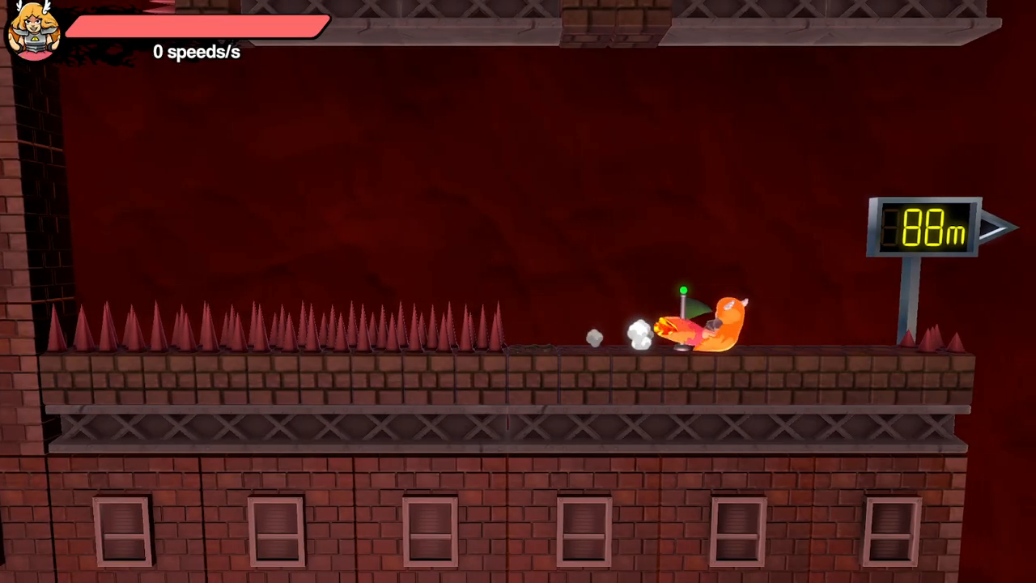
key(Left)
key(shift)
key(Right)
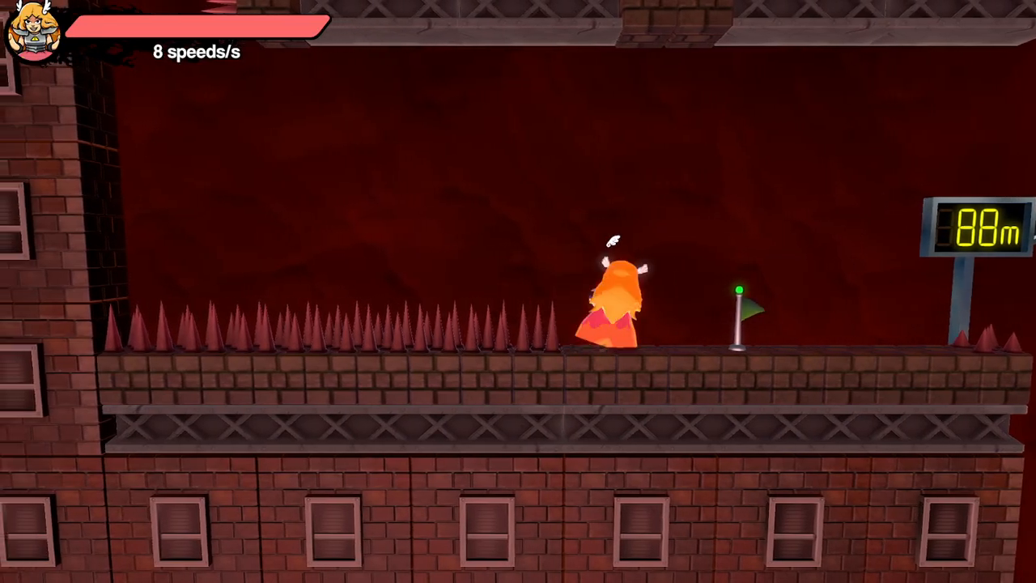
key(Right)
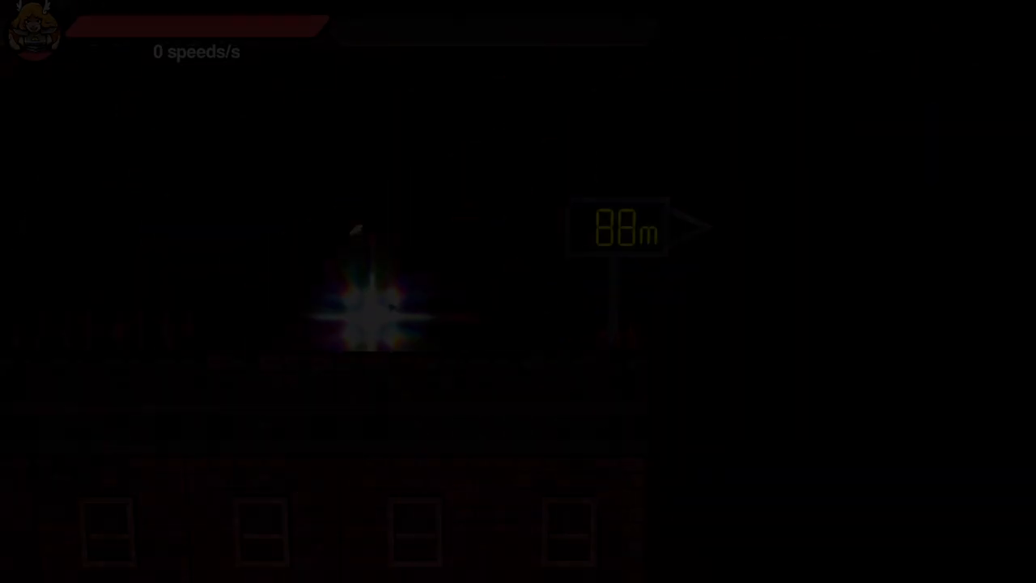
- Take a run-up from the floor spikes and try to jump past the spiked pillar towards the 60 m sign
key(Left)
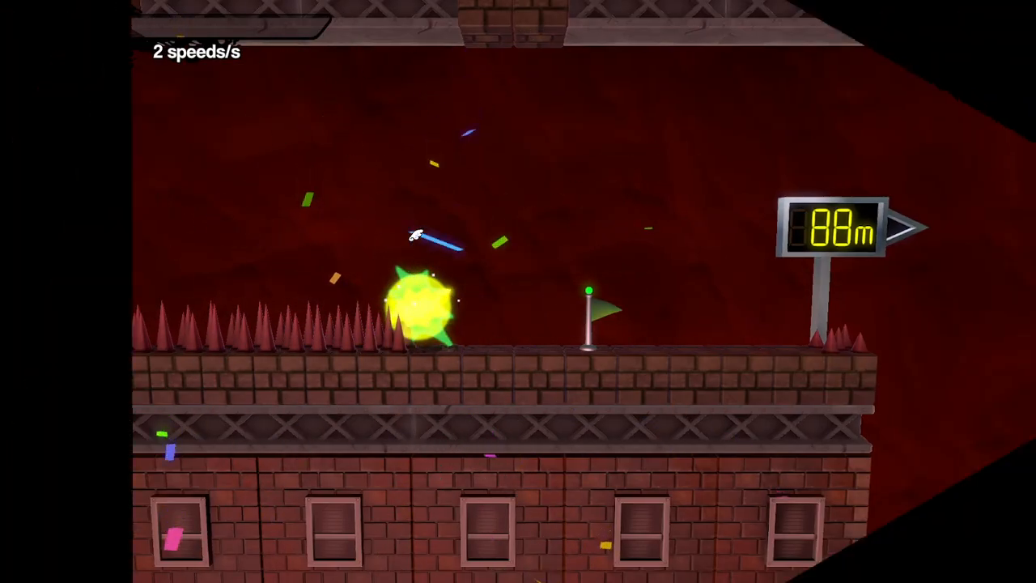
key(Left)
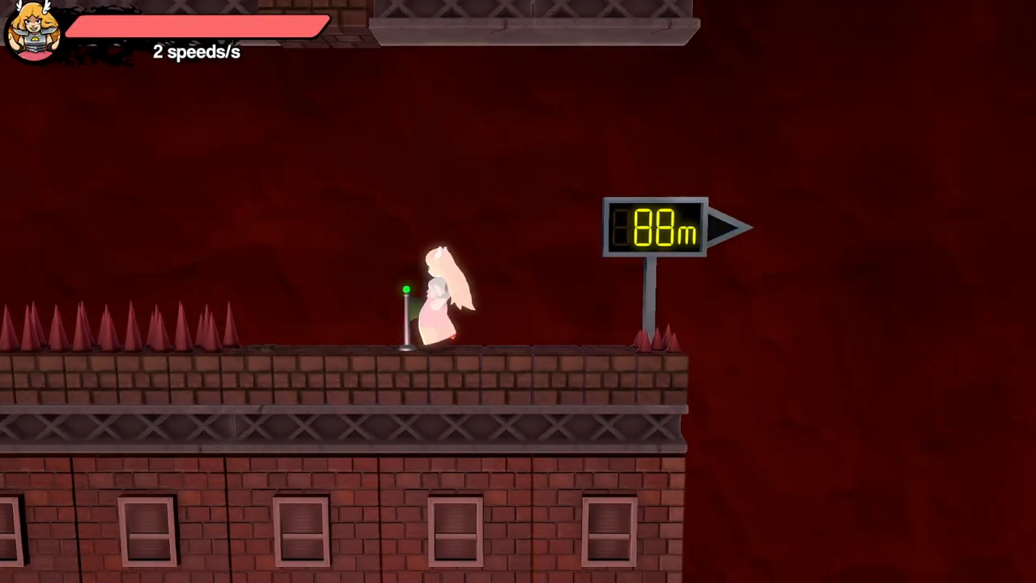
key(Left)
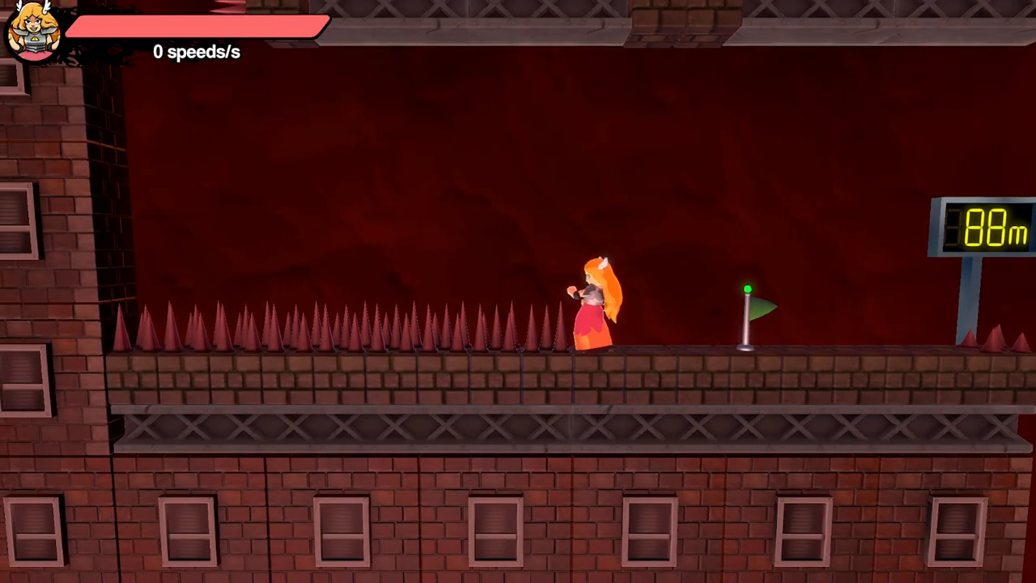
key(Right)
key(space)
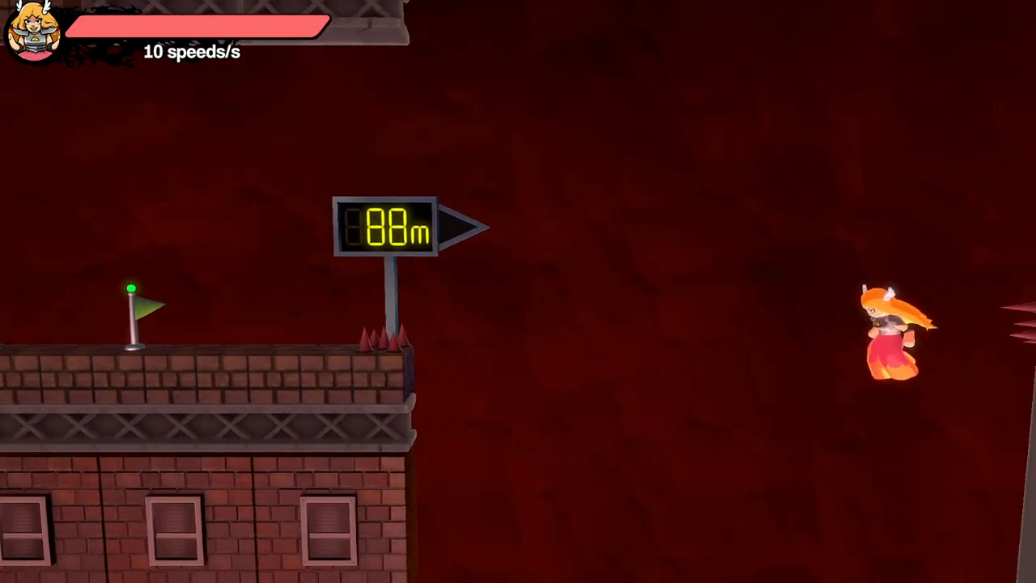
key(Right)
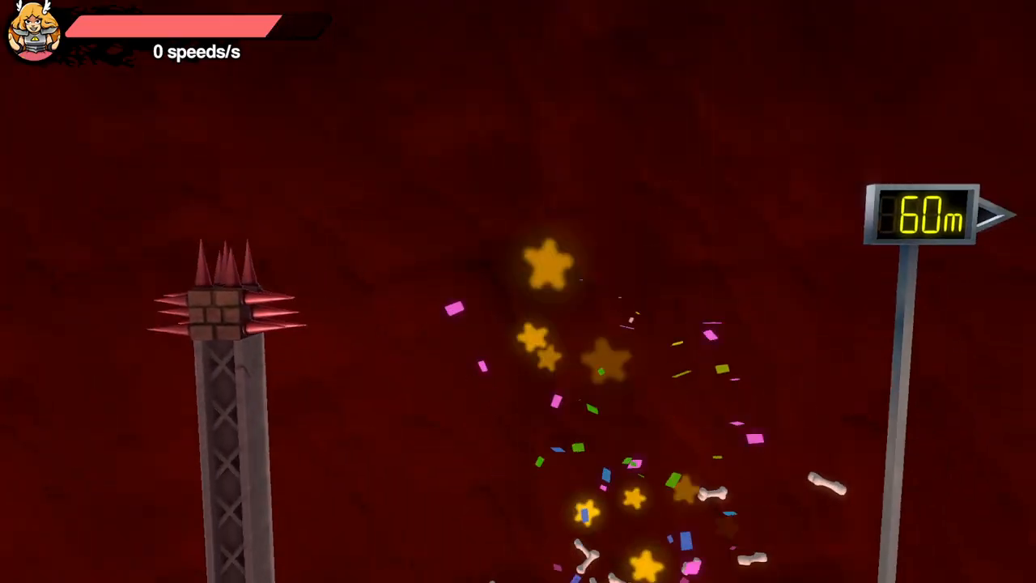
- Return from the checkpoint to the edge of the floor spikes and set up for another run-up
key(Left)
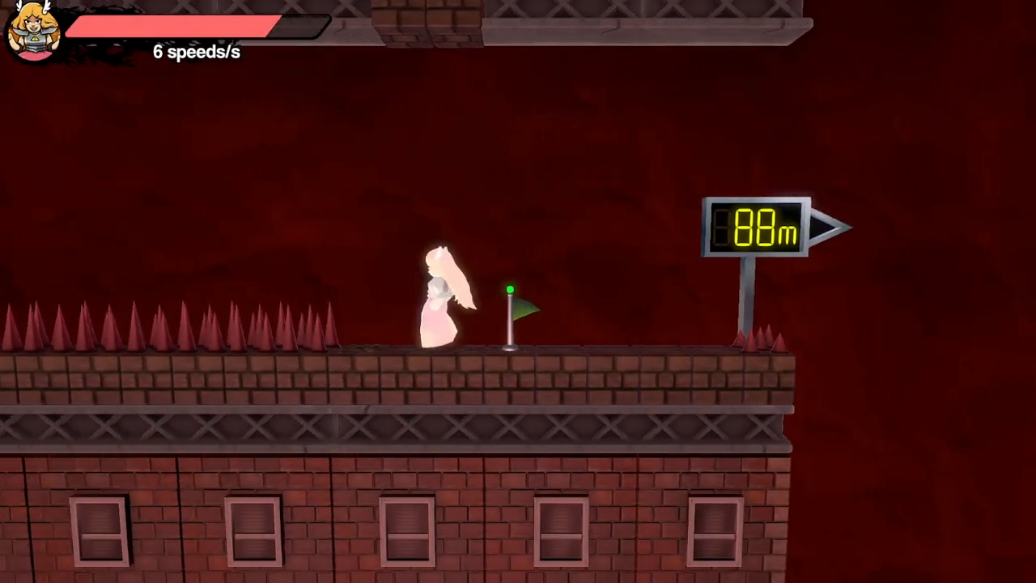
key(Left)
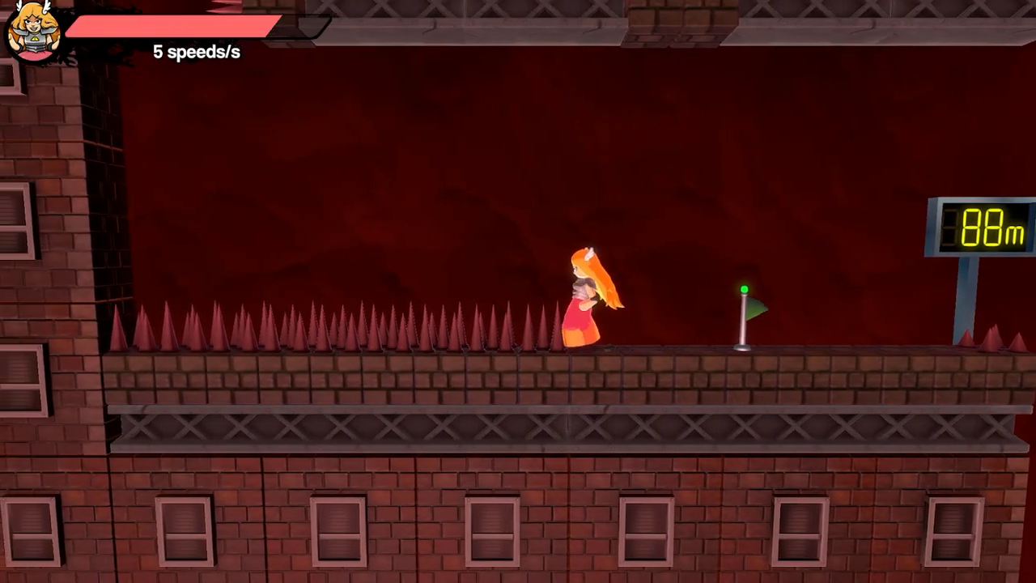
key(Right)
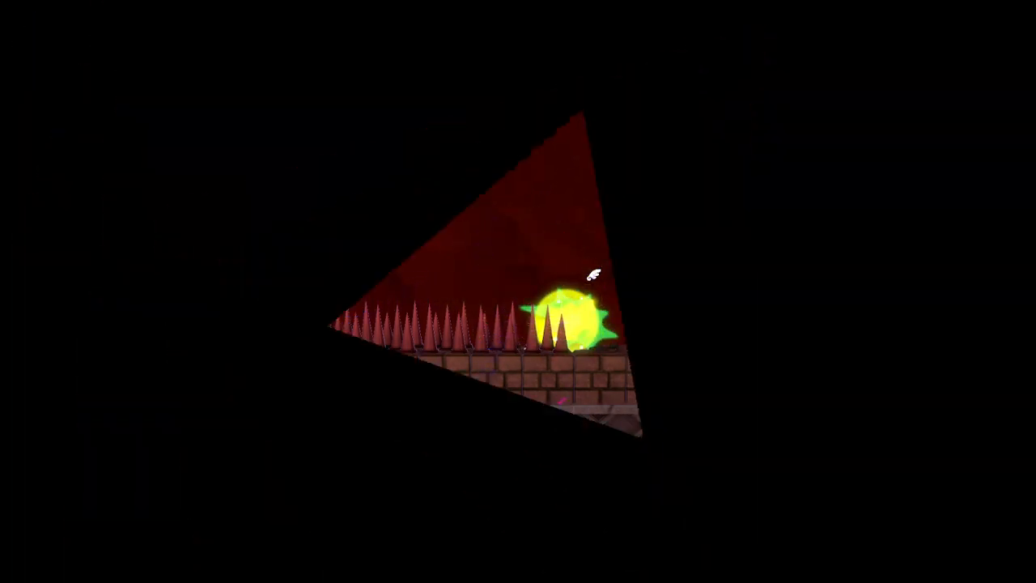
key(Left)
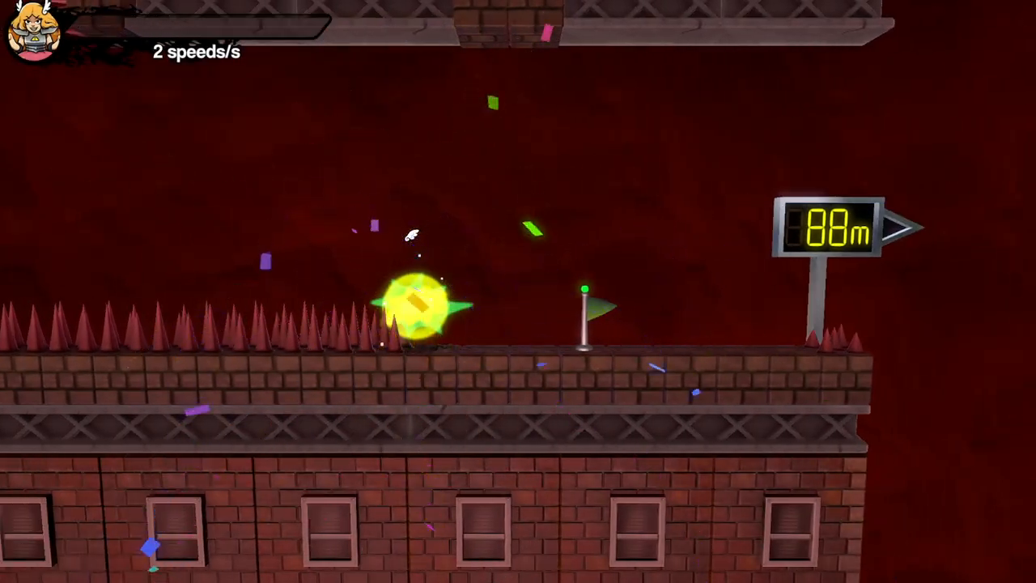
key(Left)
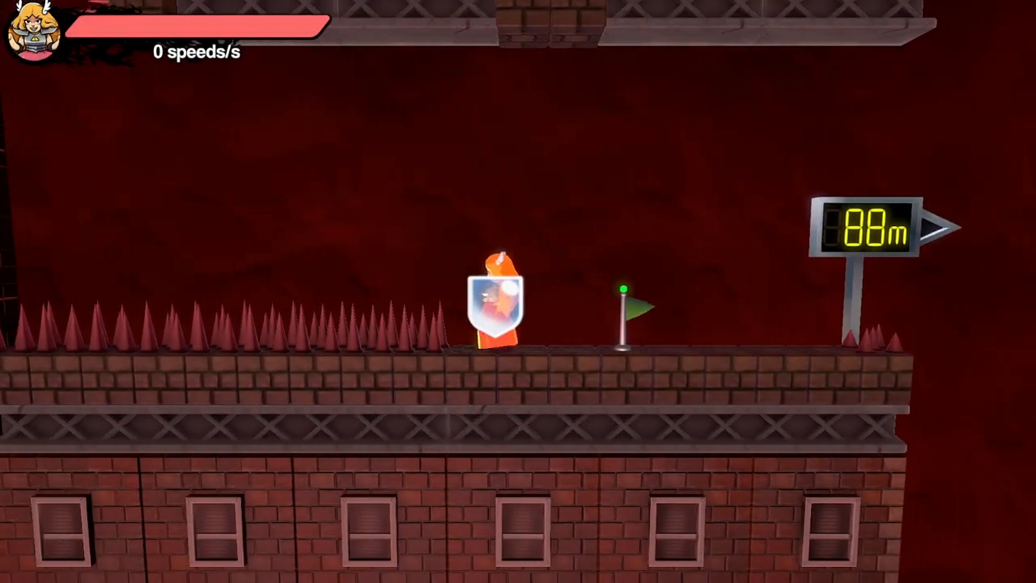
- Launch a fireball towards the 88 m sign, run up from the floor spikes and try a double jump over the spiked pillar
key(Right)
key(x)
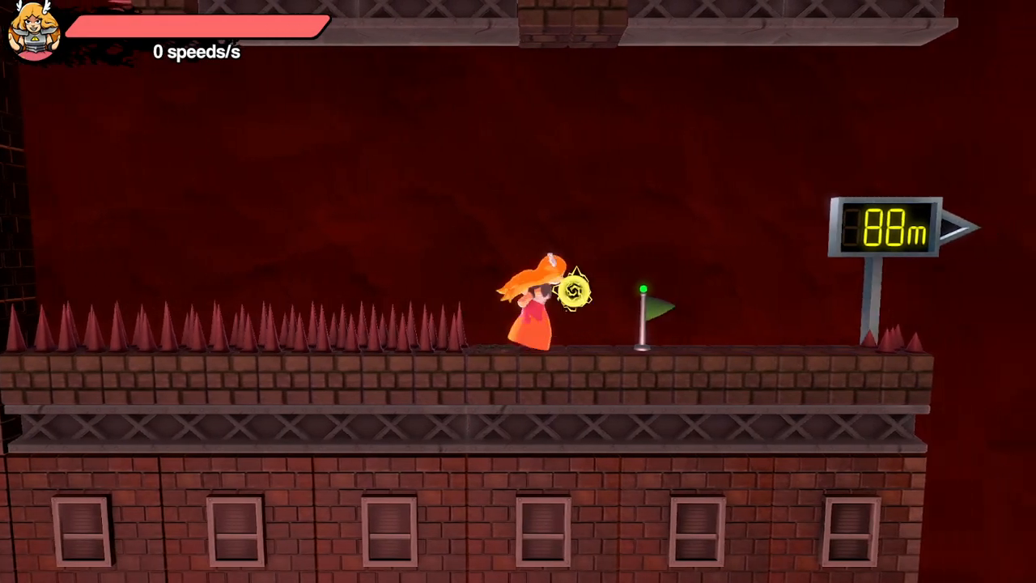
key(Left)
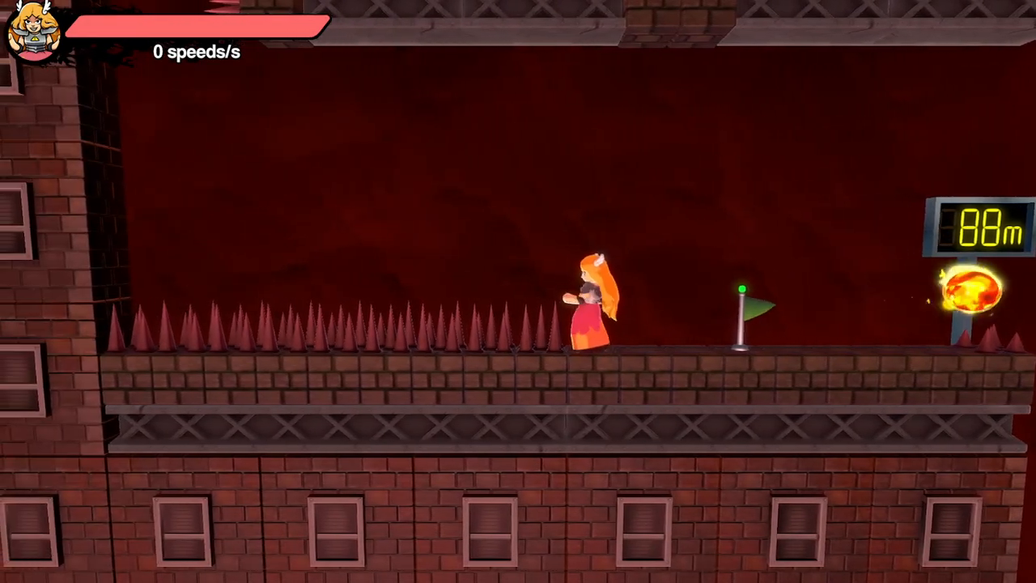
key(c)
key(Right)
key(space)
key(space)
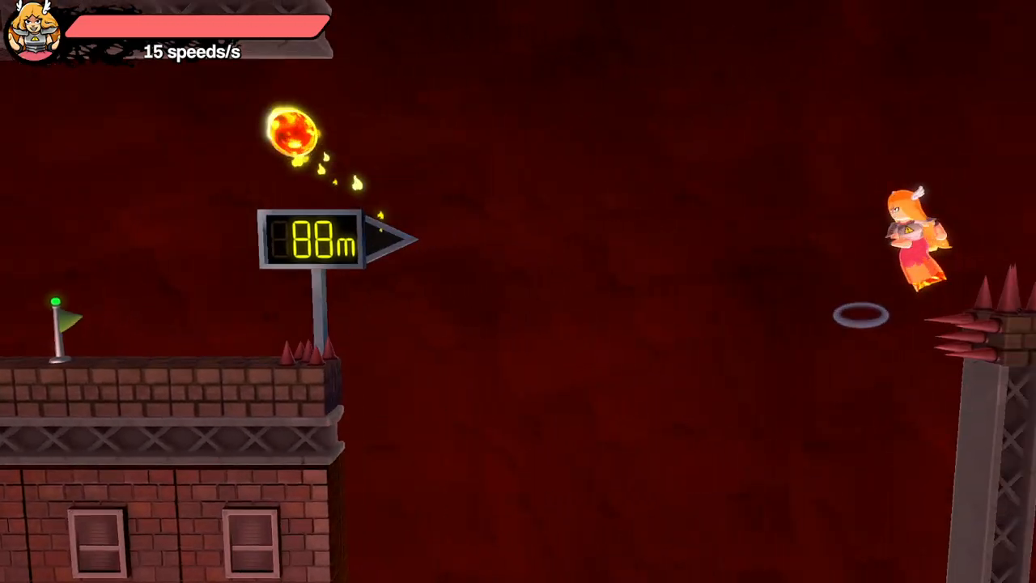
key(Up)
key(x)
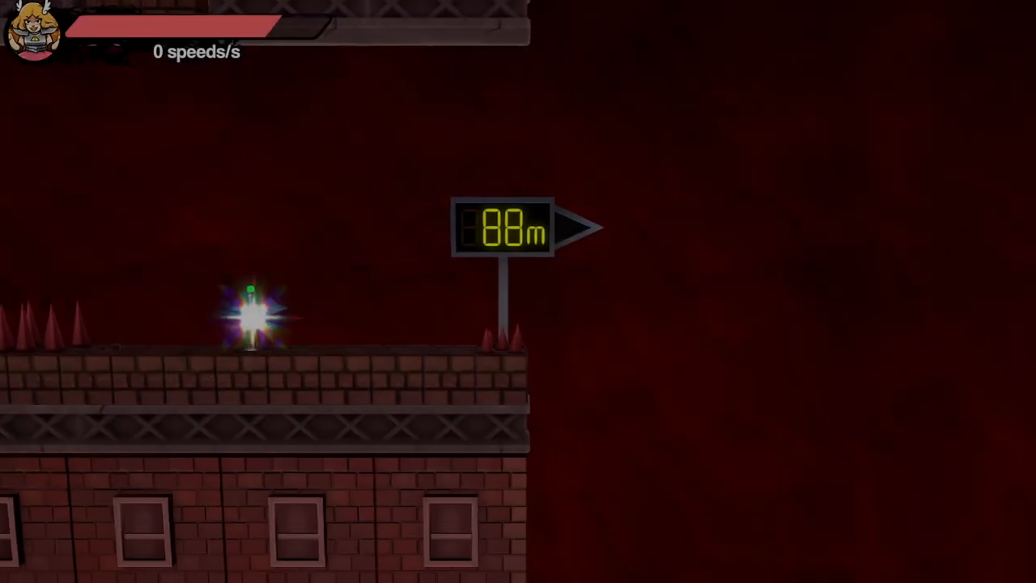
- Switch to the browser with the YouTube music video, and minimise it to return to the game
key(super)
click(194, 570)
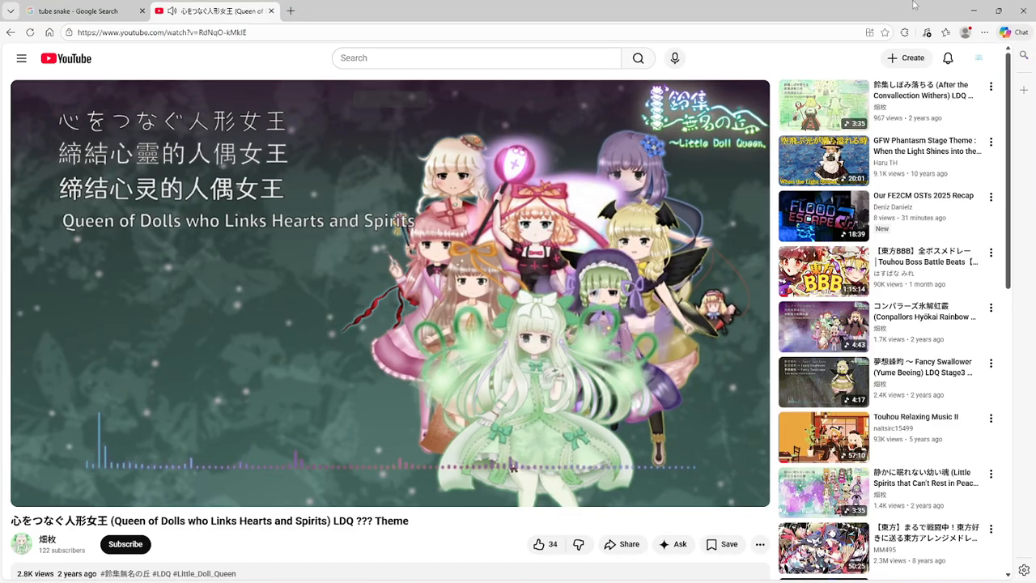
click(970, 10)
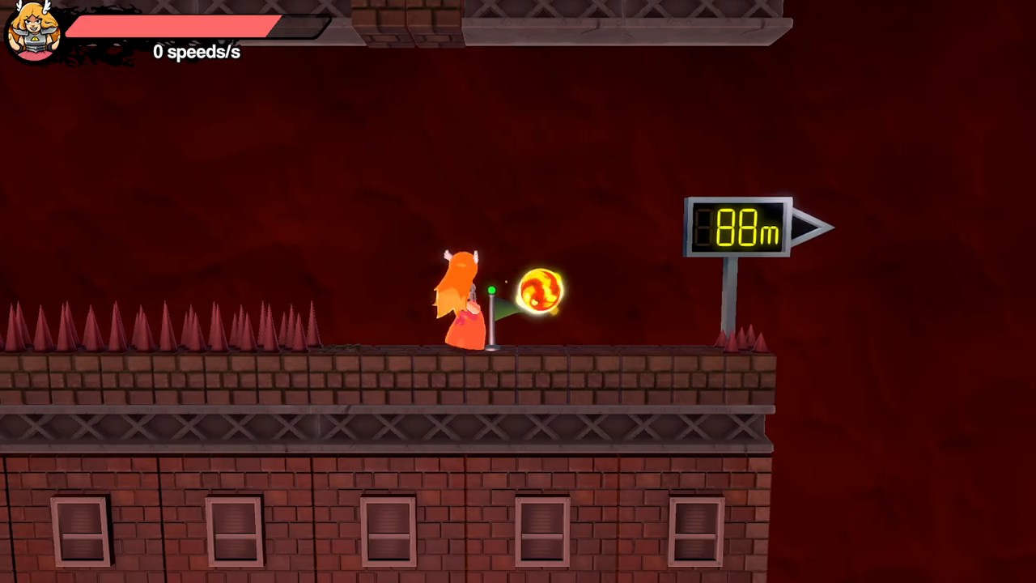
- Back up to the floor spikes as the fireball flies and try the gap beyond the 88 m sign again
key(Left)
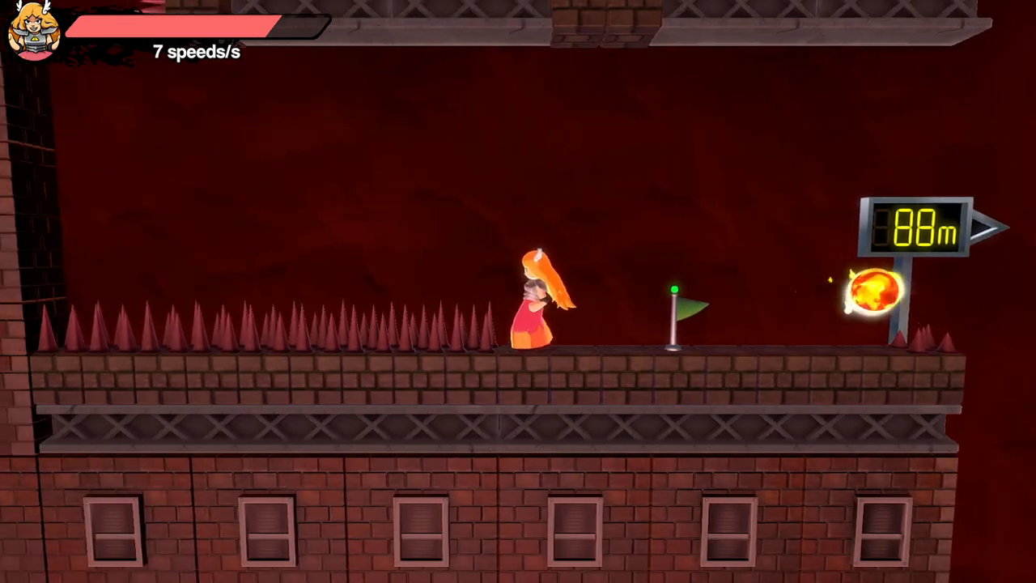
key(Right)
key(space)
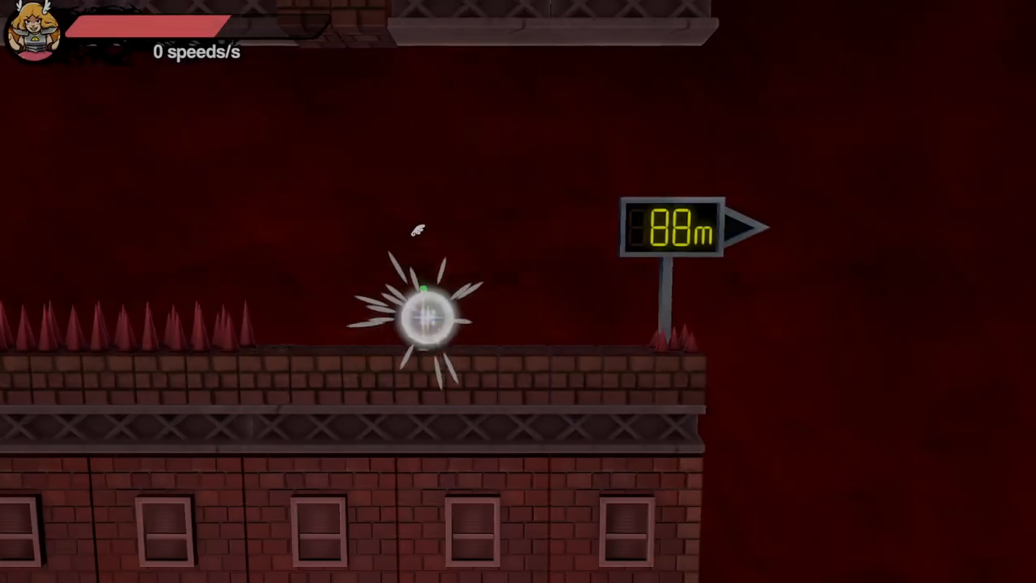
- Launch a fireball just before the checkpoint, retreat to the floor spikes and run after it to attempt the gap
key(Left)
key(Right)
key(x)
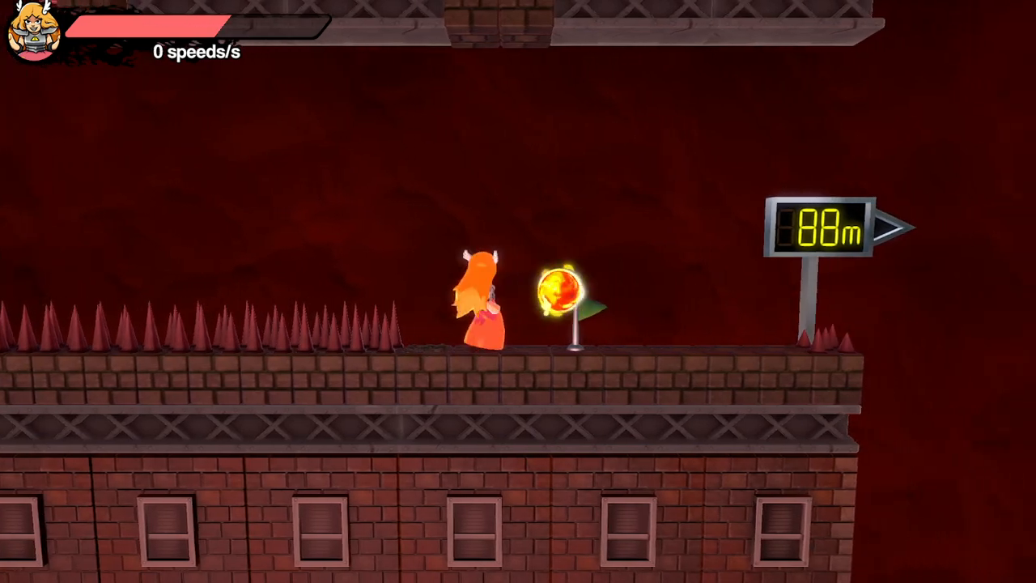
key(Left)
key(z)
key(Right)
key(space)
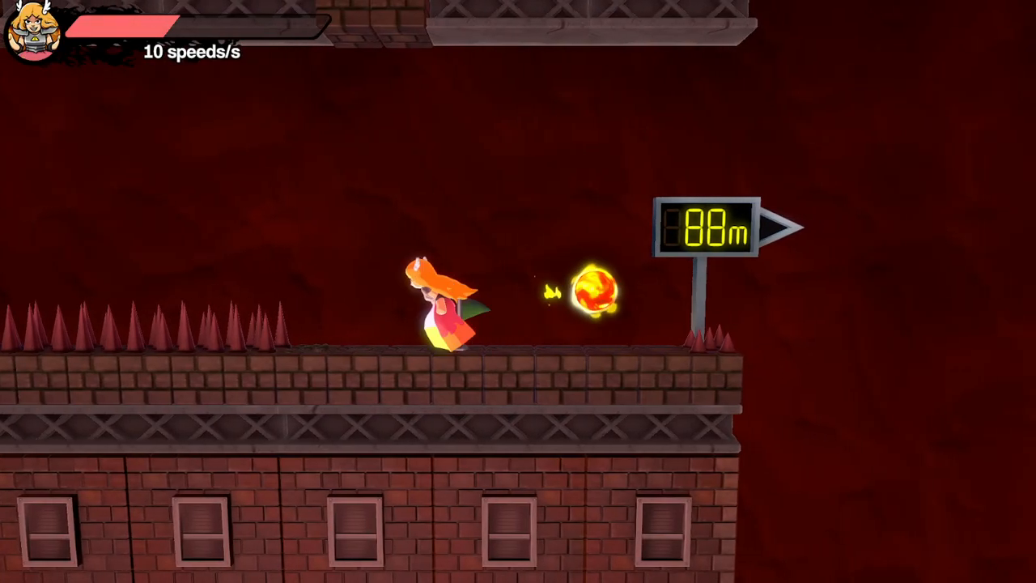
- Repeat the fireball launch beside the checkpoint, backing away from it towards the floor spikes between tries
key(z)
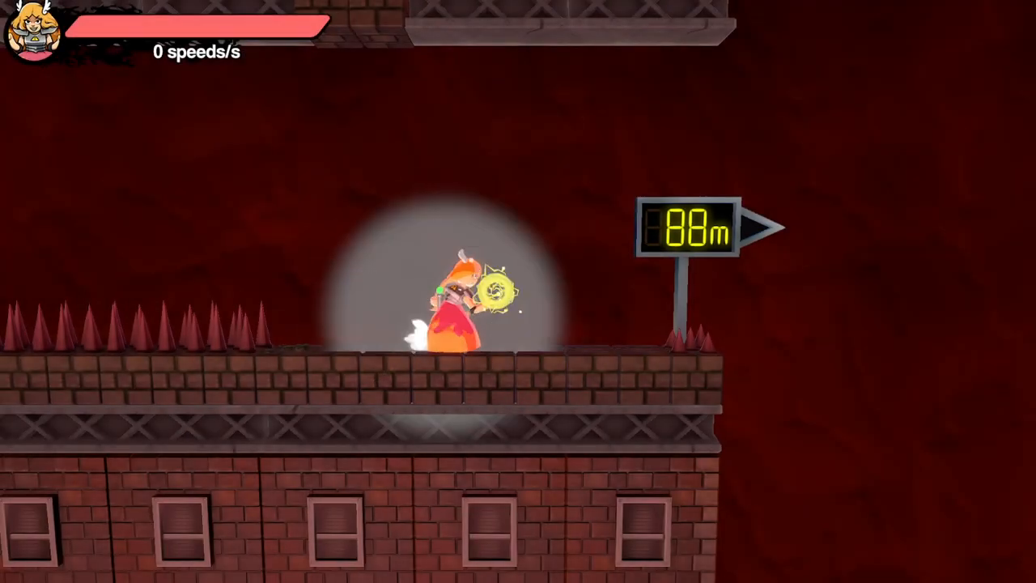
key(z)
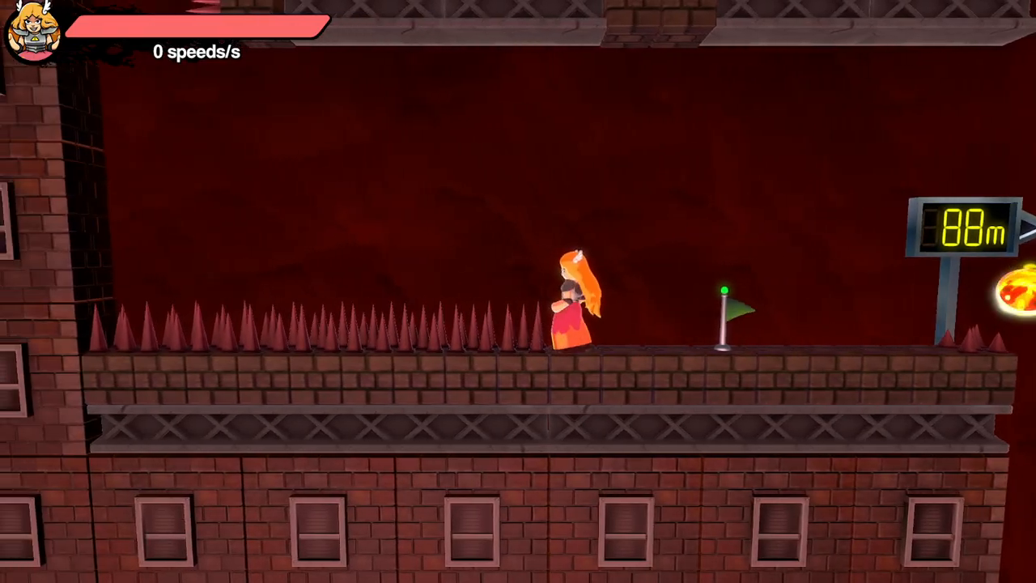
key(z)
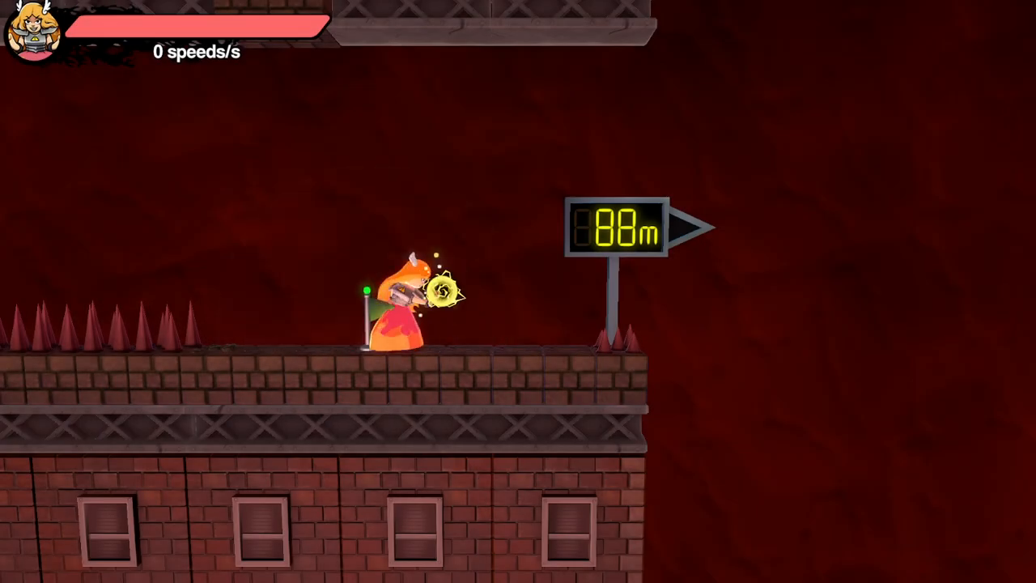
key(Left)
key(Right)
key(x)
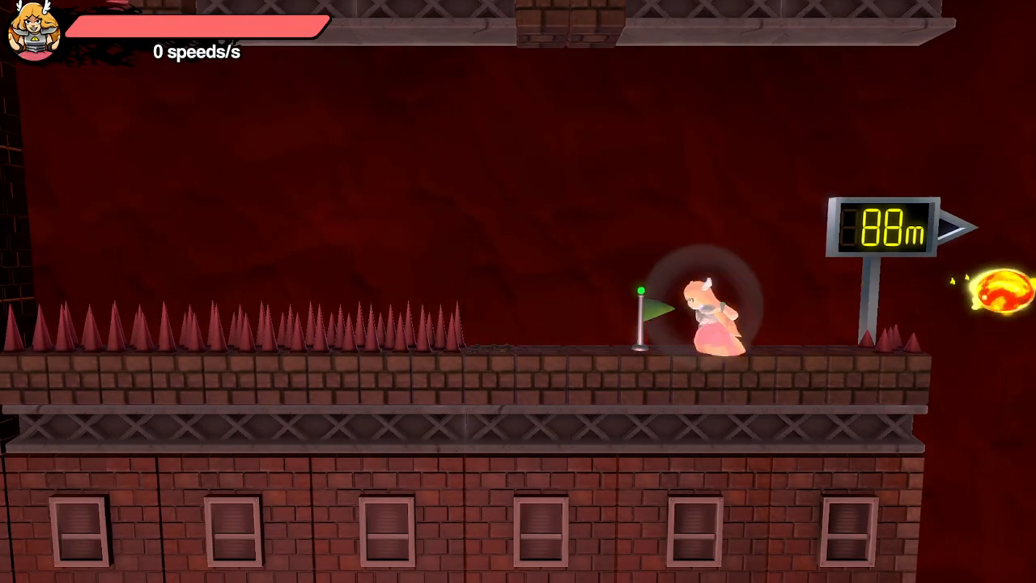
- Practise firing from the checkpoint and dodging back from the ledge, and attempt the jump towards the spiked pillar
key(Left)
key(z)
key(x)
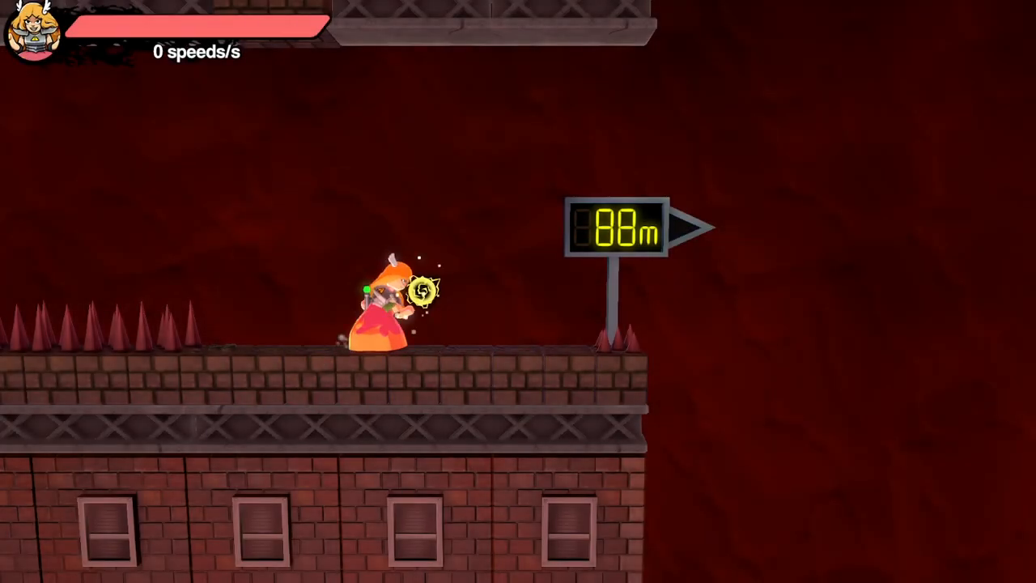
key(Right)
key(x)
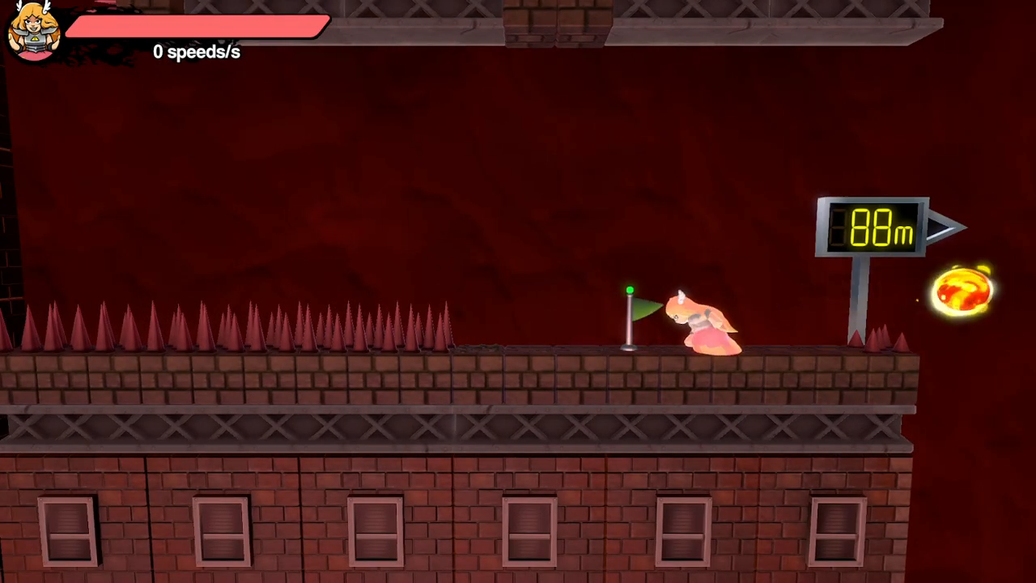
key(z)
key(Right)
key(x)
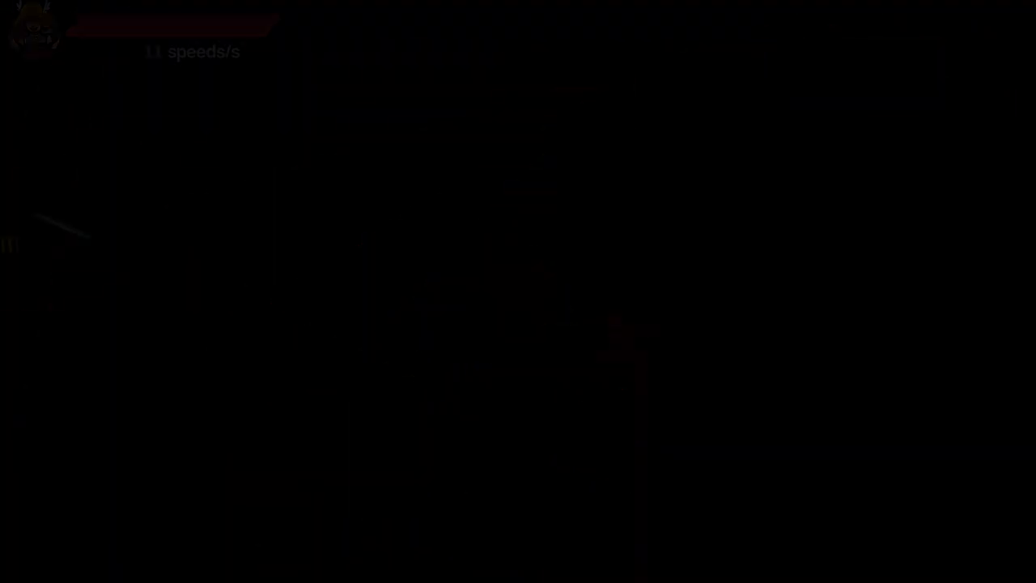
- Start another attempt with a fireball overhead, dashing from the checkpoint to the 88 m sign and jumping
key(Right)
key(Up)
key(Left)
key(x)
key(Right)
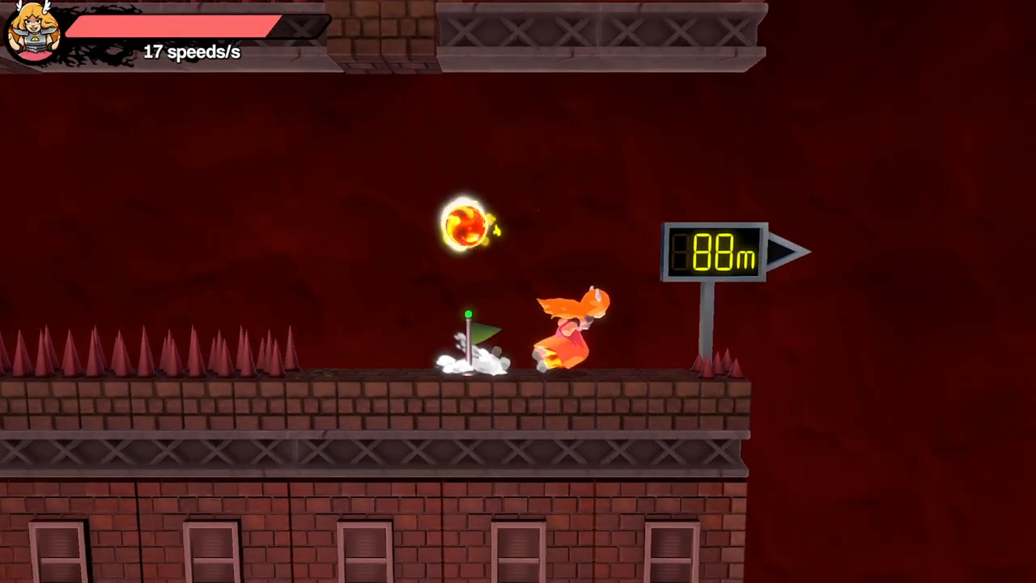
key(Up)
key(Up)
- Charge a fireball at the checkpoint, leap past the 88 m sign and attempt to clear the spiked pillar
key(x)
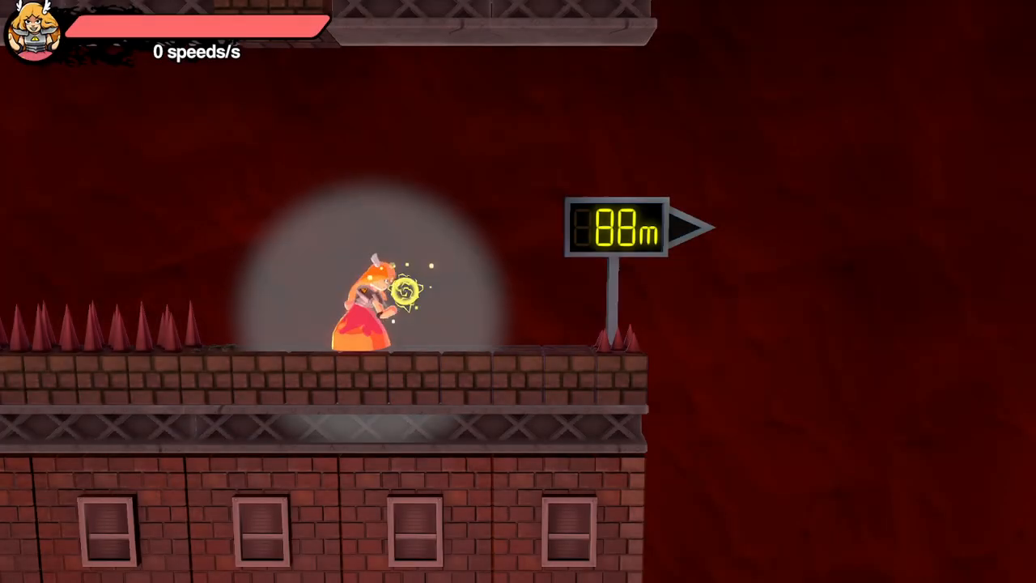
key(Right)
key(Up)
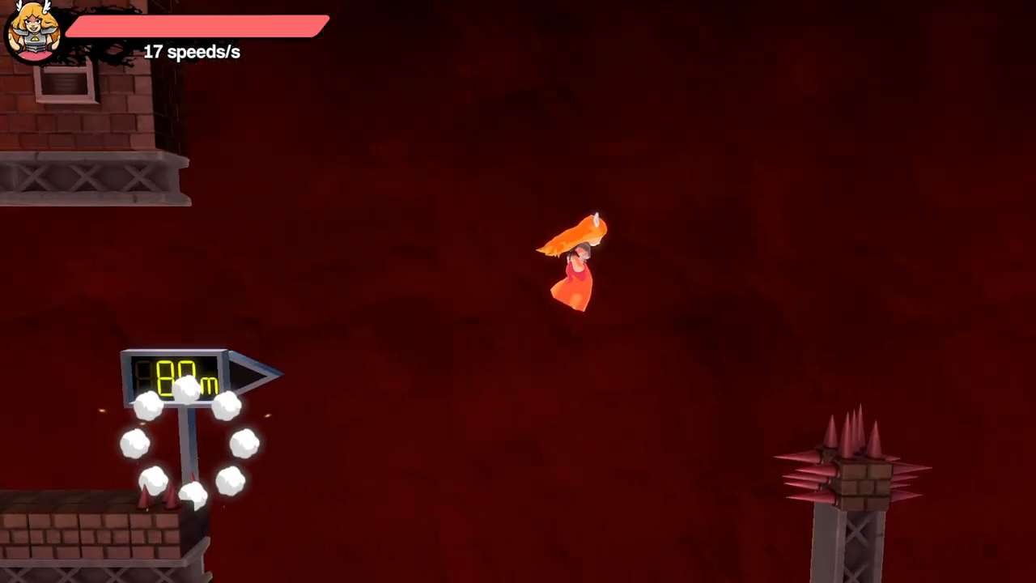
key(x)
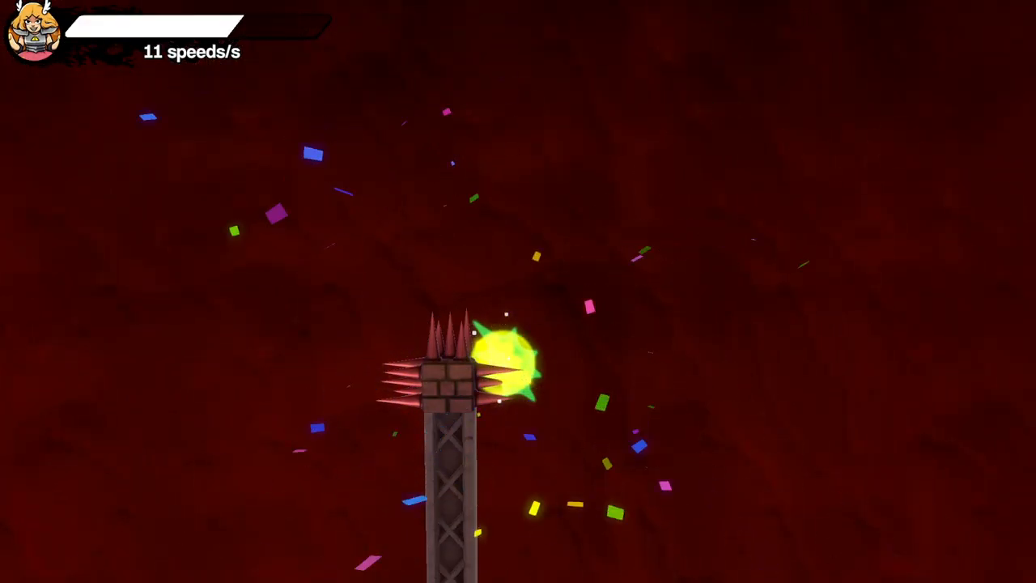
- Practise shooting fireballs from beside the checkpoint towards the long row of floor spikes
key(Left)
key(x)
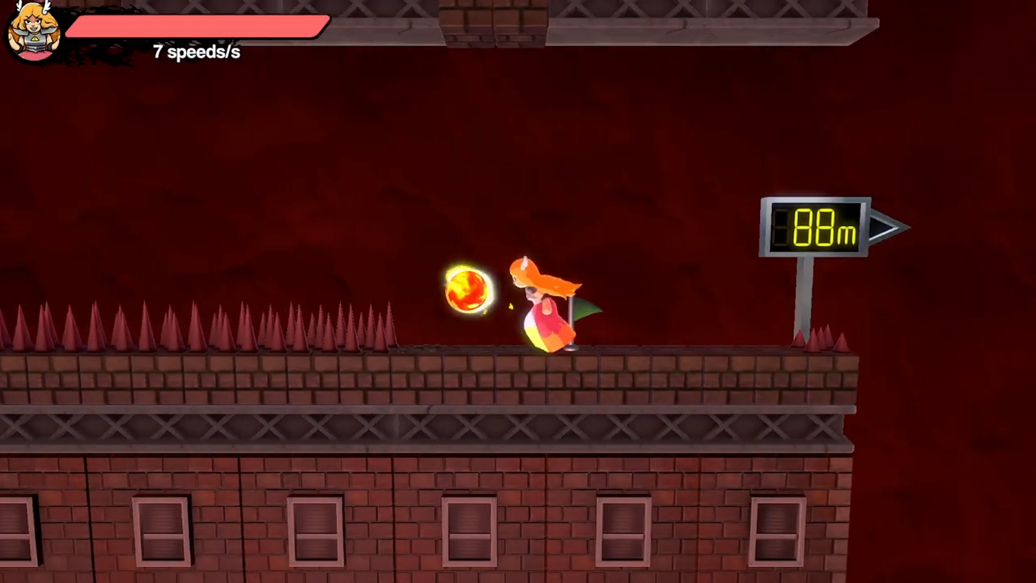
key(x)
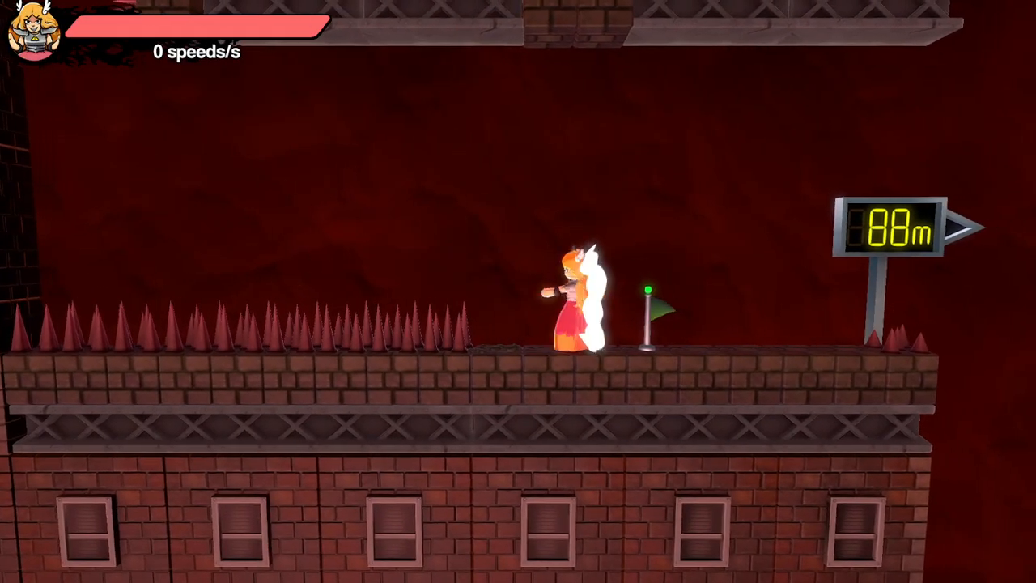
key(x)
key(Right)
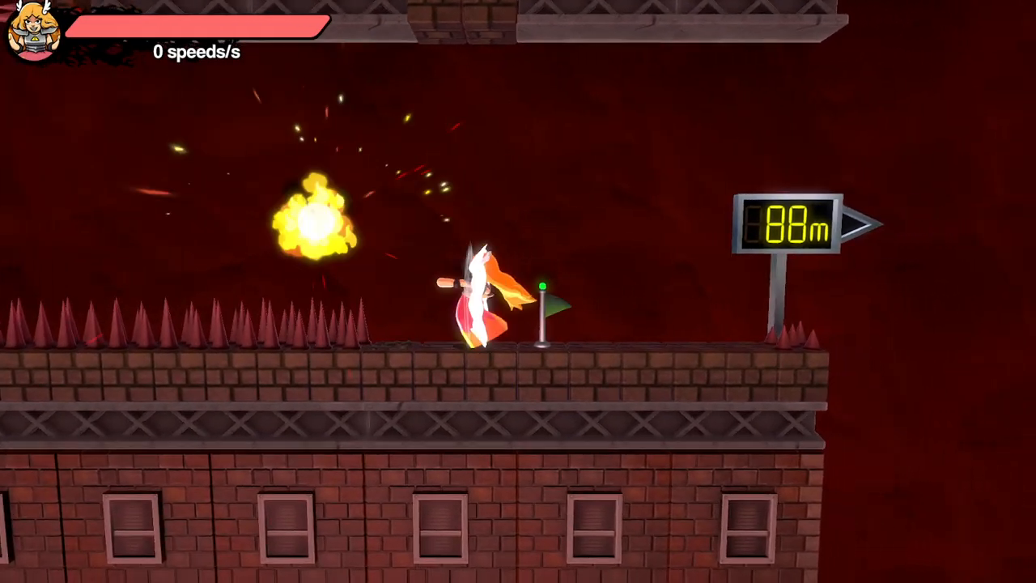
key(Right)
key(x)
- Alternate fireballs towards the 88 m sign and the floor spikes while staying close to the checkpoint
key(x)
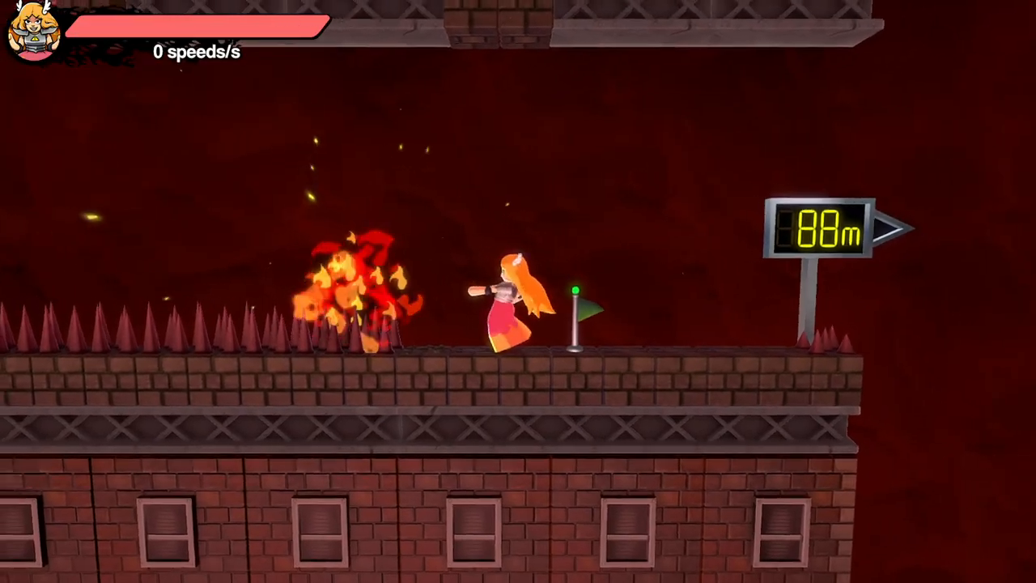
key(Right)
key(x)
key(Left)
key(x)
key(x)
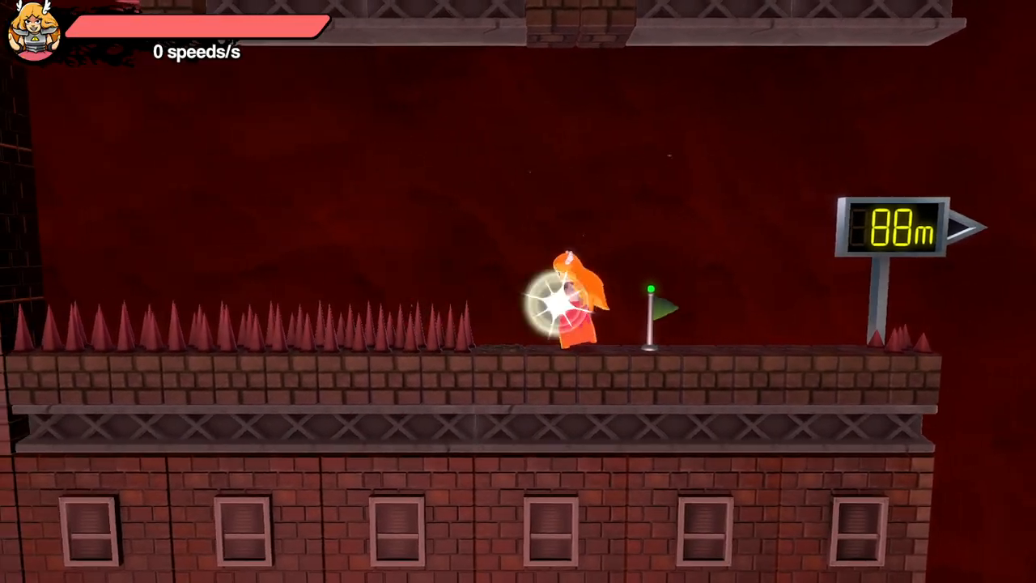
key(Right)
key(x)
key(Left)
key(x)
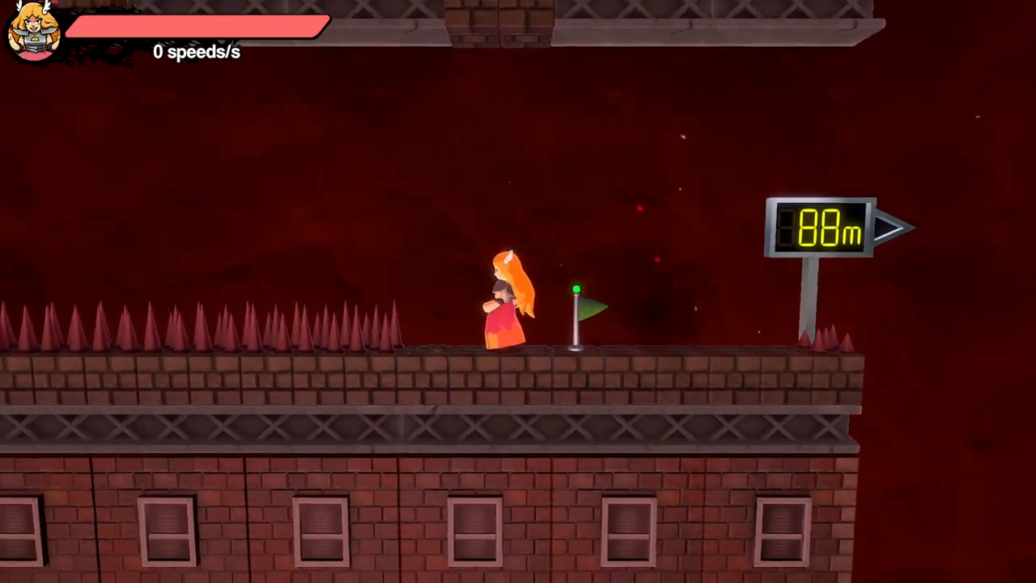
key(Right)
key(x)
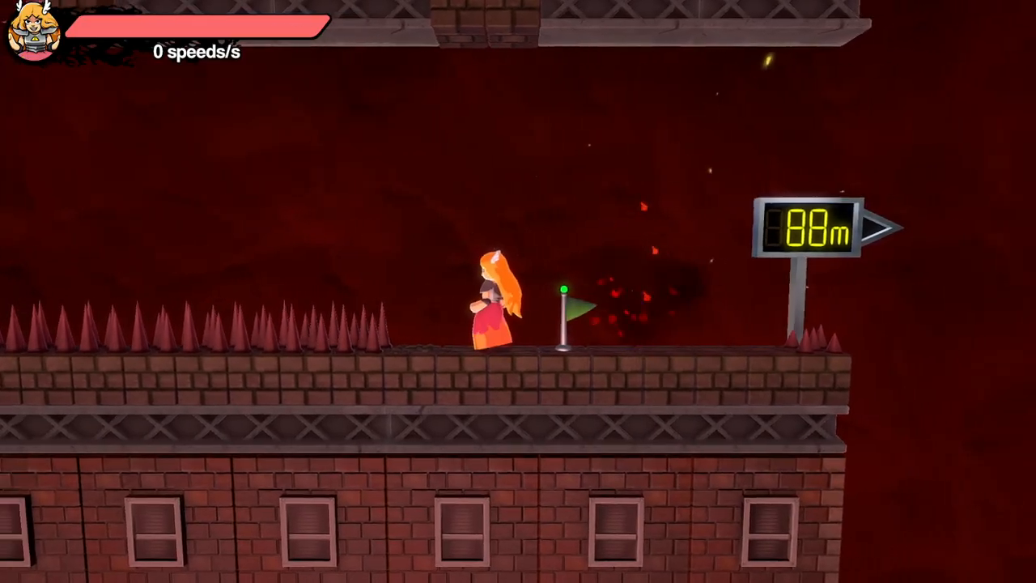
key(x)
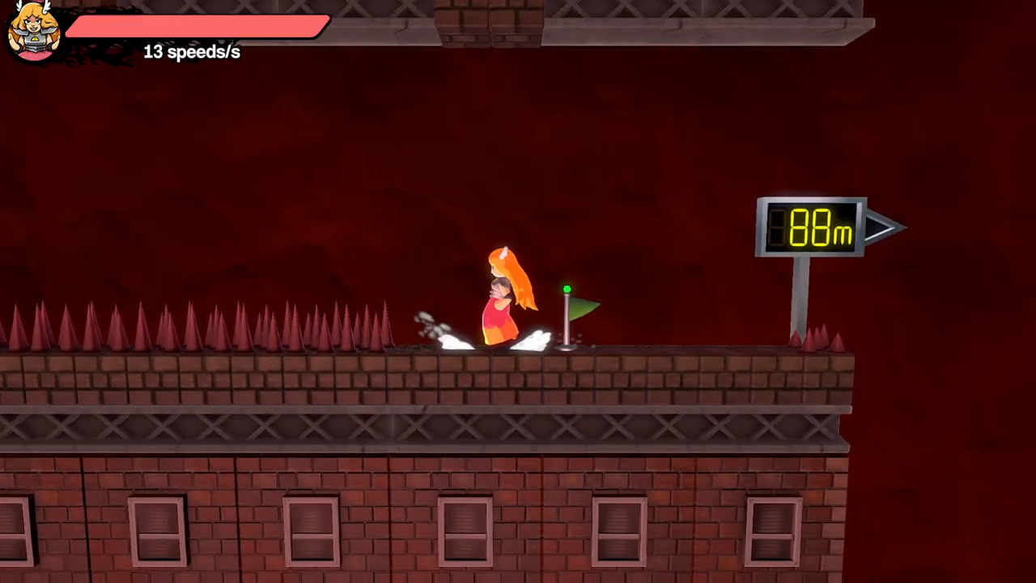
- Fire from just past the checkpoint towards the 88 m sign, sending a fireball out over the gap
key(Right)
key(x)
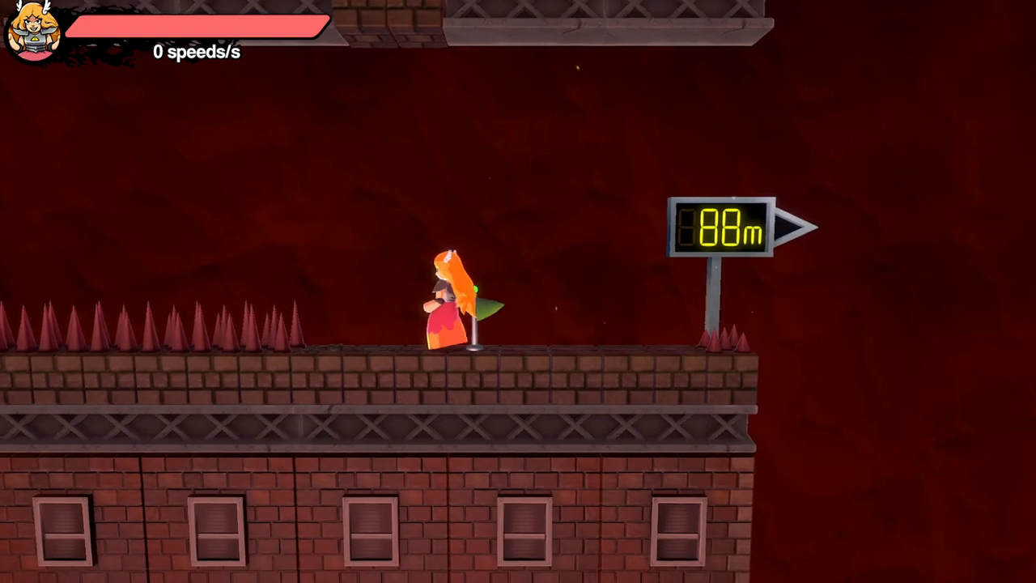
key(space)
key(x)
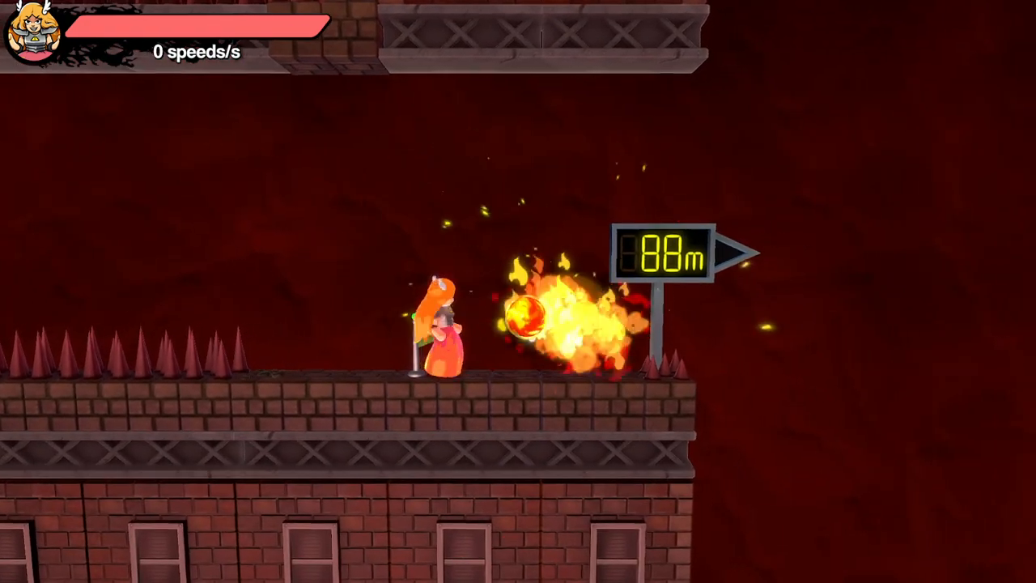
key(Right)
key(x)
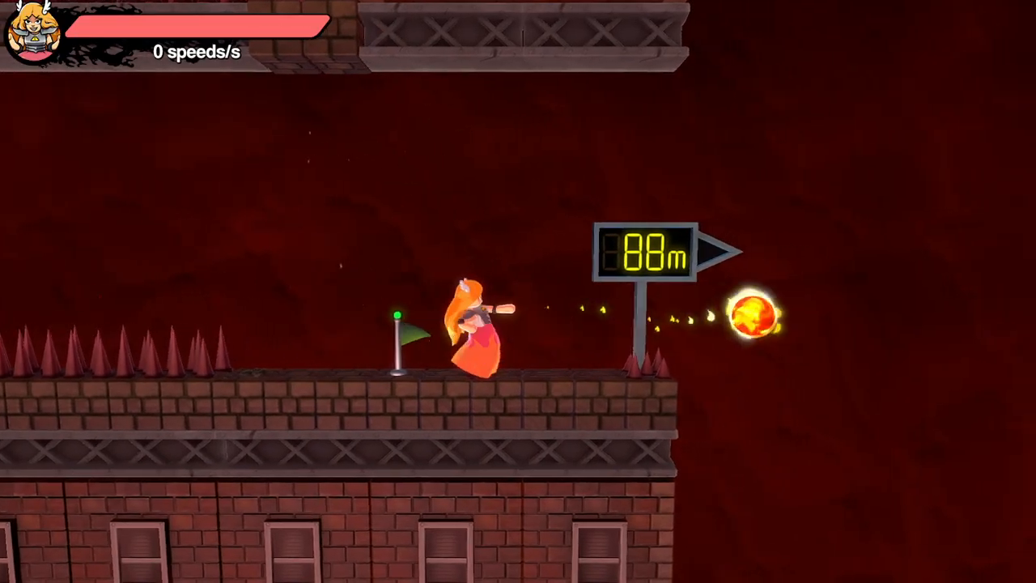
- Run back past the checkpoint and into the floor spikes
key(Left)
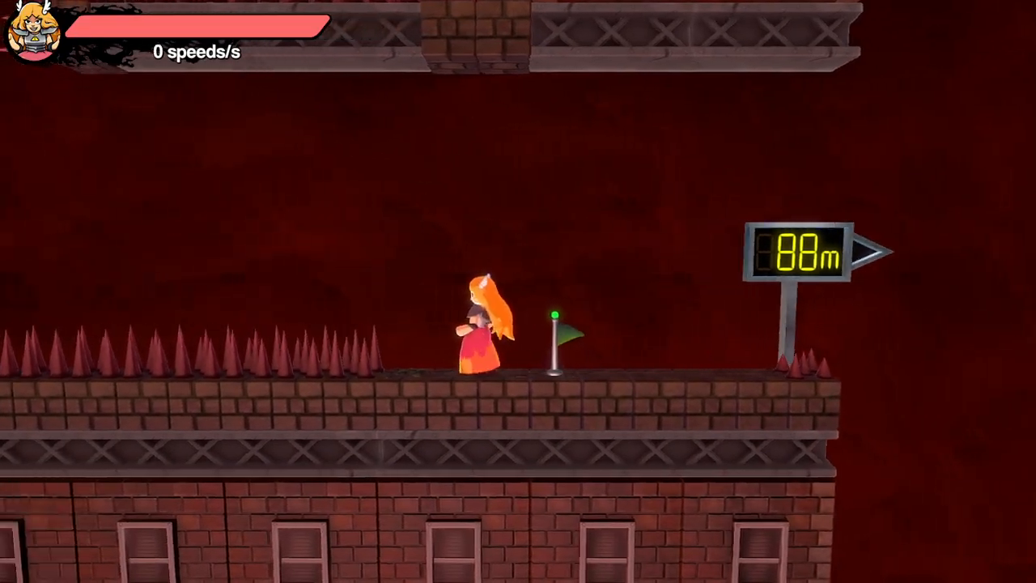
key(Left)
key(Down)
key(Left)
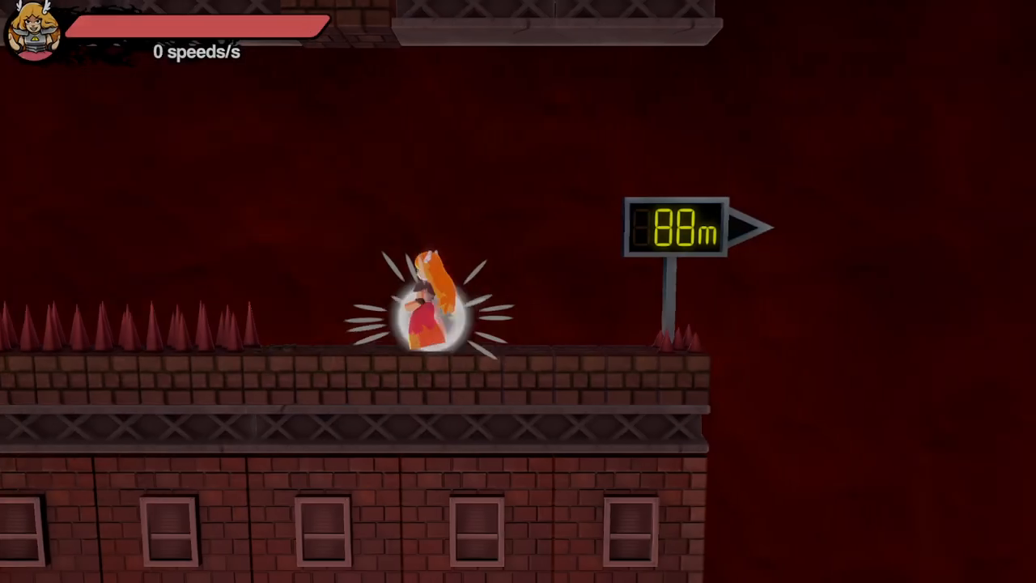
- Run from beside the checkpoint and jump off the ledge beyond the 88 m sign, turning back in mid-air
key(Left)
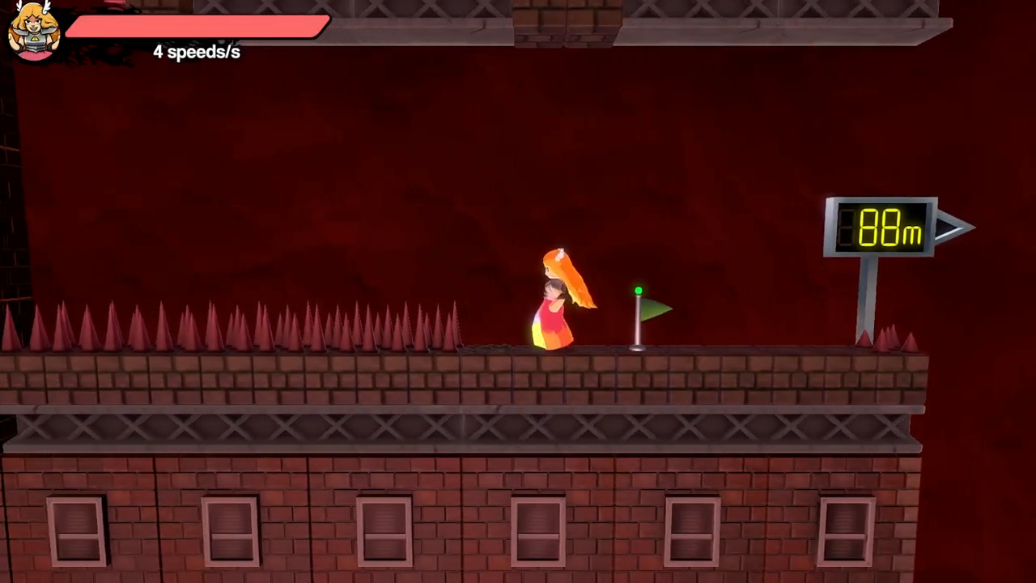
key(Right)
key(space)
key(Left)
key(space)
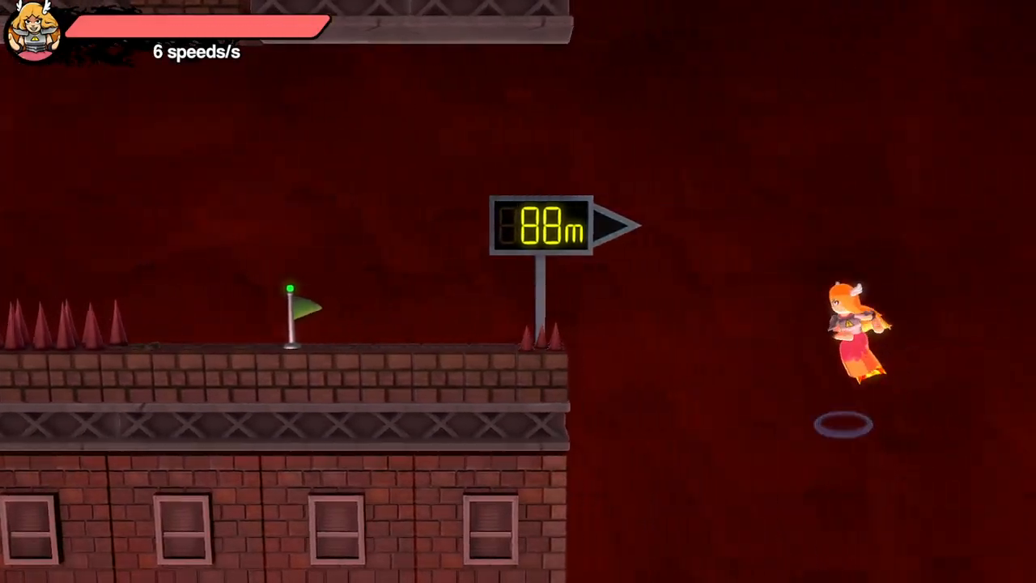
- Launch fireballs from the checkpoint towards the ledge and back away towards the floor spikes
key(Right)
key(Up+x)
key(Down+x)
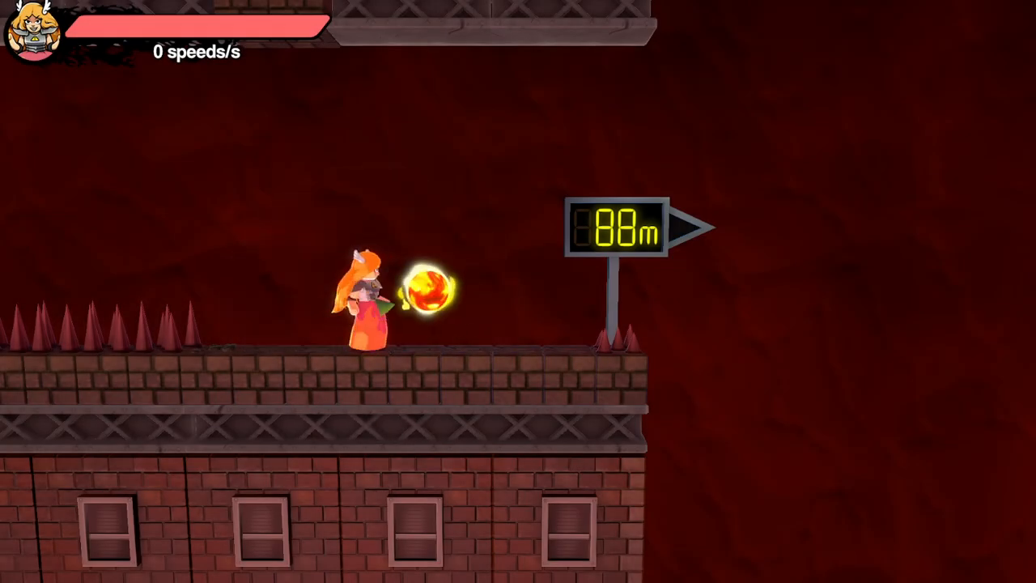
key(x)
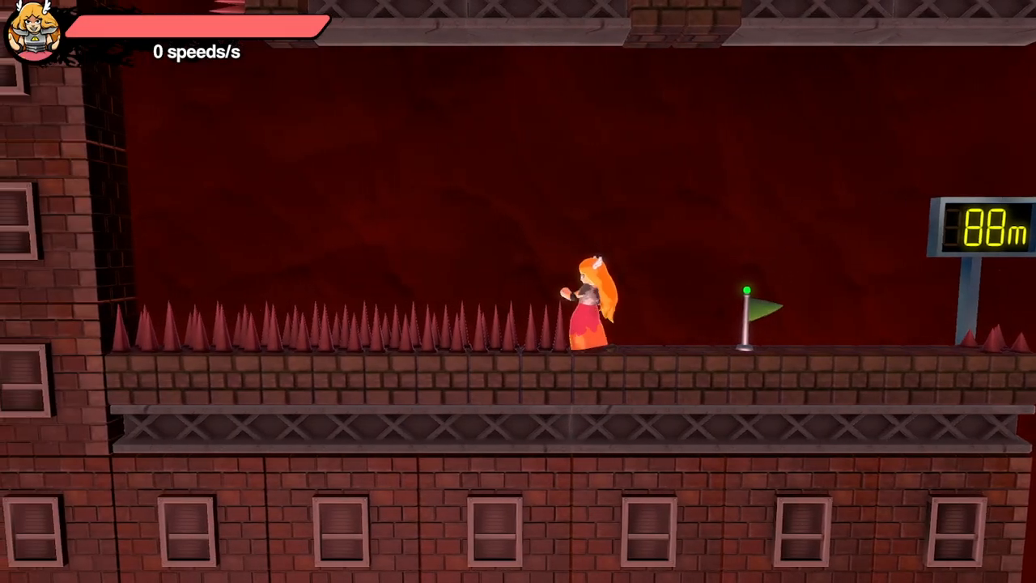
key(Right)
key(Left)
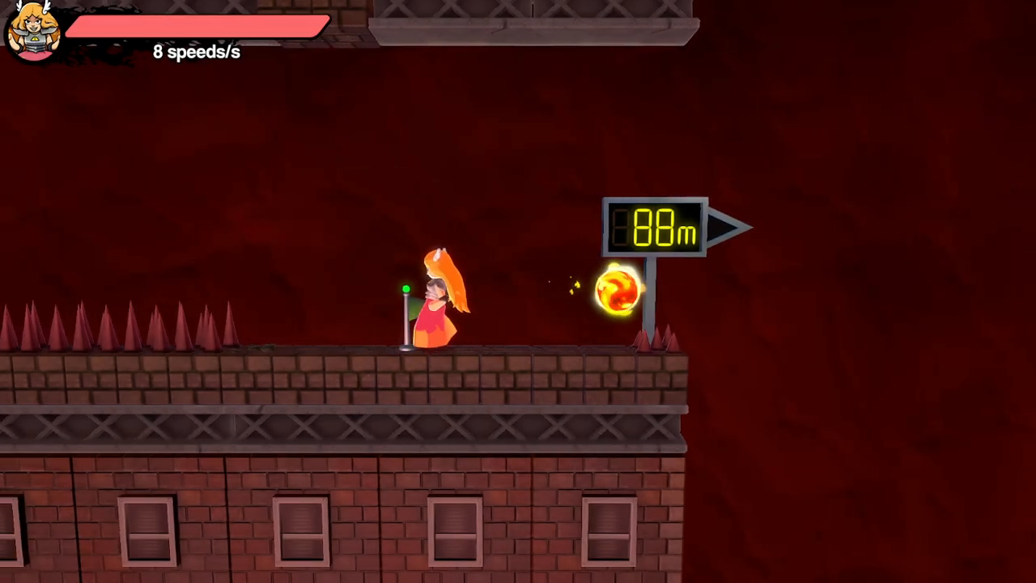
- Repeat the shot towards the 88 m sign, dodging back to the edge of the floor spikes after each fireball
key(x)
key(Right)
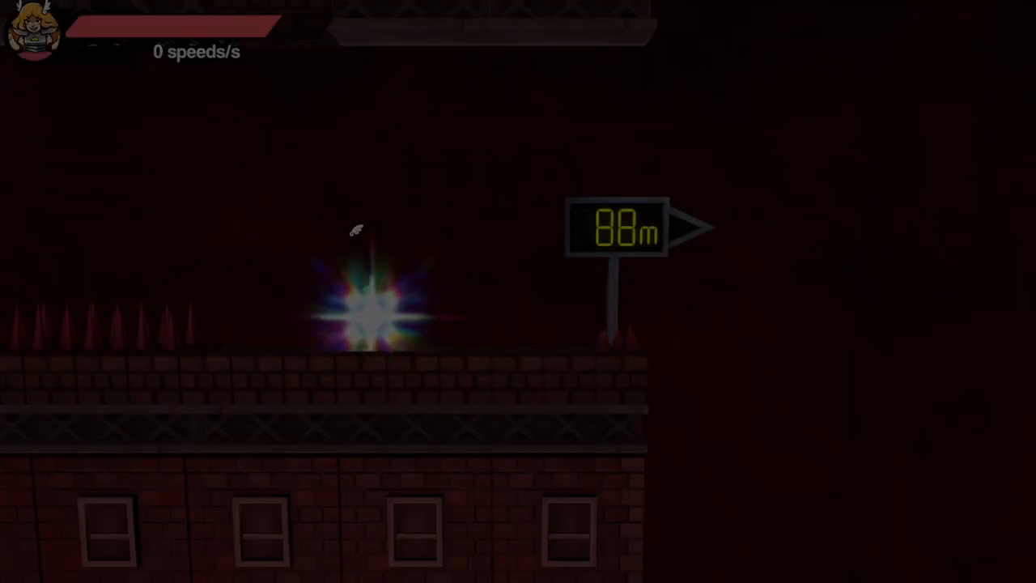
key(Left)
key(x)
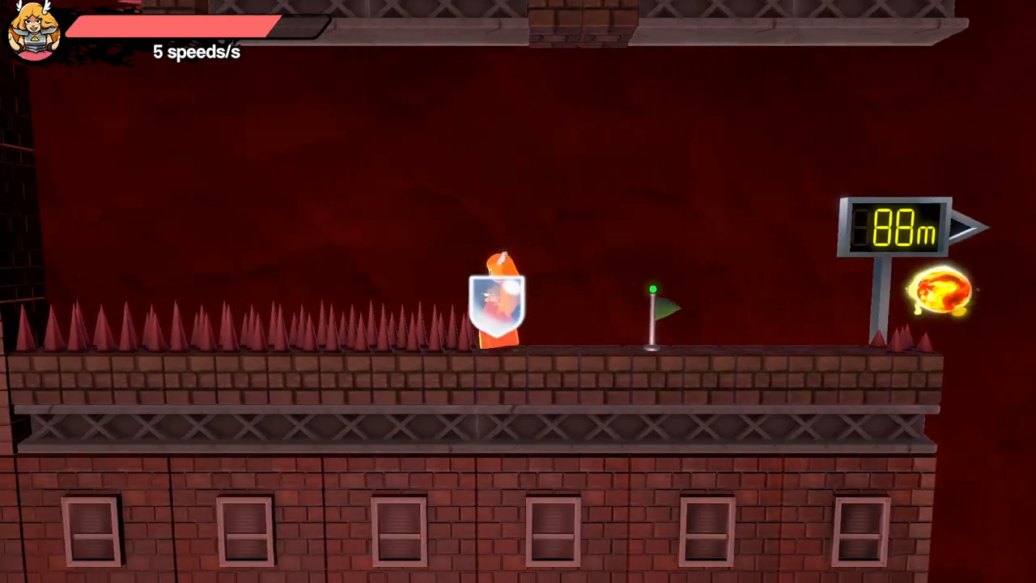
key(Right)
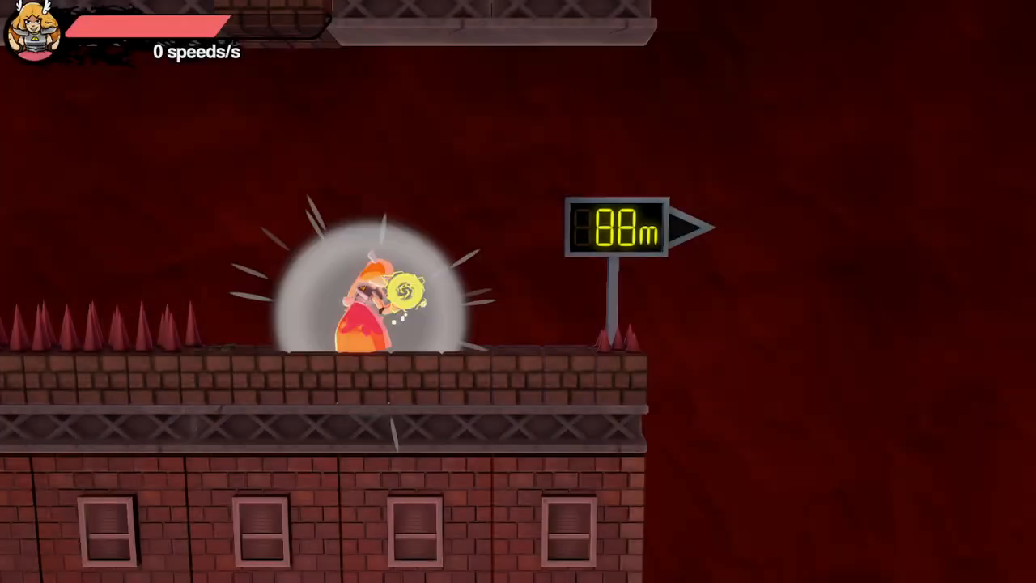
key(Left)
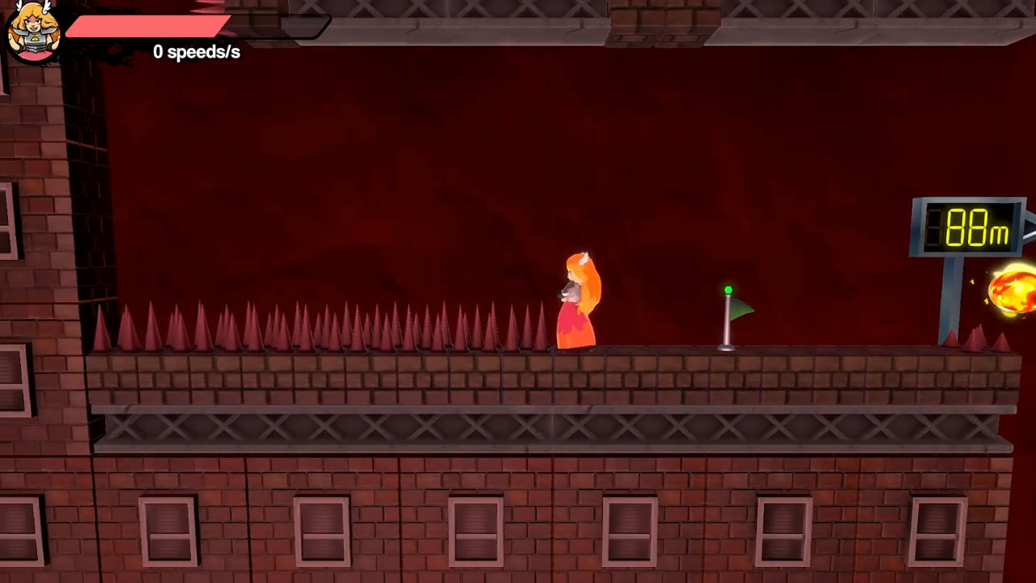
key(x)
key(Right)
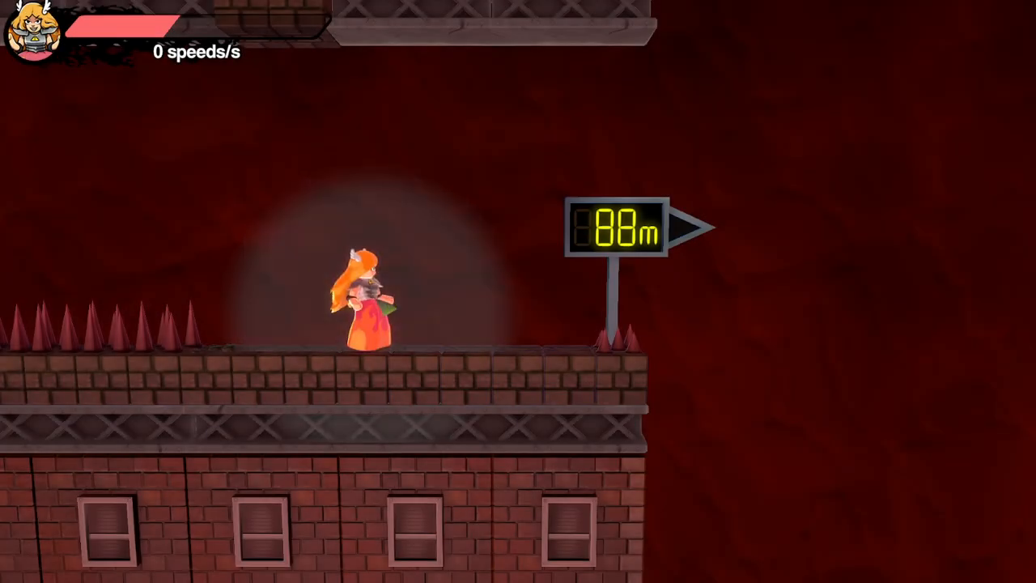
key(Left)
key(x)
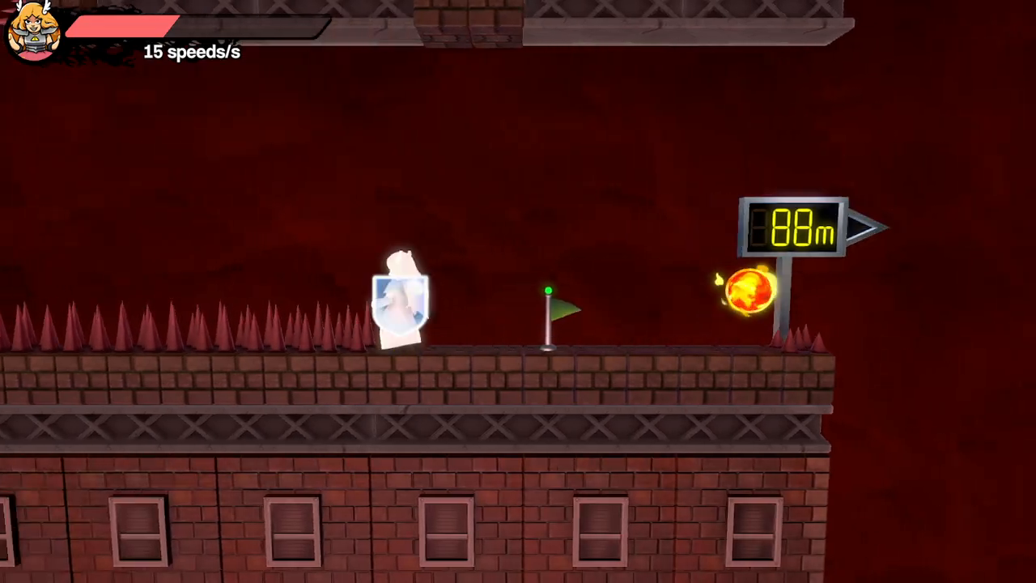
key(Right)
key(x)
- Quit the Omega Oblivion of Obliteration stage and close the game
key(Escape)
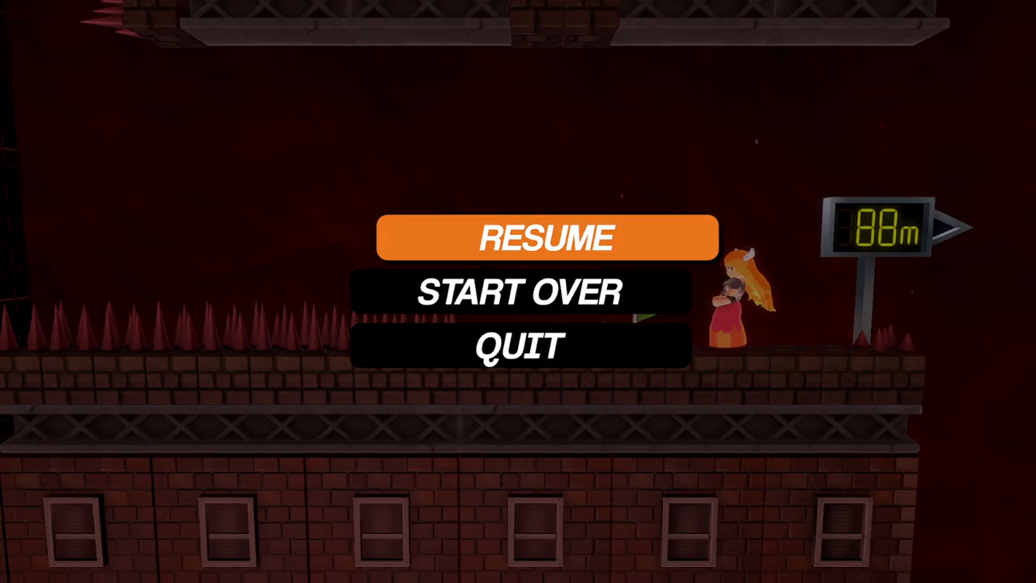
key(Down)
key(Down)
key(Return)
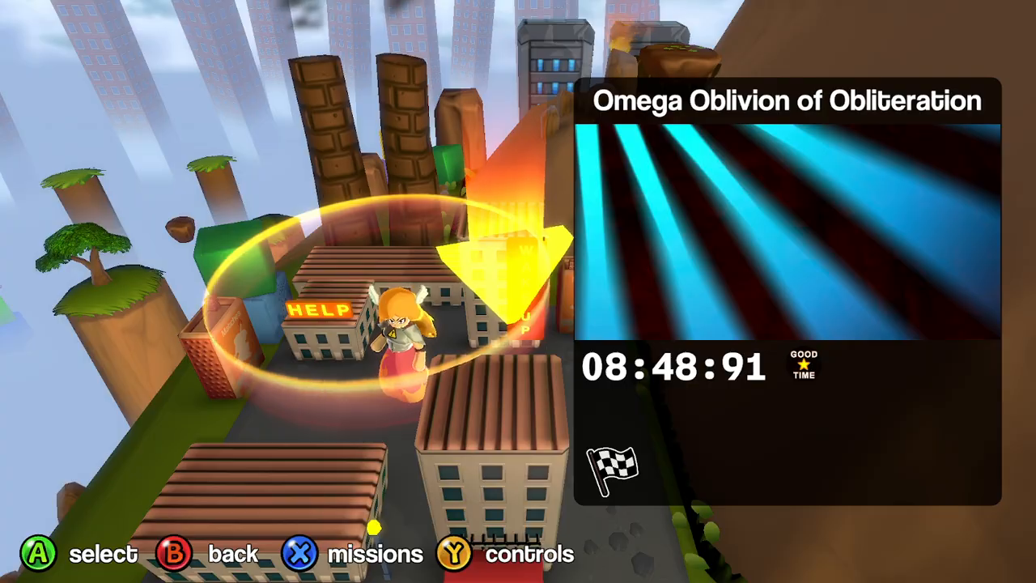
key(alt+F4)
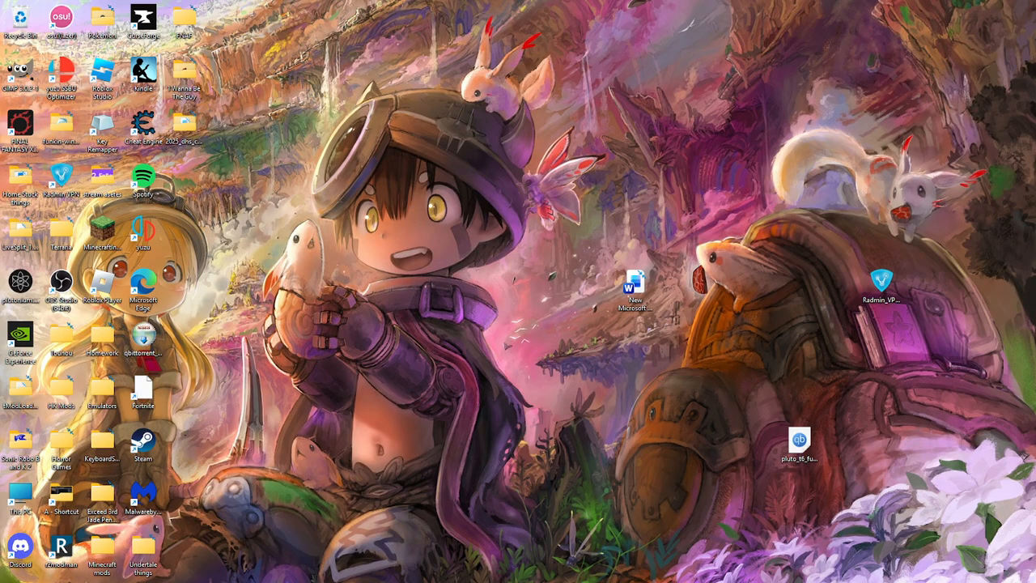
- Switch to File Explorer, check the project's Video folder and open the Videos library holding the recordings
click(305, 571)
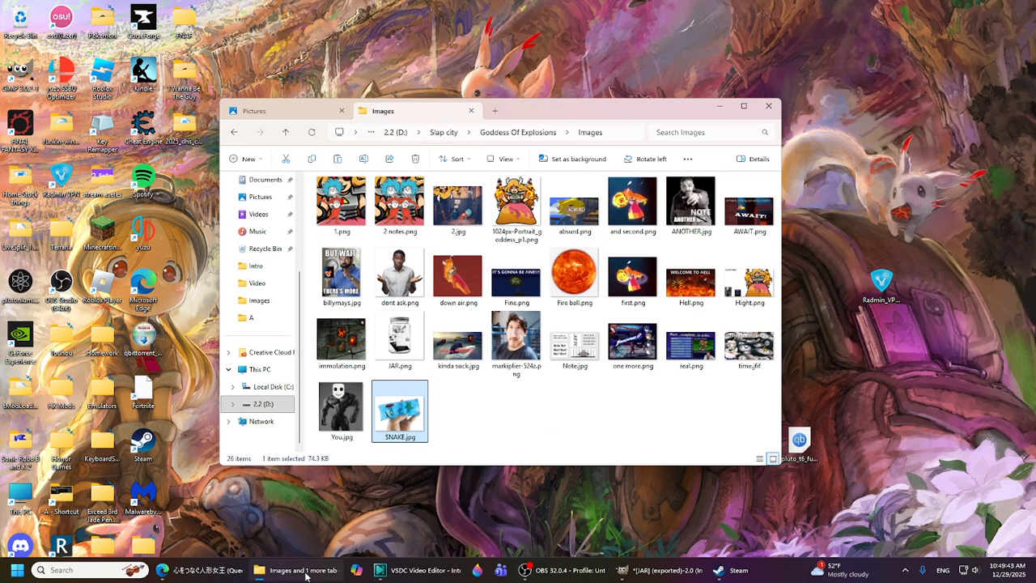
click(258, 283)
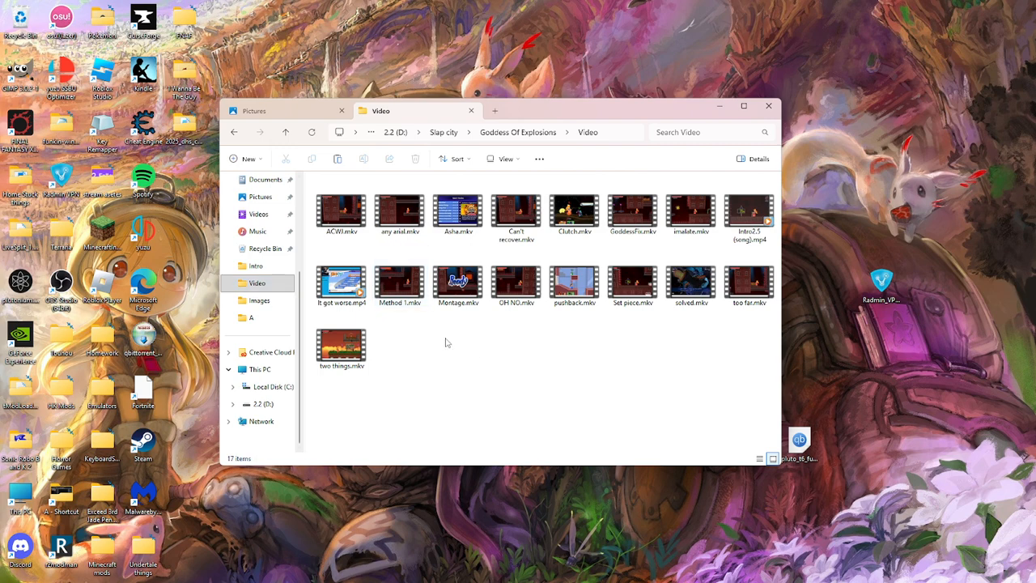
click(267, 111)
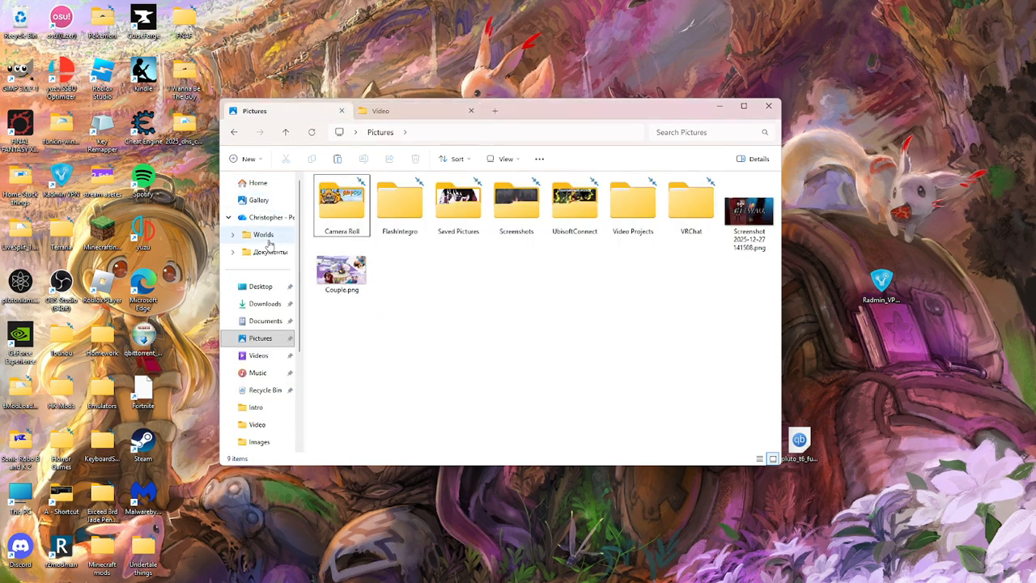
click(259, 356)
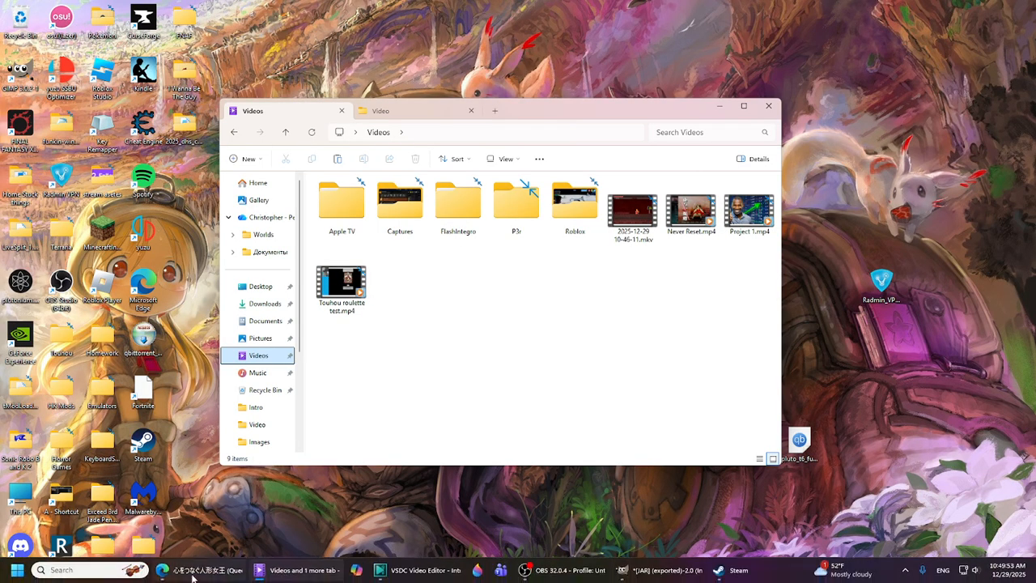
- Switch to Edge, play the GFW Phantasm Stage Theme video from the YouTube recommendations and return to File Explorer
click(198, 577)
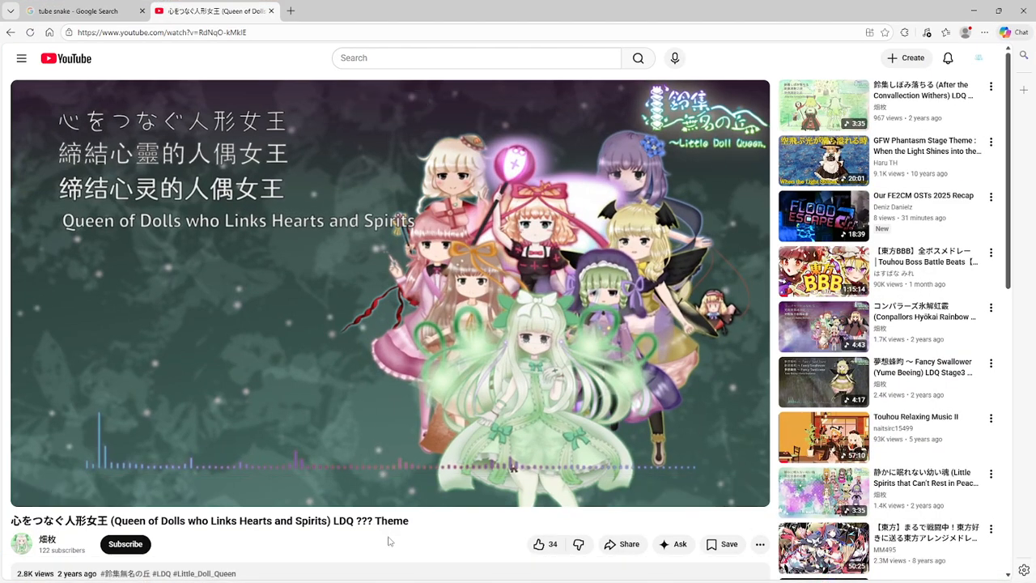
scroll(389, 527, down, 1)
scroll(389, 532, up, 1)
scroll(389, 527, down, 1)
scroll(381, 531, up, 1)
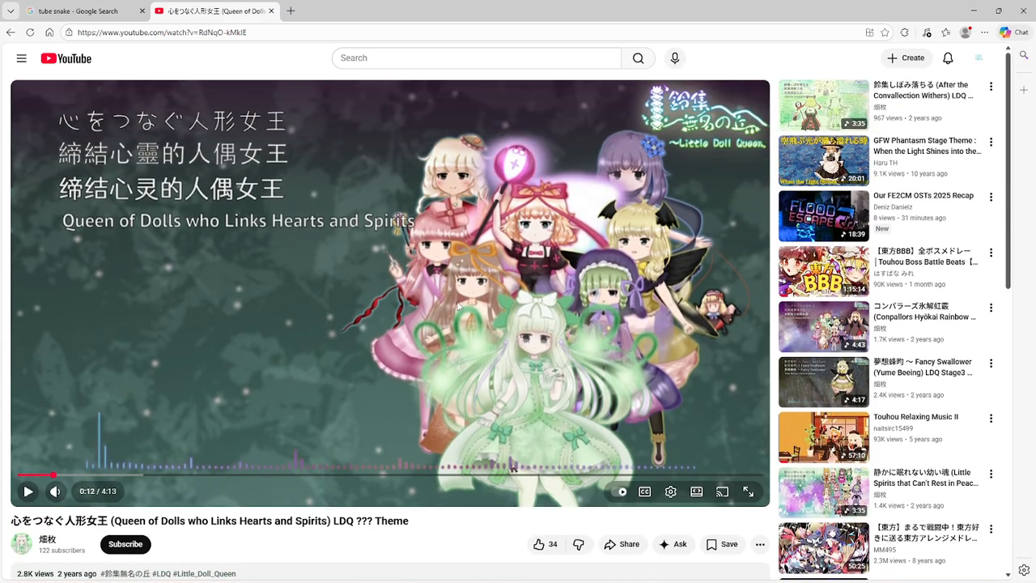
scroll(484, 398, down, 3)
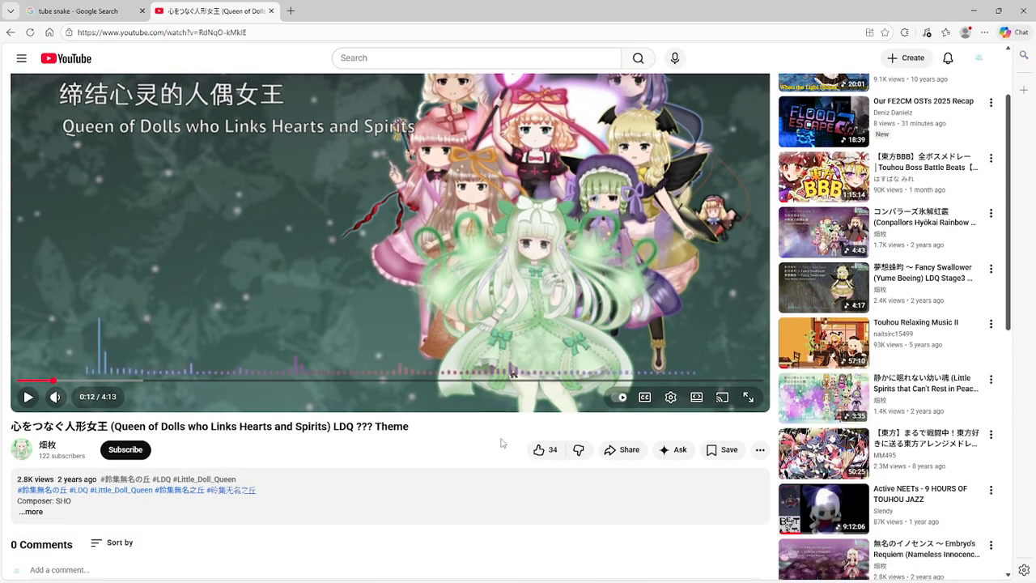
scroll(612, 463, down, 1)
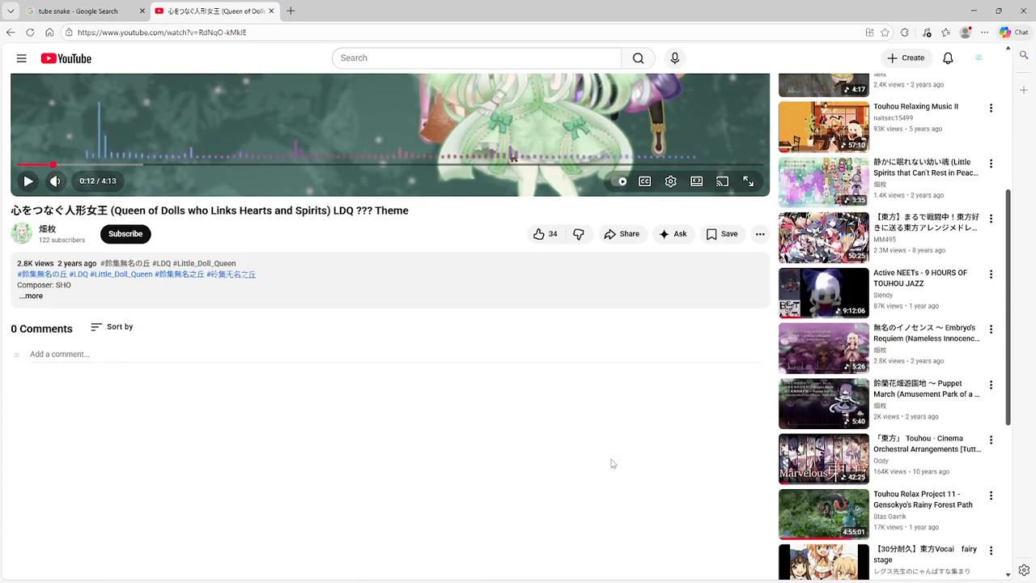
scroll(613, 463, down, 1)
scroll(612, 463, up, 1)
scroll(612, 462, down, 2)
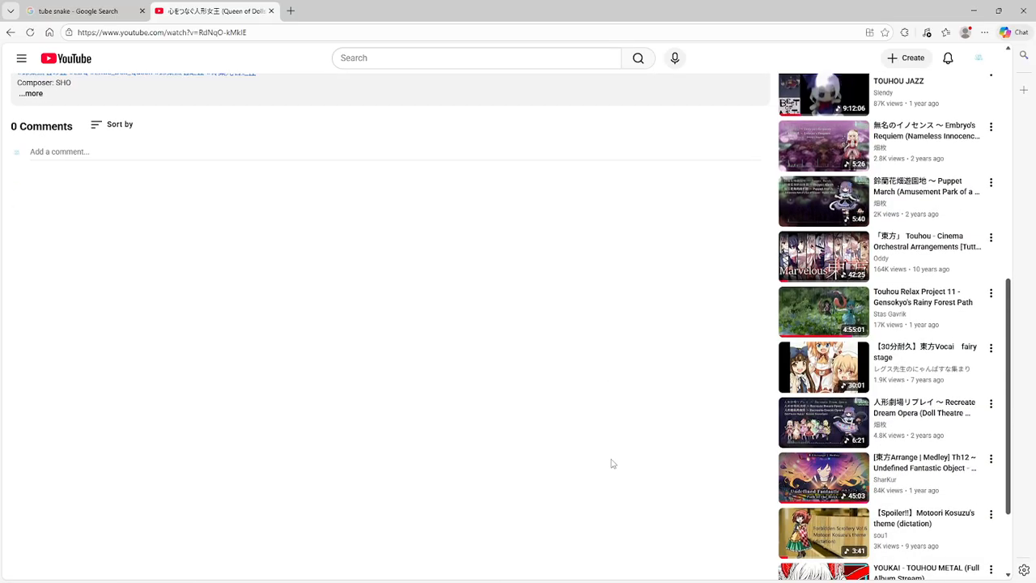
scroll(613, 463, down, 1)
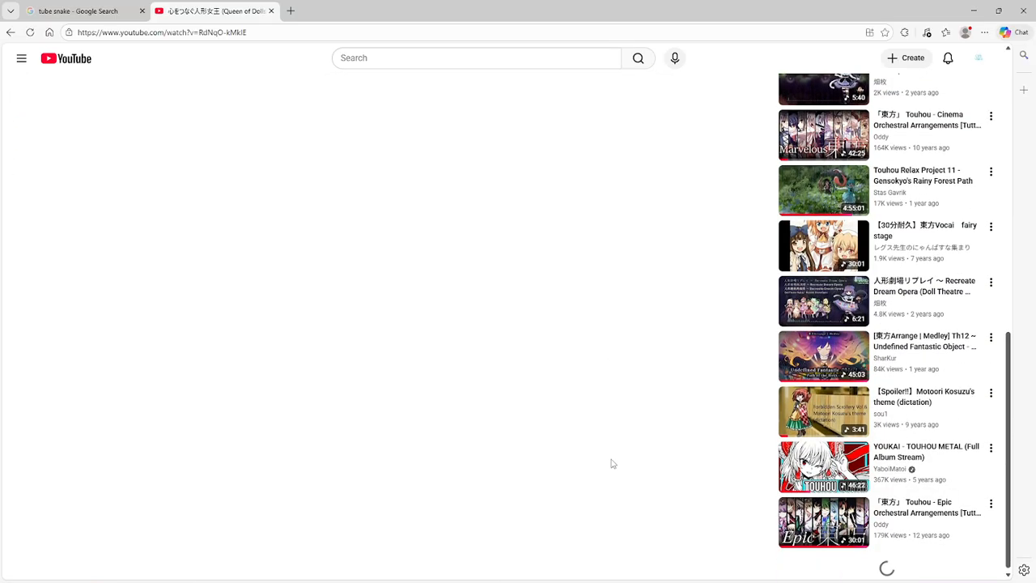
scroll(619, 518, up, 10)
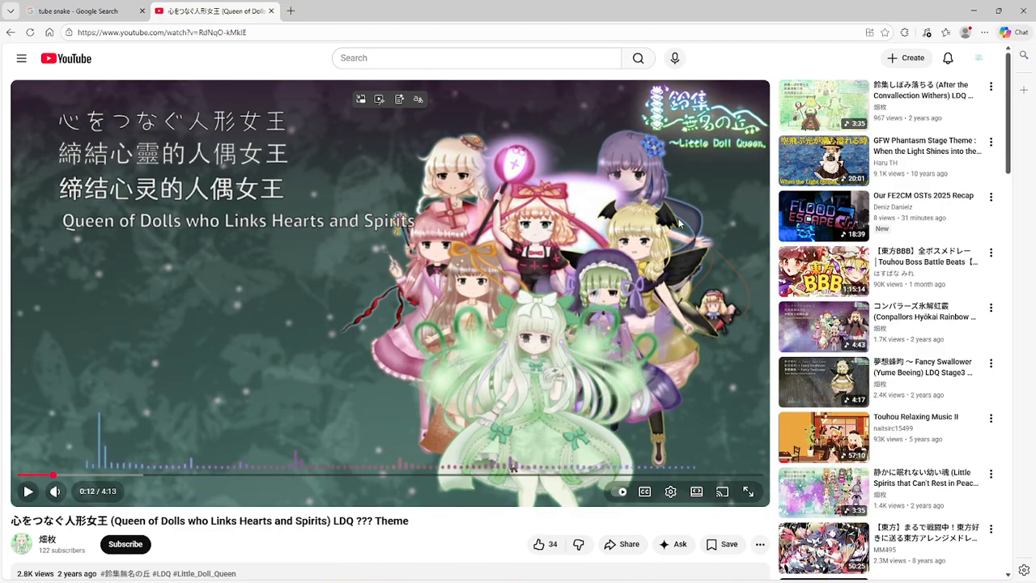
click(811, 149)
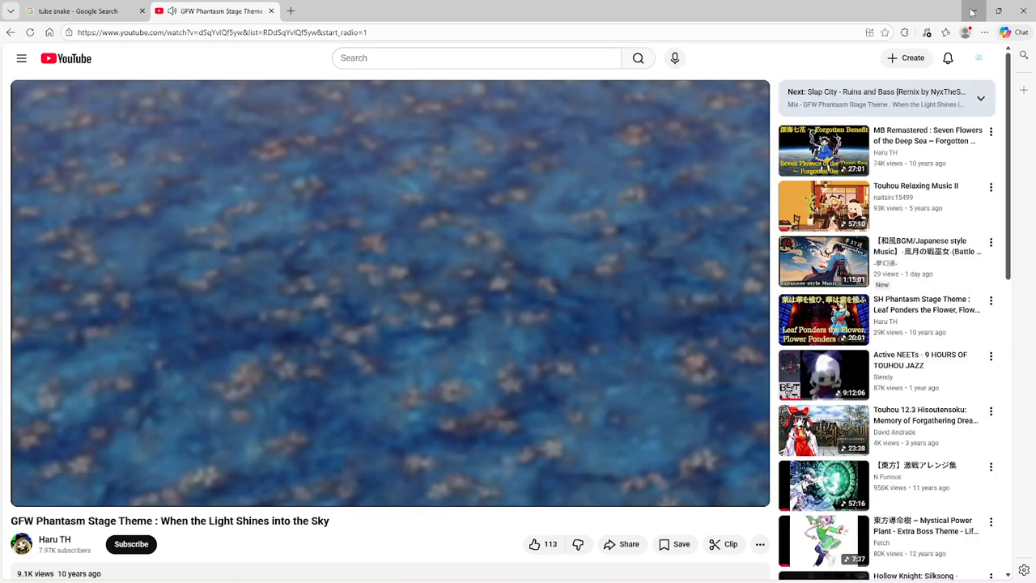
click(971, 11)
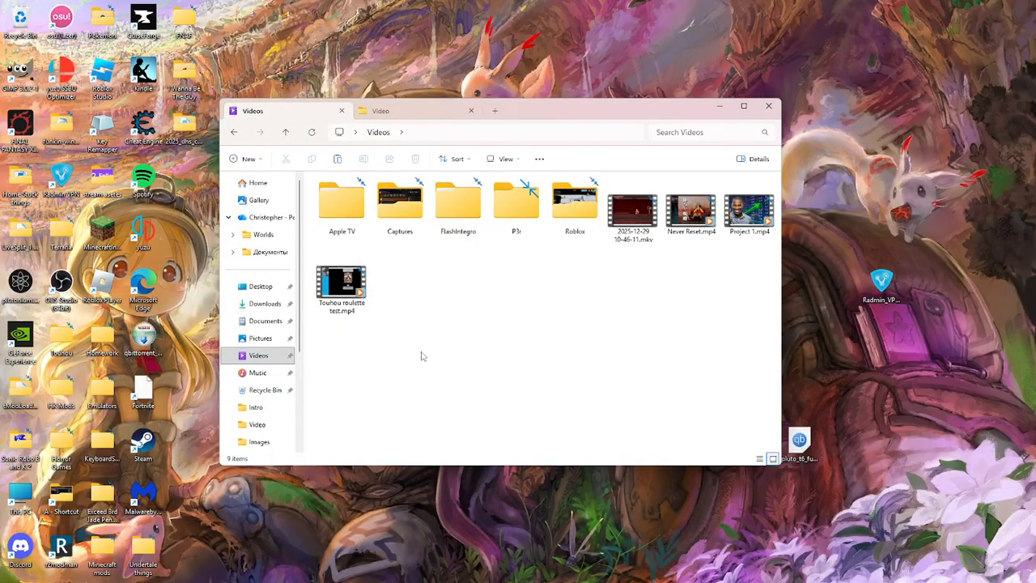
click(633, 233)
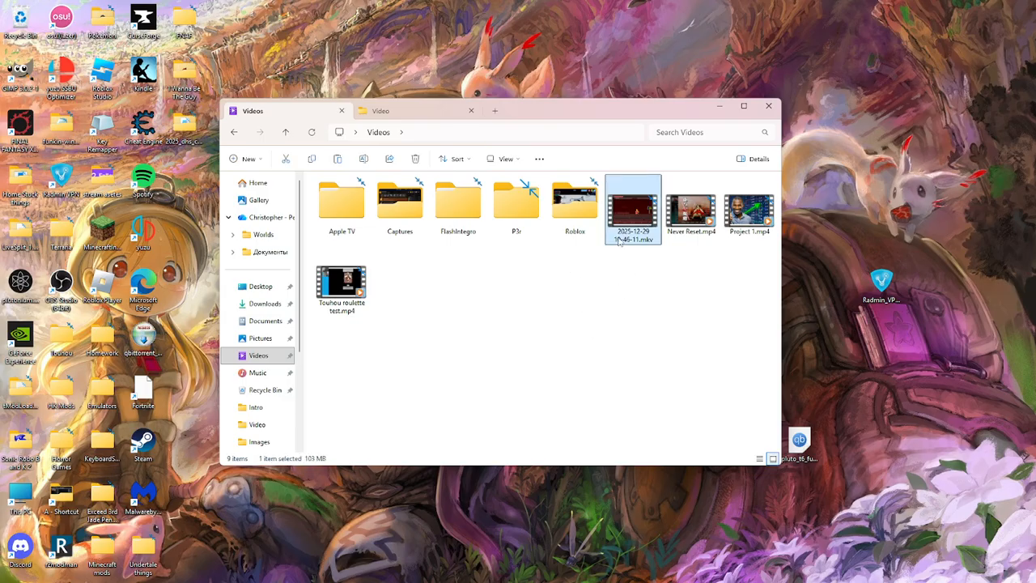
key(F2)
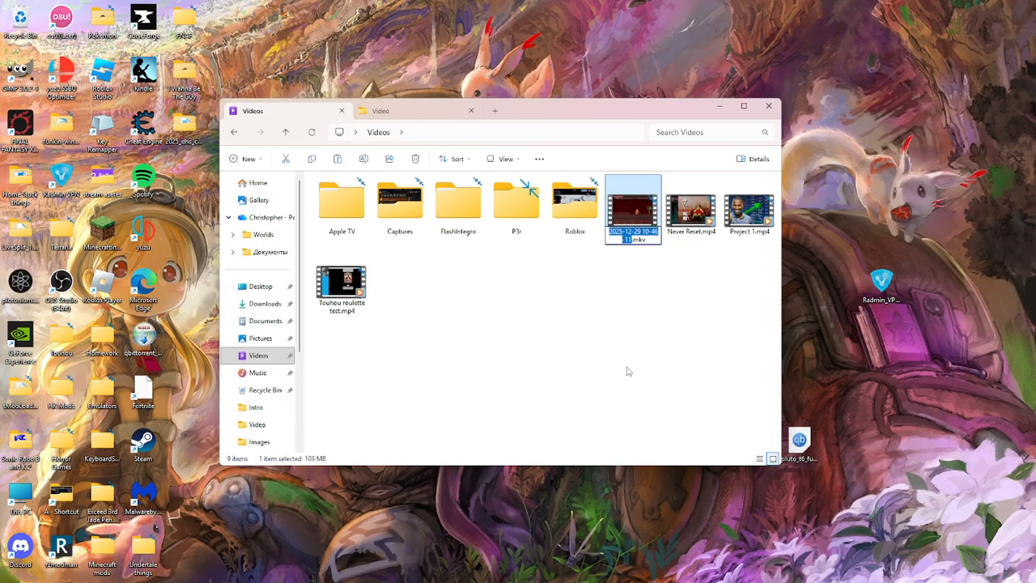
text(Doesn't work)
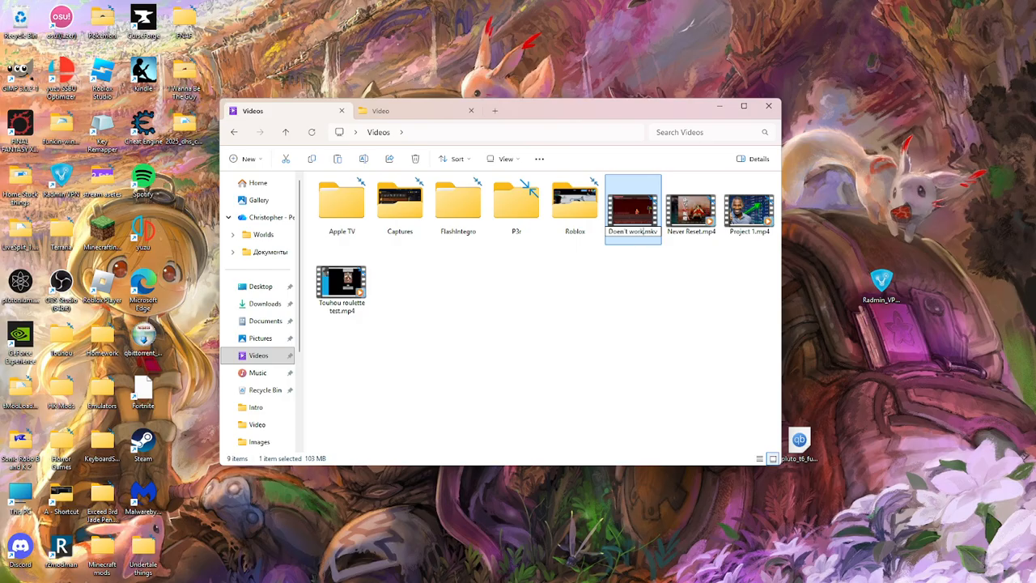
key(Return)
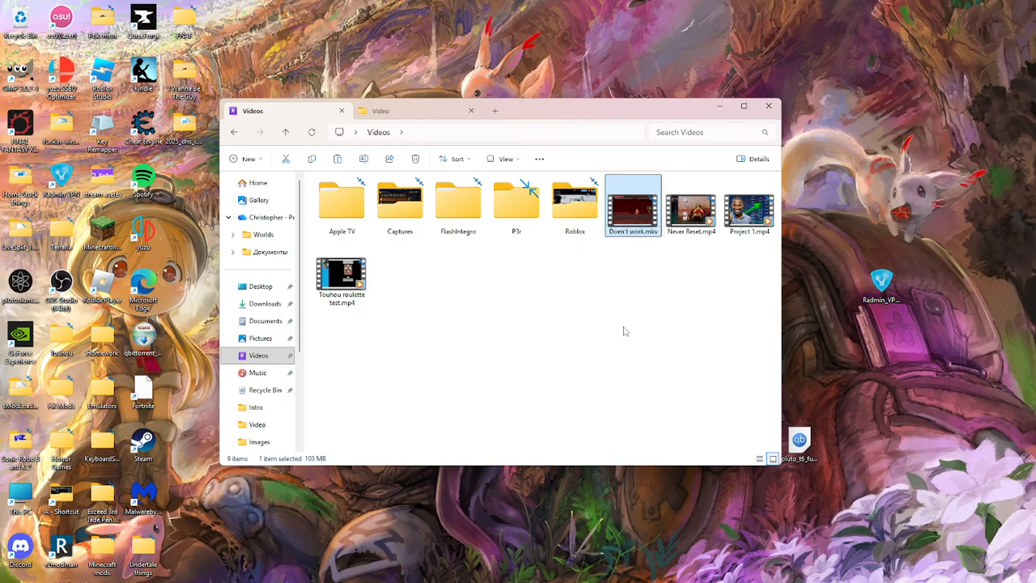
drag(631, 223, 489, 339)
click(522, 391)
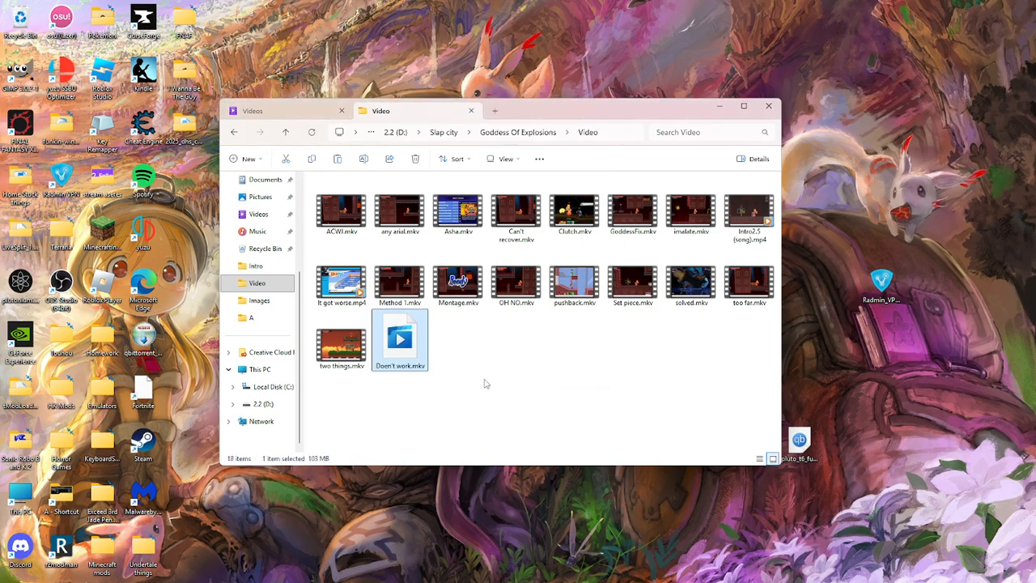
- Switch to VSDC Video Editor and preview the scene from 00:24:36.10, in the empty stretch following the Goddess Of Explosions clip
click(422, 573)
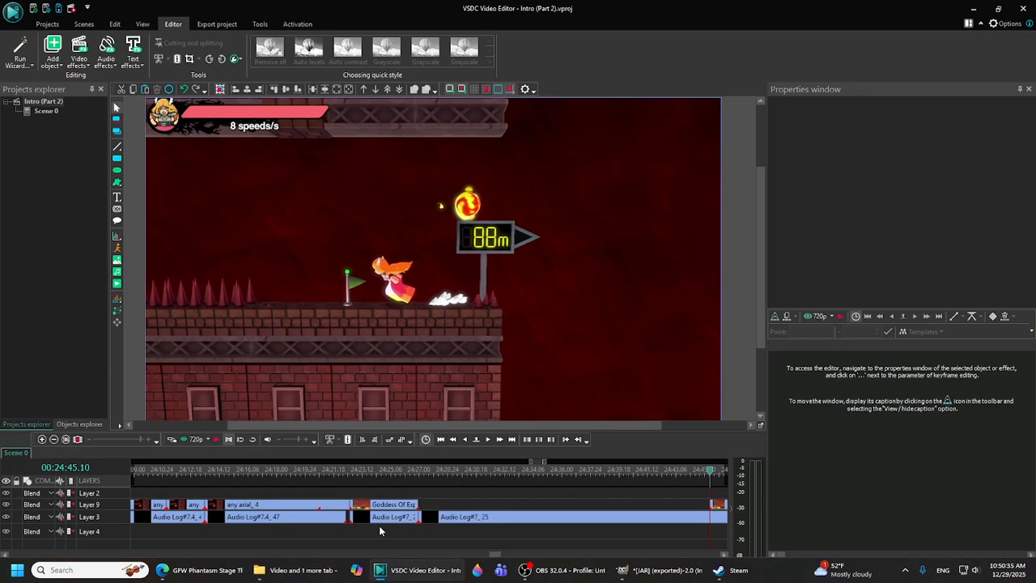
click(573, 473)
click(202, 439)
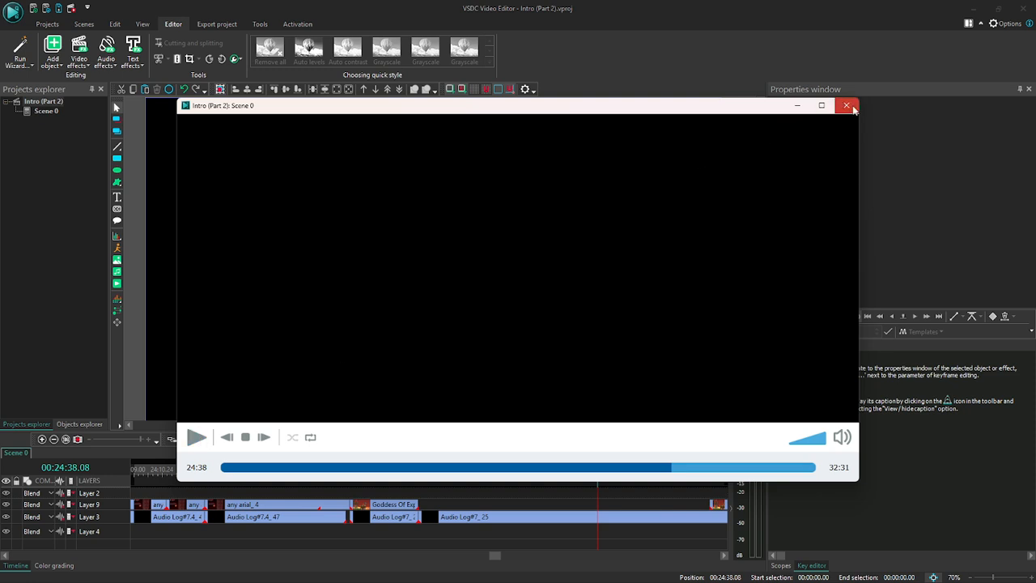
click(850, 107)
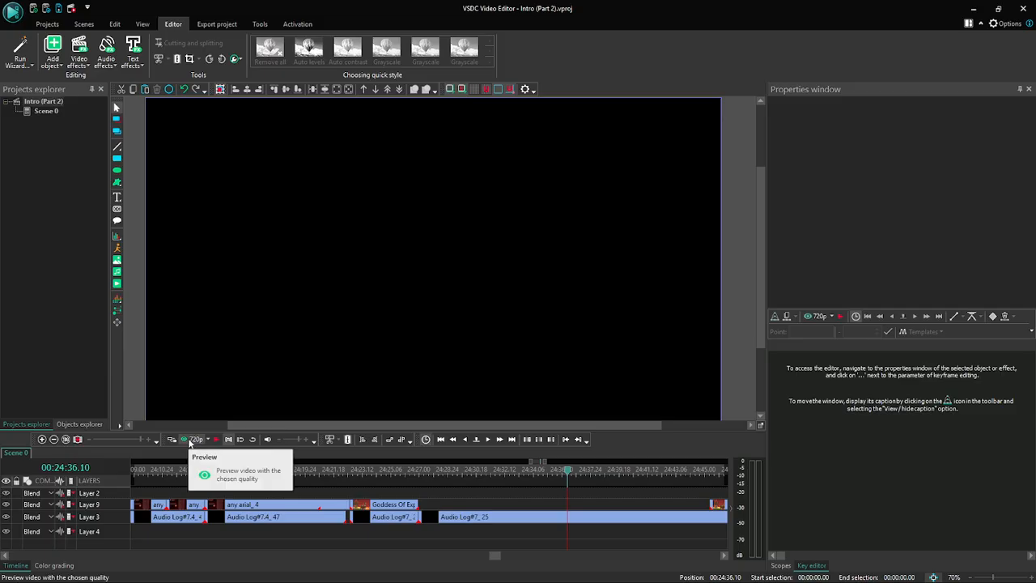
click(191, 441)
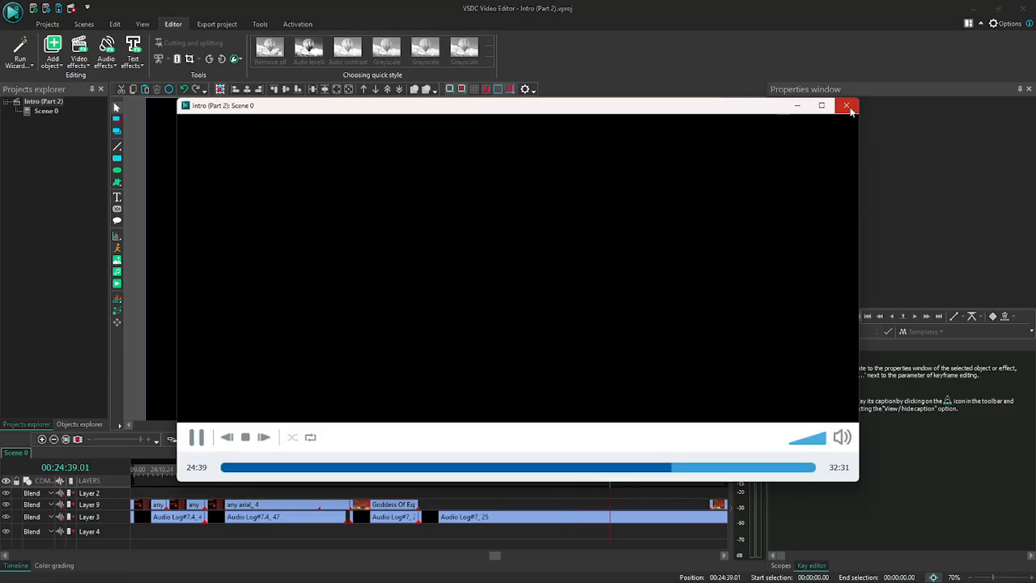
click(846, 106)
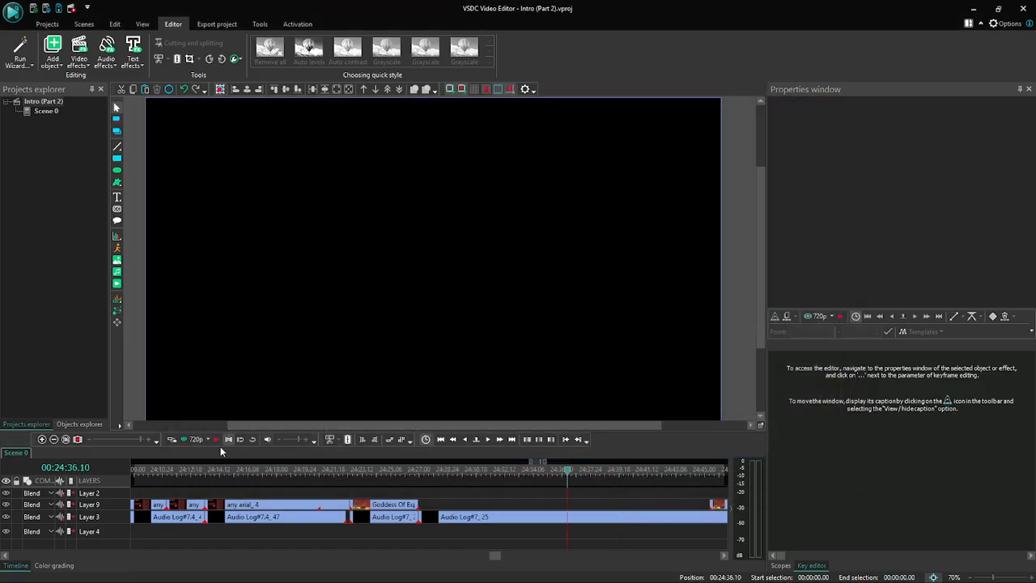
- Play the empty stretch on the timeline, step the cursor back to 00:24:37.13 and preview the scene around it
click(217, 441)
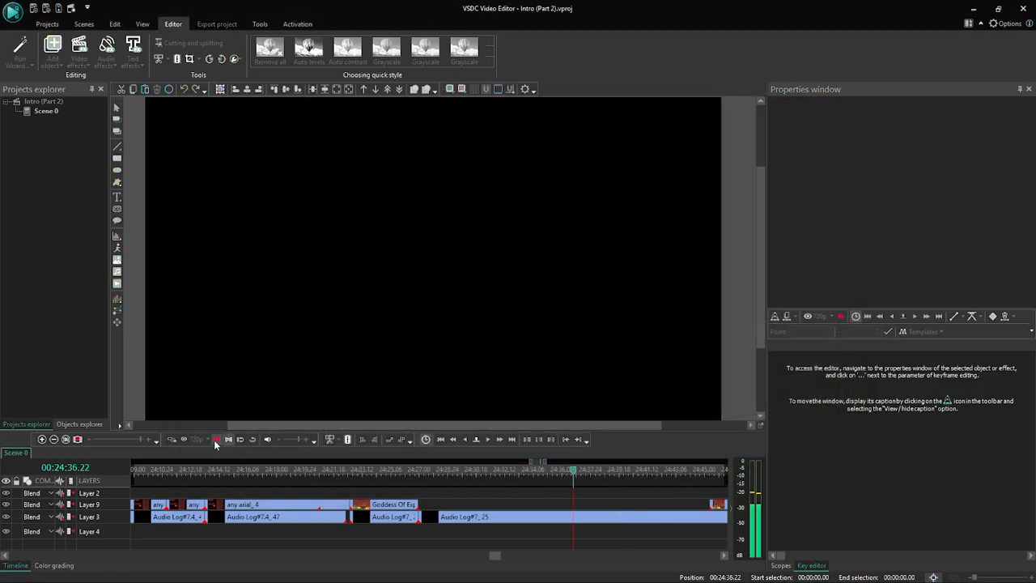
click(218, 440)
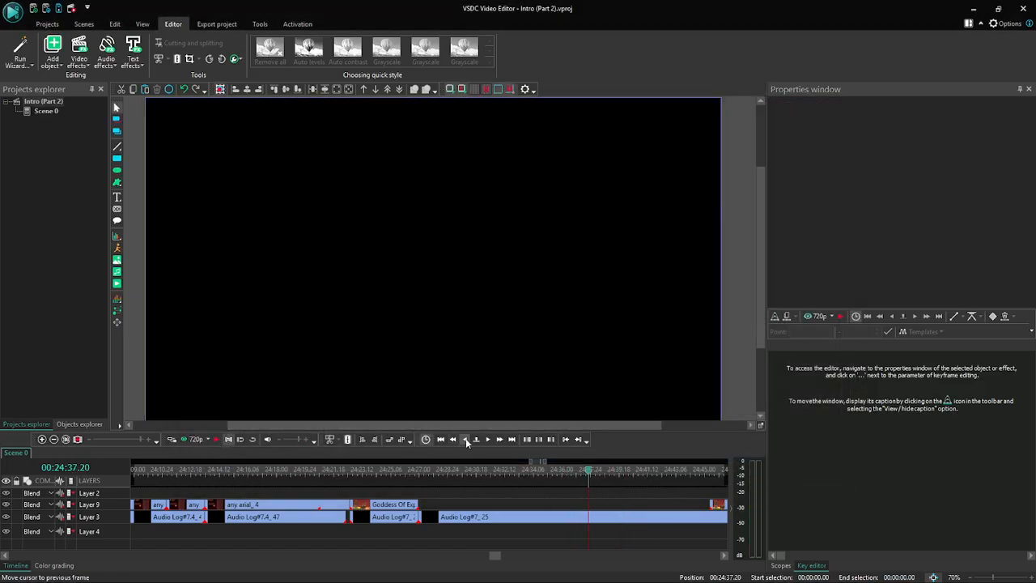
click(466, 443)
click(217, 440)
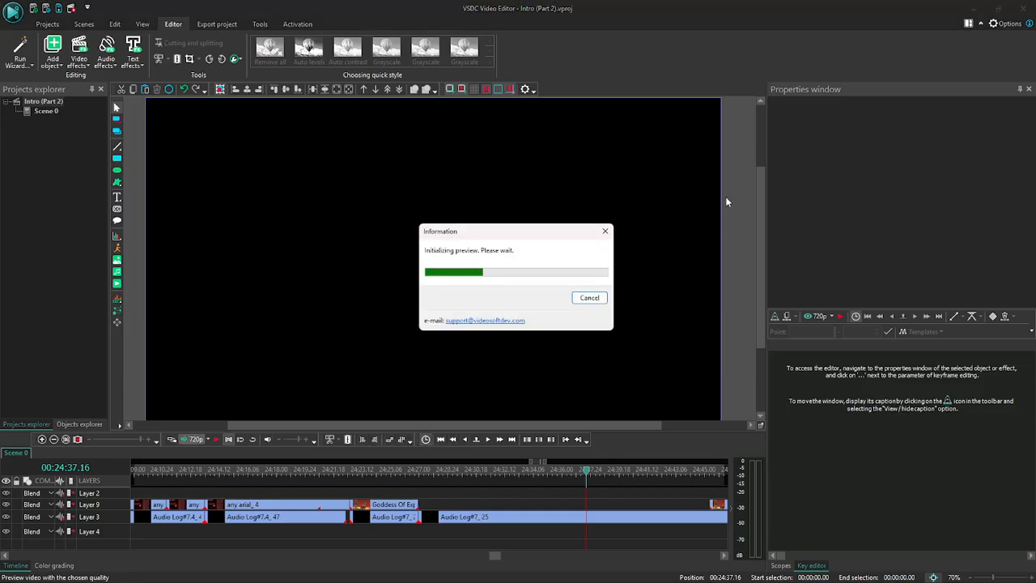
click(849, 106)
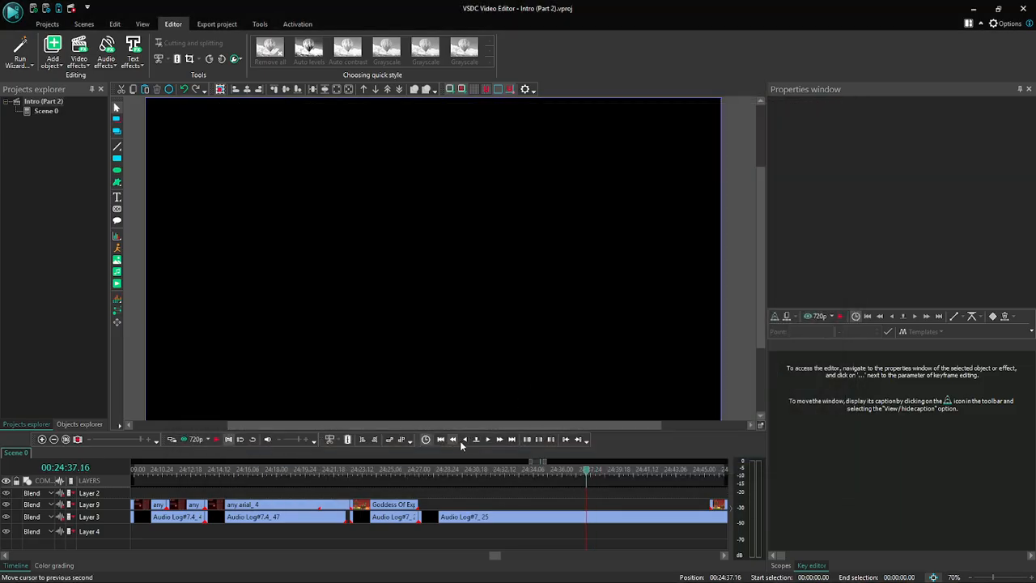
click(188, 438)
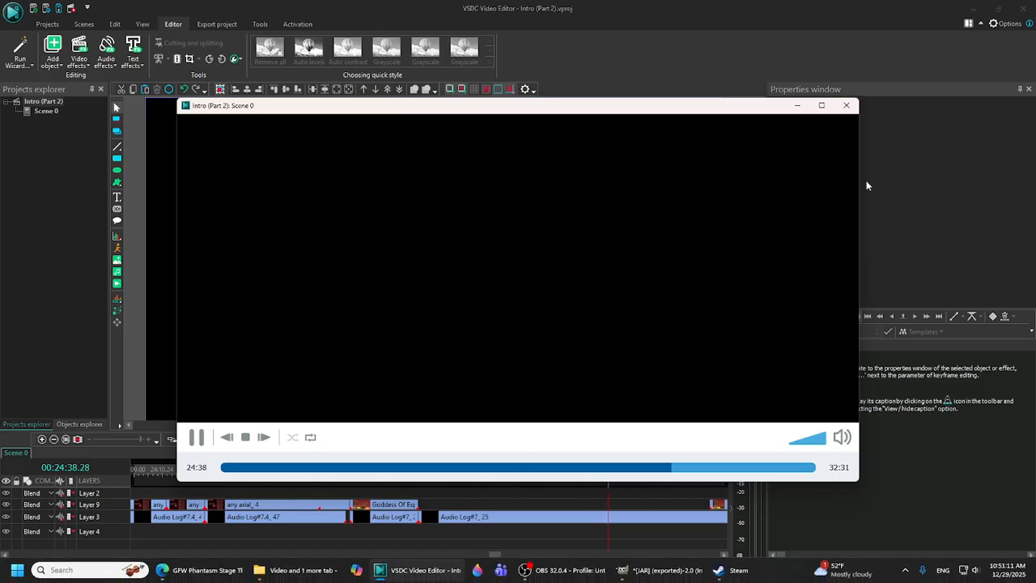
click(847, 105)
- Add Doen't work.mkv from the Video folder to the timeline, split it into video and audio and delete its audio
click(335, 571)
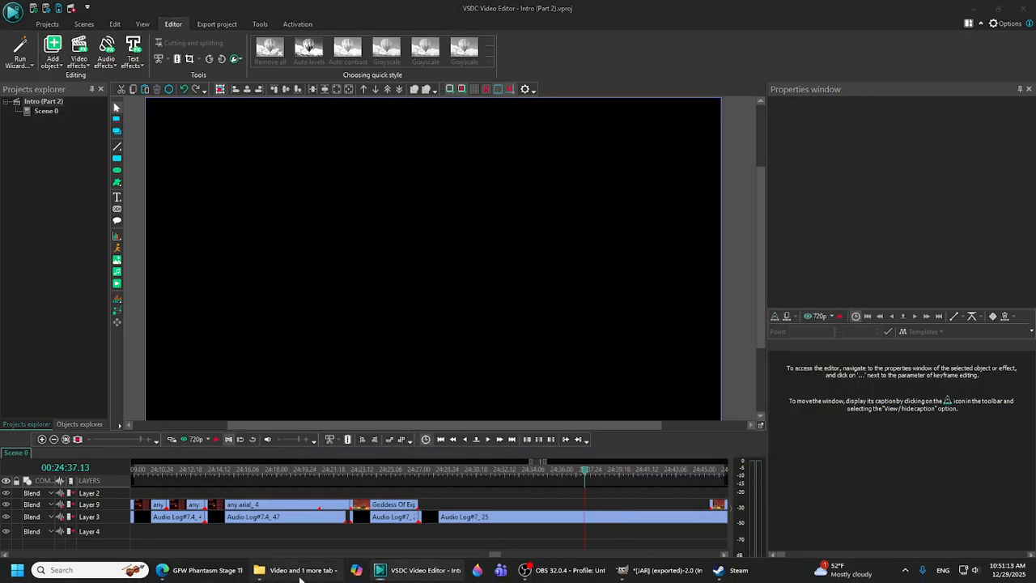
drag(402, 347, 189, 293)
click(722, 108)
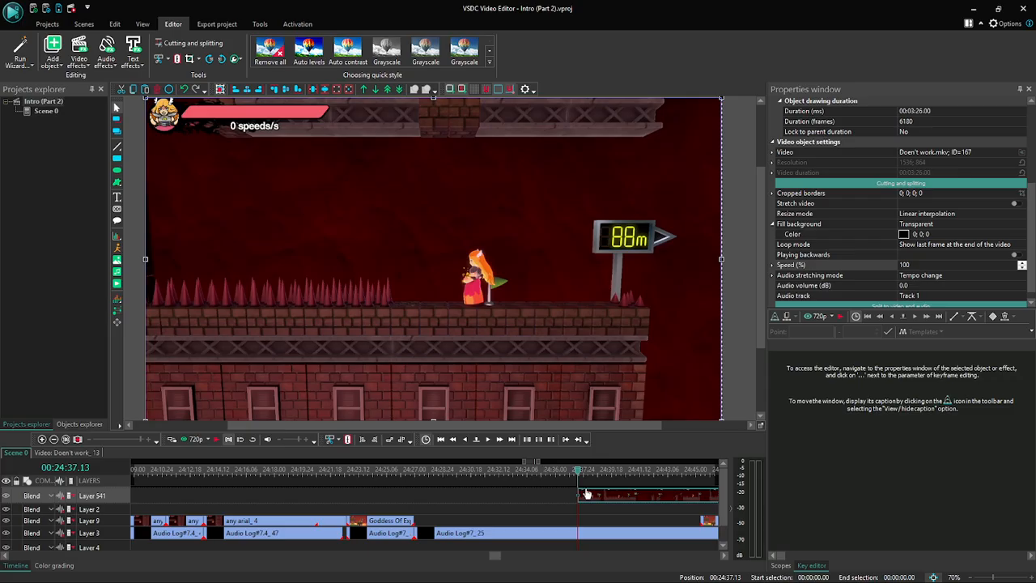
click(923, 306)
click(631, 501)
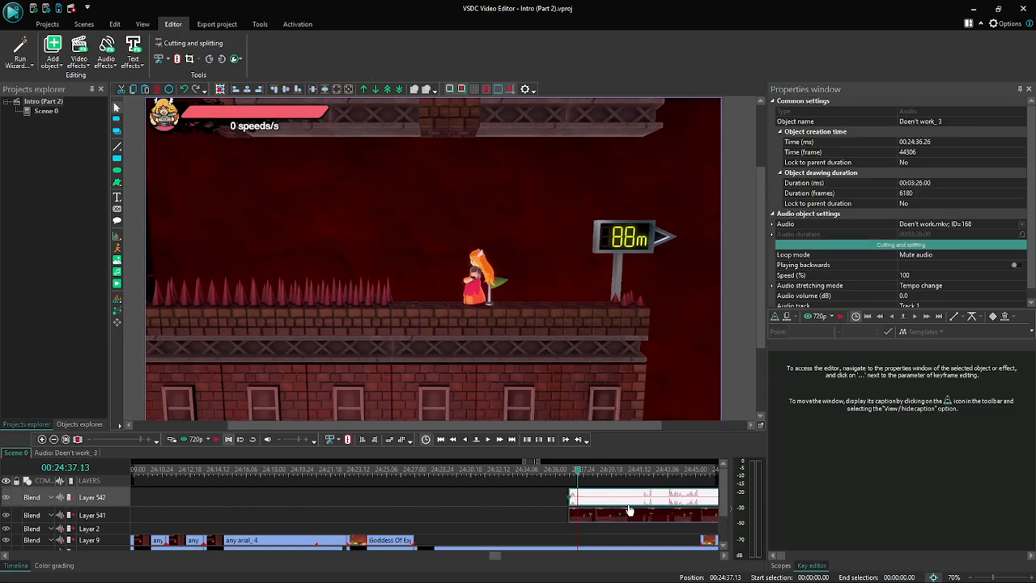
key(Delete)
- Move the Doen't work clip to start at about 24:27, where the Goddess Of Explosions clip ends, and preview the scene
mouse_move(628, 504)
mouse_down()
mouse_move(591, 502)
mouse_move(643, 499)
mouse_move(623, 499)
mouse_up()
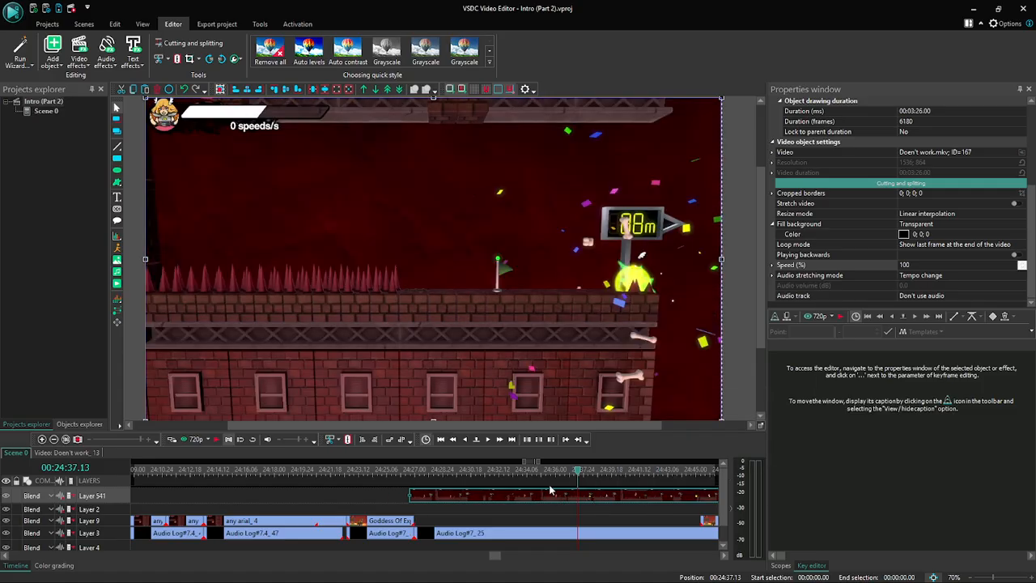
click(195, 439)
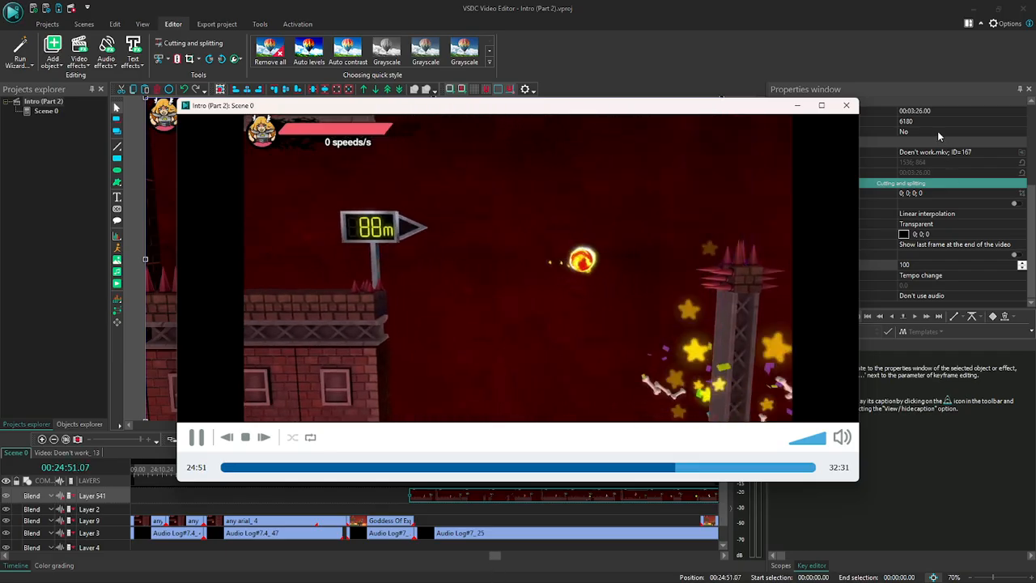
click(846, 105)
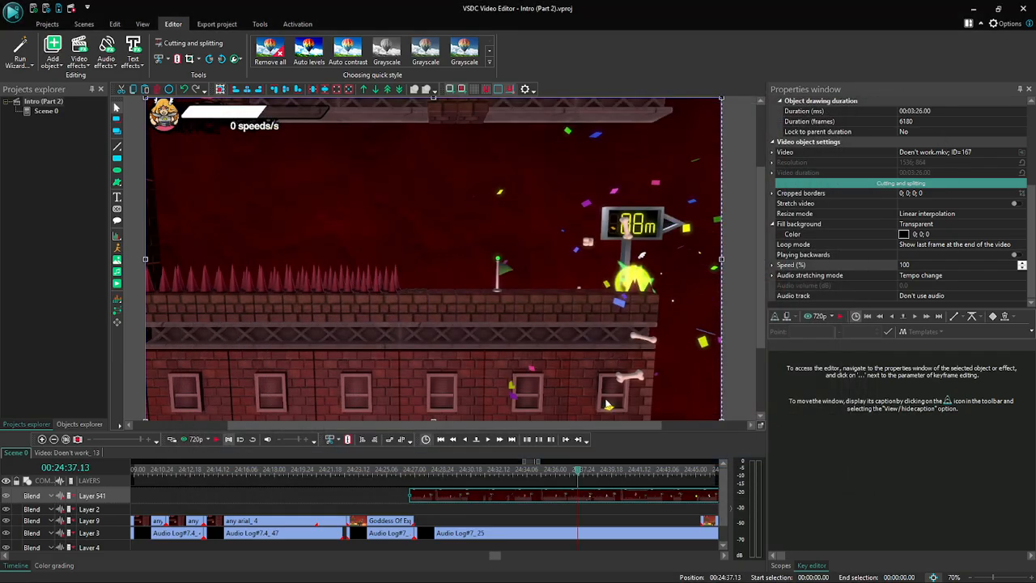
click(500, 438)
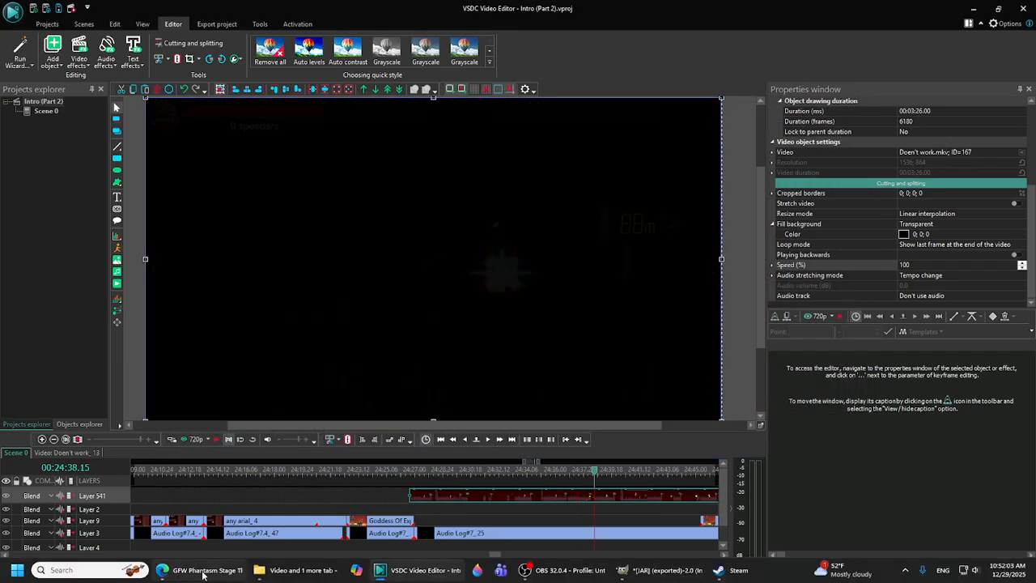
- Switch to Edge and open the YouTube home page in a new tab through a Google search for youtube
click(204, 574)
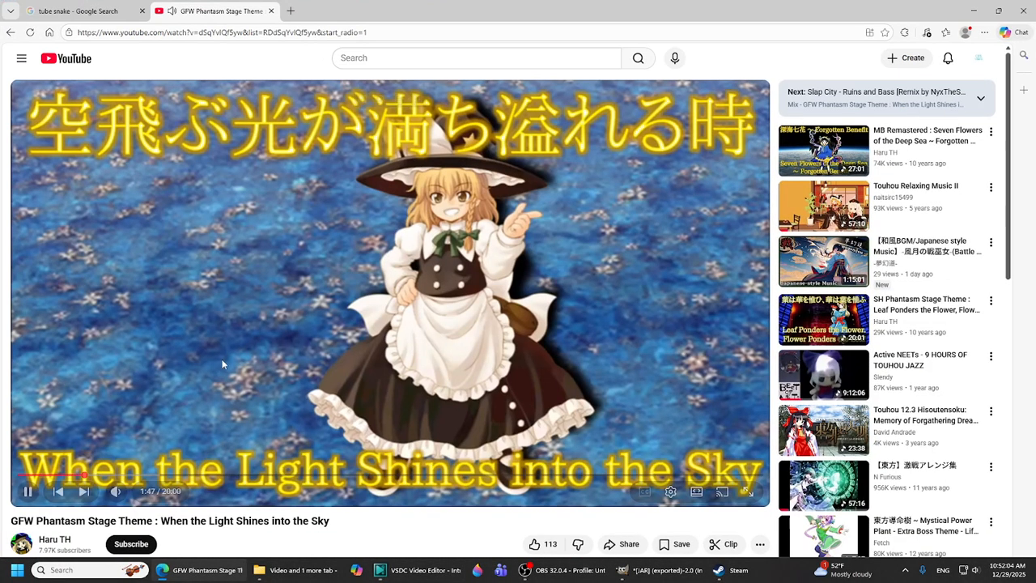
click(291, 12)
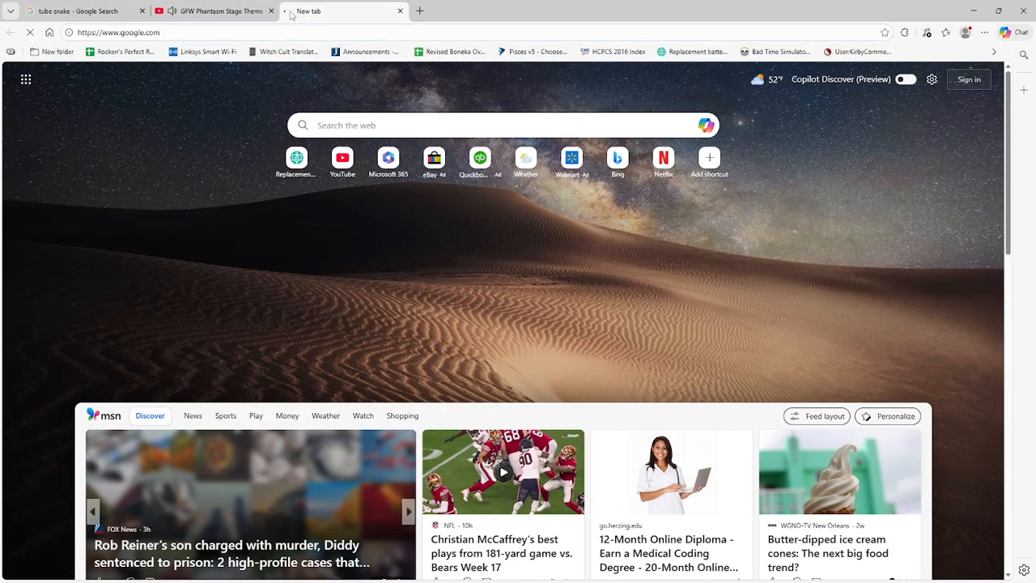
text(y)
click(398, 284)
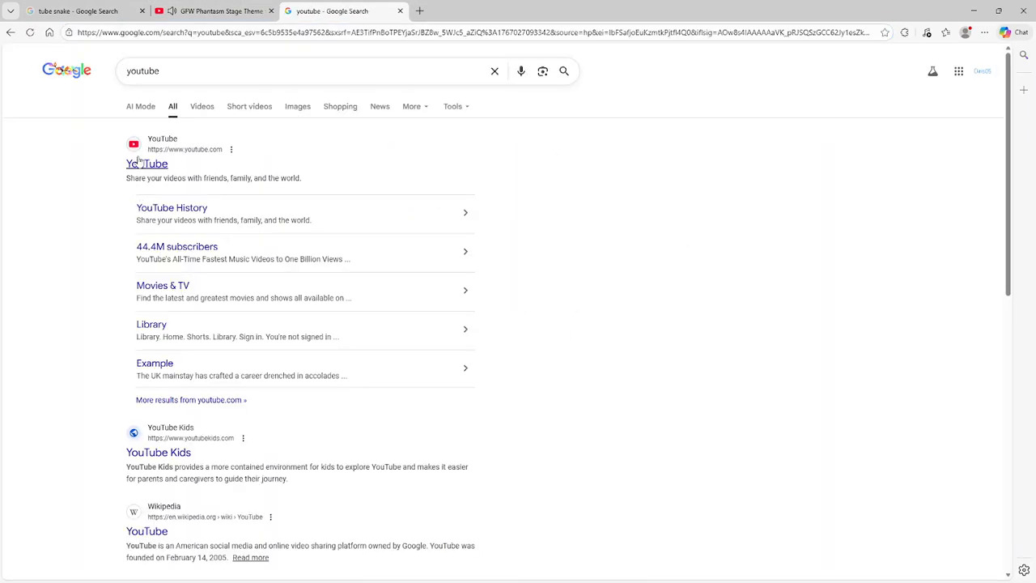
click(137, 165)
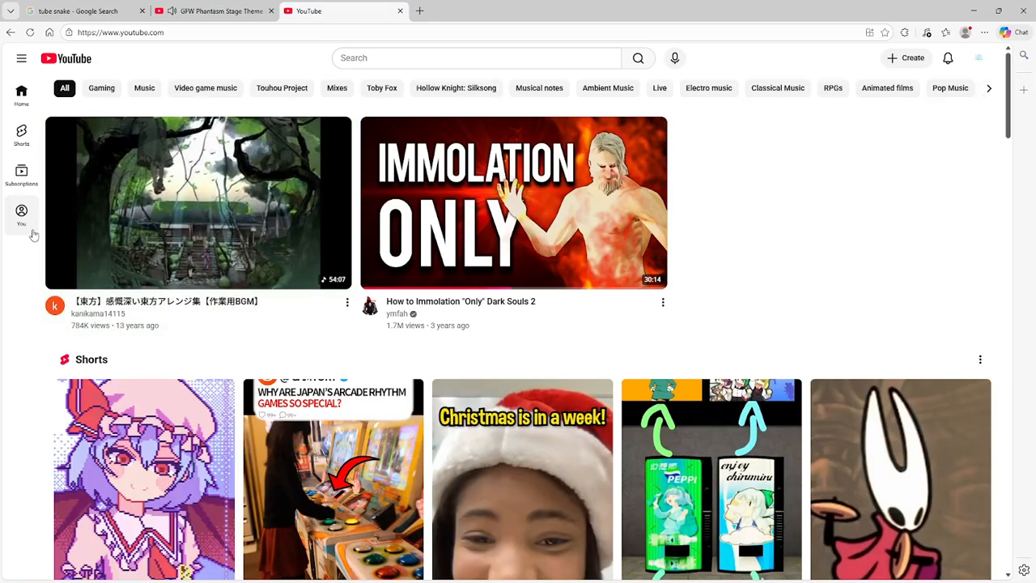
- Open the Goddess of Explosions - Omega Oblivion of Obliteration [1:27:73] video from the watch history, then pause and mute it
click(21, 215)
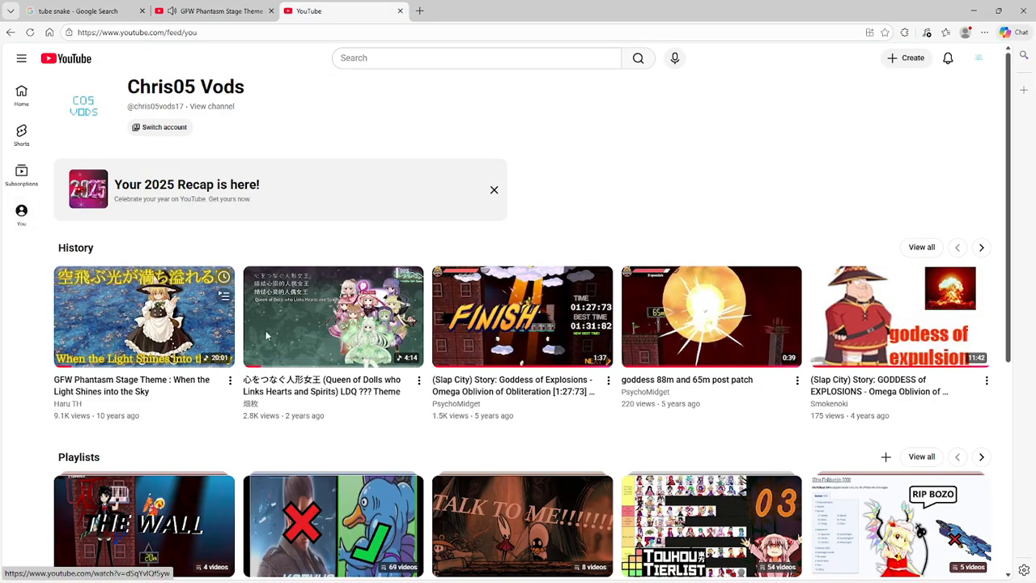
click(542, 321)
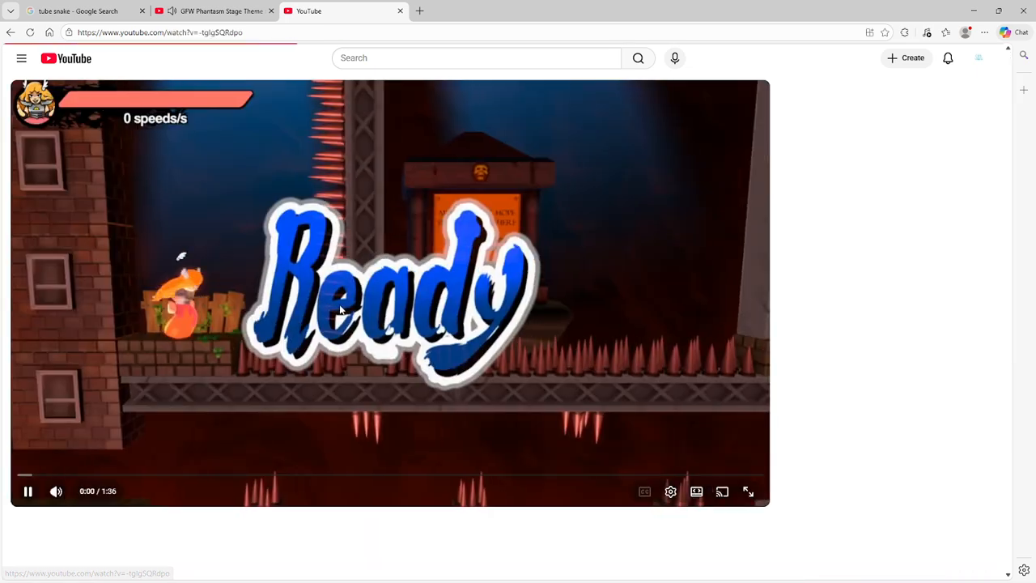
click(247, 359)
click(56, 491)
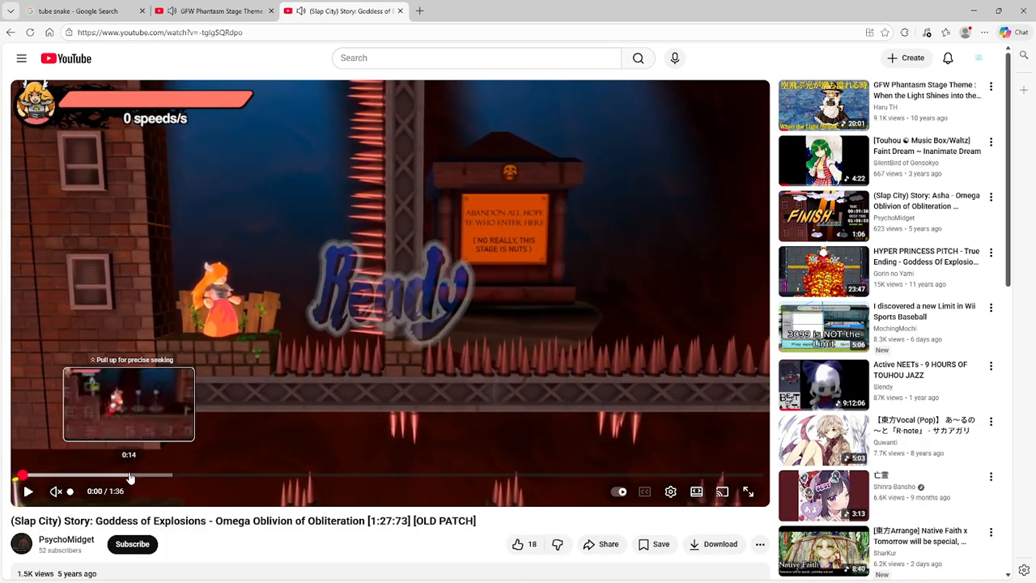
- Seek through the video to the 88 m gap and pause it at 0:42
click(130, 476)
drag(130, 477, 217, 476)
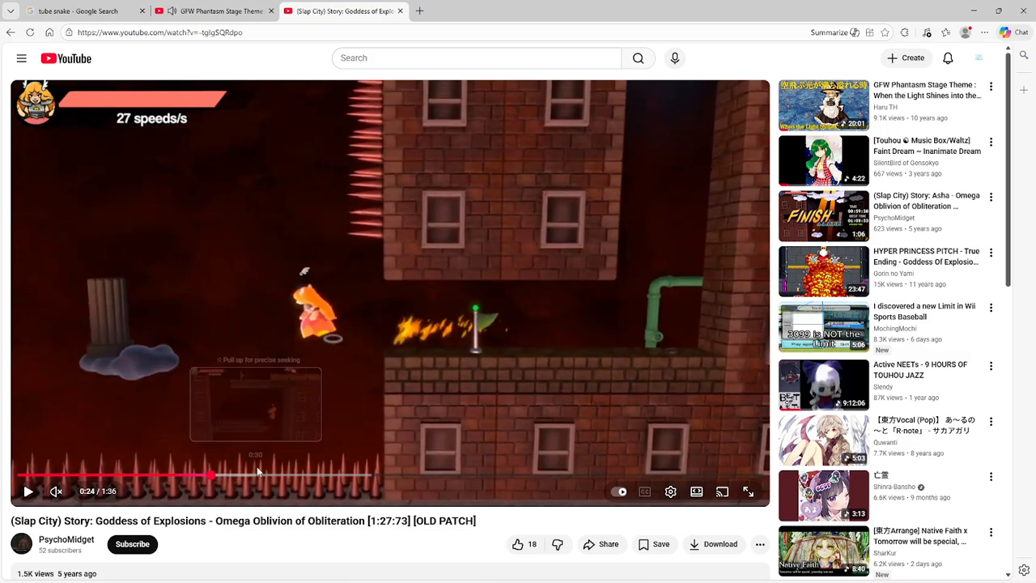
click(283, 482)
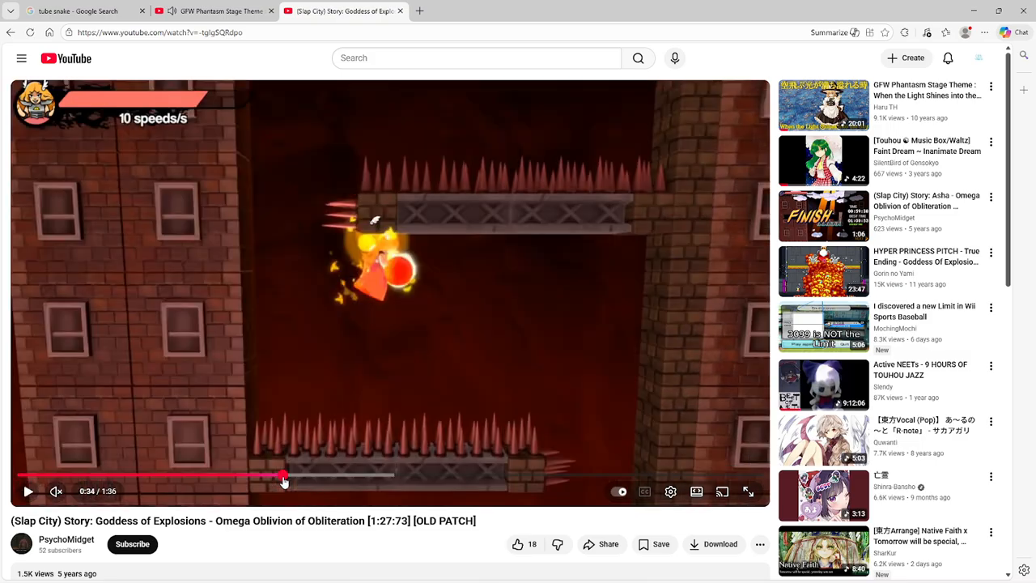
click(390, 478)
click(416, 448)
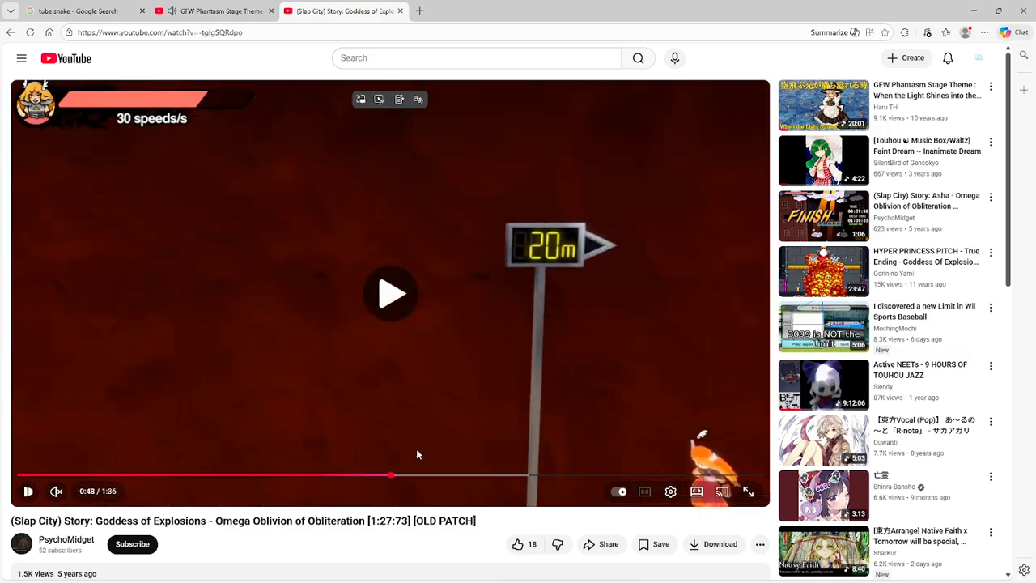
click(369, 478)
click(324, 479)
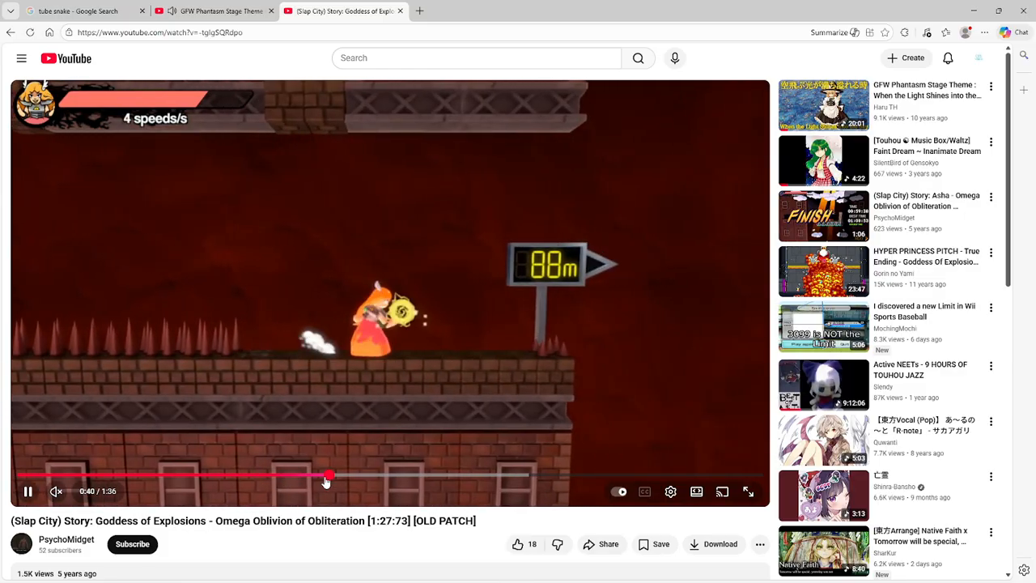
click(488, 387)
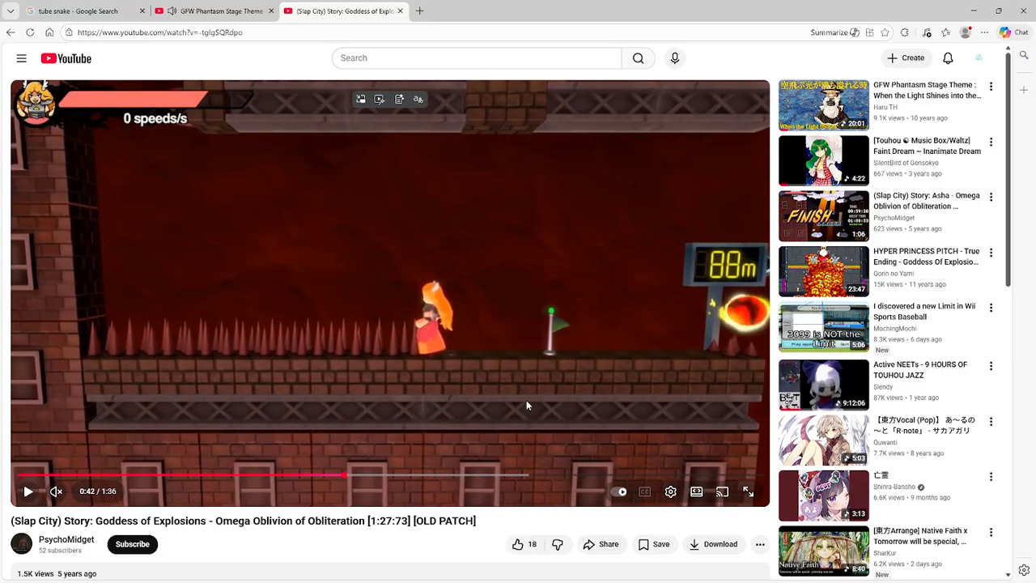
- Examine the 88 m jump frame by frame, then close the video and return to the VSDC project
key(period)
key(period)
key(period)
key(period)
key(period)
key(period)
key(period)
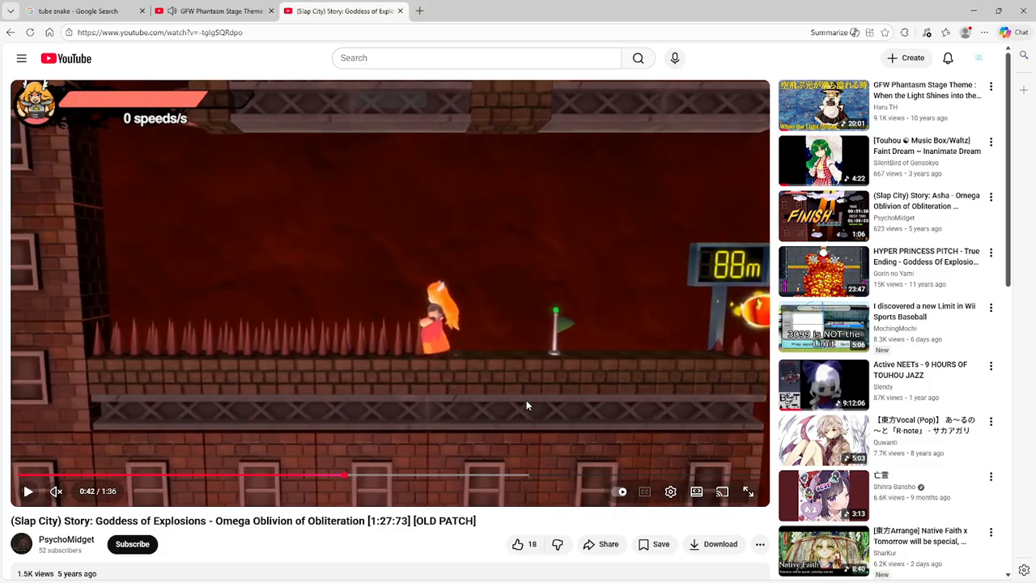
key(period)
key(period)
key(period)
key(period)
key(period)
key(period)
key(period)
key(period)
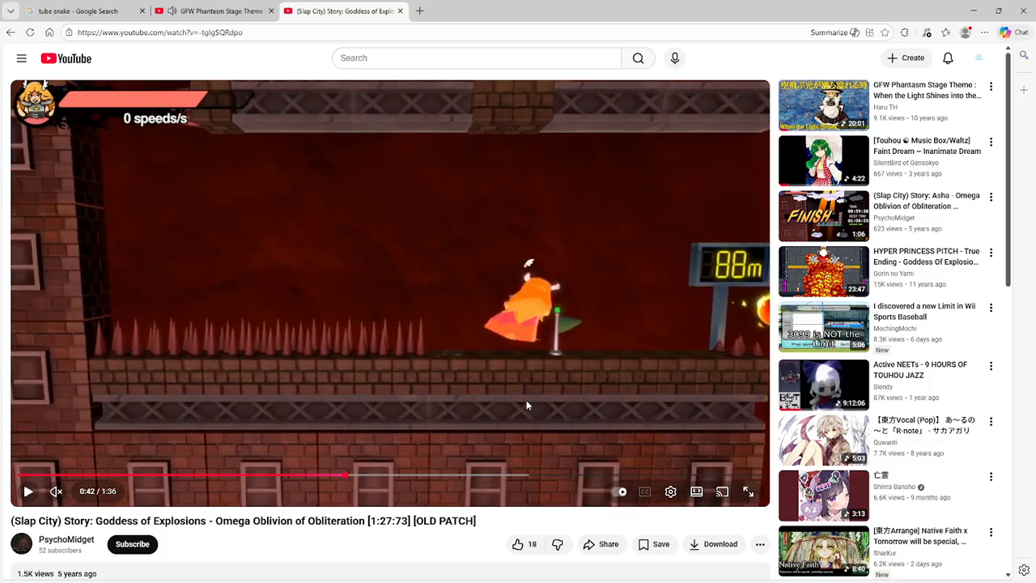
key(period)
key(period)
key(period)
key(period)
key(period)
key(period)
key(period)
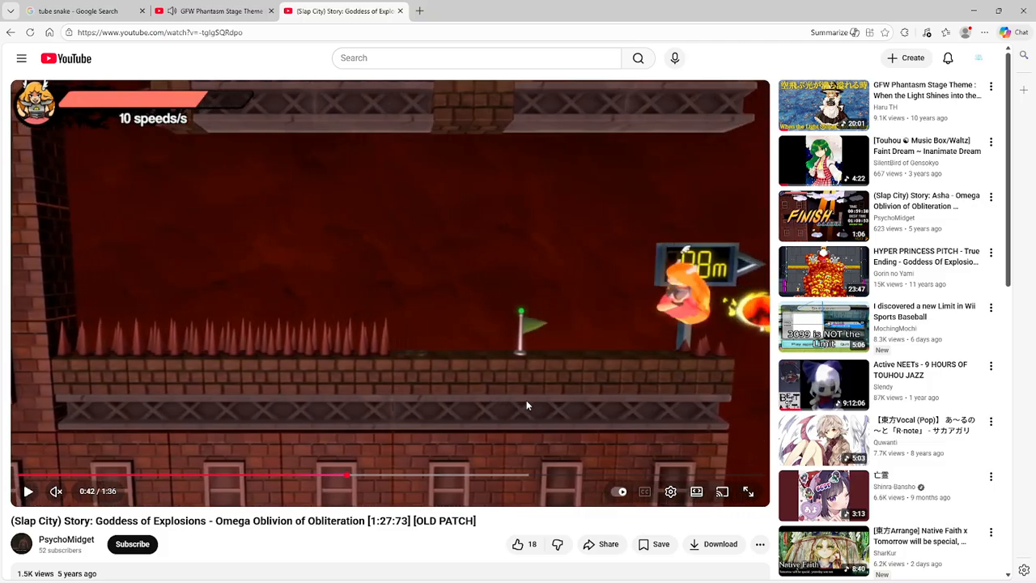
key(period)
key(period)
key(period)
key(period)
key(period)
key(period)
key(period)
key(period)
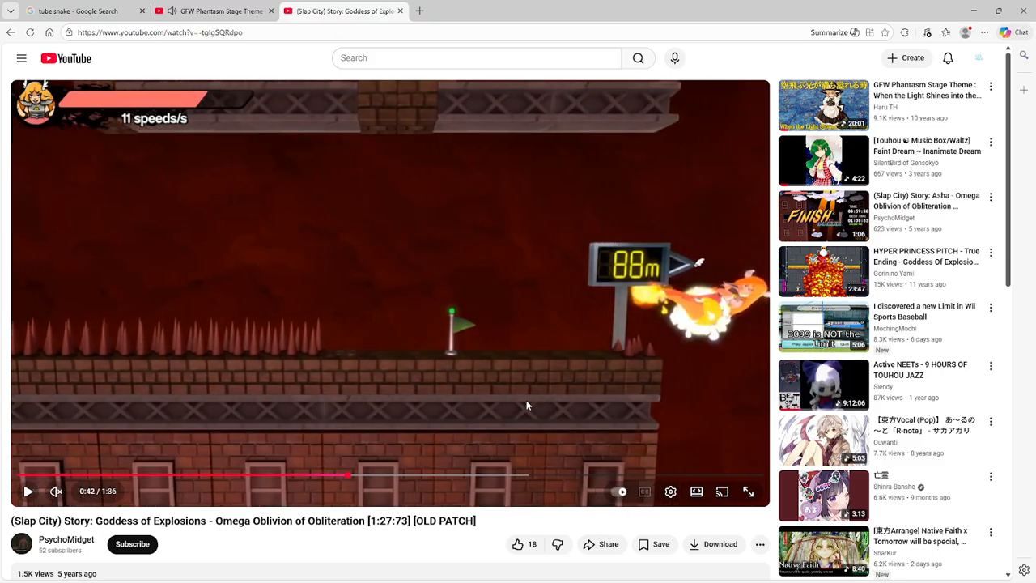
key(period)
key(period)
key(period)
key(period)
key(period)
key(period)
key(period)
key(period)
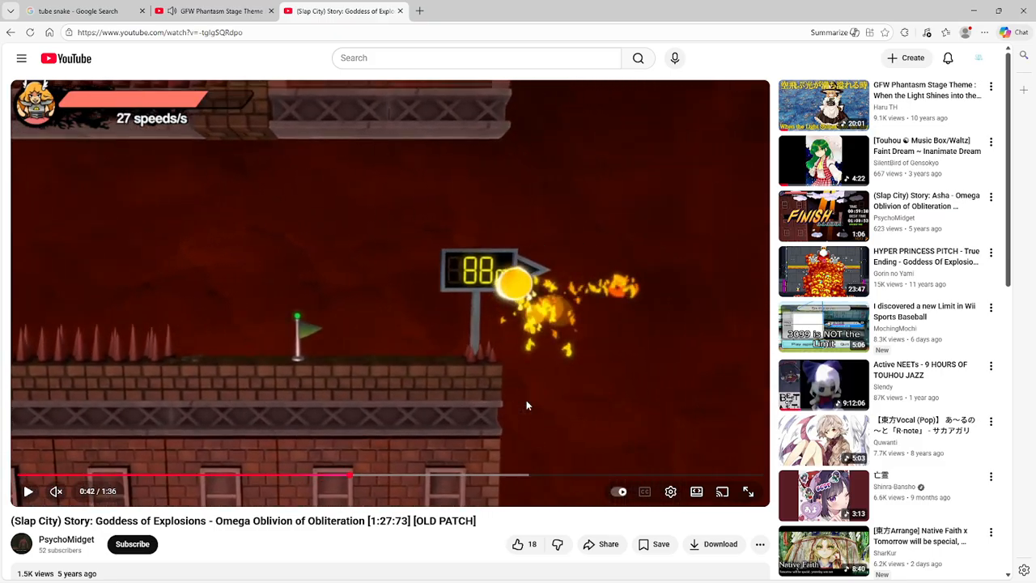
key(period)
key(period)
key(period)
key(period)
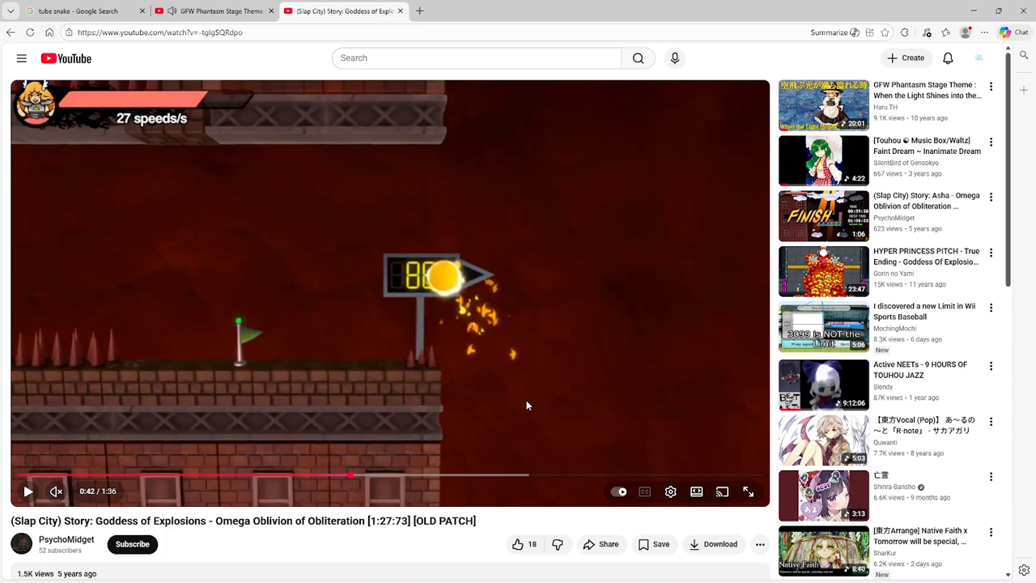
click(398, 12)
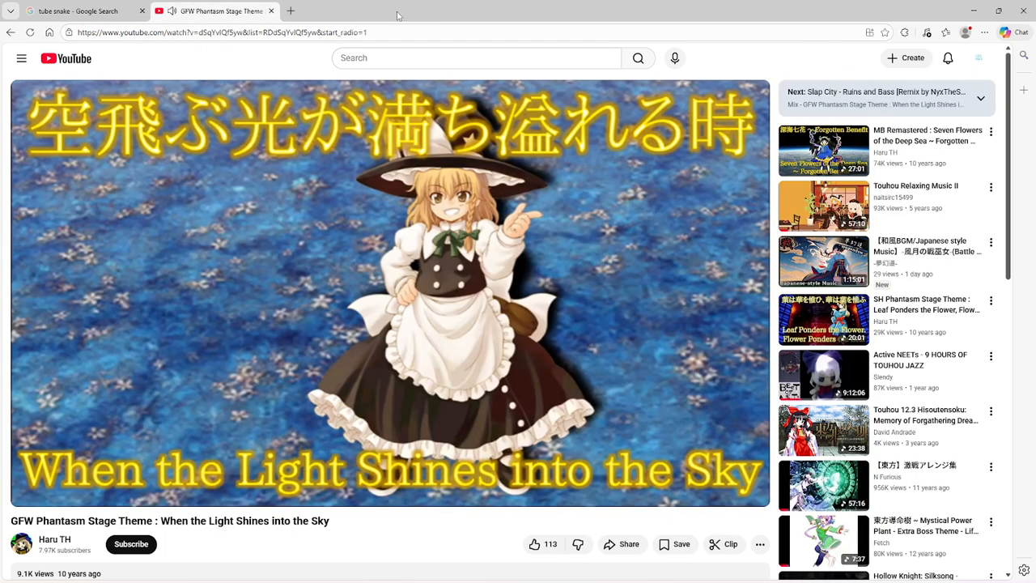
click(973, 10)
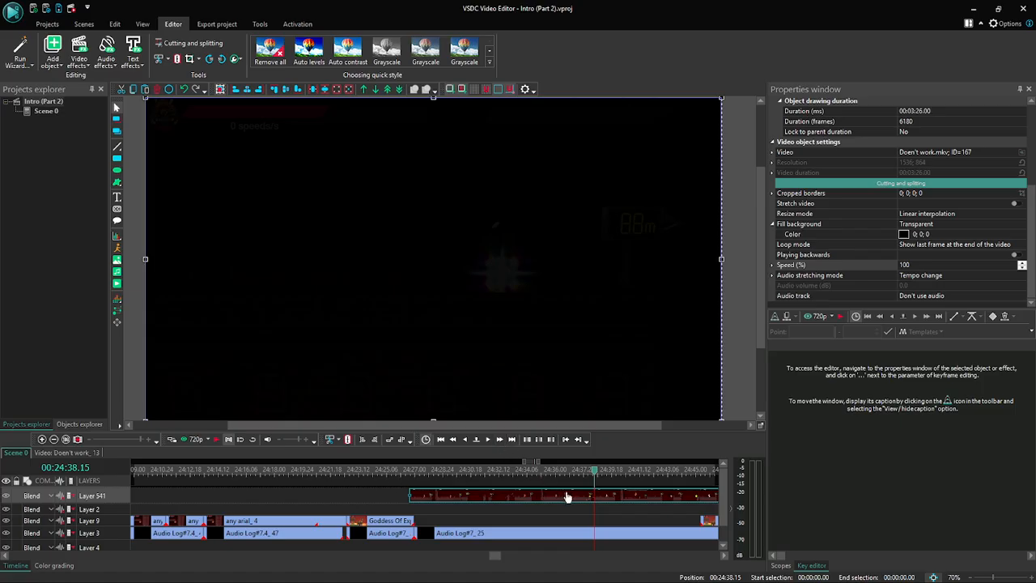
- Shift the Doen't work clip earlier on the timeline, split it at 00:24:38.15 and delete the part before the cut
mouse_move(566, 497)
mouse_down()
mouse_move(516, 497)
mouse_move(575, 498)
mouse_move(560, 497)
mouse_up()
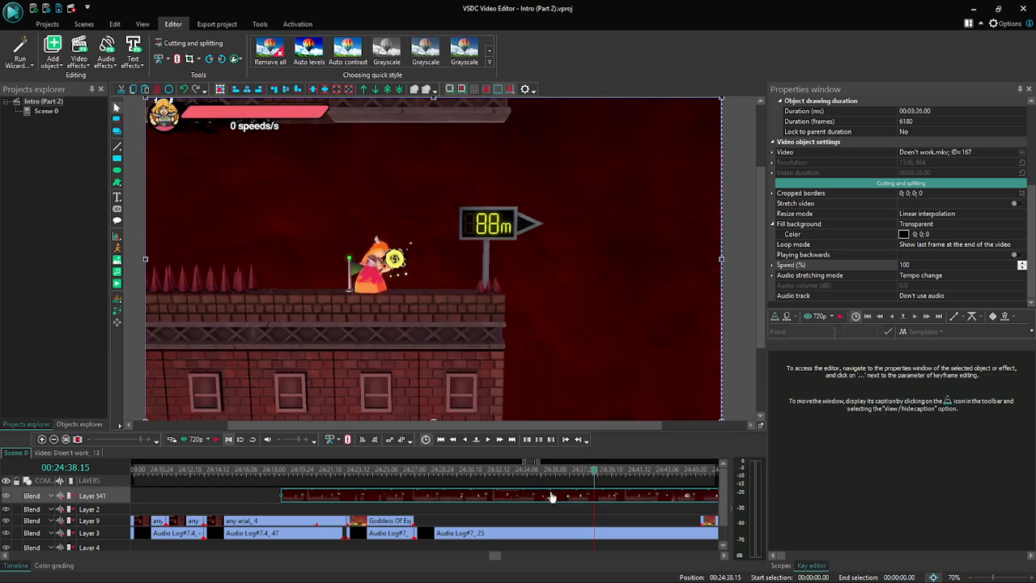
drag(551, 496, 559, 497)
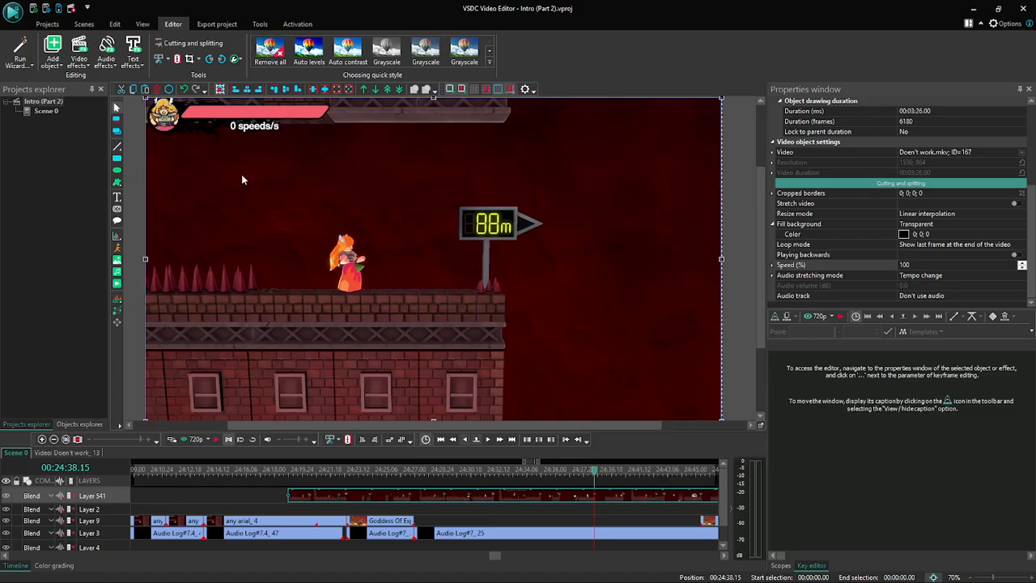
click(178, 58)
click(526, 500)
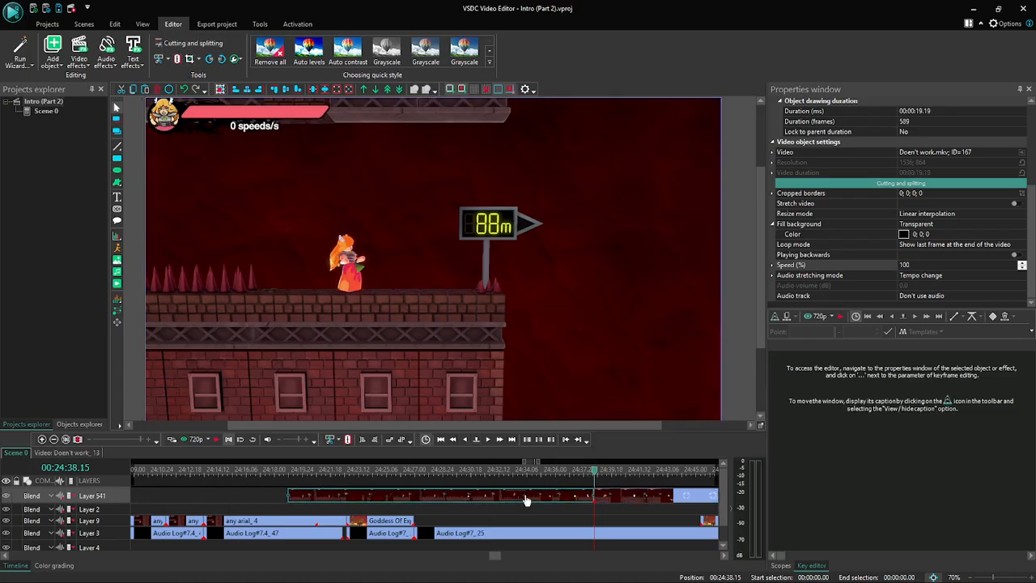
key(Delete)
- Preview the trimmed Doen't work clip from 00:24:38.15 and stop the timeline playback at 00:24:44.18
click(205, 446)
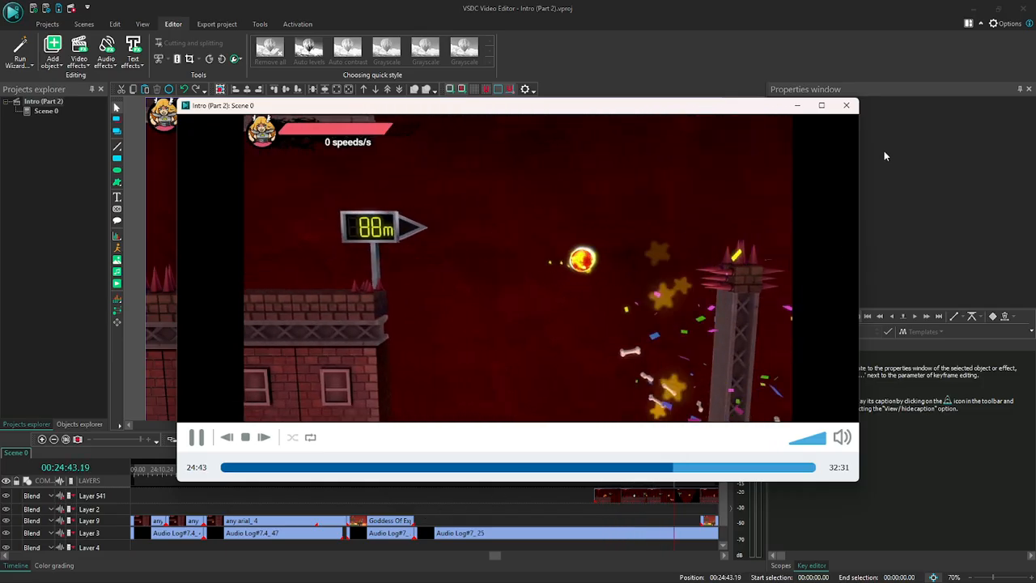
click(848, 105)
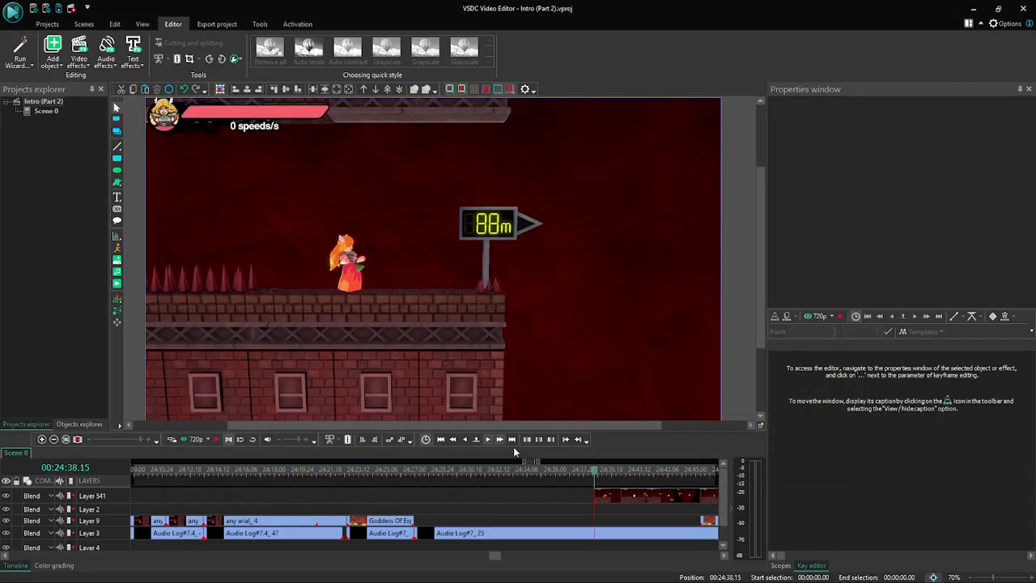
click(215, 441)
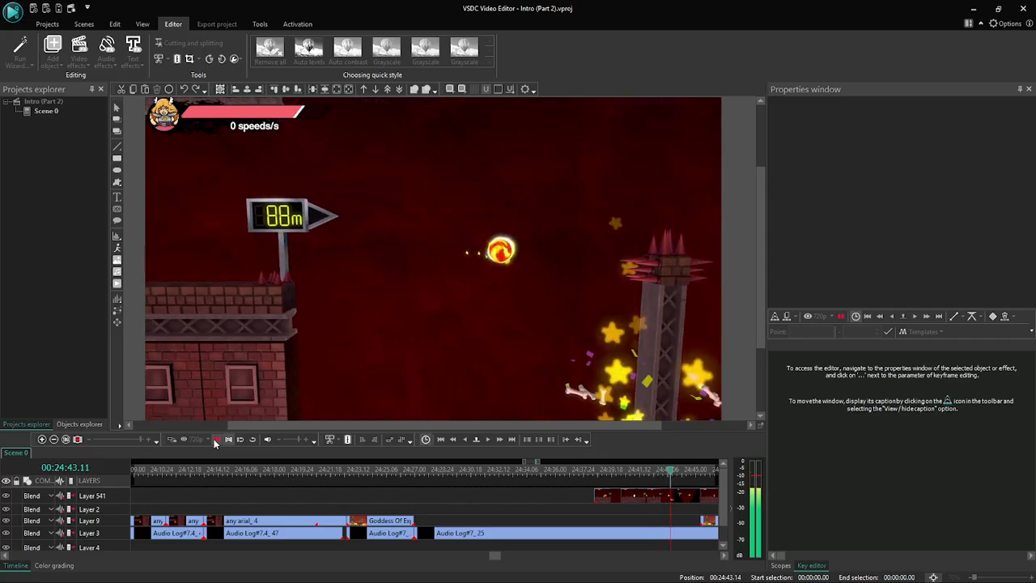
click(216, 442)
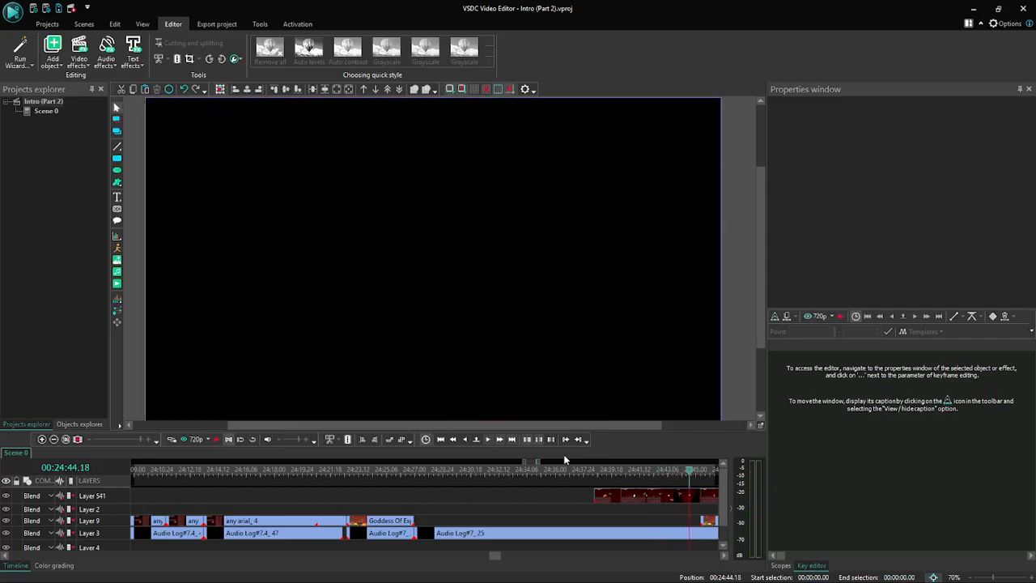
- Split the Doen't work clip at 00:24:44.18, move the first part to Layer 9 and delete the remainder
click(634, 496)
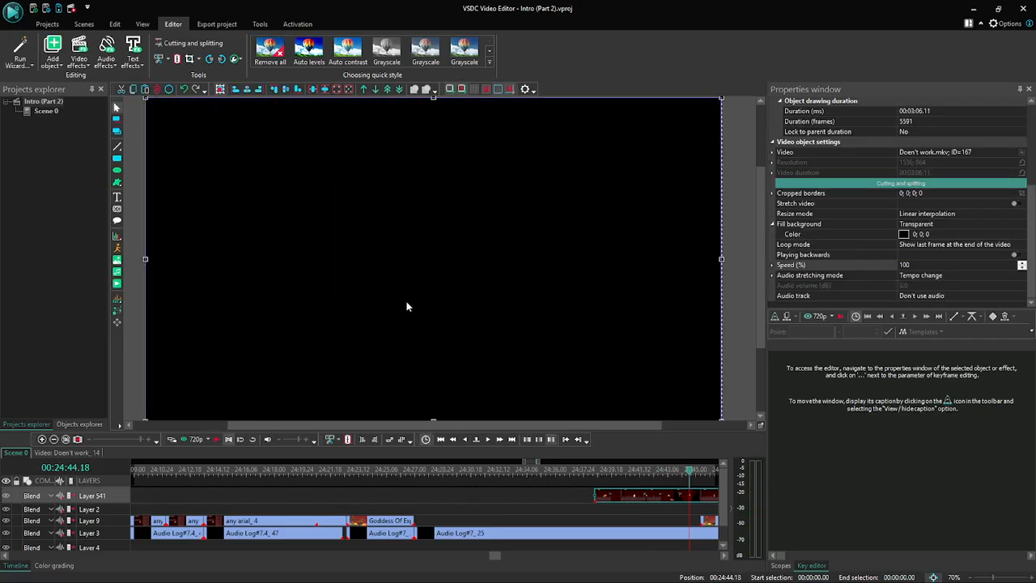
click(177, 59)
drag(662, 501, 664, 528)
key(Delete)
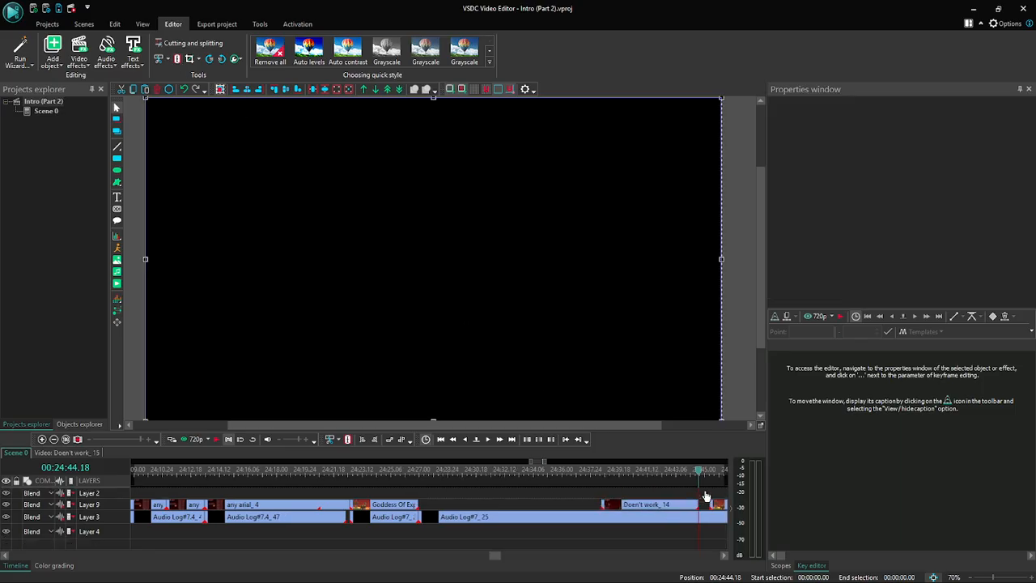
- Move the following Goddess Of Explosions clip on Layer 9 to start at 00:24:44.18, directly after the Doen't work clip
click(54, 439)
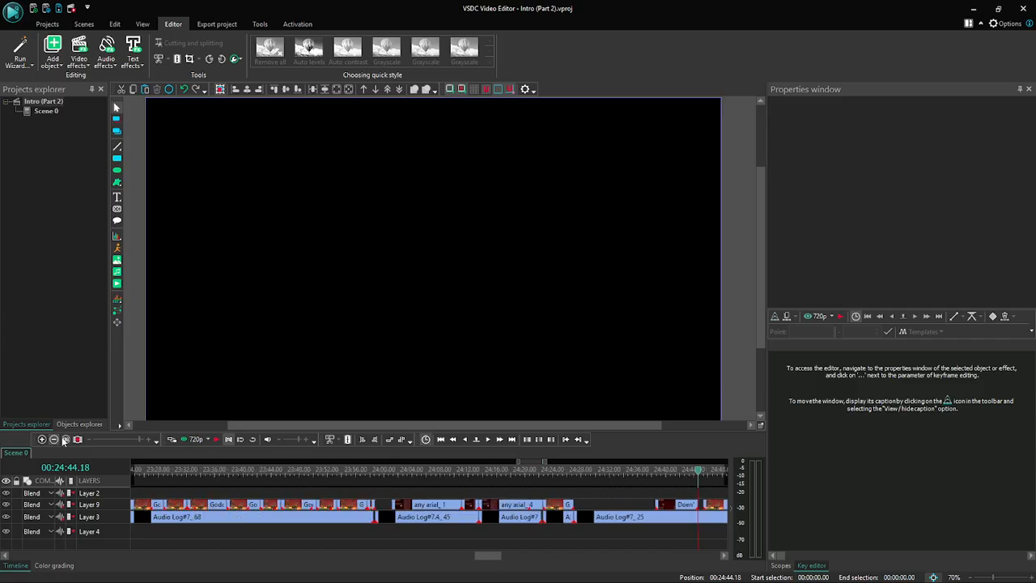
drag(495, 557, 510, 557)
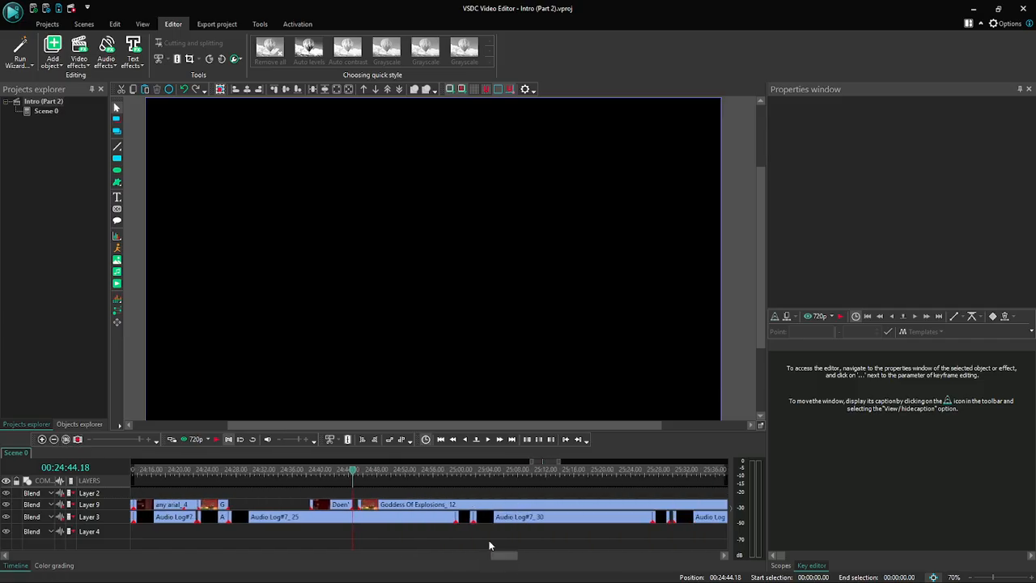
click(440, 508)
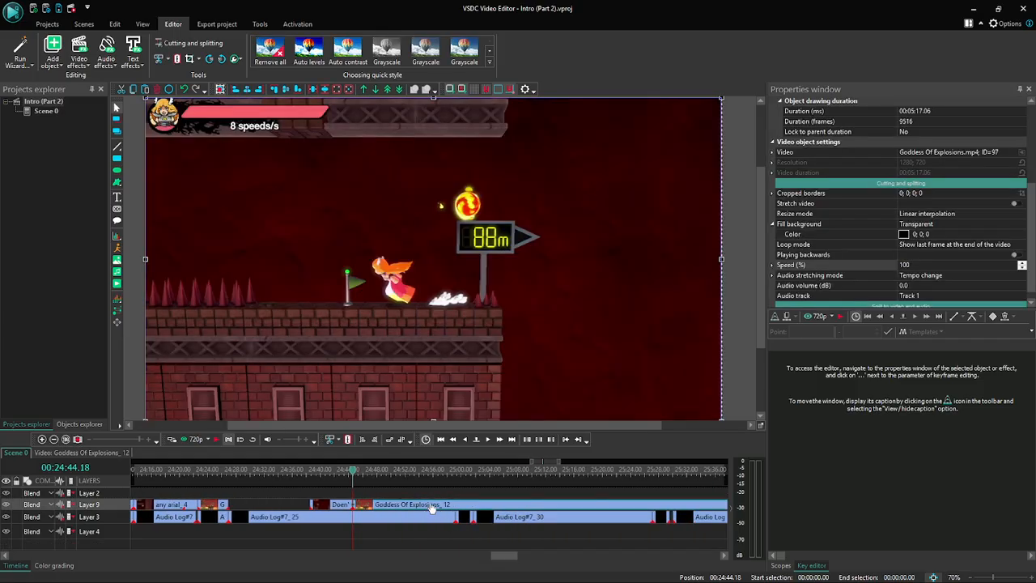
- Examine the Goddess Of Explosions footage by stepping forward from 00:24:44.18 to 00:25:01.22
click(490, 440)
click(490, 440)
click(490, 441)
click(489, 441)
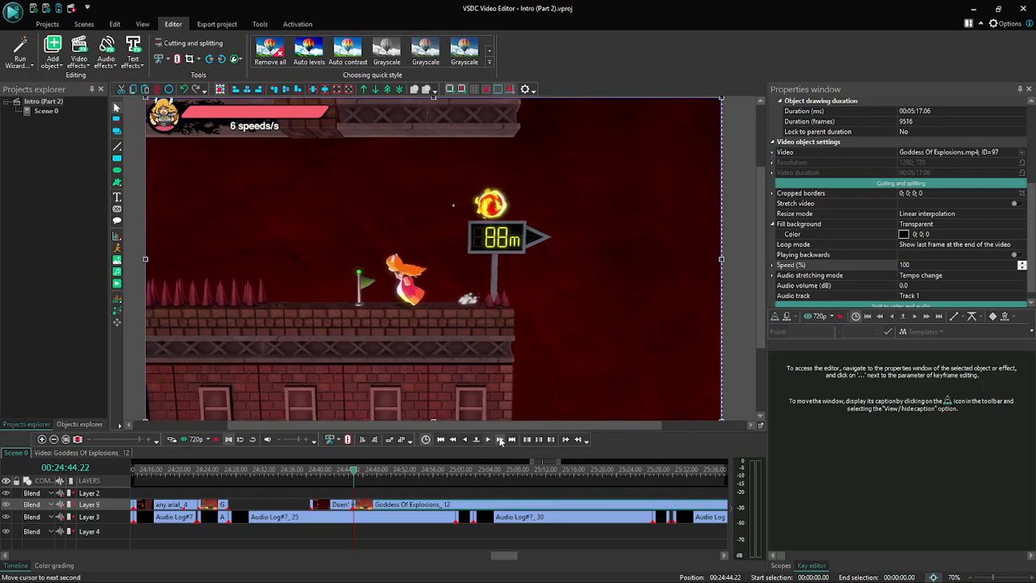
click(500, 439)
click(500, 440)
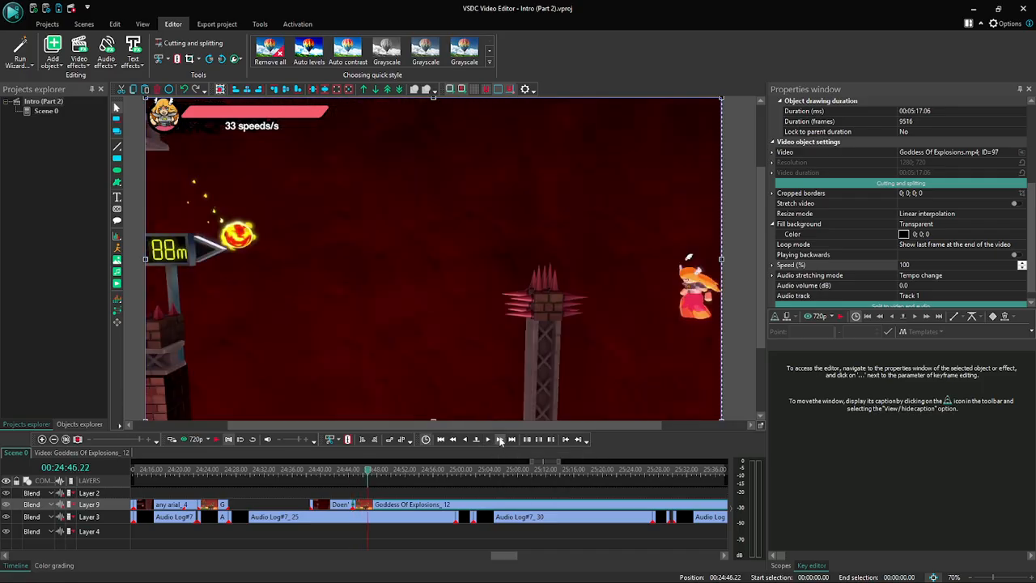
click(500, 440)
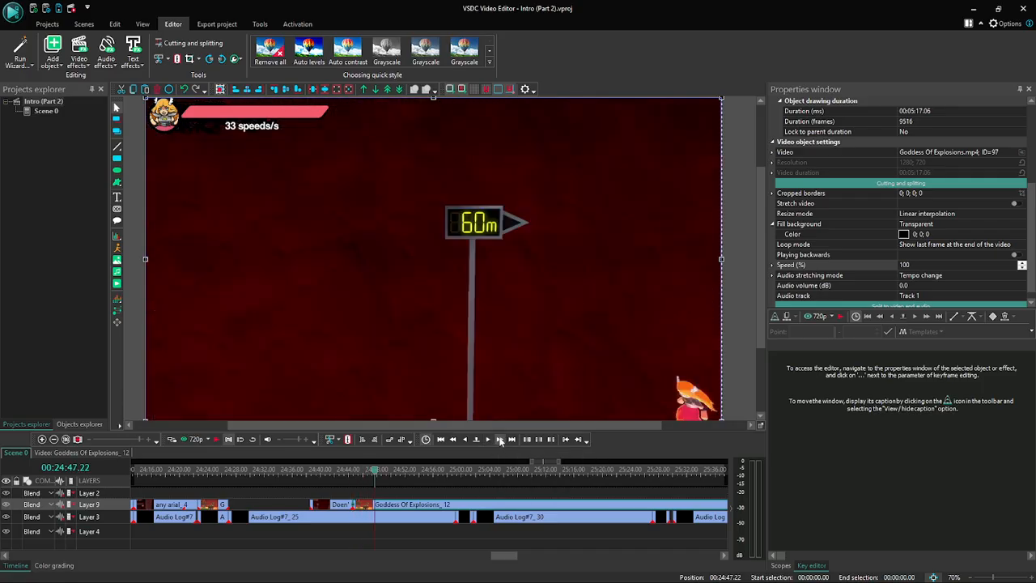
click(500, 440)
click(500, 440)
click(500, 440)
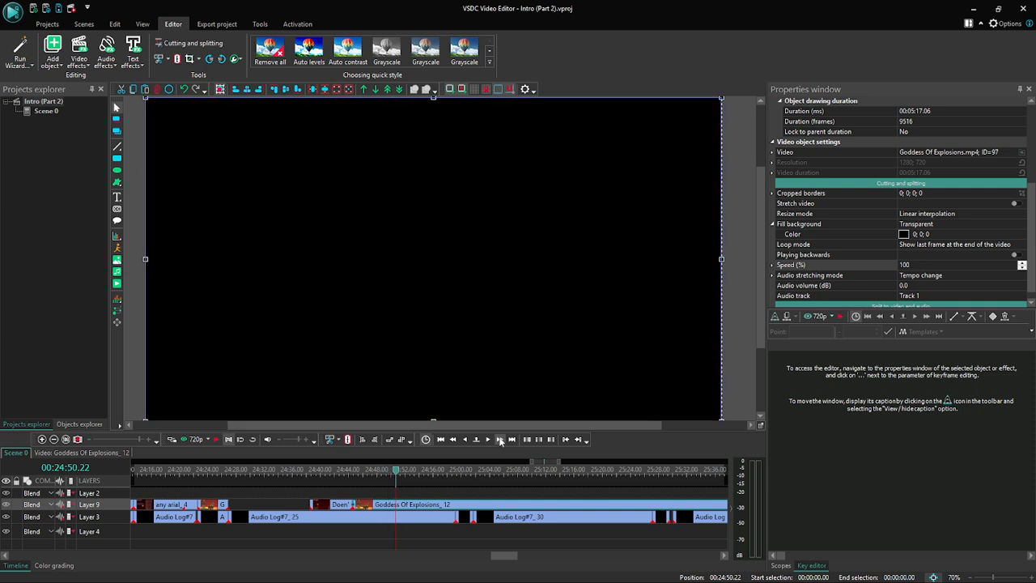
click(500, 440)
click(500, 439)
click(500, 440)
click(500, 440)
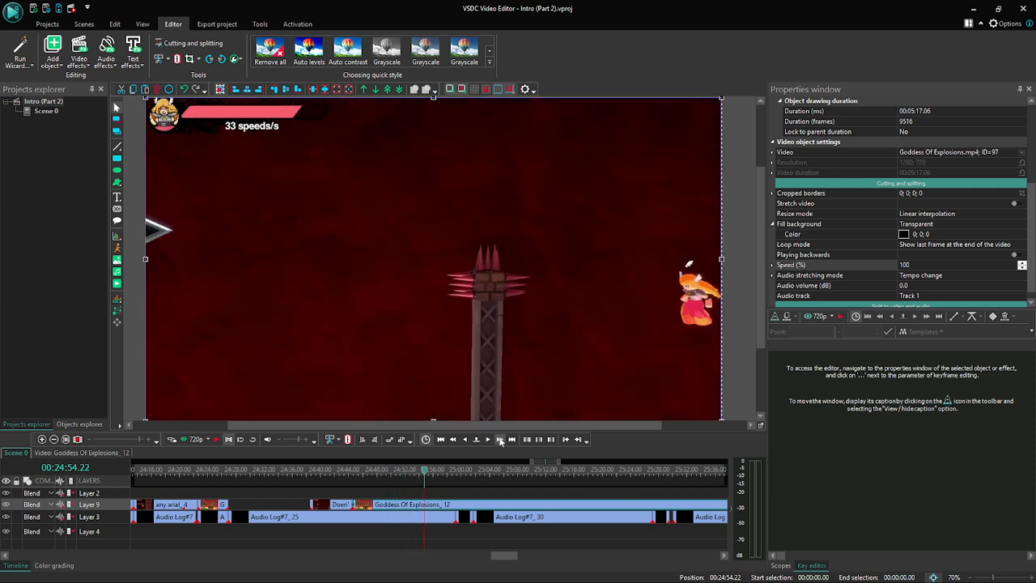
click(500, 439)
click(500, 439)
click(500, 440)
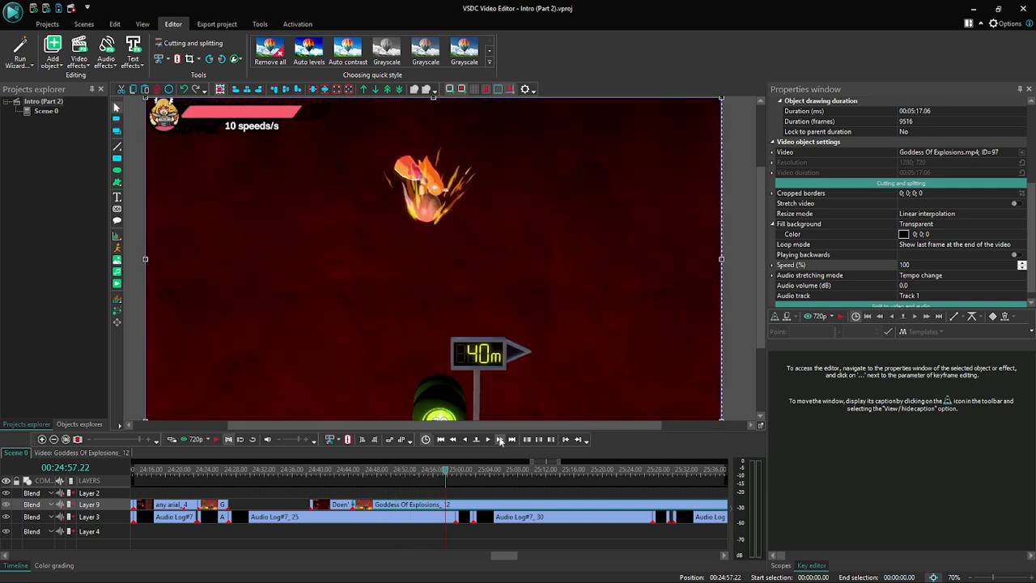
click(500, 439)
click(500, 439)
click(500, 440)
click(500, 439)
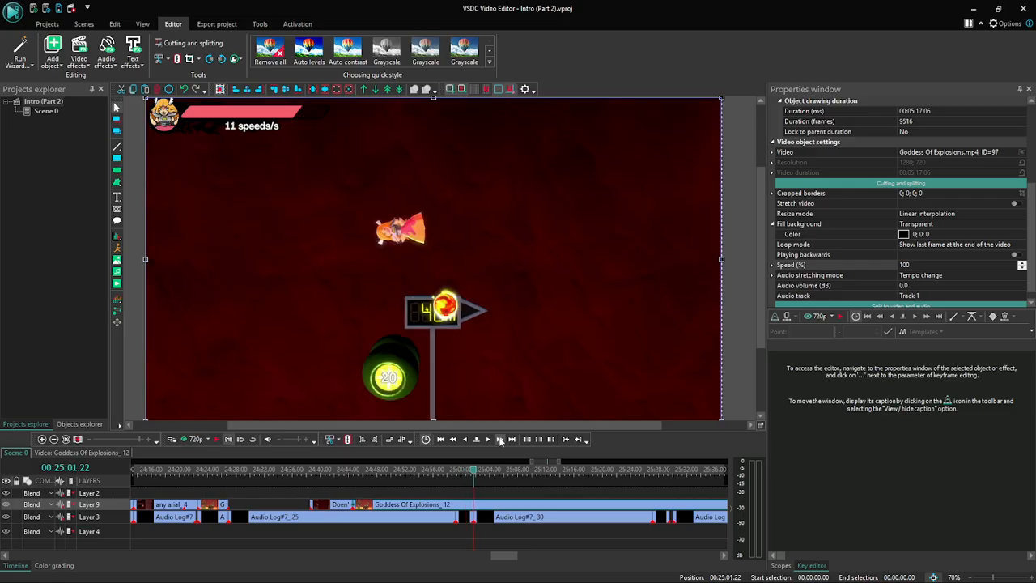
- Preview the scene from 00:25:01.22 with the sound muted and end the preview at about 00:25:39
click(185, 440)
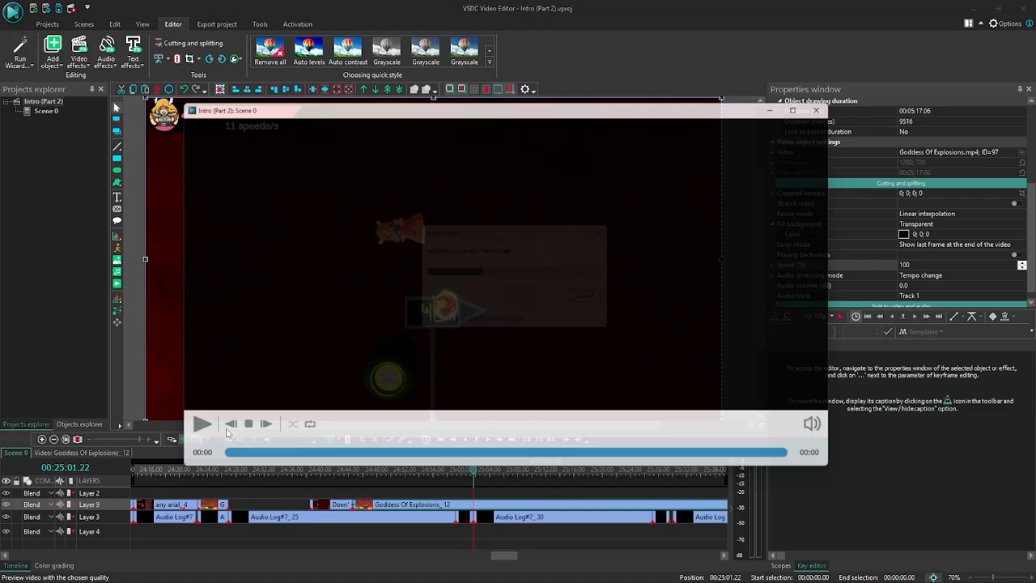
click(841, 437)
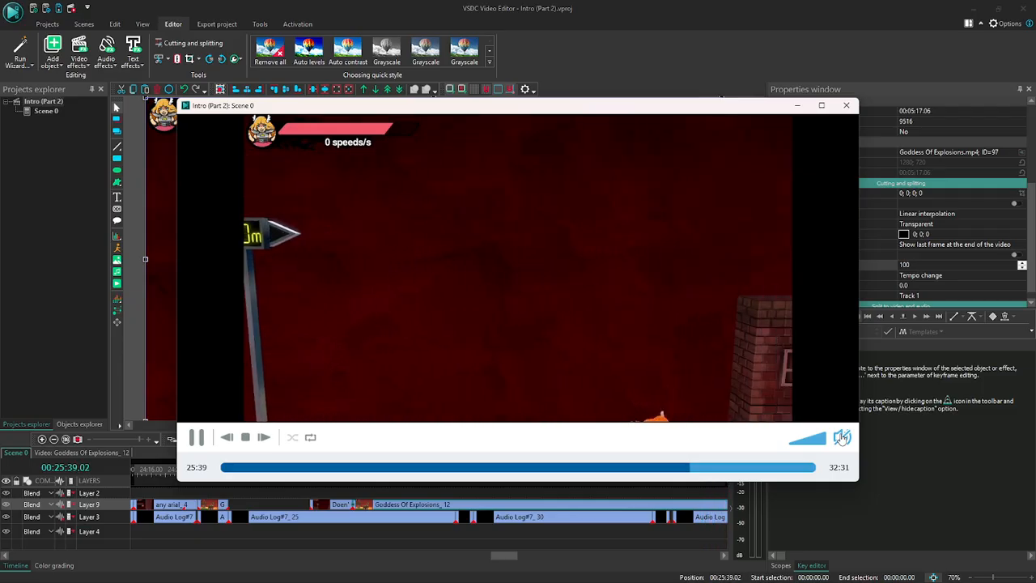
key(Escape)
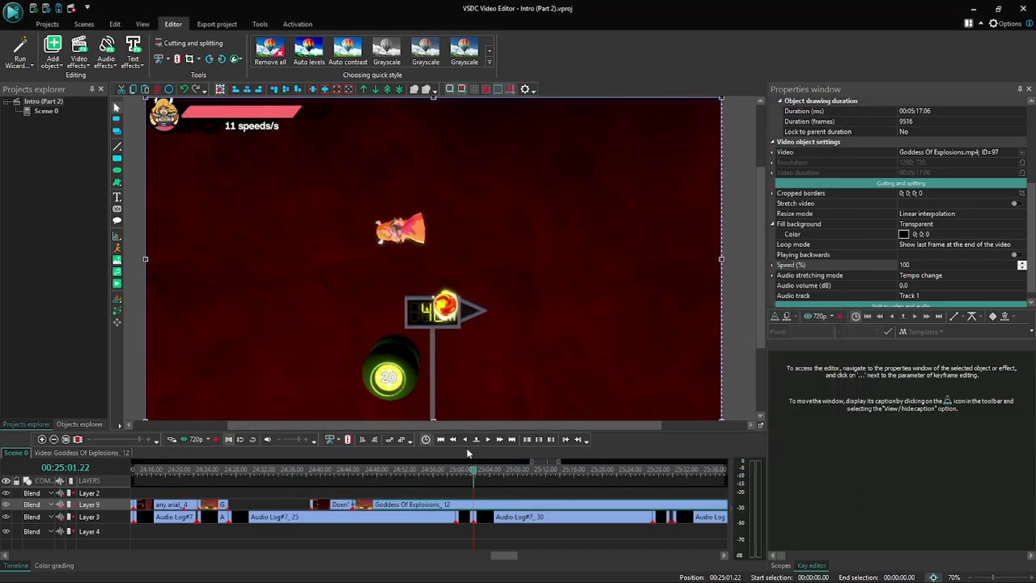
- Split the Goddess Of Explosions clip at 00:25:40.13, where the character stands at the 65 m sign
click(498, 442)
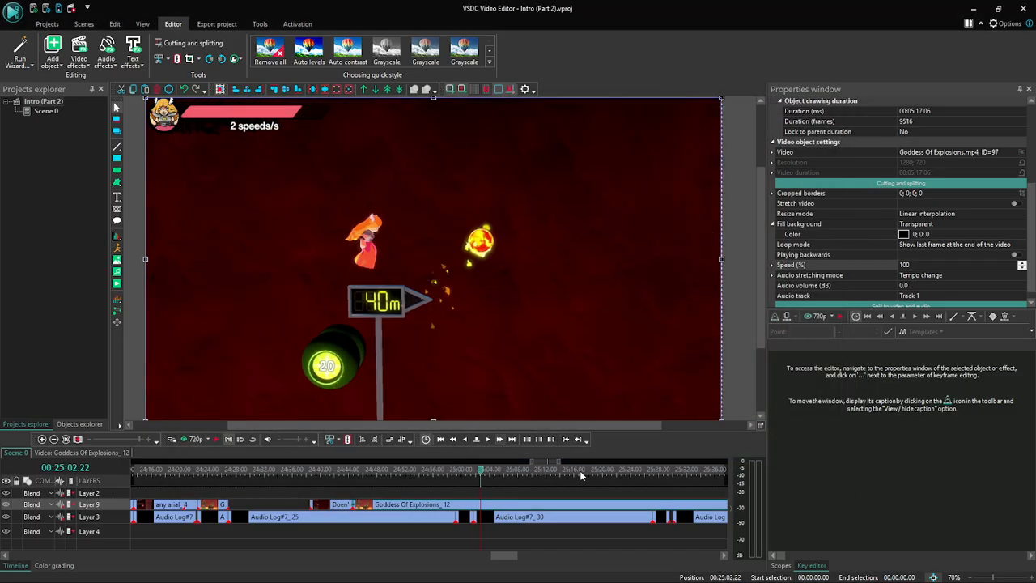
click(499, 440)
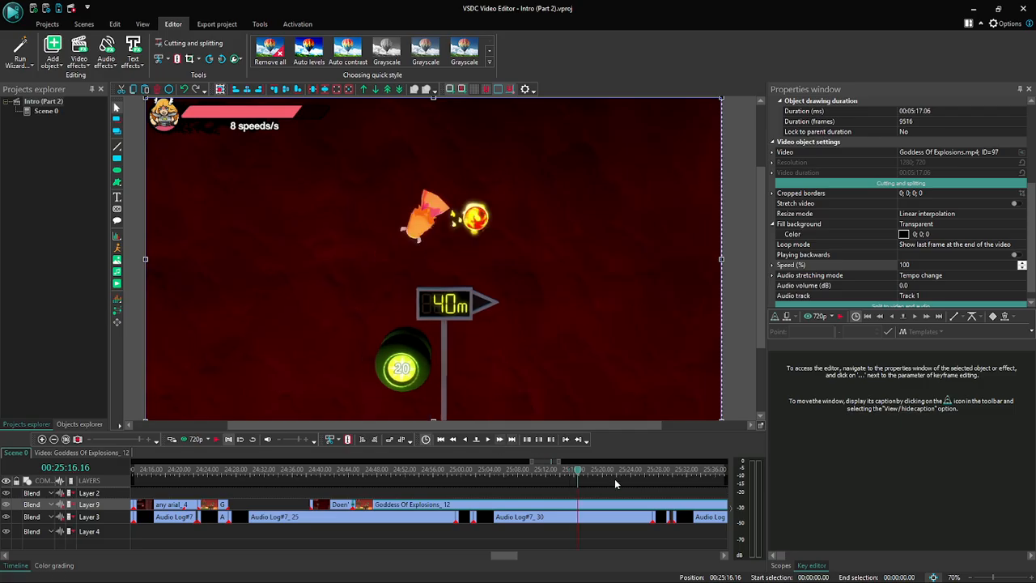
click(665, 474)
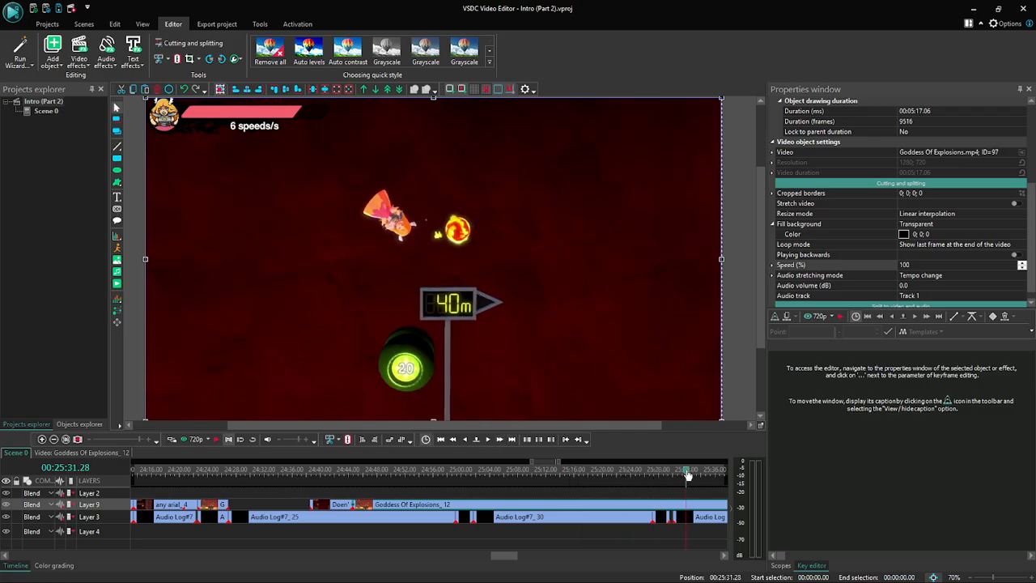
drag(505, 555, 530, 556)
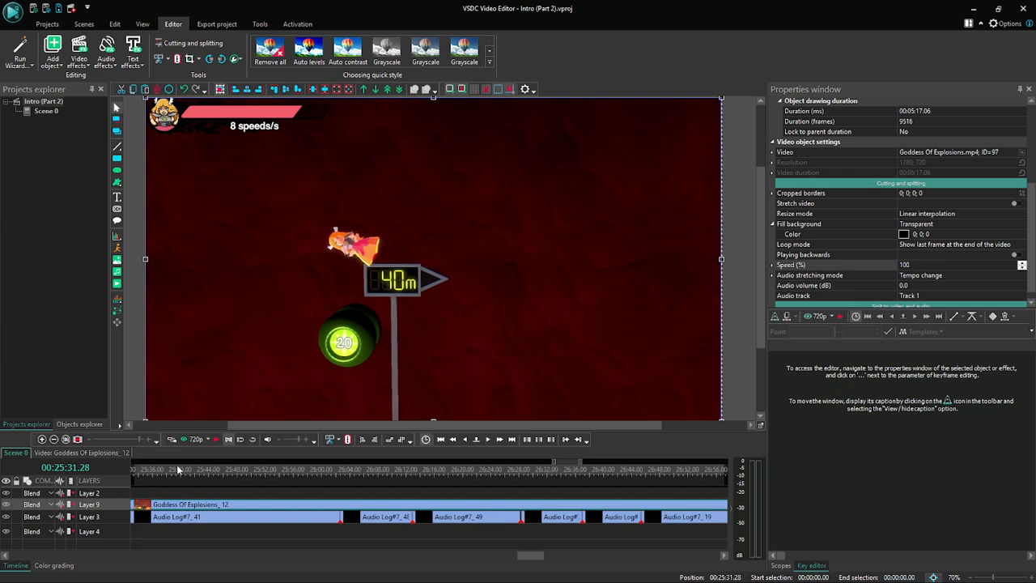
click(500, 439)
click(500, 440)
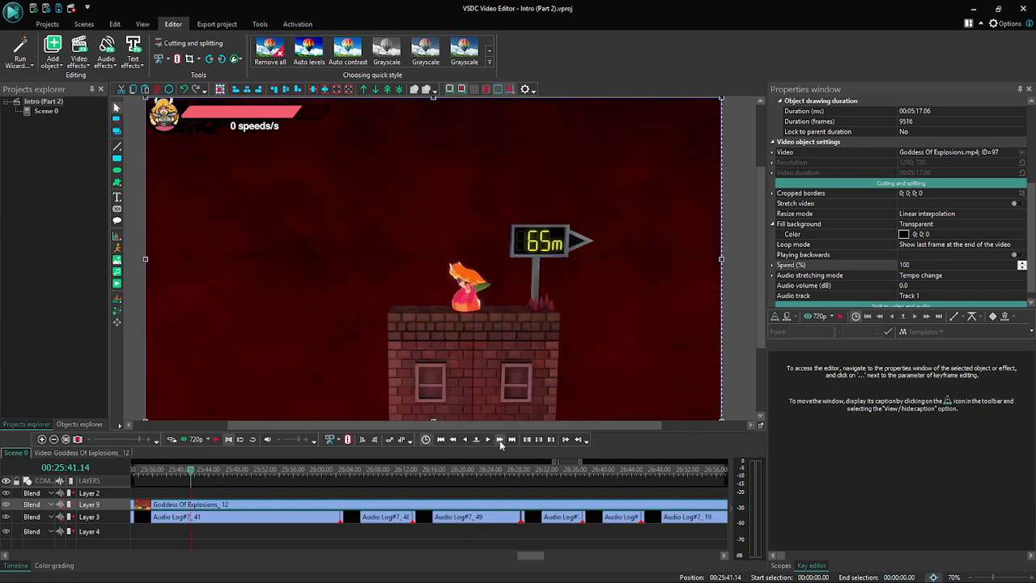
click(453, 439)
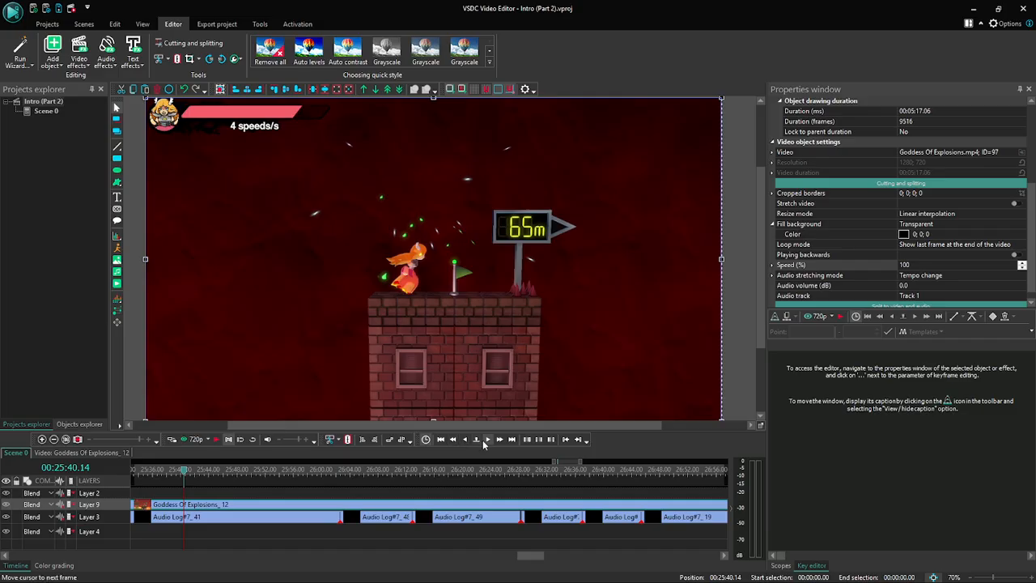
click(467, 439)
click(467, 439)
click(467, 439)
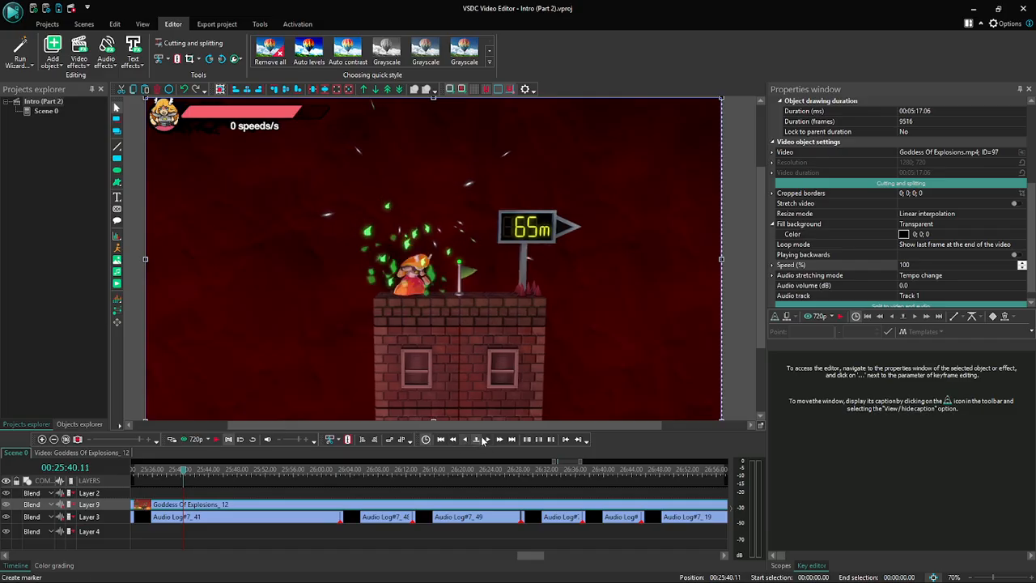
click(488, 439)
click(487, 439)
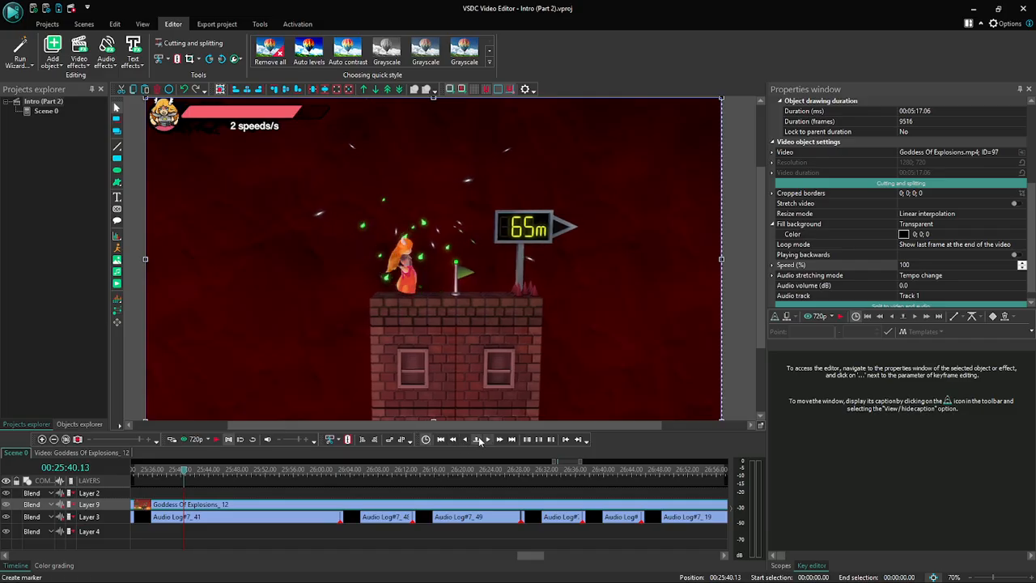
click(178, 59)
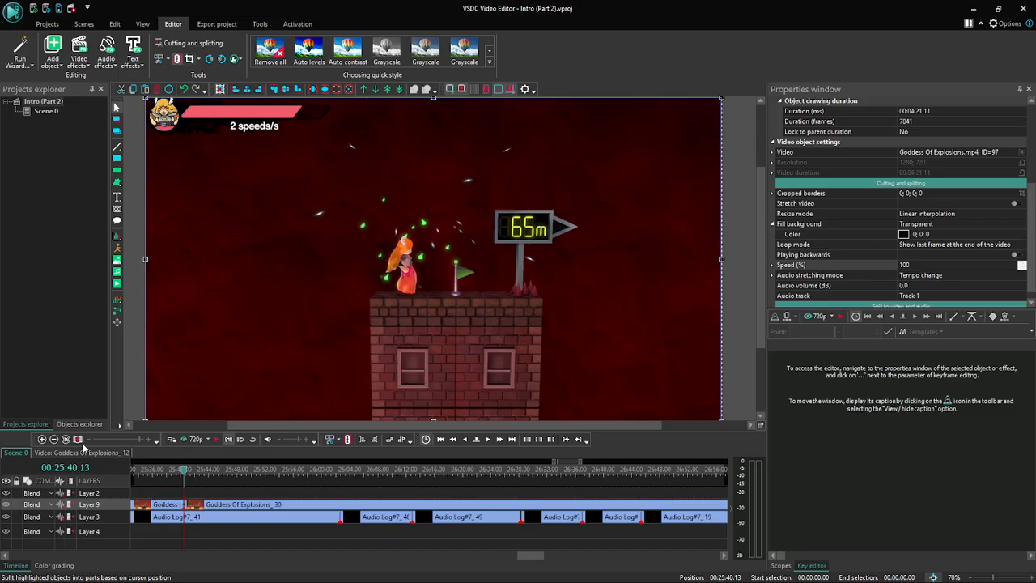
- Step through the first part of the Goddess Of Explosions clip from 00:24:45.04 to 00:24:51.04 and preview the scene from there
click(54, 439)
click(54, 440)
click(54, 439)
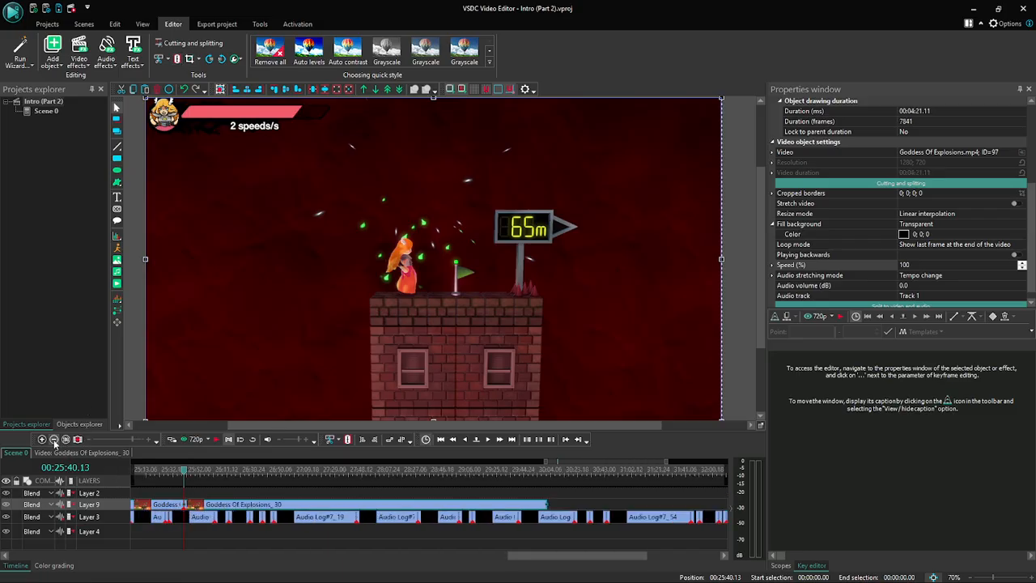
click(54, 440)
drag(557, 560, 468, 560)
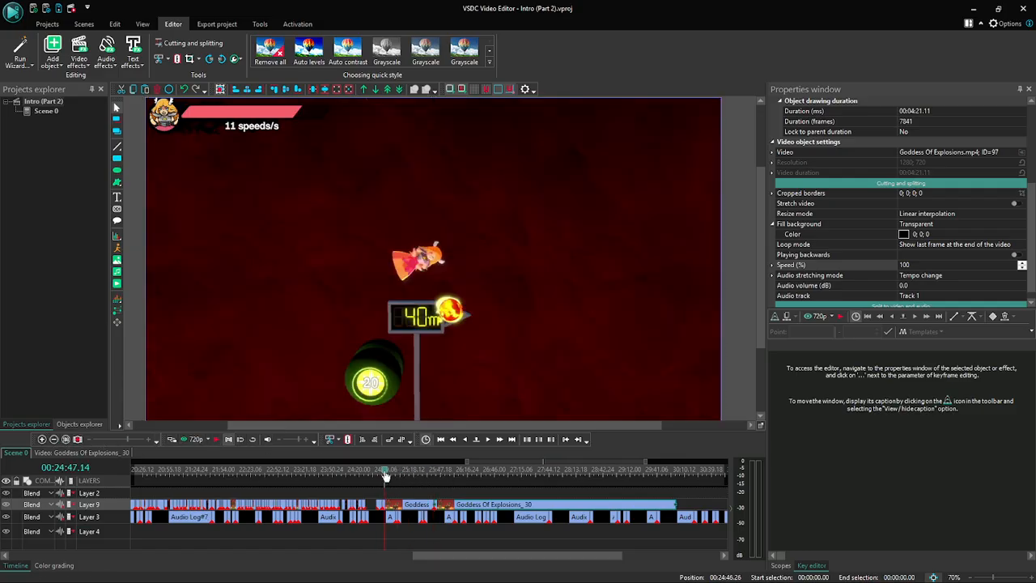
click(41, 440)
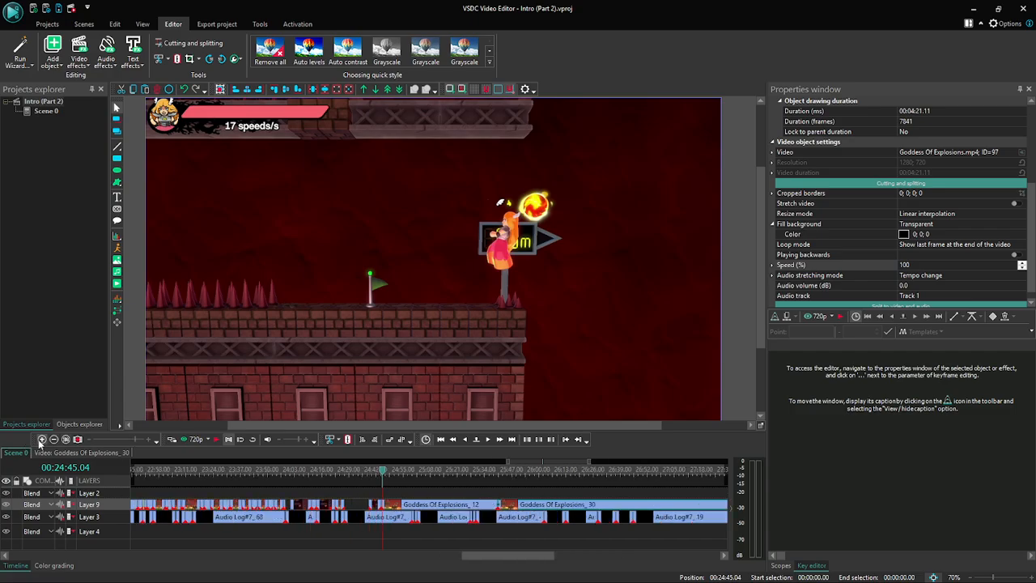
click(40, 439)
click(40, 439)
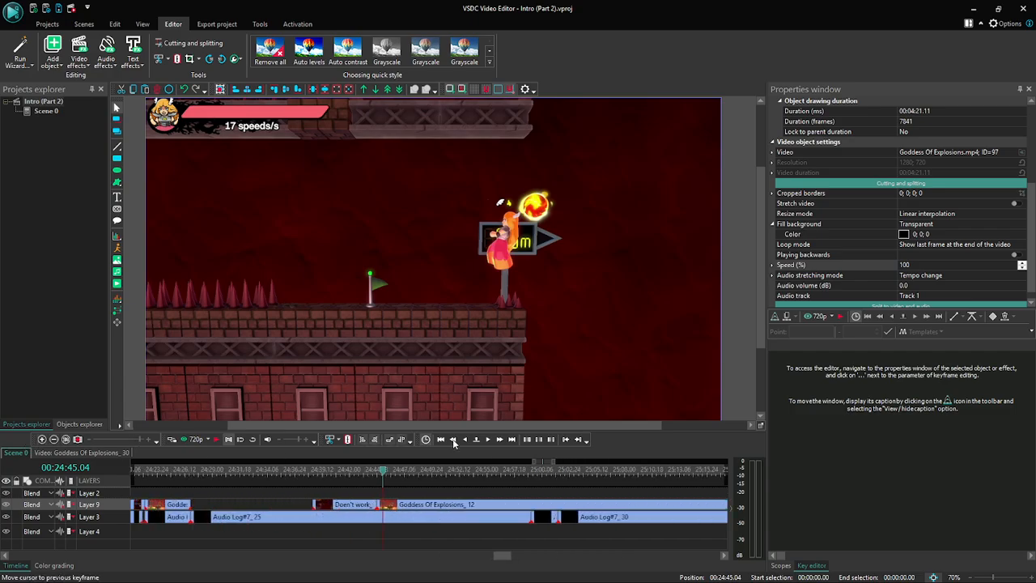
click(500, 439)
click(499, 439)
click(499, 440)
click(499, 439)
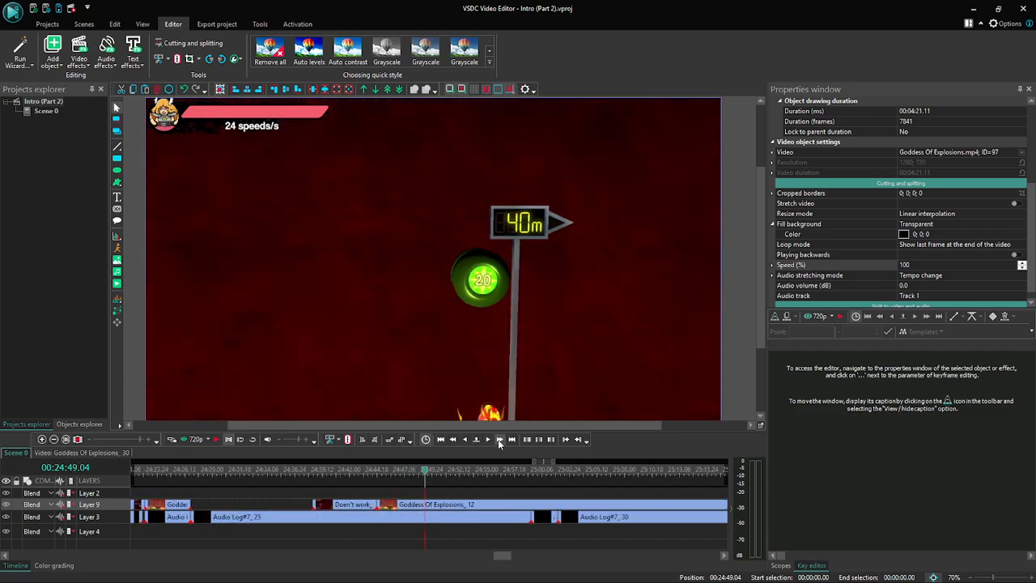
click(499, 440)
click(499, 439)
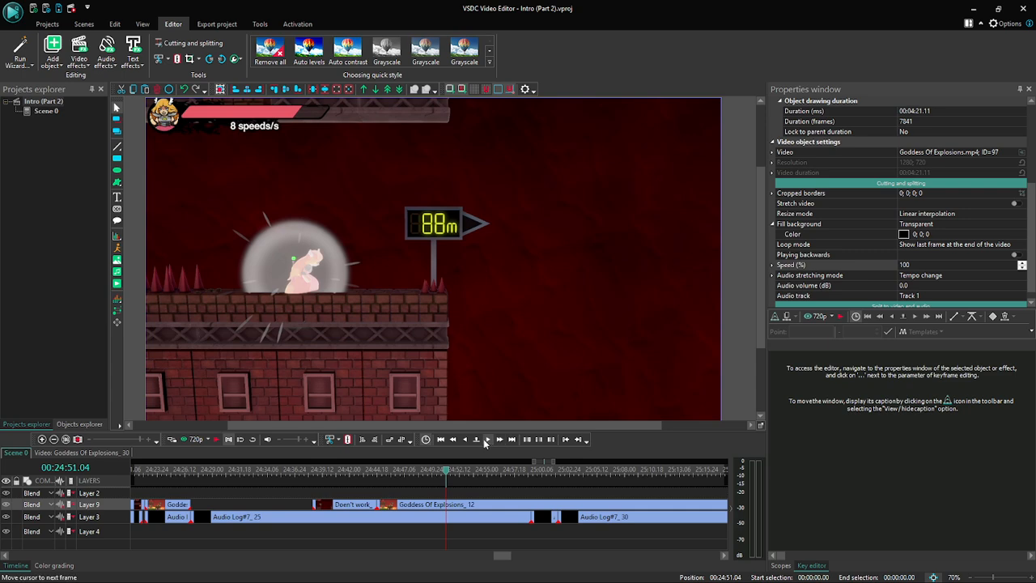
click(173, 440)
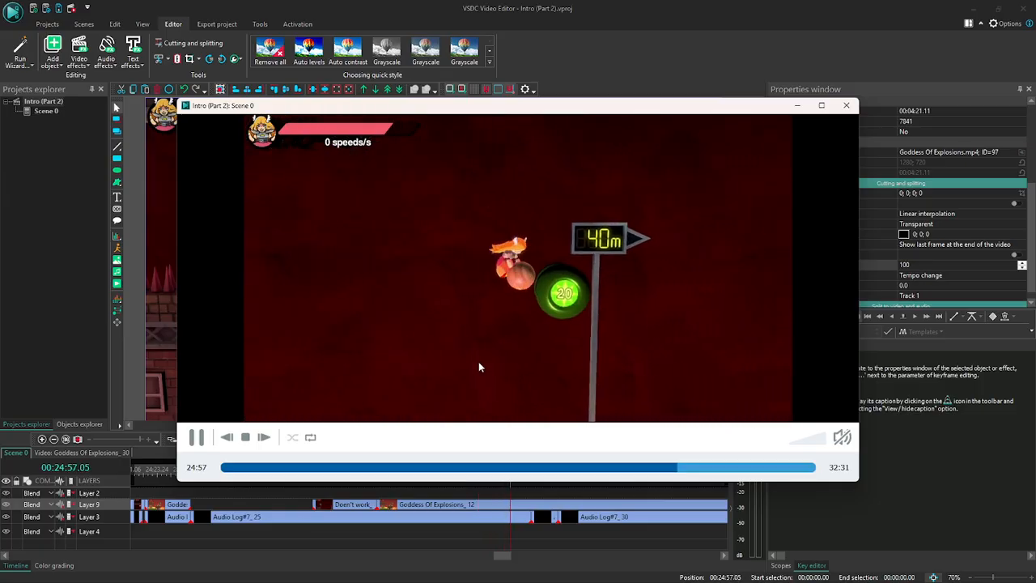
click(847, 106)
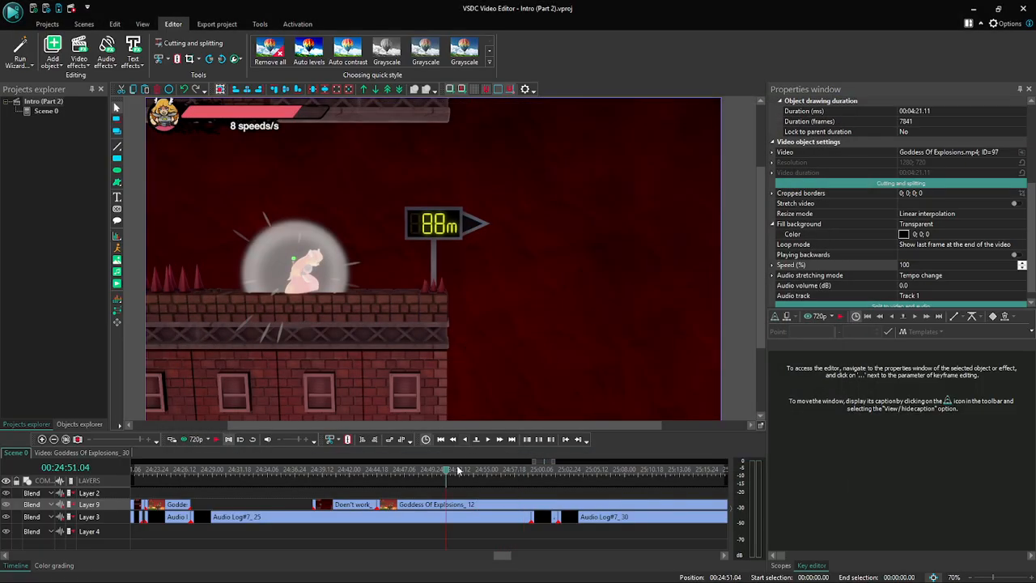
- Split the first Goddess Of Explosions part at 00:24:50.23, just as the 88 m scene fades in from black
click(465, 440)
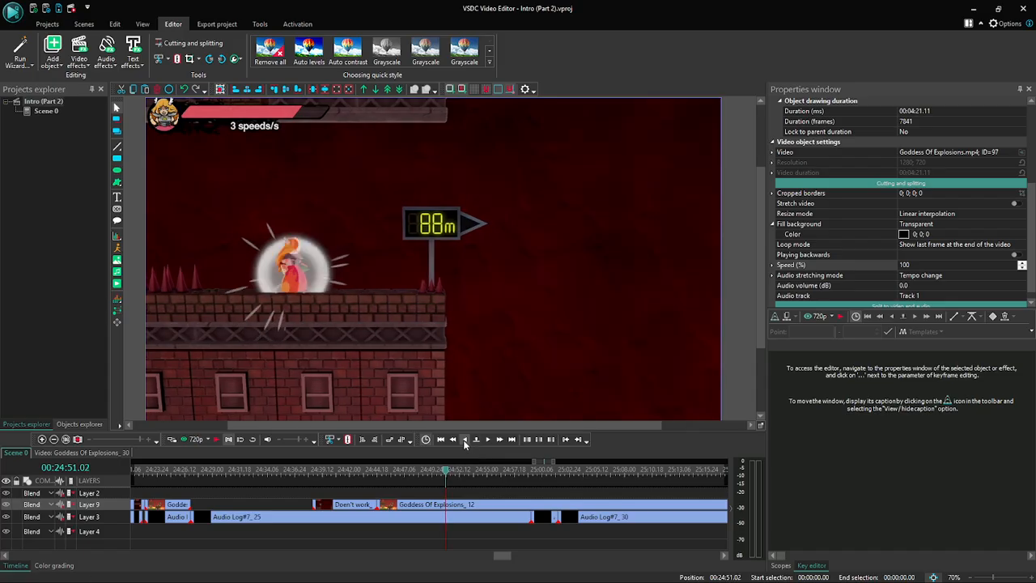
click(464, 439)
click(464, 439)
click(464, 440)
click(464, 440)
click(465, 439)
click(464, 439)
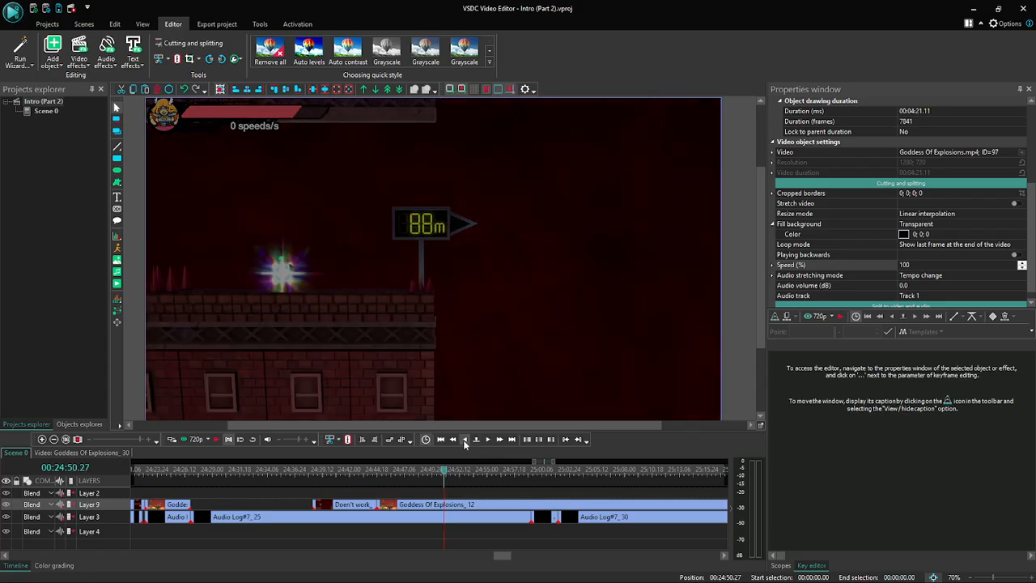
click(465, 439)
click(464, 439)
click(465, 439)
click(465, 439)
click(465, 439)
click(465, 439)
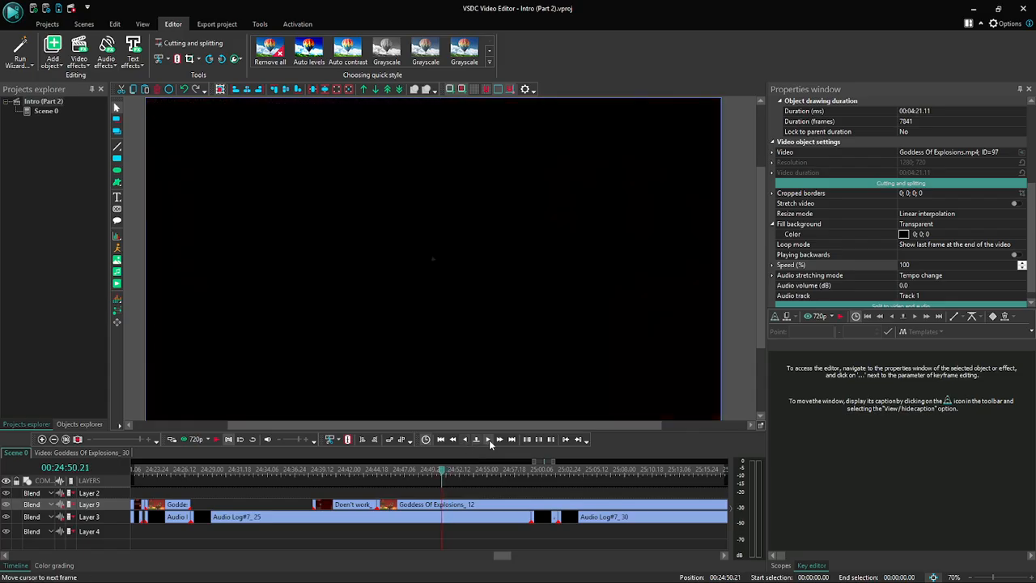
click(488, 440)
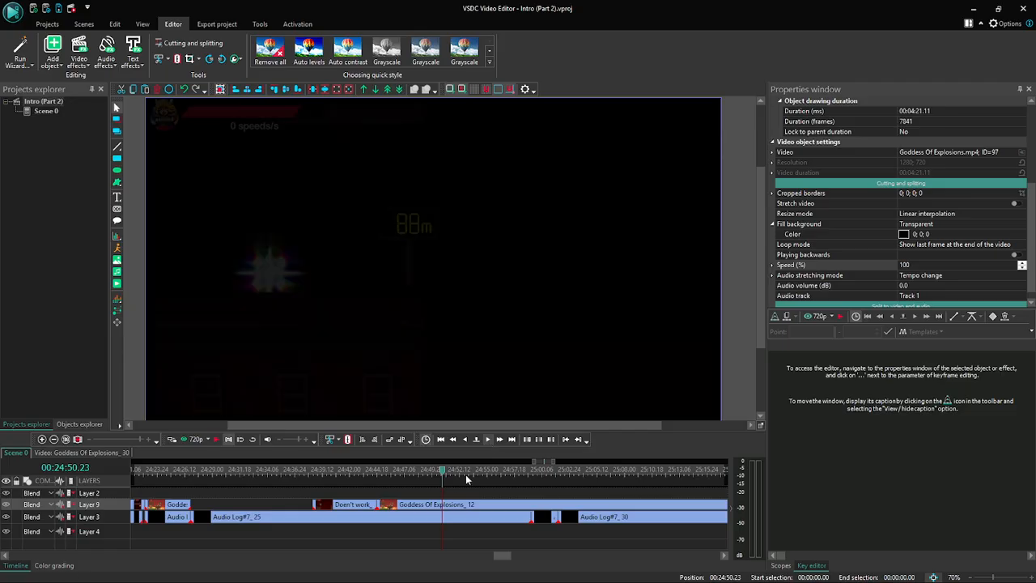
click(452, 508)
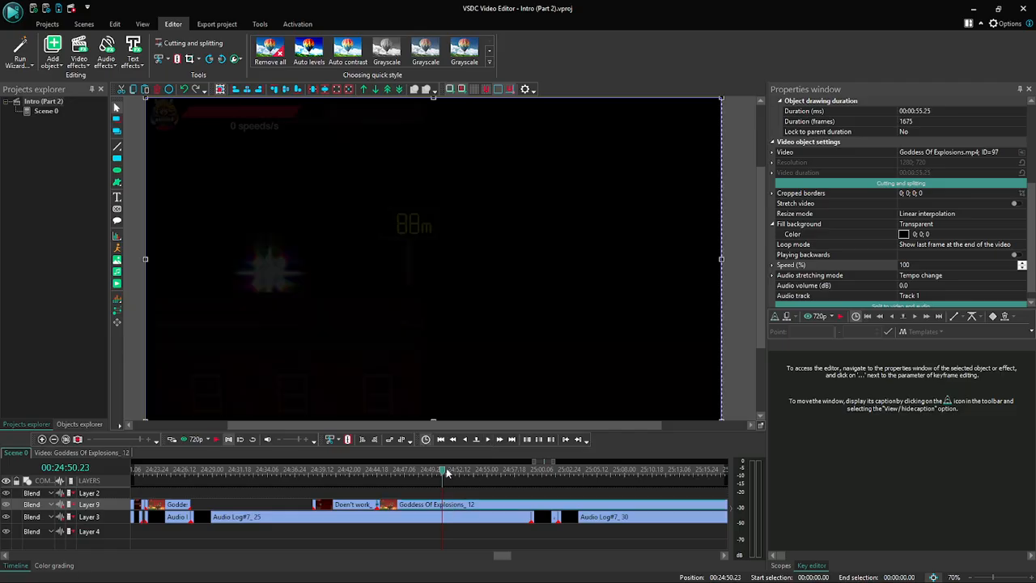
click(175, 59)
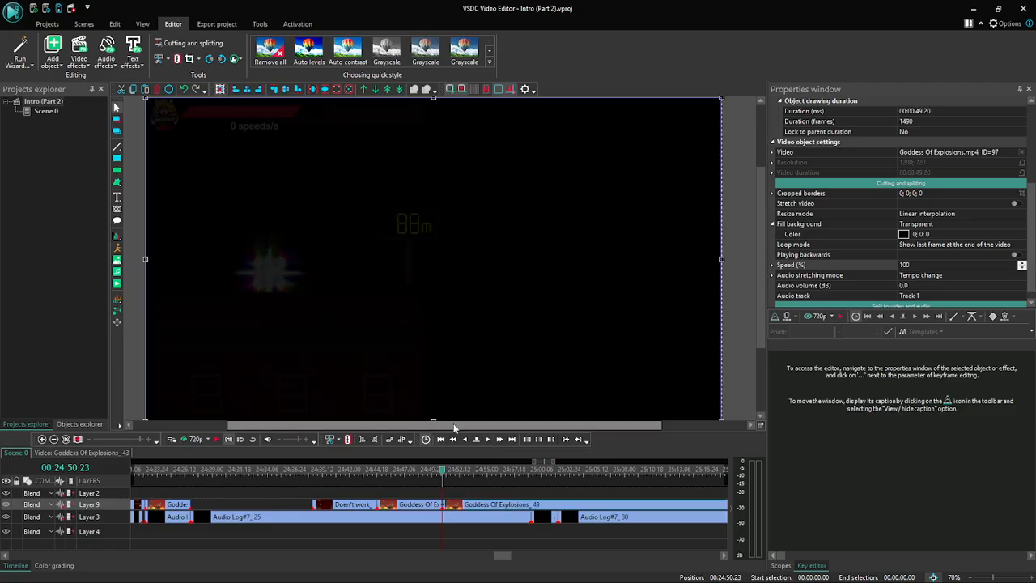
- Undo the last split of the Goddess Of Explosions clip and split it again at 00:24:50.23
key(ctrl+z)
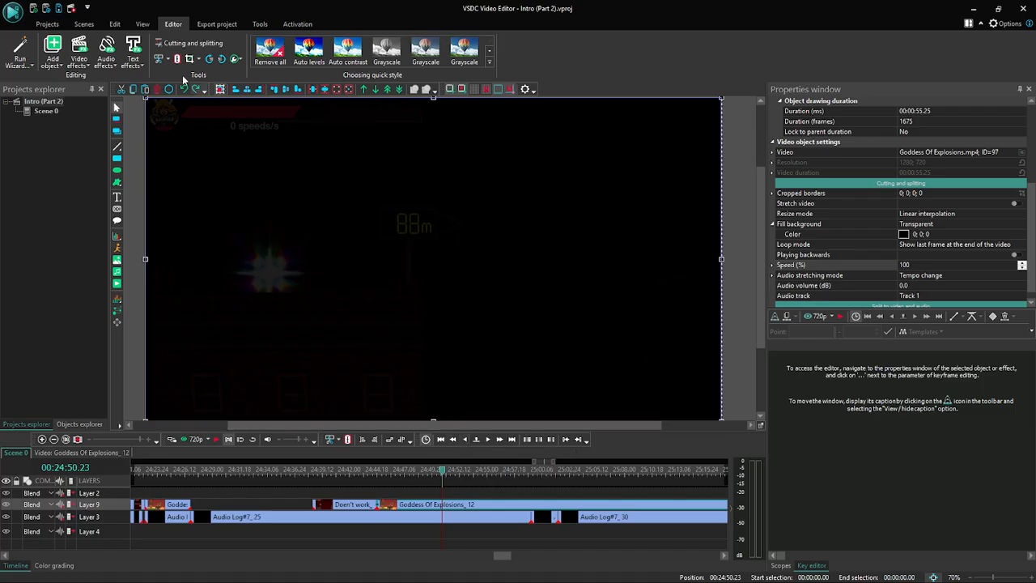
click(429, 505)
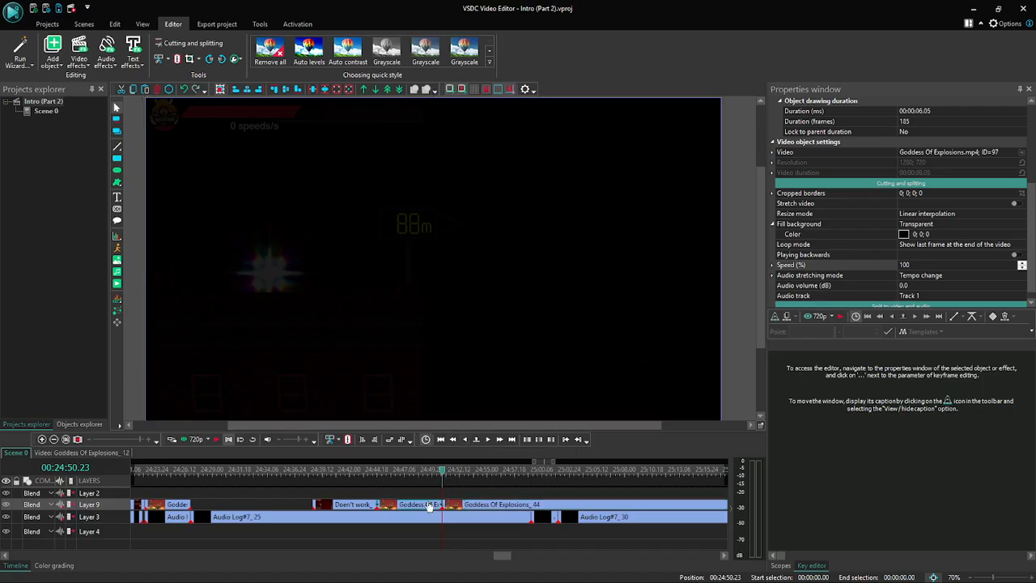
click(466, 505)
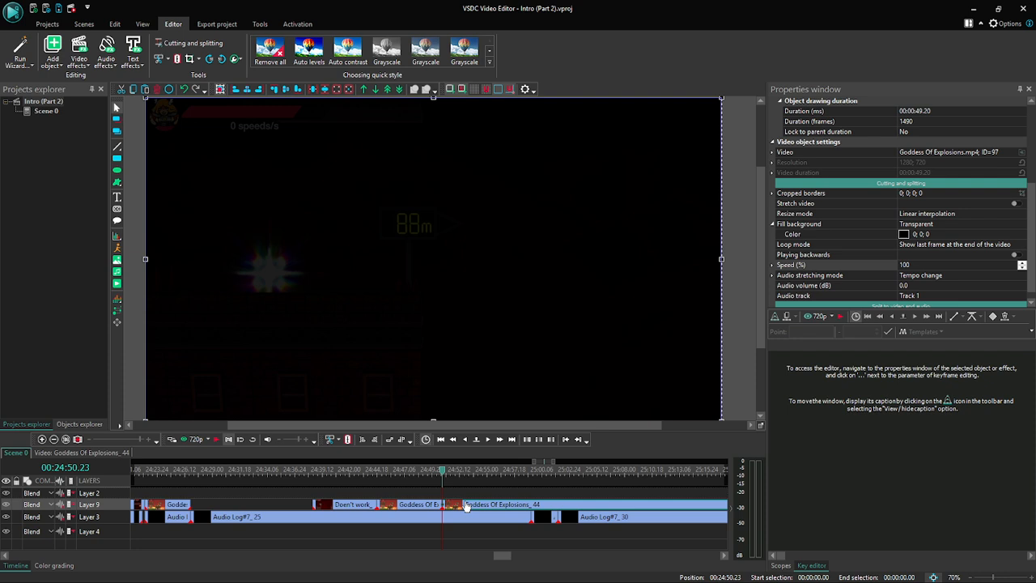
drag(466, 505, 479, 506)
- Preview the scene from 00:24:38.25 with the preview sound turned back on and end it at about 00:24:46
click(175, 440)
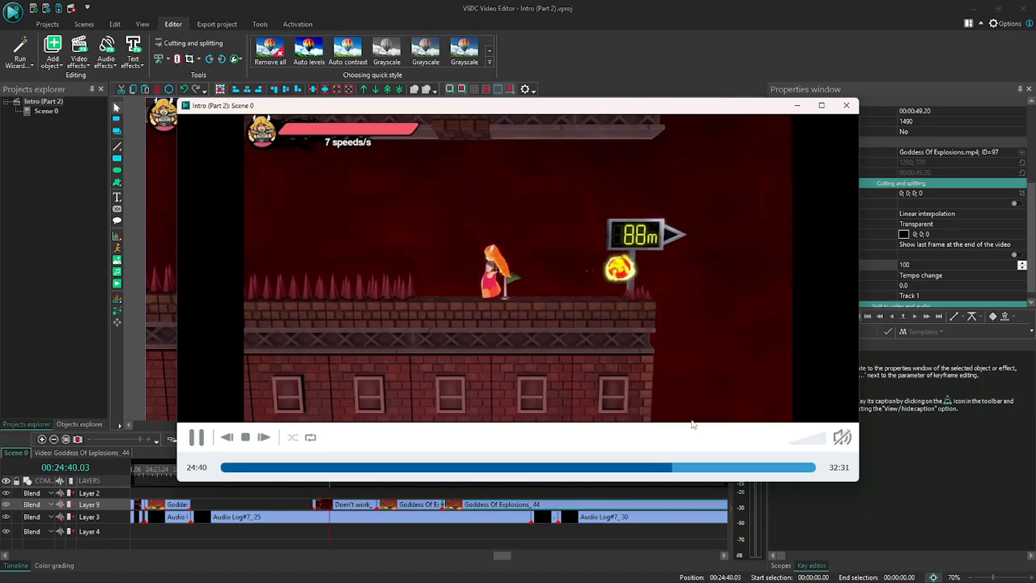
click(816, 443)
drag(815, 443, 886, 433)
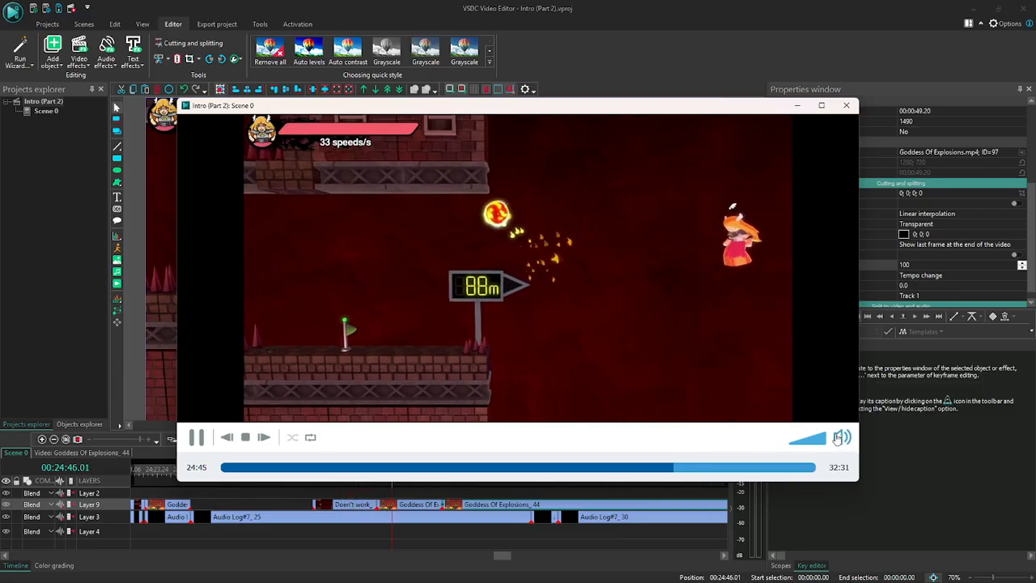
click(840, 108)
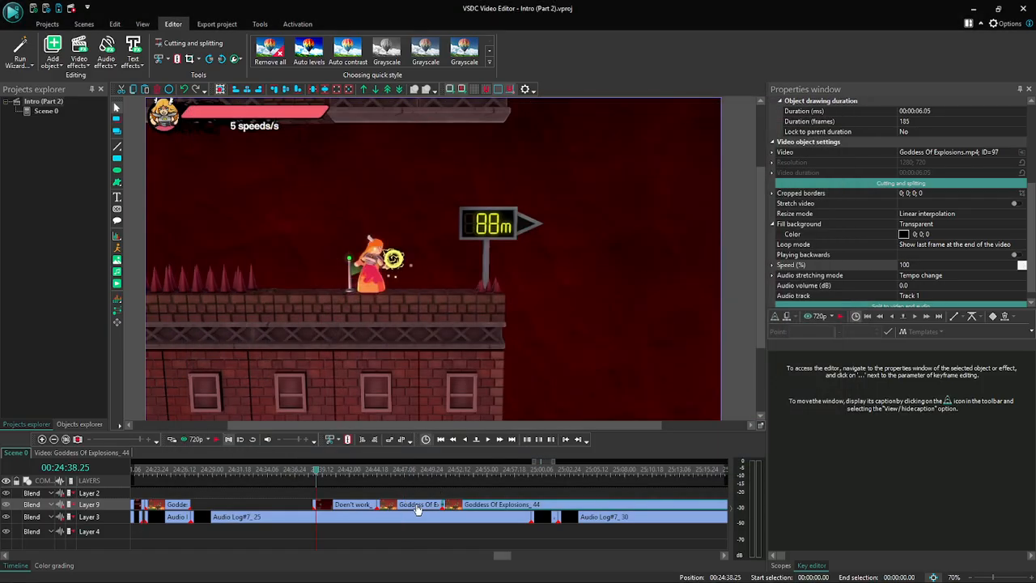
- Delete the first Goddess Of Explosions part, move the remaining part against the end of the Doen't work clip and preview the join
key(Delete)
drag(442, 504, 377, 503)
click(186, 440)
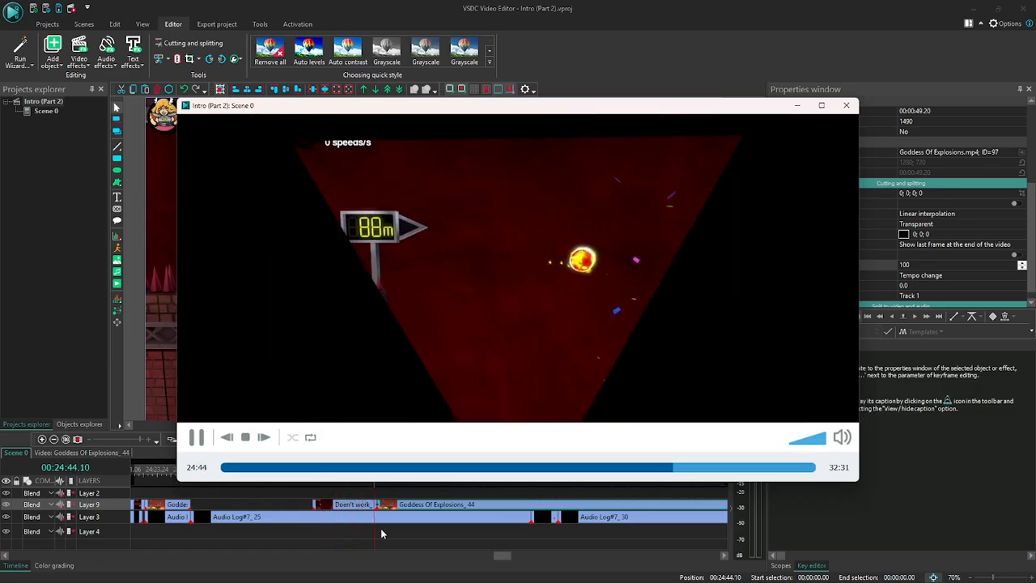
click(847, 105)
- Step frame by frame through the join after the Doen't work clip, from 00:24:44.10 to 00:24:44.18
click(374, 475)
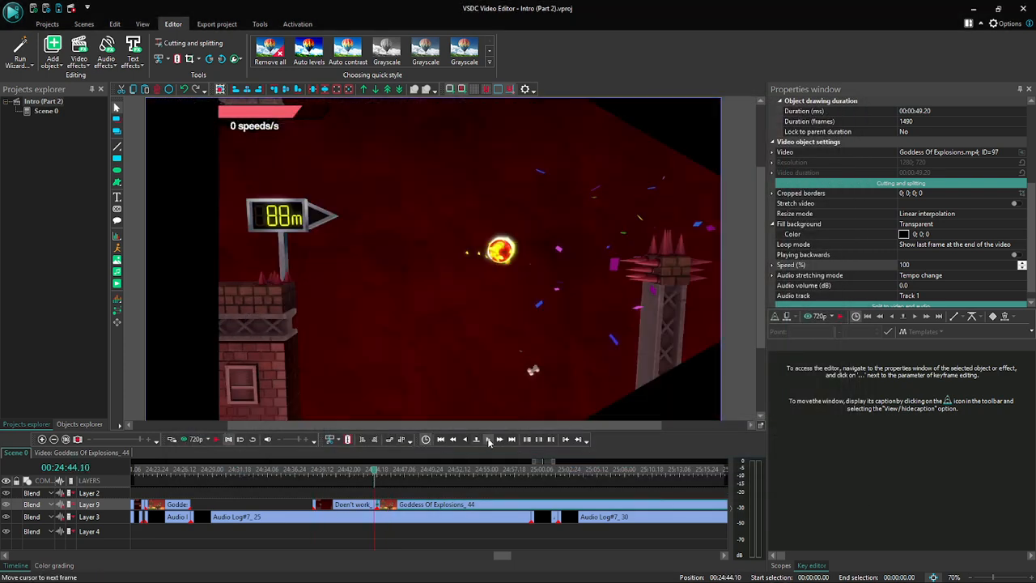
click(489, 439)
click(489, 439)
click(489, 439)
click(489, 440)
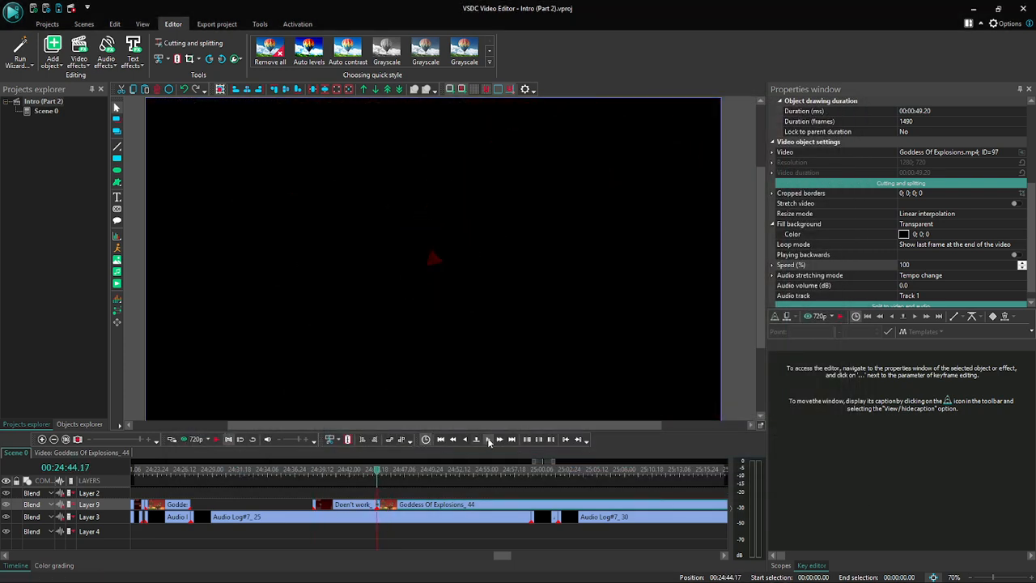
click(488, 440)
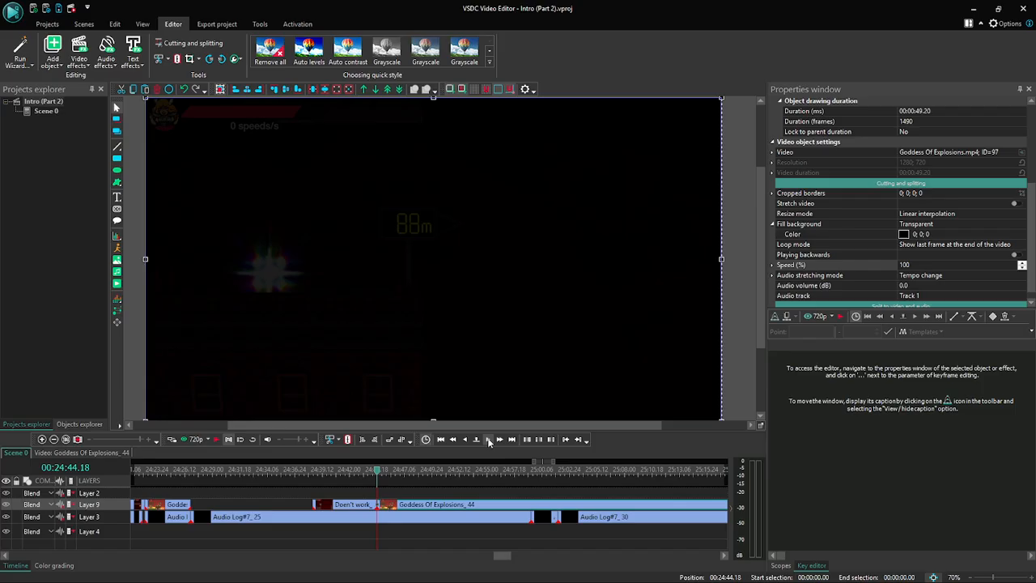
- Undo the move and the deletion of the Goddess Of Explosions parts and check the frames around 00:24:44.18
key(ctrl+z)
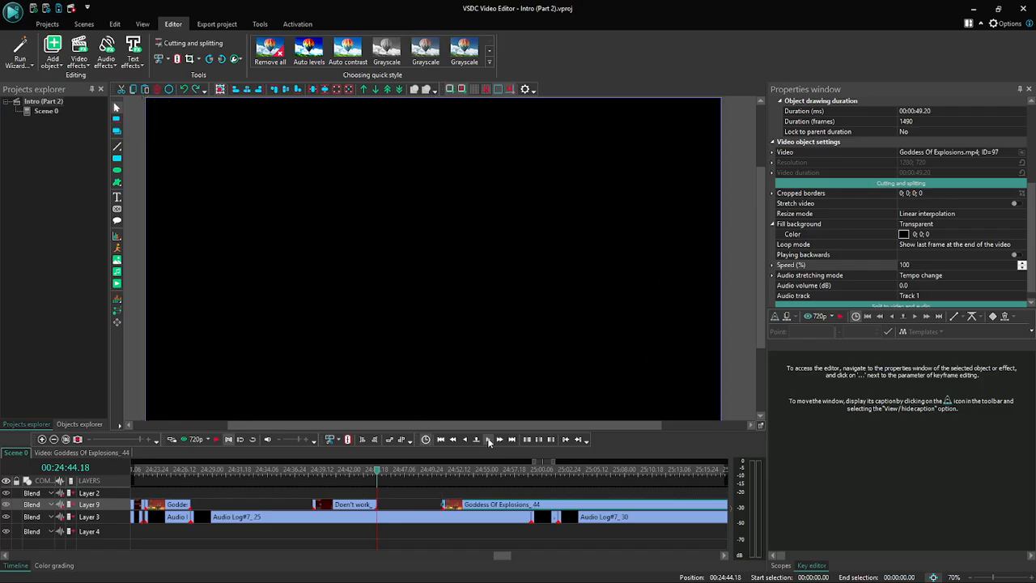
key(ctrl+z)
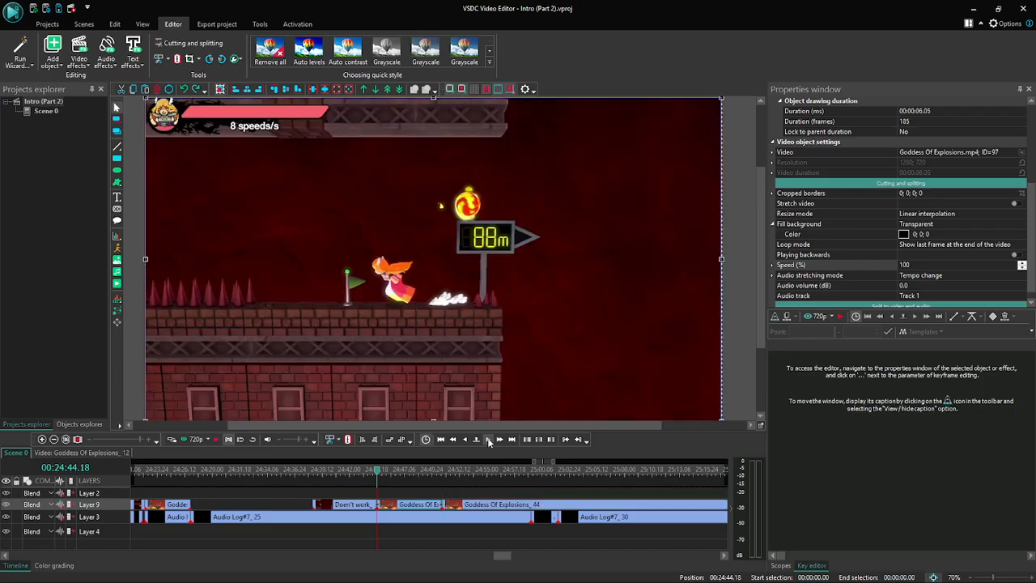
click(464, 439)
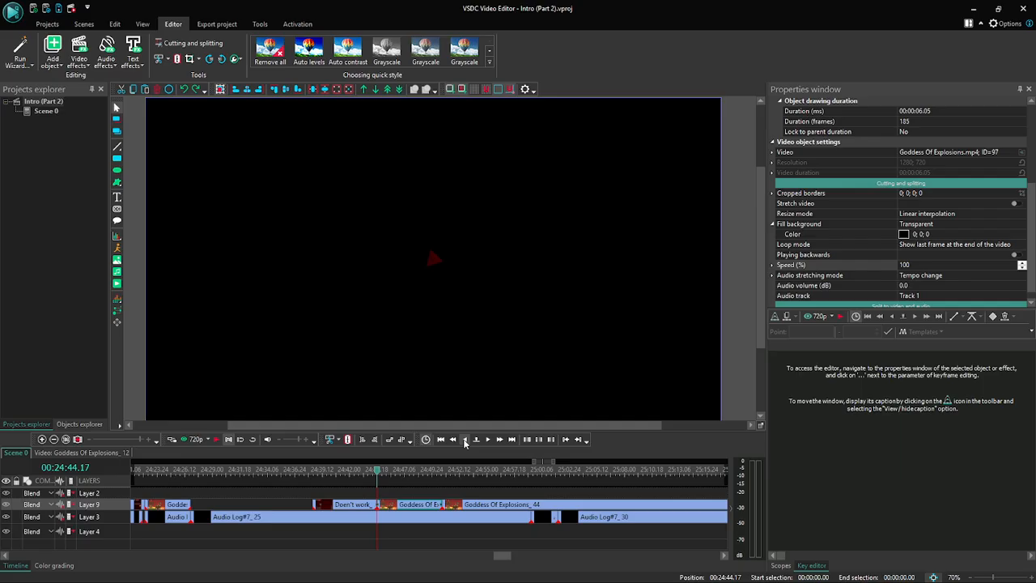
click(489, 439)
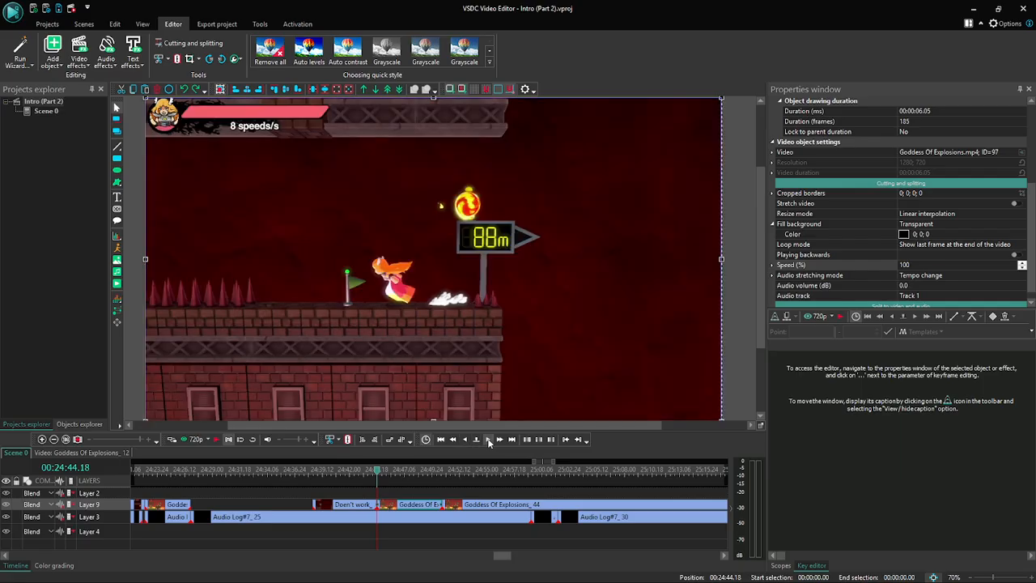
- Split the rejoined Goddess Of Explosions clip at 00:24:50.22 instead and delete the part before the cut
click(440, 471)
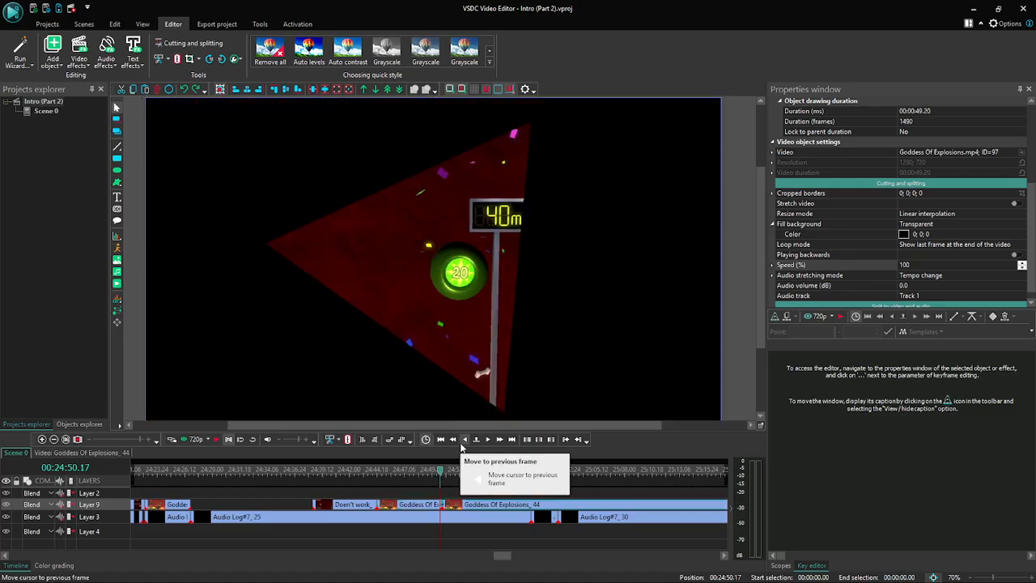
click(485, 439)
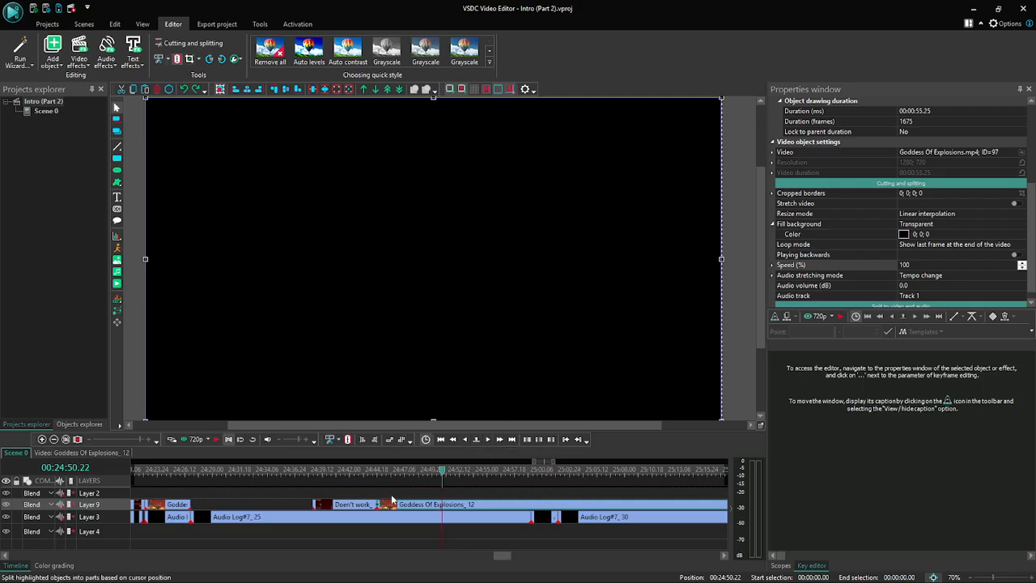
click(417, 506)
key(Delete)
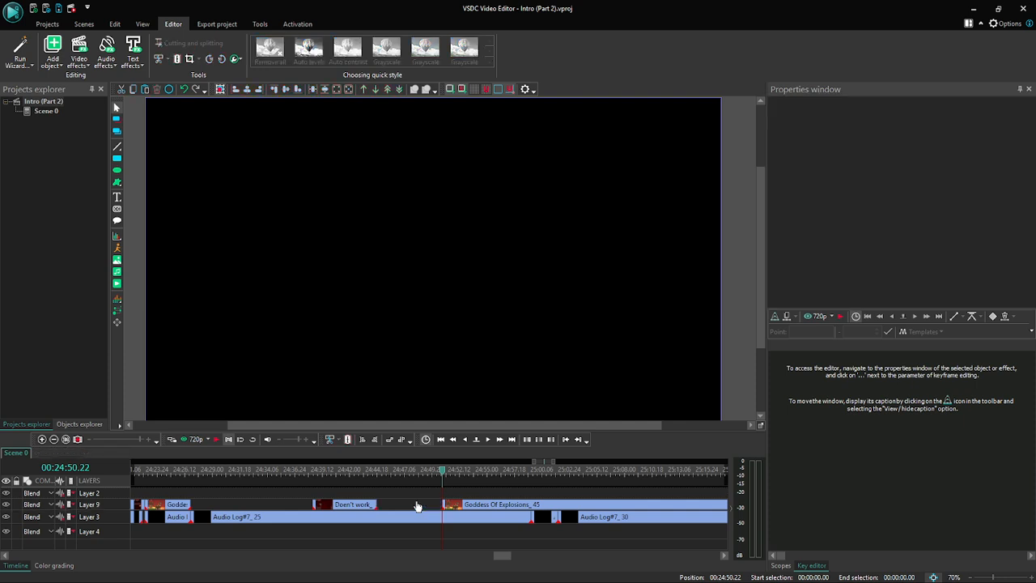
- Move the remaining Goddess Of Explosions clip against the end of the Doen't work clip and preview from 00:24:43.29
drag(461, 509, 395, 509)
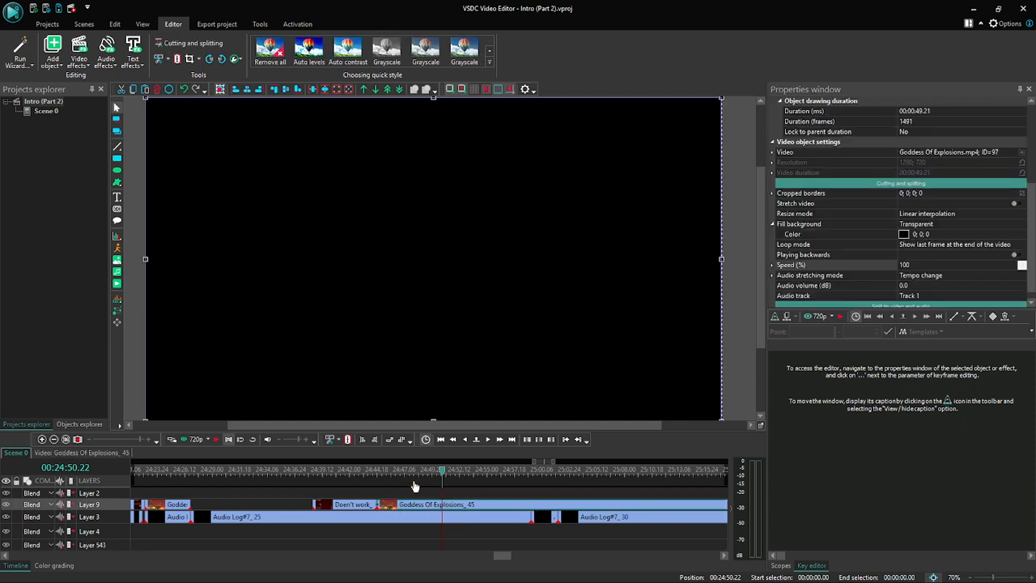
drag(442, 469, 370, 469)
click(191, 439)
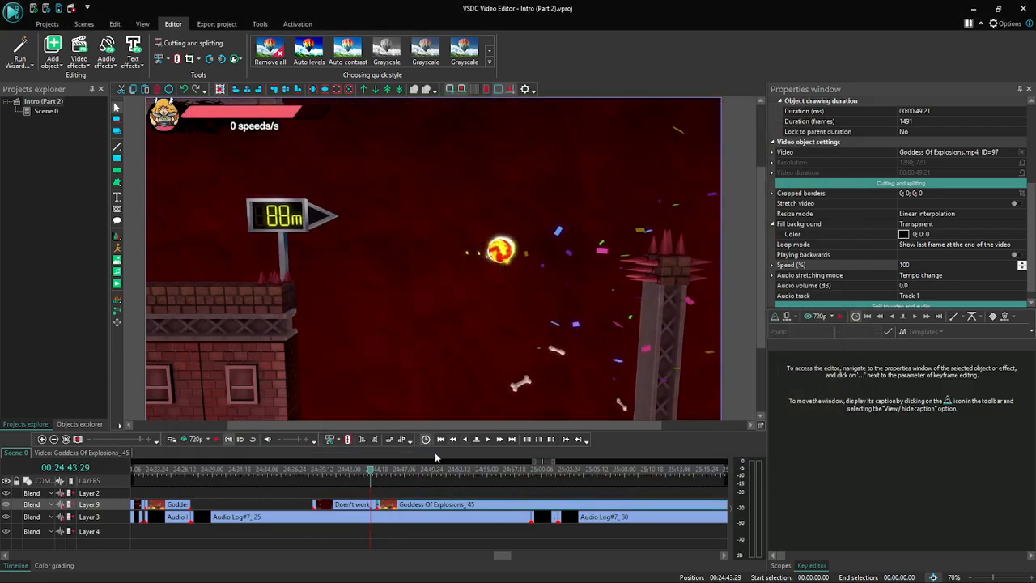
- Examine the join between the Doen't work and Goddess Of Explosions clips frame by frame up to 00:24:44.26
click(488, 439)
click(489, 440)
click(489, 440)
click(489, 440)
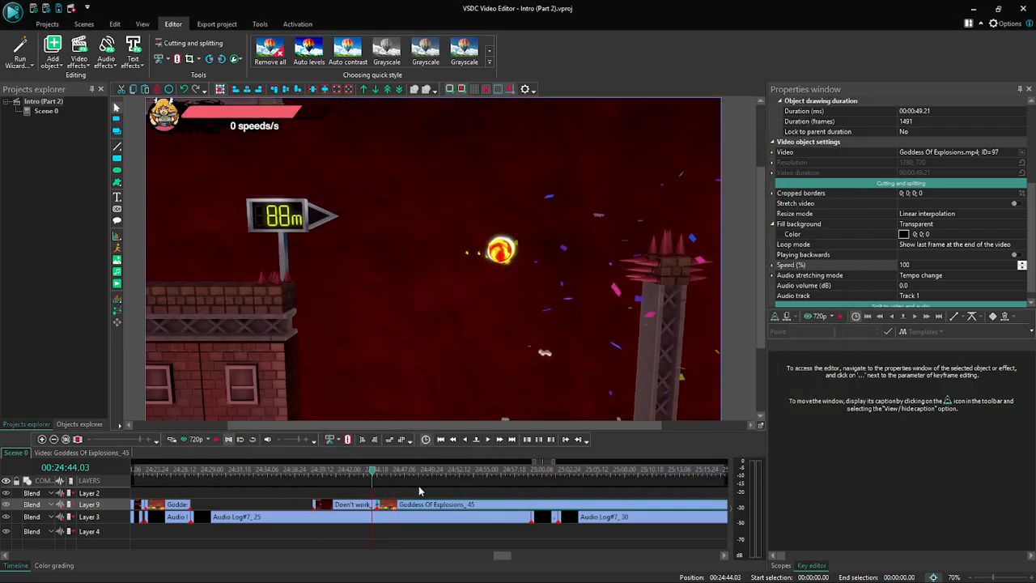
click(418, 486)
click(487, 439)
click(487, 439)
click(487, 438)
click(487, 439)
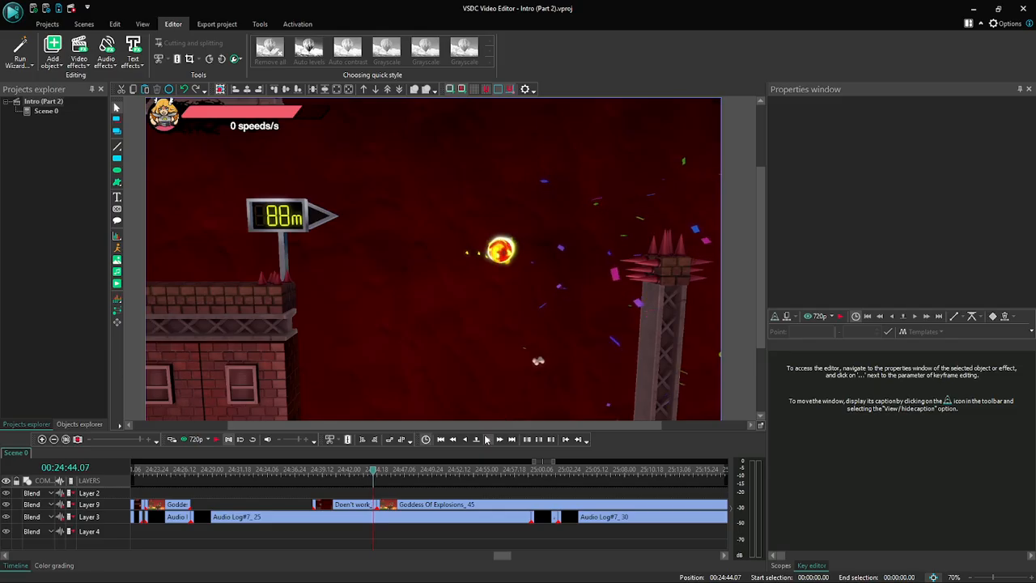
click(487, 438)
click(488, 438)
click(487, 438)
click(487, 439)
click(487, 439)
click(487, 439)
click(487, 438)
click(487, 439)
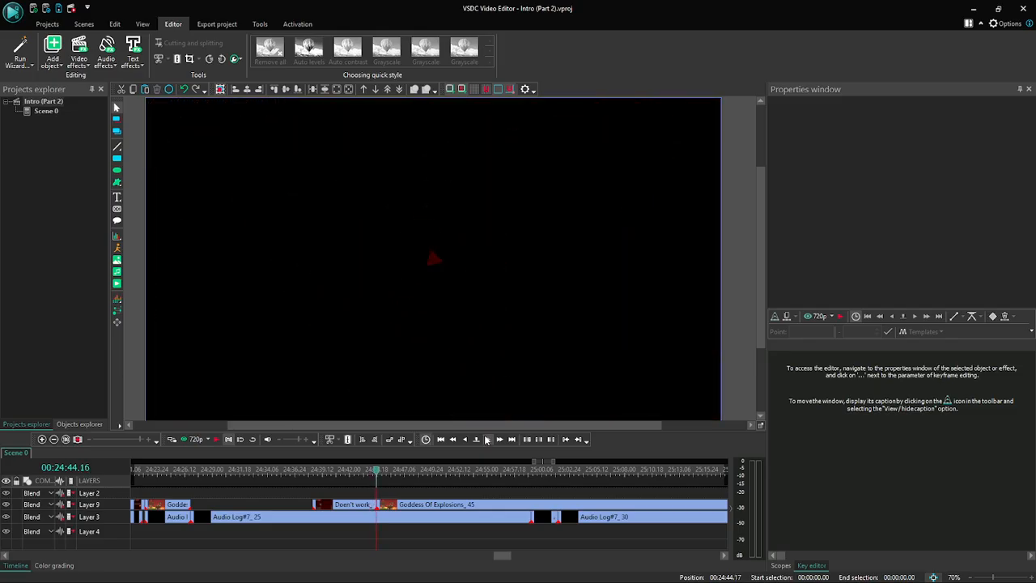
click(487, 439)
click(487, 438)
click(487, 438)
click(487, 438)
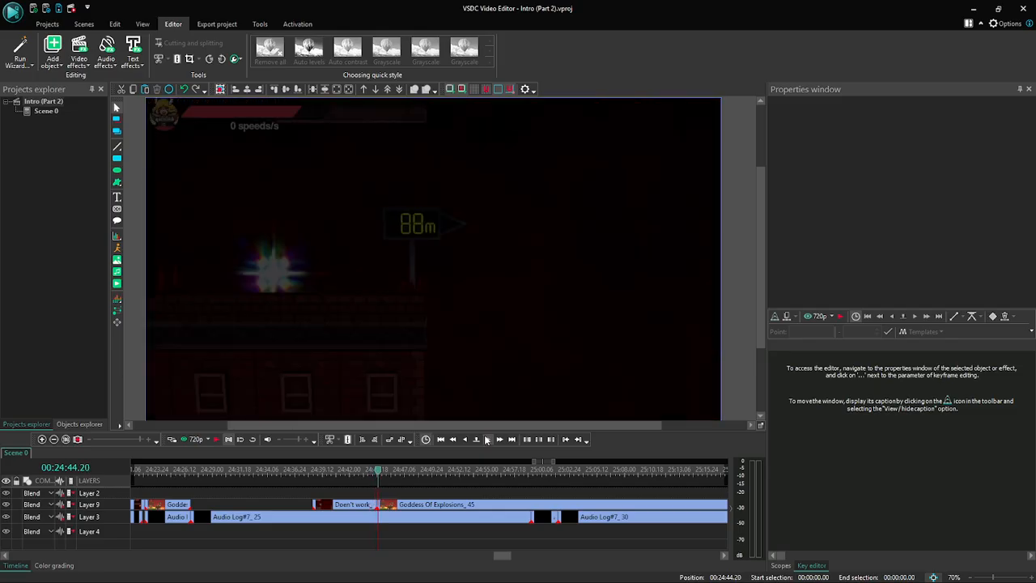
click(487, 439)
click(487, 439)
click(487, 438)
click(487, 438)
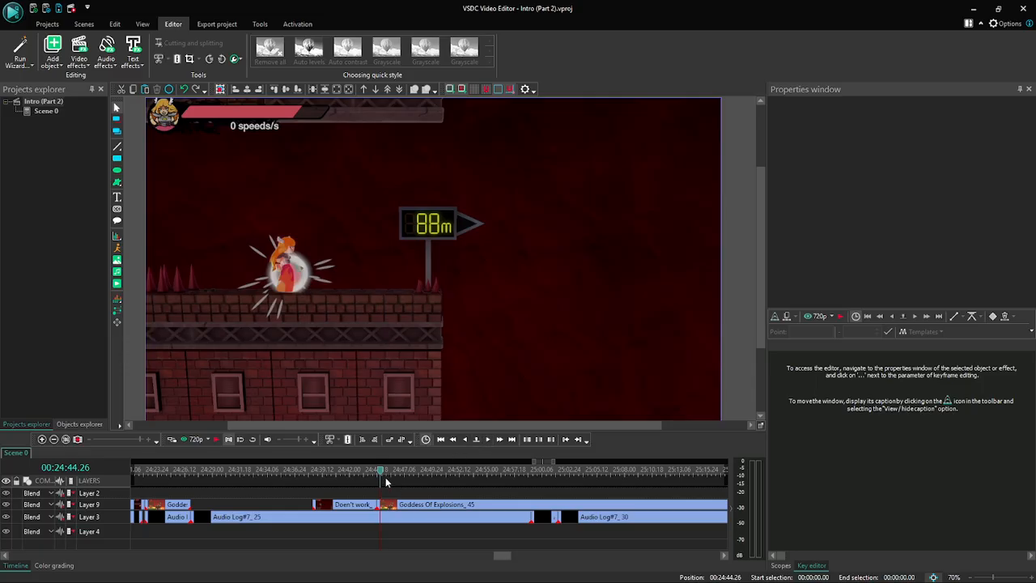
- Preview the scene from just before the Goddess Of Explosions clip to about 00:24:47
drag(380, 472, 365, 469)
click(187, 439)
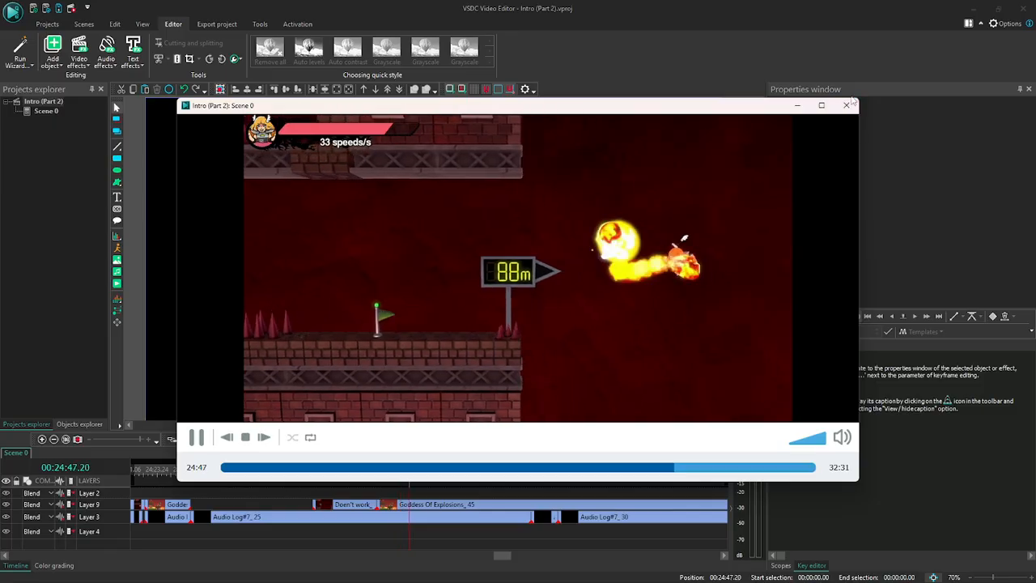
key(Escape)
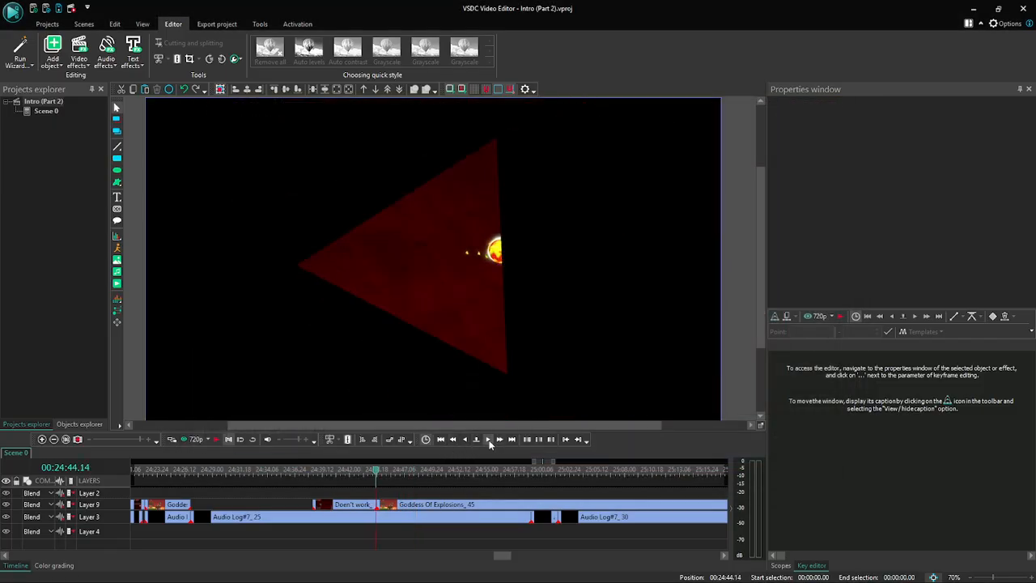
- Split the Goddess Of Explosions clip at 00:24:44.28, where the white respawn burst surrounds the character beside the 88 m sign
click(488, 439)
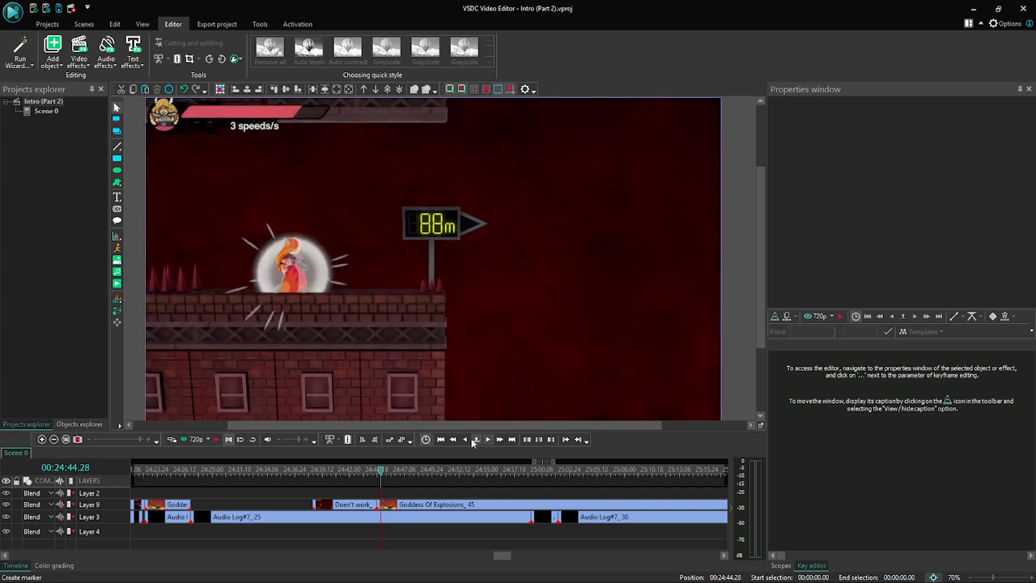
click(464, 439)
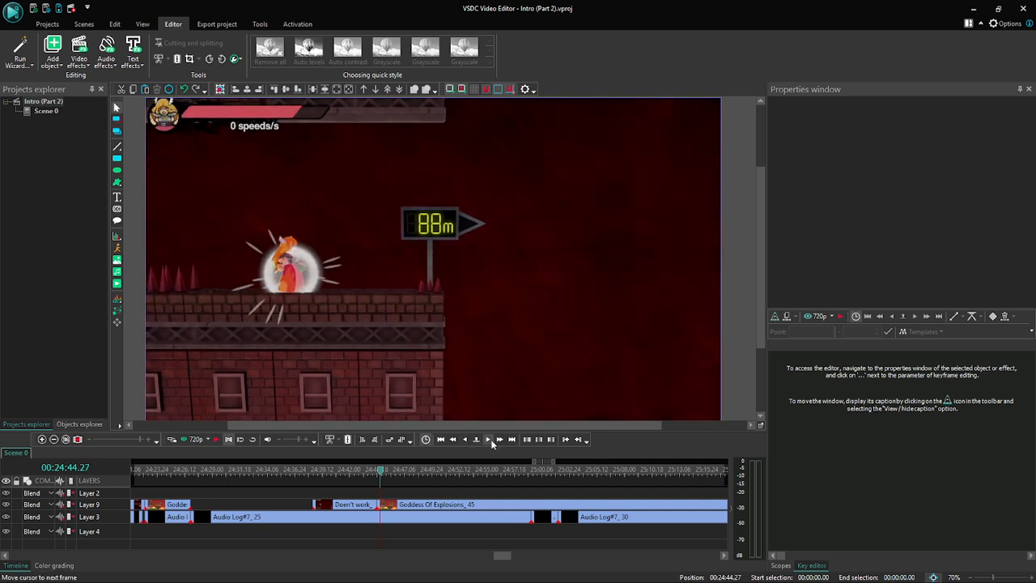
click(488, 439)
click(489, 440)
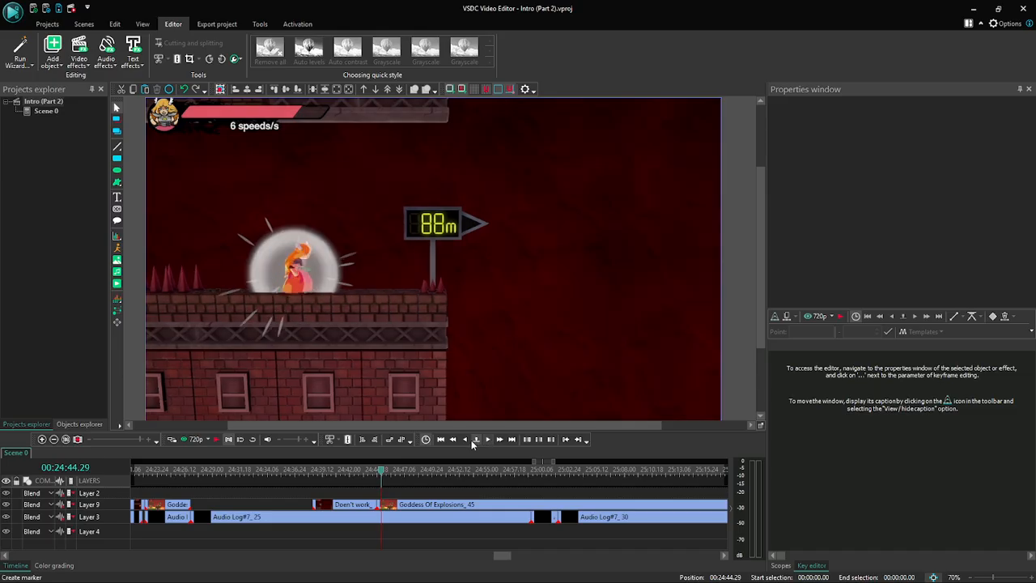
click(464, 439)
click(465, 439)
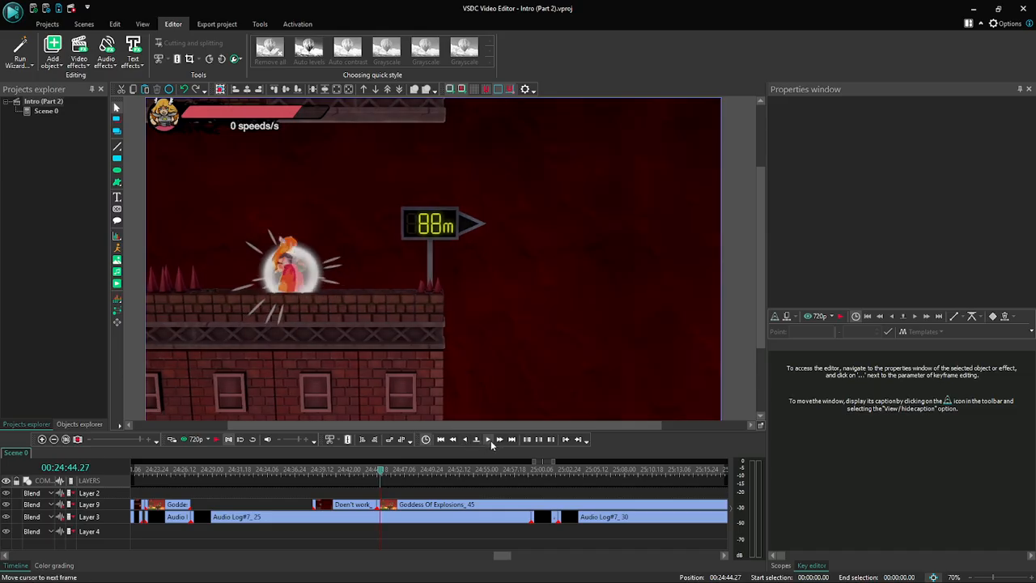
click(489, 439)
click(399, 505)
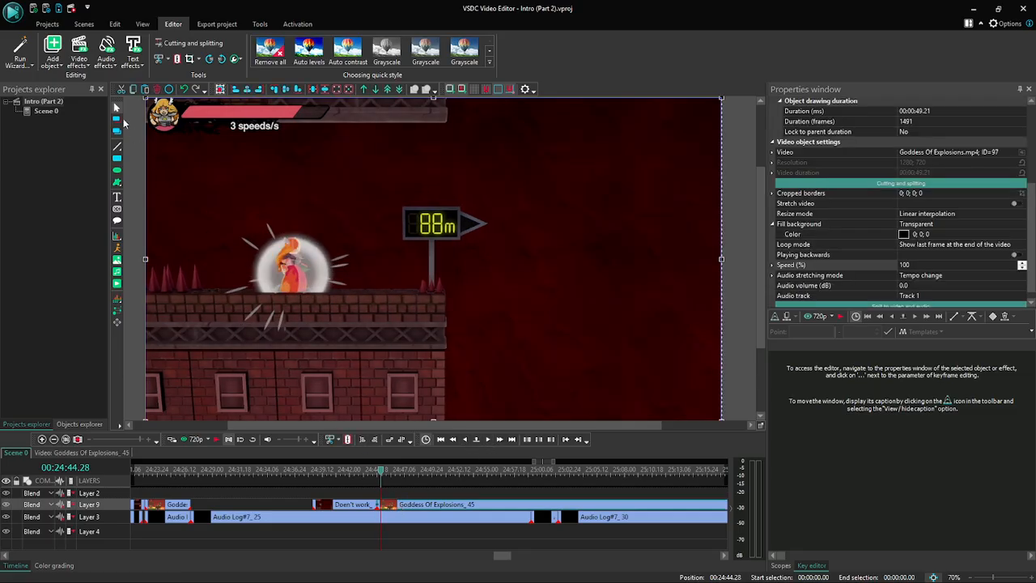
click(178, 59)
- Set the speed of the short Goddess Of Explosions part before the new cut to 30%
click(393, 508)
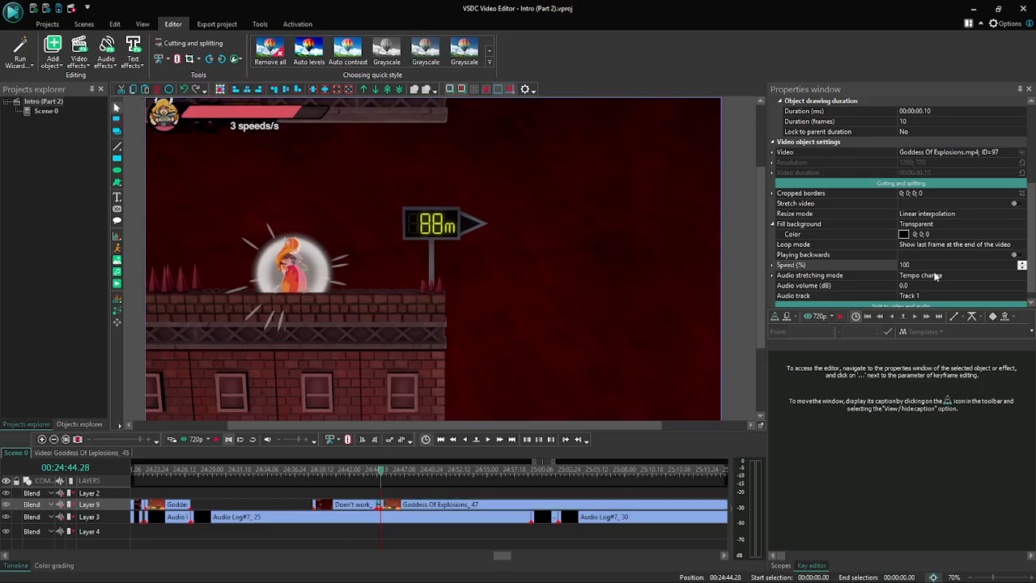
click(825, 265)
text(30)
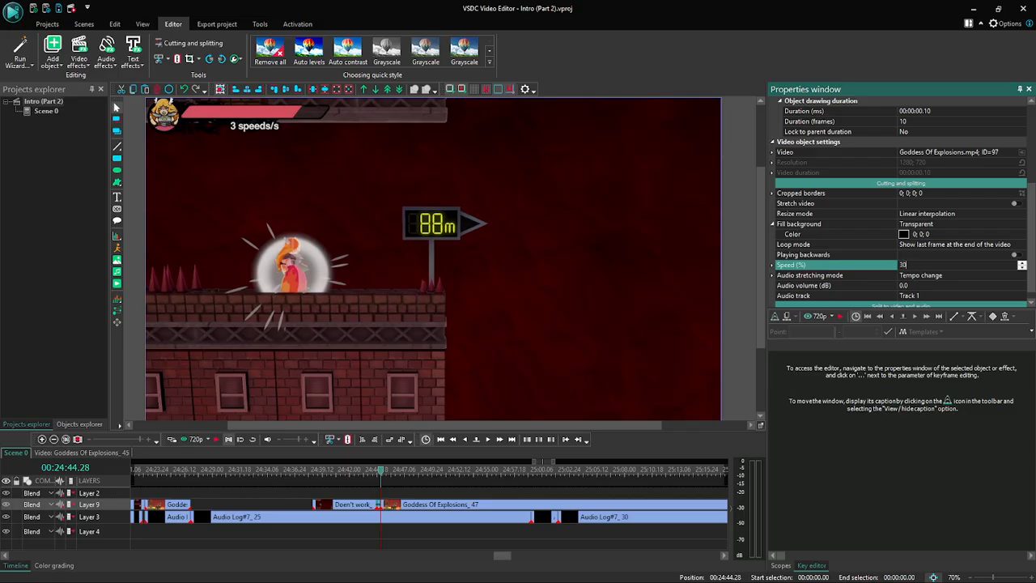
key(Return)
- Shift the long Goddess Of Explosions part to start at 00:24:46.05, clear of the slowed-down part
click(486, 439)
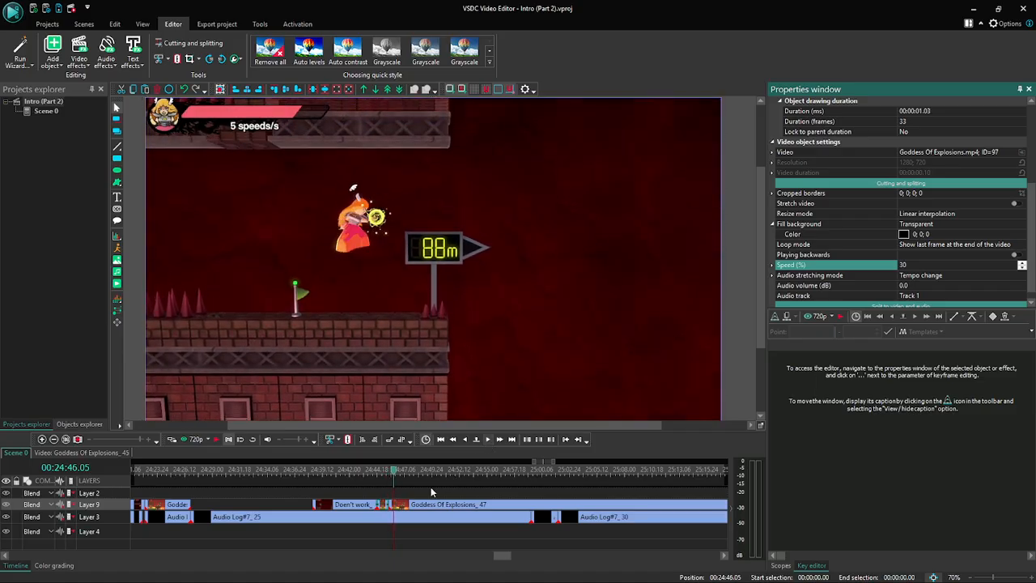
click(405, 506)
drag(405, 507, 405, 507)
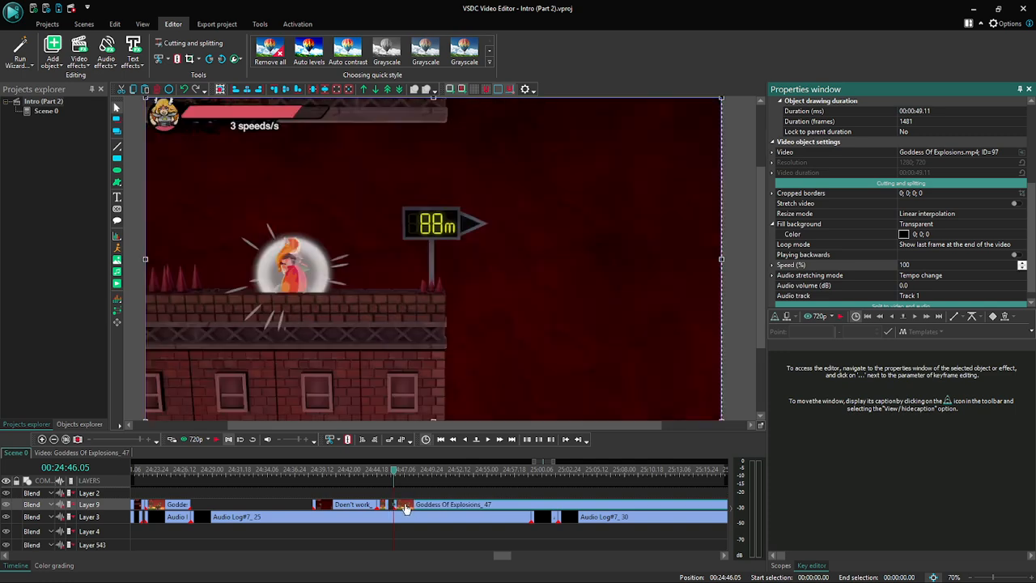
- Shift the long Goddess Of Explosions clip to start at 00:24:47.27, leaving a wider gap behind the slowed-down part
click(489, 441)
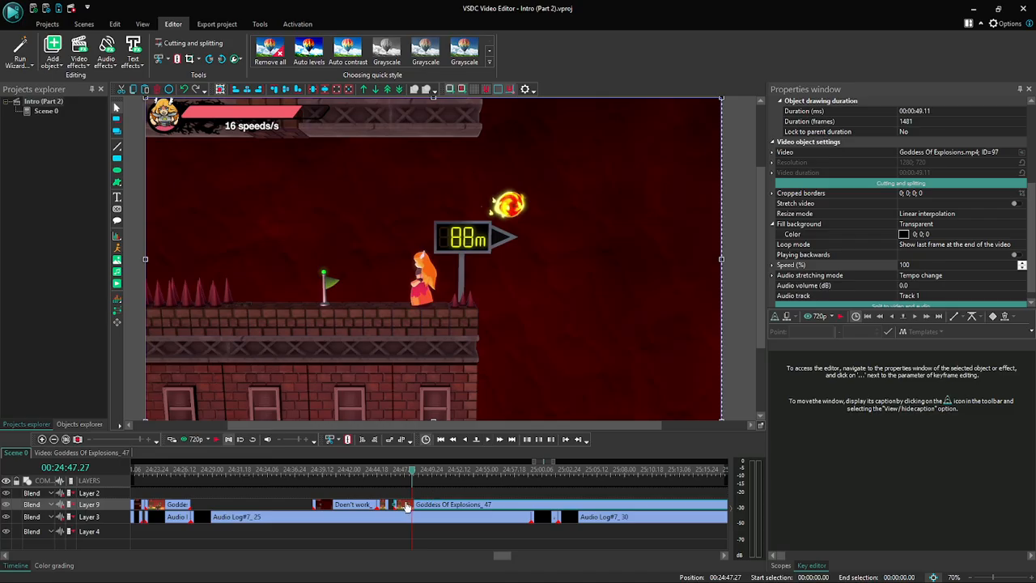
drag(407, 507, 424, 507)
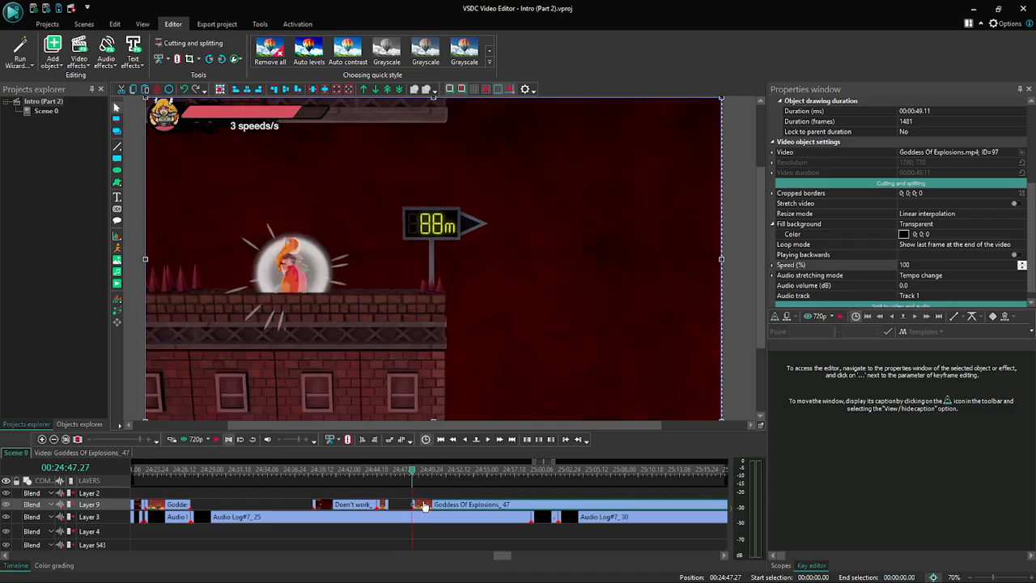
- Preview the scene from 00:24:44.15 through the gap to about 00:24:48.13 in the long Goddess Of Explosions clip
click(465, 440)
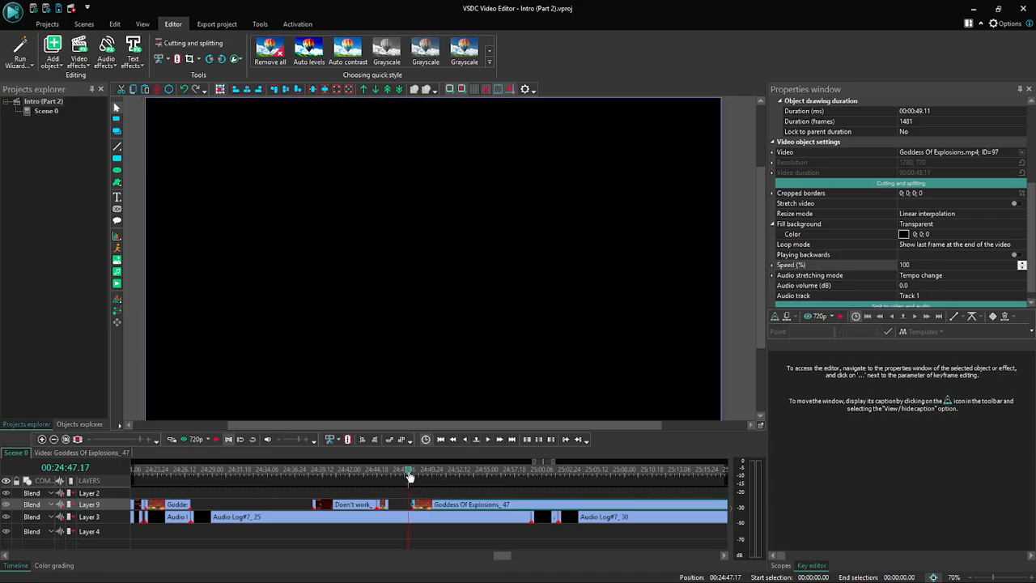
drag(411, 470, 376, 470)
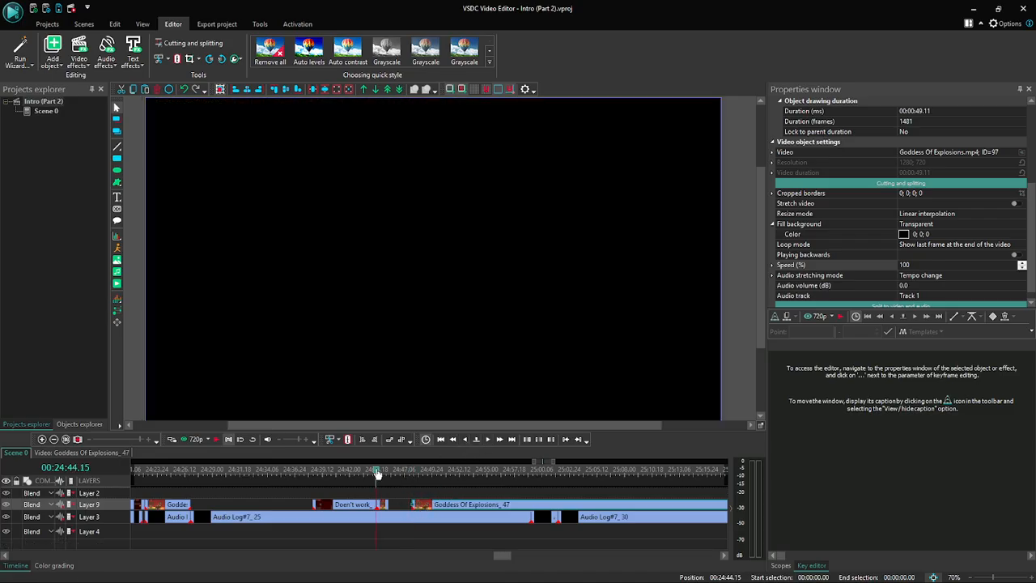
click(216, 439)
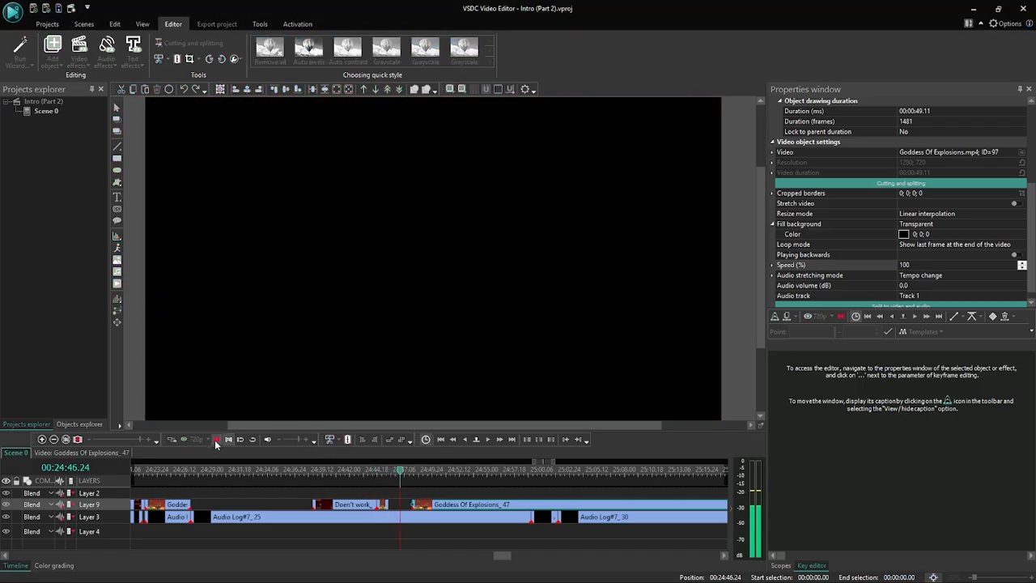
click(217, 440)
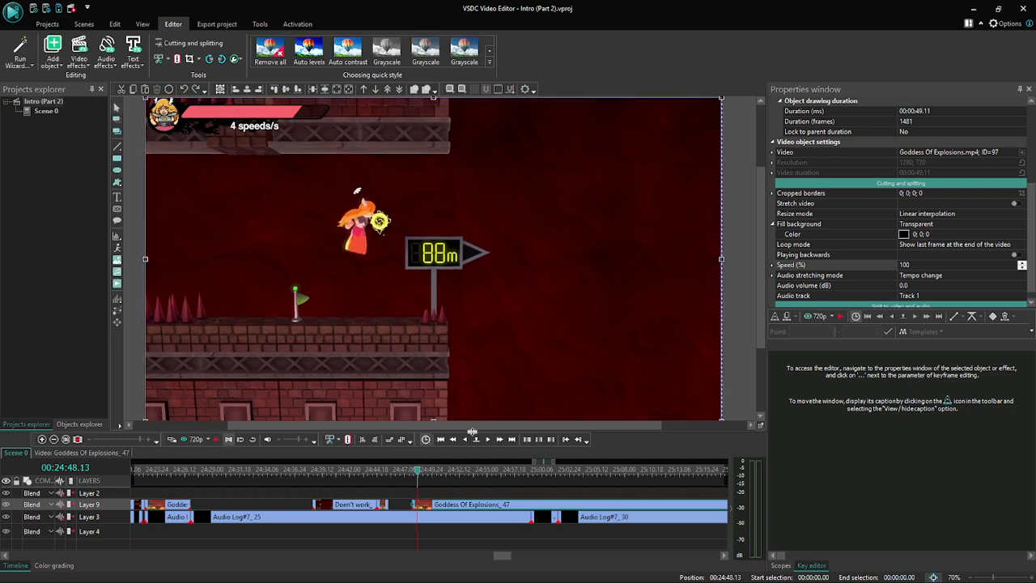
- Move back a few frames to 00:24:48.08 and briefly preview the jump beside the 88 m sign in the preview player
click(465, 439)
click(465, 439)
double_click(464, 440)
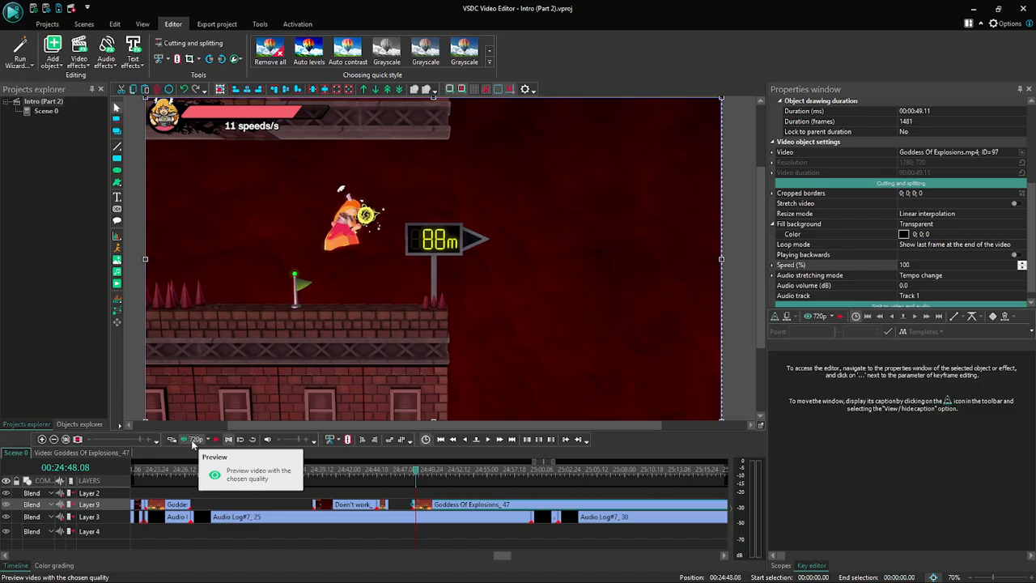
click(193, 442)
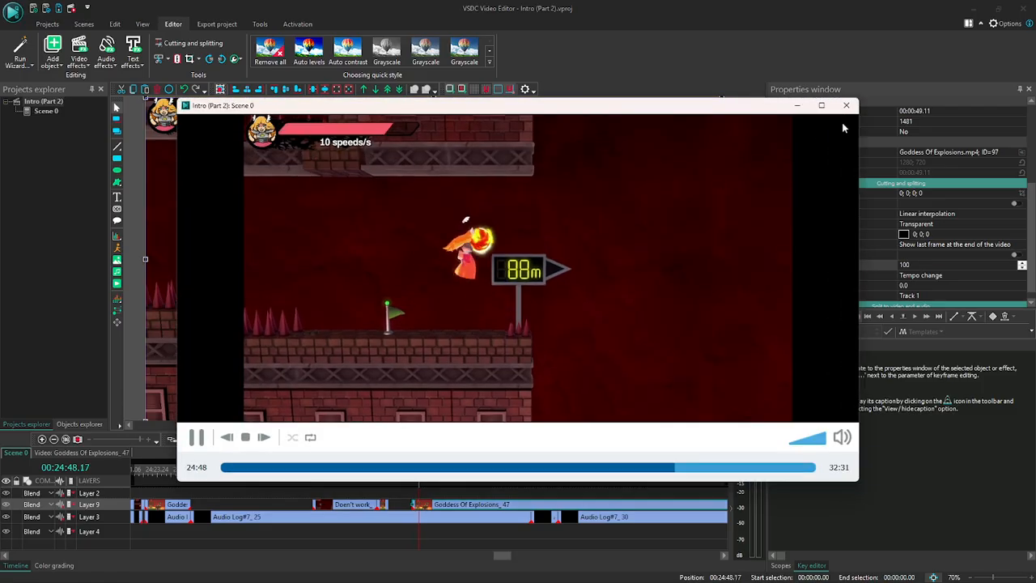
click(846, 105)
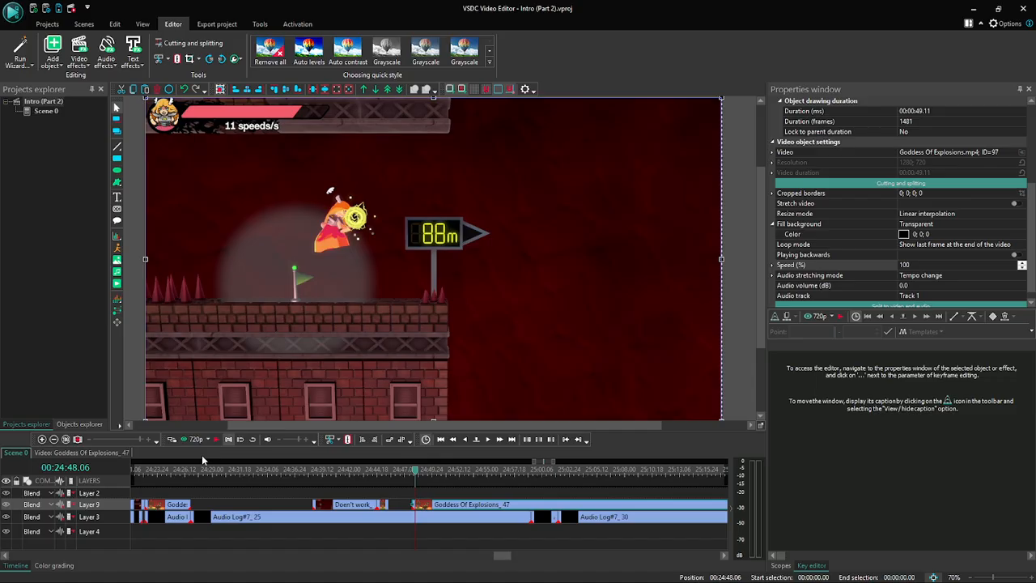
- Preview the start of the jump beside the 88 m sign twice from 00:24:48.06
click(185, 439)
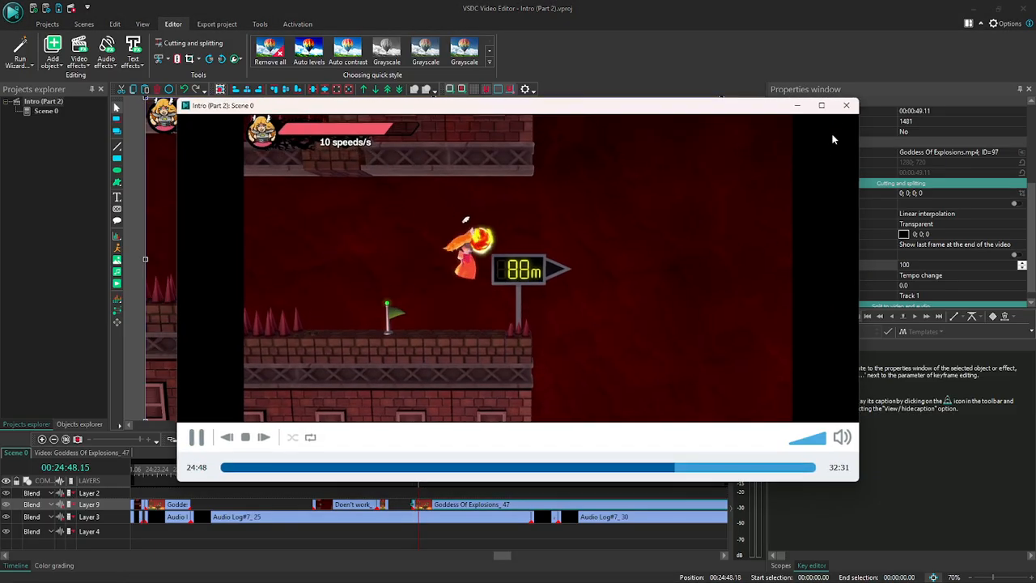
click(845, 105)
click(183, 438)
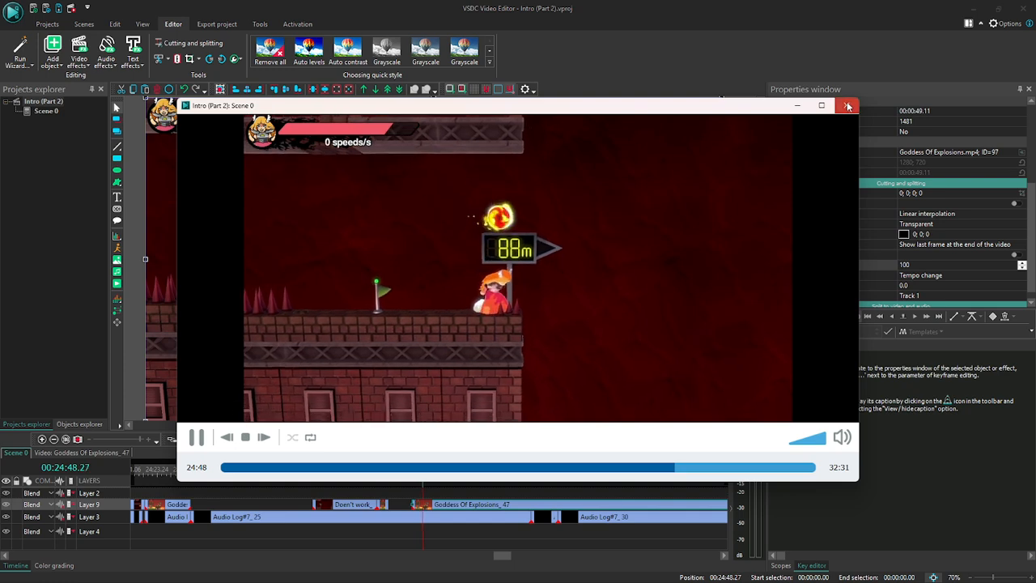
click(847, 106)
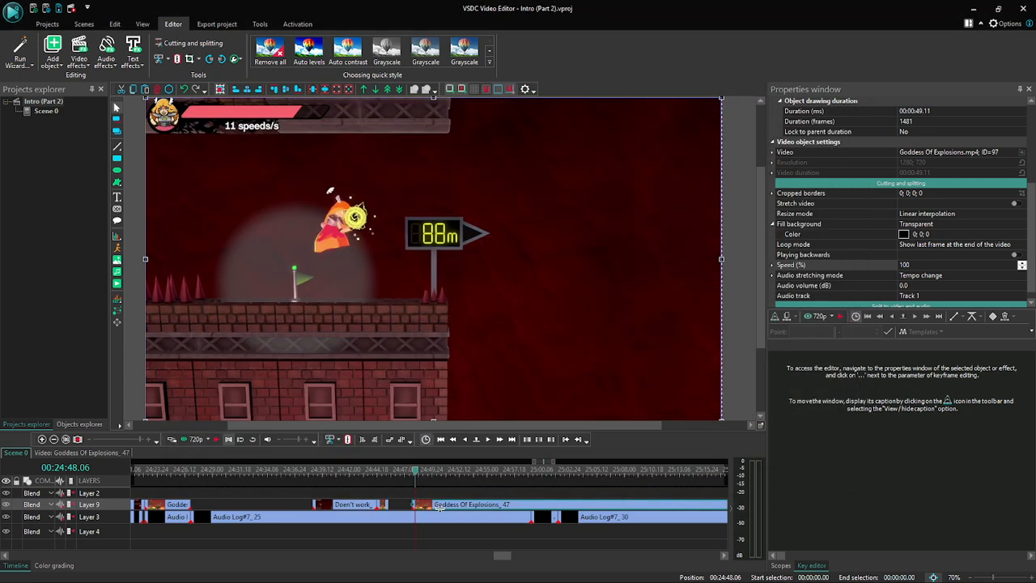
- Extend the end of the slowed-down Goddess Of Explosions part to meet the long clip, giving it a duration of 00:00:03.18
click(385, 507)
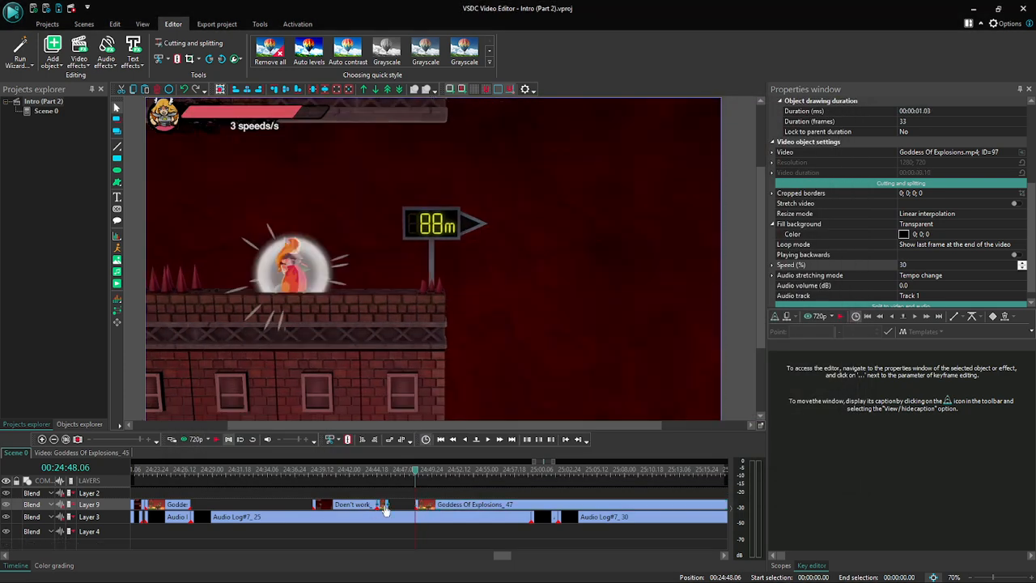
drag(387, 506, 415, 507)
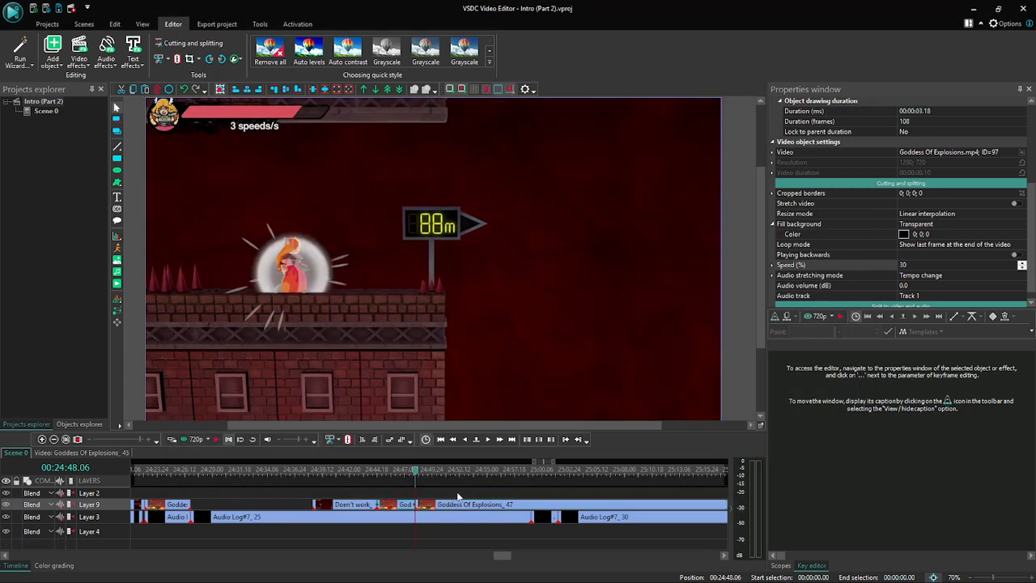
- Advance a few frames to 00:24:48.13 and preview the jump at the 88 m sign from there
click(485, 440)
click(487, 440)
click(486, 440)
click(487, 440)
click(487, 440)
click(486, 440)
click(486, 440)
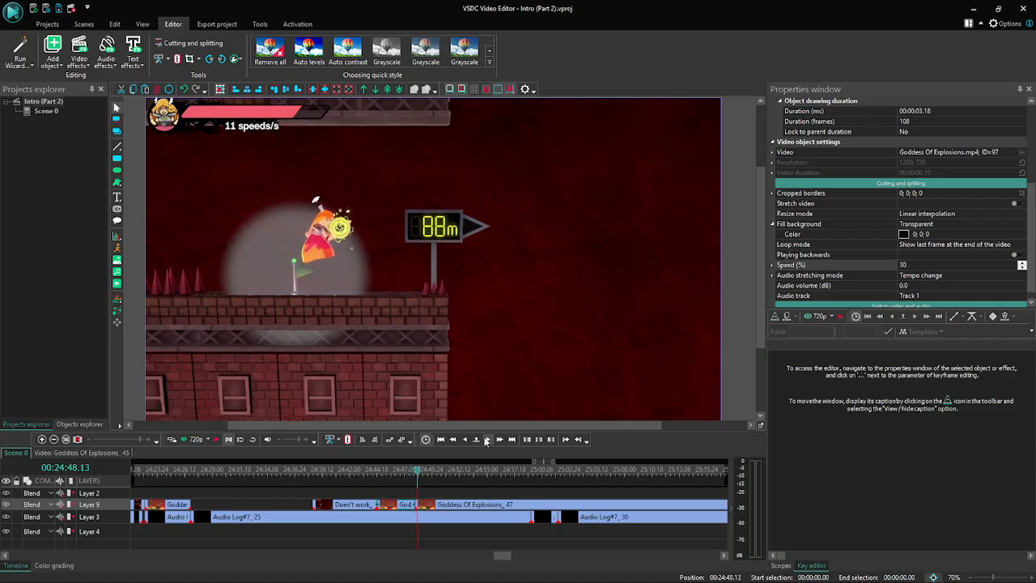
click(196, 440)
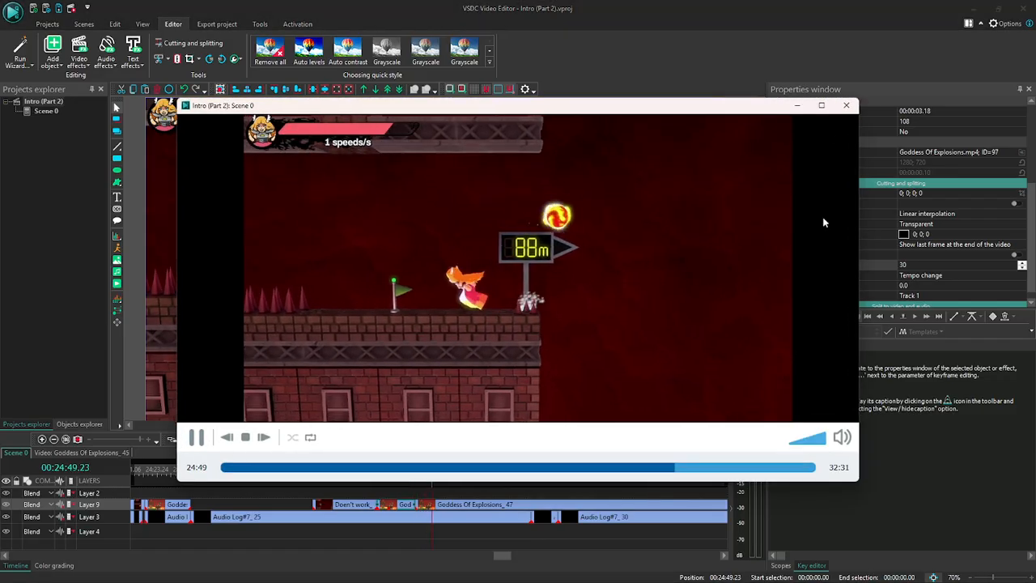
click(847, 107)
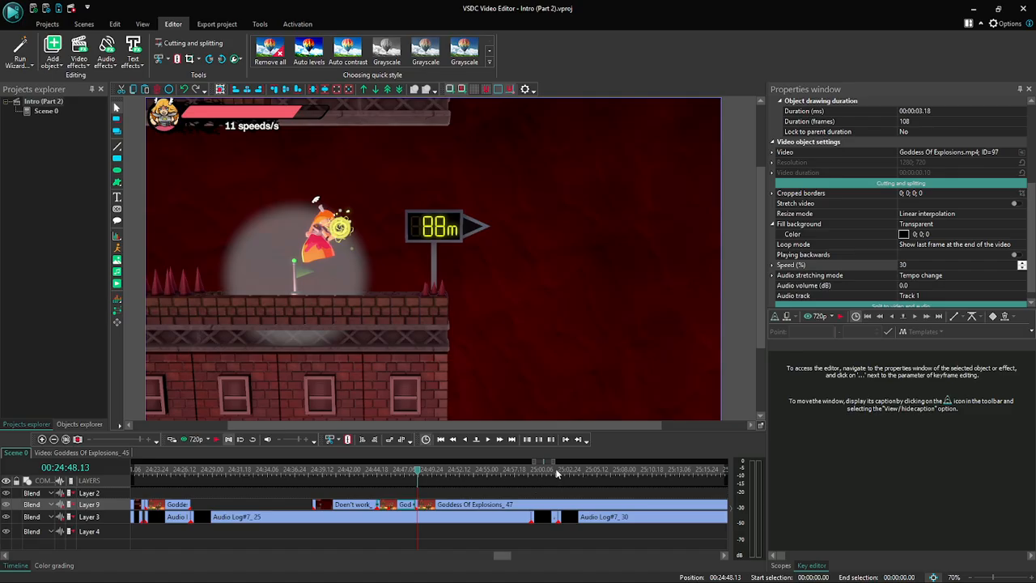
- Examine the jump frame by frame from 00:24:48.13 to just past 00:24:49.08 for a suitable split point
click(490, 441)
click(490, 441)
click(491, 441)
click(490, 441)
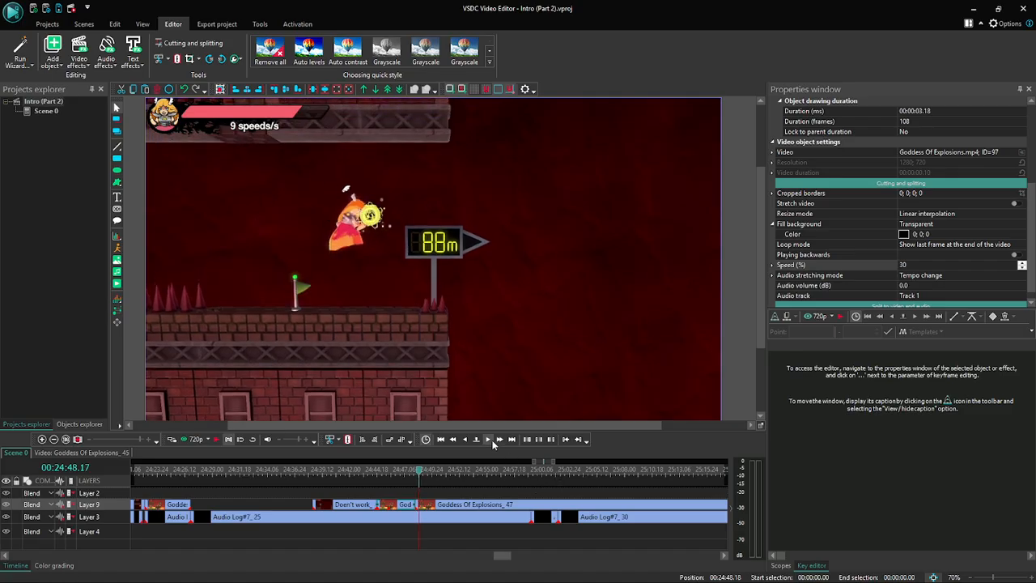
click(490, 441)
click(490, 441)
click(491, 441)
click(490, 441)
click(491, 441)
click(490, 441)
click(491, 441)
click(490, 441)
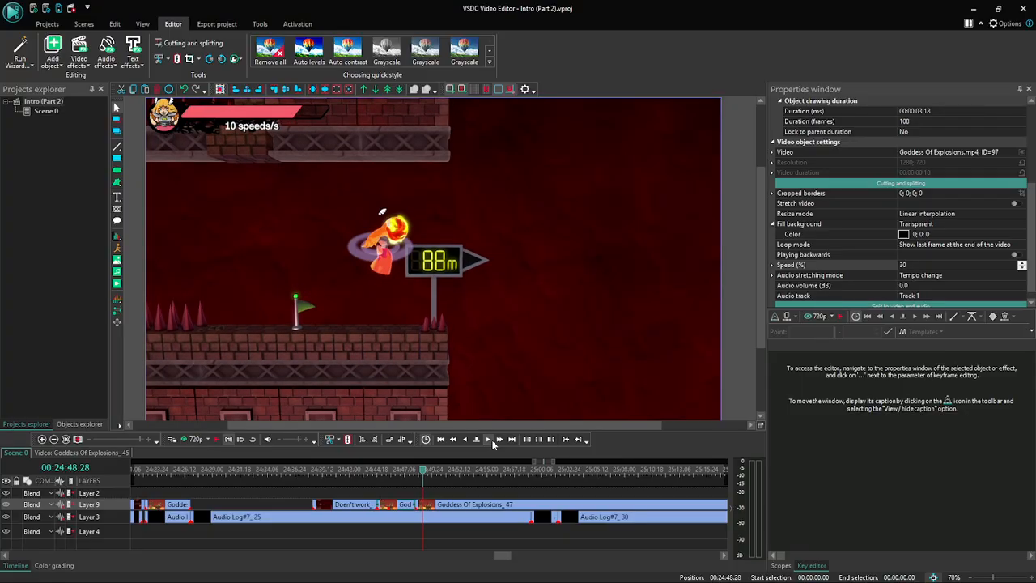
click(490, 441)
click(491, 441)
click(491, 441)
click(490, 441)
click(490, 441)
click(491, 441)
click(491, 441)
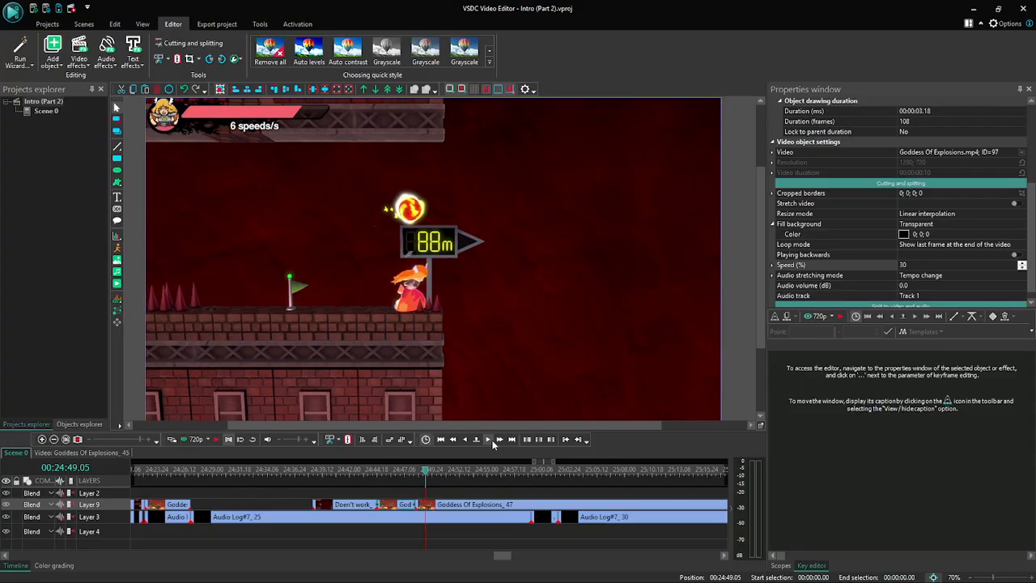
click(491, 441)
click(490, 441)
click(490, 441)
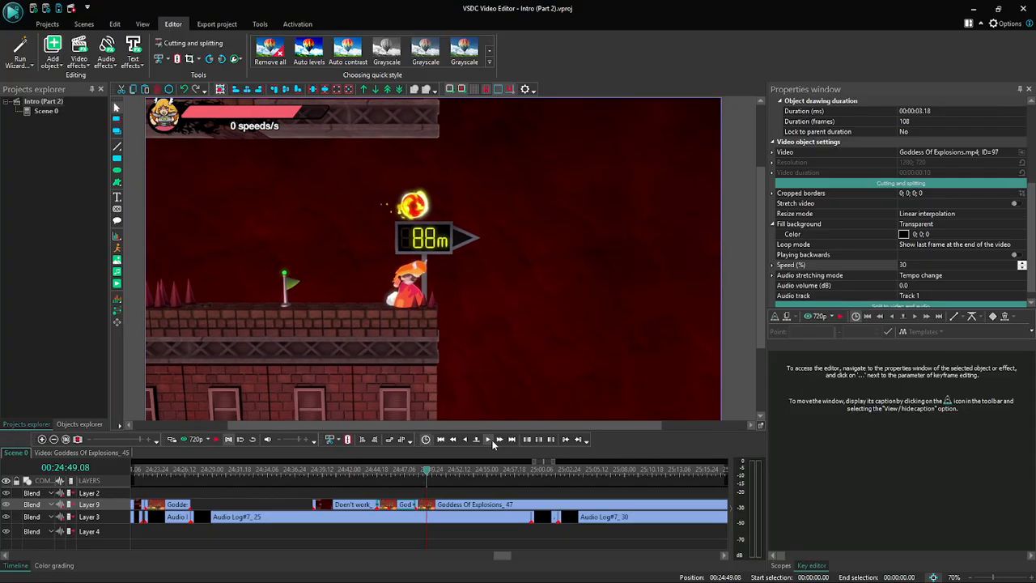
click(490, 441)
- Return to the jump's start, advance to 00:24:48.28, and split the long Goddess Of Explosions clip there
click(457, 442)
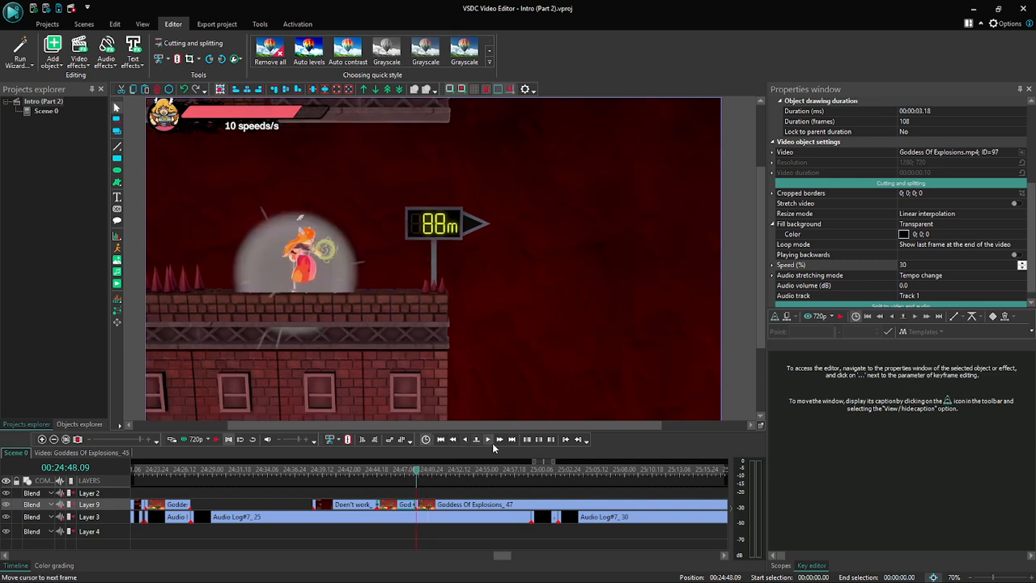
click(490, 442)
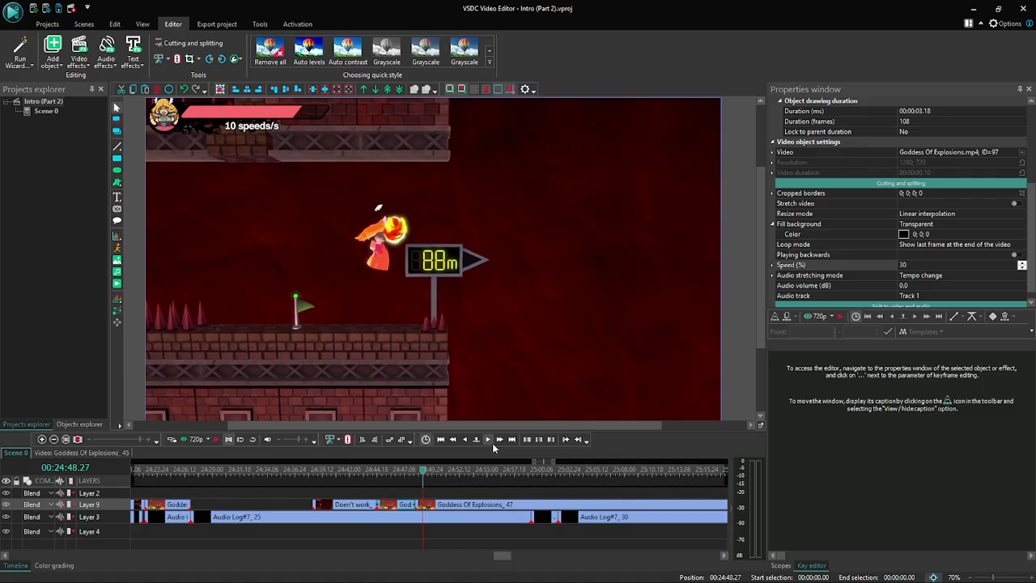
click(433, 506)
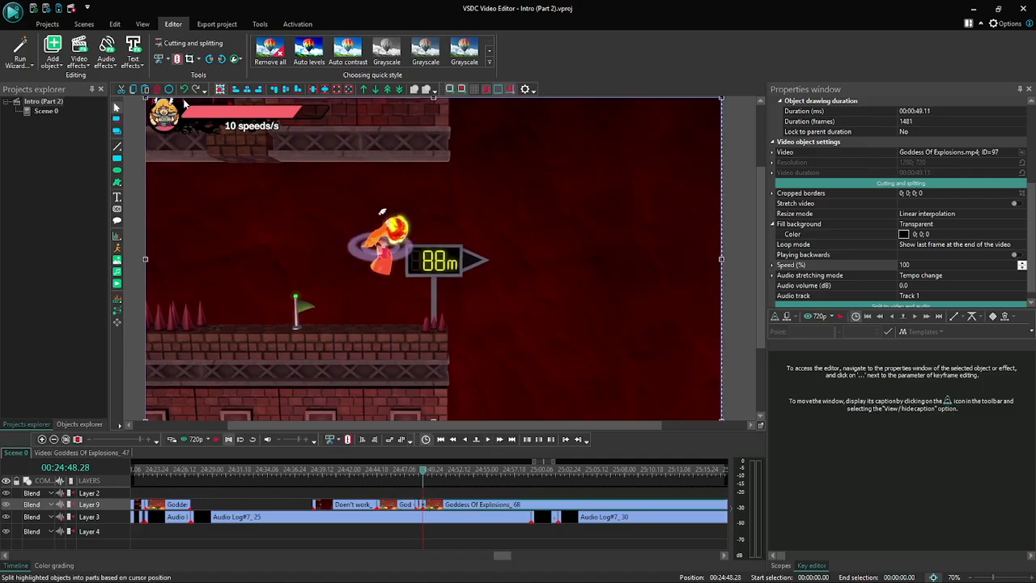
- Set the speed of the short Goddess Of Explosions part before the new split to 30%
click(421, 504)
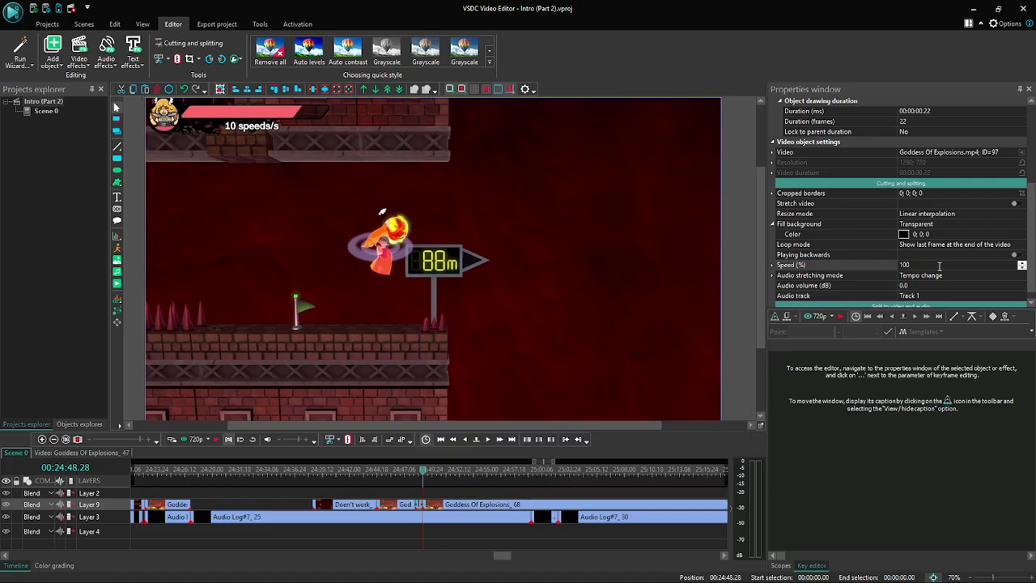
click(822, 265)
key(Return)
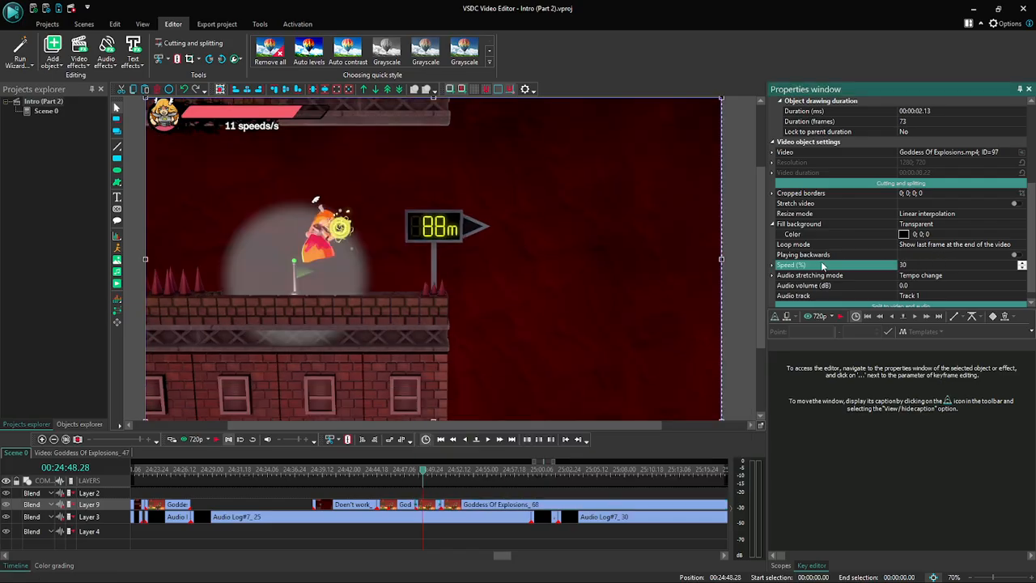
- Step through the newly slowed-down jump from 00:24:48.28 to 00:24:50.18 to check its frames
click(487, 442)
click(488, 442)
click(488, 441)
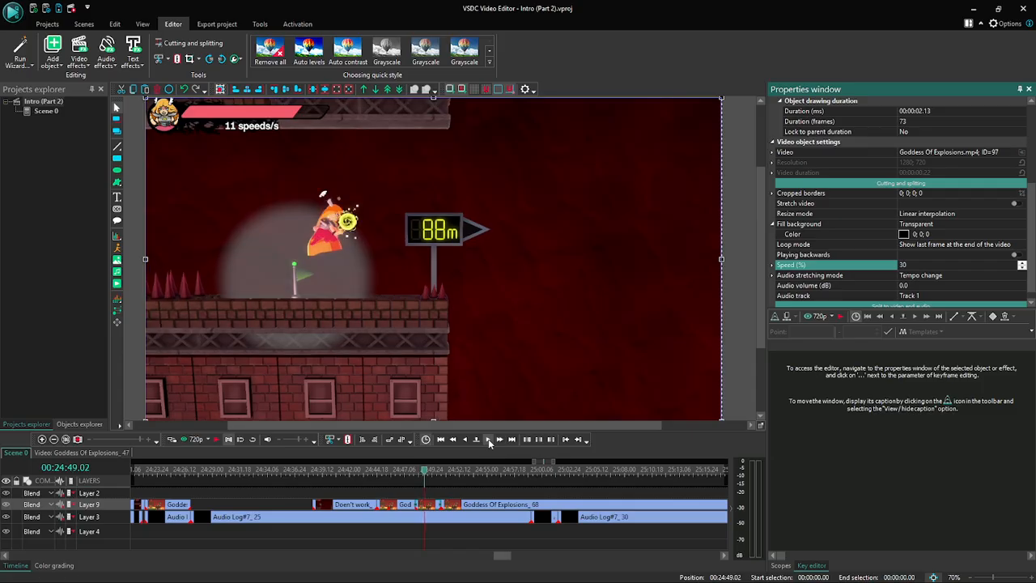
click(488, 442)
click(488, 442)
click(488, 442)
click(488, 441)
click(488, 441)
click(498, 439)
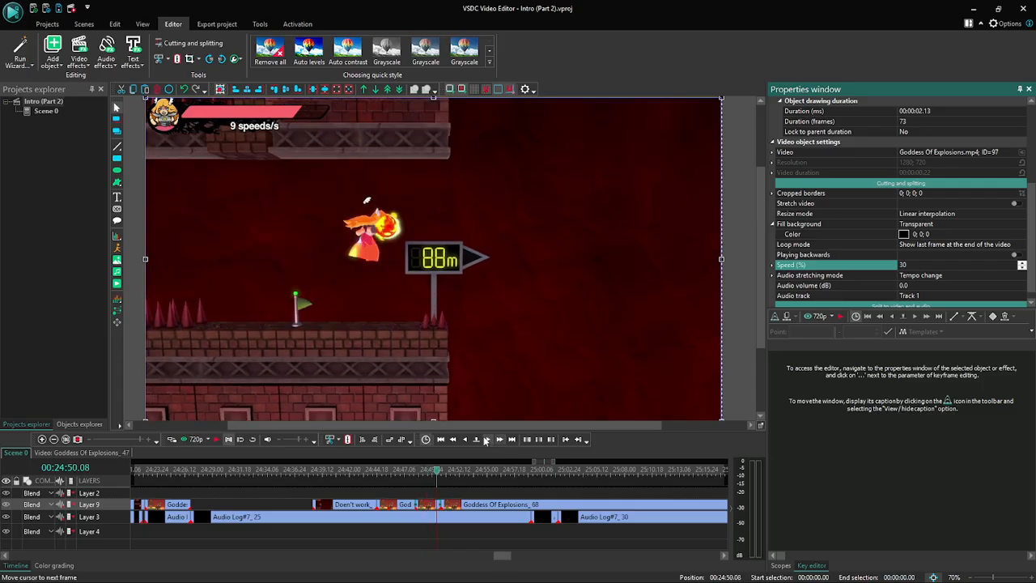
click(489, 441)
click(489, 440)
click(489, 440)
click(489, 440)
click(489, 440)
click(489, 440)
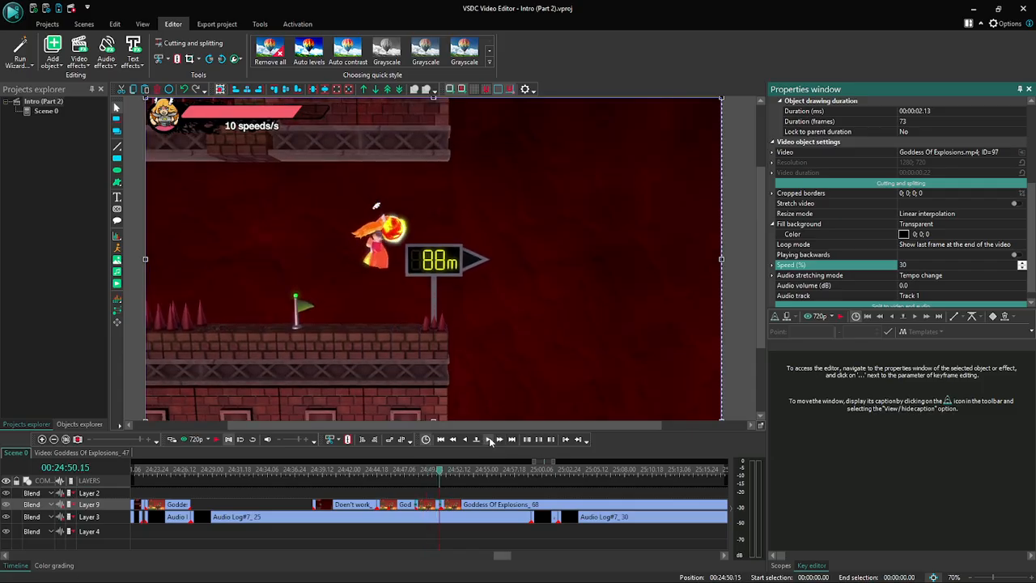
click(488, 440)
click(489, 440)
click(489, 441)
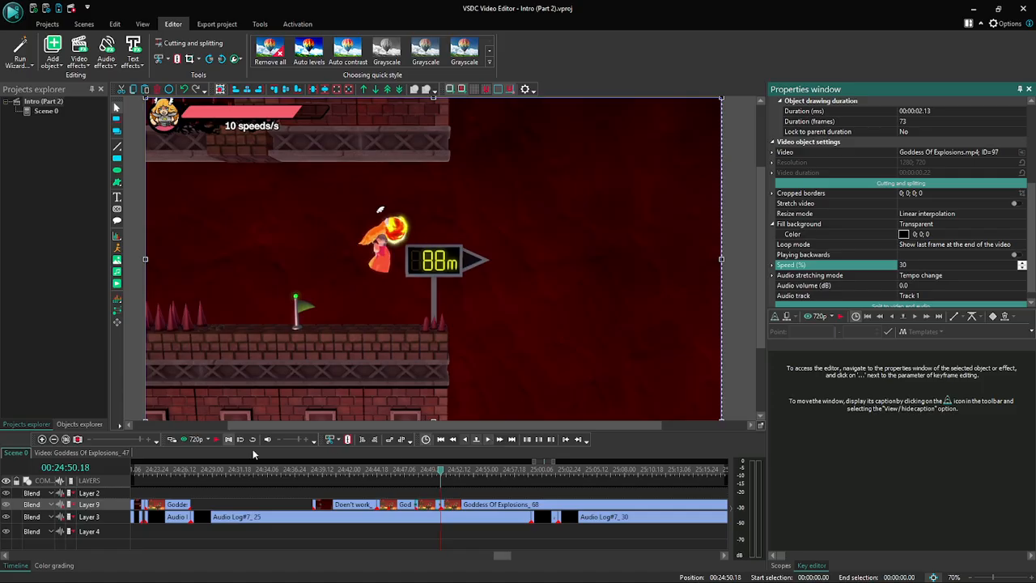
- Inspect the join between the slowed-down jump and the following clip, comparing frames between 00:24:50.14 and 00:24:50.19
click(42, 439)
click(42, 439)
click(42, 439)
click(41, 439)
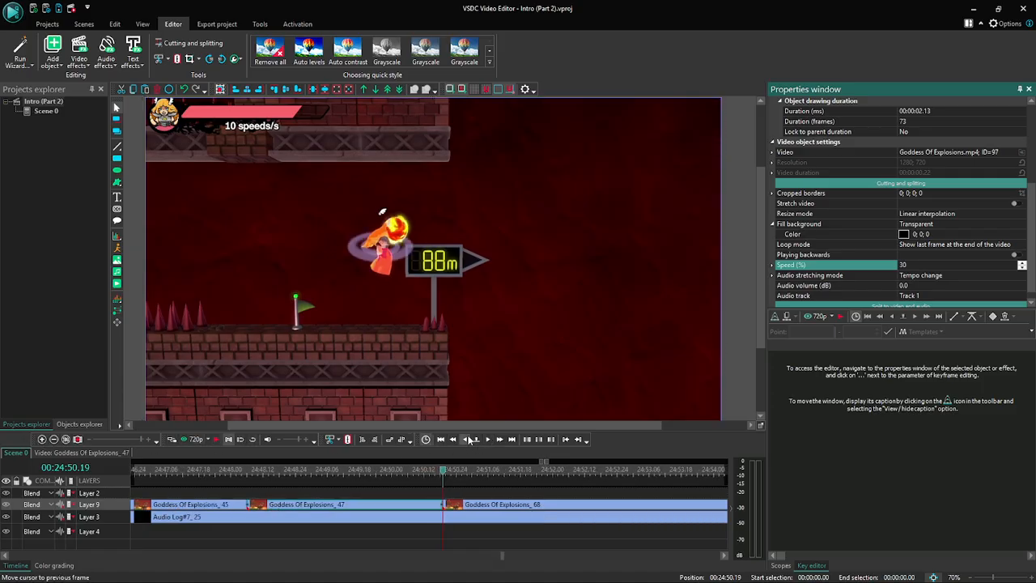
click(491, 441)
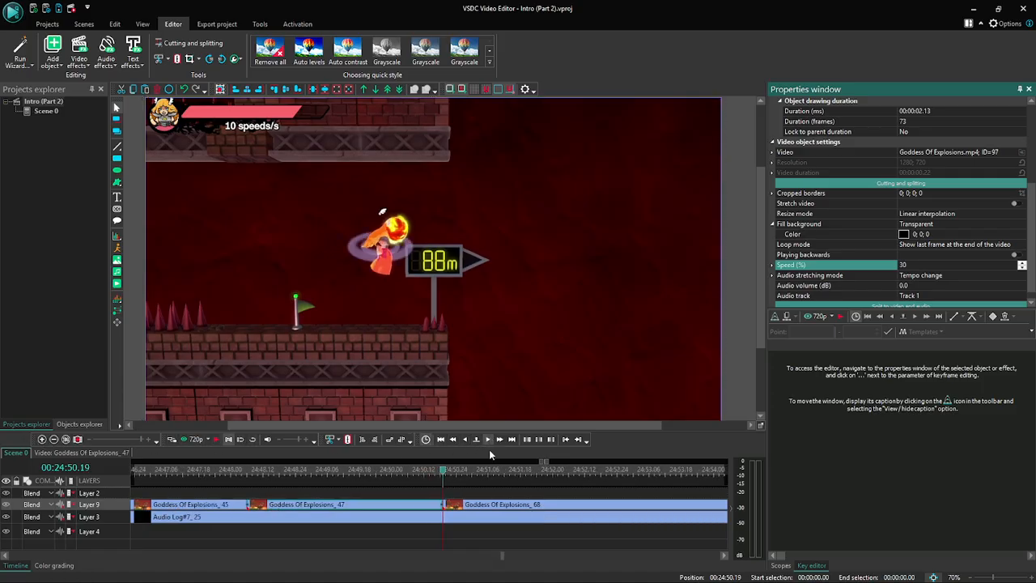
click(54, 439)
click(54, 440)
click(54, 440)
click(54, 440)
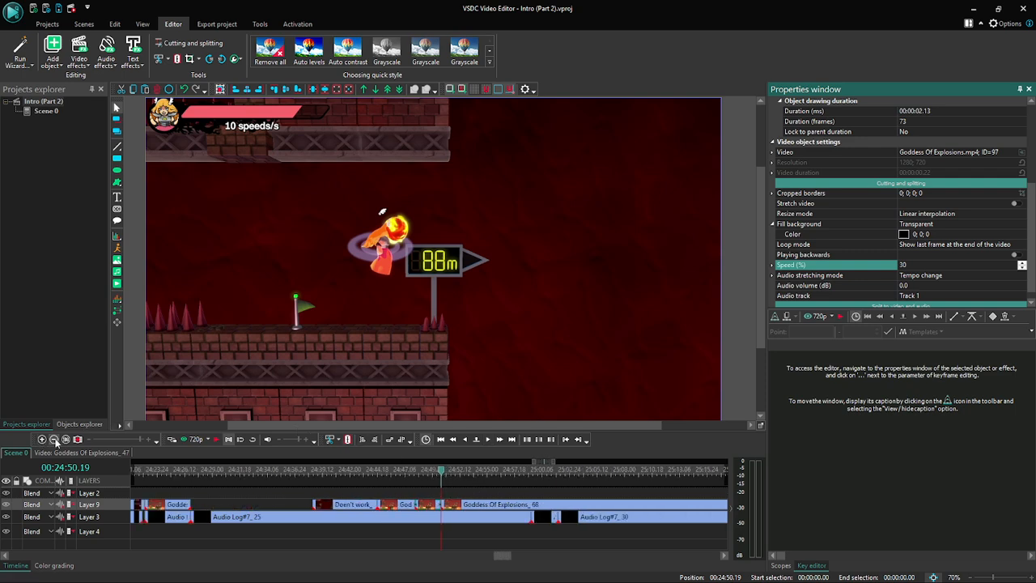
click(54, 439)
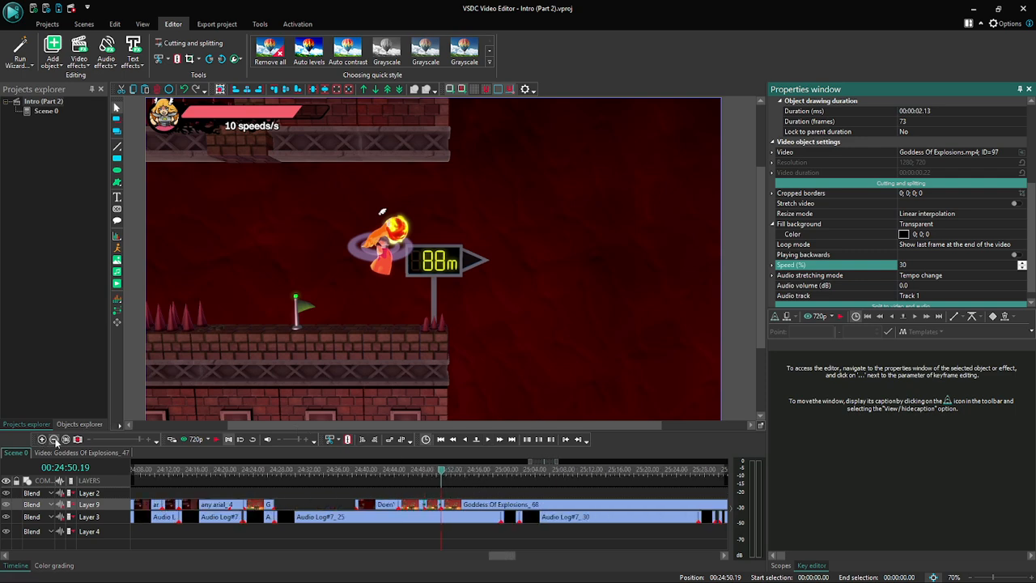
click(463, 441)
click(463, 441)
click(463, 441)
click(463, 441)
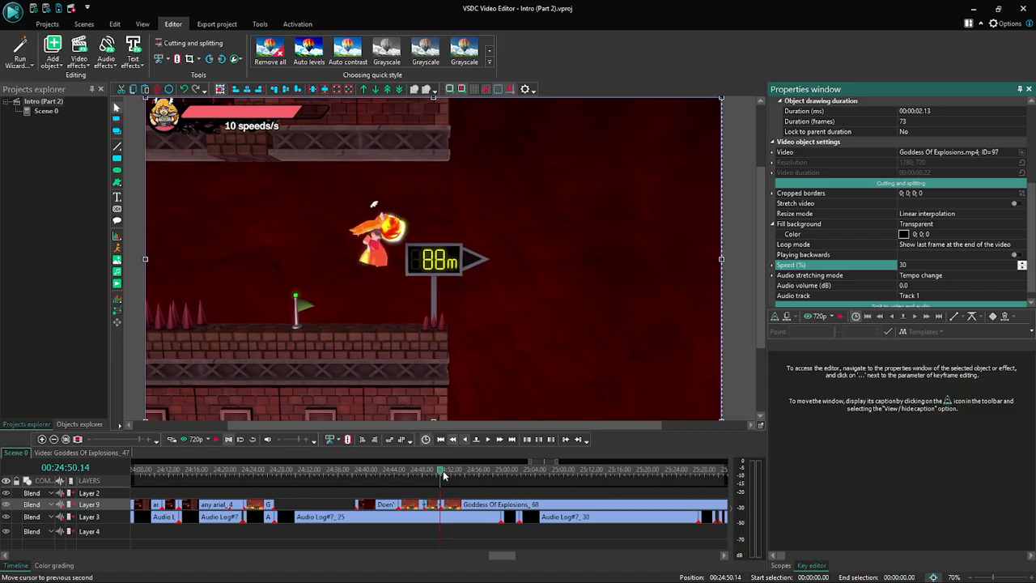
click(488, 440)
click(488, 440)
click(489, 440)
click(488, 440)
click(488, 439)
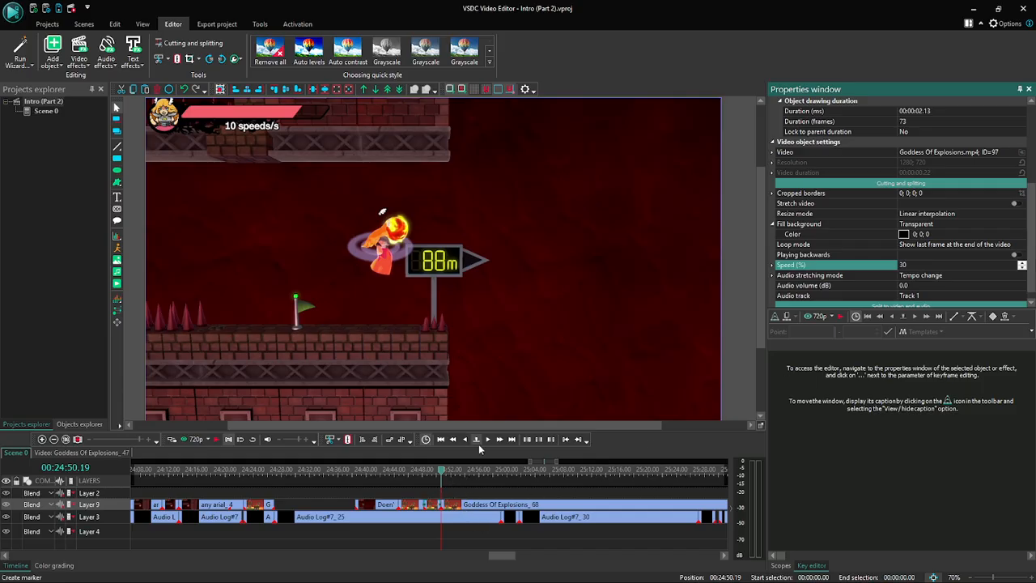
click(434, 499)
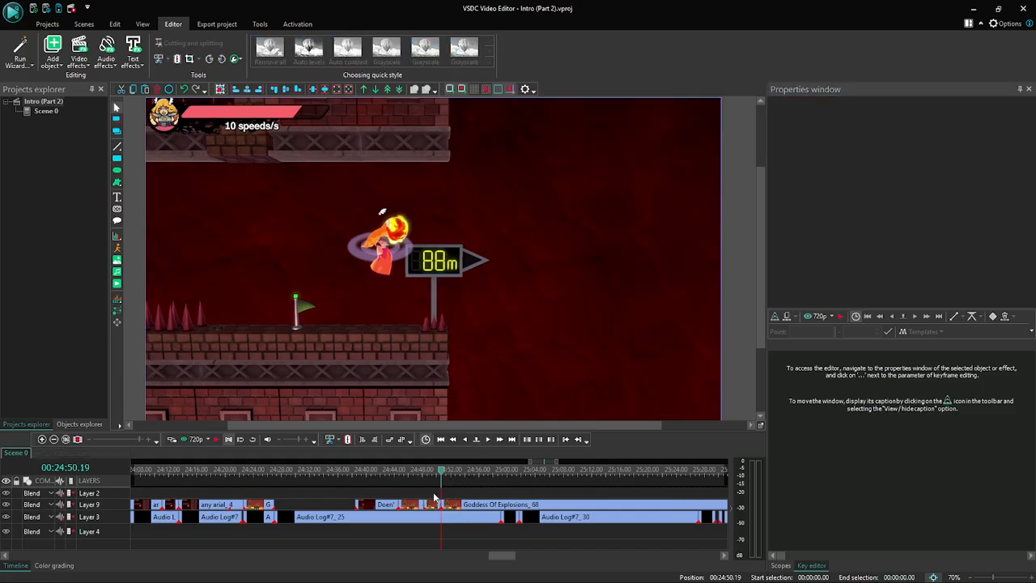
- Review the slowed-down jump again frame by frame from about 00:24:49.22 to 00:24:50.21, just past the join
click(461, 441)
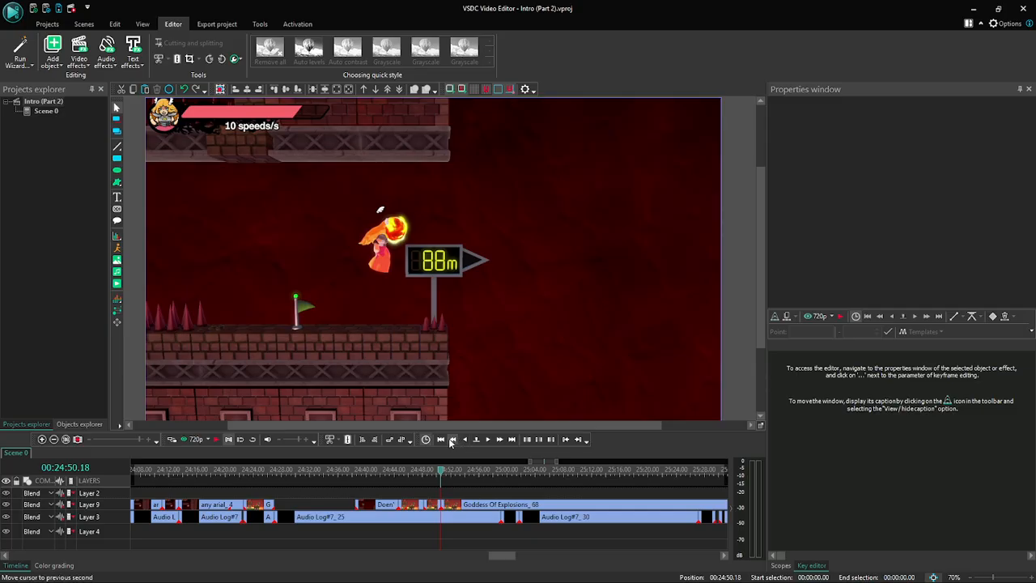
click(451, 441)
click(488, 439)
click(491, 440)
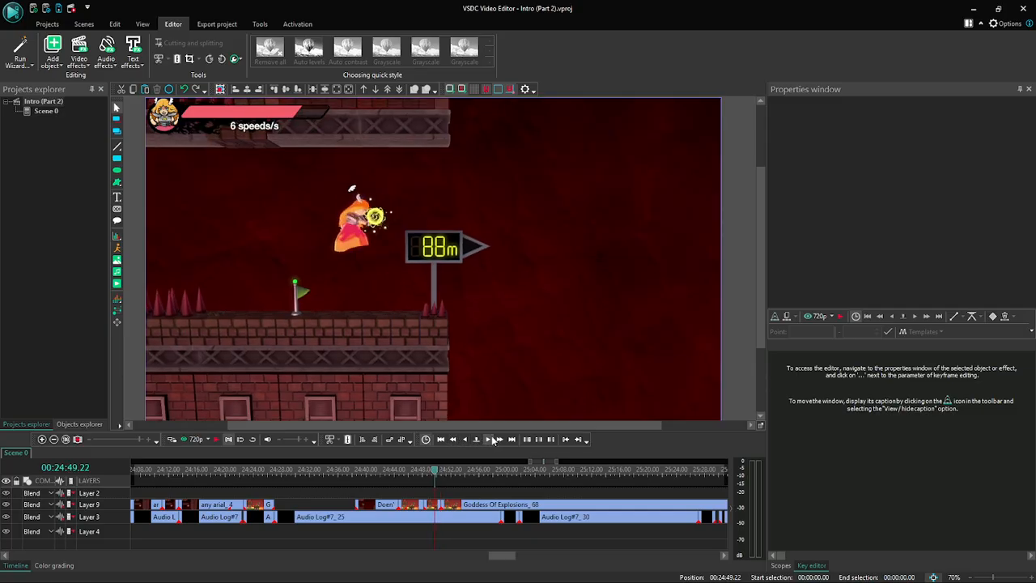
click(492, 439)
click(492, 439)
click(492, 439)
click(491, 439)
click(492, 439)
click(492, 439)
click(492, 439)
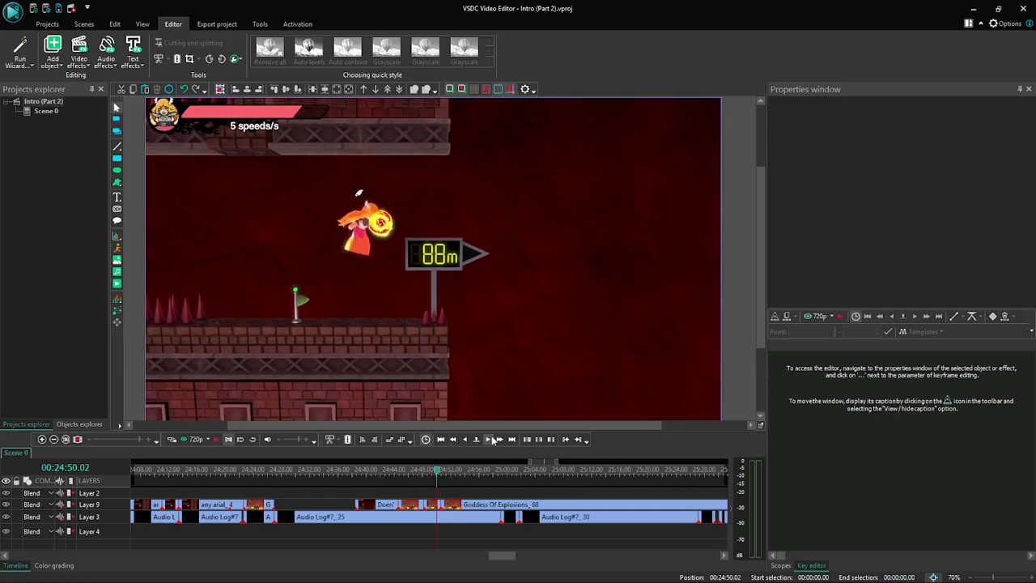
click(492, 439)
click(492, 439)
click(491, 439)
click(492, 440)
click(492, 440)
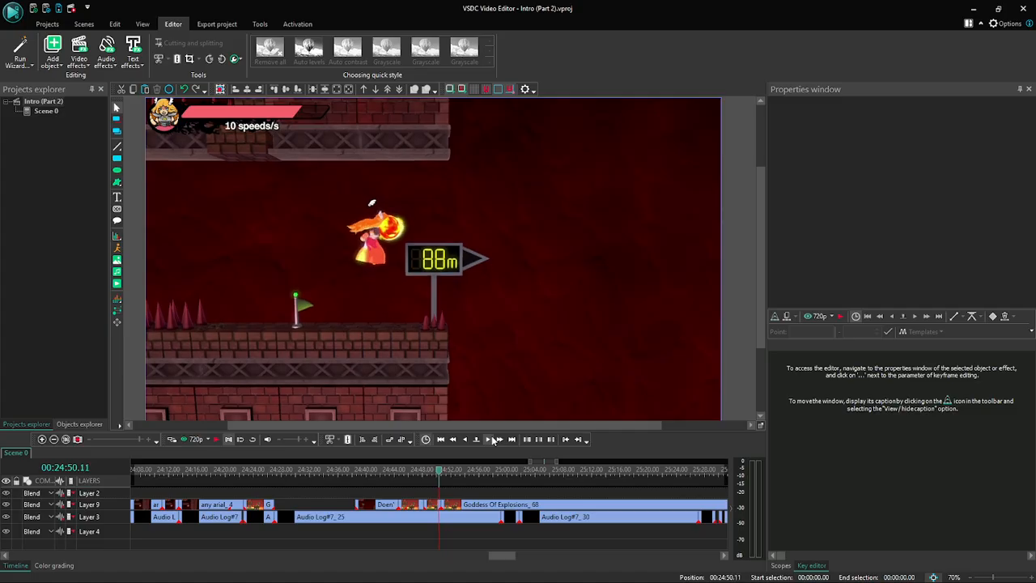
click(491, 440)
click(492, 439)
click(492, 439)
click(491, 439)
click(492, 440)
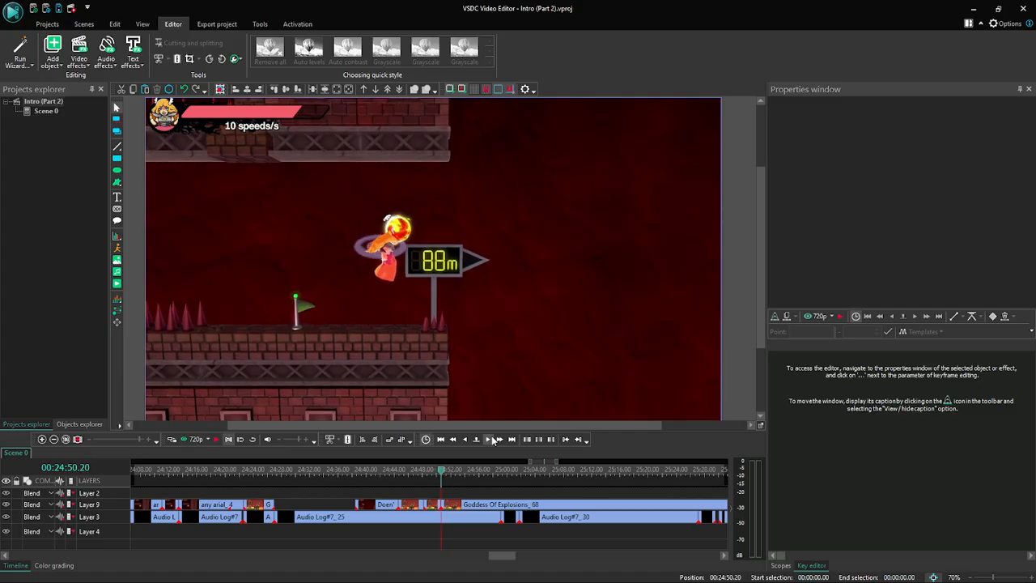
click(492, 440)
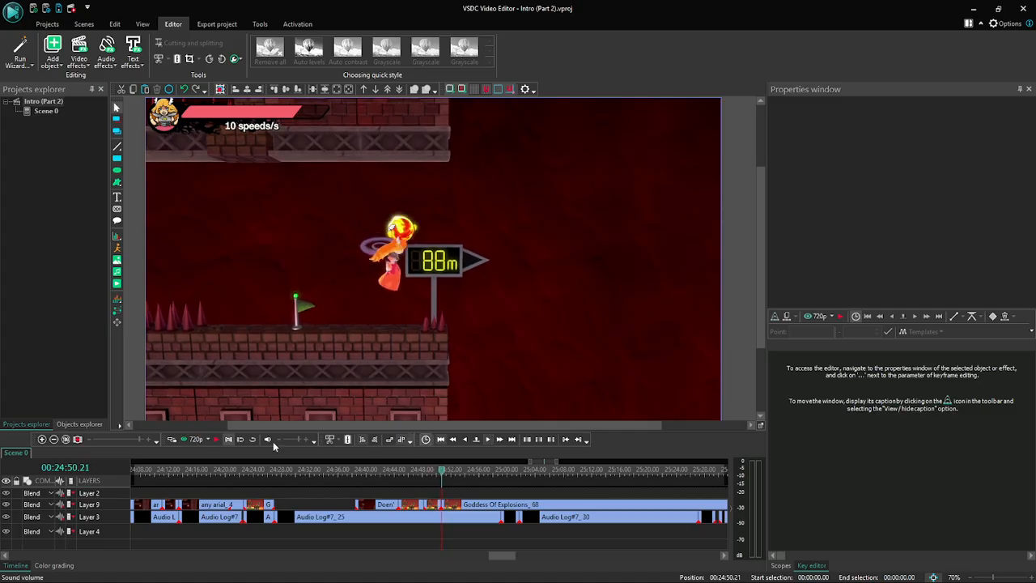
click(43, 439)
click(43, 440)
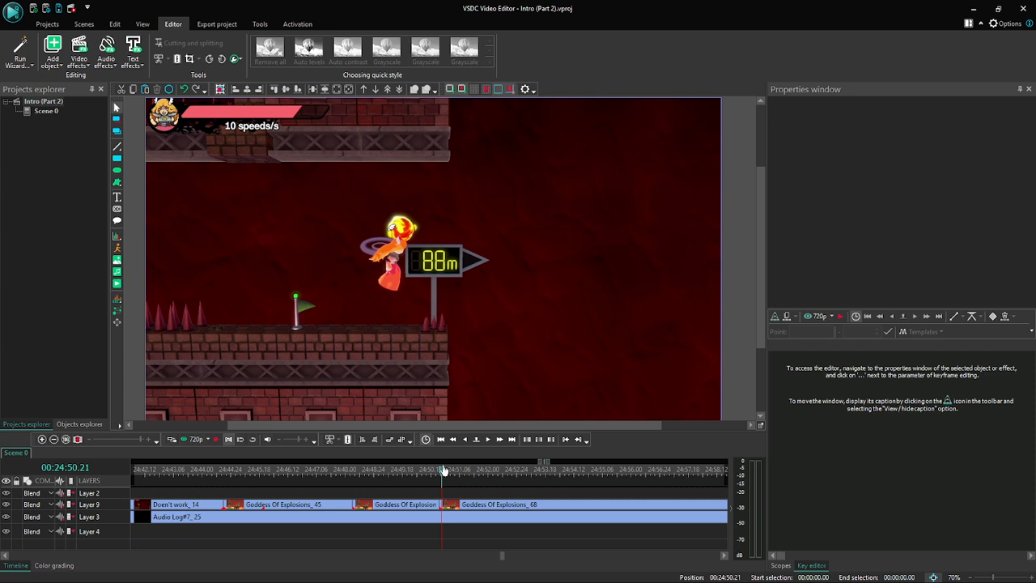
- Step frame by frame through the end of the slowed-down jump from 00:24:50.06 to 00:24:50.19
click(487, 440)
click(487, 440)
click(488, 440)
click(487, 440)
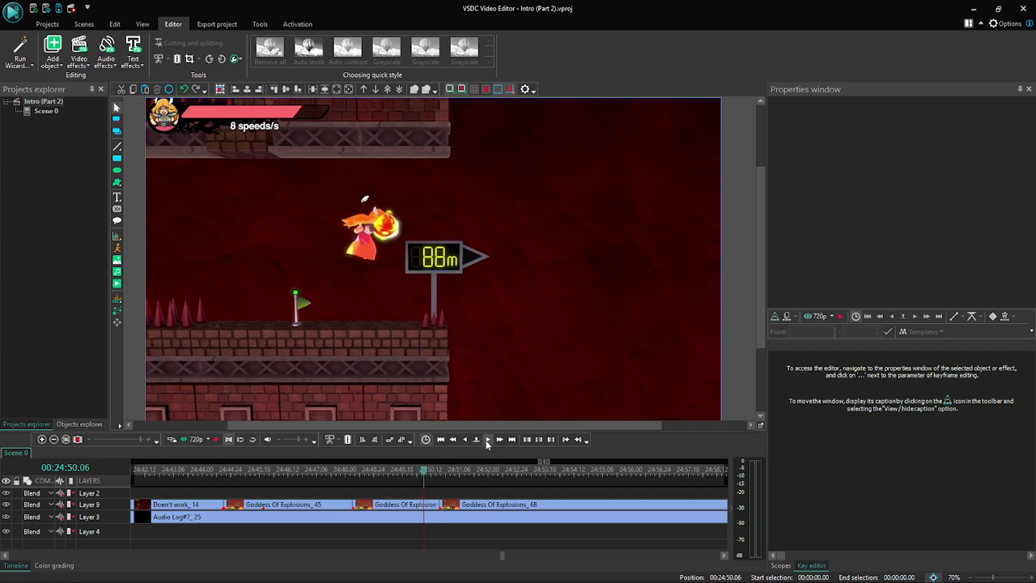
click(487, 440)
click(487, 440)
click(487, 440)
click(488, 440)
click(487, 440)
click(487, 439)
click(487, 440)
click(487, 439)
click(487, 439)
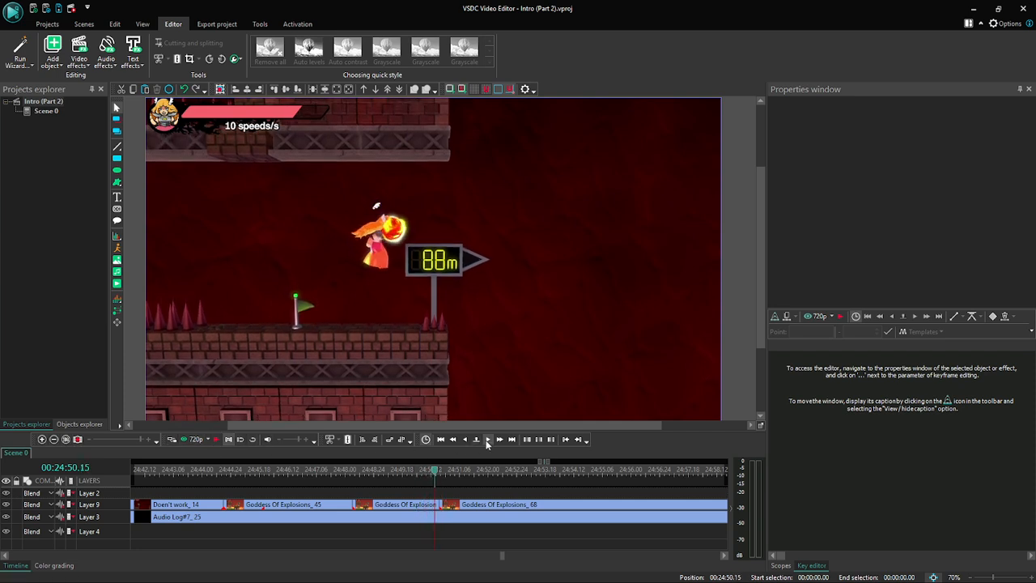
click(487, 439)
click(487, 439)
click(487, 439)
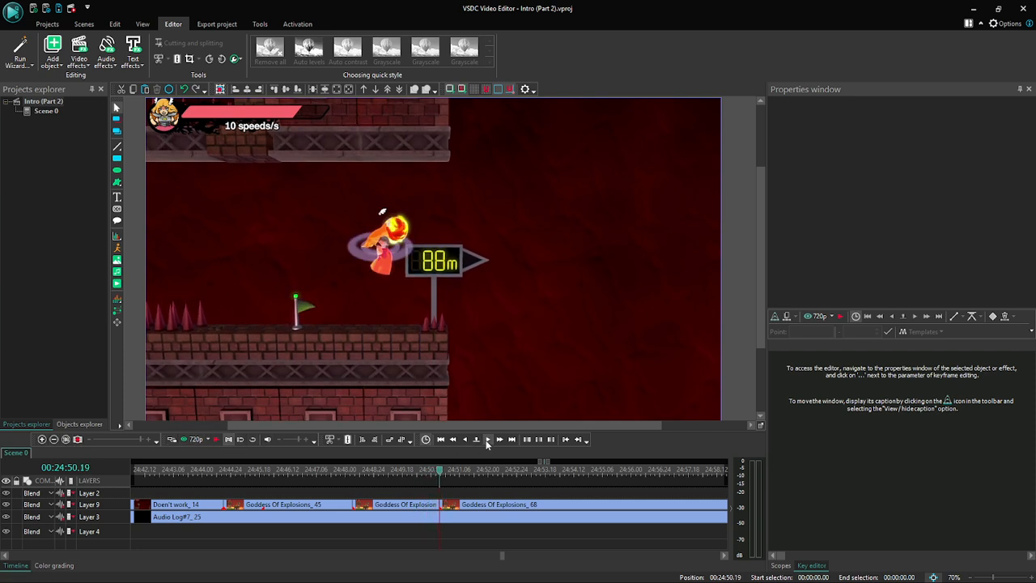
- Play the scene from the end of the slowed-down part at 00:24:50.19 to watch the following clip's jump off the ledge
click(421, 510)
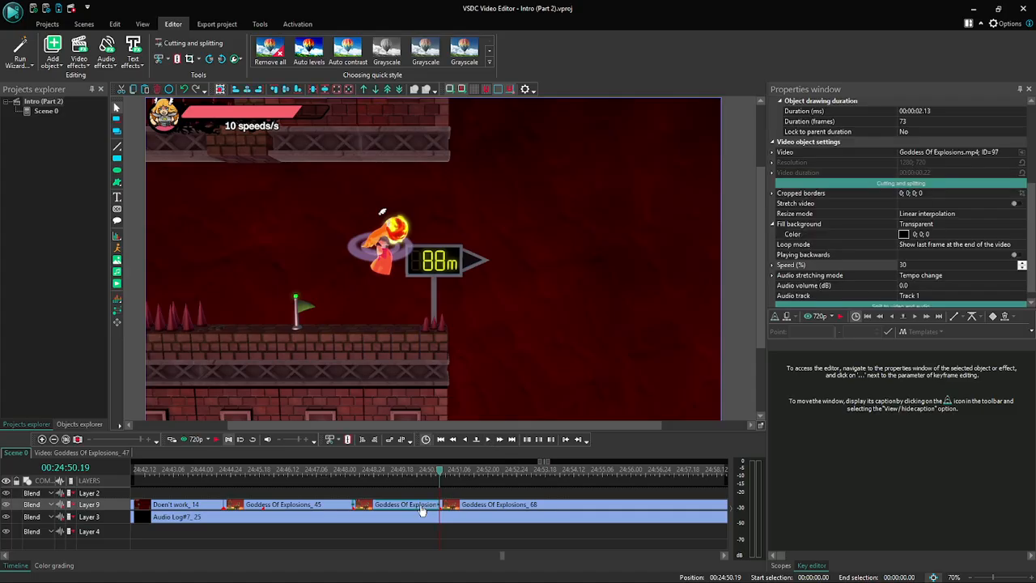
click(216, 441)
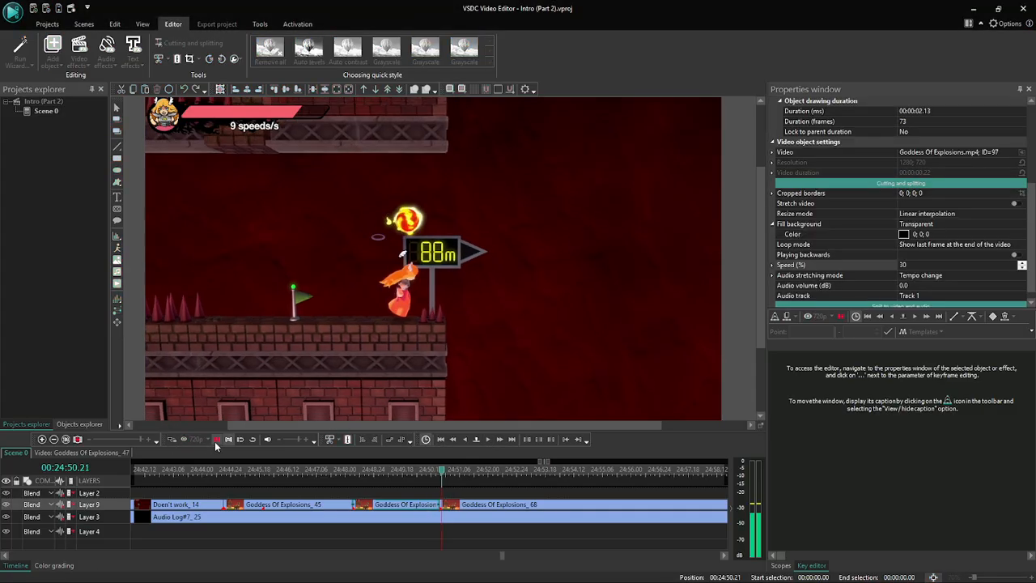
click(216, 442)
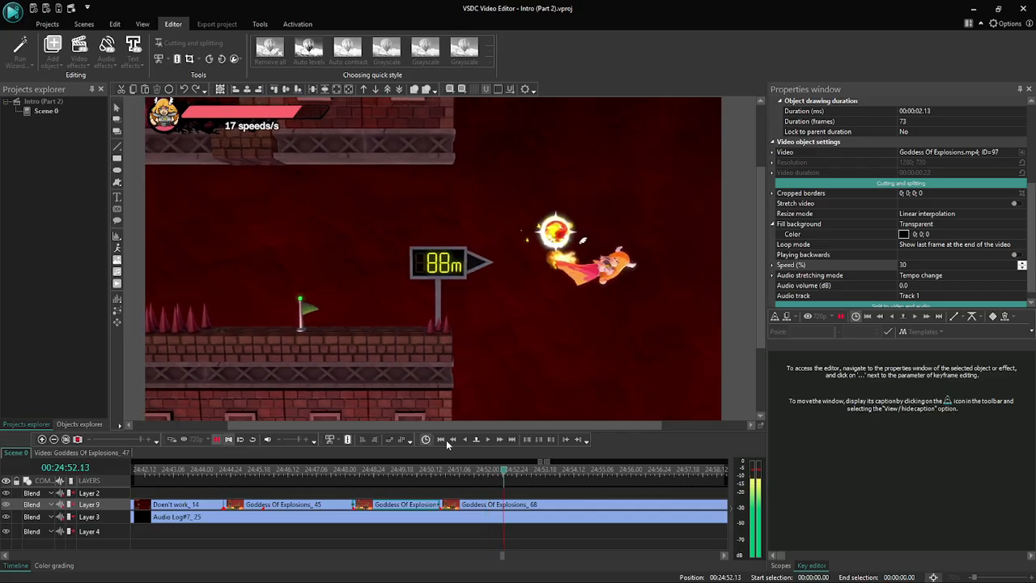
click(454, 440)
click(487, 439)
click(487, 439)
click(487, 439)
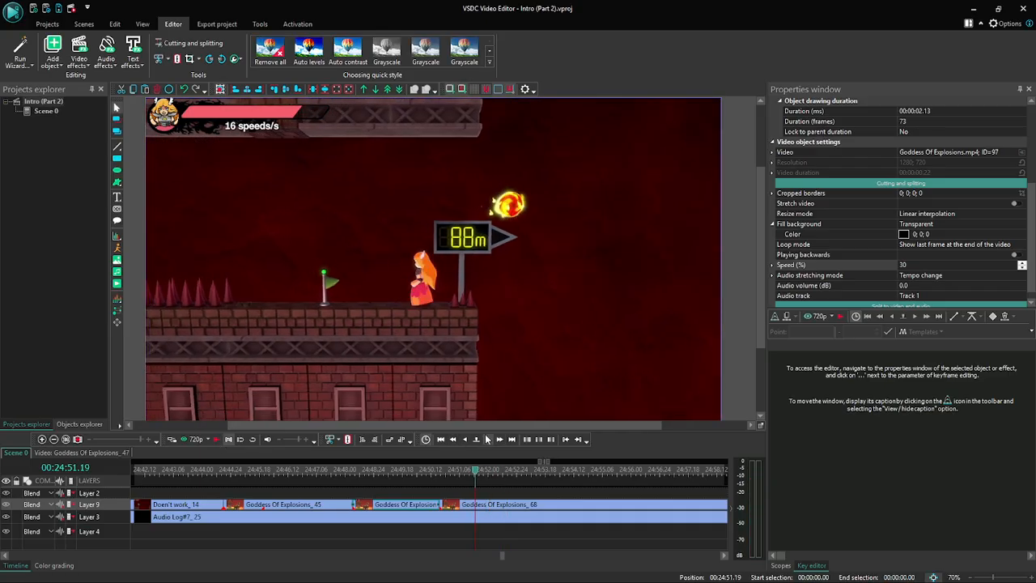
- Preview the following clip from 00:24:51.19 and again from 00:24:51.12 to judge how the jump starts
click(195, 439)
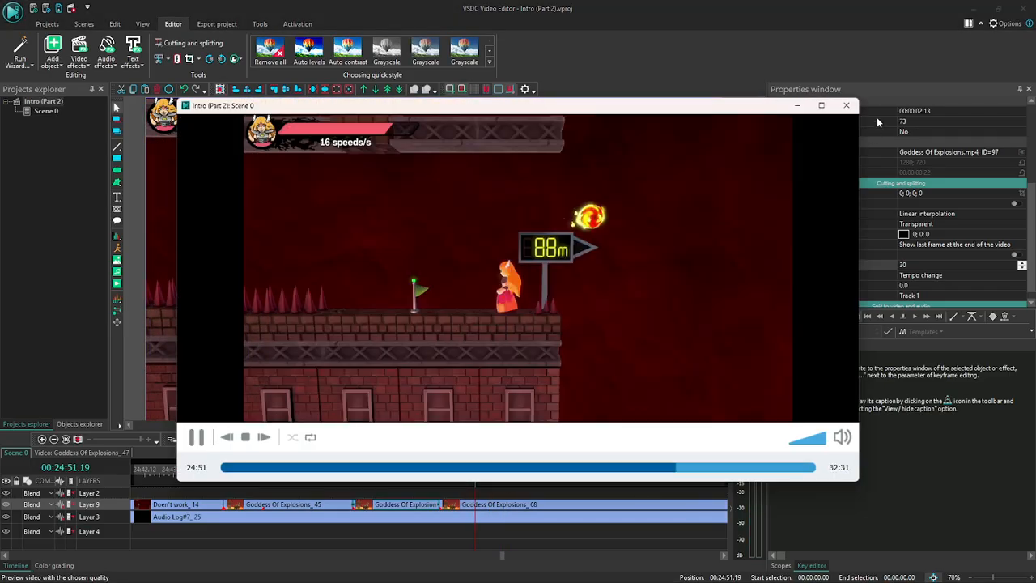
click(847, 106)
click(464, 441)
click(464, 441)
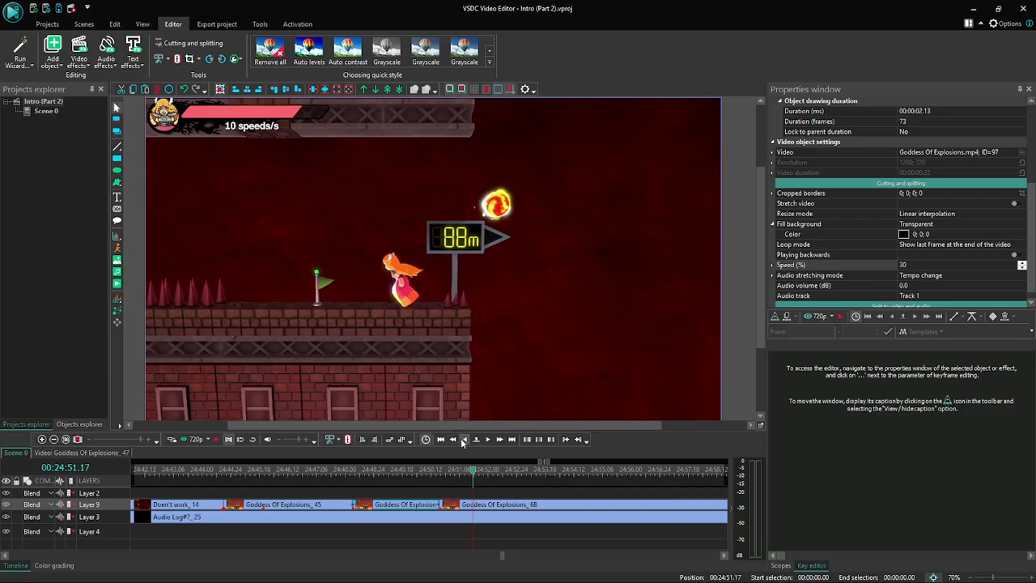
click(464, 441)
click(464, 441)
click(464, 441)
click(464, 441)
click(464, 441)
click(196, 439)
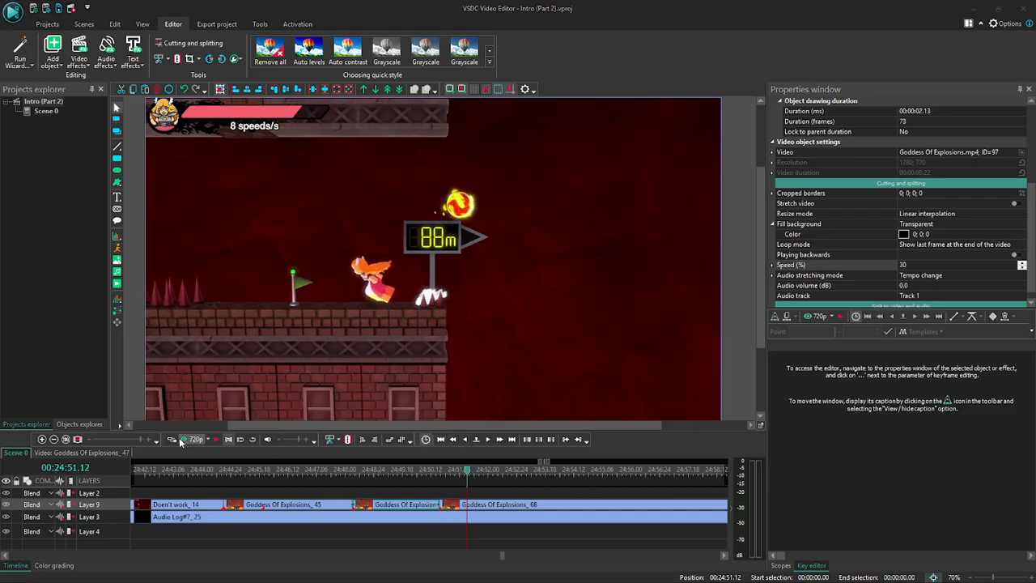
click(846, 106)
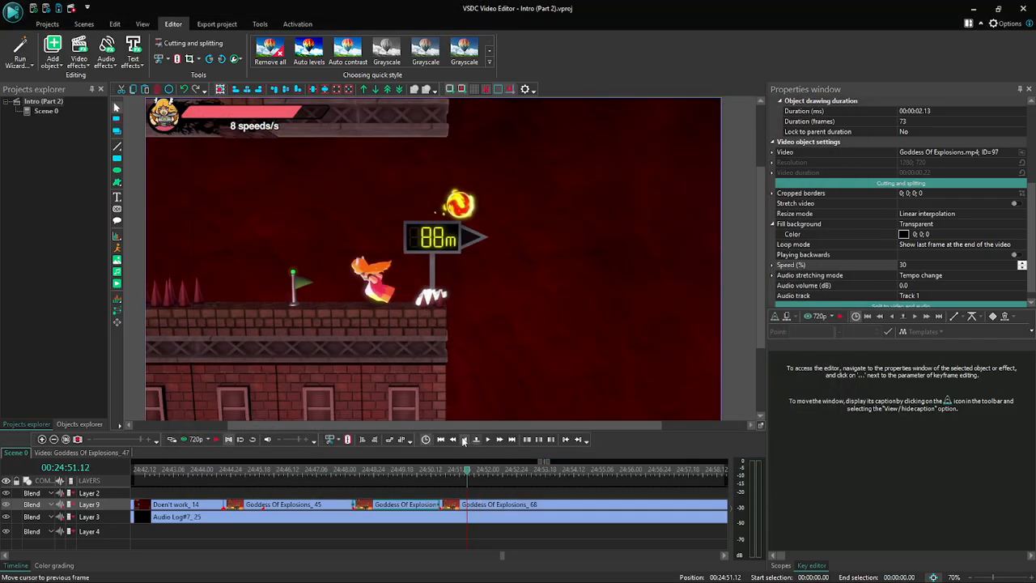
- Preview the jump again from the earlier frames 00:24:51.10 and 00:24:51.06, closing each preview
click(196, 439)
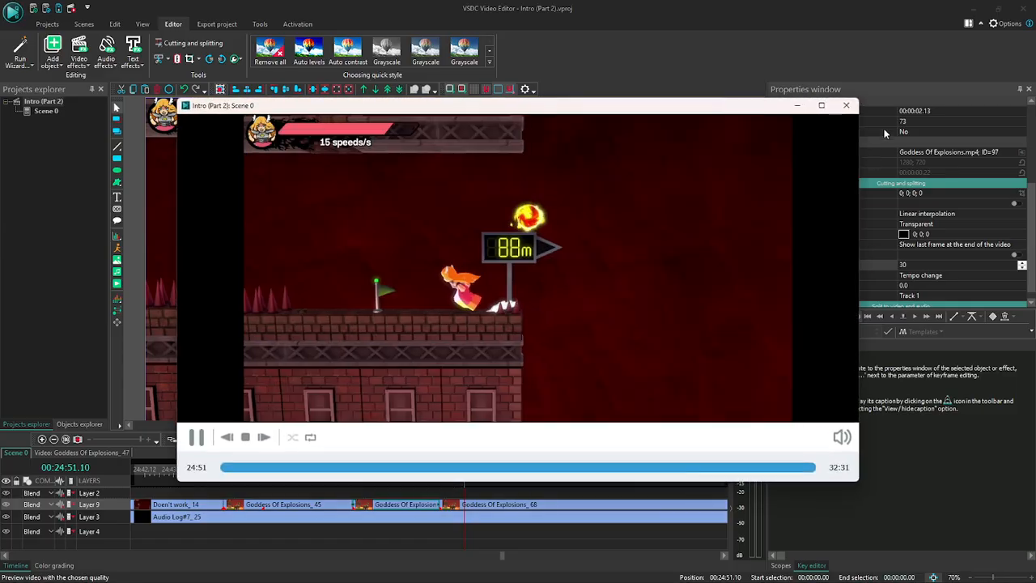
click(847, 106)
click(462, 439)
click(462, 440)
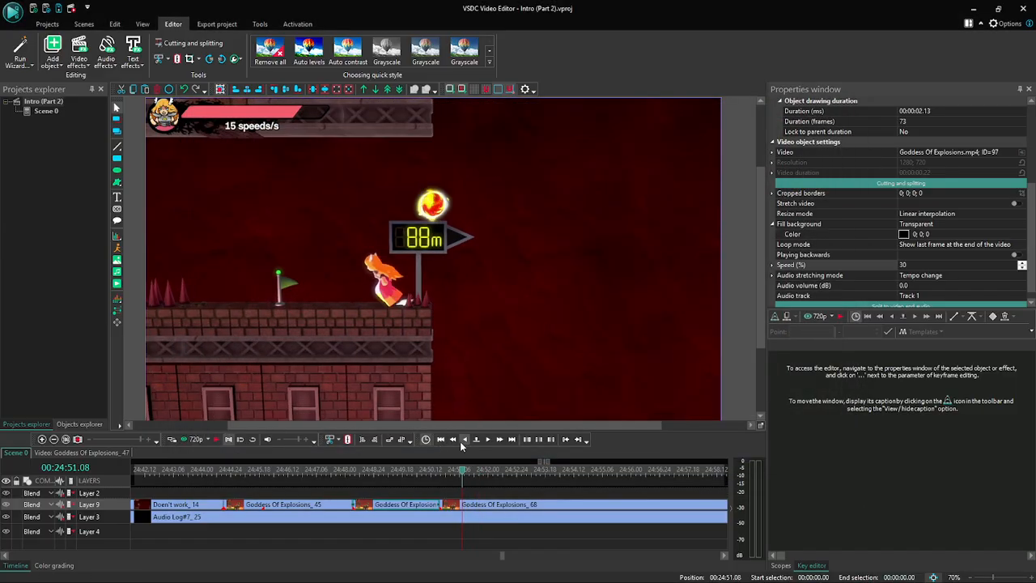
click(462, 439)
click(462, 440)
click(192, 441)
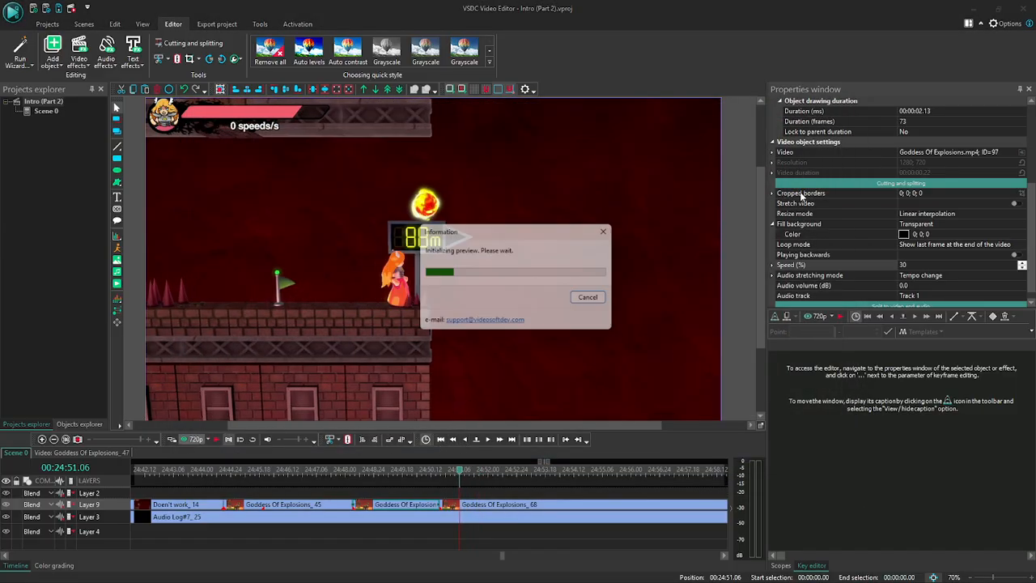
click(848, 105)
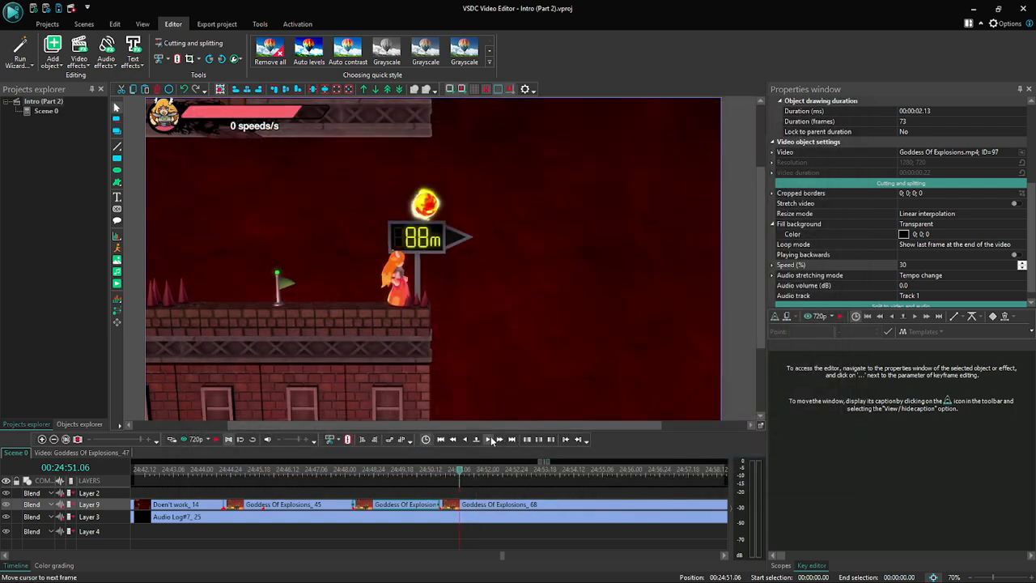
- Compare further previews of the jump starting one frame apart at 00:24:51.07 and 00:24:51.08
click(491, 440)
click(192, 439)
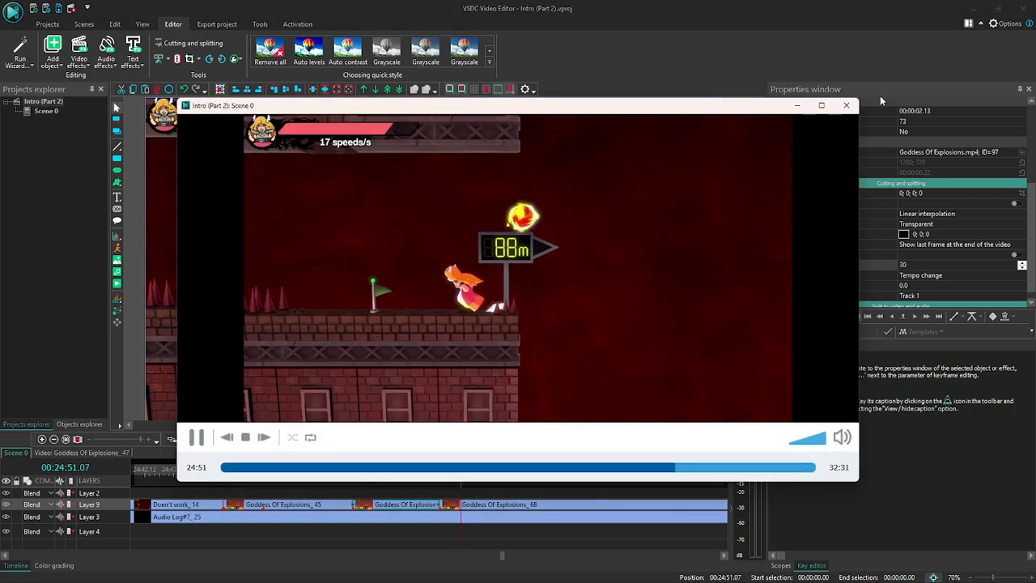
click(847, 102)
click(196, 440)
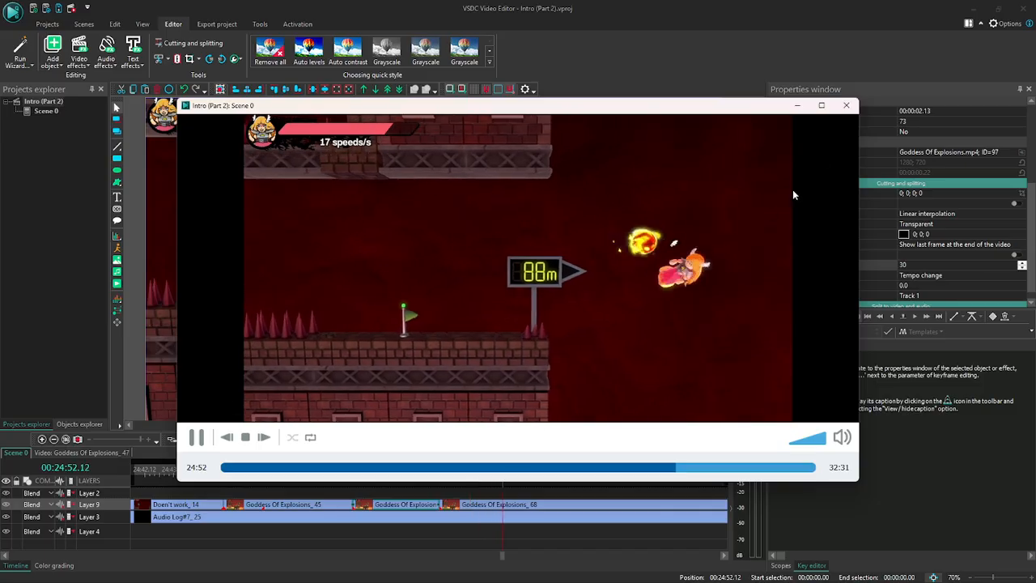
click(846, 105)
click(488, 441)
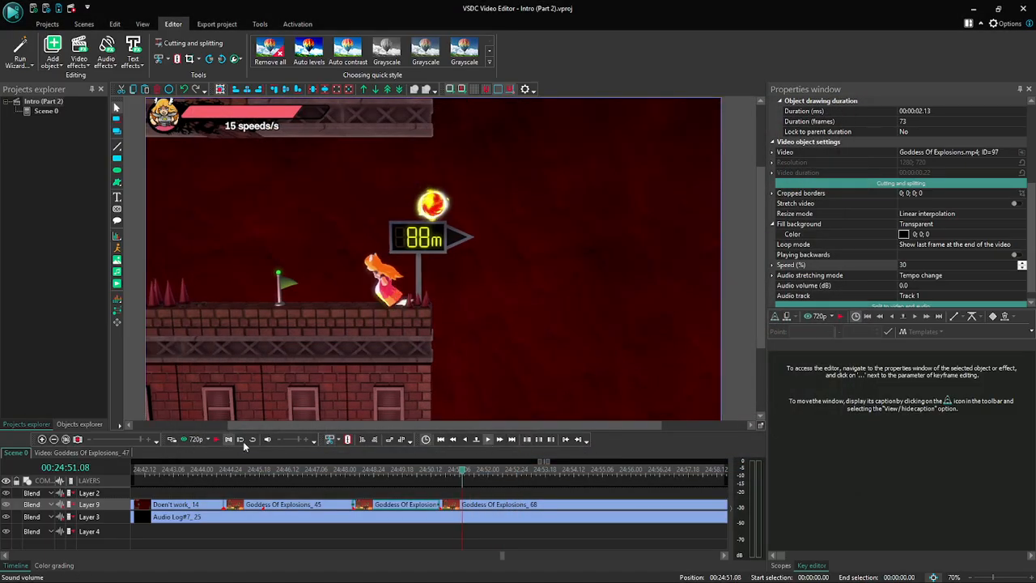
click(195, 439)
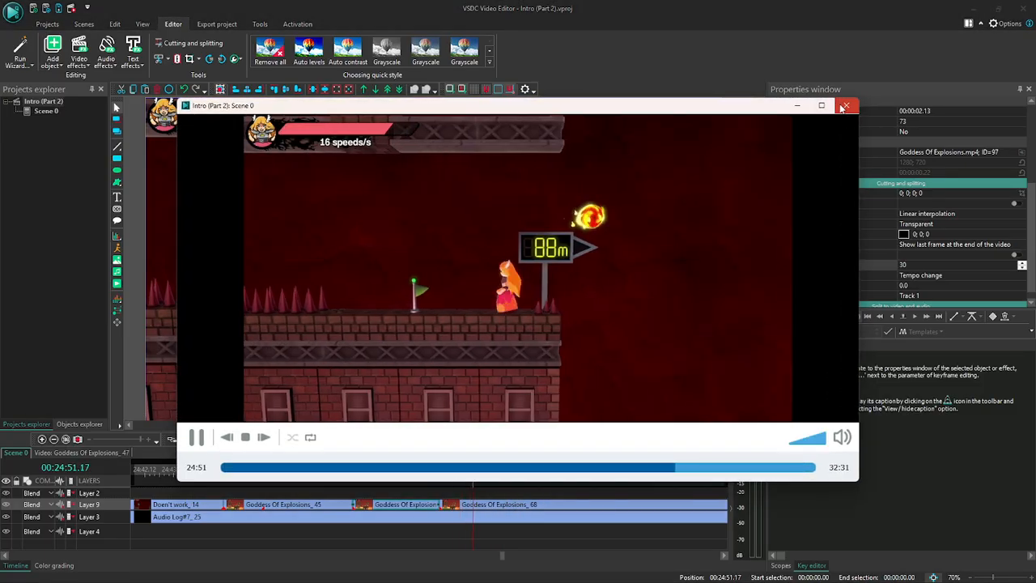
click(847, 105)
- Move the following Goddess Of Explosions clip to start at about 00:24:51.08 and extend the slowed-down part to meet it
drag(453, 507, 477, 508)
click(437, 507)
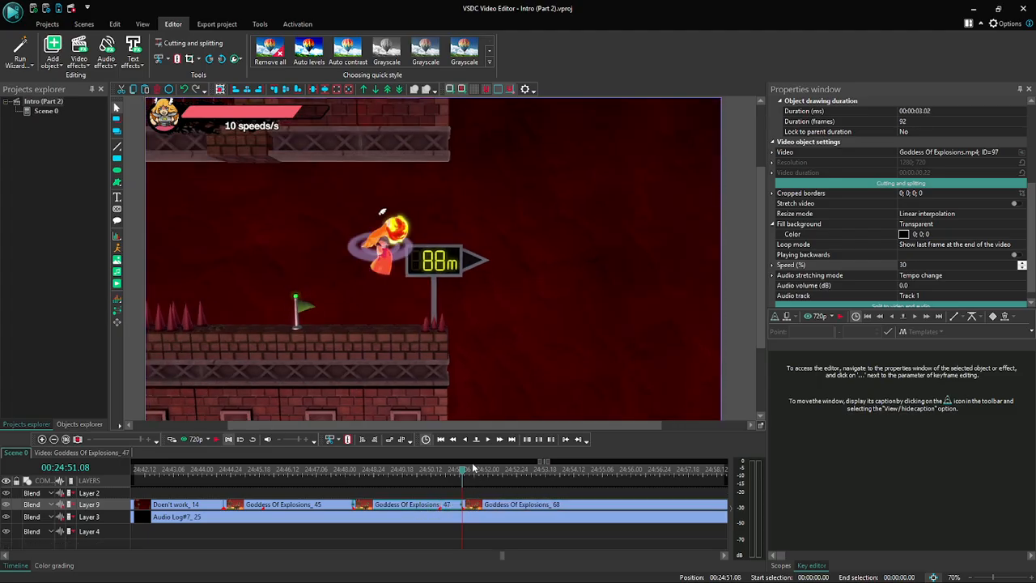
- Examine the frames around the new join and the start of the following clip between 00:24:51.04 and 00:24:52.04
click(463, 440)
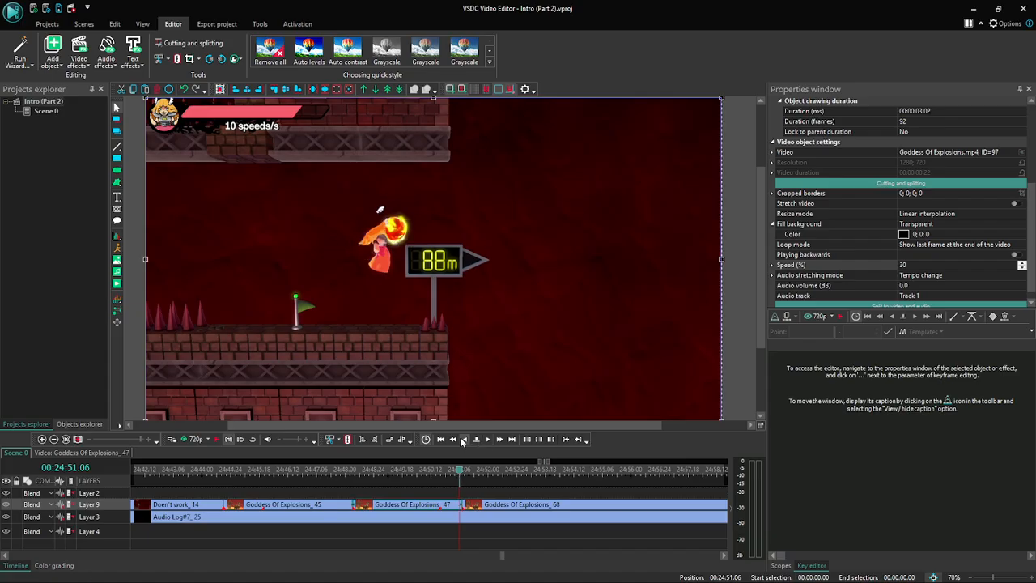
click(500, 439)
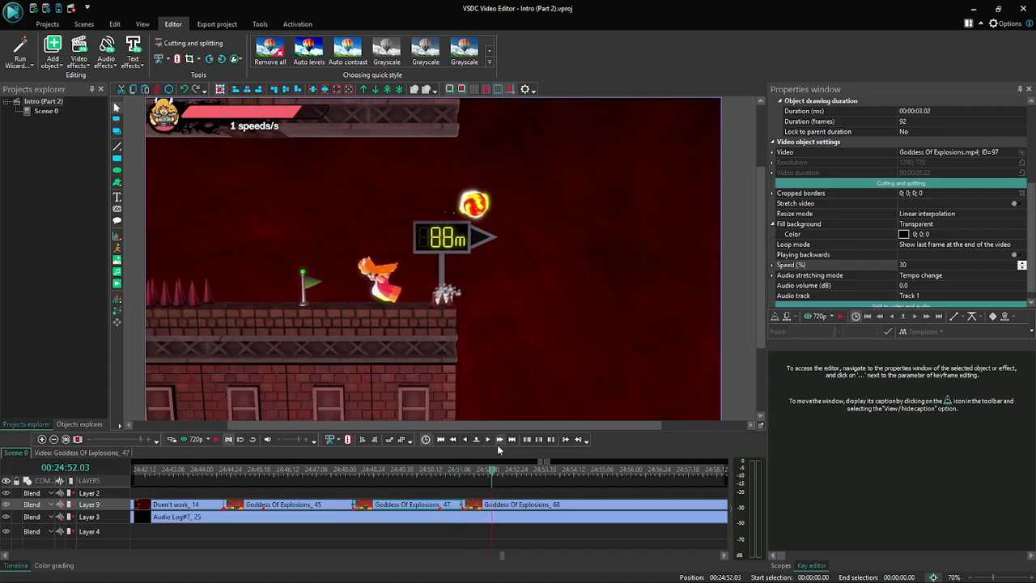
drag(483, 474, 462, 471)
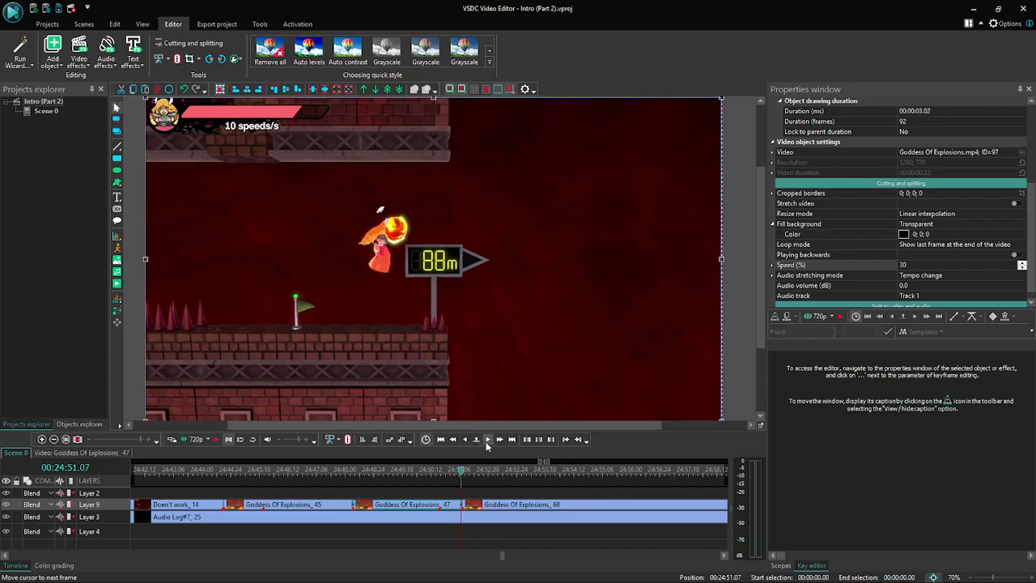
click(486, 439)
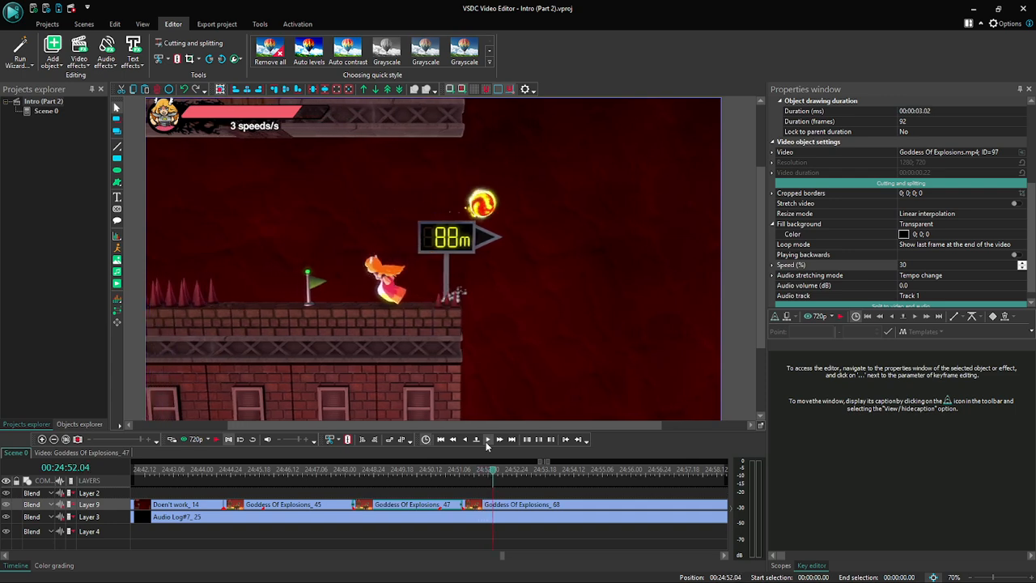
click(455, 444)
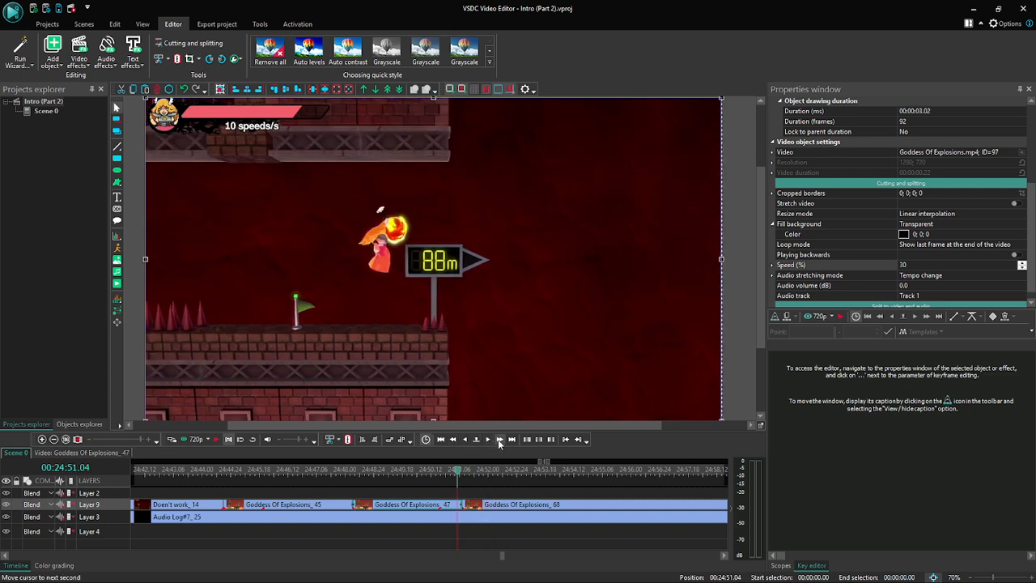
click(498, 441)
click(466, 441)
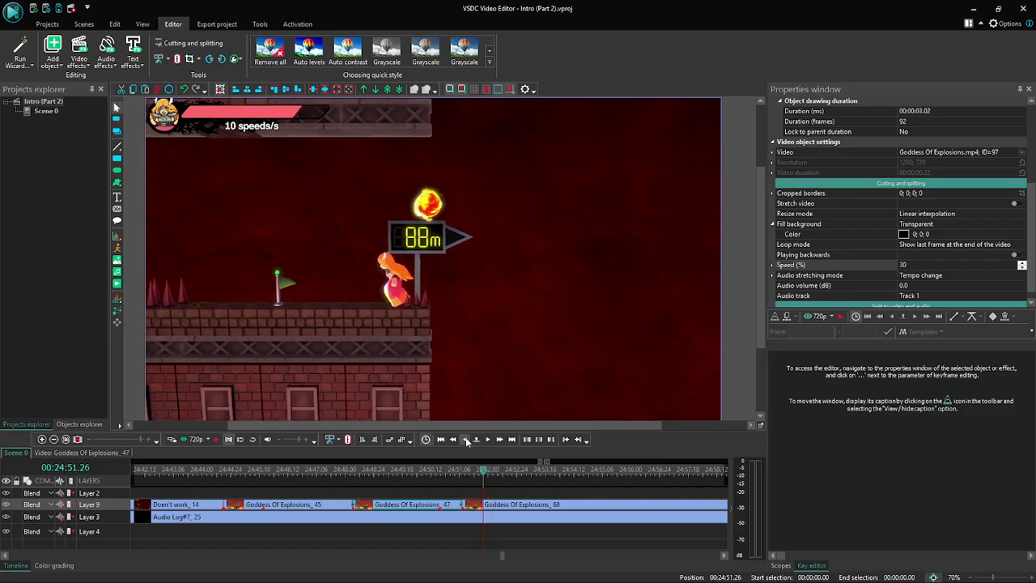
click(466, 441)
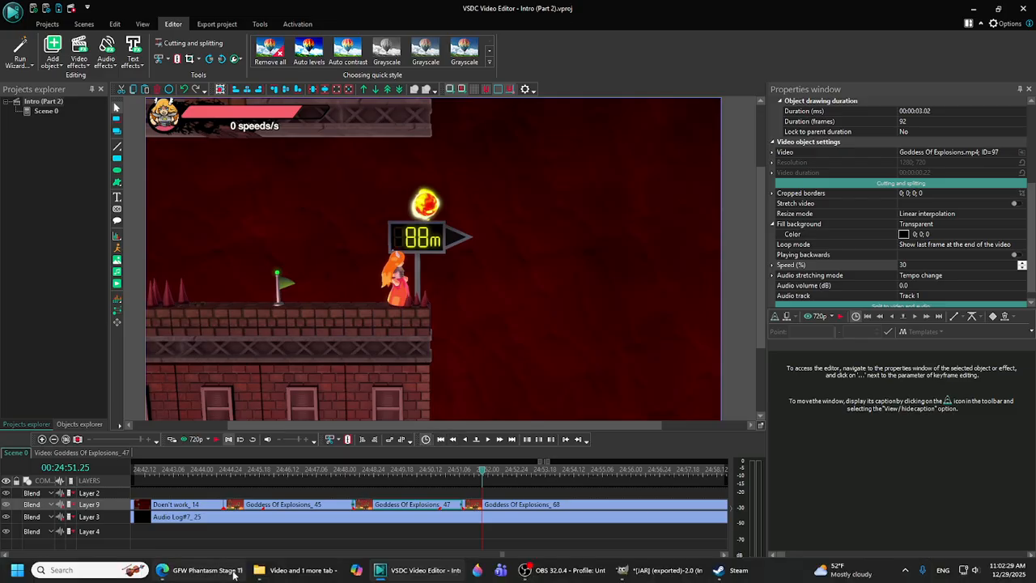
- Switch to the web browser and open YouTube in a new tab through a Google search for "youtube"
click(234, 572)
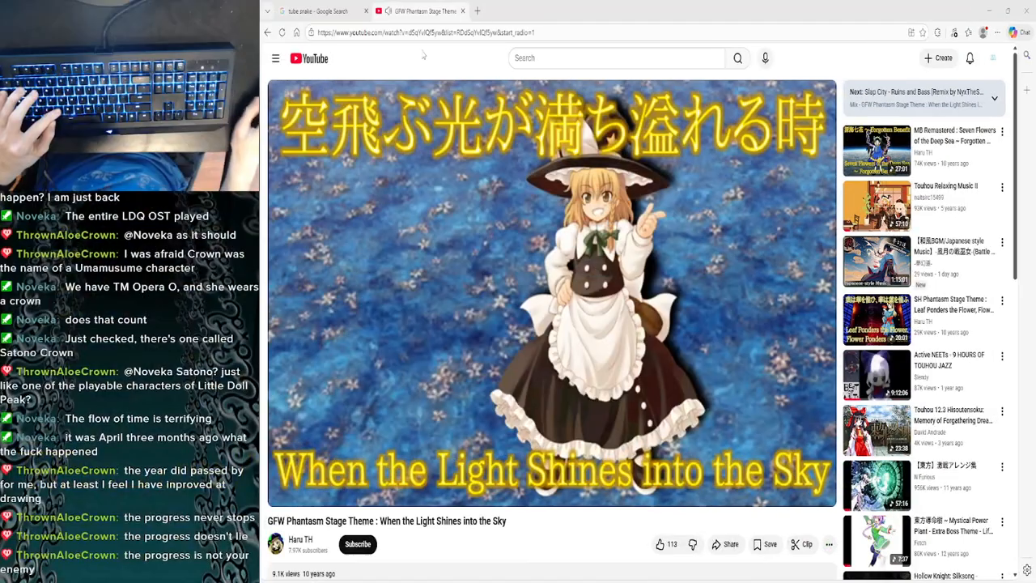
click(477, 10)
text(google.com)
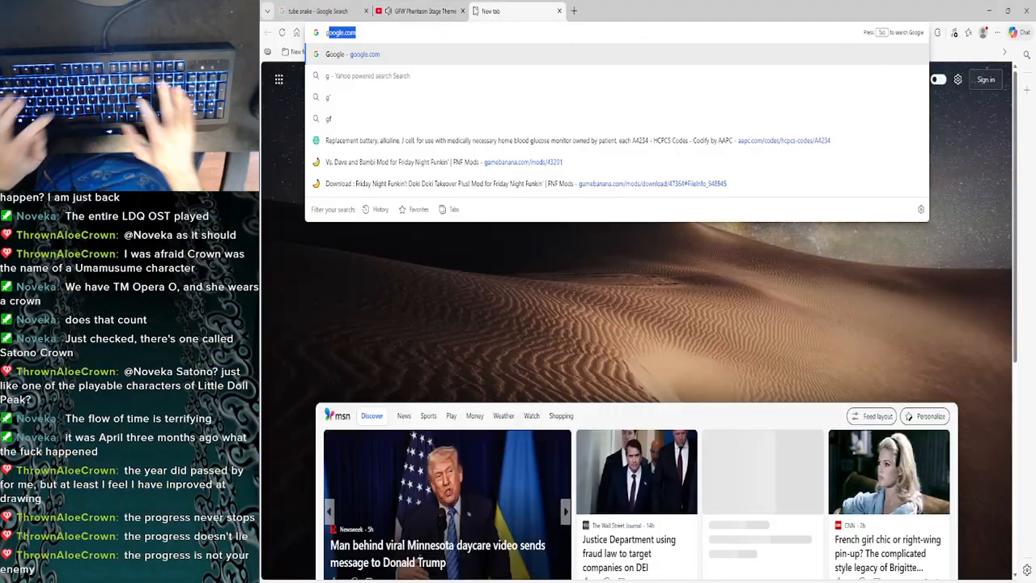
key(Return)
text(youtube)
key(Return)
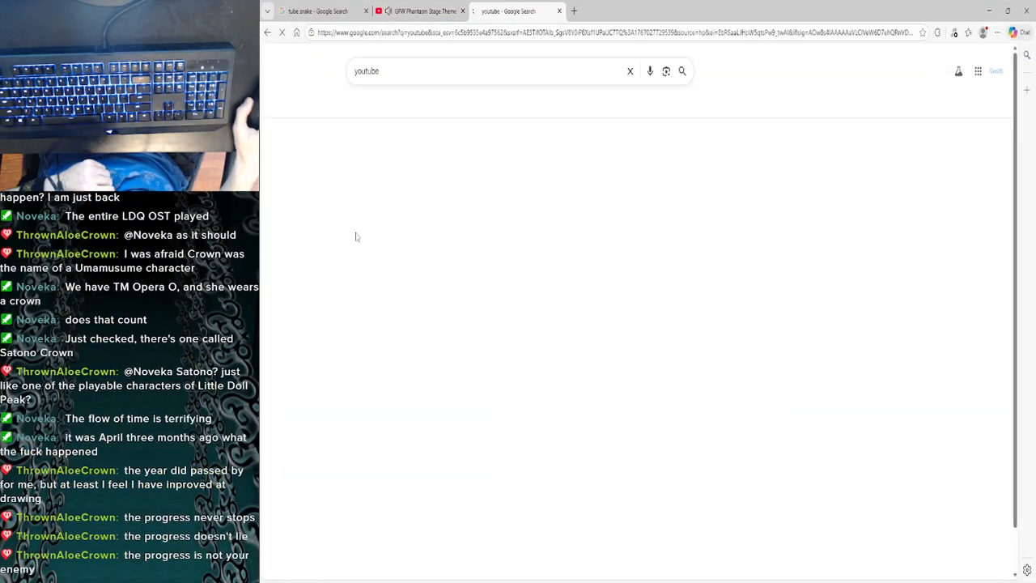
click(369, 164)
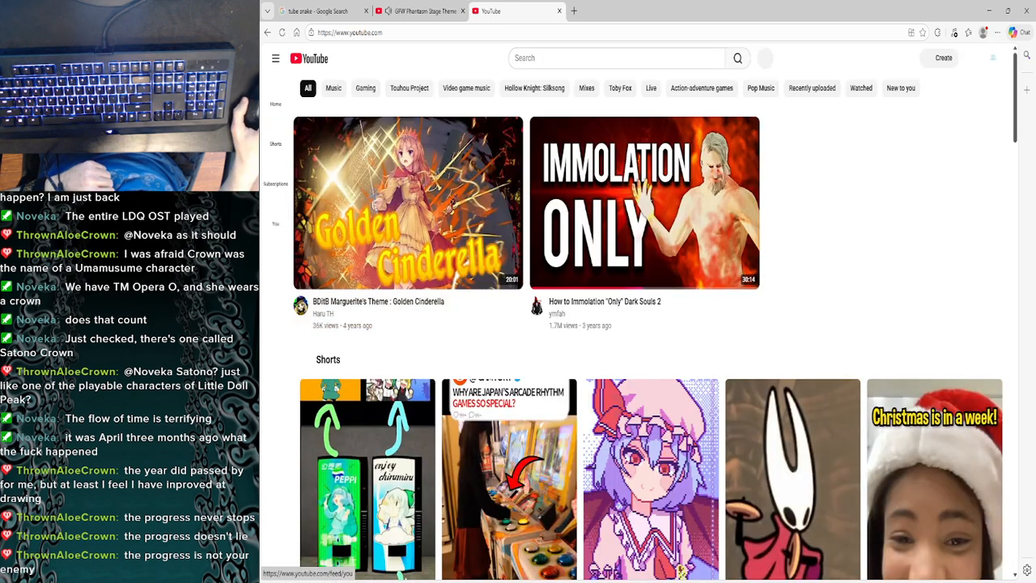
- Open the full YouTube watch history and look through the videos watched today and yesterday
click(276, 212)
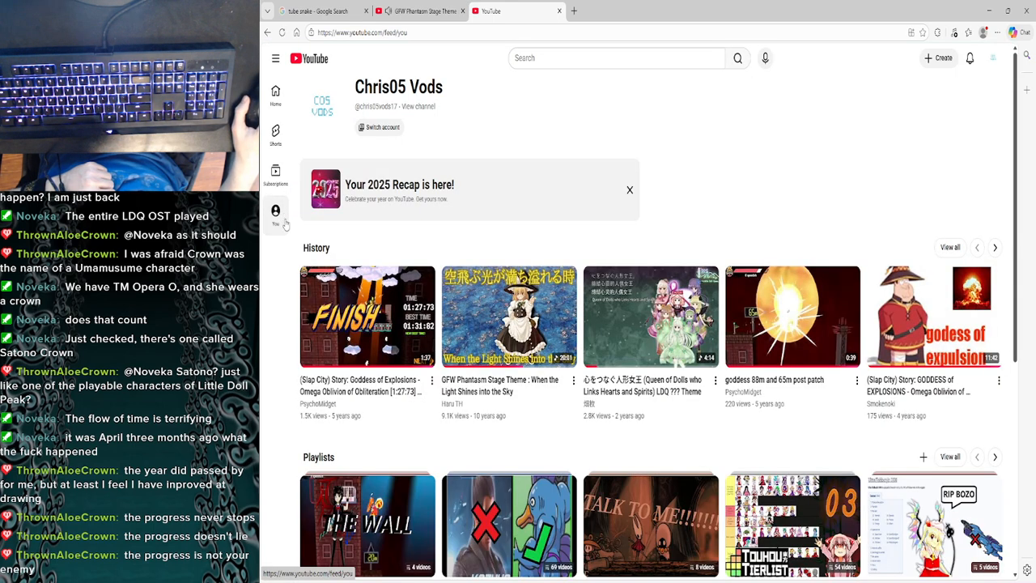
click(948, 248)
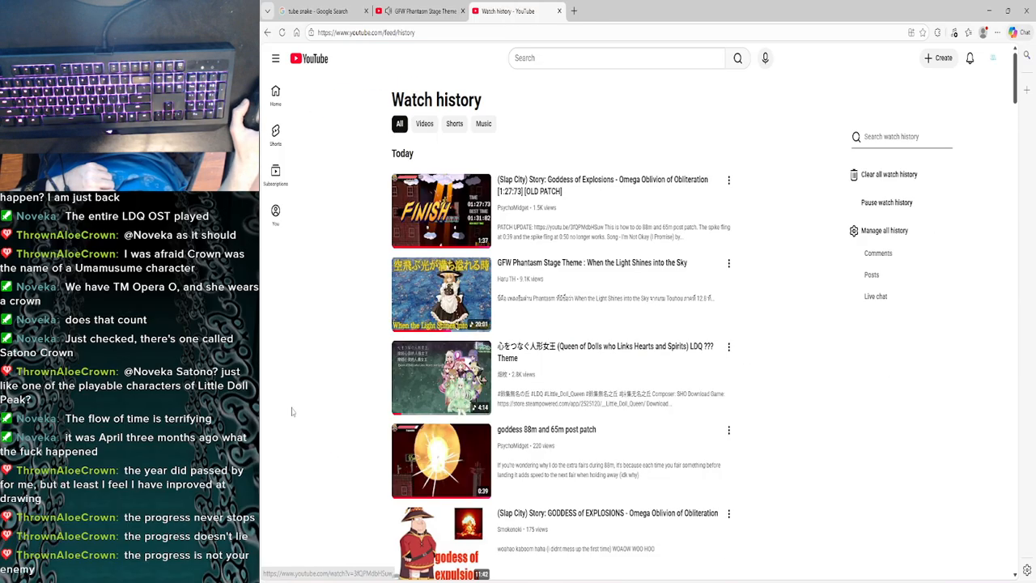
scroll(294, 413, down, 3)
scroll(293, 413, down, 15)
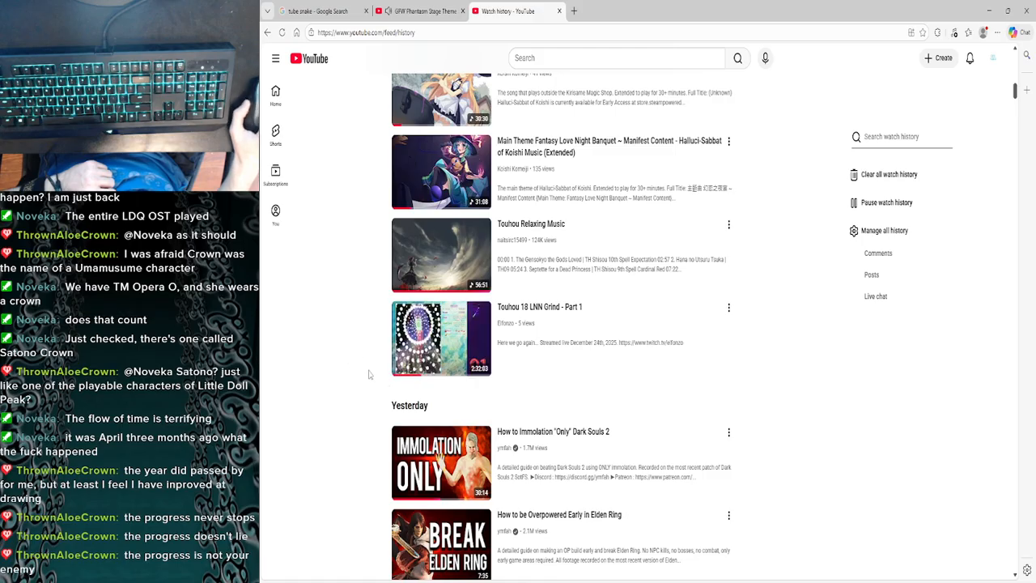
scroll(368, 374, up, 1)
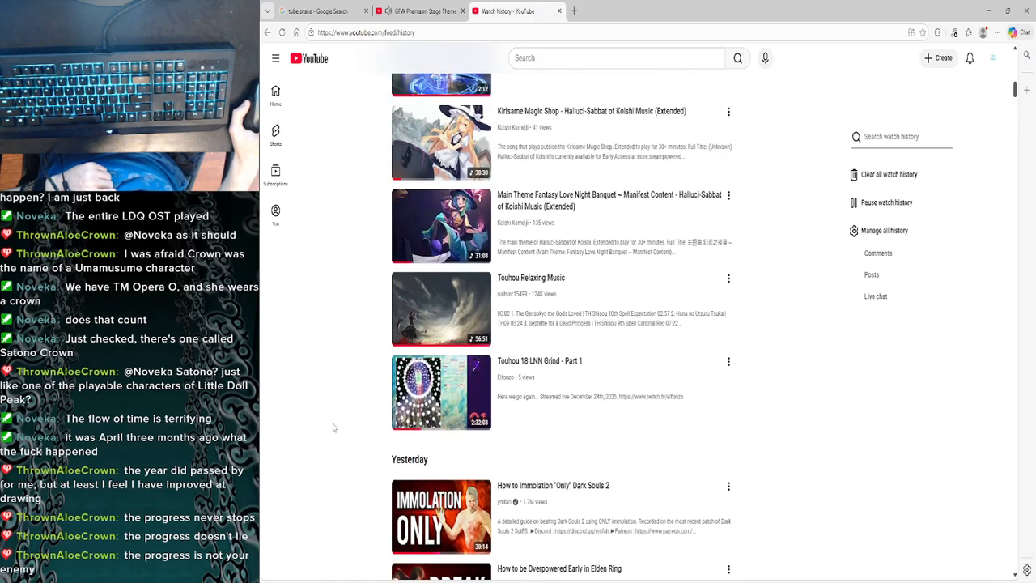
scroll(334, 429, down, 1)
scroll(337, 431, up, 2)
scroll(340, 432, down, 1)
scroll(341, 433, up, 1)
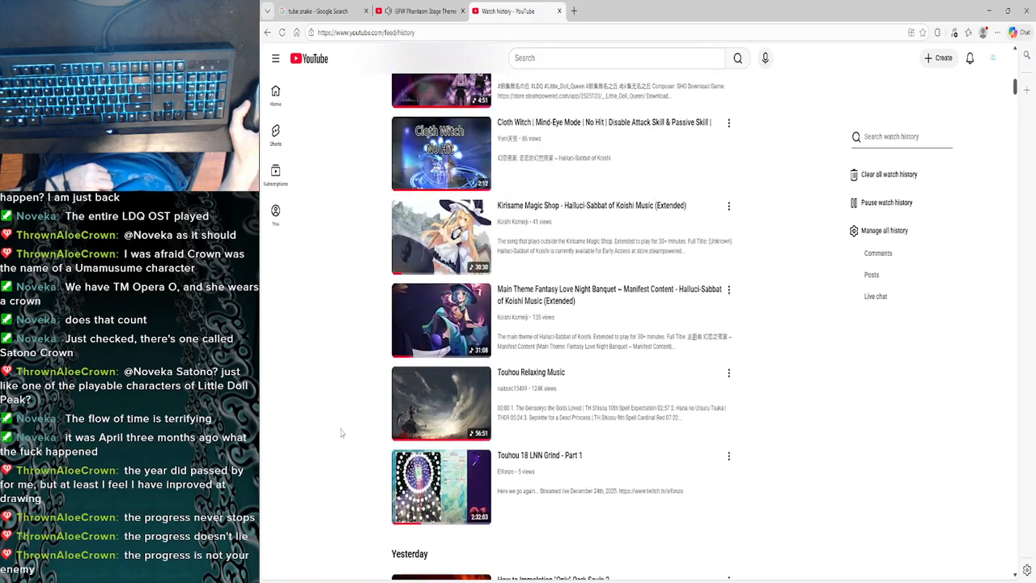
scroll(337, 441, up, 12)
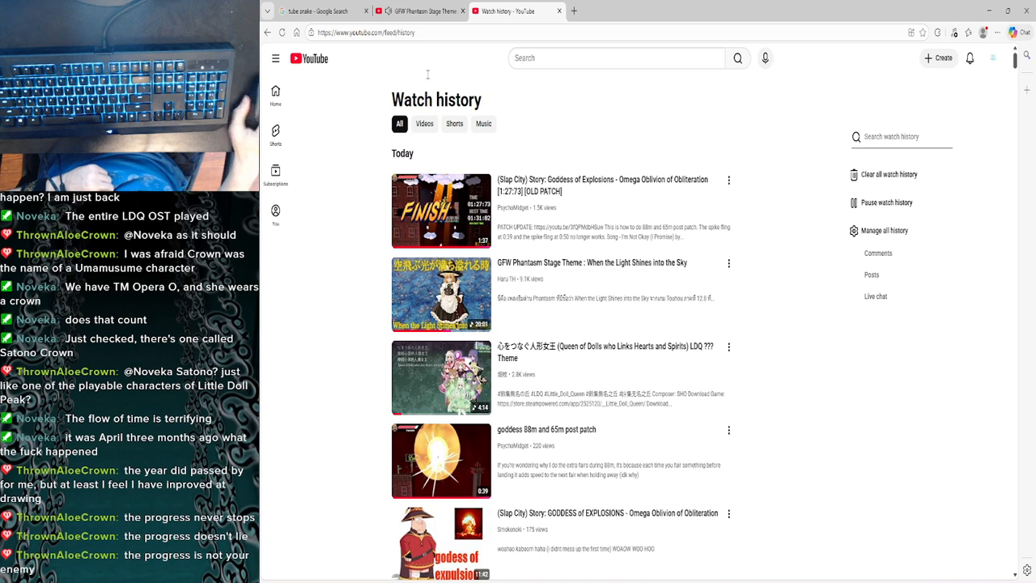
- Switch back to VSDC Video Editor and split the Goddess Of Explosions clip after the slowed-down part at 00:24:51.25
key(ctrl+shift+Tab)
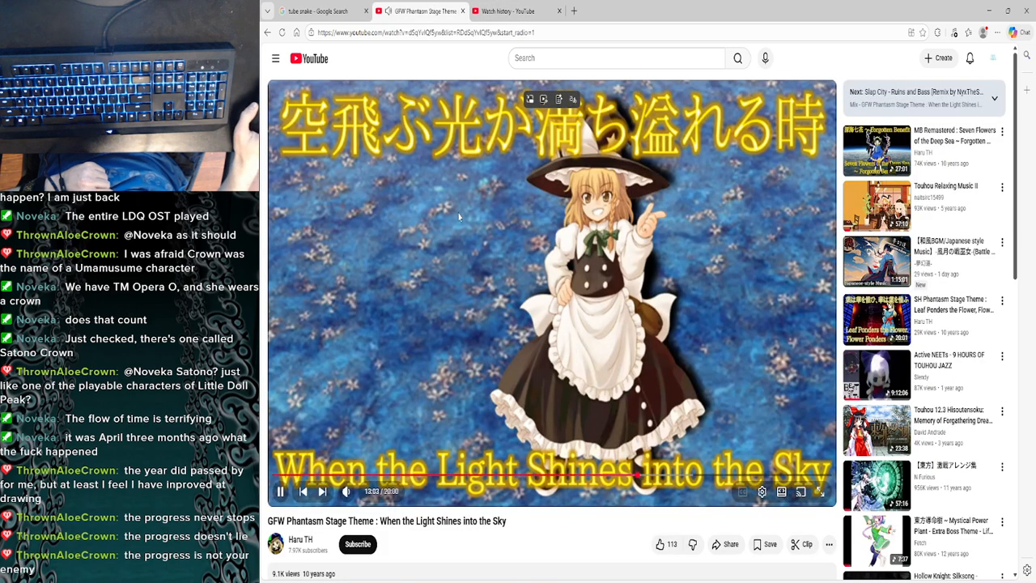
click(990, 6)
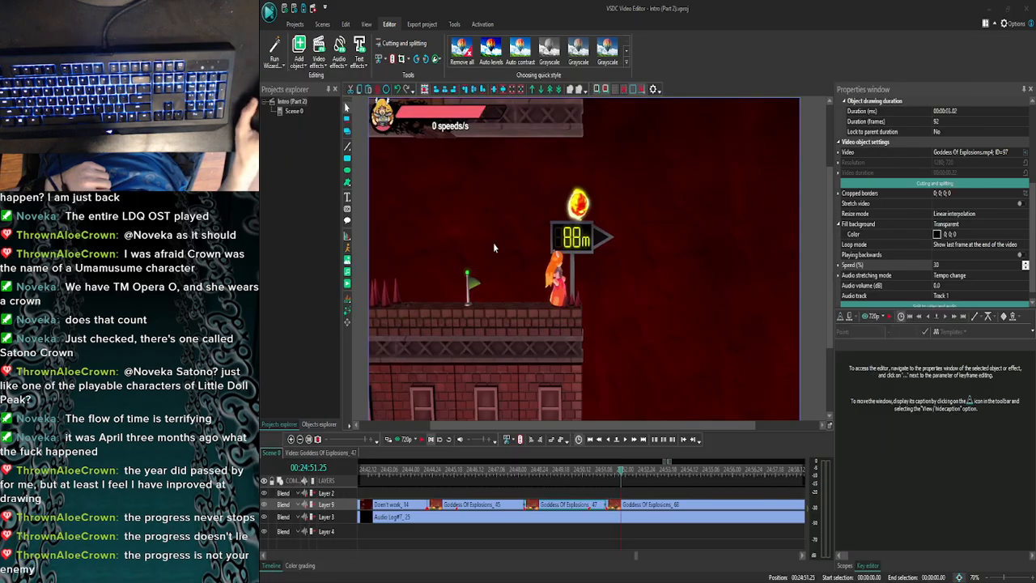
click(625, 440)
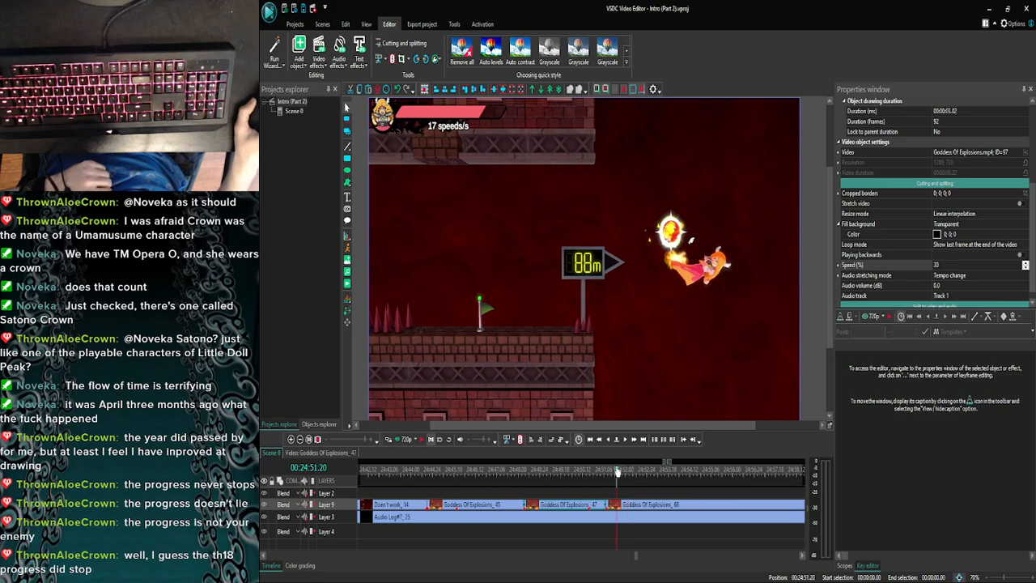
click(624, 440)
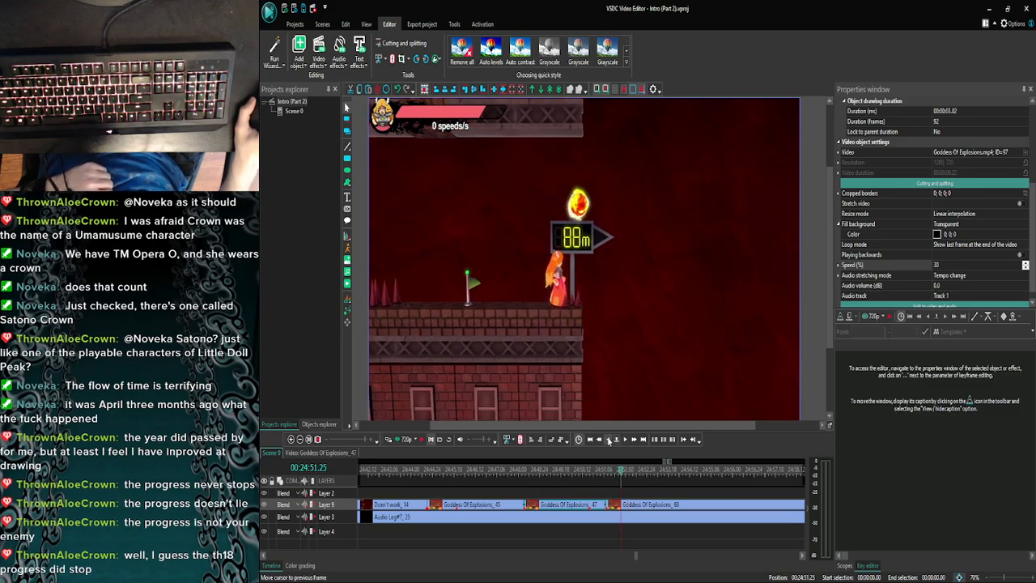
click(608, 440)
click(625, 440)
click(624, 441)
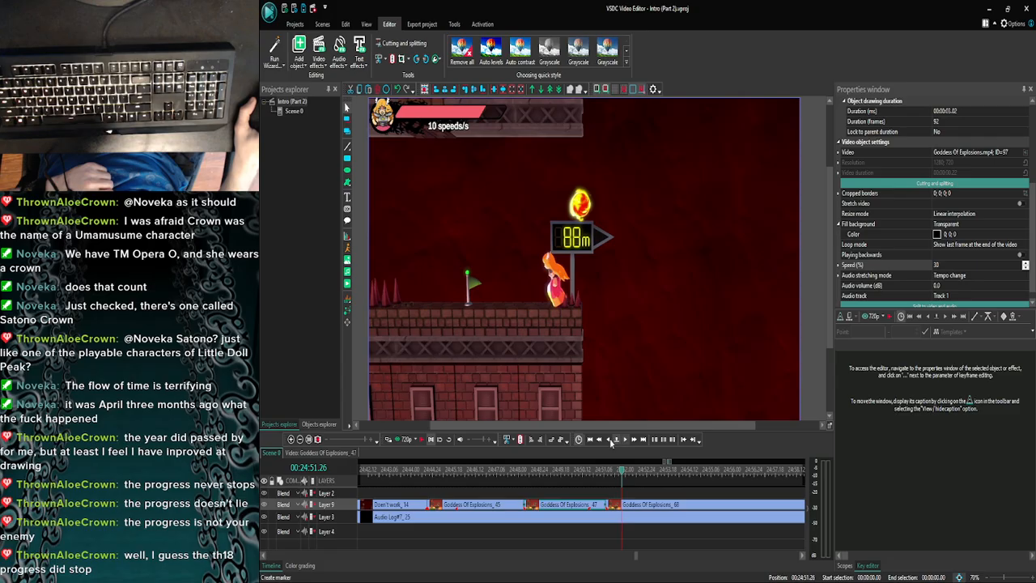
click(610, 439)
click(624, 441)
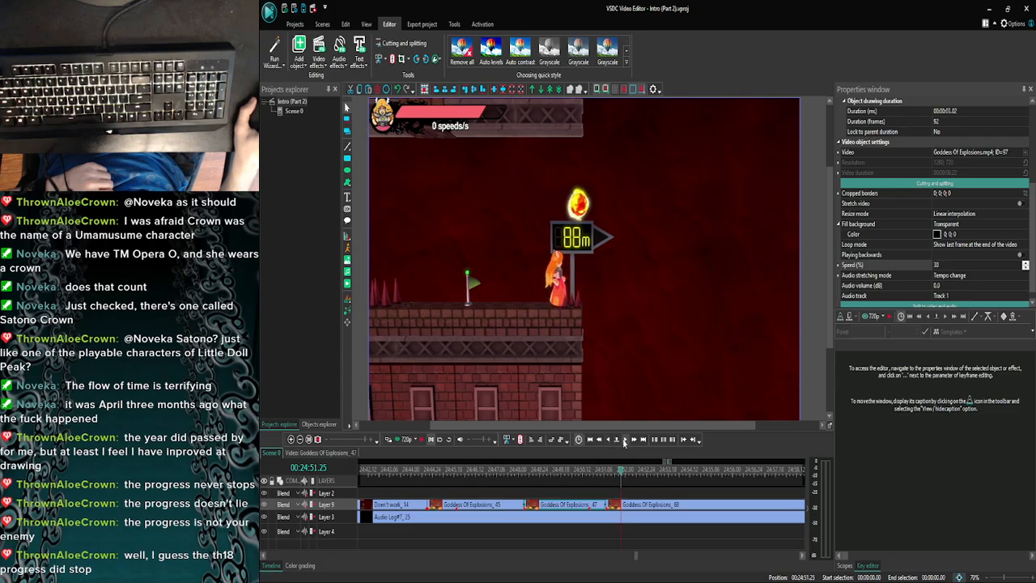
click(608, 439)
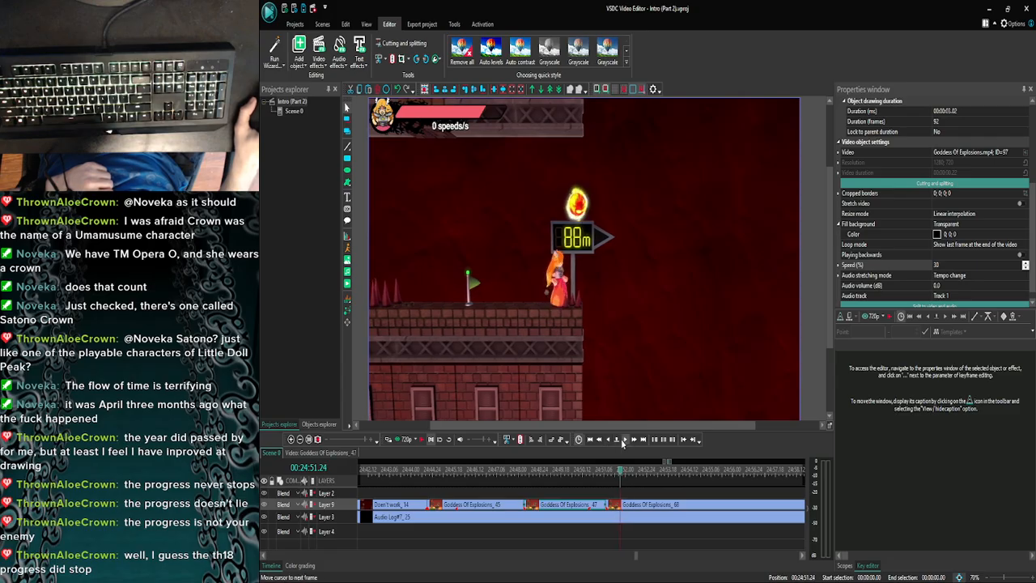
click(622, 441)
click(631, 506)
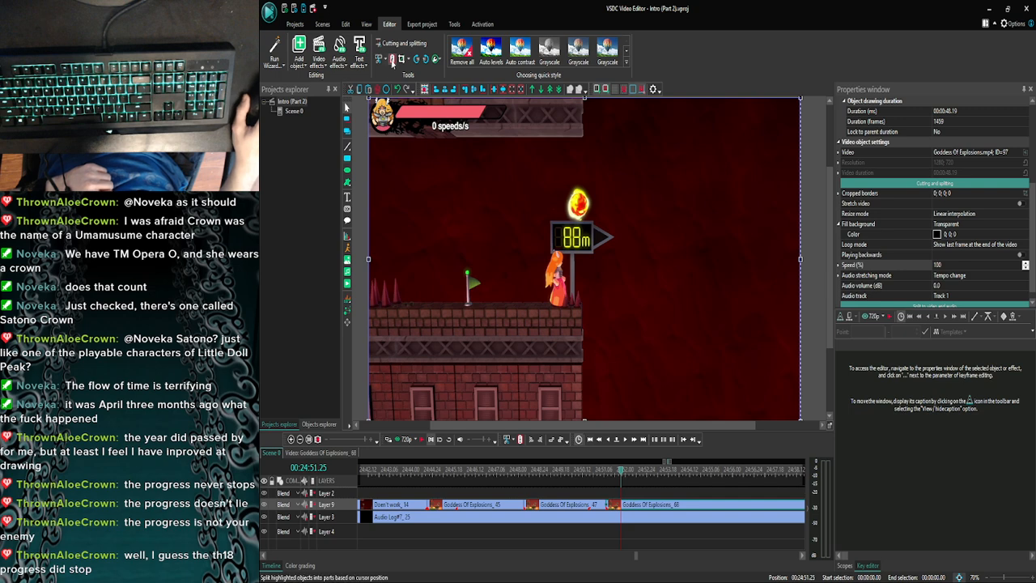
click(392, 59)
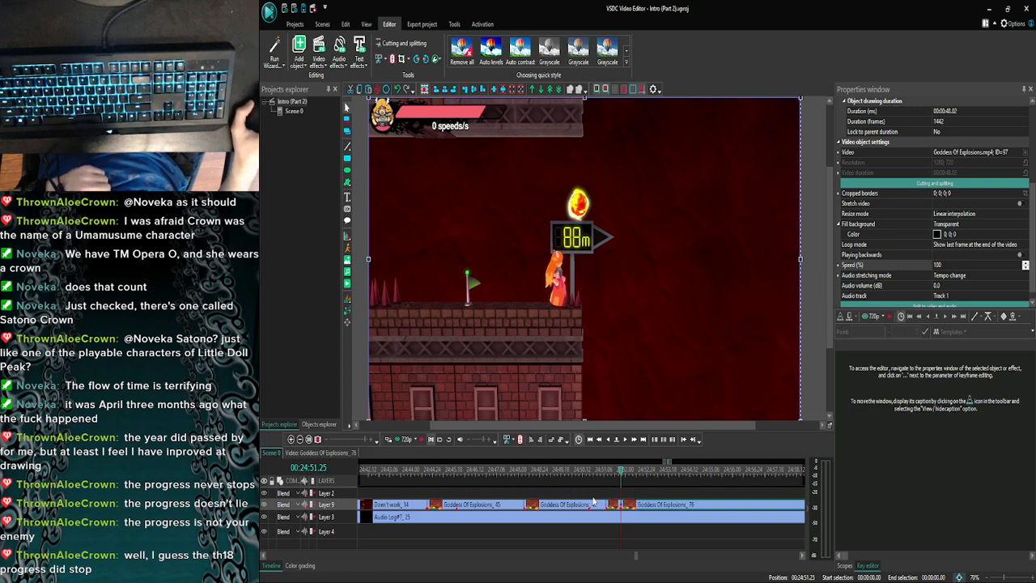
- Set the speed of the short Goddess Of Explosions part before the new split to 30%
click(619, 506)
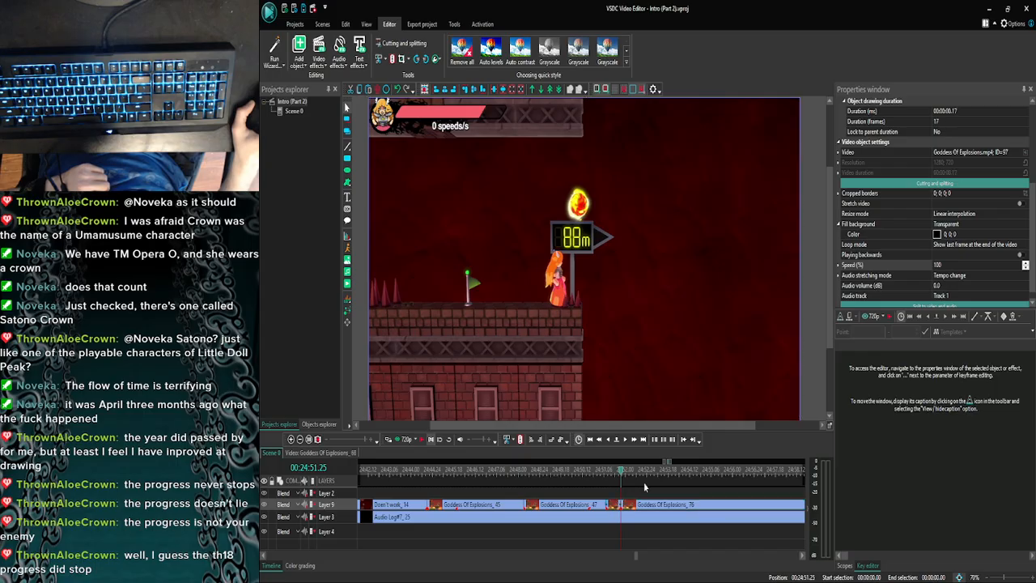
click(924, 265)
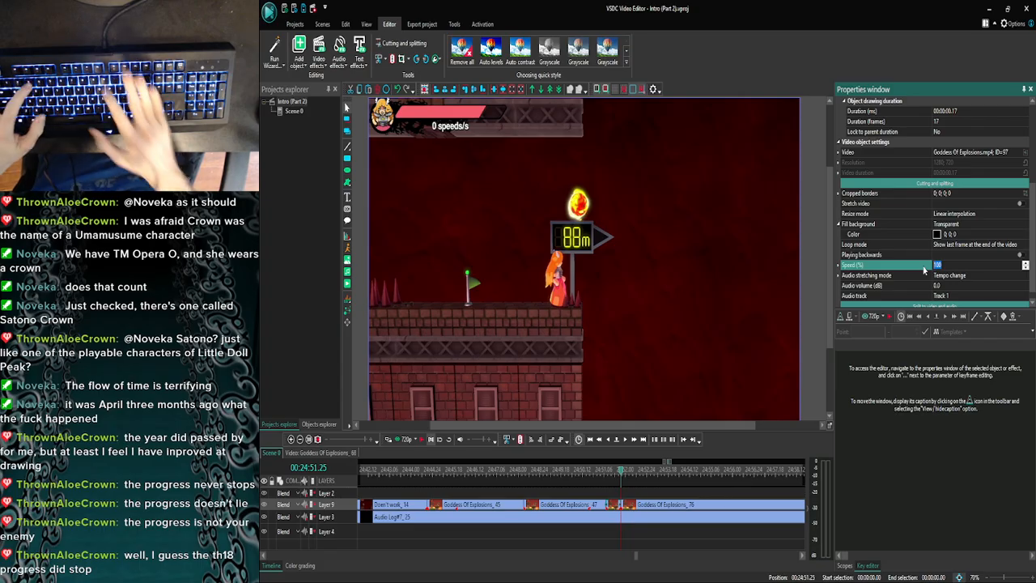
text(30)
key(Return)
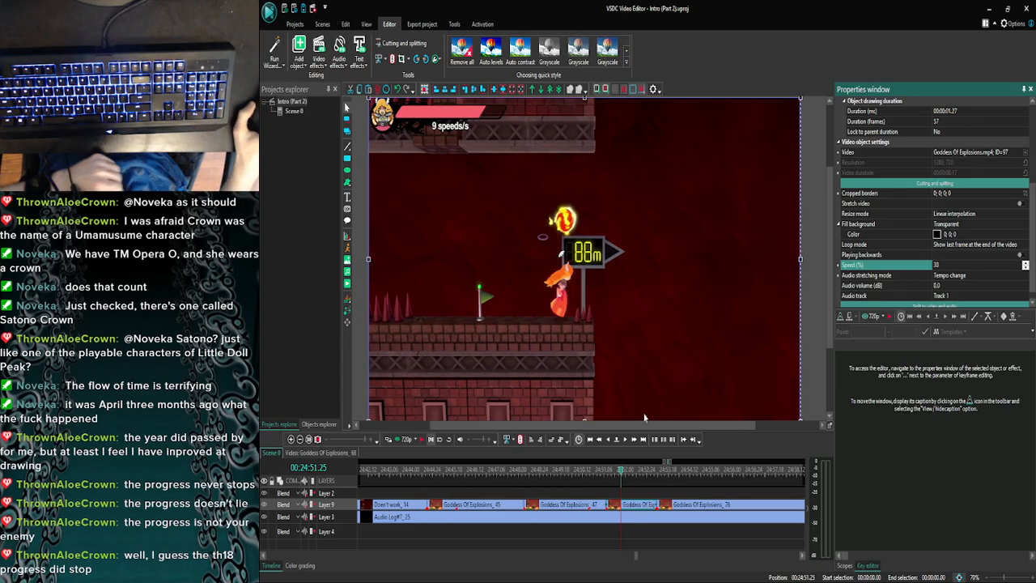
- Examine the frames at the end of the newly slowed part up to 00:24:53.05, and preview the jump from 00:24:51.01
click(624, 440)
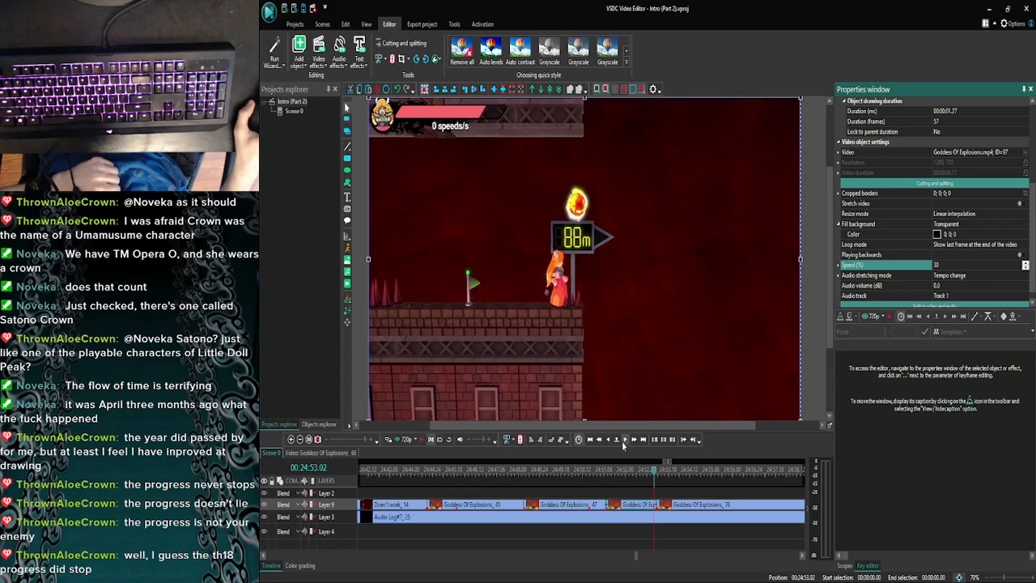
click(624, 439)
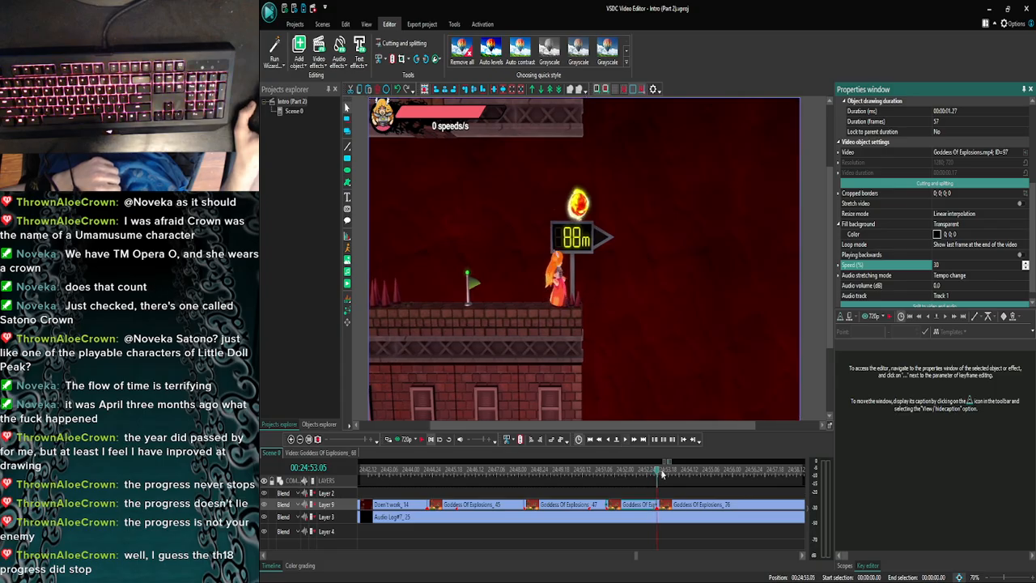
drag(659, 474, 600, 476)
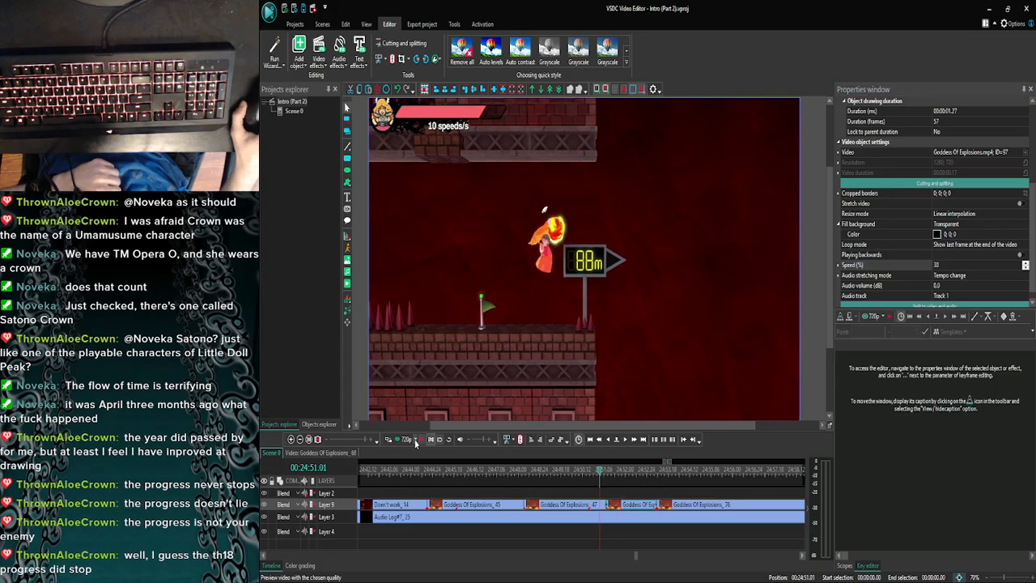
click(402, 439)
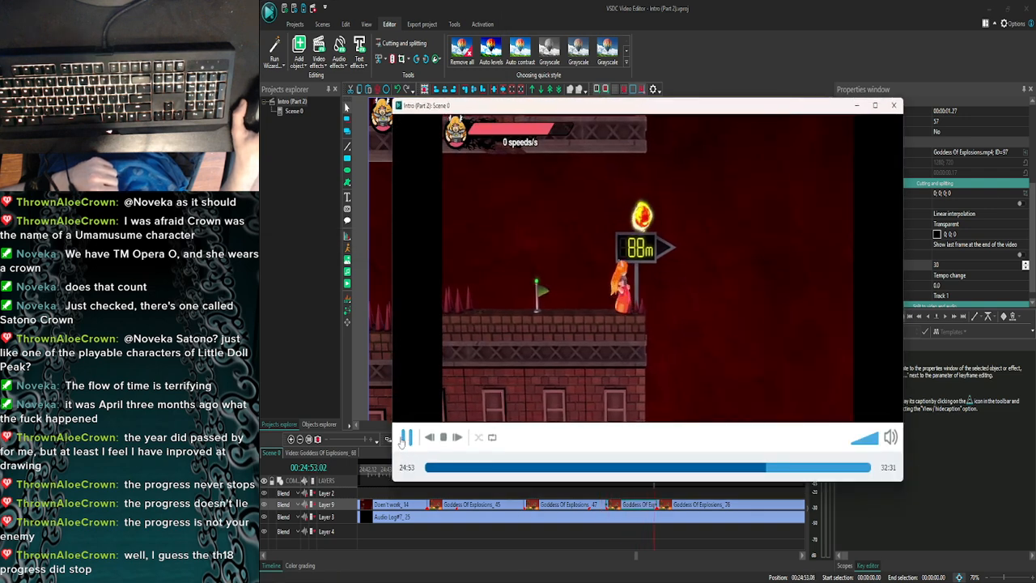
click(405, 437)
click(893, 106)
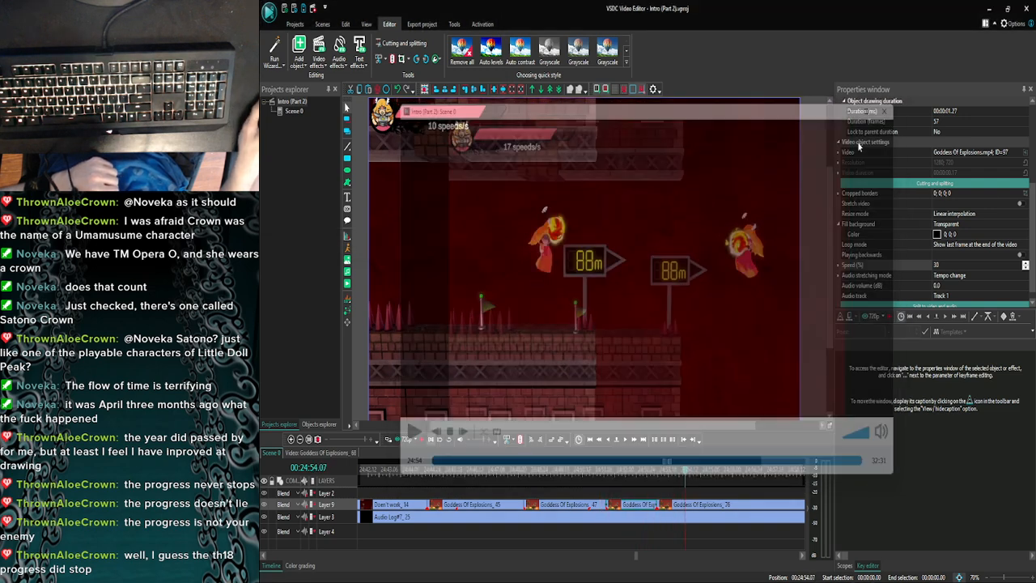
- Preview the last Goddess Of Explosions clip repeatedly from around 00:24:54.08 to judge the start of the explosion jump
click(423, 439)
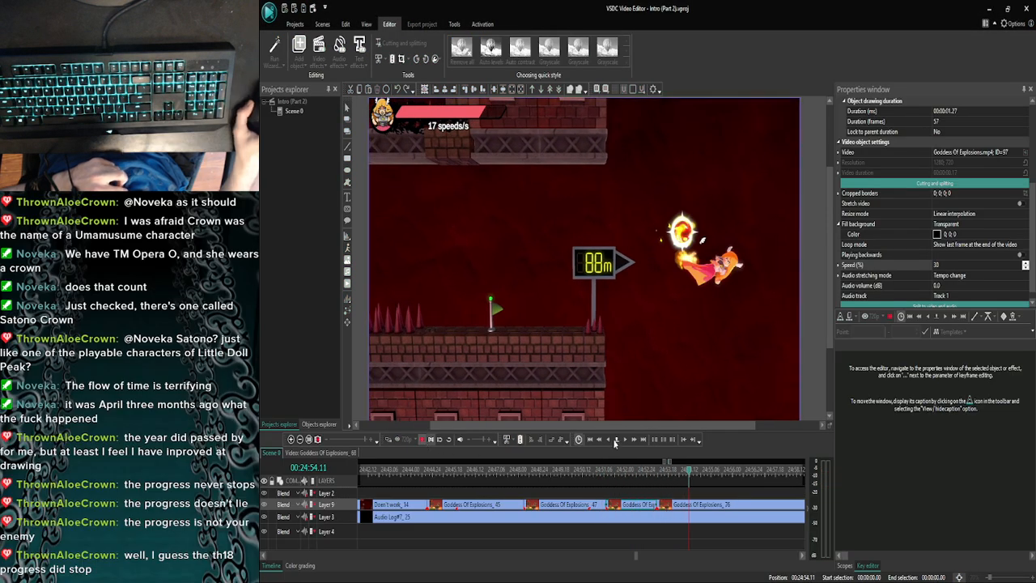
click(422, 439)
click(609, 439)
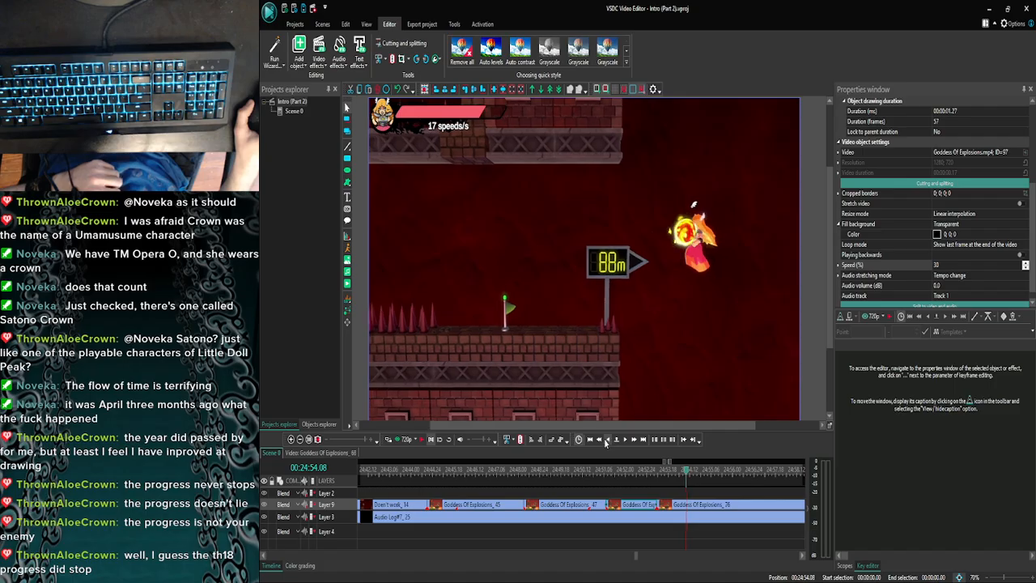
click(403, 440)
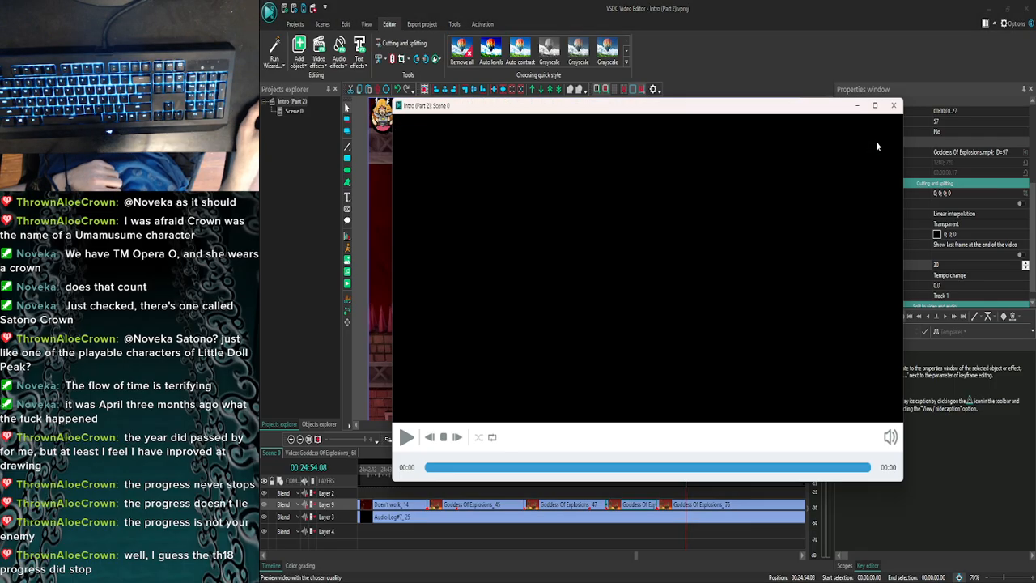
click(893, 105)
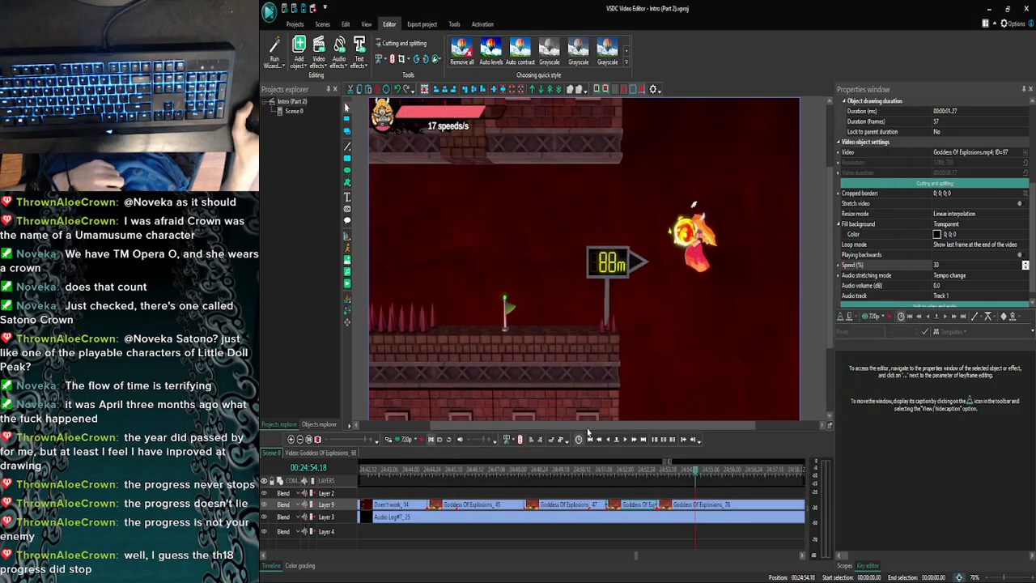
click(401, 441)
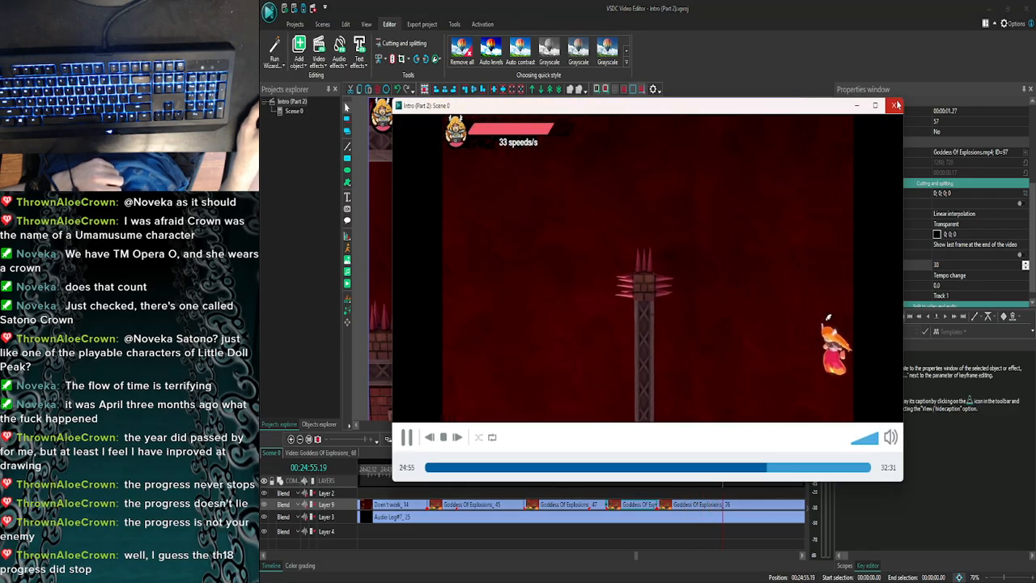
click(896, 105)
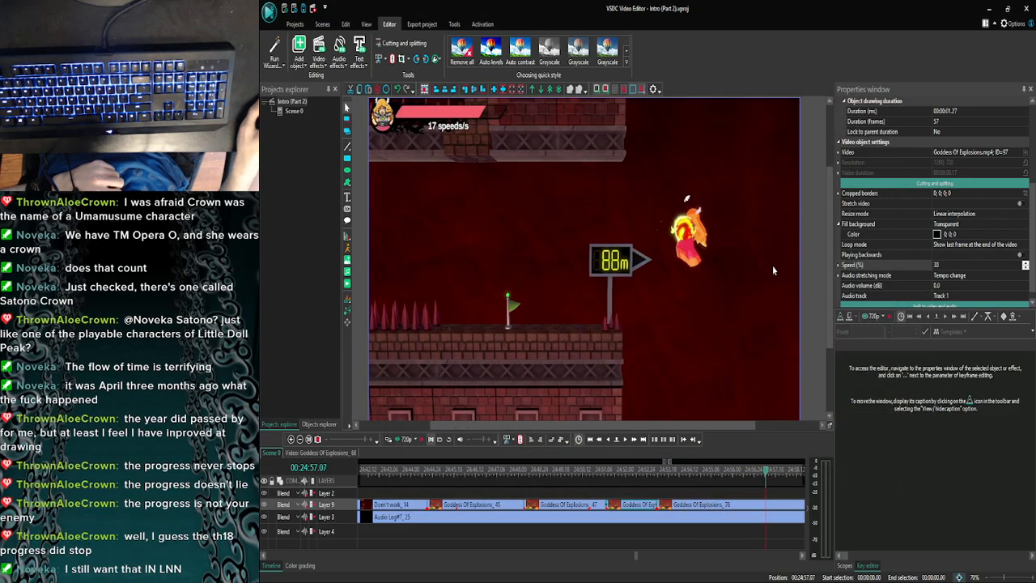
- Examine the explosion jump frame by frame from 00:24:54.10 to 00:24:54.18 and preview the clip from 00:24:54.18
click(633, 441)
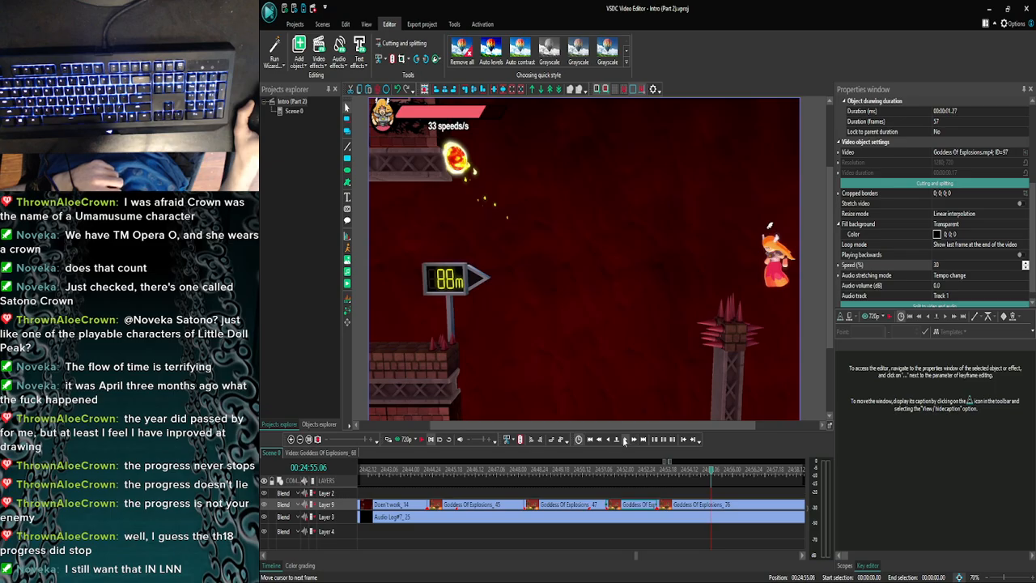
click(626, 439)
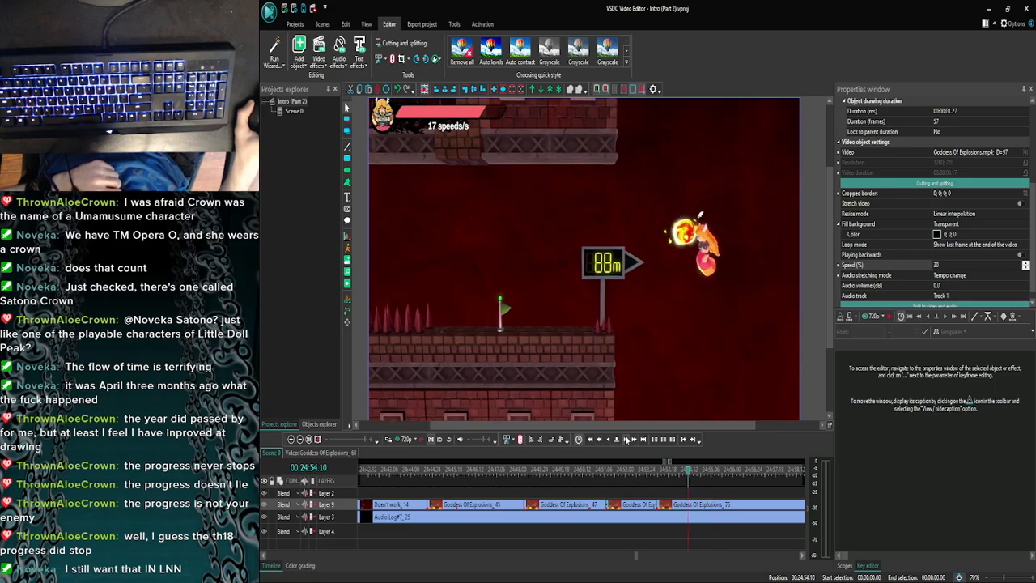
click(626, 439)
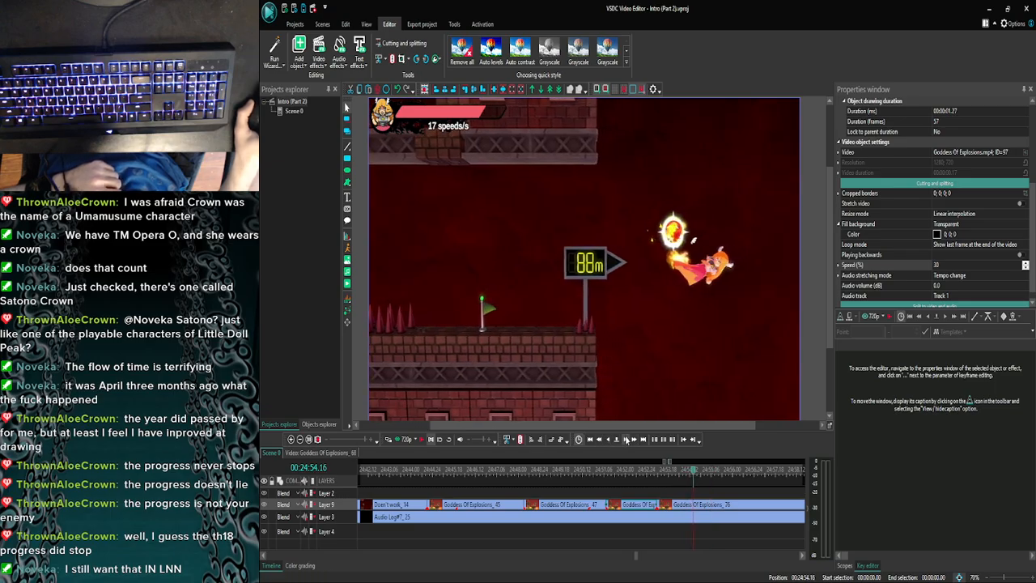
click(627, 439)
click(626, 439)
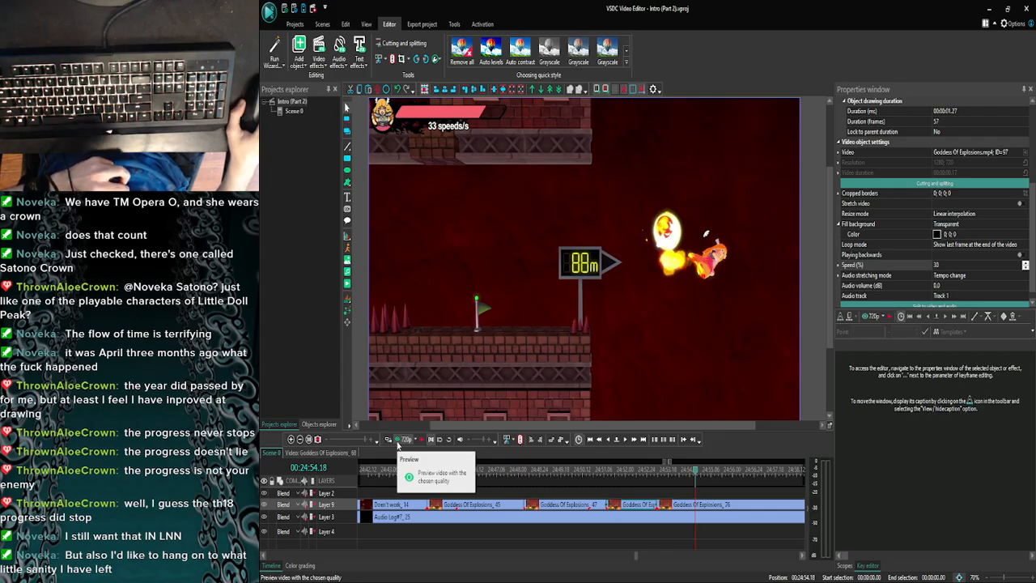
click(397, 444)
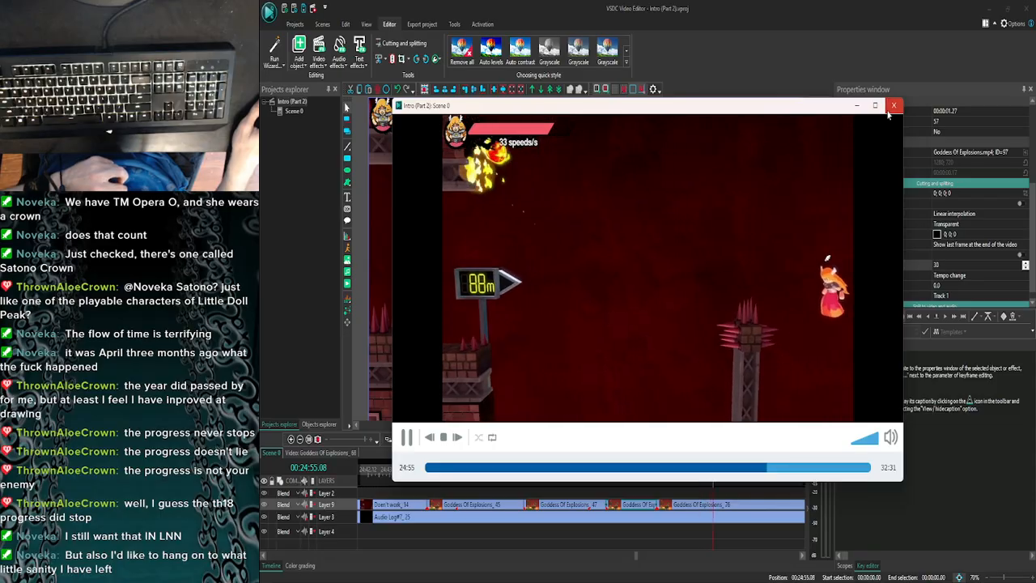
click(892, 107)
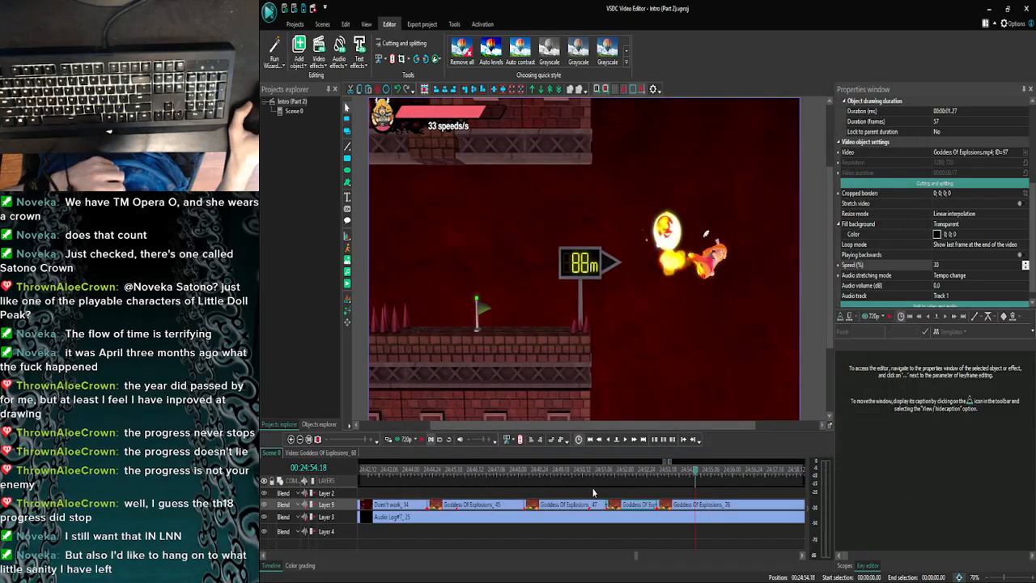
- Preview the explosion jump in the last Goddess Of Explosions clip from 00:24:54.20 and from 00:24:54.22
click(398, 444)
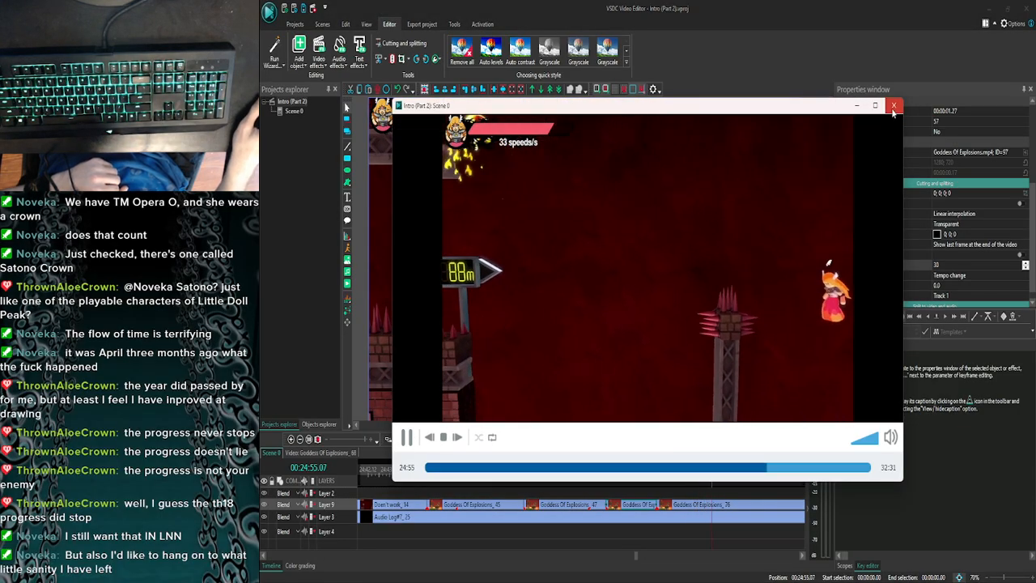
click(893, 105)
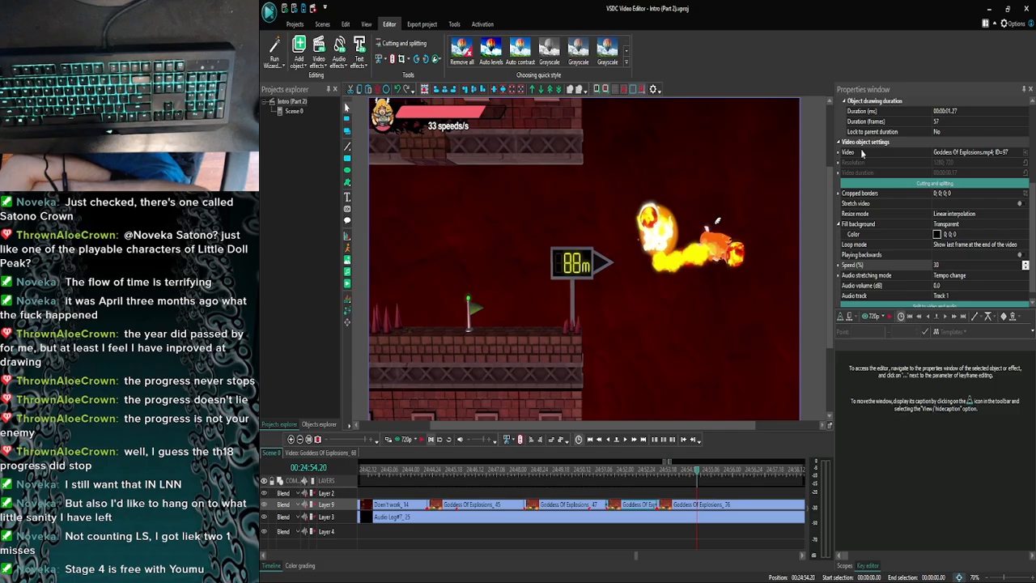
click(625, 443)
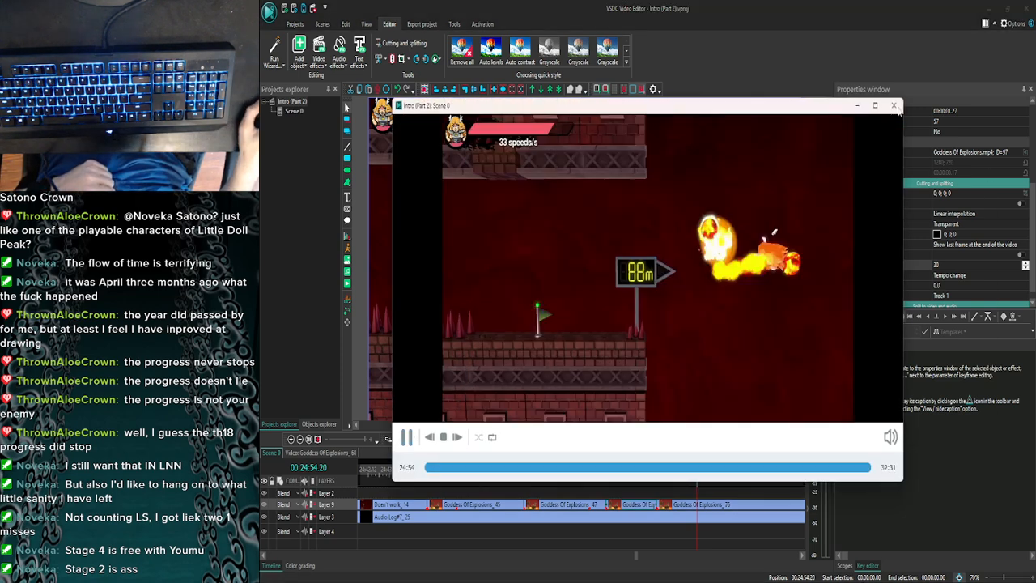
click(894, 106)
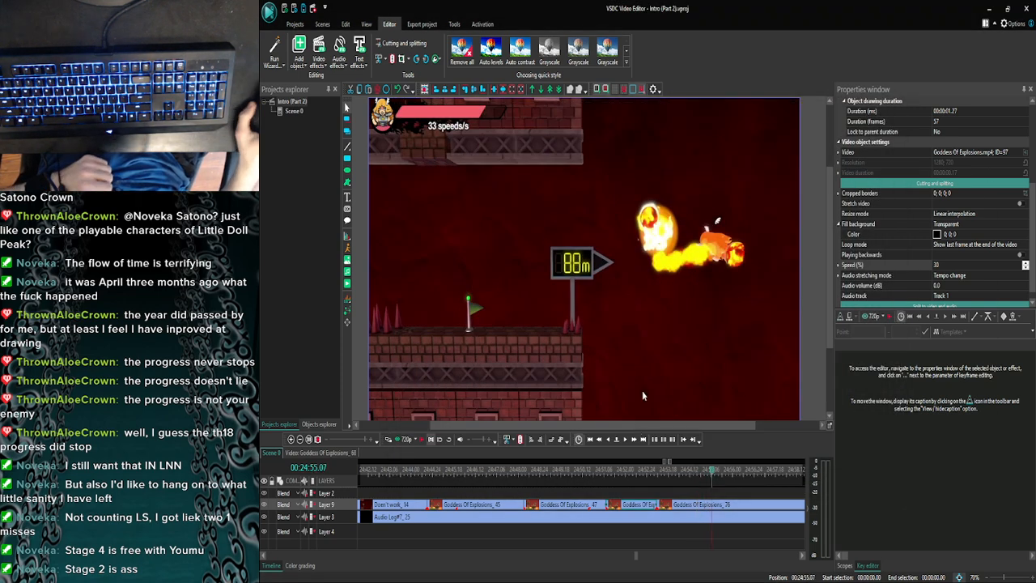
double_click(625, 441)
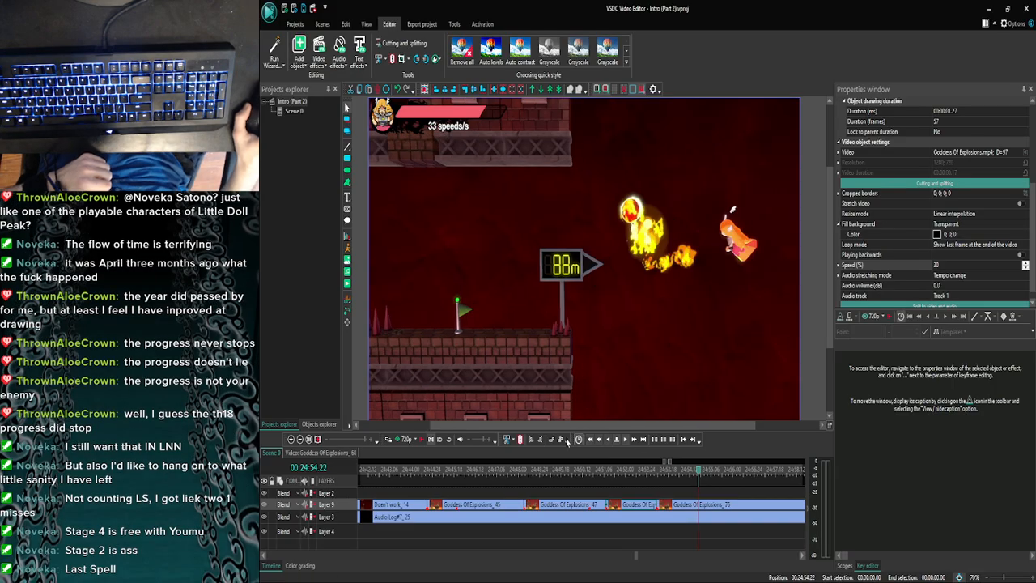
click(405, 440)
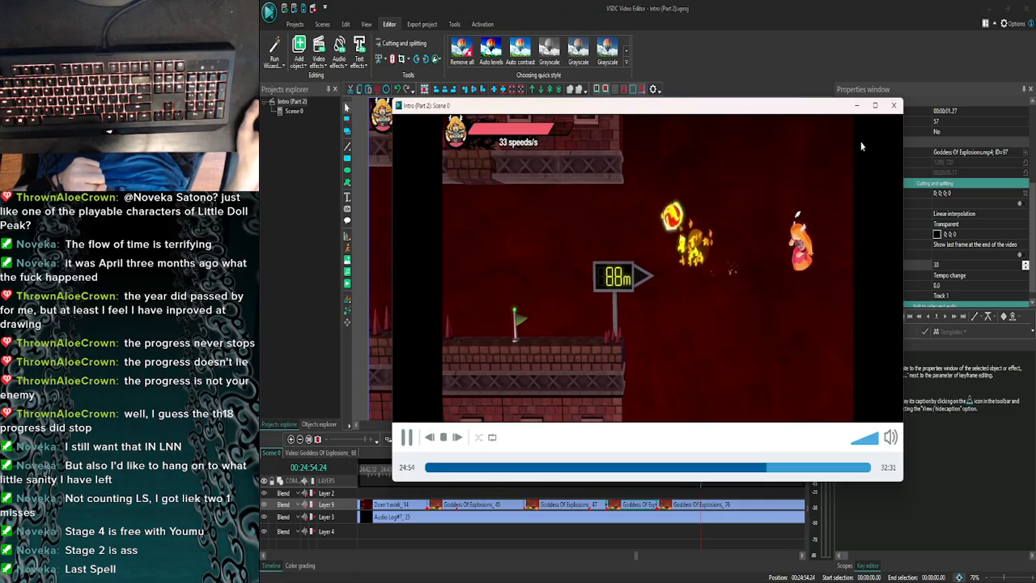
click(893, 106)
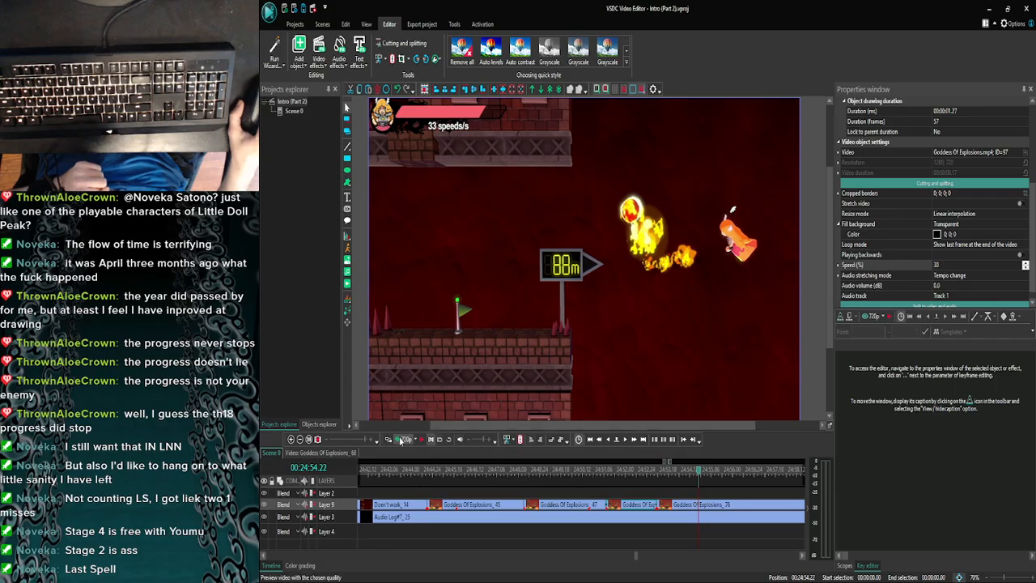
click(402, 439)
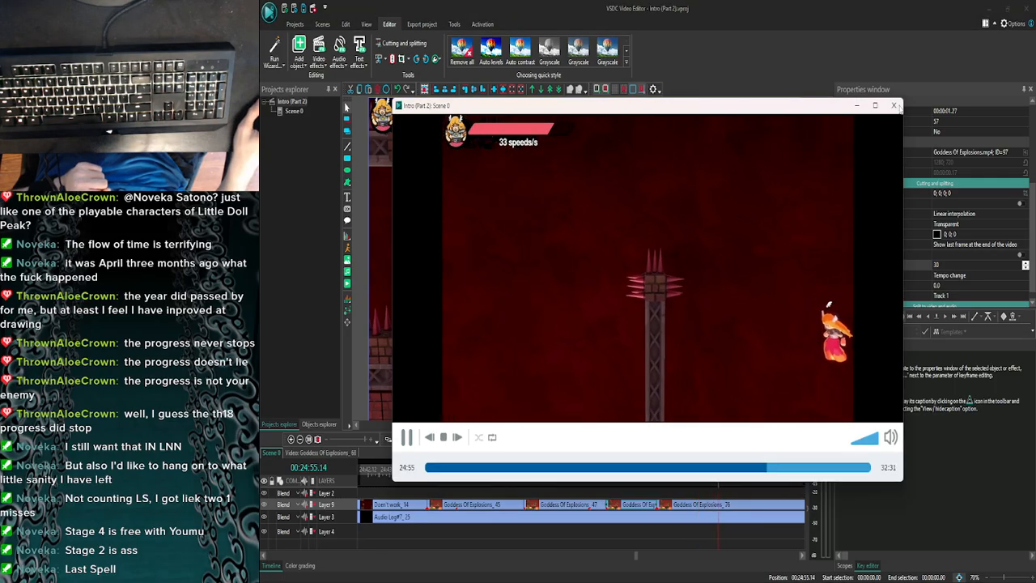
click(894, 106)
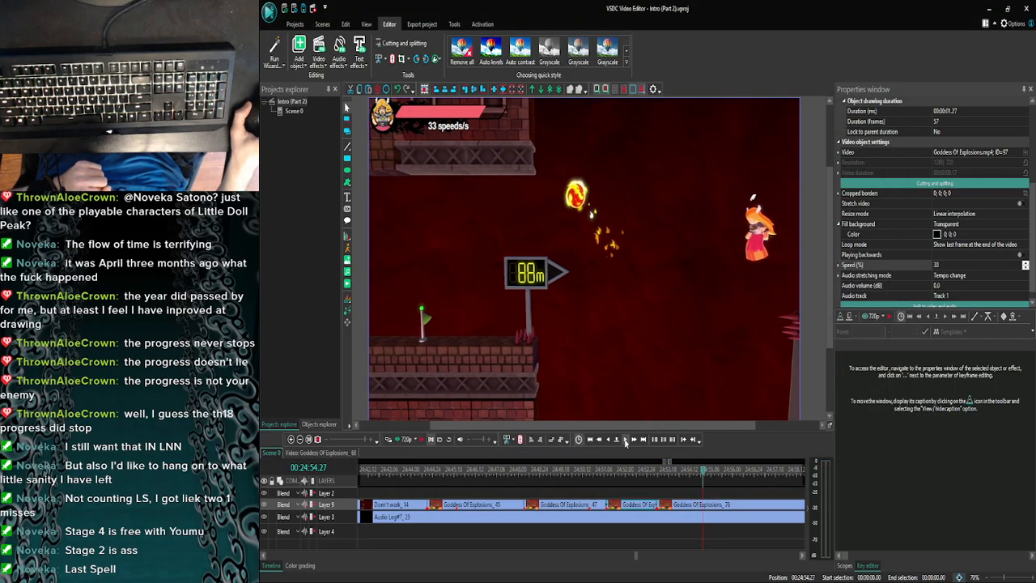
- Preview the flight after the explosion jump from 00:24:54.27, 00:24:56.00 and 00:24:56.02
click(401, 439)
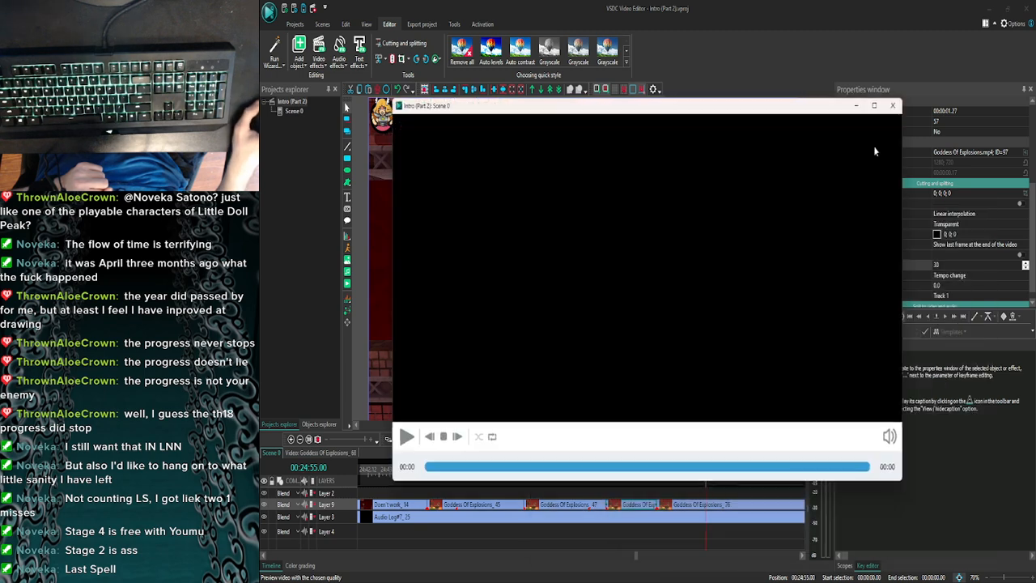
click(894, 106)
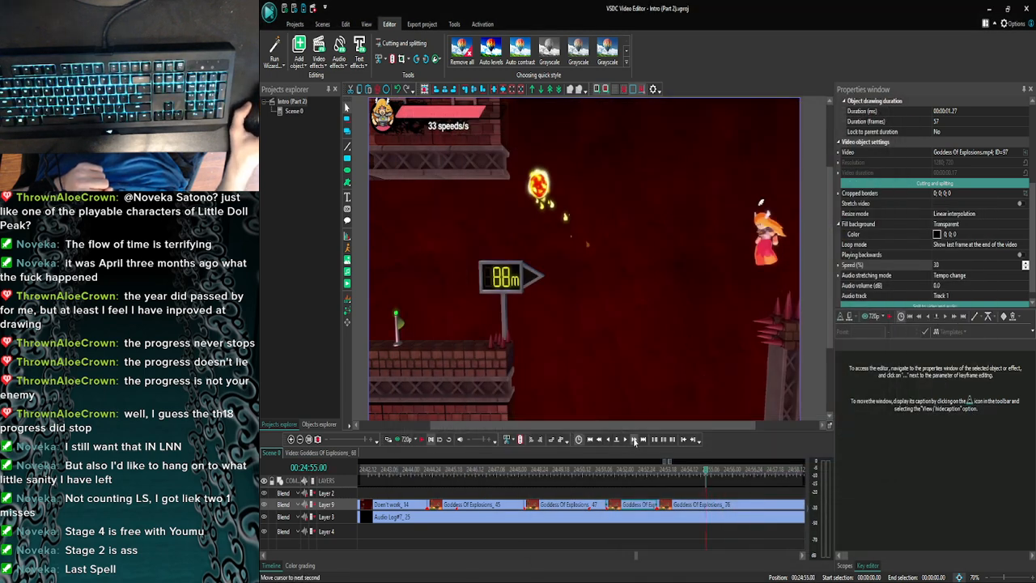
click(635, 440)
click(402, 440)
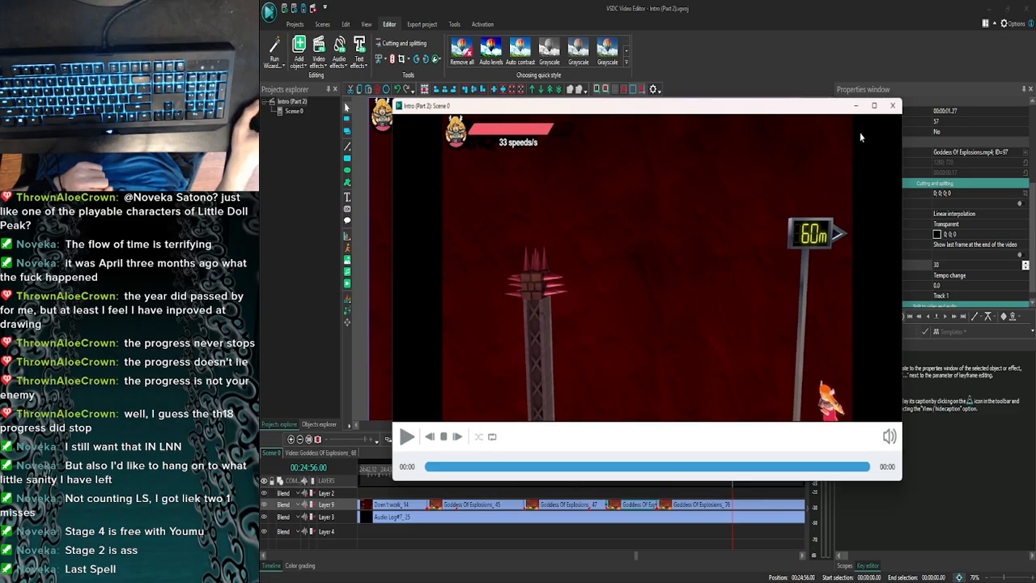
click(892, 106)
click(621, 439)
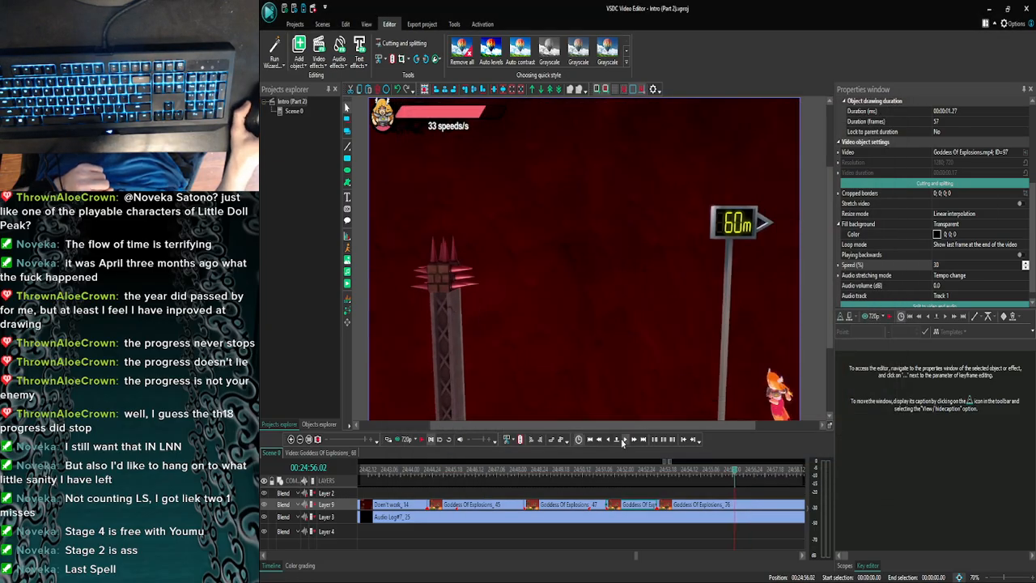
click(401, 441)
click(890, 103)
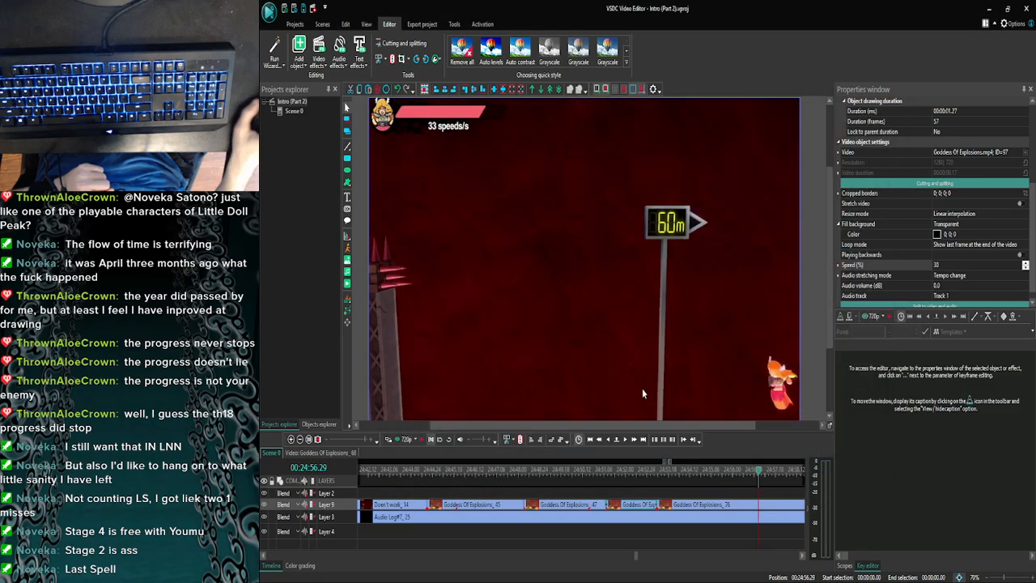
- Preview the fall past the 60m sign repeatedly, working back from 00:24:56.06 to 00:24:56.03
click(401, 441)
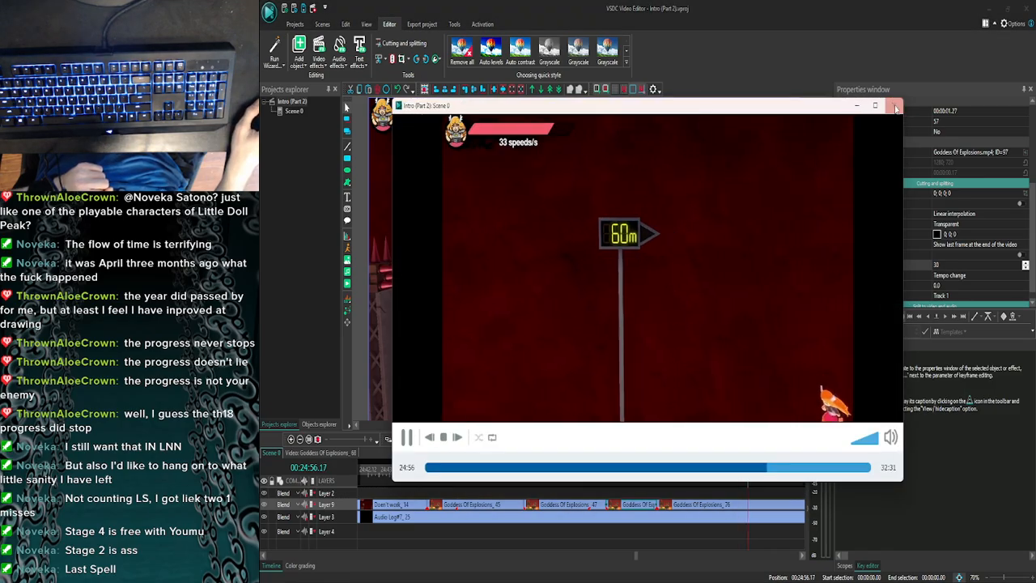
click(894, 106)
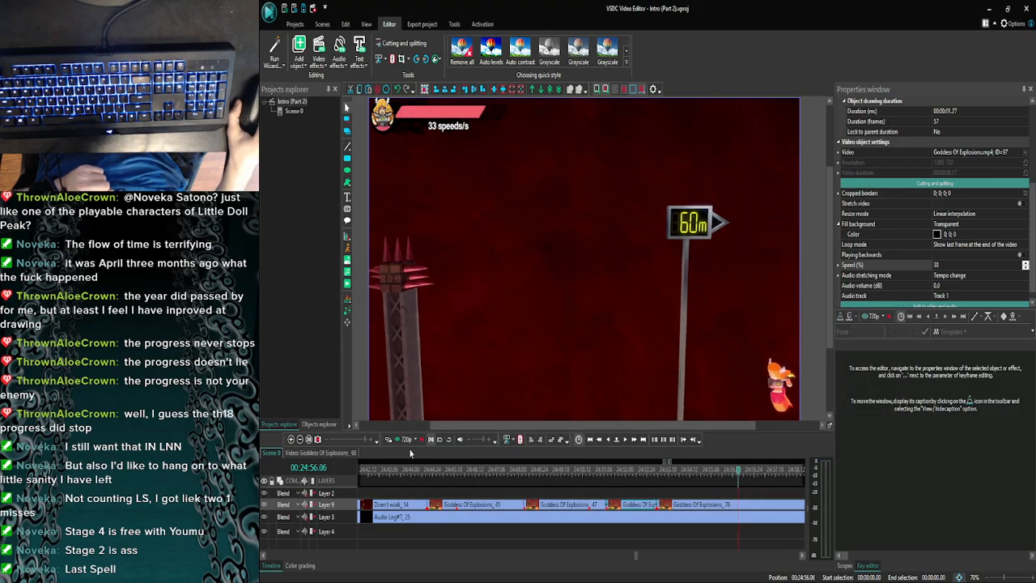
click(402, 441)
click(895, 106)
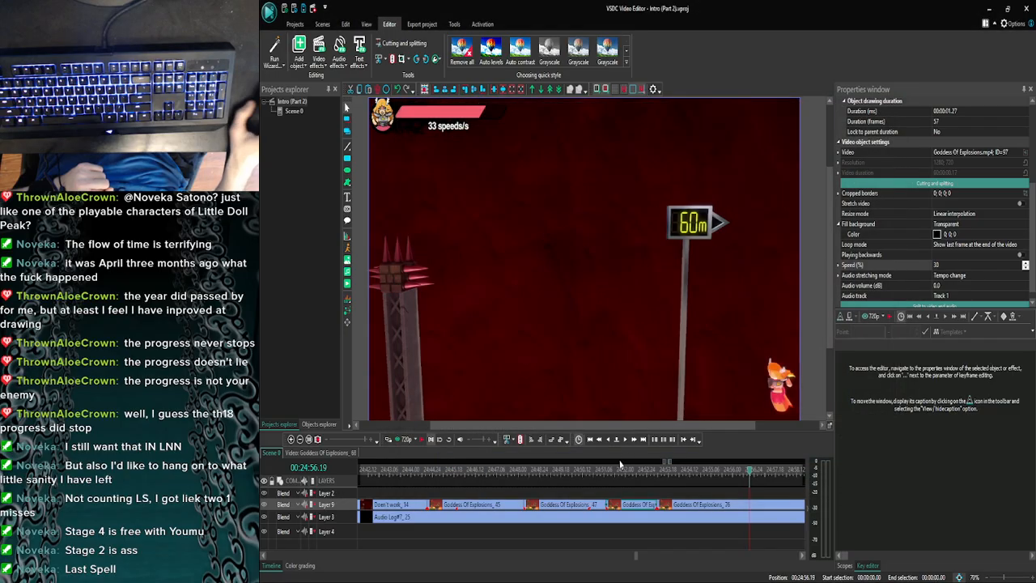
click(402, 441)
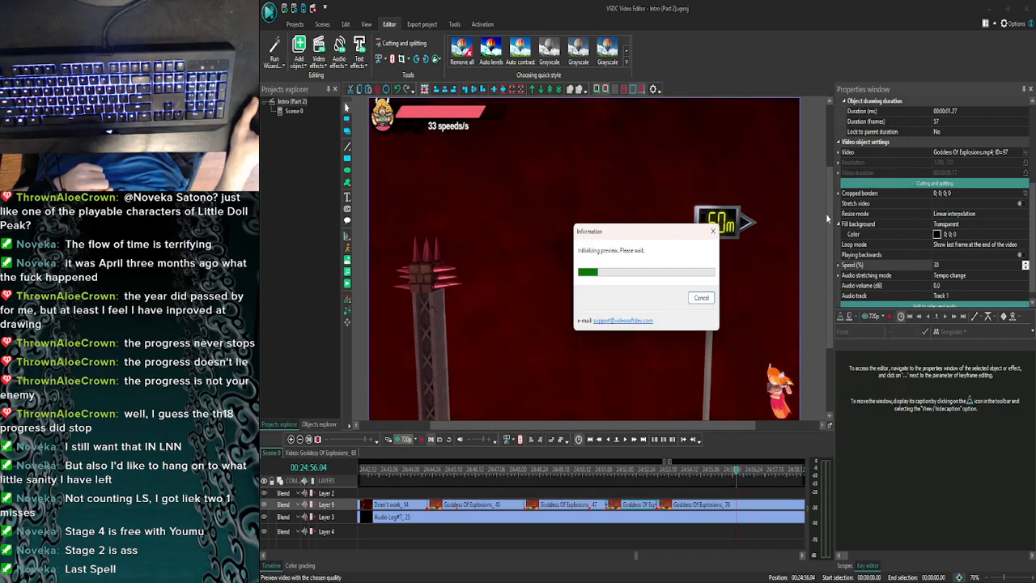
click(895, 106)
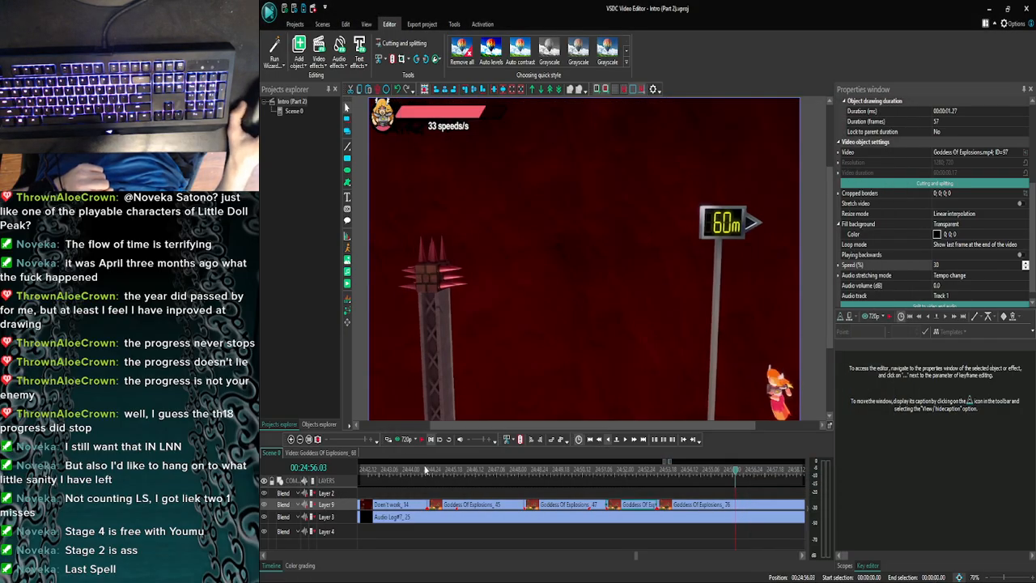
click(402, 441)
click(896, 106)
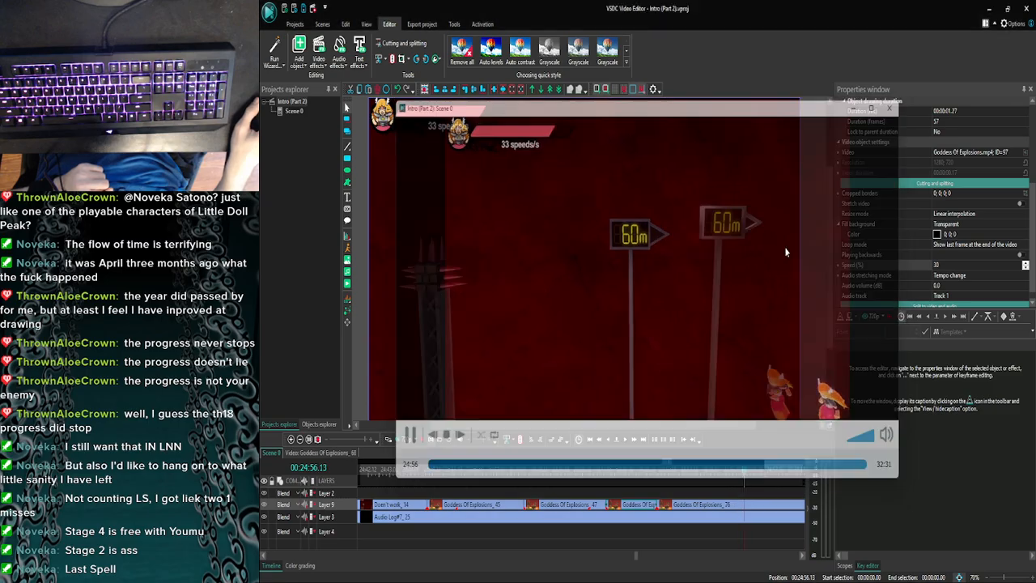
- Move the last Goddess Of Explosions clip on Layer 9 later so that it starts at 00:24:56.03
click(676, 511)
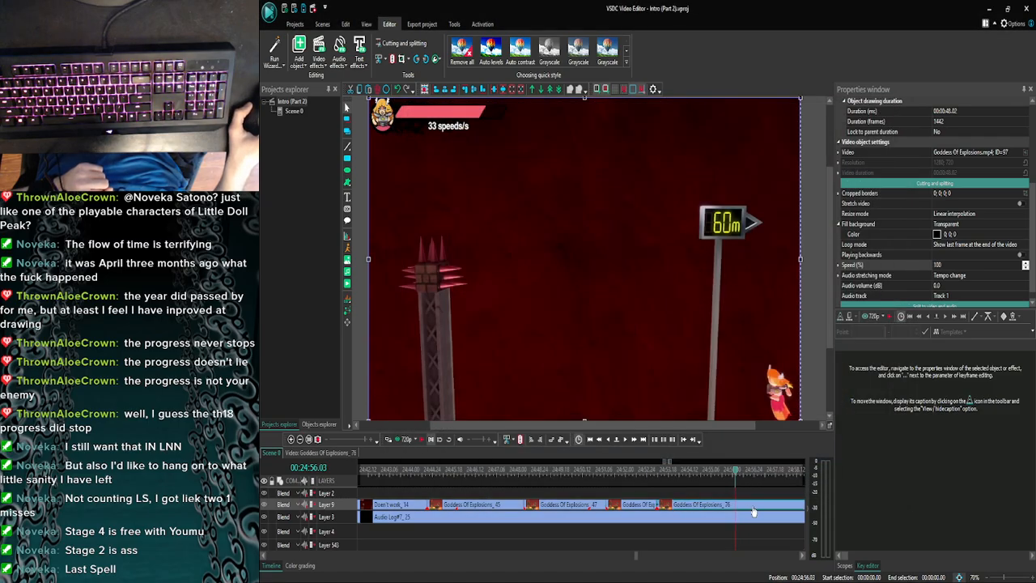
click(304, 443)
click(304, 443)
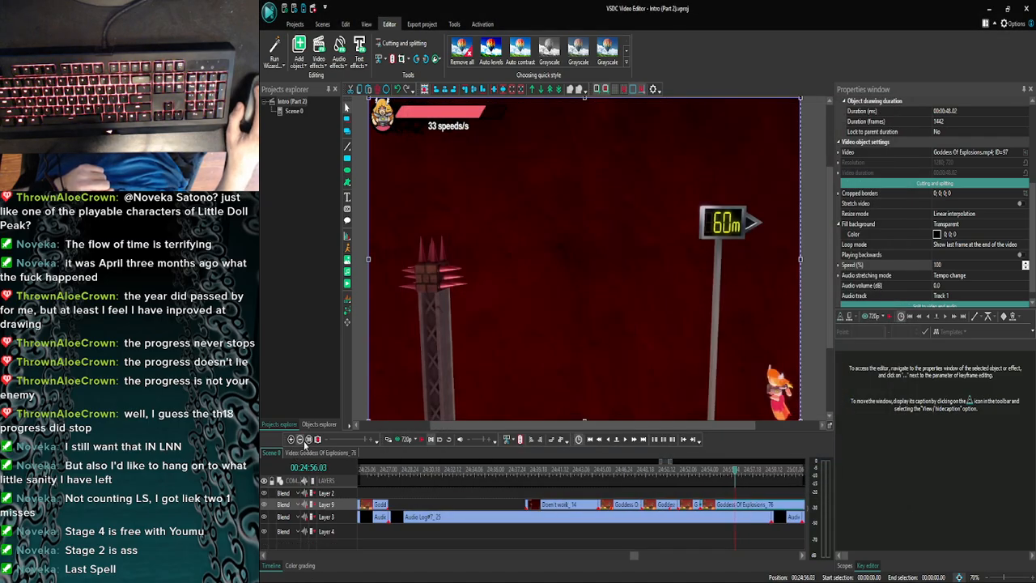
click(304, 443)
click(304, 443)
click(304, 443)
drag(634, 556, 657, 553)
click(617, 496)
drag(624, 505, 699, 505)
drag(568, 508, 576, 506)
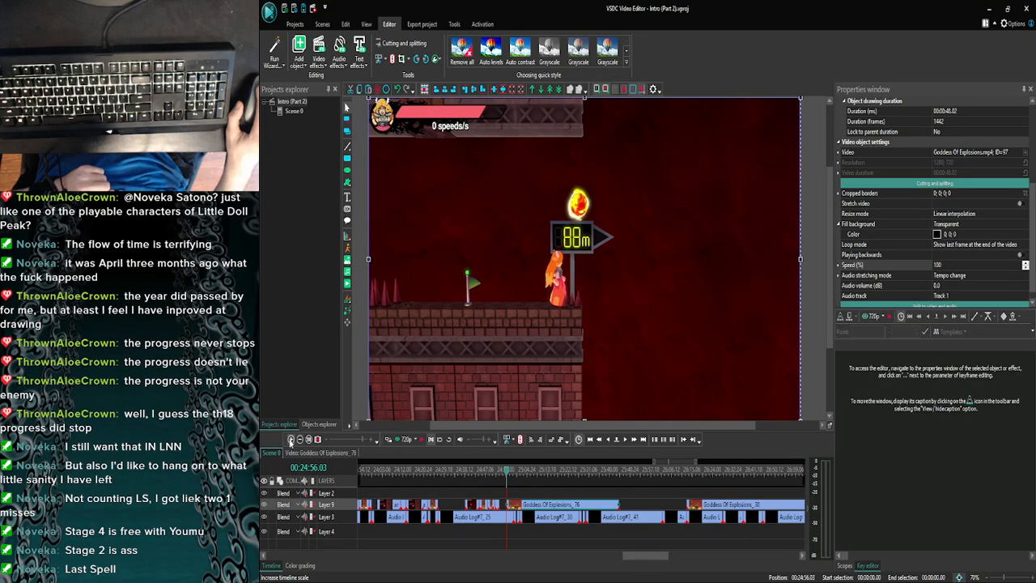
- Extend the slowed Goddess Of Explosions part to a duration of 00:00:04.25, closing the gap before the moved clip
click(291, 439)
click(291, 439)
click(291, 440)
click(446, 505)
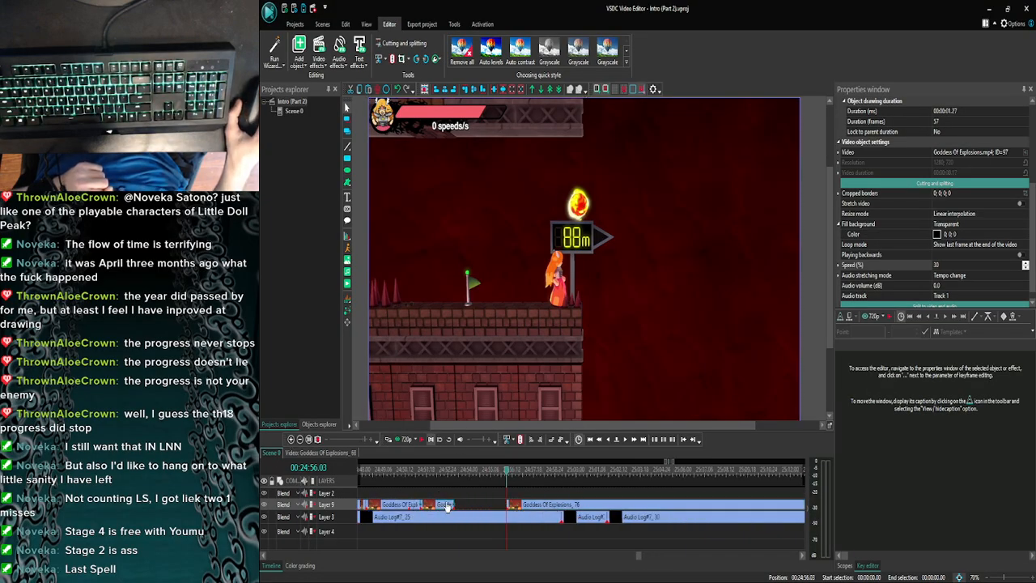
drag(496, 500, 506, 502)
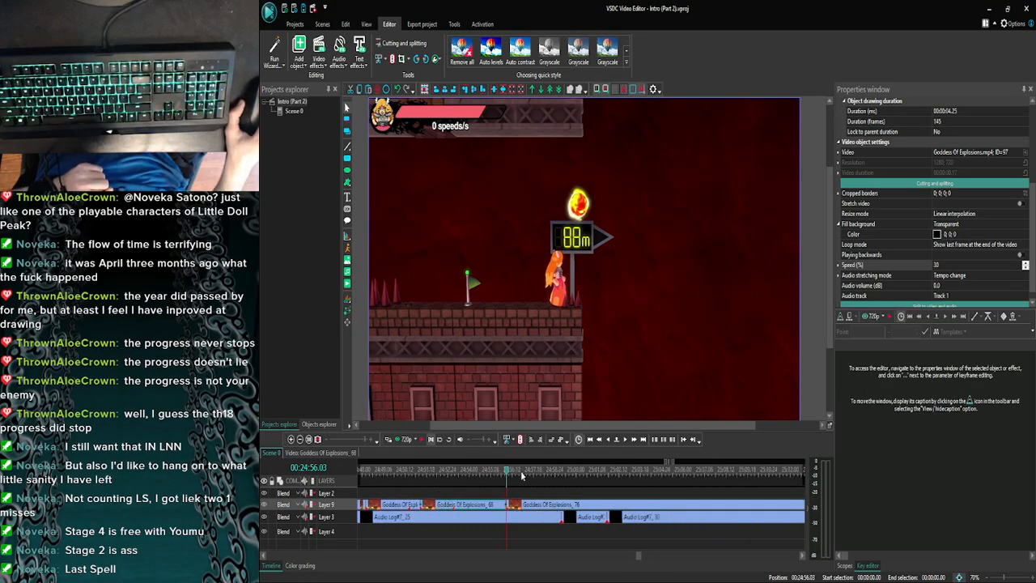
- Examine the frames of the extended slow part between its start at 00:24:51.09 and the next clip at 00:24:56.03
click(607, 441)
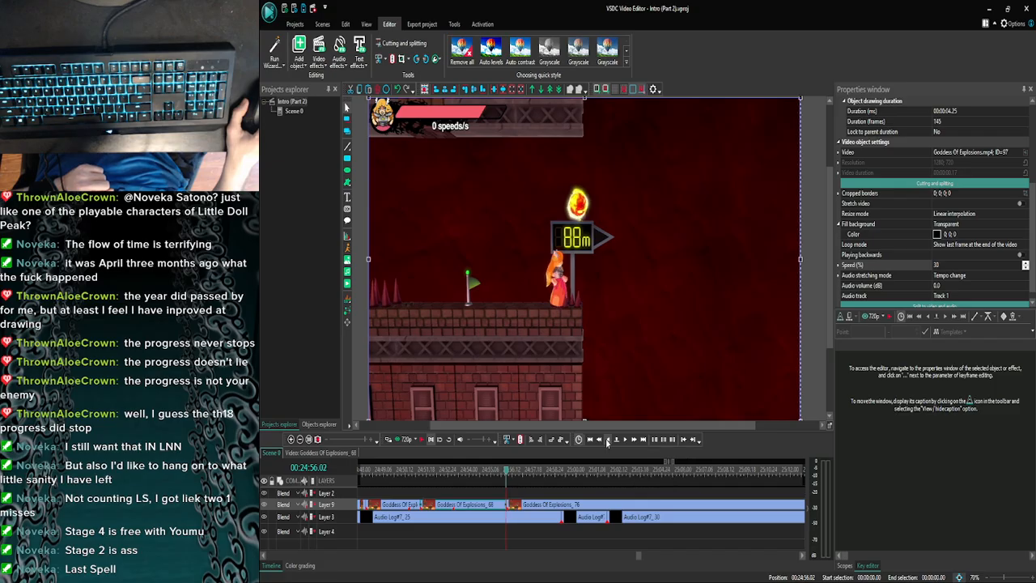
click(607, 441)
click(607, 441)
click(606, 441)
click(606, 441)
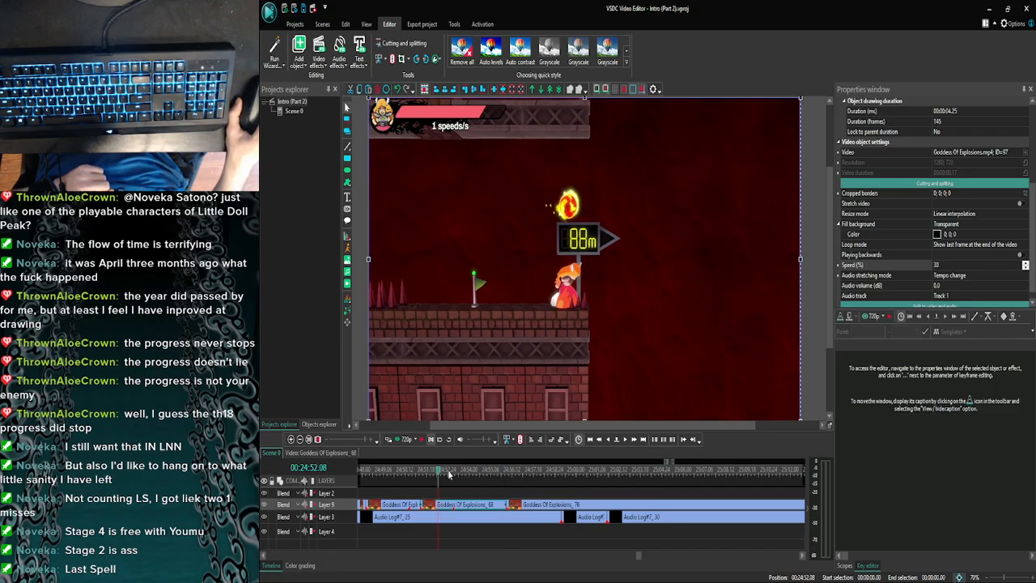
drag(451, 473, 502, 471)
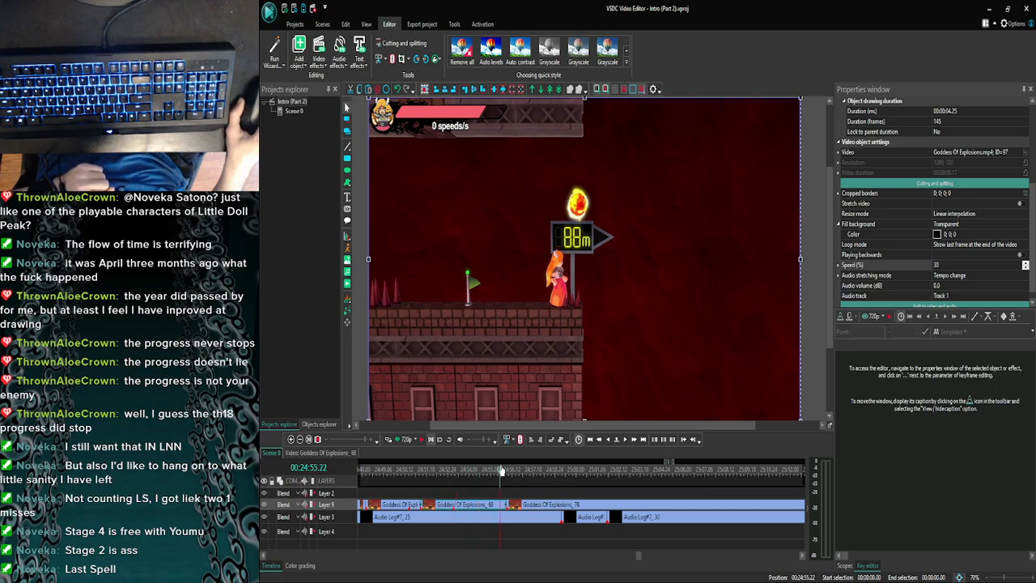
click(438, 475)
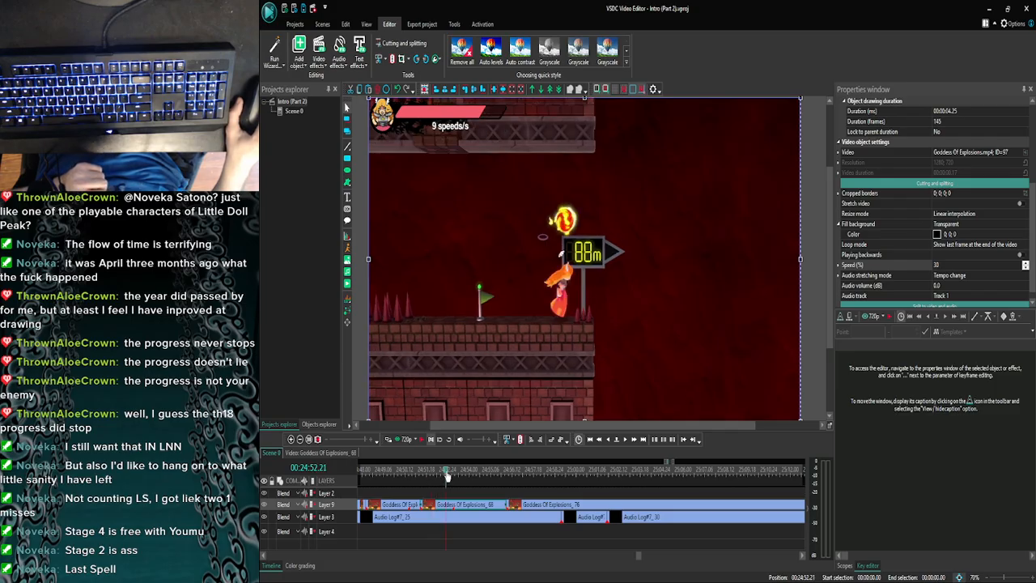
click(623, 443)
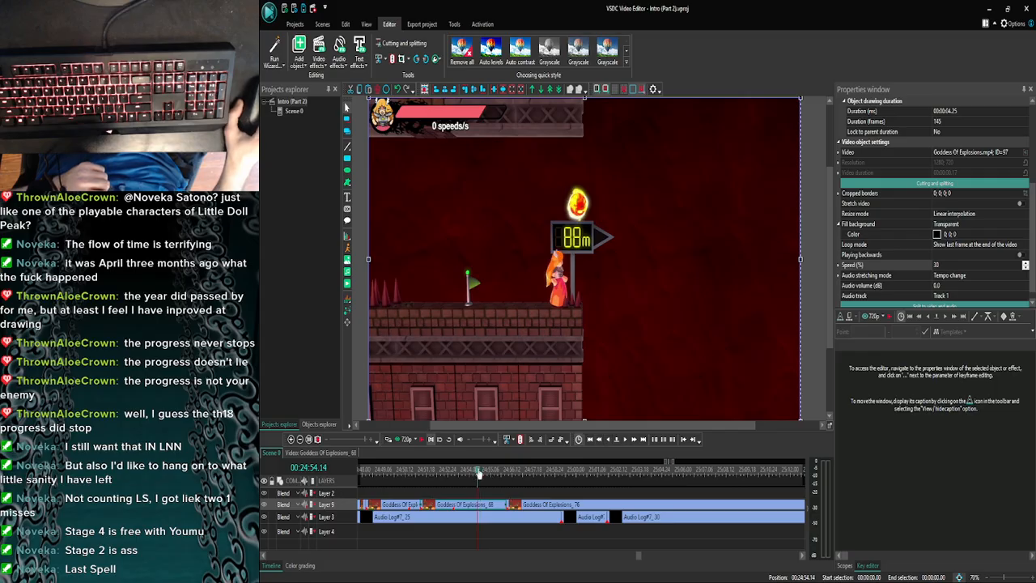
drag(479, 474, 422, 472)
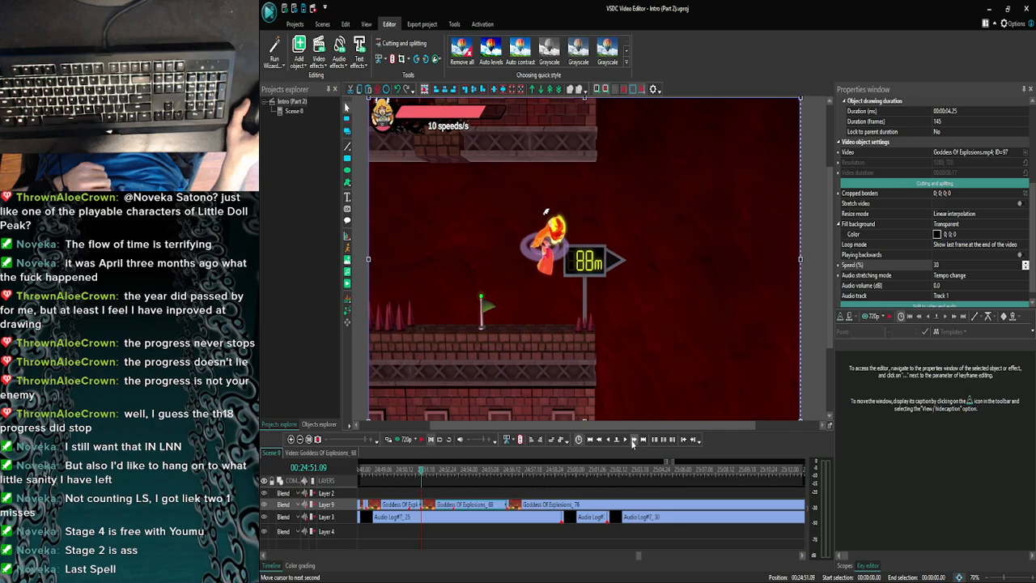
- Check the frames around 00:24:52.09 and preview the transition from the extended slow part into the following explosion jump
click(633, 440)
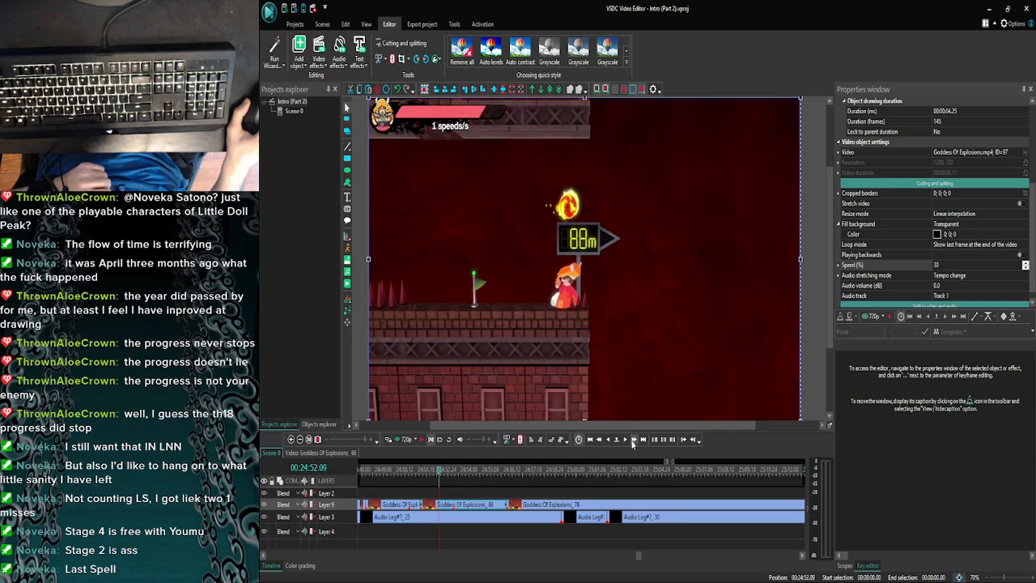
click(633, 441)
click(597, 440)
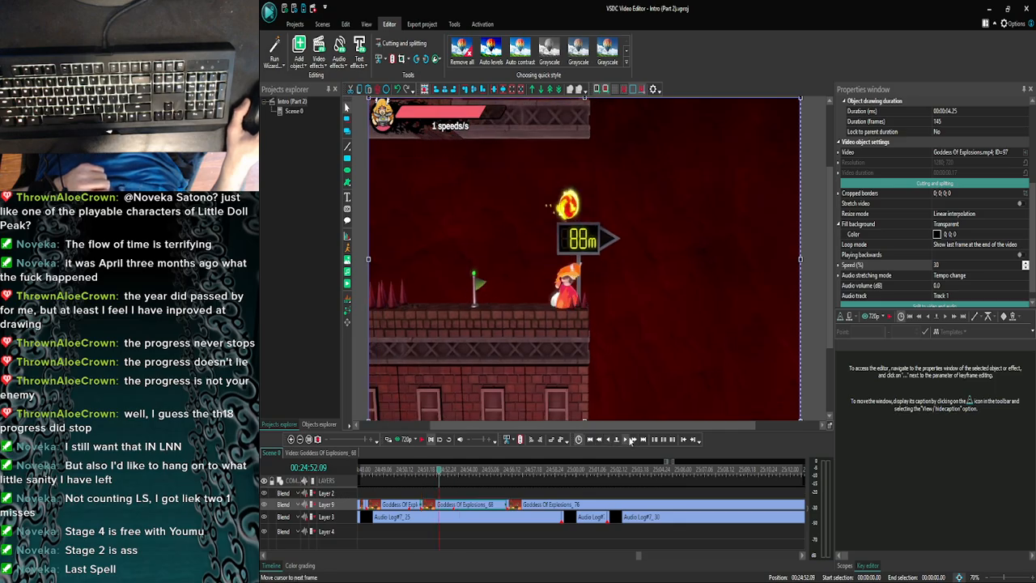
click(630, 439)
click(422, 441)
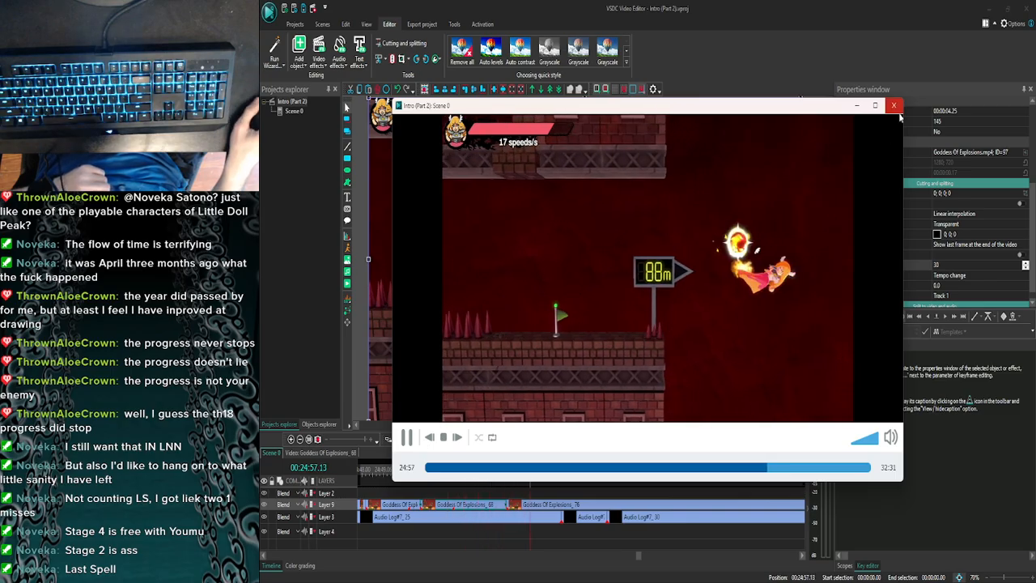
click(893, 105)
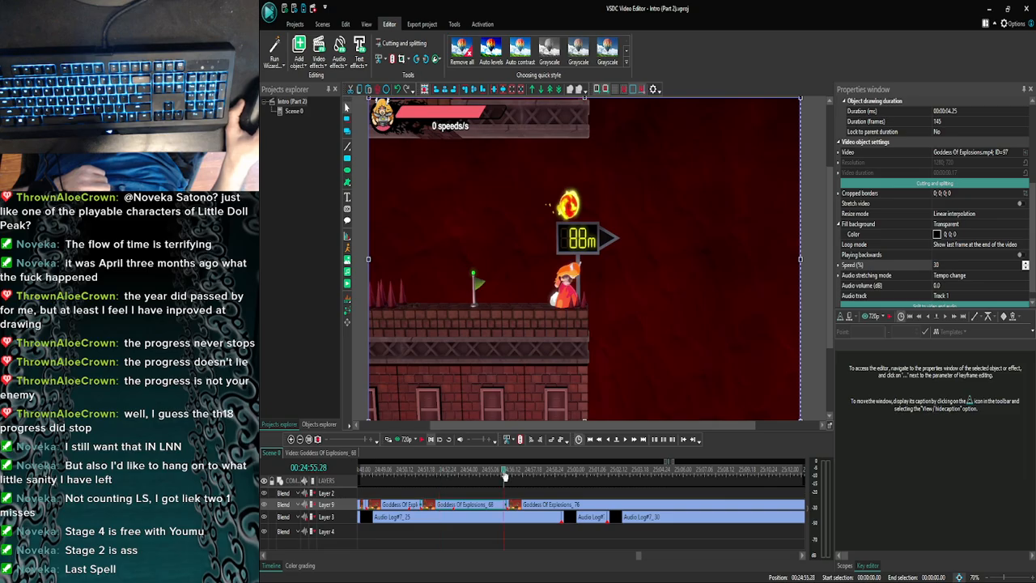
- Split the last Goddess Of Explosions clip on Layer 9 at 00:24:56.16, just before the character's next jump
click(503, 469)
click(625, 439)
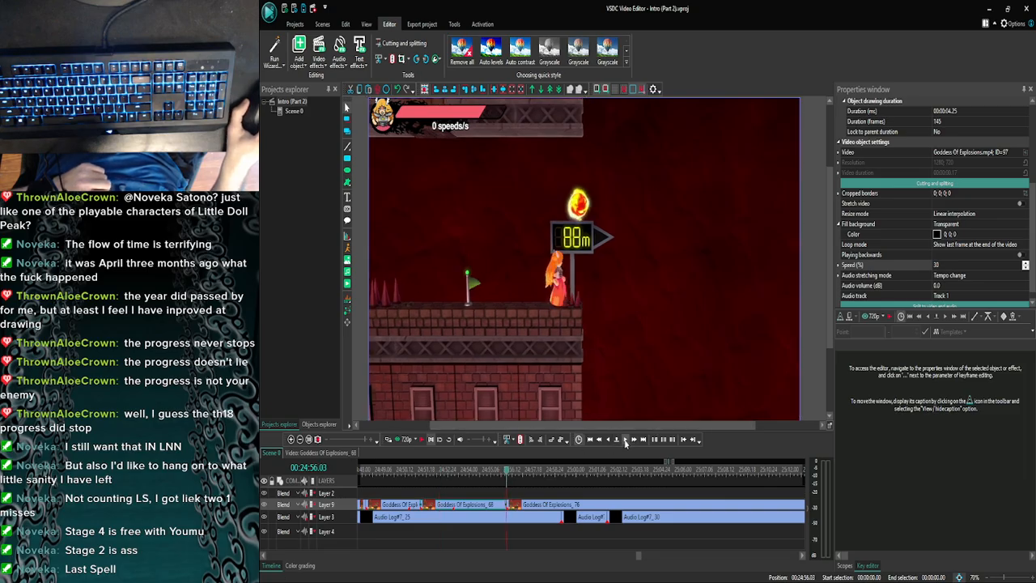
click(625, 439)
click(625, 439)
click(625, 439)
click(624, 439)
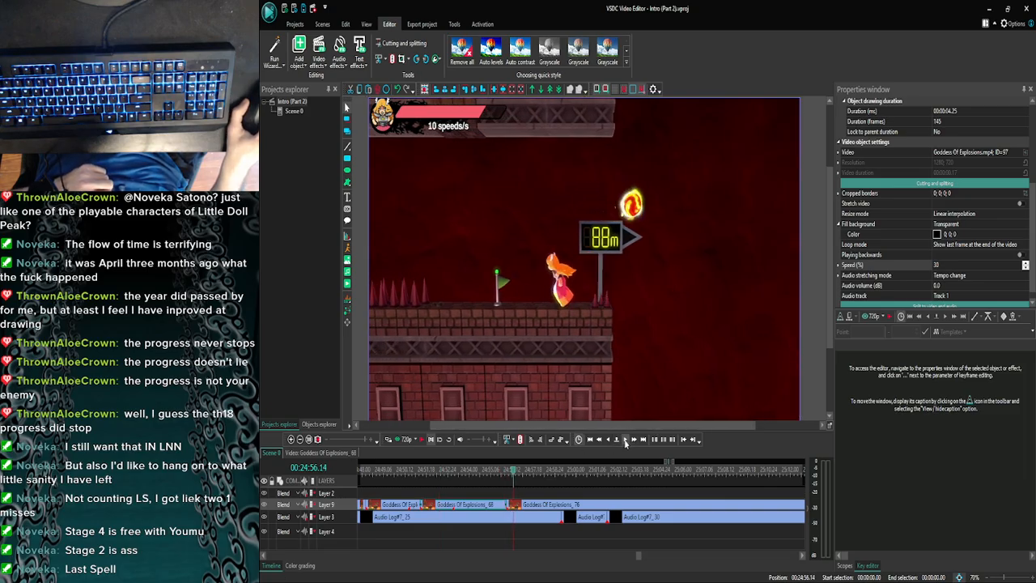
click(625, 439)
click(624, 439)
click(611, 441)
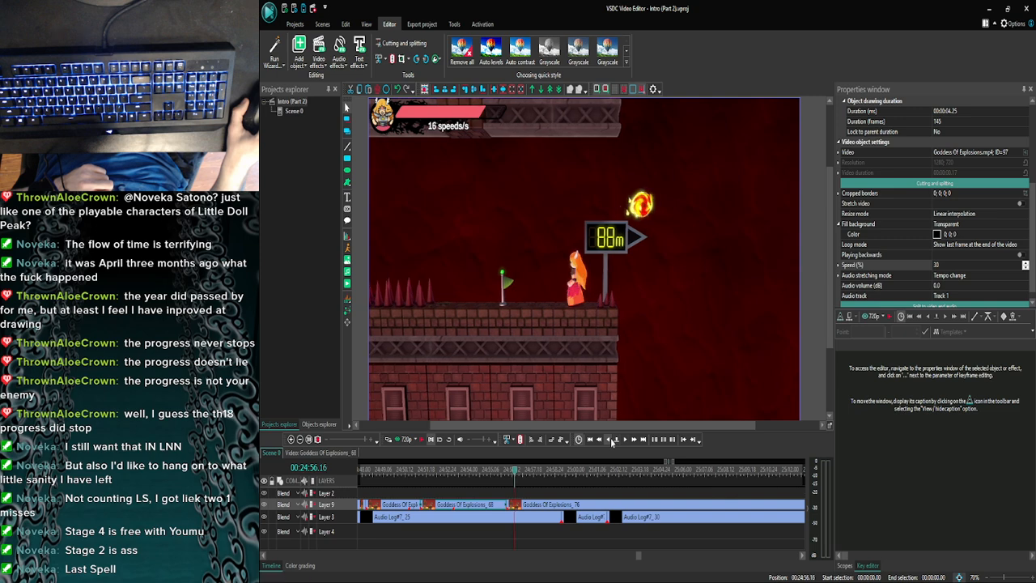
click(612, 441)
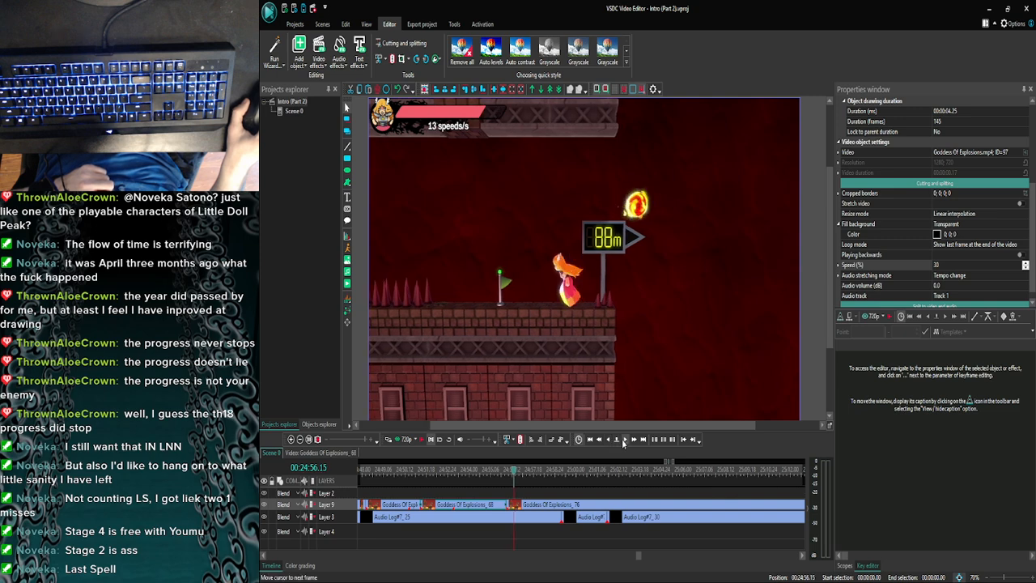
click(623, 439)
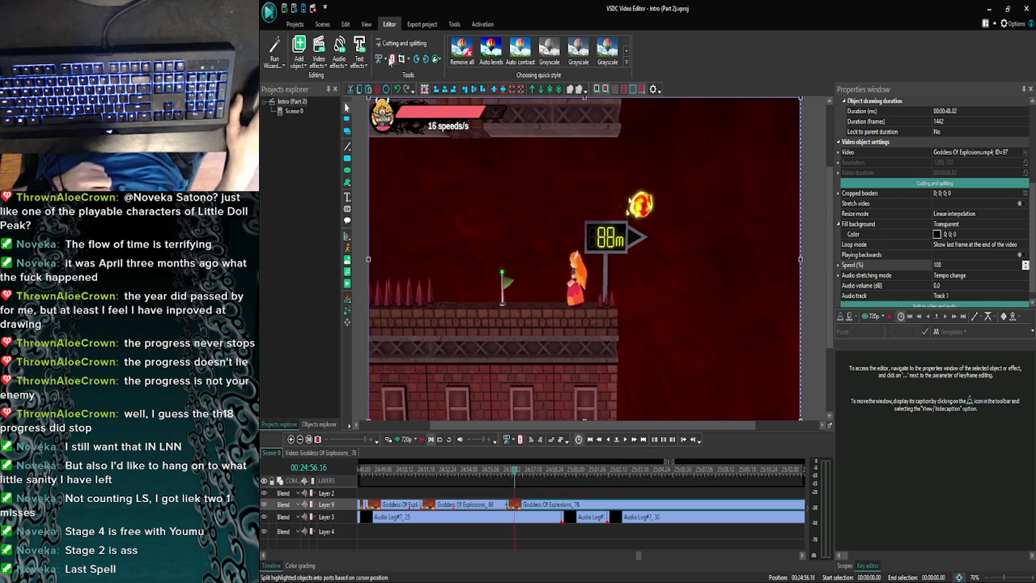
click(391, 59)
- Set the speed of the short Goddess Of Explosions part between 00:24:56.03 and the new split to 30 %
click(510, 504)
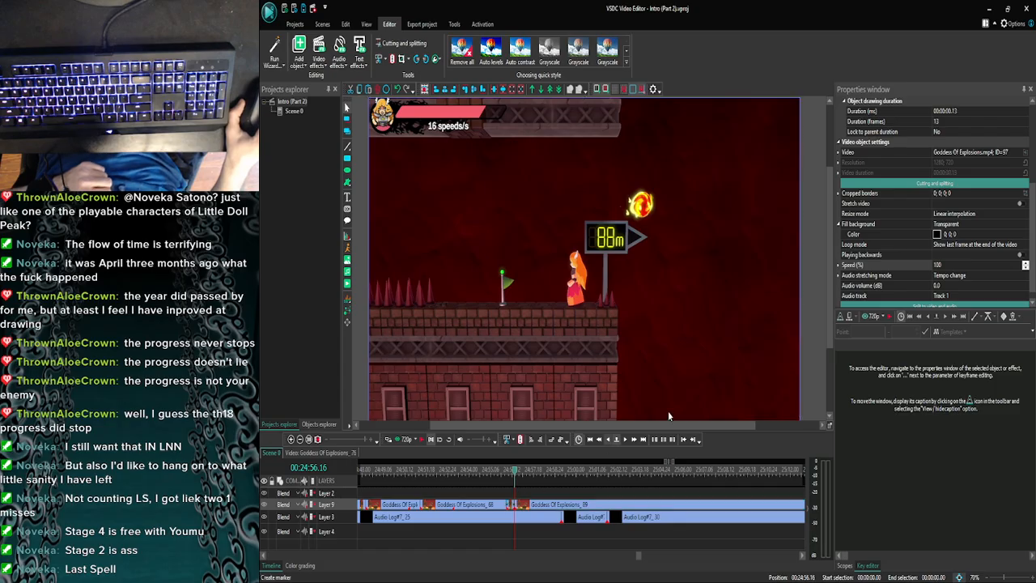
click(859, 265)
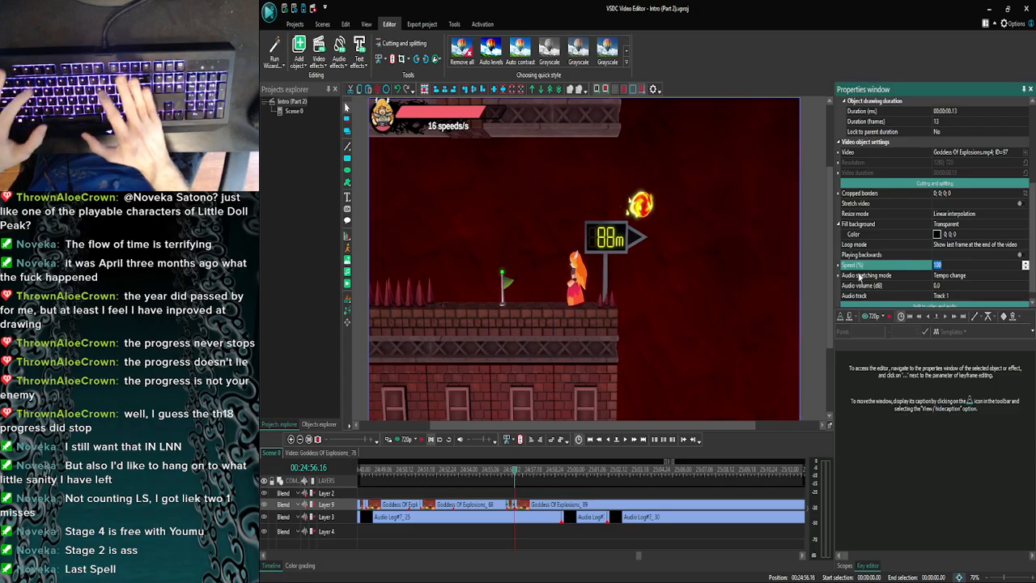
text(30)
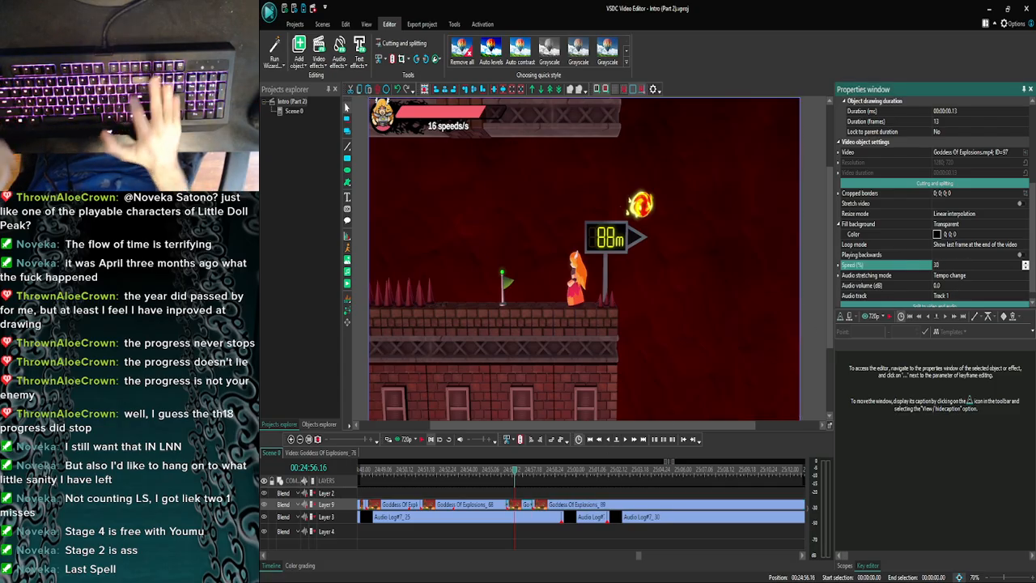
key(Return)
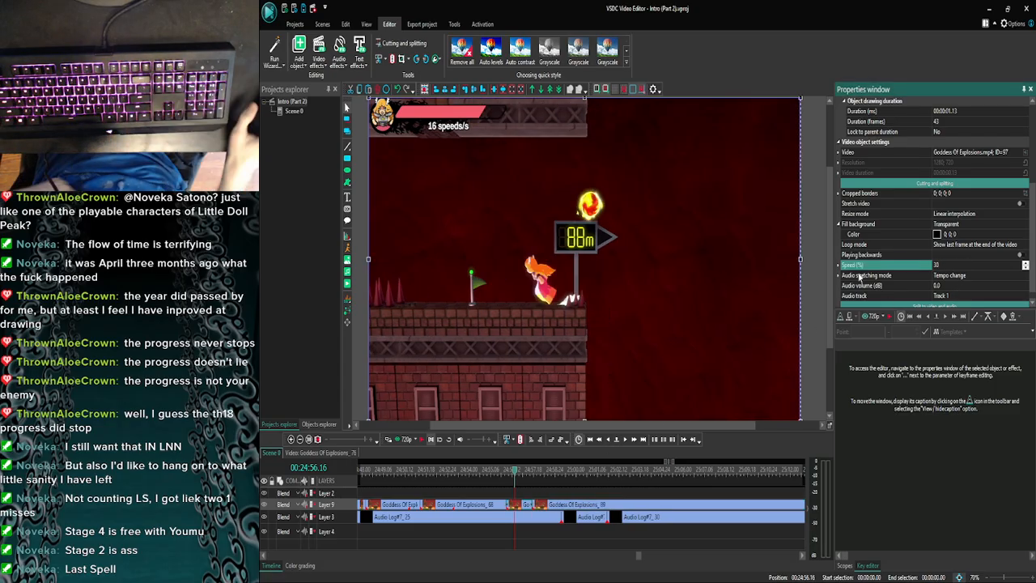
- Check the frames where the newly slowed part meets the following Goddess Of Explosions clip, around 00:24:57.16
click(625, 439)
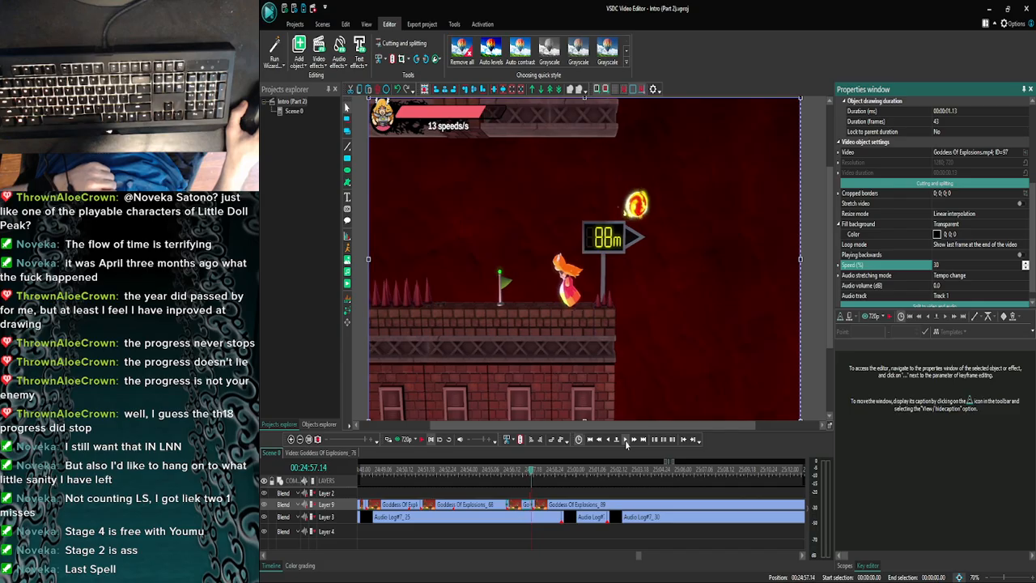
click(292, 440)
click(291, 440)
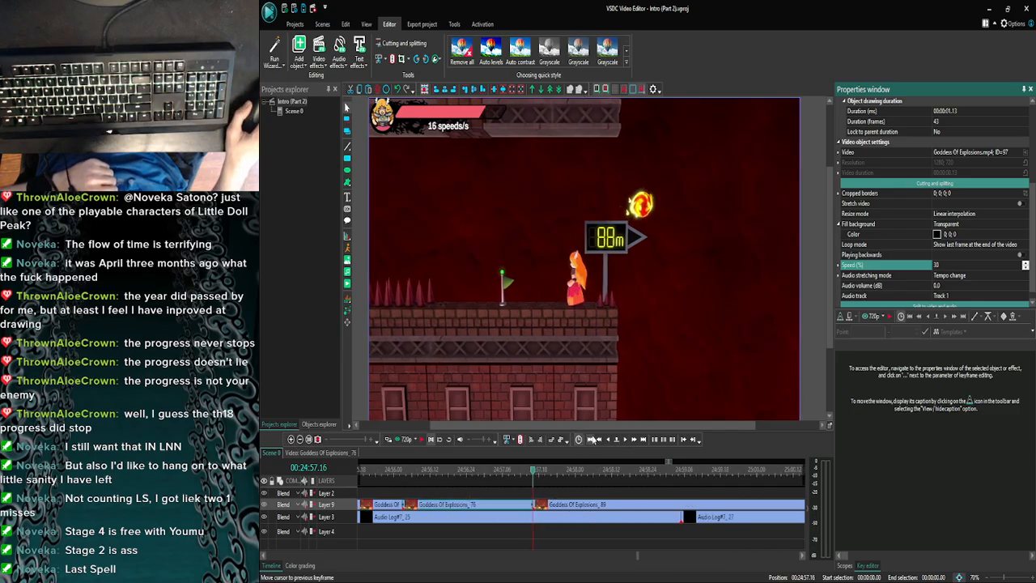
click(607, 439)
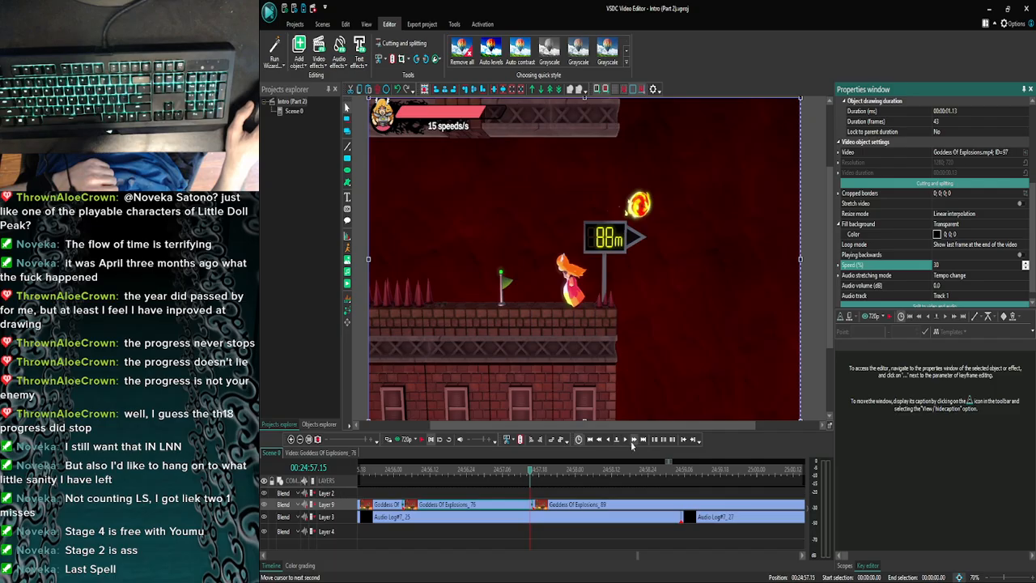
click(608, 439)
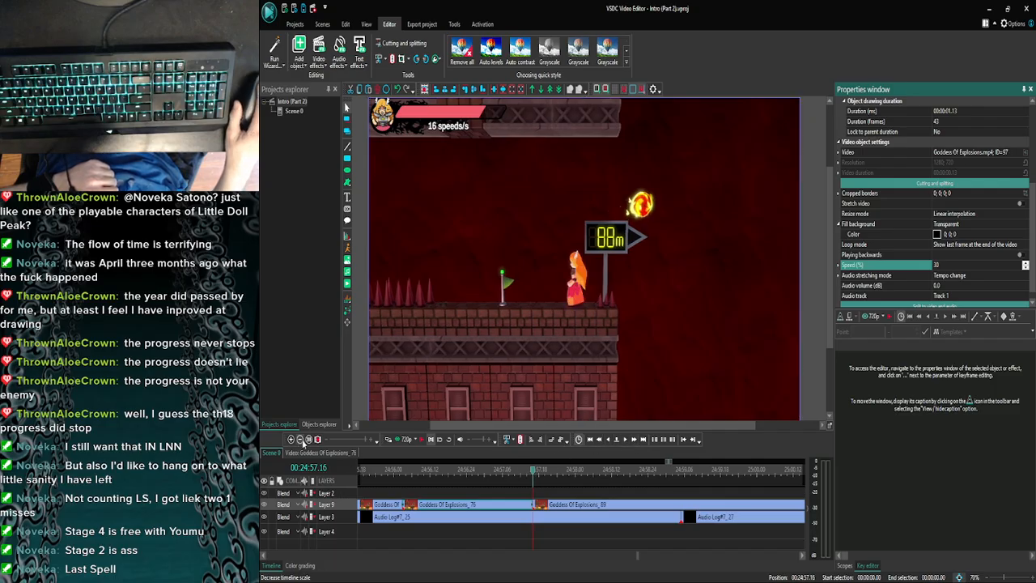
- Examine the explosion jump frame by frame from 00:24:57.16 to 00:24:58.10
click(300, 440)
click(300, 440)
click(300, 439)
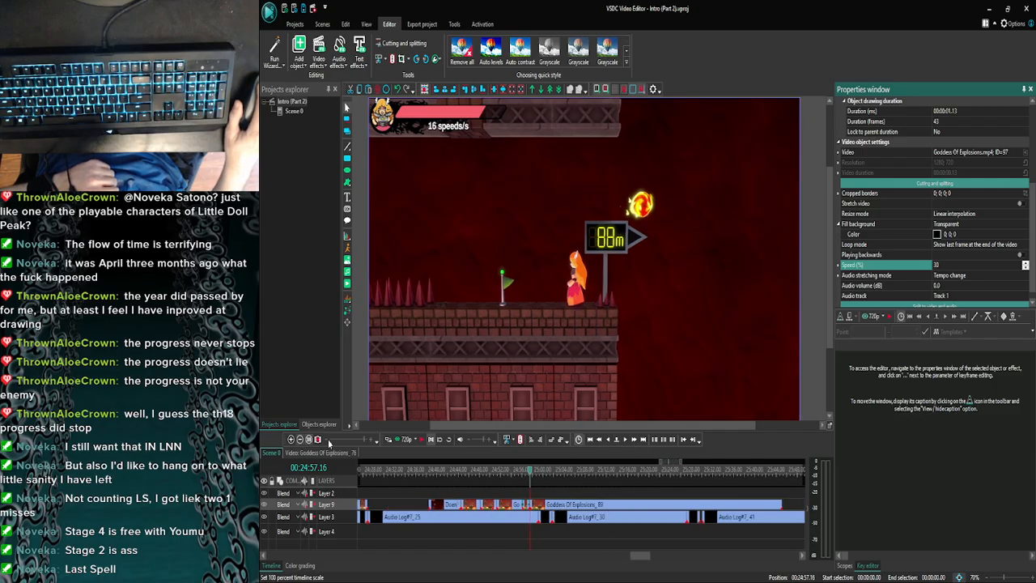
click(624, 439)
click(625, 443)
click(625, 442)
click(625, 443)
click(626, 442)
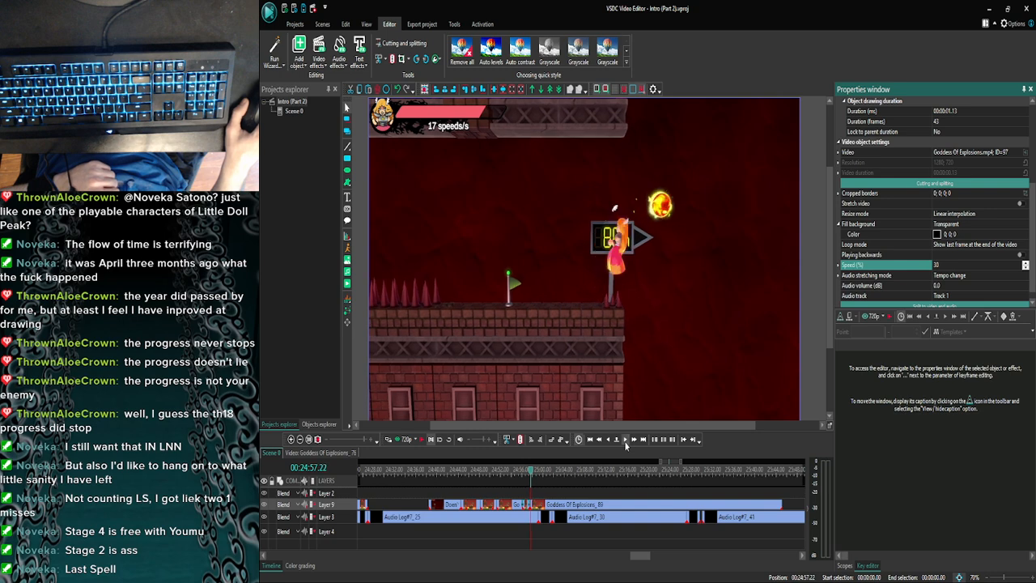
click(625, 443)
click(626, 442)
click(625, 442)
click(625, 443)
click(625, 443)
click(625, 443)
click(625, 442)
click(625, 442)
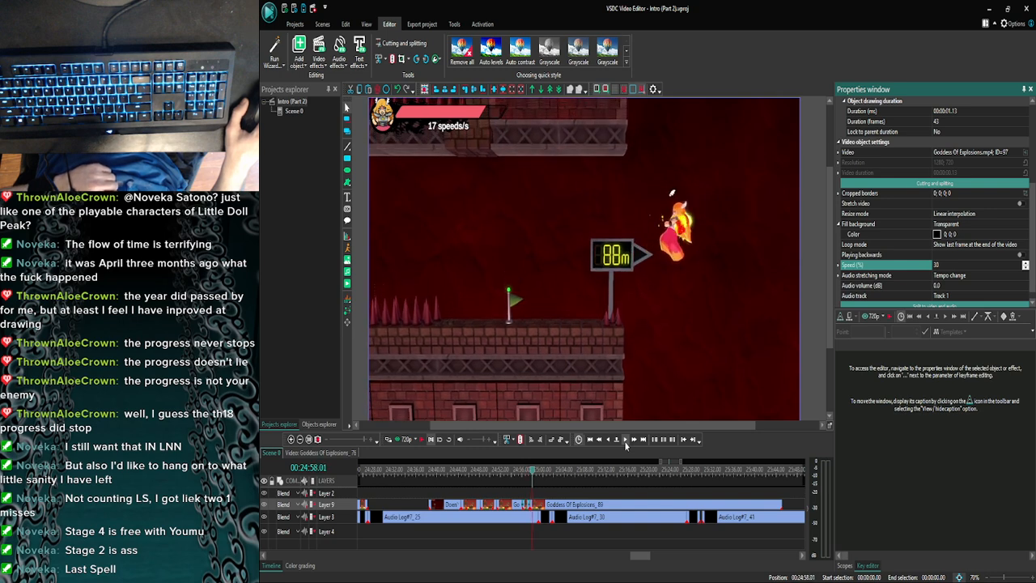
click(625, 442)
click(625, 443)
click(626, 442)
click(626, 442)
click(625, 443)
click(625, 442)
click(625, 443)
click(625, 442)
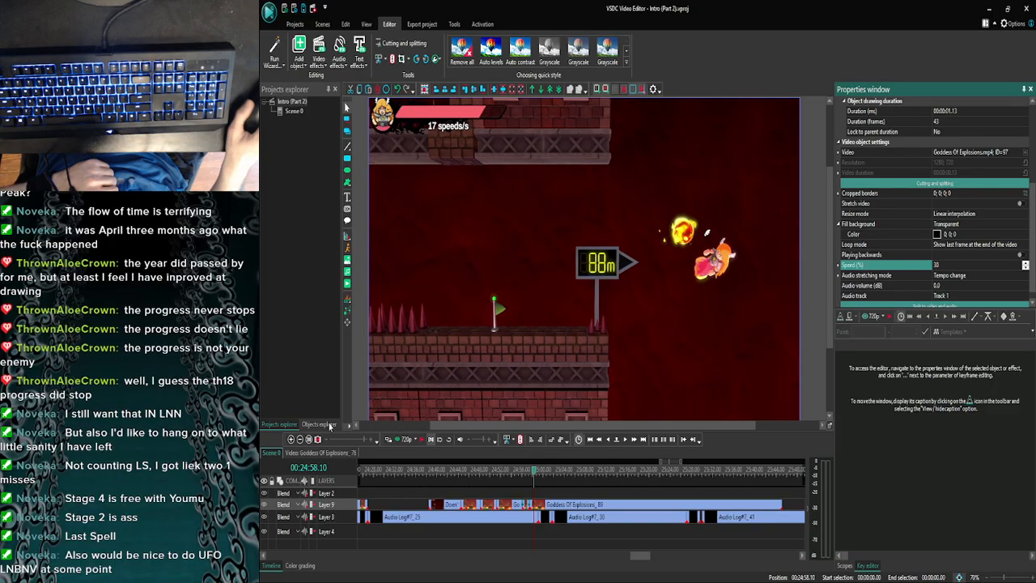
- Examine the frames of the slowed part from 00:24:56.23 back to its start at 00:24:56.03
click(290, 440)
click(291, 439)
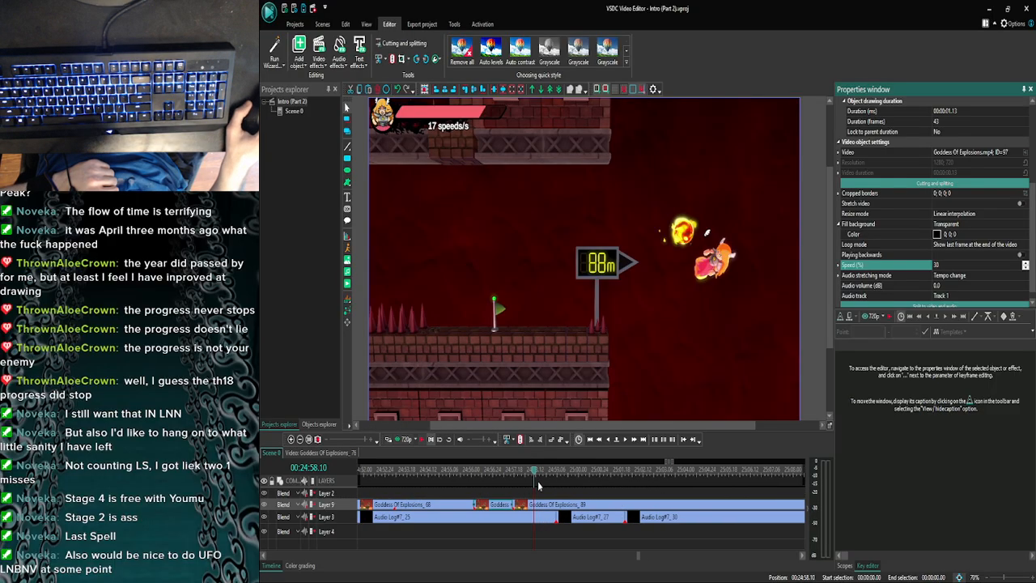
click(493, 470)
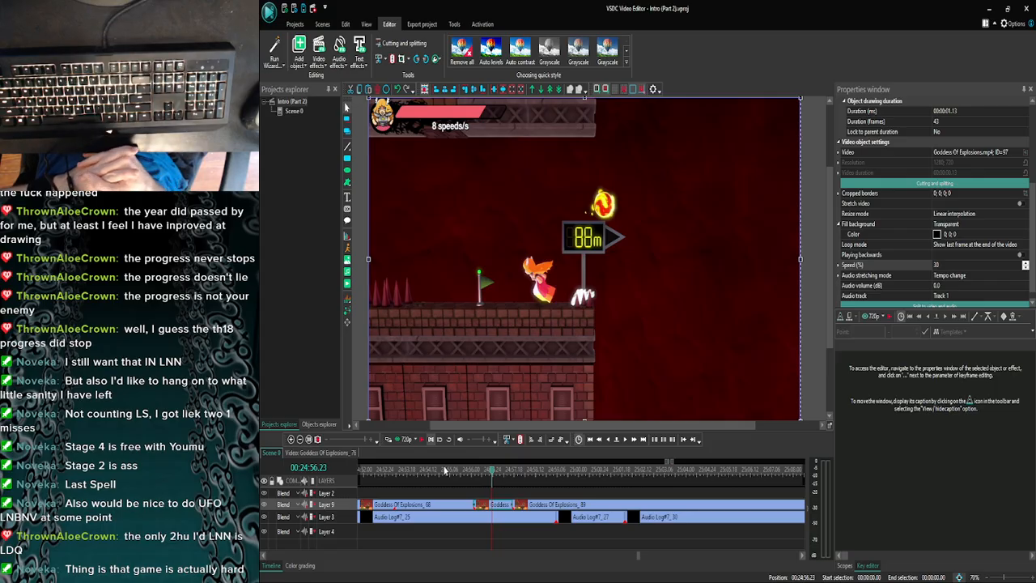
click(608, 442)
click(608, 442)
click(609, 442)
click(609, 442)
click(608, 441)
click(609, 442)
click(608, 442)
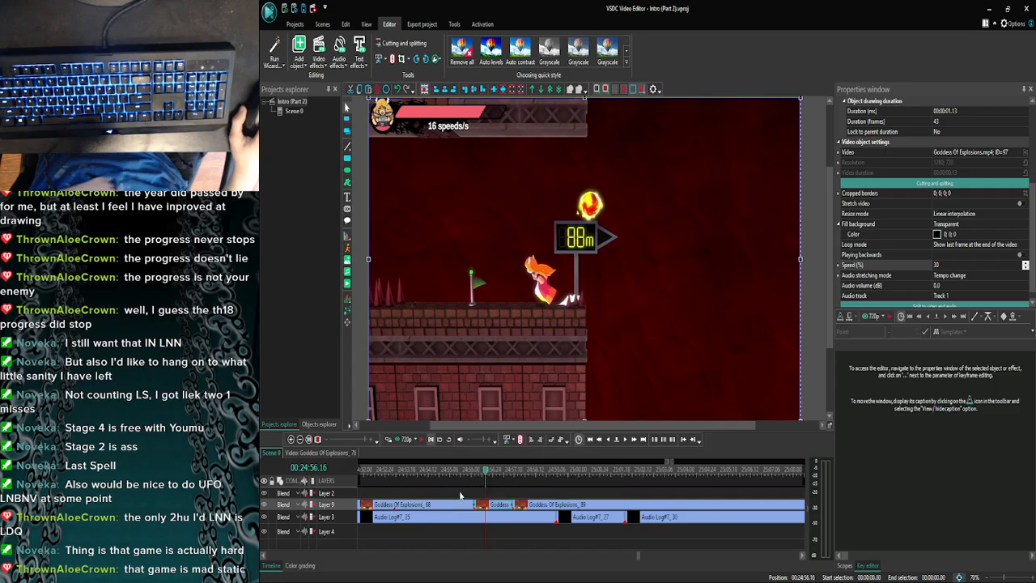
drag(481, 476, 477, 476)
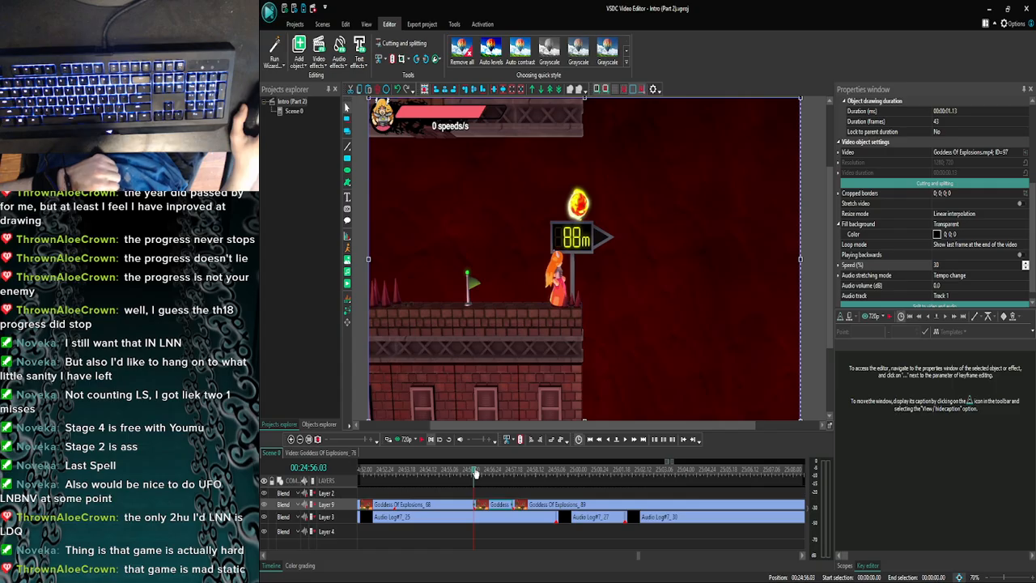
click(608, 438)
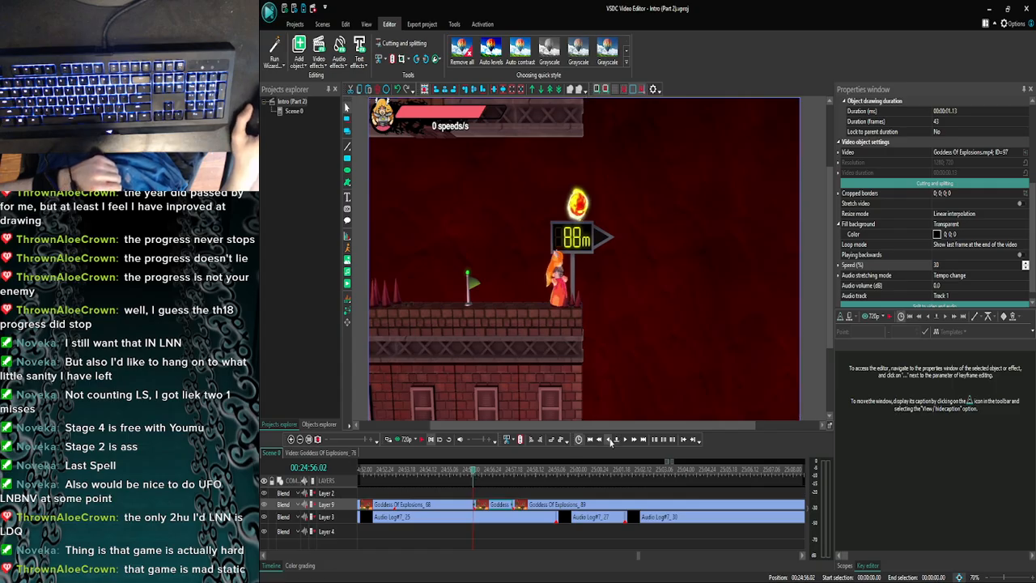
click(624, 440)
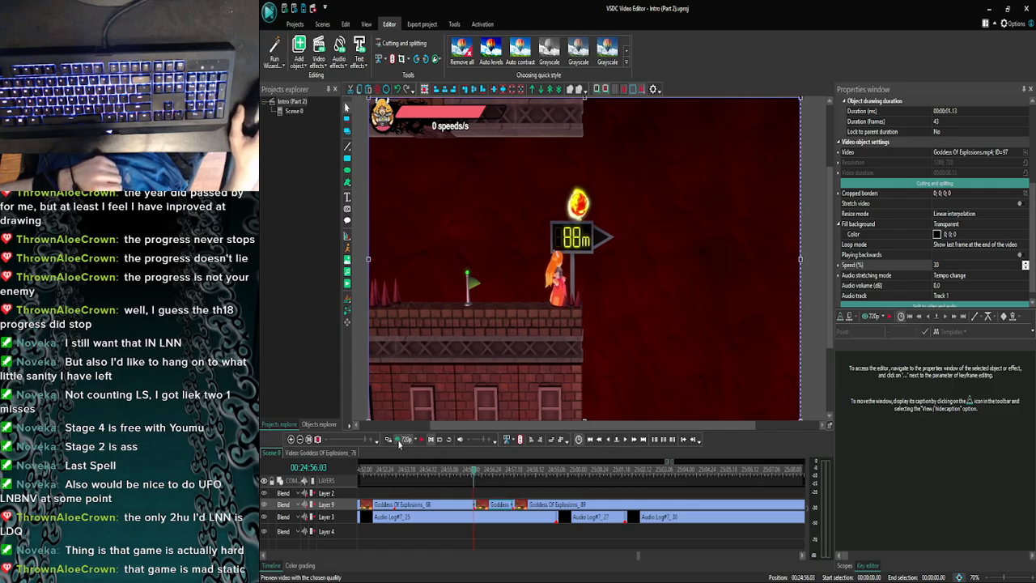
- Preview the slowed part and the following jump from 00:24:56.03, continuing past the 60m sign to around 00:25:00.16
click(404, 440)
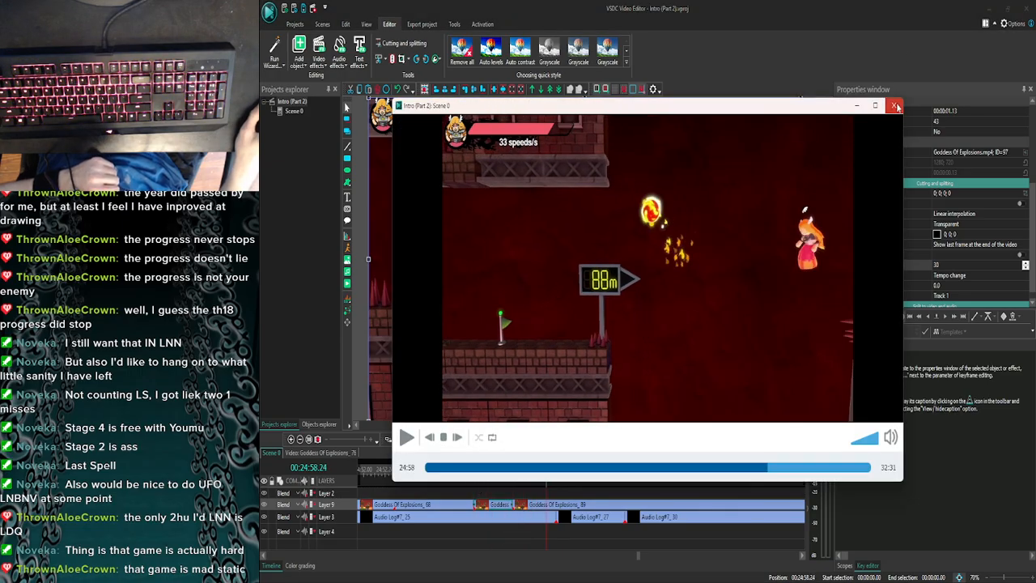
click(893, 105)
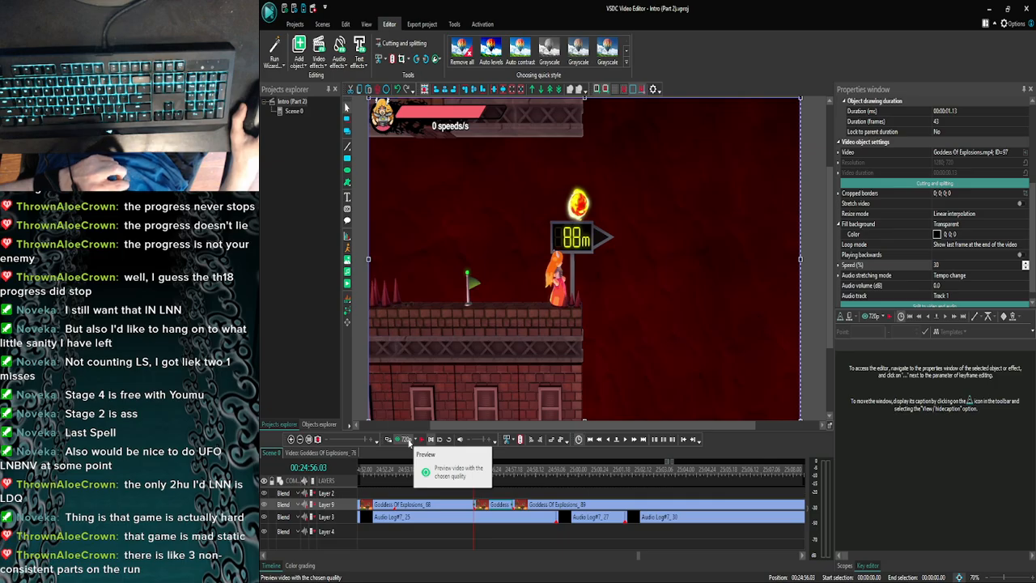
mouse_move(830, 265)
mouse_down()
mouse_move(830, 279)
mouse_move(831, 265)
mouse_up()
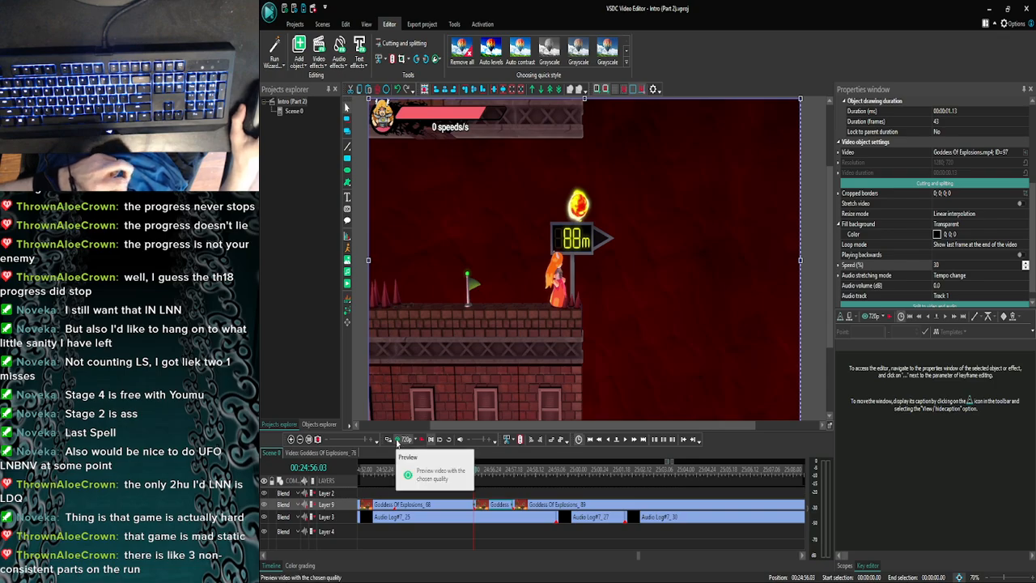
click(396, 440)
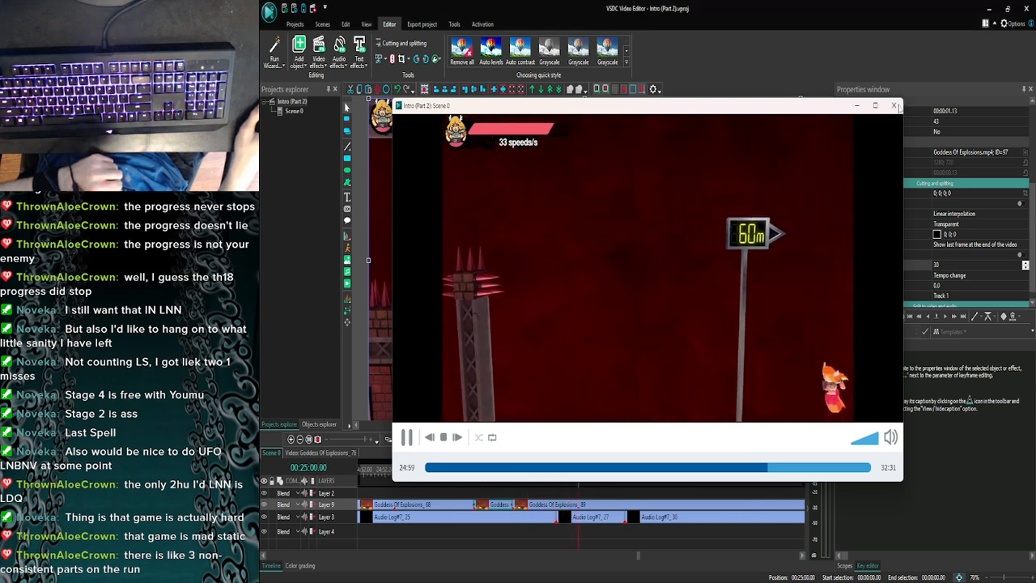
click(893, 105)
click(422, 439)
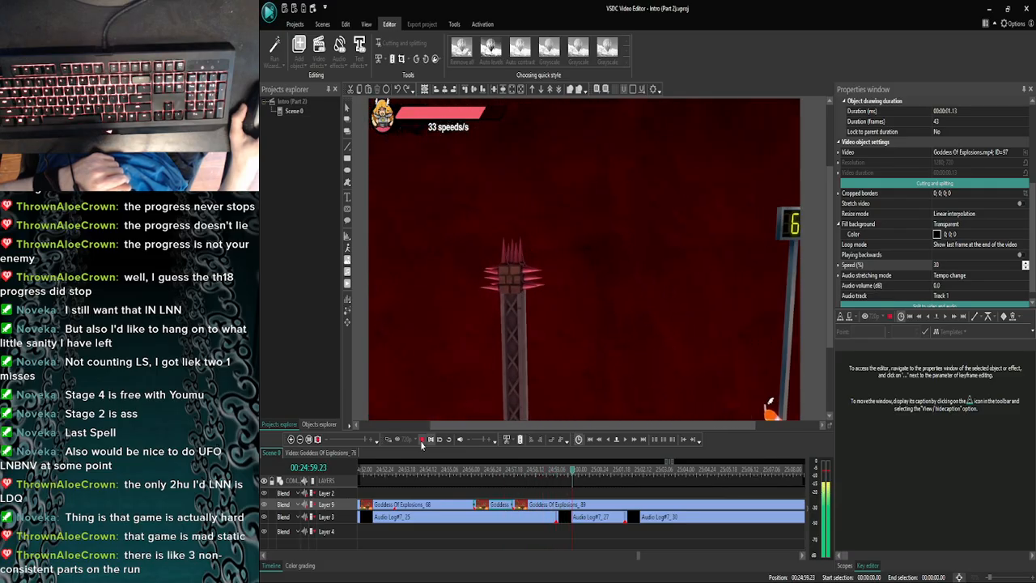
click(422, 439)
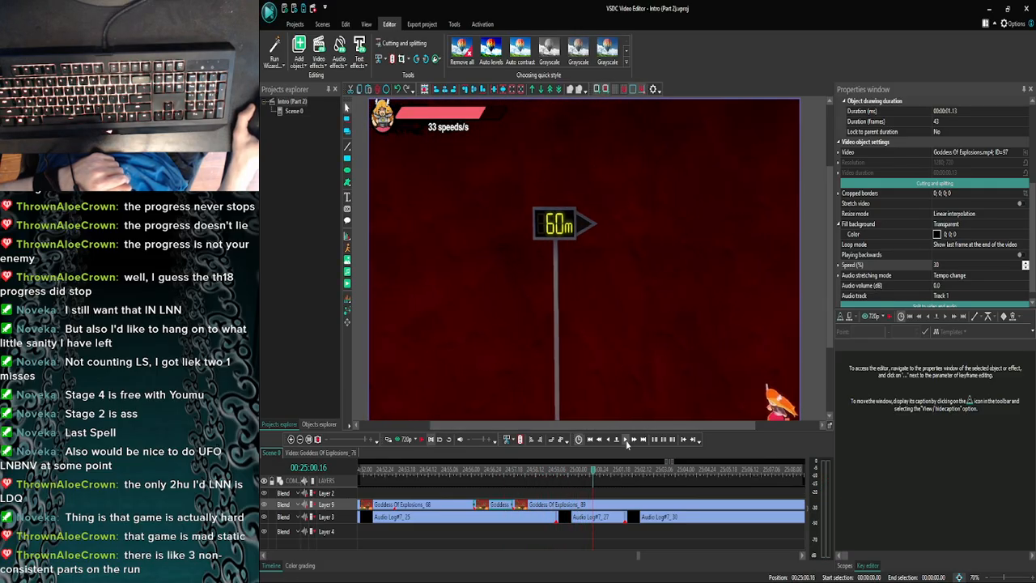
click(388, 439)
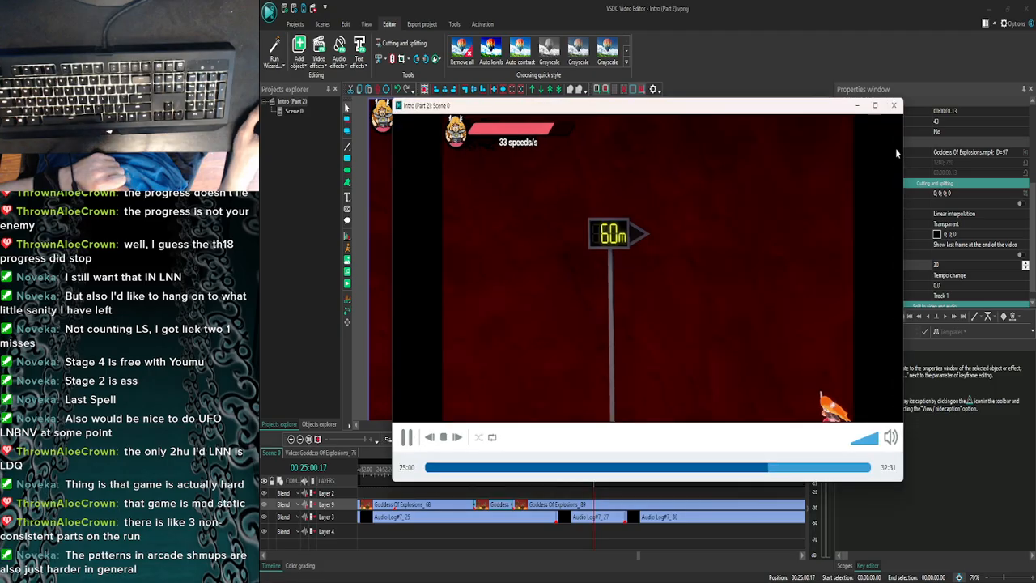
click(894, 106)
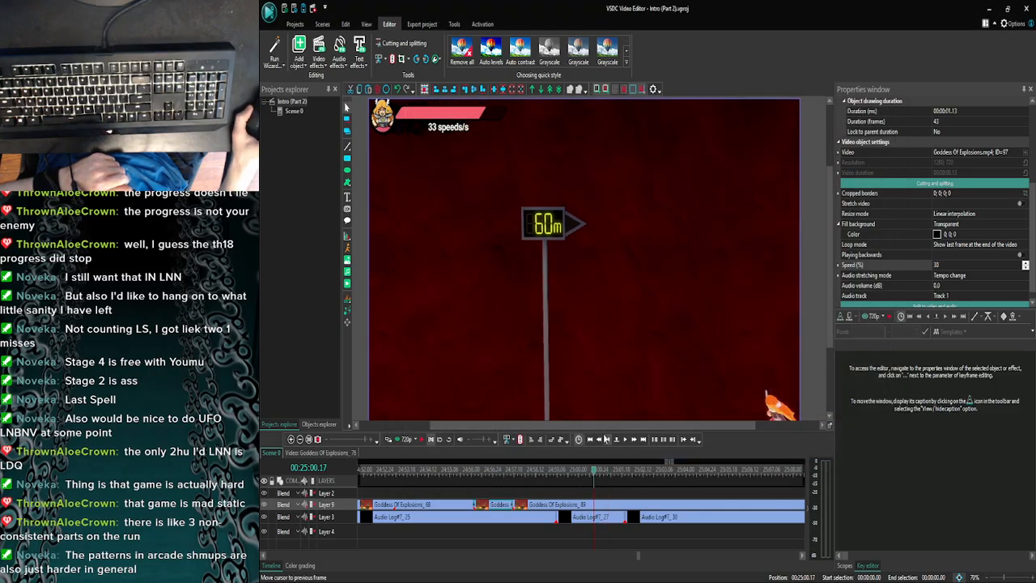
- Go back frame by frame to 00:25:00.02 and preview the fall past the 60m sign from there
click(605, 439)
click(605, 439)
click(605, 438)
click(605, 439)
click(605, 439)
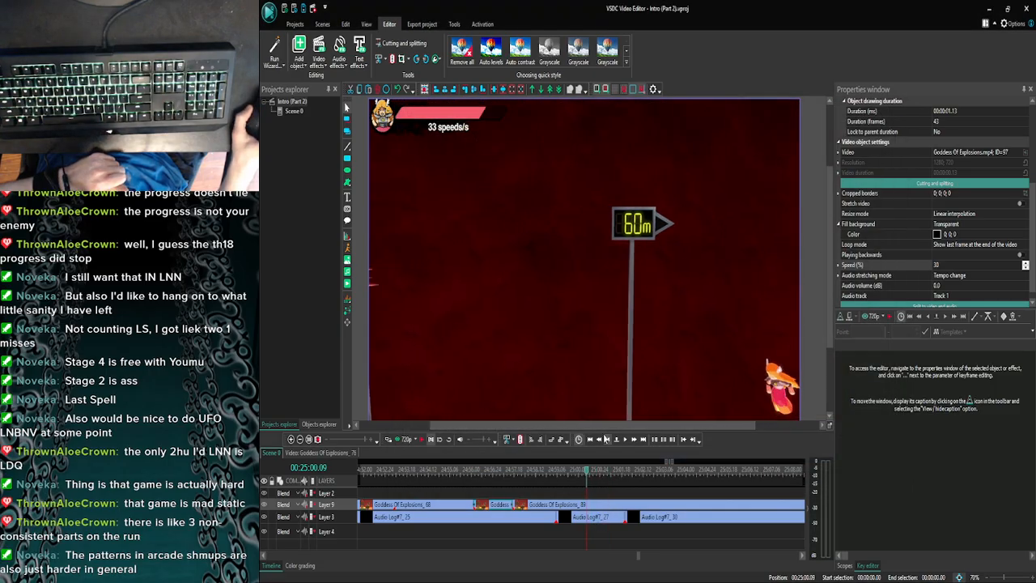
click(605, 439)
click(605, 438)
click(605, 438)
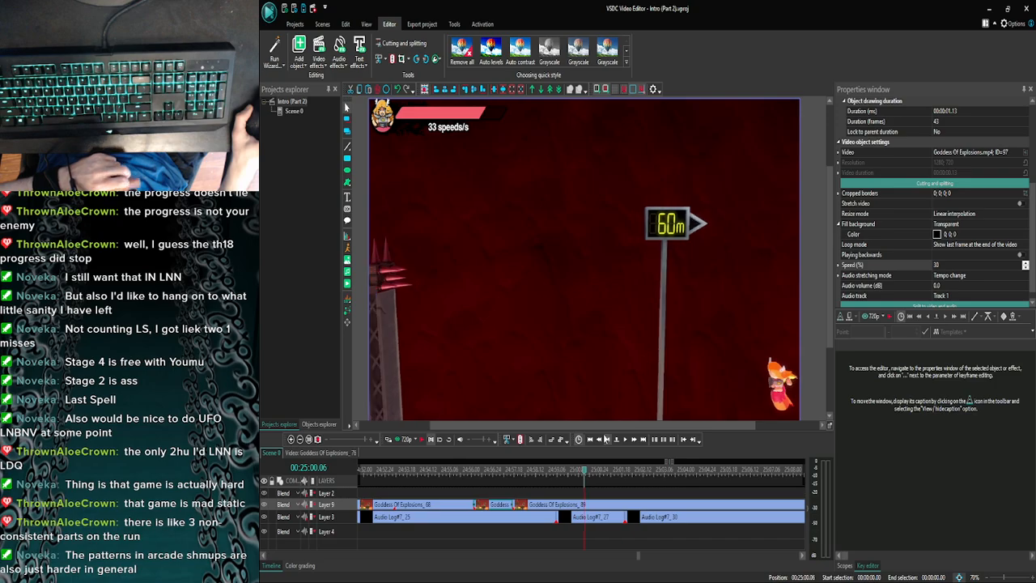
click(606, 439)
click(606, 438)
click(605, 439)
click(605, 439)
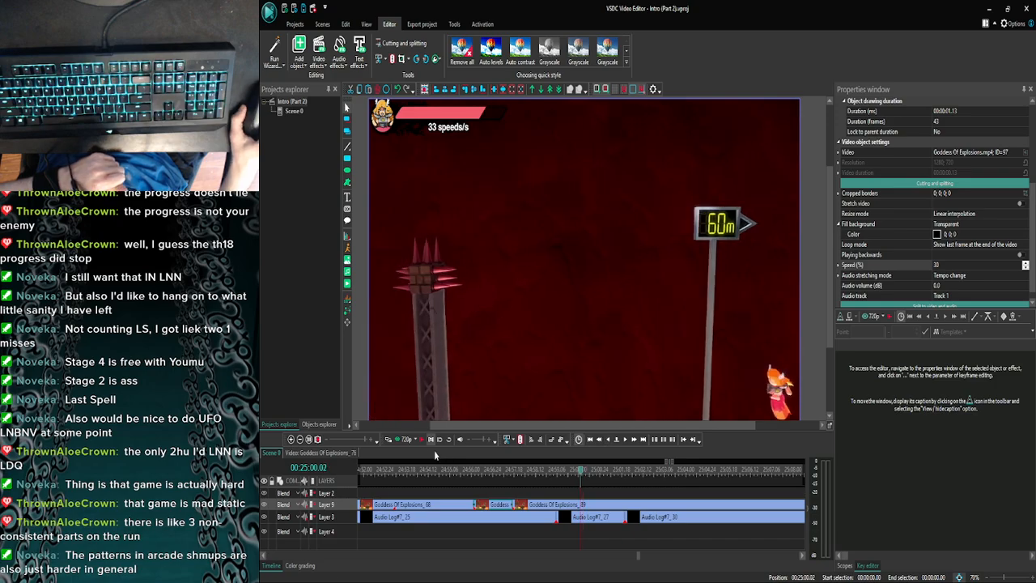
click(397, 438)
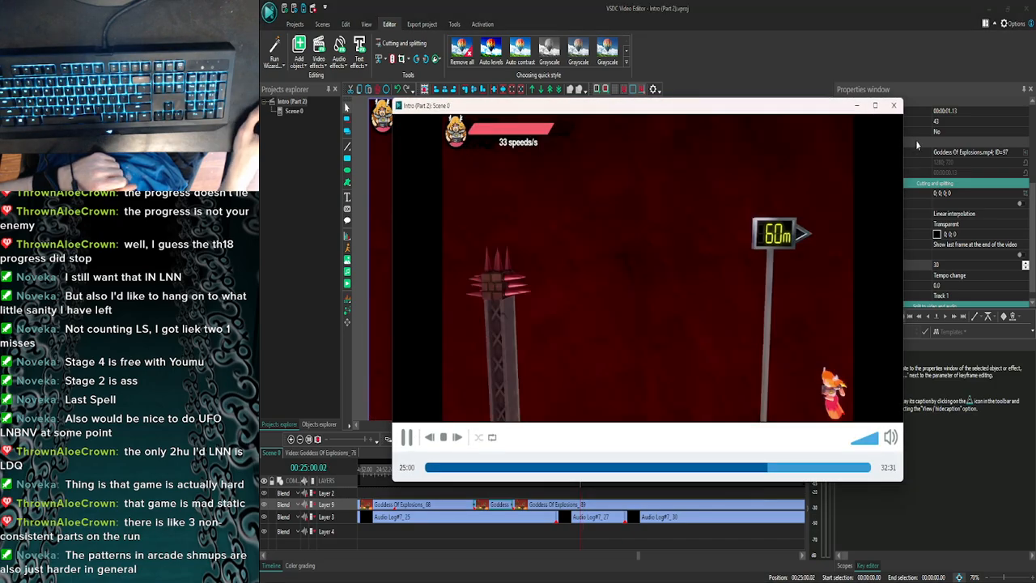
- Close the preview and advance frame by frame to 00:25:00.04 at the 60m sign
click(895, 105)
click(625, 440)
click(625, 440)
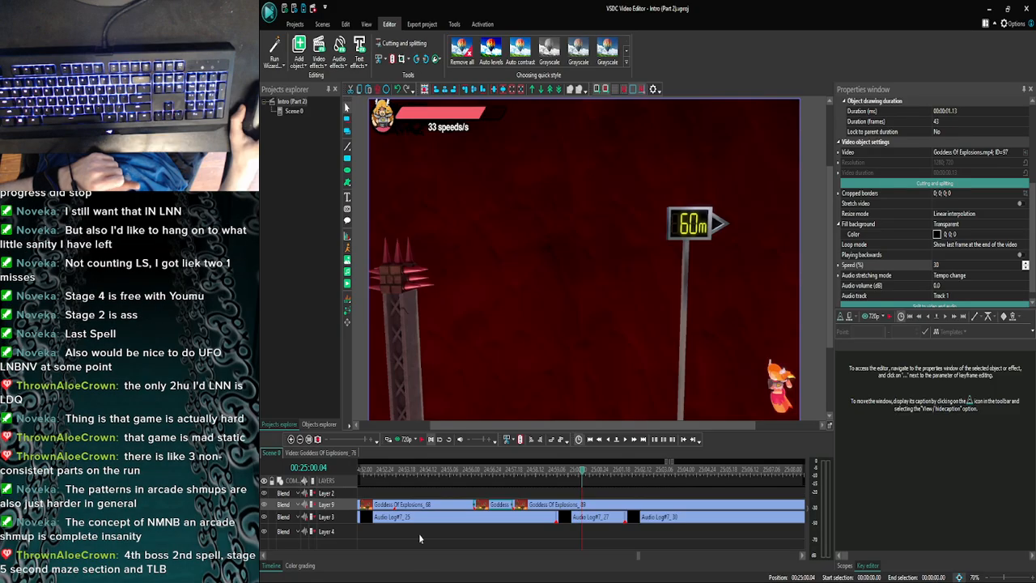
- Switch to the browser, resume the Slap City - Ruins and Bass video on YouTube, and return to VSDC
click(388, 571)
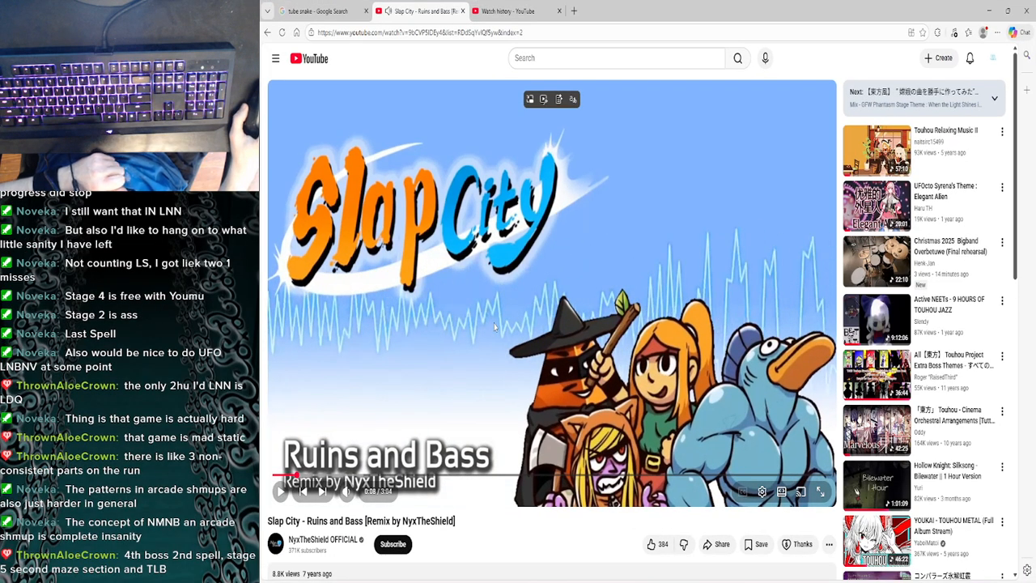
click(497, 327)
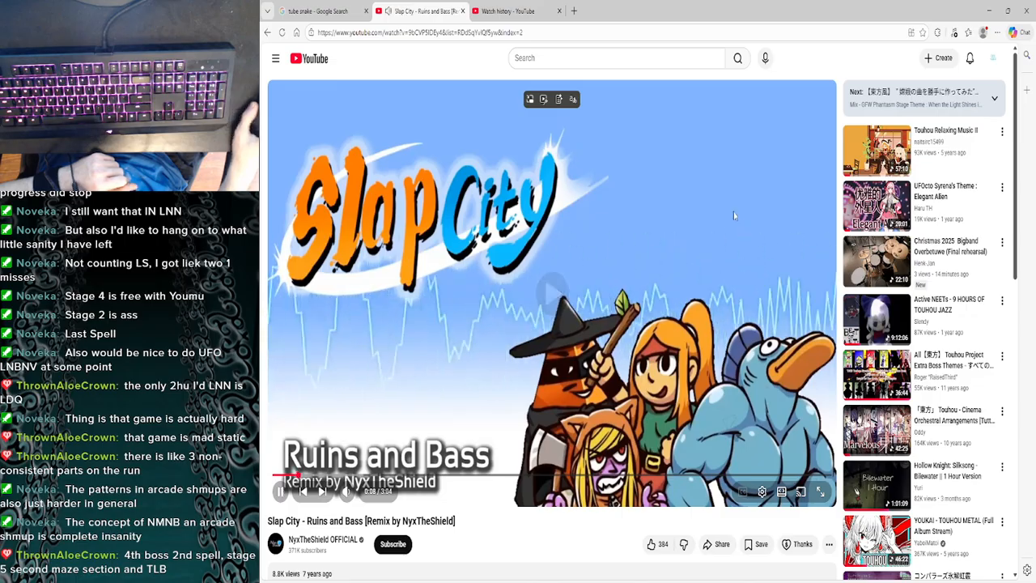
click(988, 10)
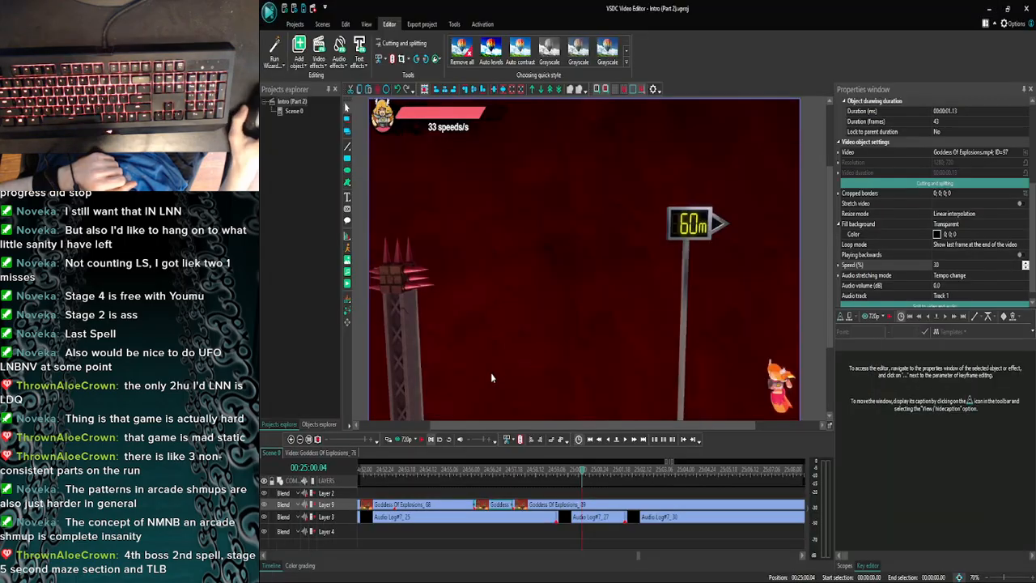
- Compare the frames around 00:25:00.04 and preview the part from there until past the 40m sign
click(623, 440)
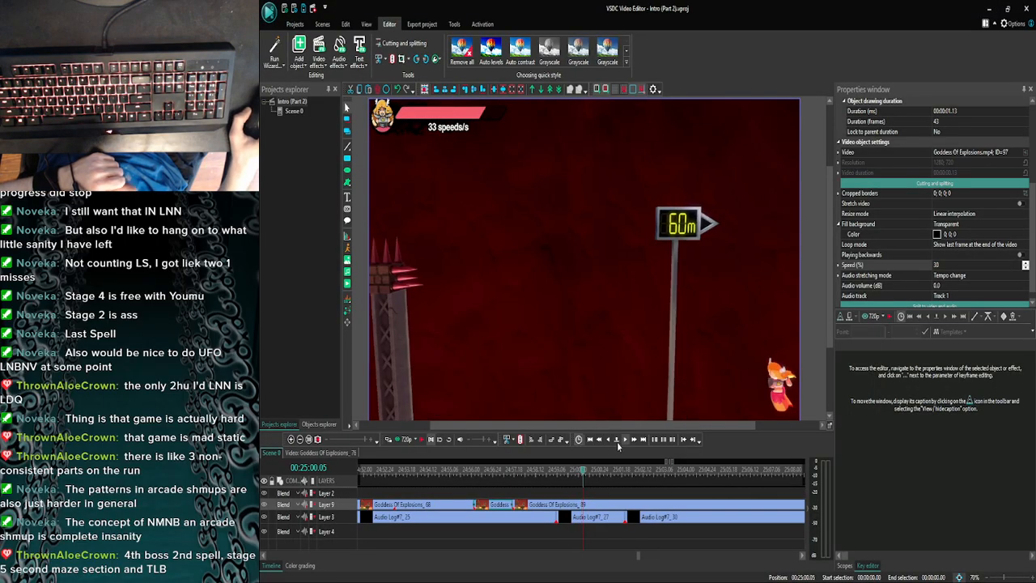
click(610, 444)
click(611, 444)
click(623, 439)
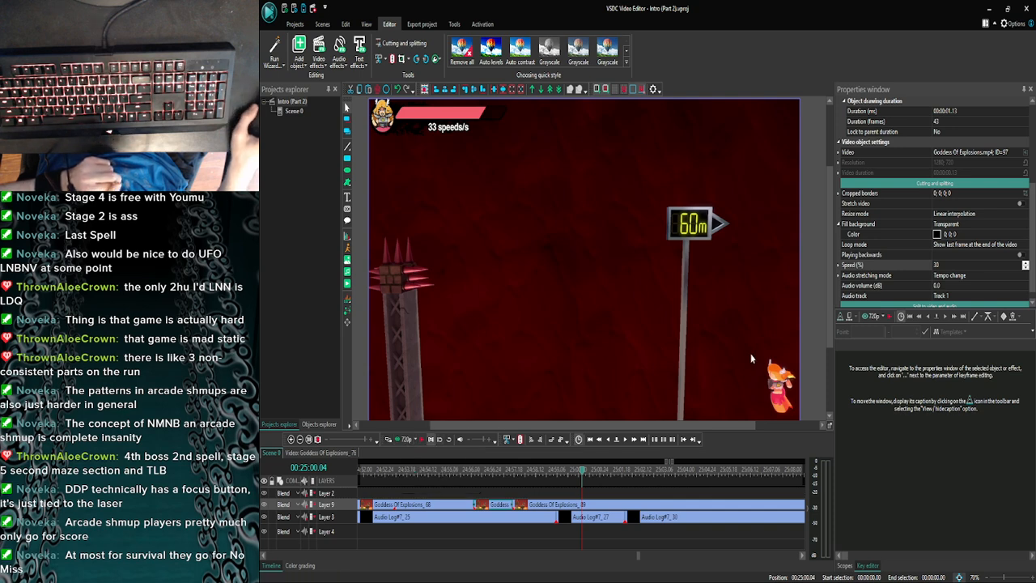
click(400, 440)
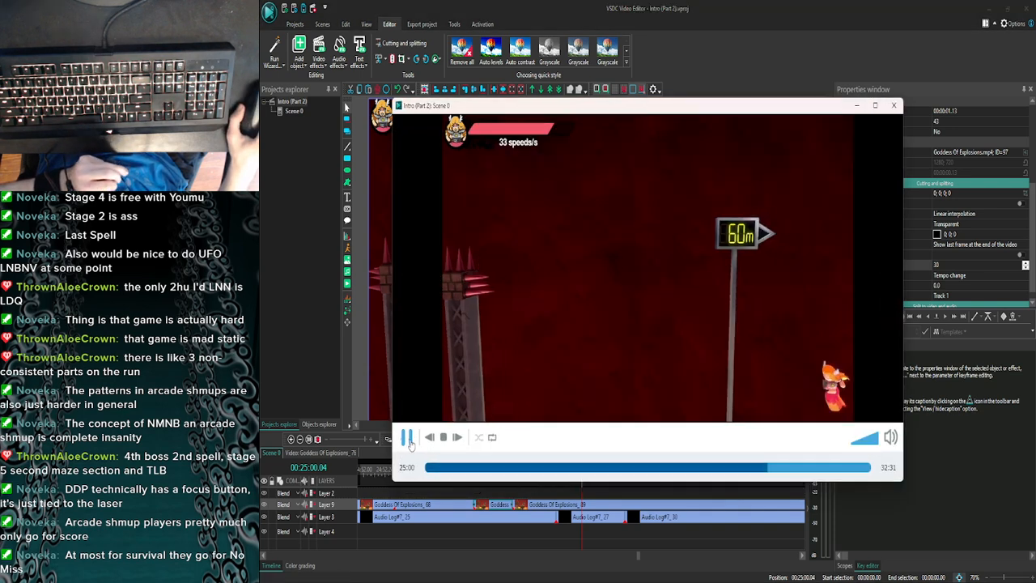
click(893, 105)
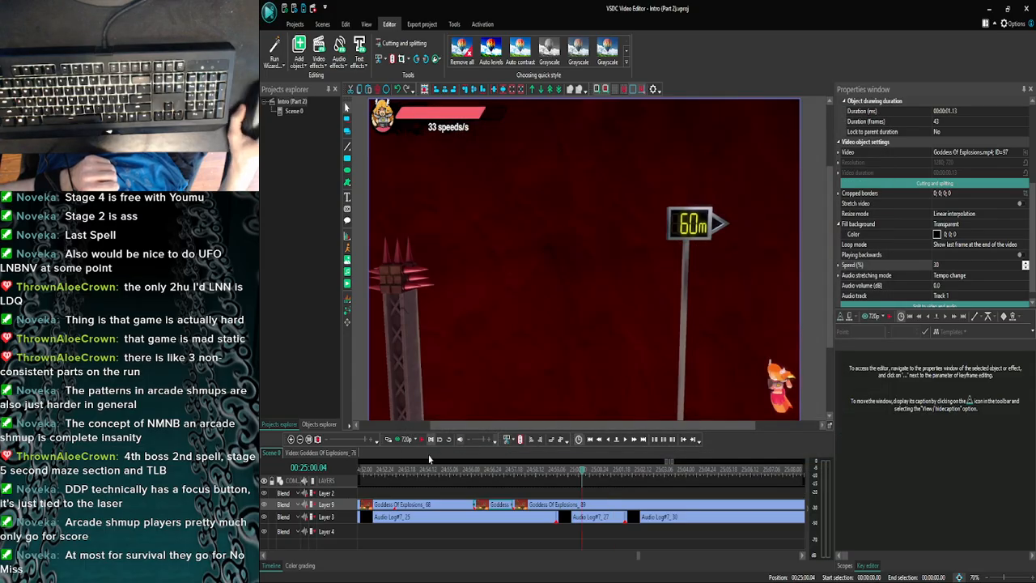
click(390, 439)
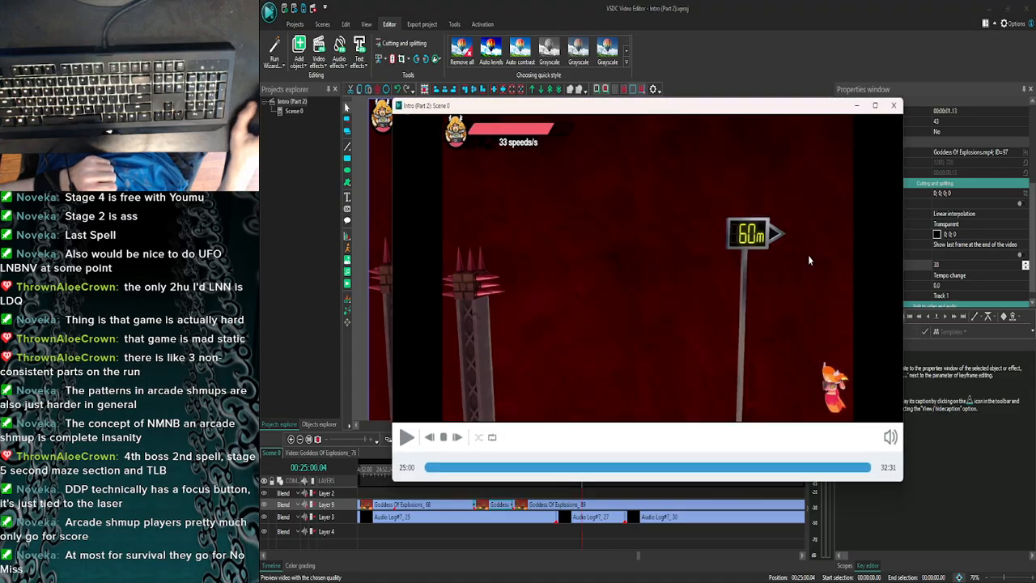
click(895, 108)
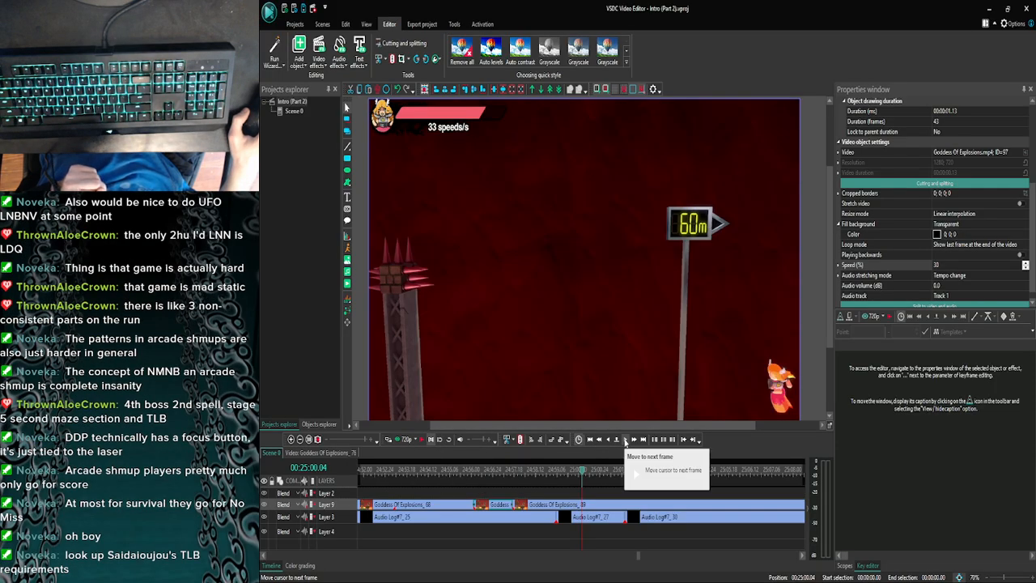
- Switch to the browser and search Google for "Saidaioujou's TLB requirements" in place of the tube snake search
click(419, 571)
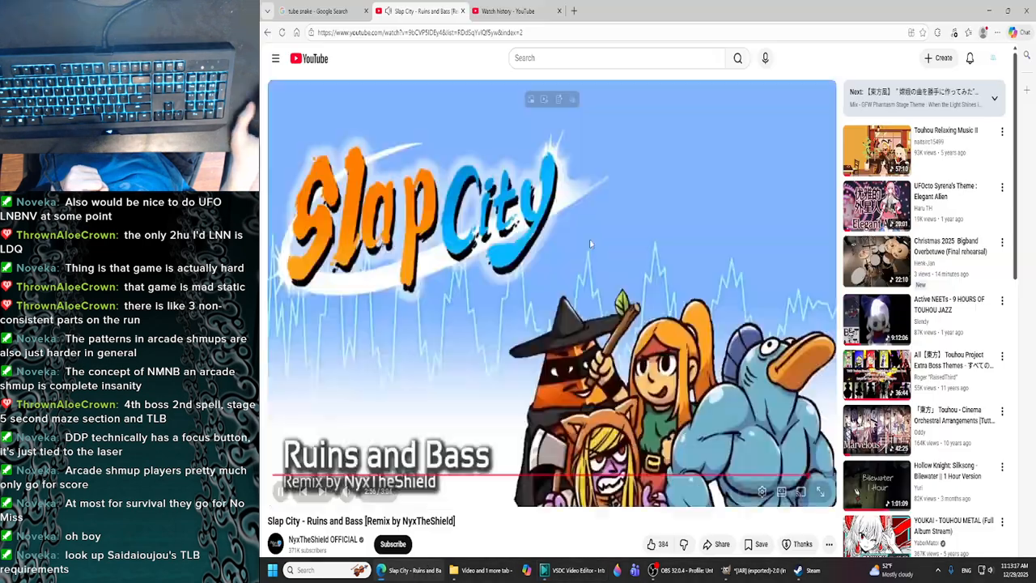
click(315, 11)
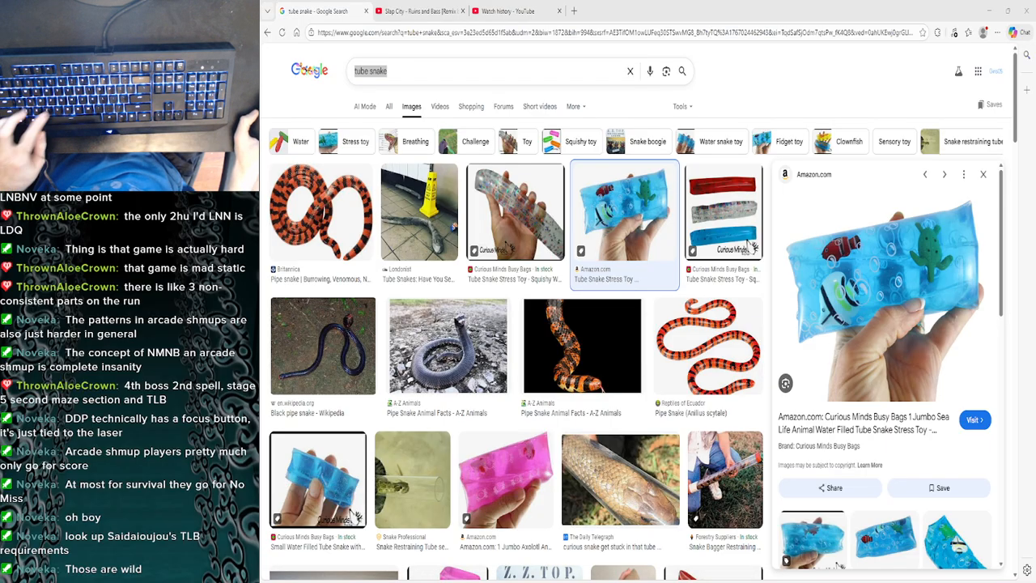
double_click(401, 75)
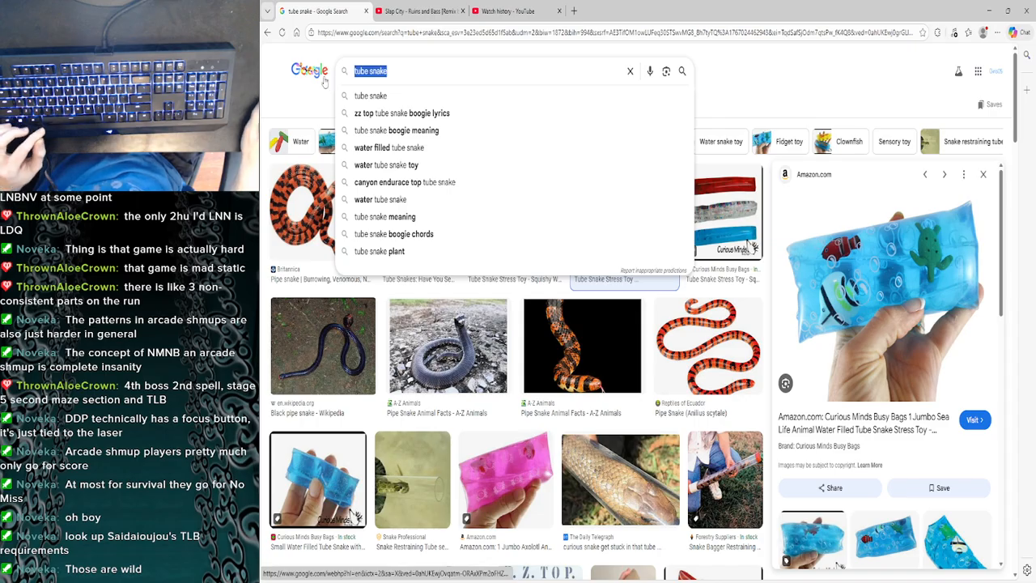
key(ctrl+a)
text(Saidaioujou's TLB requirements)
key(Return)
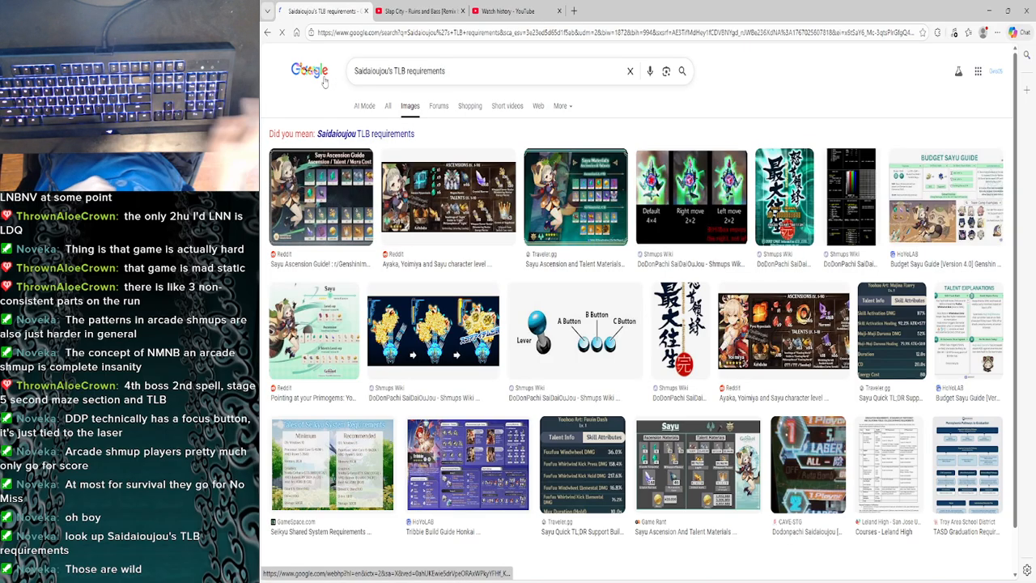
- Show all result types and open the ZPS STG page "CAVE Loop 2 and TLB Requirements"
click(388, 107)
scroll(299, 321, down, 3)
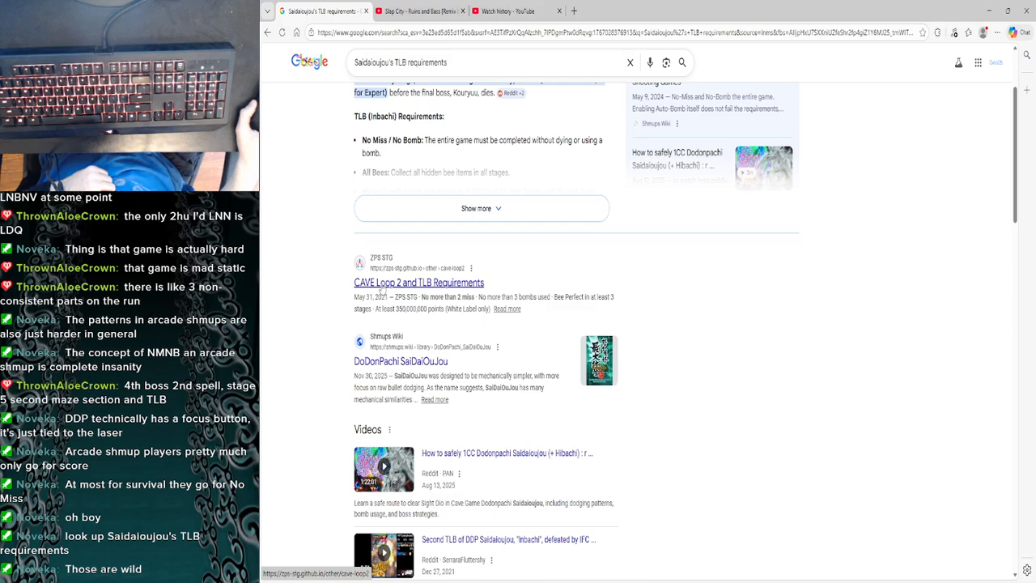
click(381, 285)
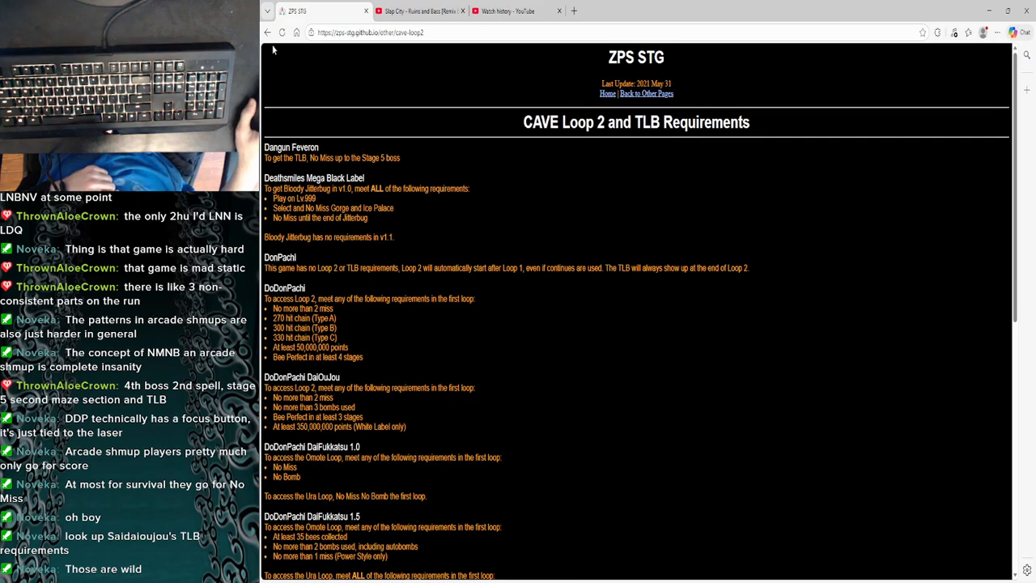
- Read the DoDonPachi DaiOuJou Loop 2 requirements for misses, bombs and Bee Perfect stages
scroll(370, 316, down, 1)
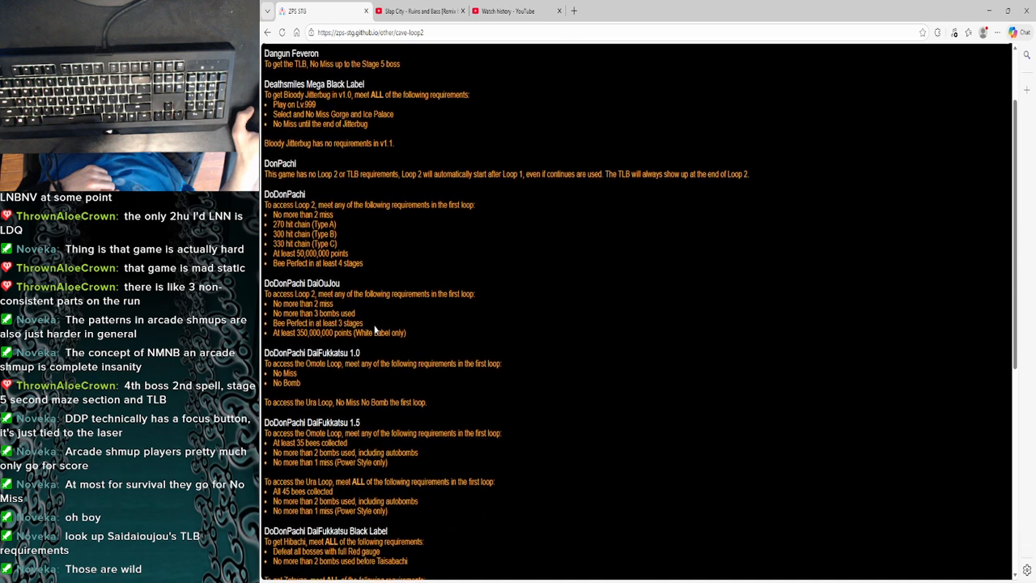
scroll(375, 328, down, 1)
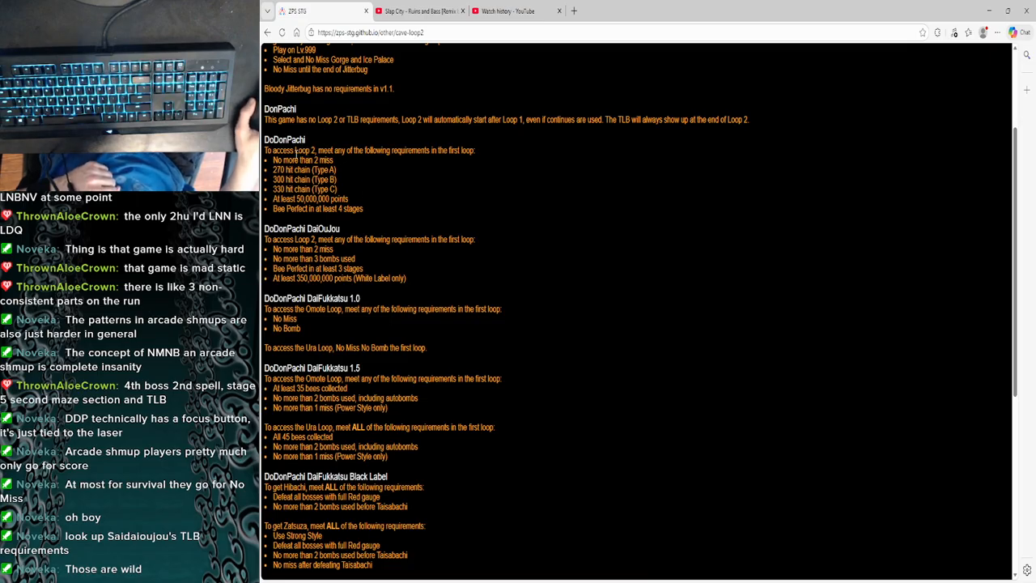
scroll(331, 278, down, 1)
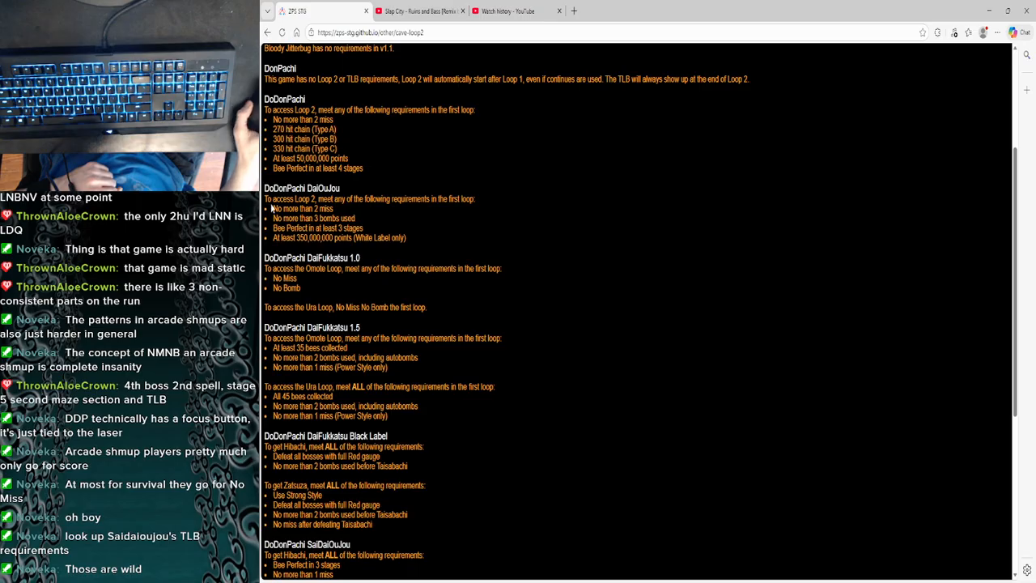
drag(271, 209, 339, 216)
click(340, 216)
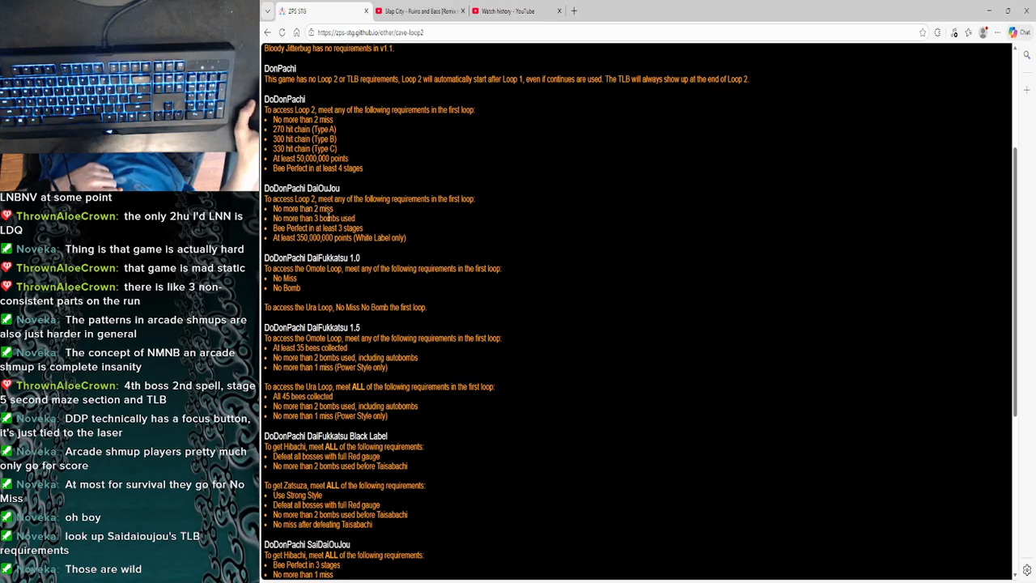
drag(271, 223, 358, 220)
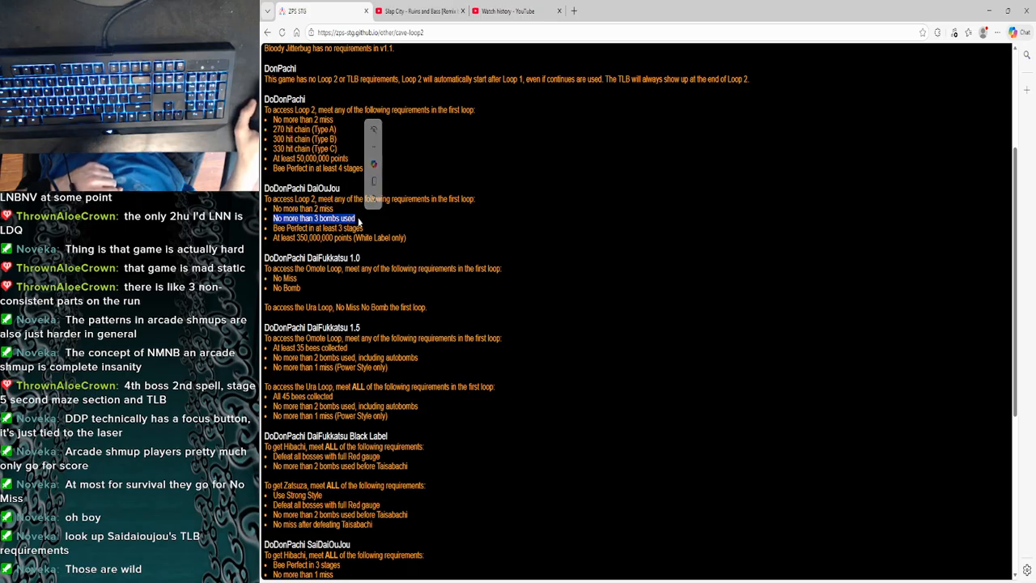
click(358, 221)
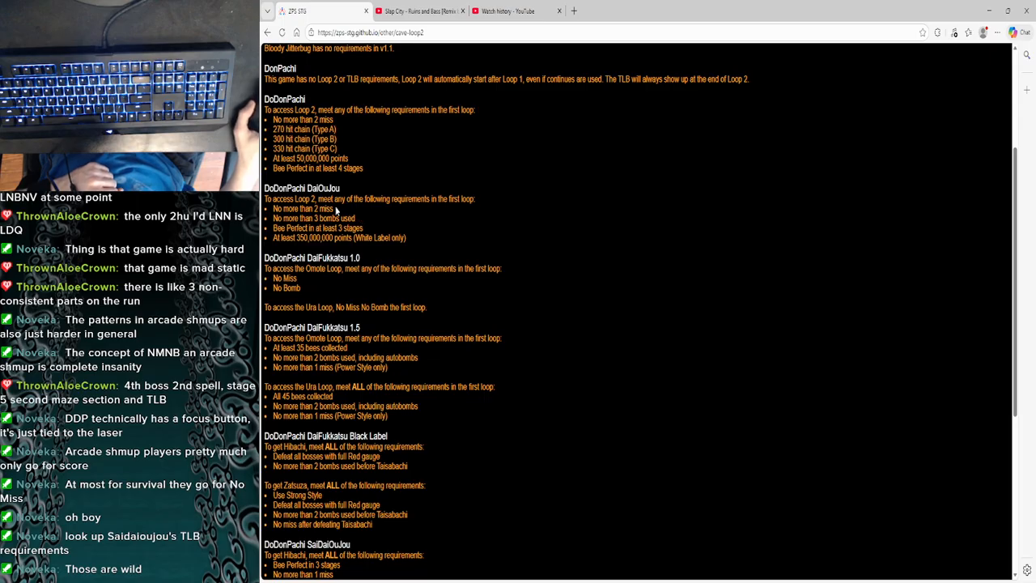
drag(336, 209, 276, 208)
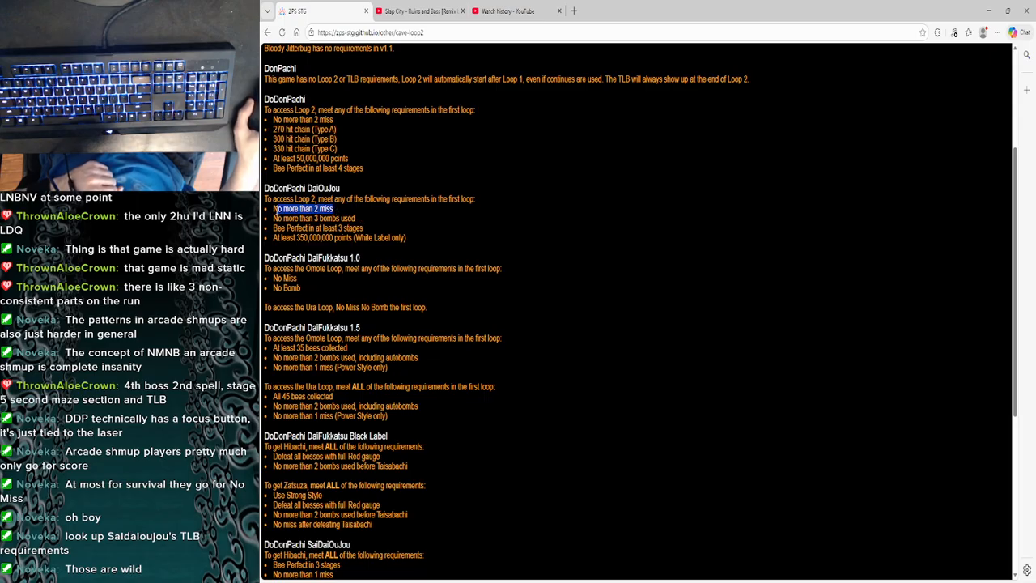
drag(356, 218, 273, 219)
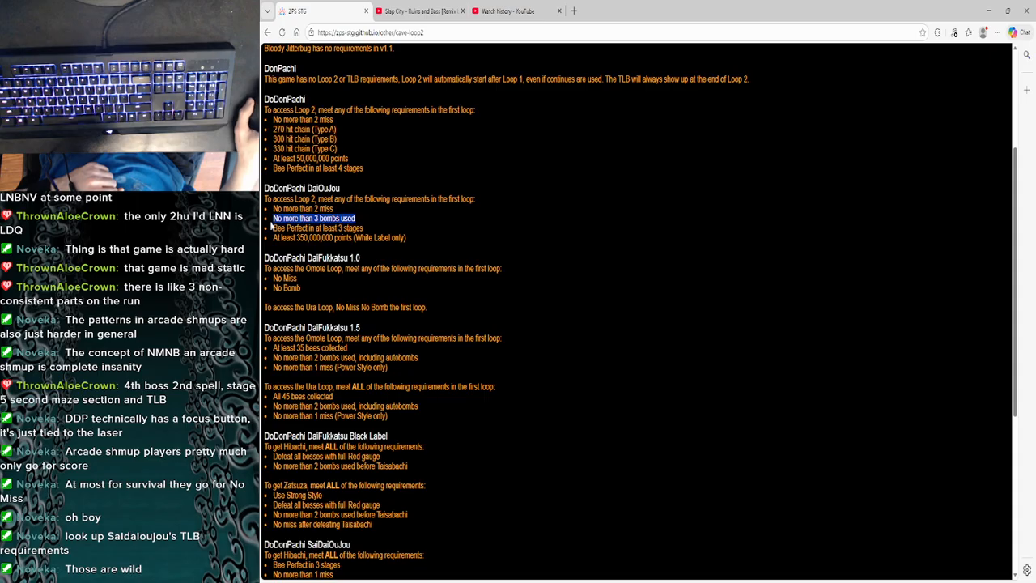
click(375, 232)
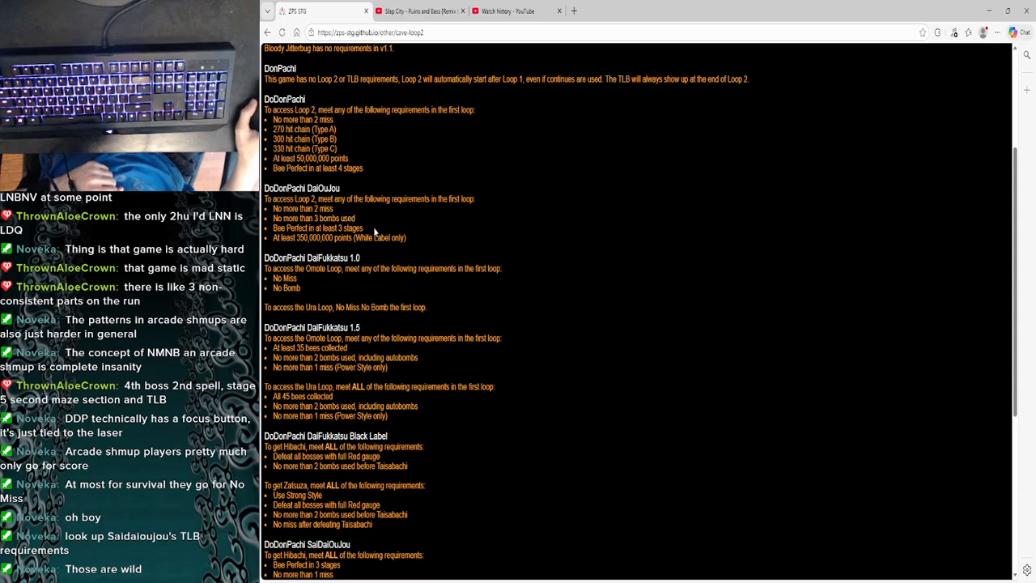
drag(364, 230, 274, 237)
click(372, 227)
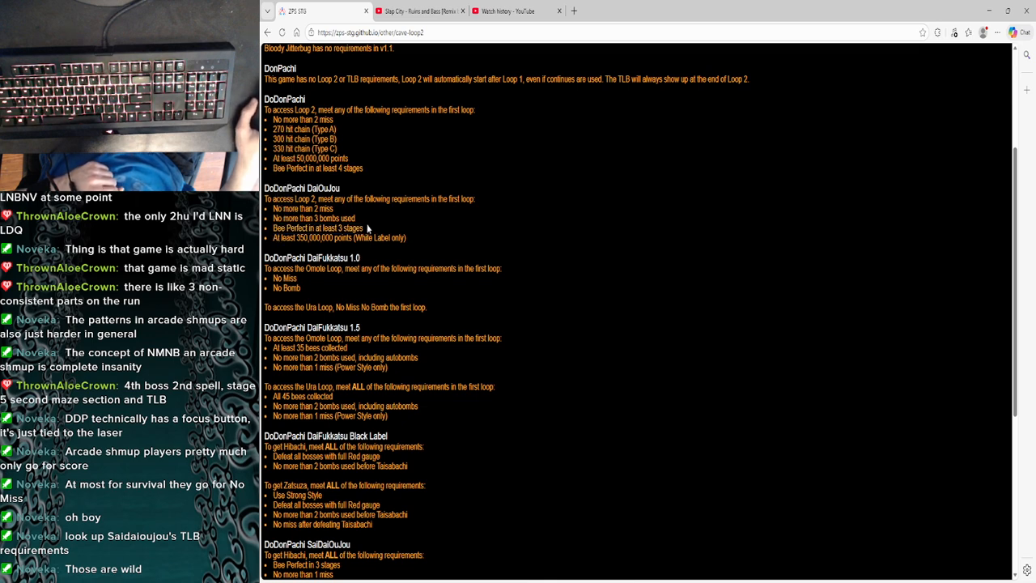
drag(364, 233, 273, 230)
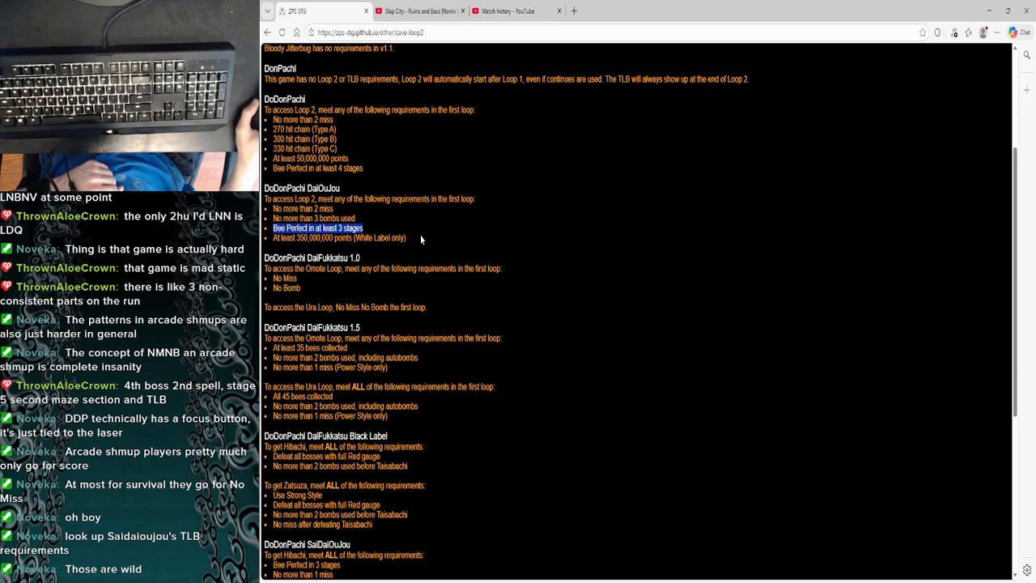
- Read the DaiOuJou White Label score requirement and compare it with the DoDonPachi Loop 2 requirements
scroll(388, 242, up, 1)
click(409, 267)
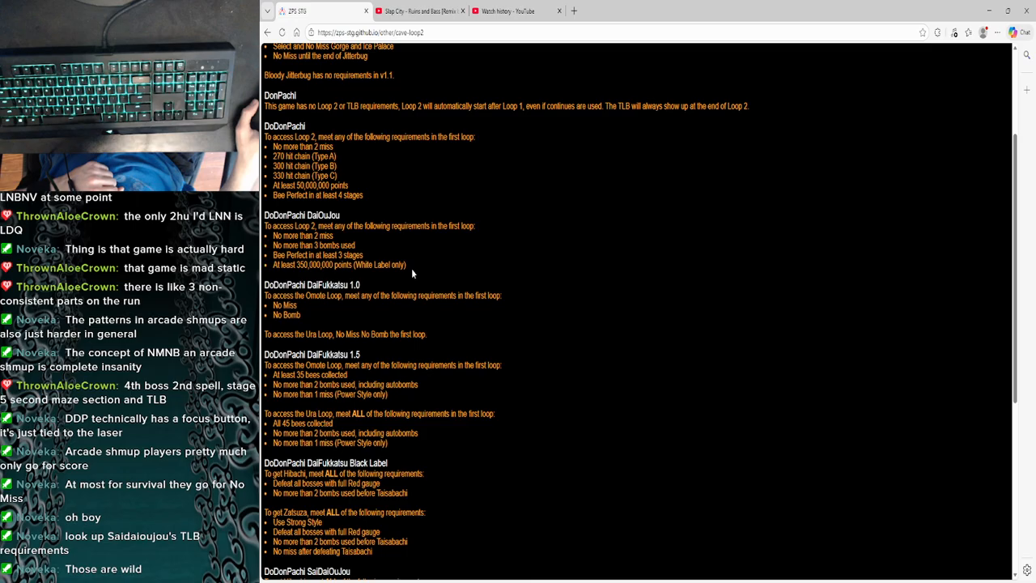
drag(407, 268, 274, 272)
click(359, 193)
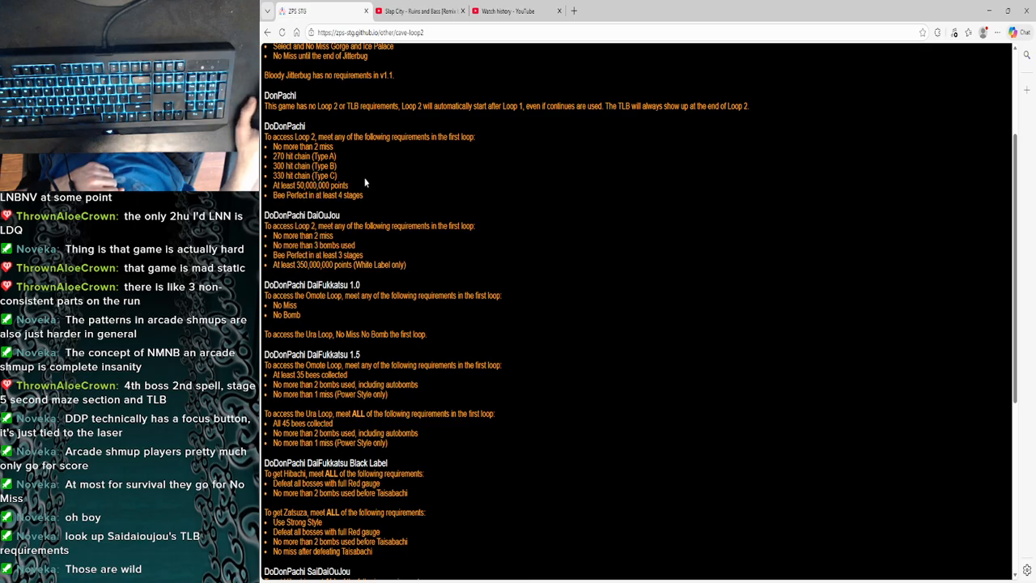
drag(373, 197, 316, 176)
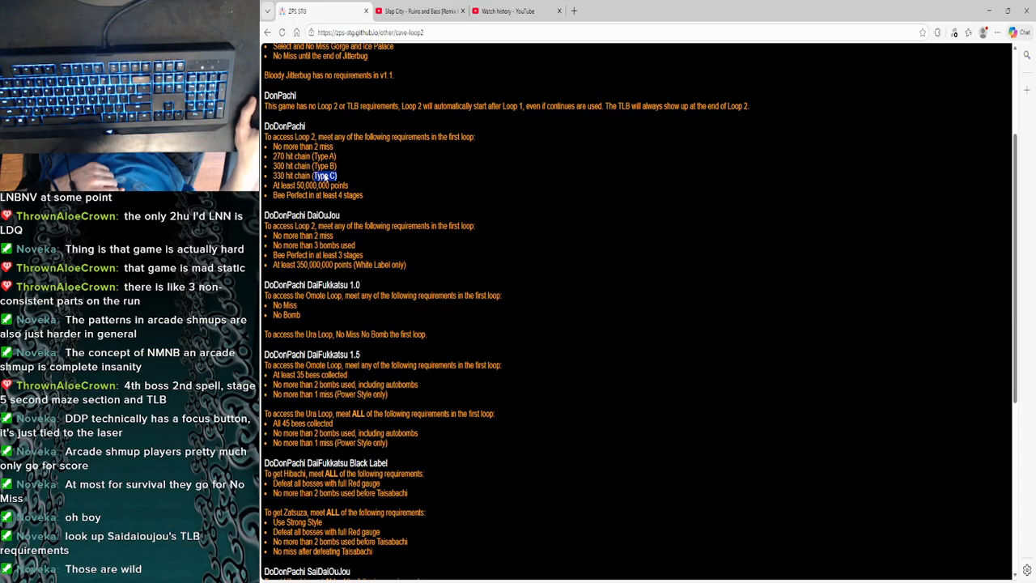
click(407, 254)
- Find the DoDonPachi SaiDaiOuJou section on the CAVE Loop 2 and TLB requirements page
scroll(407, 254, down, 1)
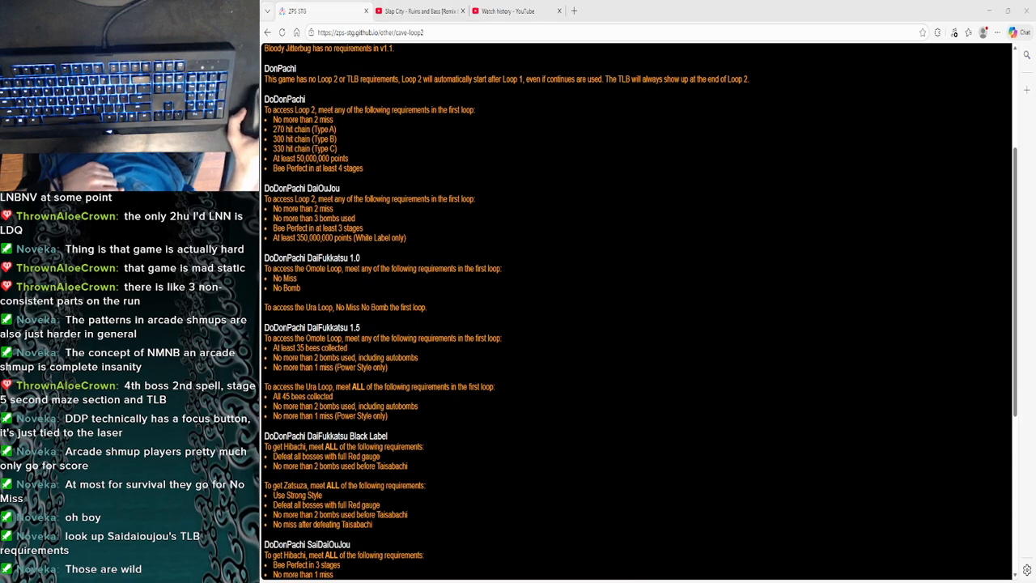
scroll(342, 284, down, 3)
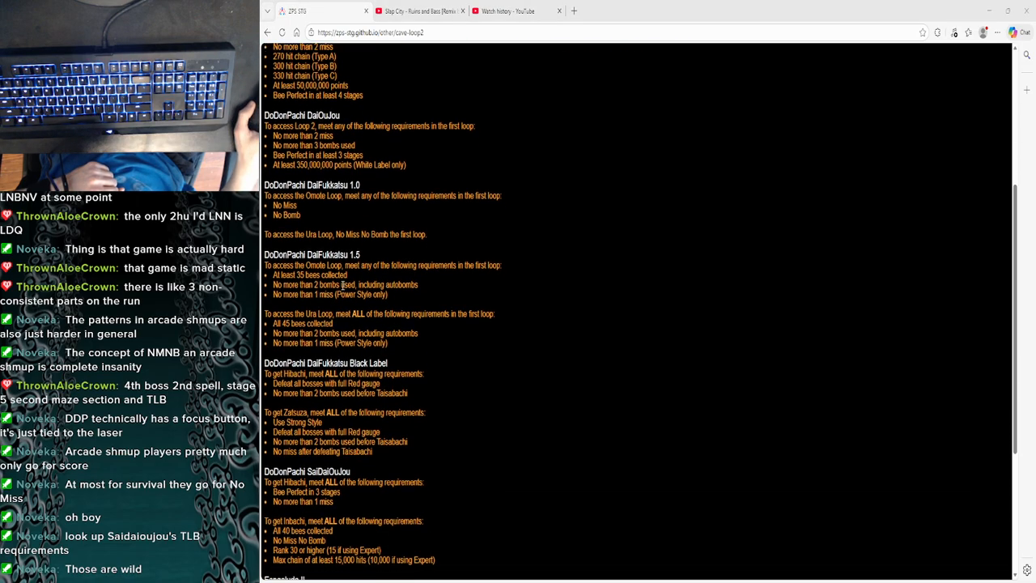
scroll(342, 285, down, 9)
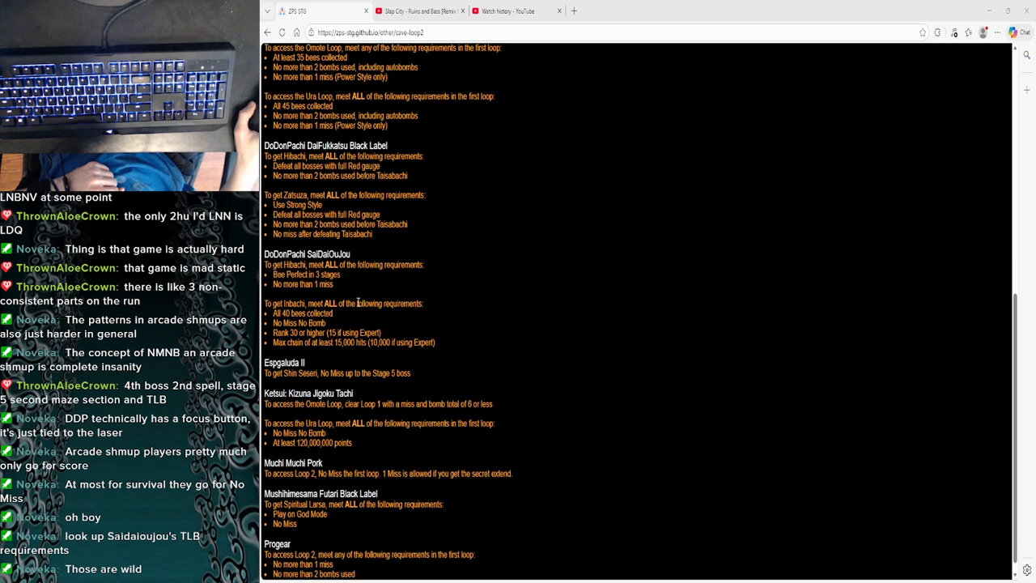
scroll(352, 296, down, 1)
scroll(335, 281, up, 1)
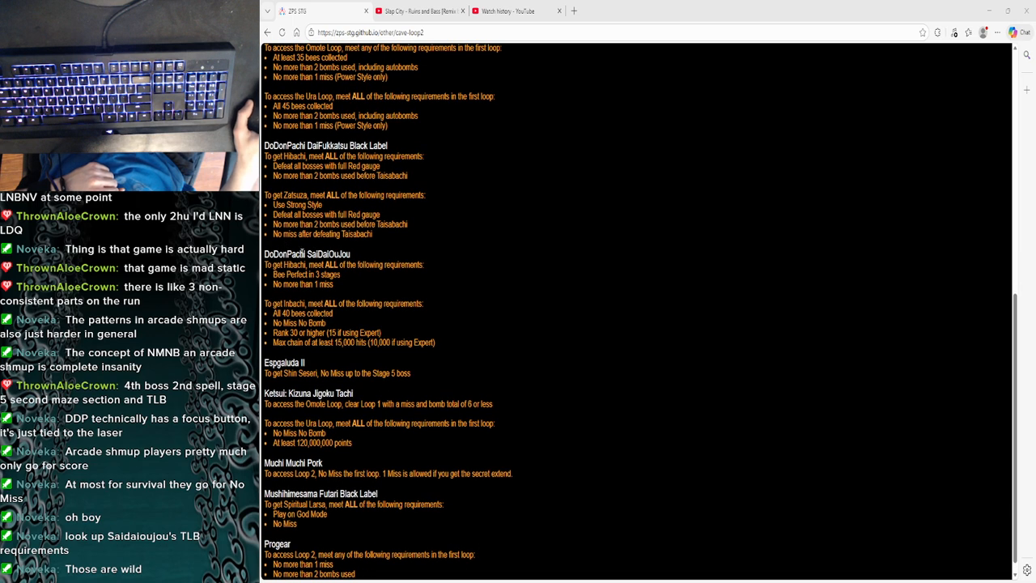
drag(351, 257, 283, 257)
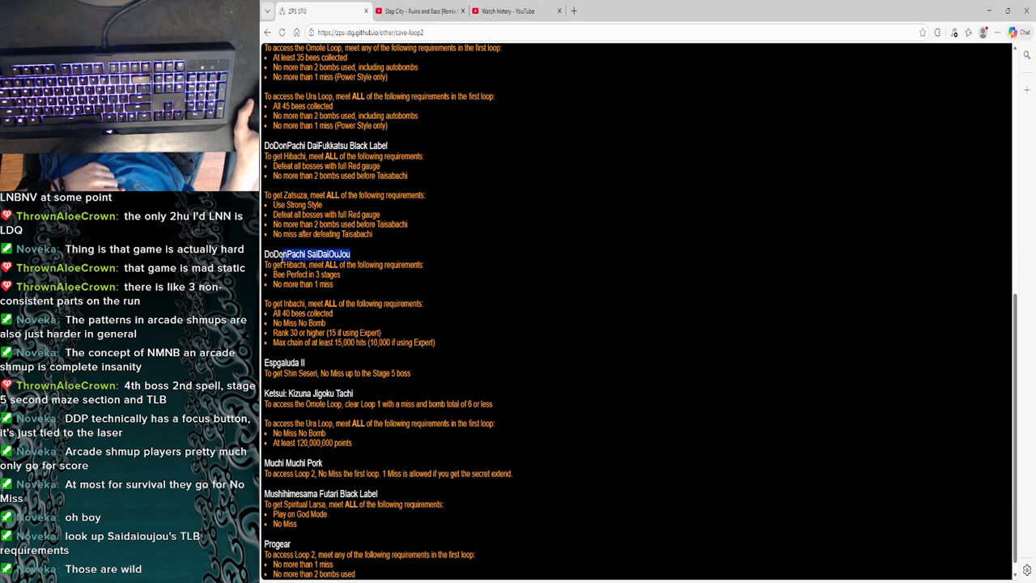
click(341, 276)
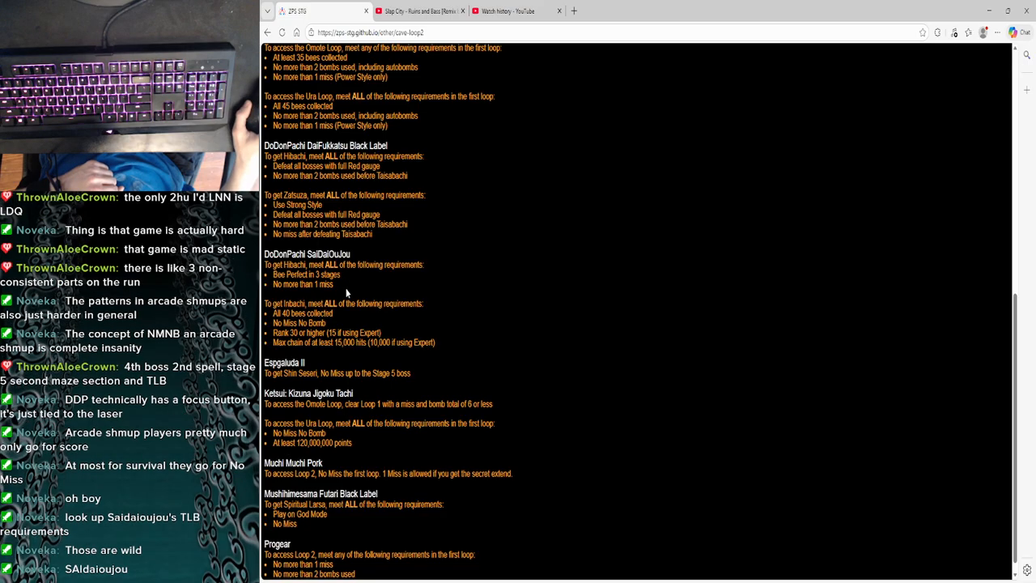
scroll(346, 292, down, 1)
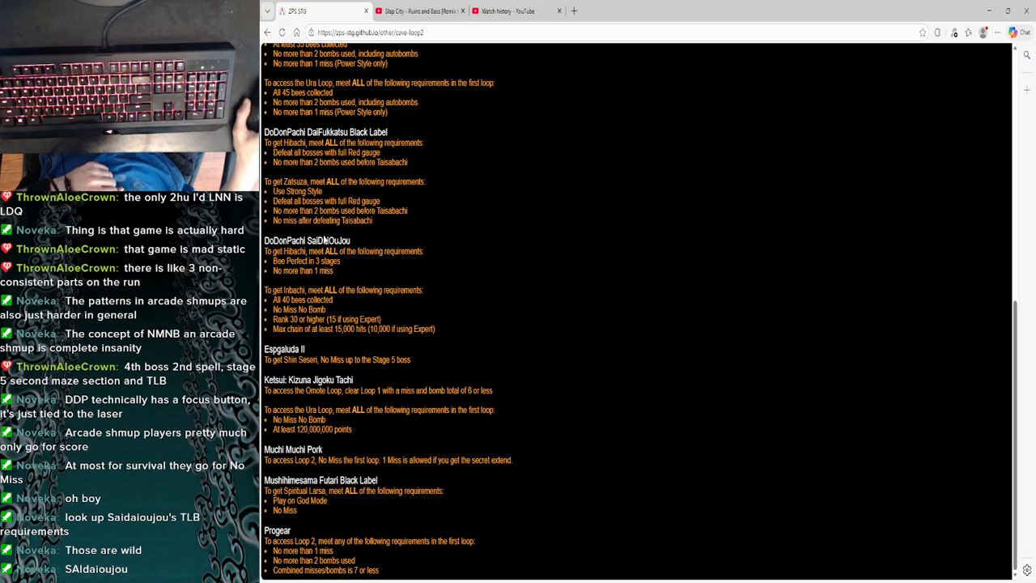
scroll(345, 235, up, 2)
scroll(340, 283, down, 2)
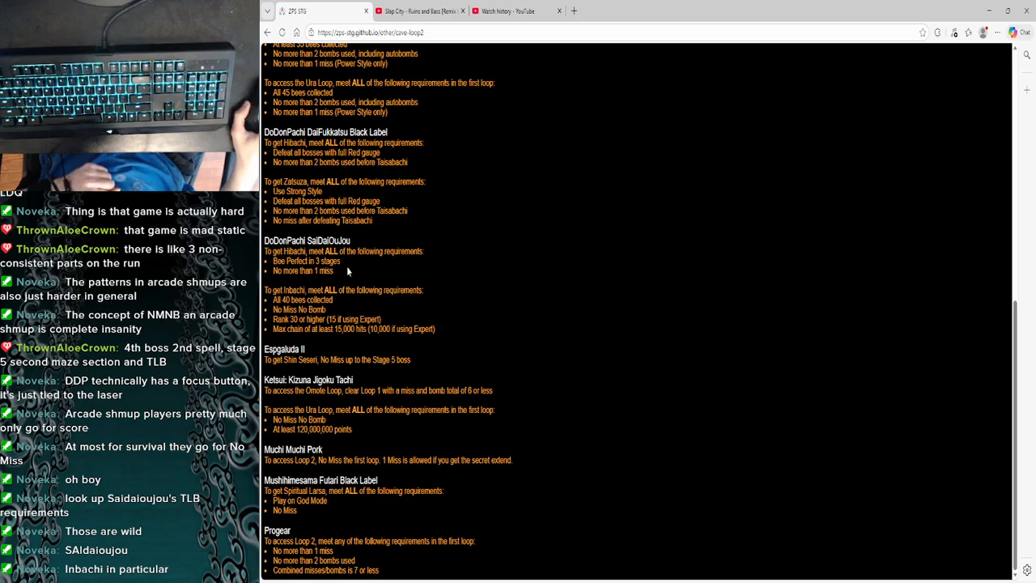
- Read the SaiDaiOuJou requirements for getting Hibachi, covering the Bee Perfect stages and the miss limit
drag(274, 271, 334, 271)
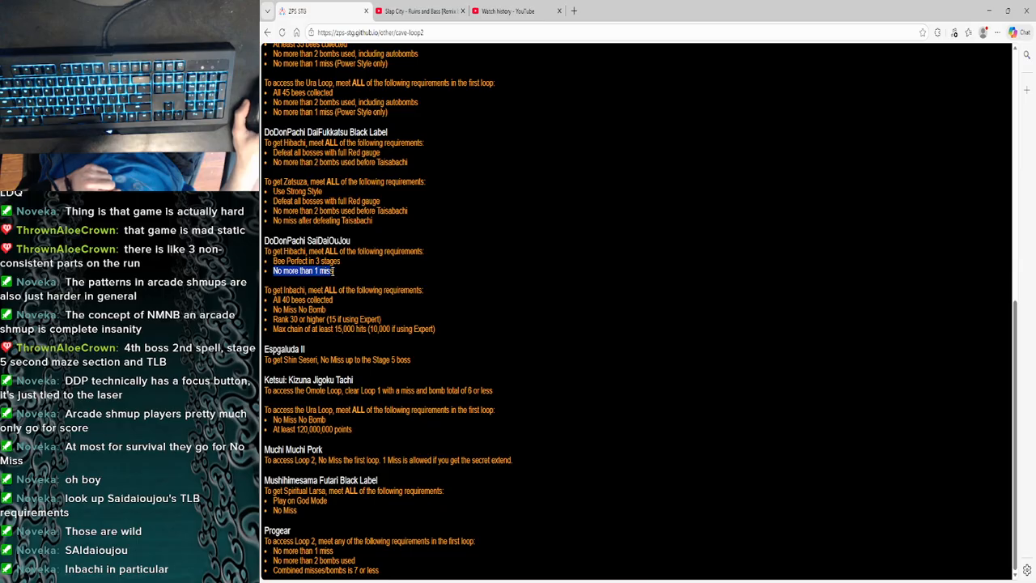
click(340, 269)
triple_click(330, 271)
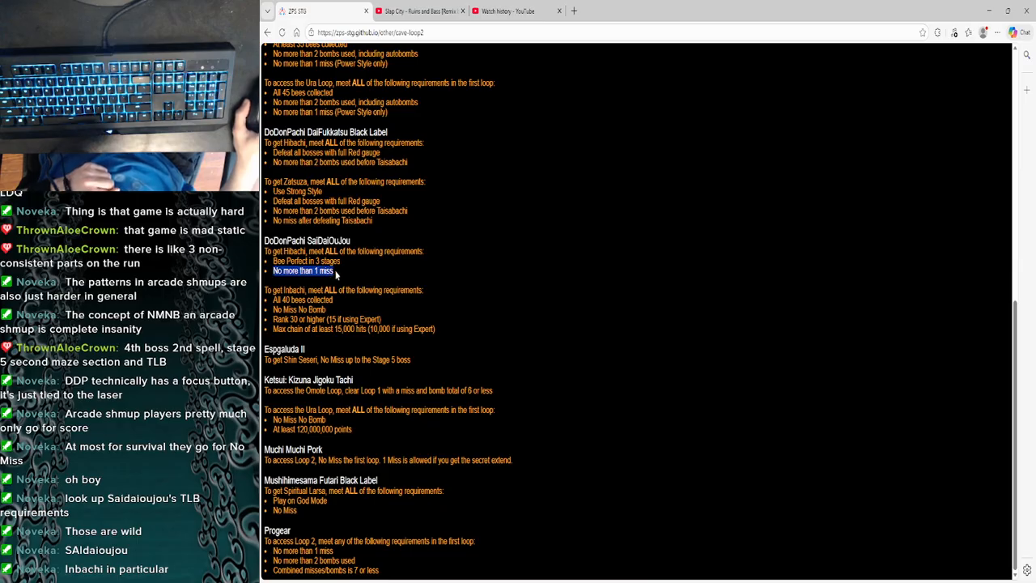
click(341, 266)
mouse_move(341, 263)
mouse_down()
mouse_move(296, 274)
mouse_move(284, 256)
mouse_move(295, 271)
mouse_move(338, 273)
mouse_up()
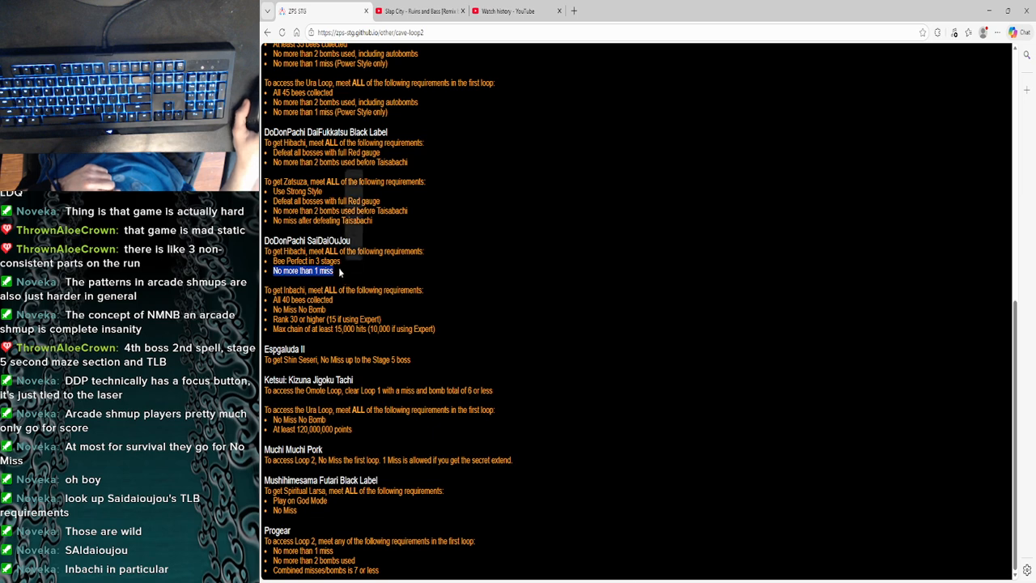
click(337, 266)
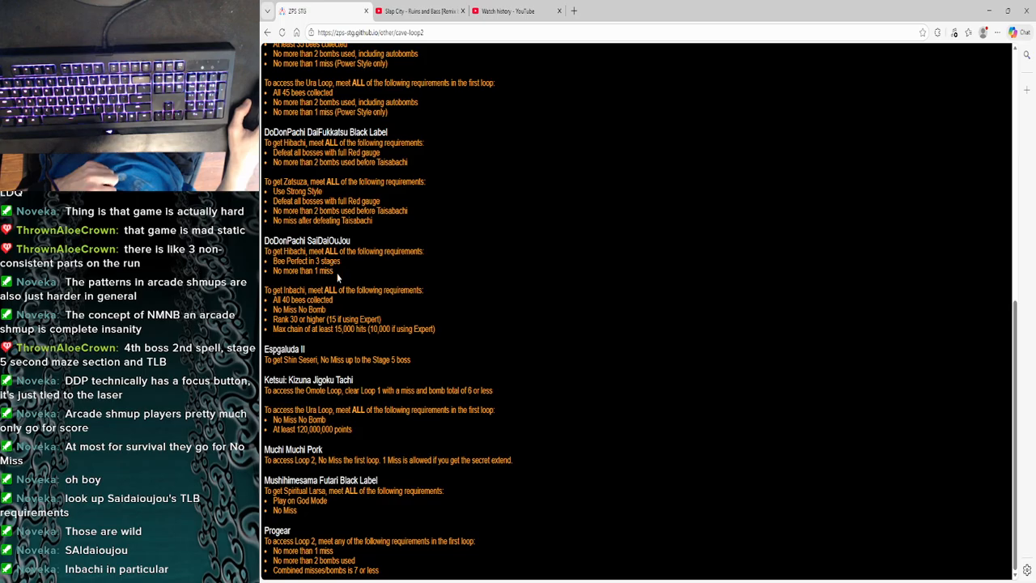
drag(337, 273, 315, 264)
click(348, 319)
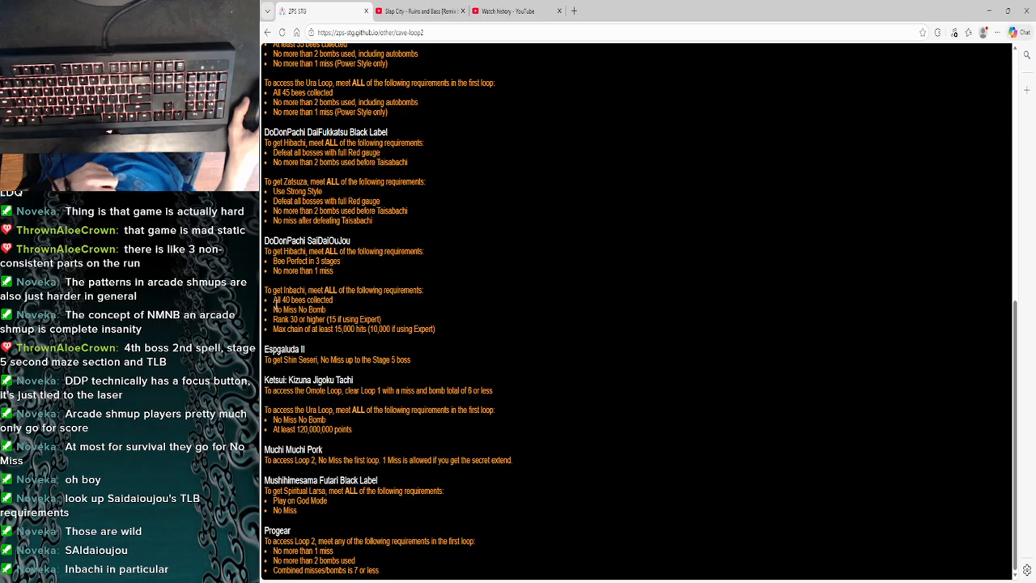
- Read the SaiDaiOuJou requirements for getting Inbachi one by one, from misses and bombs to rank and max chain
mouse_move(272, 306)
mouse_down()
mouse_move(333, 307)
mouse_move(278, 310)
mouse_up()
click(334, 309)
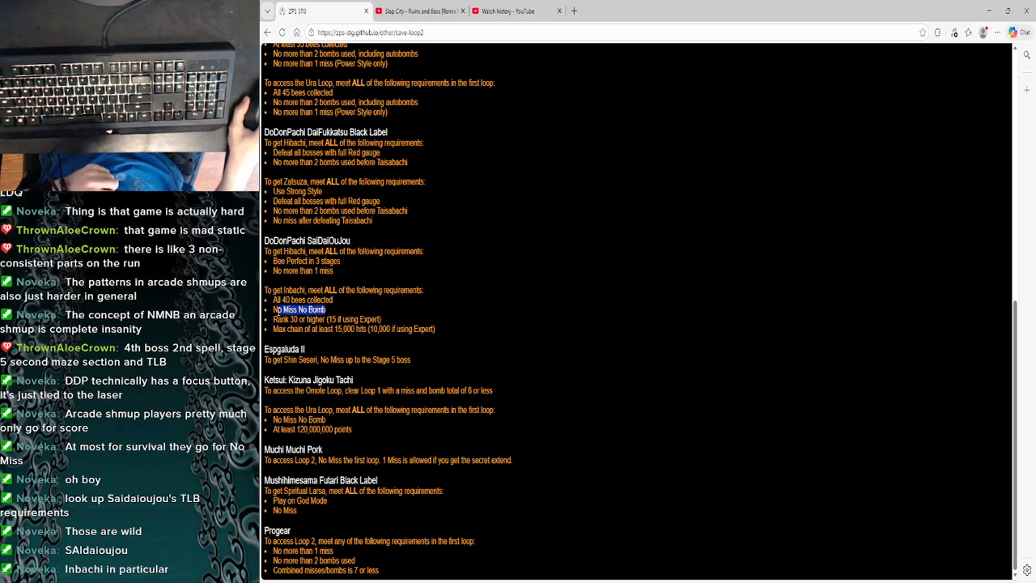
drag(381, 320, 274, 320)
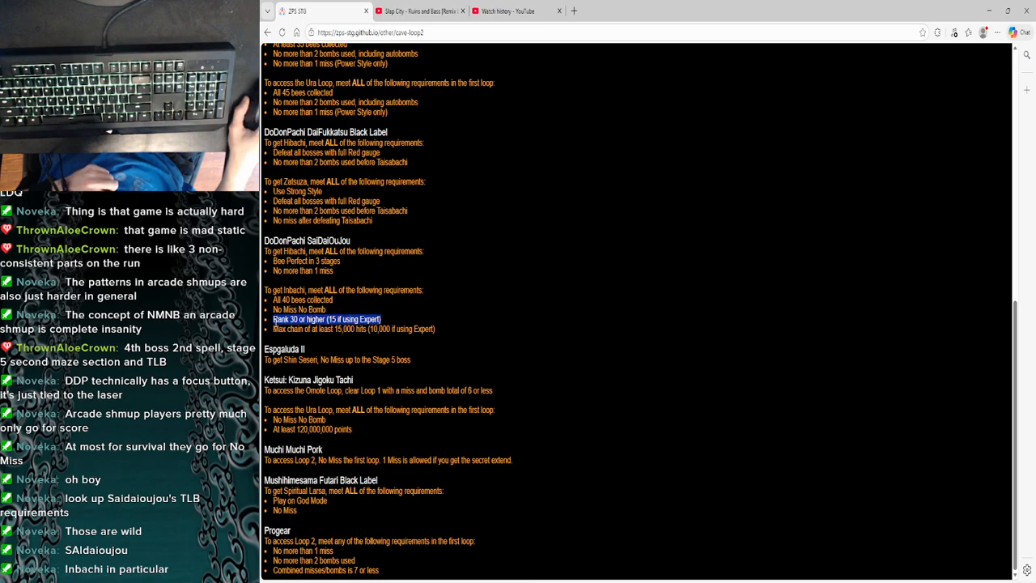
click(342, 330)
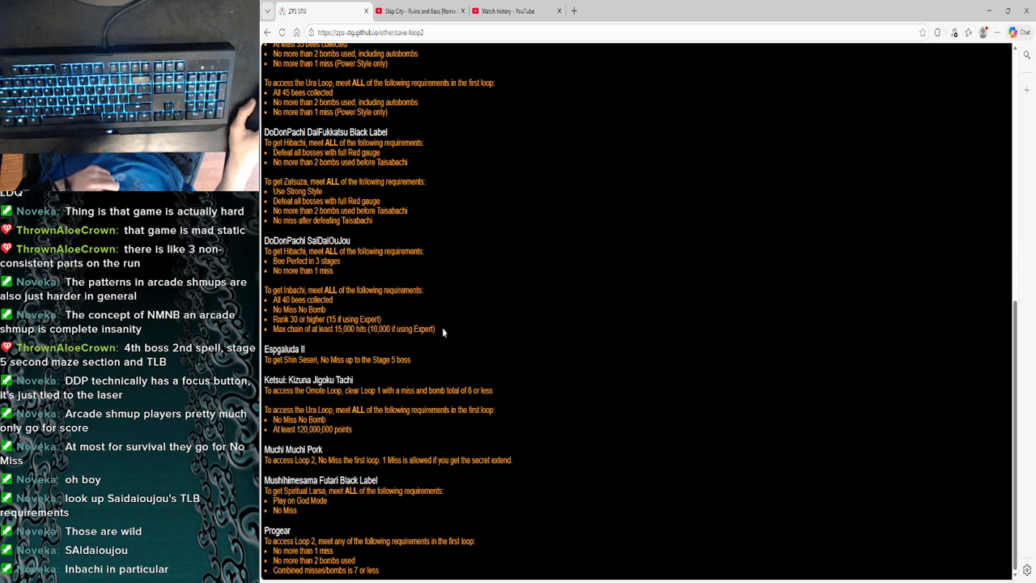
drag(438, 330, 273, 332)
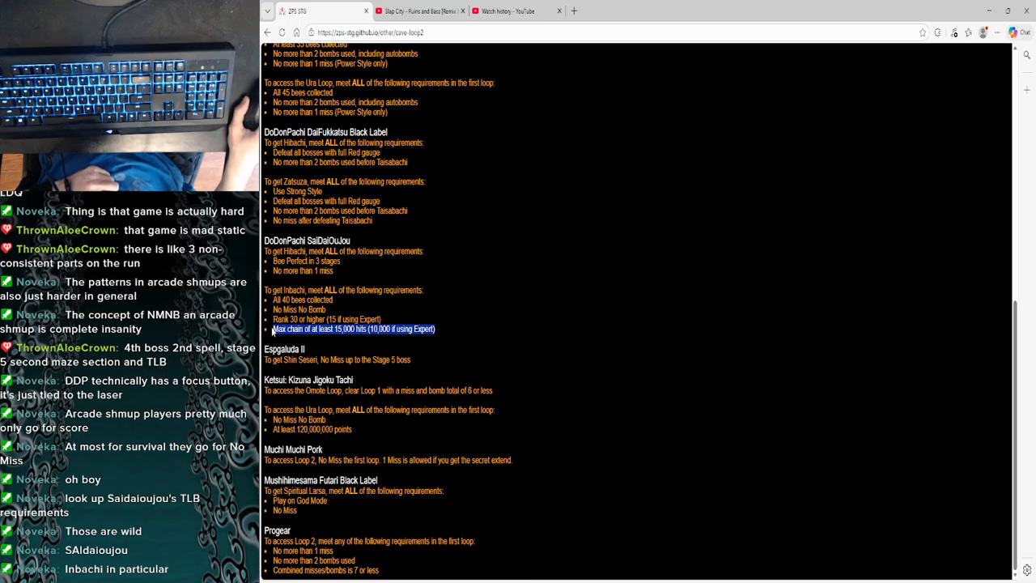
click(322, 354)
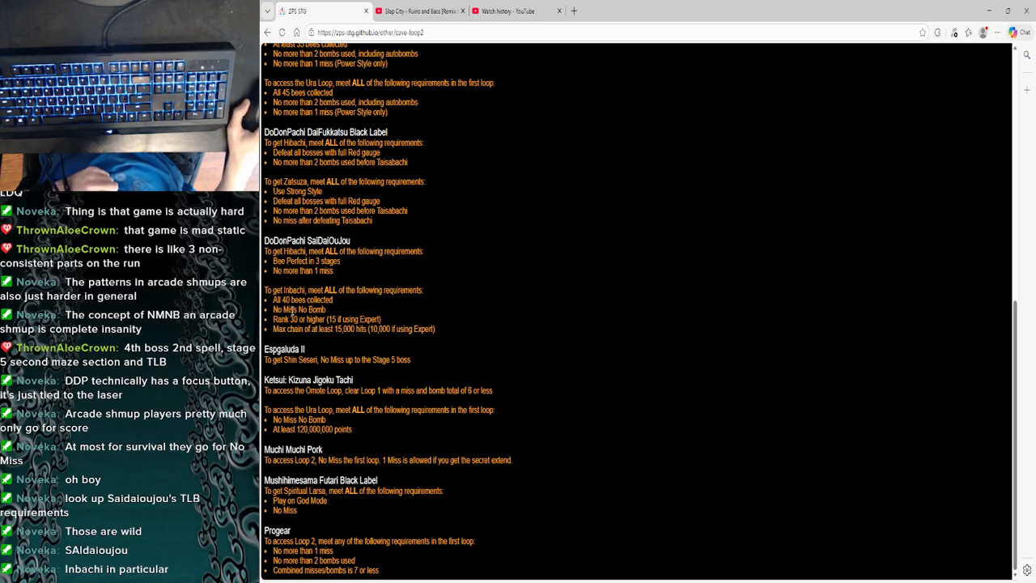
- Review the Inbachi conditions as a whole, with attention to the No Miss No Bomb requirement
mouse_move(273, 299)
mouse_down()
mouse_move(325, 322)
mouse_move(446, 331)
mouse_move(275, 308)
mouse_up()
click(443, 328)
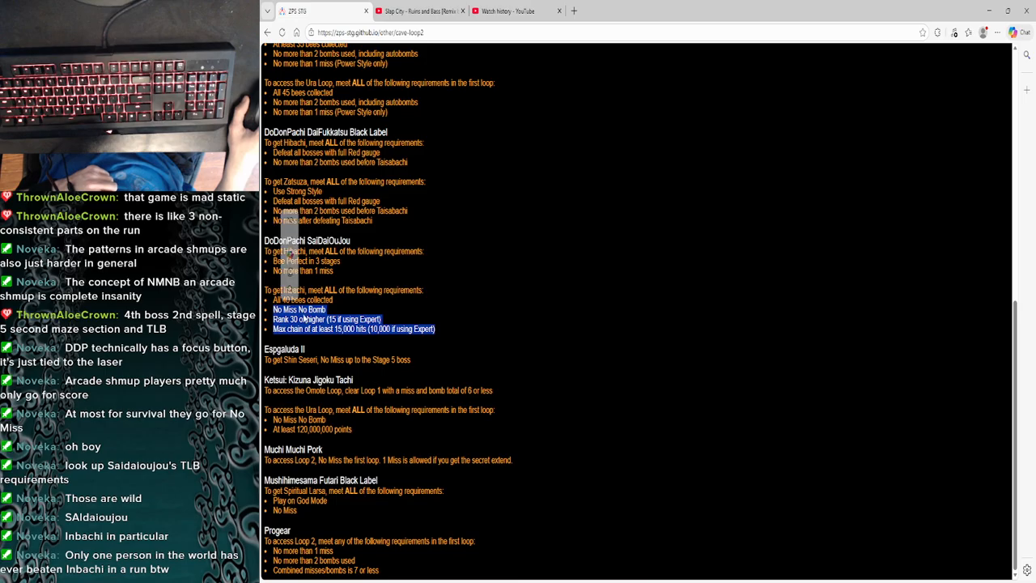
click(335, 321)
scroll(347, 389, up, 2)
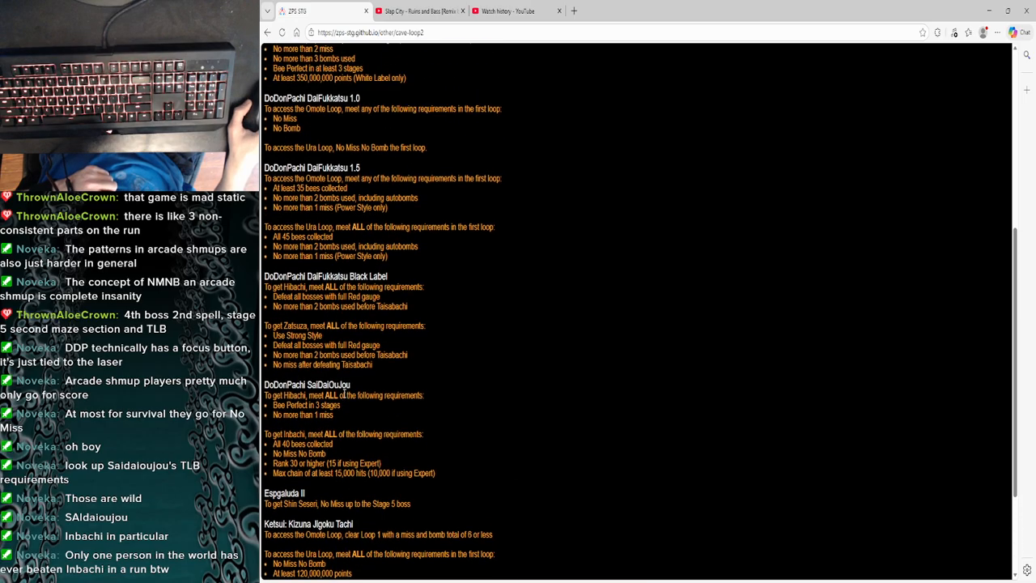
scroll(344, 392, down, 2)
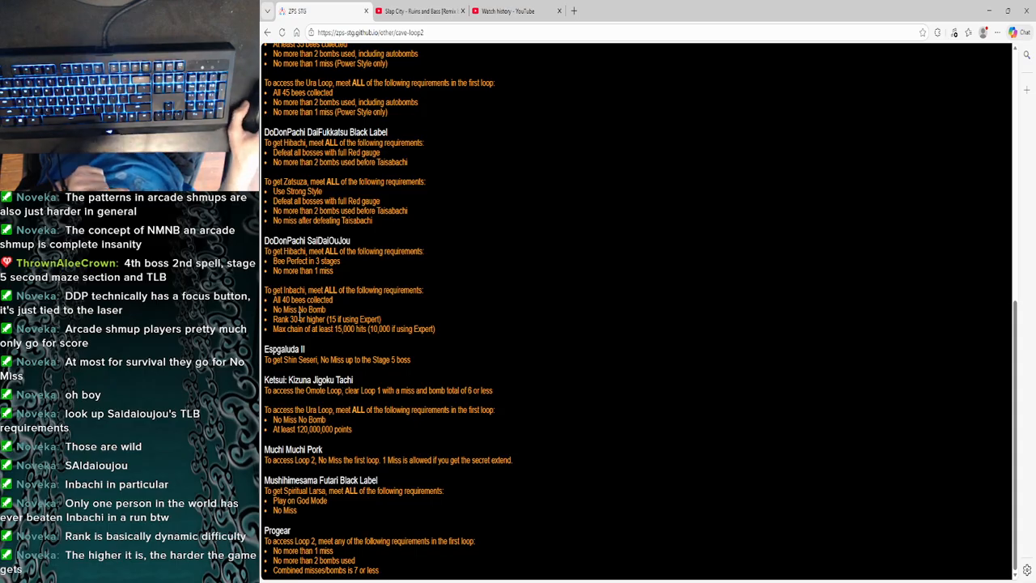
drag(273, 310, 327, 312)
click(337, 311)
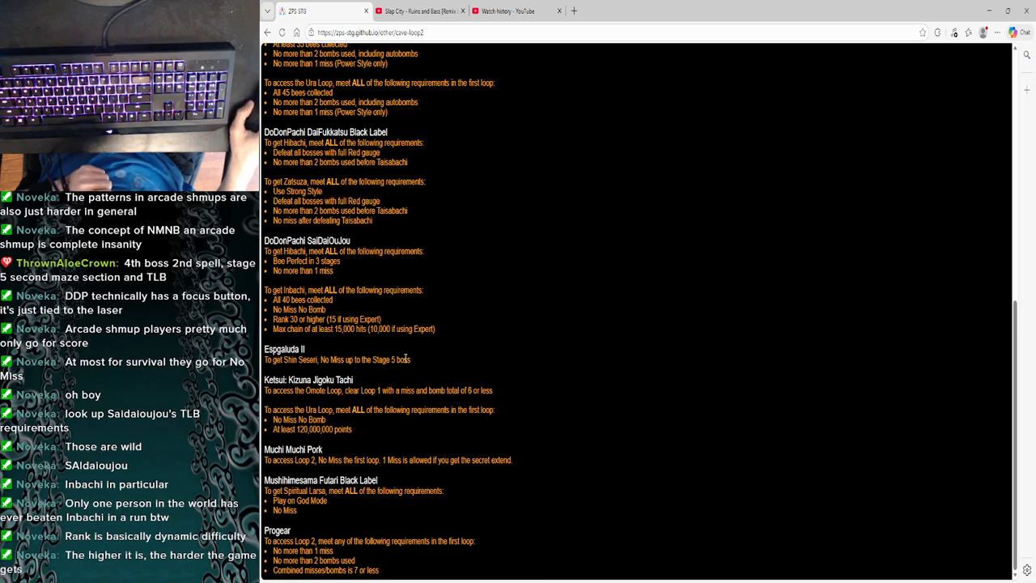
- Read the Espgaluda II requirement for Shin Seseri and the Ketsui requirements for the Omote and Ura Loops
drag(428, 355, 318, 361)
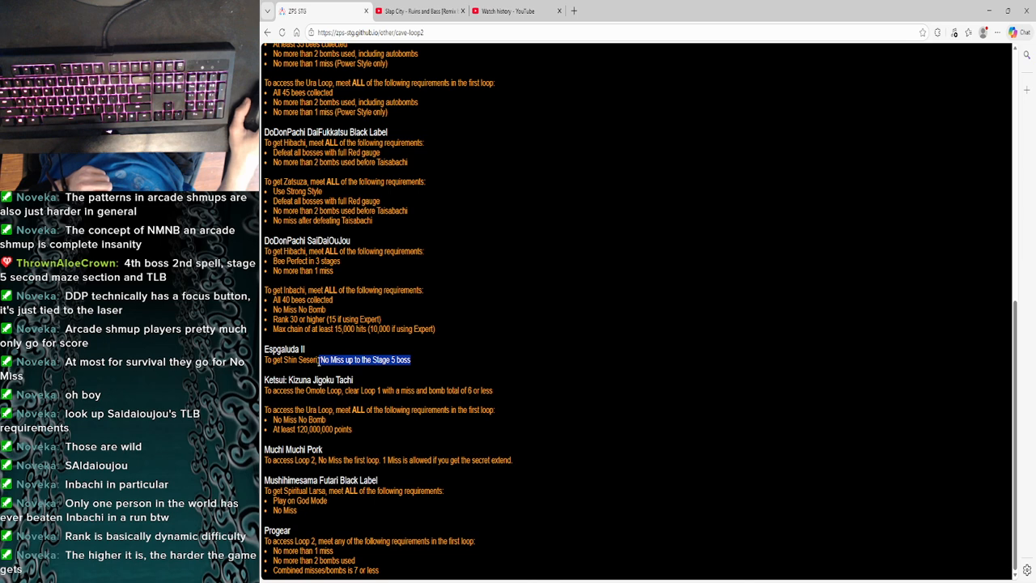
click(357, 368)
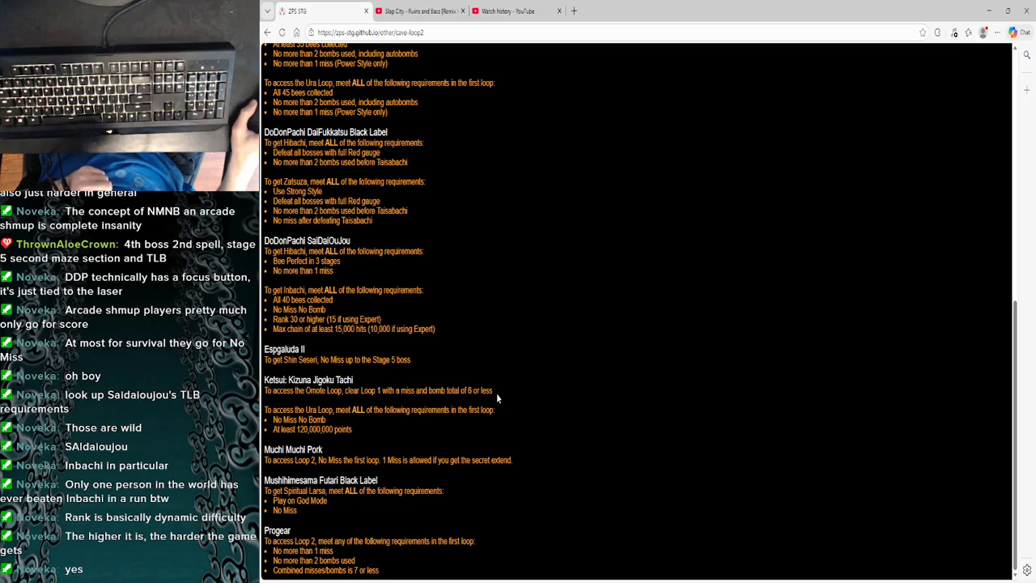
mouse_move(453, 387)
mouse_down()
mouse_move(422, 385)
mouse_move(448, 390)
mouse_up()
click(467, 423)
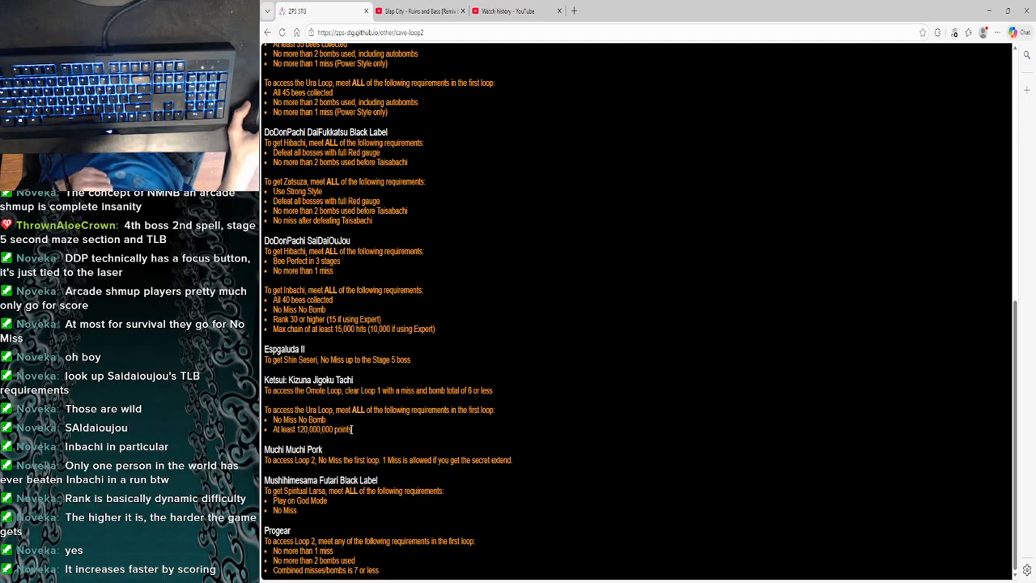
drag(352, 429, 274, 419)
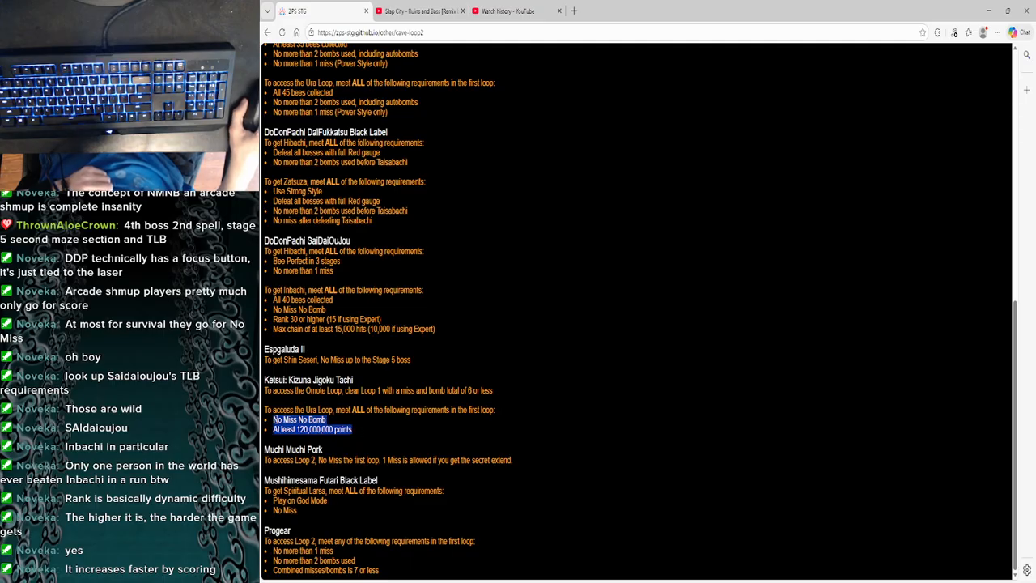
click(307, 440)
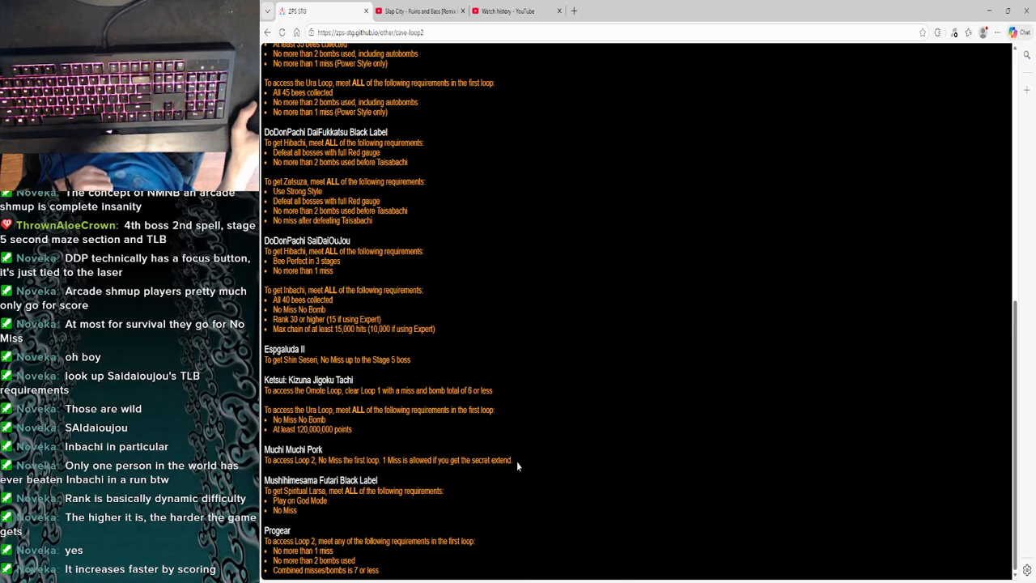
- Read the Loop 2 requirements for Muchi Muchi Pork and Progear, including Progear's miss and bomb limits
drag(516, 461, 395, 457)
drag(325, 450, 276, 451)
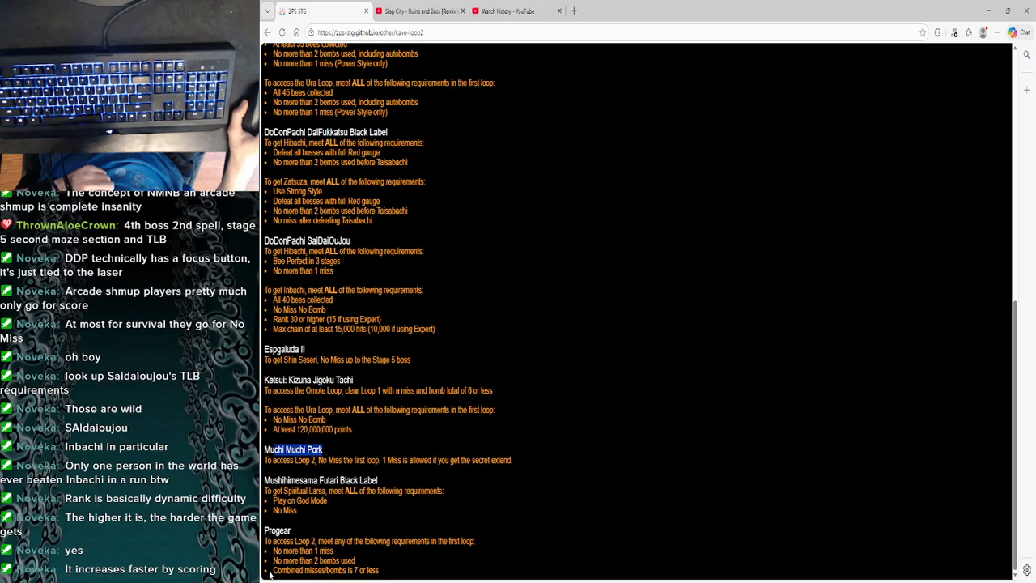
click(269, 573)
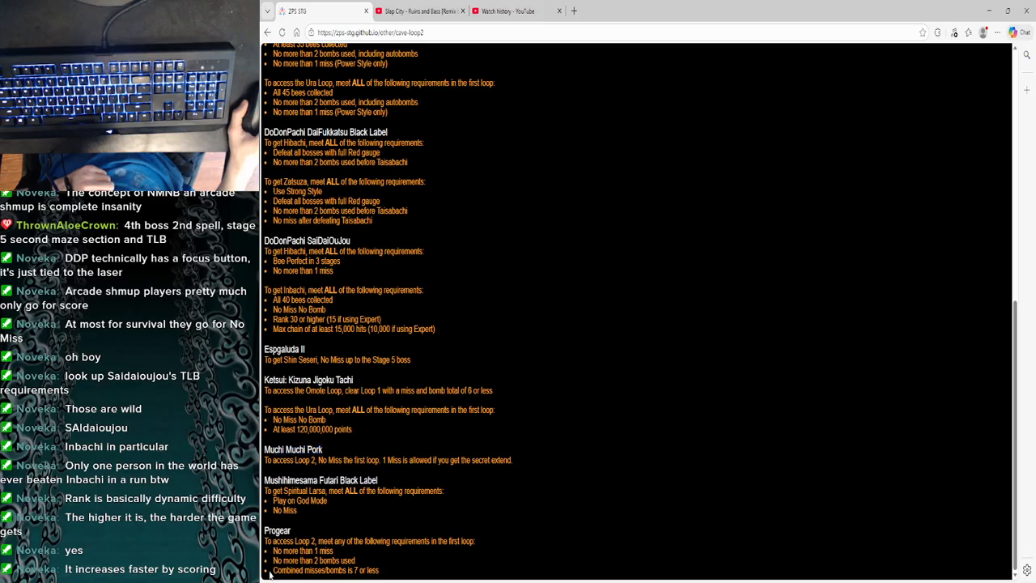
triple_click(378, 570)
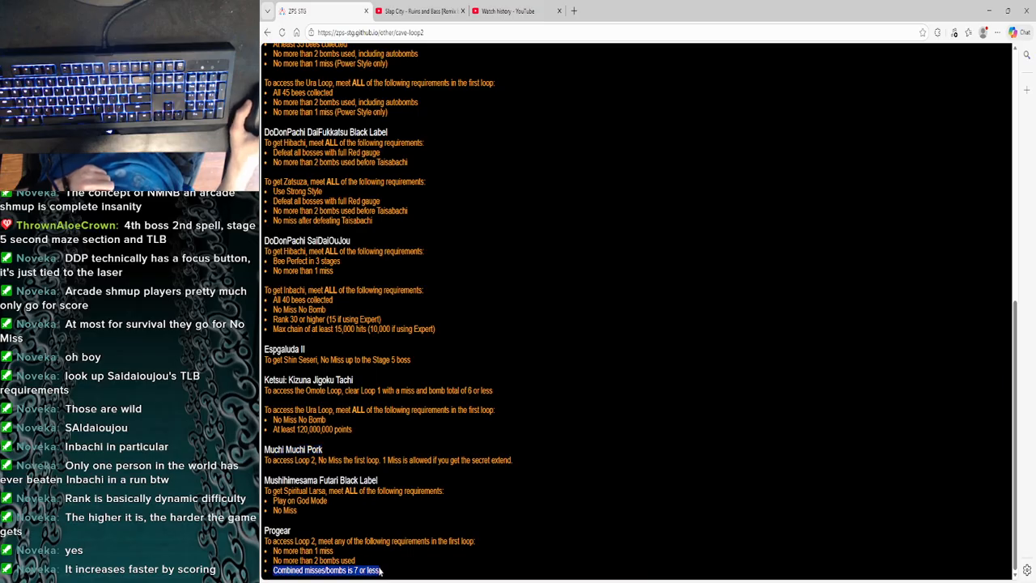
click(382, 570)
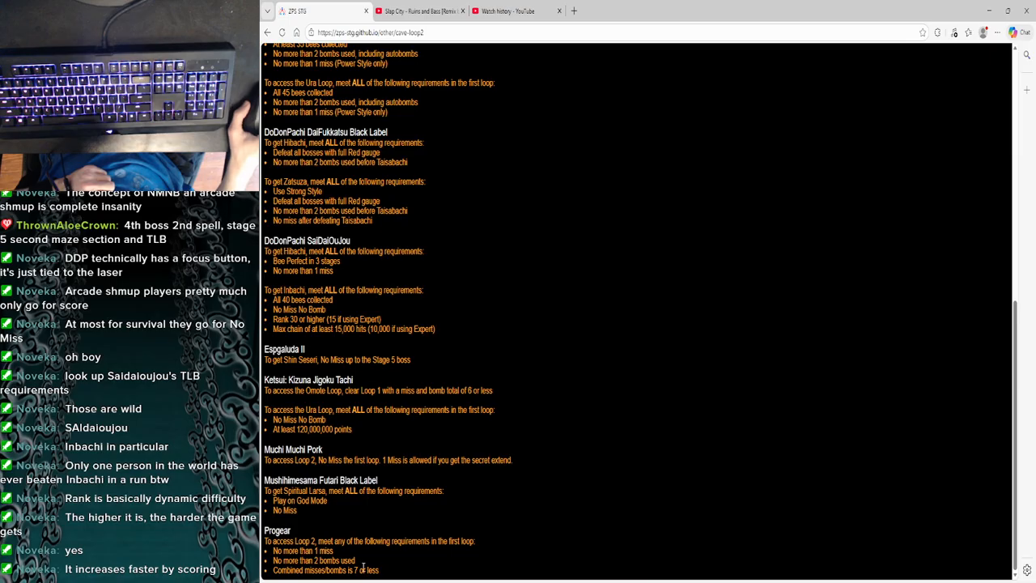
scroll(381, 570, up, 3)
scroll(373, 569, down, 3)
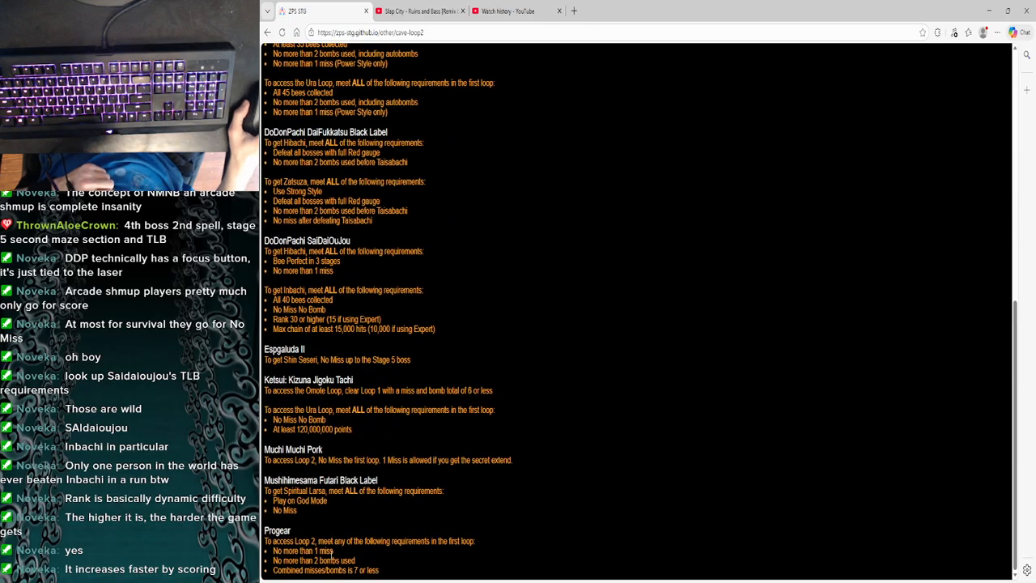
drag(356, 560, 377, 571)
click(380, 572)
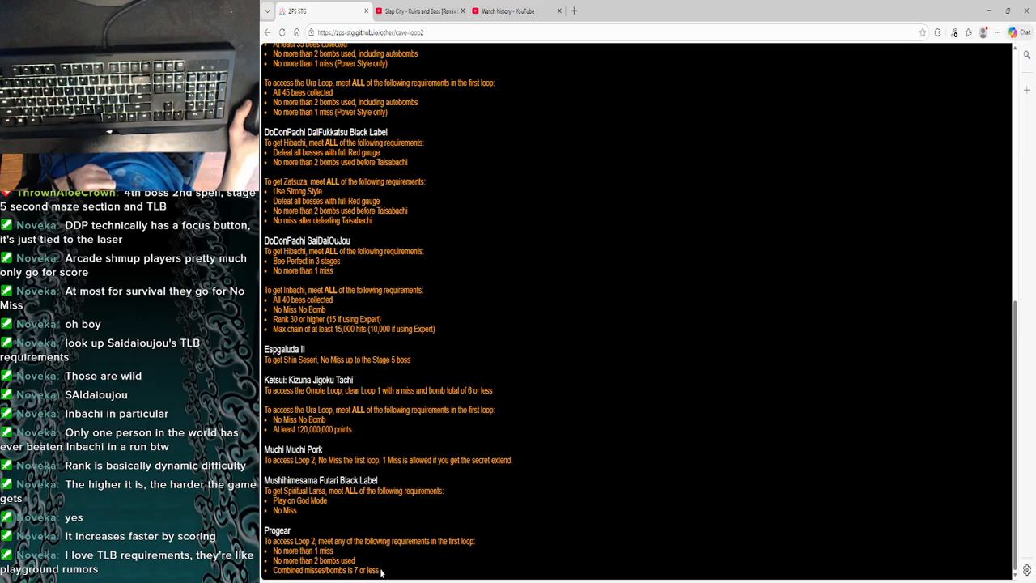
drag(305, 541, 318, 541)
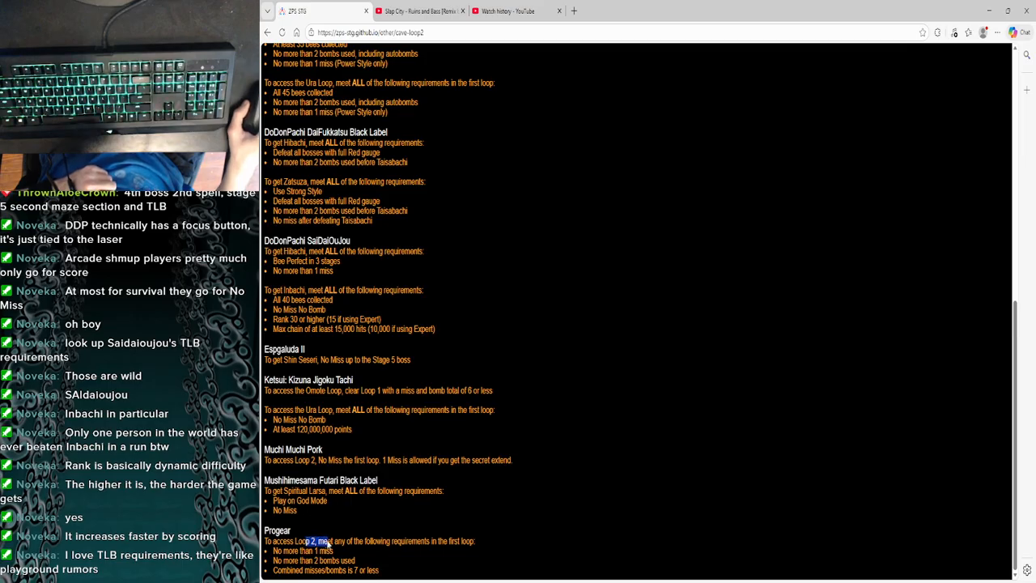
click(347, 551)
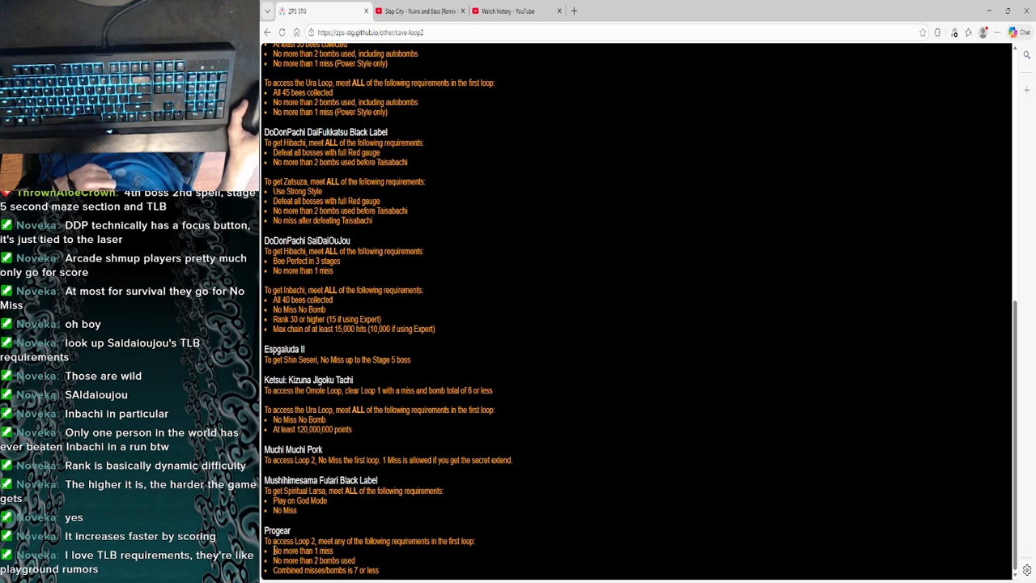
- Reread the Progear conditions for Loop 2, starting from the miss limit, and glance back over the entries above it
drag(273, 550, 334, 550)
mouse_move(273, 569)
mouse_down()
mouse_move(352, 560)
mouse_move(377, 570)
mouse_move(295, 550)
mouse_move(270, 557)
mouse_up()
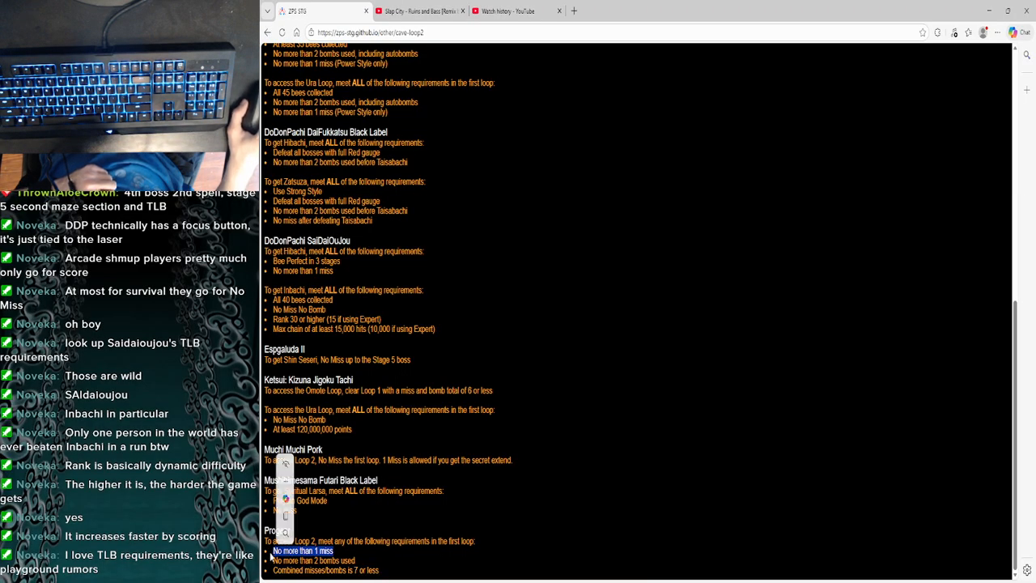
click(335, 545)
scroll(378, 515, up, 3)
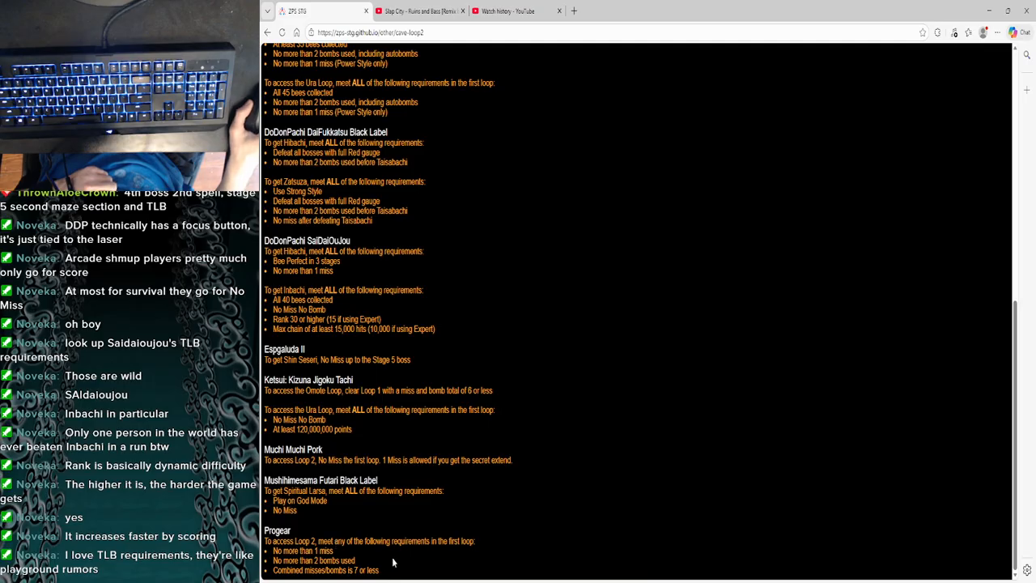
scroll(378, 516, down, 3)
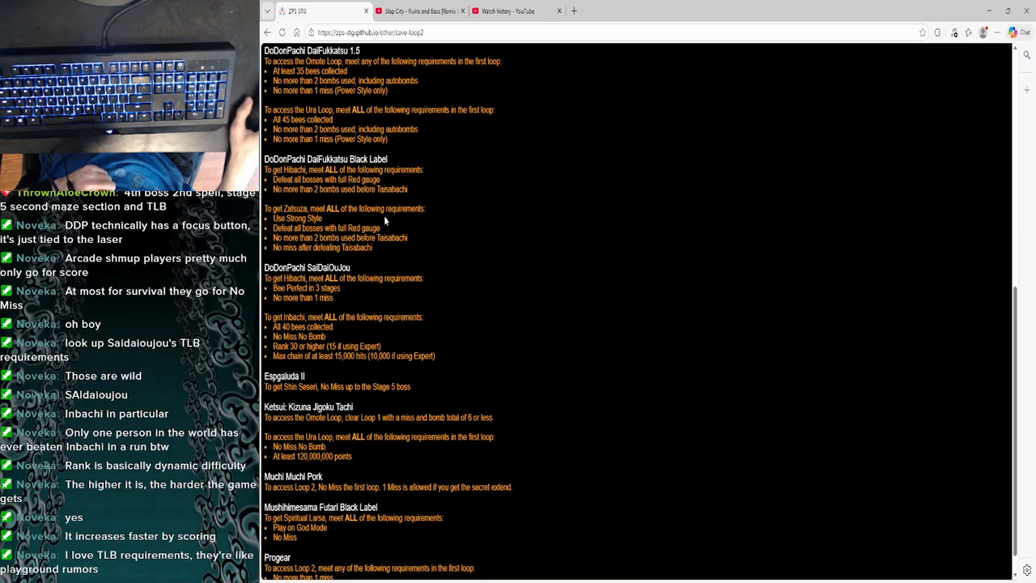
- Close the ZPS STG and YouTube watch history pages and play the suggested video "Active NEETs - 9 HOURS OF TOUHOU JAZZ"
click(365, 12)
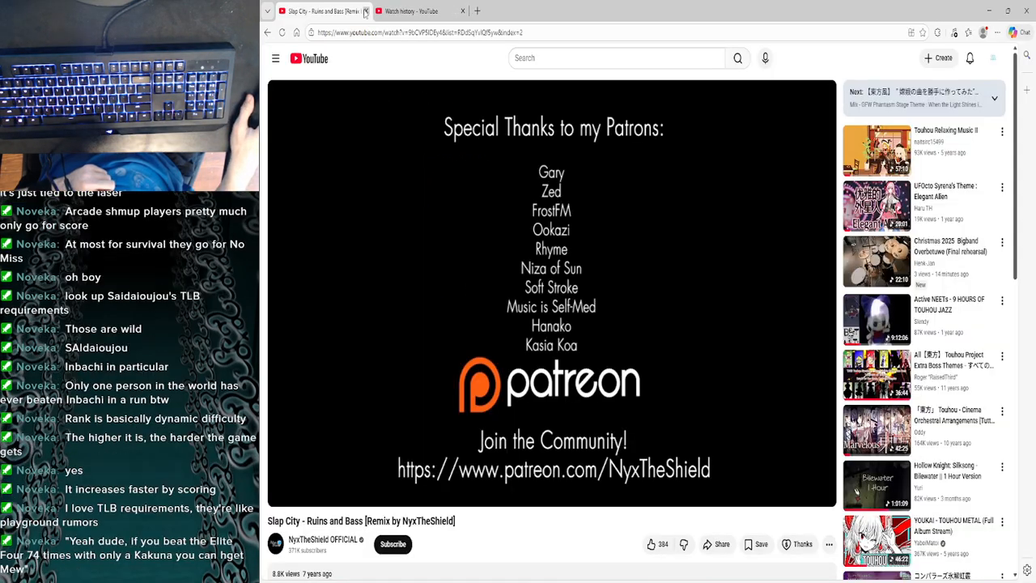
click(462, 12)
scroll(624, 437, down, 4)
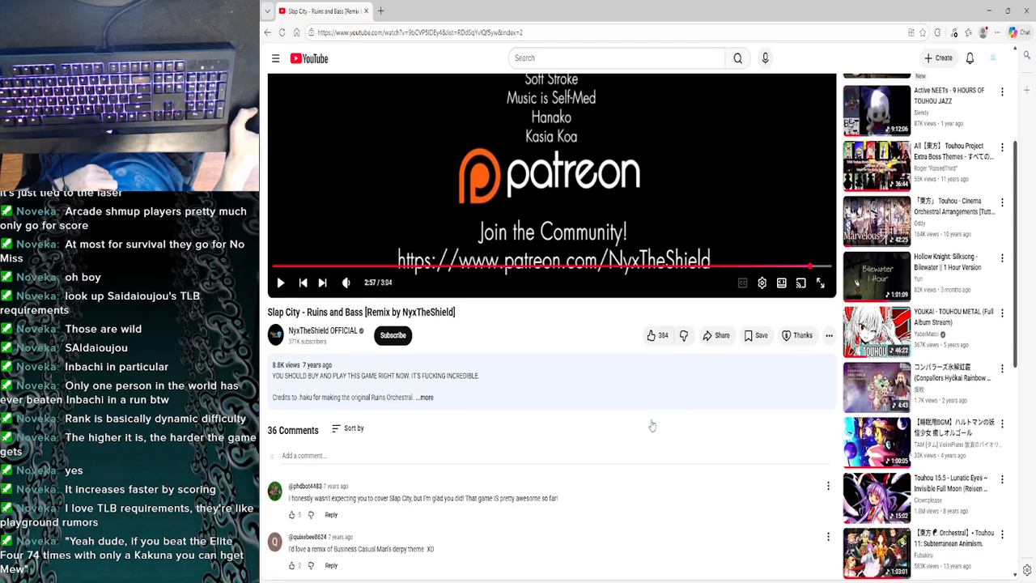
scroll(652, 422, up, 2)
scroll(651, 422, up, 2)
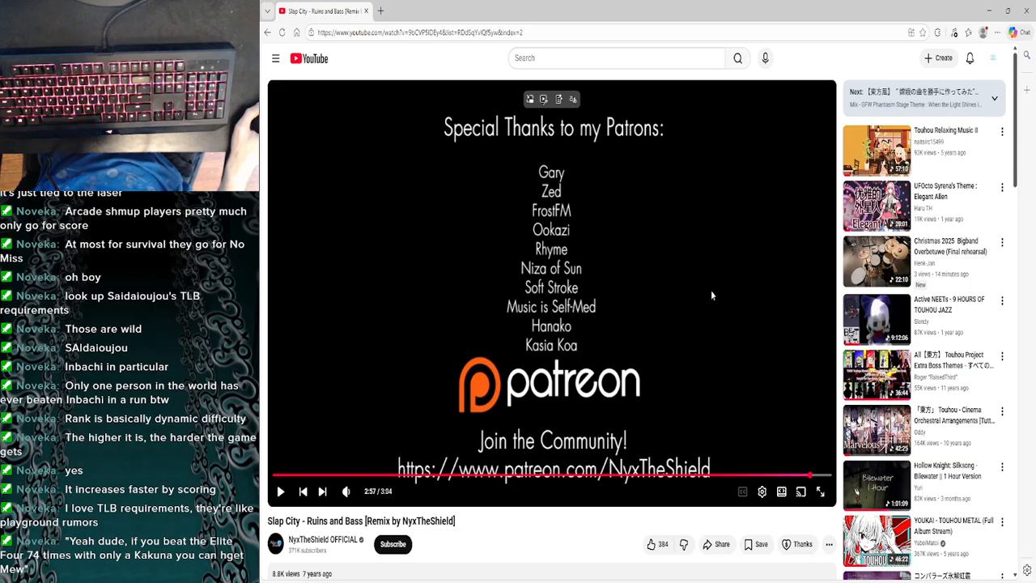
mouse_move(863, 310)
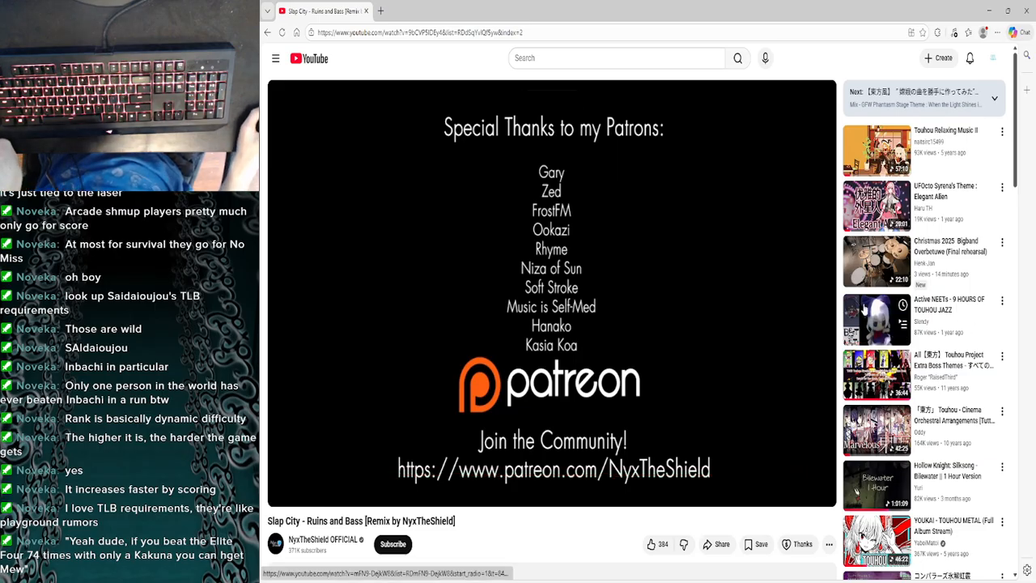
click(863, 309)
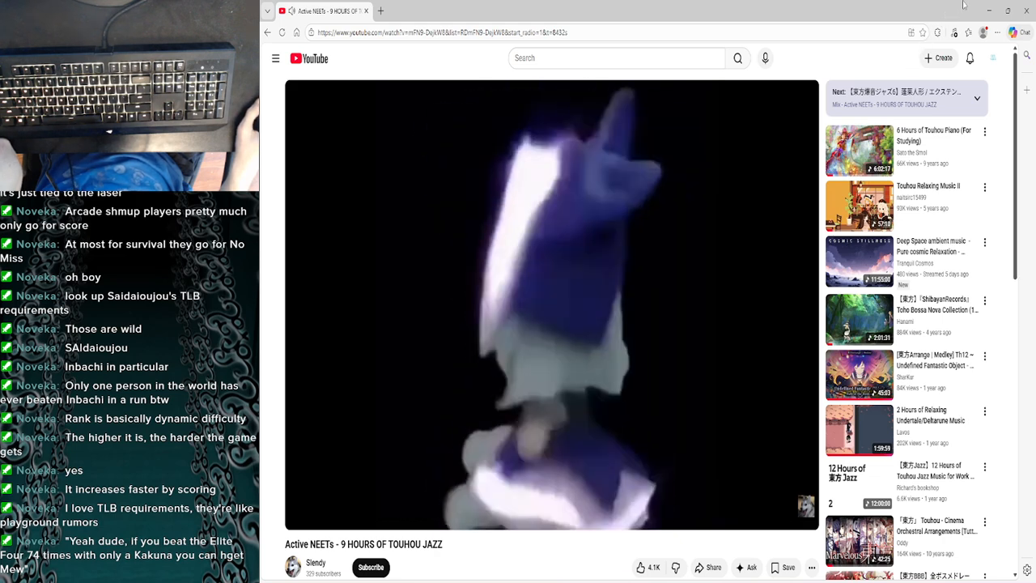
- Switch back to VSDC Video Editor and set the playhead frame by frame to 00:25:00.05 in the Goddess Of Explosions clip
click(988, 10)
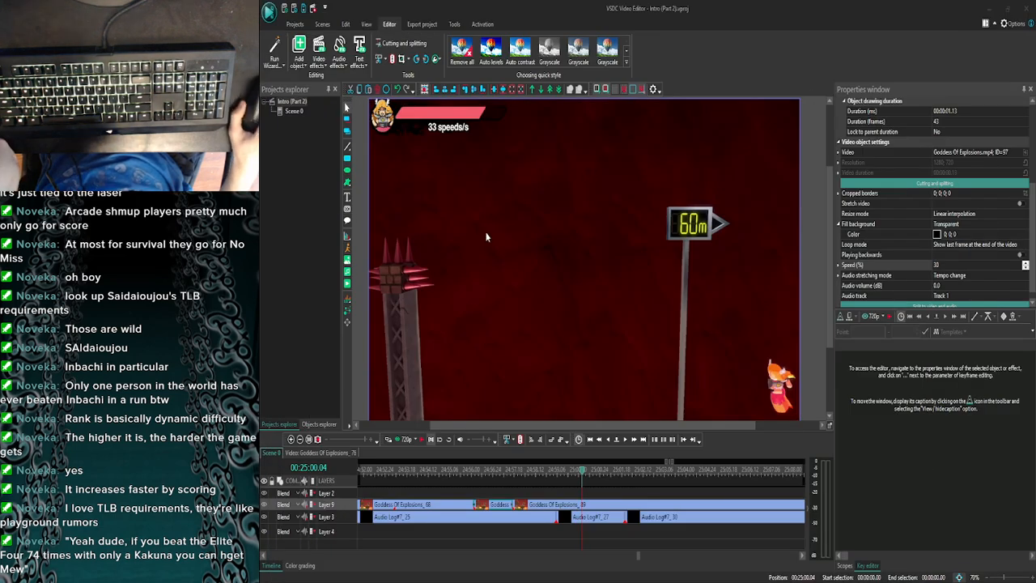
click(624, 441)
click(625, 441)
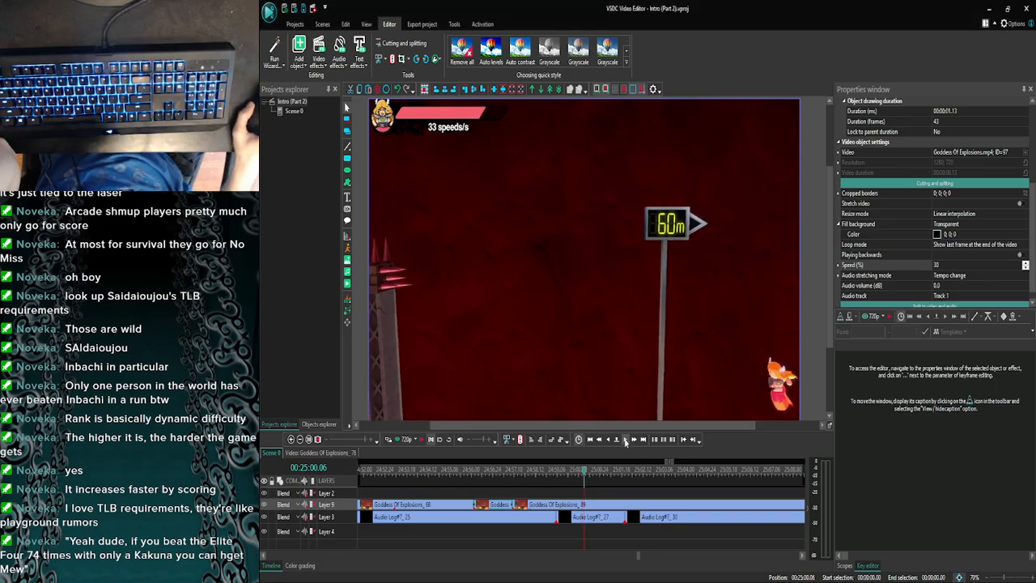
click(609, 441)
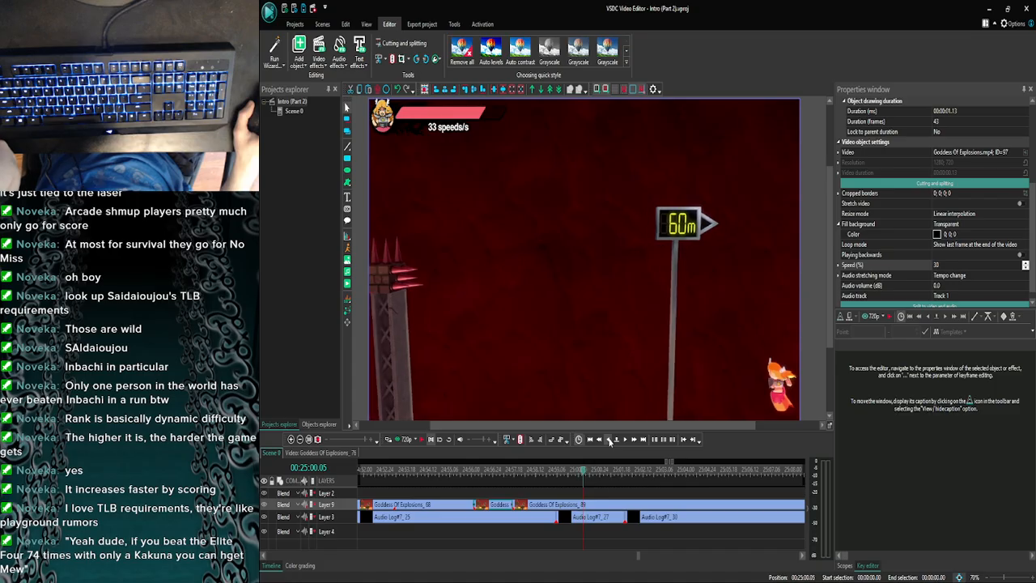
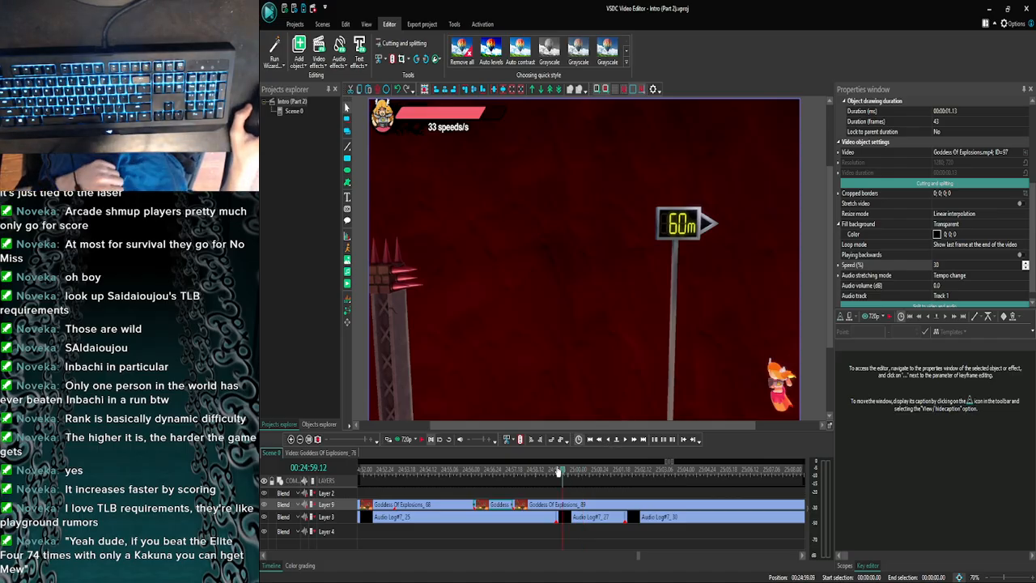
- Preview the footage from about 24:57 across the slowed clip's end and park the playhead at 25:00.07
click(514, 470)
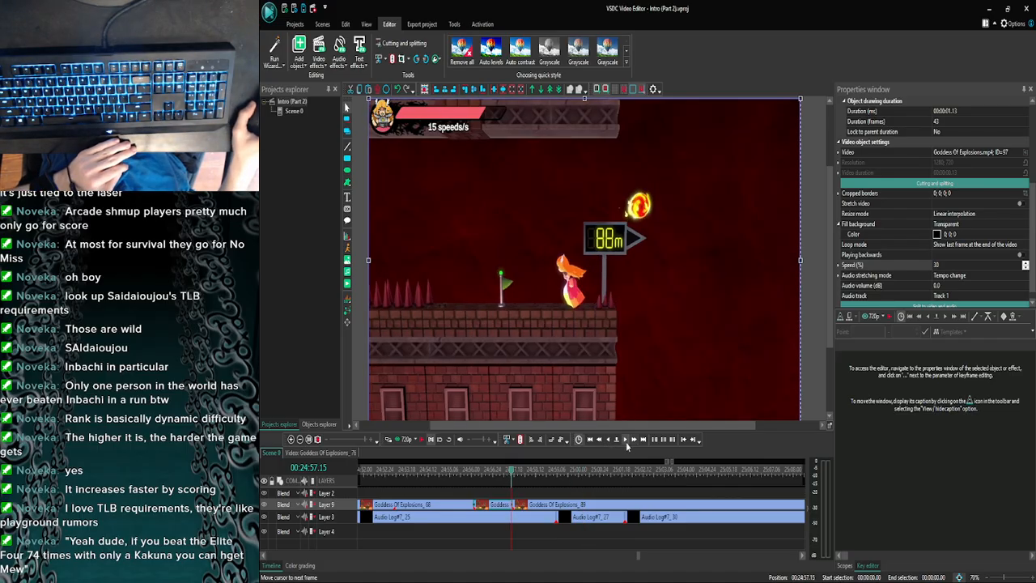
click(609, 440)
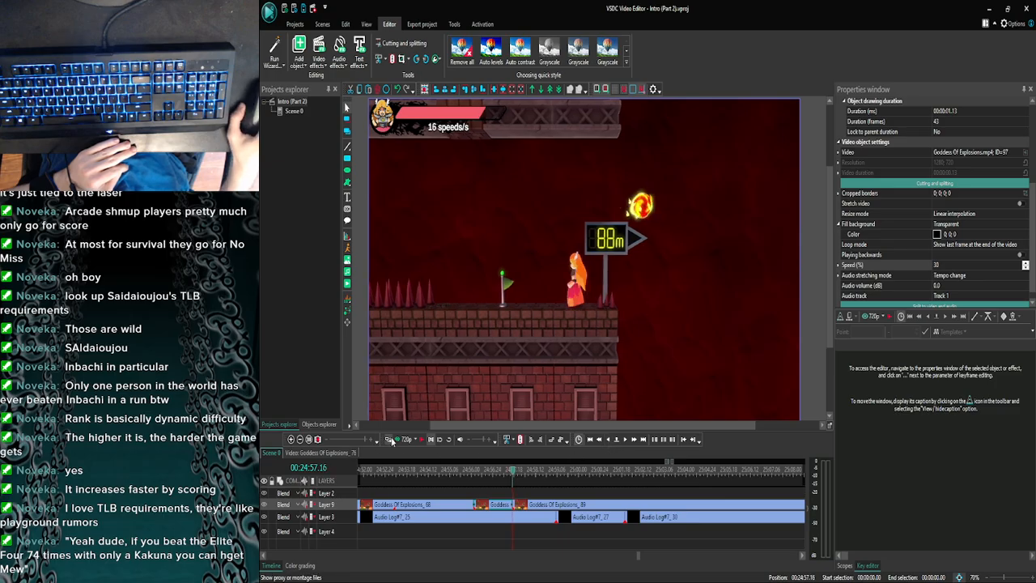
click(392, 440)
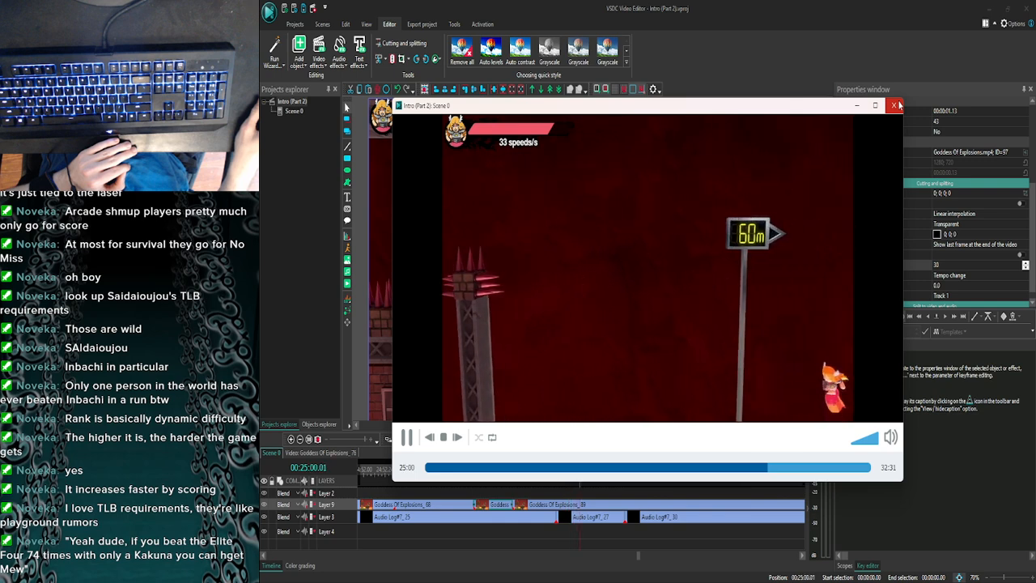
click(895, 105)
click(430, 438)
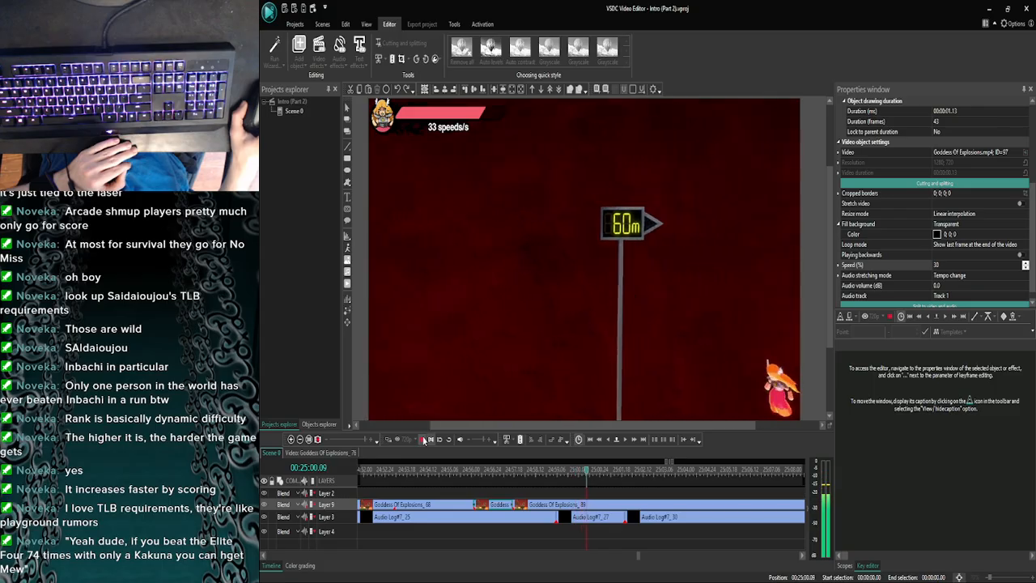
click(423, 439)
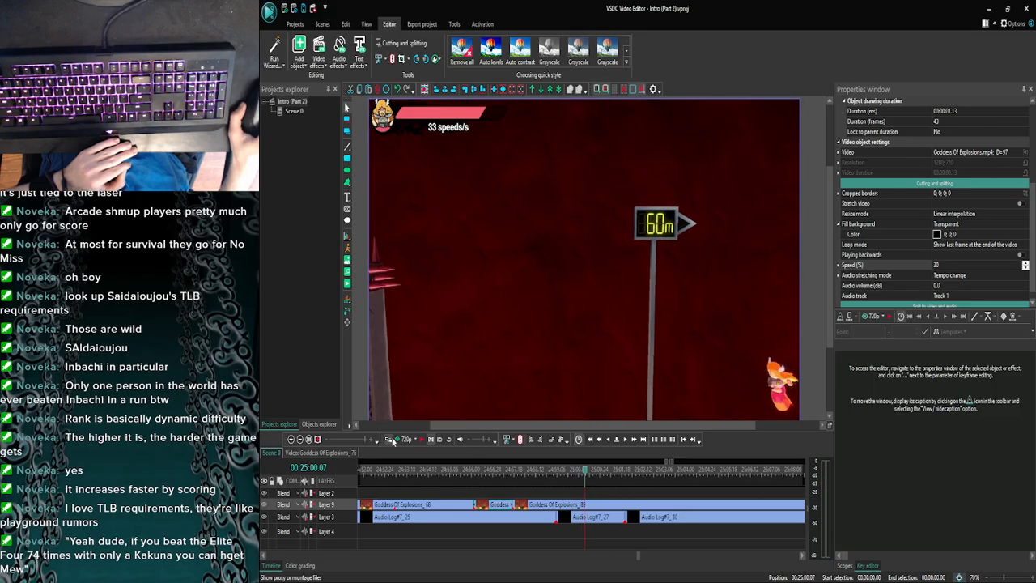
click(390, 438)
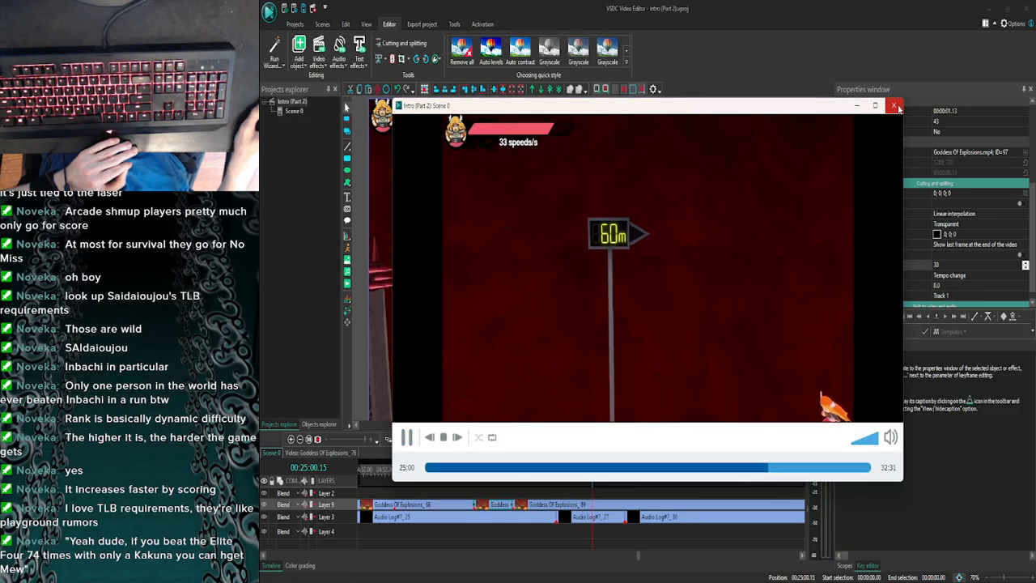
click(894, 106)
- Move the clip Goddess Of Explosions_89 to start at 25:00.07 and extend the slowed clip before it to meet its start
drag(543, 508, 615, 509)
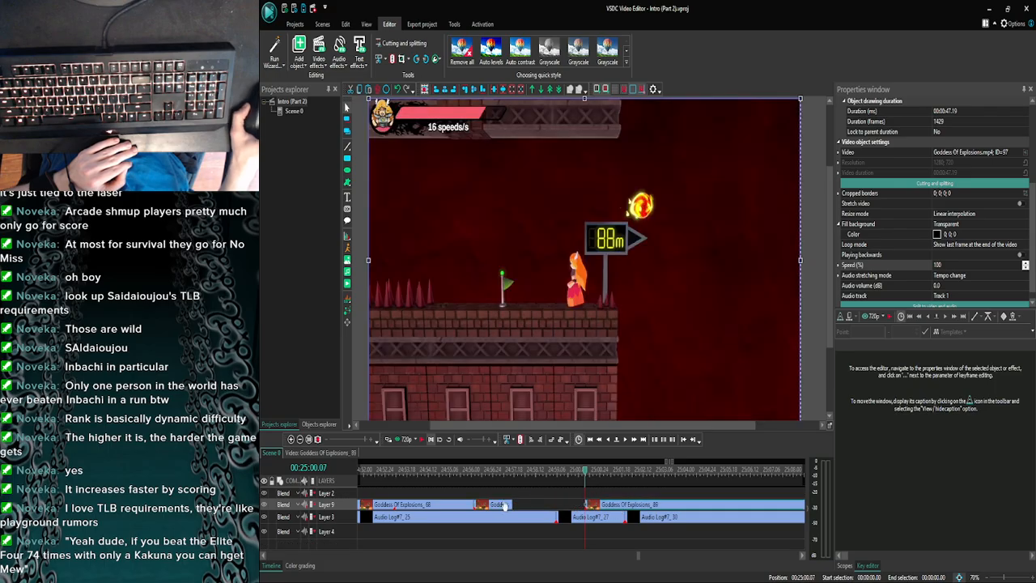
click(501, 507)
drag(511, 504, 586, 503)
- Find the frame at 25:00.29 where the character touches the fireball and split Goddess Of Explosions_89 there
click(624, 439)
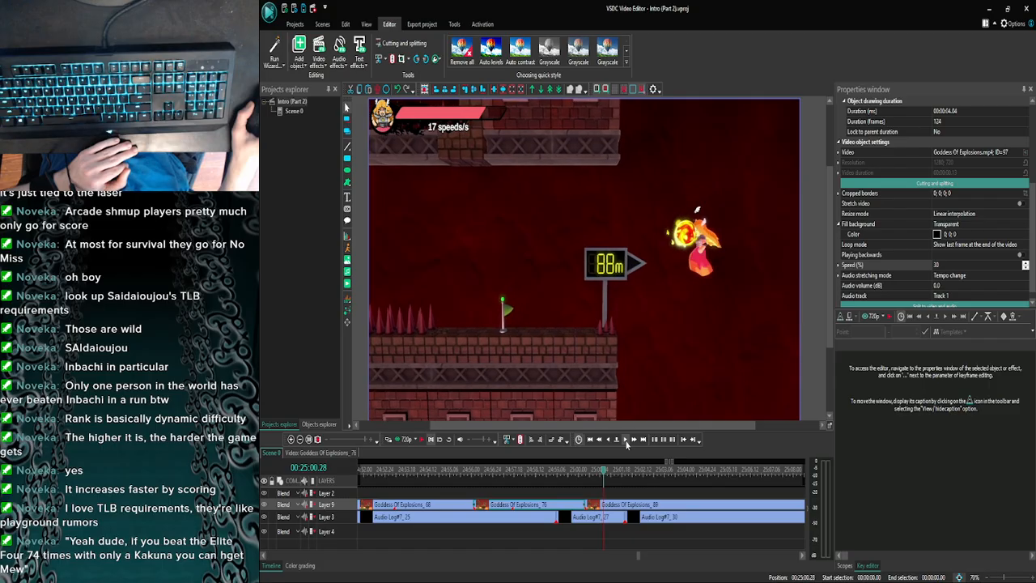
click(611, 440)
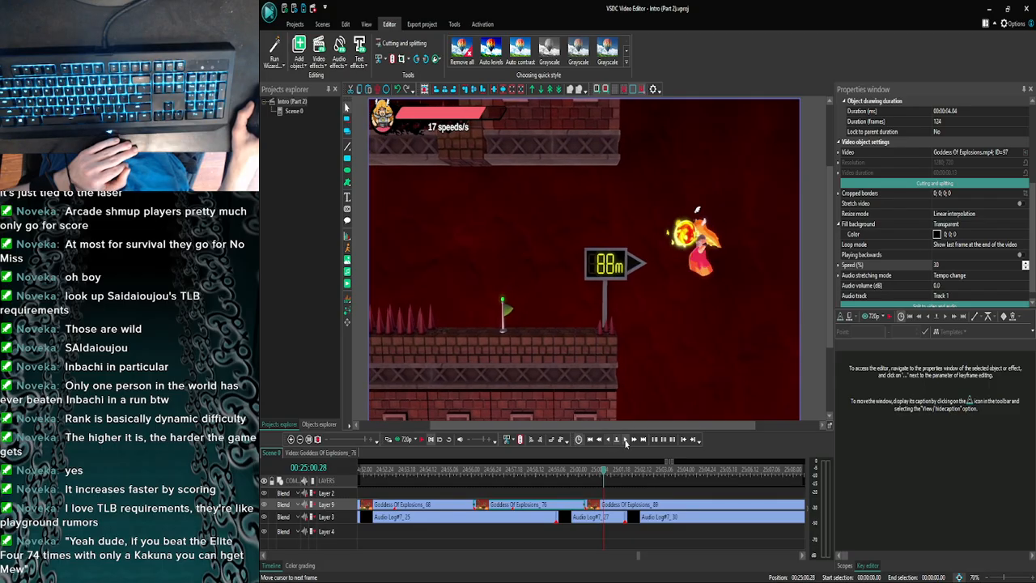
click(610, 441)
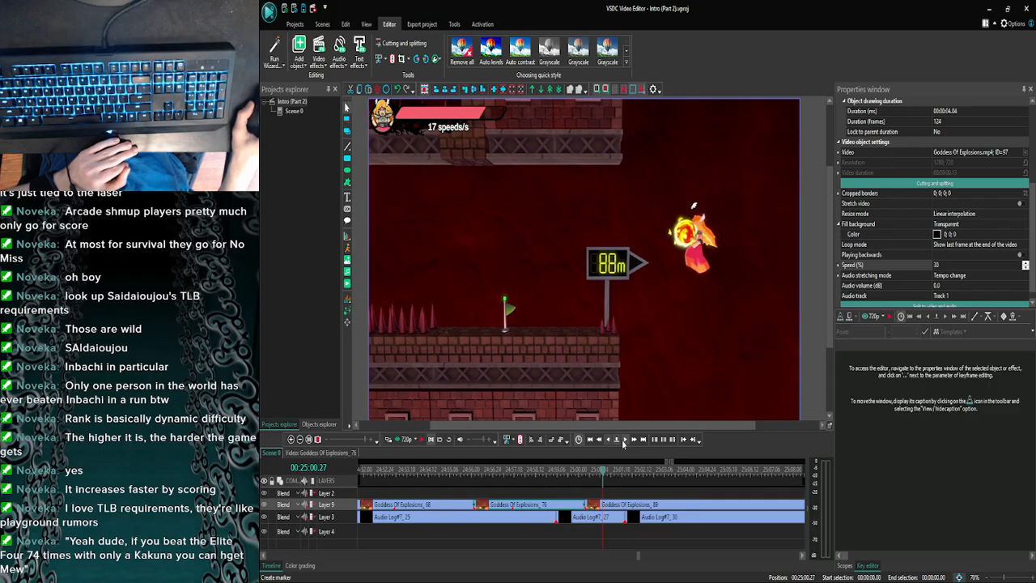
click(624, 441)
click(624, 442)
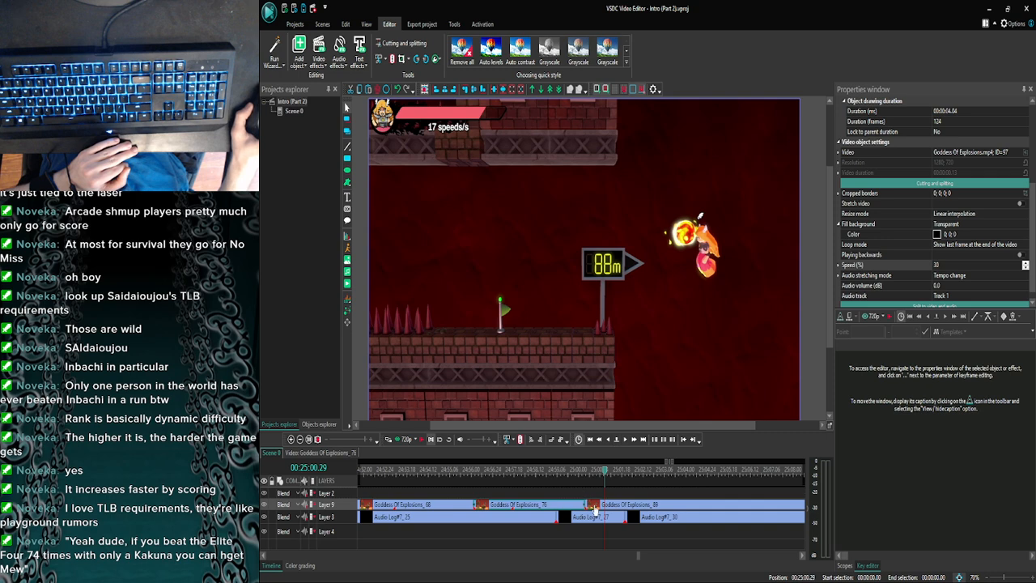
click(608, 439)
click(608, 439)
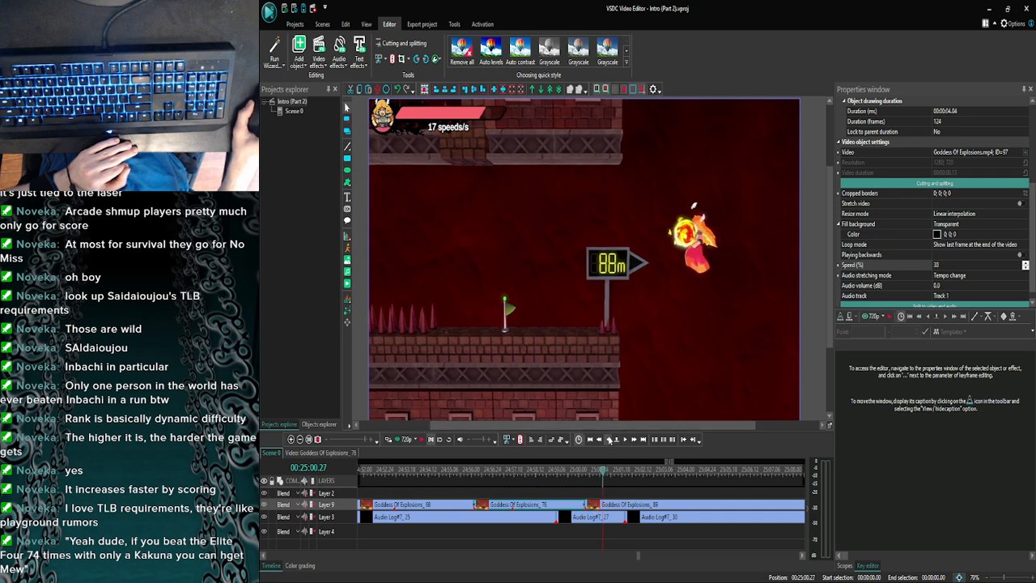
click(608, 439)
click(627, 439)
click(626, 439)
click(626, 439)
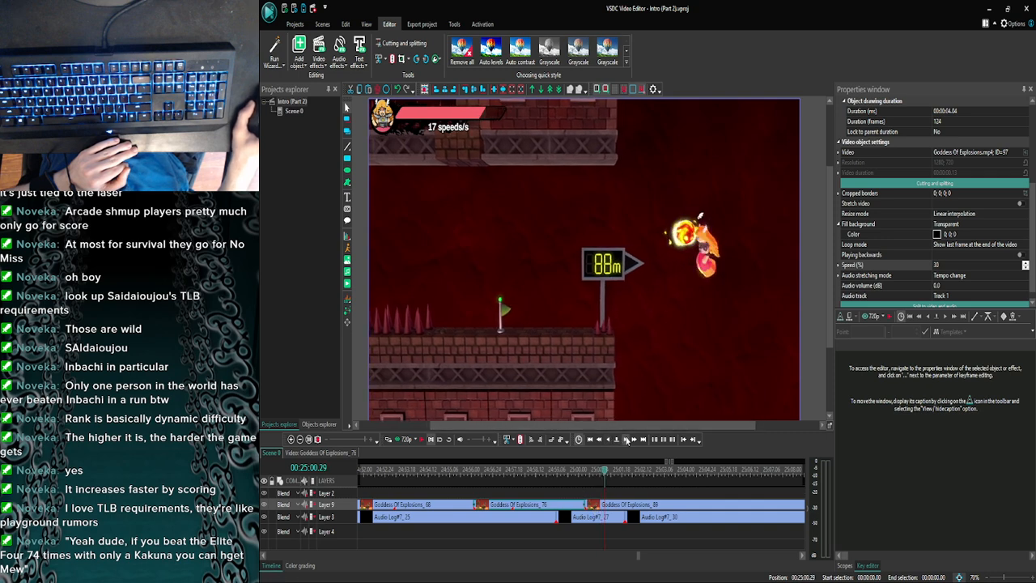
click(468, 259)
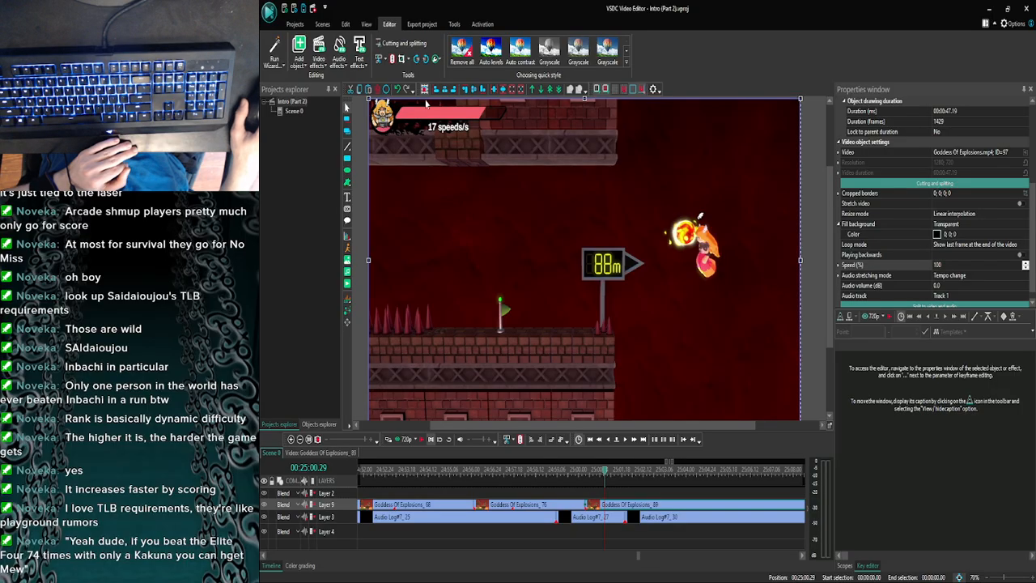
click(530, 439)
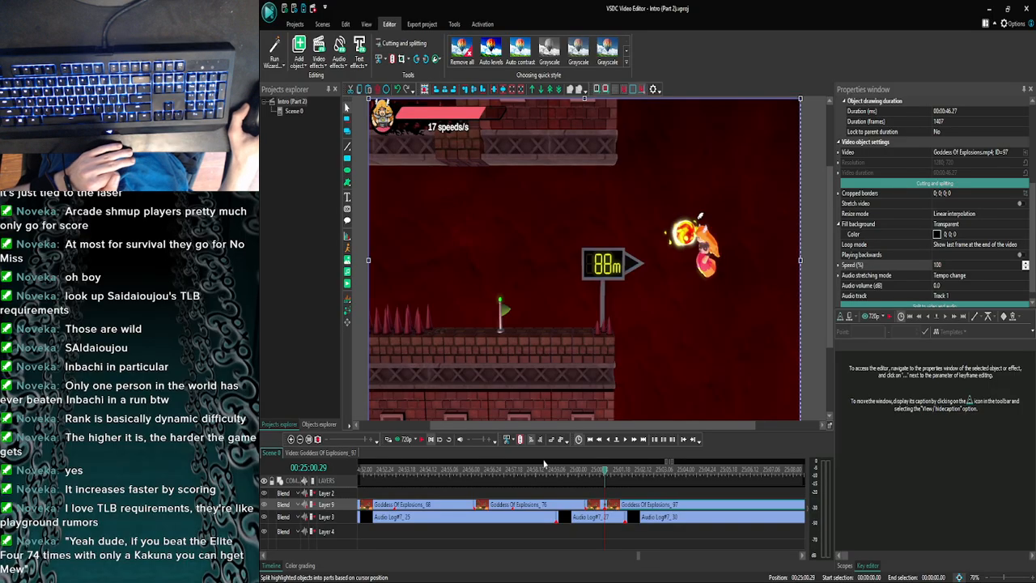
- Set the playback speed of the short Goddess Of Explosions_89 piece before the split to 30%
click(597, 504)
click(955, 265)
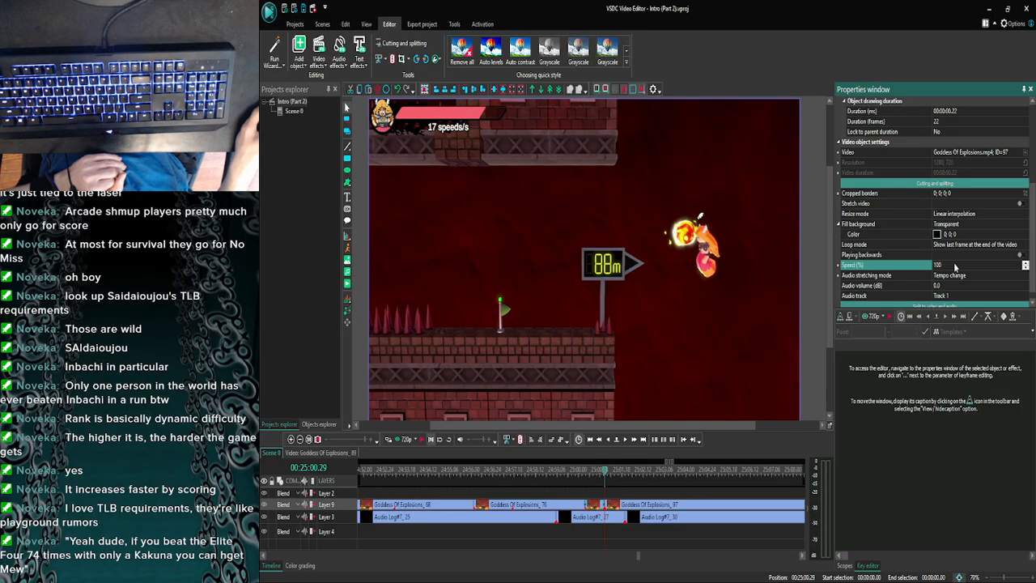
text(30)
key(Return)
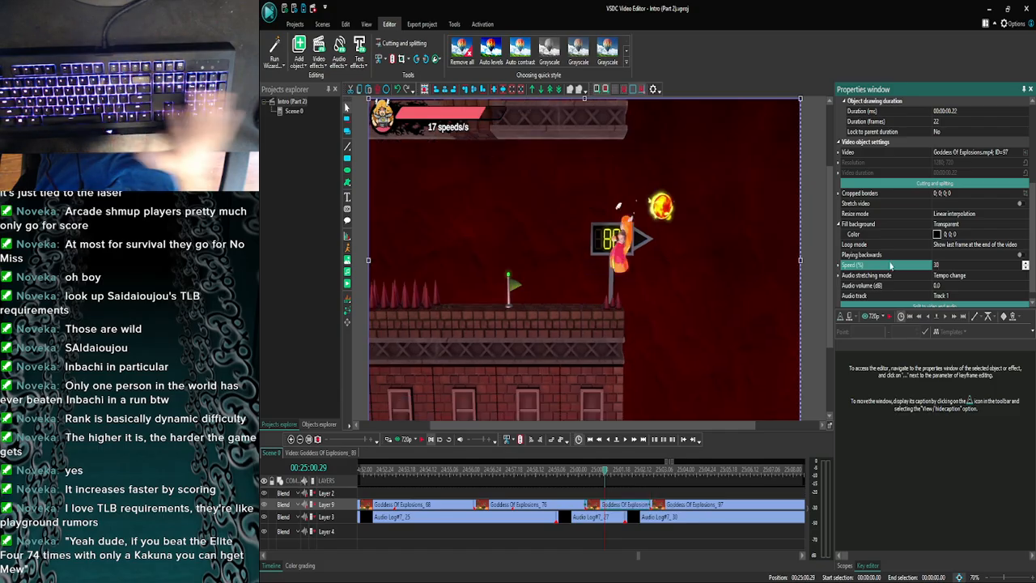
- Preview the newly slowed section against the audio and park the playhead at 25:05.06
click(597, 473)
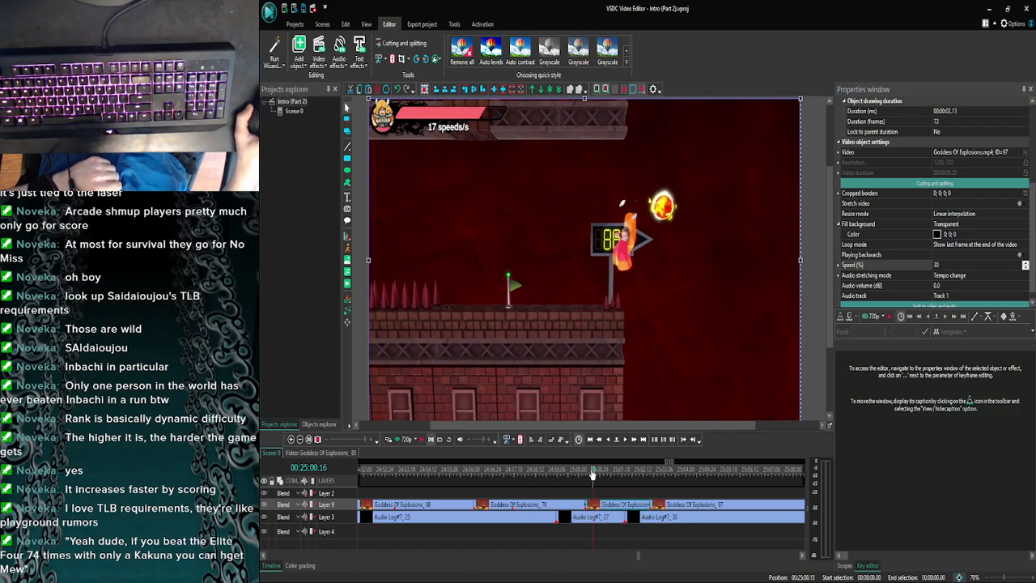
click(396, 439)
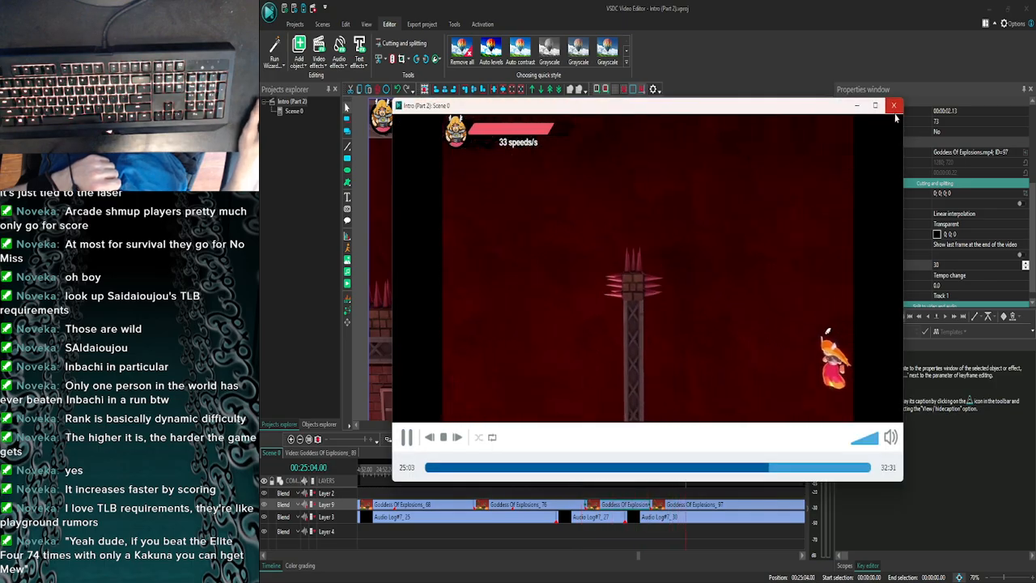
click(894, 116)
click(420, 439)
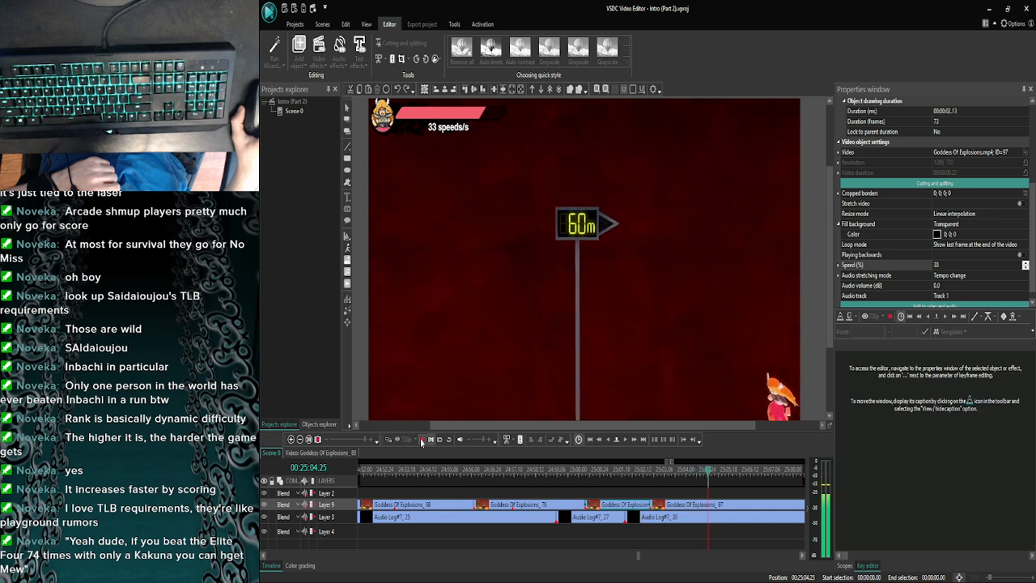
click(422, 440)
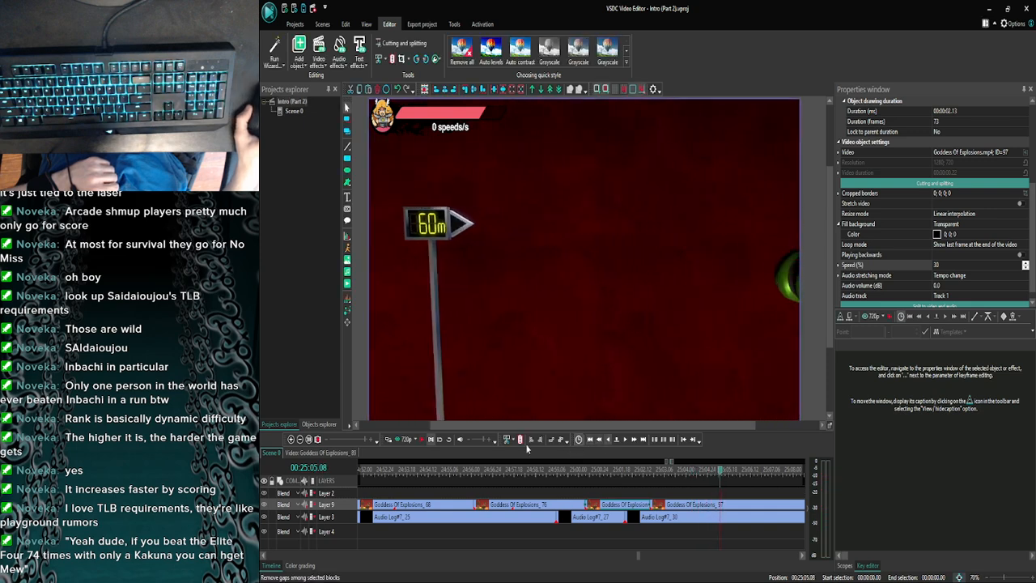
click(398, 440)
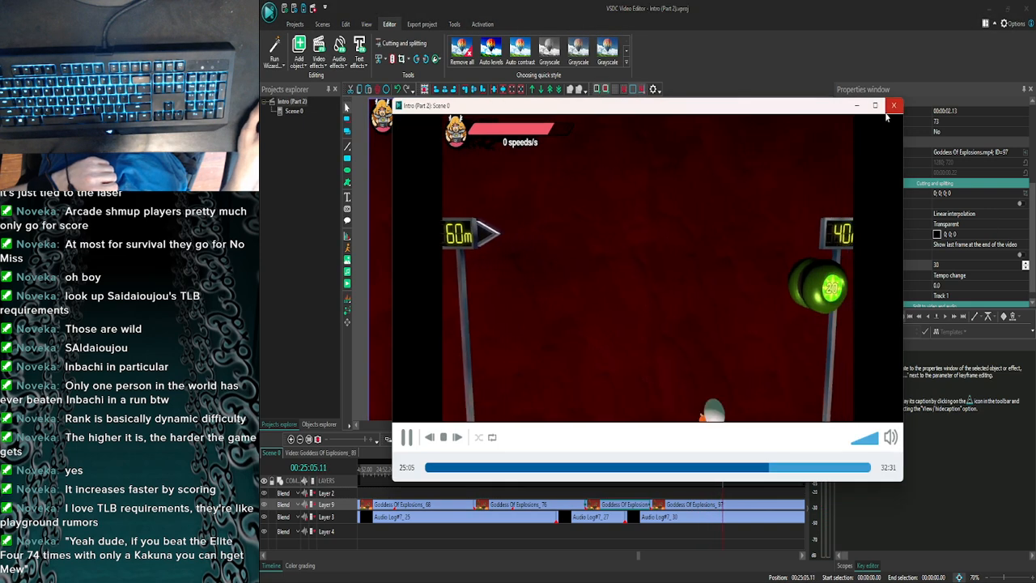
key(Escape)
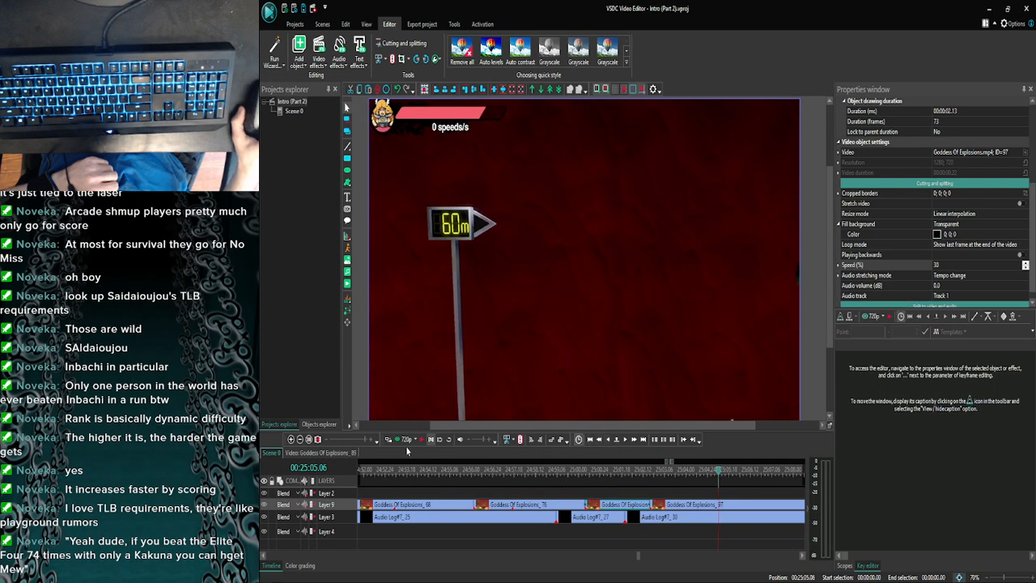
click(398, 440)
click(894, 107)
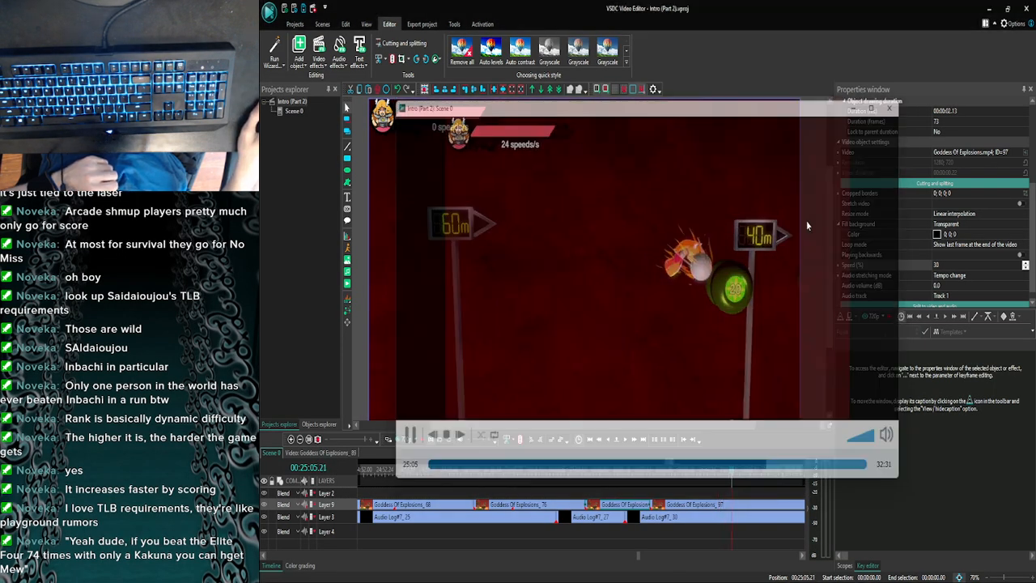
- Move Goddess Of Explosions_97 to start at 25:05.06 and extend Goddess Of Explosions_89 to meet it
drag(696, 508, 764, 507)
click(636, 507)
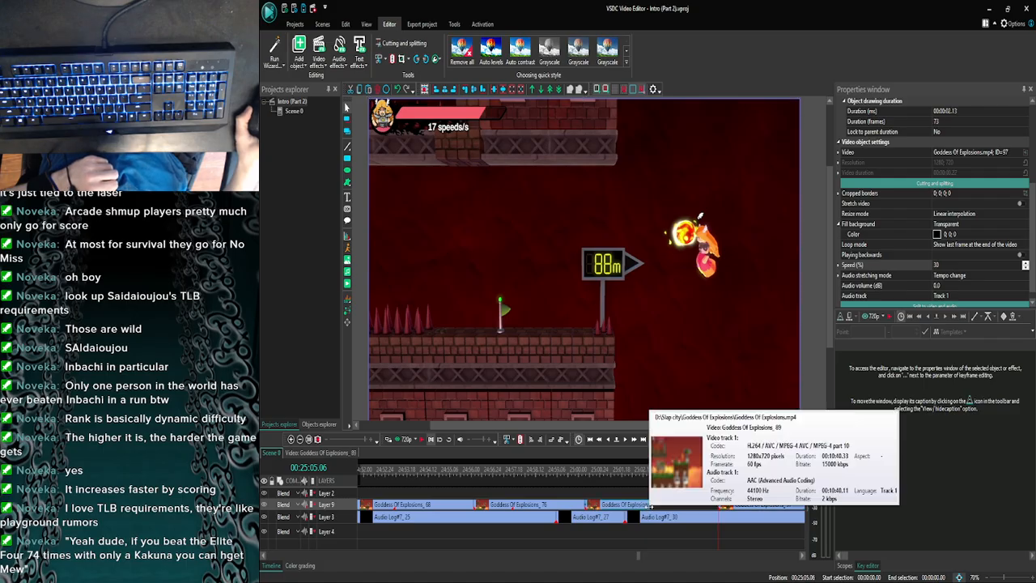
drag(649, 505, 723, 504)
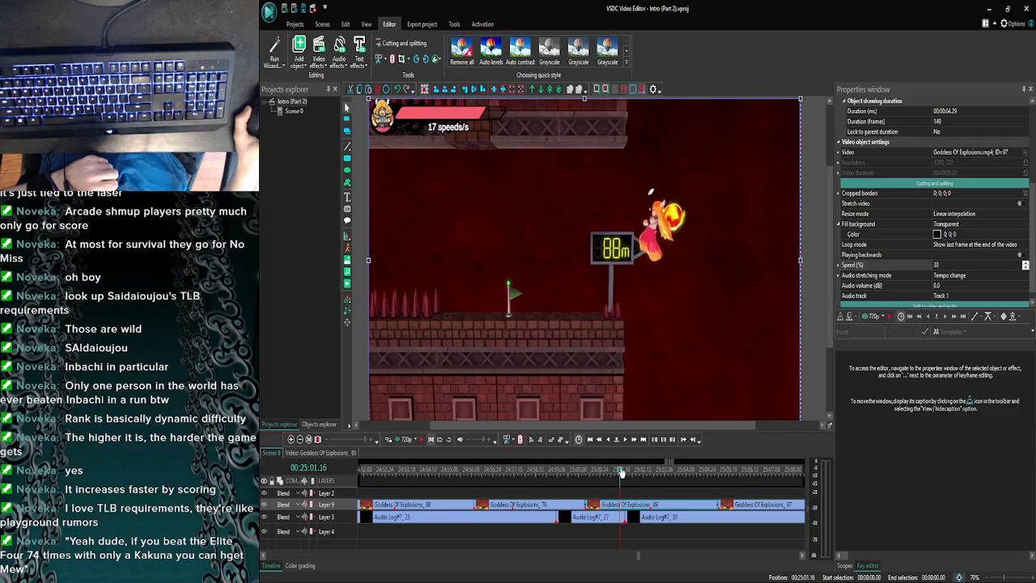
- Try to split the extended Goddess Of Explosions_89 clip at 25:02.19
click(683, 476)
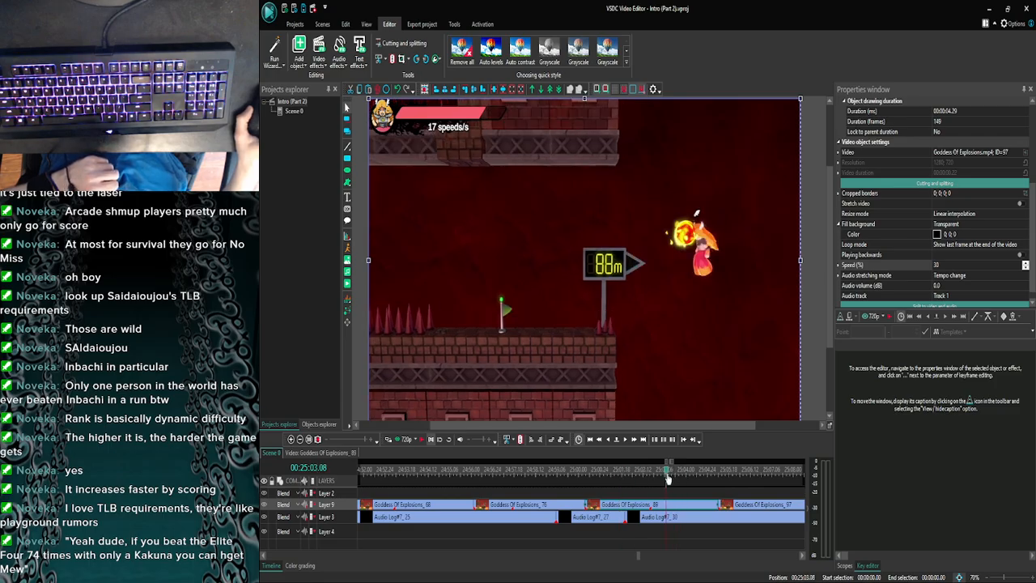
drag(667, 479, 654, 480)
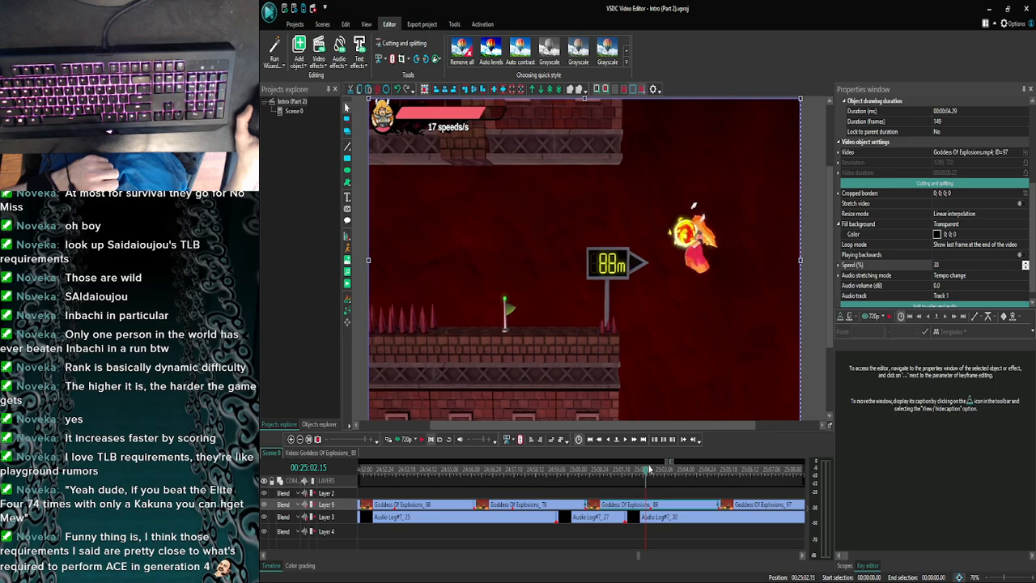
click(626, 442)
click(626, 442)
click(626, 441)
click(626, 442)
click(627, 442)
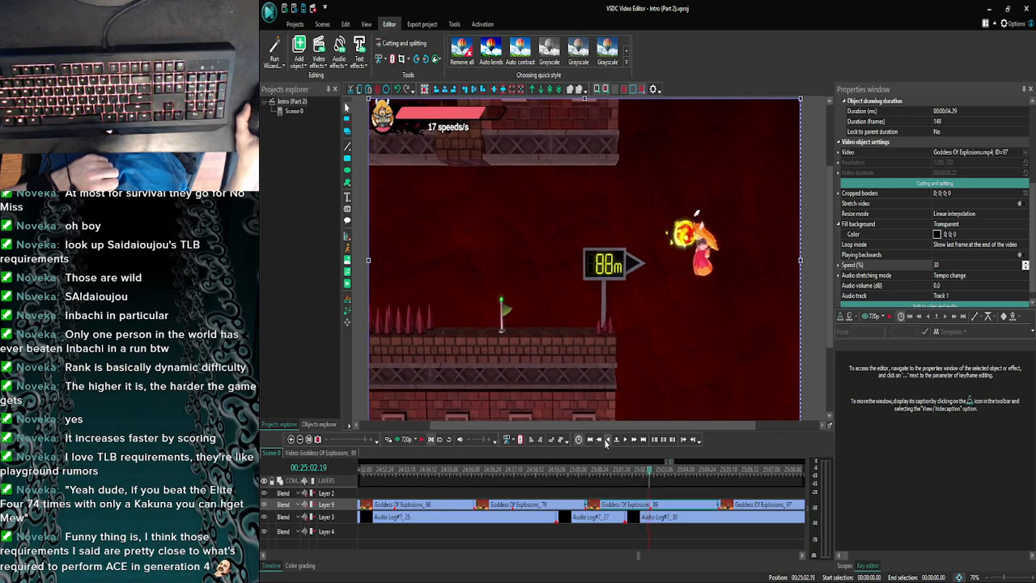
click(606, 442)
click(625, 441)
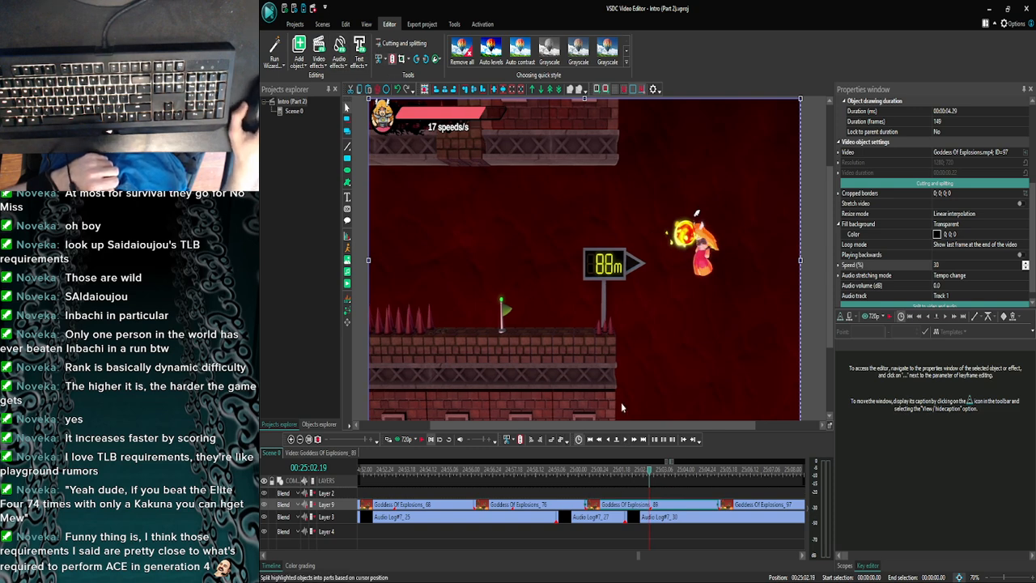
key(ctrl+k)
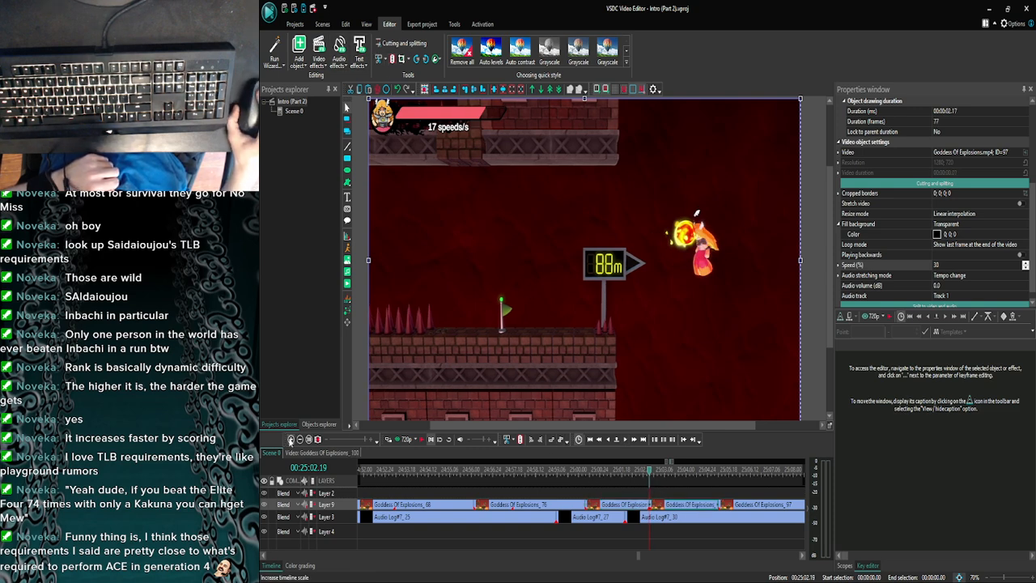
- Undo the split and the extension of Goddess Of Explosions_89, and place the playhead at the clip's end at 25:02.20
key(ctrl+z)
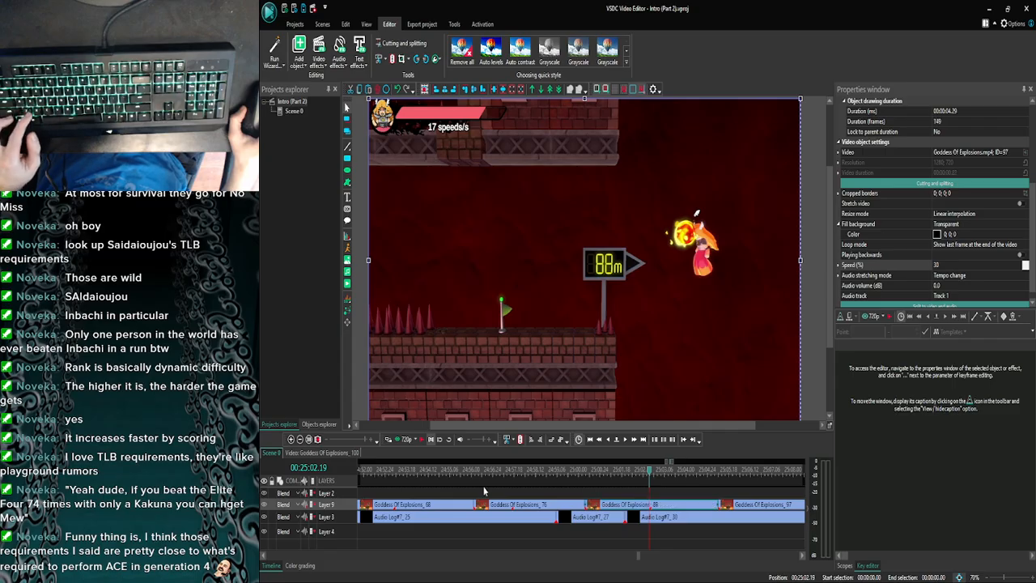
click(539, 441)
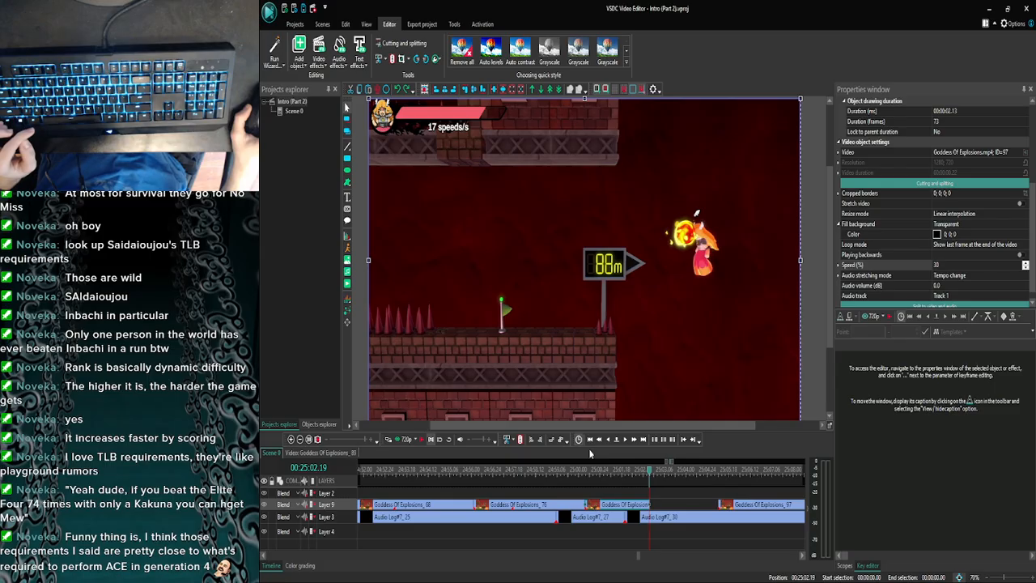
click(289, 440)
click(289, 439)
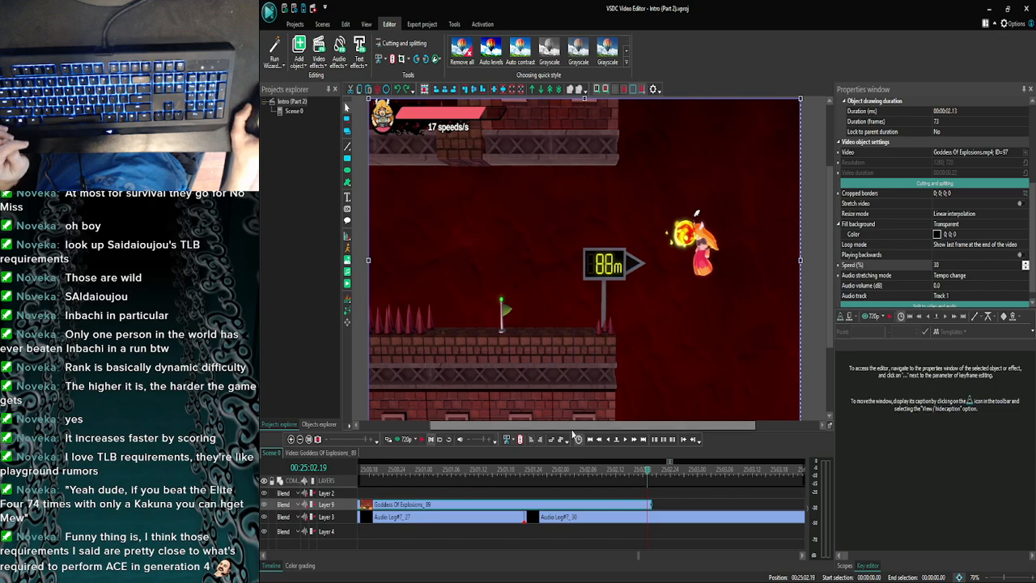
click(624, 439)
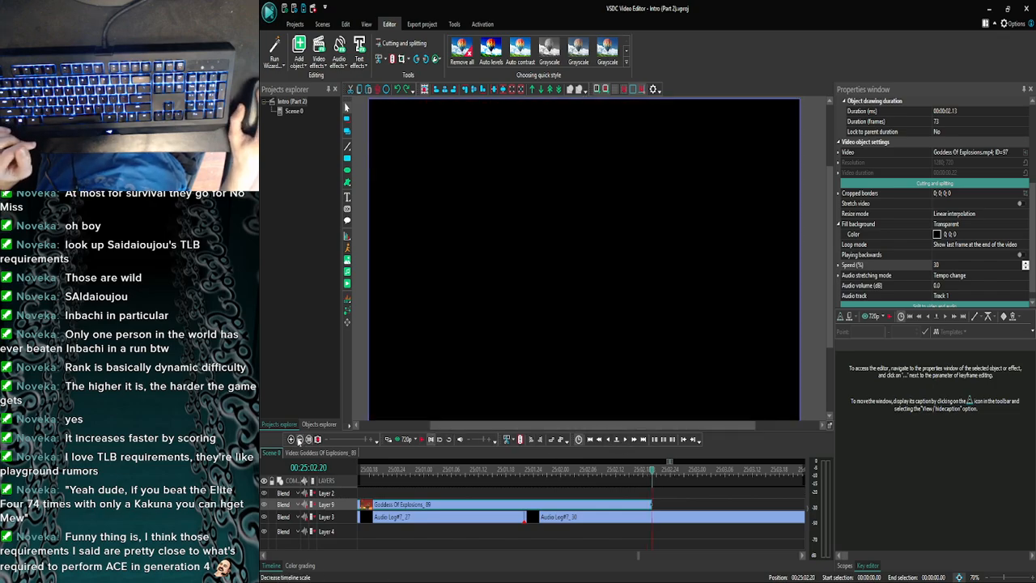
- Inspect the gap between Goddess Of Explosions_89 and Goddess Of Explosions_97 on Layer 9 at several timeline scales
click(299, 439)
click(300, 439)
click(300, 440)
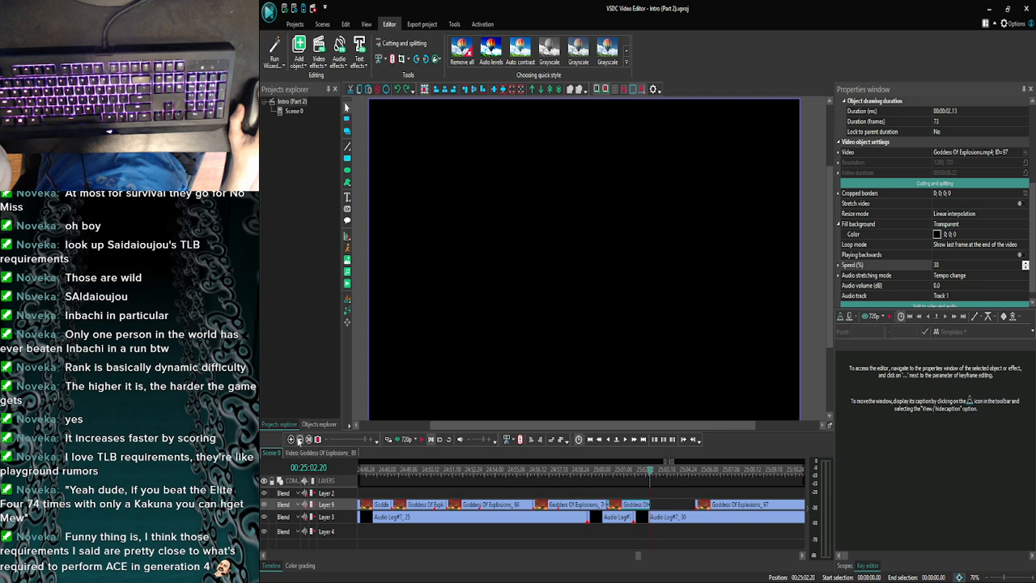
click(291, 439)
click(291, 439)
click(291, 440)
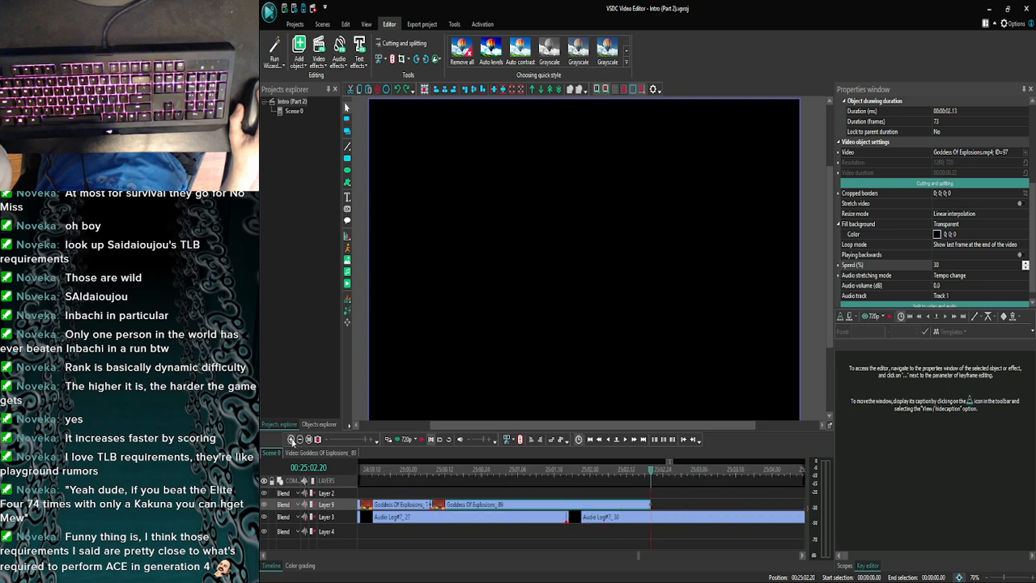
click(300, 439)
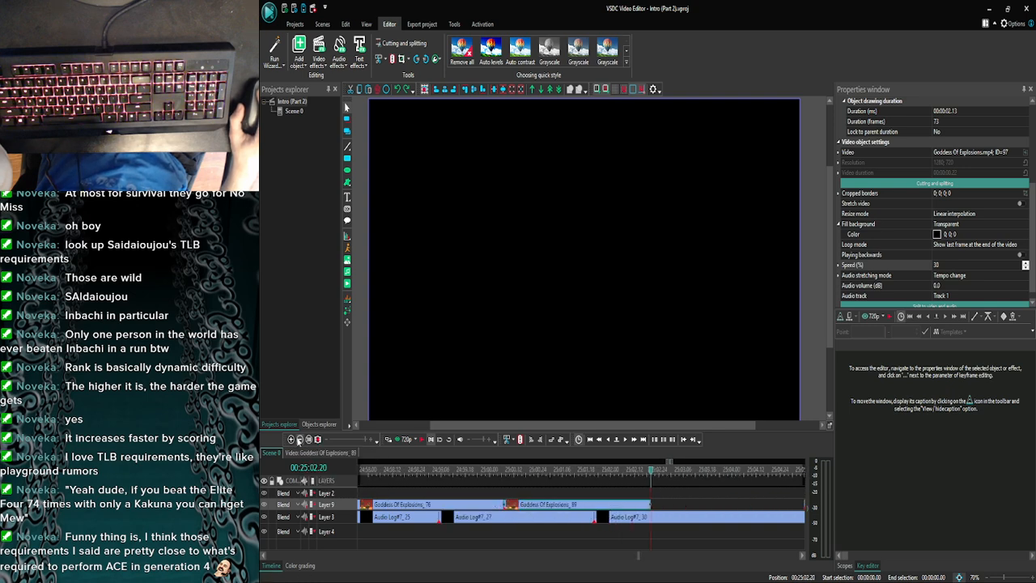
click(300, 439)
click(300, 440)
click(299, 440)
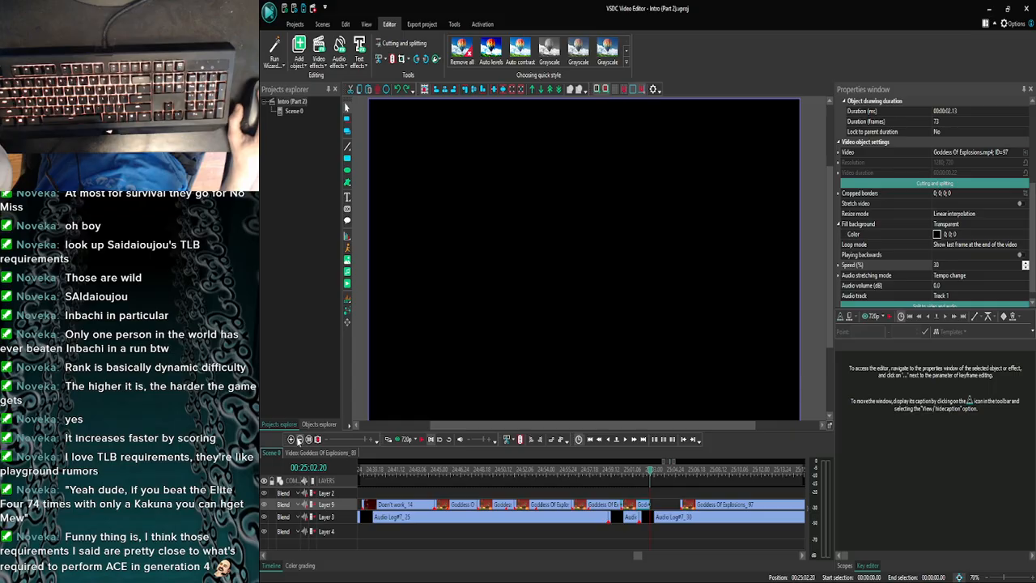
click(695, 509)
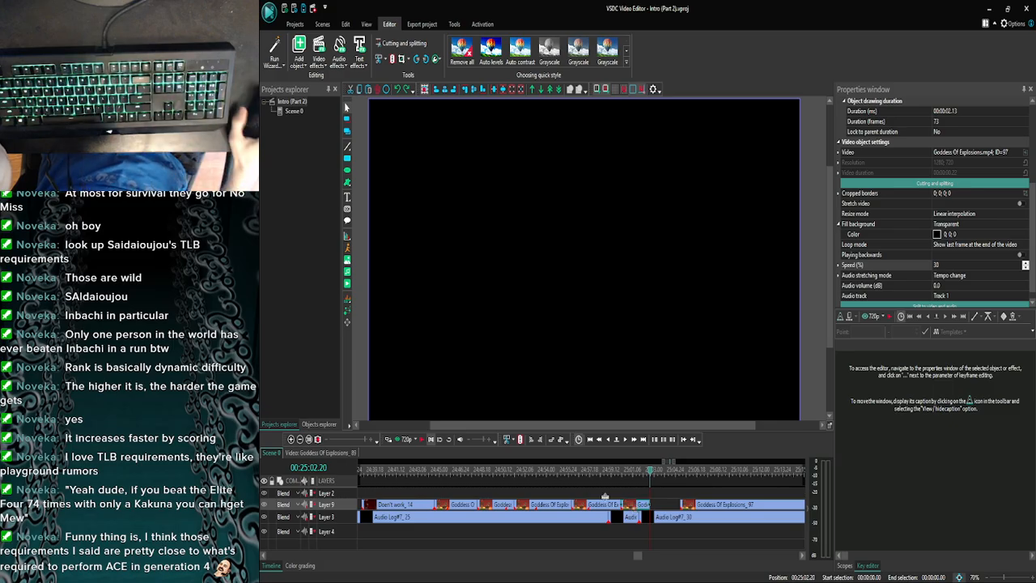
- Split Goddess Of Explosions_89 at 25:02.19 and move the resulting one-frame piece away to about 25:02.29 on Layer 9
click(301, 440)
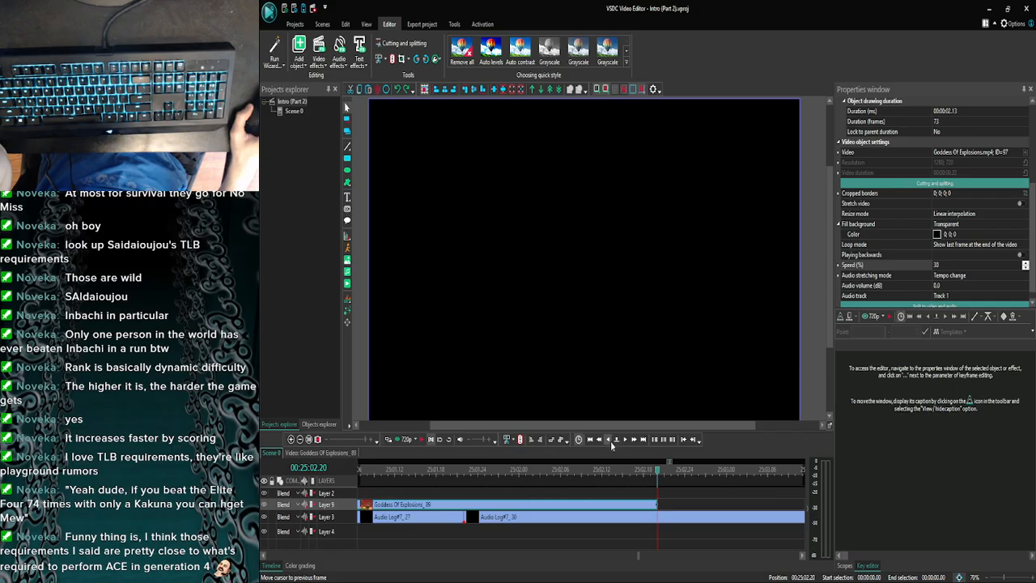
click(611, 441)
click(615, 442)
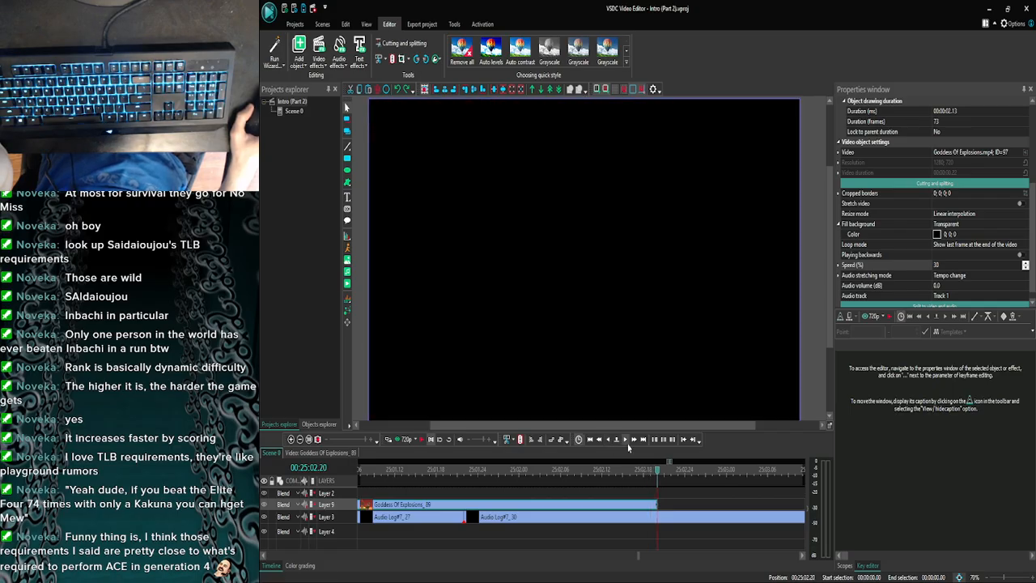
click(608, 442)
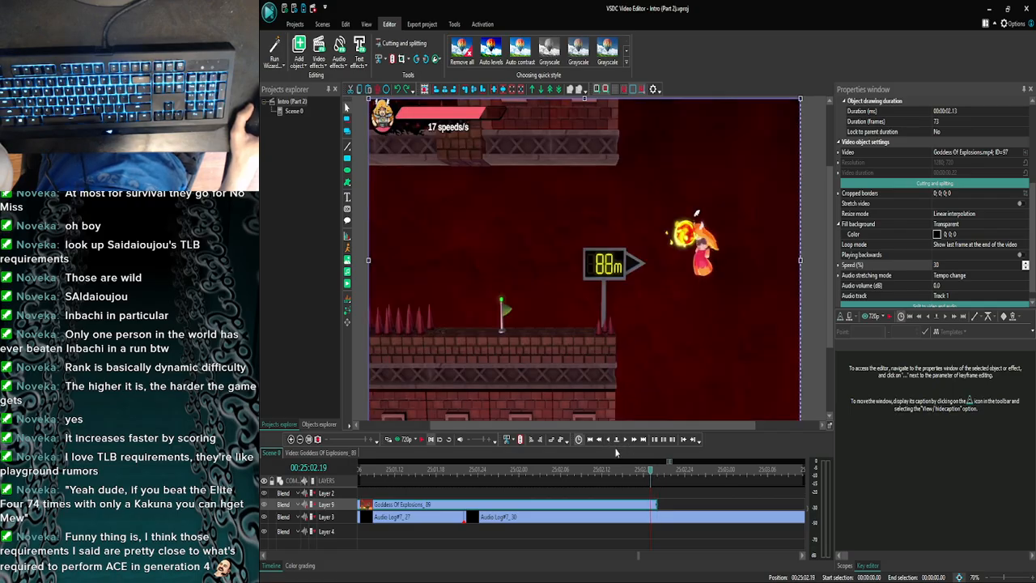
click(607, 442)
click(624, 443)
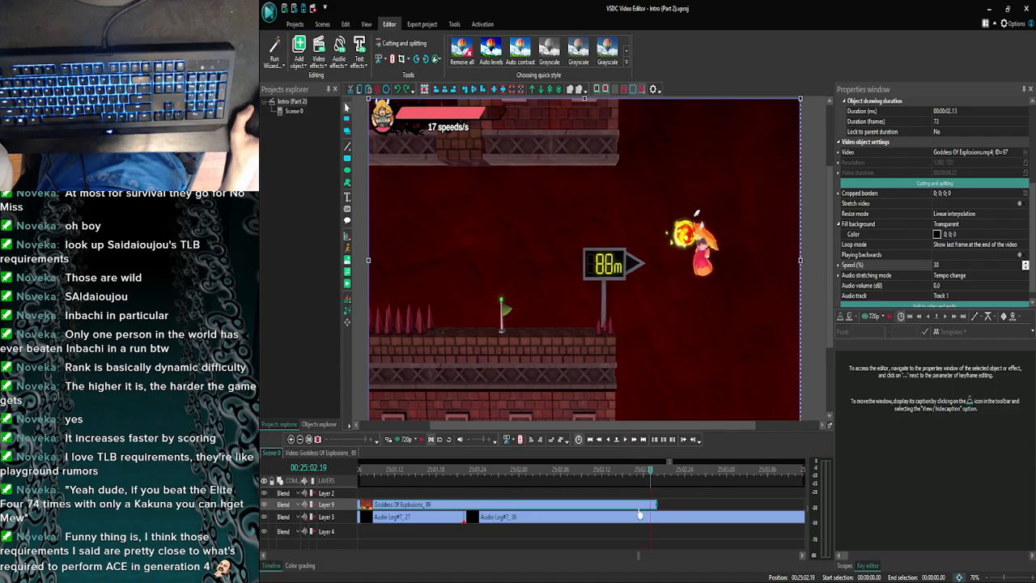
click(654, 506)
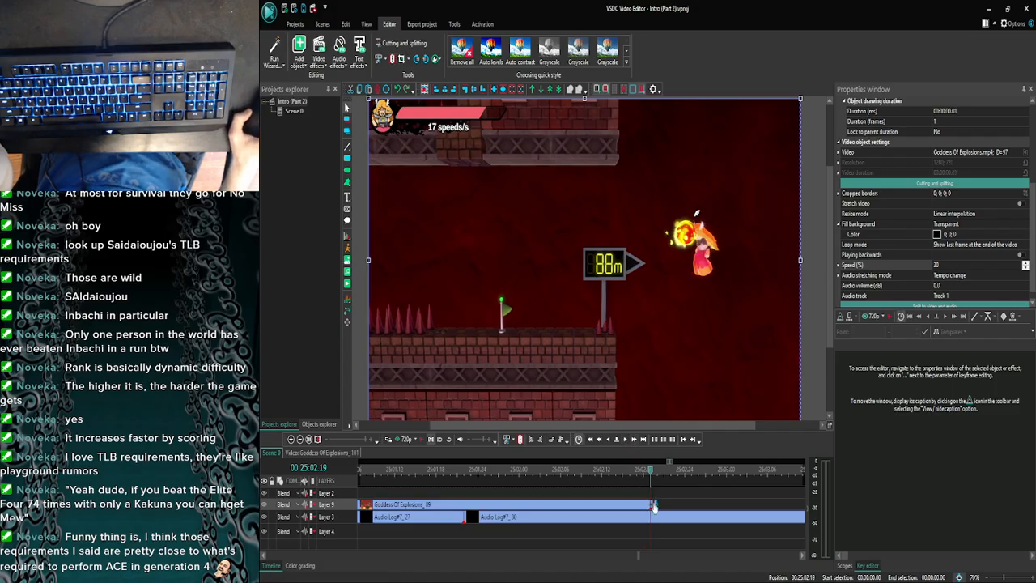
drag(655, 506, 712, 506)
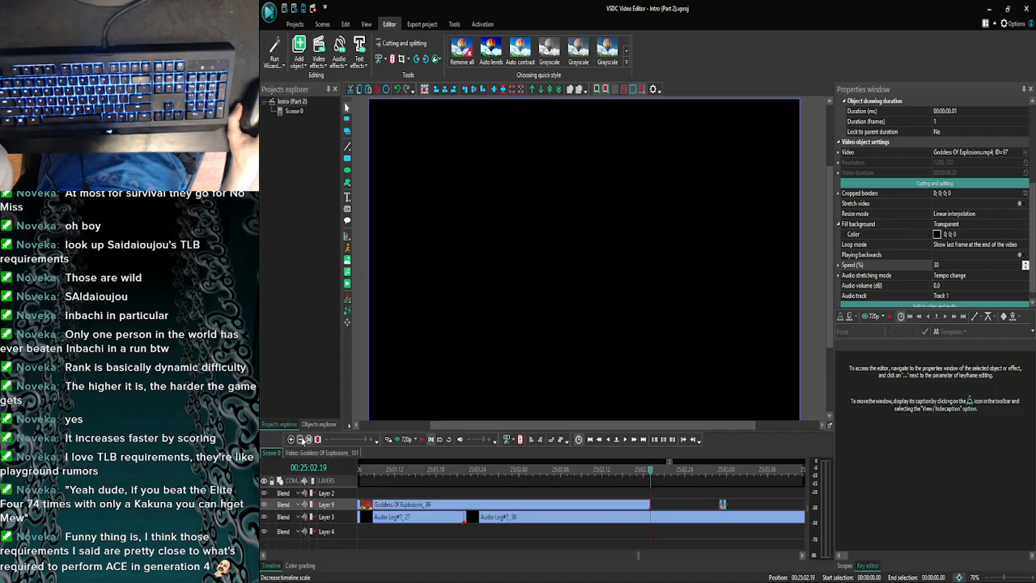
- Move the one-frame Goddess Of Explosions_101 piece further along Layer 9 to about 25:04.16
click(302, 439)
click(301, 438)
click(308, 438)
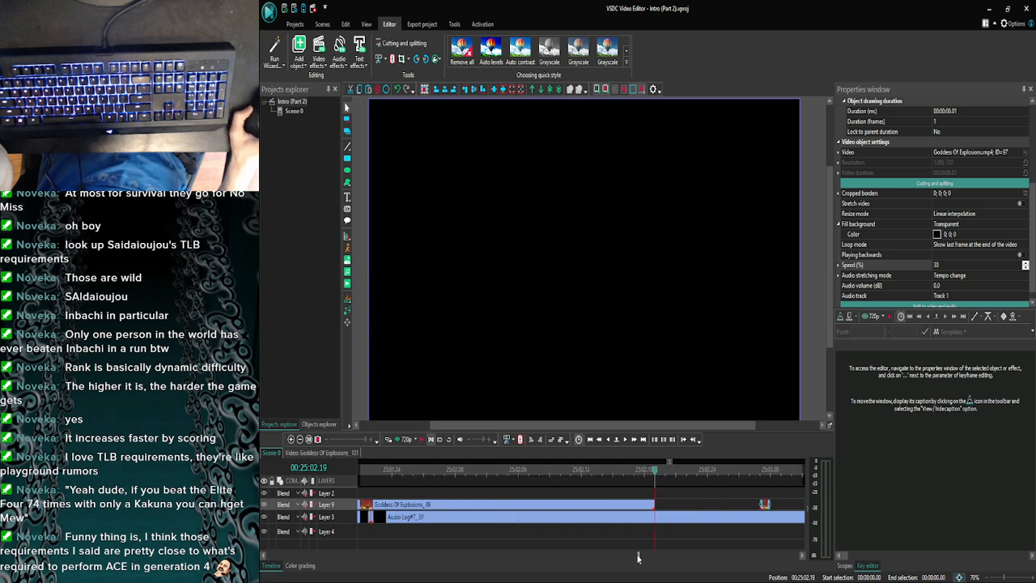
scroll(638, 556, down, 5)
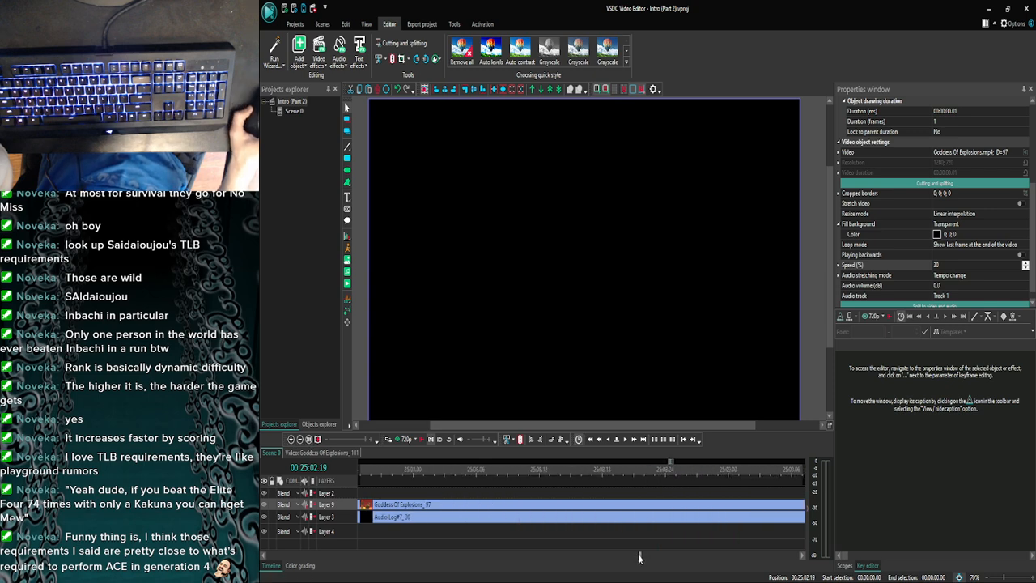
click(300, 440)
click(299, 439)
click(299, 439)
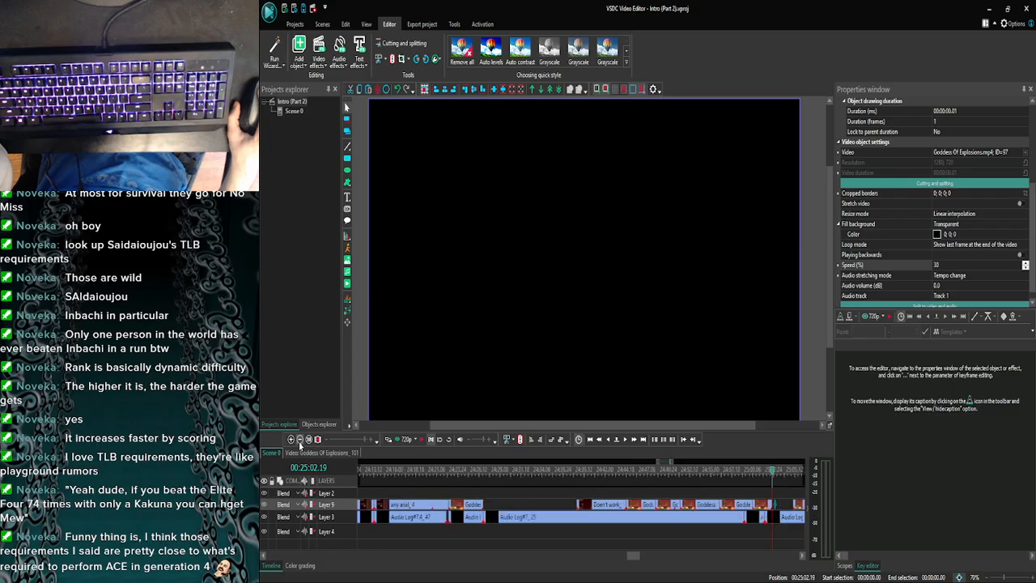
scroll(636, 566, down, 5)
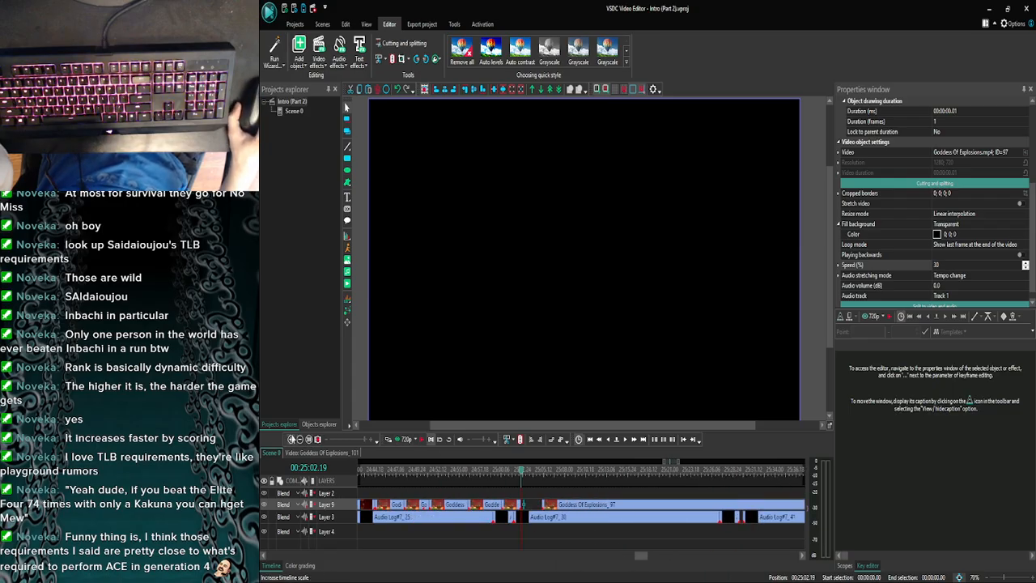
click(292, 440)
click(292, 439)
click(291, 439)
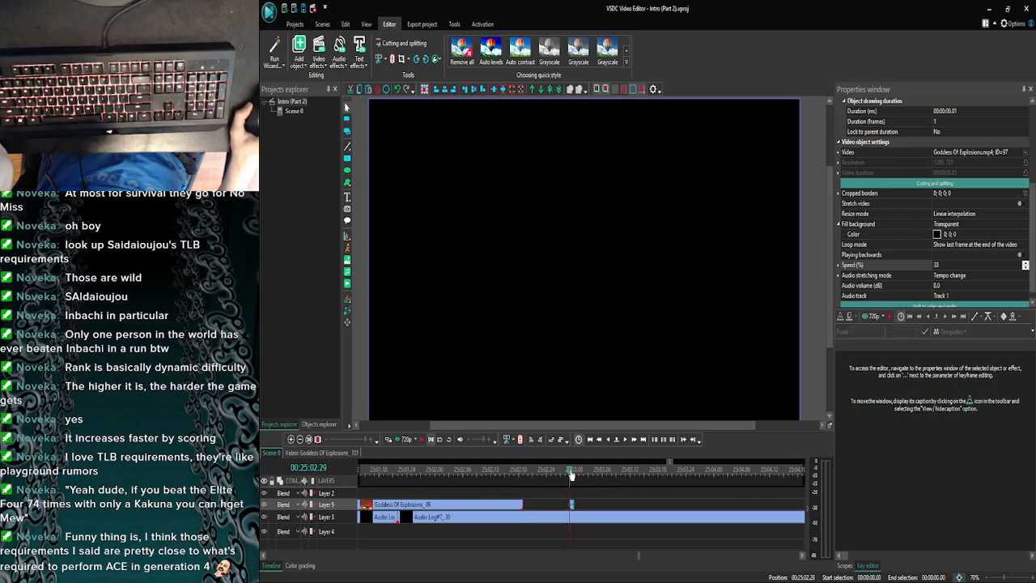
drag(573, 505, 791, 502)
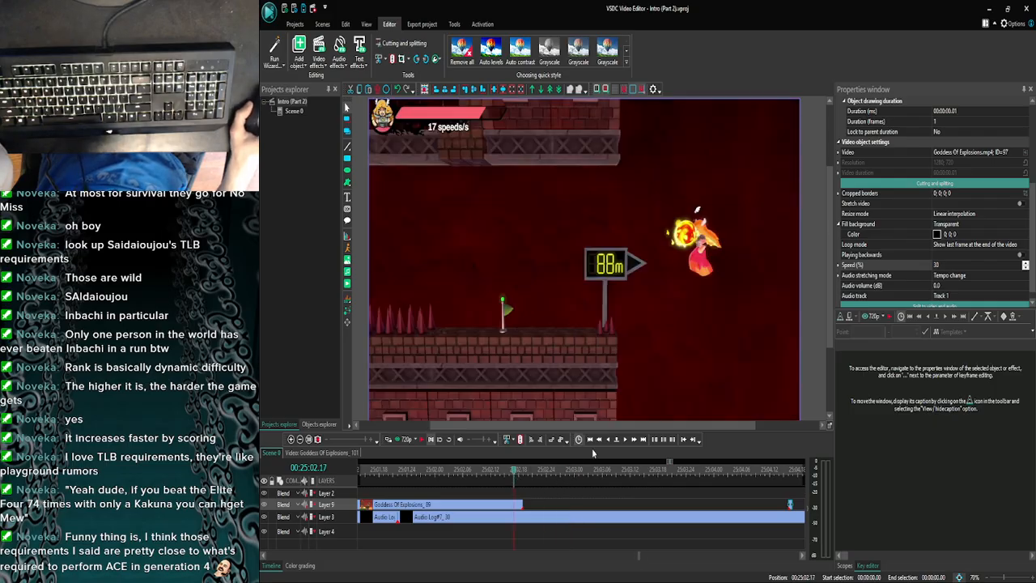
- Step frame by frame through the end of Goddess Of Explosions_89, between 25:02.15 and 25:02.19, to compare its last frames
click(626, 441)
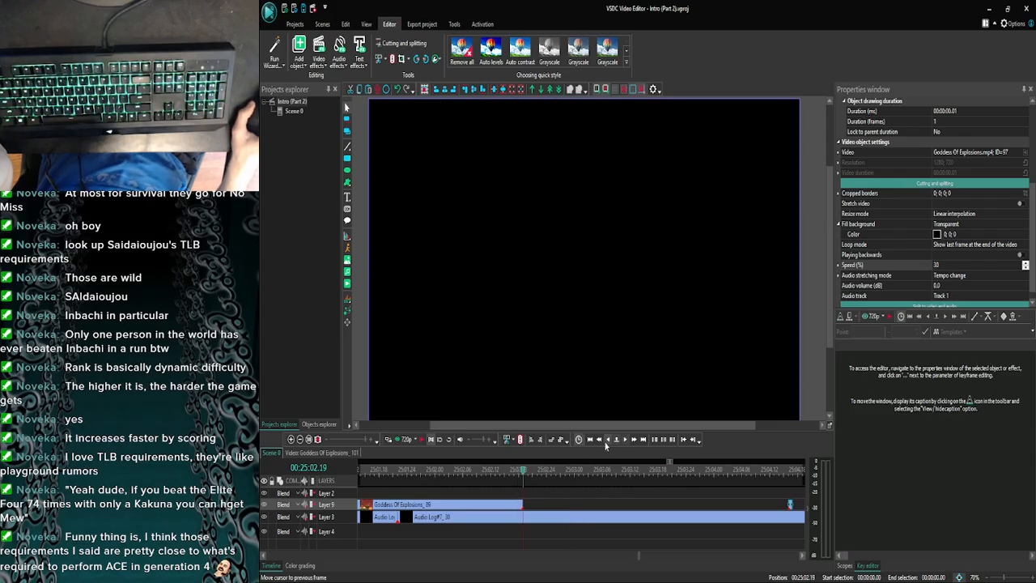
double_click(607, 440)
double_click(606, 441)
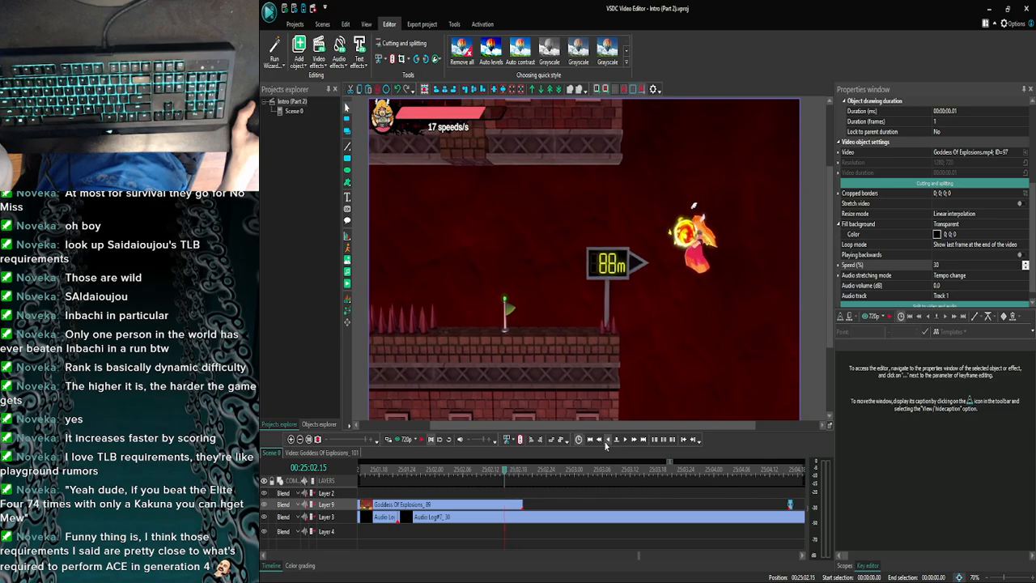
click(625, 441)
click(626, 441)
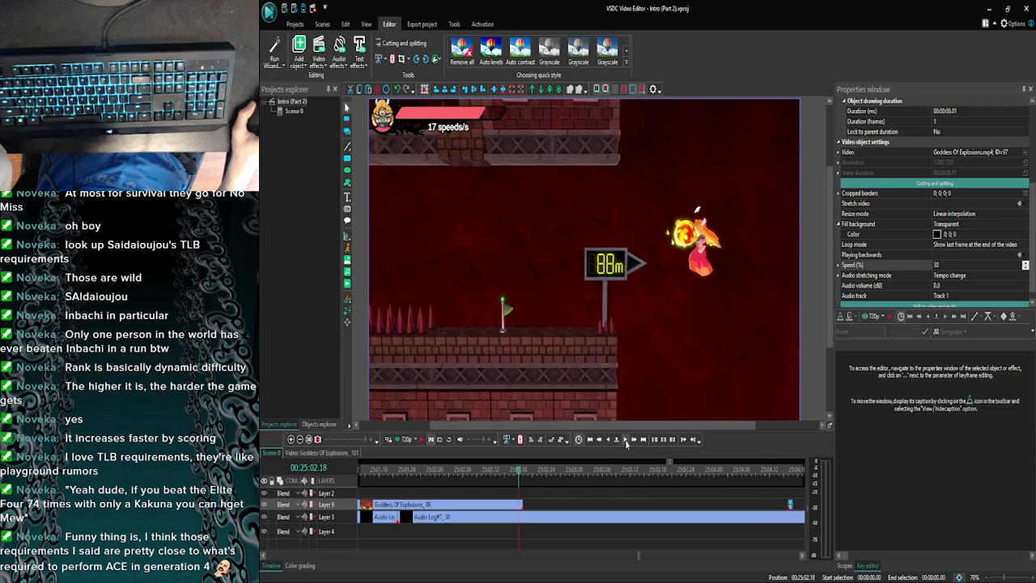
click(626, 441)
click(610, 443)
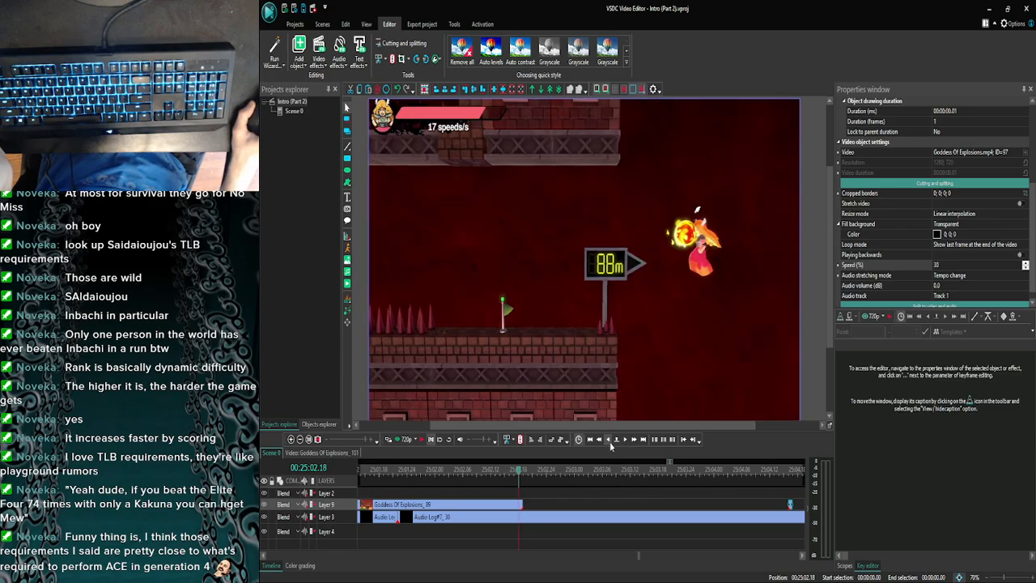
click(626, 441)
click(609, 442)
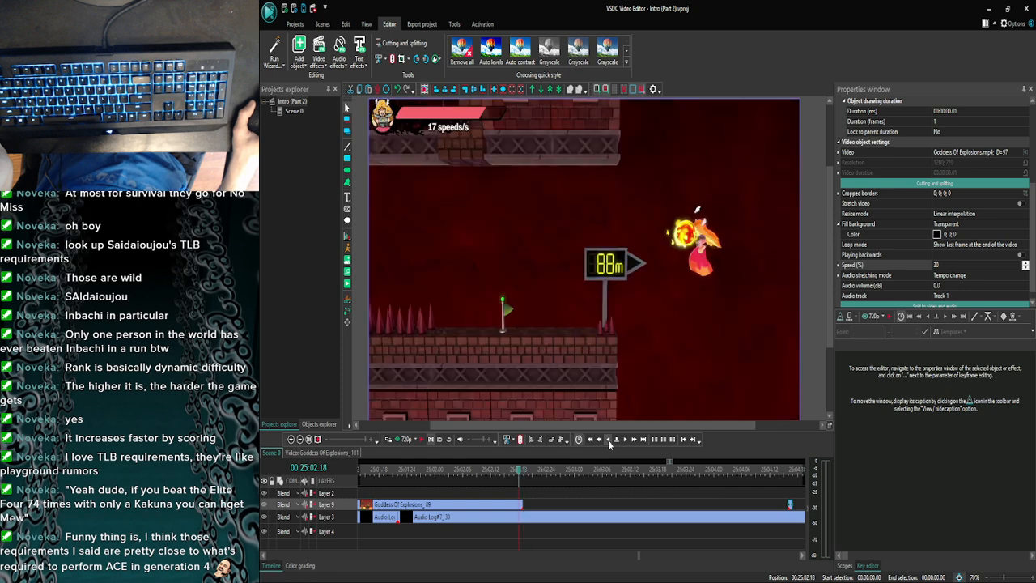
click(625, 441)
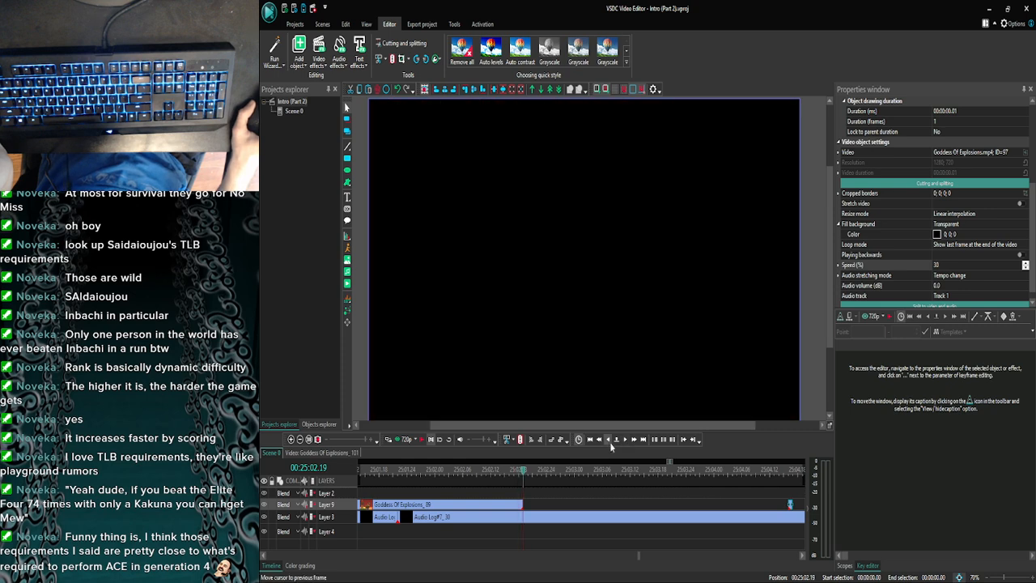
click(610, 441)
click(625, 442)
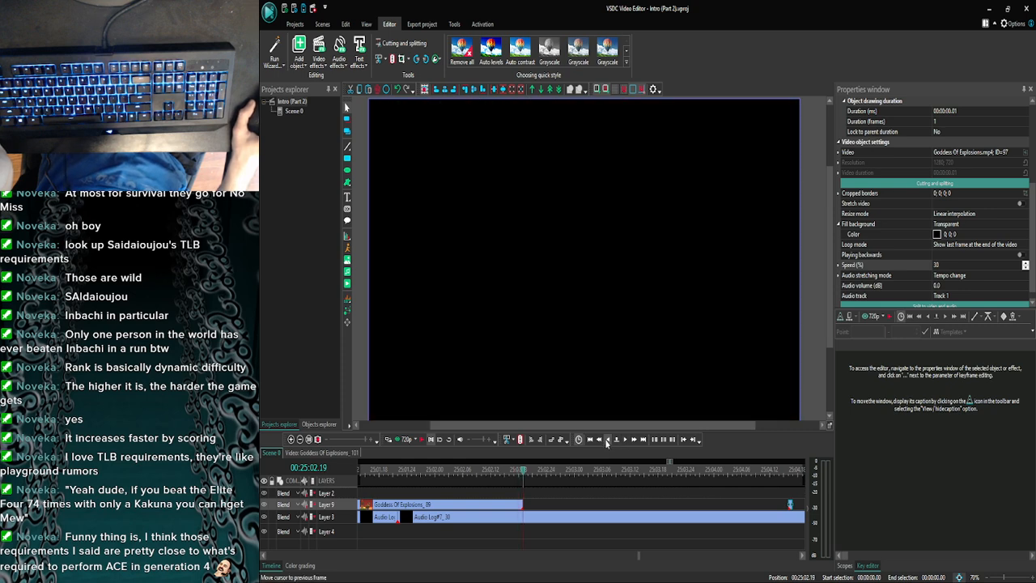
click(606, 441)
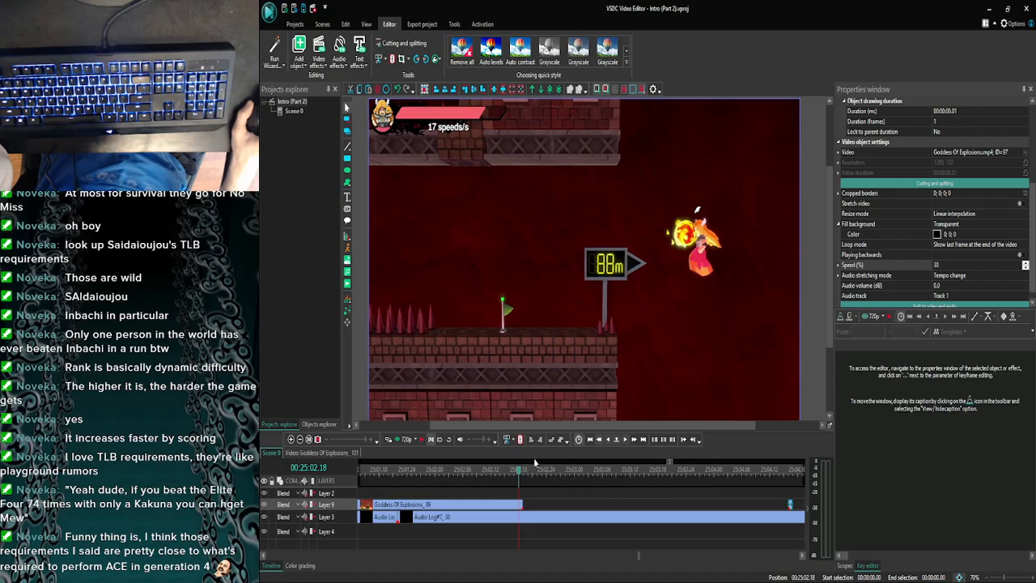
click(299, 441)
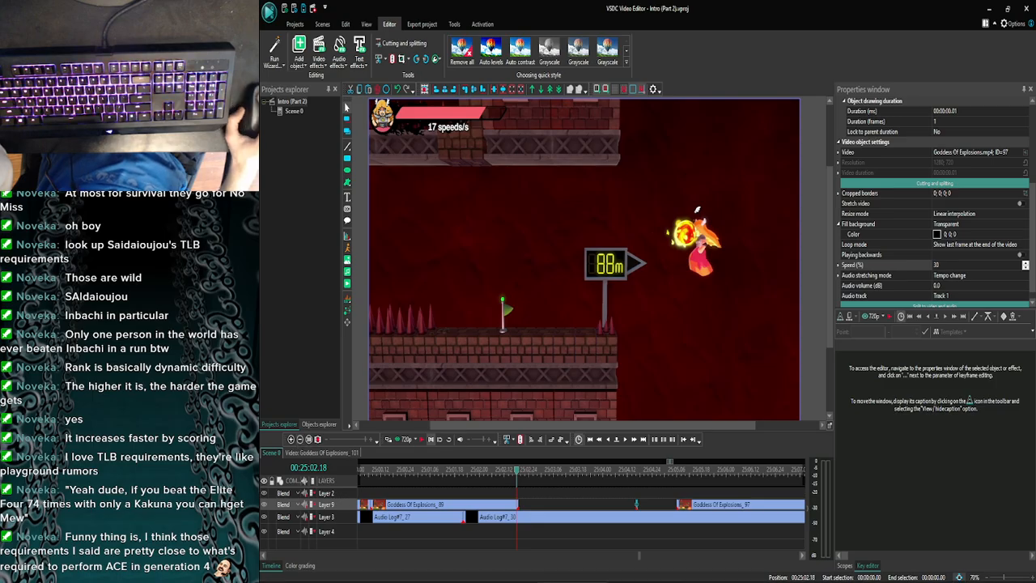
click(432, 569)
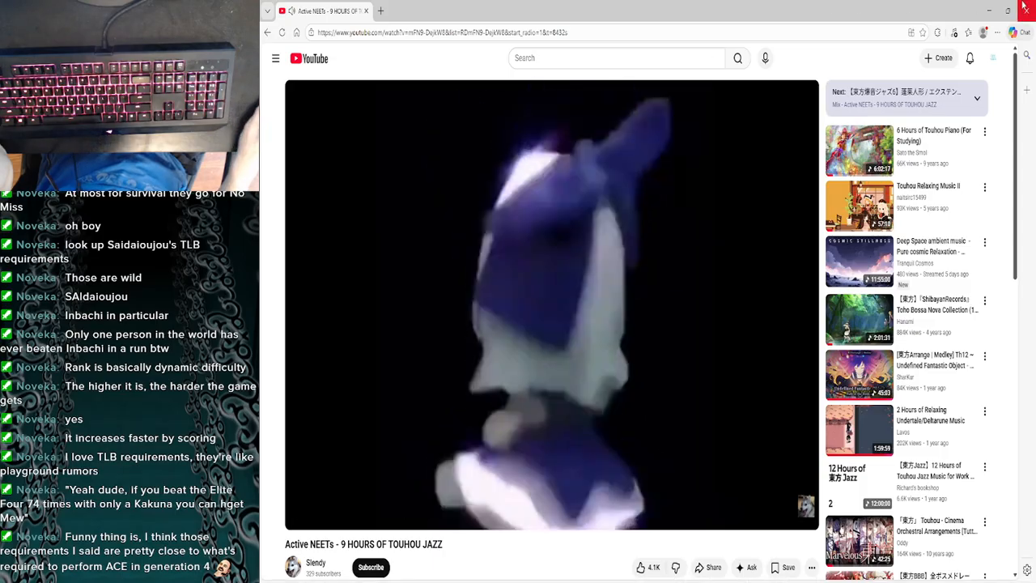
key(alt+Tab)
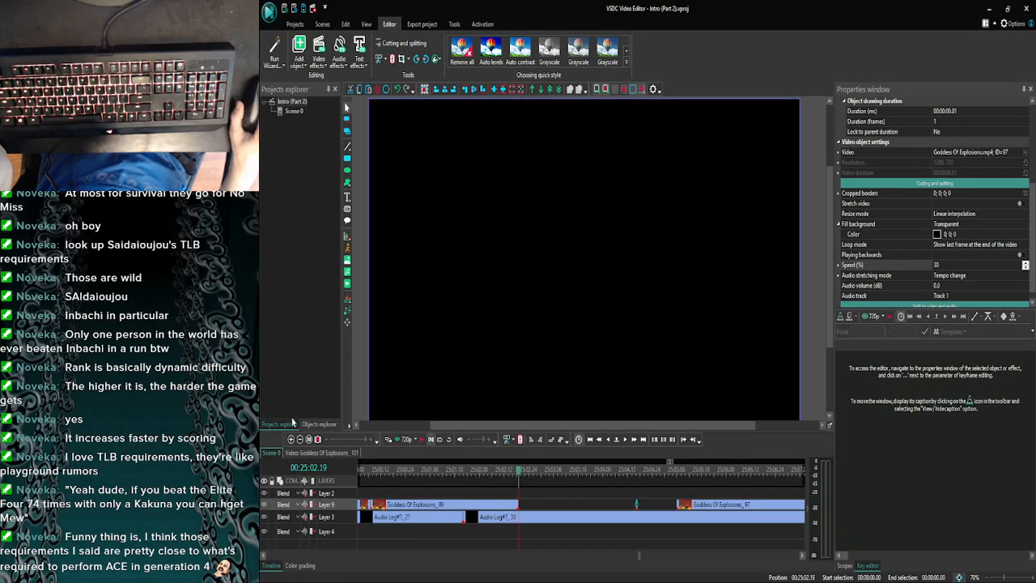
- Preview the audio across the gap from 25:02.19 and stop playback at 25:05.15 in Goddess Of Explosions_97
click(291, 439)
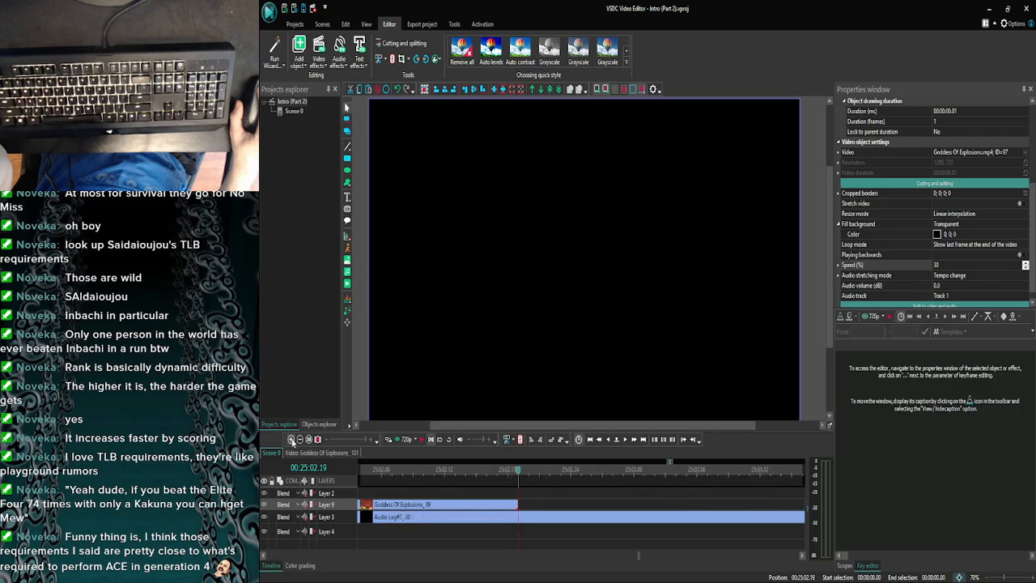
click(299, 439)
click(300, 439)
click(300, 440)
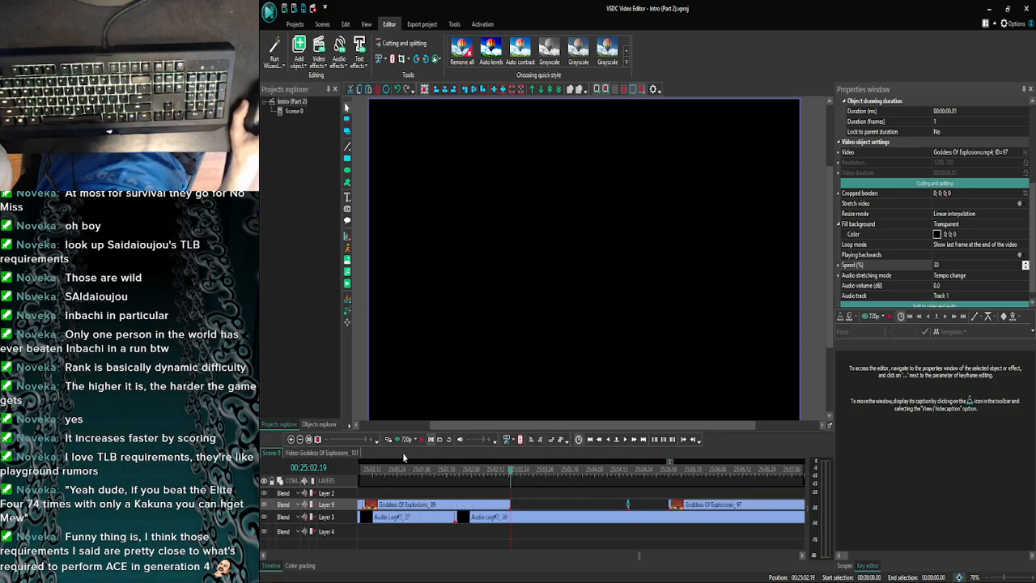
click(419, 440)
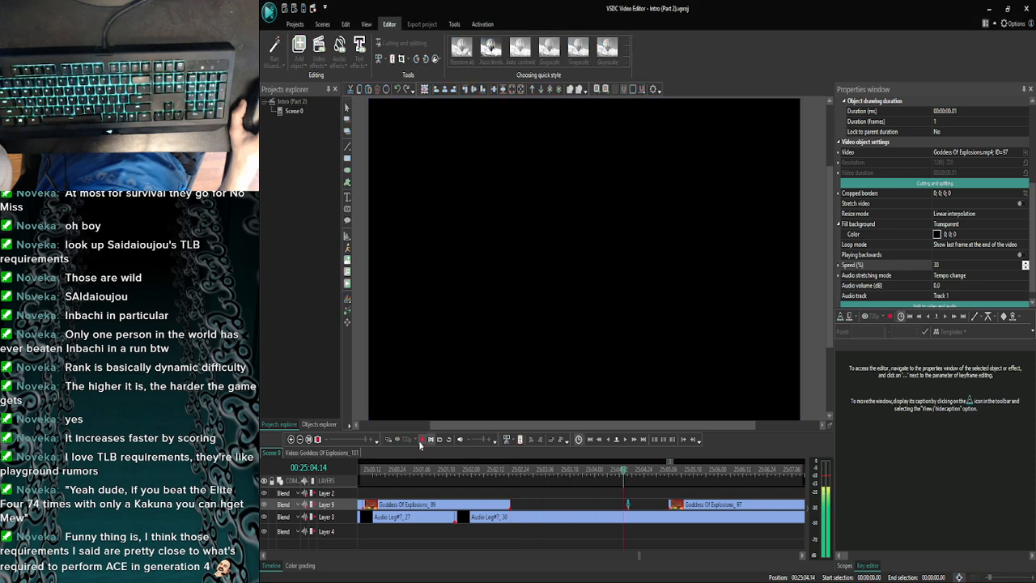
click(420, 441)
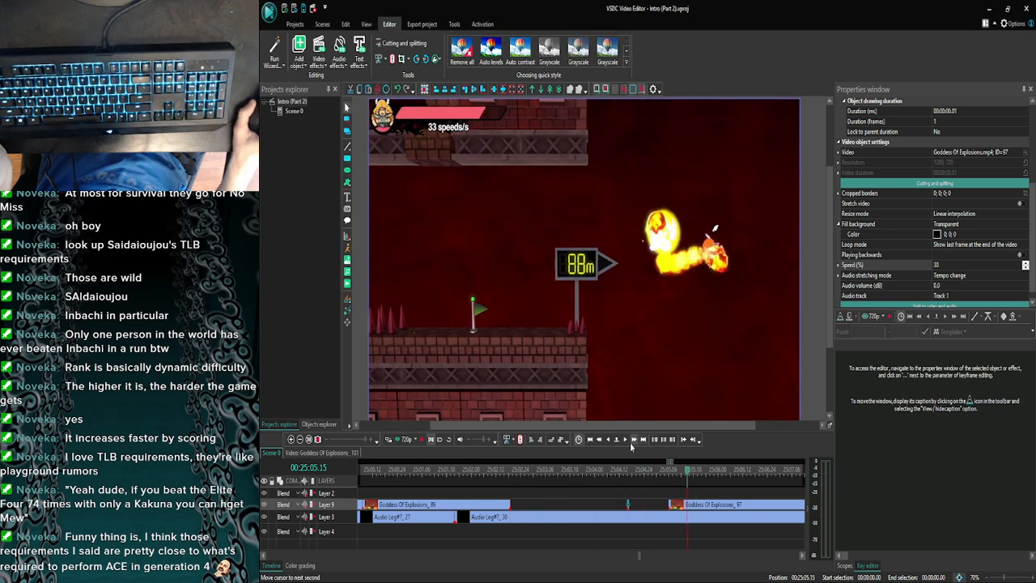
- Preview the audio from successively earlier frames of Goddess Of Explosions_97 to find its cue, stepping the playhead back from 25:05.15 to 25:05.08
click(631, 443)
click(602, 441)
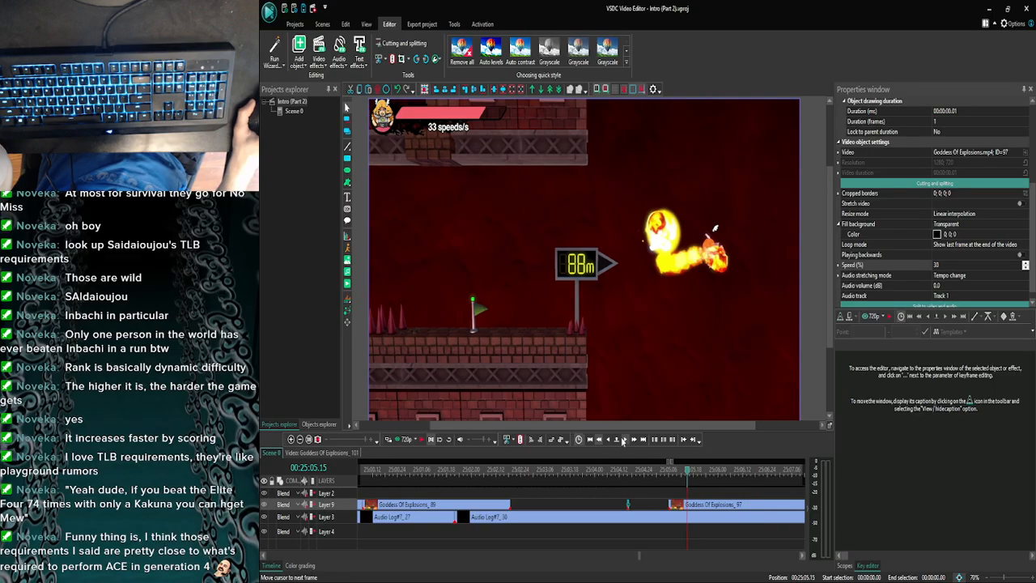
click(405, 438)
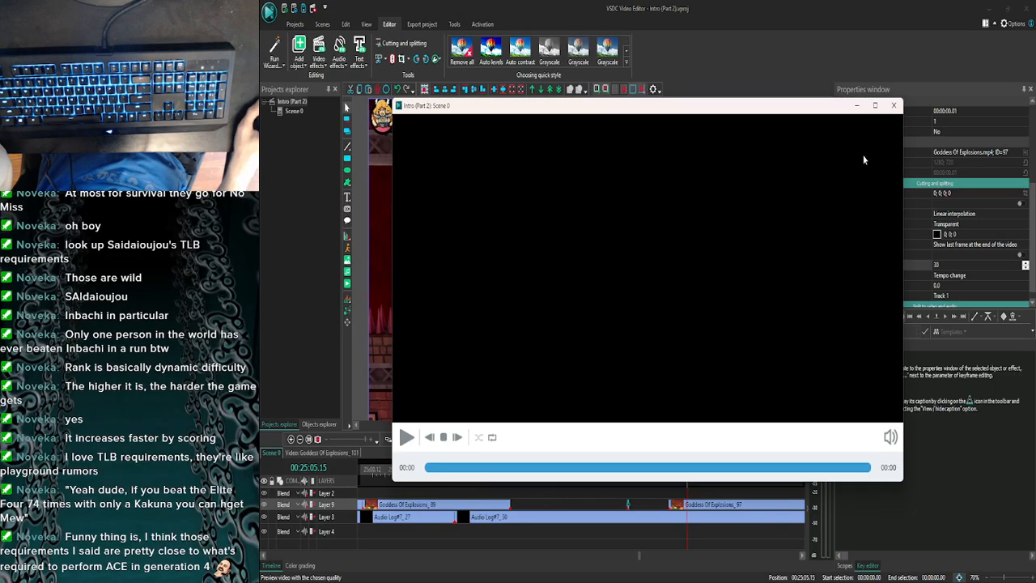
click(896, 105)
click(609, 442)
click(610, 443)
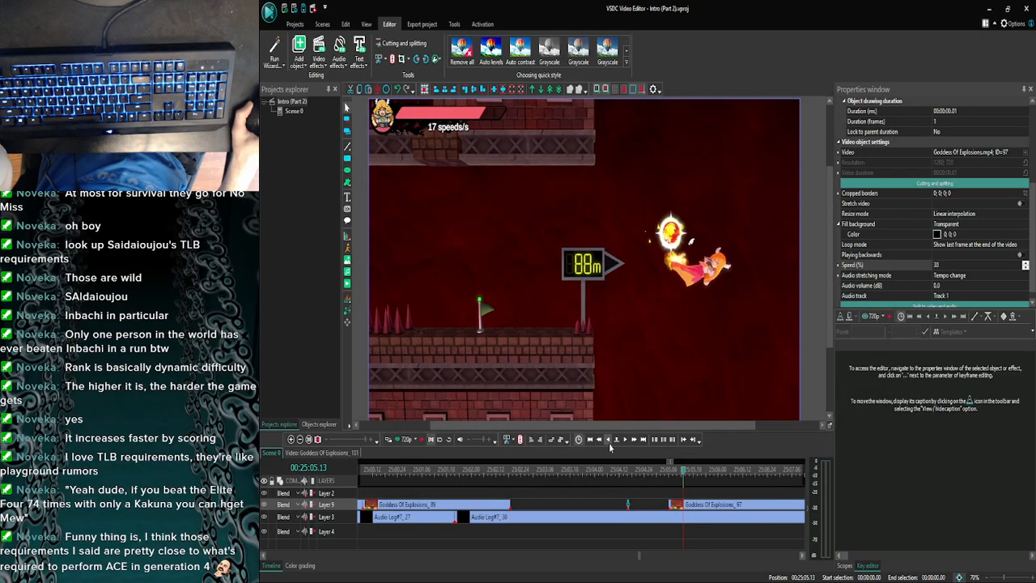
click(609, 442)
click(609, 442)
click(600, 442)
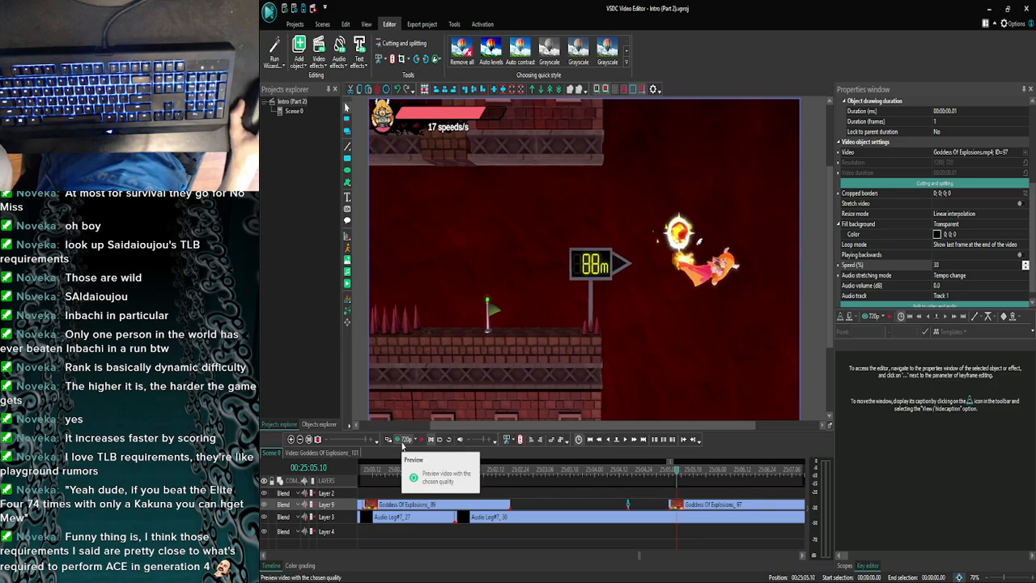
click(402, 443)
click(896, 106)
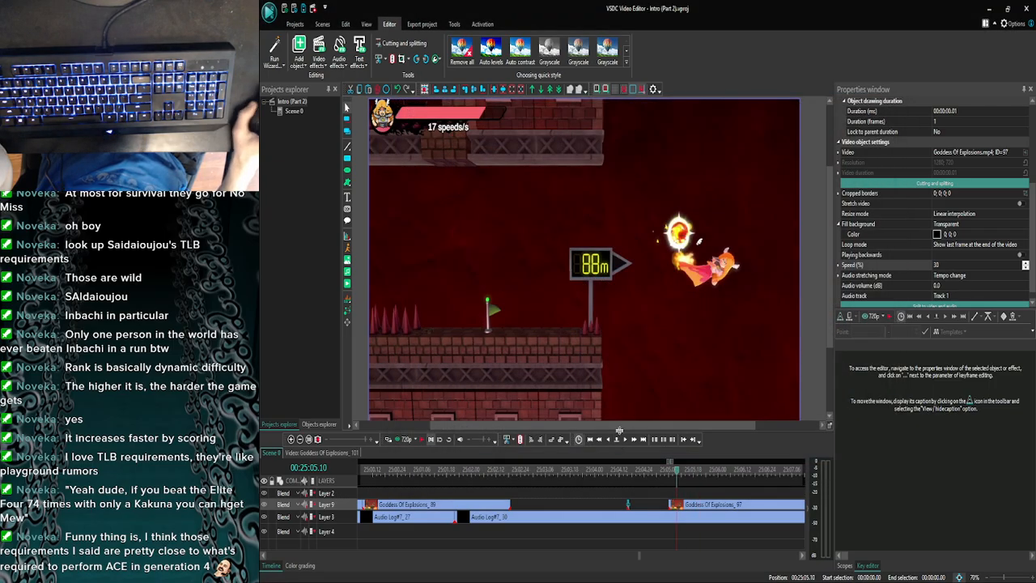
click(405, 438)
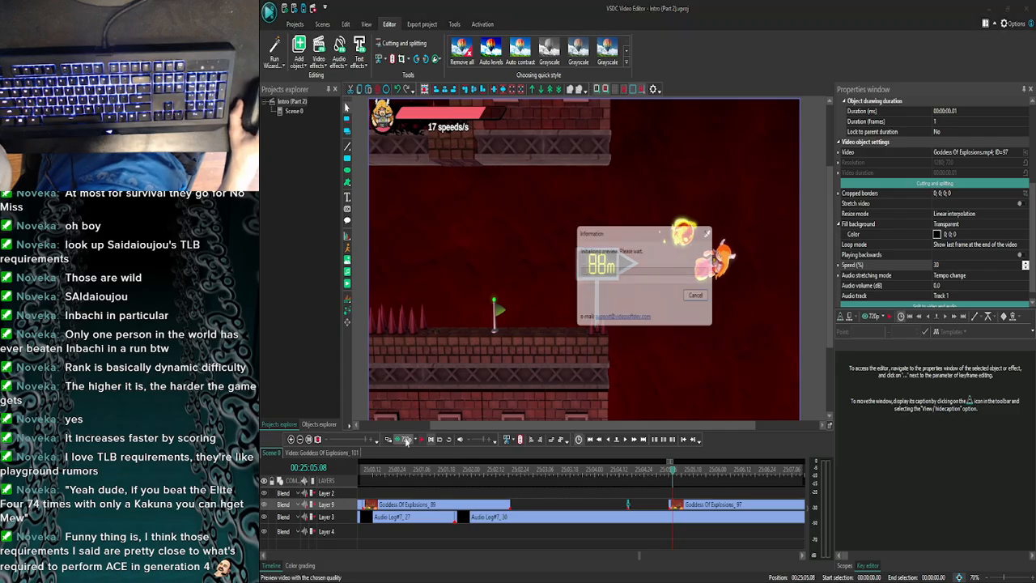
click(895, 106)
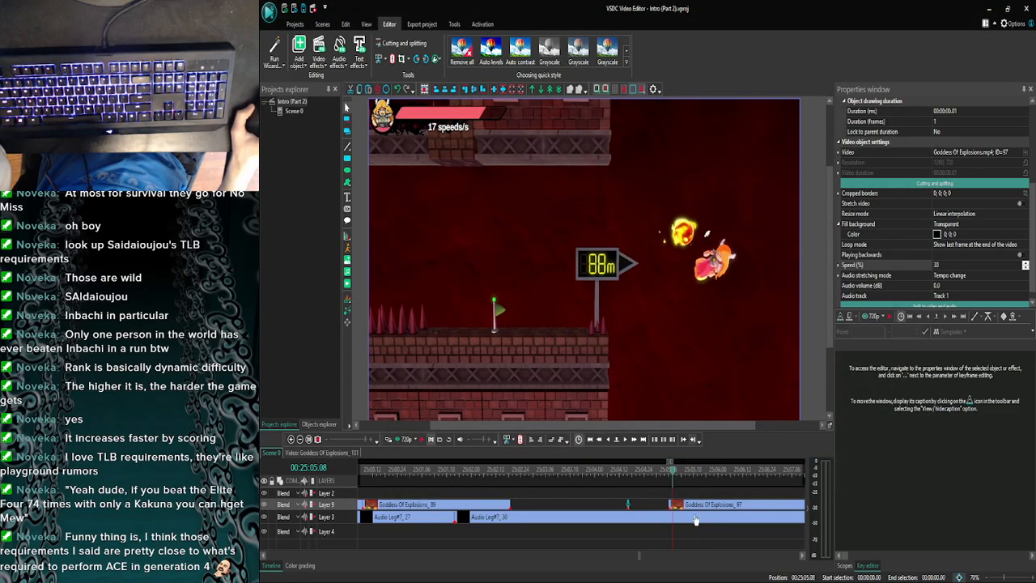
- Move the one-frame piece on Layer 9 to 25:05.08 and place Goddess Of Explosions_97 directly behind it
drag(676, 509, 690, 509)
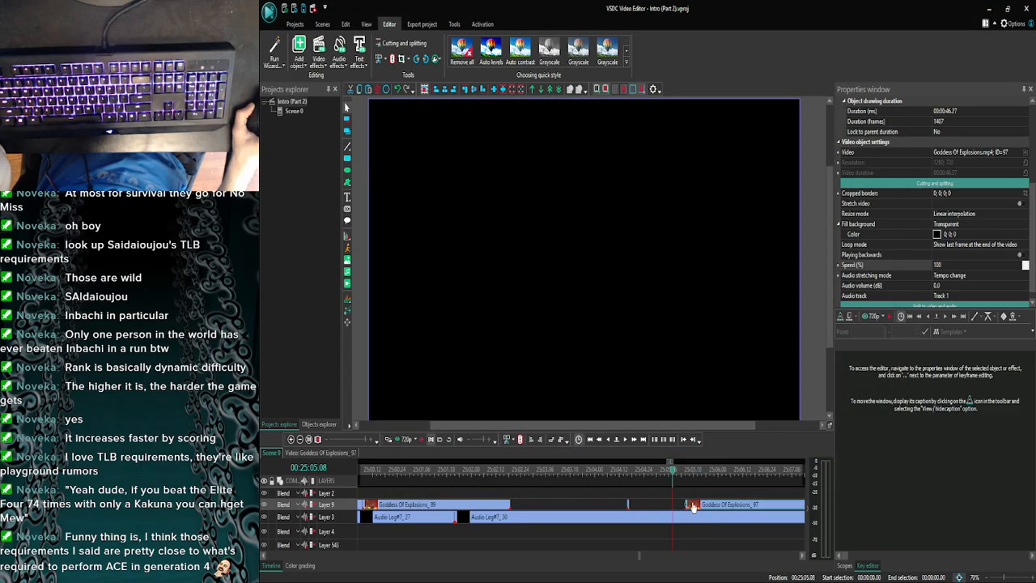
click(303, 439)
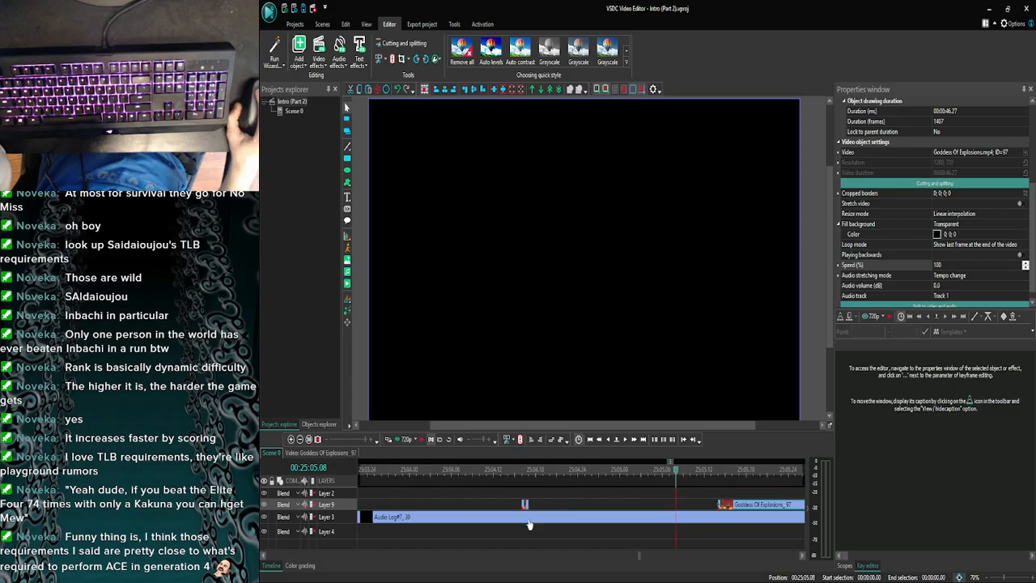
drag(525, 507, 687, 508)
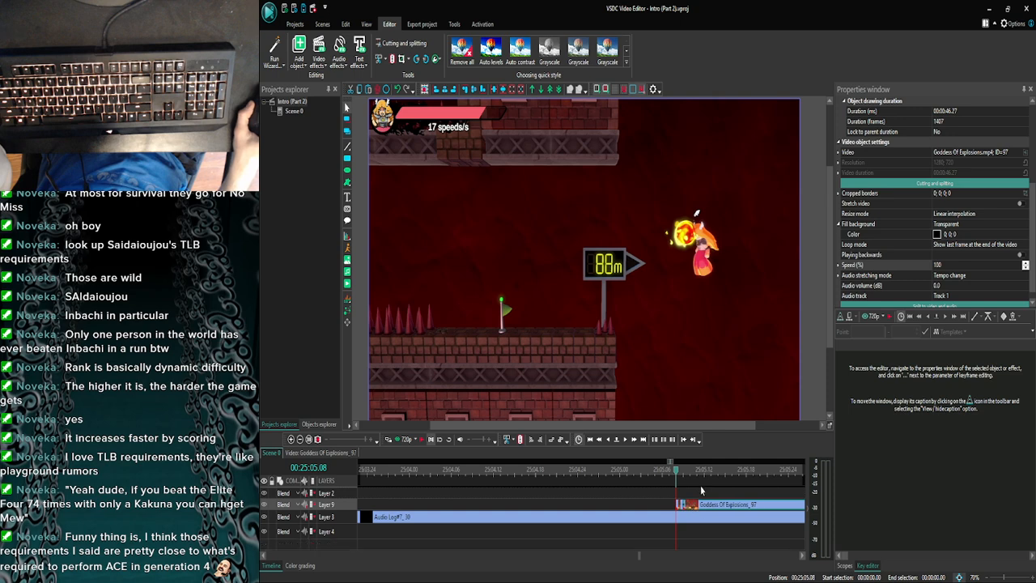
click(702, 493)
- Extend the end of Goddess Of Explosions_89 to 25:05.08 so it fills the gap up to the one-frame piece
click(301, 439)
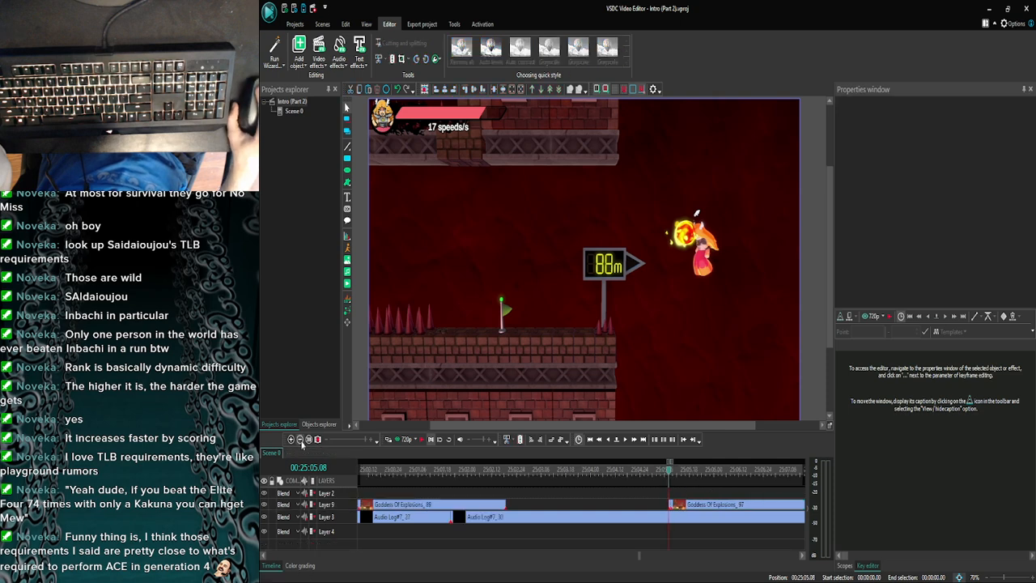
click(301, 439)
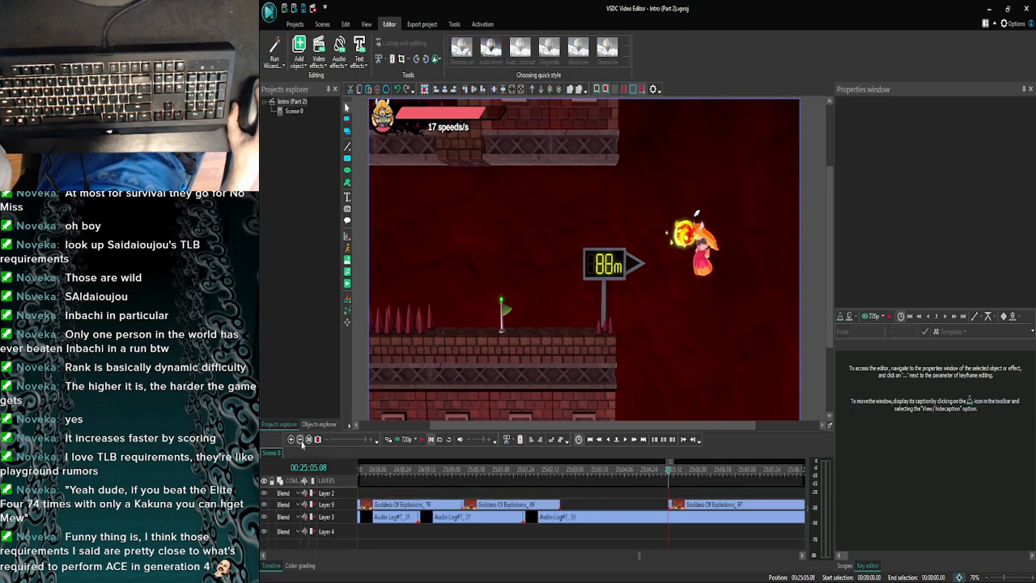
click(558, 505)
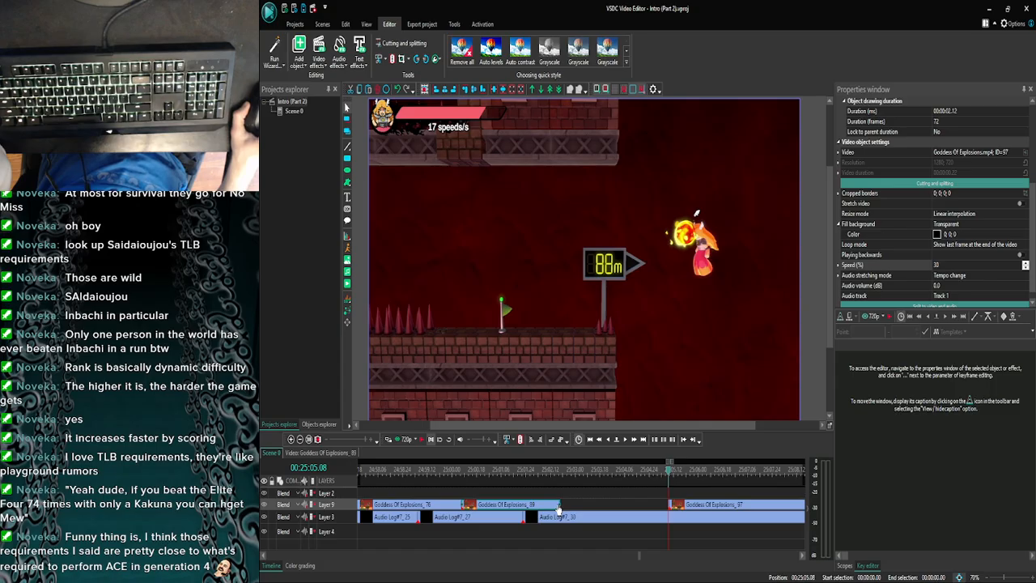
mouse_move(558, 508)
drag(559, 503, 669, 503)
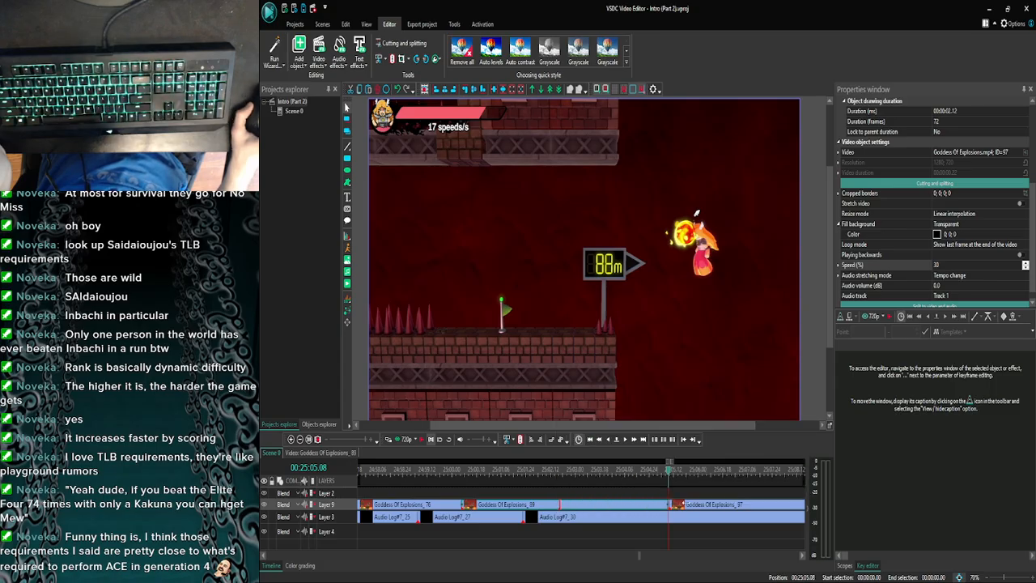
click(690, 490)
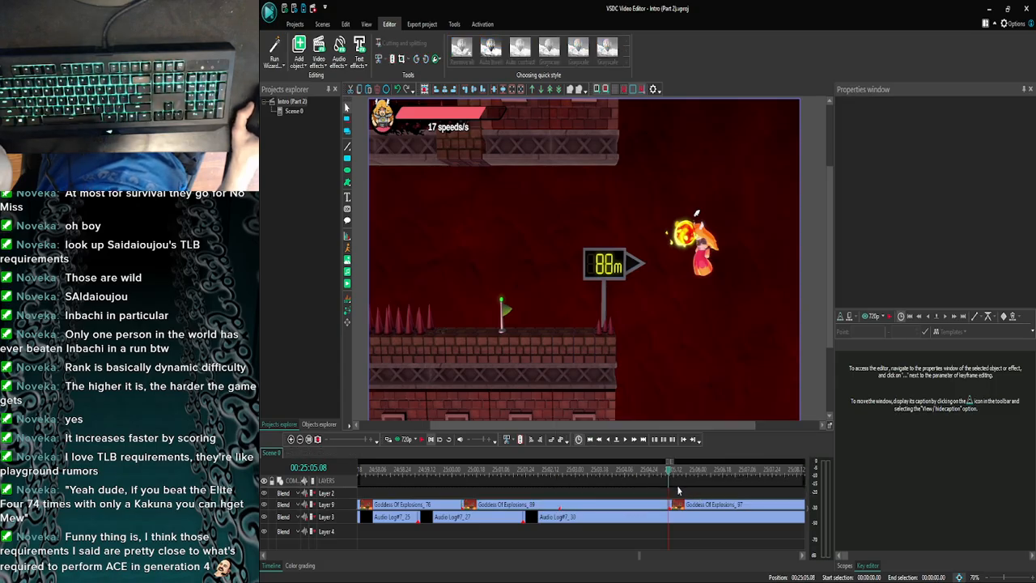
- Check the join between Goddess Of Explosions_89, the one-frame piece and Goddess Of Explosions_97, and preview playback from 25:05.08
click(291, 439)
click(292, 438)
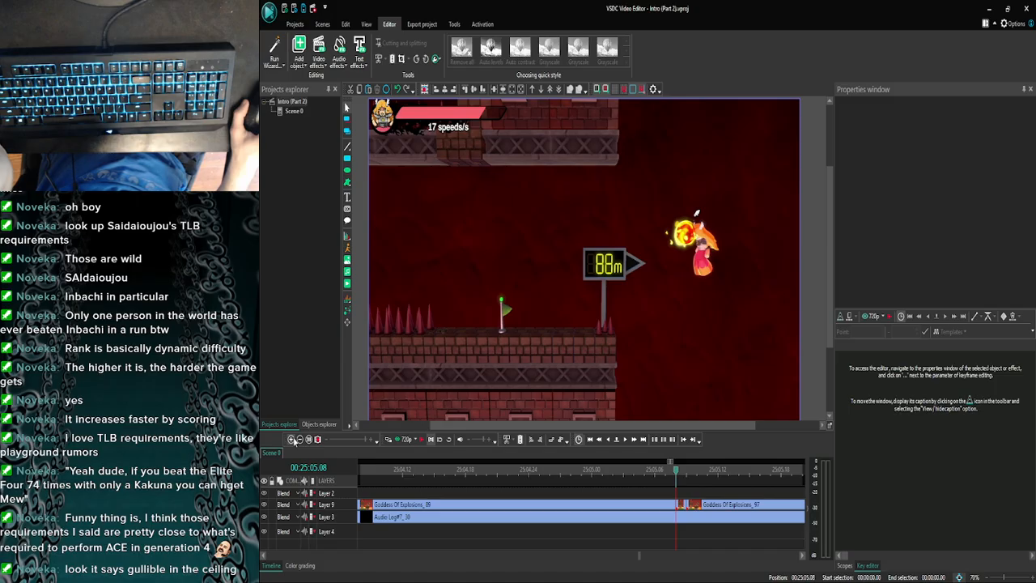
click(292, 439)
click(292, 439)
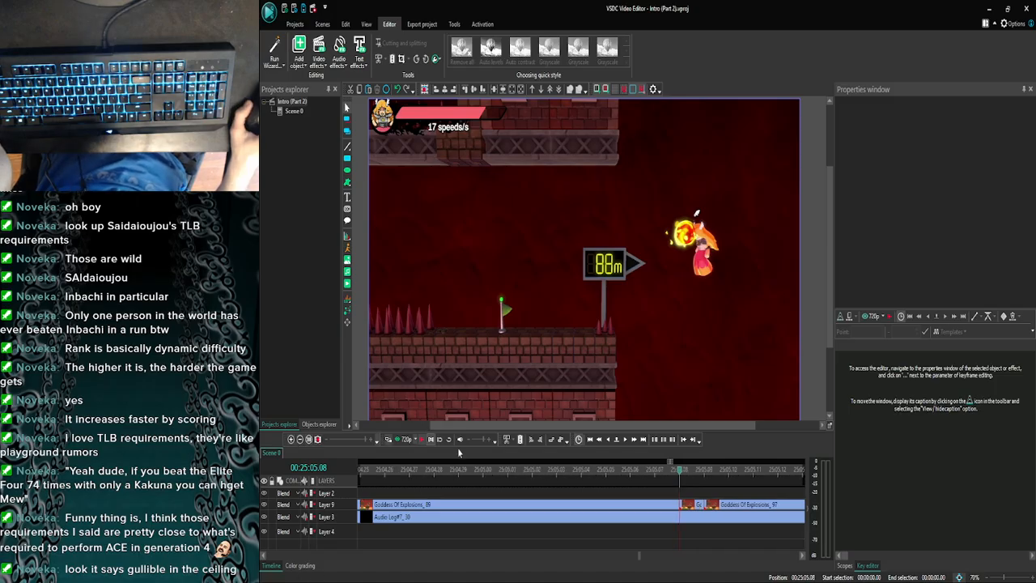
click(627, 440)
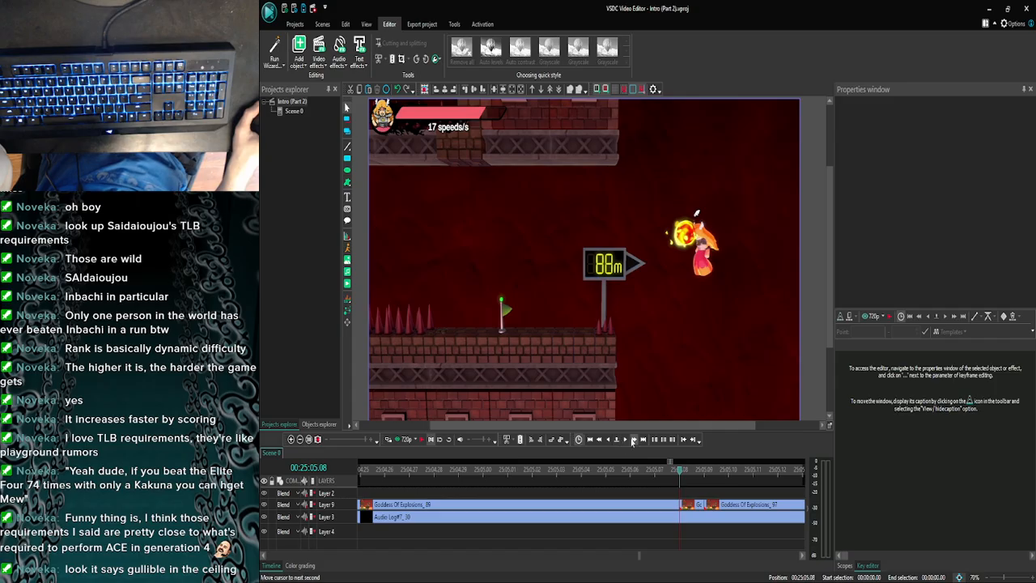
click(624, 441)
click(600, 442)
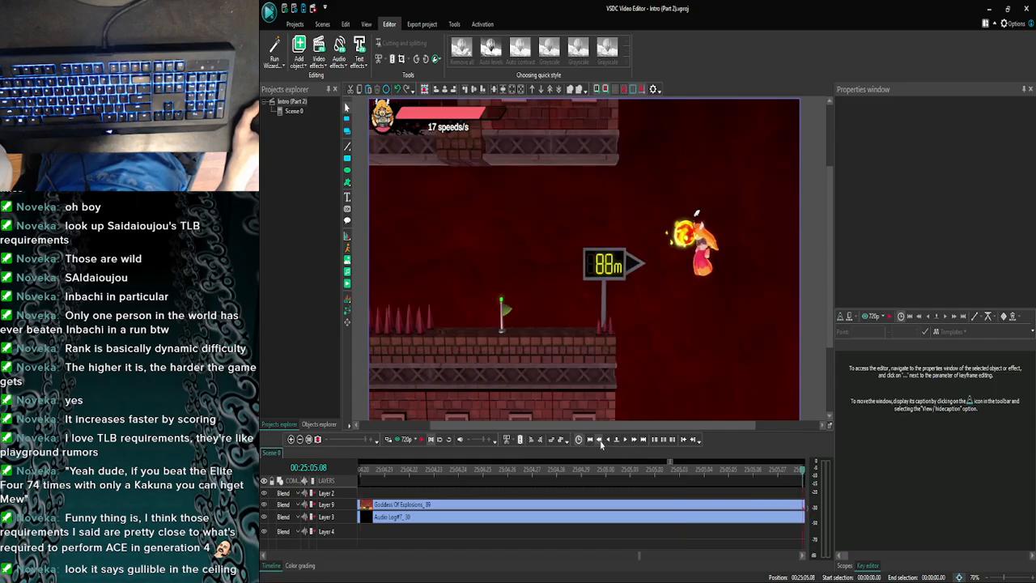
click(299, 439)
click(299, 440)
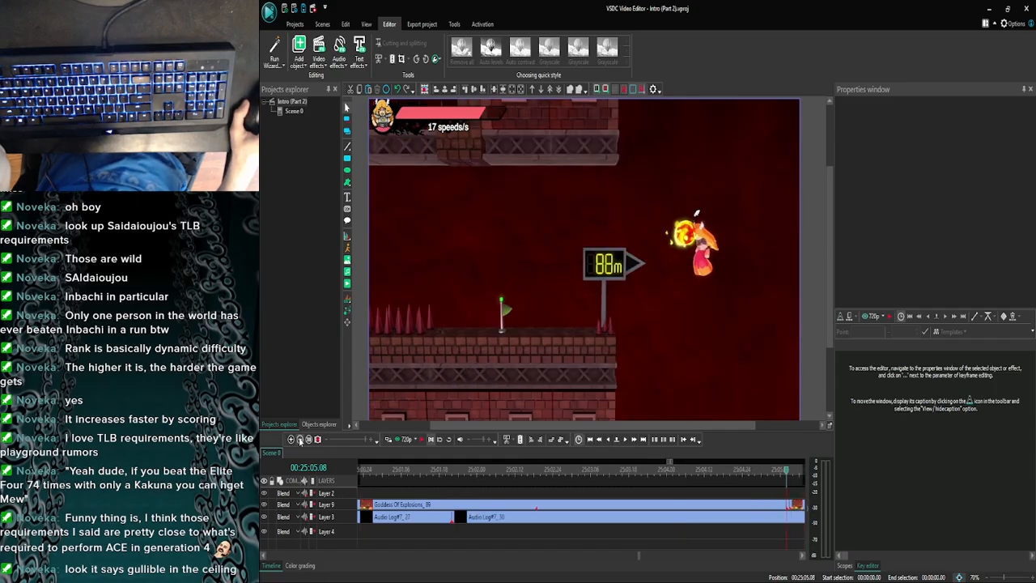
click(299, 439)
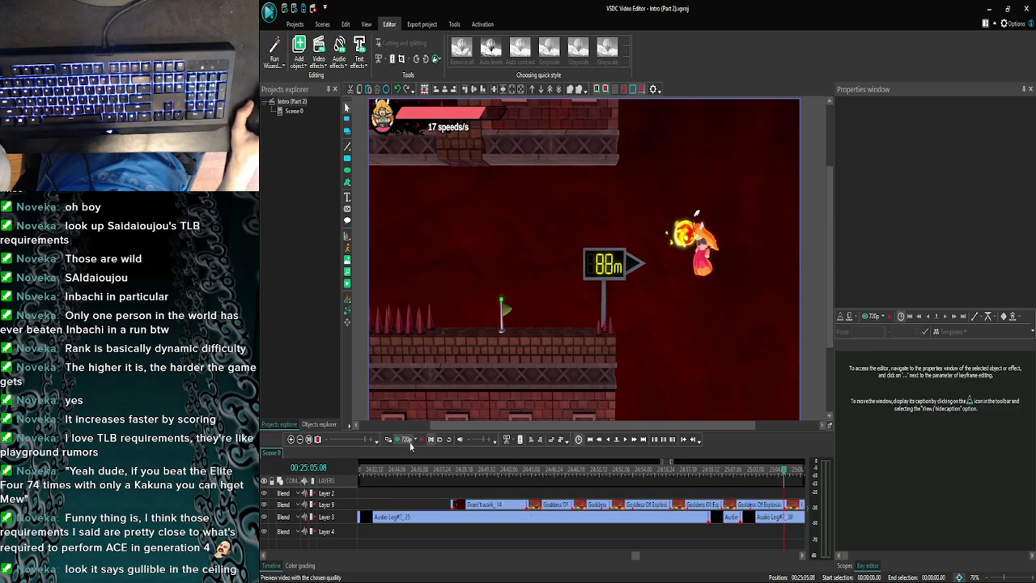
click(401, 442)
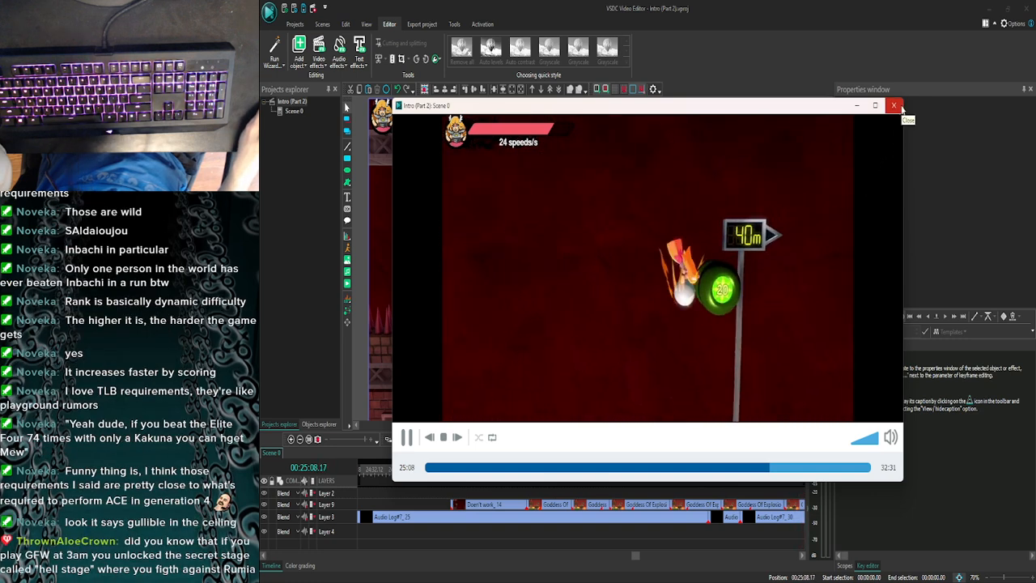
click(894, 105)
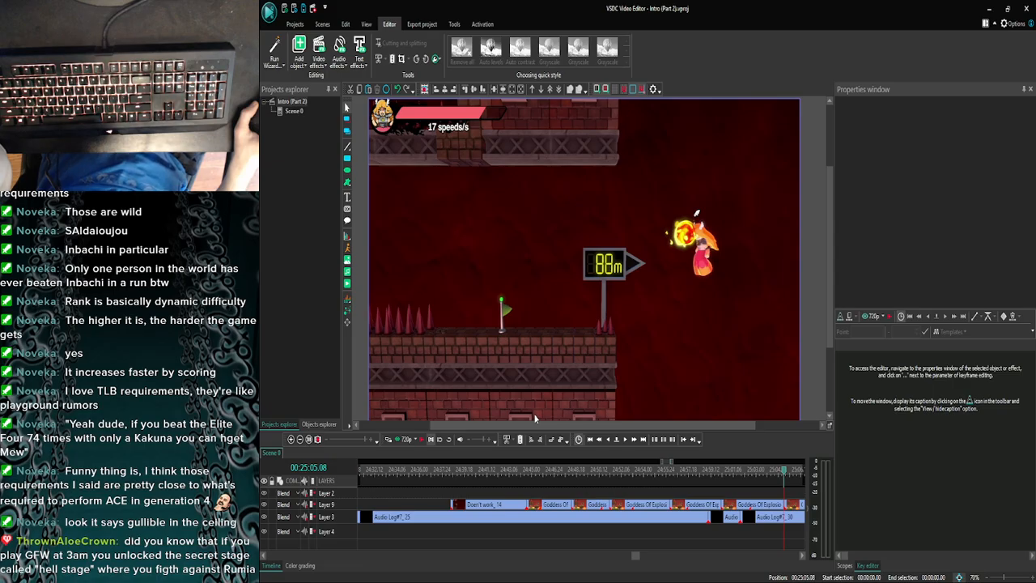
- Examine the start of Goddess Of Explosions_97 on Layer 9 against the audio, around 25:05.08 to 25:05.28
click(291, 439)
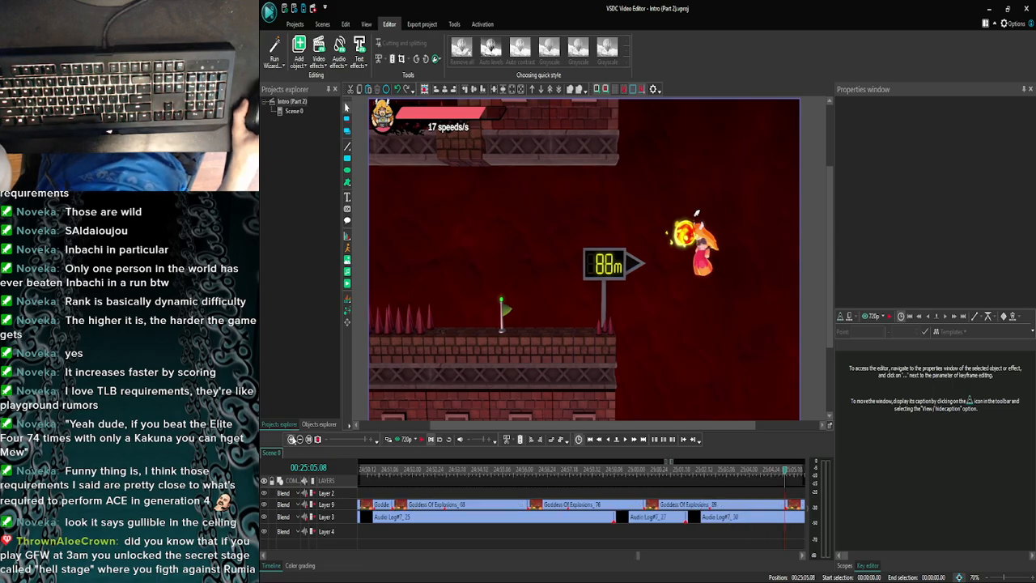
click(291, 438)
click(291, 439)
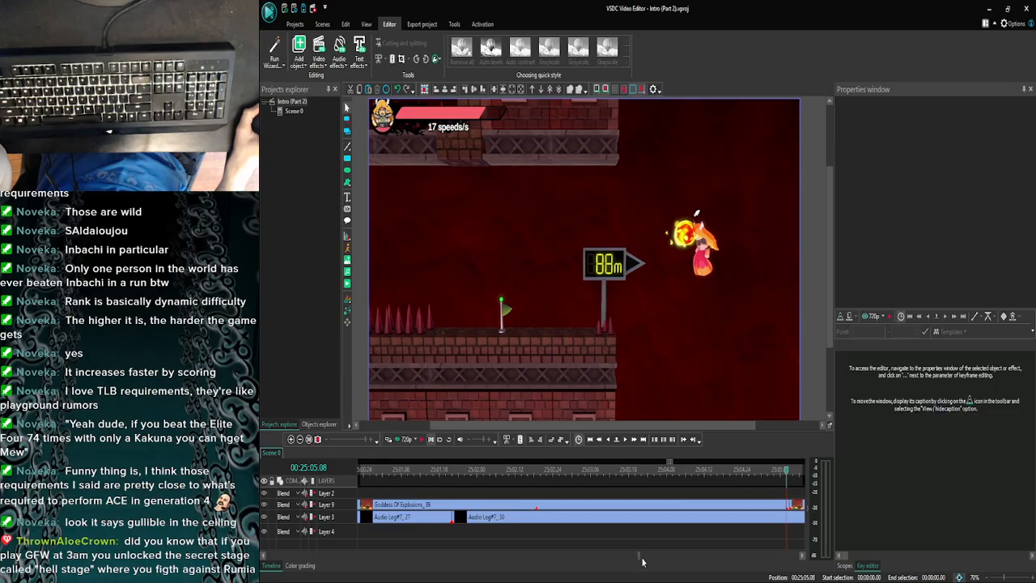
scroll(642, 561, right, 3)
click(299, 440)
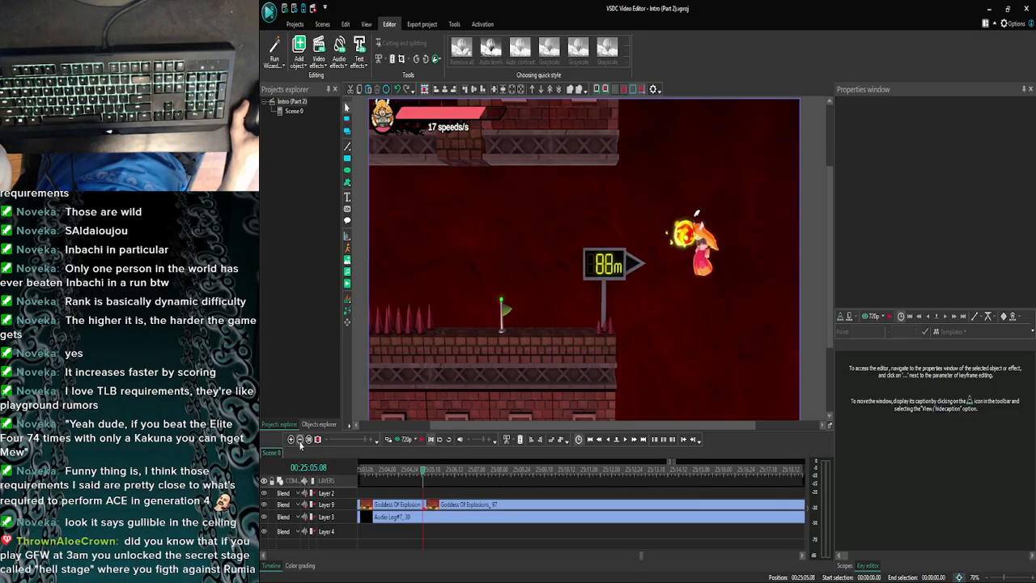
click(299, 439)
click(300, 440)
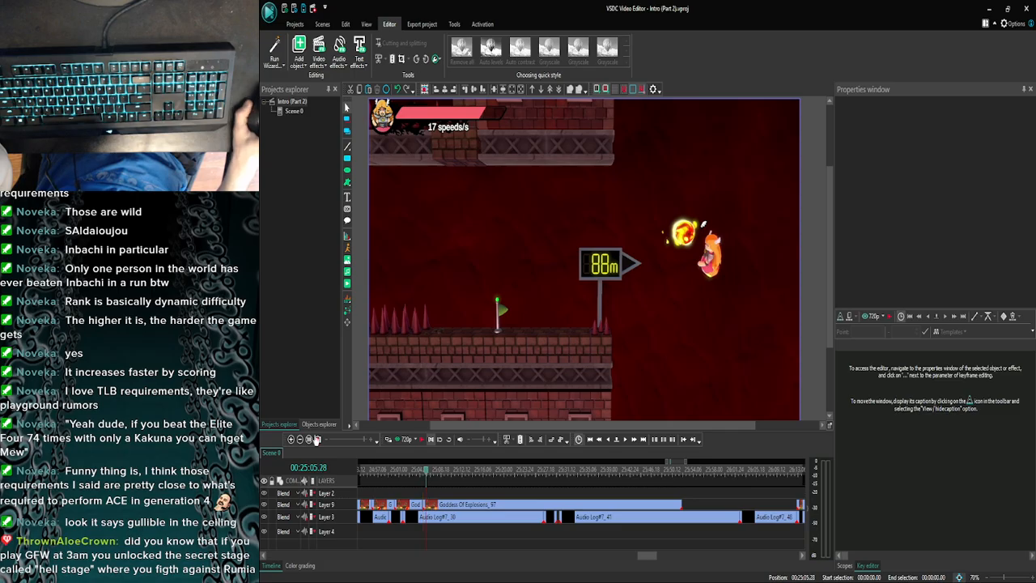
click(291, 439)
click(291, 438)
click(292, 439)
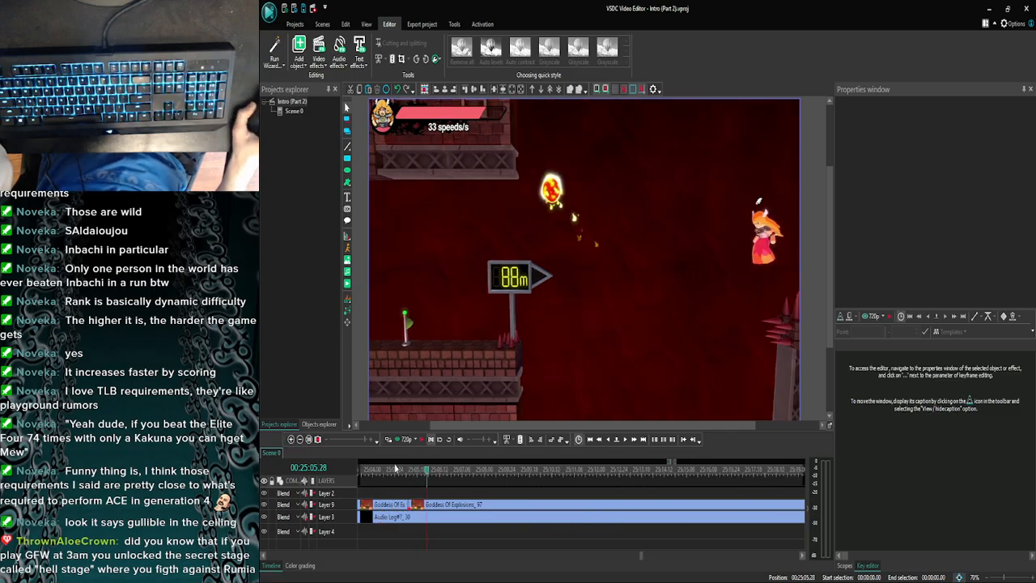
click(291, 439)
click(292, 439)
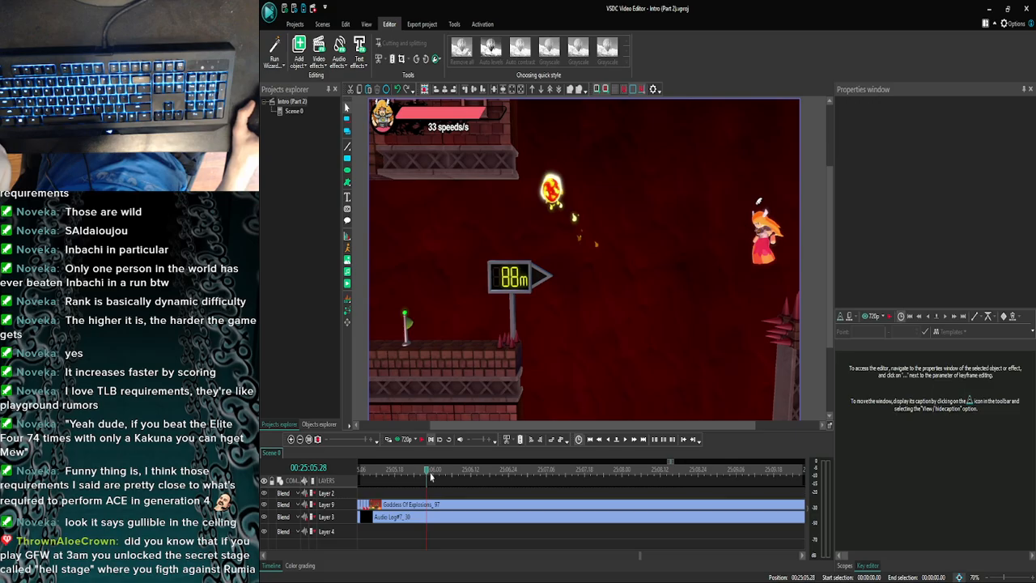
- Split Goddess Of Explosions_97 at 25:05.12 and select the three-frame piece before the cut
drag(411, 476, 375, 475)
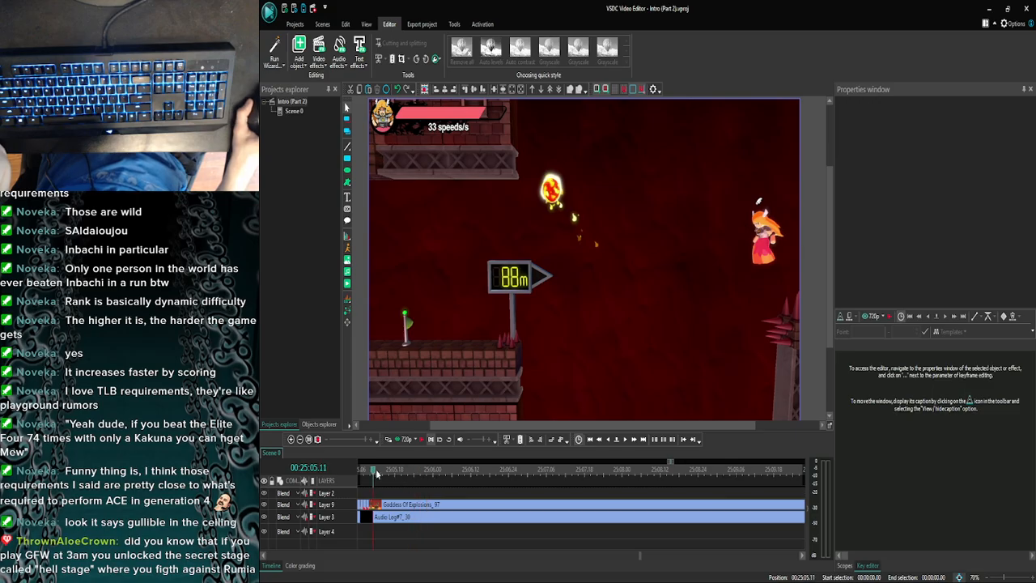
click(629, 441)
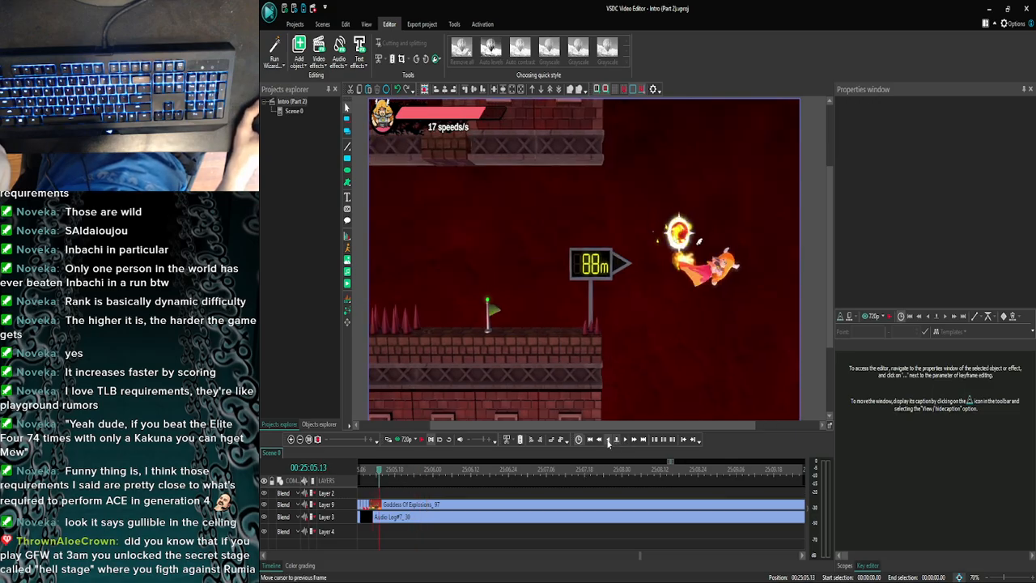
click(609, 440)
click(609, 439)
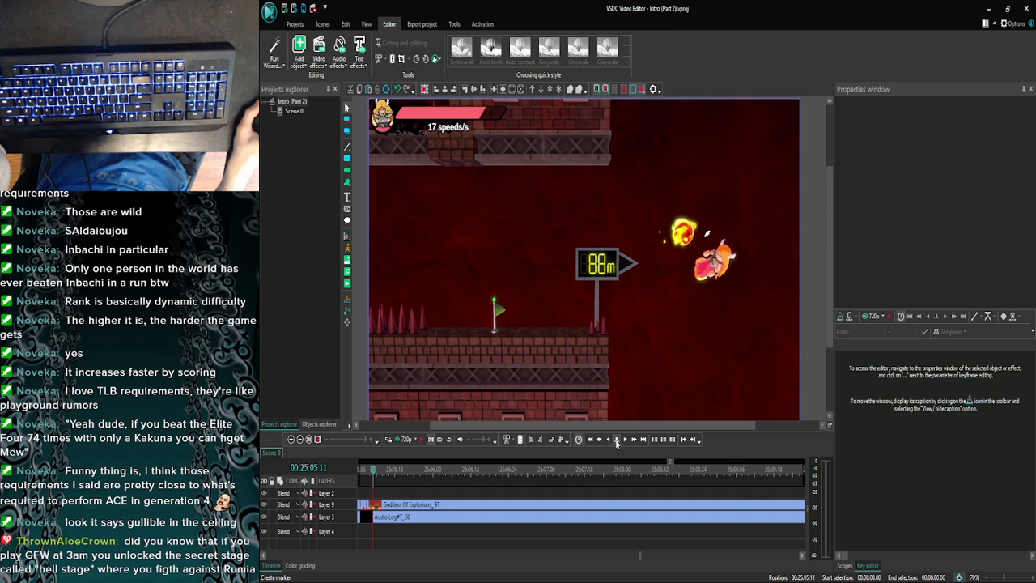
click(621, 441)
click(393, 505)
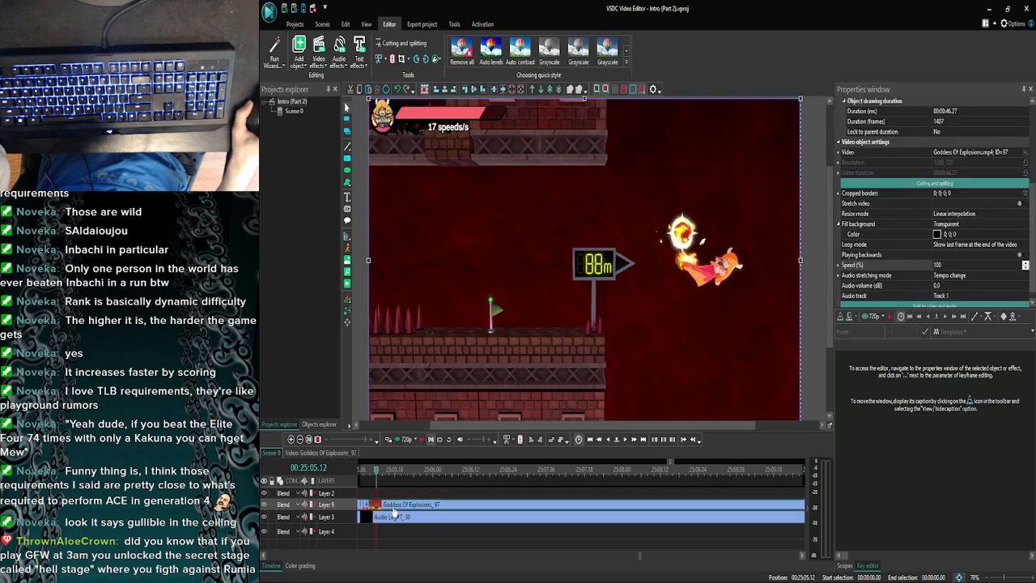
click(392, 60)
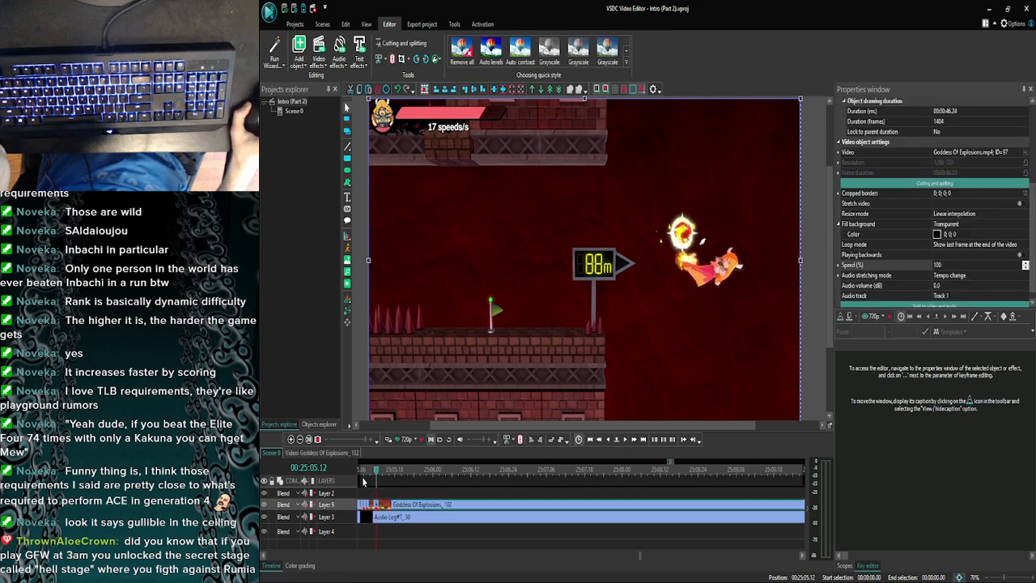
click(376, 504)
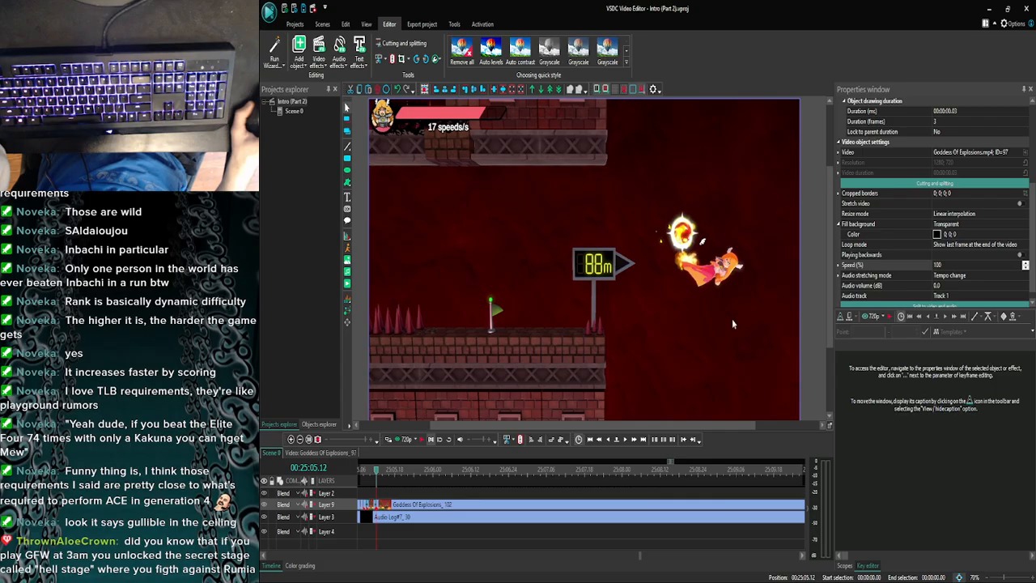
- Set the playback speed of the selected three-frame Goddess Of Explosions_97 piece to 30%
click(953, 265)
drag(952, 267, 890, 271)
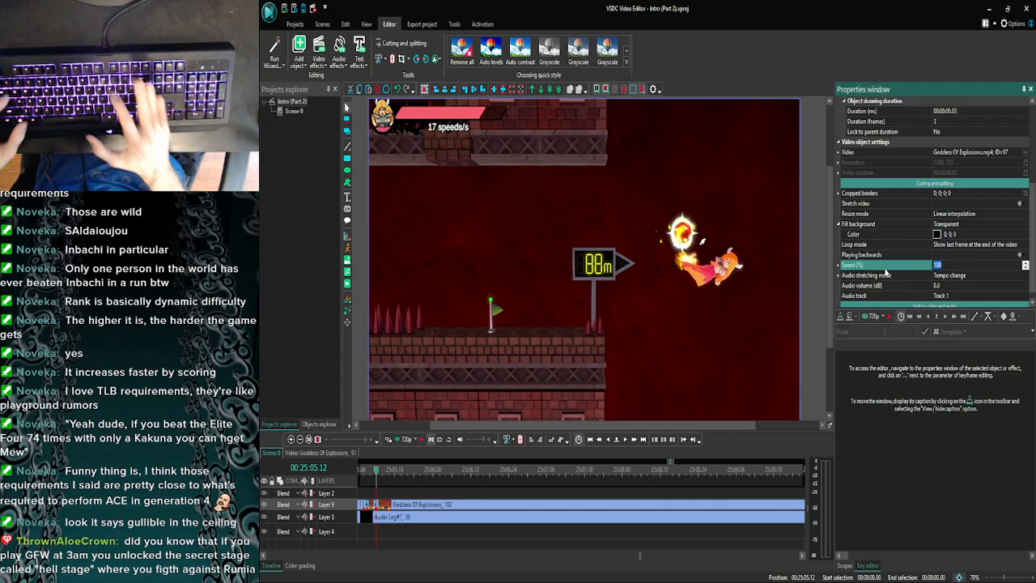
text(30)
key(Return)
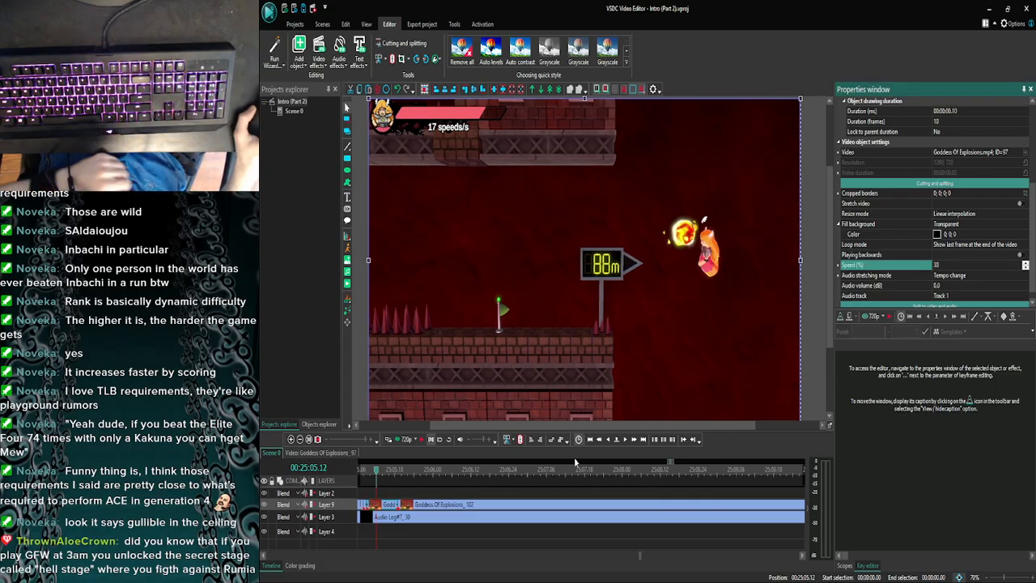
- Check the slowed piece frame by frame from 25:05.12 up to its join with Goddess Of Explosions_102
click(624, 439)
click(625, 439)
click(625, 440)
click(624, 439)
click(625, 439)
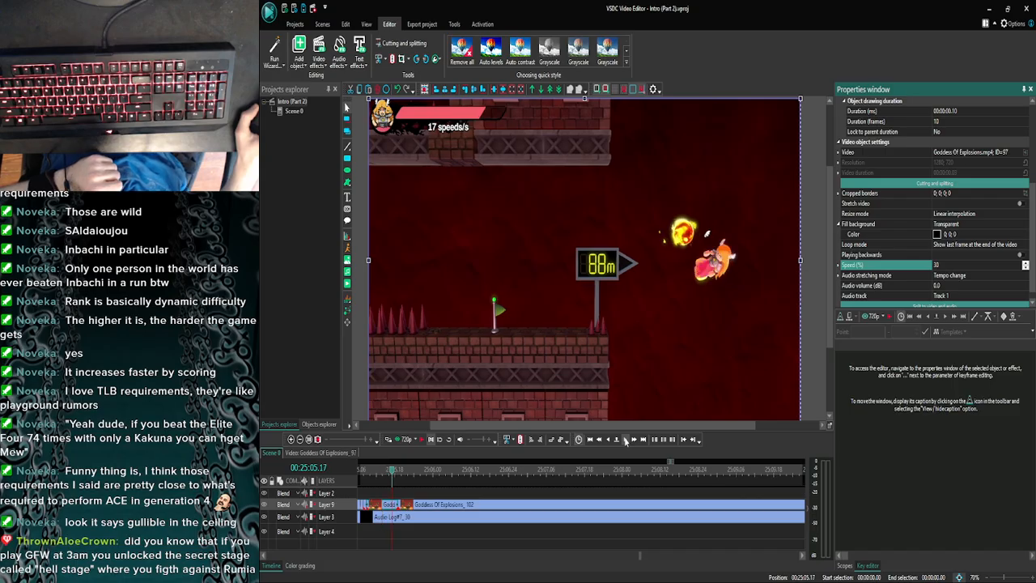
click(625, 440)
click(624, 440)
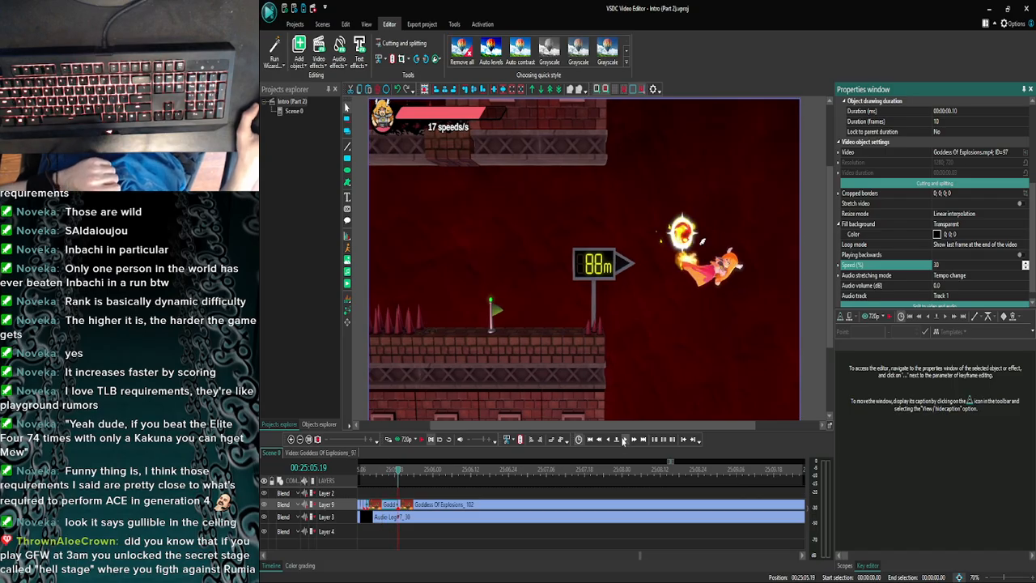
click(625, 440)
click(605, 439)
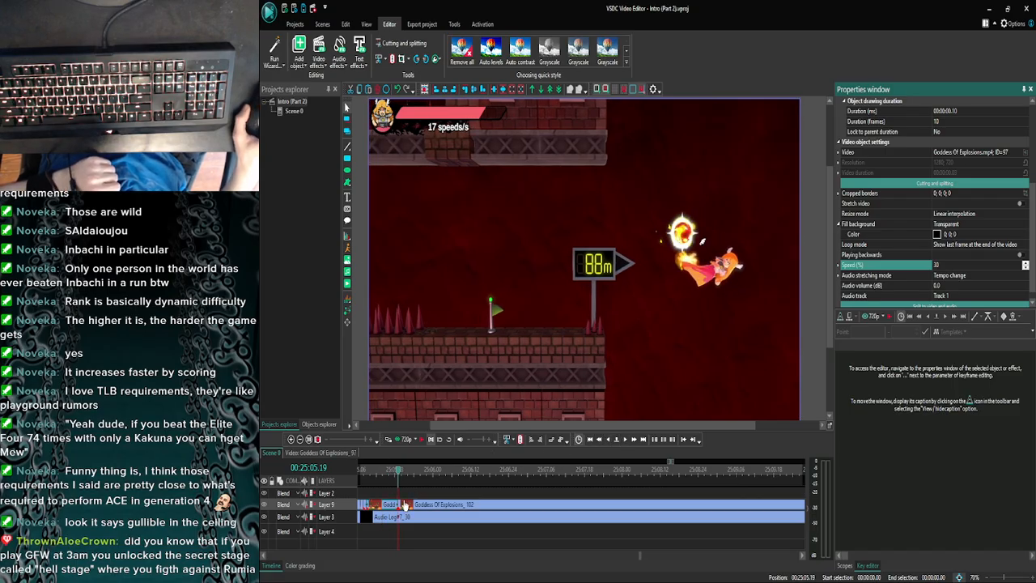
- Play the timeline from 25:05.19 to about 25:12 and preview the audio repeatedly from around 25:11.05
click(423, 439)
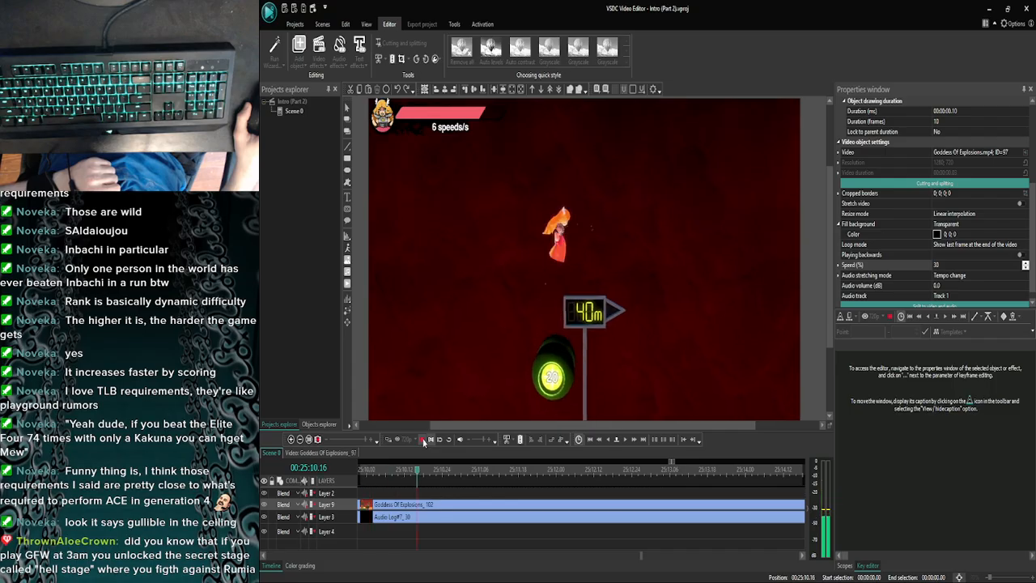
click(423, 441)
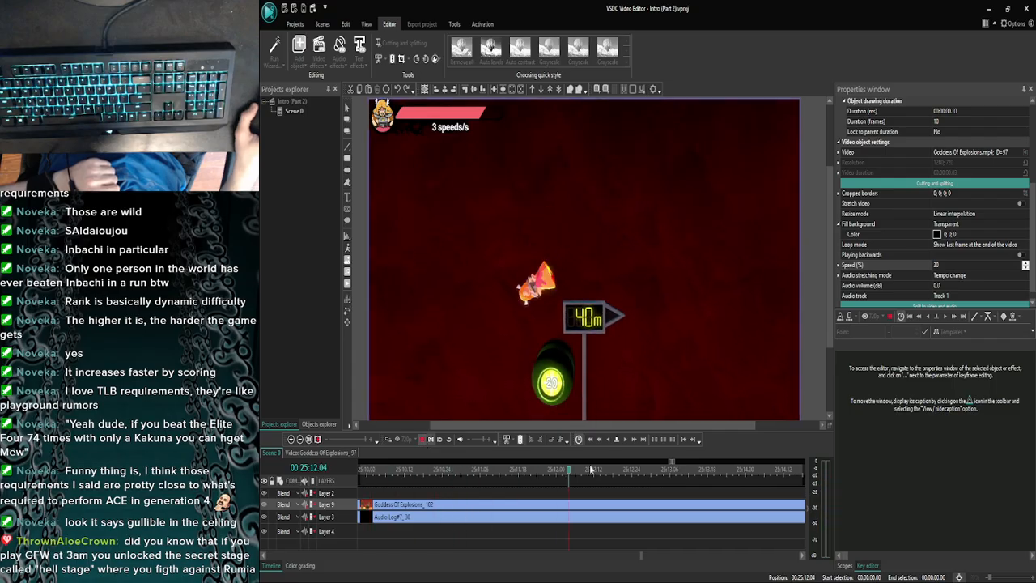
click(622, 443)
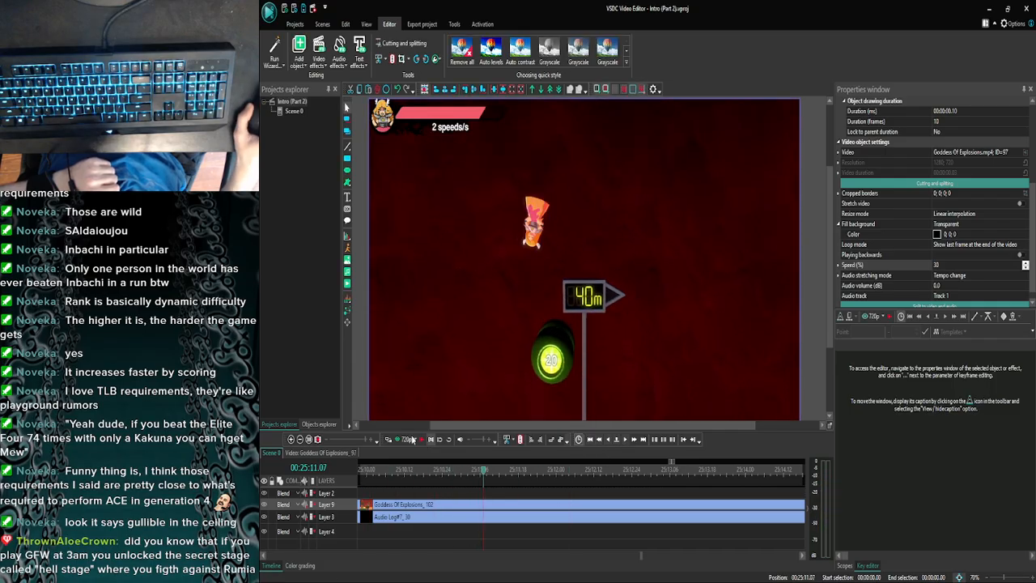
click(406, 440)
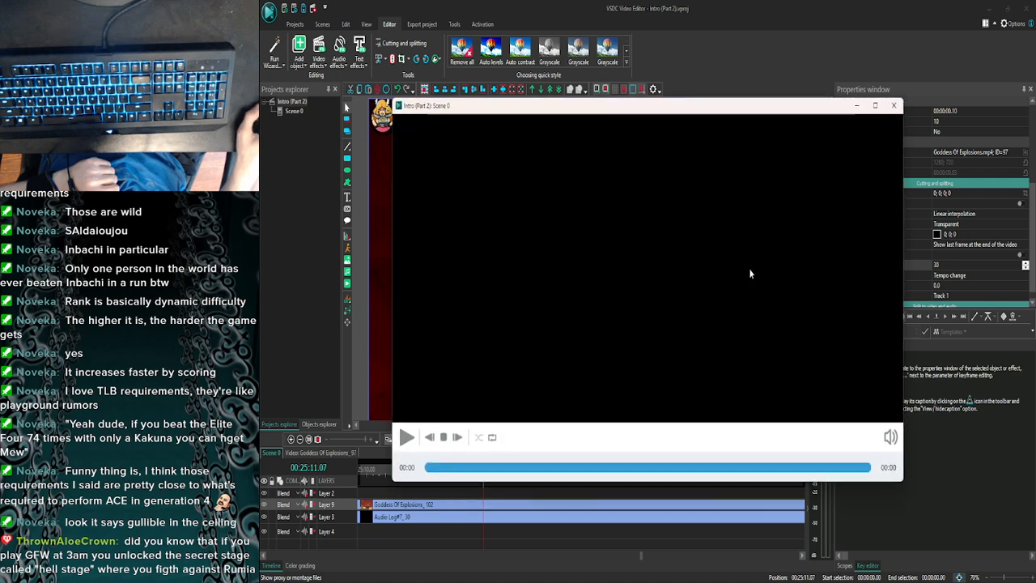
click(894, 106)
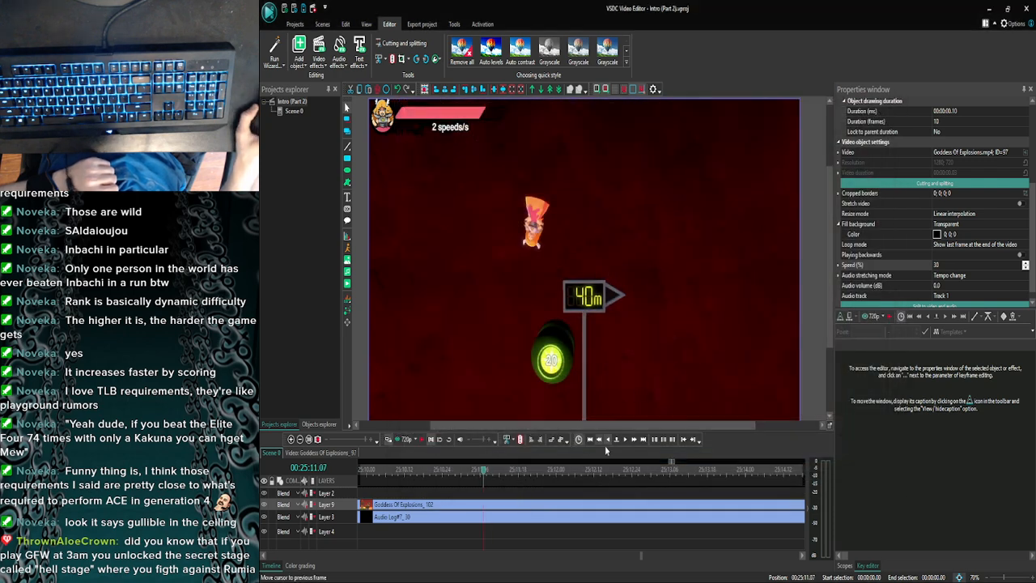
click(407, 439)
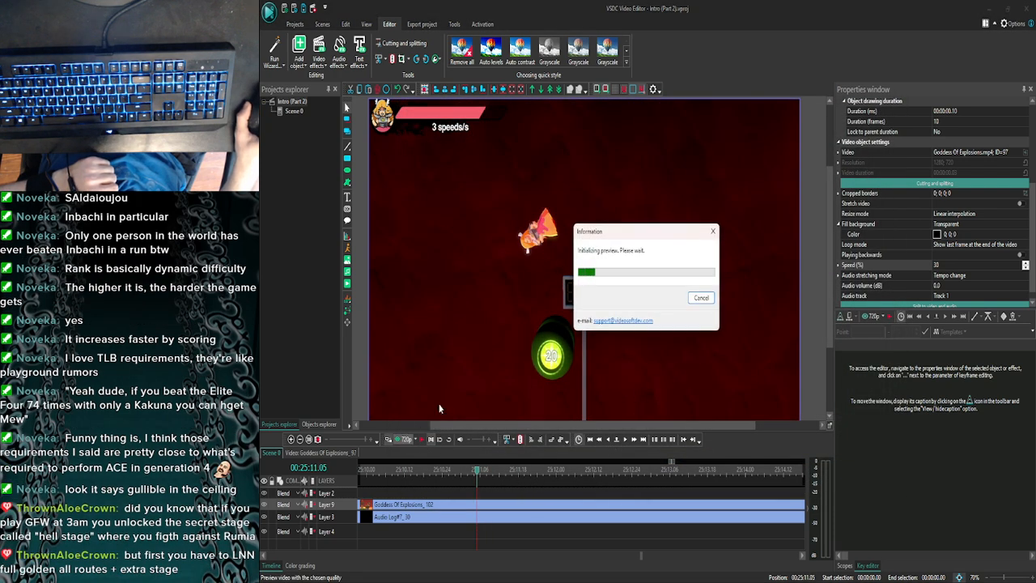
click(896, 106)
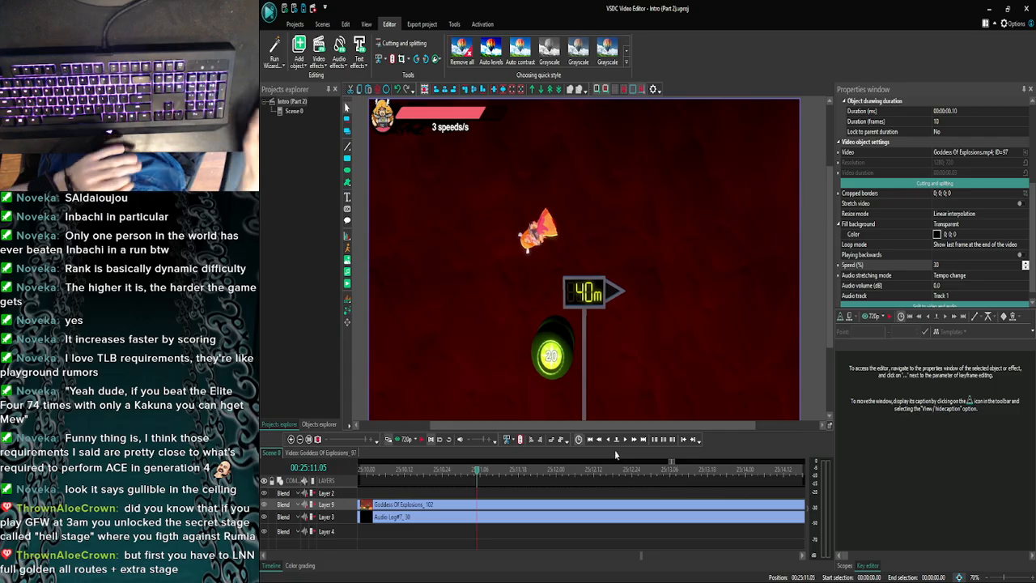
click(407, 441)
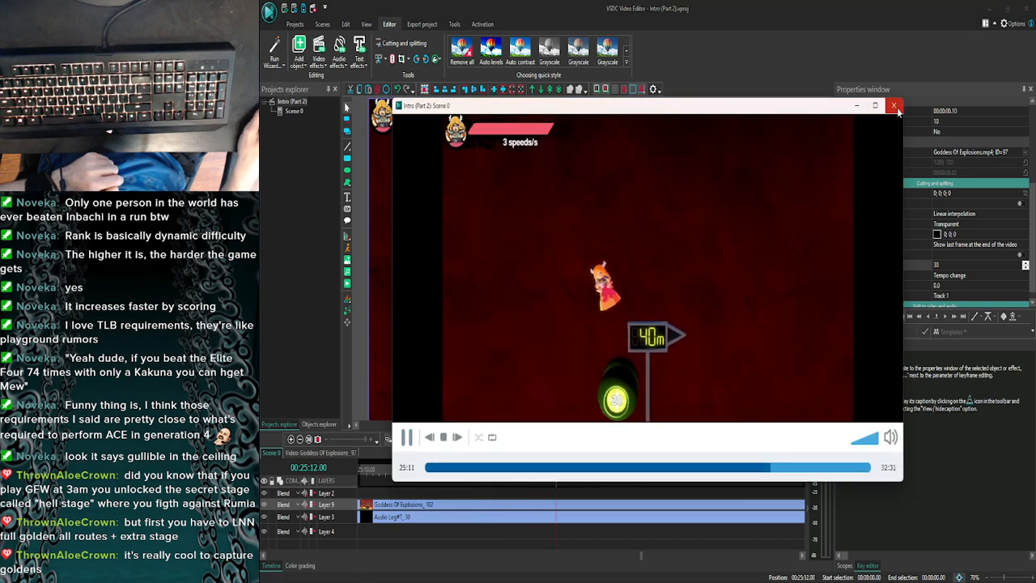
click(894, 106)
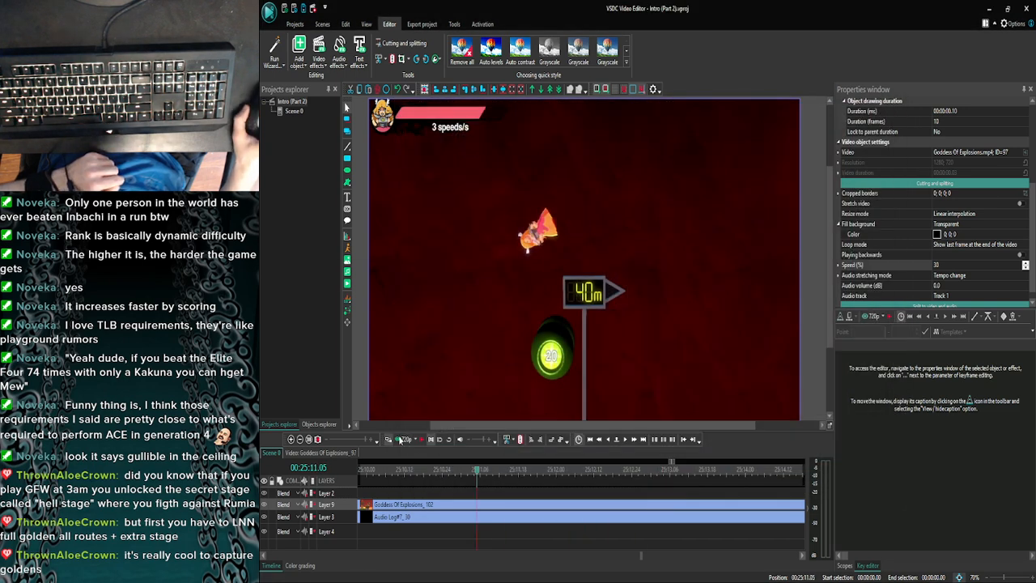
click(407, 441)
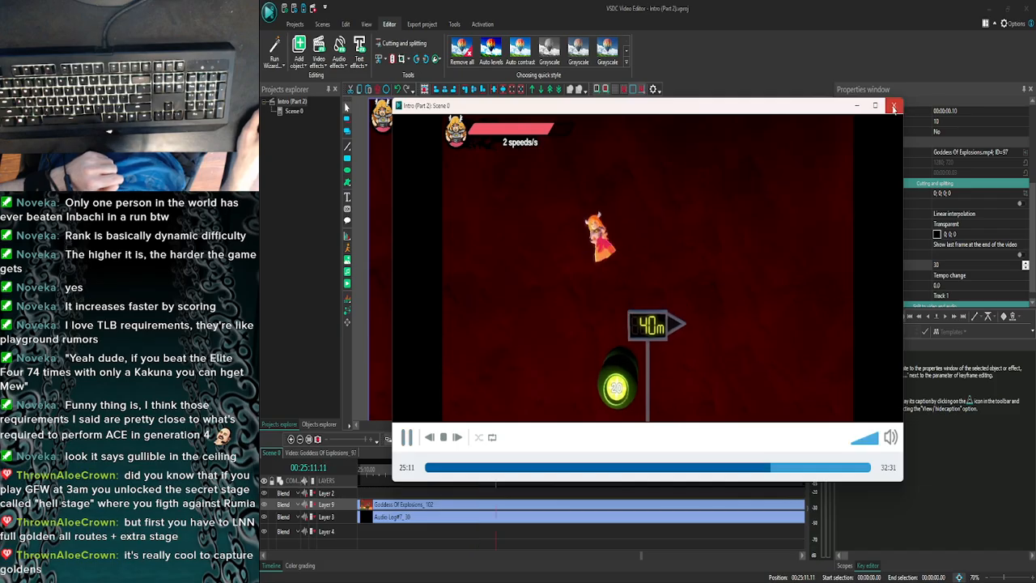
click(894, 105)
- Preview the audio from successively earlier frames between 25:11.05 and 25:10.22 to locate the commentary cue
click(605, 439)
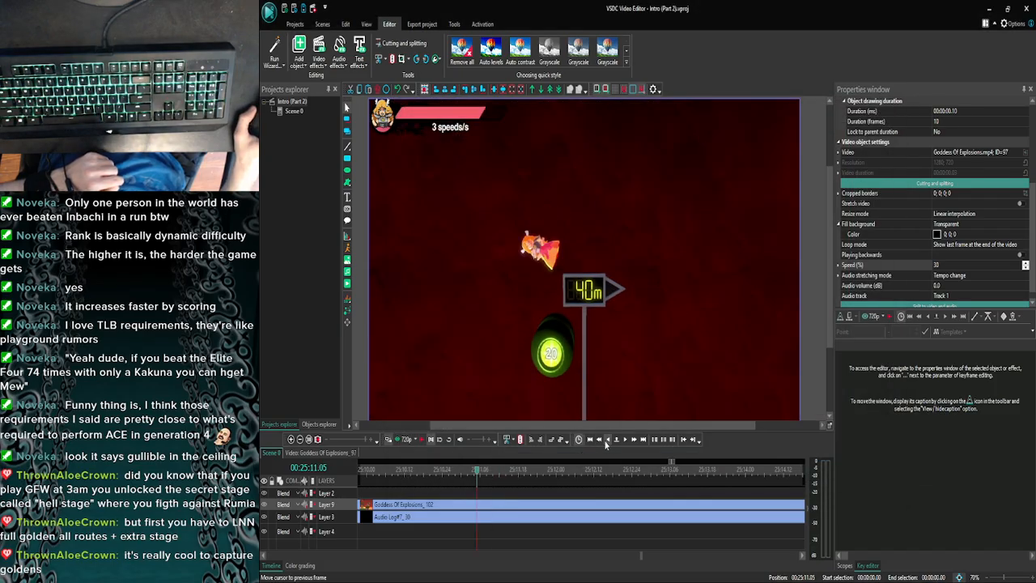
click(605, 439)
click(605, 439)
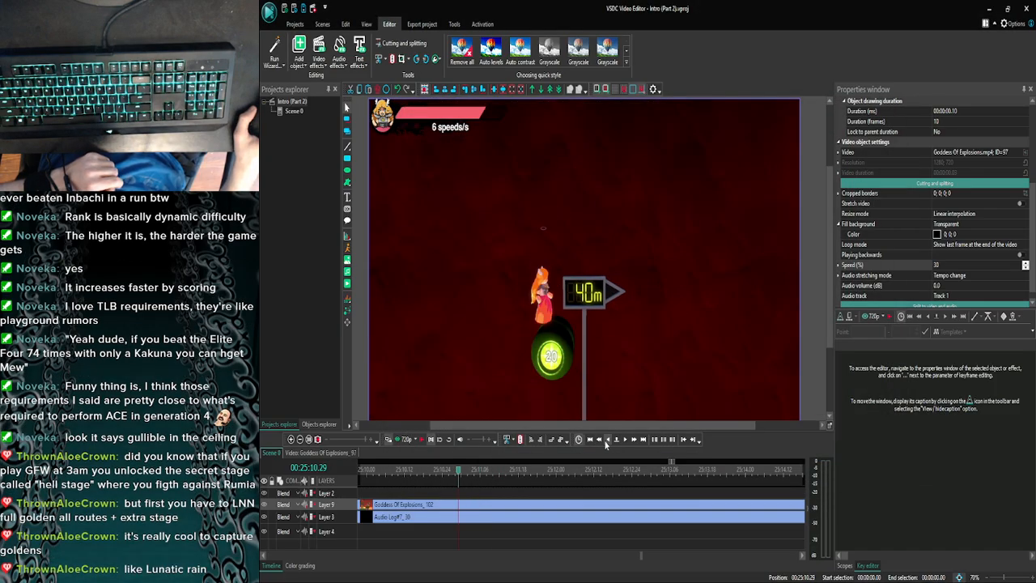
click(606, 439)
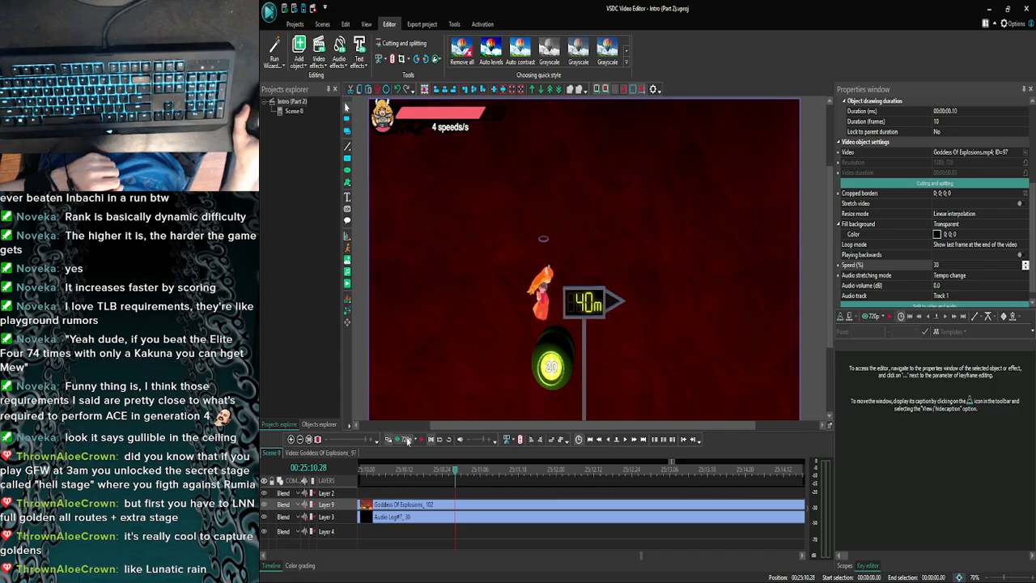
click(404, 439)
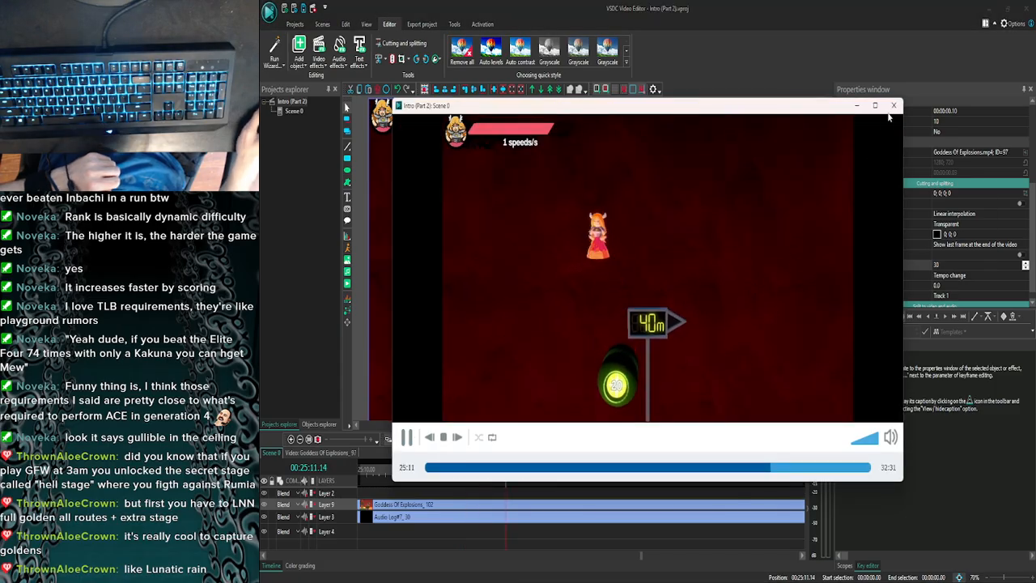
click(893, 106)
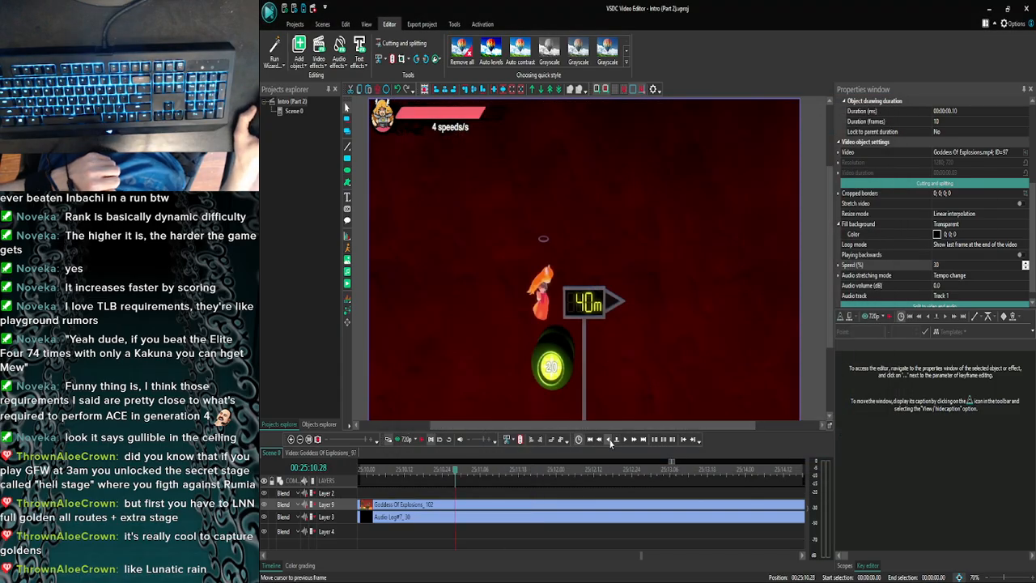
click(607, 439)
click(607, 440)
click(401, 441)
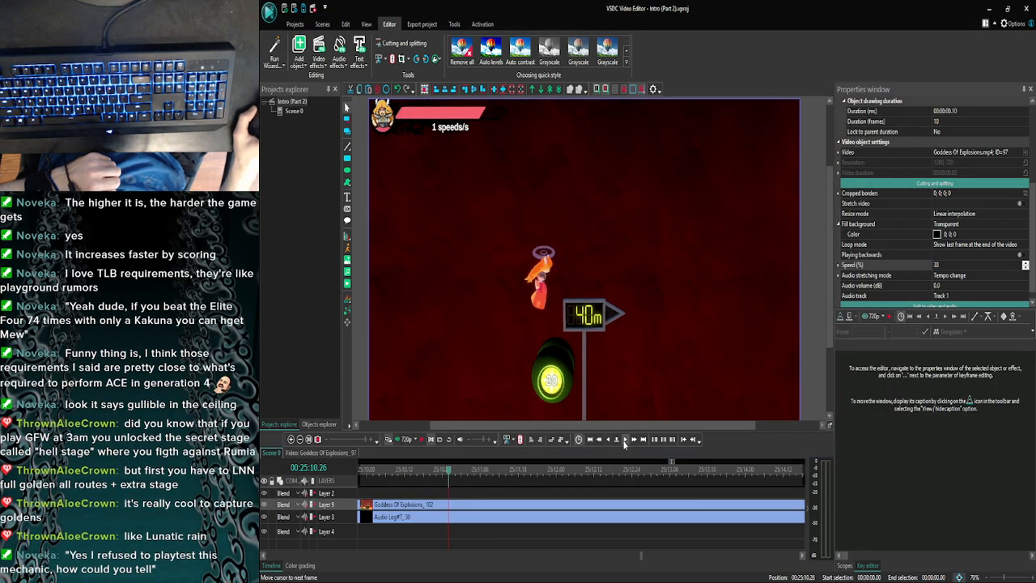
click(623, 440)
click(608, 440)
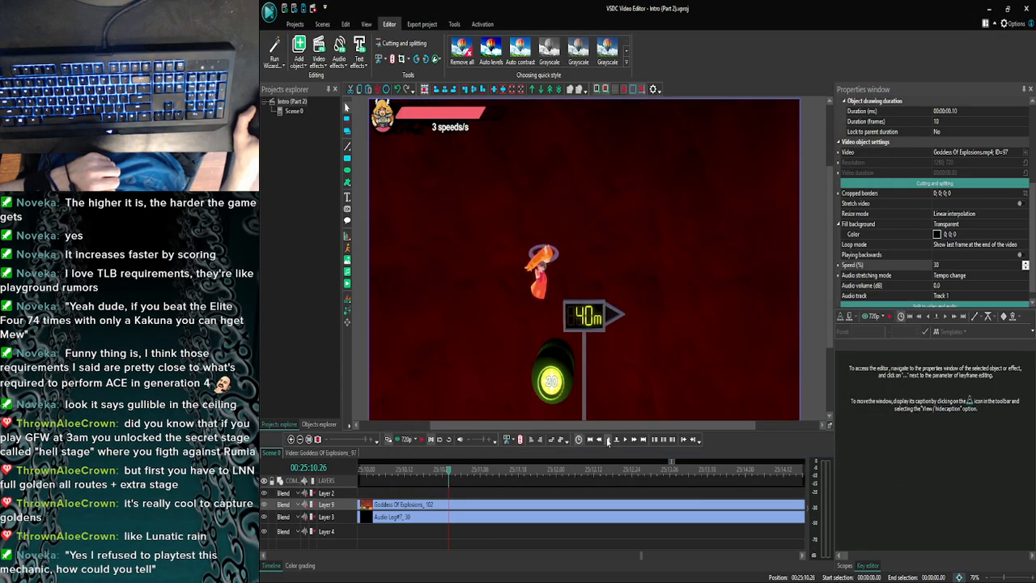
click(607, 440)
click(608, 440)
click(608, 440)
click(607, 440)
click(402, 443)
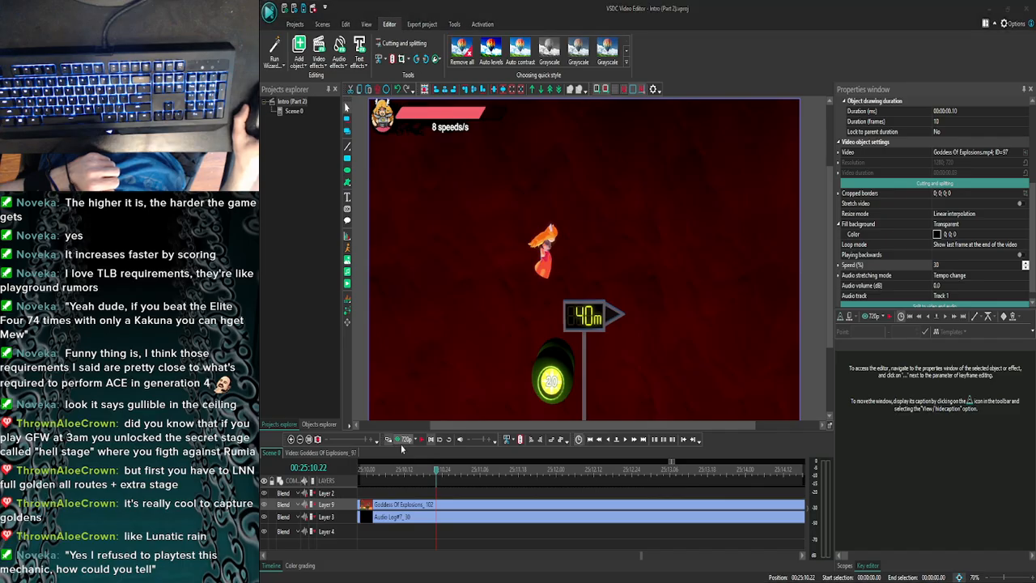
click(895, 106)
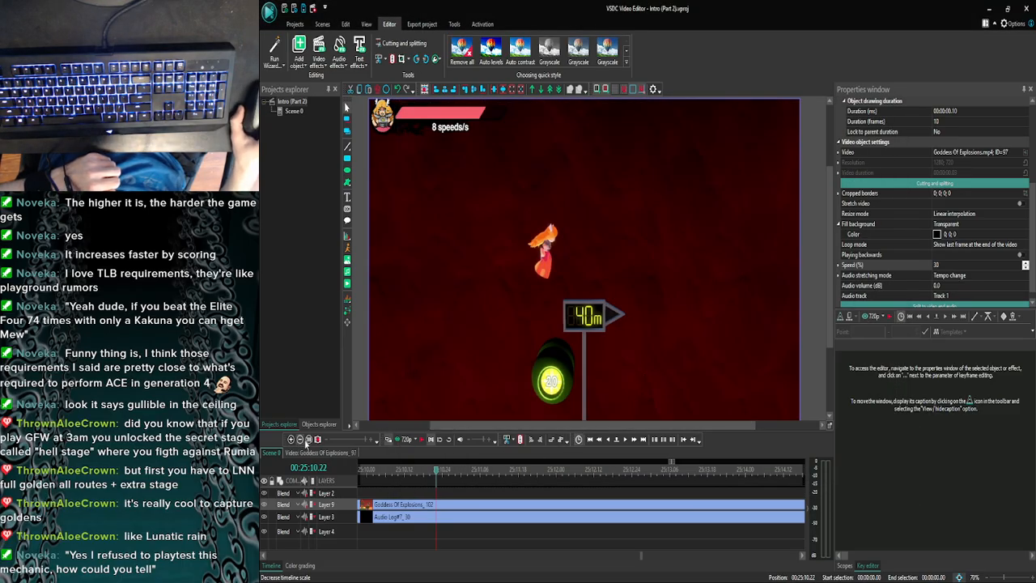
click(389, 439)
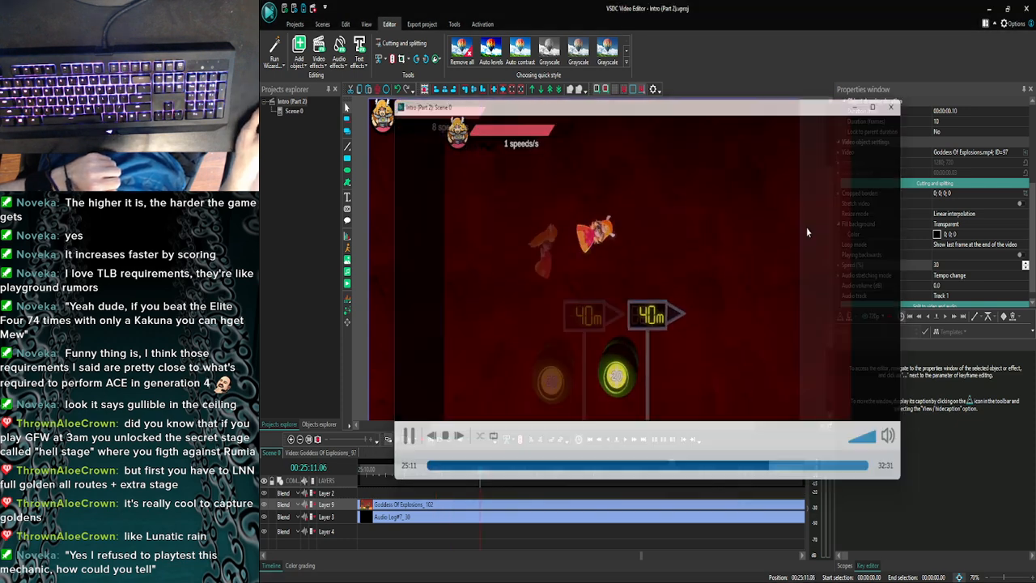
click(893, 106)
- Move Goddess Of Explosions_102 on Layer 9 to start at 25:10.22 and extend the slowed piece before it to fill the gap
click(301, 439)
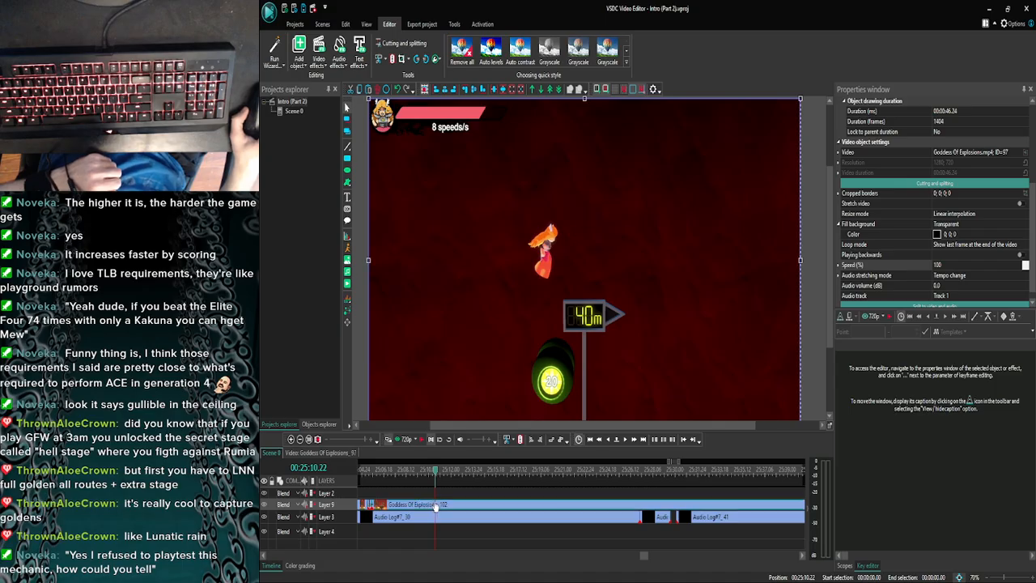
drag(421, 506, 473, 508)
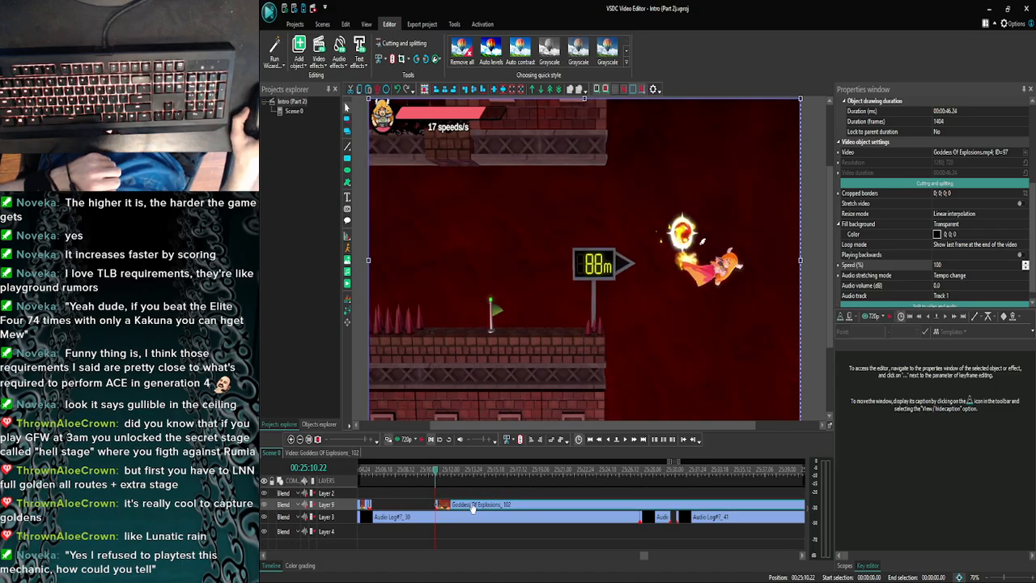
click(291, 439)
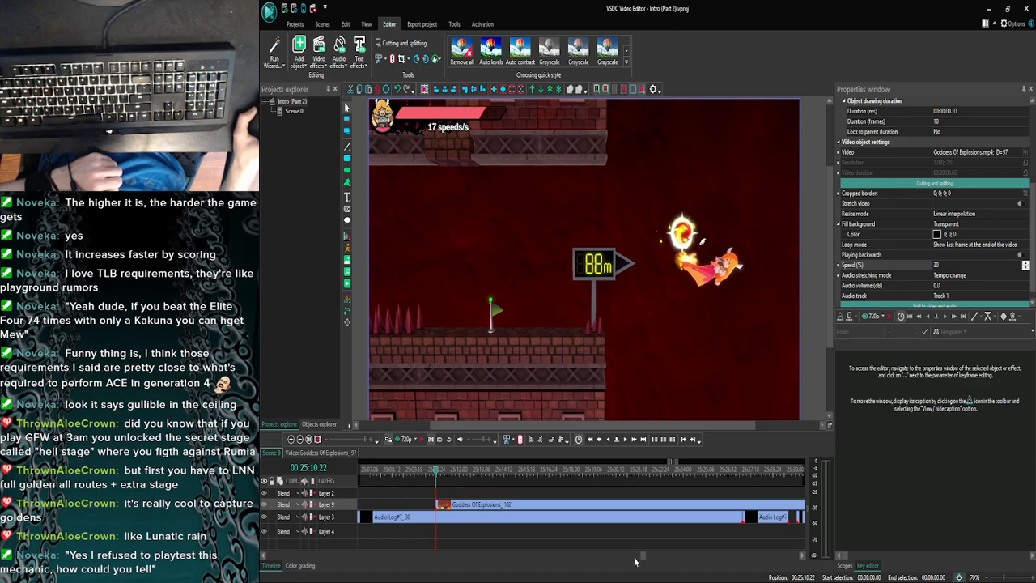
drag(643, 558, 641, 558)
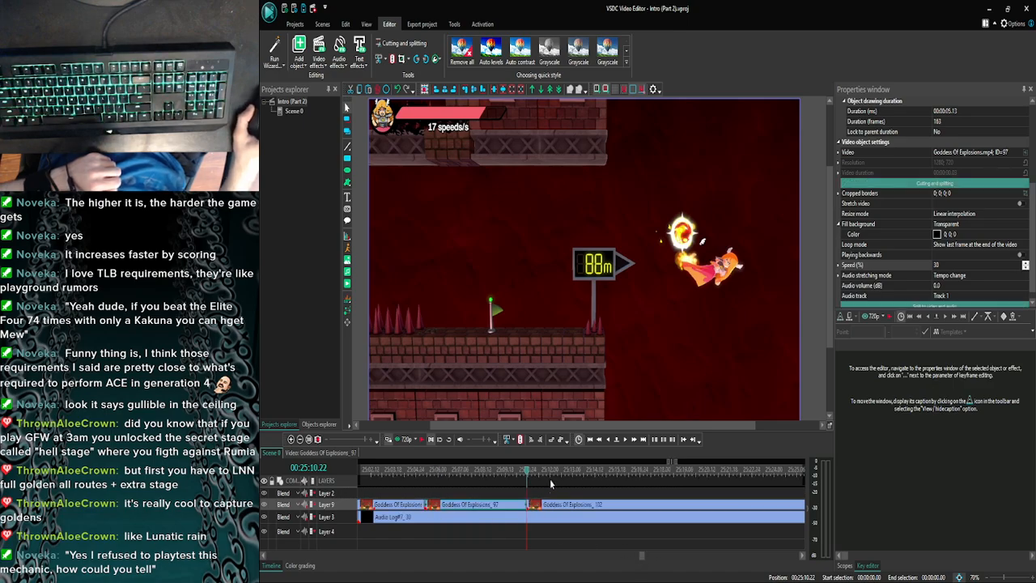
- Find the frame at 25:12.06 where the 60m sign comes into view and split Goddess Of Explosions_102 there
click(627, 441)
click(627, 441)
click(627, 441)
click(627, 441)
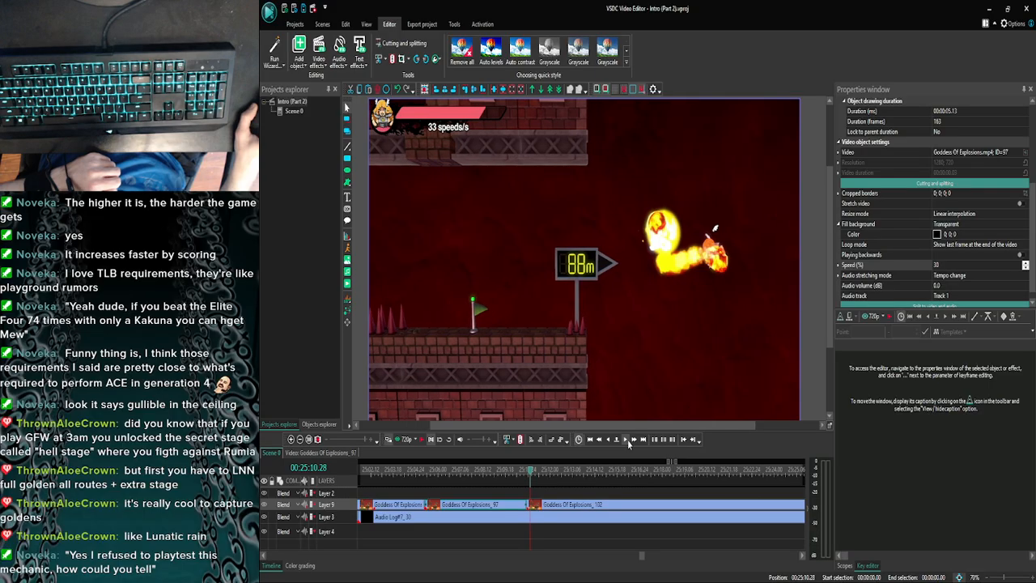
click(627, 441)
click(628, 441)
click(627, 441)
click(627, 441)
click(627, 441)
click(627, 441)
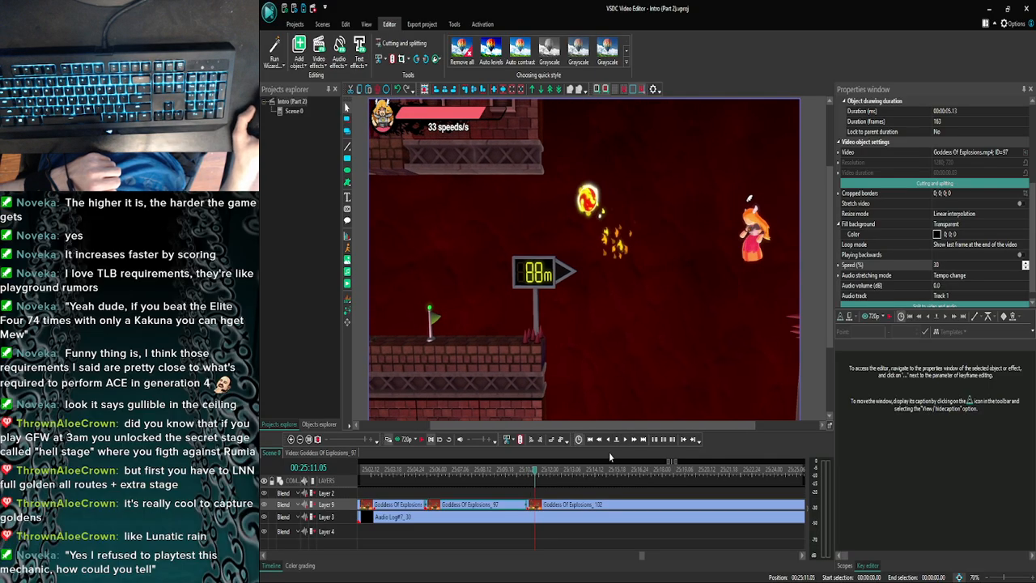
click(633, 440)
click(627, 441)
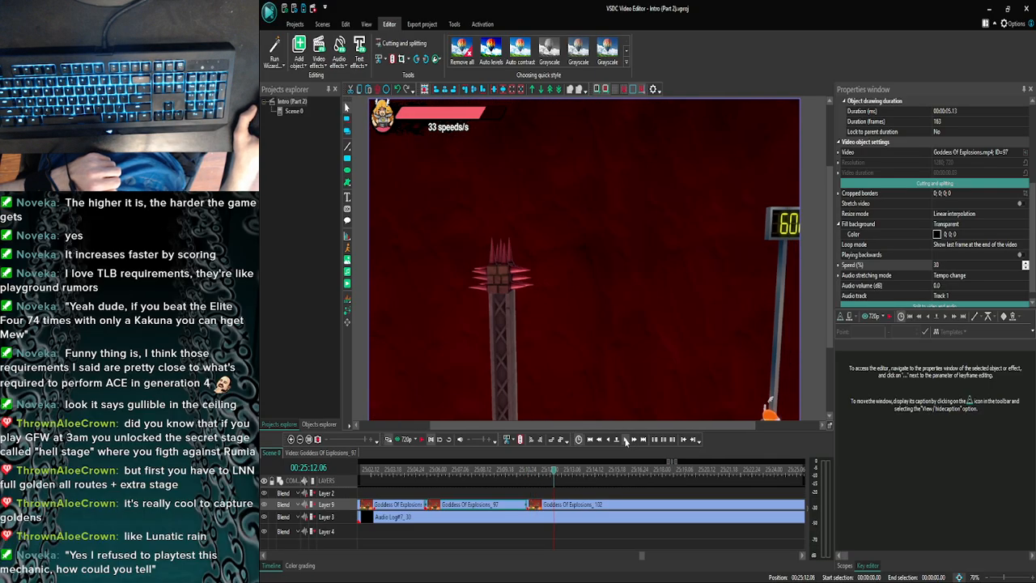
click(626, 441)
click(626, 441)
click(610, 441)
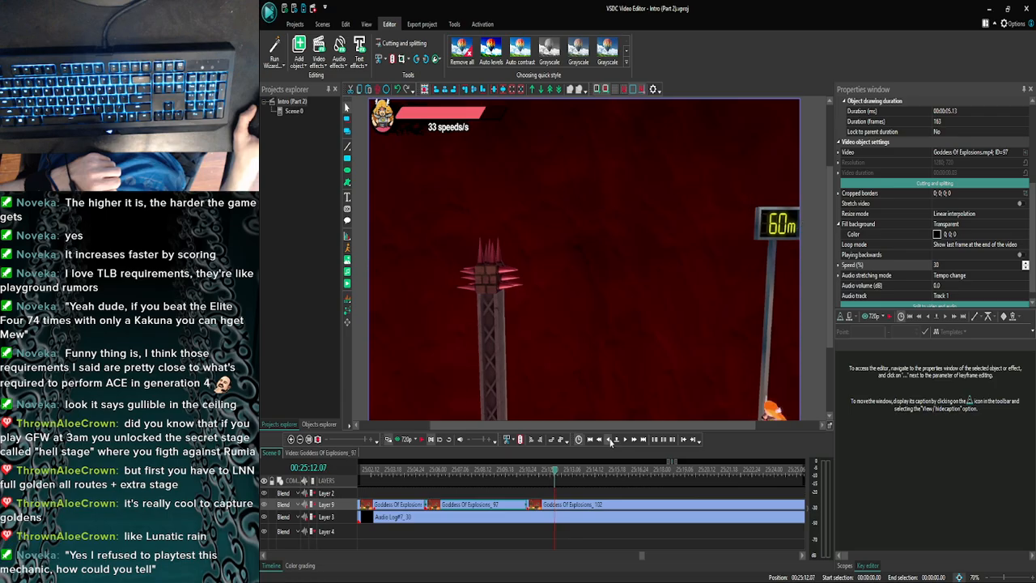
click(610, 441)
click(610, 441)
click(610, 441)
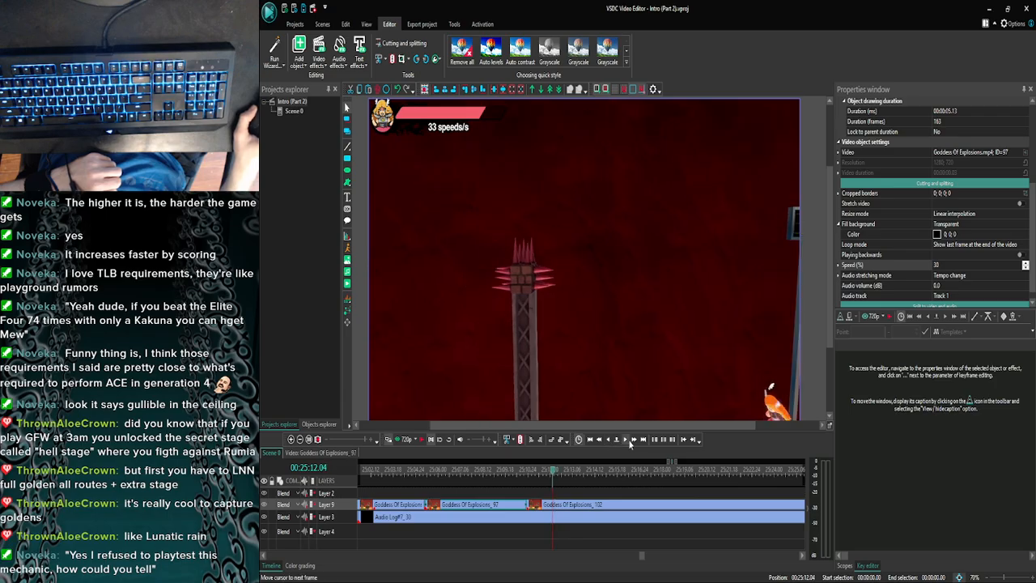
click(627, 441)
click(626, 441)
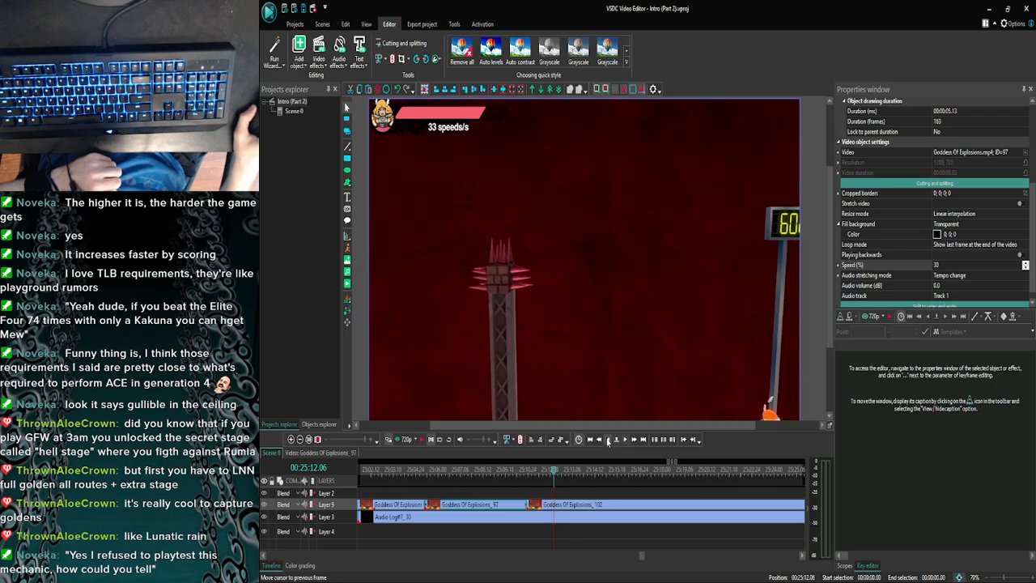
click(608, 441)
click(626, 441)
click(566, 499)
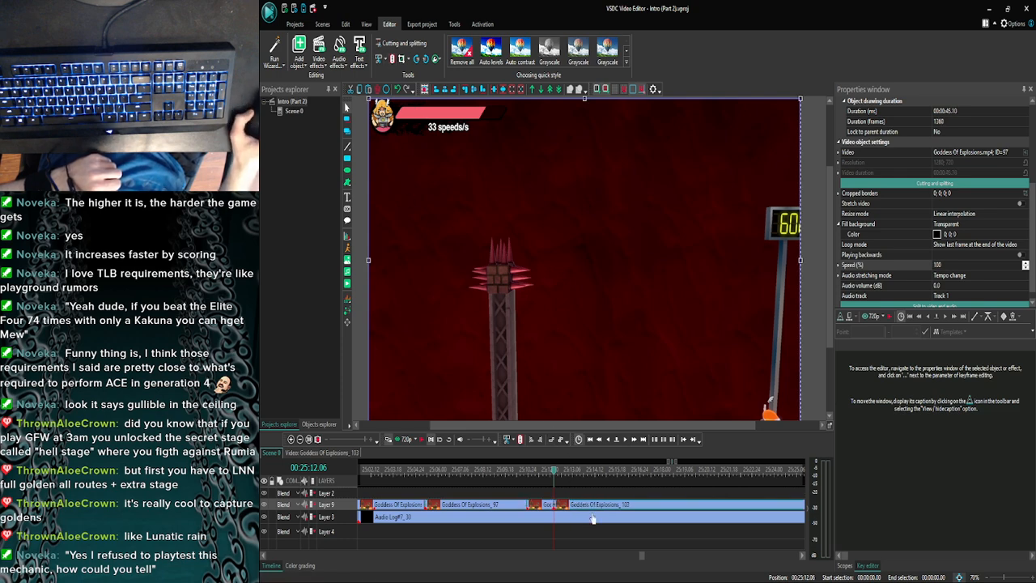
- Set the playback speed of the short piece Goddess Of Explosions_102 before the new split to 30%
click(548, 506)
click(885, 265)
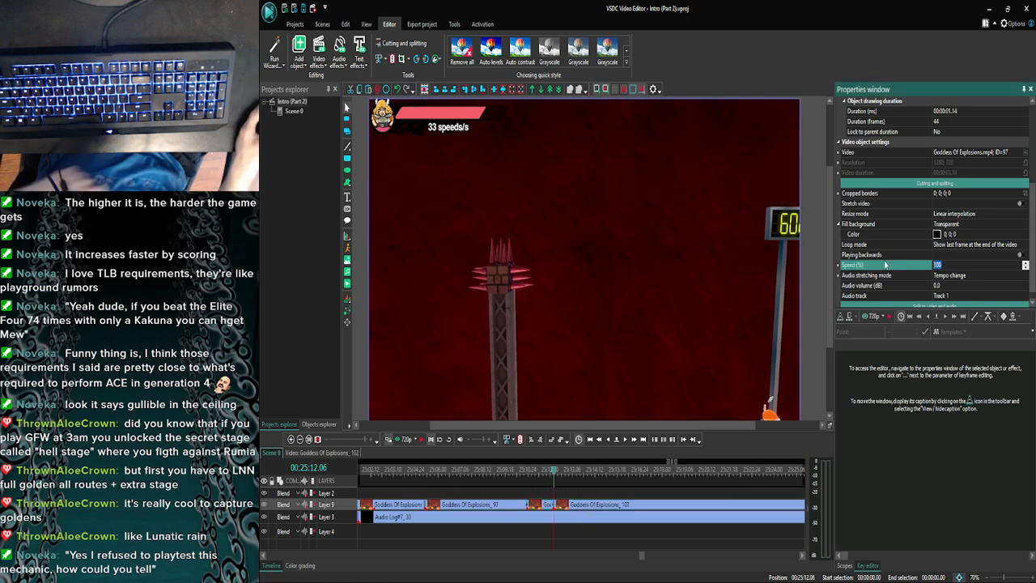
text(30)
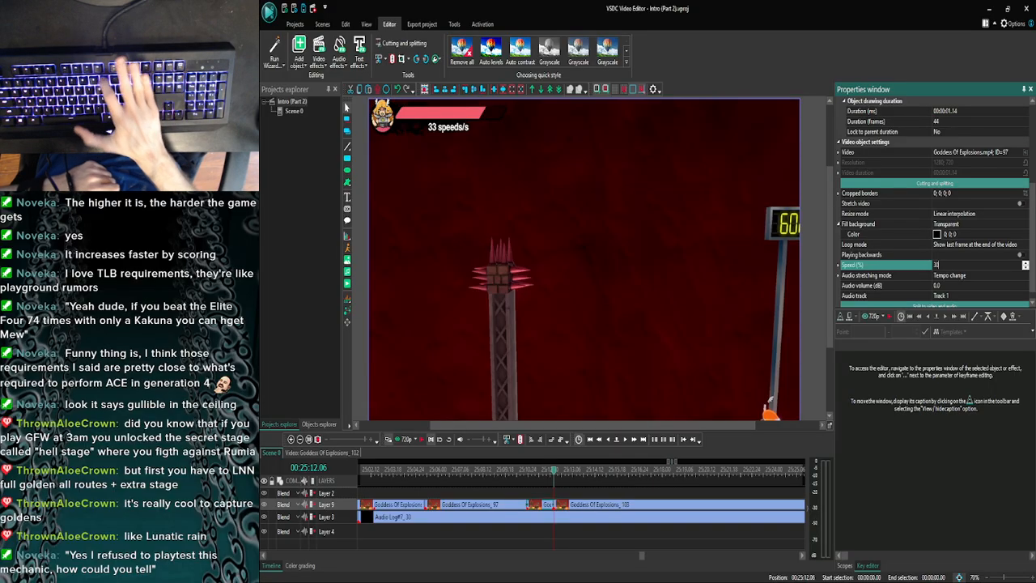
key(Return)
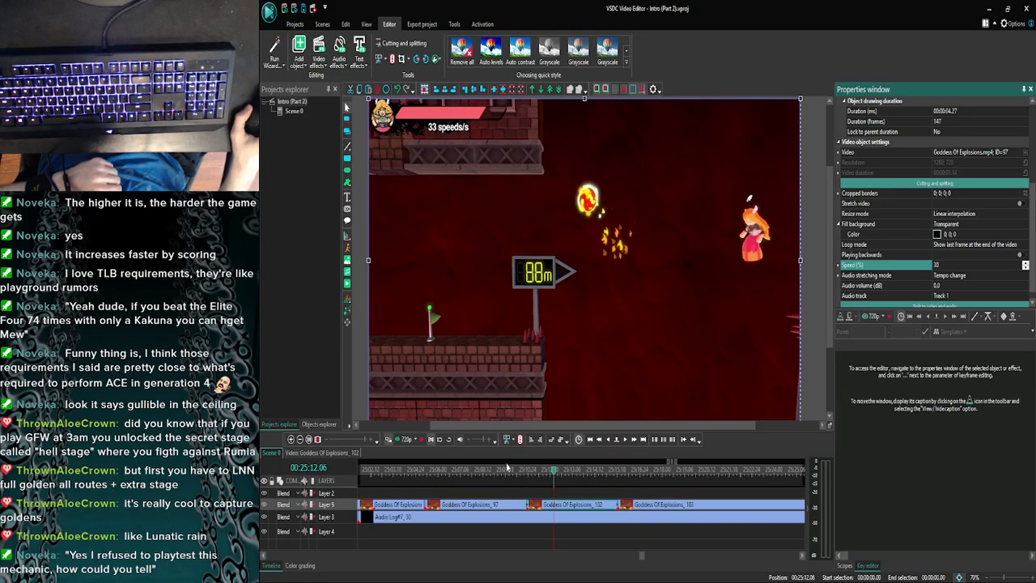
- Play the timeline from 25:10.19 through the slowed piece to about 25:19.16 against the commentary
drag(553, 476, 528, 476)
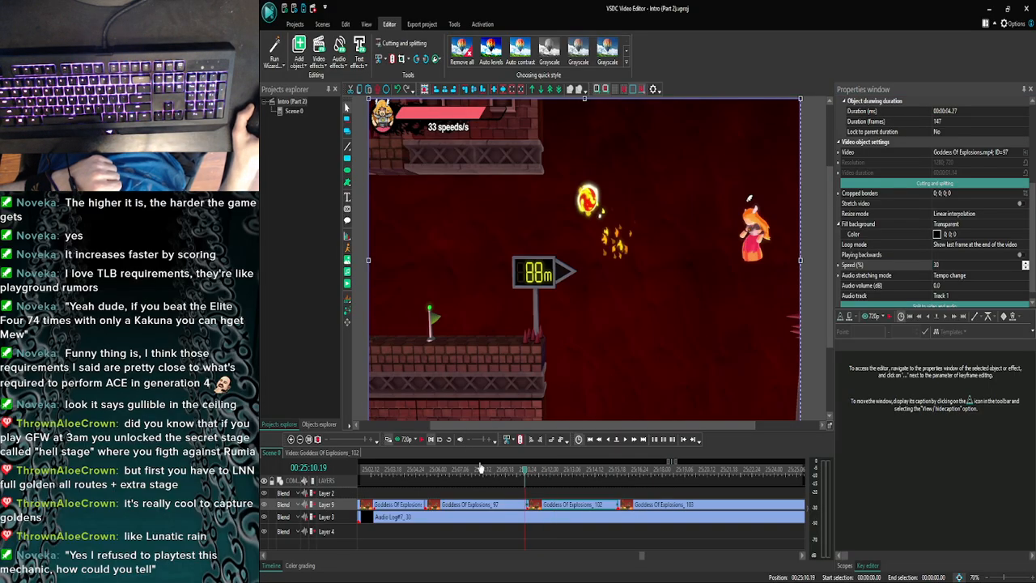
click(407, 439)
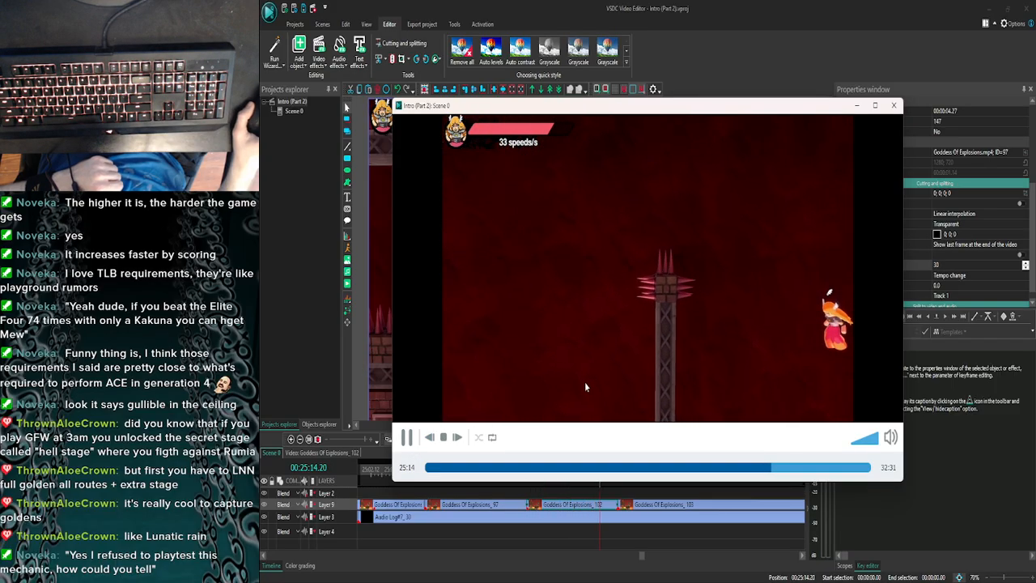
click(893, 106)
click(420, 440)
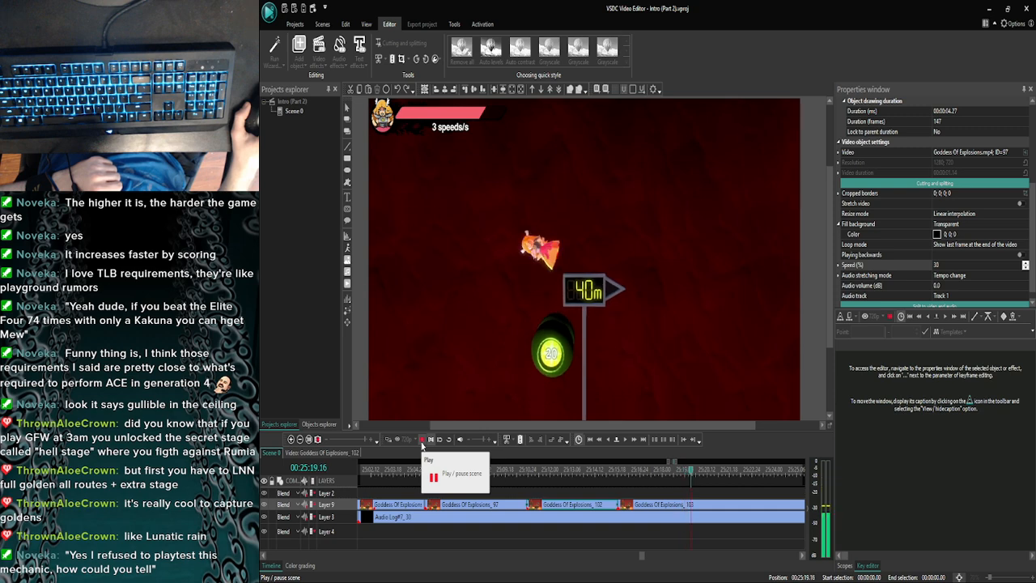
click(421, 444)
- Preview the commentary repeatedly from single-frame positions between 25:18.29 and 25:19.05 to locate the cue
click(598, 442)
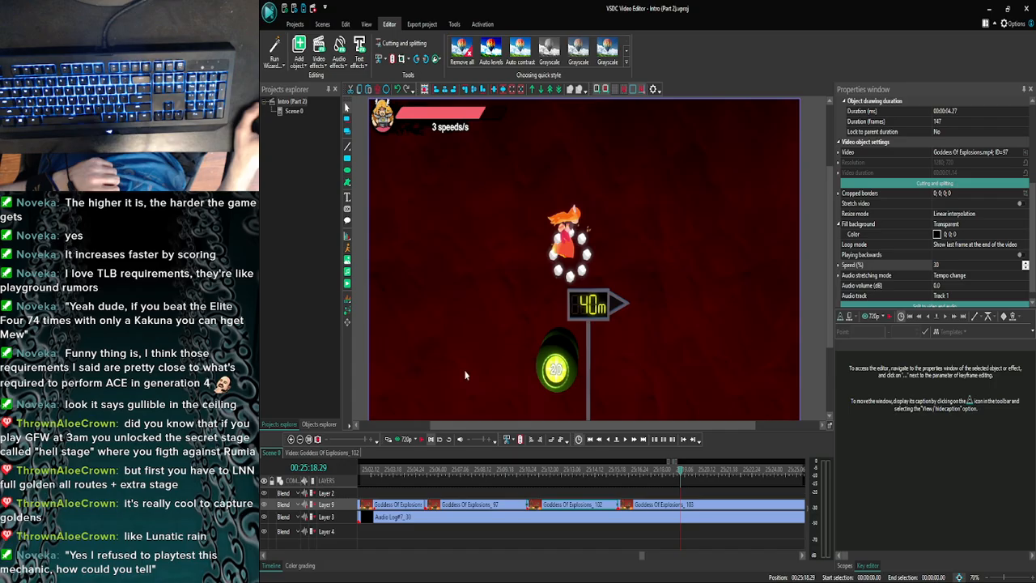
click(391, 439)
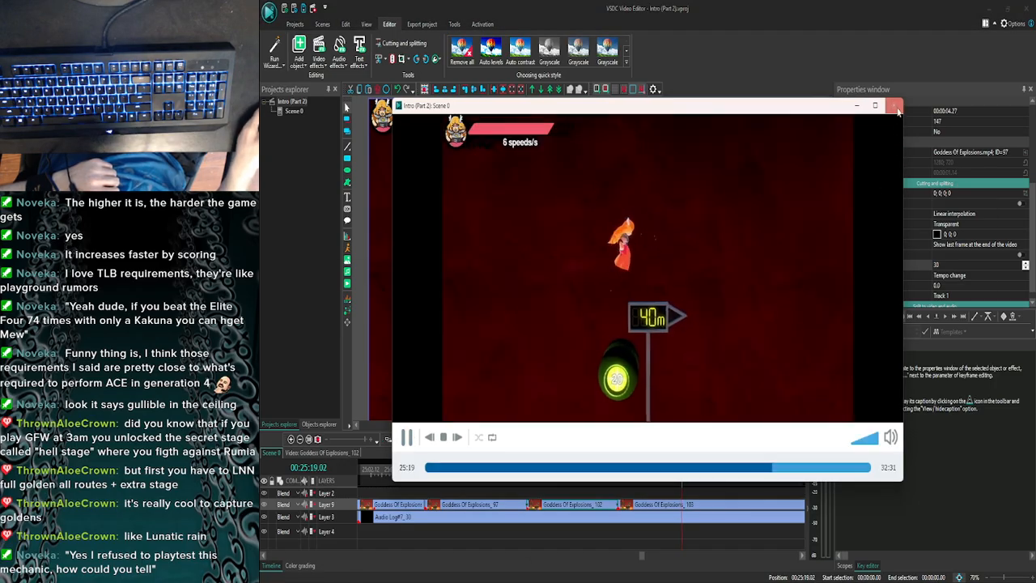
click(895, 105)
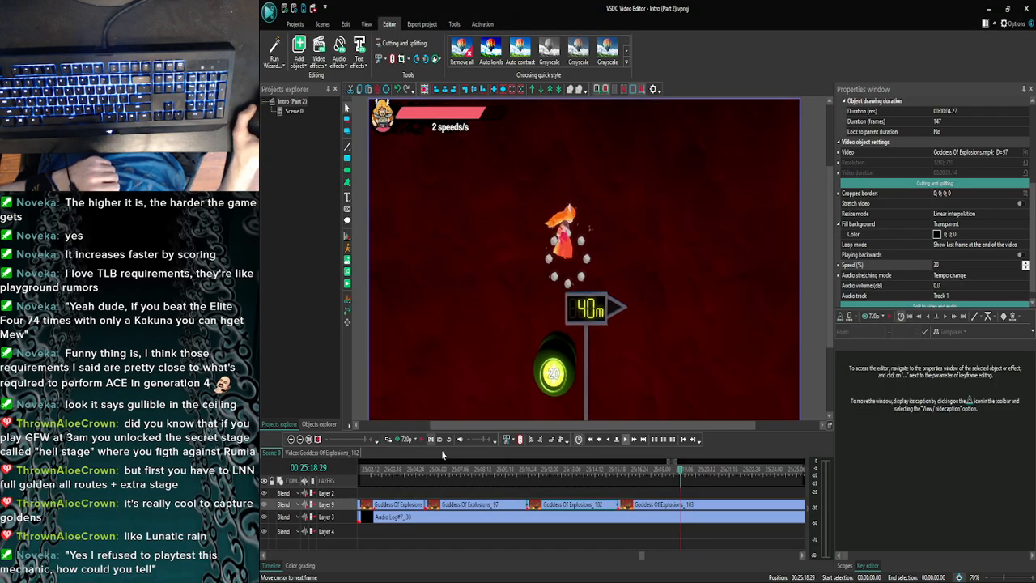
click(397, 441)
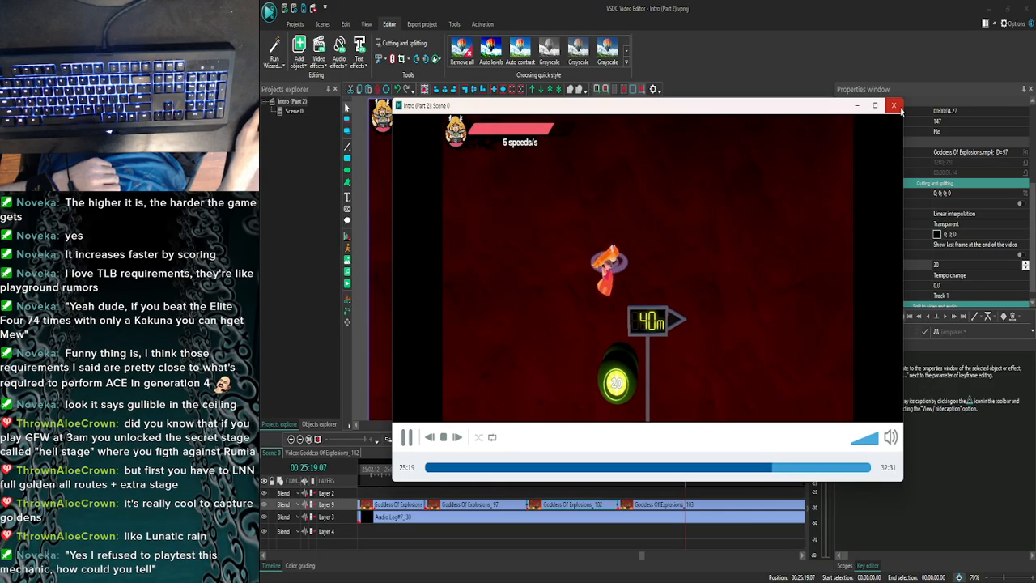
click(895, 106)
click(622, 442)
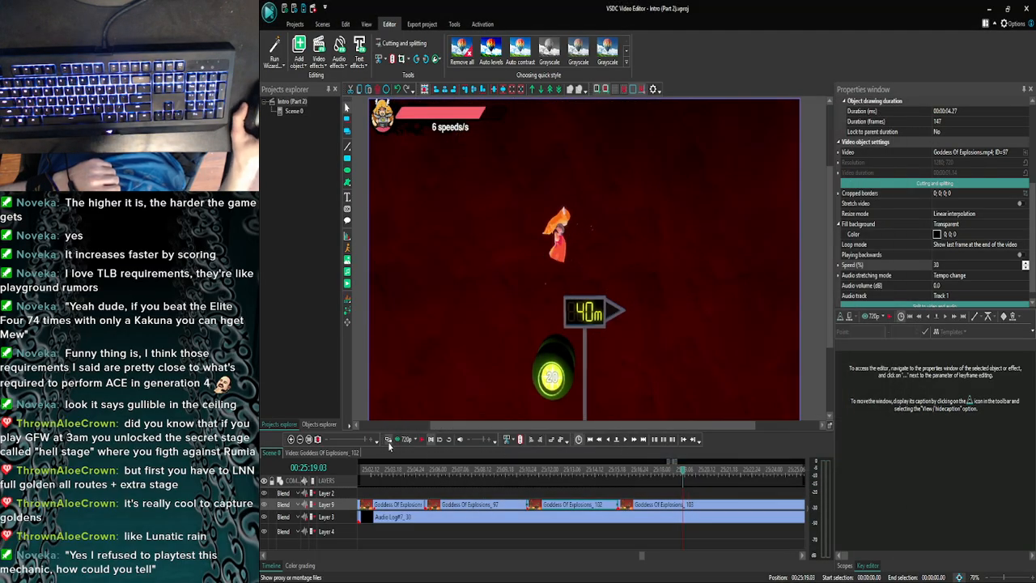
click(395, 438)
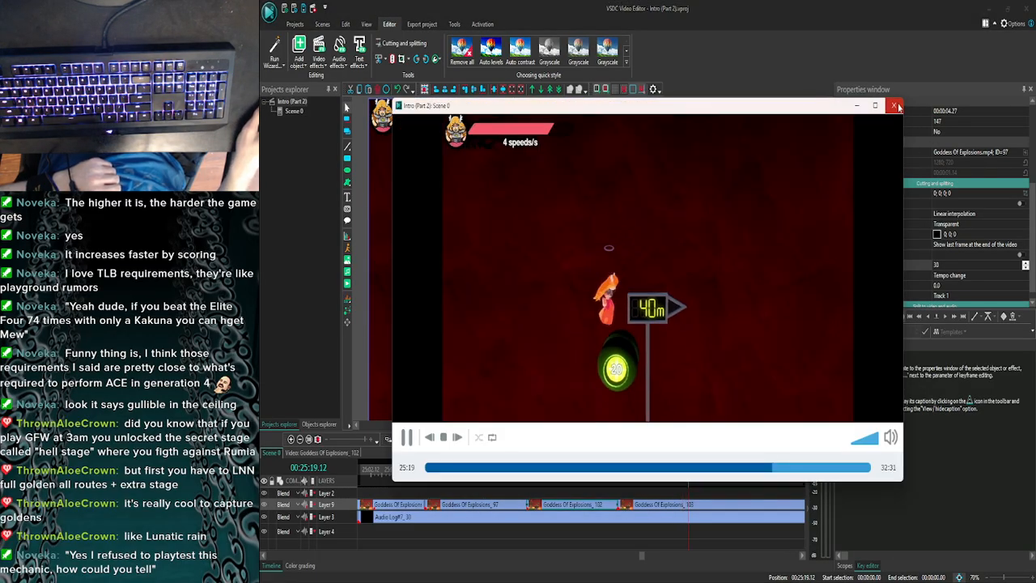
click(894, 105)
click(626, 441)
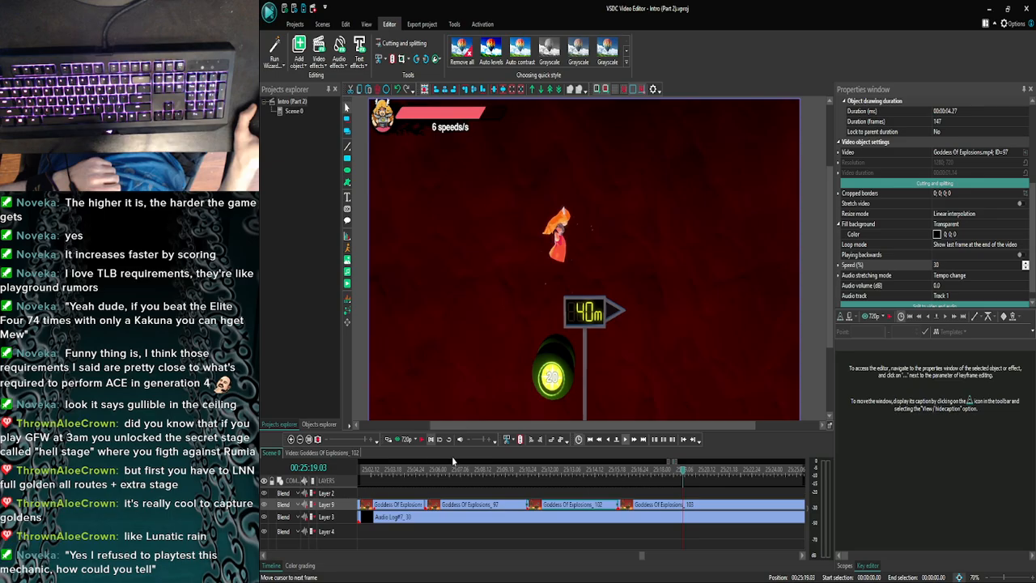
click(395, 438)
click(897, 106)
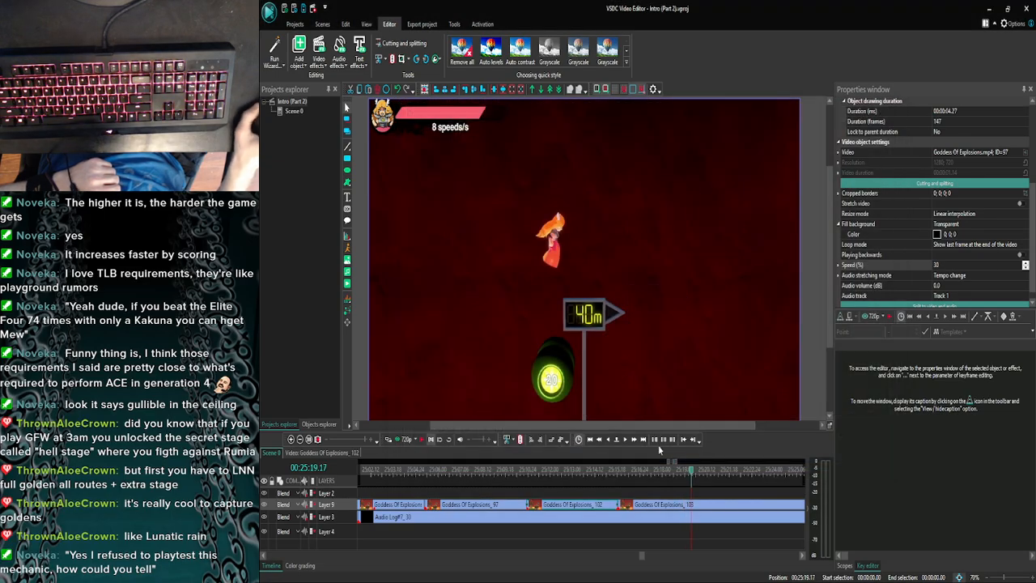
- Move Goddess Of Explosions_103 on Layer 9 to start at 25:19.05 and extend Goddess Of Explosions_102 to fill the gap
drag(655, 509, 698, 514)
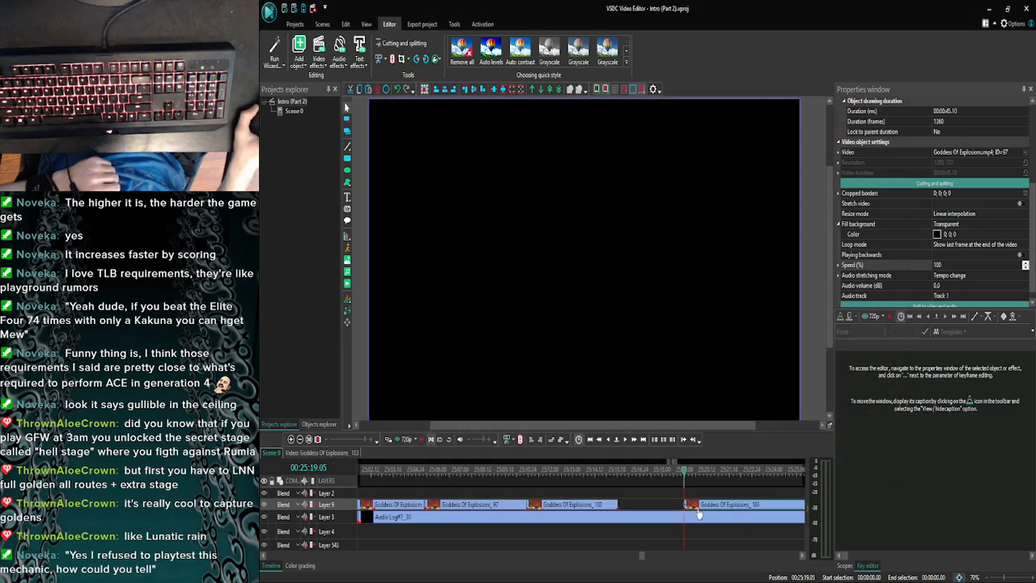
click(596, 507)
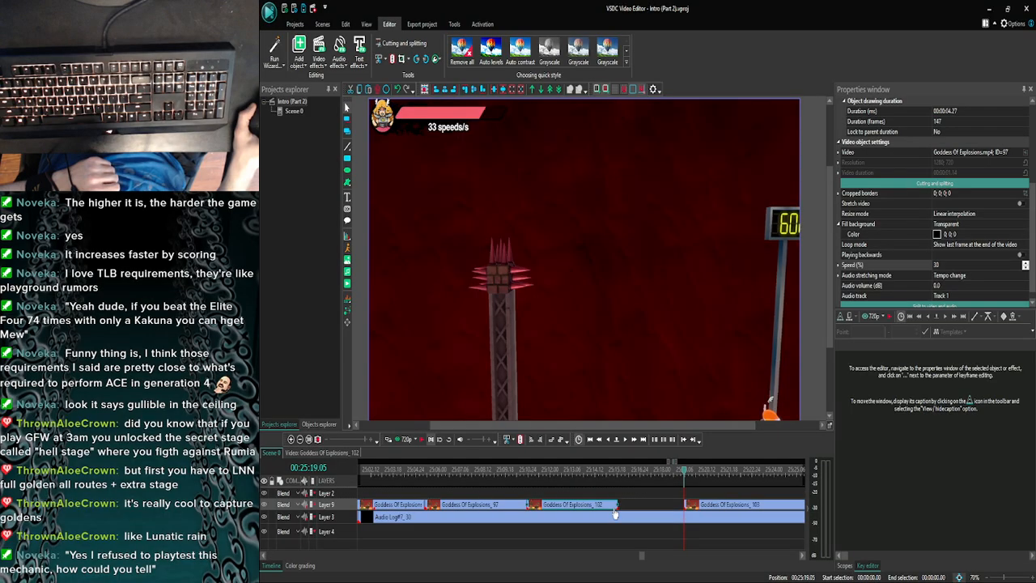
- Find the frame at 25:20.01 where the speed readout drops to 0 and split Goddess Of Explosions_103 there
click(626, 441)
click(626, 442)
click(626, 443)
click(626, 443)
click(626, 443)
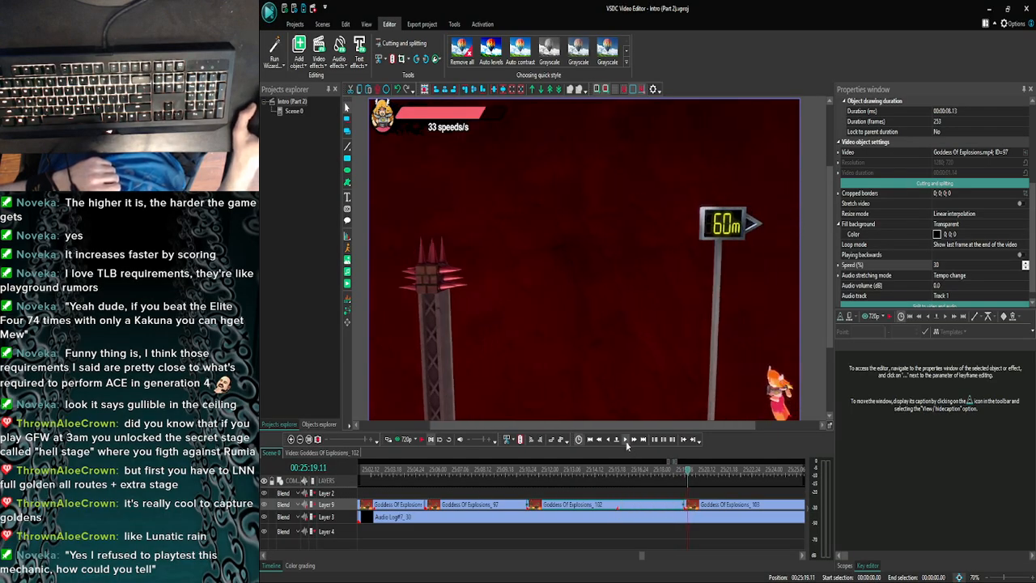
click(626, 443)
click(626, 443)
click(626, 442)
click(626, 443)
click(625, 441)
click(625, 441)
click(626, 441)
click(626, 441)
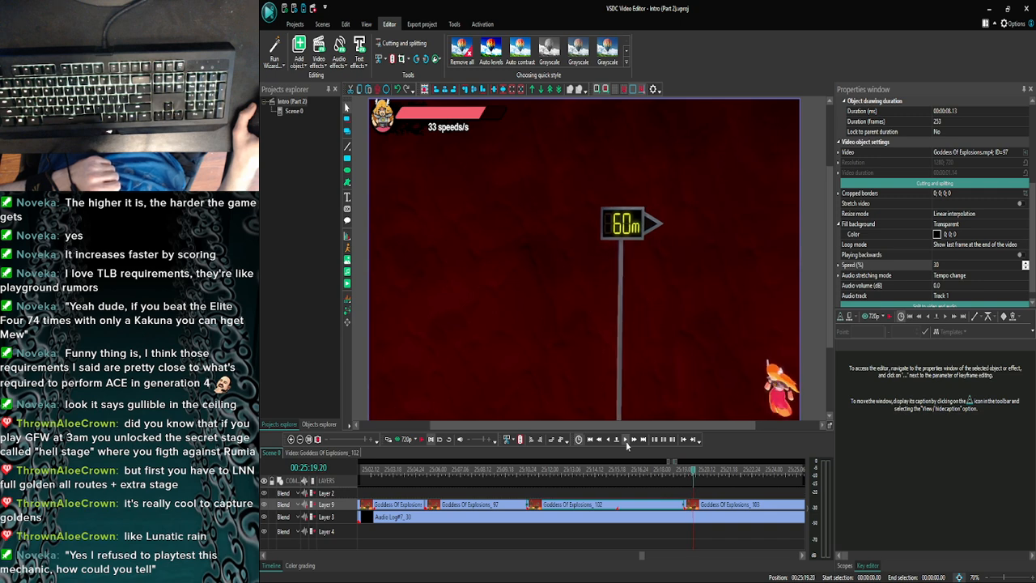
click(625, 441)
click(625, 441)
click(625, 441)
click(626, 441)
click(625, 441)
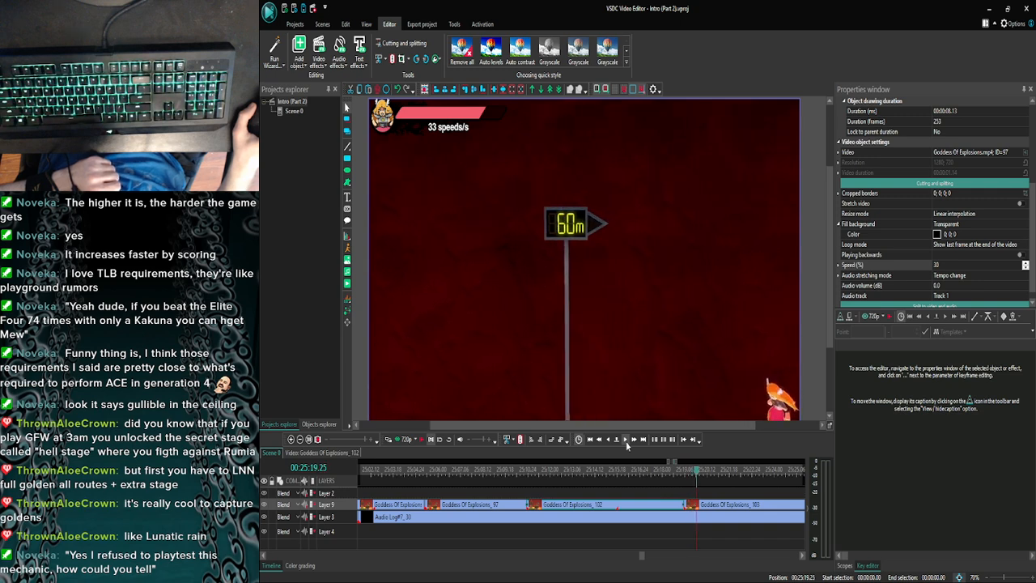
click(625, 441)
click(625, 441)
click(626, 441)
click(625, 441)
click(625, 441)
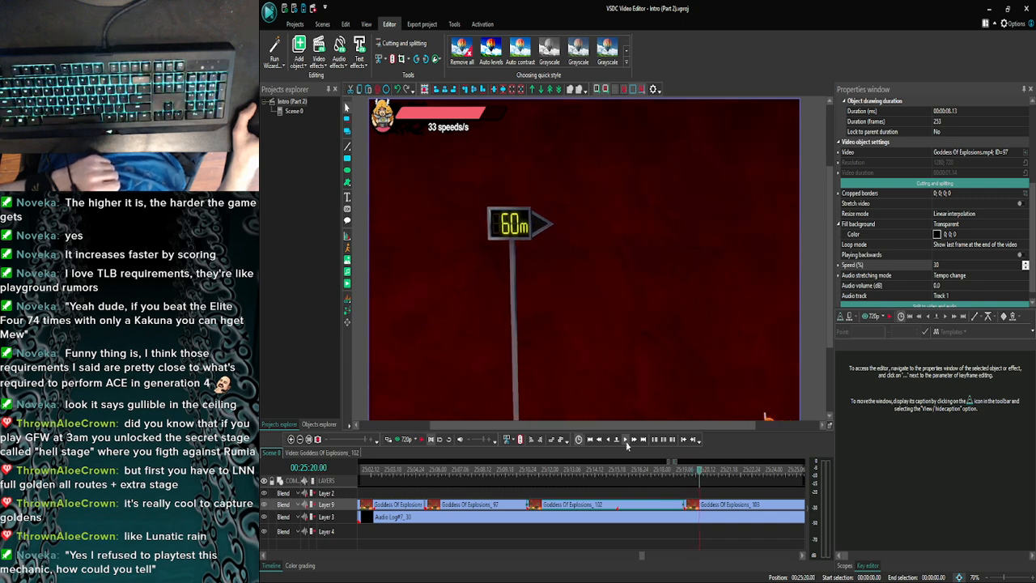
click(625, 440)
click(608, 441)
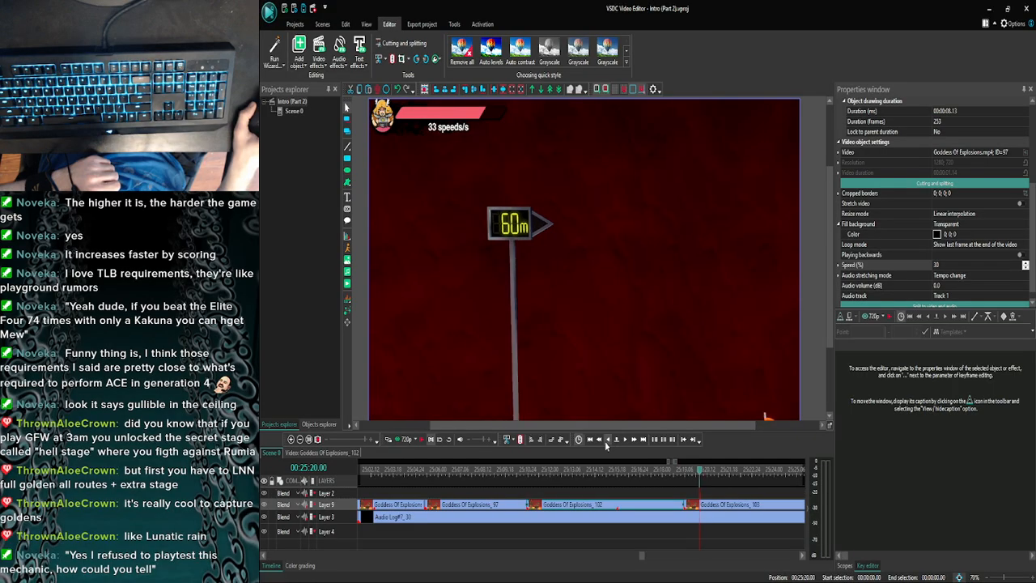
click(626, 441)
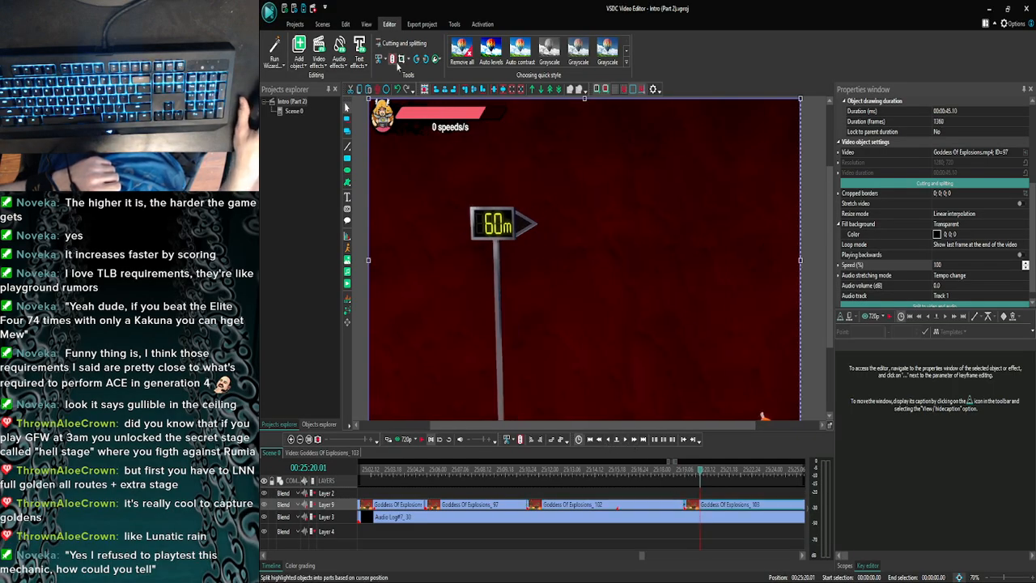
click(395, 62)
- Set the playback speed of the short piece Goddess Of Explosions_103 starting at 25:19.05 to 30%
click(691, 503)
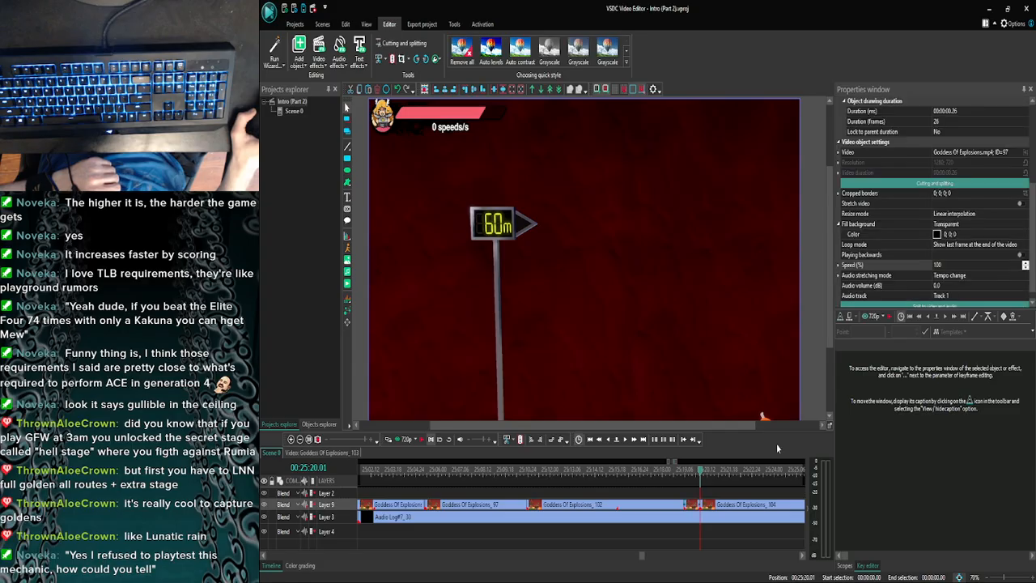
click(889, 266)
text(30)
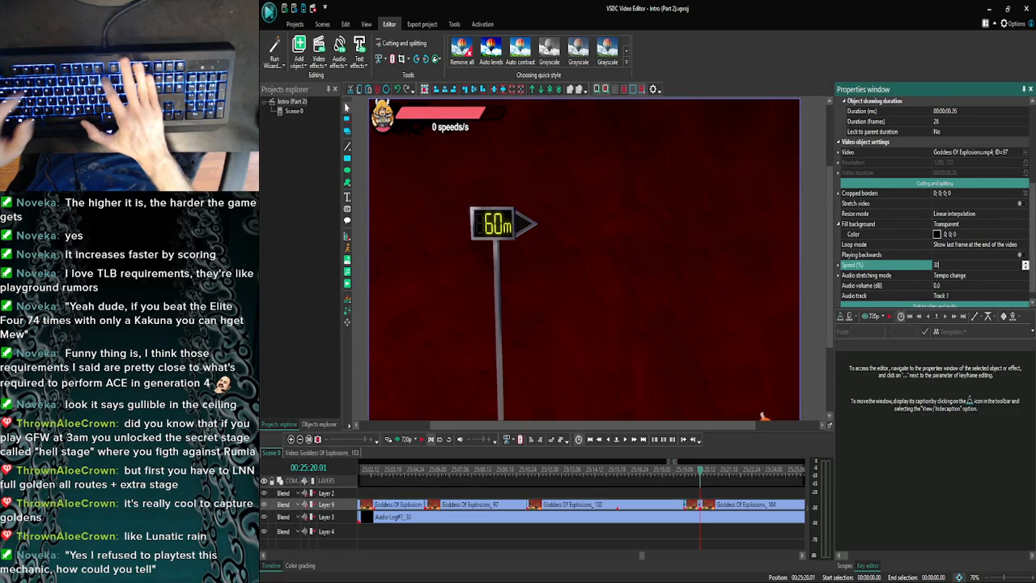
key(Return)
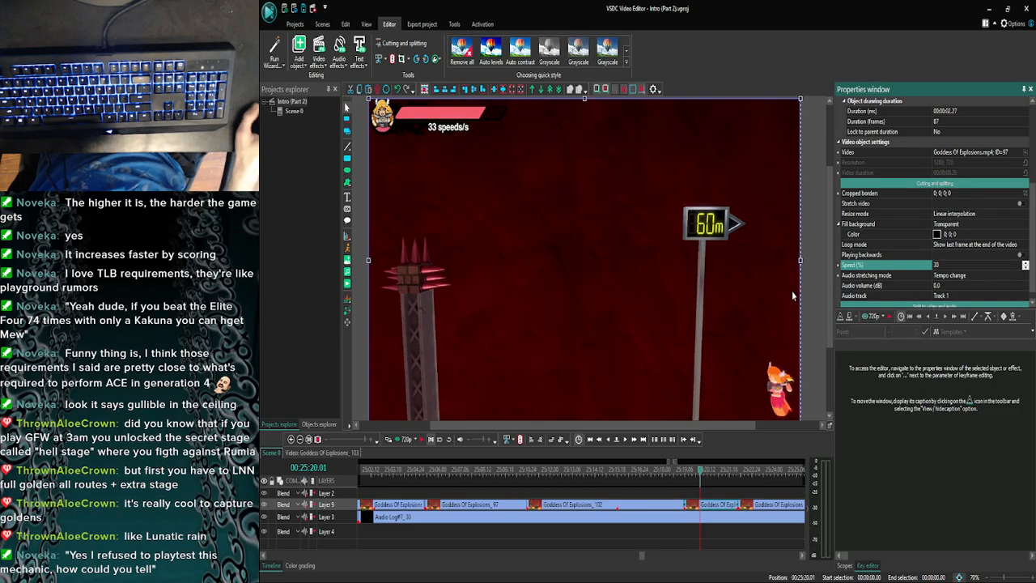
- Find the frame at 25:22.00 where the speed readout drops to 0 and split the slowed Goddess Of Explosions_103 there
click(626, 440)
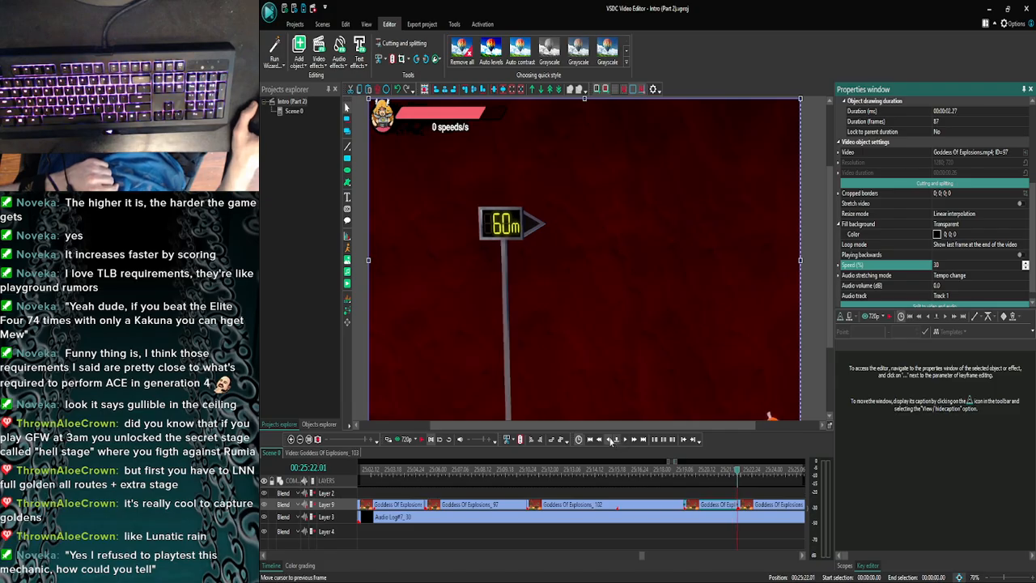
click(611, 439)
click(623, 439)
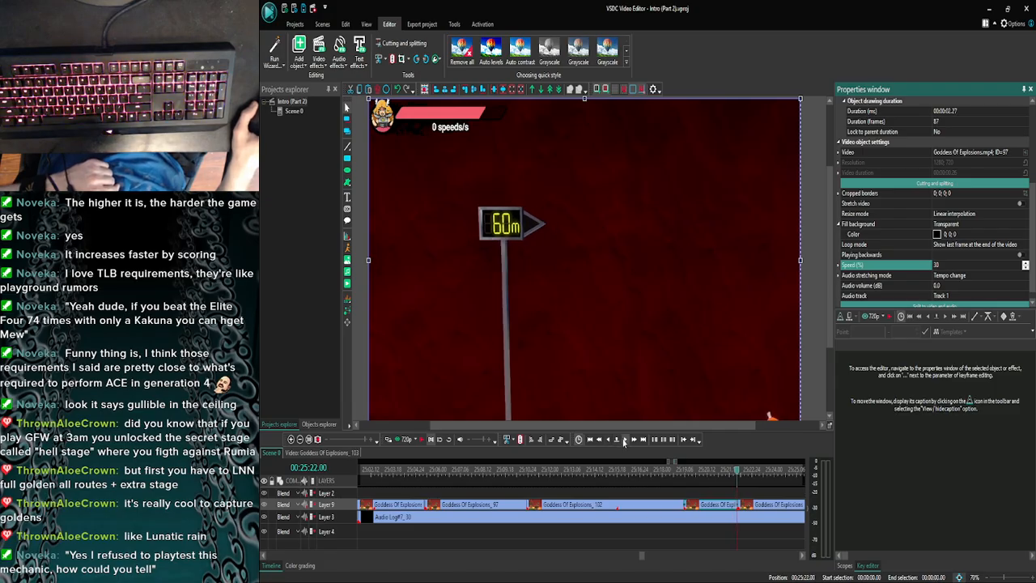
click(623, 439)
click(623, 439)
click(623, 438)
click(623, 439)
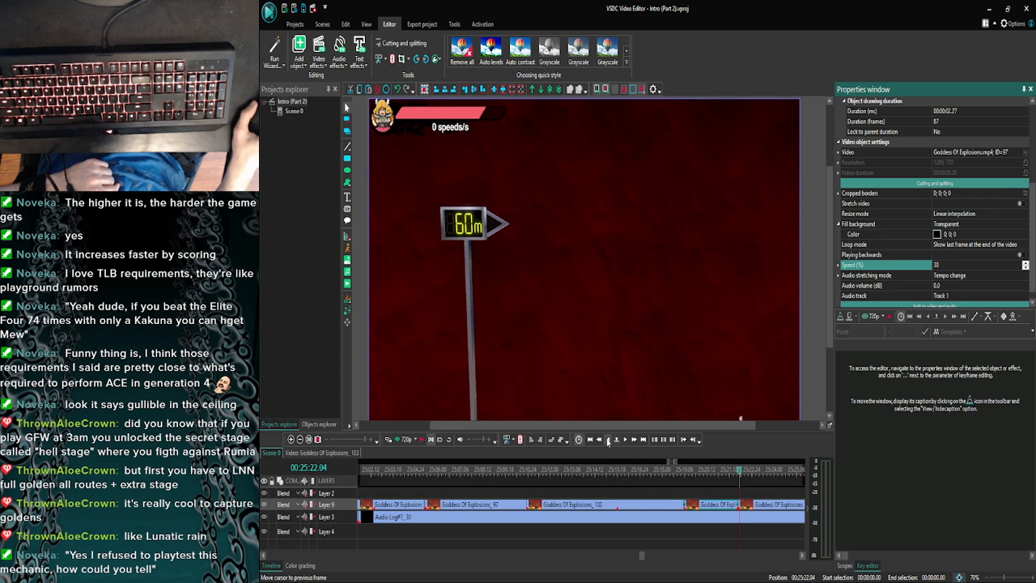
click(608, 439)
click(608, 440)
click(608, 439)
click(608, 439)
click(609, 440)
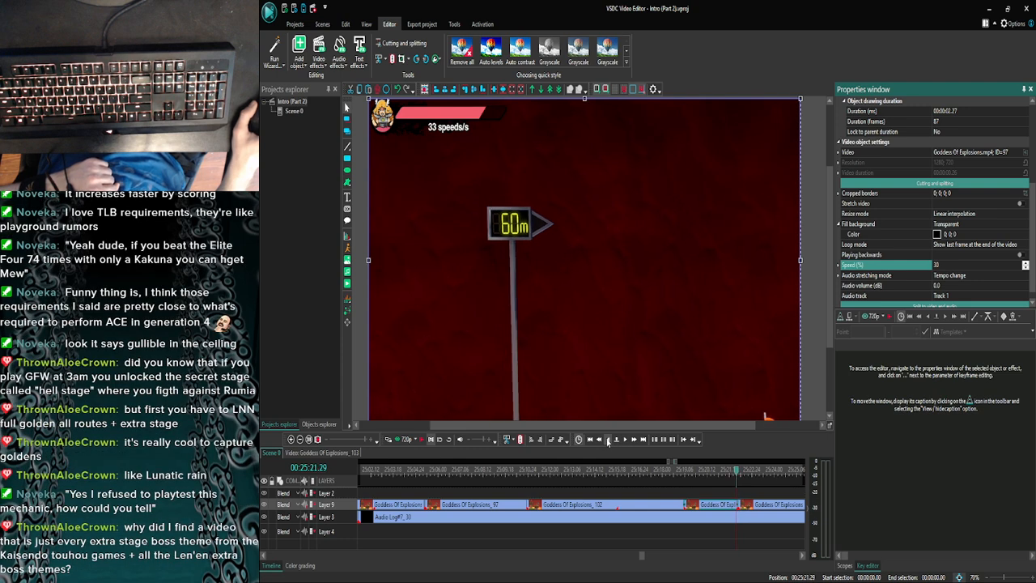
click(624, 441)
click(608, 440)
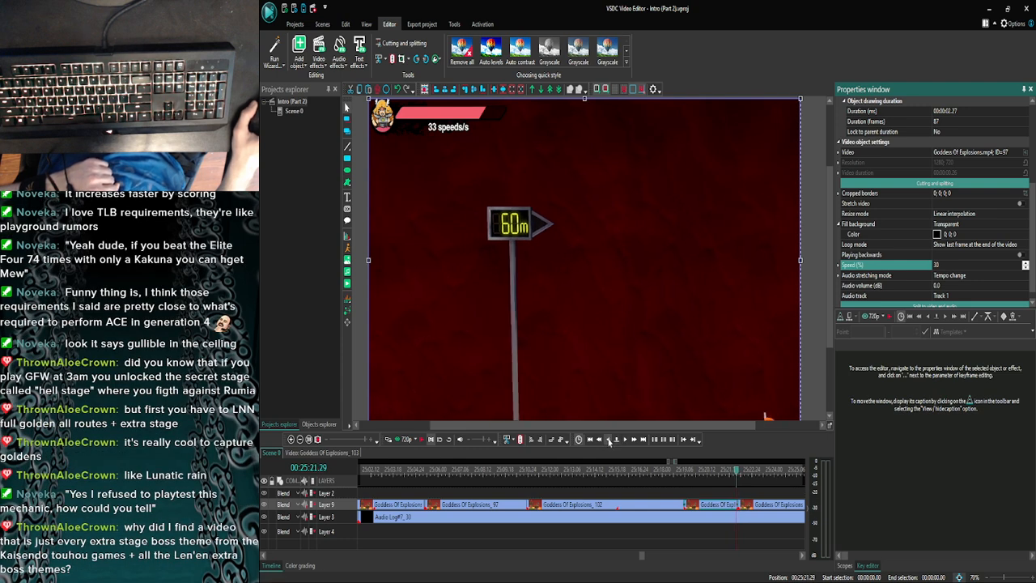
click(625, 441)
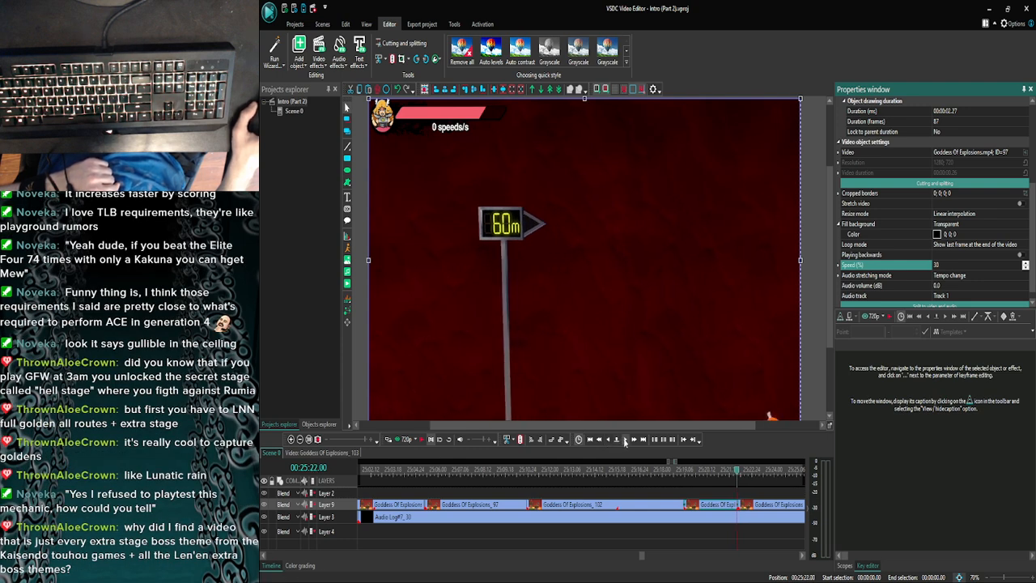
click(394, 60)
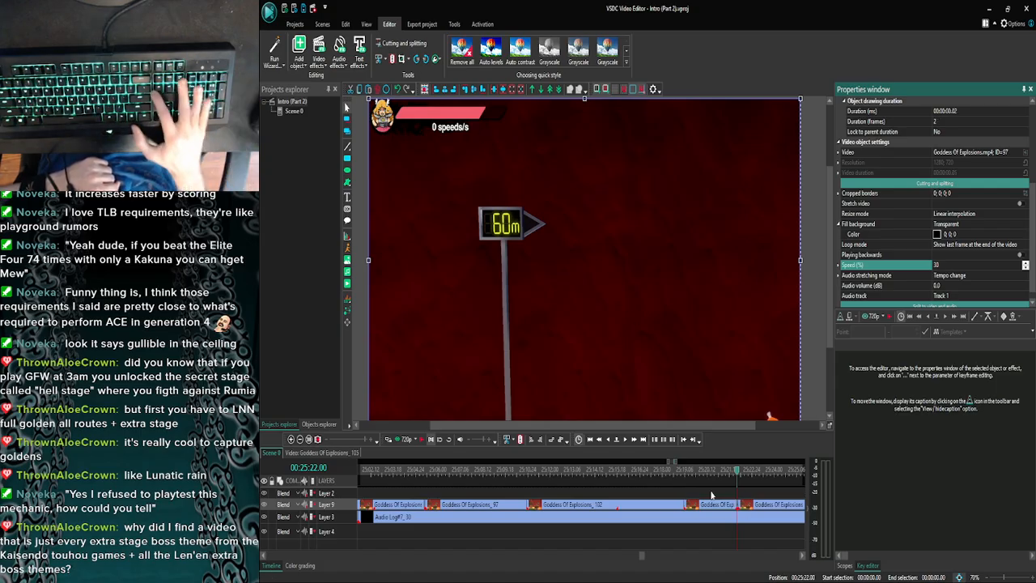
- Delete the two-frame leftover piece after the split at 25:22.00 on Layer 9
click(291, 439)
click(291, 439)
click(291, 438)
click(290, 438)
click(290, 438)
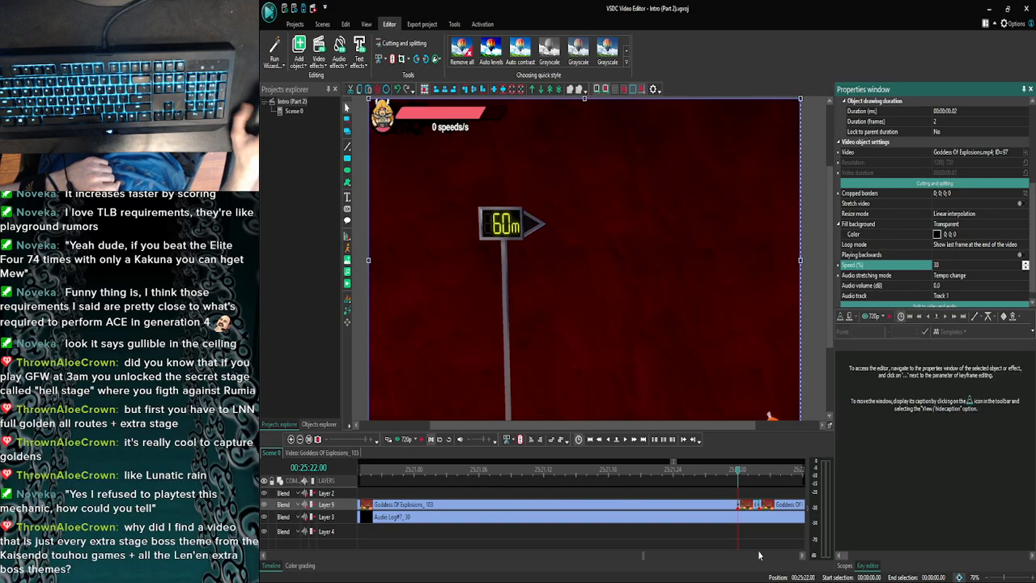
click(745, 504)
key(Delete)
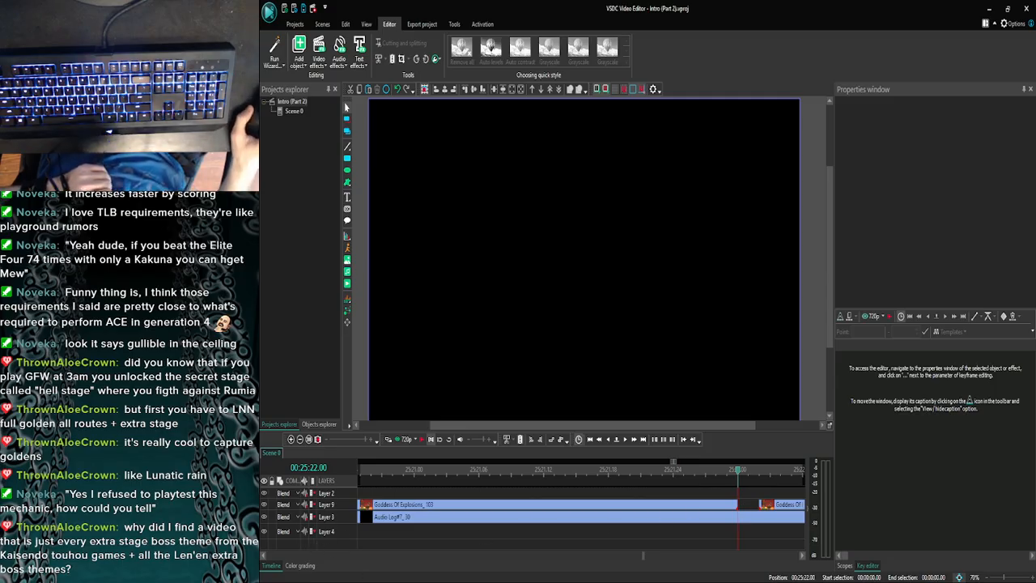
- Switch to the browser, search Google for "Kaisendo touhou" and open the Touhou Wiki page Category:Kaisendou Fangames
click(408, 571)
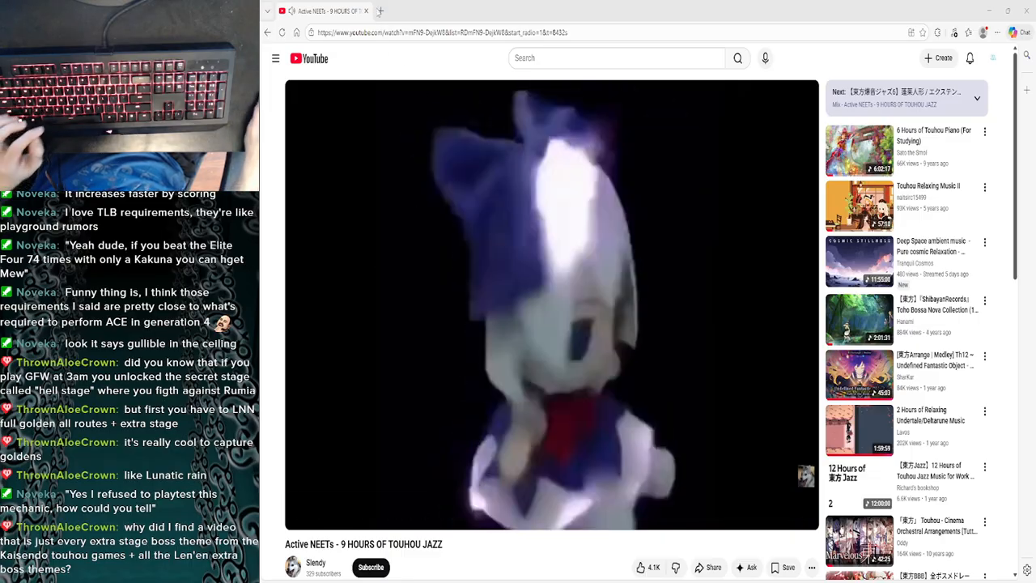
click(379, 12)
text(google.com)
key(Return)
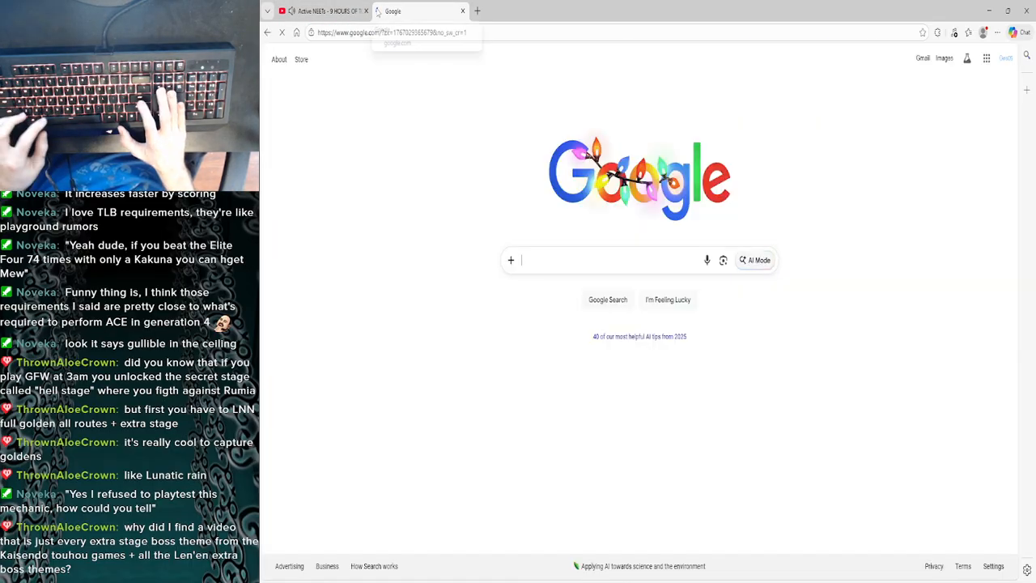
text(Kaisendo touhou)
key(Return)
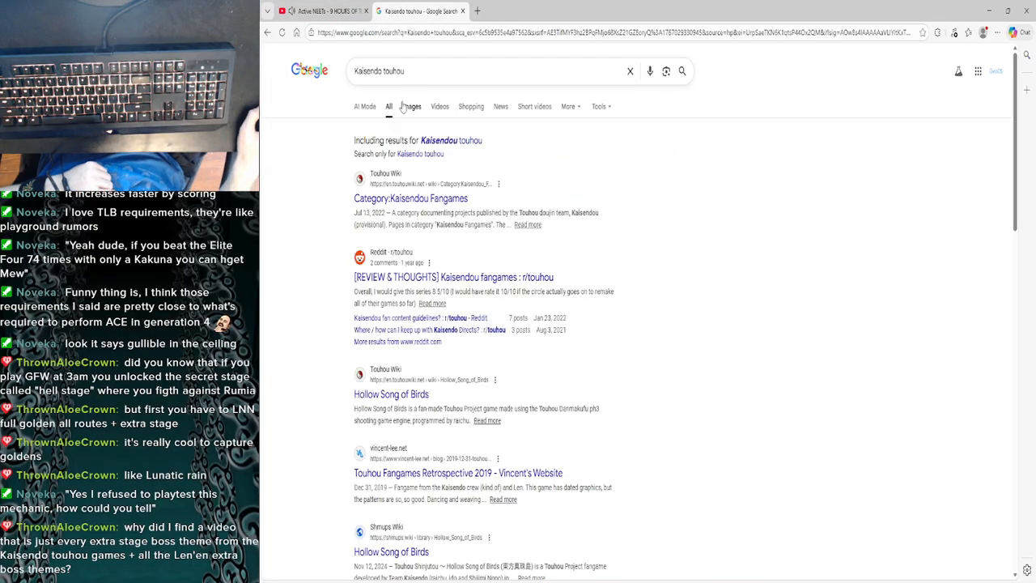
click(397, 198)
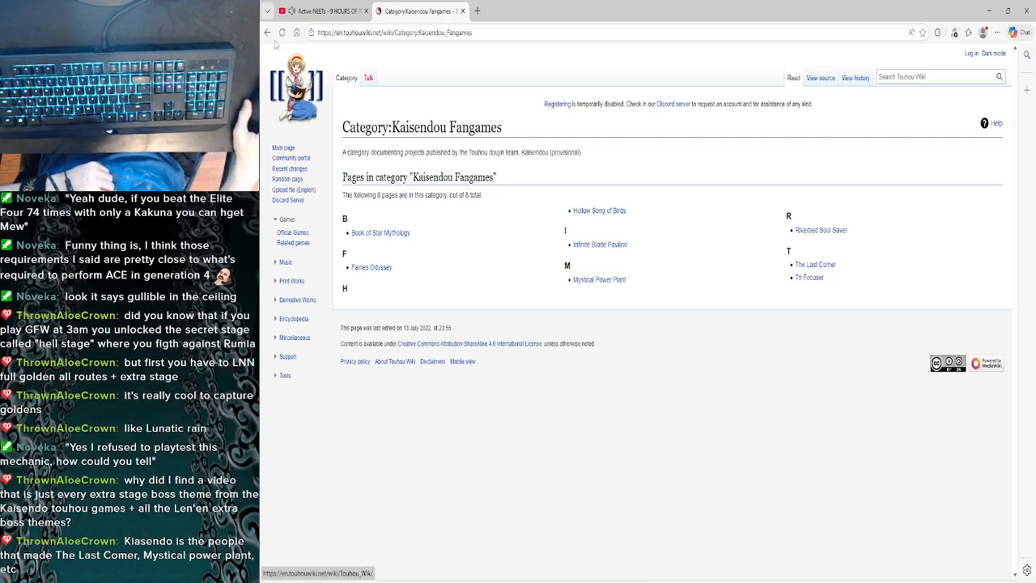
- Look through the image results for "Kaisendo touhou", then close the search and return to VSDC Video Editor
key(alt+Left)
click(412, 107)
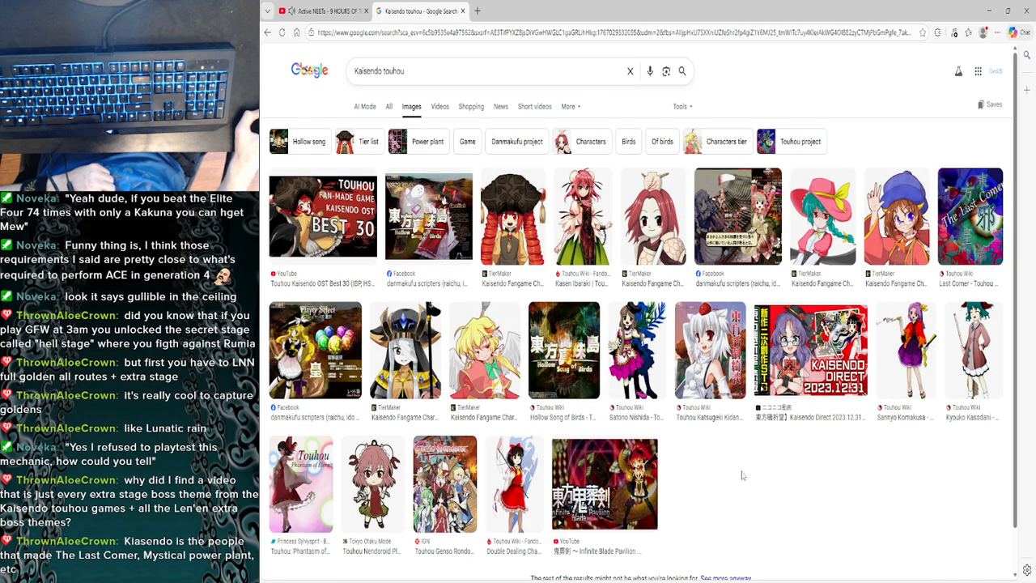
scroll(741, 475, down, 1)
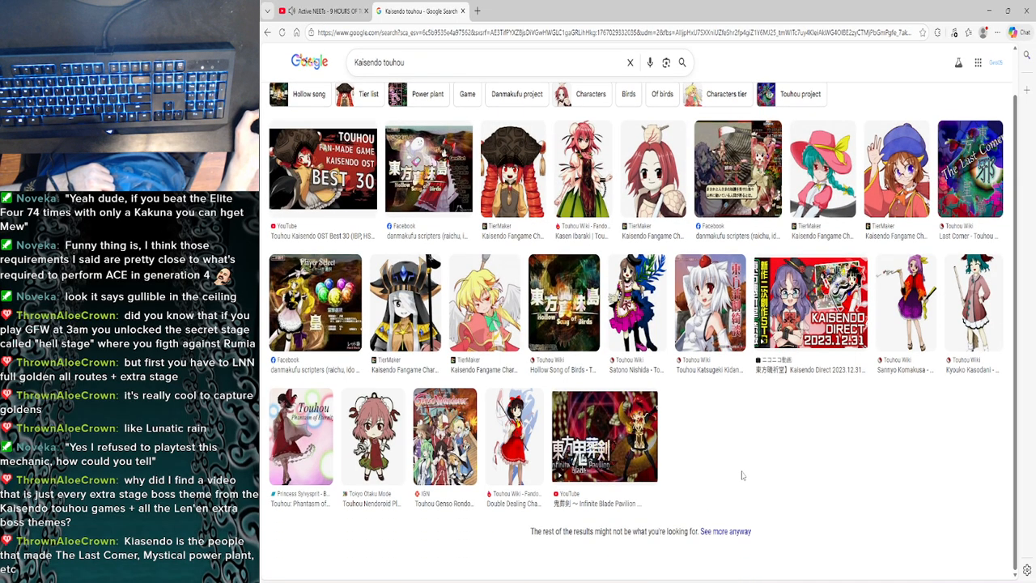
scroll(741, 475, up, 1)
click(267, 32)
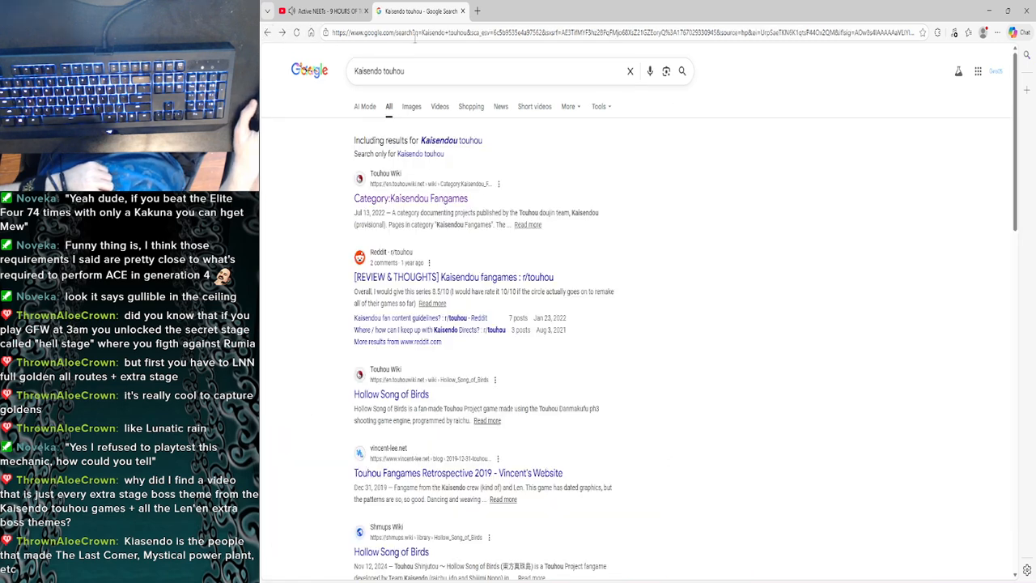
click(462, 11)
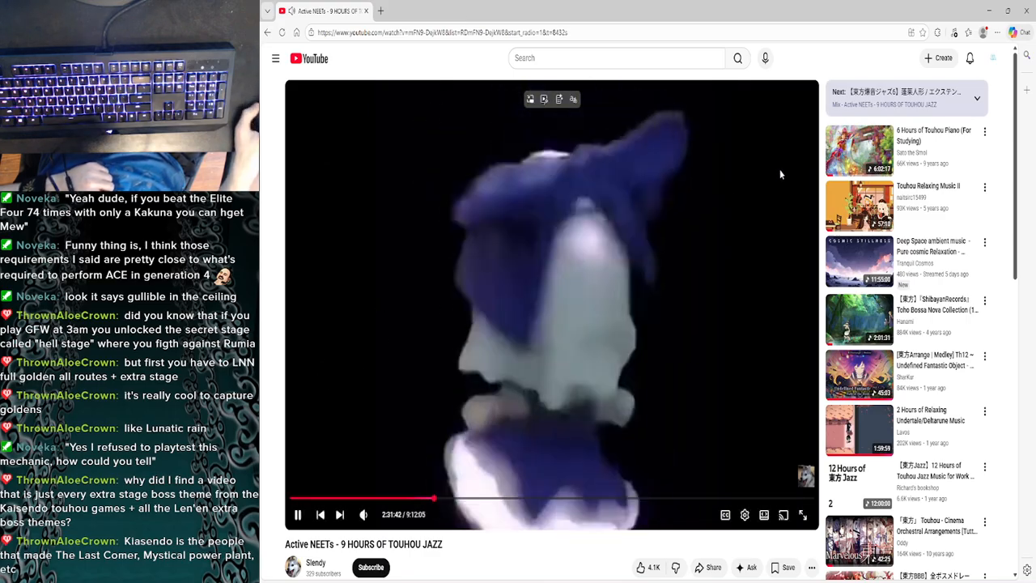
click(988, 11)
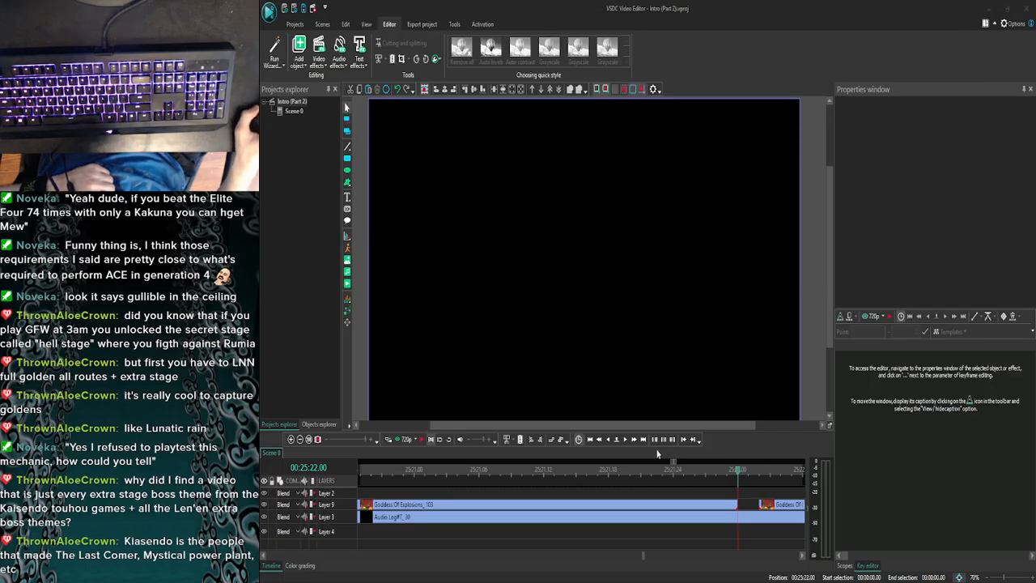
- Play the scene from 25:19.20 past the gap at 25:22.00 to check the slowed clip against the commentary
click(300, 440)
click(300, 440)
click(299, 440)
click(299, 440)
click(299, 440)
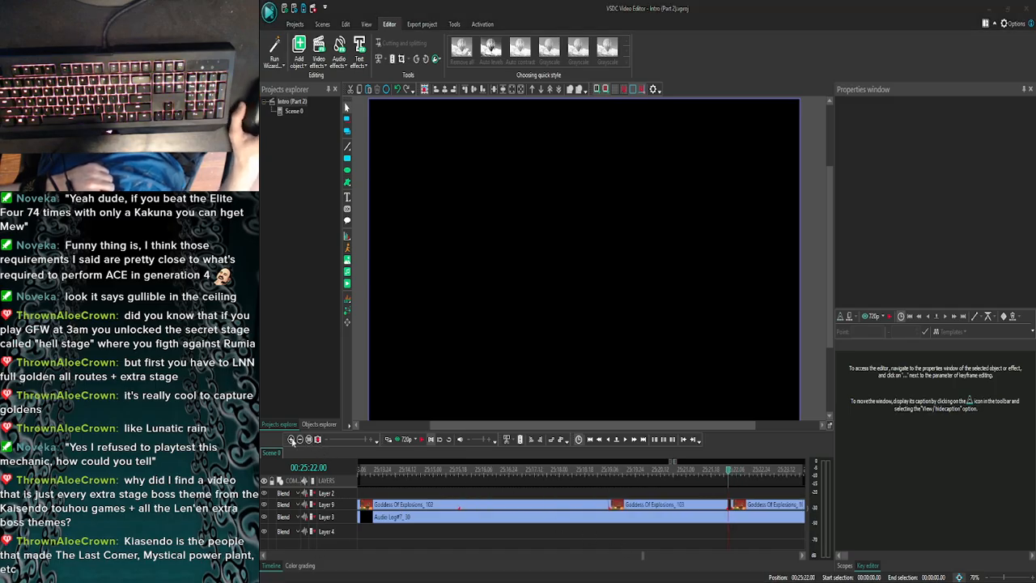
click(303, 441)
click(304, 440)
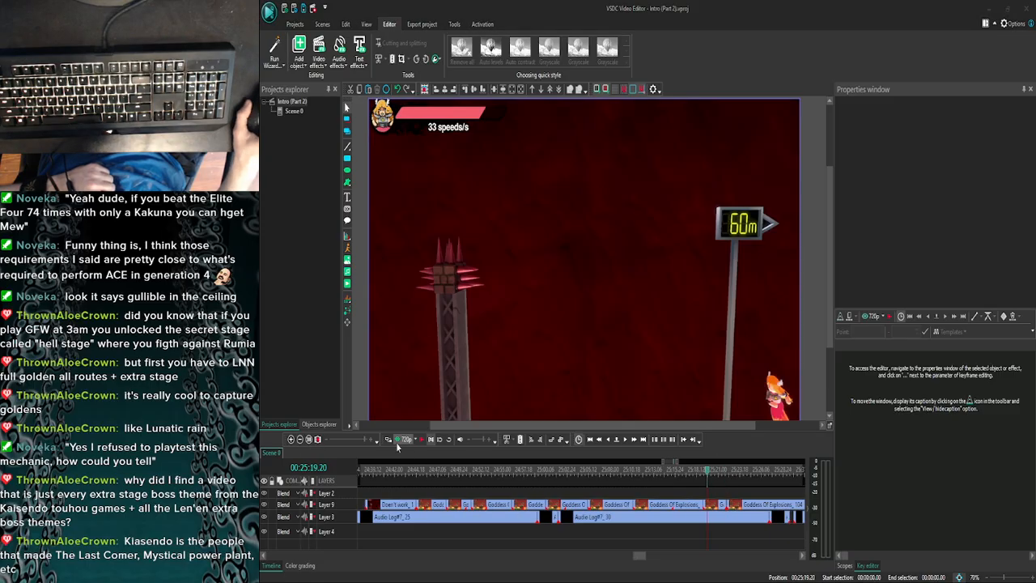
click(394, 438)
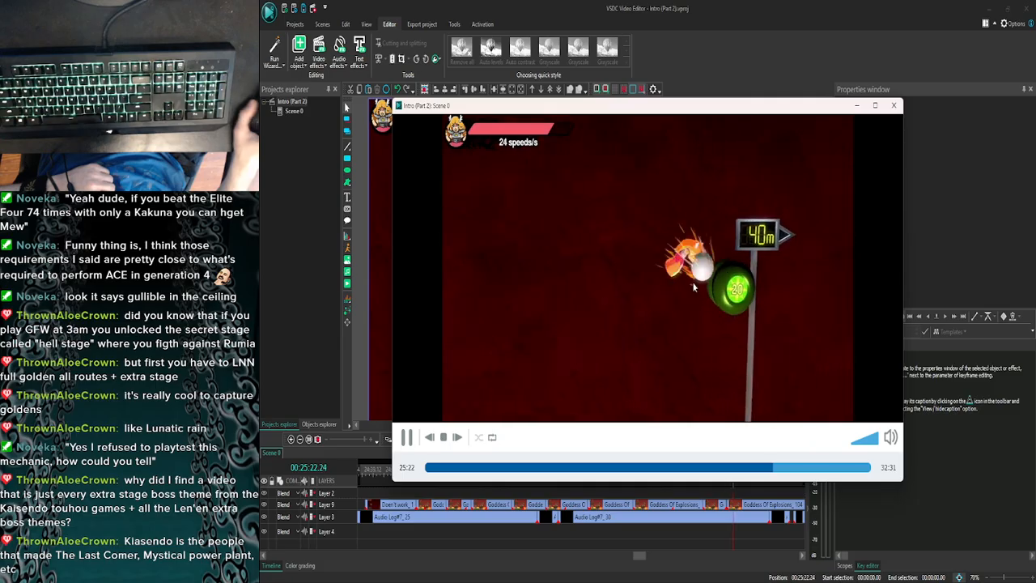
click(893, 105)
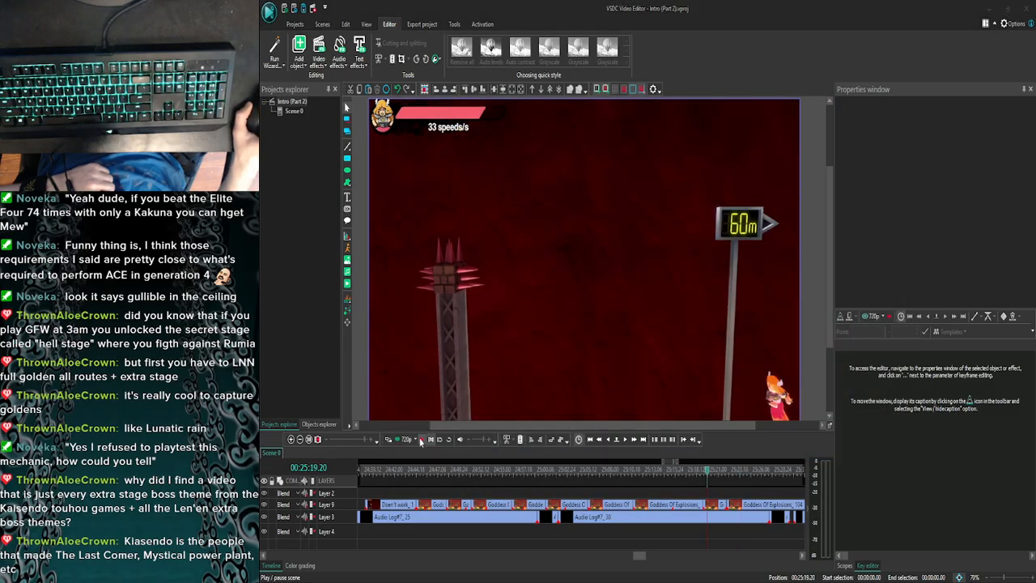
click(419, 440)
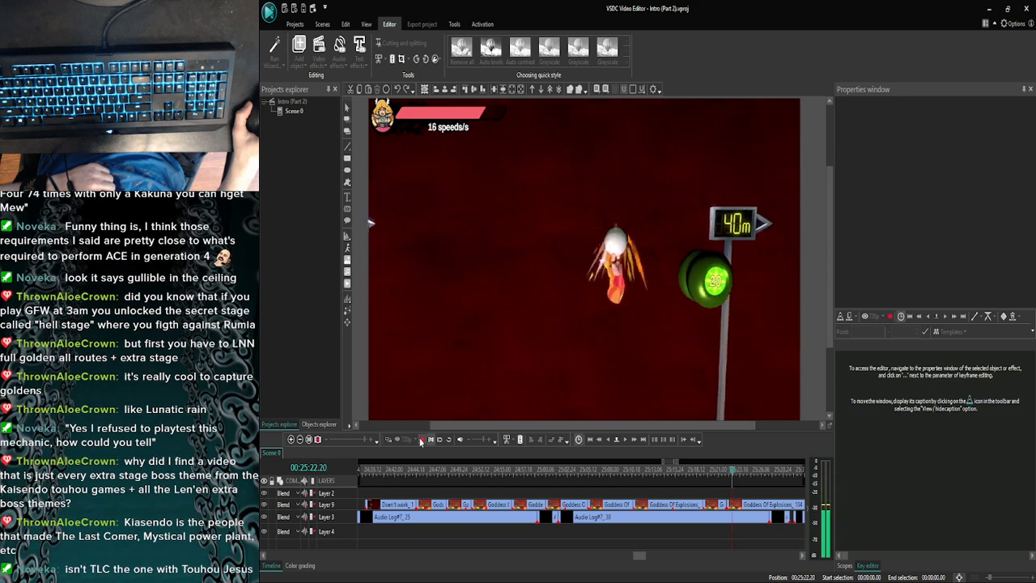
click(421, 441)
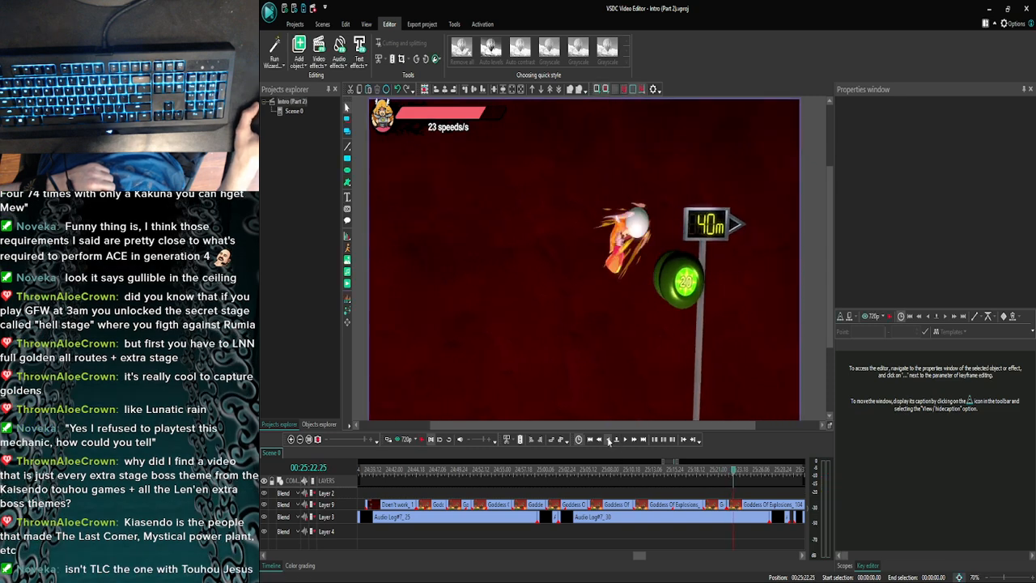
- Preview the commentary repeatedly from 25:22.25 and 25:22.21 to locate the cue for the next clip
click(404, 438)
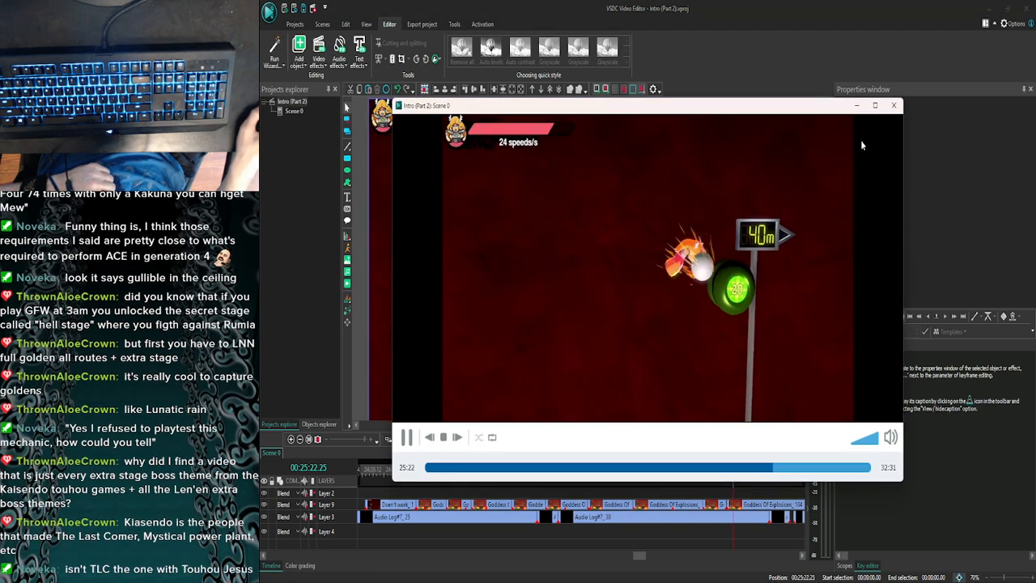
click(893, 106)
click(608, 440)
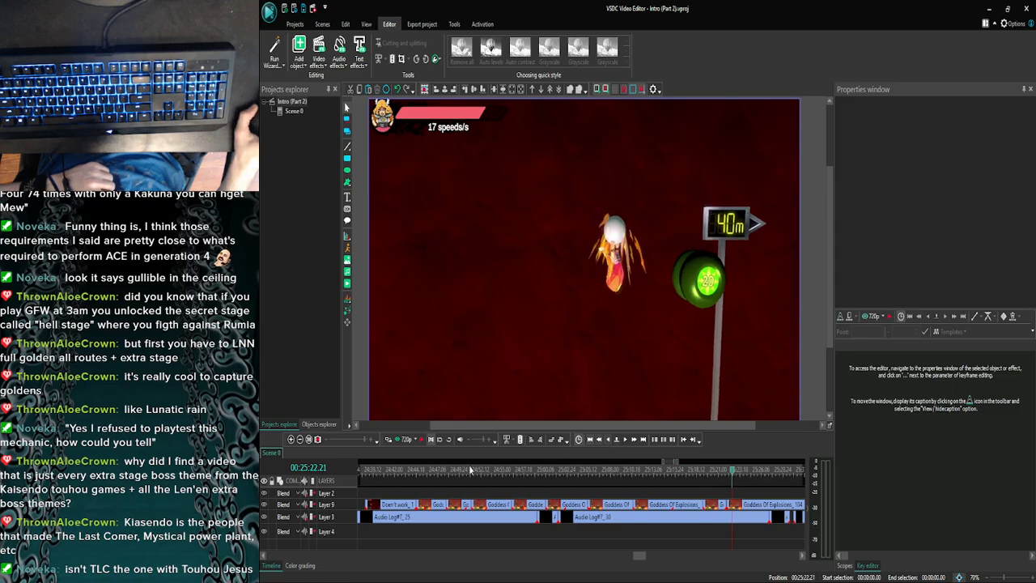
click(402, 440)
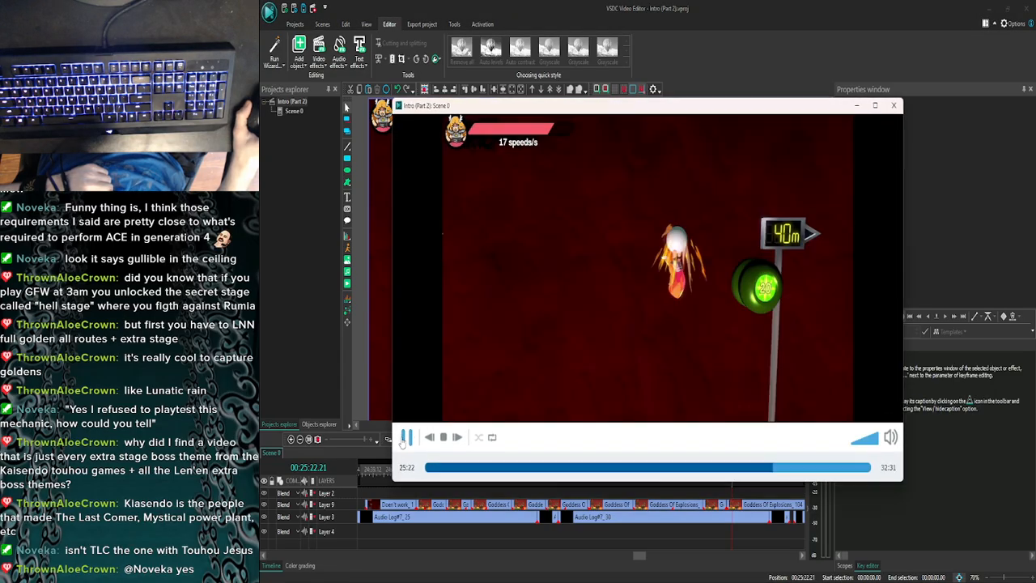
click(894, 105)
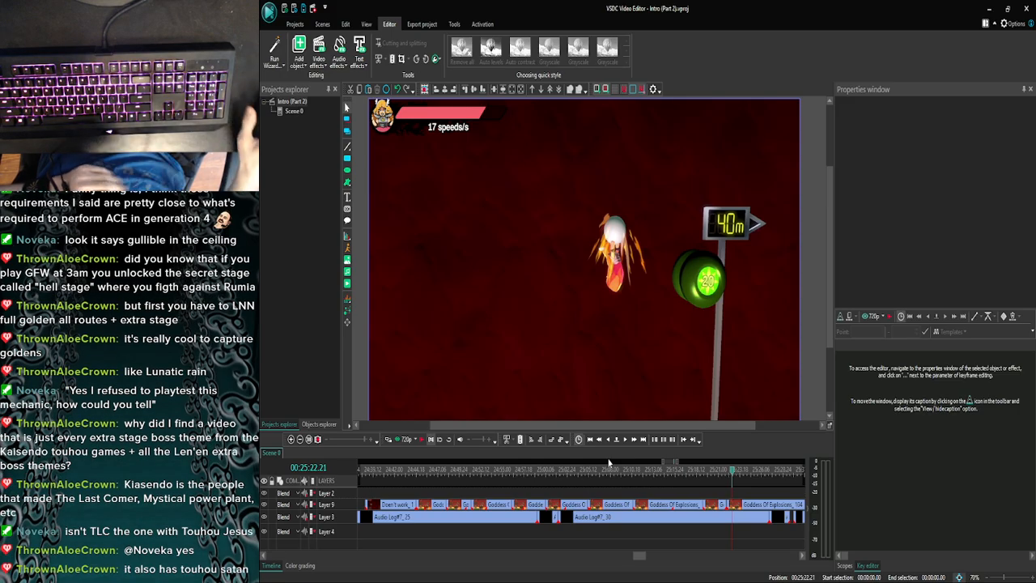
click(395, 440)
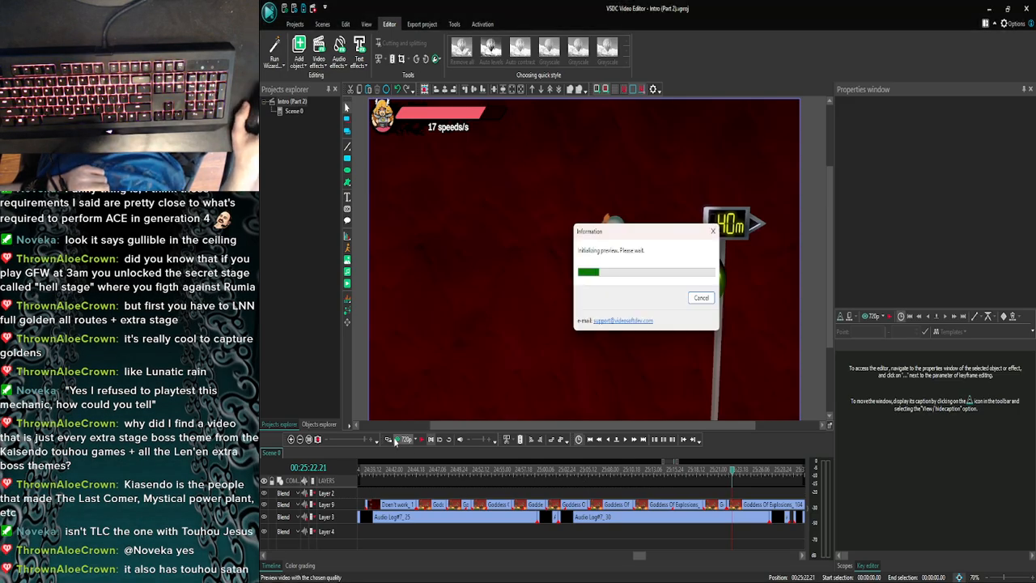
click(894, 105)
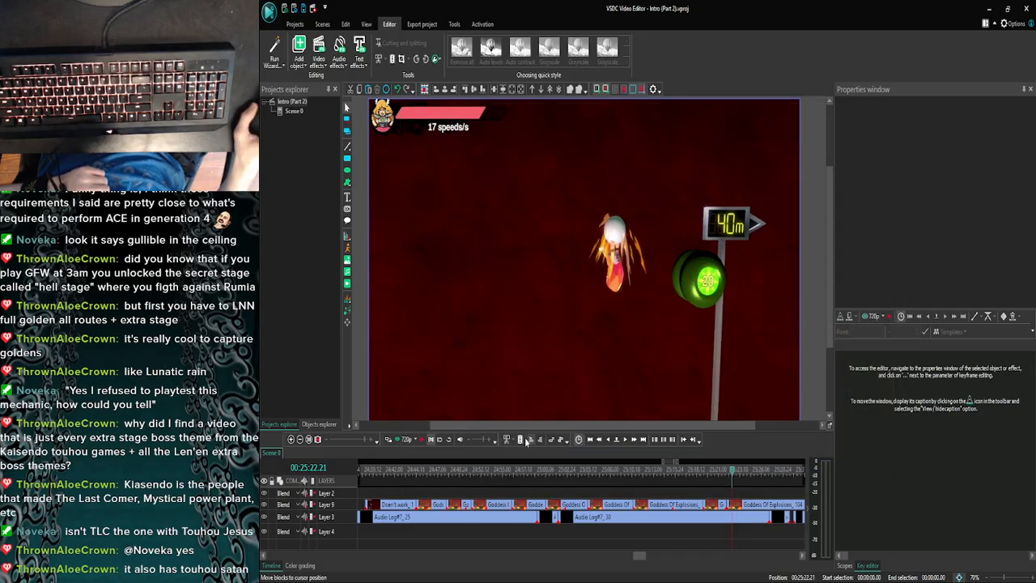
click(399, 444)
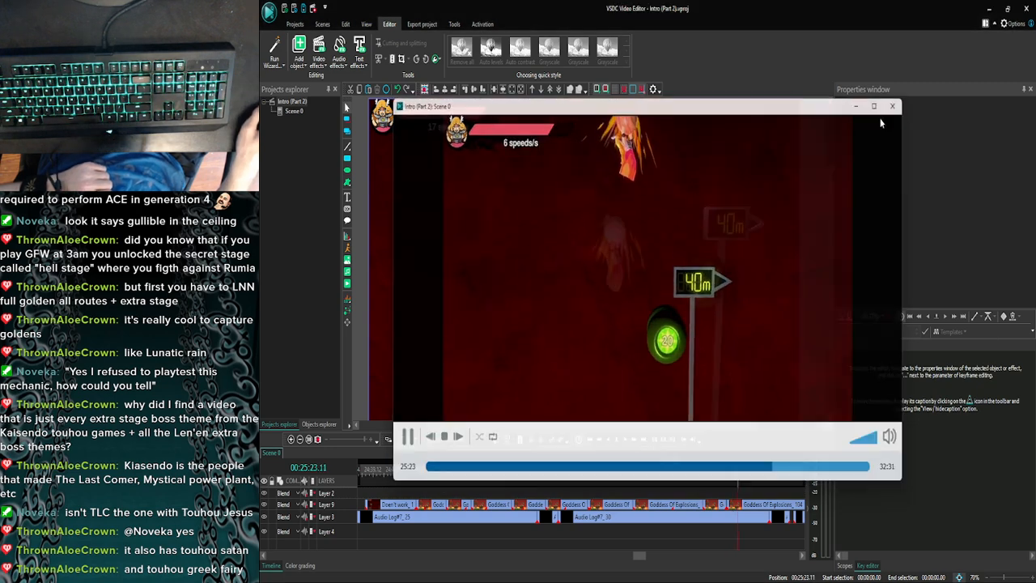
click(891, 106)
click(401, 439)
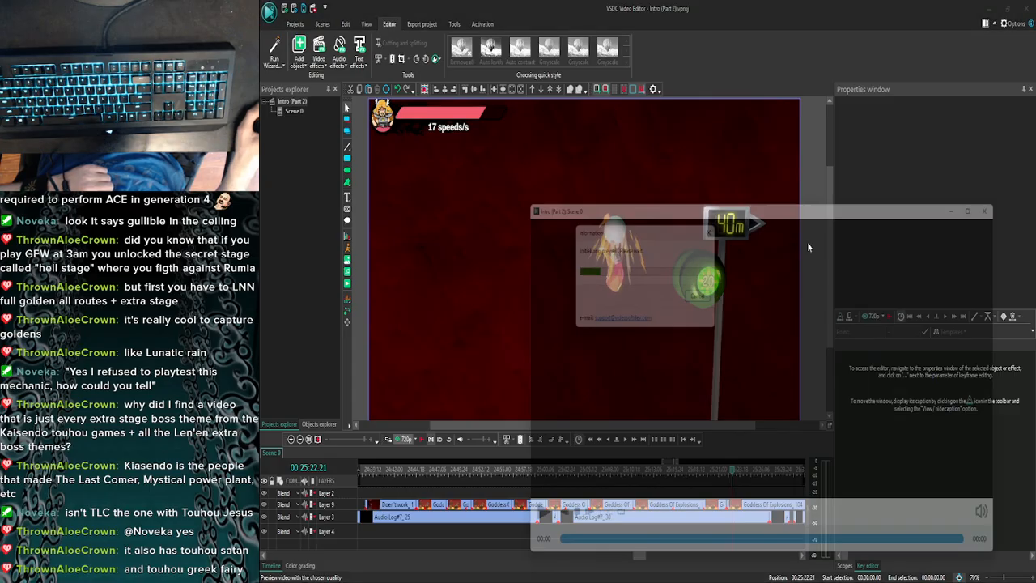
click(891, 103)
- Move Goddess Of Explosions_104 on Layer 9 to start at 25:22.21 and extend the slowed Goddess Of Explosions_103 to fill the gap
click(737, 502)
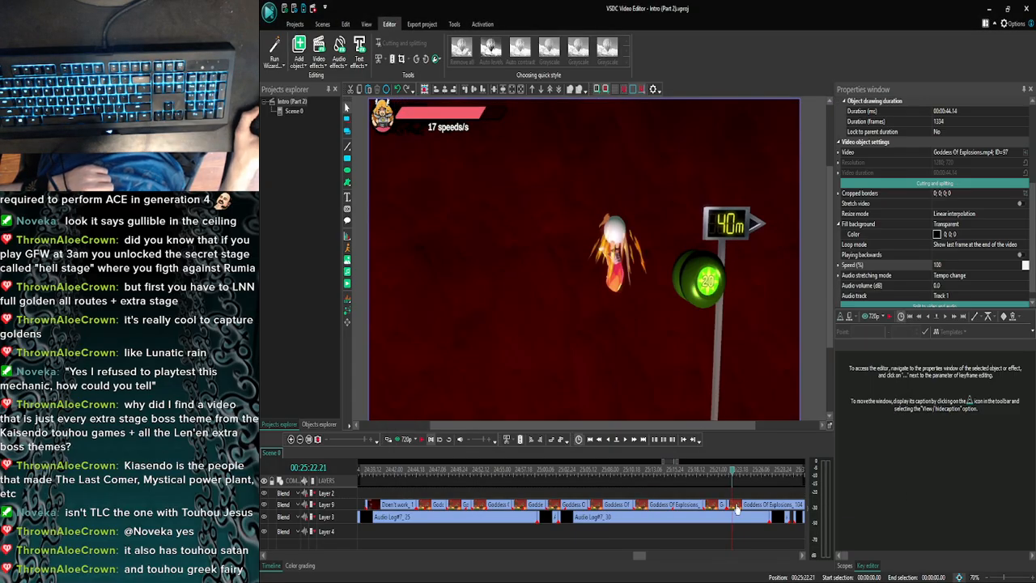
click(722, 506)
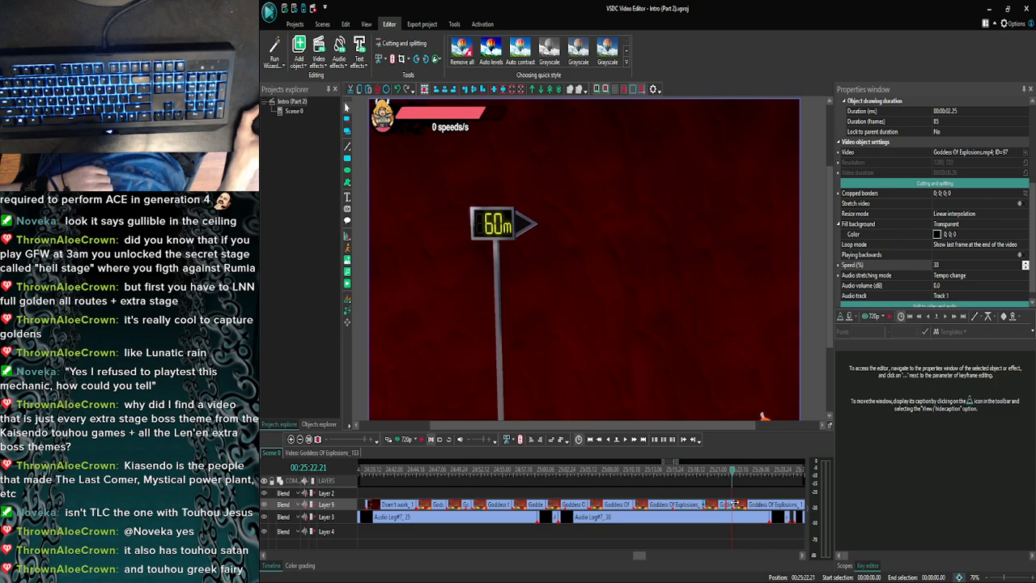
click(625, 440)
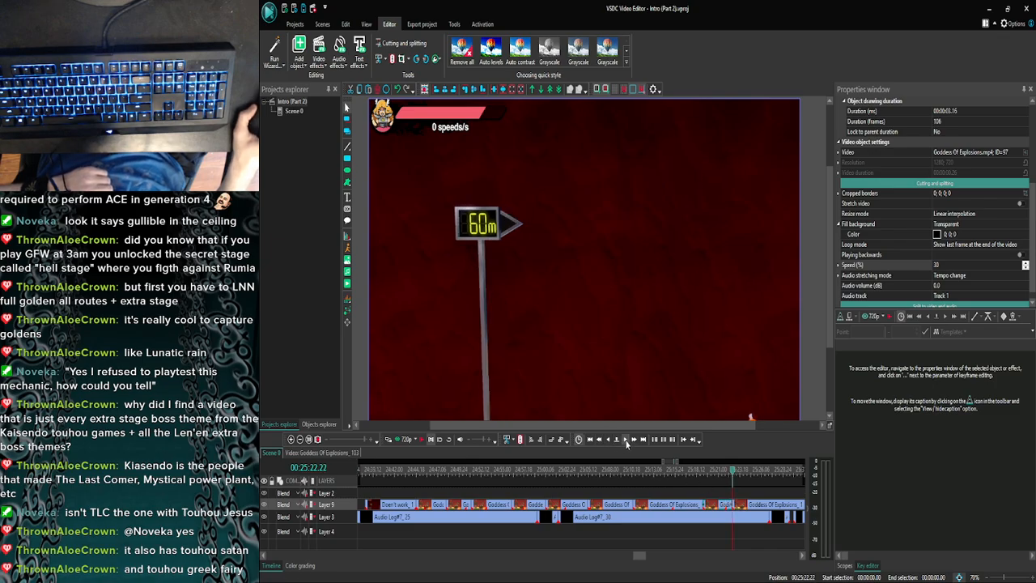
- Preview from 25:23.17 and 25:24.01, stepping frame by frame between them, to look for the next split point in the gameplay
click(404, 439)
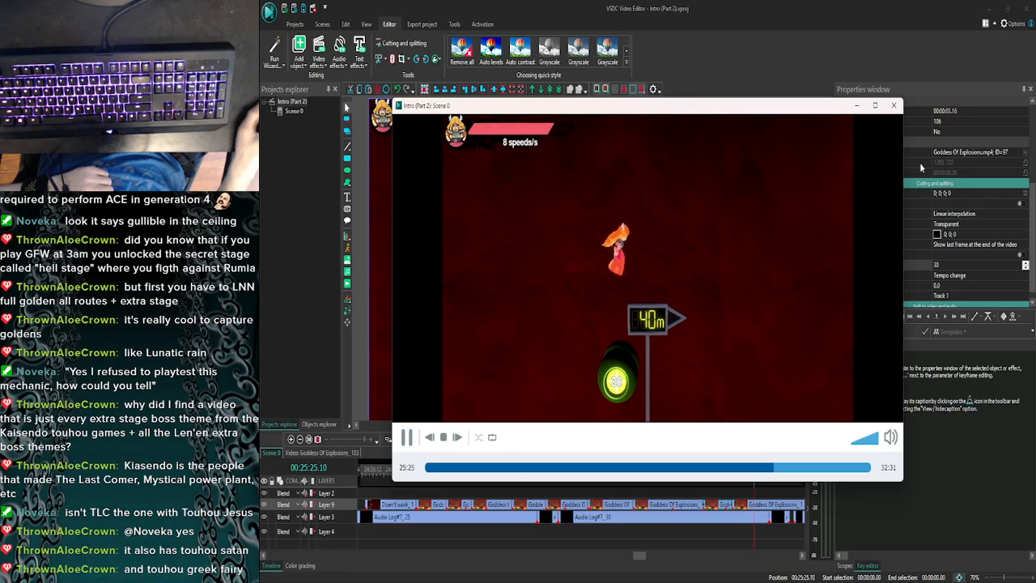
click(893, 105)
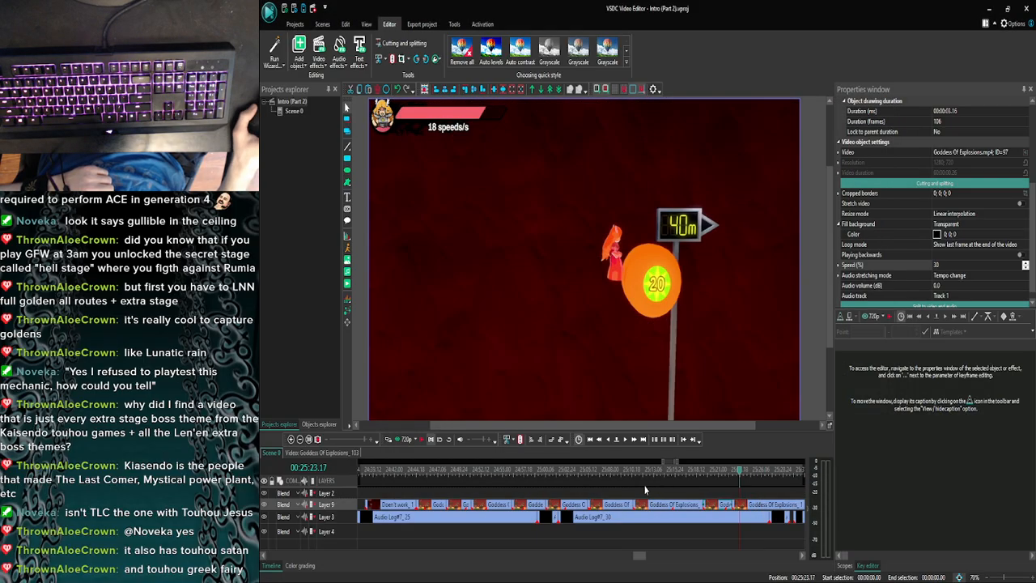
click(628, 438)
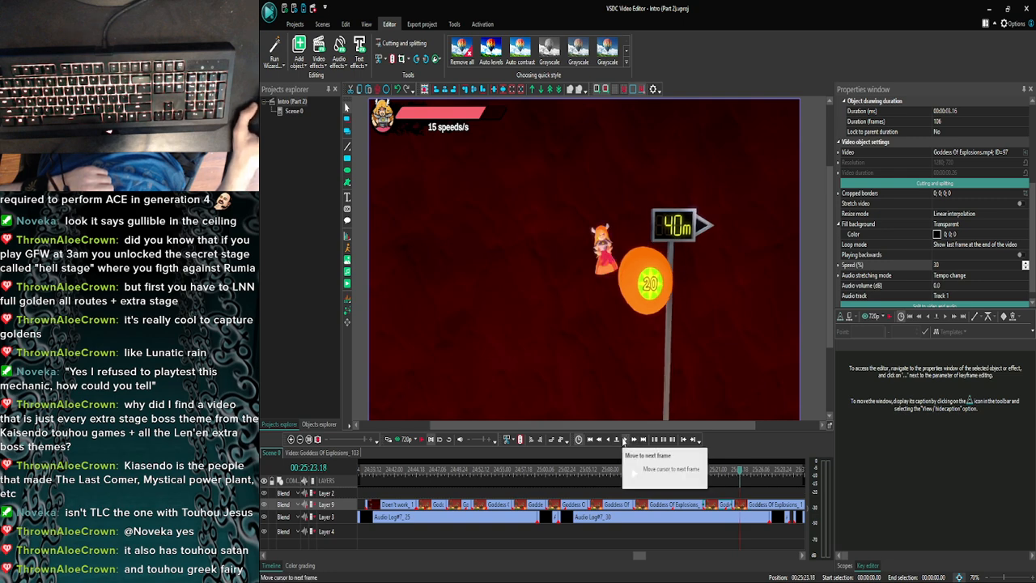
click(624, 440)
click(624, 440)
click(623, 440)
click(624, 440)
click(624, 440)
click(624, 440)
click(624, 440)
click(624, 440)
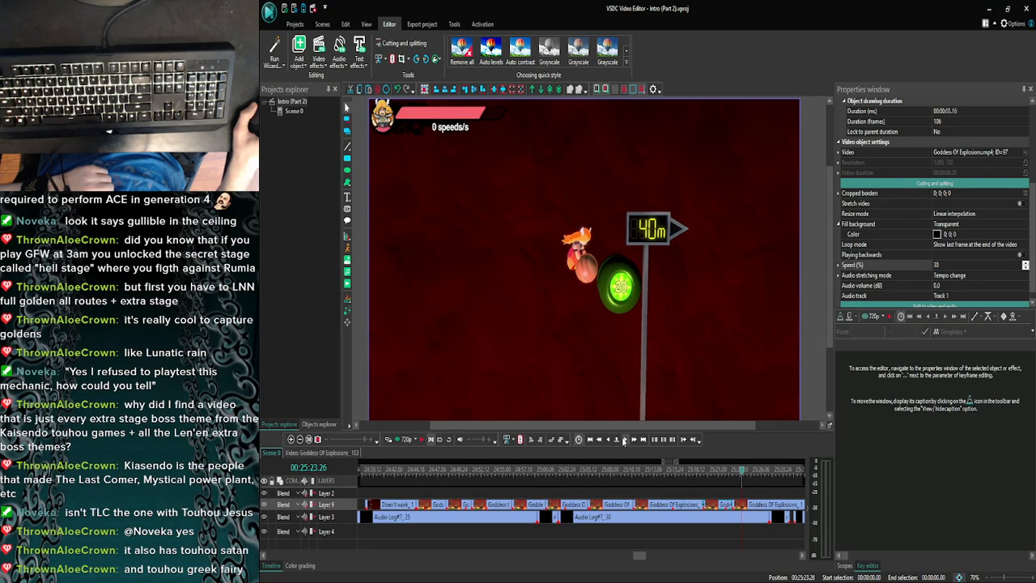
click(626, 440)
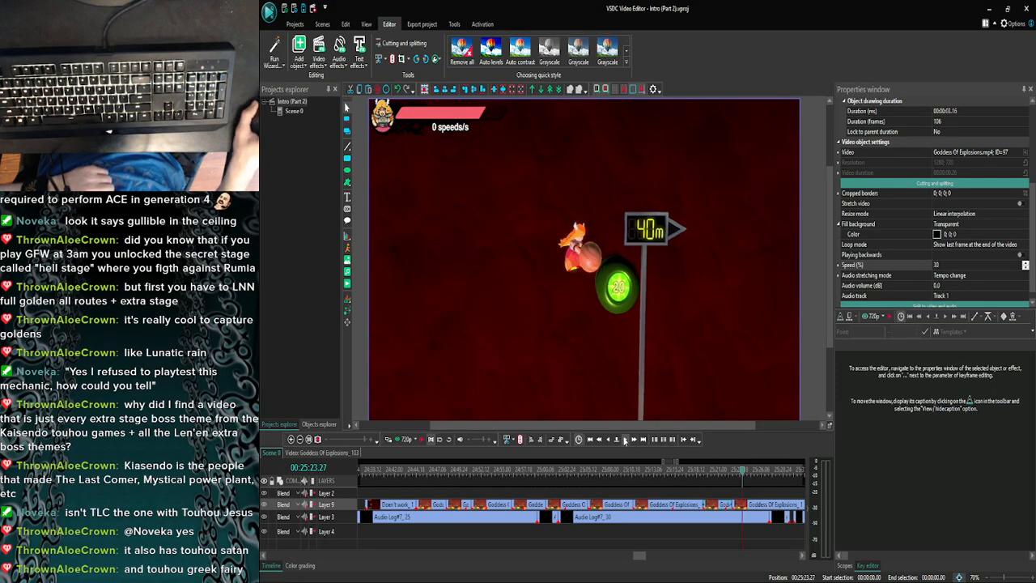
click(626, 439)
click(625, 439)
click(626, 439)
click(626, 440)
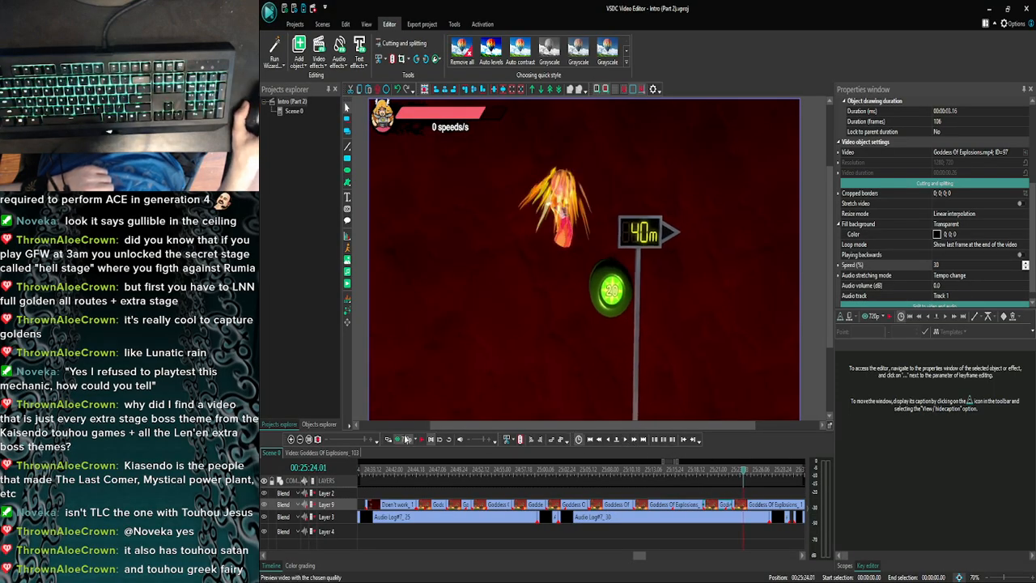
click(407, 438)
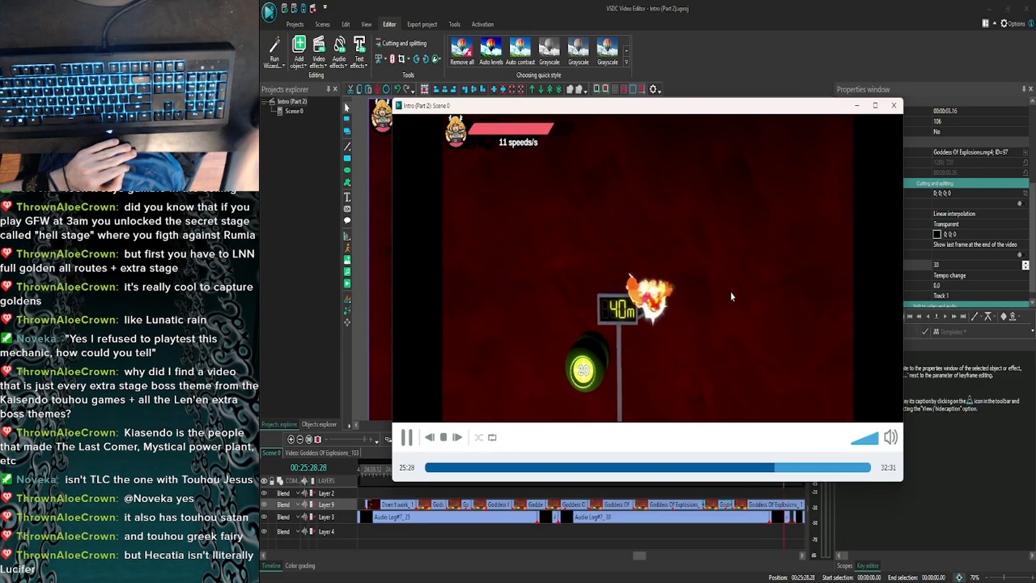
click(893, 106)
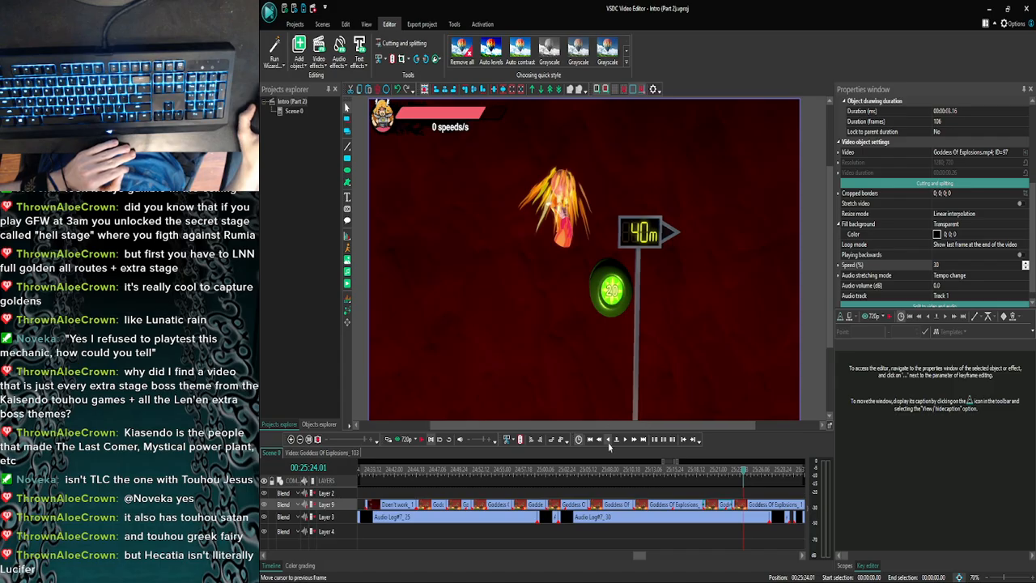
- Step back to 25:23.19 and split the Goddess Of Explosions_104 clip on Layer 9 there
click(607, 439)
click(608, 439)
click(607, 439)
click(608, 439)
click(607, 440)
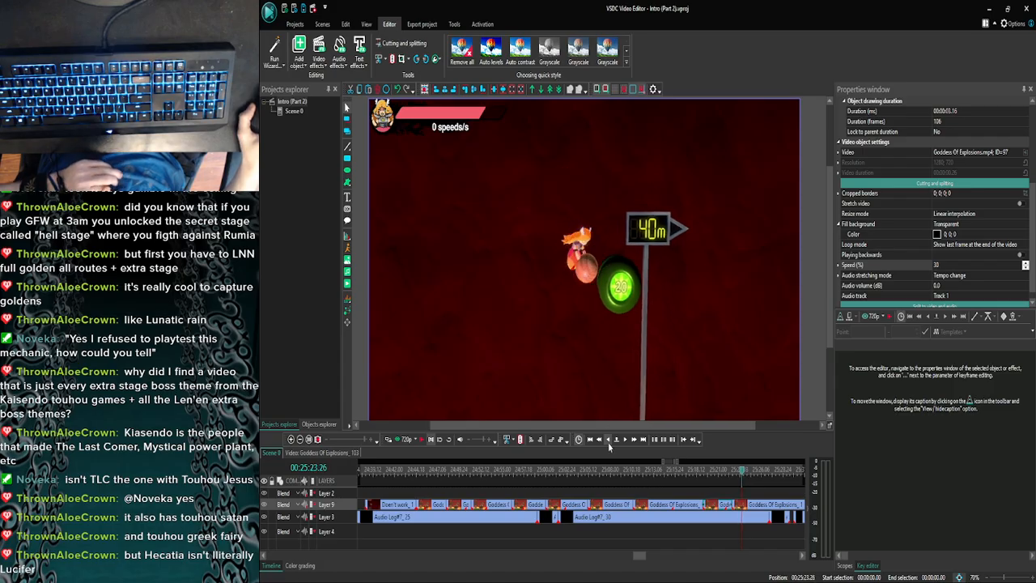
click(609, 441)
click(608, 442)
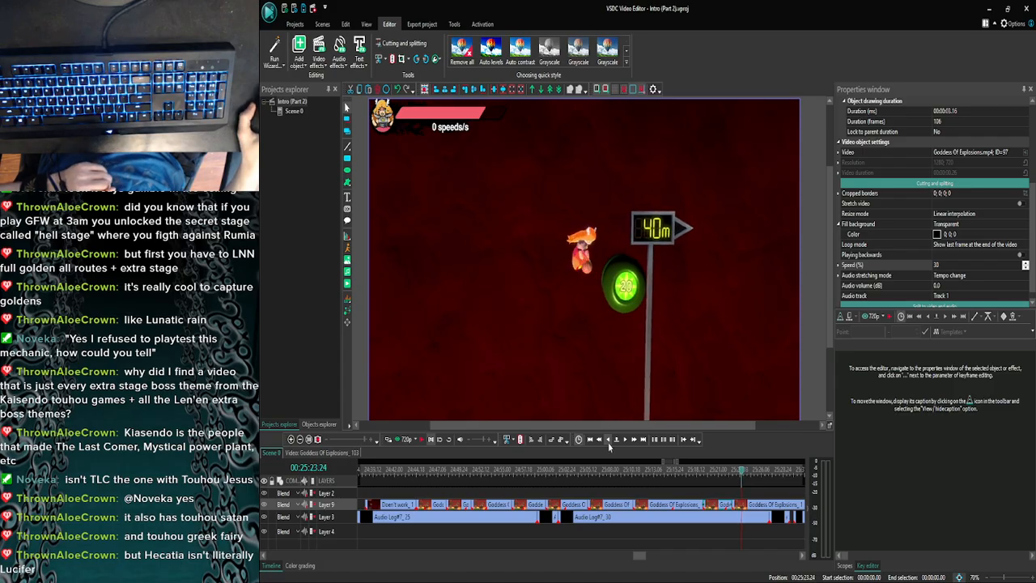
click(609, 442)
click(608, 442)
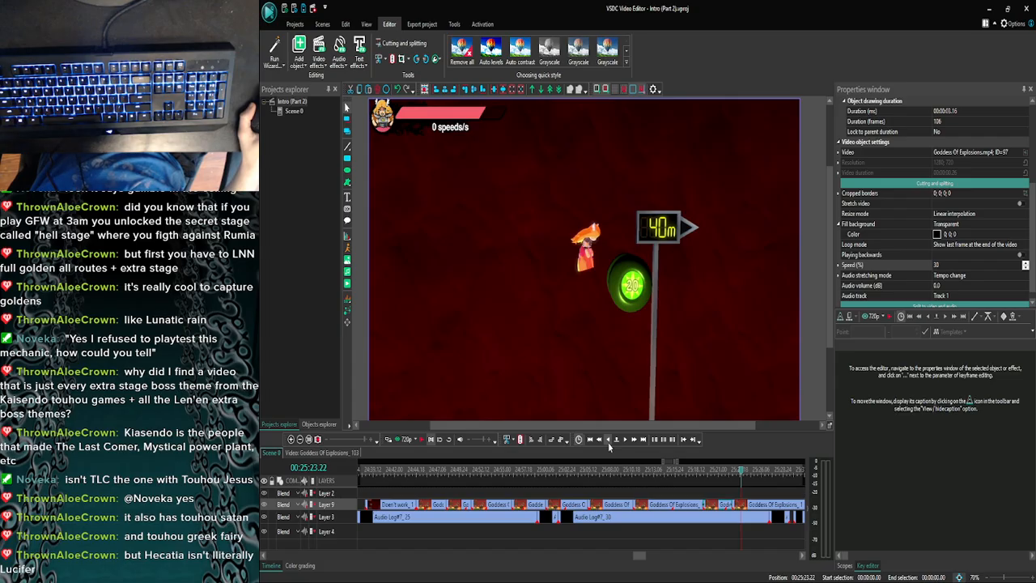
click(608, 442)
click(608, 442)
click(609, 442)
click(609, 441)
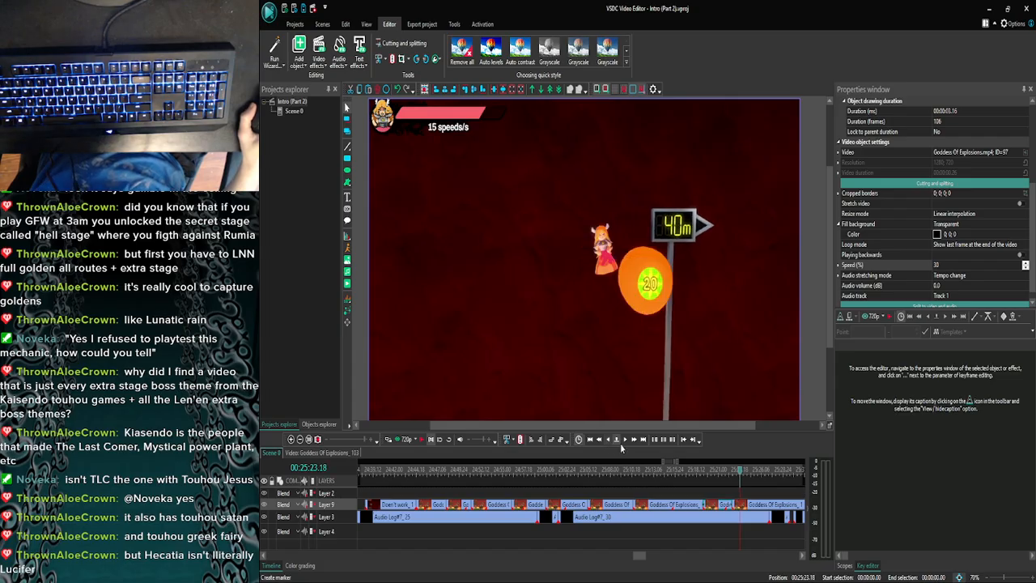
click(625, 443)
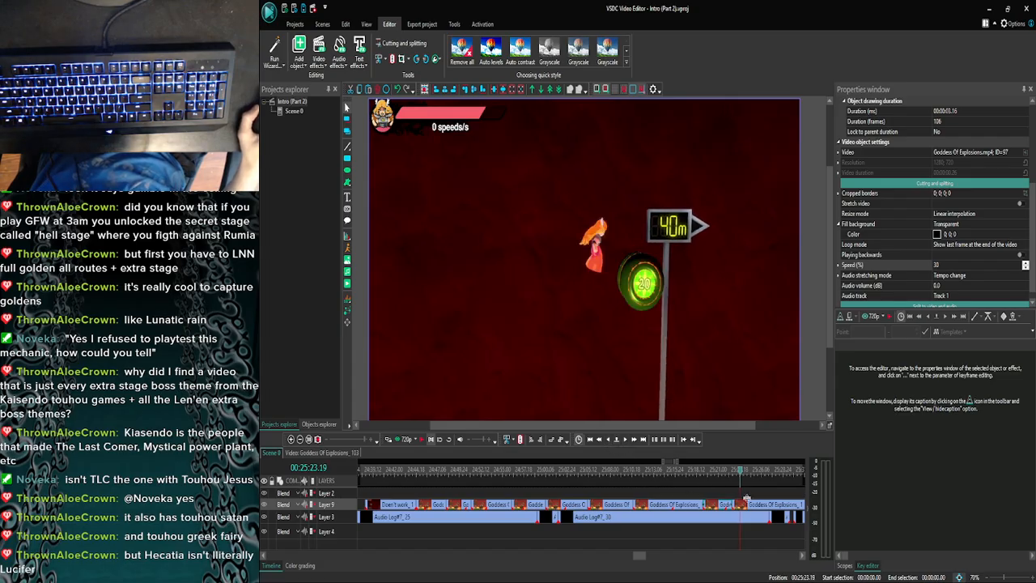
click(746, 500)
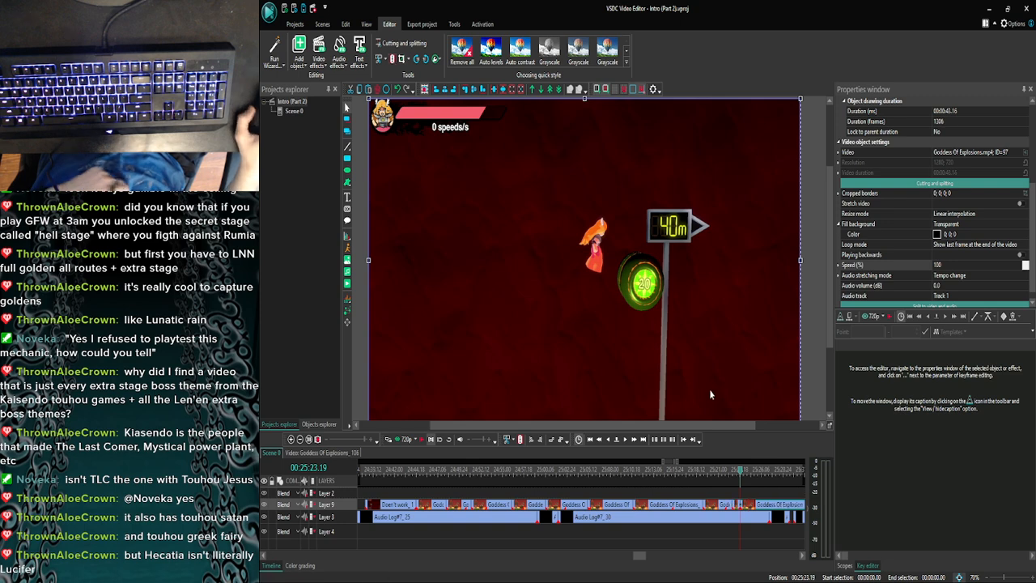
- Set the speed of the short Goddess Of Explosions_104 piece before the split to 30%
click(736, 506)
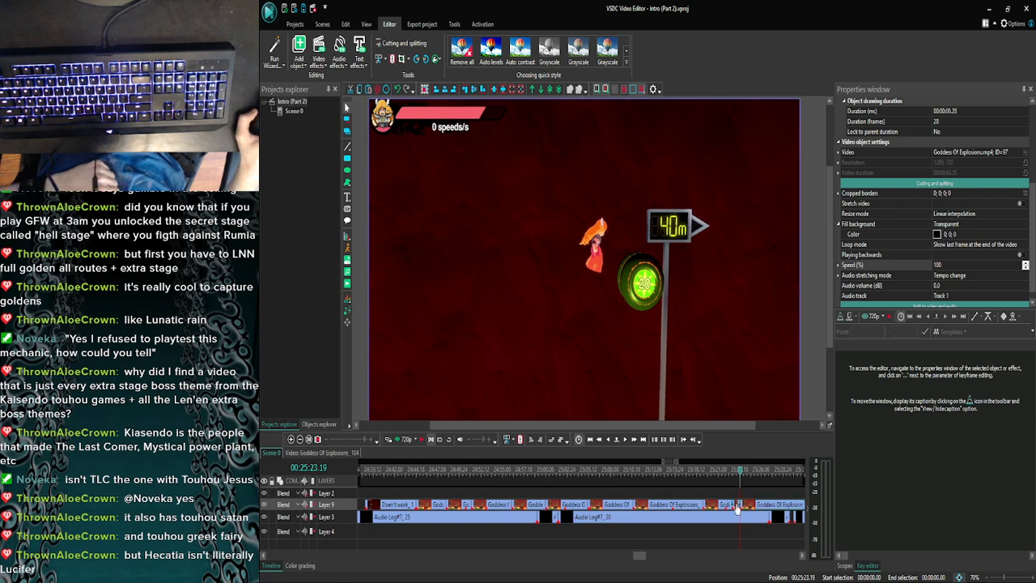
click(950, 265)
text(30)
key(Return)
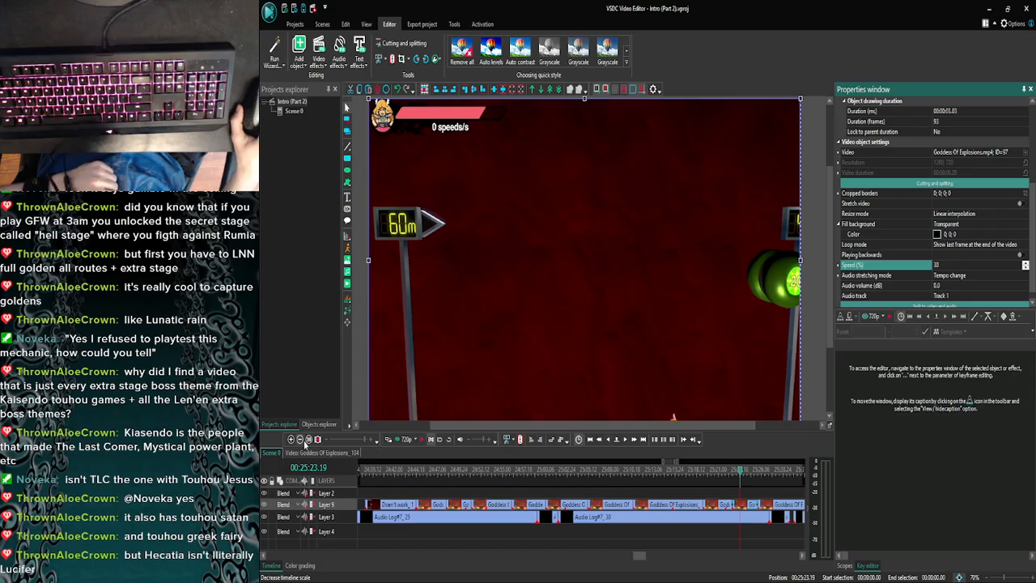
- Preview the scene from 25:21.27 to check the slowed Goddess Of Explosions_104 against the commentary
drag(641, 558, 645, 558)
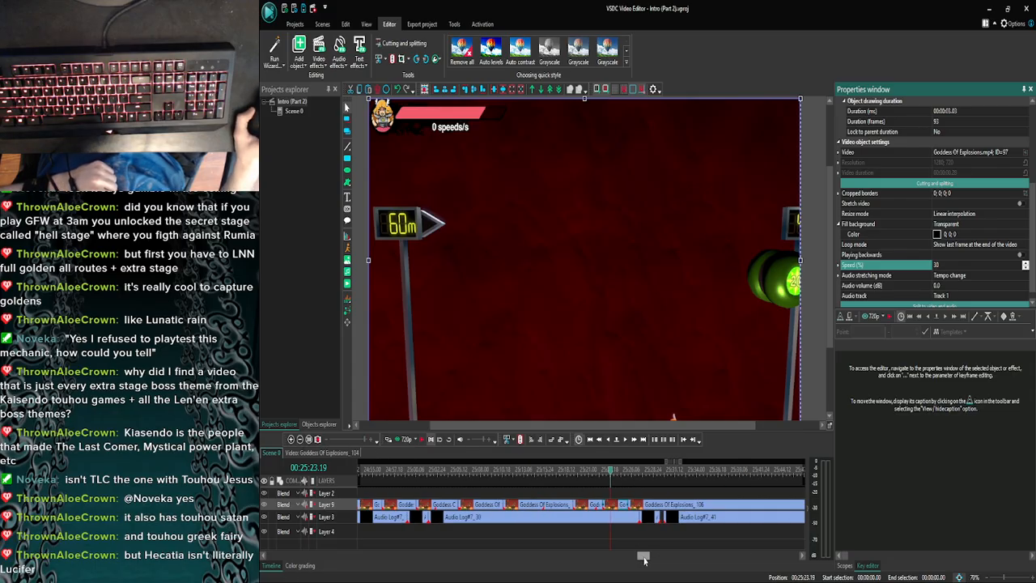
click(596, 469)
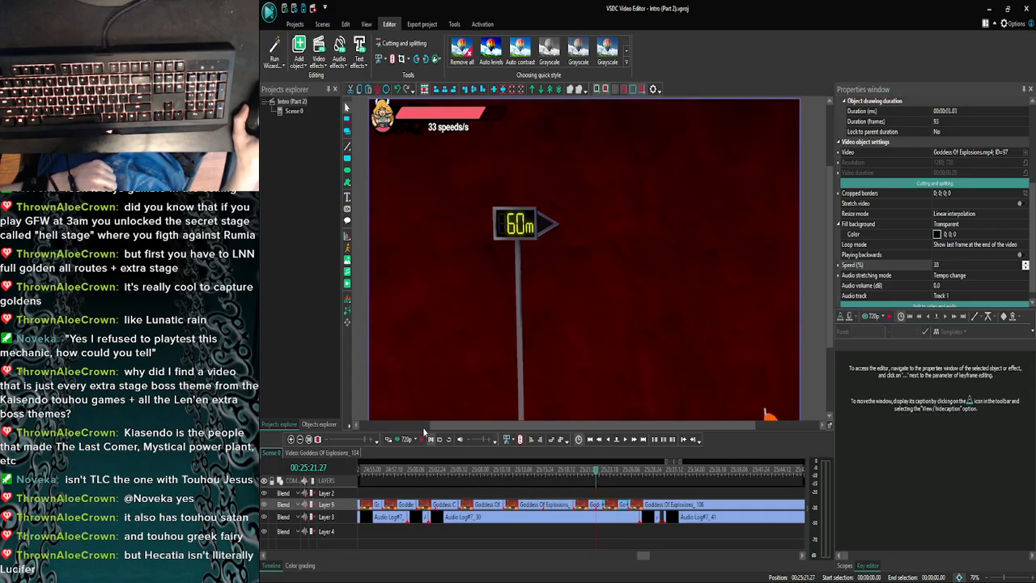
click(404, 439)
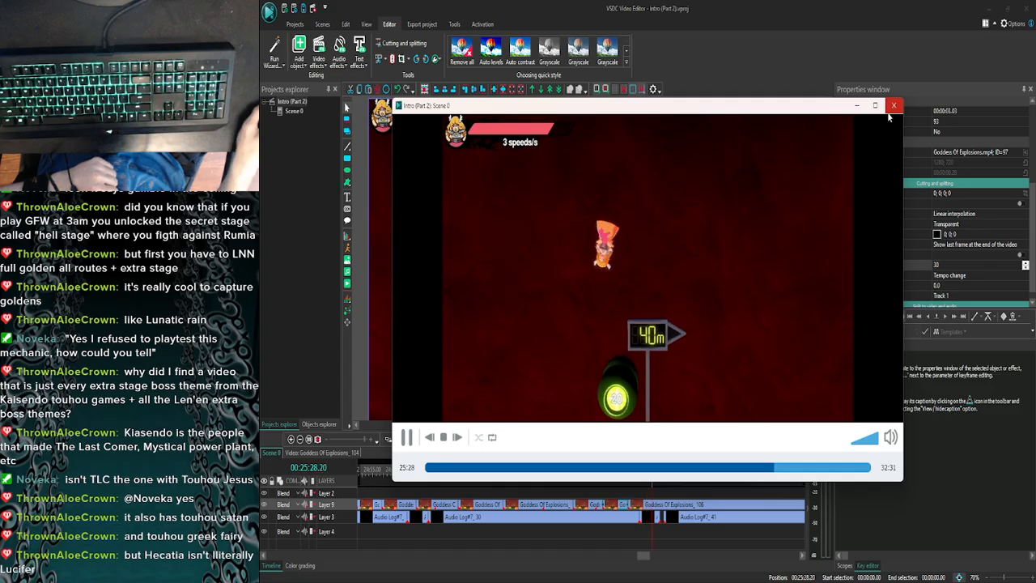
click(893, 106)
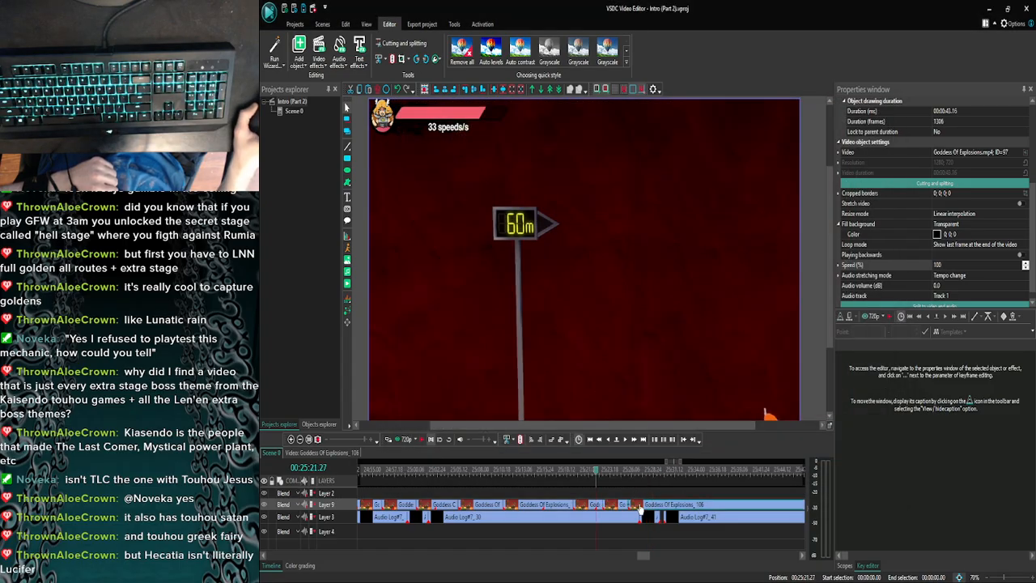
- Find the commentary cue, move Goddess Of Explosions_106 to start at 25:28.10 and extend the slowed Goddess Of Explosions_104 to fill the gap
drag(639, 507, 644, 508)
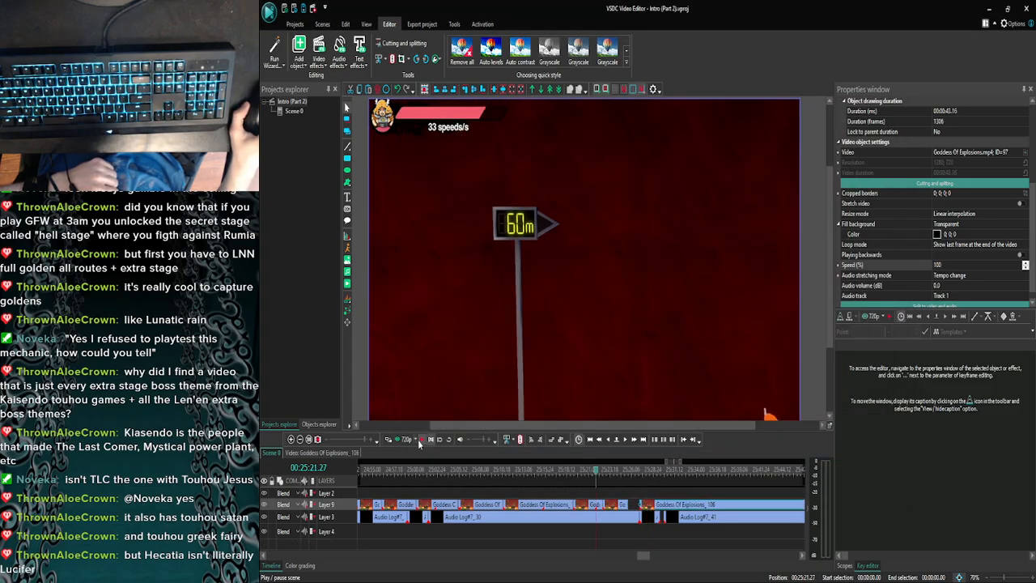
click(423, 439)
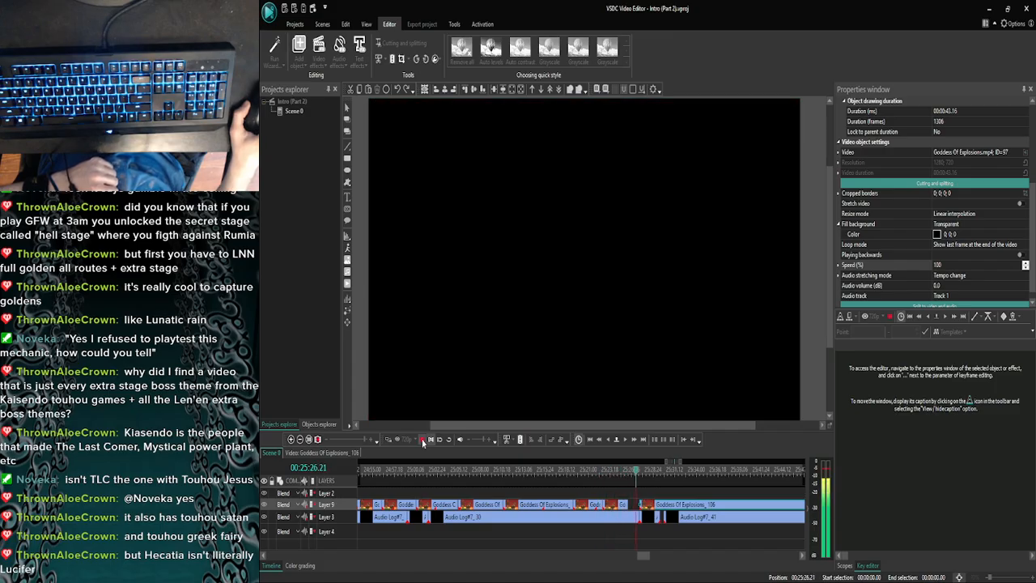
click(423, 441)
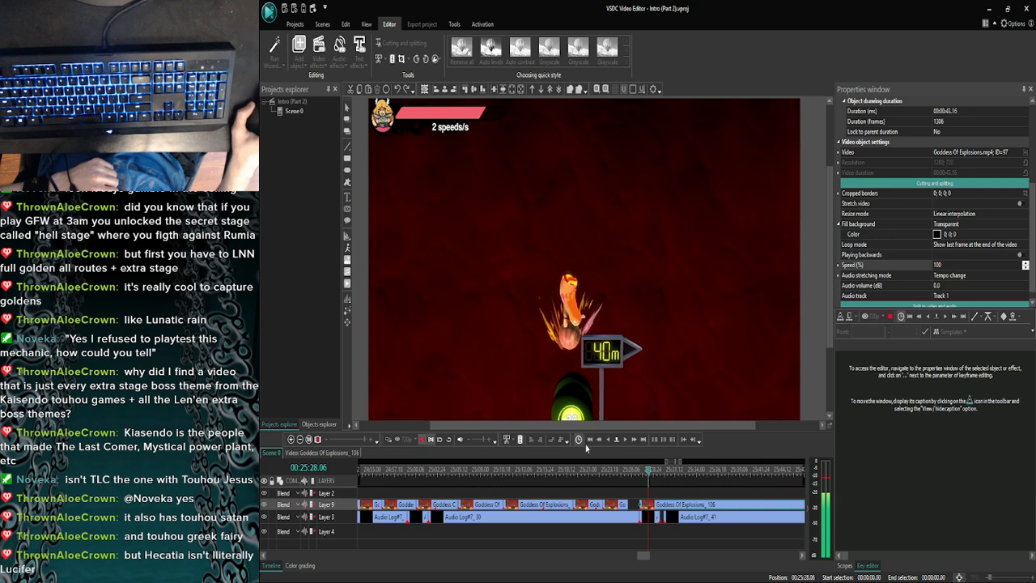
click(625, 440)
click(430, 439)
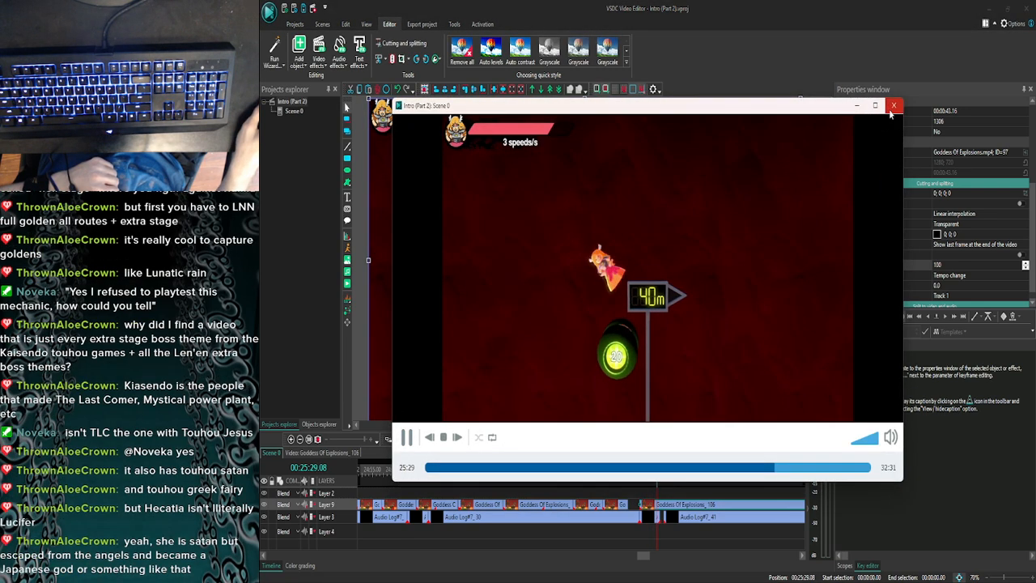
click(891, 105)
click(623, 506)
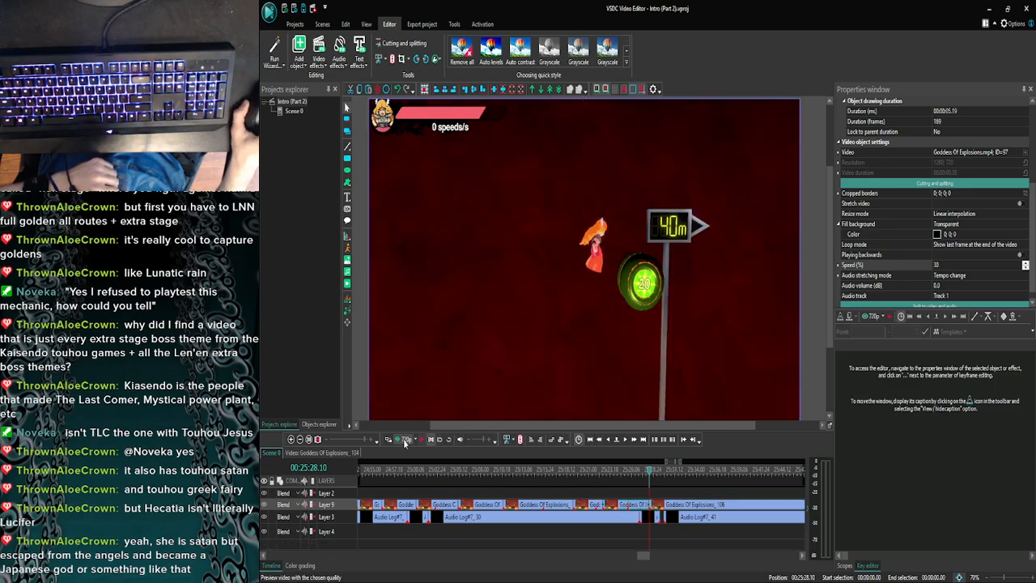
- Preview the scene from 25:28.10 and advance to 25:30.10 to look for the next split point
click(404, 440)
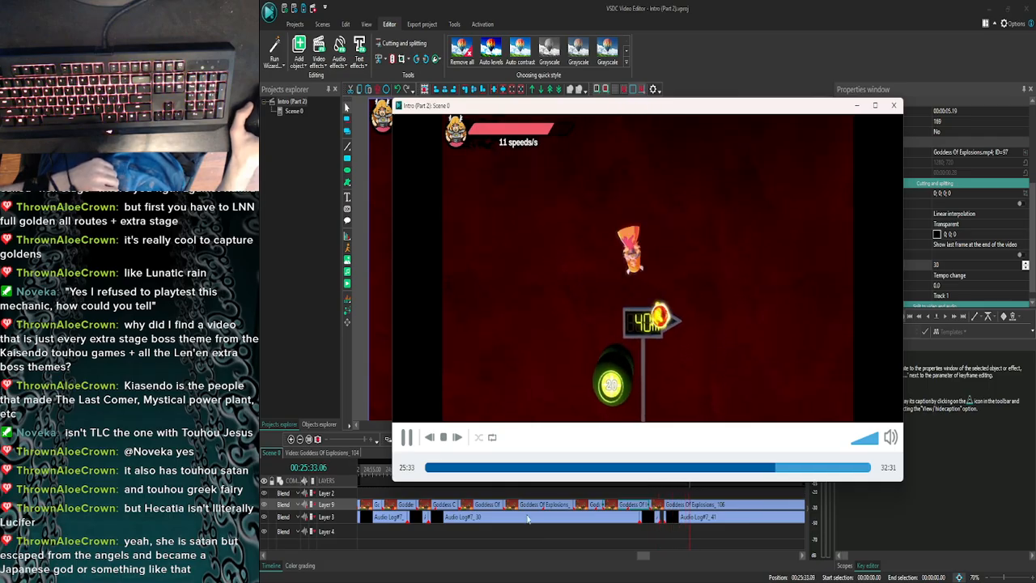
click(894, 106)
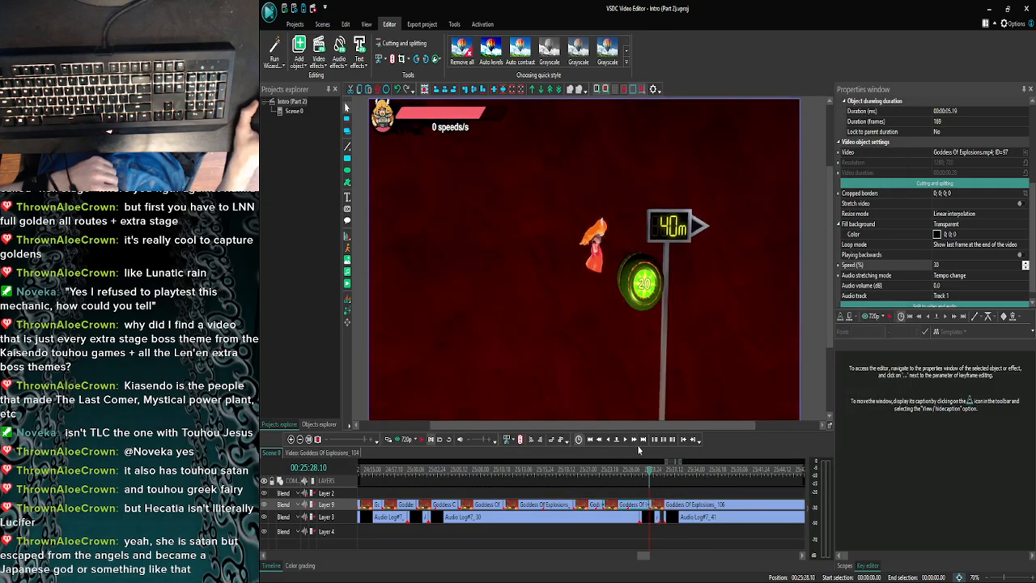
click(636, 440)
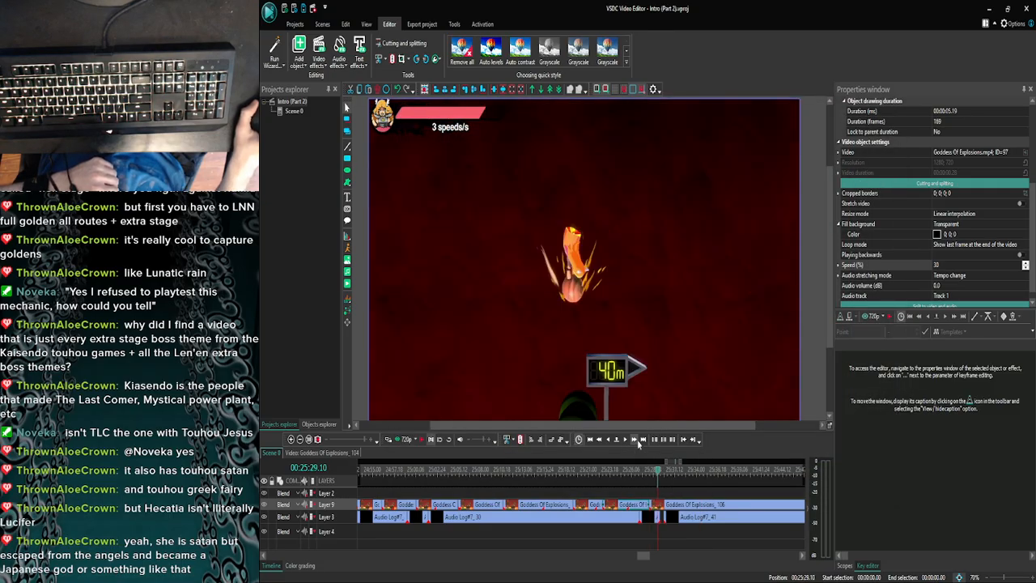
click(635, 440)
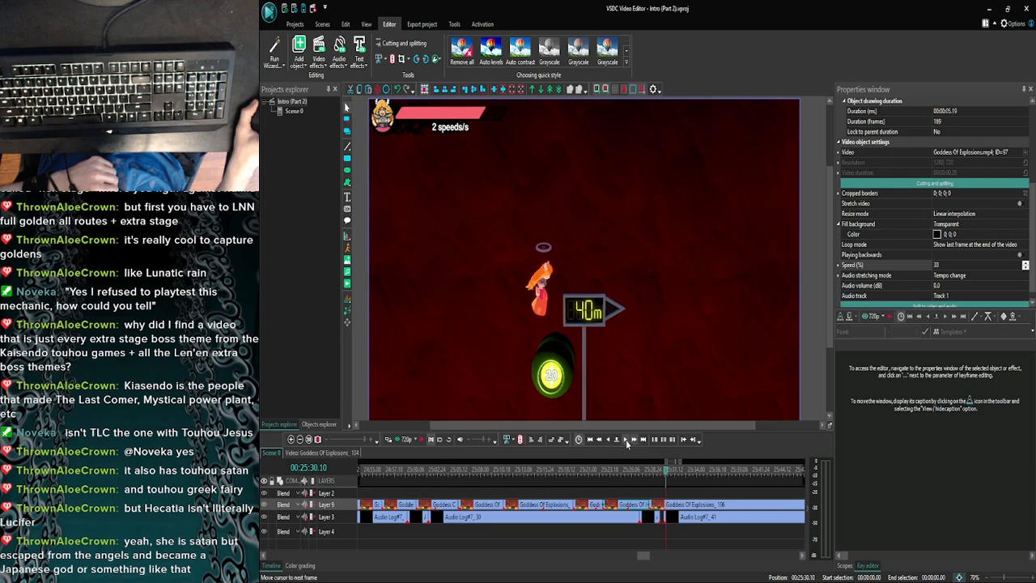
- Step back to the frame at 25:30.02 and split Goddess Of Explosions_106 on Layer 9 there
click(608, 439)
click(608, 439)
click(608, 439)
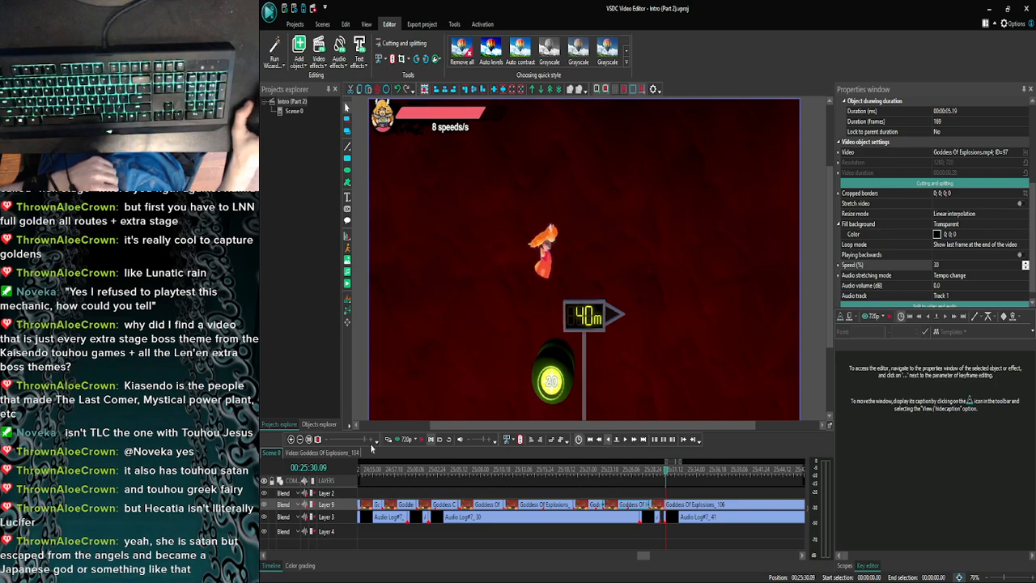
click(607, 440)
click(291, 442)
click(291, 442)
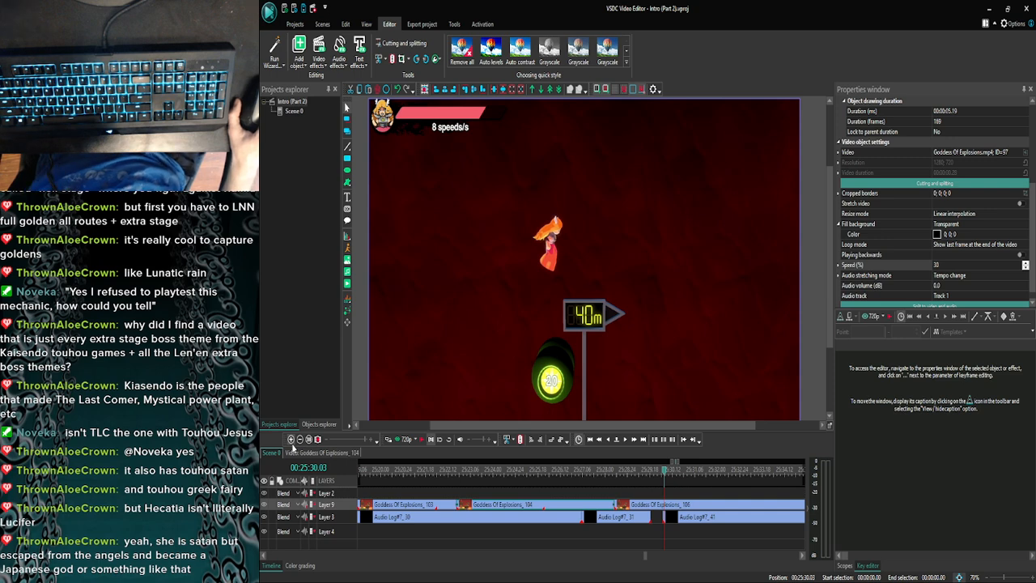
click(607, 438)
click(626, 440)
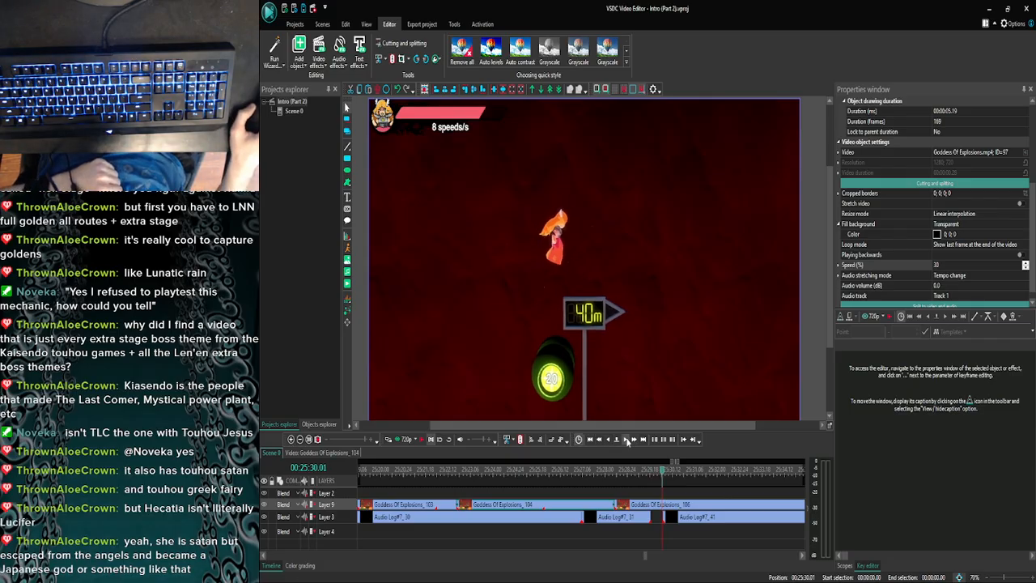
click(627, 439)
click(652, 505)
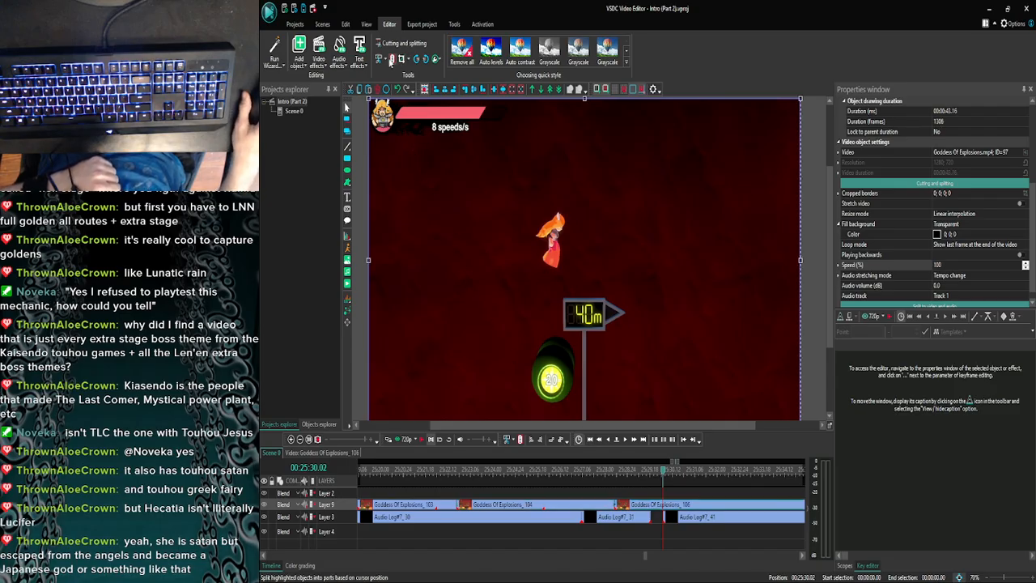
key(ctrl+k)
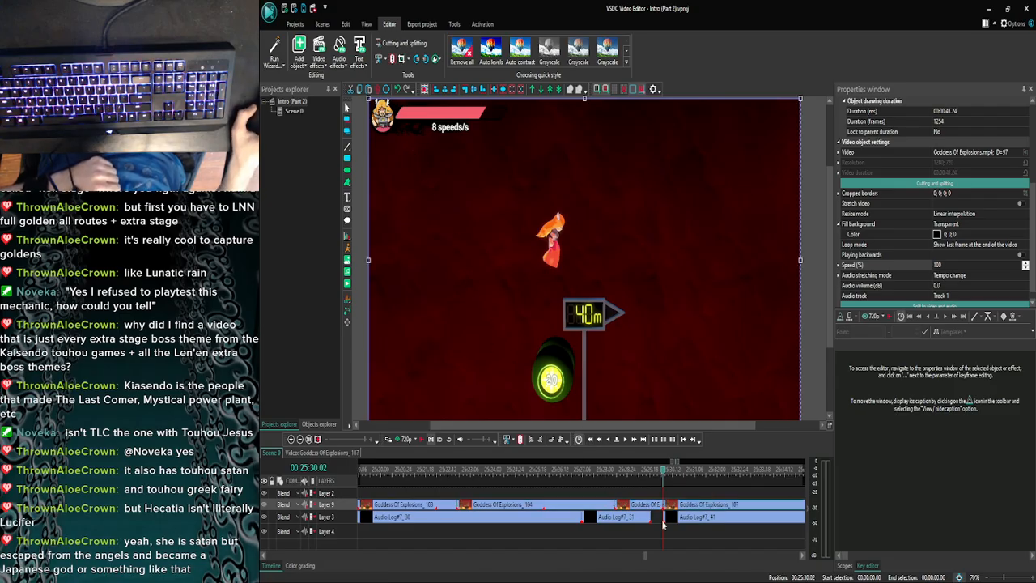
click(299, 439)
click(299, 439)
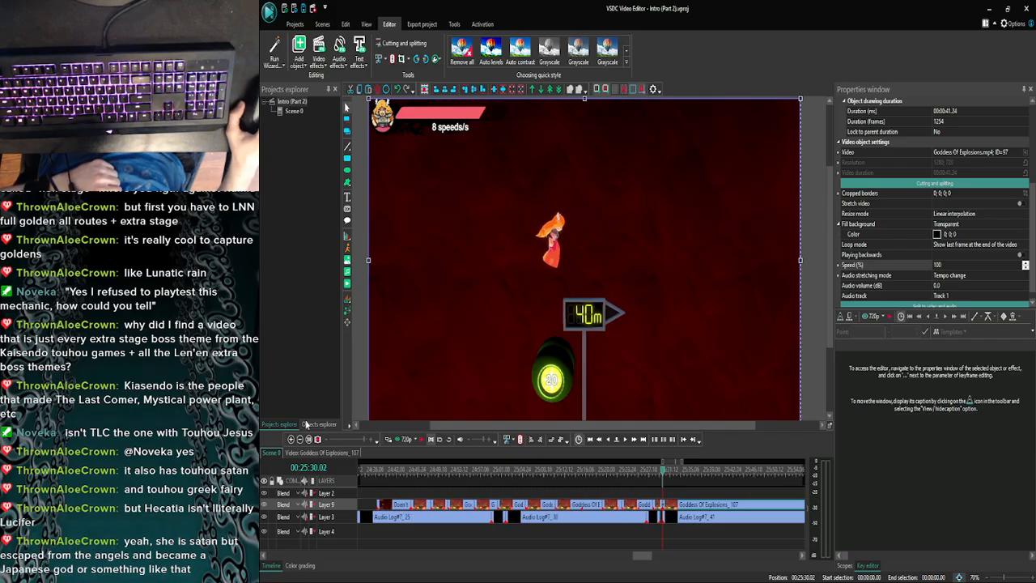
- Move Goddess Of Explosions_107 farther along Layer 9 to open a gap after 25:30.02
click(300, 439)
click(299, 440)
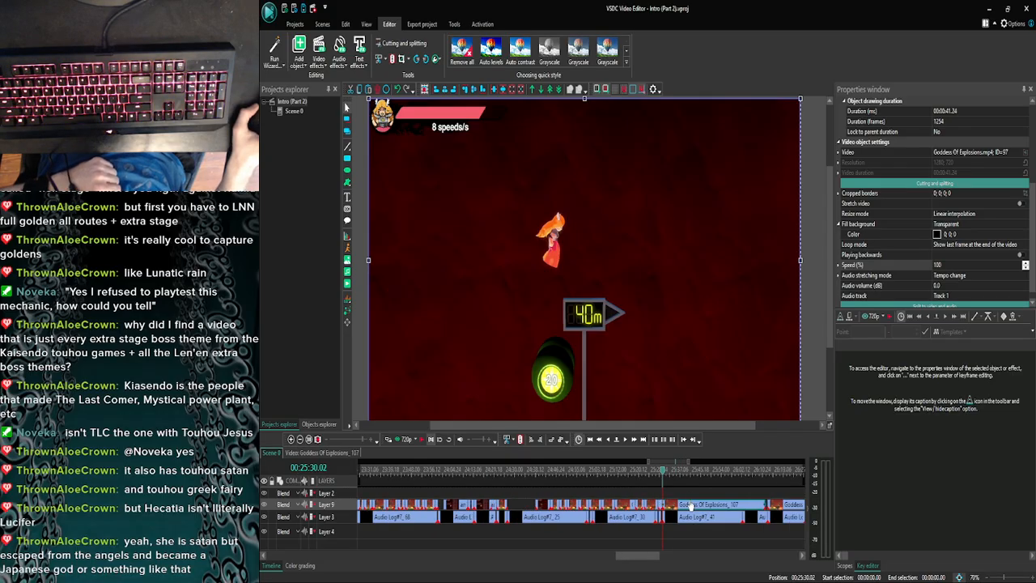
drag(690, 506, 796, 508)
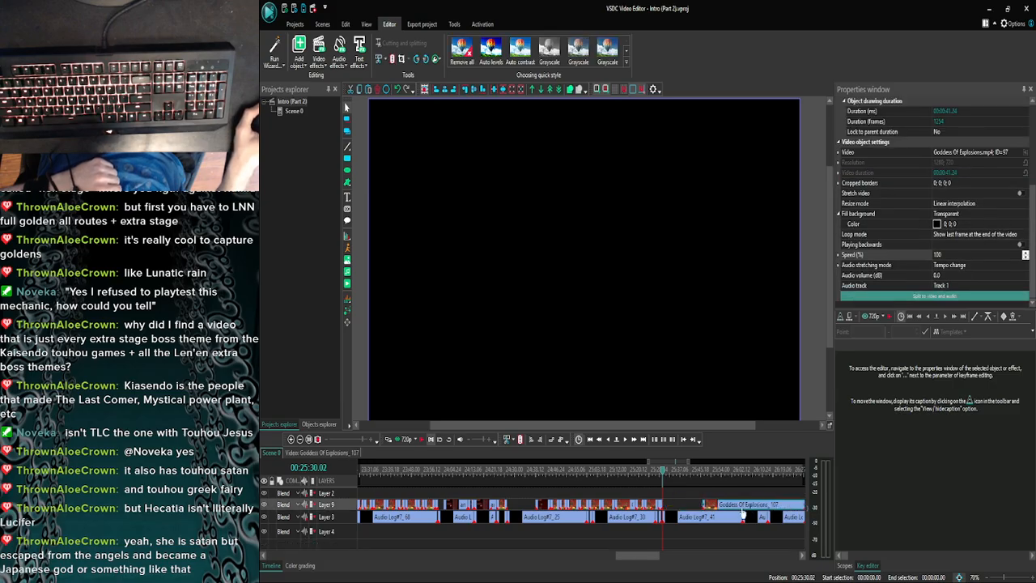
click(675, 505)
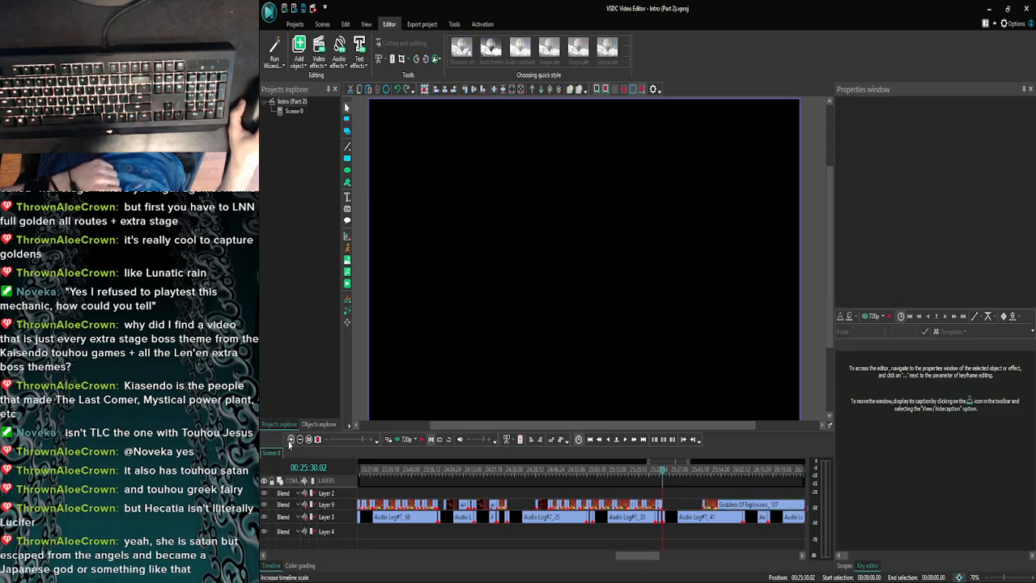
- Preview the scene from 25:30.02 to hear the commentary over the empty gap
click(290, 439)
click(290, 439)
click(291, 439)
click(405, 438)
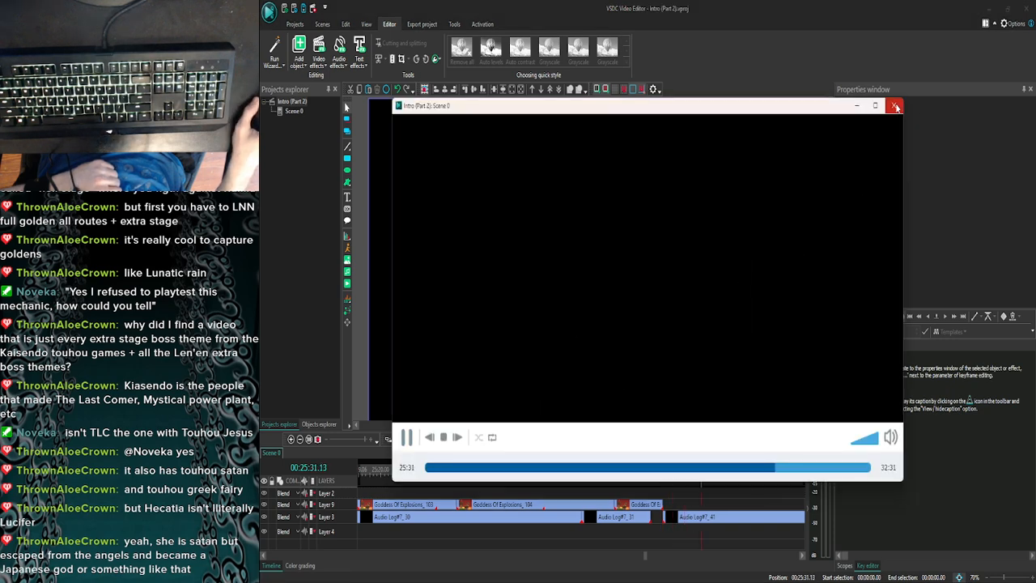
click(895, 106)
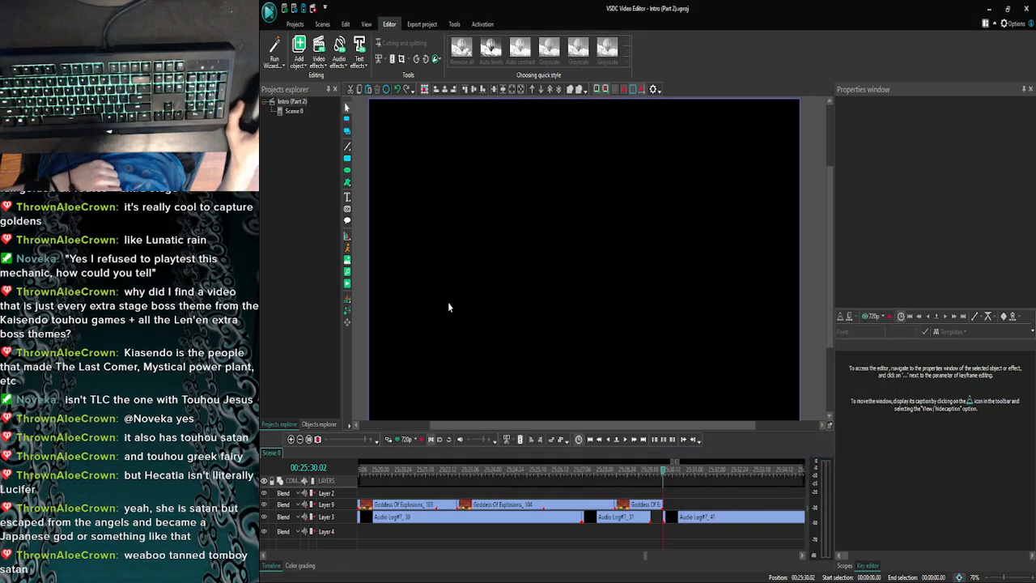
- Add a text object at 25:30.02 reading "Now for the final part of the trick" on three lines
click(347, 198)
click(723, 349)
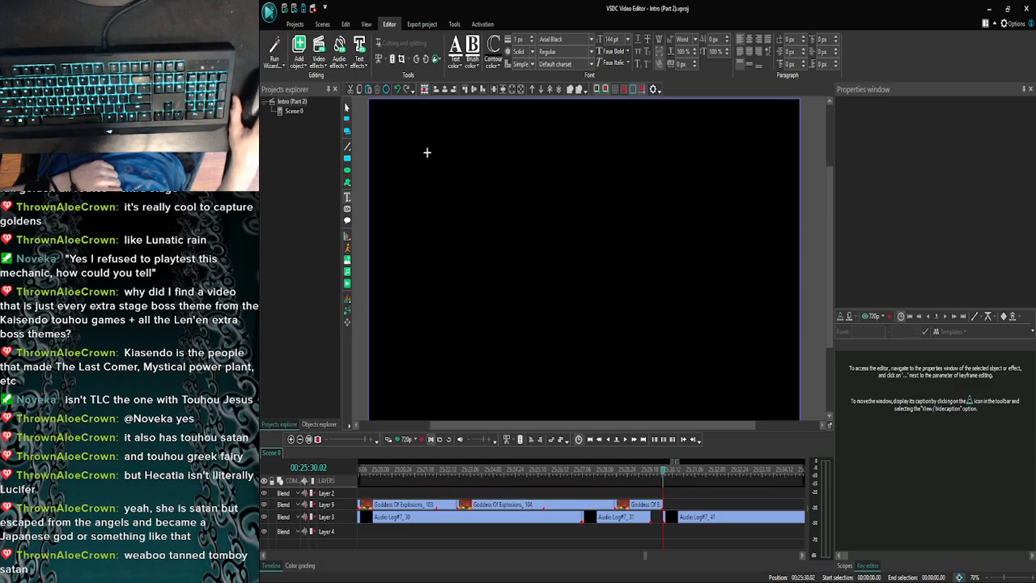
drag(411, 143, 745, 364)
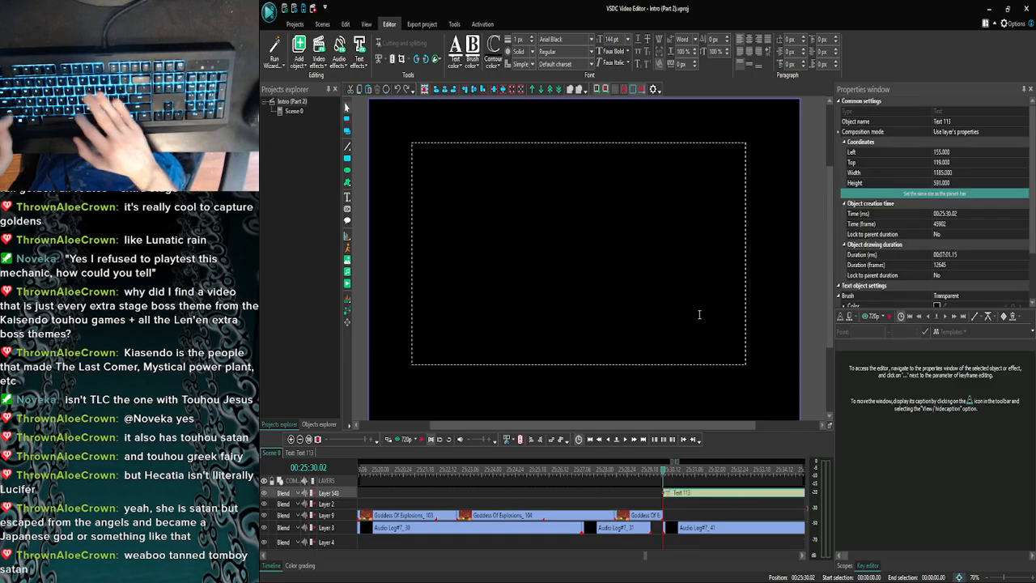
text(Now for)
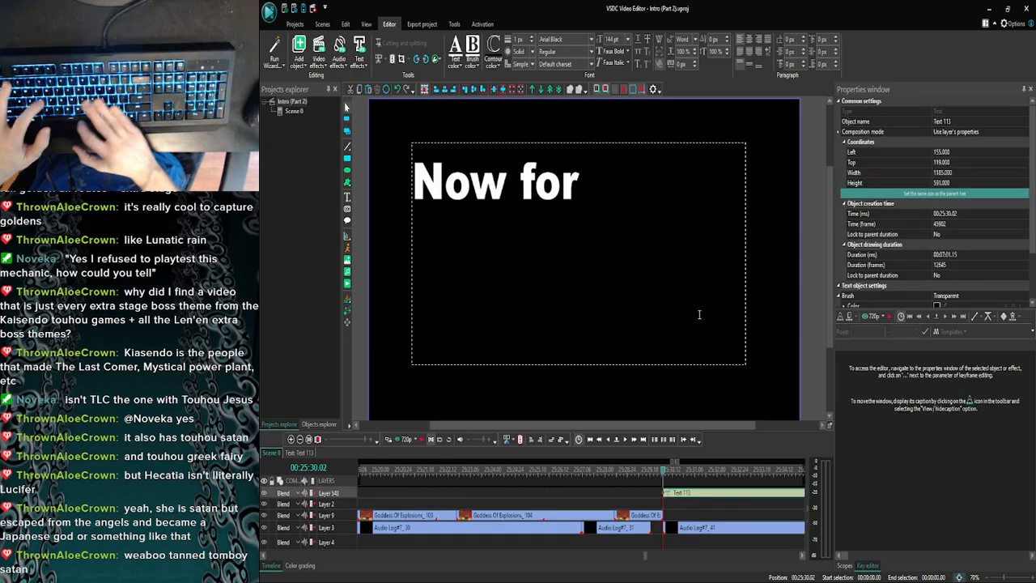
text( the)
key(Return)
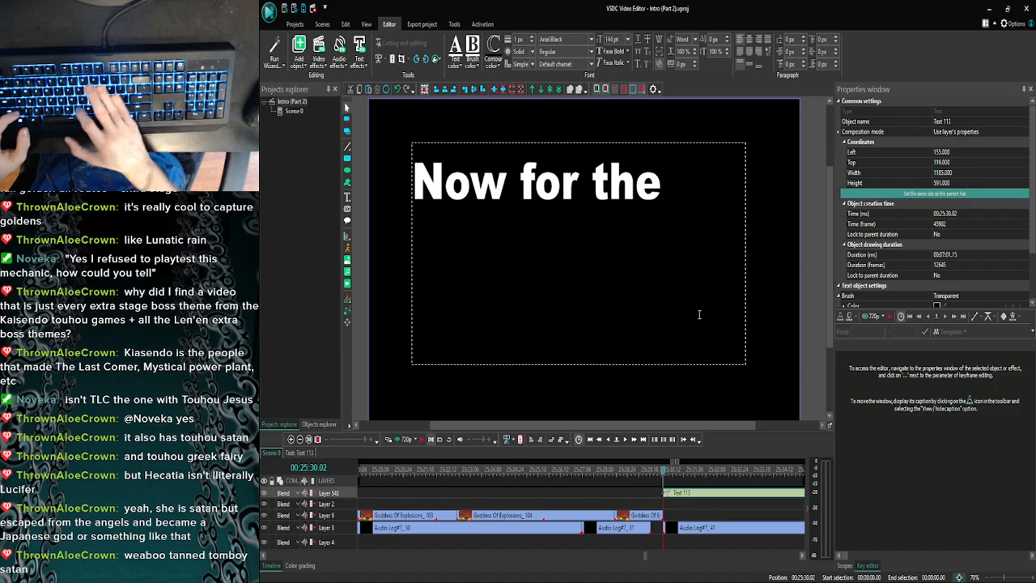
text(final)
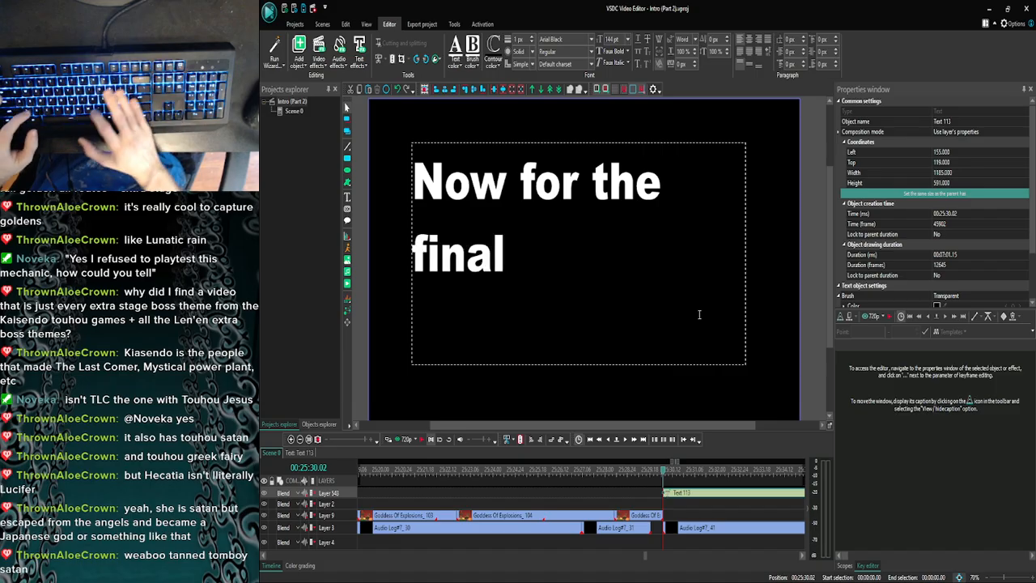
text( part of )
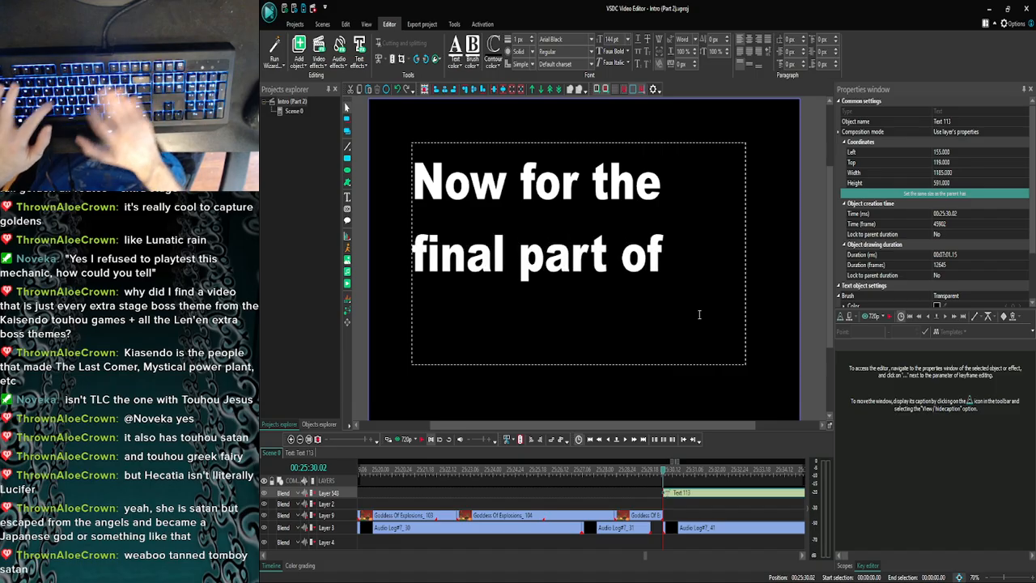
text(the)
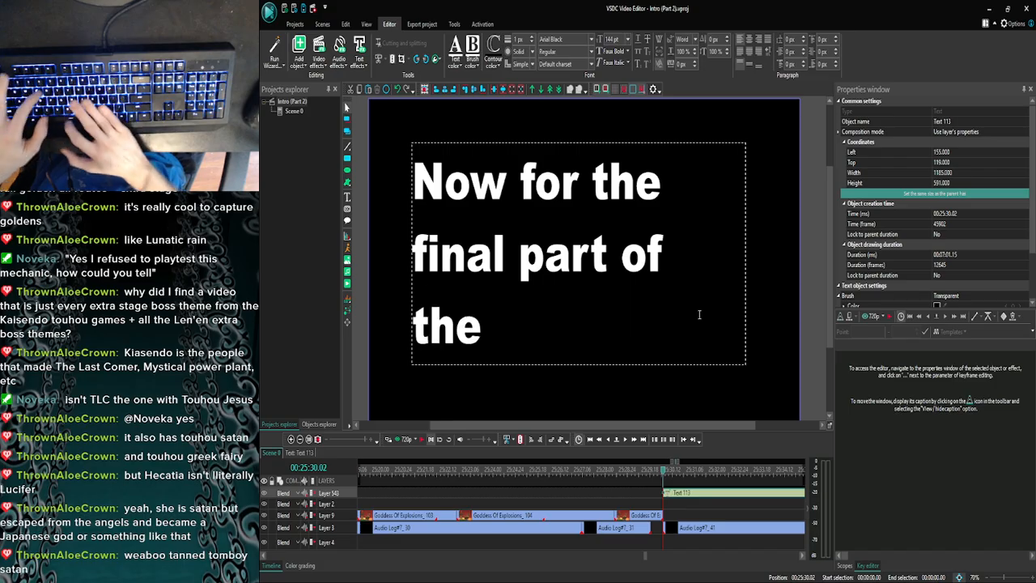
text( trick)
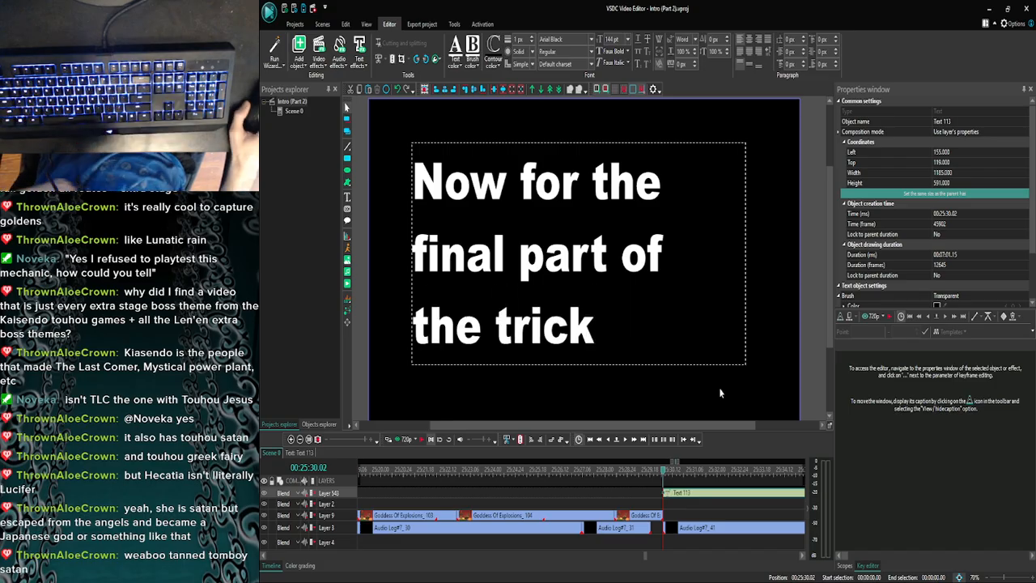
key(Escape)
- Shrink the text box to about 925 × 554 around the three lines and centre it vertically in the frame
drag(743, 363, 671, 351)
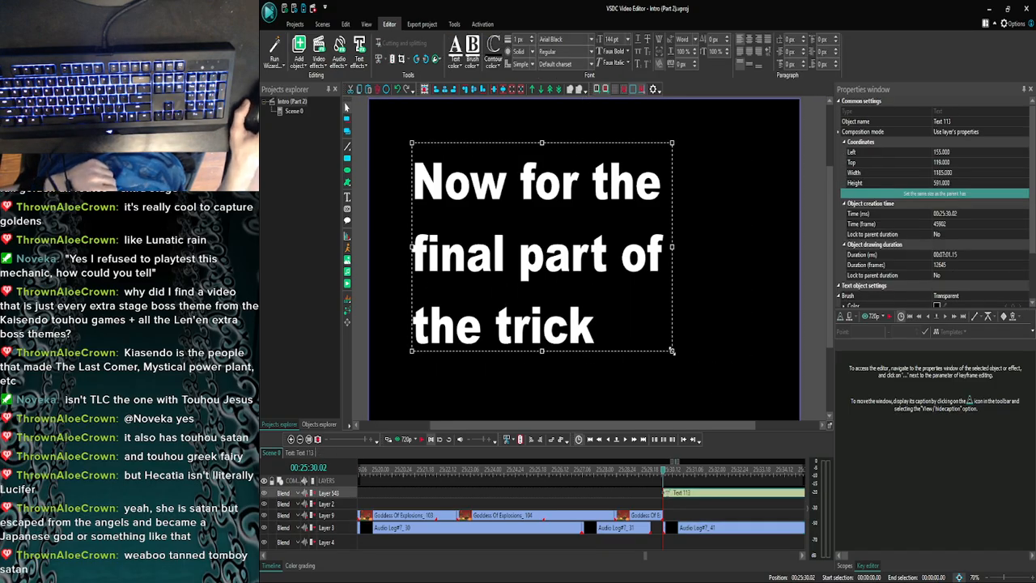
drag(570, 292, 614, 314)
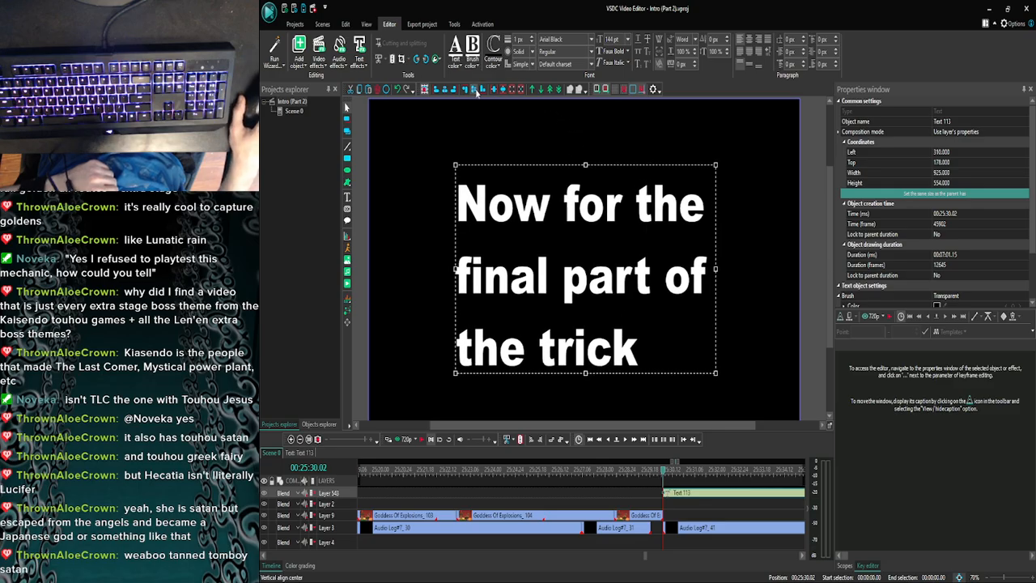
click(475, 90)
click(816, 265)
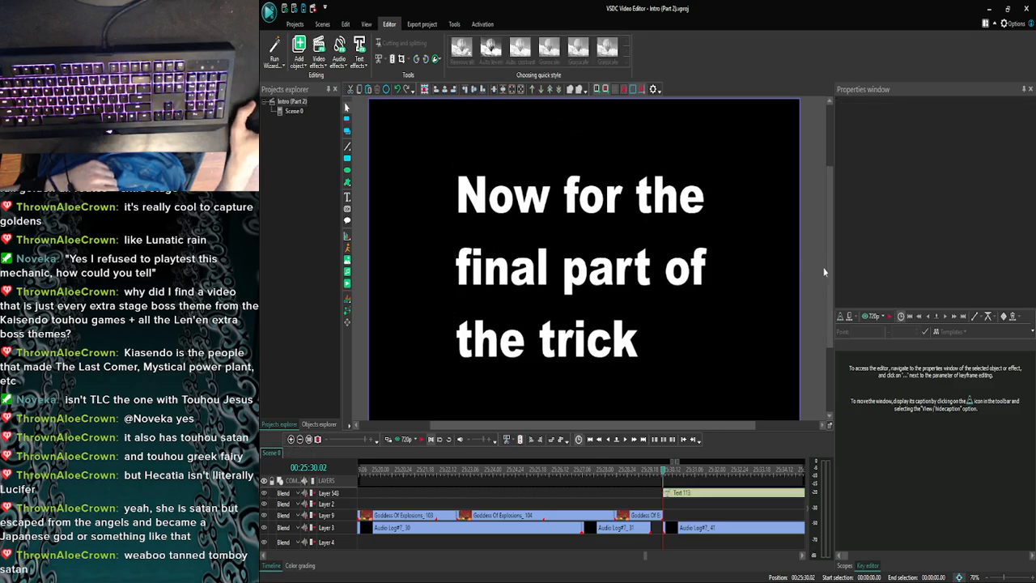
- Widen the text box to about 1515 and rewrap the caption onto two lines, breaking before "part of the trick"
click(617, 275)
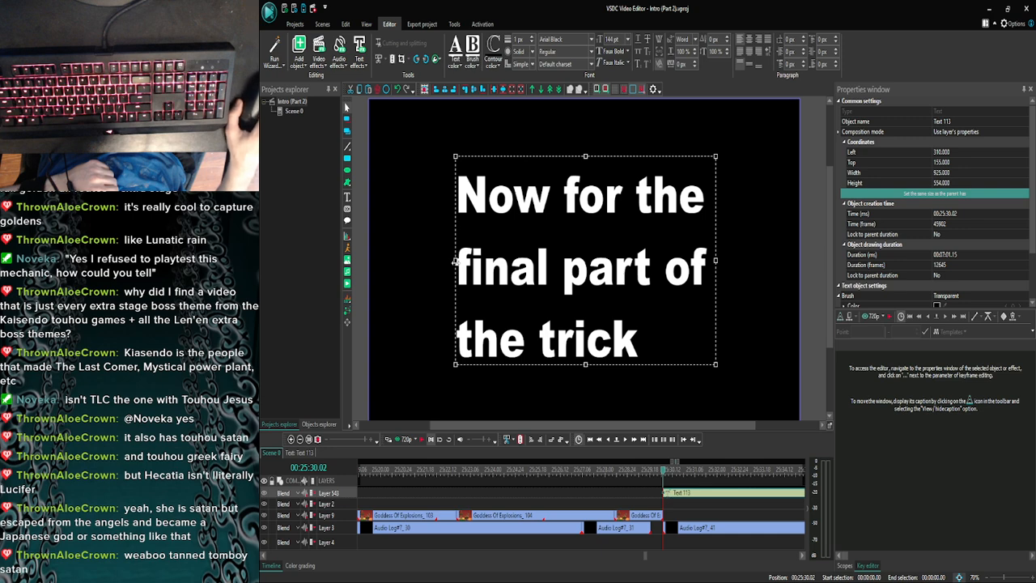
drag(454, 261, 402, 268)
drag(716, 261, 793, 257)
double_click(374, 282)
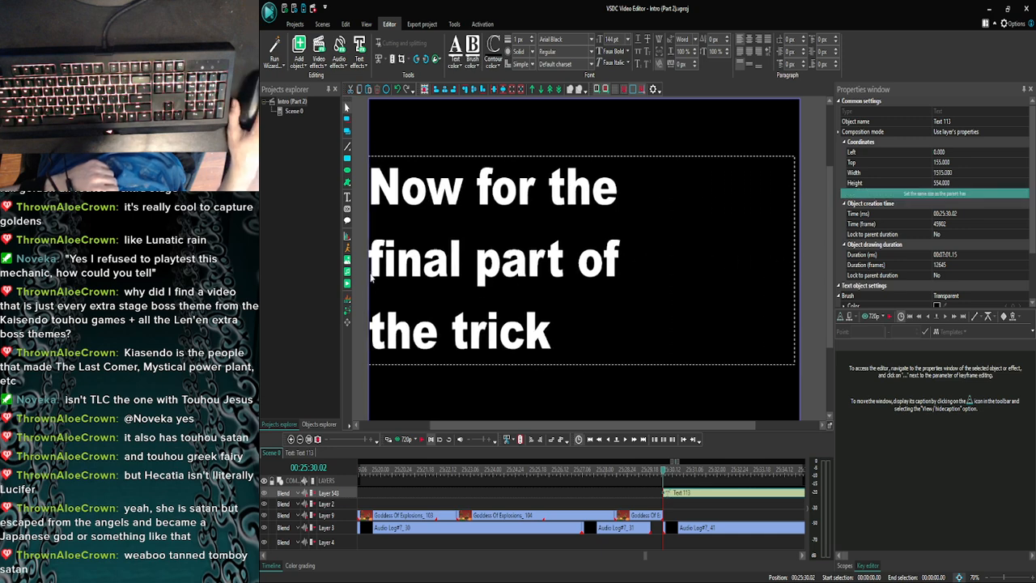
key(BackSpace)
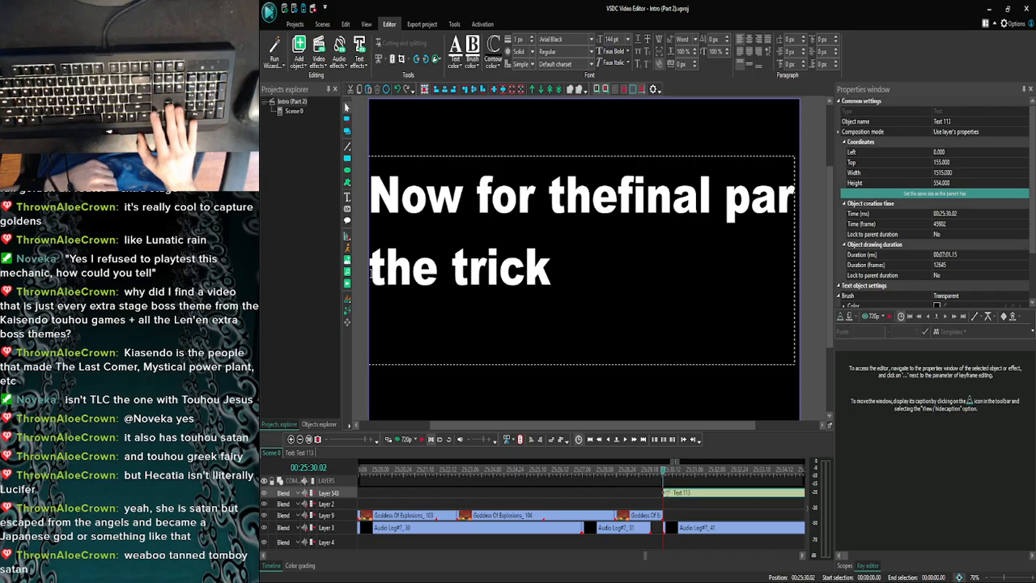
key(Right)
key(Right)
key(Right)
key(Right)
key(Right)
key(Right)
key(Return)
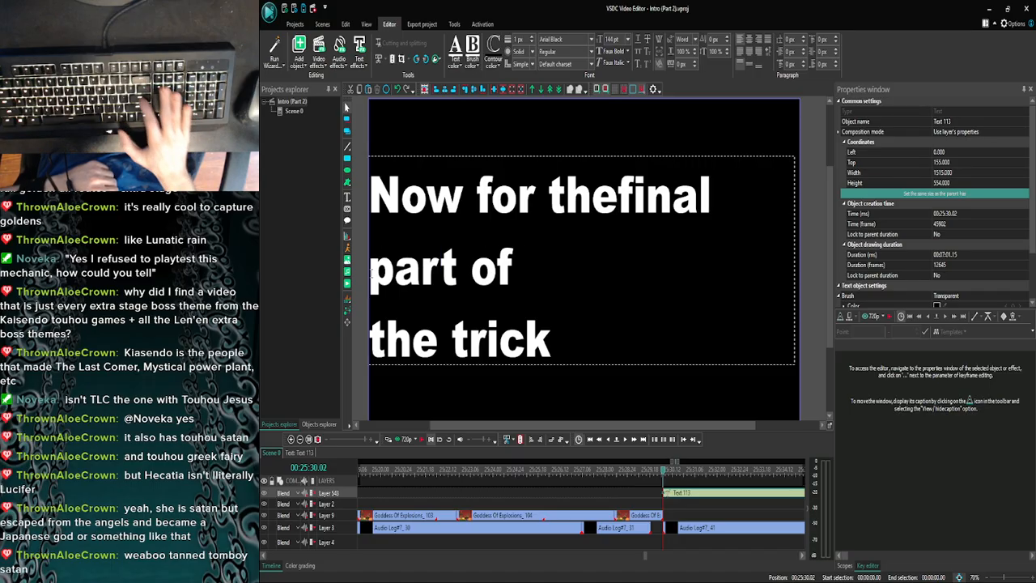
key(BackSpace)
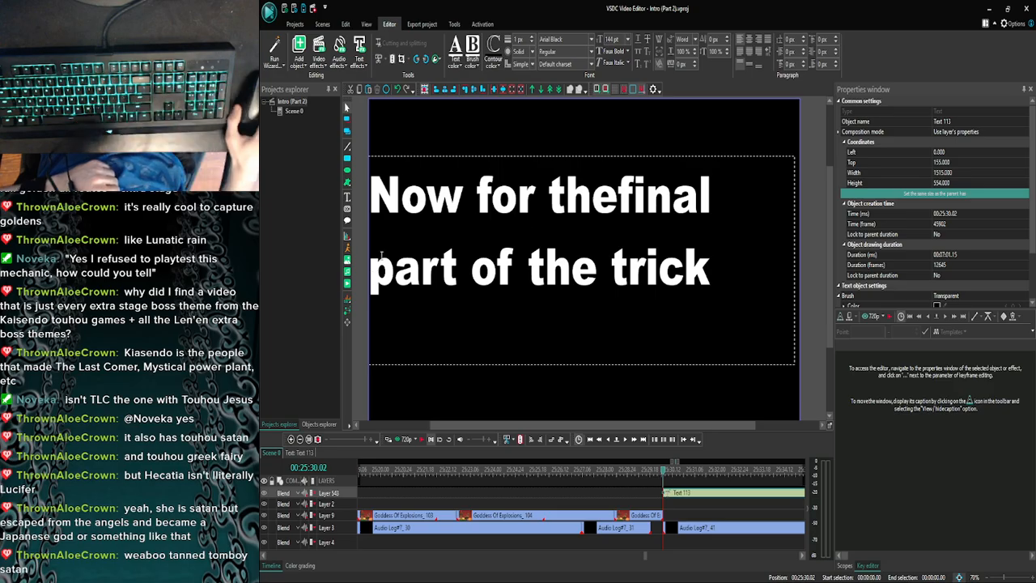
- Reduce the text box to about 1269 × 398, move it to the middle of the frame and align it vertically
click(807, 358)
drag(793, 365, 725, 306)
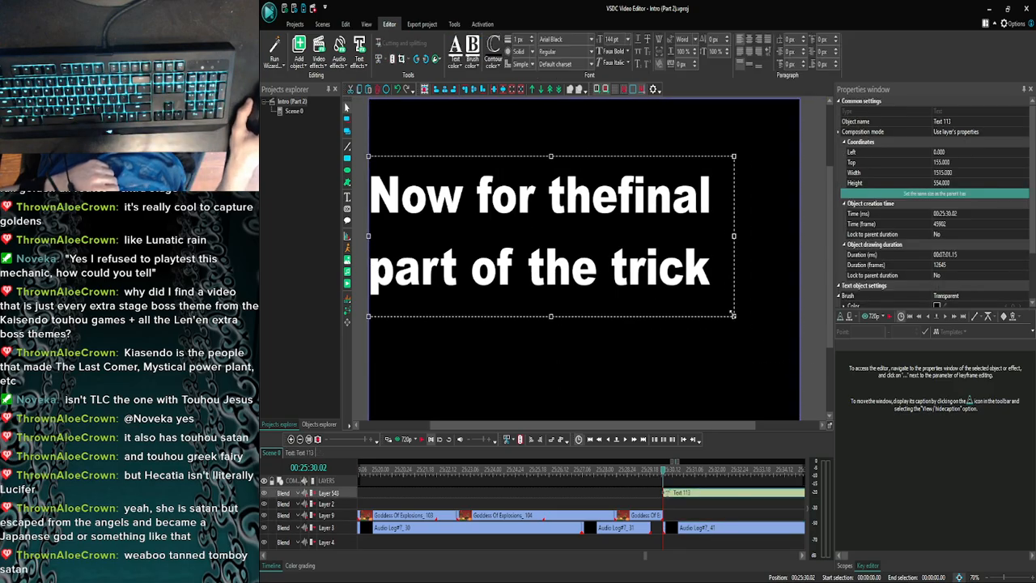
drag(552, 242, 597, 278)
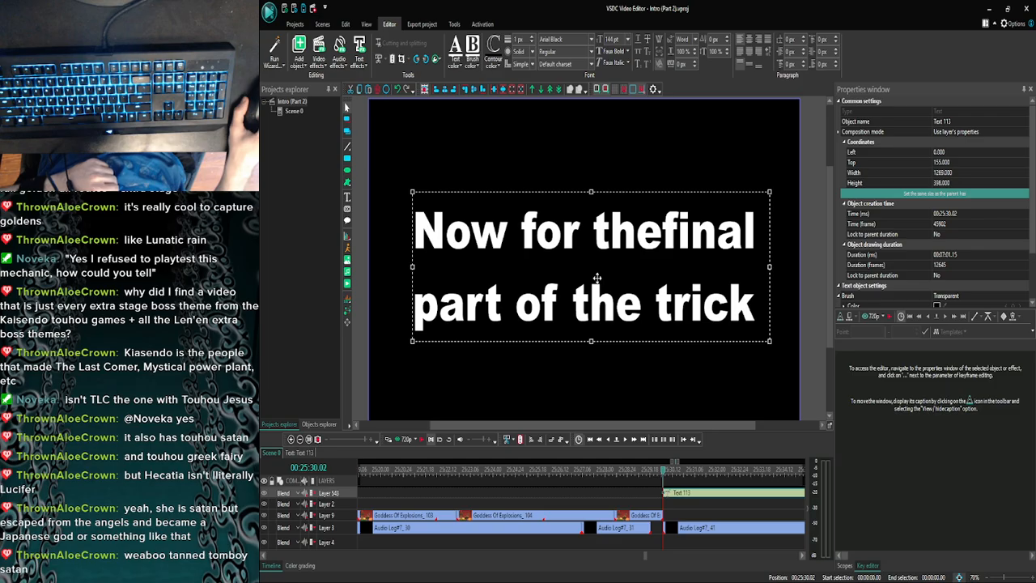
drag(830, 282, 828, 282)
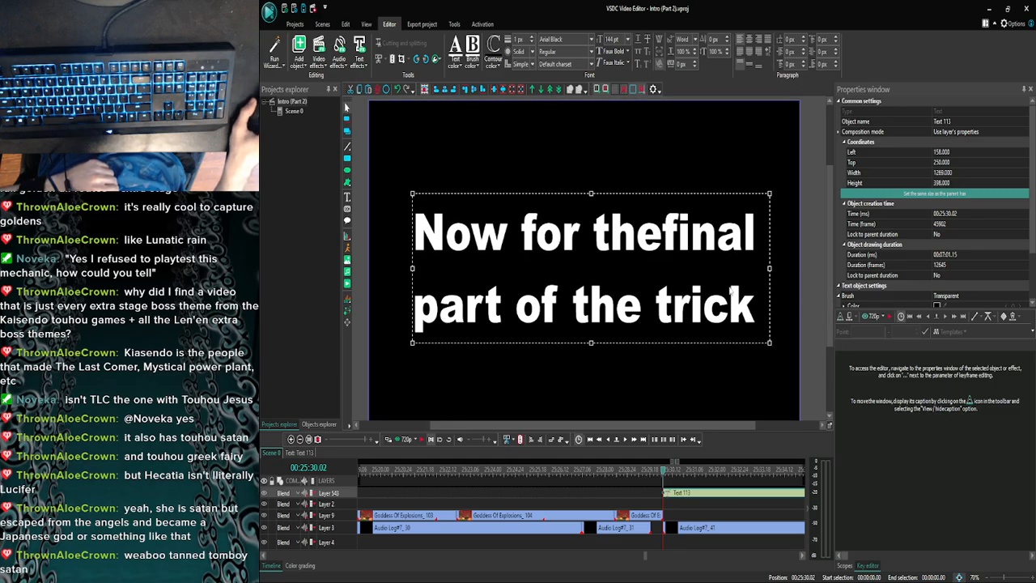
click(483, 90)
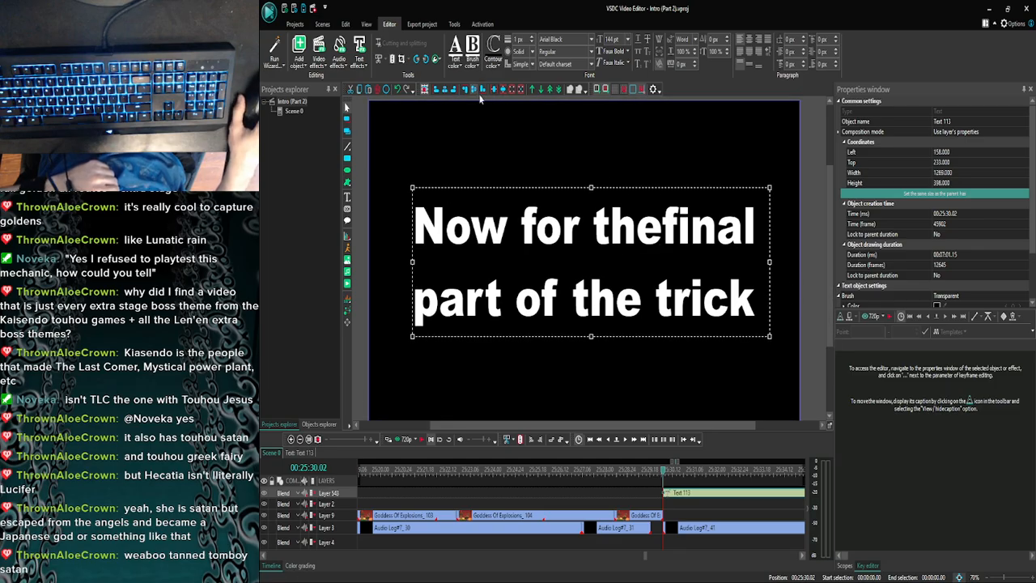
click(815, 264)
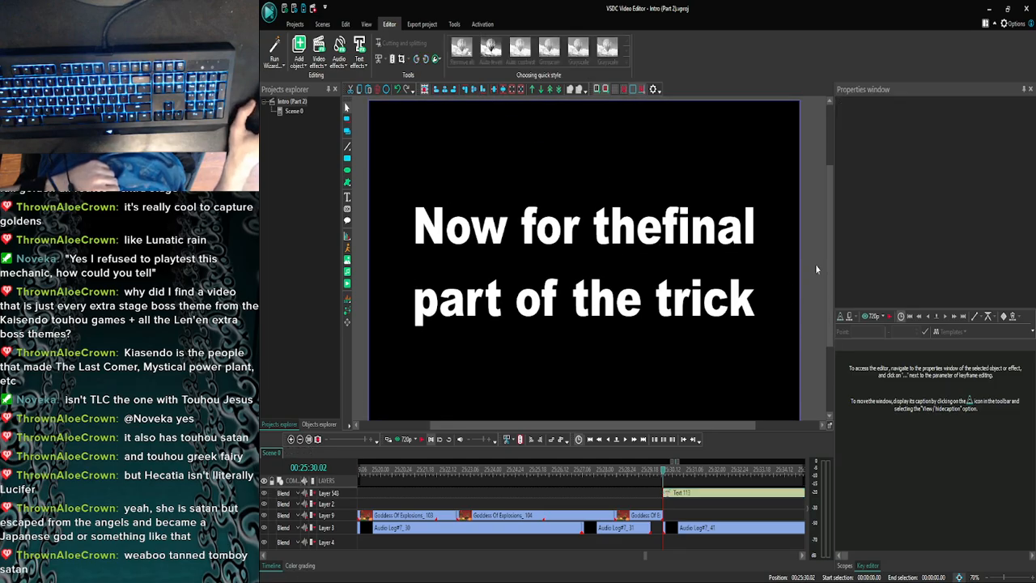
- Set the text's duration to 3 seconds and move it onto Layer 9, directly after the Goddess Of Explosions clip ending at 25:30.02
click(686, 497)
drag(965, 254, 948, 255)
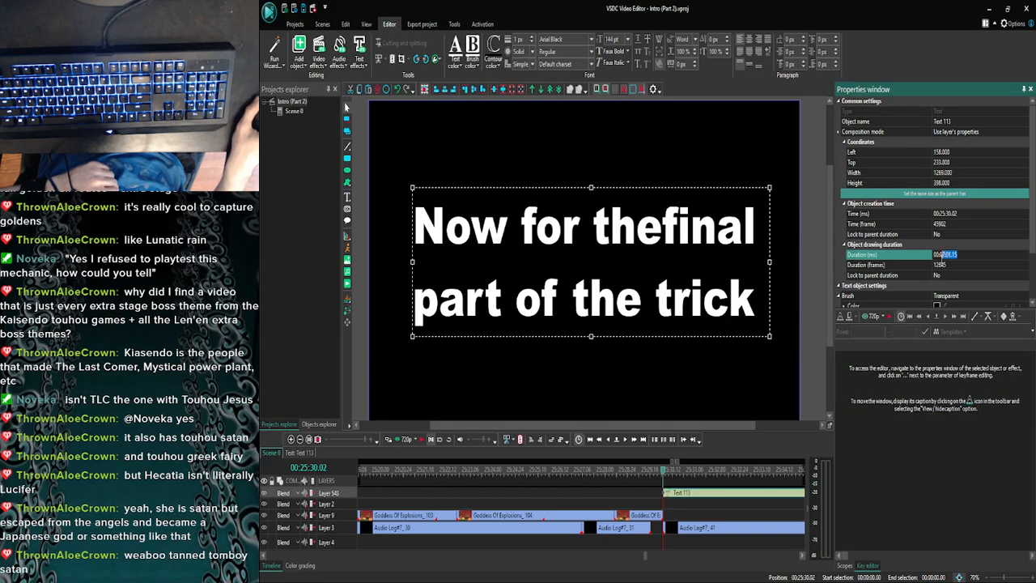
text(0:0)
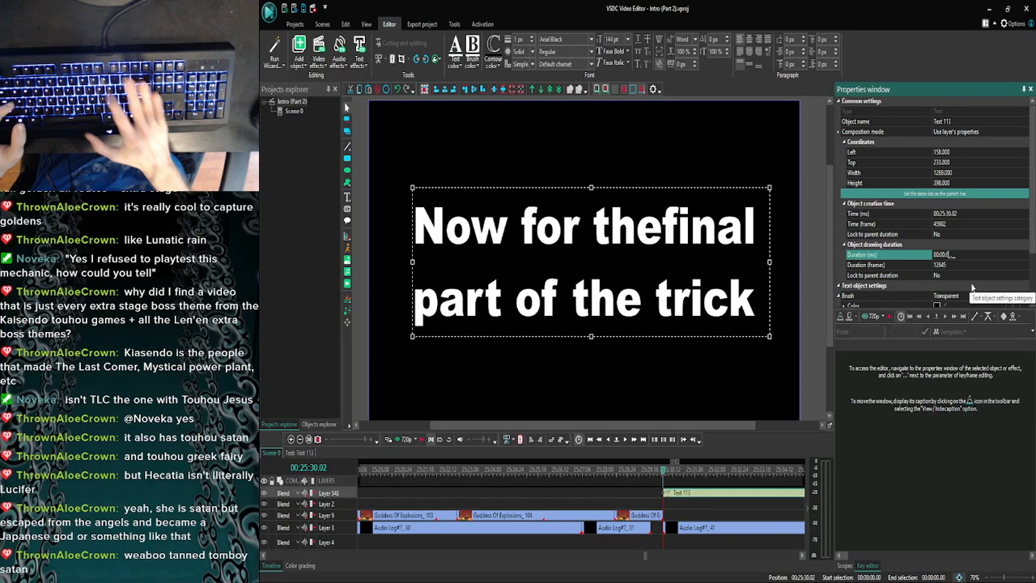
text(3)
key(Return)
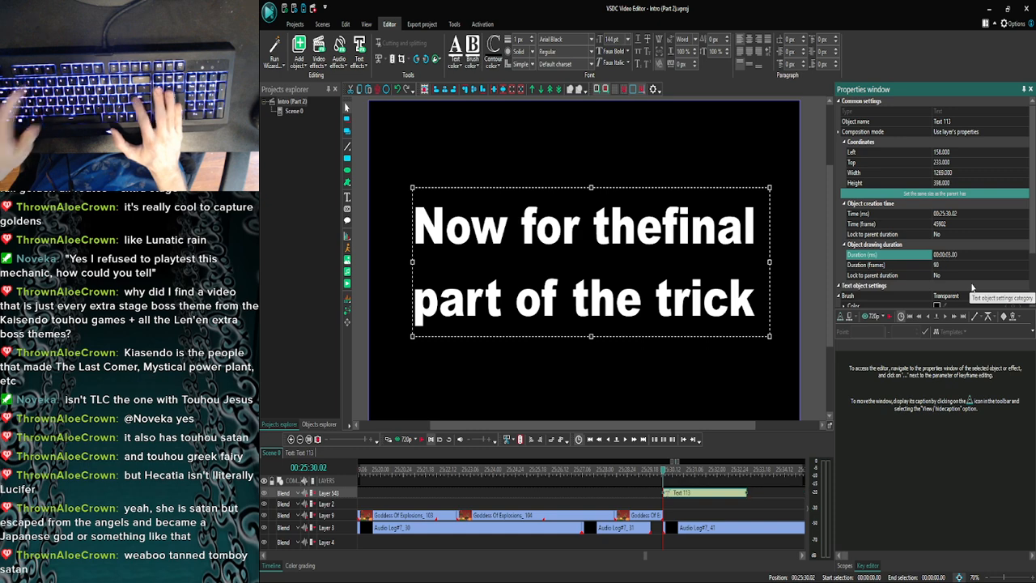
drag(692, 499, 682, 532)
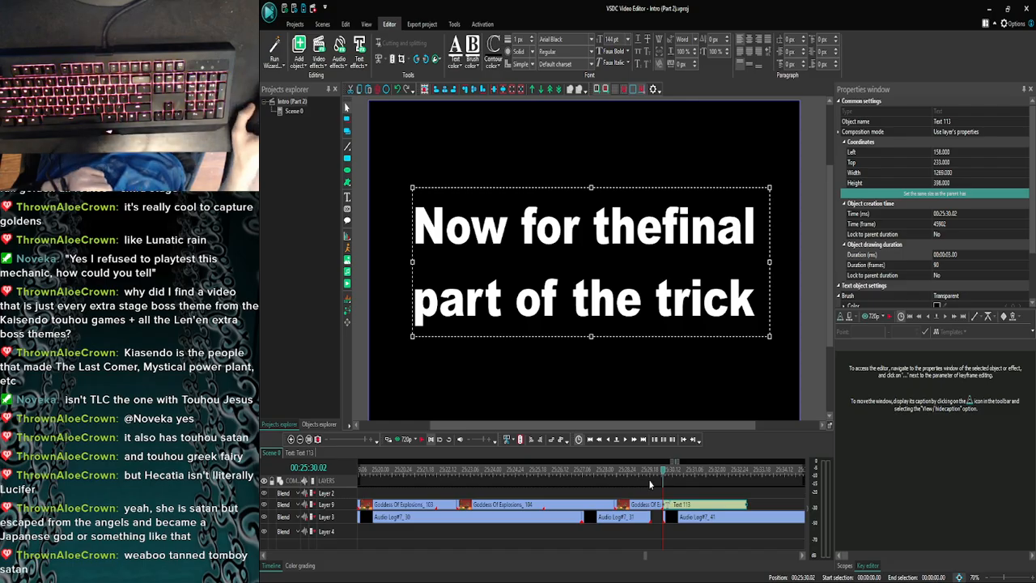
- Preview the scene from 25:28.02 to check the caption's timing against the commentary
click(650, 470)
click(607, 471)
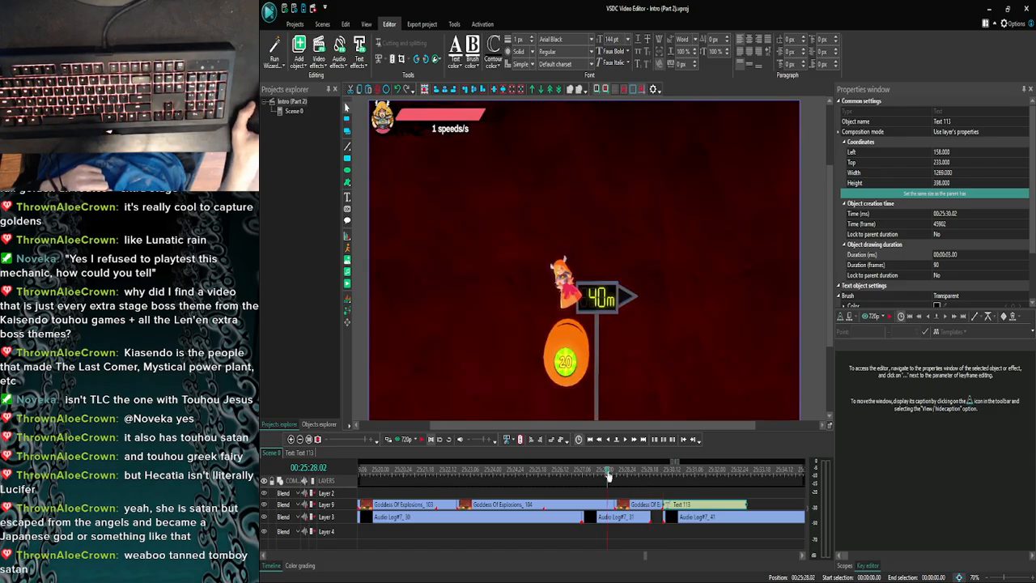
click(385, 439)
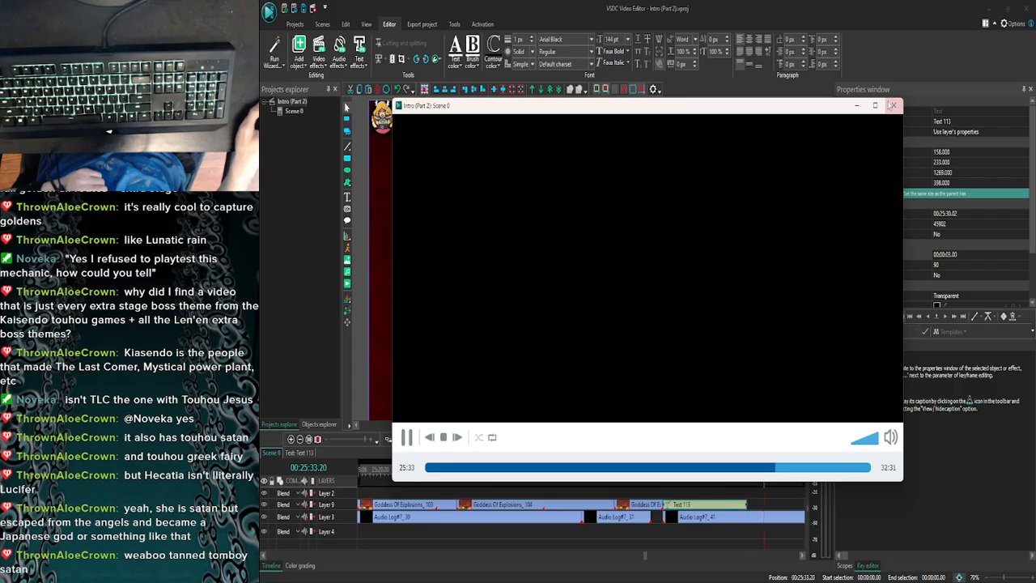
click(893, 105)
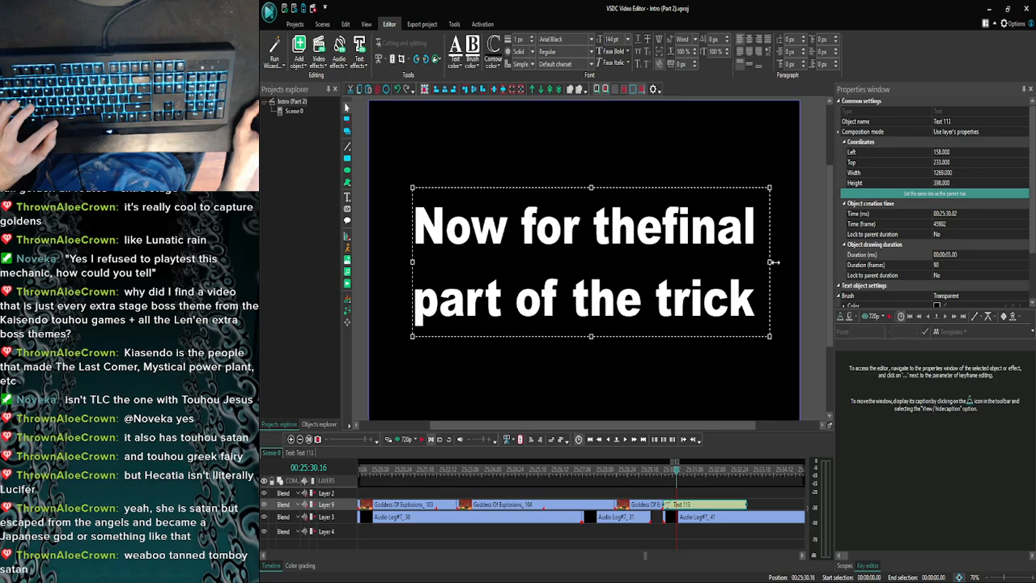
- Widen the text box to about 1378 and add the missing space between "the" and "final" in the caption
drag(774, 261, 804, 262)
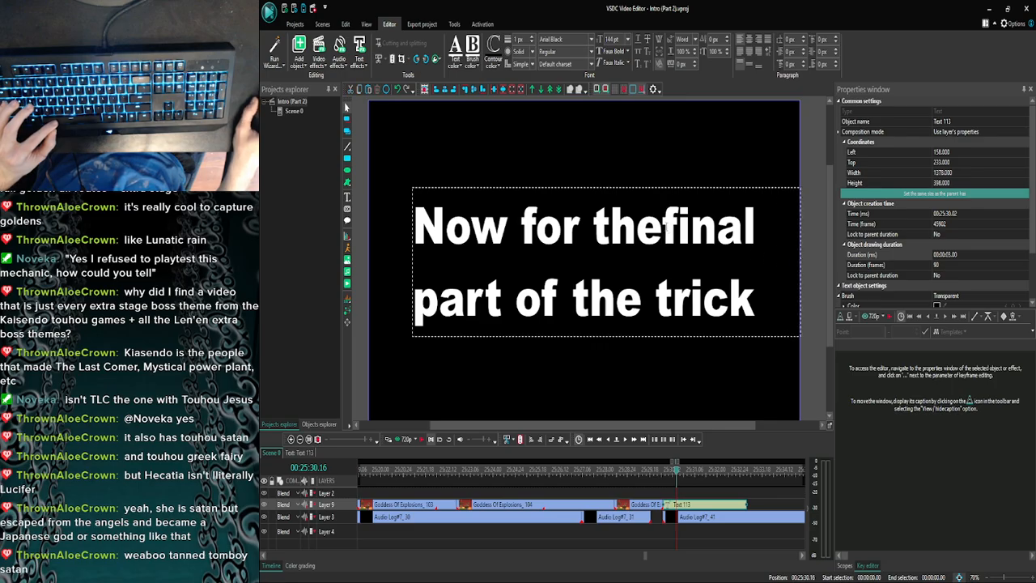
click(719, 368)
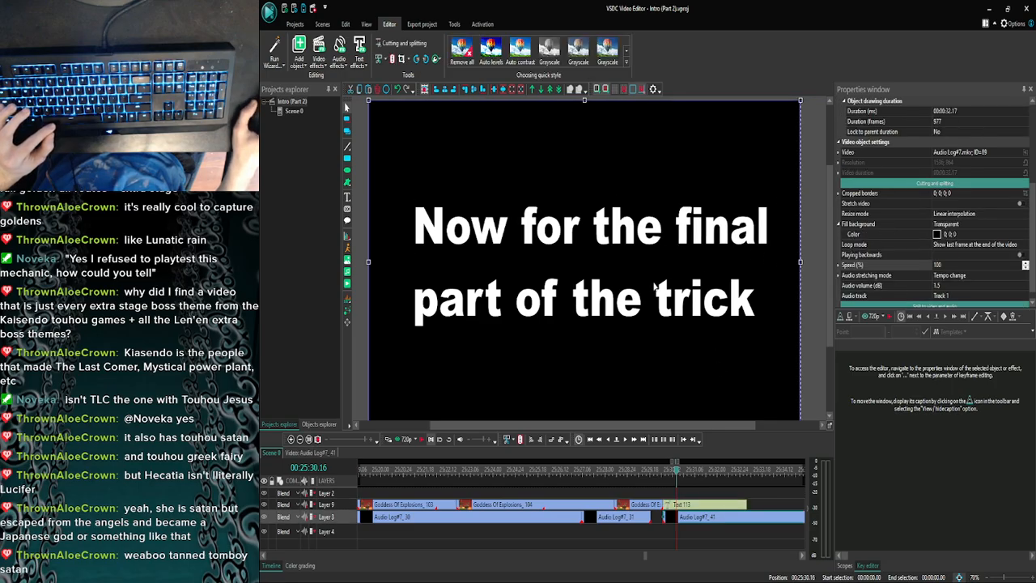
- Narrow the caption's text box to about 1297 and centre it horizontally in the frame with its left coordinate at 120
click(424, 271)
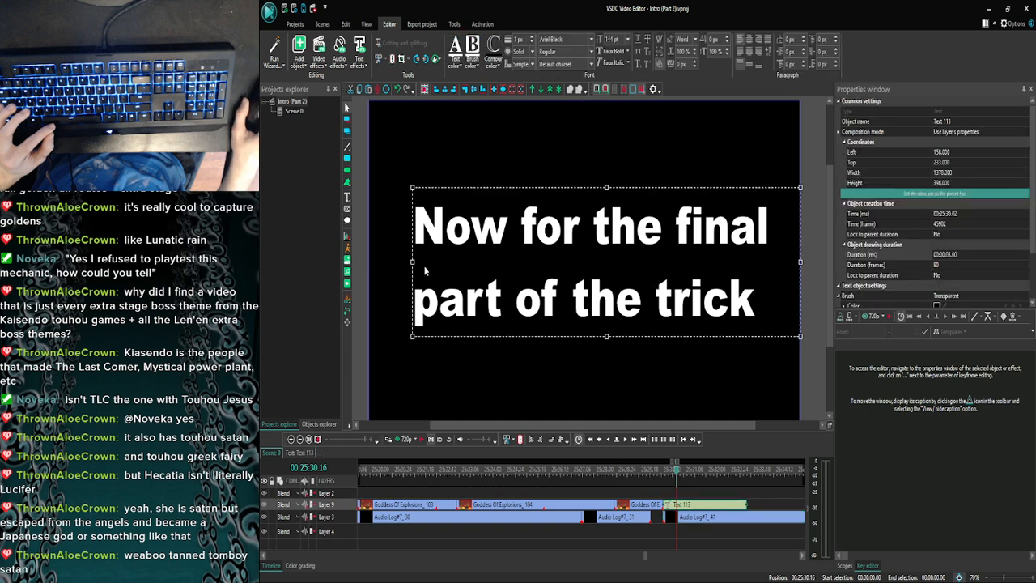
drag(800, 261, 777, 260)
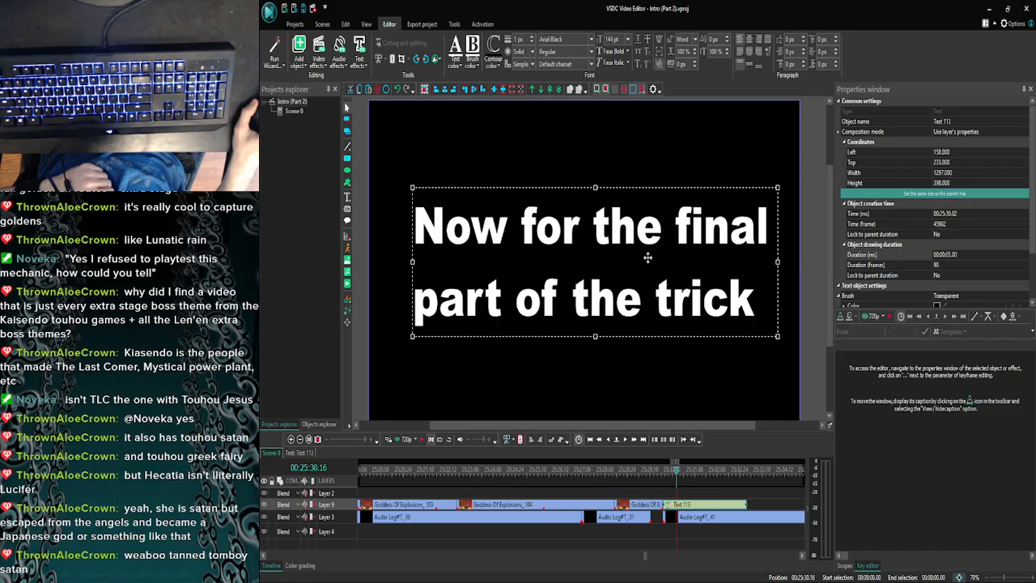
drag(647, 257, 641, 257)
click(785, 260)
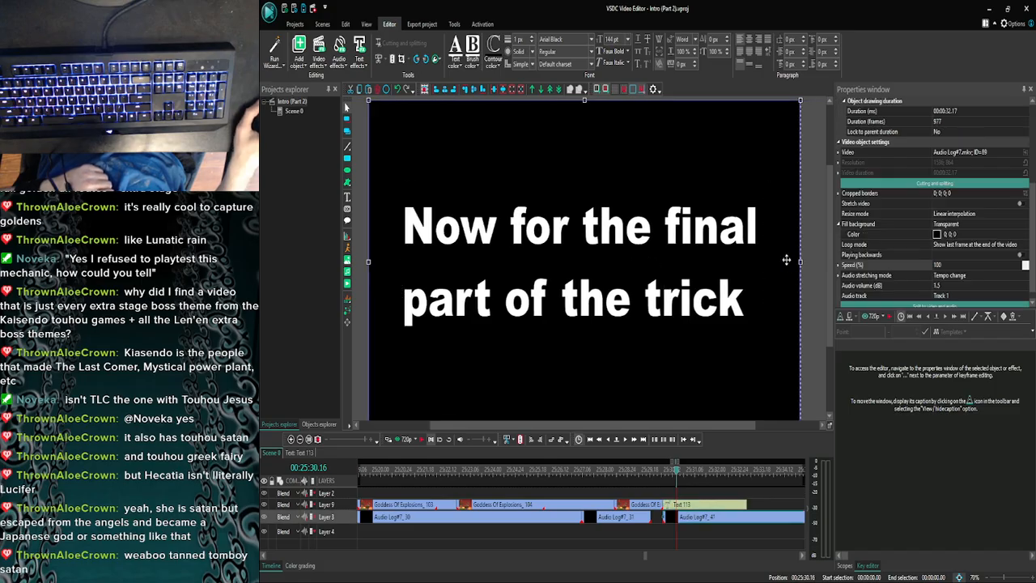
click(644, 209)
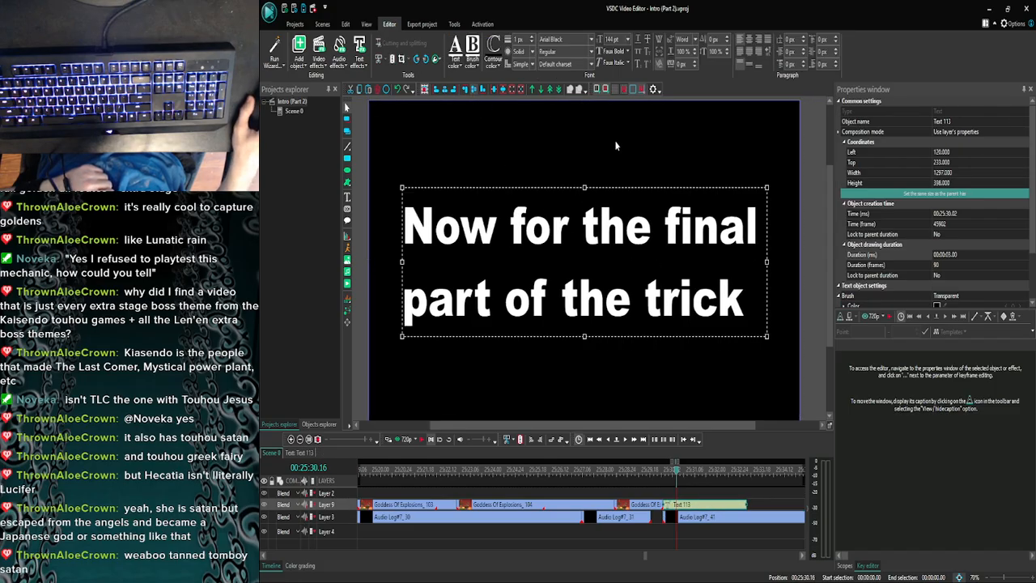
- Preview the scene from 25:28.10 and play it through the caption to check when the spoken line ends
click(821, 255)
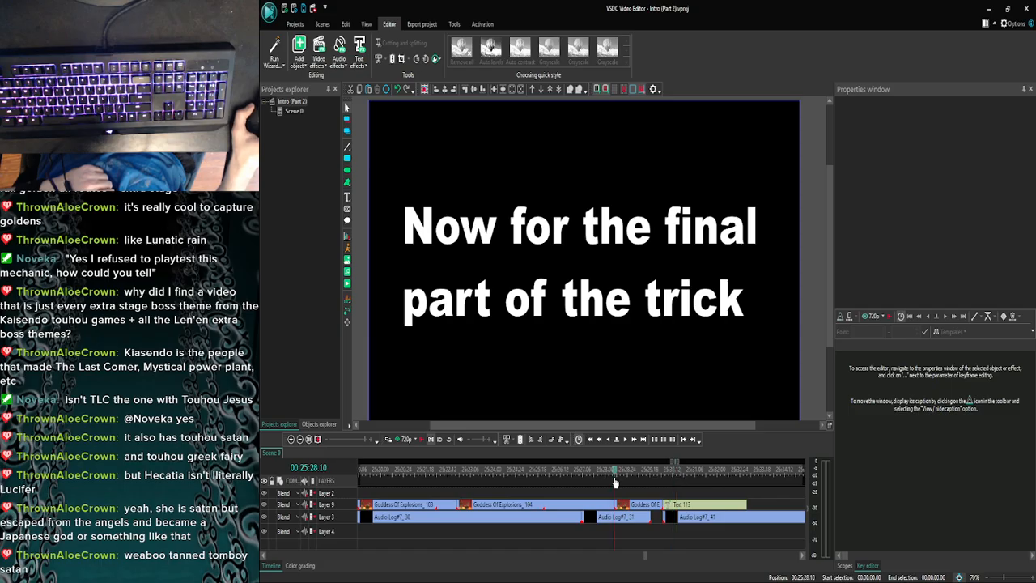
click(401, 441)
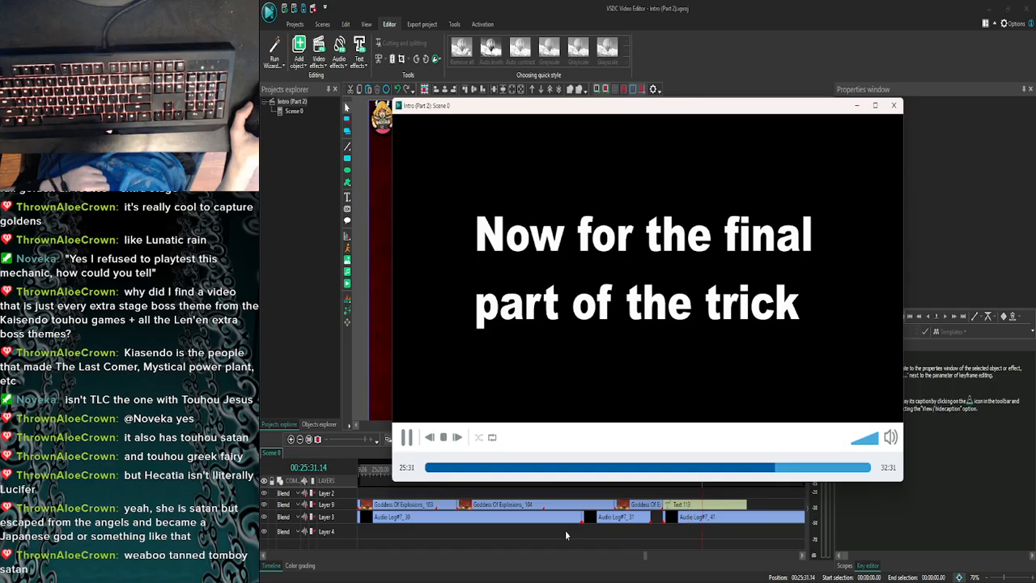
click(893, 105)
click(420, 441)
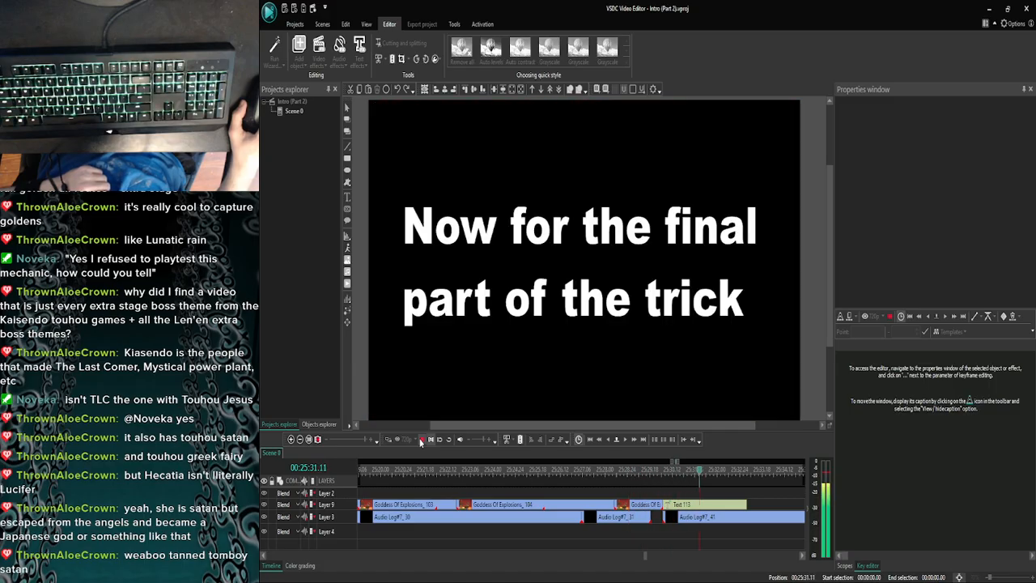
click(422, 440)
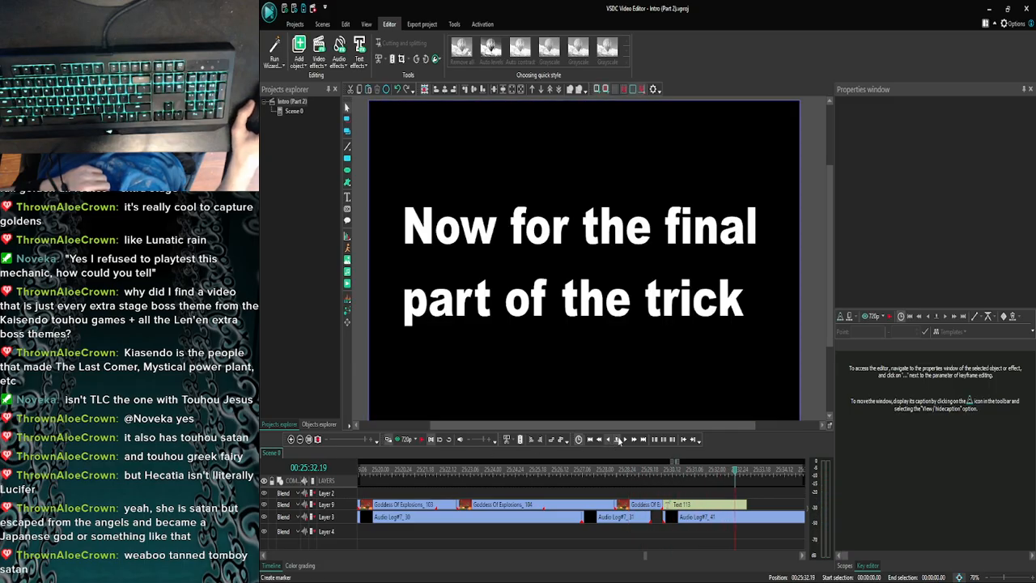
- Locate the frame at 25:32.28 where the spoken line ends and shorten the caption's text clip to end there
click(430, 438)
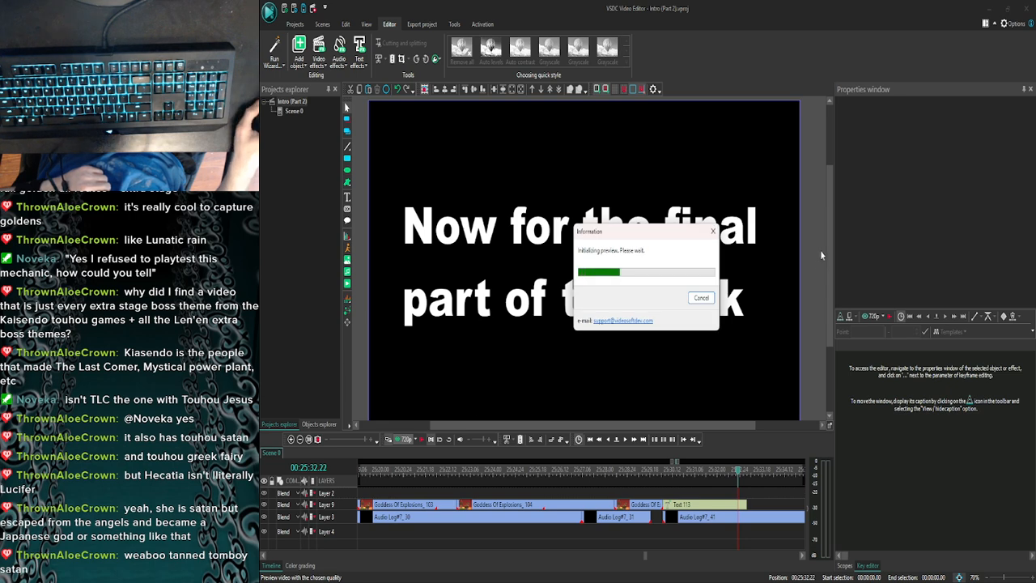
click(893, 105)
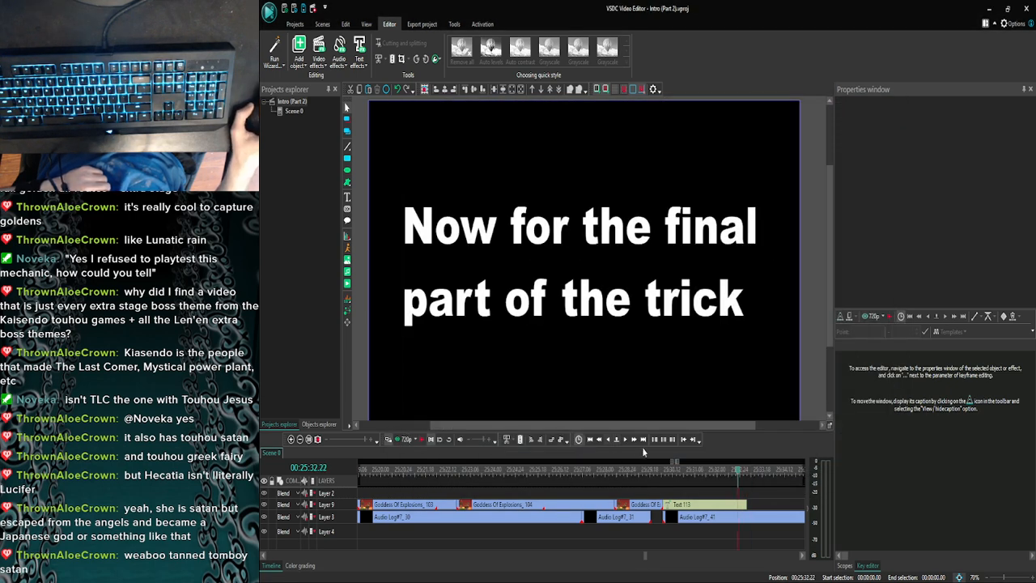
click(627, 442)
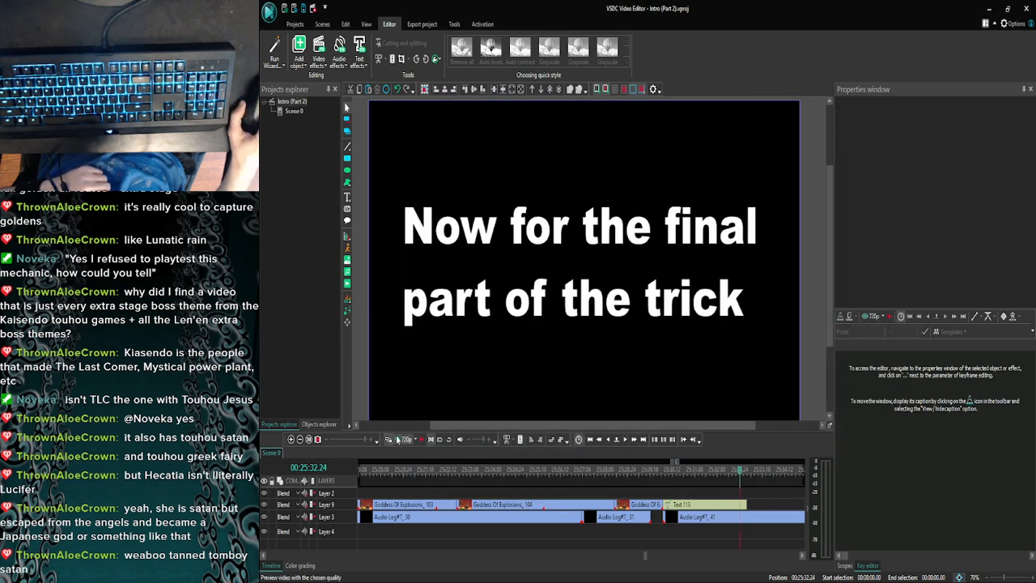
click(396, 438)
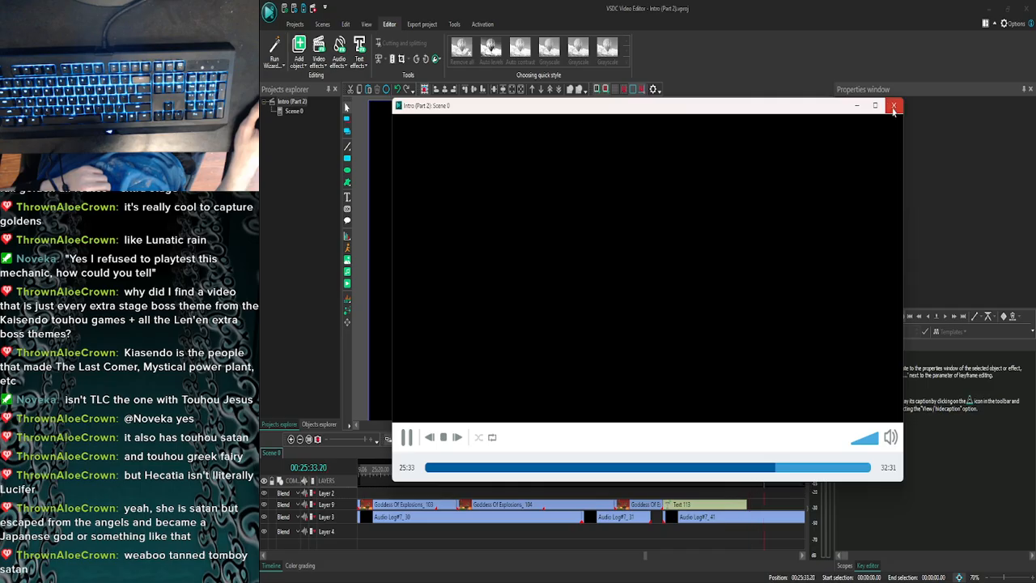
click(893, 107)
click(617, 440)
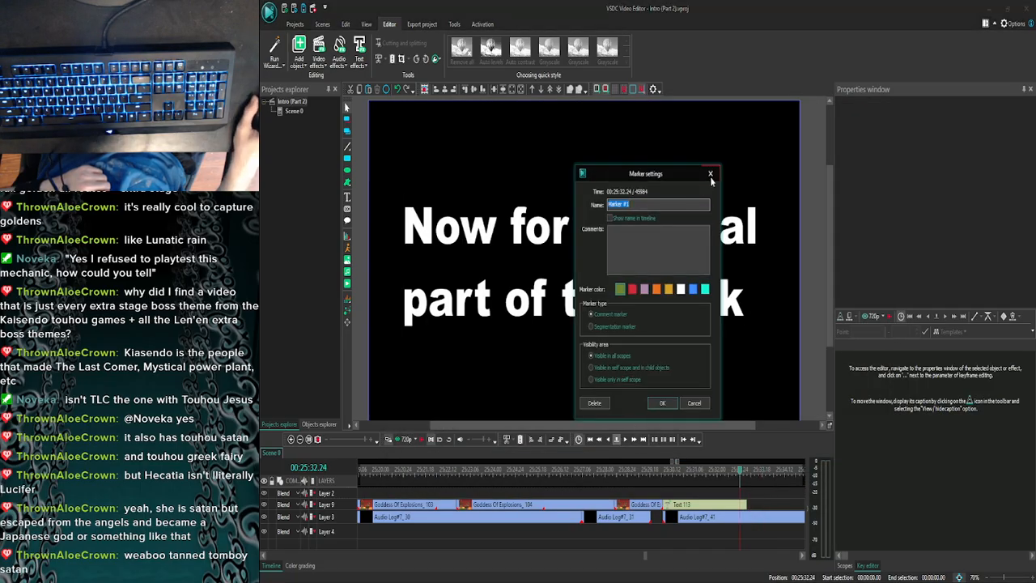
click(710, 175)
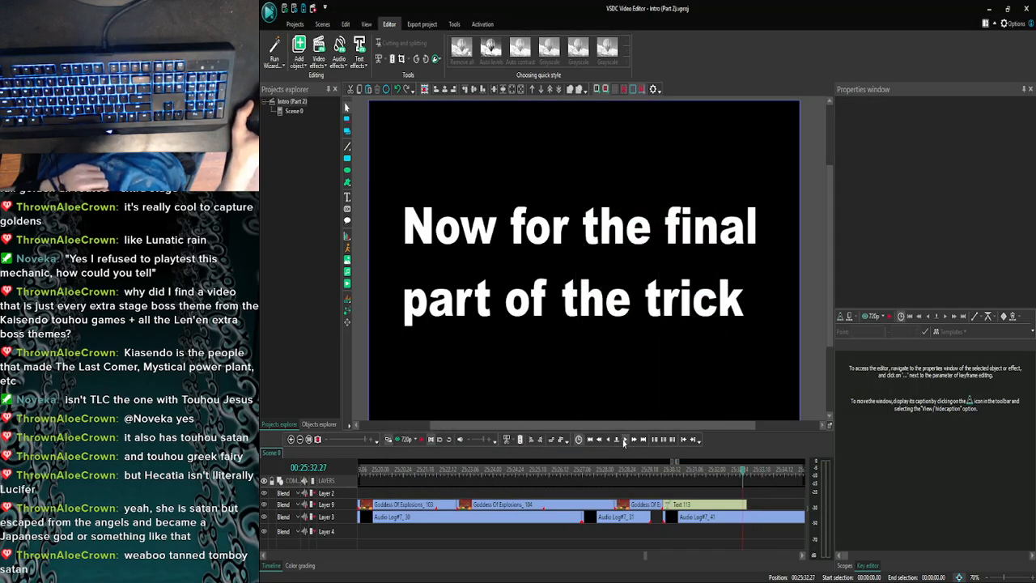
click(396, 438)
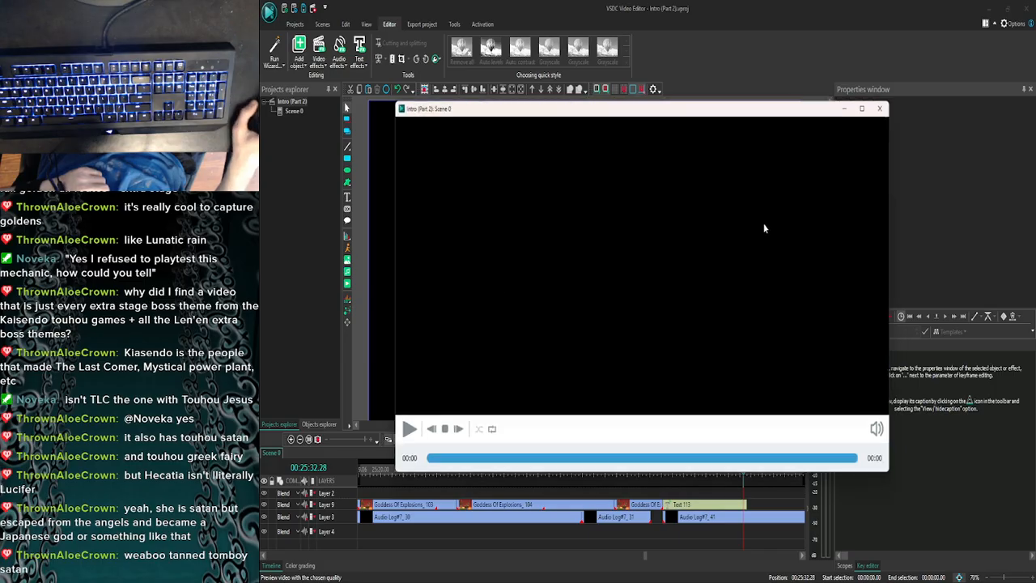
click(893, 105)
click(746, 504)
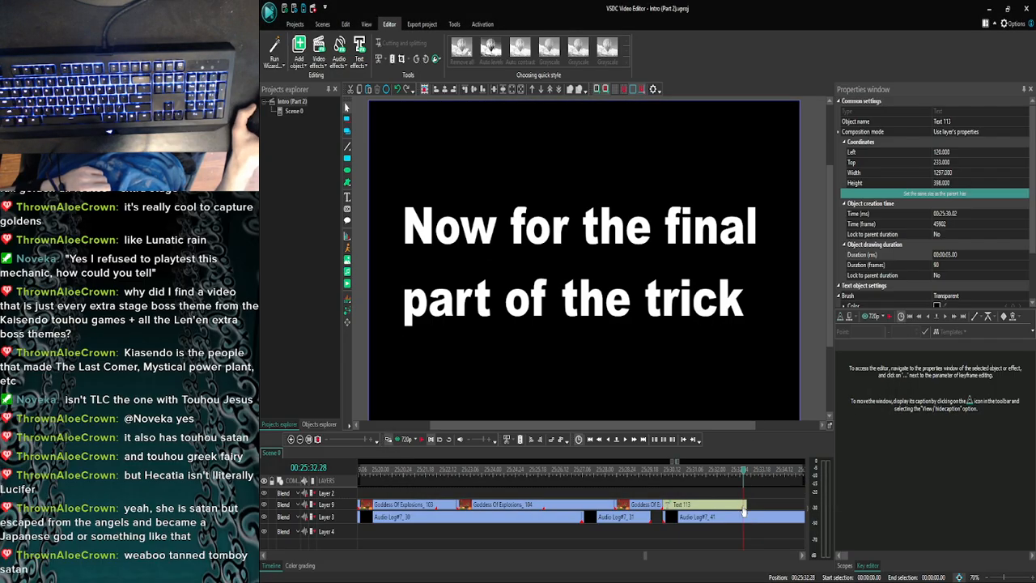
click(746, 495)
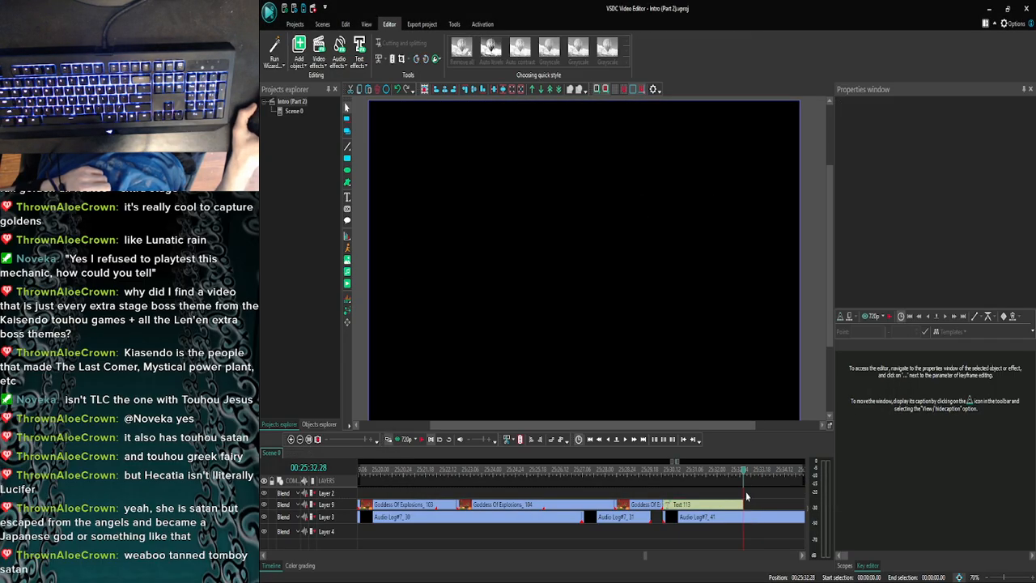
- Preview the shortened caption from 25:29.01 against the commentary
click(642, 479)
click(397, 438)
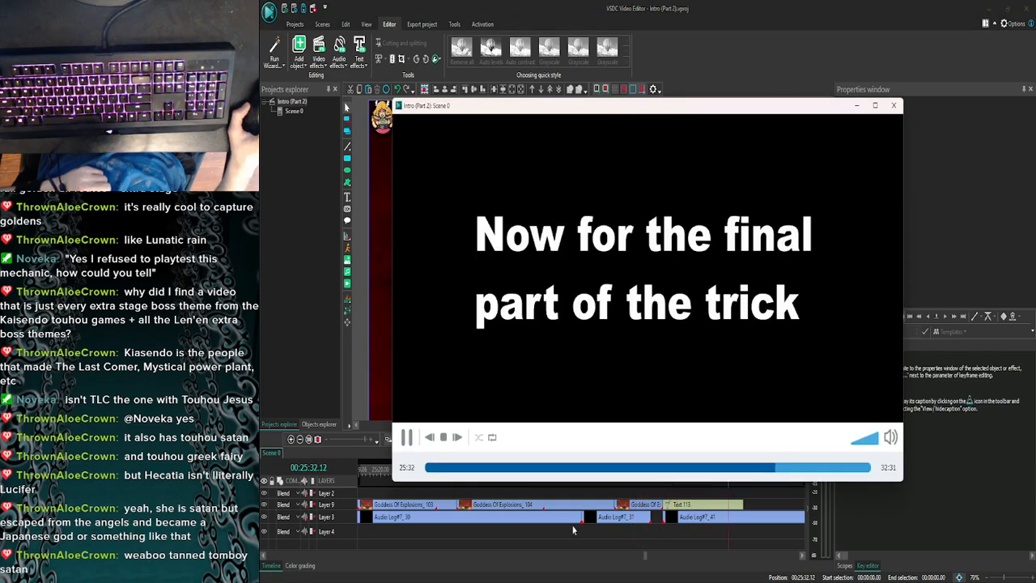
click(893, 105)
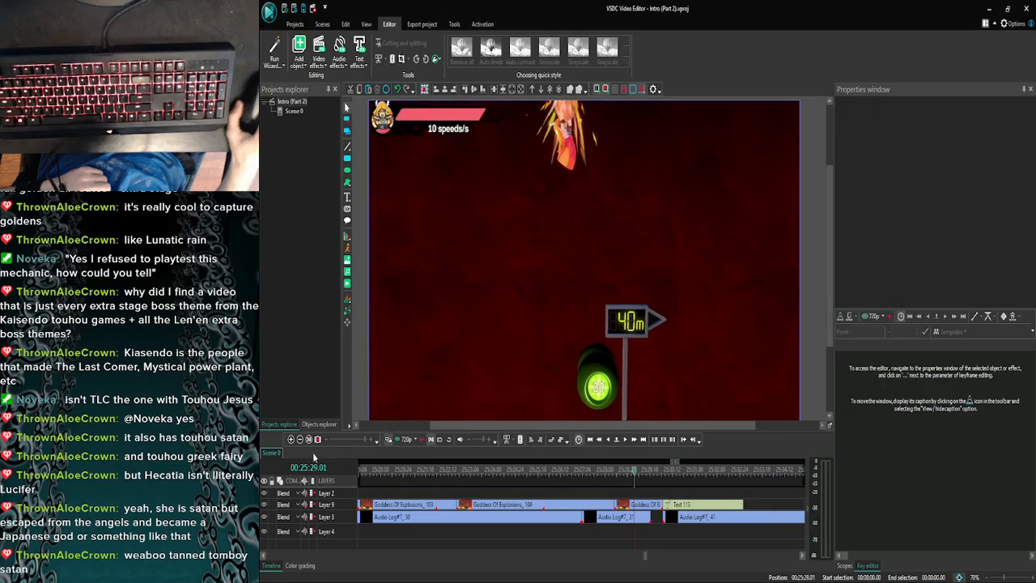
- Move the next Goddess Of Explosions clip on Layer 9 back so it starts directly after the caption
click(299, 439)
click(299, 439)
click(299, 440)
click(299, 439)
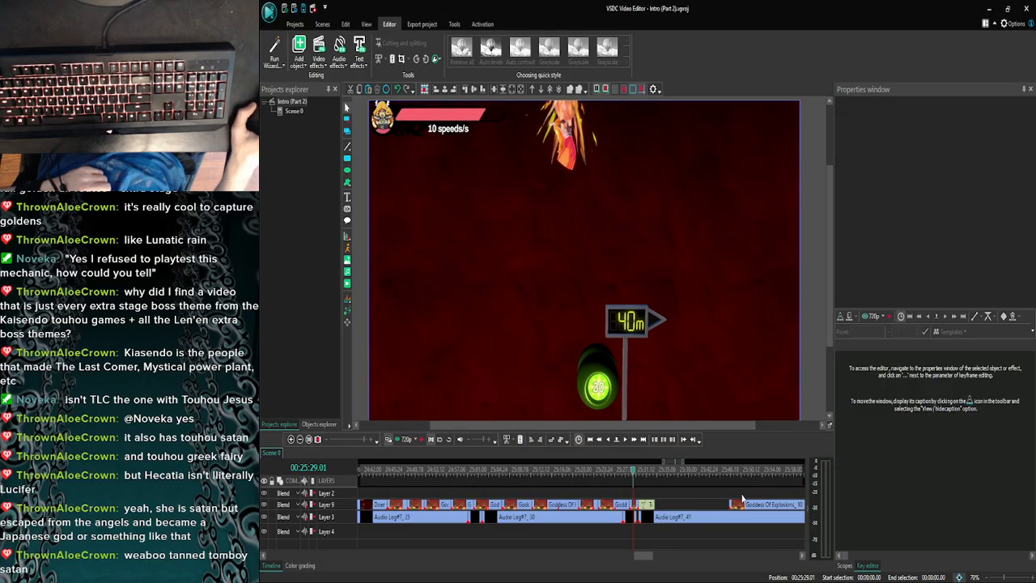
drag(750, 511, 667, 506)
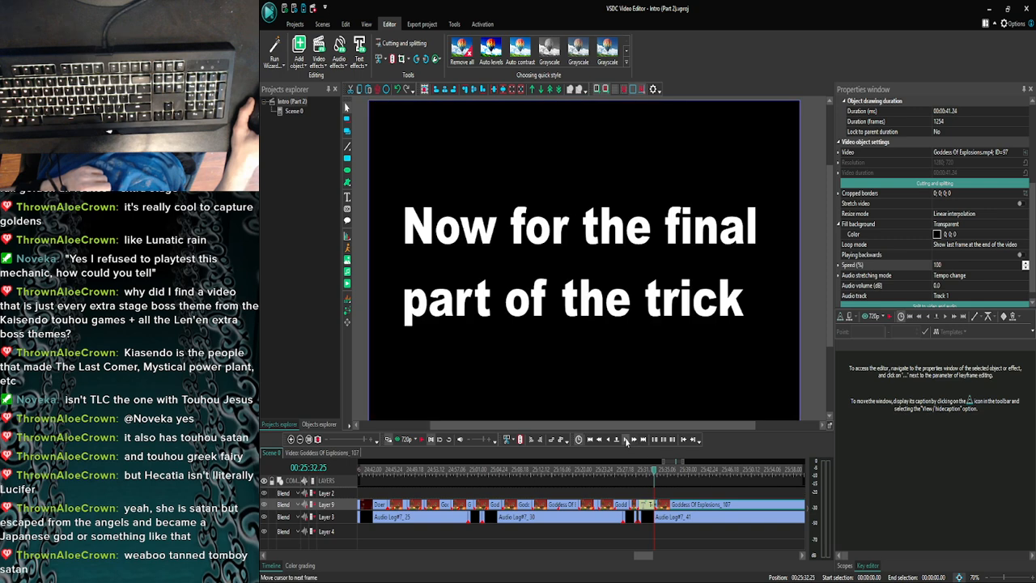
- Preview the moved Goddess Of Explosions clip against the commentary from 25:33.01, then play it in the timeline
click(625, 441)
click(625, 441)
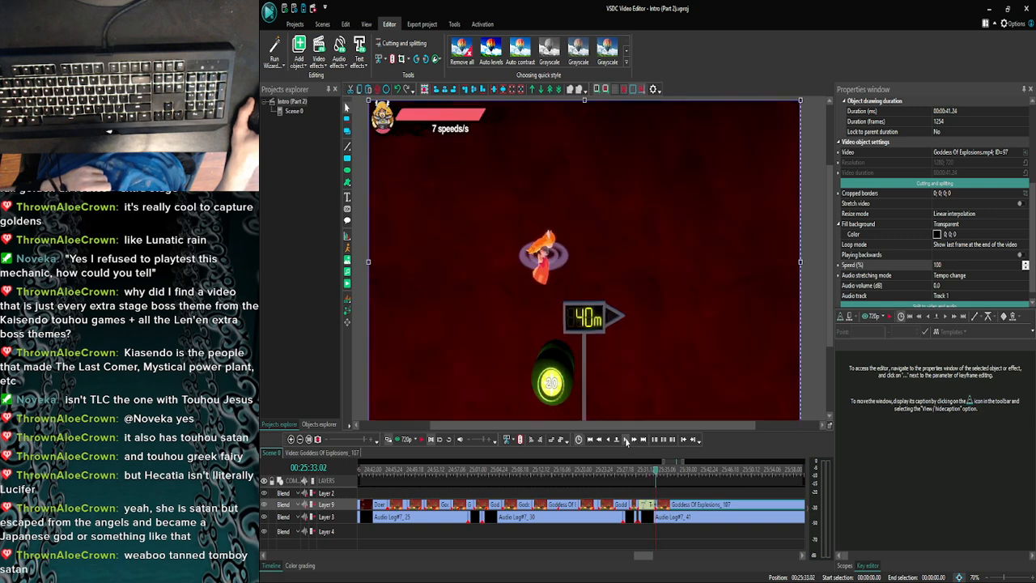
click(607, 441)
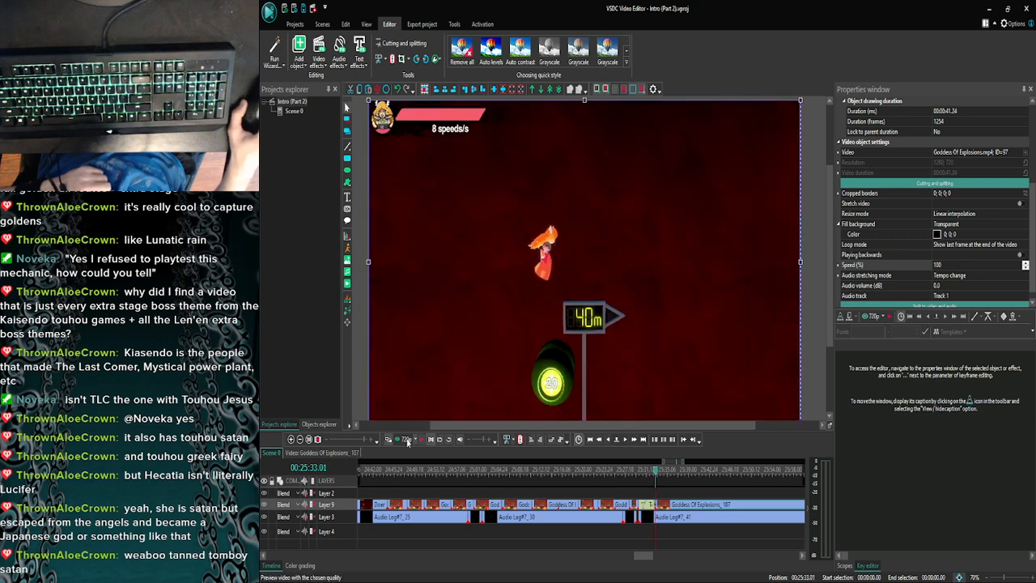
click(409, 441)
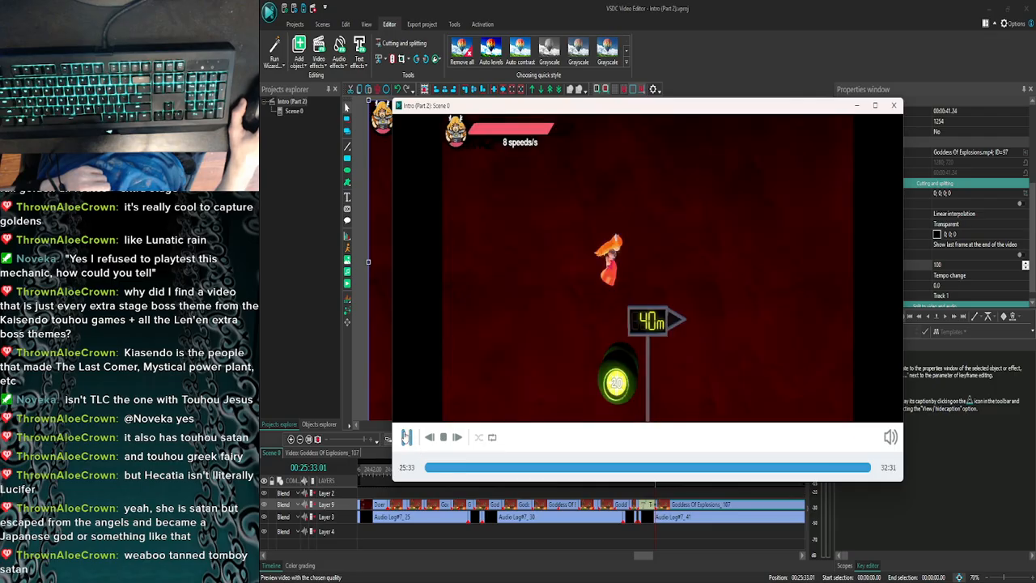
click(407, 437)
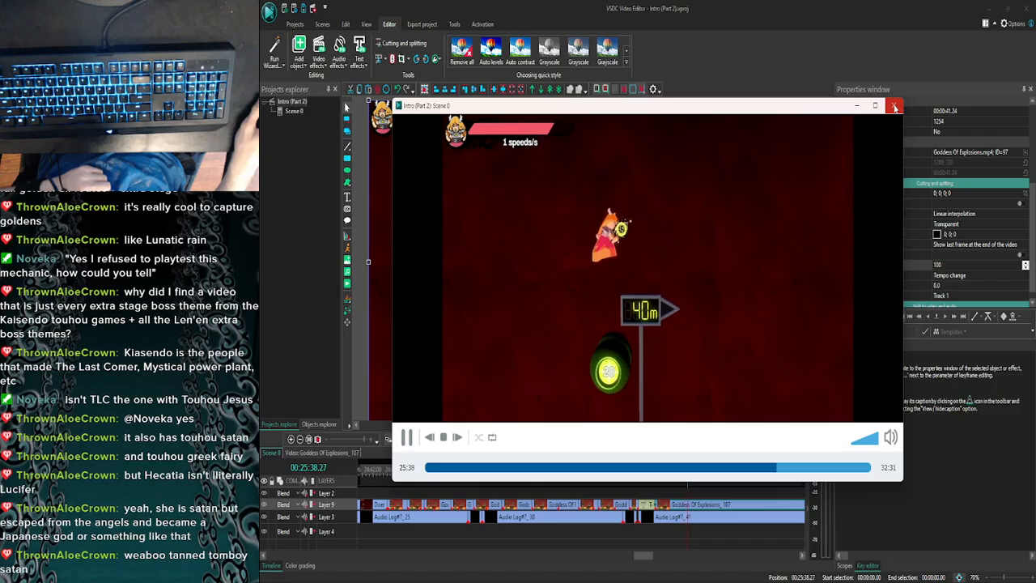
click(893, 106)
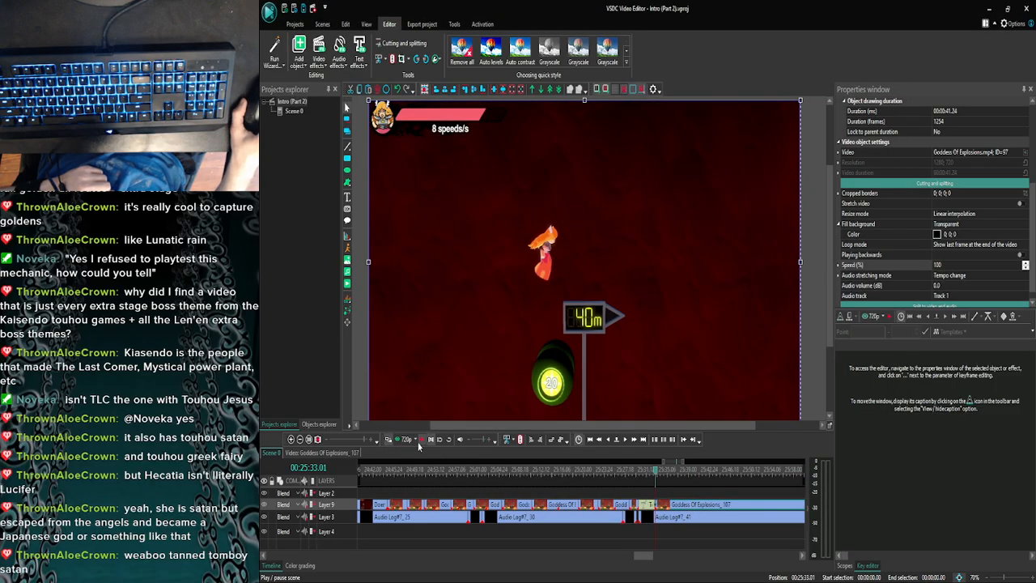
click(419, 442)
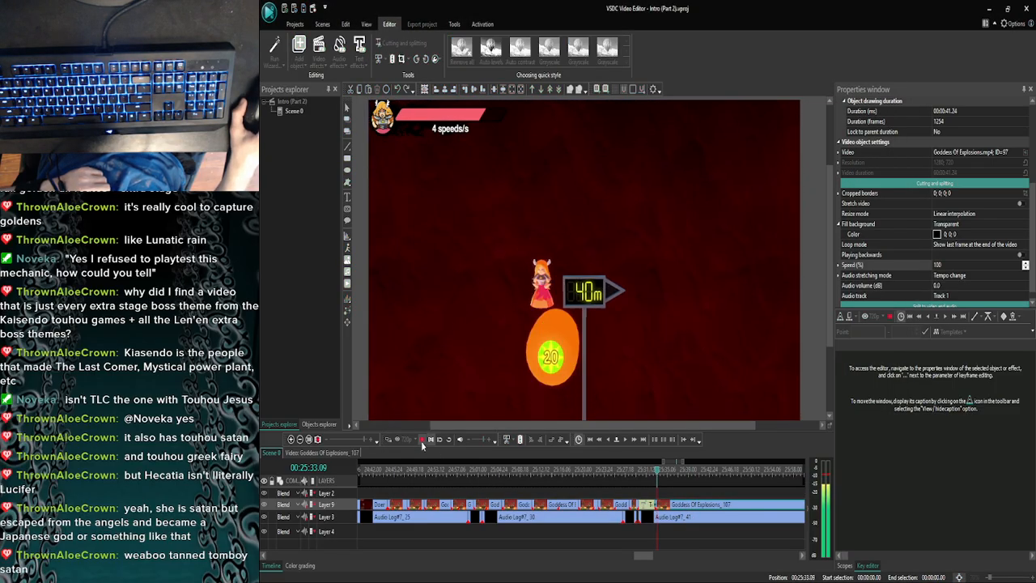
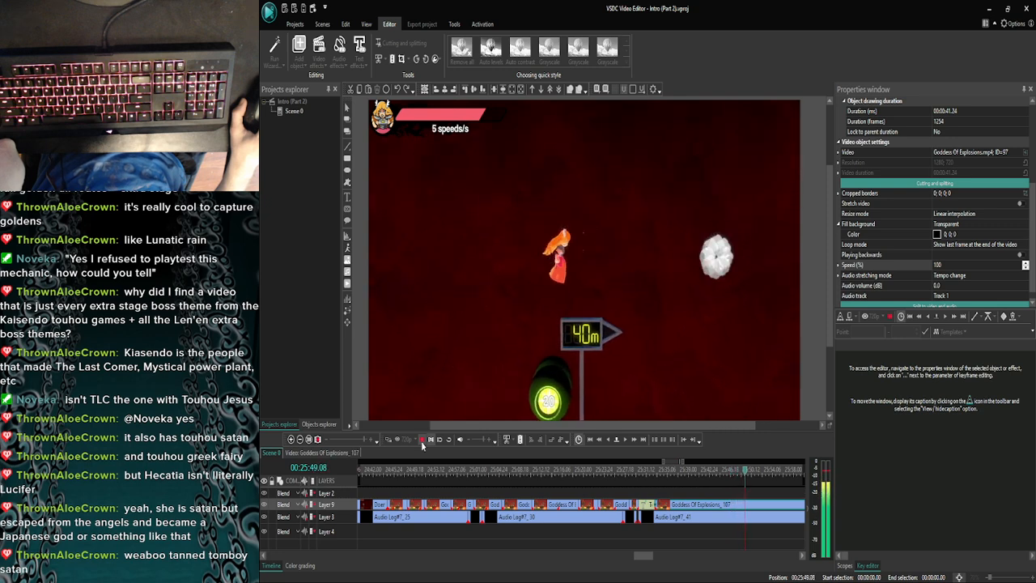
- Stop the playback and examine the frames from 25:49.11 back to 25:49.05 for a cut point, checking them in the preview
click(422, 442)
click(606, 441)
click(606, 441)
click(606, 441)
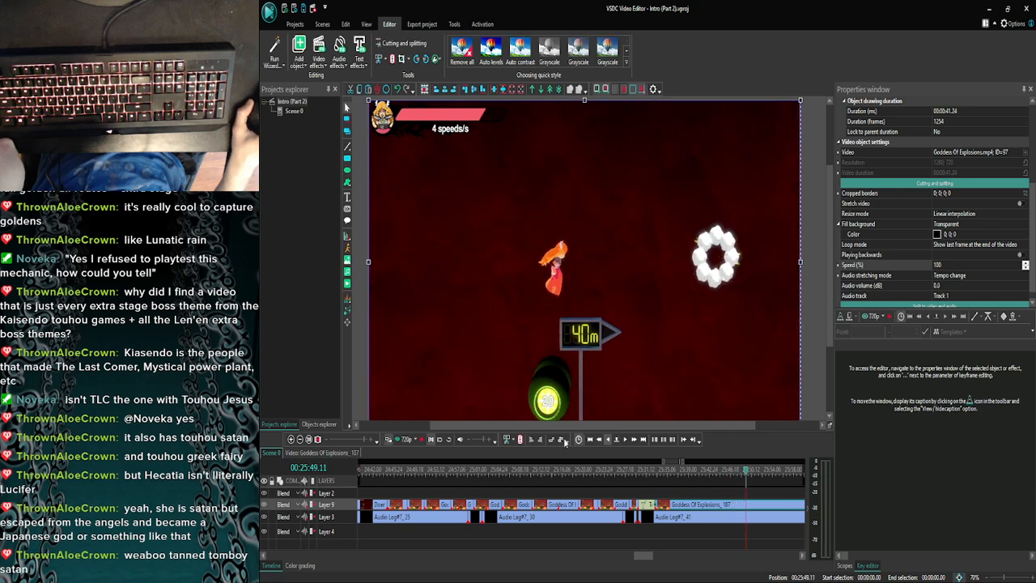
click(409, 442)
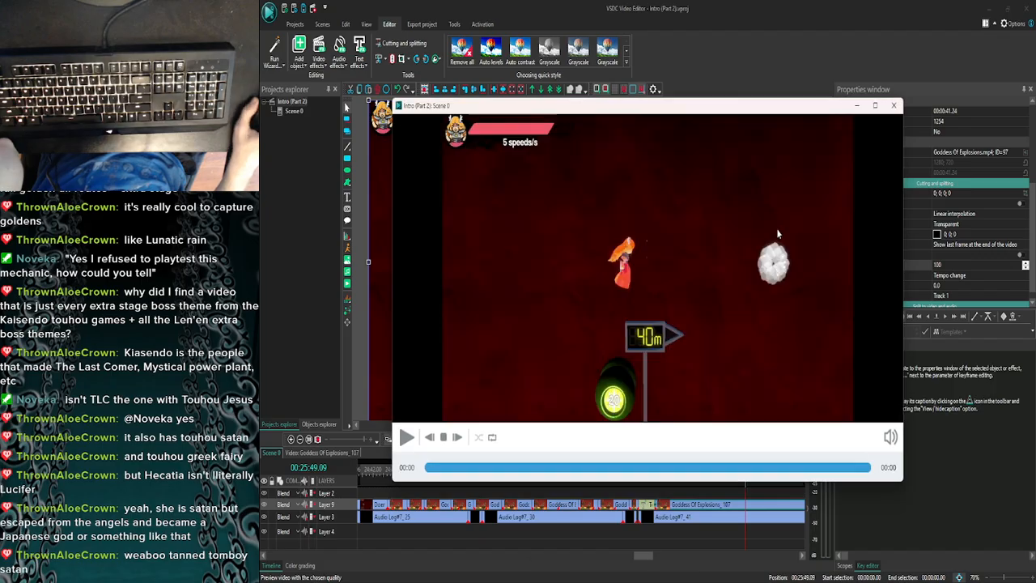
click(898, 106)
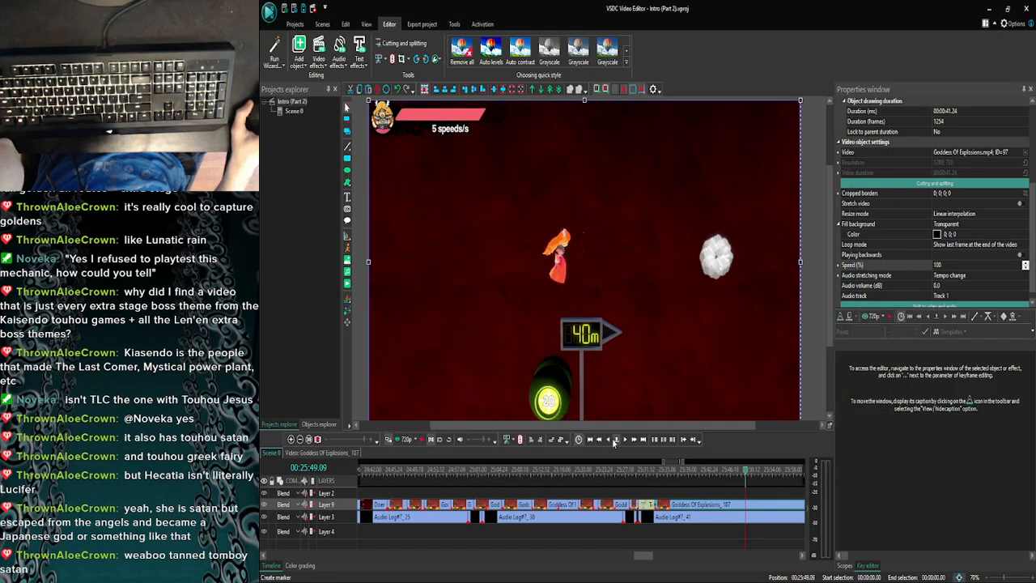
click(606, 441)
click(607, 441)
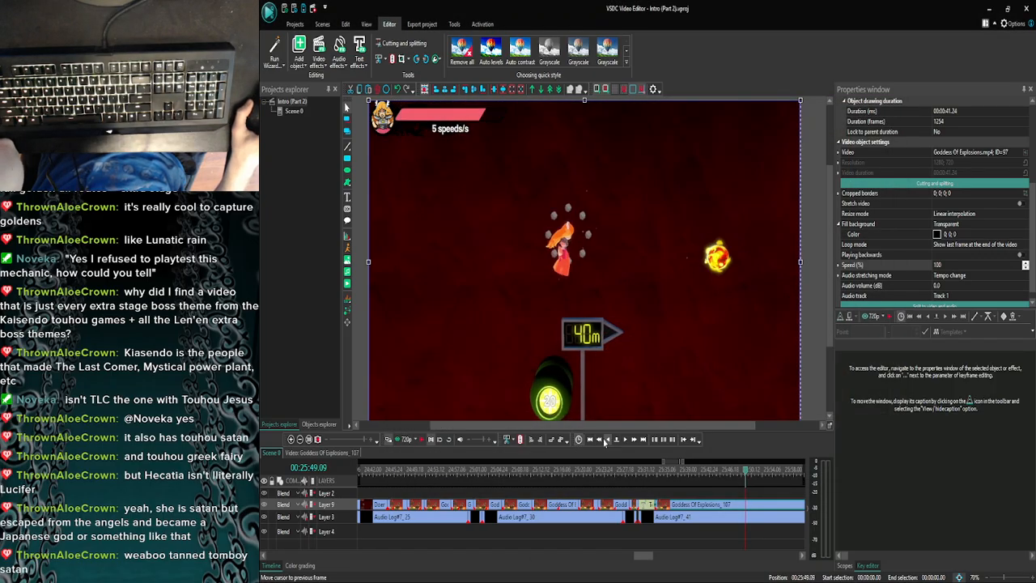
click(606, 441)
click(606, 441)
click(402, 442)
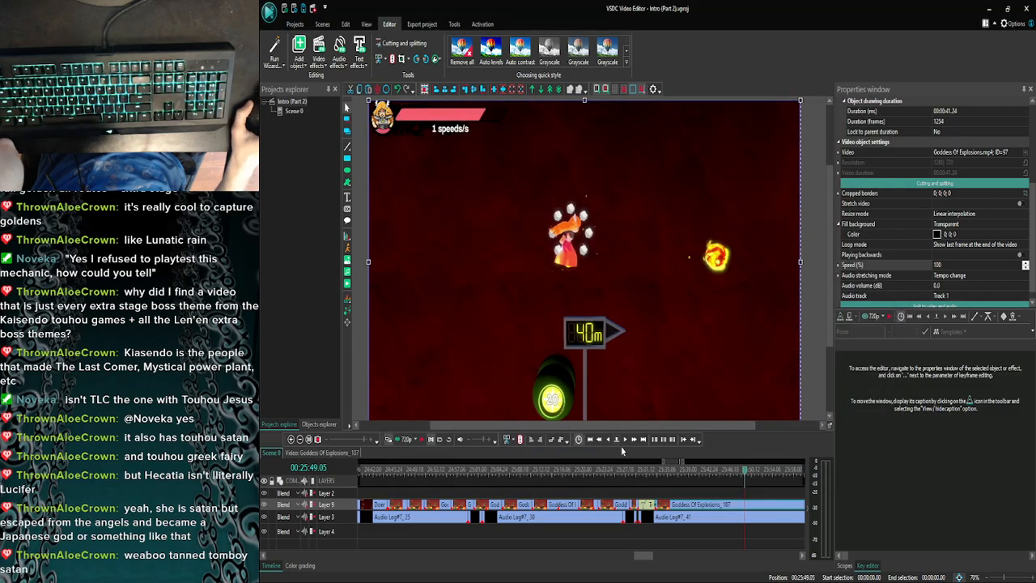
click(626, 441)
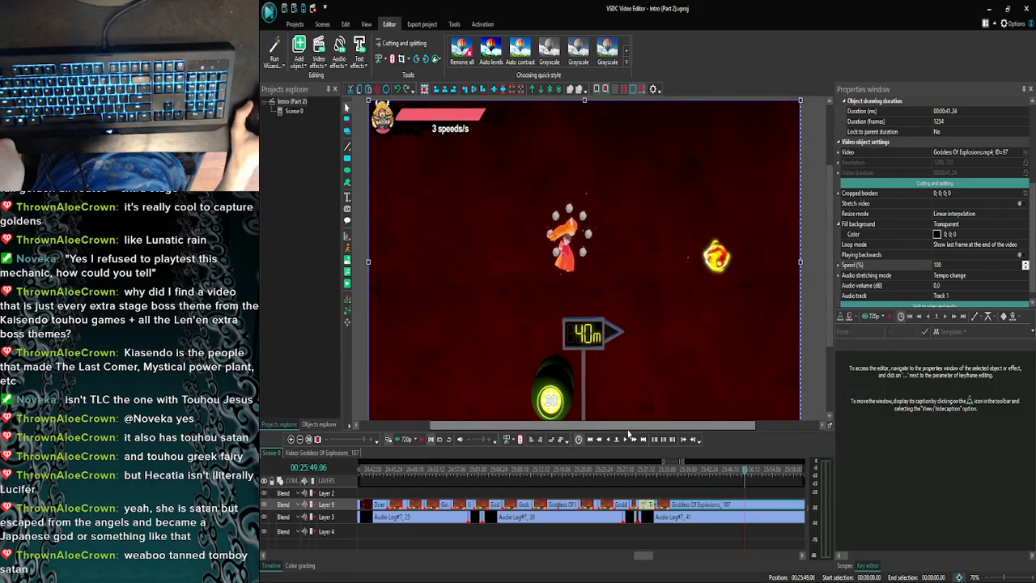
click(396, 440)
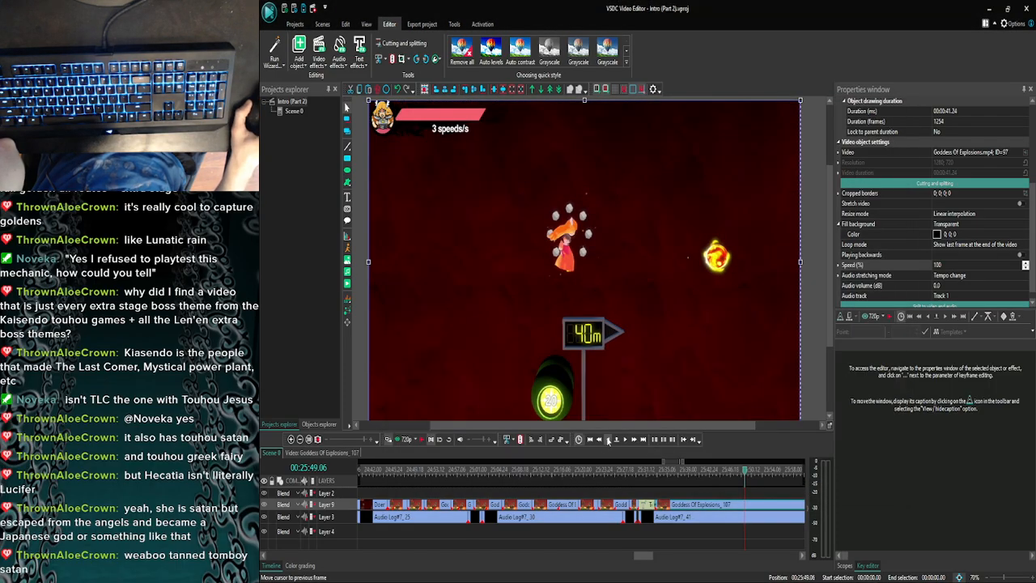
- Locate the cut point at 25:49.00 by previewing earlier frames, and split the Goddess Of Explosions clip on Layer 9 there
click(607, 439)
click(608, 439)
click(607, 439)
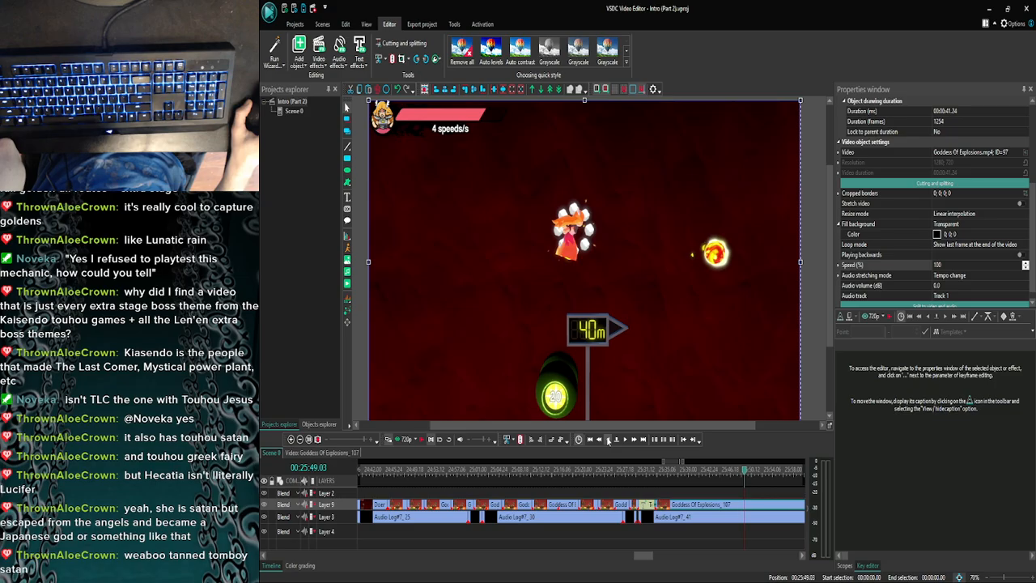
click(396, 439)
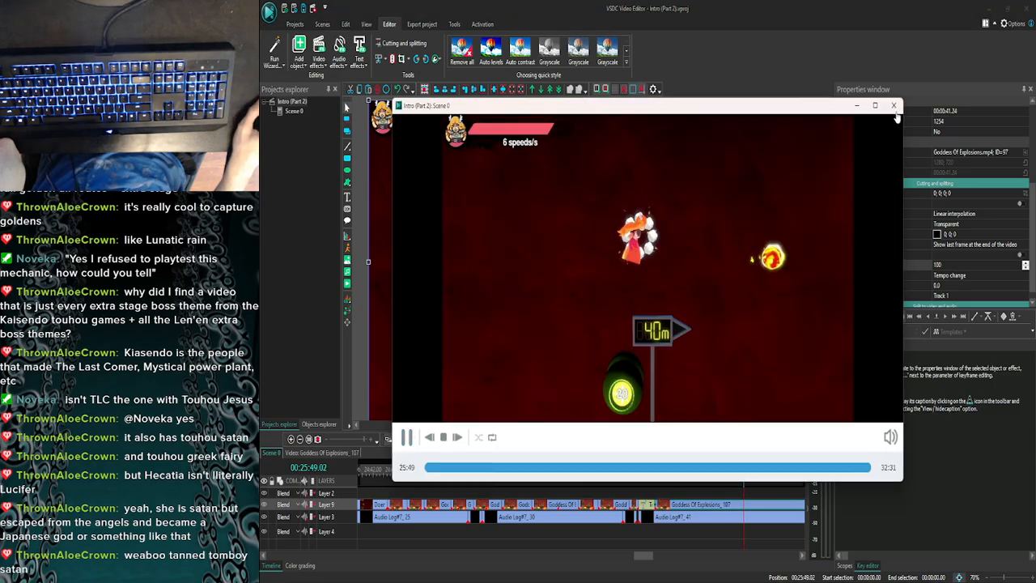
click(893, 105)
click(398, 440)
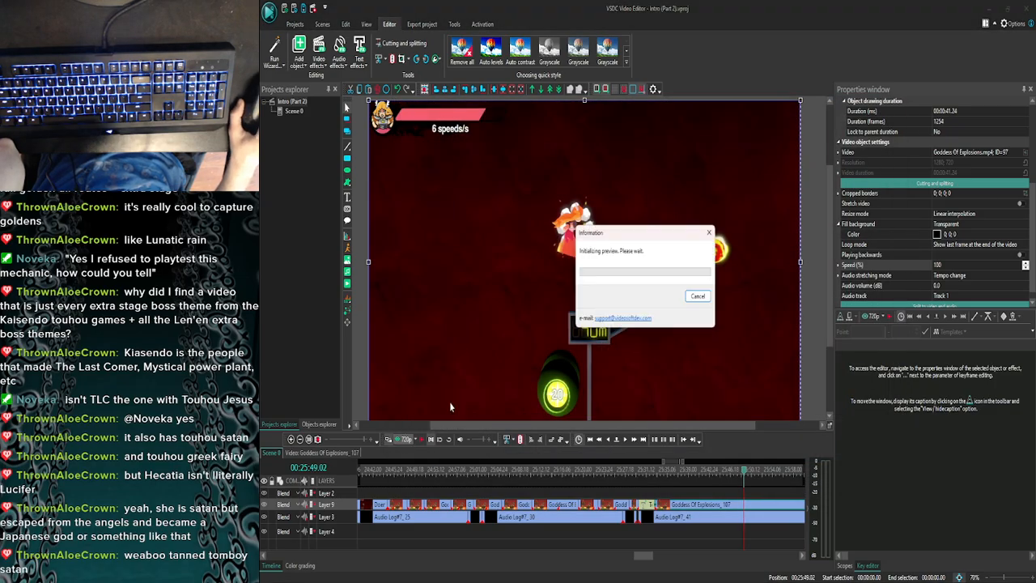
click(896, 105)
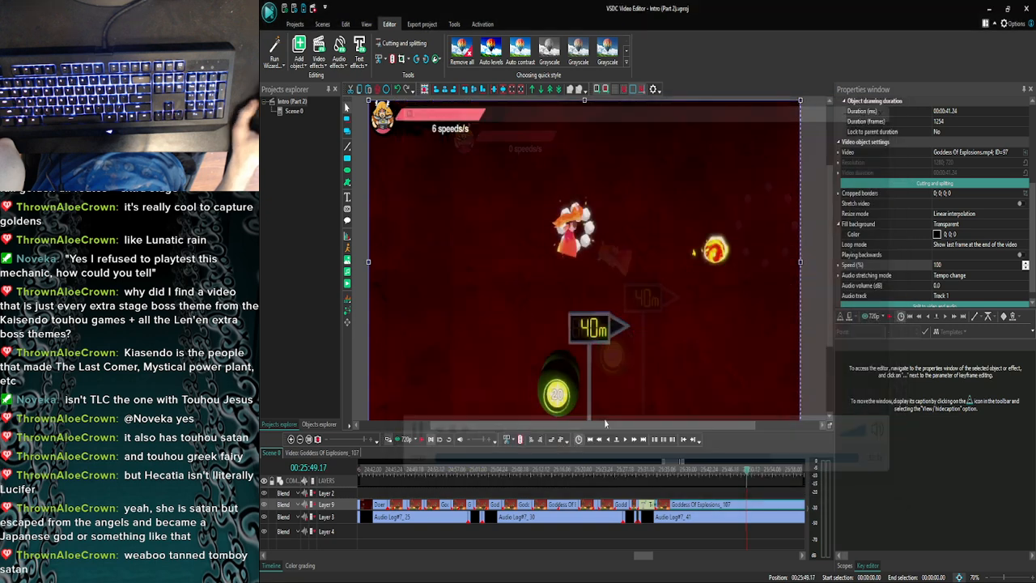
click(609, 439)
click(398, 439)
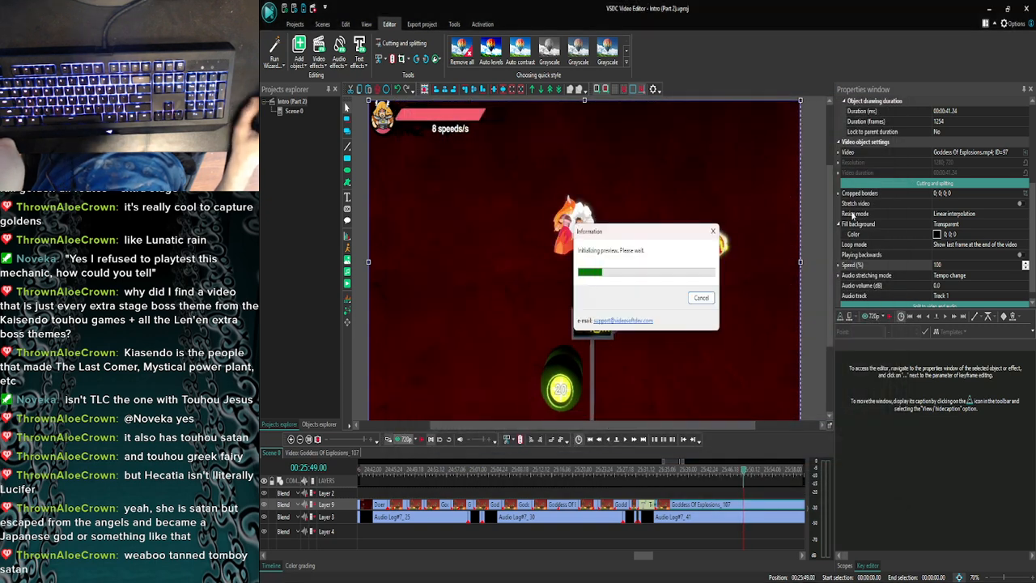
click(895, 105)
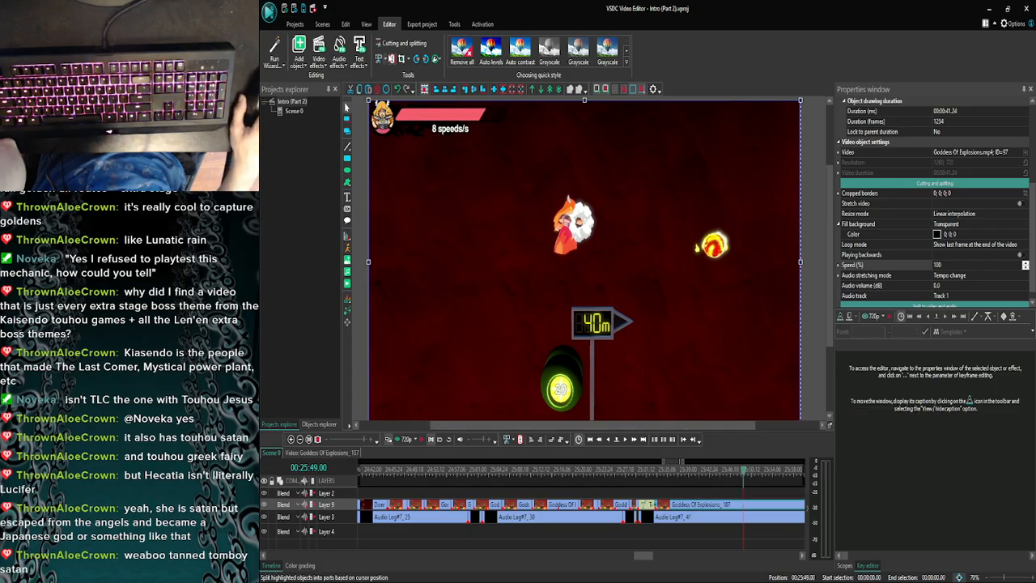
- Search the footage after the cut for a suitable point to resume, and preview it from 26:08.05
click(299, 439)
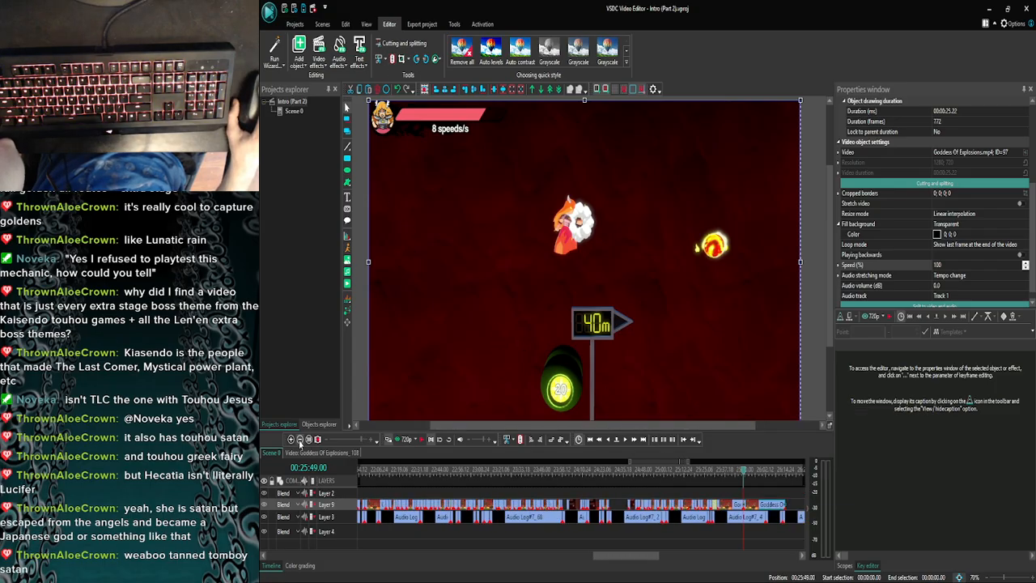
click(299, 439)
drag(634, 560, 666, 526)
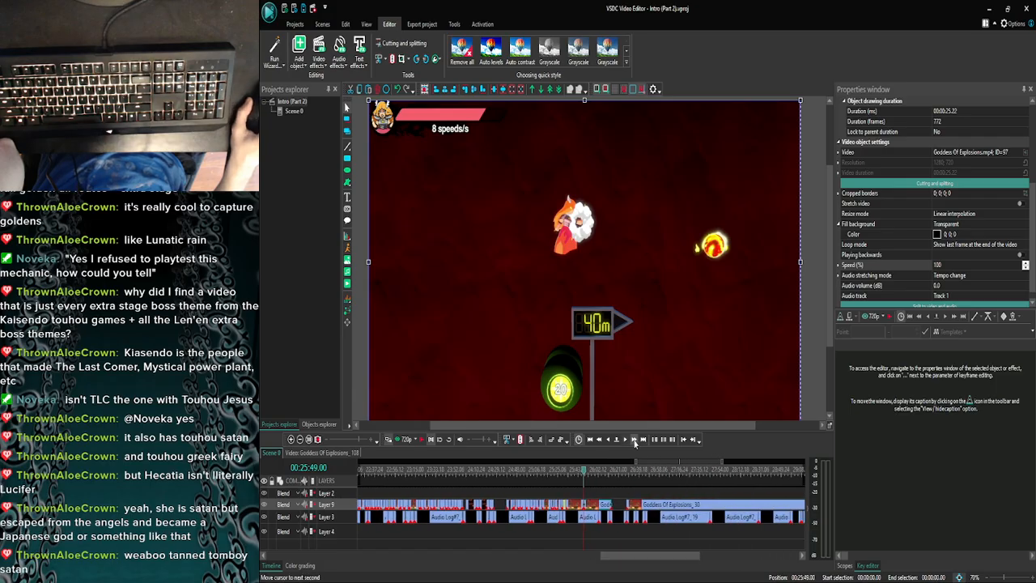
click(634, 439)
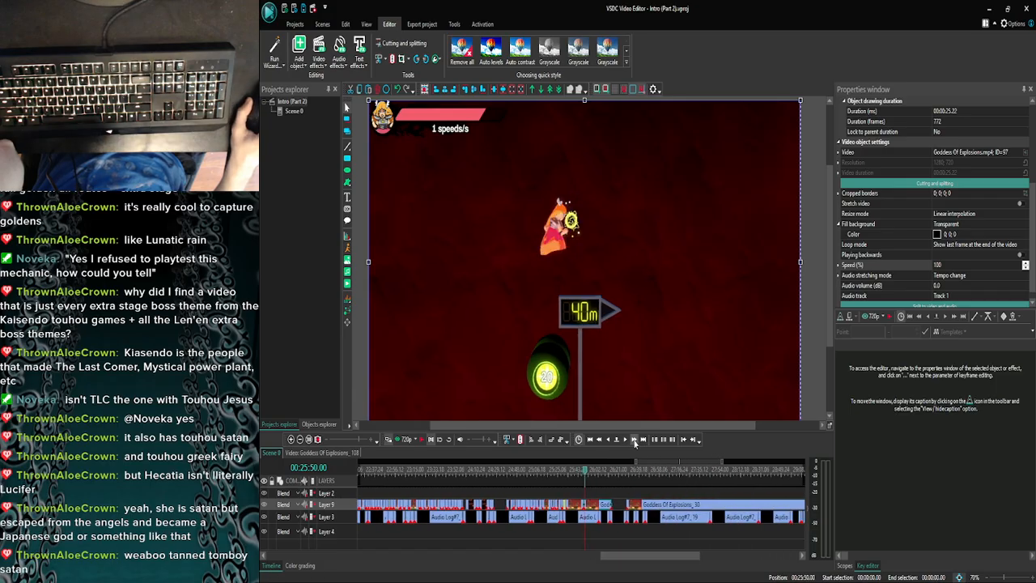
click(591, 473)
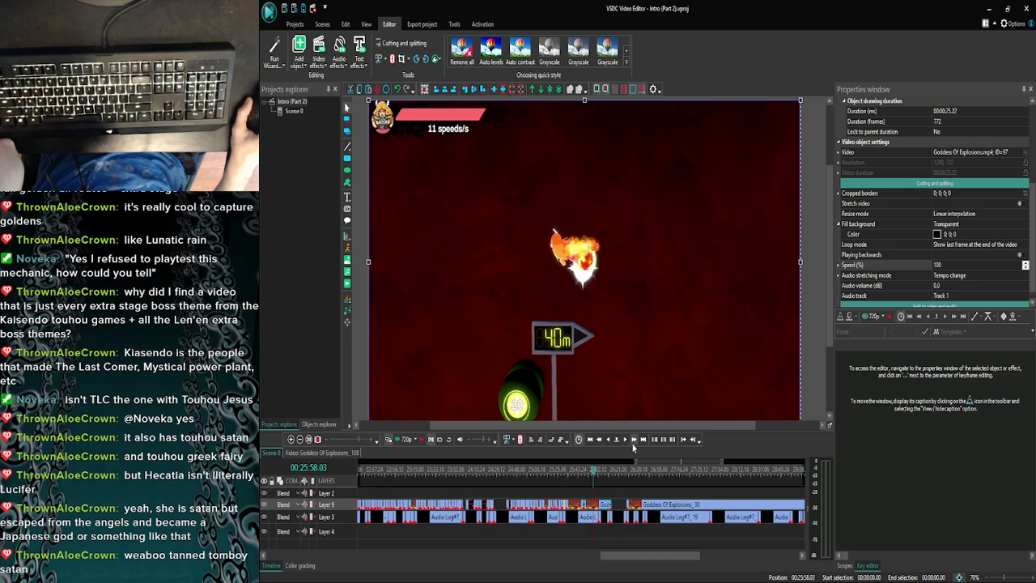
click(634, 442)
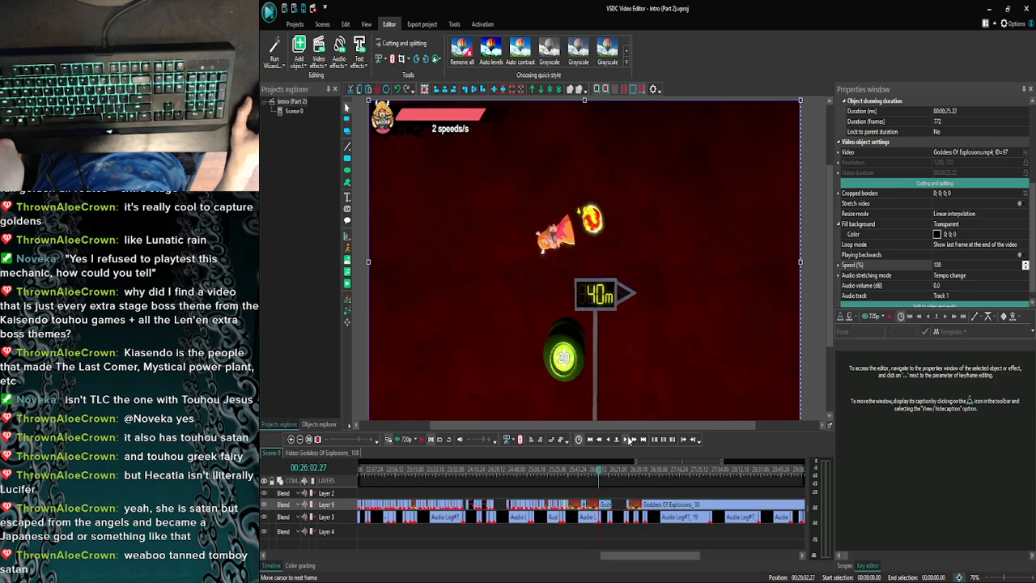
click(635, 439)
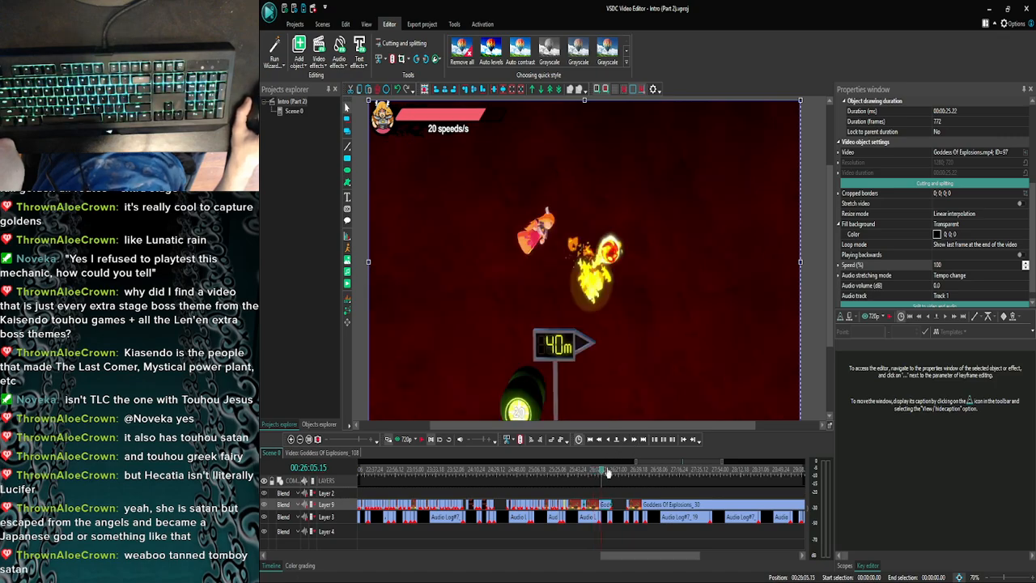
click(632, 441)
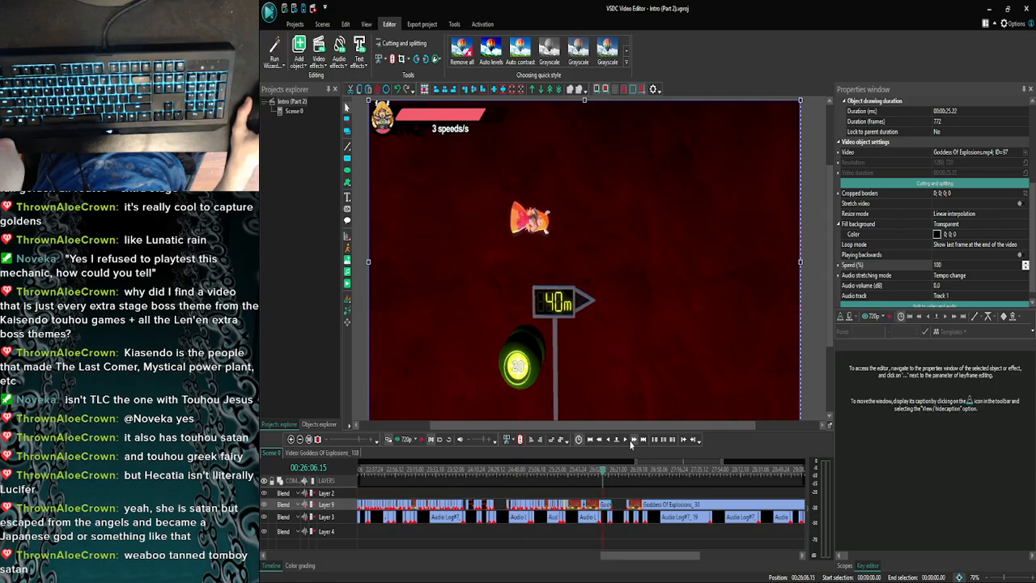
click(623, 439)
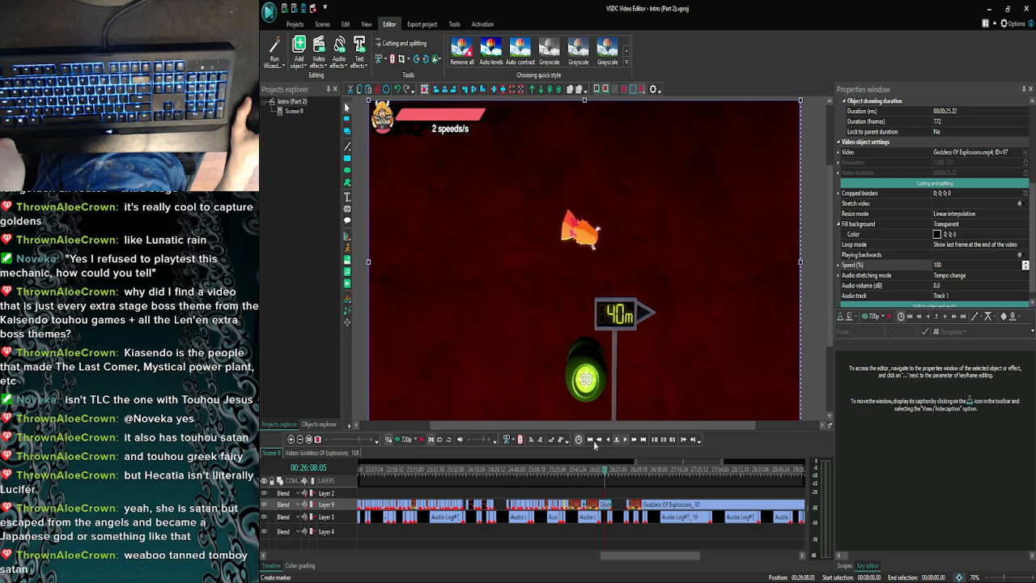
click(403, 441)
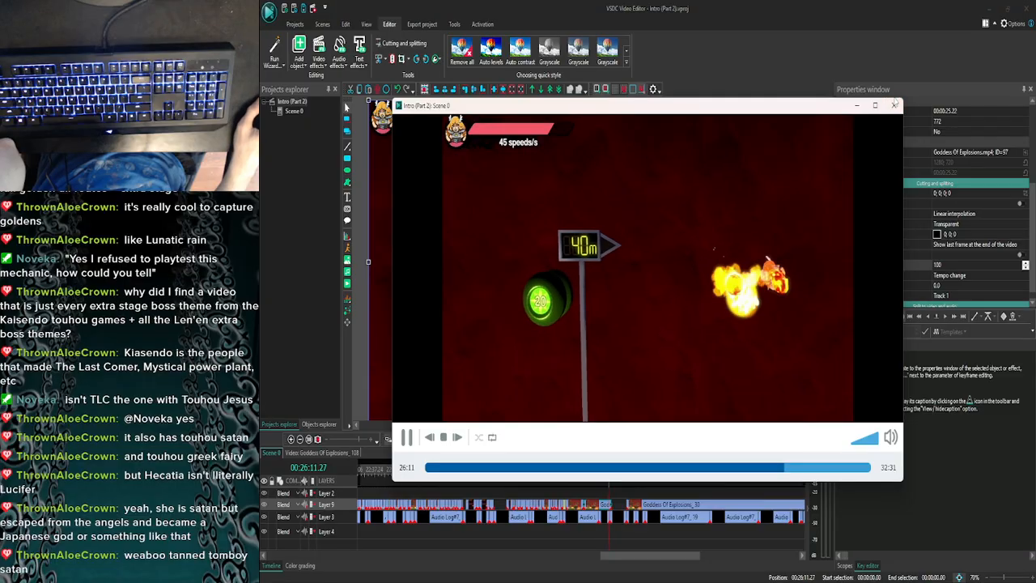
click(895, 106)
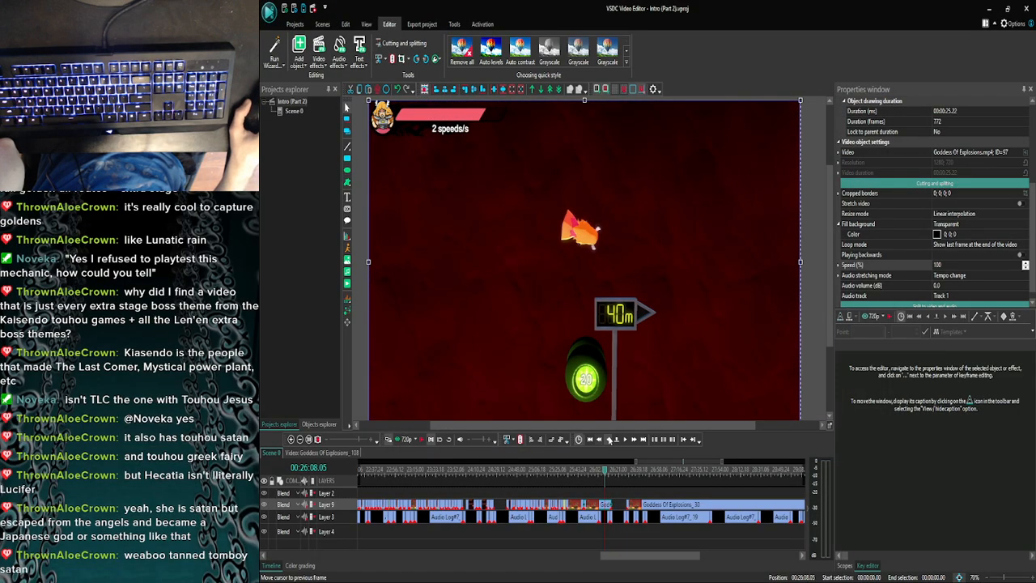
- Preview the footage from 26:04.05, locate the resume point at 26:05.10 and split the Goddess Of Explosions clip there
click(600, 440)
click(600, 440)
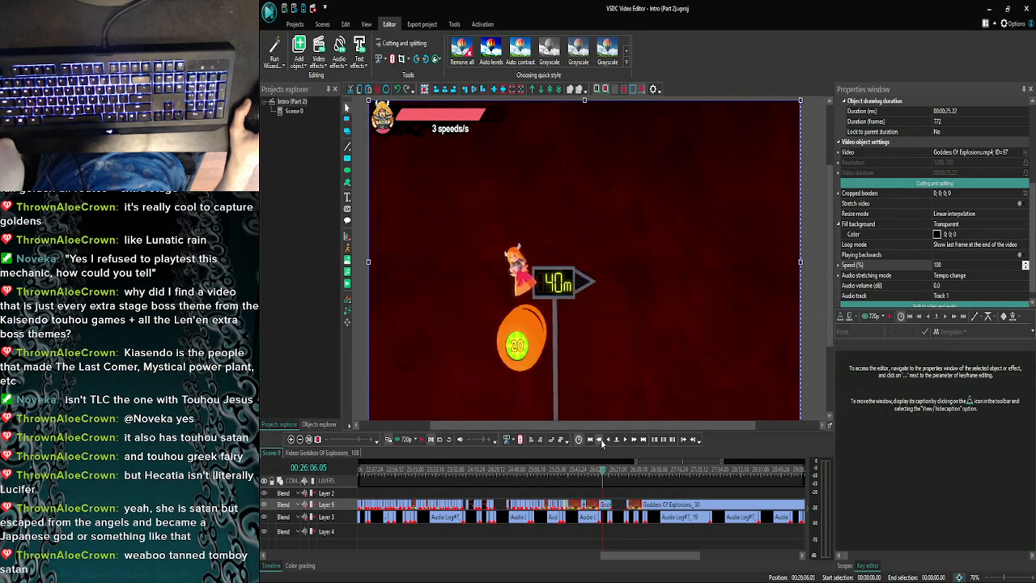
click(601, 440)
click(600, 440)
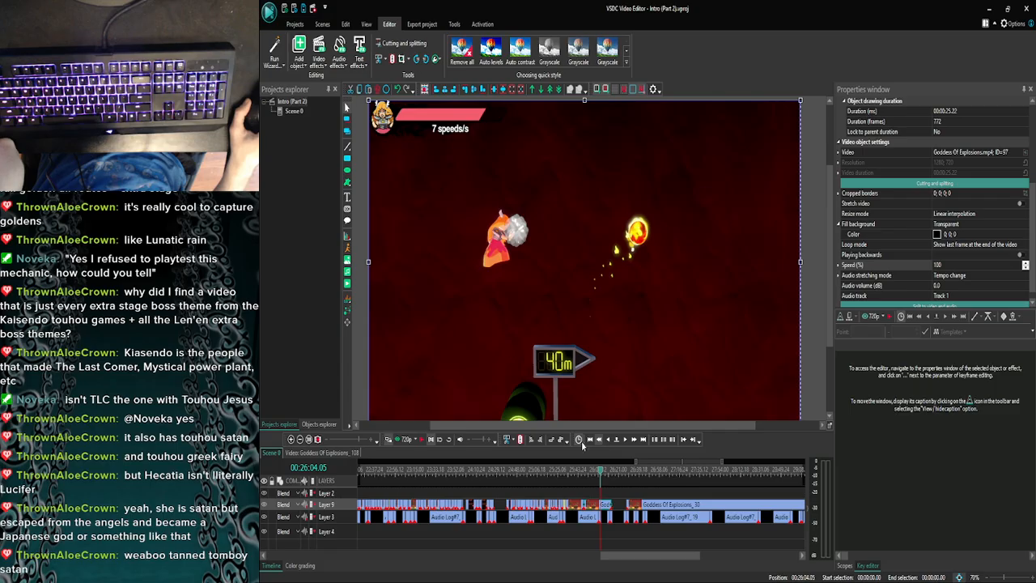
click(405, 440)
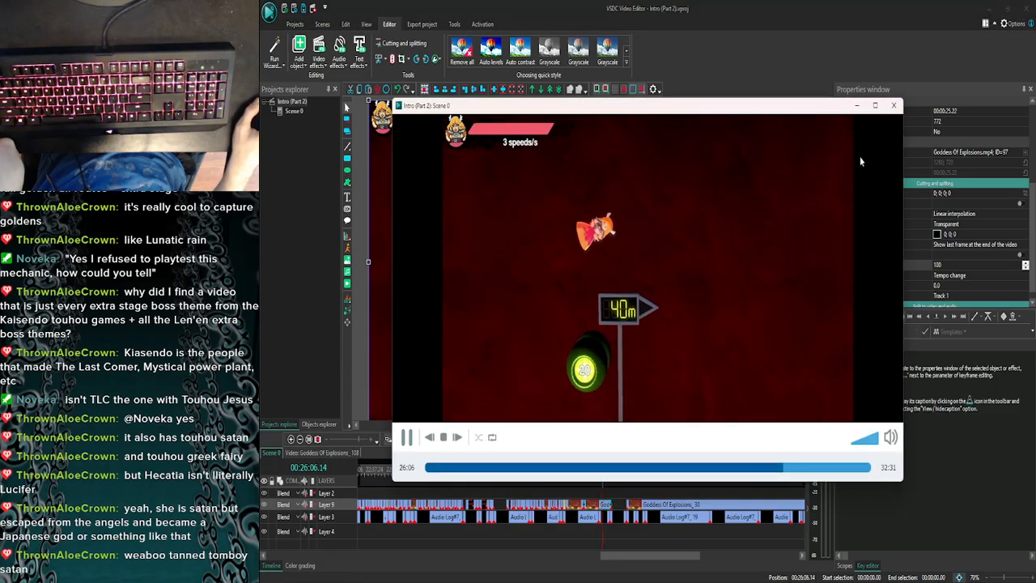
click(893, 105)
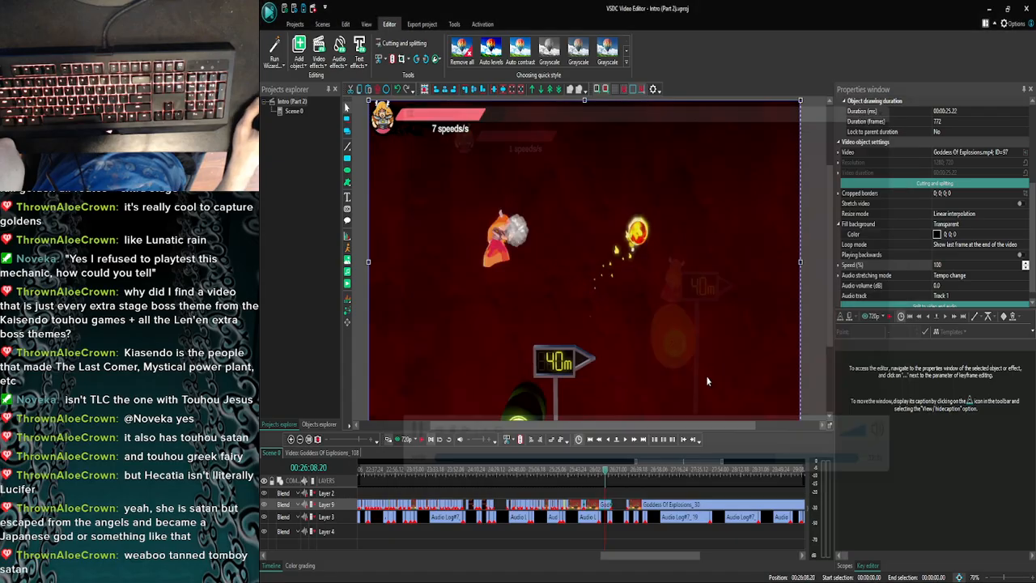
click(634, 440)
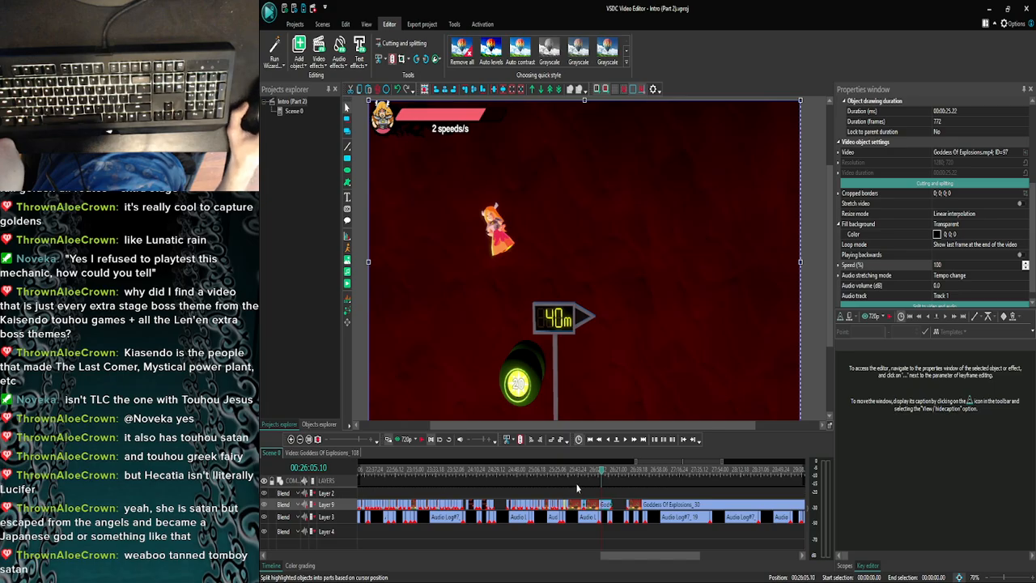
- Delete the section between the two cuts and move the remaining Goddess Of Explosions piece back directly after the first part on Layer 9
click(591, 508)
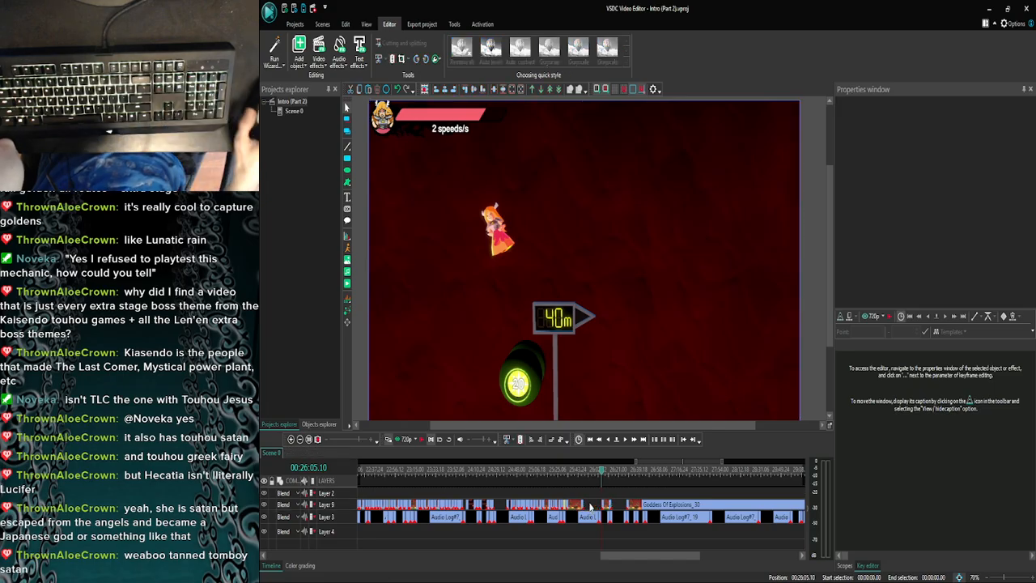
click(605, 505)
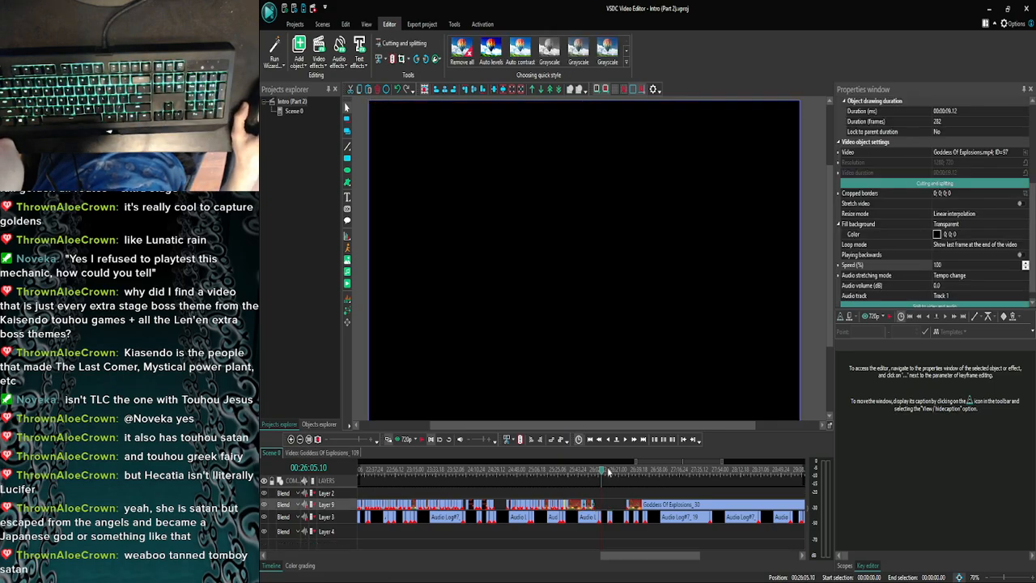
- Preview the transition between the two joined clips, then play it in the timeline from 25:49.29
click(403, 439)
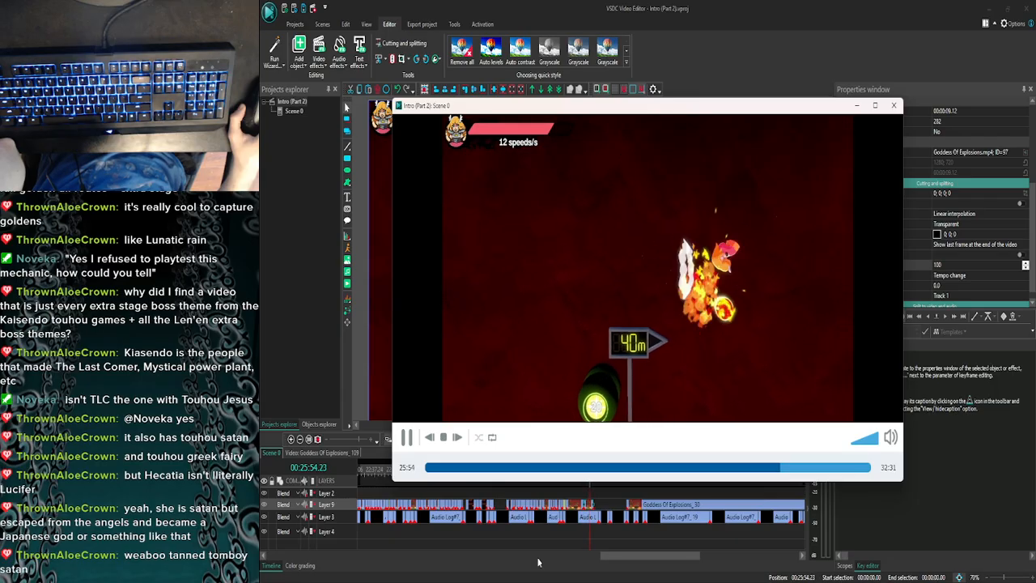
click(892, 106)
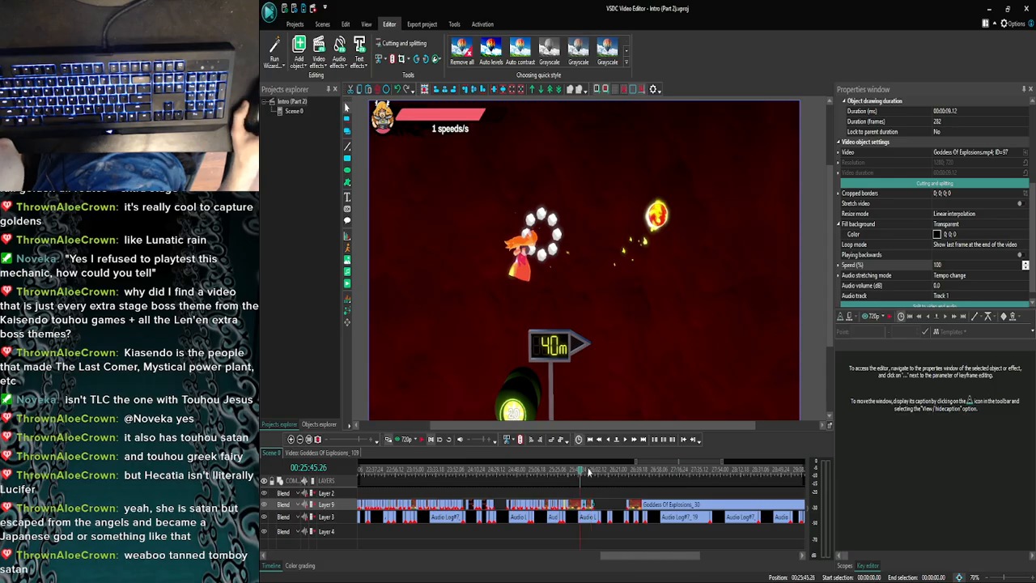
drag(583, 476, 585, 476)
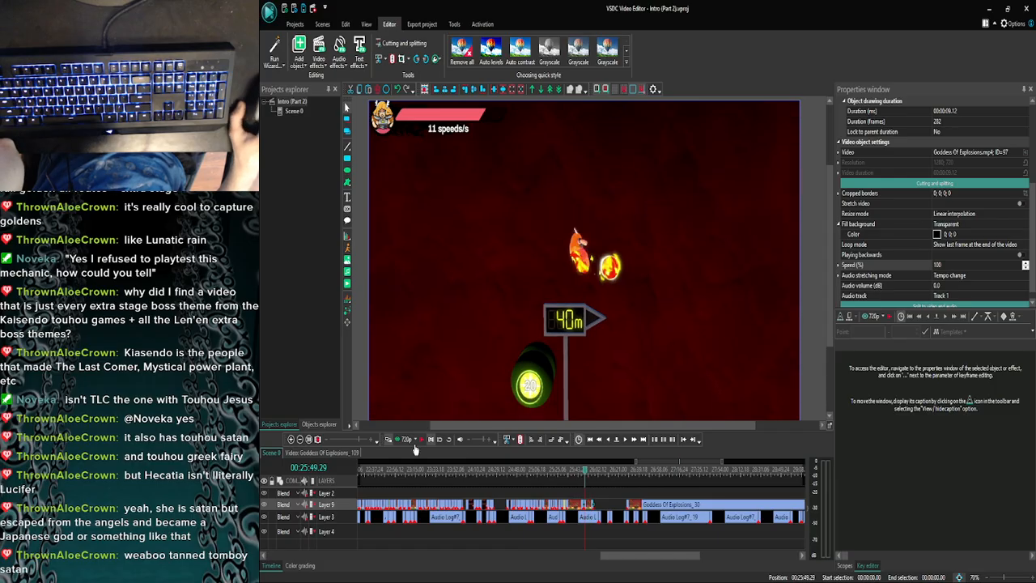
click(291, 440)
click(291, 441)
click(290, 440)
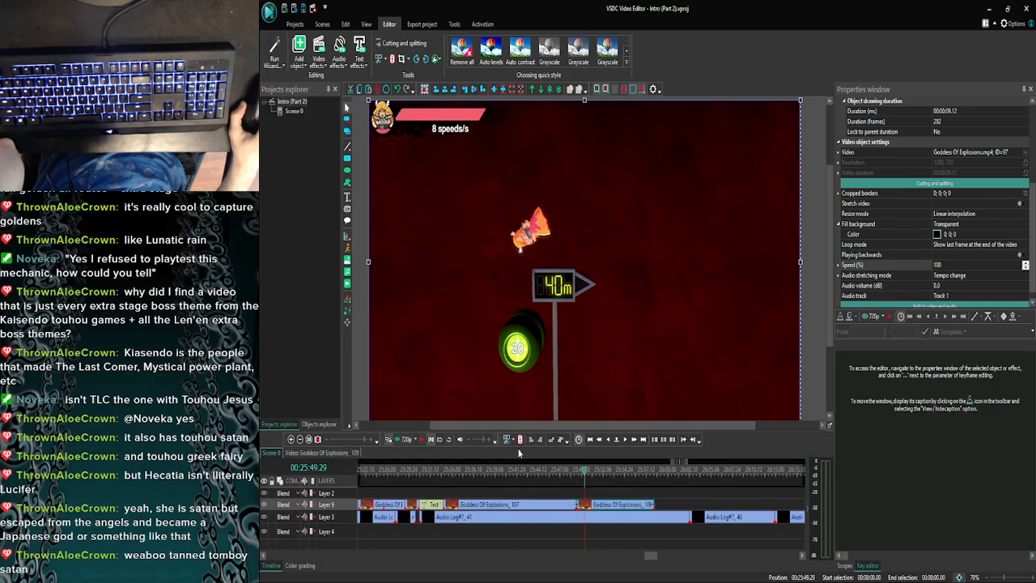
click(422, 442)
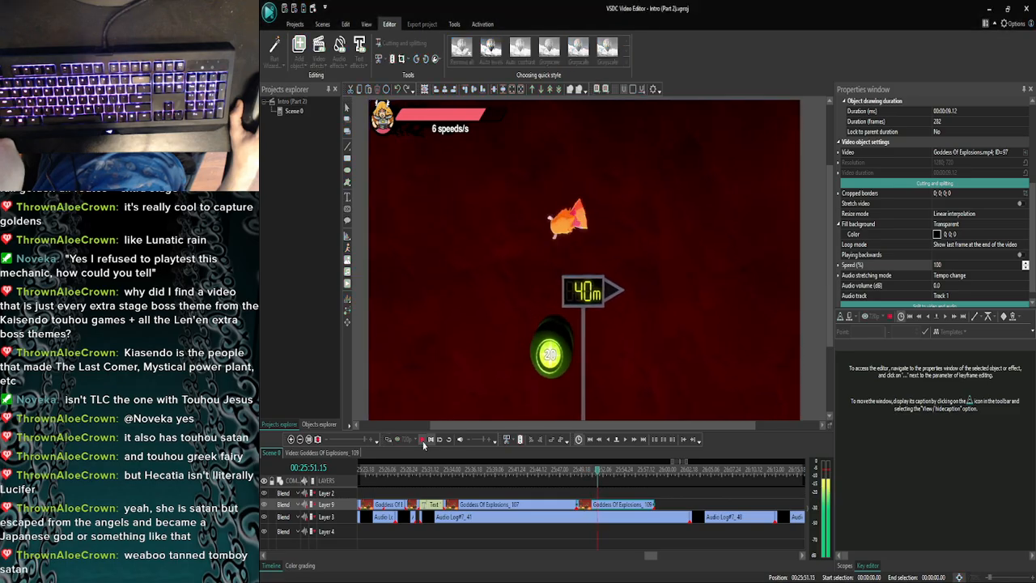
- Split the Goddess Of Explosions clip at 25:52.14 and again at 25:52.19 to isolate a short piece
click(609, 439)
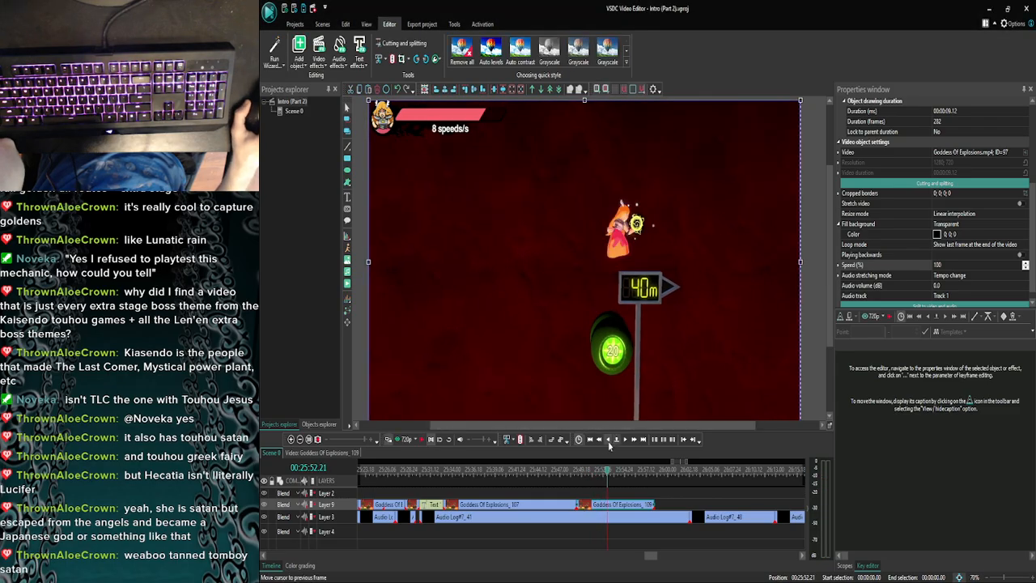
click(606, 441)
click(606, 441)
click(606, 441)
click(606, 441)
click(606, 441)
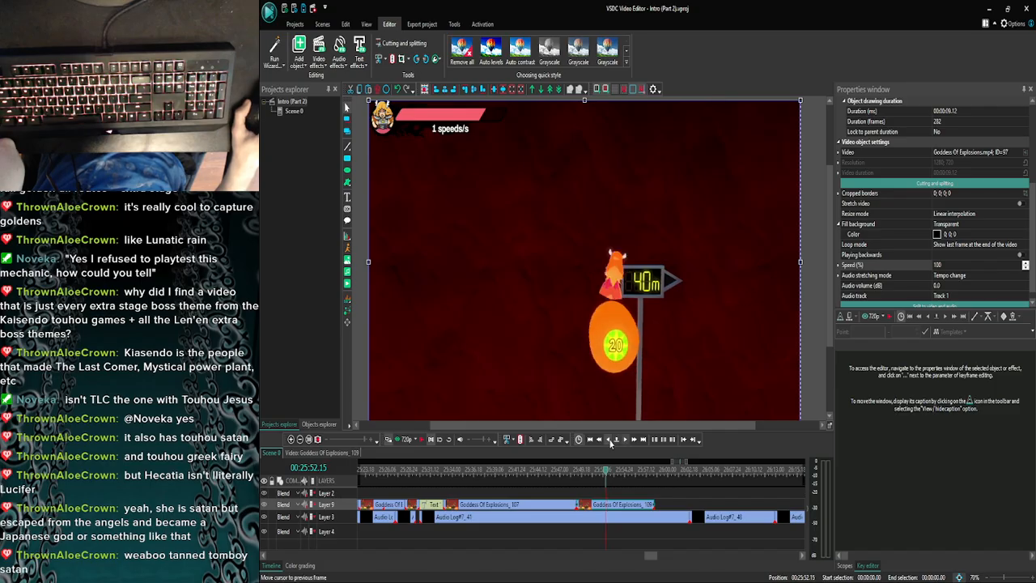
click(610, 441)
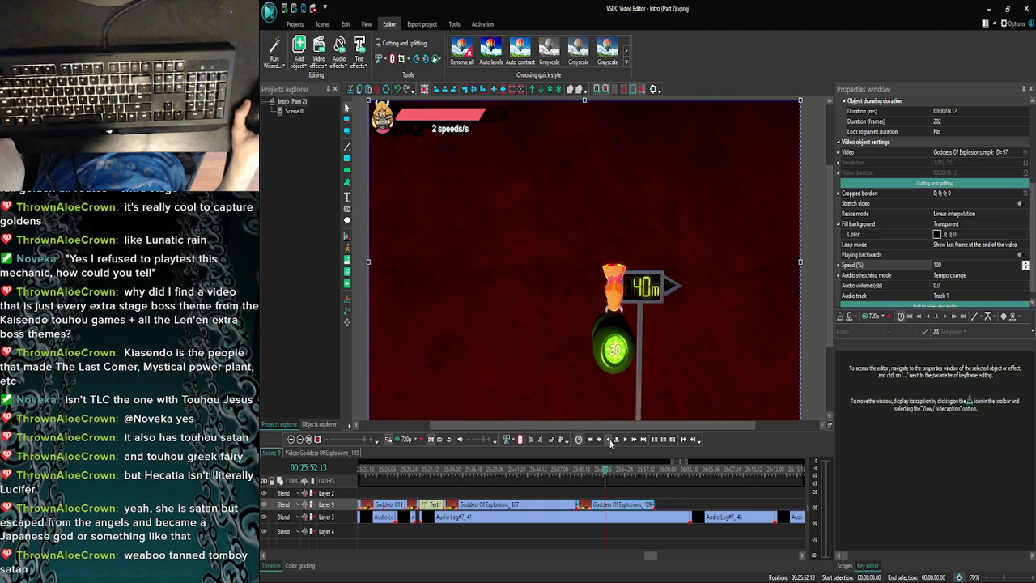
click(625, 441)
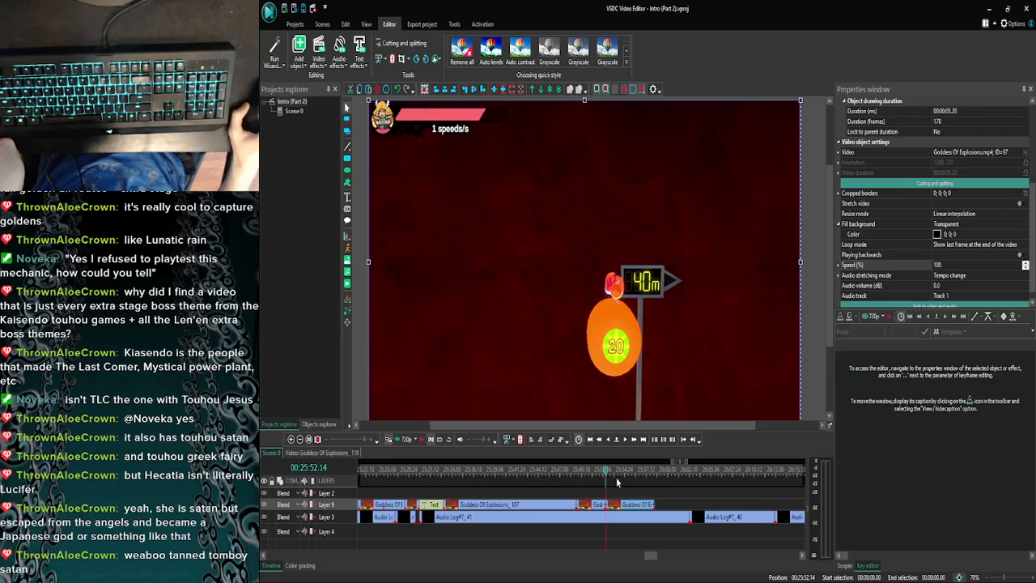
click(624, 442)
click(624, 442)
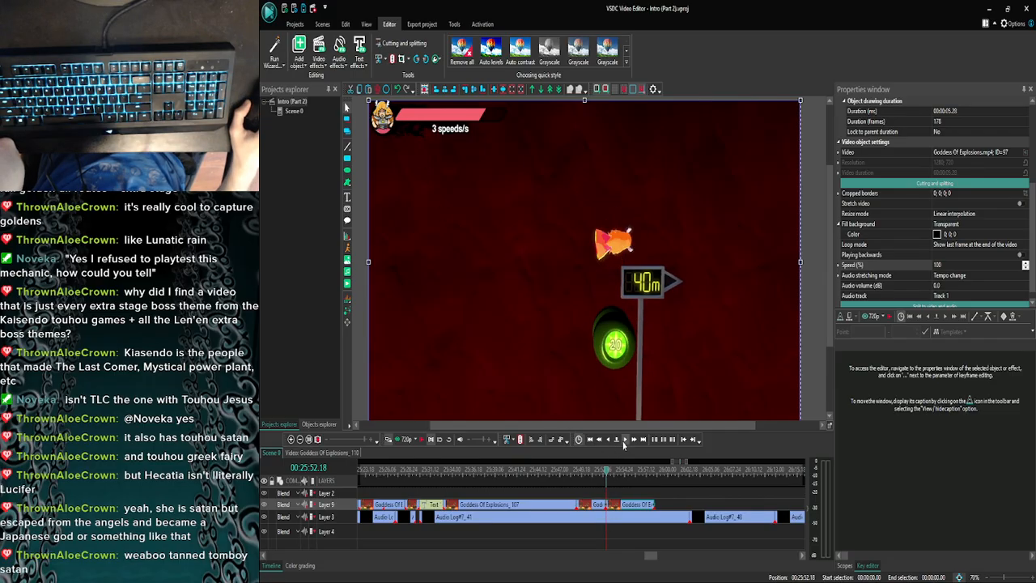
click(624, 442)
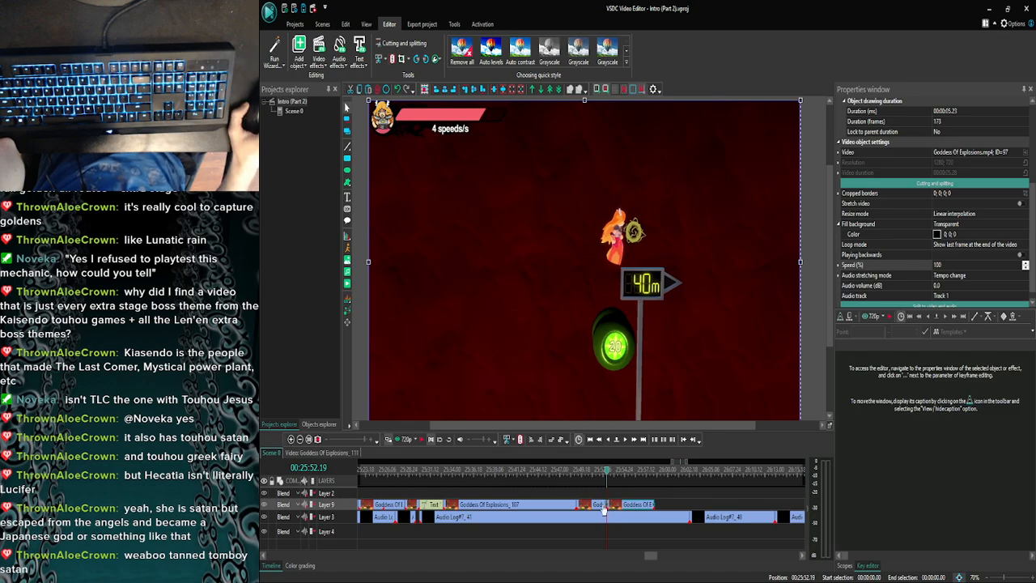
- Set the short isolated piece's speed to 30% and preview the slowdown from 25:48.14
click(957, 265)
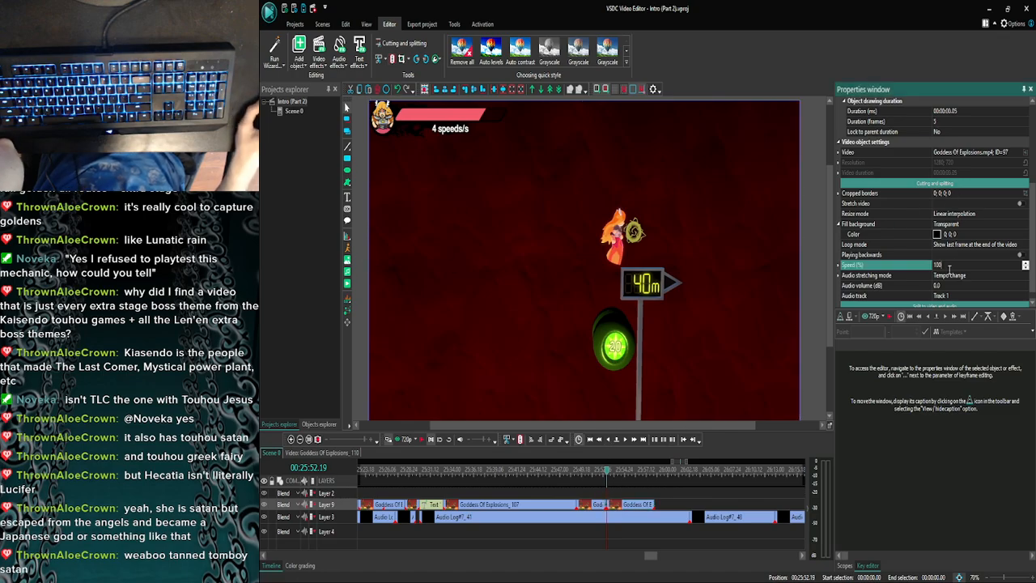
text(30)
key(Return)
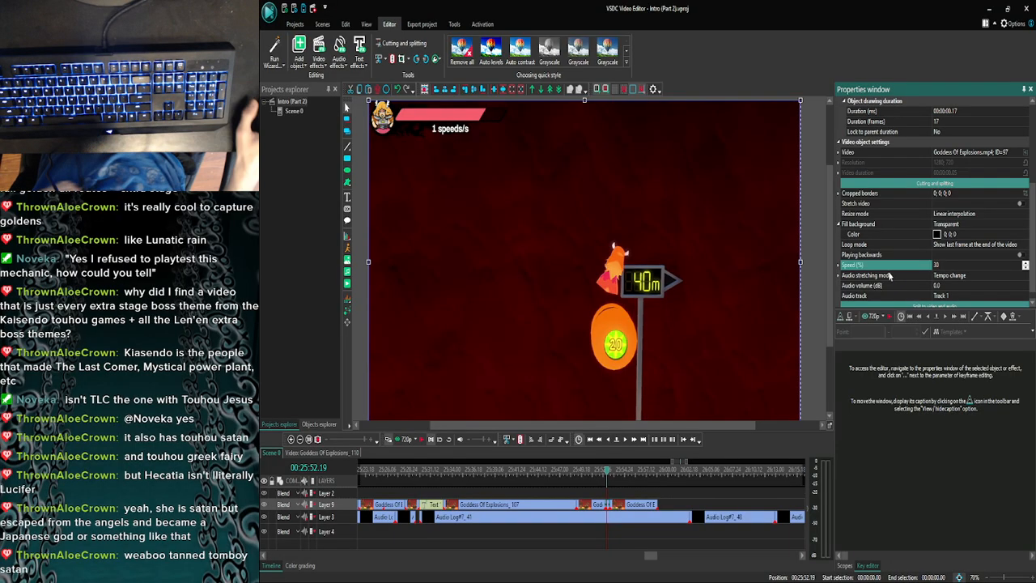
click(573, 470)
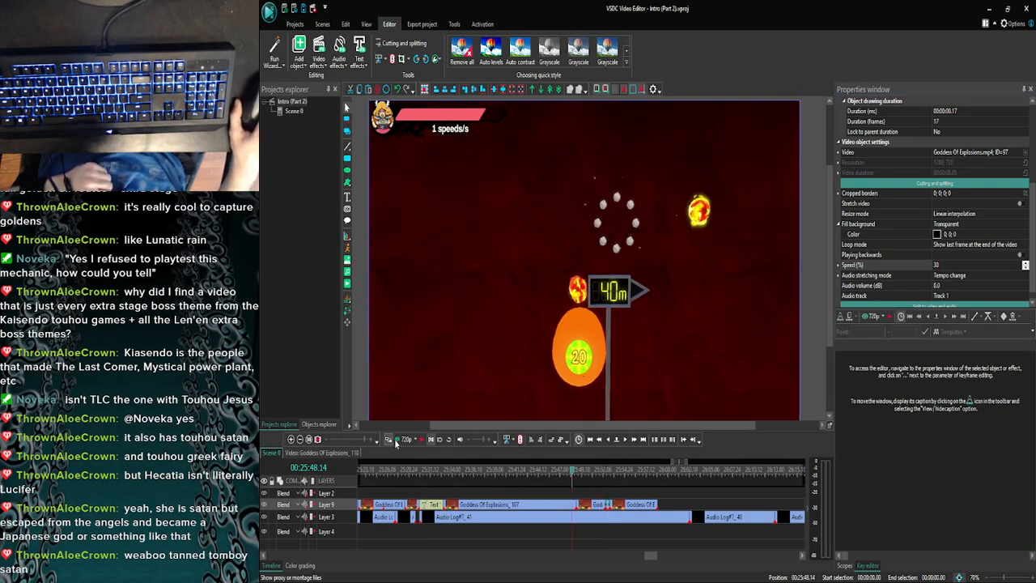
click(393, 439)
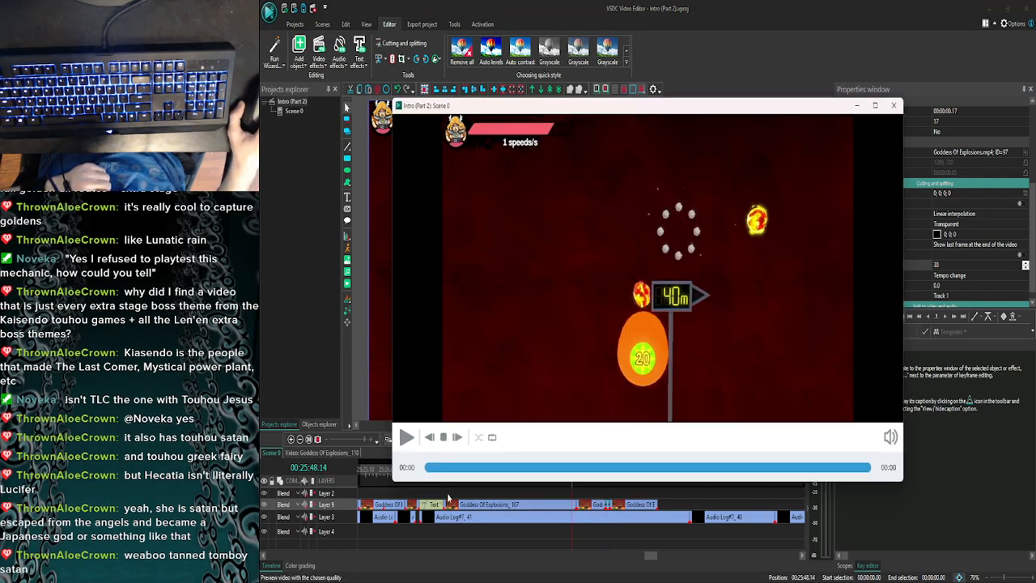
click(406, 437)
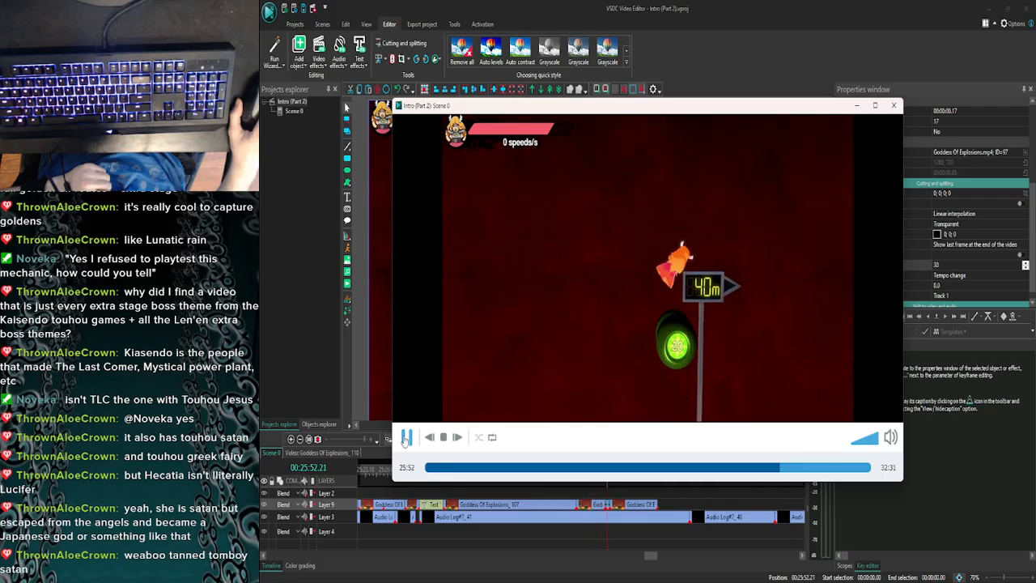
click(877, 107)
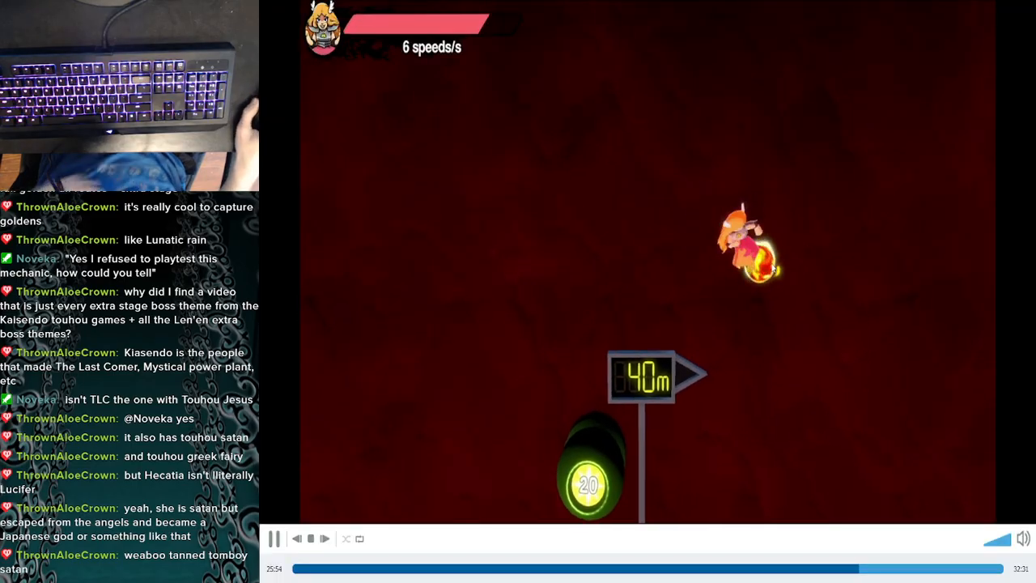
key(Escape)
click(894, 105)
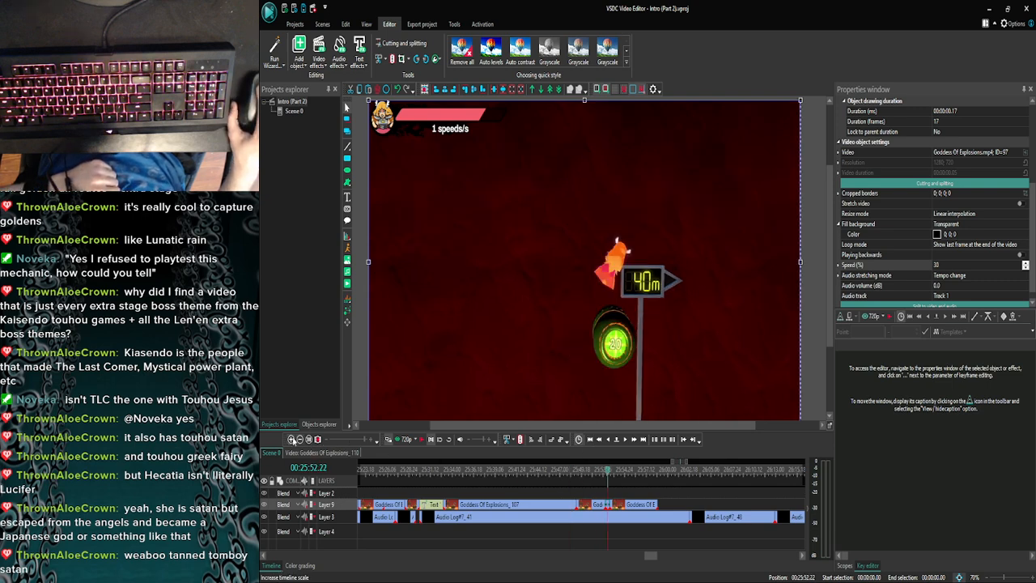
- Examine the frames of the slowed short piece around 25:52.27 and preview its transition into the next clip several times
click(291, 439)
click(292, 439)
click(291, 439)
click(291, 439)
click(291, 439)
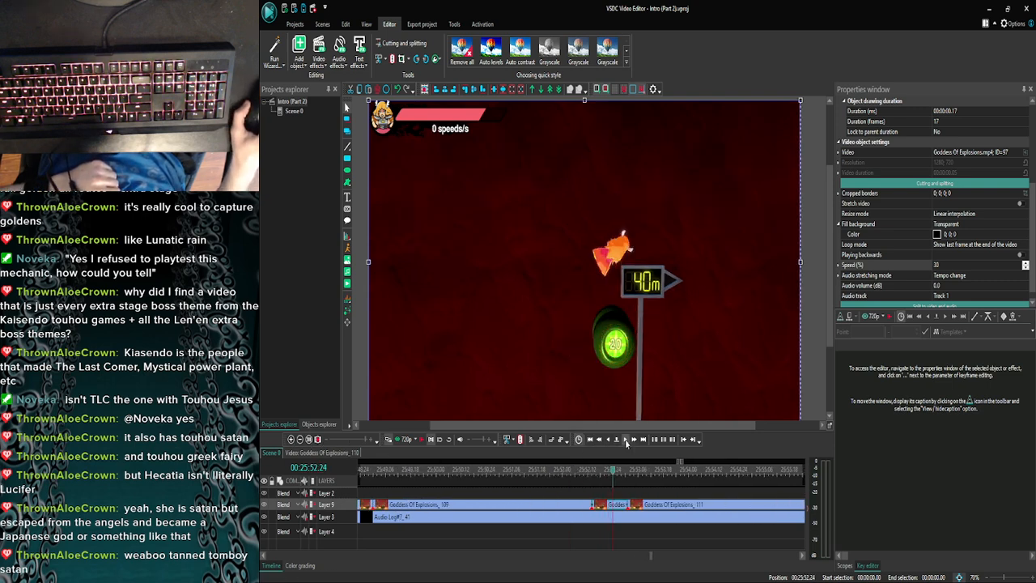
click(625, 440)
click(409, 442)
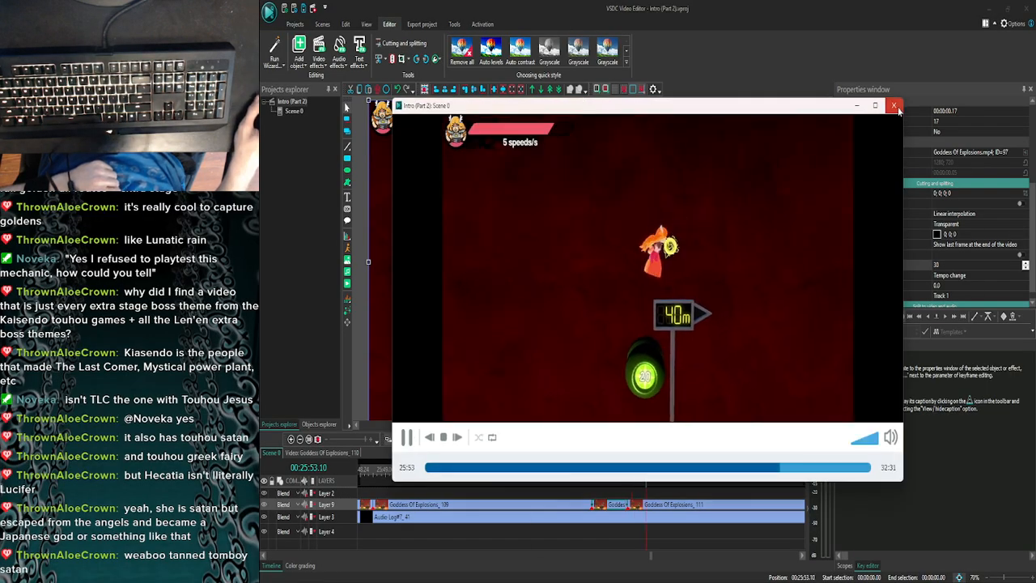
click(895, 106)
click(607, 442)
click(409, 442)
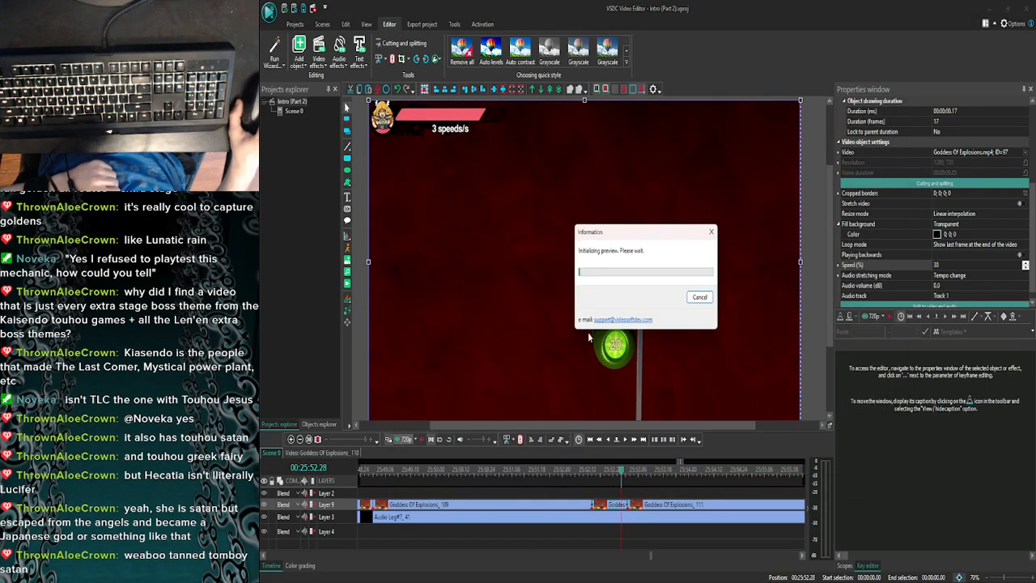
click(893, 106)
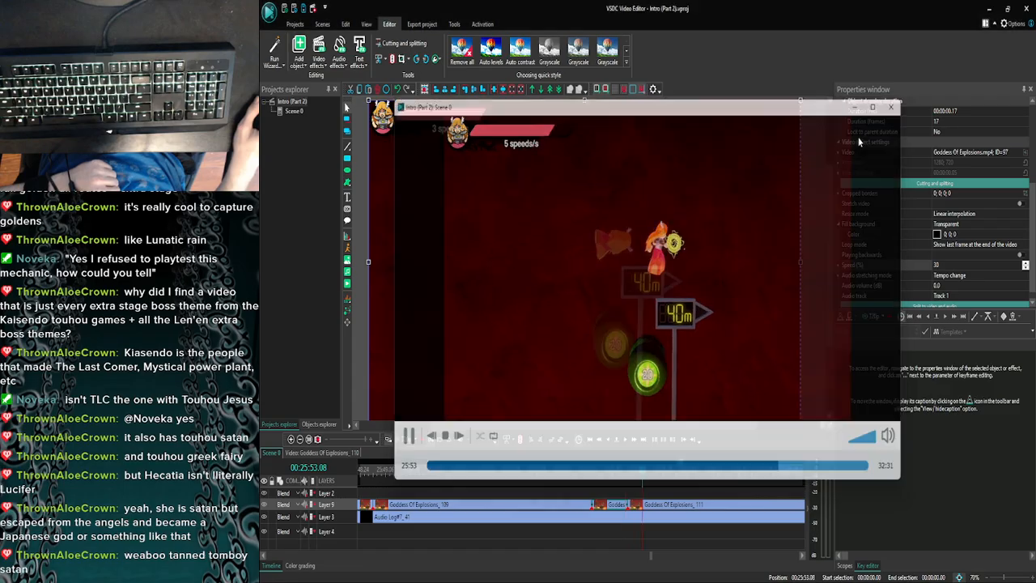
click(411, 444)
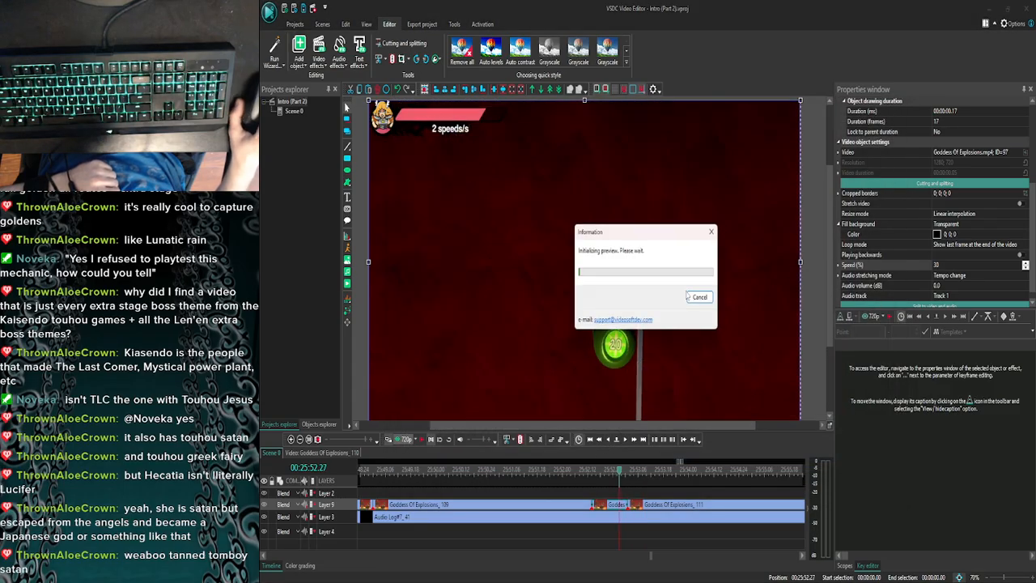
click(893, 106)
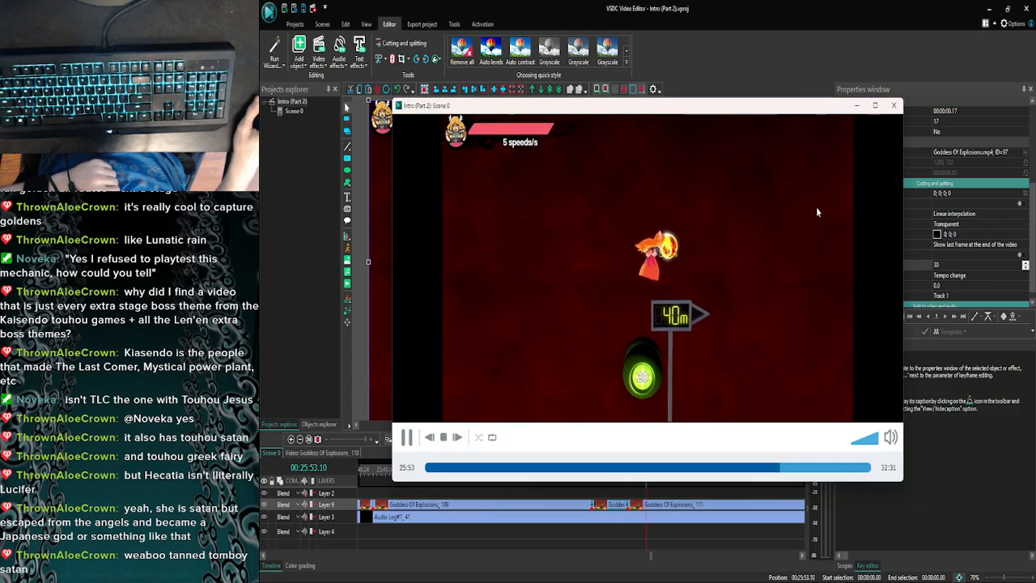
- Set the short piece's speed to 40% and move the following Goddess Of Explosions clip back directly against it
click(956, 264)
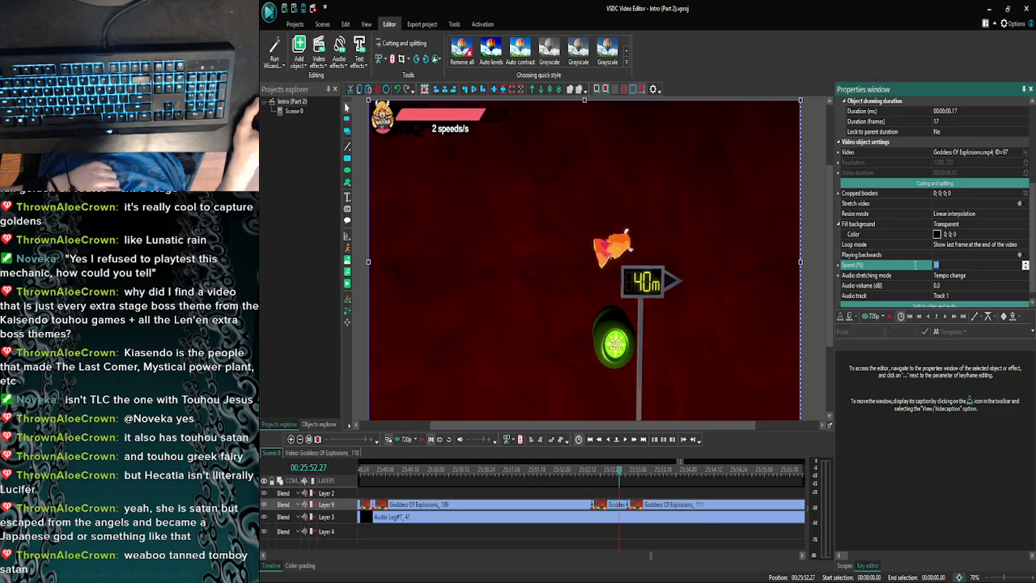
text(40)
key(Return)
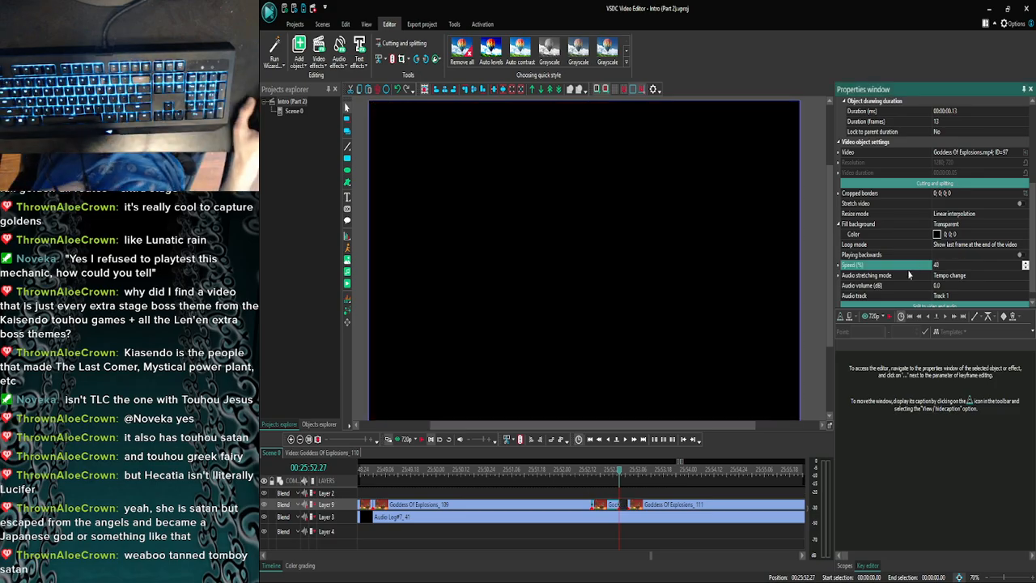
click(623, 439)
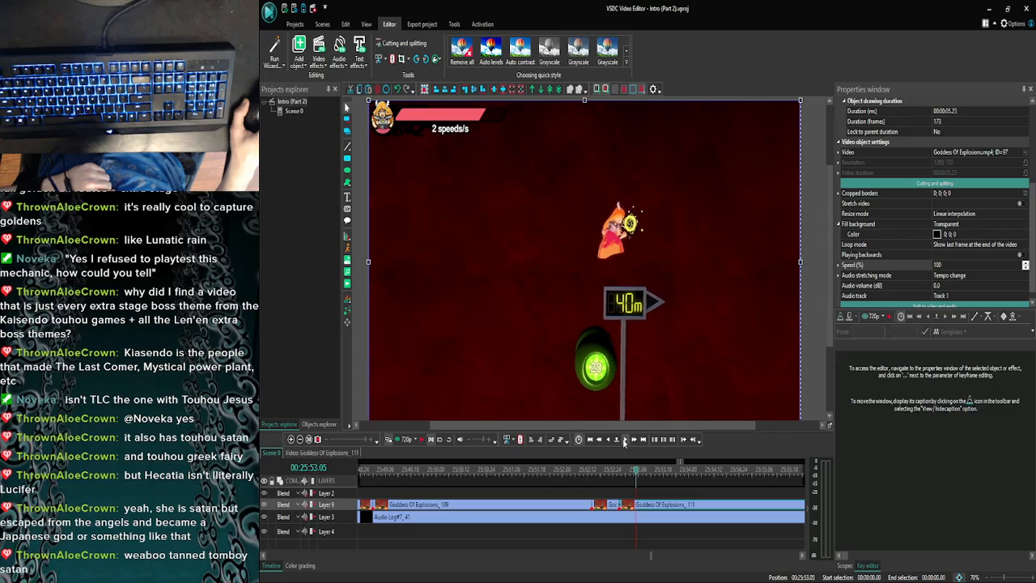
- Preview the footage after the short slowed piece, then split the following Goddess Of Explosions clip at 25:53.21
click(389, 439)
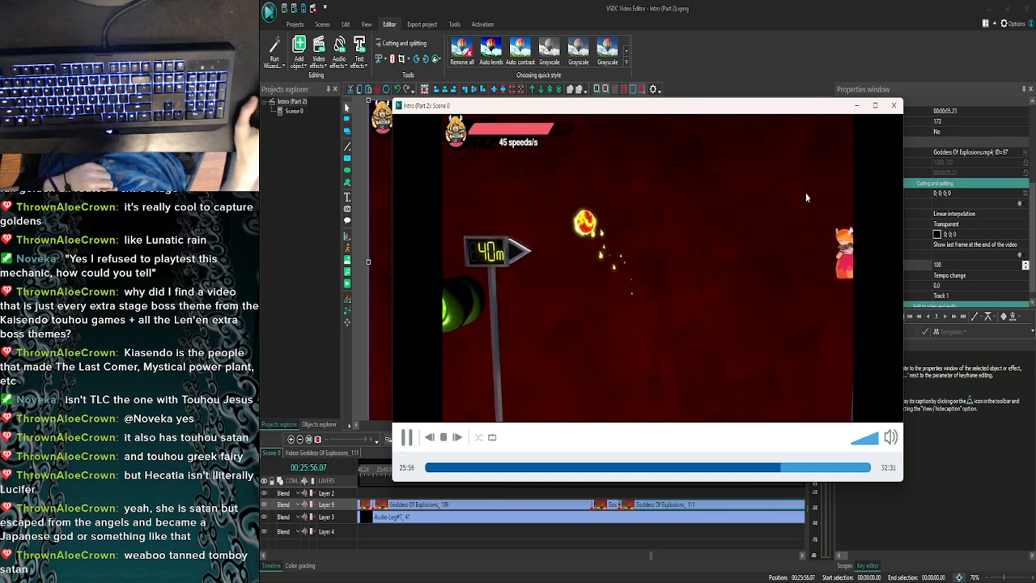
click(894, 105)
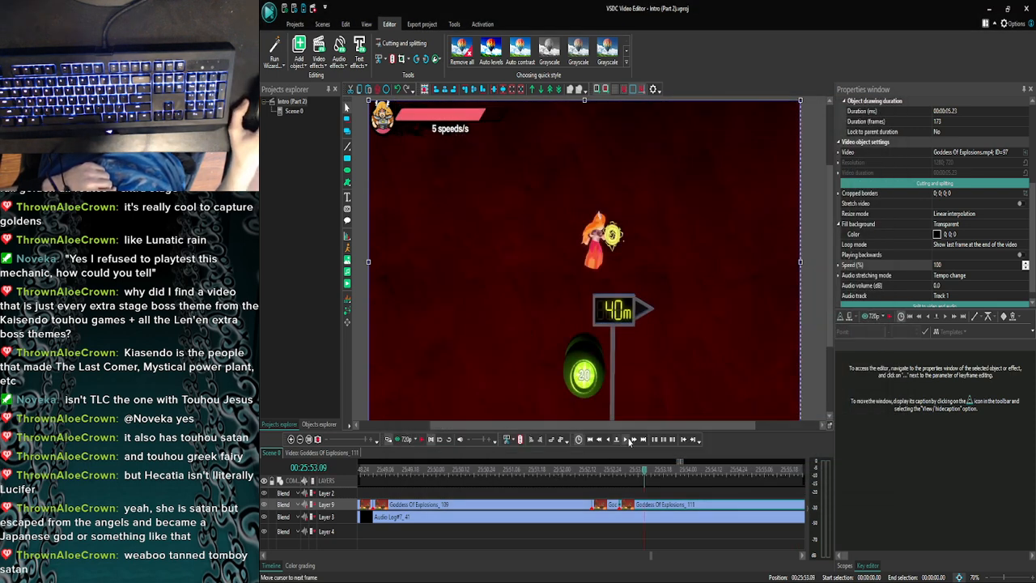
click(628, 439)
click(629, 440)
click(629, 439)
click(628, 440)
click(628, 439)
click(629, 440)
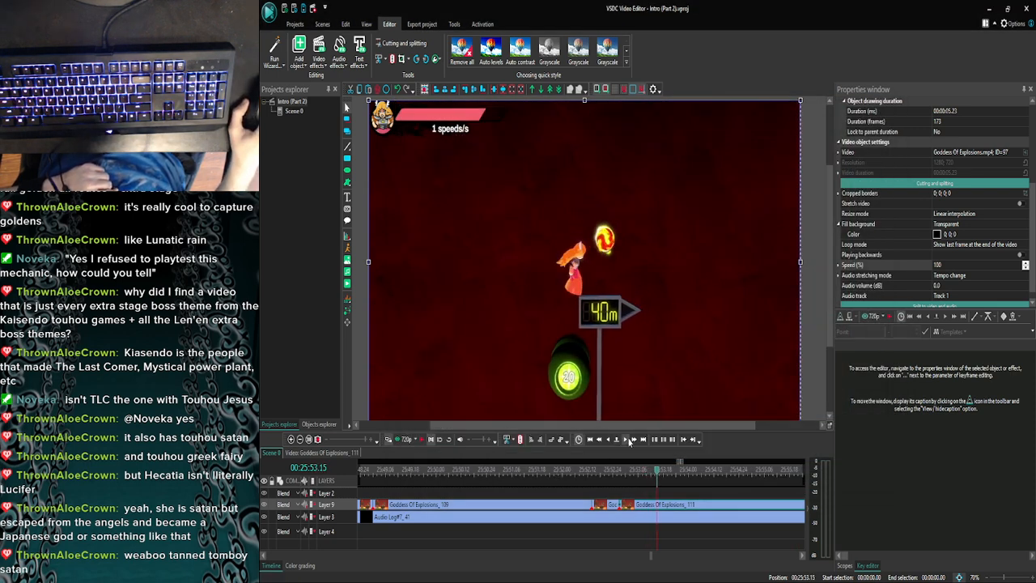
click(629, 440)
click(629, 440)
click(628, 439)
click(629, 440)
click(628, 439)
click(629, 439)
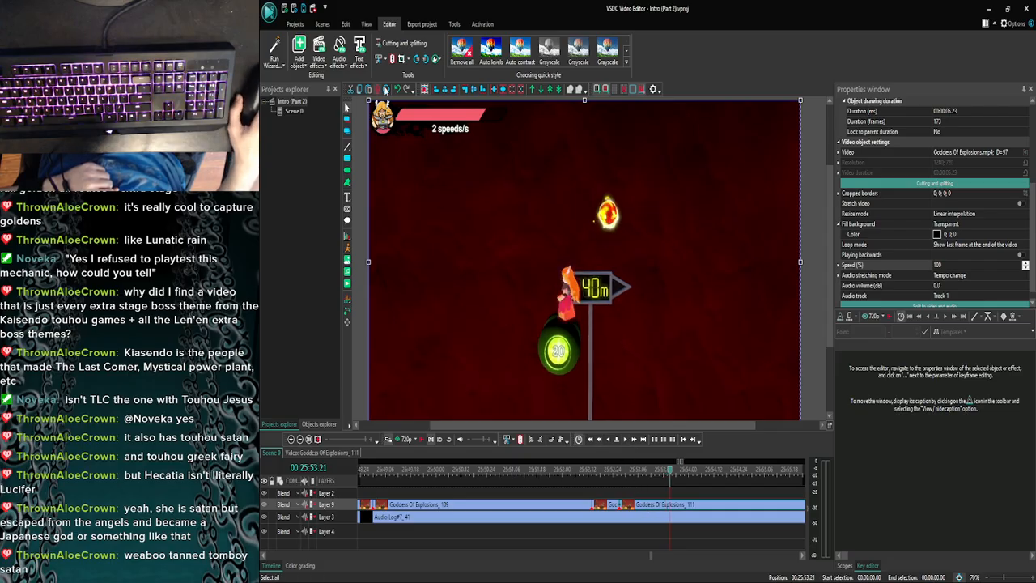
- Set the speed of the piece ending at the 25:53.21 cut to 30% and preview the slow motion
double_click(950, 263)
text(30)
key(Return)
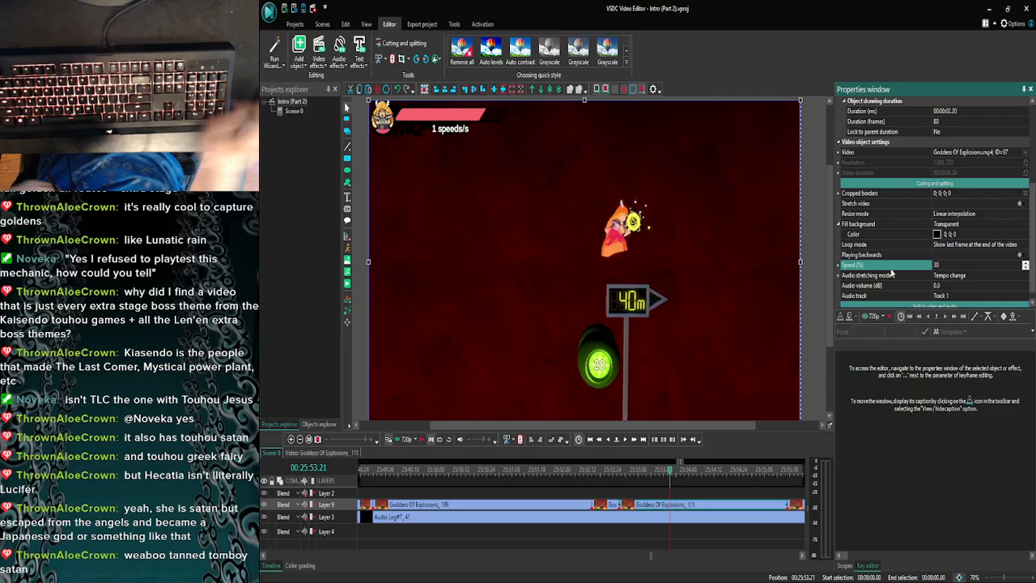
click(406, 439)
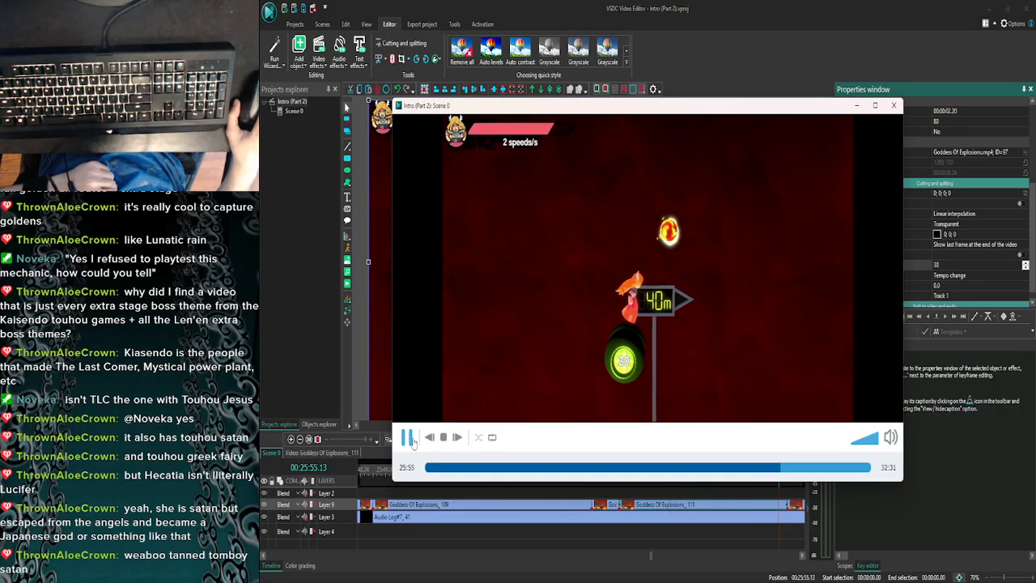
click(894, 106)
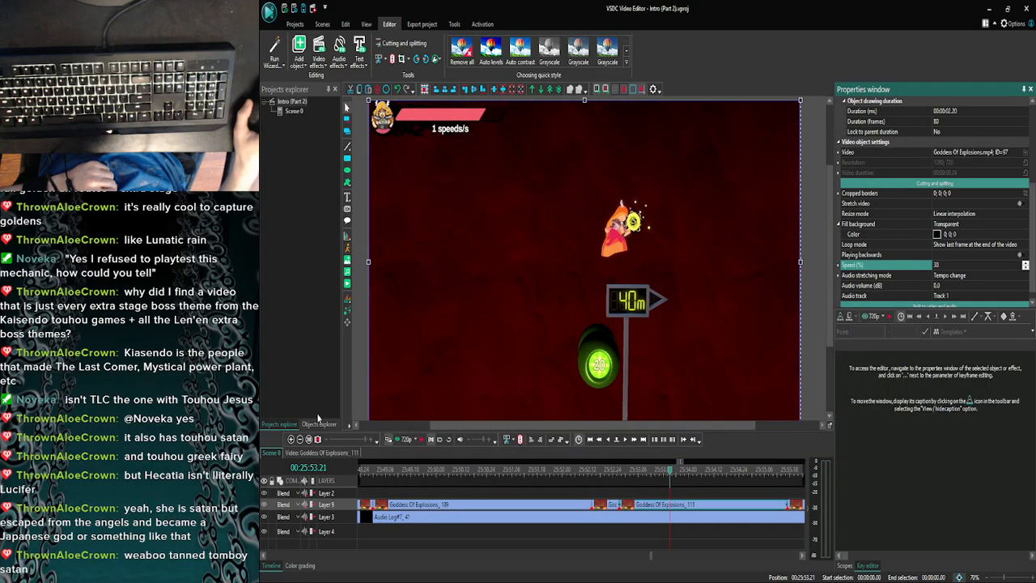
- Examine the end of the newly slowed piece frame by frame and preview its transition from 25:55.17 and 25:55.14
click(300, 438)
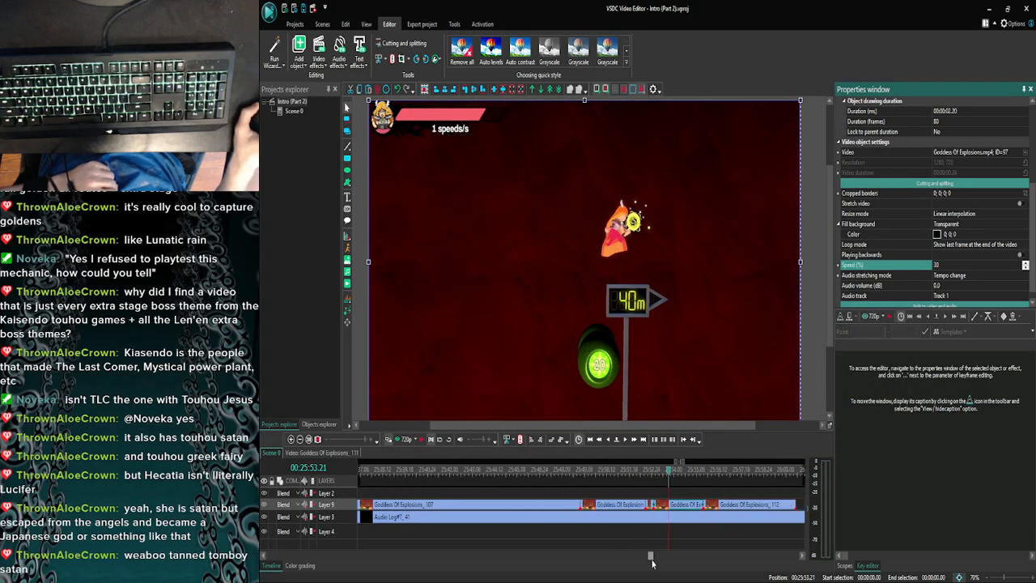
drag(652, 561, 655, 563)
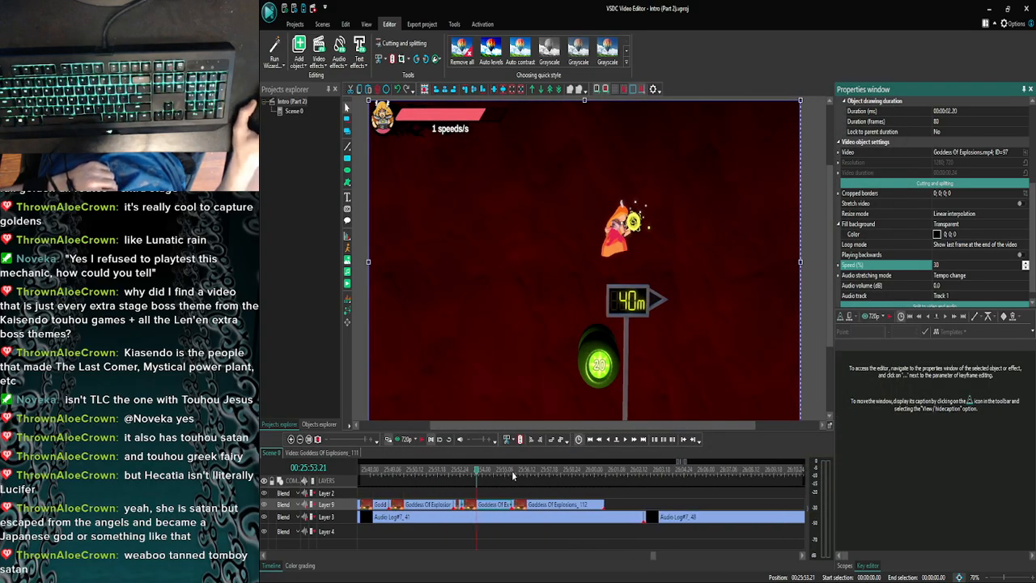
click(625, 440)
click(625, 440)
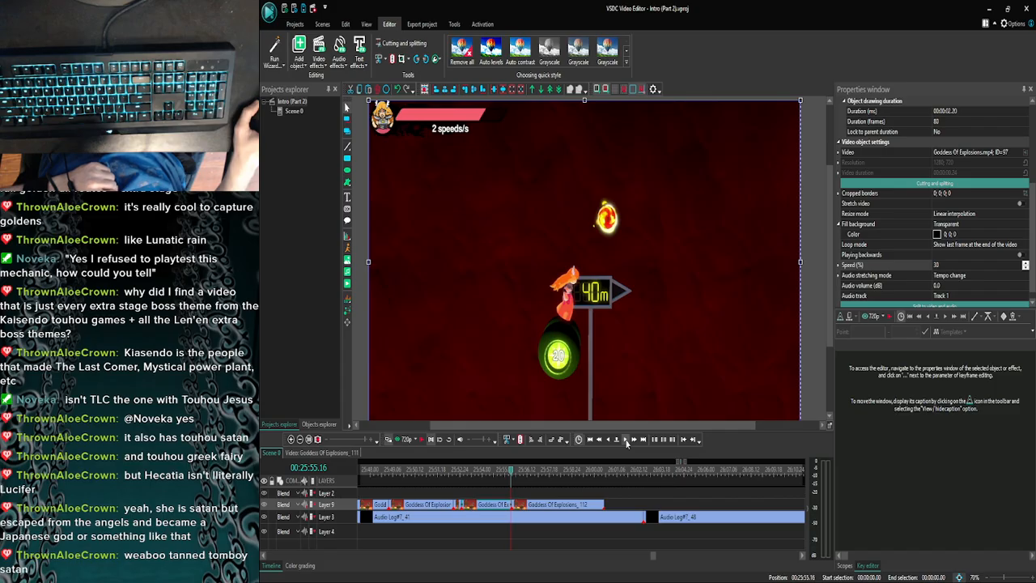
click(625, 440)
click(292, 440)
click(292, 440)
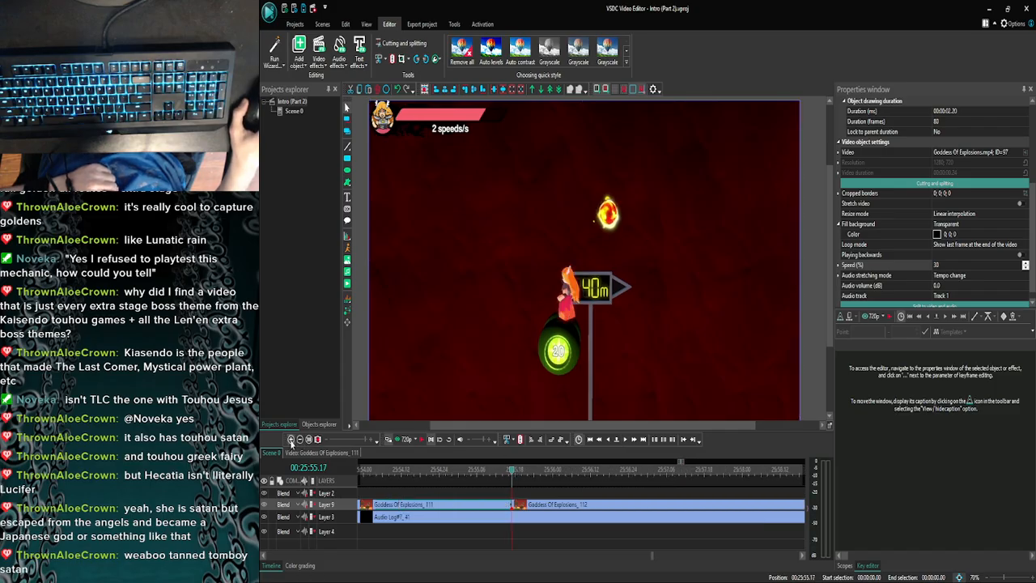
click(404, 439)
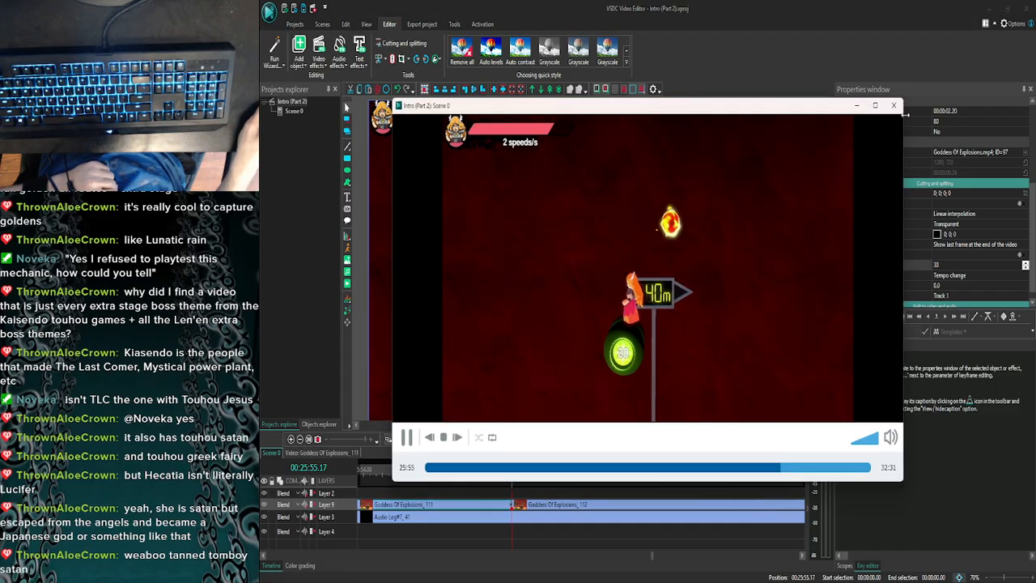
click(893, 105)
click(611, 443)
click(612, 442)
click(612, 443)
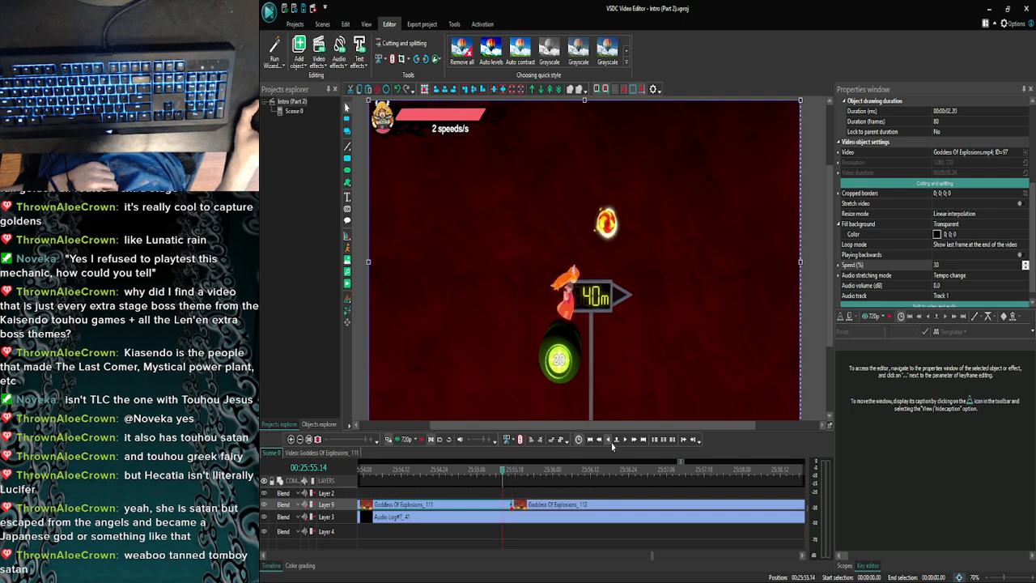
click(409, 440)
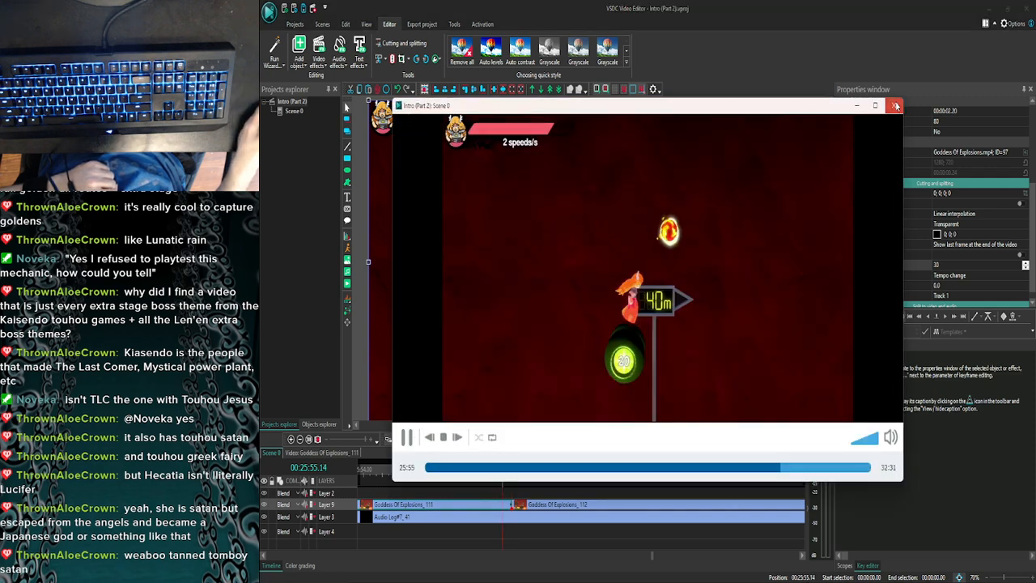
- Check the slowed piece's last frames around 25:55.15 and preview its transition into the following clip again from 25:55.14
click(895, 105)
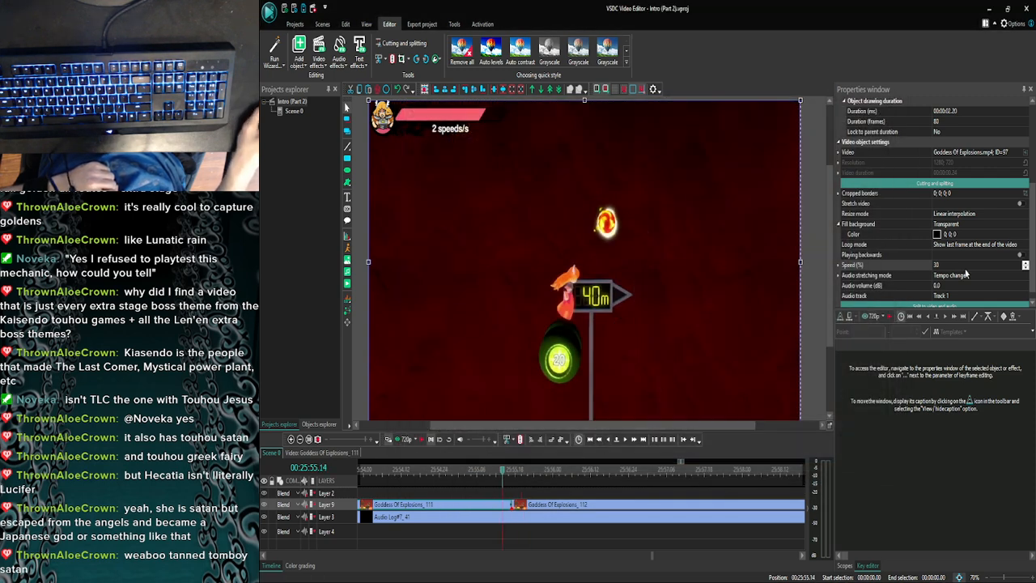
click(944, 264)
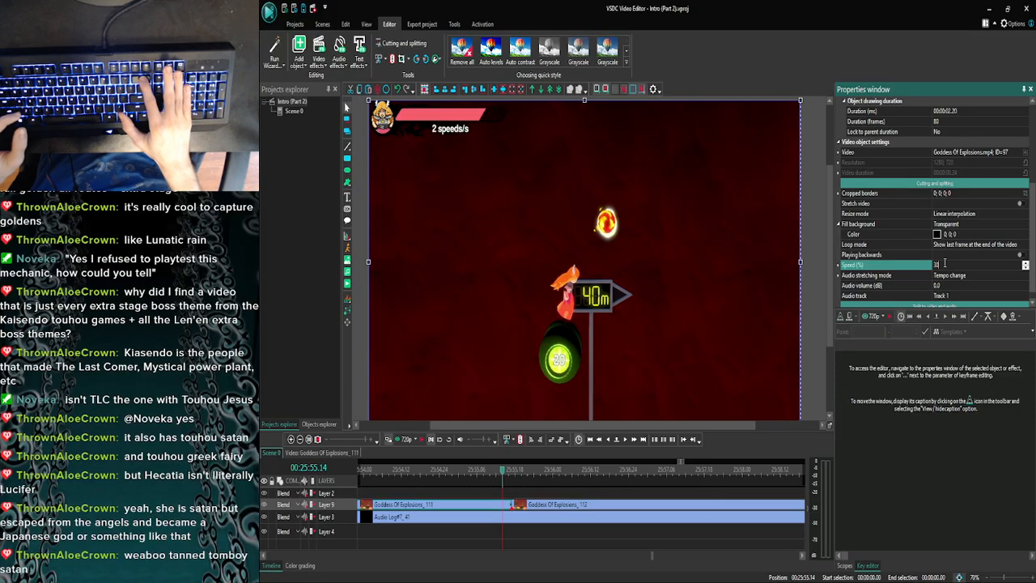
click(622, 442)
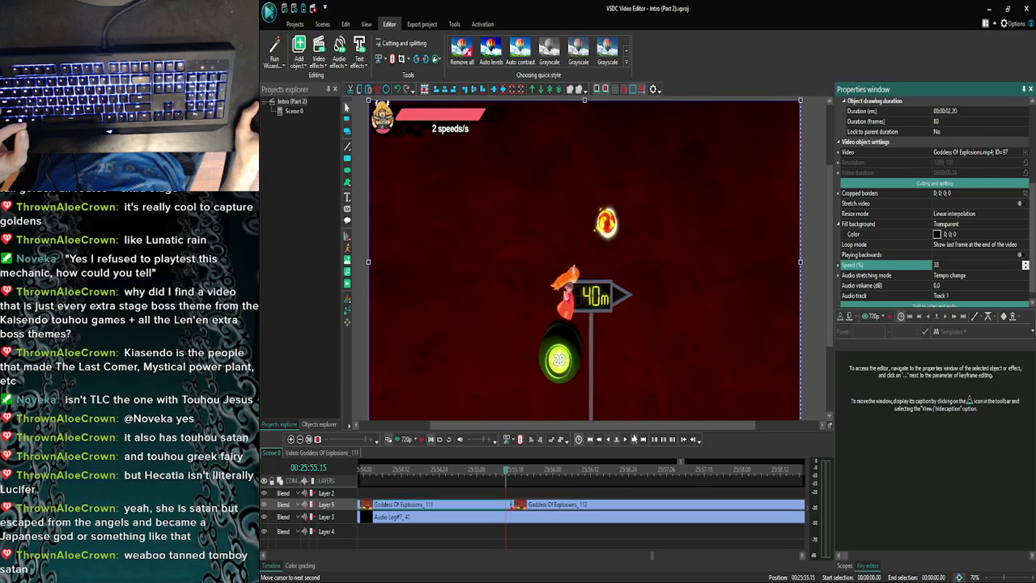
click(399, 441)
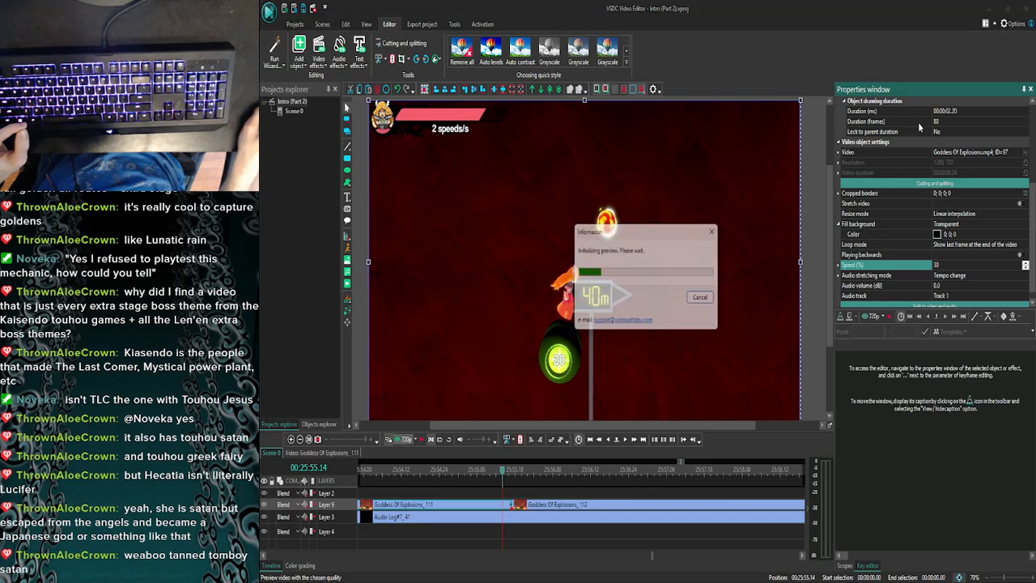
click(894, 106)
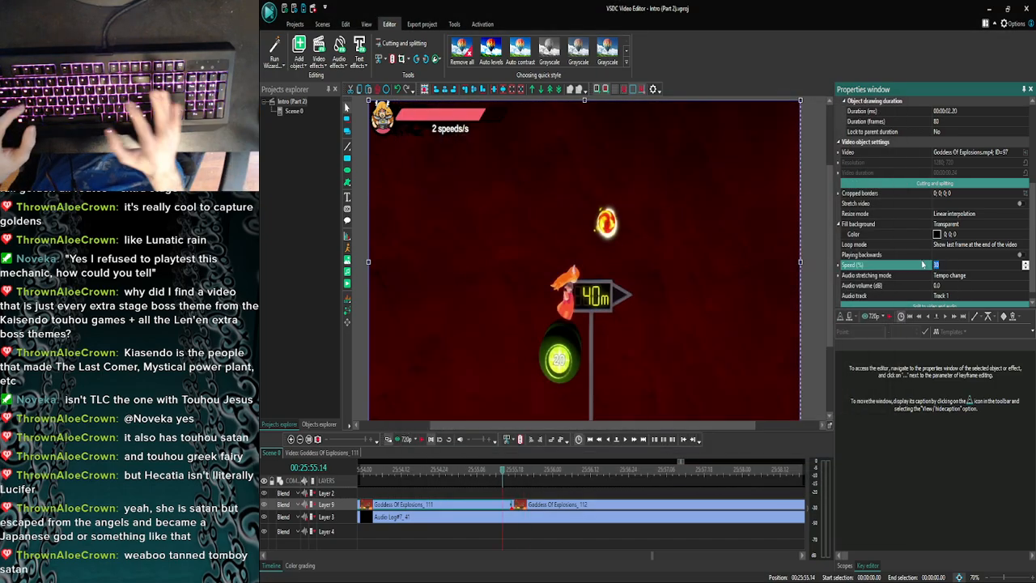
- Set the slowed piece's speed to 31% and move the following Goddess Of Explosions clip back directly against it at 25:55.14
text(3)
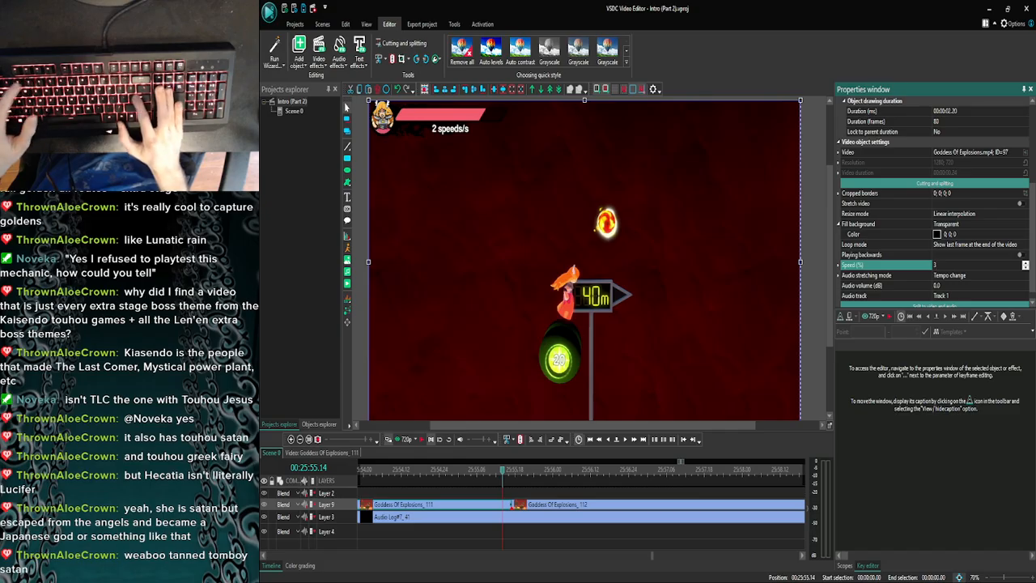
key(Return)
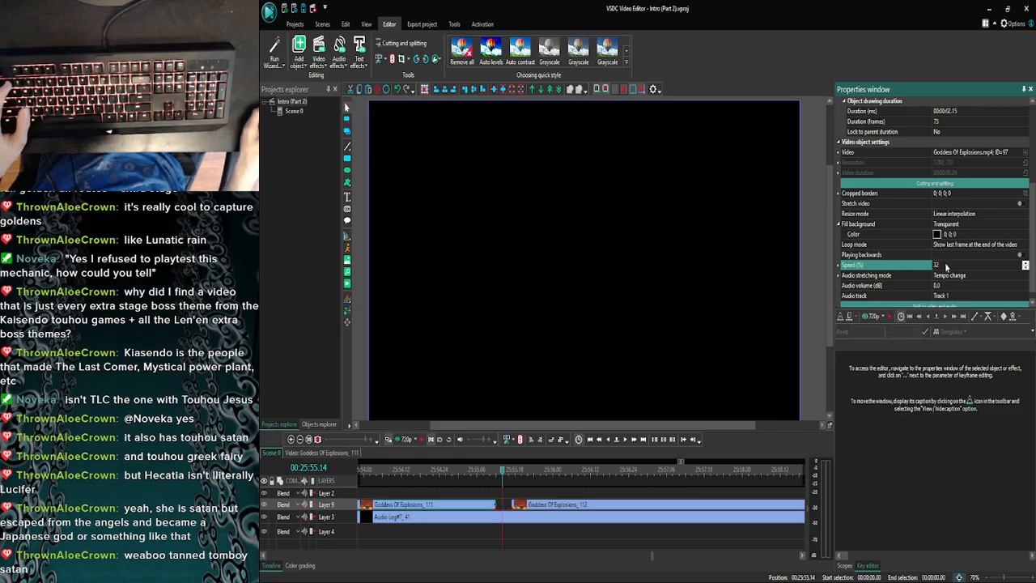
click(946, 267)
text(31)
key(Return)
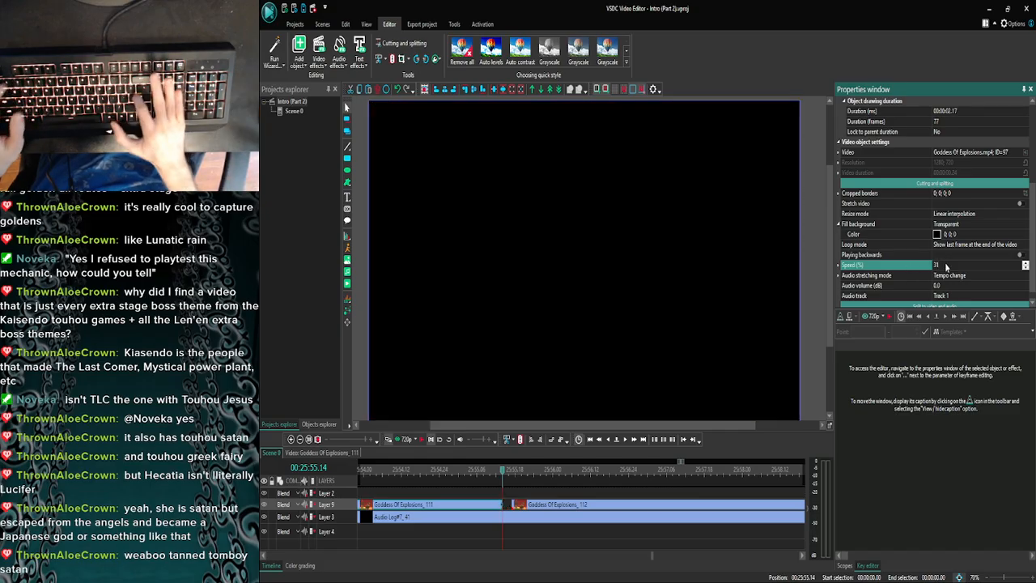
click(515, 502)
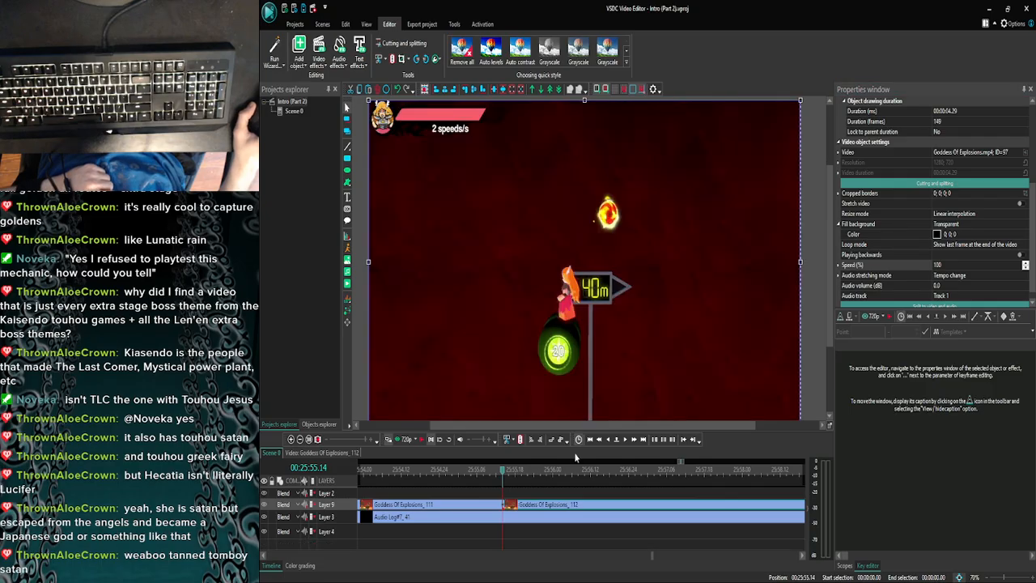
- Split the following Goddess Of Explosions clip at 25:56.09 and set the speed of the piece before the cut to 30%
click(625, 442)
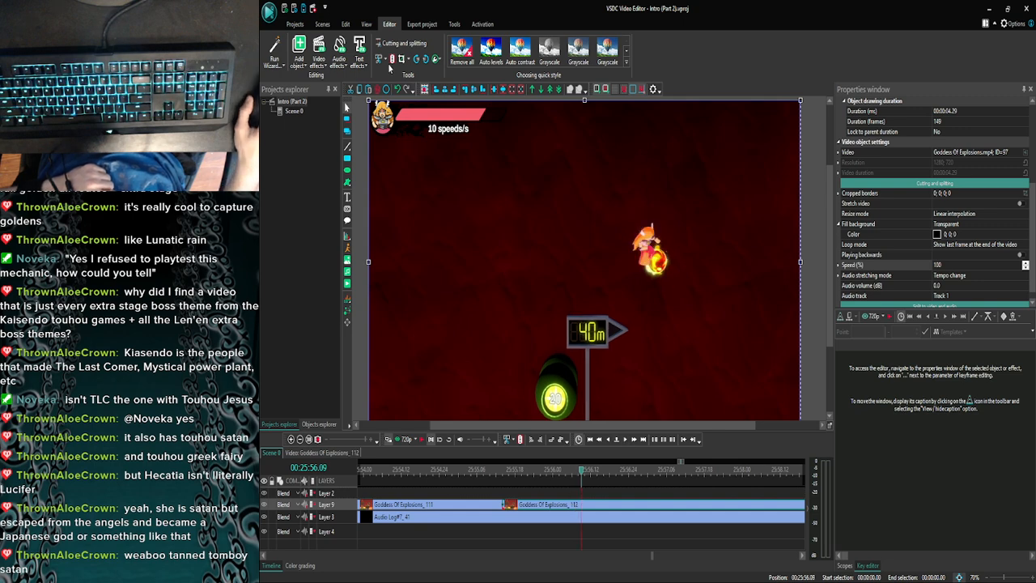
key(ctrl+k)
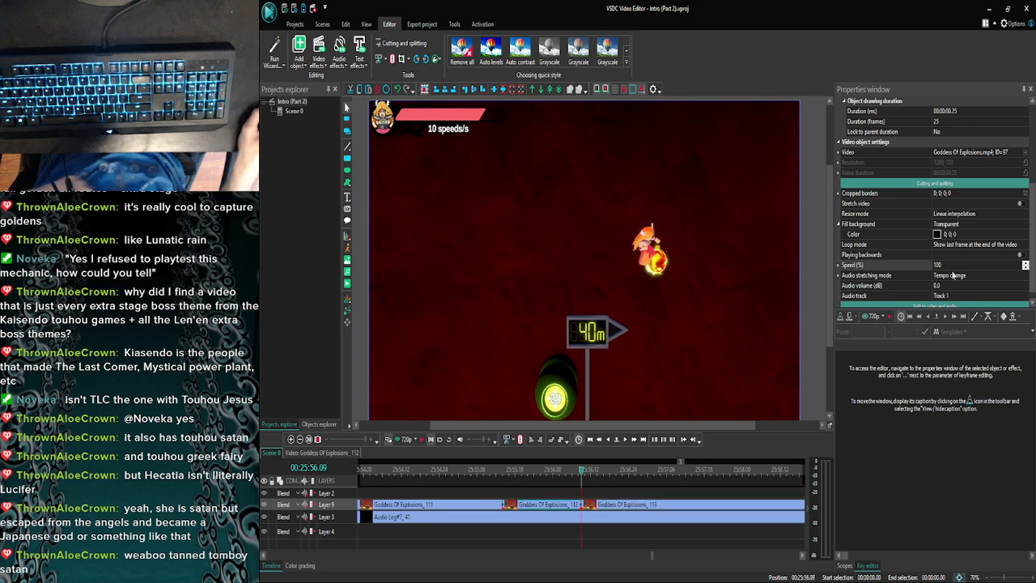
click(871, 266)
text(30)
key(Return)
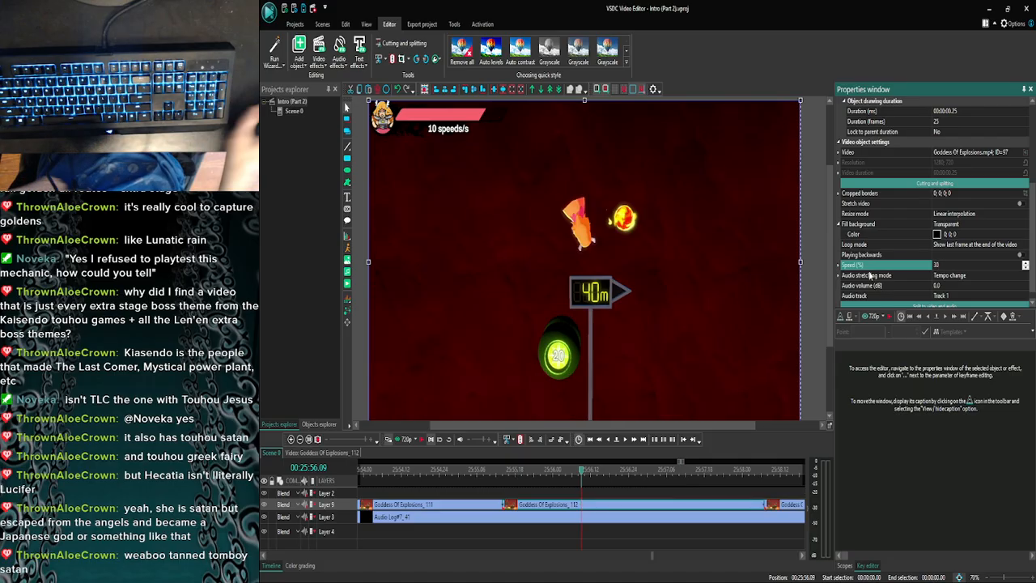
- Preview the newly slowed piece and its transition into the next clip from 25:55.09
drag(580, 475, 488, 474)
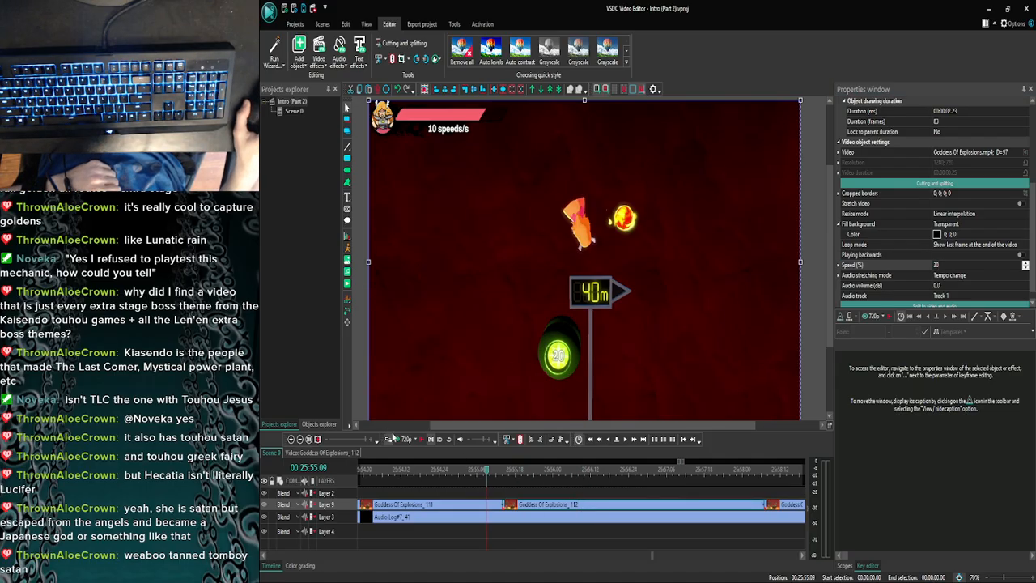
click(405, 439)
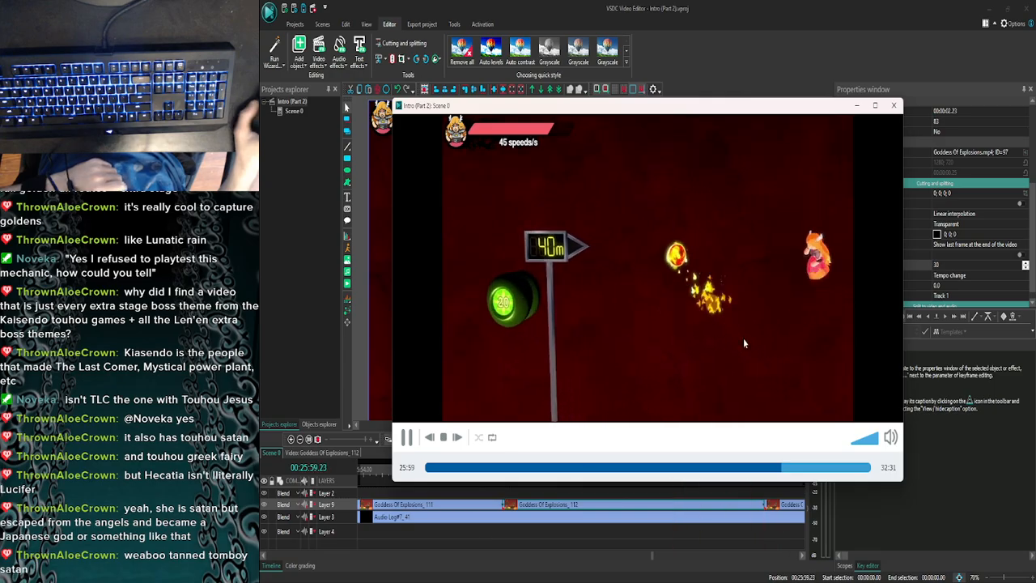
click(893, 106)
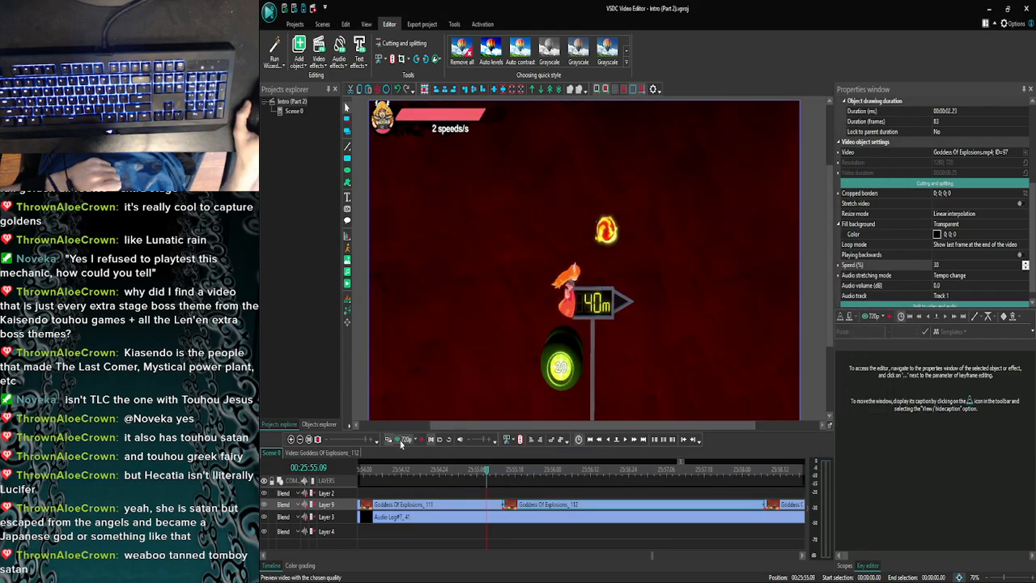
click(400, 441)
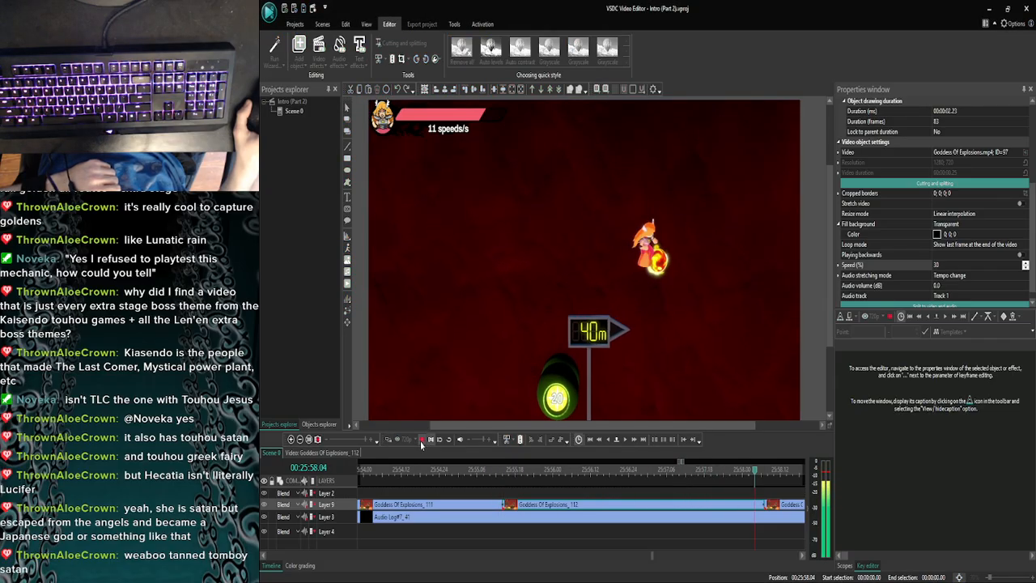
click(421, 441)
- Step back frame by frame to 25:58.01 near the slowed piece's end and preview from there against the commentary
click(609, 440)
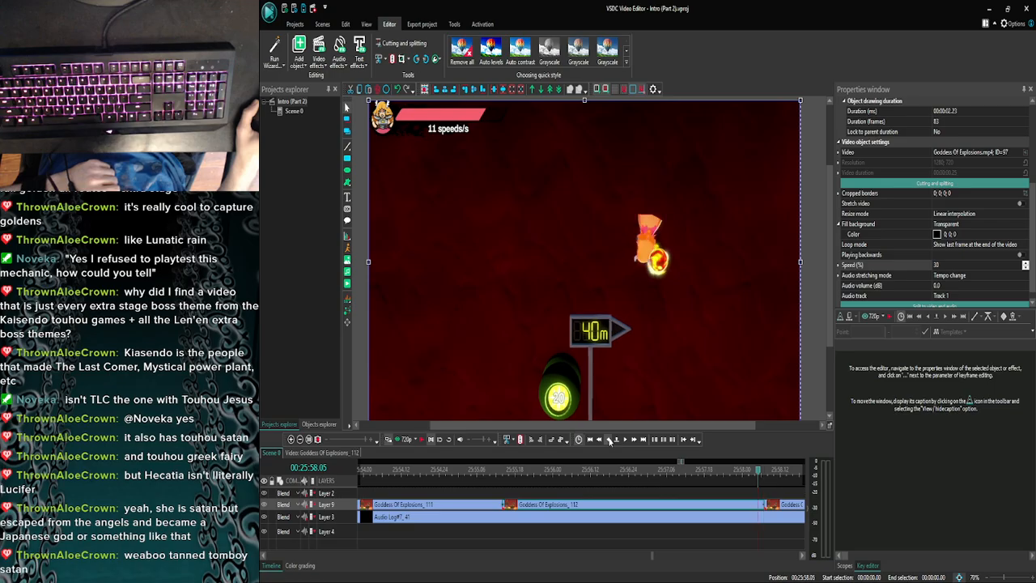
click(609, 440)
click(610, 440)
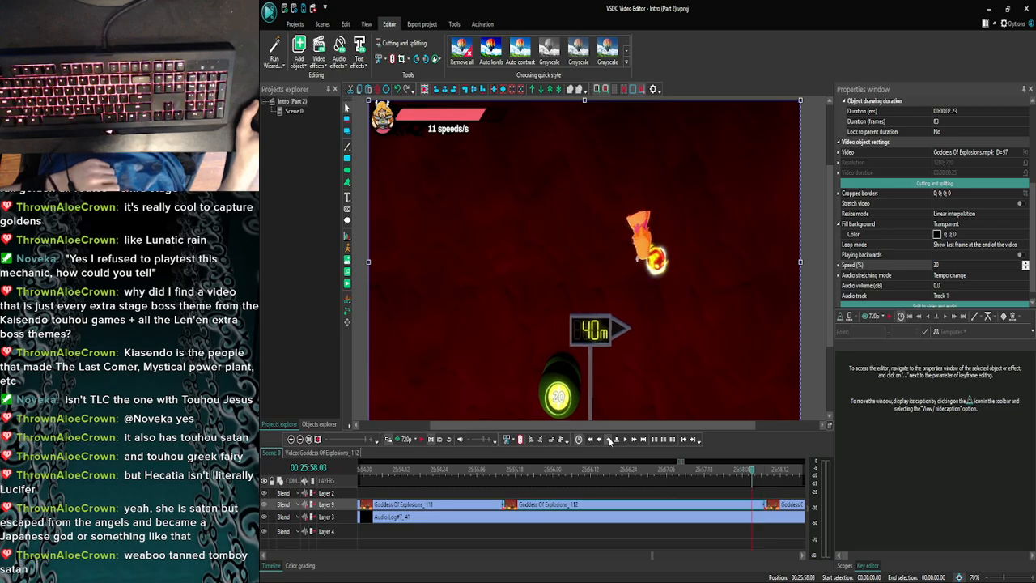
click(405, 438)
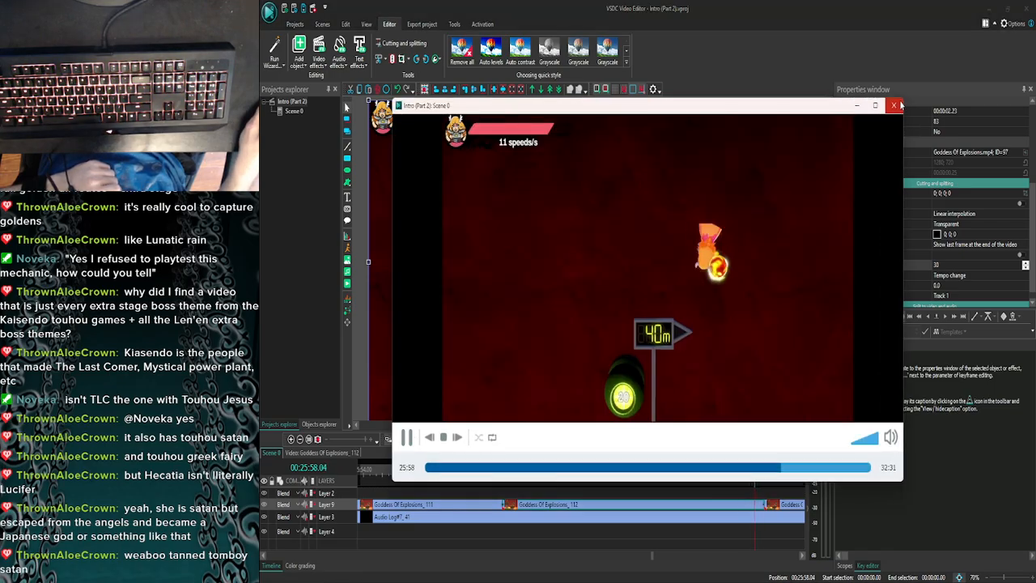
click(898, 105)
- Step back further to 25:57.22 and preview the commentary from that frame several times to find where the slow motion should end
click(608, 441)
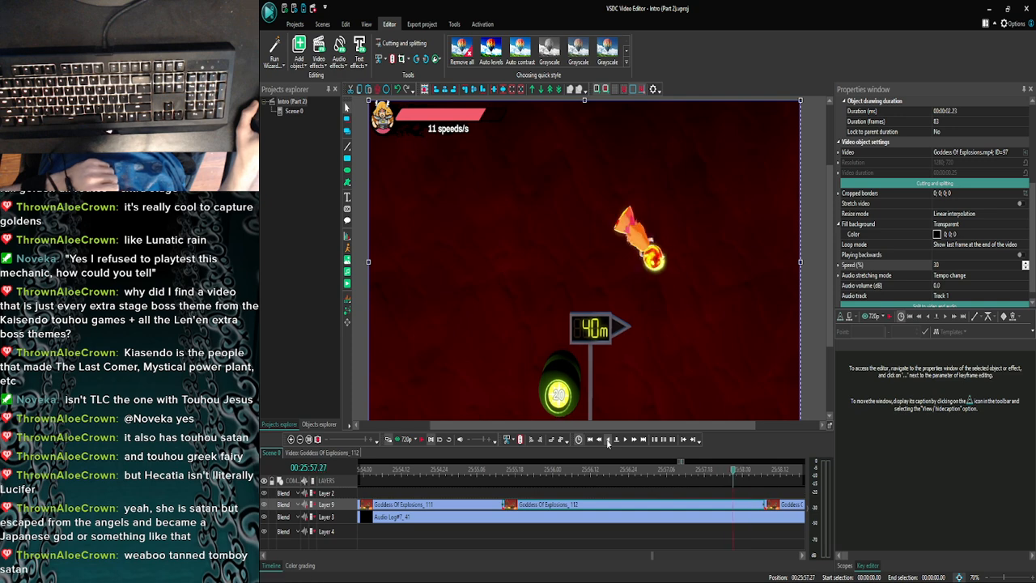
click(608, 441)
click(607, 440)
click(608, 440)
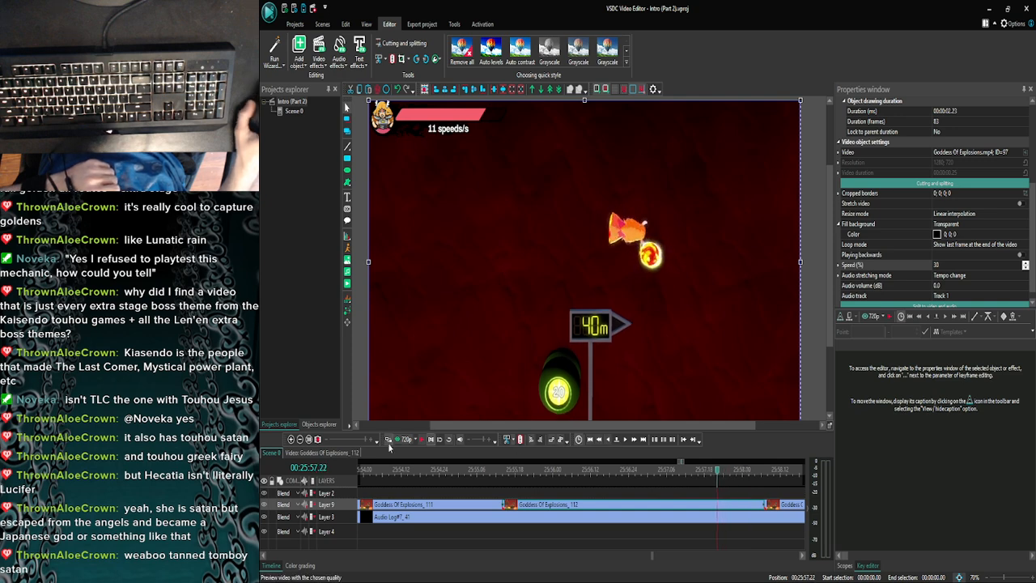
click(408, 441)
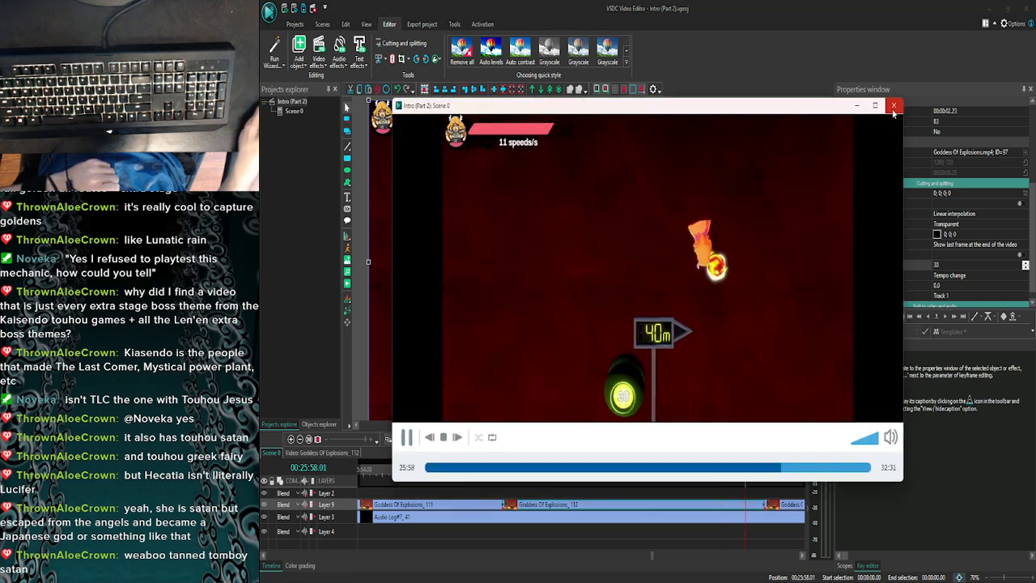
click(886, 106)
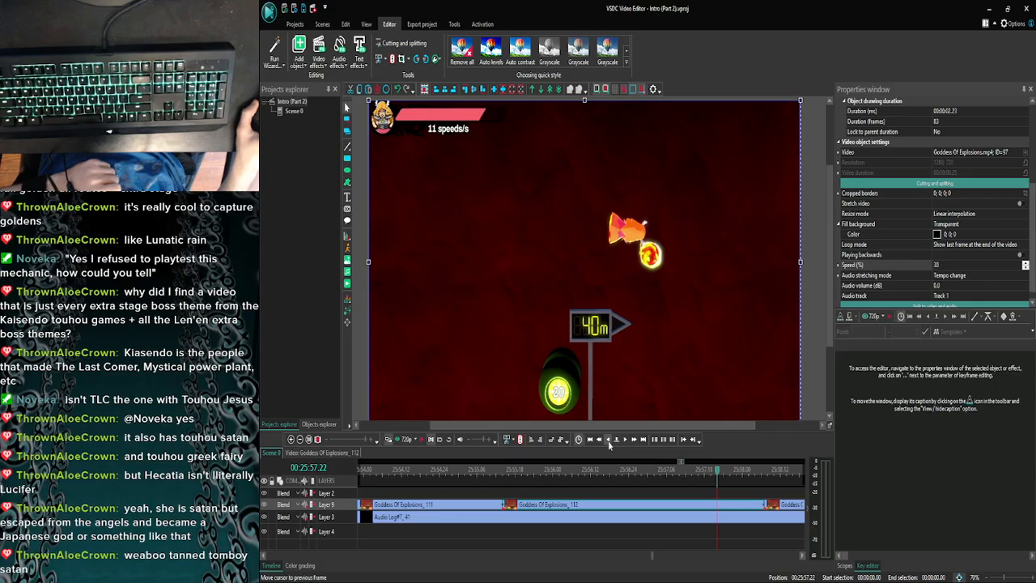
click(408, 440)
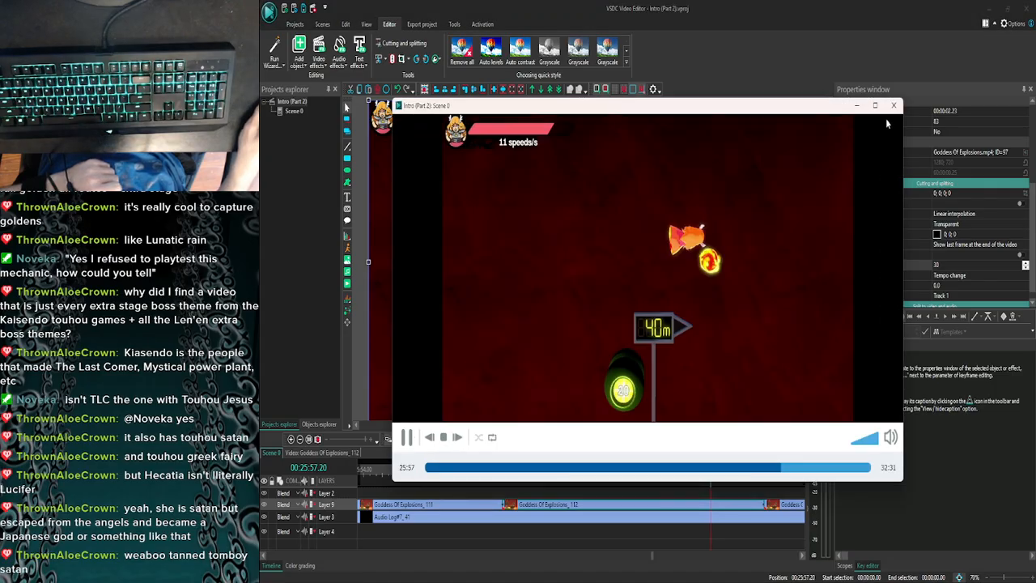
click(892, 105)
click(622, 444)
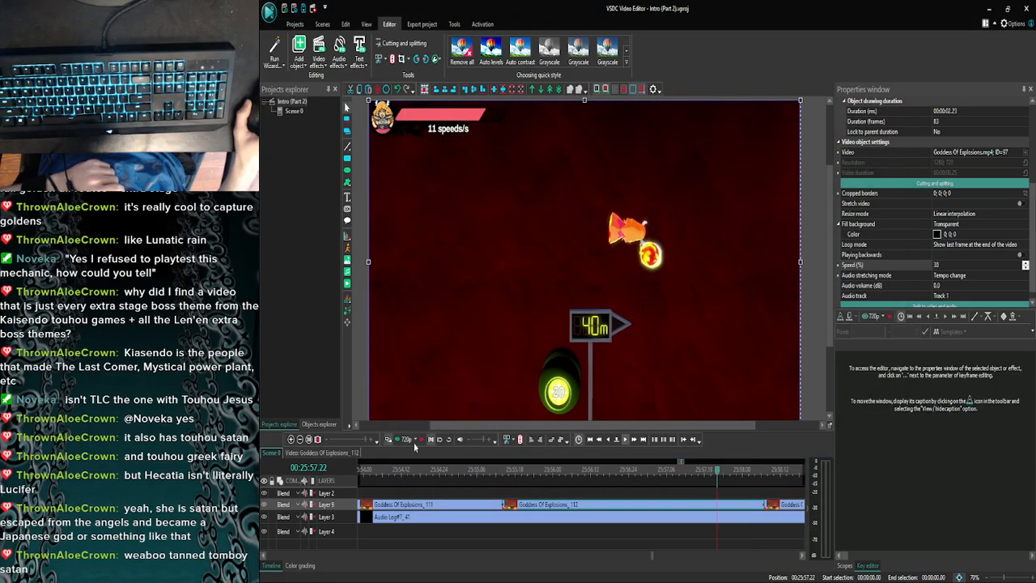
click(408, 441)
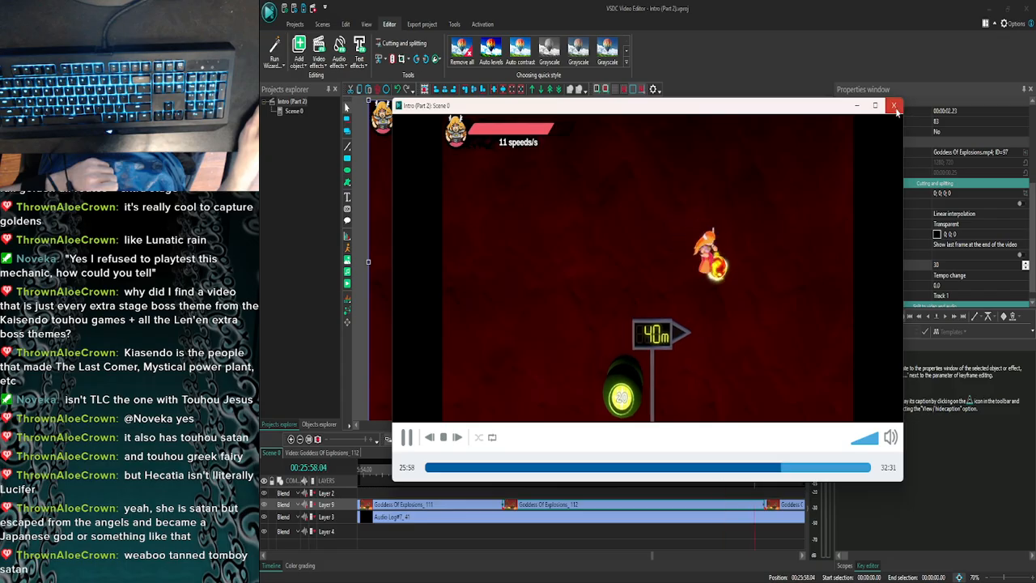
click(894, 105)
- Try speeds of 35% and 36% on the slowed piece to bring its end closer to 25:57.22
drag(949, 263, 916, 265)
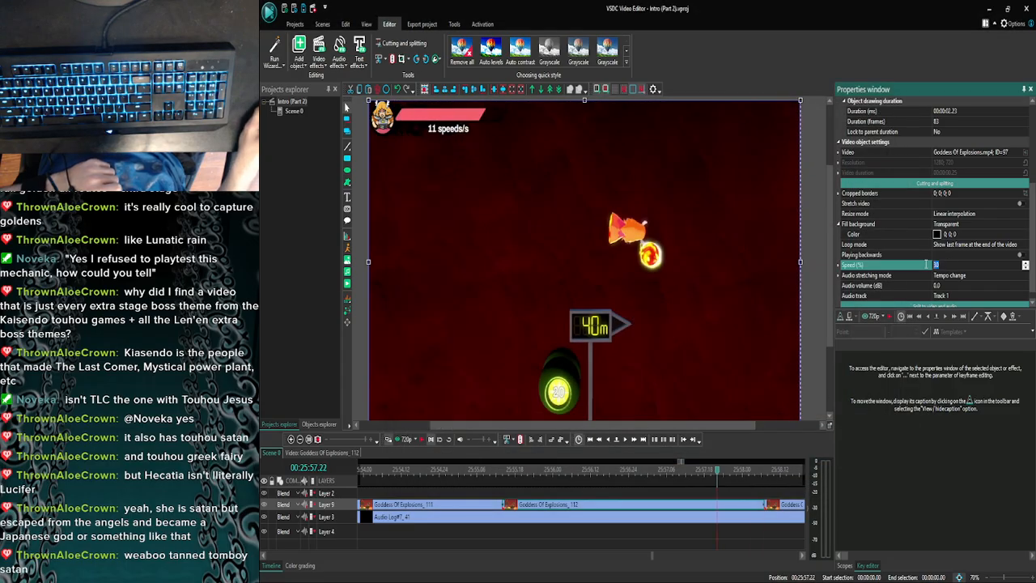
text(35)
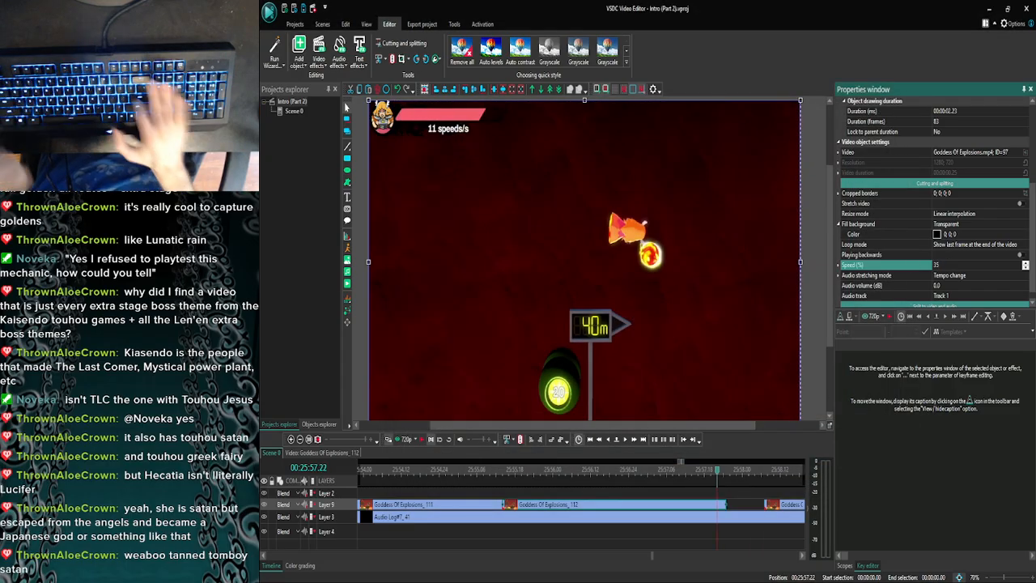
key(Return)
click(949, 265)
key(BackSpace)
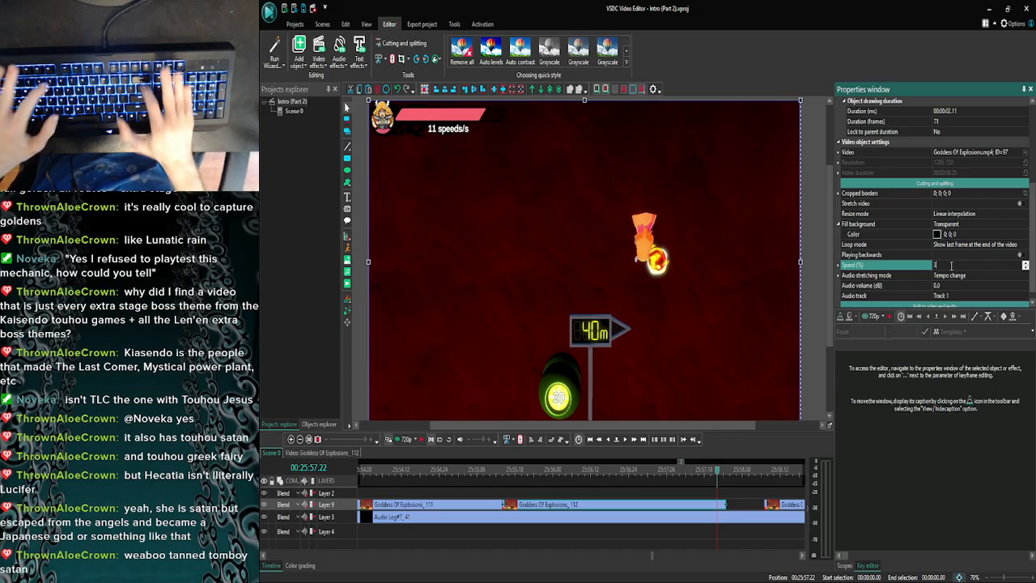
text(6)
key(Return)
- Set the slowed piece's speed to 37% and move the following Goddess Of Explosions clip back to start at 25:57.22
click(948, 265)
key(BackSpace)
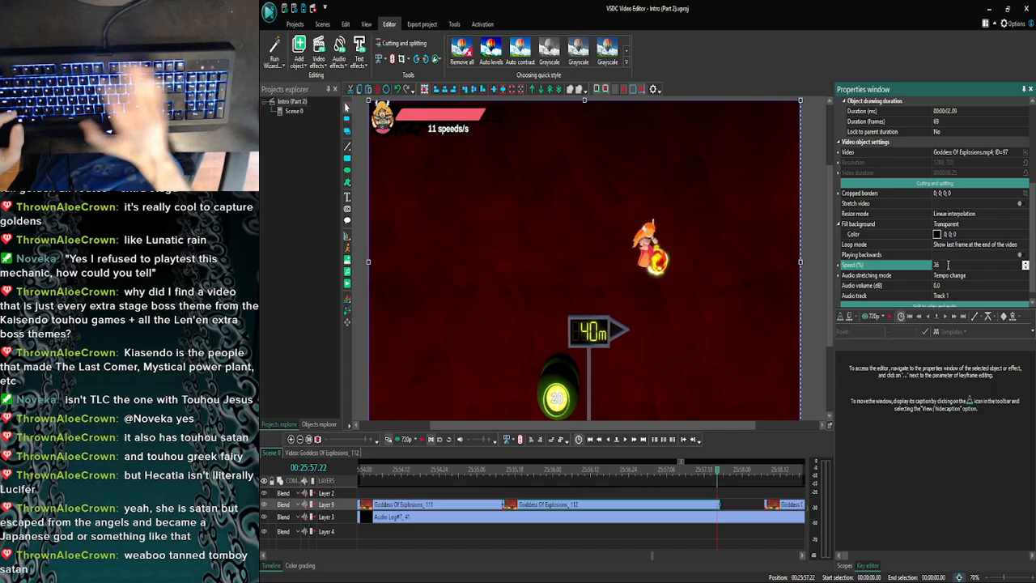
text(7)
key(Return)
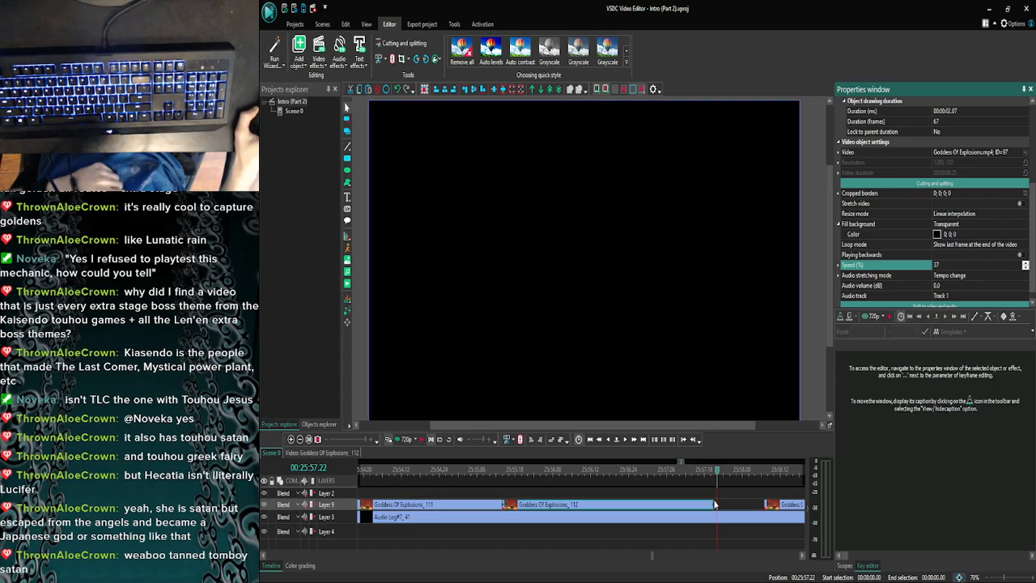
click(728, 509)
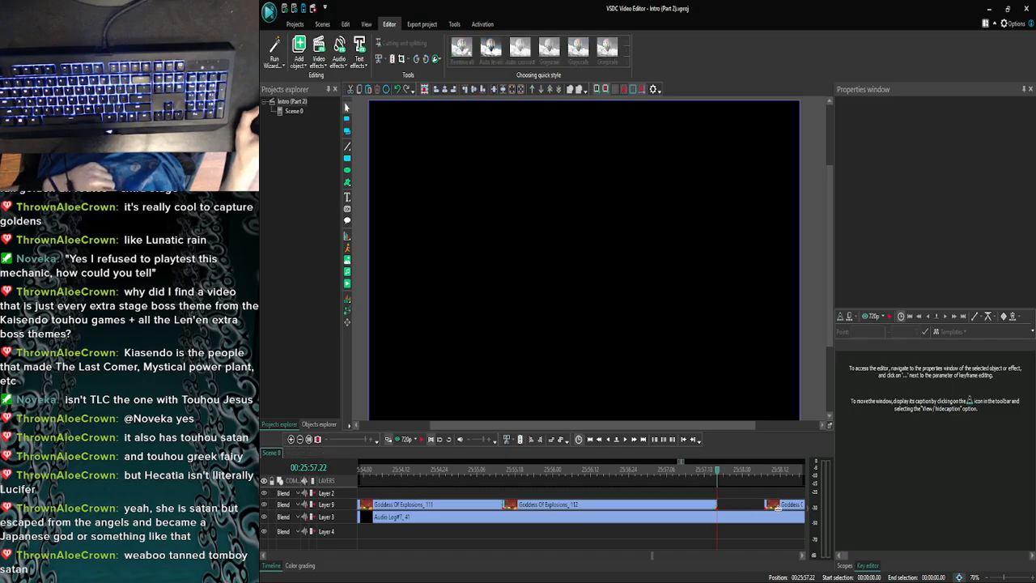
drag(774, 504, 753, 506)
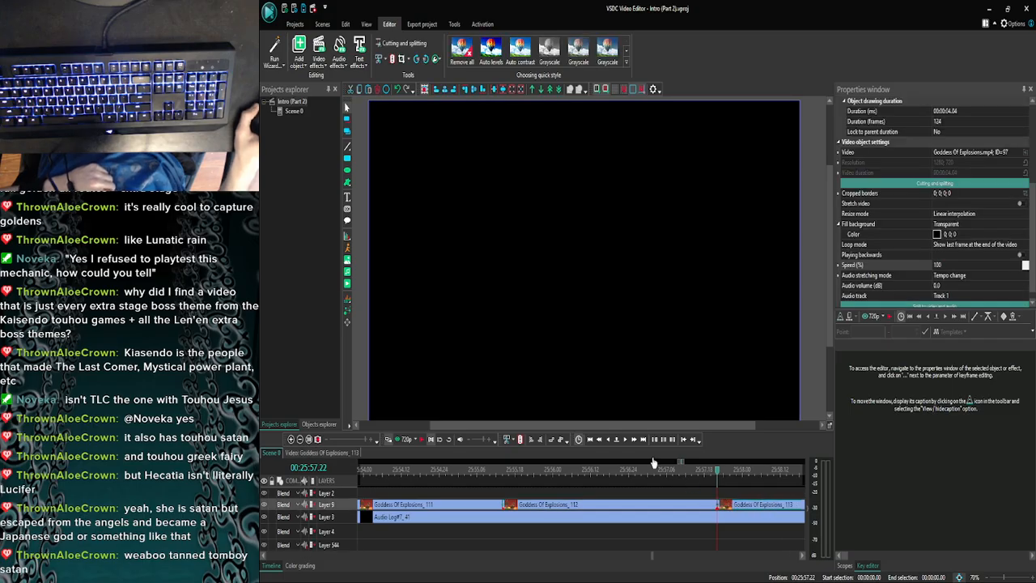
- Advance frame by frame to 25:58.21 in the last Goddess Of Explosions clip and preview the commentary from there
click(624, 441)
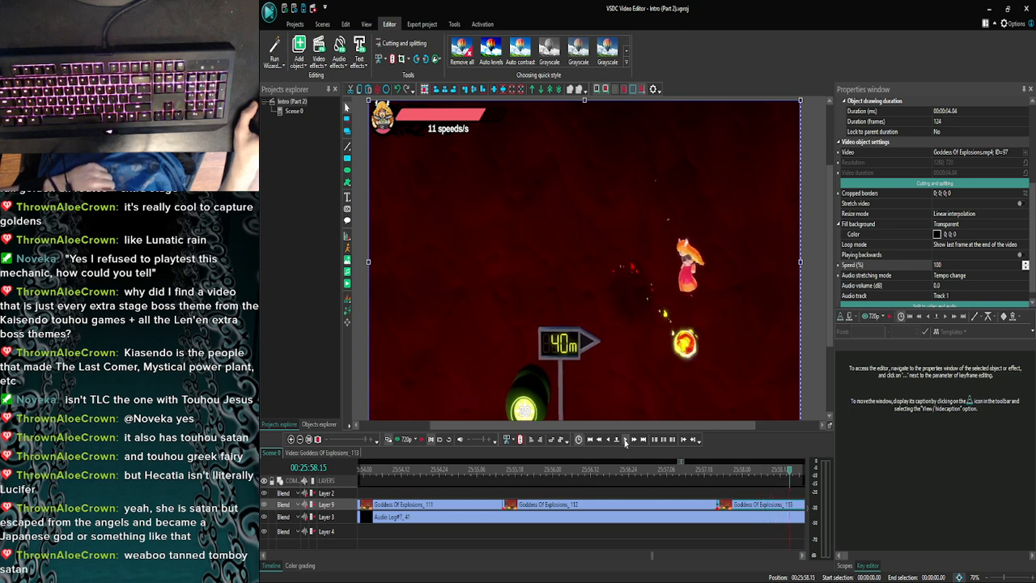
click(405, 440)
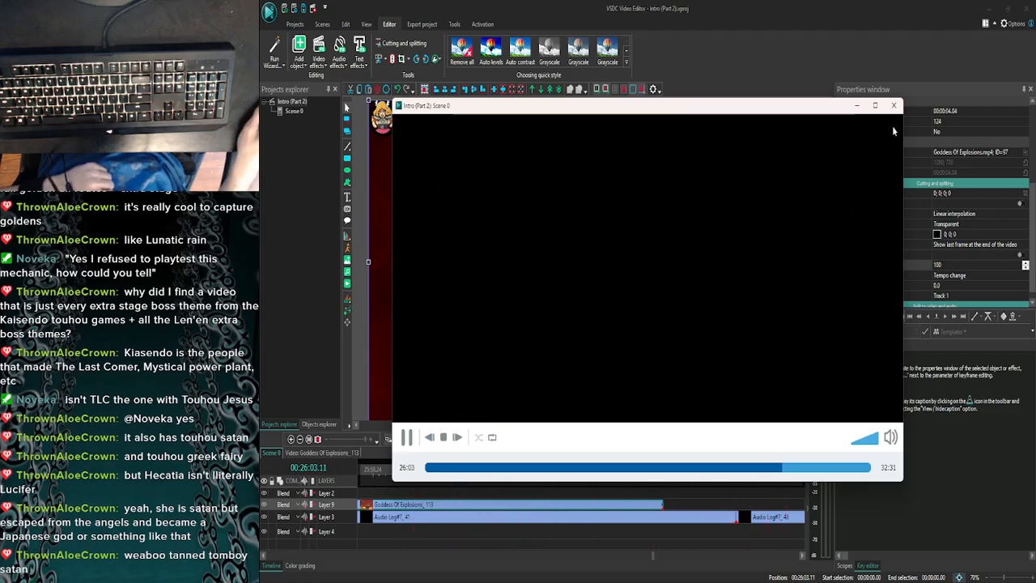
click(894, 106)
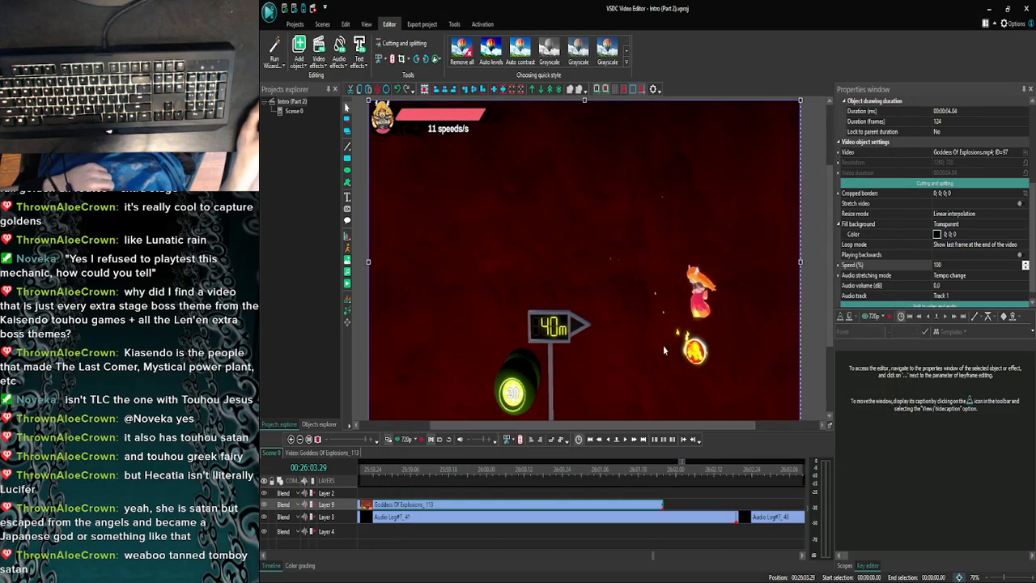
- Step back frame by frame to 25:58.14 and split the last Goddess Of Explosions clip at that frame
click(609, 444)
click(608, 444)
click(608, 444)
click(608, 444)
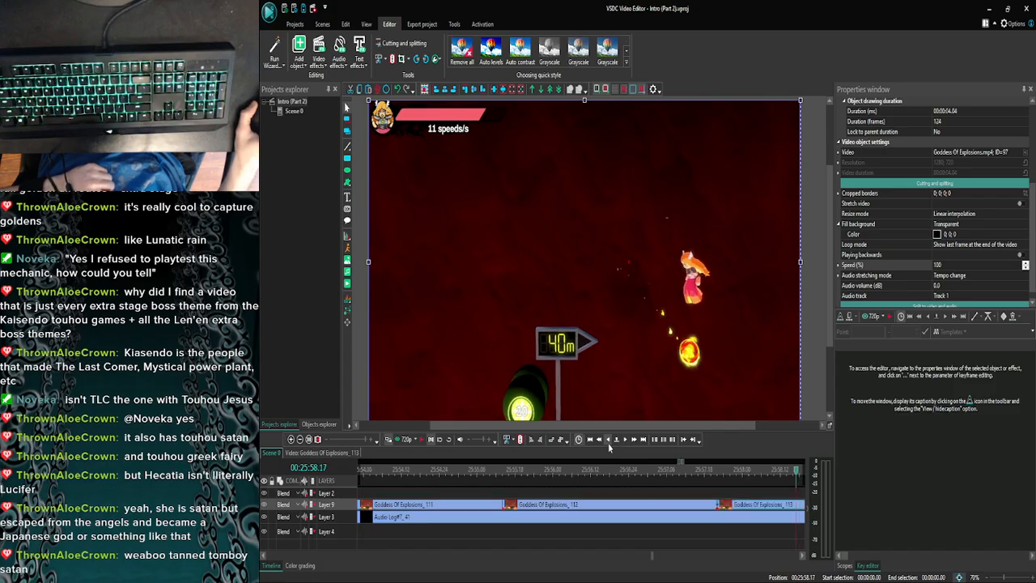
click(609, 444)
click(609, 444)
click(608, 445)
click(609, 444)
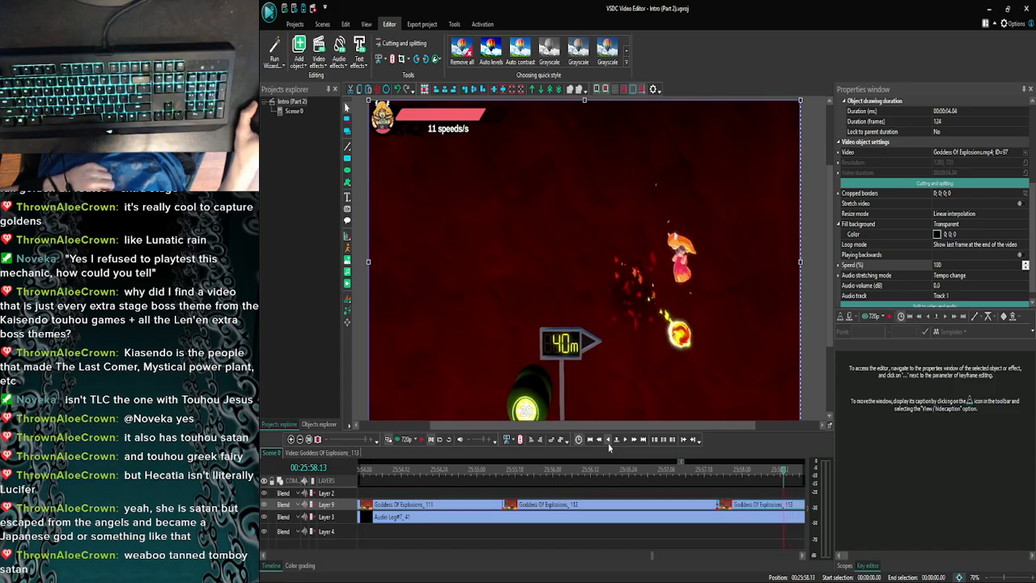
click(625, 442)
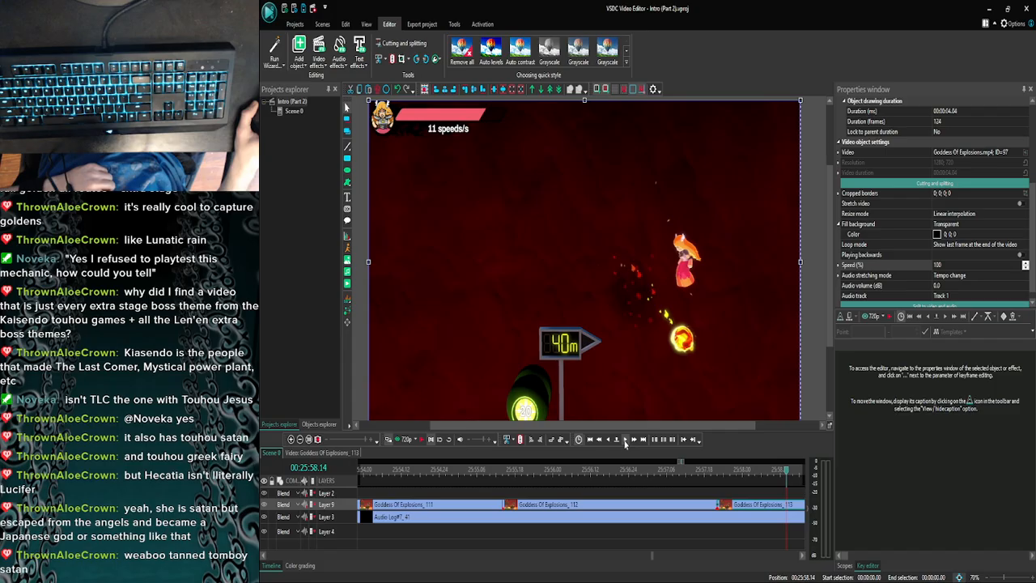
click(393, 63)
- Slow the piece before the cut to 30% speed and extend it to meet the following clip, moved to about the end of Audio Log#7_41
click(971, 265)
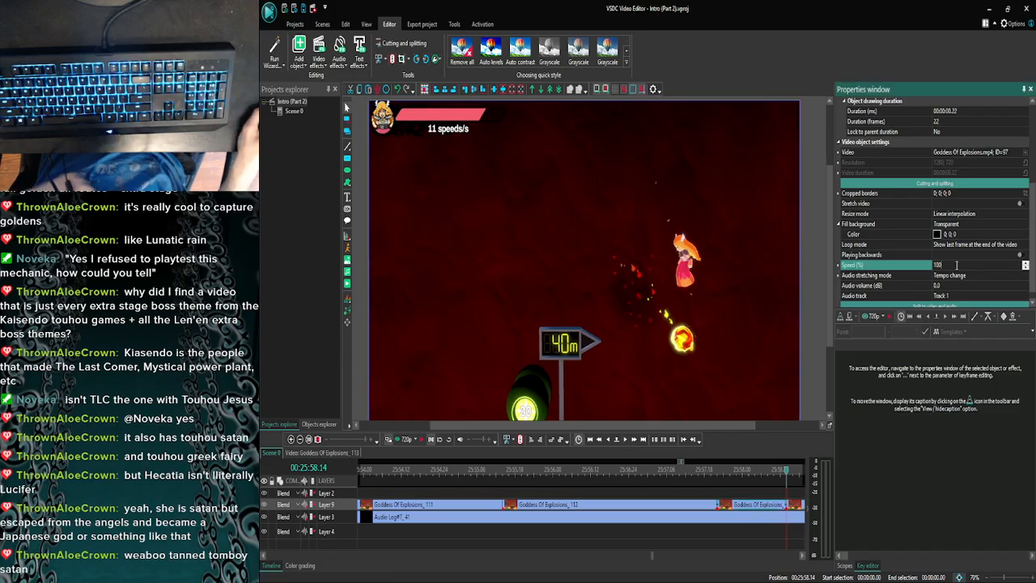
text(30)
key(Return)
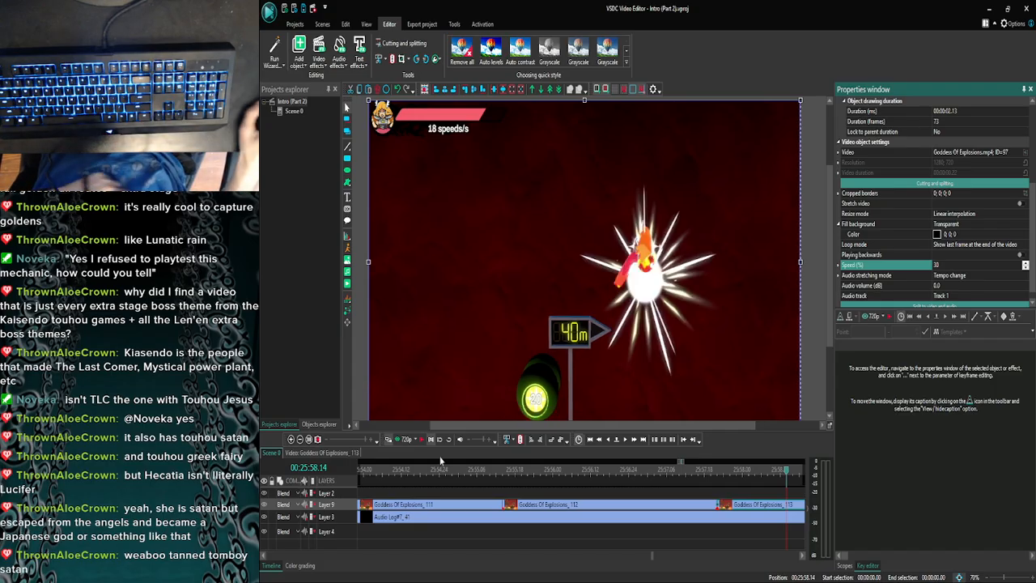
click(299, 439)
click(299, 439)
click(299, 440)
click(300, 439)
click(300, 439)
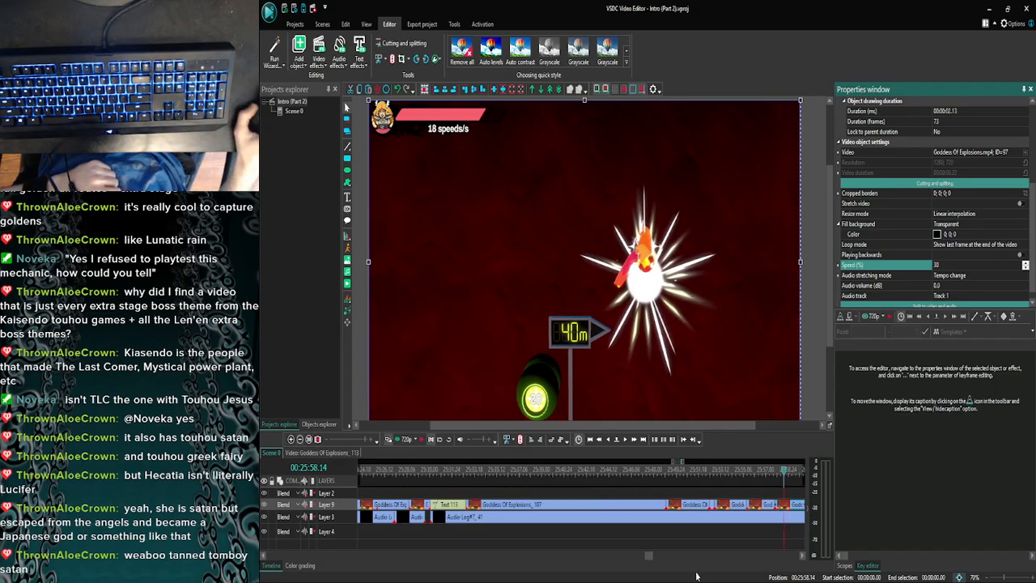
drag(648, 558, 652, 560)
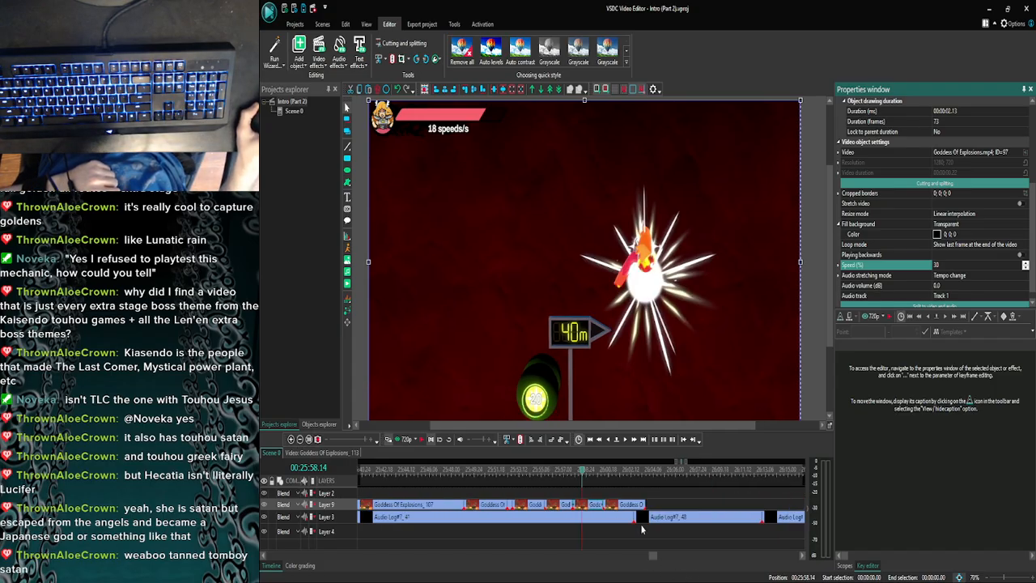
drag(615, 504, 634, 503)
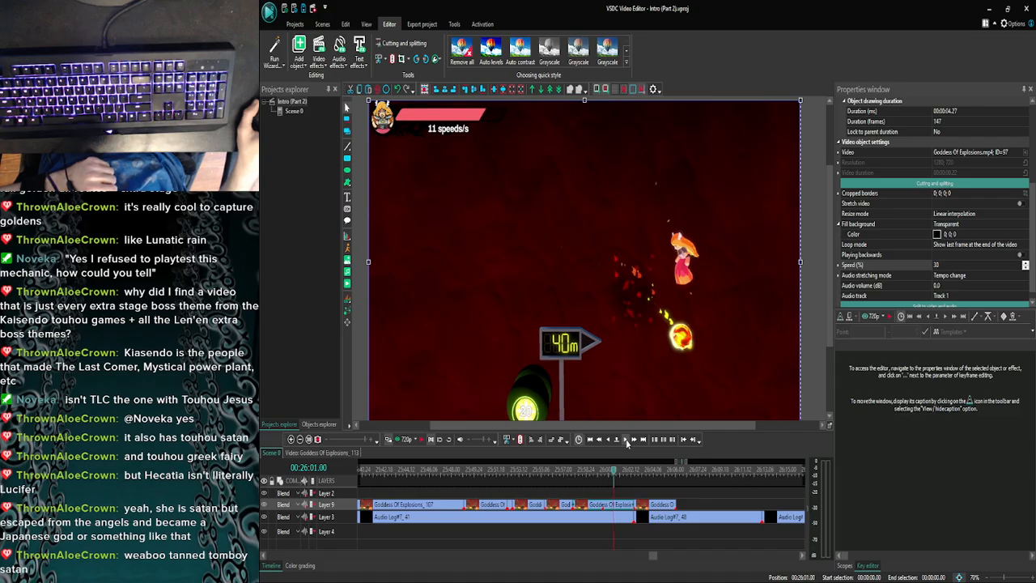
- Preview the held frame against the commentary from 26:01.00 onward and locate 26:03.16 as the frame where the footage should resume
click(397, 441)
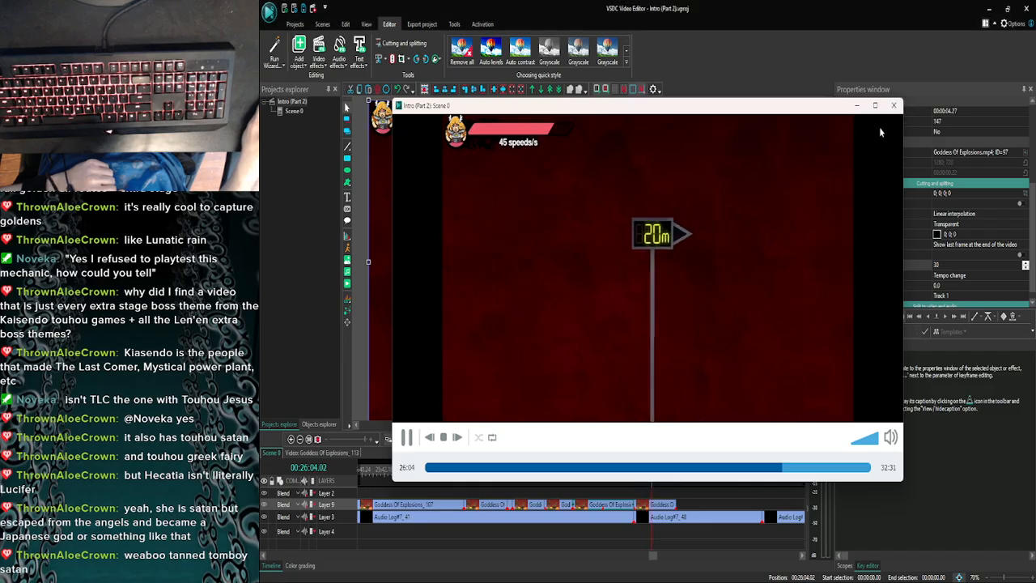
click(893, 105)
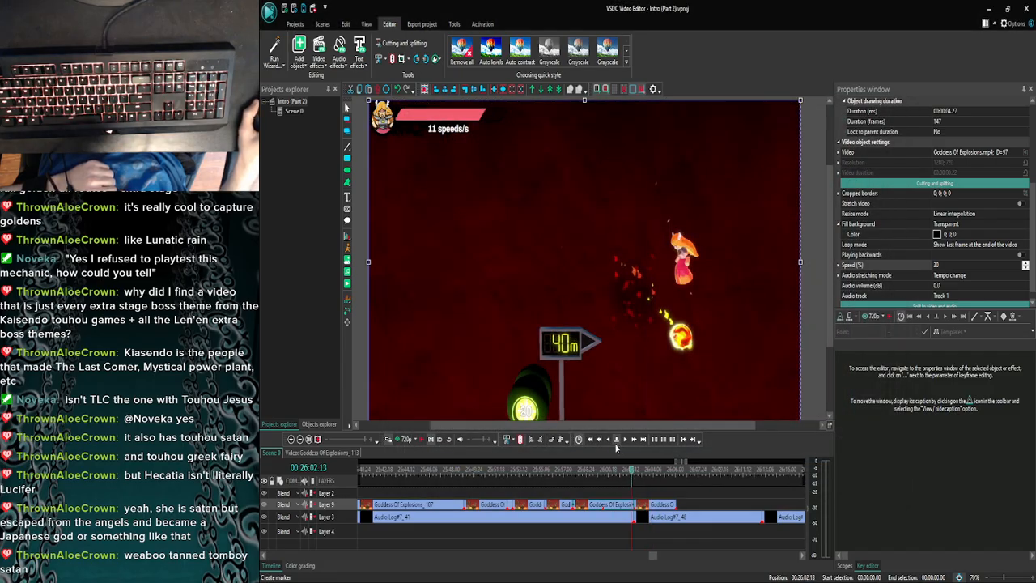
click(422, 439)
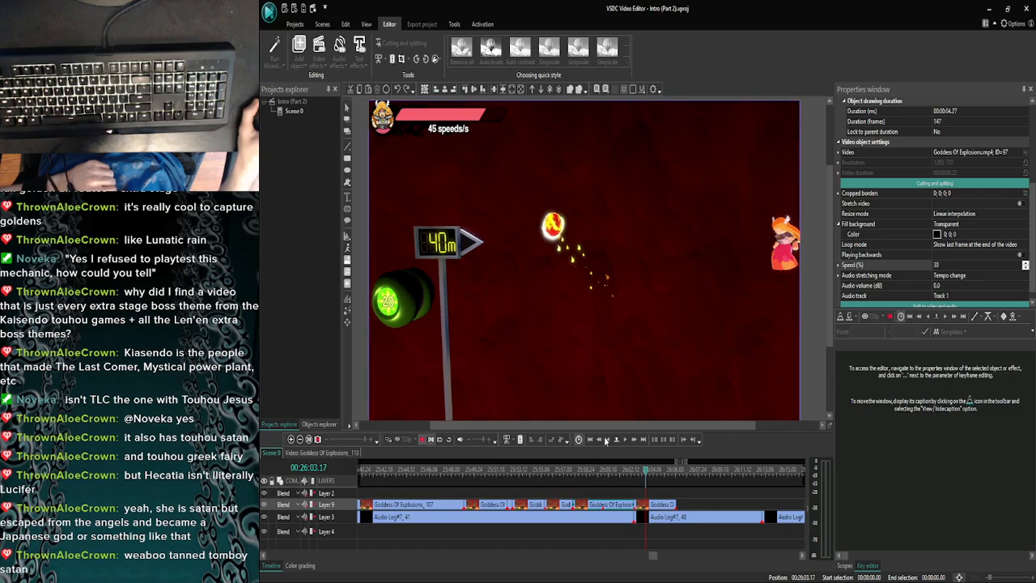
click(606, 441)
click(605, 441)
click(404, 440)
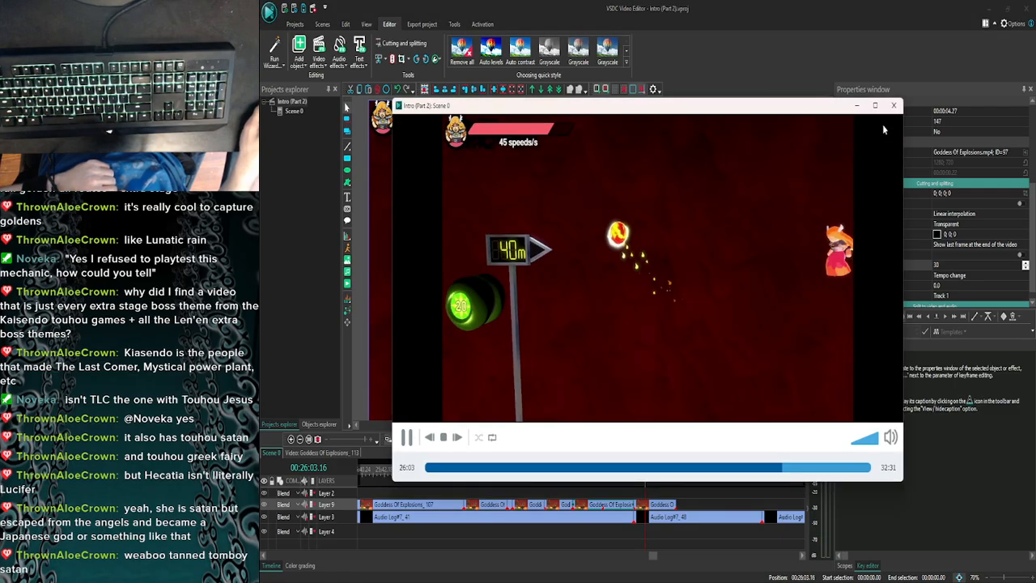
click(895, 105)
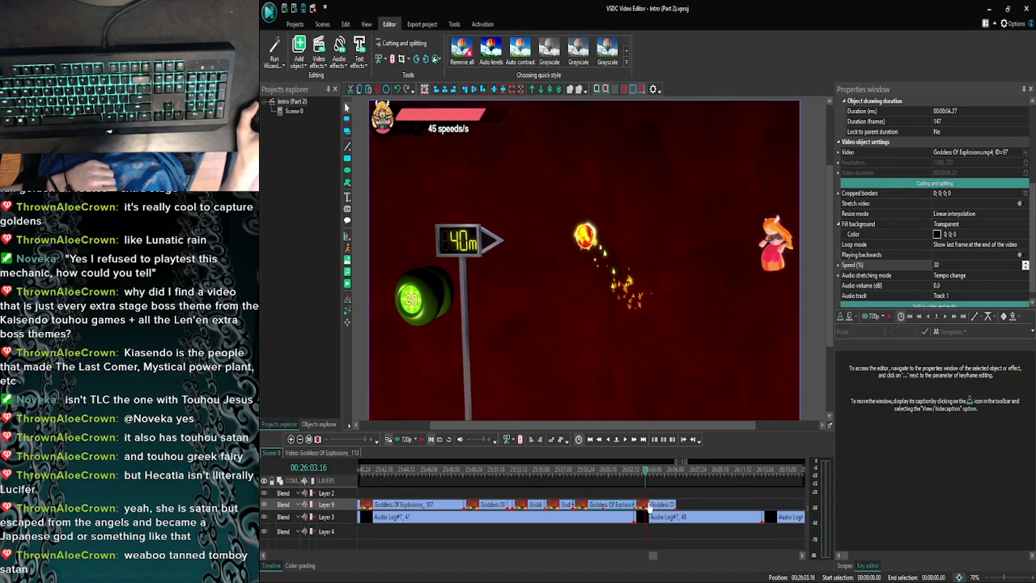
- Move the following Goddess Of Explosions clip to start at 26:03.16 and extend the slowed piece to meet it
drag(649, 507, 660, 507)
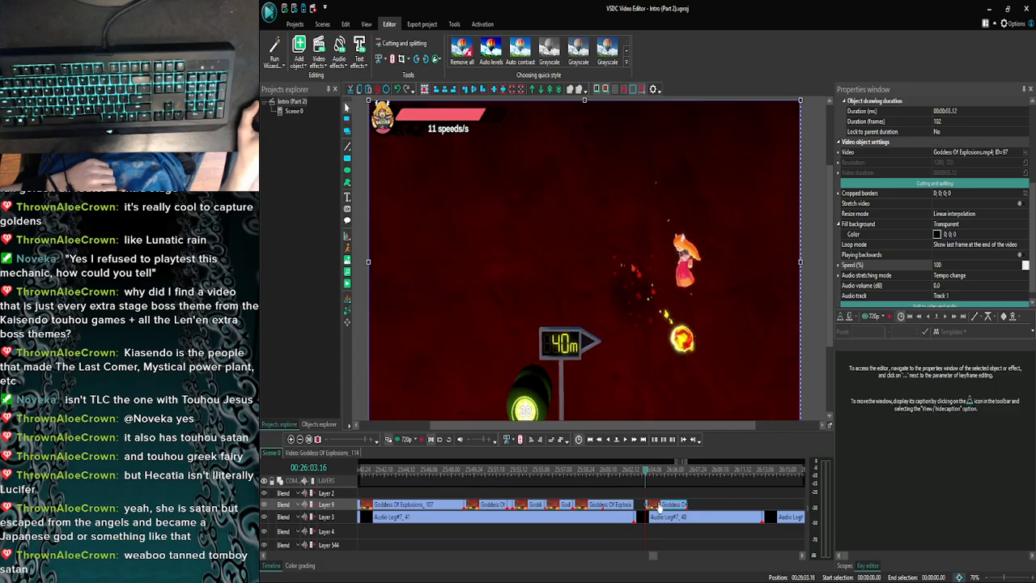
click(627, 509)
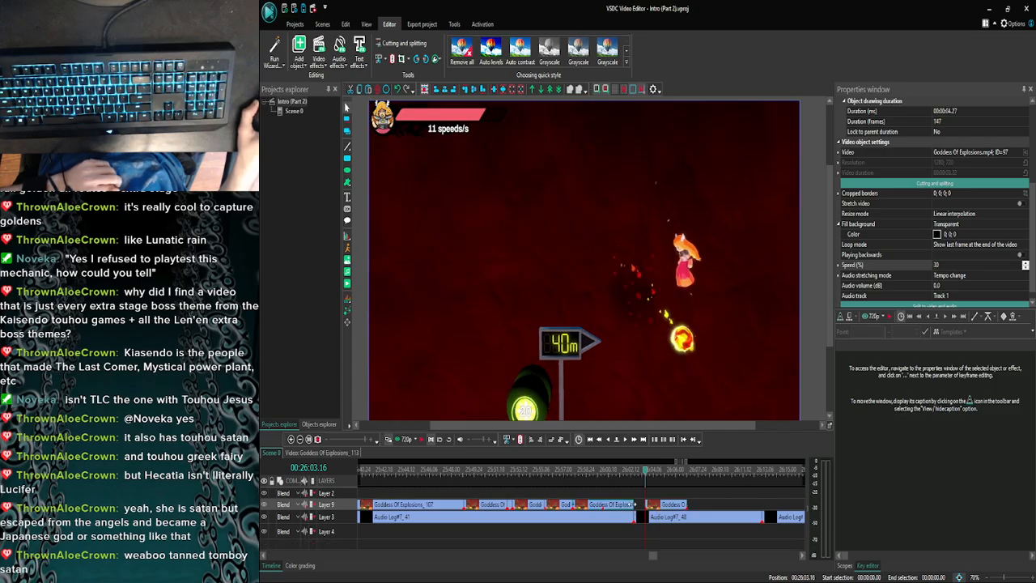
mouse_move(652, 506)
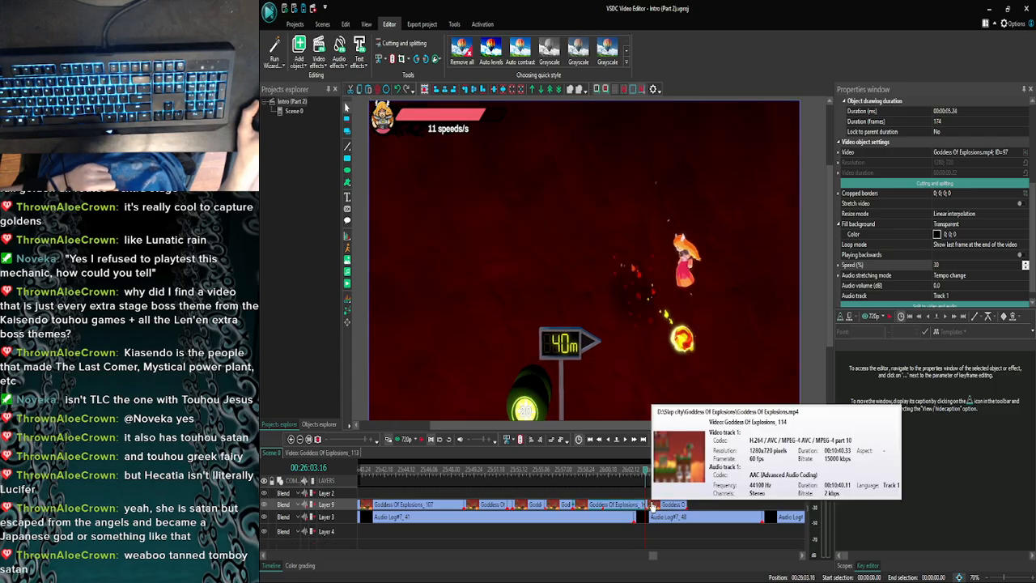
- Preview the commentary twice from the new join at 26:03.16
click(398, 439)
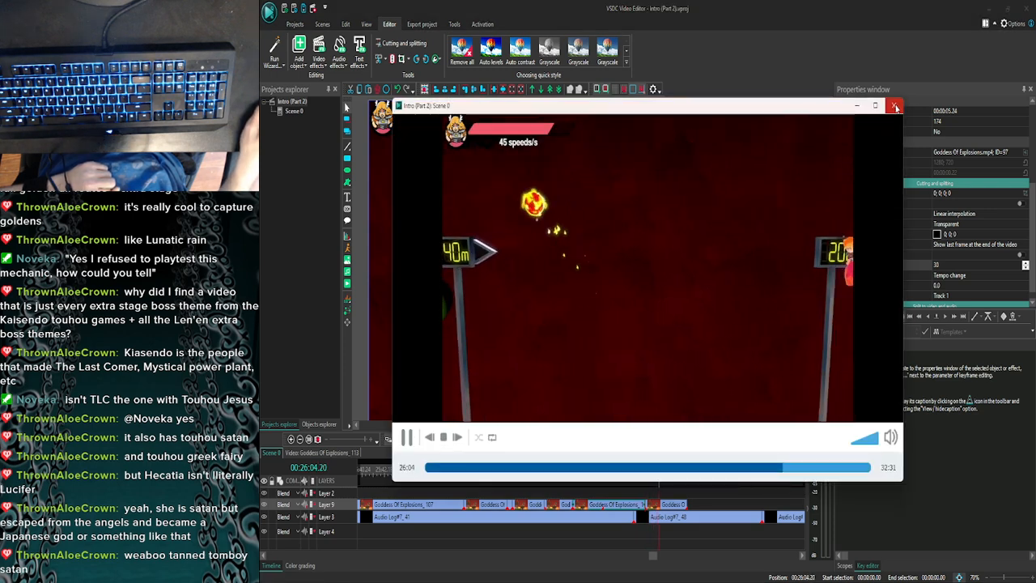
click(894, 106)
click(407, 439)
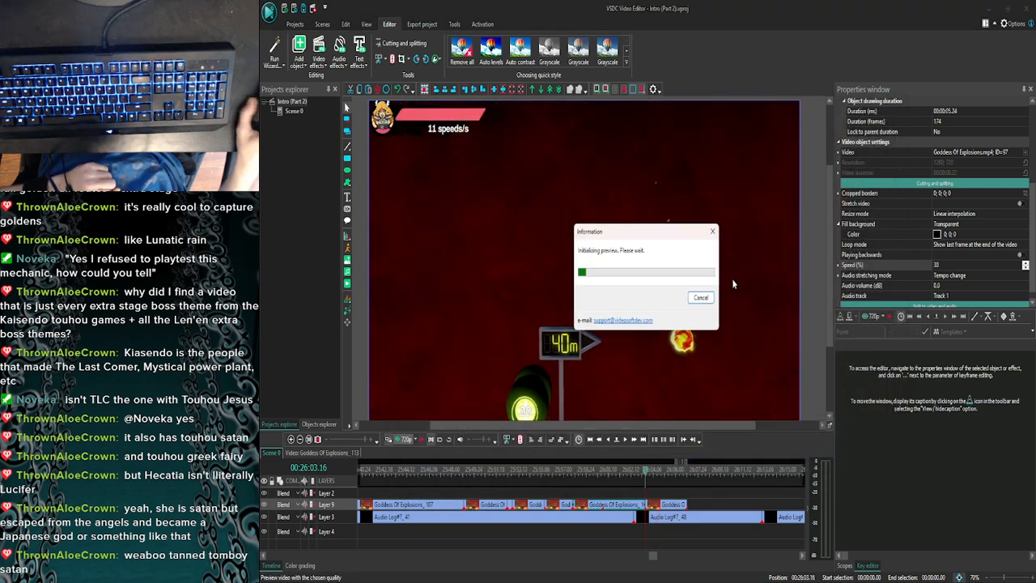
click(893, 106)
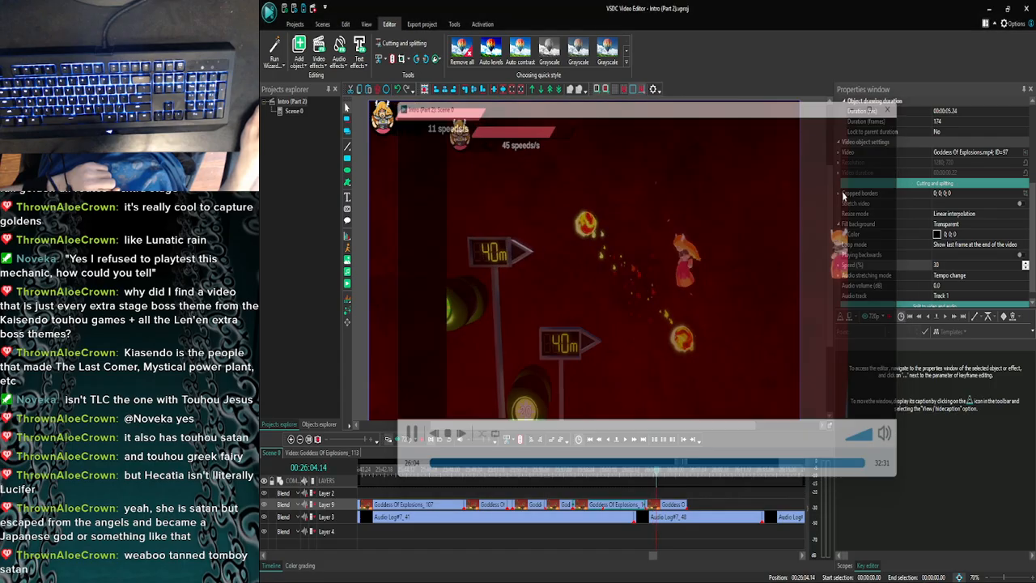
- Step back and forth through the frames after the join and split the last clip at 26:03.29
click(626, 439)
click(626, 439)
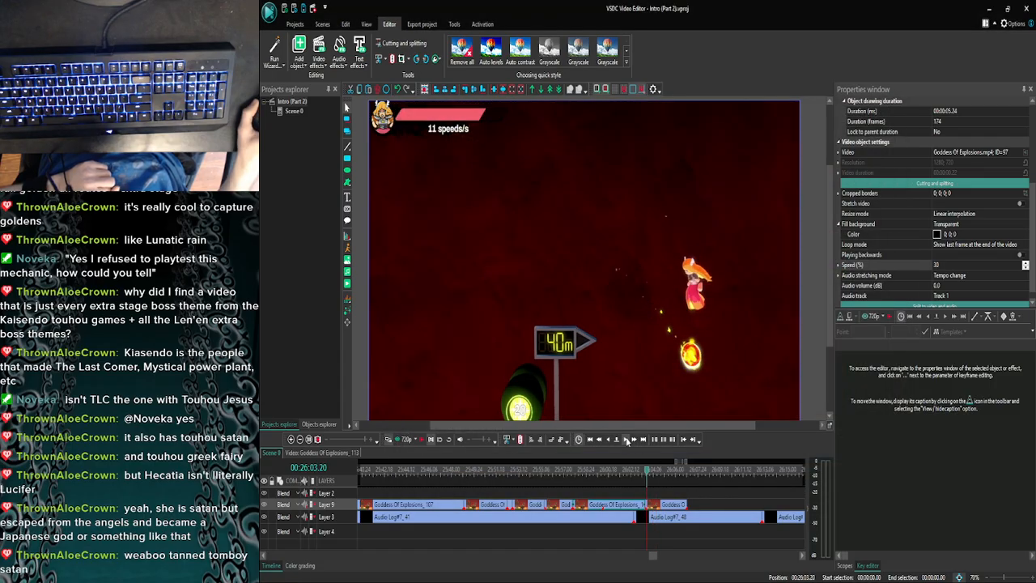
click(626, 439)
click(627, 439)
click(626, 439)
click(626, 439)
click(627, 439)
click(626, 439)
click(627, 439)
click(627, 439)
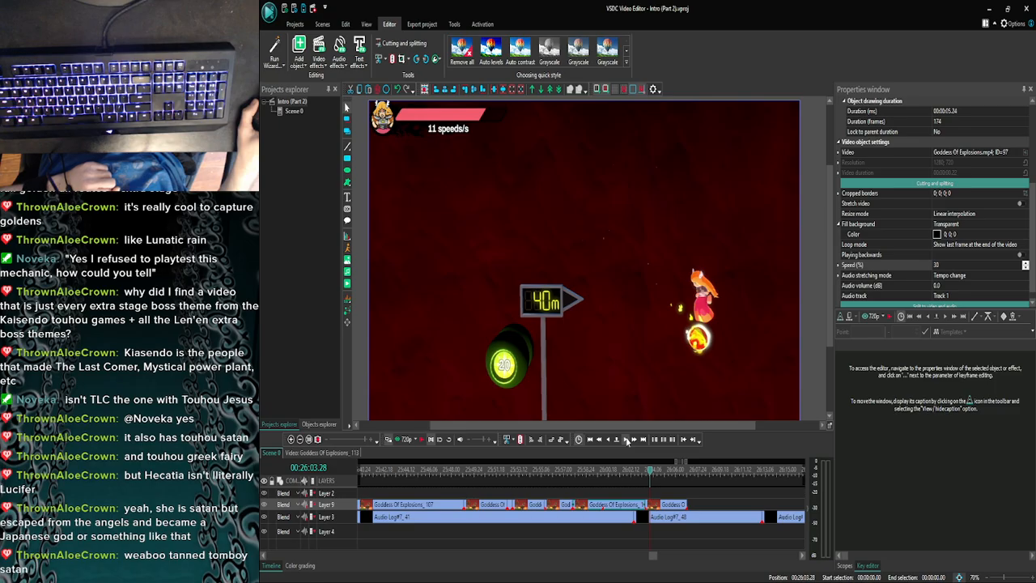
click(627, 440)
click(604, 441)
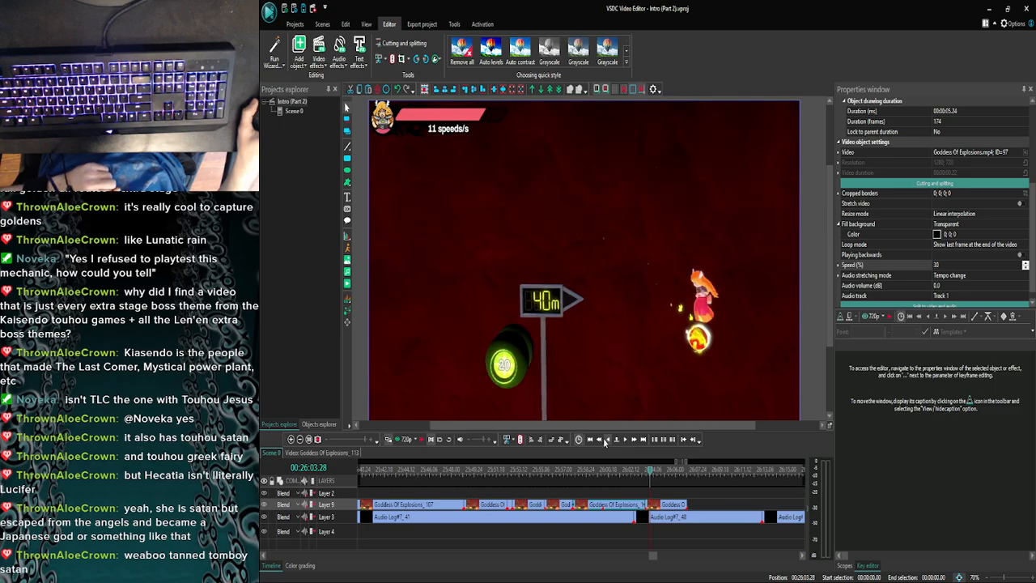
click(626, 439)
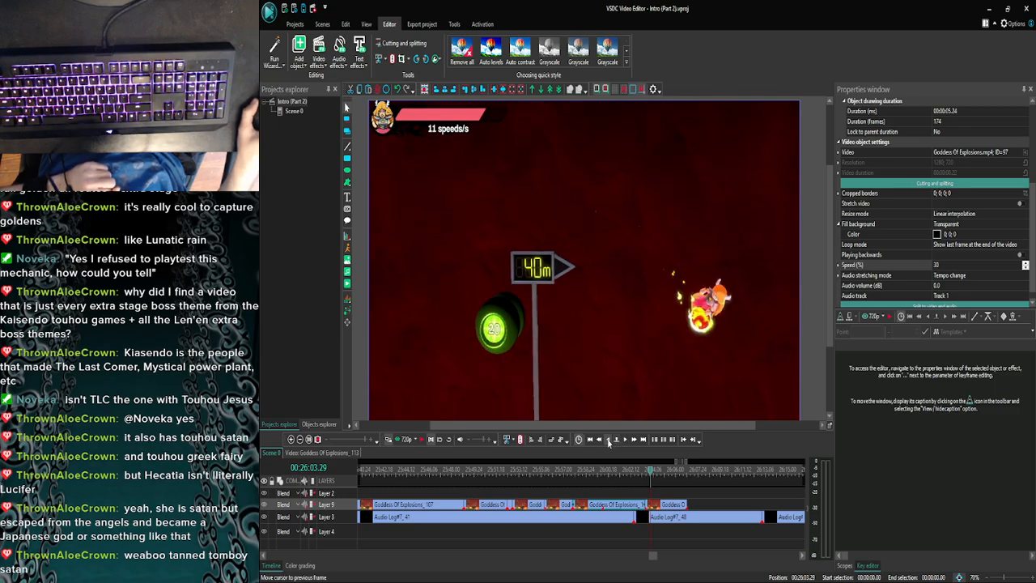
click(608, 441)
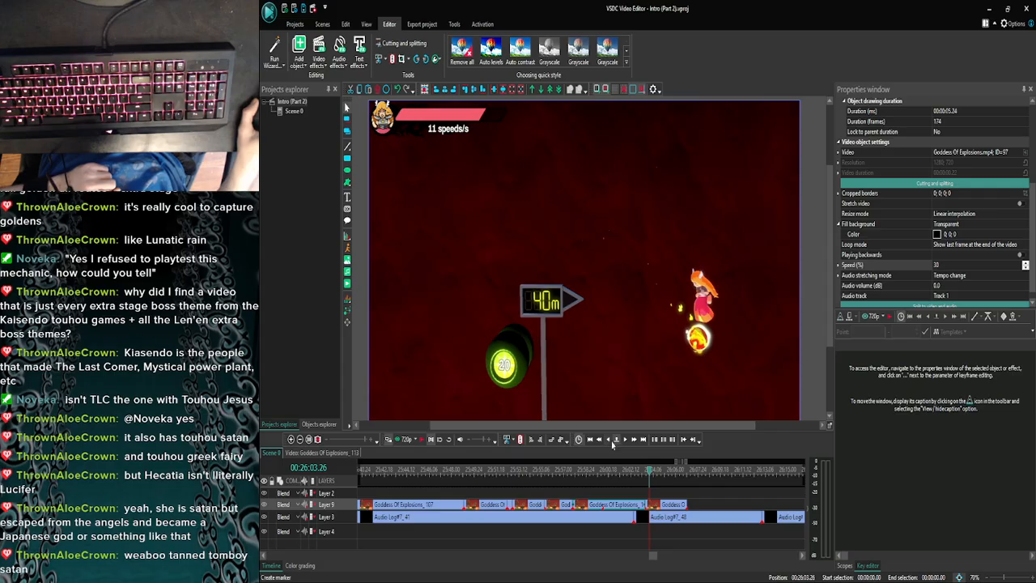
click(609, 441)
click(623, 442)
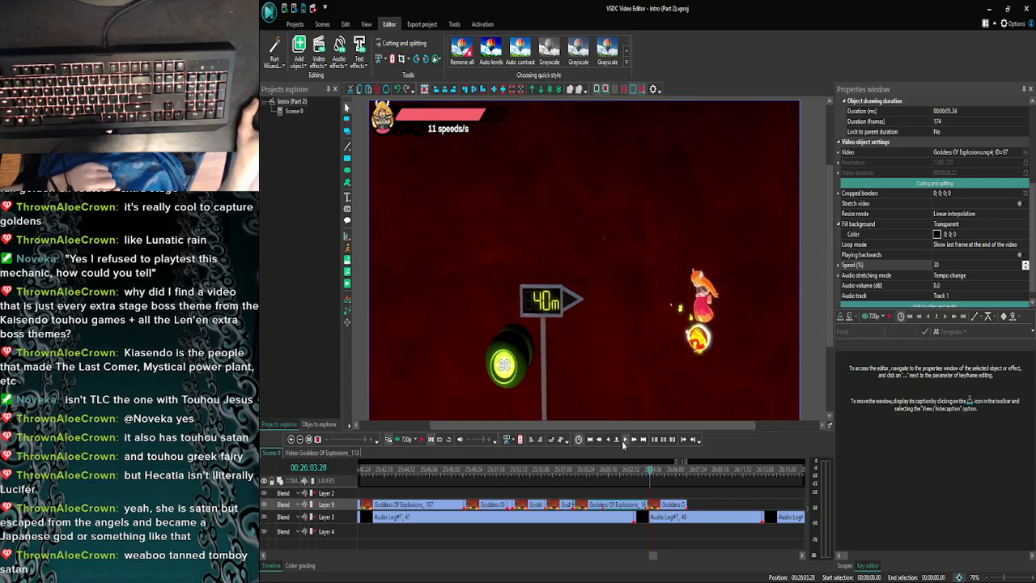
click(623, 442)
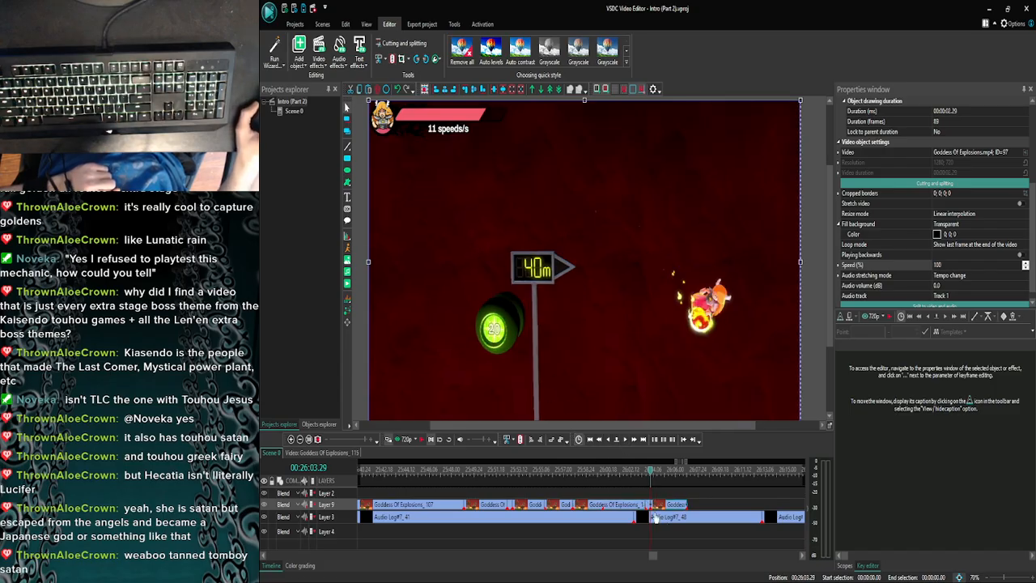
- Set the speed of the short piece between 26:03.16 and 26:03.29 to 30%
click(648, 504)
click(962, 266)
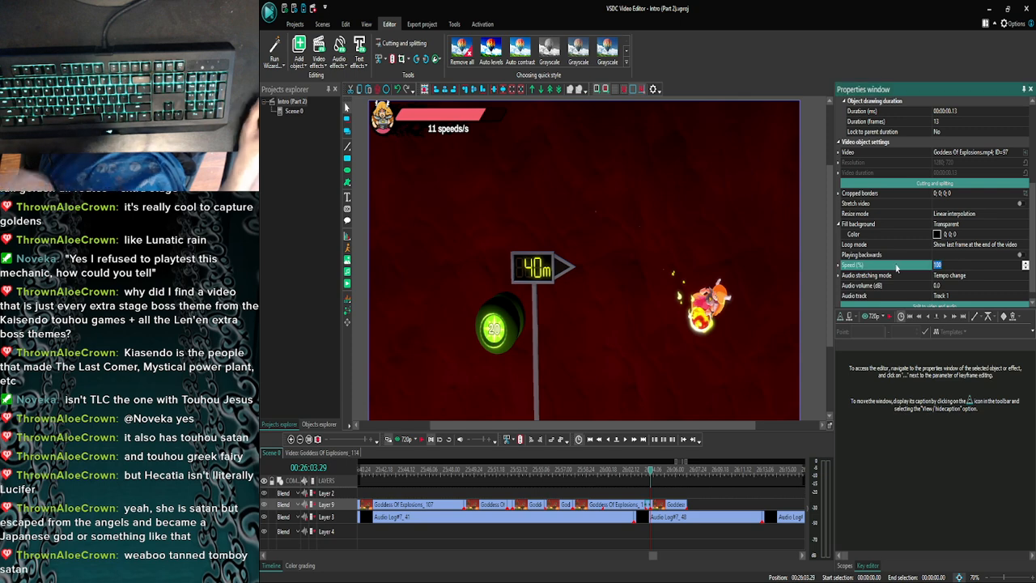
text(30)
key(Return)
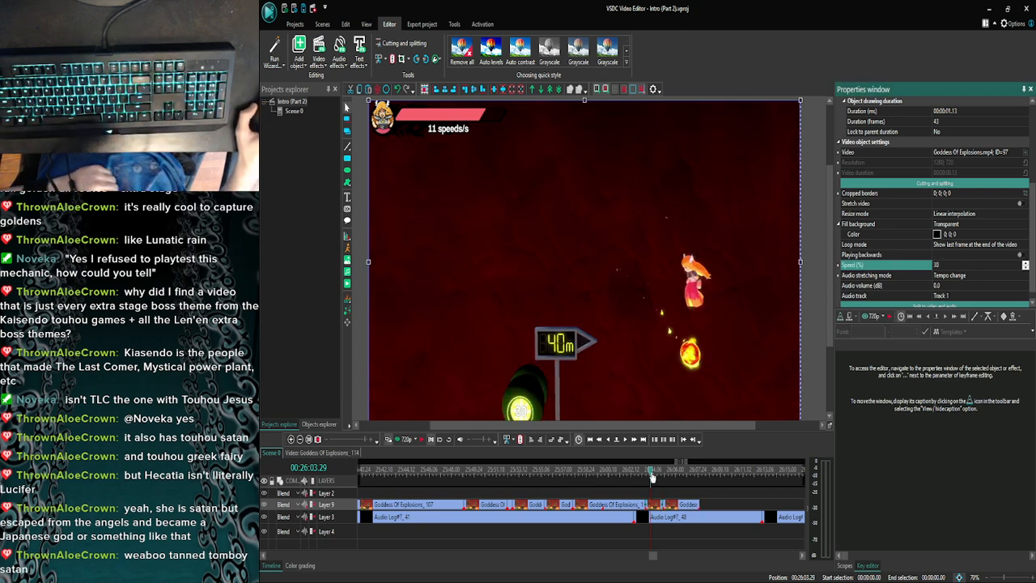
- Preview the newly slowed short piece against the commentary from around its start
click(645, 475)
click(403, 439)
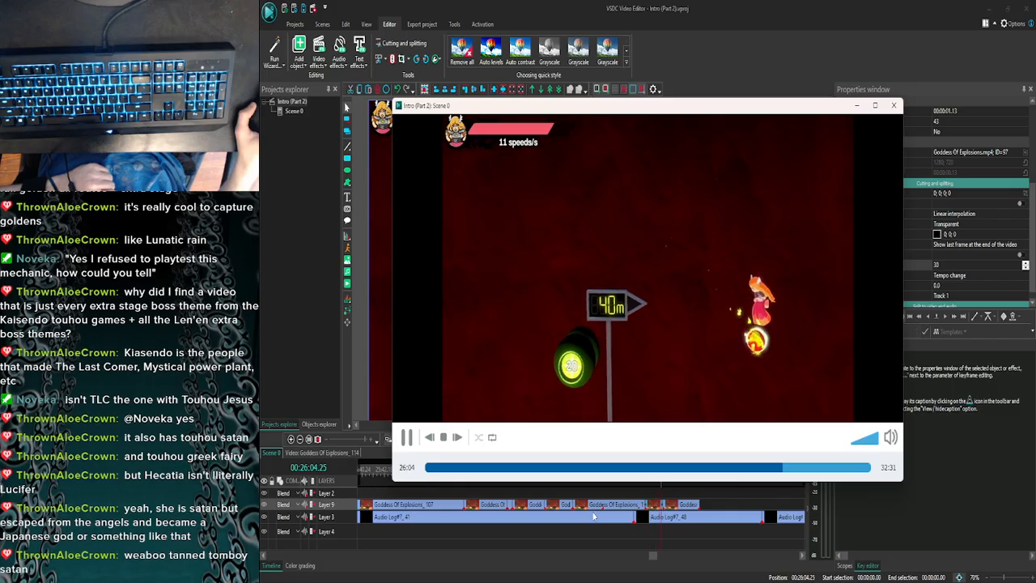
click(893, 109)
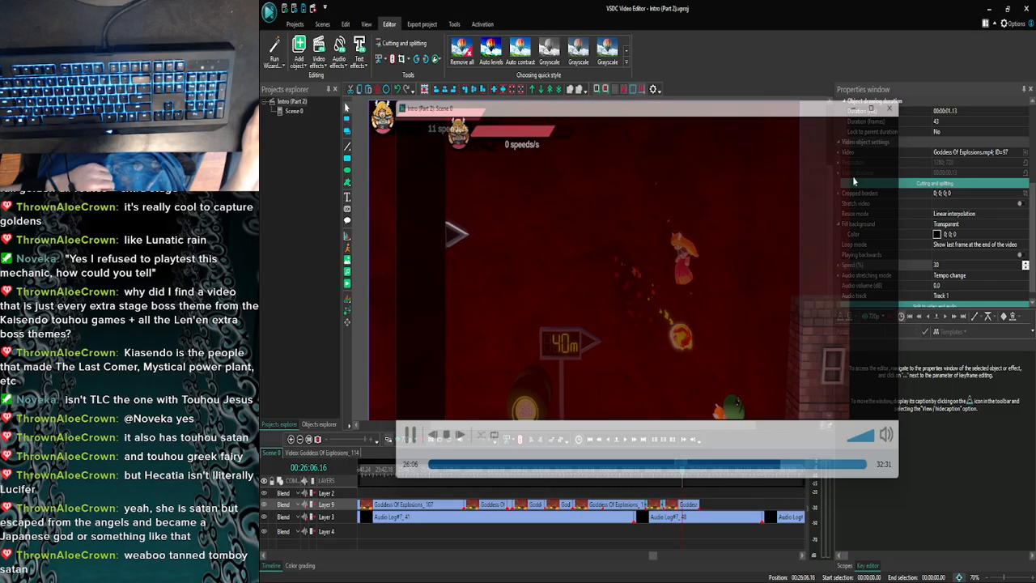
- Step back and forth through the frames of the slowed short piece from 26:04.05 to the explosion at 26:05.07
click(654, 470)
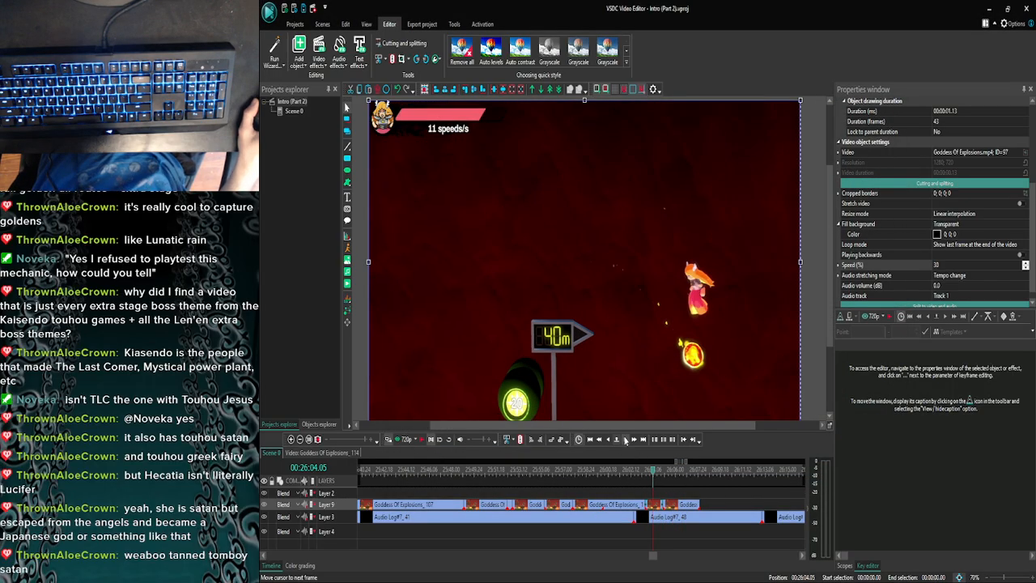
click(625, 439)
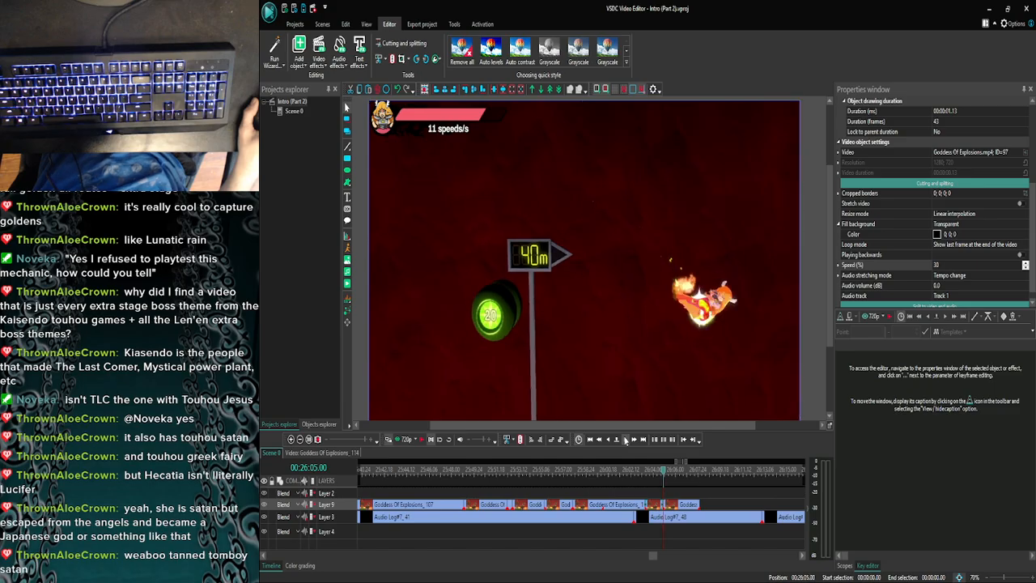
click(613, 438)
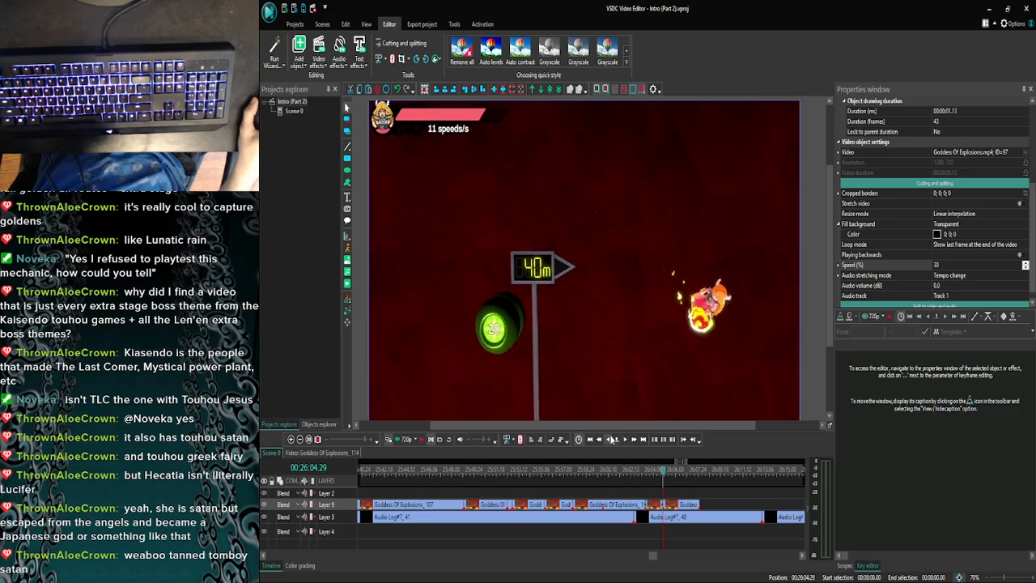
click(611, 438)
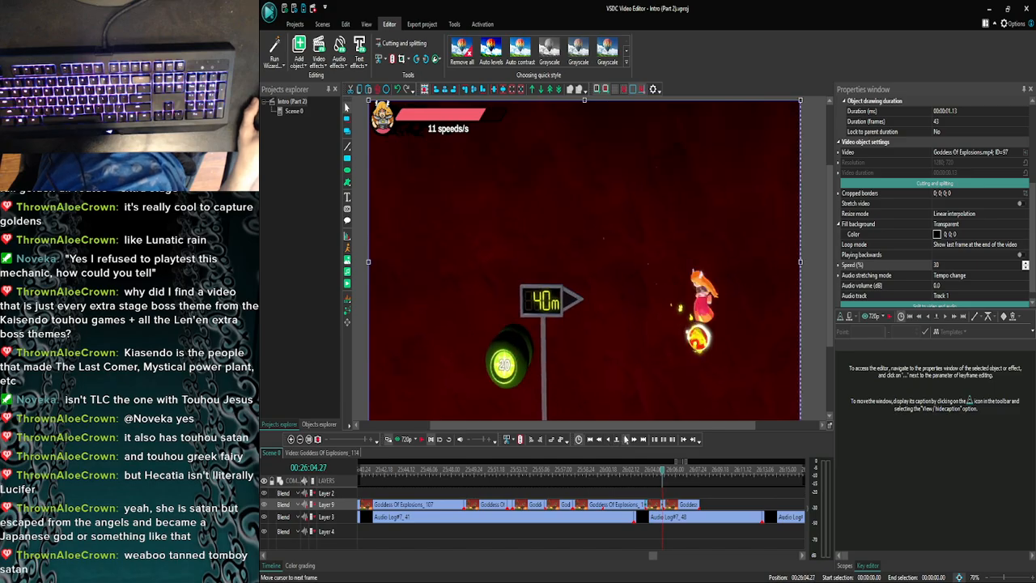
click(625, 440)
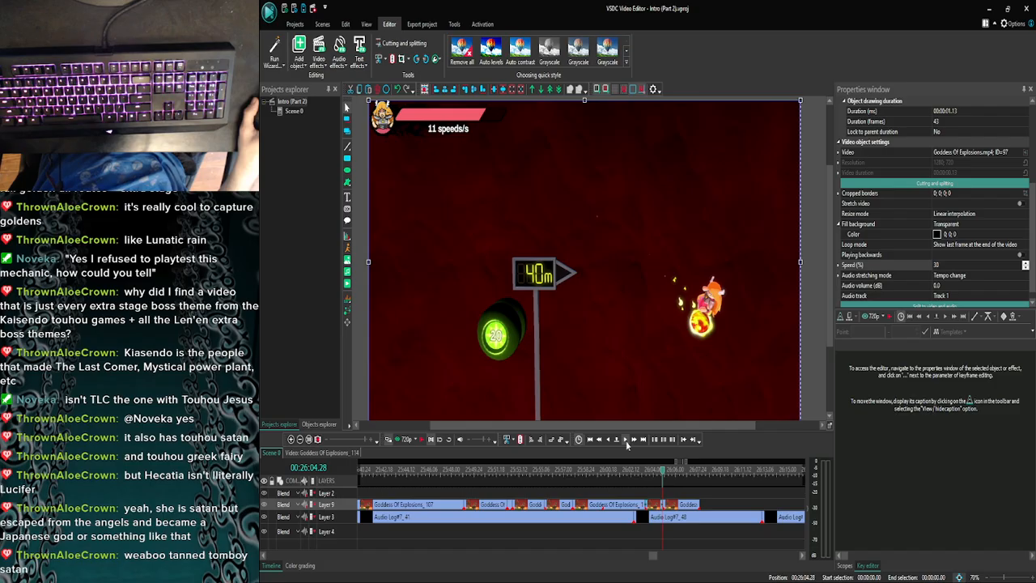
click(626, 440)
click(625, 440)
click(626, 440)
click(625, 440)
click(625, 440)
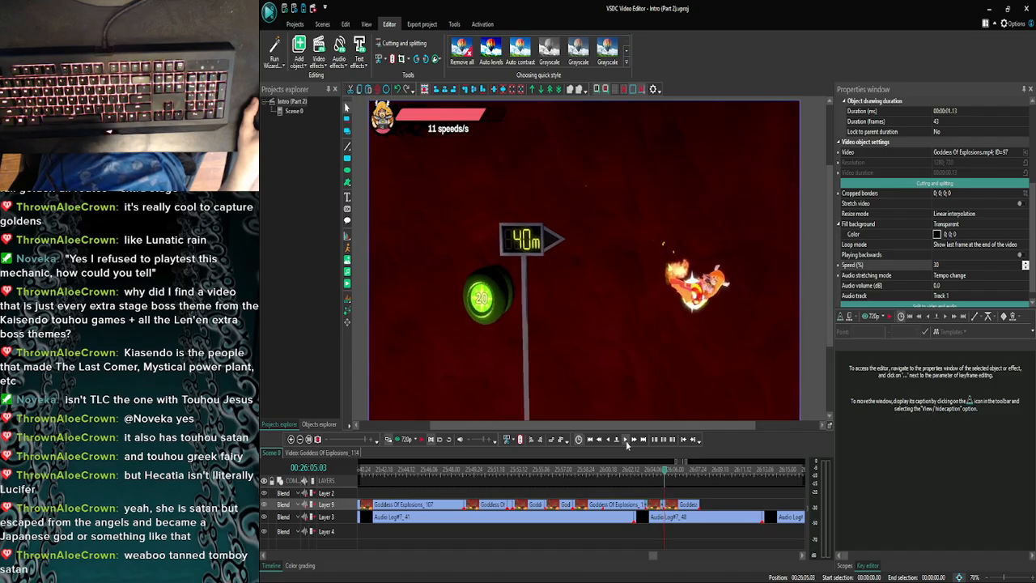
click(625, 440)
click(625, 440)
click(625, 440)
click(626, 440)
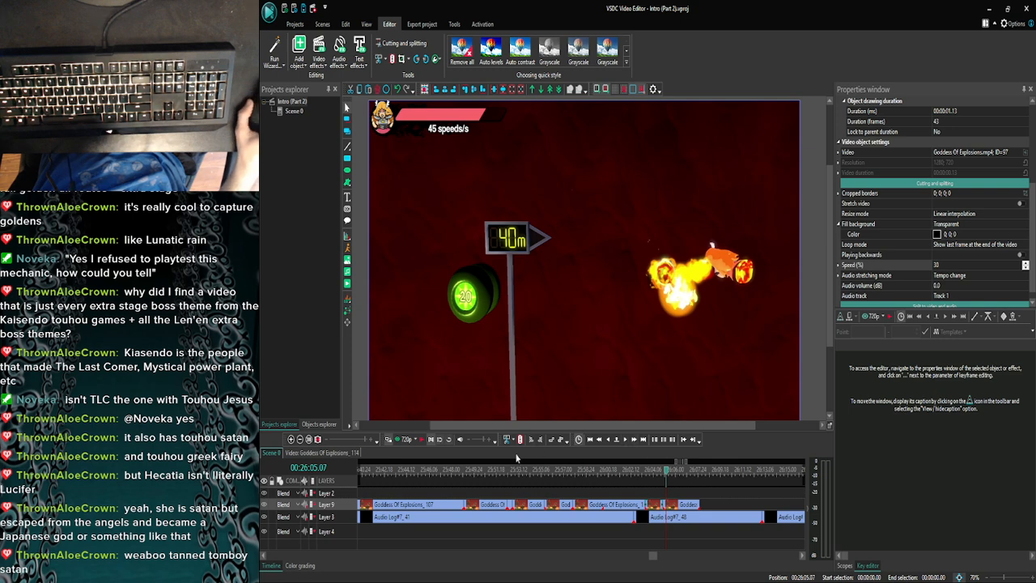
- Preview the commentary from 26:05.07 and again from a few frames earlier at 26:04.24
click(407, 441)
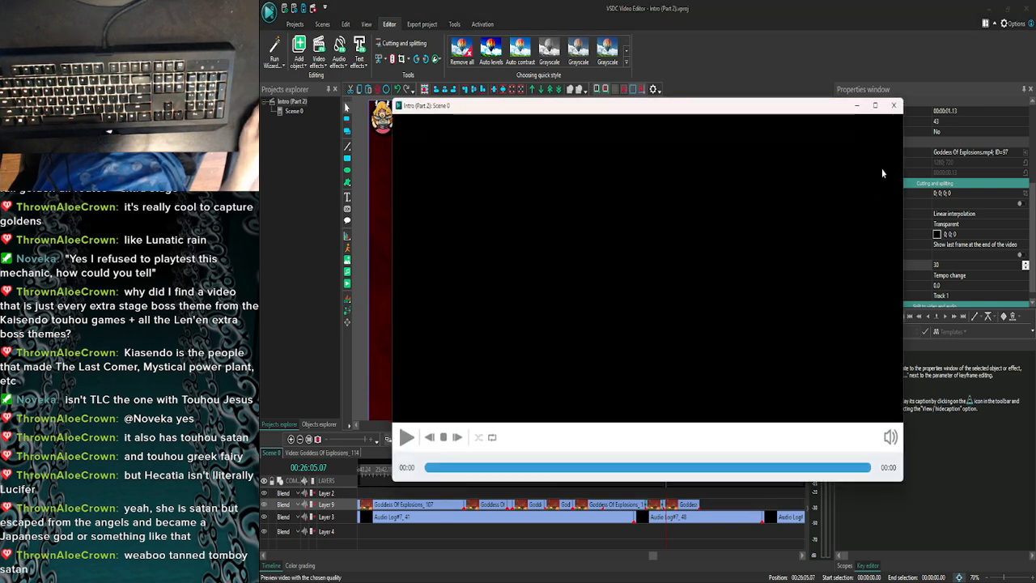
click(895, 105)
click(608, 439)
click(608, 440)
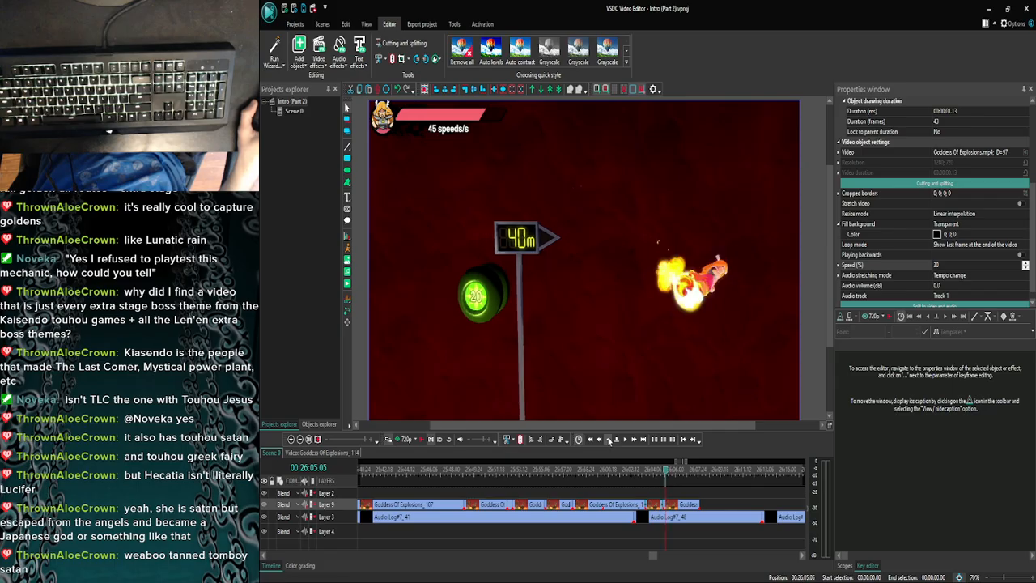
click(608, 439)
click(608, 440)
click(609, 439)
click(608, 440)
click(609, 439)
click(609, 439)
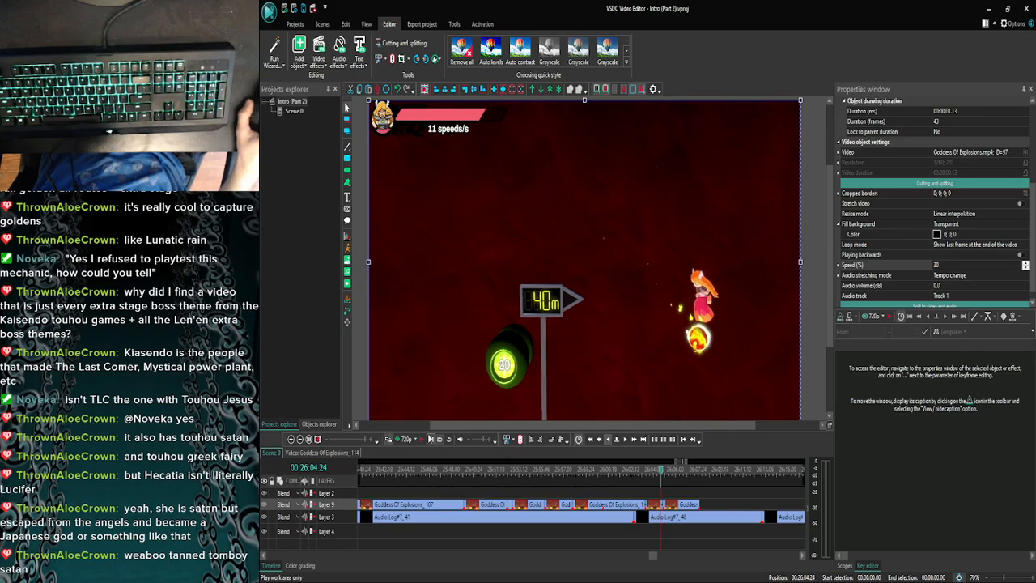
click(407, 440)
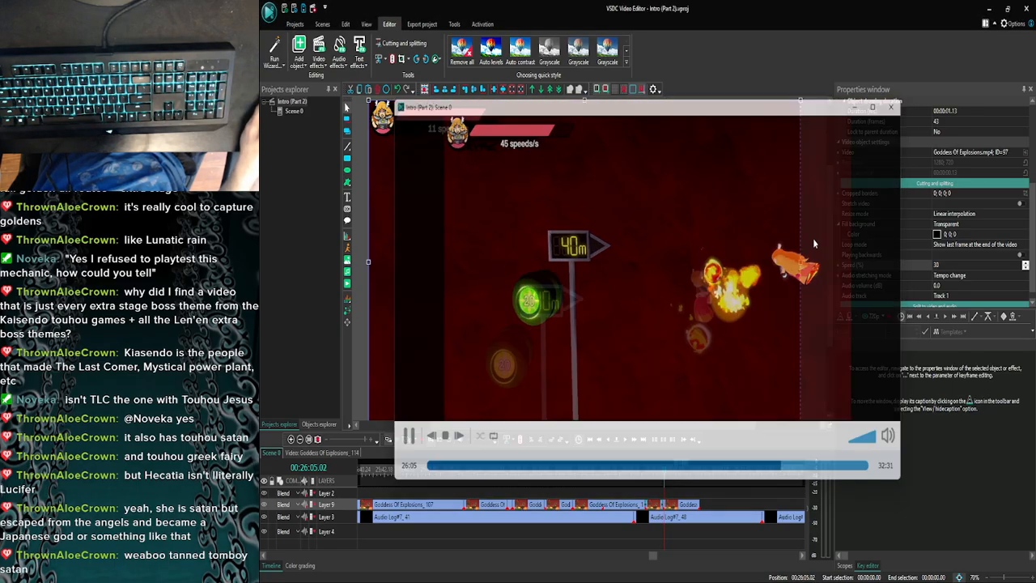
- Preview the commentary from 26:04.20 and twice from 26:04.16 to find where the short piece should end
click(605, 440)
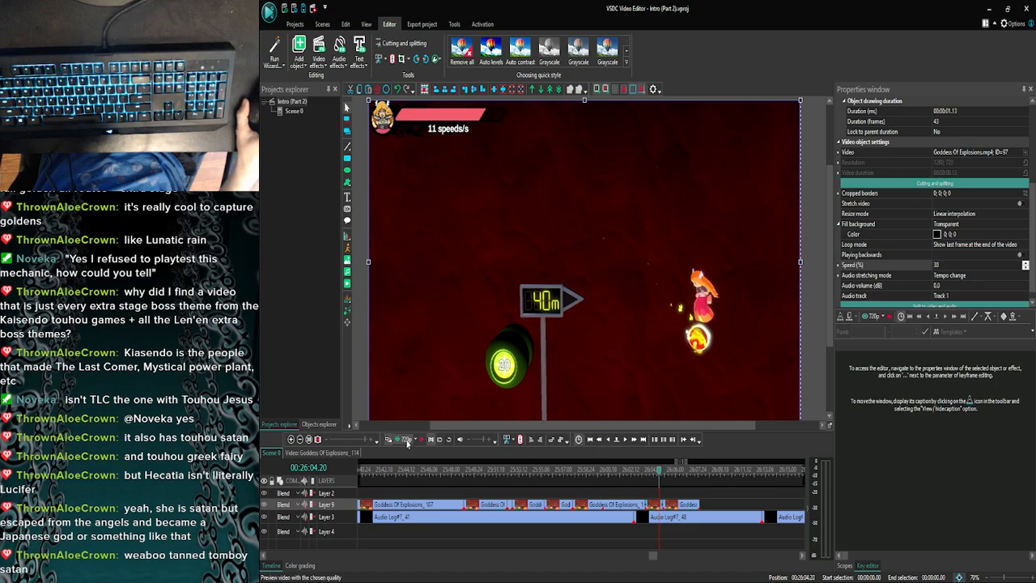
click(404, 439)
click(893, 106)
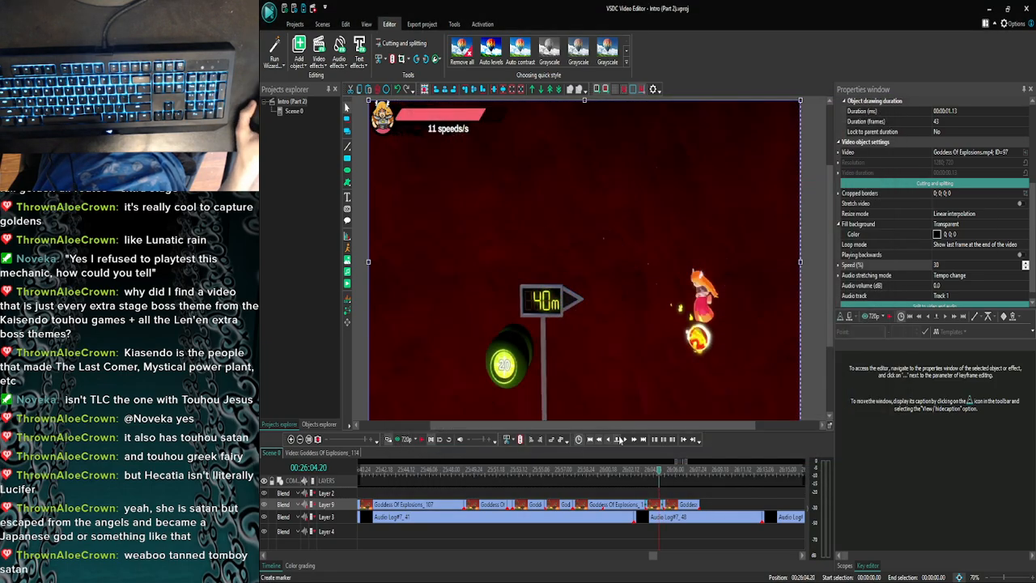
click(605, 441)
click(605, 441)
click(405, 439)
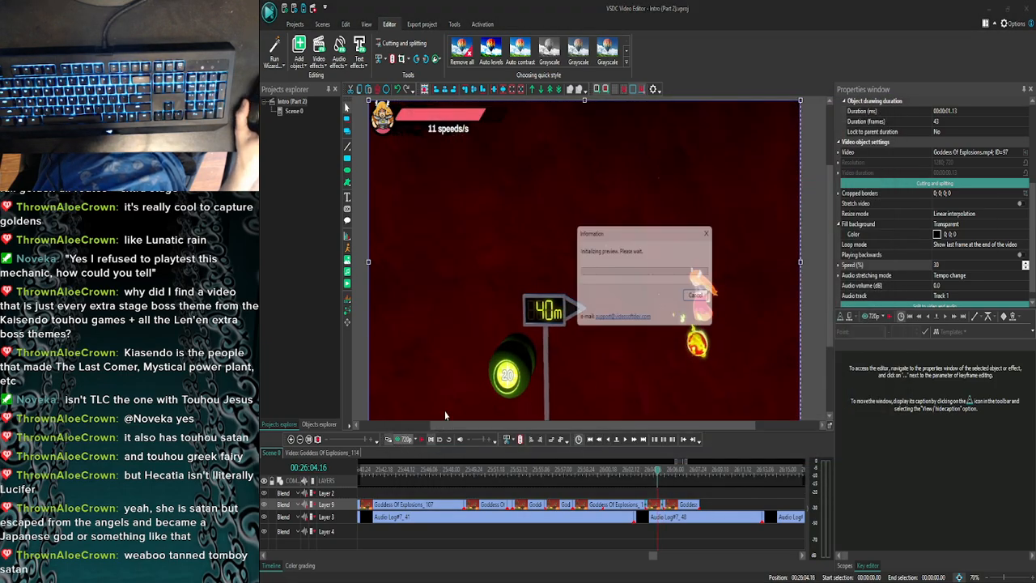
click(893, 106)
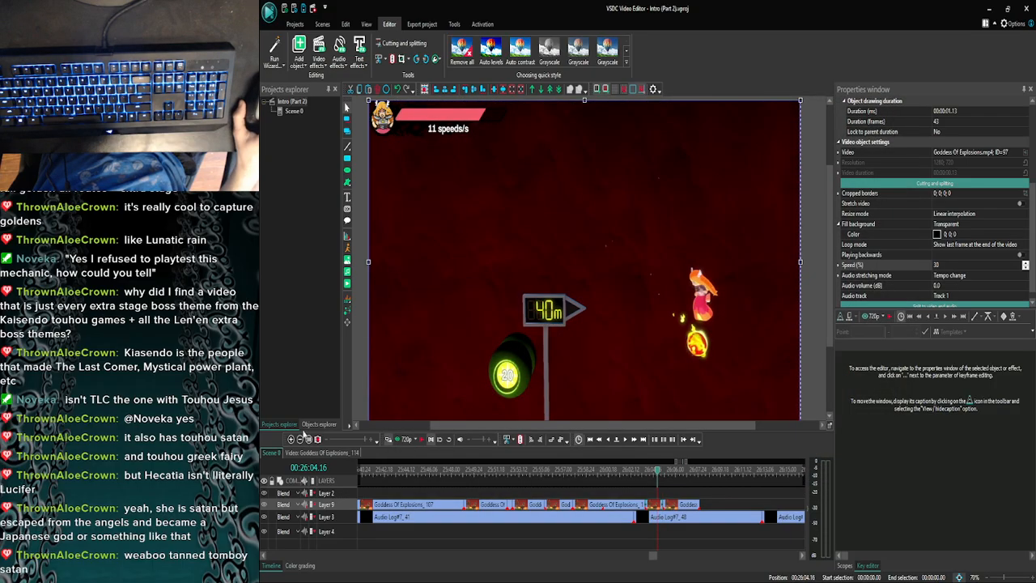
click(290, 439)
click(290, 439)
click(397, 441)
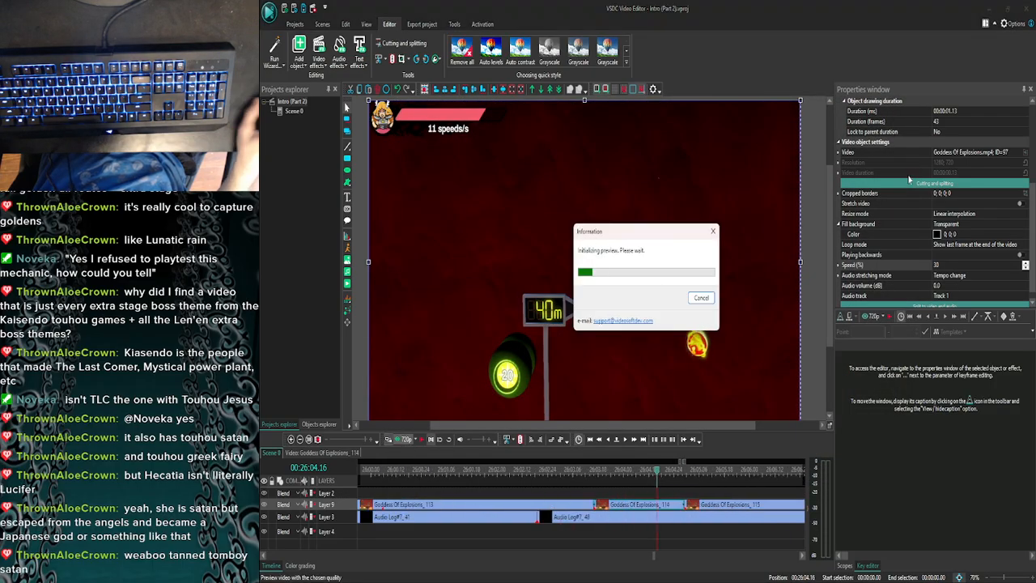
key(Escape)
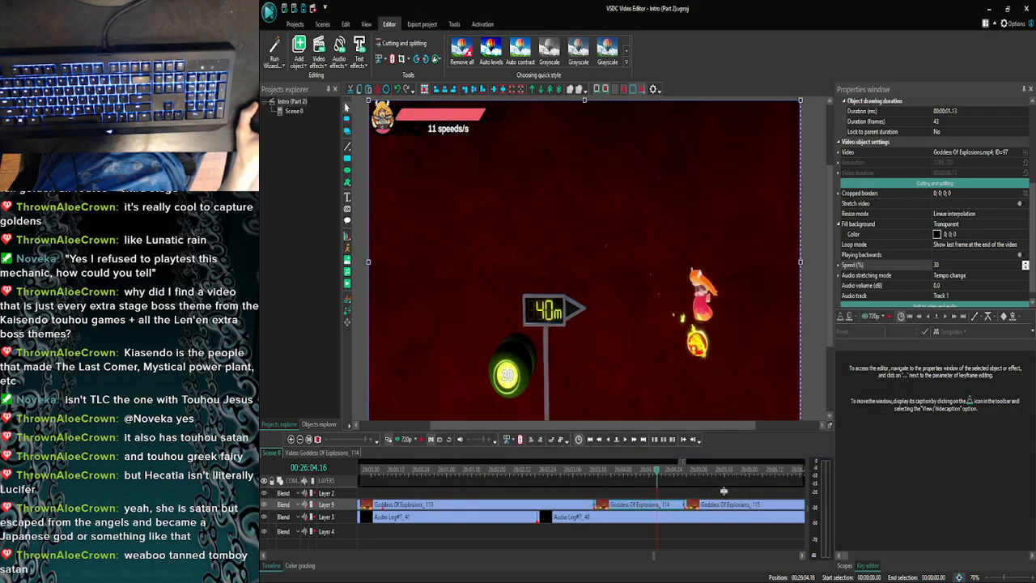
- Set the short slowed piece's speed to 42% and move the following clip back against its new end
text(40)
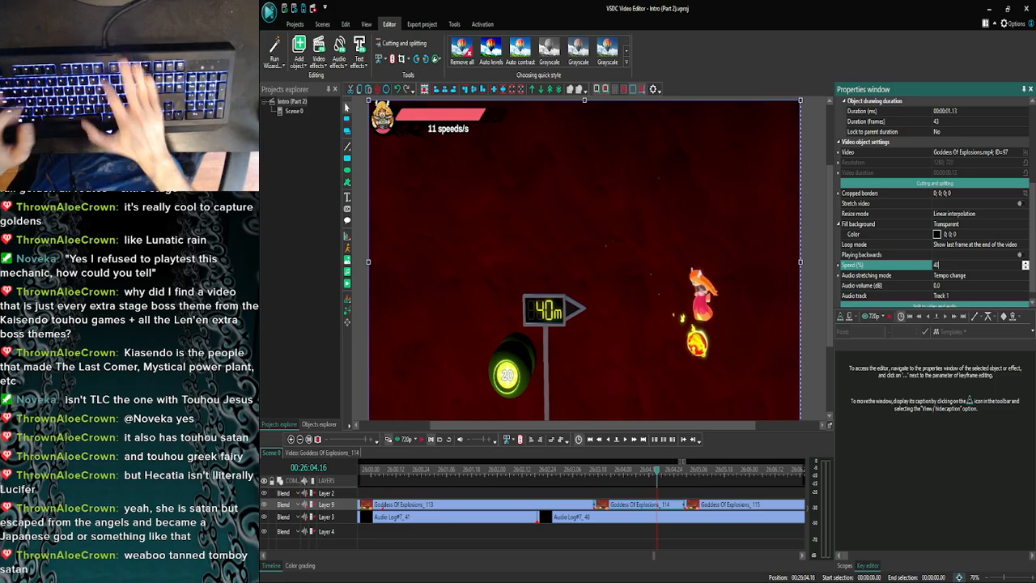
key(Return)
double_click(942, 268)
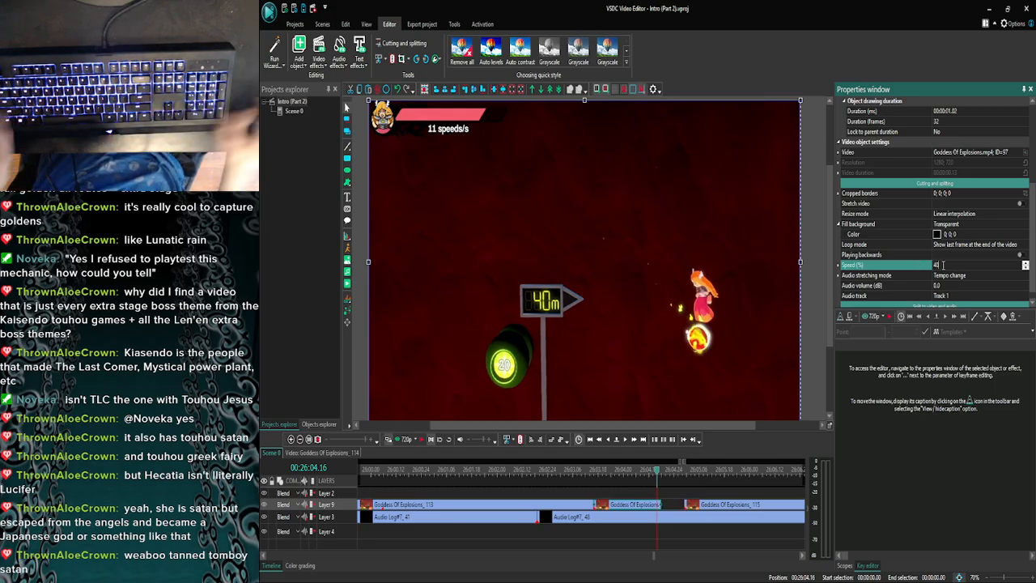
text(42)
key(Return)
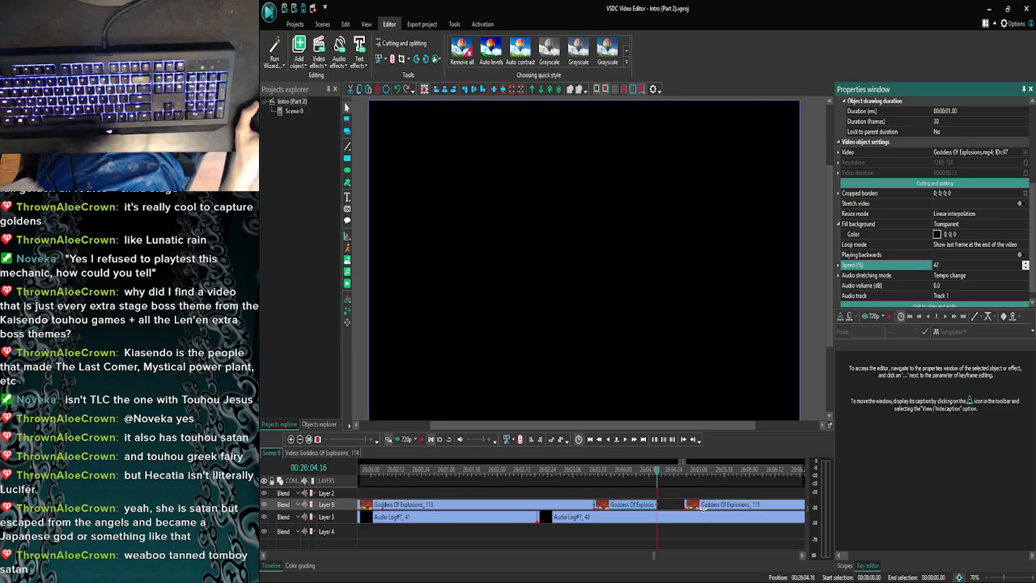
drag(700, 506, 675, 505)
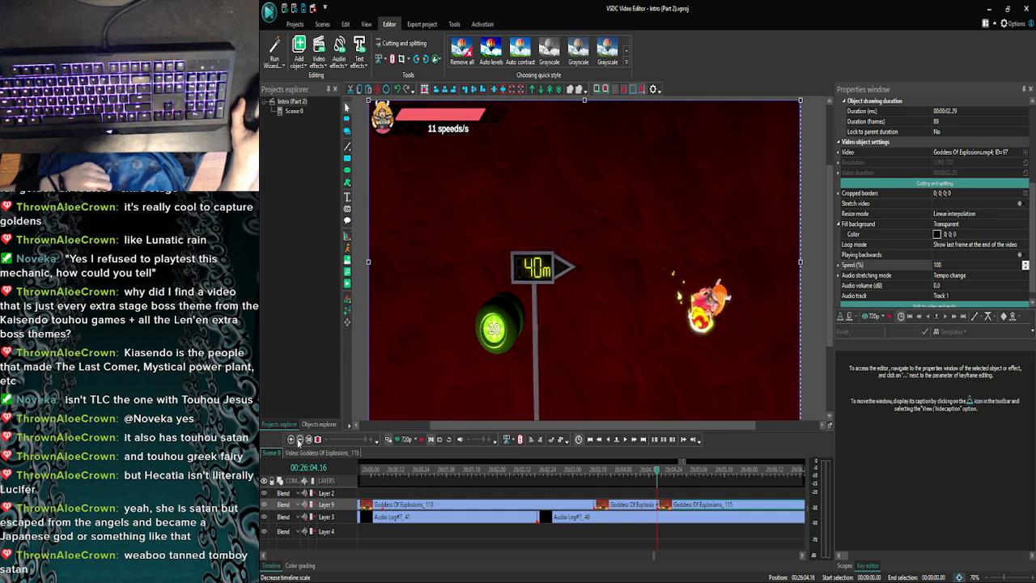
- Go to 26:05.27 in the last clip and preview the commentary from there
click(298, 439)
click(634, 439)
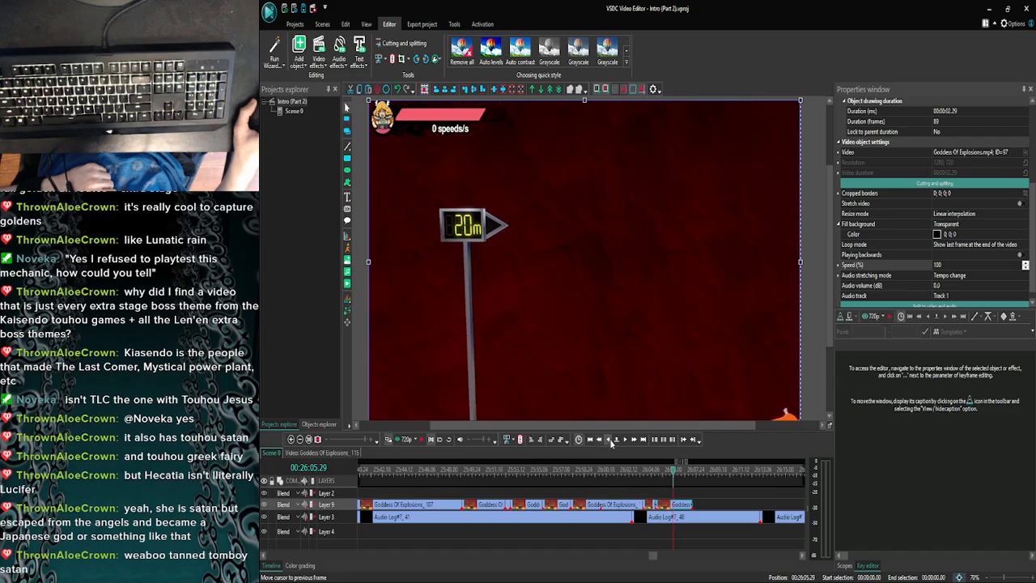
click(609, 439)
click(609, 439)
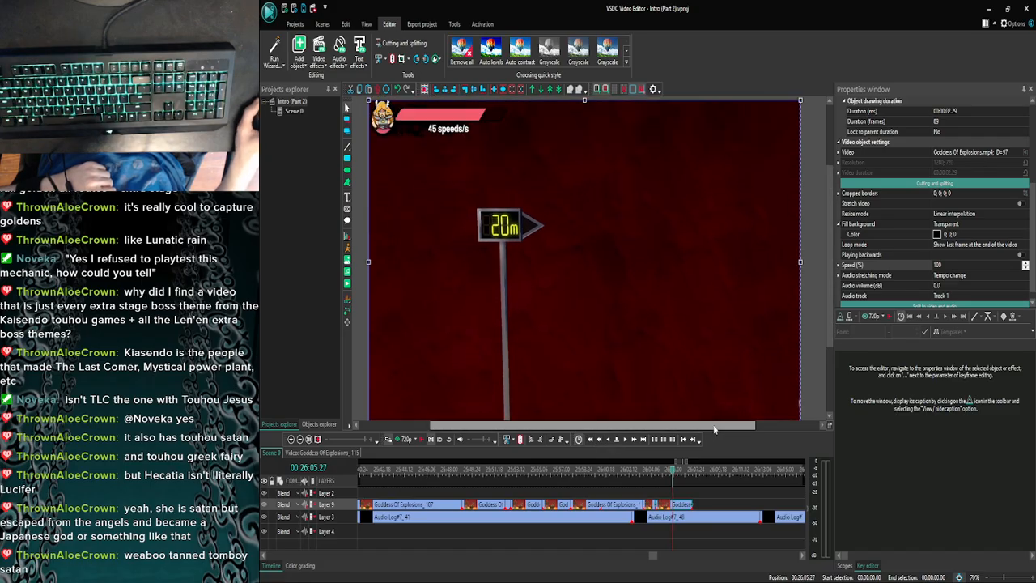
drag(714, 429, 713, 429)
click(421, 444)
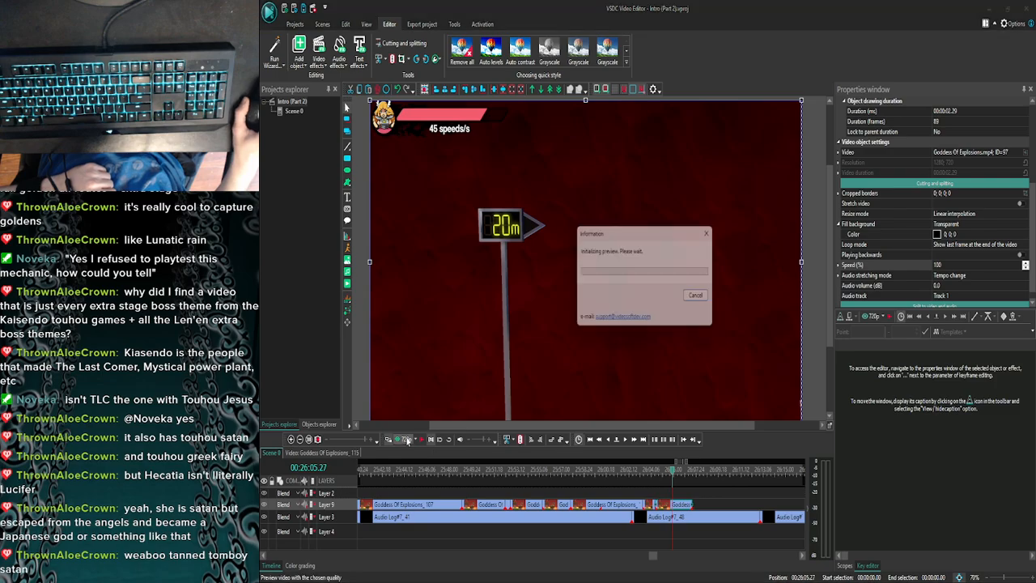
click(406, 436)
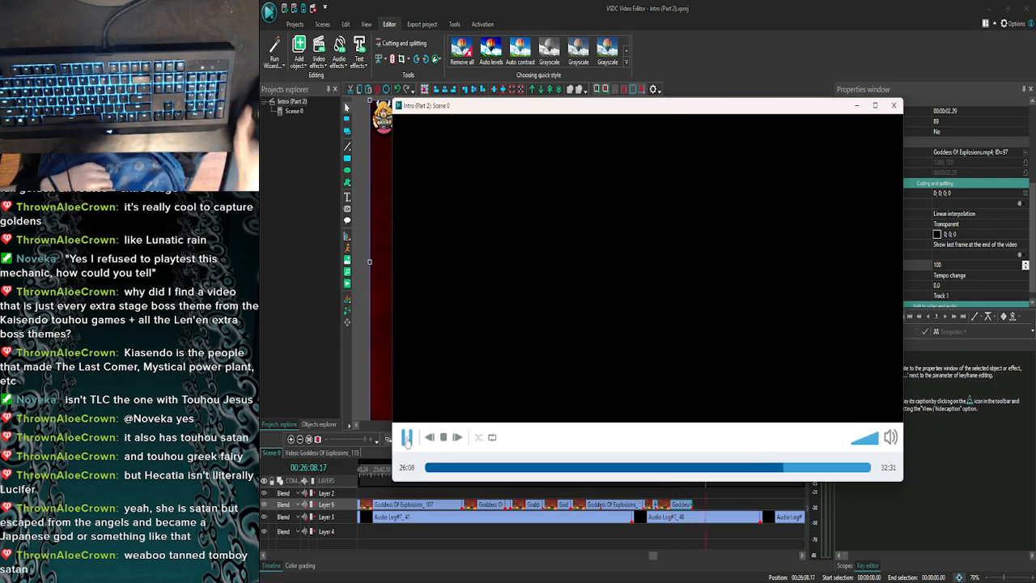
click(893, 106)
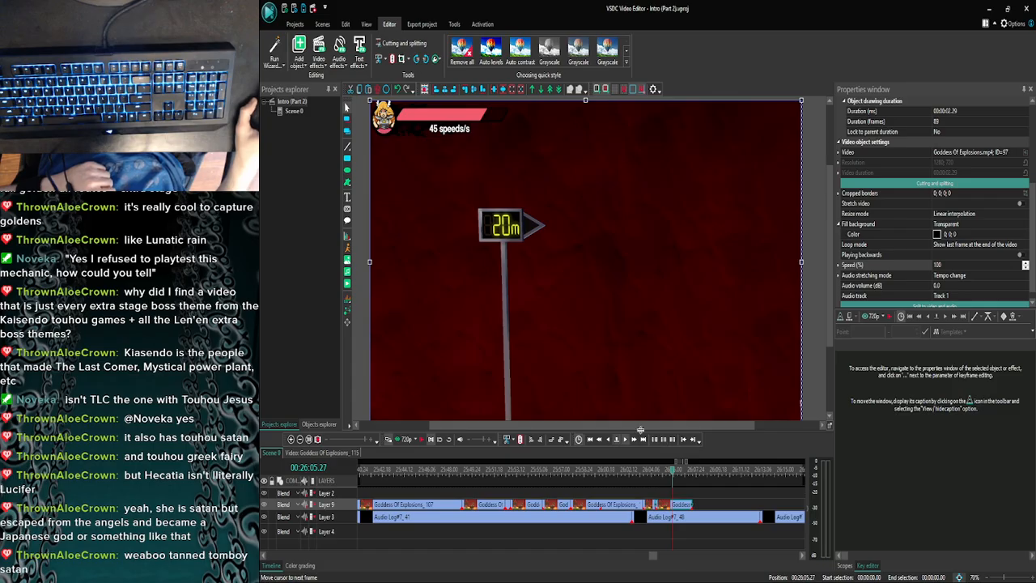
- Preview the retimed footage with the commentary from 26:04.15, just before the closed join
mouse_move(831, 339)
mouse_down()
mouse_move(831, 369)
mouse_move(829, 343)
mouse_up()
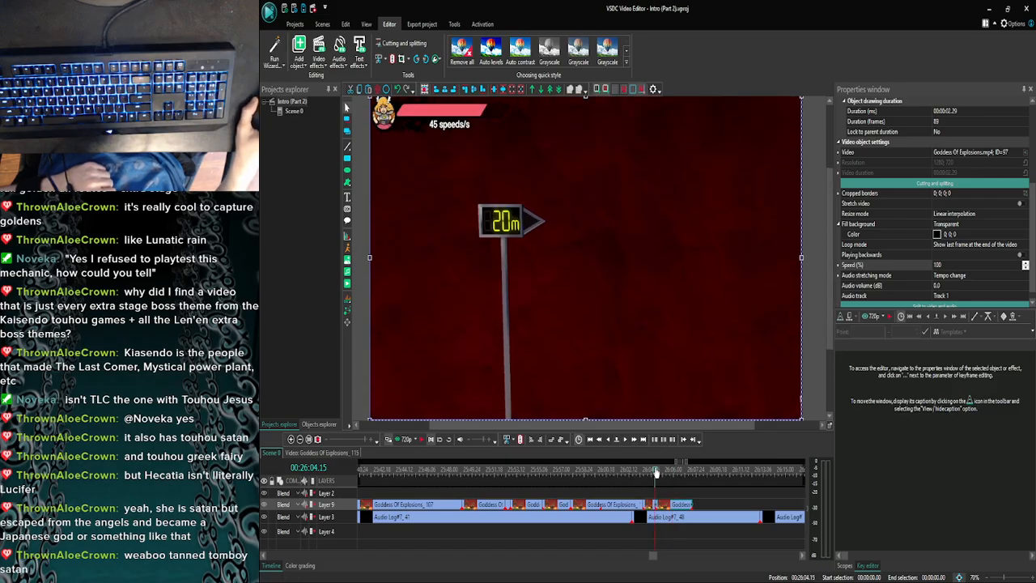
click(389, 438)
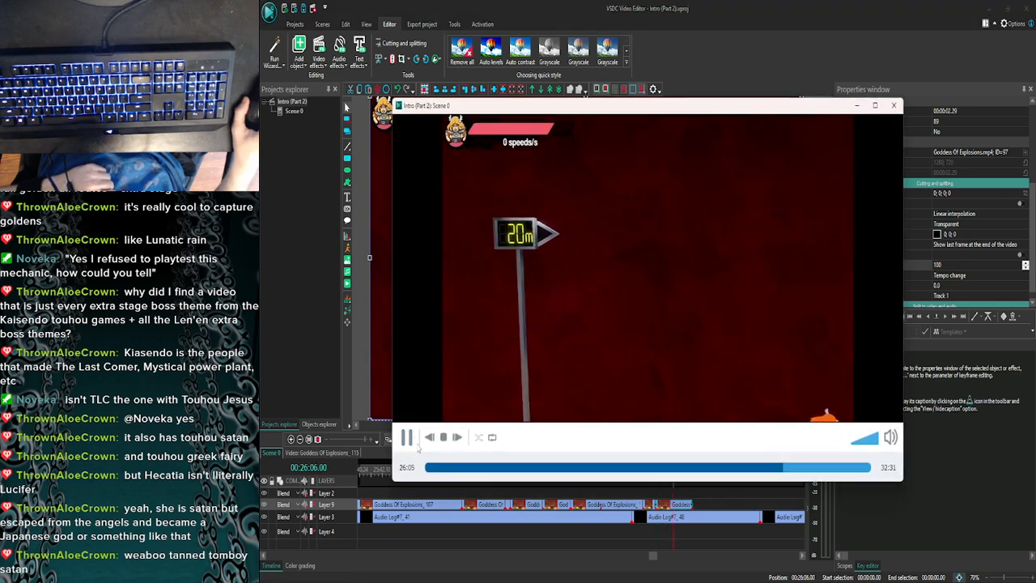
click(895, 105)
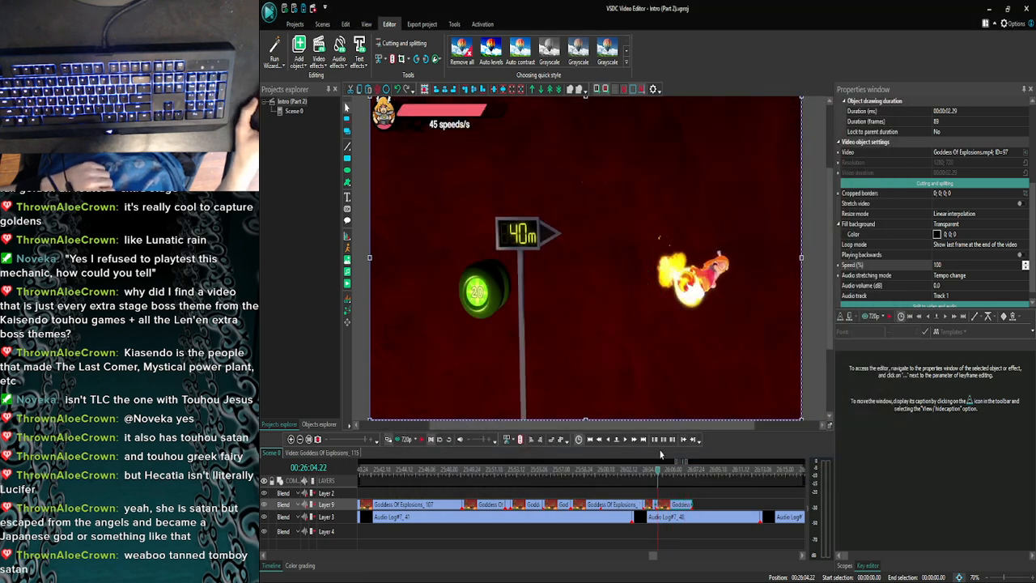
- Step frame by frame through the last clip between the 40m and 20m signs to find the next cut point
click(625, 439)
click(624, 440)
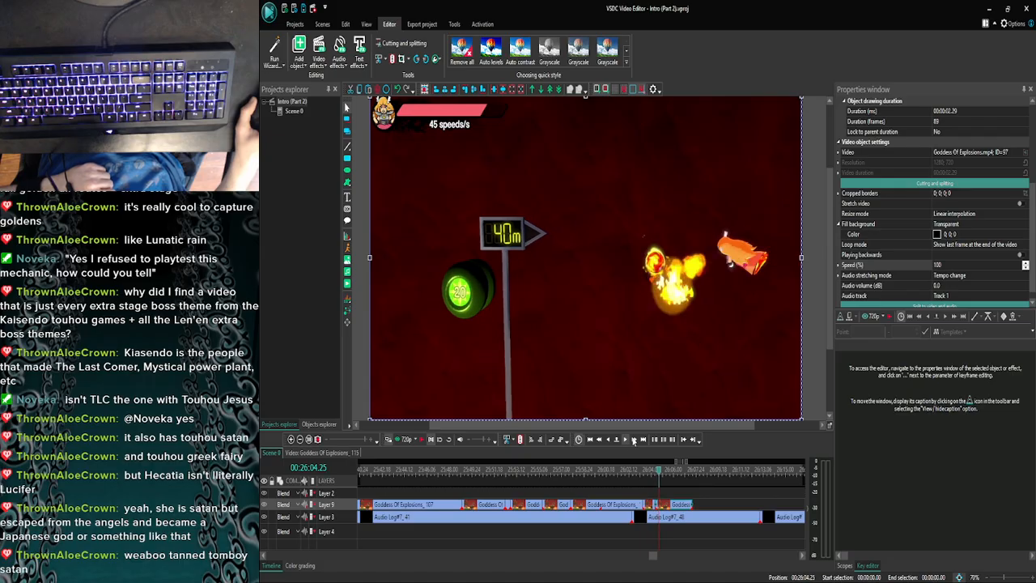
click(633, 440)
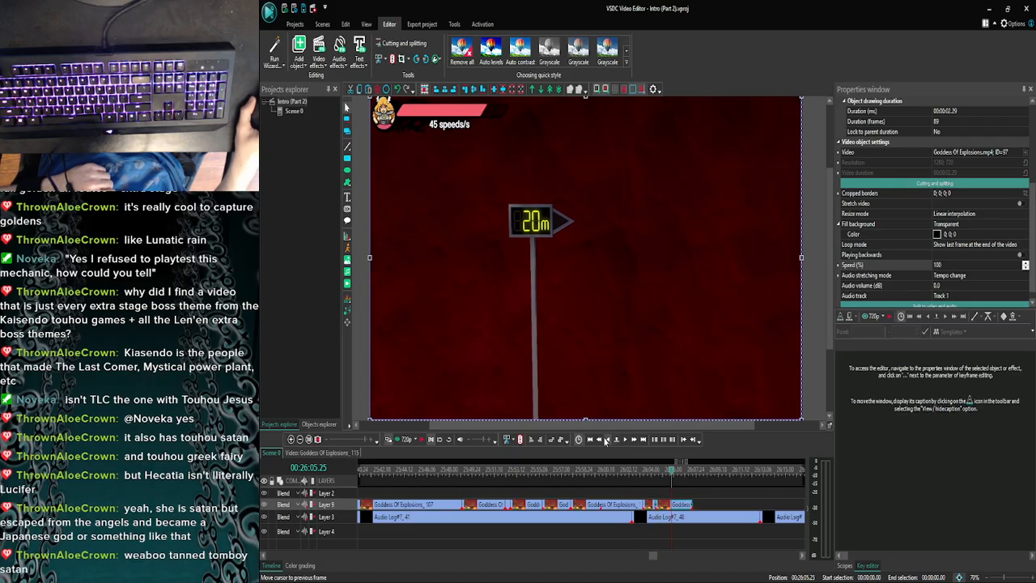
click(599, 440)
click(625, 440)
click(625, 440)
click(625, 441)
click(624, 440)
click(625, 440)
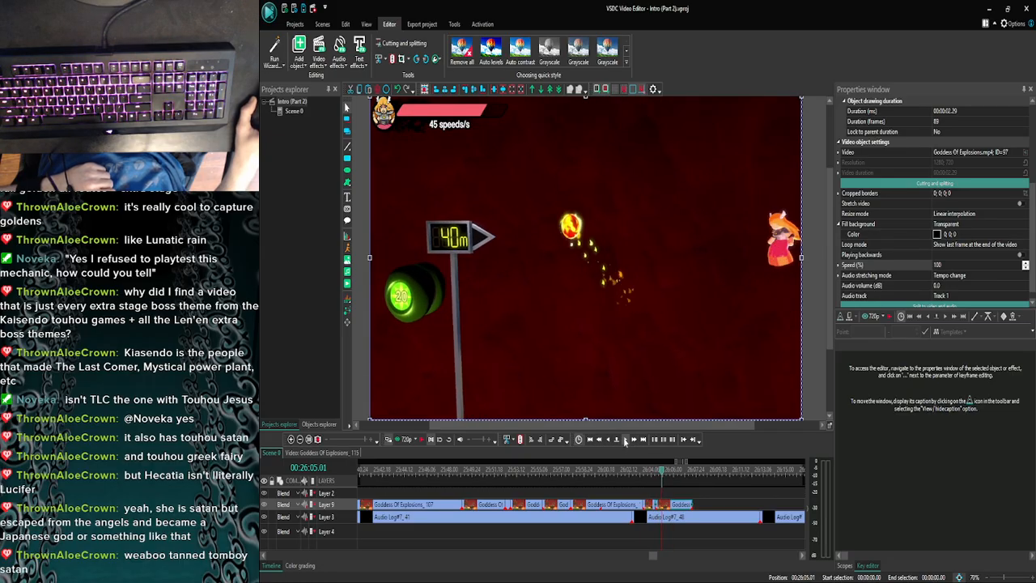
click(624, 440)
click(625, 440)
click(624, 440)
click(624, 439)
click(624, 439)
click(625, 439)
click(625, 440)
click(625, 440)
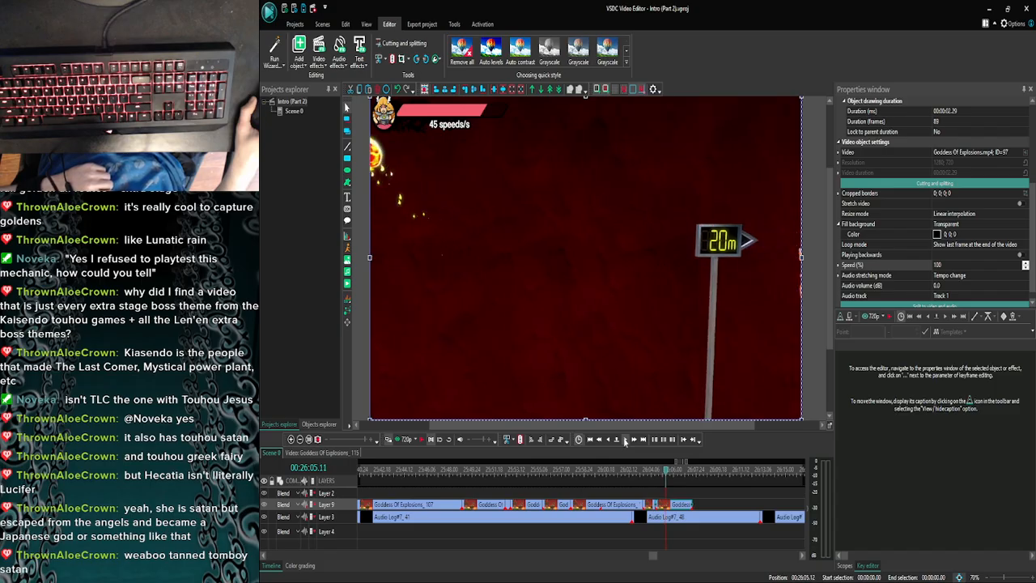
click(625, 439)
click(625, 439)
click(625, 439)
click(625, 439)
click(625, 439)
click(625, 439)
click(624, 439)
click(625, 439)
click(624, 440)
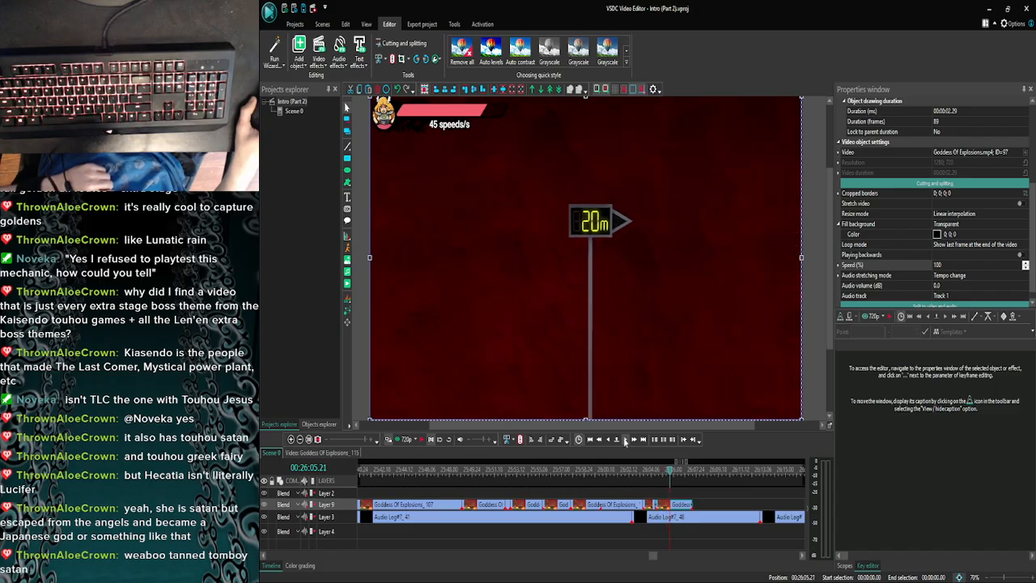
click(624, 439)
click(625, 439)
click(625, 440)
click(625, 440)
click(624, 439)
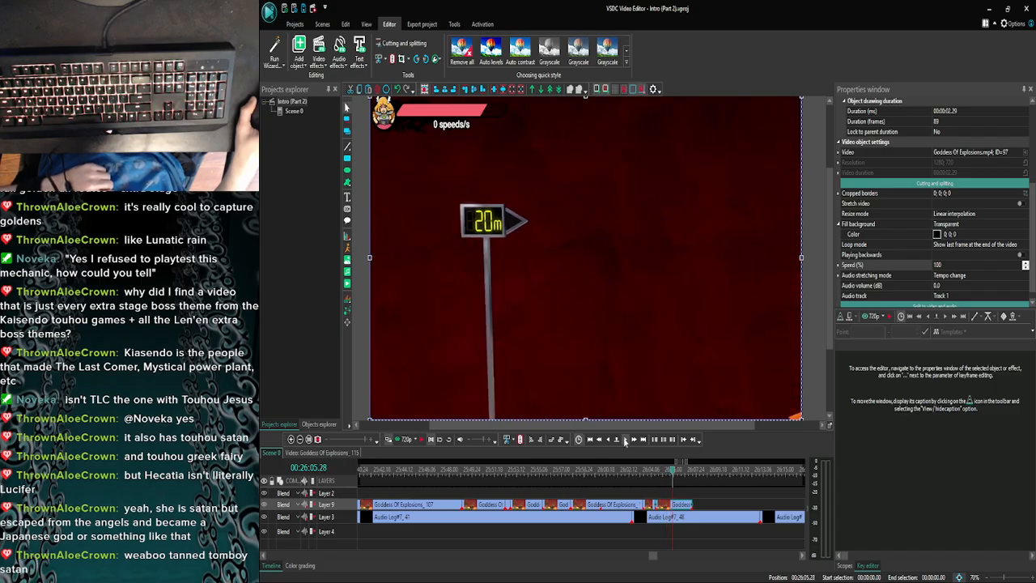
click(625, 439)
- Split the last clip at 26:05.28 and set the speed of the piece before the cut to 30%
click(608, 439)
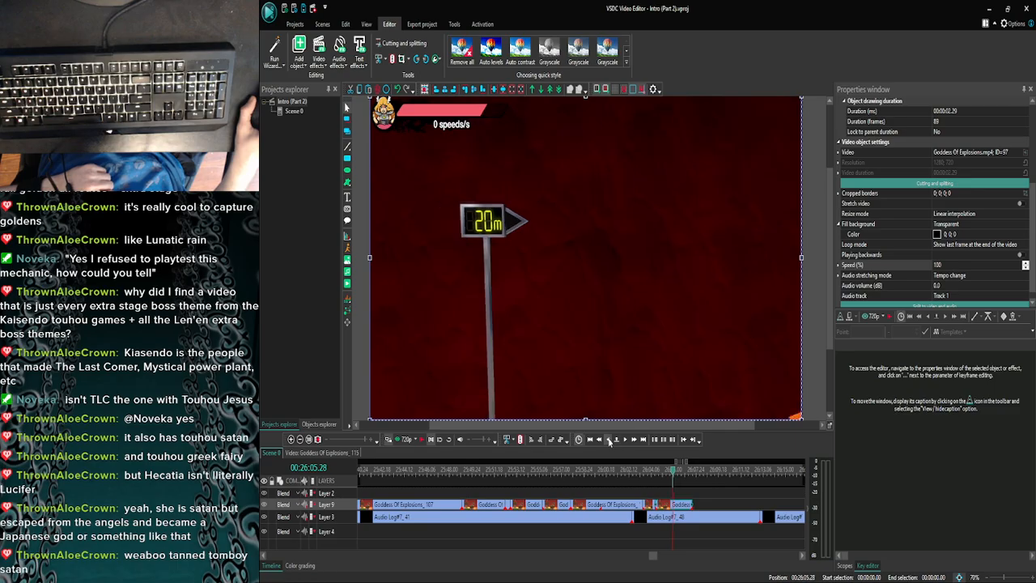
click(608, 439)
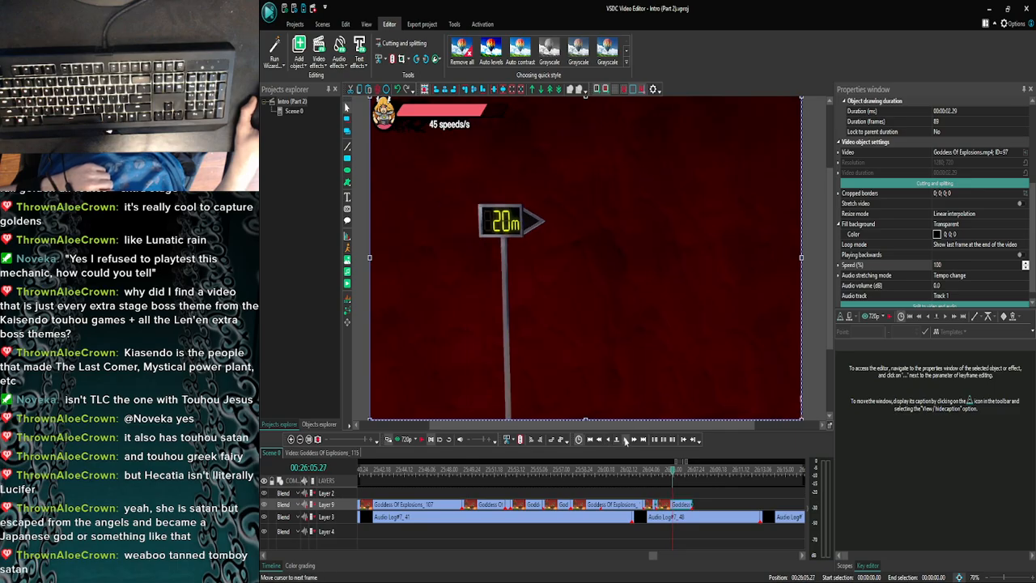
click(625, 439)
click(609, 439)
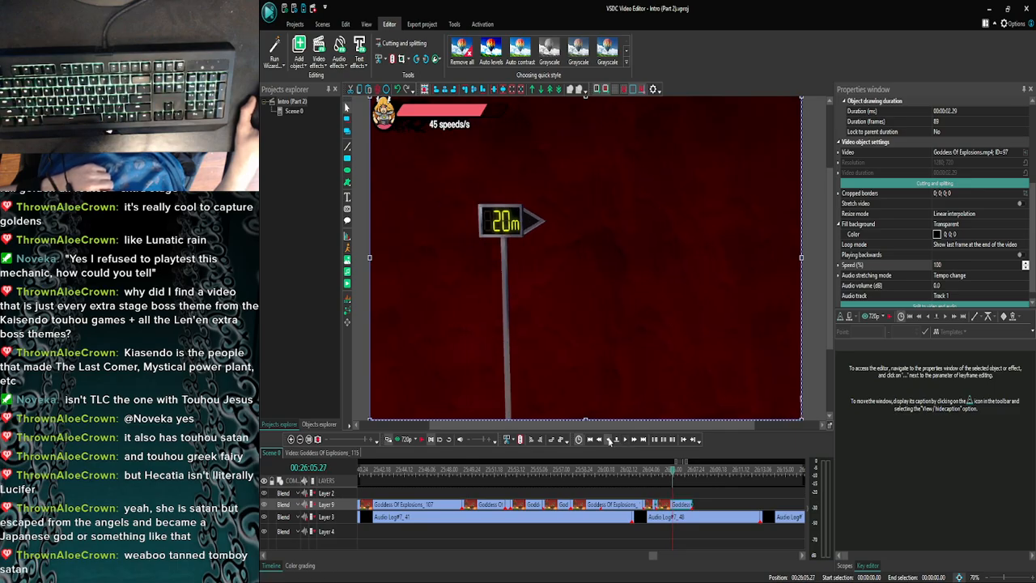
click(608, 440)
click(625, 439)
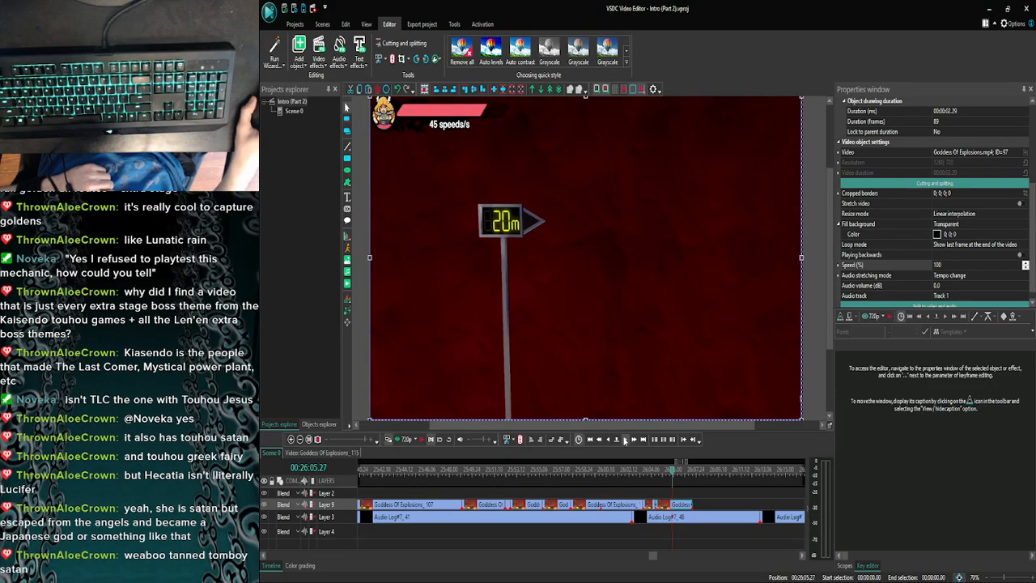
click(624, 439)
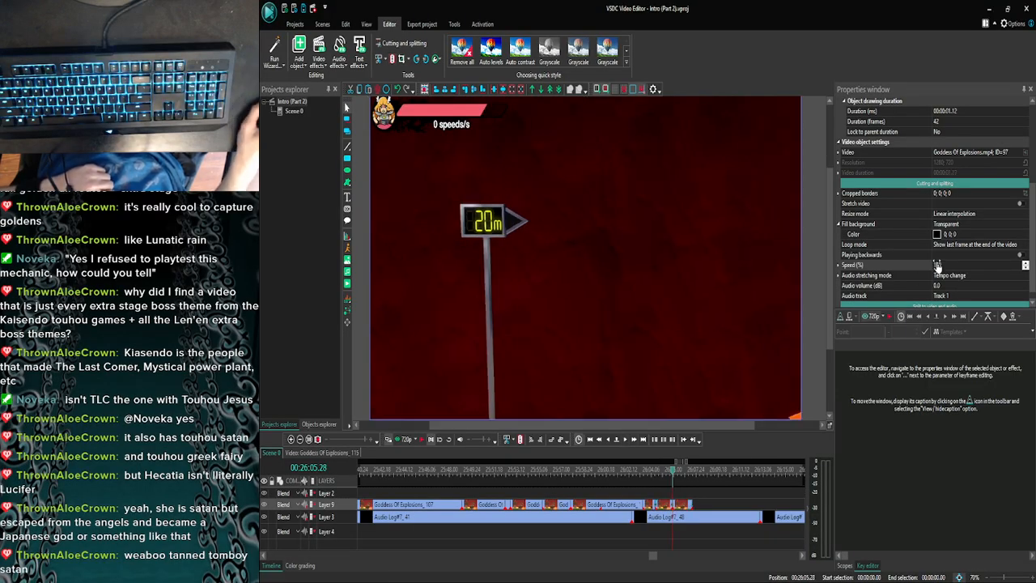
text(30)
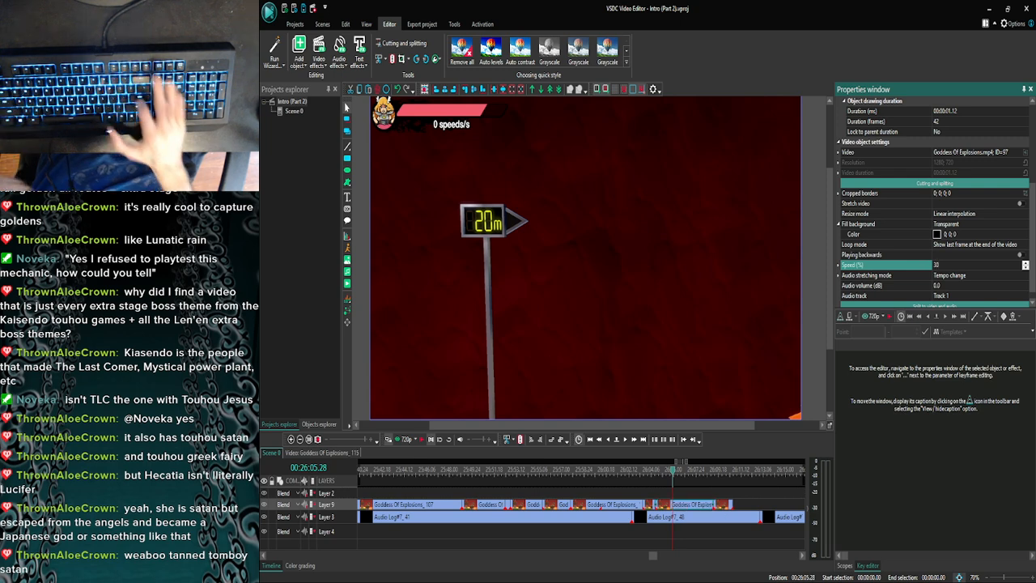
key(Return)
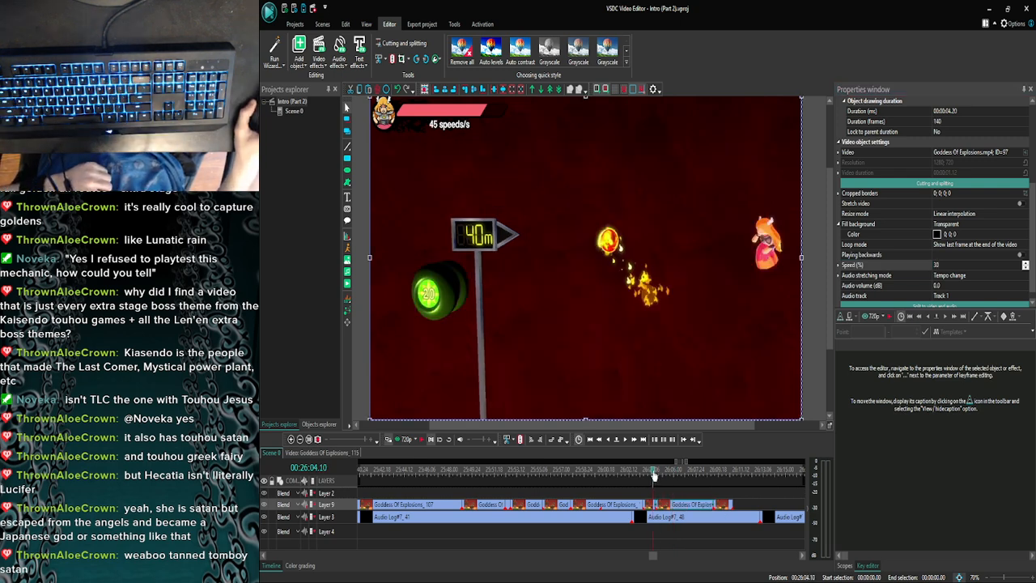
- Preview the slowed footage with the commentary from 26:04.10 and again from 26:09.01
click(404, 439)
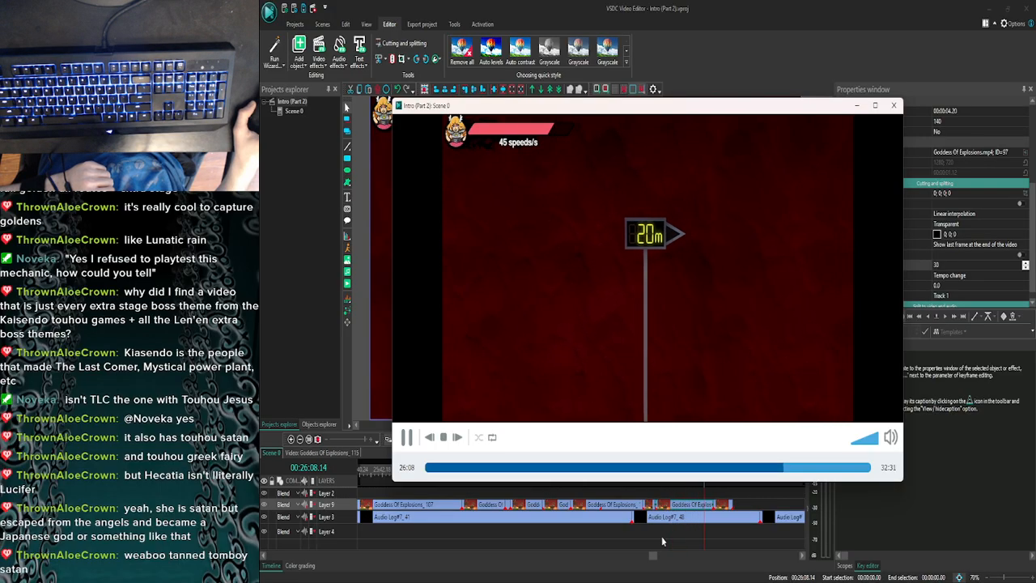
click(893, 106)
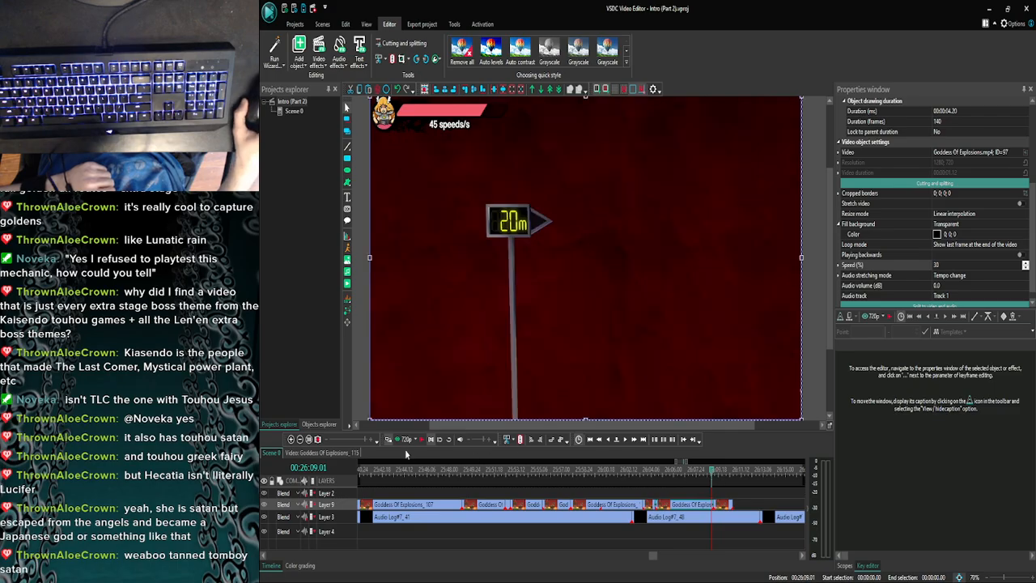
click(404, 441)
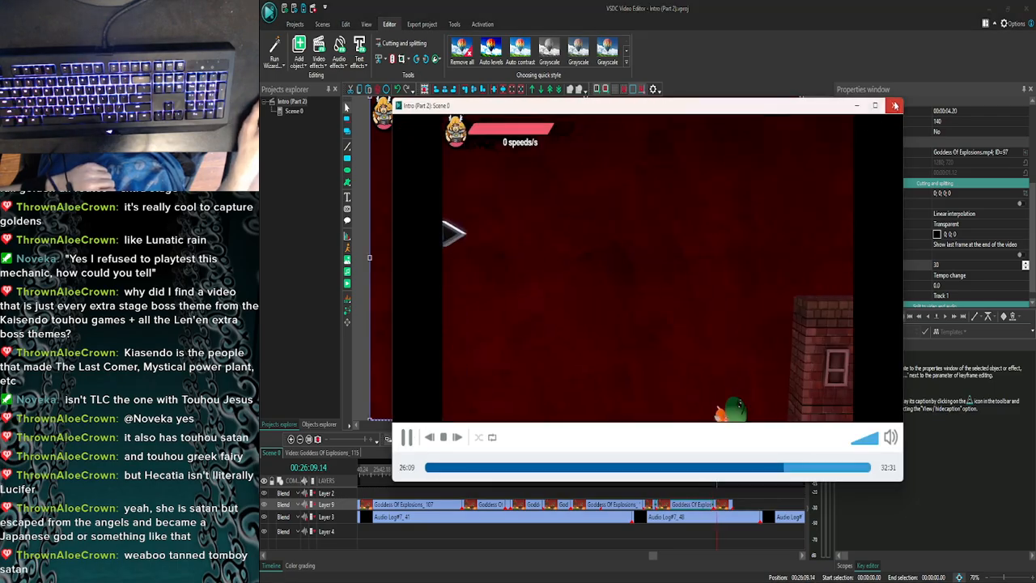
click(893, 106)
- Preview the commentary from 26:09.06, 26:09.08 and 26:09.10 to find where the slowed piece should end
click(625, 441)
click(624, 441)
click(624, 441)
click(625, 441)
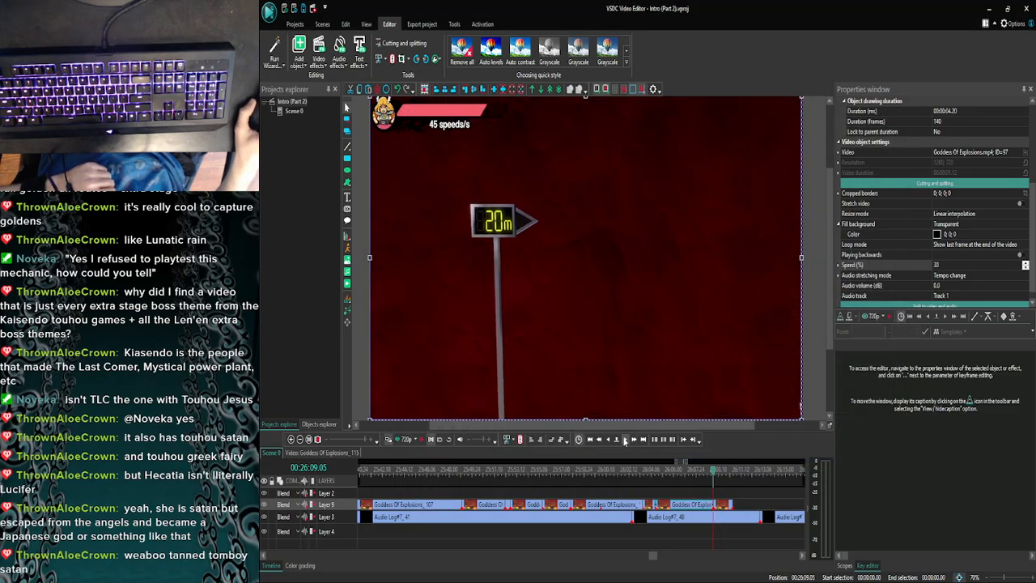
click(625, 441)
click(404, 440)
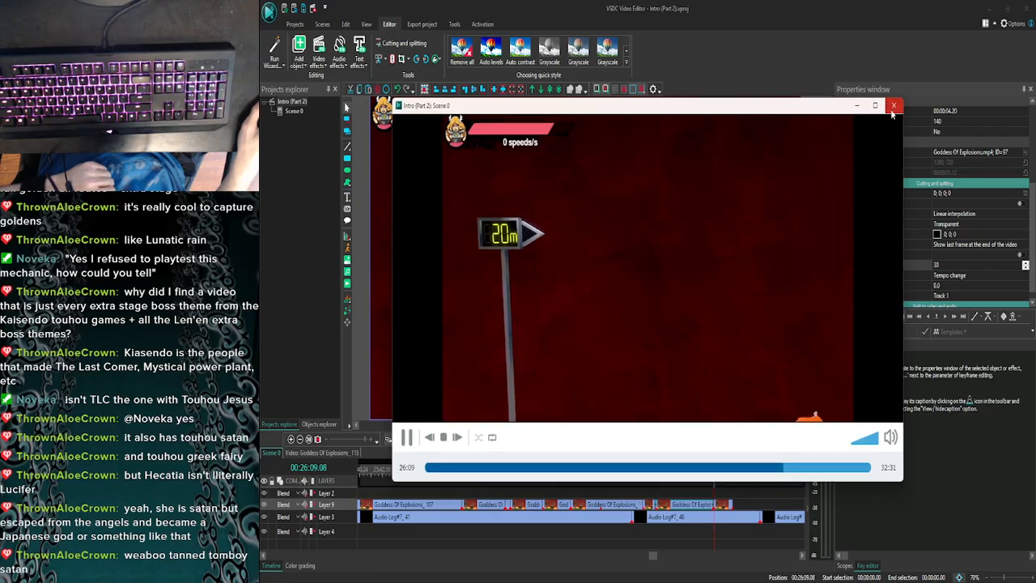
click(894, 106)
click(292, 439)
click(292, 439)
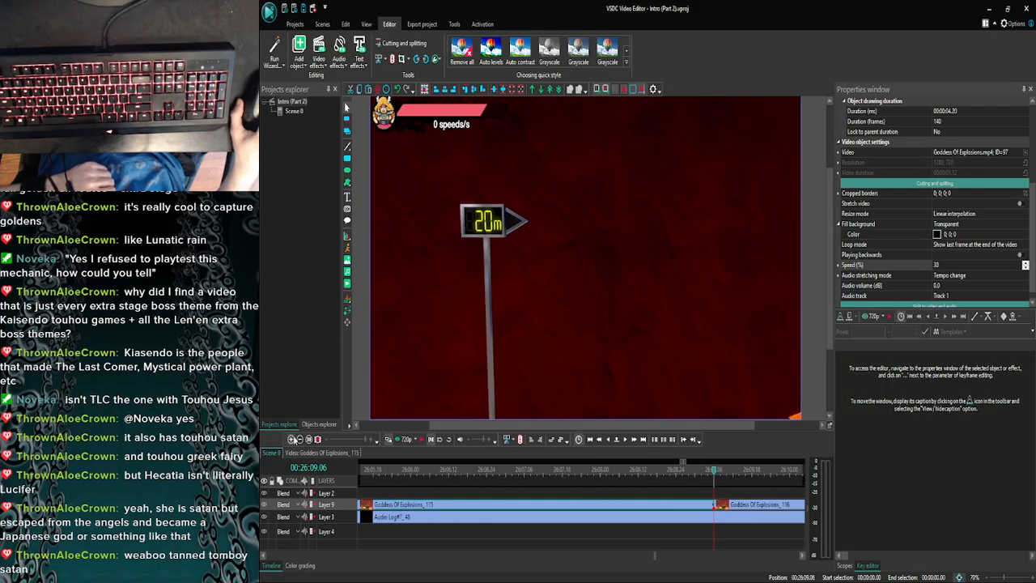
click(624, 439)
click(624, 439)
click(625, 439)
click(625, 440)
click(404, 440)
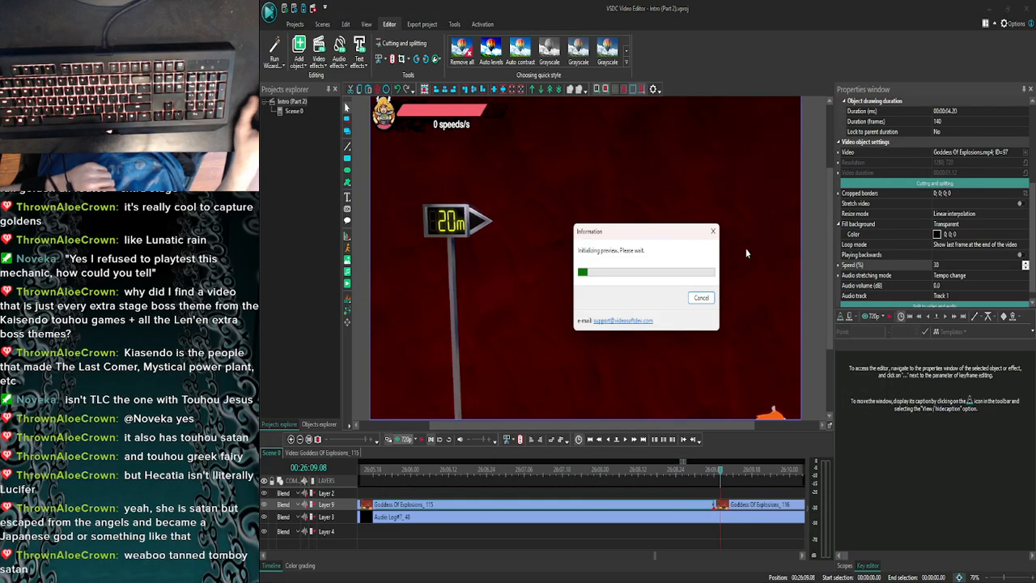
click(894, 106)
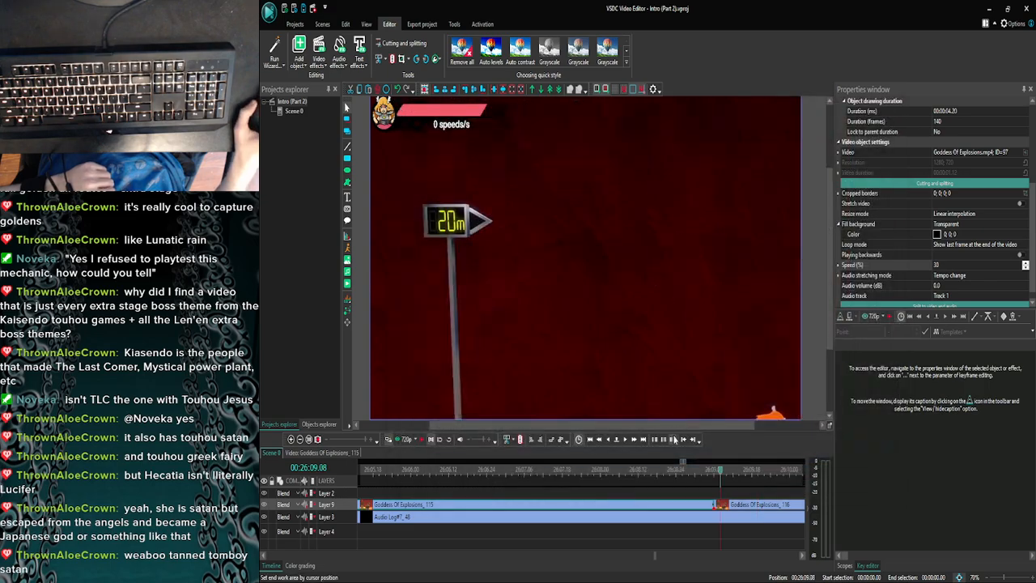
click(627, 439)
click(404, 440)
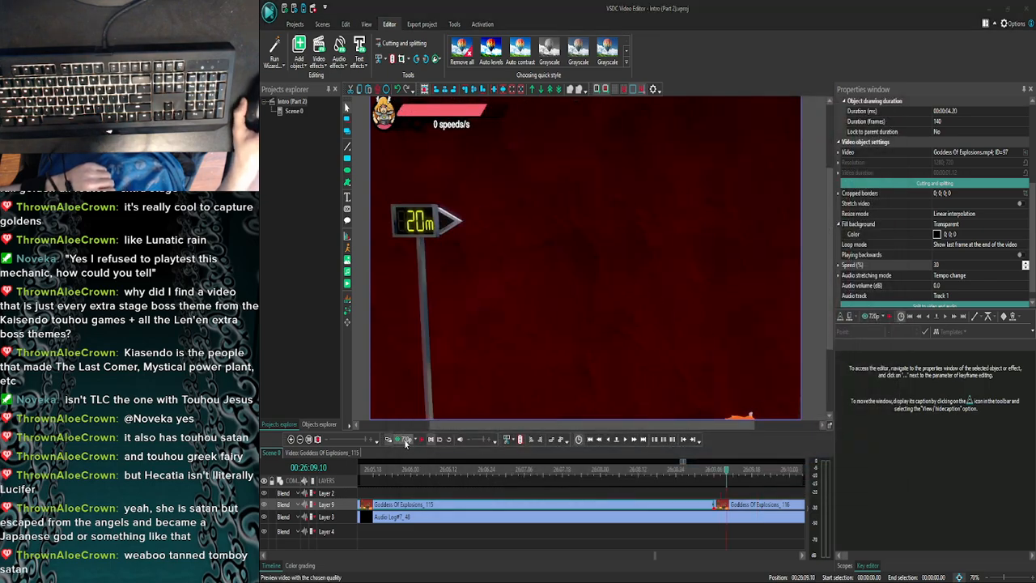
click(893, 106)
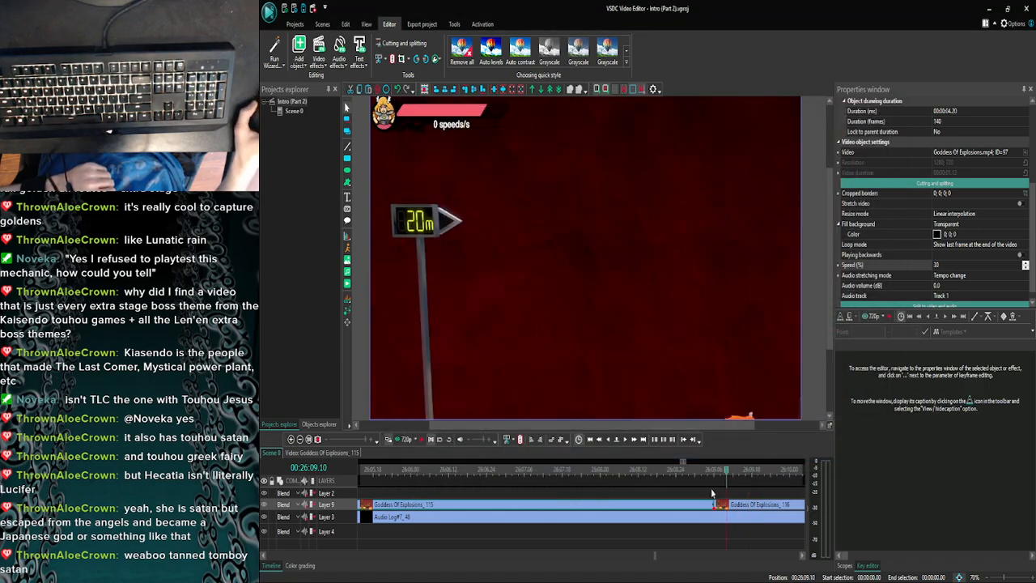
- Move the following clip to start at 26:09.10 and extend the end of the slowed piece to meet it
drag(729, 507, 733, 508)
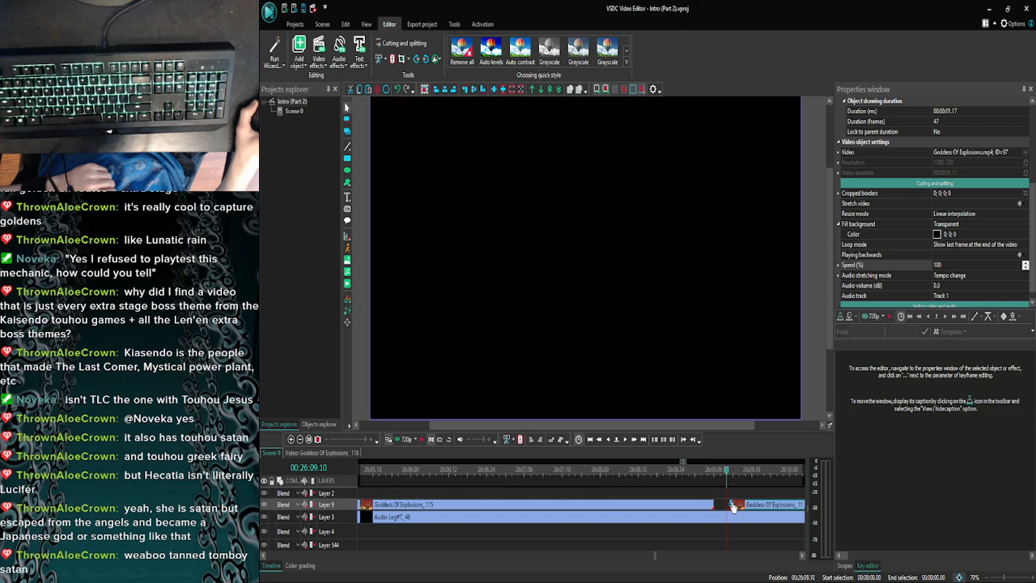
click(709, 509)
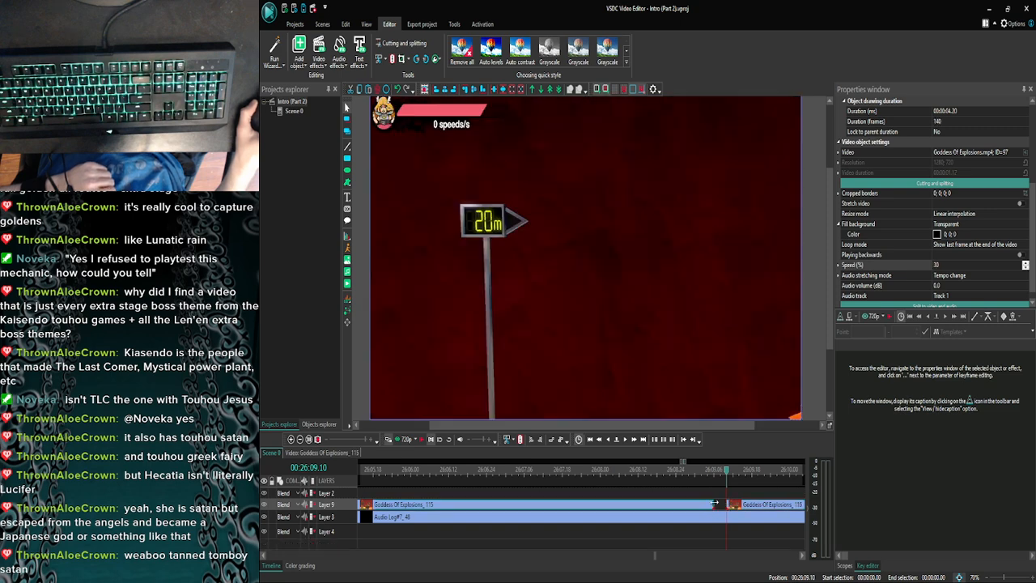
click(717, 505)
click(713, 503)
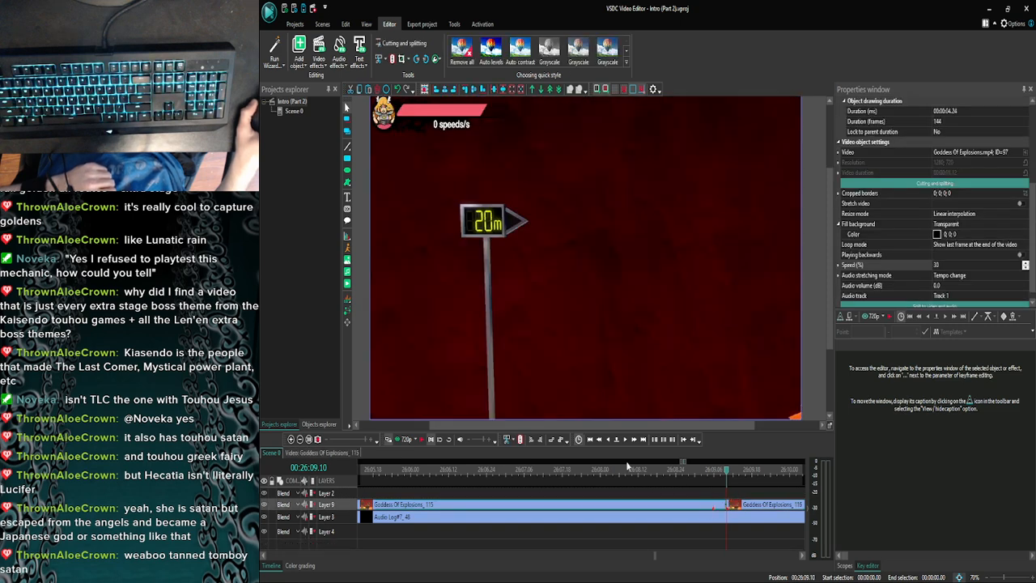
- Set the last clip's speed to 30% and preview it with the commentary from 26:09.05
click(626, 441)
click(627, 441)
click(627, 440)
click(627, 440)
click(626, 440)
click(626, 440)
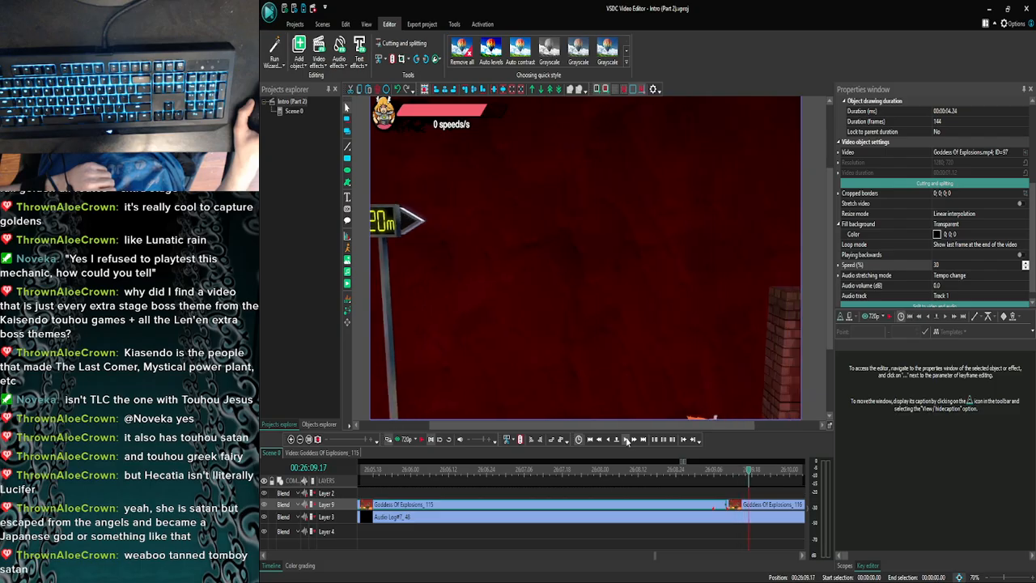
click(626, 441)
click(626, 440)
click(627, 440)
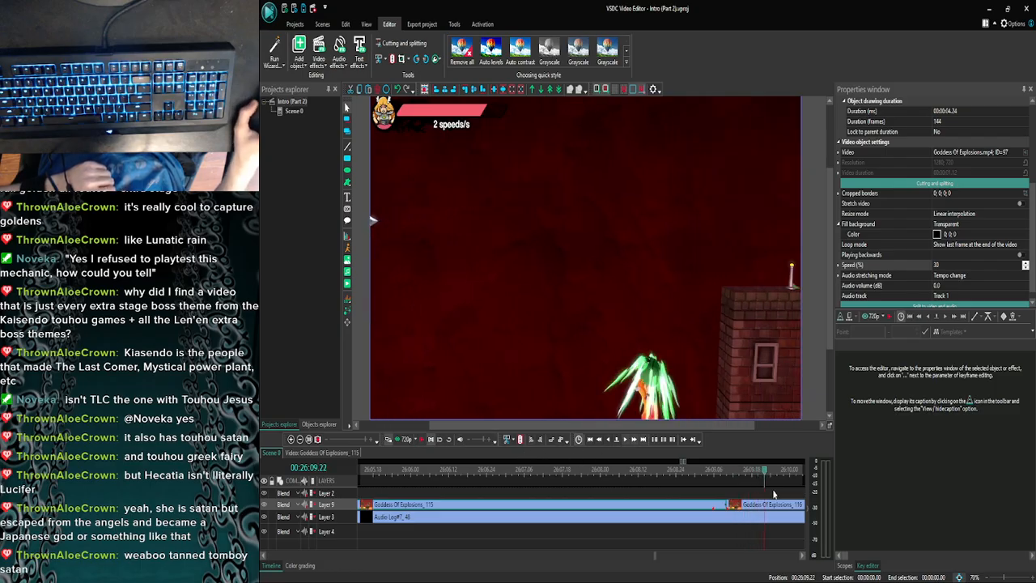
text(30)
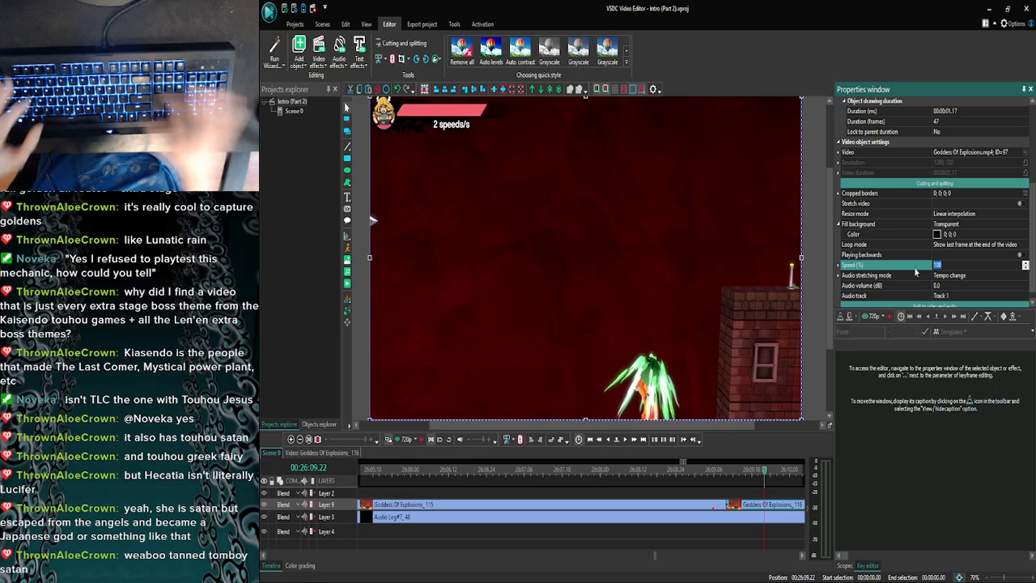
key(Return)
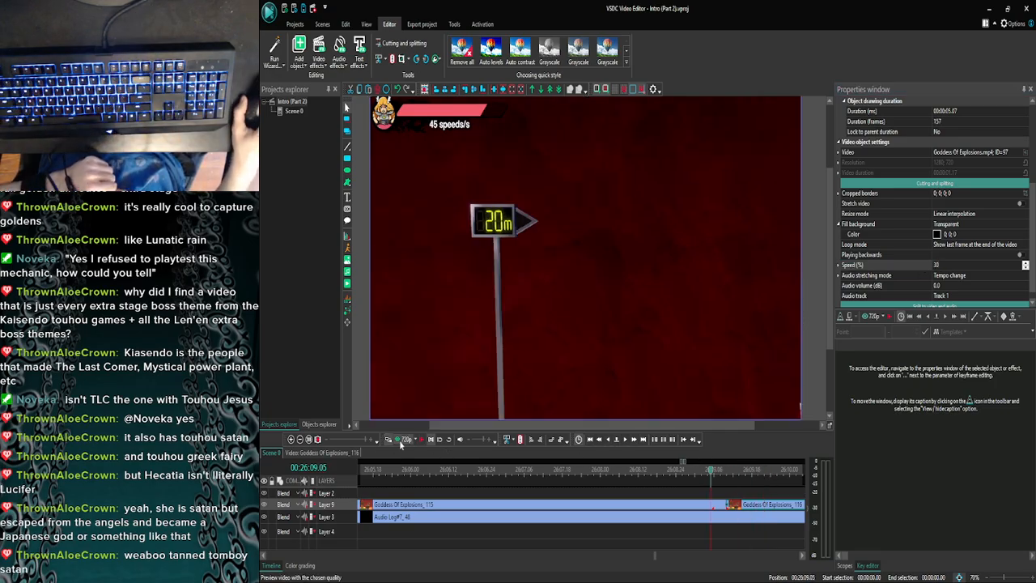
click(402, 439)
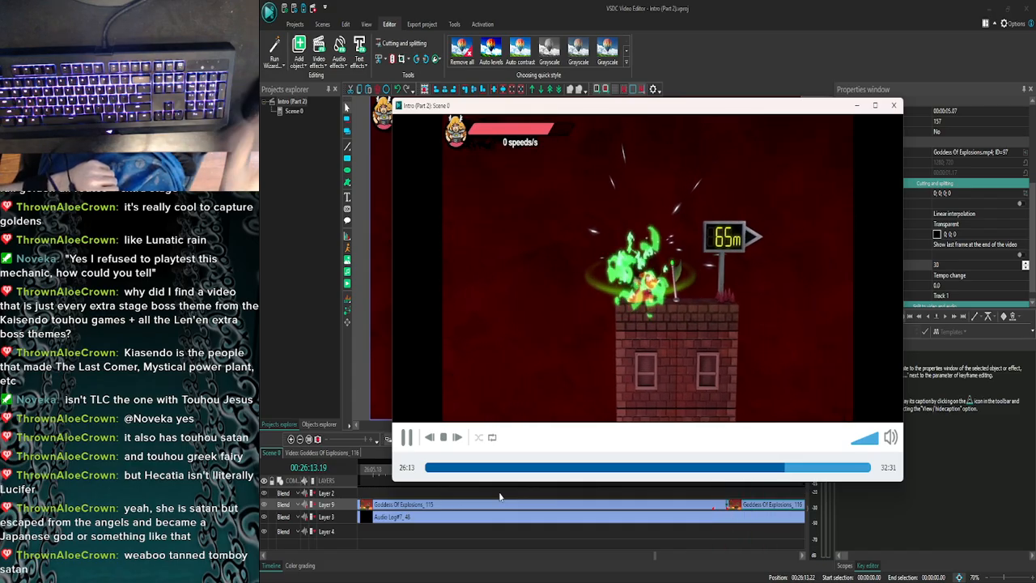
click(893, 105)
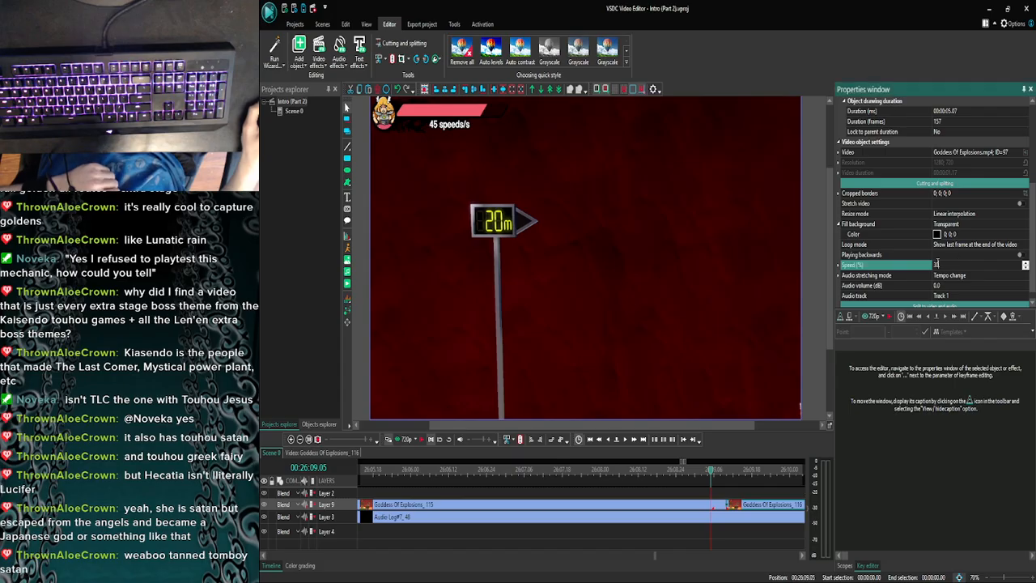
- Set the last clip's speed to 50% and preview it with the commentary from 26:09.05
text(50)
key(Return)
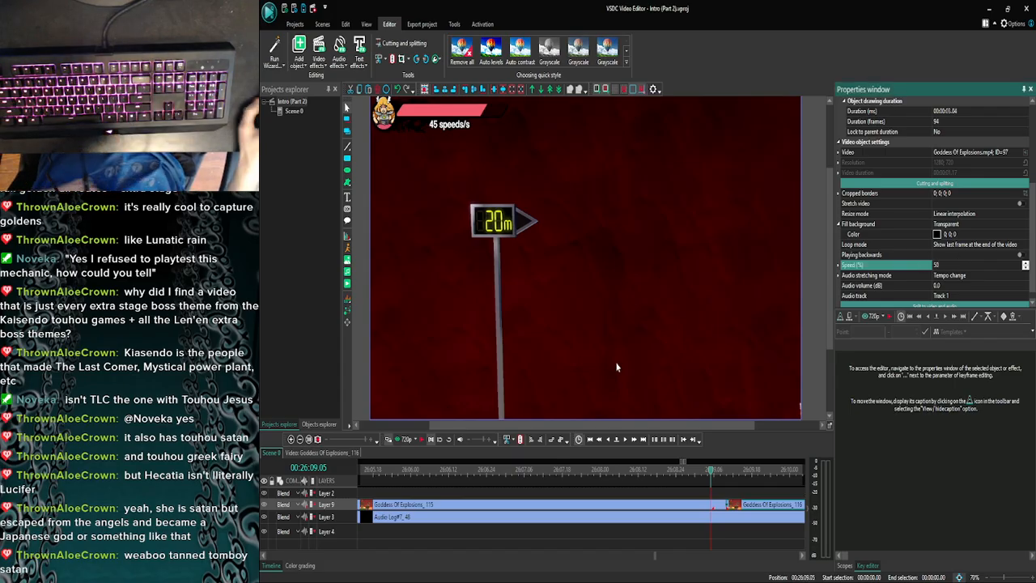
click(399, 441)
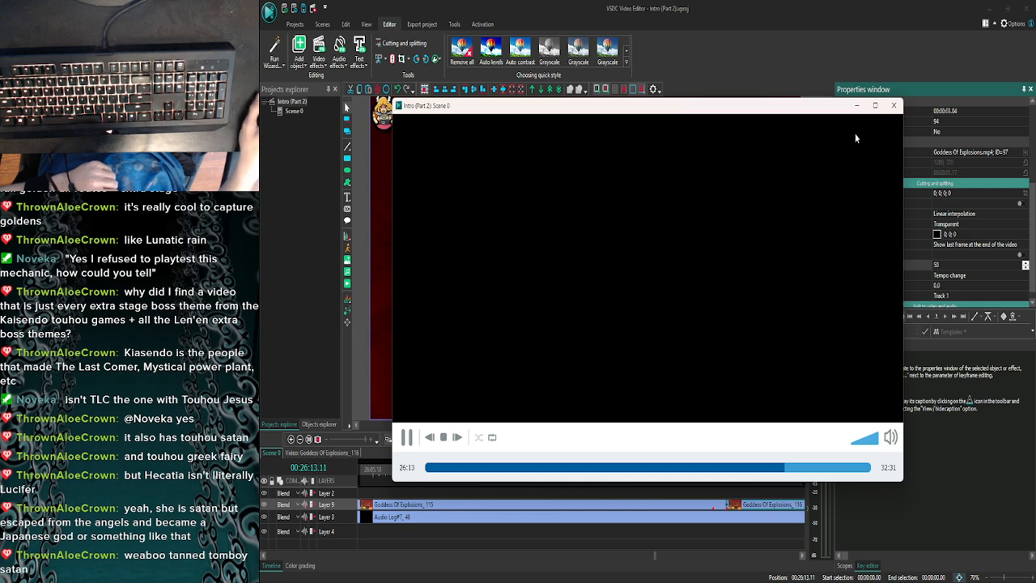
click(894, 104)
click(300, 439)
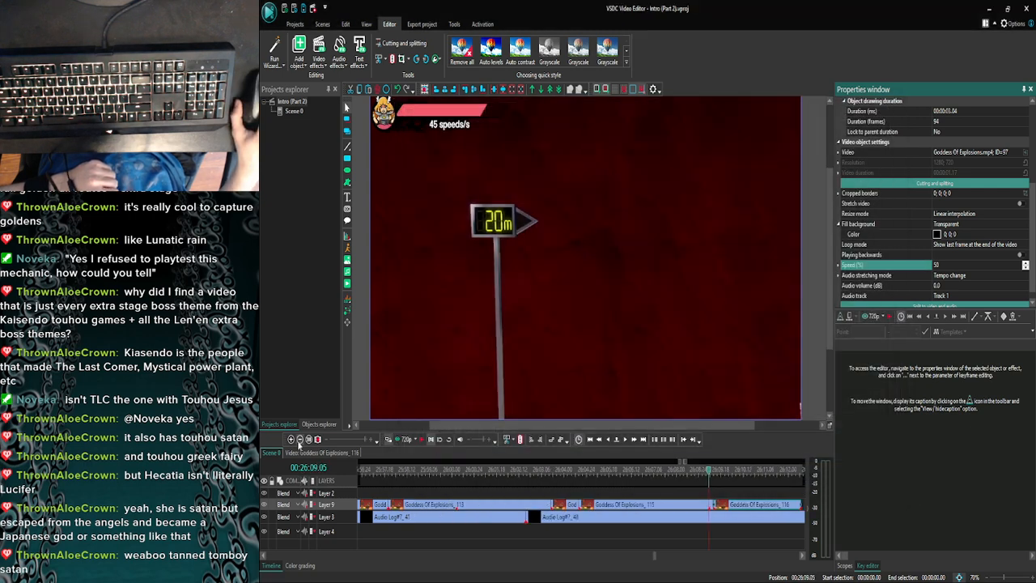
- Preview the start of the last clip from 26:12.28 and 26:13.01 to find where to cut it
click(300, 439)
click(300, 442)
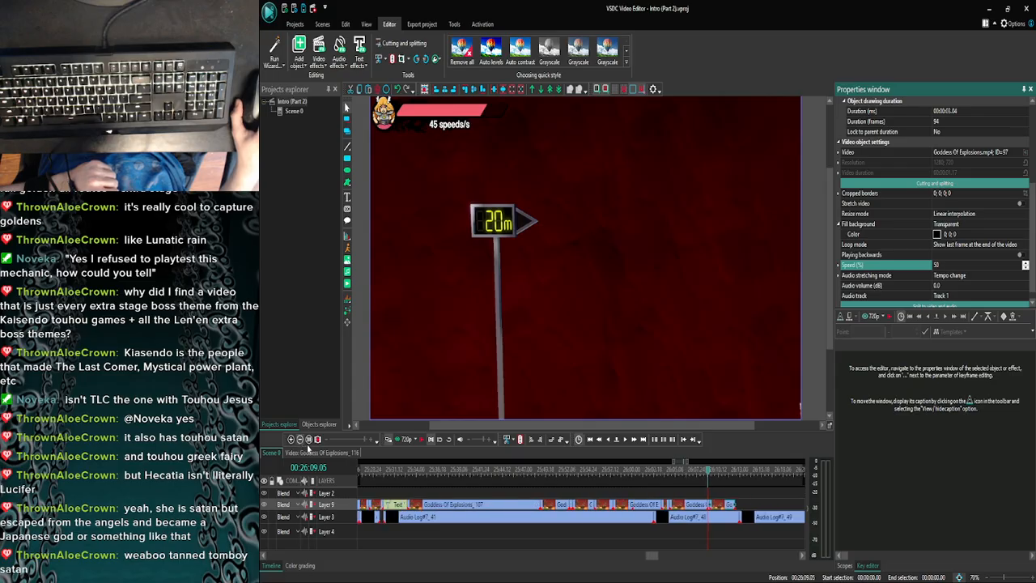
drag(648, 556, 656, 556)
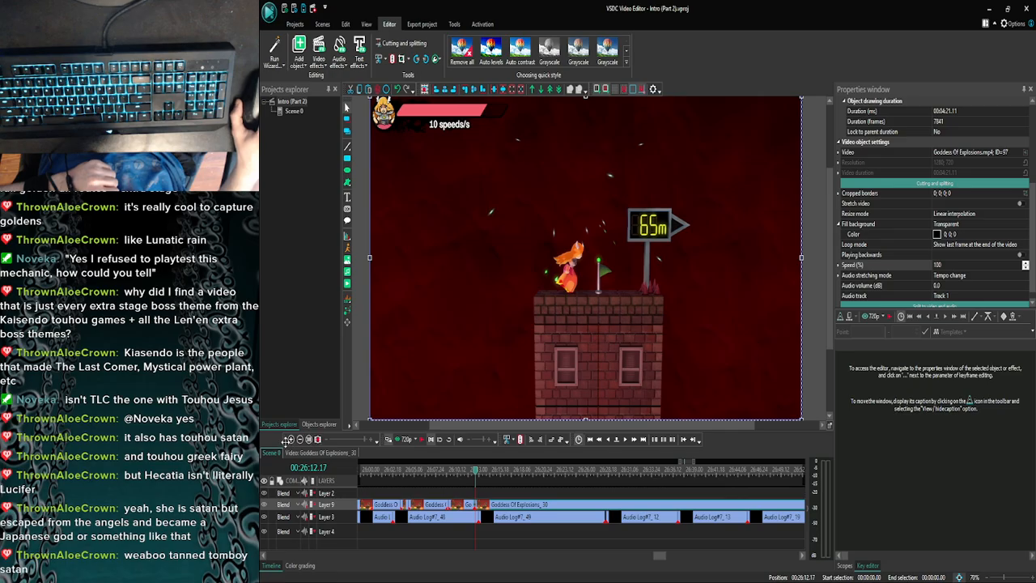
click(289, 439)
click(290, 440)
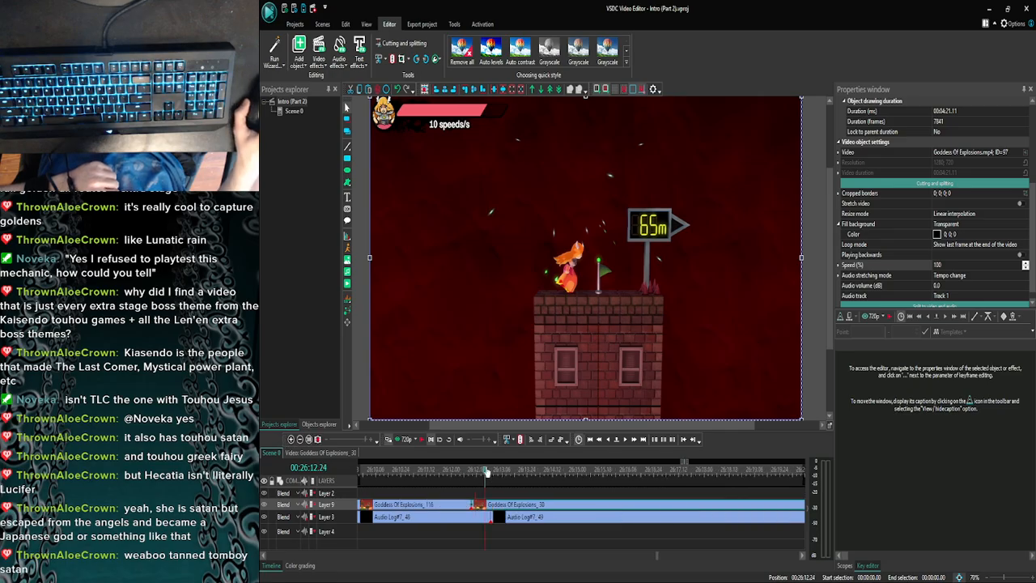
click(389, 438)
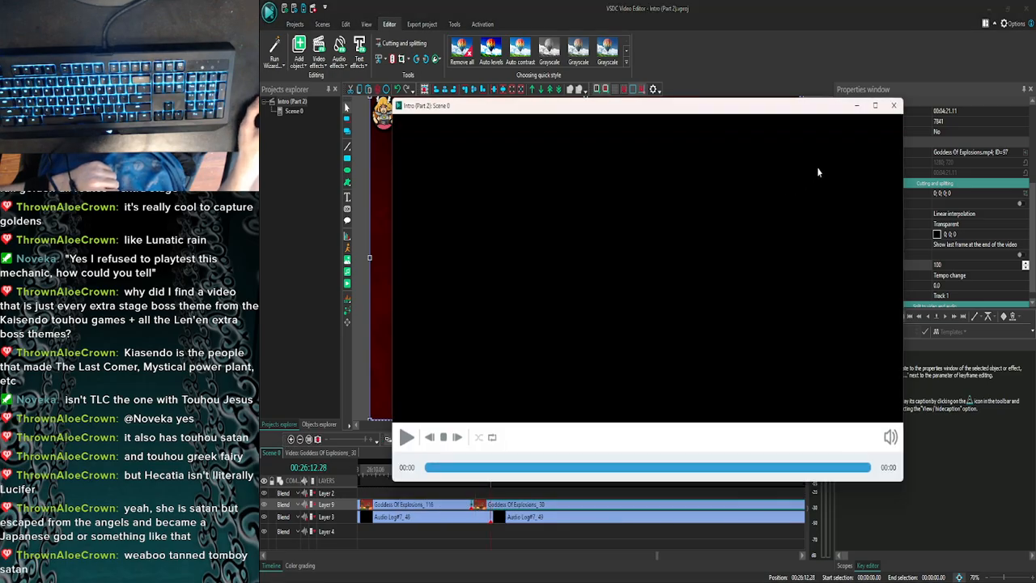
click(893, 106)
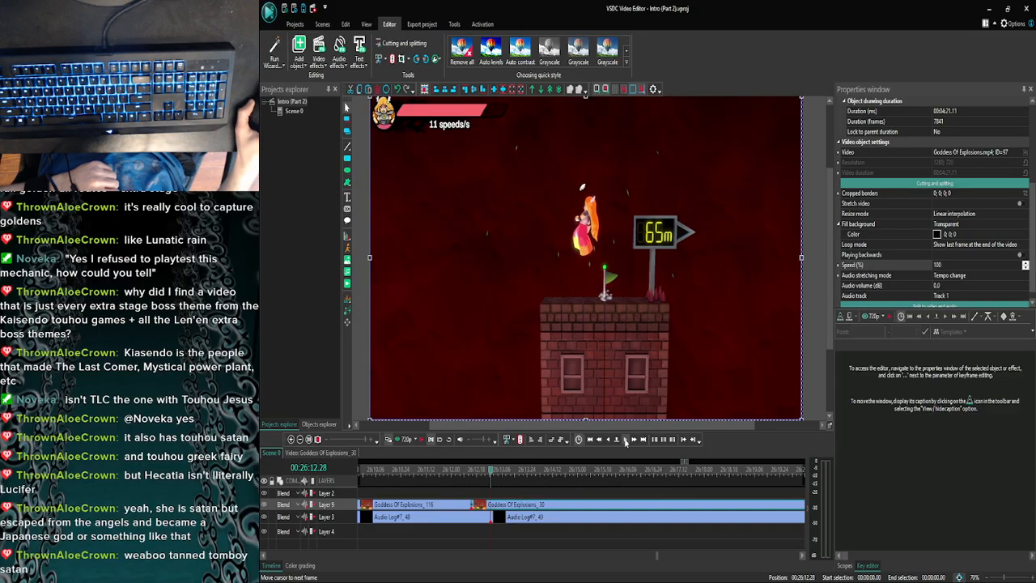
click(389, 439)
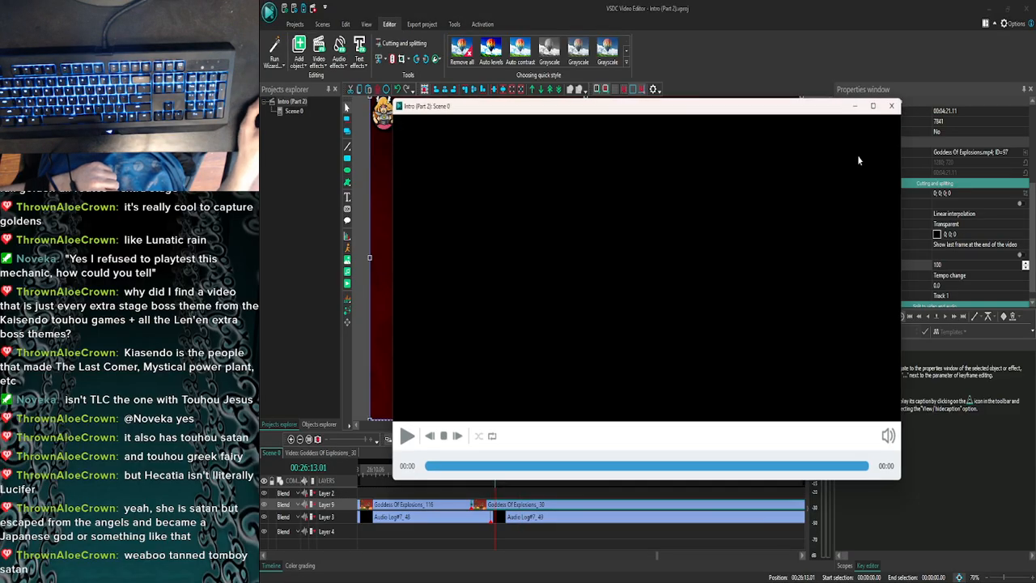
click(897, 106)
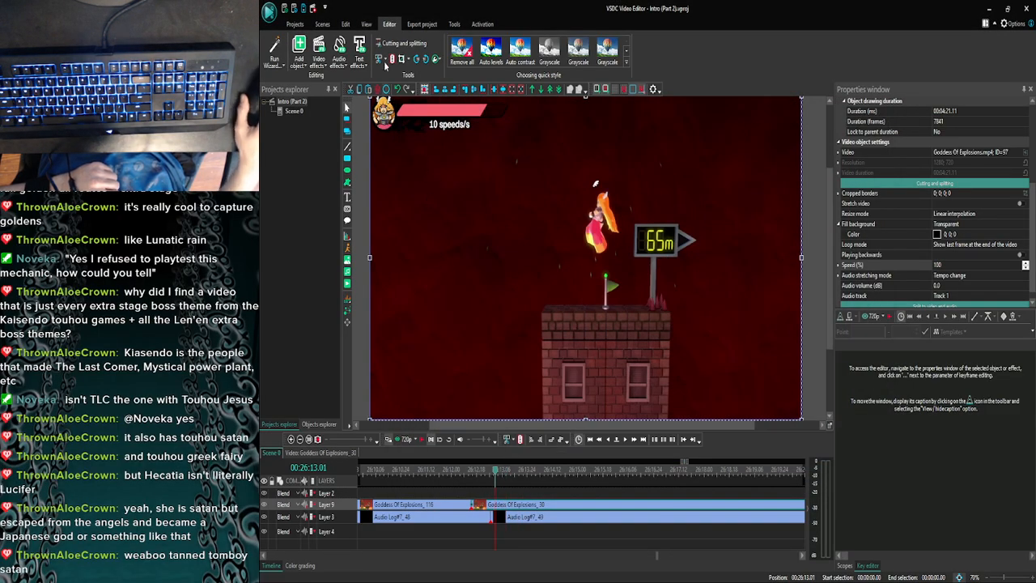
- Split the last Goddess Of Explosions clip just after 26:13.00 and preview the cut from 26:13.00
click(606, 442)
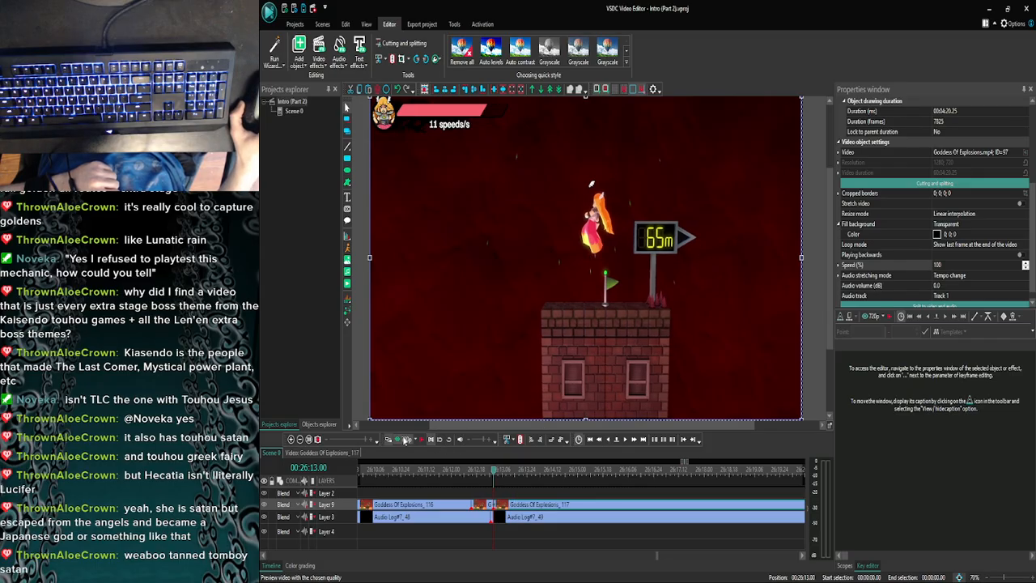
click(404, 440)
key(Escape)
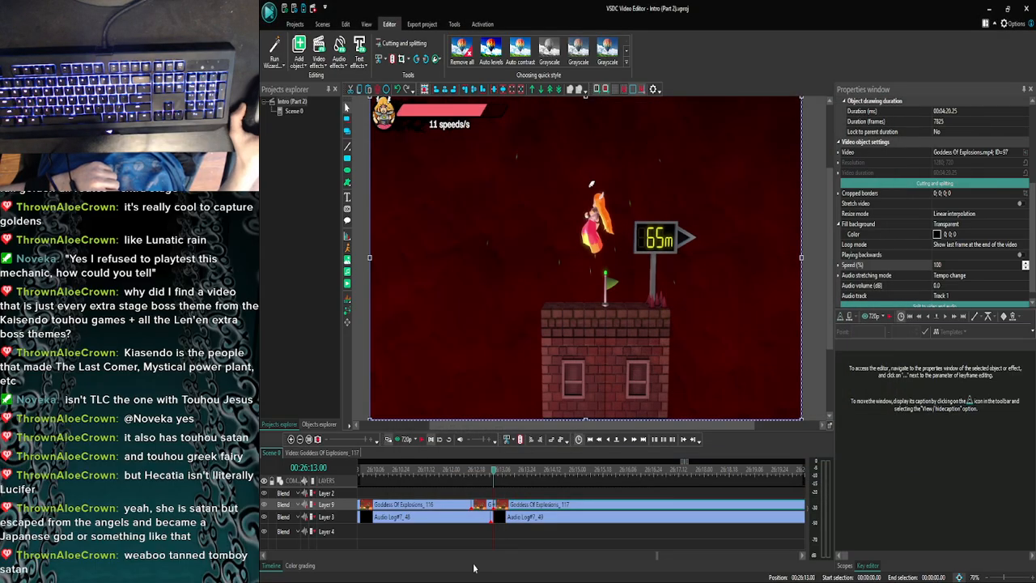
- Move the clip after the cut later to leave a gap and preview the ending with the commentary from 26:05.22
drag(583, 501, 666, 505)
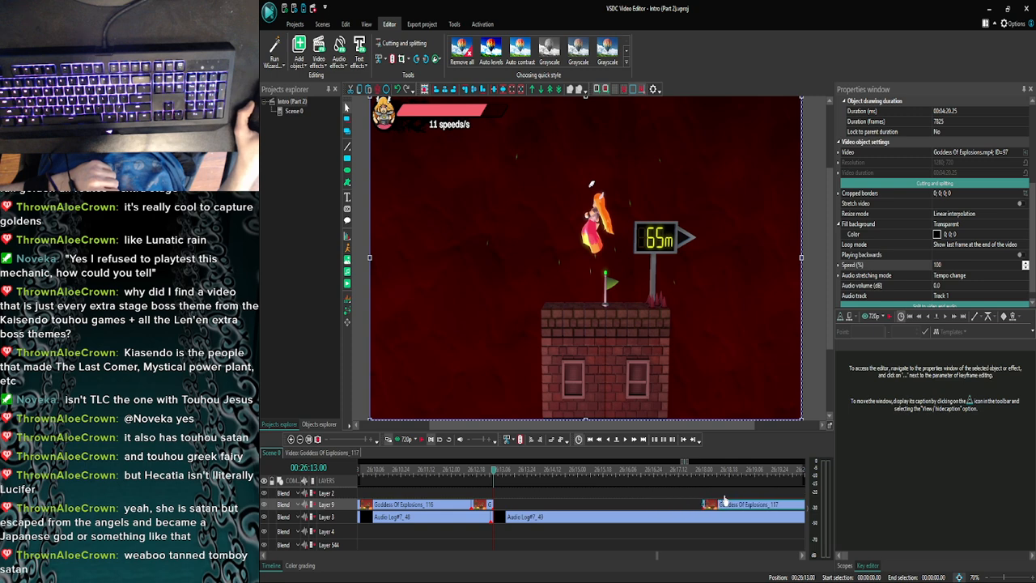
click(301, 440)
click(300, 439)
click(300, 440)
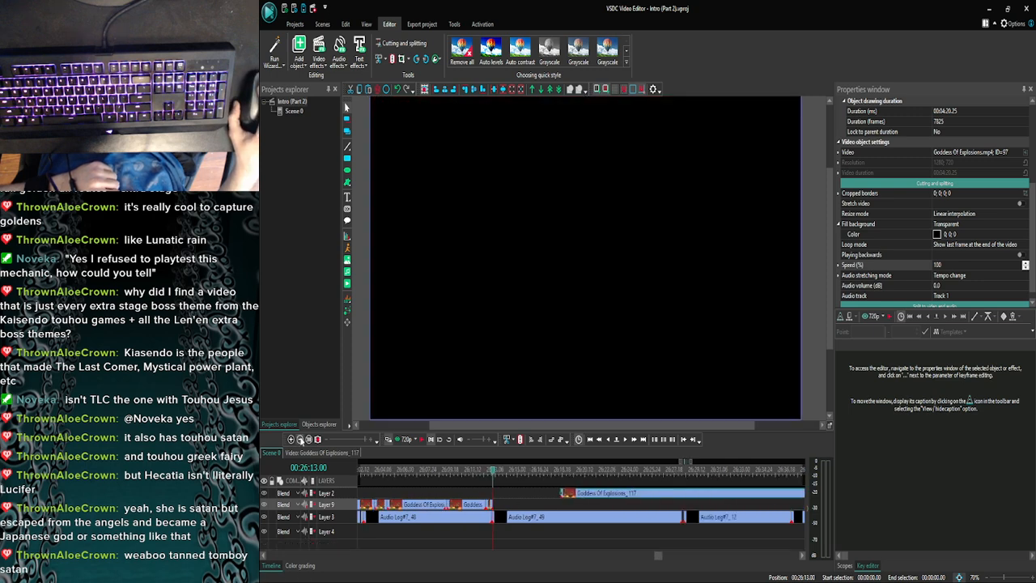
click(300, 440)
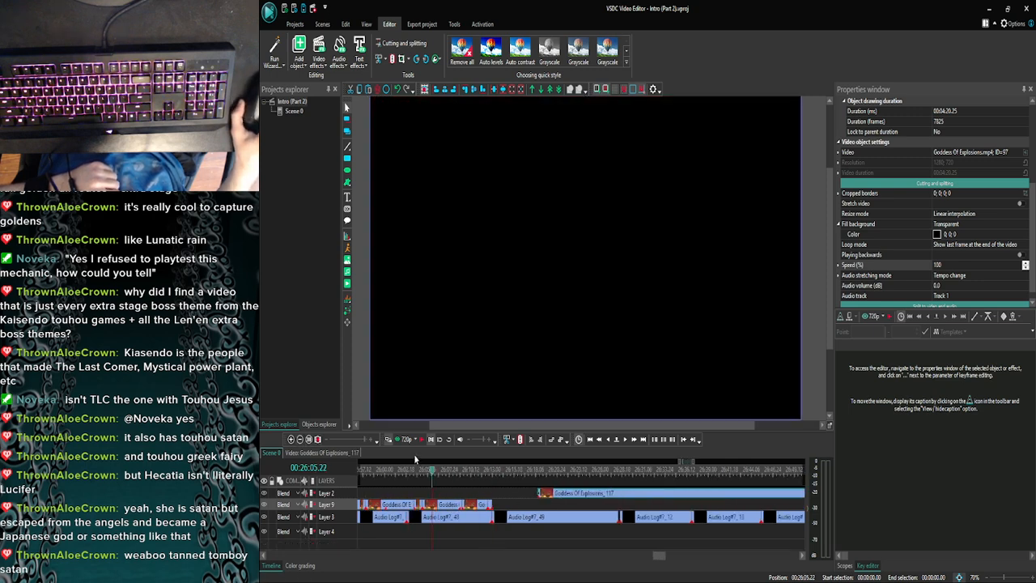
click(405, 439)
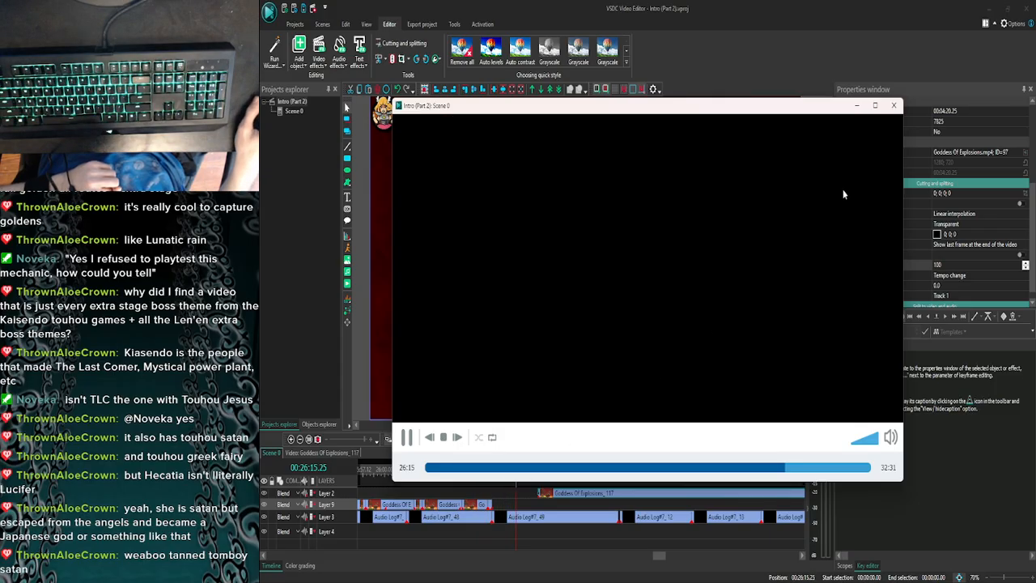
click(893, 106)
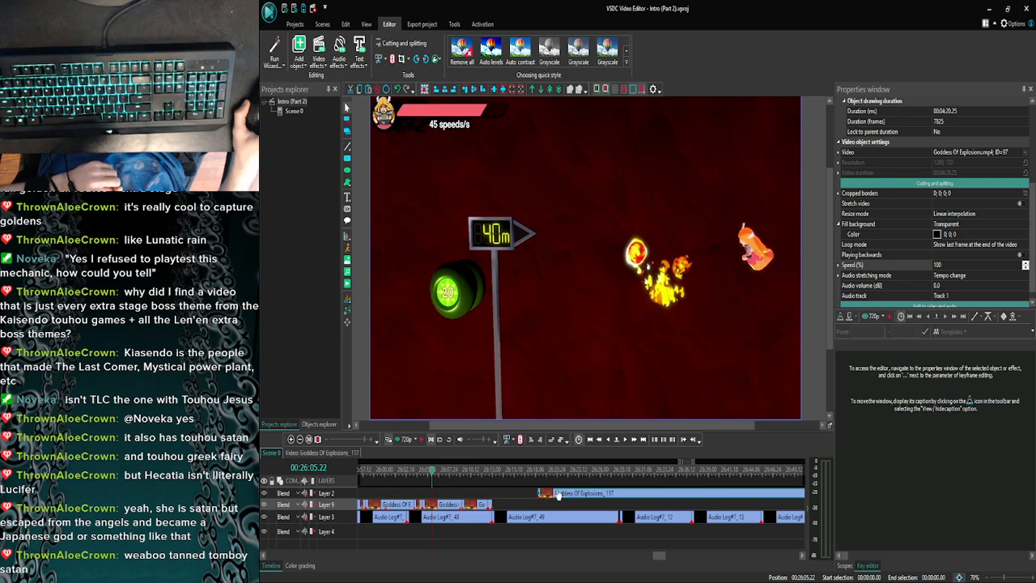
- Undo the clip move and the split, and preview the uncut ending with the commentary
drag(557, 495, 557, 492)
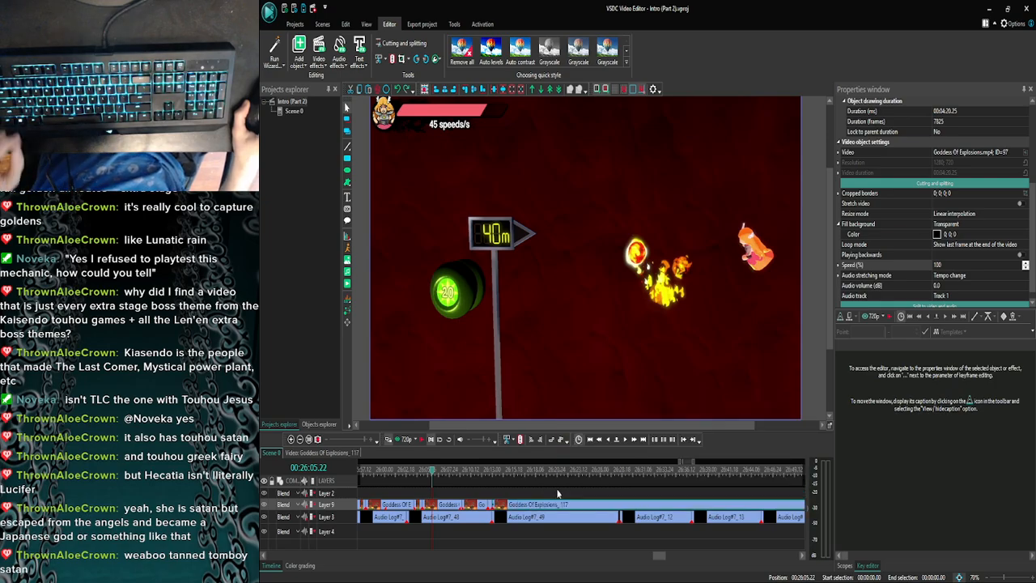
click(400, 440)
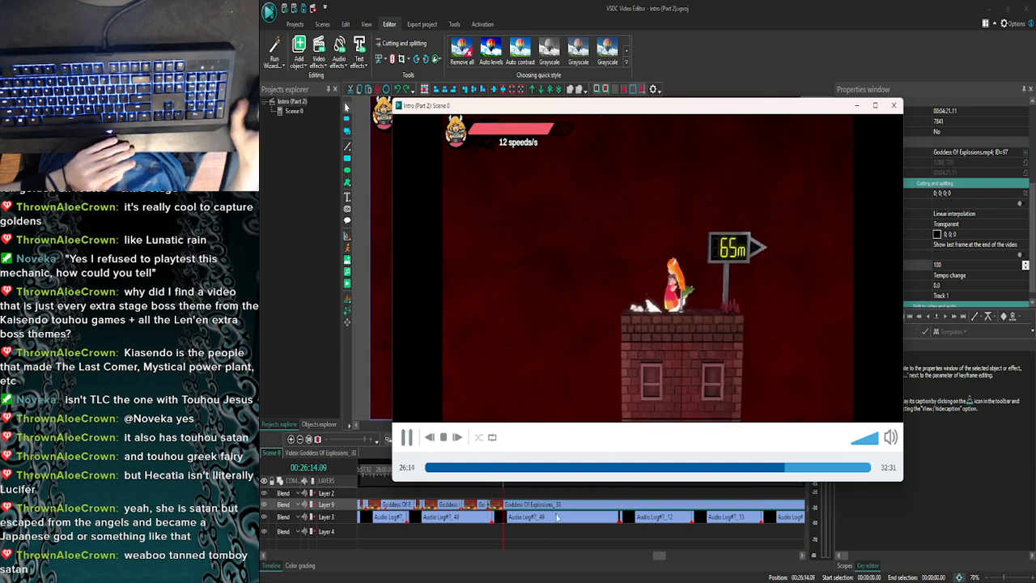
click(893, 108)
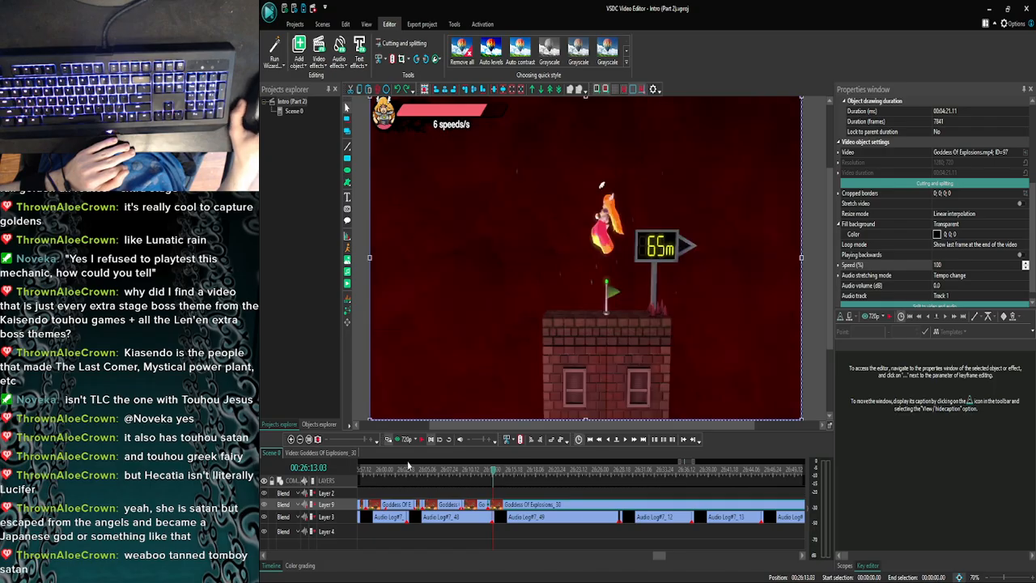
- Redo the split and move the remaining clip along its layer to near the start of Audio Log#7_12
click(405, 93)
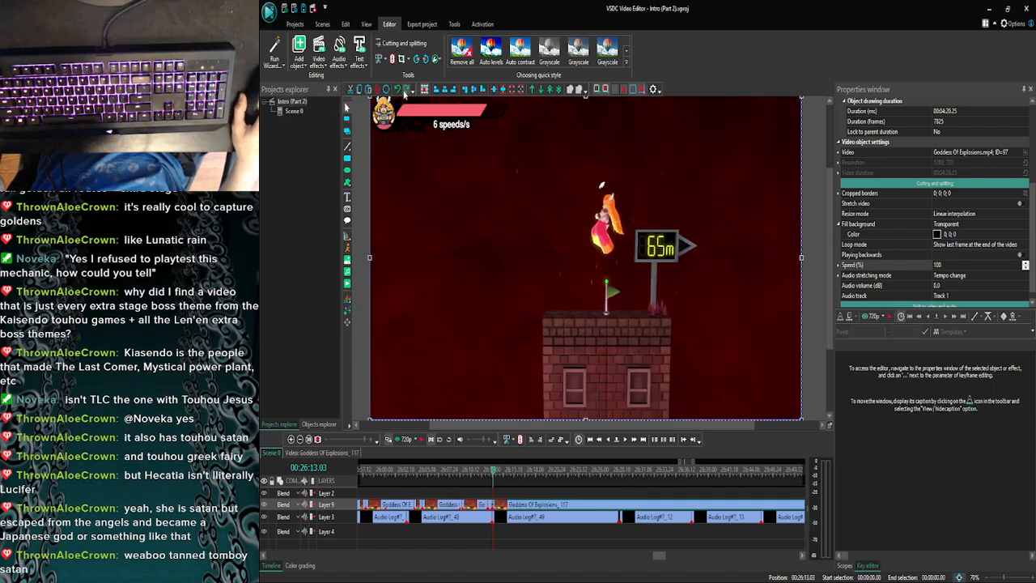
drag(511, 508, 642, 508)
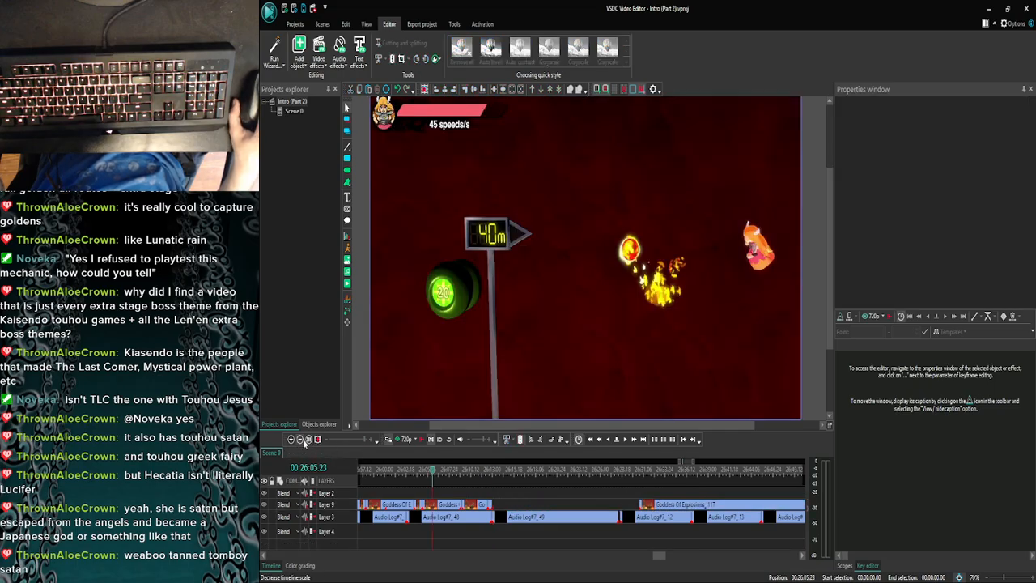
- Review the earlier edited footage around the 88m sign and preview it from 24:25.12
click(302, 440)
click(302, 441)
click(301, 440)
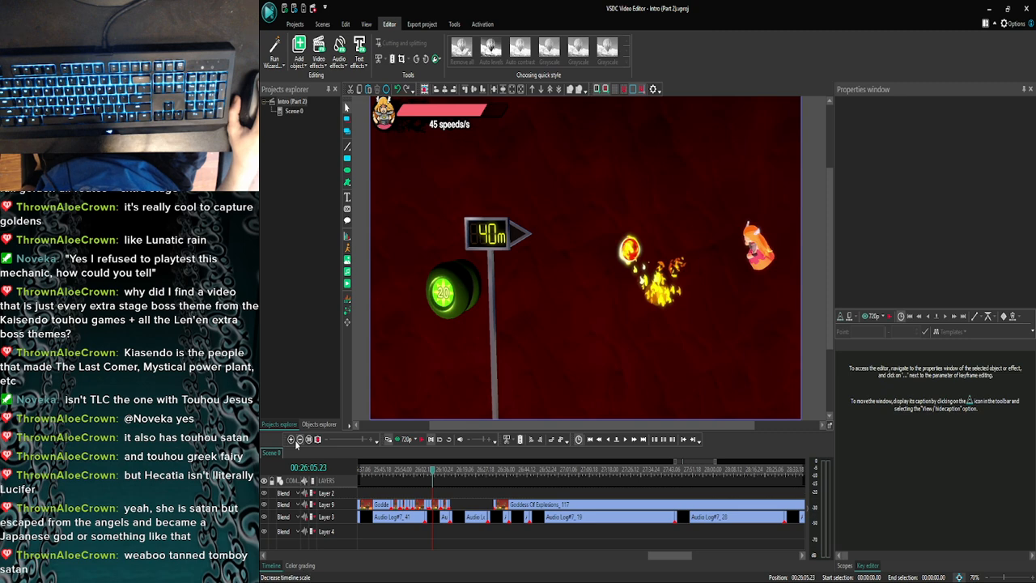
click(297, 439)
click(298, 440)
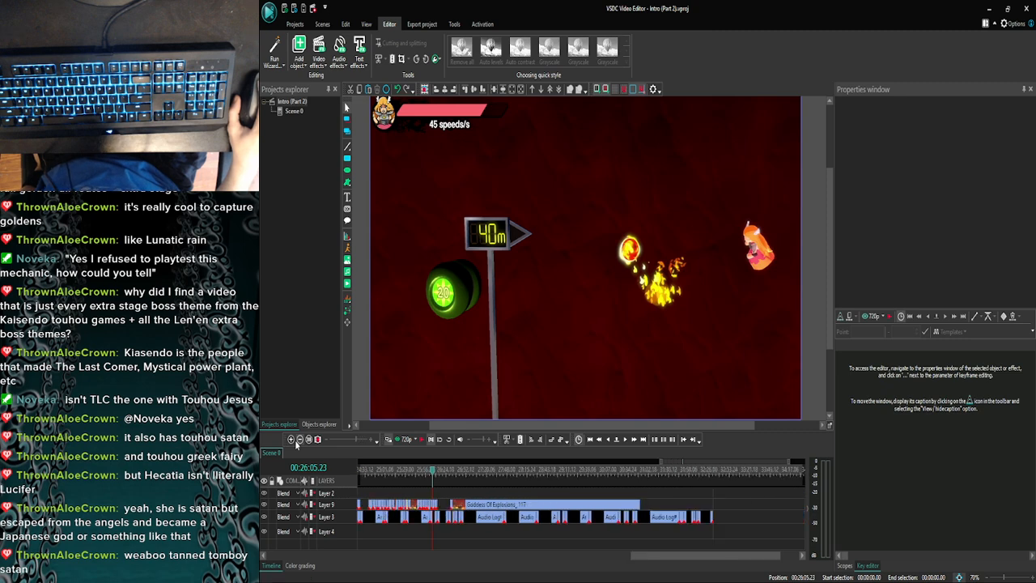
click(390, 471)
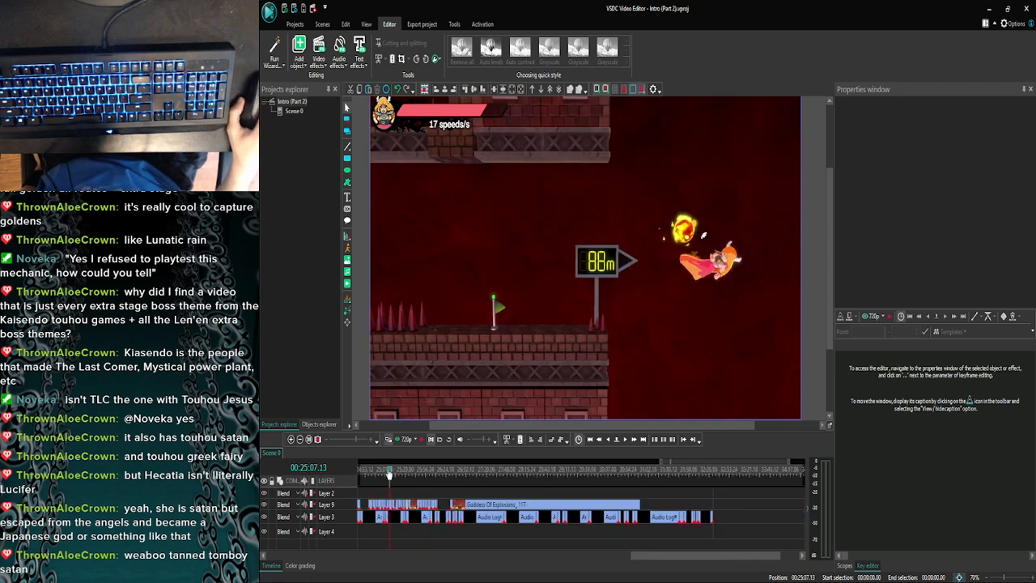
click(364, 472)
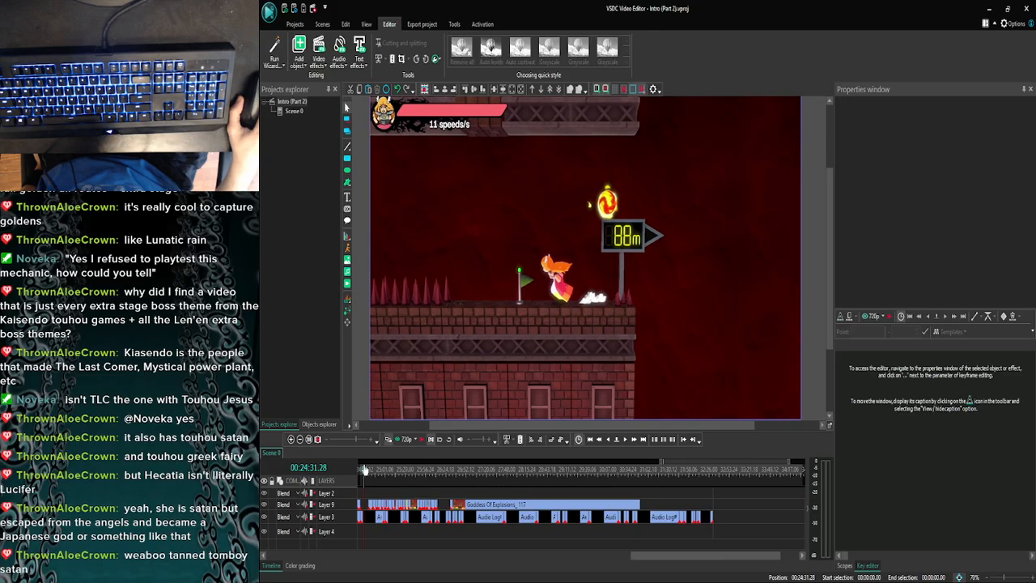
drag(643, 557, 599, 558)
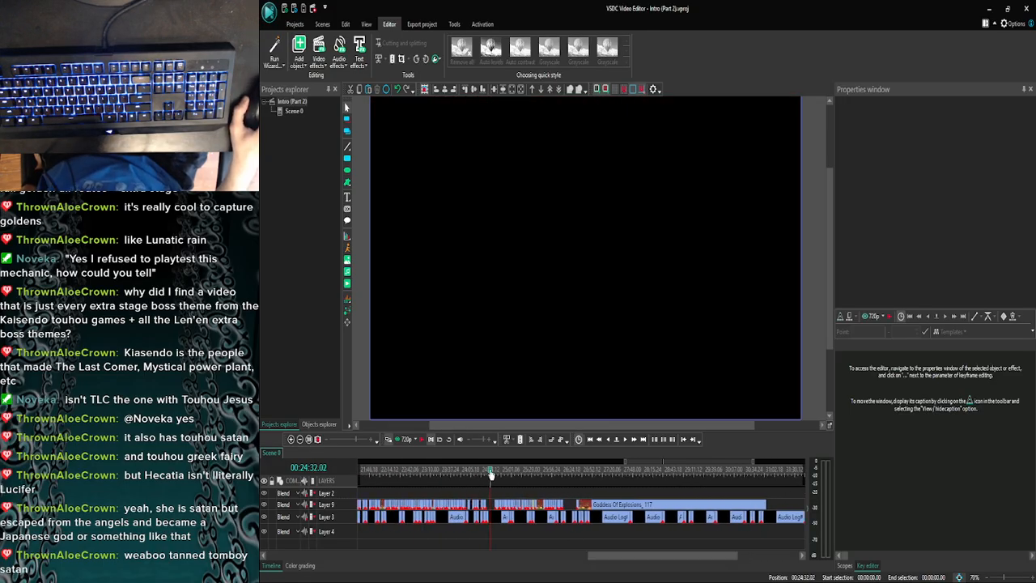
drag(489, 474, 493, 474)
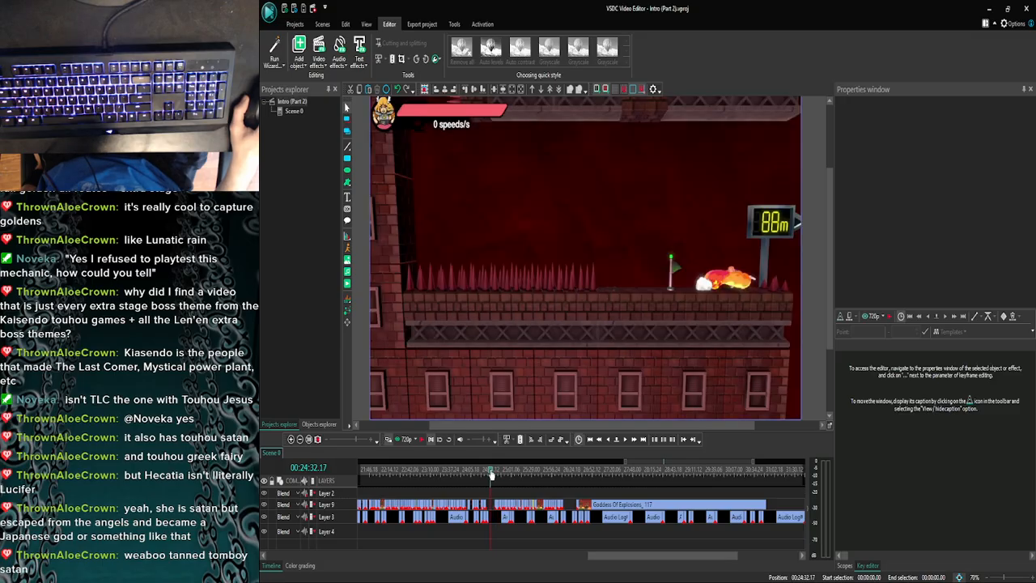
drag(491, 475, 486, 475)
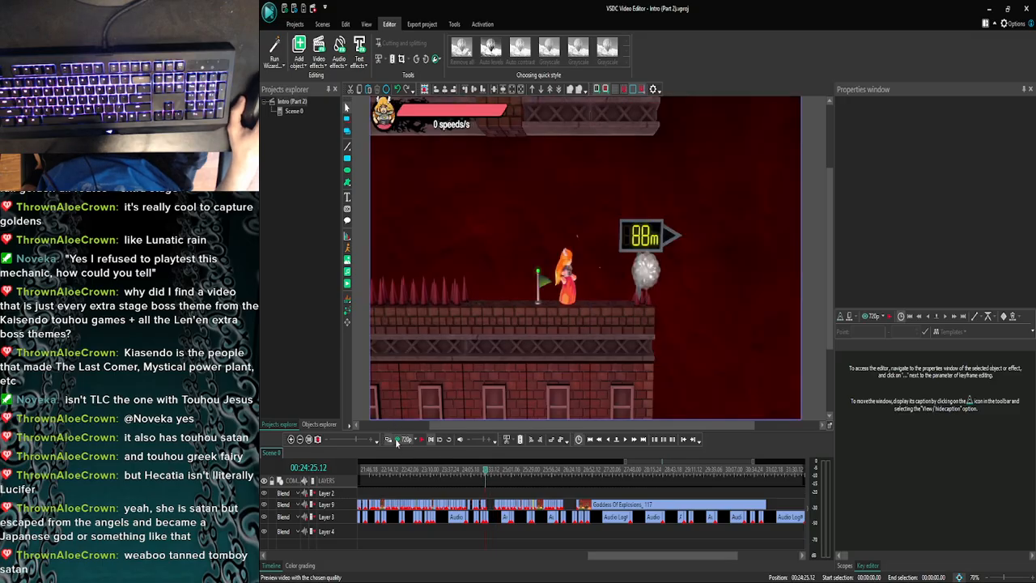
click(395, 437)
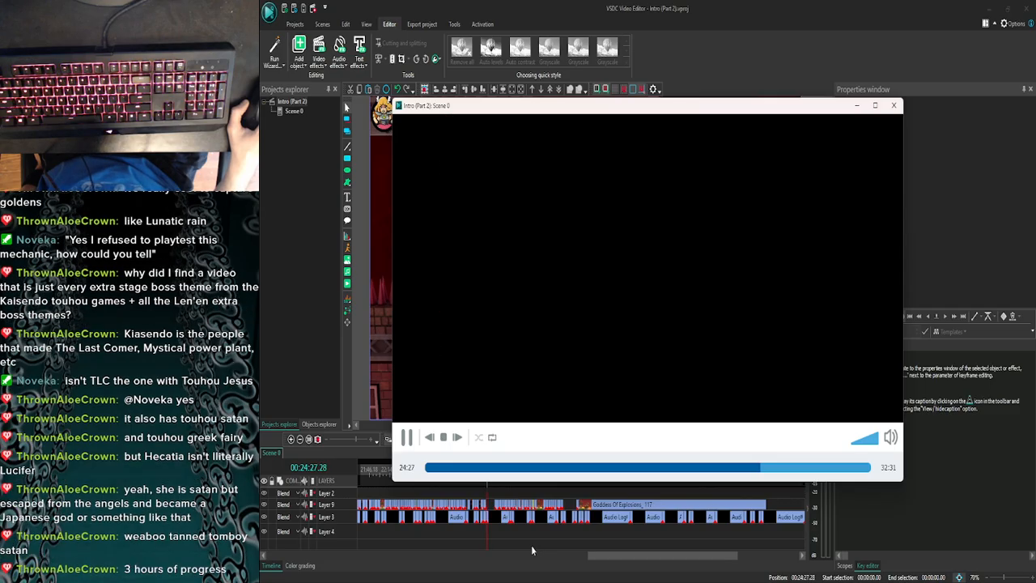
click(893, 105)
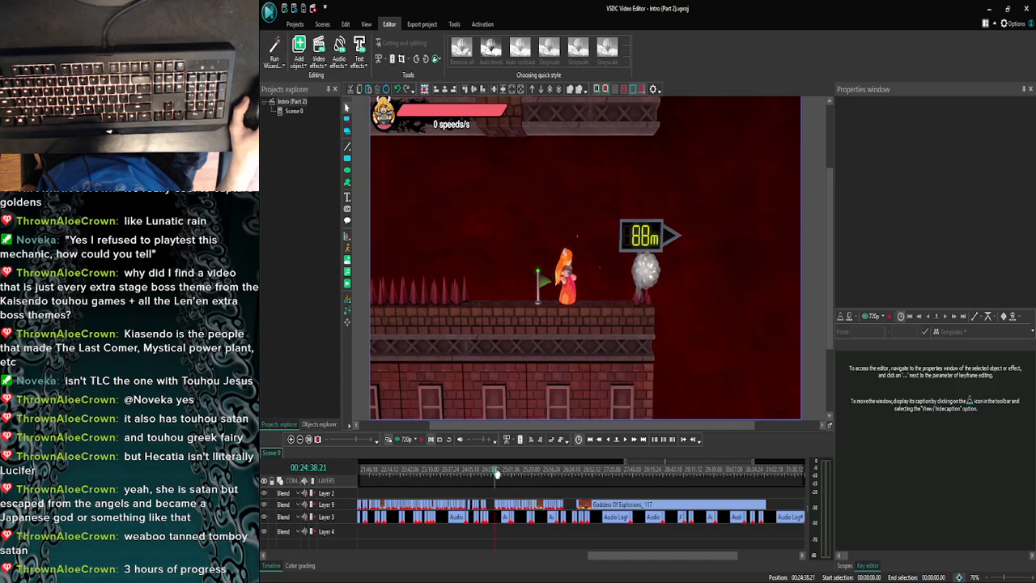
click(299, 439)
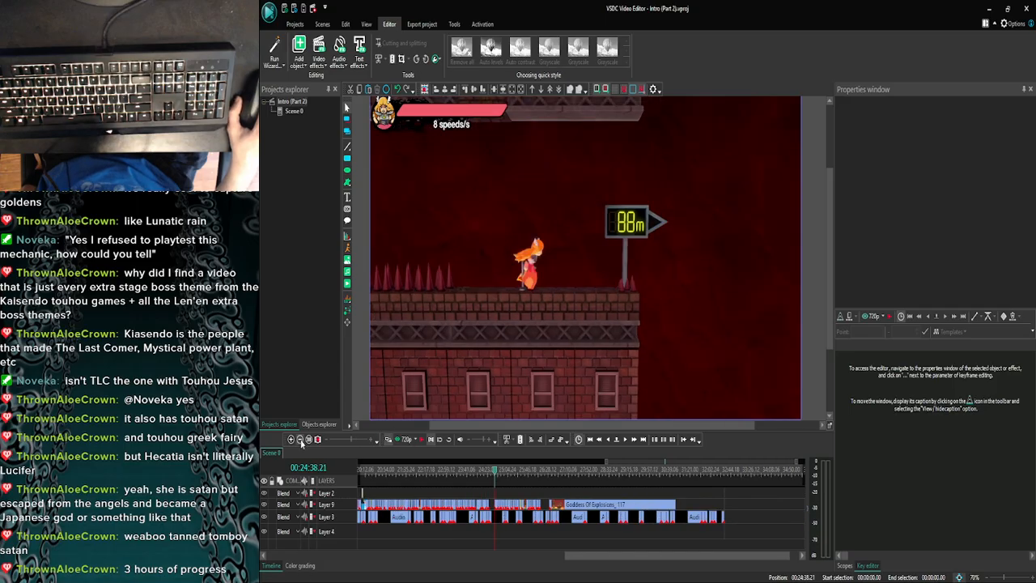
click(299, 439)
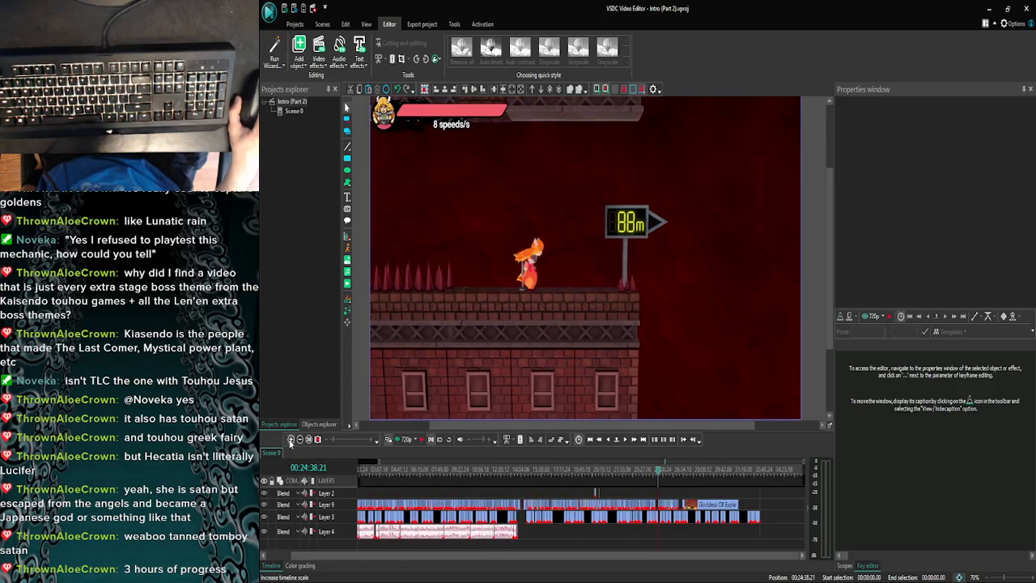
click(290, 439)
click(298, 439)
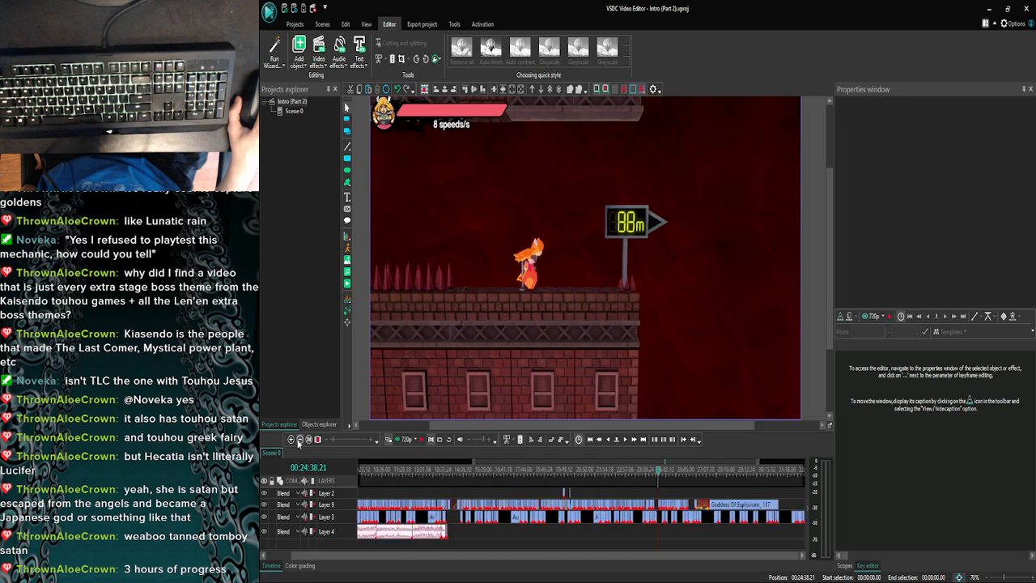
click(299, 441)
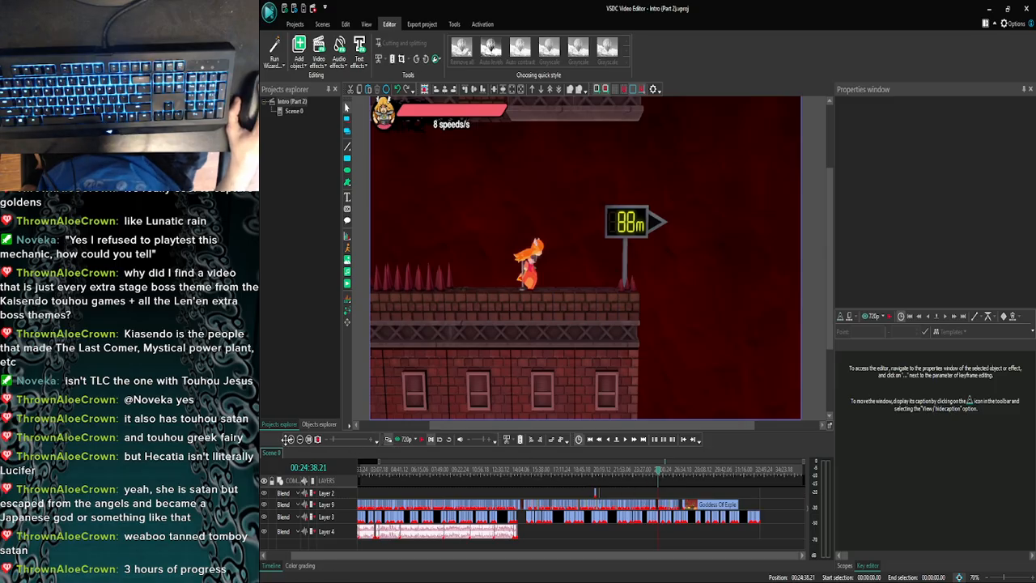
click(291, 439)
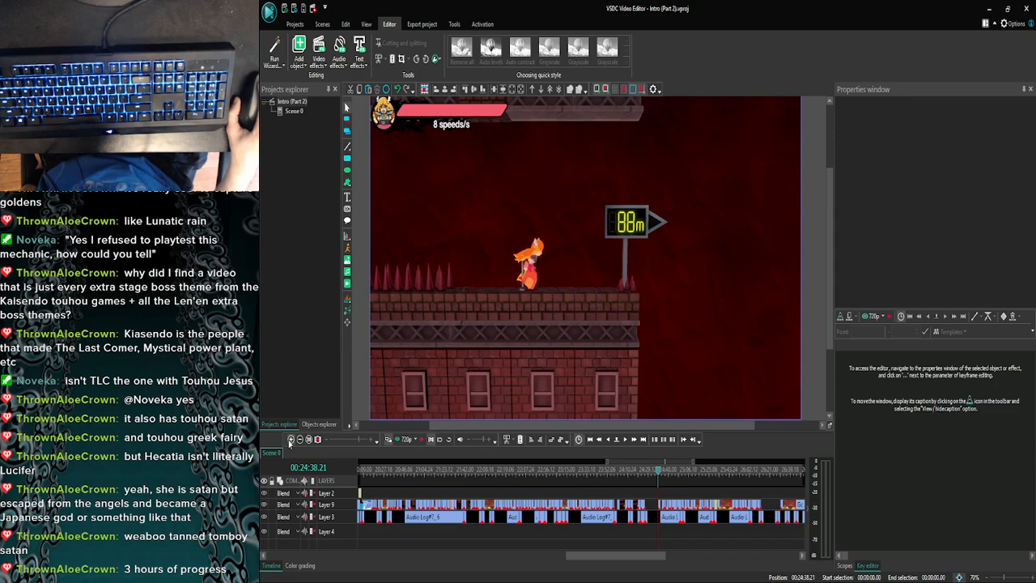
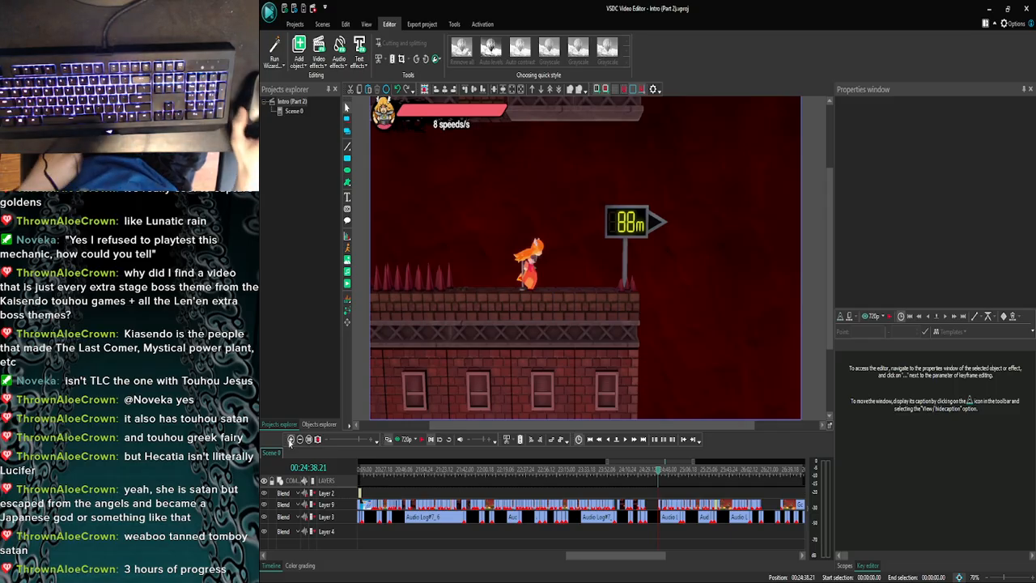
- Review the edited footage from the 88m sign at 24:38.21 through the 40m sign at about 25:52
click(290, 440)
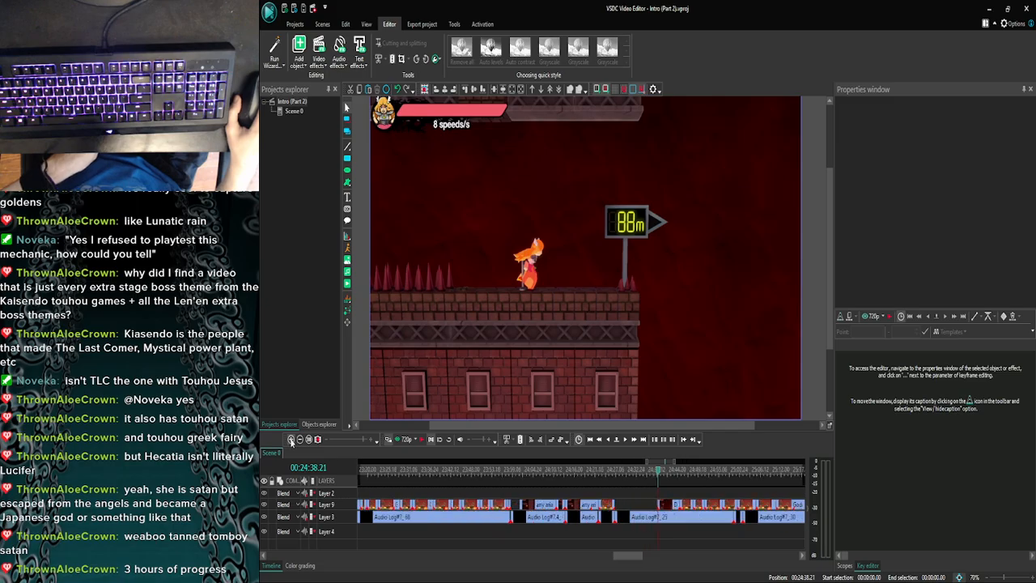
click(300, 439)
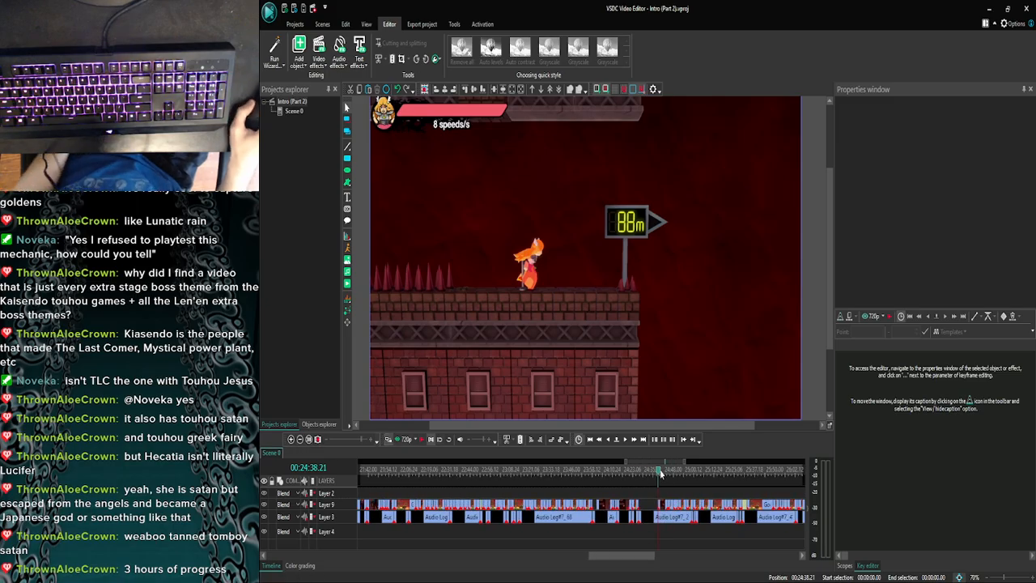
drag(658, 476, 670, 474)
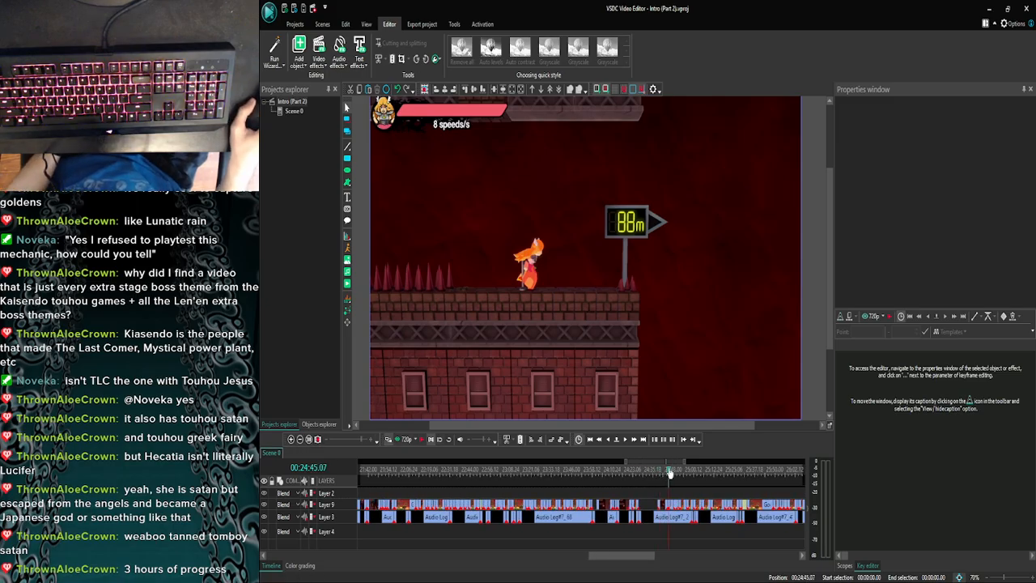
click(627, 440)
click(626, 441)
click(626, 441)
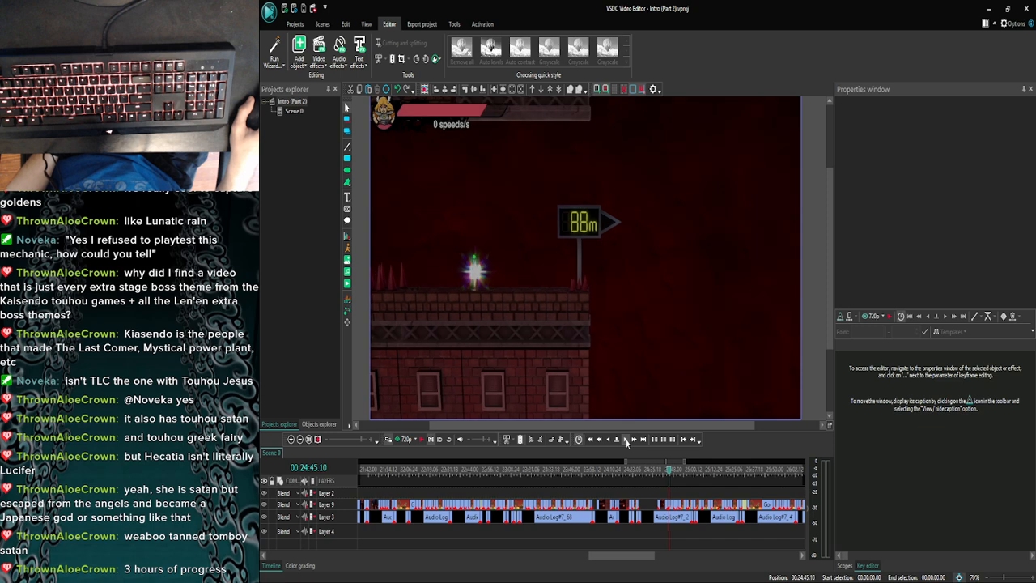
click(627, 441)
click(627, 441)
click(308, 439)
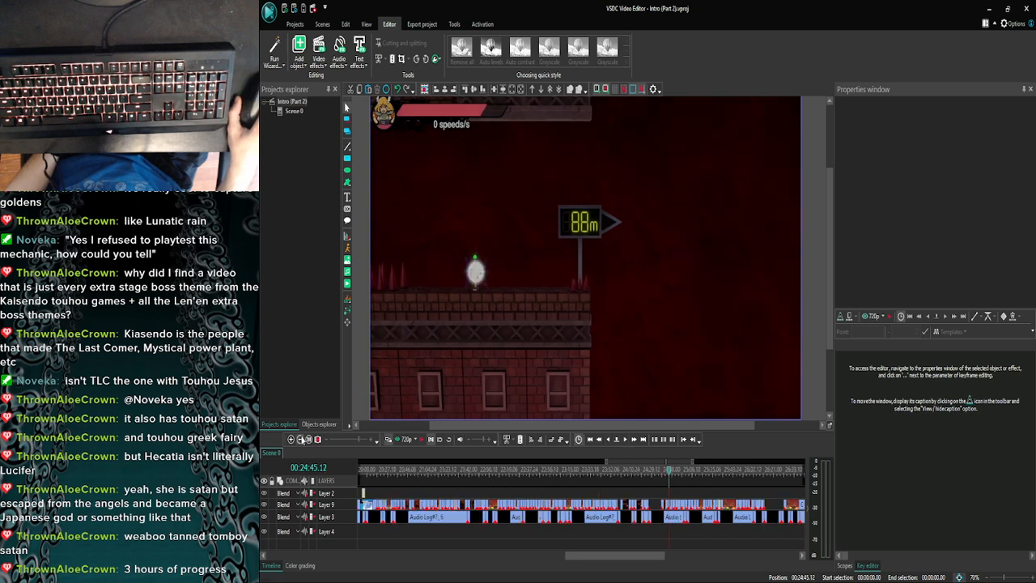
click(678, 474)
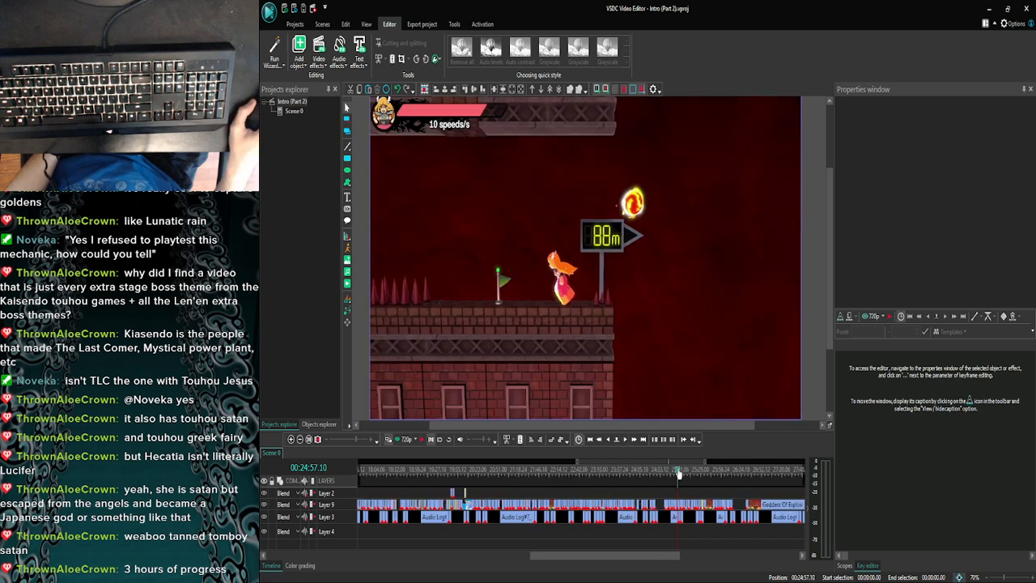
click(692, 473)
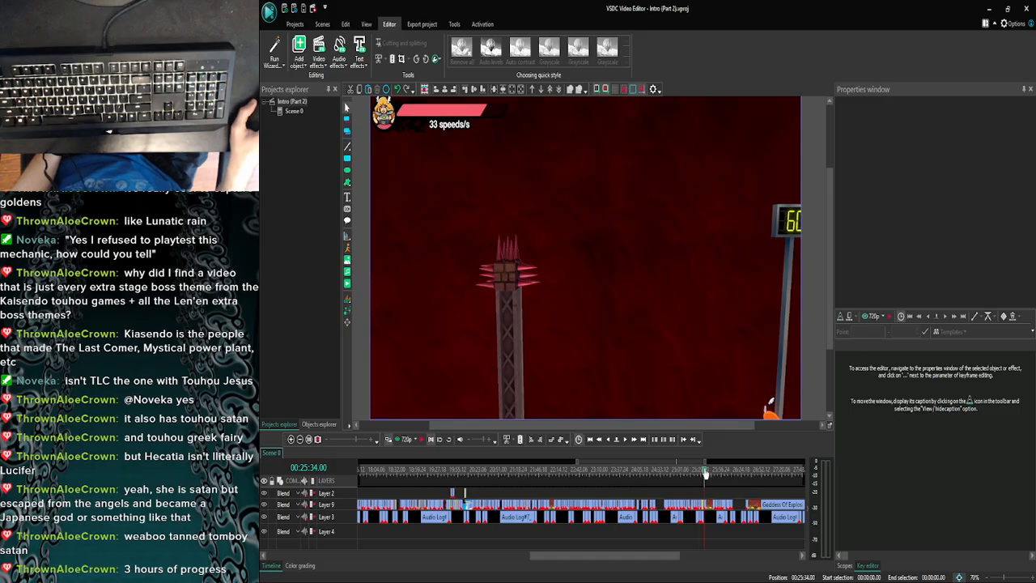
click(705, 473)
click(712, 473)
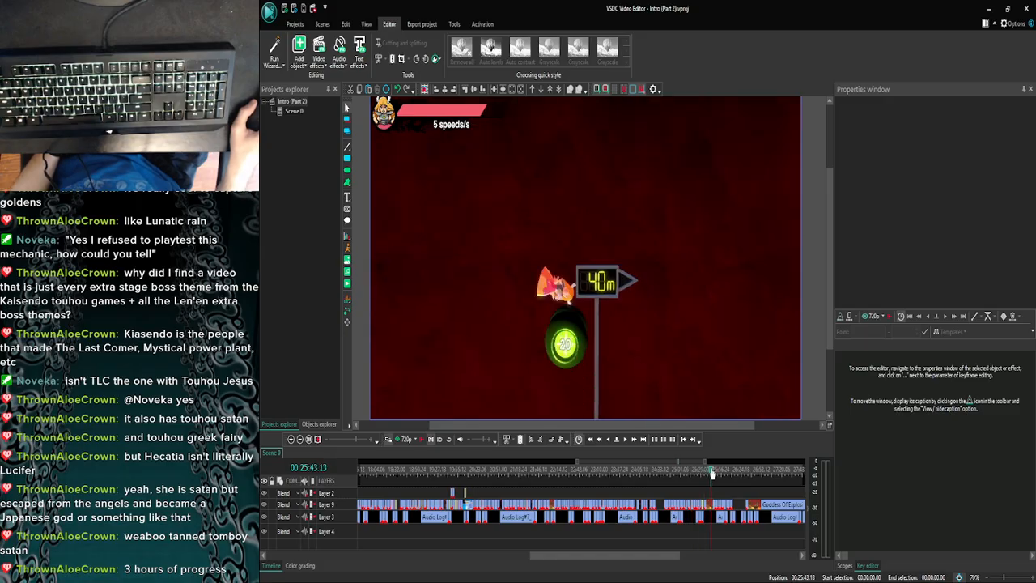
click(720, 473)
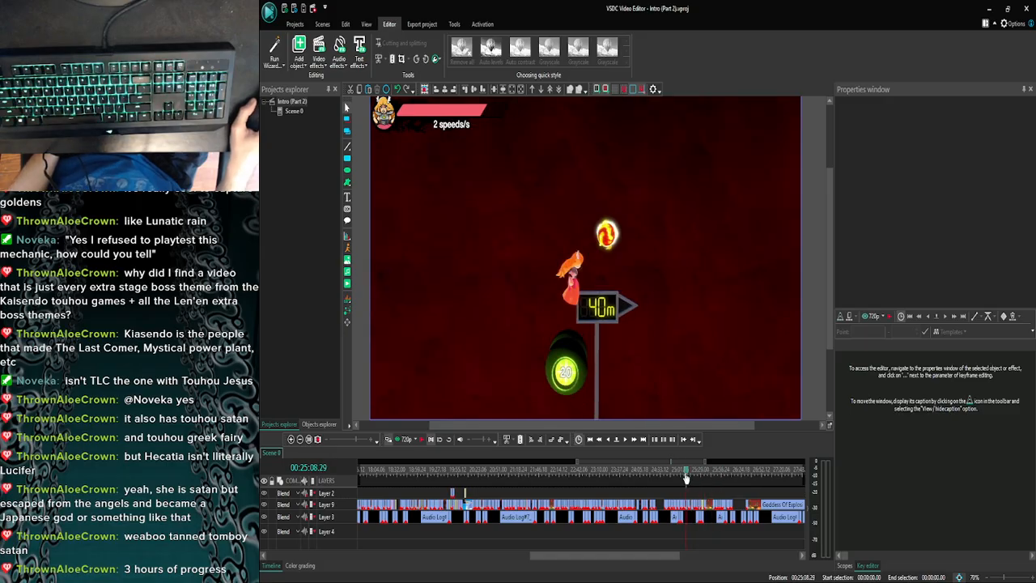
click(705, 474)
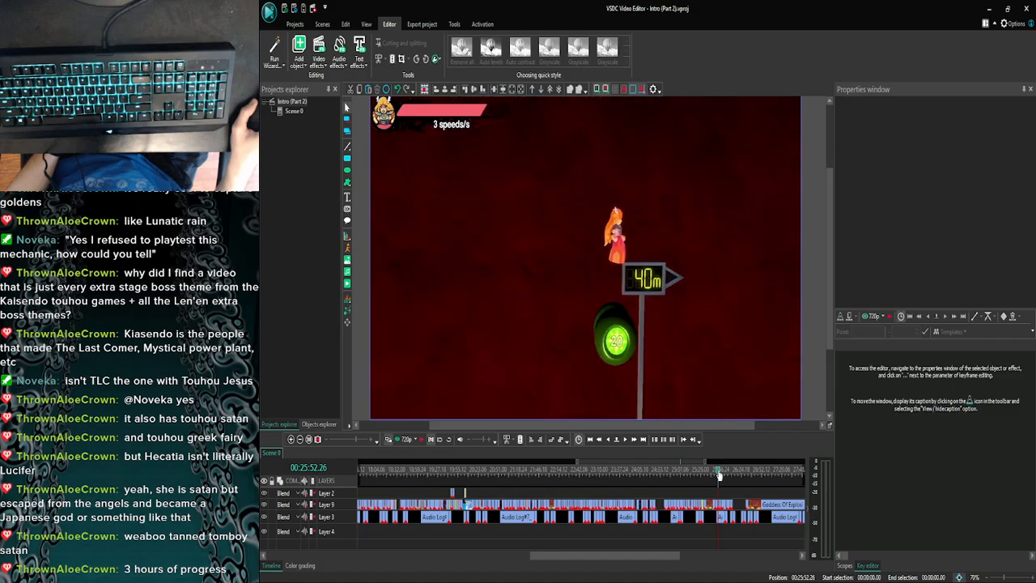
click(717, 474)
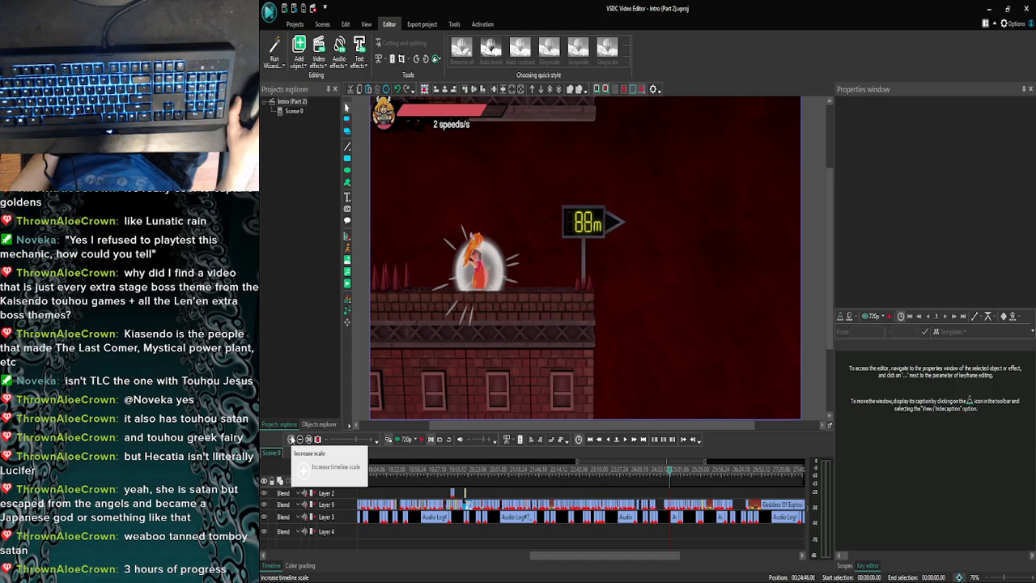
- Open the Goddess Of Explosions clip at about 23:45 and copy its Y button icon for reuse in another clip
drag(671, 473, 639, 475)
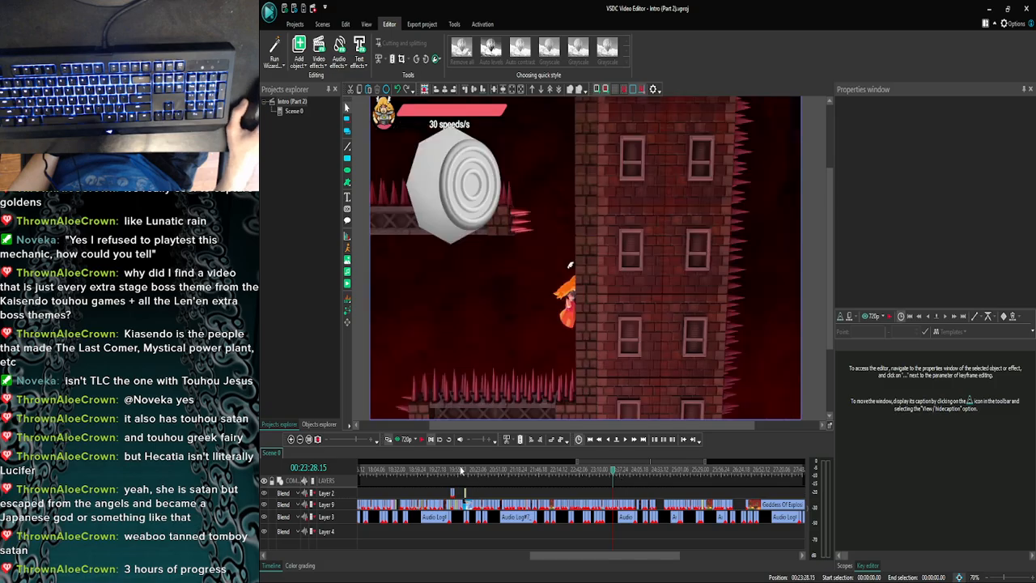
click(291, 439)
click(290, 439)
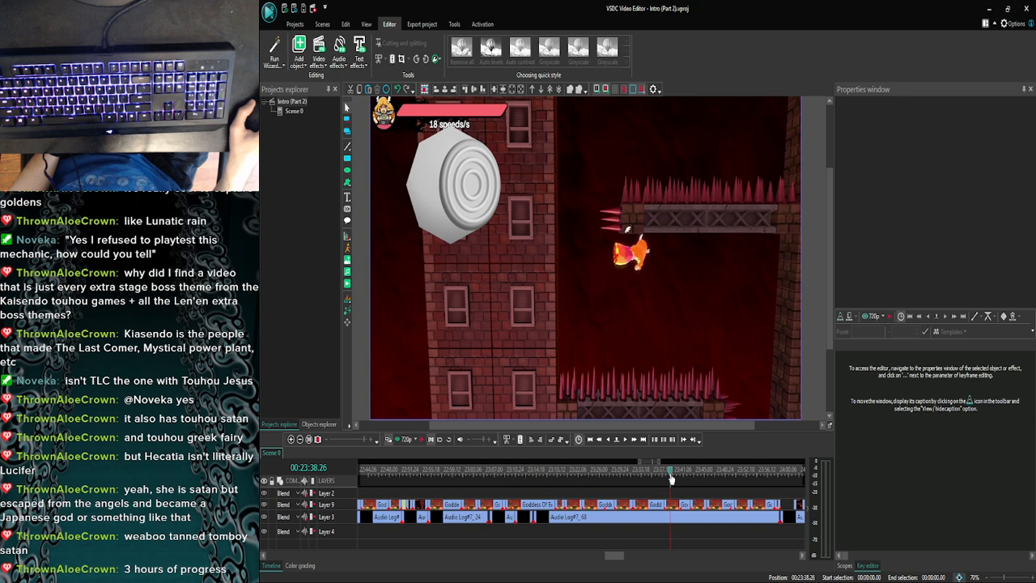
click(701, 478)
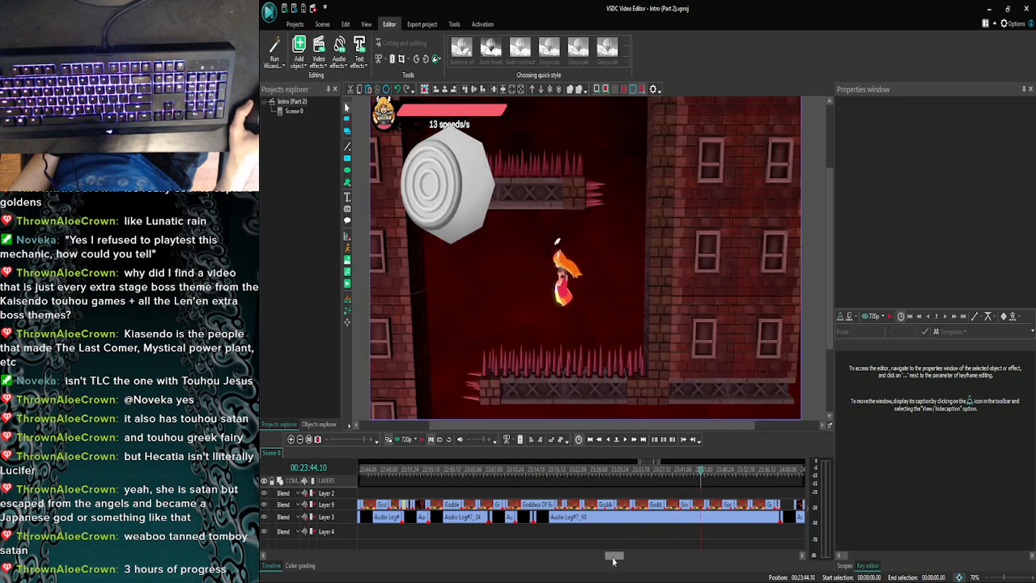
drag(613, 560, 627, 559)
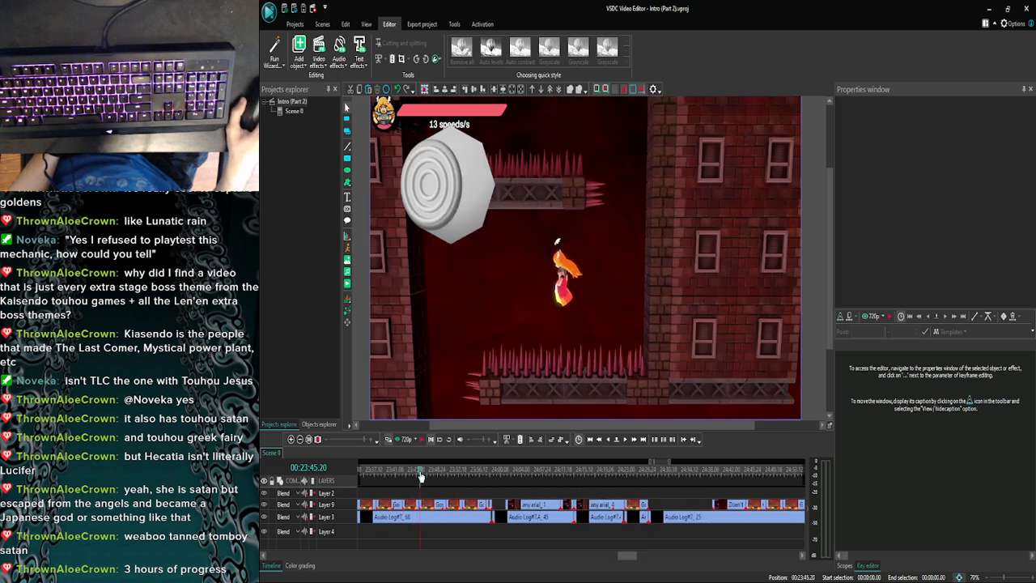
double_click(437, 504)
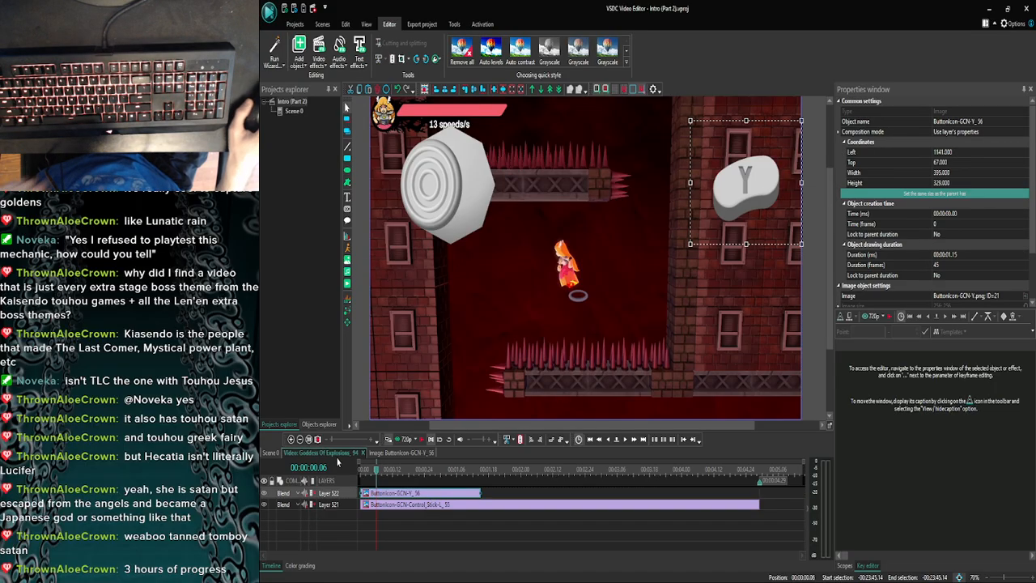
click(291, 451)
- Locate the explosion beside the 88m sign at 24:46.07 and inspect the layers inside the clip there
click(291, 438)
click(290, 438)
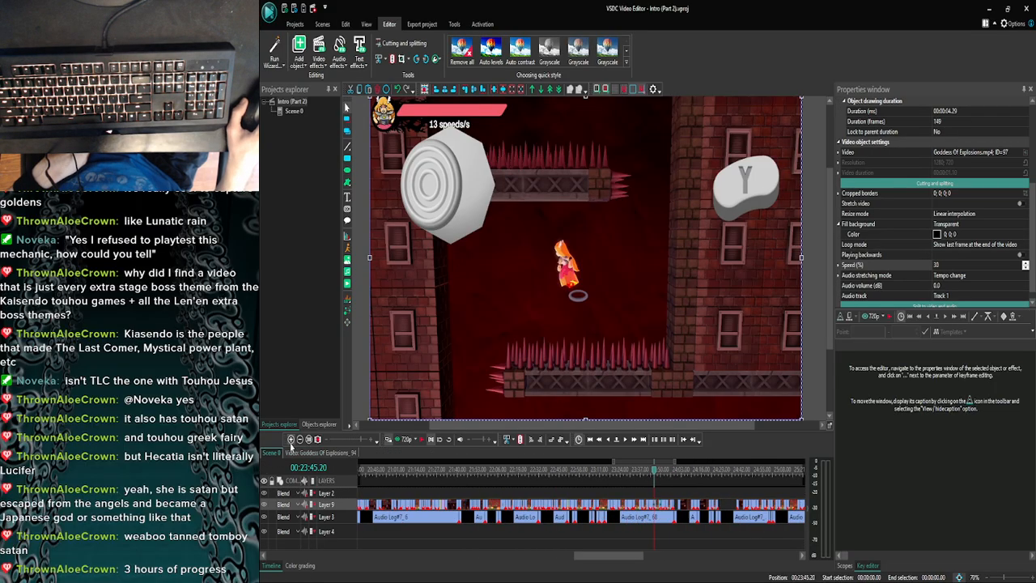
click(290, 438)
drag(613, 557, 633, 561)
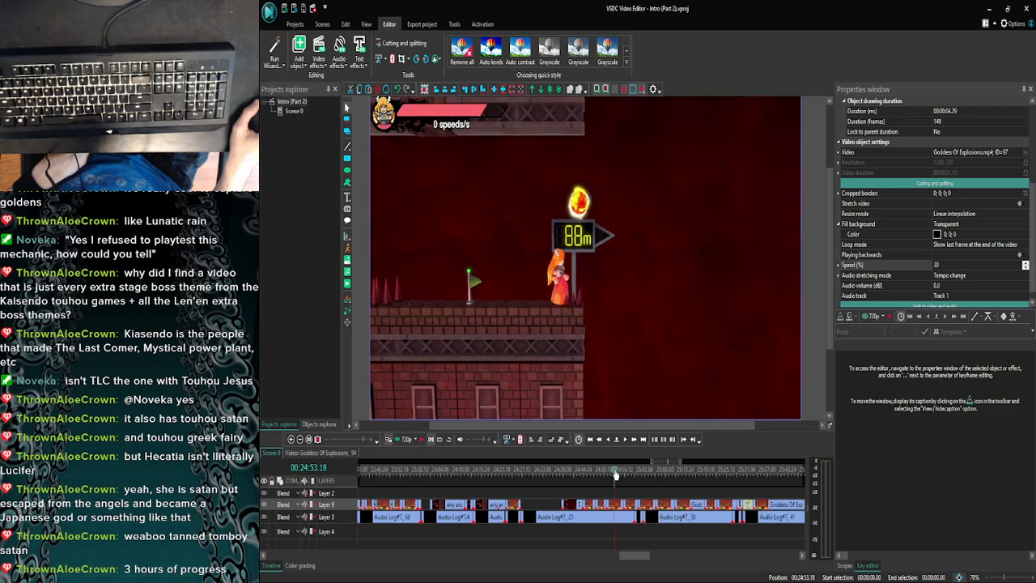
drag(582, 476, 588, 475)
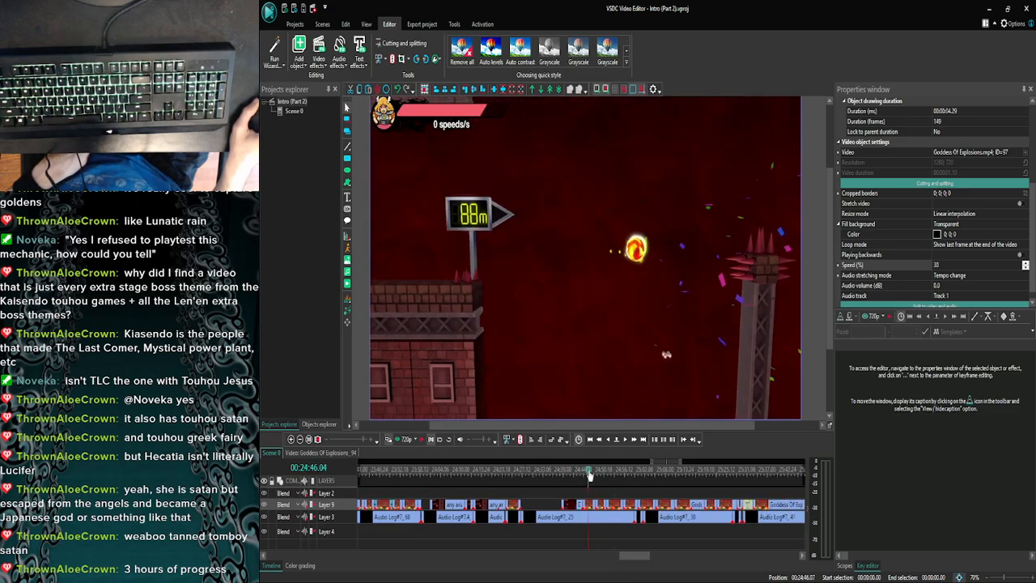
click(291, 440)
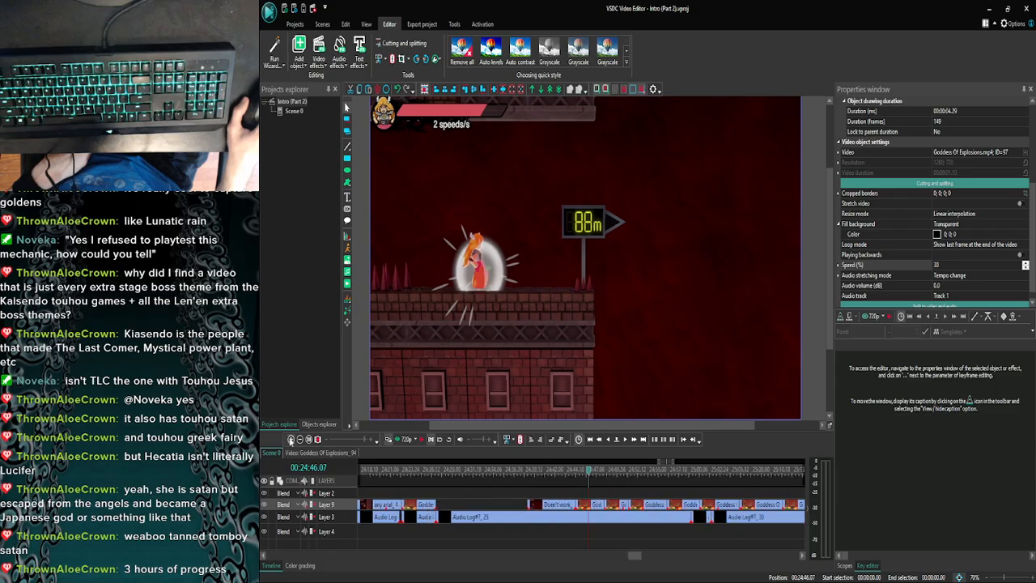
double_click(589, 502)
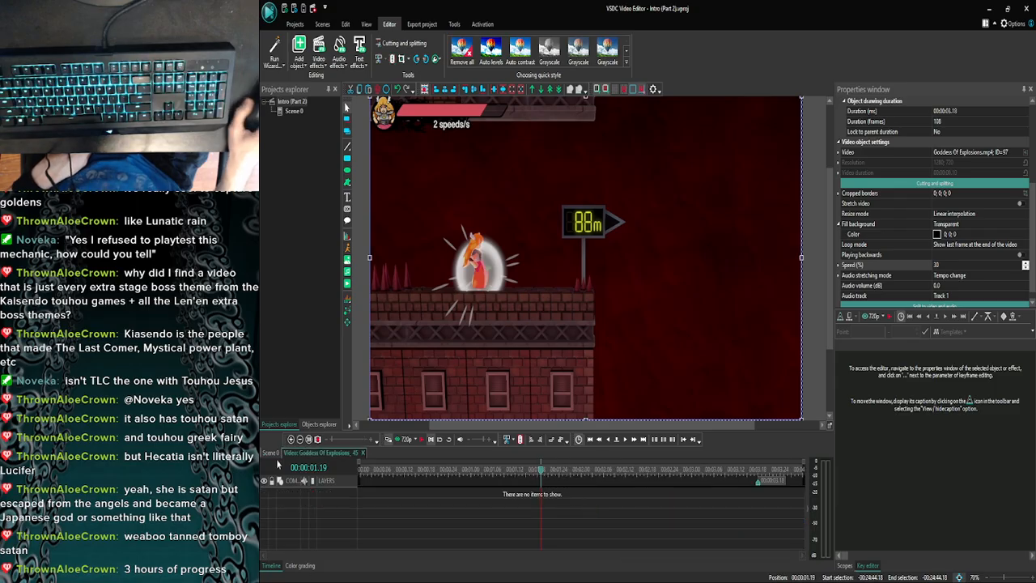
click(272, 454)
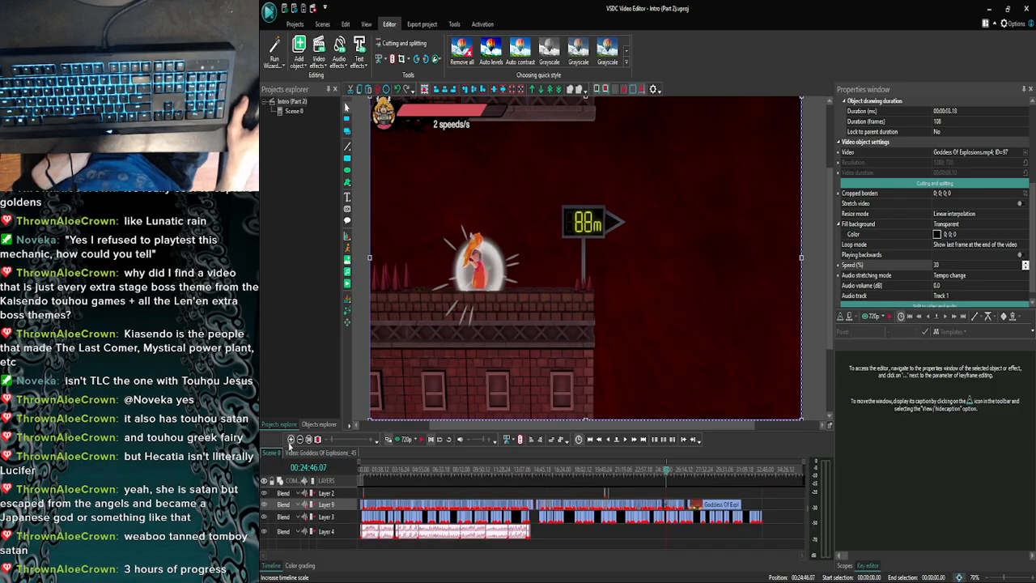
- Paste the Y button icon at the start of the following Goddess Of Explosions clip, extend it to the clip's end, and check the opening frames
click(290, 439)
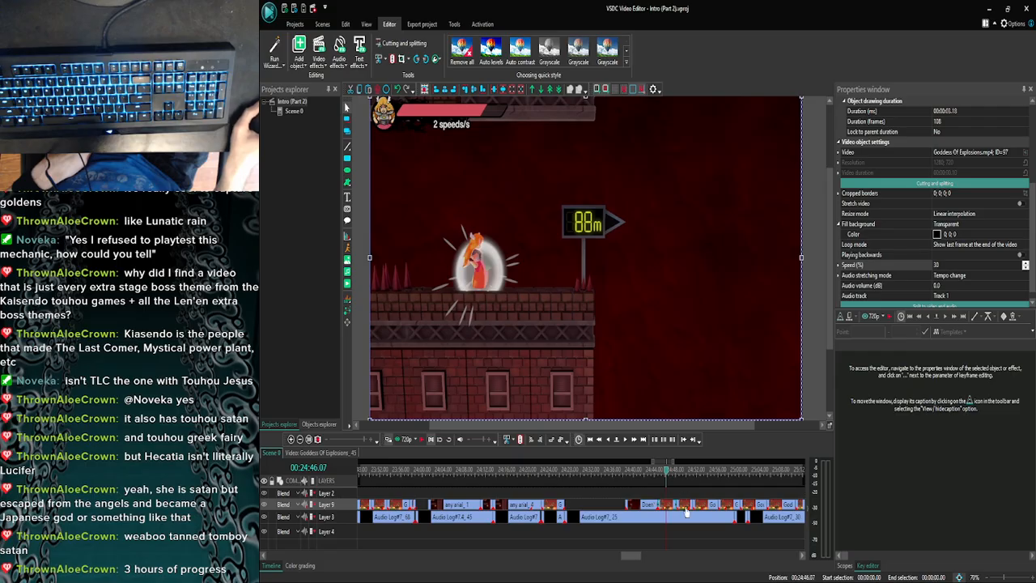
double_click(685, 507)
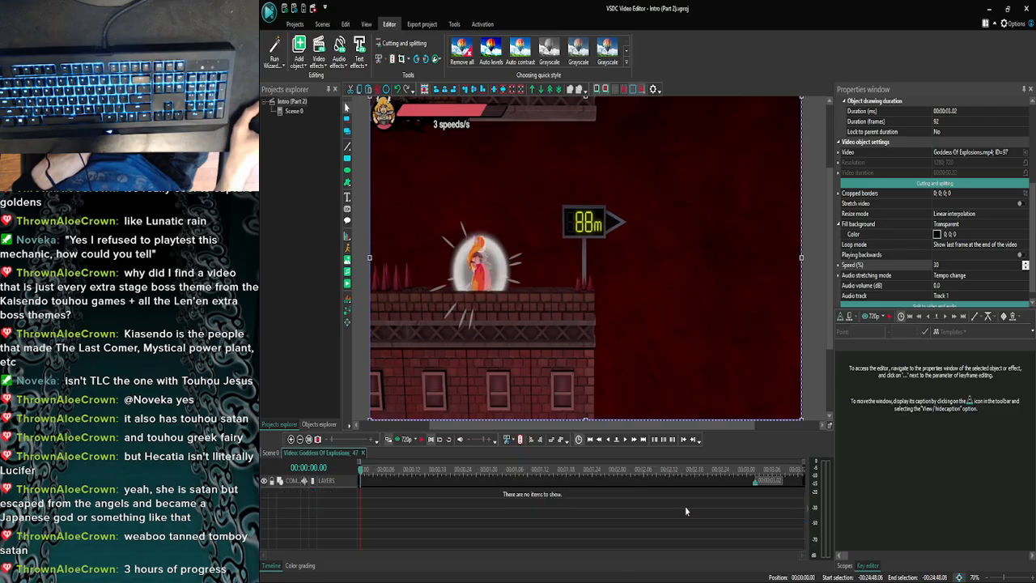
click(624, 441)
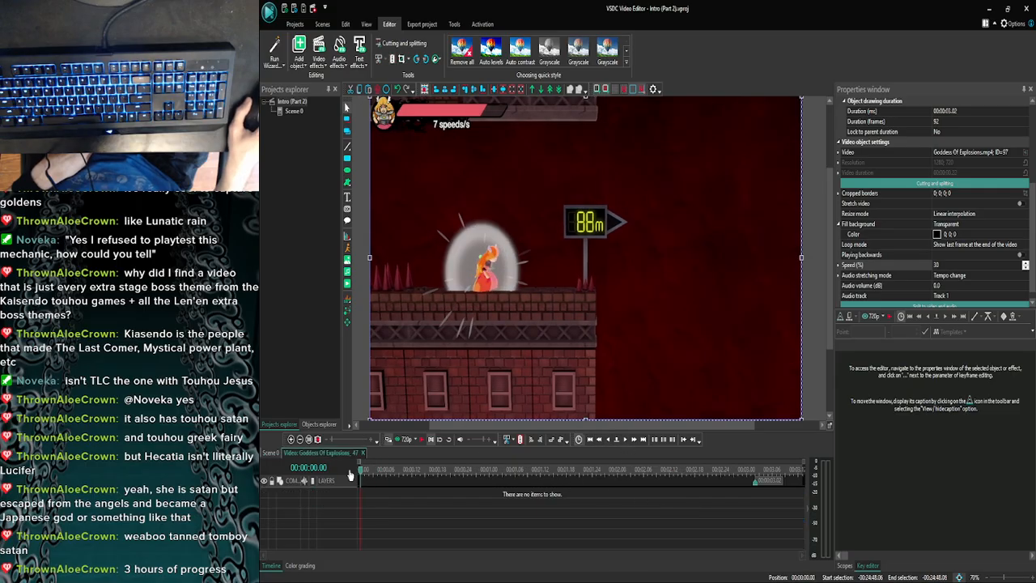
key(ctrl+v)
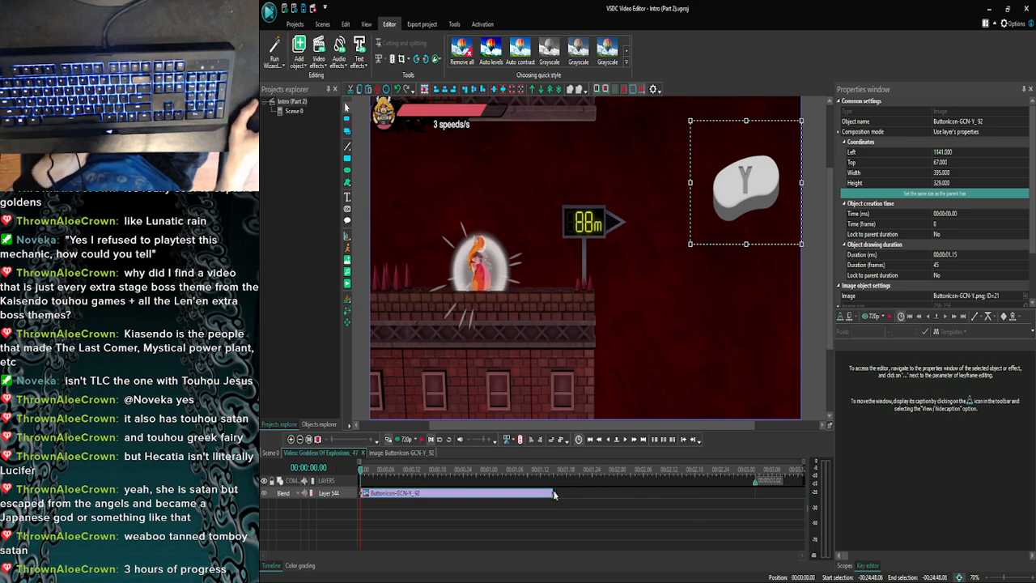
drag(553, 491, 757, 489)
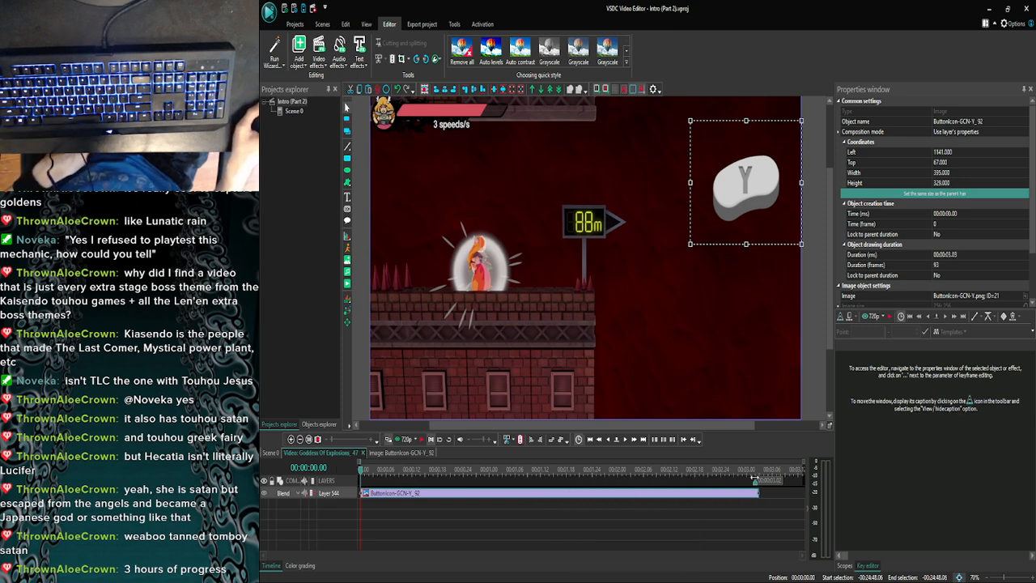
click(702, 526)
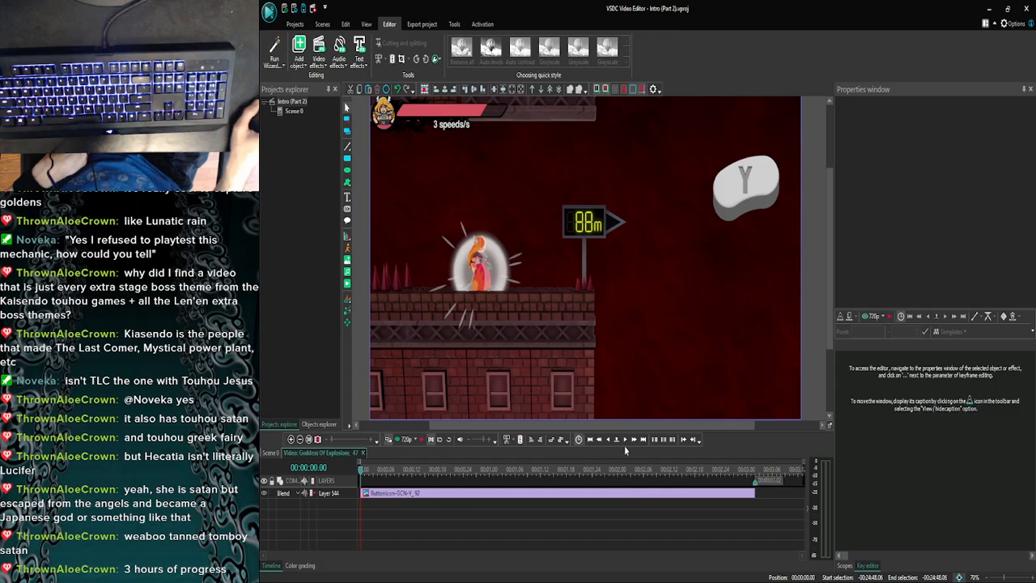
click(625, 440)
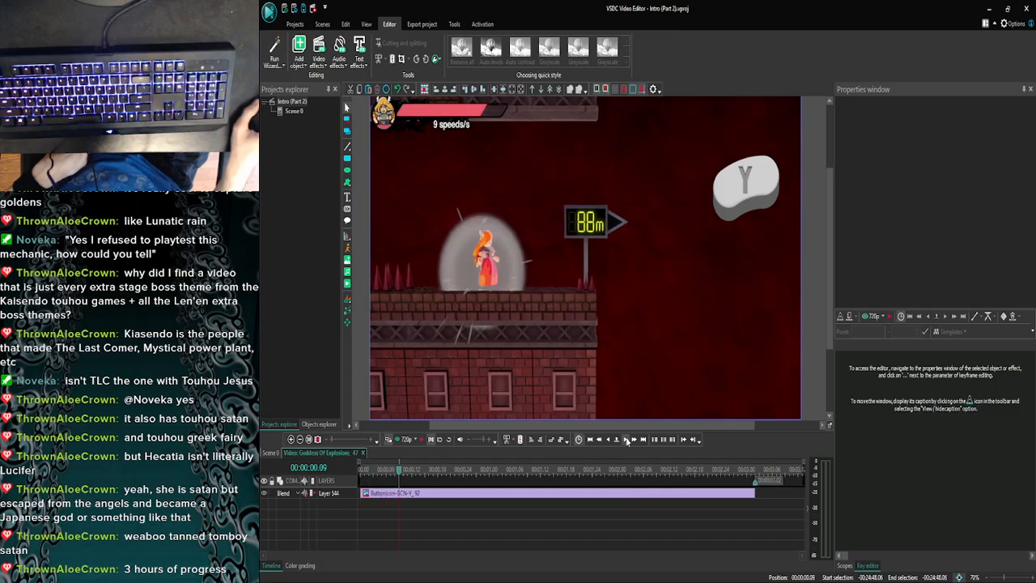
click(608, 439)
click(271, 453)
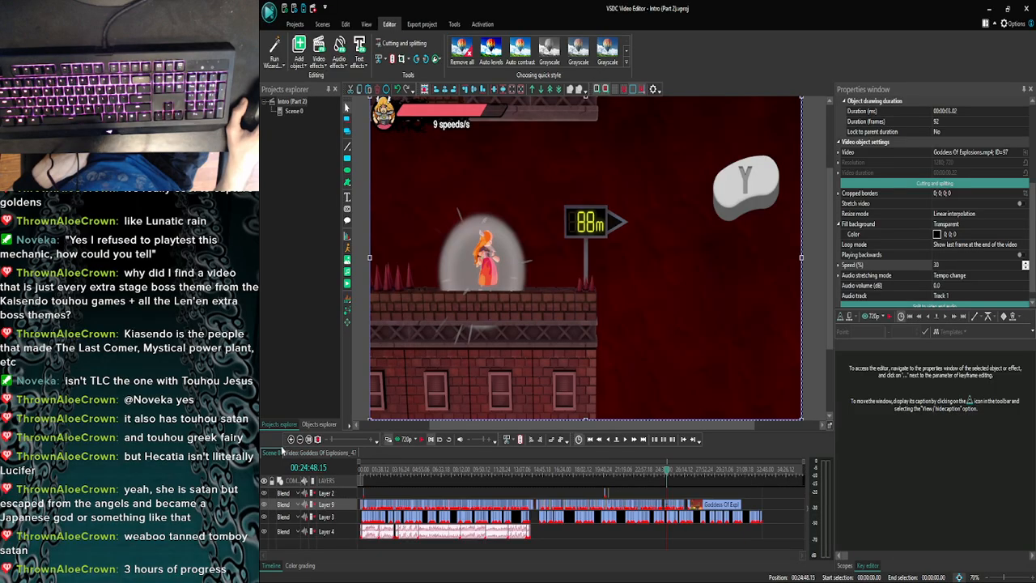
- Search the Goddess Of Explosions footage between about 22:57 and 23:24 for a clip with a reusable control stick icon
click(290, 440)
click(291, 439)
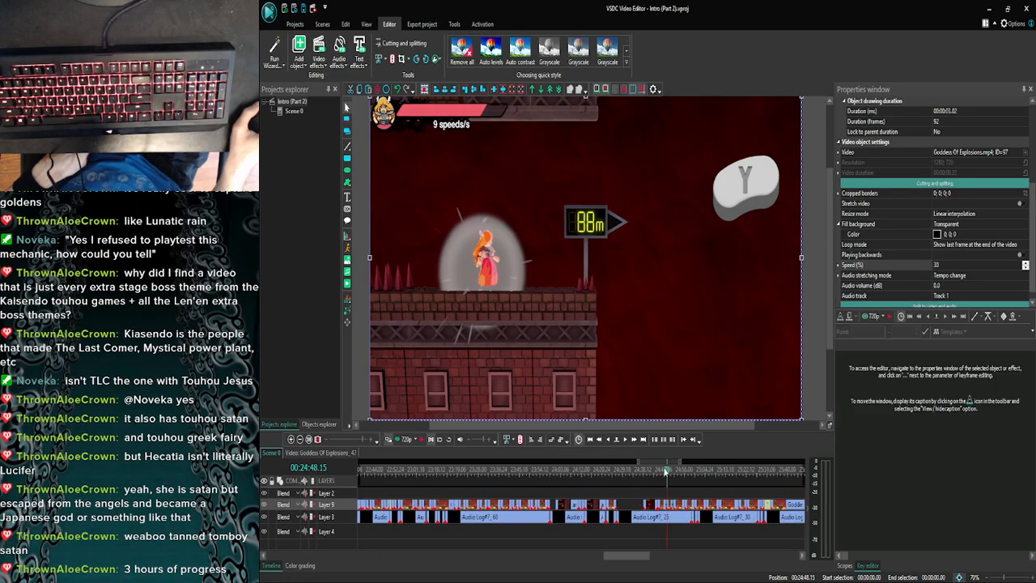
click(442, 469)
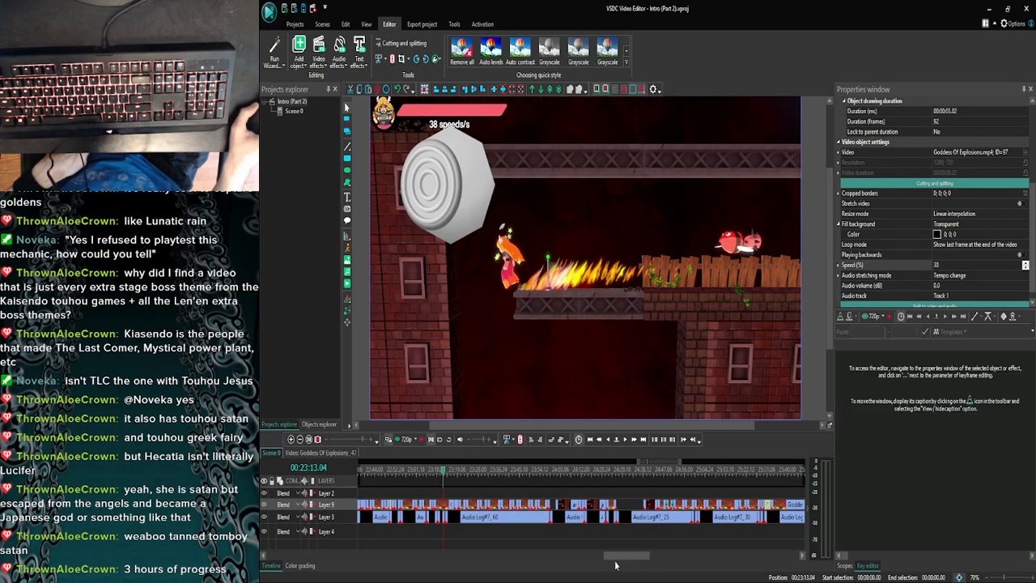
drag(616, 557, 605, 558)
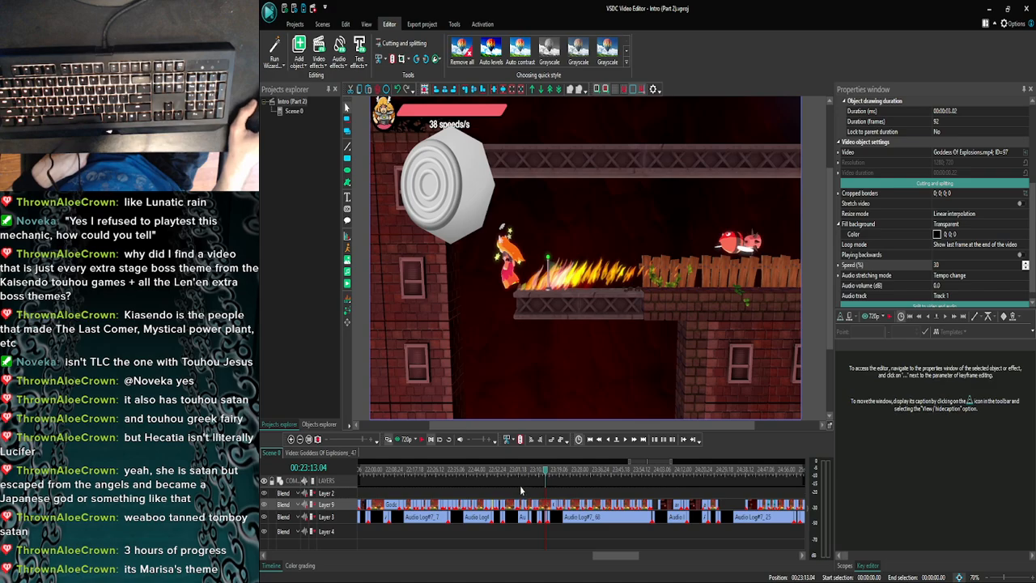
drag(547, 477, 553, 477)
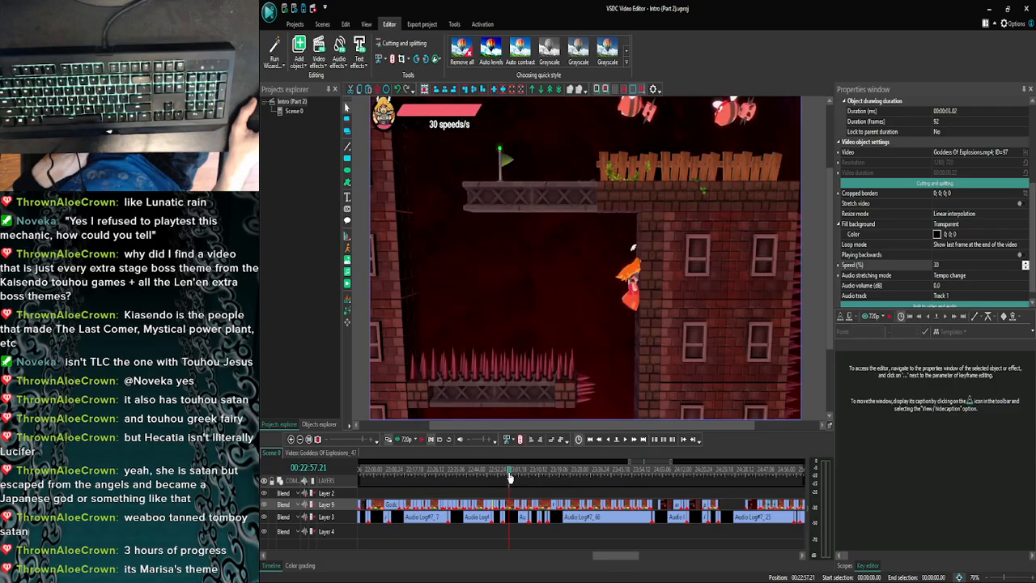
drag(506, 476, 548, 473)
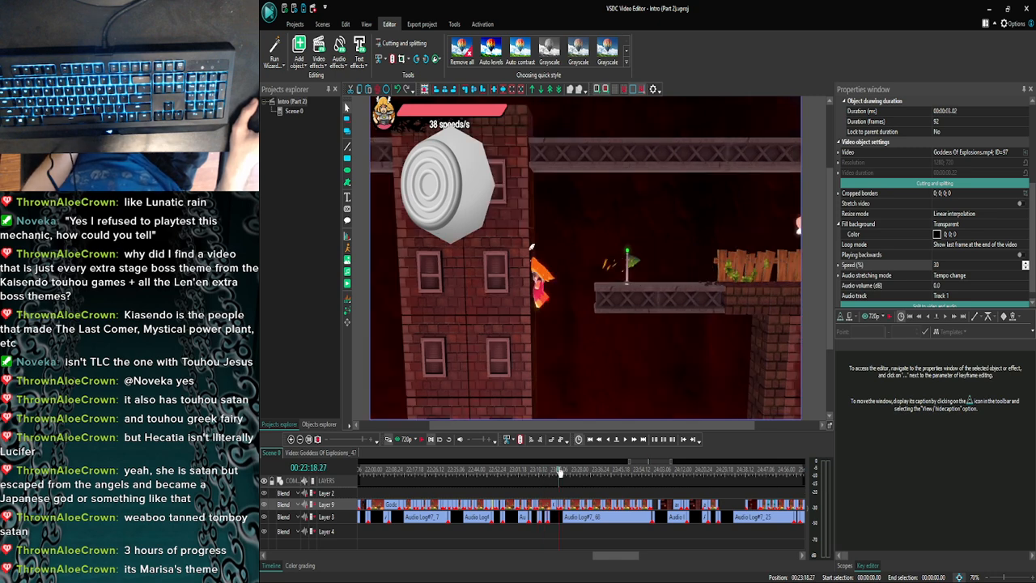
drag(564, 471, 573, 473)
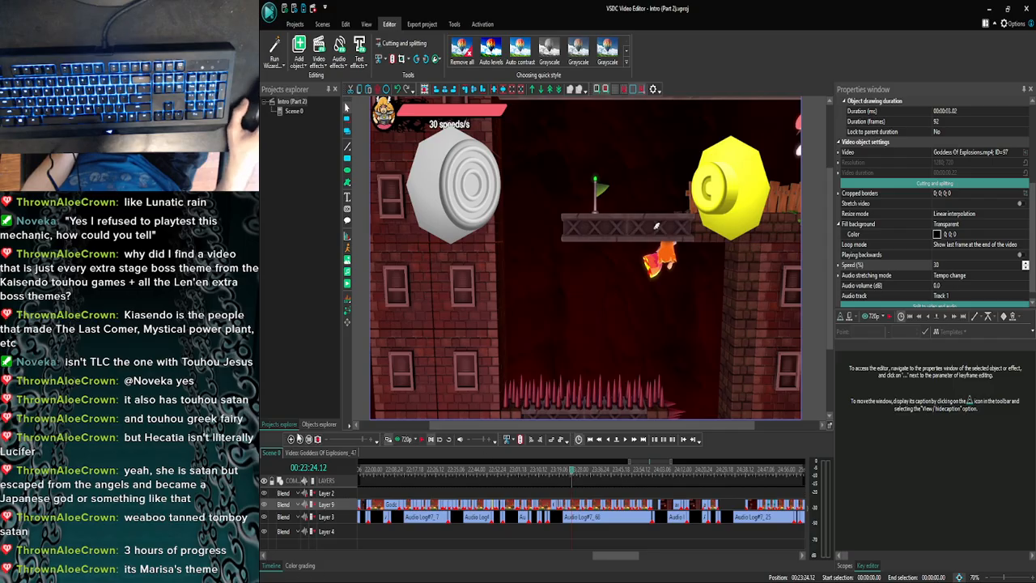
scroll(572, 472, down, 2)
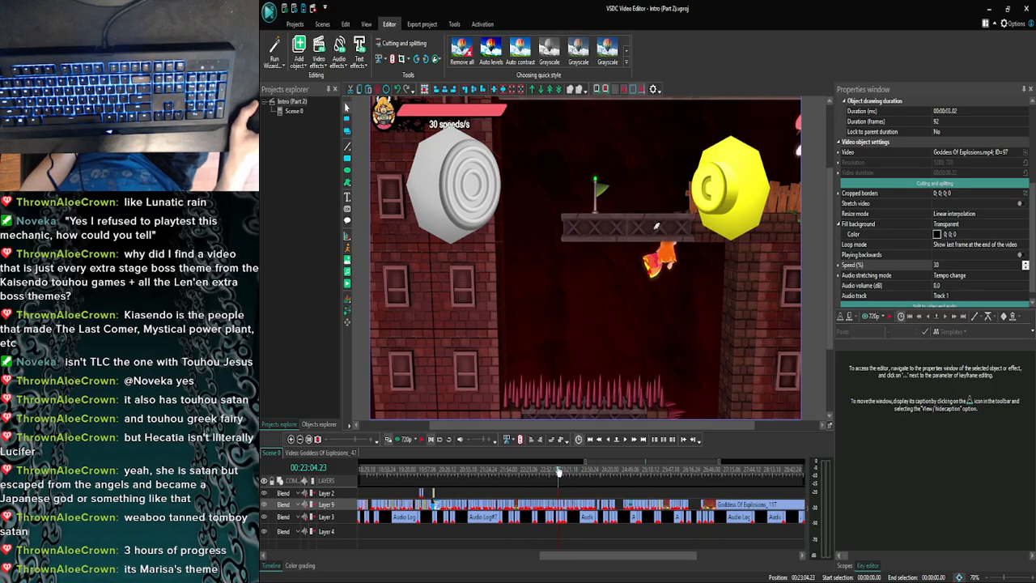
click(292, 439)
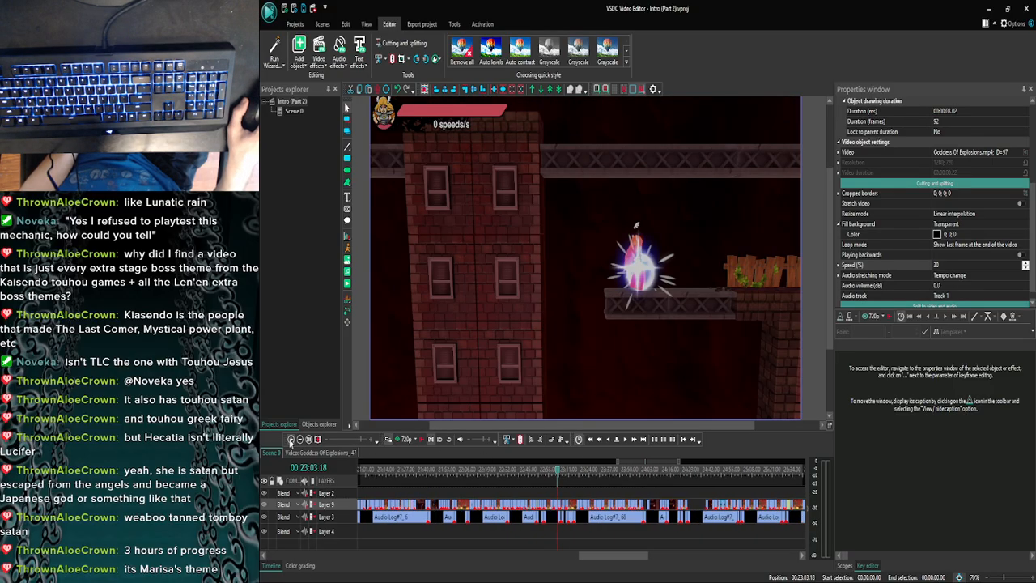
click(291, 438)
click(291, 439)
drag(557, 473, 617, 478)
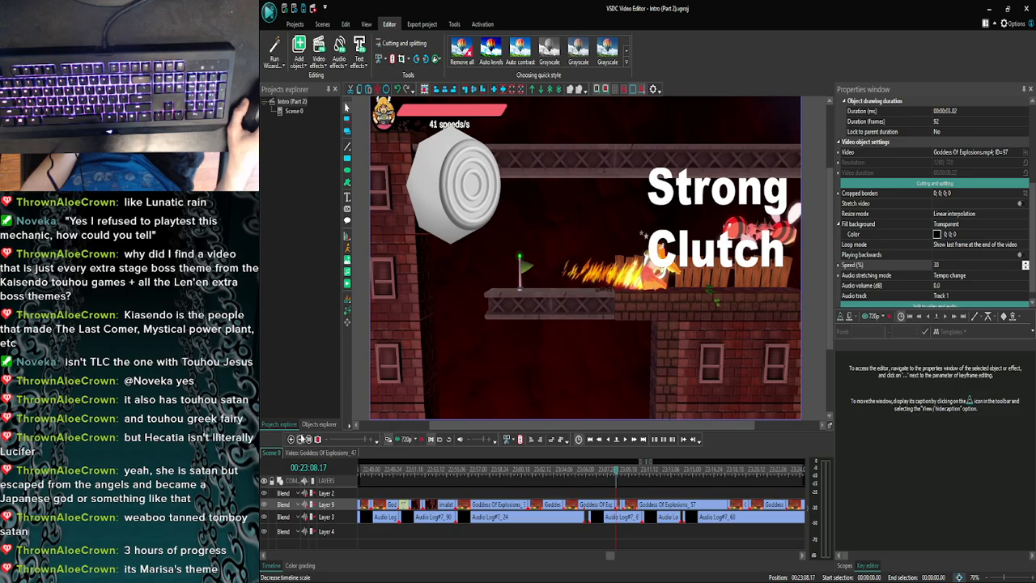
- Search the earlier footage from about 22:45 back to the 20m sign at 22:19.05 for a centred control stick icon
click(301, 438)
click(301, 437)
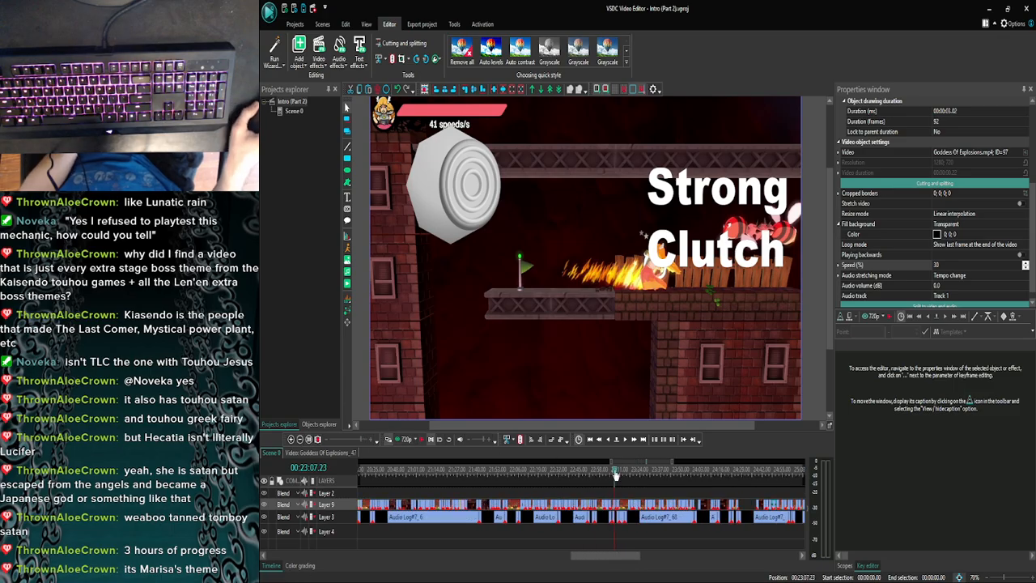
click(580, 471)
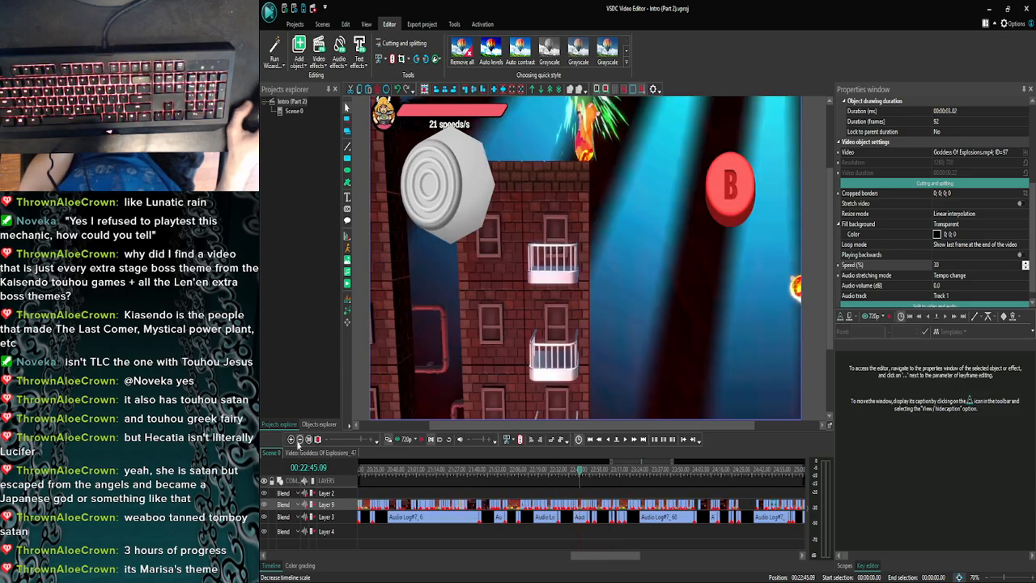
click(291, 440)
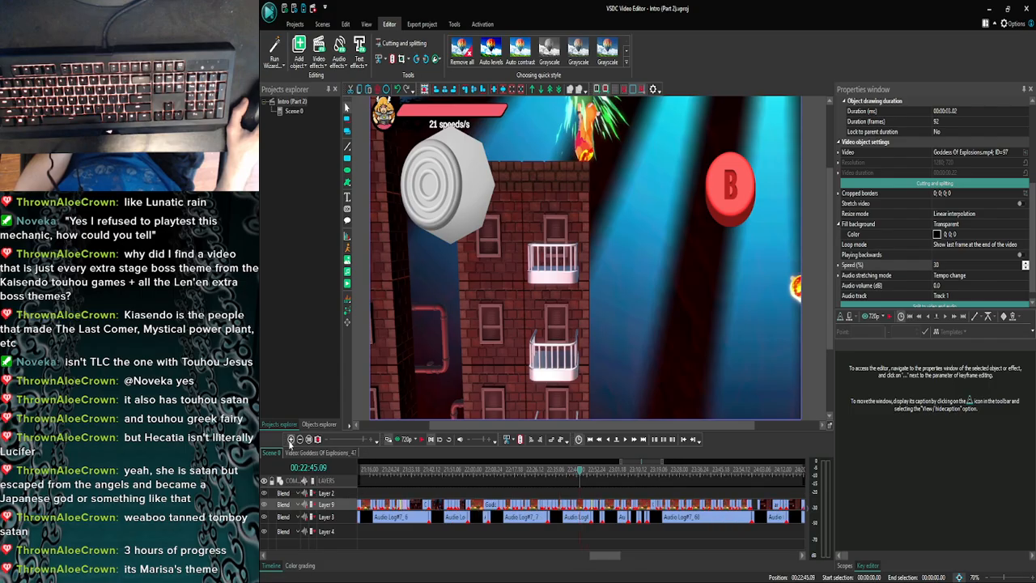
click(290, 439)
click(551, 472)
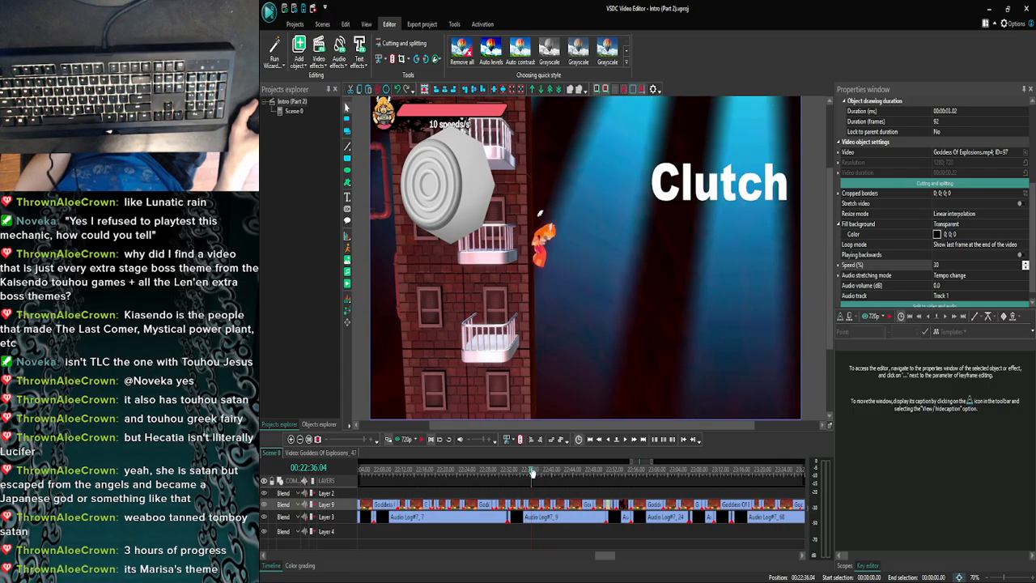
drag(532, 473, 496, 475)
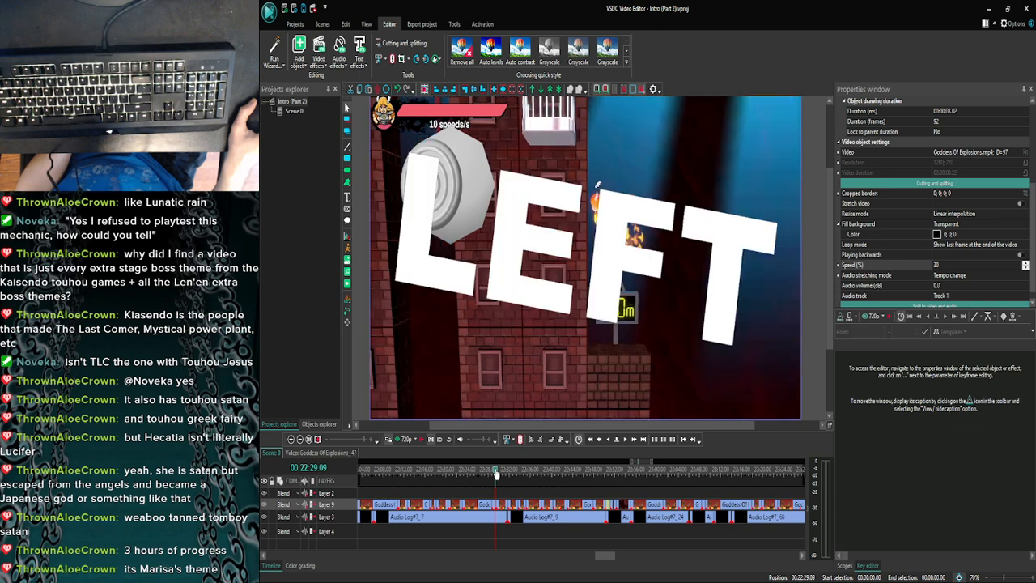
drag(470, 472, 452, 475)
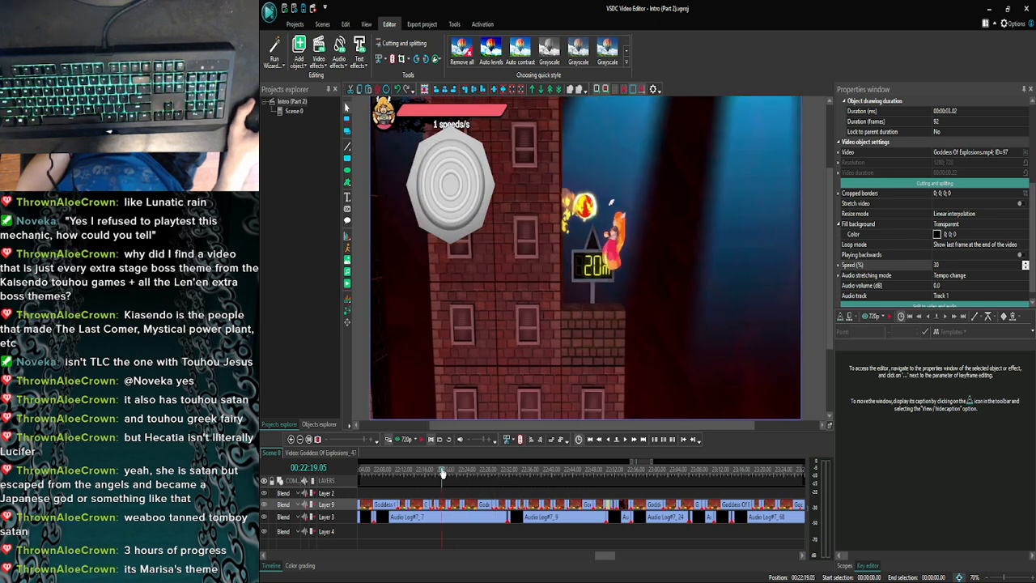
- Open the Goddess Of Explosions clip at 22:19.05, copy its centred control stick icon, and return to the main scene
double_click(446, 506)
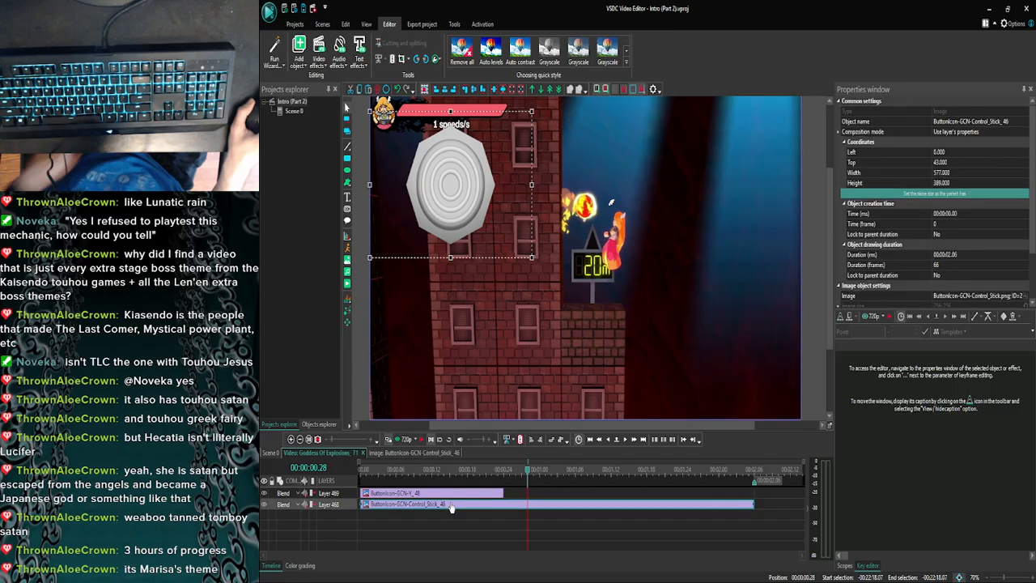
click(451, 505)
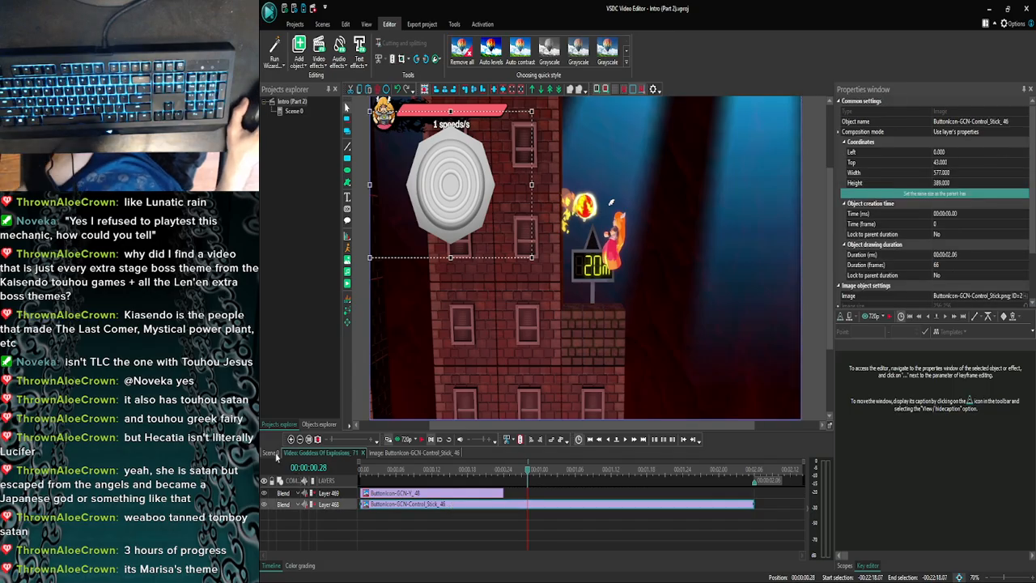
click(322, 453)
click(292, 440)
click(292, 440)
click(292, 440)
click(292, 441)
click(292, 440)
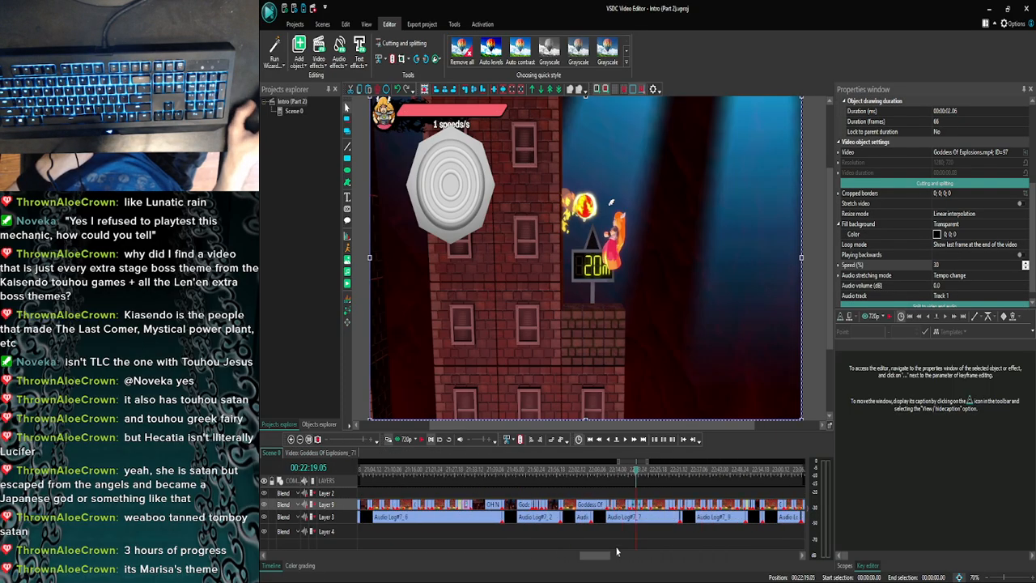
- Open the Goddess Of Explosions clip beside the 88m sign at 24:48.14 and paste the control stick icon at its start
drag(597, 557, 654, 555)
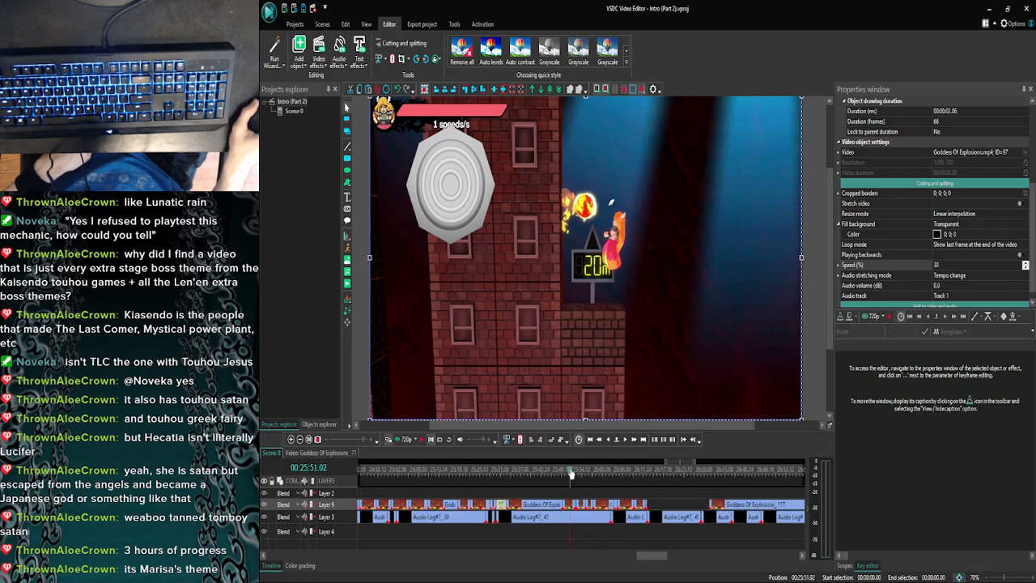
drag(572, 475, 452, 472)
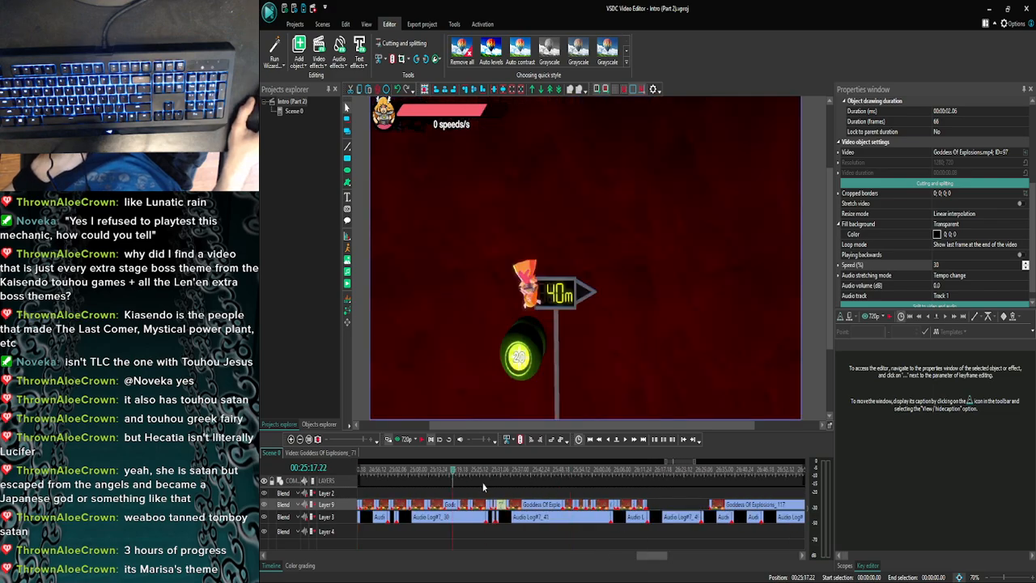
drag(646, 556, 614, 555)
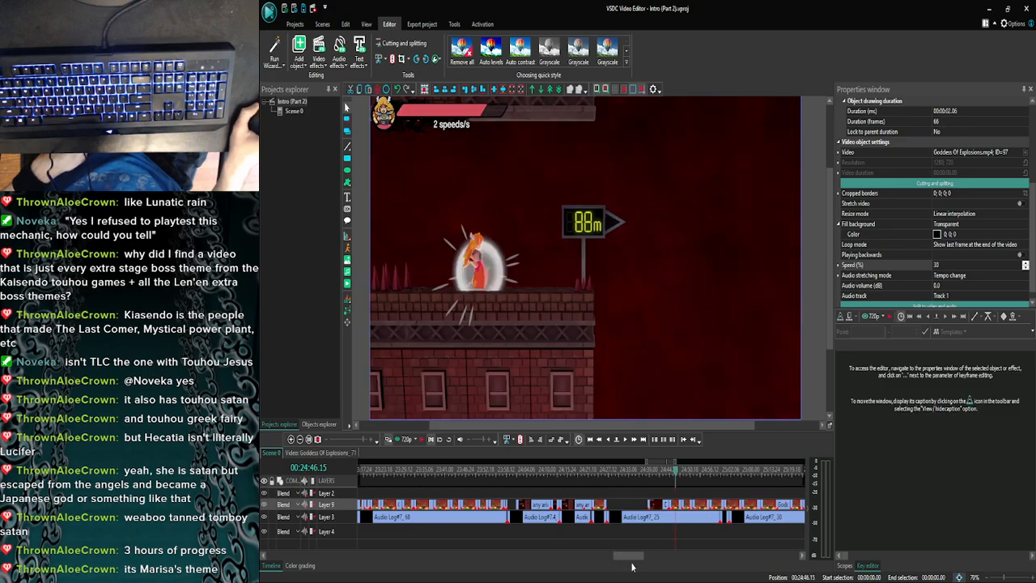
drag(635, 558, 638, 557)
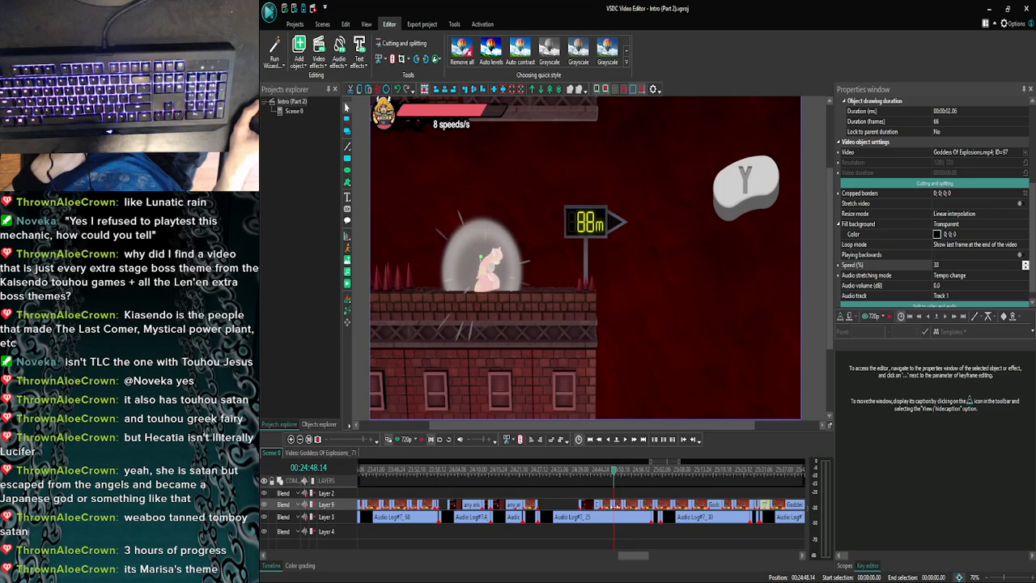
double_click(615, 507)
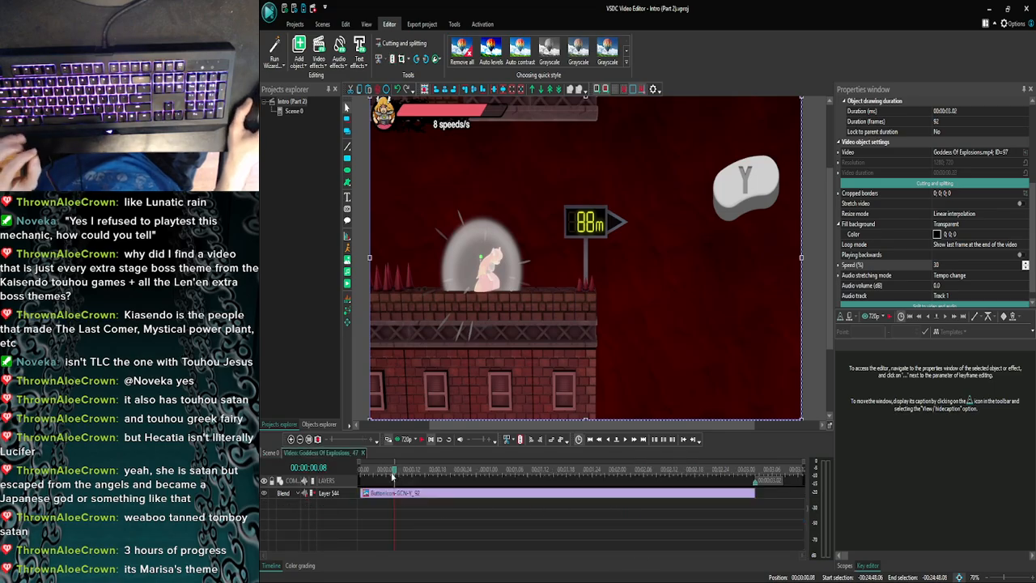
drag(393, 473, 348, 474)
key(ctrl+v)
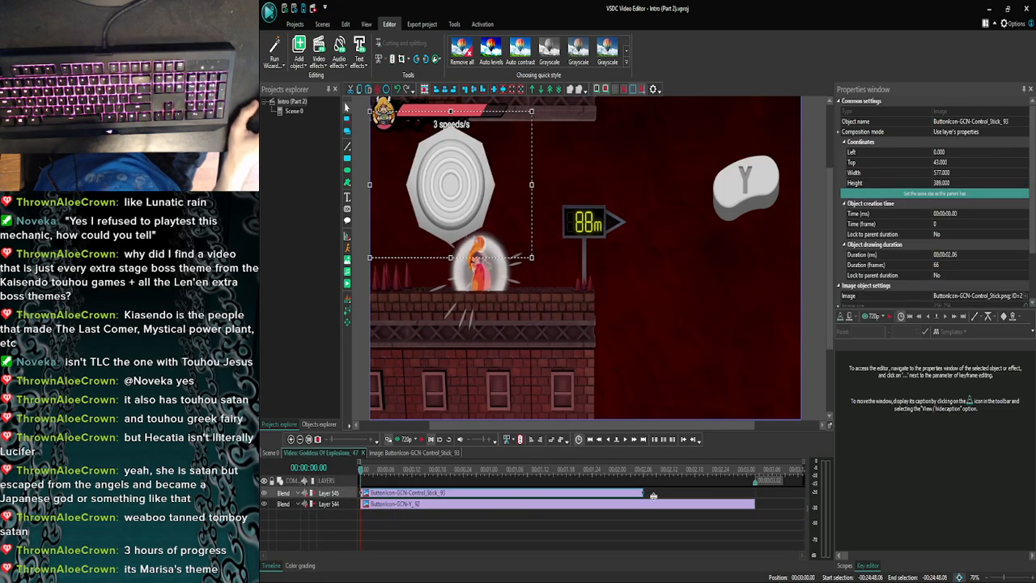
- Check the clip's opening frames and shorten the control stick icon so that it ends at 00:00:00.10
drag(644, 493, 531, 479)
click(625, 441)
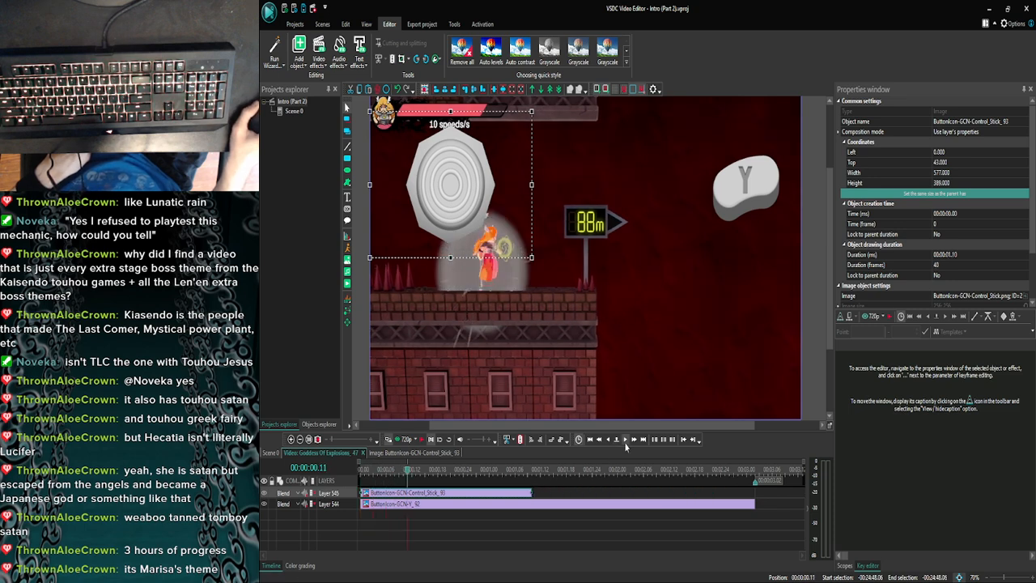
click(607, 441)
click(607, 442)
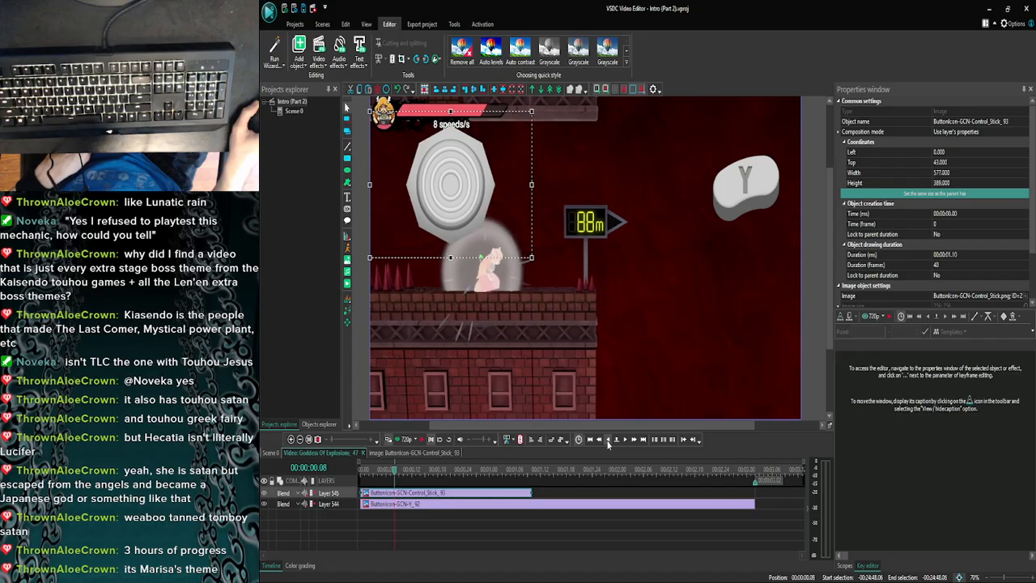
click(615, 440)
click(616, 439)
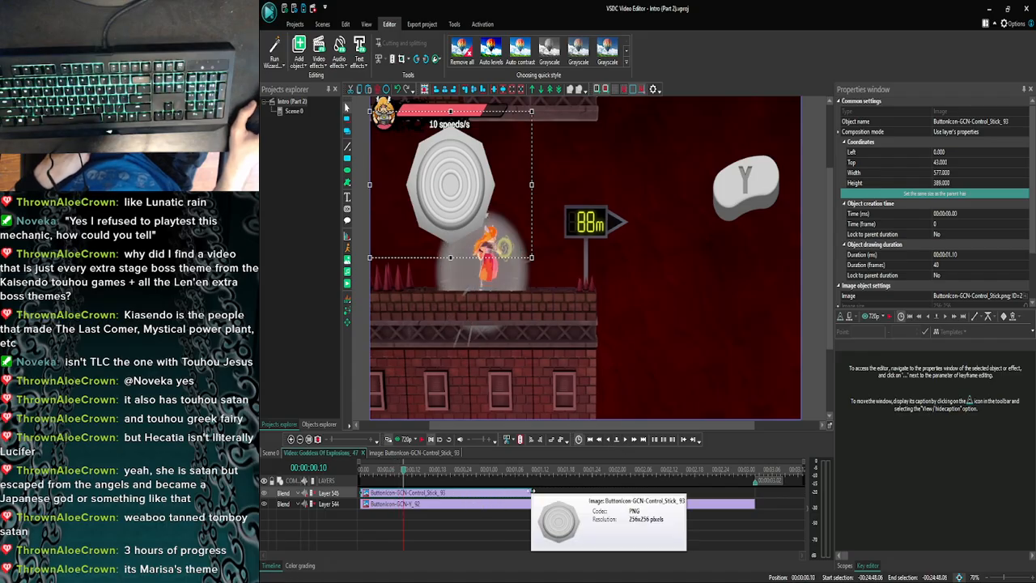
drag(531, 498, 403, 496)
click(416, 496)
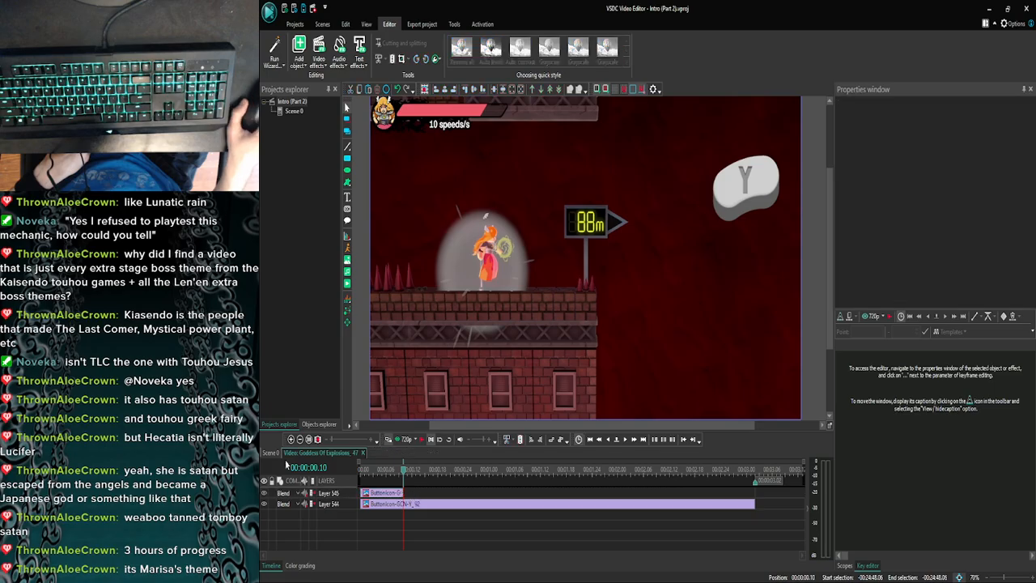
- Return to the main scene and examine the earlier footage at 23:44.22 and around 16:53 to 16:56 for existing overlay graphics
click(271, 453)
click(292, 441)
click(292, 441)
click(292, 441)
click(291, 441)
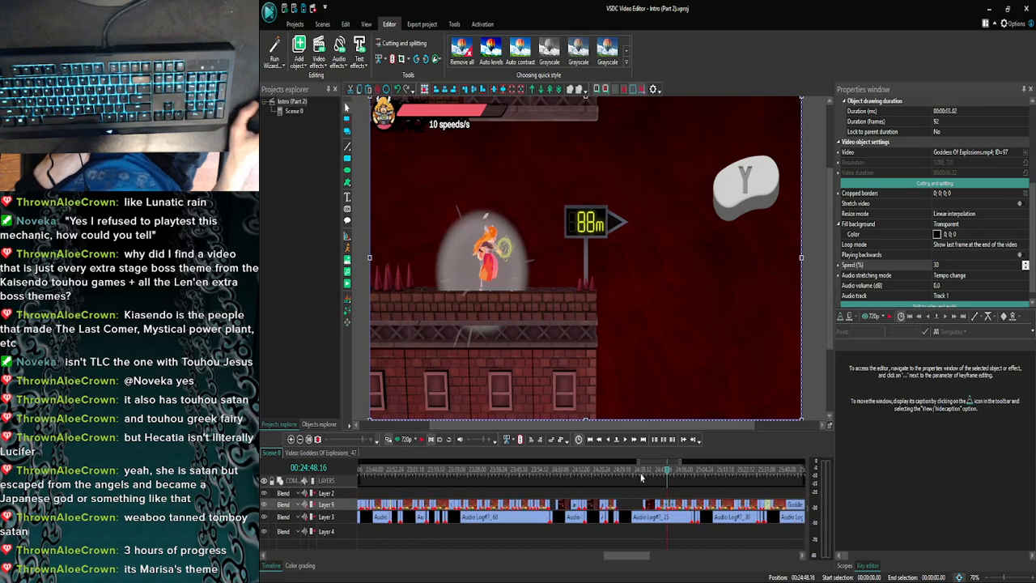
drag(666, 469, 518, 473)
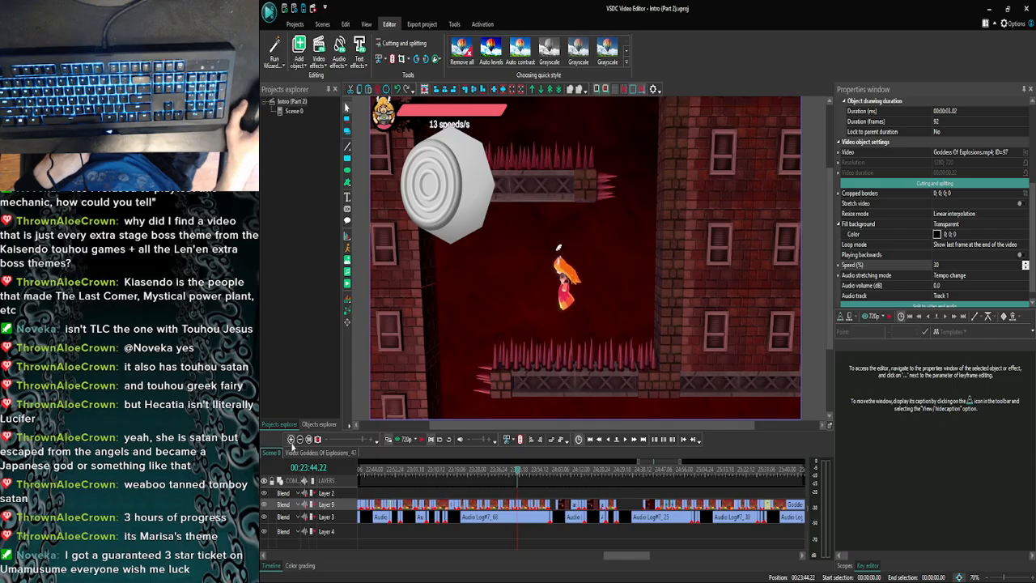
click(300, 440)
click(300, 441)
click(300, 441)
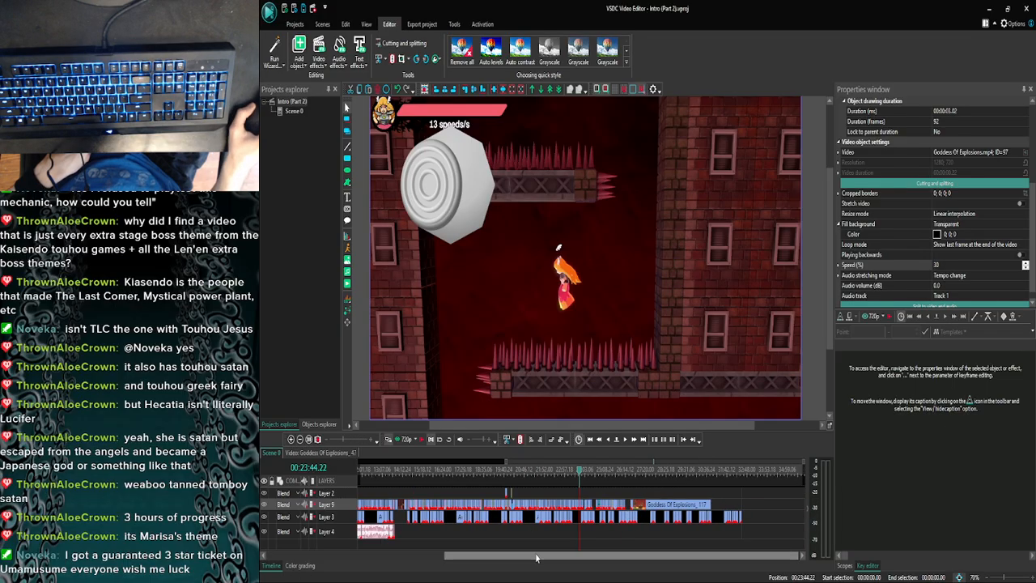
drag(536, 557, 514, 555)
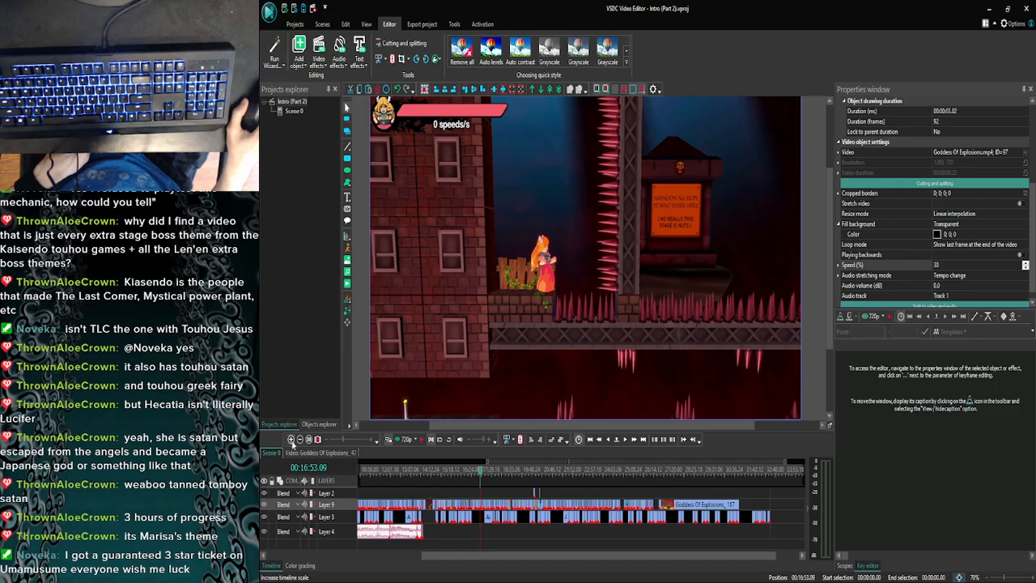
click(291, 440)
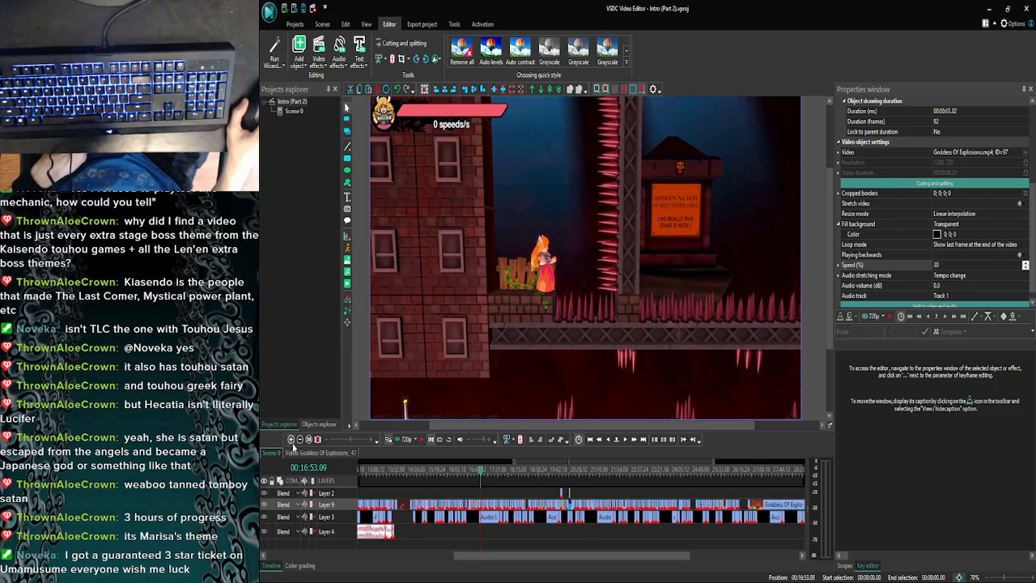
click(292, 439)
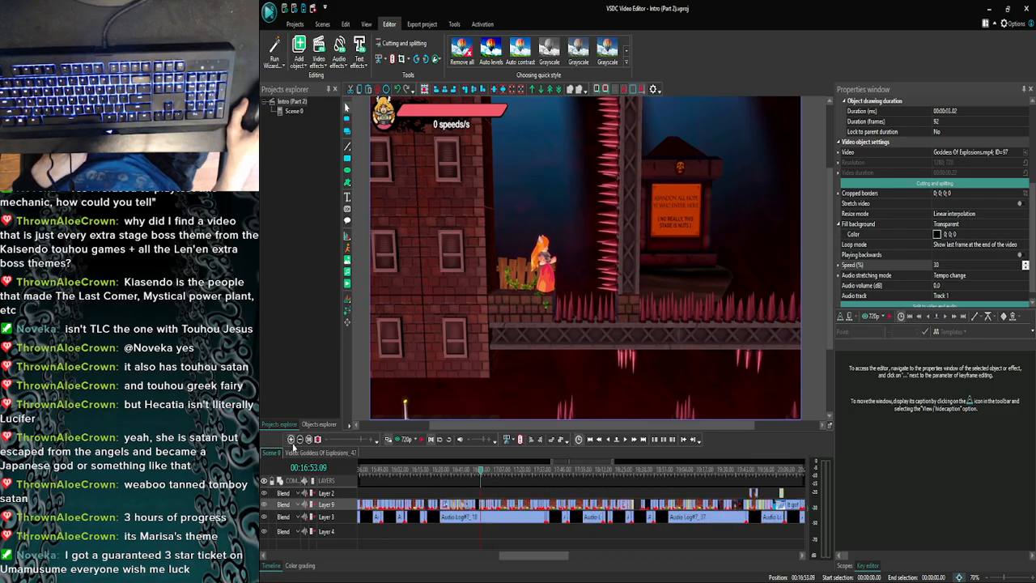
click(485, 476)
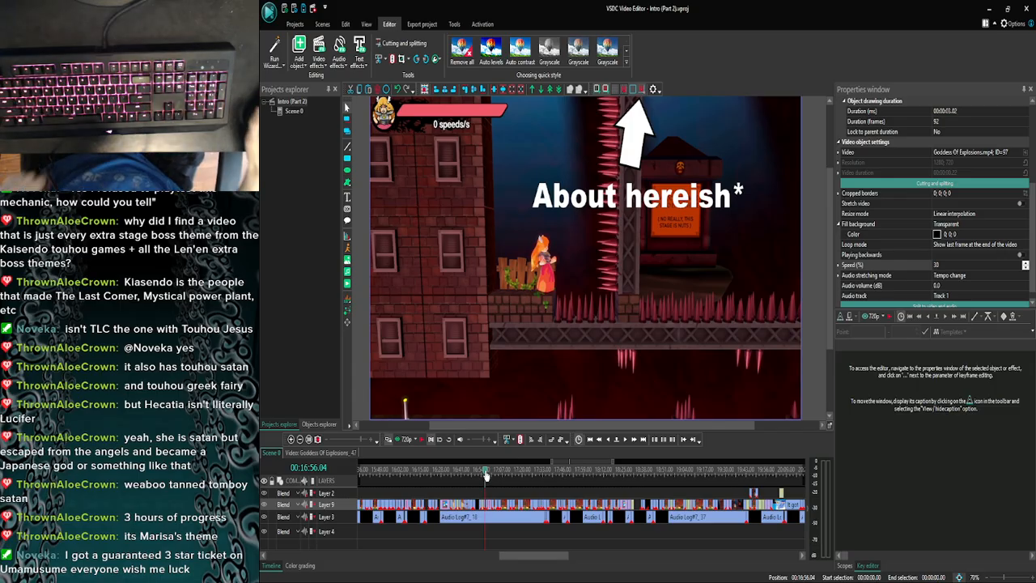
- Open the Goddess Of Explosions clip at 17:05.12, copy its red B button icon, and return to the main scene
click(488, 478)
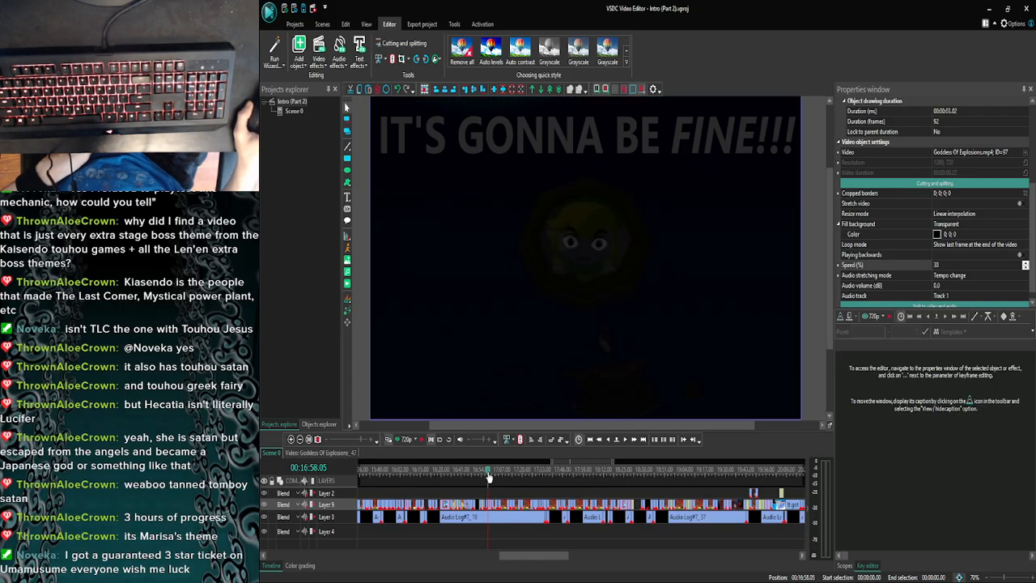
click(498, 474)
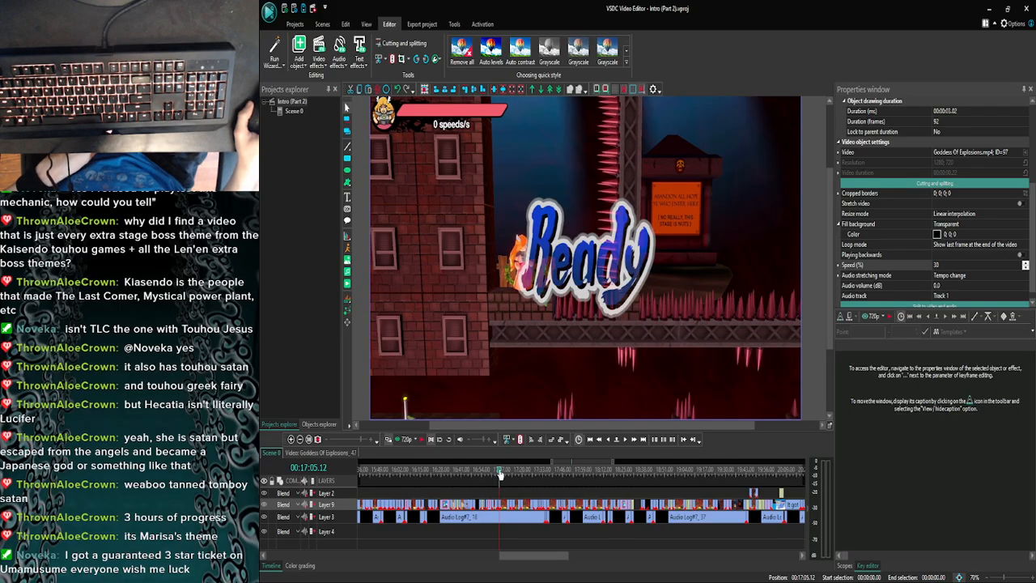
click(291, 439)
click(291, 439)
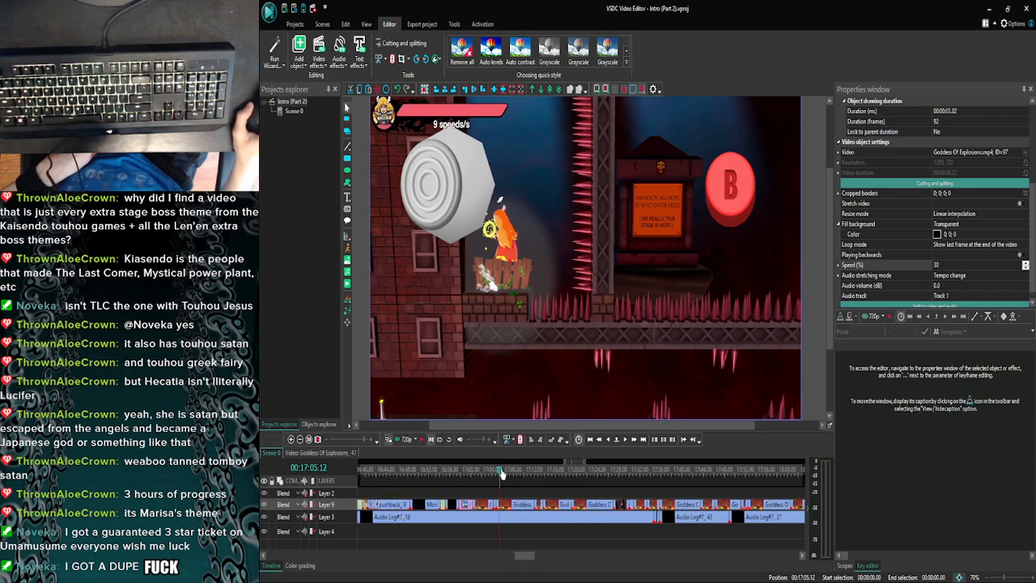
double_click(505, 507)
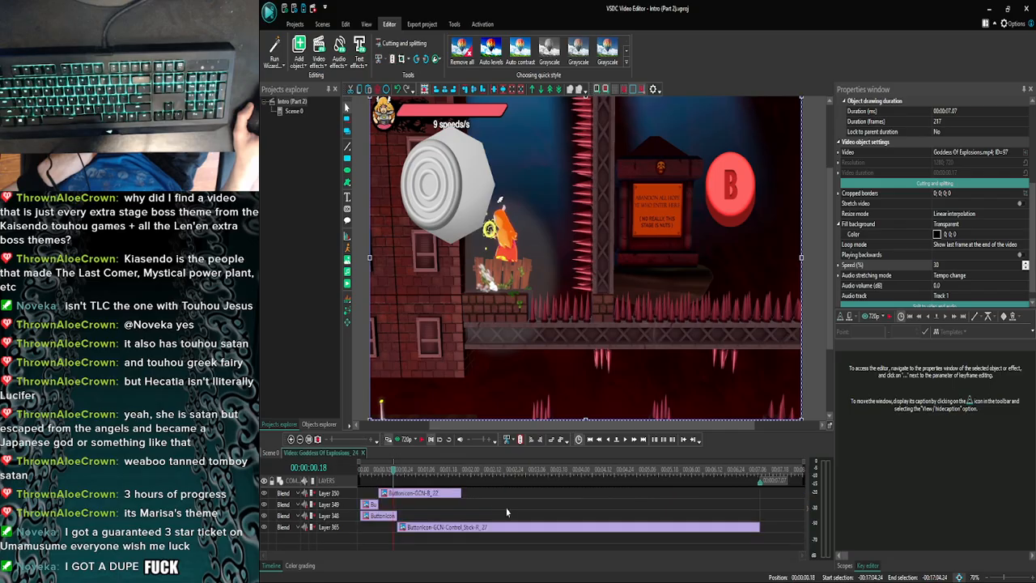
click(421, 495)
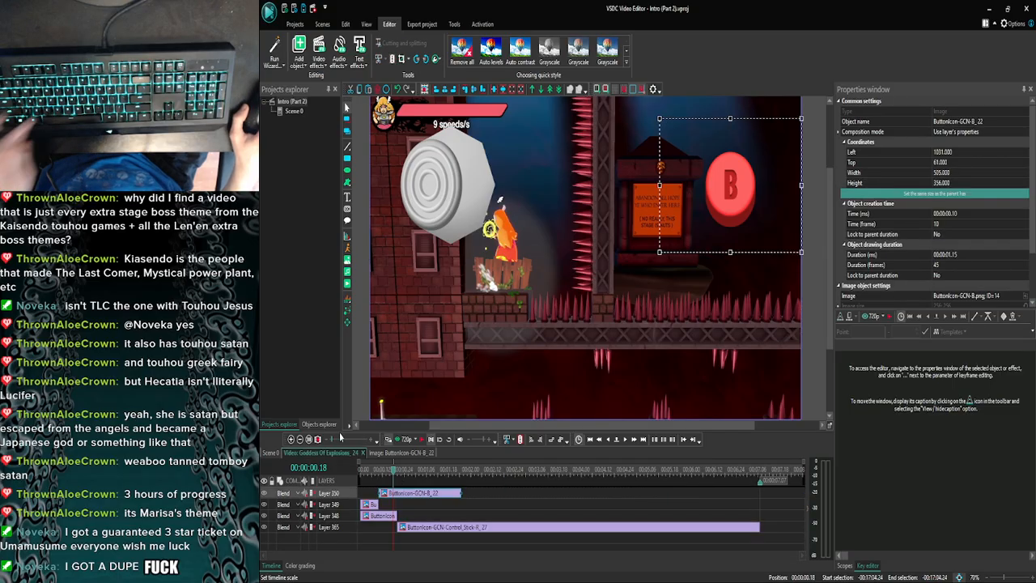
click(311, 452)
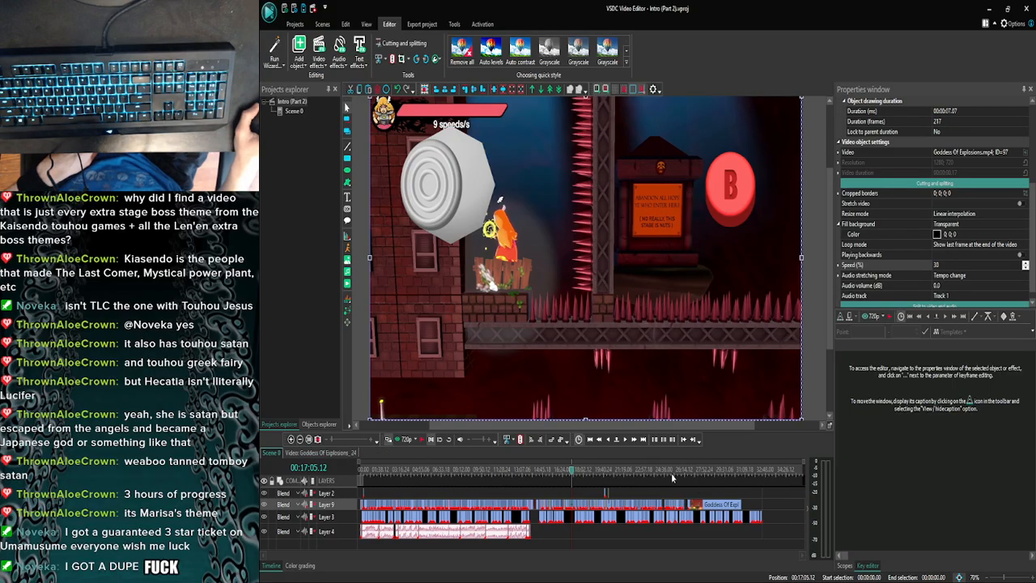
- Open the slowed clip beside the 88m sign, paste the B button icon at 00:00:00.10, and return to the main scene
click(291, 439)
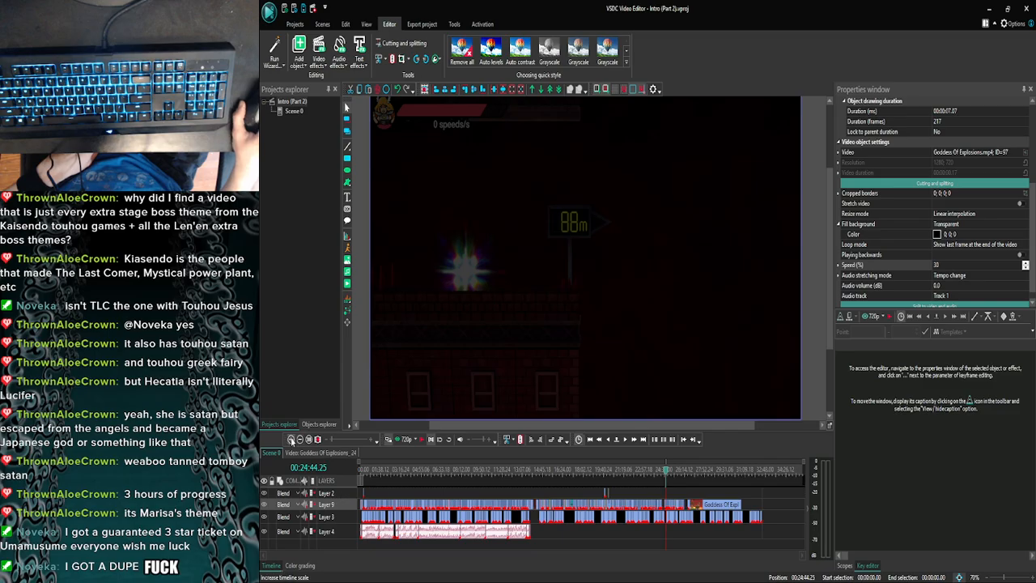
click(292, 439)
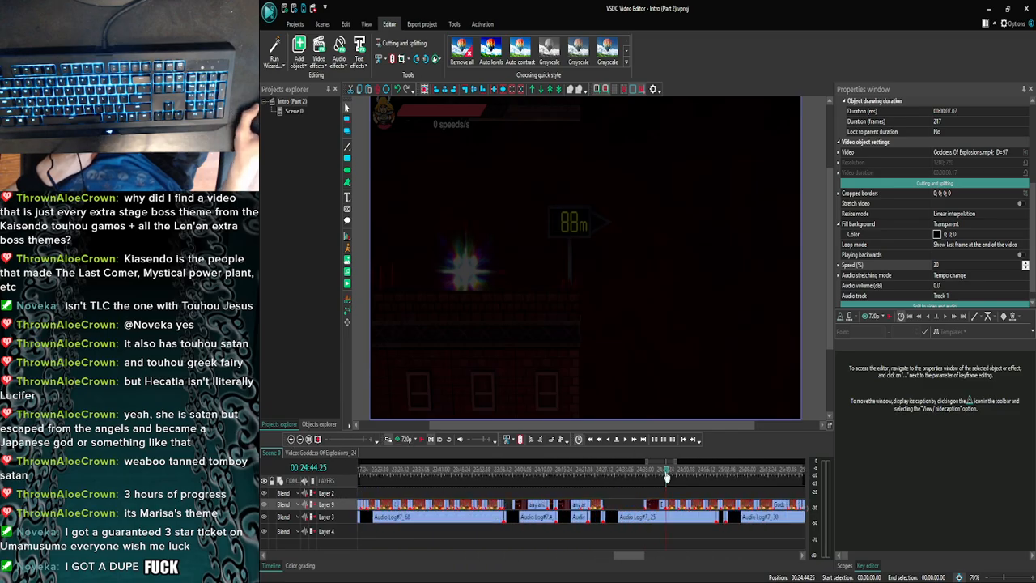
double_click(683, 506)
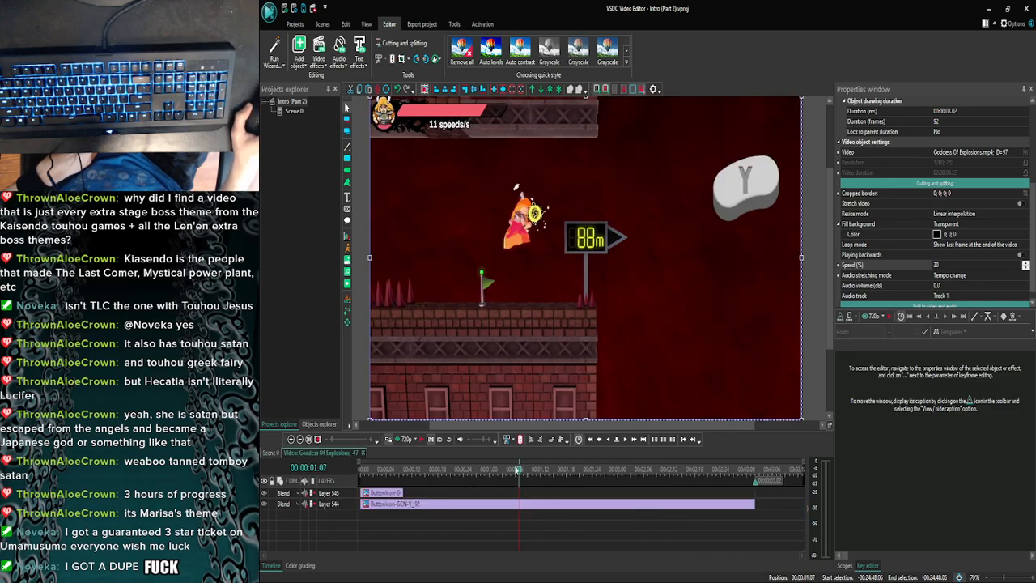
drag(502, 476, 408, 484)
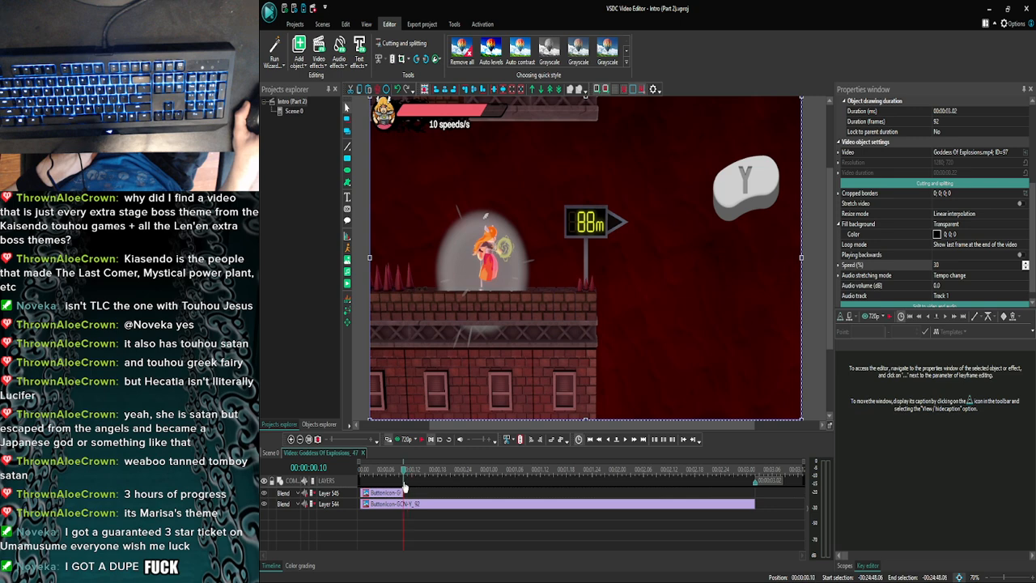
key(ctrl+v)
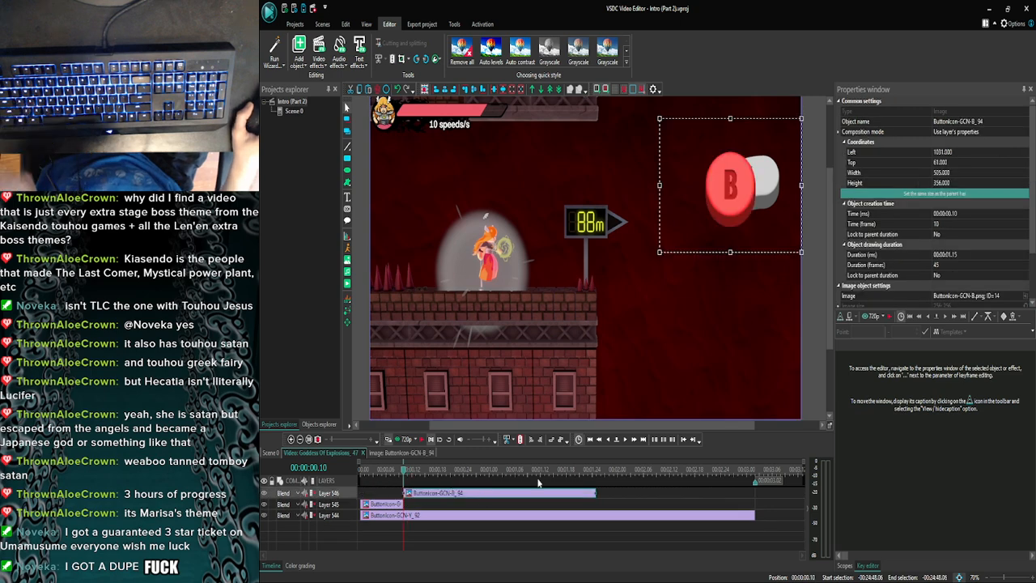
click(613, 496)
click(275, 453)
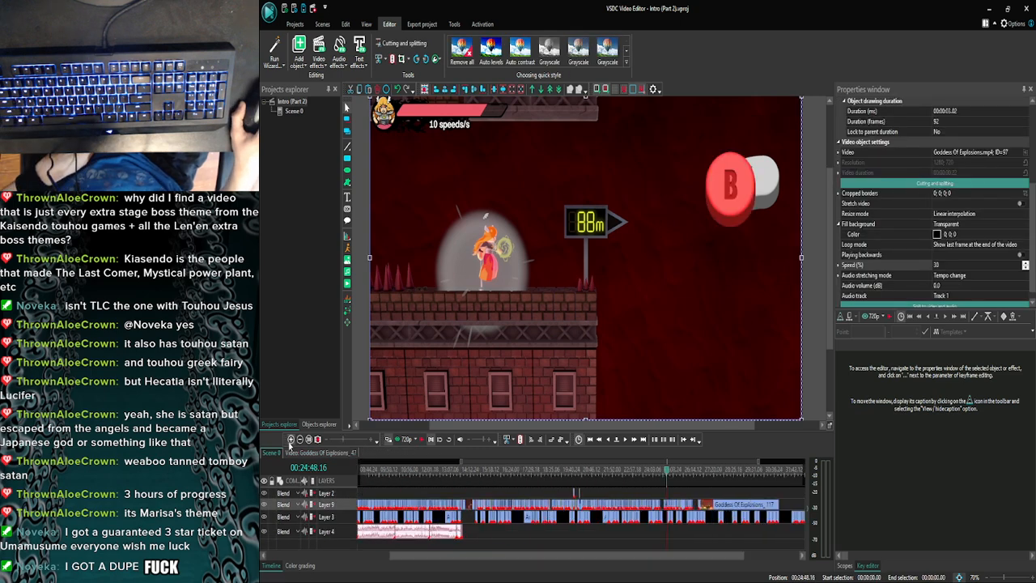
- Reopen the 88m sign clip, move the B button icon directly below the Y button icon, and return to the main scene
click(291, 440)
click(291, 440)
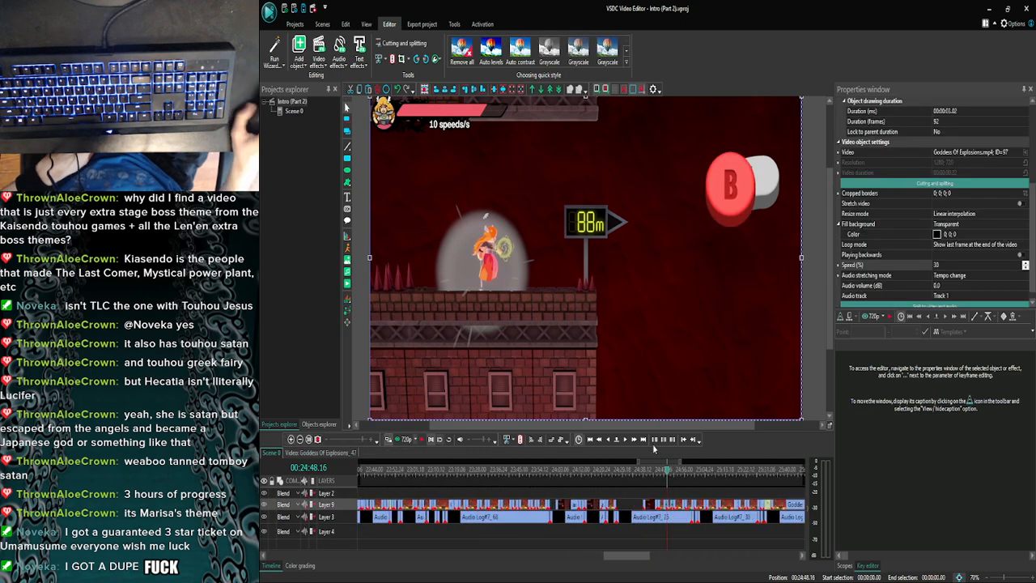
double_click(669, 506)
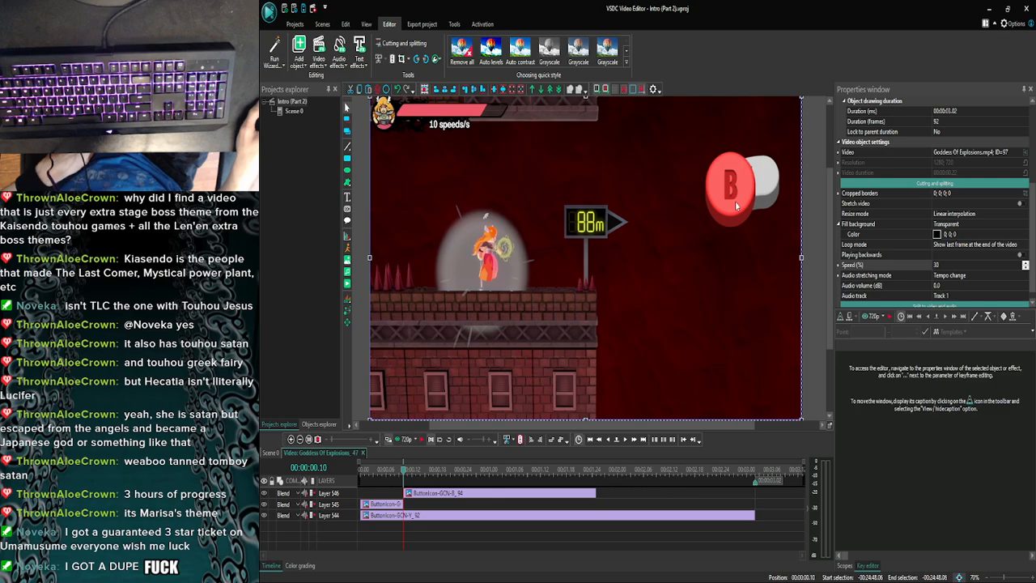
drag(735, 206, 750, 291)
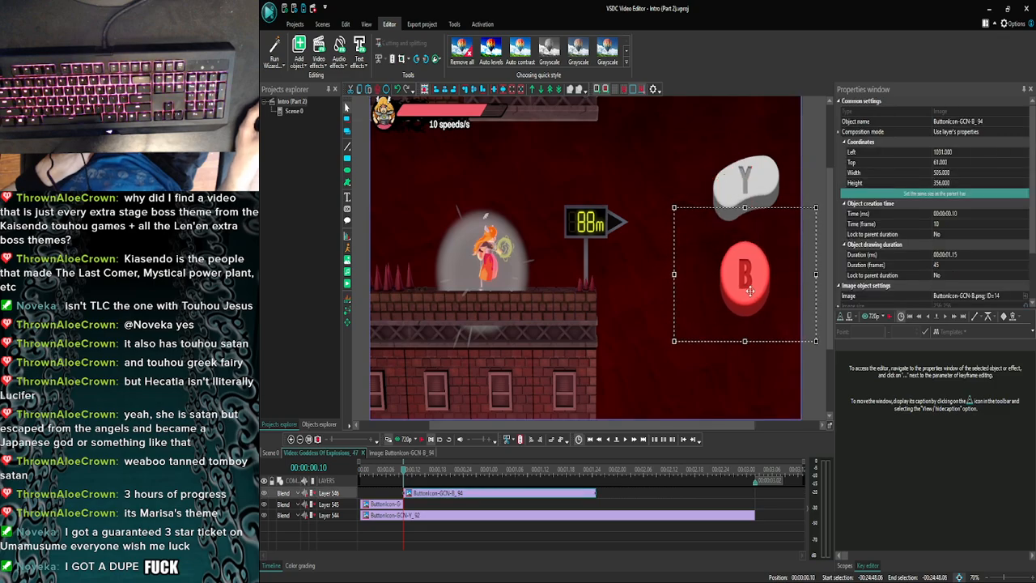
click(814, 225)
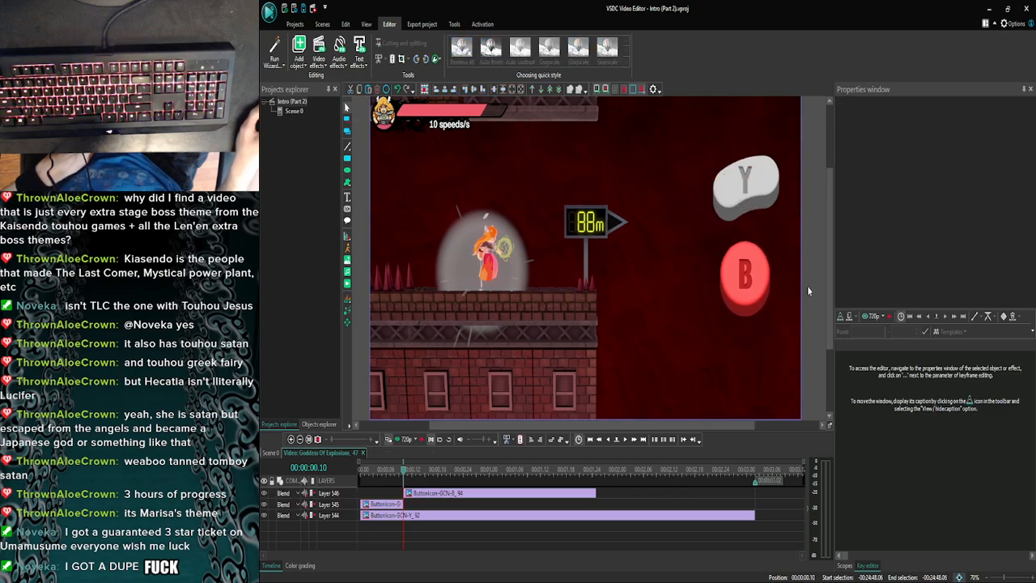
click(270, 452)
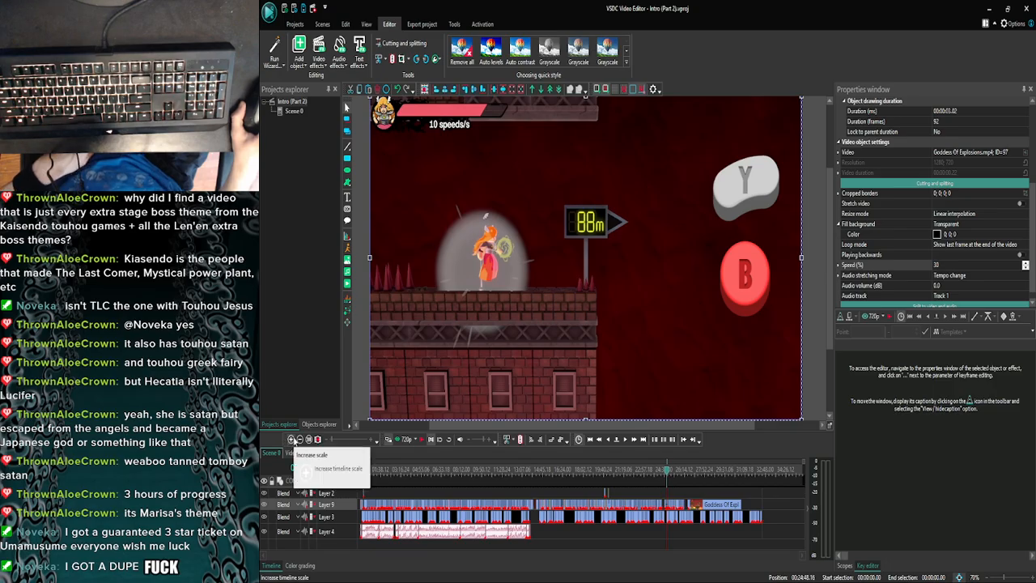
- Open the "Clutch" clip at 23:50.22, copy its right-tilted control stick icon, and return to the main scene
click(290, 439)
click(290, 439)
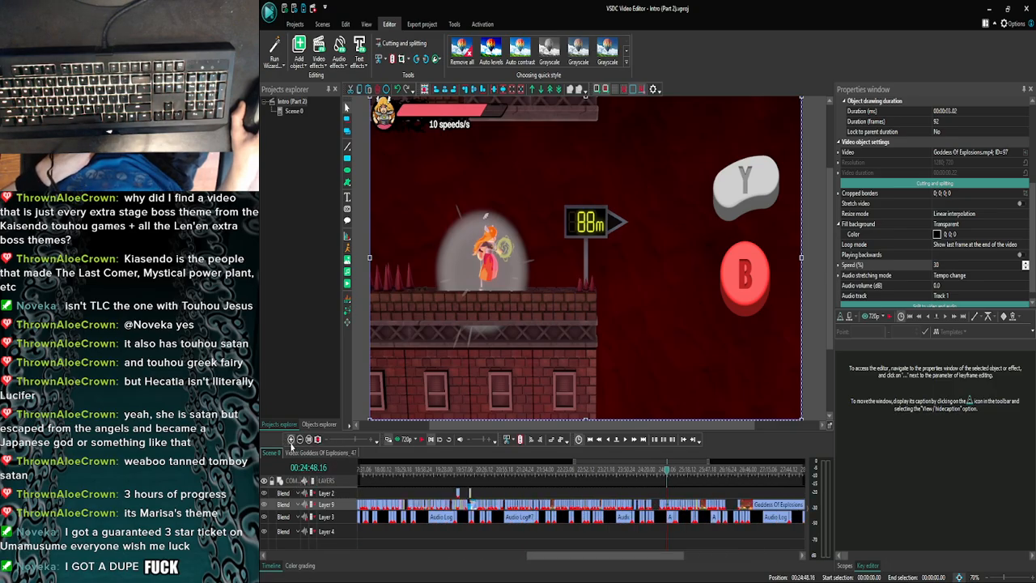
click(291, 439)
click(301, 441)
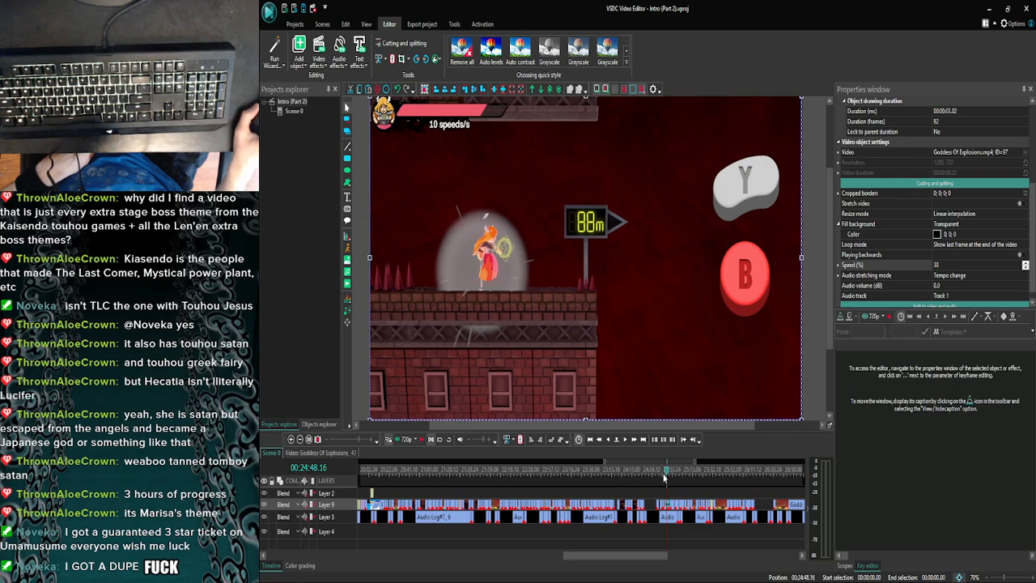
click(620, 476)
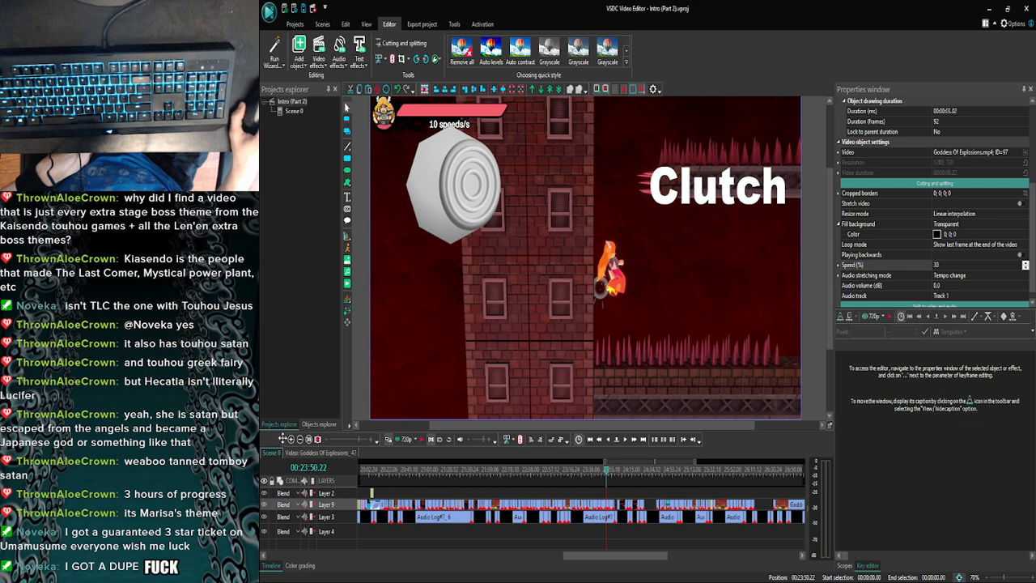
click(291, 440)
click(292, 440)
click(291, 441)
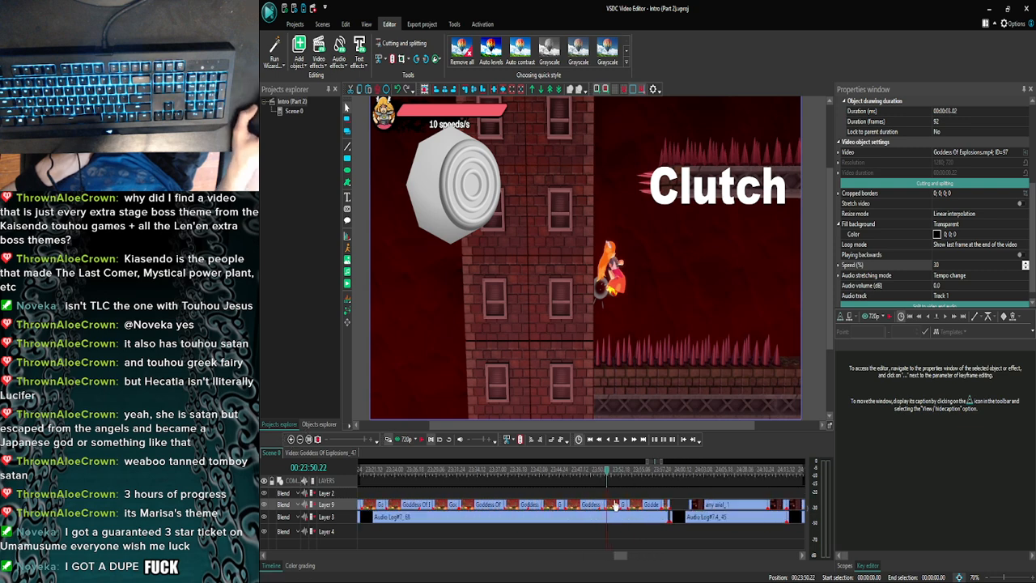
double_click(615, 505)
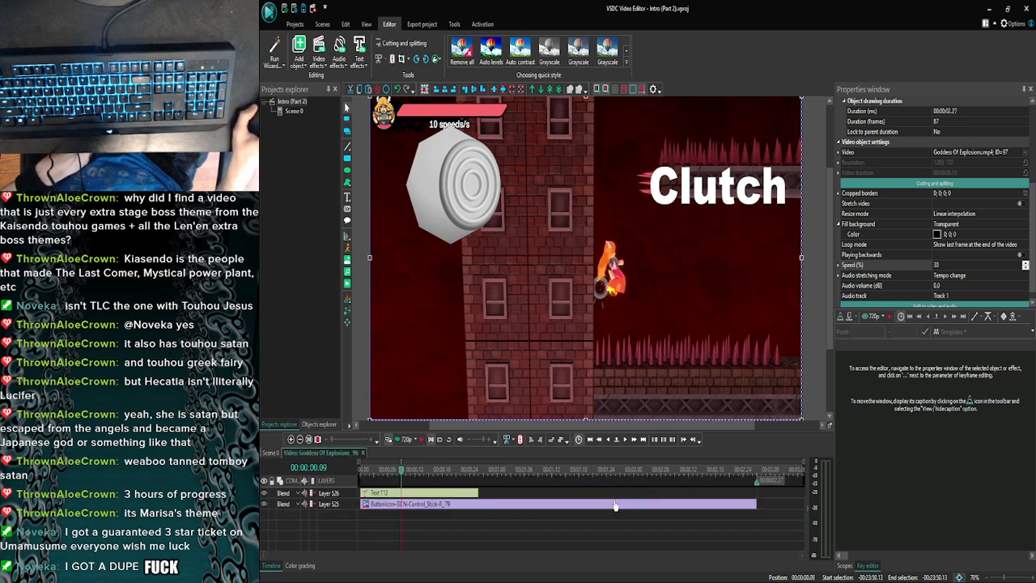
click(448, 504)
click(295, 452)
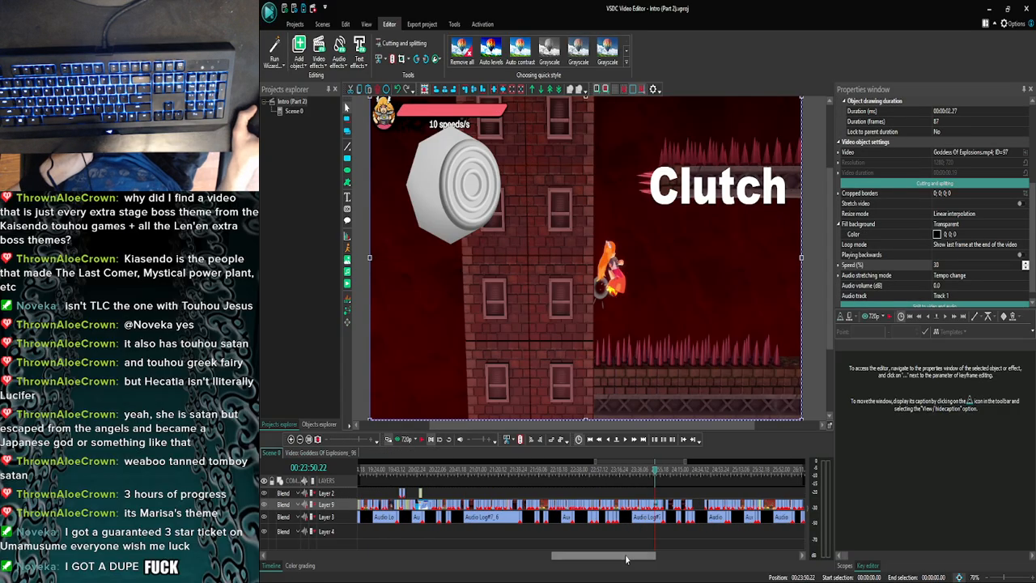
- Paste the right-tilted control stick icon at 00:00:00.10 in the 88m sign clip and trim it to the clip's end at 00:00:03.02
drag(625, 555, 674, 556)
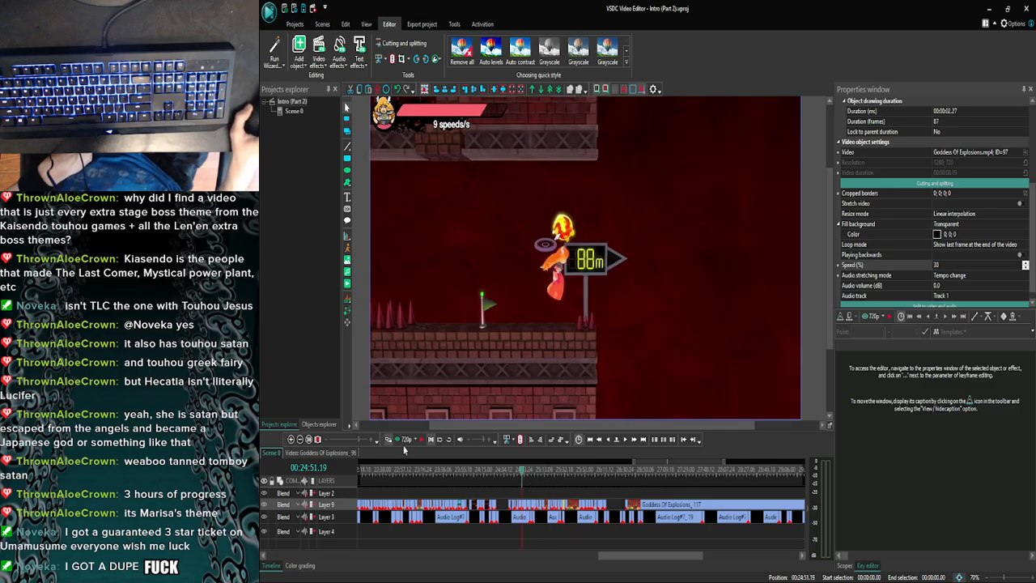
click(290, 438)
click(290, 438)
click(290, 438)
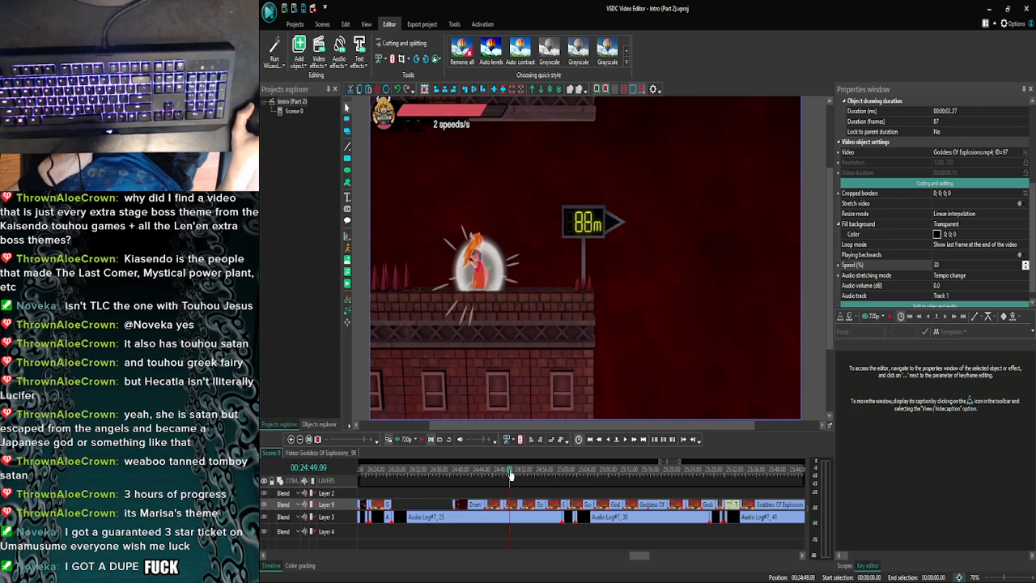
double_click(510, 504)
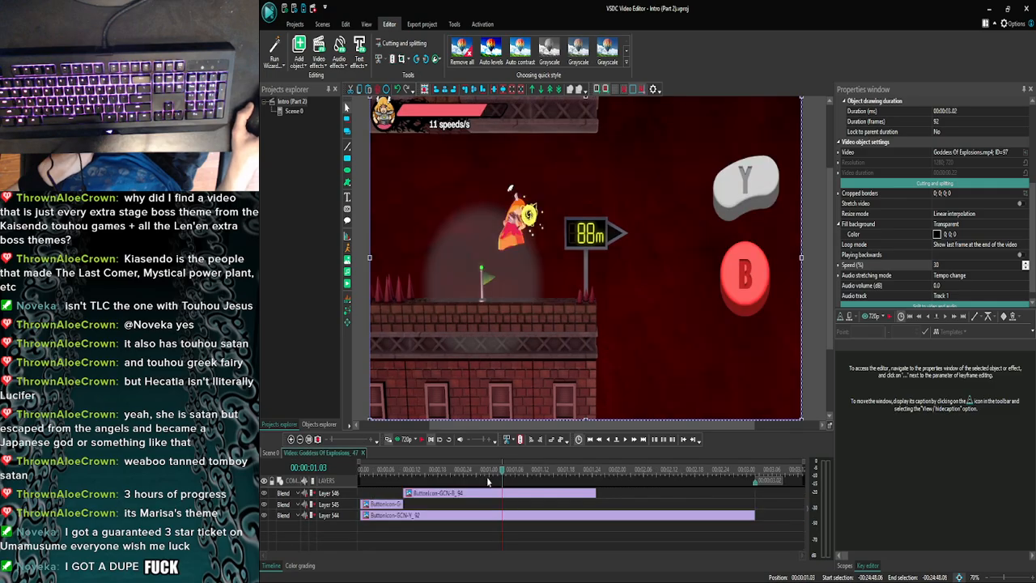
drag(504, 479, 435, 478)
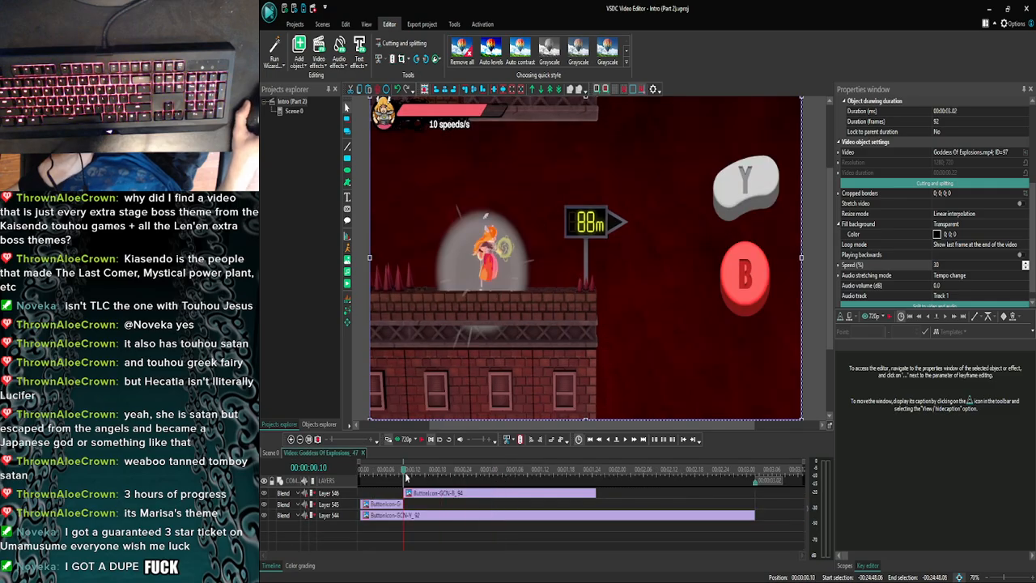
key(ctrl+v)
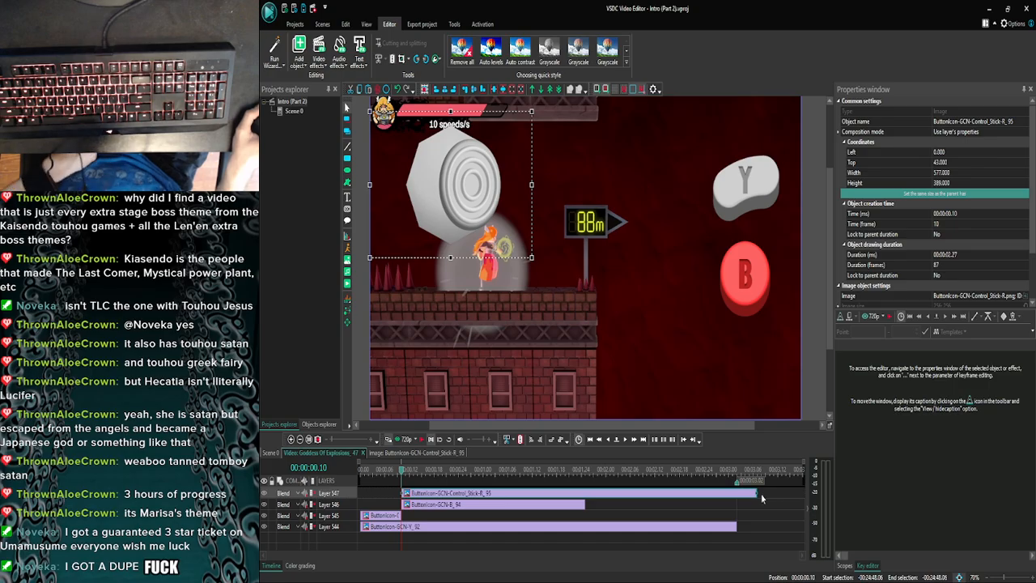
drag(756, 493, 736, 493)
click(731, 506)
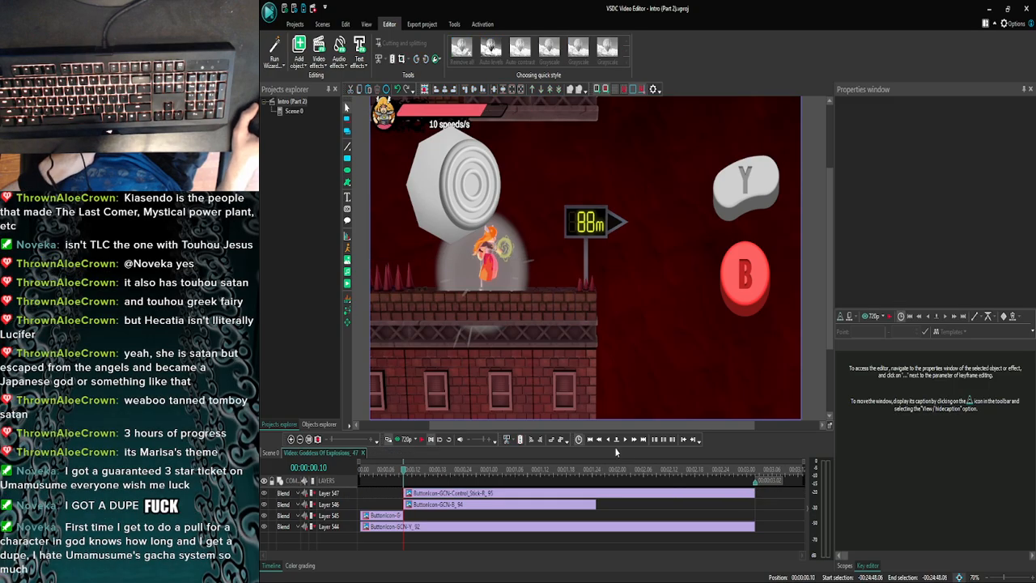
- Examine the slowed 88m sign clip frame by frame, both inside the clip and in the main scene, to check the icon timing
click(625, 440)
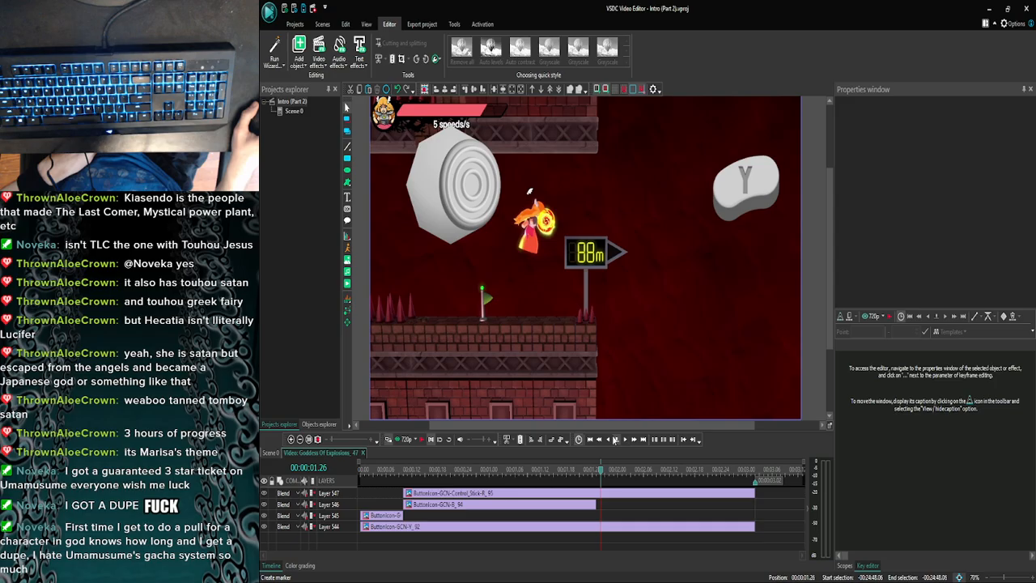
click(292, 439)
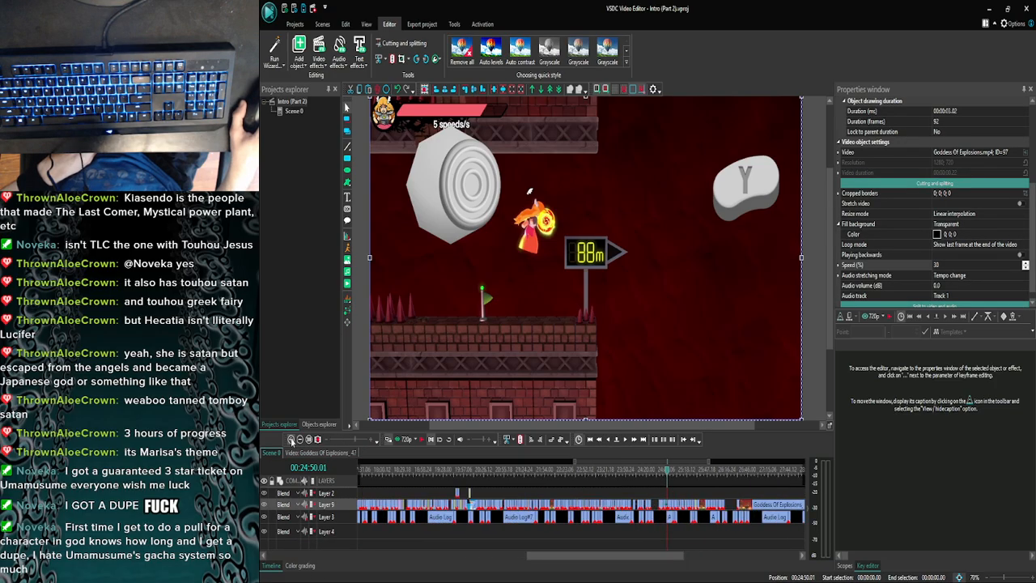
click(292, 440)
click(292, 439)
click(292, 440)
click(291, 440)
click(291, 440)
click(292, 440)
click(291, 439)
click(291, 439)
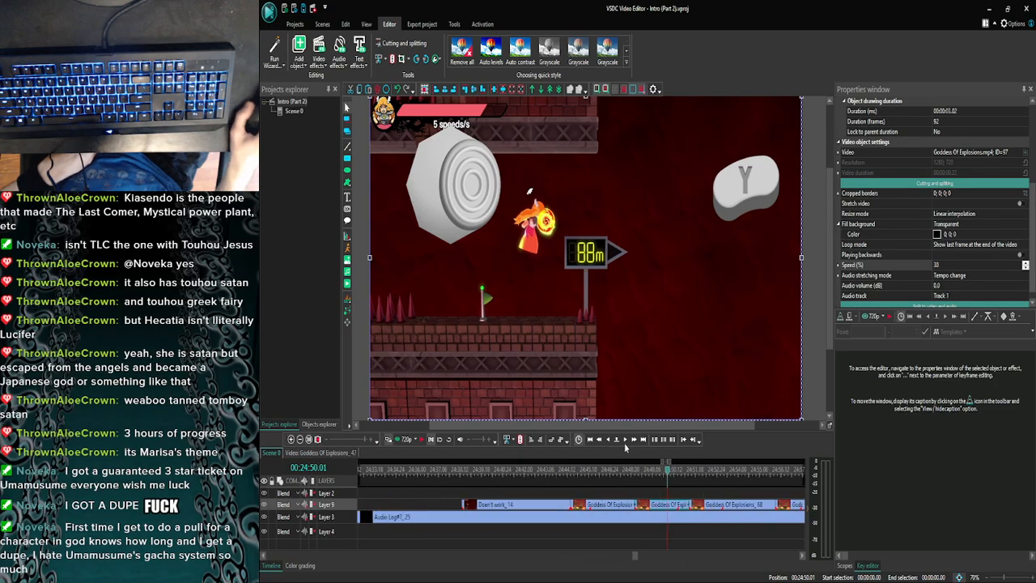
click(626, 440)
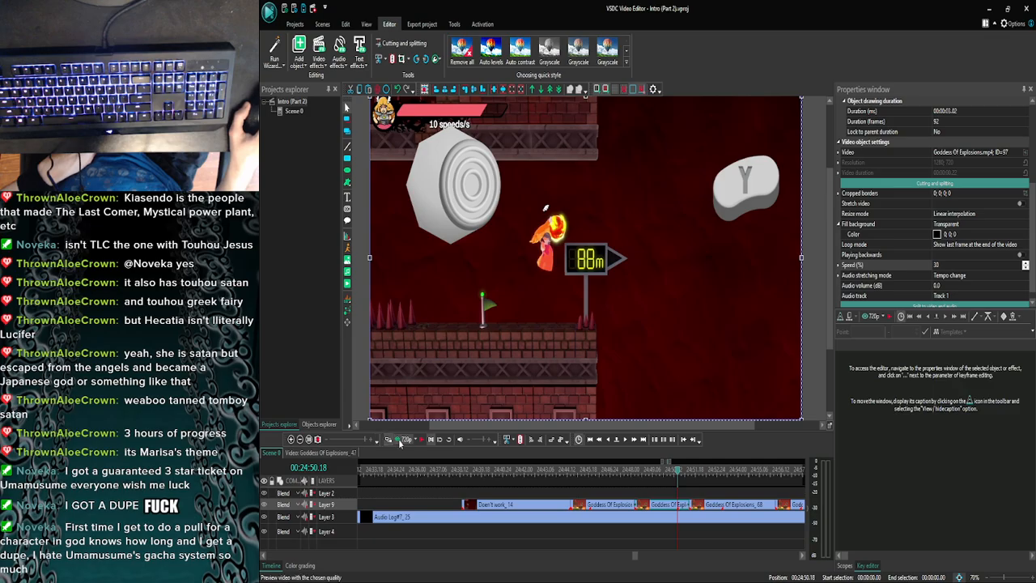
double_click(676, 508)
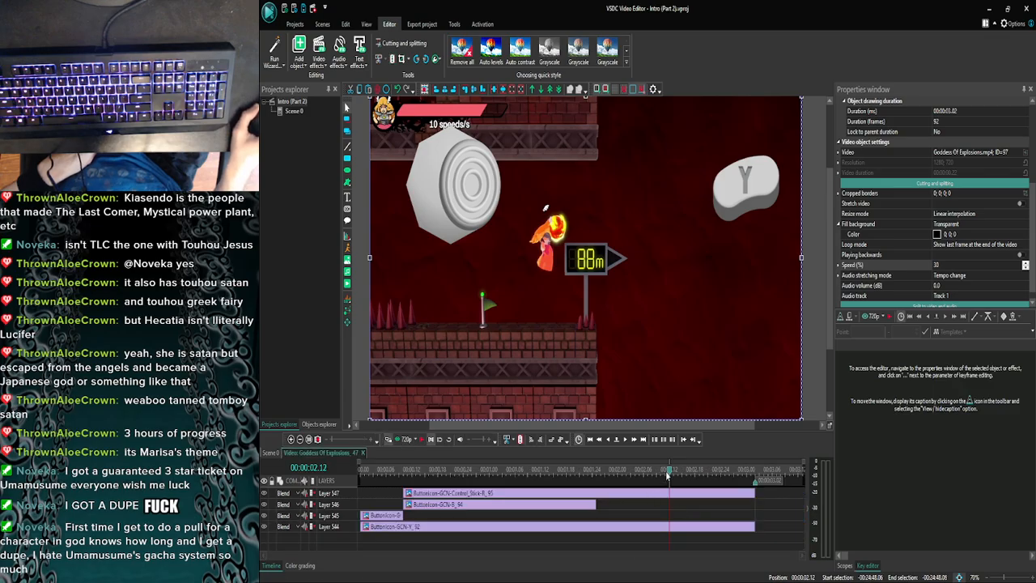
drag(670, 475, 469, 476)
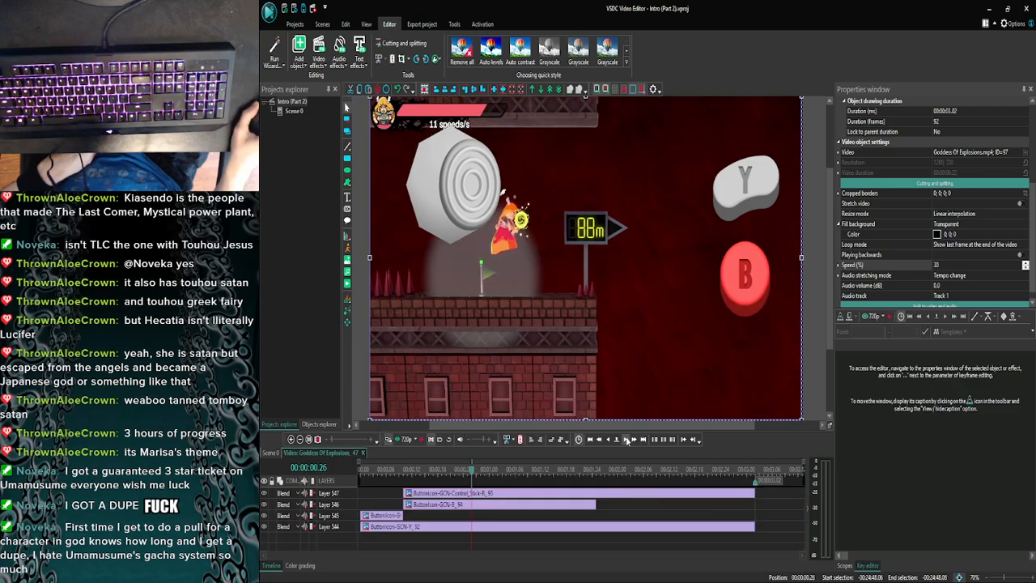
click(715, 494)
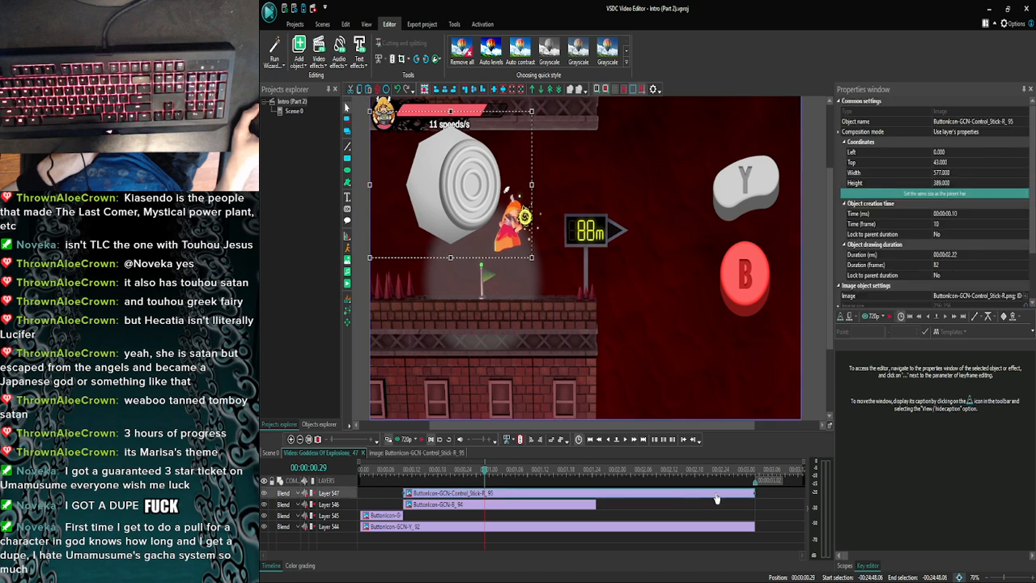
click(271, 453)
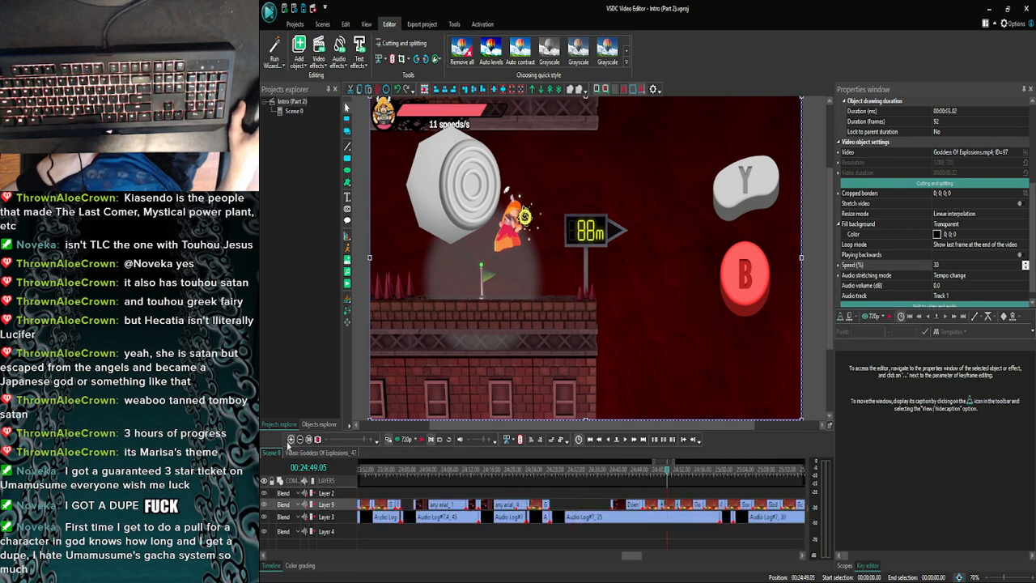
- Reopen the 88m sign clip from the main scene and trim the right-tilted control stick icon to end at 00:00:01.06
click(291, 440)
click(290, 440)
click(291, 441)
click(291, 440)
click(290, 440)
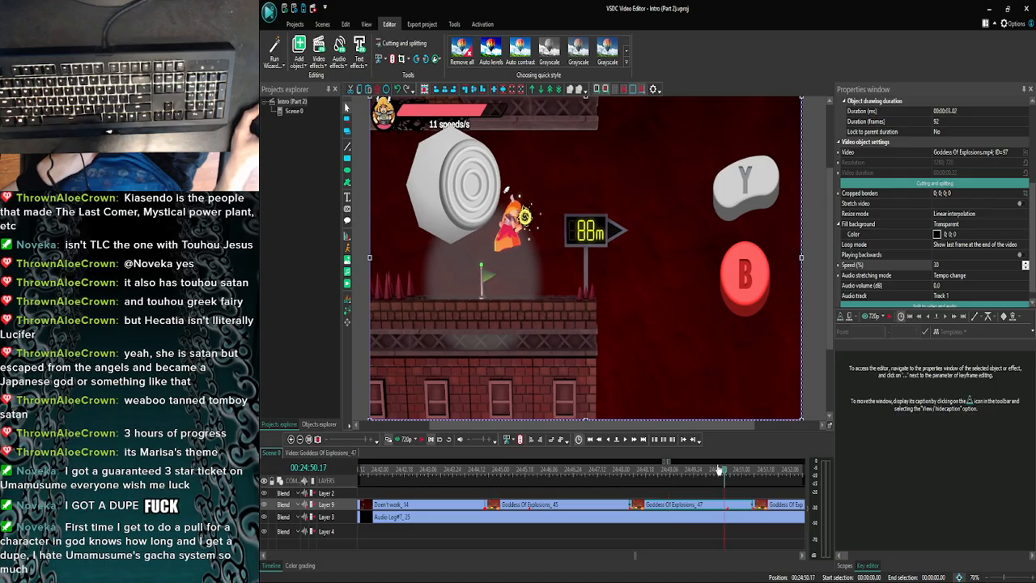
click(629, 442)
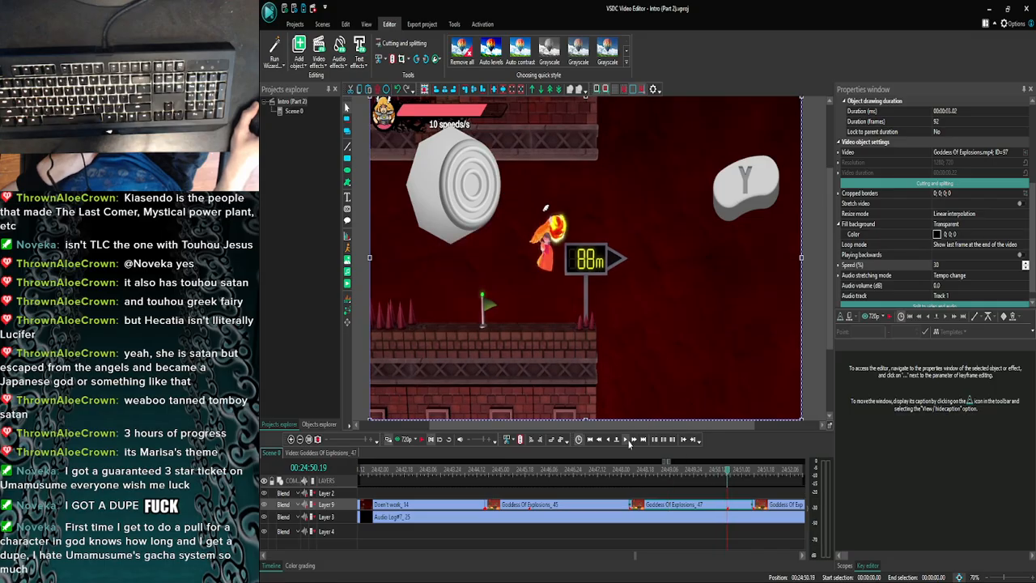
double_click(715, 506)
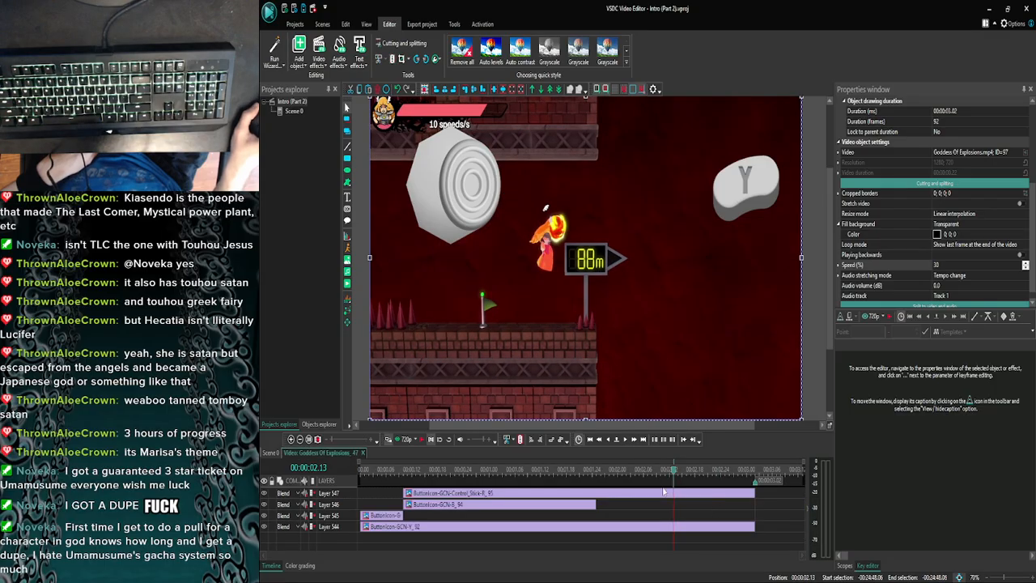
click(703, 494)
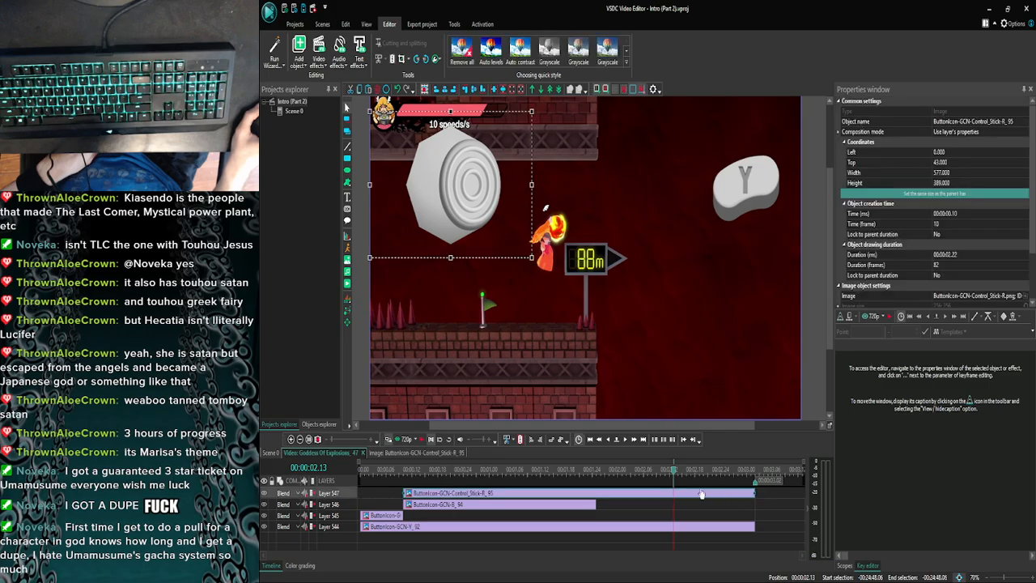
click(625, 443)
click(625, 443)
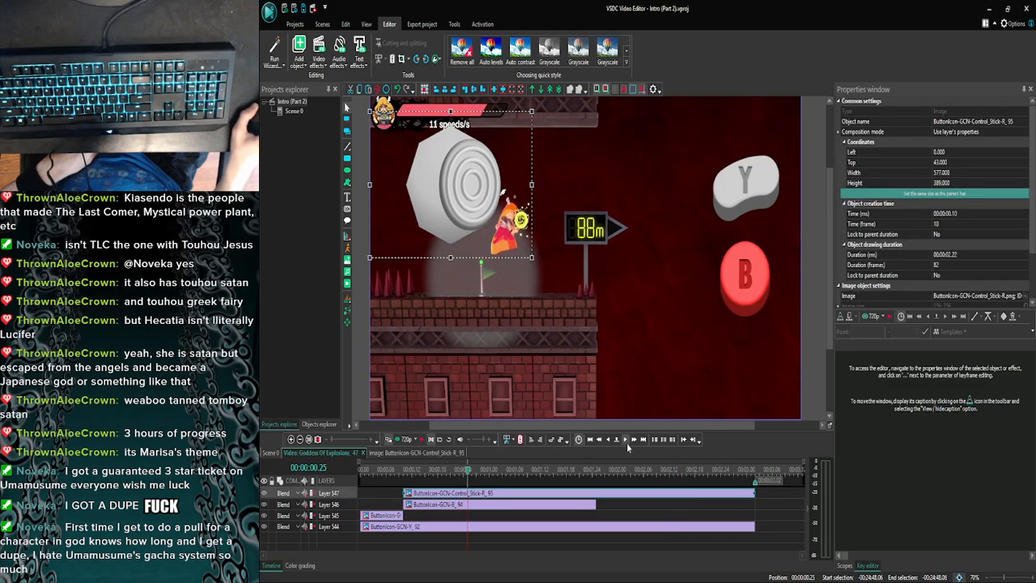
click(626, 443)
click(626, 443)
click(626, 443)
click(626, 442)
click(627, 442)
click(626, 443)
click(627, 443)
click(627, 443)
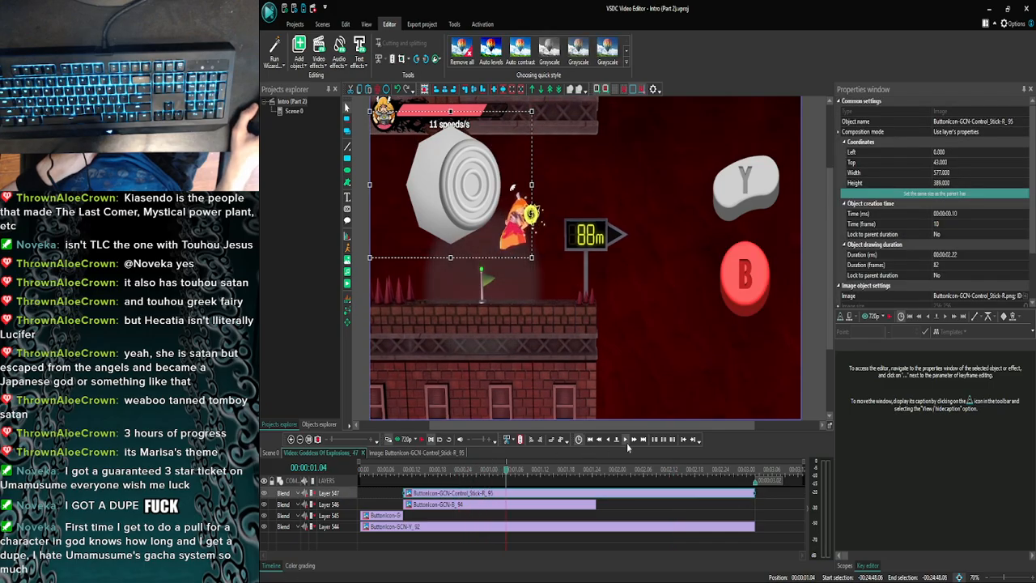
click(627, 442)
click(626, 442)
drag(755, 491, 515, 492)
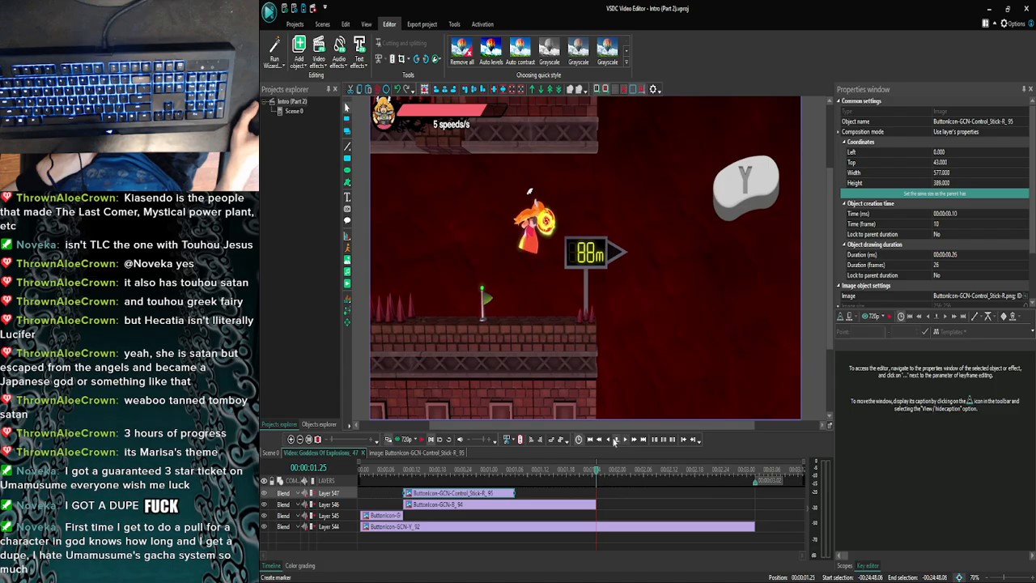
- Examine the 88m sign clip's frames up to 00:00:02.18 to check which inputs the character's movement needs
click(607, 438)
click(626, 440)
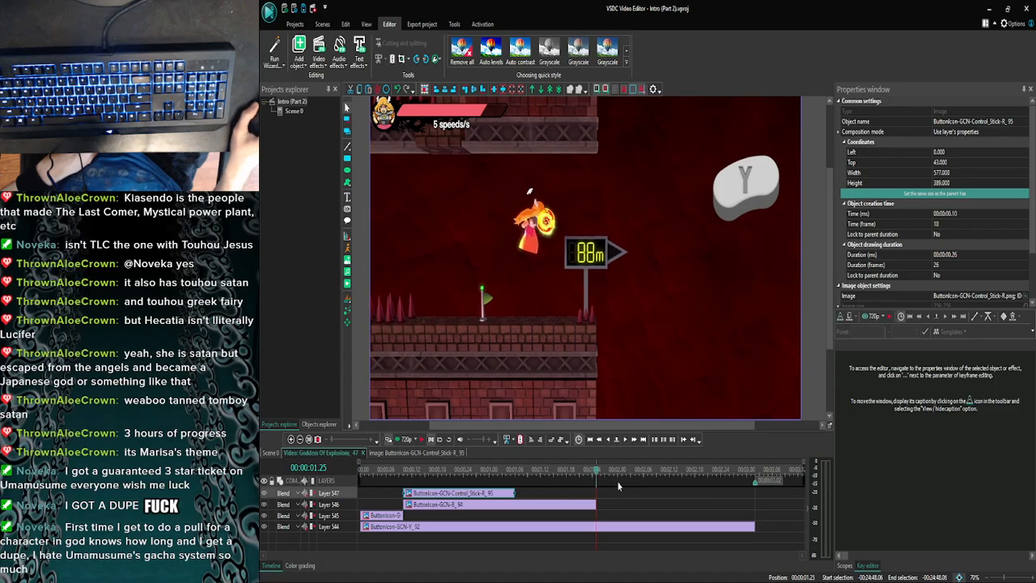
click(625, 441)
click(625, 442)
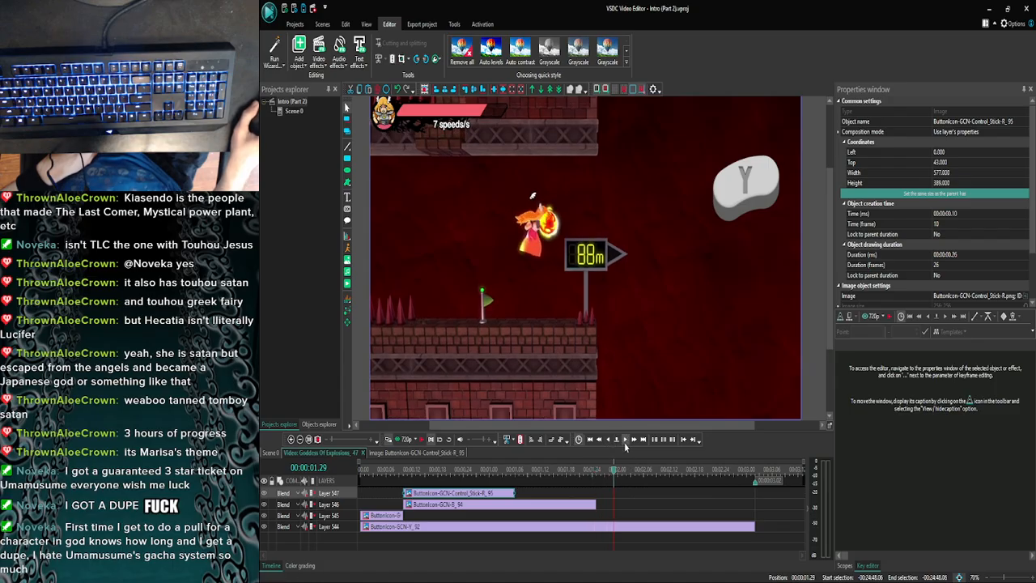
click(624, 442)
click(624, 442)
click(625, 442)
click(624, 442)
click(625, 442)
click(625, 442)
click(624, 442)
click(624, 441)
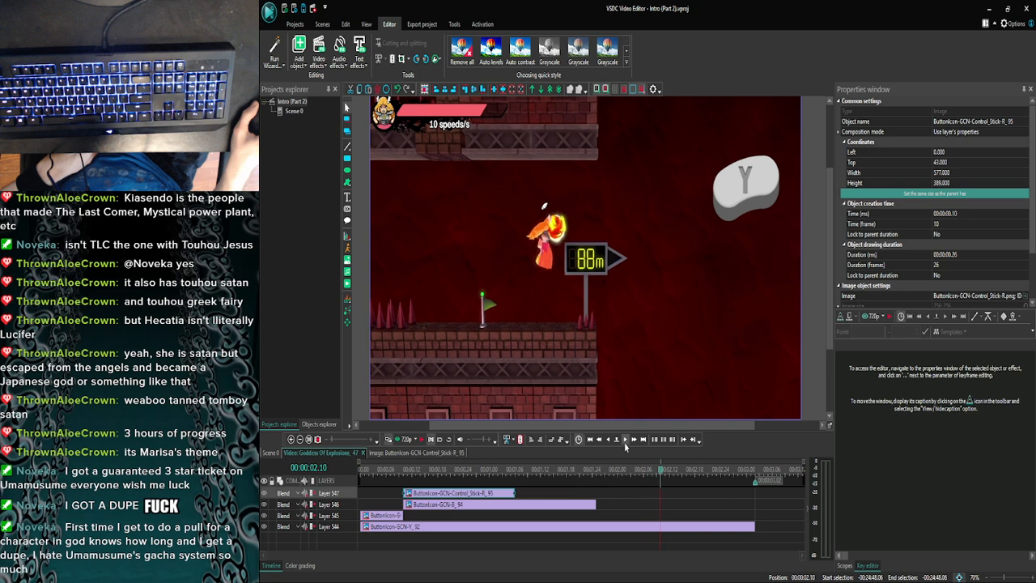
click(624, 441)
click(624, 441)
click(625, 442)
click(625, 442)
click(624, 442)
click(625, 442)
click(625, 442)
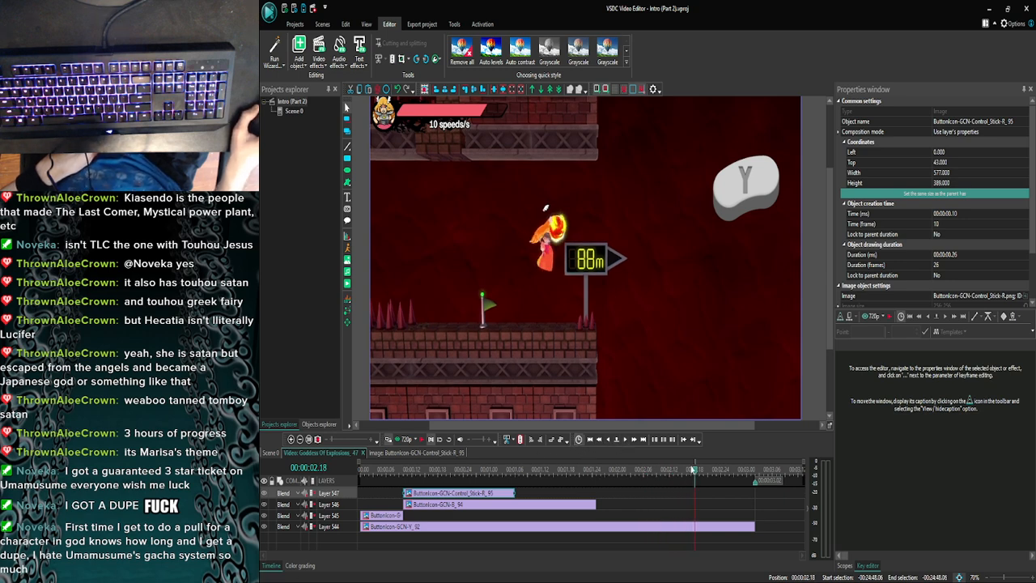
drag(654, 474, 584, 473)
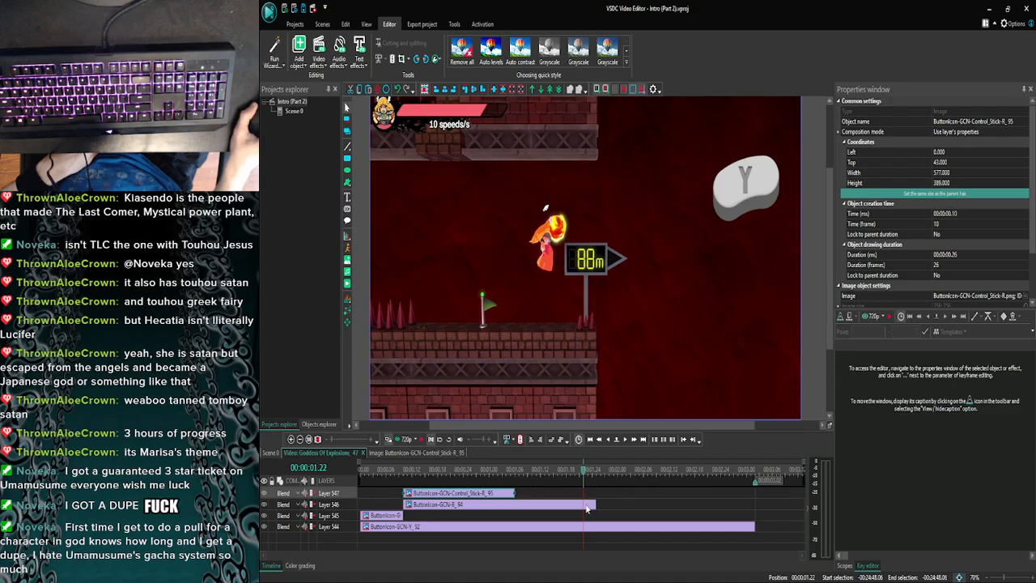
- Trim the Y button icon to end at 00:00:01.06 and extend the right-tilted control stick icon to the clip's end at 00:00:03.02
click(586, 508)
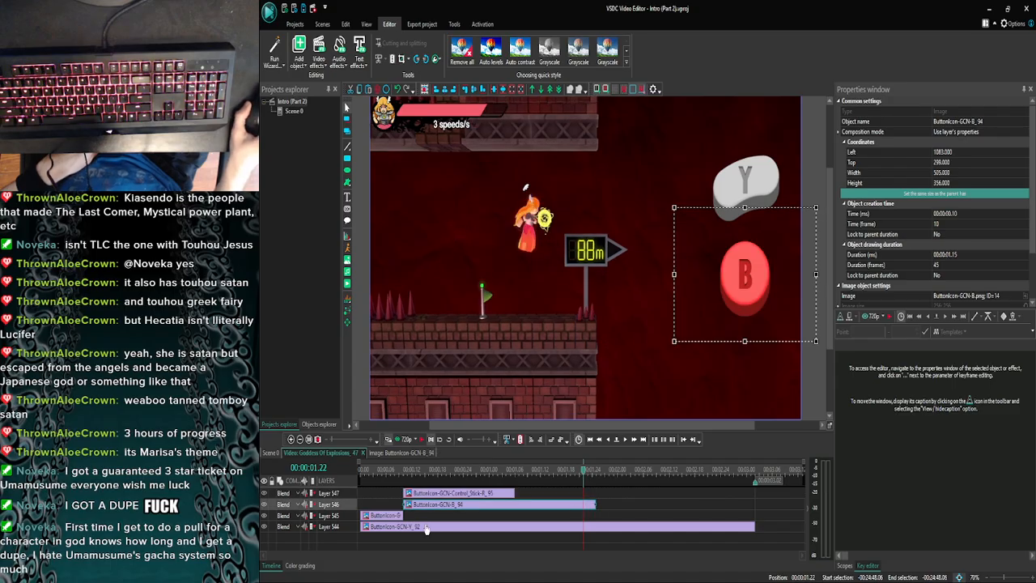
click(467, 496)
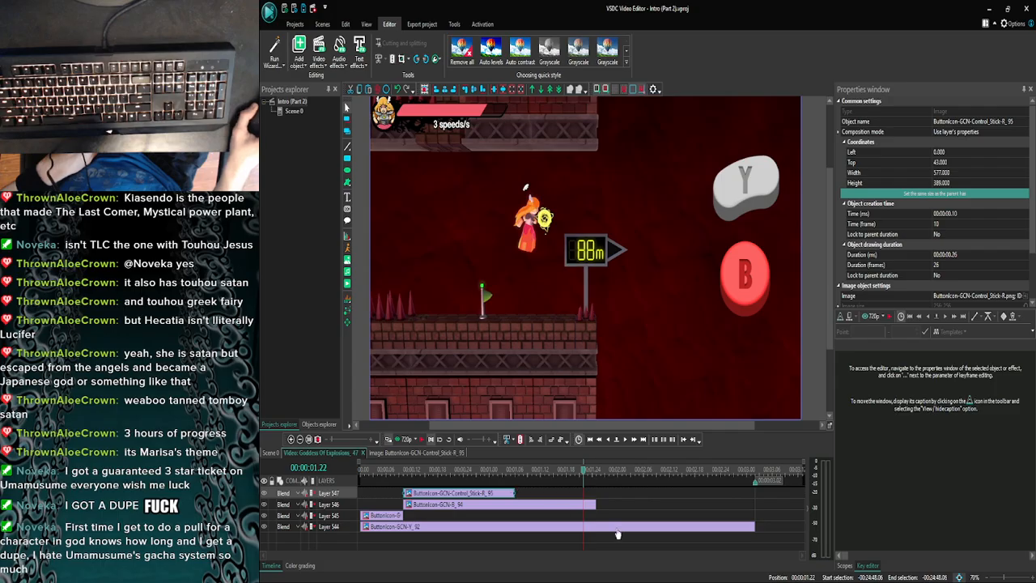
click(730, 528)
drag(754, 525, 754, 492)
click(511, 495)
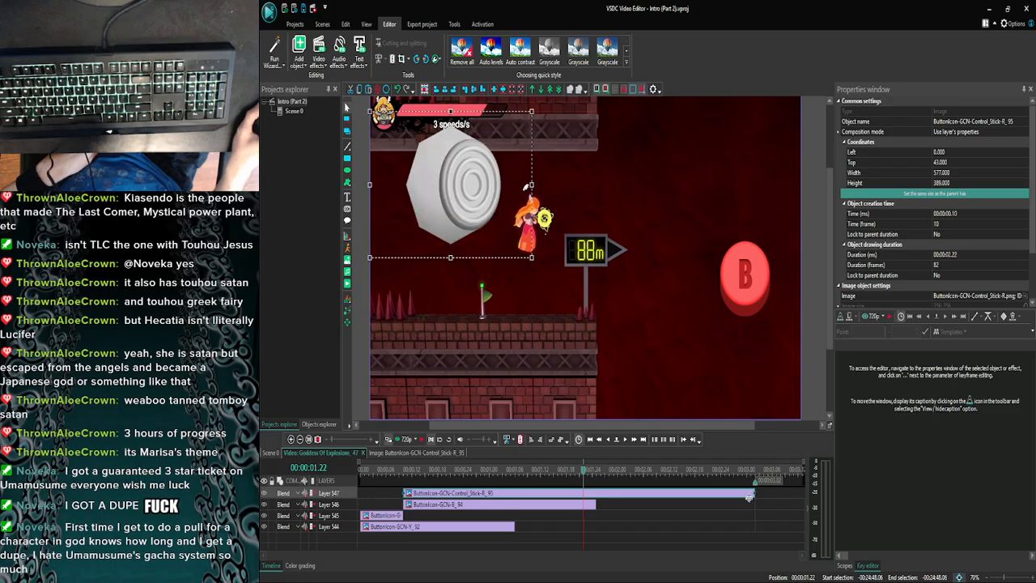
click(674, 509)
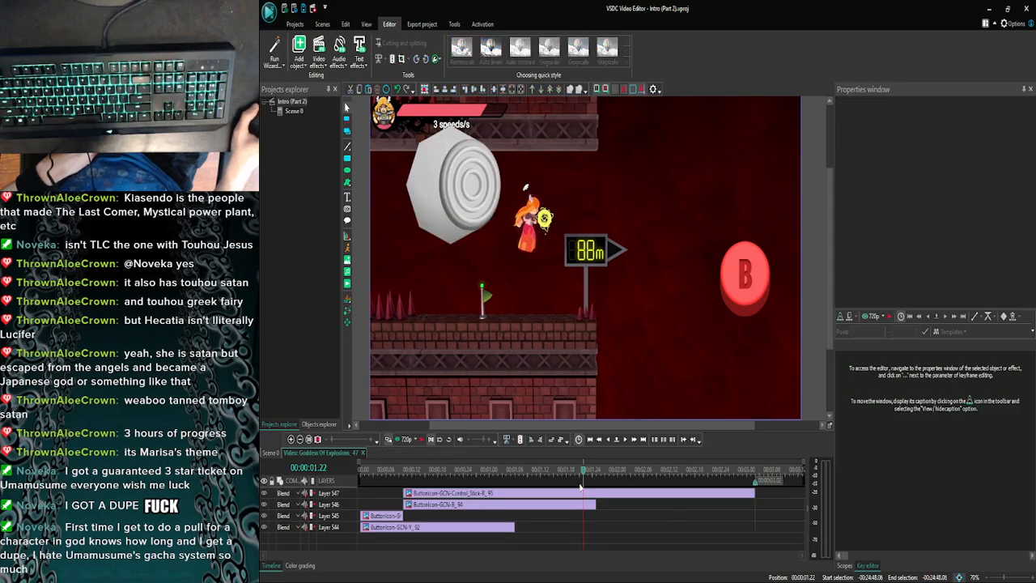
- Preview the 88m sign clip with its icons, close the preview, and play the clip in the main scene
click(389, 438)
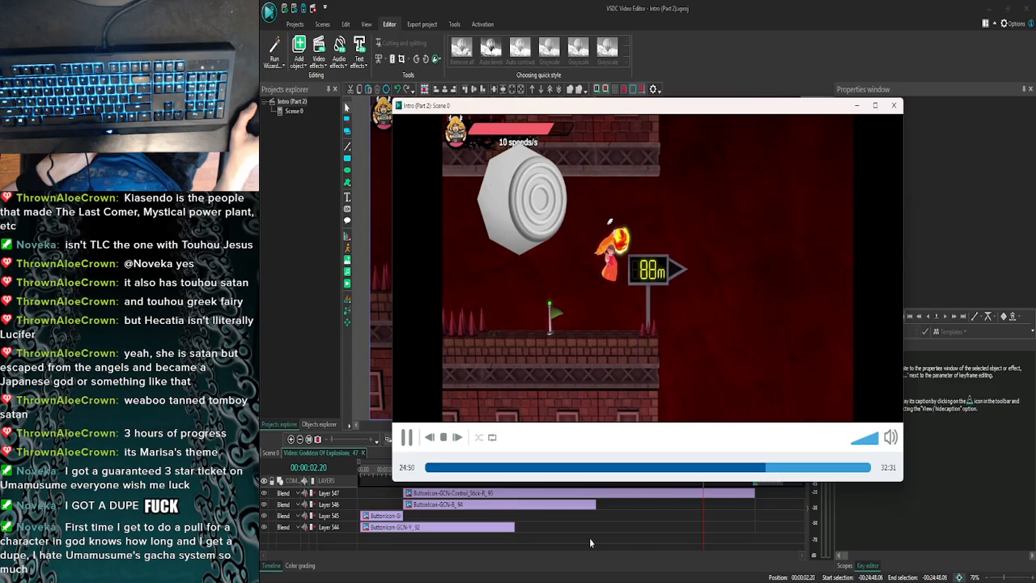
click(893, 106)
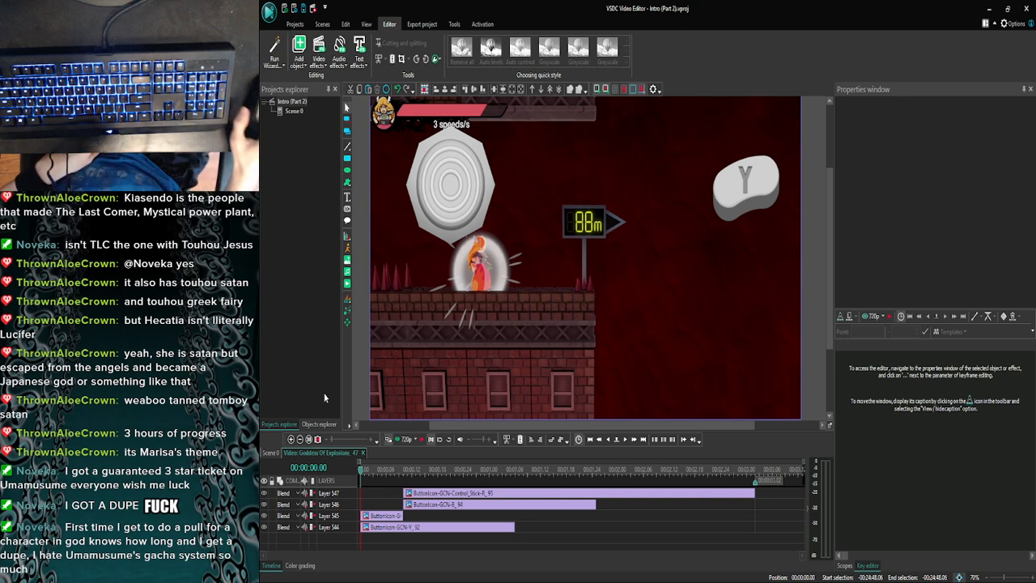
click(268, 453)
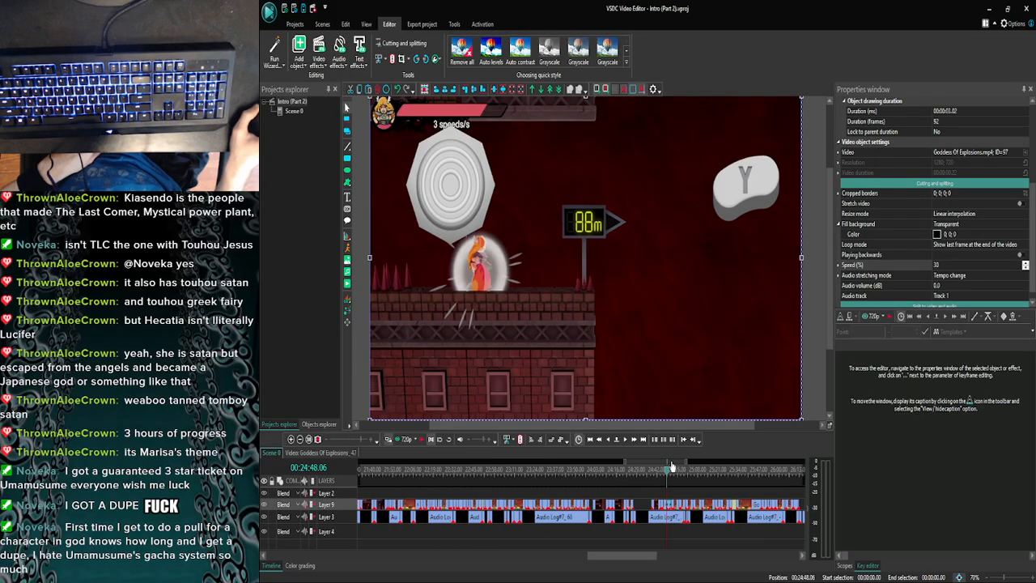
click(626, 441)
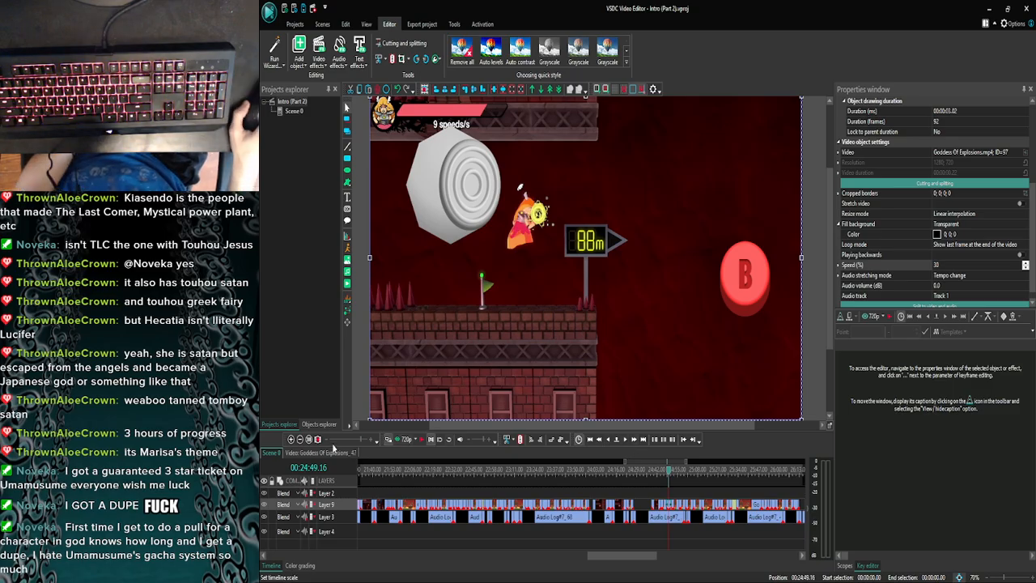
- Go back through the main scene to the slowed 20m sign clip with the down-tilted control stick at 00:22:17.17
click(299, 438)
click(299, 439)
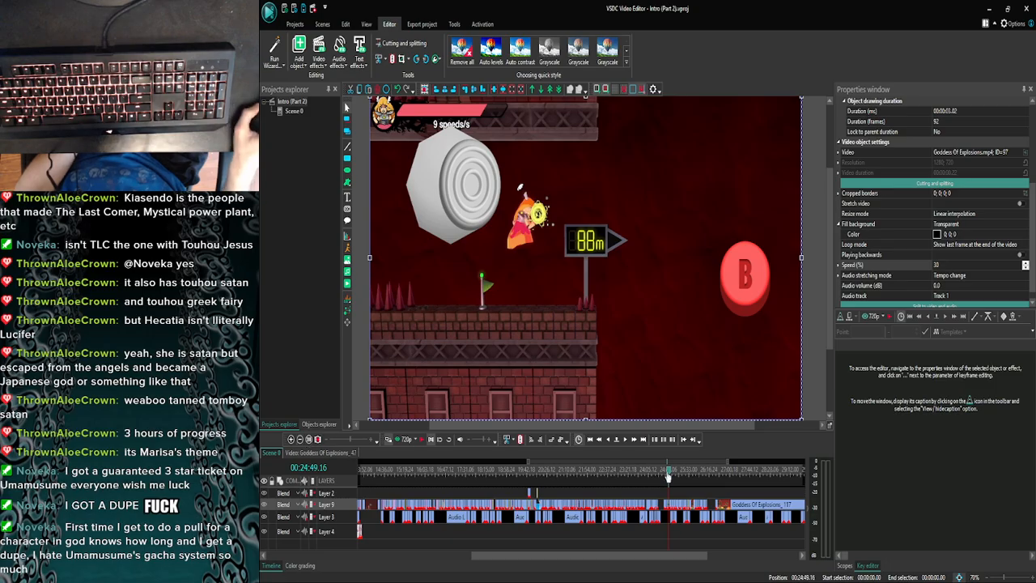
drag(671, 474, 636, 473)
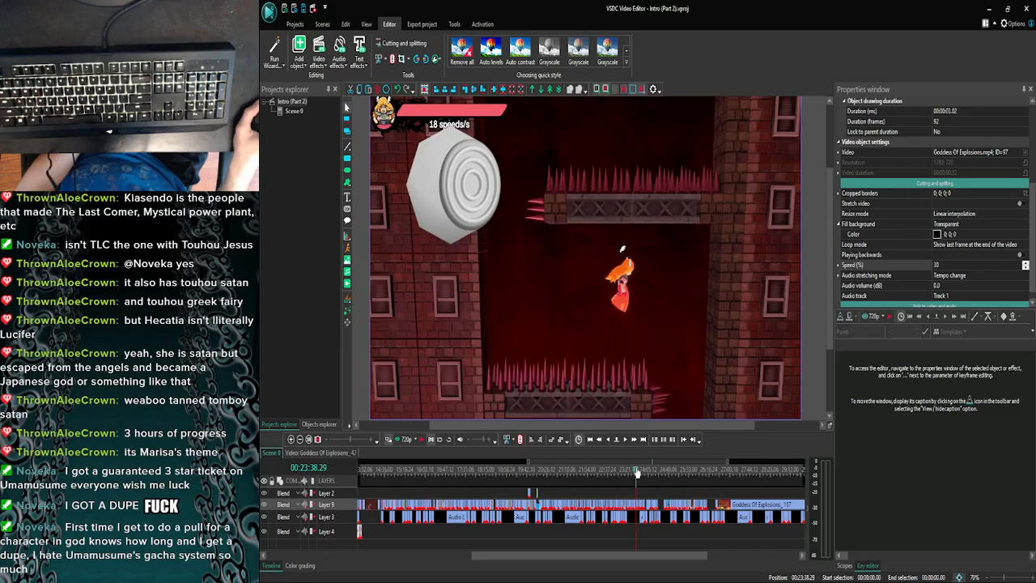
drag(624, 475, 587, 479)
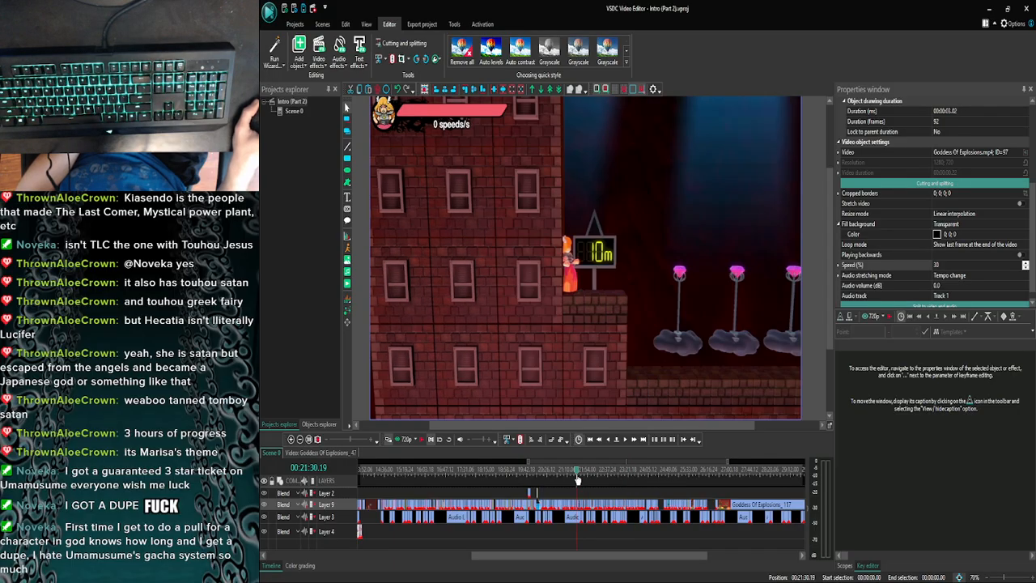
scroll(559, 468, up, 2)
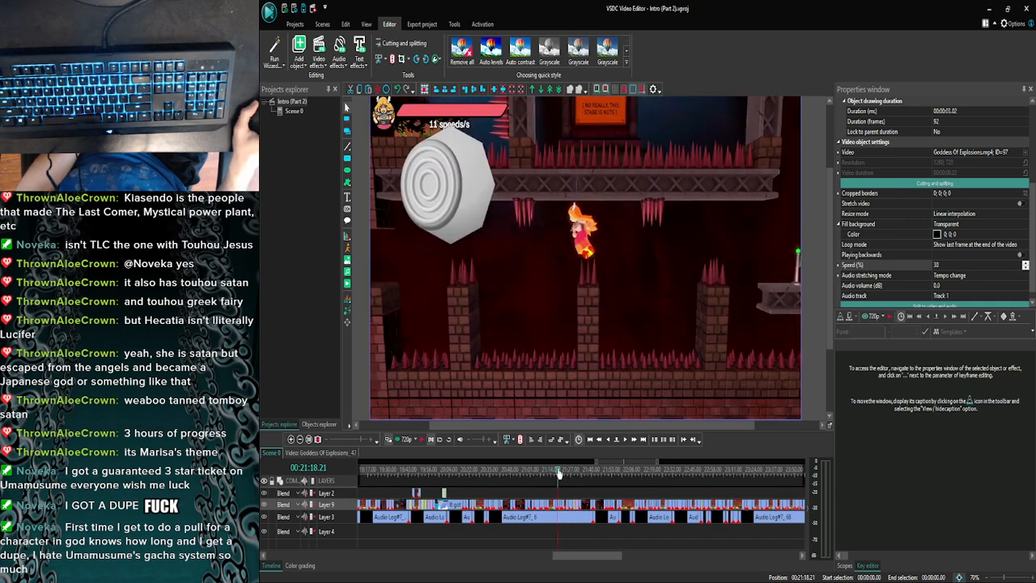
drag(559, 473, 655, 479)
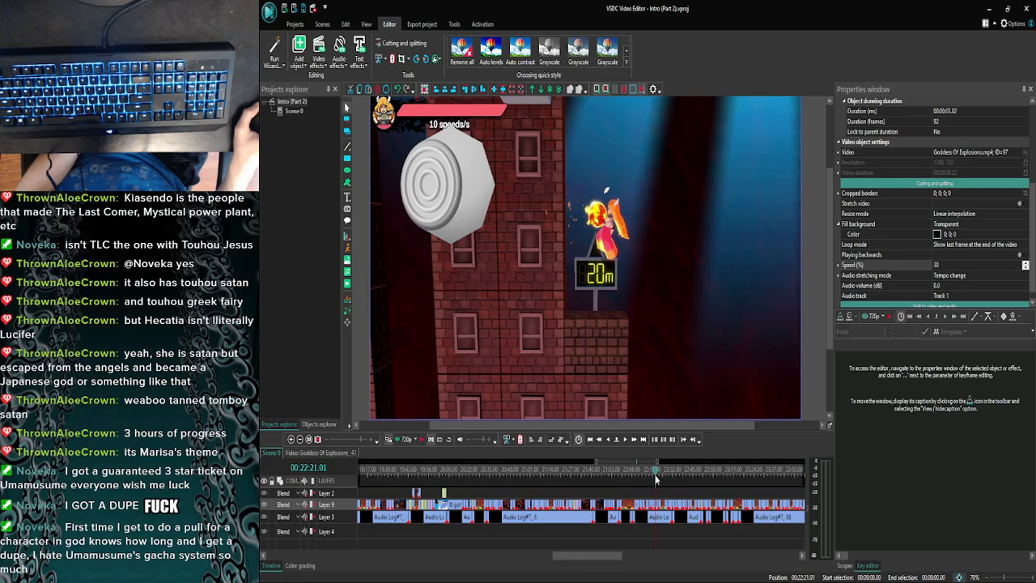
scroll(467, 445, up, 3)
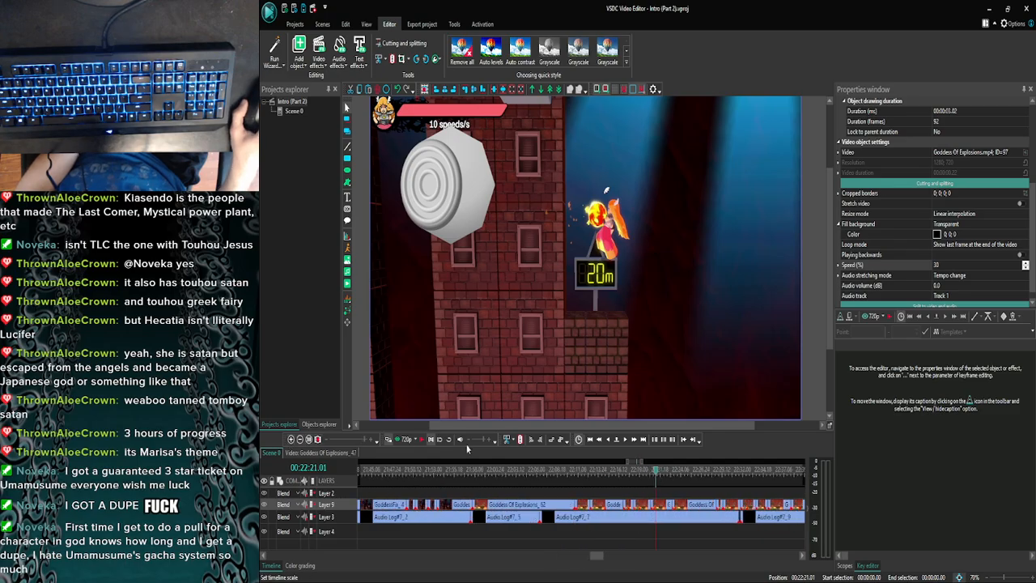
click(653, 475)
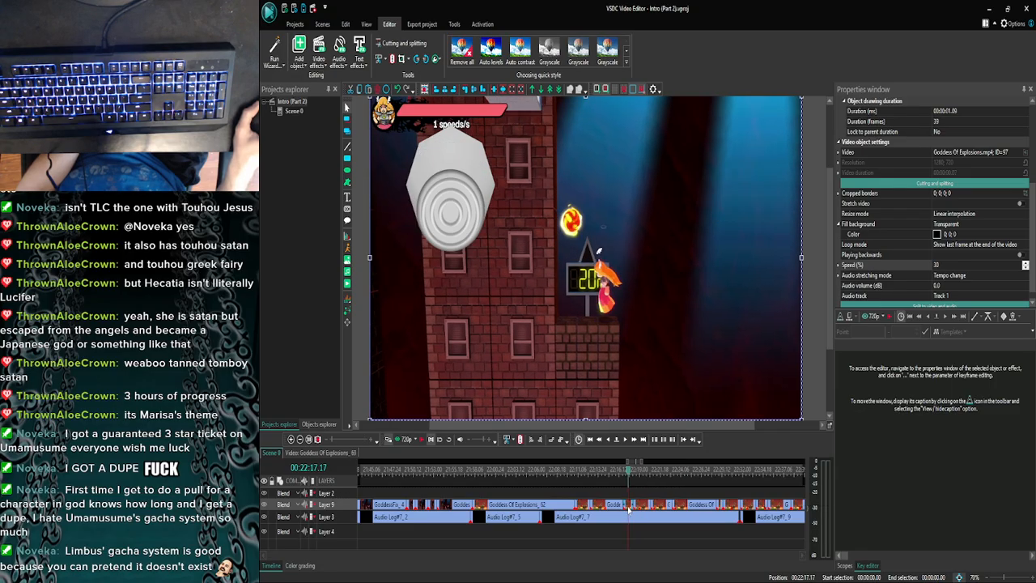
- Copy the down-tilted control stick icon from the 20m sign clip and return to the slowed 88m sign clip near 00:24:51.20 in the main scene
double_click(628, 508)
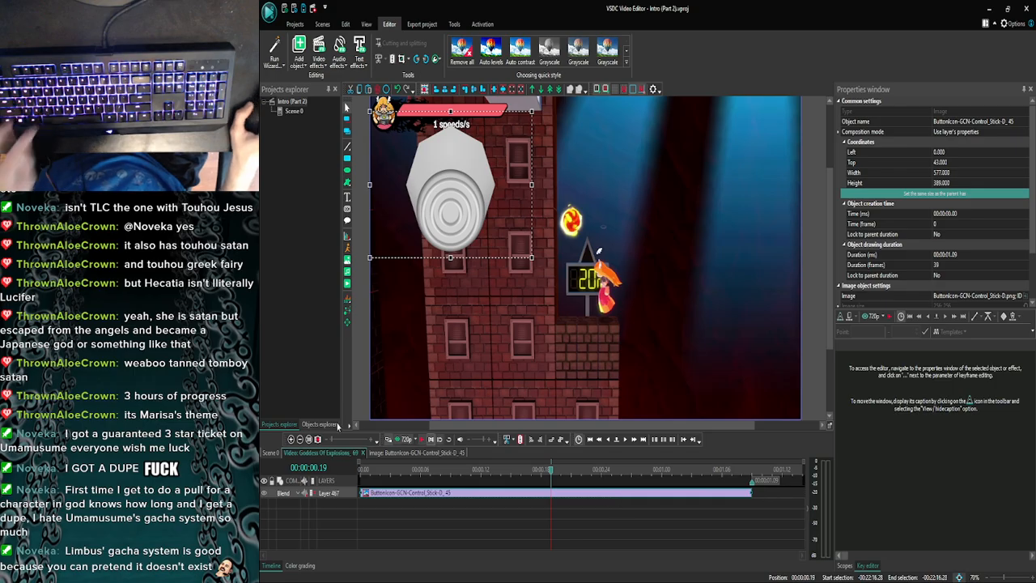
click(324, 453)
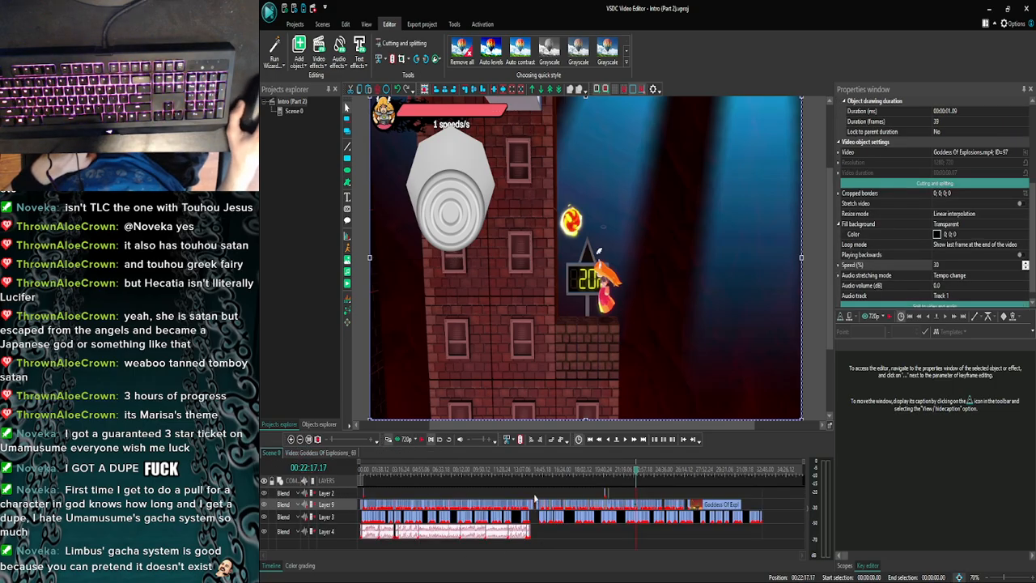
click(670, 478)
click(298, 440)
click(299, 439)
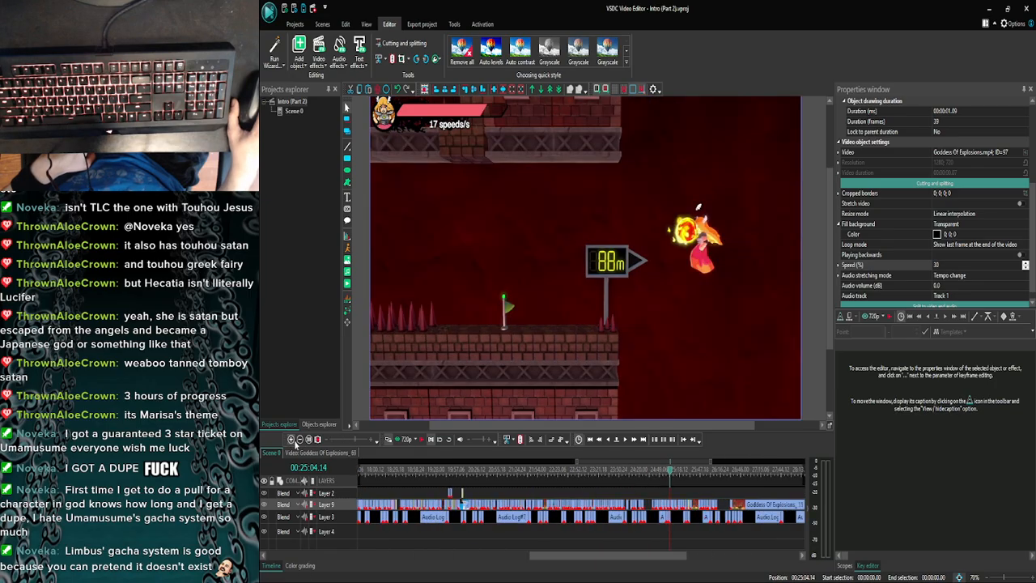
click(292, 440)
click(293, 441)
click(292, 440)
click(292, 441)
click(292, 440)
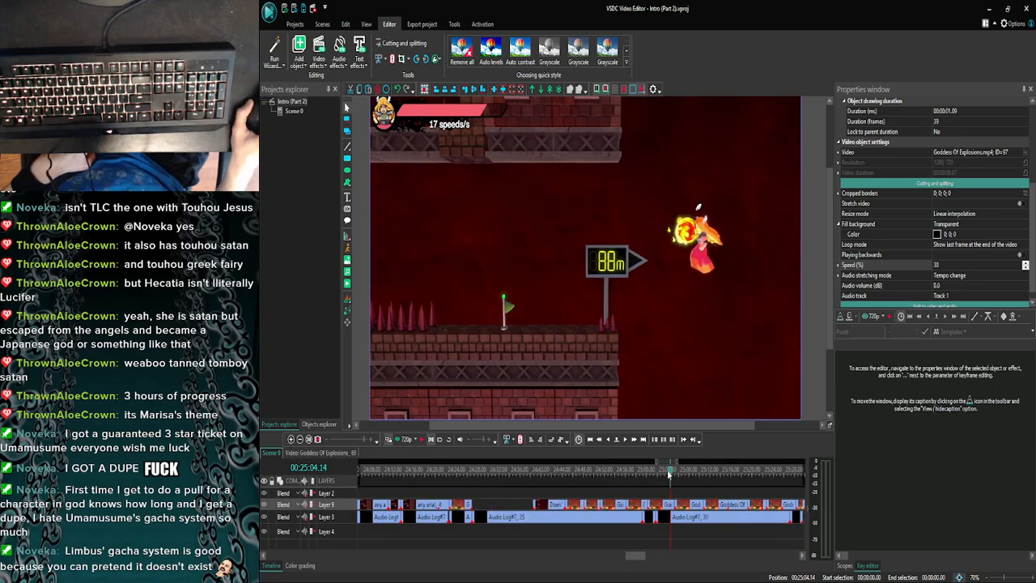
drag(664, 476, 599, 477)
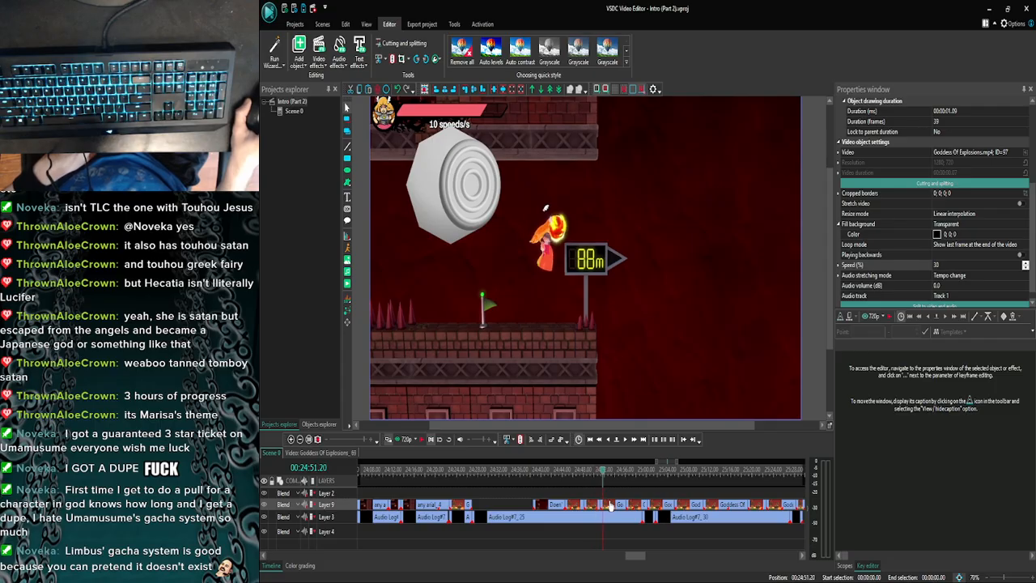
- Paste the down-tilted control stick icon at the start of the 88m sign clip and extend it to the clip's end at 00:00:04.25
double_click(609, 504)
drag(394, 478, 338, 467)
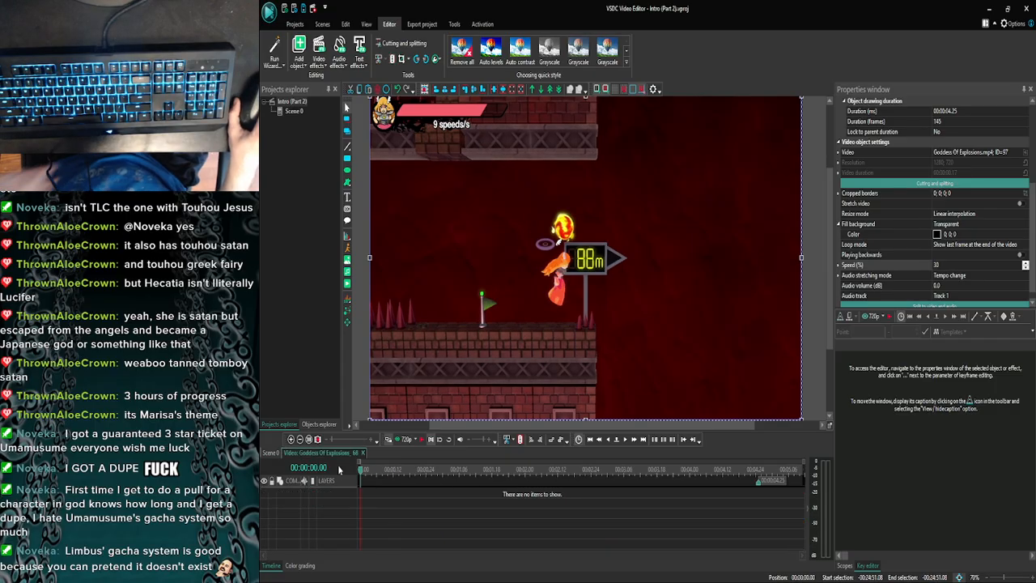
key(ctrl+v)
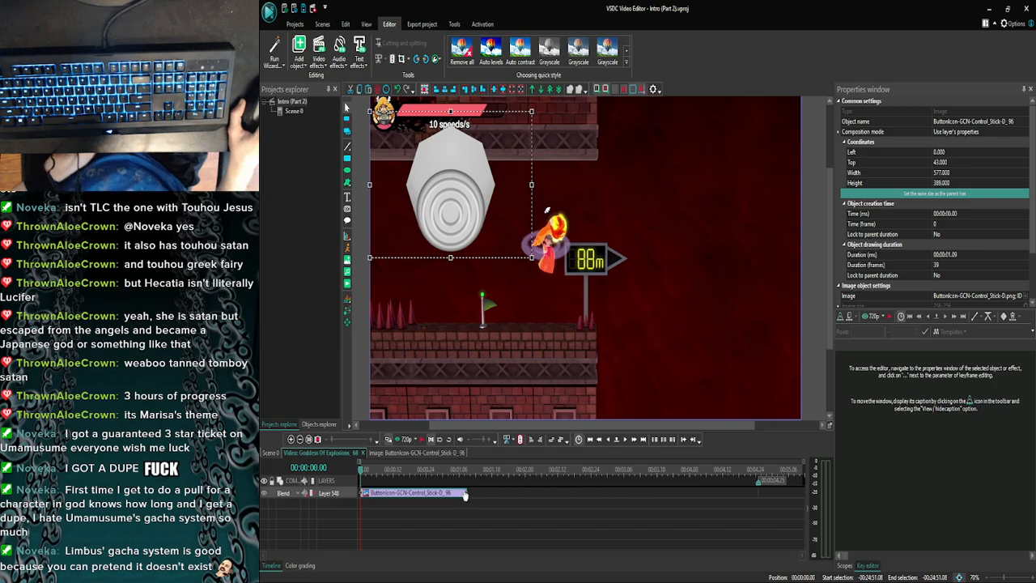
drag(467, 492, 753, 494)
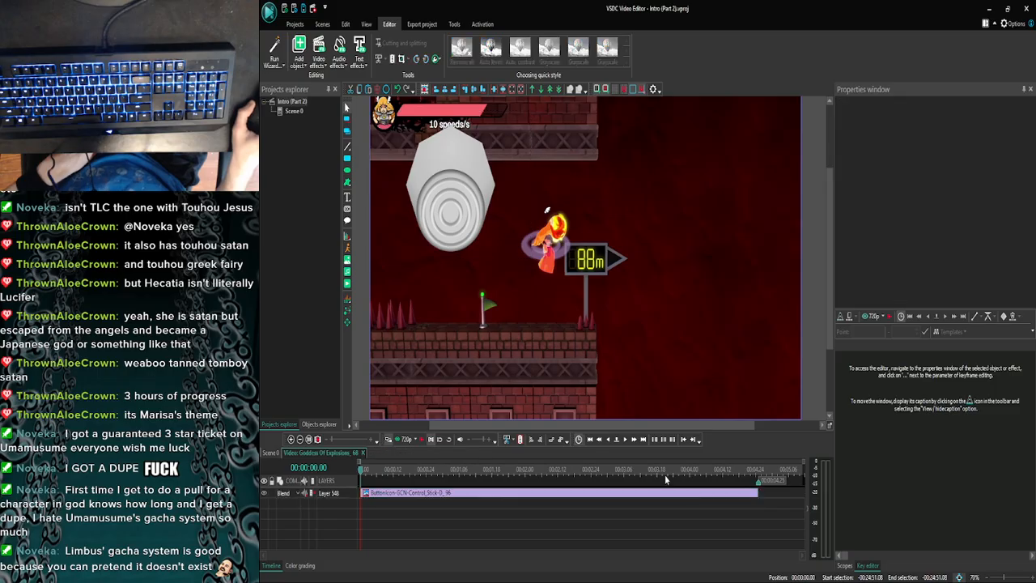
- Play the 88m sign clip with its down-tilted control stick icon, preview it, and close the preview
click(626, 439)
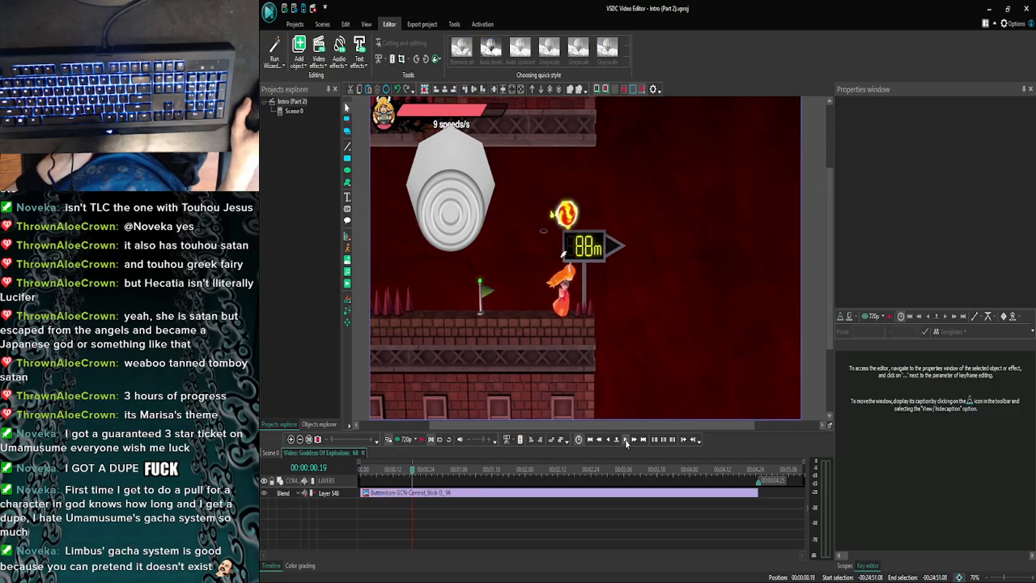
click(401, 439)
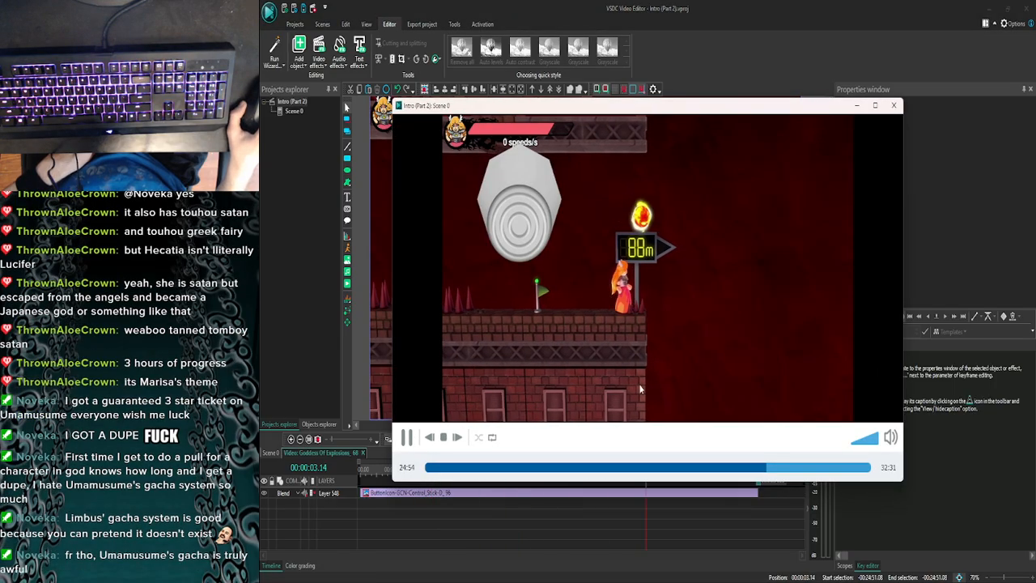
click(893, 106)
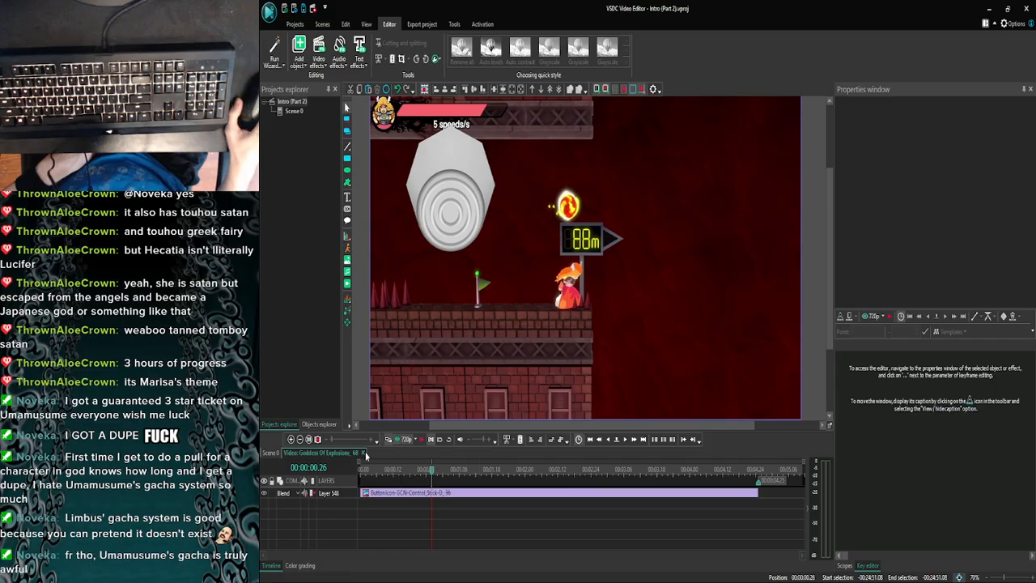
- Return to the main scene, check the 88m sign footage around 00:24:56.04 in a preview, and close it
click(273, 451)
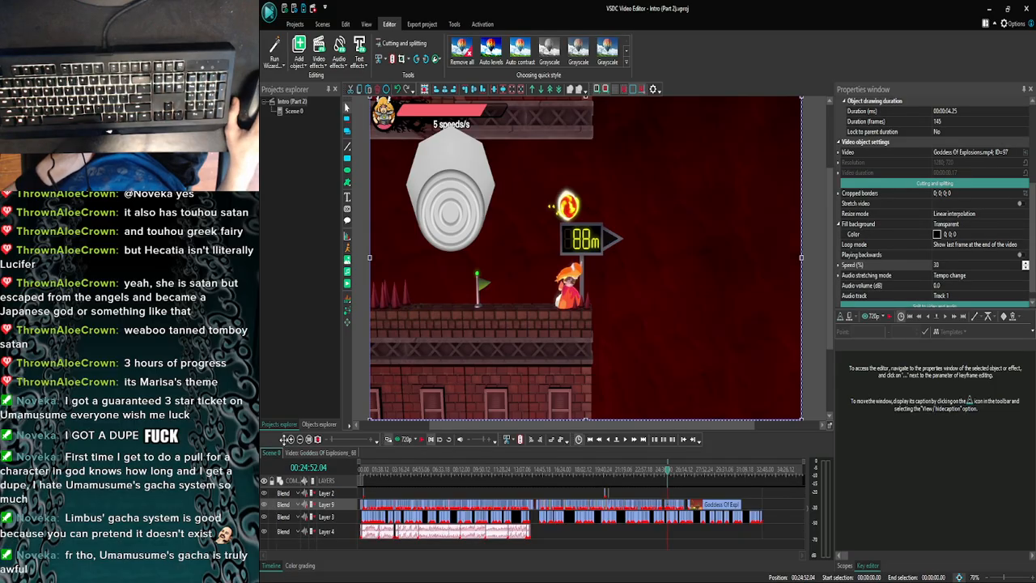
click(290, 438)
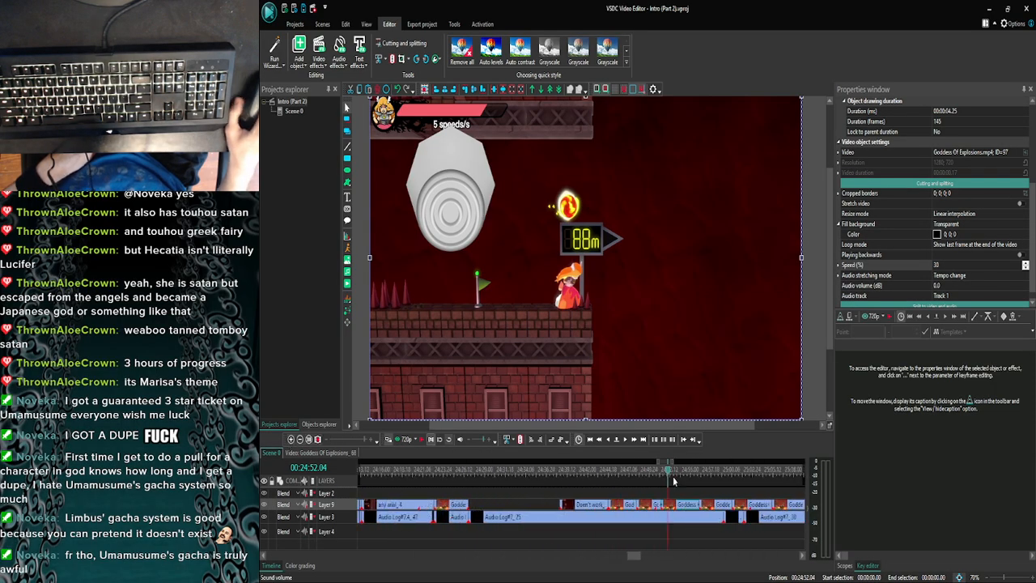
click(694, 475)
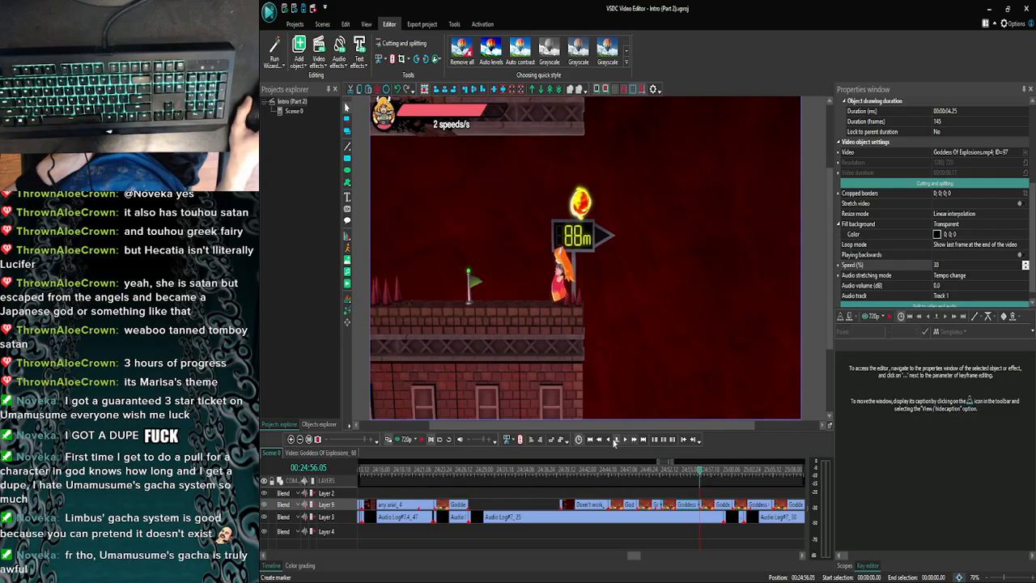
click(402, 444)
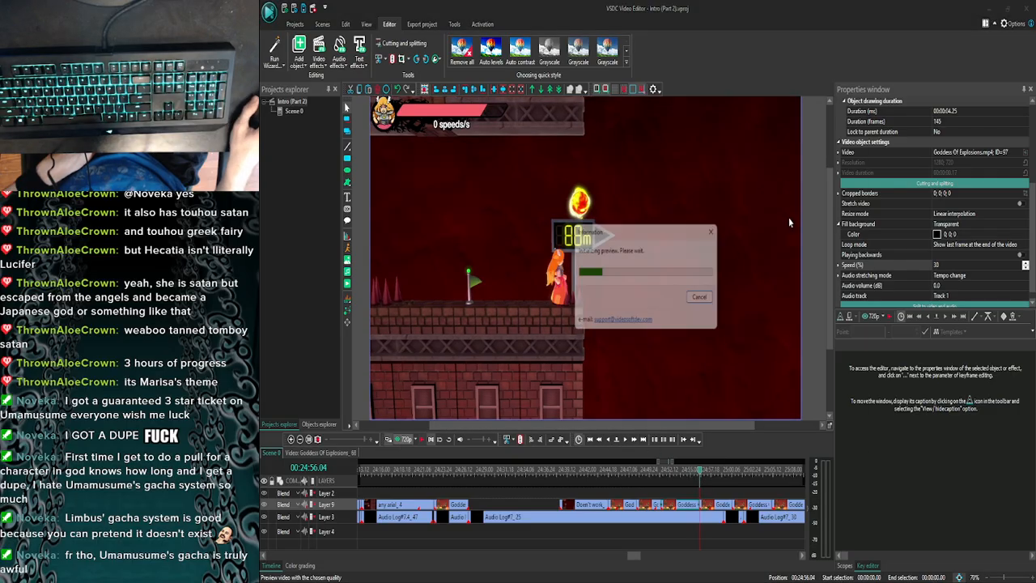
click(893, 106)
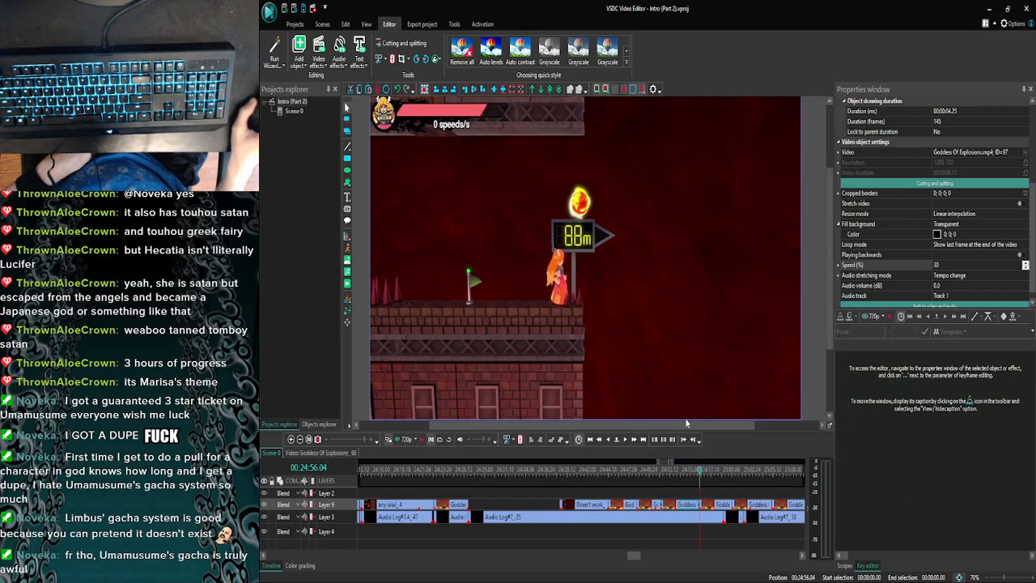
- Reopen the slowed 88m sign clip at 00:00:03.08 and preview it twice from there, closing each preview
double_click(688, 510)
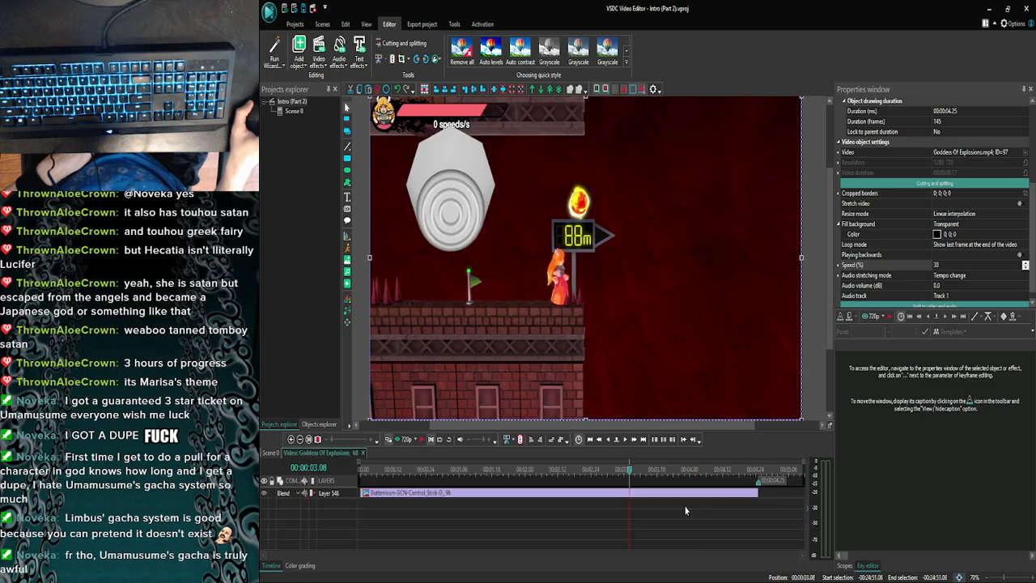
click(403, 441)
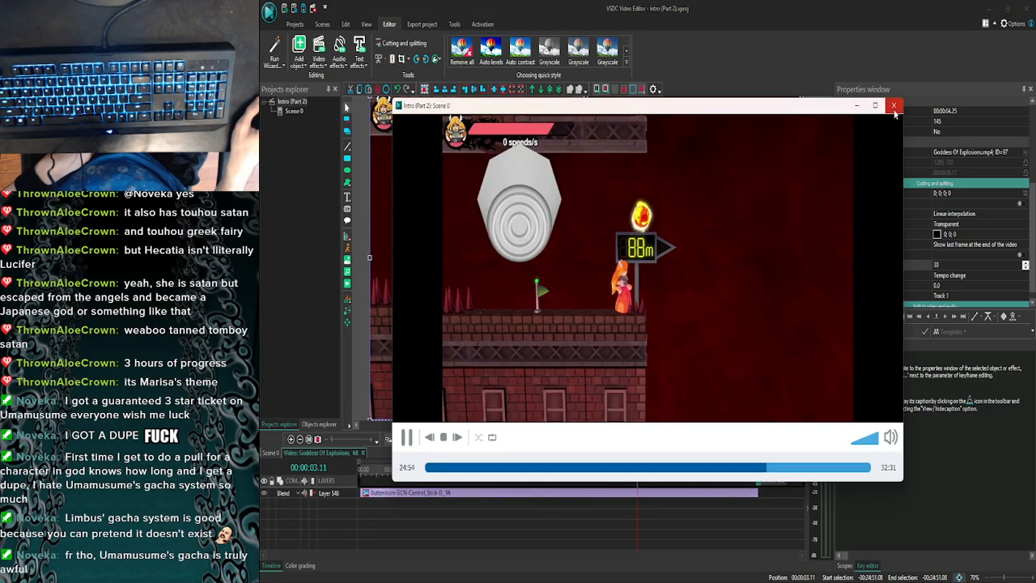
click(893, 106)
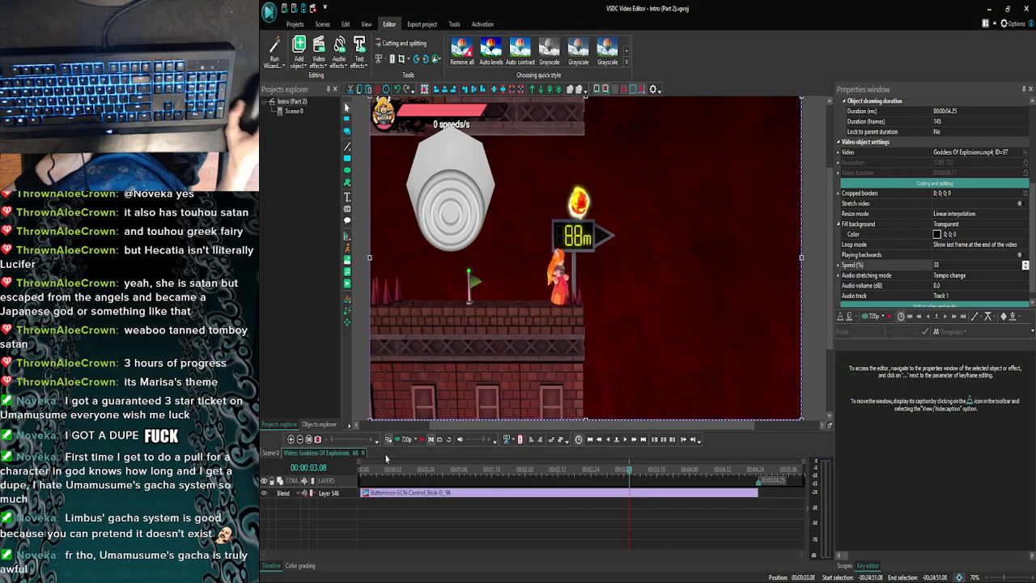
click(403, 439)
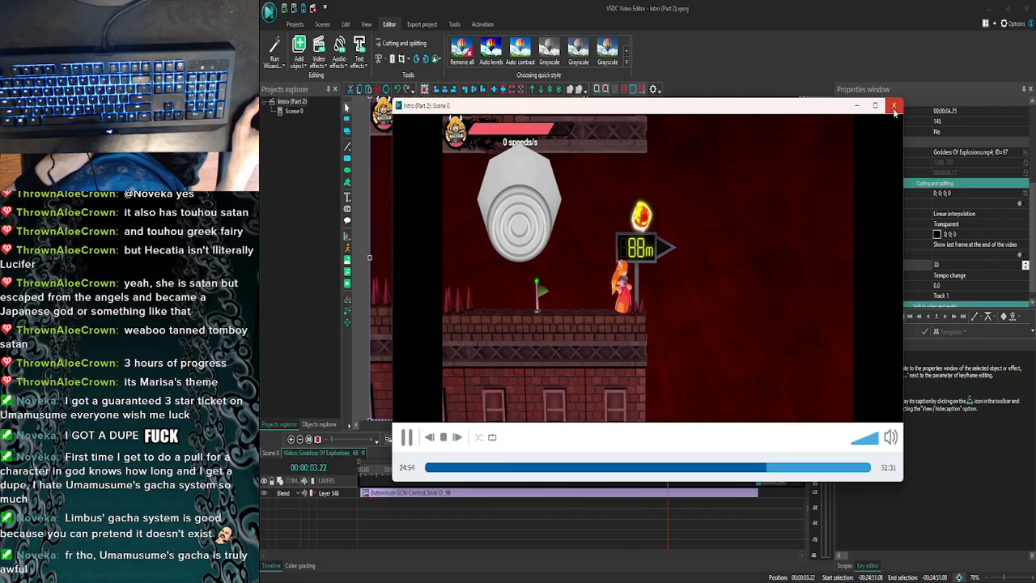
click(893, 106)
- Draw a text box about 608 by 240 px beneath the 88m sign's arrow, starting at 00:00:03.08, and set its font size to 72 pt
click(347, 209)
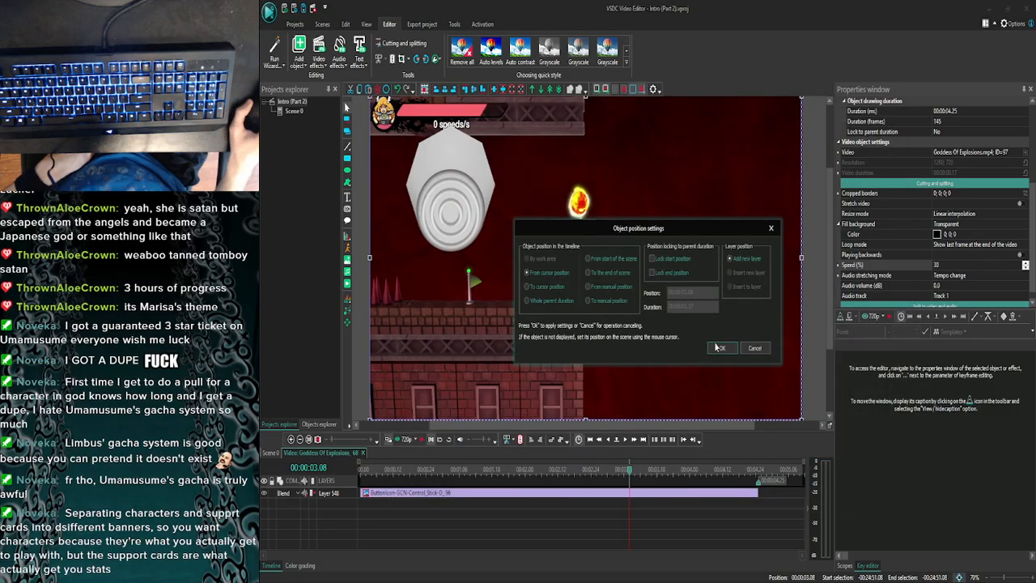
click(719, 347)
drag(594, 245, 766, 335)
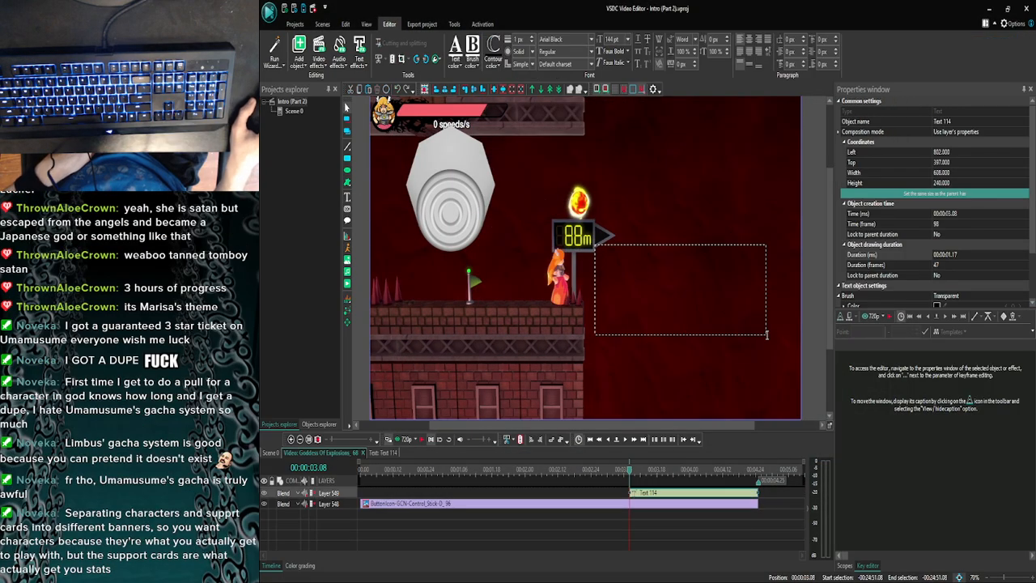
click(627, 39)
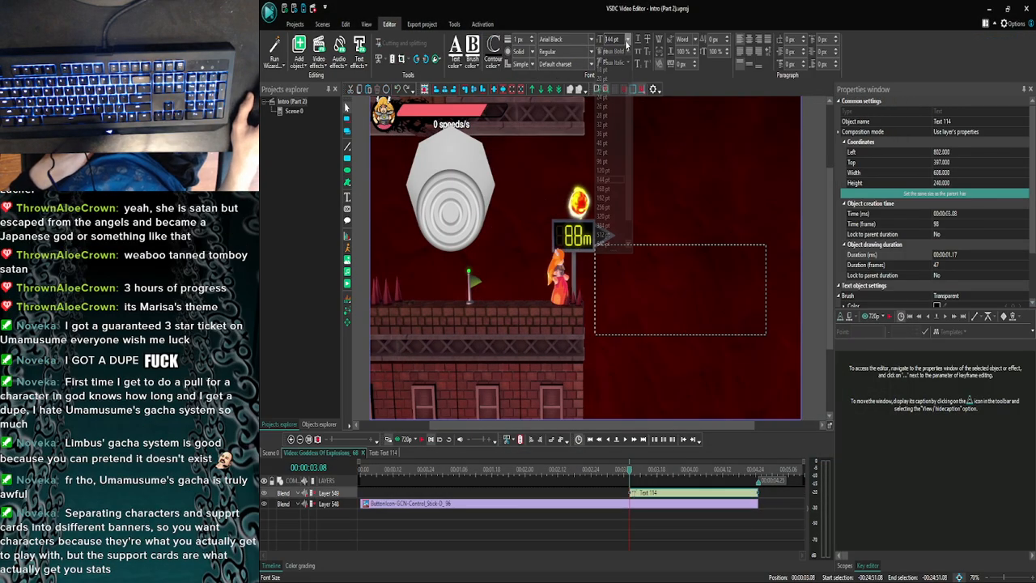
click(606, 152)
- Enter the caption "You can just stand still" in the new text box
text(Yo)
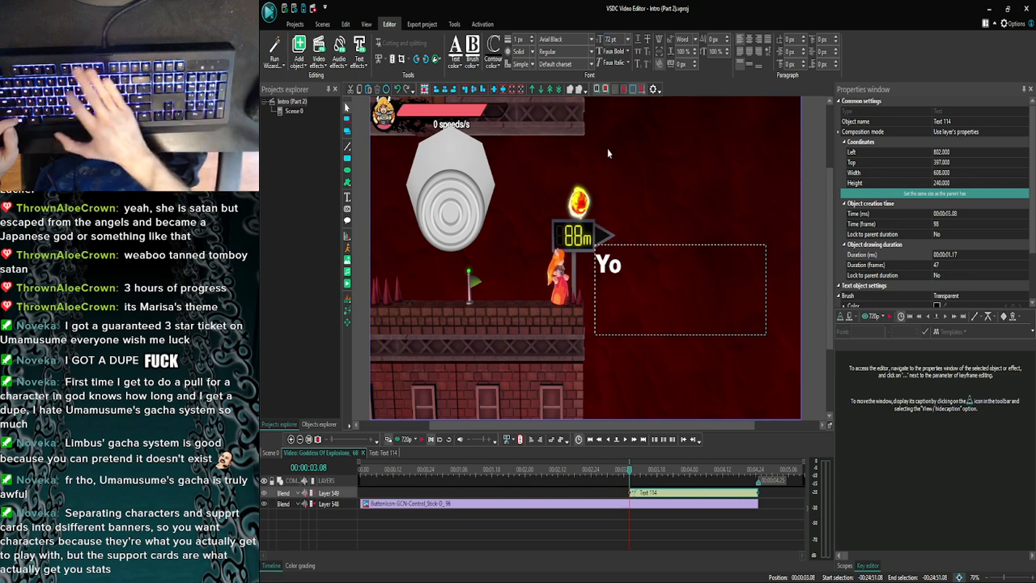
text(y)
key(BackSpace)
text(u c)
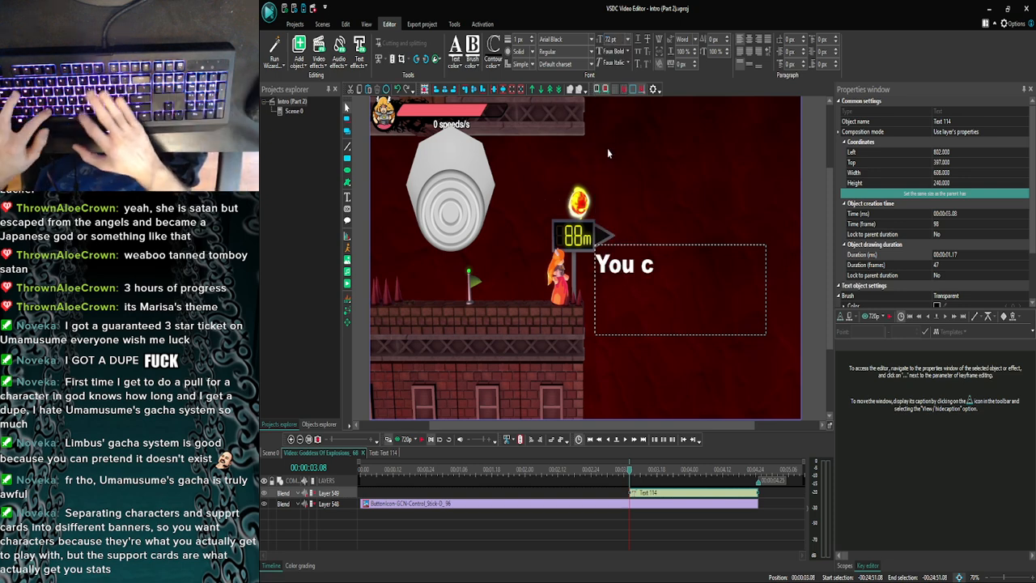
text(an just)
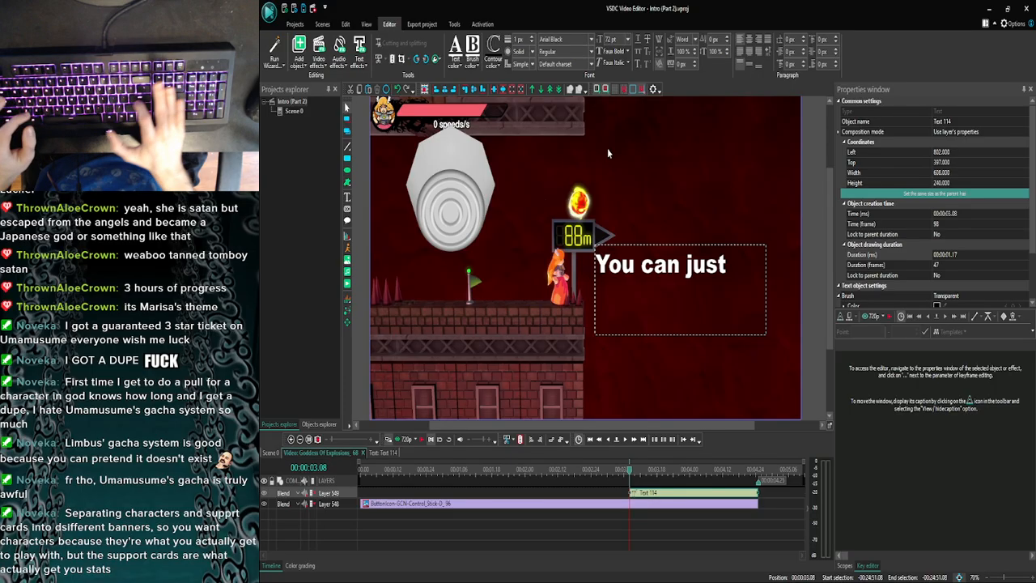
text( stand)
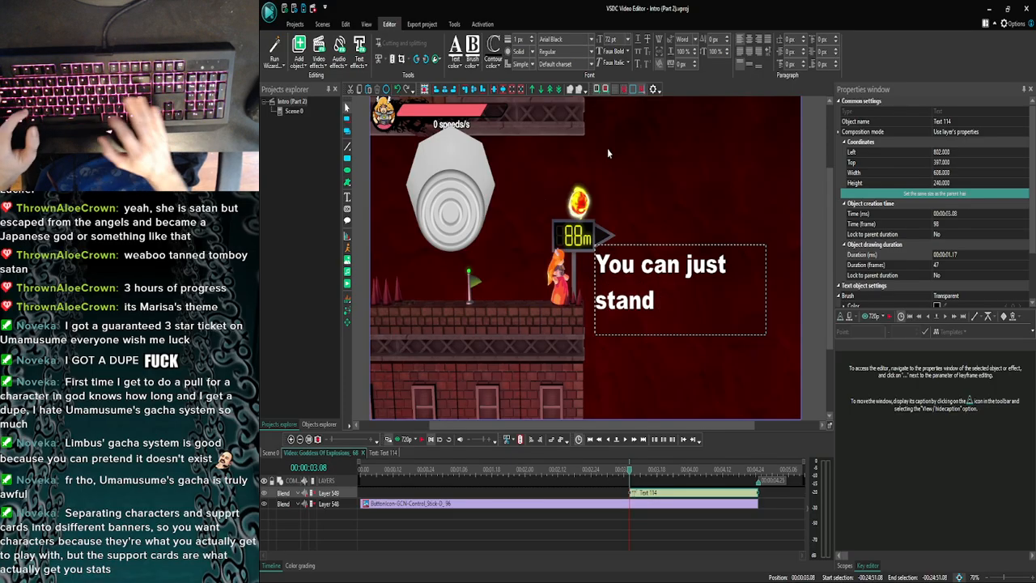
text( still)
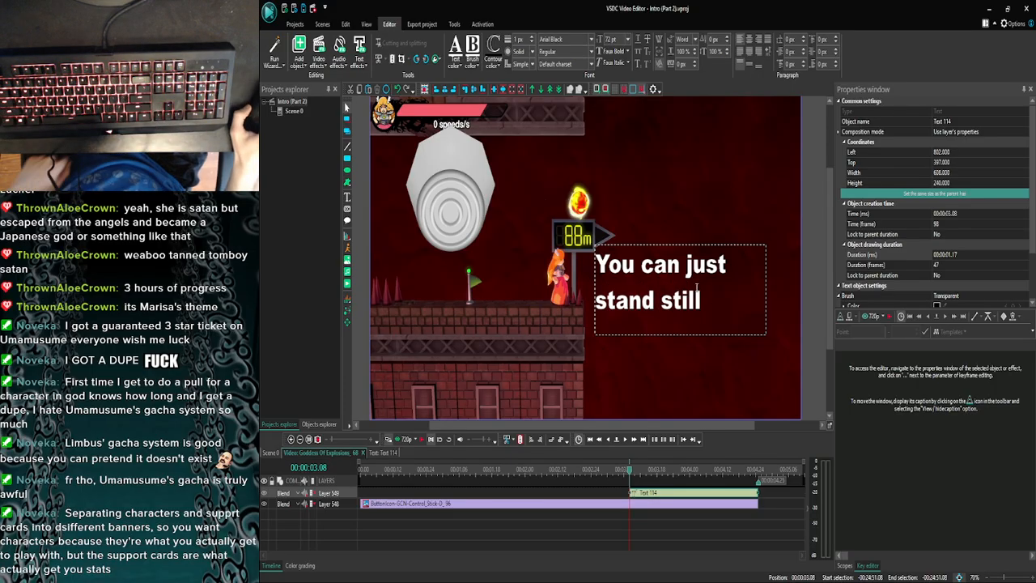
- Set the whole caption's font size to 48 pt and join its two lines into one
key(ctrl+a)
click(628, 39)
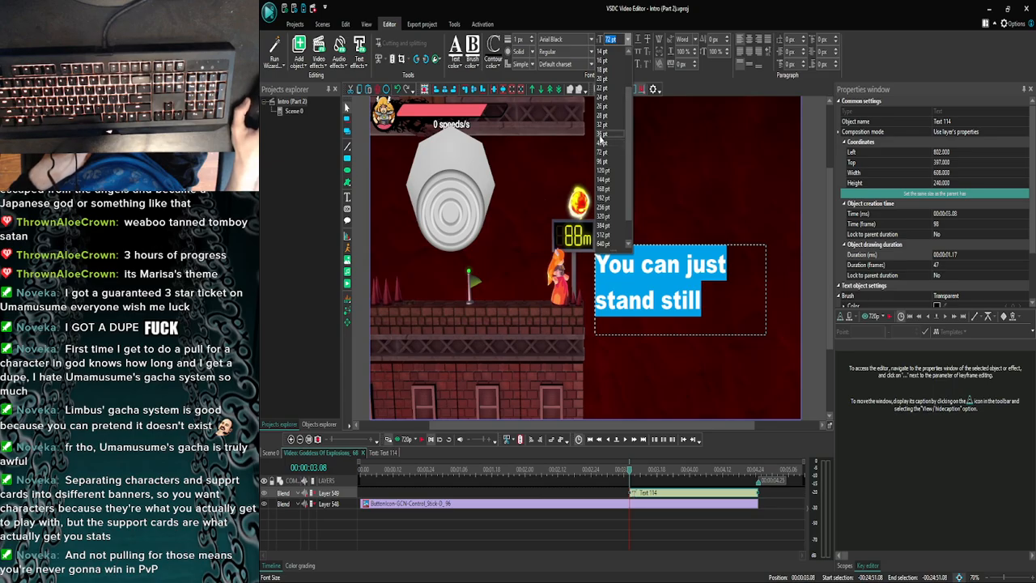
click(603, 143)
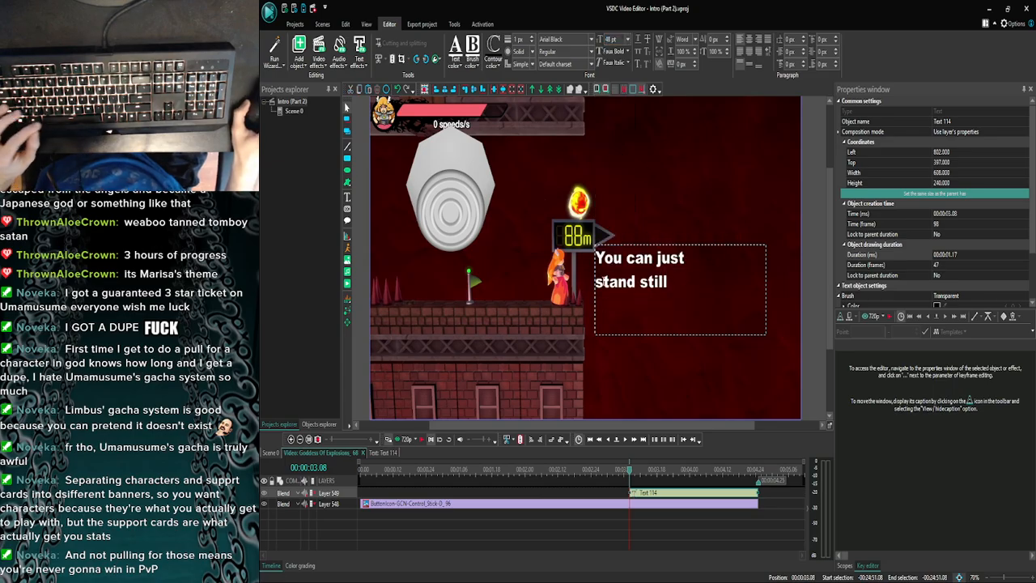
key(BackSpace)
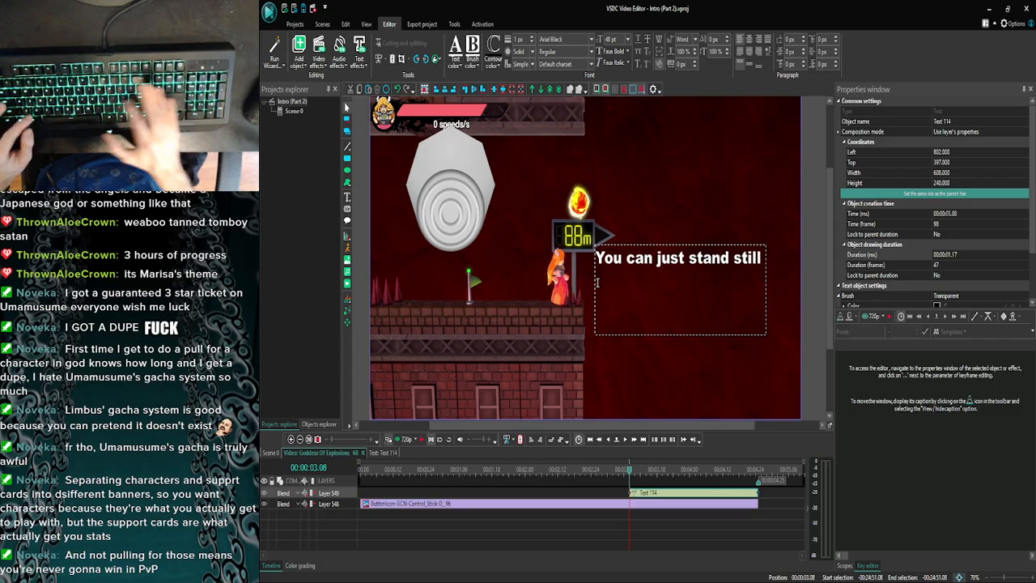
- Continue the caption on a second line with "if you're here lol!*" and finish editing the text
text(if you)
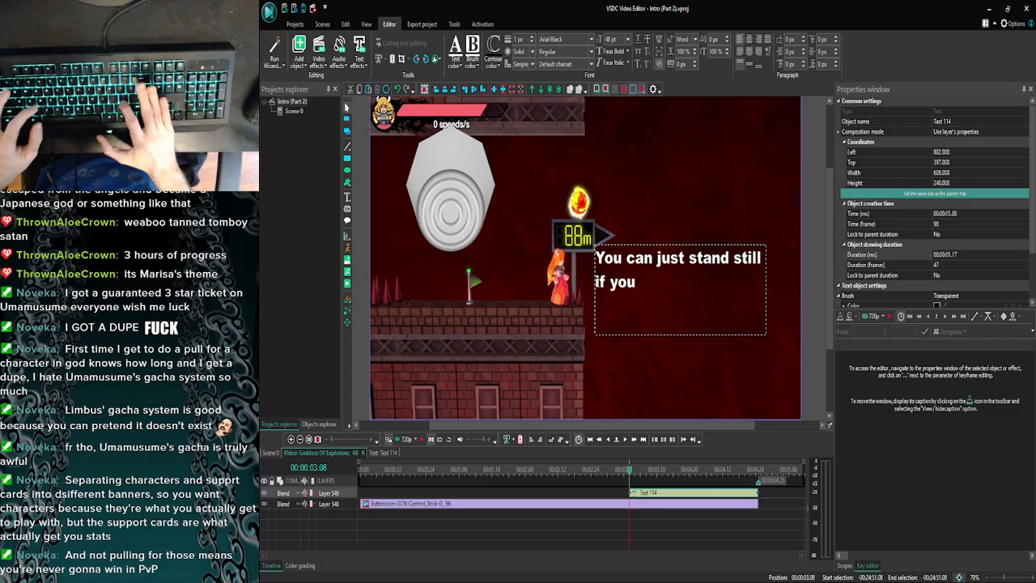
text('re here)
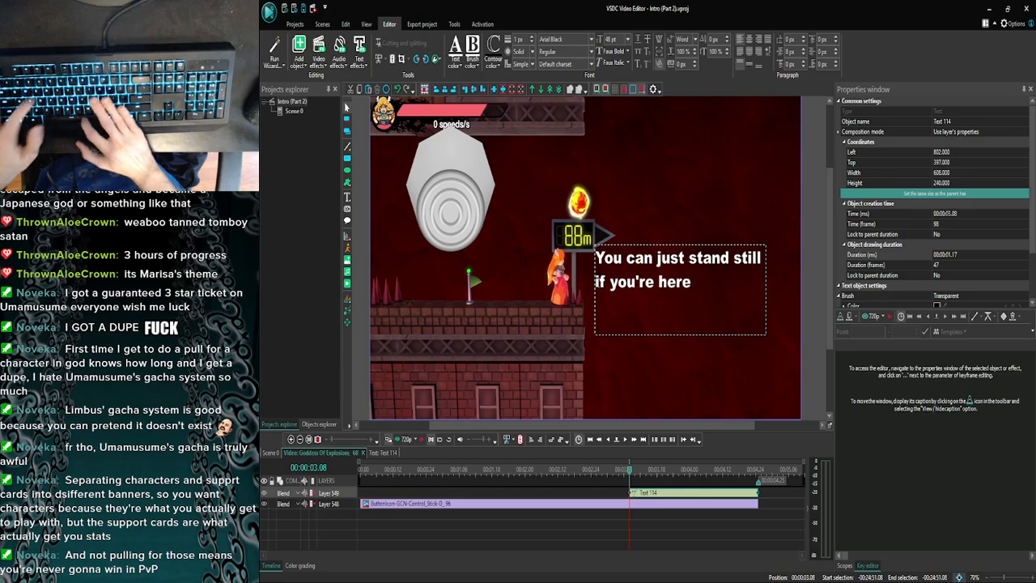
text( lol!)
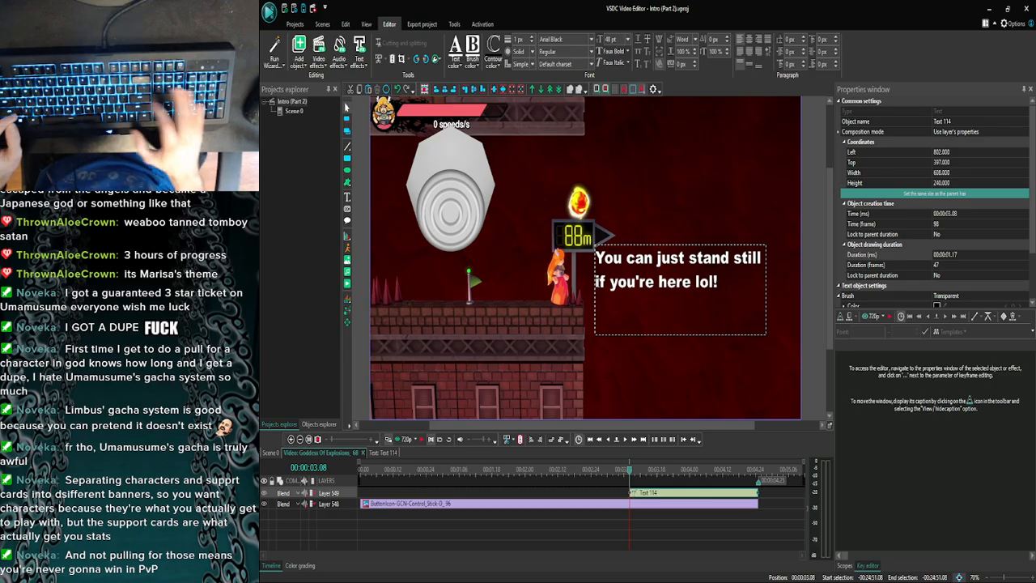
text(*)
click(719, 299)
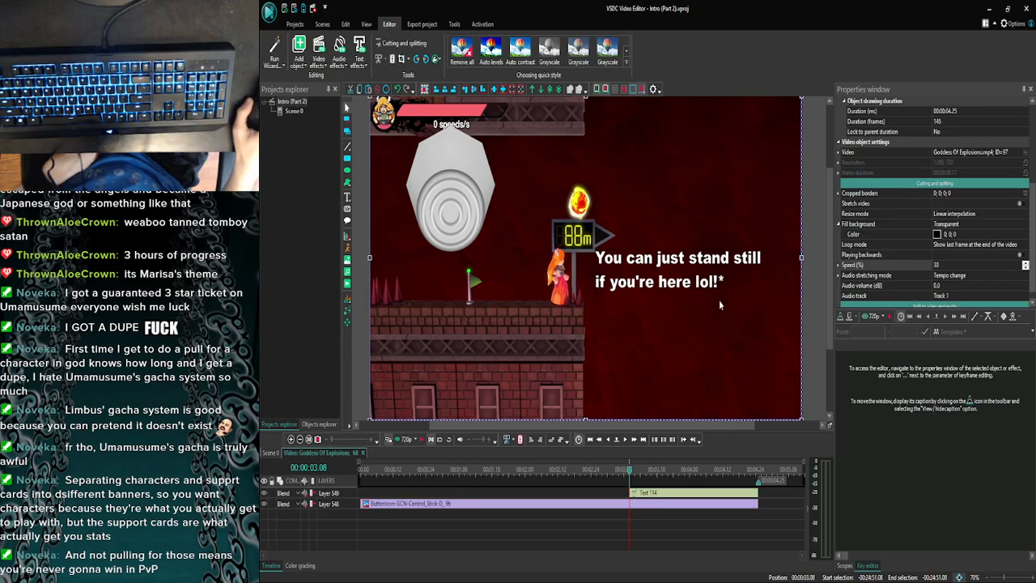
- Preview the captioned clip, close the preview and save the project
click(404, 440)
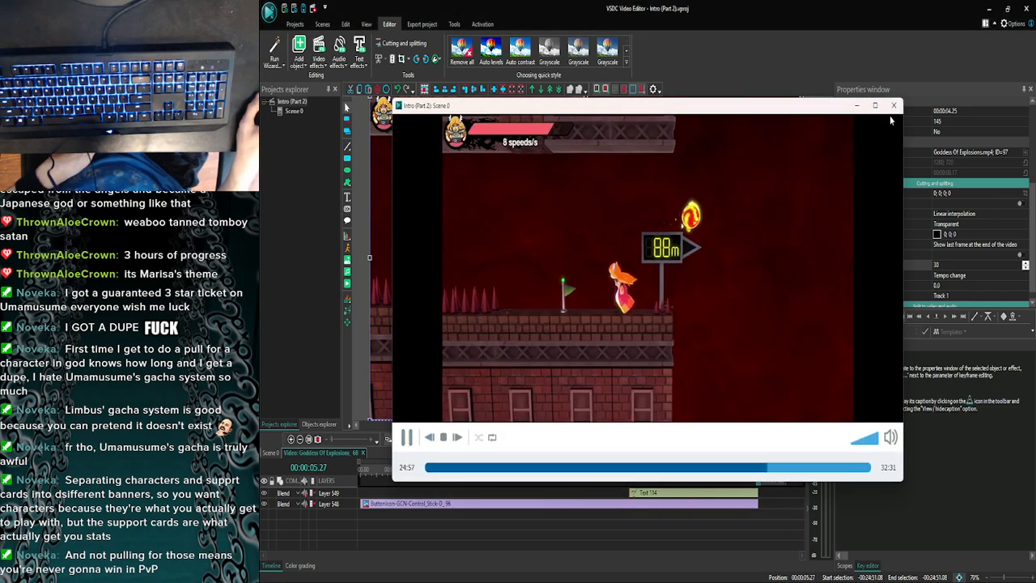
key(Escape)
key(ctrl+s)
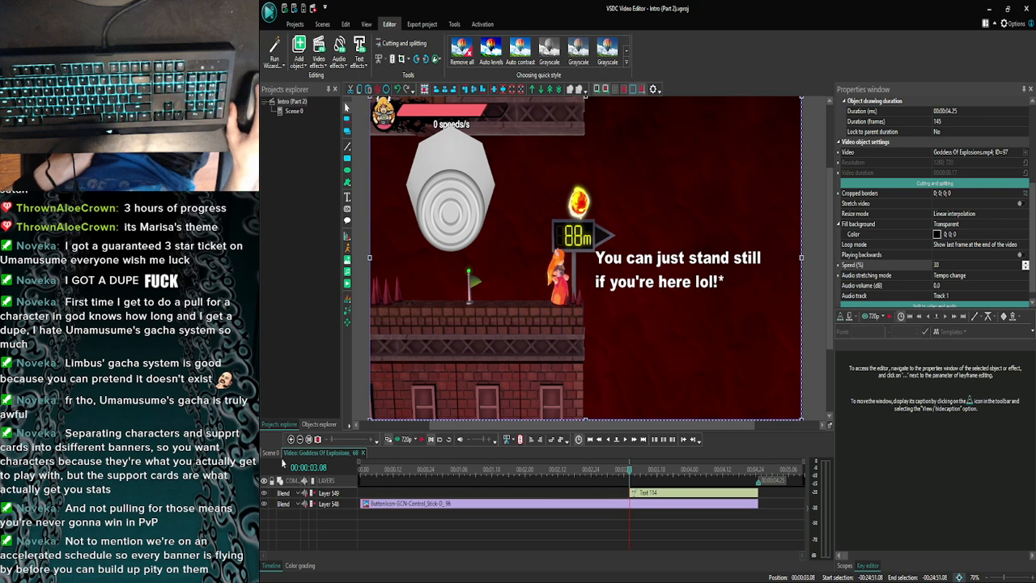
- Inspect the following Goddess Of Explosions clip from the main scene, and reopen the captioned clip at 00:00:01.21
click(270, 453)
click(291, 439)
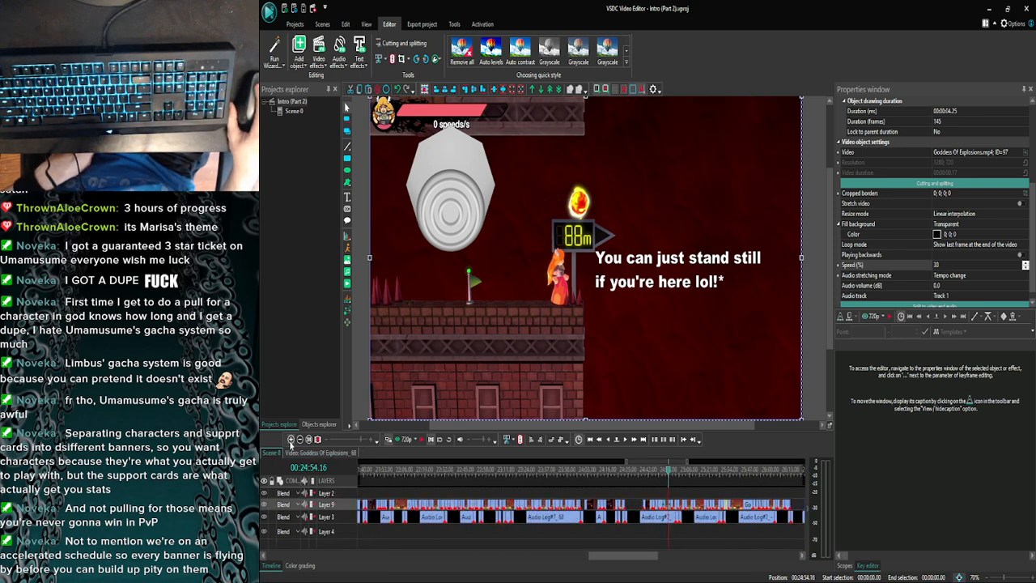
click(290, 439)
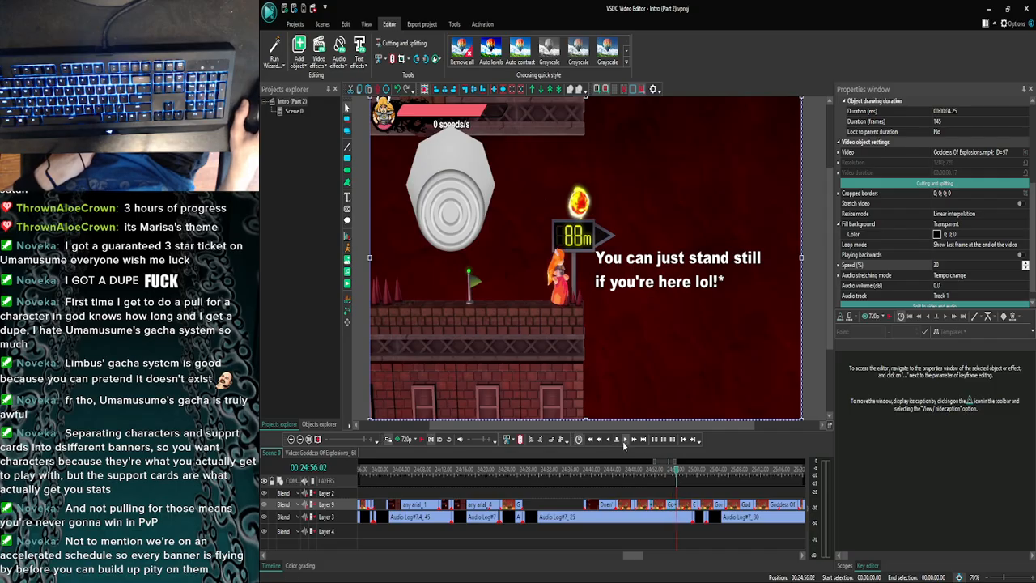
double_click(688, 511)
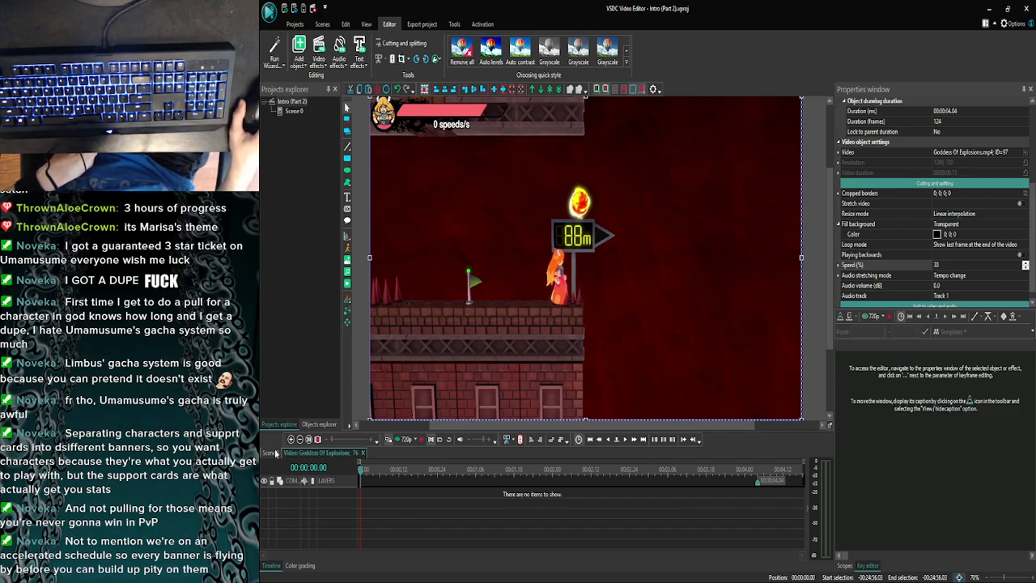
click(271, 453)
click(291, 439)
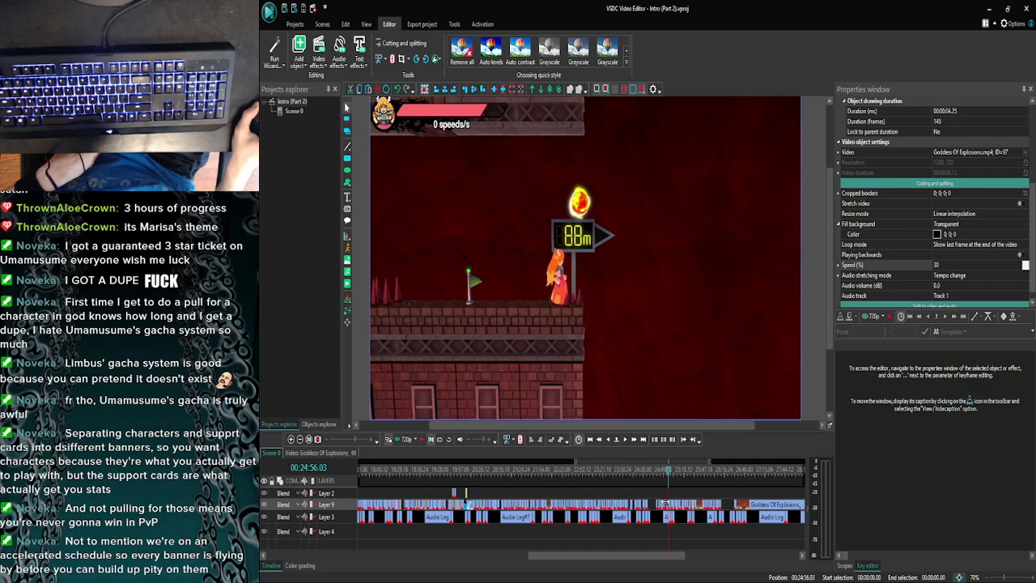
double_click(662, 503)
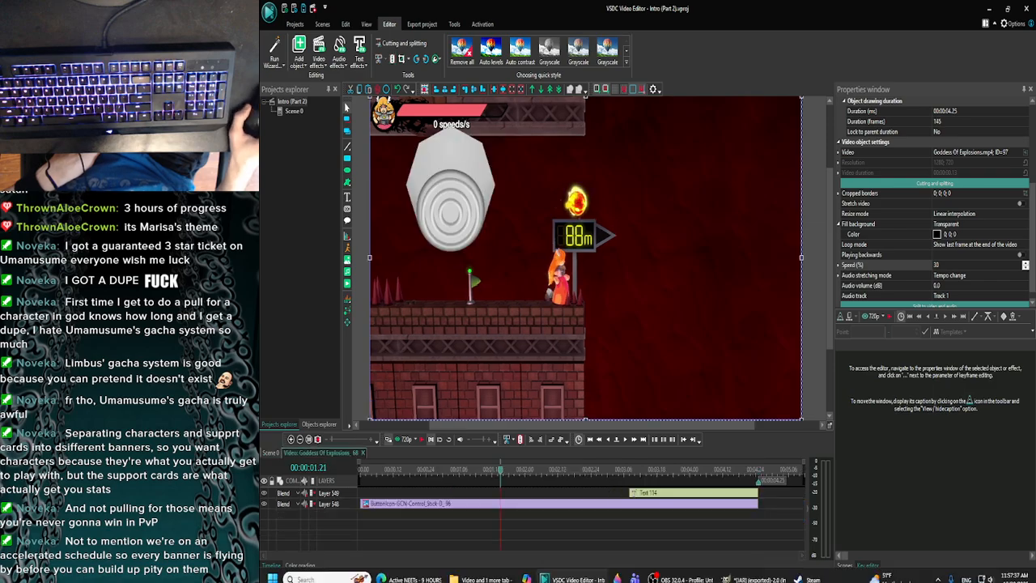
- Add ButtonIcon-GCN-Control_Stick-L-S.png from the Slap city Buttons folder to the captioned clip at 00:00:01.21
click(482, 571)
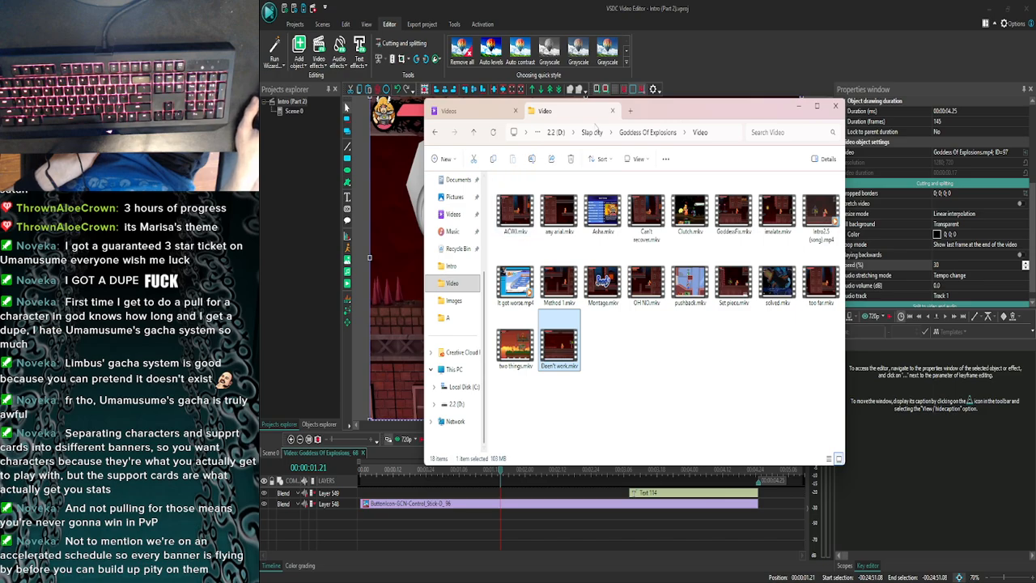
click(592, 132)
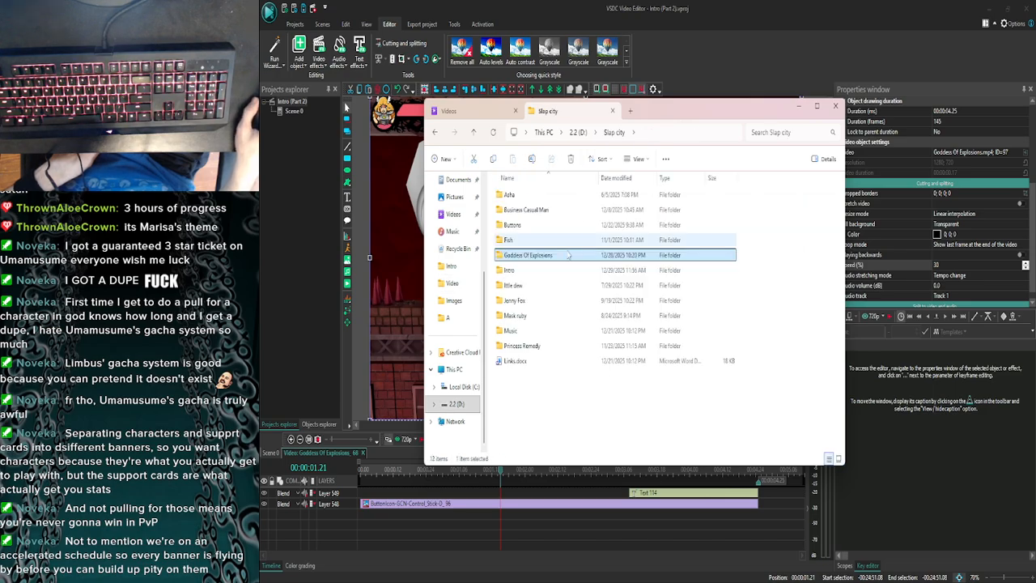
double_click(524, 226)
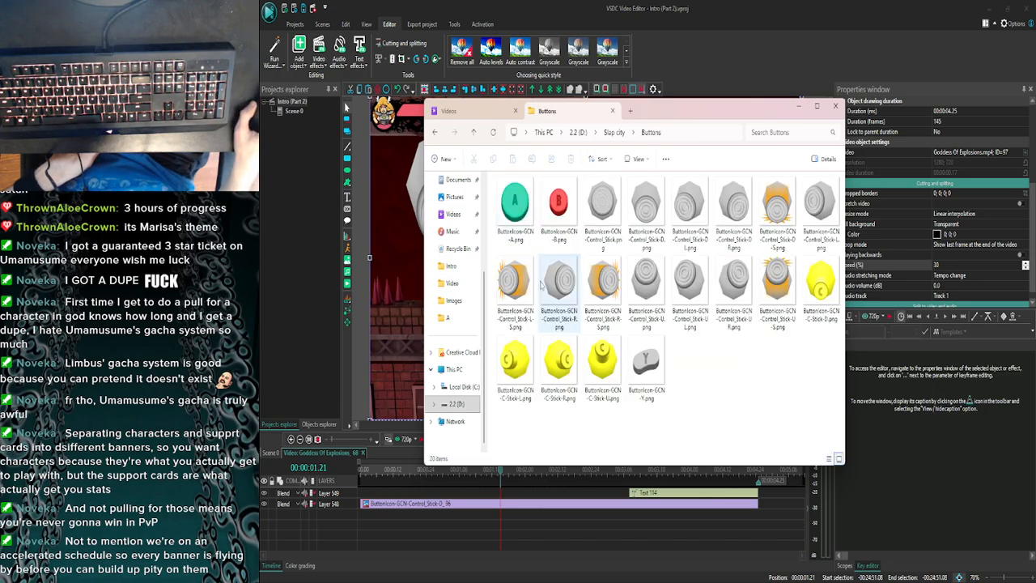
drag(514, 288, 558, 495)
click(797, 107)
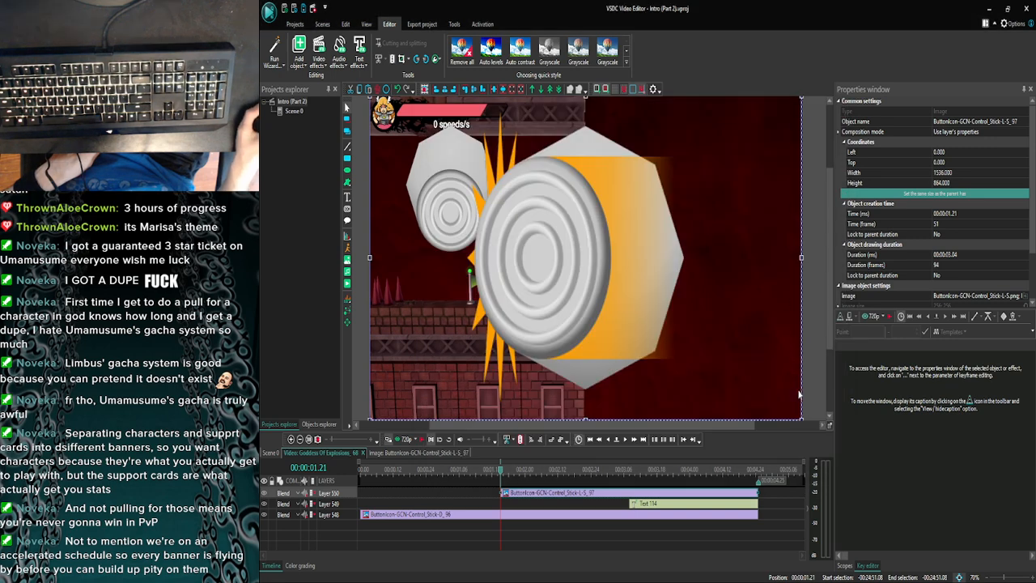
- Resize the new stick icon to about 577 by 389 px, over the existing down-stick icon with its upper edge at 43
drag(800, 417, 537, 252)
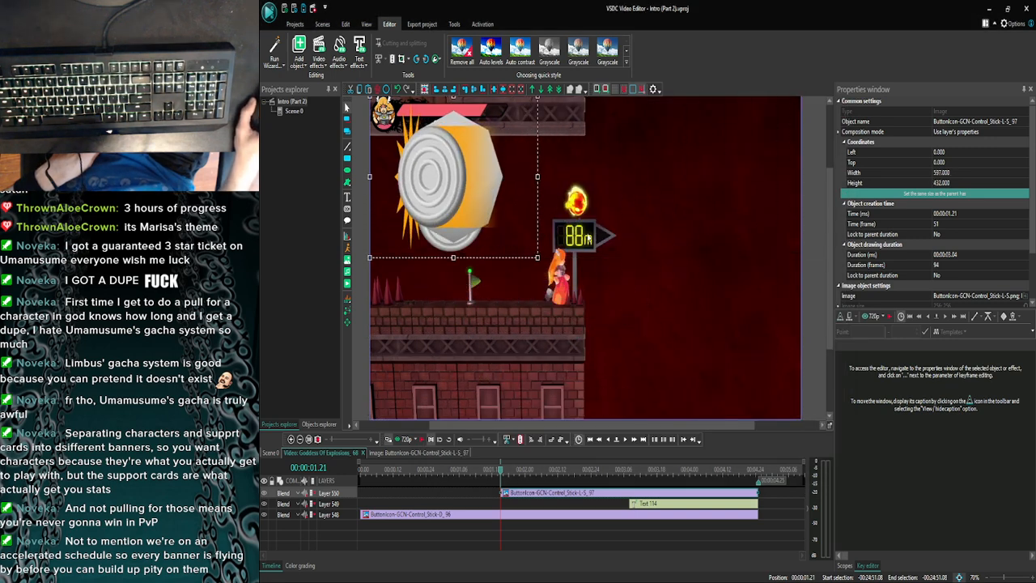
scroll(472, 116, up, 1)
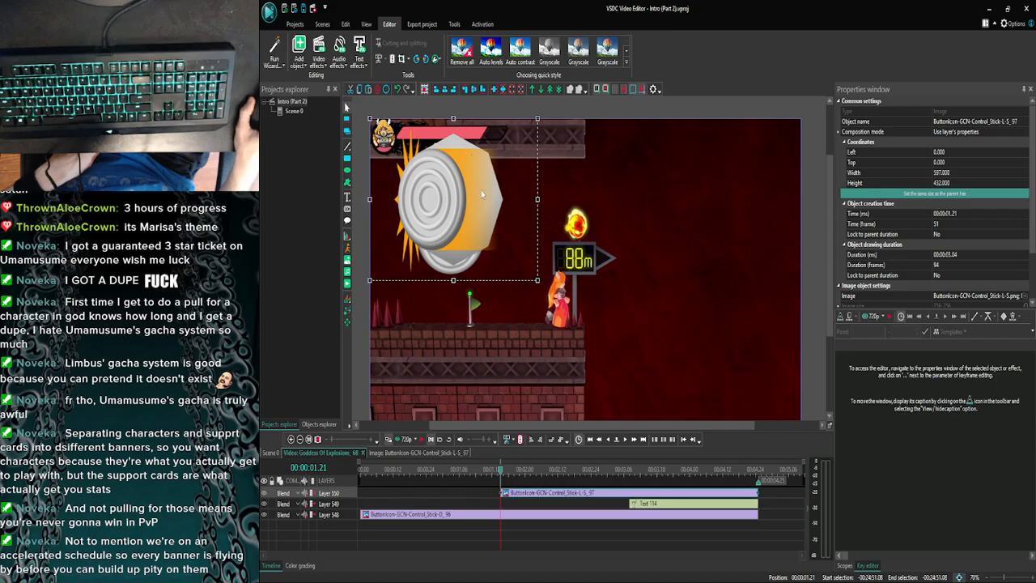
drag(537, 198, 519, 199)
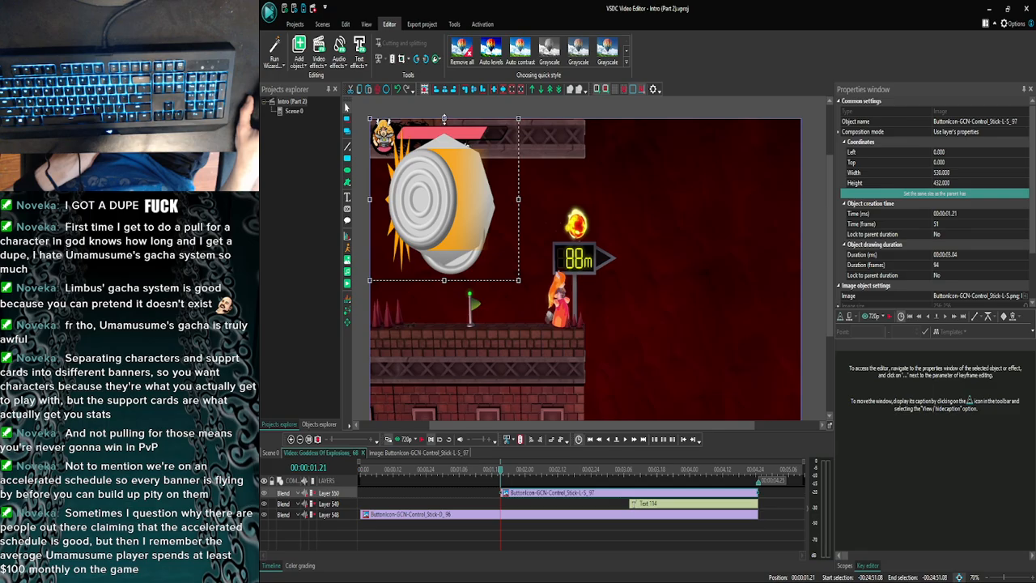
drag(444, 118, 444, 134)
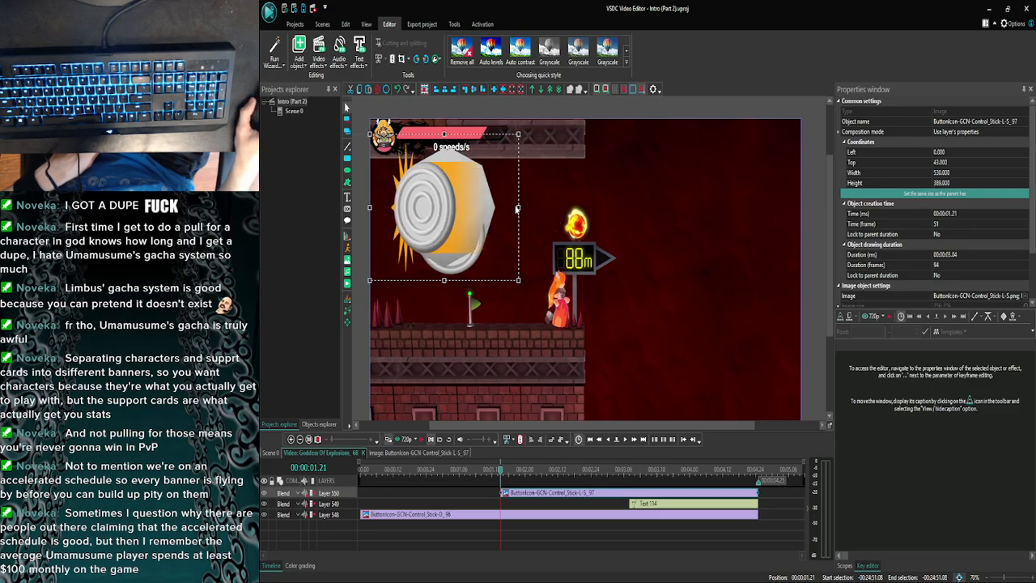
drag(516, 206, 531, 205)
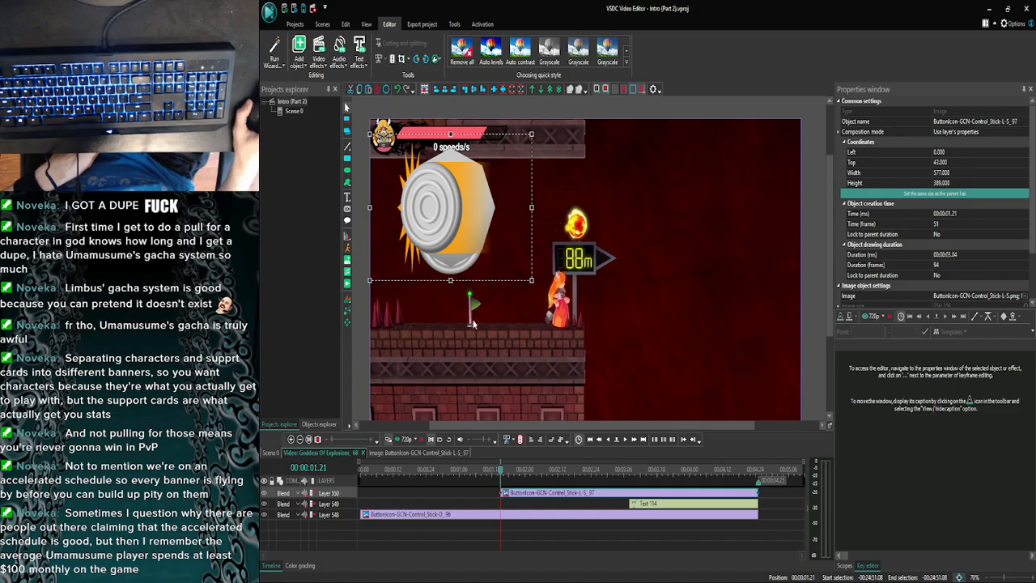
- Try ending the down-stick icon at 00:00:01.21, and extend it back to the end of the clip
click(556, 506)
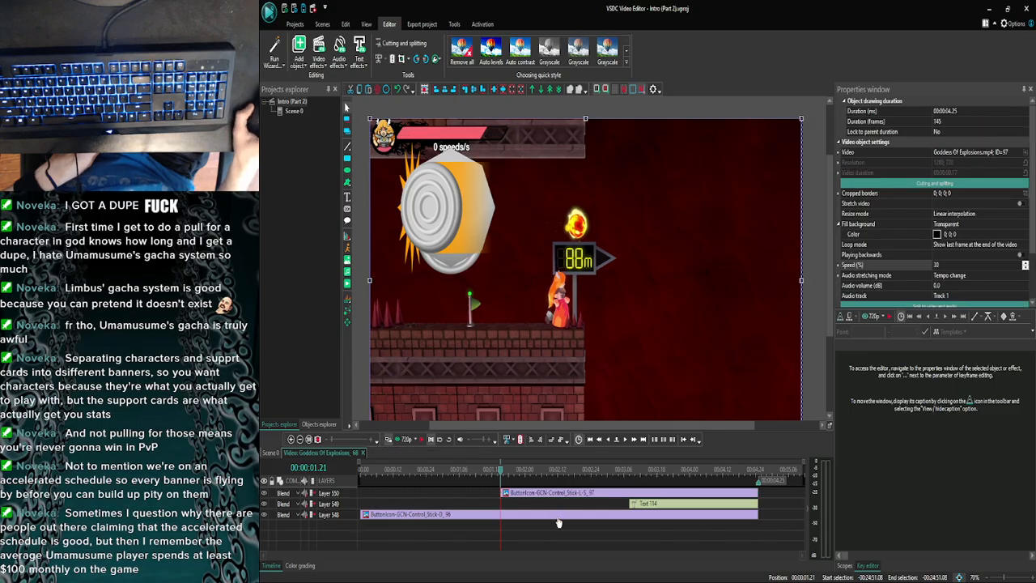
click(747, 515)
drag(757, 513, 500, 513)
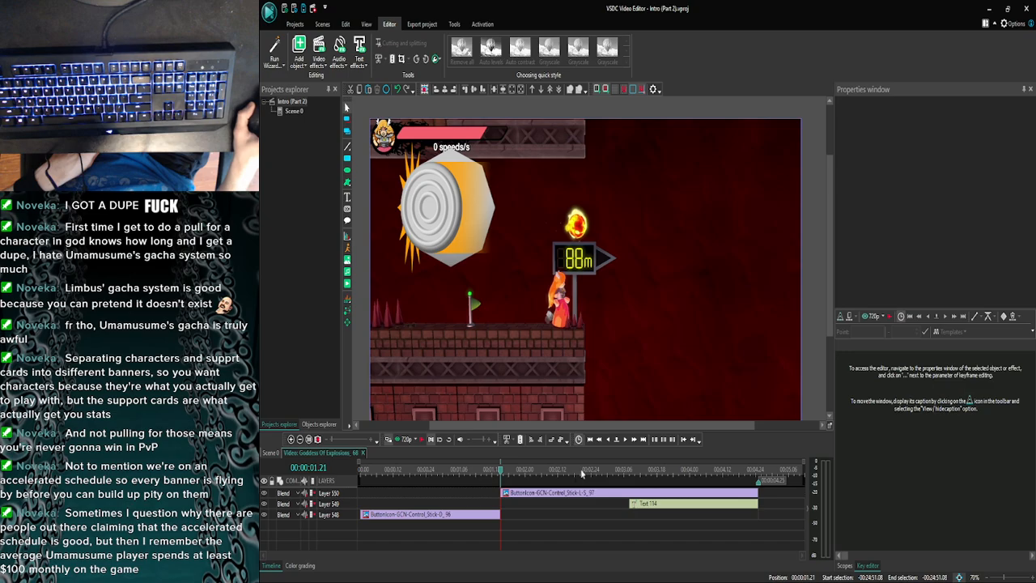
click(609, 439)
click(623, 439)
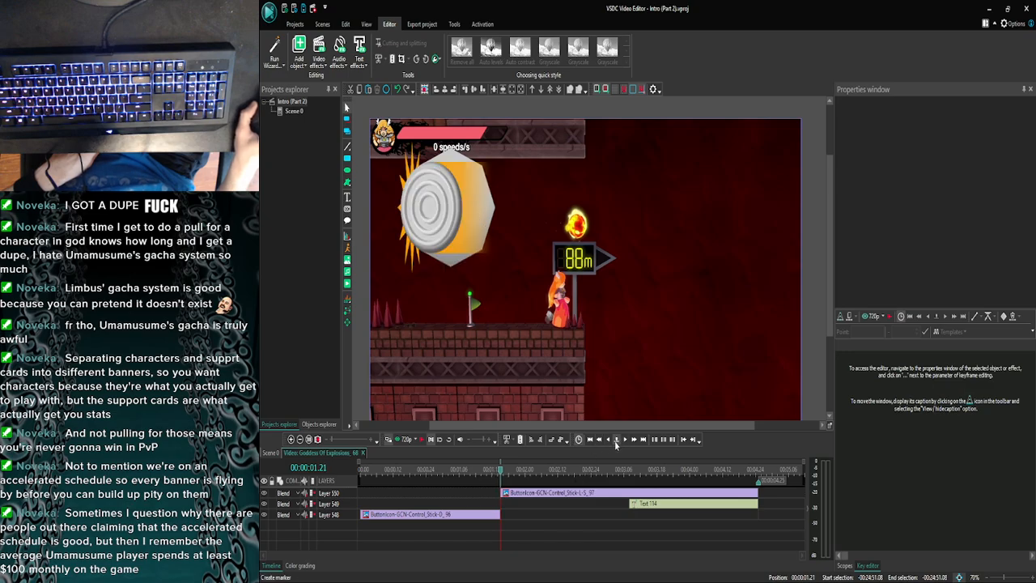
click(612, 441)
click(622, 441)
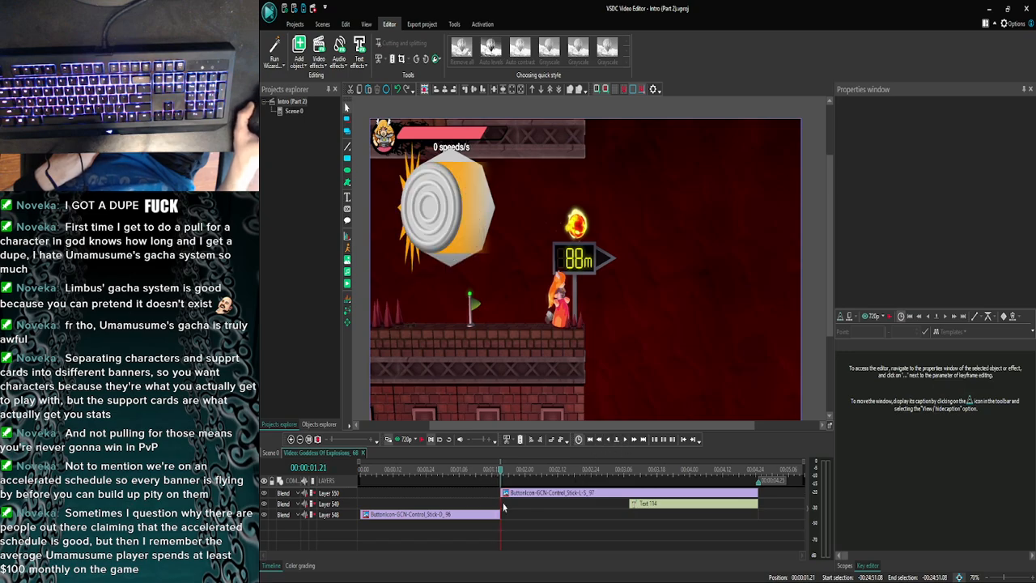
click(606, 441)
click(623, 441)
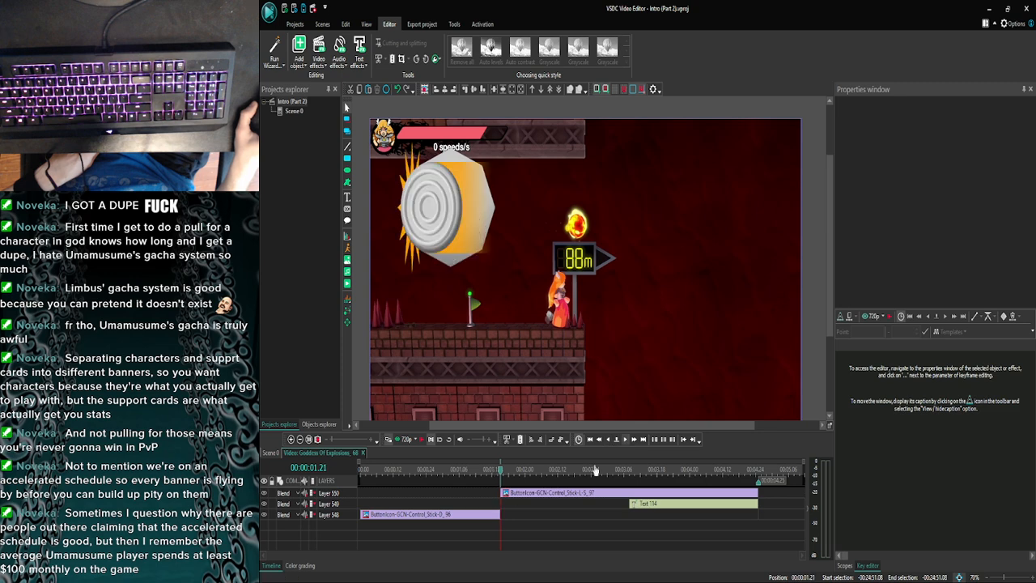
click(496, 513)
drag(499, 514, 750, 514)
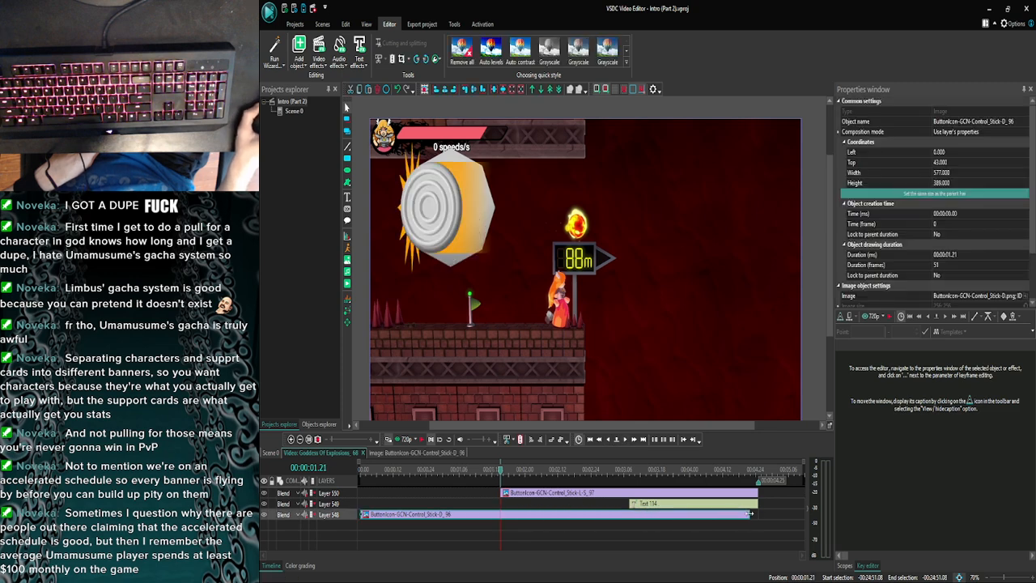
- Cut the Control_Stick-L-S icon out of the captioned clip
click(583, 507)
click(600, 492)
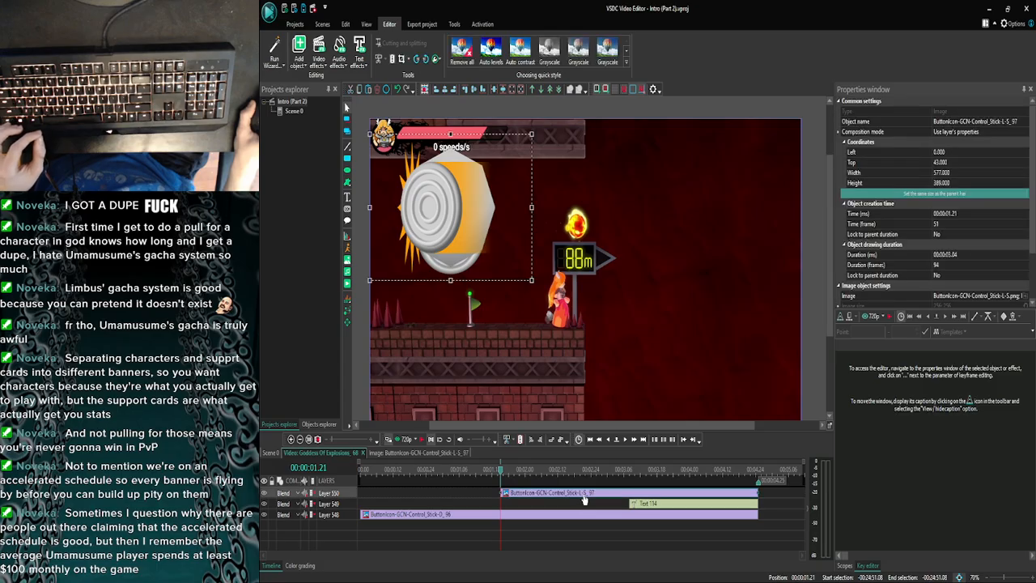
key(Delete)
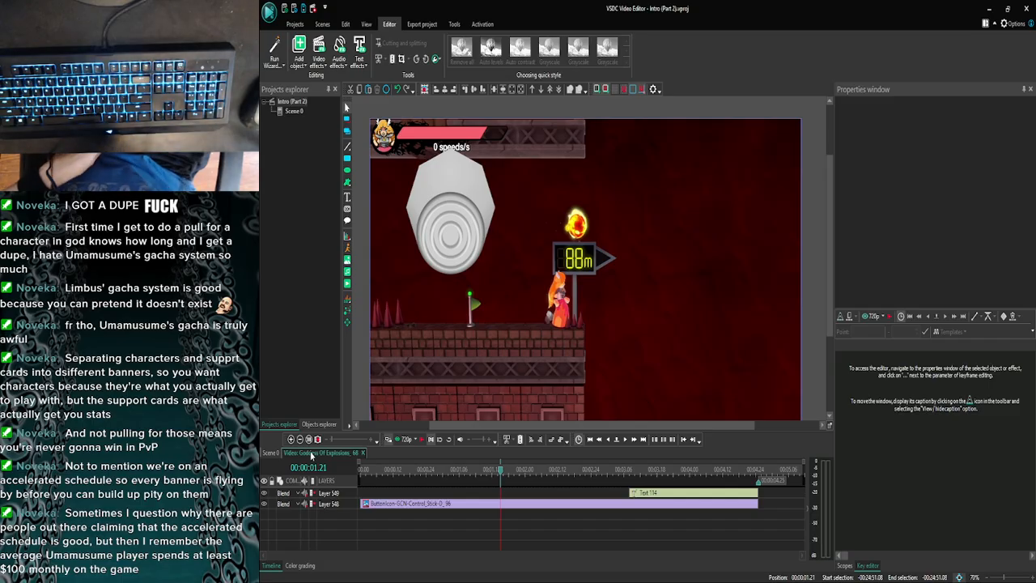
- Open the following Goddess Of Explosions clip from the main scene and paste the Control_Stick-L-S icon at 00:00:00.00
click(272, 453)
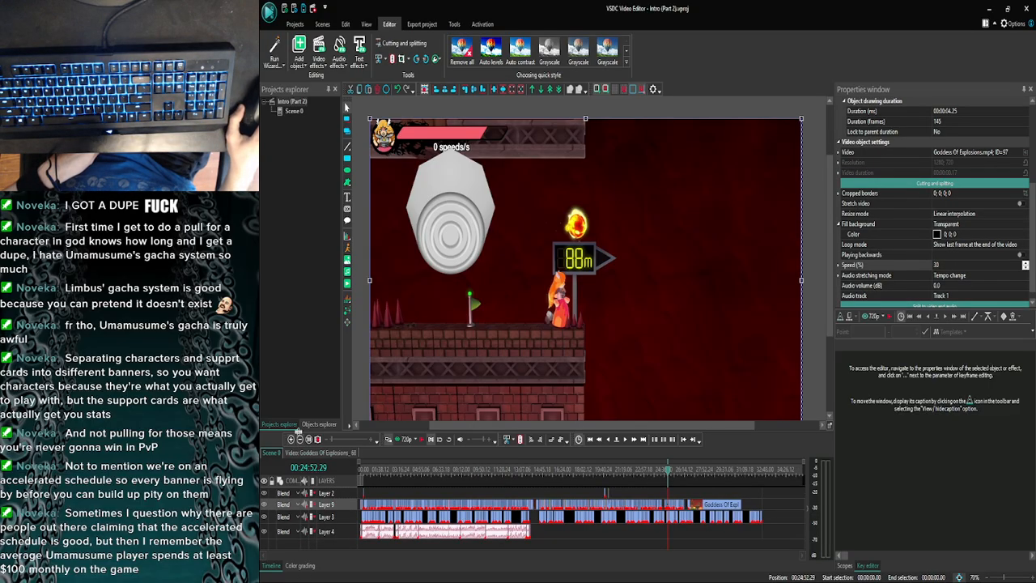
click(294, 442)
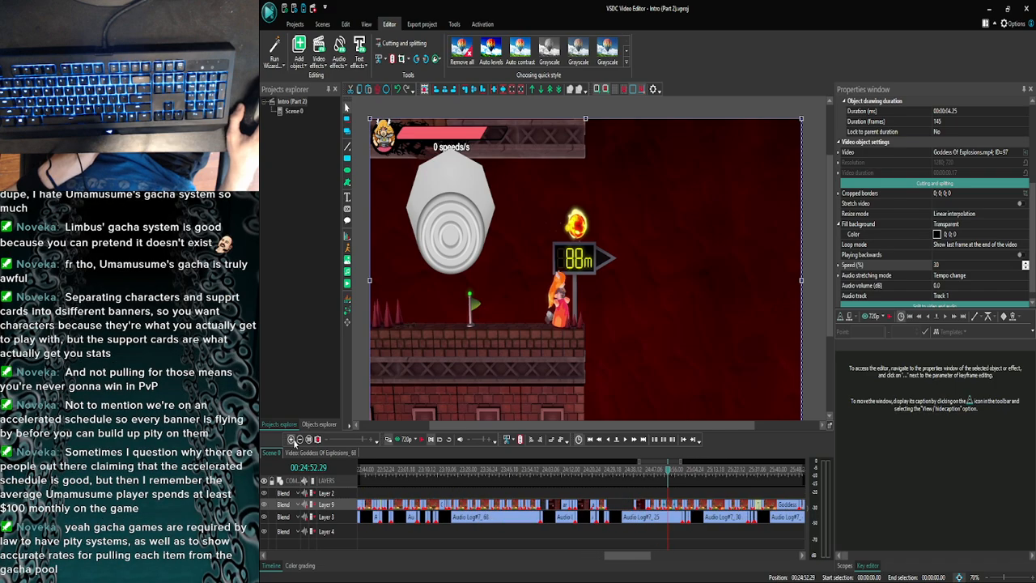
drag(634, 557, 642, 556)
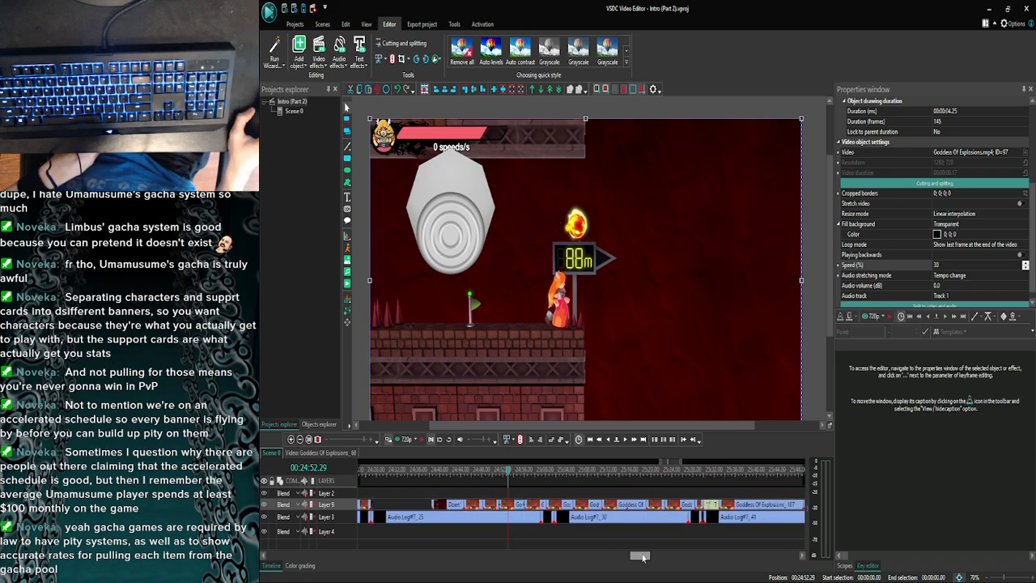
click(527, 471)
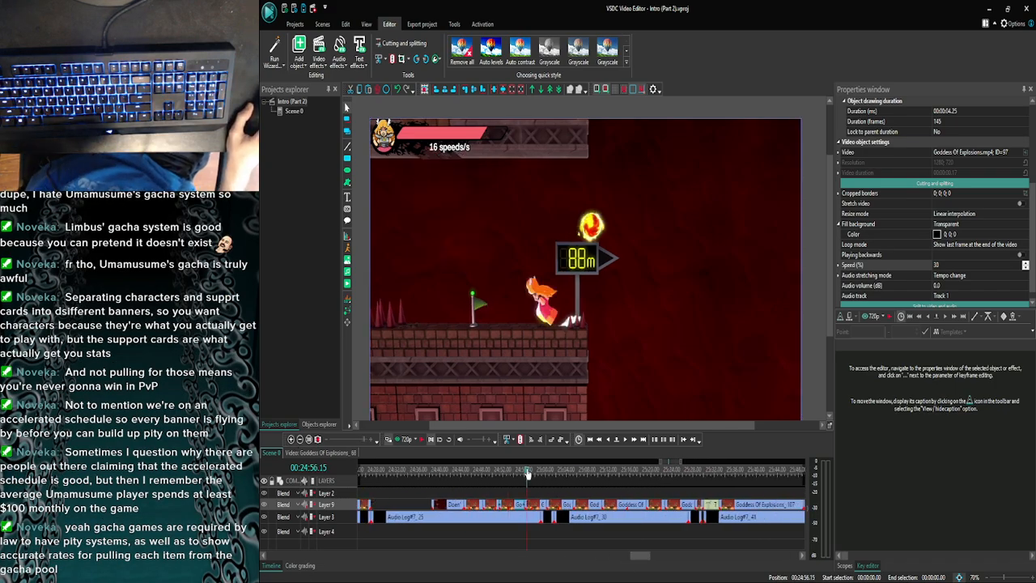
double_click(533, 504)
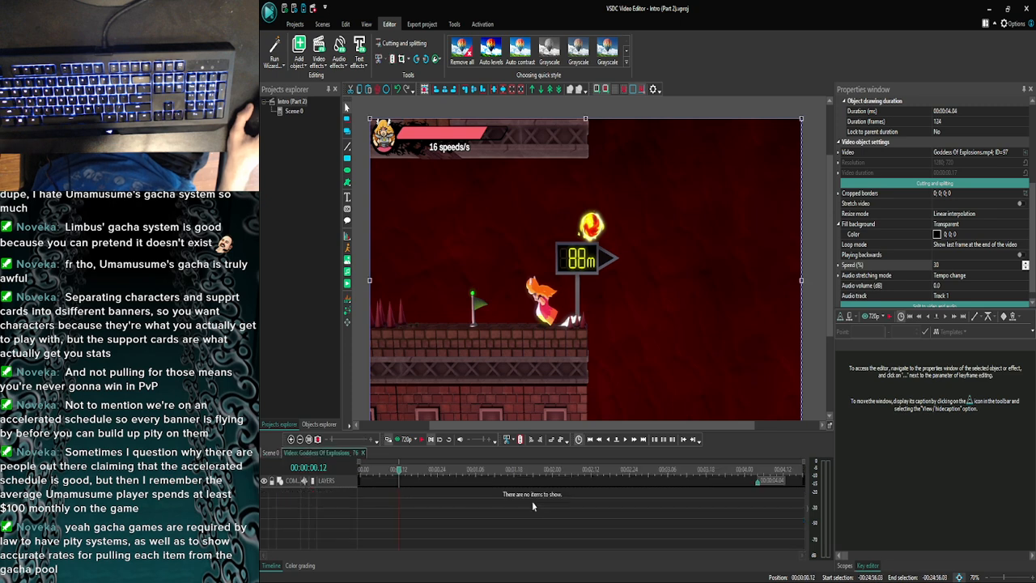
drag(398, 473, 331, 478)
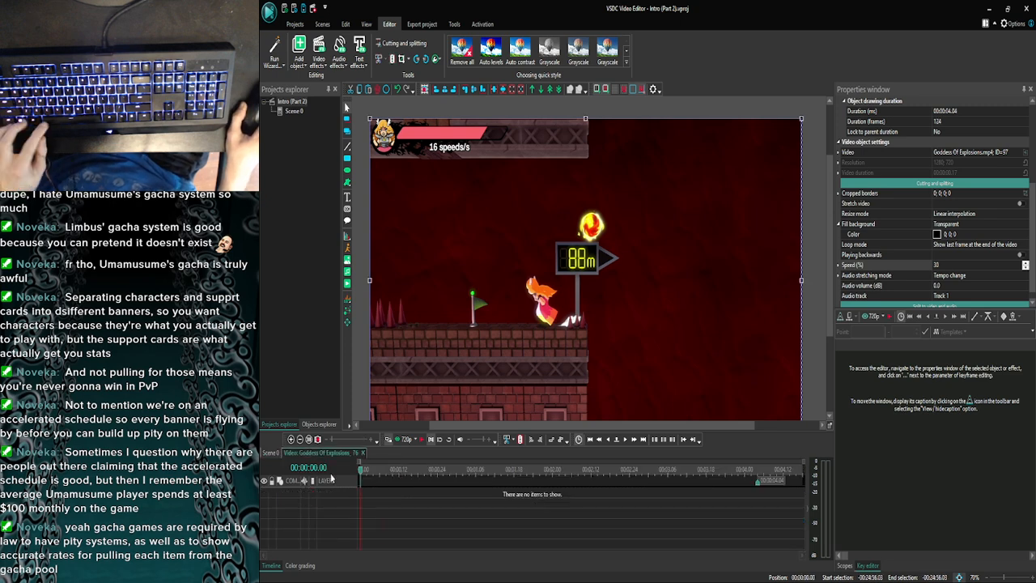
key(ctrl+v)
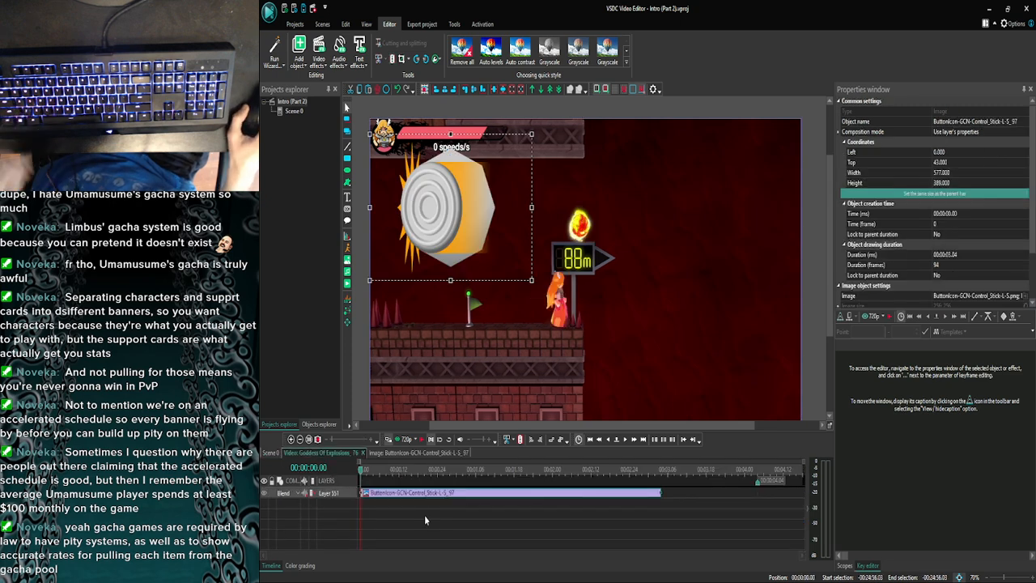
- Trim the pasted Control_Stick-L-S icon so it ends at 00:00:00.09
click(652, 503)
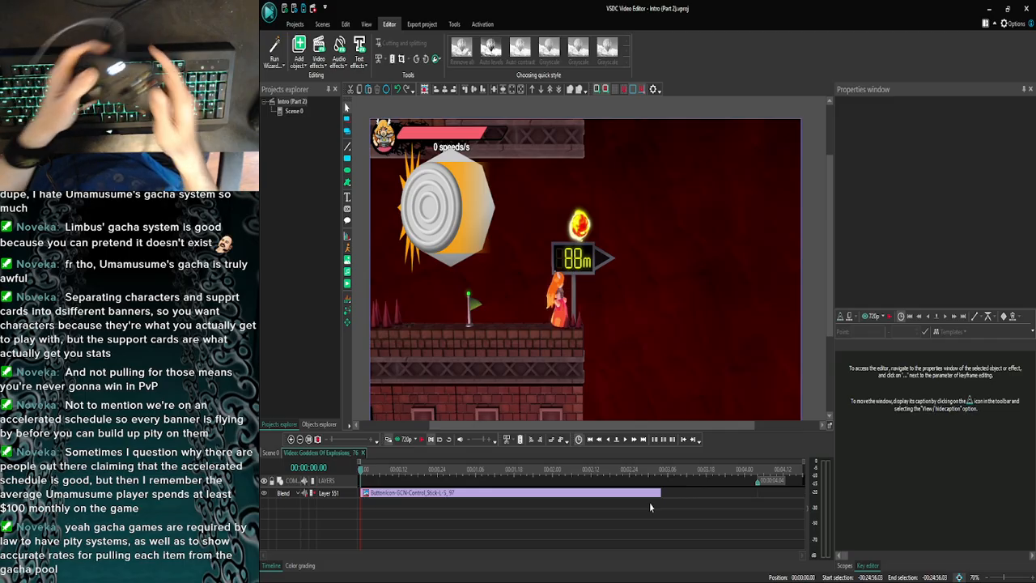
click(629, 443)
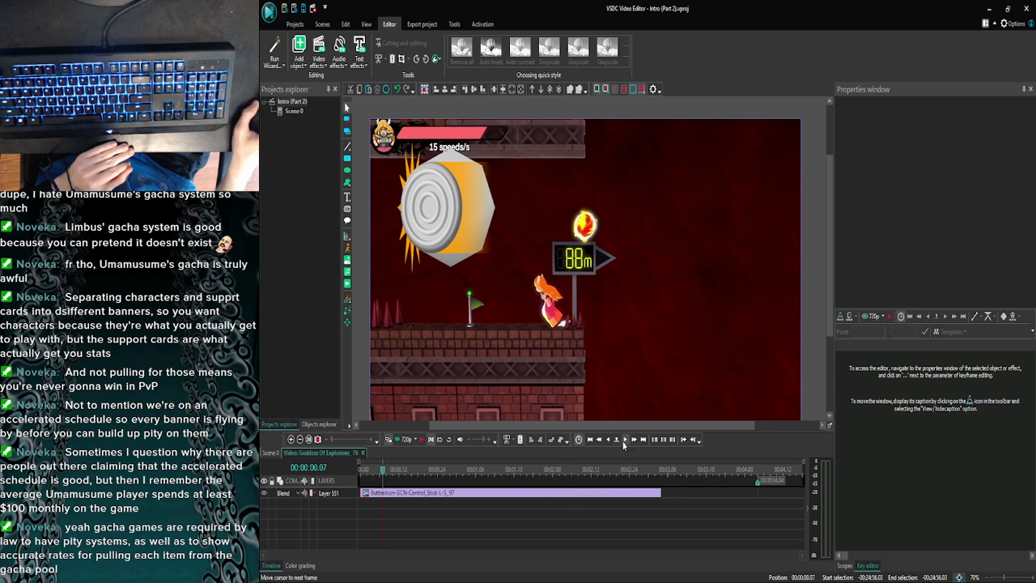
click(609, 499)
drag(660, 495, 388, 495)
- Add ButtonIcon-GCN-Control_Stick-DL.png from the Buttons folder to the clip at 00:00:00.09
click(484, 569)
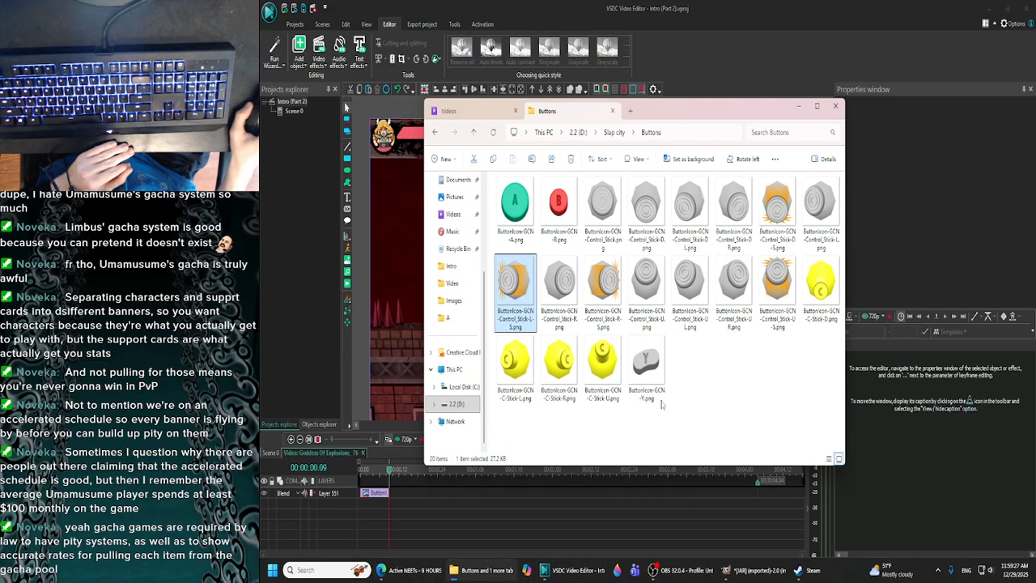
click(689, 212)
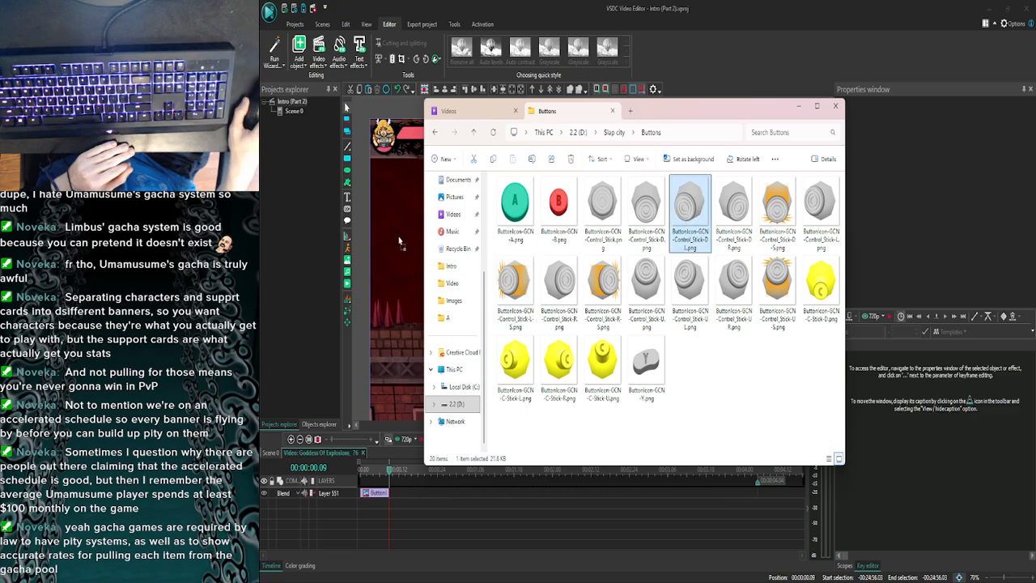
drag(399, 240, 397, 241)
click(799, 106)
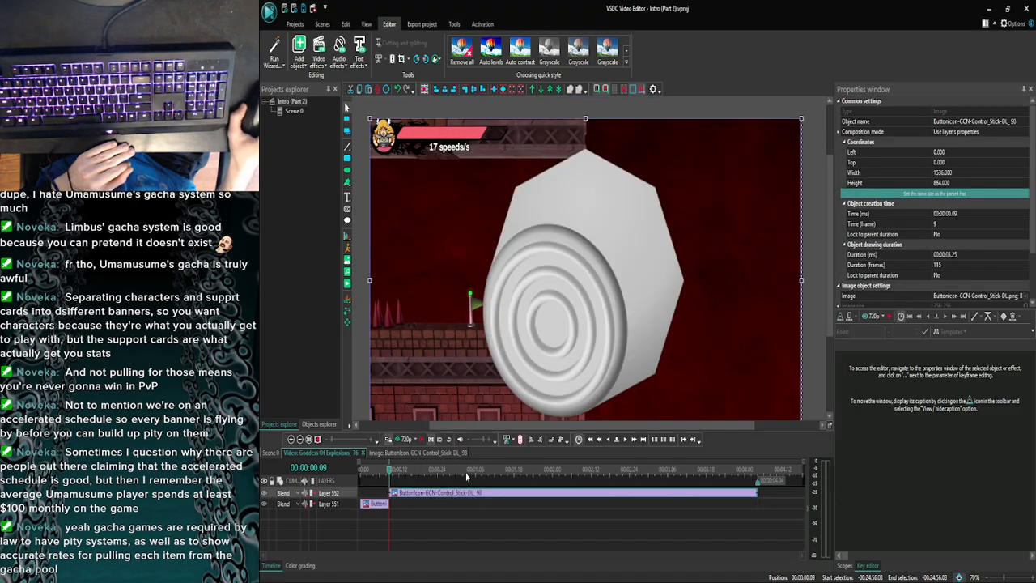
- Extend the start of the Control_Stick-DL icon back to 00:00:00.08 so it overlaps the Control_Stick-L-S icon
click(608, 439)
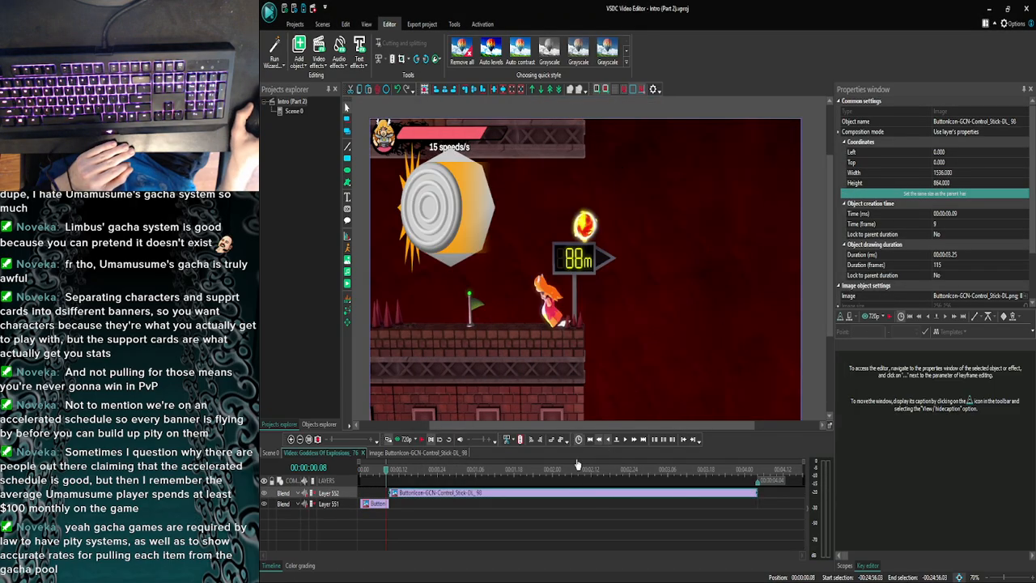
click(386, 492)
click(395, 494)
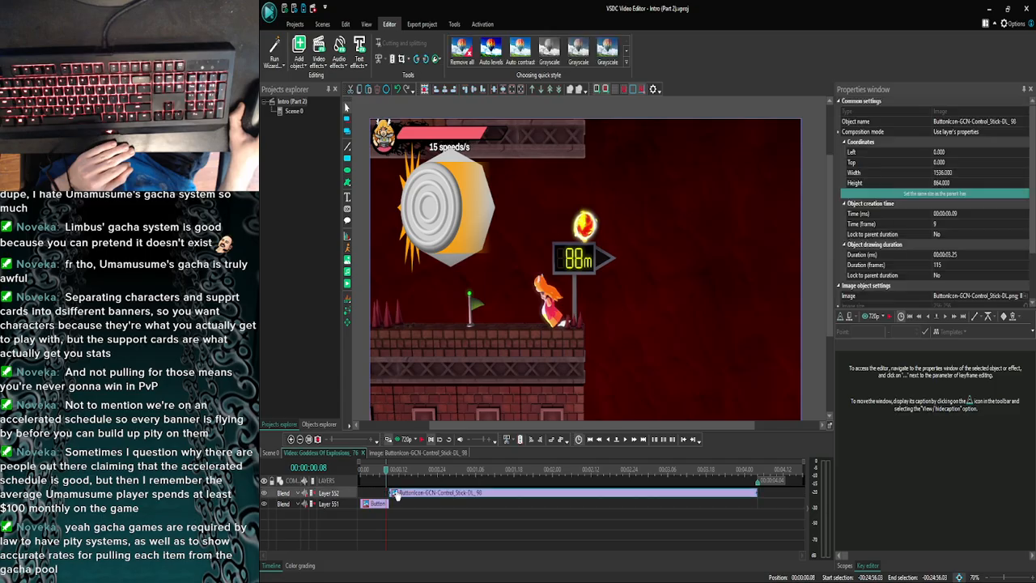
drag(389, 492, 385, 492)
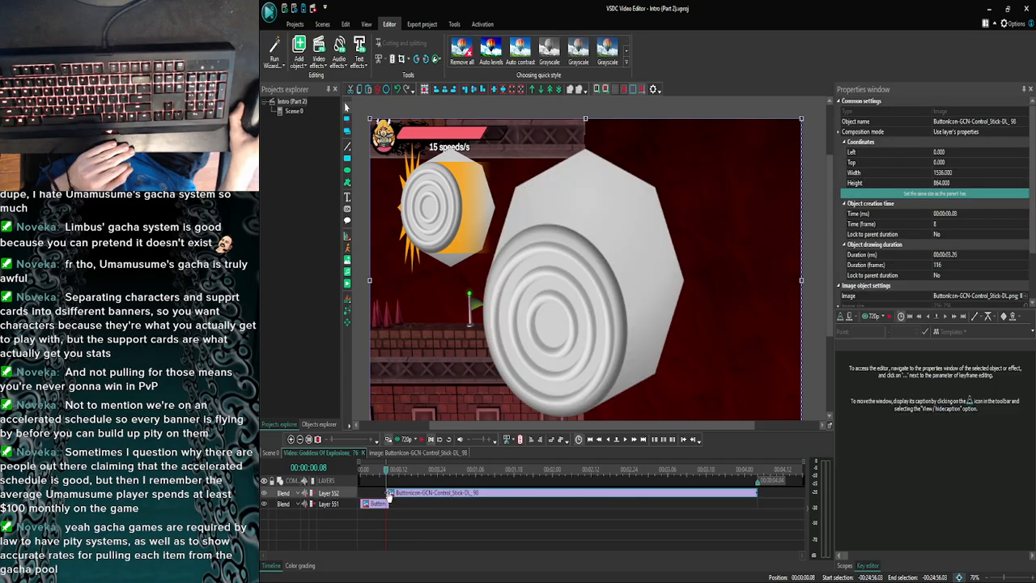
- Resize the Control_Stick-DL icon over the Control_Stick-L-S icon, to about 577 wide and 389 high with its top at 43
scroll(799, 355, down, 2)
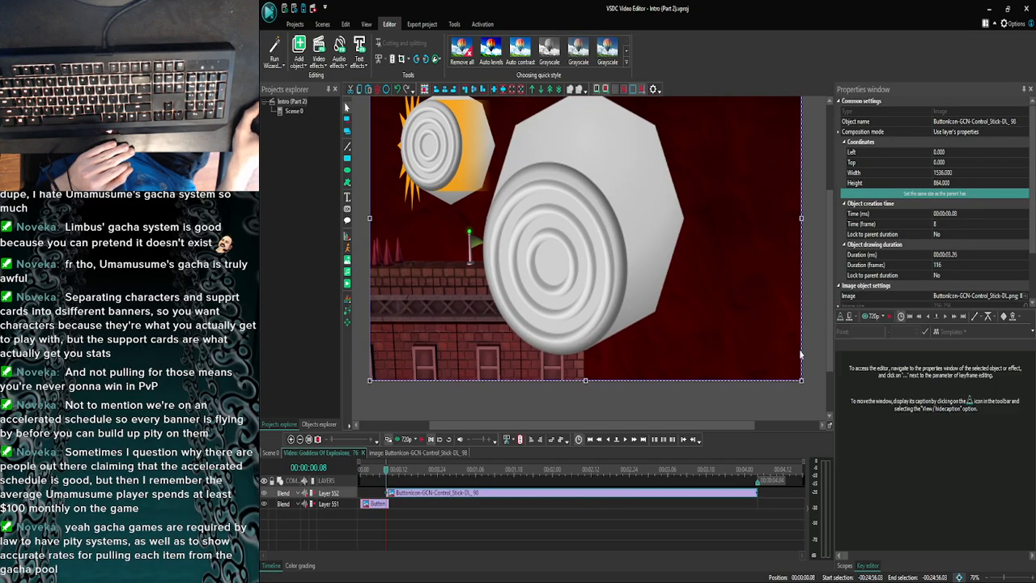
drag(799, 380, 527, 218)
scroll(444, 132, up, 2)
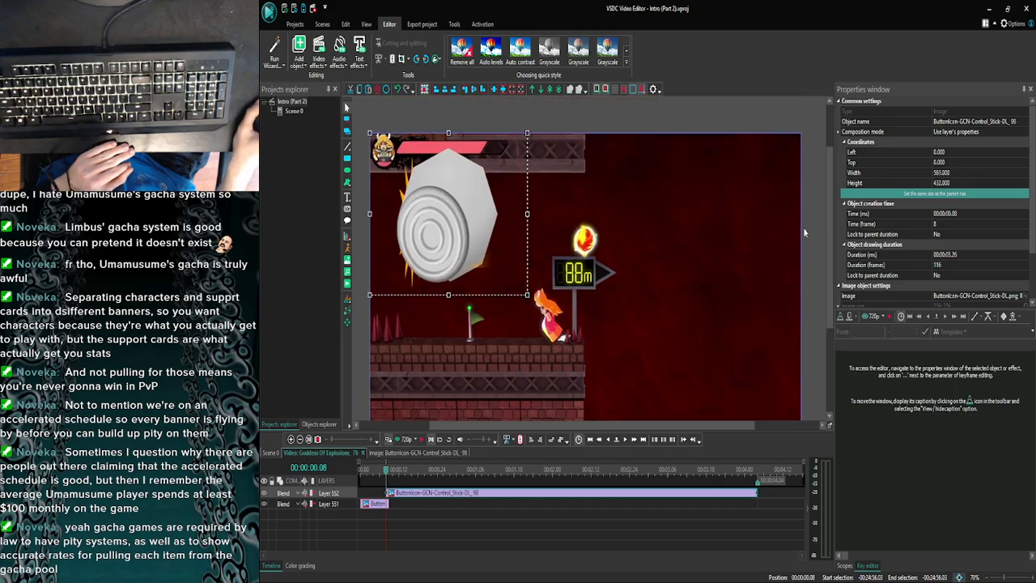
drag(449, 131, 448, 148)
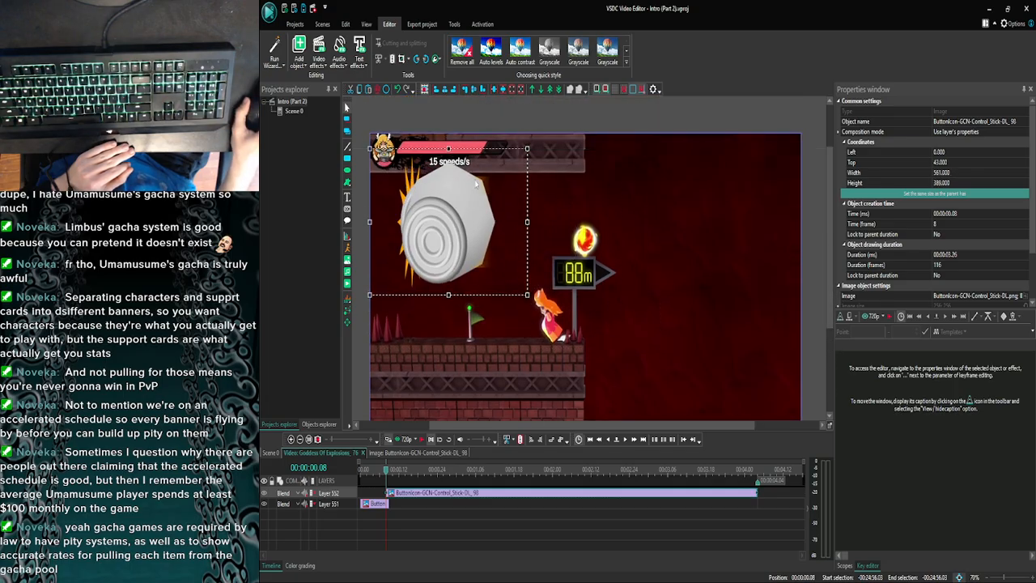
drag(526, 221, 532, 222)
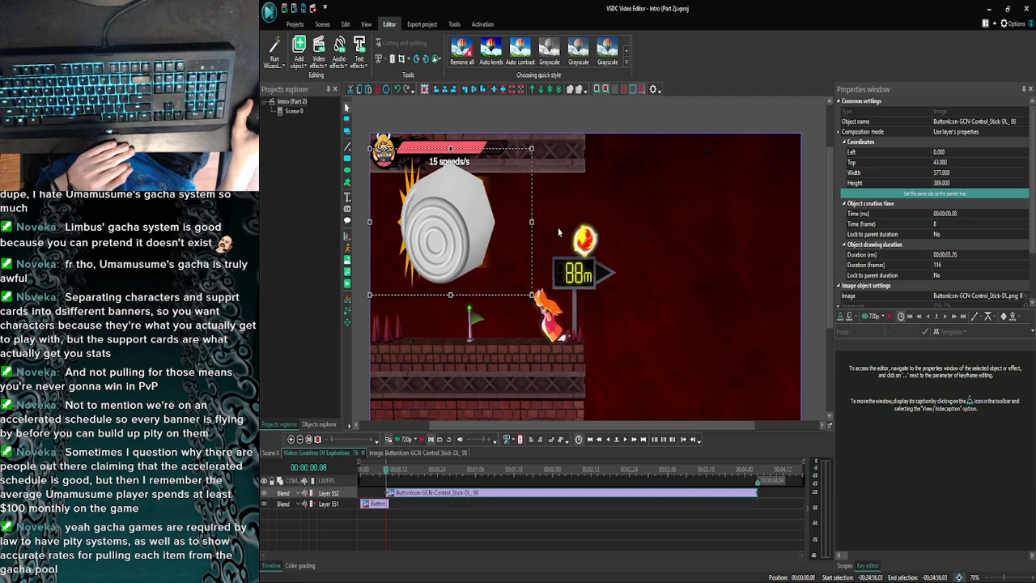
click(558, 232)
click(506, 228)
click(609, 245)
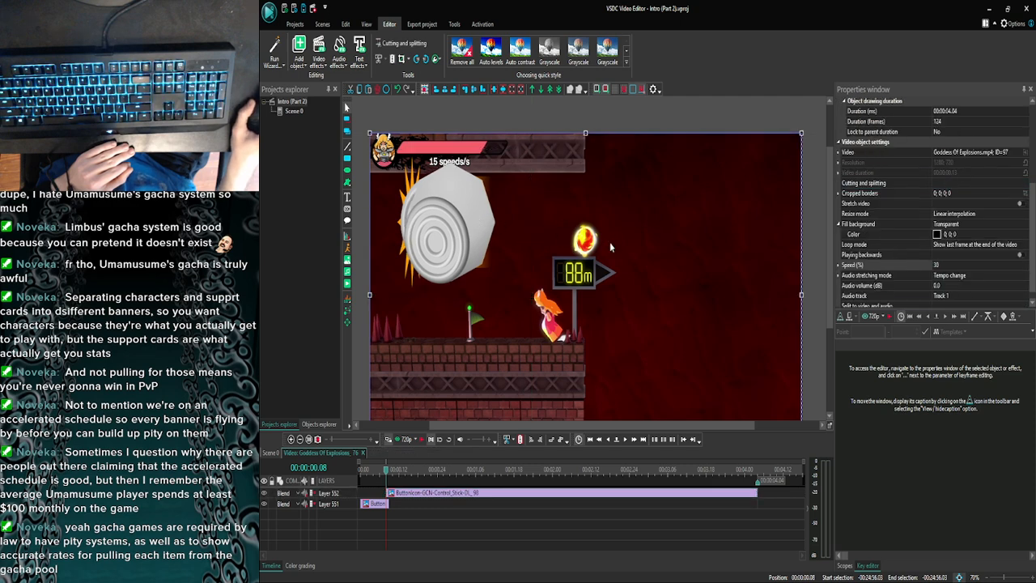
- Set the Control_Stick-DL icon to start at 00:00:00.09 and check the switch from the preceding icon
click(393, 492)
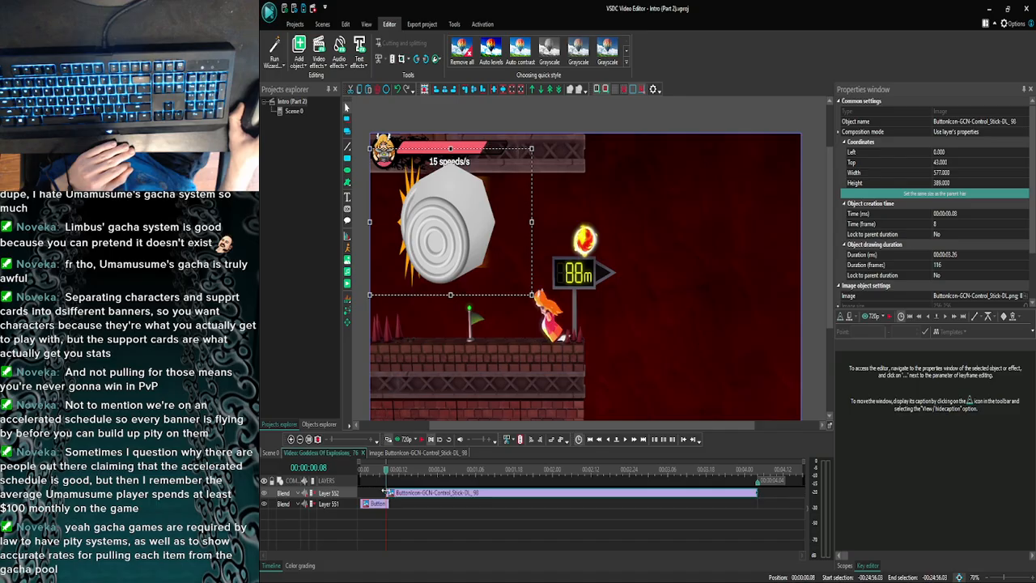
click(623, 440)
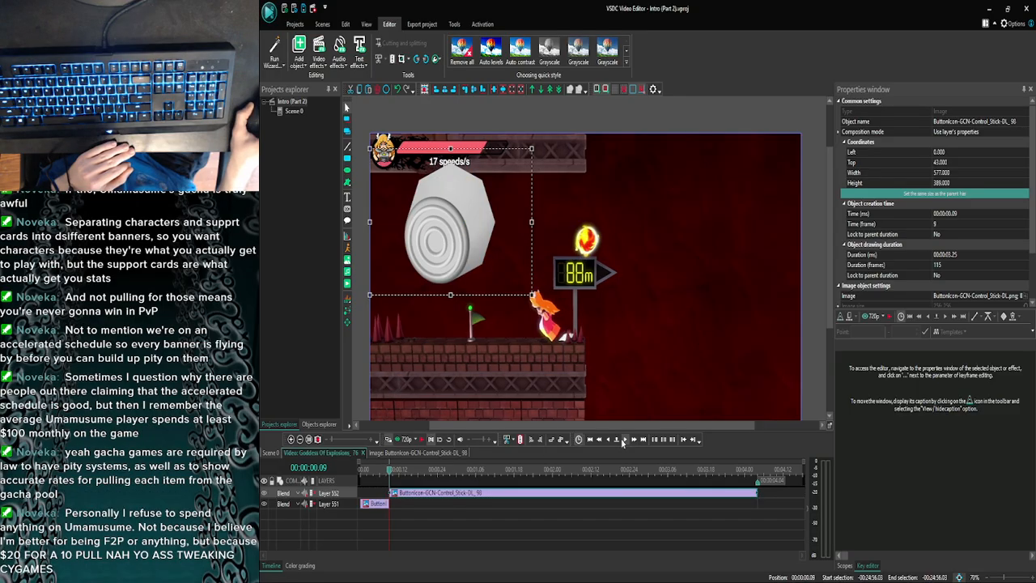
click(608, 439)
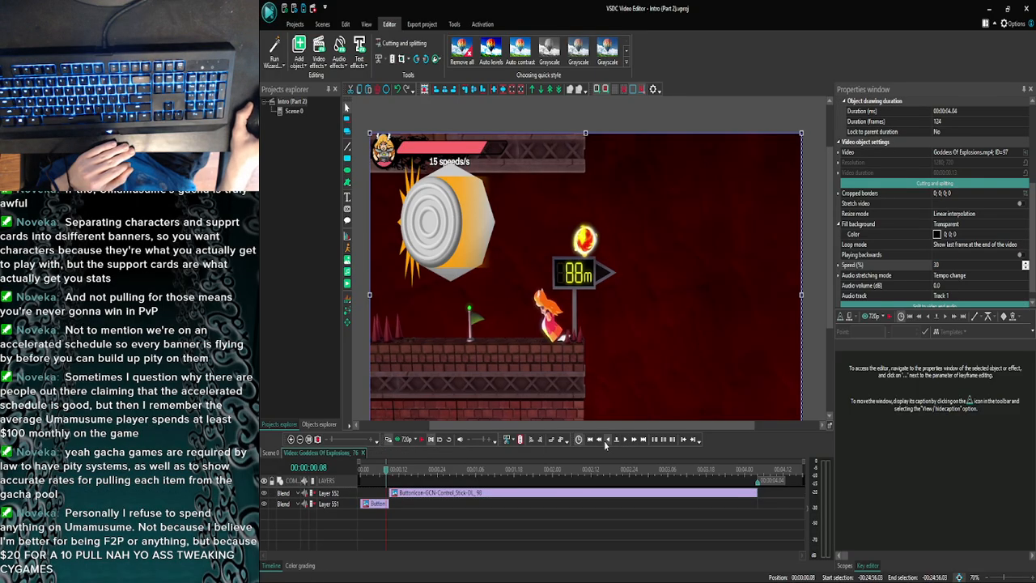
click(624, 441)
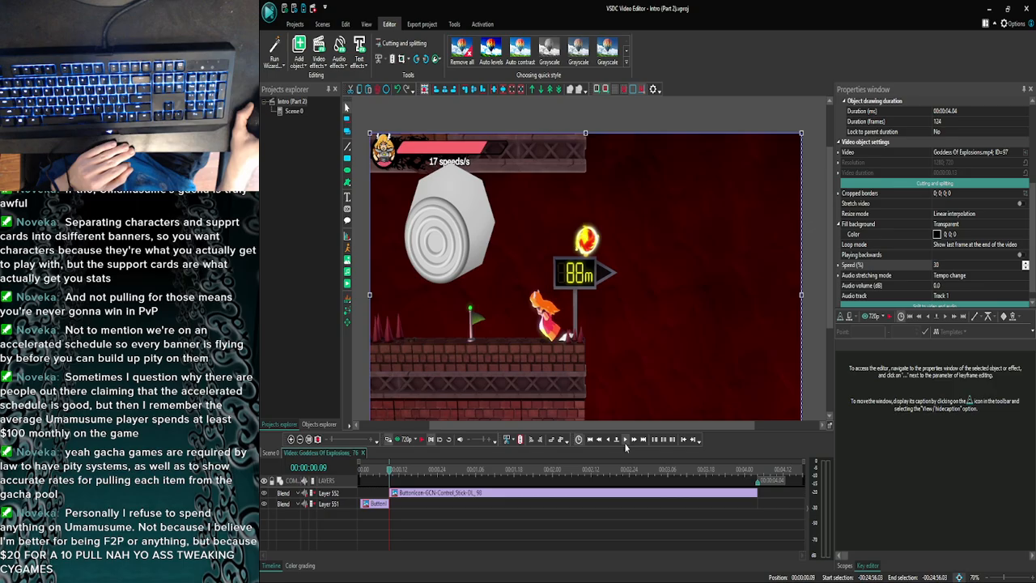
- Find the frame where the down-left input ends and trim the Control_Stick-DL icon to end at 00:00:00.11
click(624, 441)
click(625, 441)
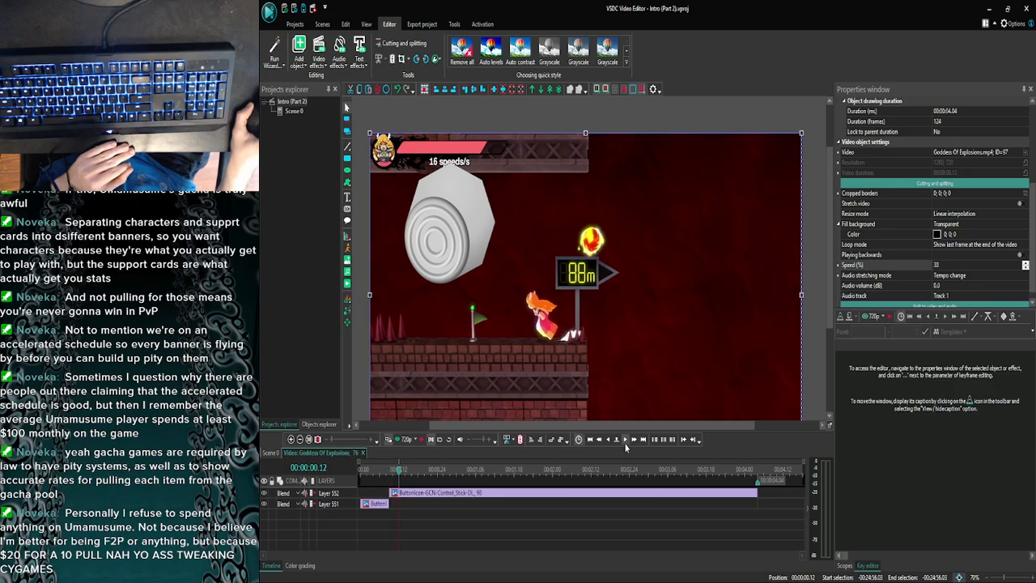
click(625, 441)
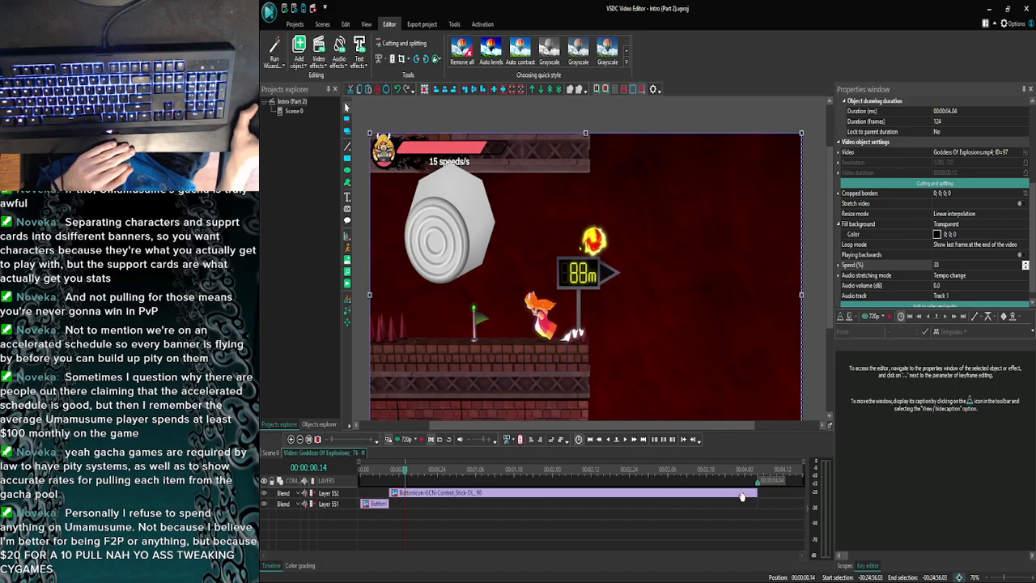
click(607, 438)
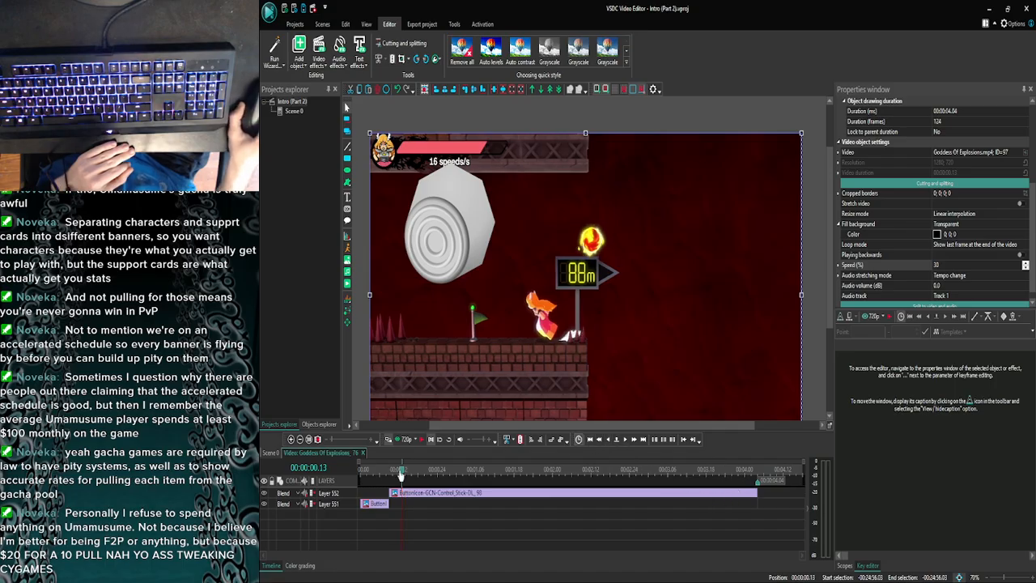
click(624, 439)
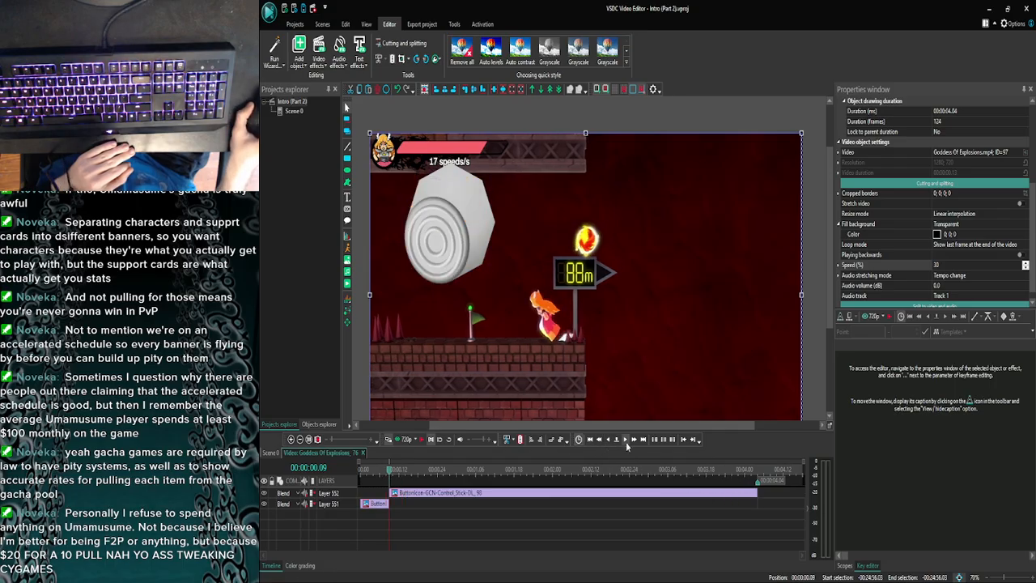
click(625, 439)
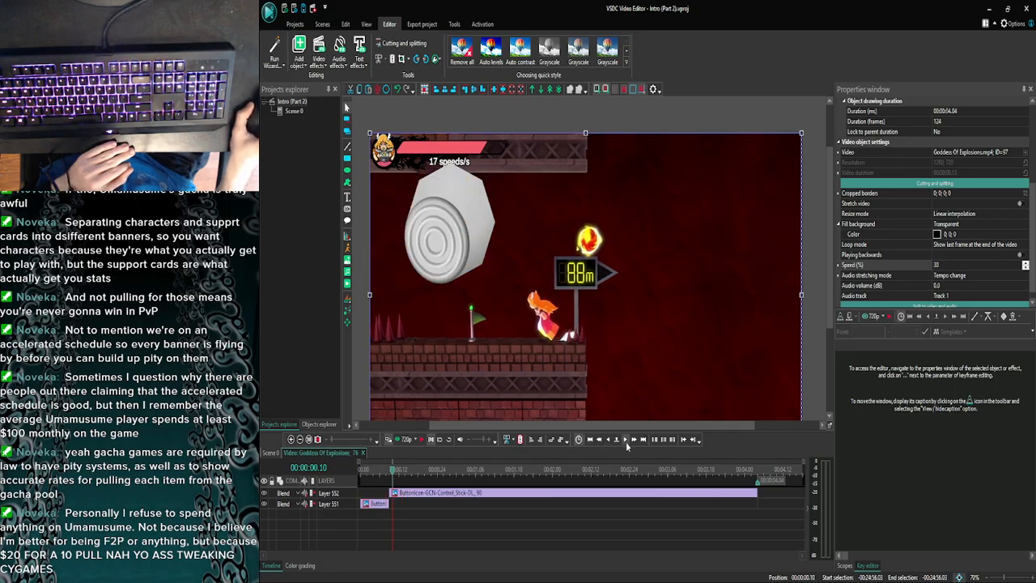
click(712, 494)
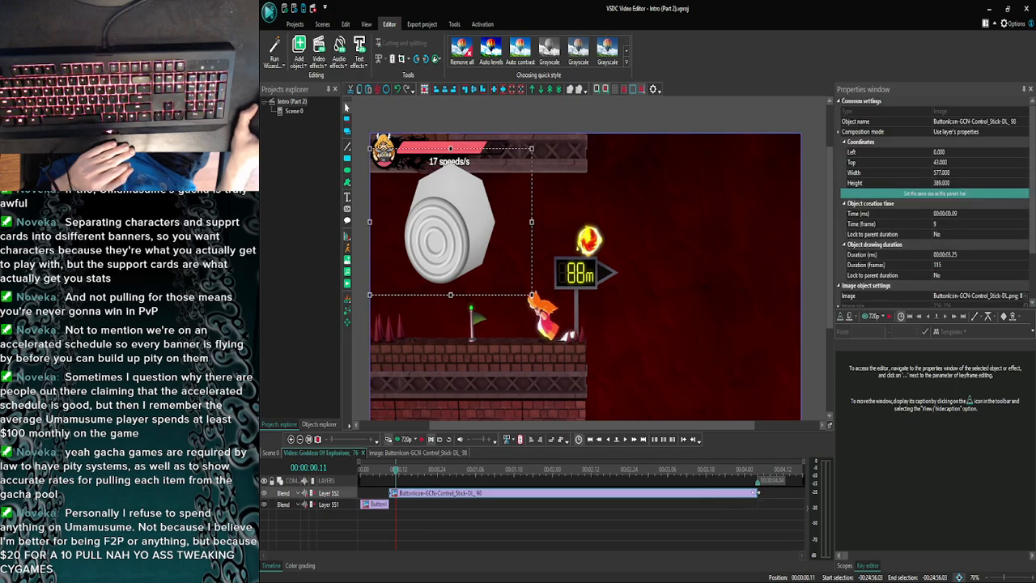
drag(757, 490, 393, 491)
- Open the preceding captioned Goddess Of Explosions clip from the main scene and copy its Control_Stick-D icon
click(431, 558)
click(450, 576)
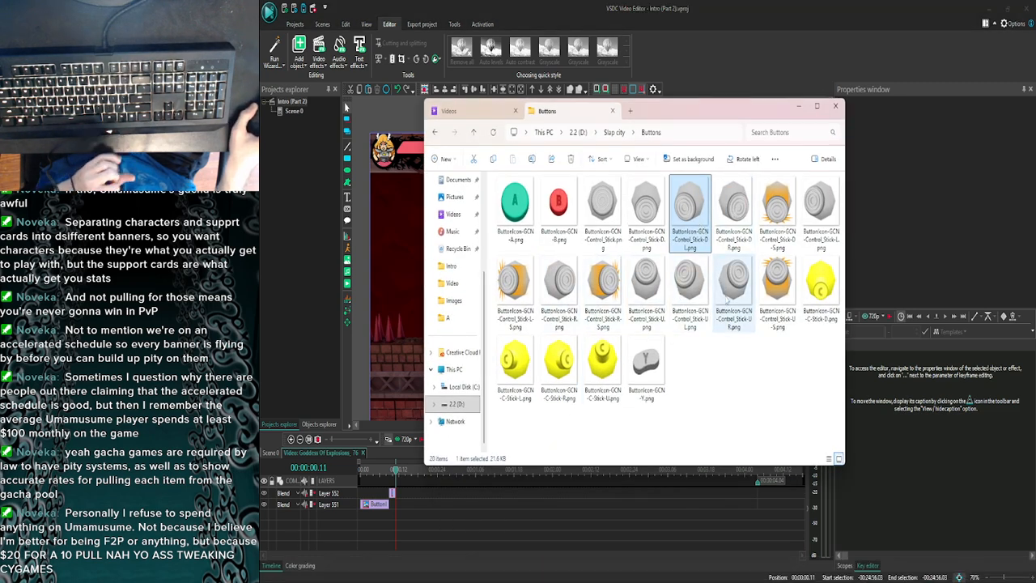
click(270, 454)
click(290, 439)
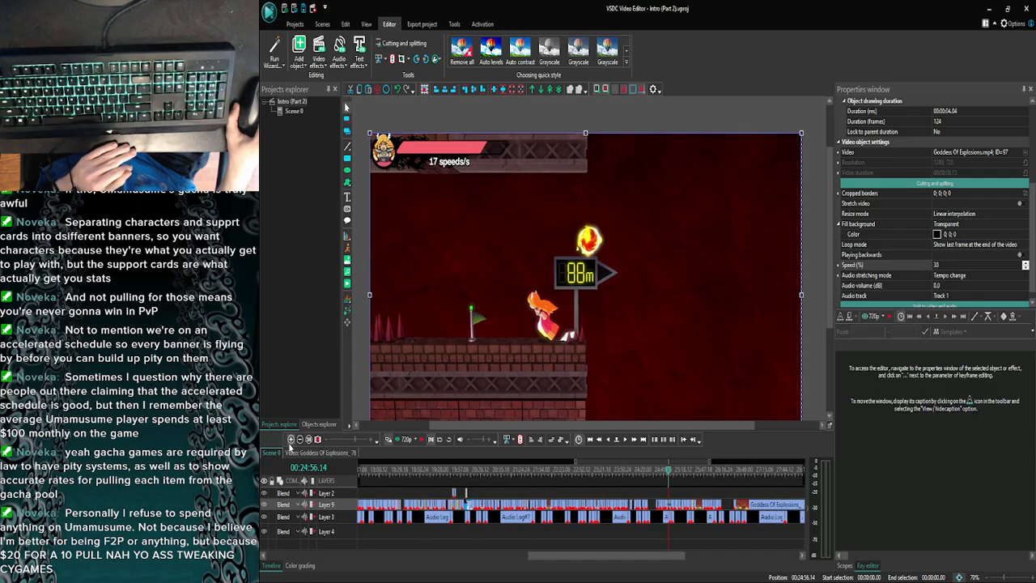
click(291, 438)
click(290, 438)
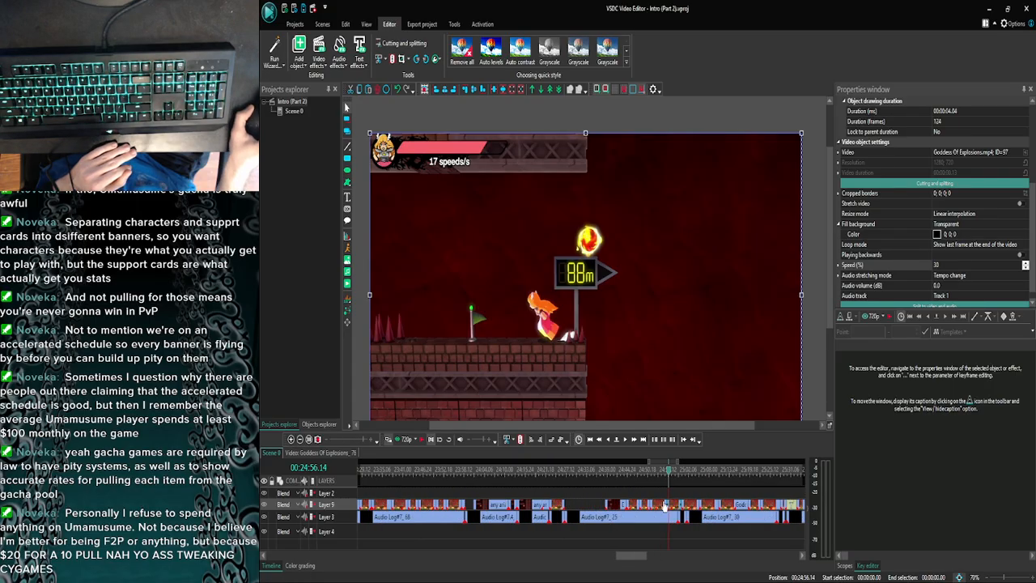
double_click(665, 504)
click(623, 508)
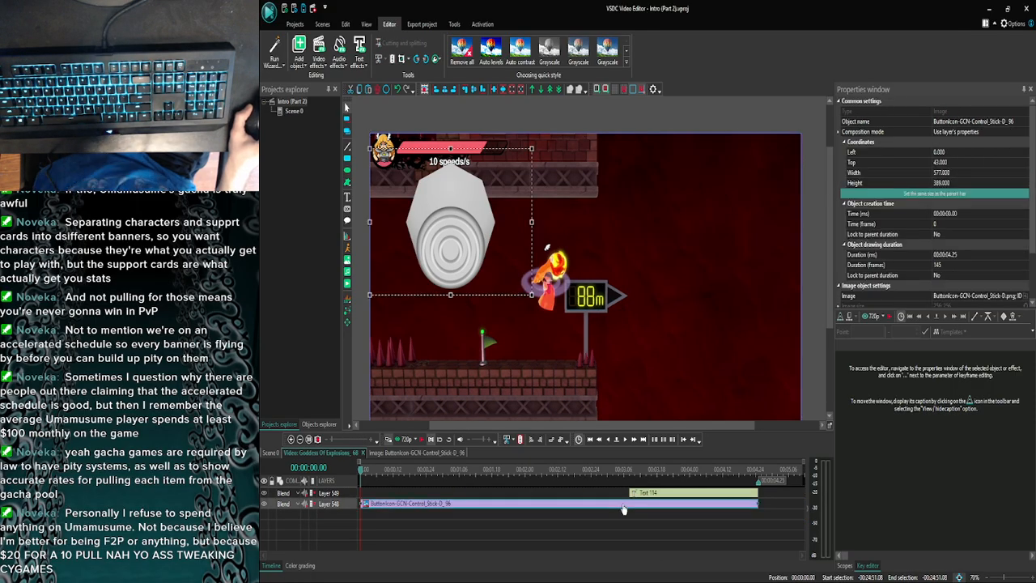
- Return to the following Goddess Of Explosions clip and paste the Control_Stick-D icon at 00:00:00.11
click(271, 453)
click(292, 439)
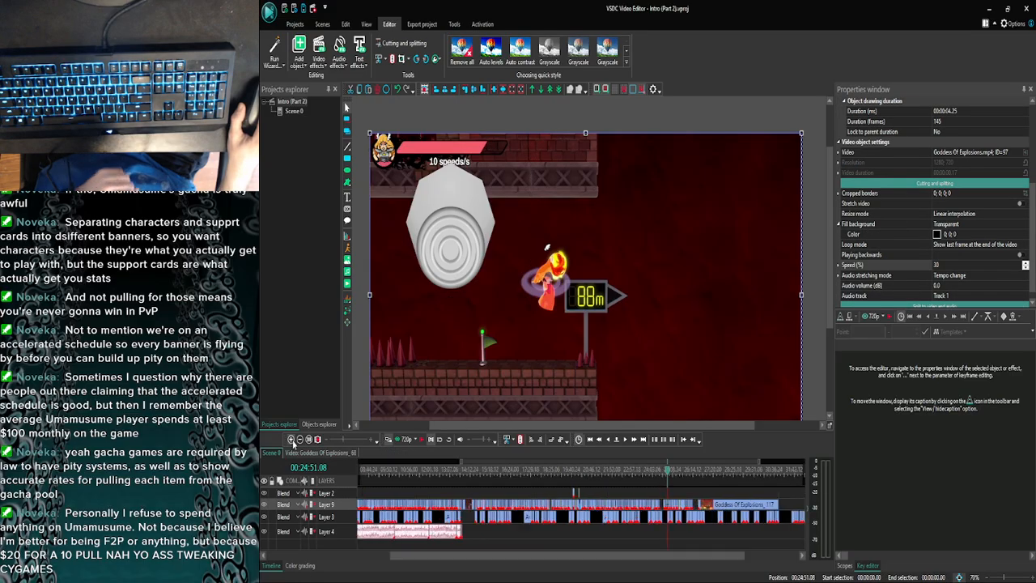
click(291, 439)
click(291, 439)
click(291, 439)
click(292, 440)
click(291, 440)
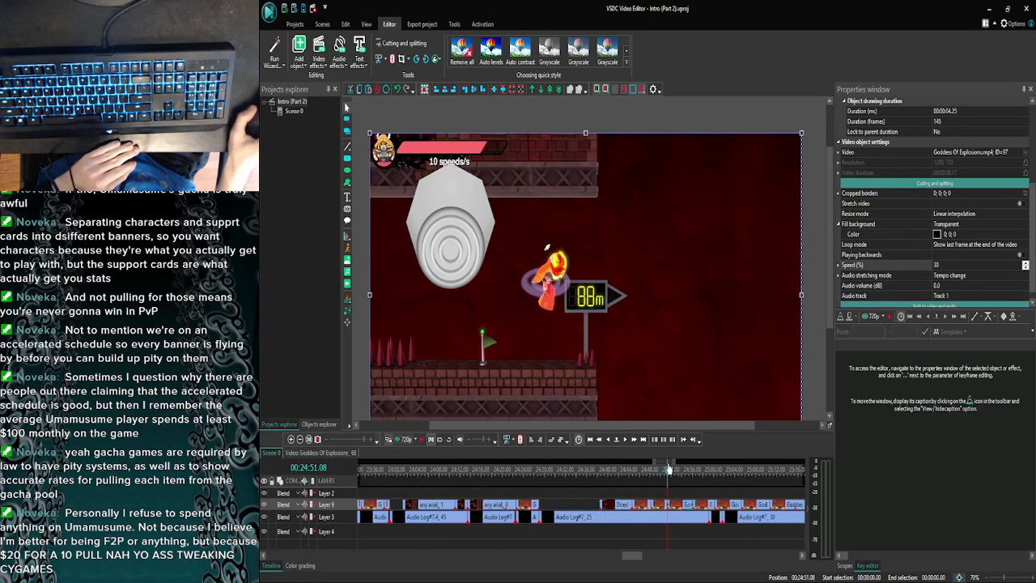
double_click(700, 507)
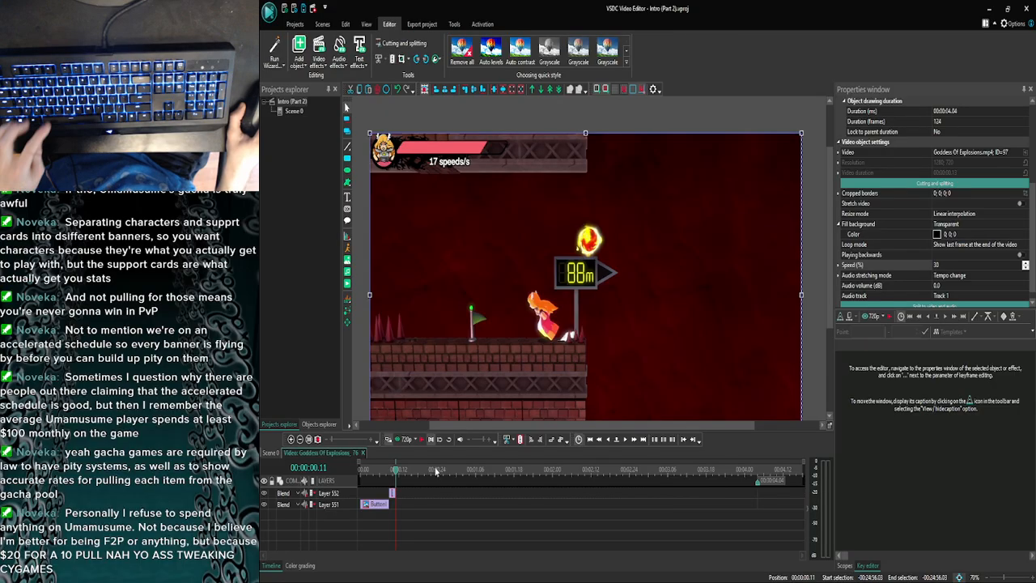
key(ctrl+v)
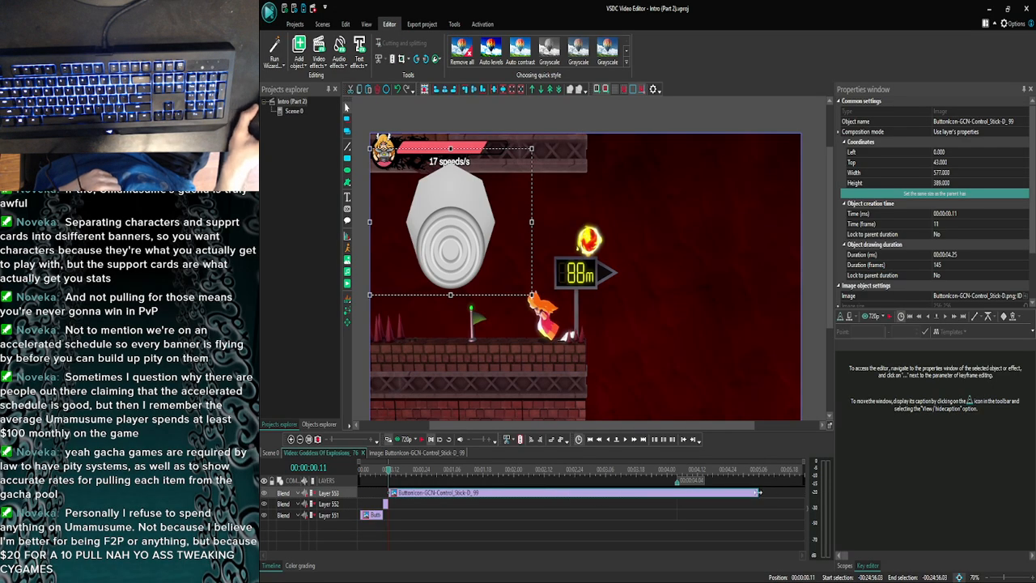
- Trim the pasted Control_Stick-D icon so it ends at 00:00:00.14
drag(758, 492, 459, 492)
click(625, 439)
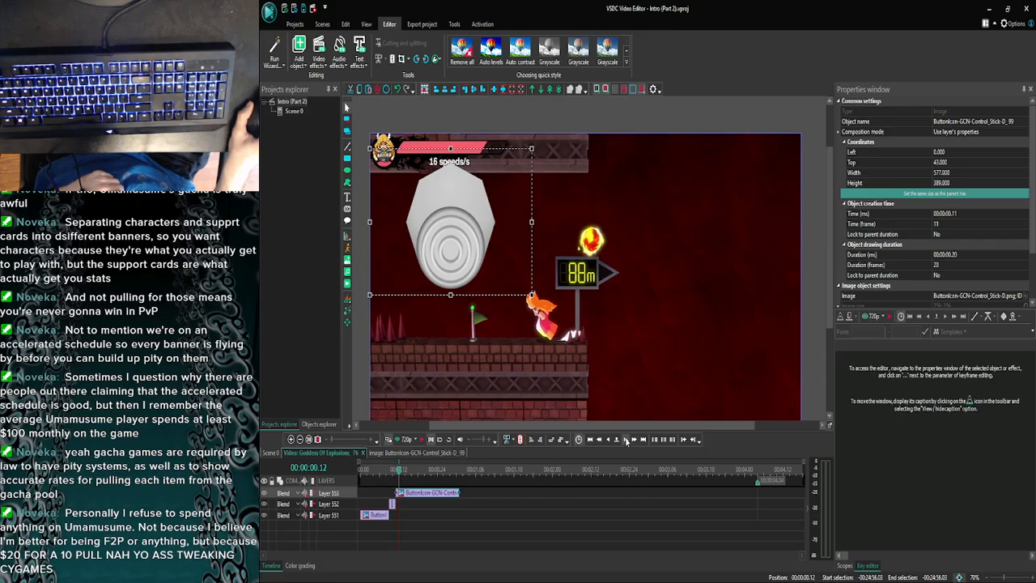
click(625, 439)
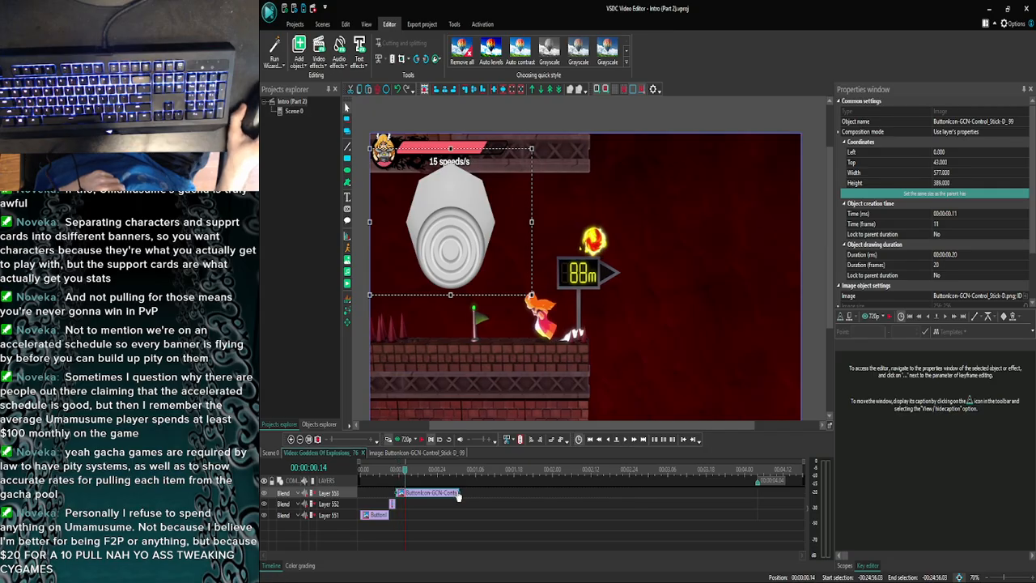
drag(447, 492, 408, 495)
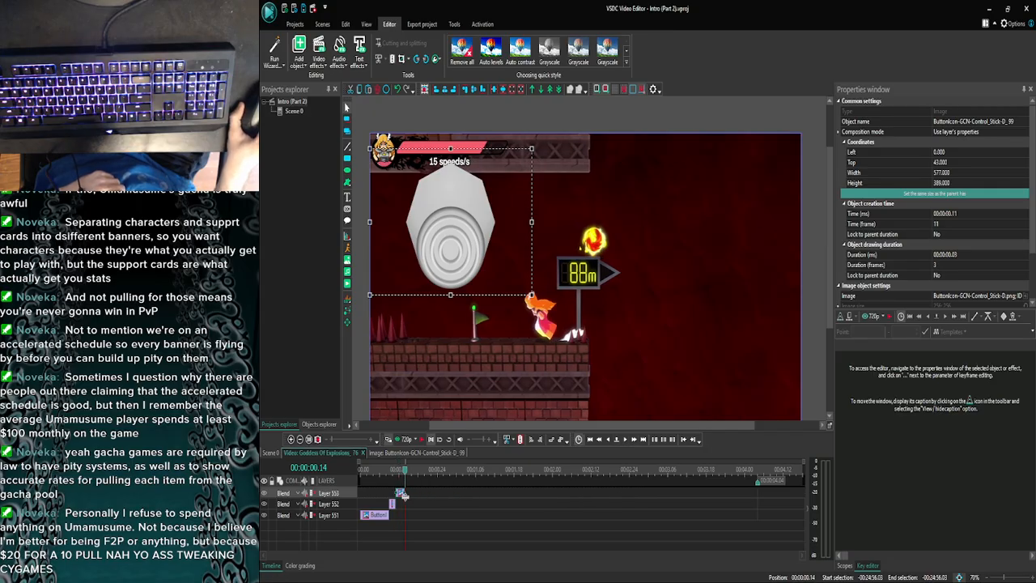
click(416, 494)
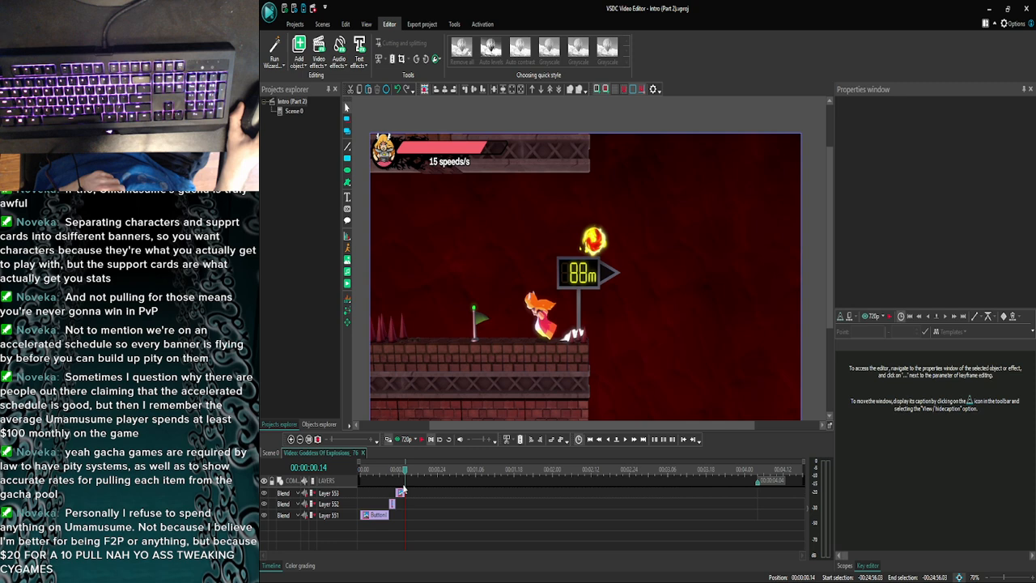
- Review the switch between the Control_Stick-DL and Control_Stick-D icons frame by frame
click(606, 440)
click(606, 440)
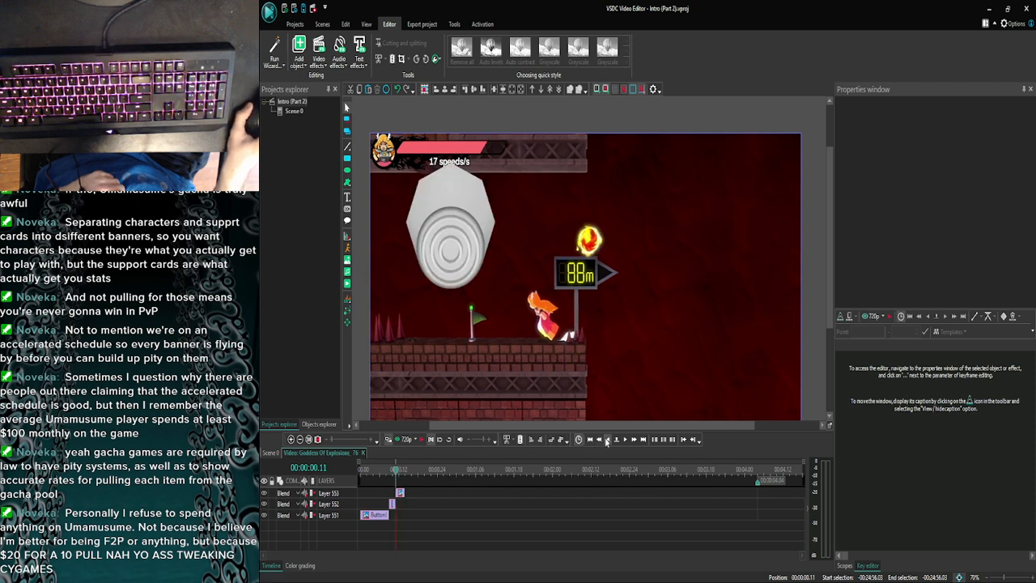
click(606, 439)
click(606, 439)
click(623, 439)
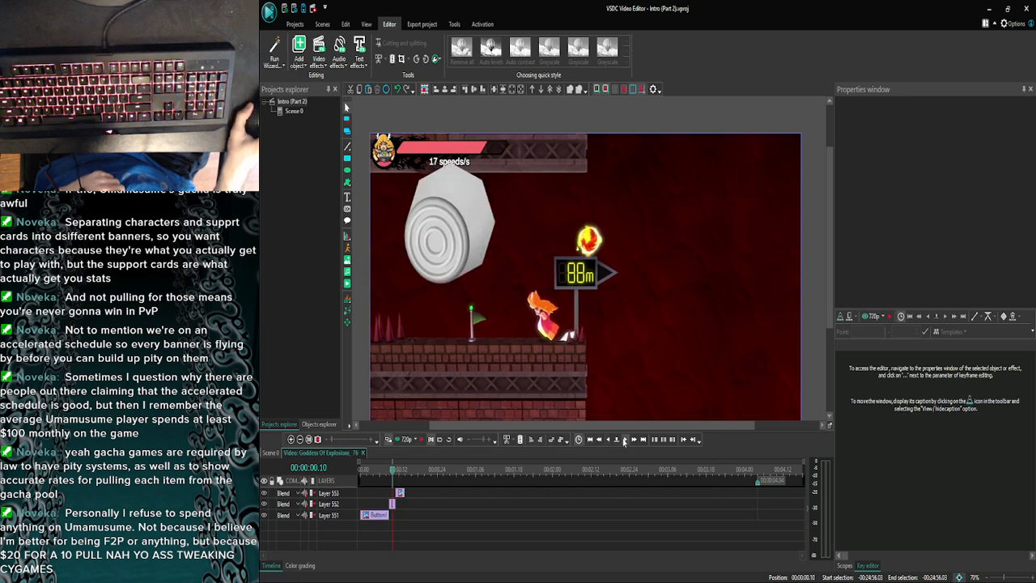
- Advance frame by frame to 00:00:00.13 and trim the Control_Stick-D icon so it ends there
click(624, 439)
click(624, 440)
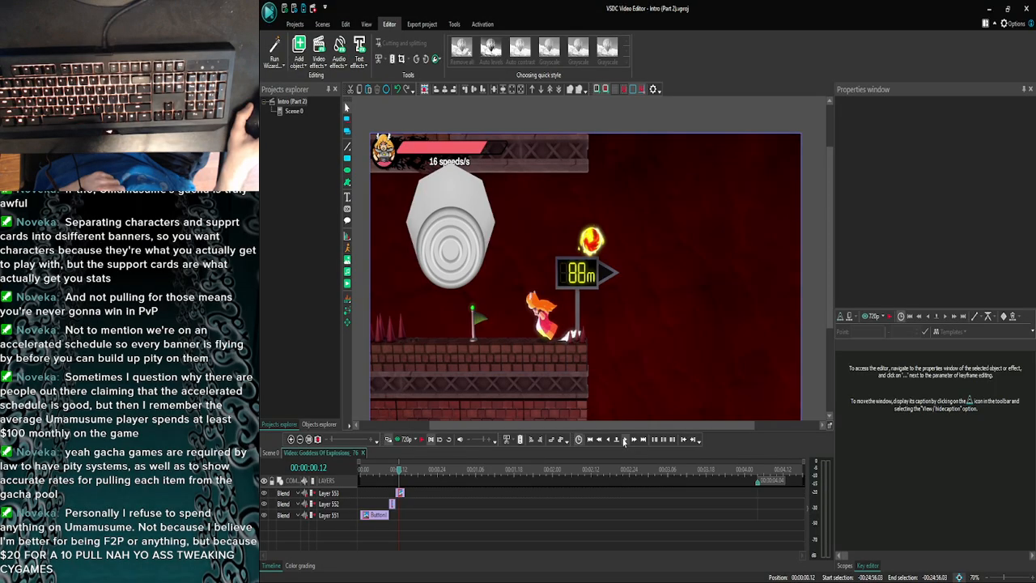
click(624, 439)
click(400, 493)
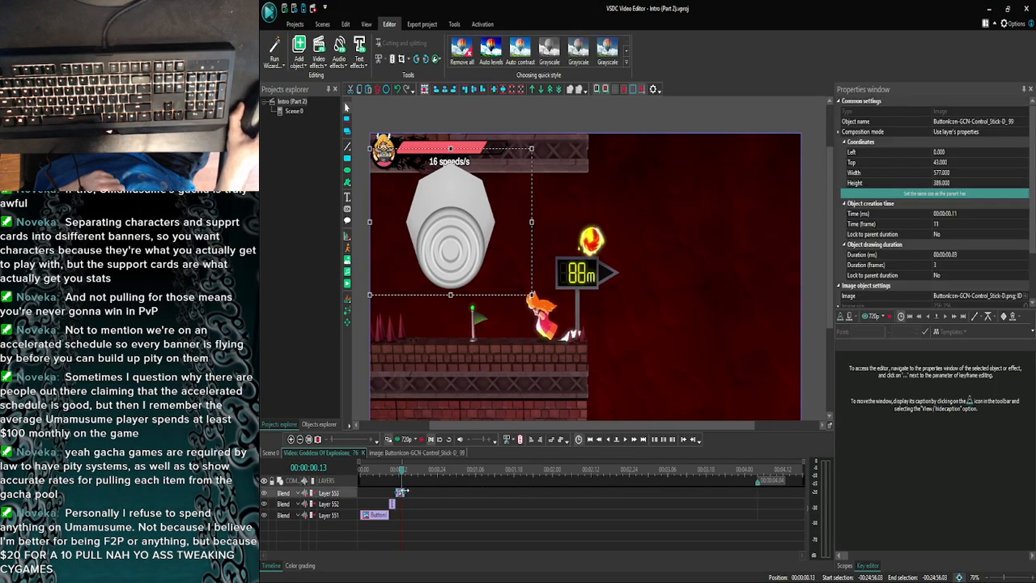
drag(402, 491, 400, 492)
click(409, 493)
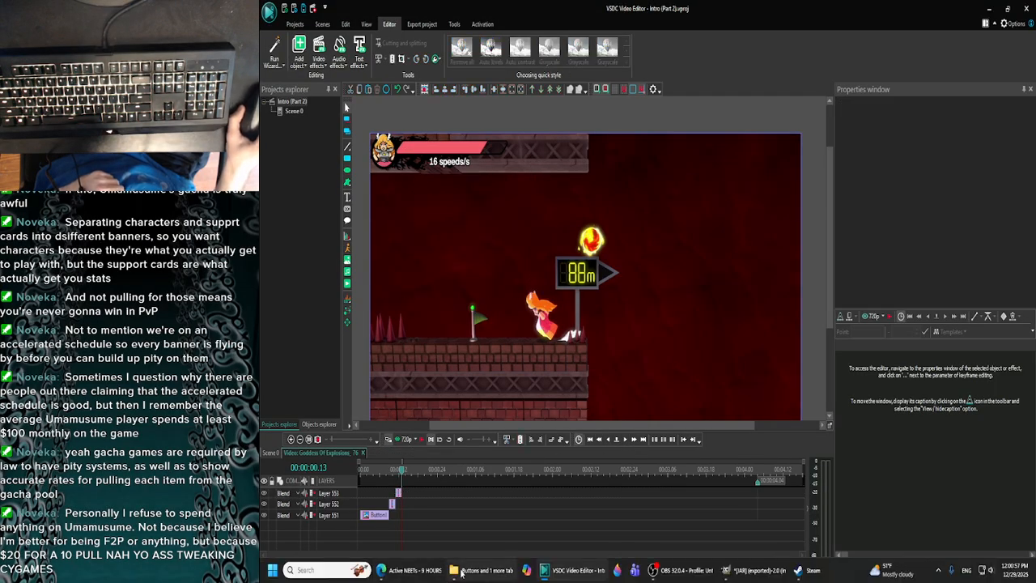
- Add ButtonIcon-GCN-Control_Stick-DR.png from the Buttons folder to the clip at 00:00:00.13
click(463, 573)
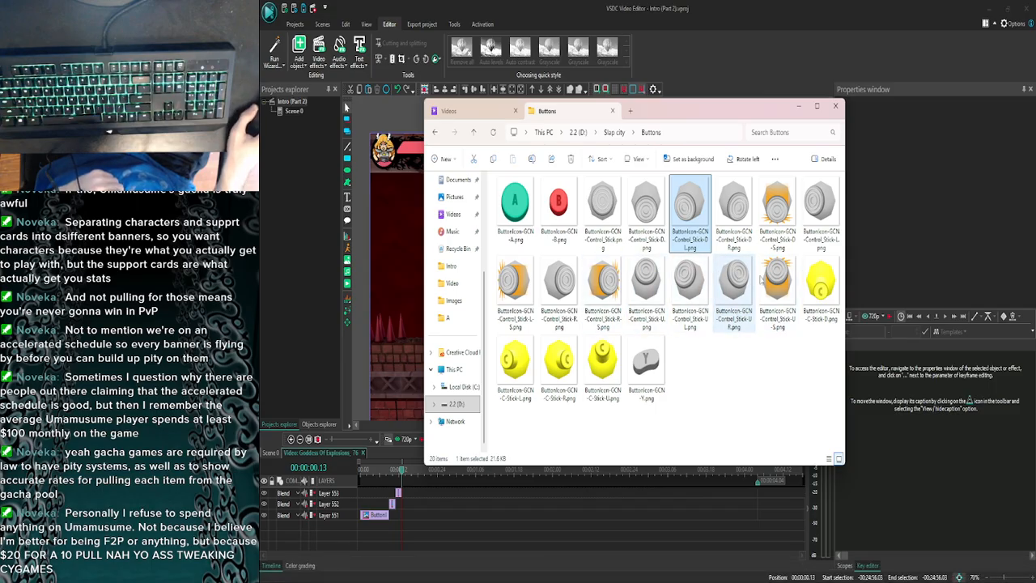
click(733, 212)
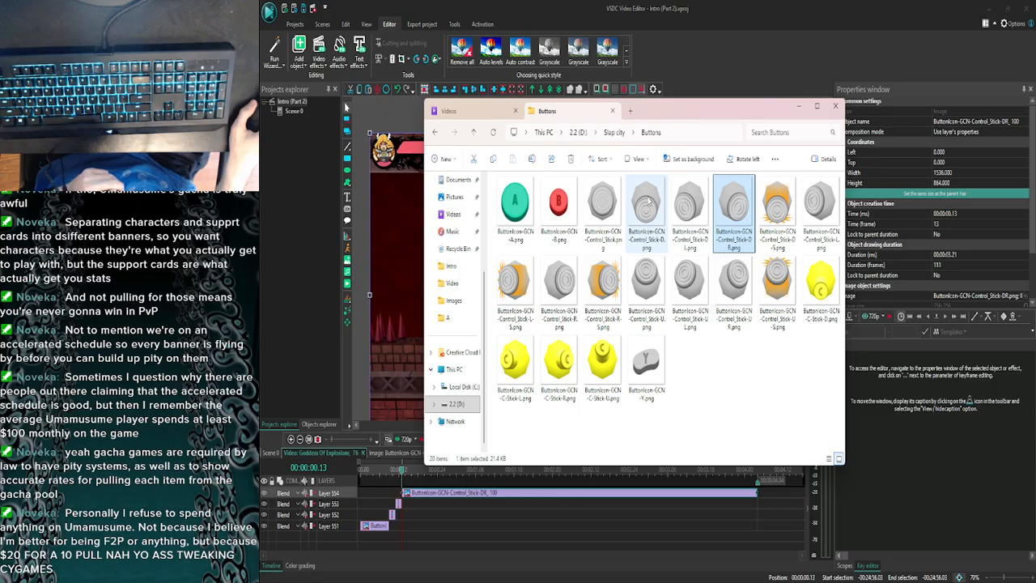
click(798, 106)
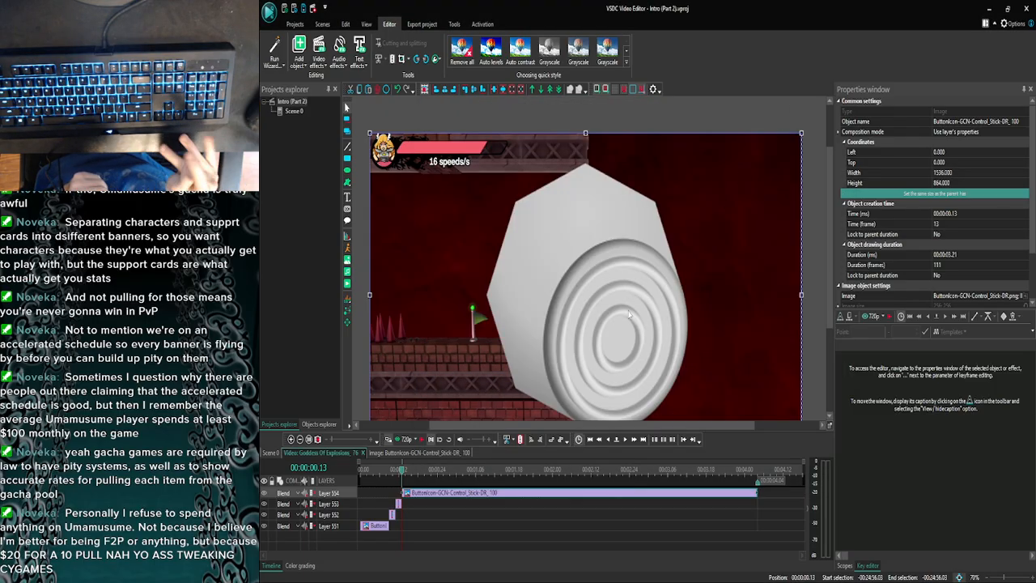
- Extend the Control_Stick-DR icon's start to 00:00:00.12 and resize it over the Control_Stick-D icon, 577 wide by 401 high with its top at 43
click(599, 439)
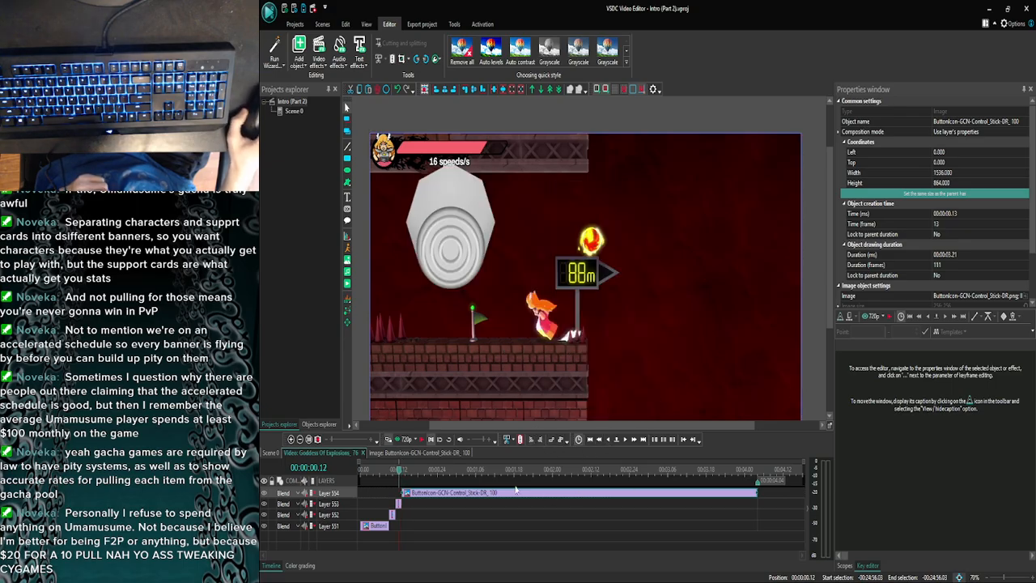
drag(402, 493, 399, 499)
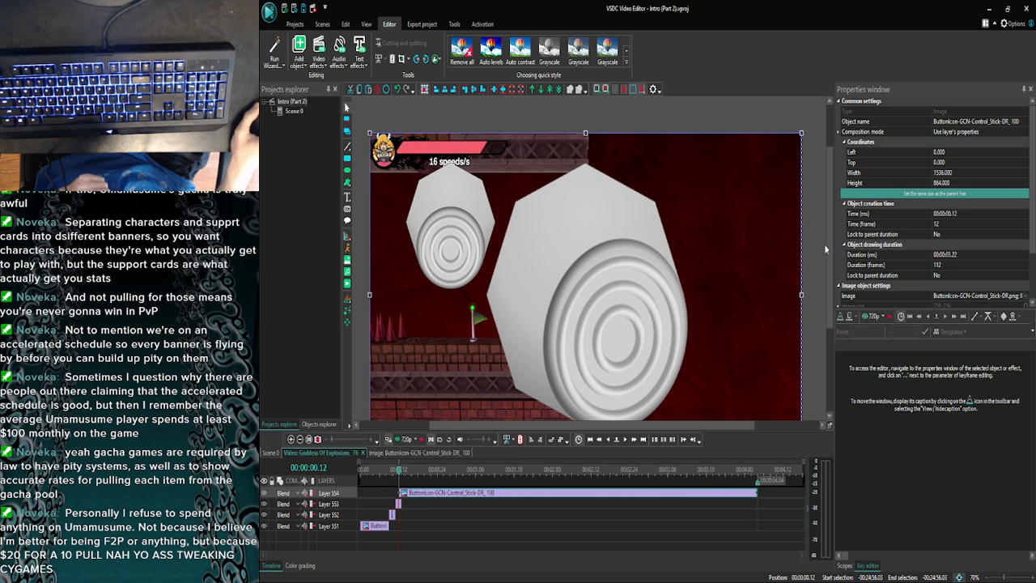
scroll(825, 249, down, 2)
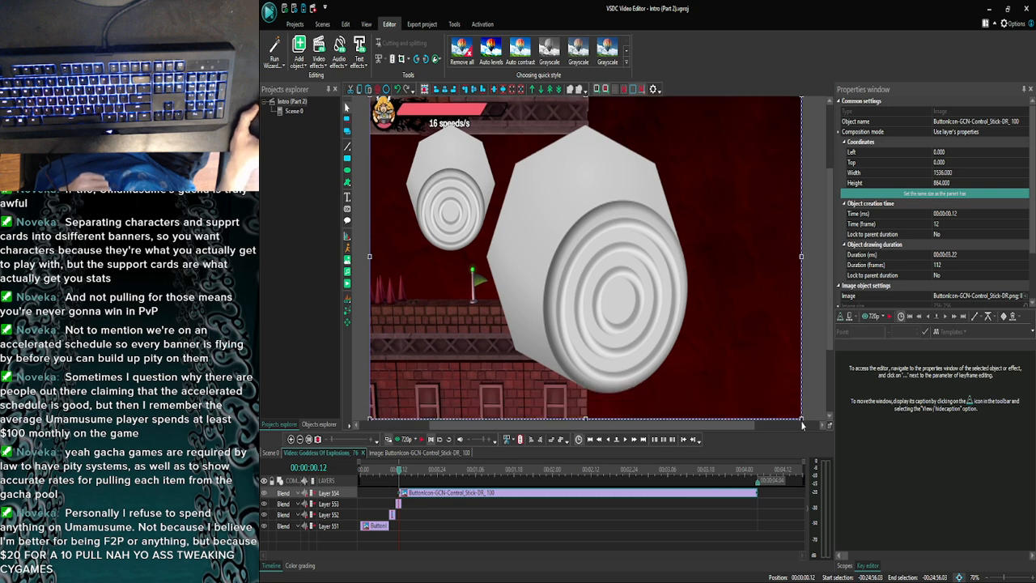
drag(801, 417, 531, 260)
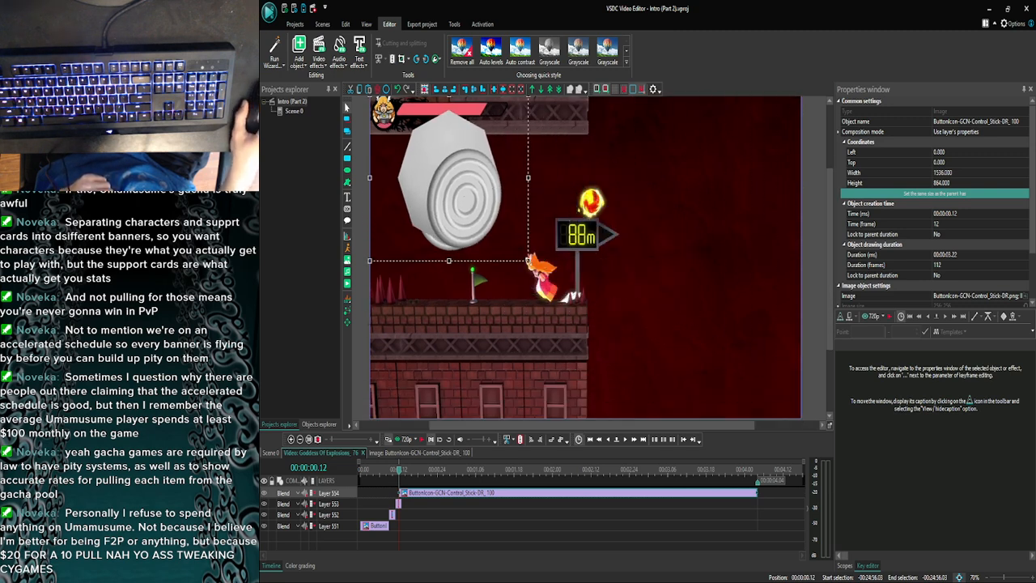
scroll(599, 259, up, 1)
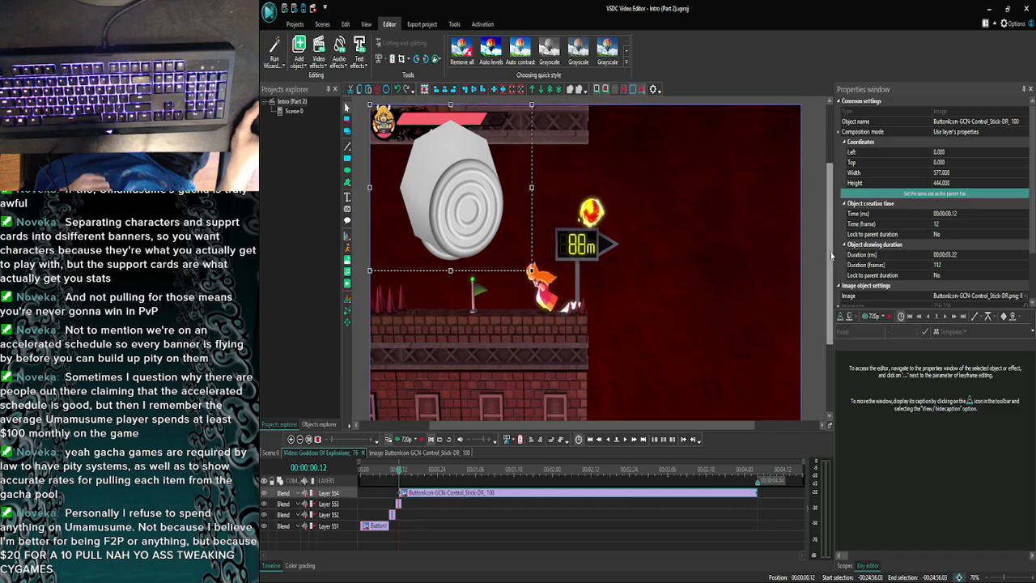
drag(450, 108, 449, 124)
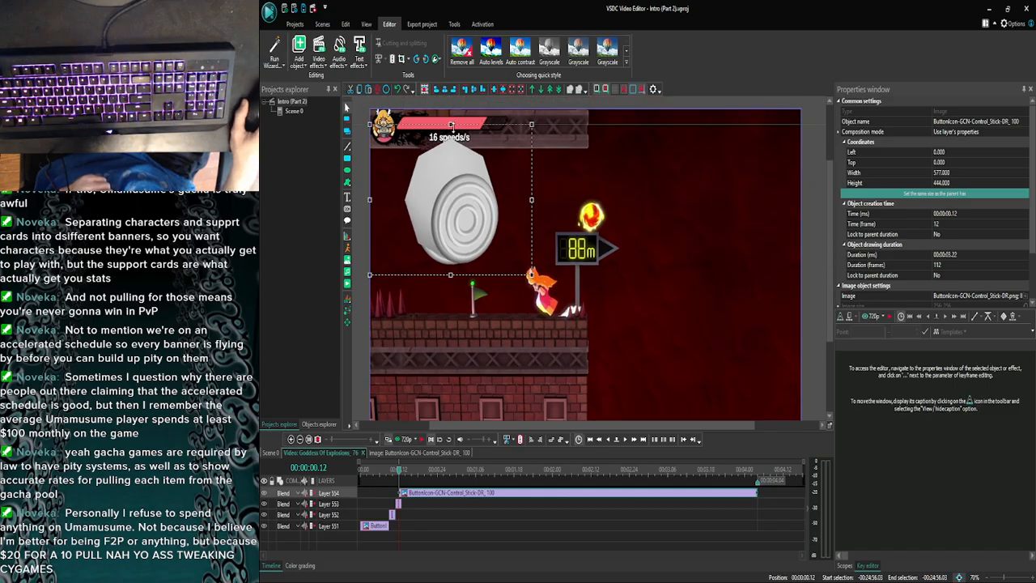
click(578, 188)
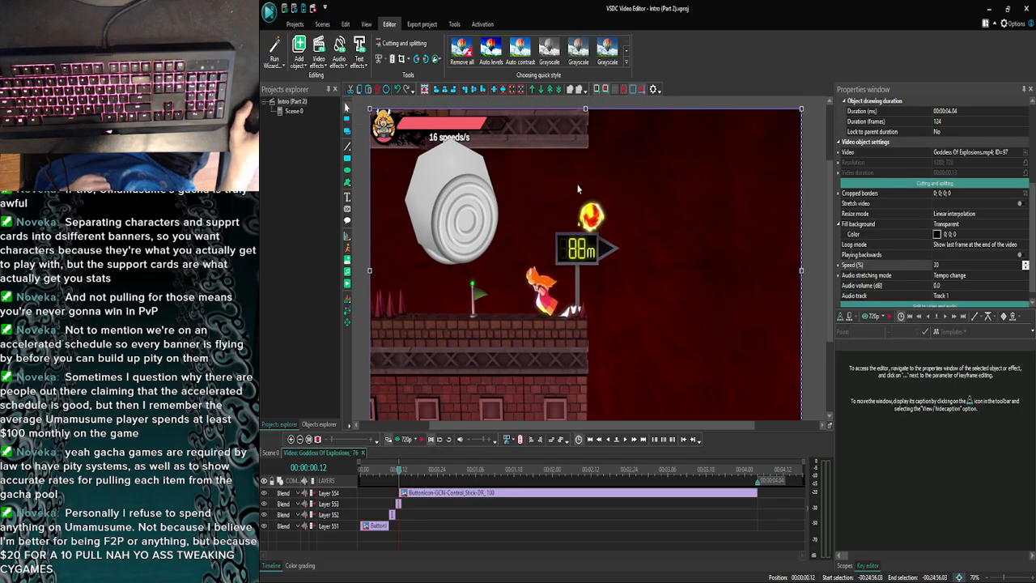
- Trim the start of the Control_Stick-DR icon back to 00:00:00.13
click(420, 495)
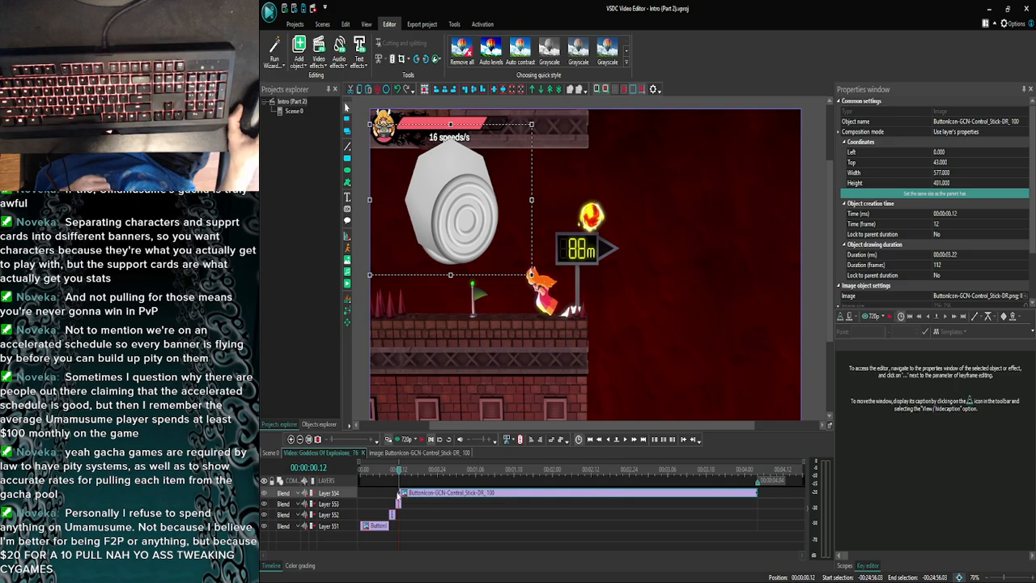
drag(402, 496, 400, 493)
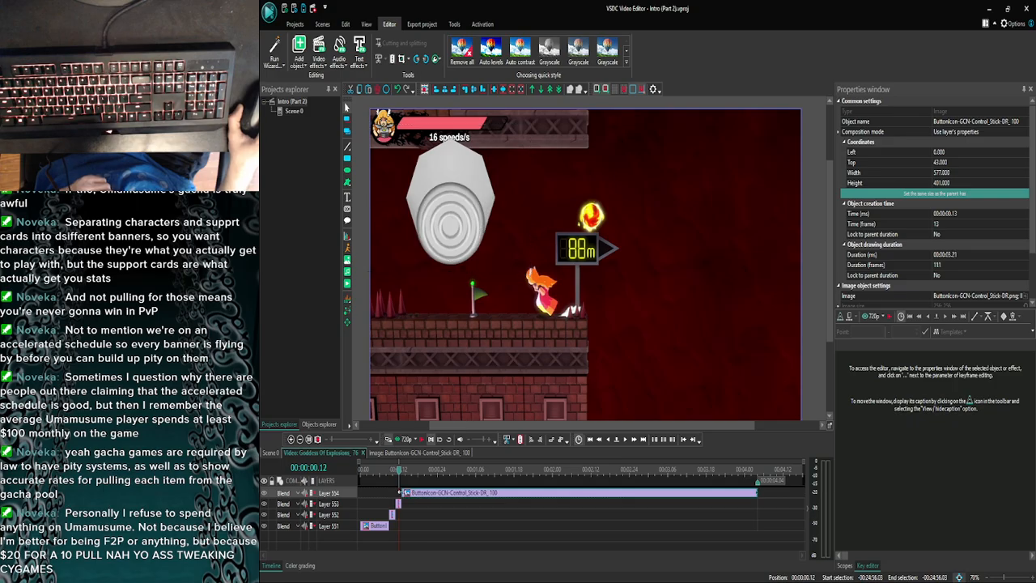
click(407, 504)
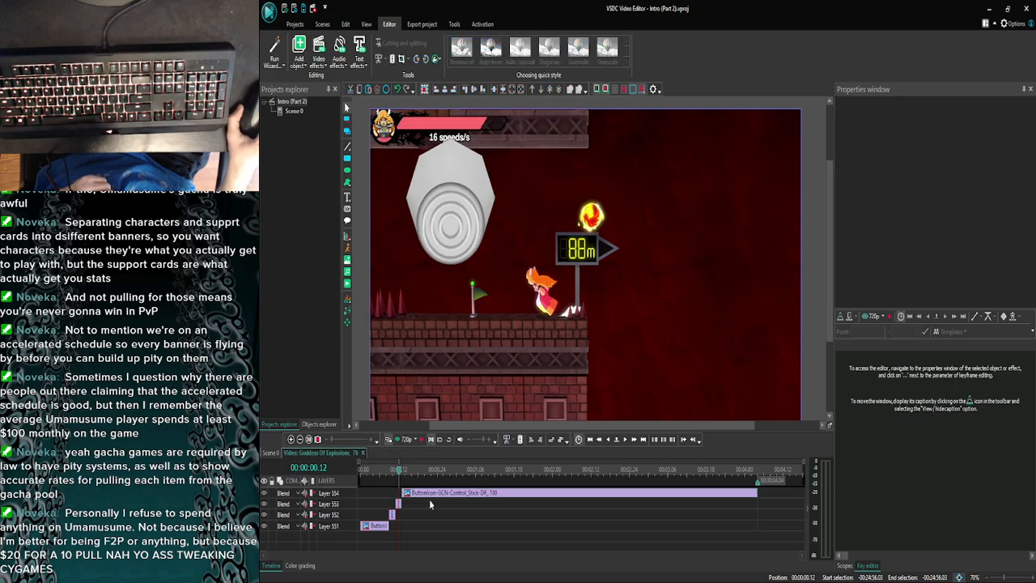
- Review the switch from the Control_Stick-D to the Control_Stick-DR icon frame by frame around 00:00:00.13
click(629, 439)
click(609, 439)
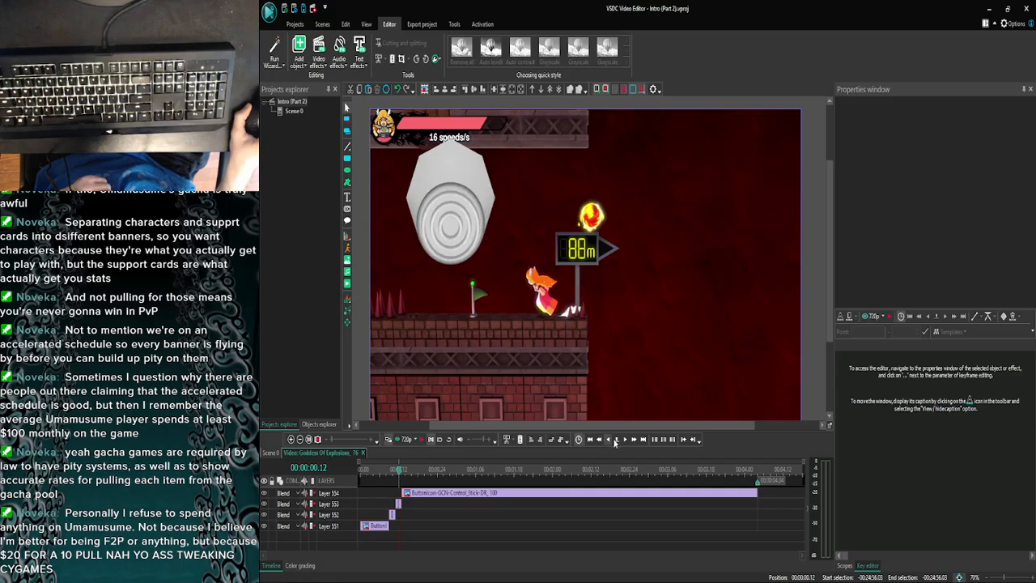
click(623, 440)
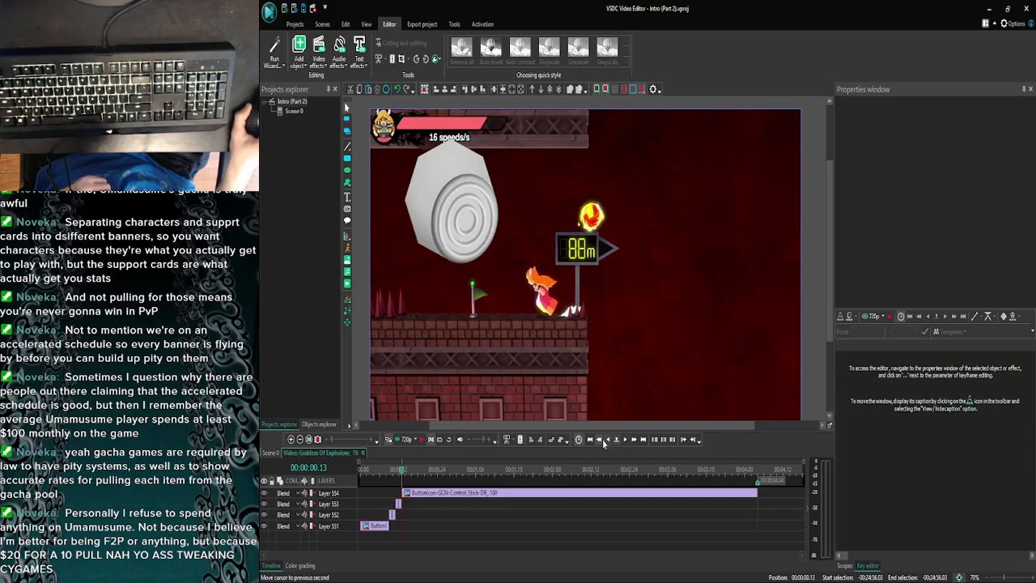
click(602, 441)
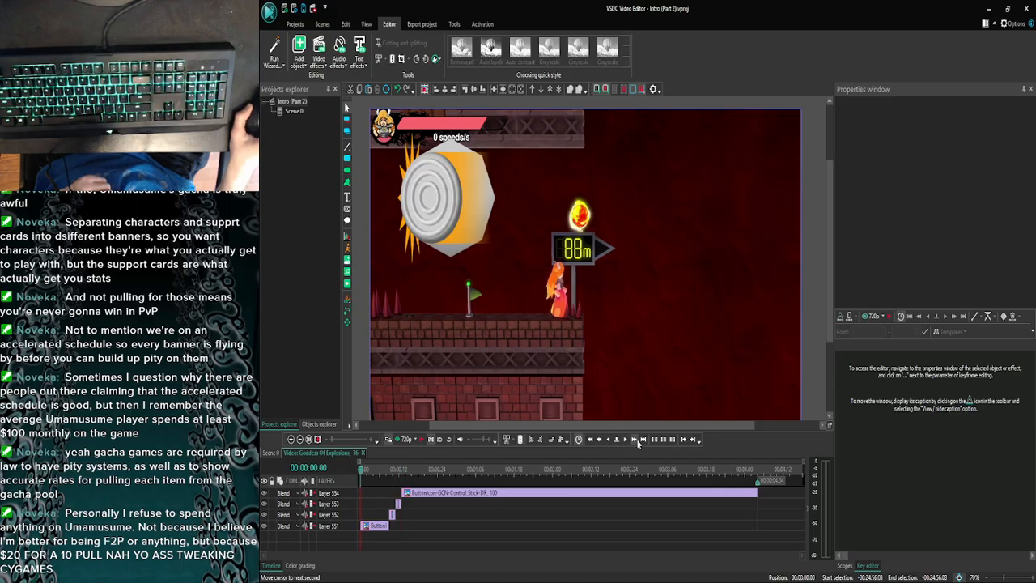
click(636, 441)
click(609, 441)
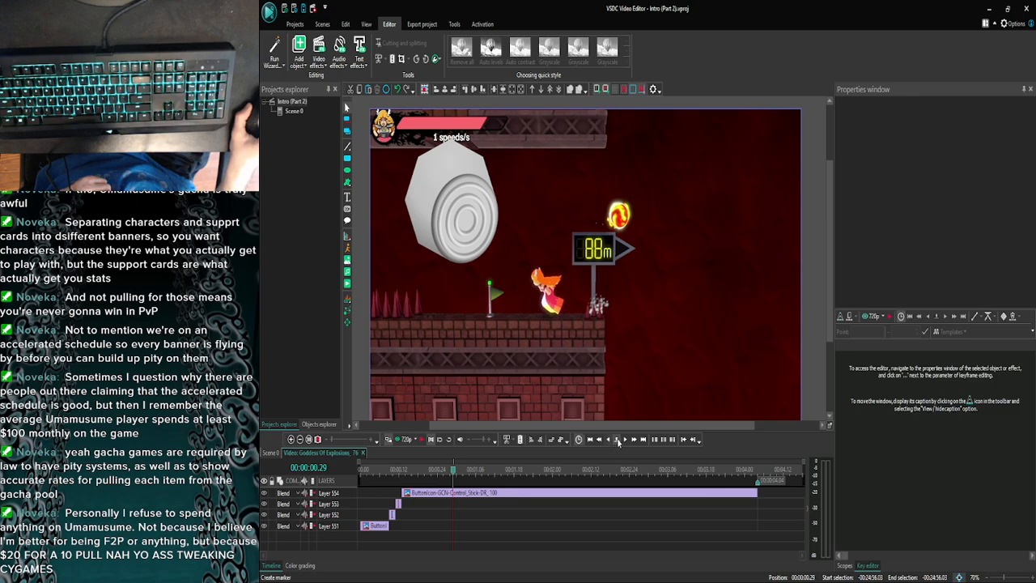
click(624, 441)
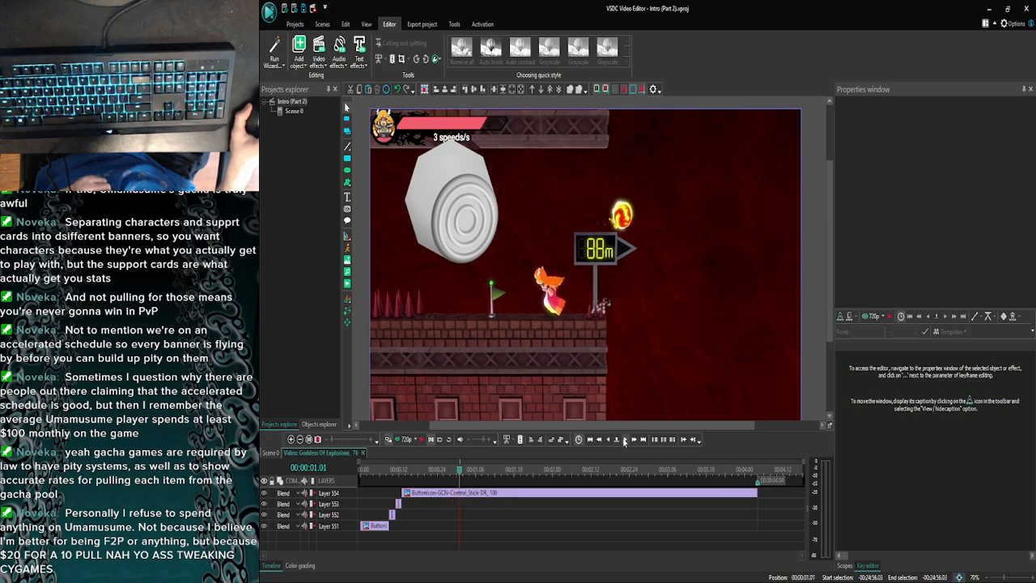
click(399, 471)
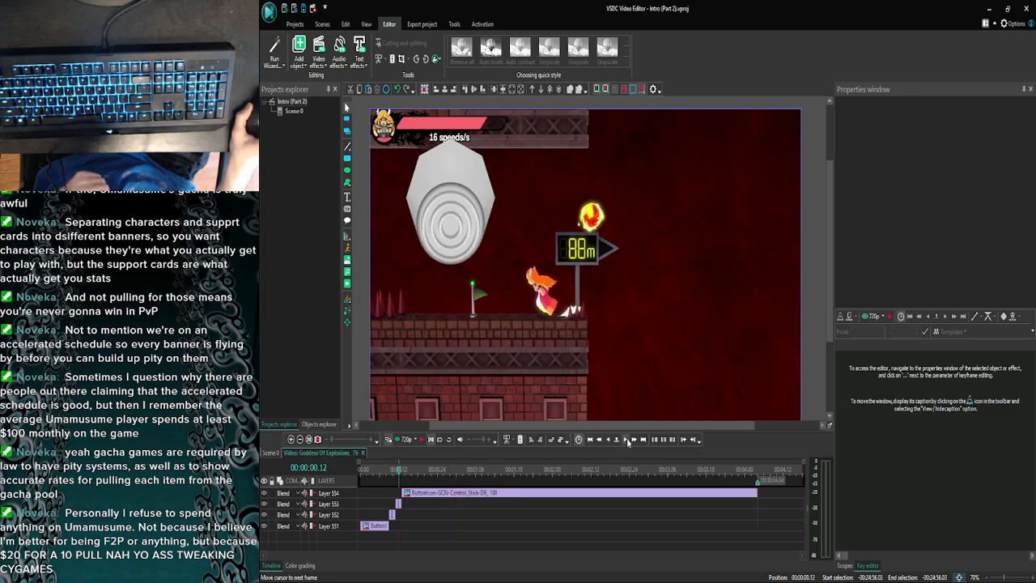
click(628, 441)
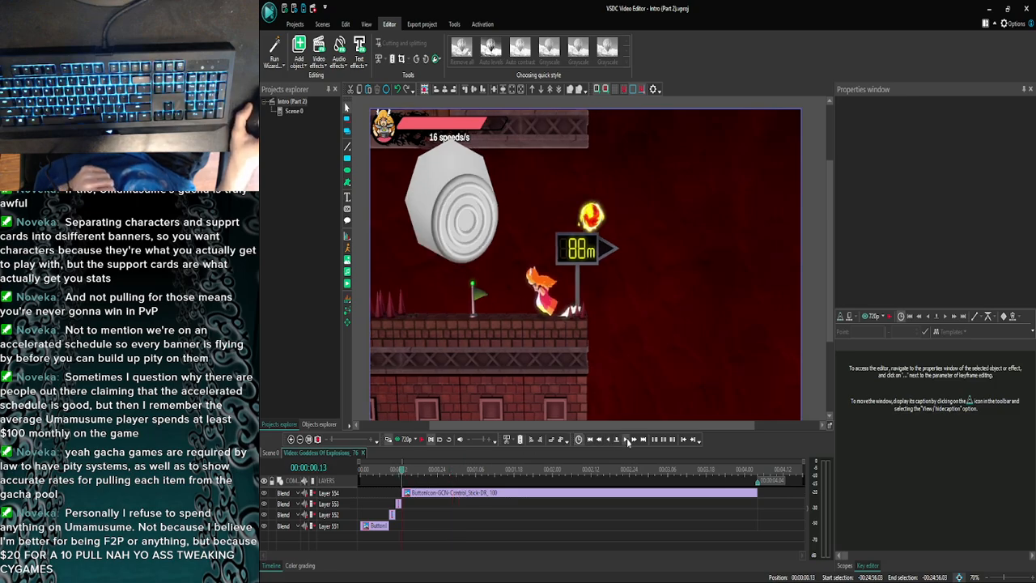
- Trim the Control_Stick-DR icon so it ends at 00:00:00.15
click(568, 496)
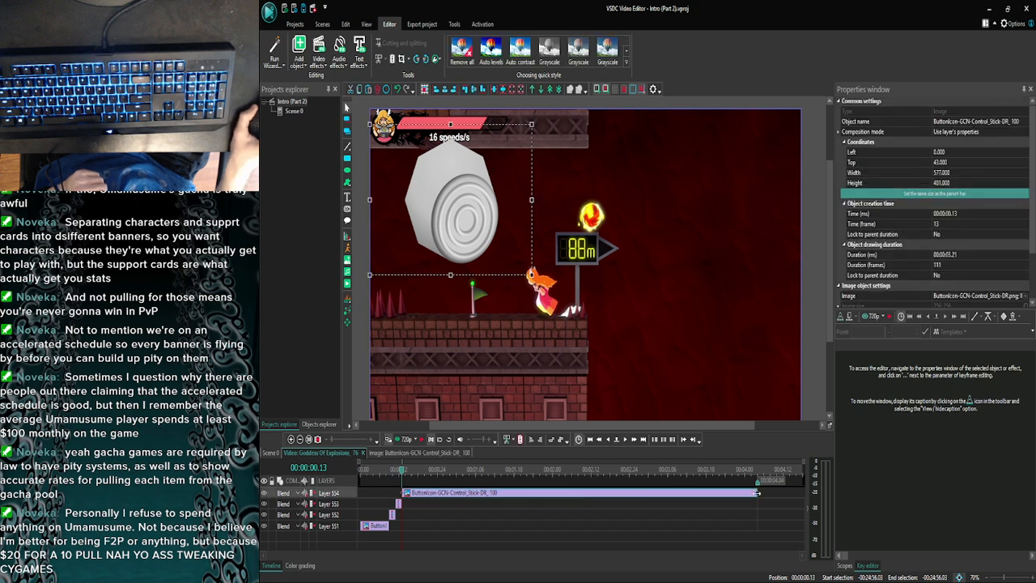
drag(756, 492, 423, 492)
click(623, 440)
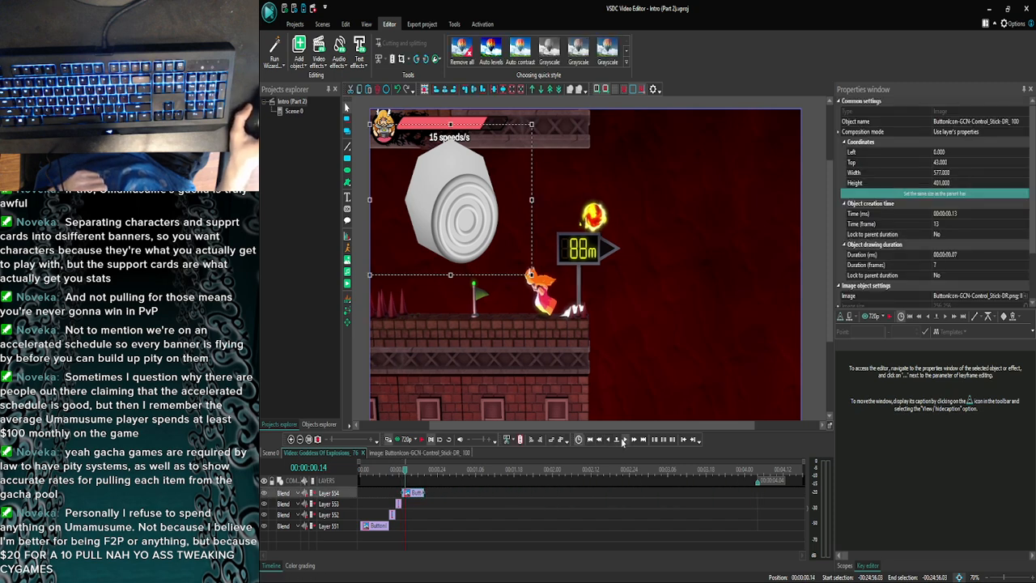
click(623, 441)
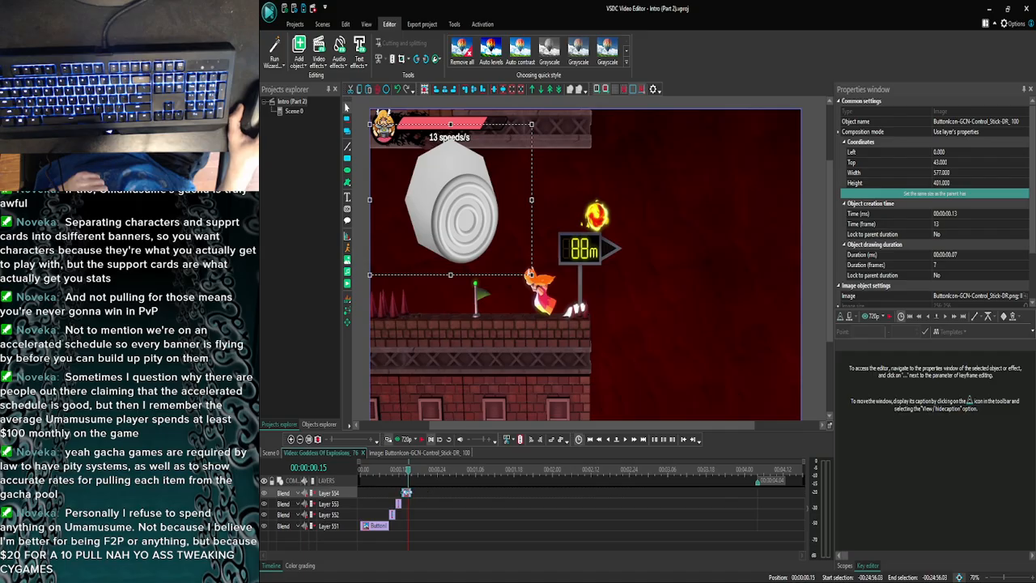
drag(411, 492, 407, 492)
click(425, 526)
- Open the earlier Goddess Of Explosions clip near 00:24:48.22 in the main scene and copy its Control_Stick-R icon
click(470, 575)
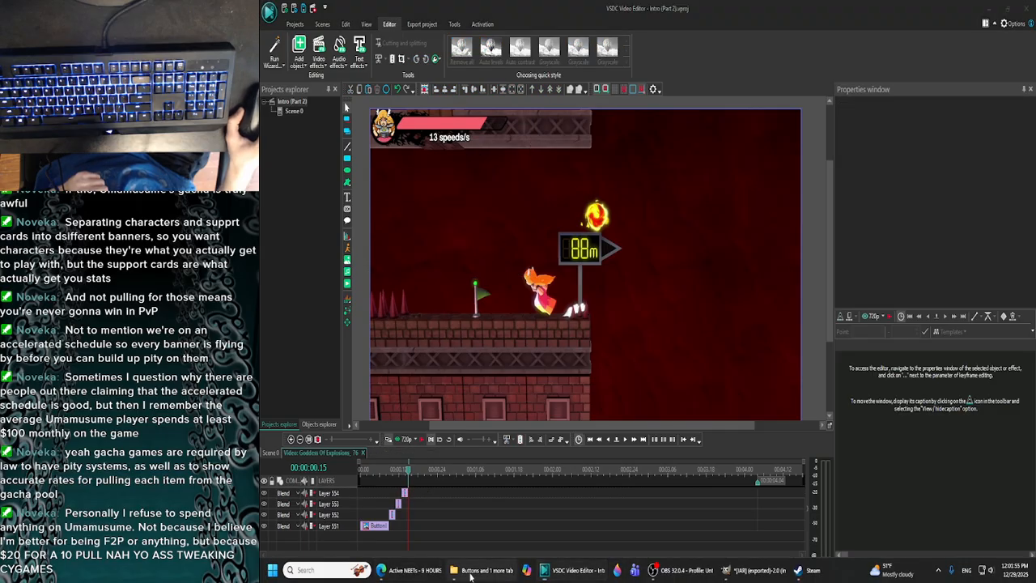
click(462, 527)
click(273, 453)
click(291, 439)
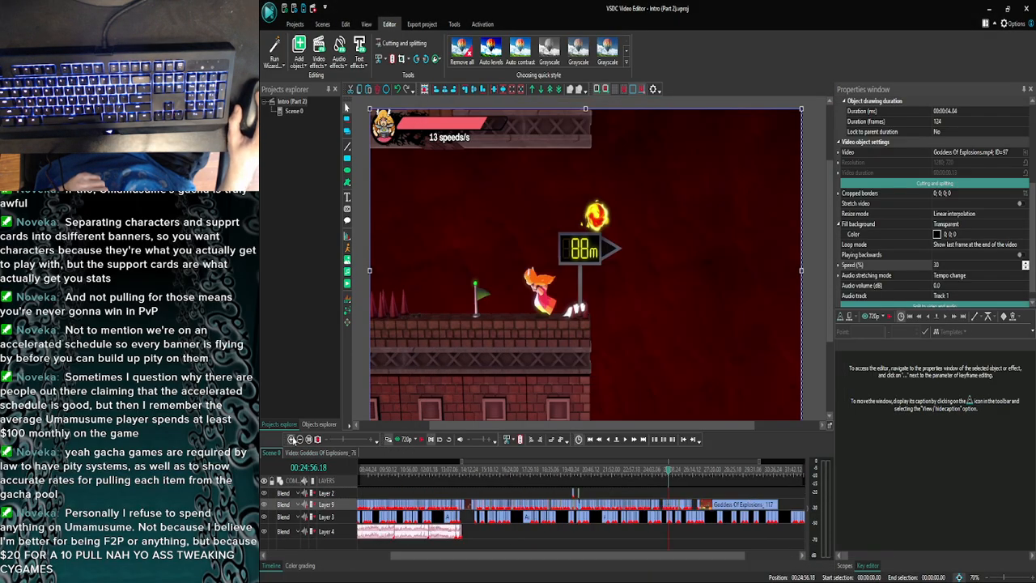
click(292, 440)
click(292, 439)
click(292, 439)
click(292, 439)
click(292, 440)
click(292, 439)
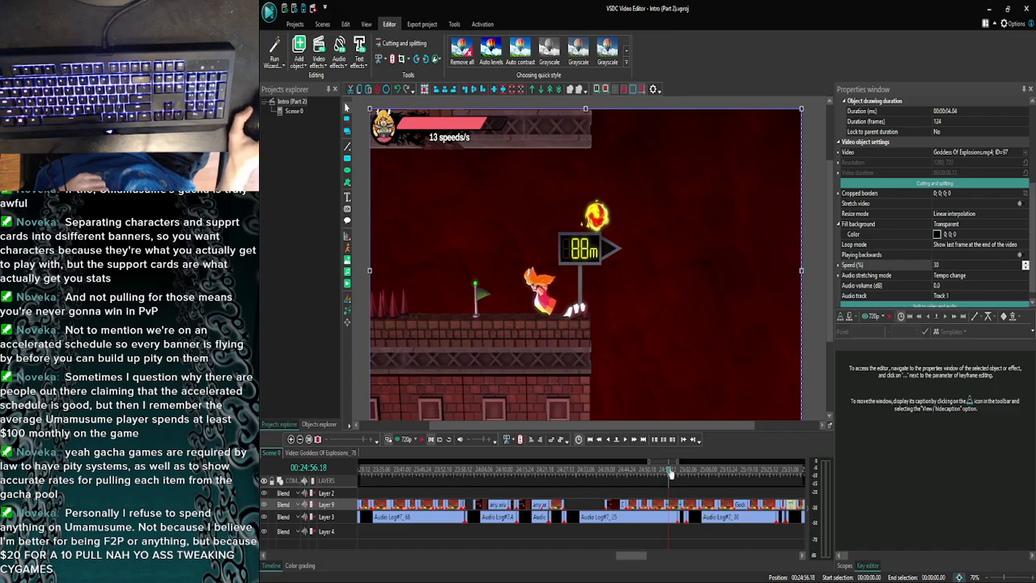
click(658, 475)
drag(657, 474, 641, 475)
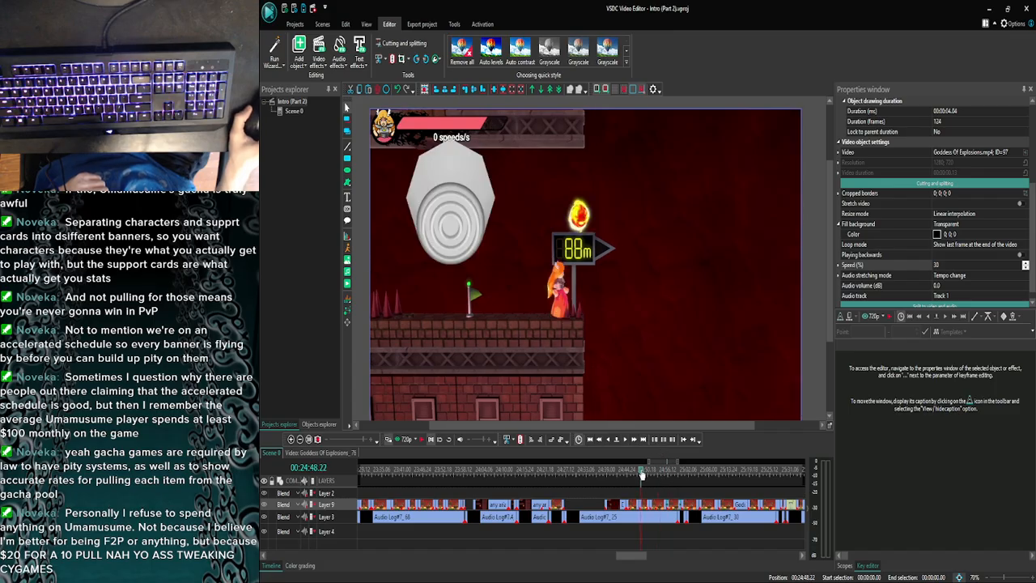
double_click(647, 505)
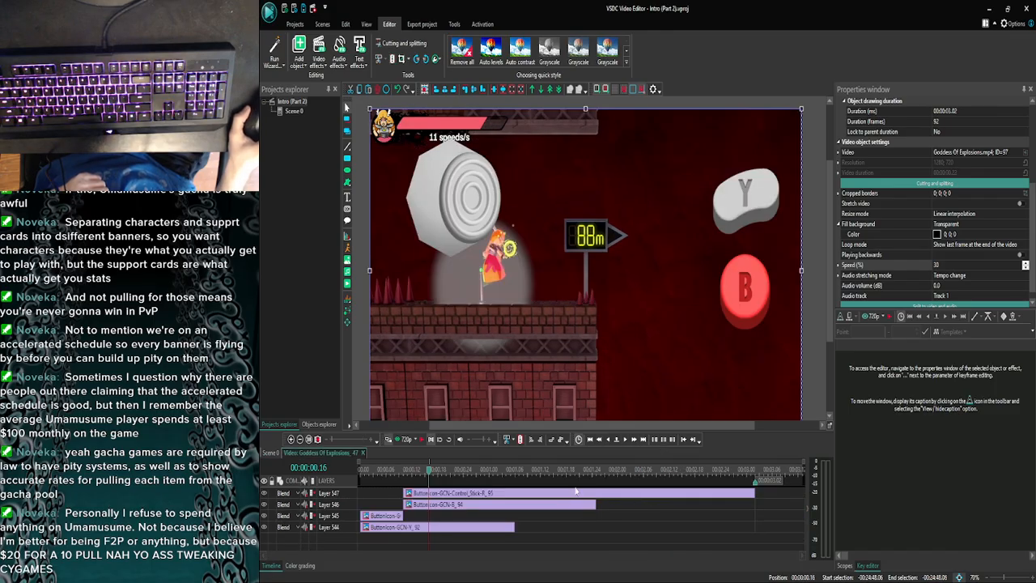
click(572, 494)
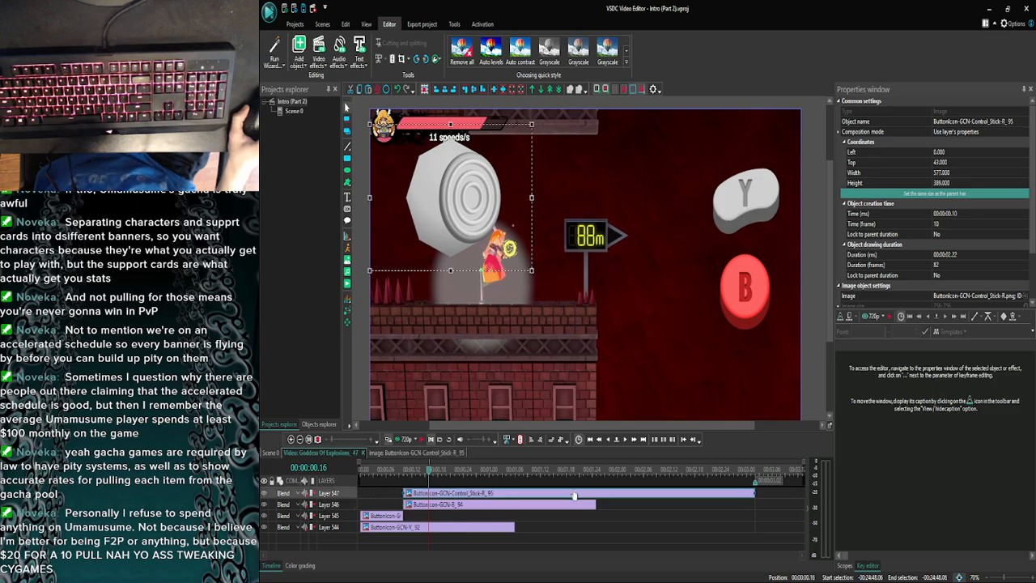
- Open the Goddess Of Explosions clip at 00:25:01.13 in the main scene and examine its first frames
click(271, 453)
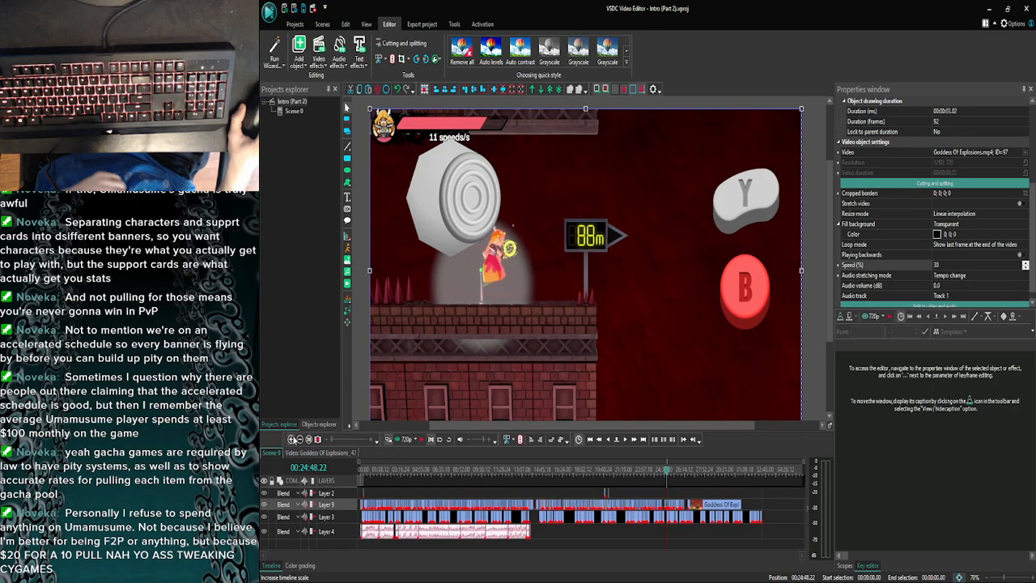
click(292, 440)
click(291, 439)
click(291, 440)
click(291, 439)
click(291, 440)
click(291, 439)
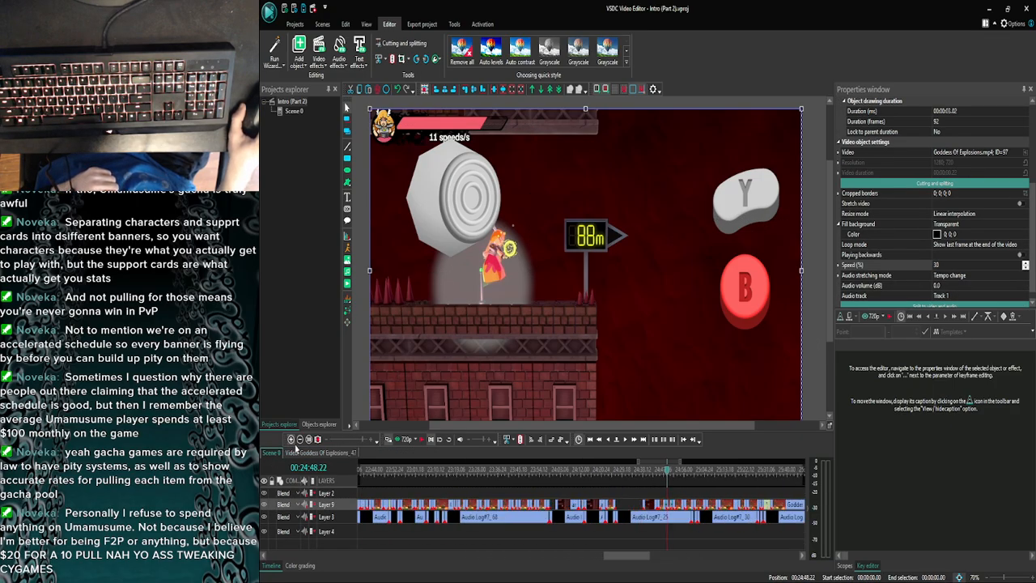
click(292, 440)
drag(618, 555, 628, 555)
click(543, 470)
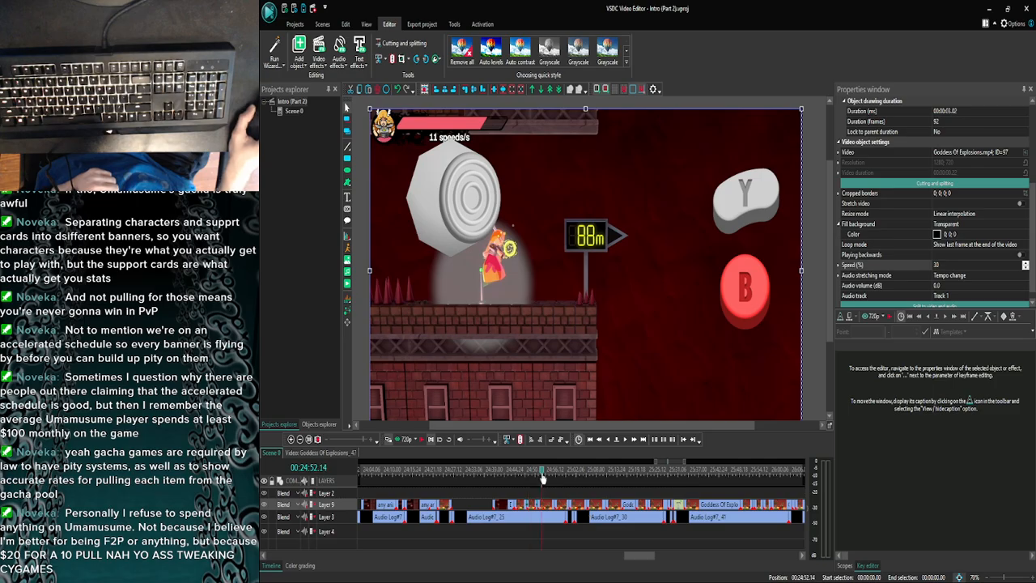
mouse_move(553, 476)
mouse_down()
mouse_move(580, 474)
mouse_move(571, 472)
mouse_up()
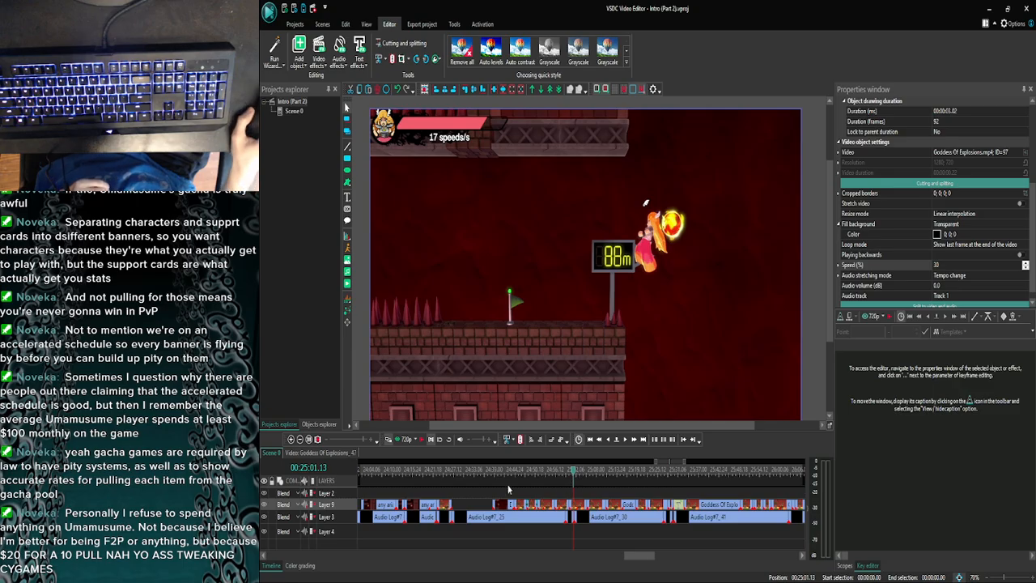
scroll(566, 497, up, 3)
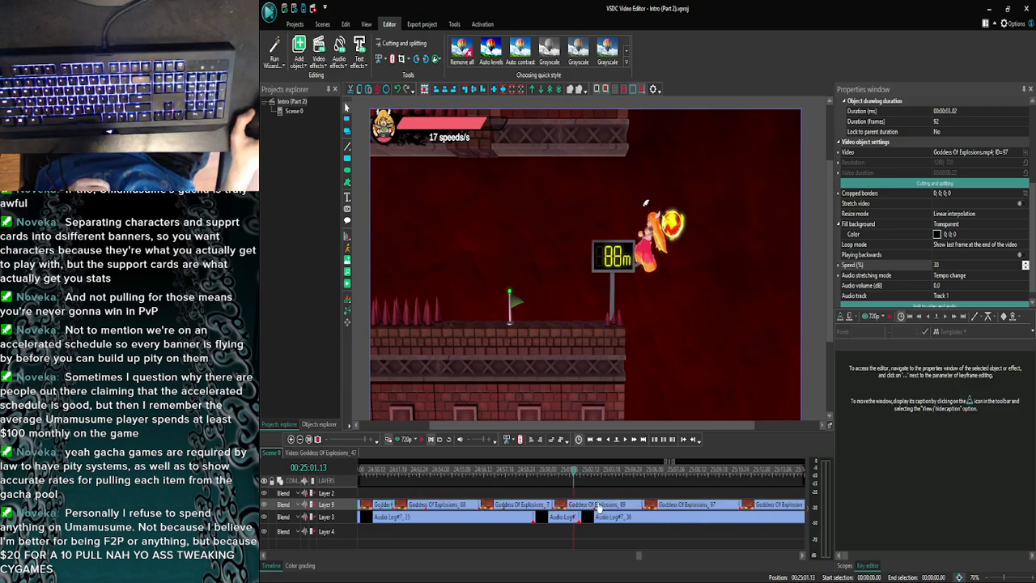
double_click(597, 503)
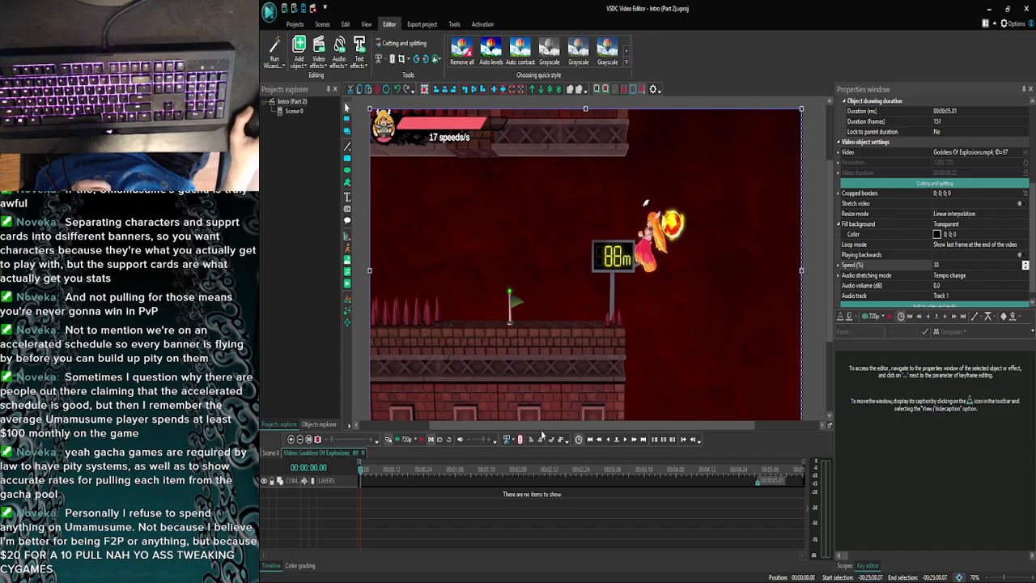
click(589, 439)
click(623, 440)
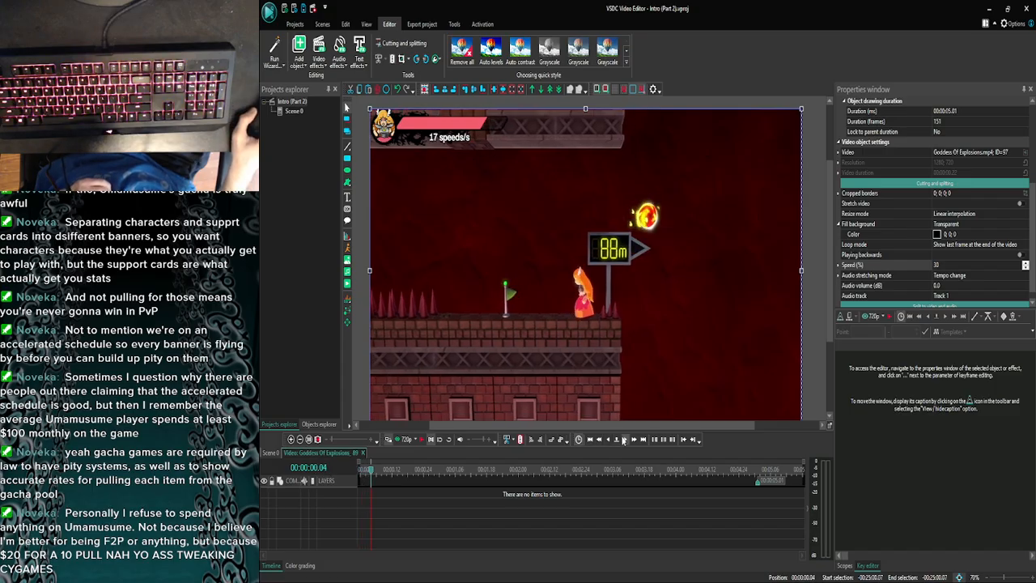
- Paste the Control_Stick-R icon at 00:00:00.15 in the Goddess Of Explosions clip starting at 00:24:56.03 and extend it to the clip's end
click(270, 452)
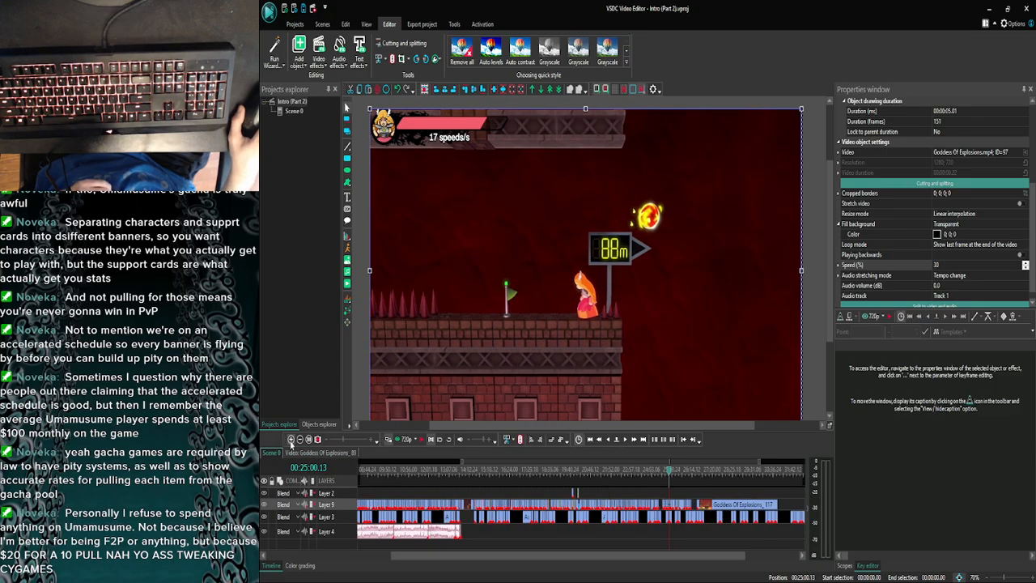
drag(686, 511, 665, 506)
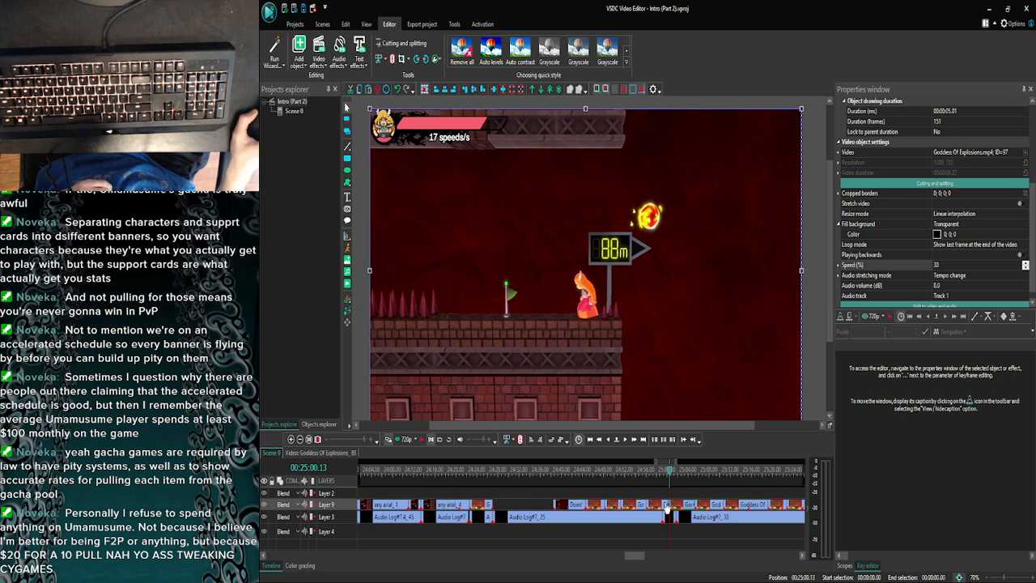
double_click(660, 505)
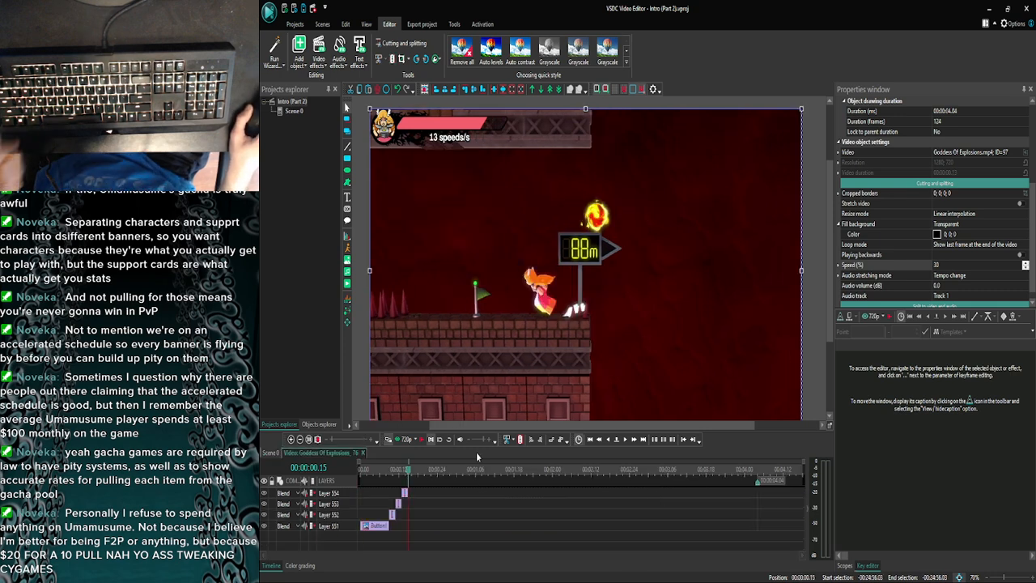
key(ctrl+v)
drag(670, 492, 753, 485)
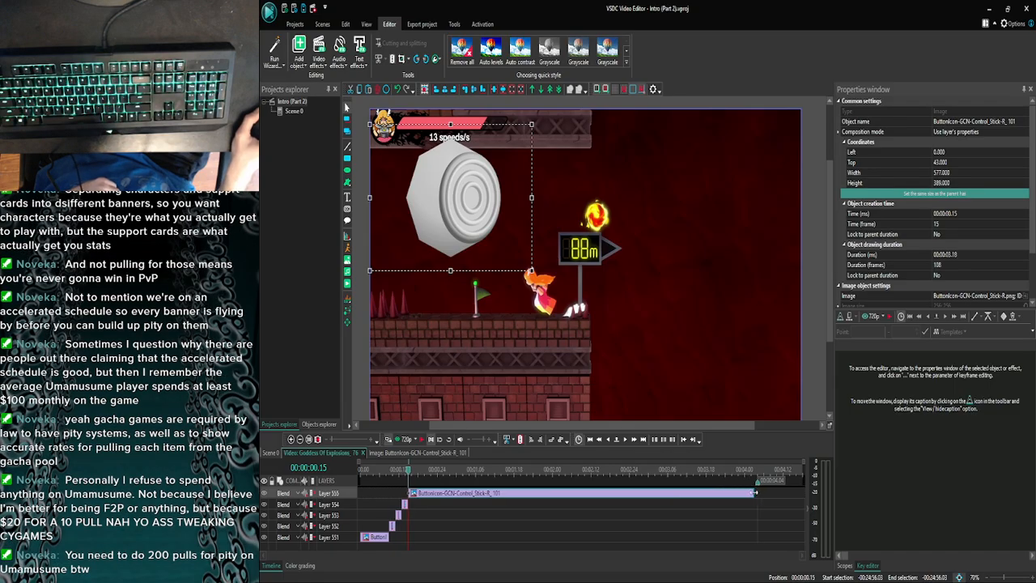
click(670, 513)
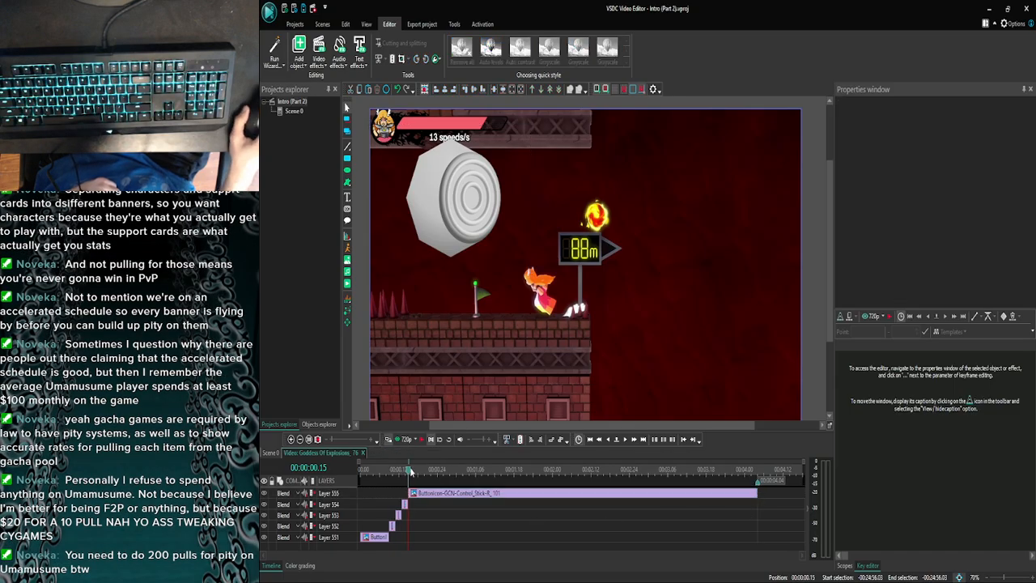
- Preview the clip's playback to check the timing of the Control_Stick icon sequence
click(390, 439)
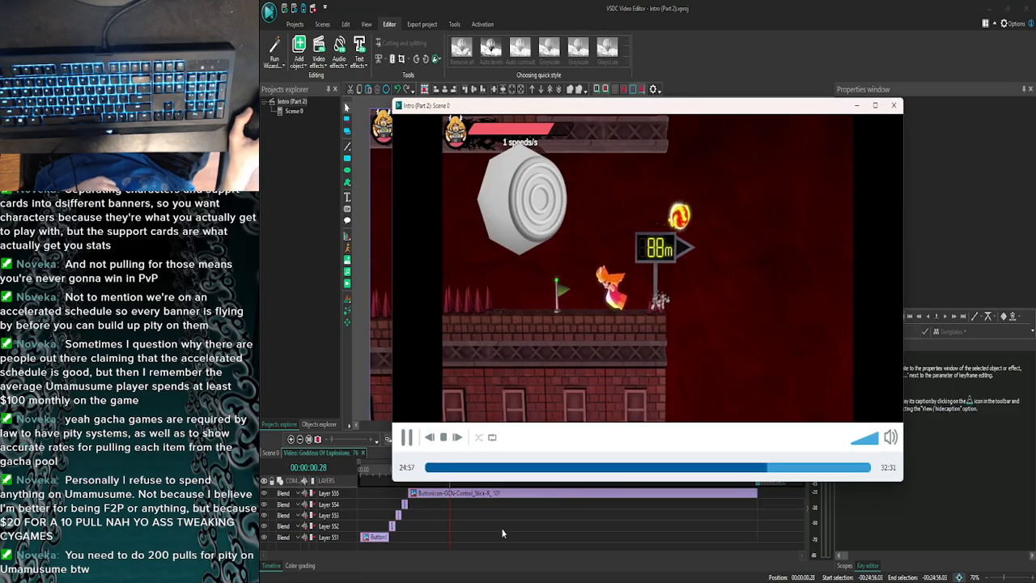
click(891, 106)
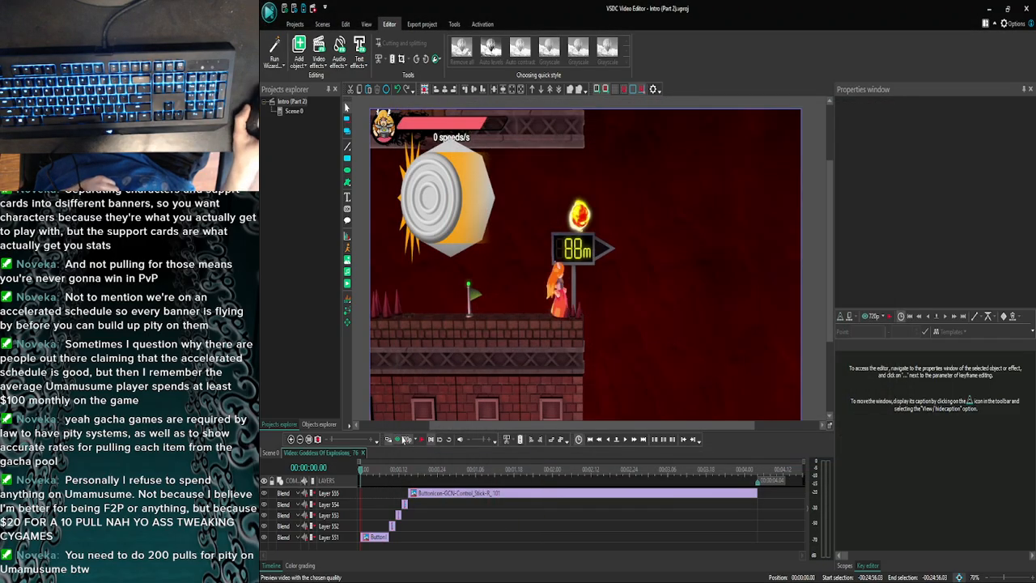
click(389, 438)
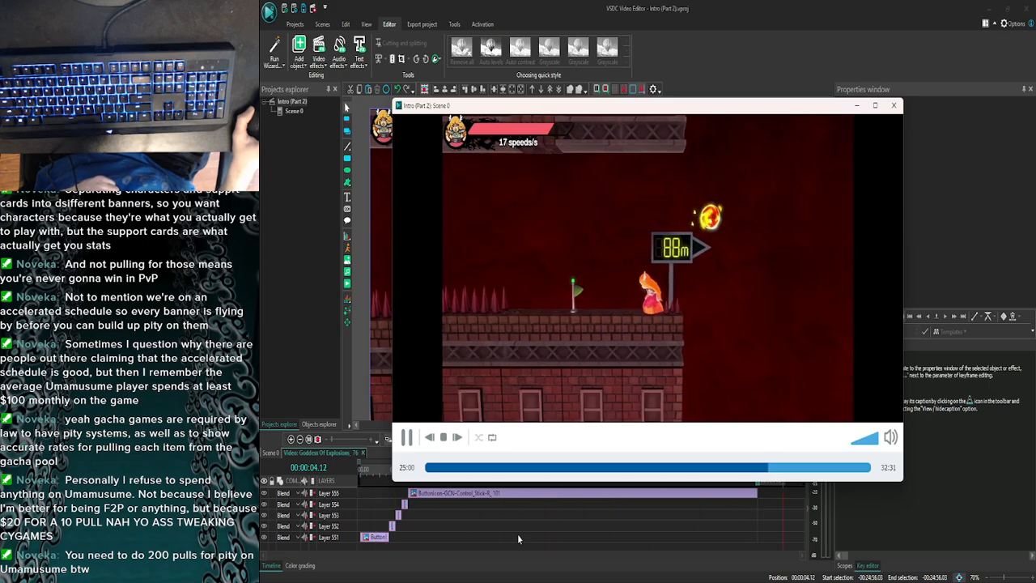
click(893, 106)
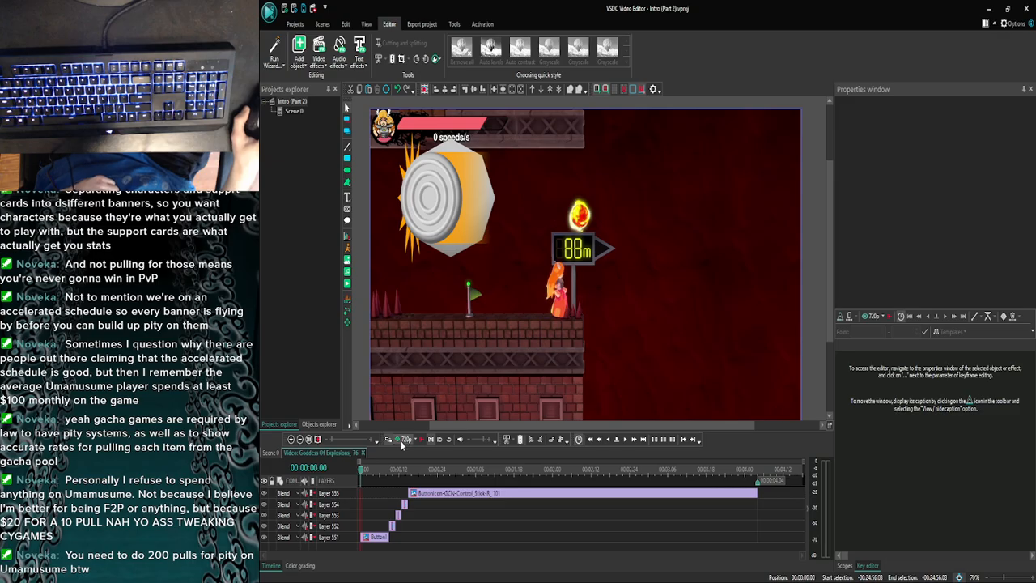
click(402, 441)
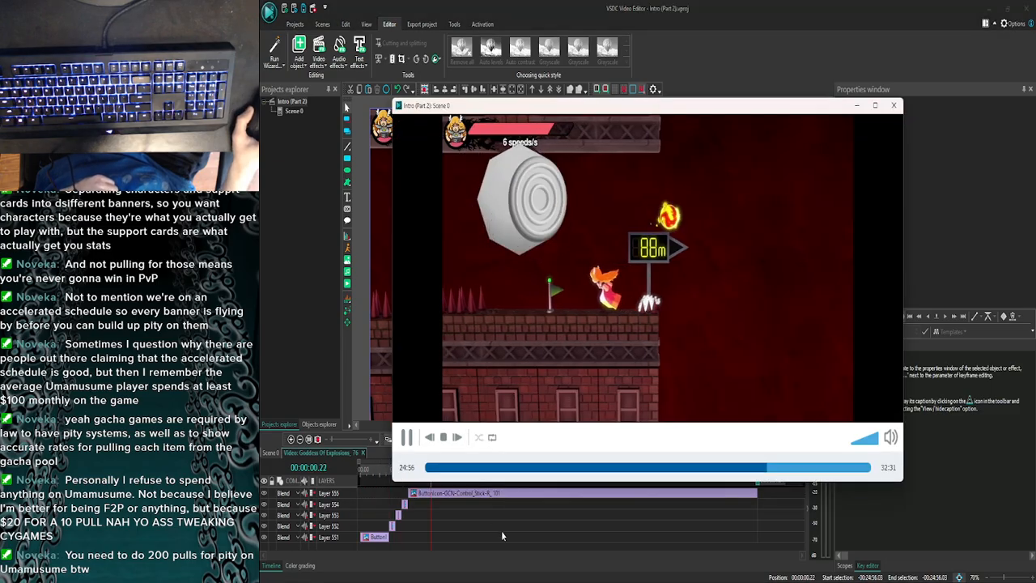
click(894, 106)
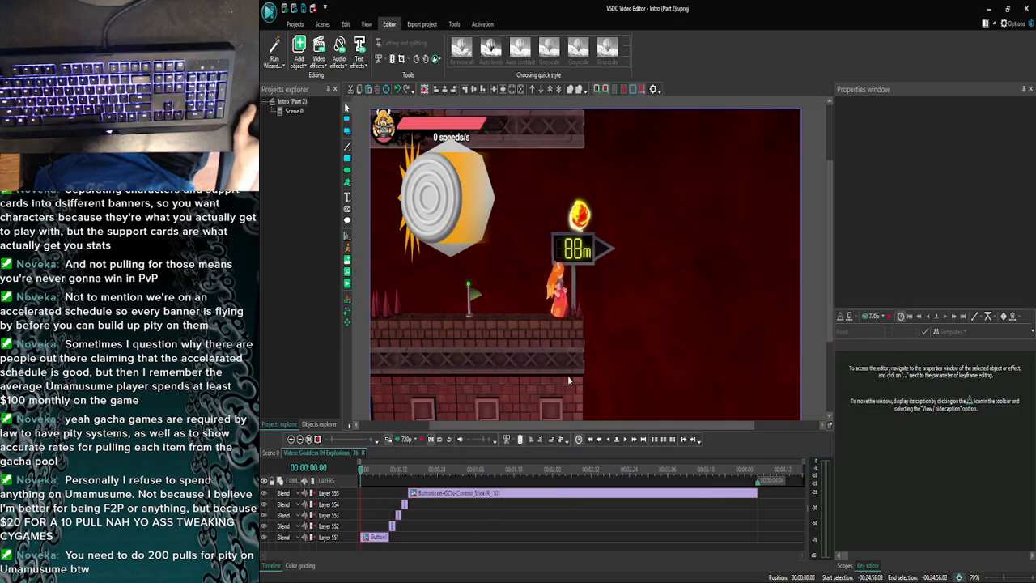
- Save the project and return to the main scene's timeline around 00:24:56.03
key(ctrl+s)
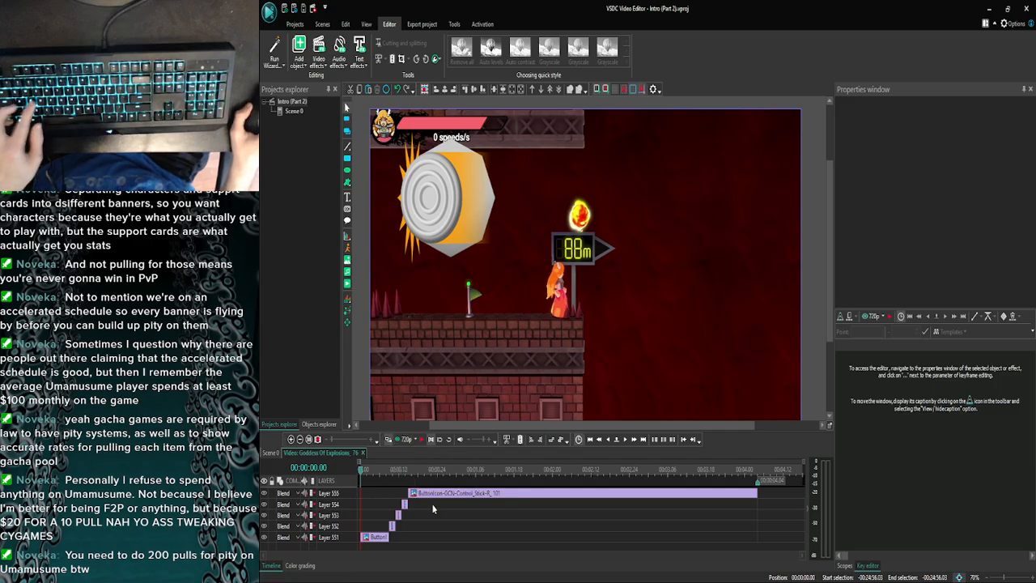
click(271, 453)
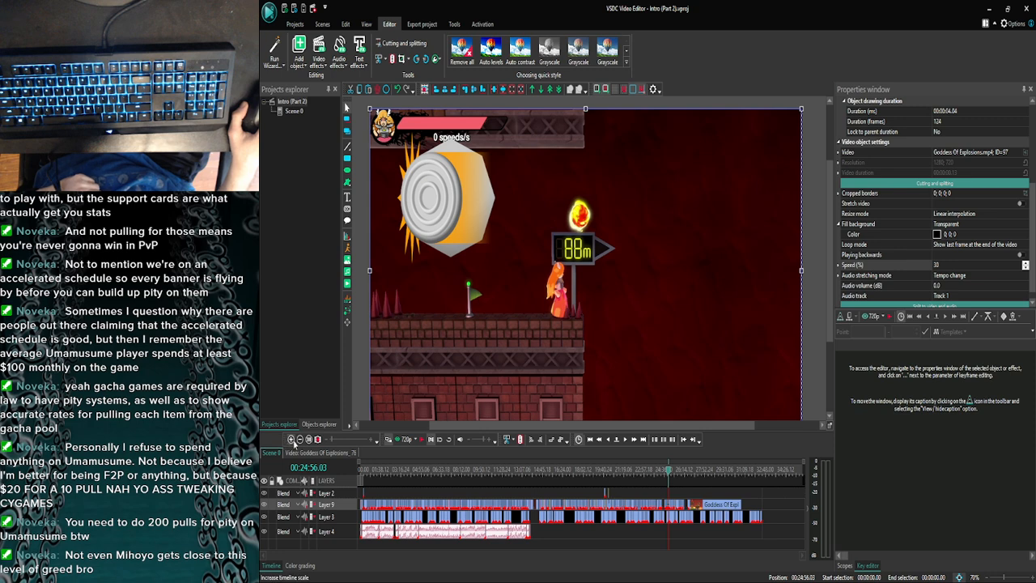
click(292, 440)
click(292, 439)
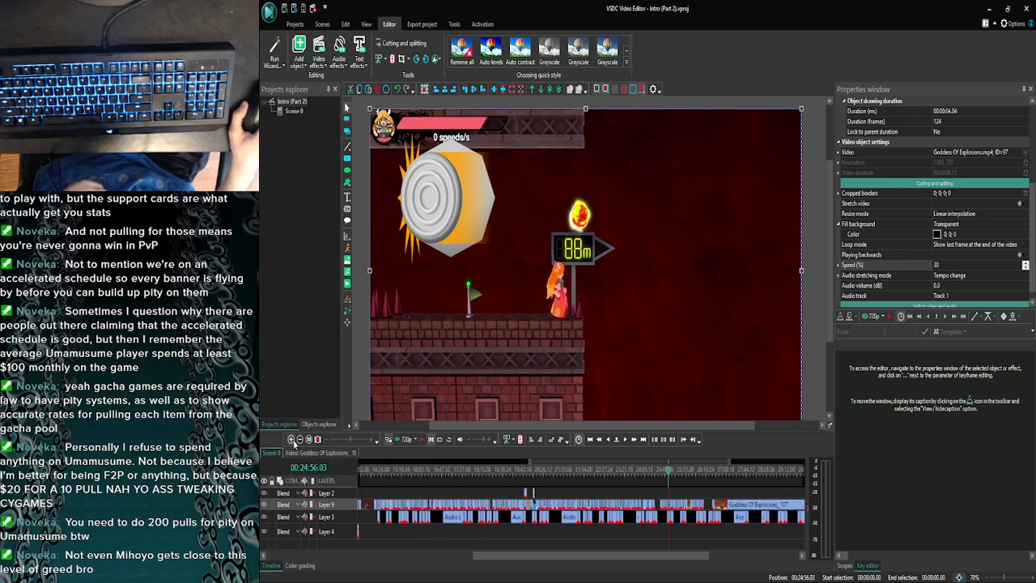
click(292, 439)
click(292, 440)
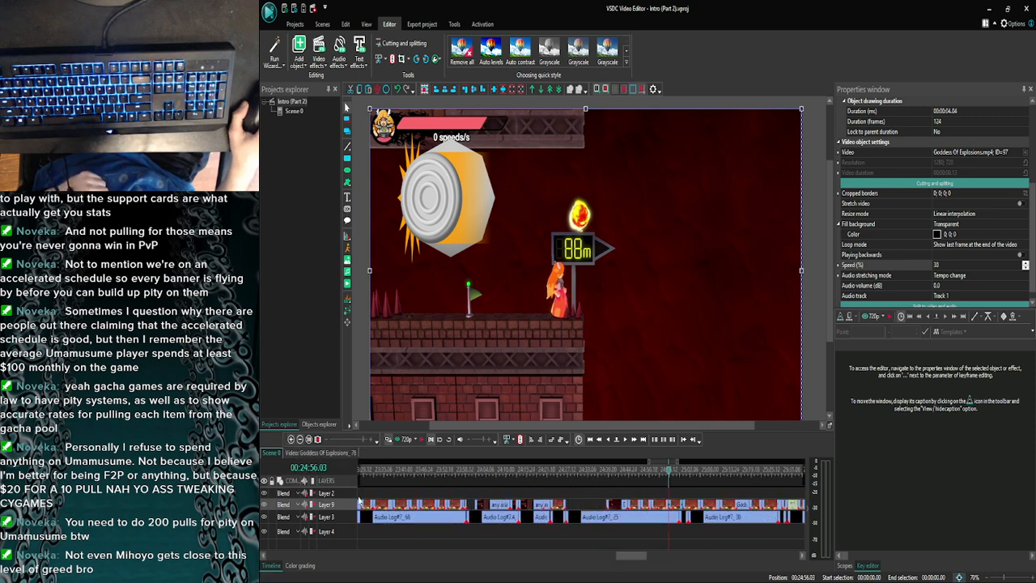
- Switch to the Twitch homepage in the browser and look through the recommended live channels and speedrunning streams
click(396, 571)
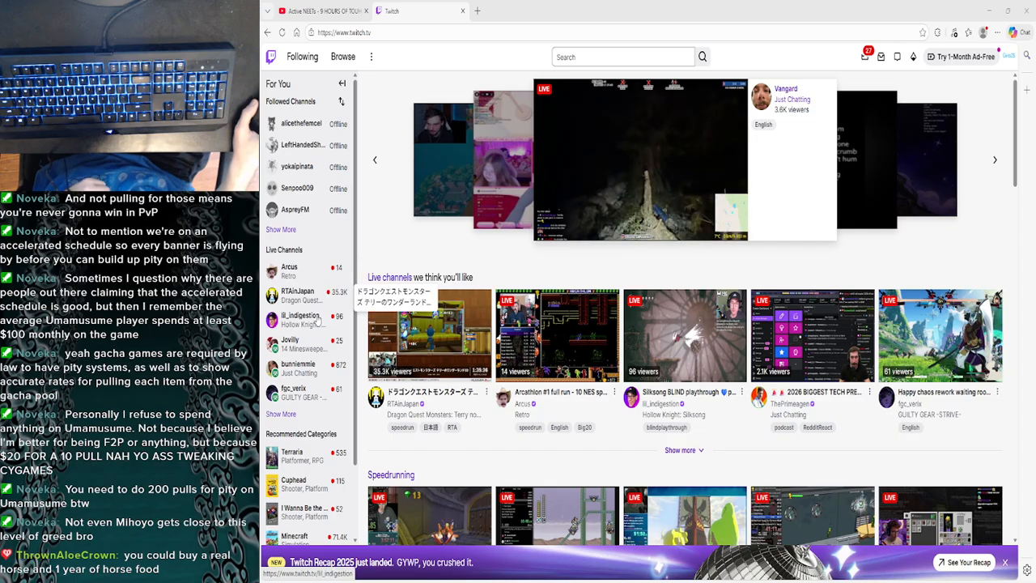
scroll(316, 396, down, 1)
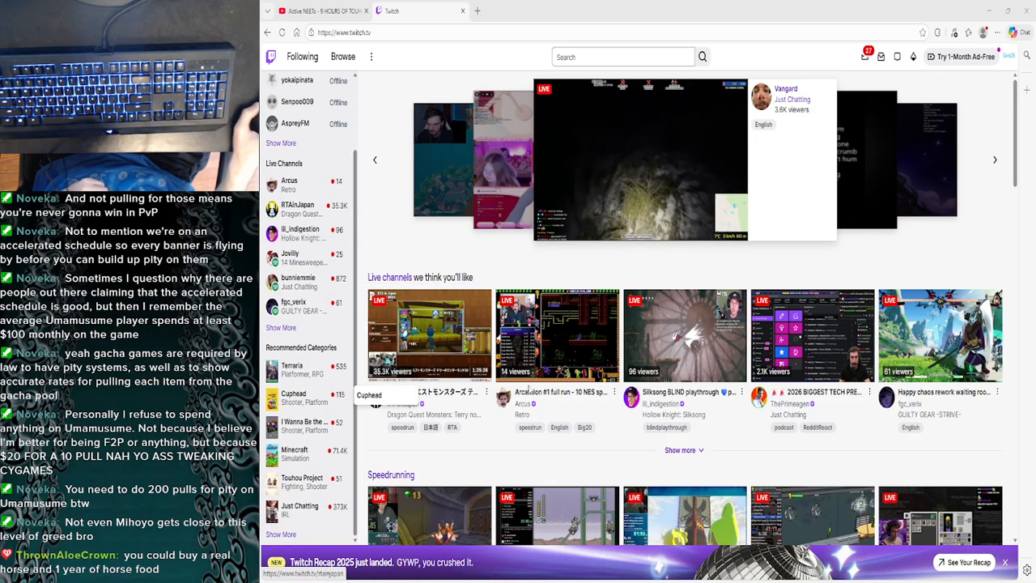
scroll(550, 407, down, 1)
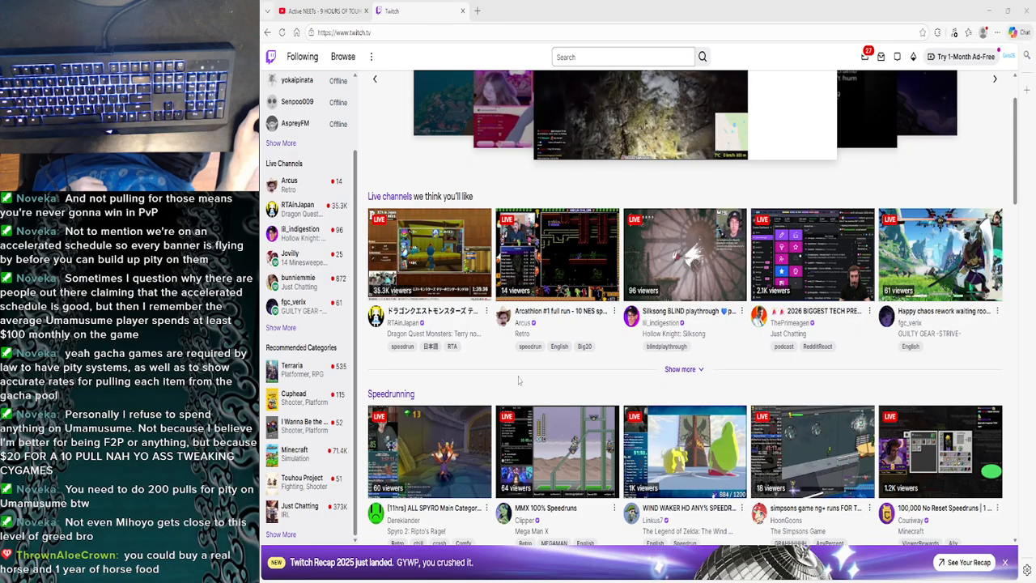
scroll(548, 320, down, 2)
scroll(536, 464, up, 1)
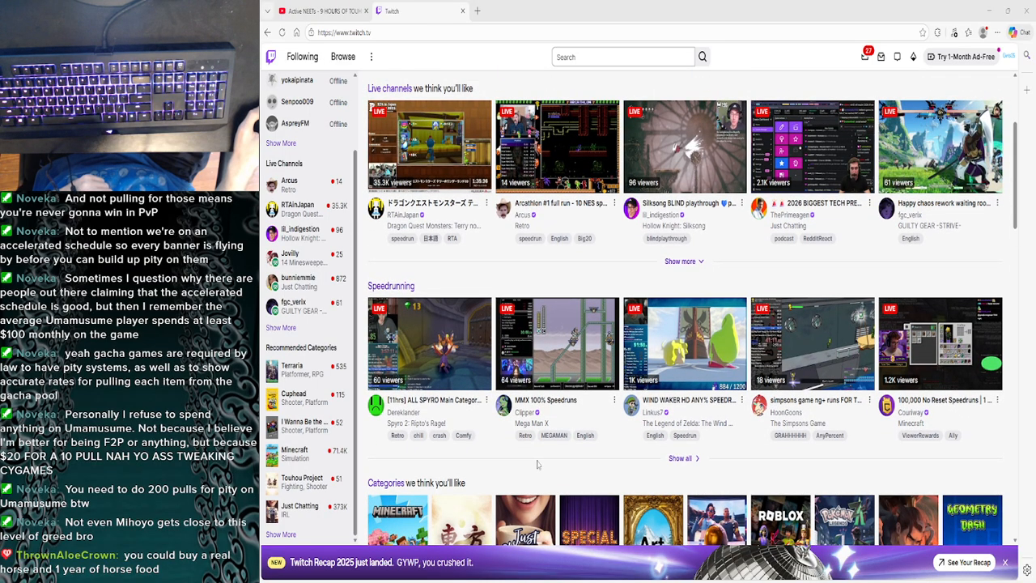
scroll(545, 475, up, 2)
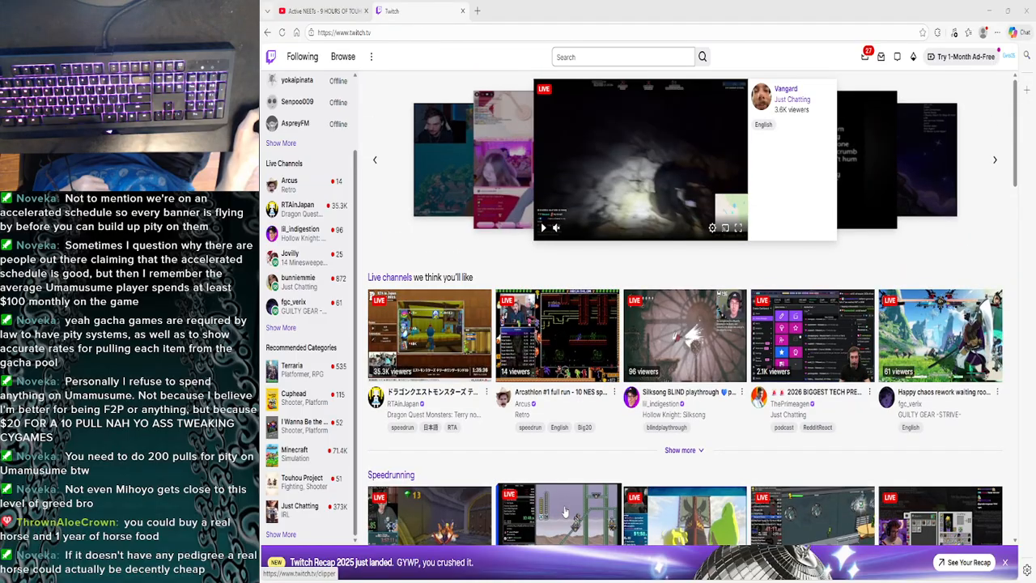
scroll(540, 501, down, 2)
scroll(539, 502, up, 2)
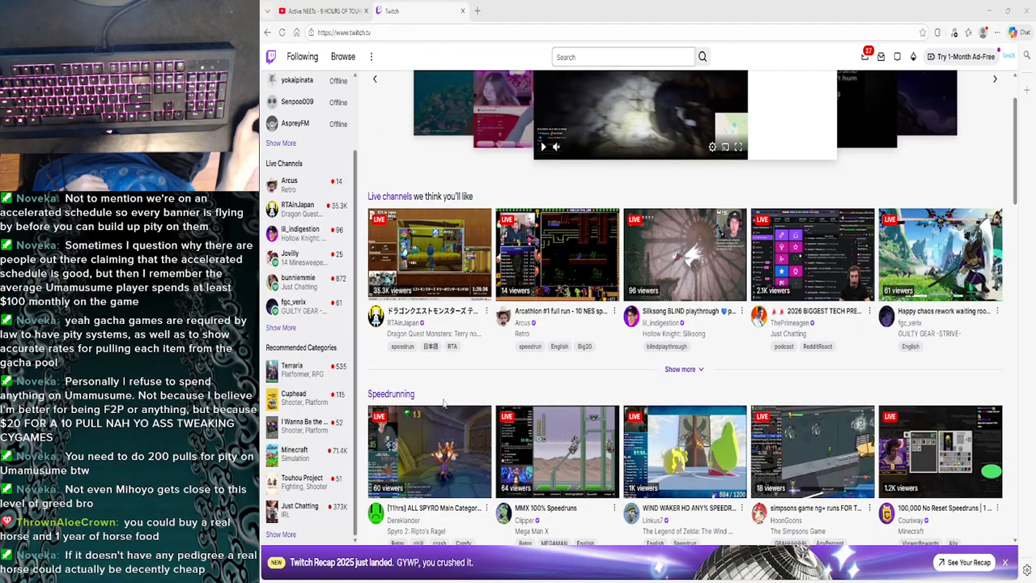